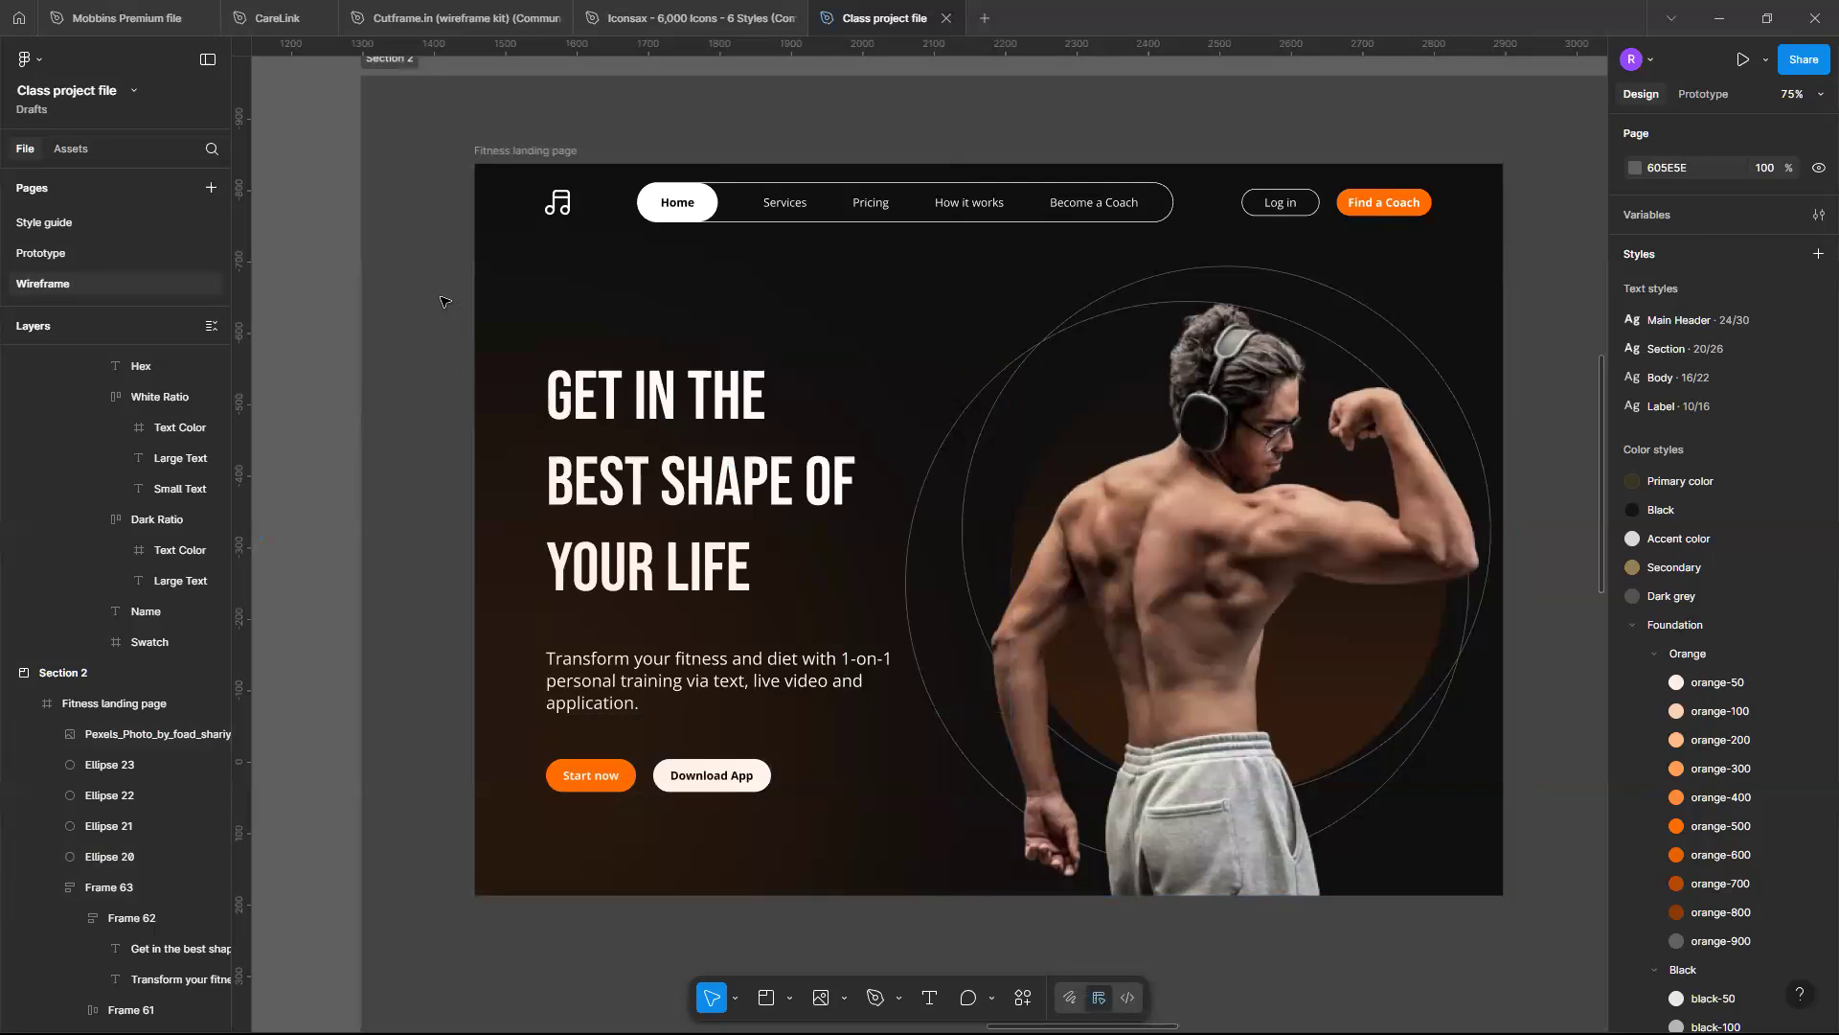
Examine the Landing Page Winning Formula reference, focusing on its headline, call to action, problem and services sections
scroll(772, 286, "down", 1)
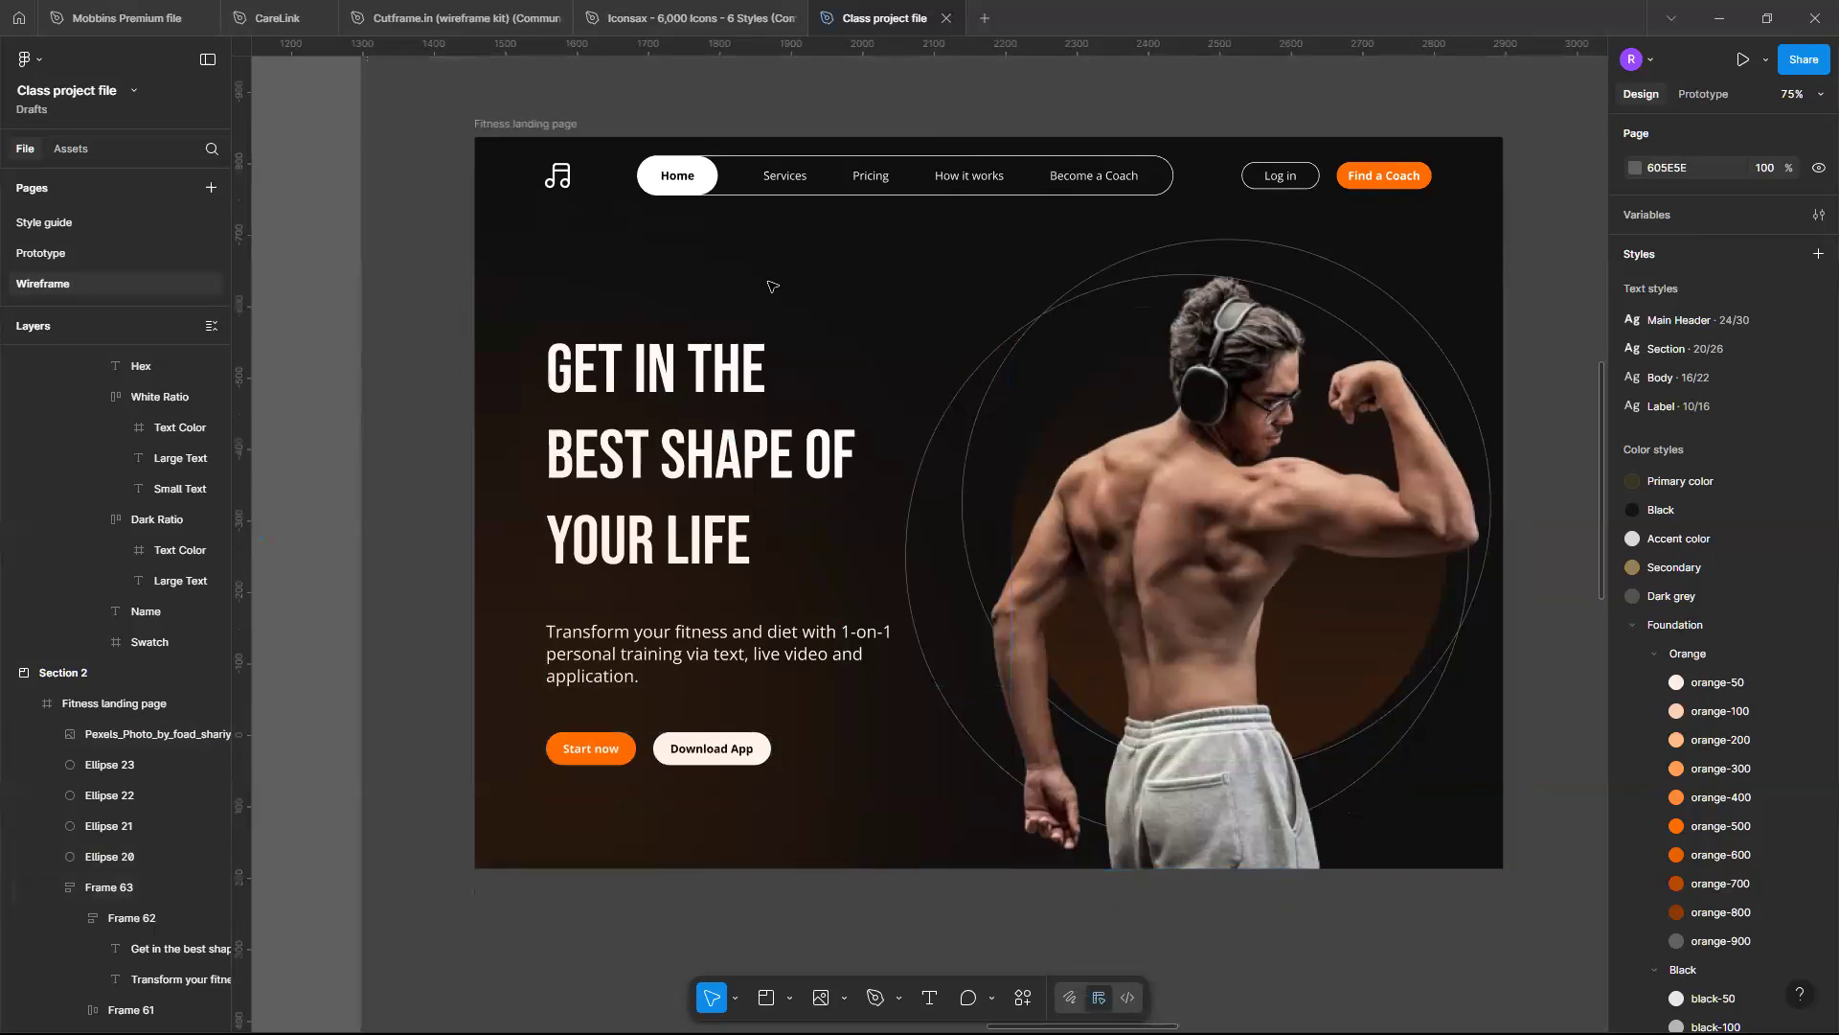
scroll(772, 287, "down", 10)
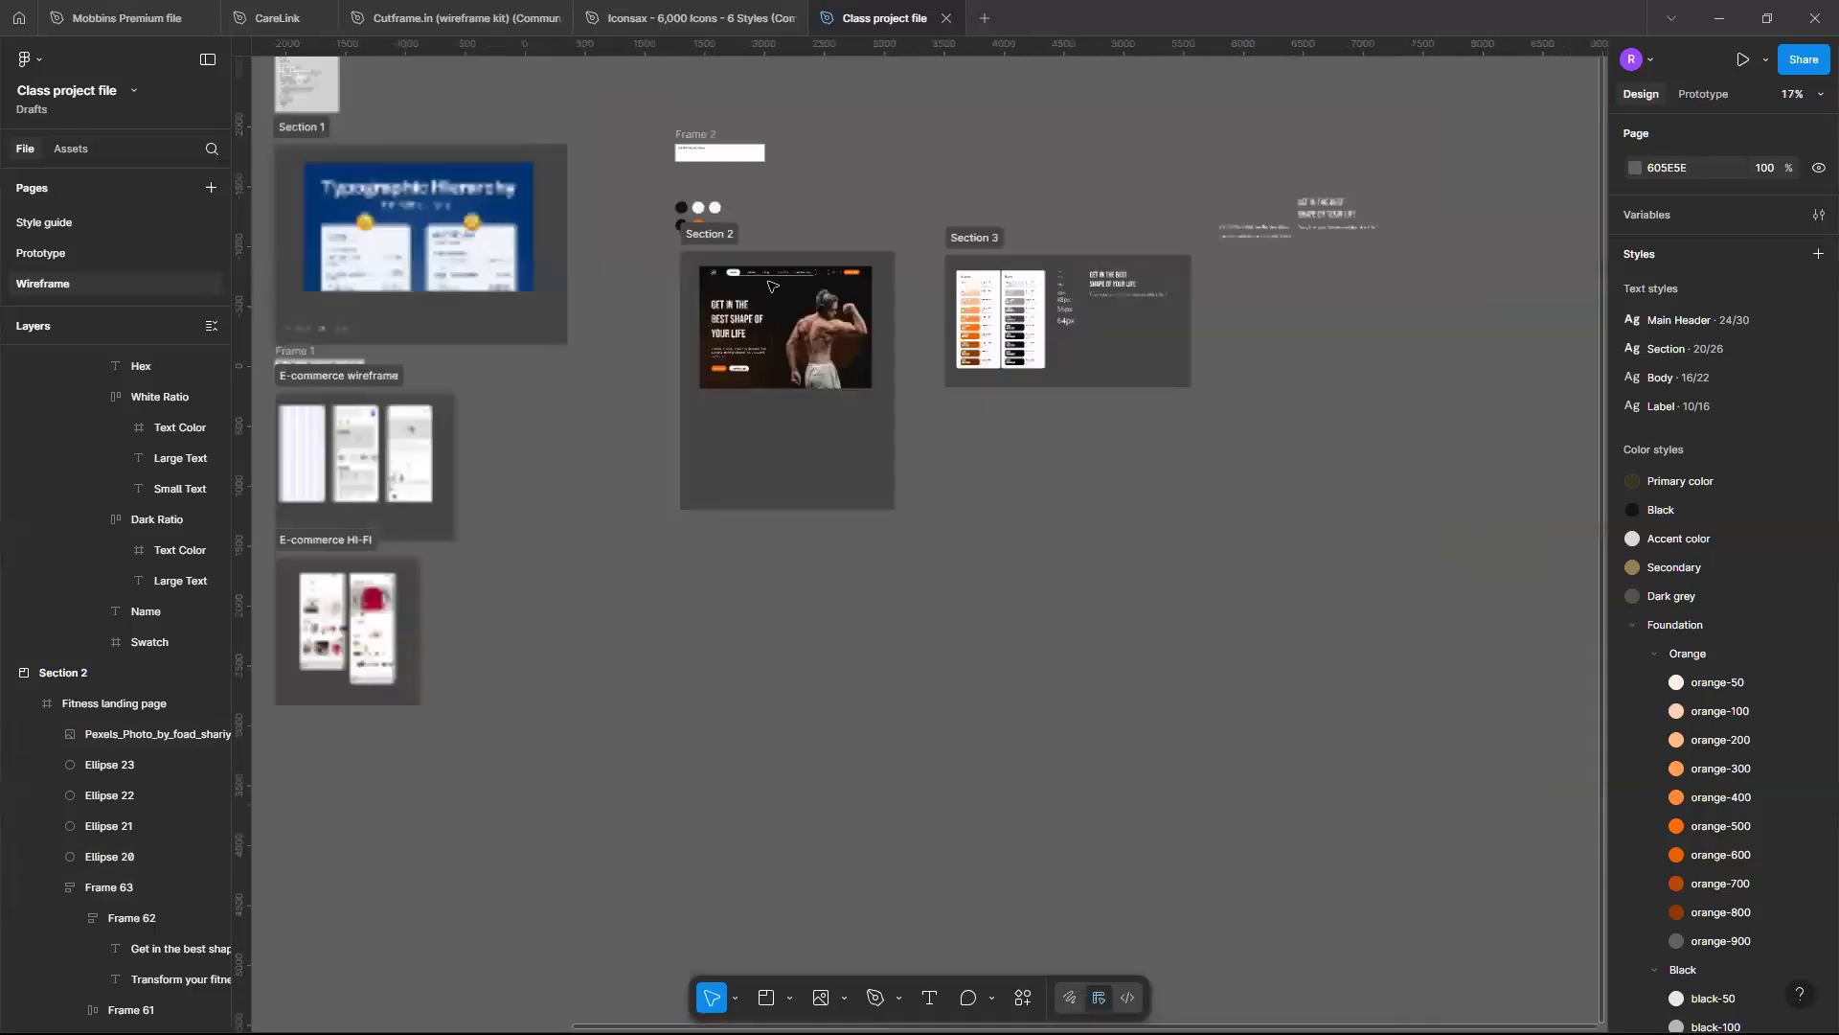
scroll(772, 286, "down", 2)
scroll(575, 364, "left", 5)
scroll(431, 412, "up", 3)
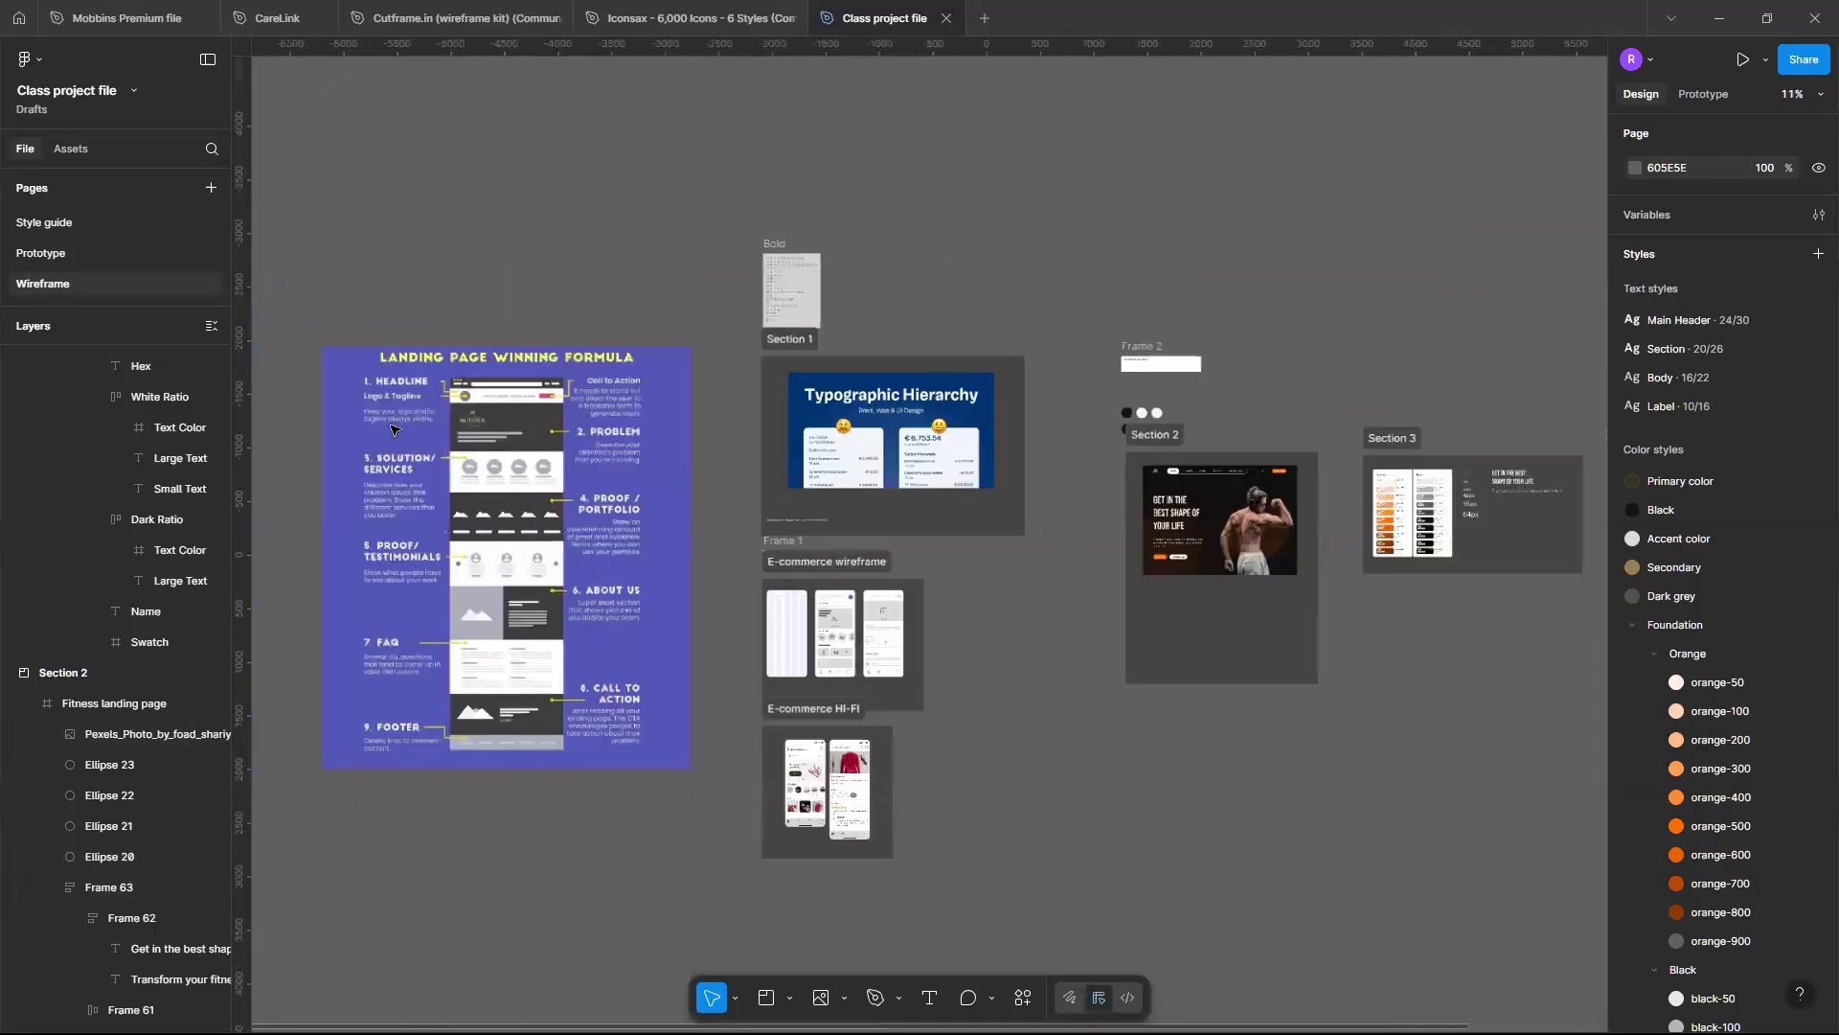
scroll(388, 422, "left", 5)
scroll(381, 415, "up", 5)
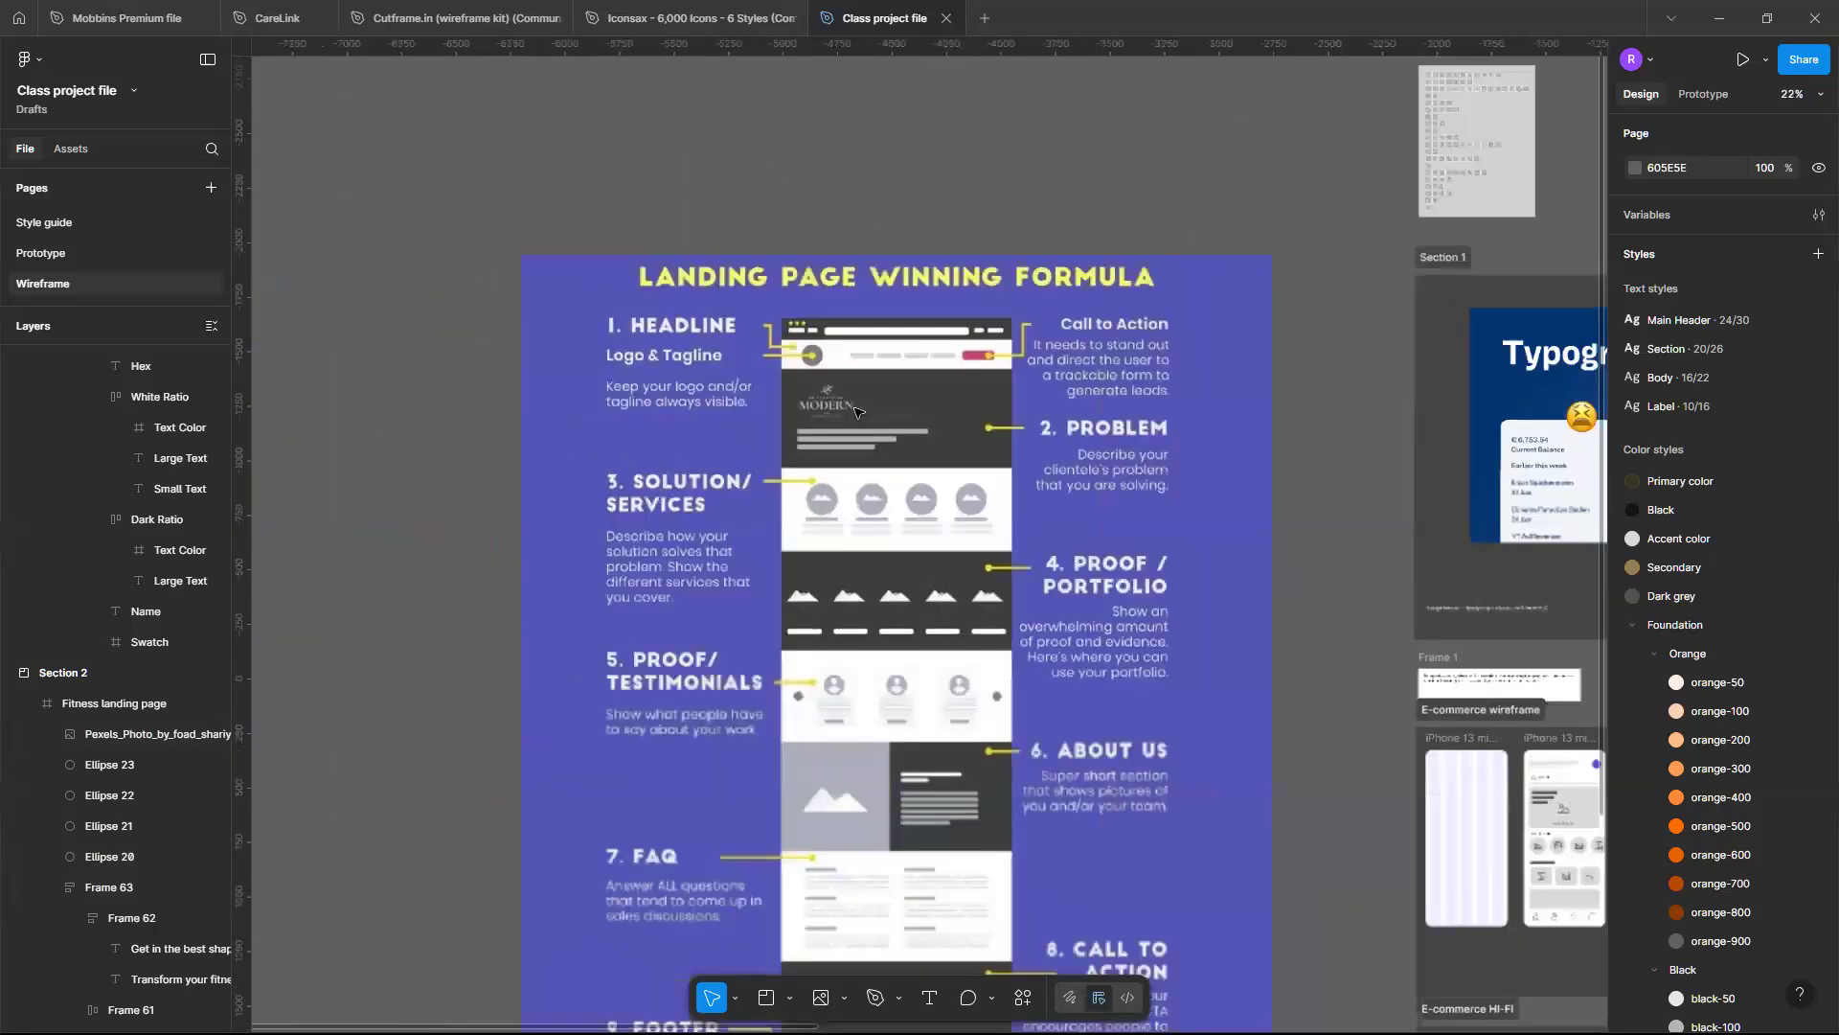
scroll(814, 359, "up", 4)
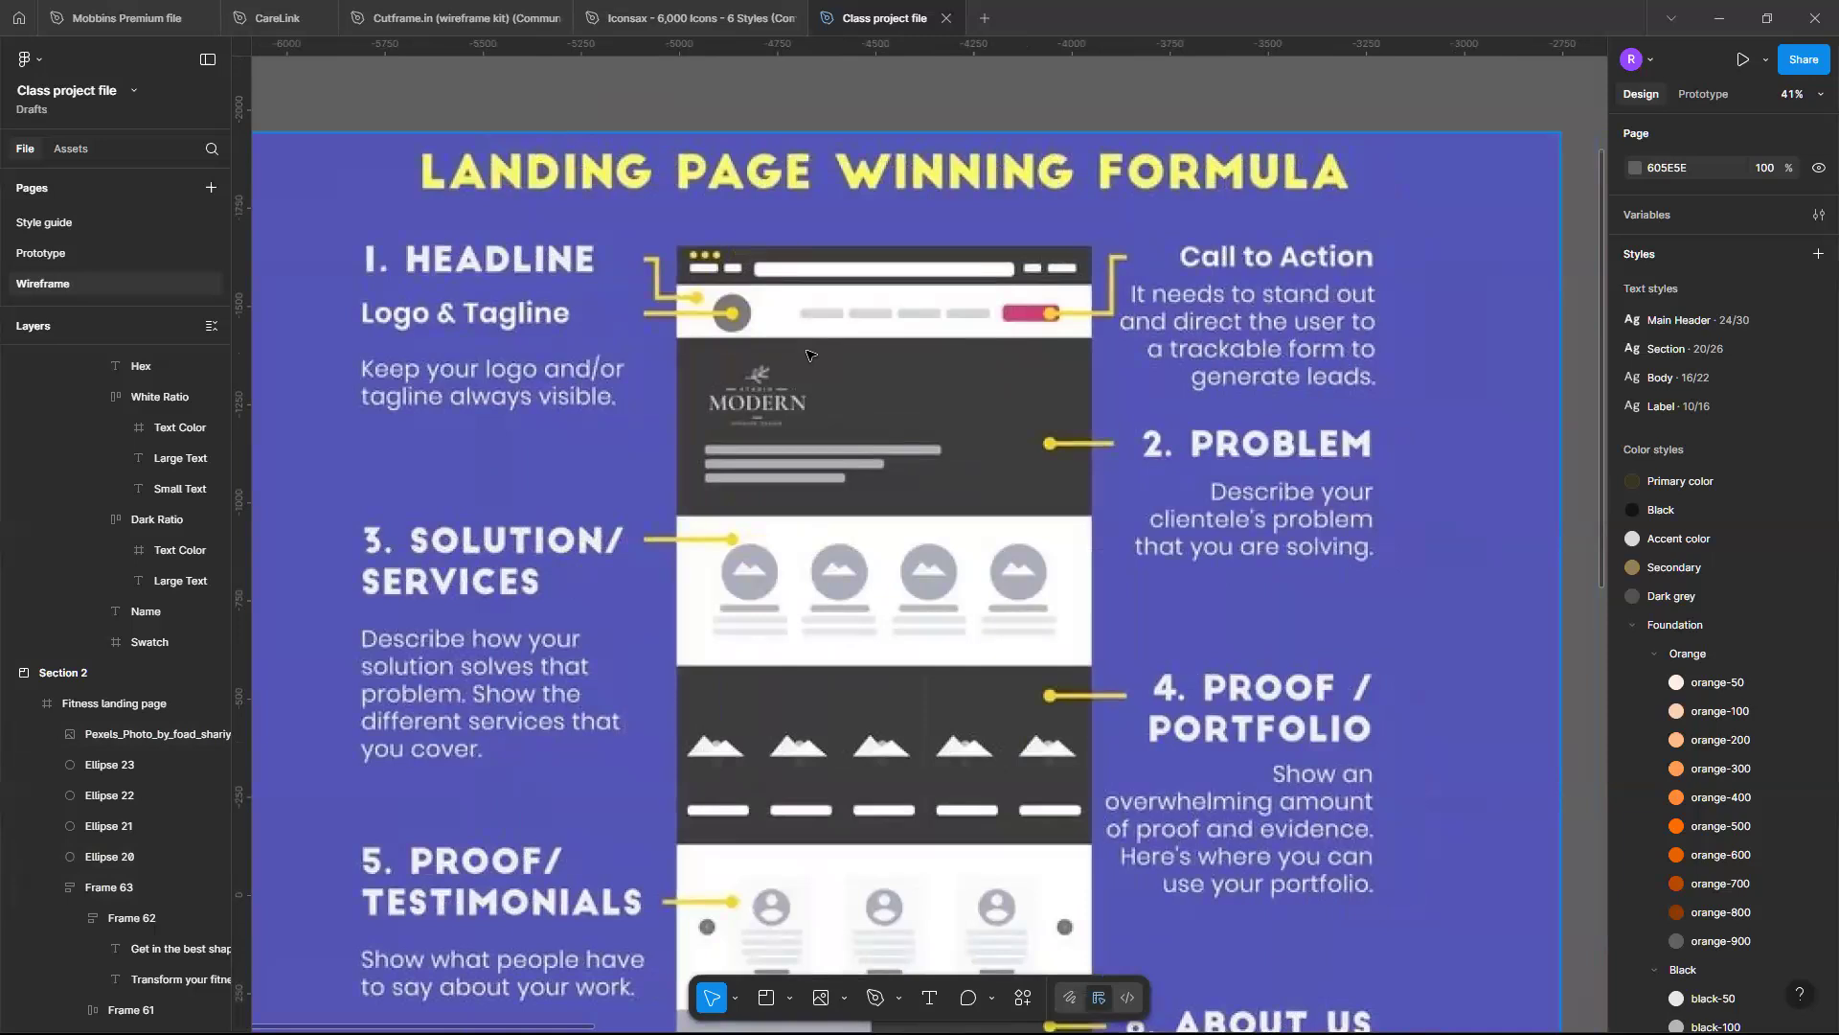
scroll(808, 356, "down", 5)
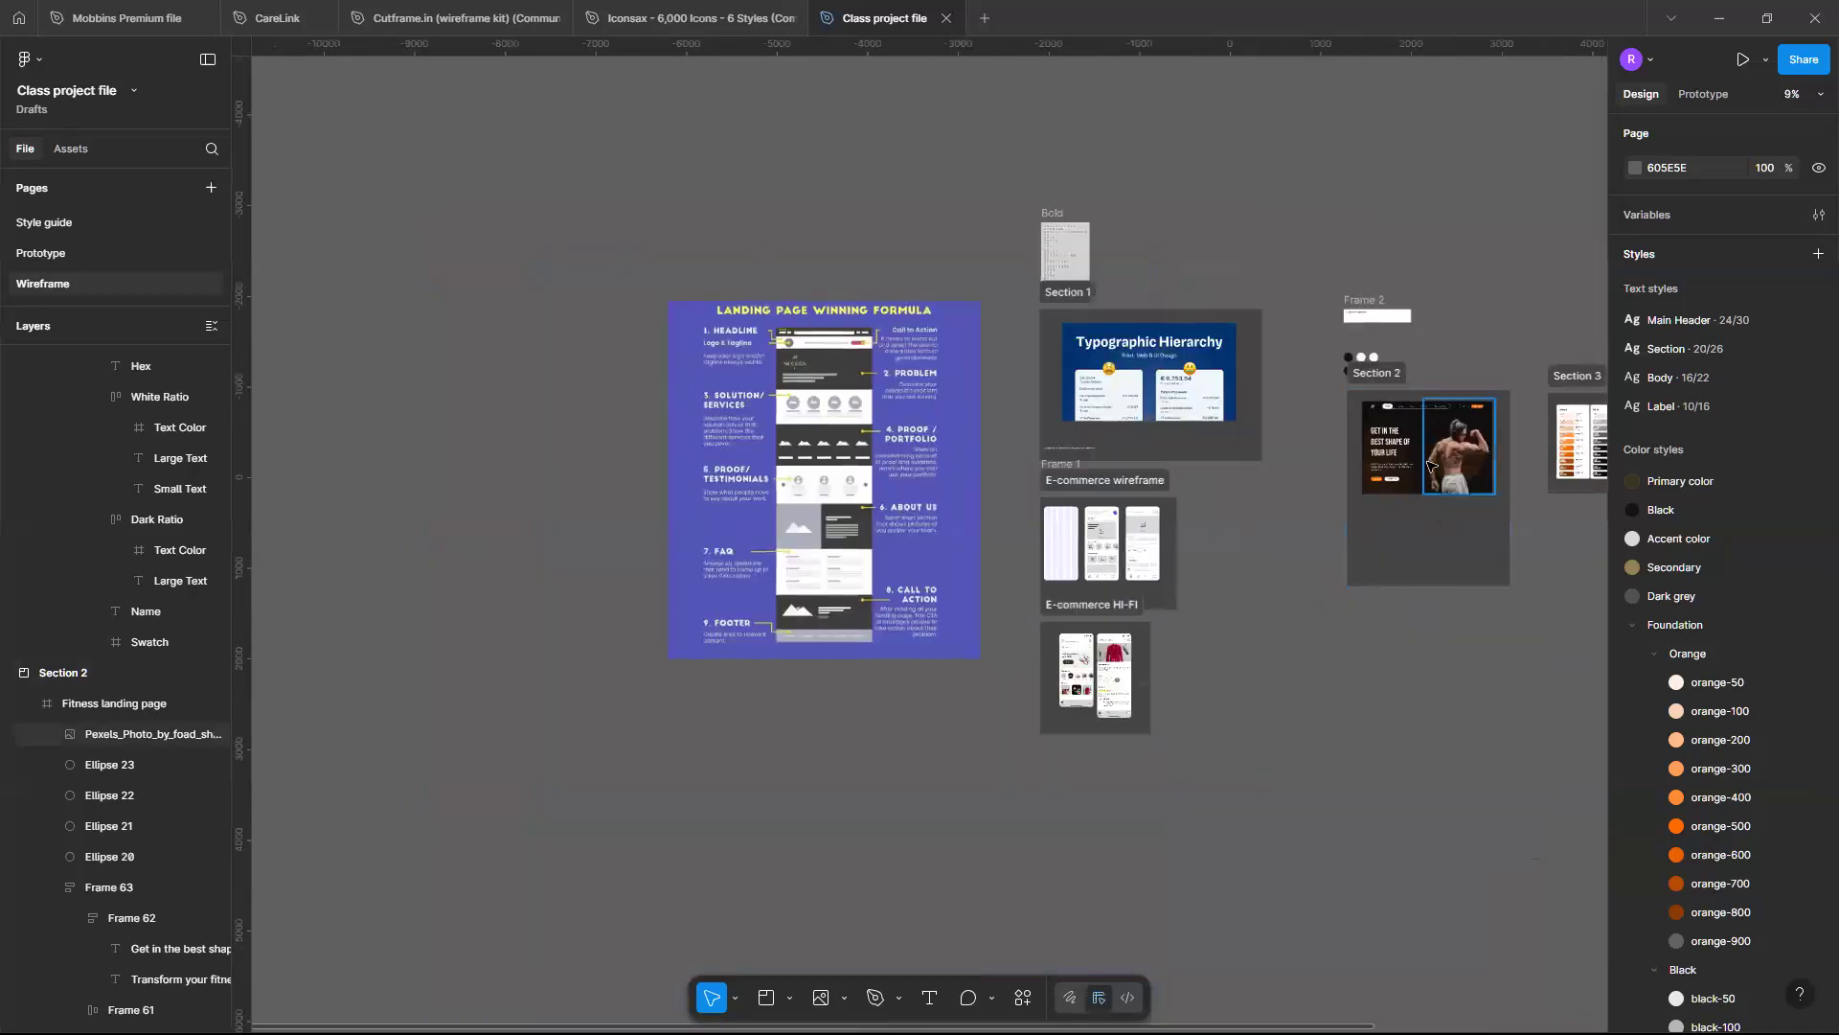
Extend the Fitness landing page frame downward to a height of about 1053
scroll(1429, 466, "up", 8)
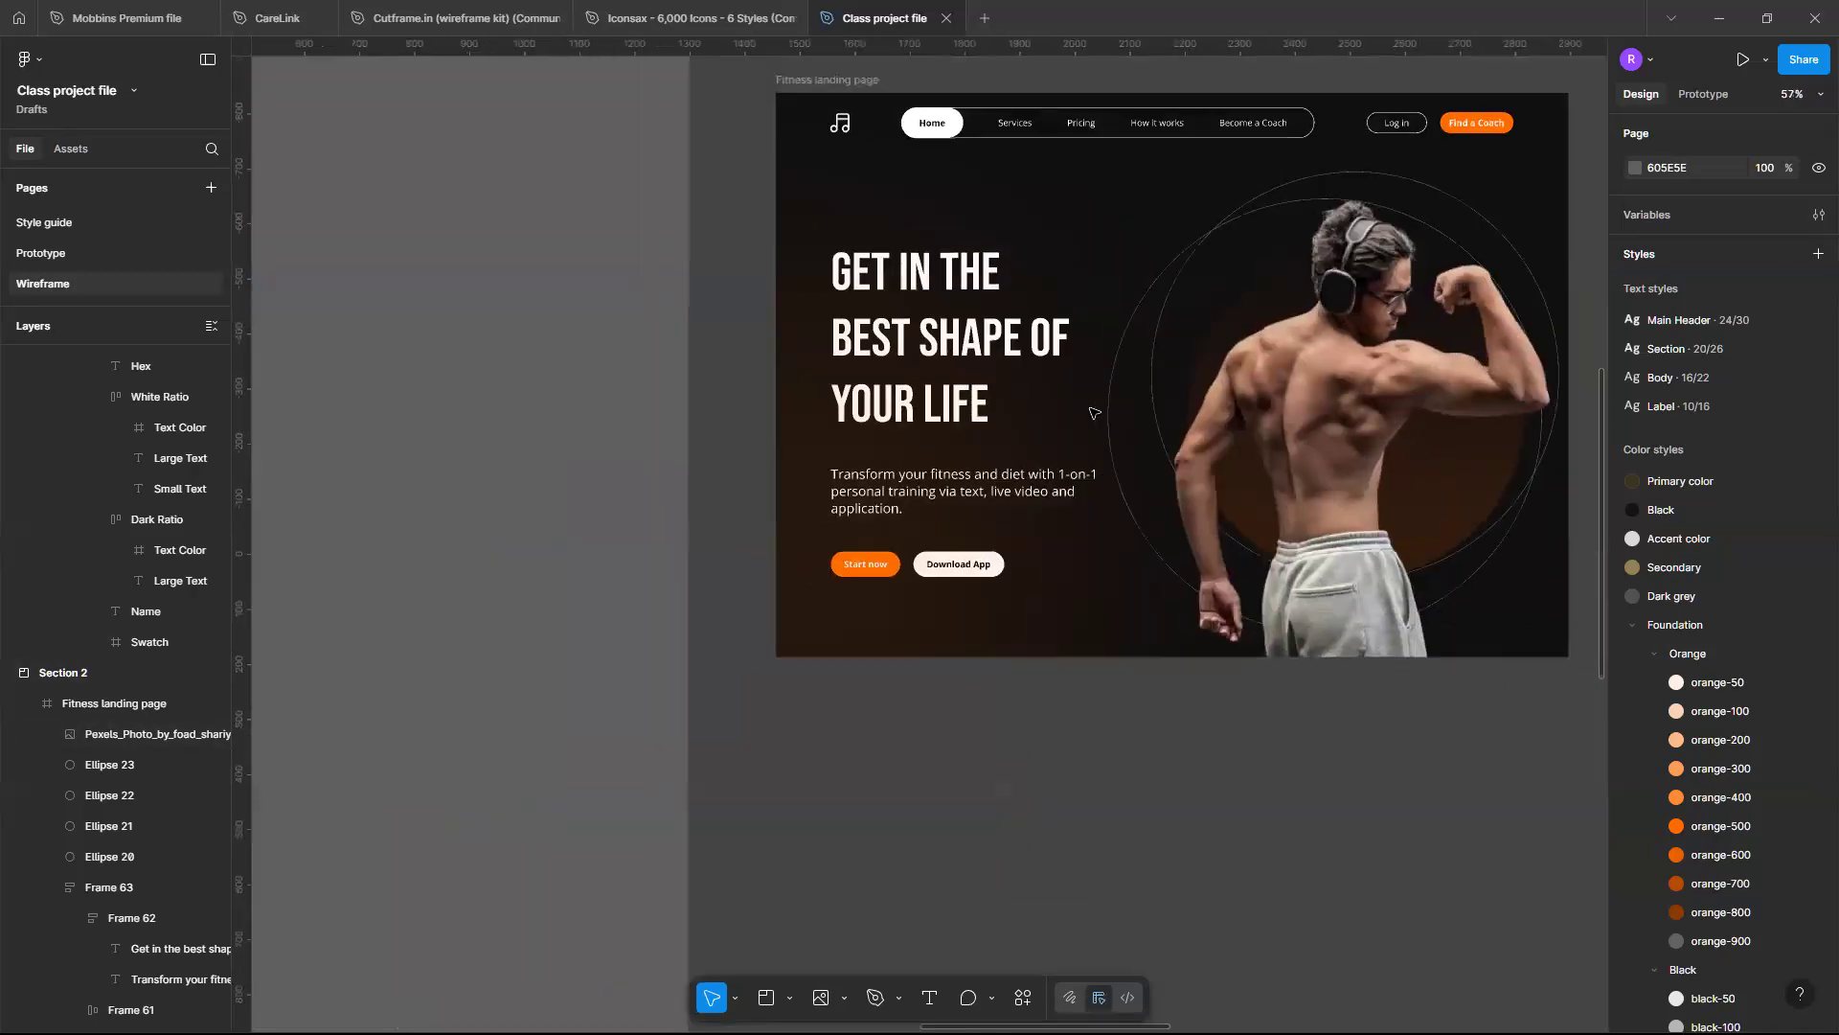
scroll(1073, 409, "right", 1)
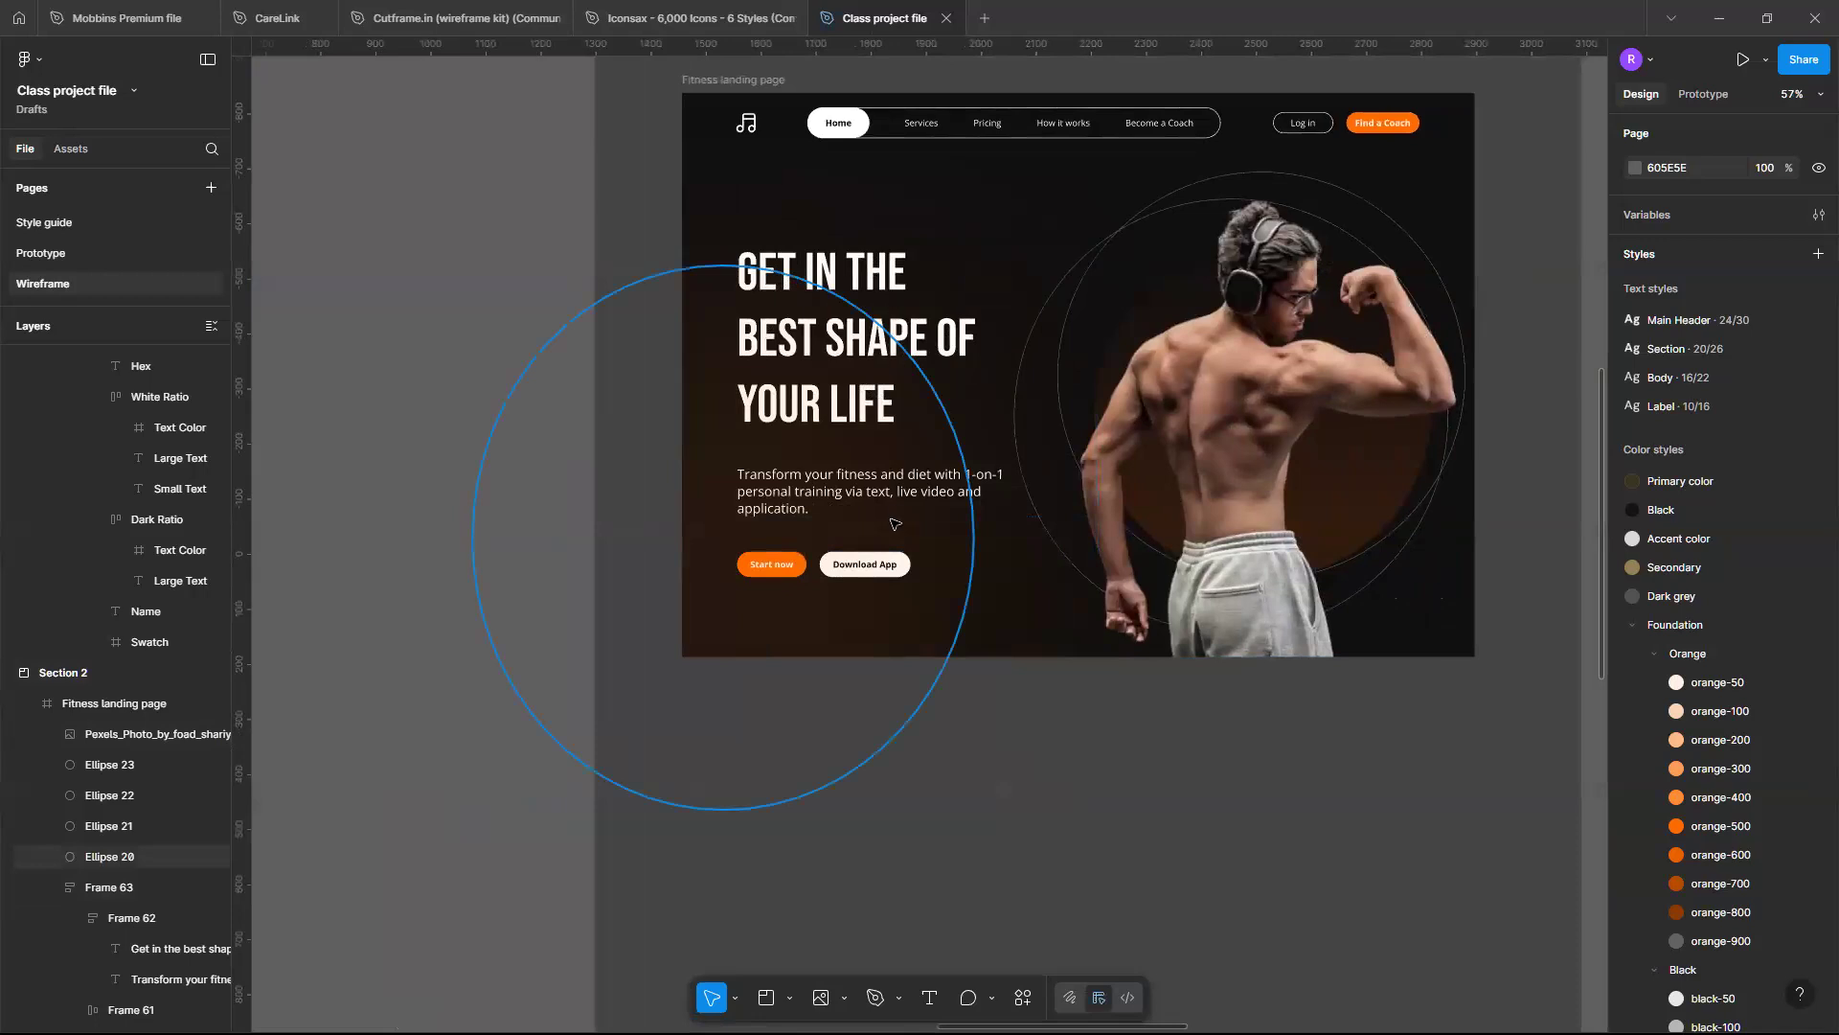
scroll(814, 508, "up", 4)
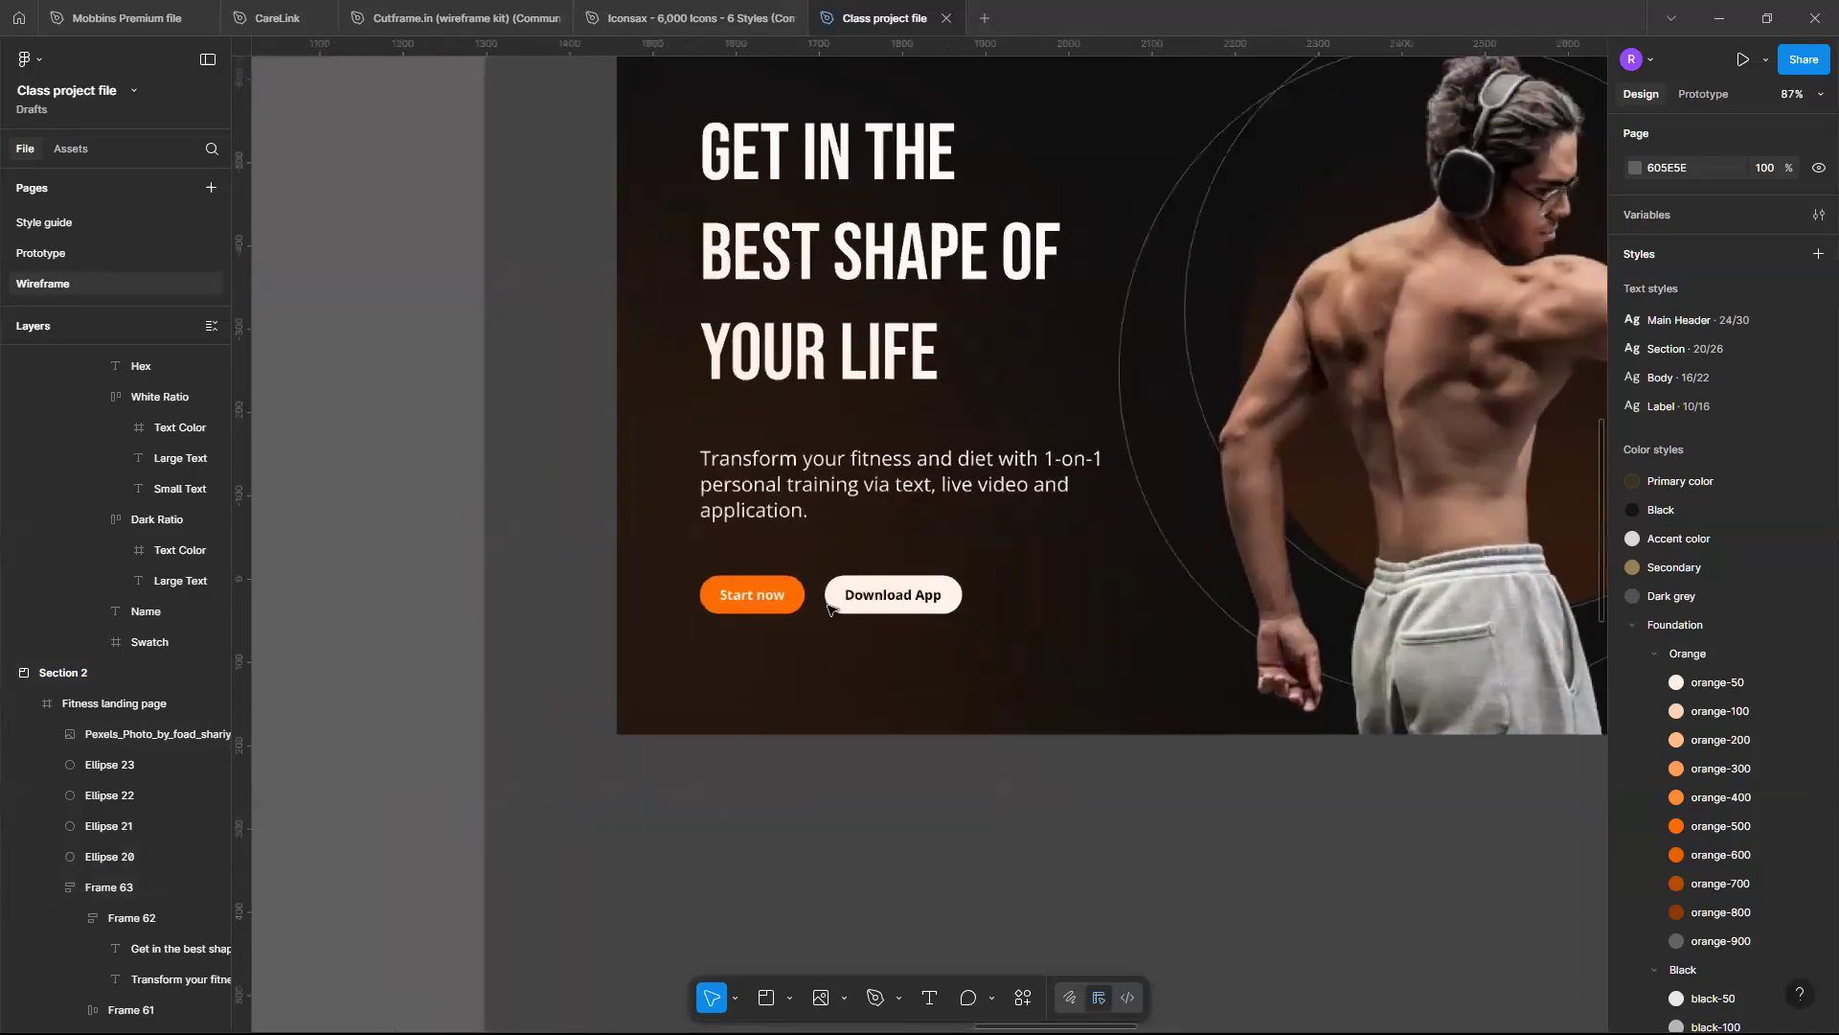
scroll(830, 608, "down", 5)
scroll(1061, 296, "up", 2)
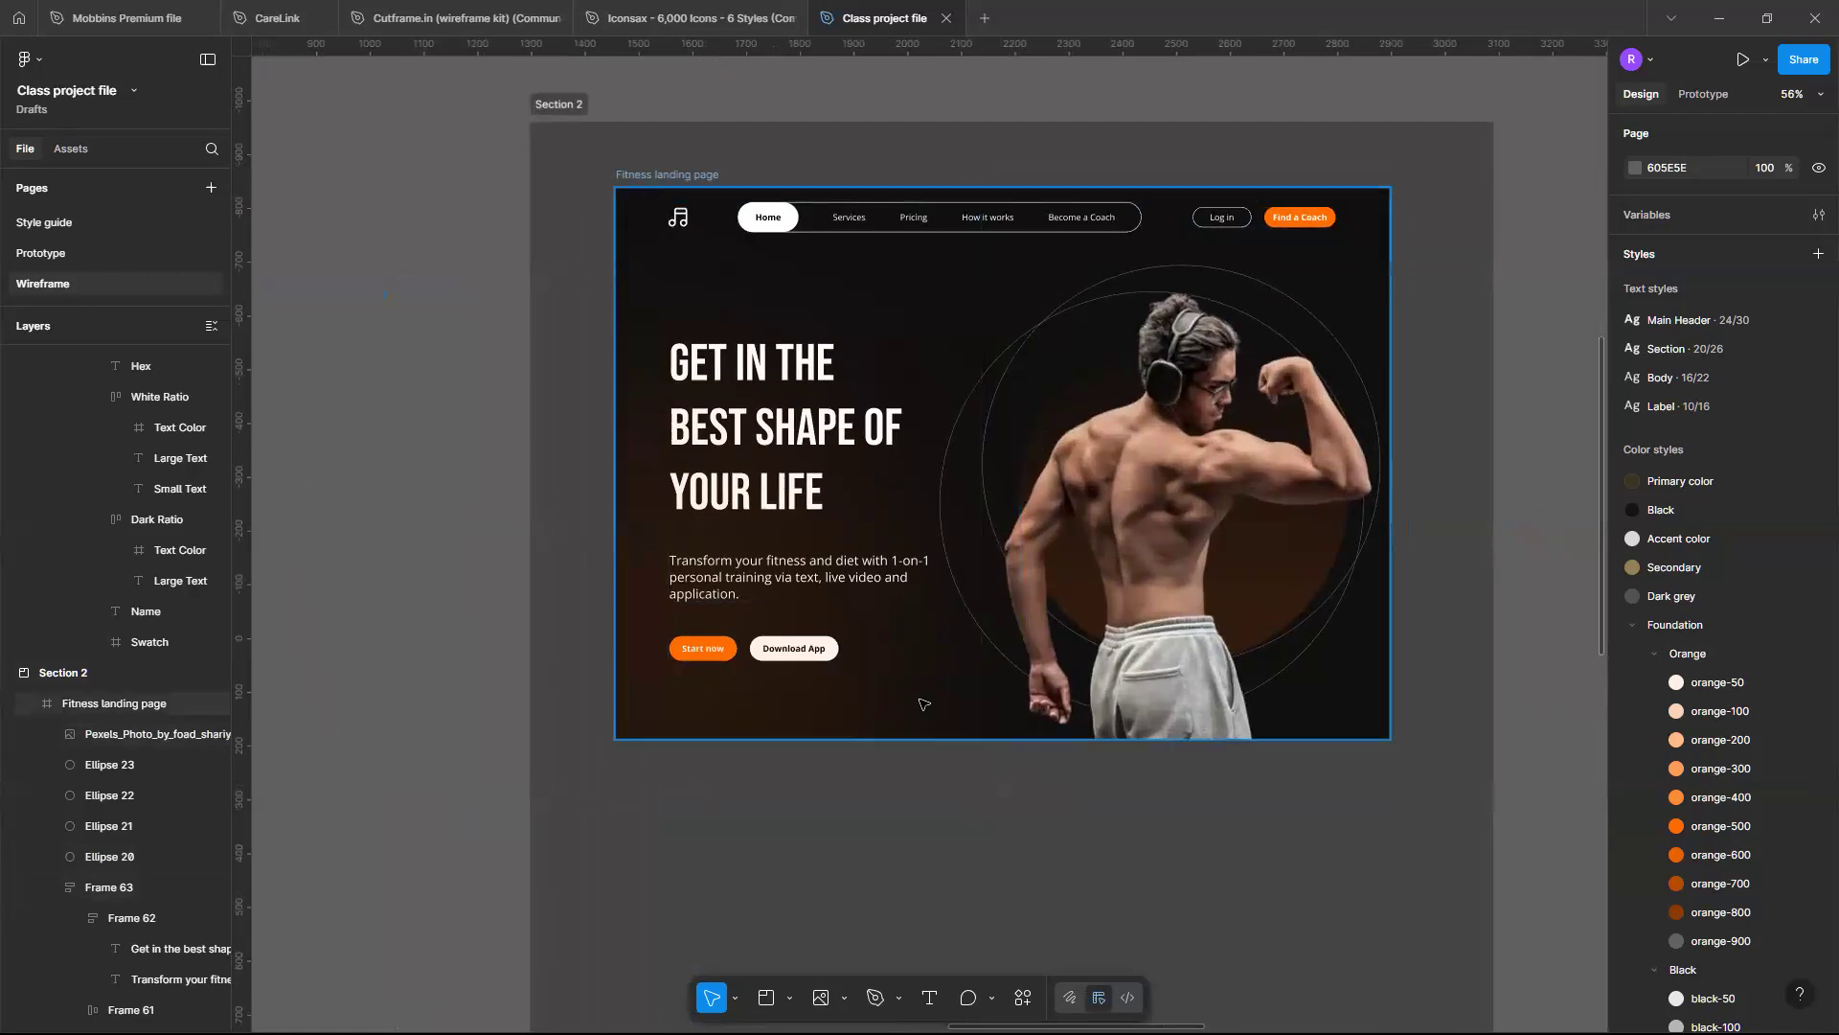
left_click(985, 735)
left_click_drag(985, 736, 1021, 826)
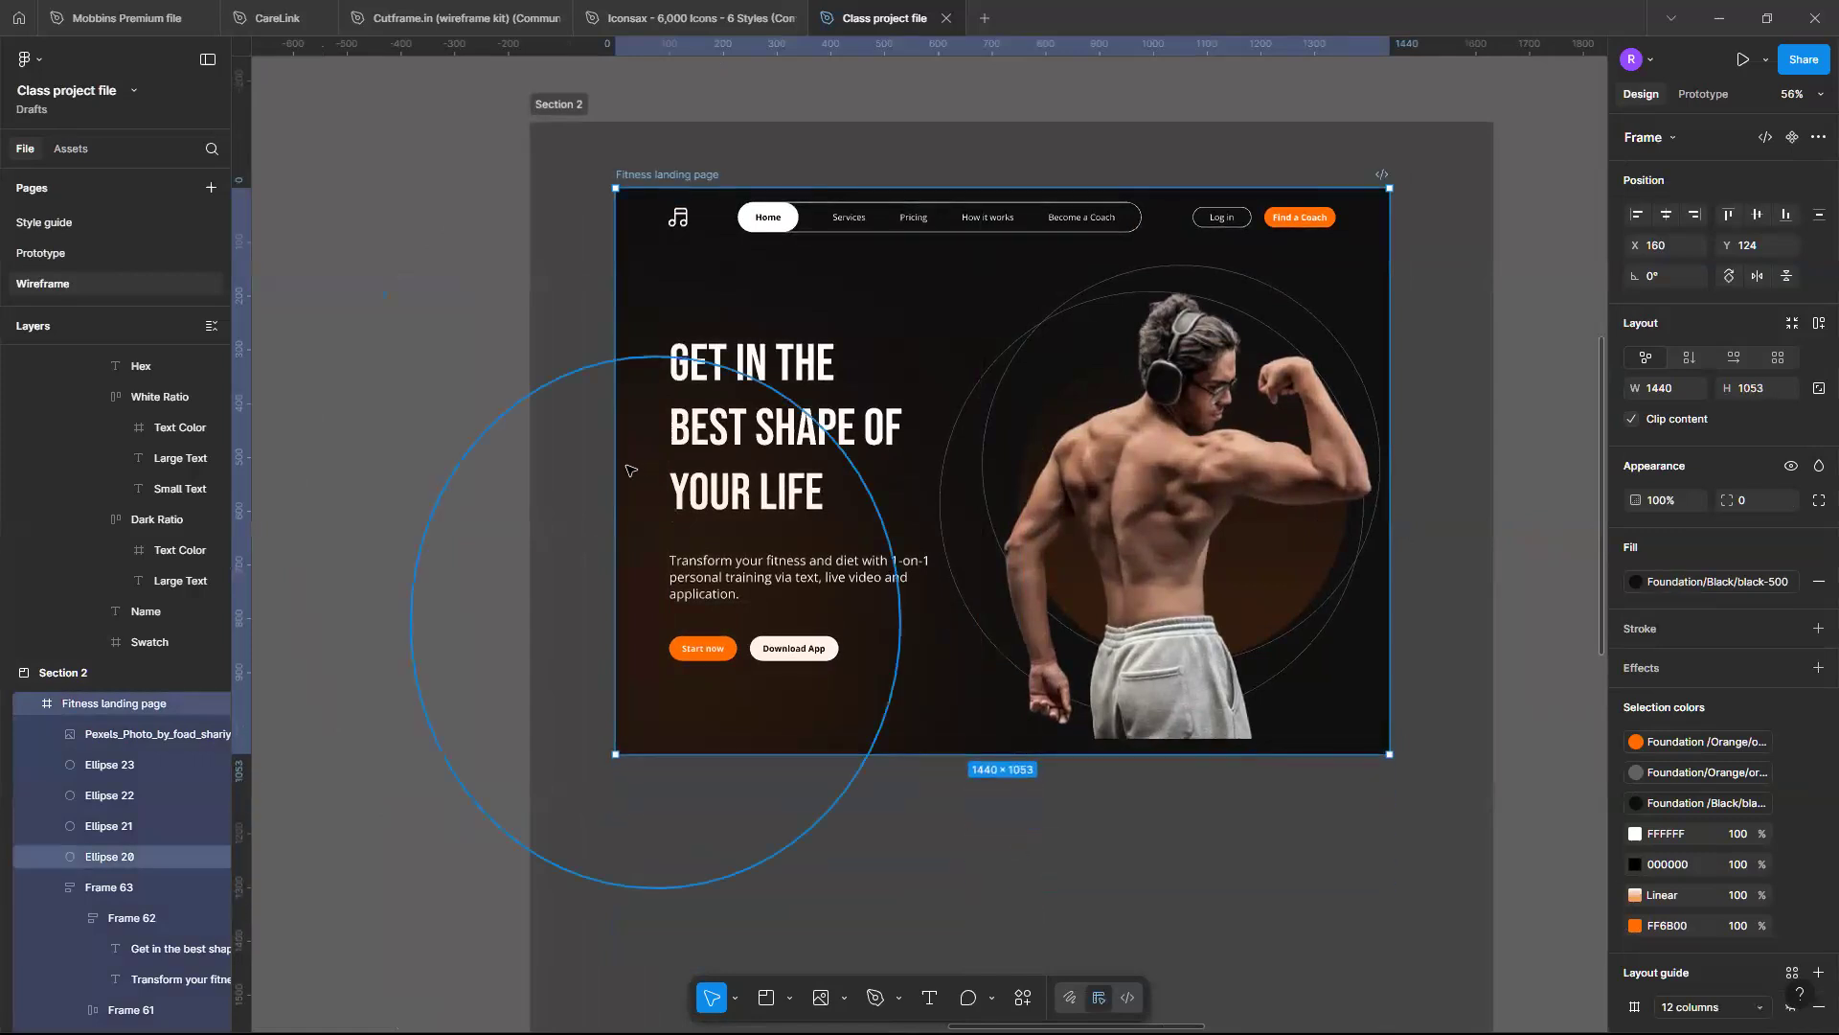
Try narrowing the Fitness landing page frame from its left edge to a width of about 1397, and undo the change
left_click_drag(554, 462, 635, 469)
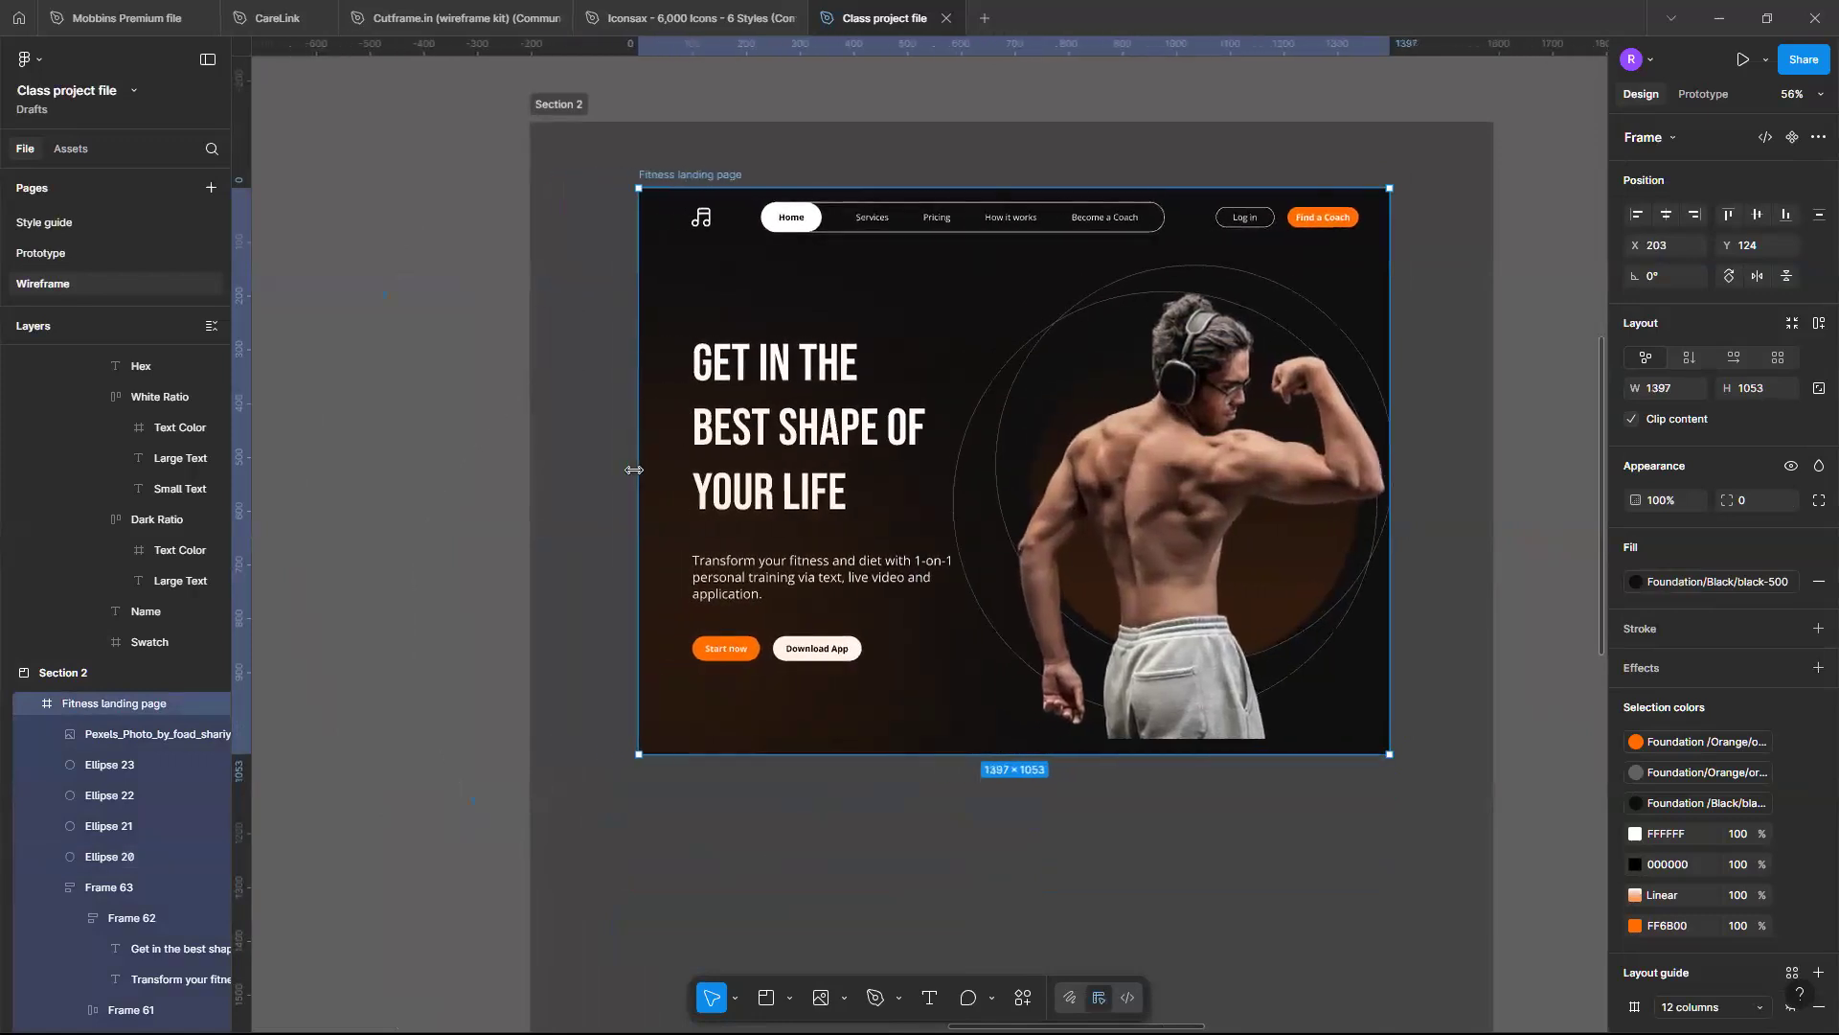
key("ctrl+z")
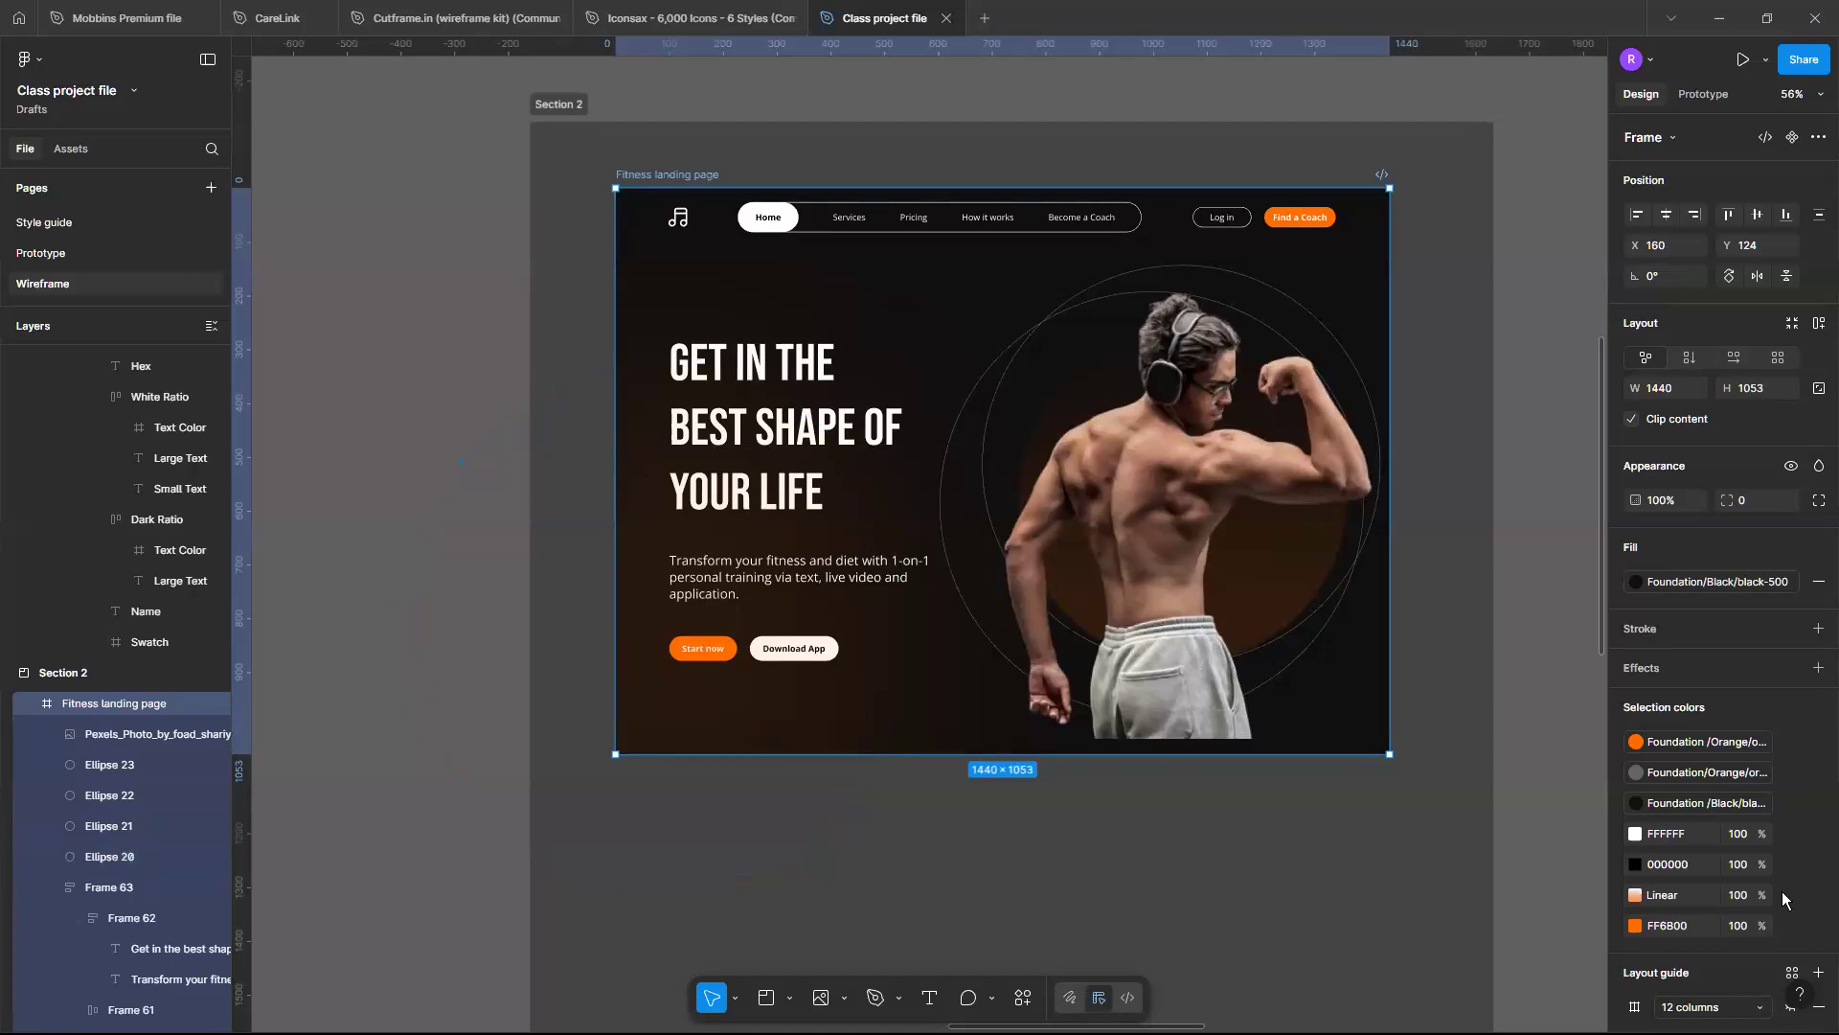
Show the 12-column layout guide on the Fitness landing page frame and check the header and hero text against it
left_click(1791, 1007)
scroll(1789, 1004, "down", 1)
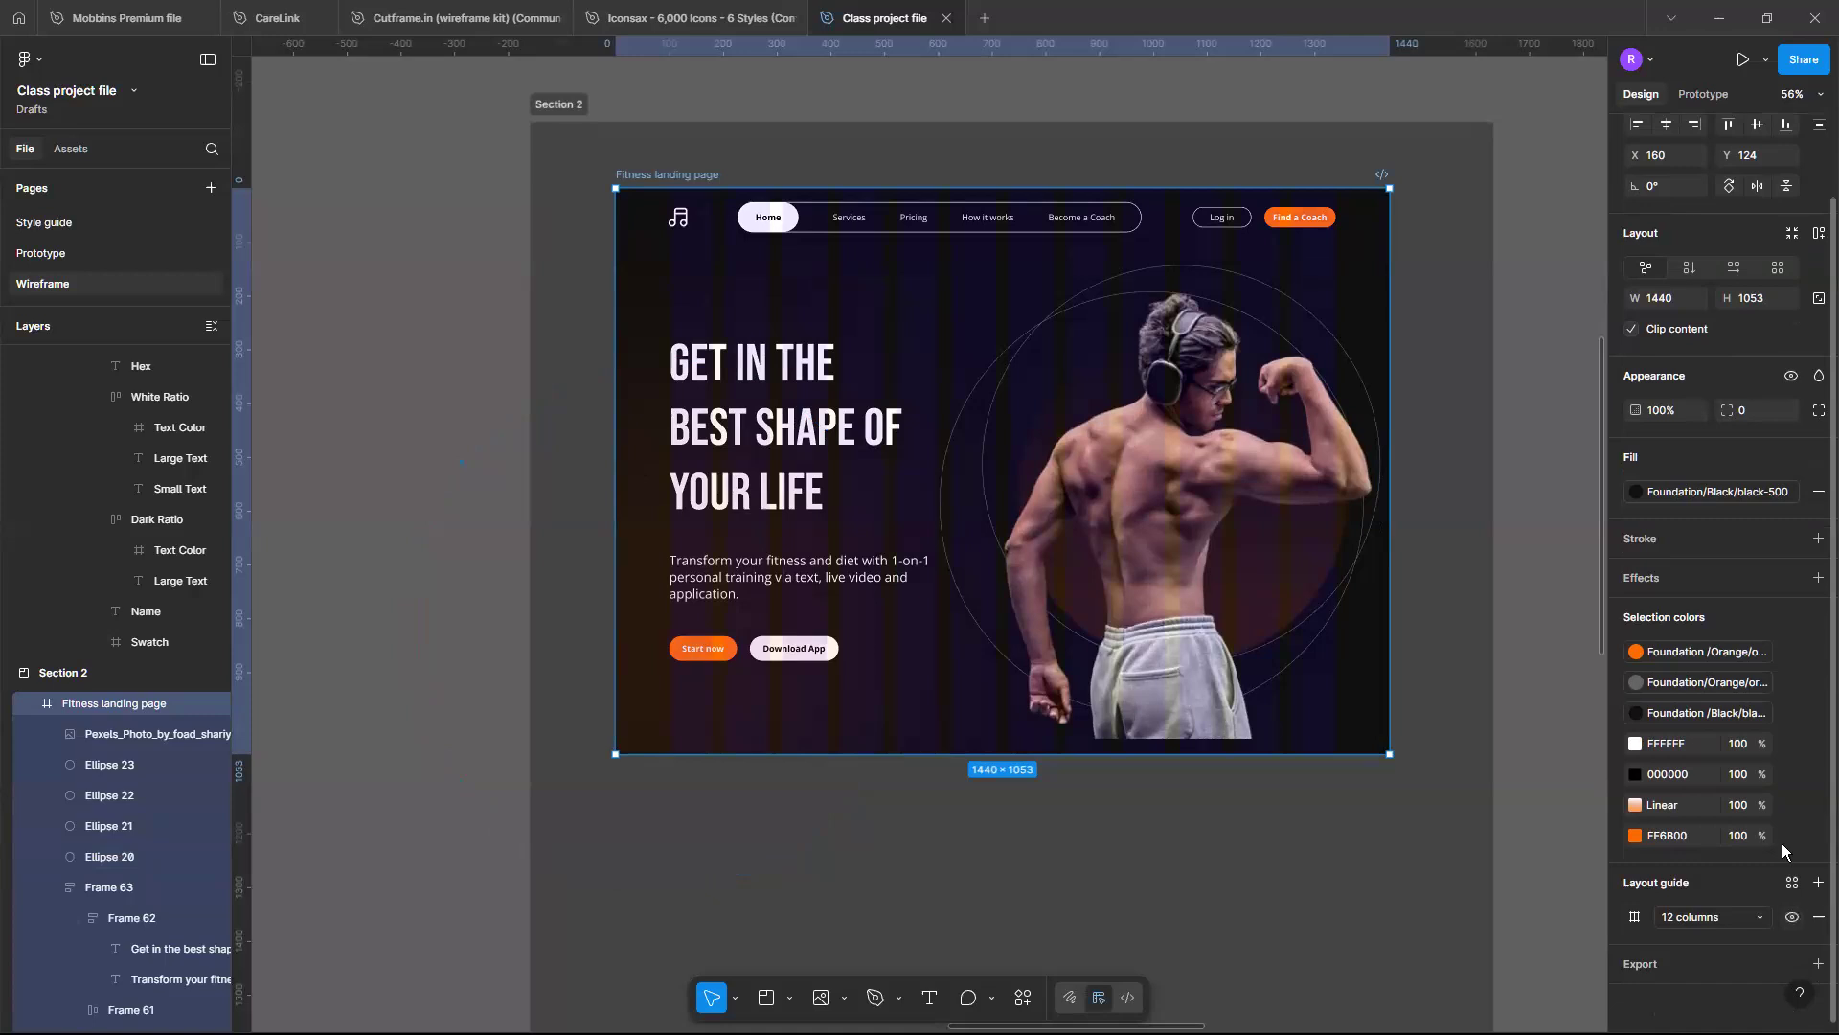
scroll(940, 361, "up", 5)
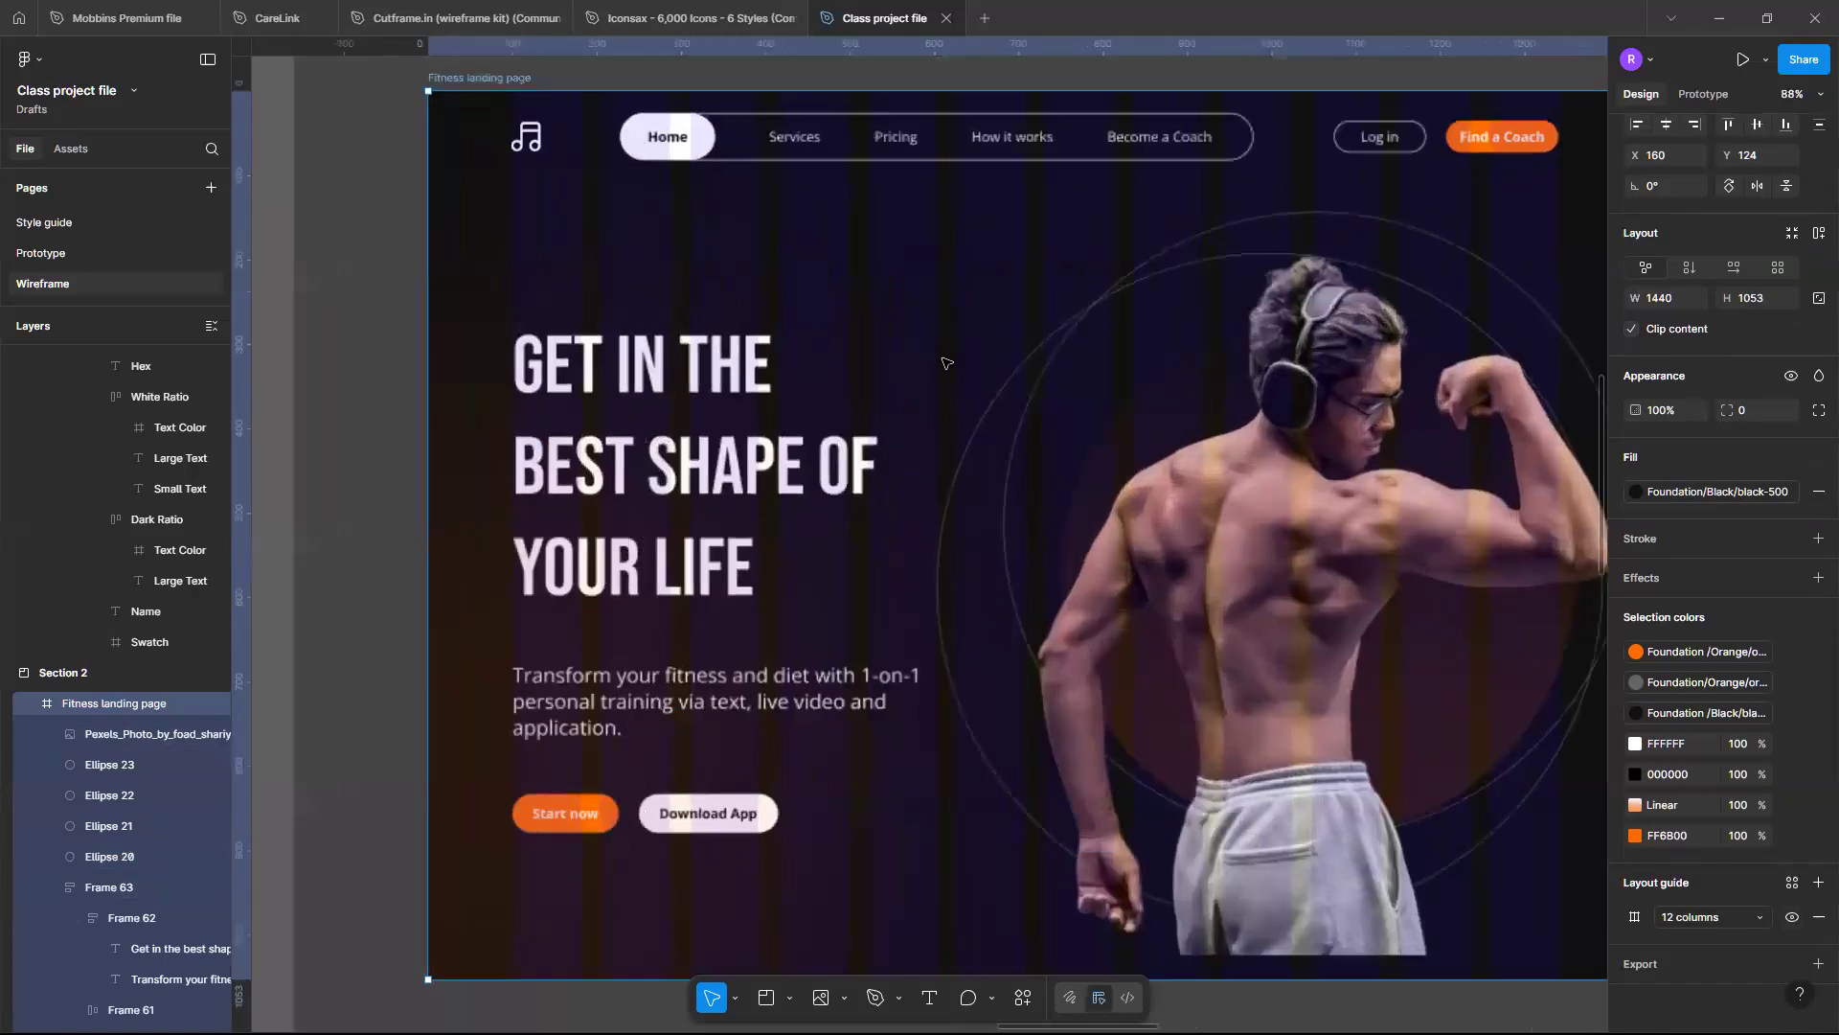
scroll(686, 119, "left", 3)
scroll(719, 311, "down", 4)
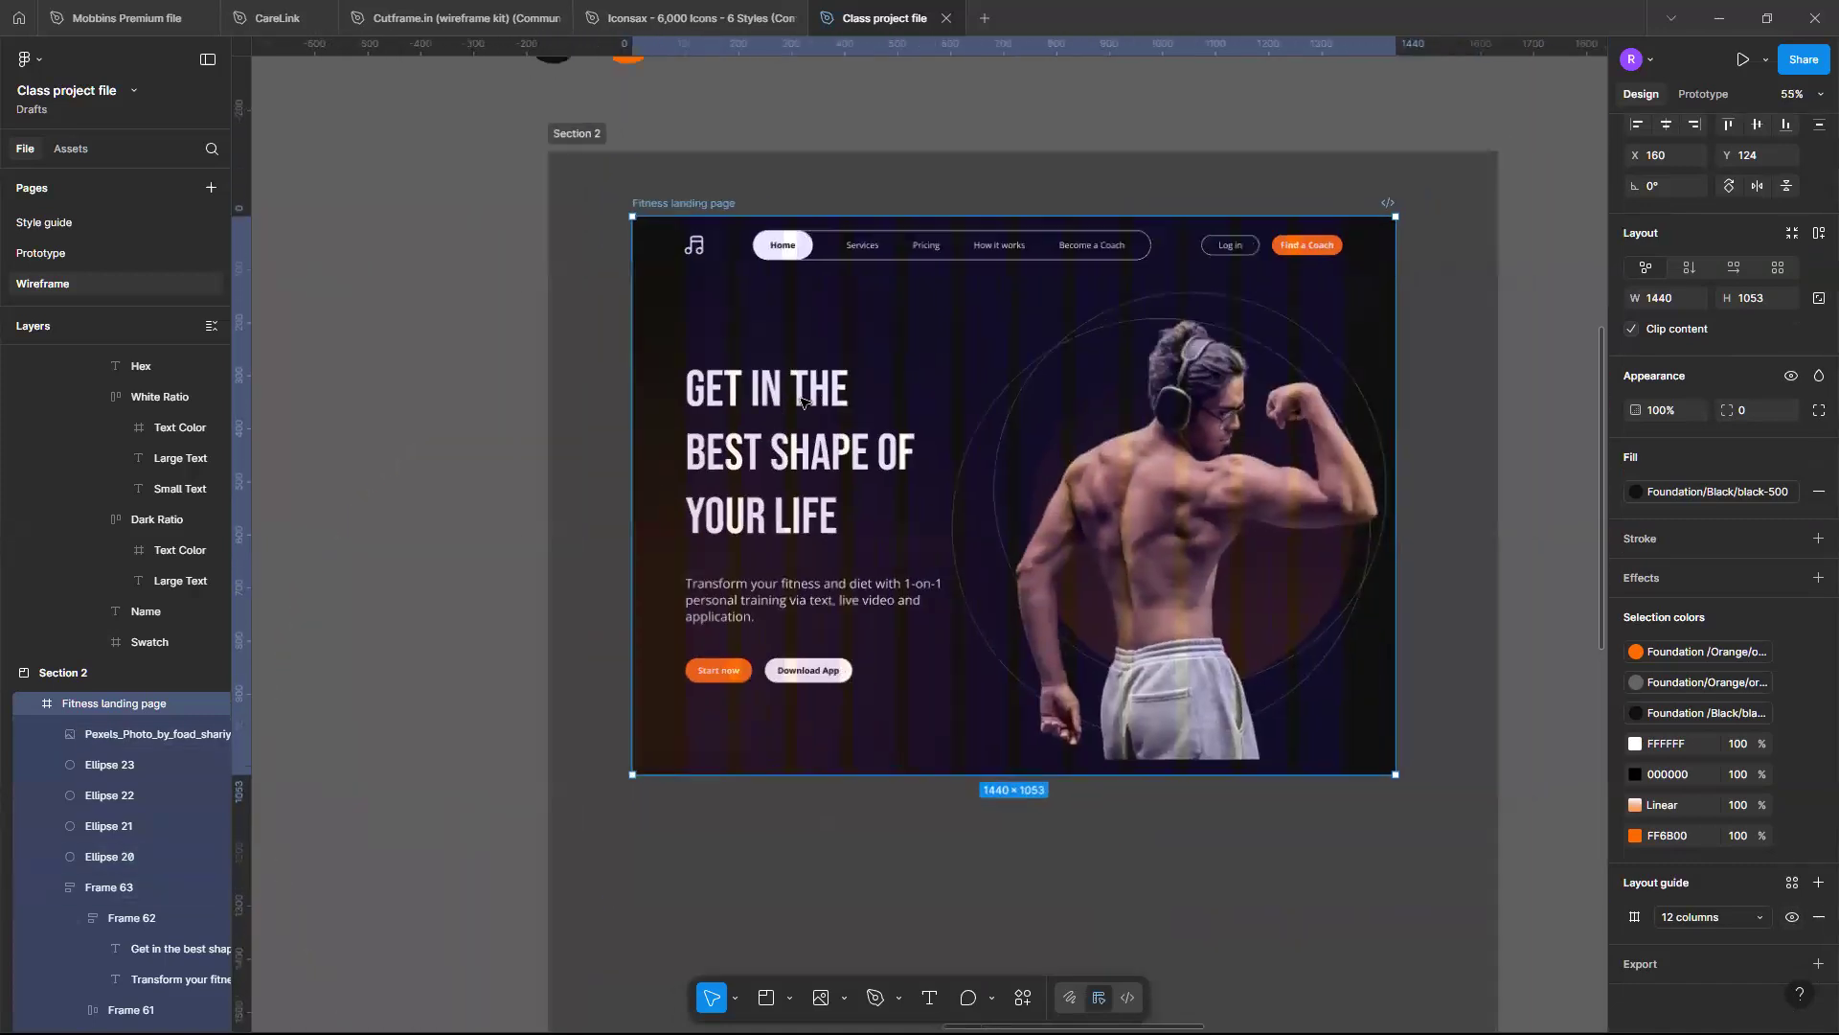
scroll(661, 292, "up", 4)
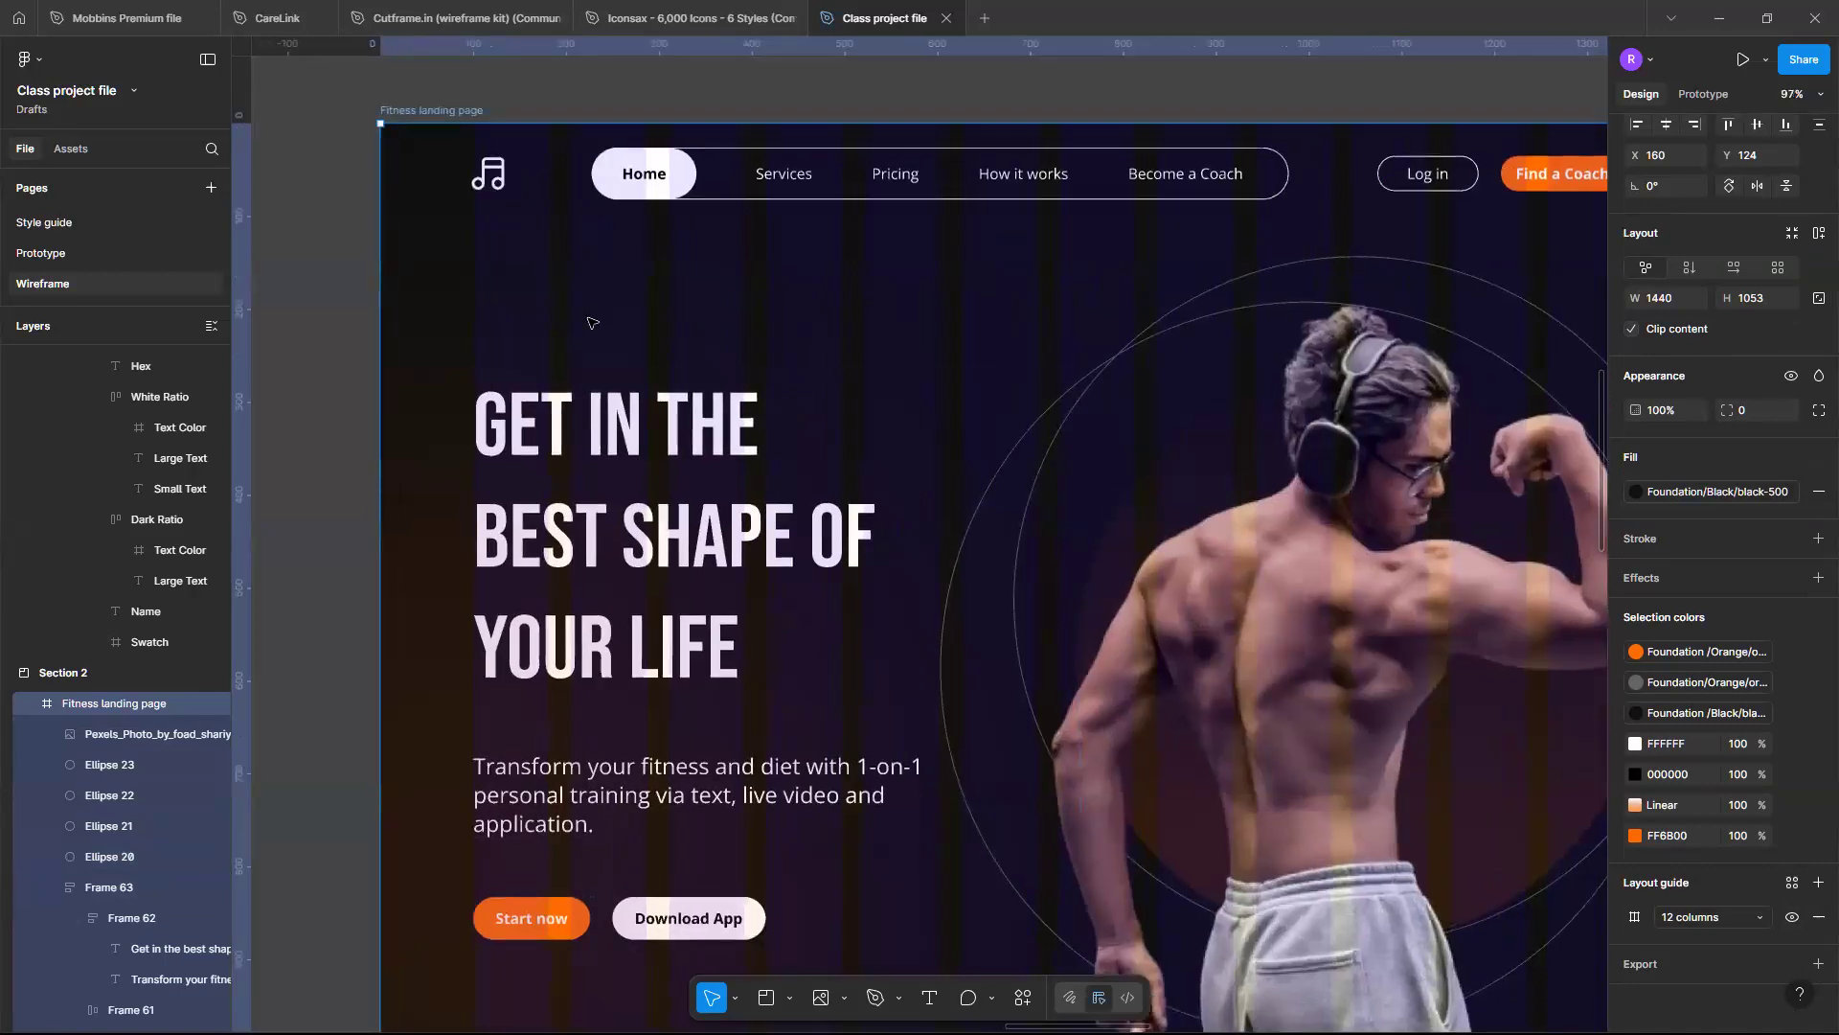
scroll(591, 323, "down", 3)
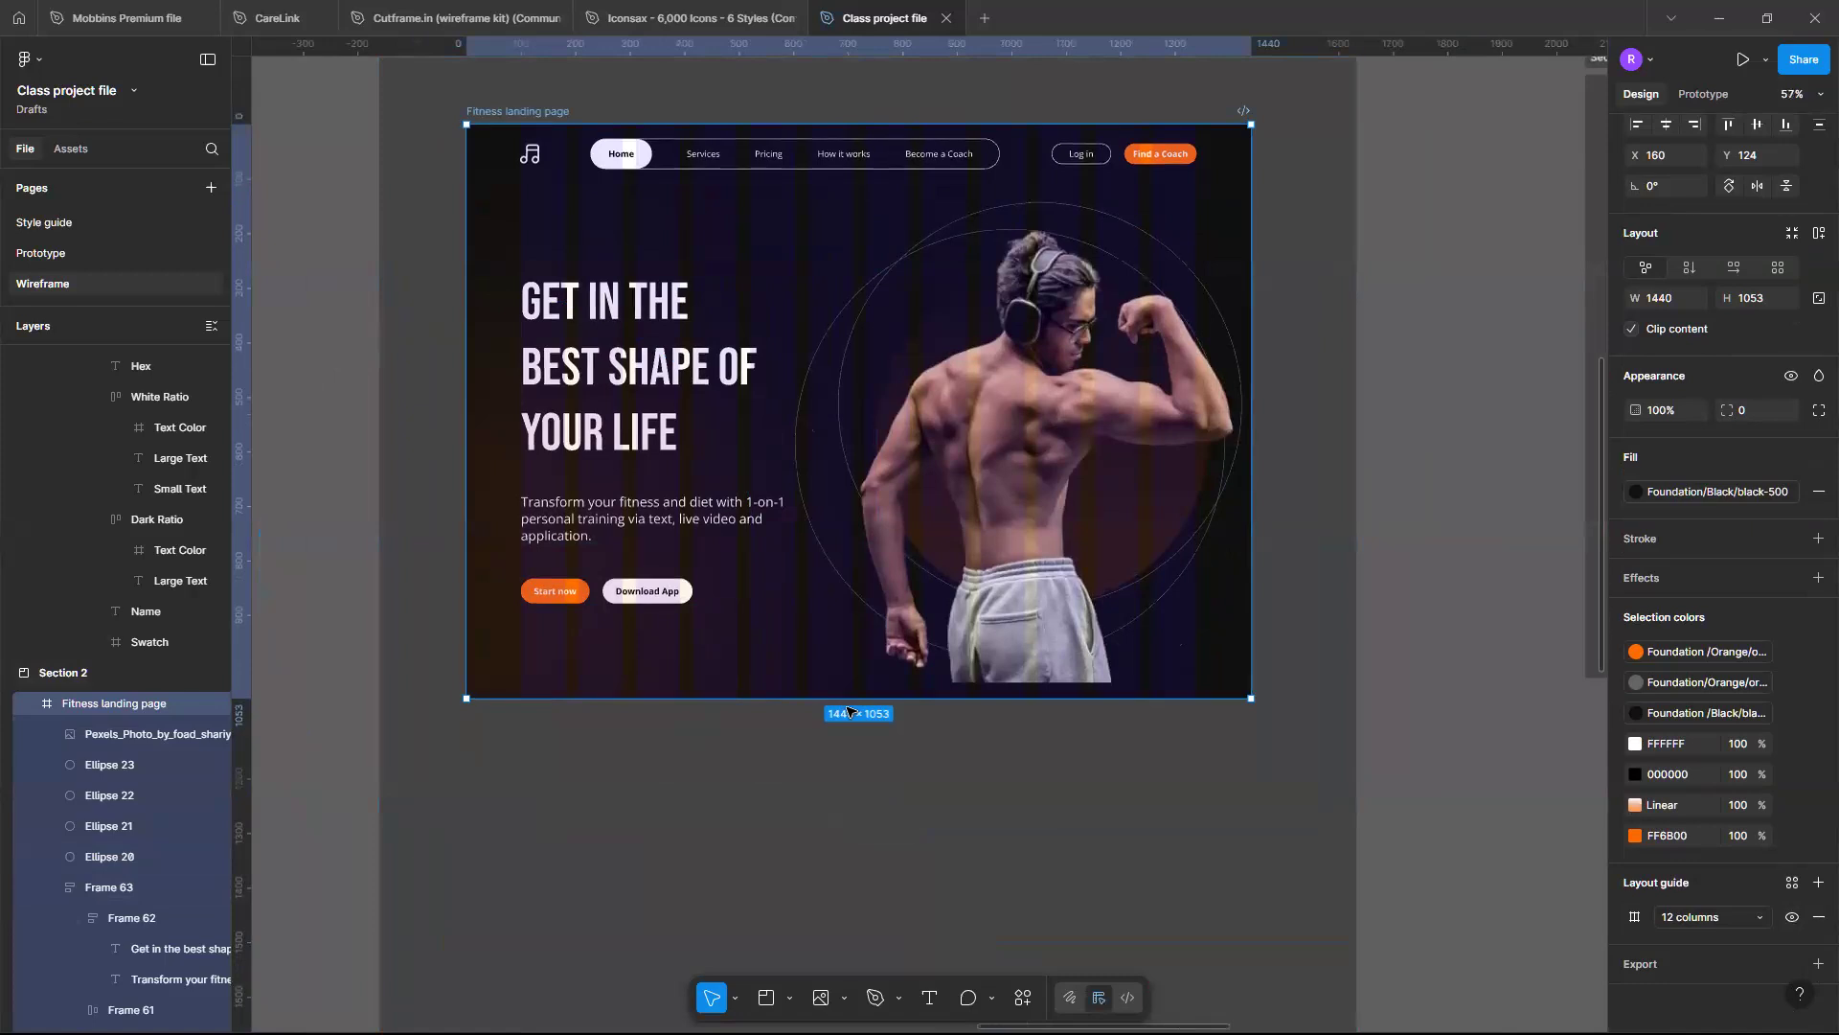
Extend the Fitness landing page frame downward to a height of about 1988 to make room below the hero section
scroll(848, 711, "down", 4)
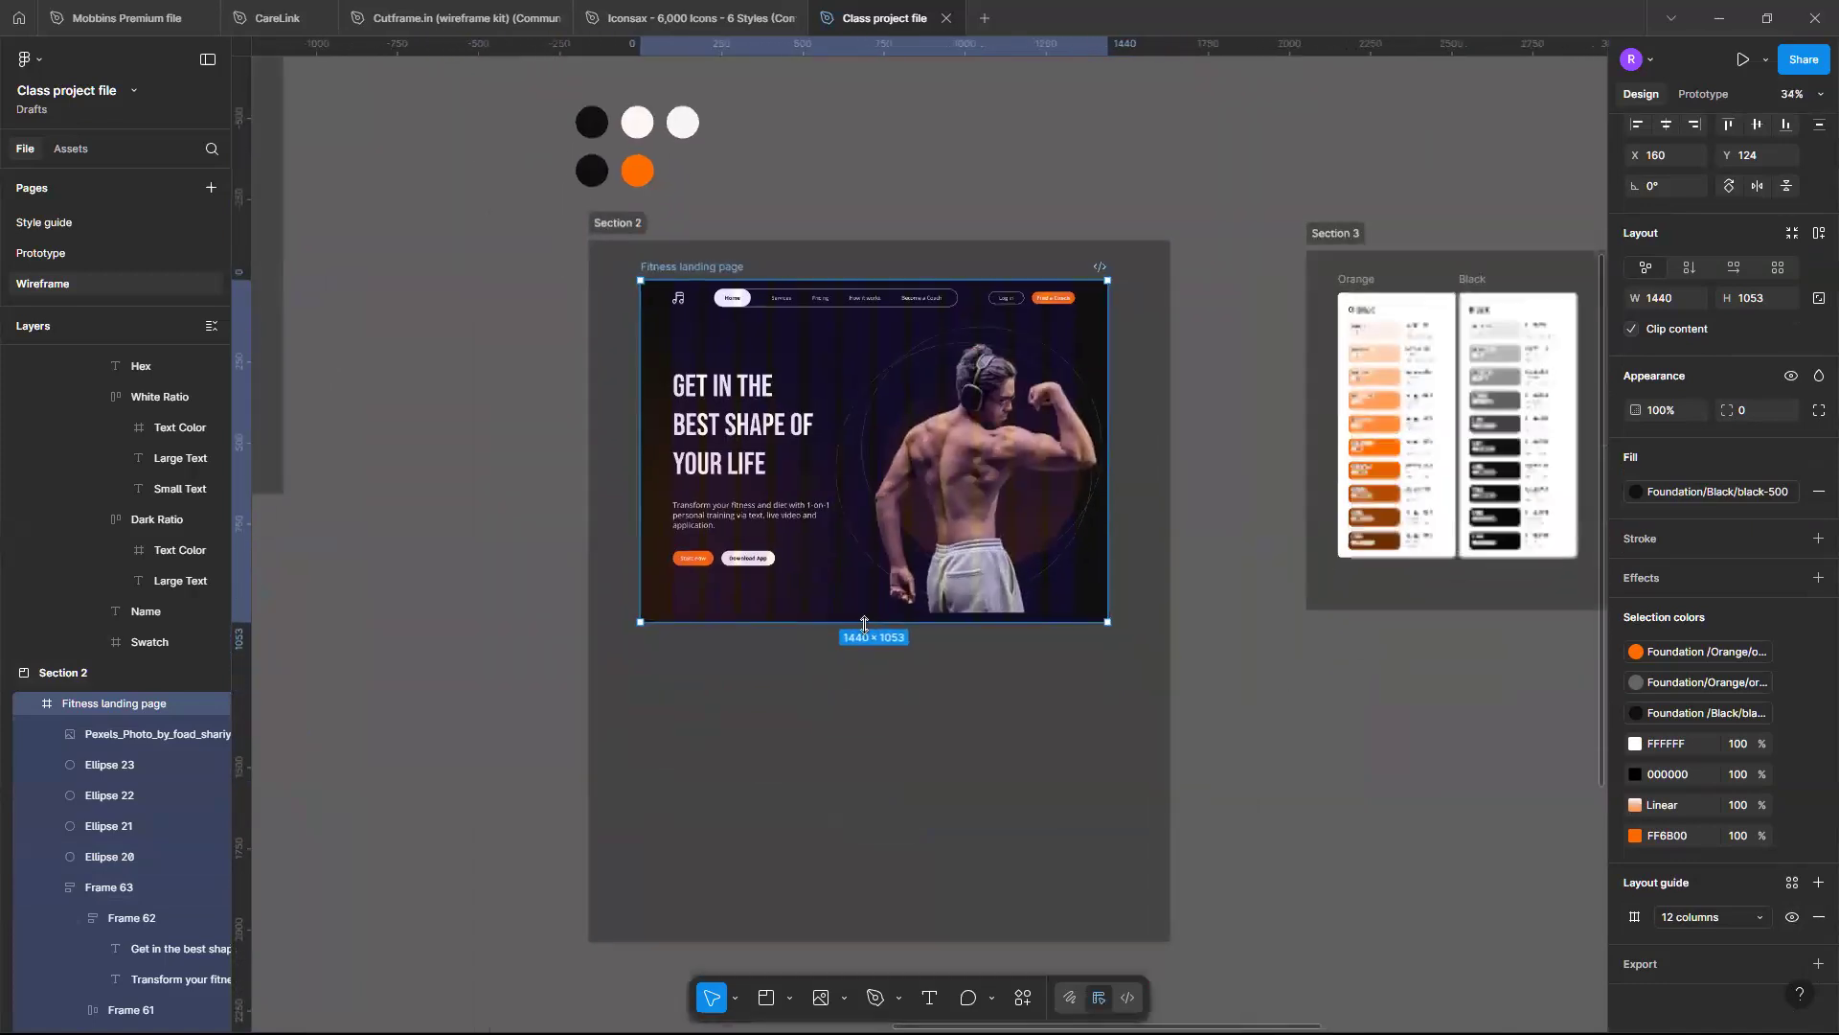
left_click_drag(868, 782, 868, 925)
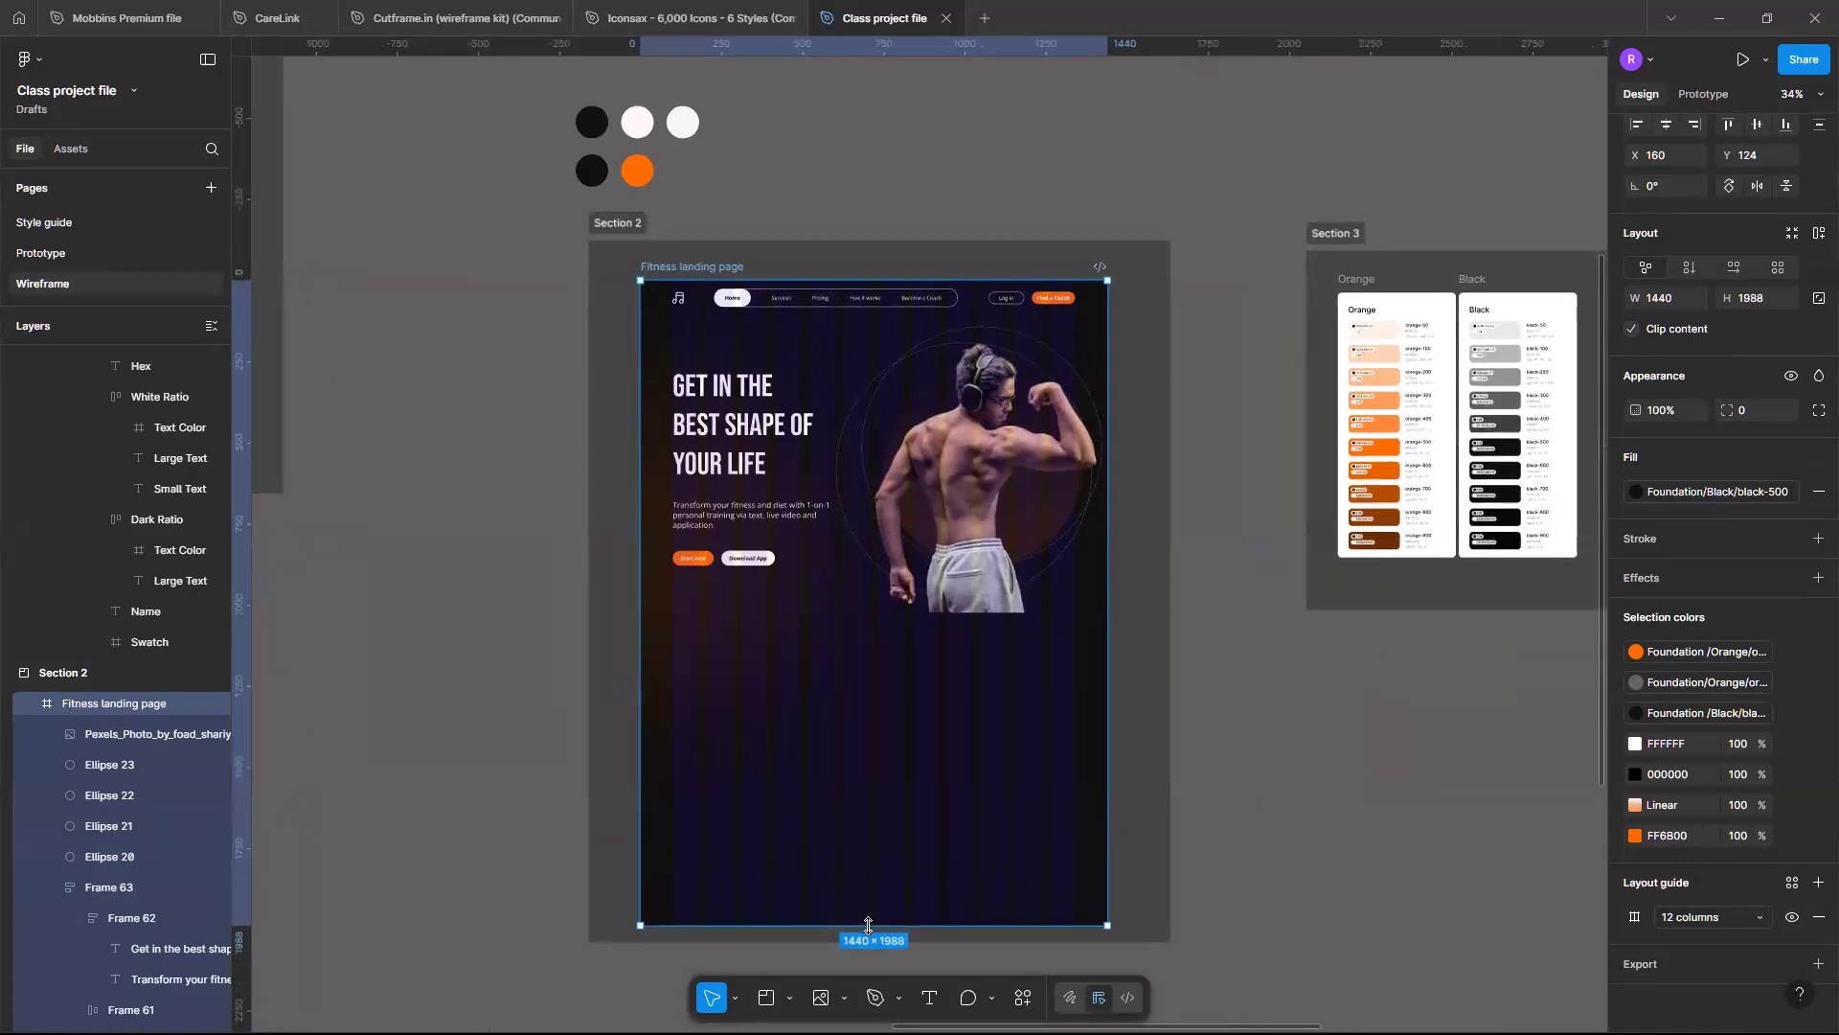
scroll(868, 925, "up", 5)
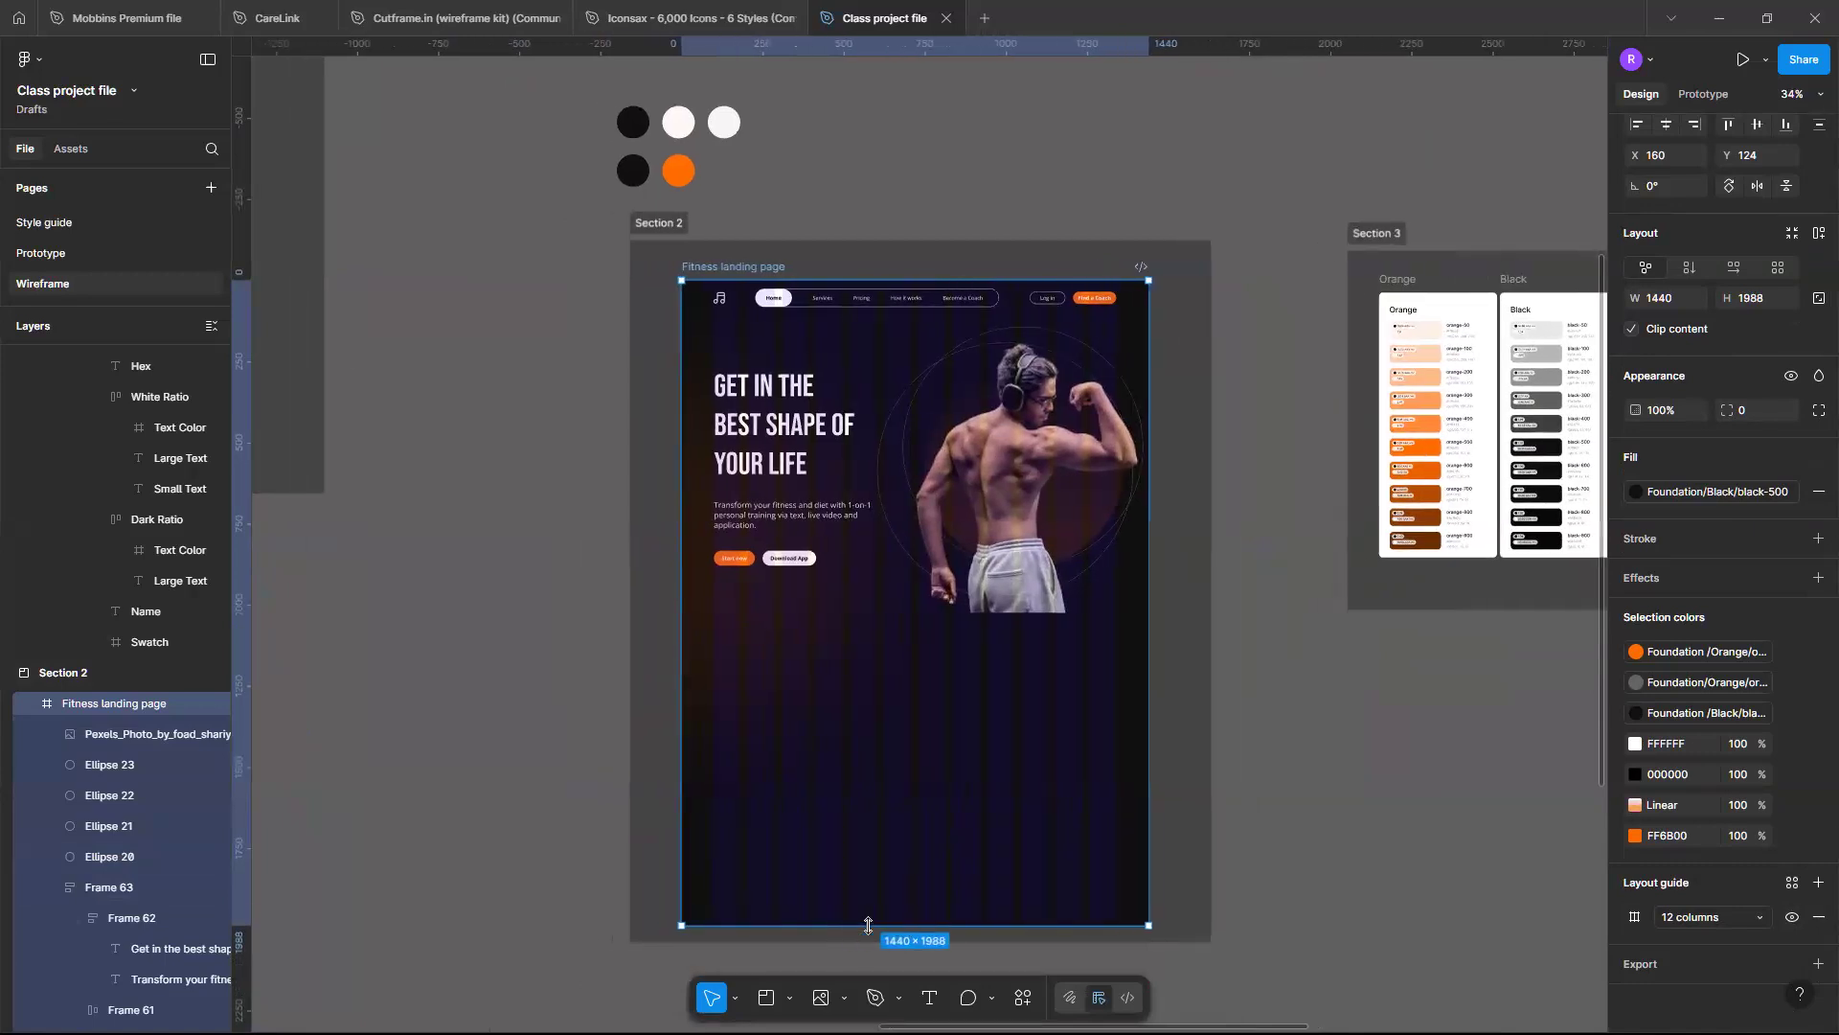
scroll(869, 928, "up", 4)
scroll(871, 930, "up", 2)
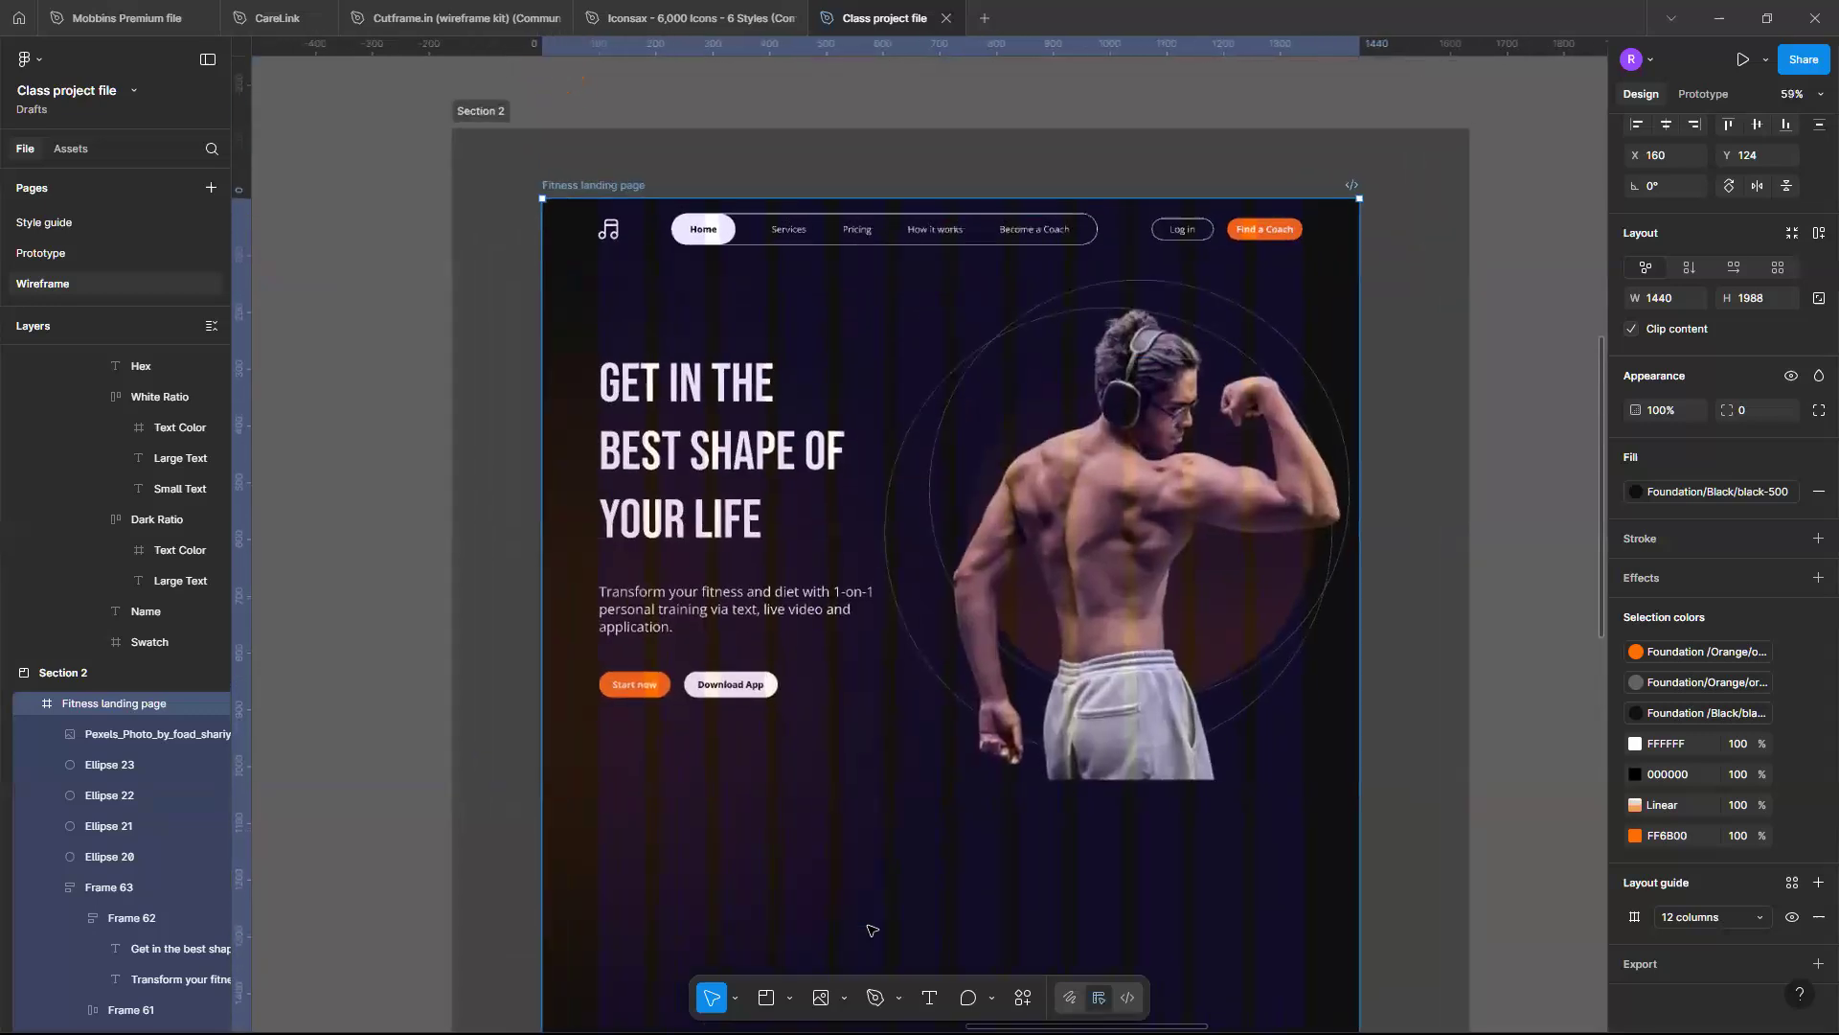
scroll(1061, 711, "up", 4)
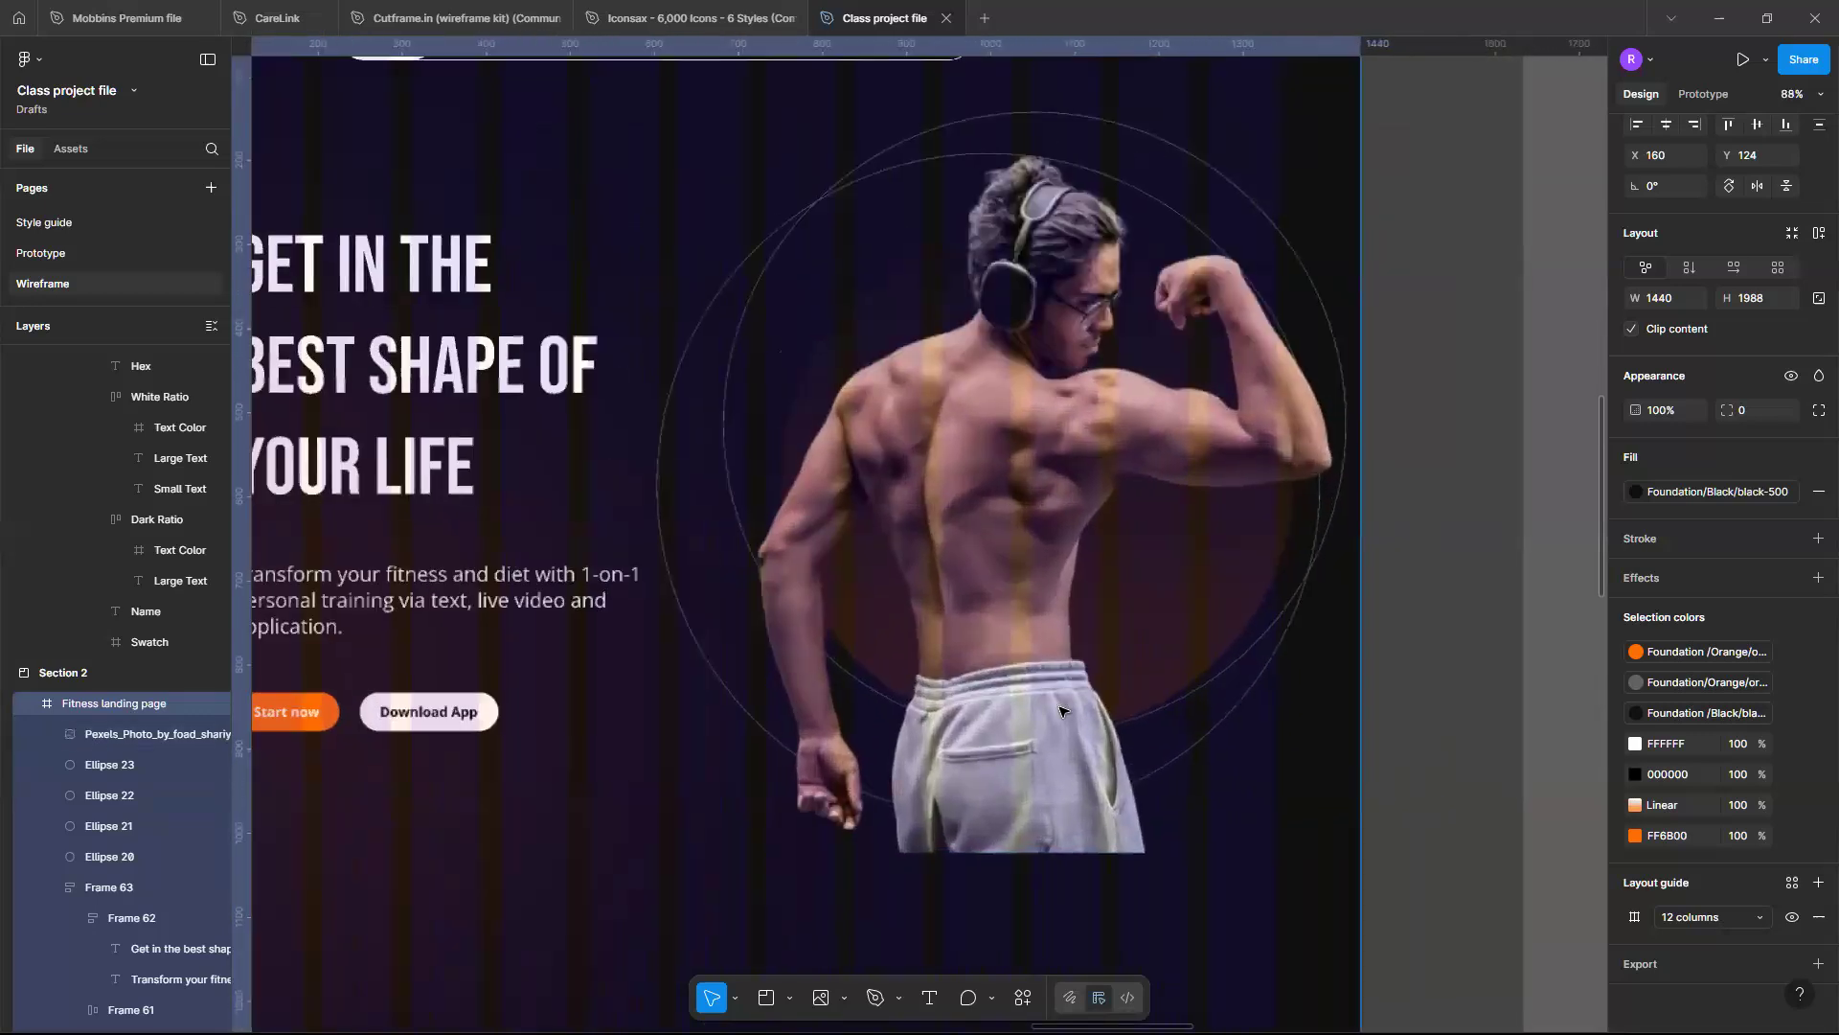
scroll(1060, 711, "down", 3)
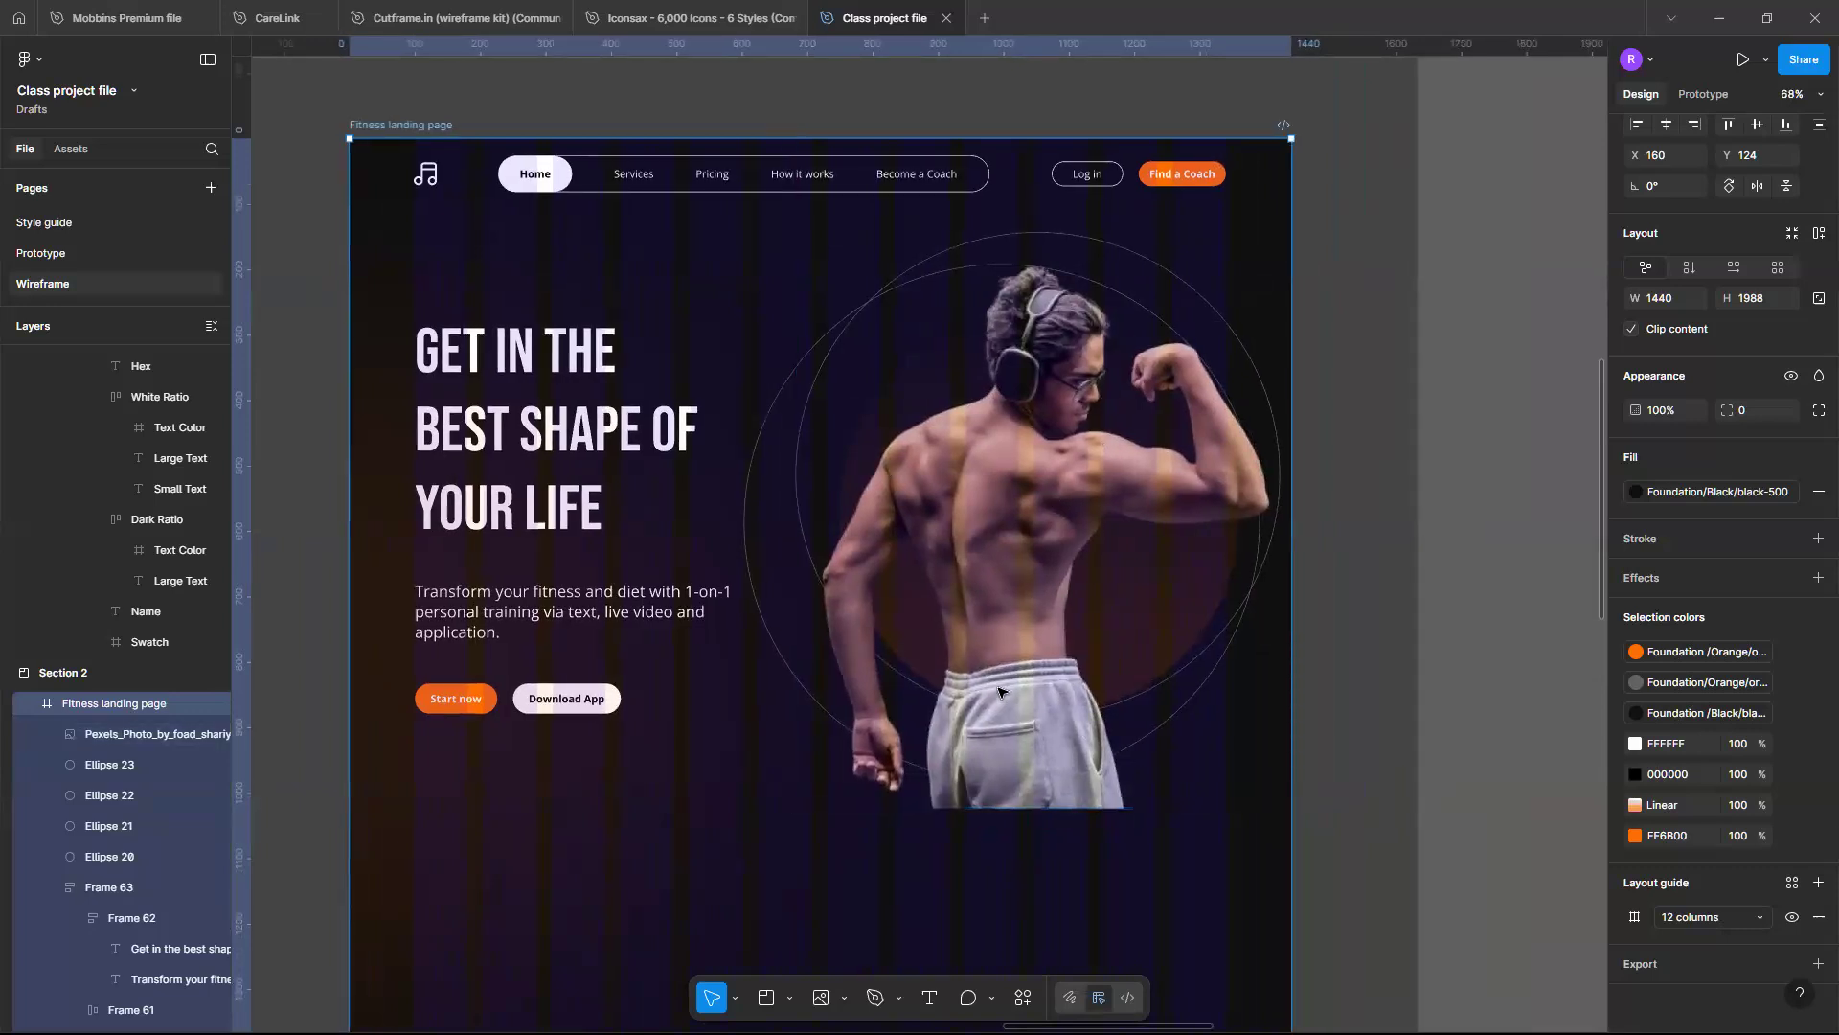
Try moving the athlete photo up and right to about X 710, Y -100, and undo the move
scroll(998, 689, "up", 1)
scroll(998, 689, "right", 1)
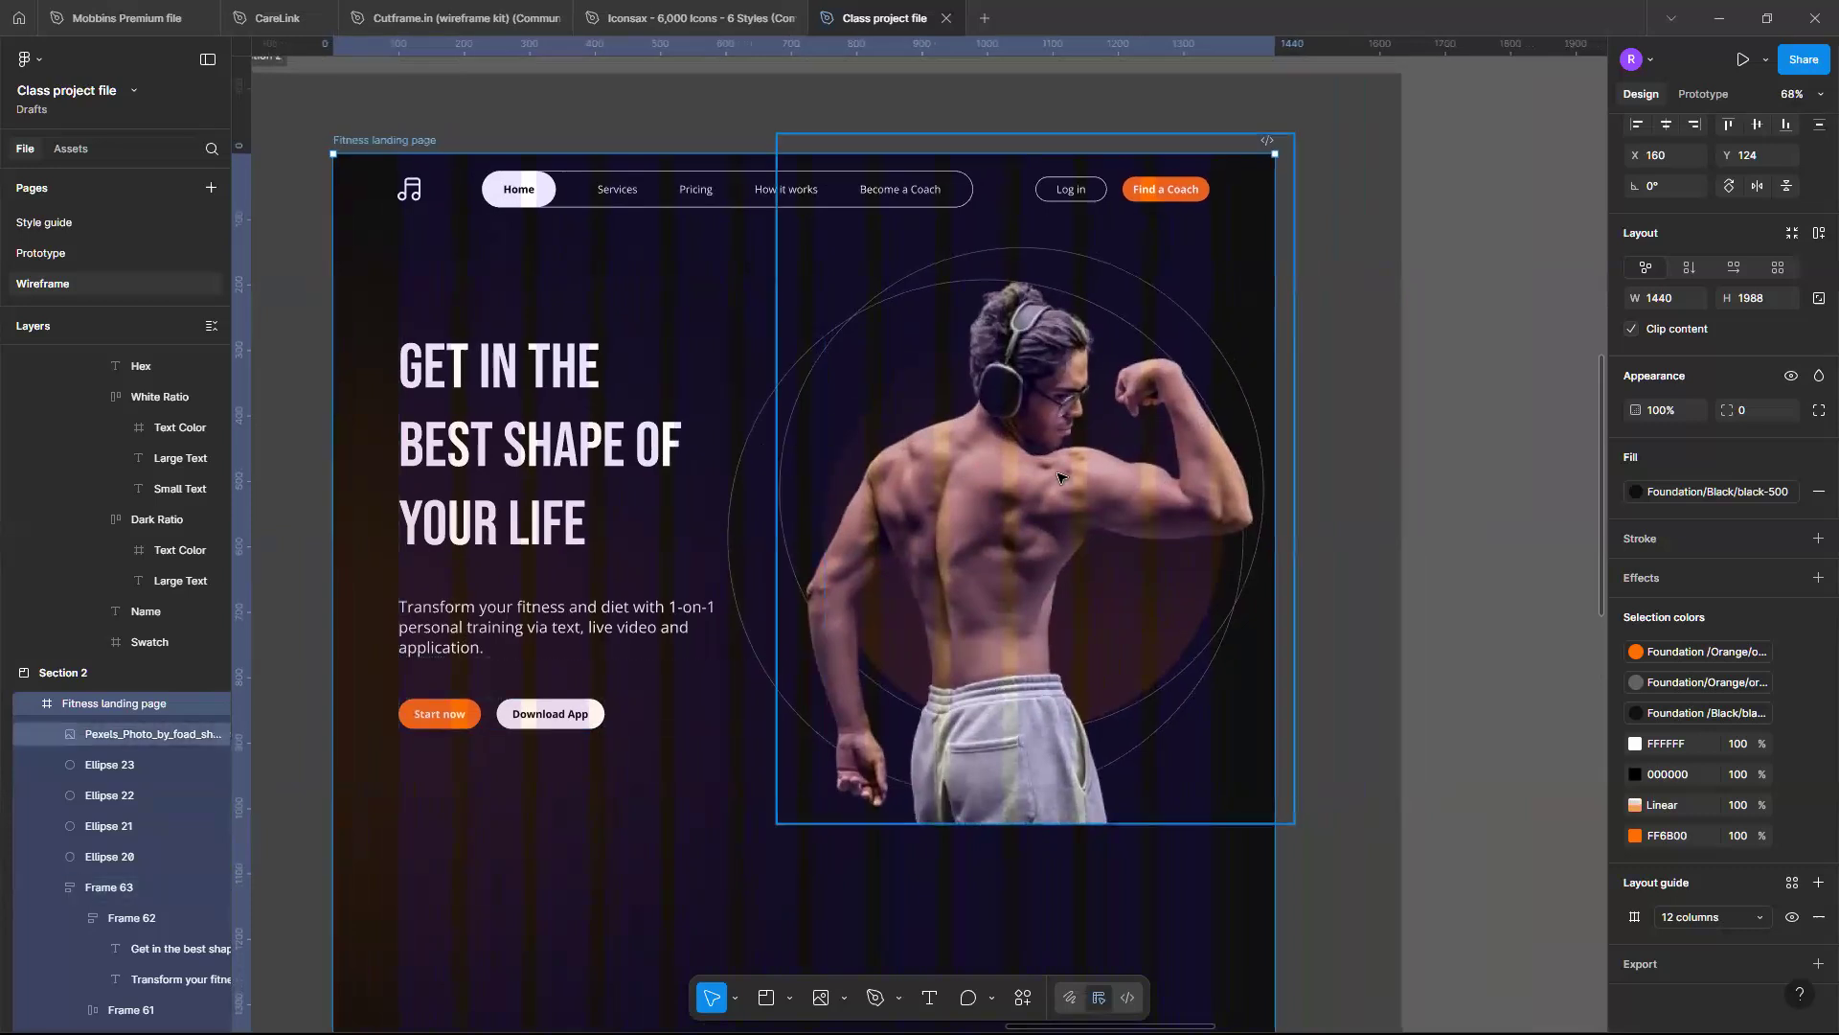
scroll(842, 443, "up", 2)
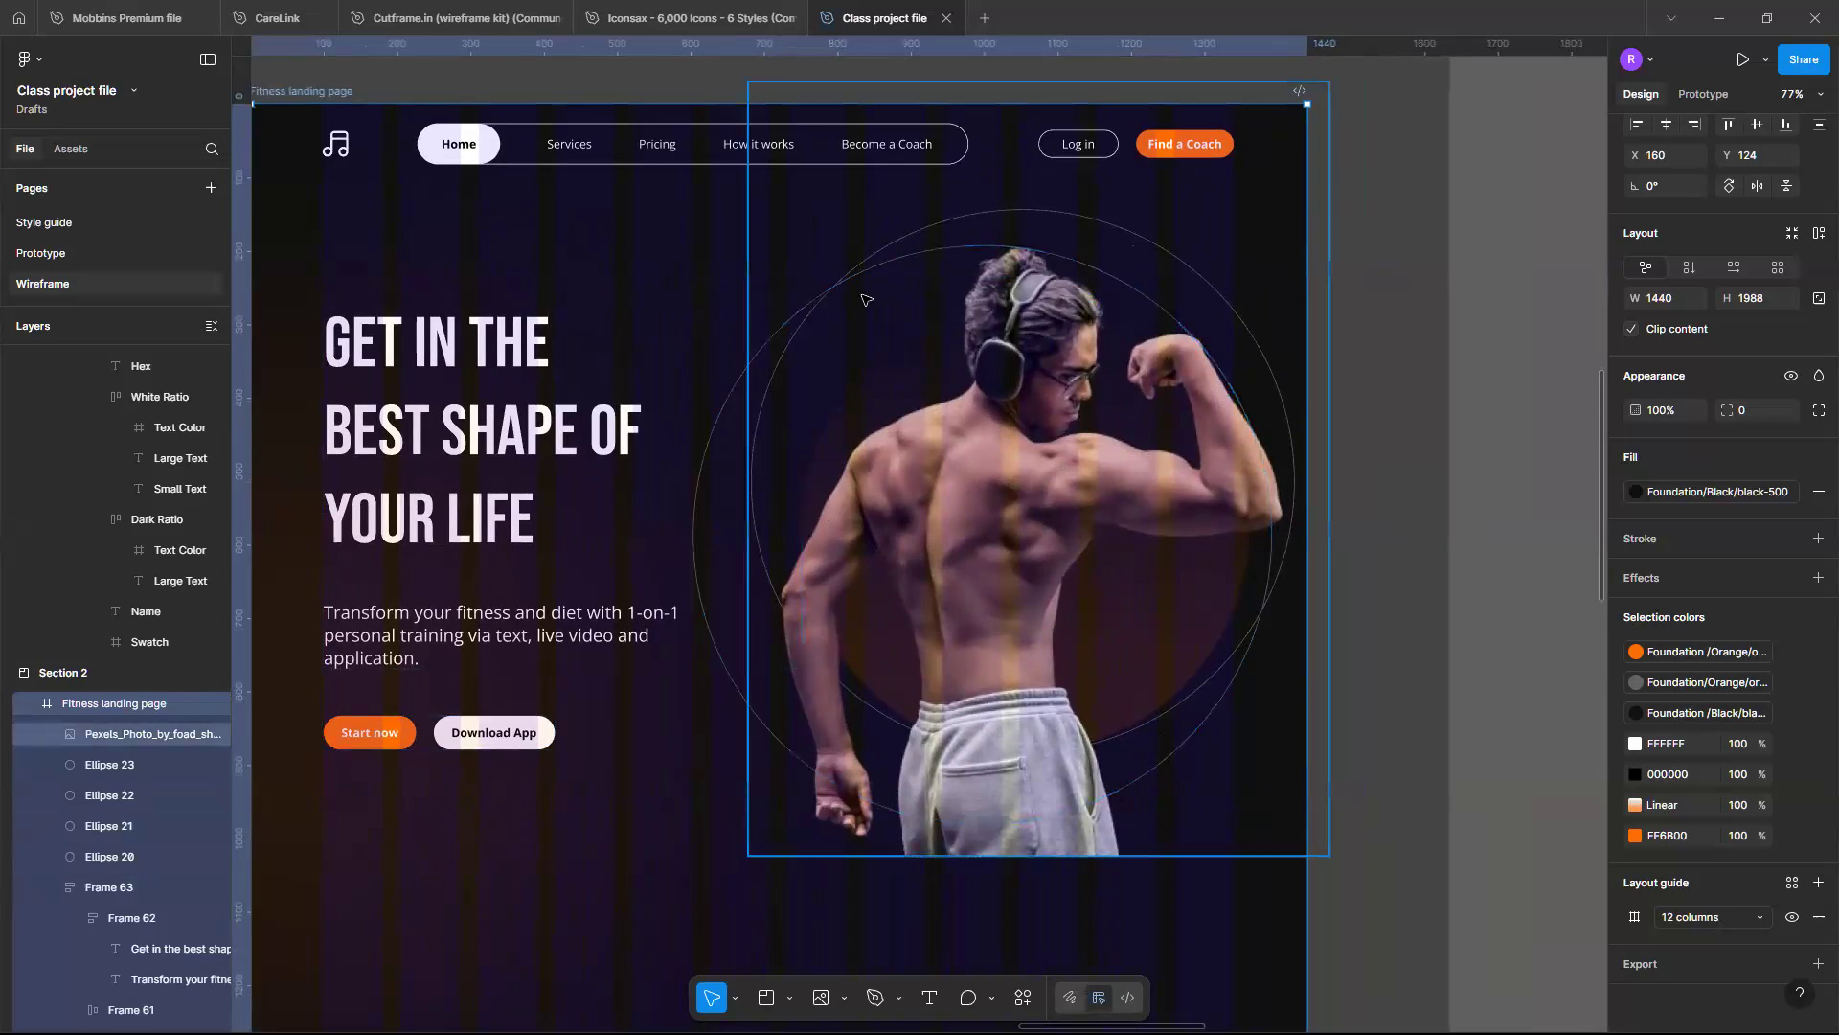
left_click(1044, 419)
left_click_drag(1051, 599, 1063, 364)
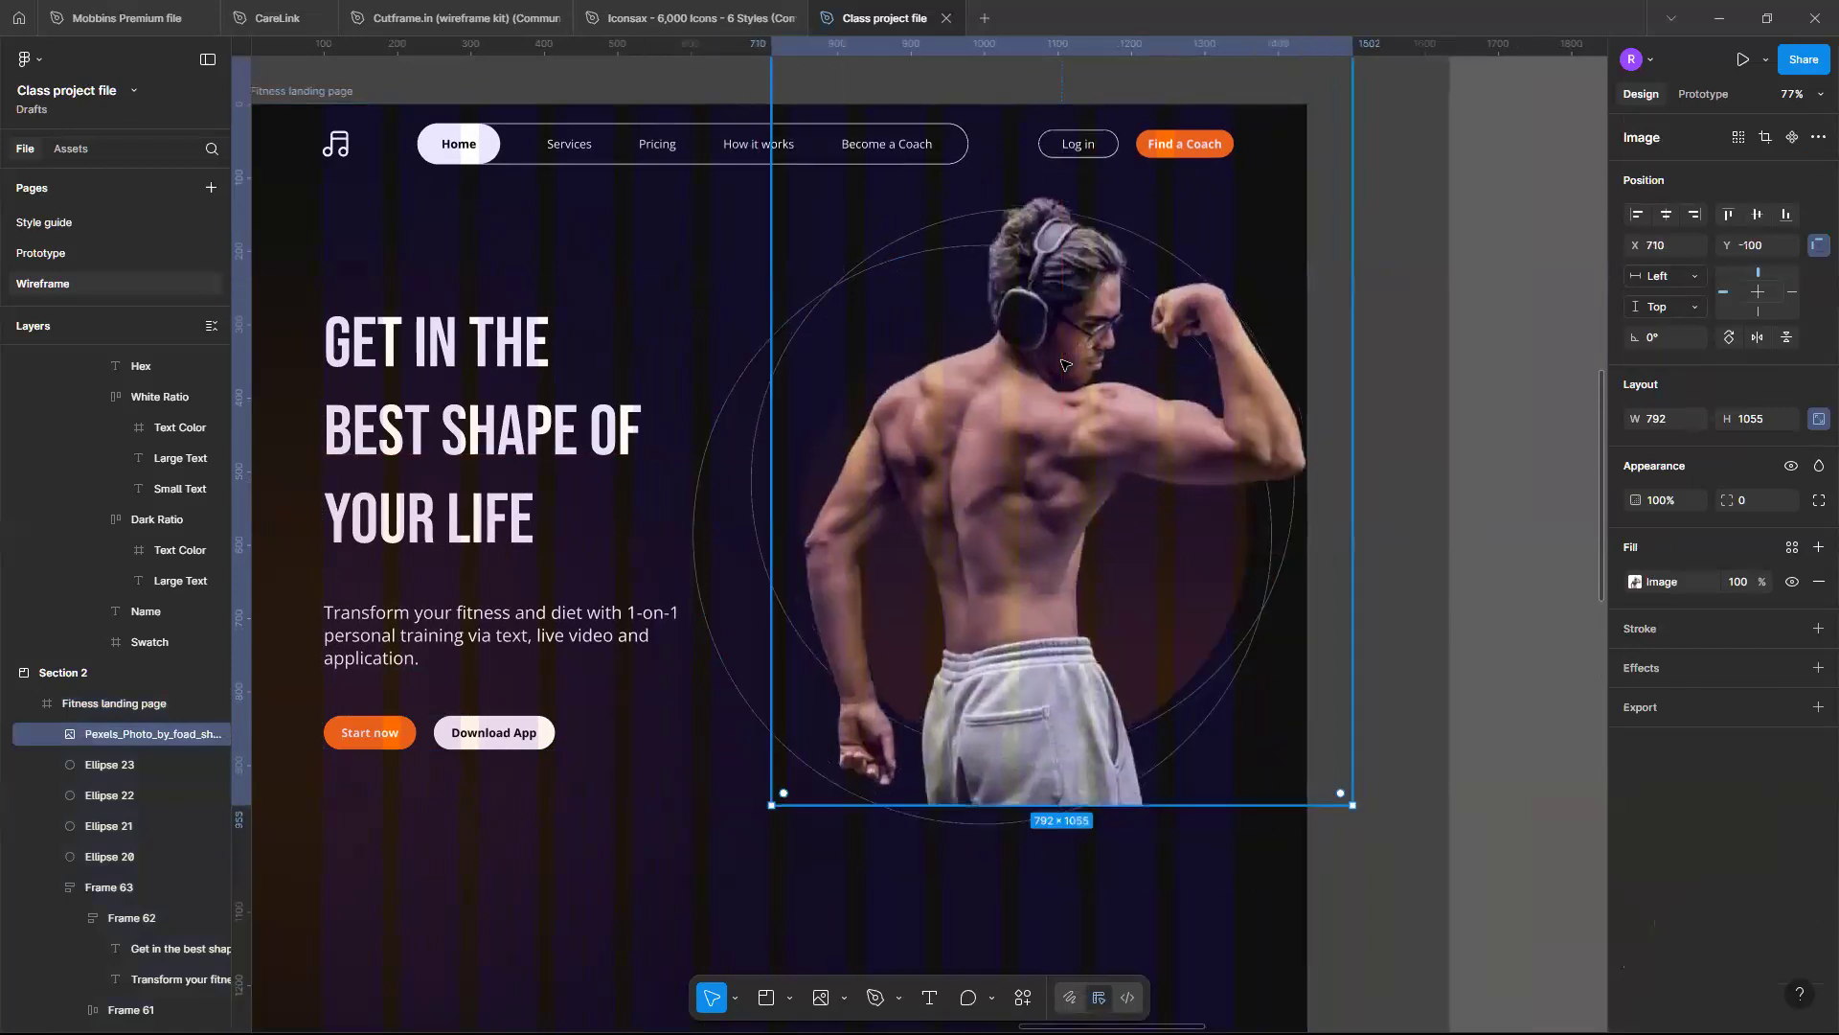
key("ctrl+z")
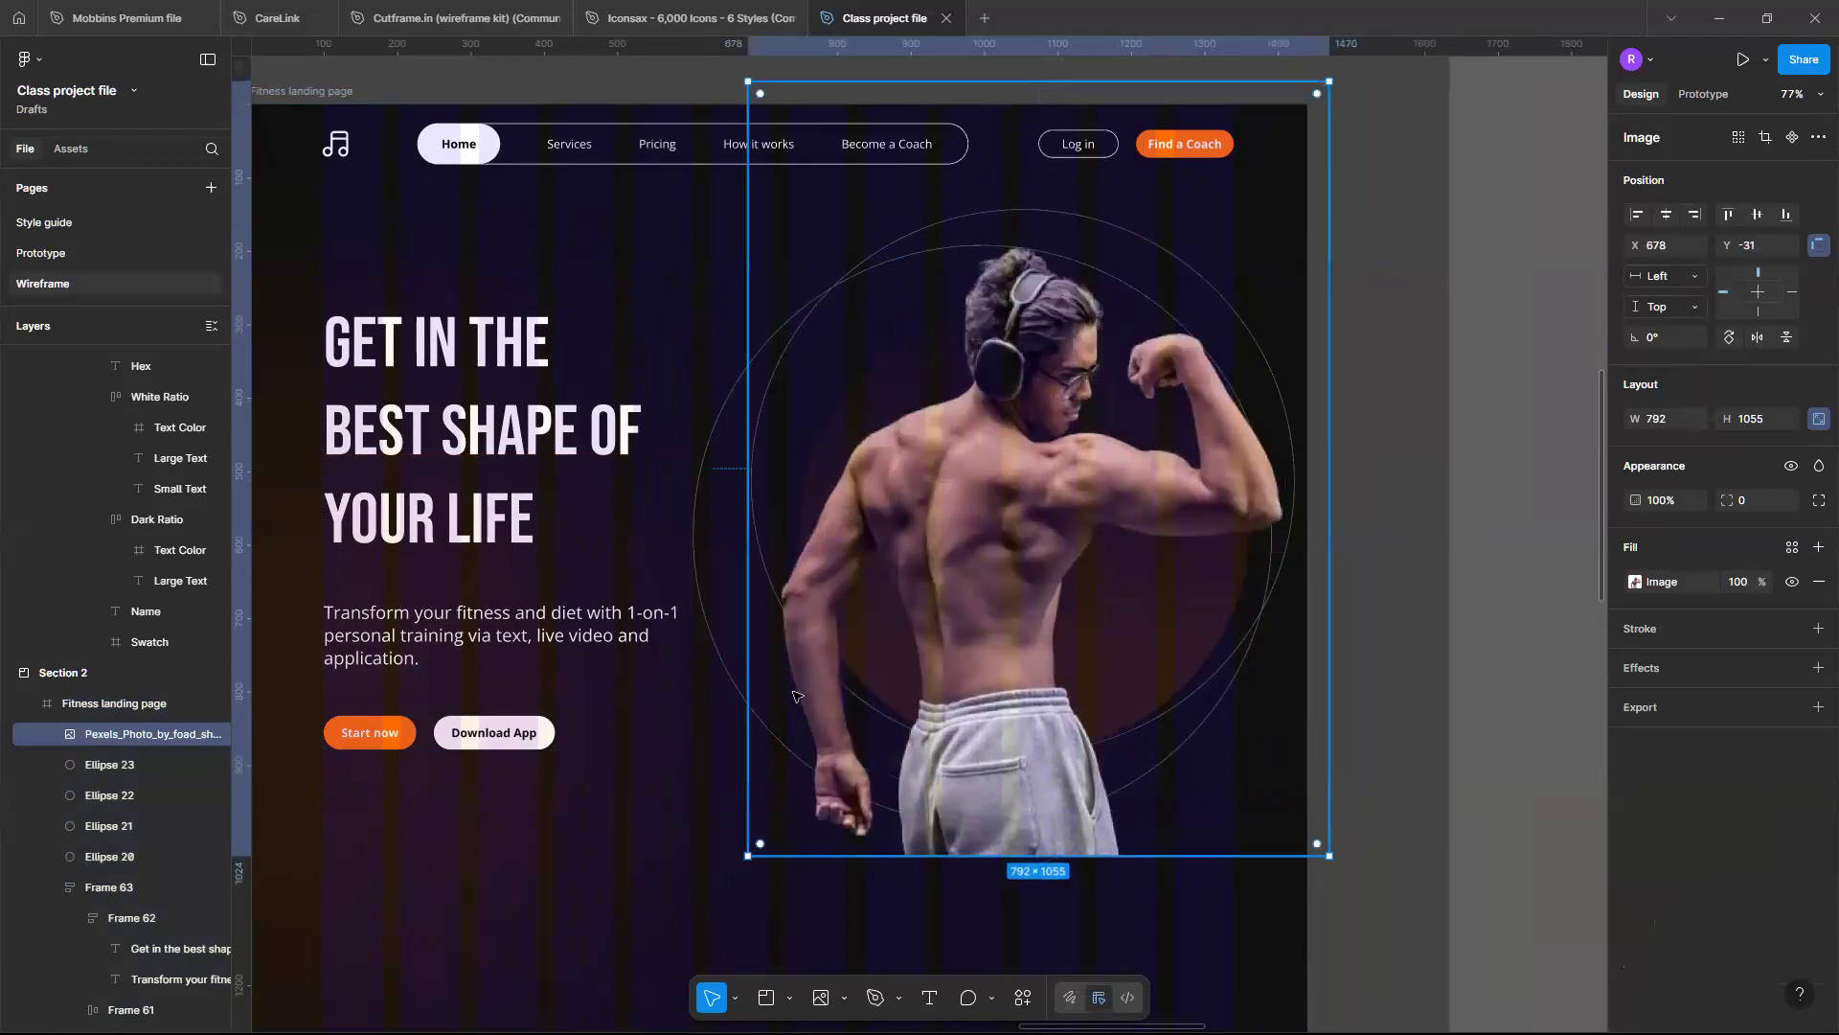
Move the athlete photo aside over the headline, and place it back over the circles at about X 670, Y -50
left_click_drag(1021, 431, 513, 520)
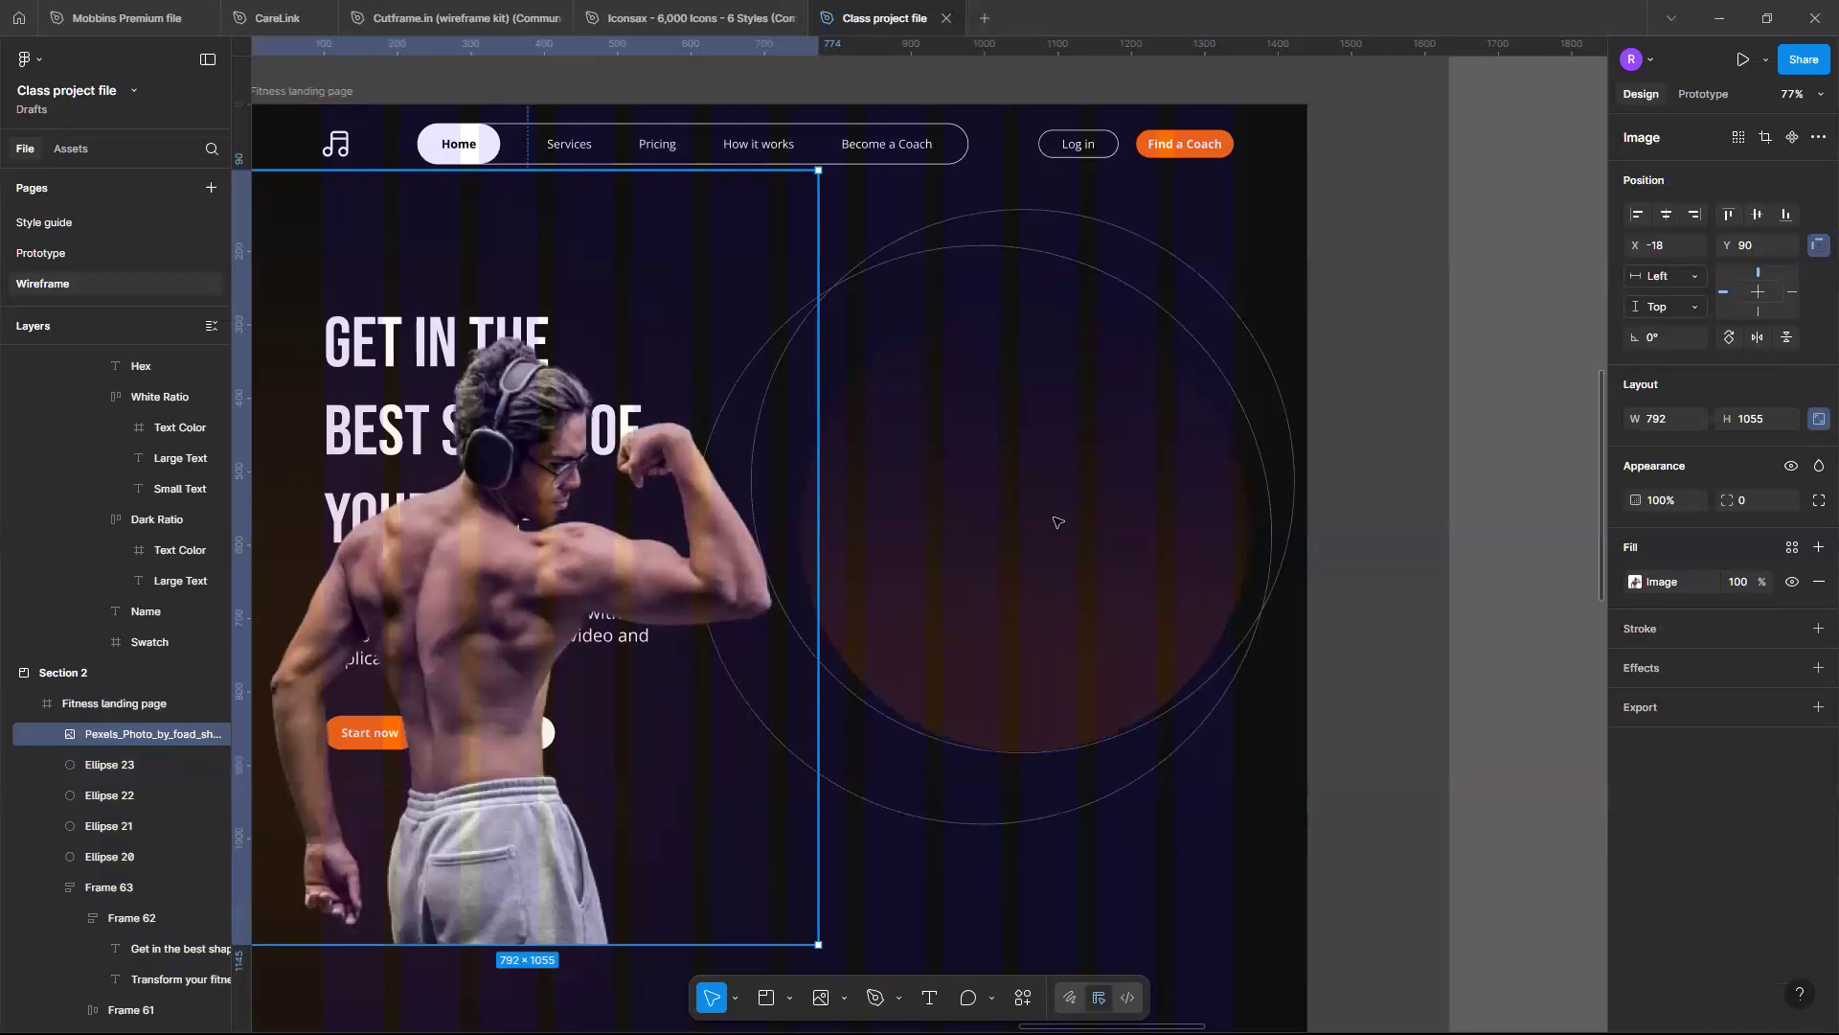
left_click_drag(1018, 502, 997, 508)
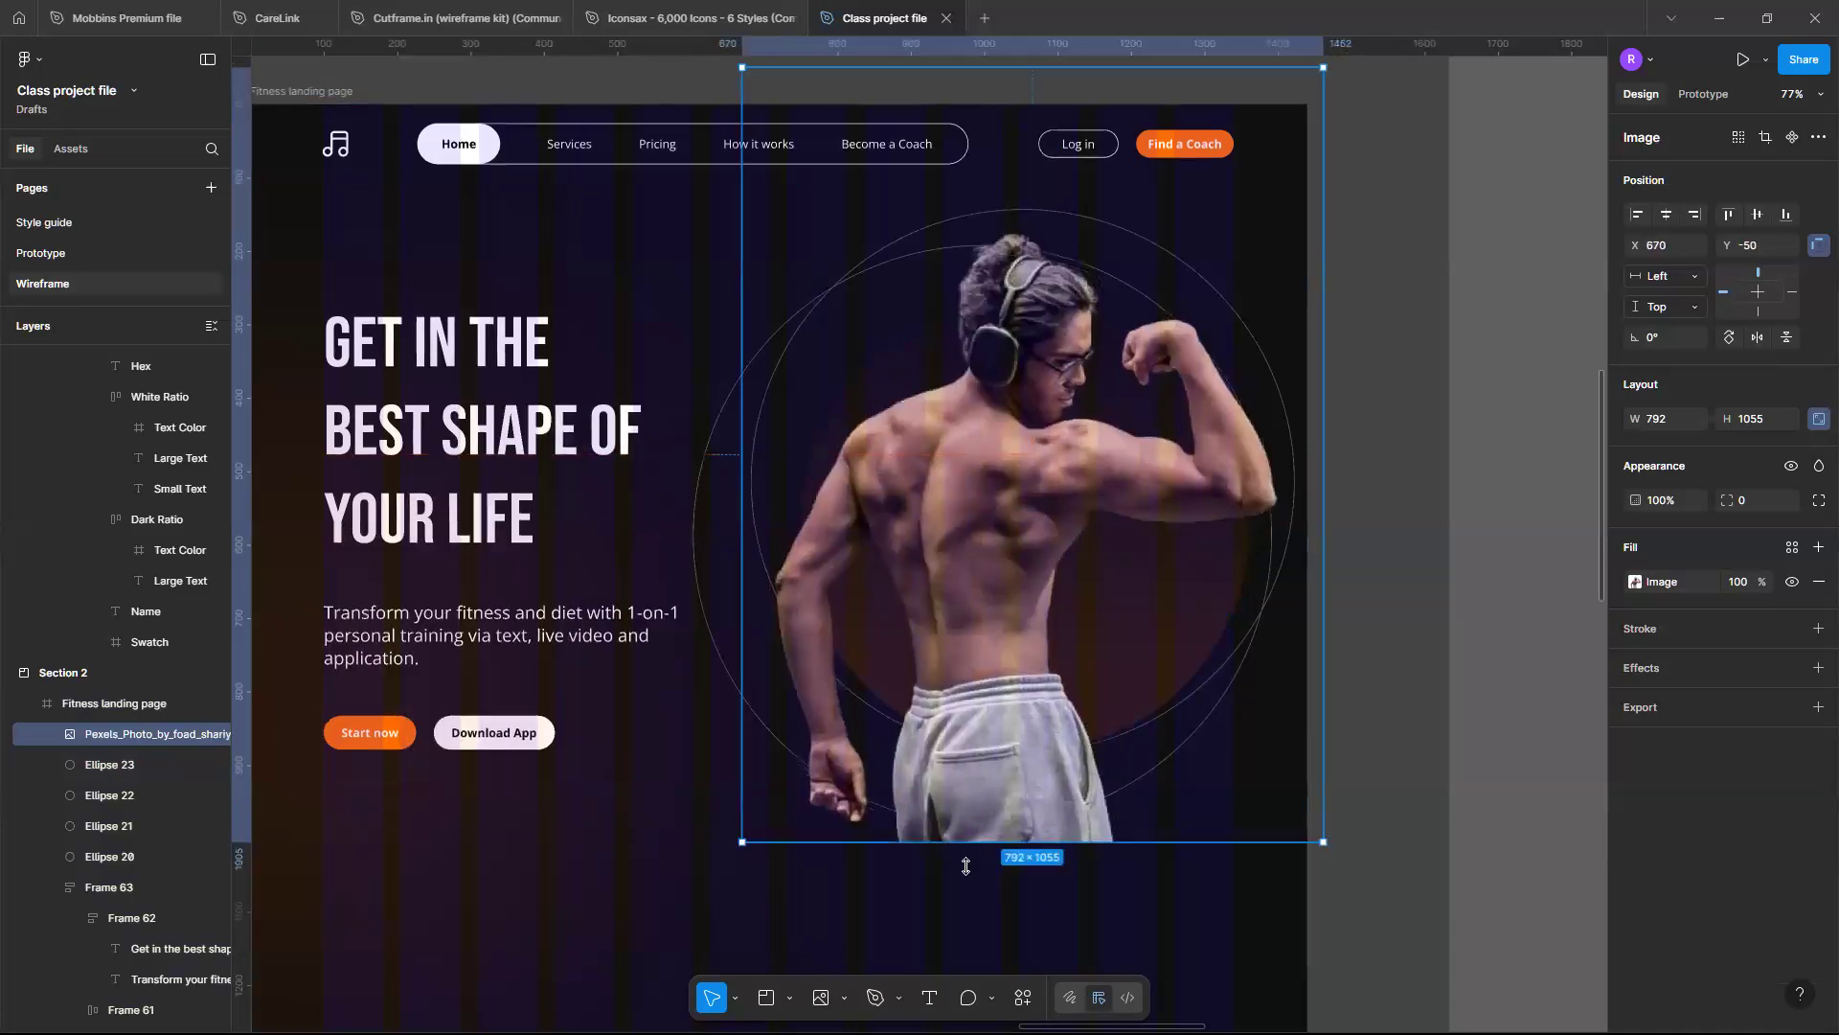
key("Escape")
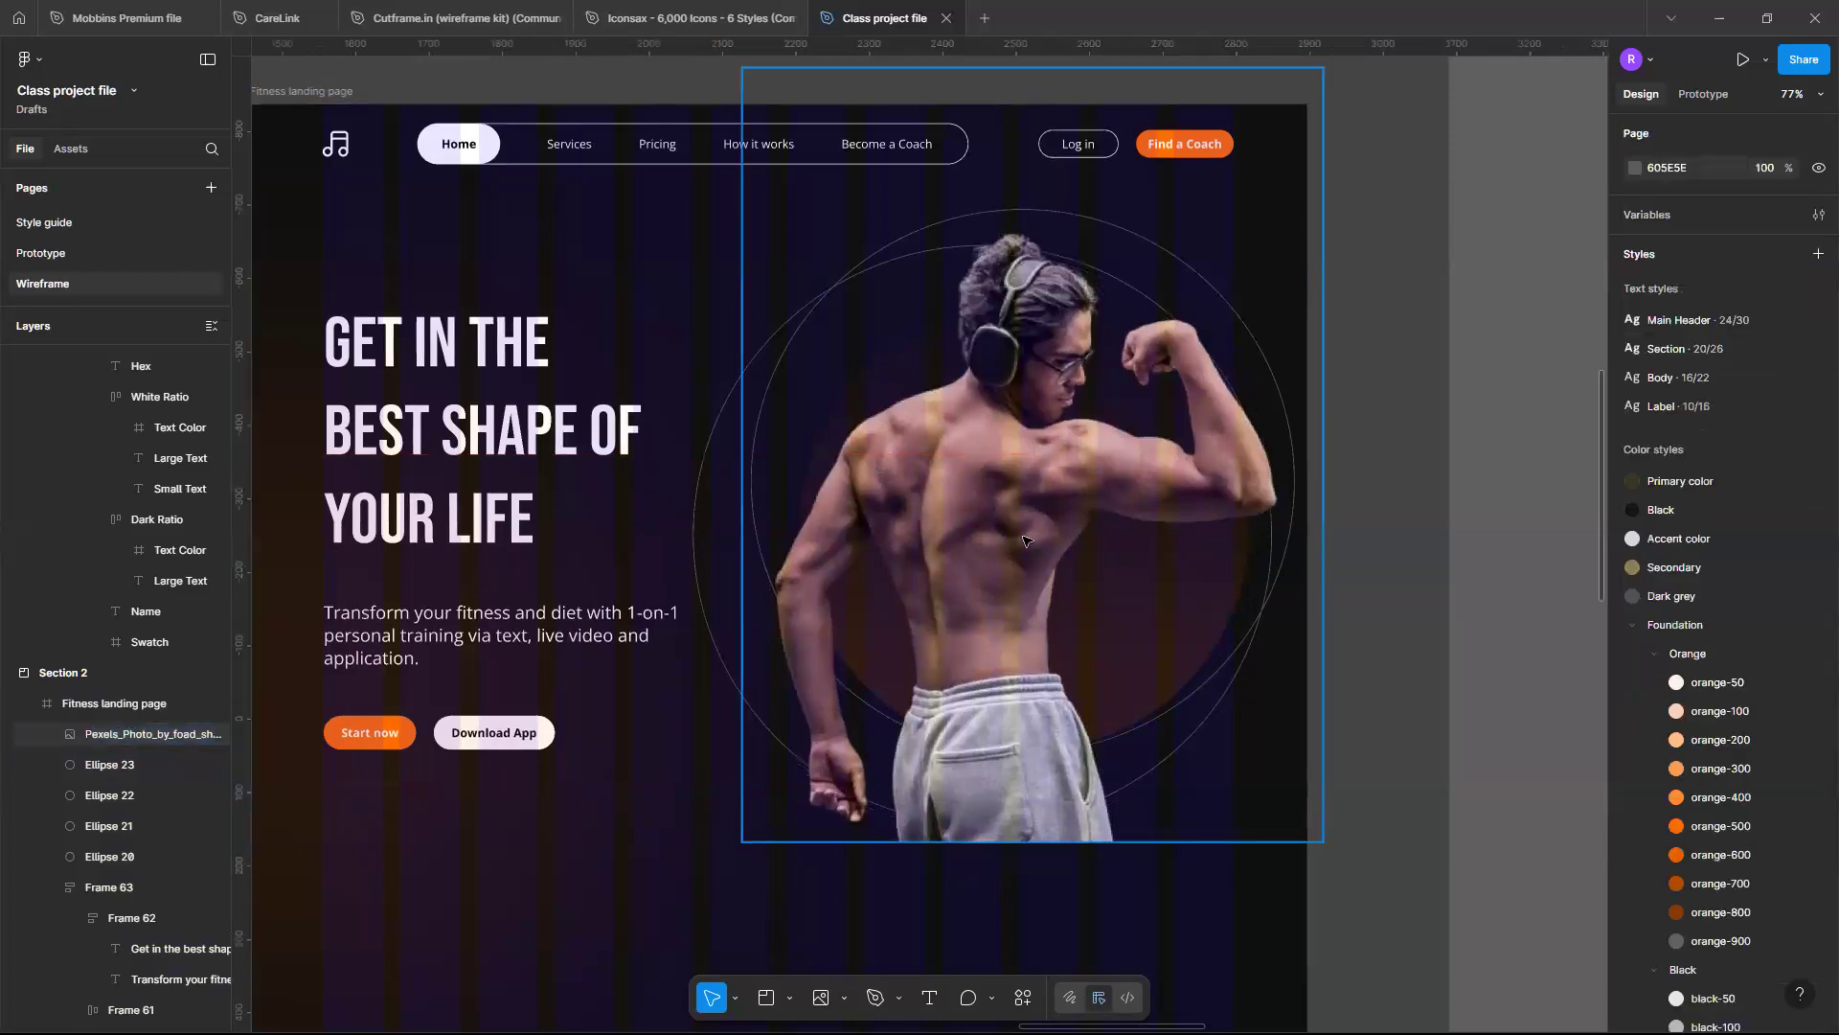
Move the athlete photo up and right over the circles to about X 732, Y -86
scroll(1022, 541, "down", 3)
scroll(1022, 541, "up", 3)
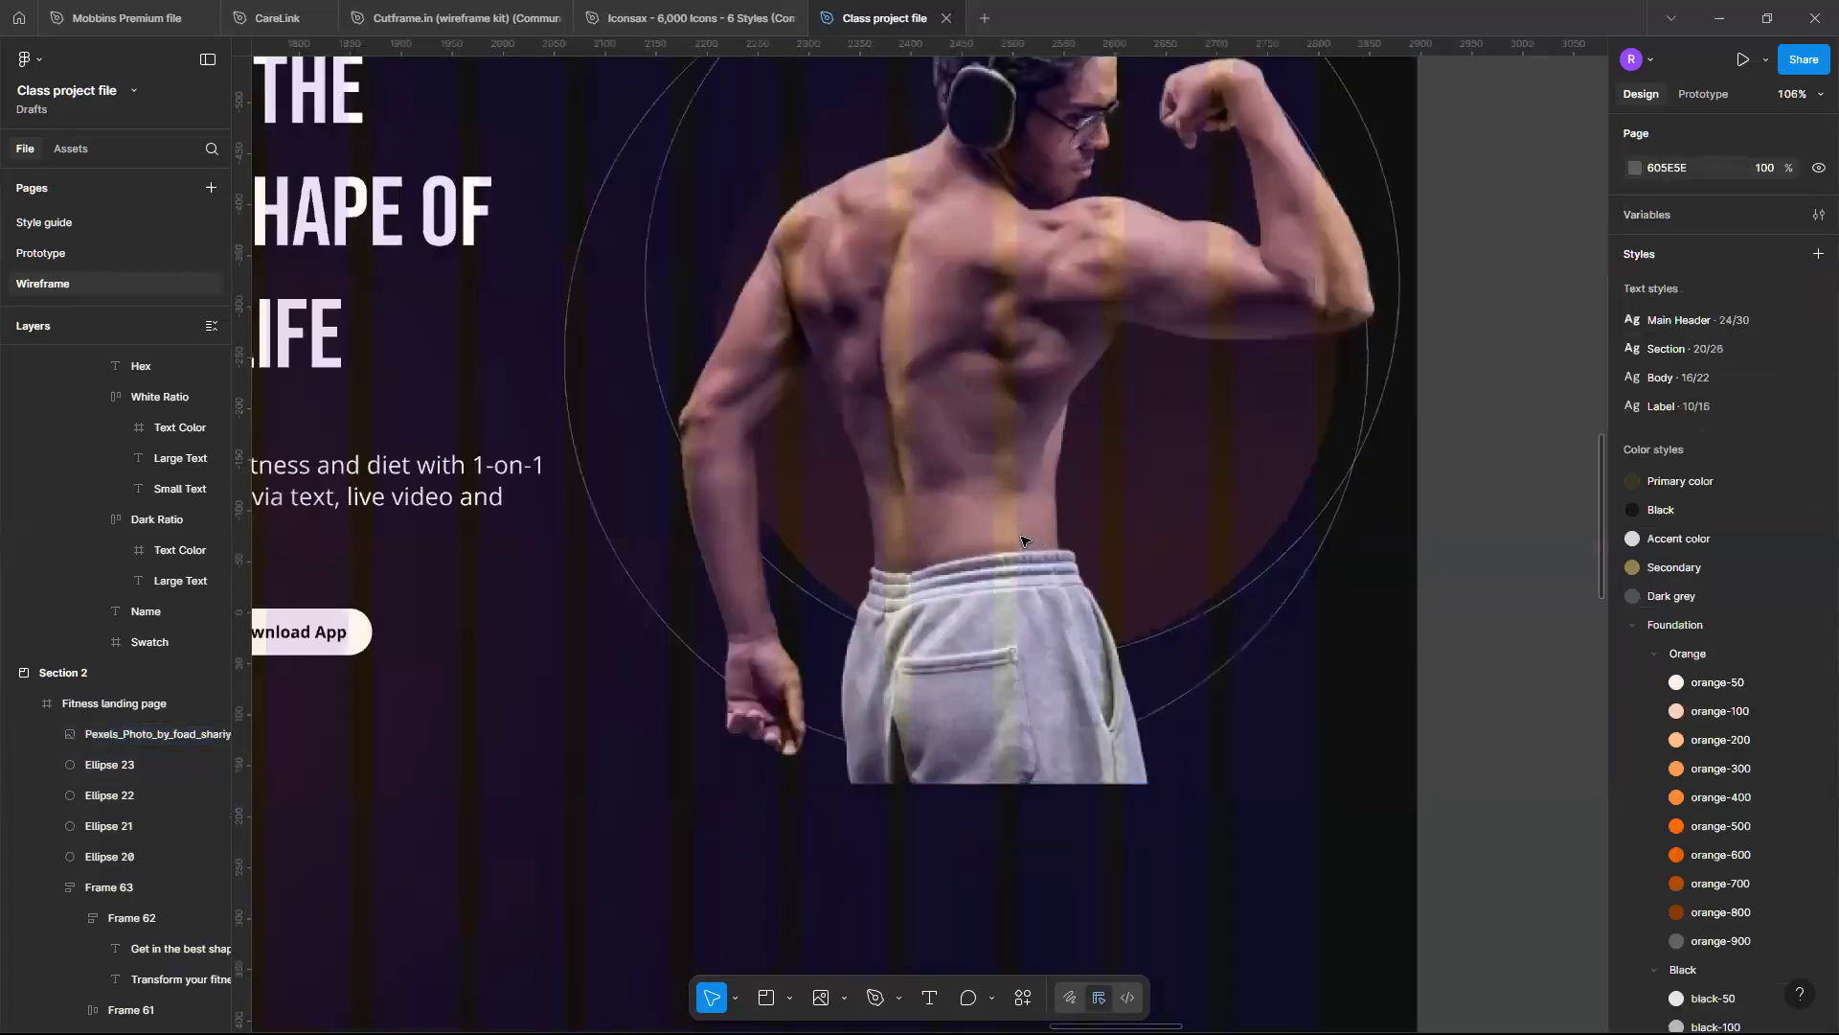
scroll(1022, 541, "down", 3)
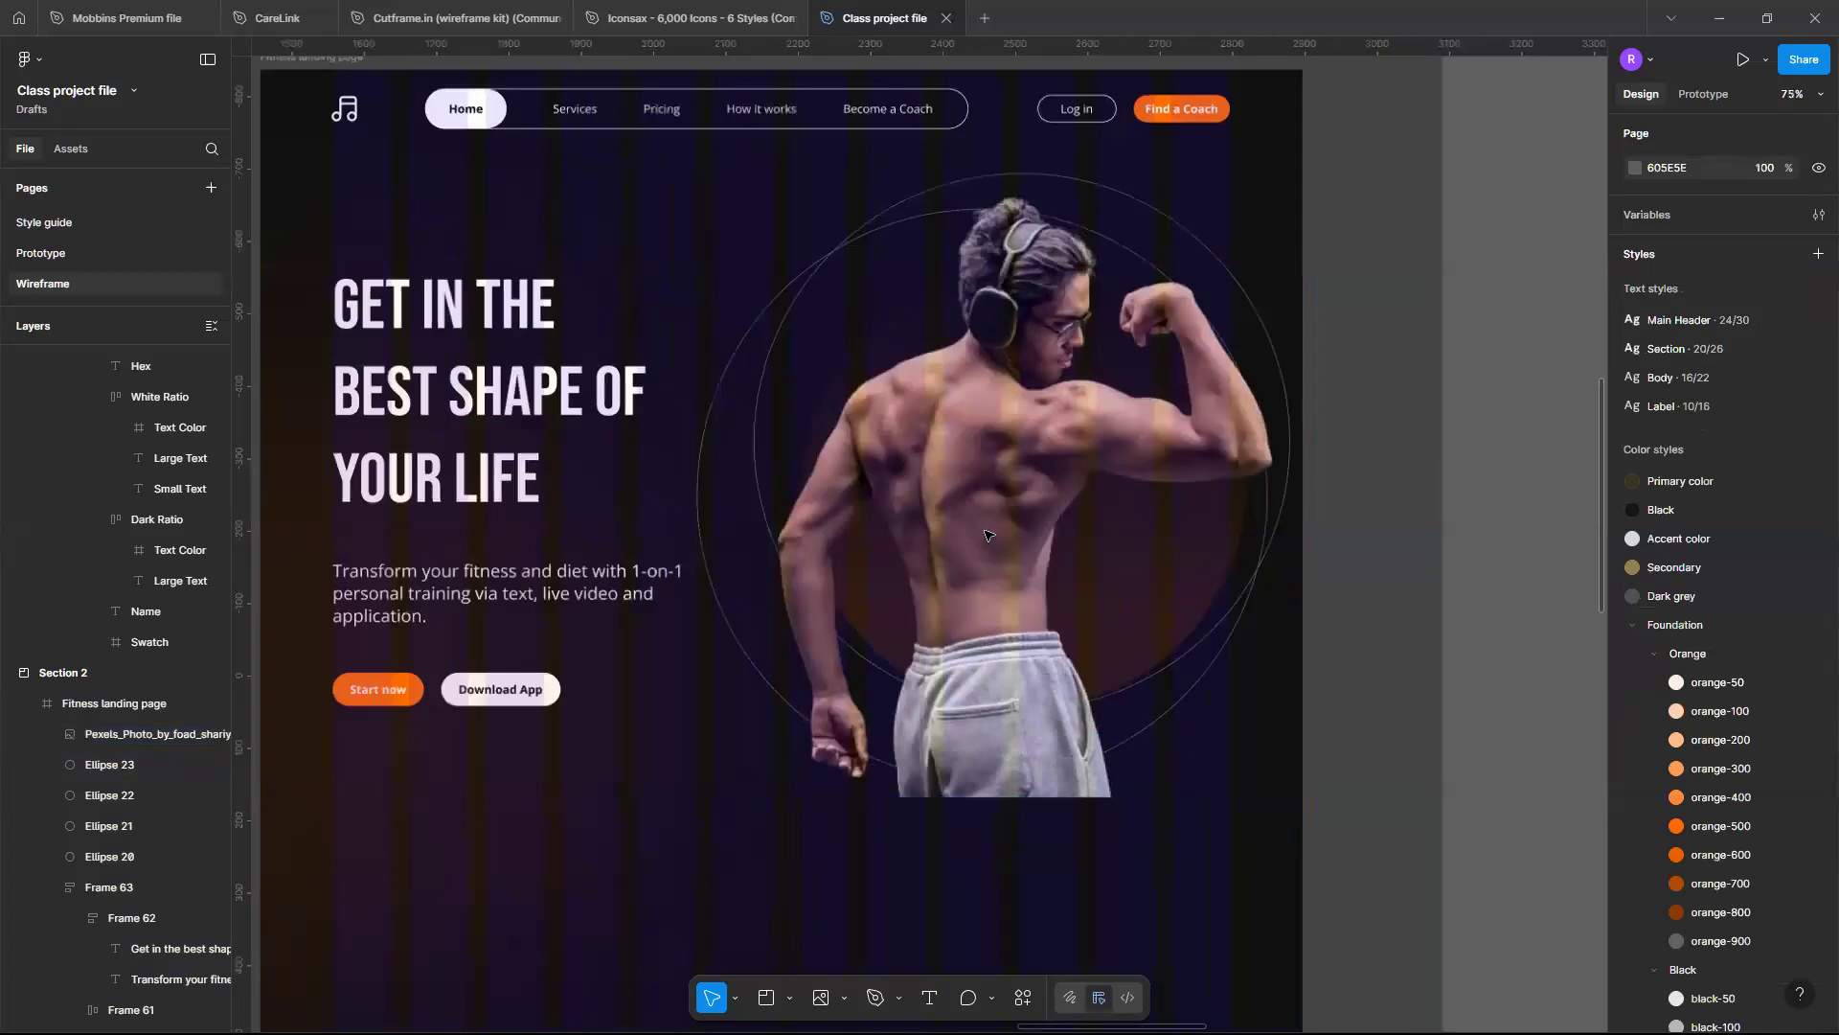
left_click(1026, 508)
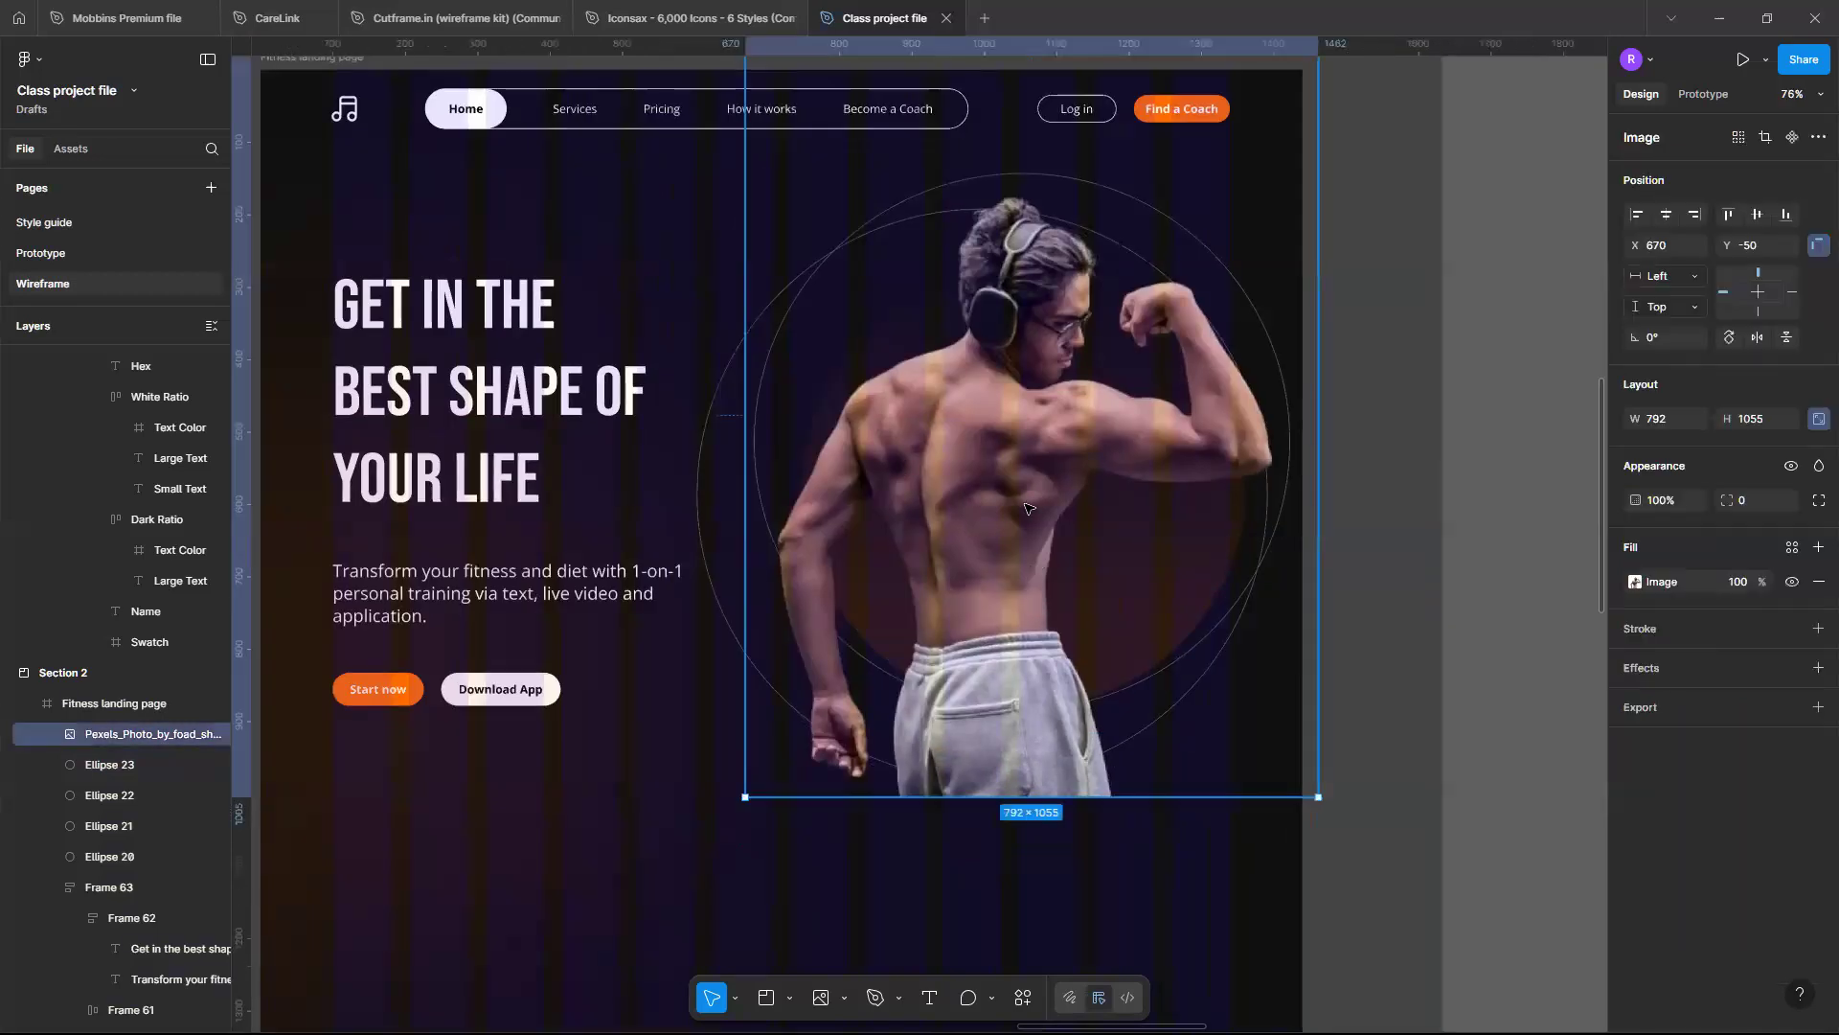
left_click_drag(1026, 508, 1070, 482)
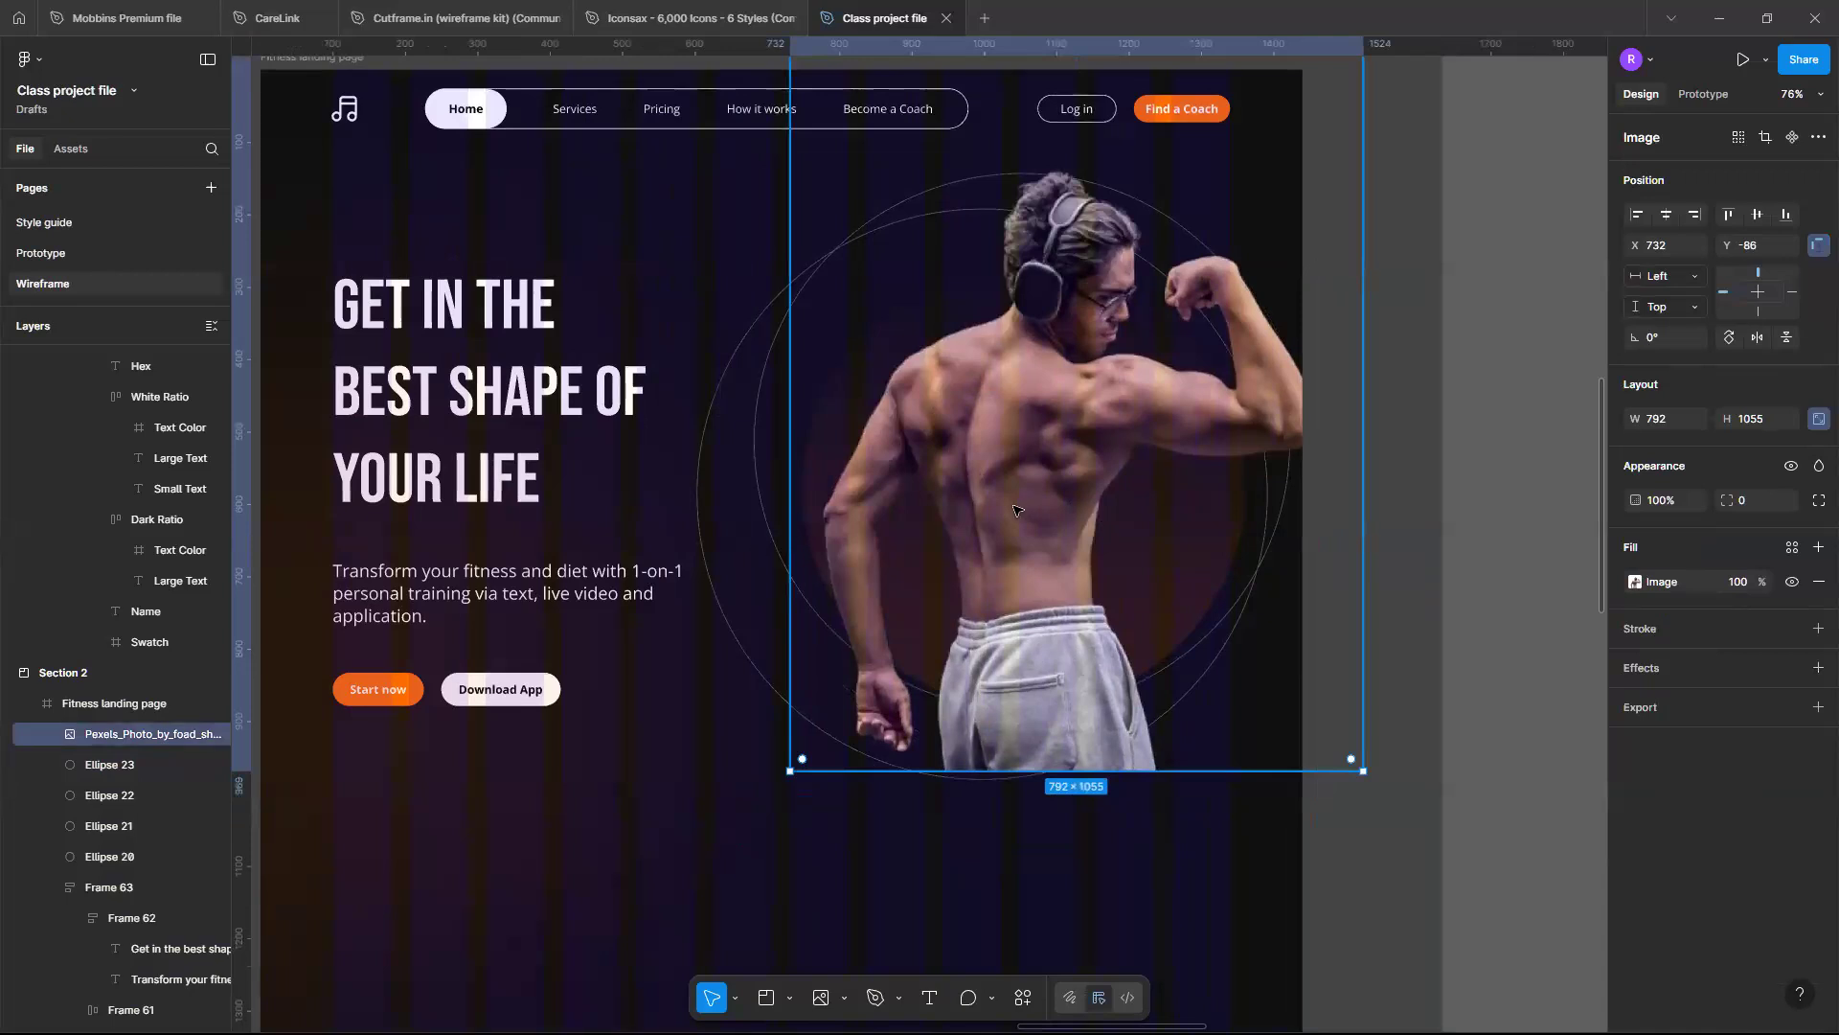
Try the athlete photo over the circles at about X 657, Y -98, and set it aside below them at about X 226, Y 535
left_click_drag(979, 530, 951, 454)
scroll(890, 670, "down", 2, "ctrl")
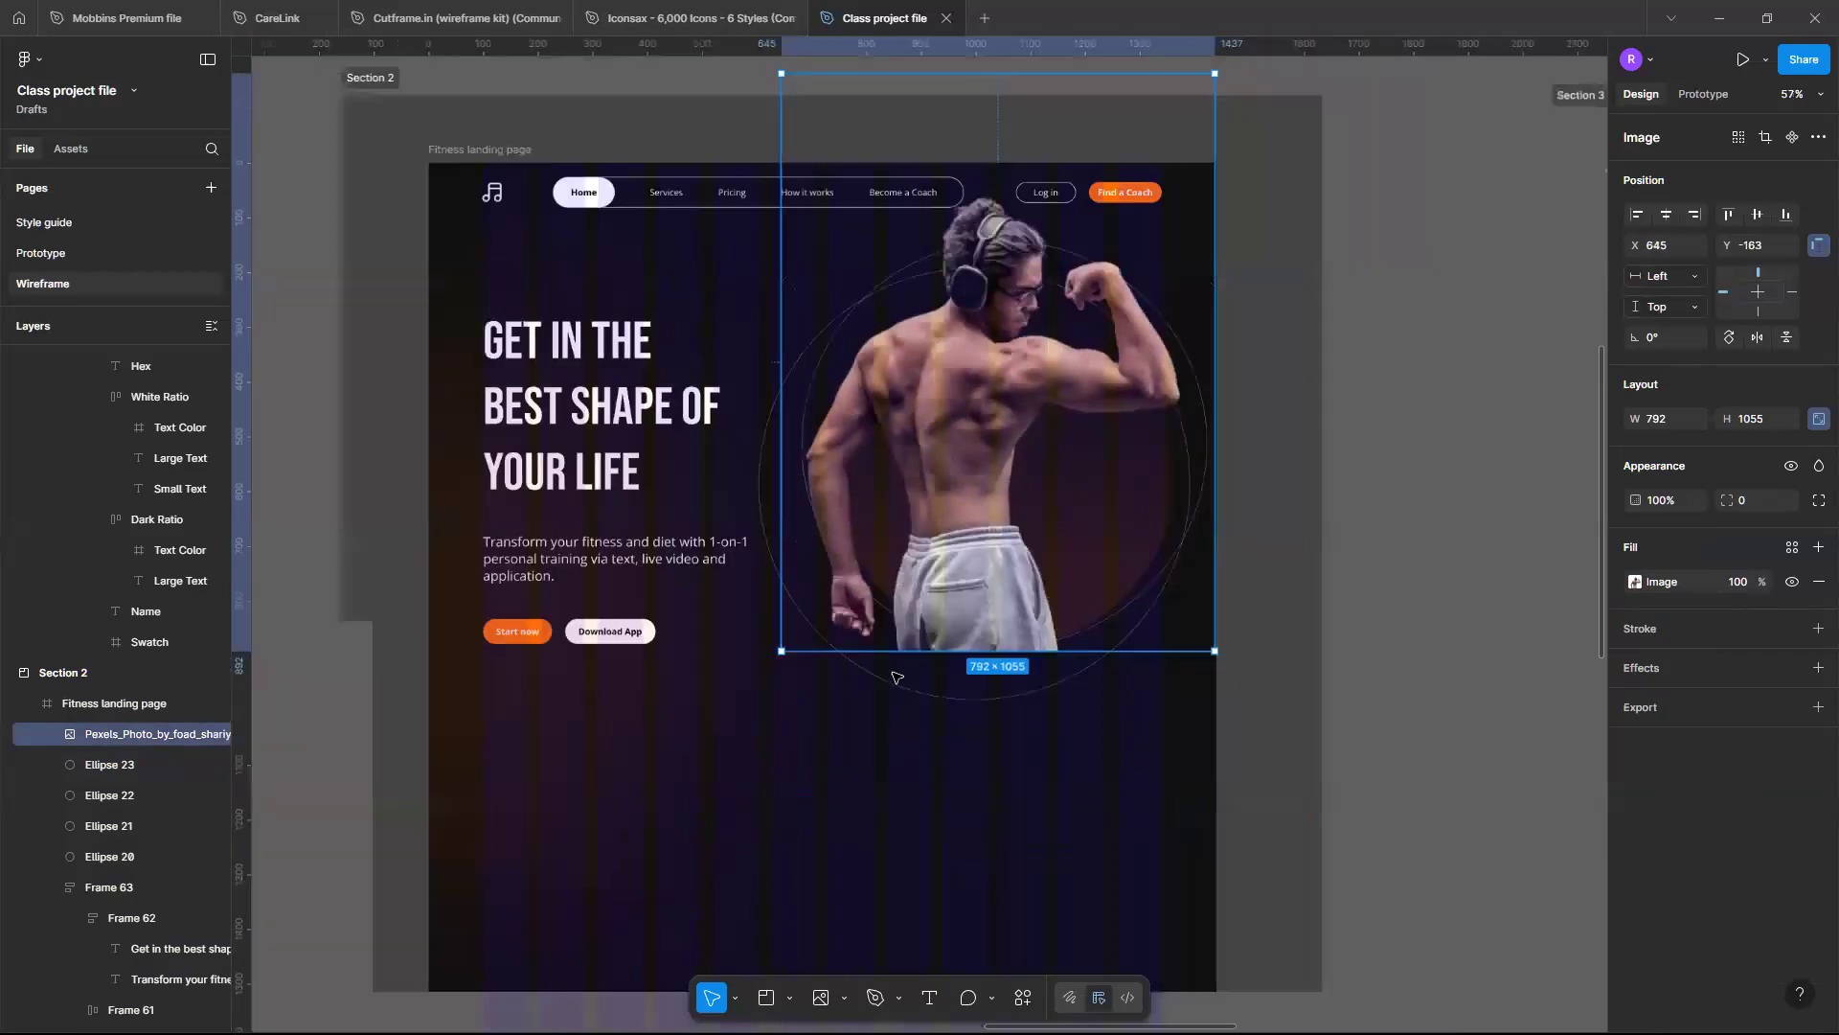
scroll(883, 693, "up", 1)
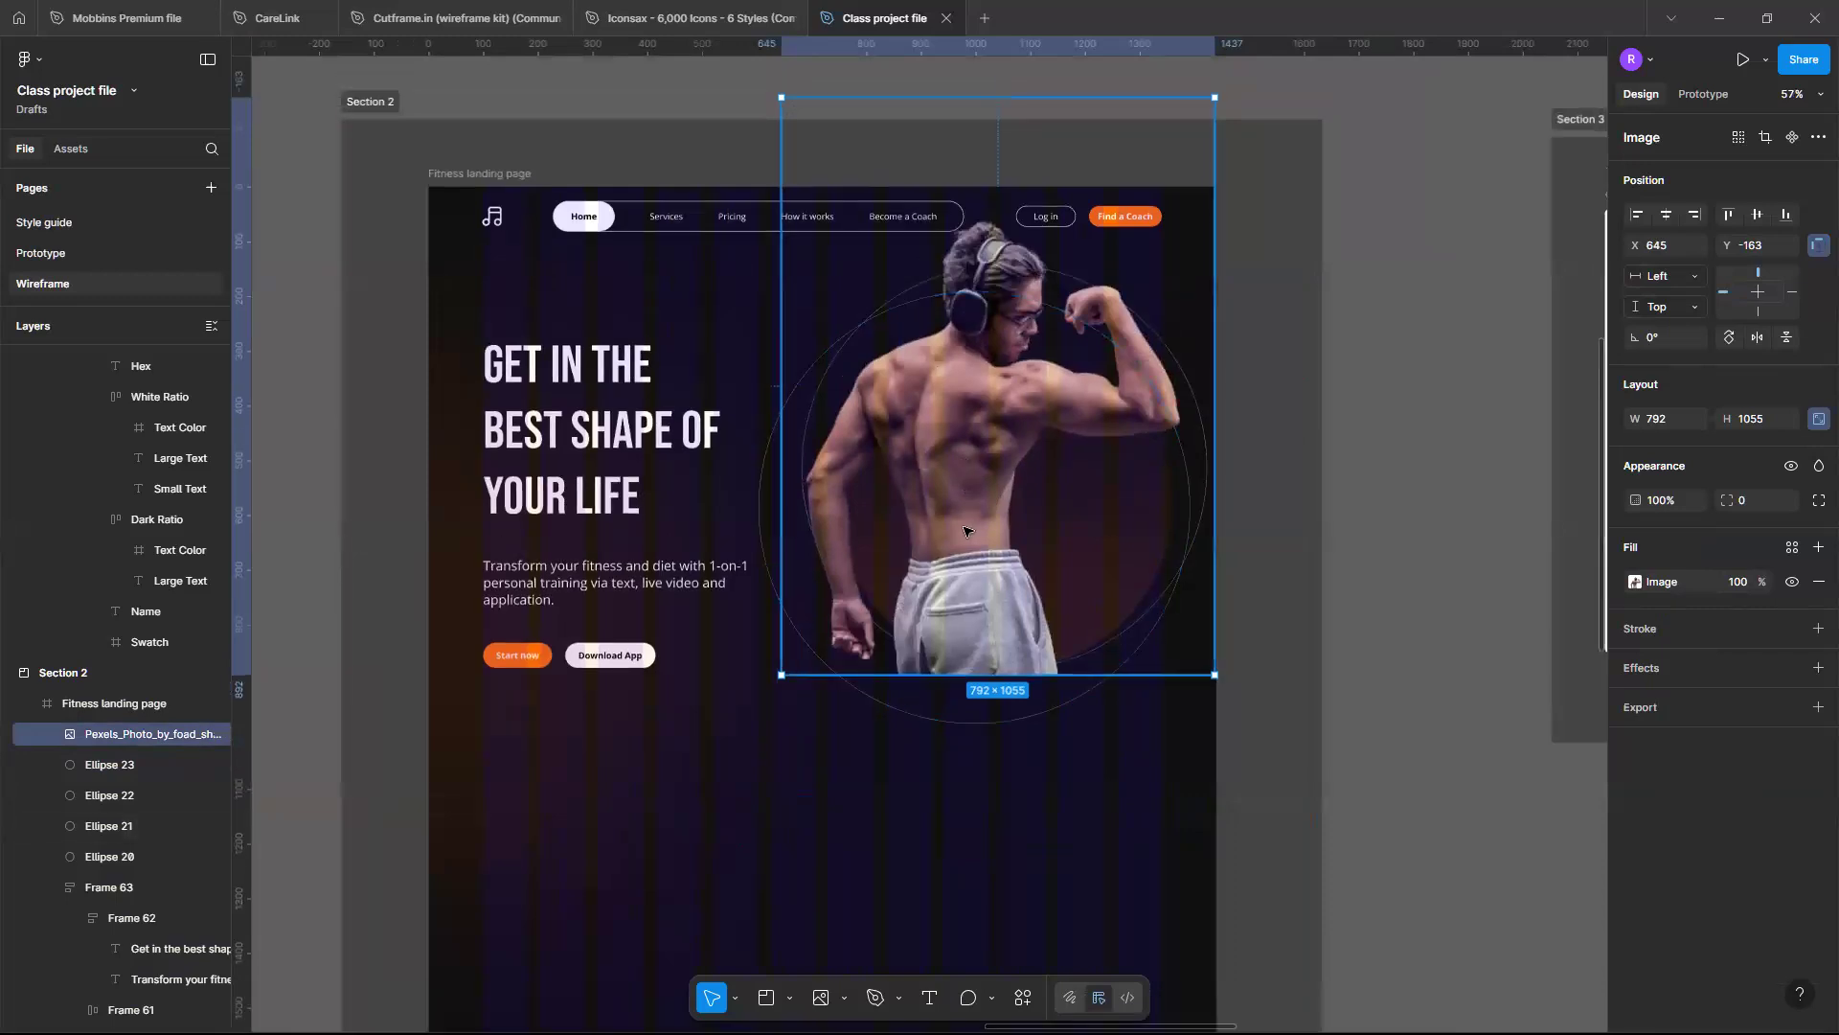
left_click_drag(967, 500, 975, 536)
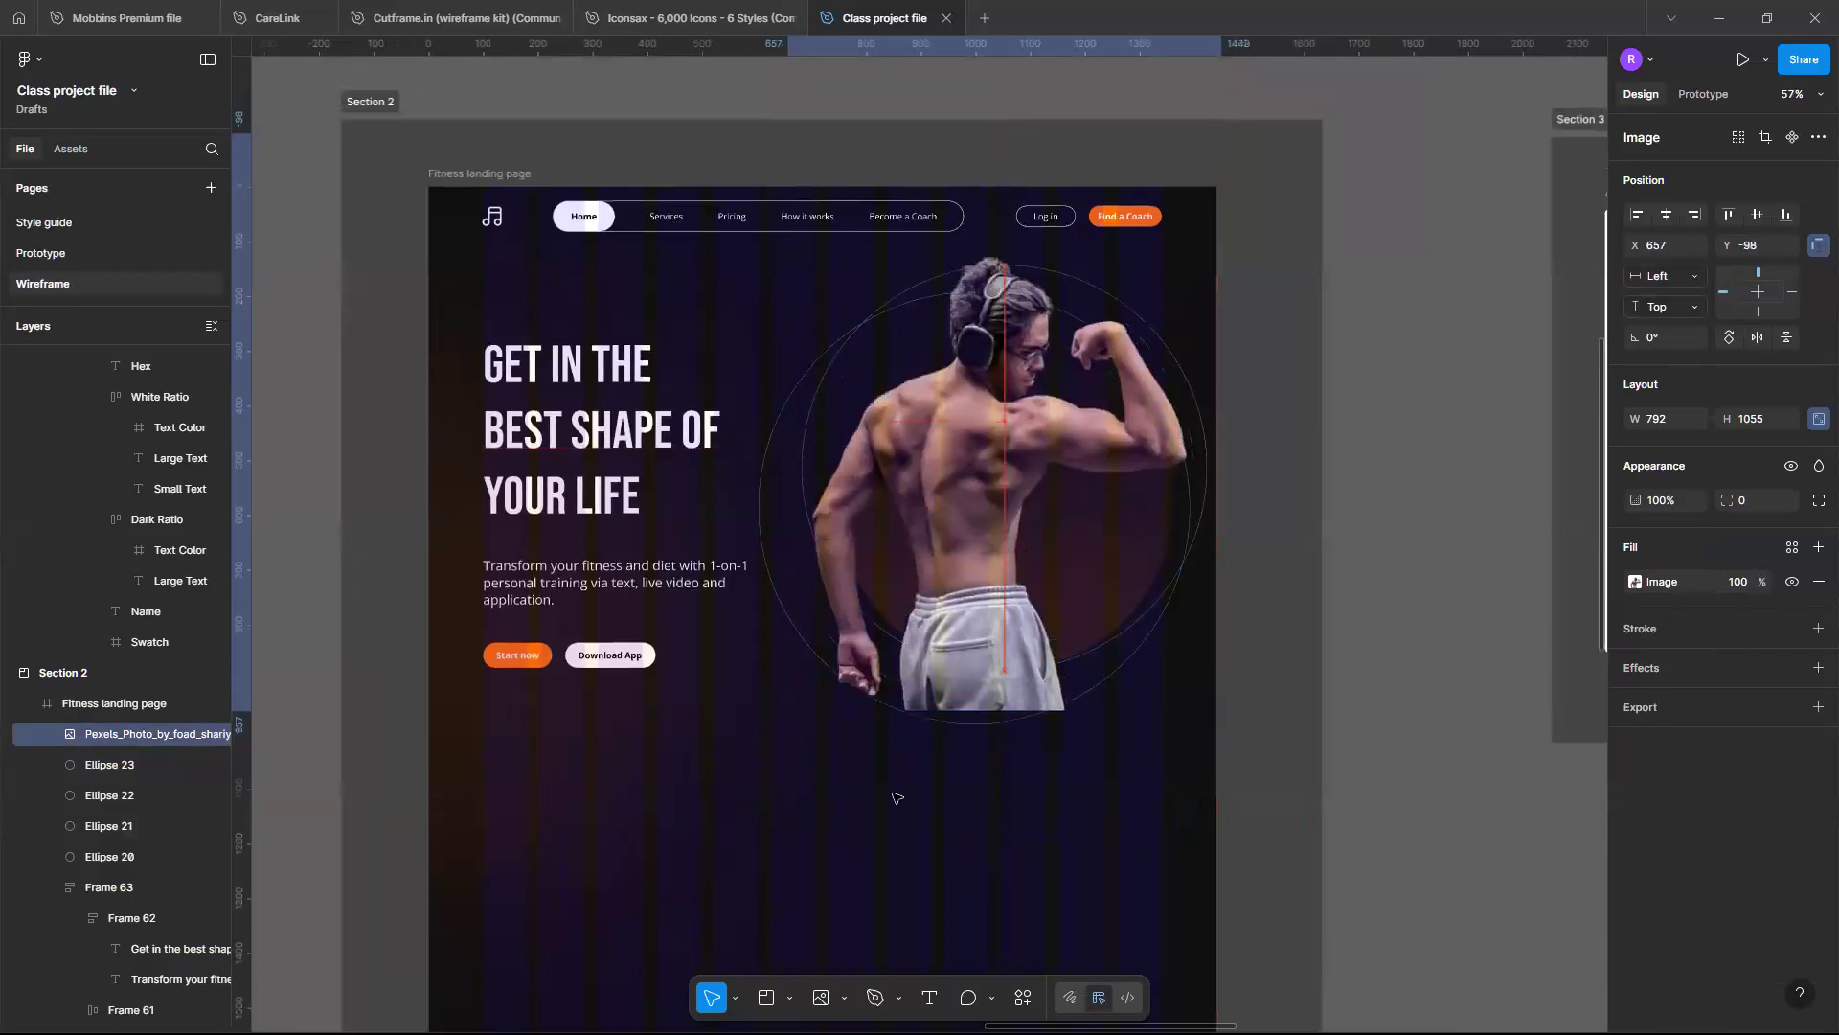
key("ctrl+z")
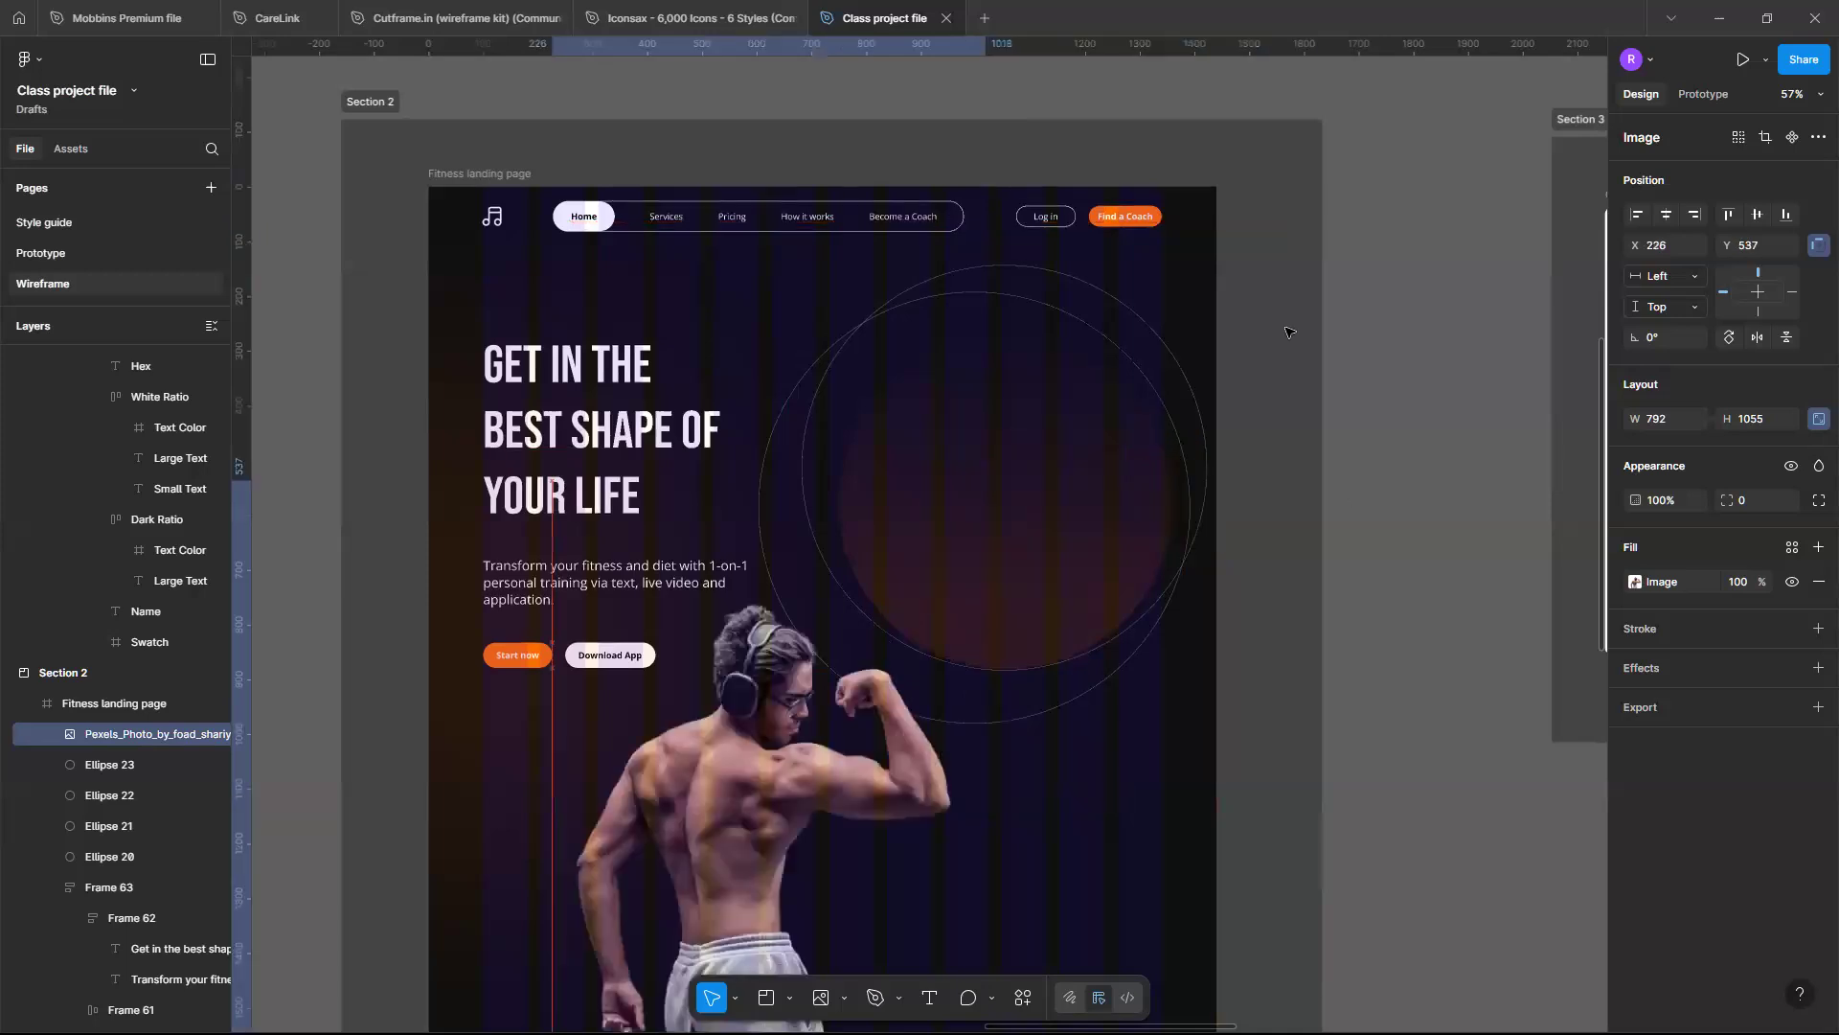
key("ctrl+z")
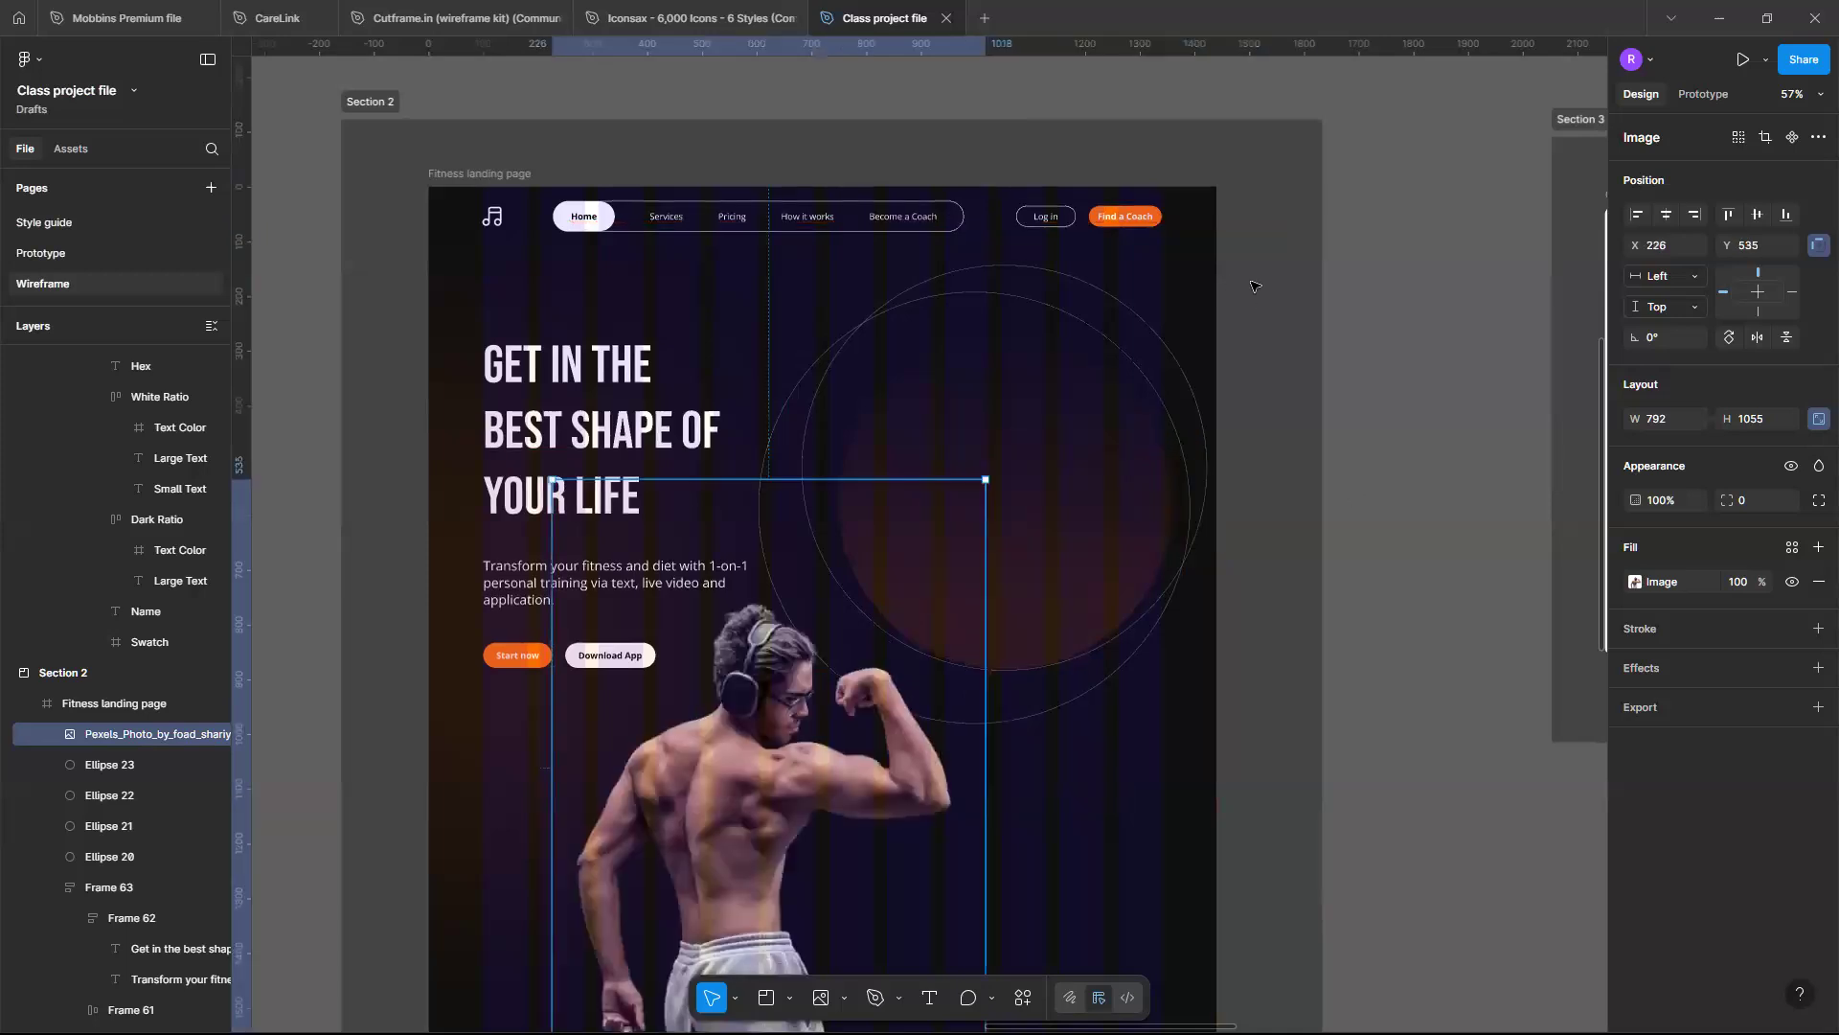
Scale the filled circle and the two outline circles beside the headline down together to about 656 × 670
left_click(1039, 364)
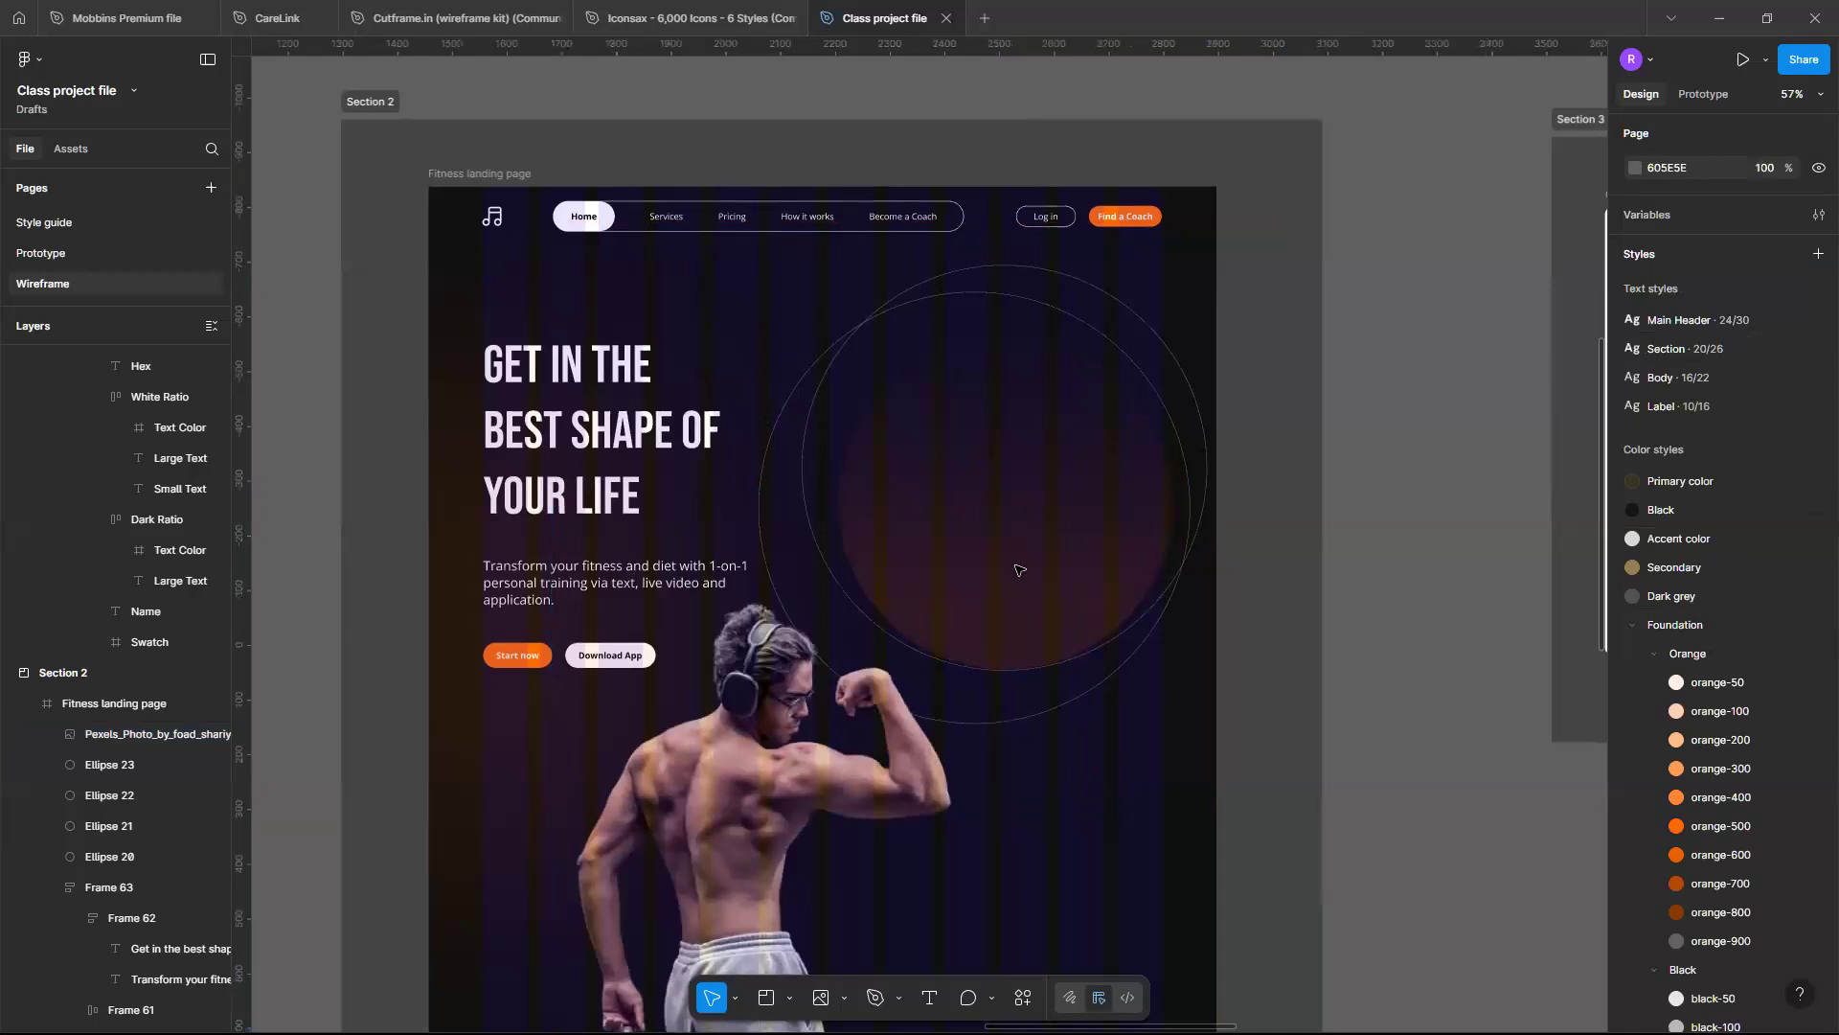
left_click(990, 673)
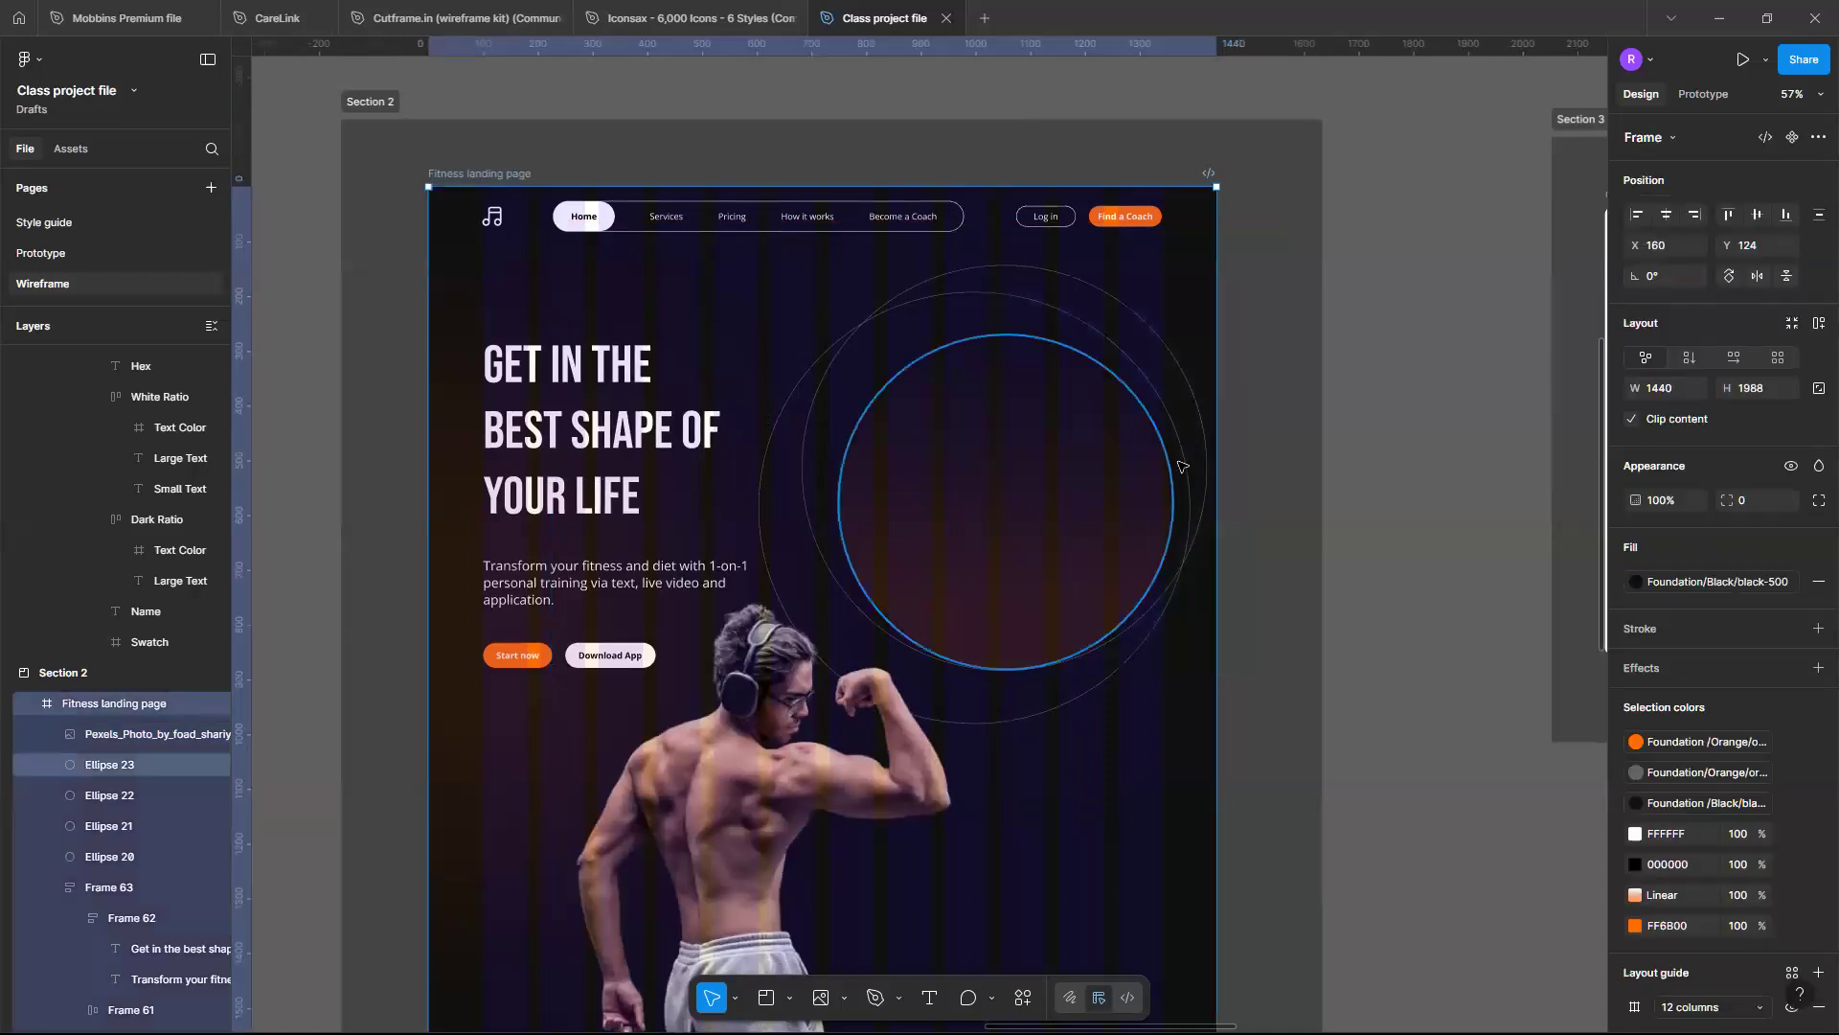
left_click(1164, 417)
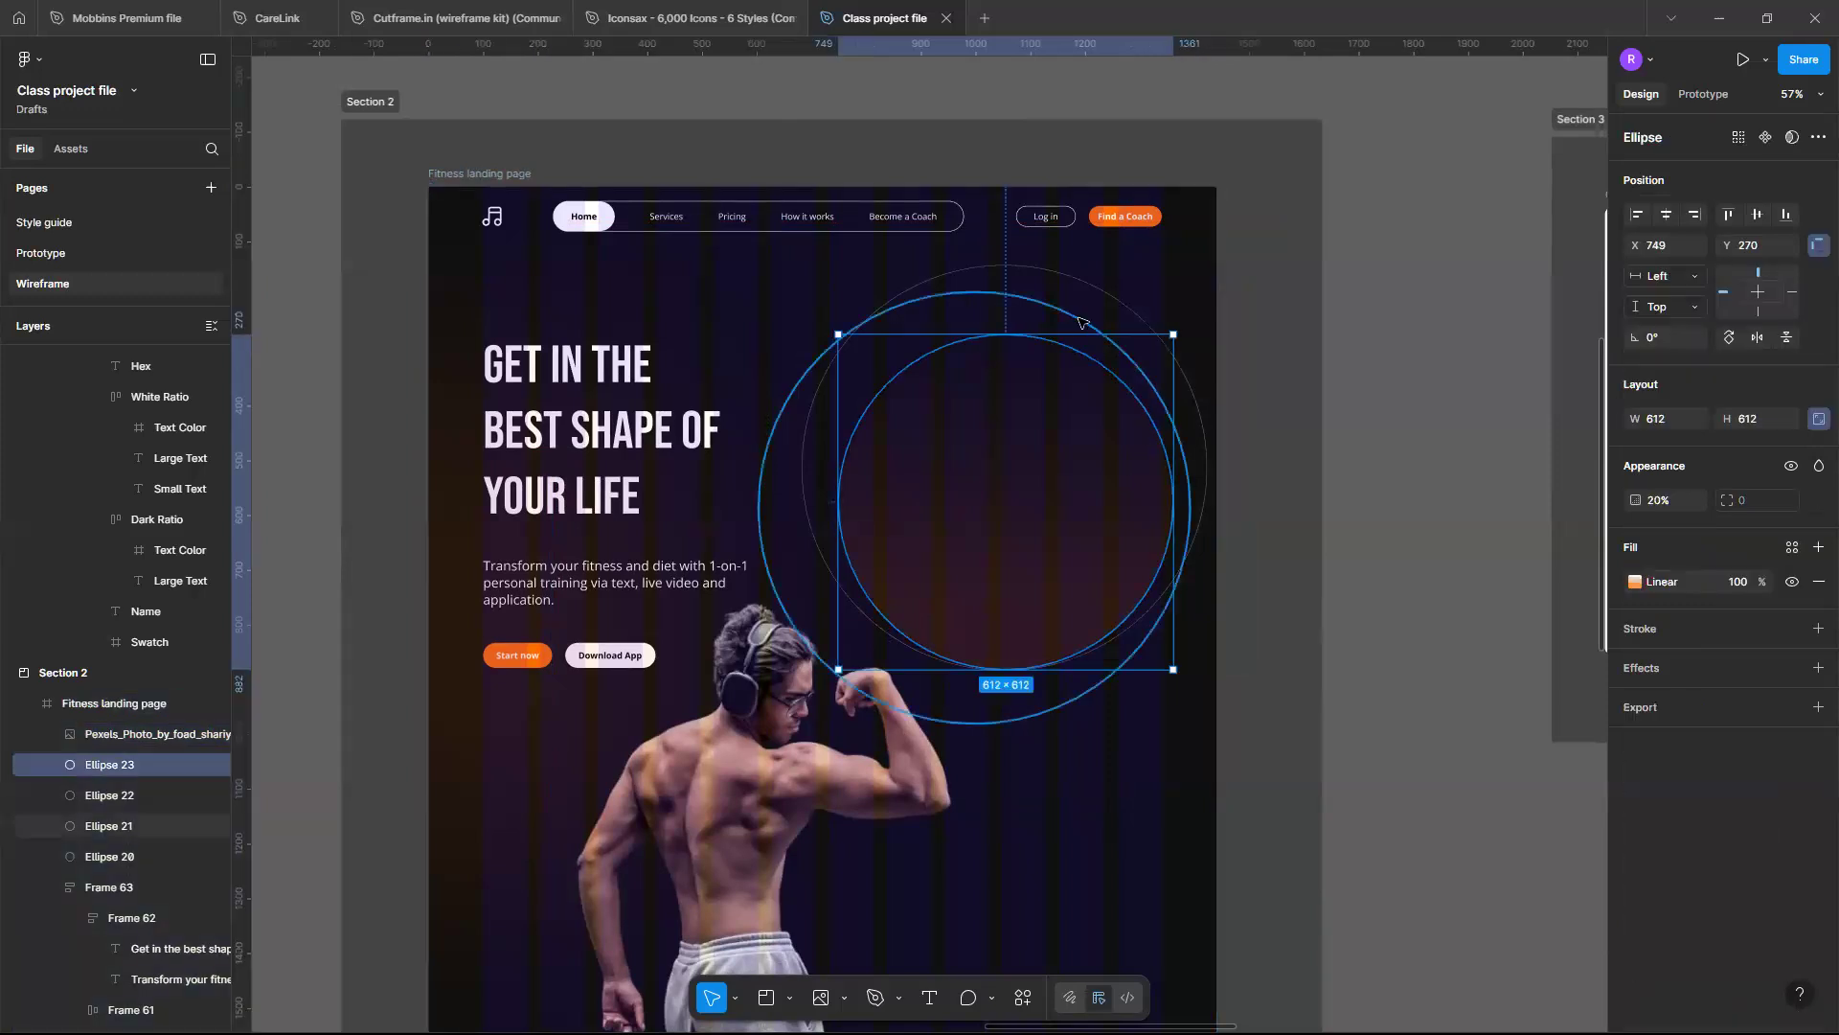
left_click(1092, 283, "shift")
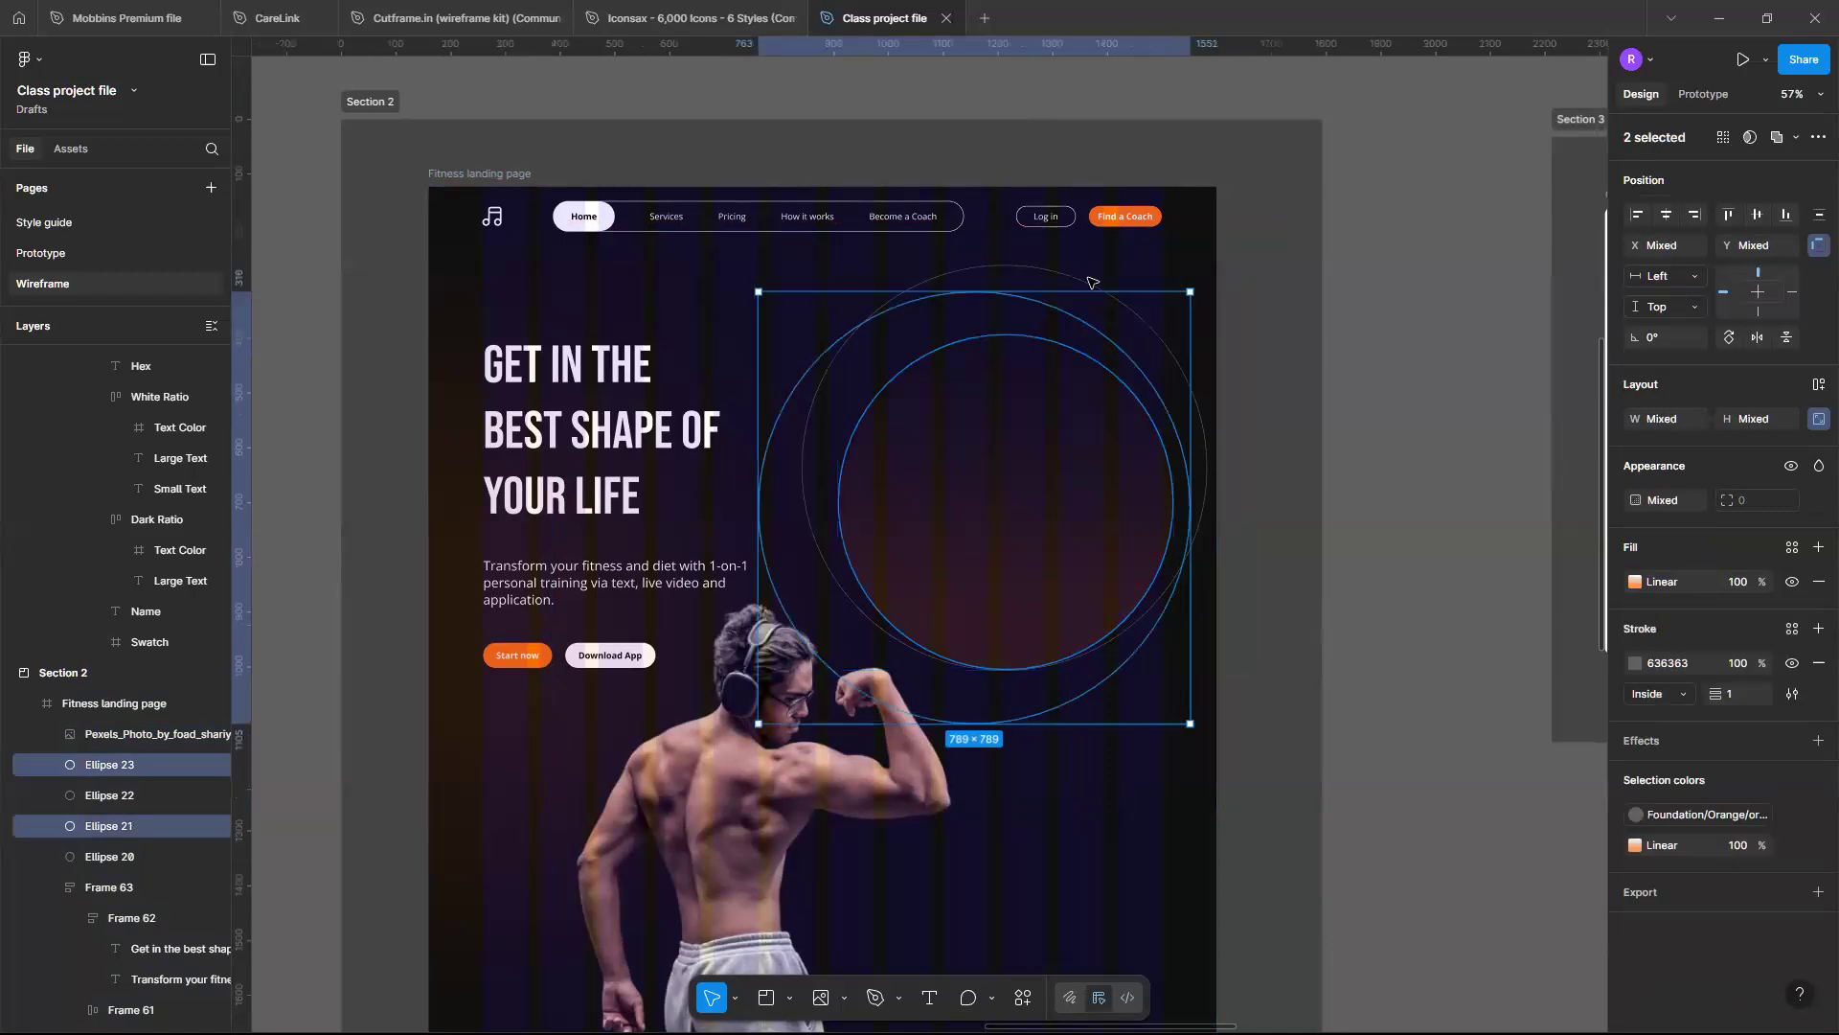
left_click(1092, 283, "shift")
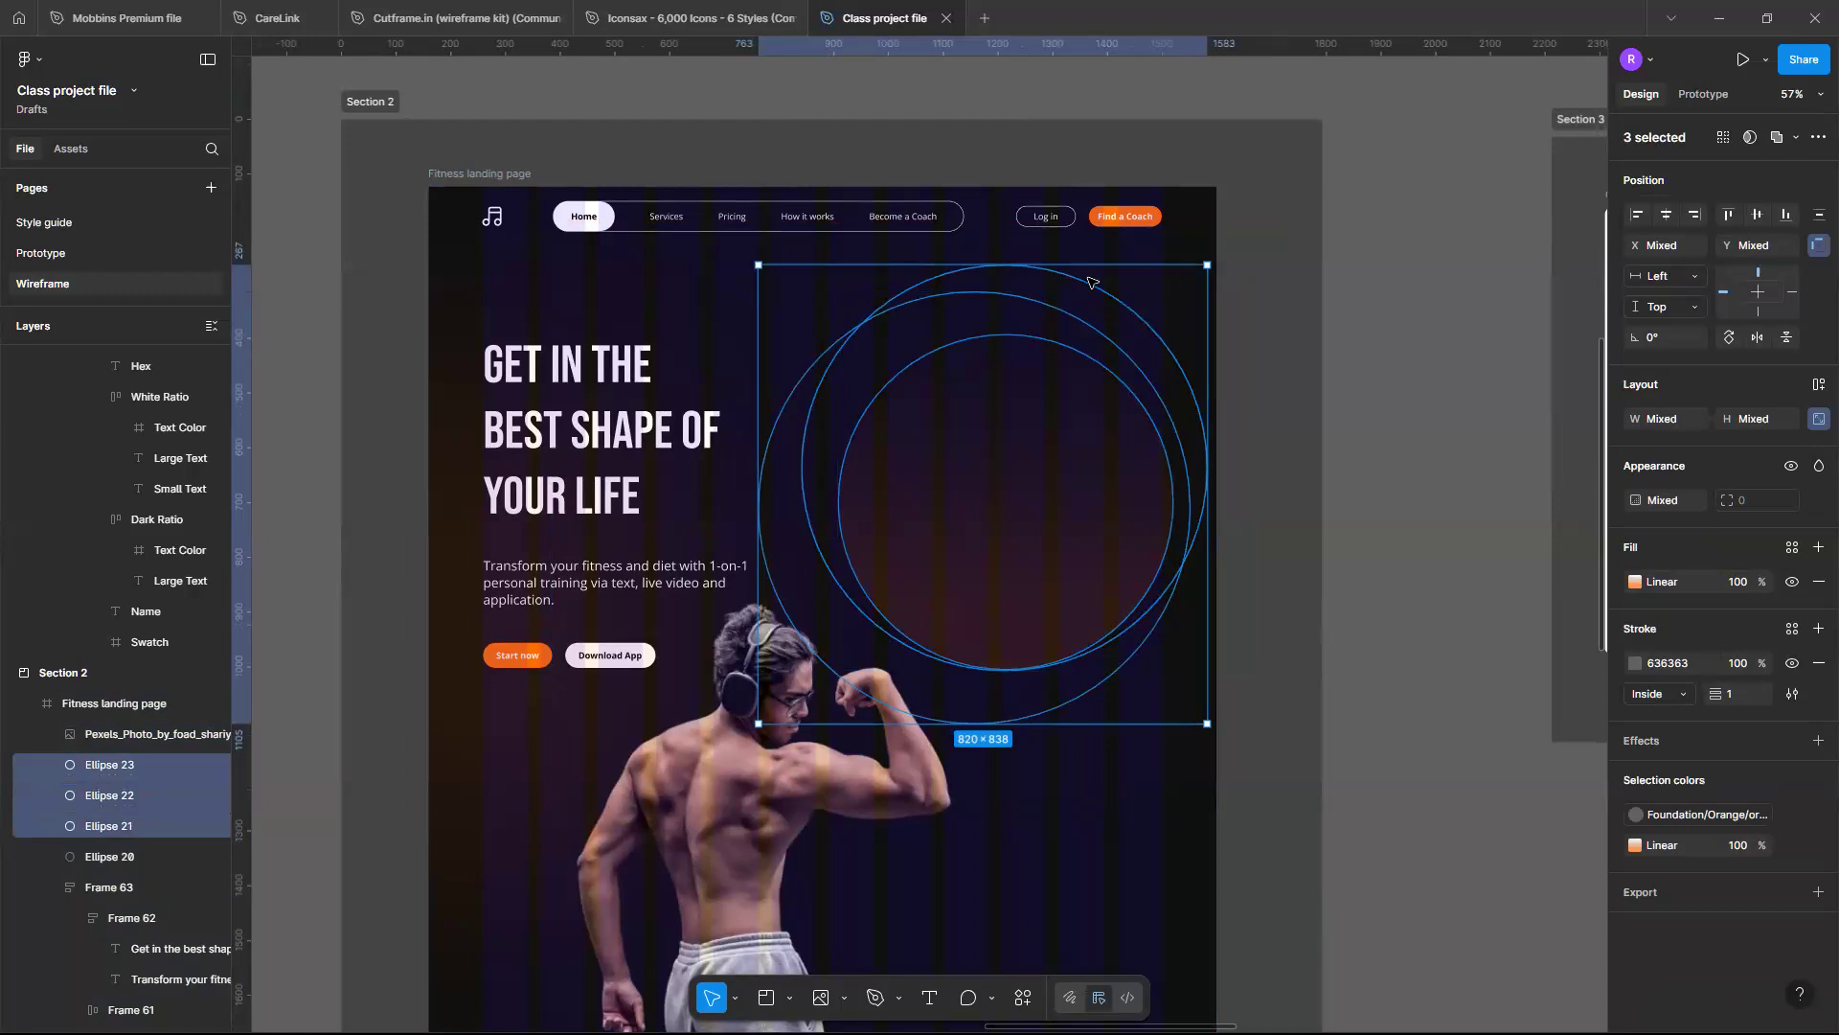
key("k")
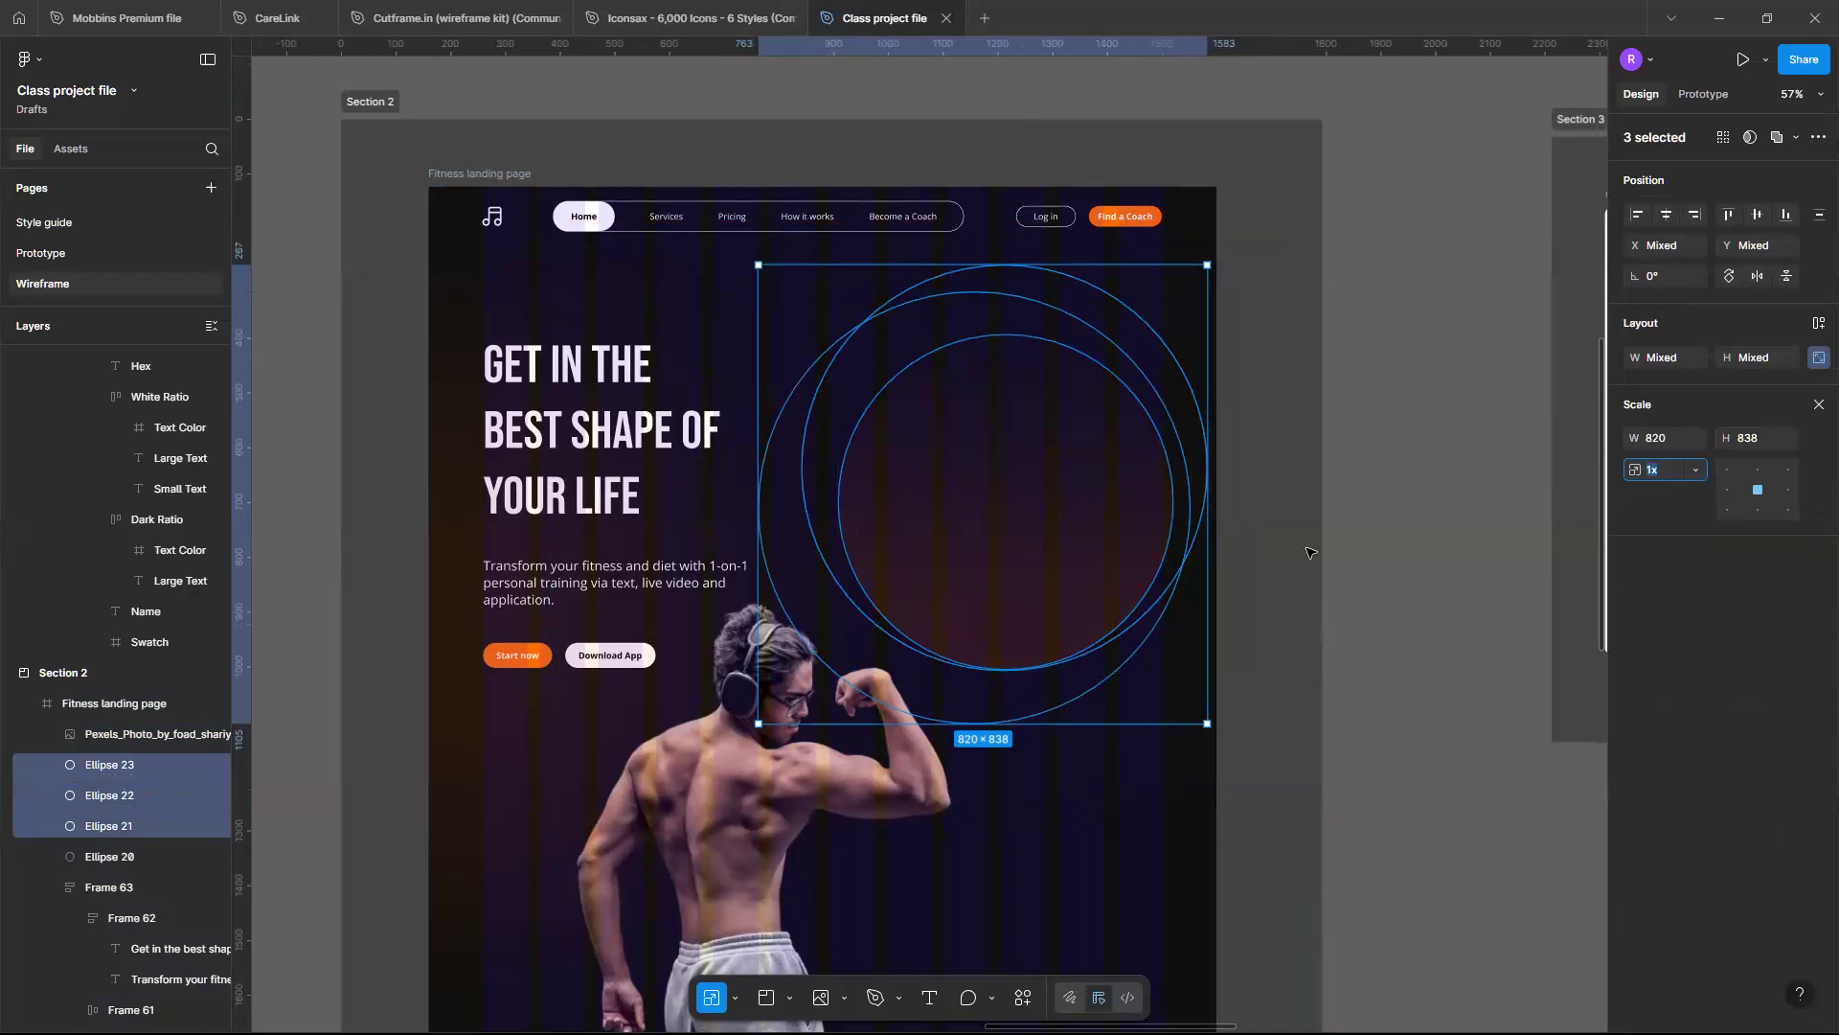
left_click_drag(1212, 725, 1115, 609)
left_click_drag(1113, 607, 1110, 605)
left_click_drag(1051, 493, 1055, 502)
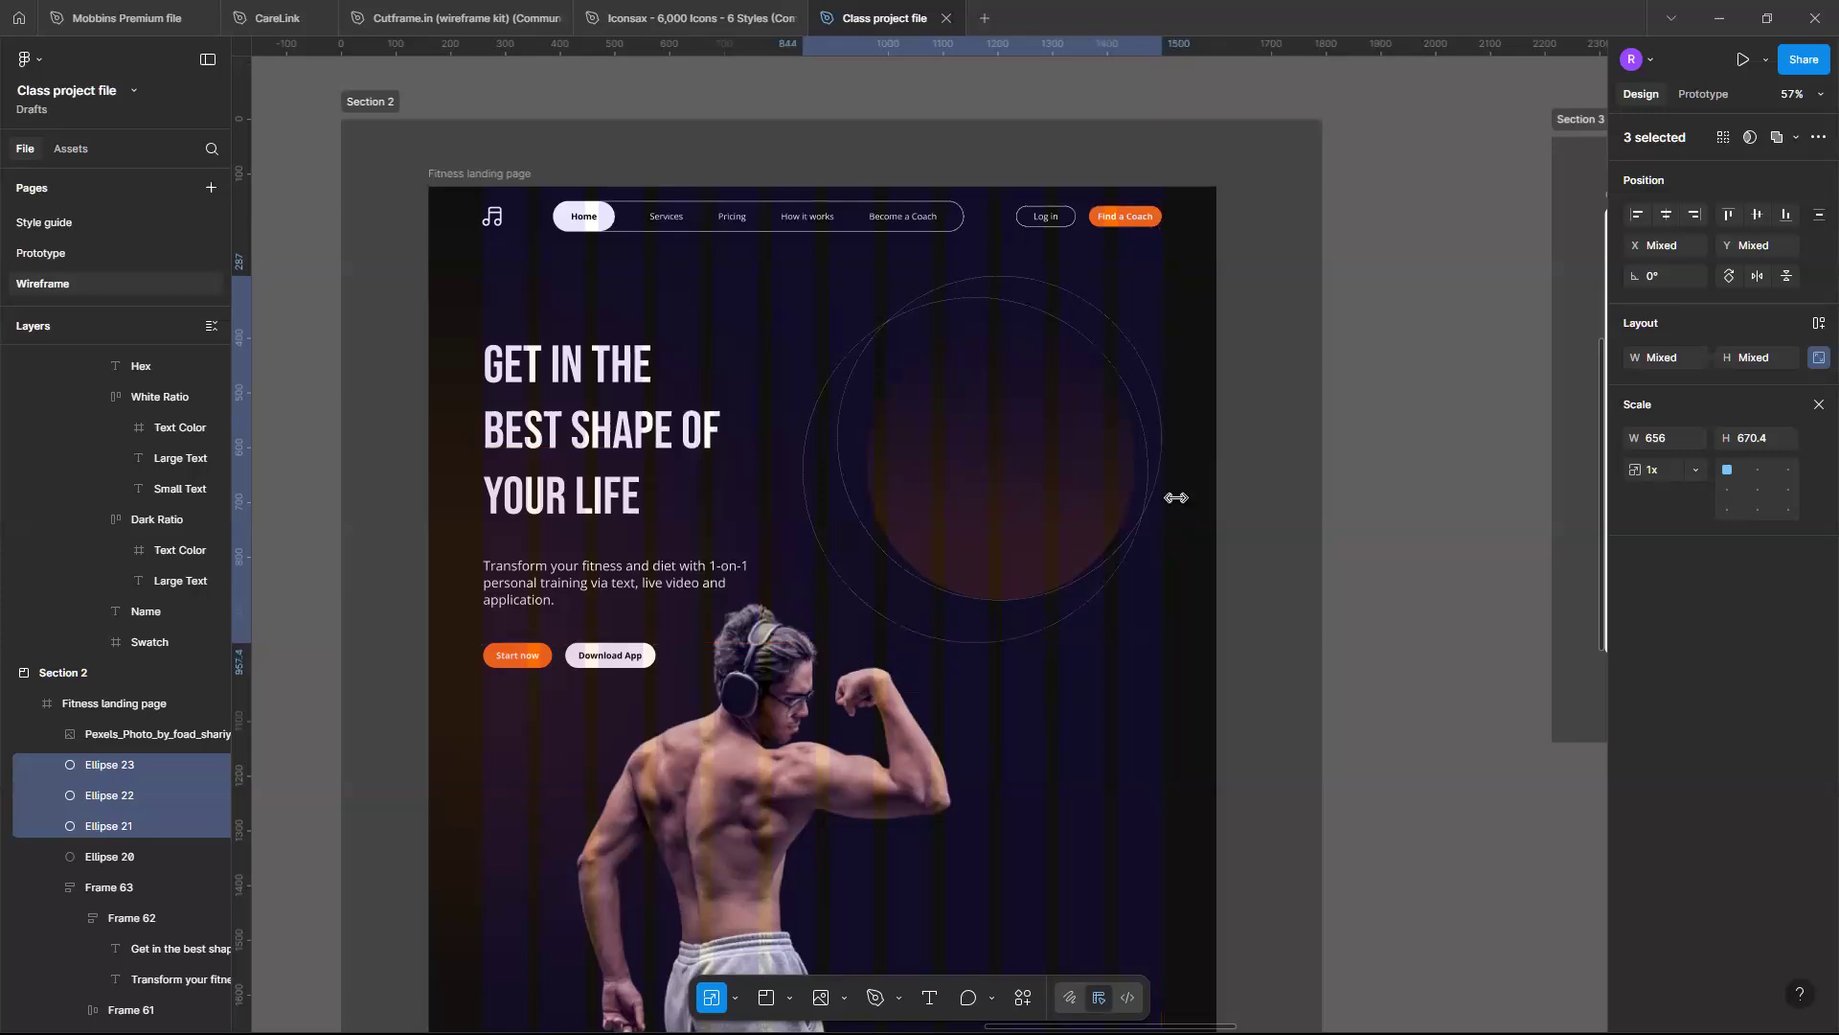
key("Escape")
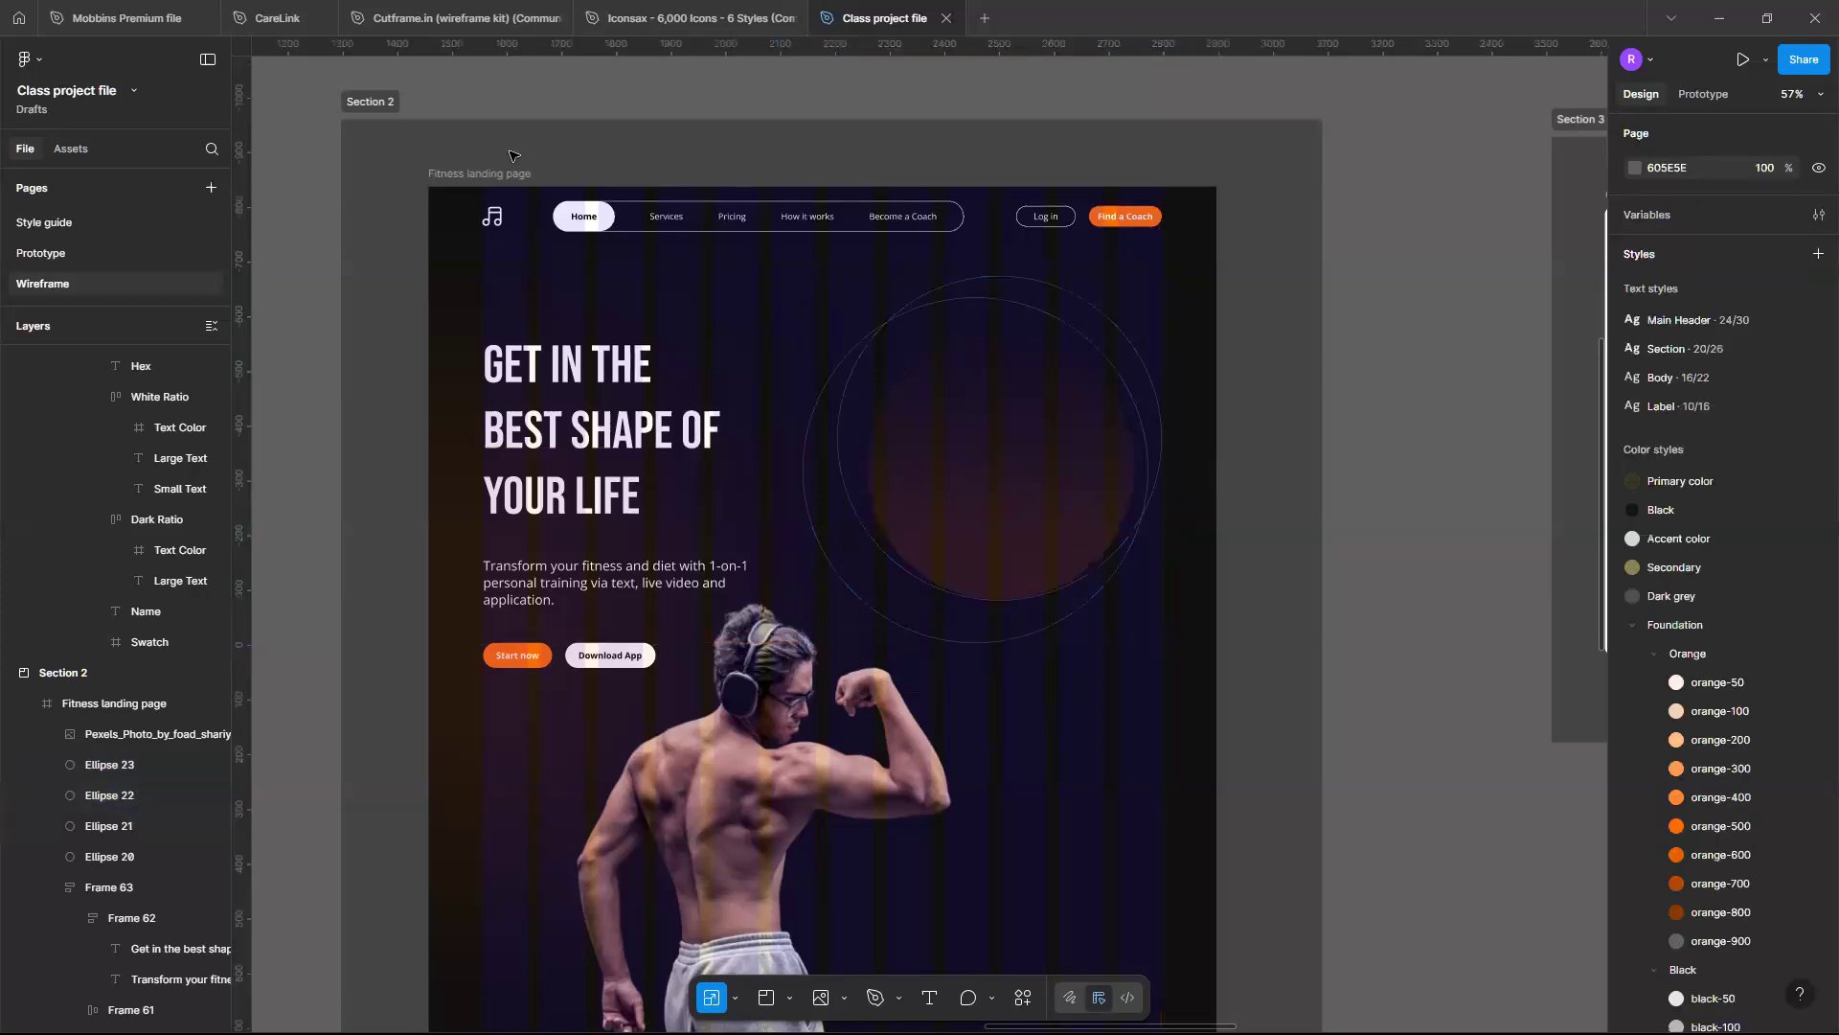
Hide the 12-column layout guide of the Fitness landing page frame
scroll(481, 163, "left", 1)
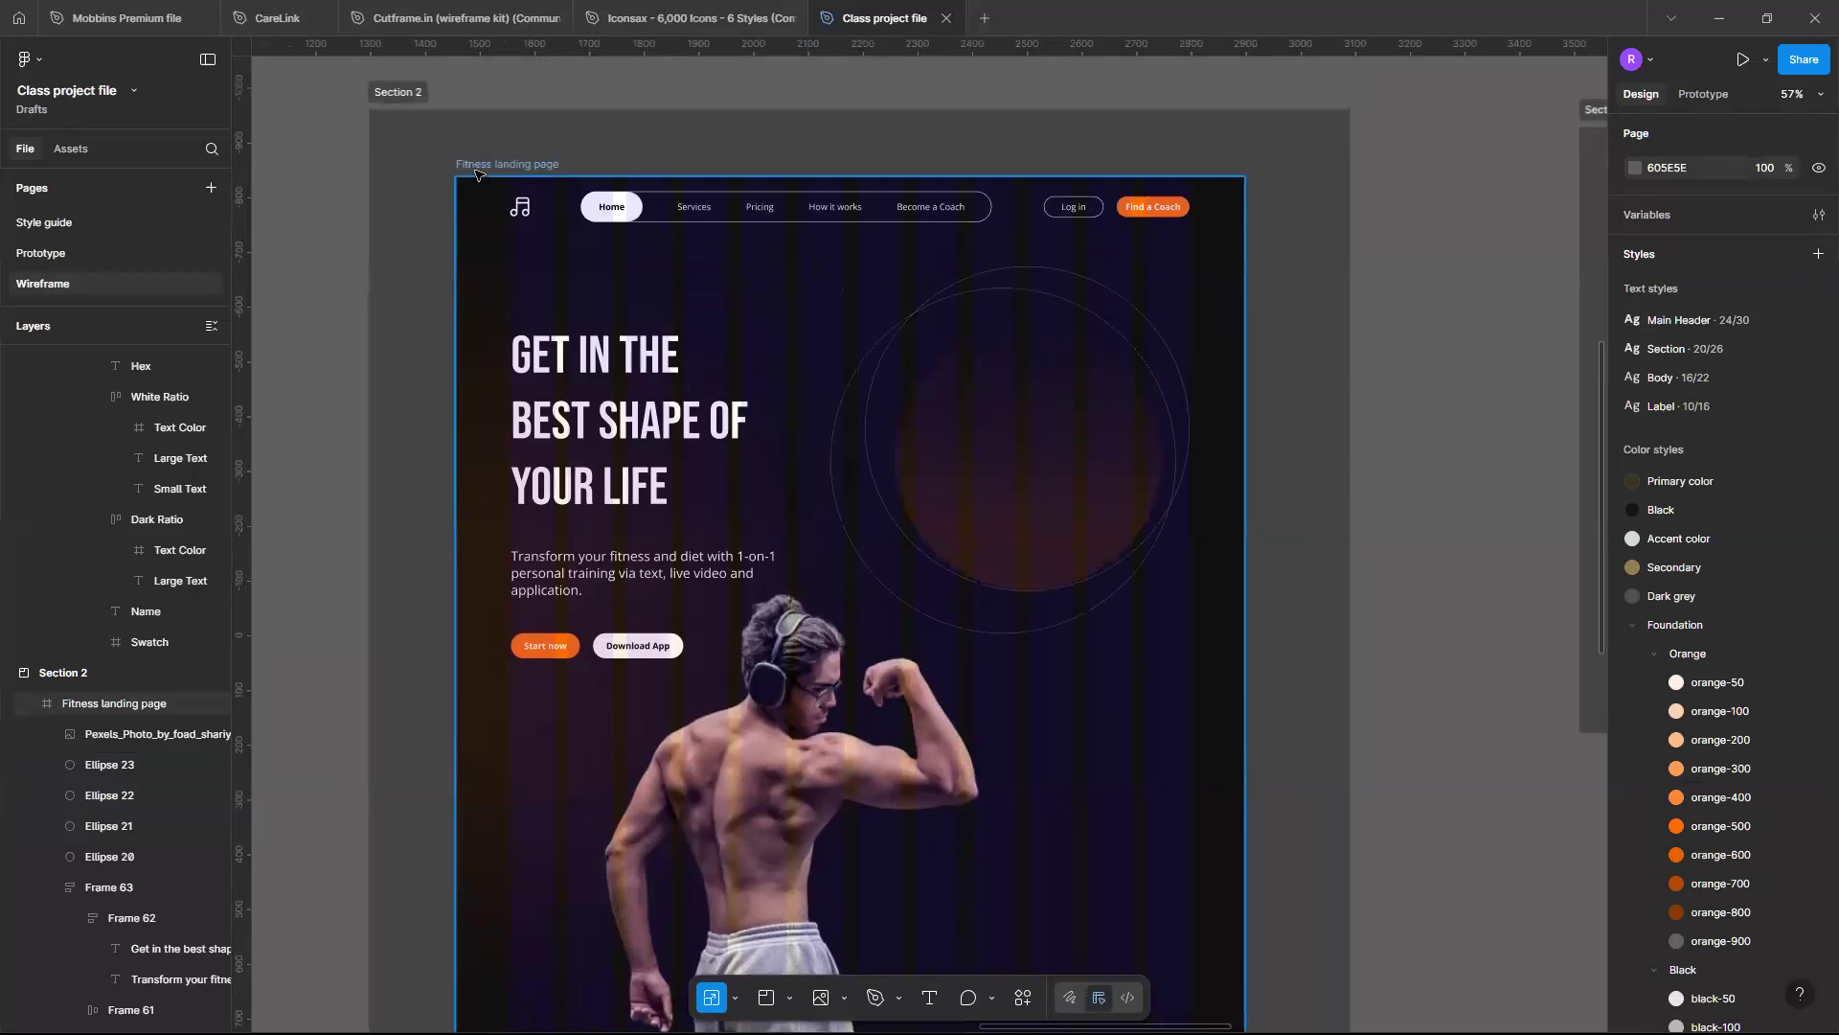
left_click(478, 170)
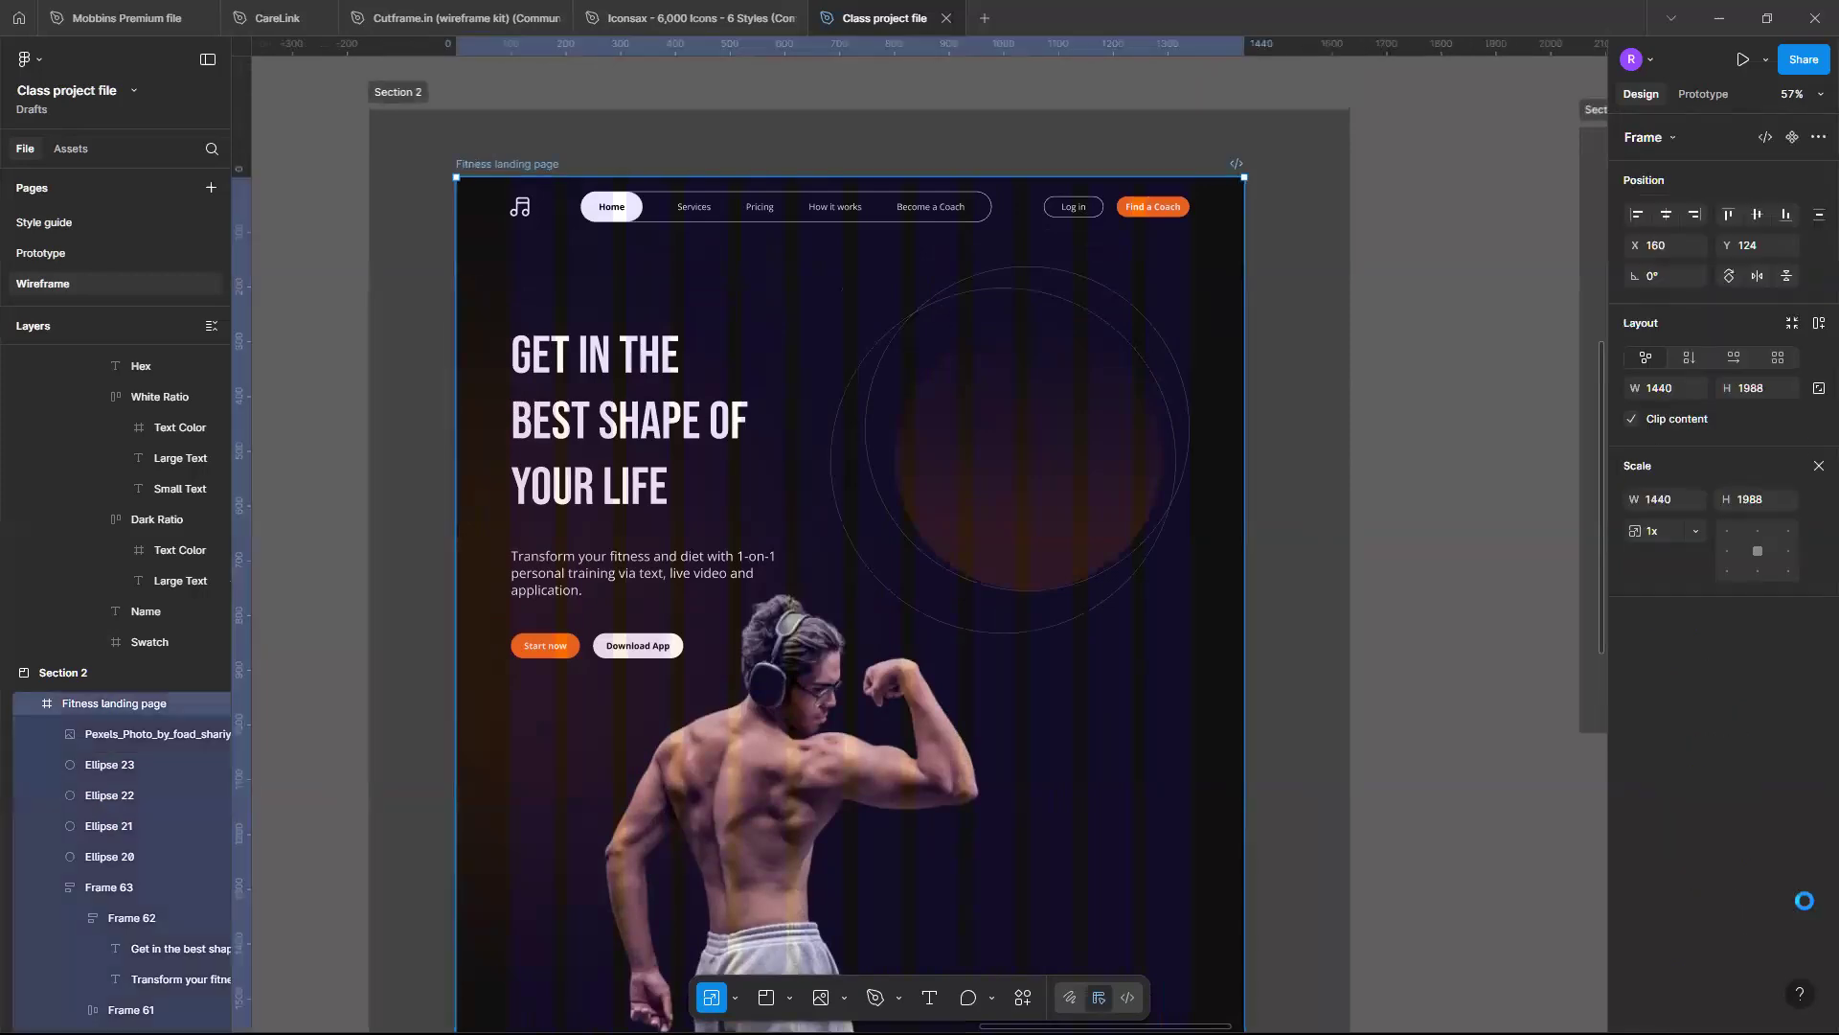
left_click(1819, 464)
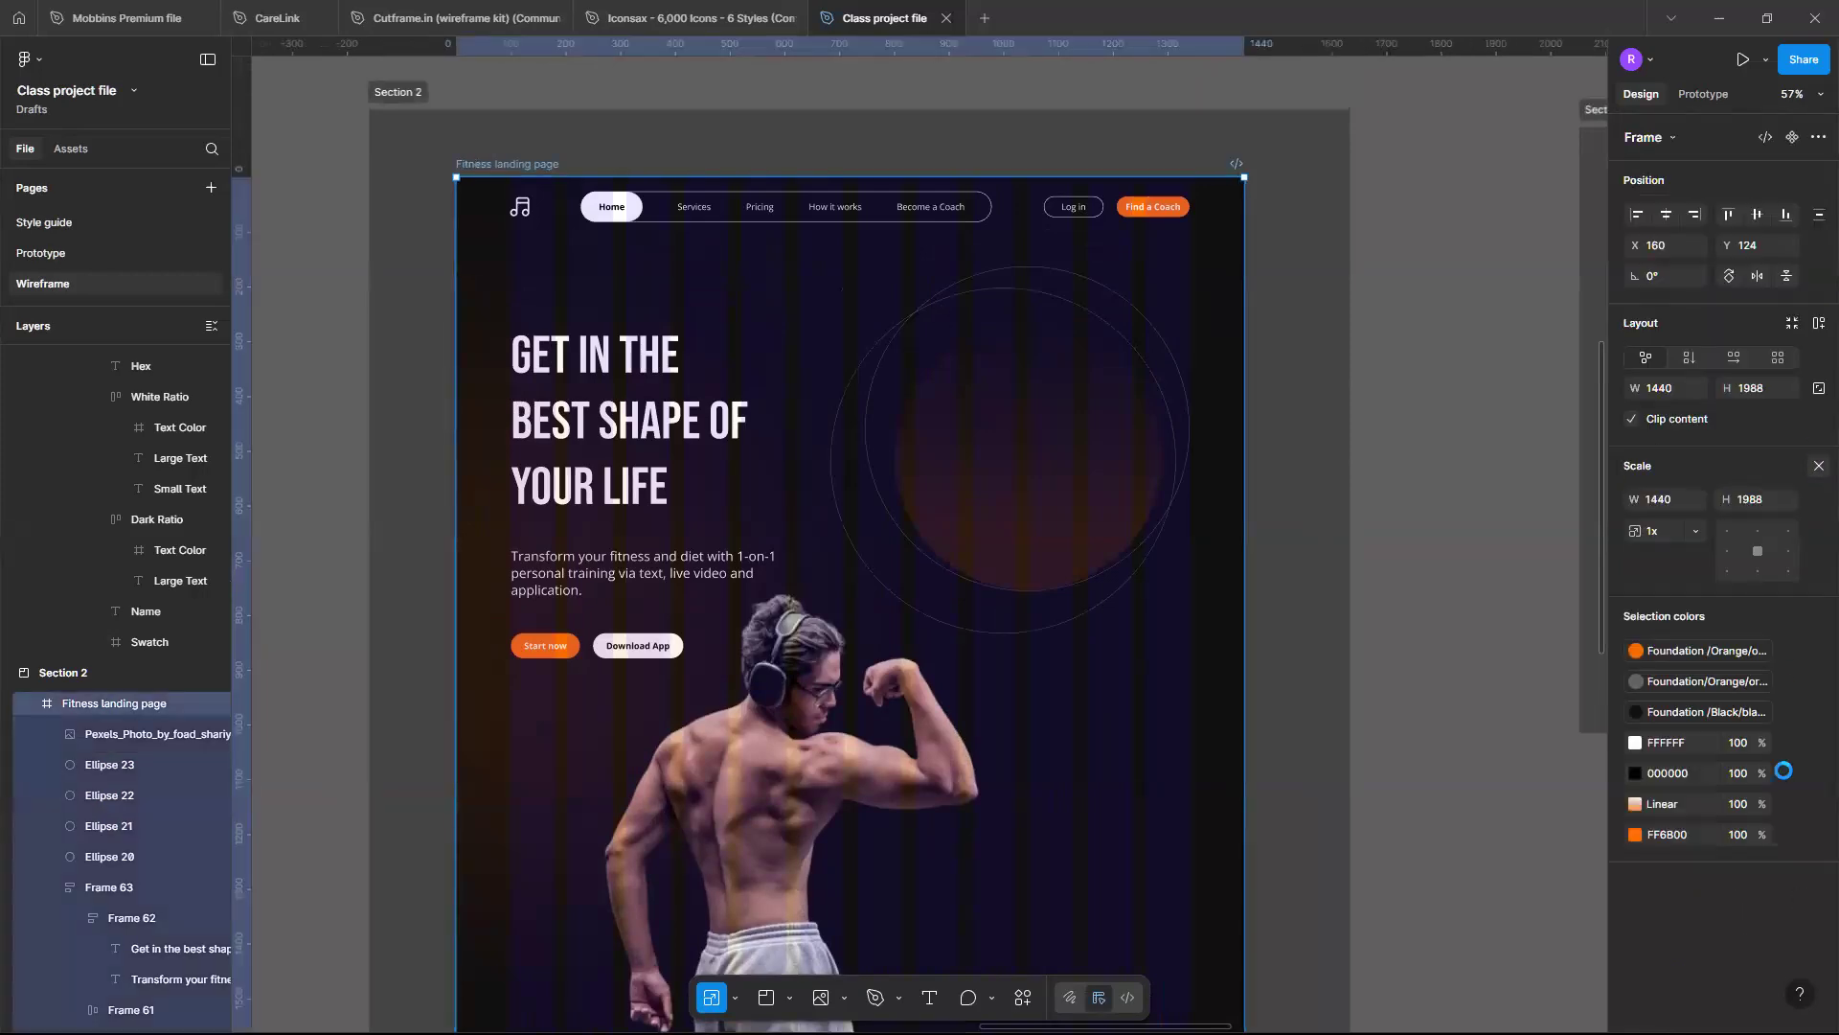
left_click(1798, 996)
left_click(1789, 1009)
left_click(1788, 1009)
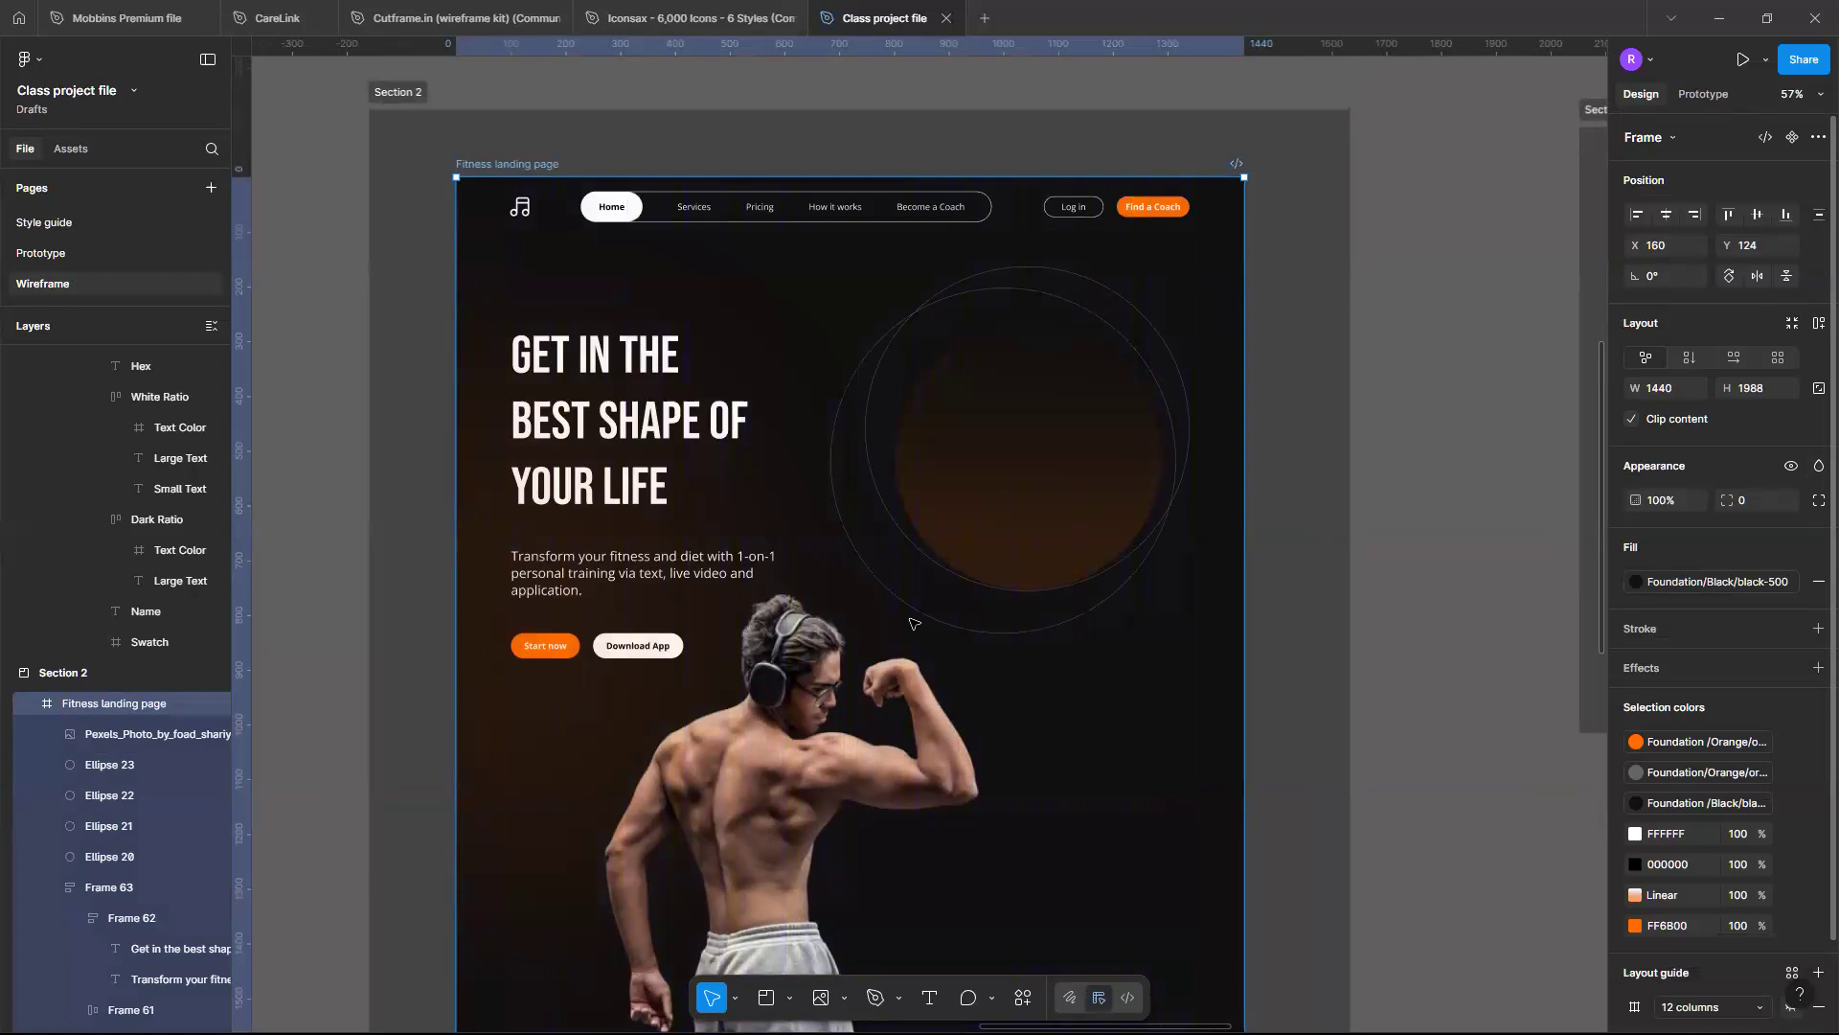
Shift the Fitness landing page frame slightly up and left within its section to about X 151, Y 98
scroll(896, 517, "up", 2)
scroll(895, 519, "down", 3)
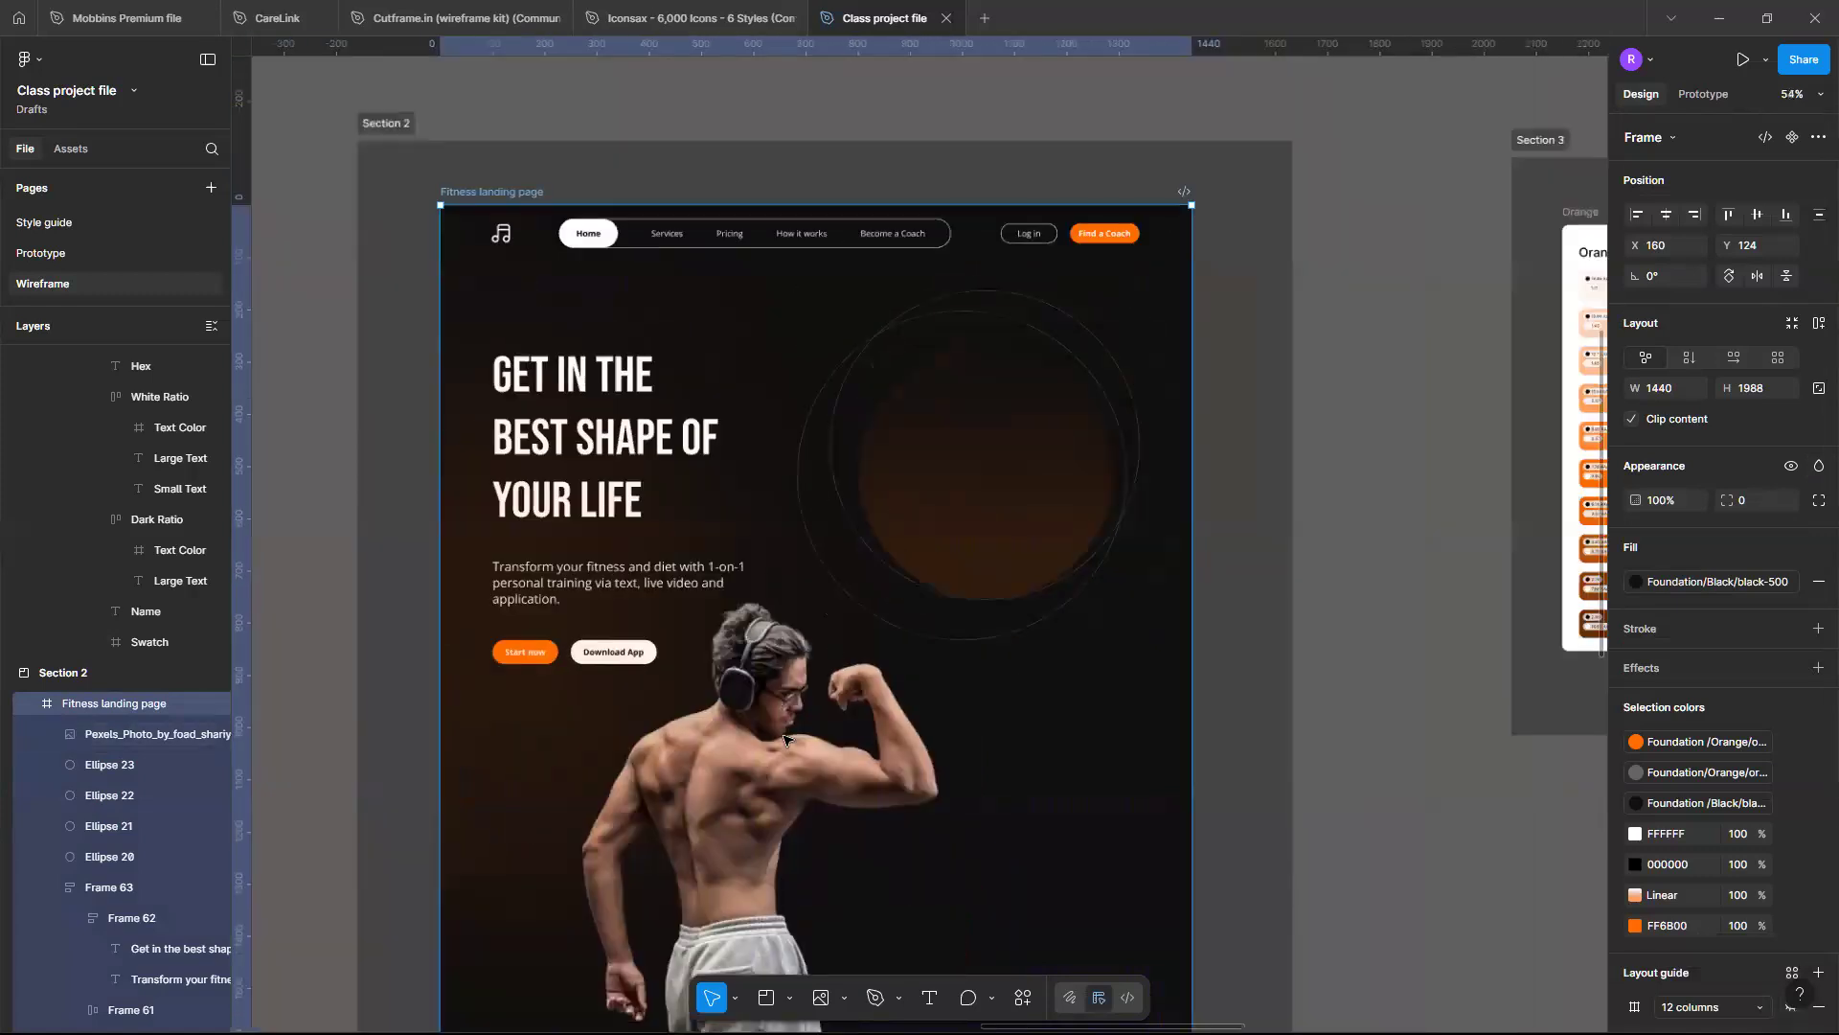
left_click_drag(997, 520, 1035, 513)
left_click_drag(762, 737, 719, 731)
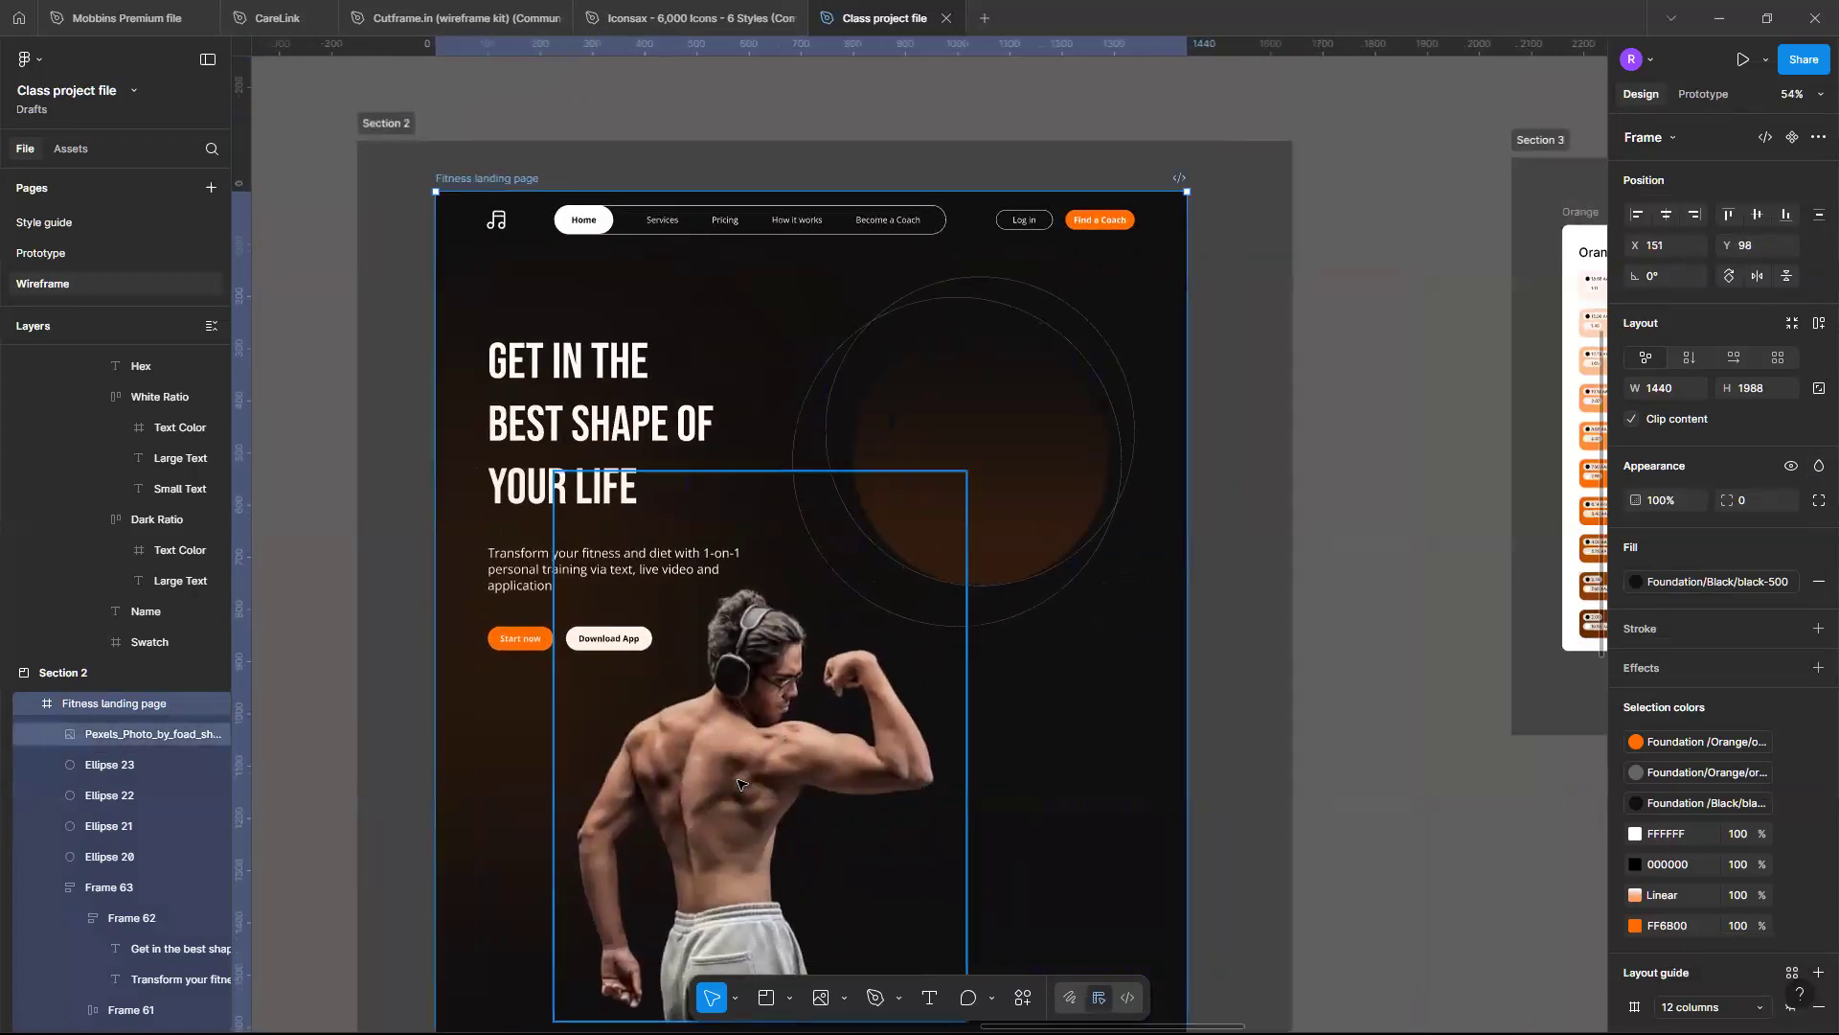
Move the athlete photo back over the circles to about X 769, Y -50
left_click(743, 782)
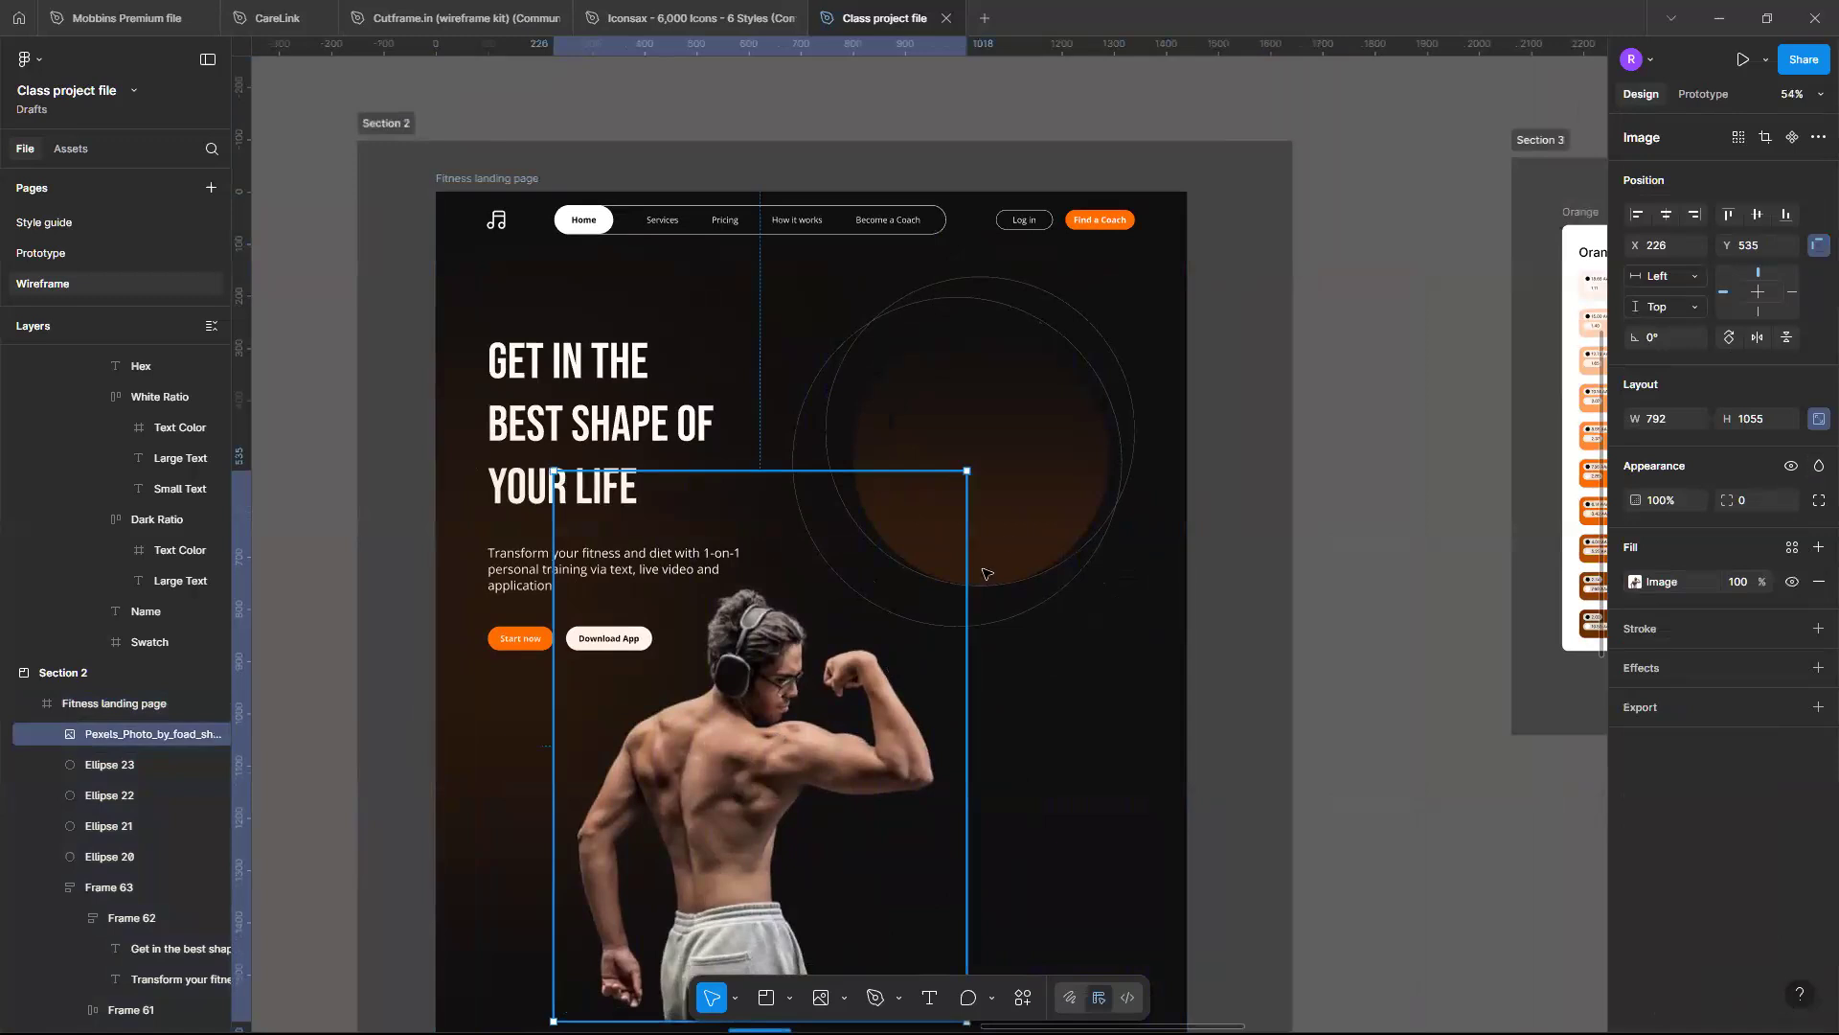
left_click_drag(677, 812, 954, 450)
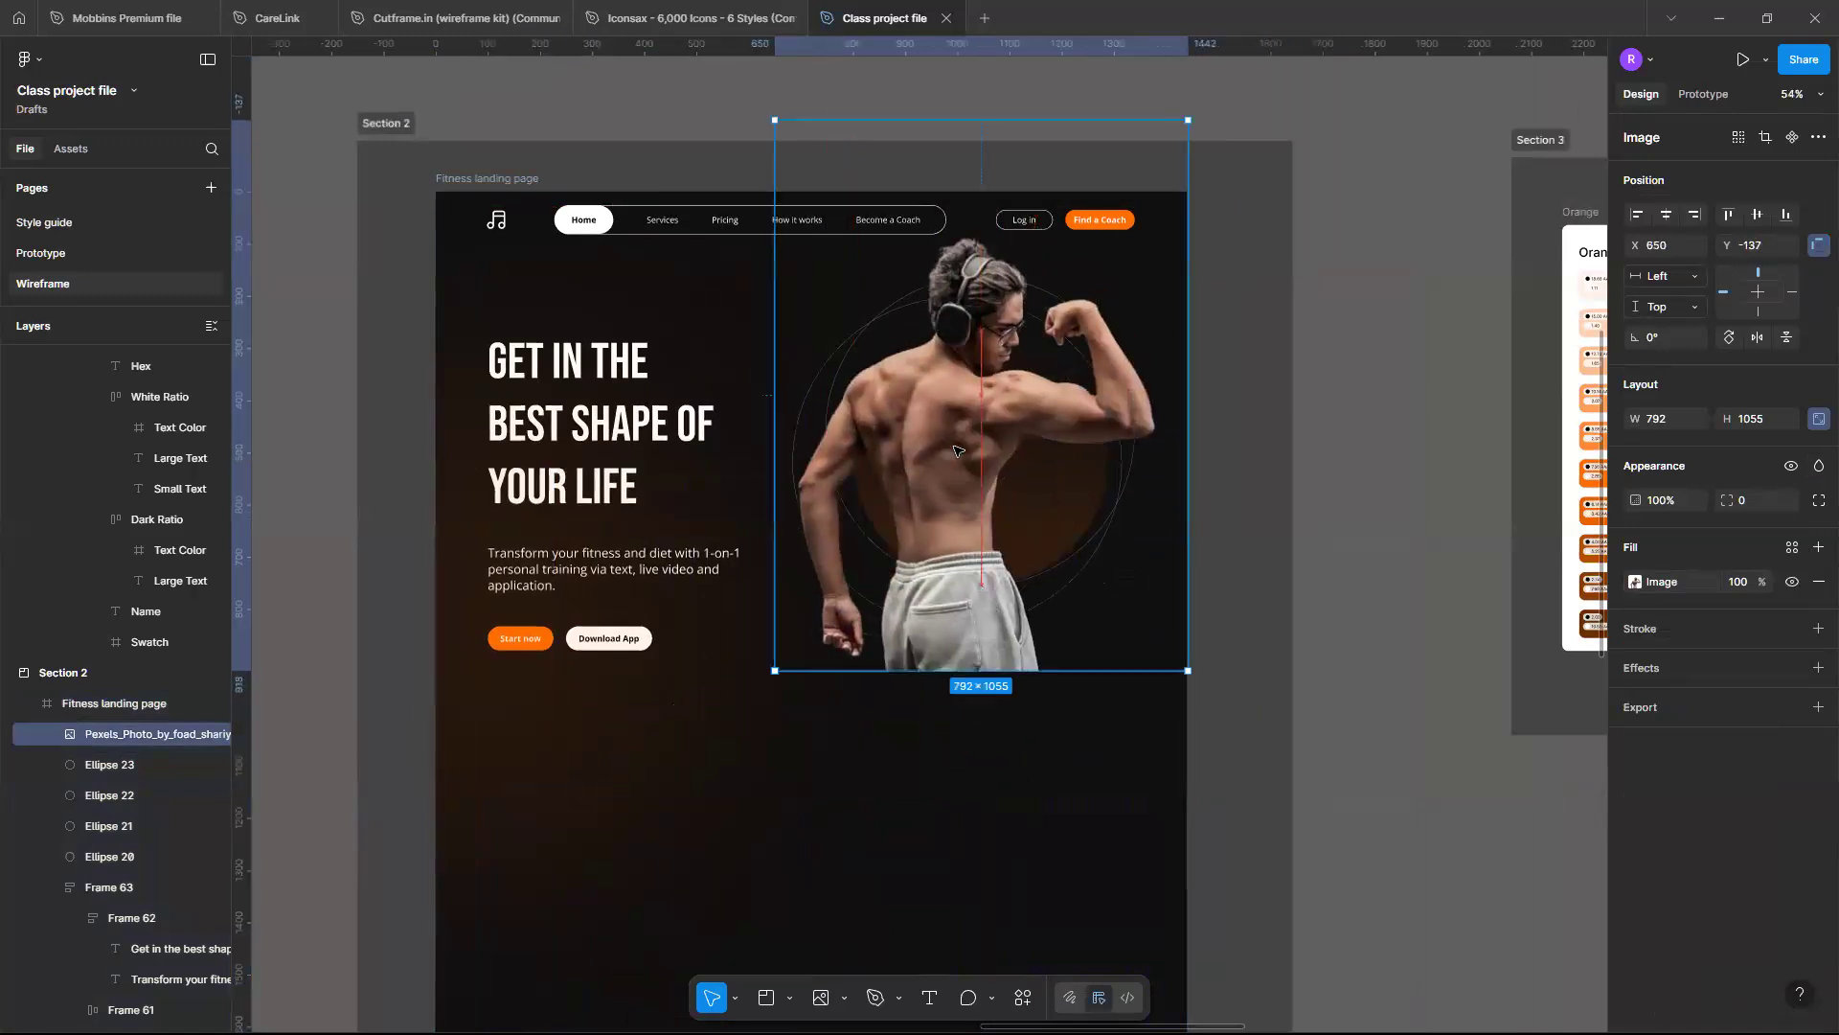
scroll(954, 449, "up", 3)
scroll(954, 449, "up", 1)
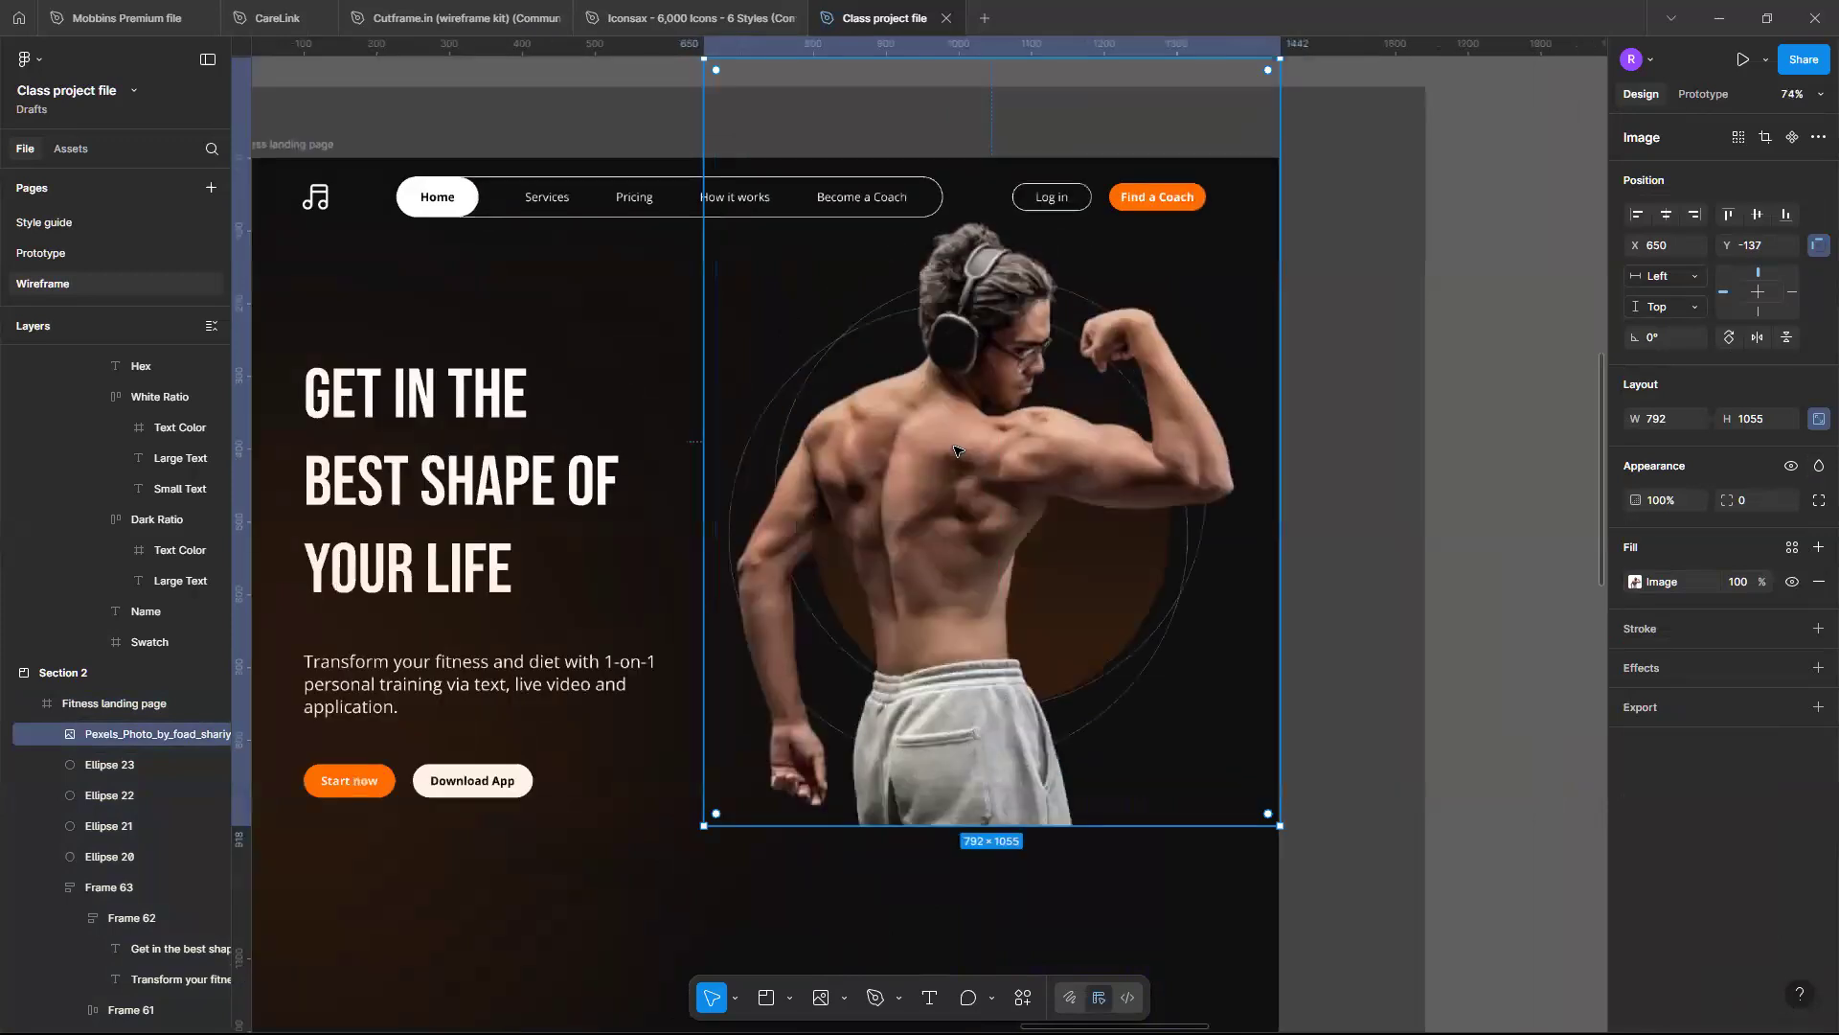
scroll(954, 450, "up", 1)
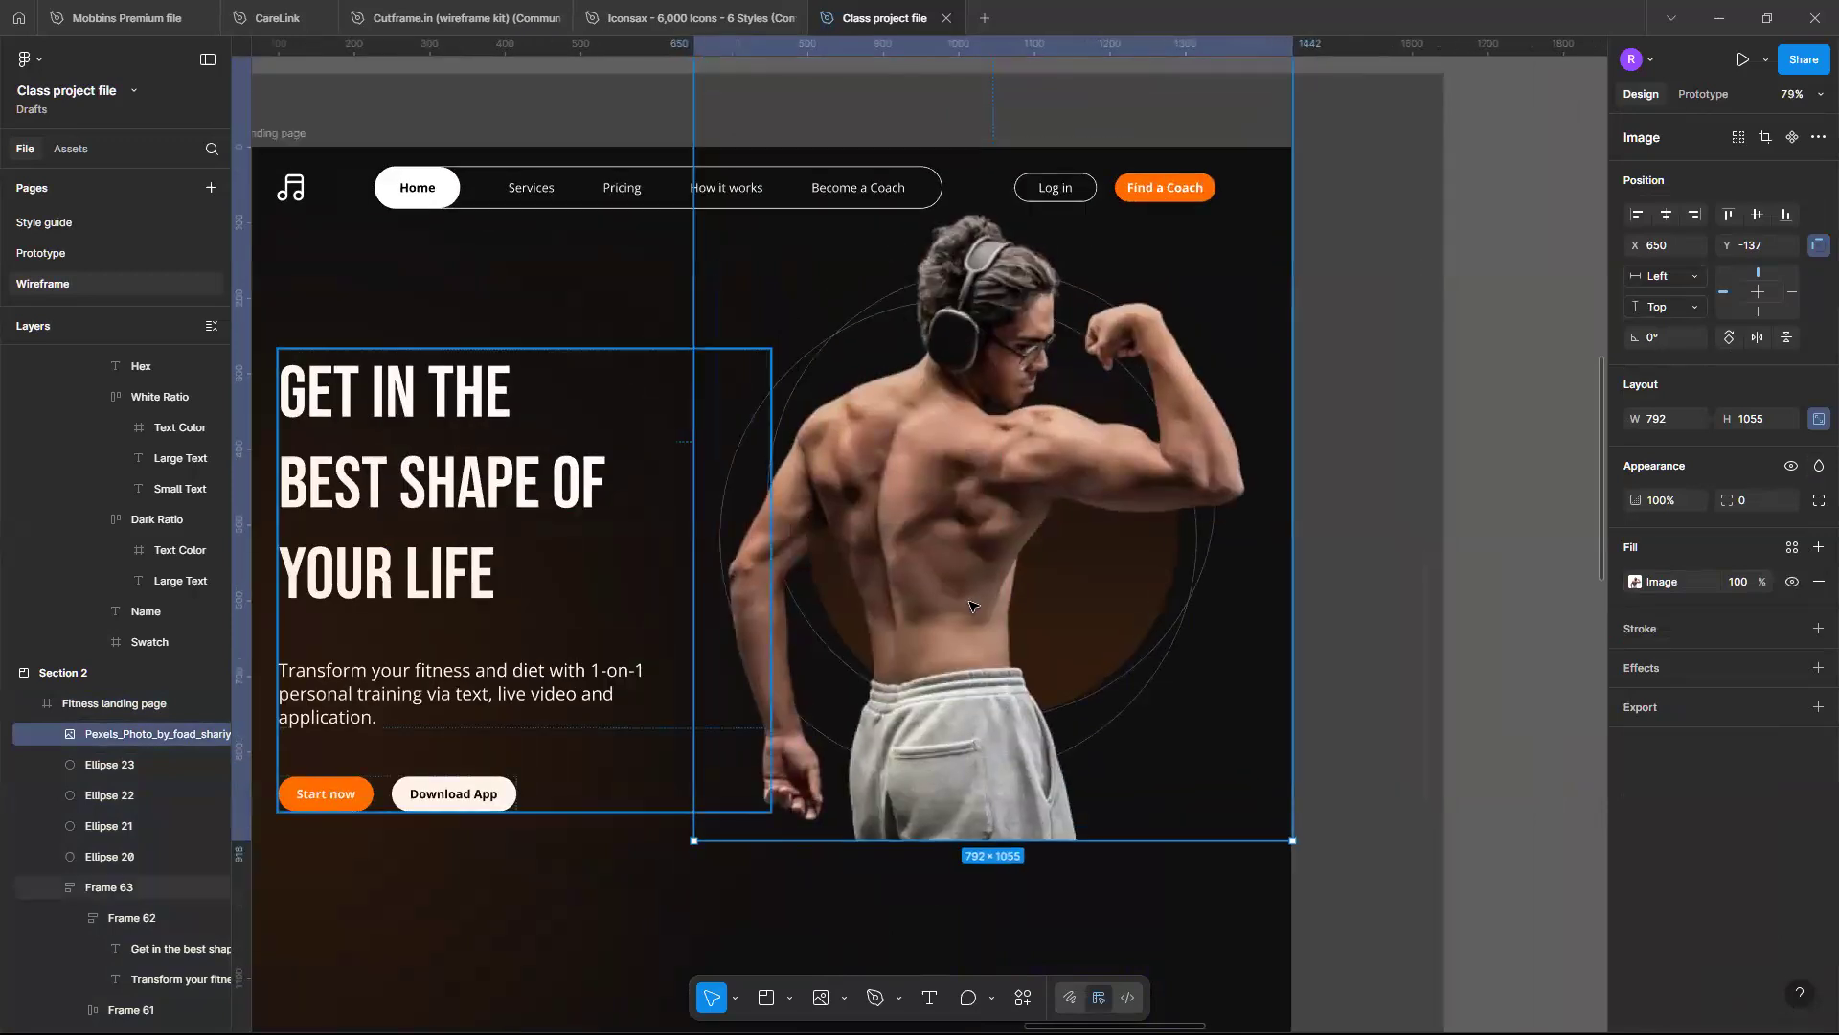
left_click_drag(1000, 586, 722, 575)
Duplicate the 631.2 px outline circle behind the athlete and give the copy a D9D9D9 fill
left_click(722, 575)
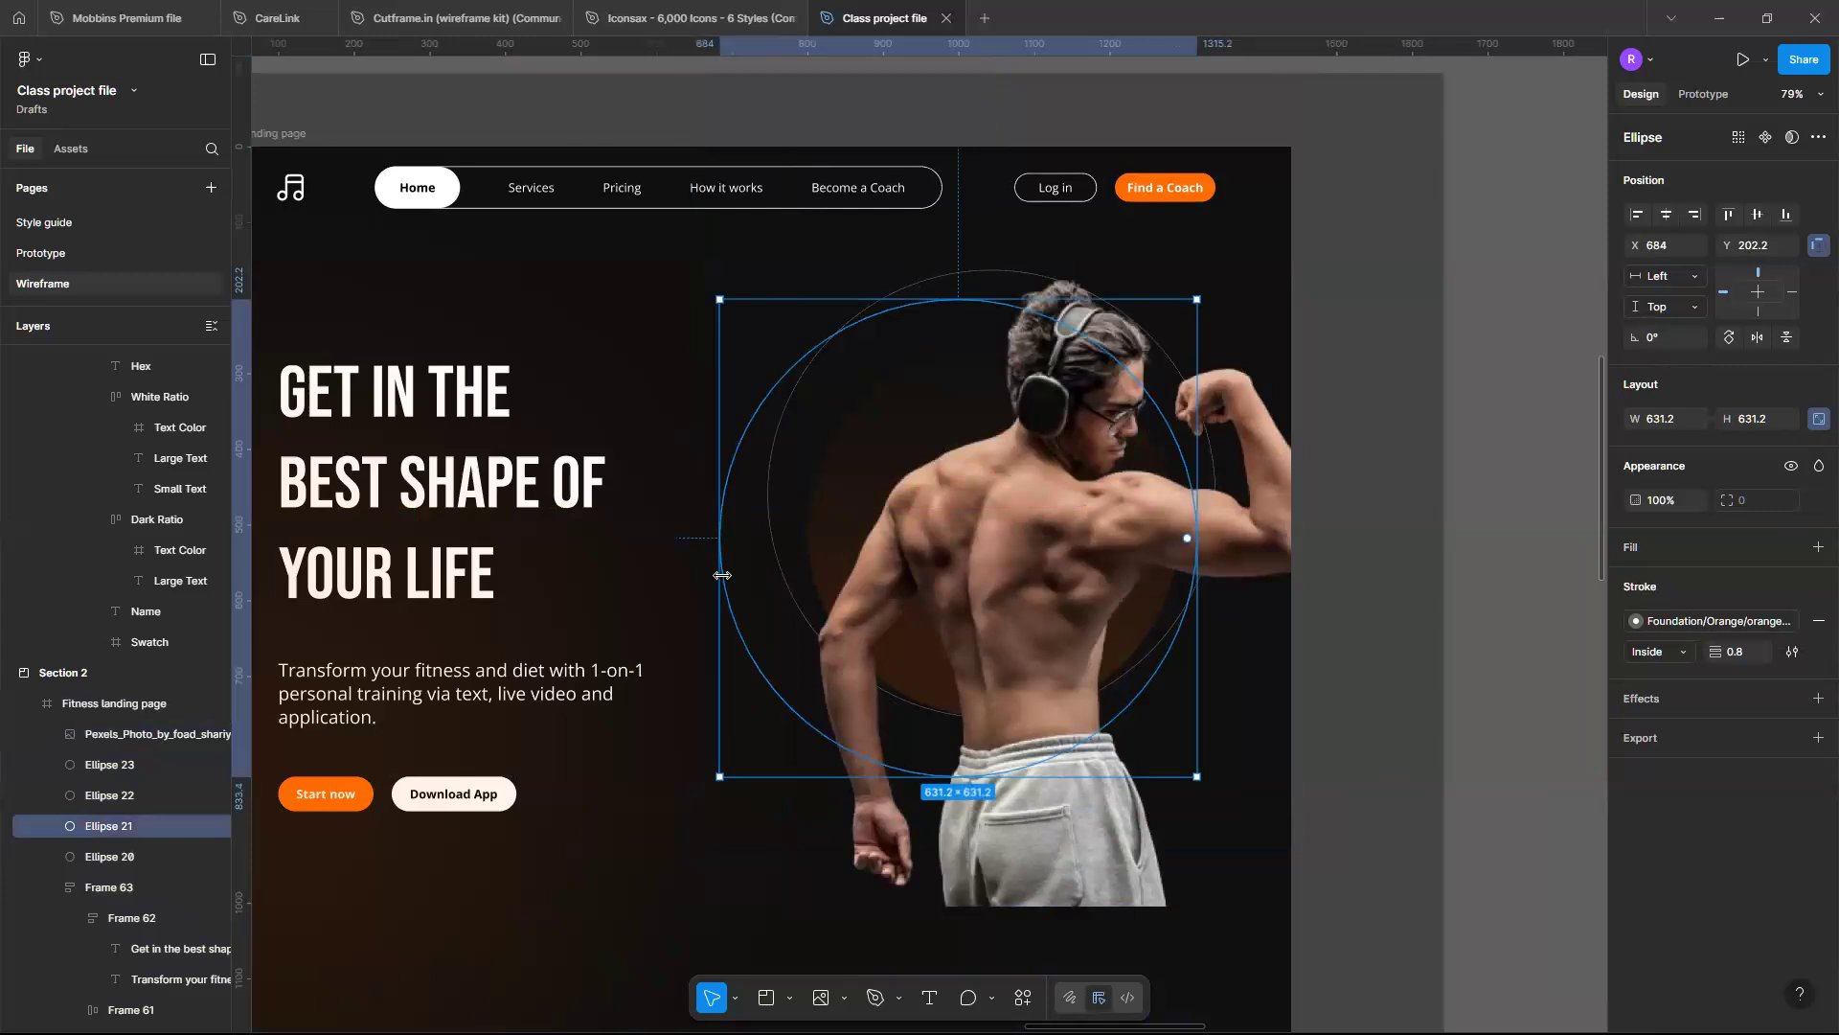
key("ctrl+d")
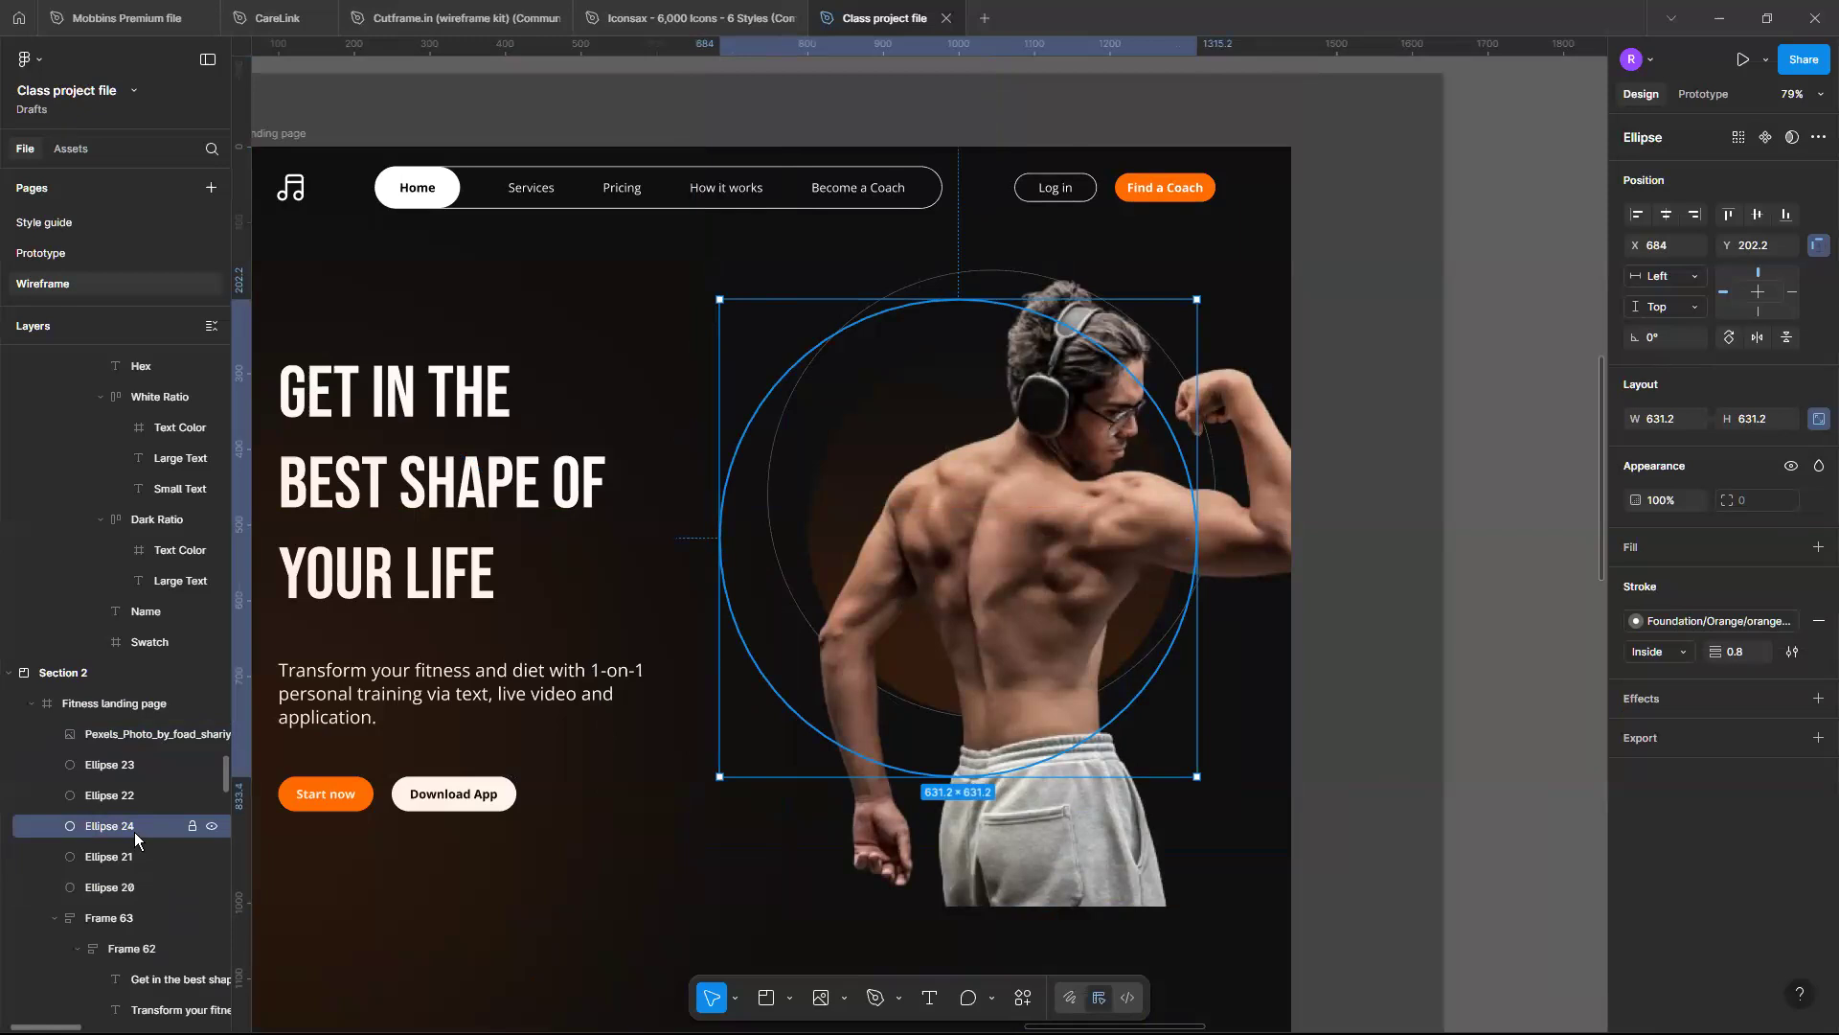
left_click(1819, 552)
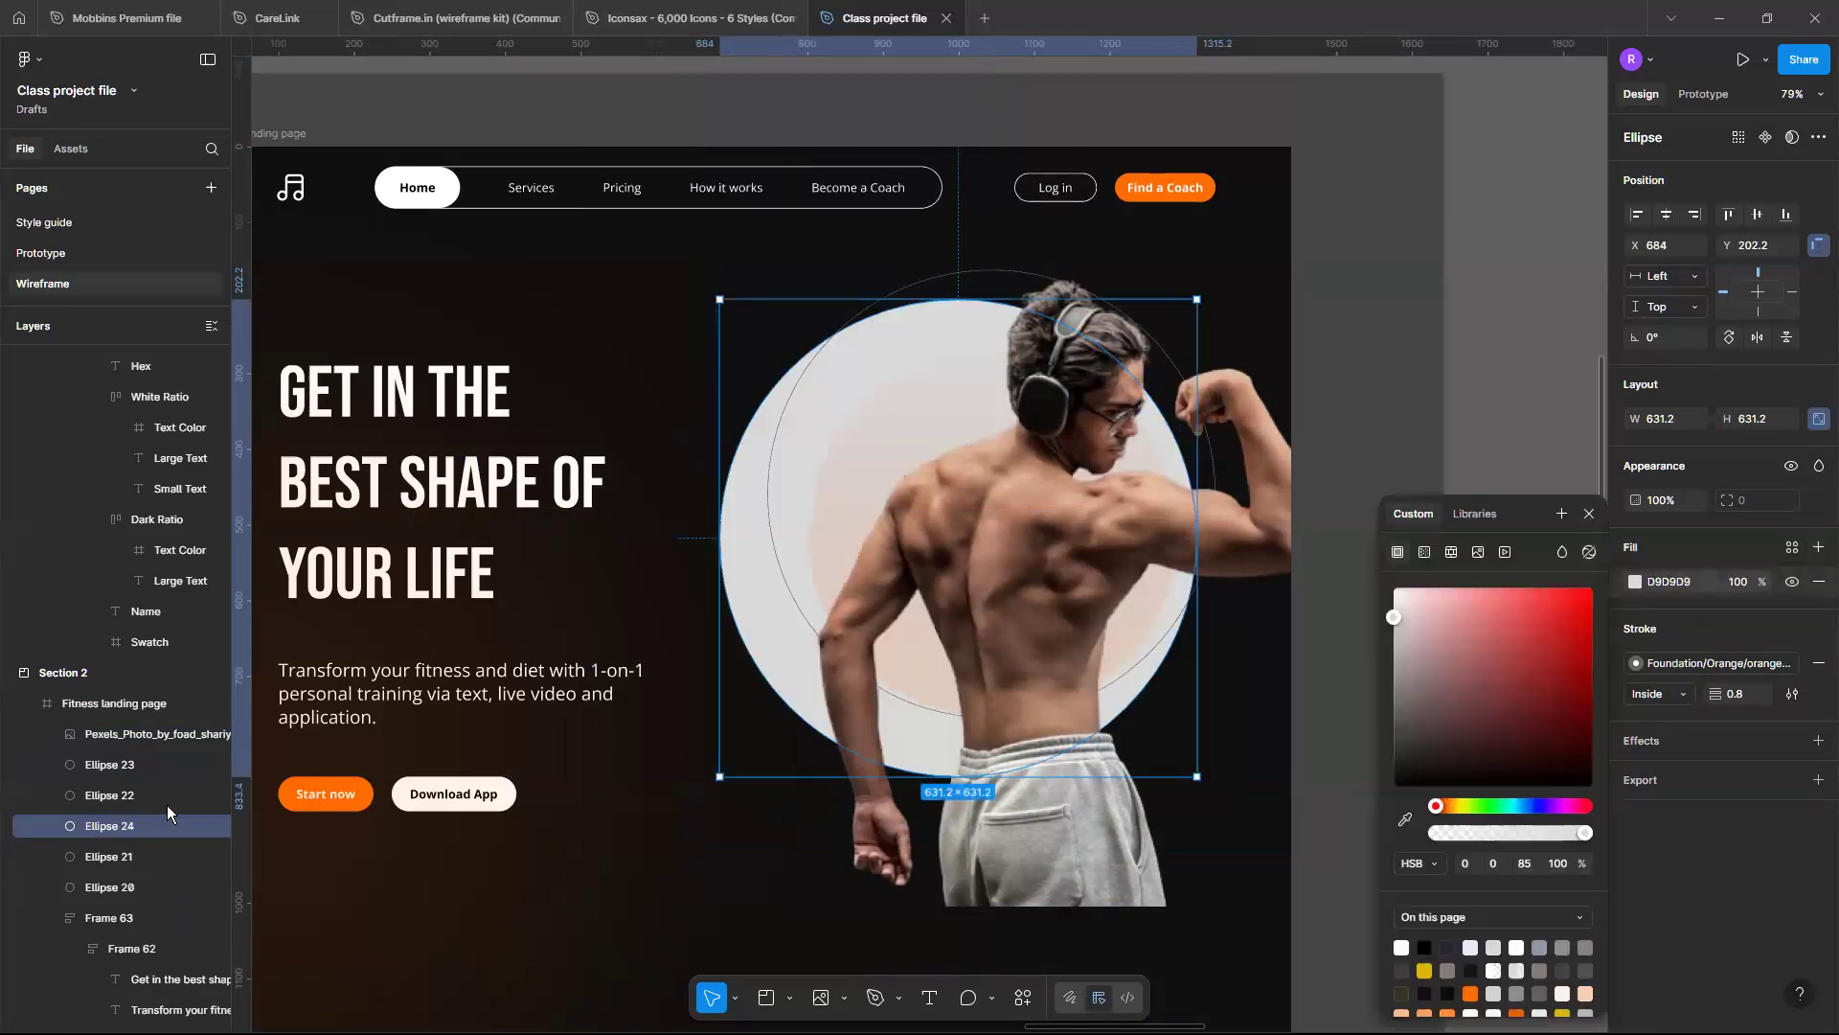
double_click(137, 828)
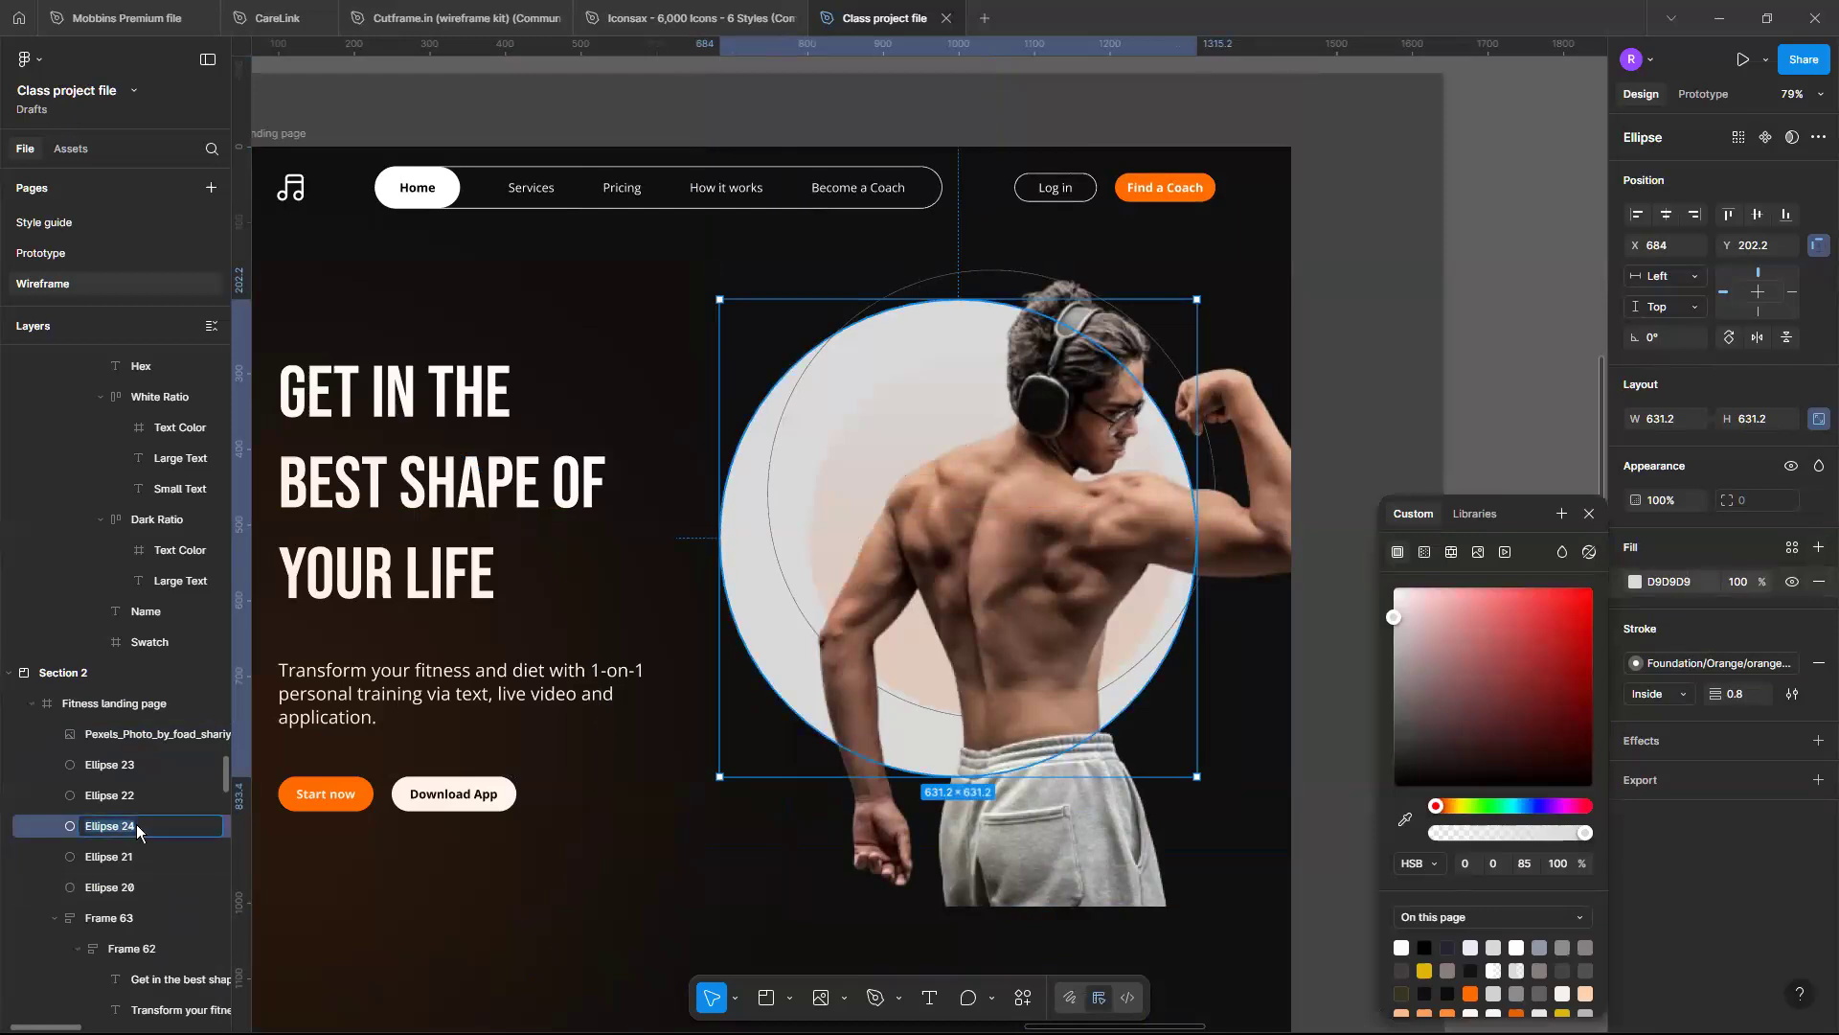
key("Return")
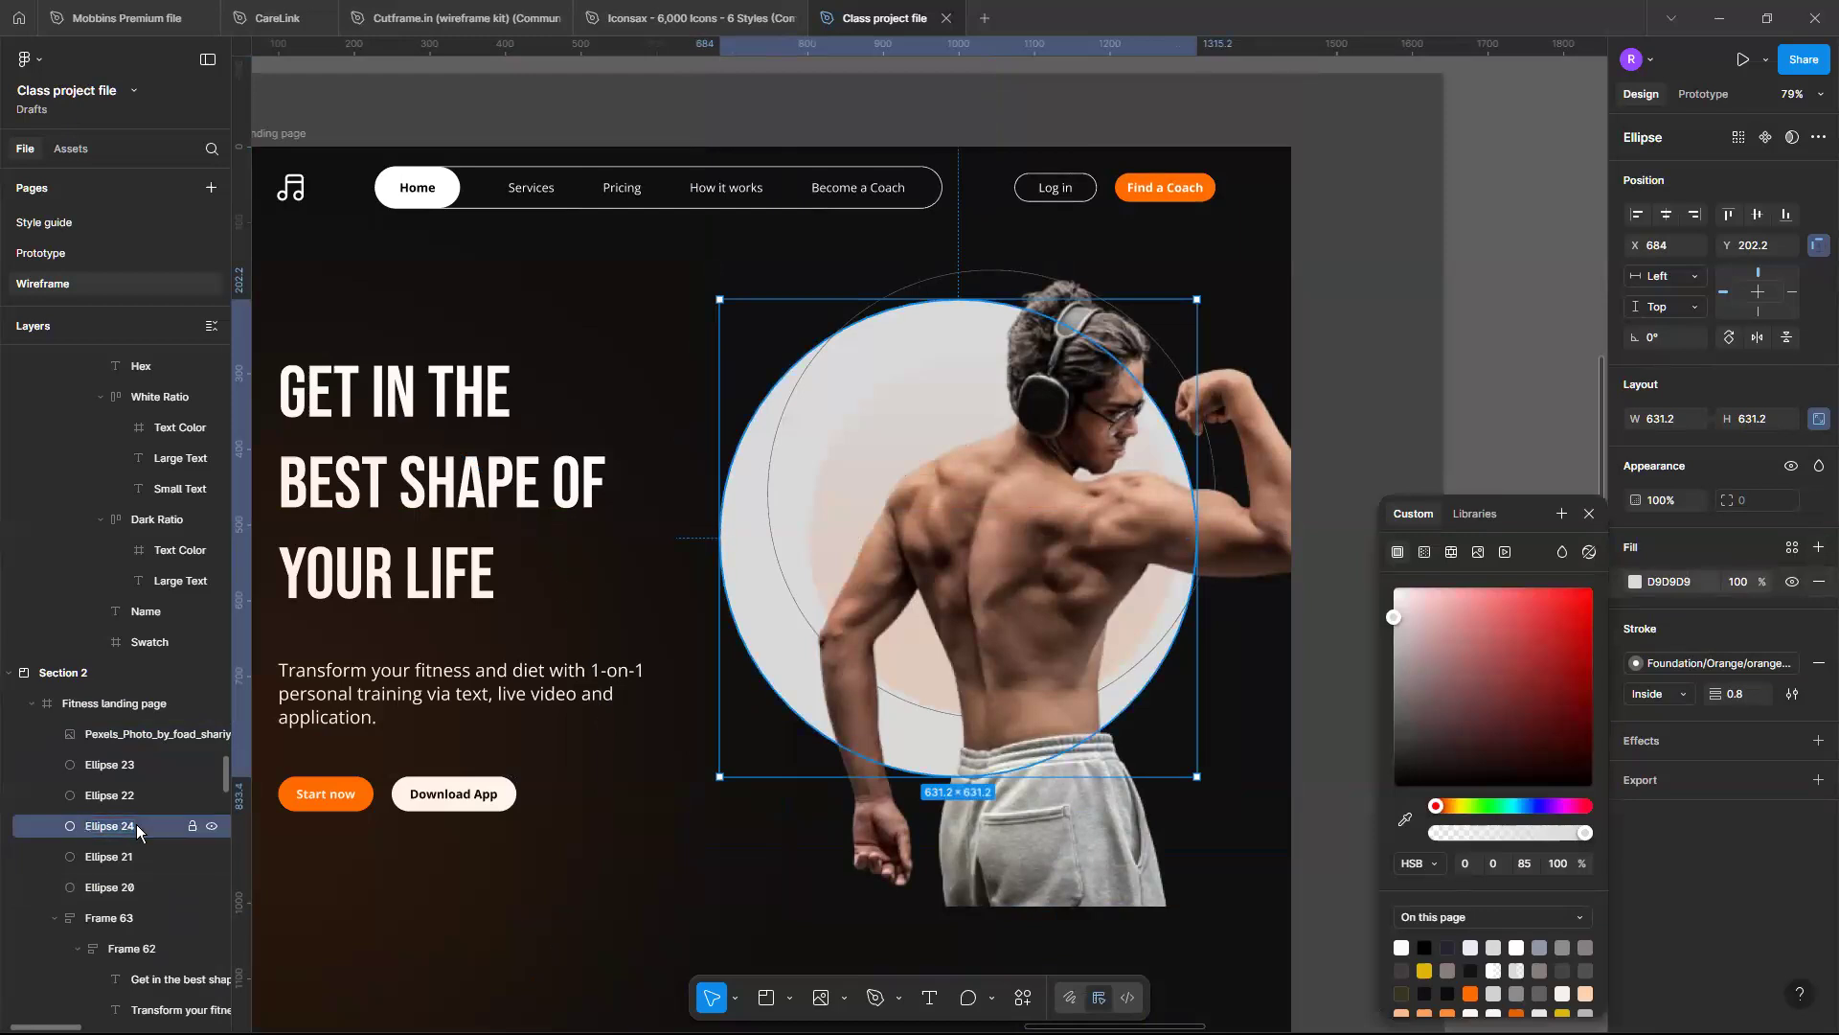
key("Return")
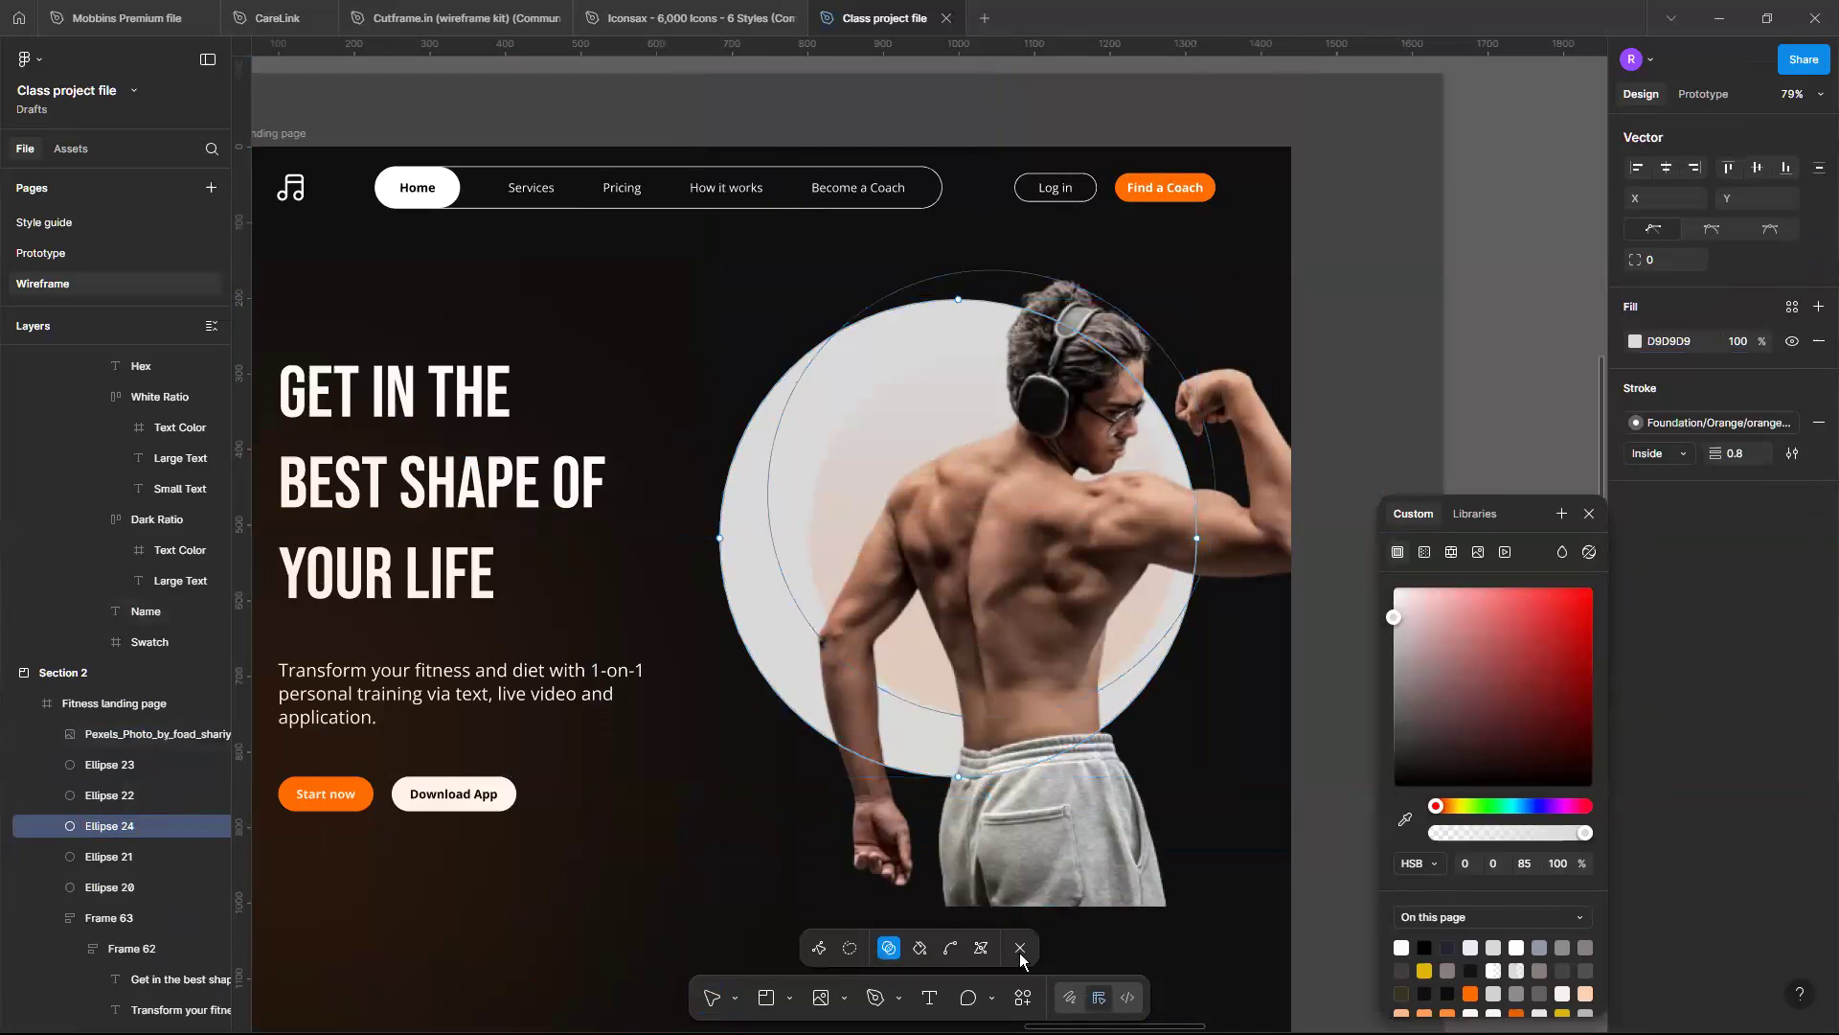
key("Escape")
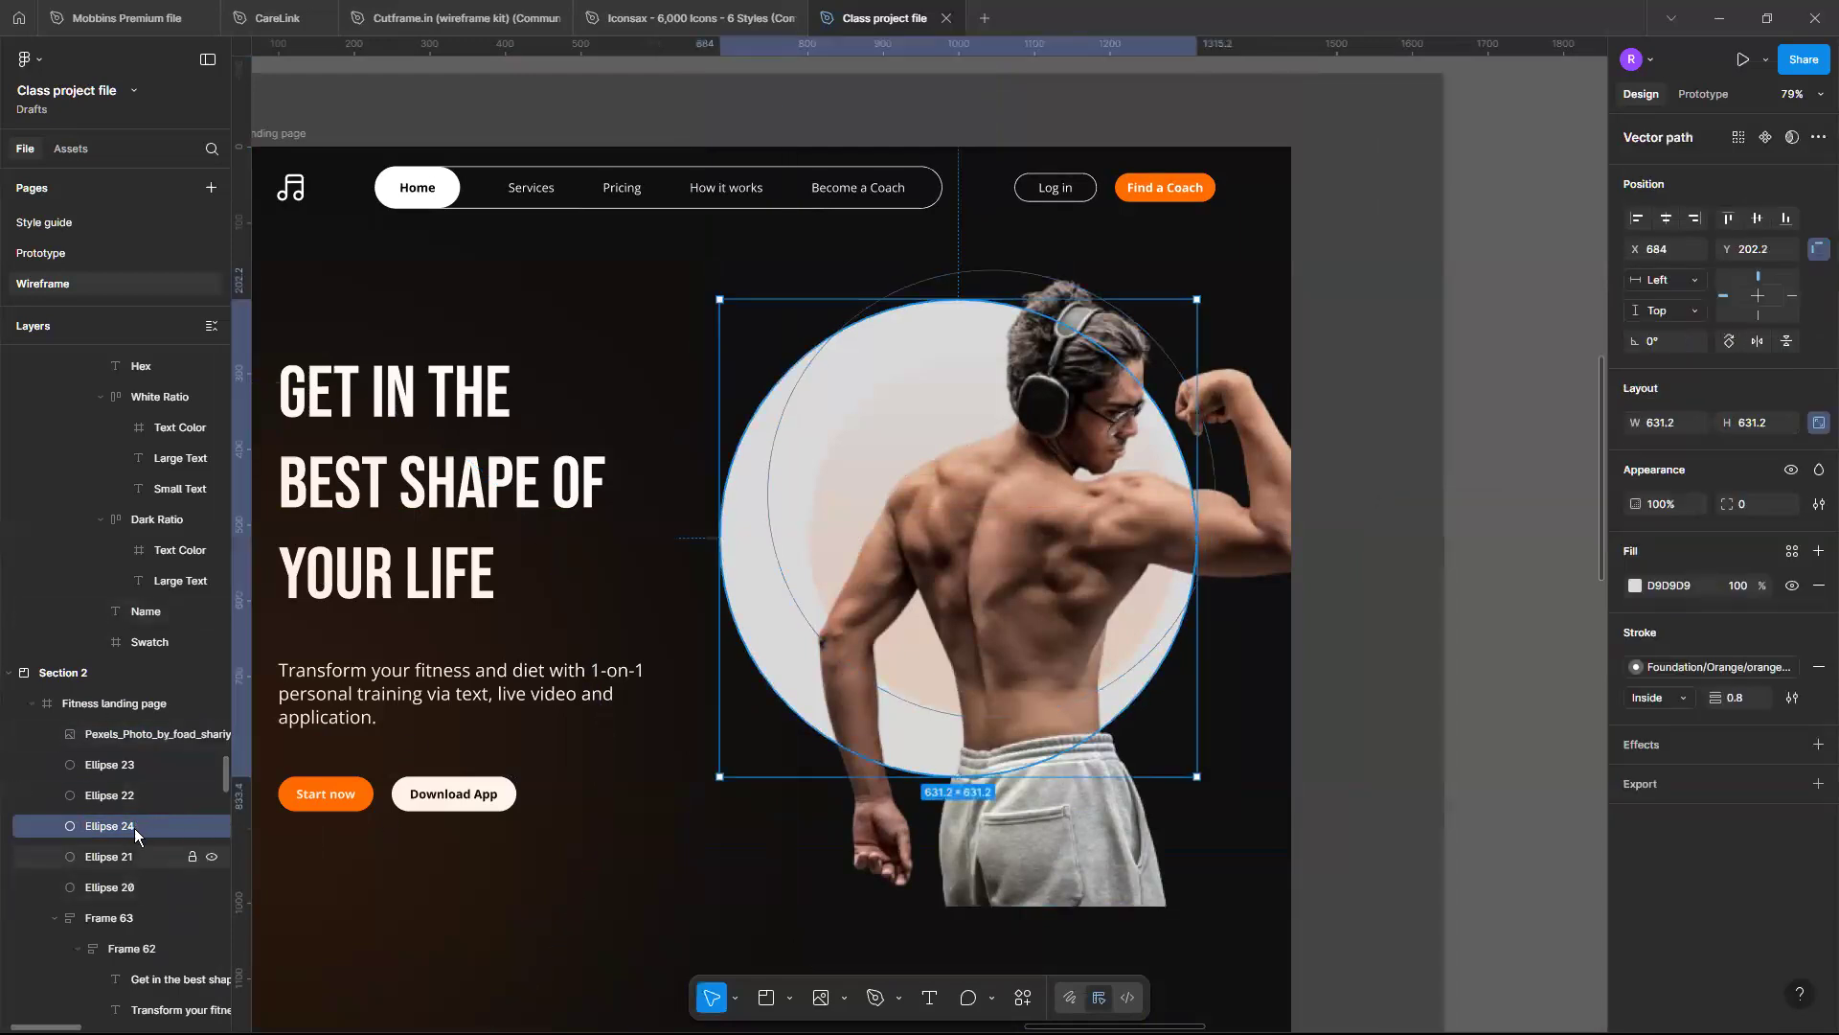
Rename the filled circle copy as Mask and place its layer directly beneath the athlete photo layer
double_click(134, 828)
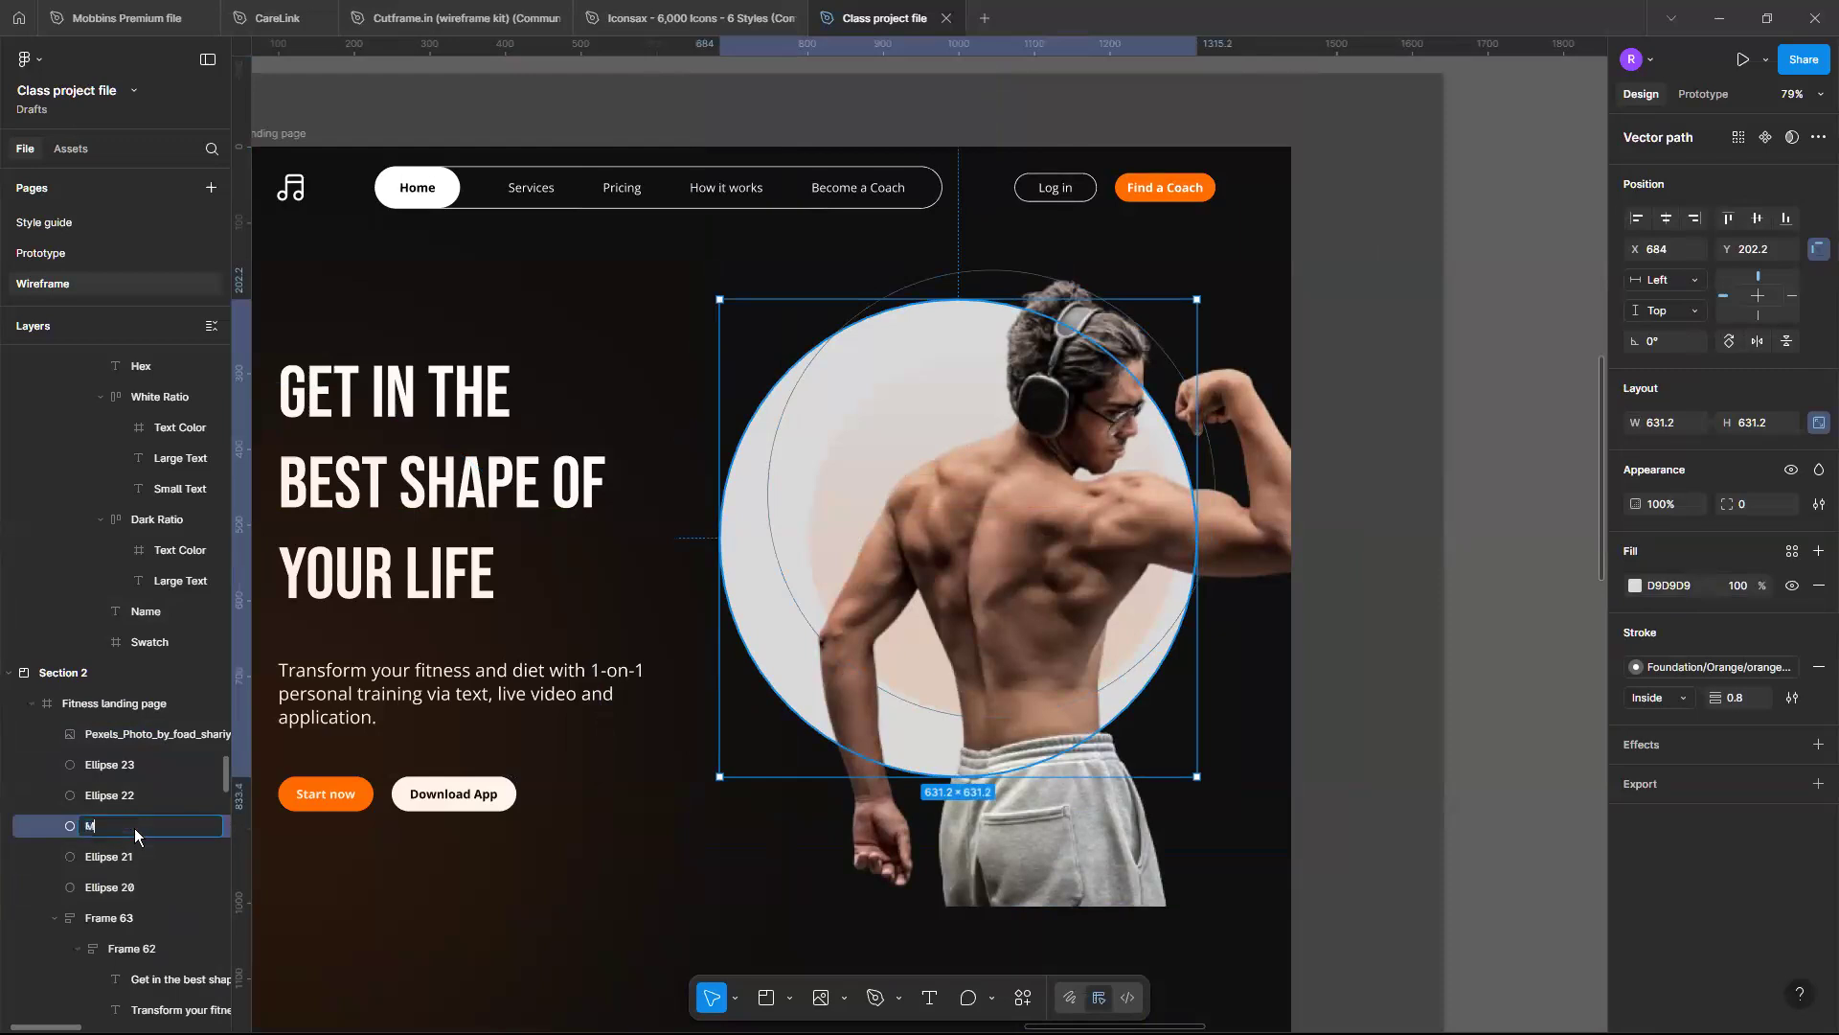
type("Mask")
key("Return")
left_click_drag(115, 826, 113, 753)
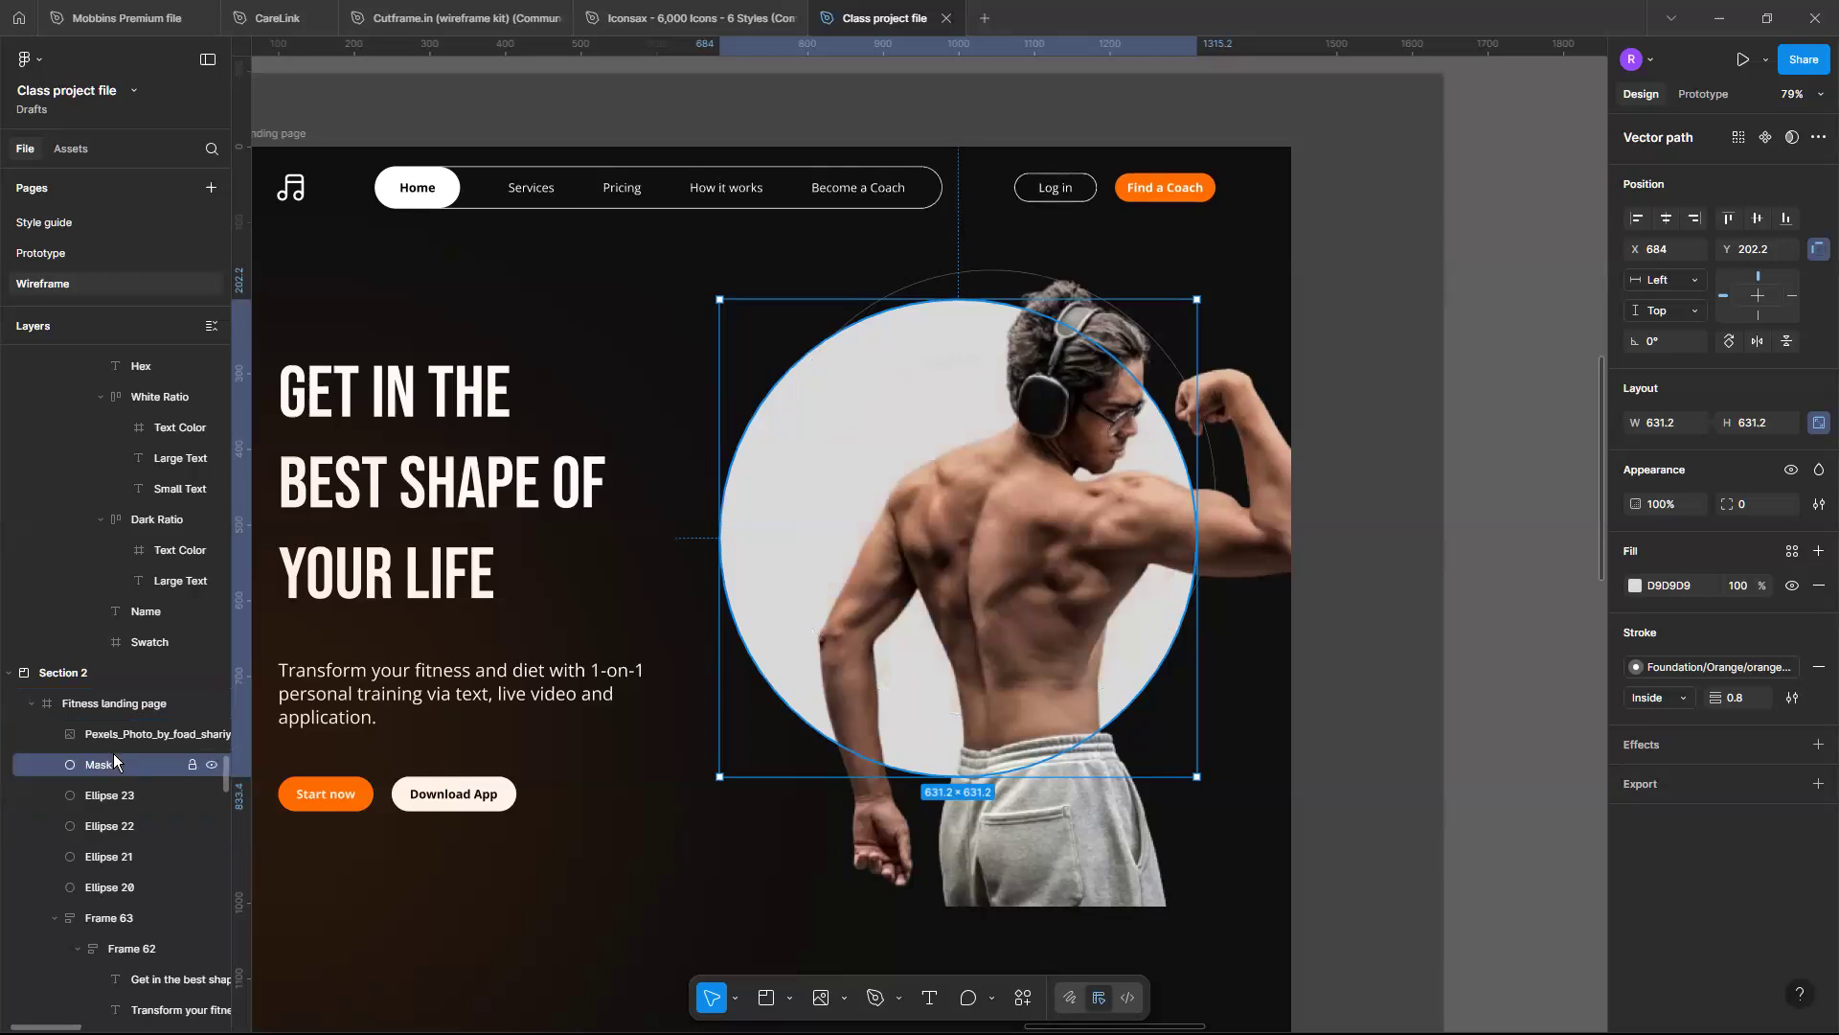
Rename the athlete photo layer as Hero Visual
left_click(105, 735)
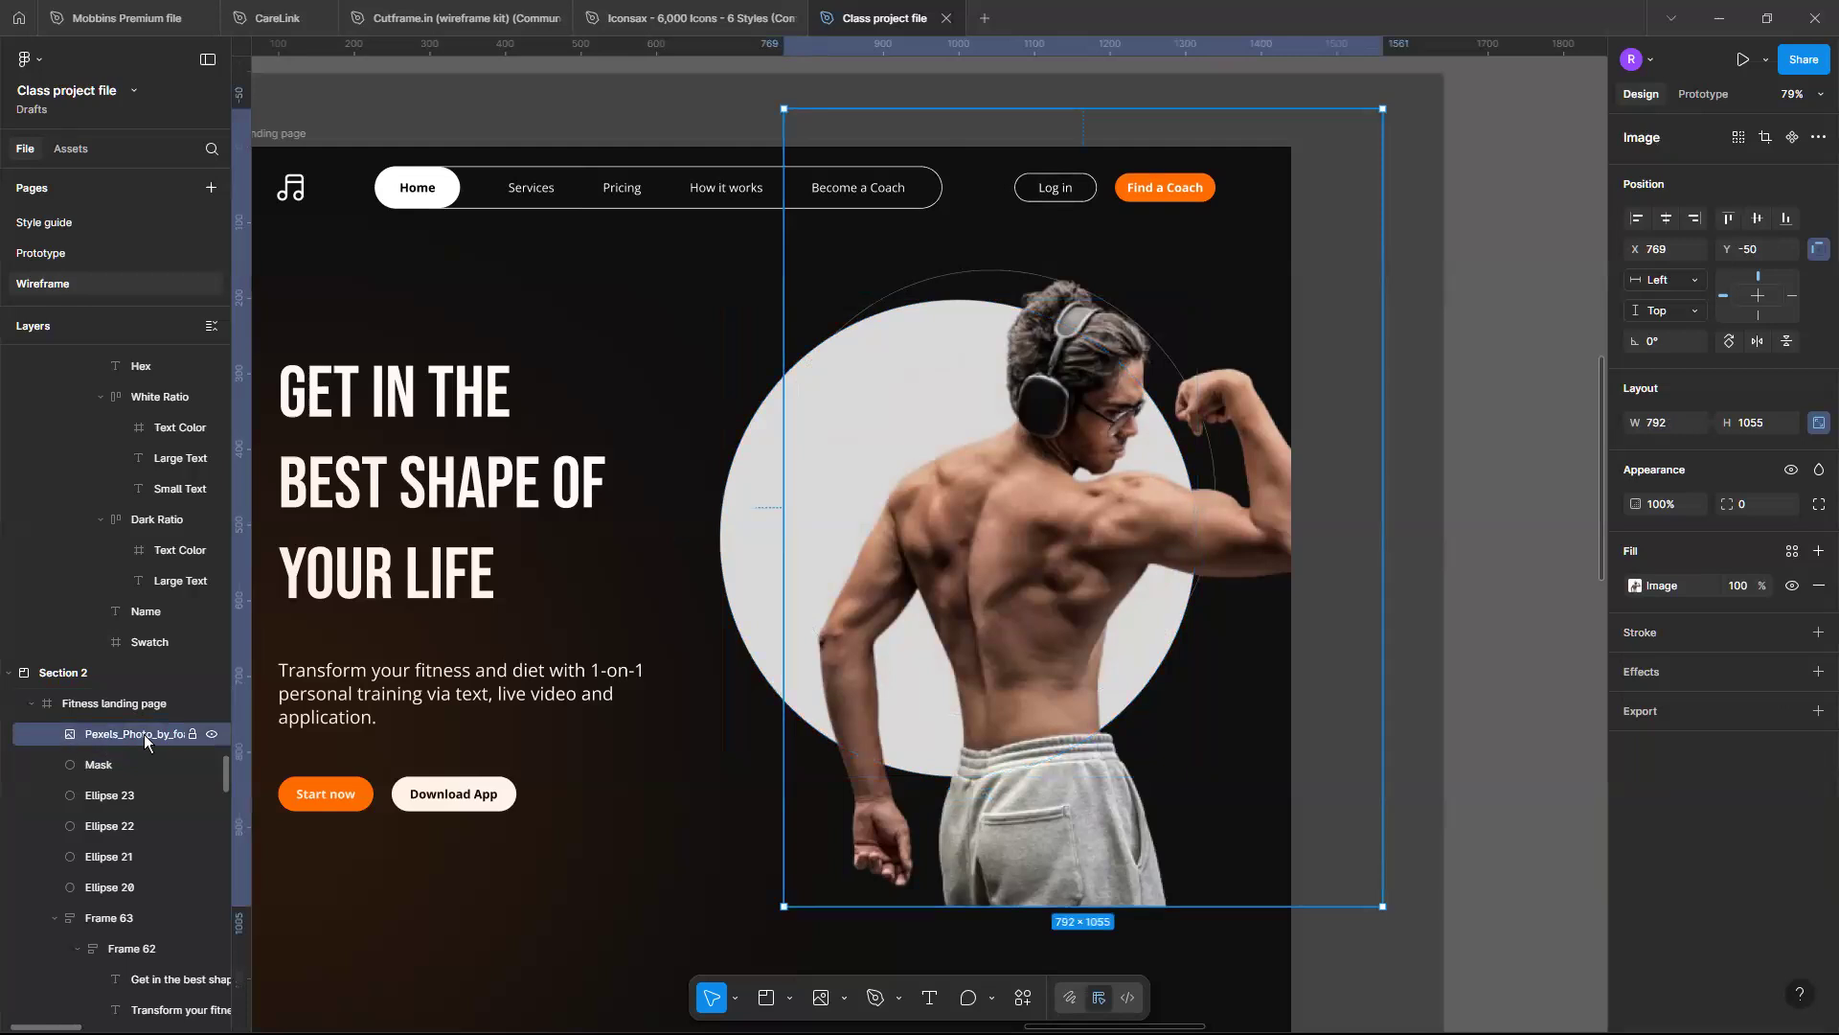
double_click(131, 735)
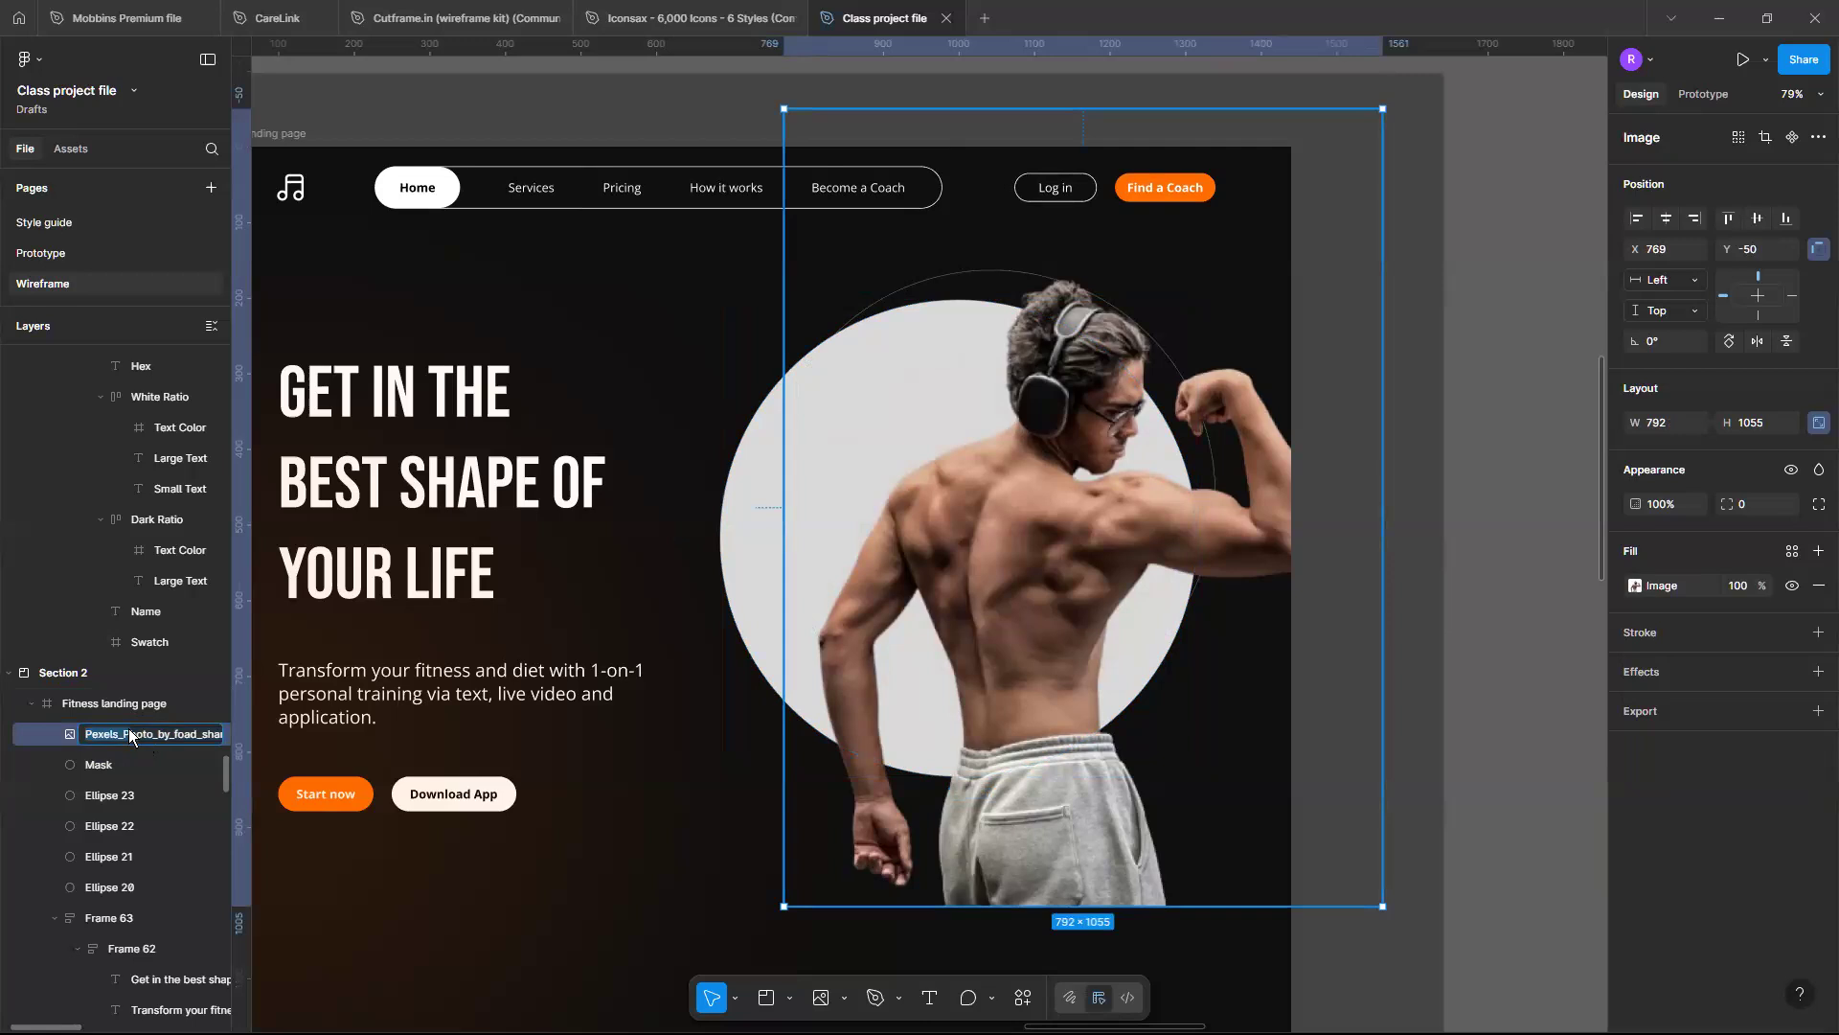
key("Left")
key("Delete")
key("Delete")
key("Delete")
key("Delete")
key("Delete")
key("Delete")
key("Delete")
type("Hero")
key("Delete")
key("Delete")
key("Delete")
key("Delete")
key("Delete")
key("Delete")
key("Delete")
key("Delete")
key("Delete")
key("Delete")
key("Delete")
key("Delete")
key("Delete")
key("Delete")
key("Delete")
key("Delete")
key("Delete")
key("Delete")
key("Delete")
key("Delete")
key("ctrl+a")
key("BackSpace")
type("Hero Visual")
key("Return")
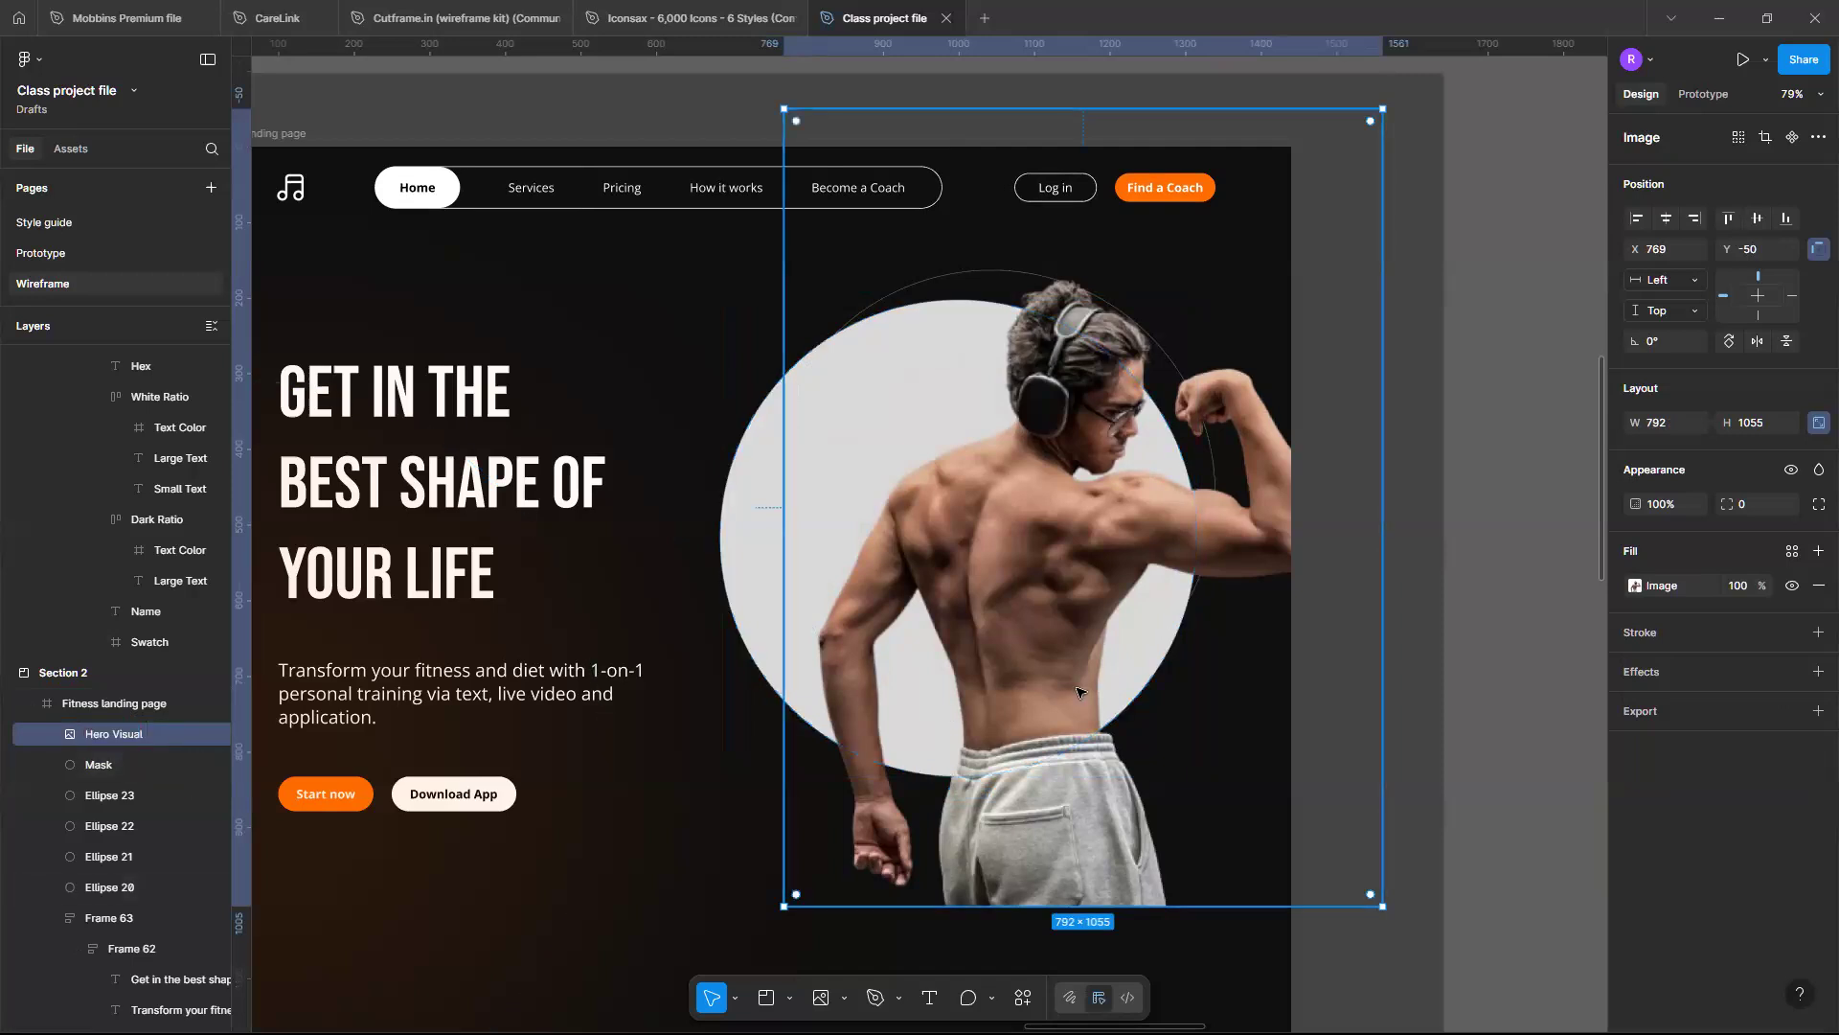
Scale the athlete photo down to about 654 × 872 and place it over the filled circle at about X 709, Y 27
left_click_drag(1022, 720, 975, 692)
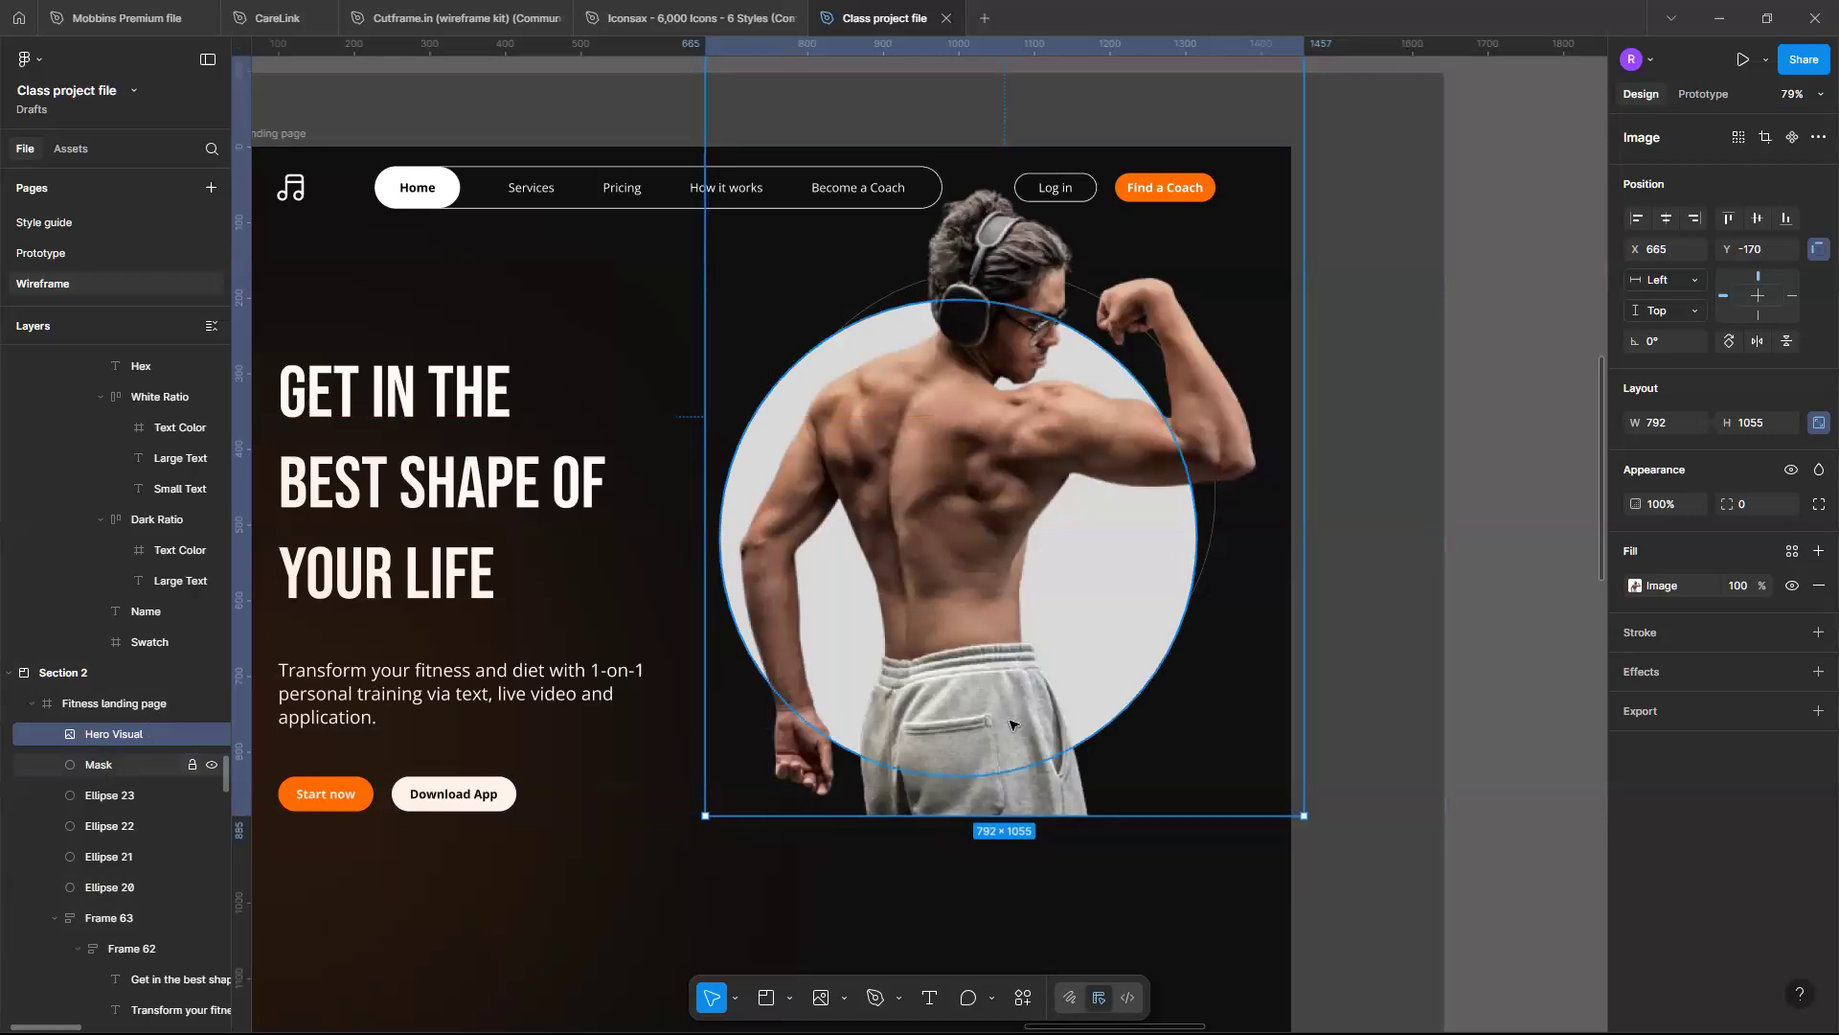
left_click_drag(1004, 630, 979, 726)
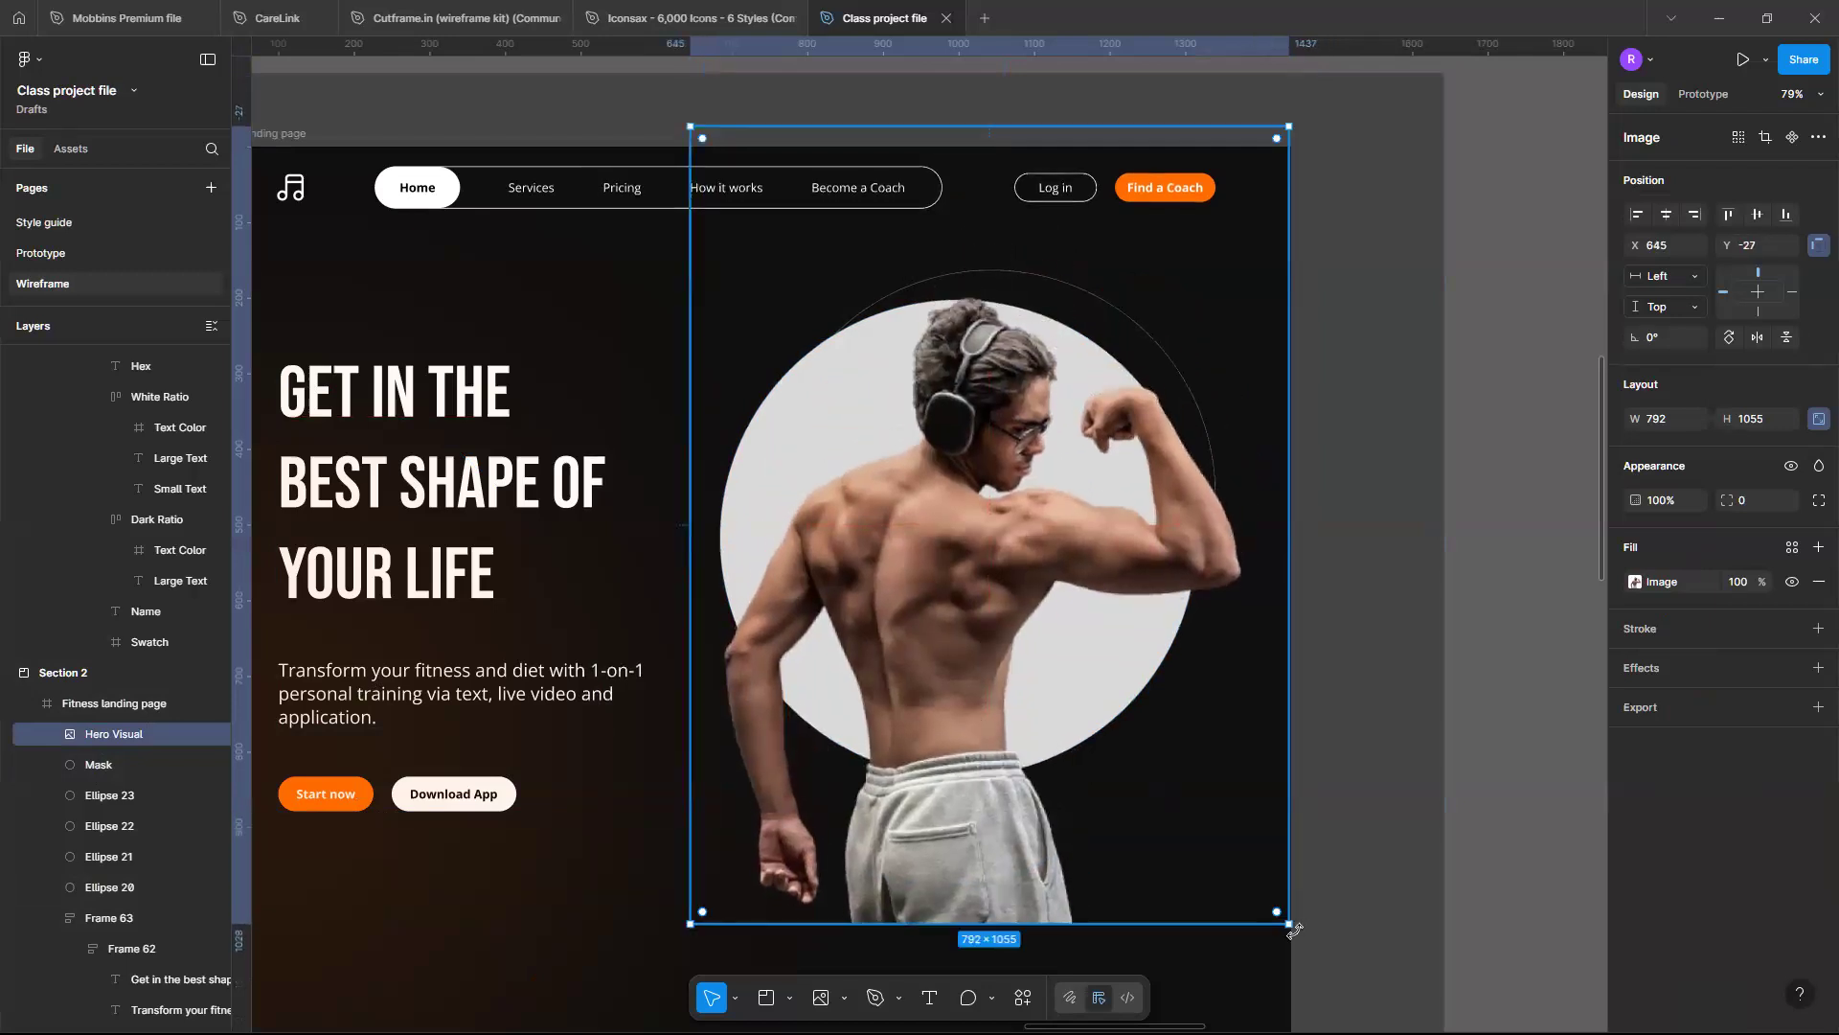
left_click_drag(1271, 894, 1142, 728)
left_click_drag(965, 644, 959, 652)
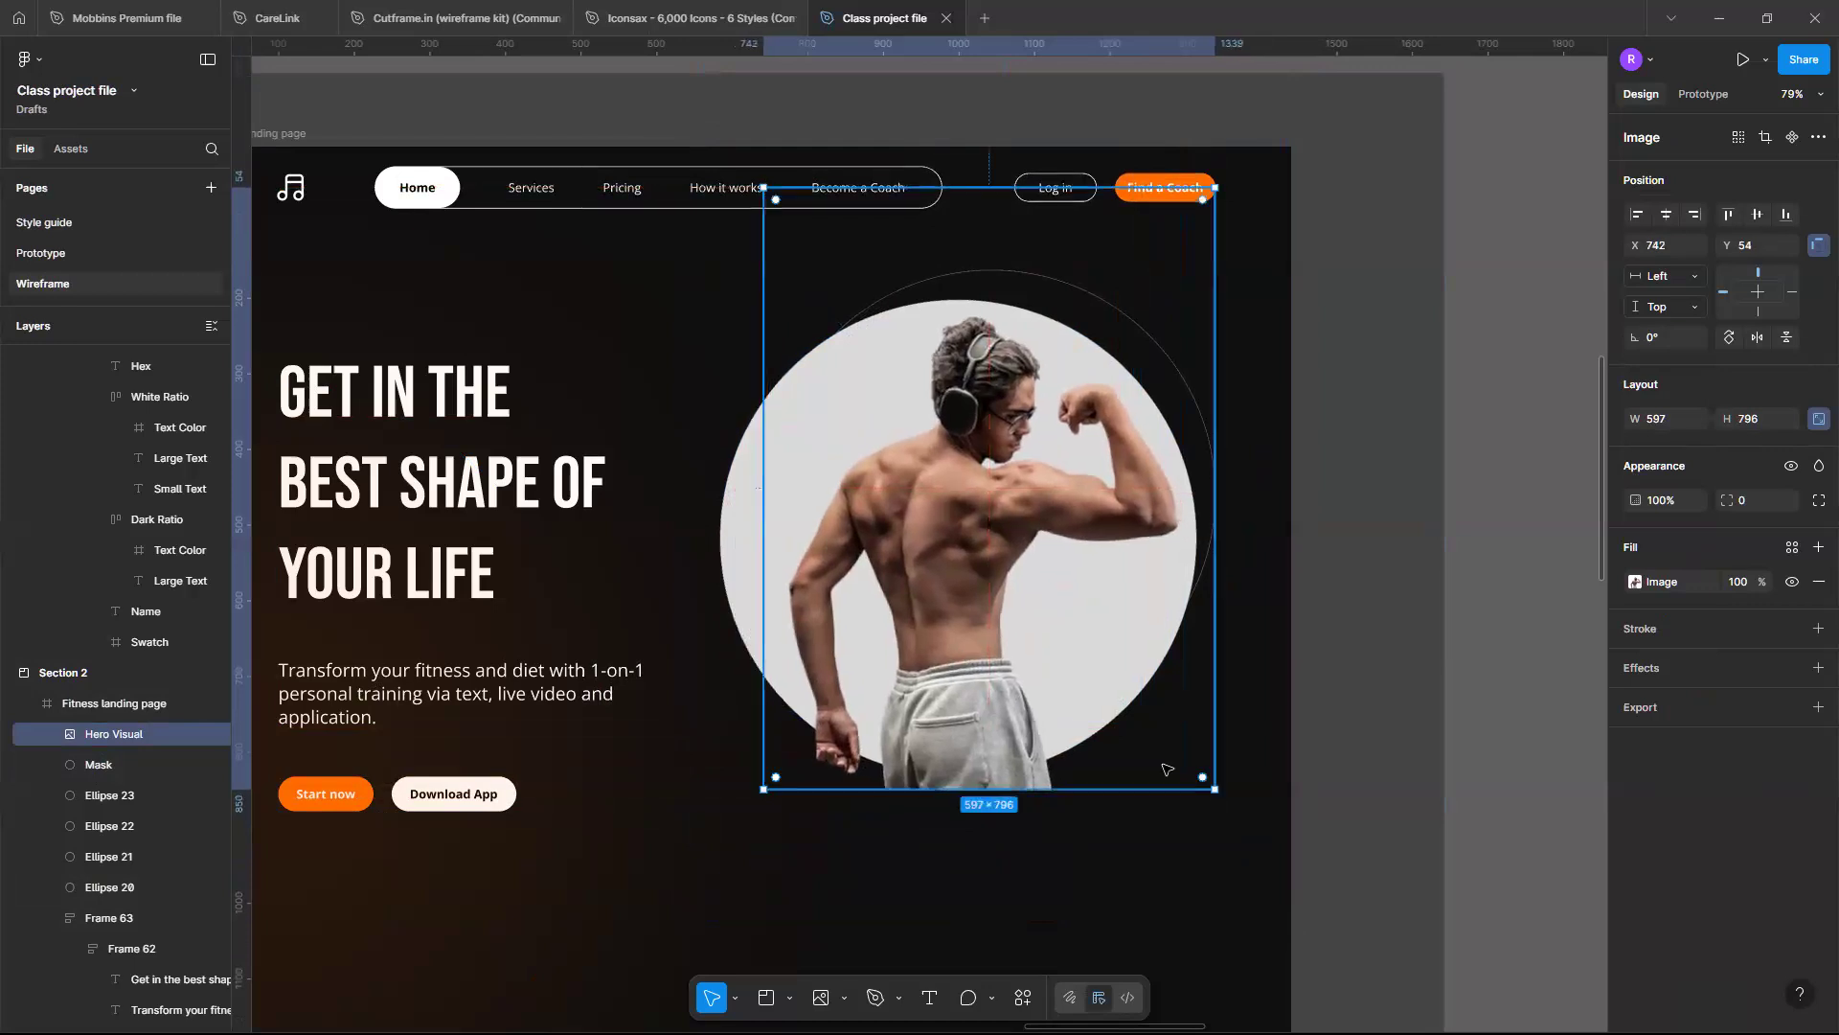
left_click_drag(1212, 787, 1261, 851)
key("ctrl+z")
left_click_drag(972, 753, 948, 733)
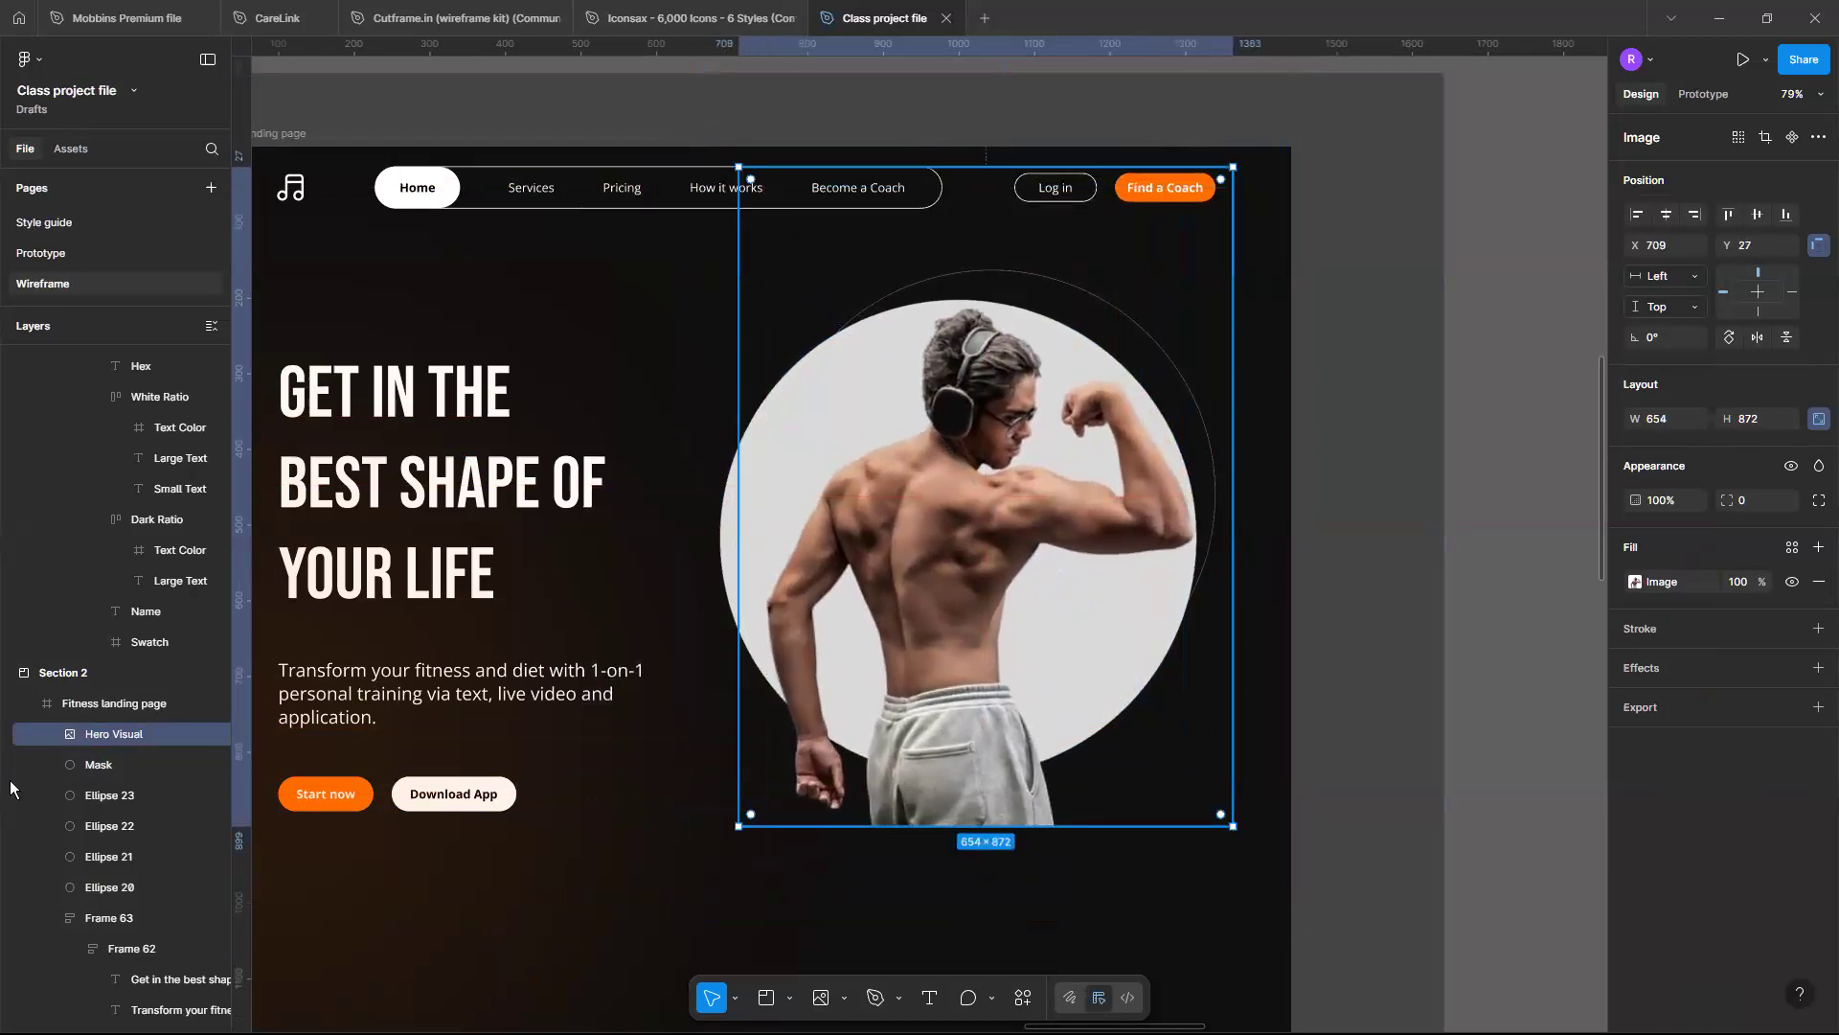
Use the Mask circle as a mask for the Hero Visual athlete photo
left_click(108, 767, "shift")
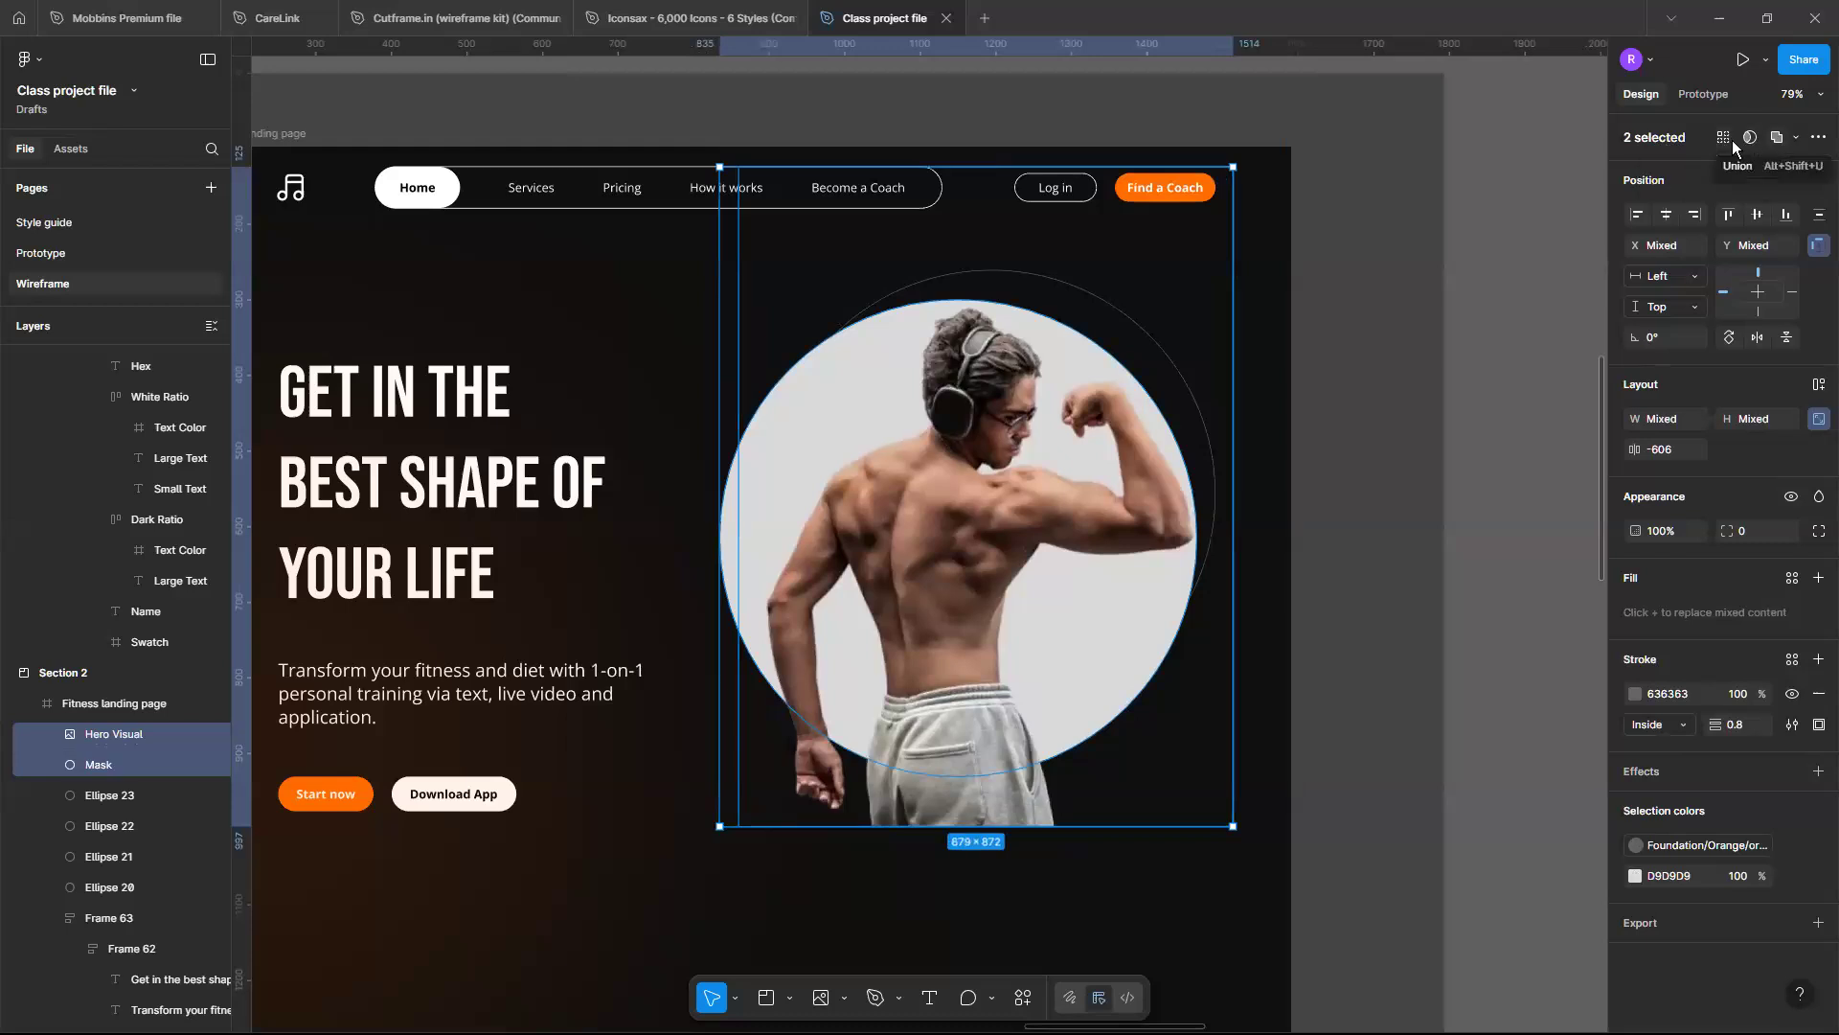
left_click(1794, 139)
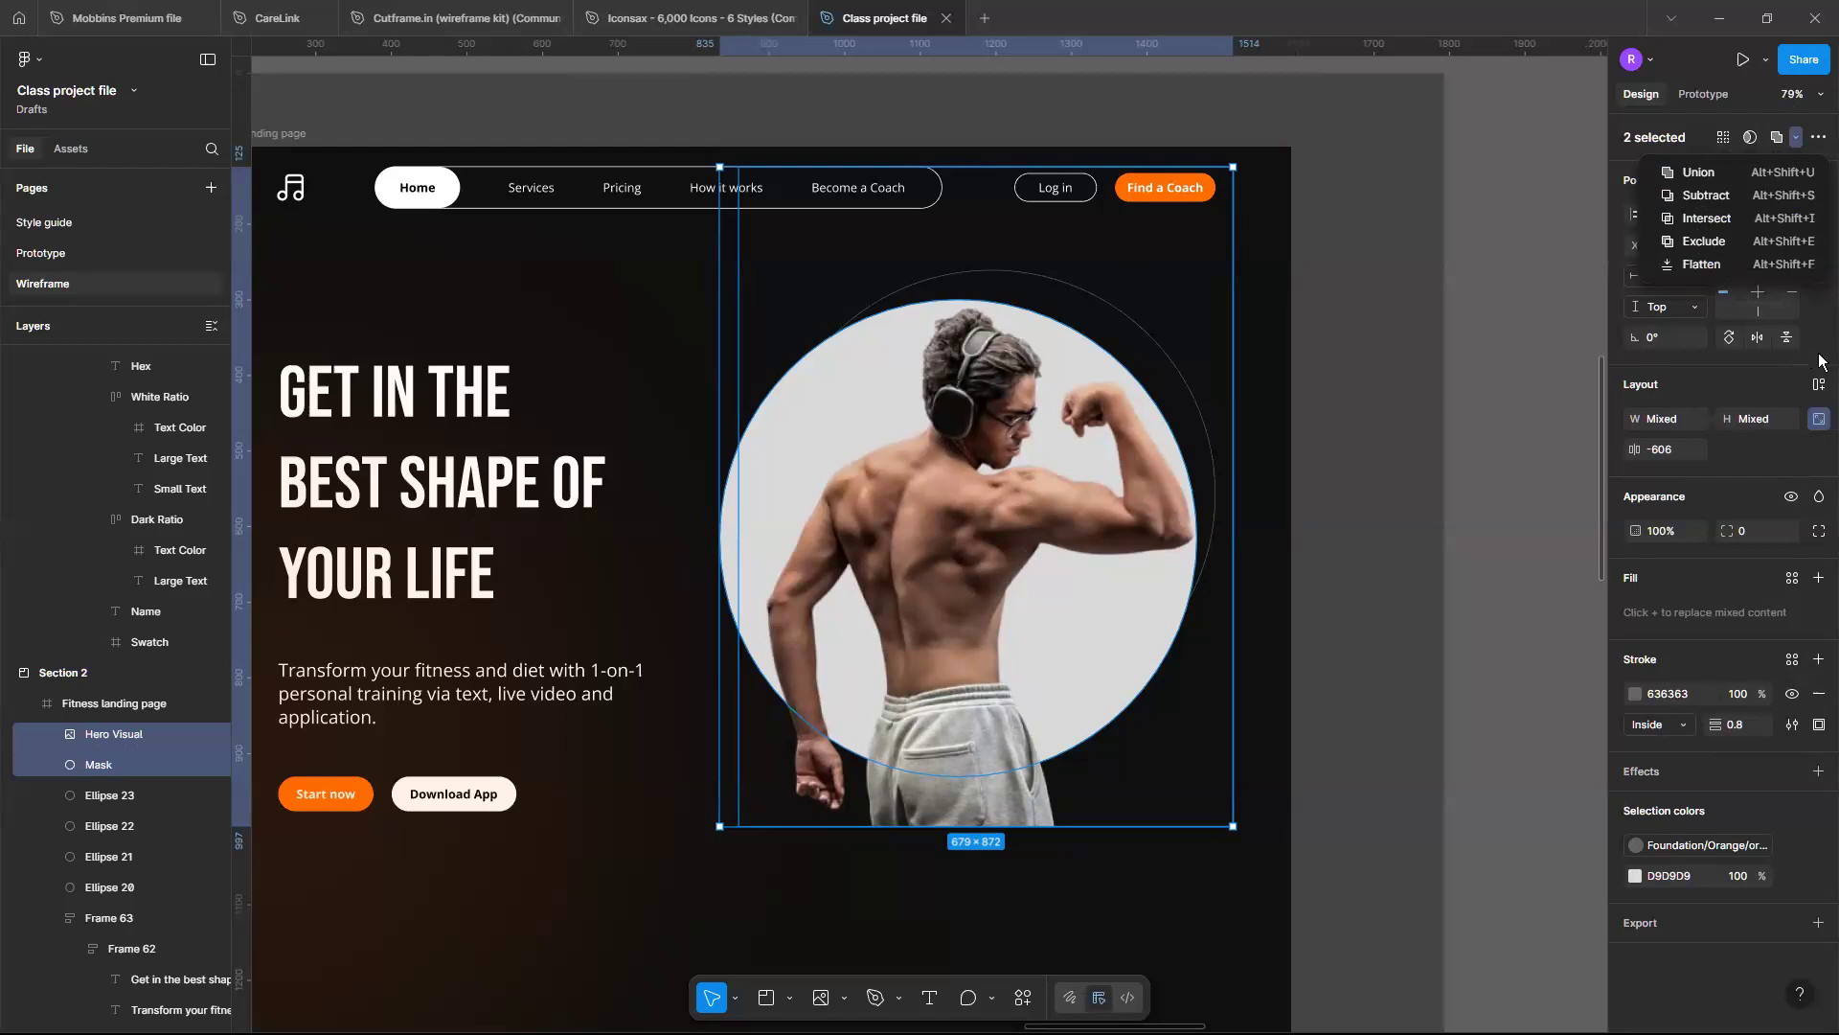
key("Escape")
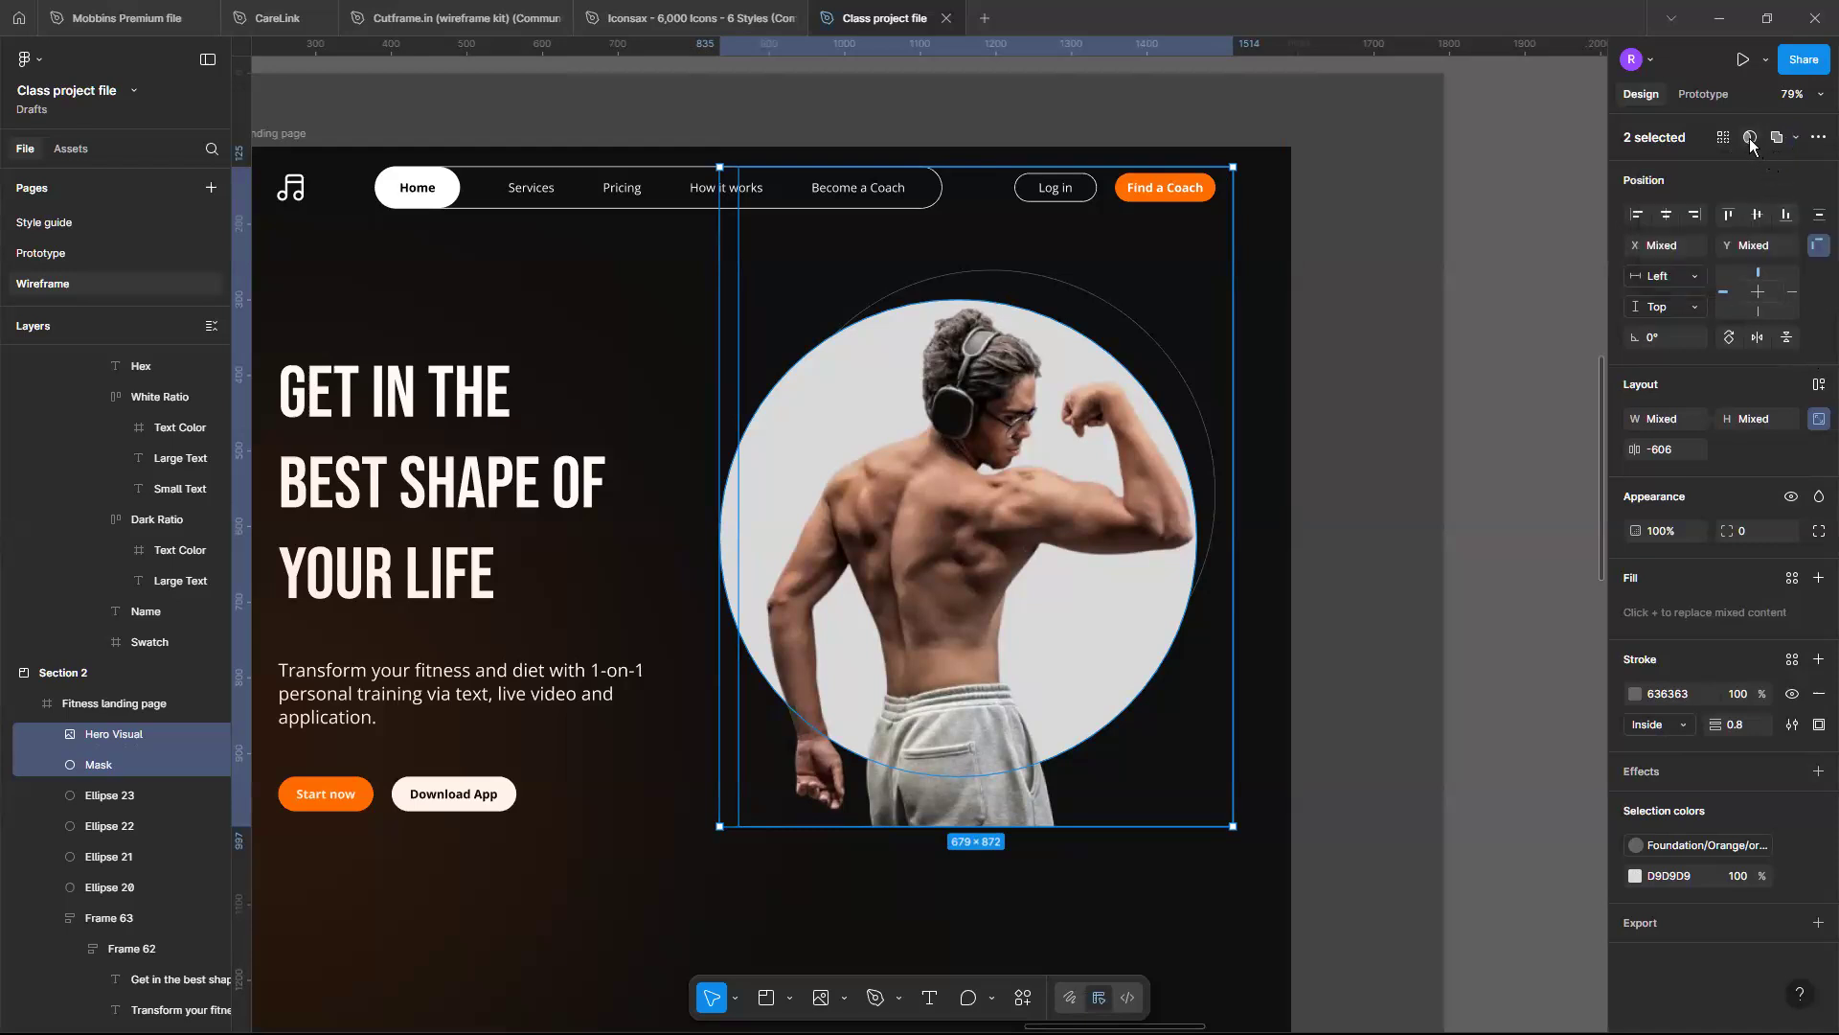
left_click(1750, 137)
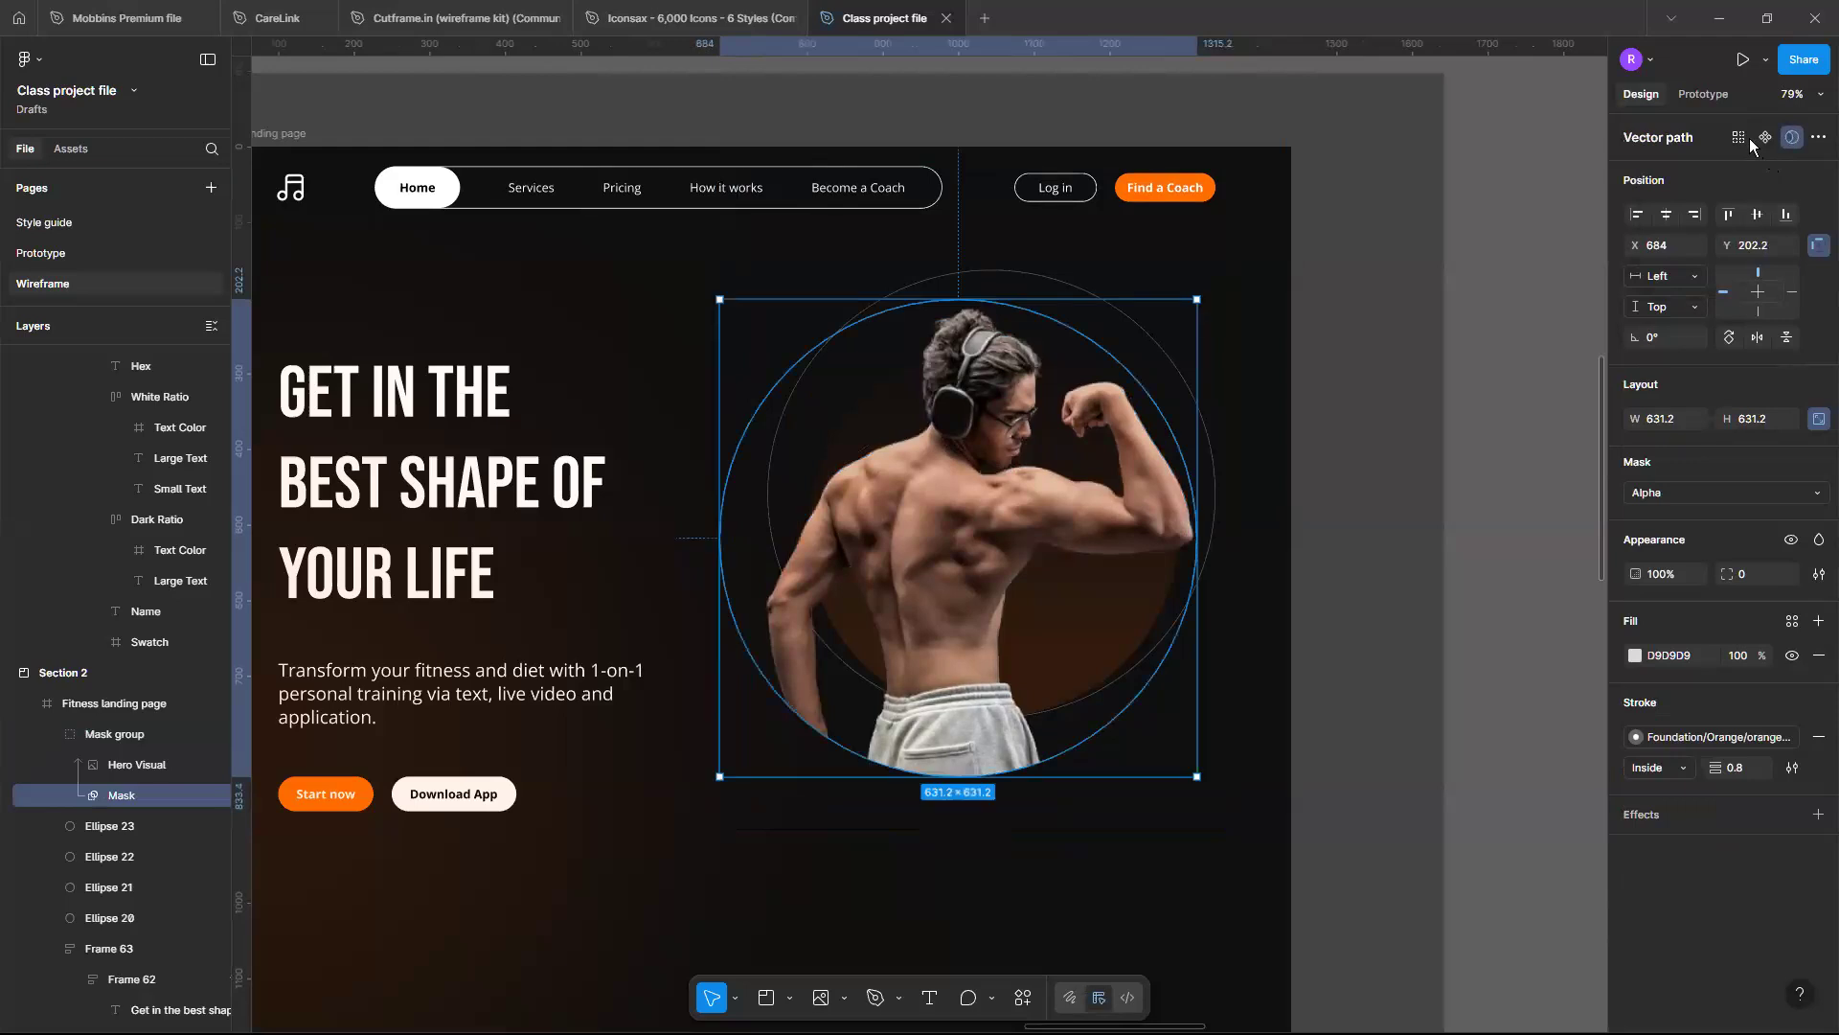
left_click(924, 886)
Rename the mask group containing the athlete photo as Visual
scroll(924, 886, "up", 3)
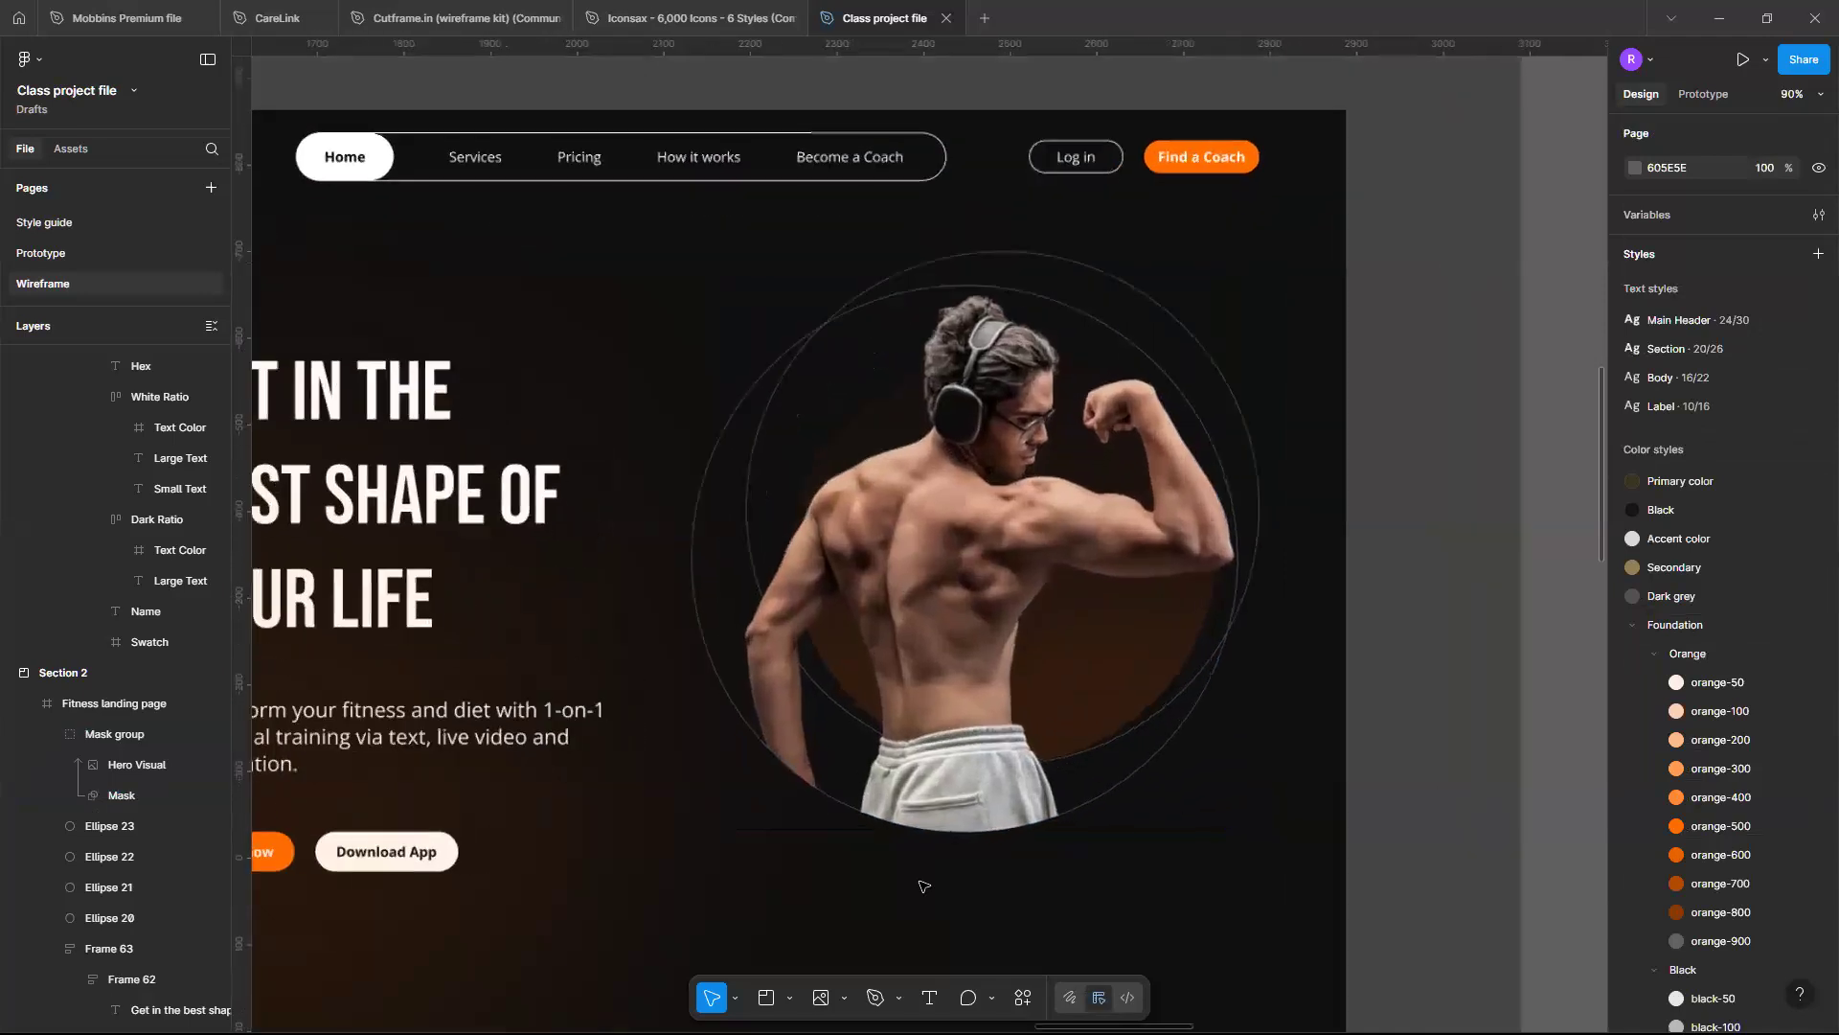
scroll(923, 886, "down", 5)
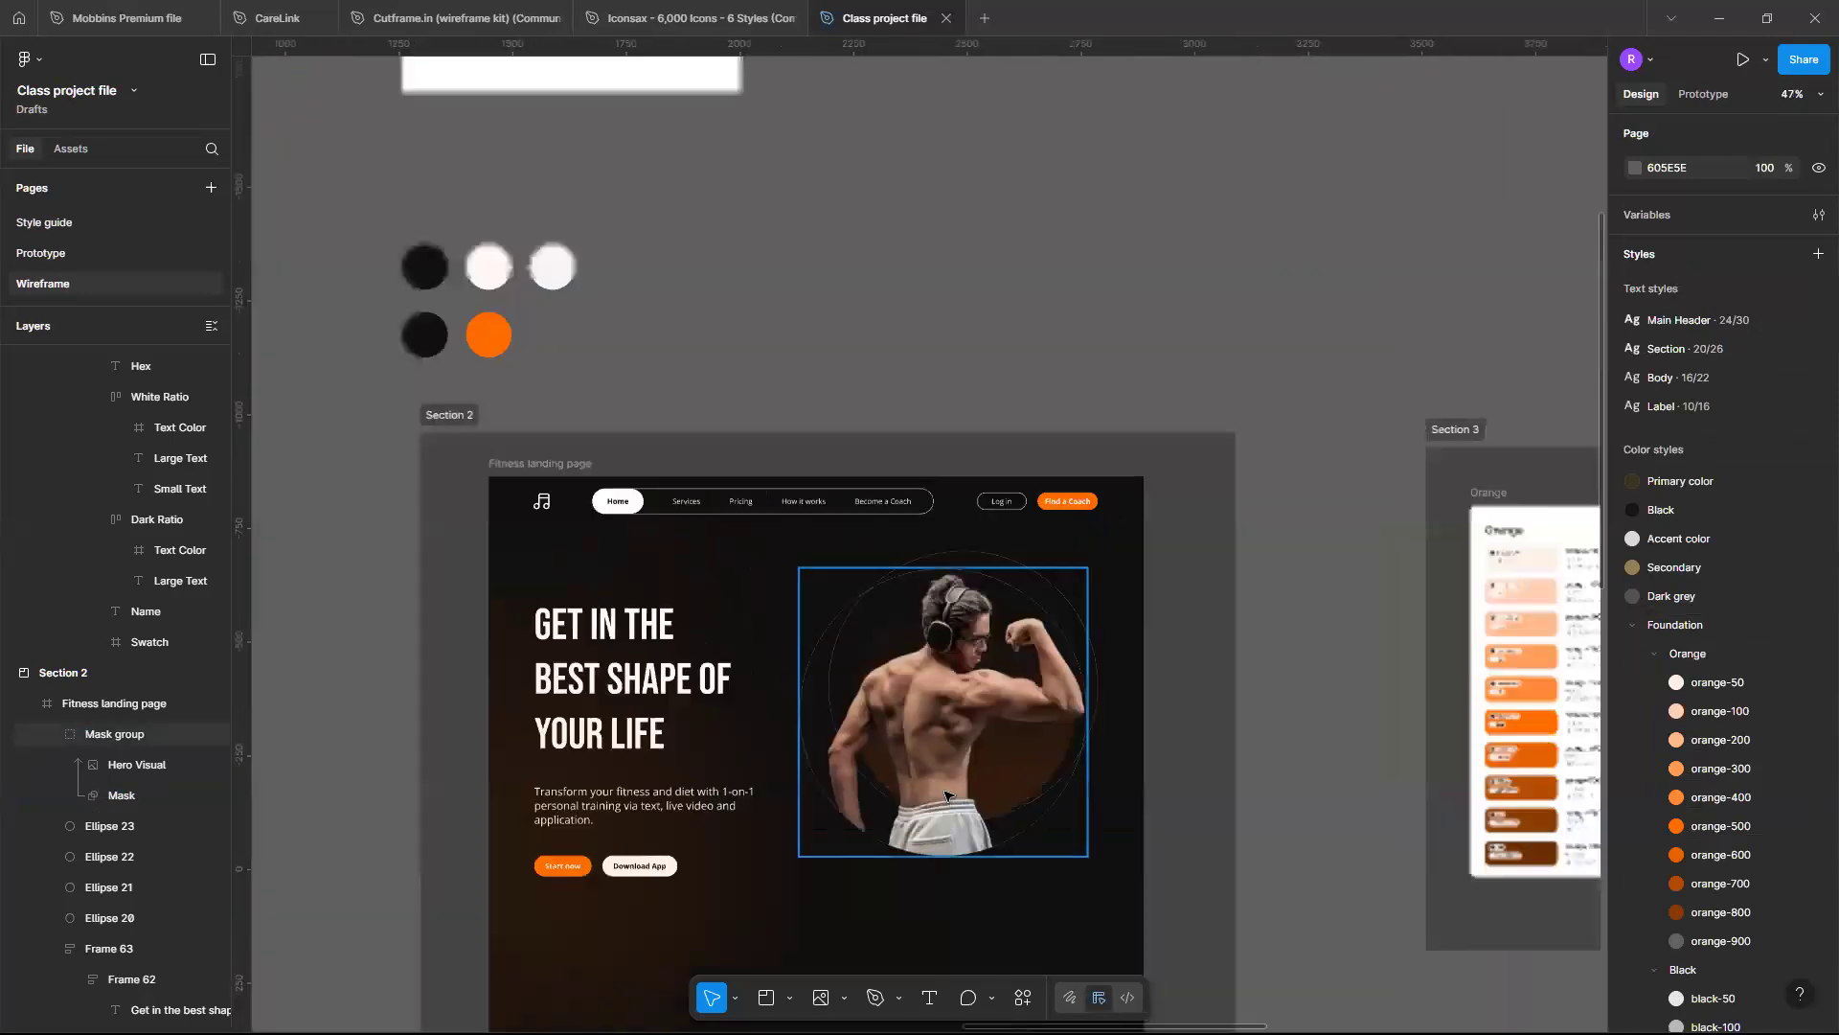
scroll(944, 795, "down", 2)
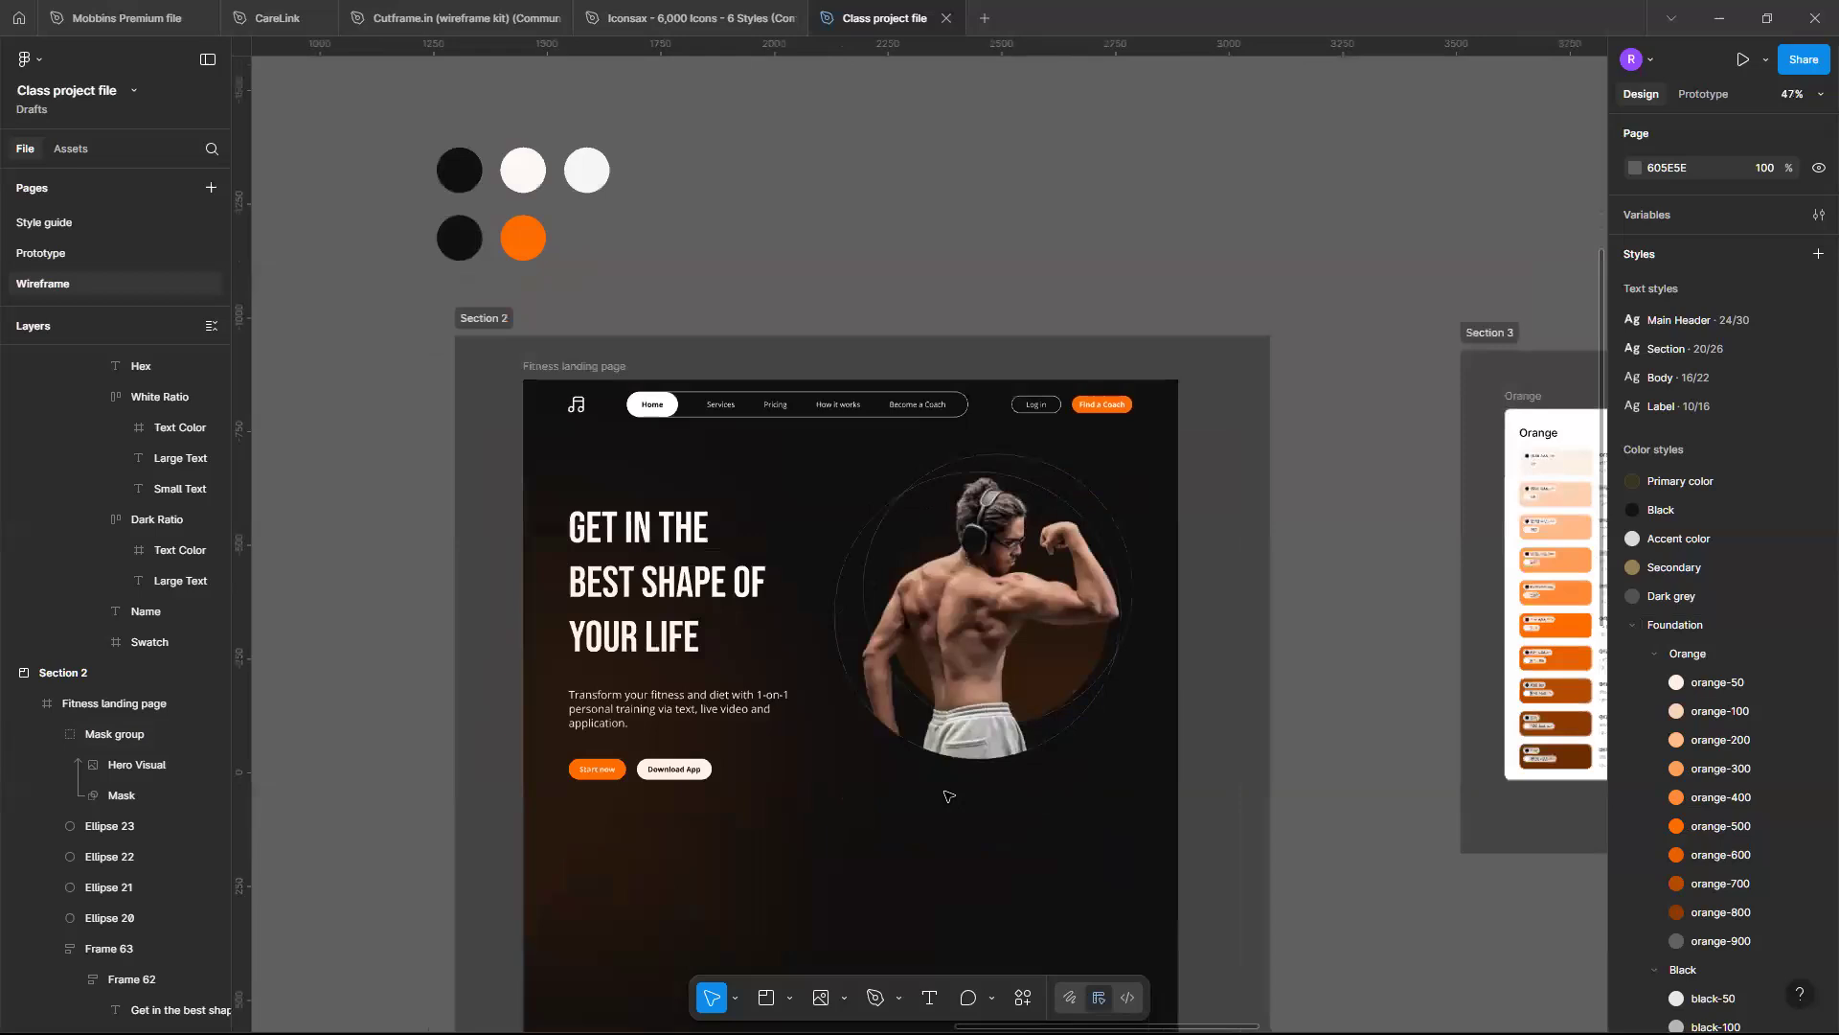
scroll(947, 795, "up", 2)
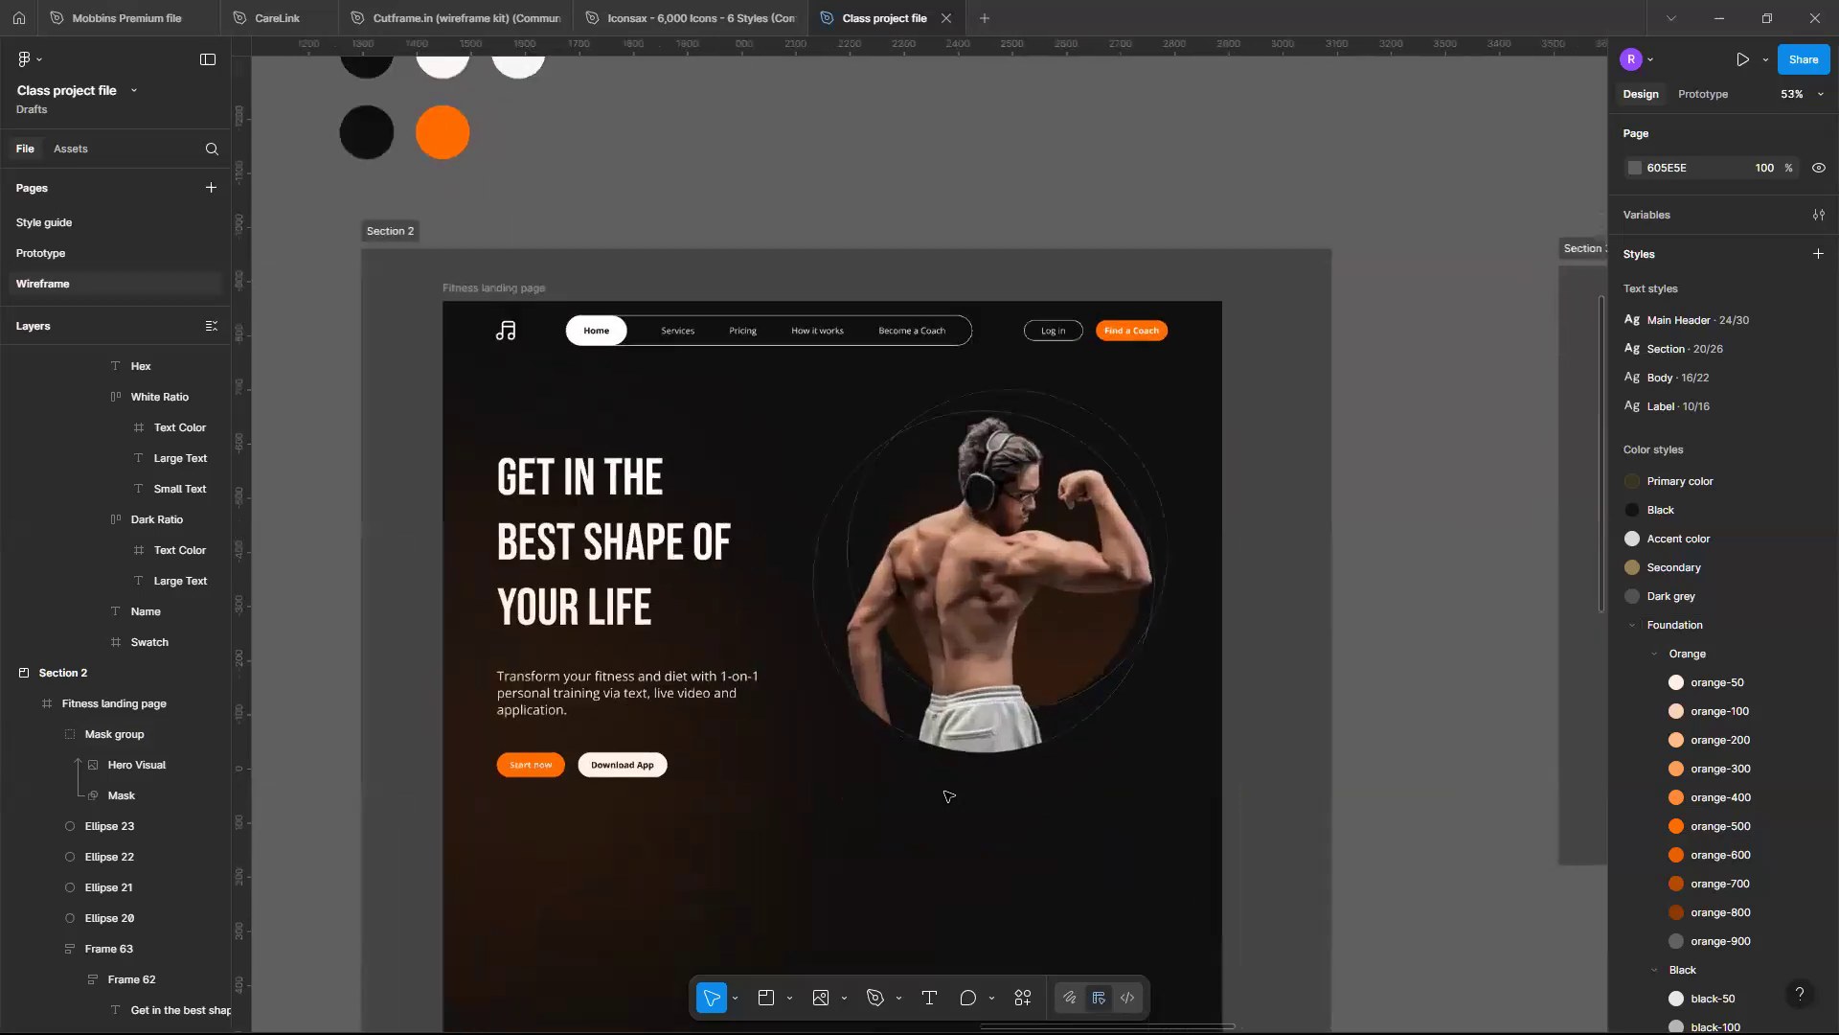
scroll(948, 795, "up", 3)
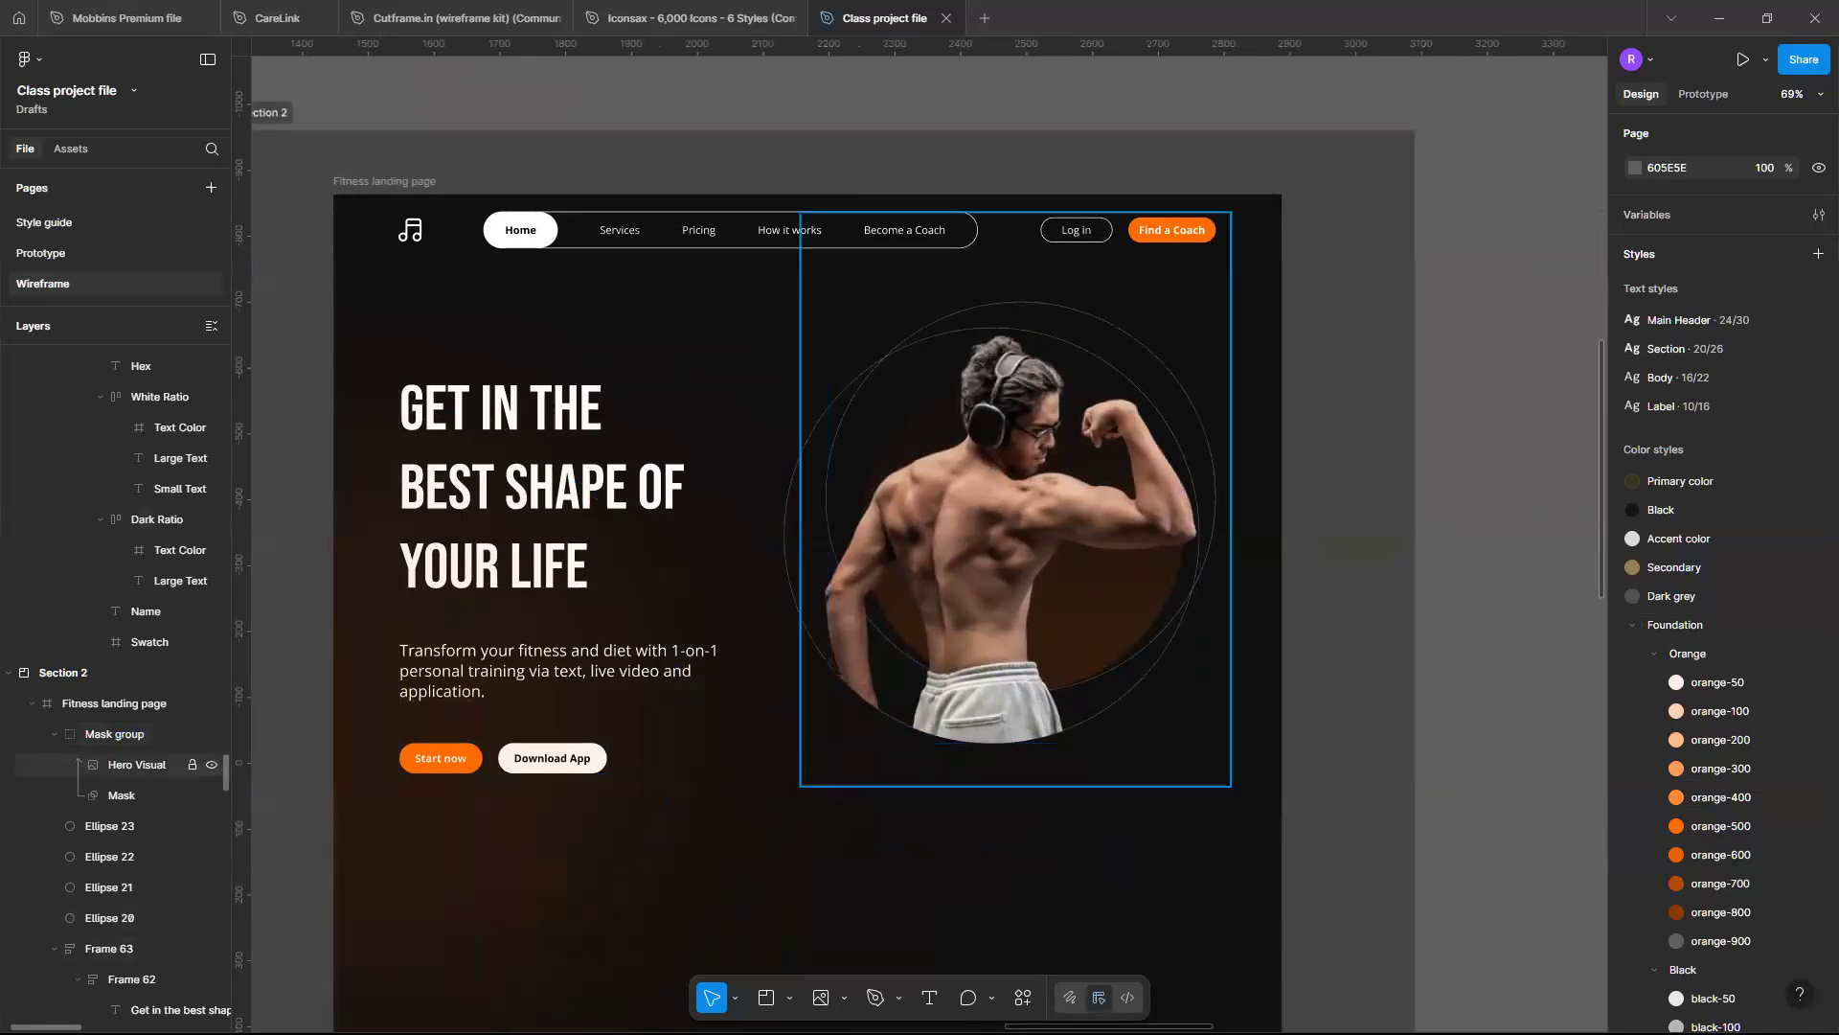
left_click(1184, 558)
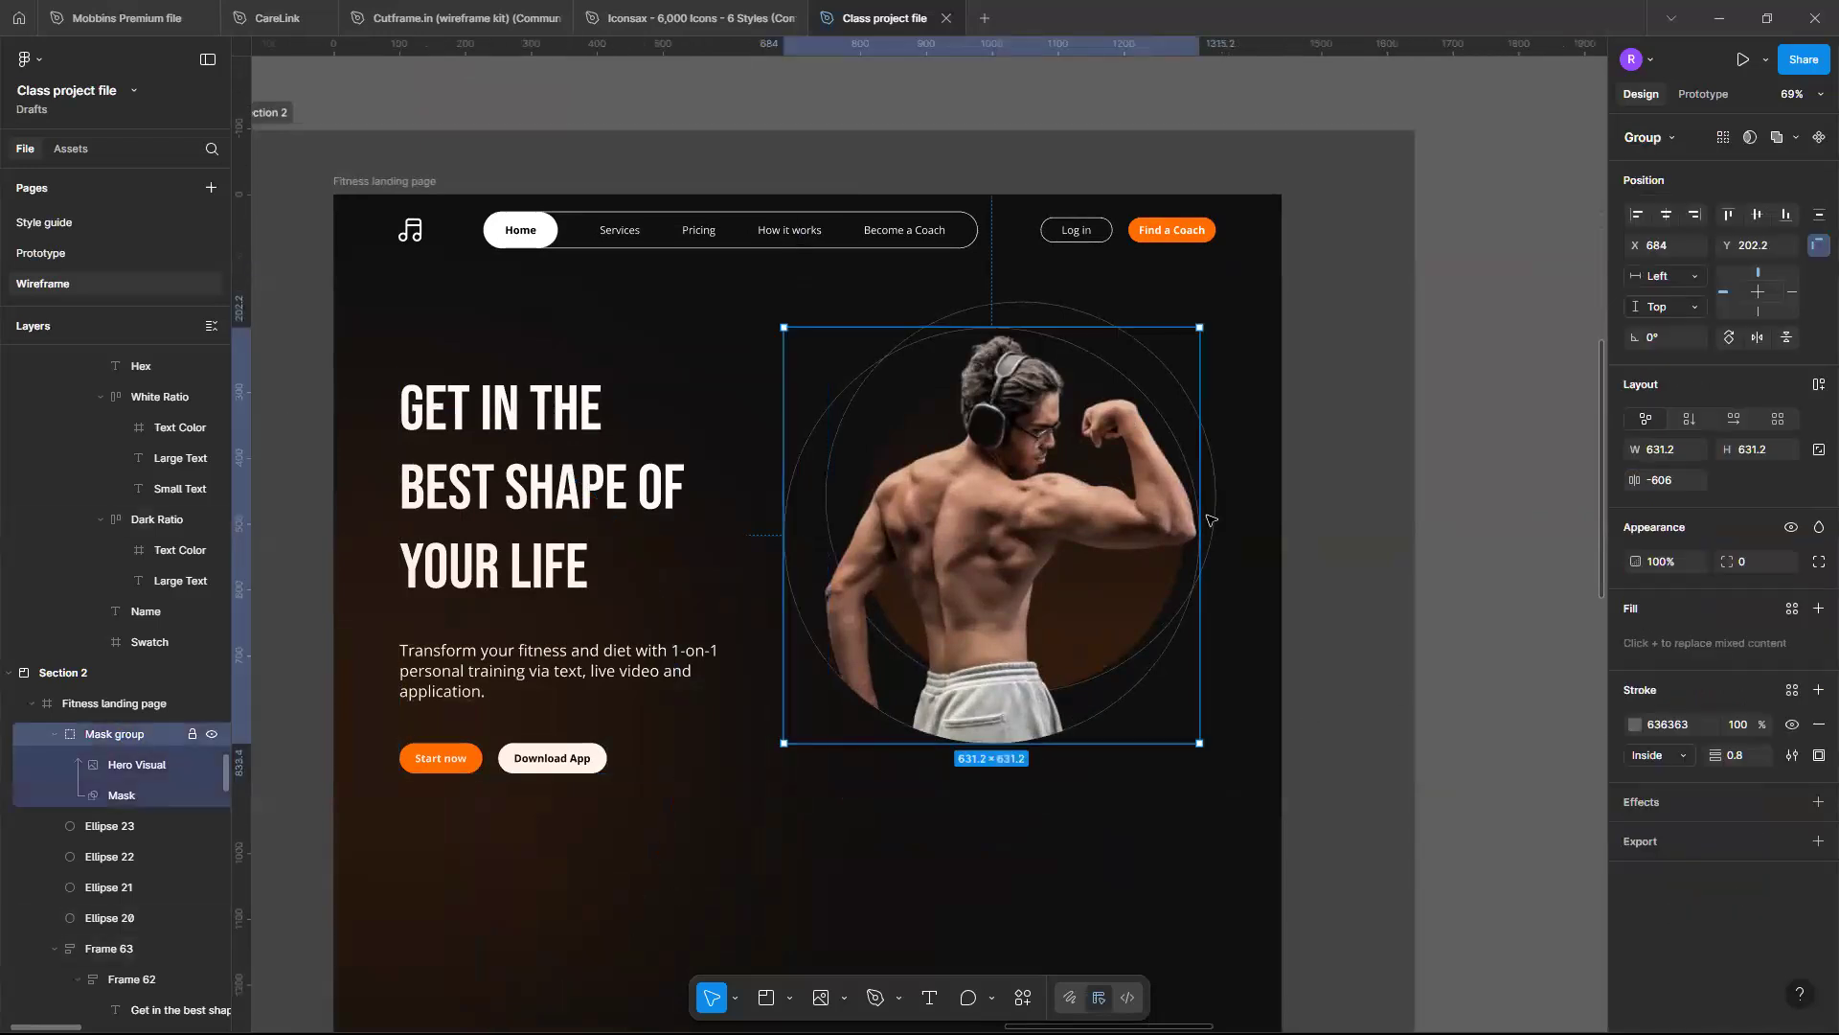
left_click(1196, 468)
scroll(1015, 474, "down", 3)
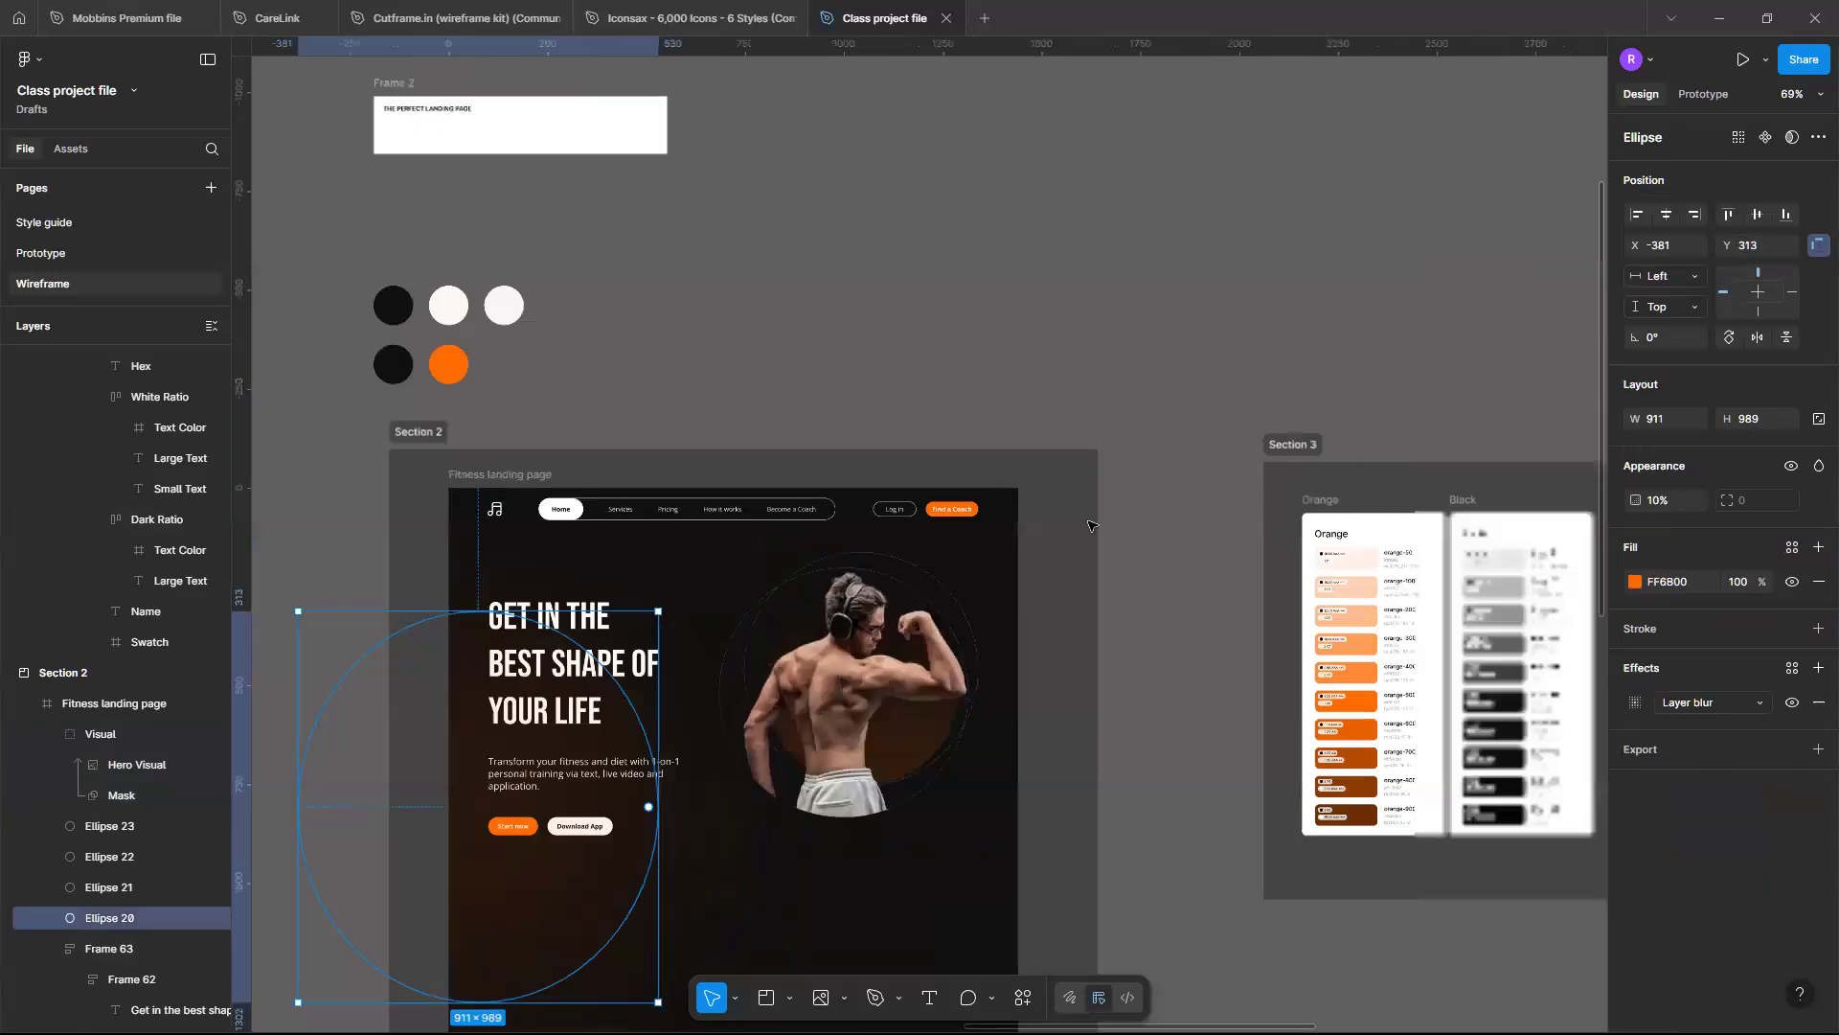
scroll(992, 533, "up", 2)
key("Escape")
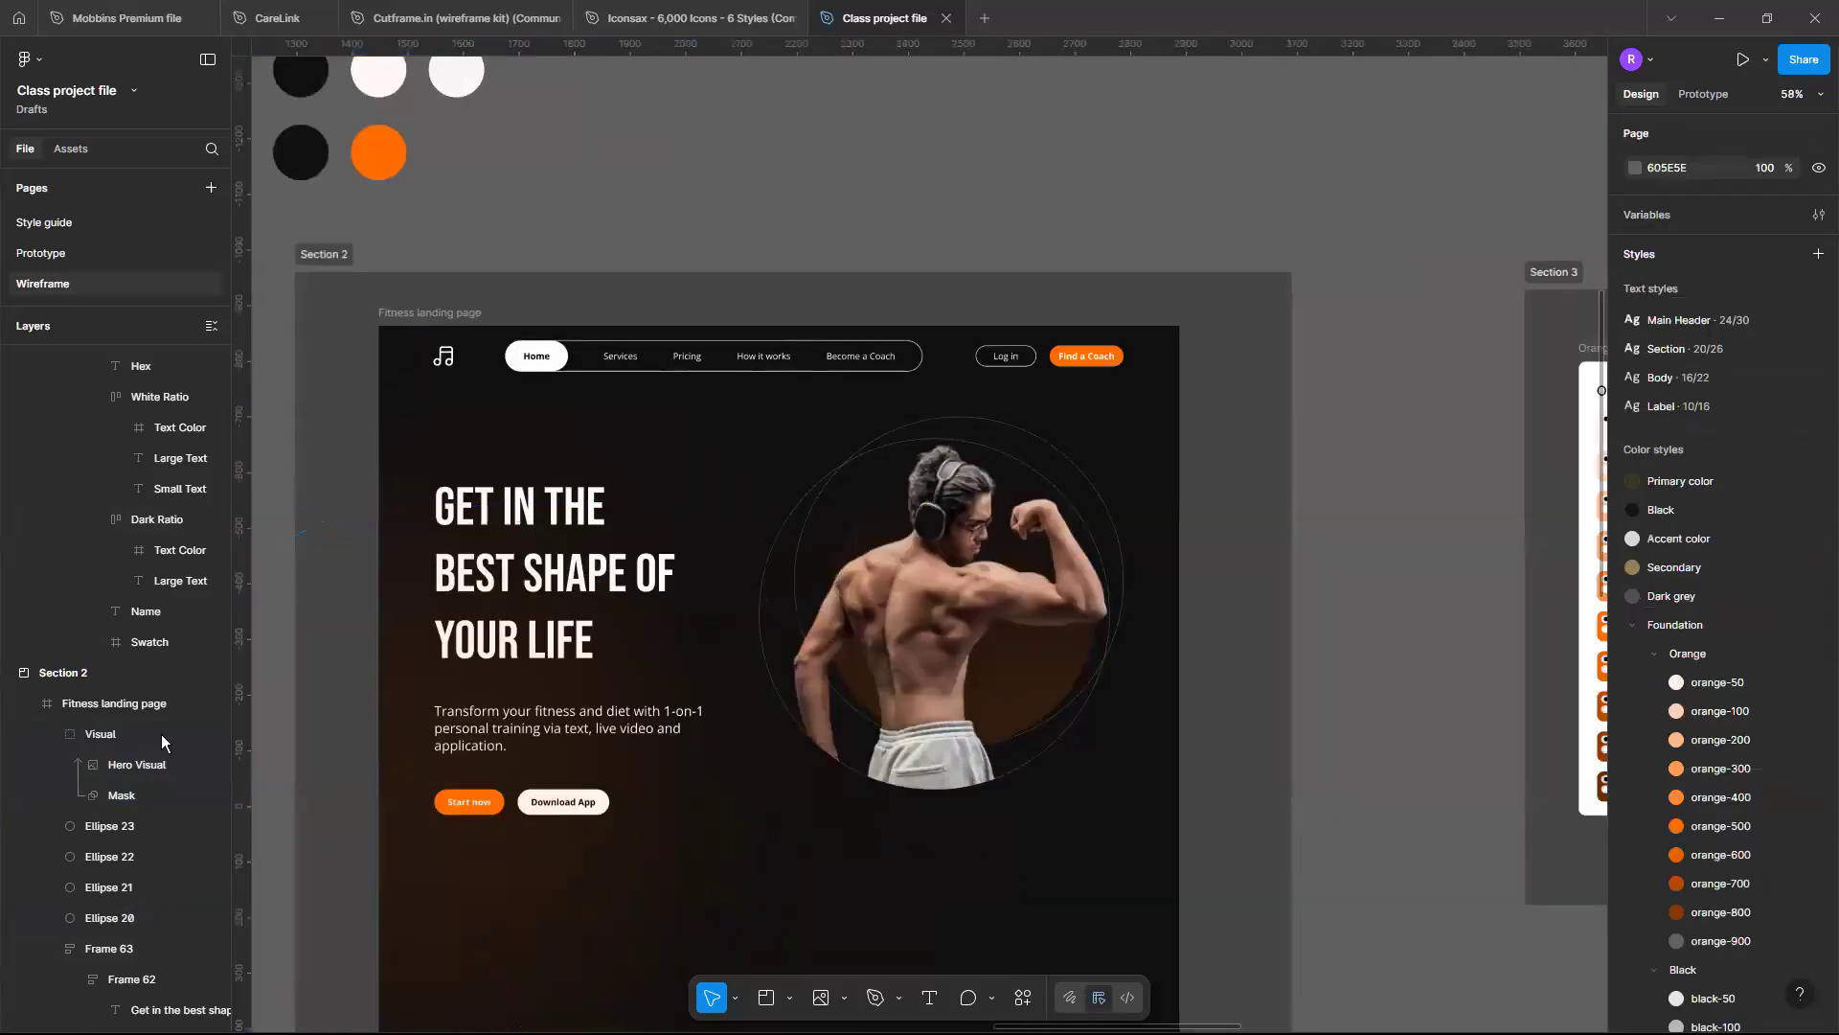
Group the Visual mask group with Ellipse 21, 22 and 23, and move the group to about X 720, Y 186
left_click(159, 734)
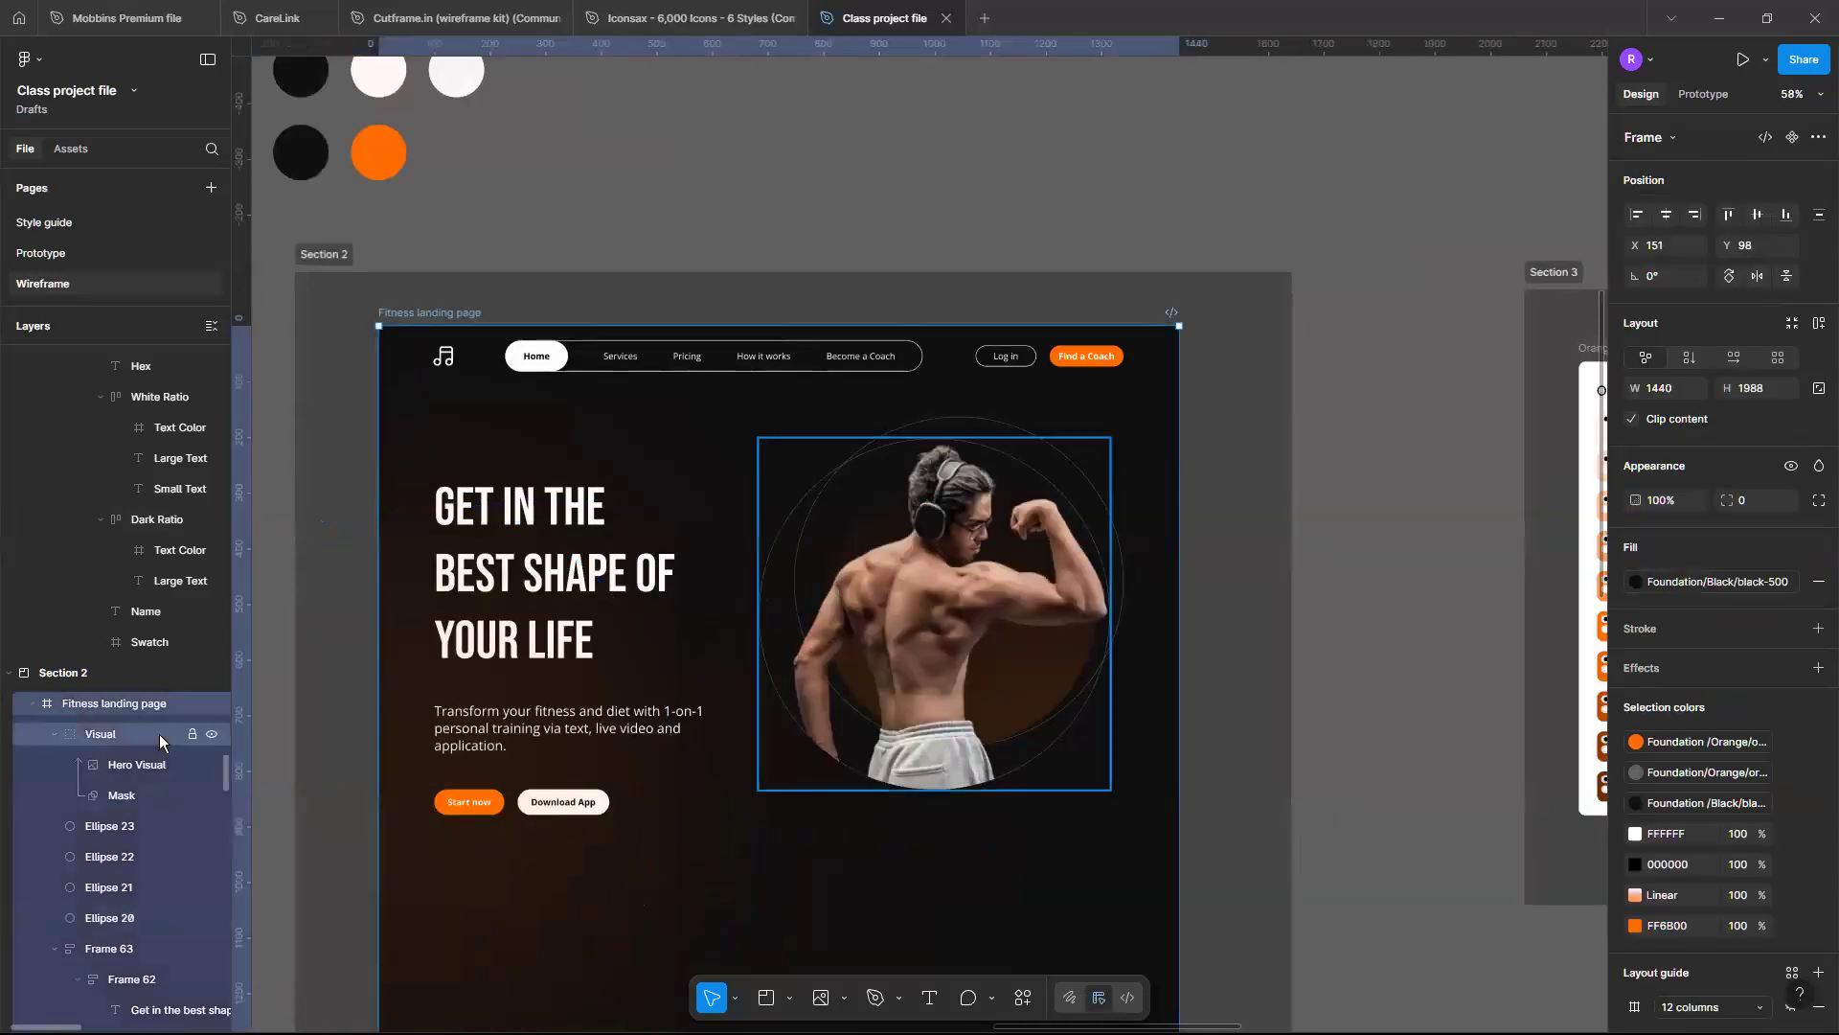
left_click(139, 920, "shift")
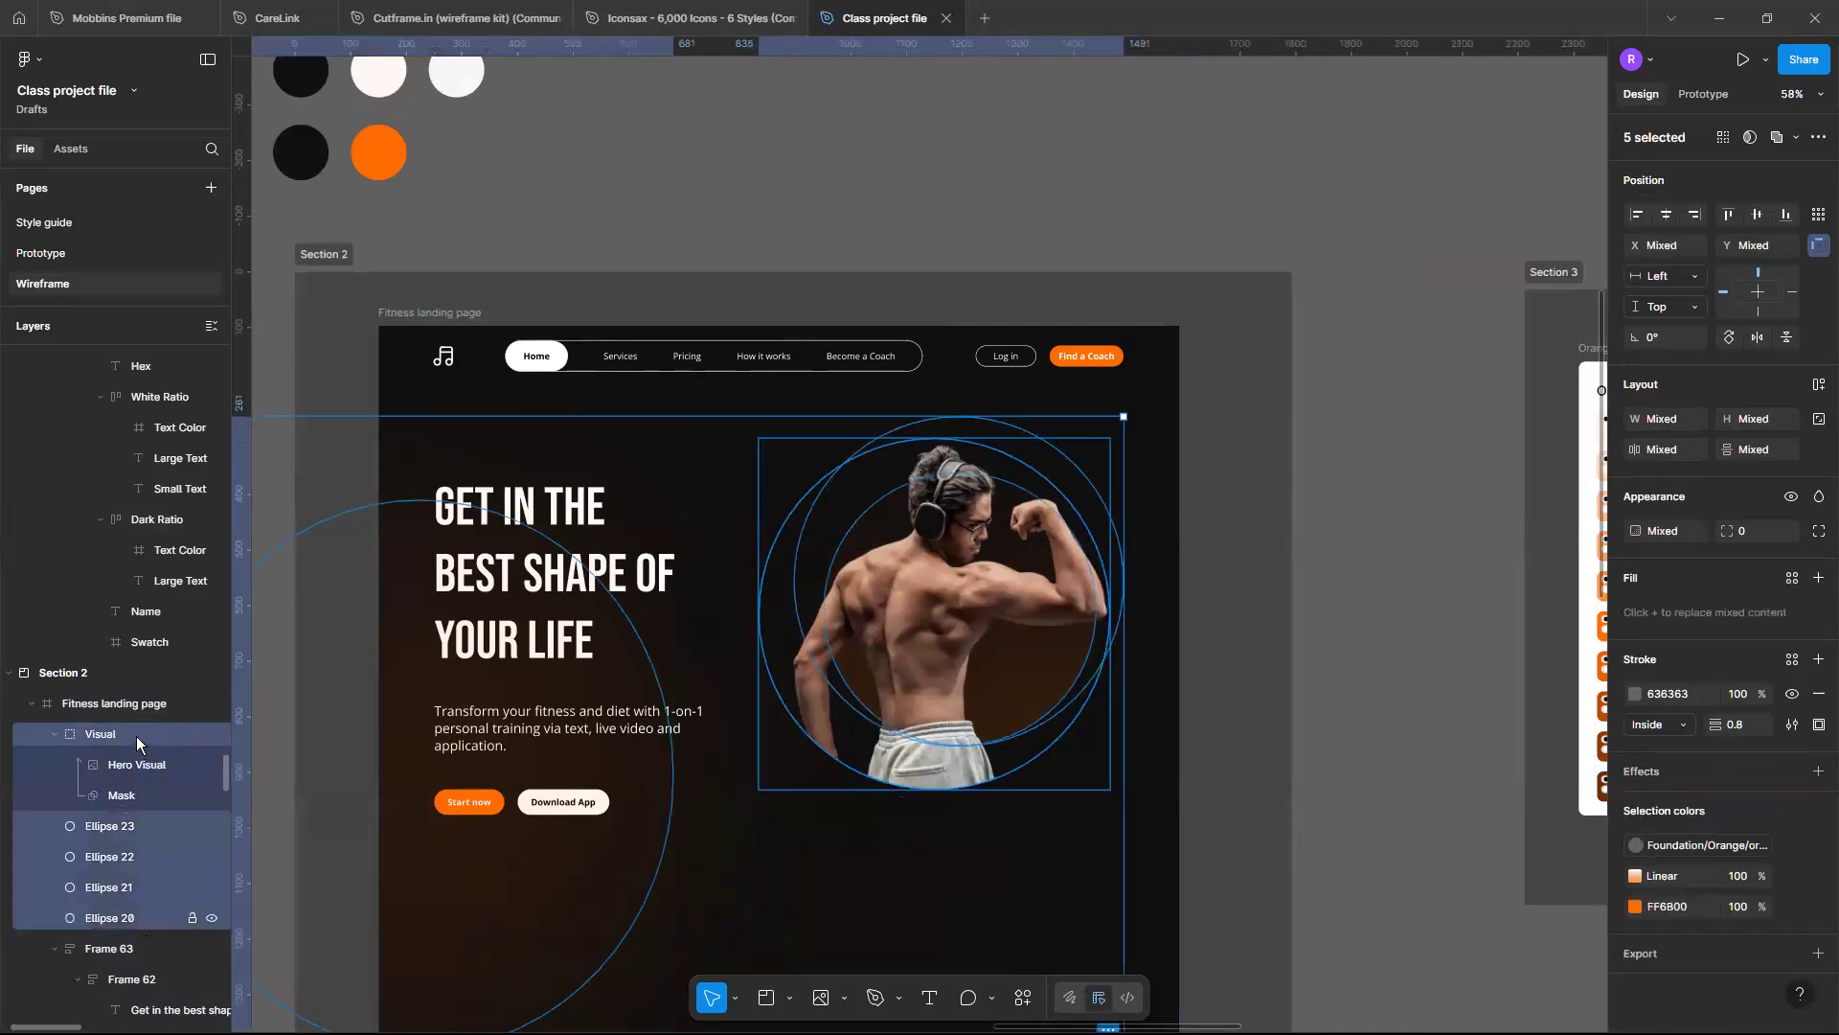
left_click(142, 883)
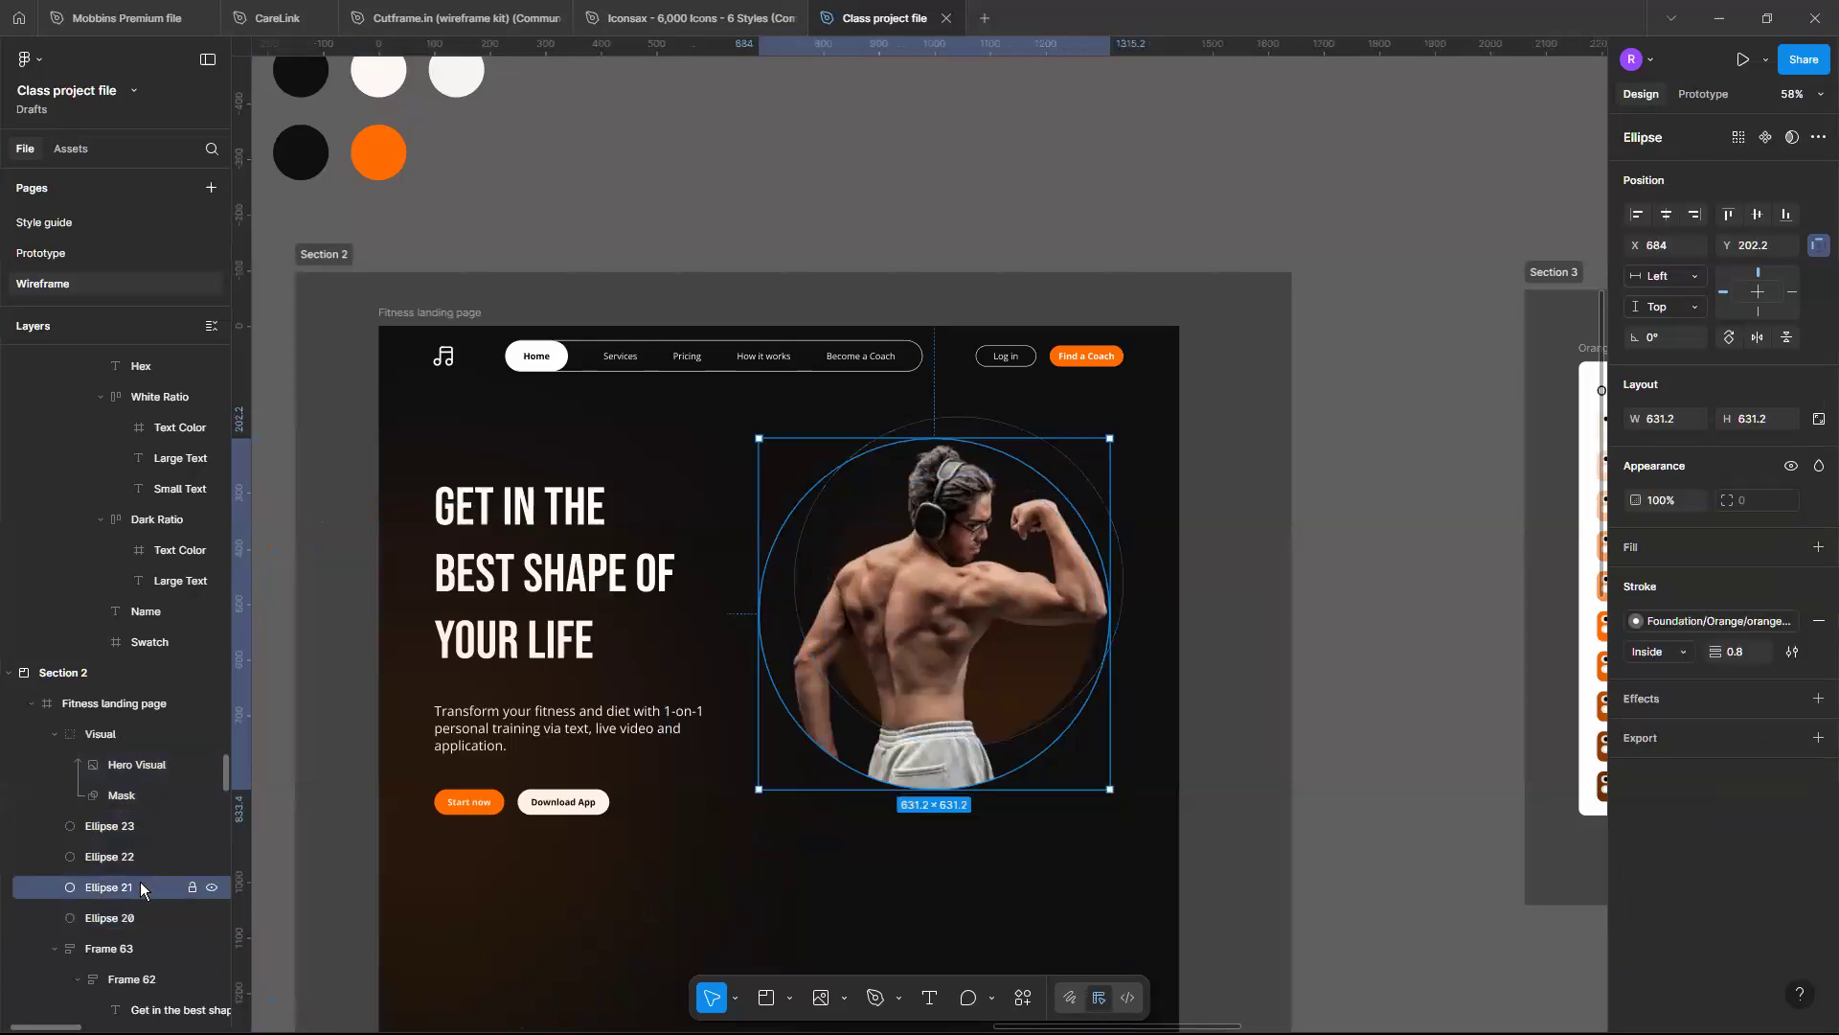
key("ctrl+z")
left_click(140, 883, "shift")
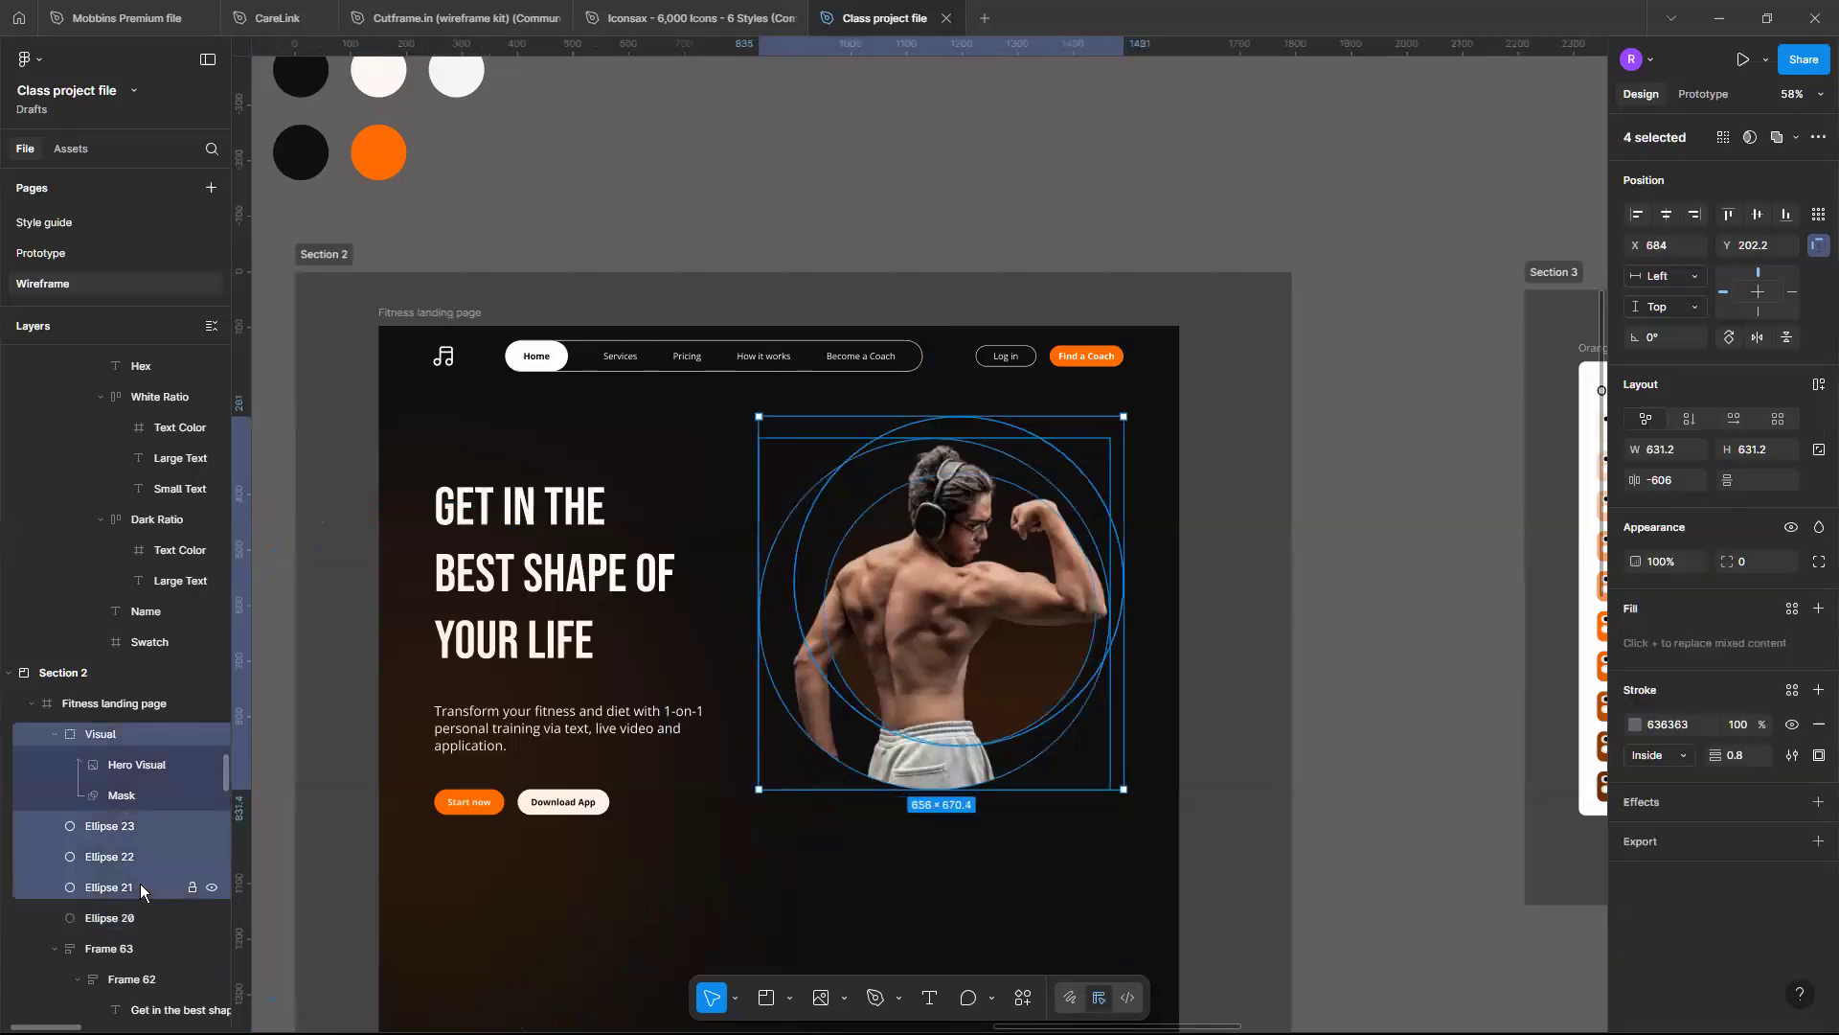
key("ctrl+g")
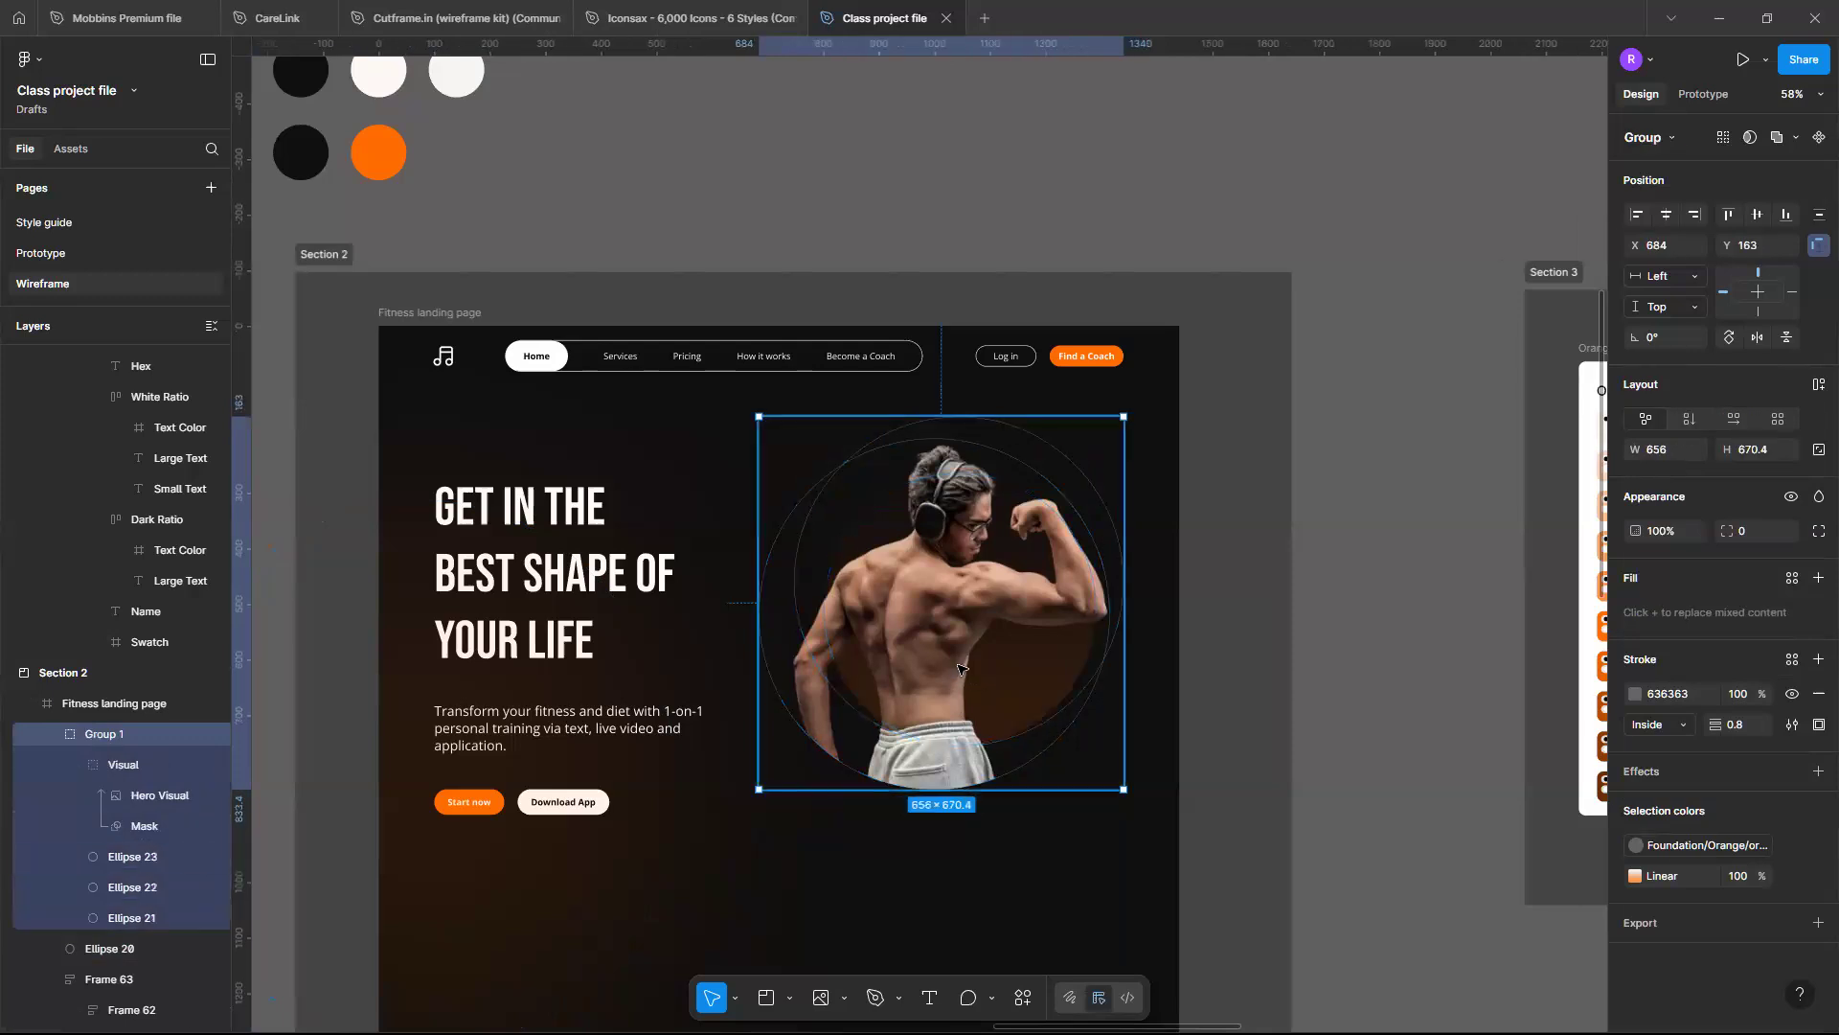
mouse_move(961, 669)
left_mouse_down()
mouse_move(994, 686)
mouse_move(968, 676)
left_mouse_up()
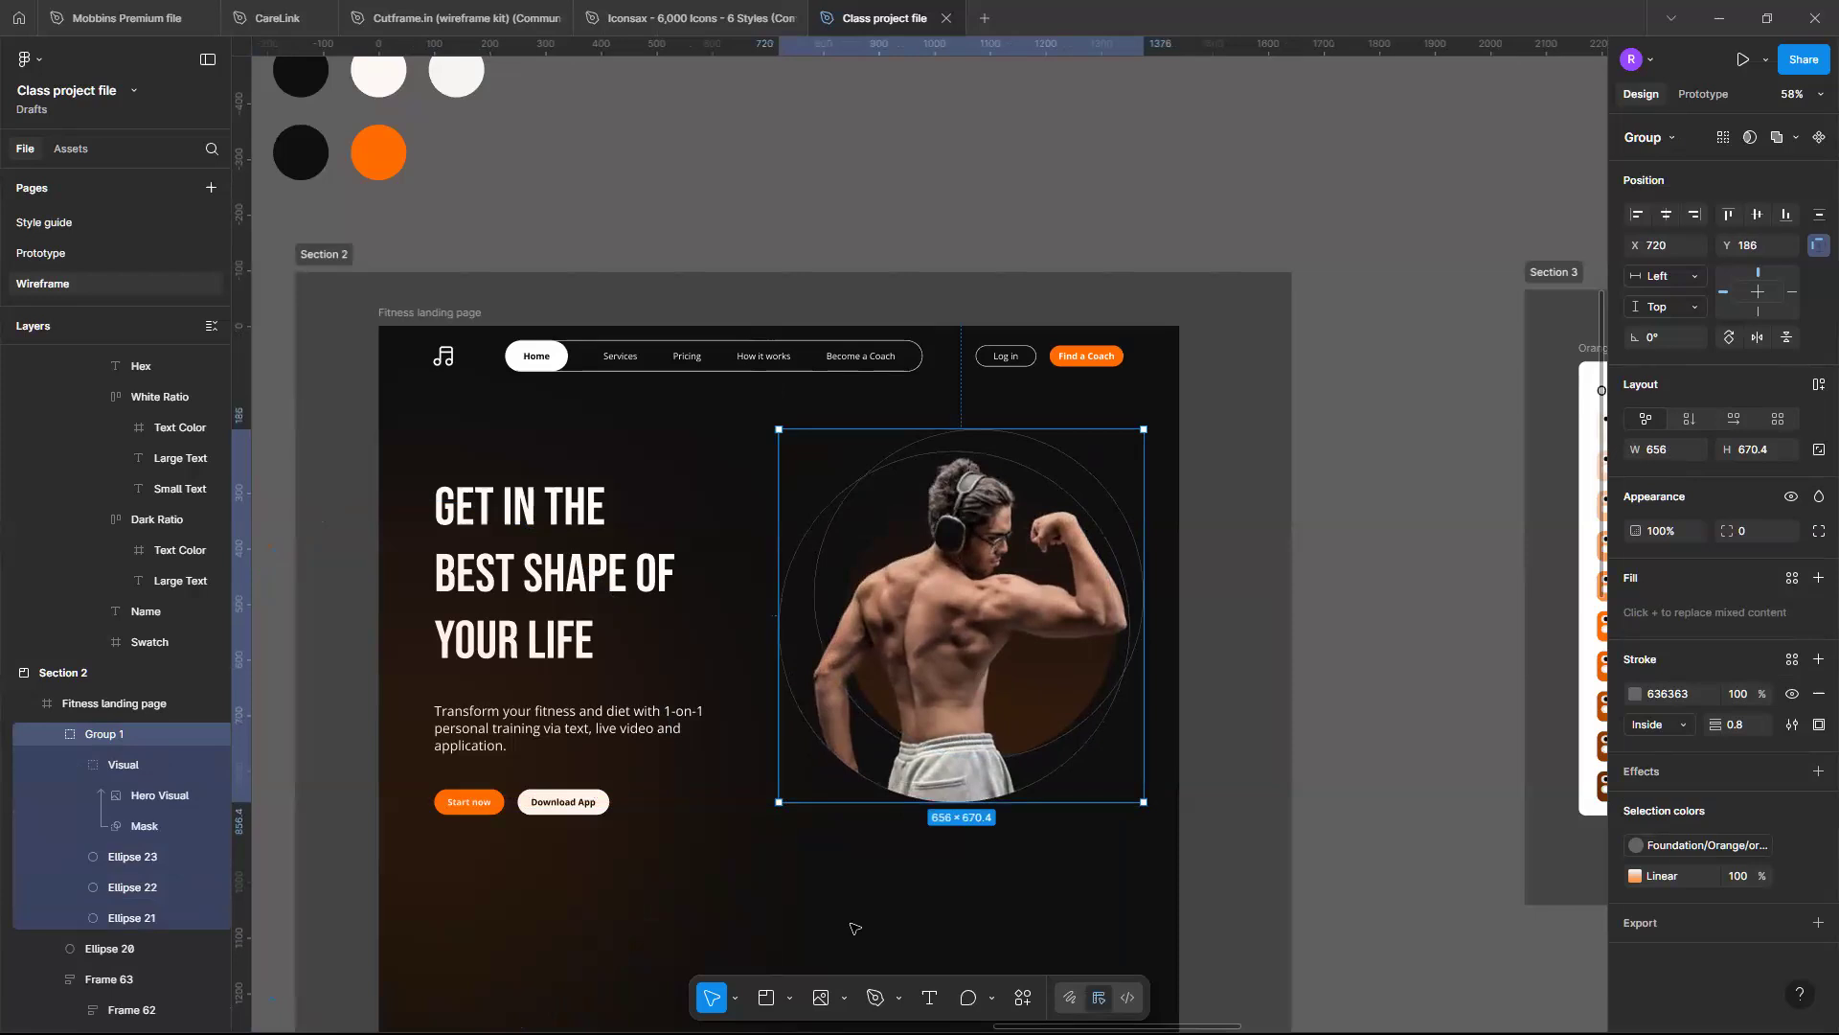
left_click(855, 927)
Add the text "Exper" in the empty area below the hero buttons at about X 556, Y 971
scroll(854, 927, "up", 1)
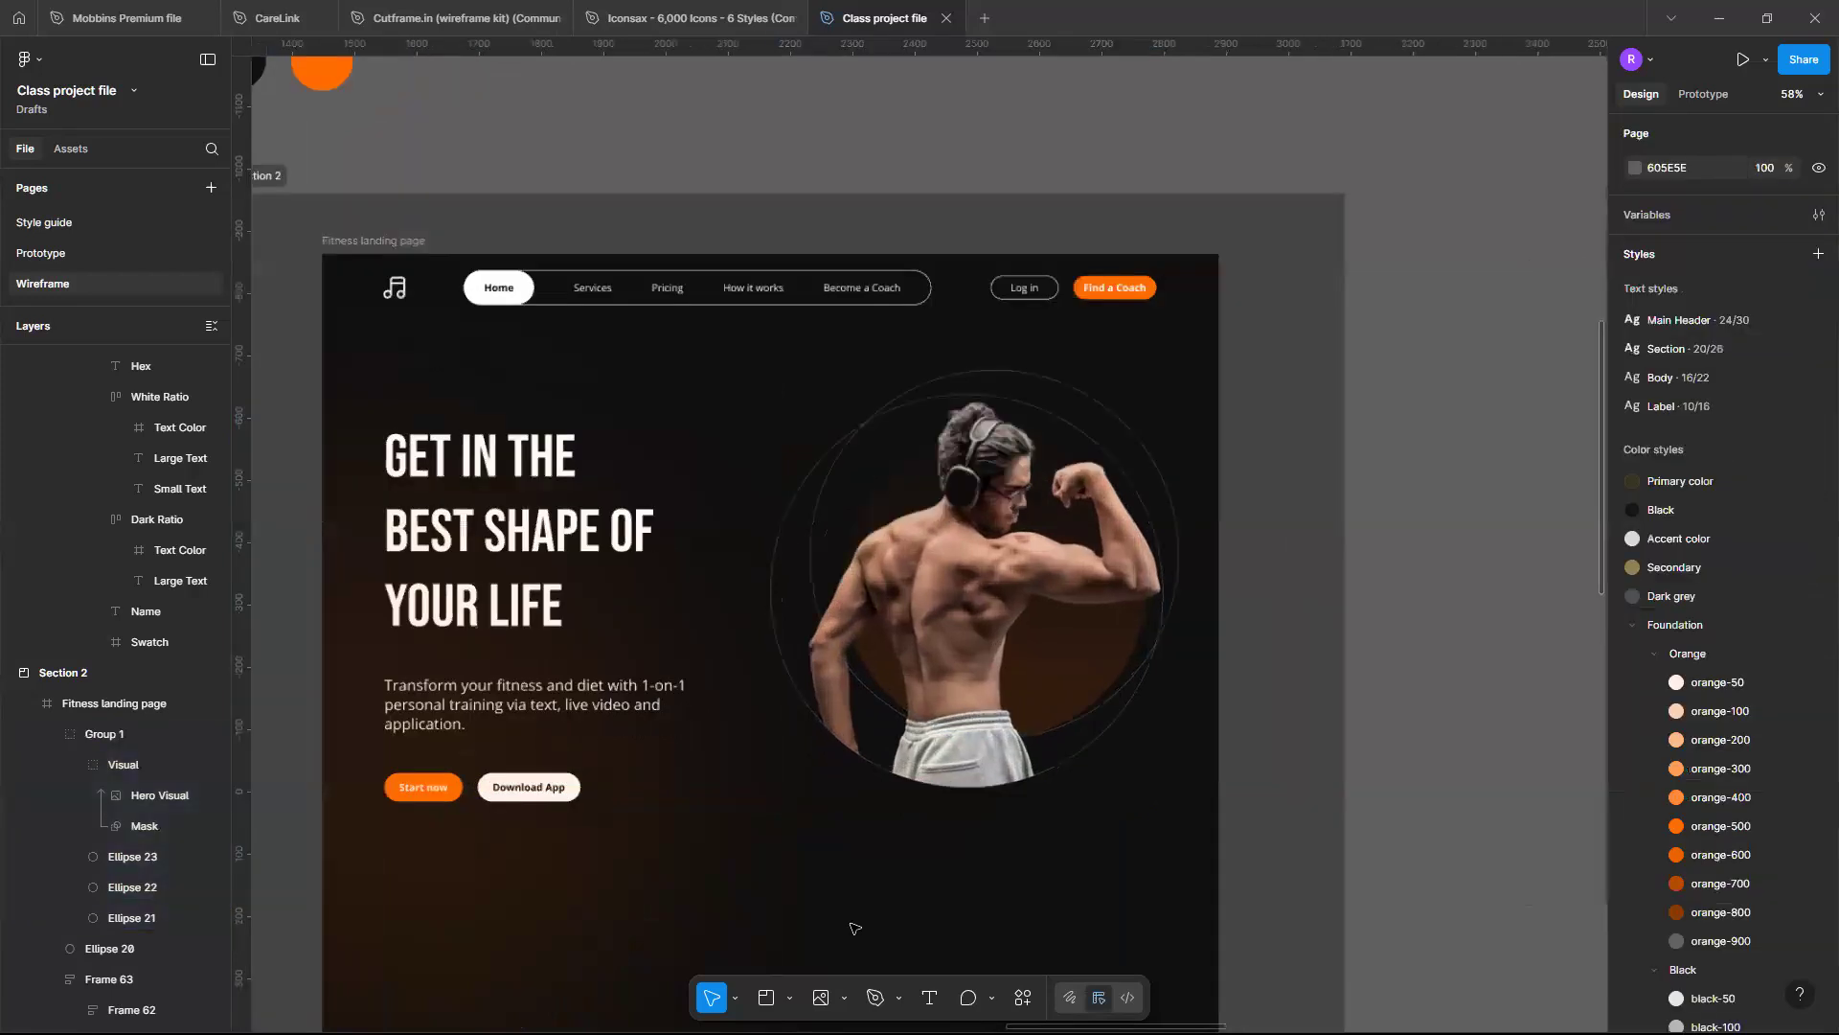
scroll(854, 927, "up", 2)
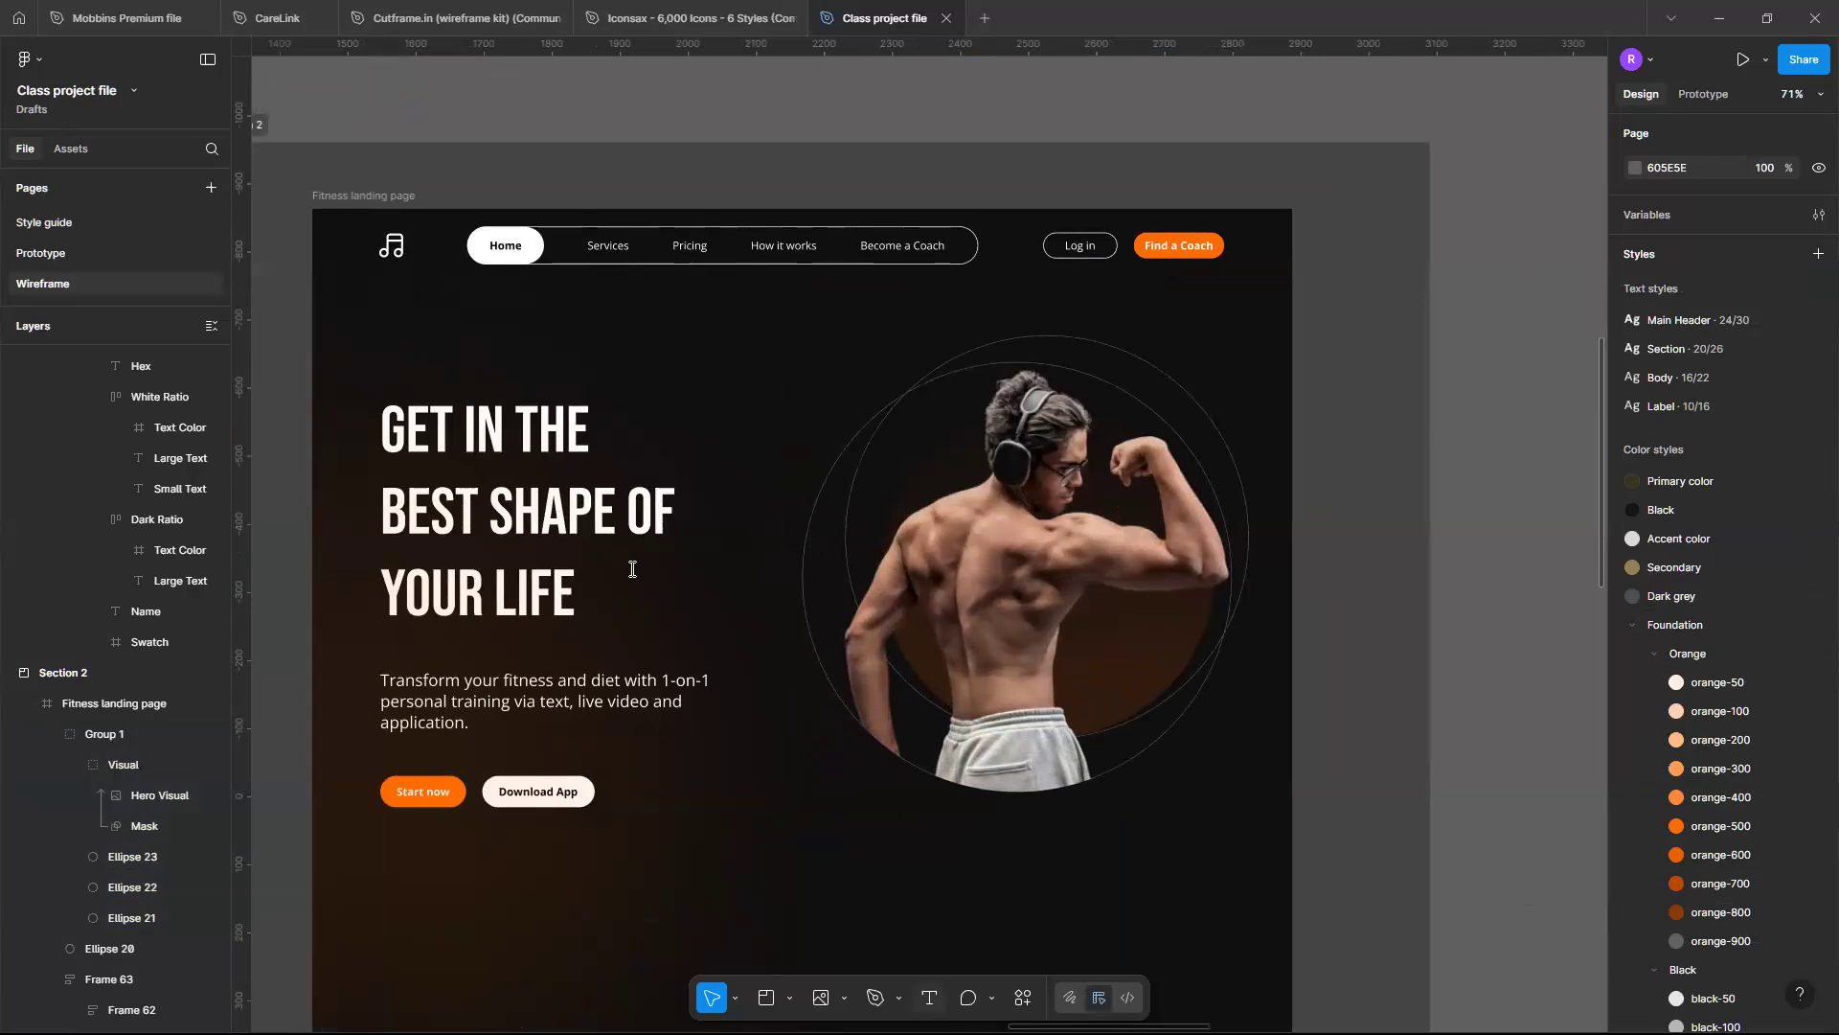
key("t")
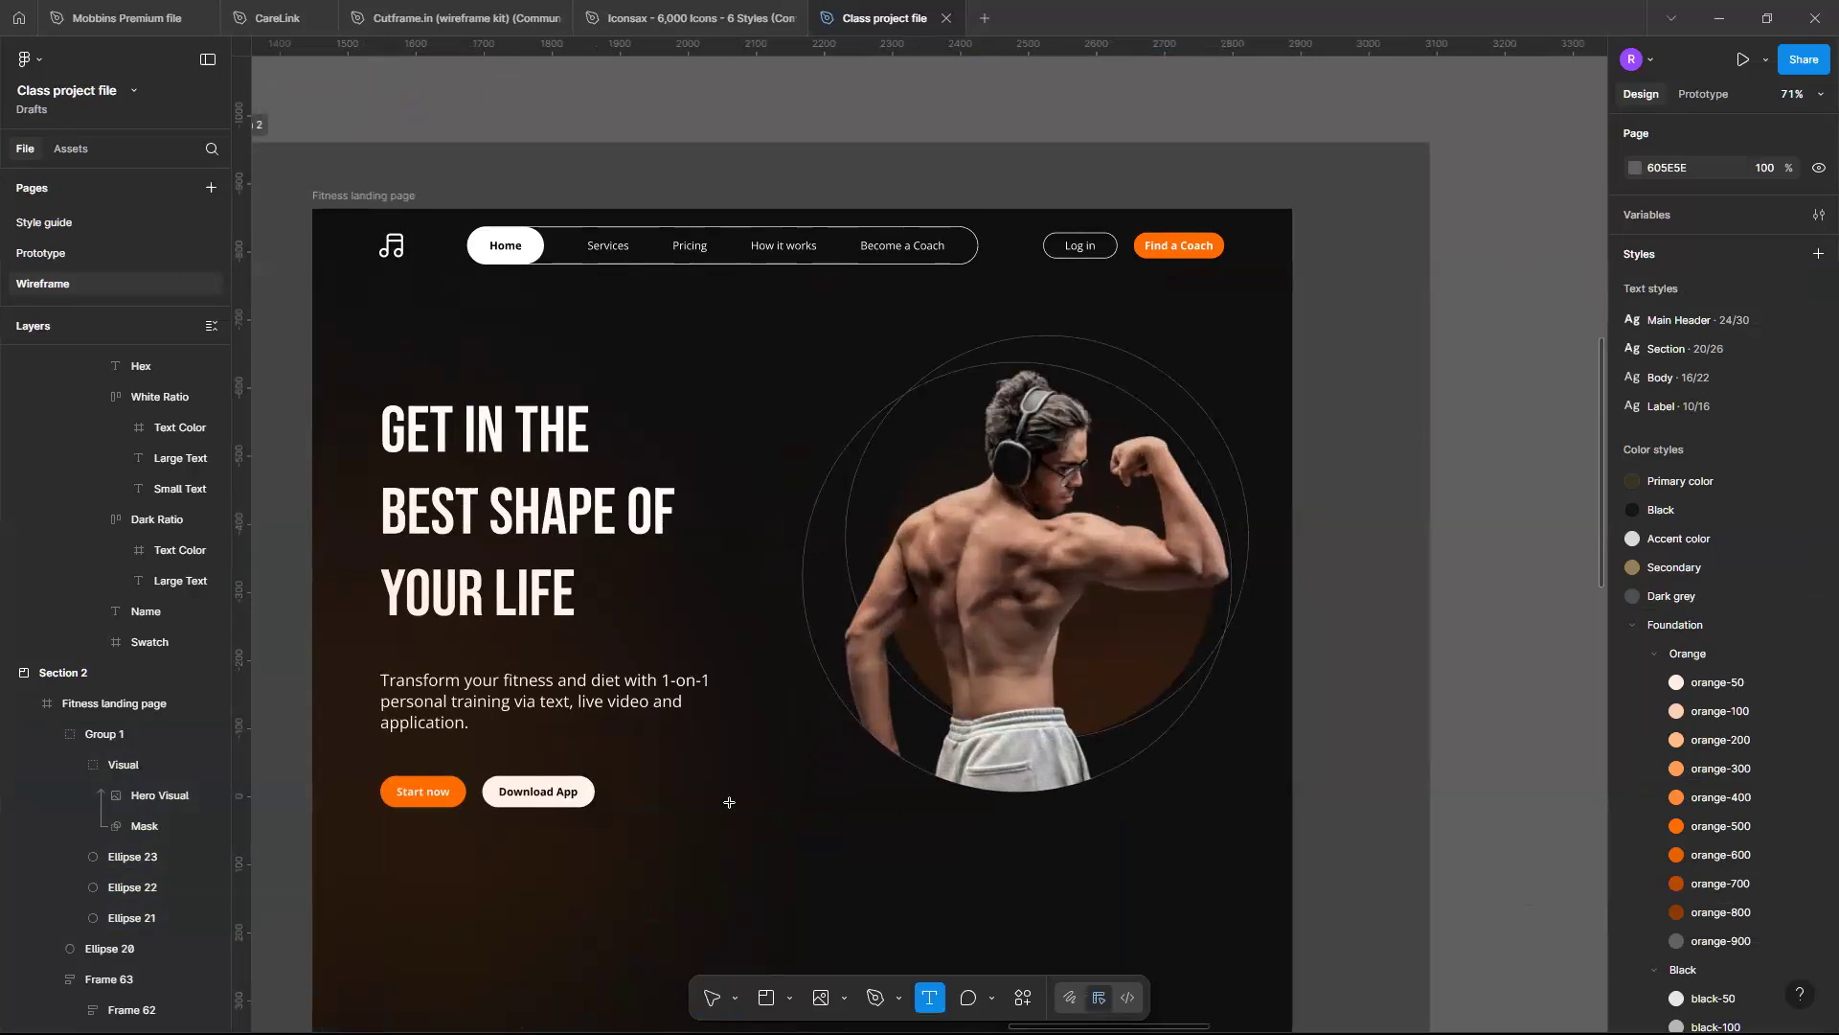
scroll(729, 801, "down", 2)
scroll(689, 768, "up", 2)
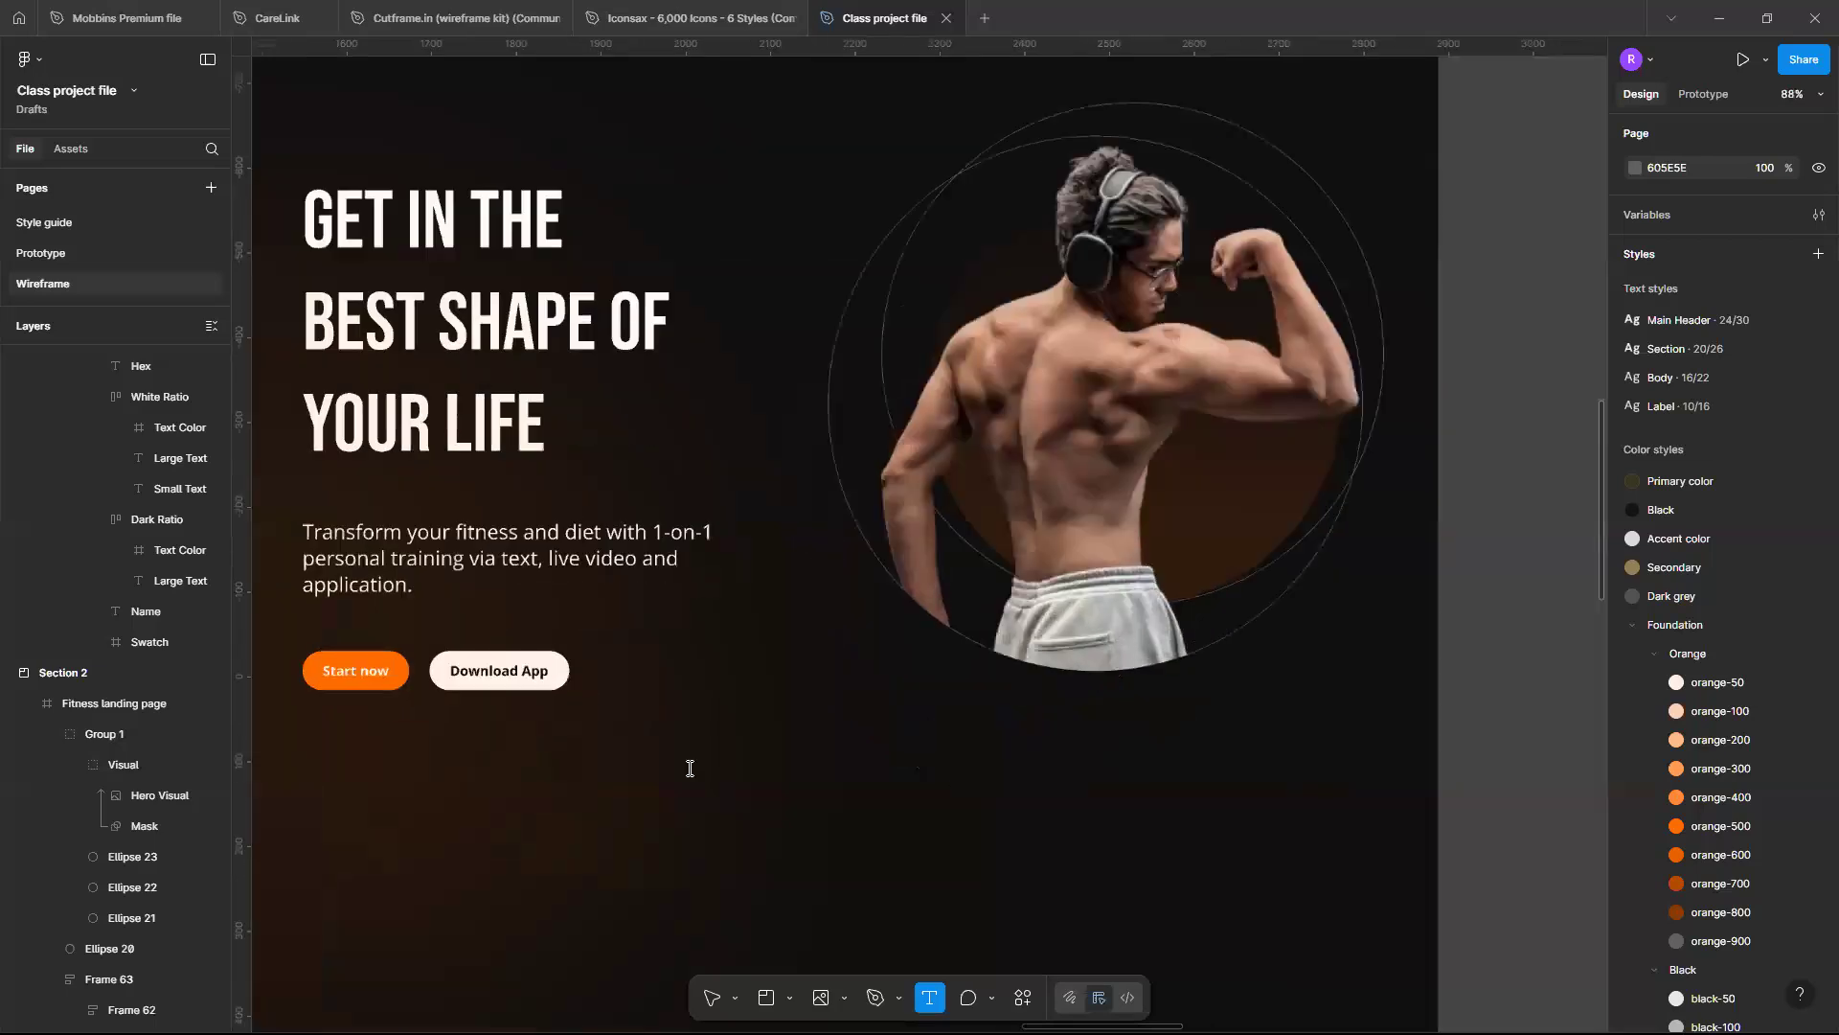
left_click(690, 768)
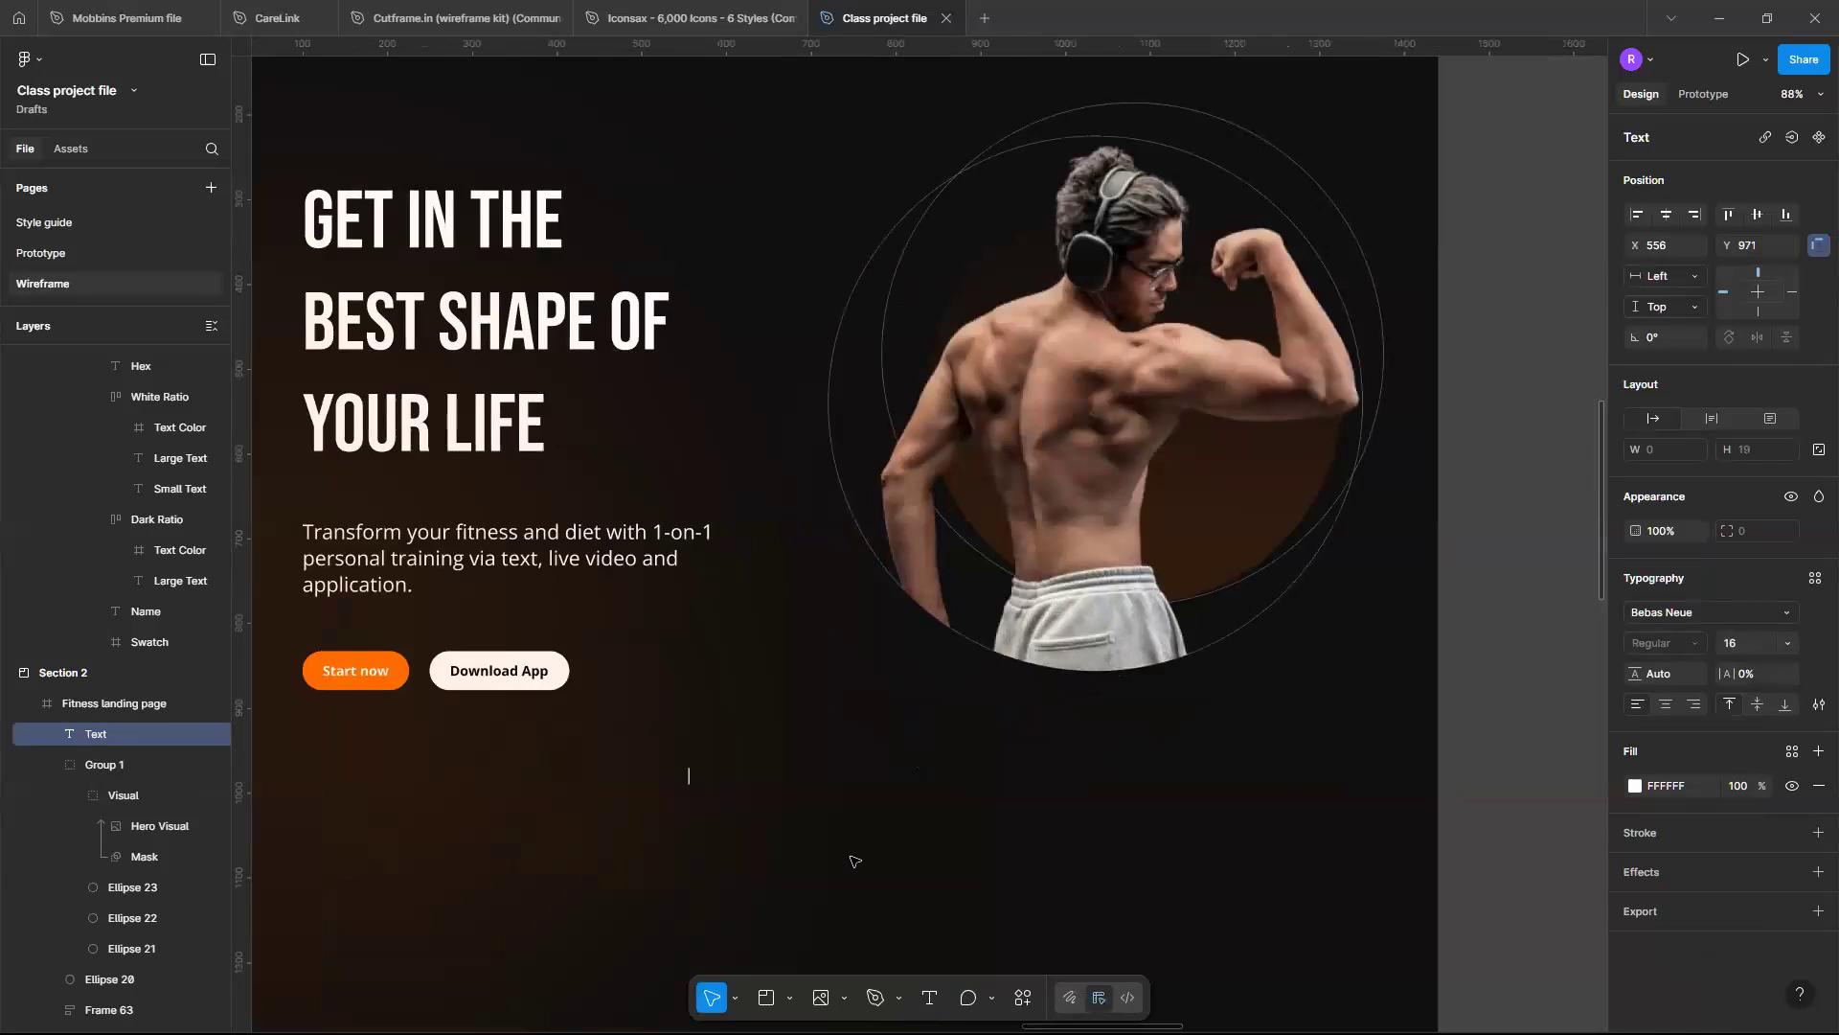
type("Exper")
key("Escape")
scroll(856, 862, "up", 5, "ctrl")
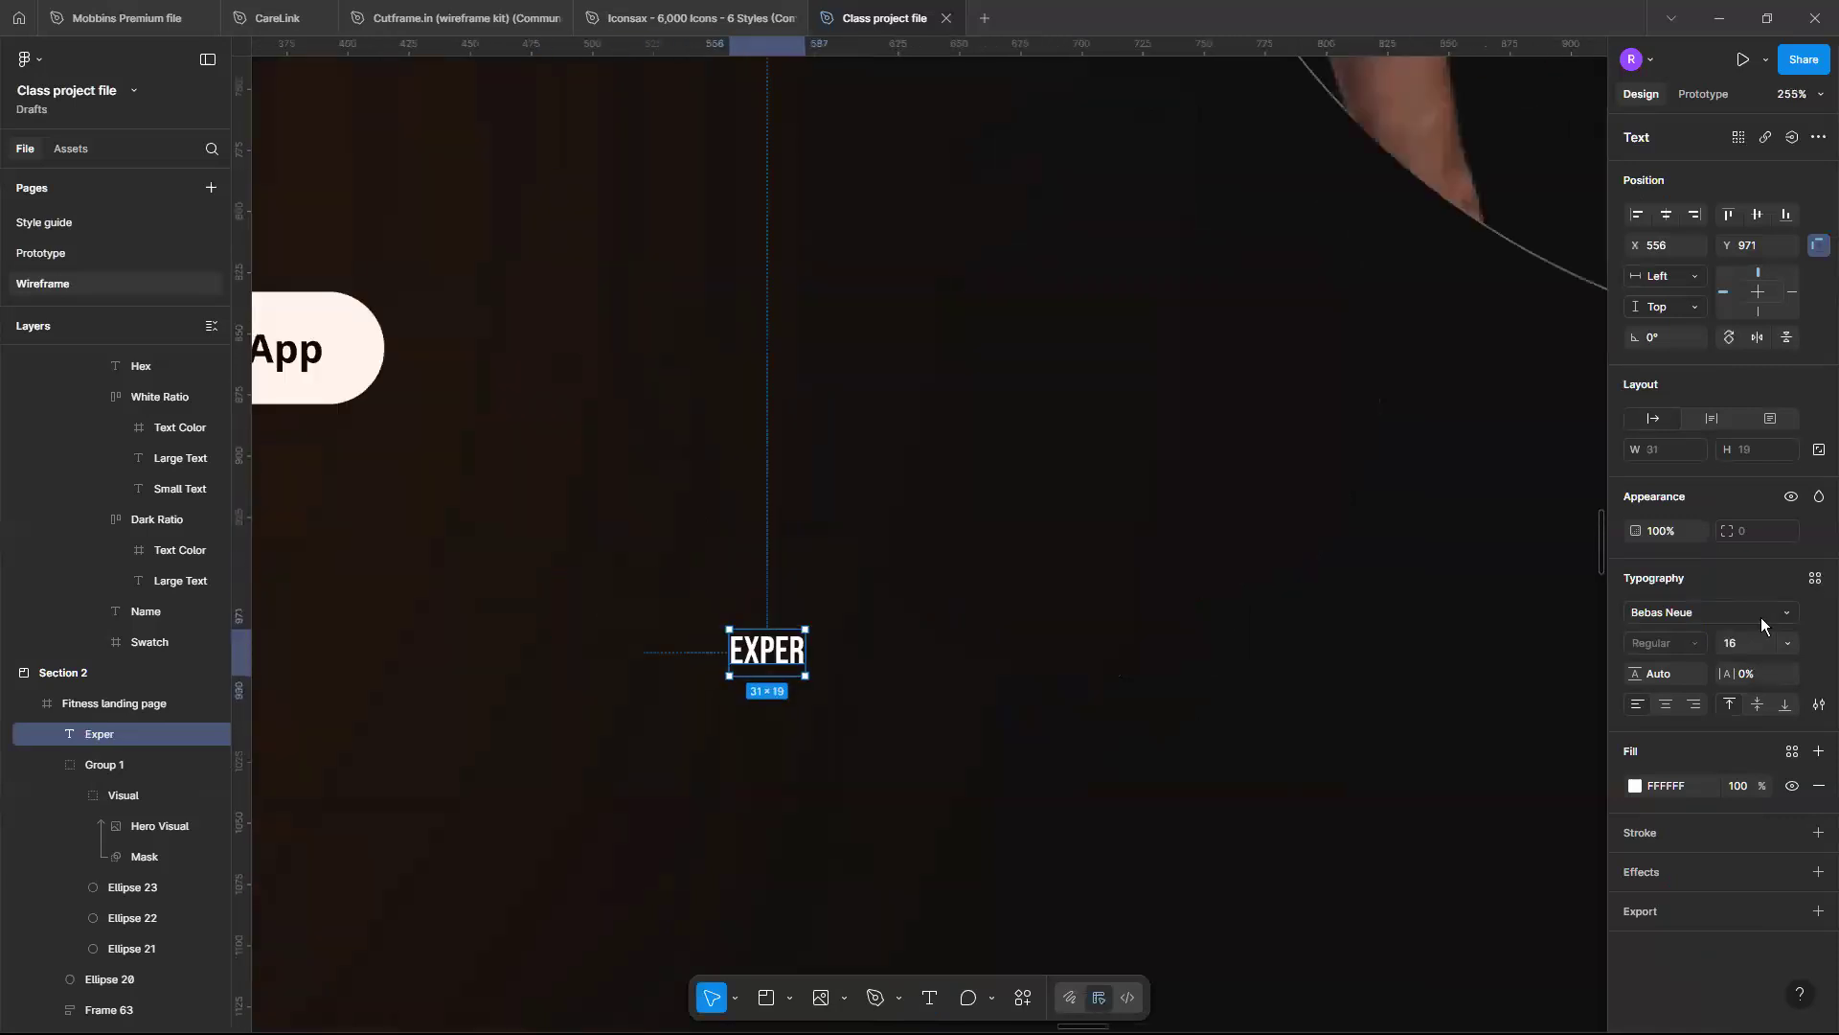
Set the new text below the hero buttons to Open Sans at size 12
left_click(1746, 615)
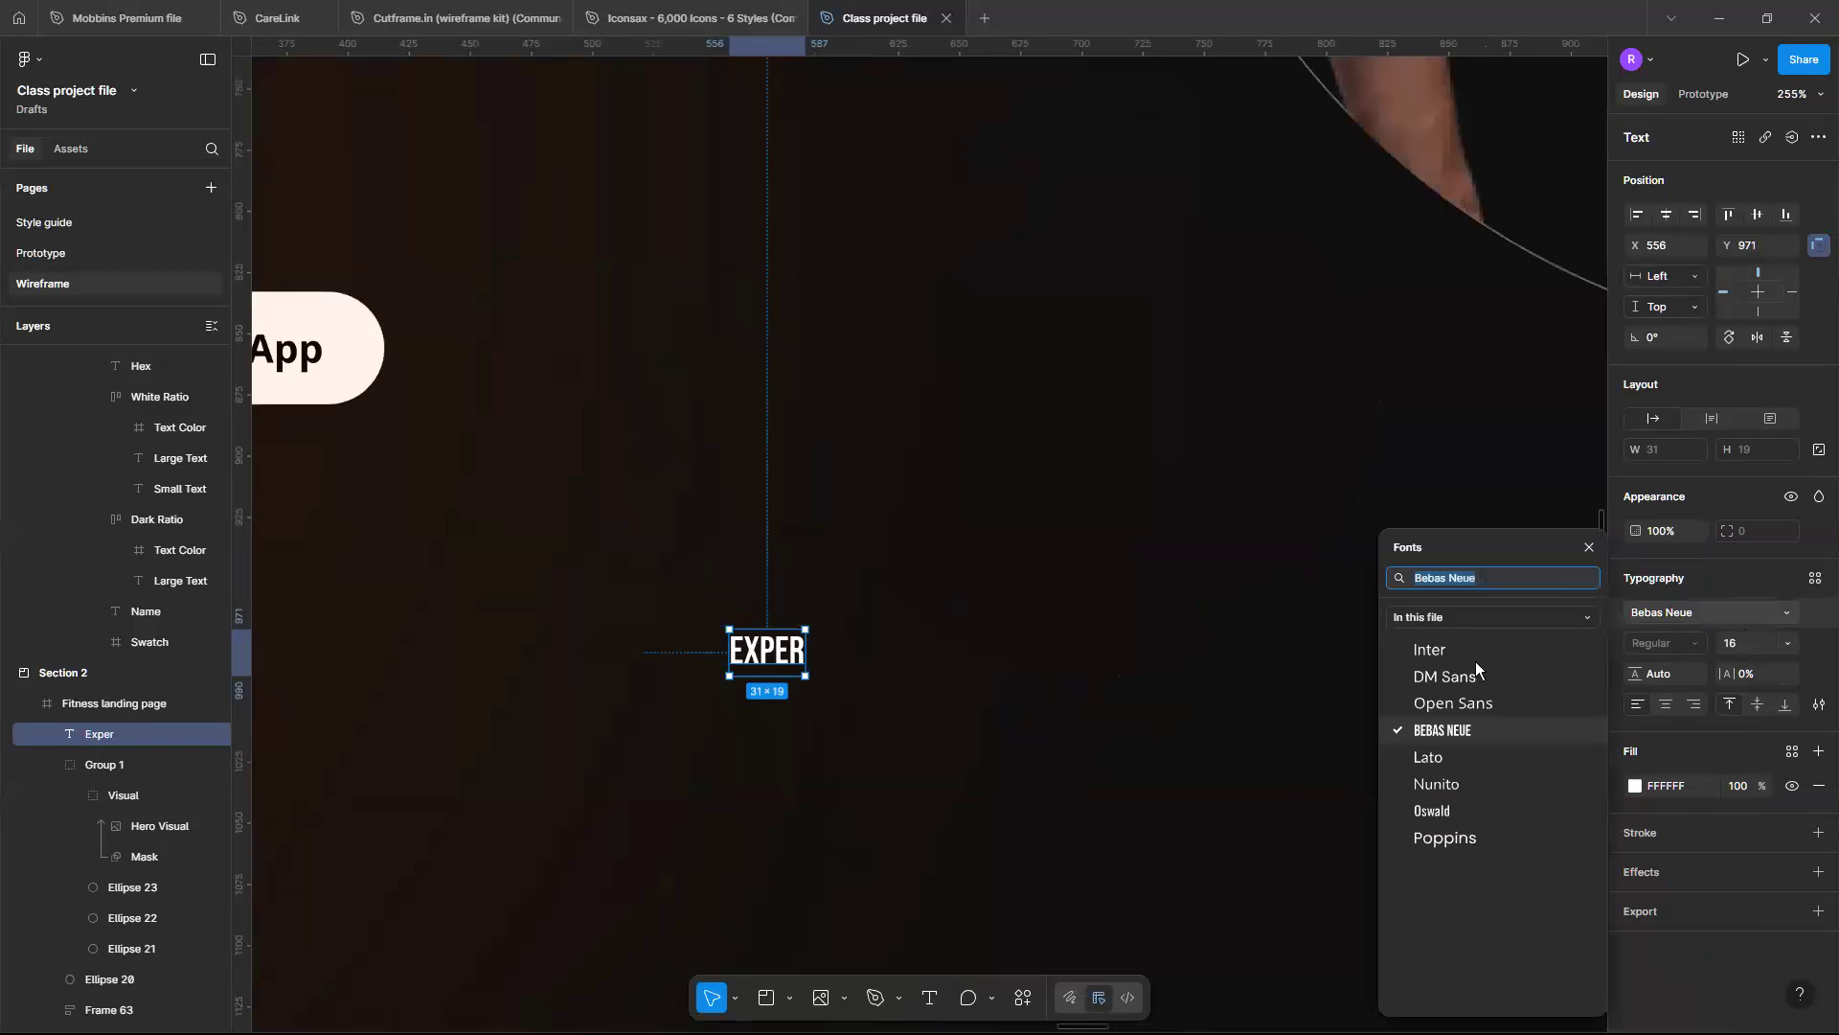
left_click(1464, 705)
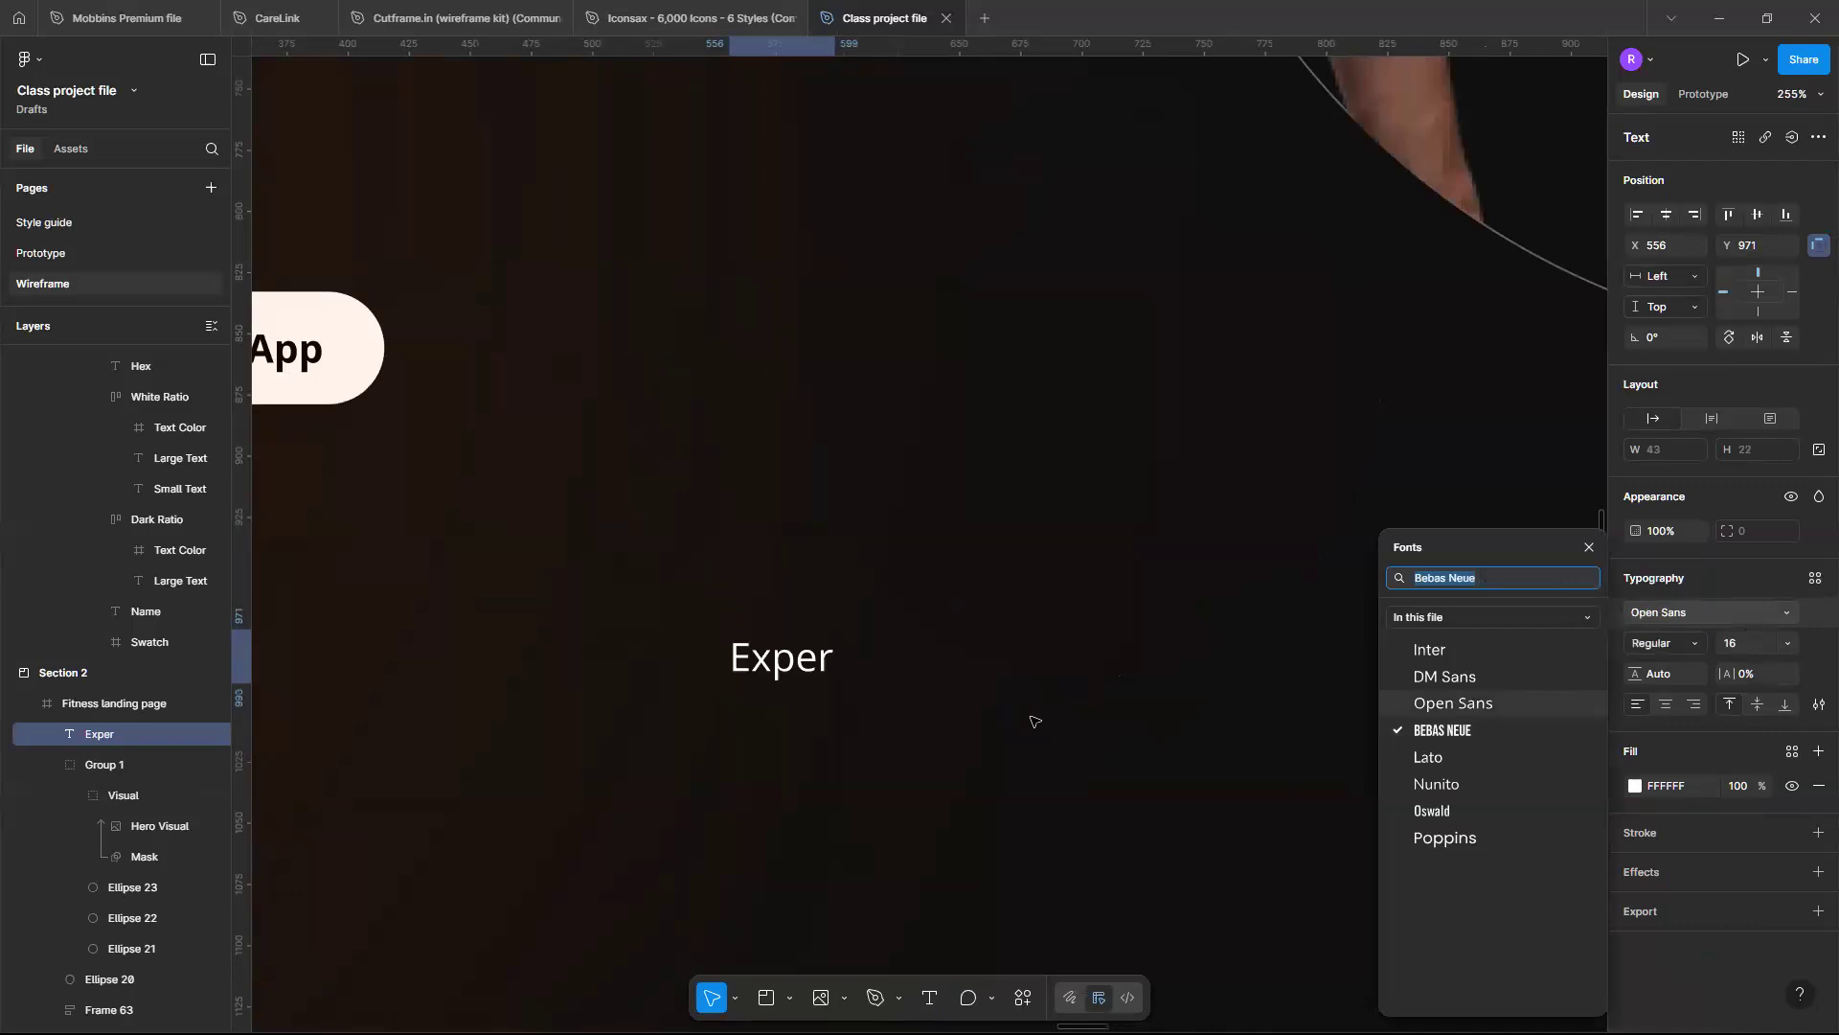
left_click(841, 661)
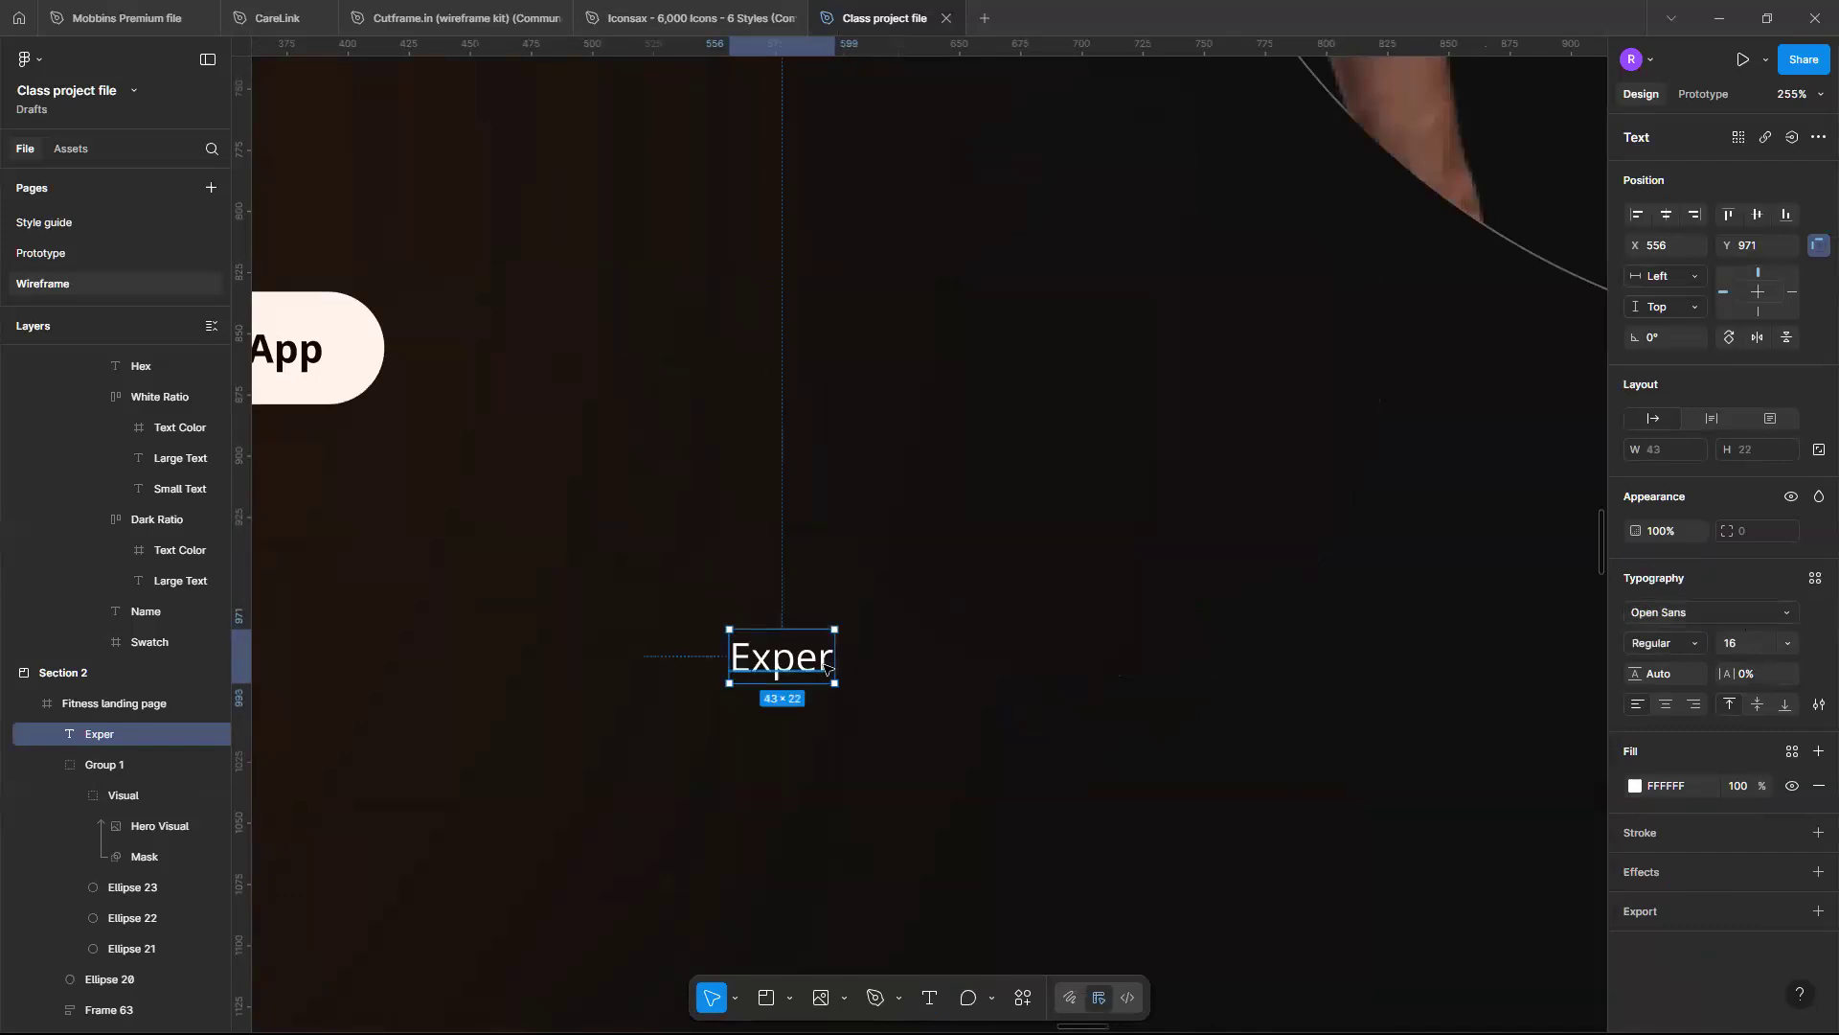
left_click(1785, 642)
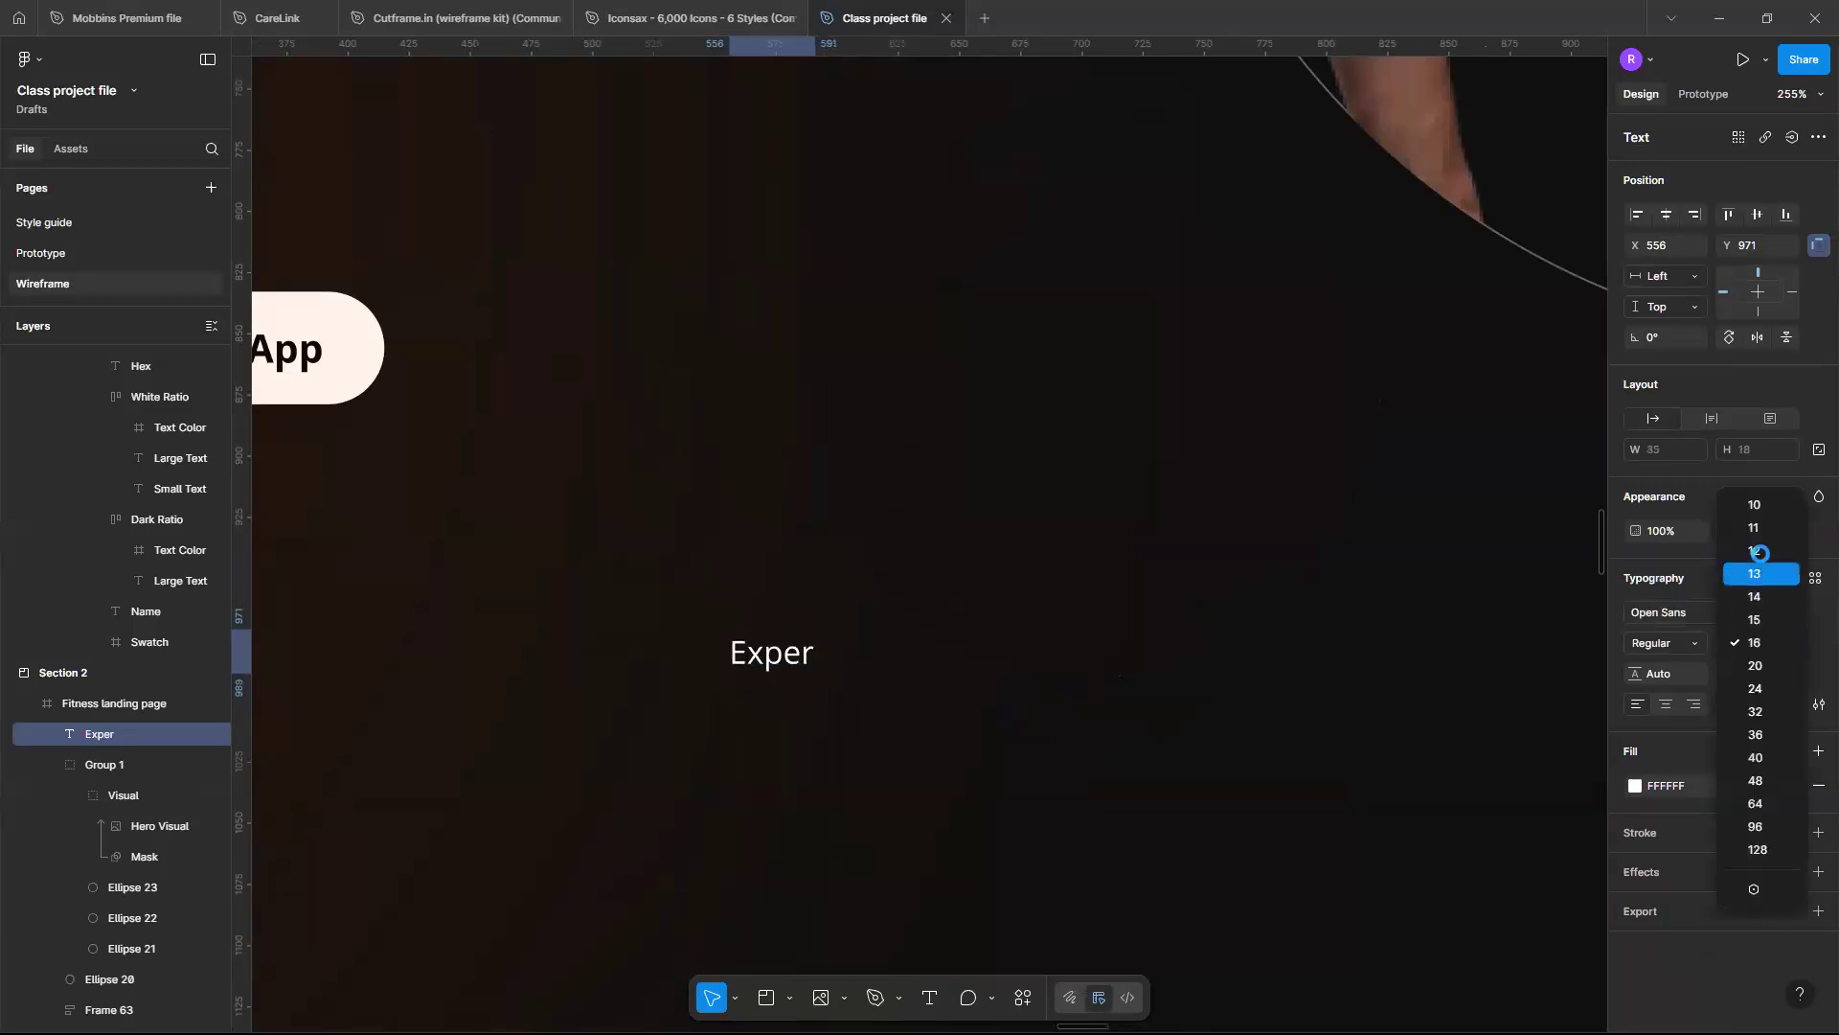
left_click(800, 656)
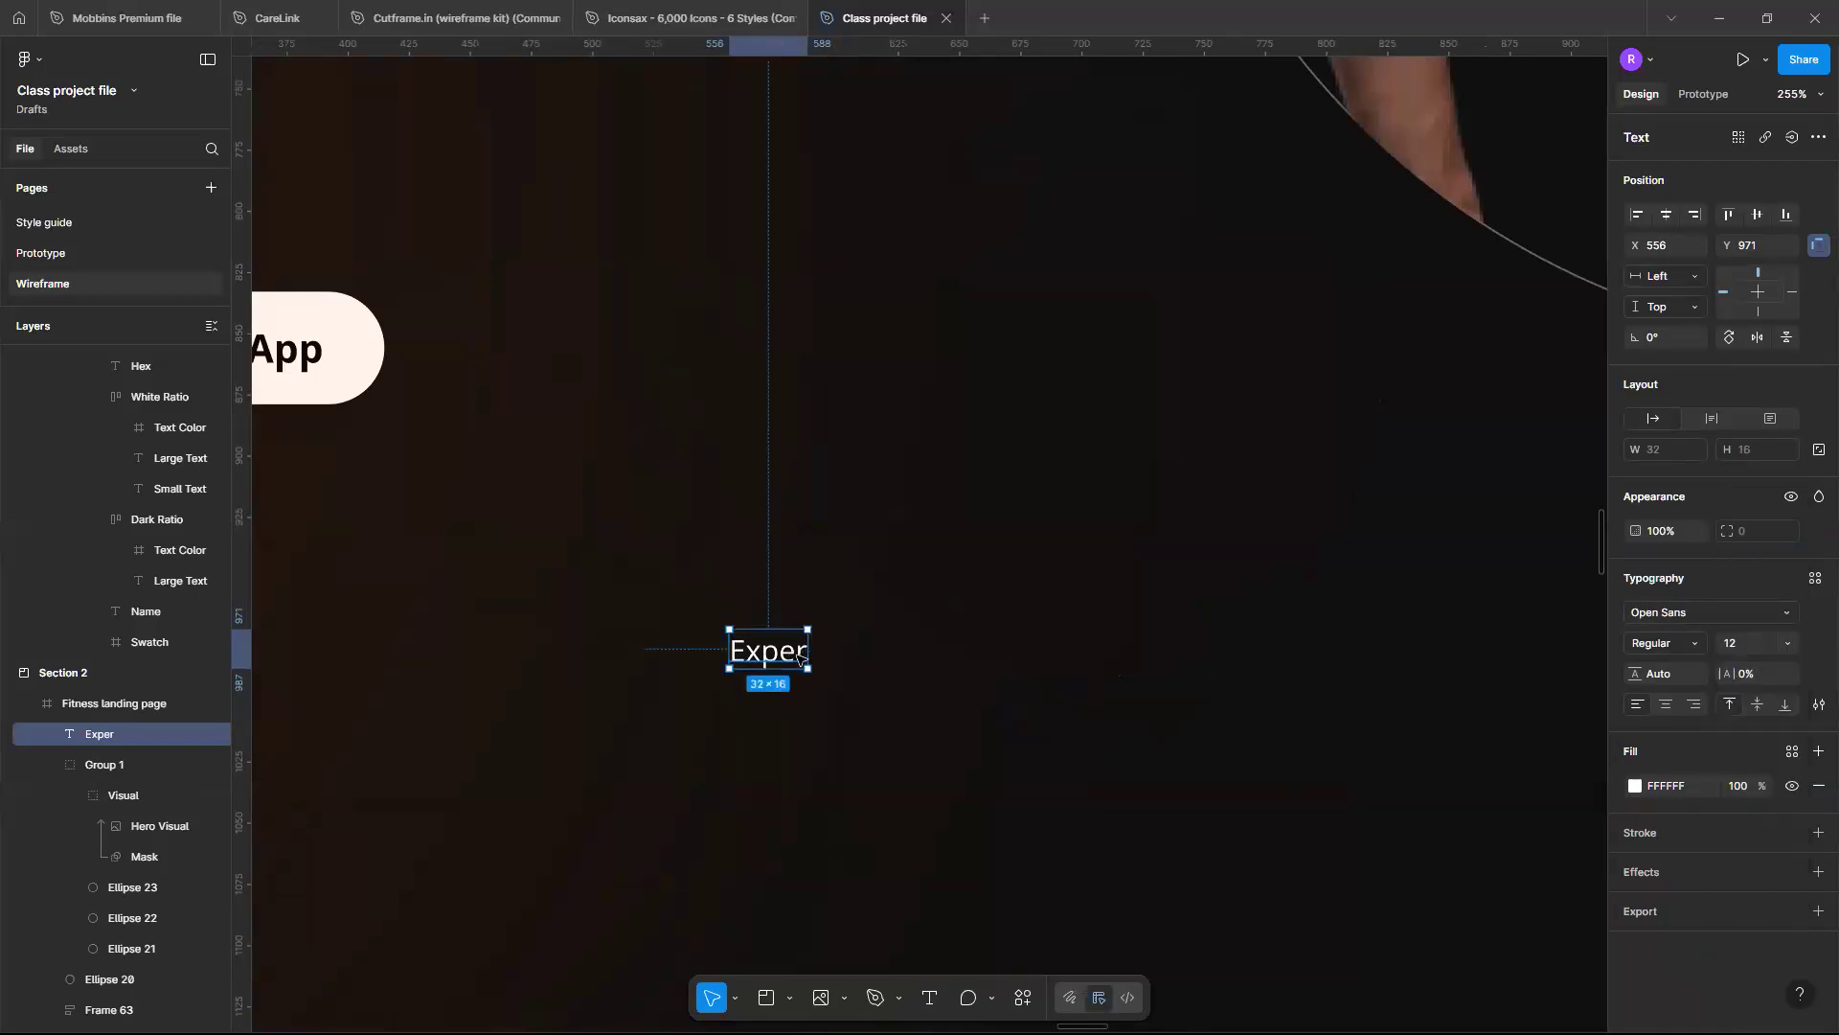
Complete the text below the hero buttons as "Experienced Trainers" and move it up to about X 563, Y 914
double_click(800, 655)
key("Right")
type("i")
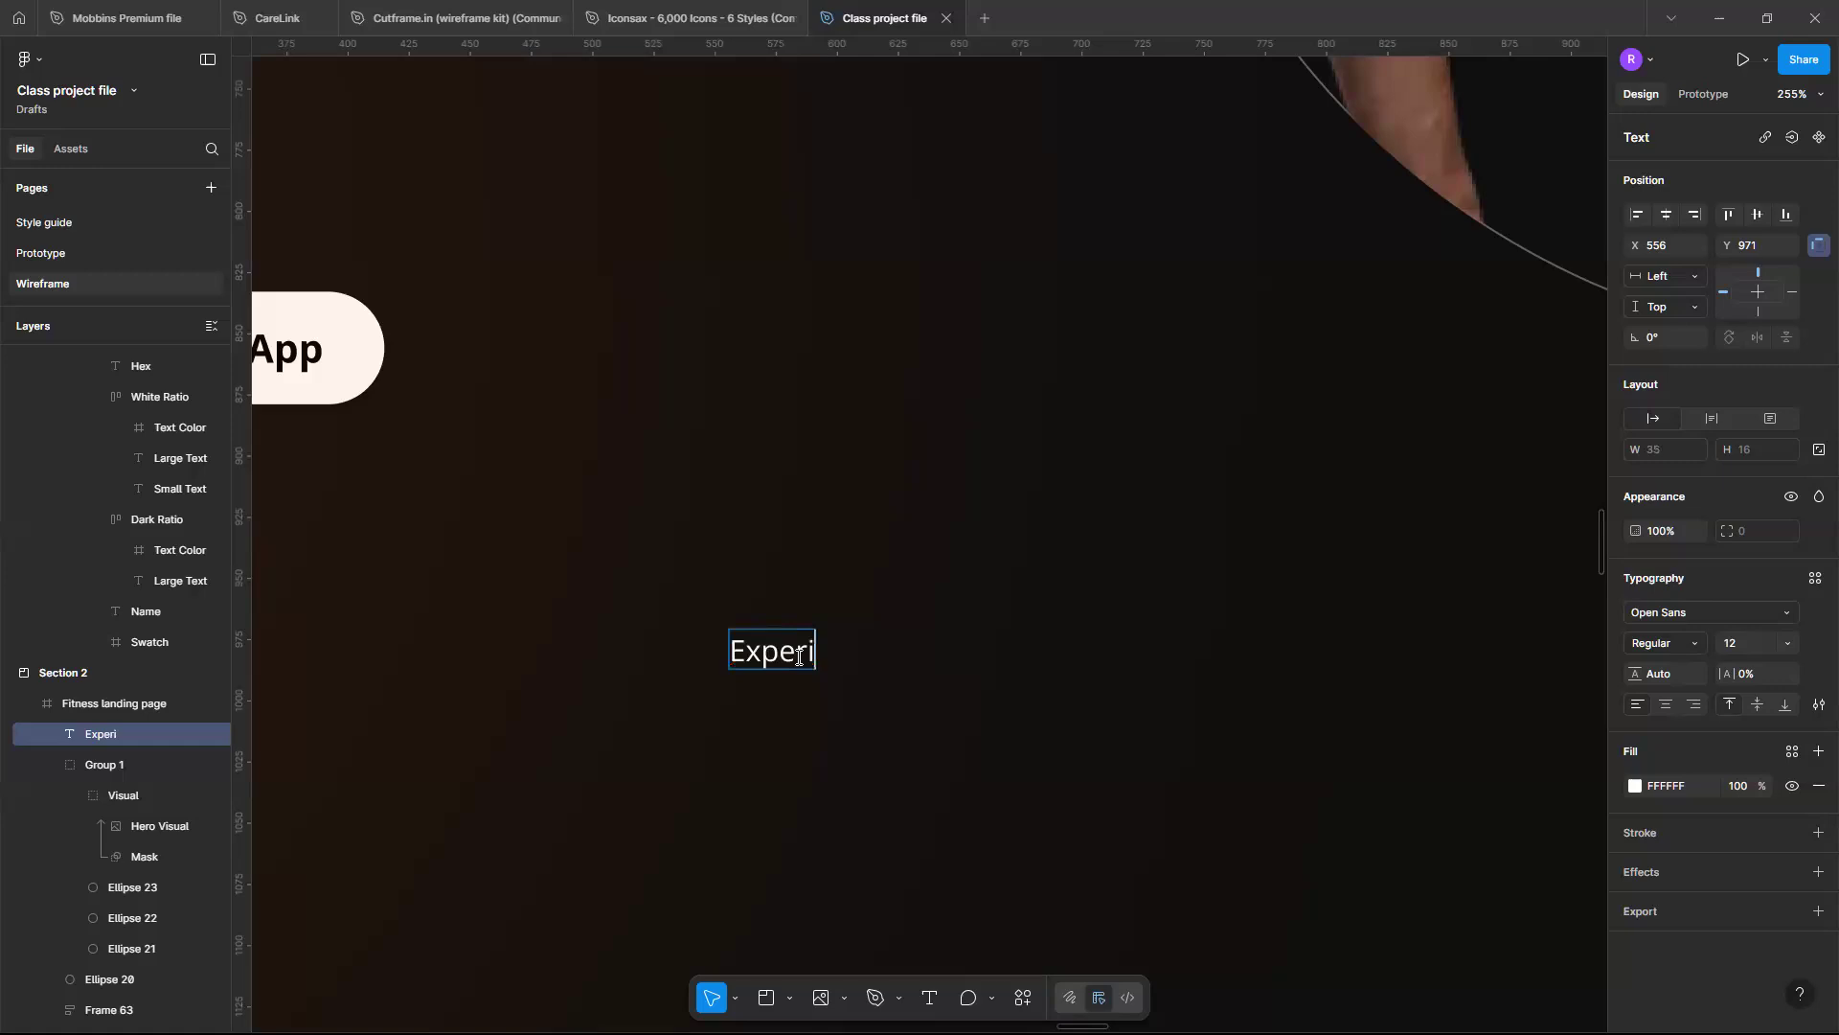
type("enced tar")
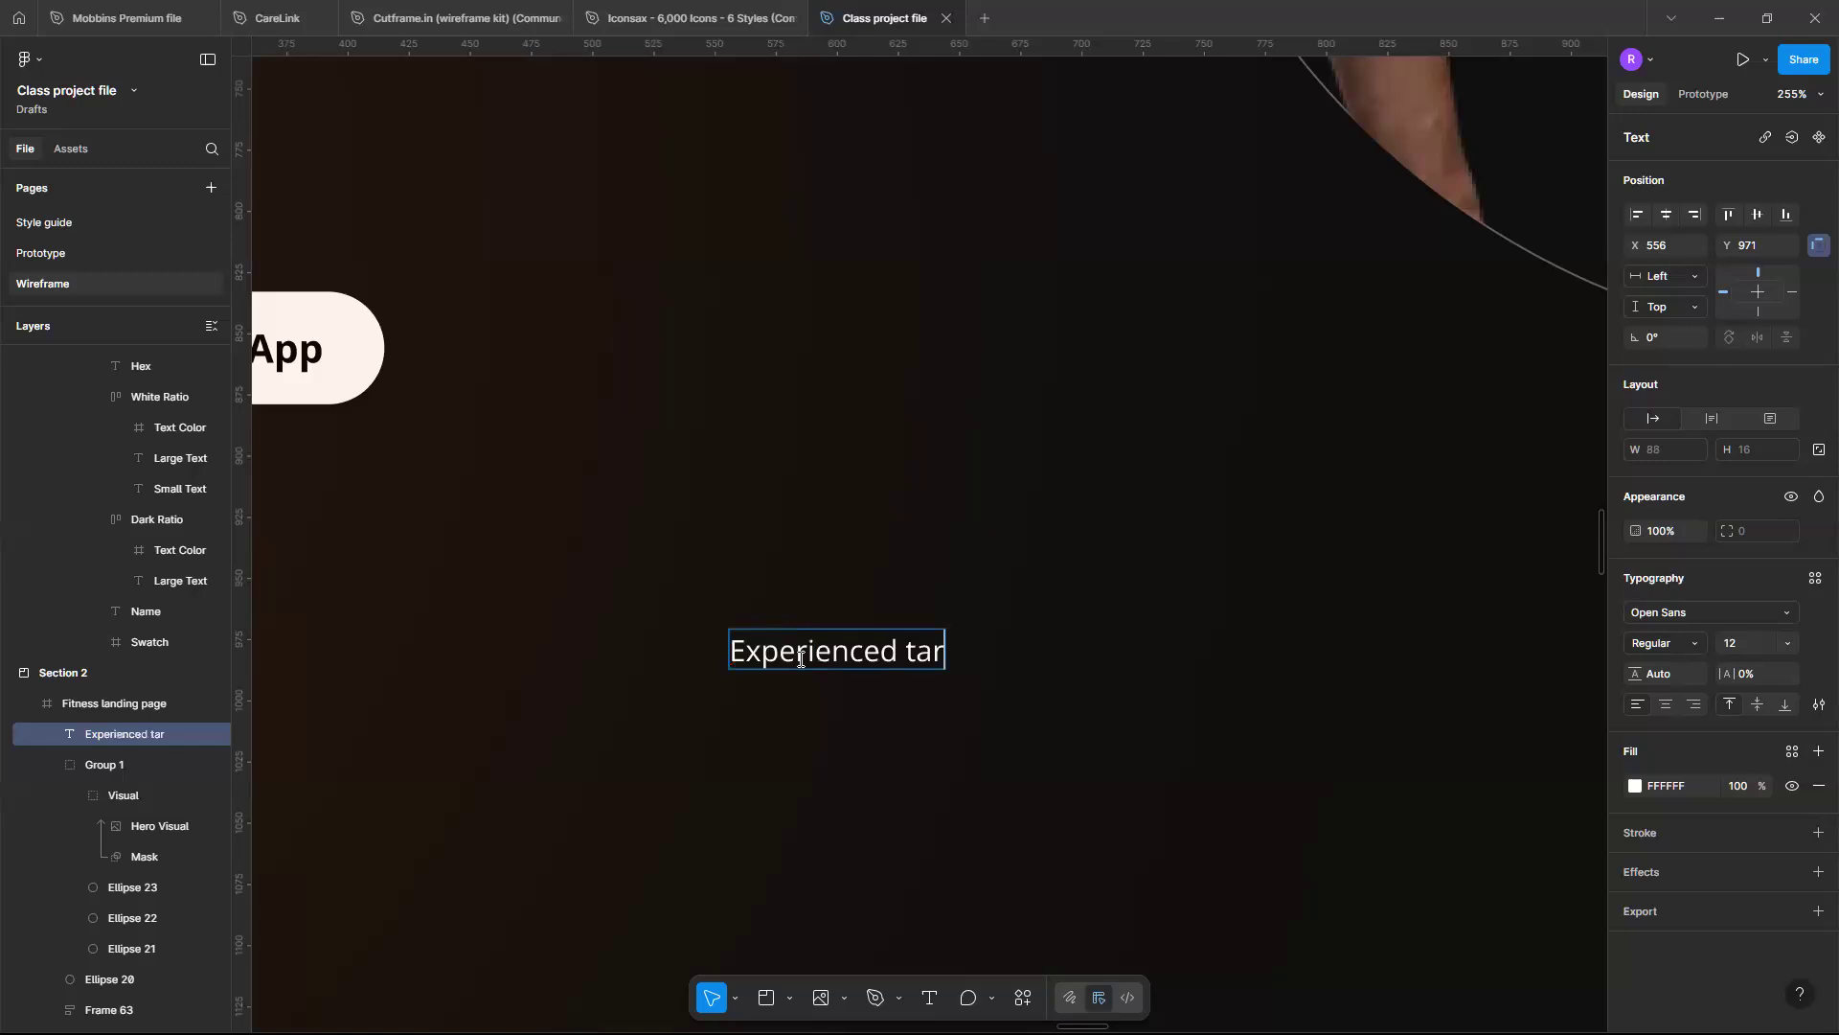
key("BackSpace")
key("BackSpace")
type("rainers")
left_click(919, 665)
key("BackSpace")
type("T")
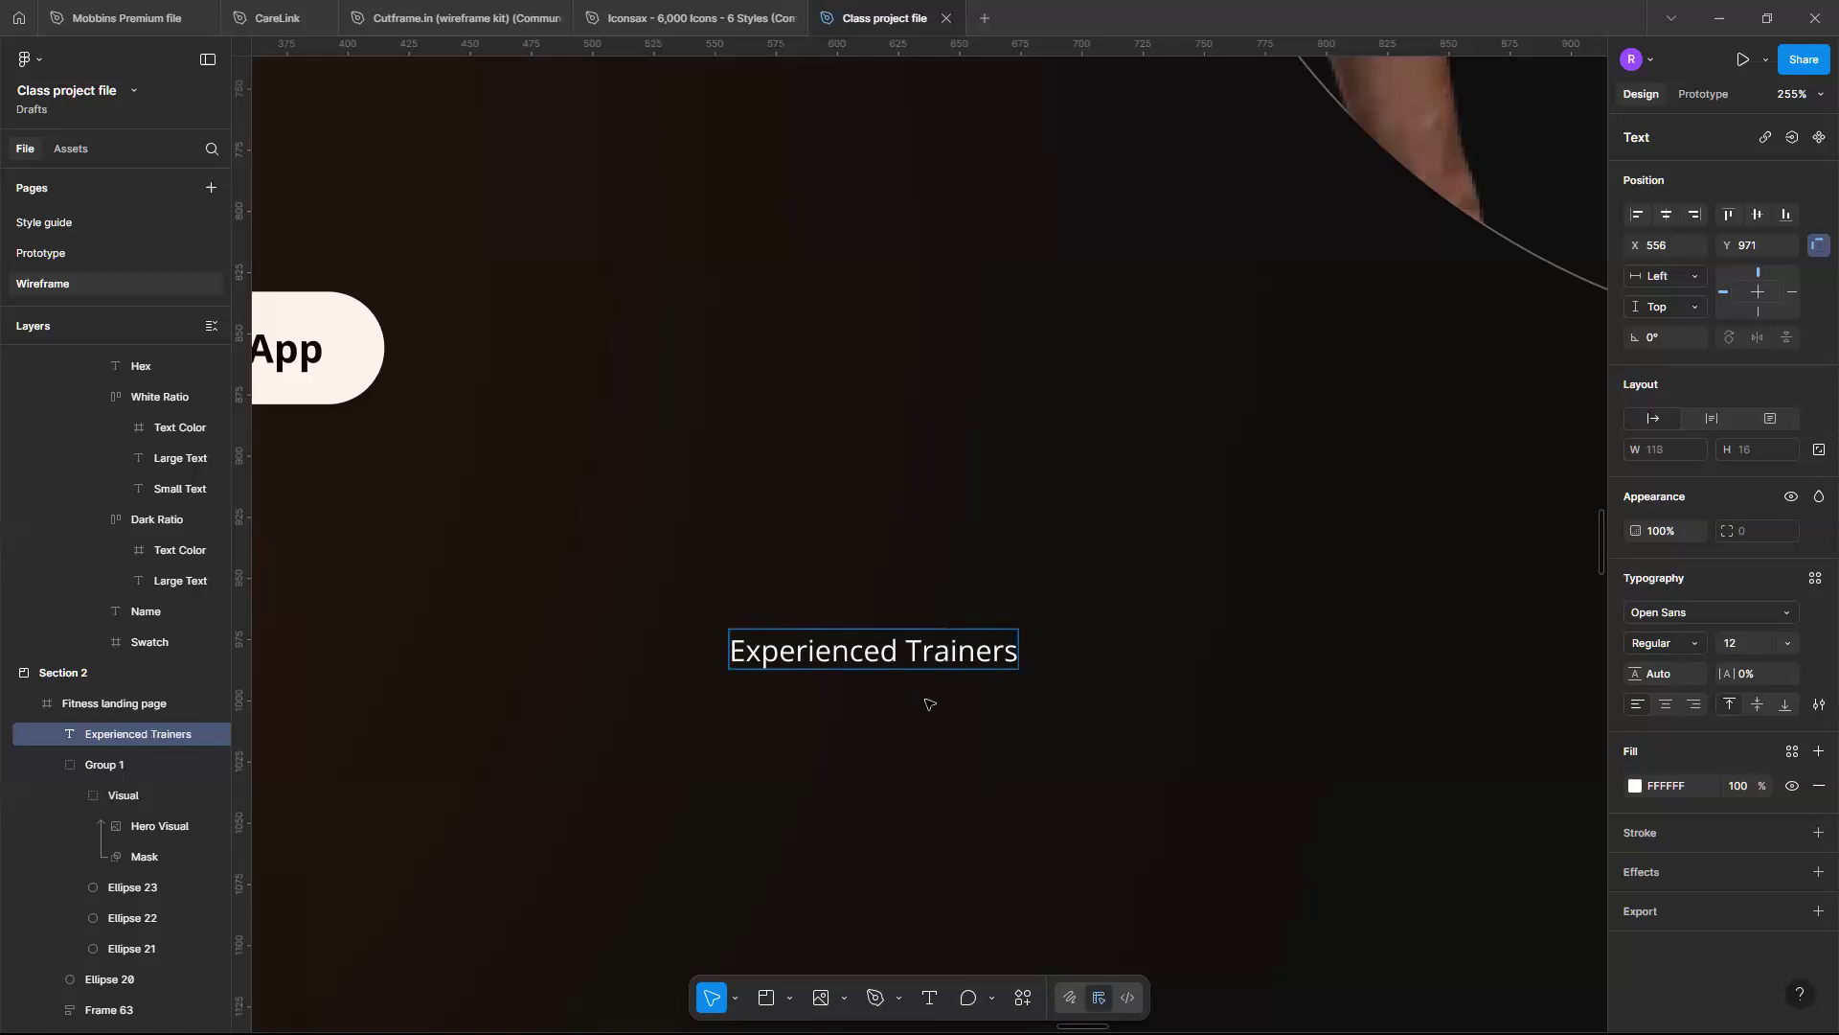
key("Escape")
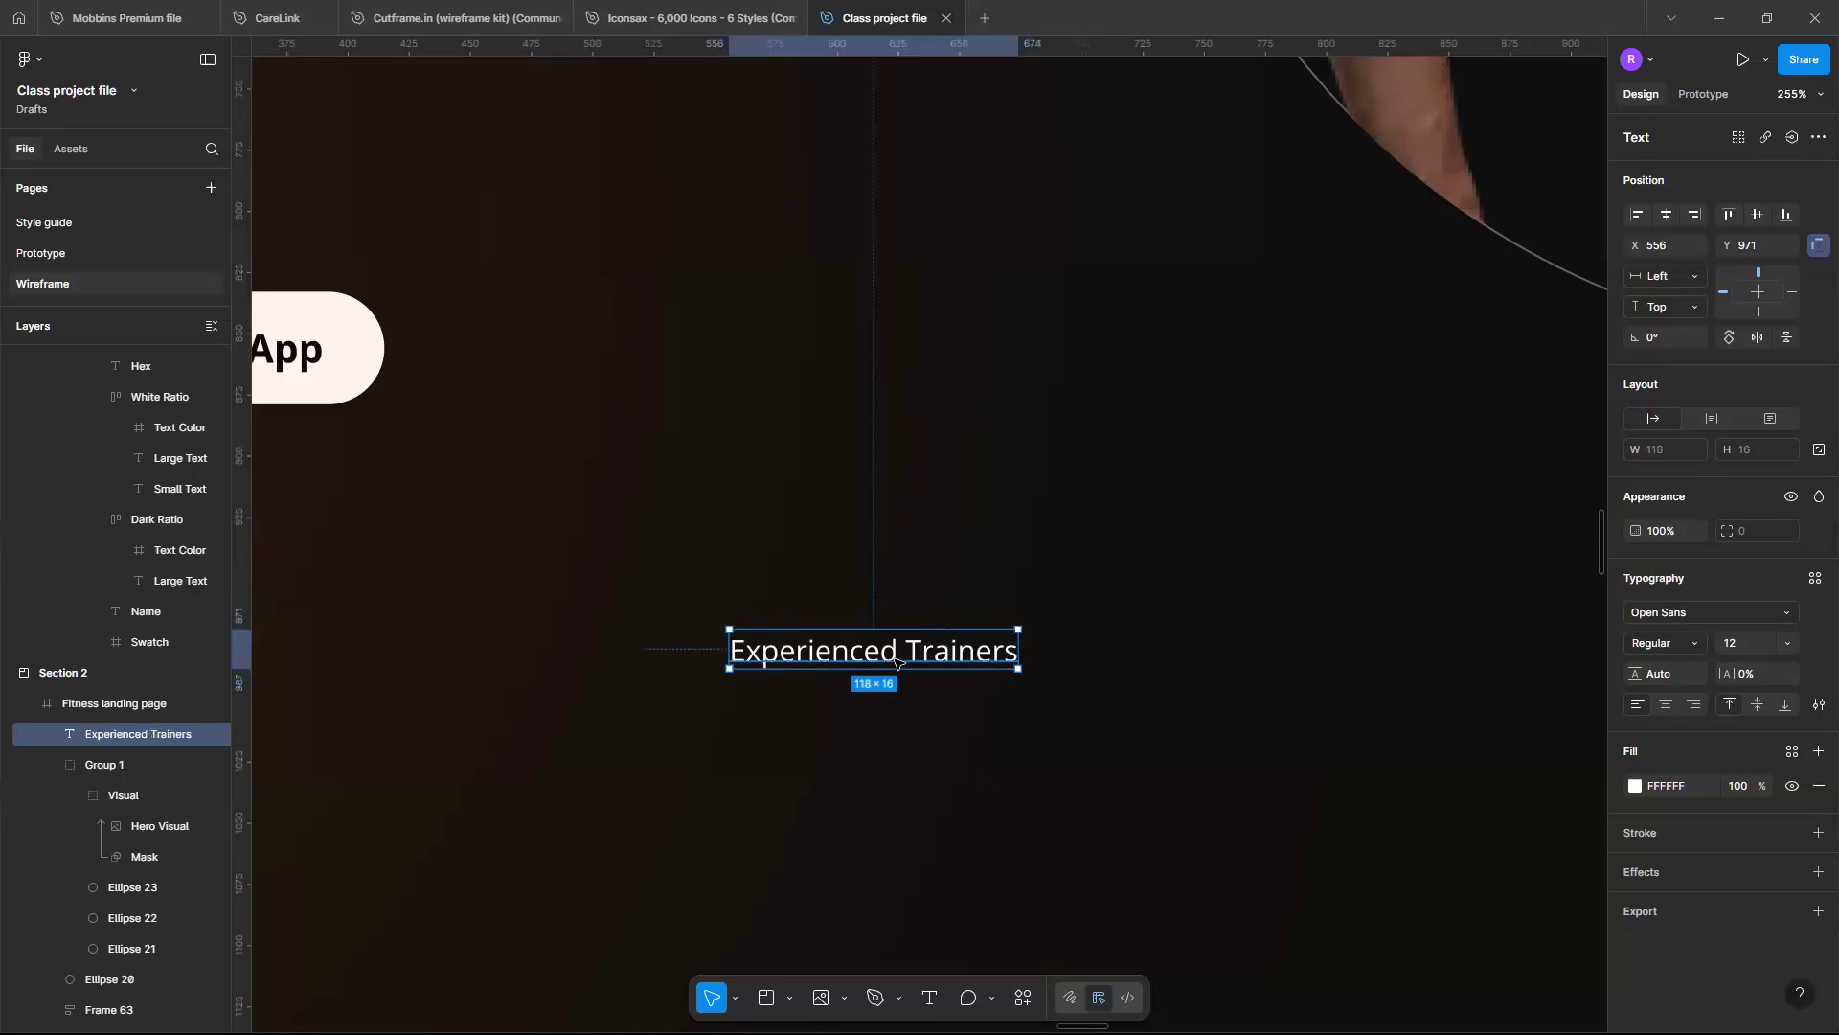
scroll(868, 709, "down", 4)
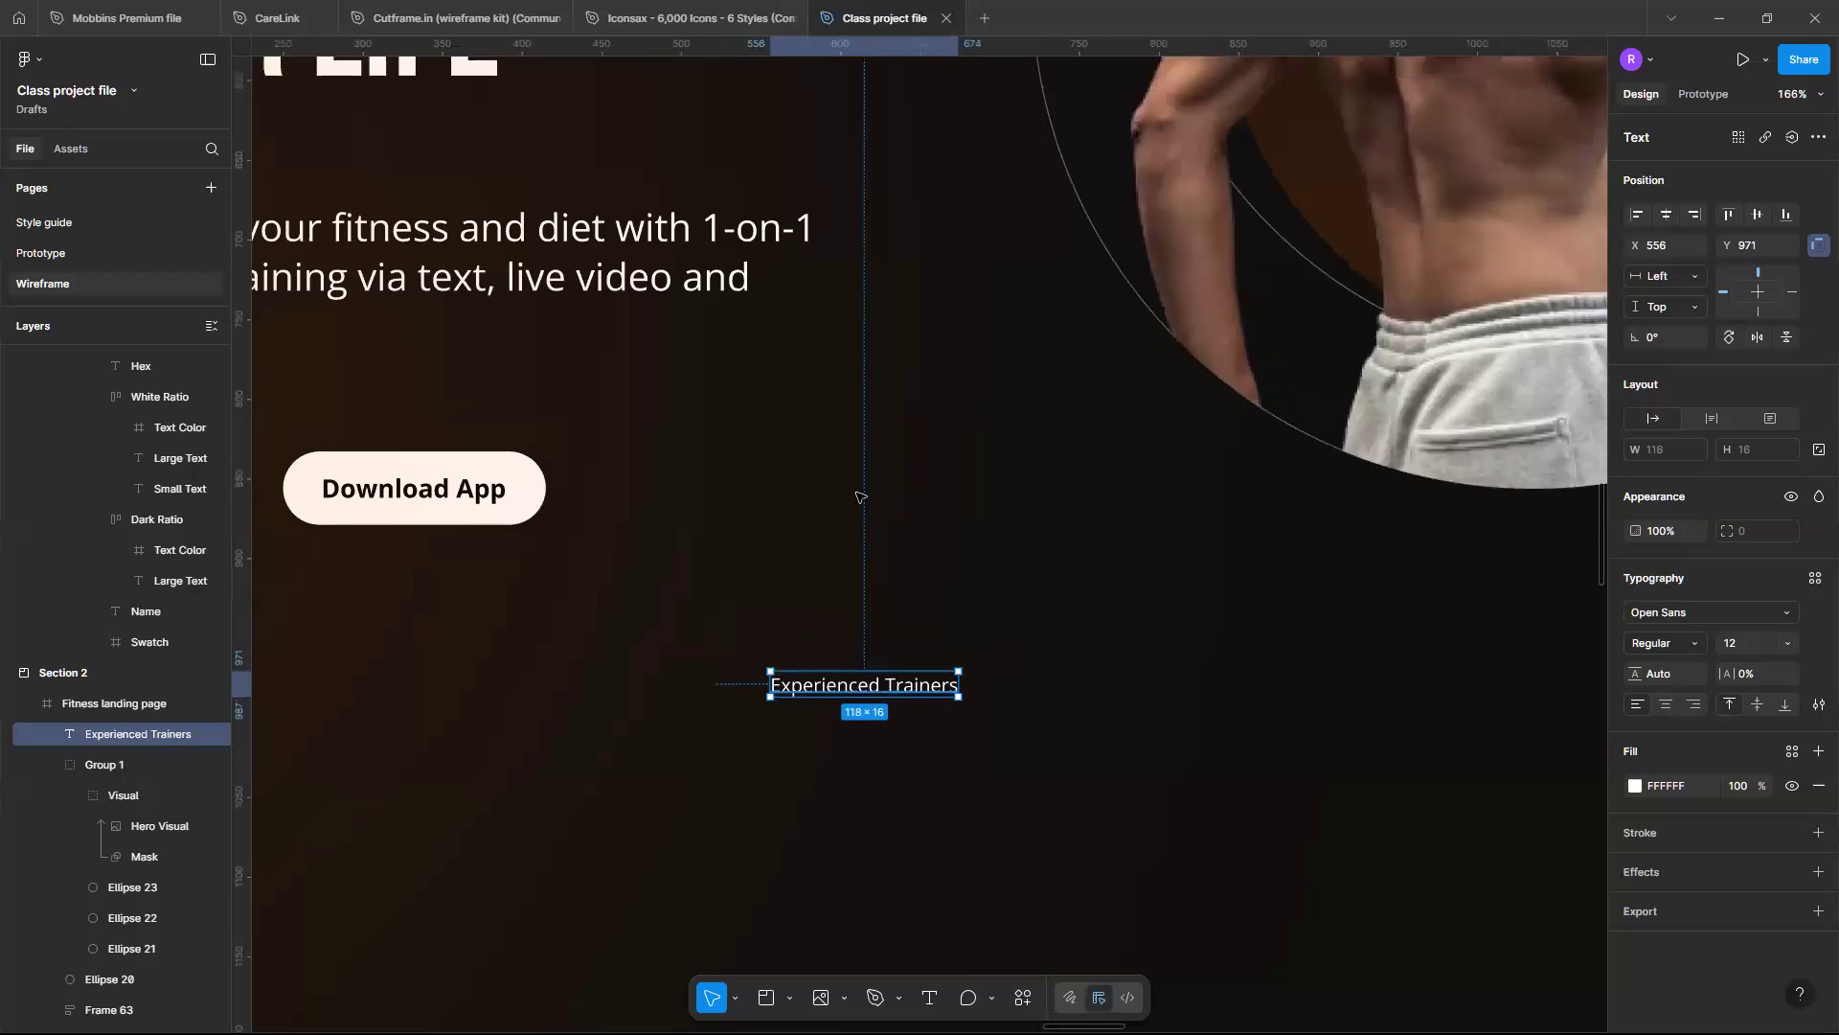
left_click_drag(860, 455, 926, 595)
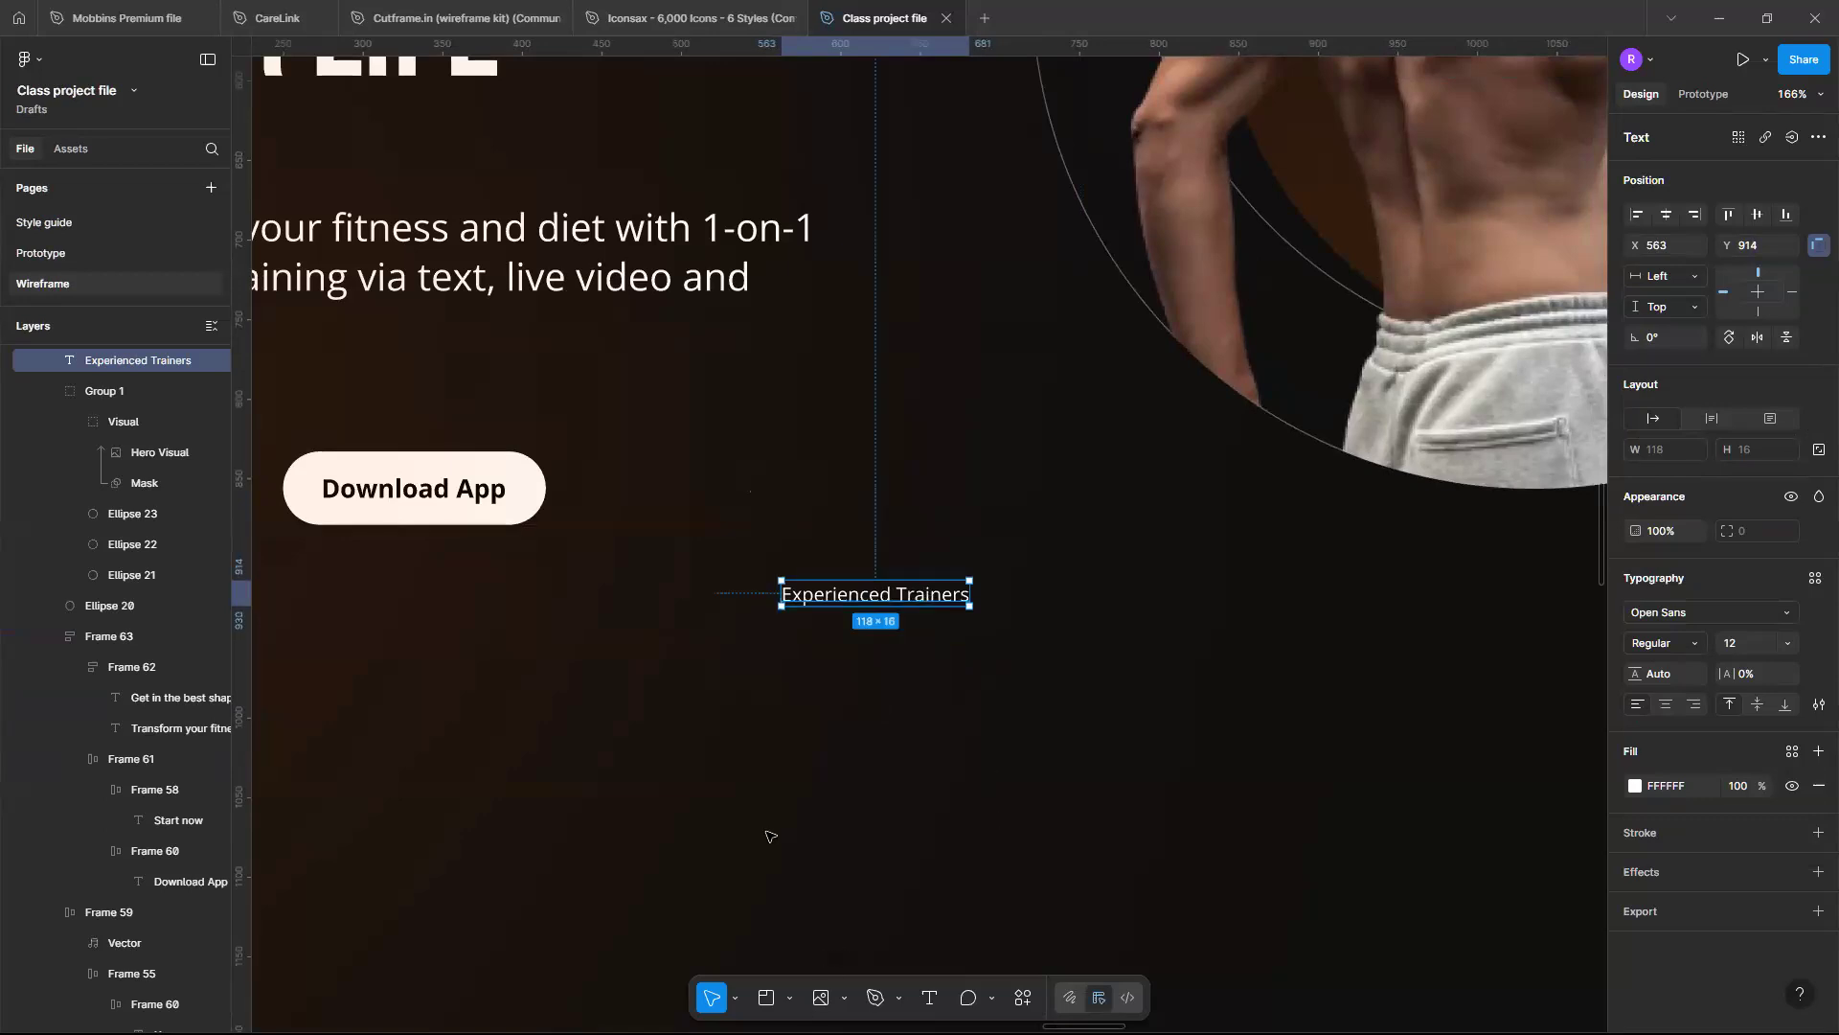
Add a circle just below the Experienced Trainers text, with locked proportions and a size of 30 × 30
key("o")
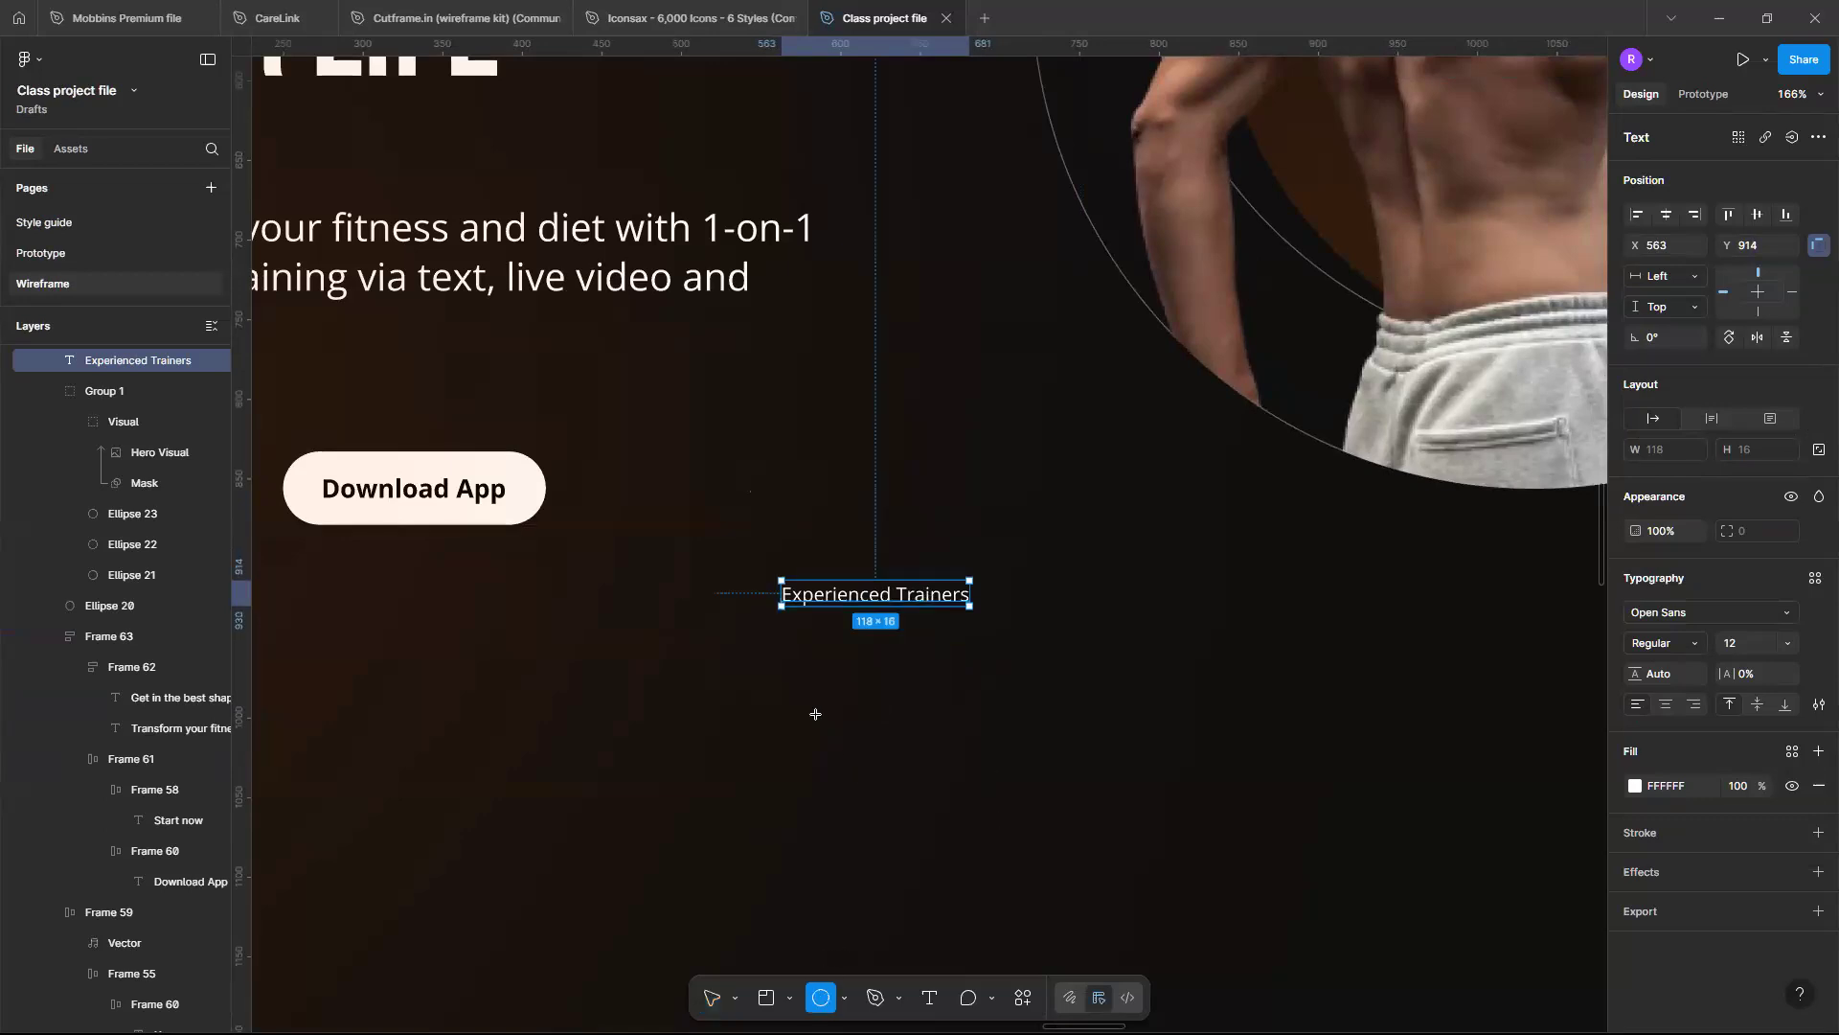
left_click(816, 714)
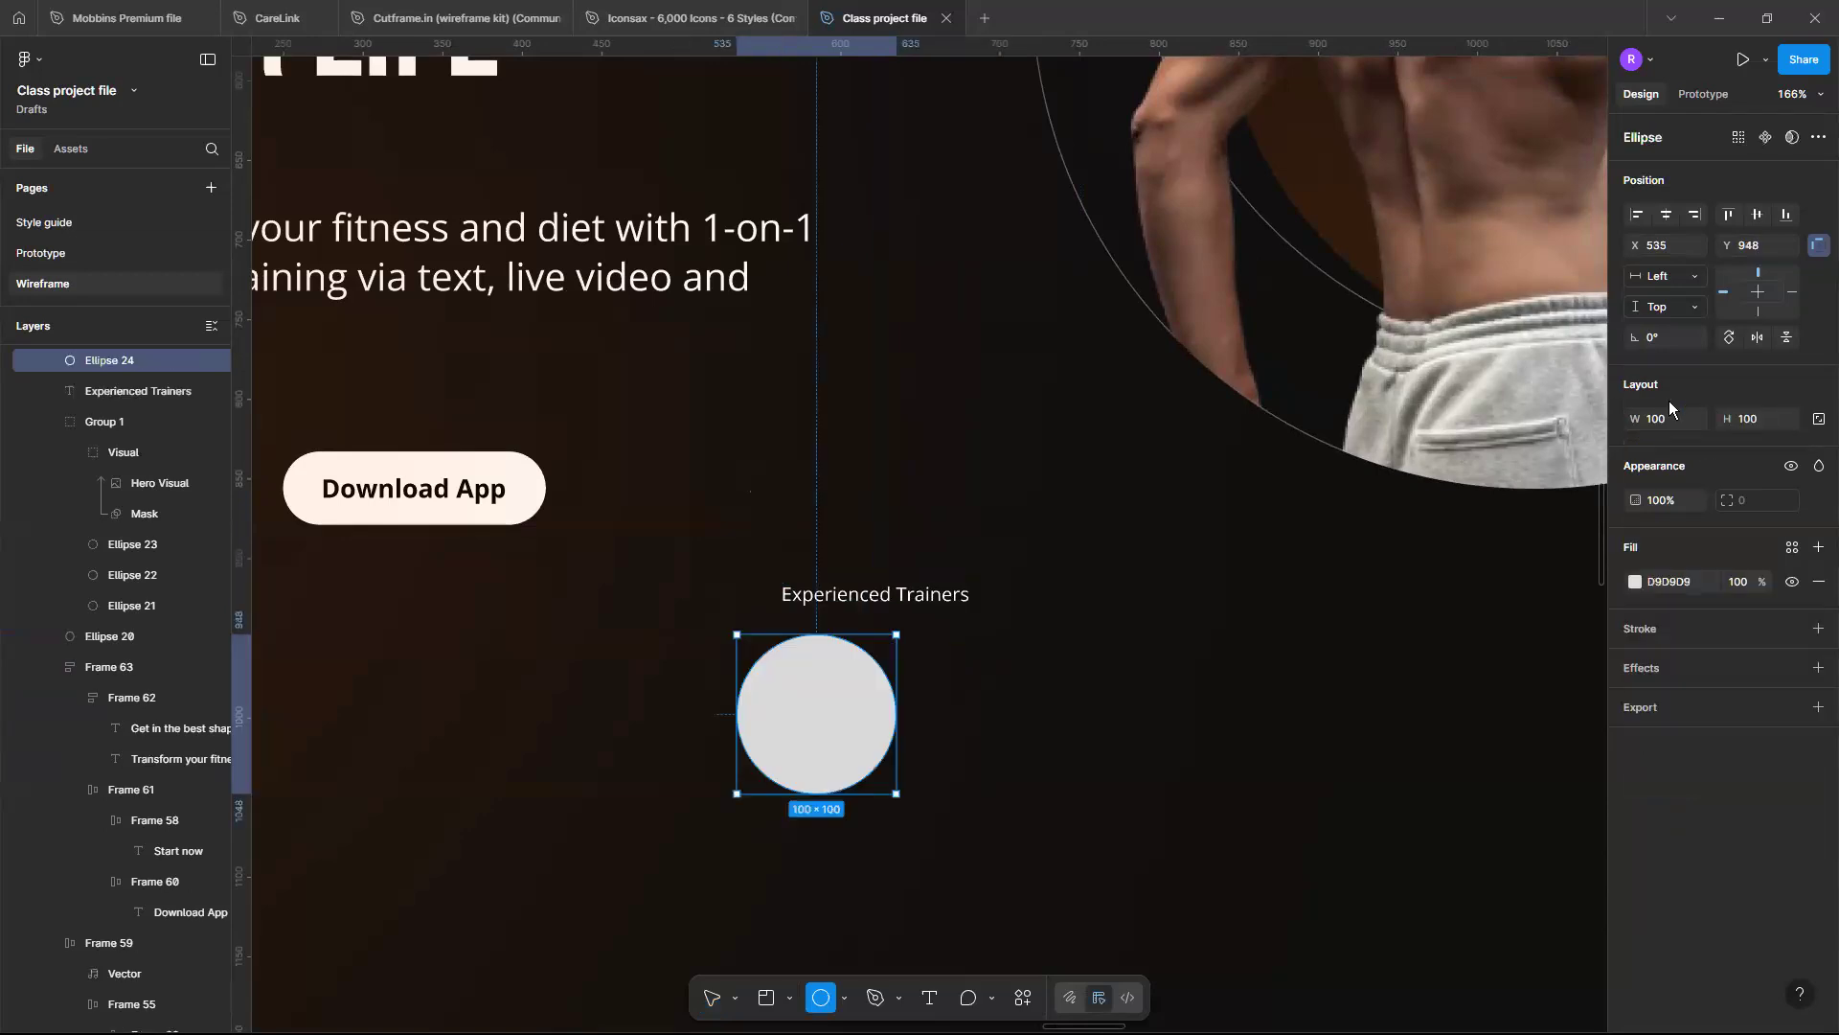
left_click(1819, 418)
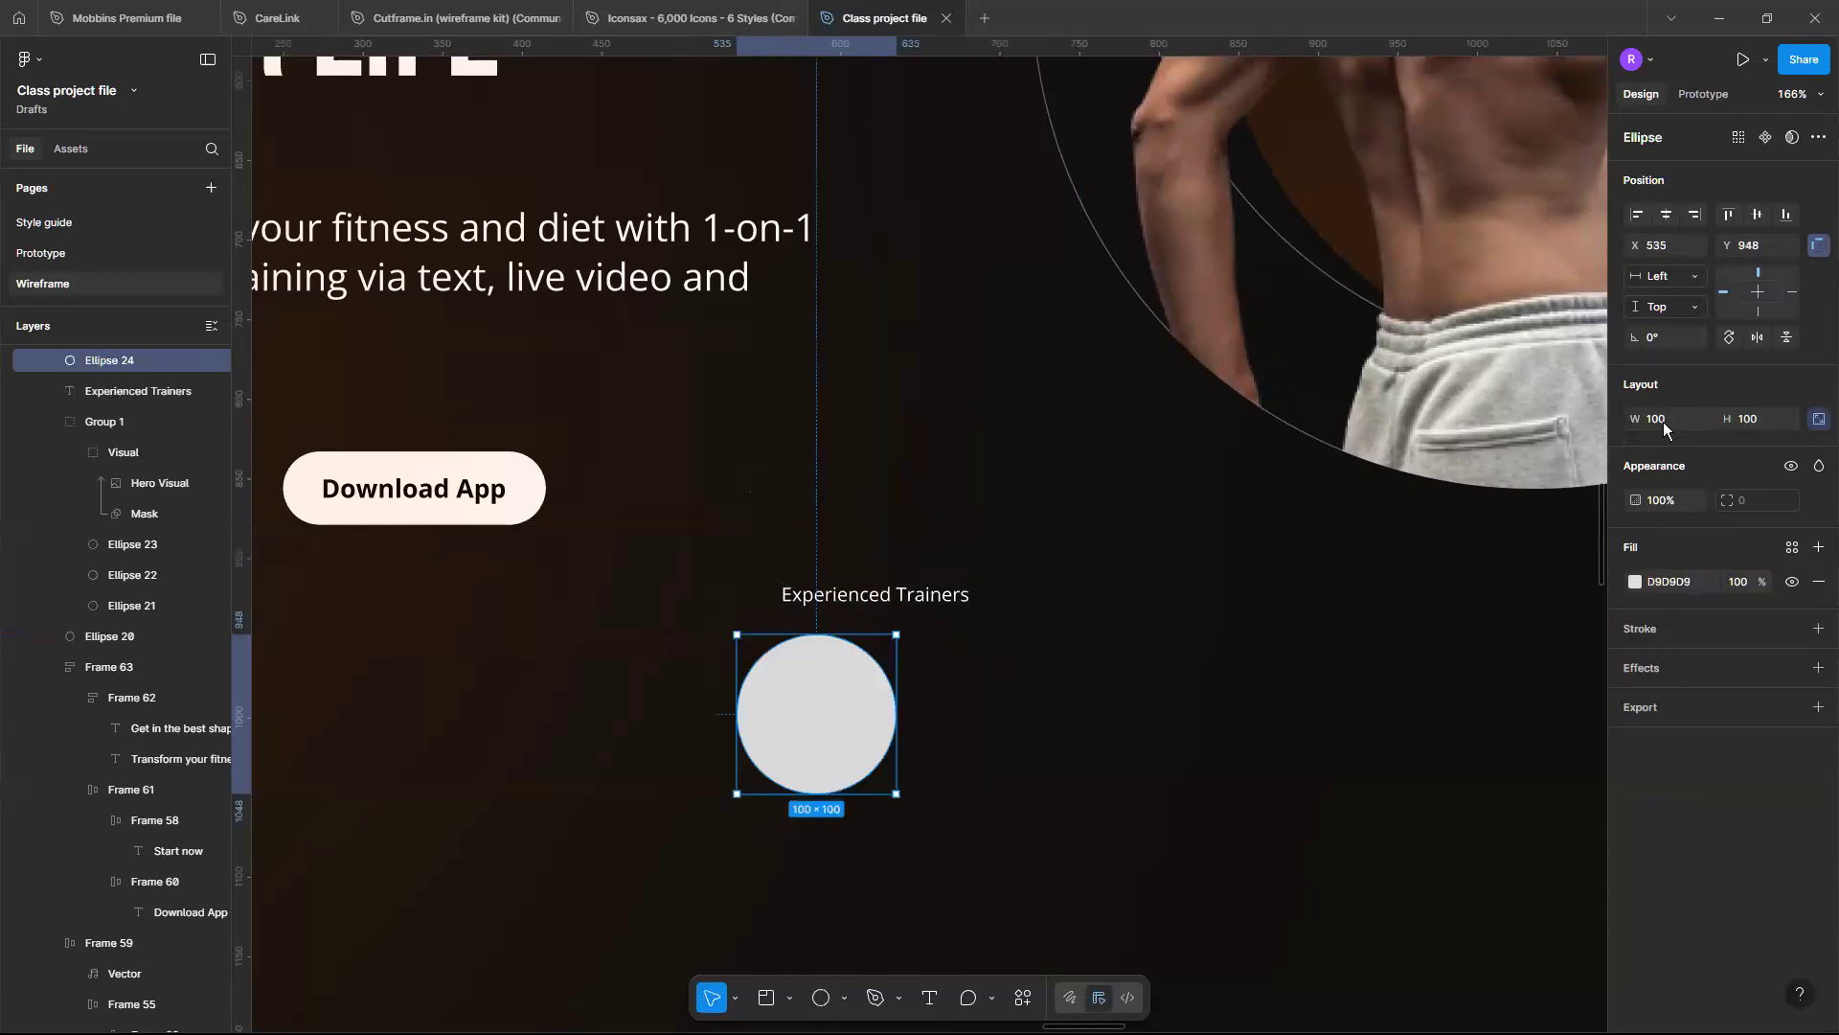
left_click(1666, 430)
type("20")
key("Return")
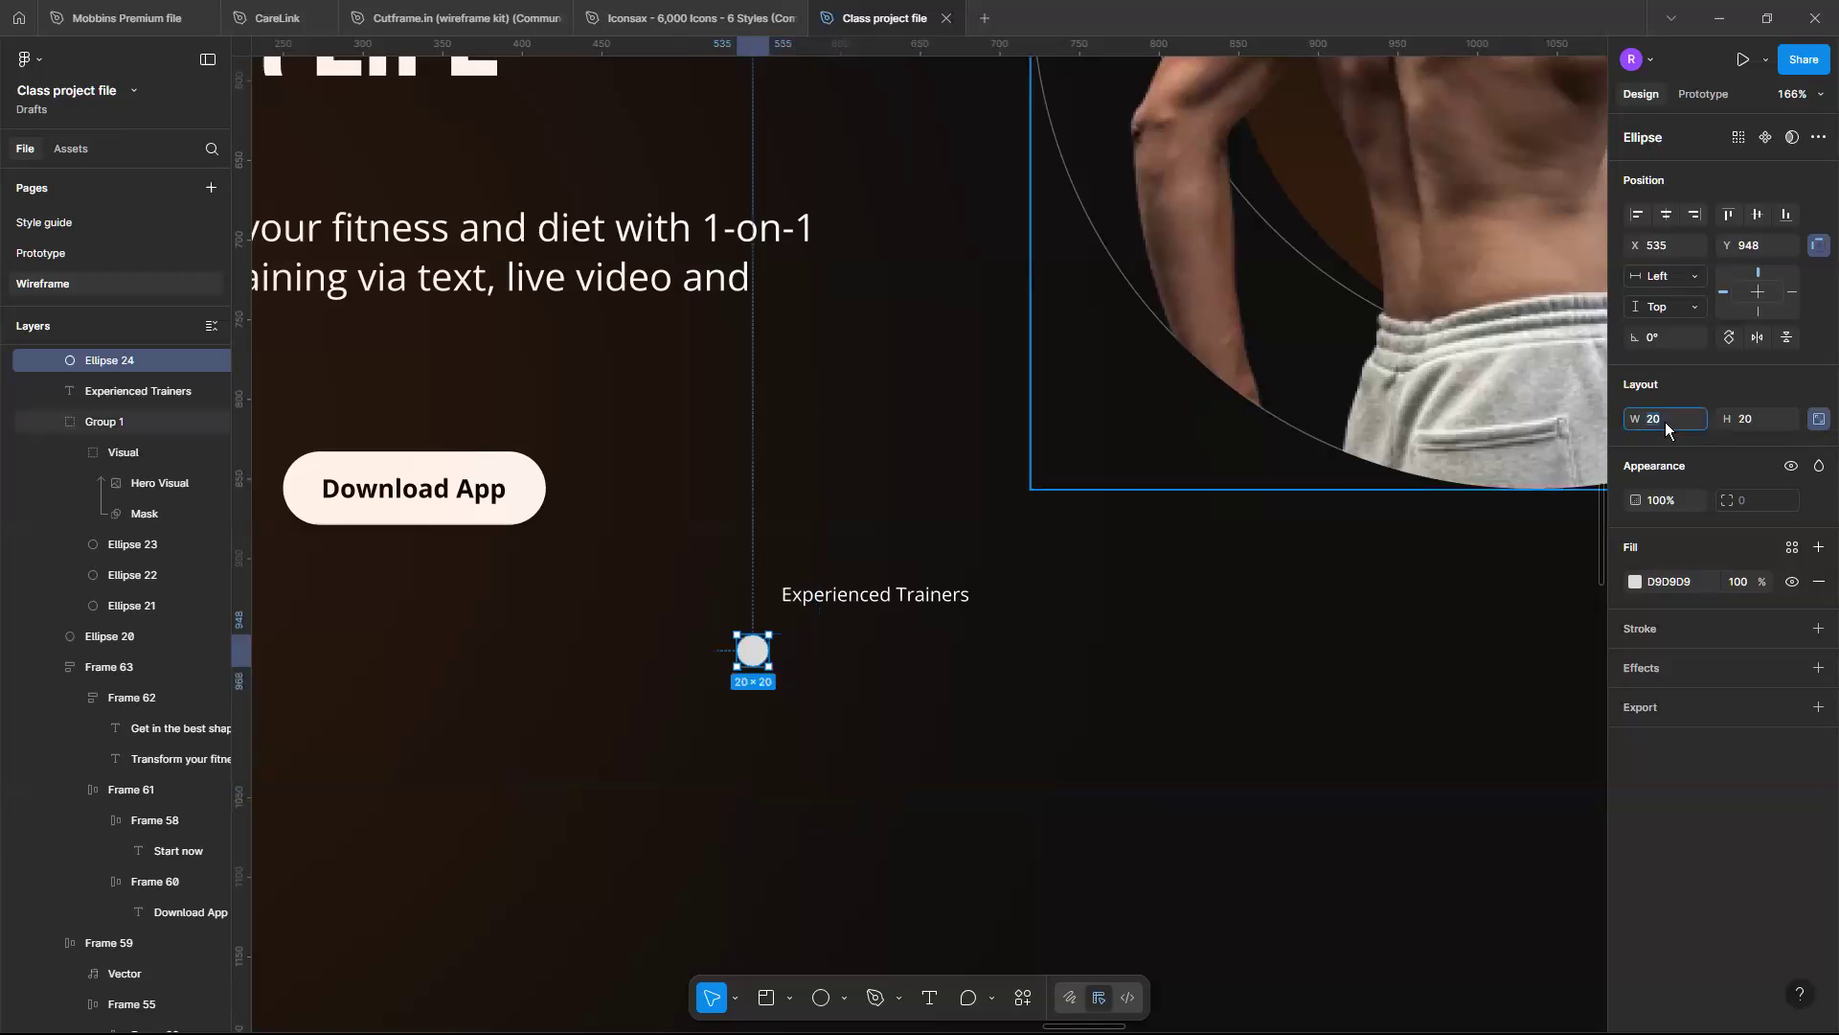
key("Return")
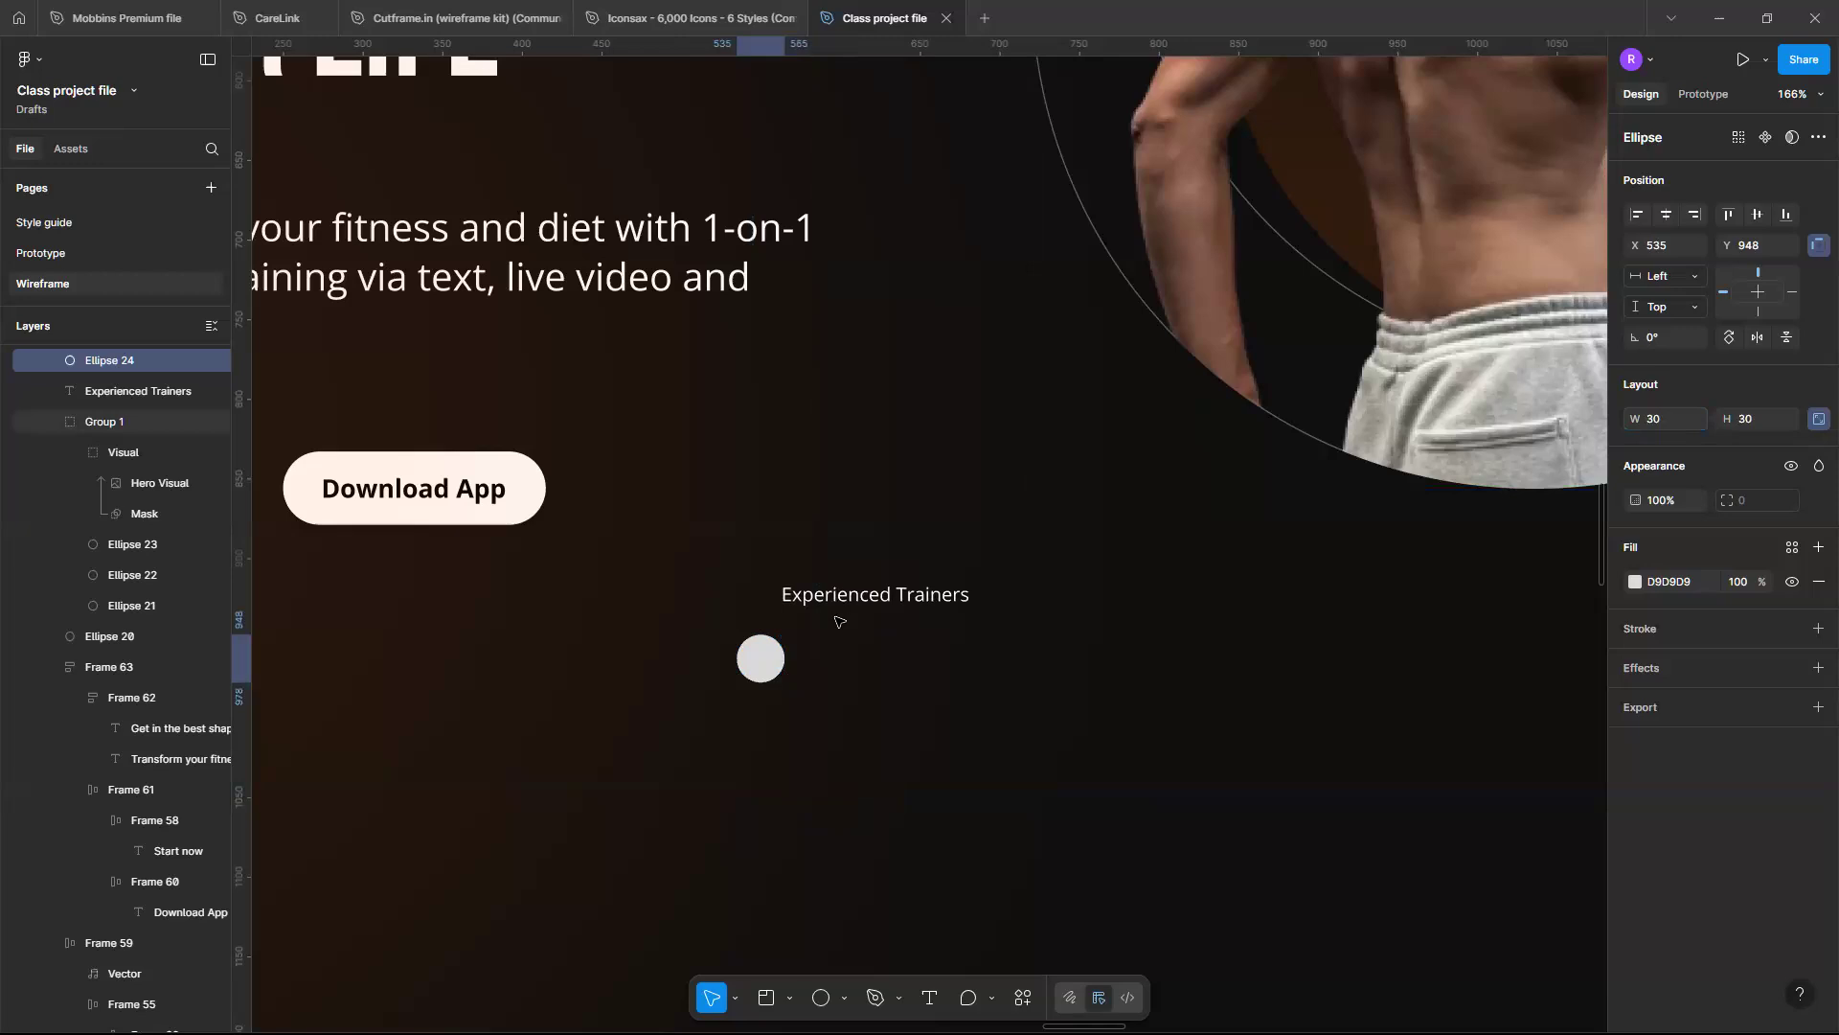
left_click(766, 668)
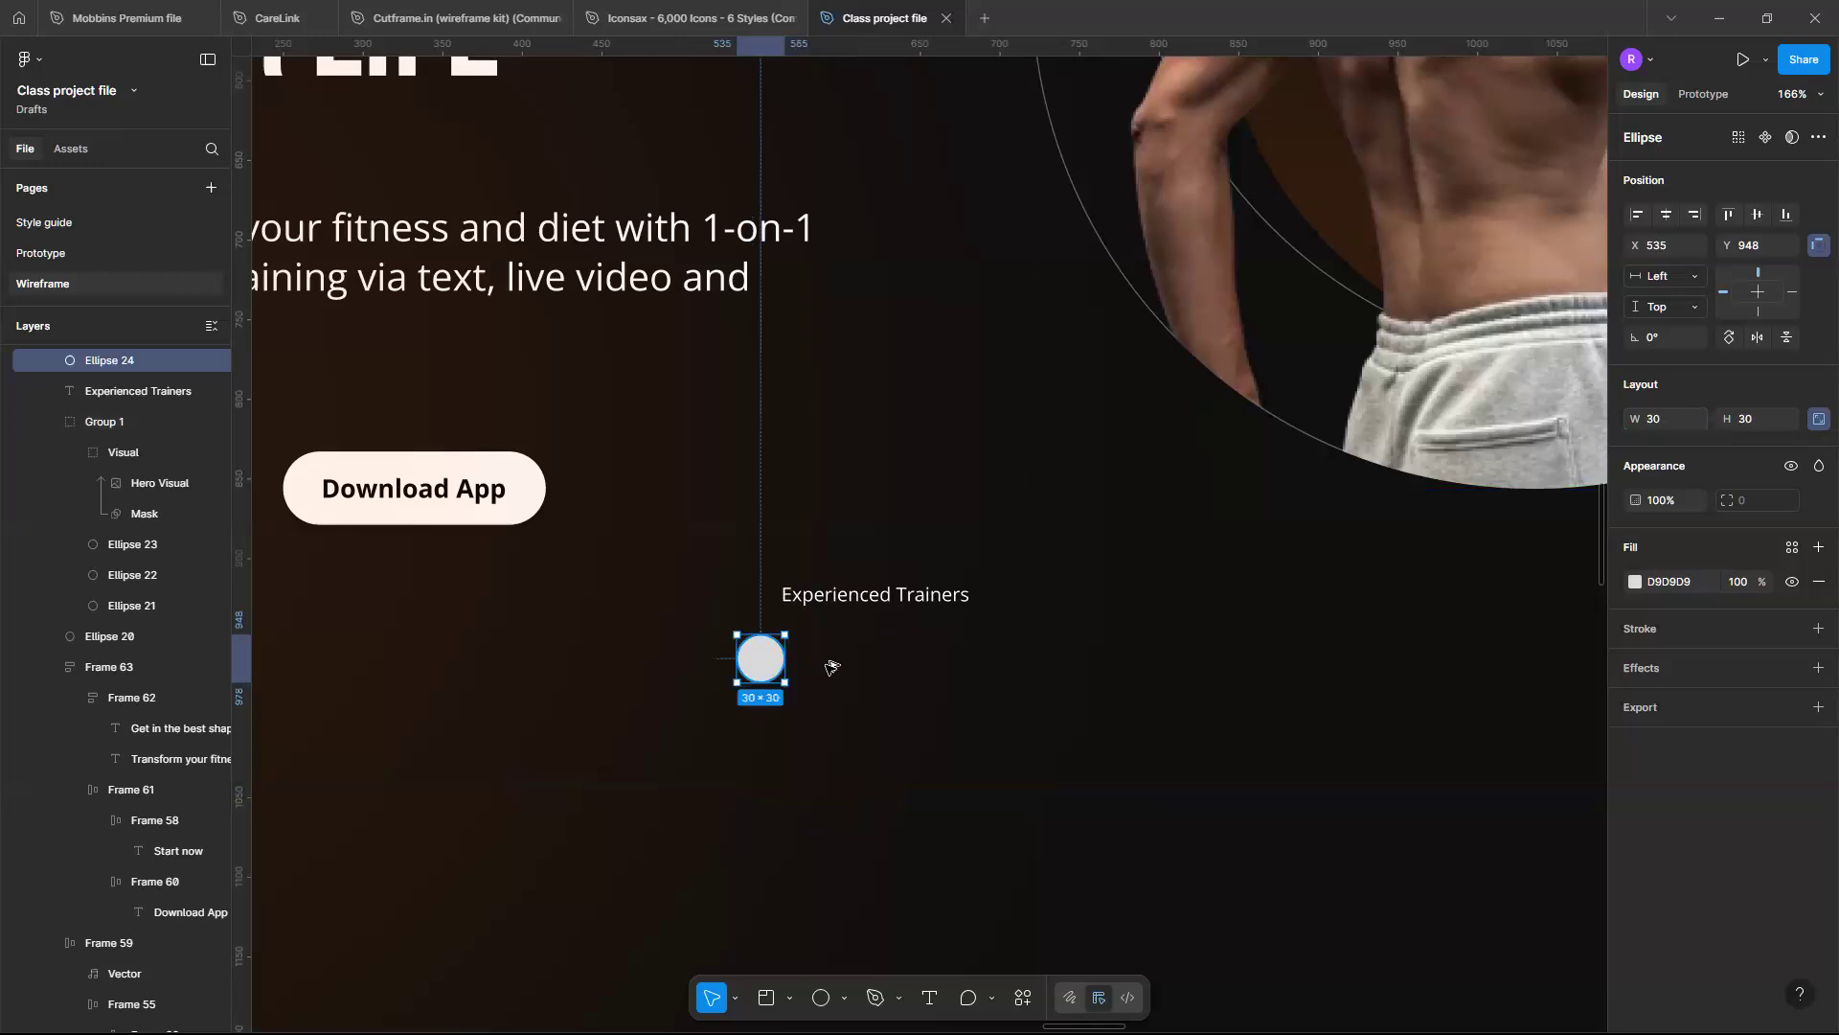
Duplicate the circle to X 558, overlapping the original, and give the original a 000000 outside stroke of weight 1
left_click_drag(772, 661, 810, 661)
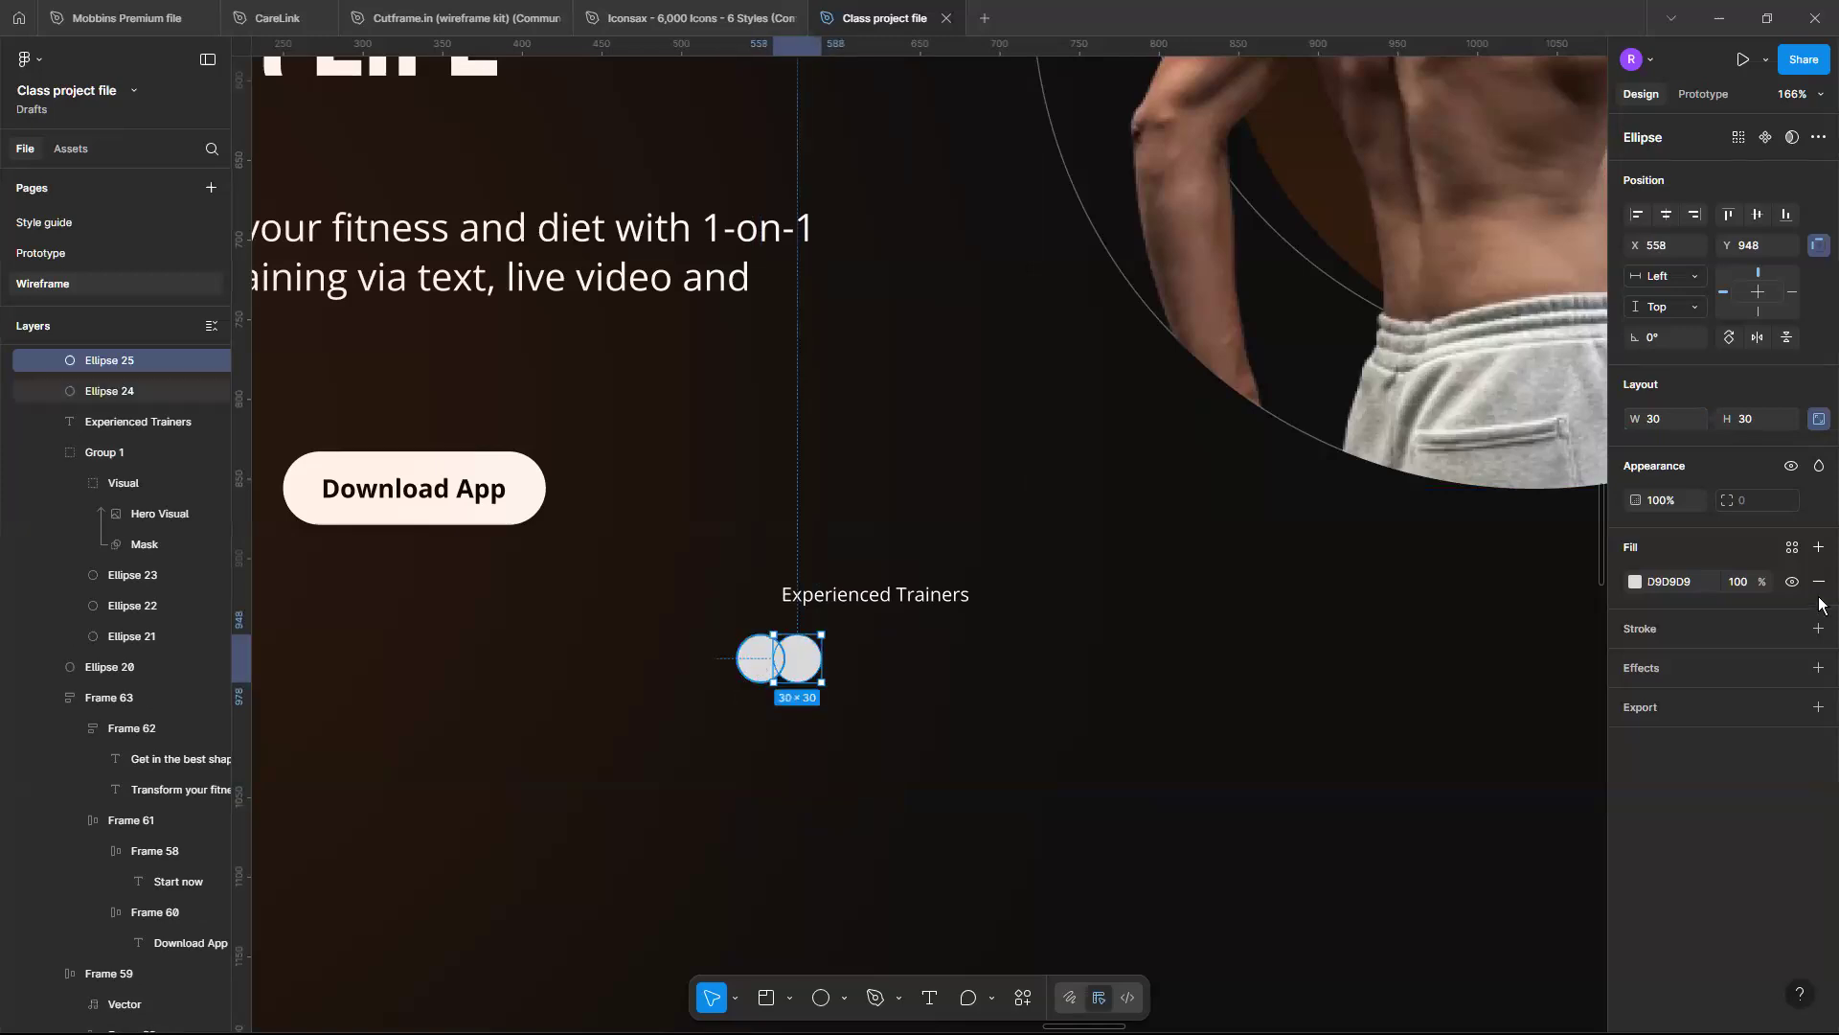
key("Tab")
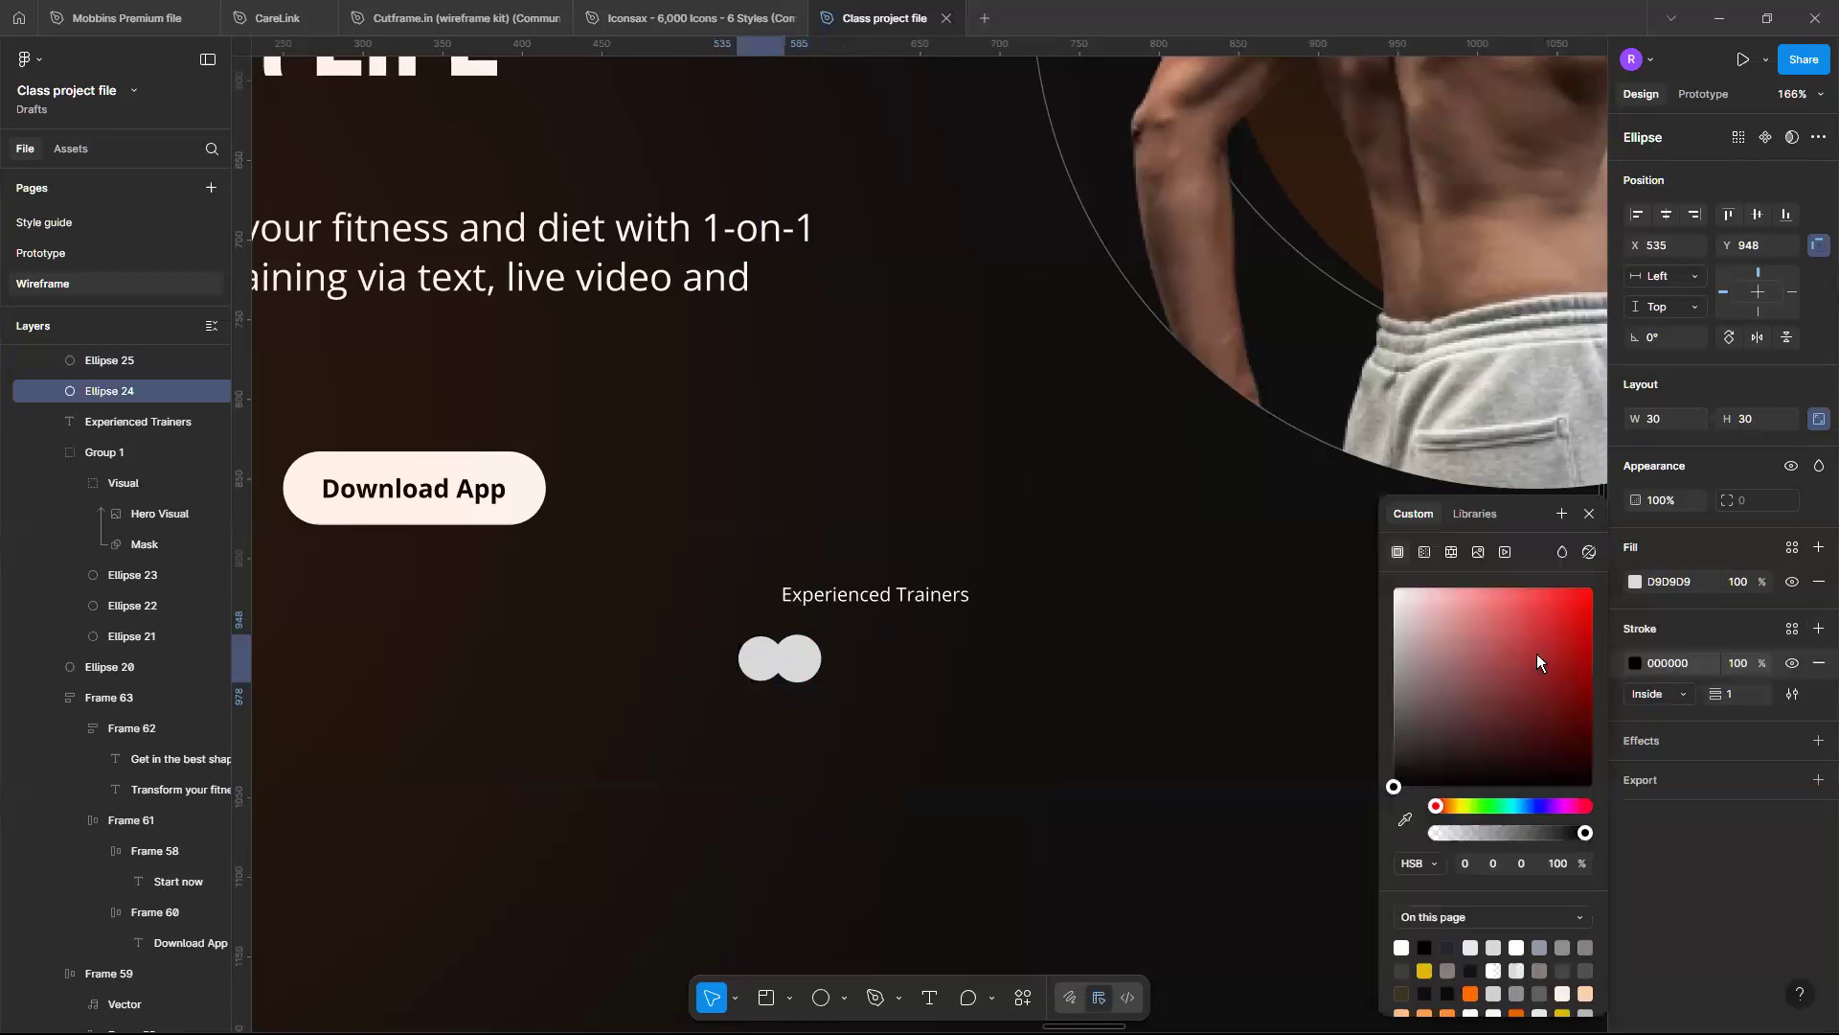
left_click(1667, 693)
left_click(1662, 715)
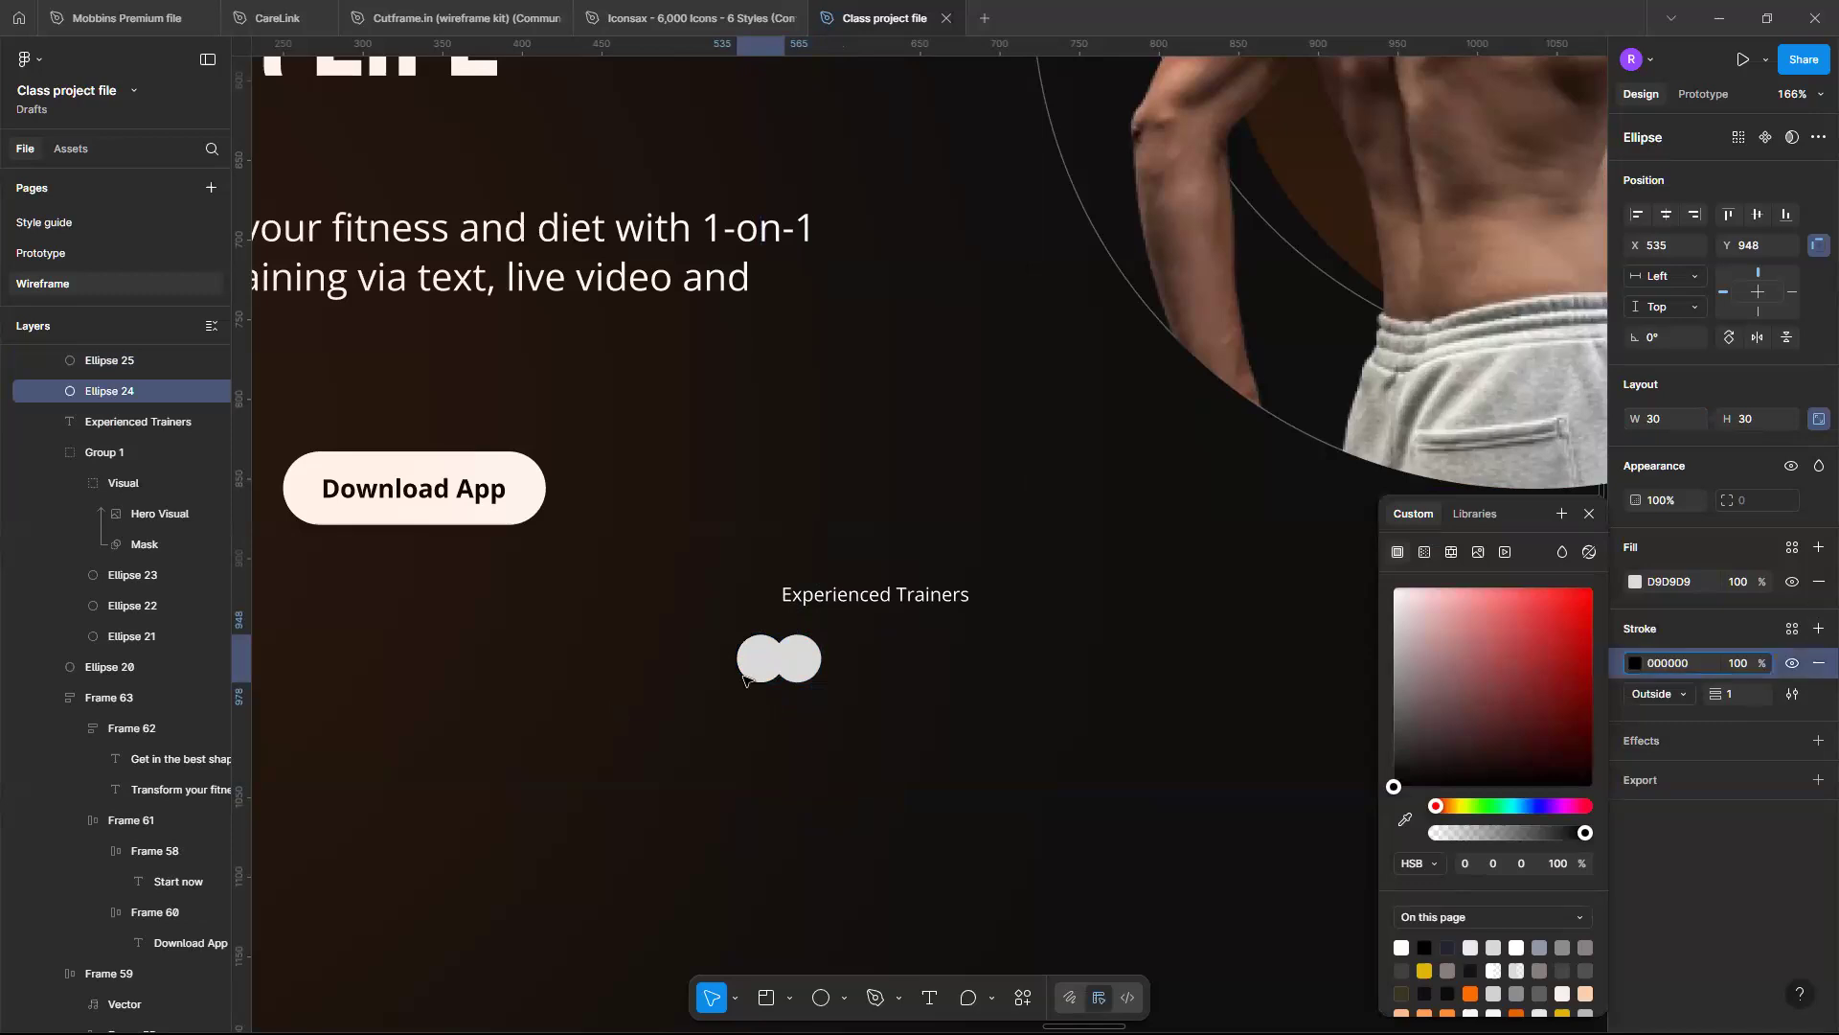
Bring the stroked circle in front of its unstroked duplicate and delete the duplicate
scroll(744, 676, "up", 5, "ctrl")
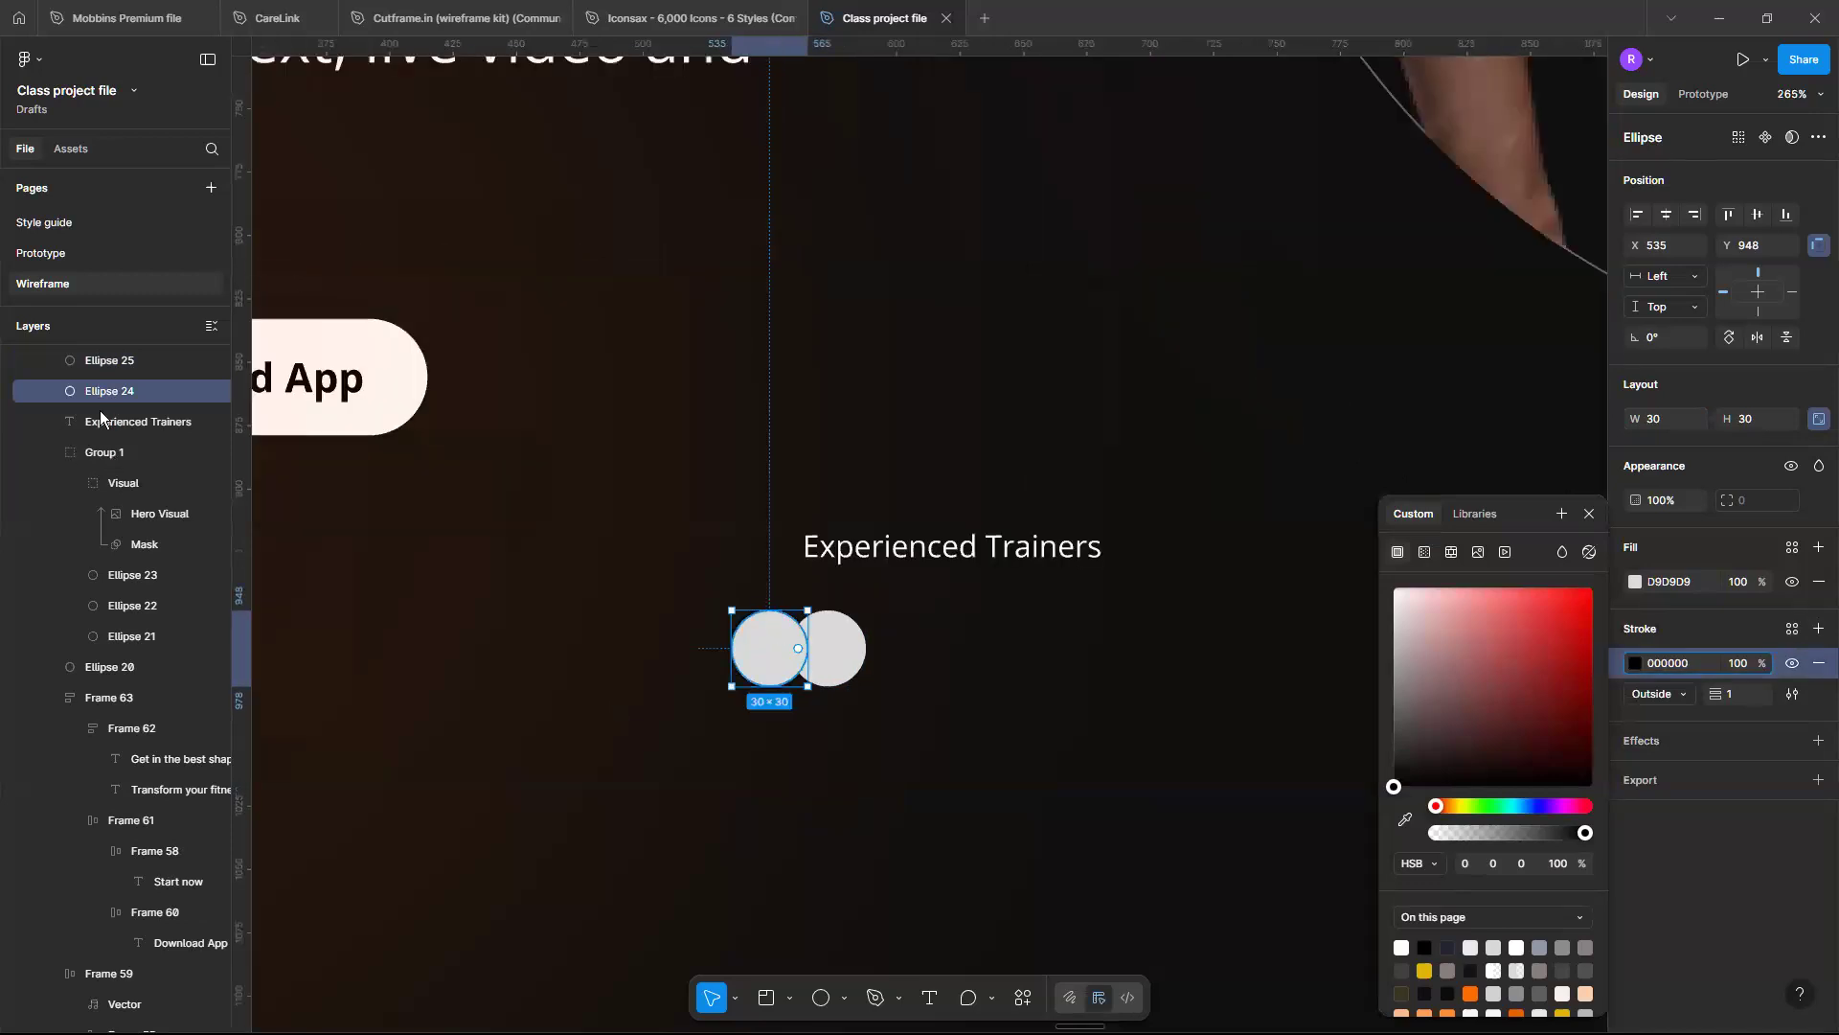
scroll(100, 410, "up", 3)
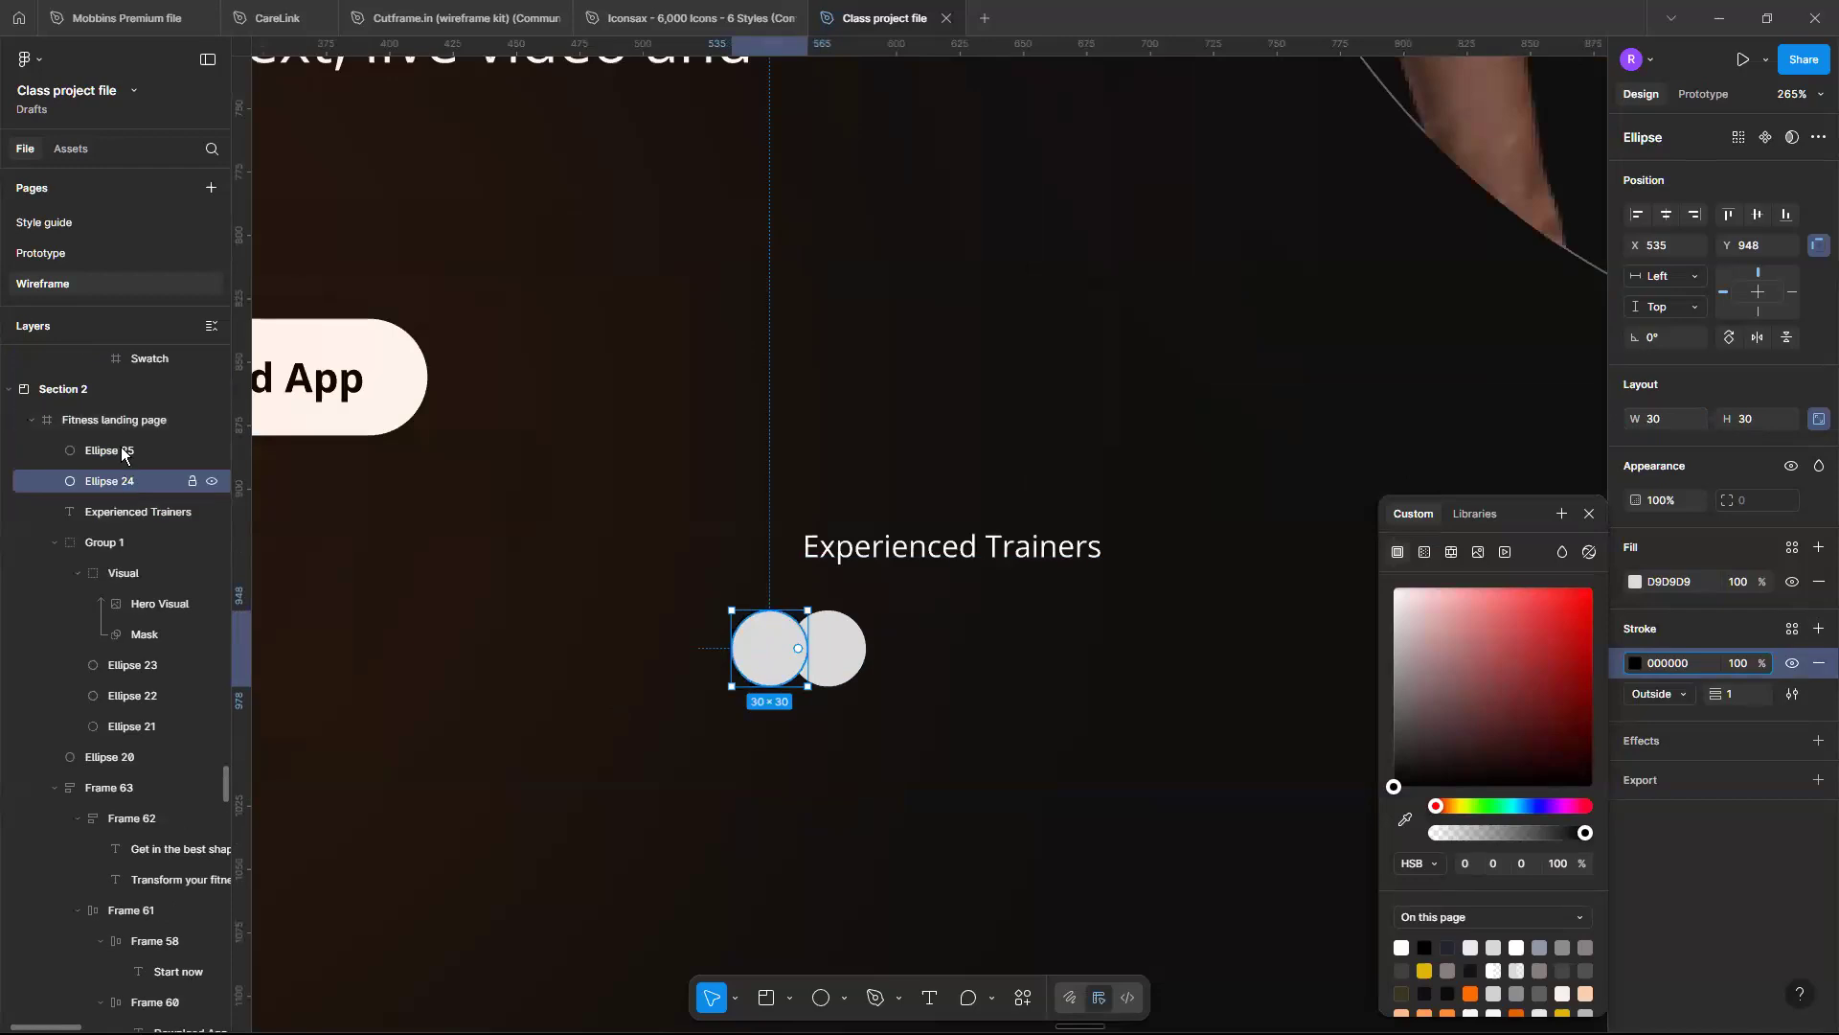
key("ctrl+bracketright")
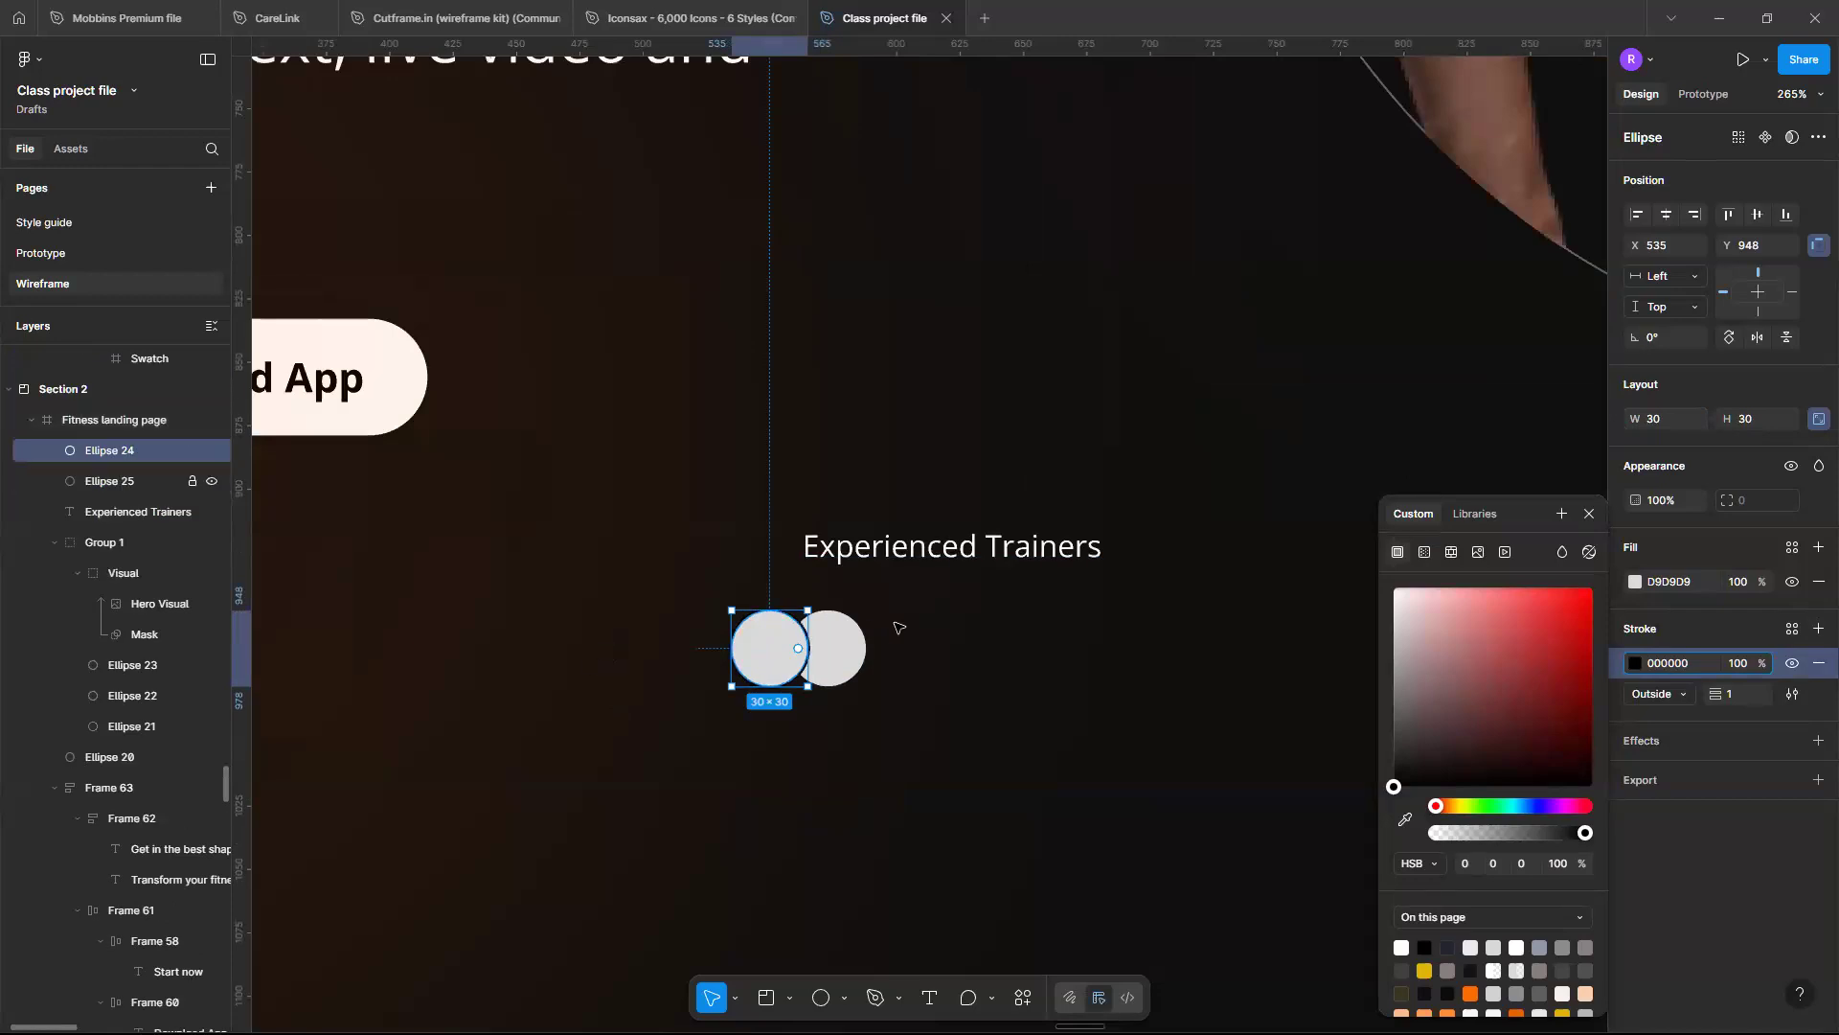
left_click(848, 661)
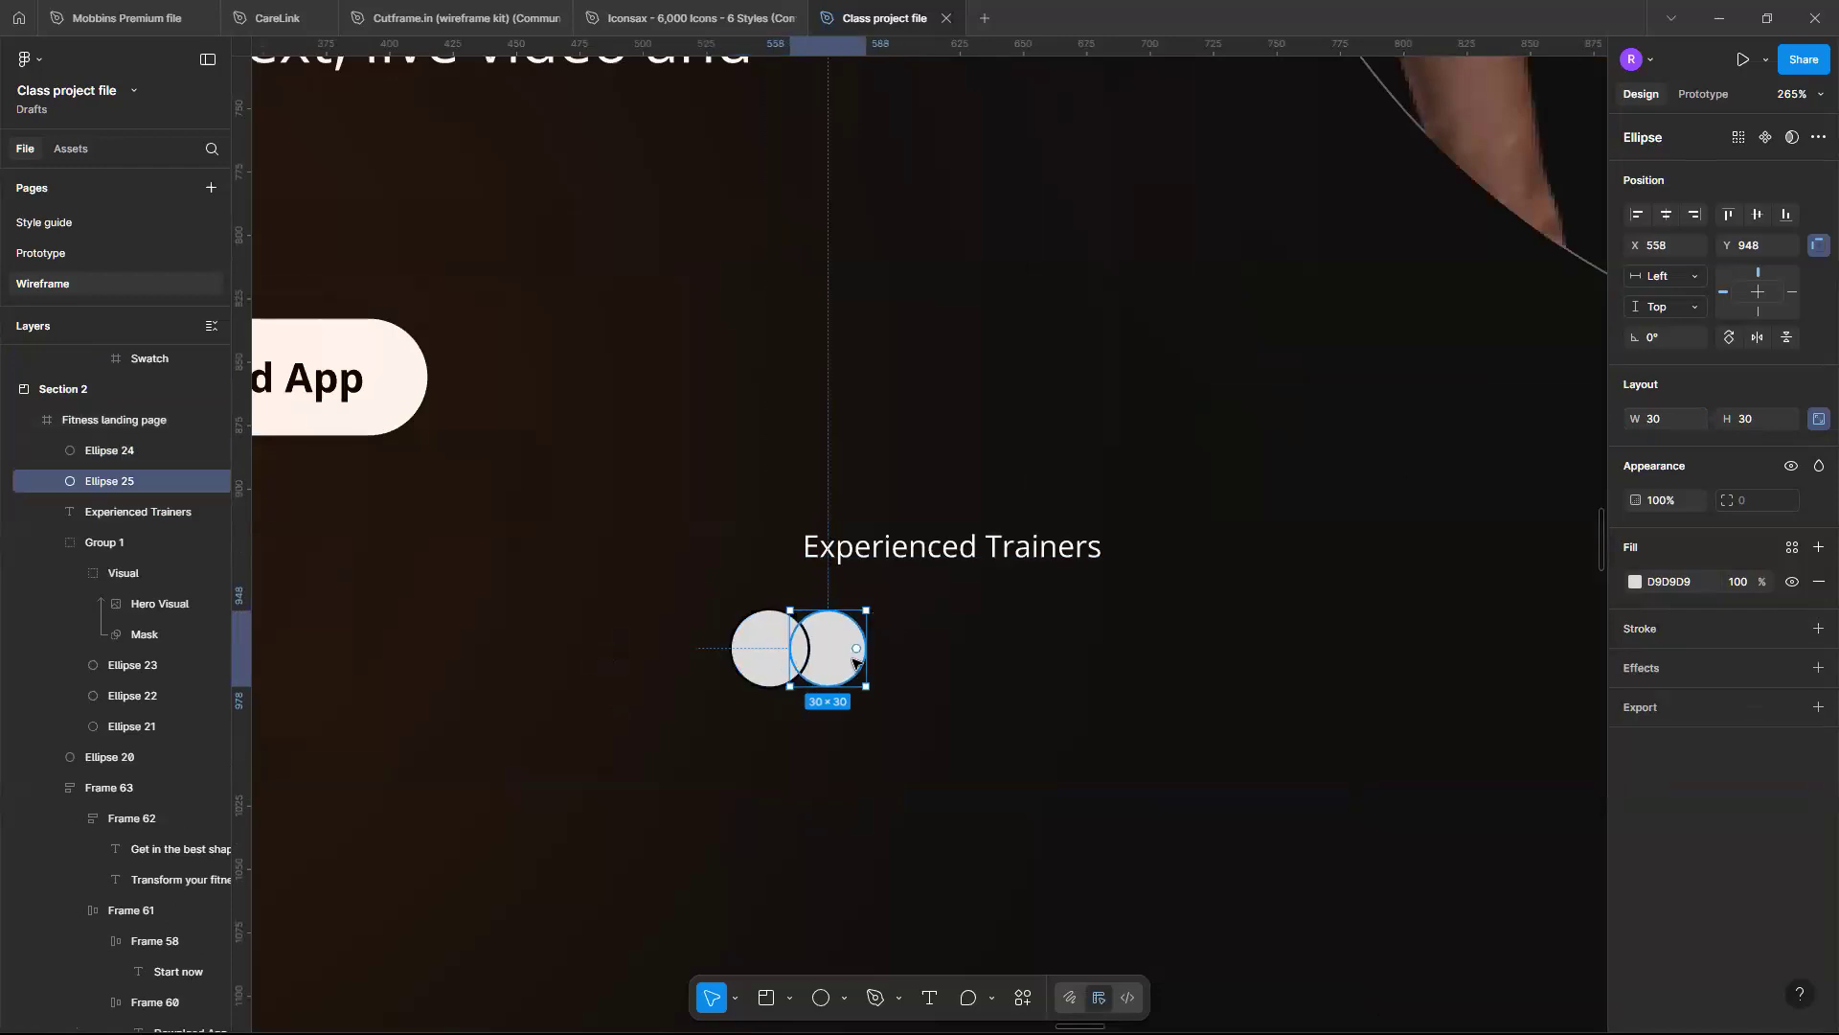
key("Delete")
Duplicate the stroked circle three times into an overlapping row of four, with the last copy at X 592, Y 948
left_click(769, 659)
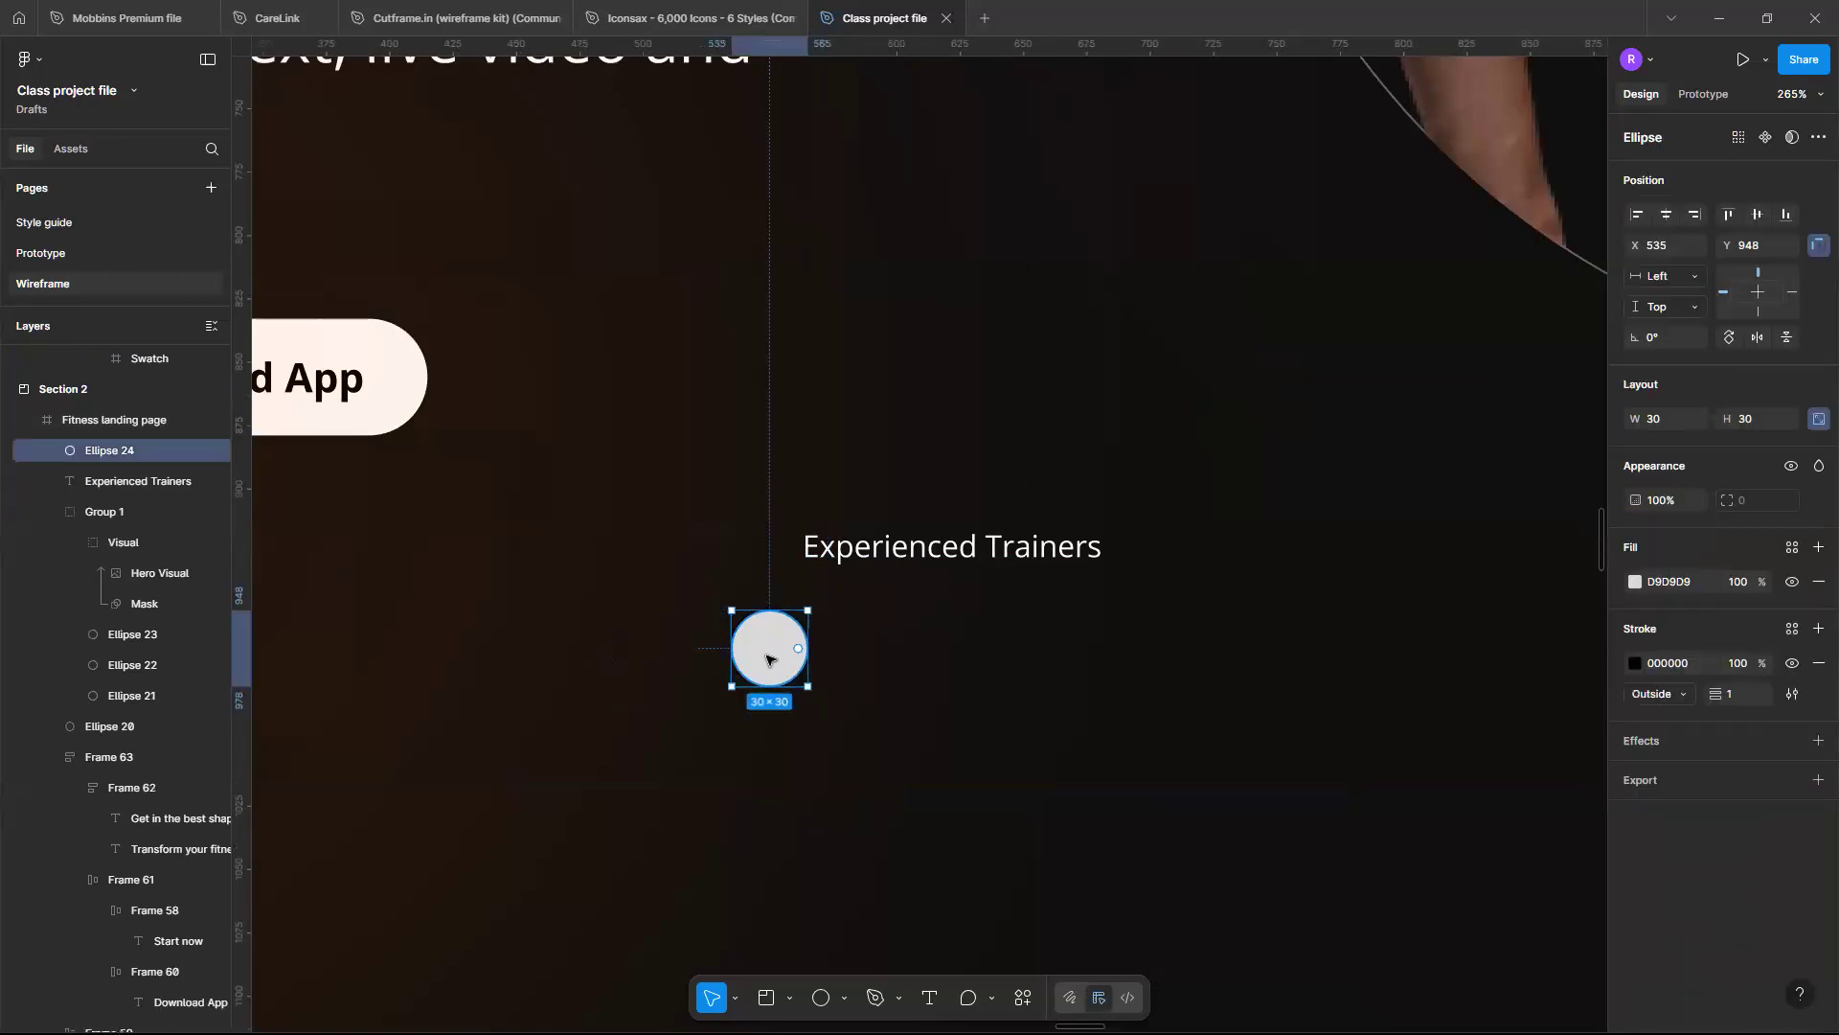
key("ctrl+d")
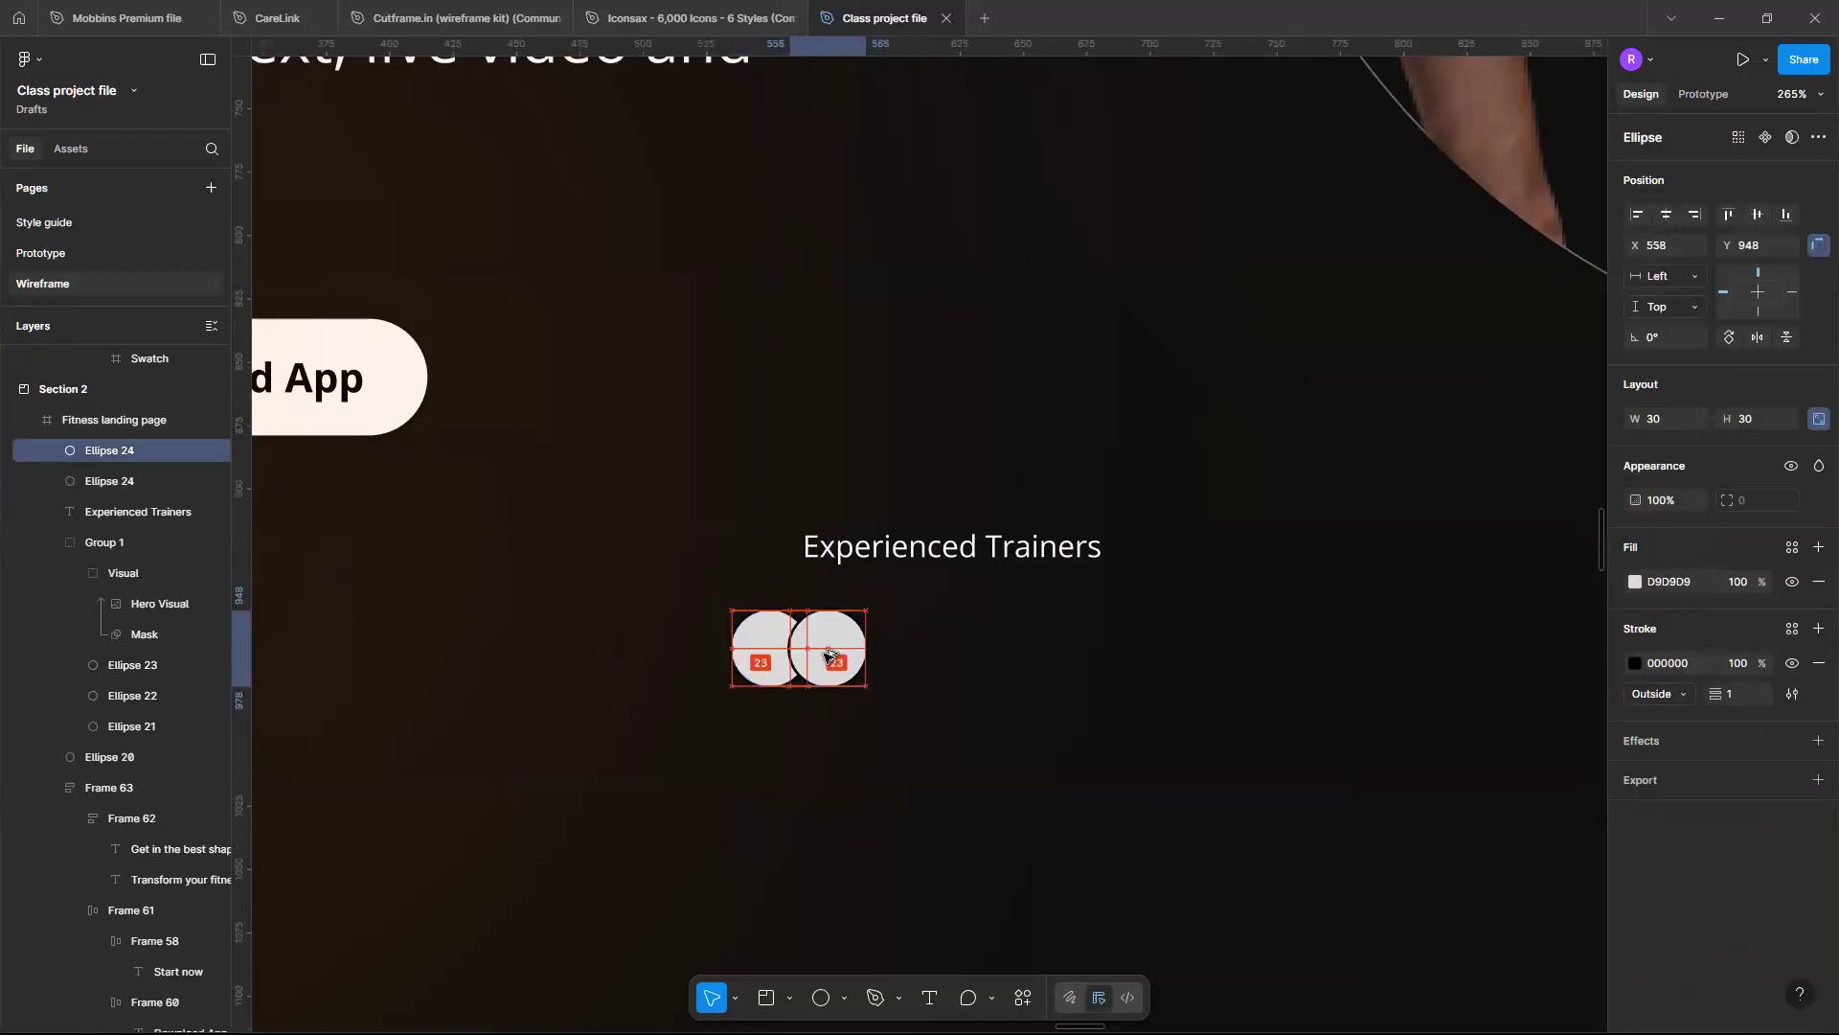
left_click_drag(829, 656, 815, 657)
key("ctrl+d")
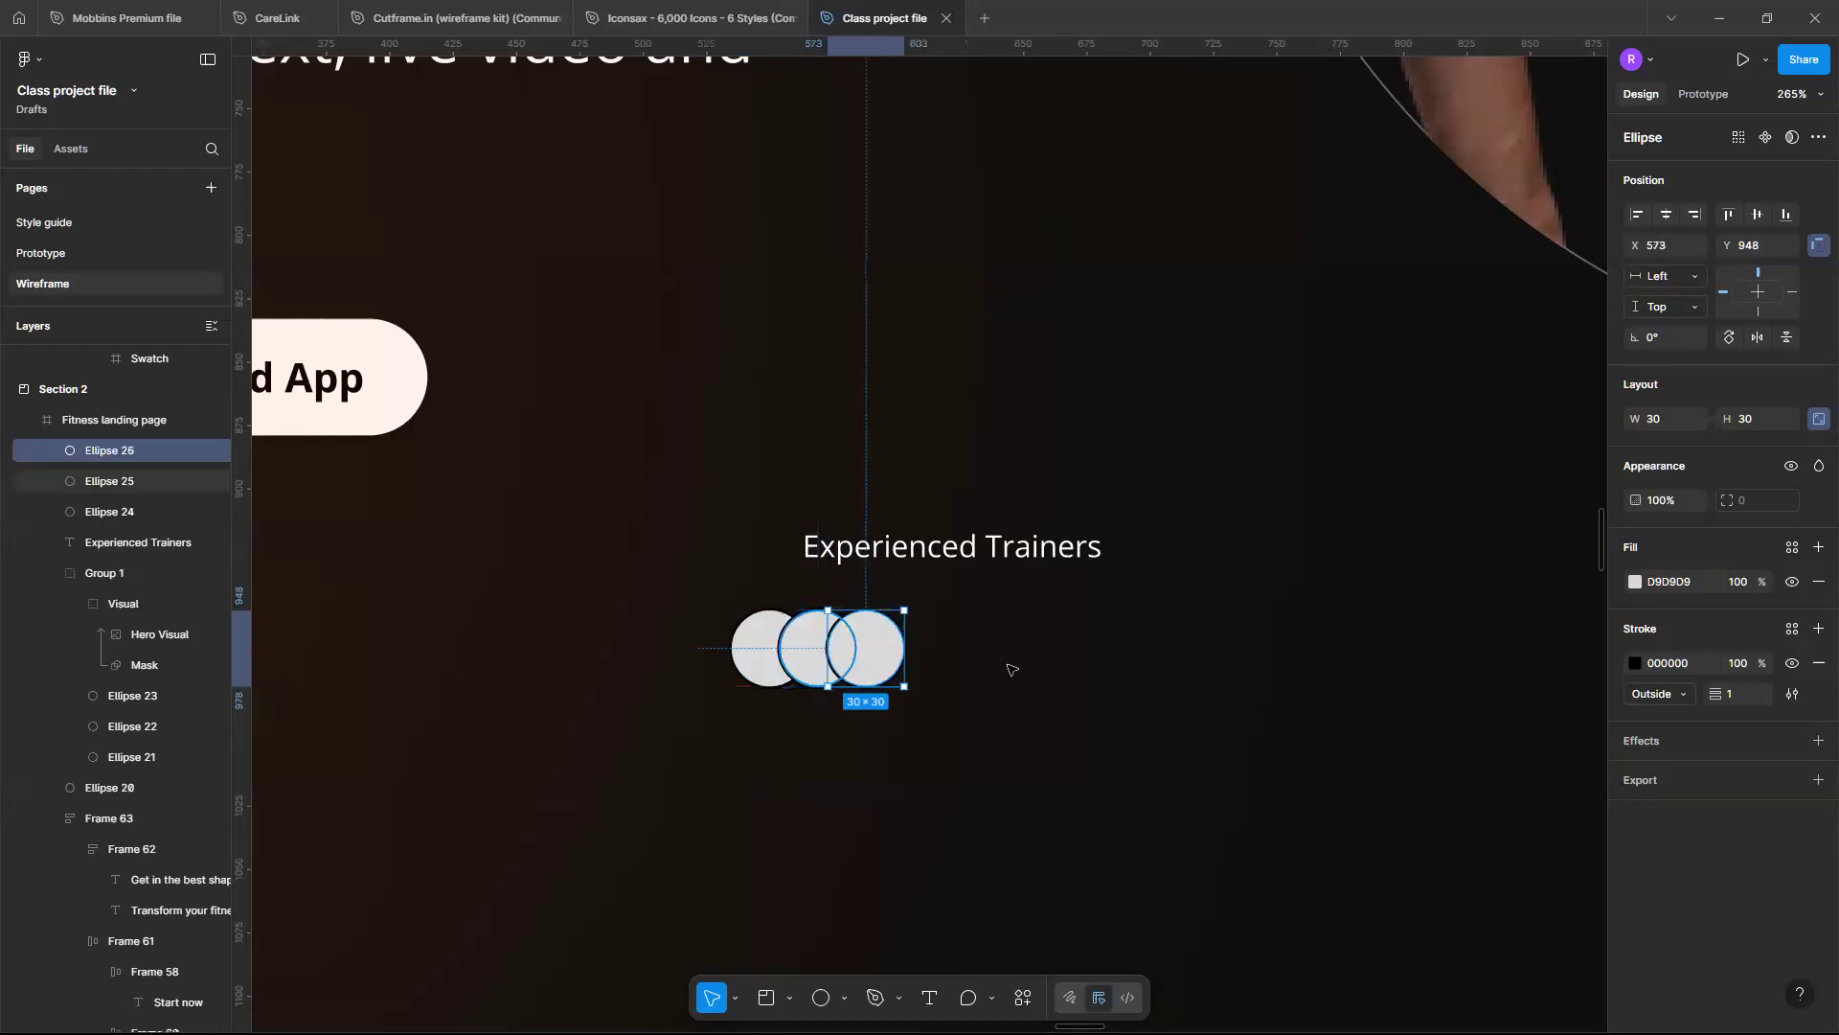
key("ctrl+d")
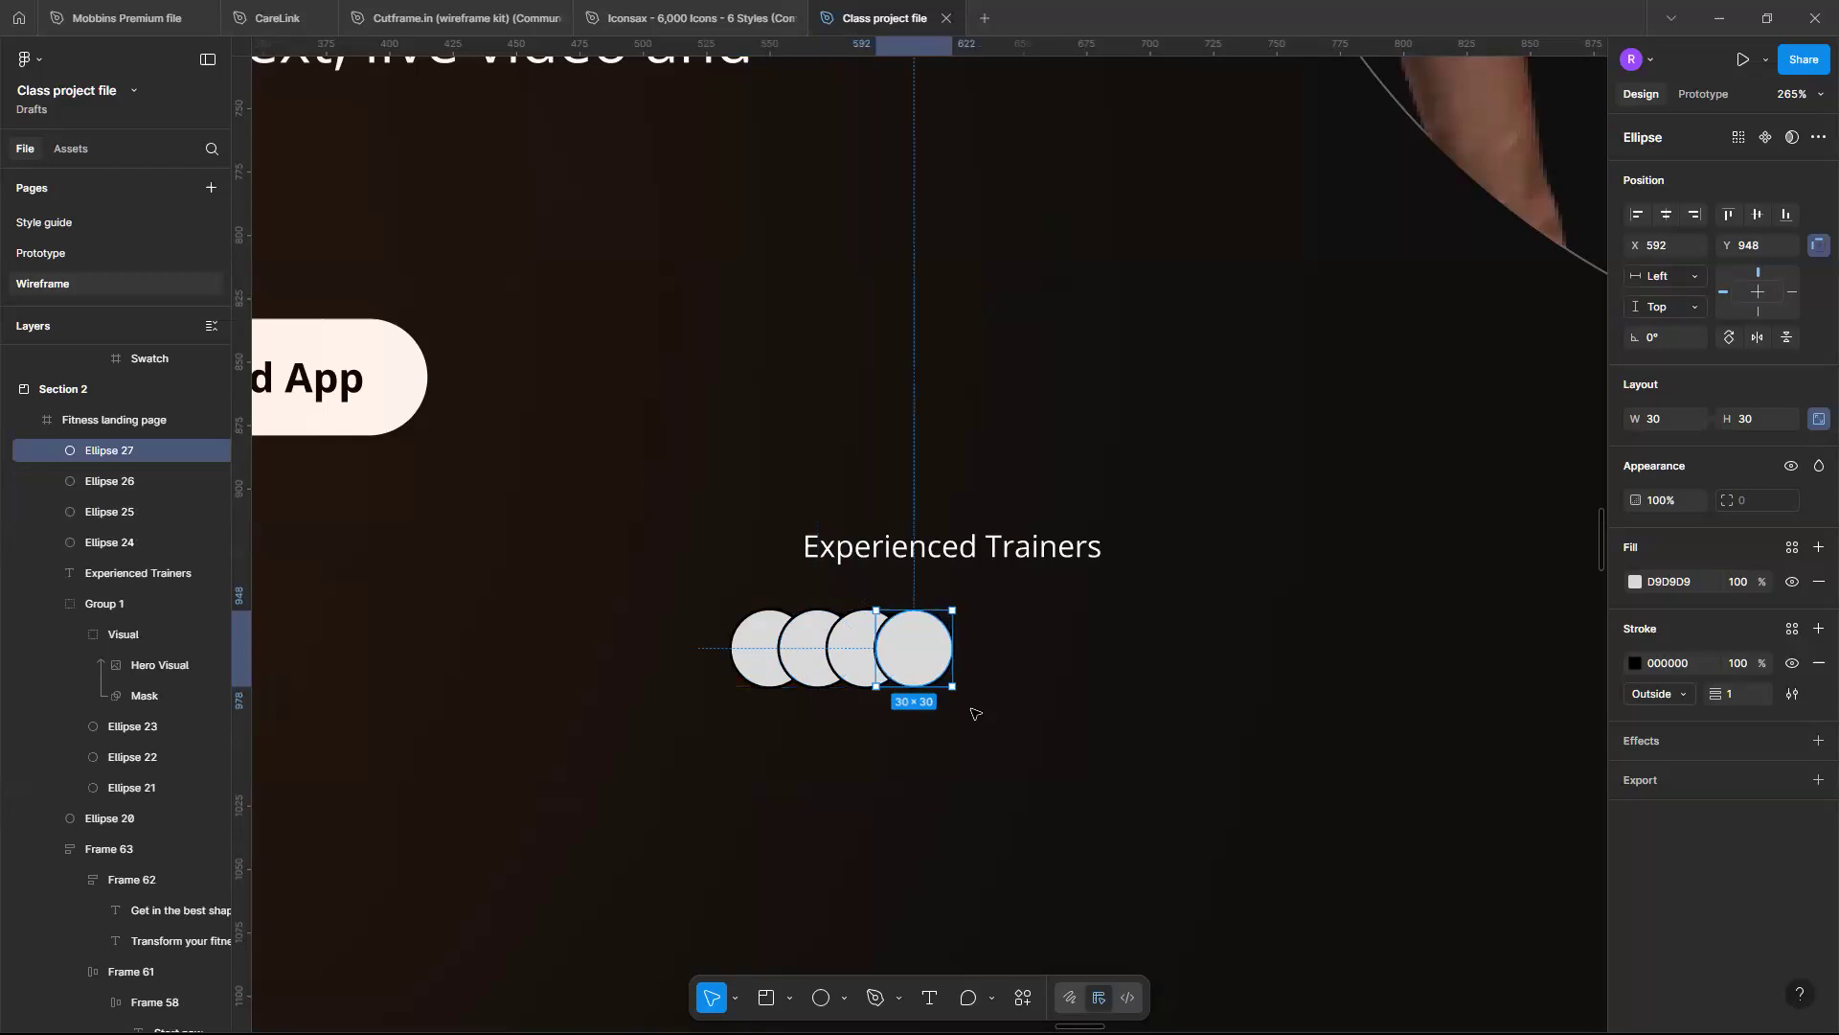
left_click(974, 714)
Group the four overlapping circles below the Experienced Trainers text
scroll(795, 678, "down", 3)
scroll(793, 678, "right", 4)
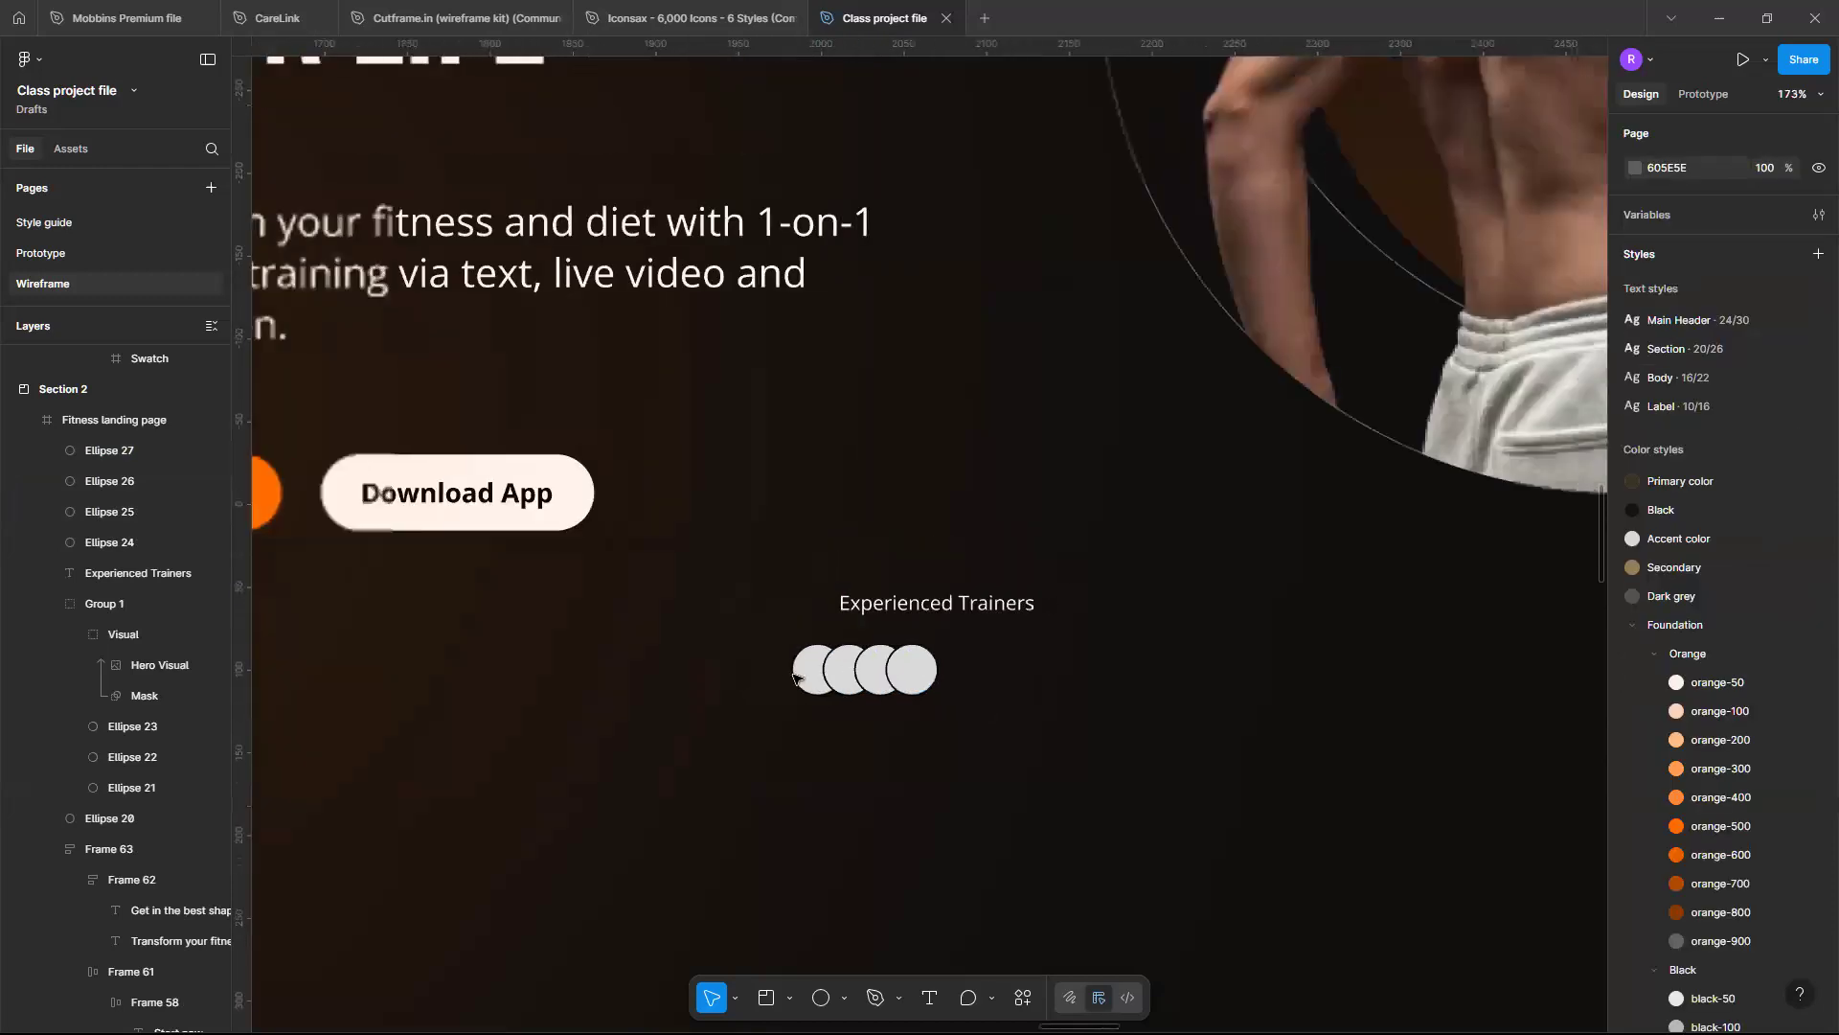
scroll(793, 678, "up", 3)
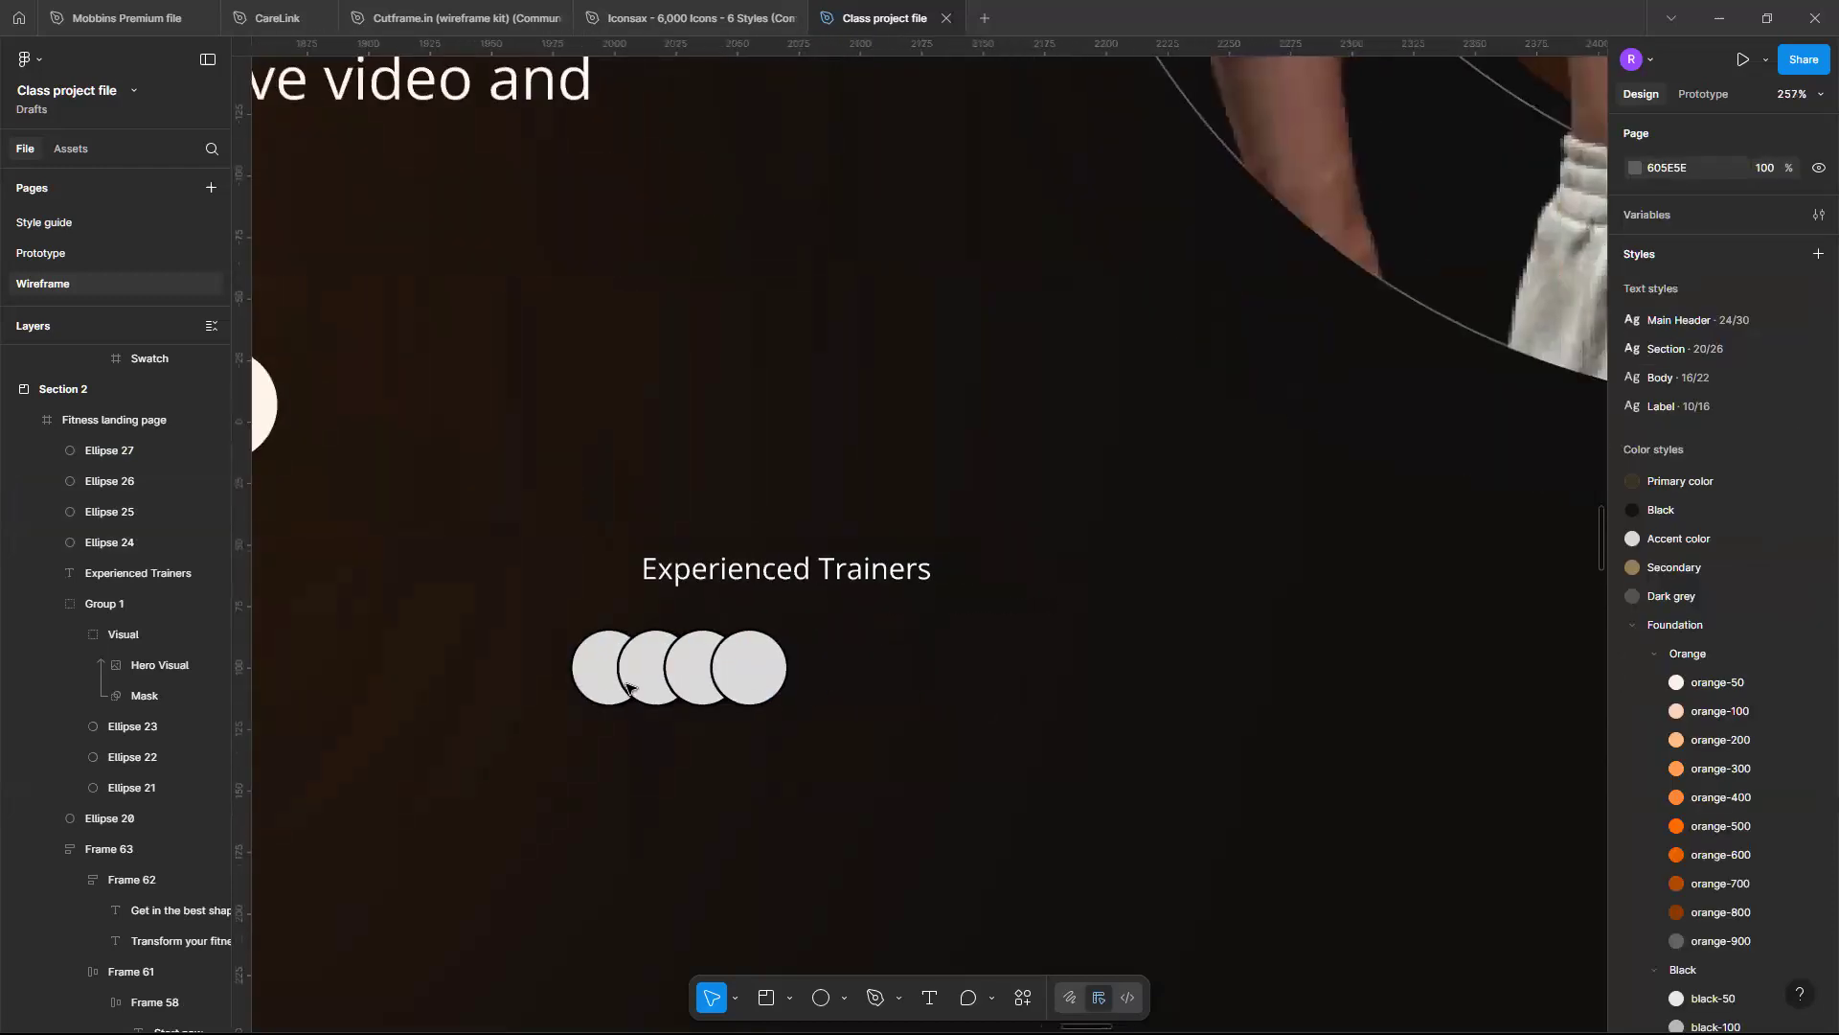
scroll(627, 684, "up", 1)
left_click(682, 654)
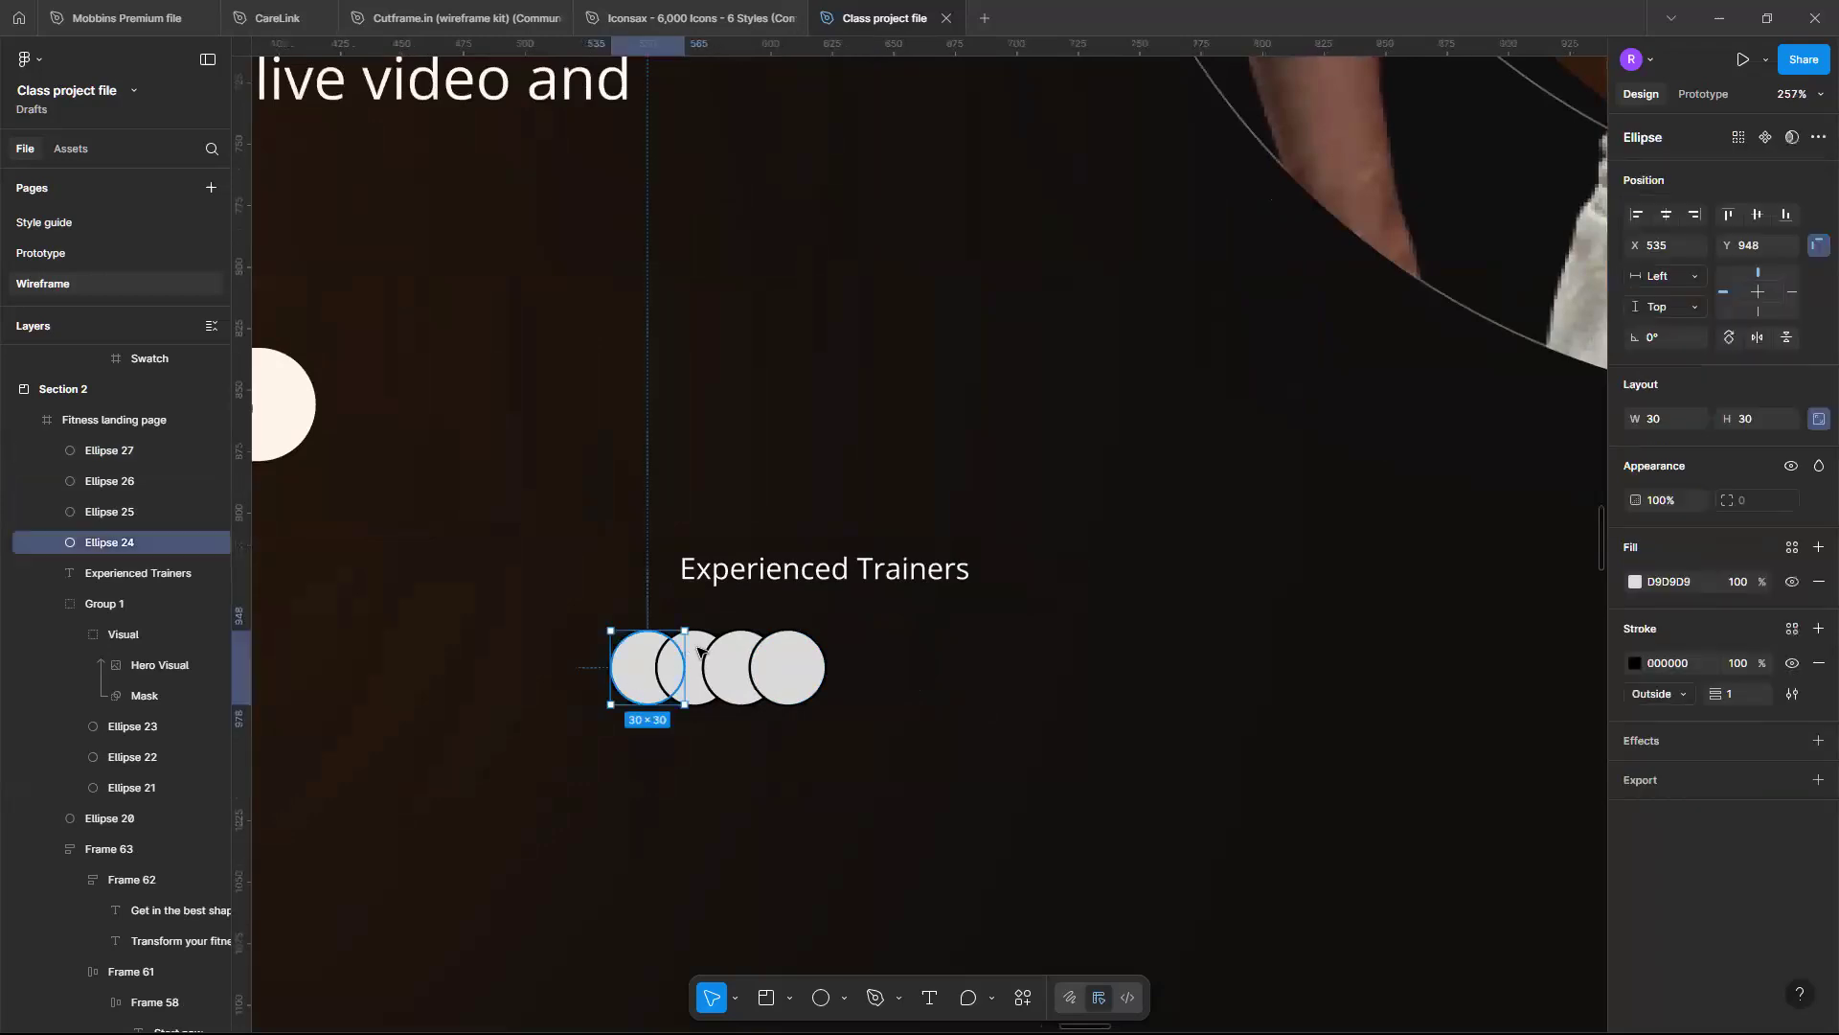
left_click(698, 649, "shift")
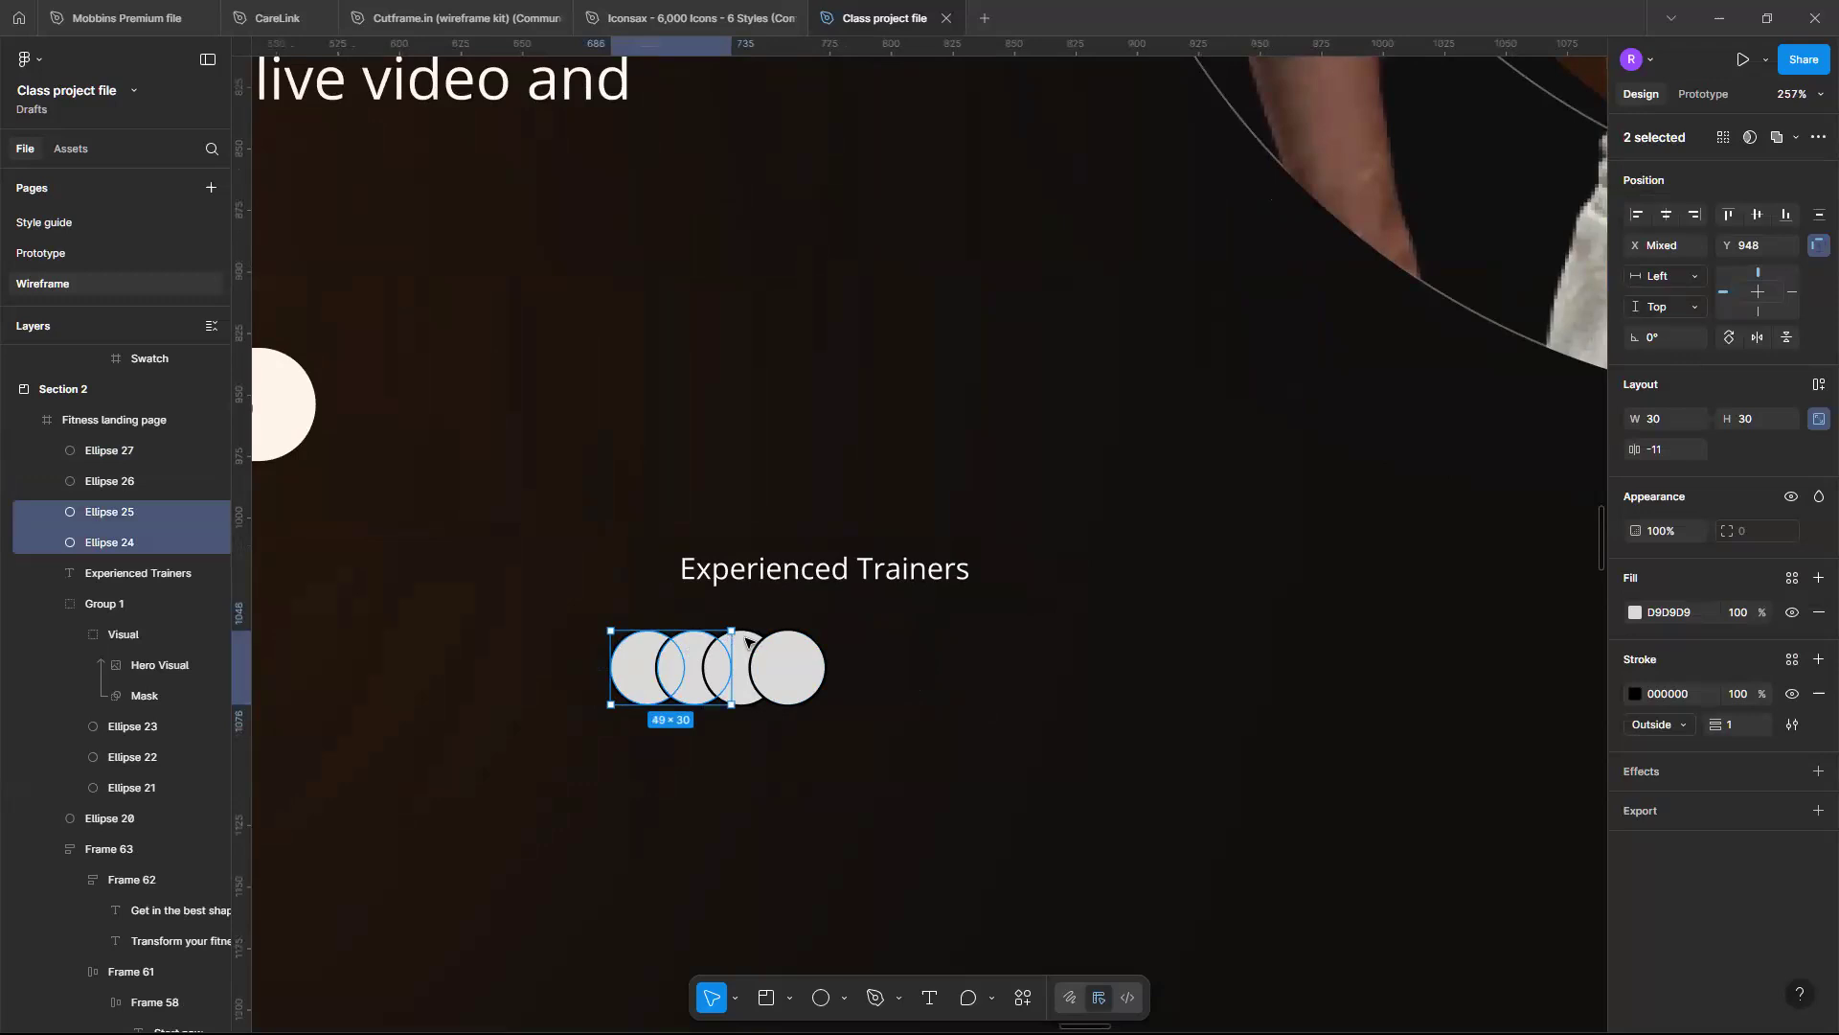
left_click(757, 642, "shift")
left_click(804, 642, "shift")
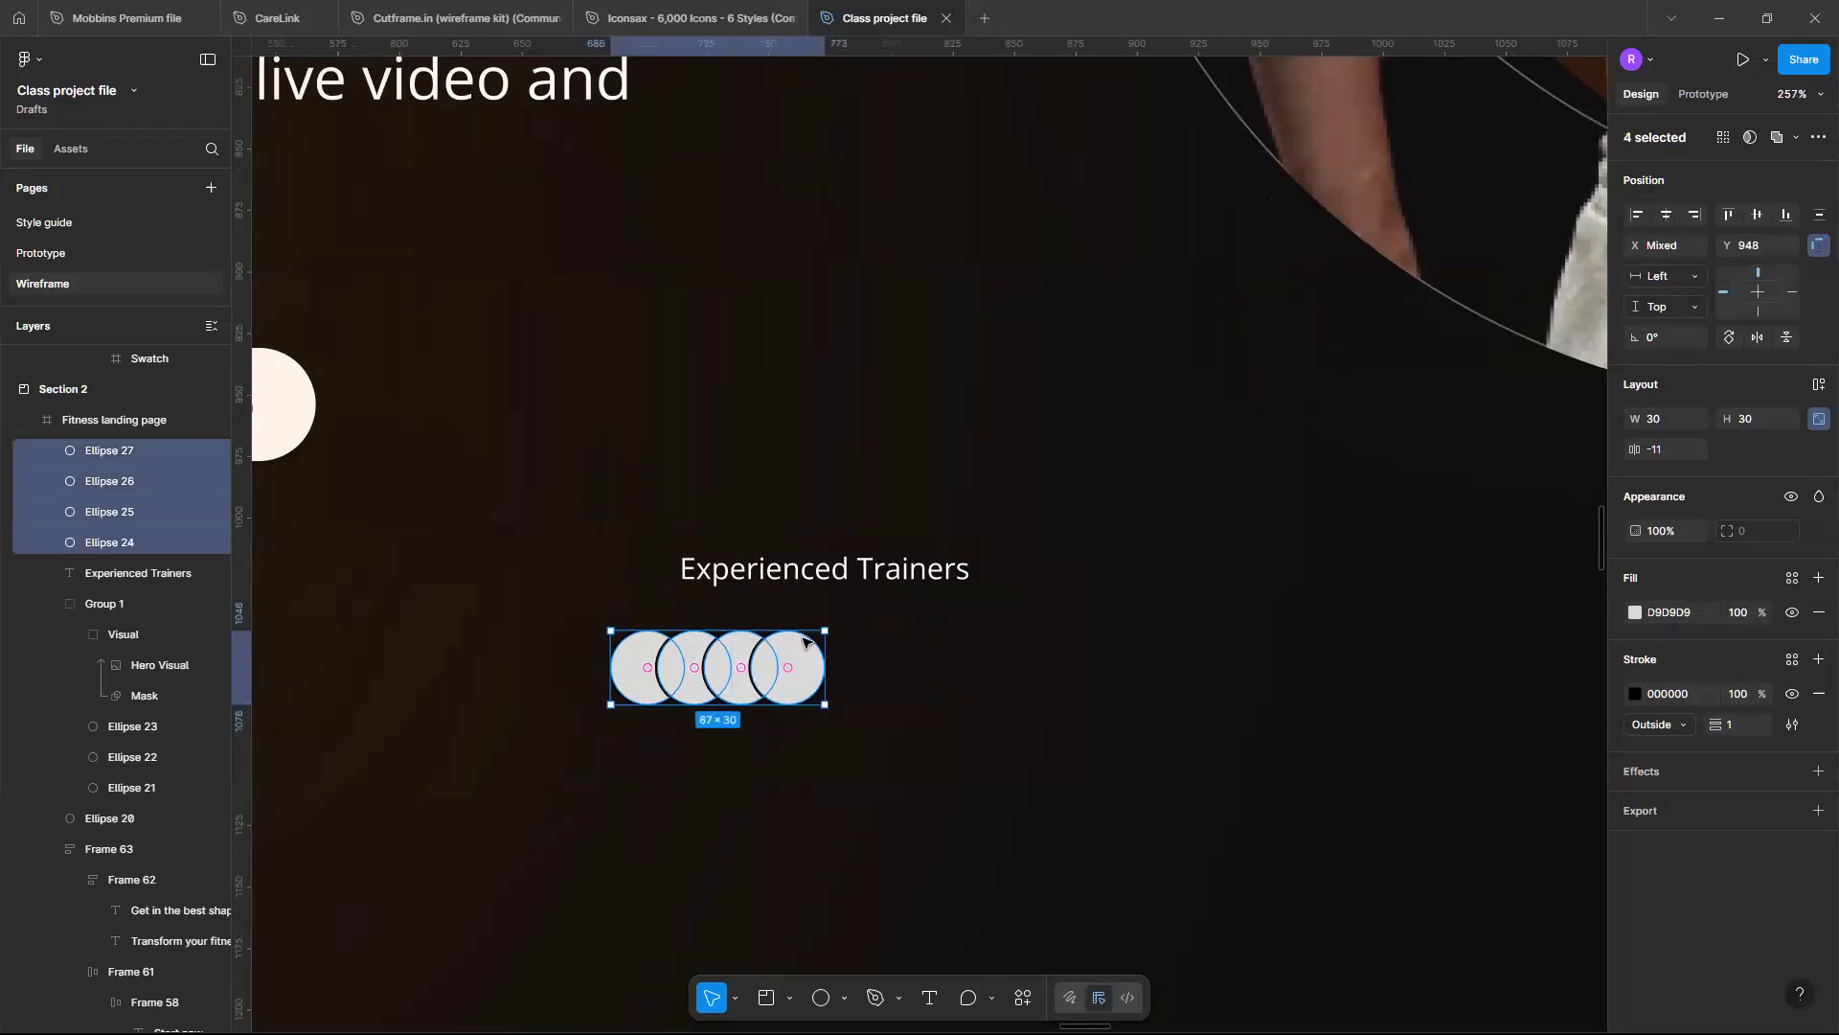
key("ctrl+g")
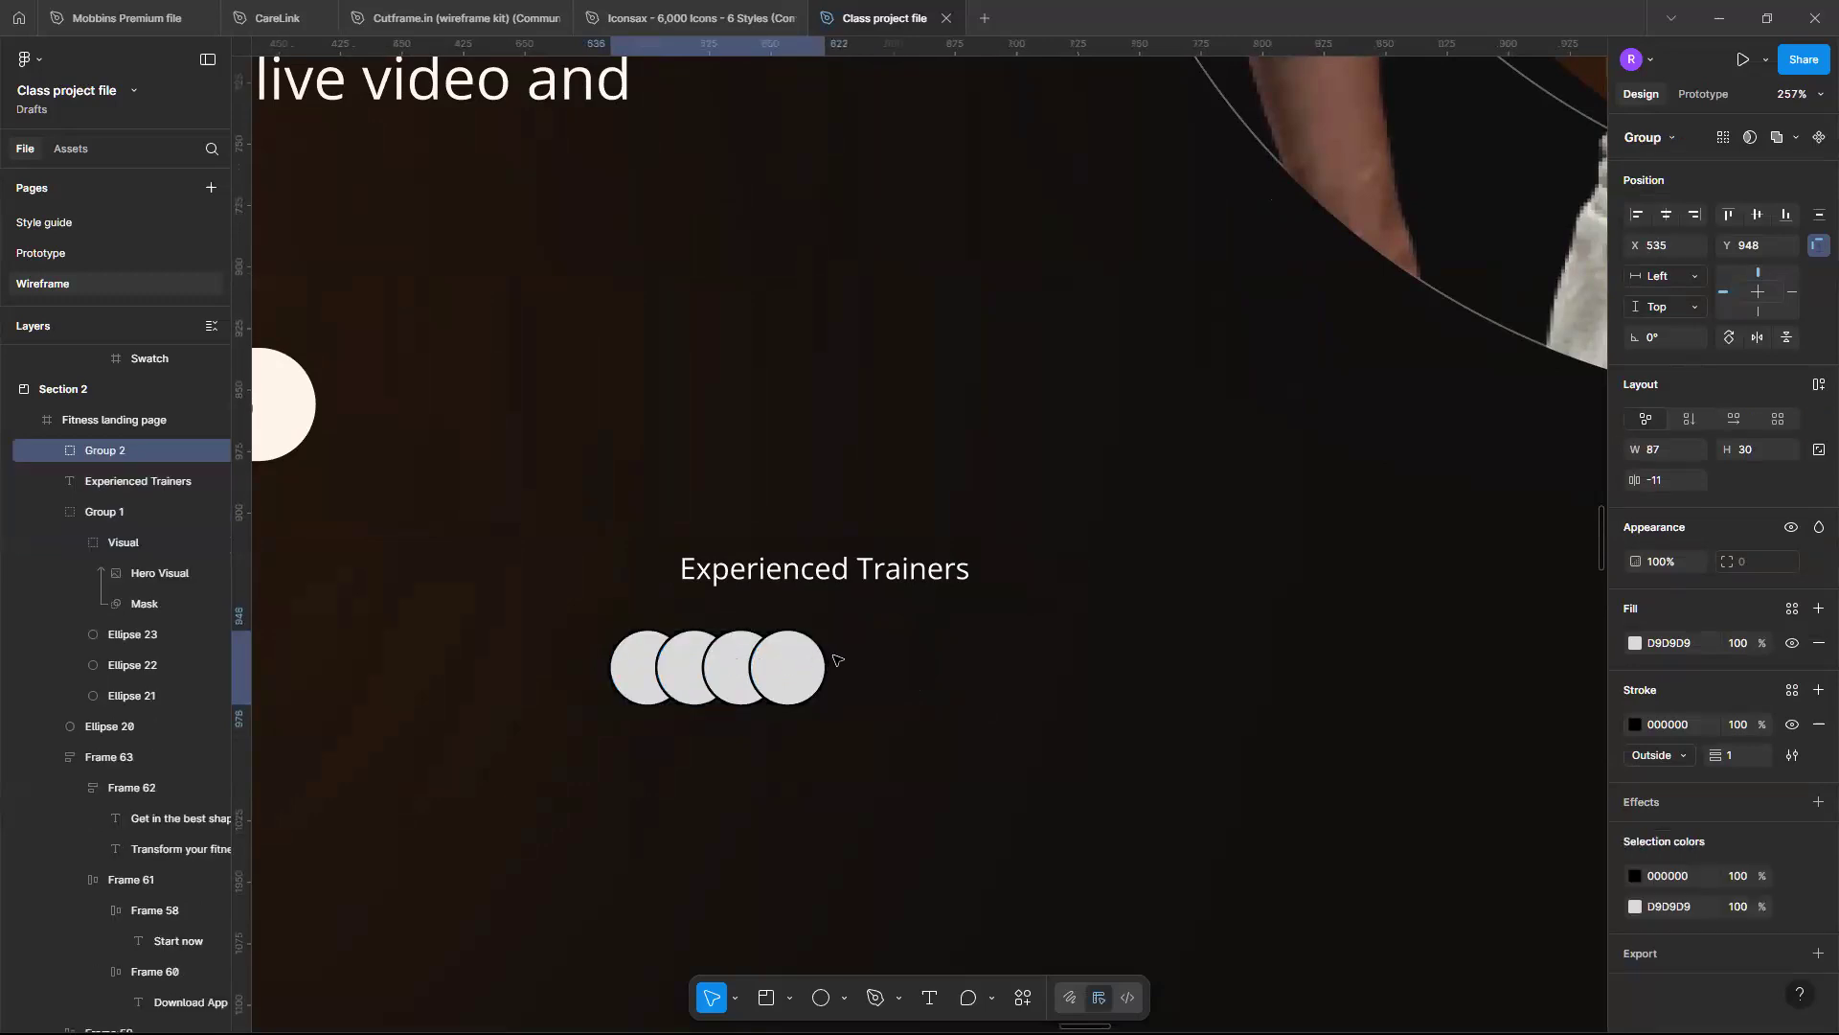
Move the circle group under the start of the Experienced Trainers text, to X 565, Y 941
left_click_drag(804, 650, 874, 632)
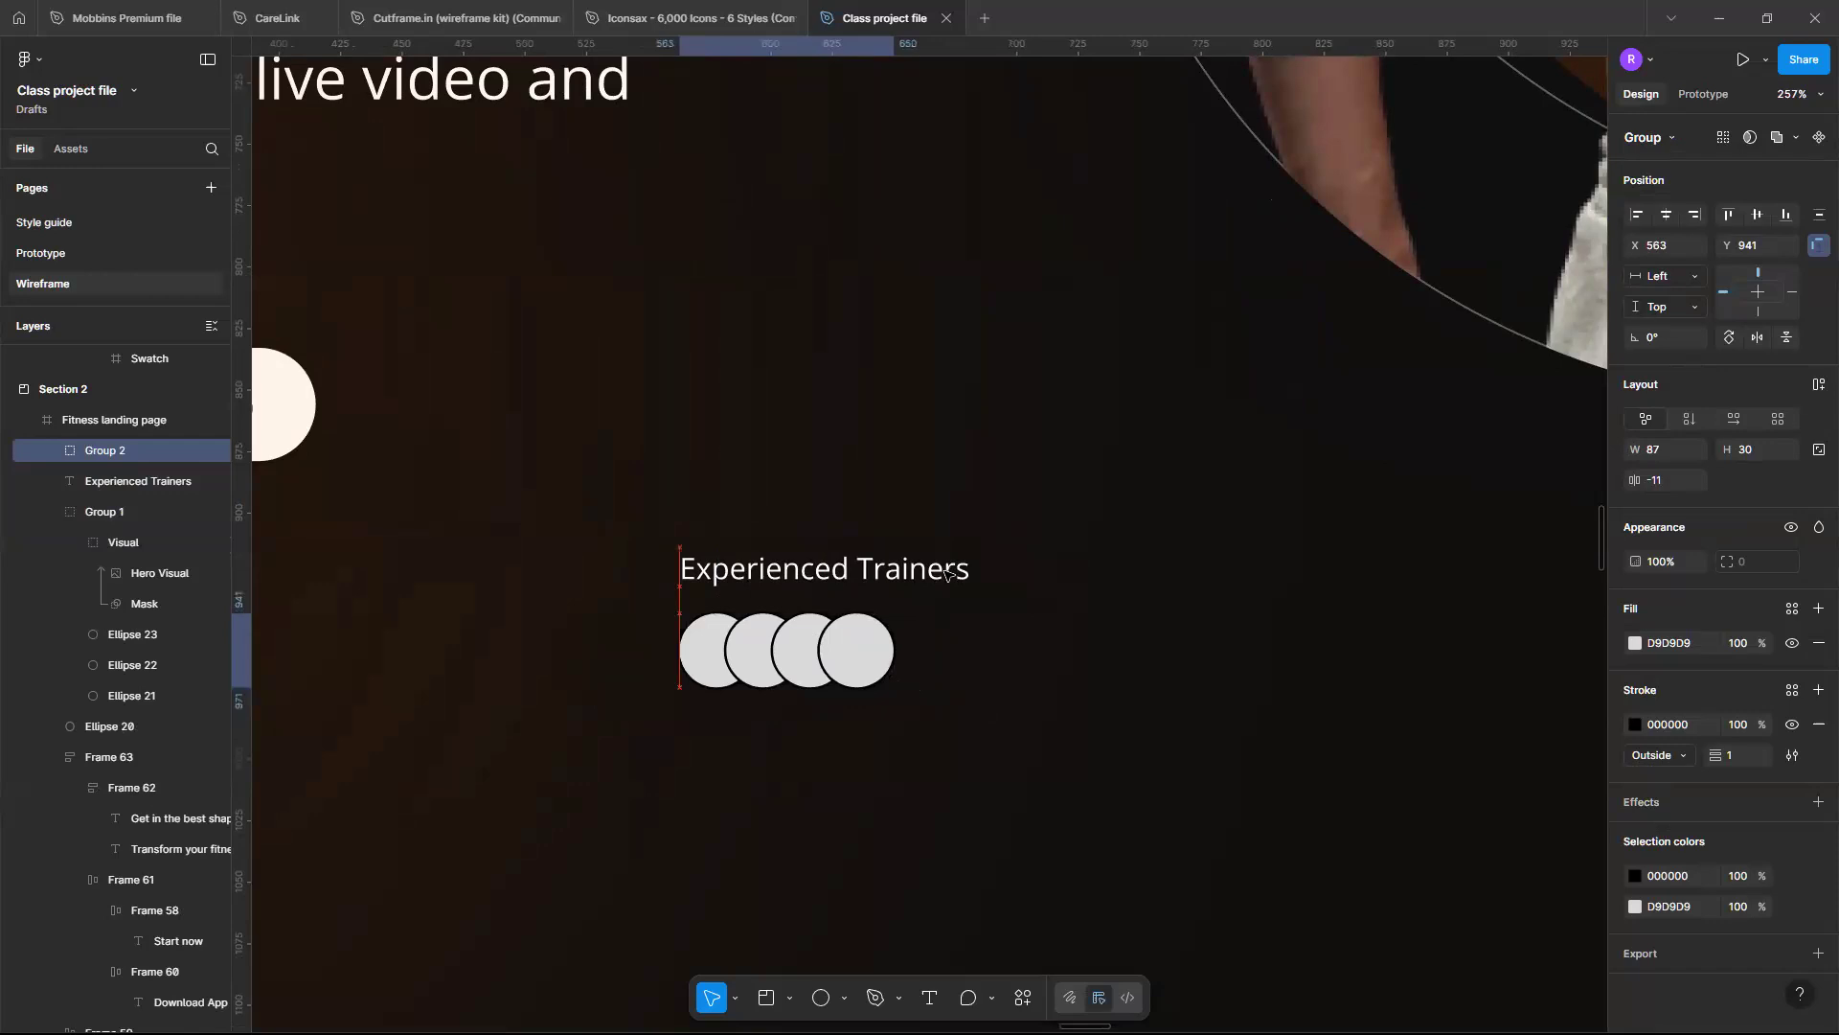
key("Right")
key("Right")
Make a "100+" label from a copy of the Experienced Trainers text and place it just right of the circle group
left_click_drag(947, 573, 927, 763)
key("Return")
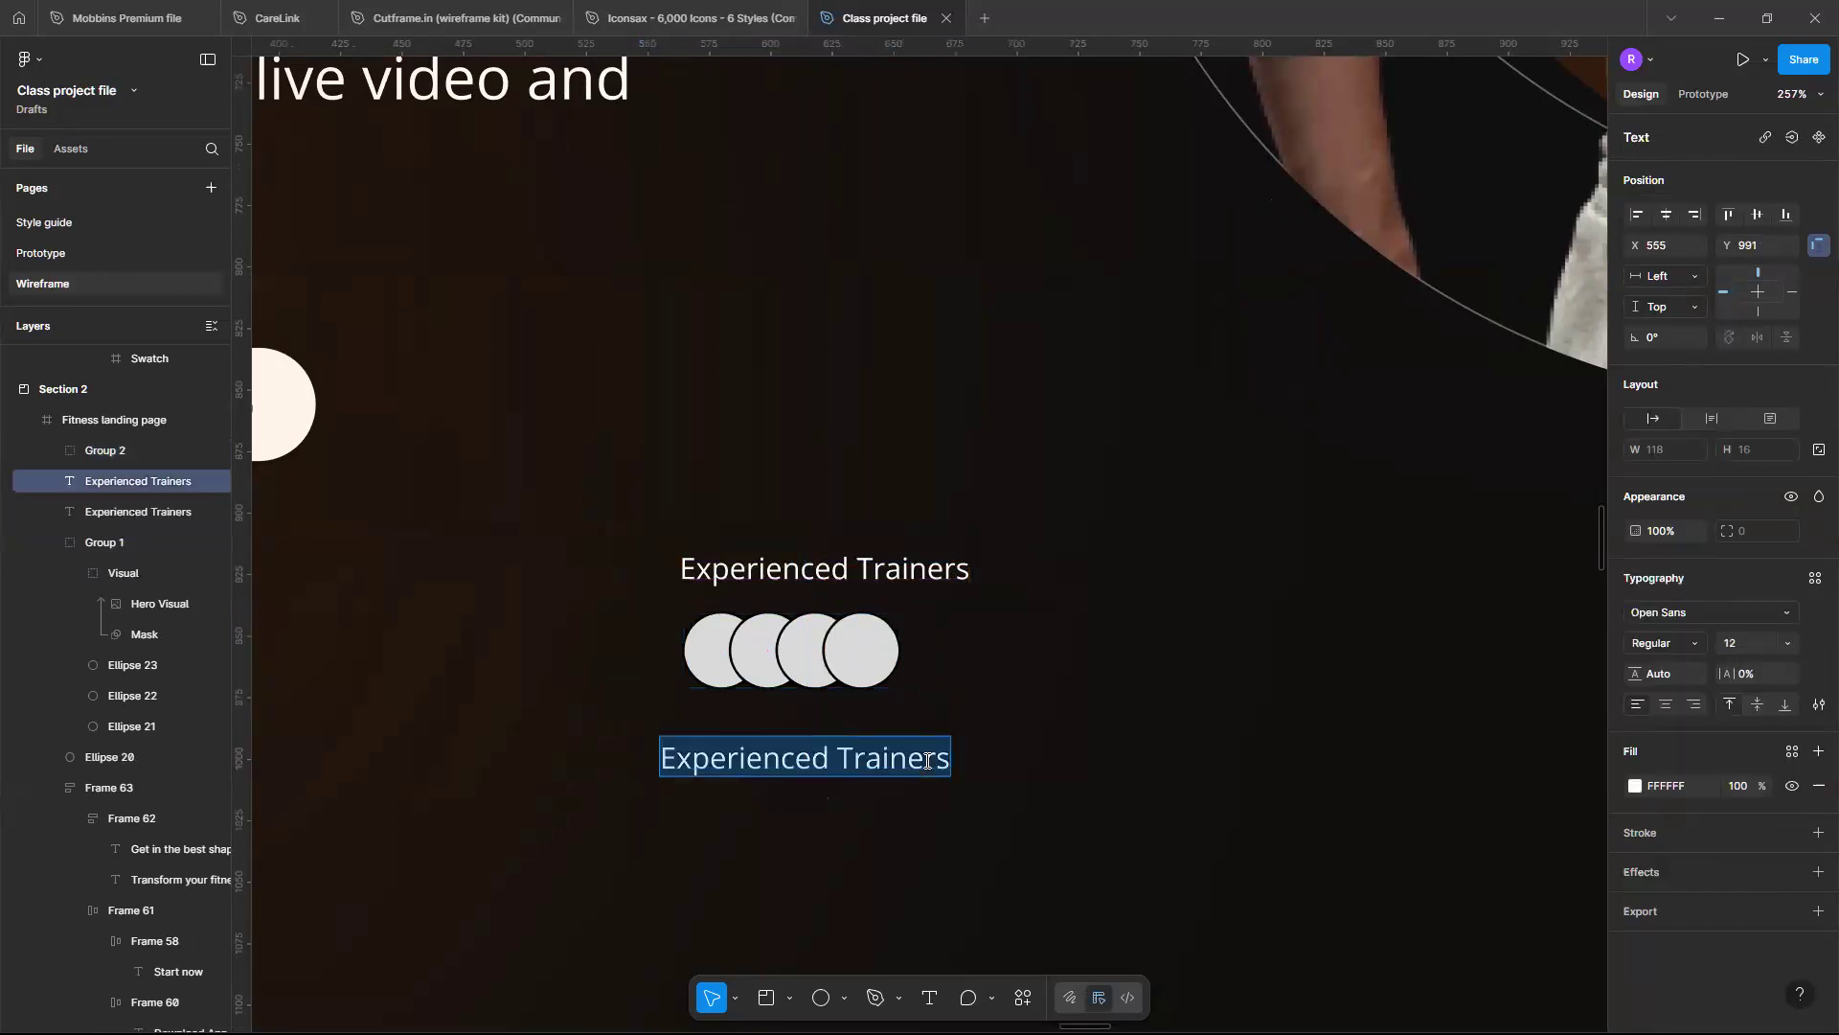
key("BackSpace")
type("100")
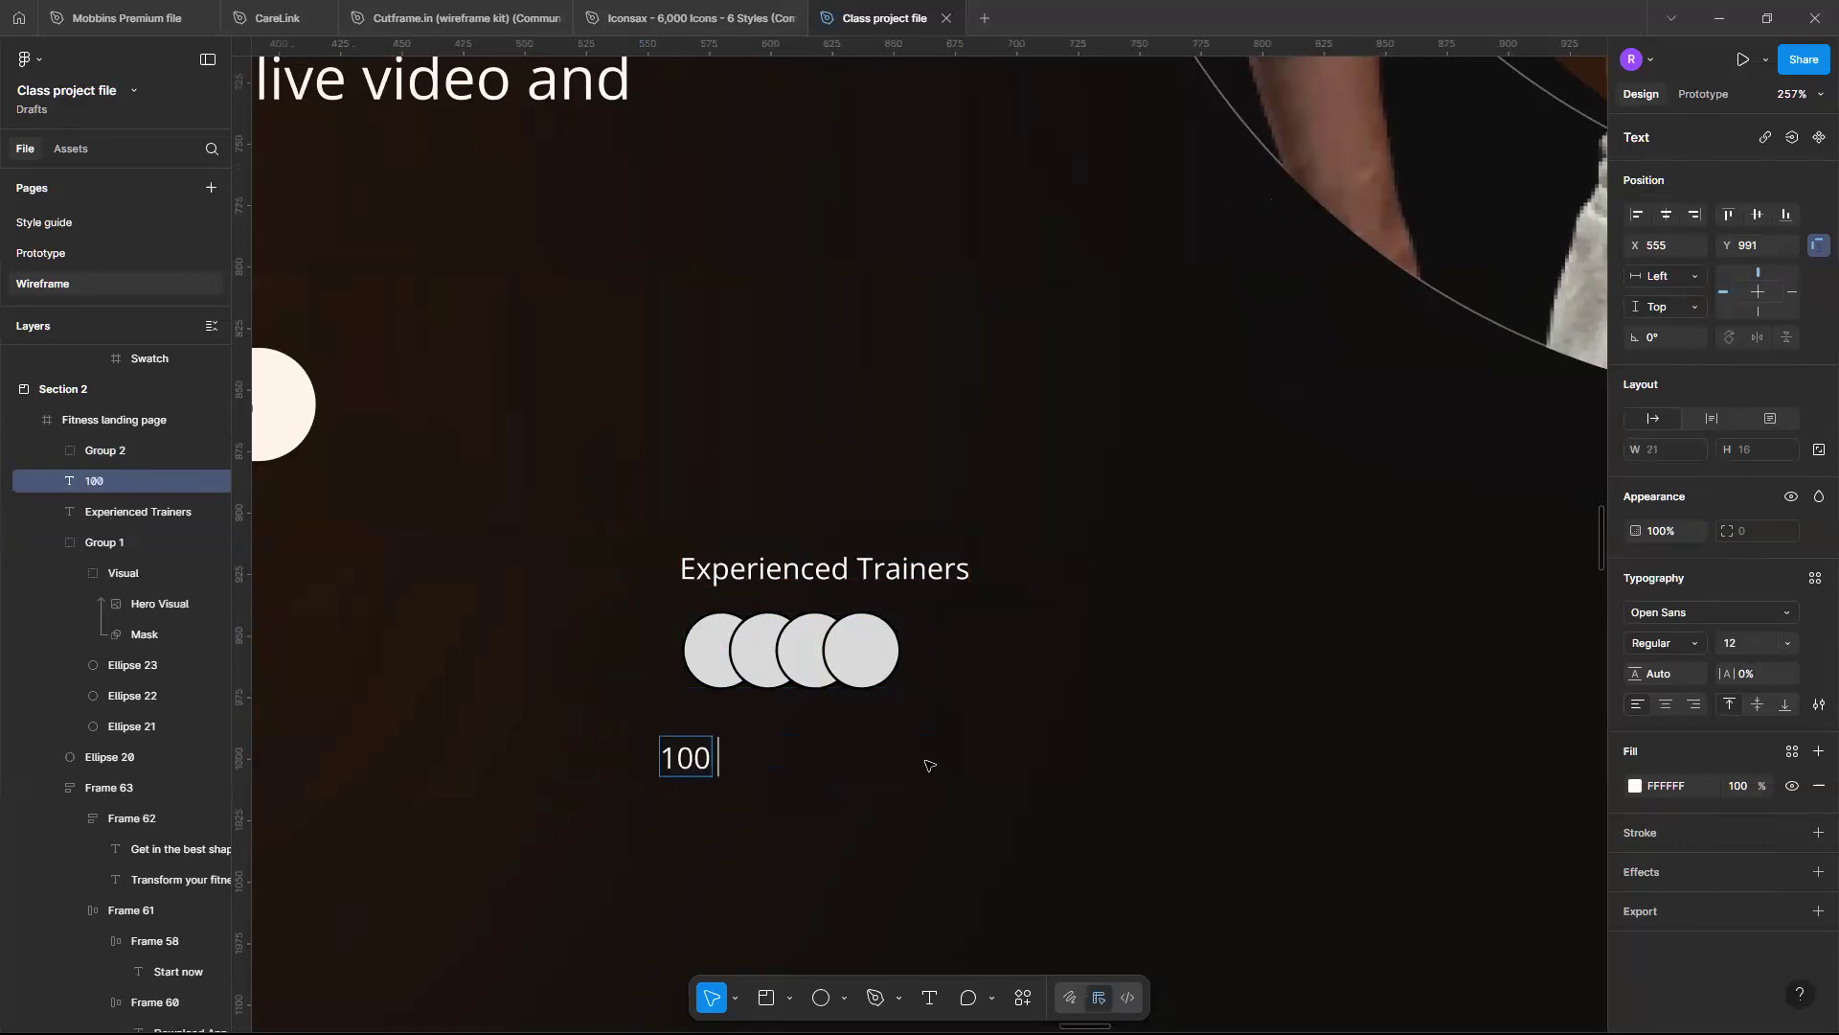
type(" +")
key("BackSpace")
key("BackSpace")
key("BackSpace")
type("+")
key("BackSpace")
type("+")
key("Escape")
left_click_drag(980, 658, 968, 654)
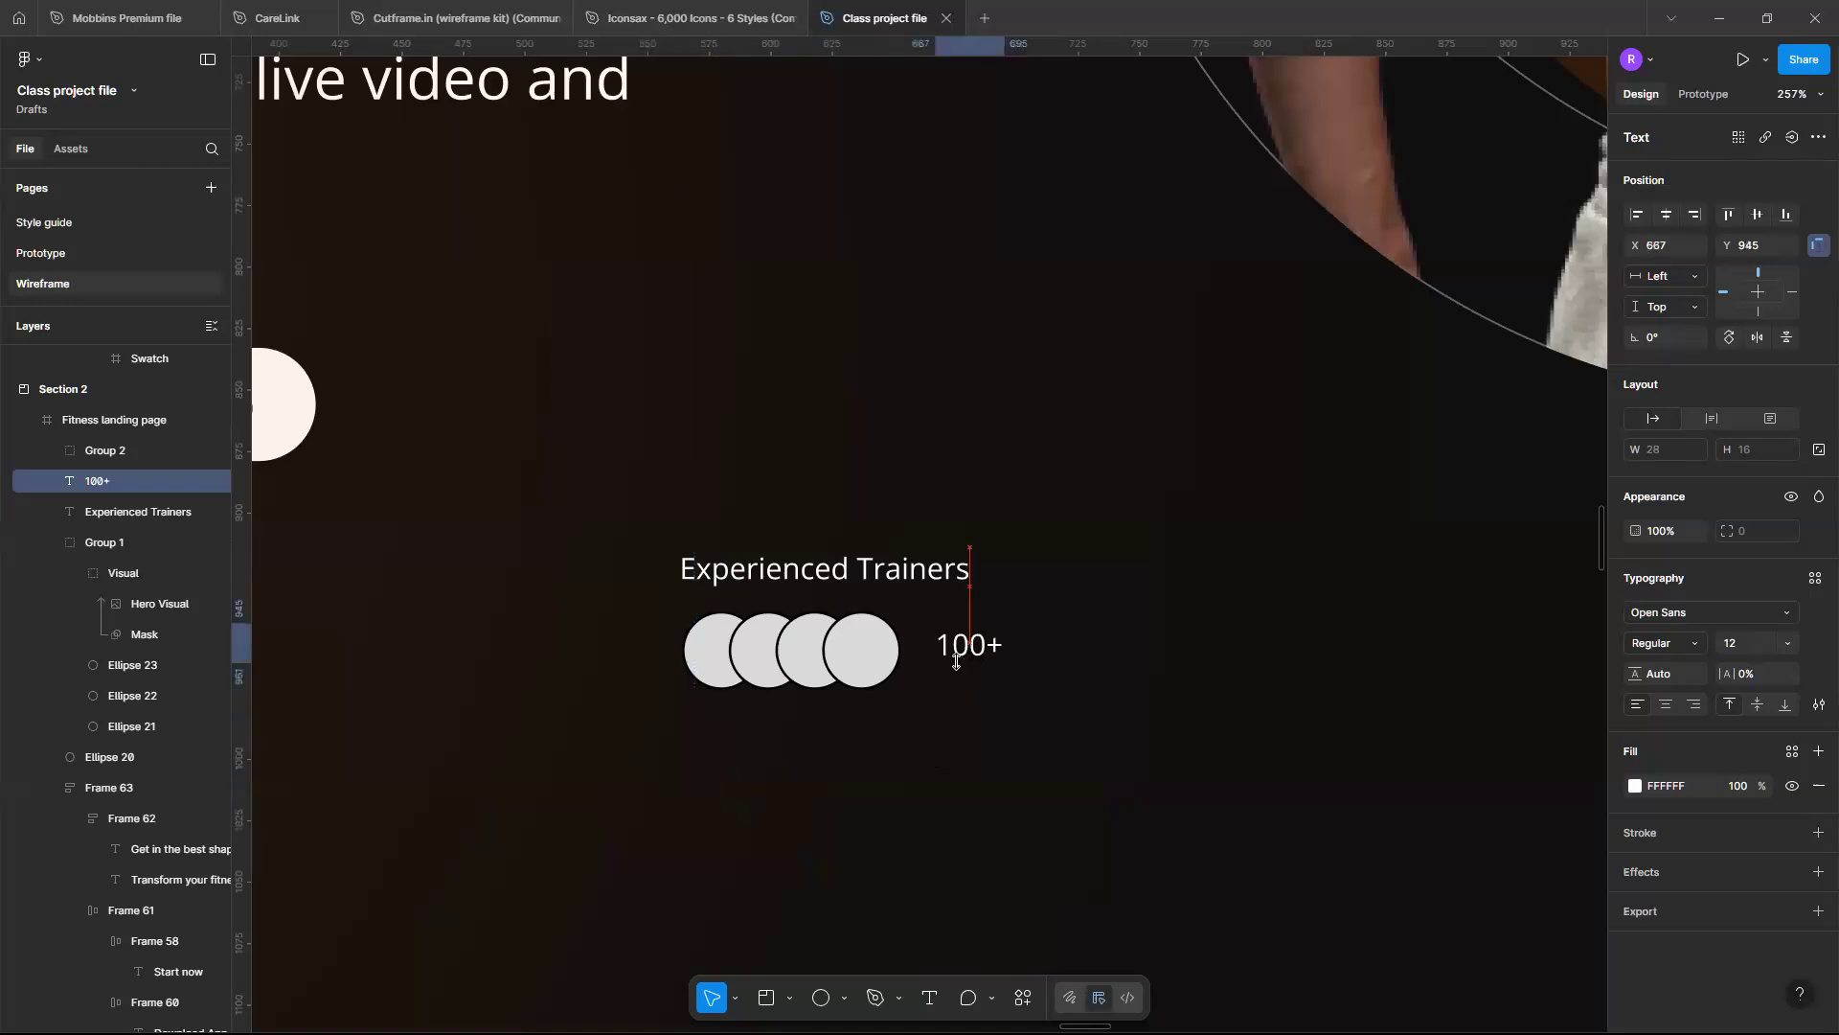
Combine the circle group and the 100+ label into a horizontal auto layout with its contents aligned to the center
left_click(790, 683)
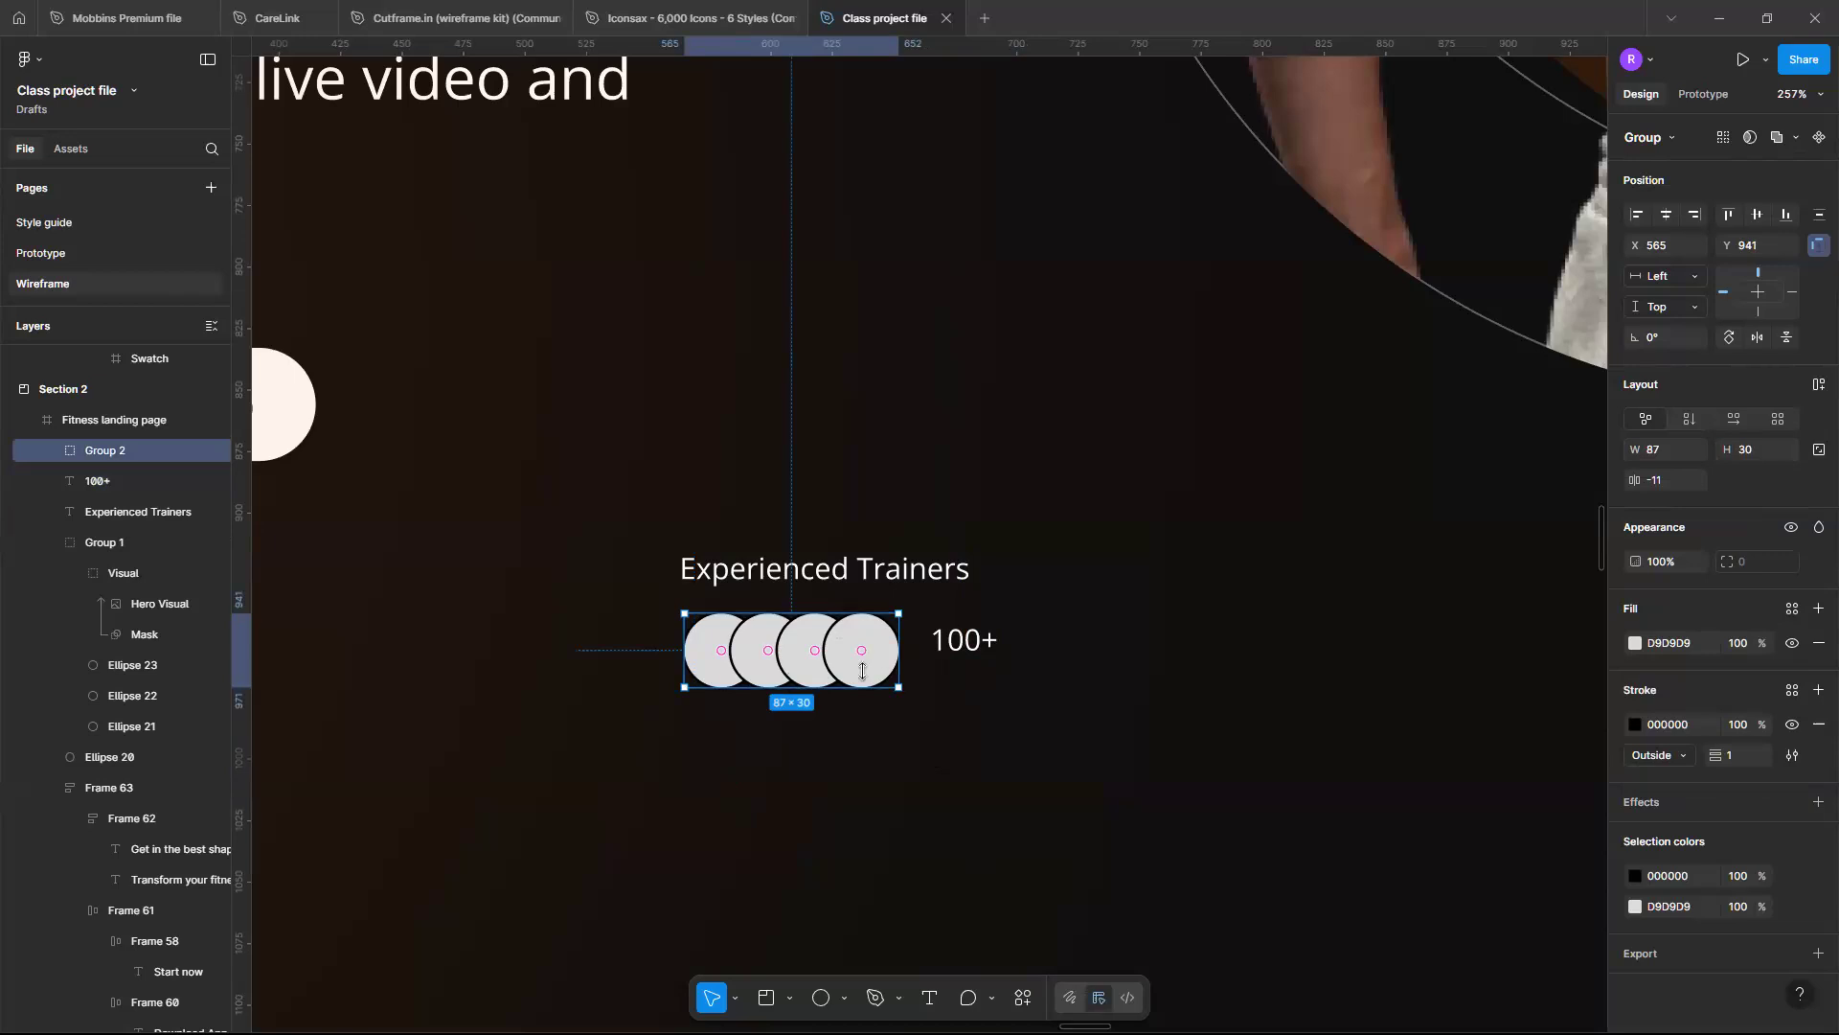
left_click(982, 657, "shift")
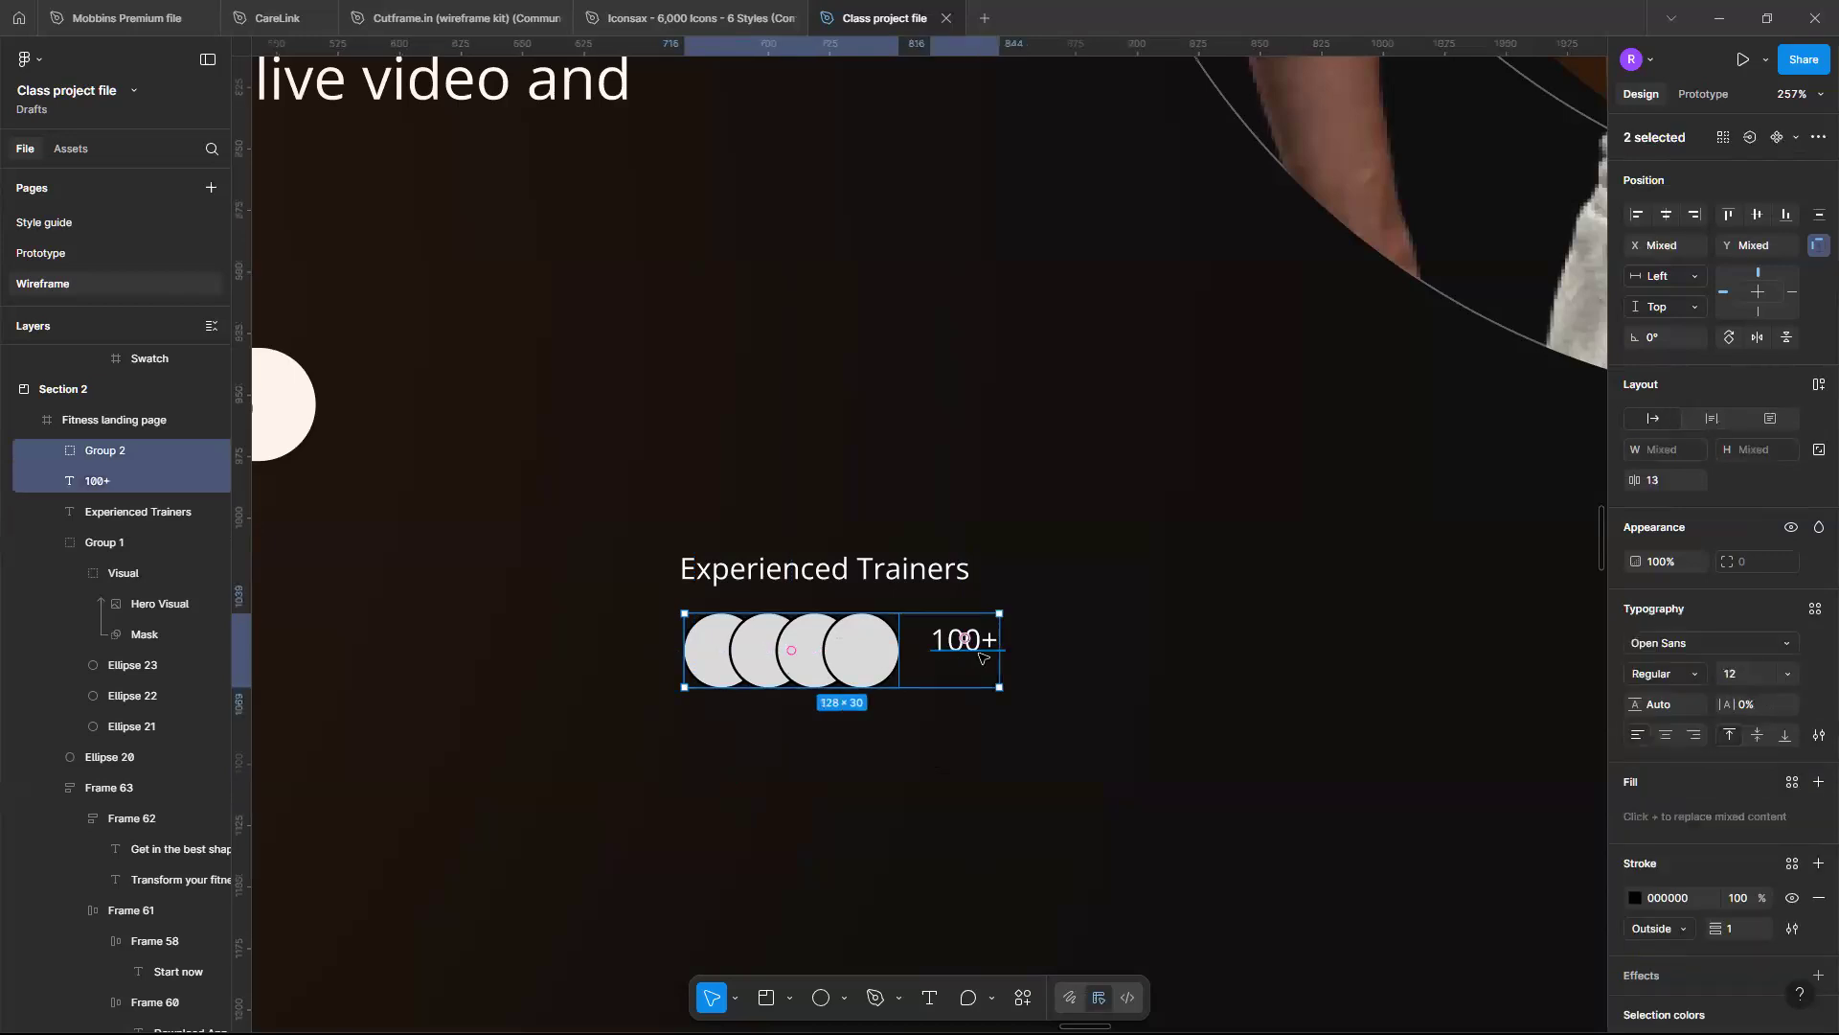
key("shift+a")
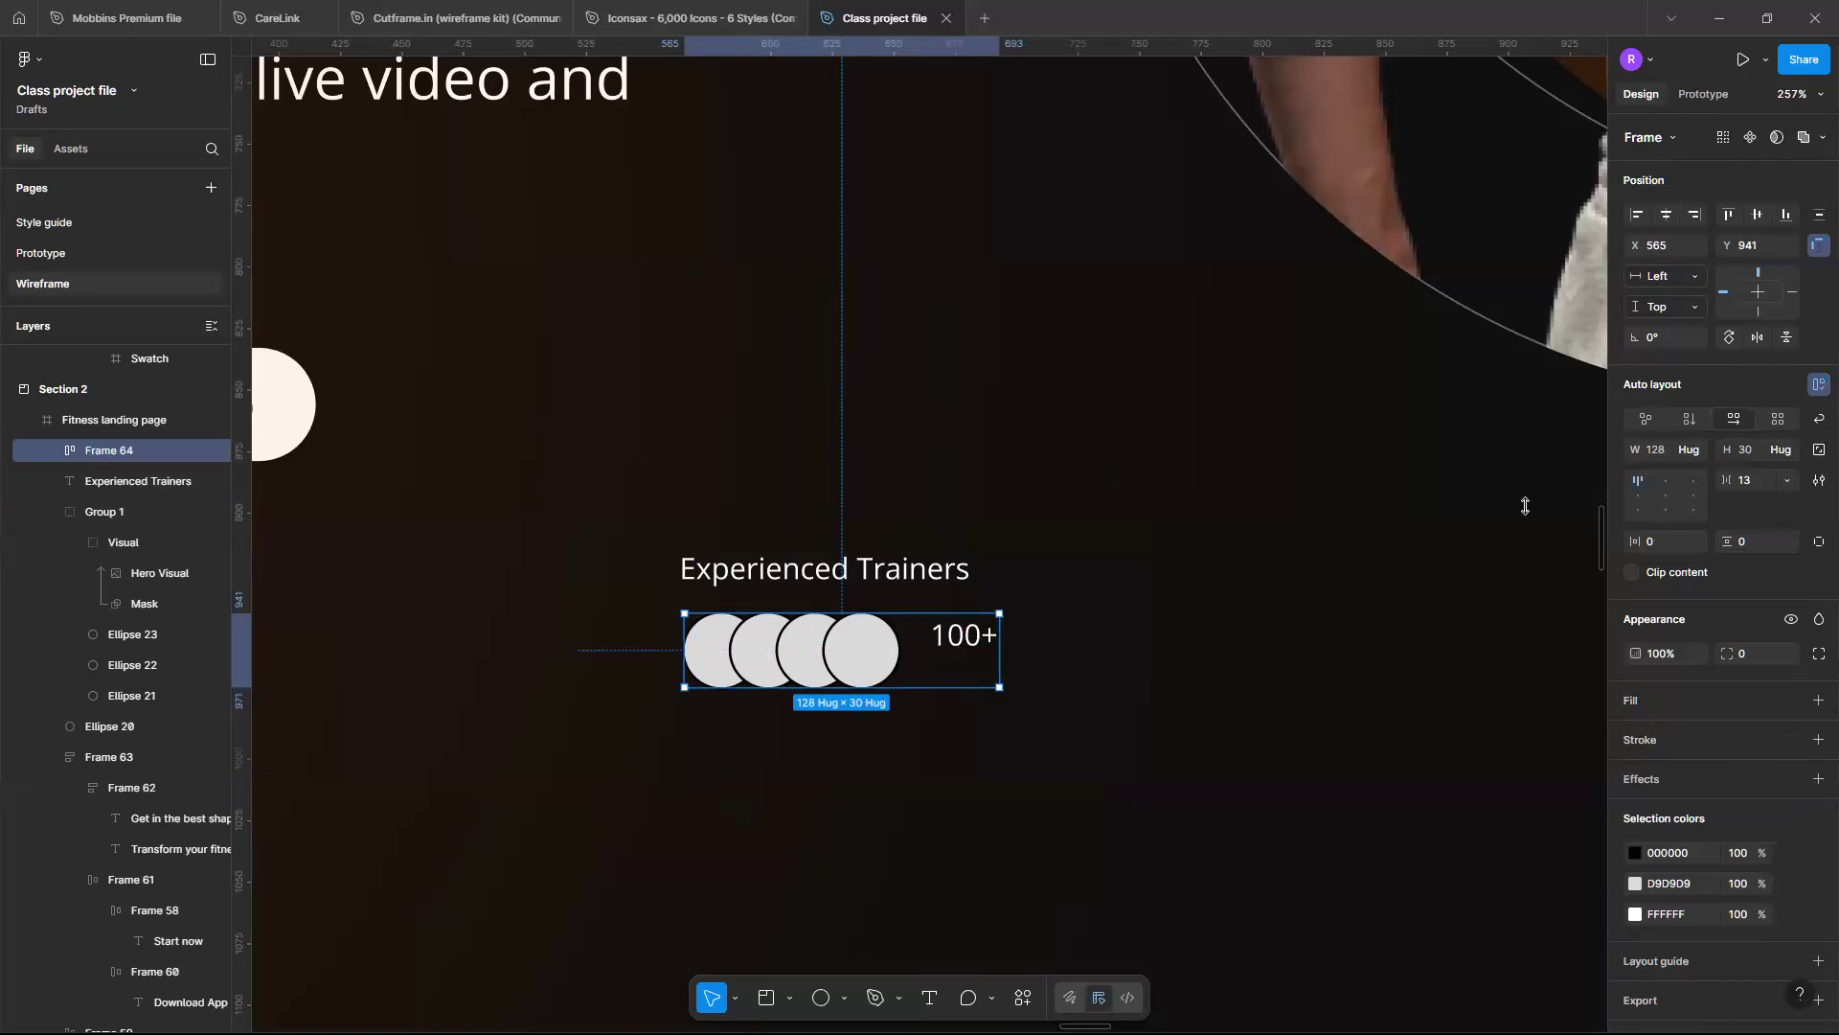
key("ctrl+z")
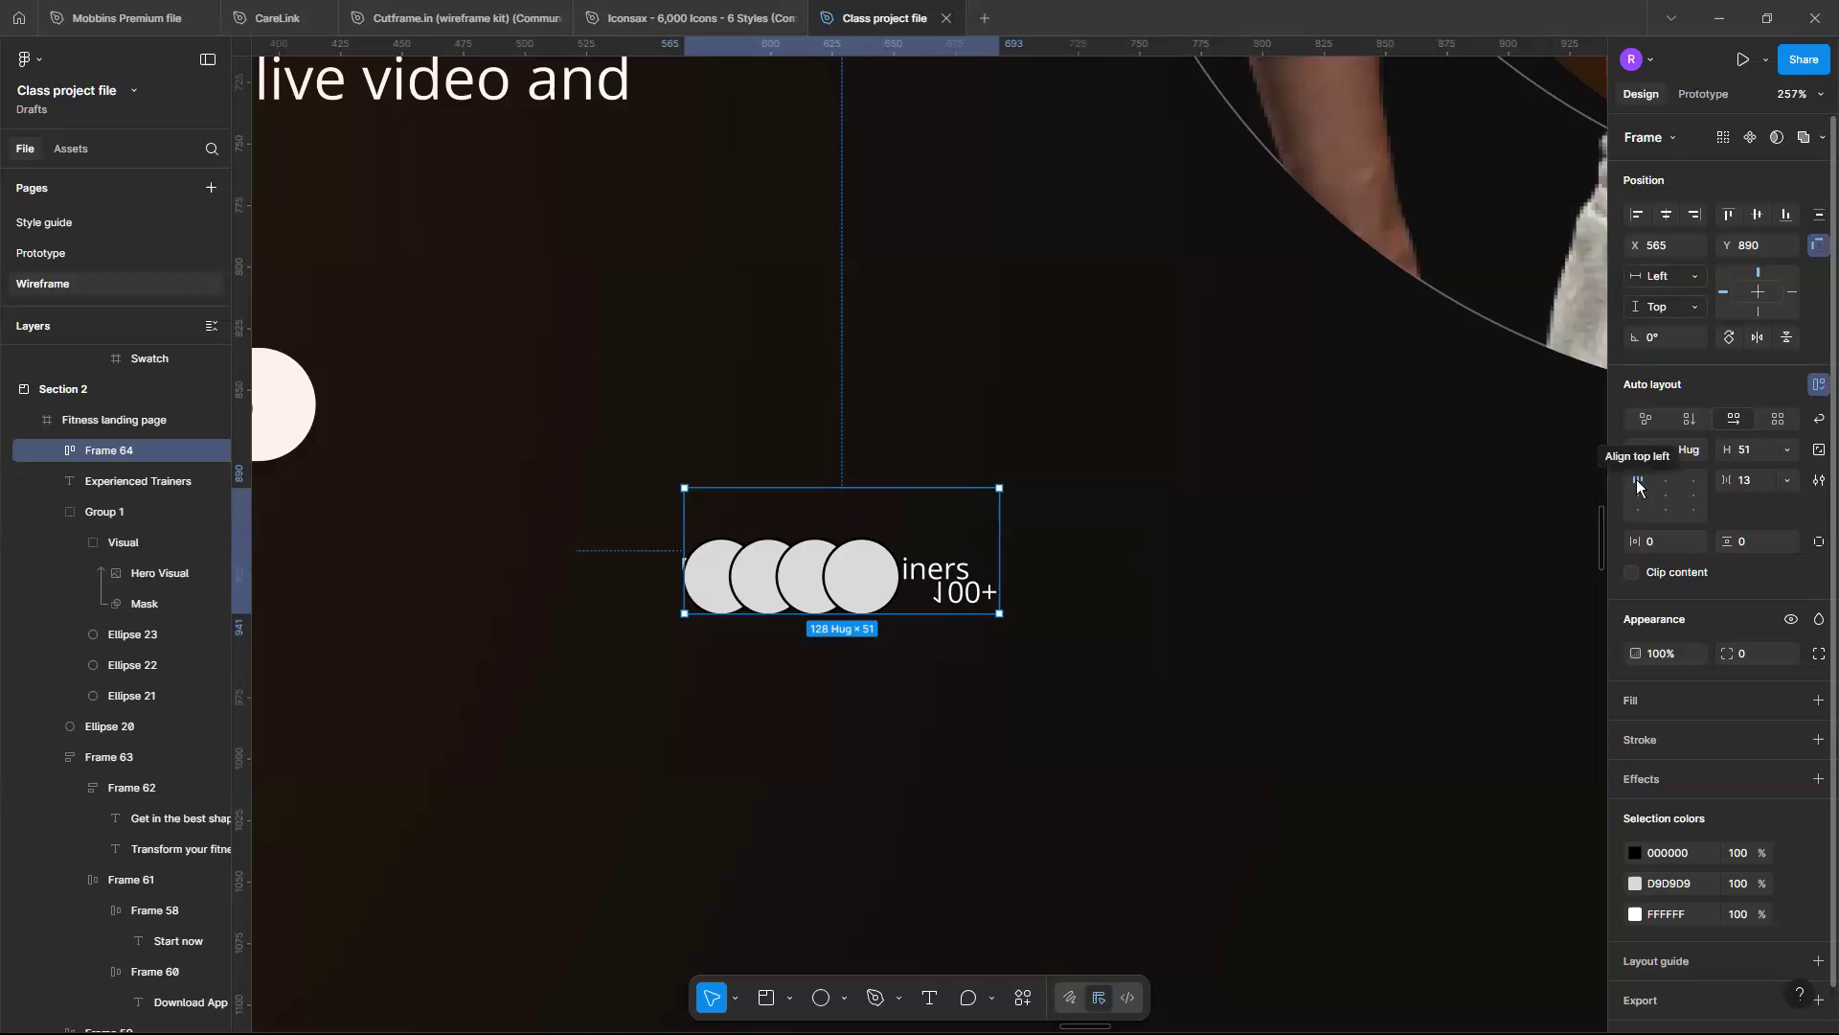
key("ctrl+shift+z")
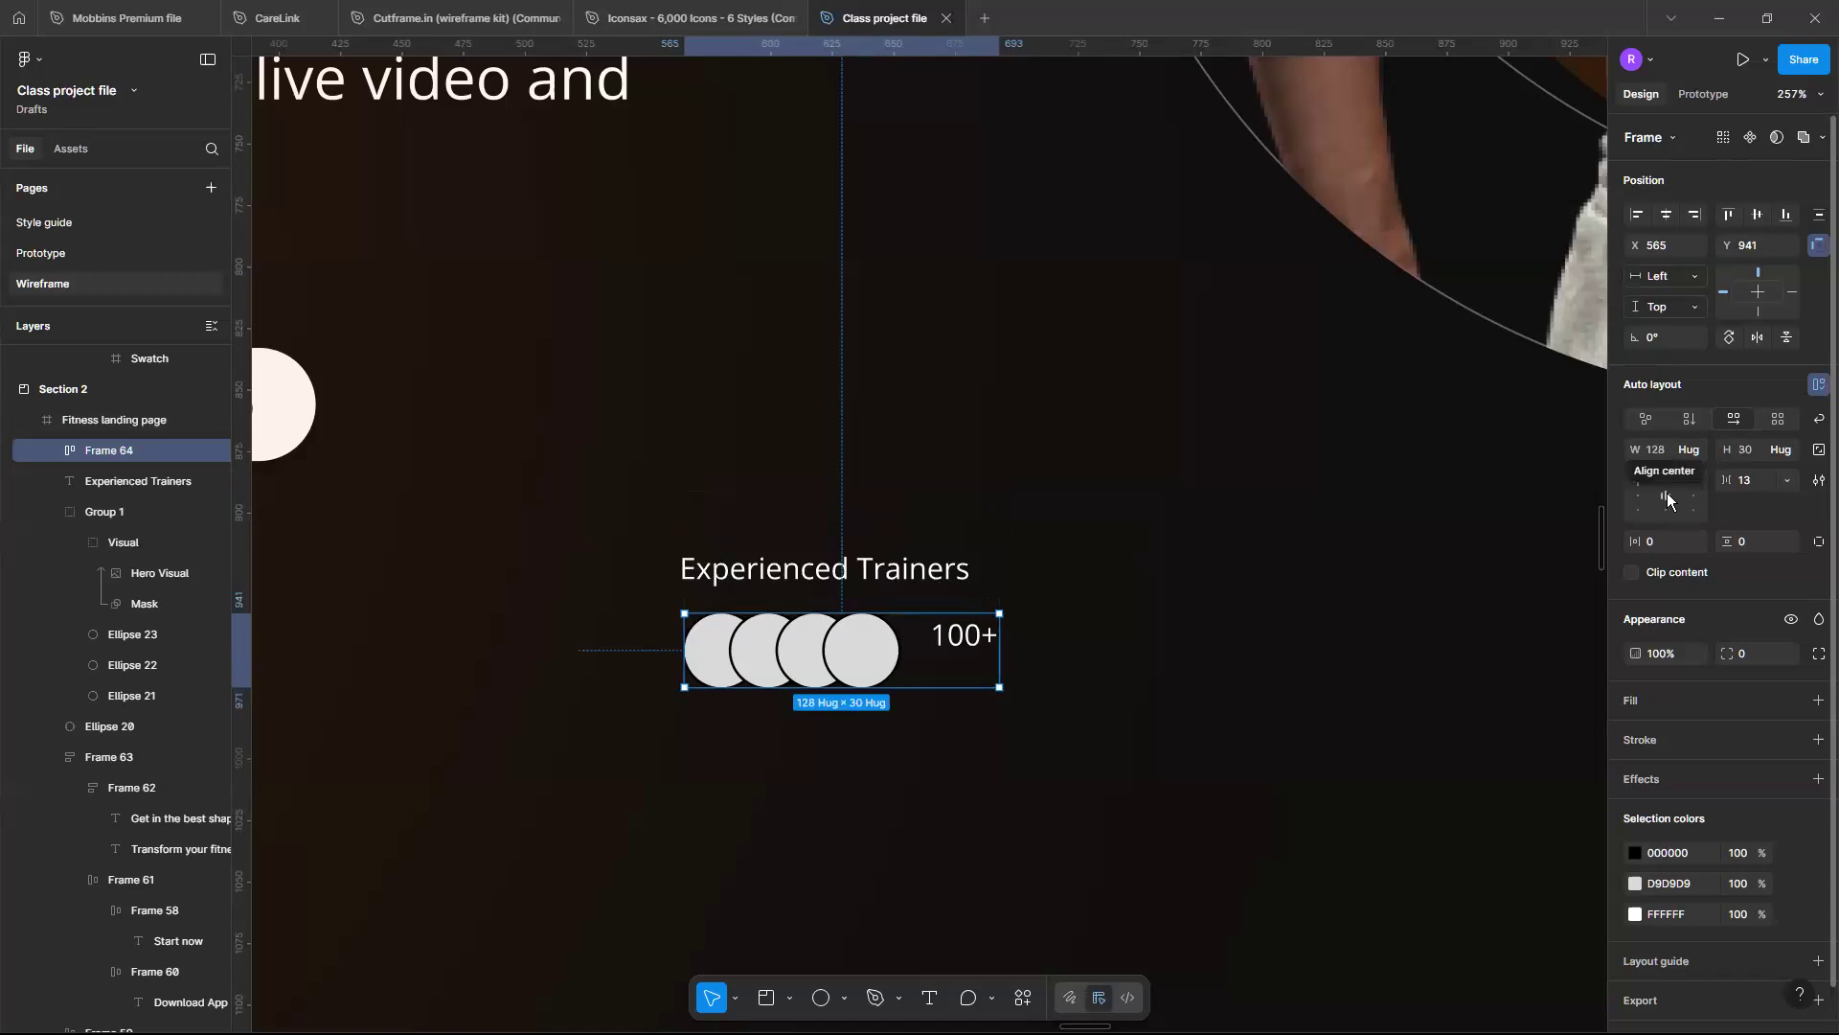
left_click(1666, 496)
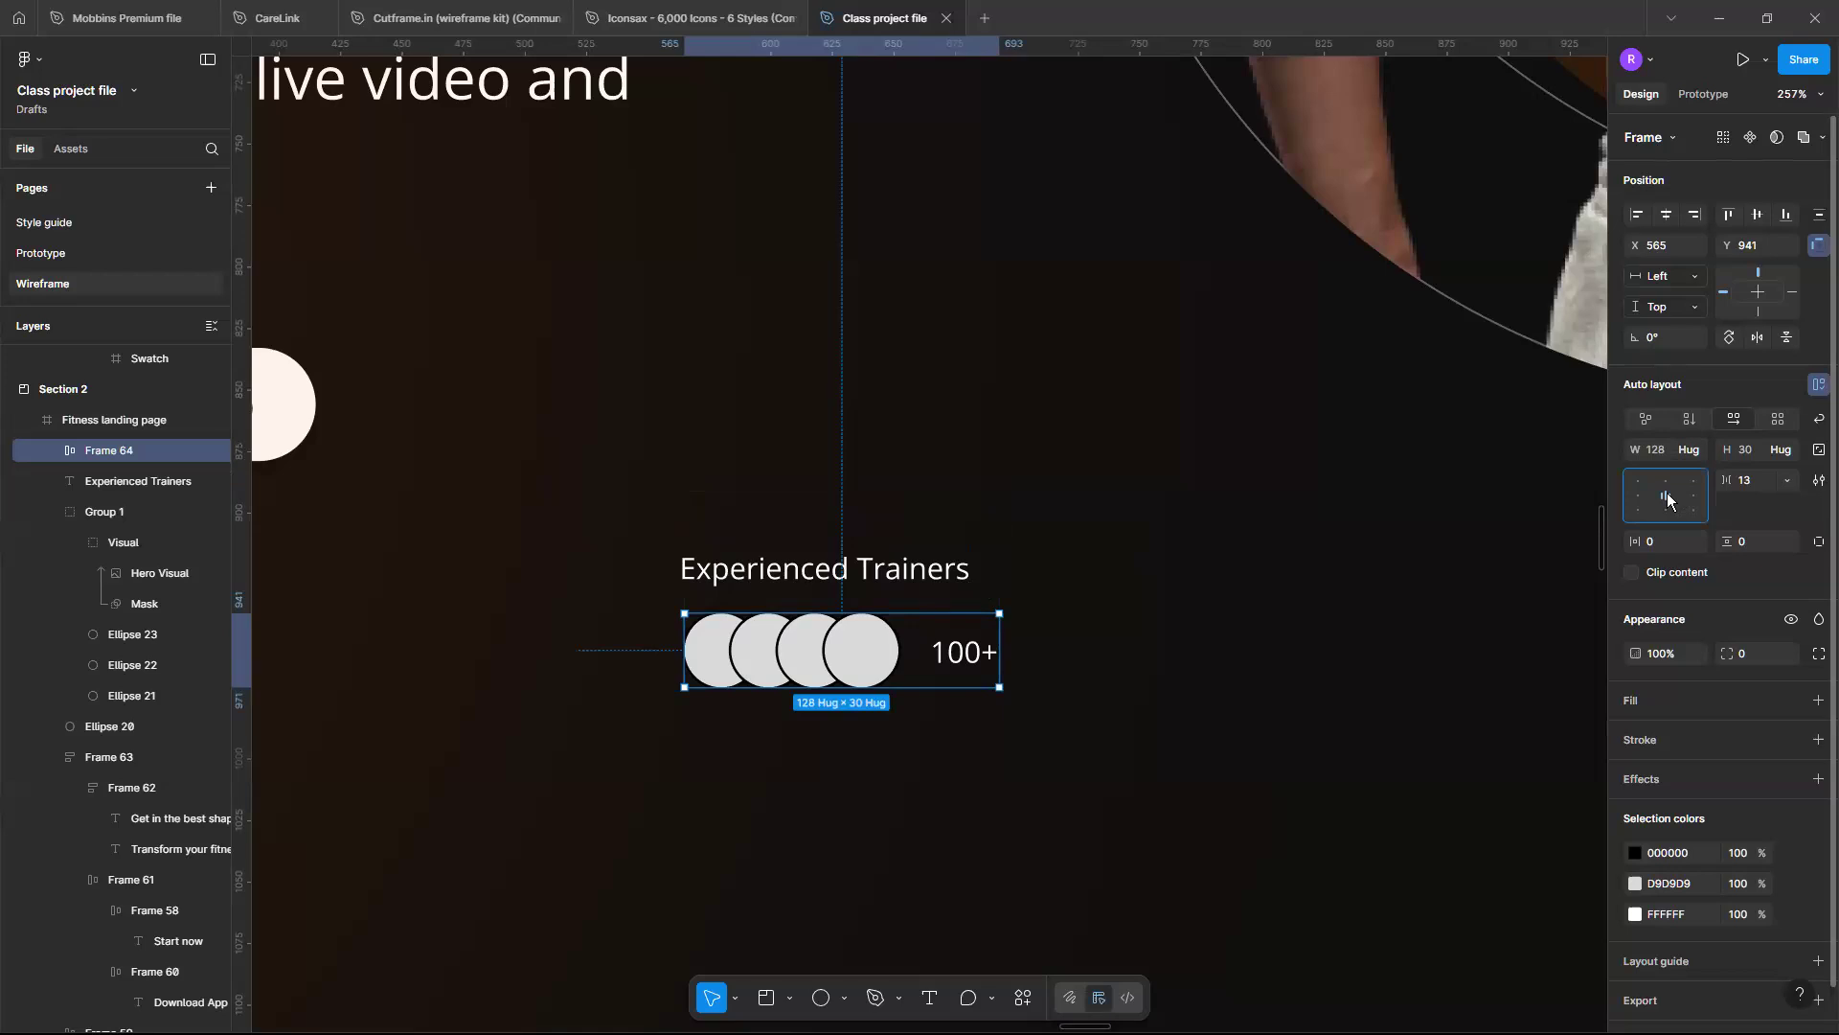
Set the gap between the circle group and the 100+ label to 8
left_click(914, 653)
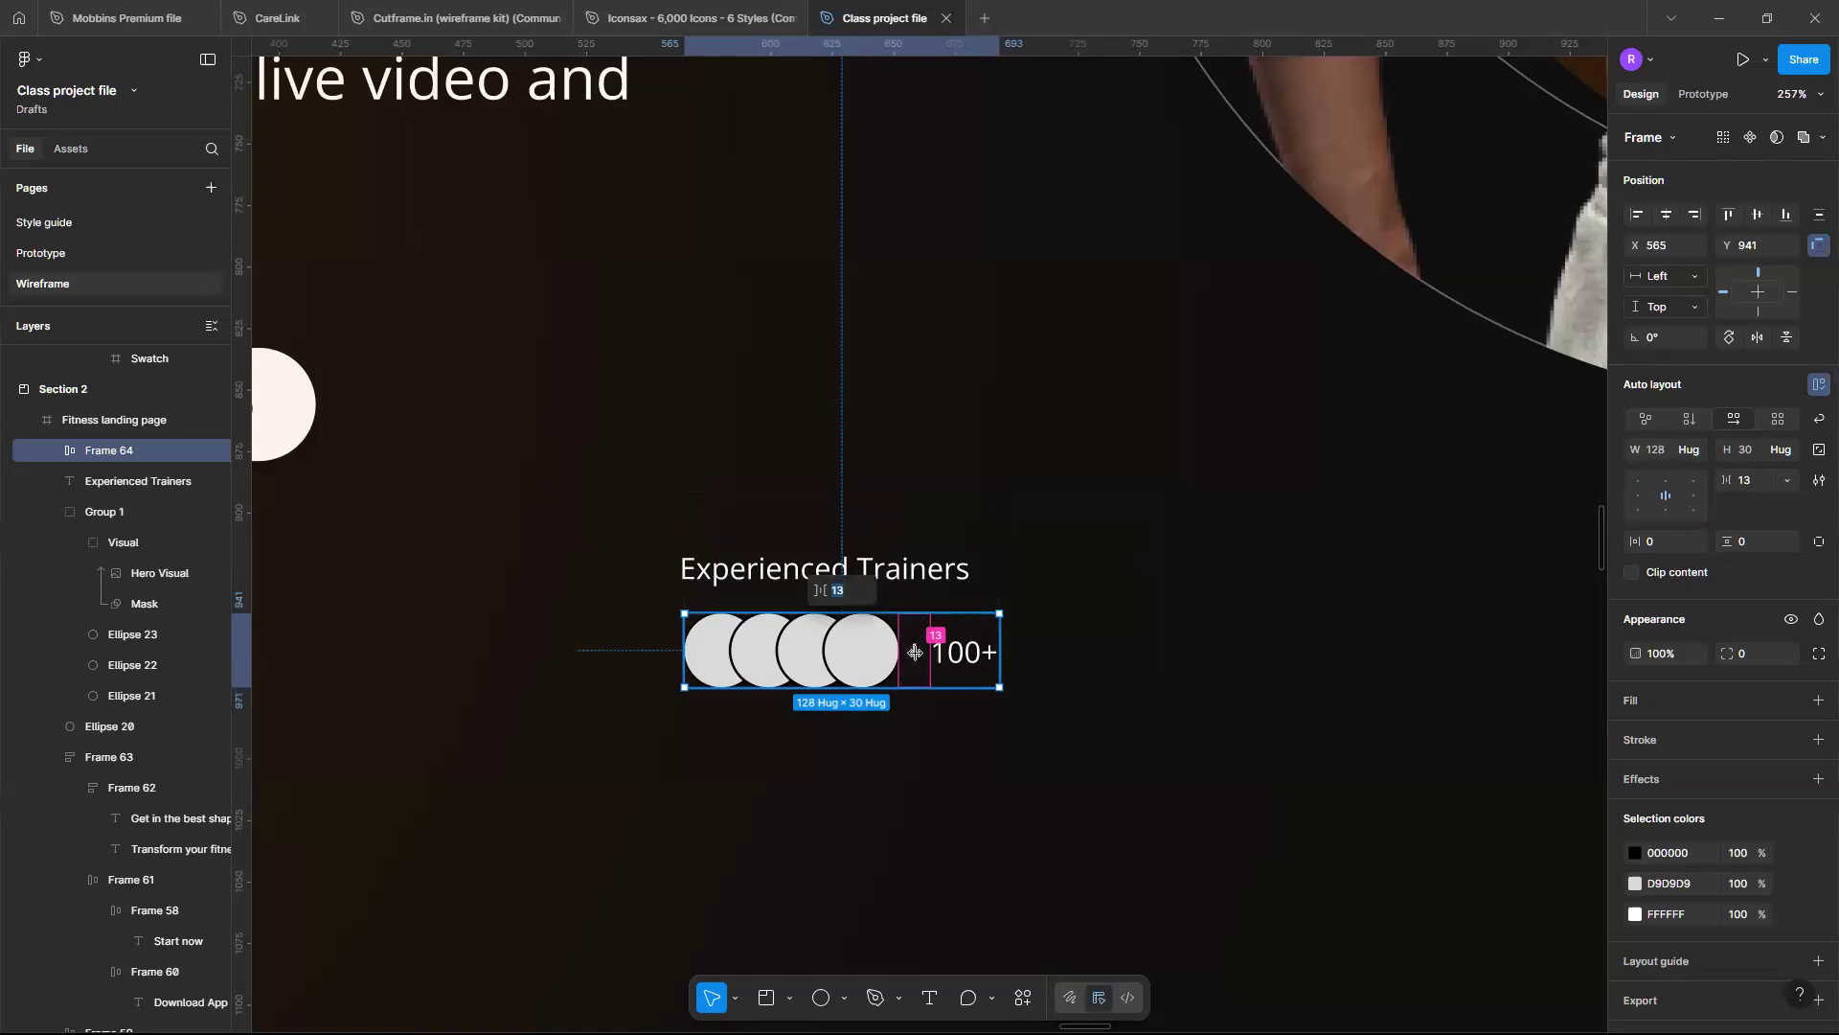
type("8")
key("Return")
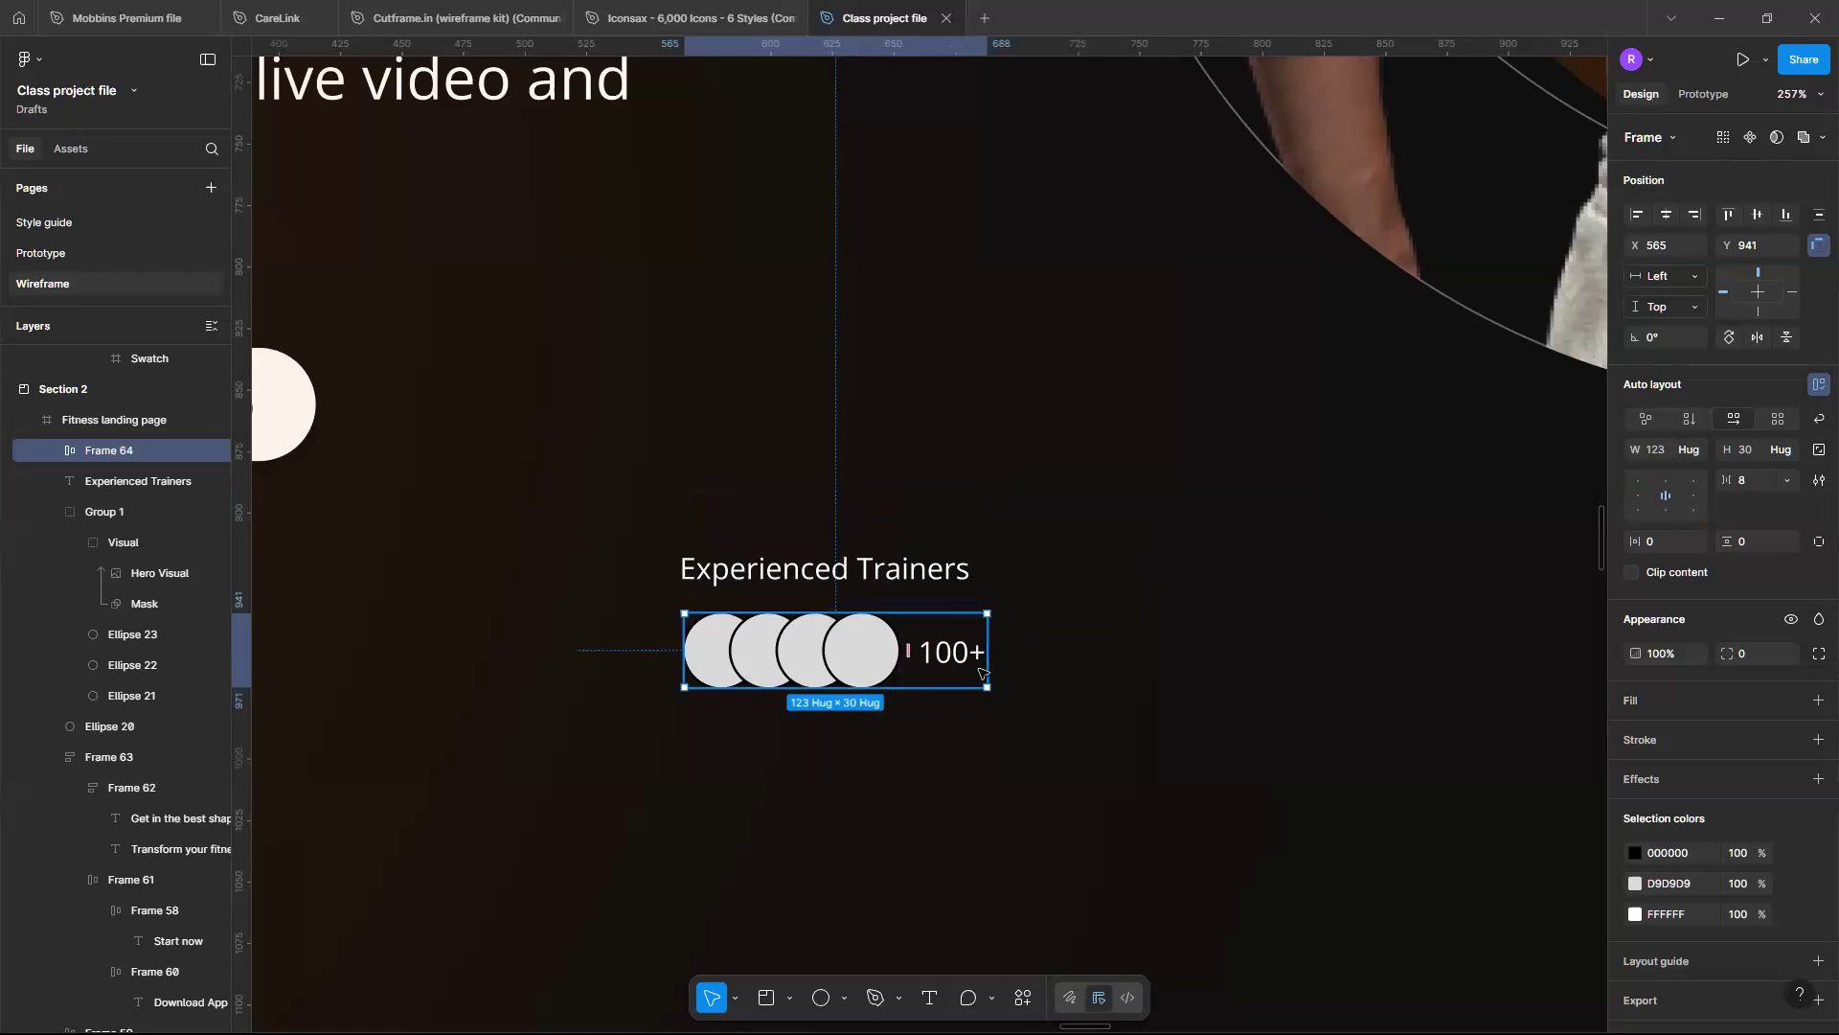
Stack the Experienced Trainers text and the circle row in a vertical auto layout with a gap of 12
left_click(926, 569, "shift")
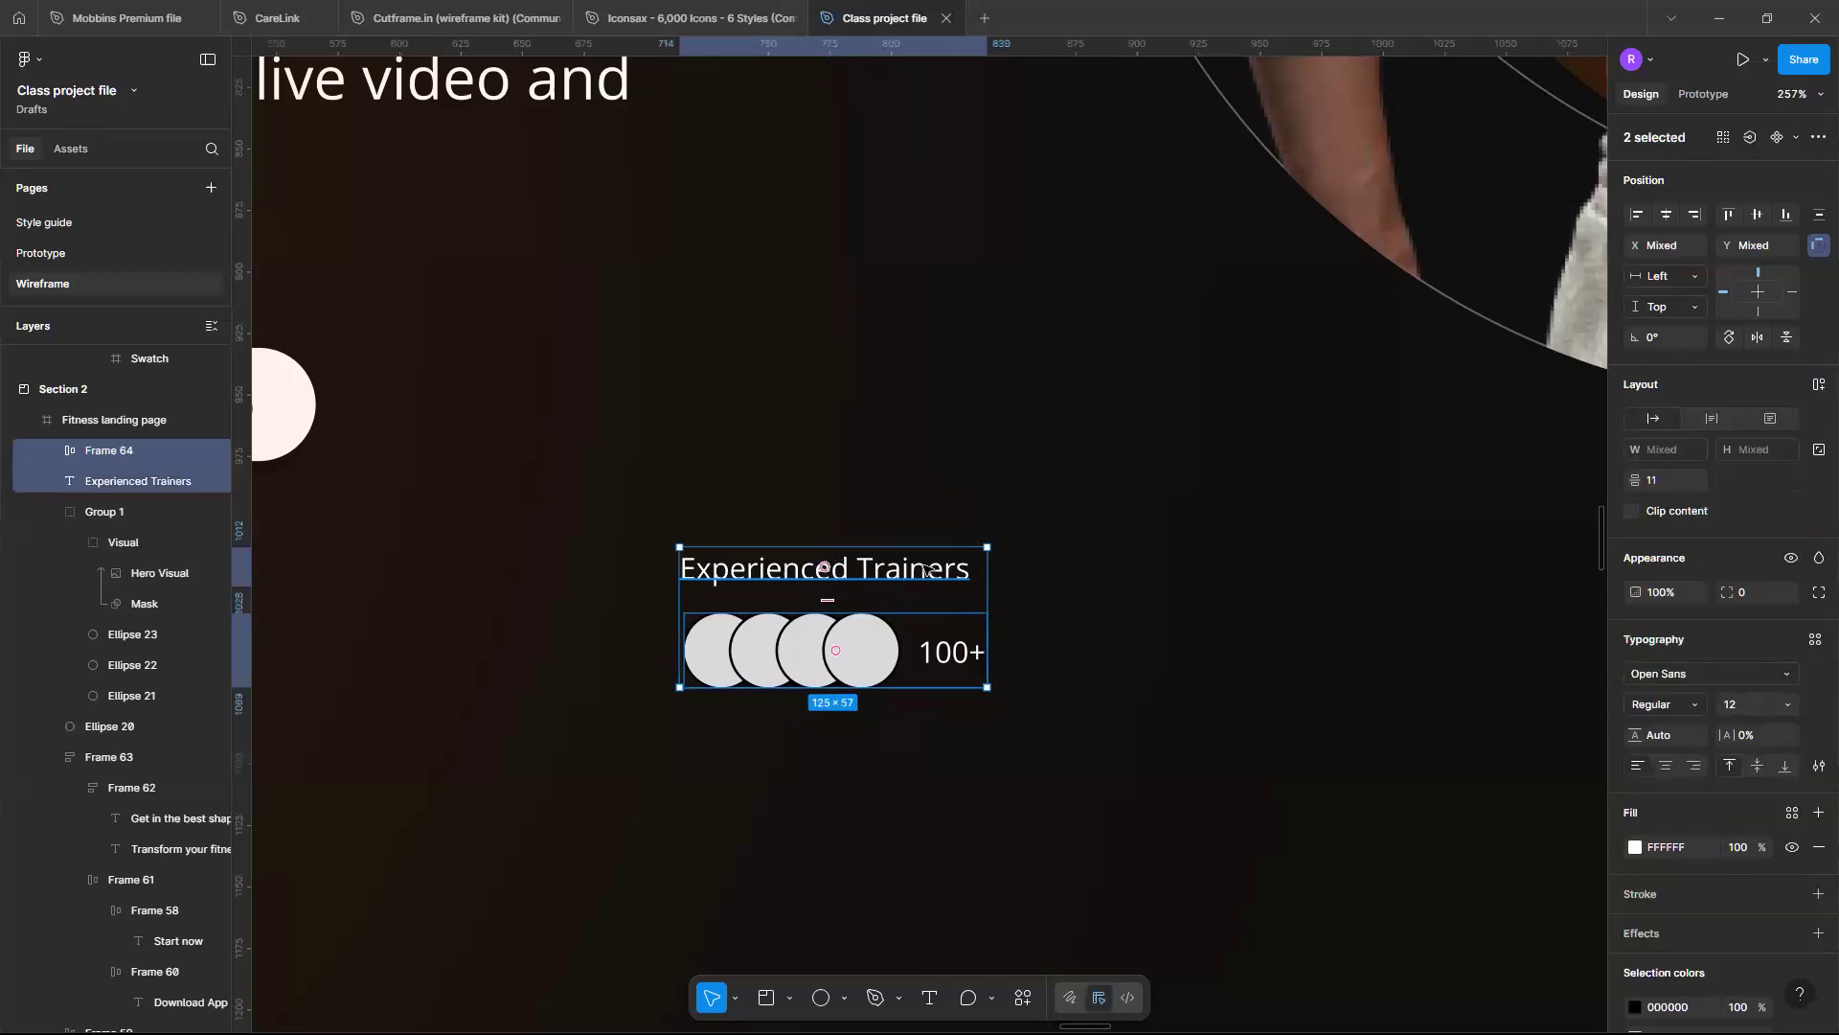
key("shift+a")
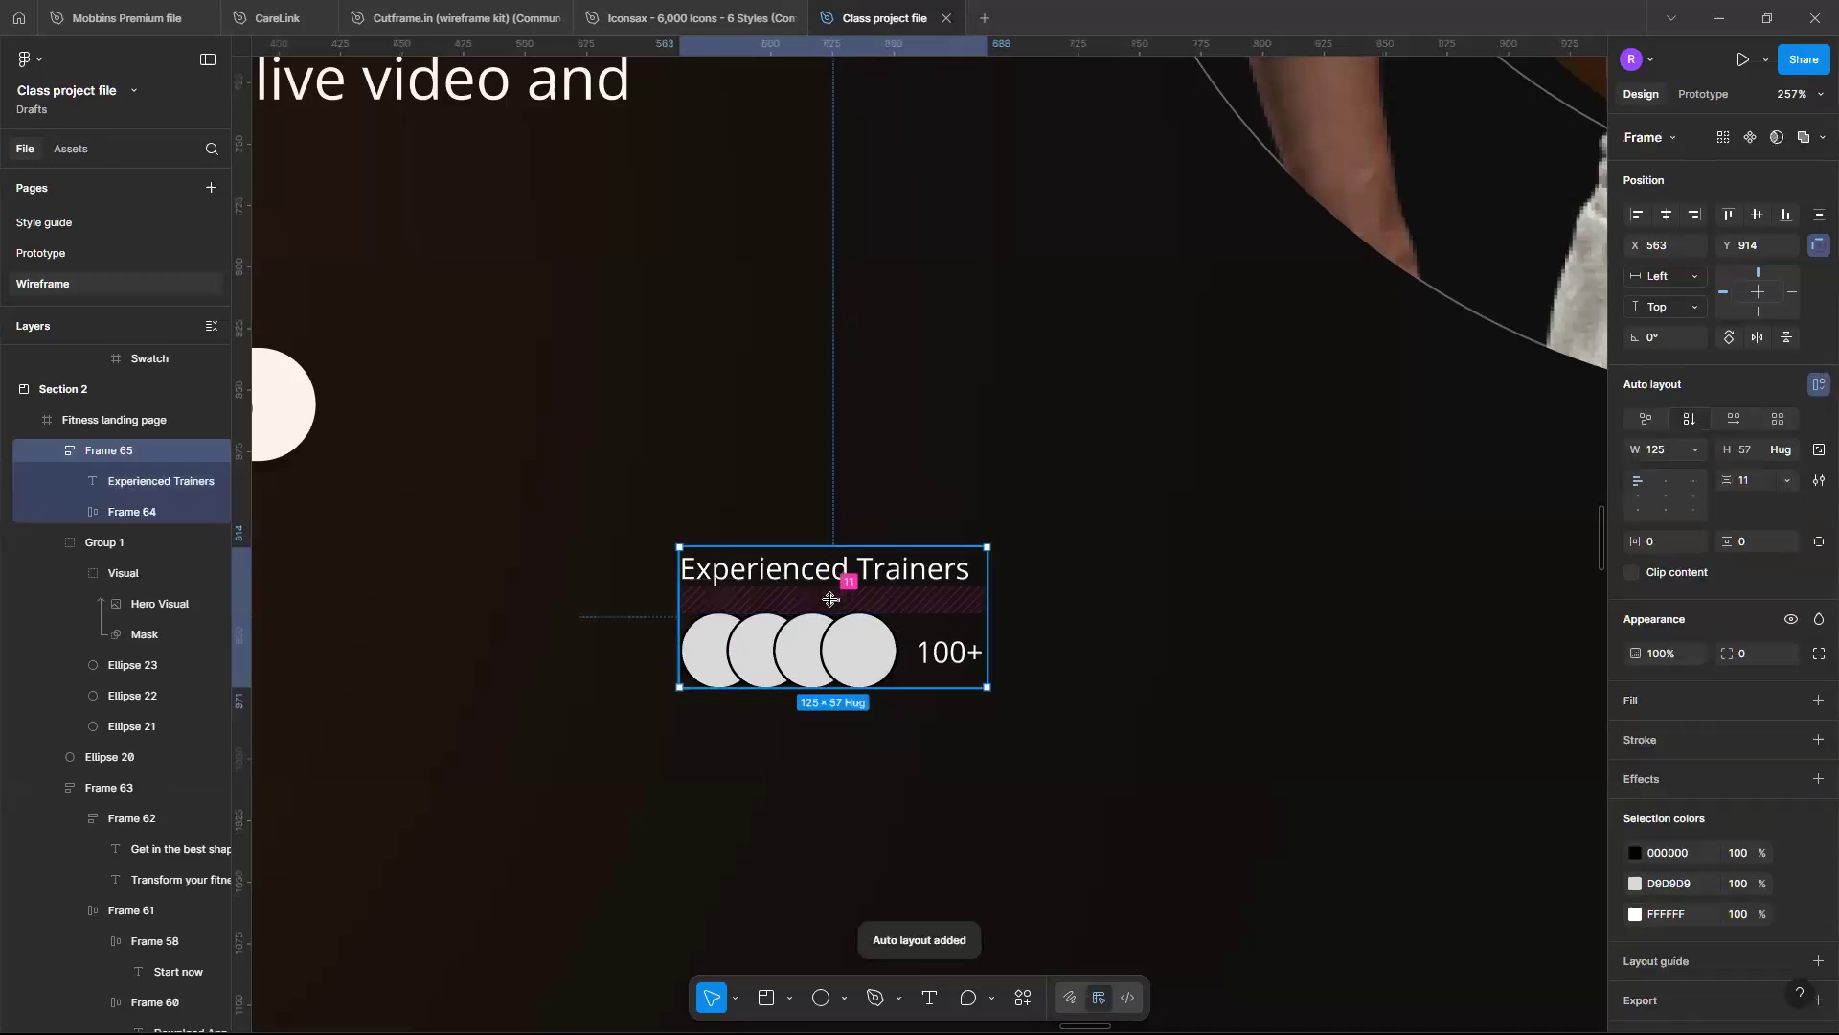
left_click_drag(830, 599, 865, 602)
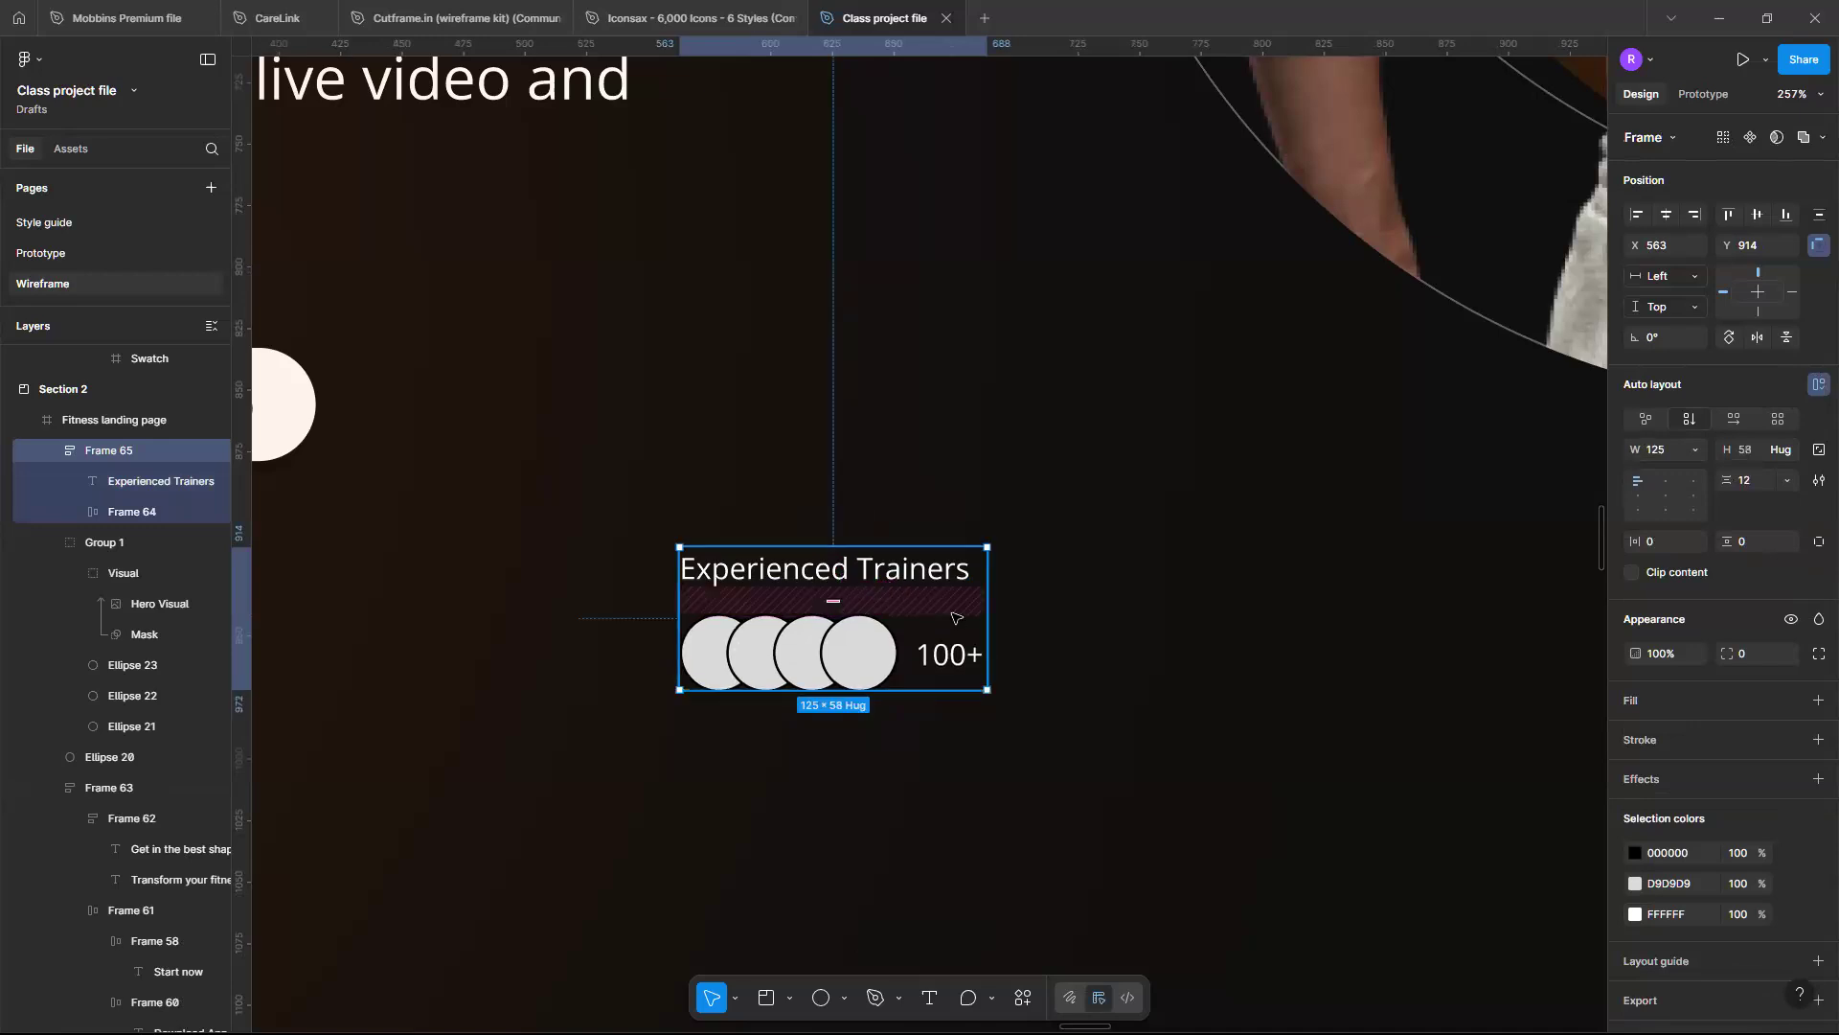
Add a white FFFFFF inside stroke around the Experienced Trainers frame
scroll(954, 618, "down", 5)
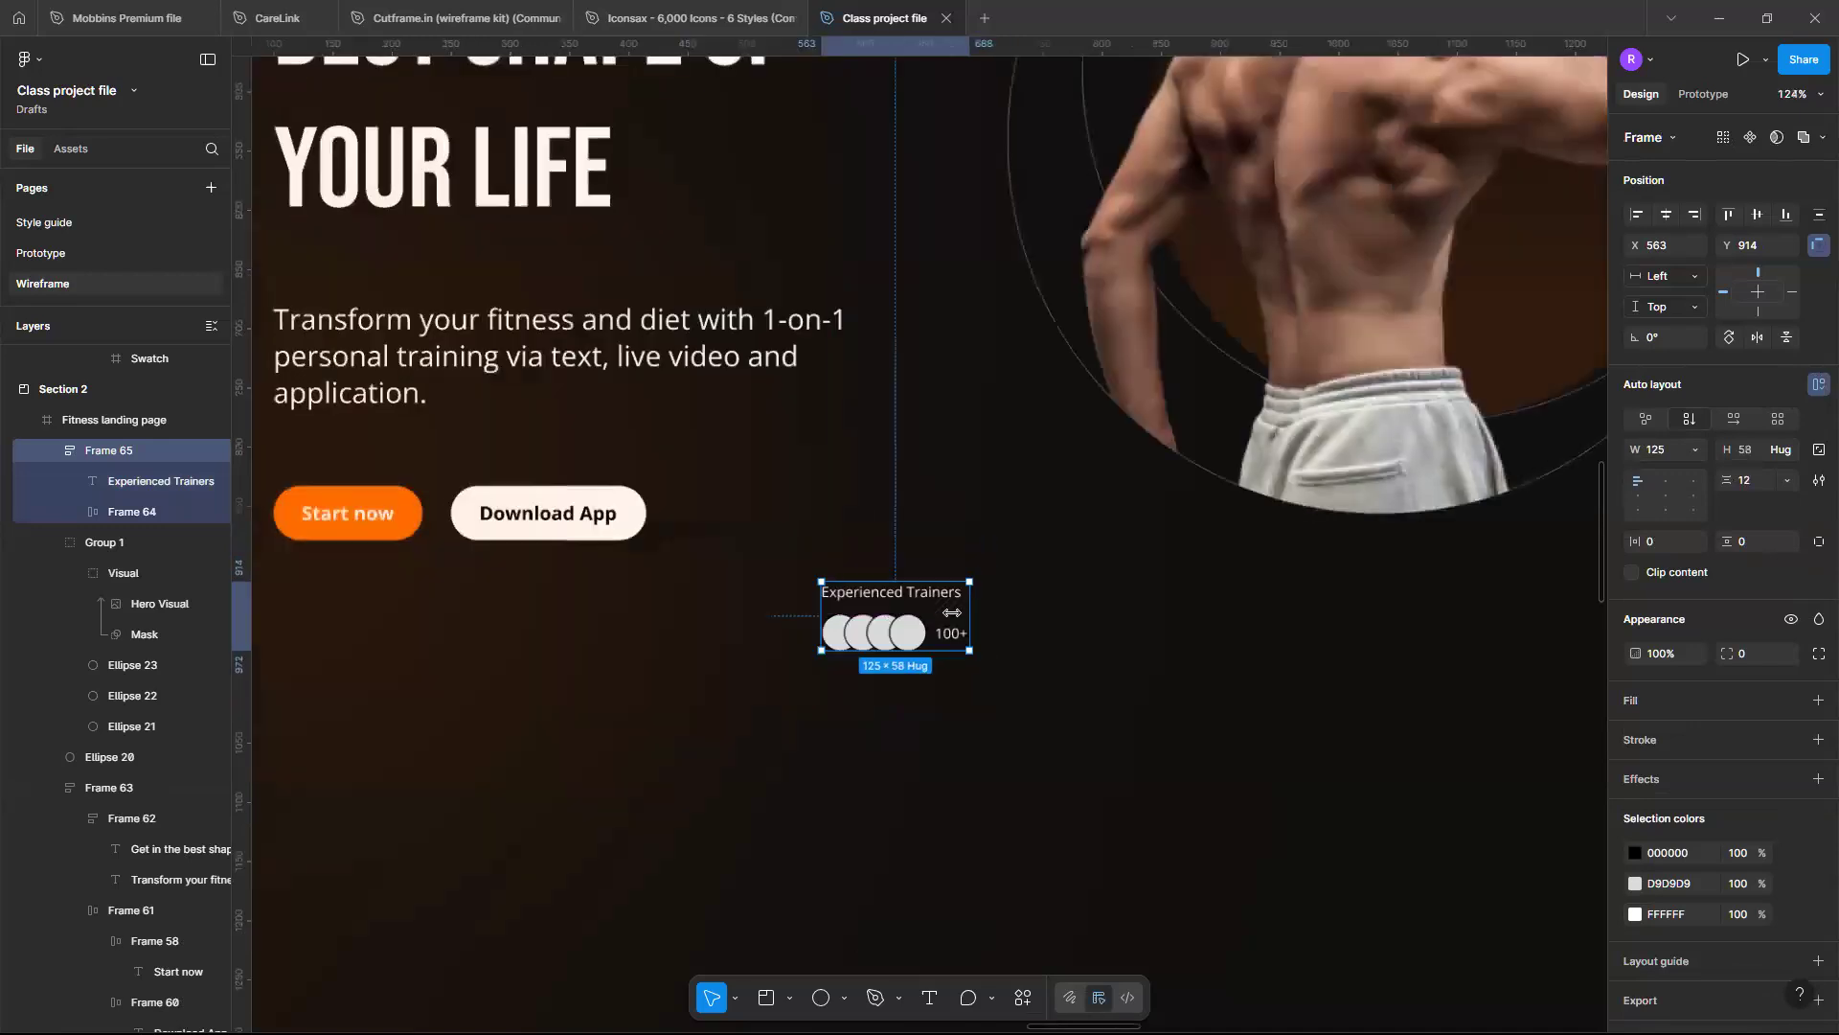
scroll(954, 616, "up", 1)
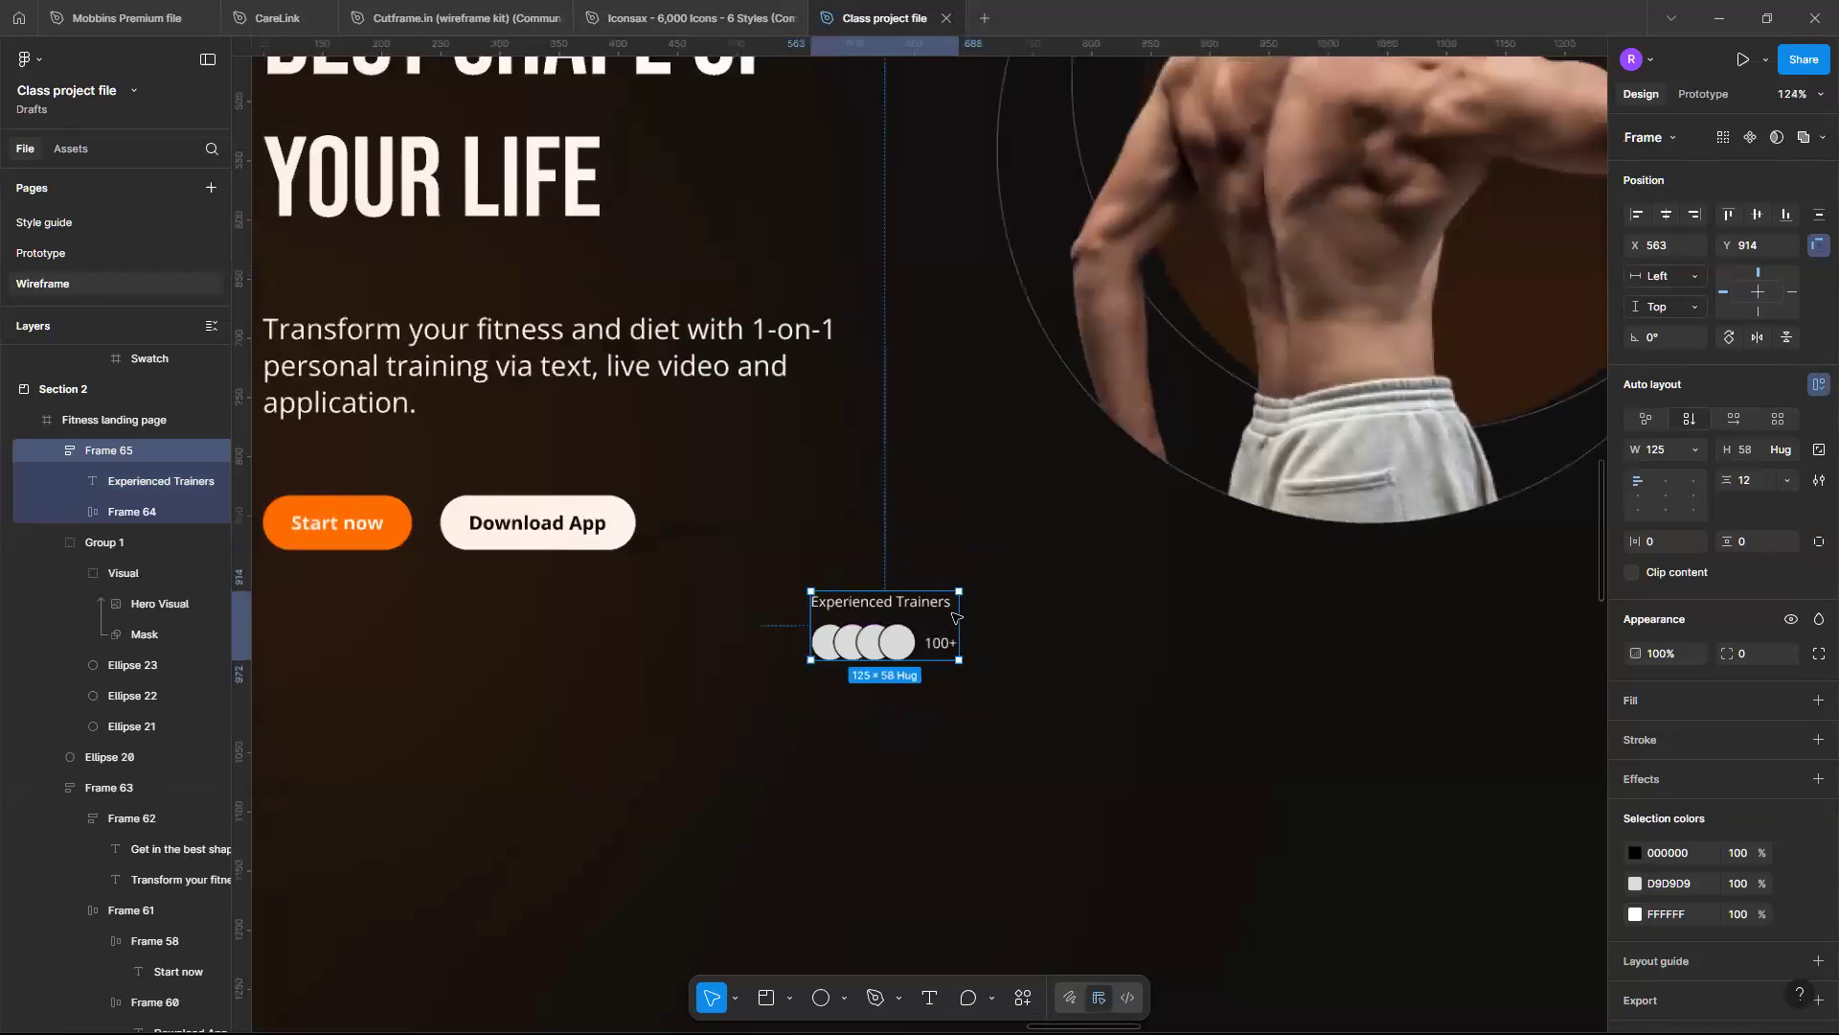
scroll(954, 615, "up", 6)
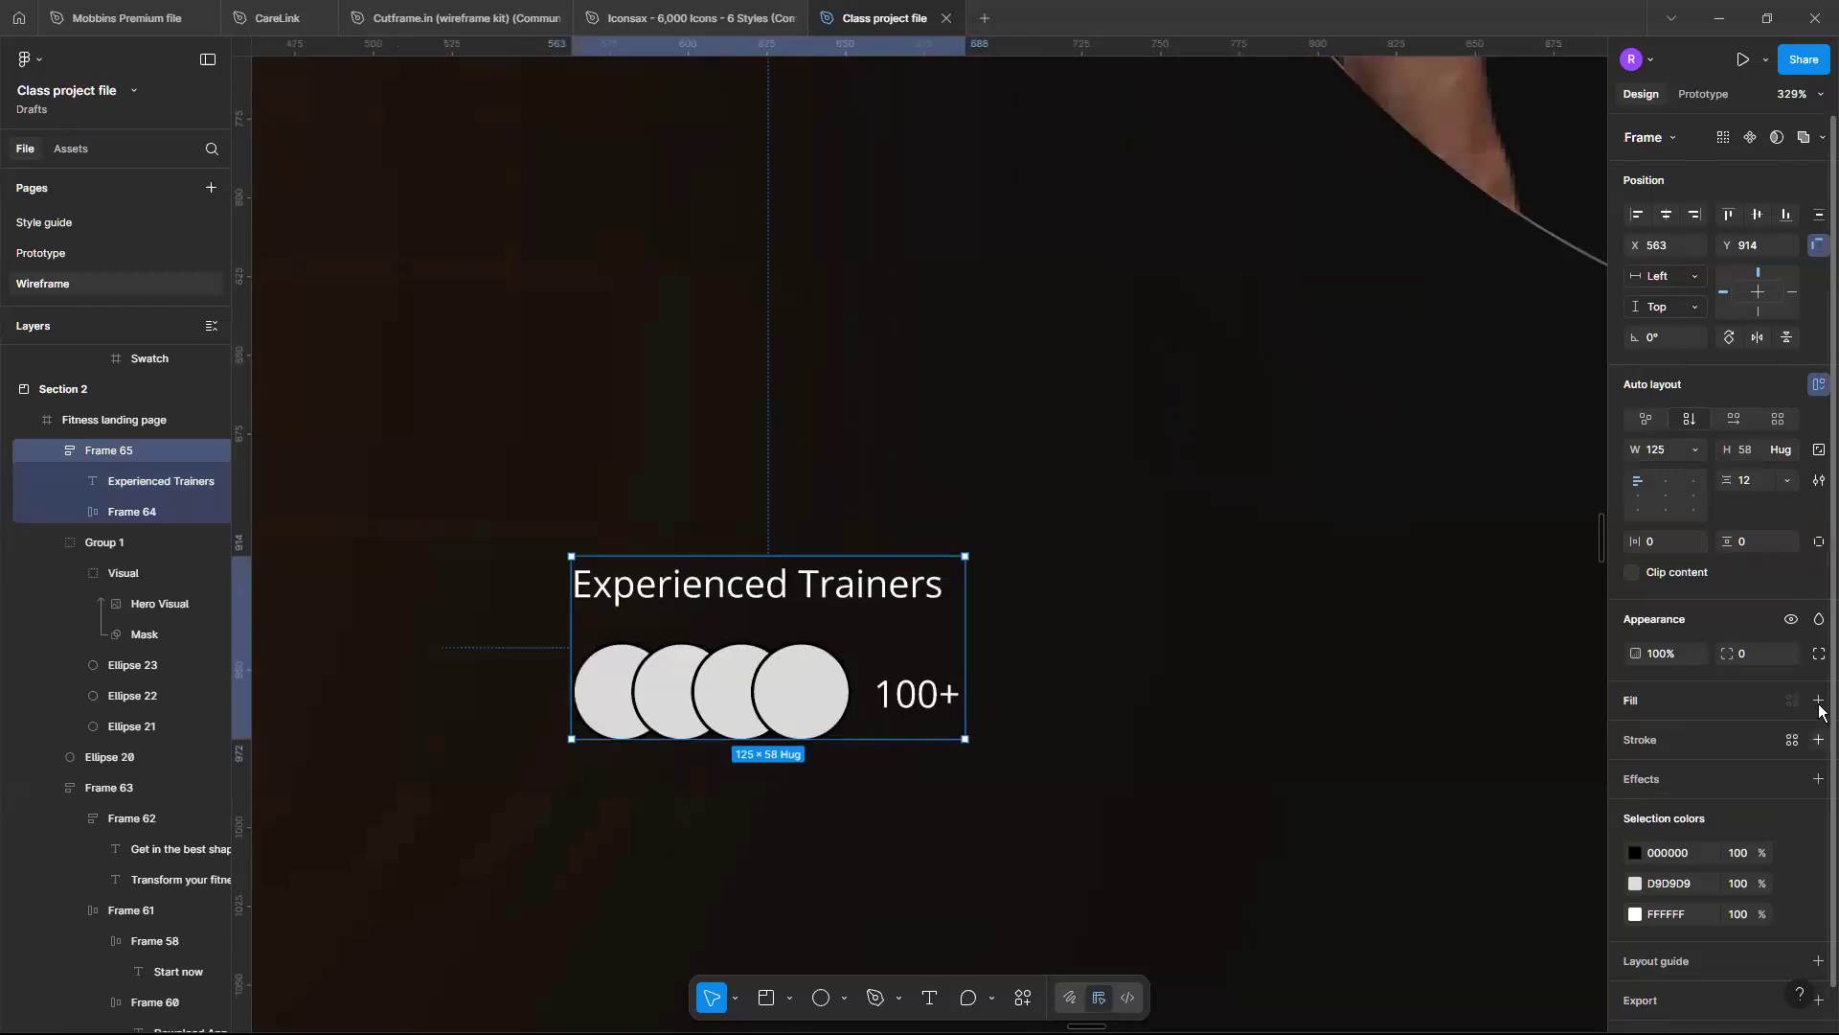
left_click(1818, 740)
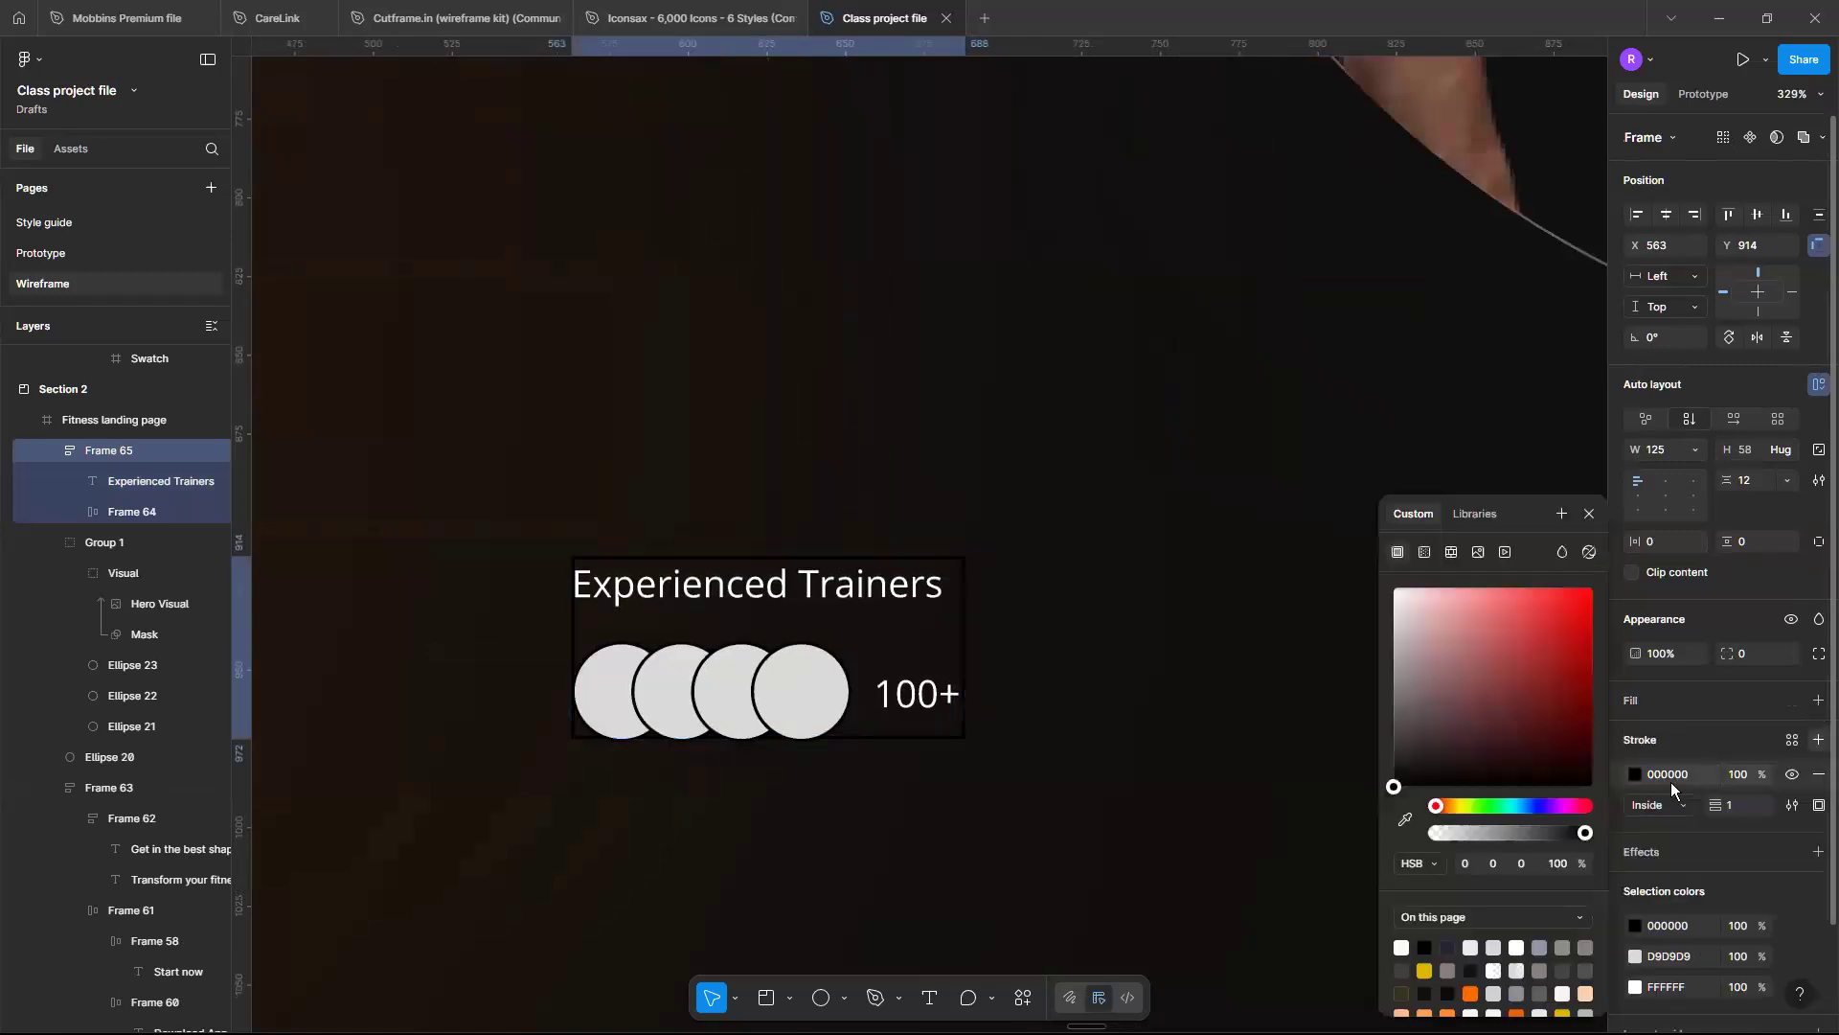
left_click(1400, 697)
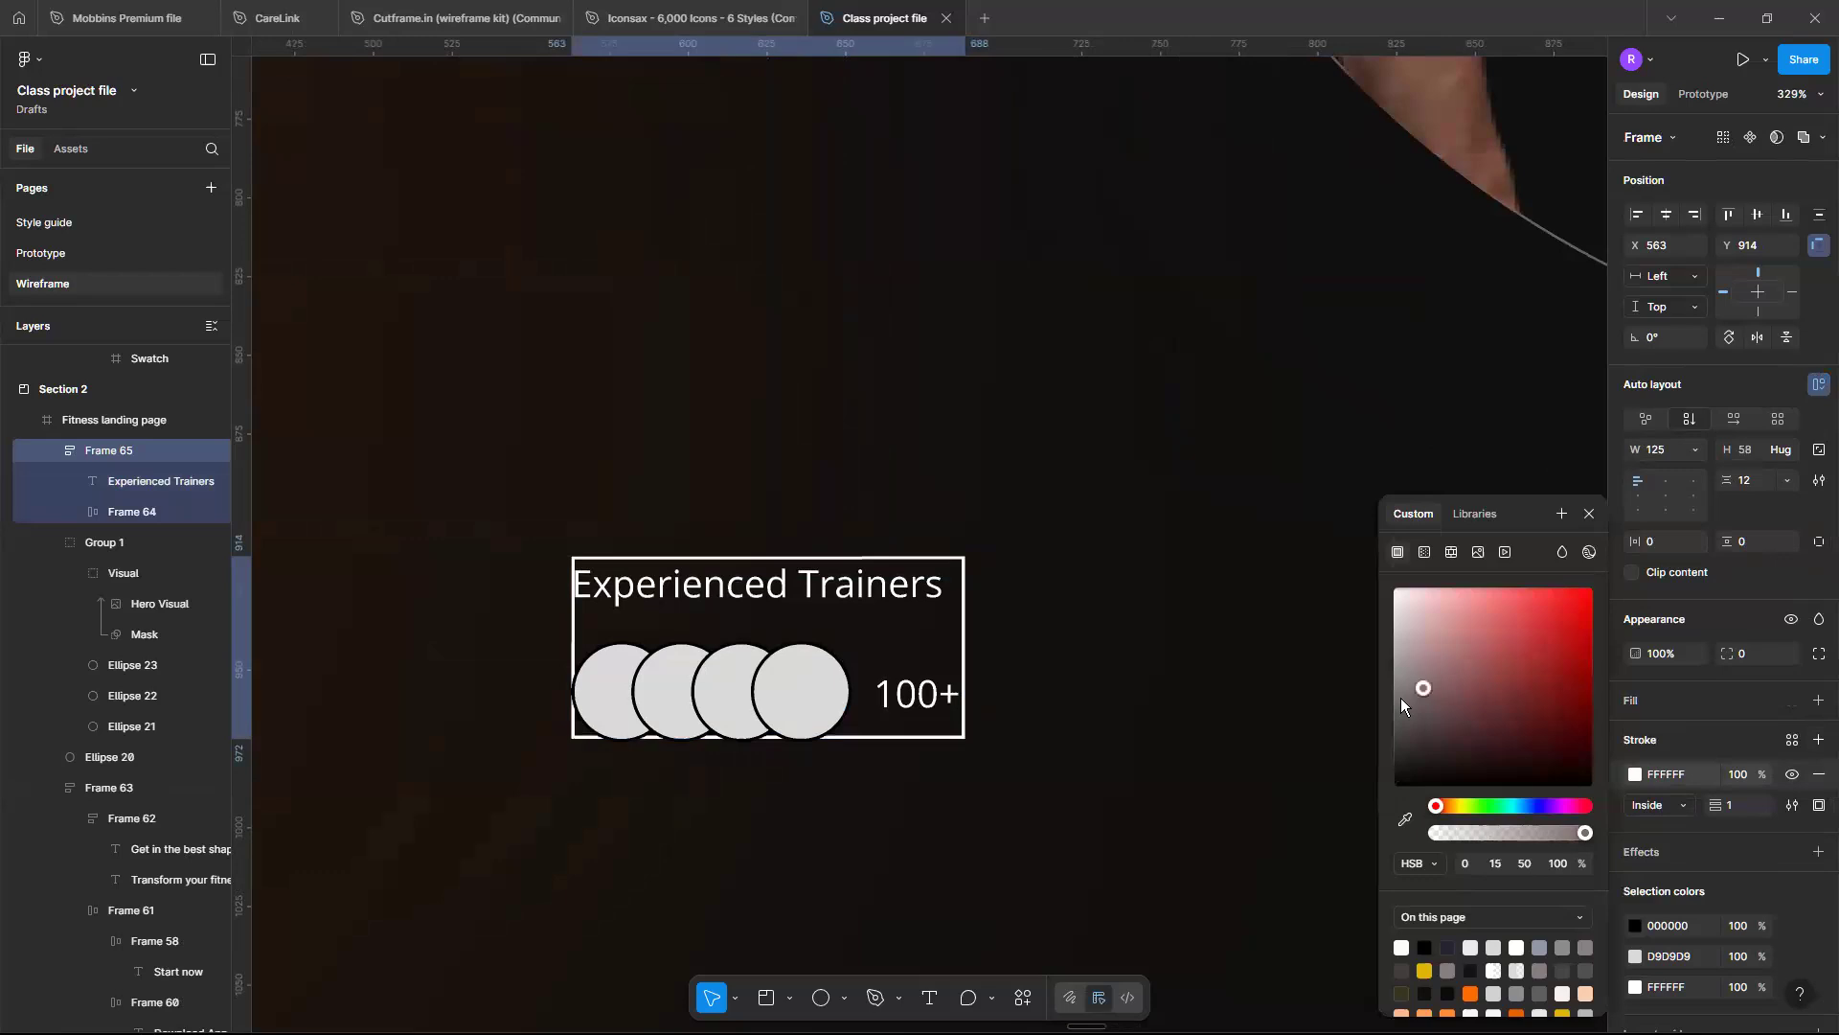
key("Escape")
Set the Experienced Trainers frame's padding to 12 vertical and 6 horizontal, and make its width hug the contents
type("12")
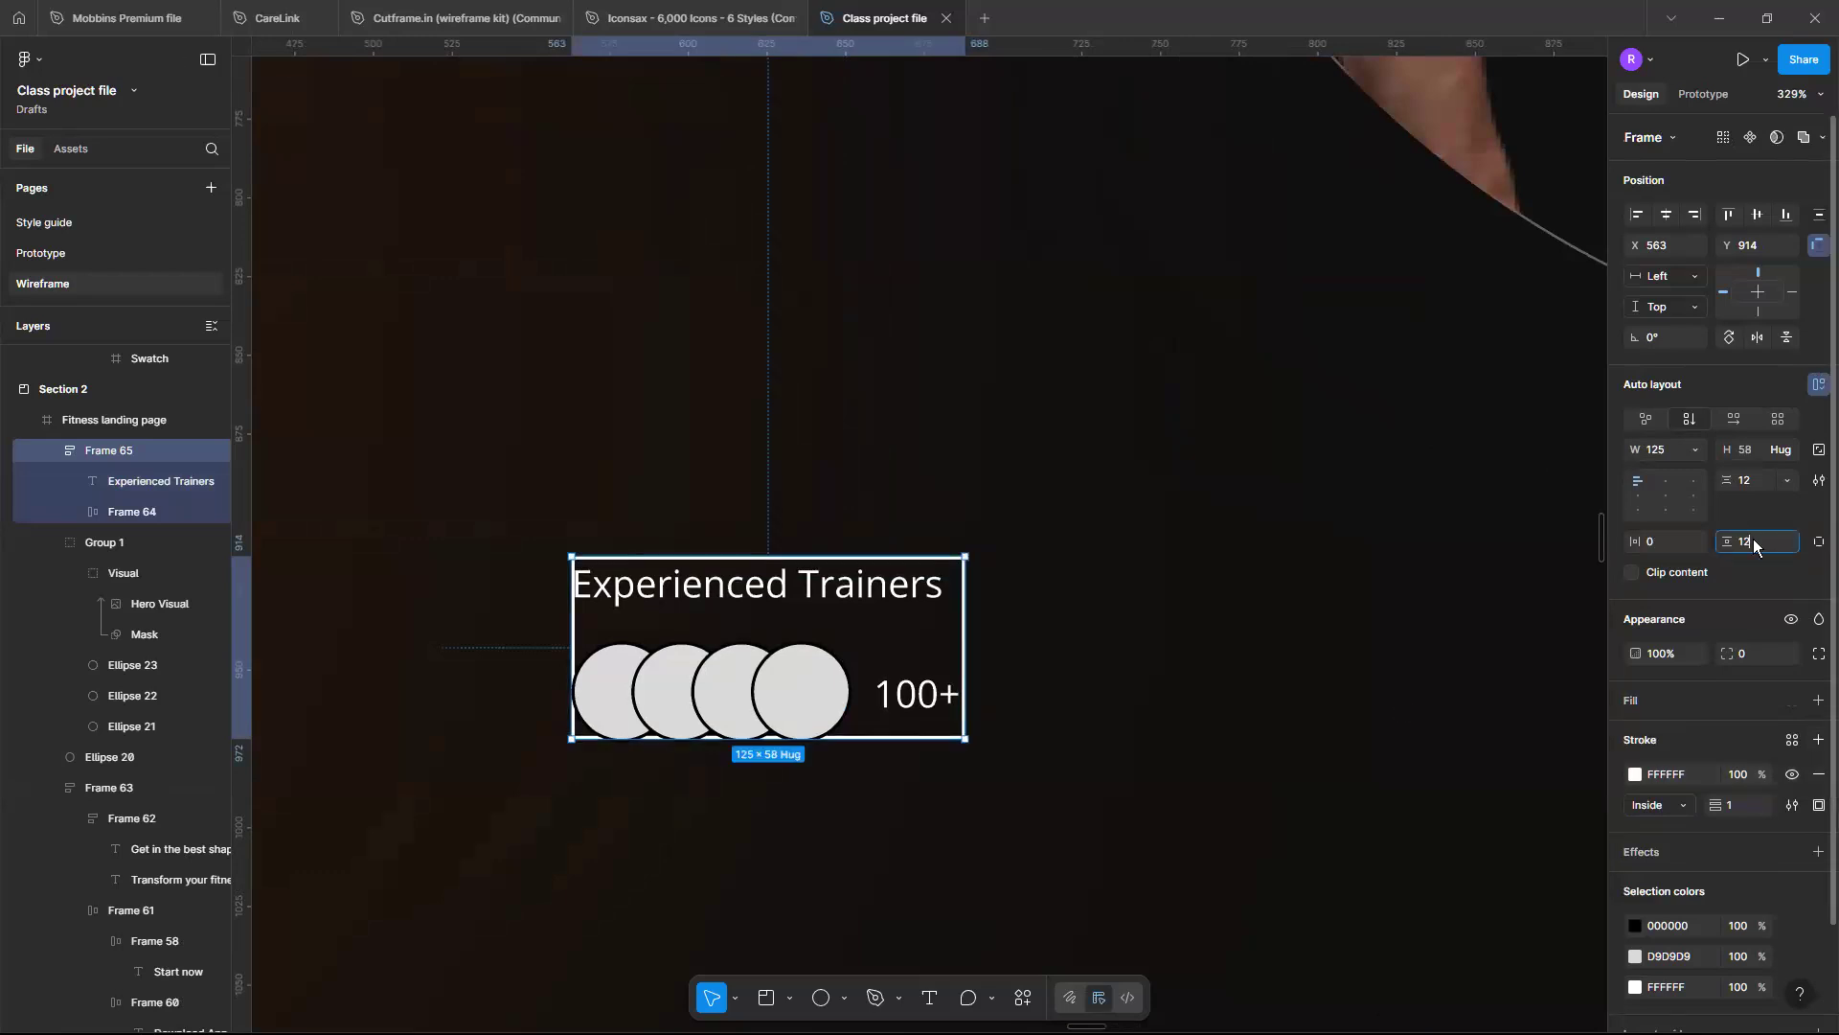
key("Return")
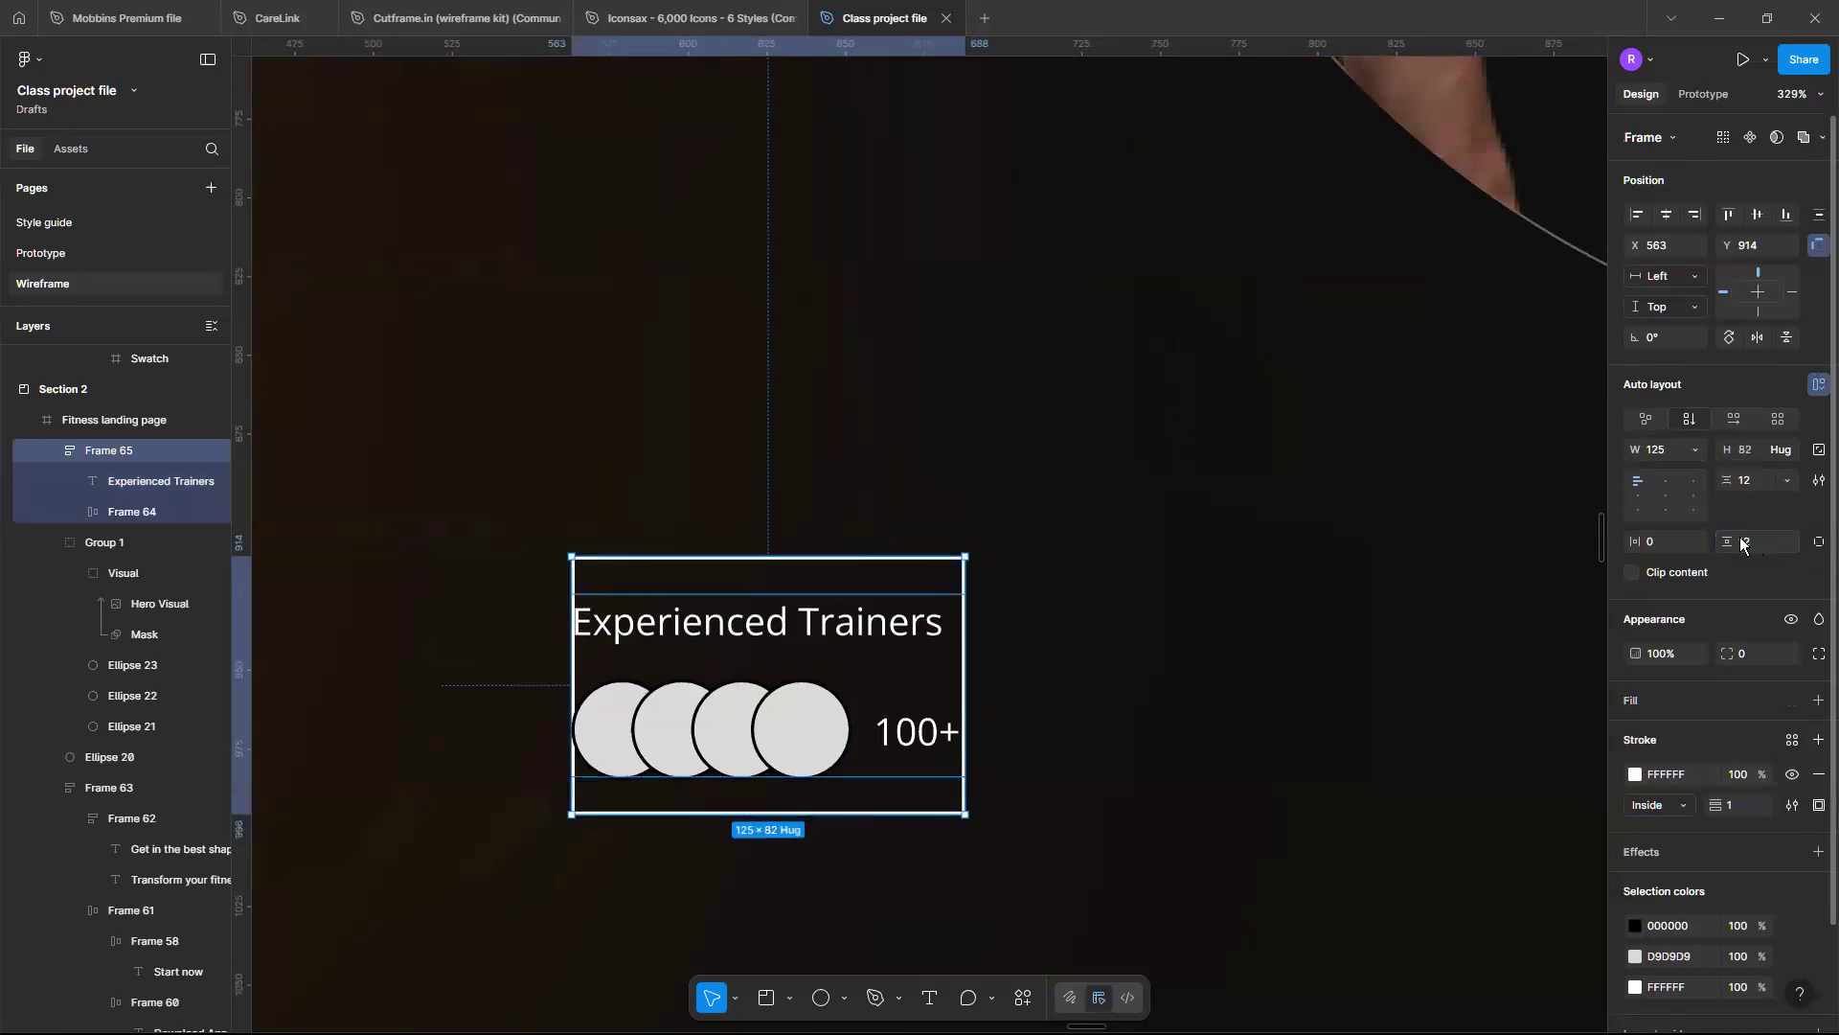
left_click(1663, 538)
type("6")
key("Return")
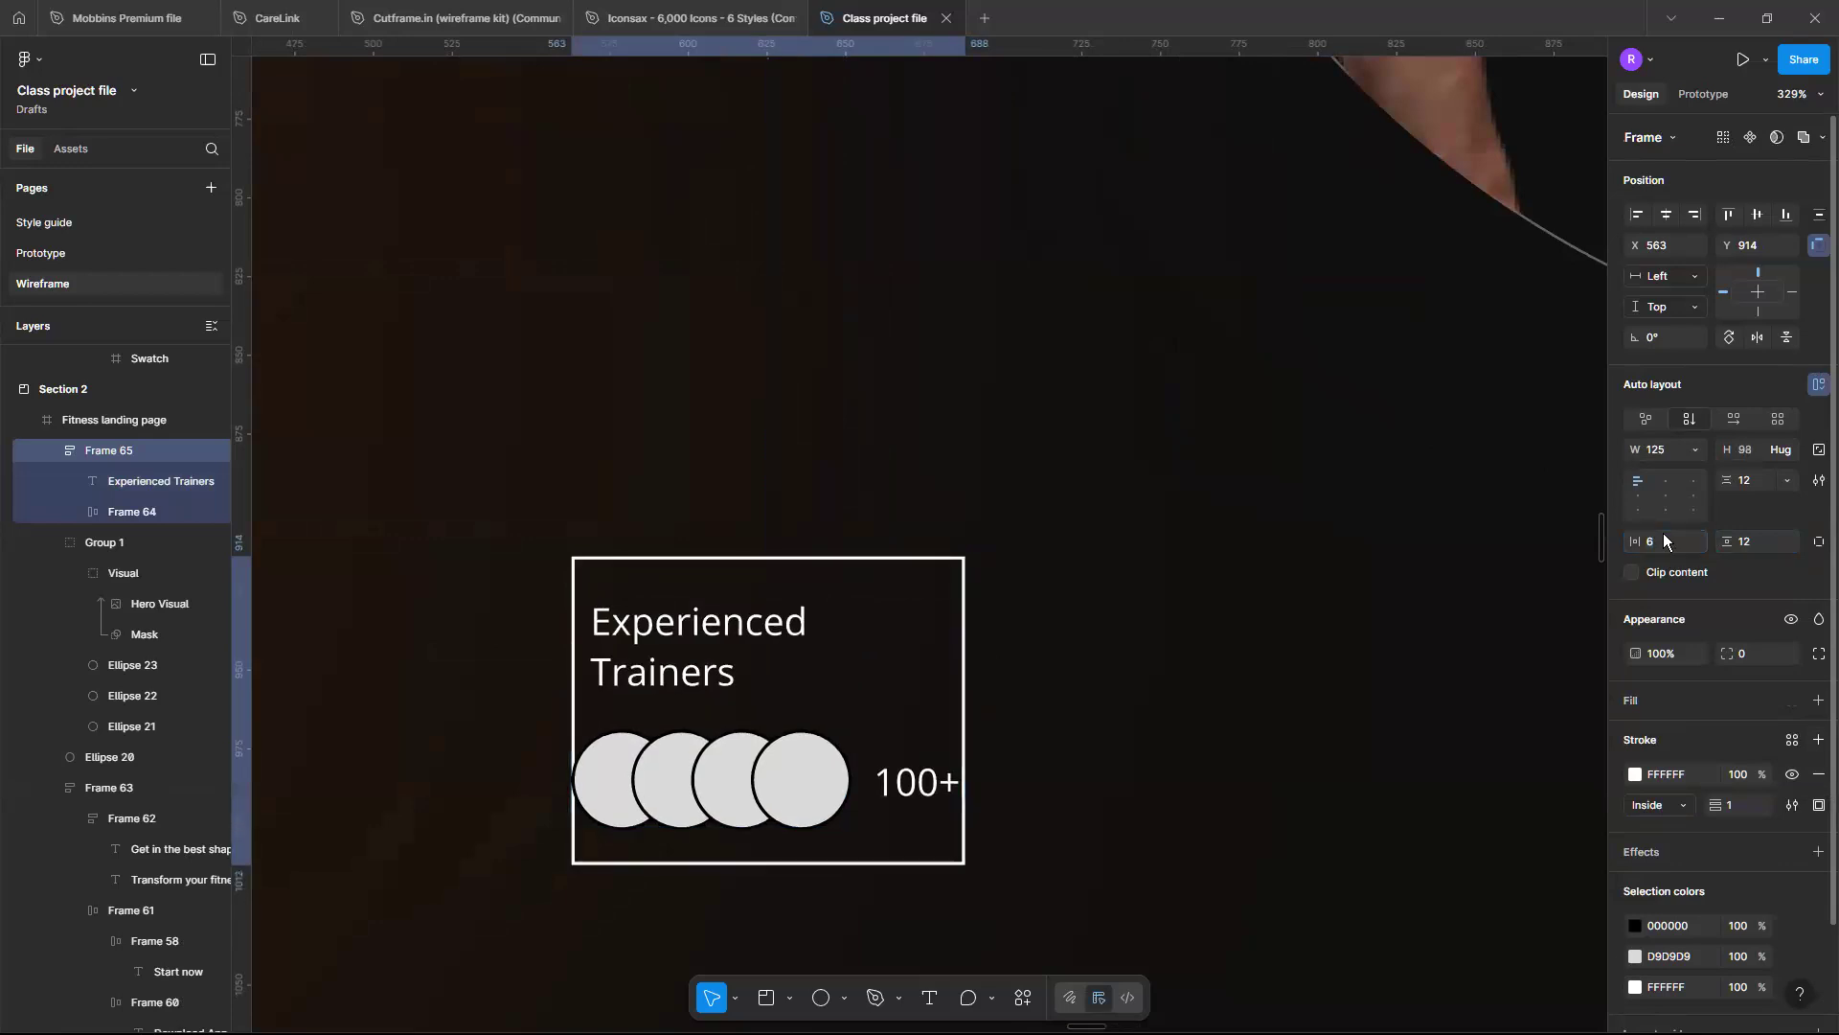
key("ctrl+z")
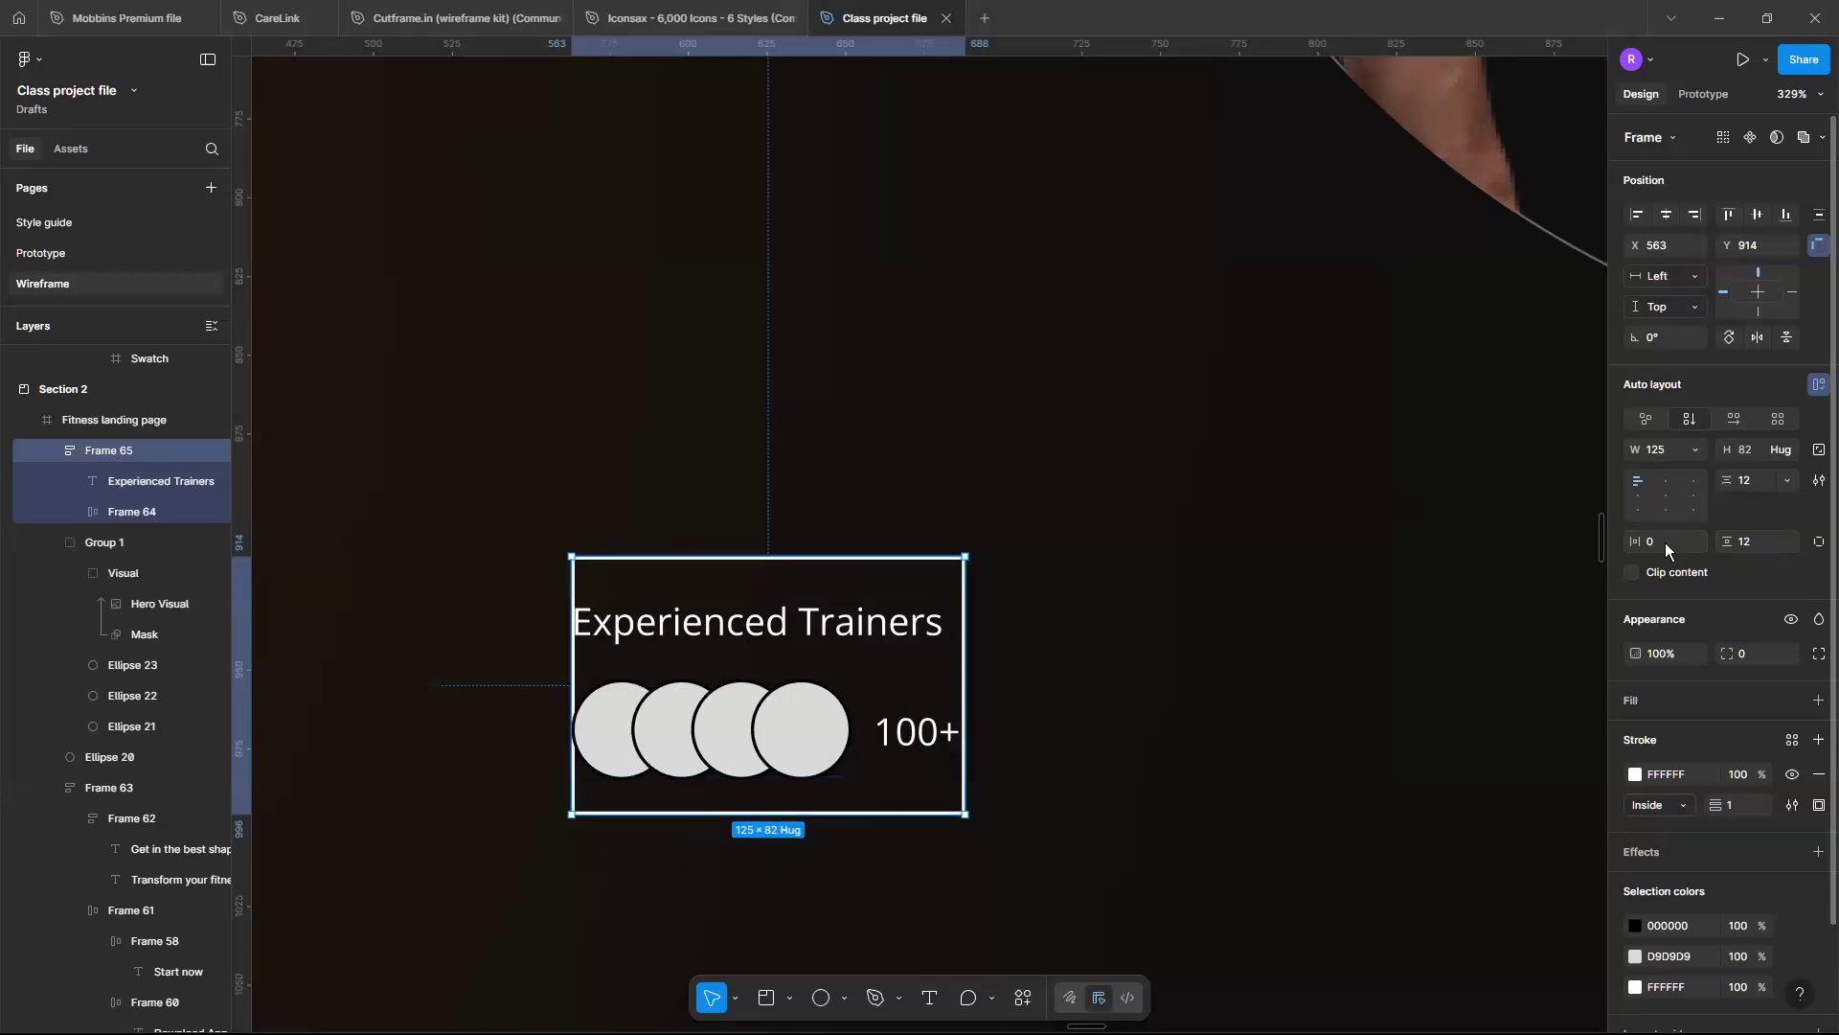
type("6")
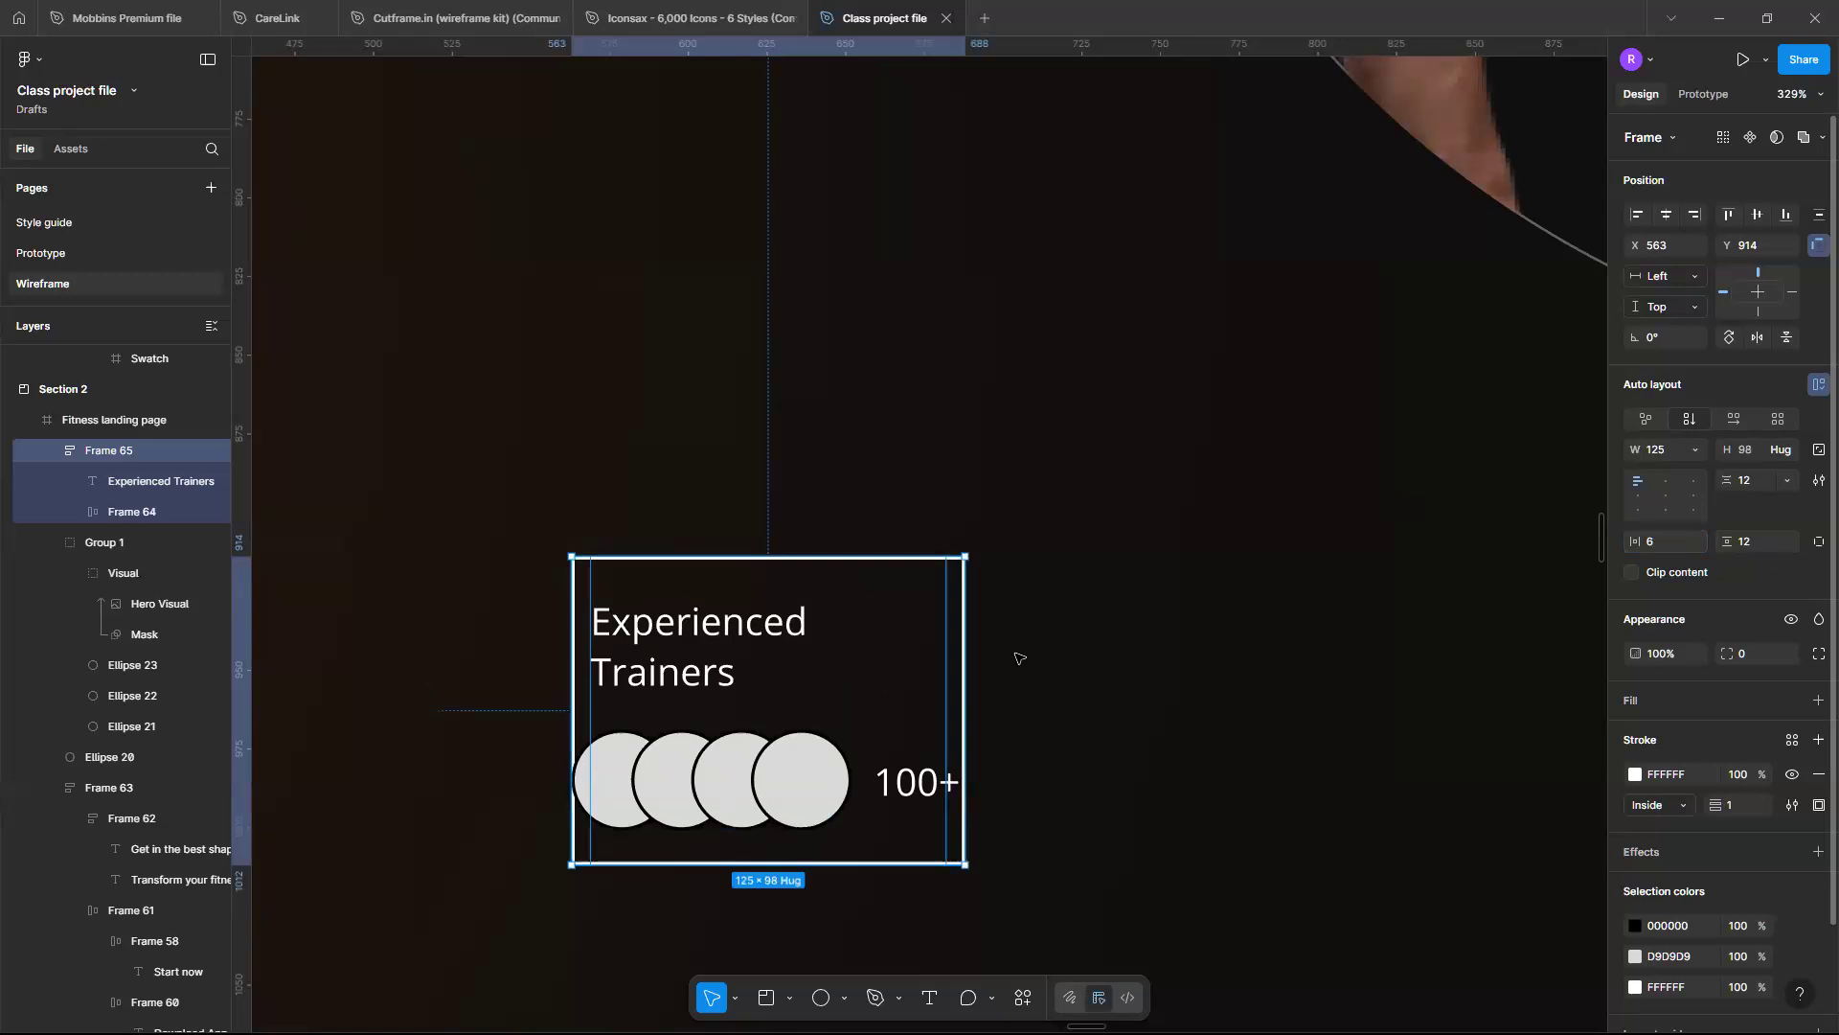
left_click(1694, 450)
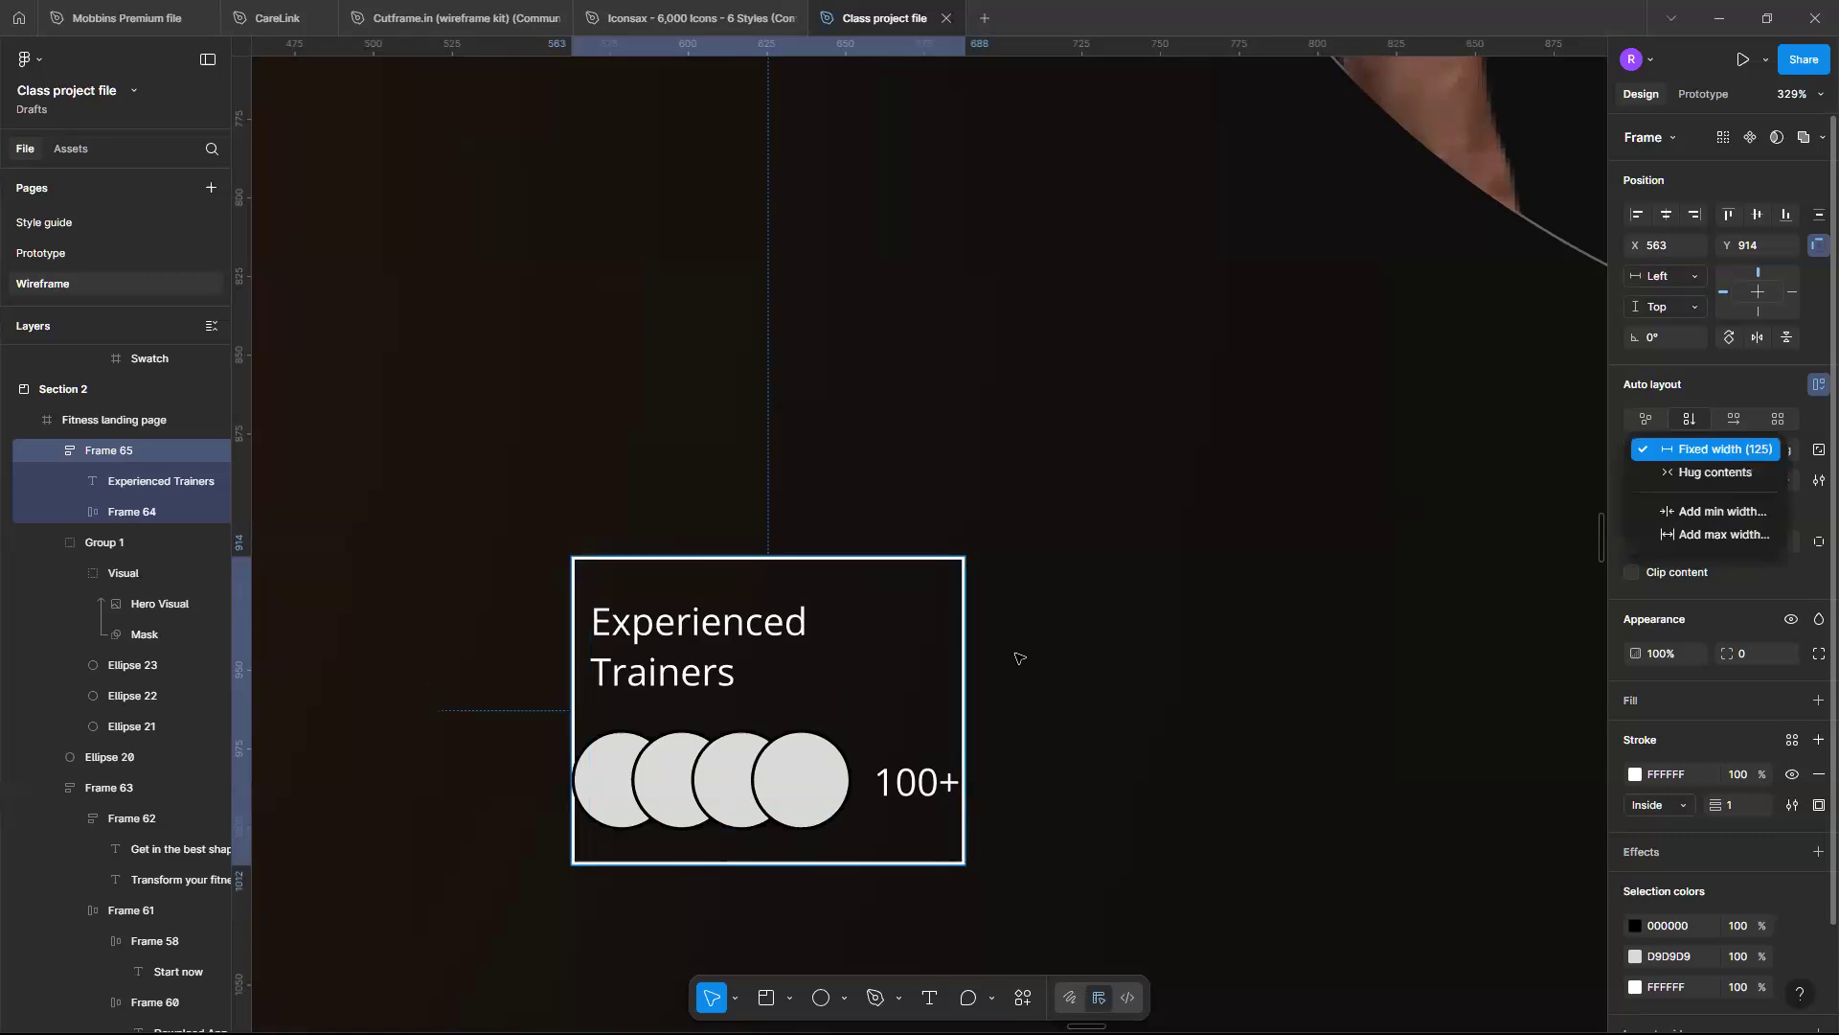
left_click(1715, 472)
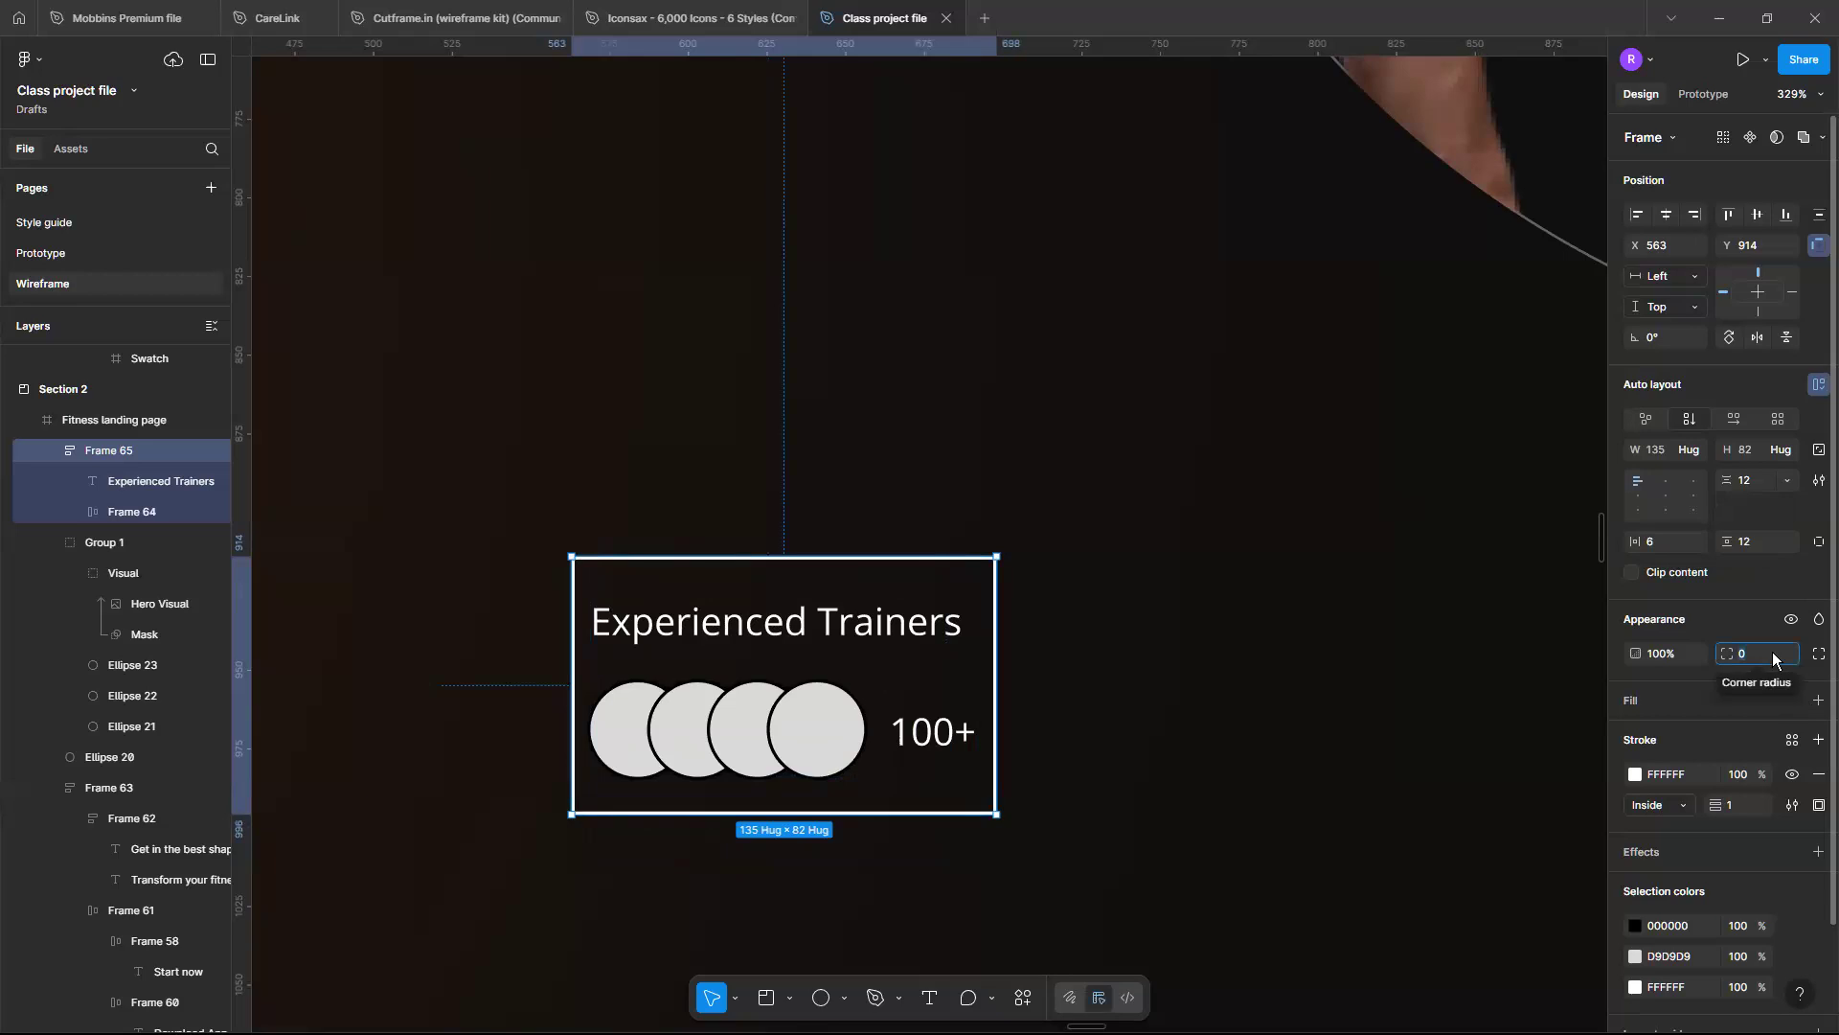
Set the Experienced Trainers frame's corner radius to 8 and its stroke weight to 0.5
type("8")
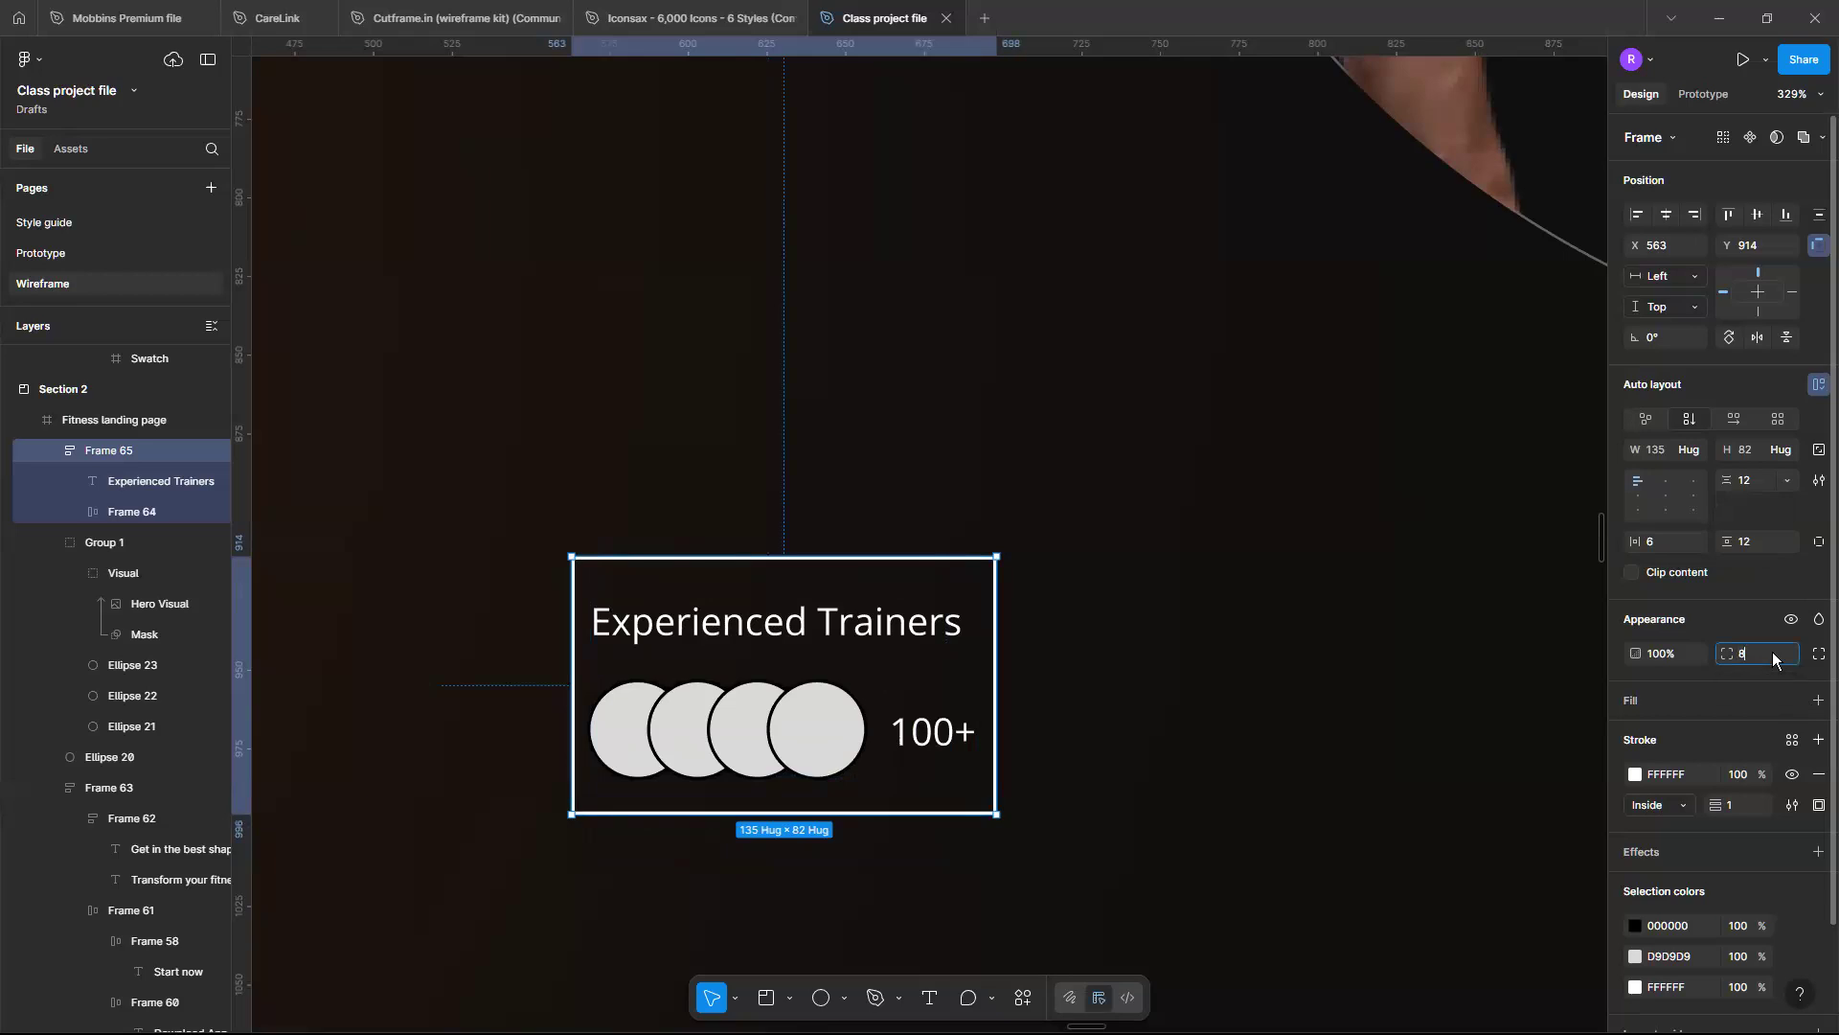
key("Return")
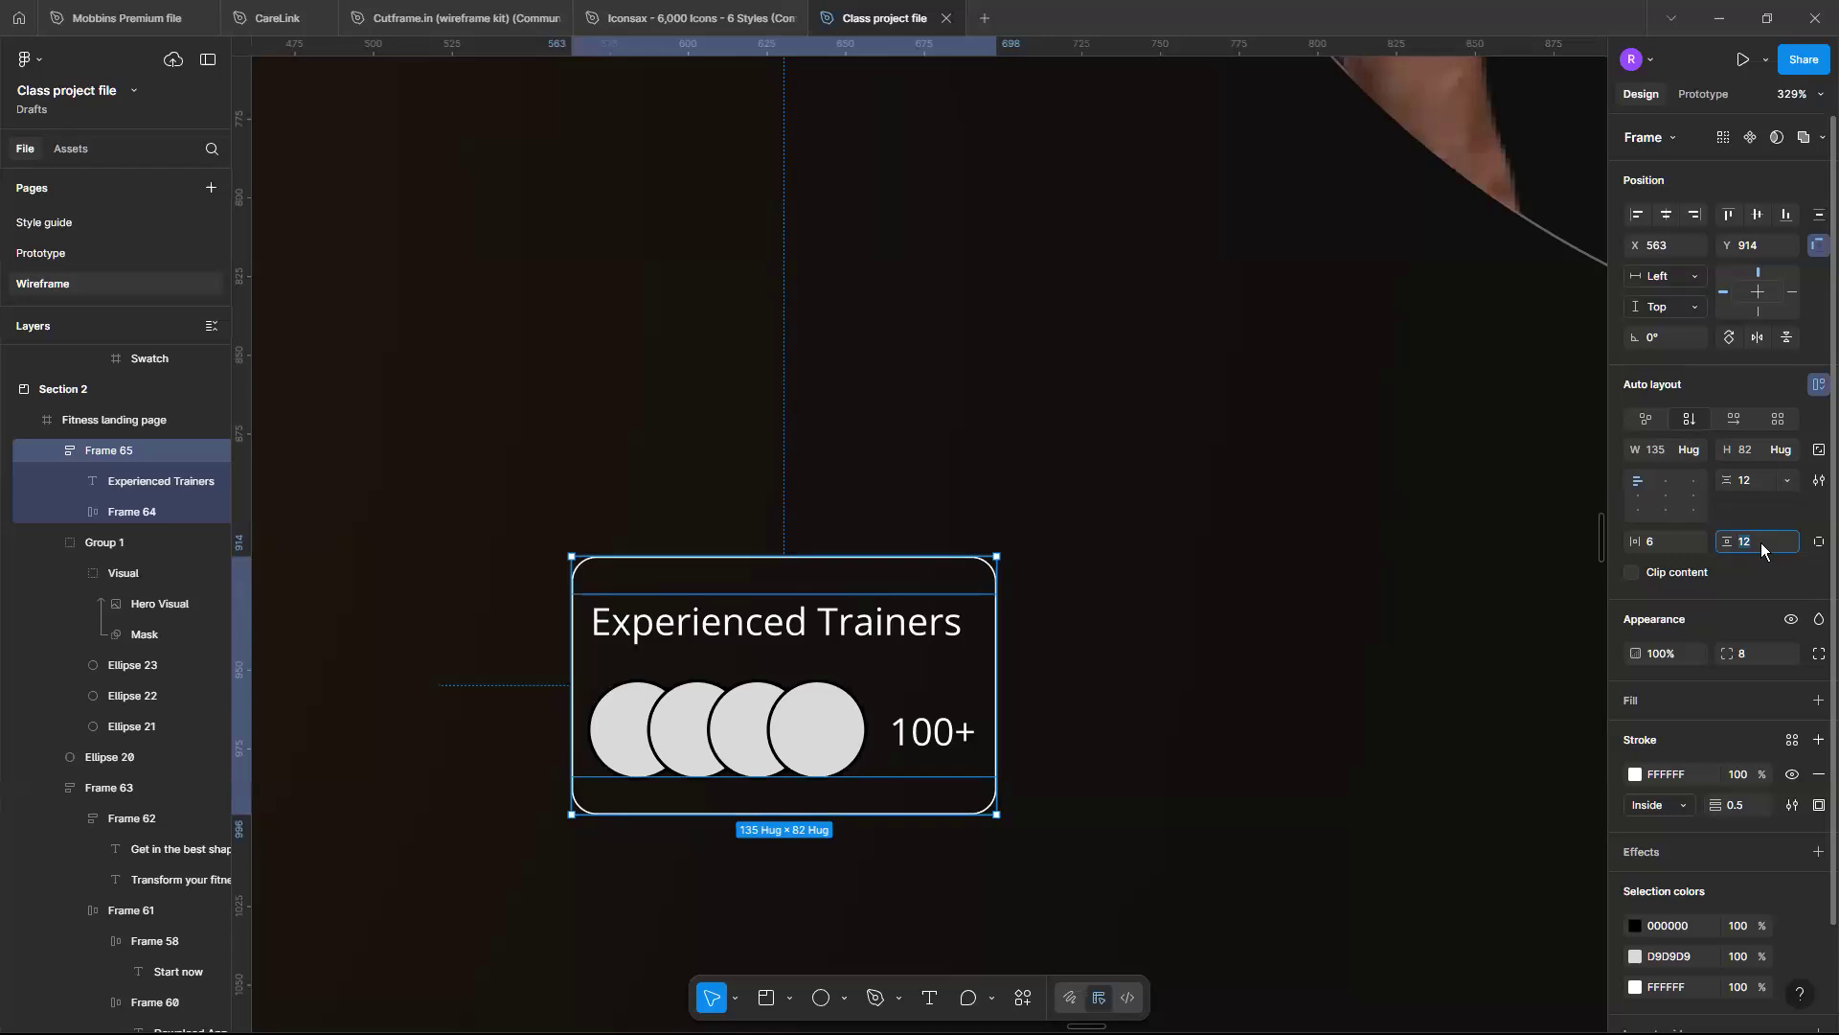
Change the frame's padding to 6 vertical and 8 horizontal, and recolor its stroke with the Foundation black-300 style
type("6")
key("Return")
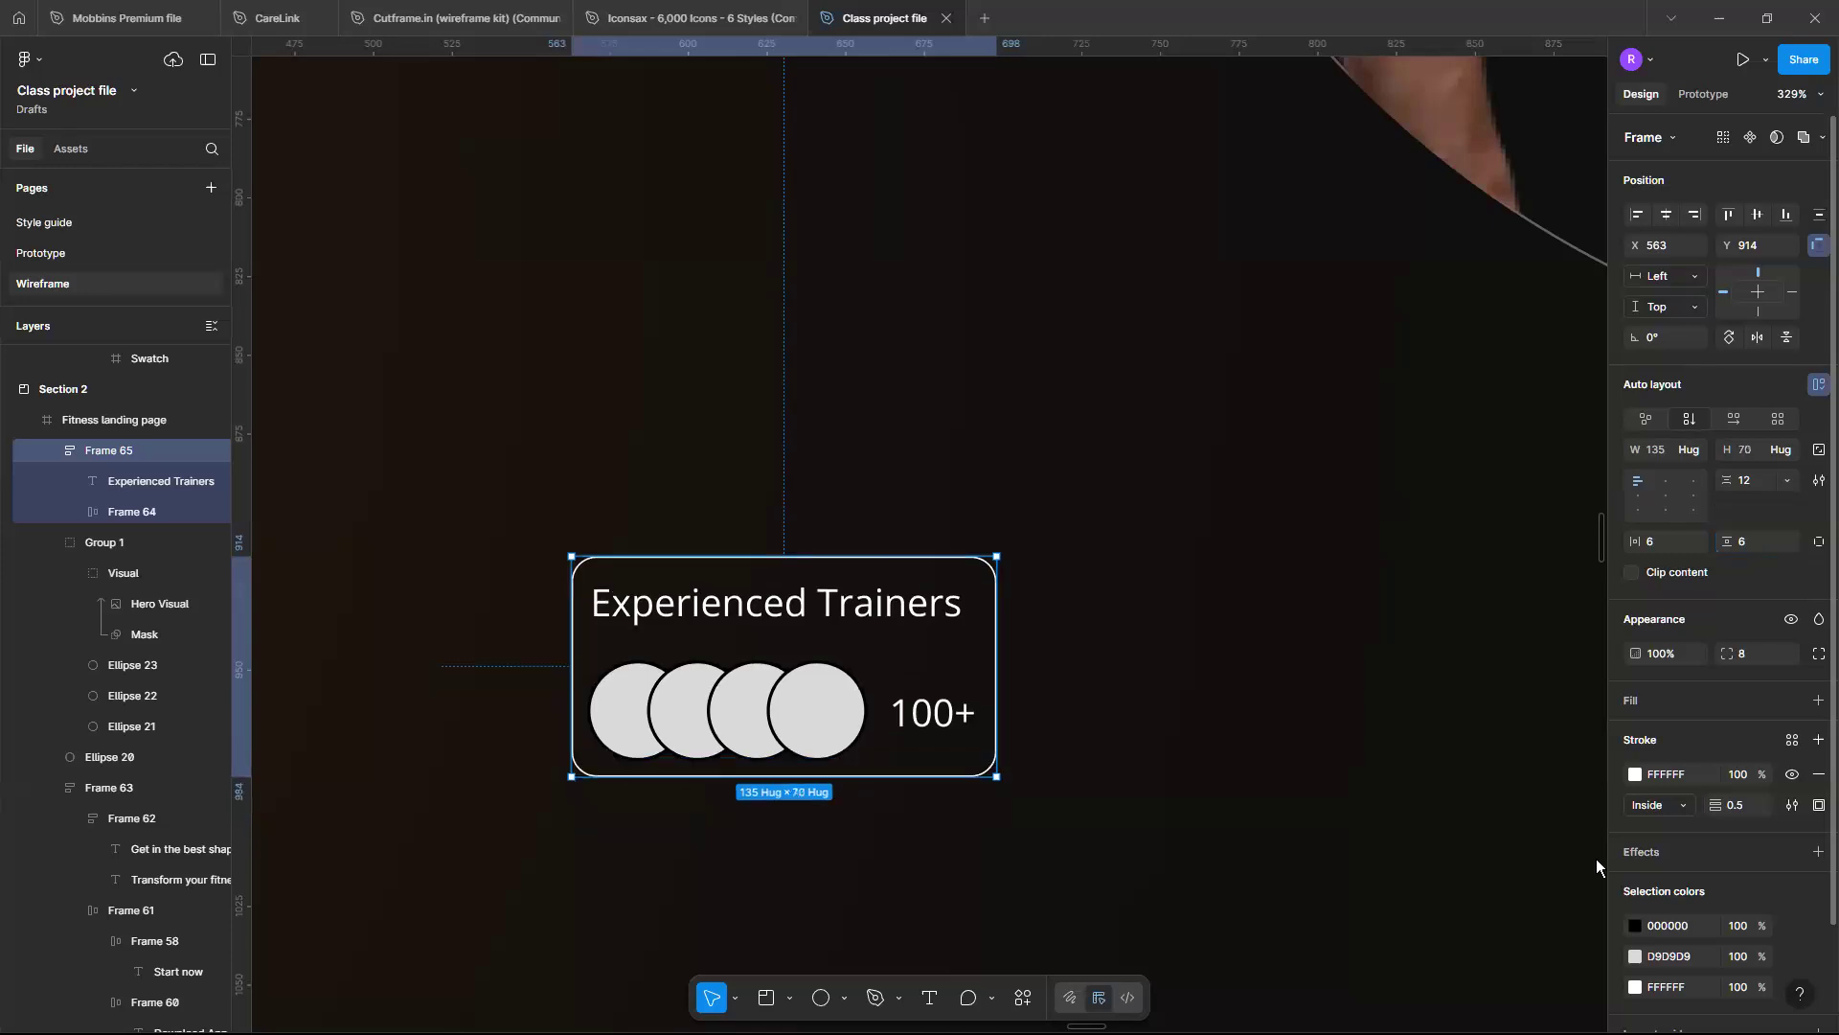
key("shift+Tab")
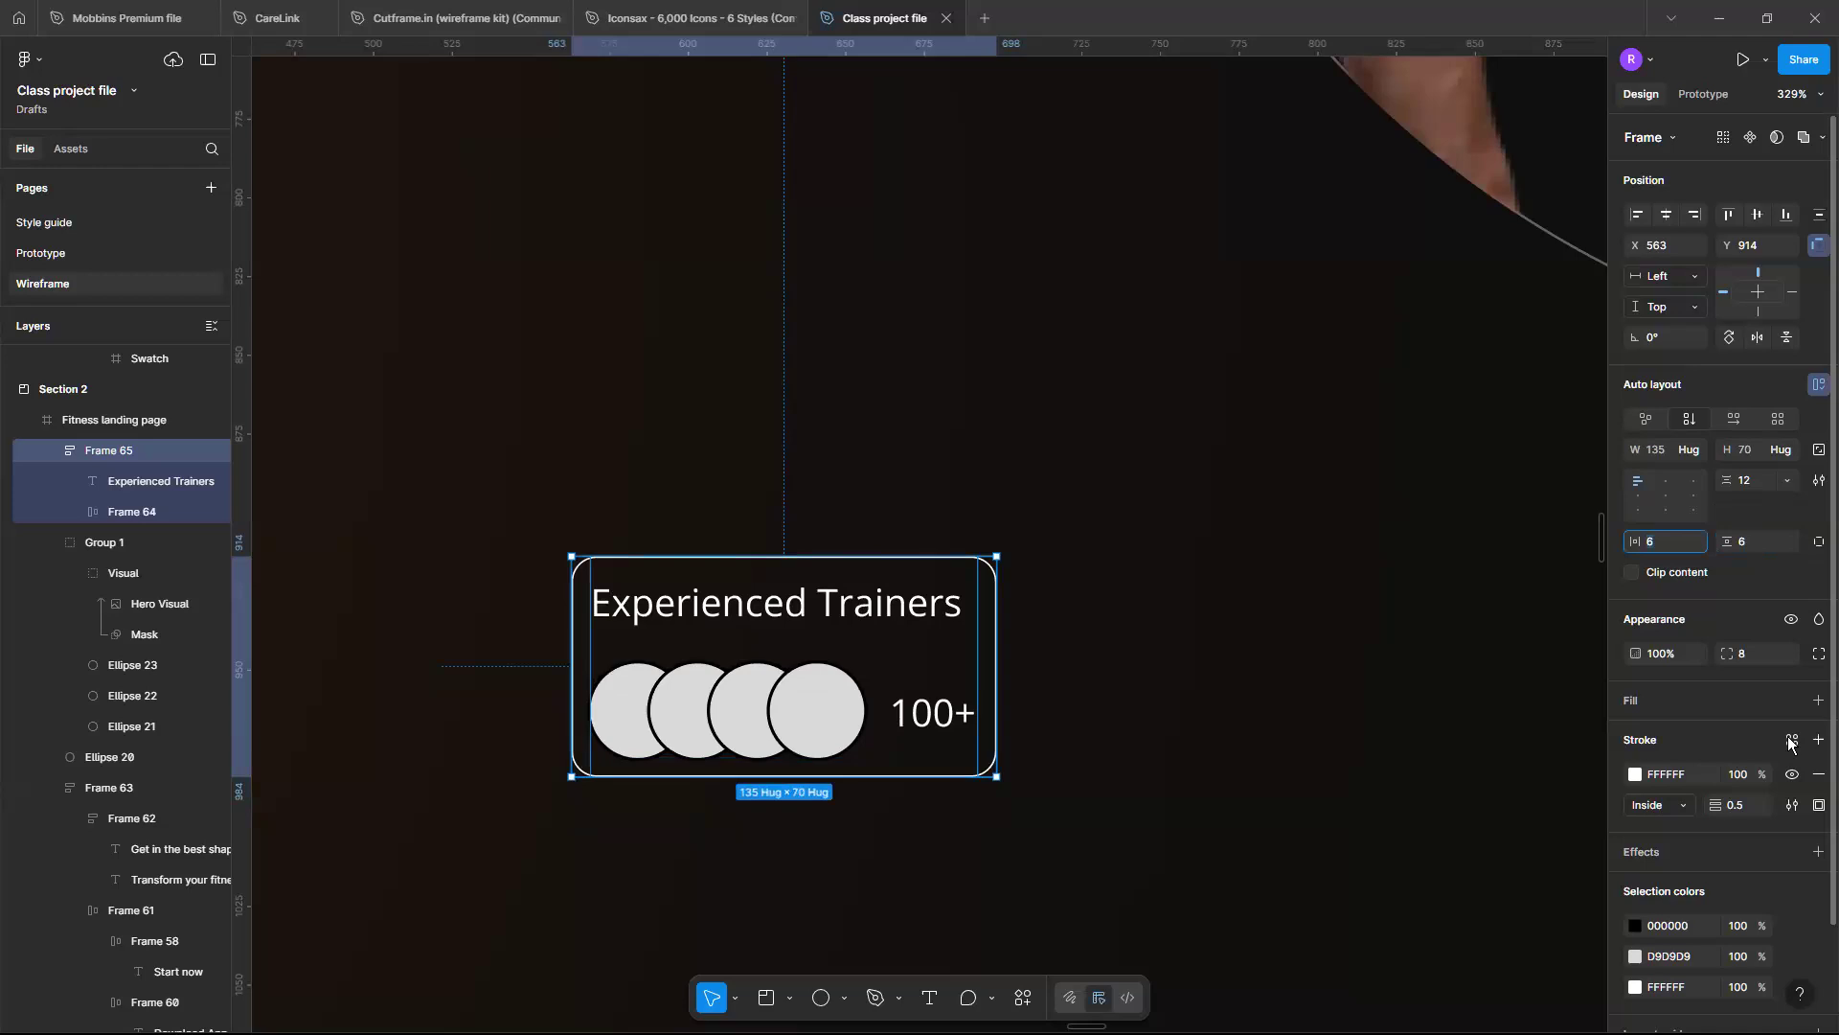
type("8")
key("Return")
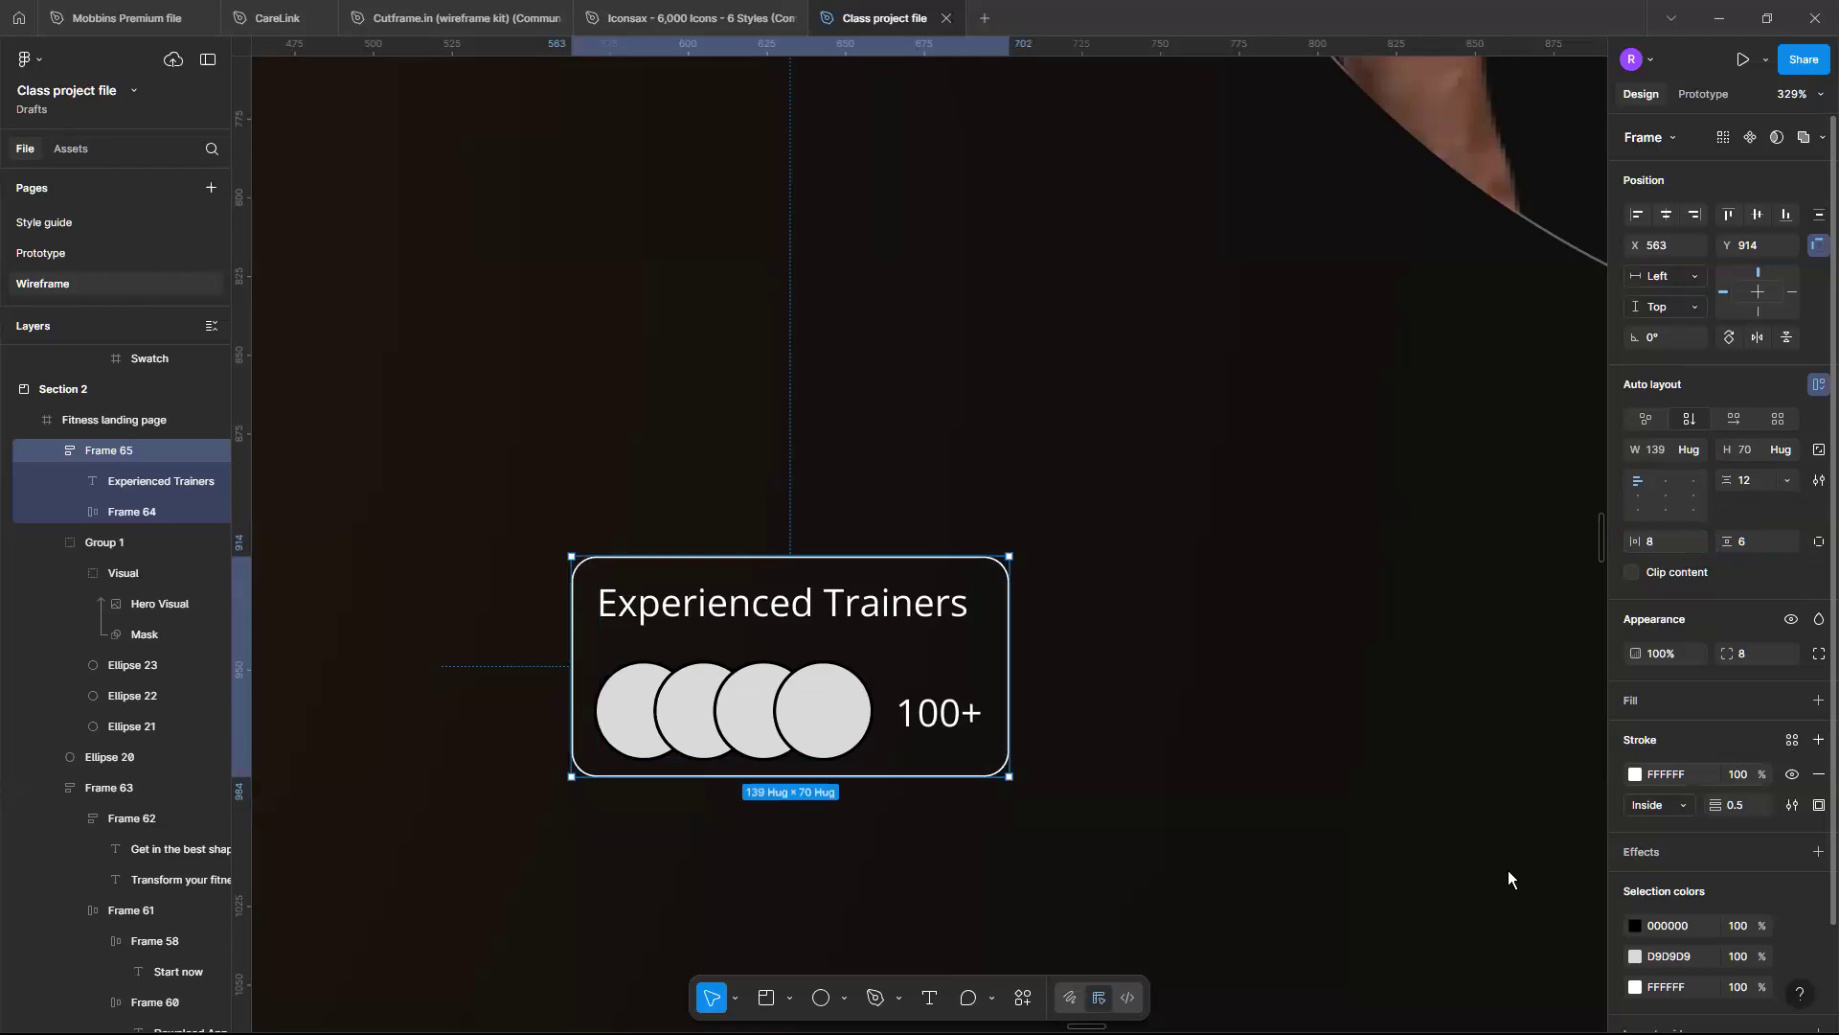
left_click(1634, 774)
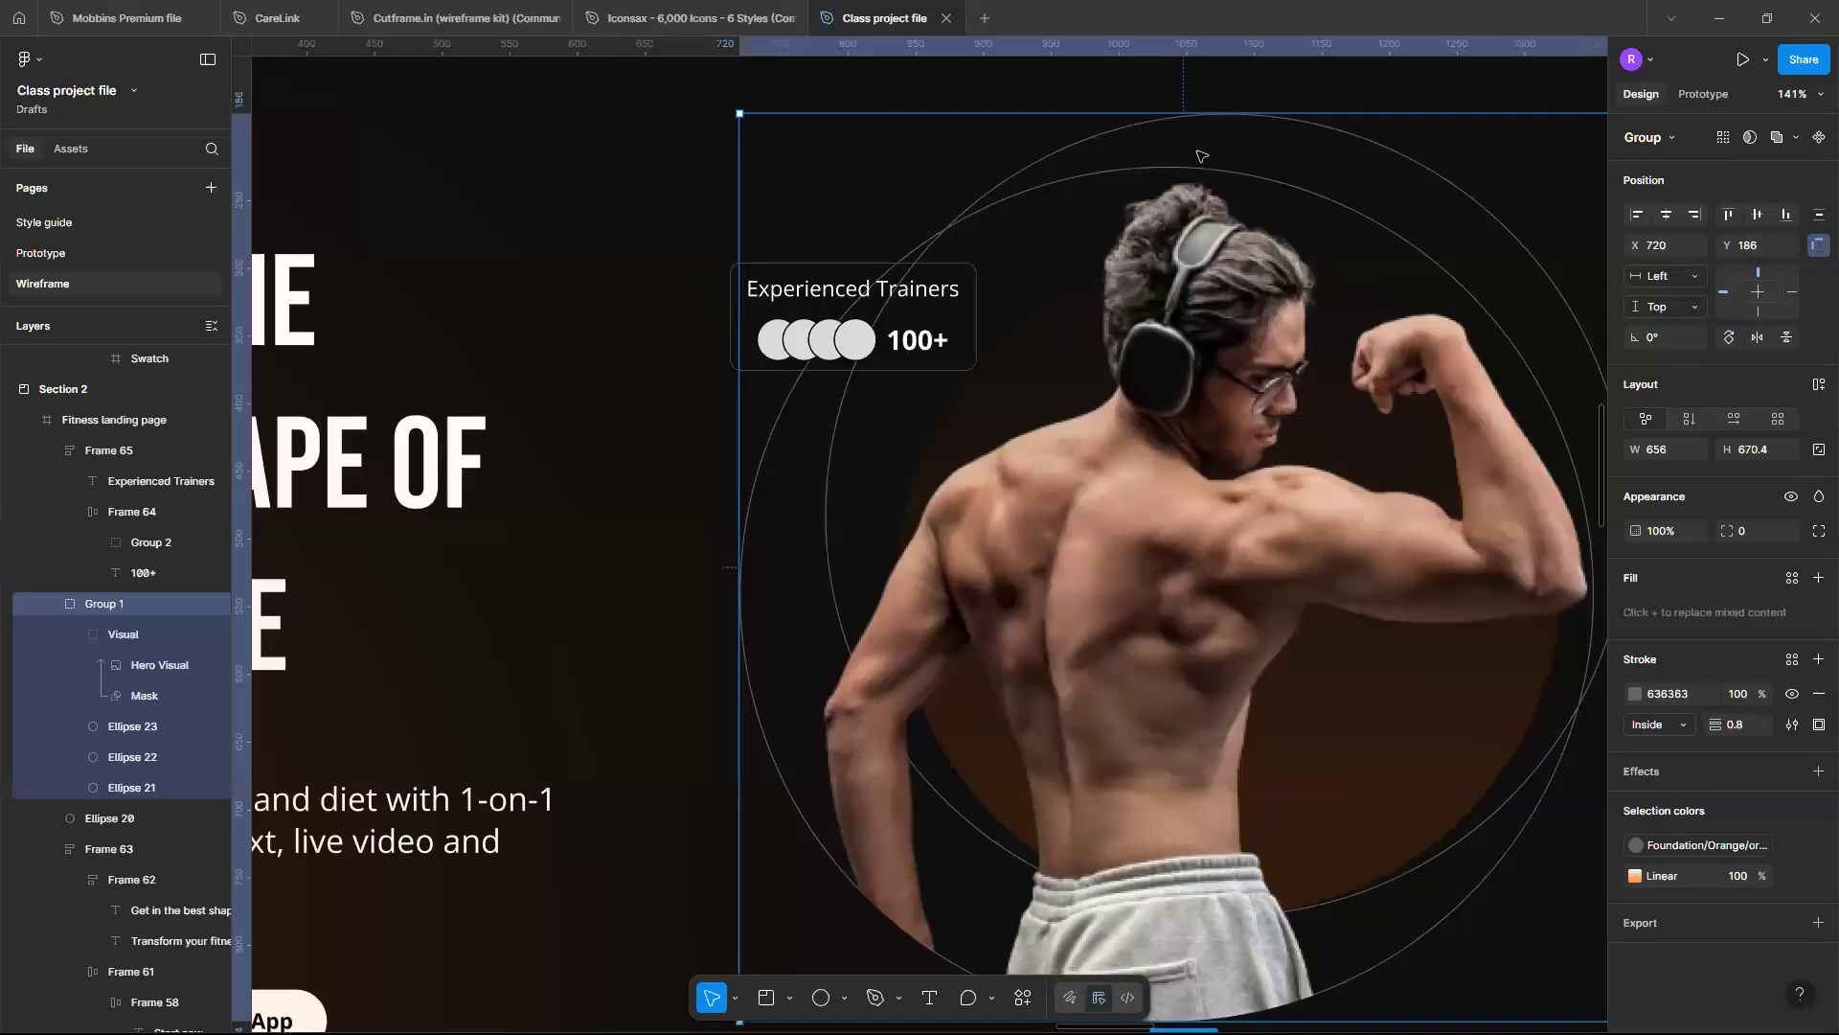
Align the circles and 100+ row to the left, vertically centered, inside the Experienced Trainers card
left_click(668, 161)
scroll(668, 162, "down", 2)
scroll(669, 163, "down", 5)
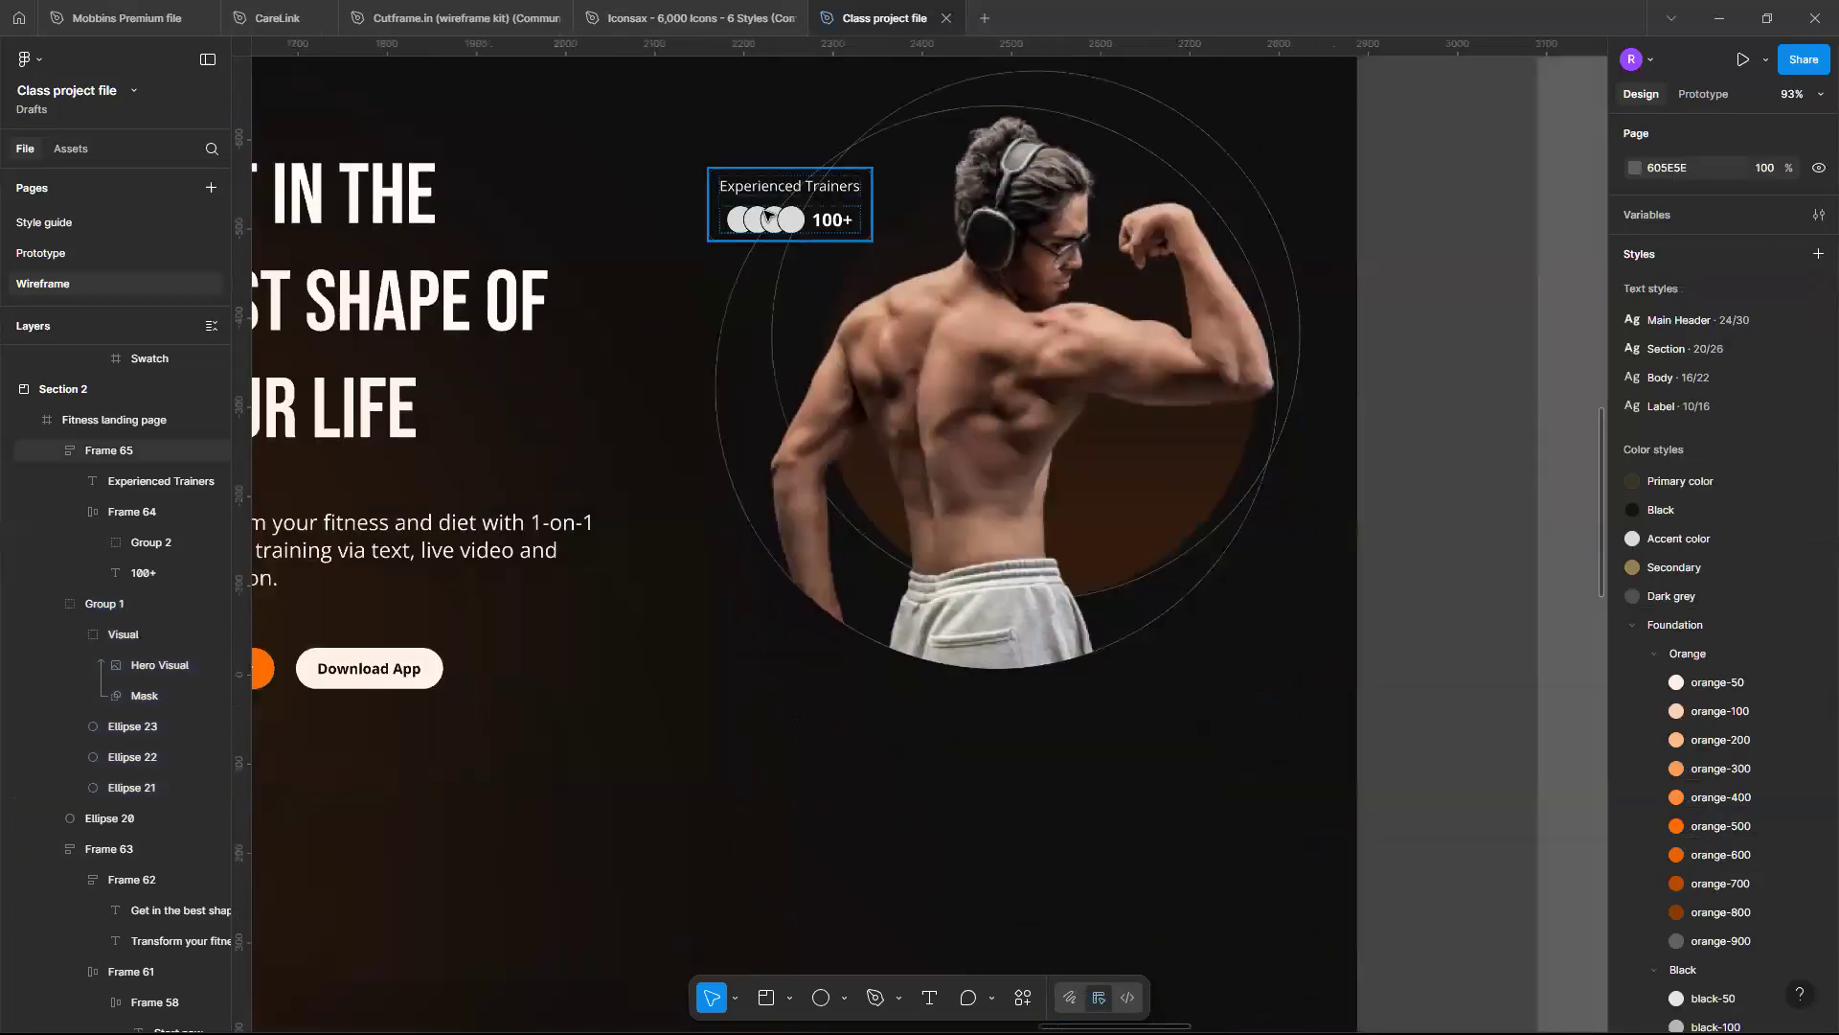
double_click(766, 217)
scroll(800, 222, "up", 3)
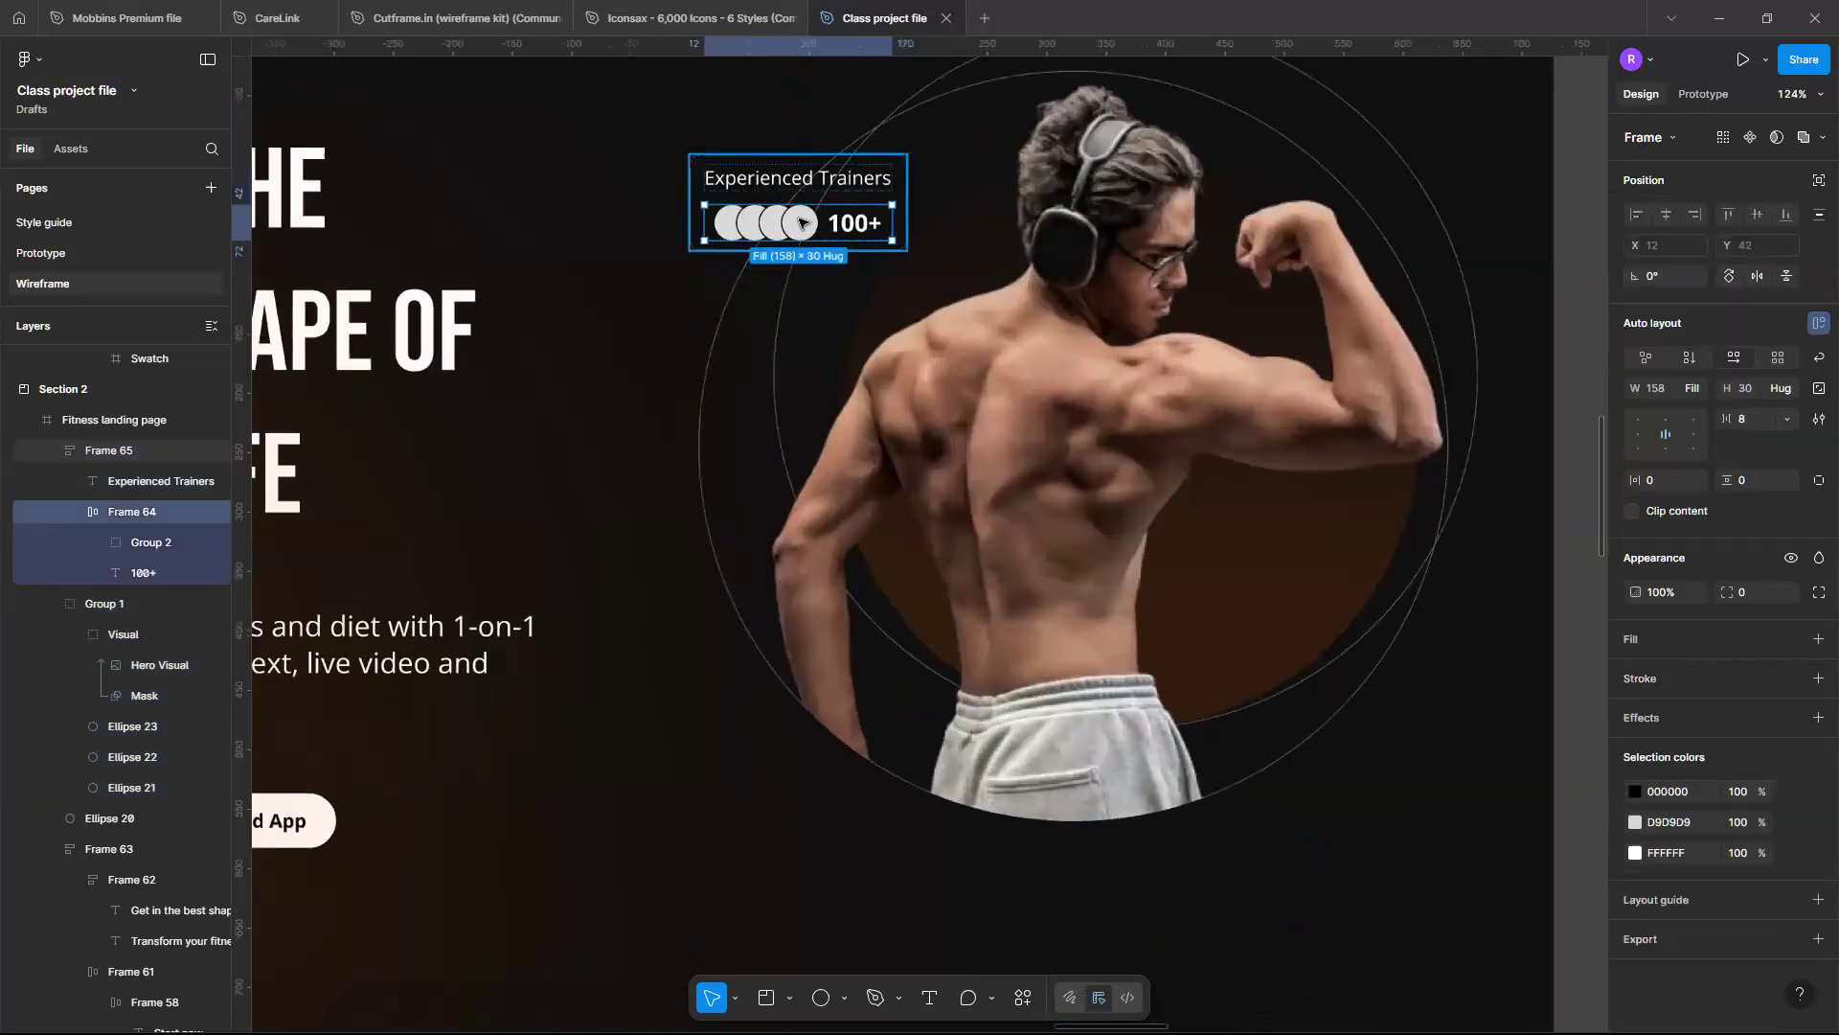
scroll(723, 226, "up", 3)
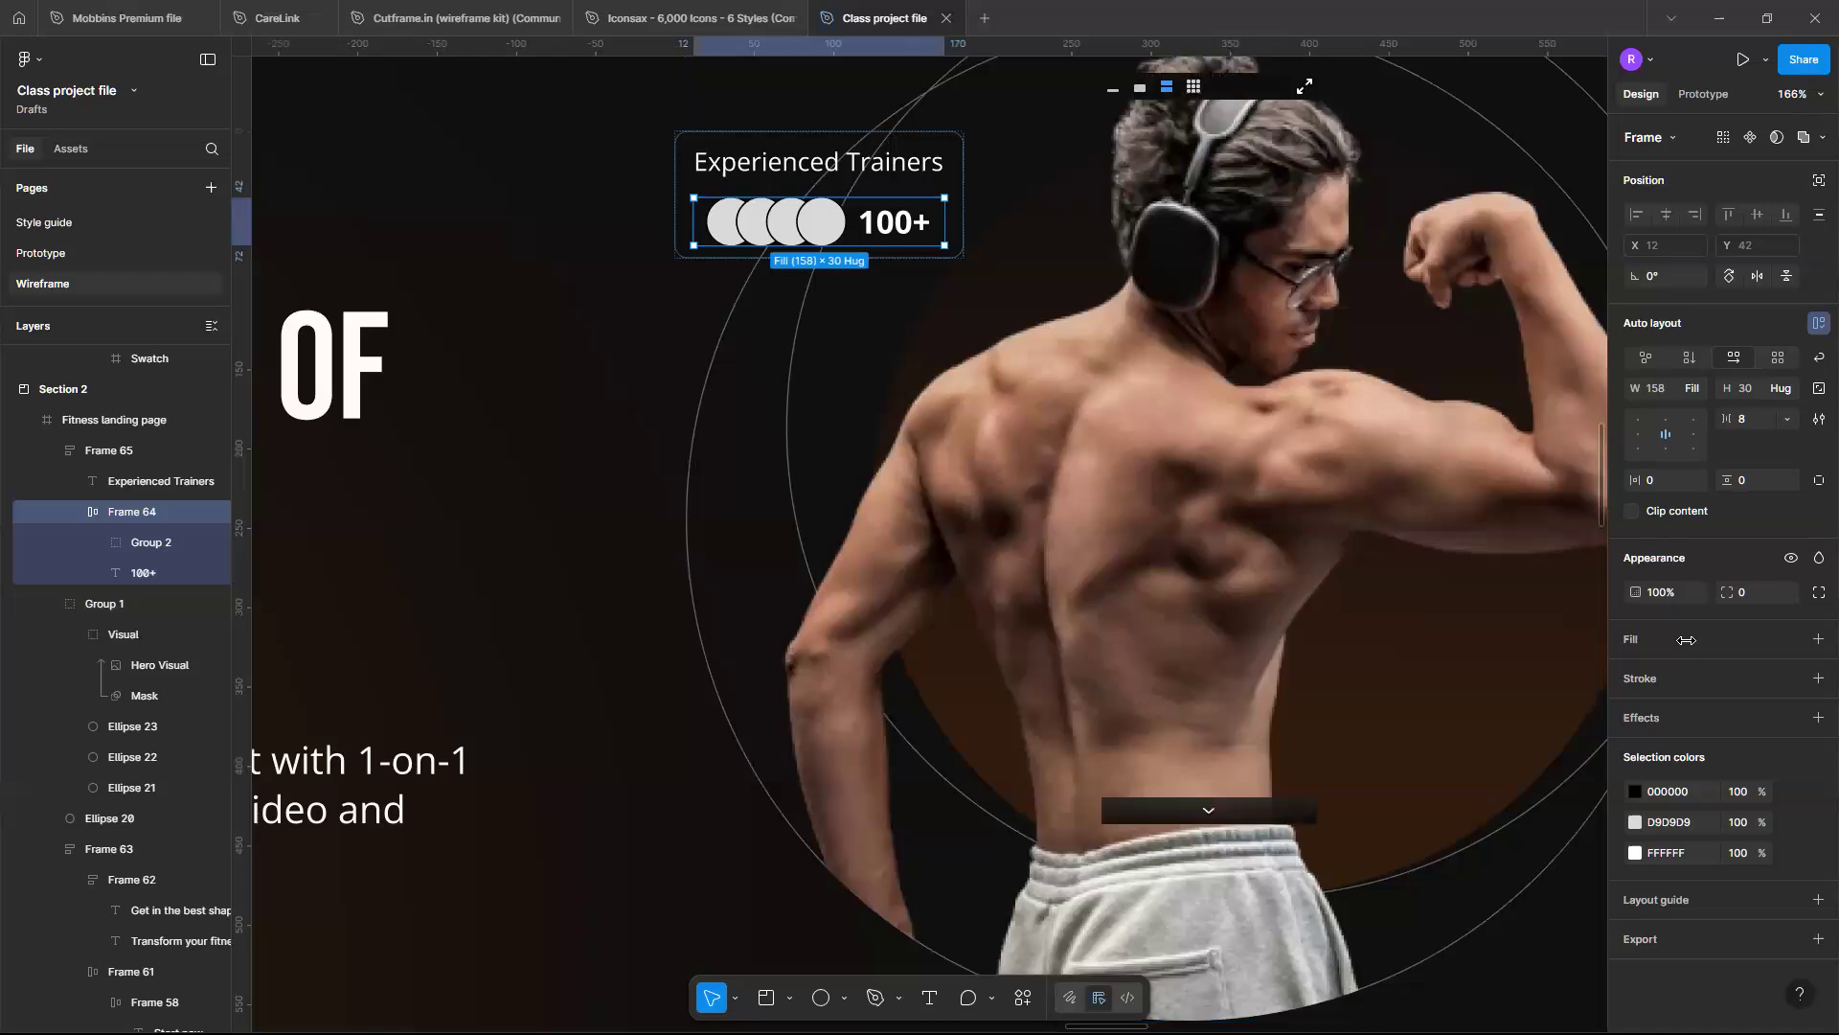
left_click(1639, 440)
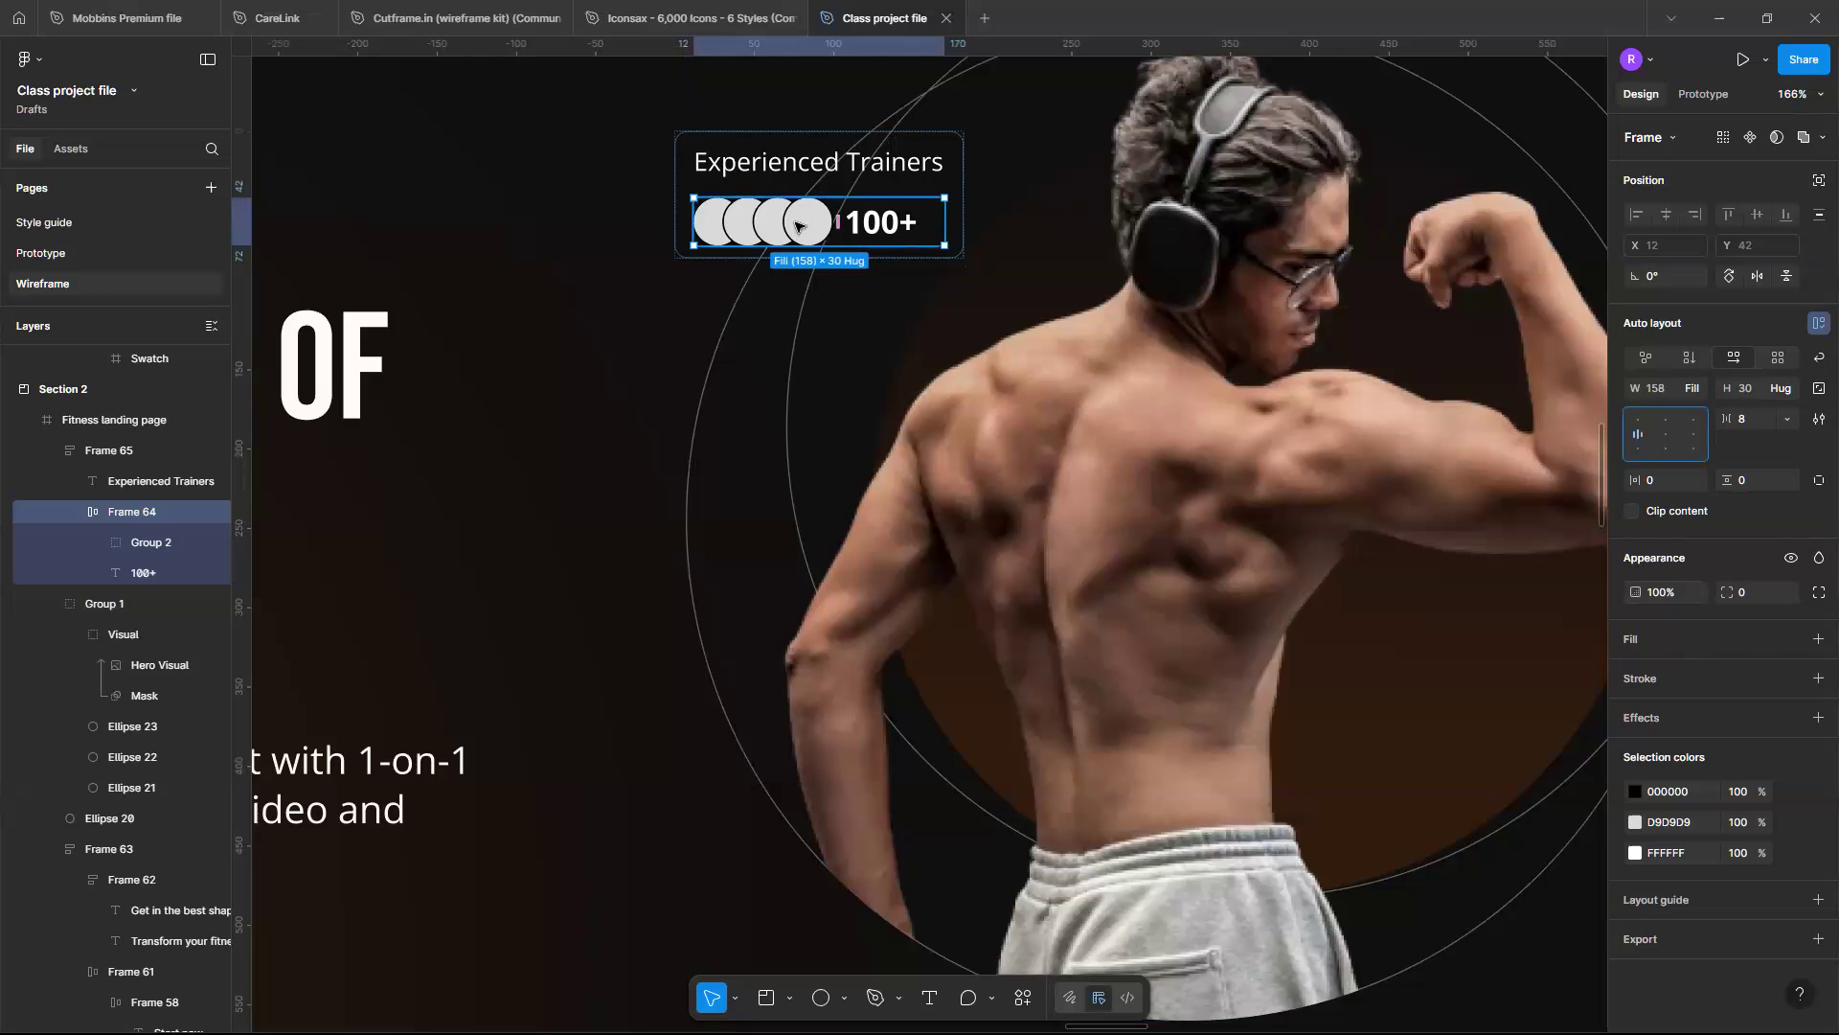
Set the vertical gap between the Experienced Trainers heading and the avatar row inside the card to 16
left_click(839, 189)
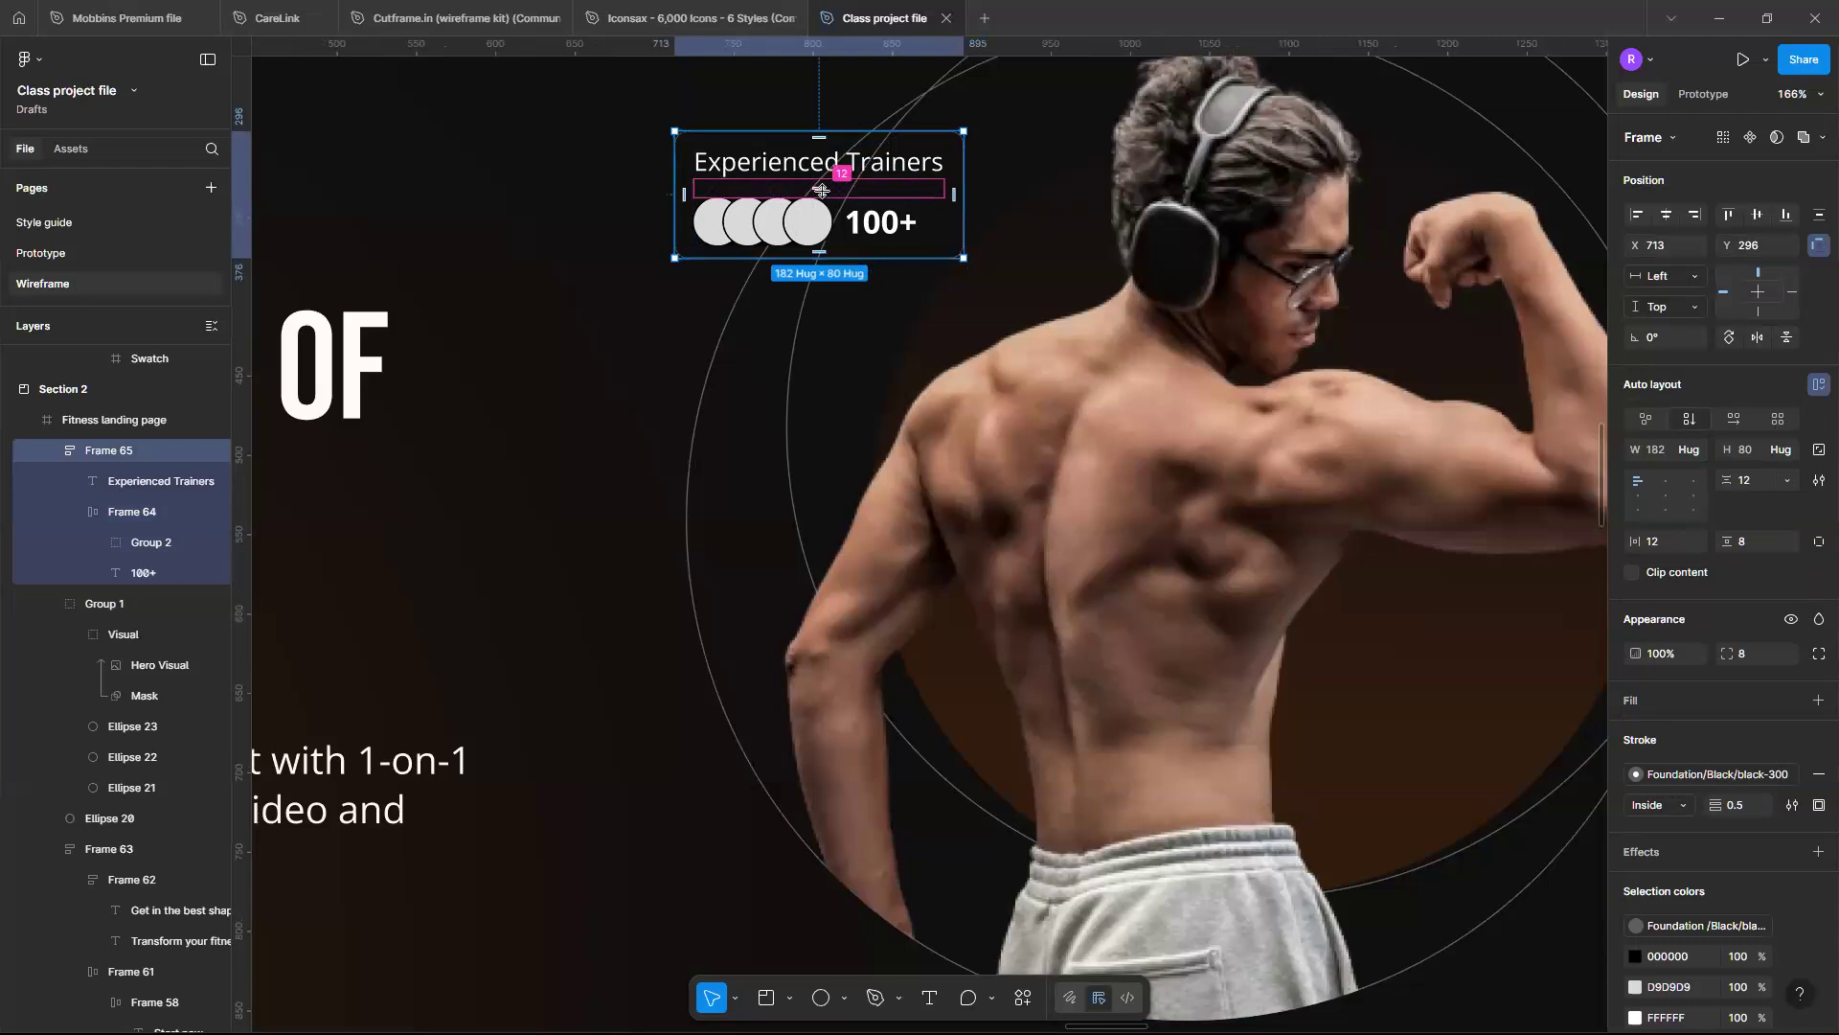
left_click(822, 190)
type("16")
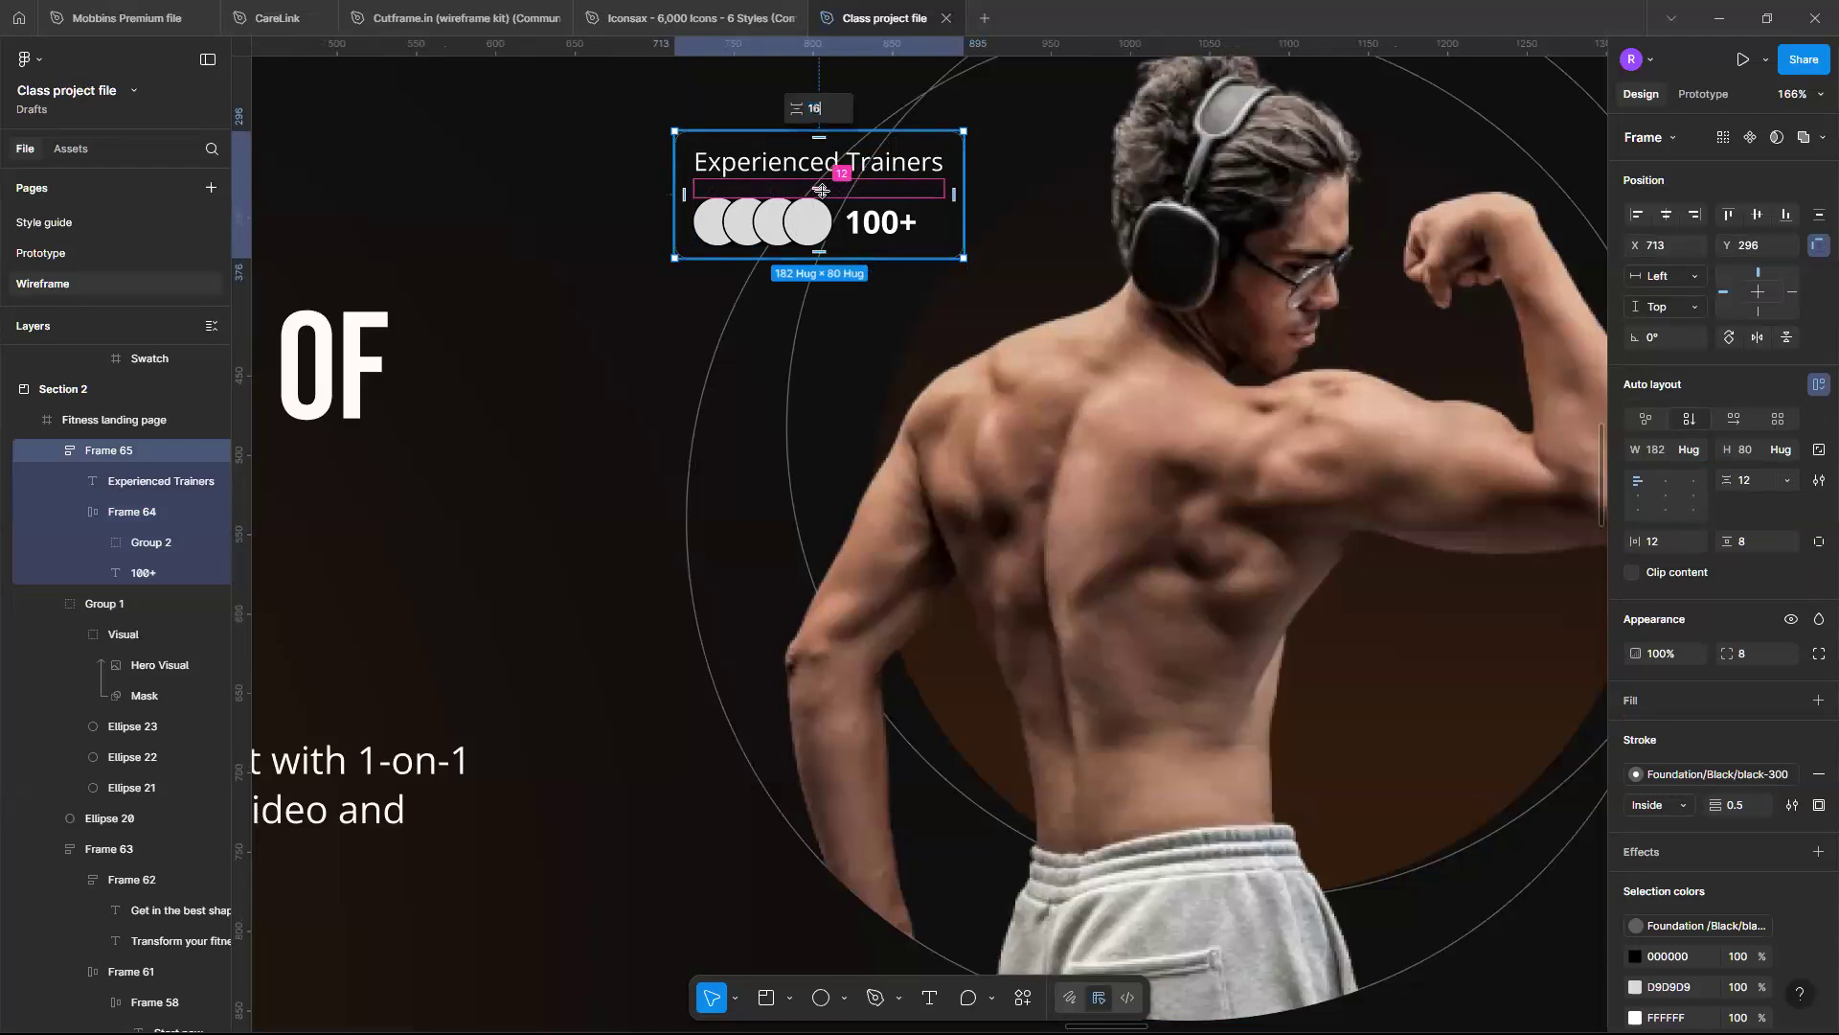
key("Return")
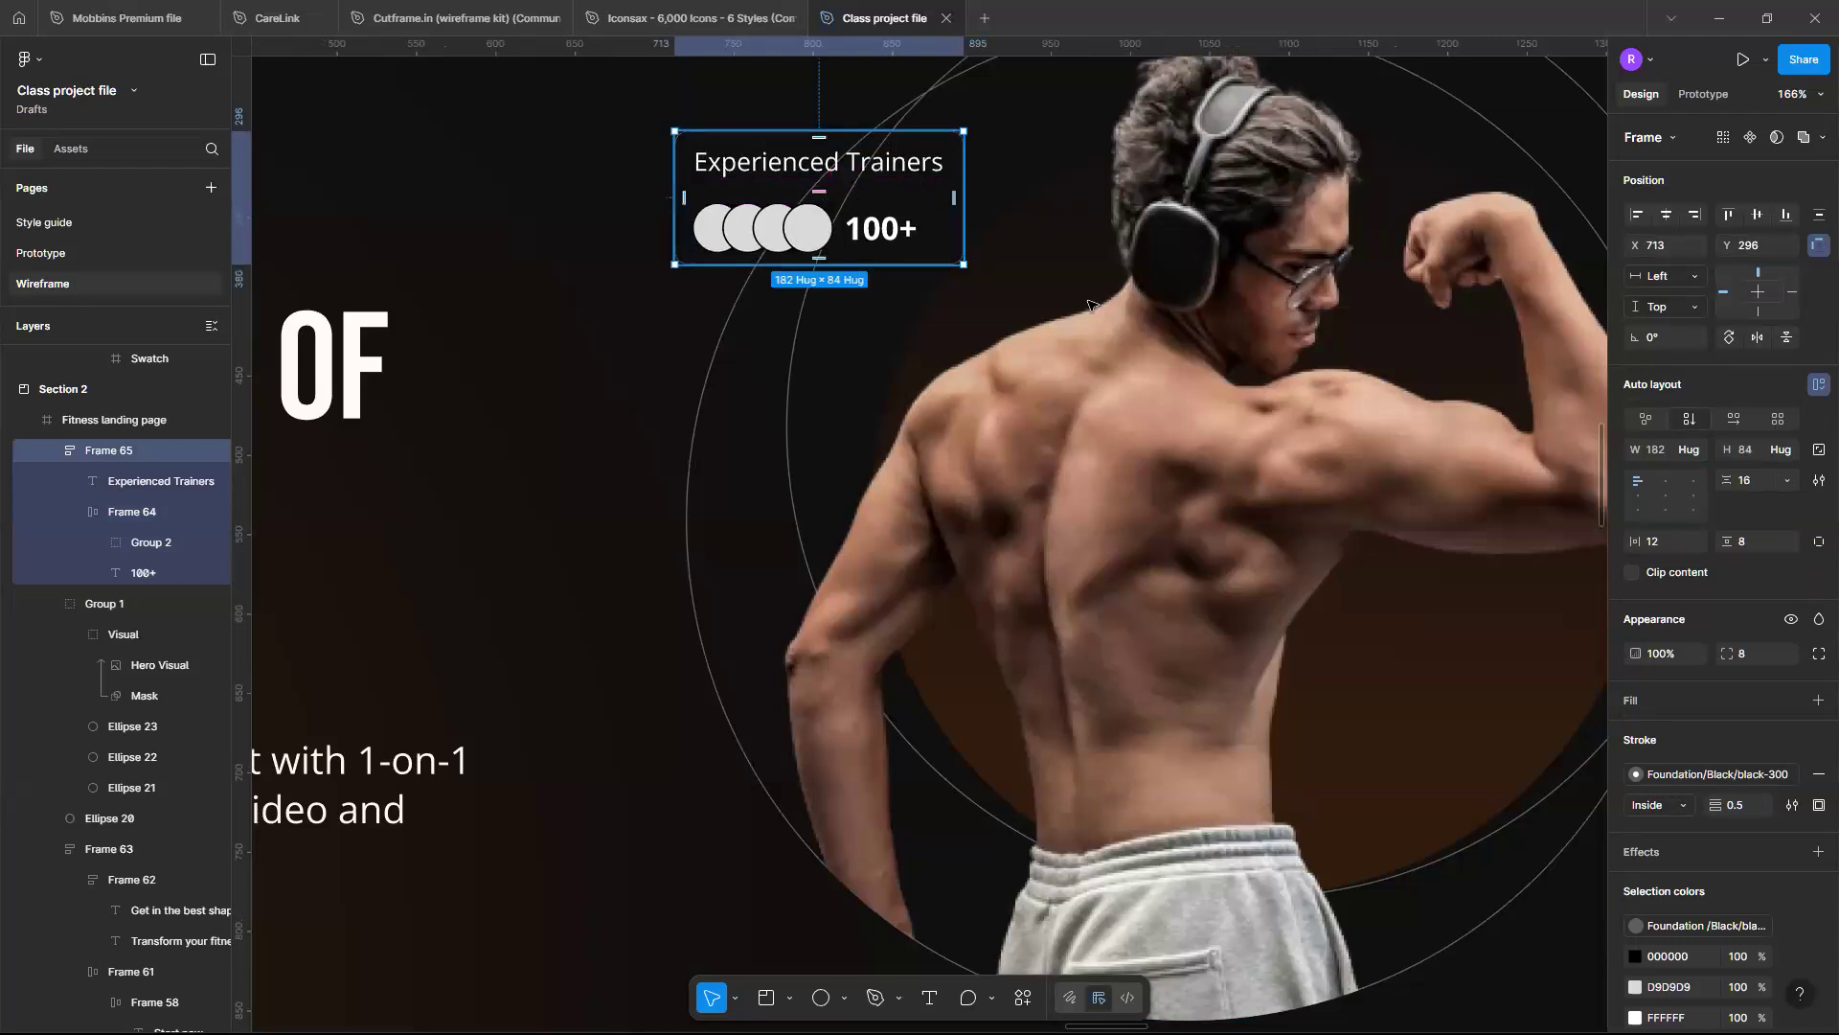
Examine the Experienced Trainers card within the whole hero section and up close against the ring outlines
scroll(1729, 643, "down", 3)
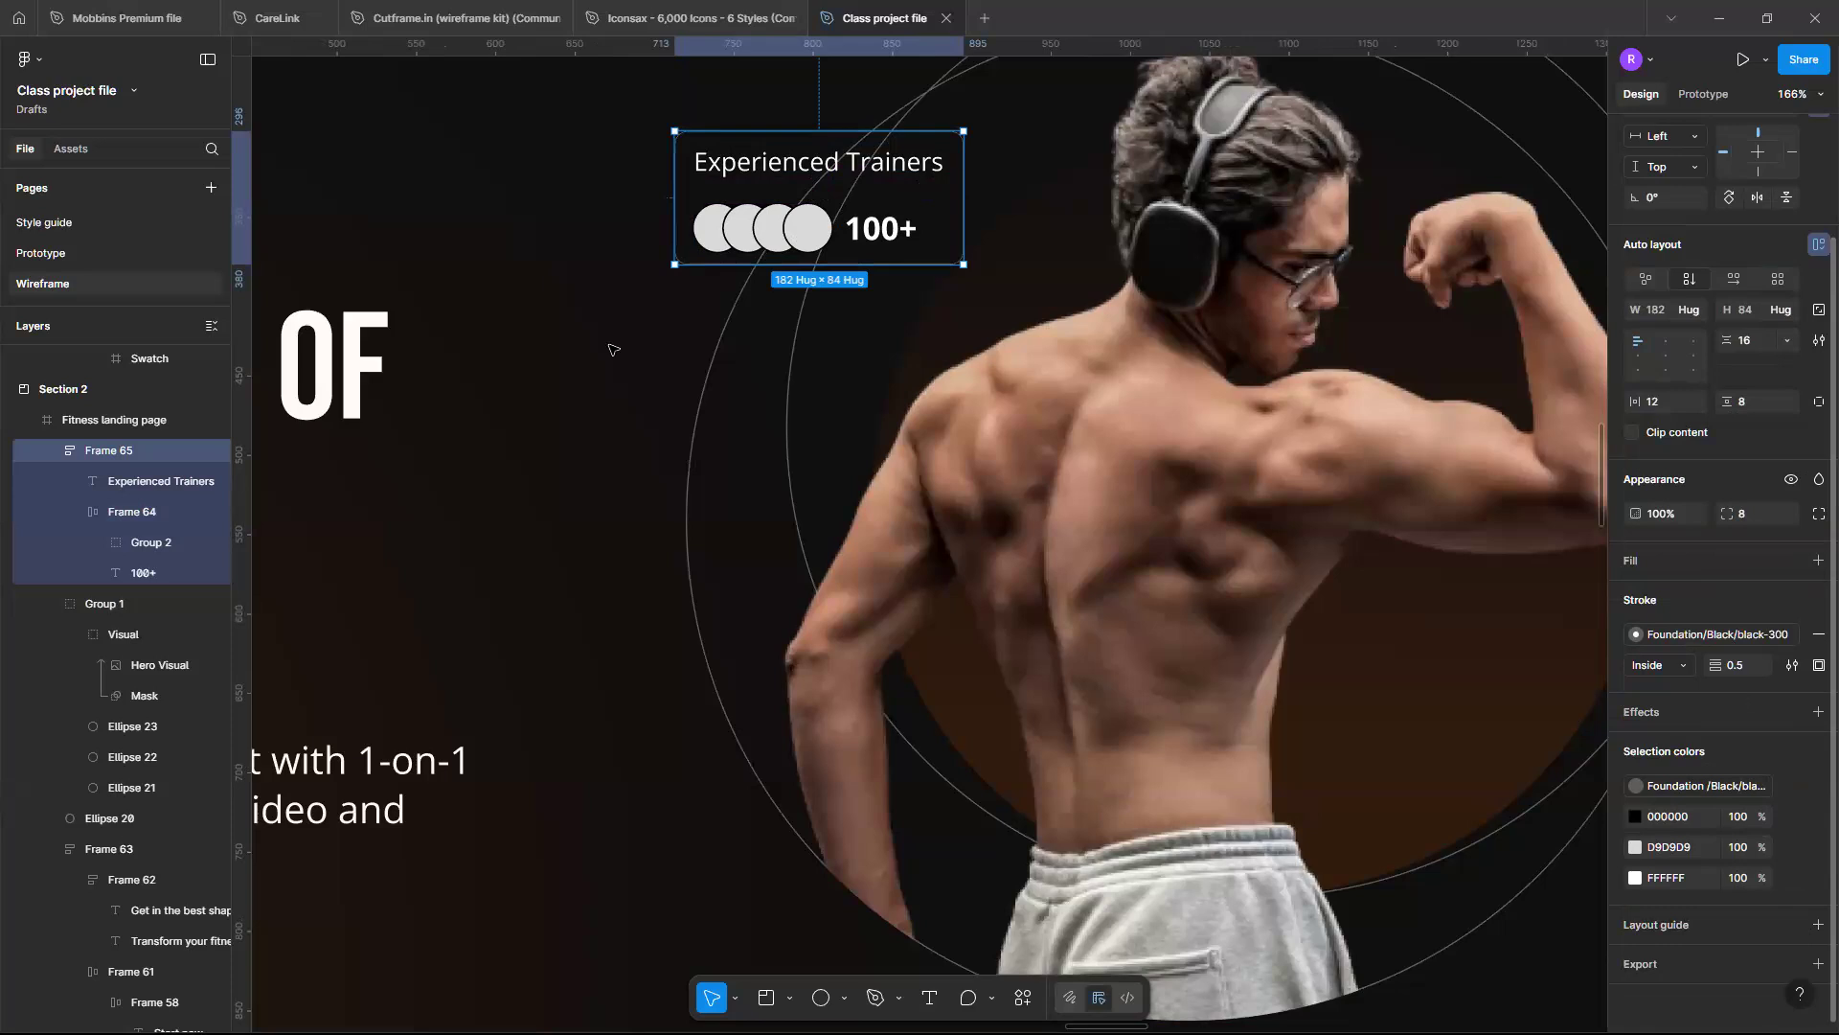
scroll(686, 288, "down", 5)
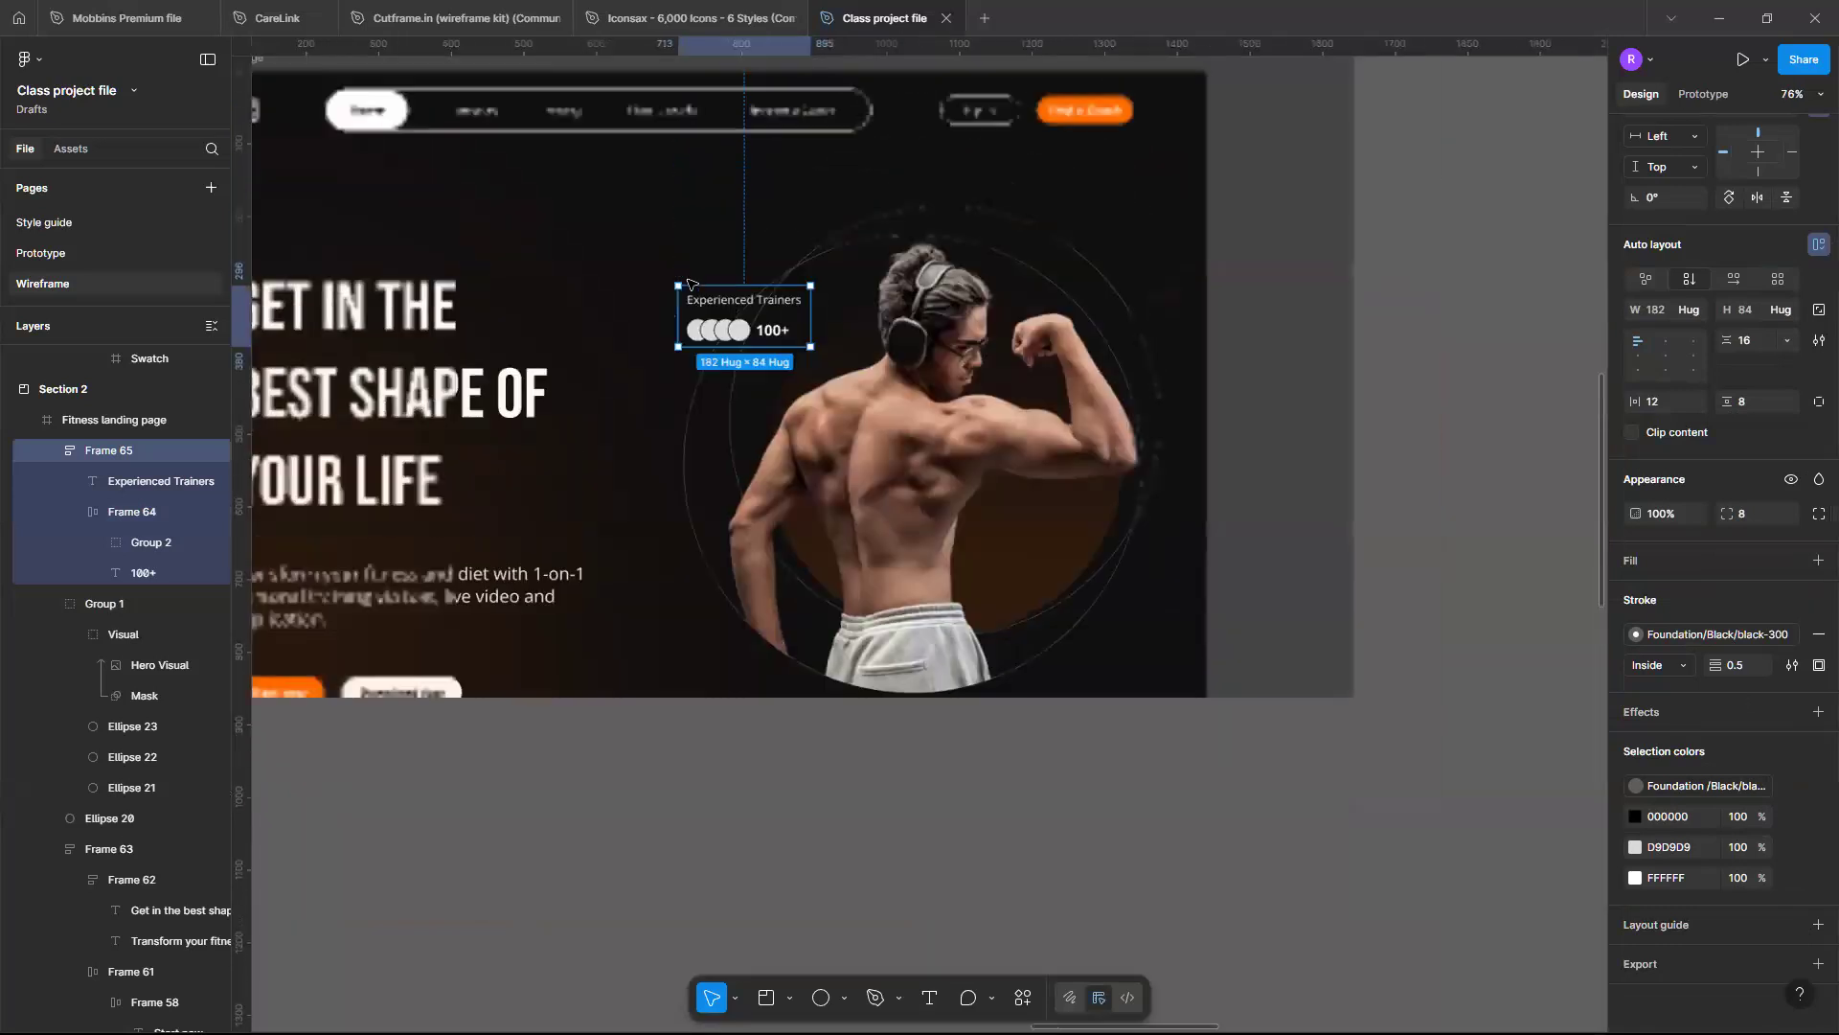
scroll(687, 284, "up", 1)
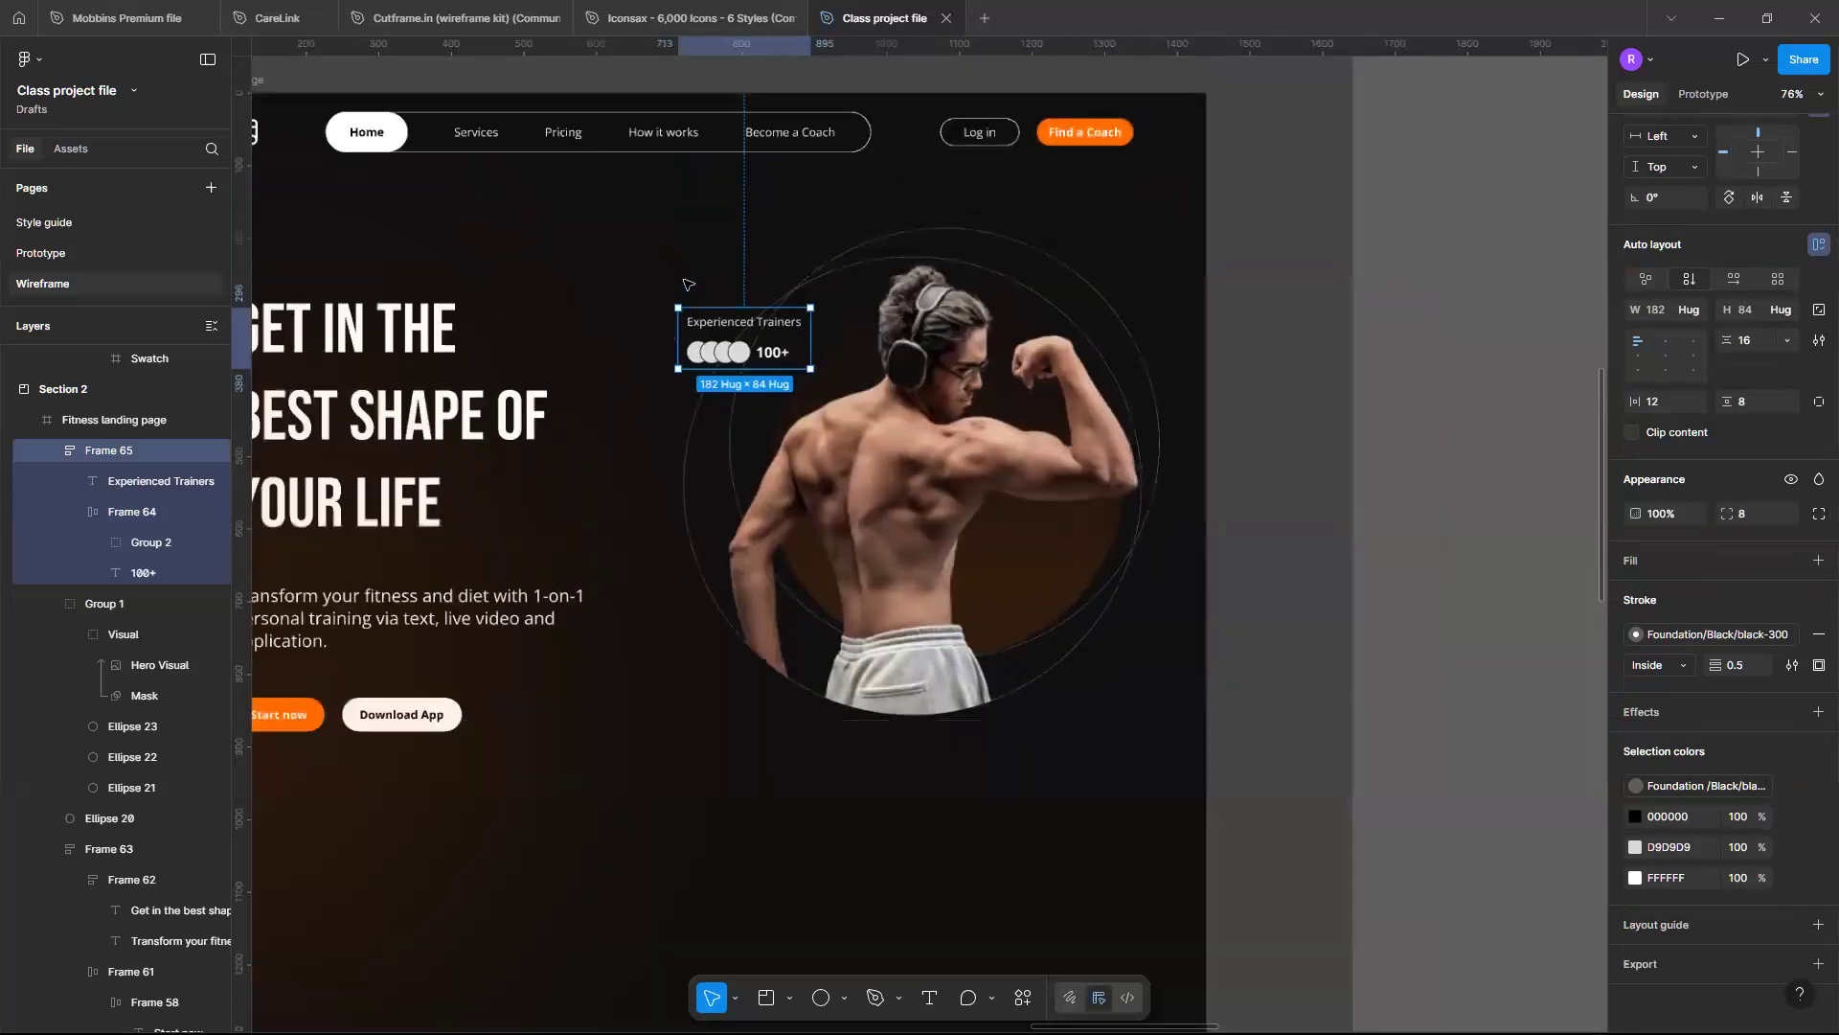
left_click(688, 285)
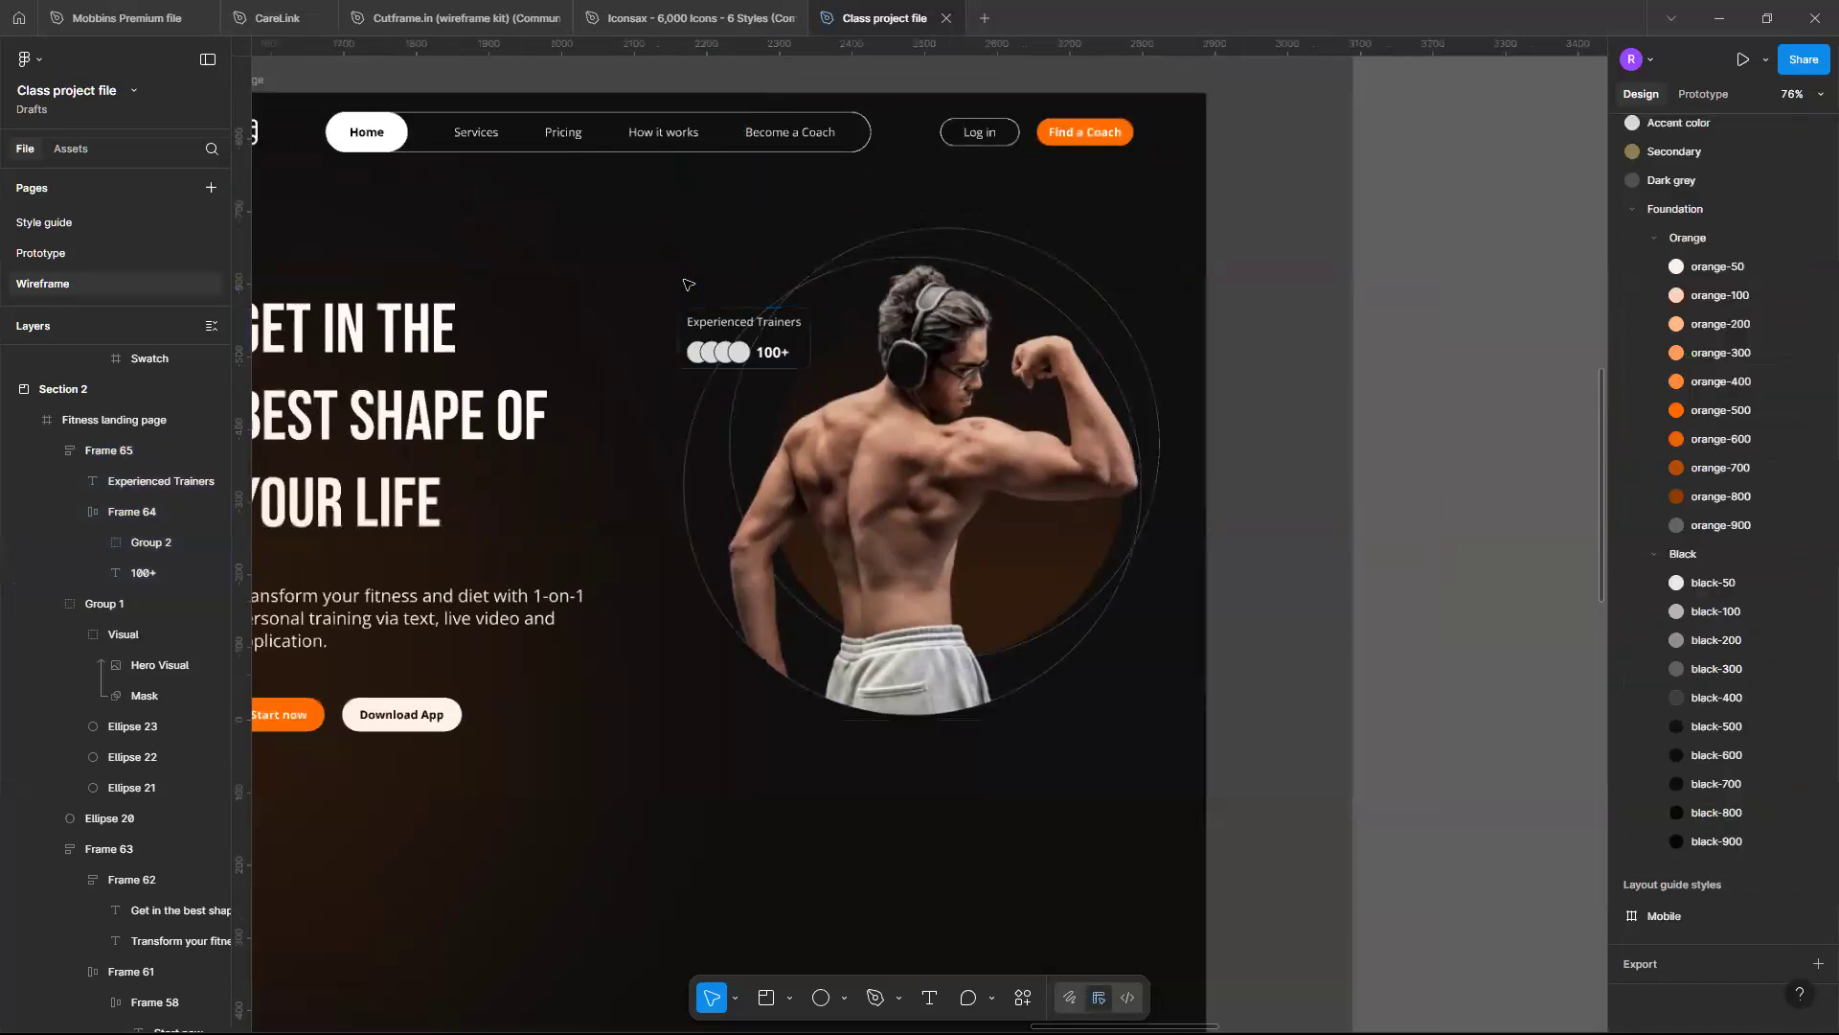
scroll(688, 285, "up", 1)
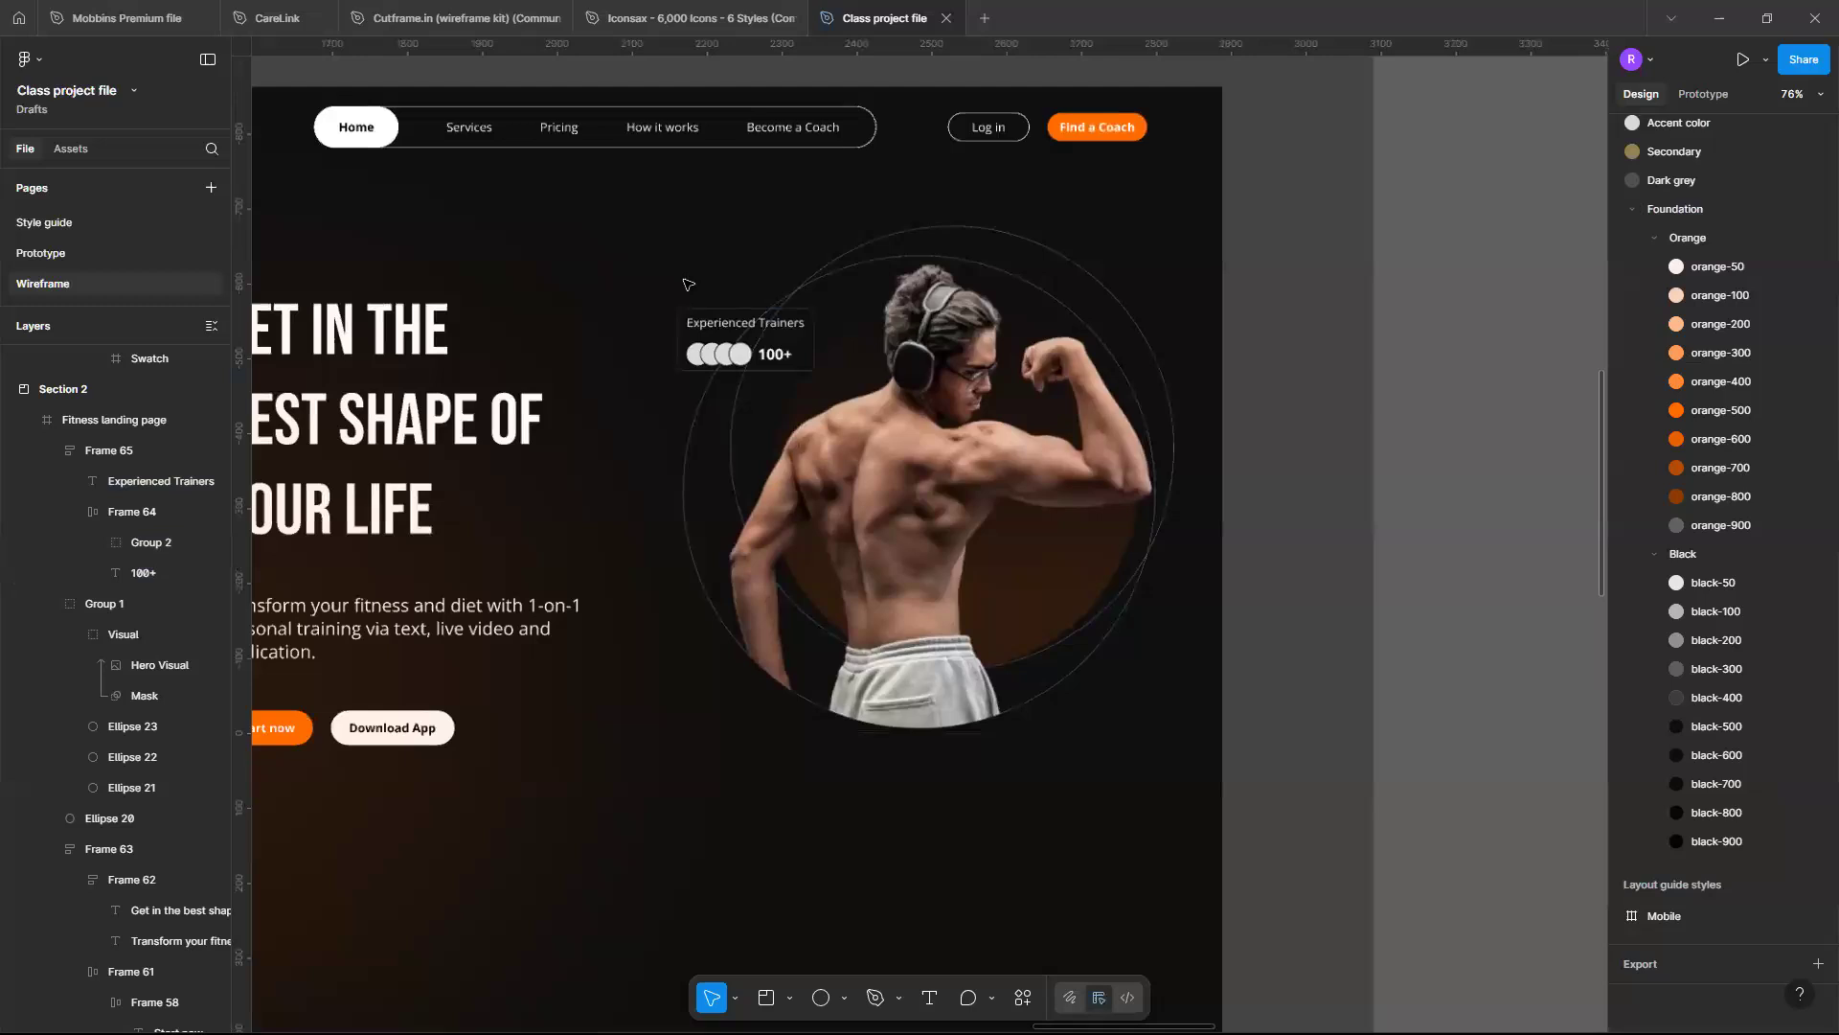
scroll(688, 284, "up", 2)
scroll(688, 284, "up", 3)
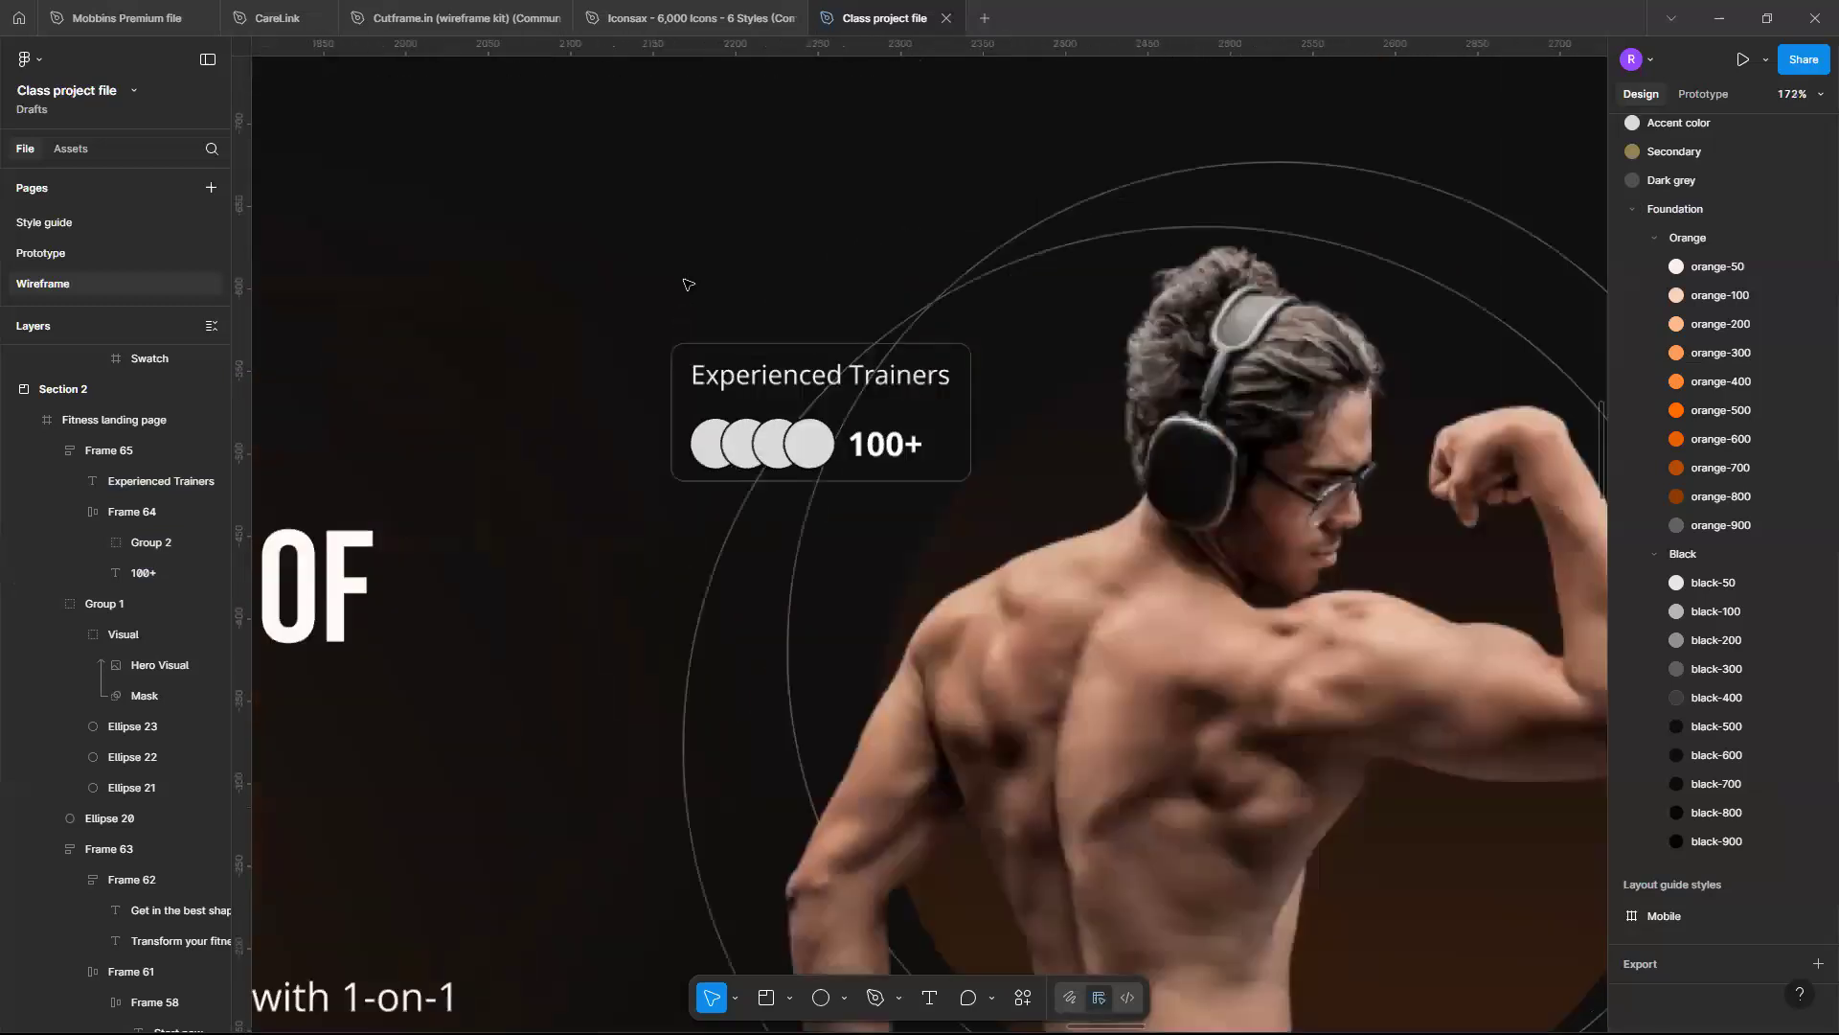
scroll(688, 284, "up", 3)
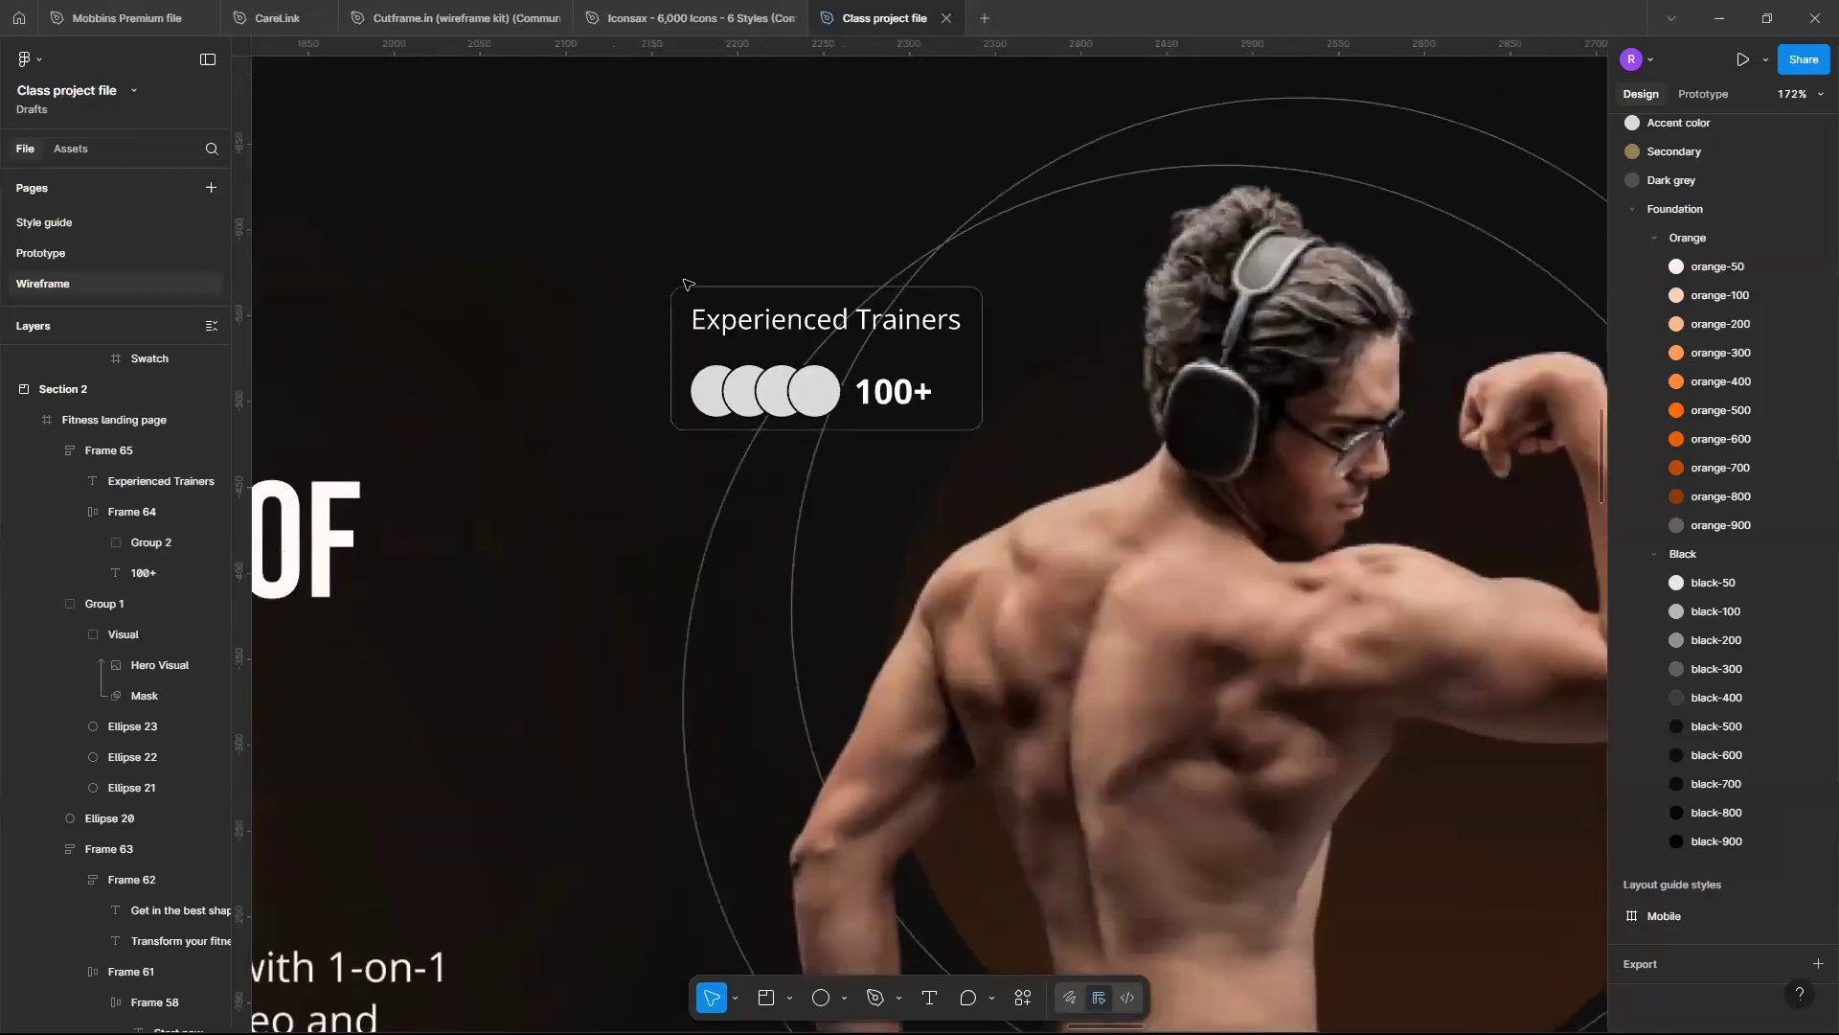
scroll(879, 346, "down", 1)
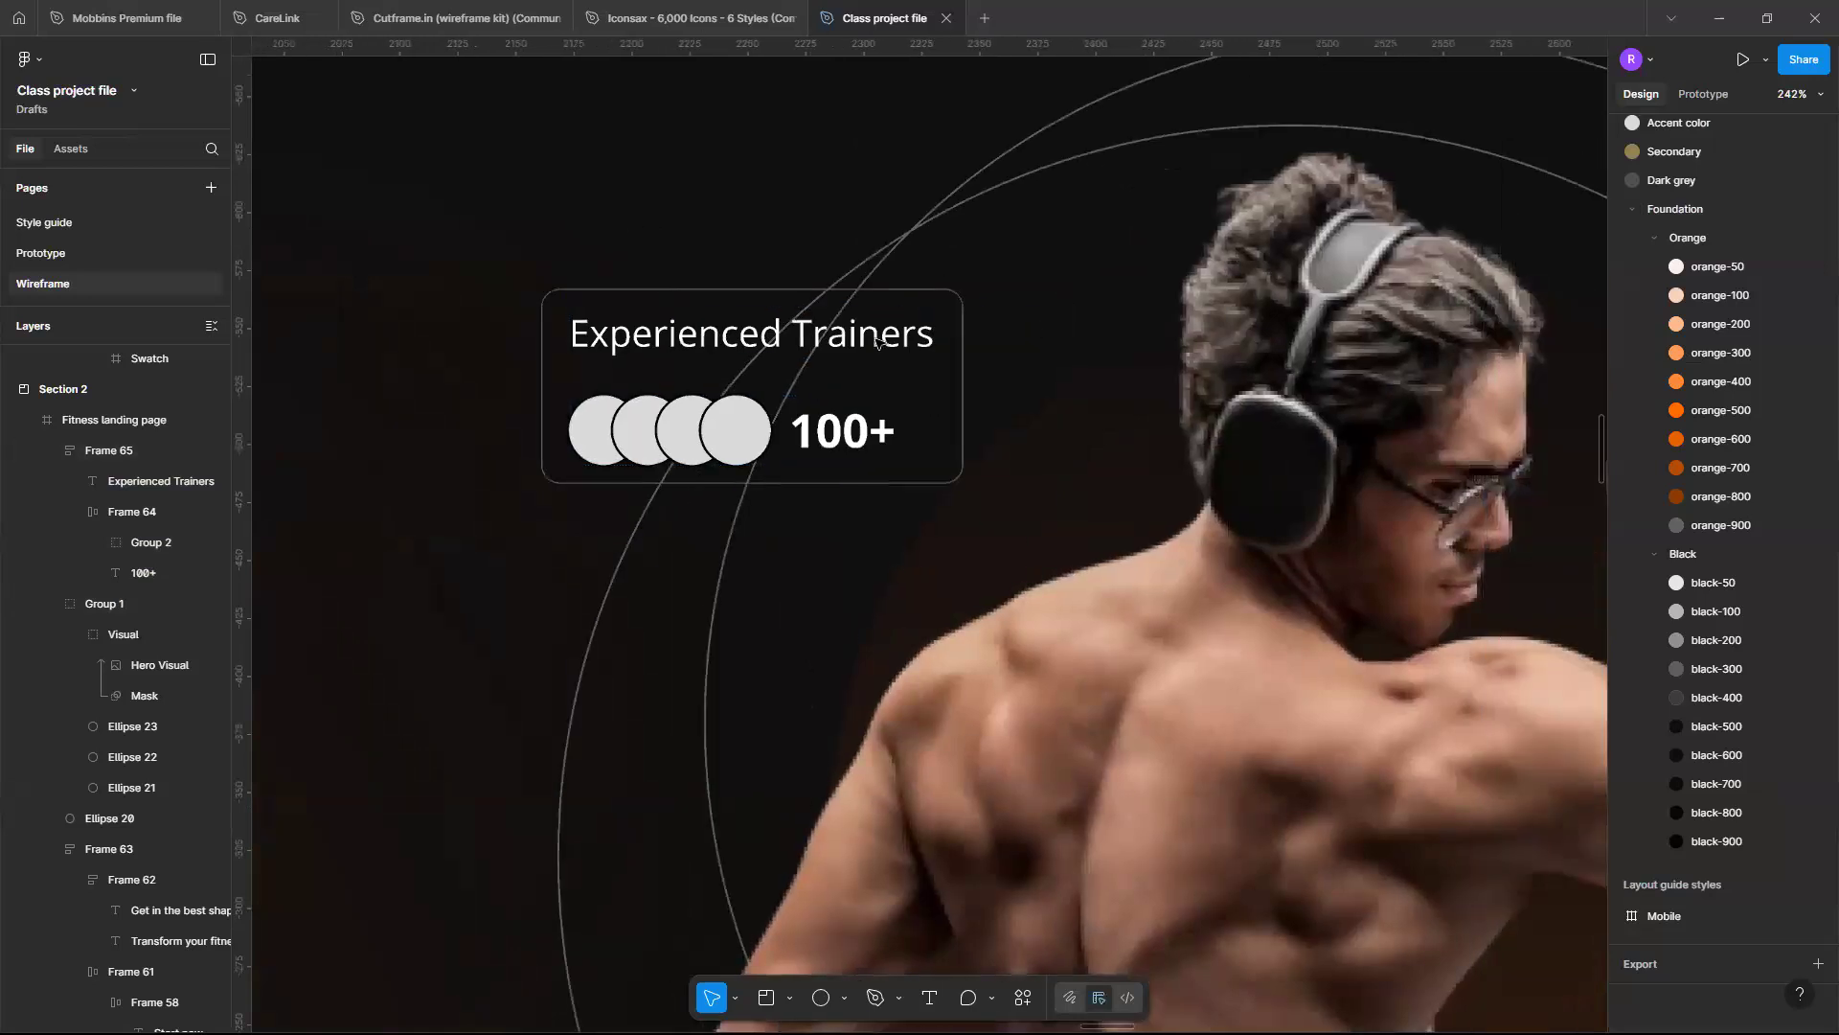
Add an effect to the Experienced Trainers card, change it to a uniform background blur, and set the blur to 100
scroll(879, 347, "down", 3)
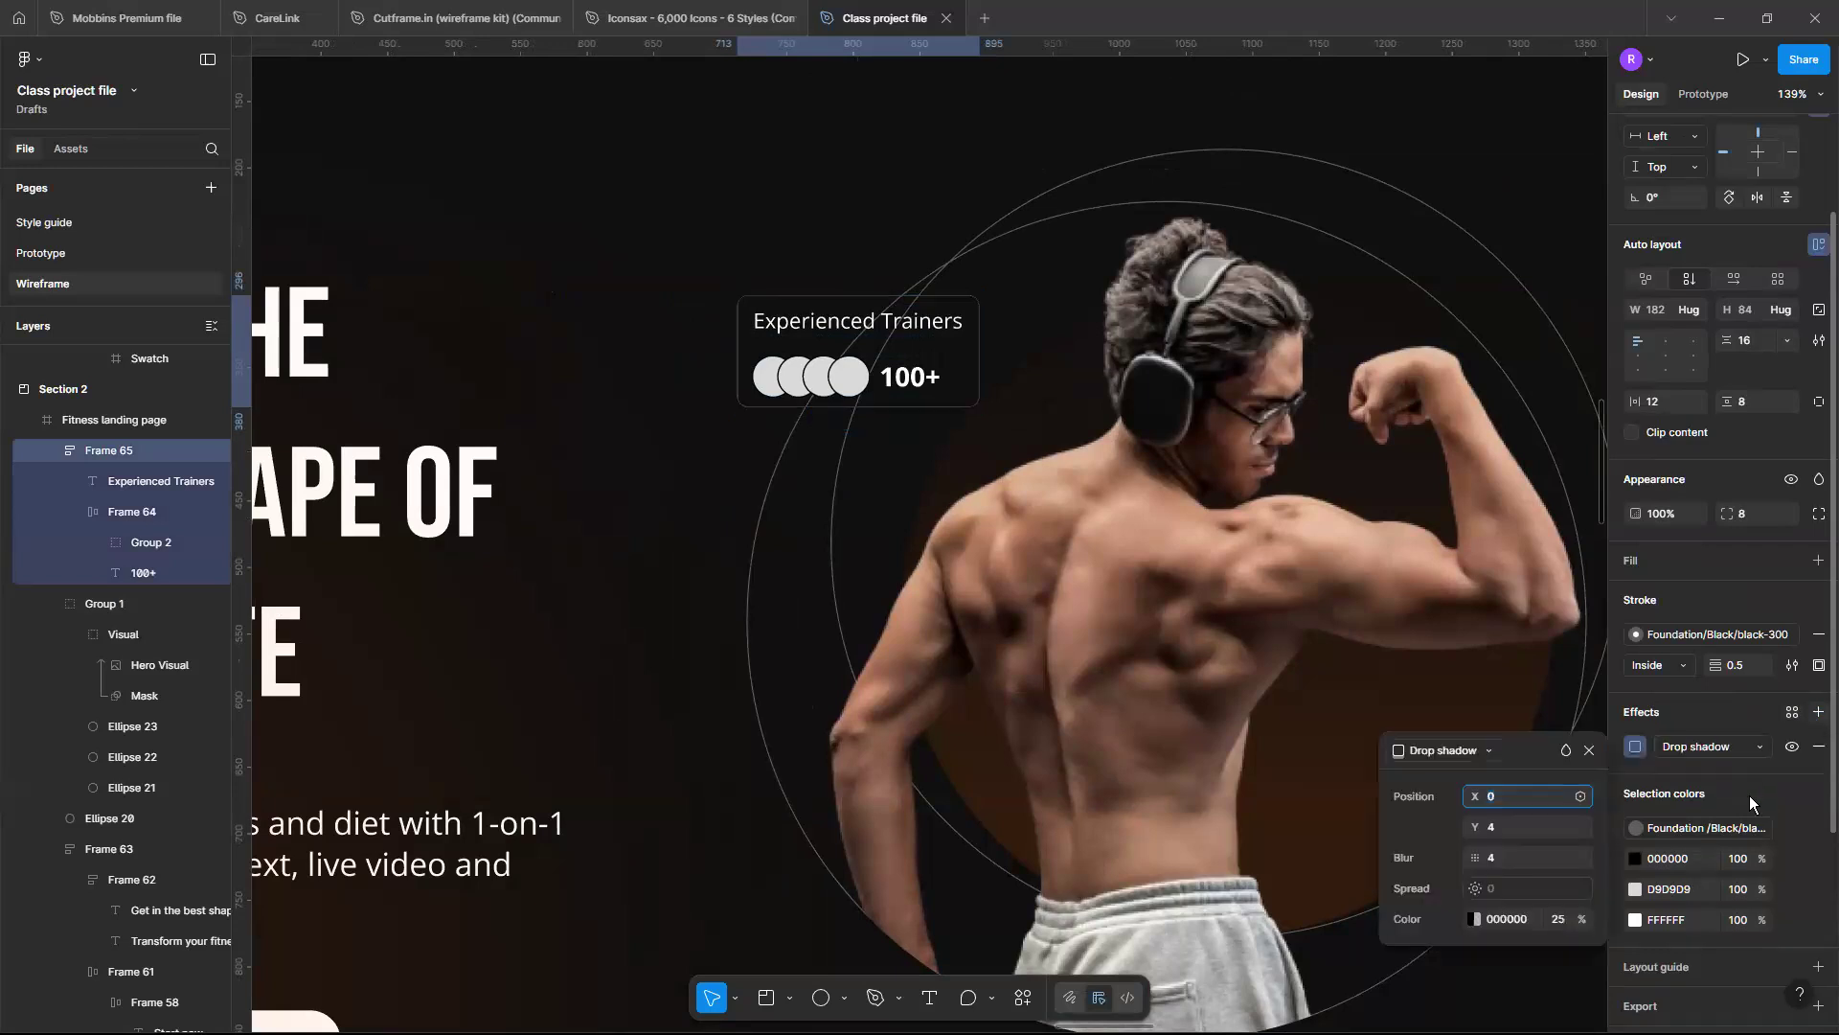
left_click(1713, 747)
left_click(1700, 789)
left_click(1636, 747)
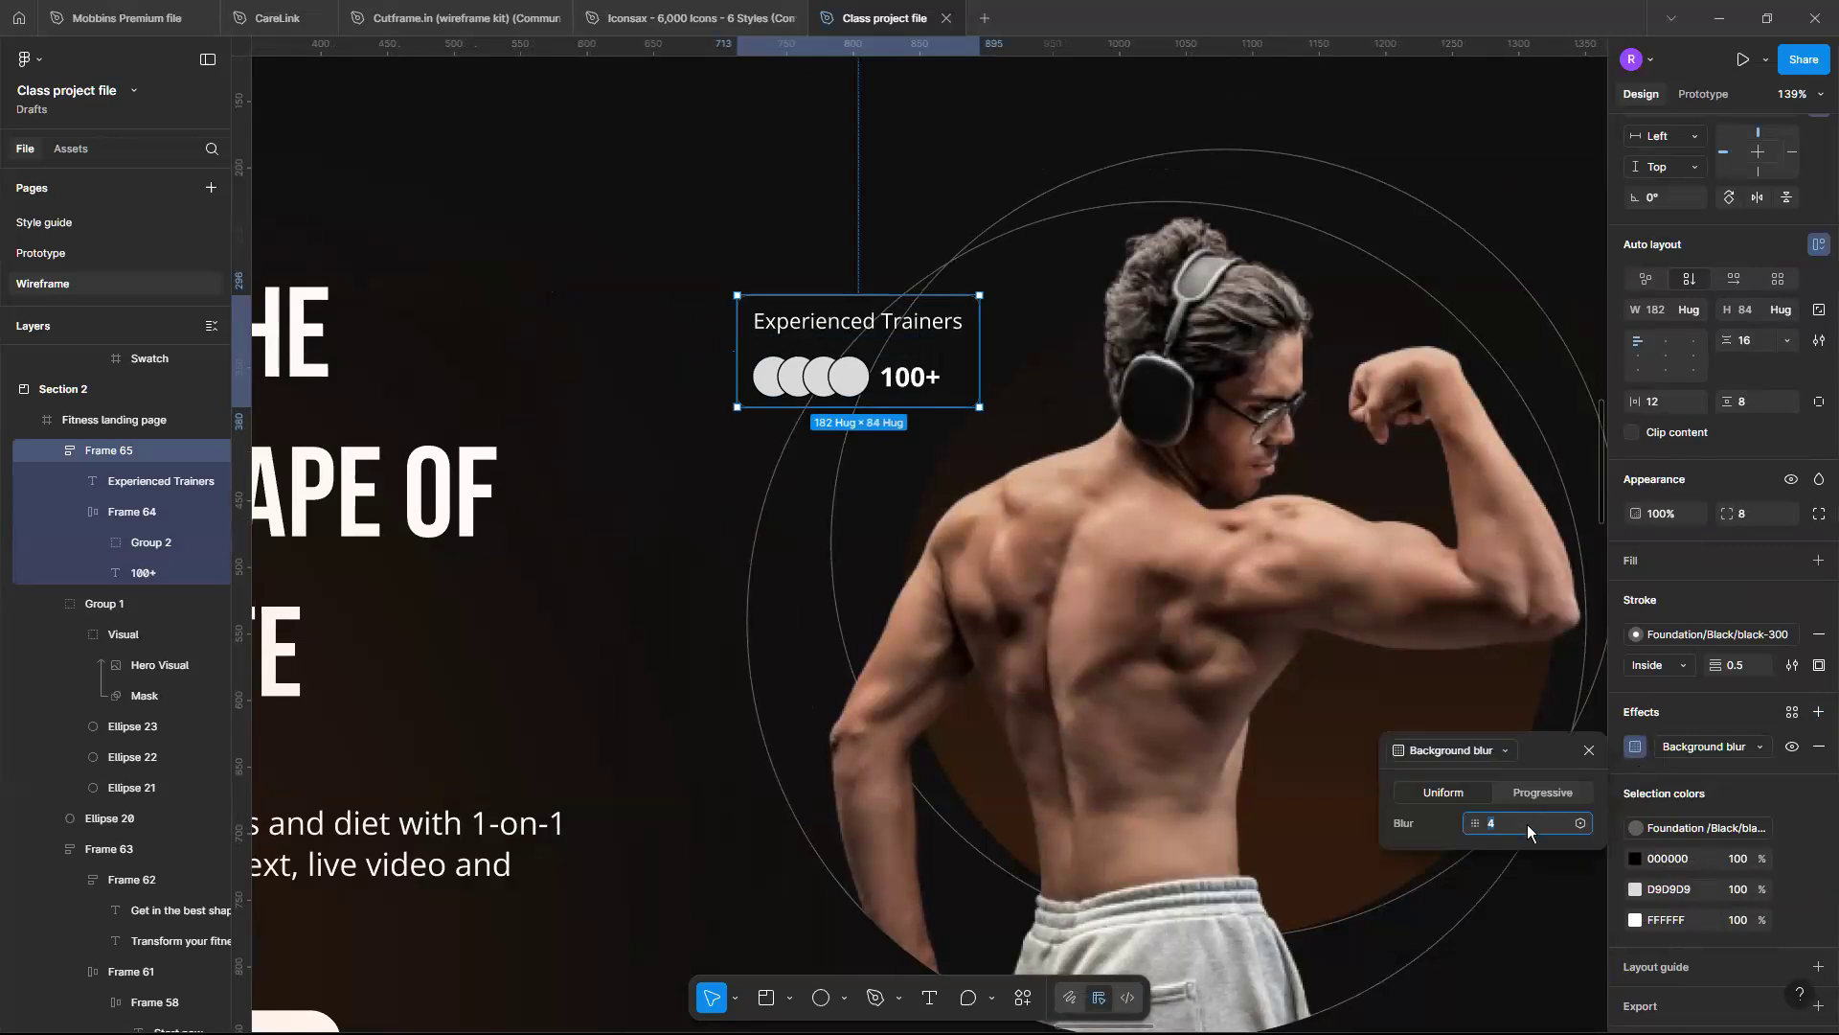
type("20")
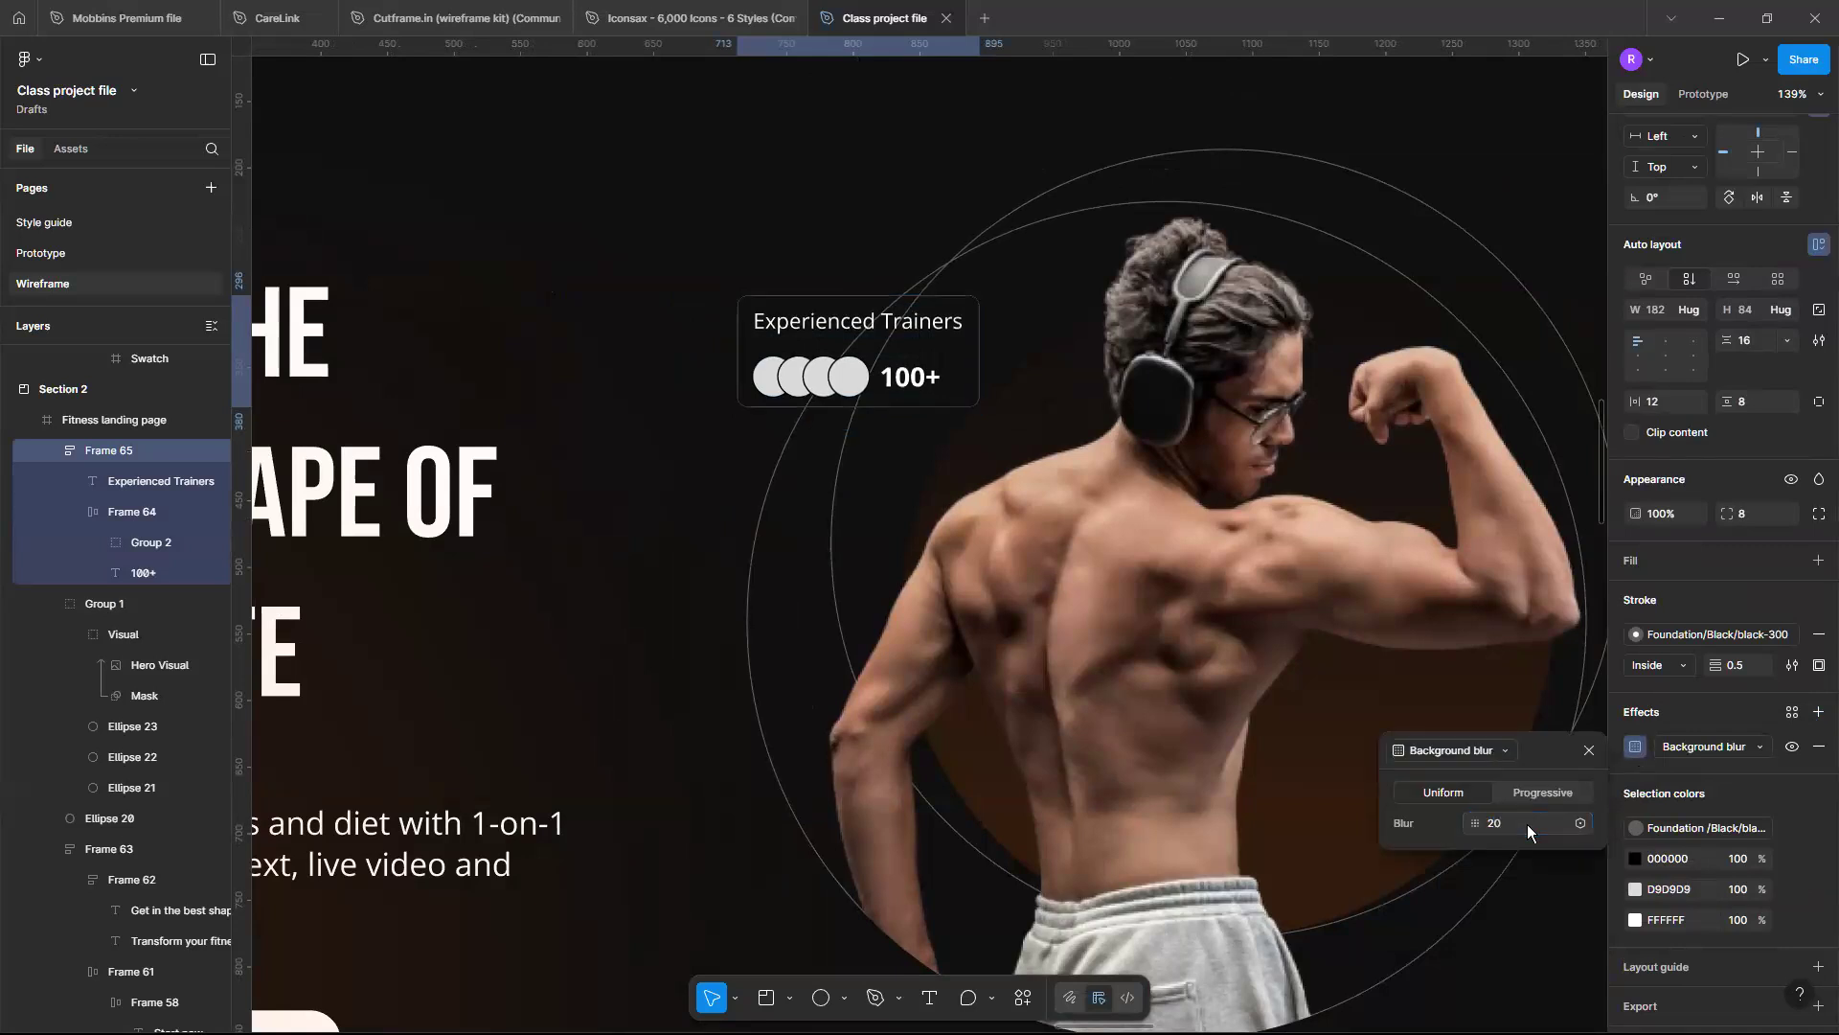
left_click(1510, 824)
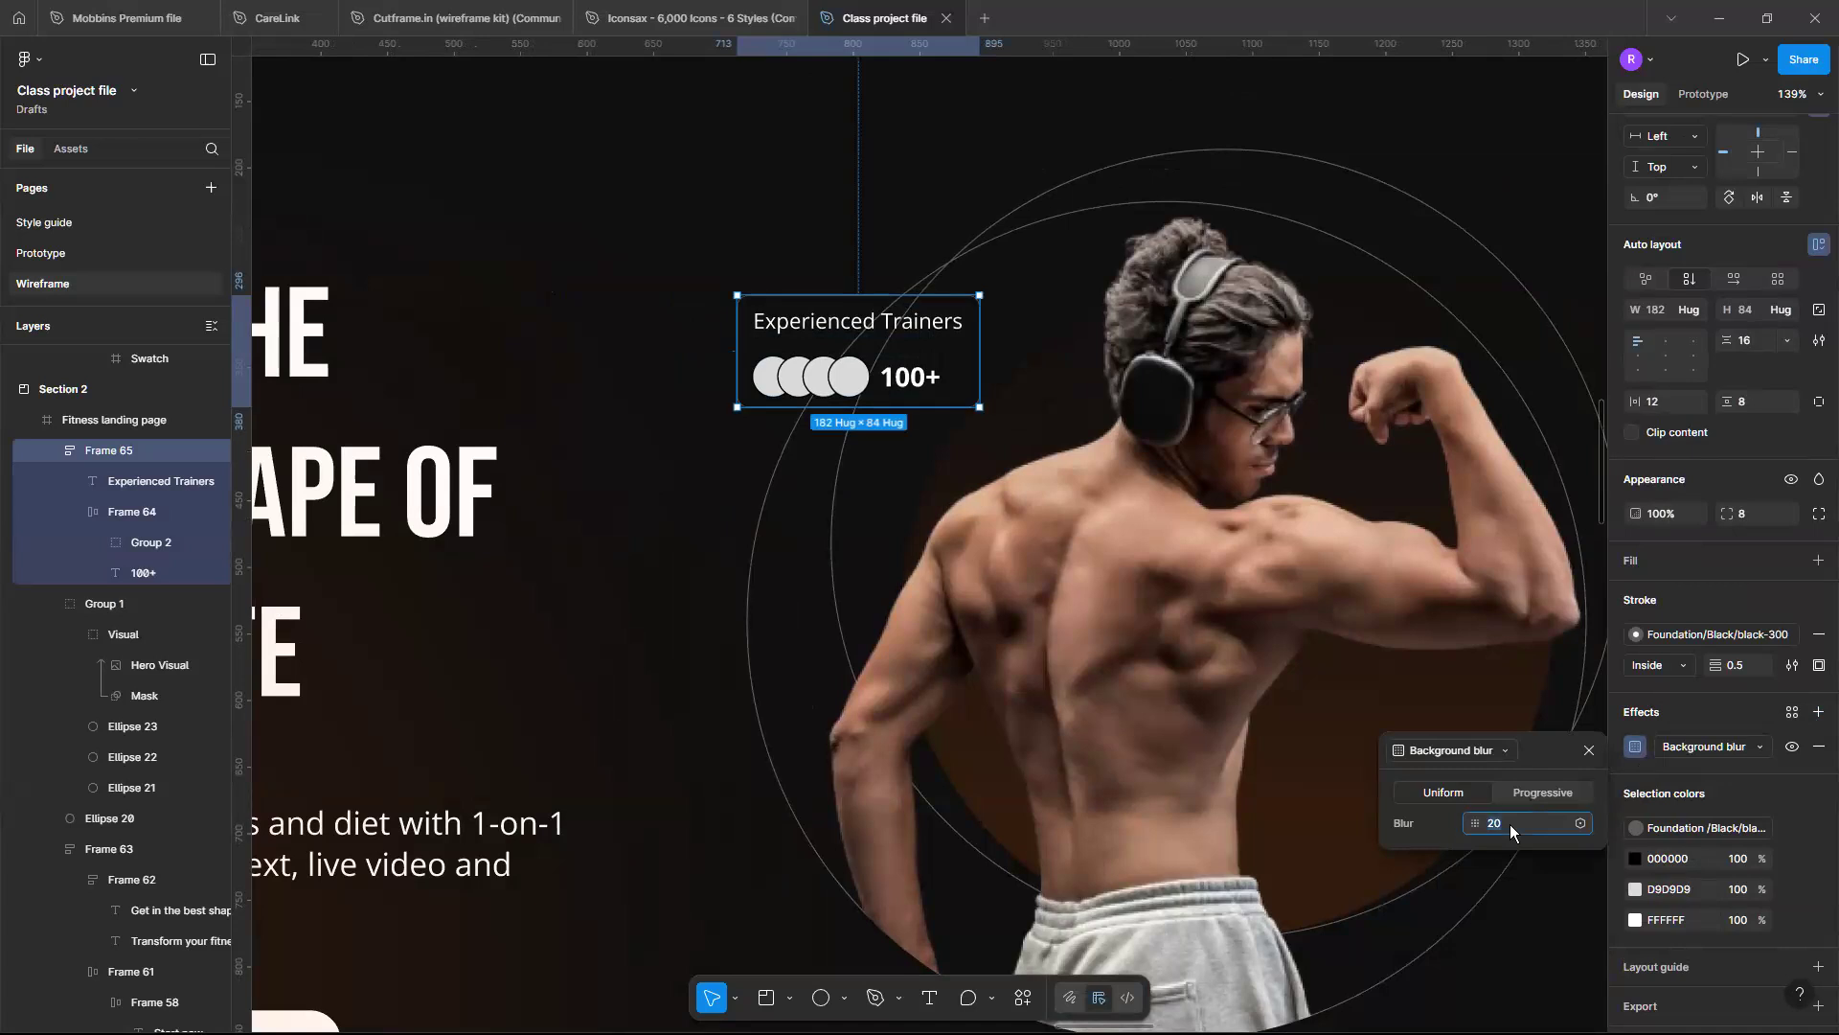
type("100")
key("Return")
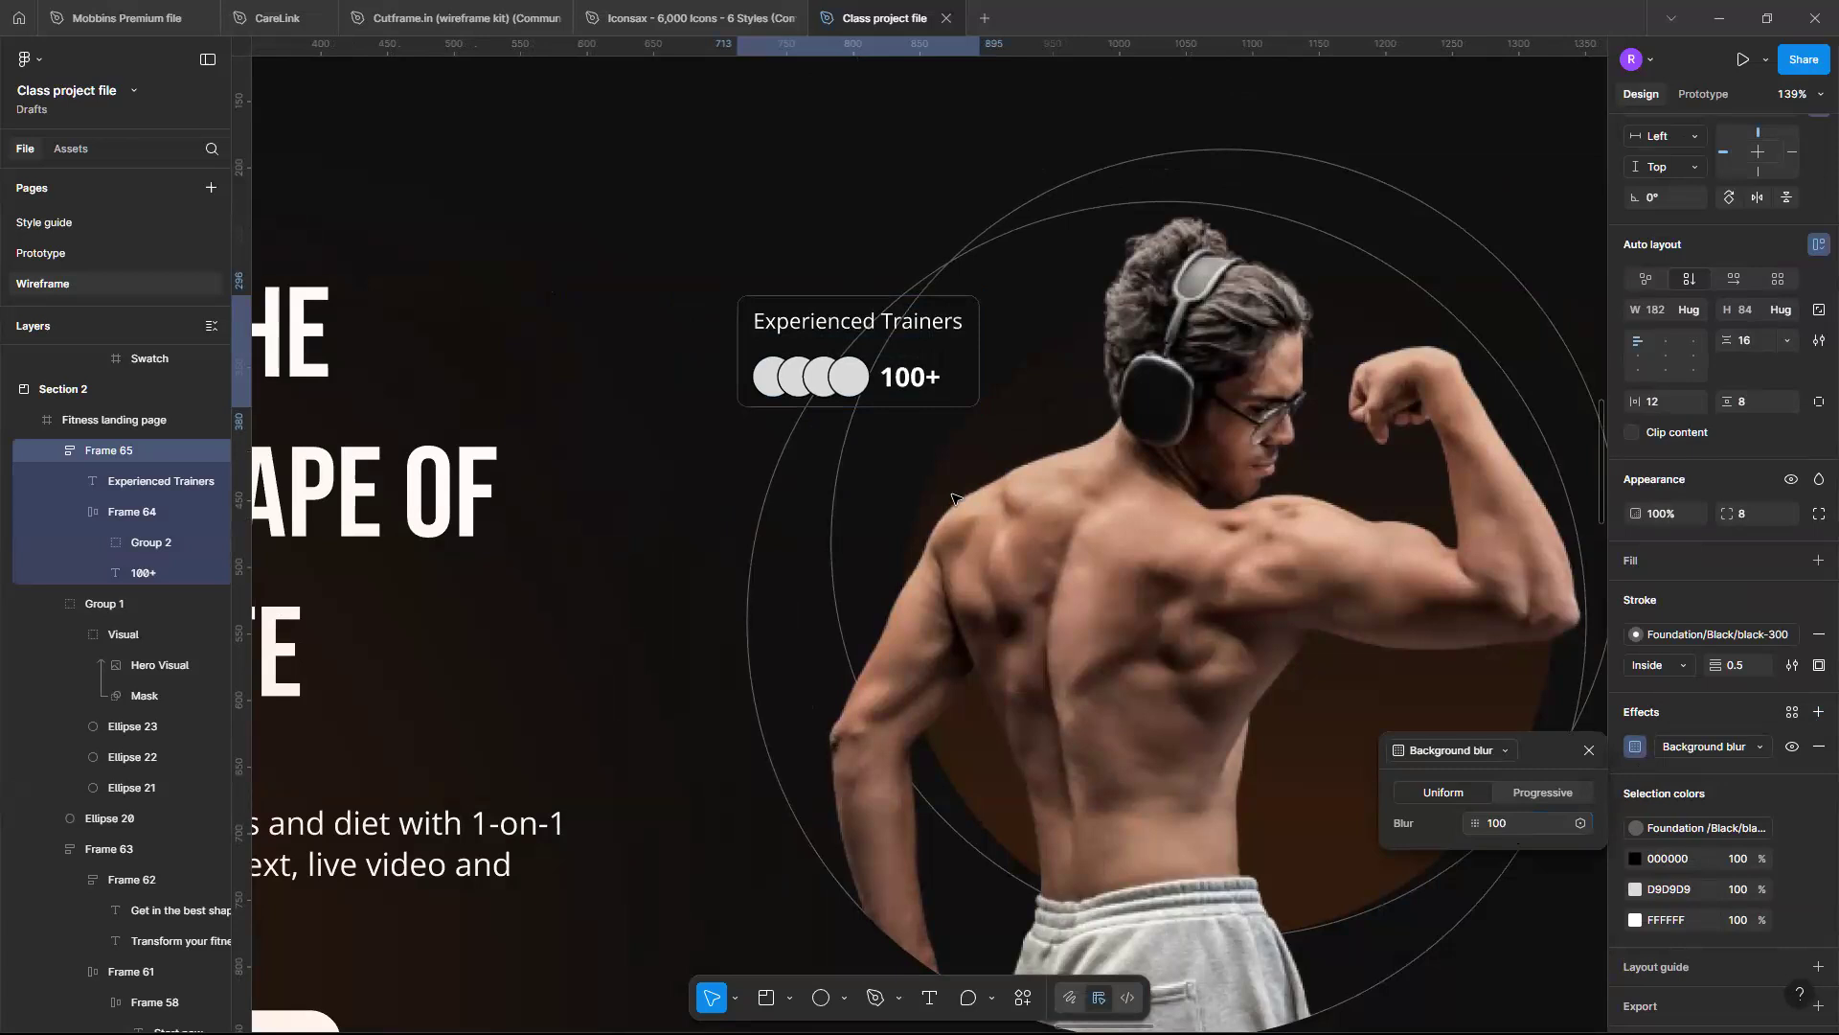
Raise the Experienced Trainers card's background blur to 500 and deselect the card
scroll(953, 497, "up", 3)
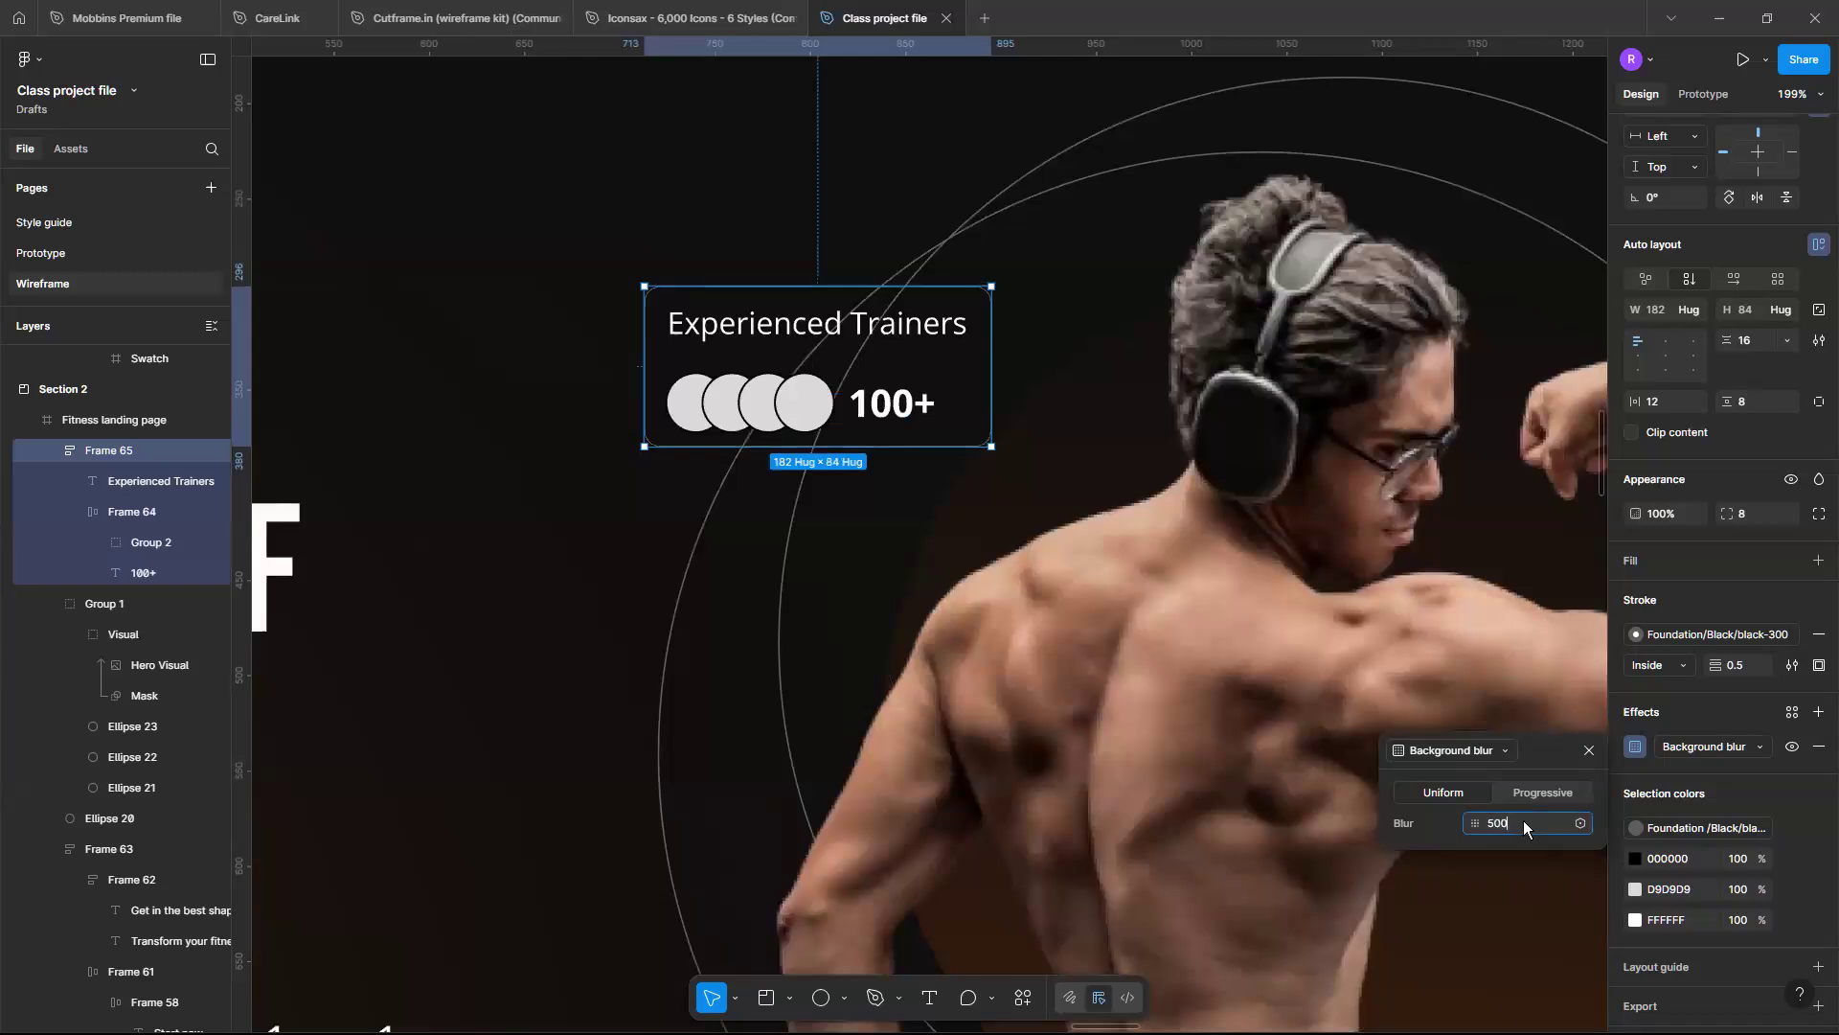
type("00")
key("Return")
type("0")
key("Return")
left_click(678, 269)
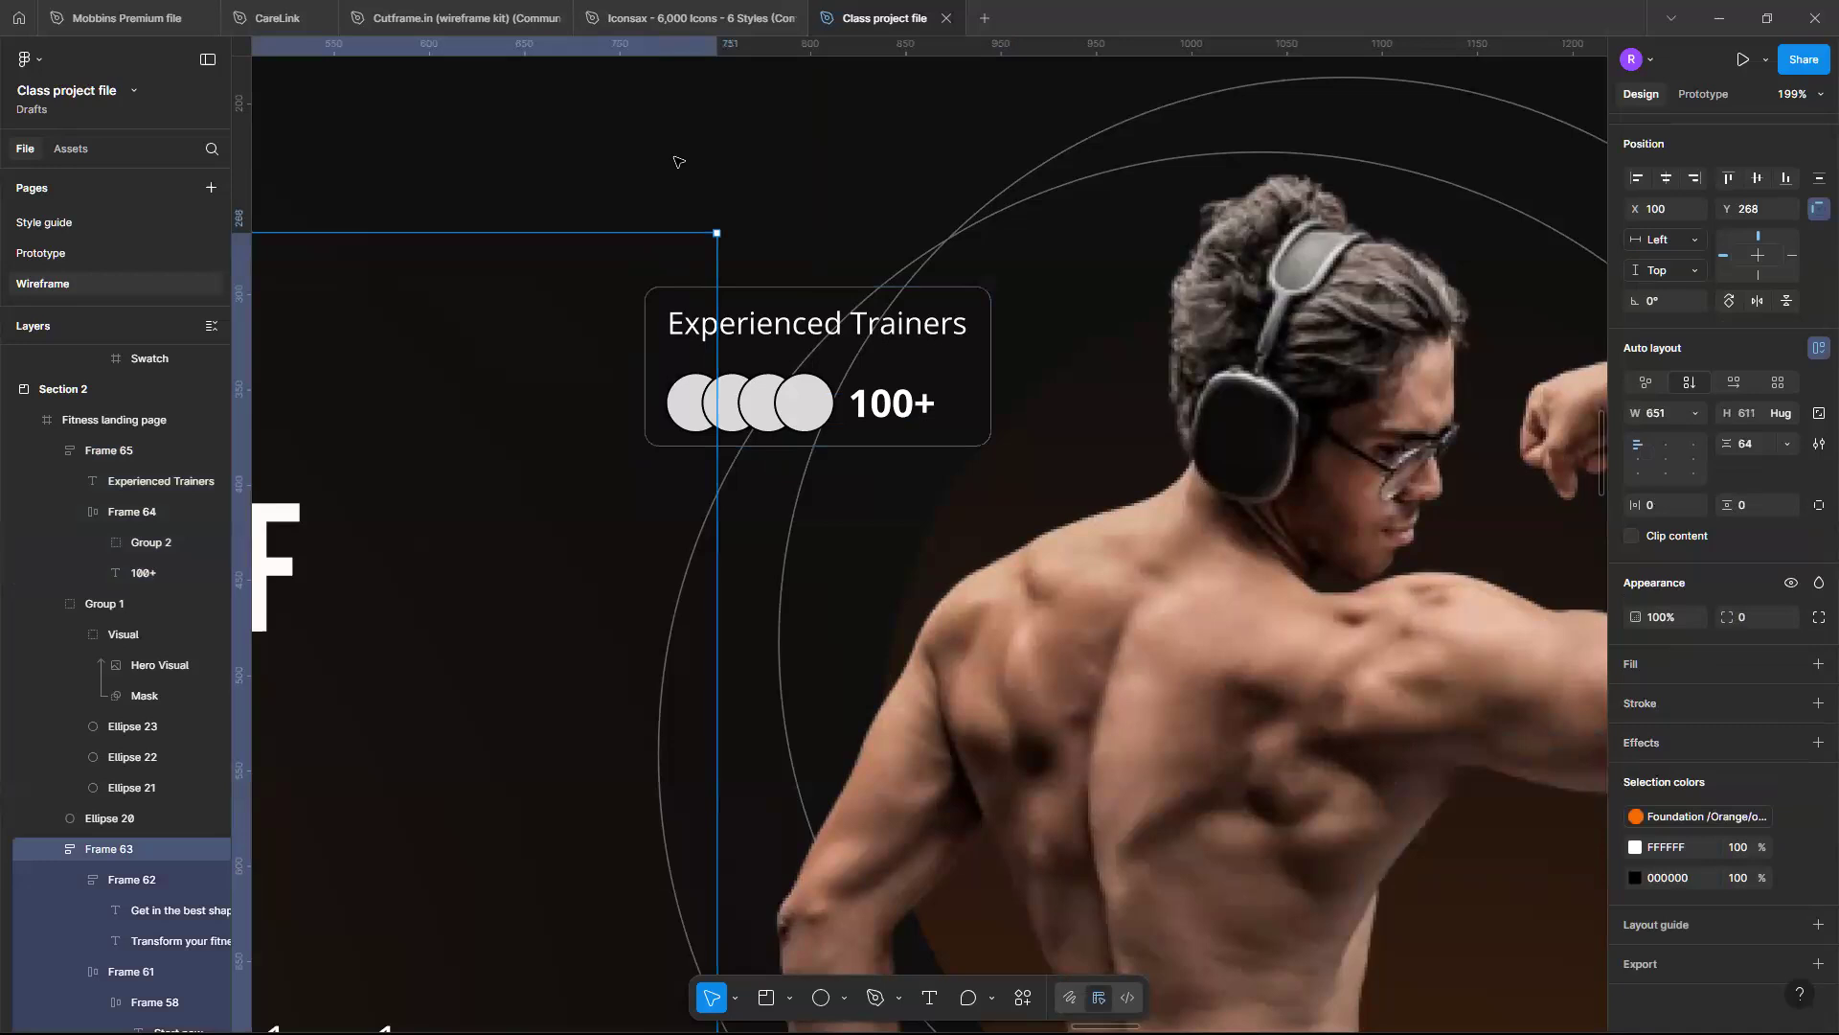
left_click(734, 254)
Duplicate the Experienced Trainers card and place the copy straight below it, beside the man's waist, at about Y 727
scroll(738, 258, "down", 5)
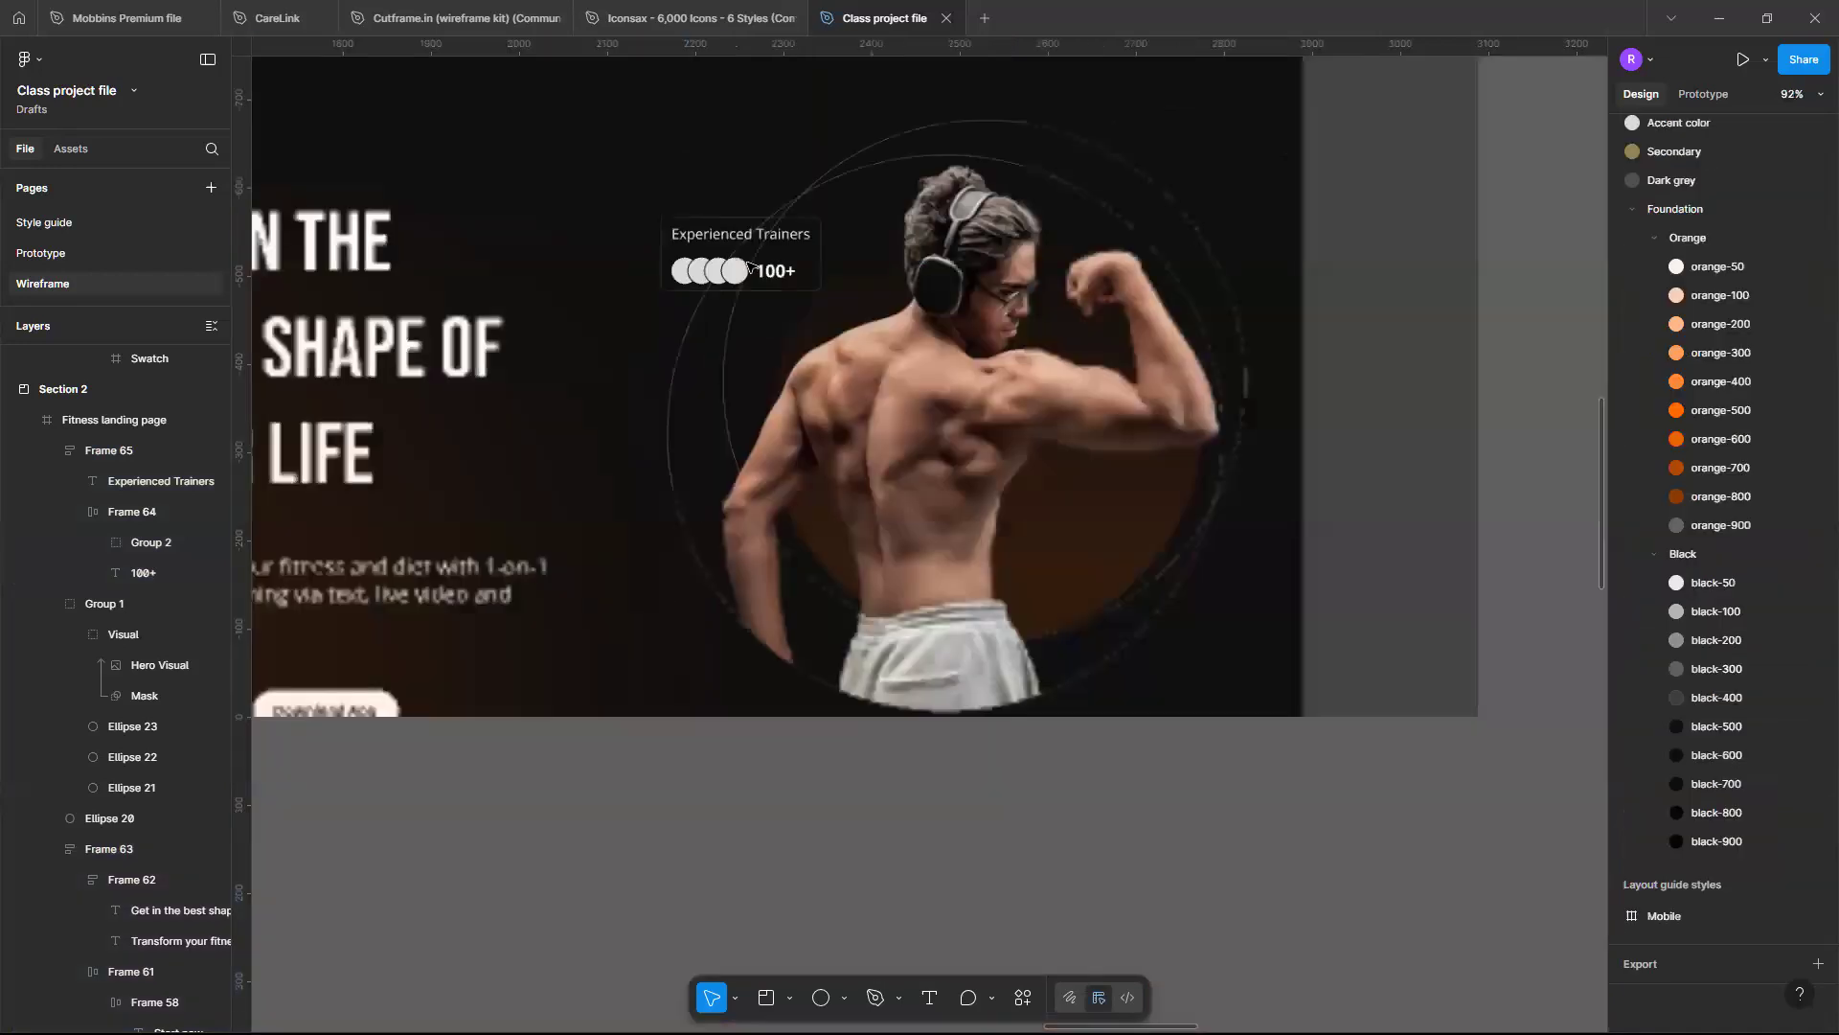
scroll(749, 266, "up", 2)
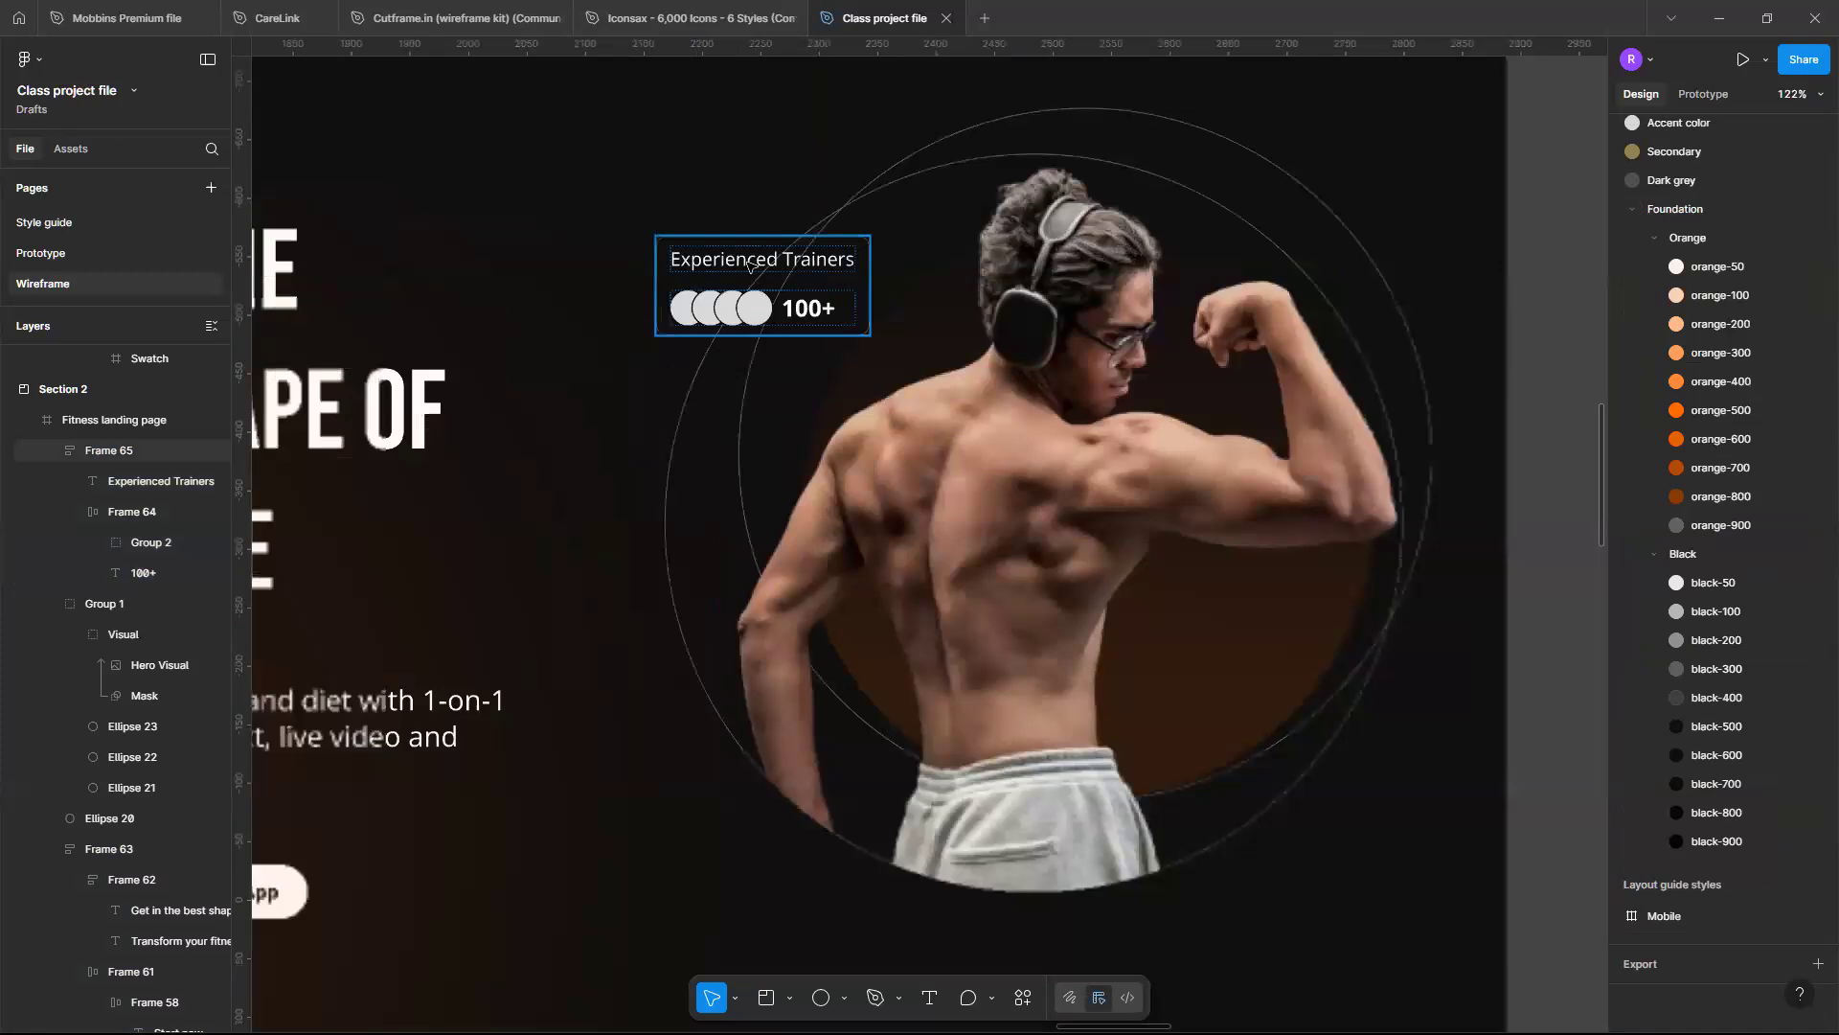
left_click(750, 266)
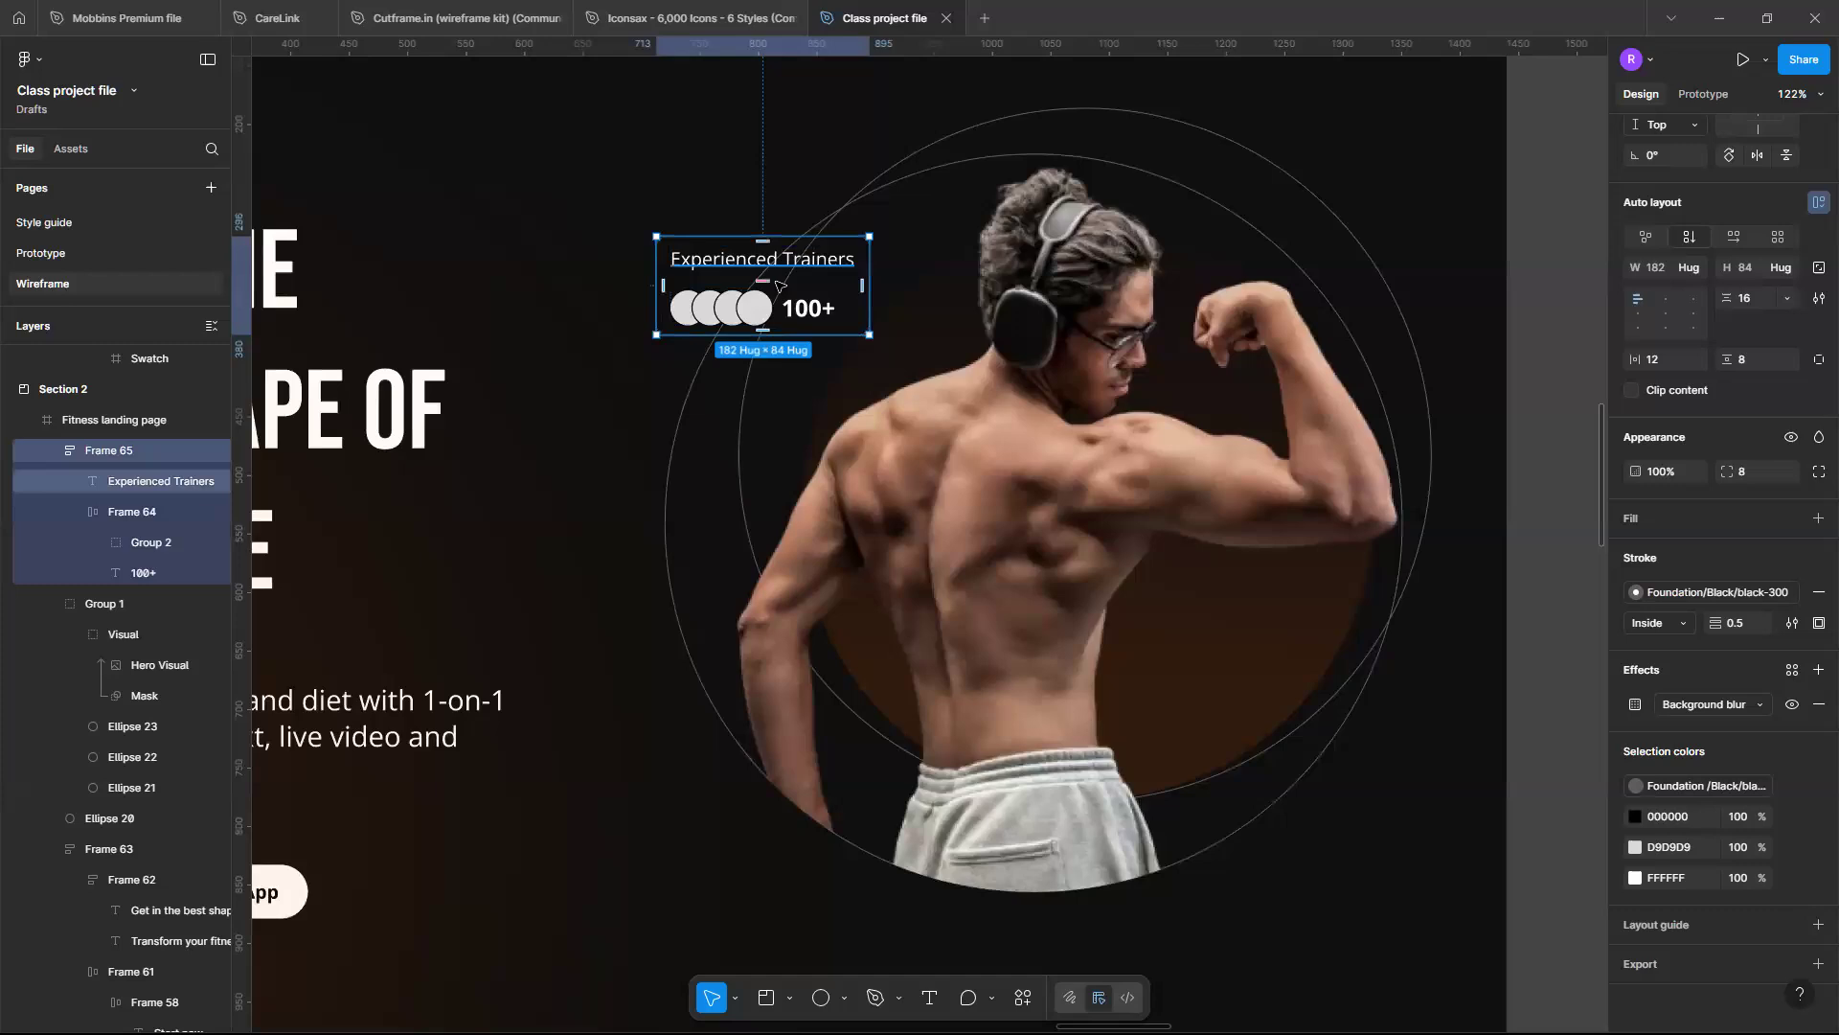
key("ctrl+alt+g")
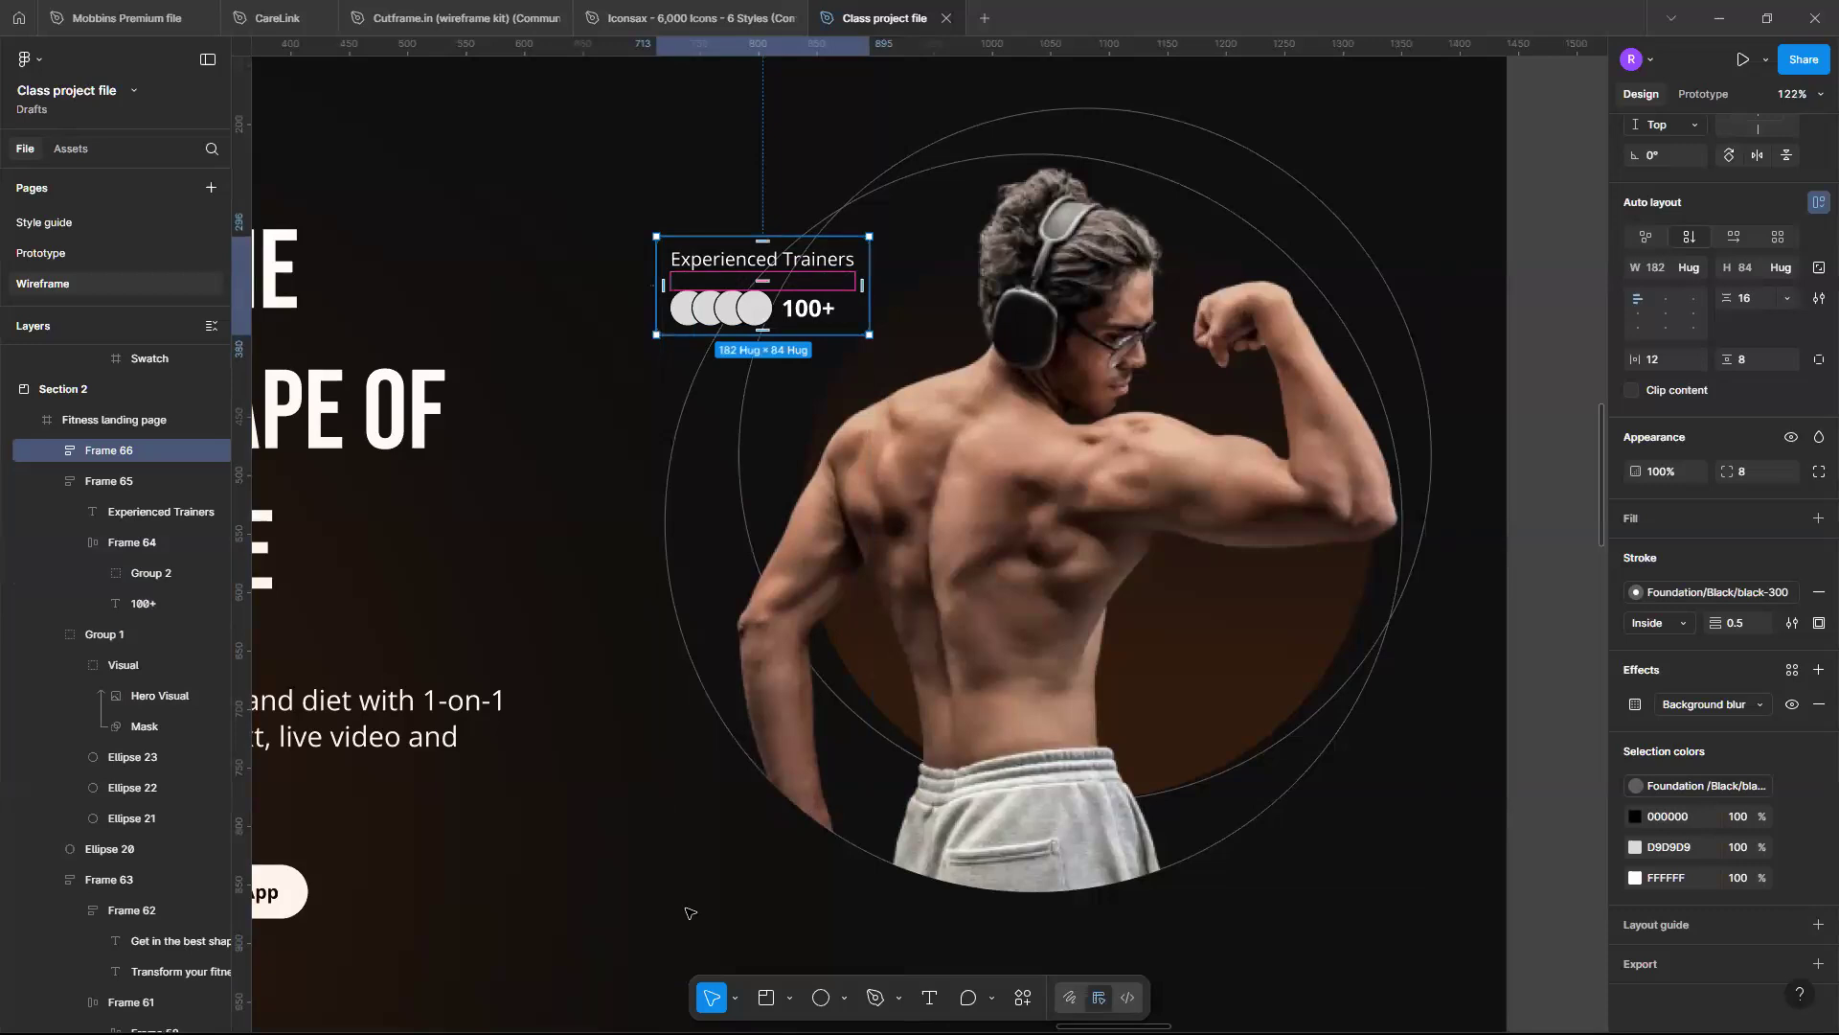
left_click_drag(726, 321, 677, 900)
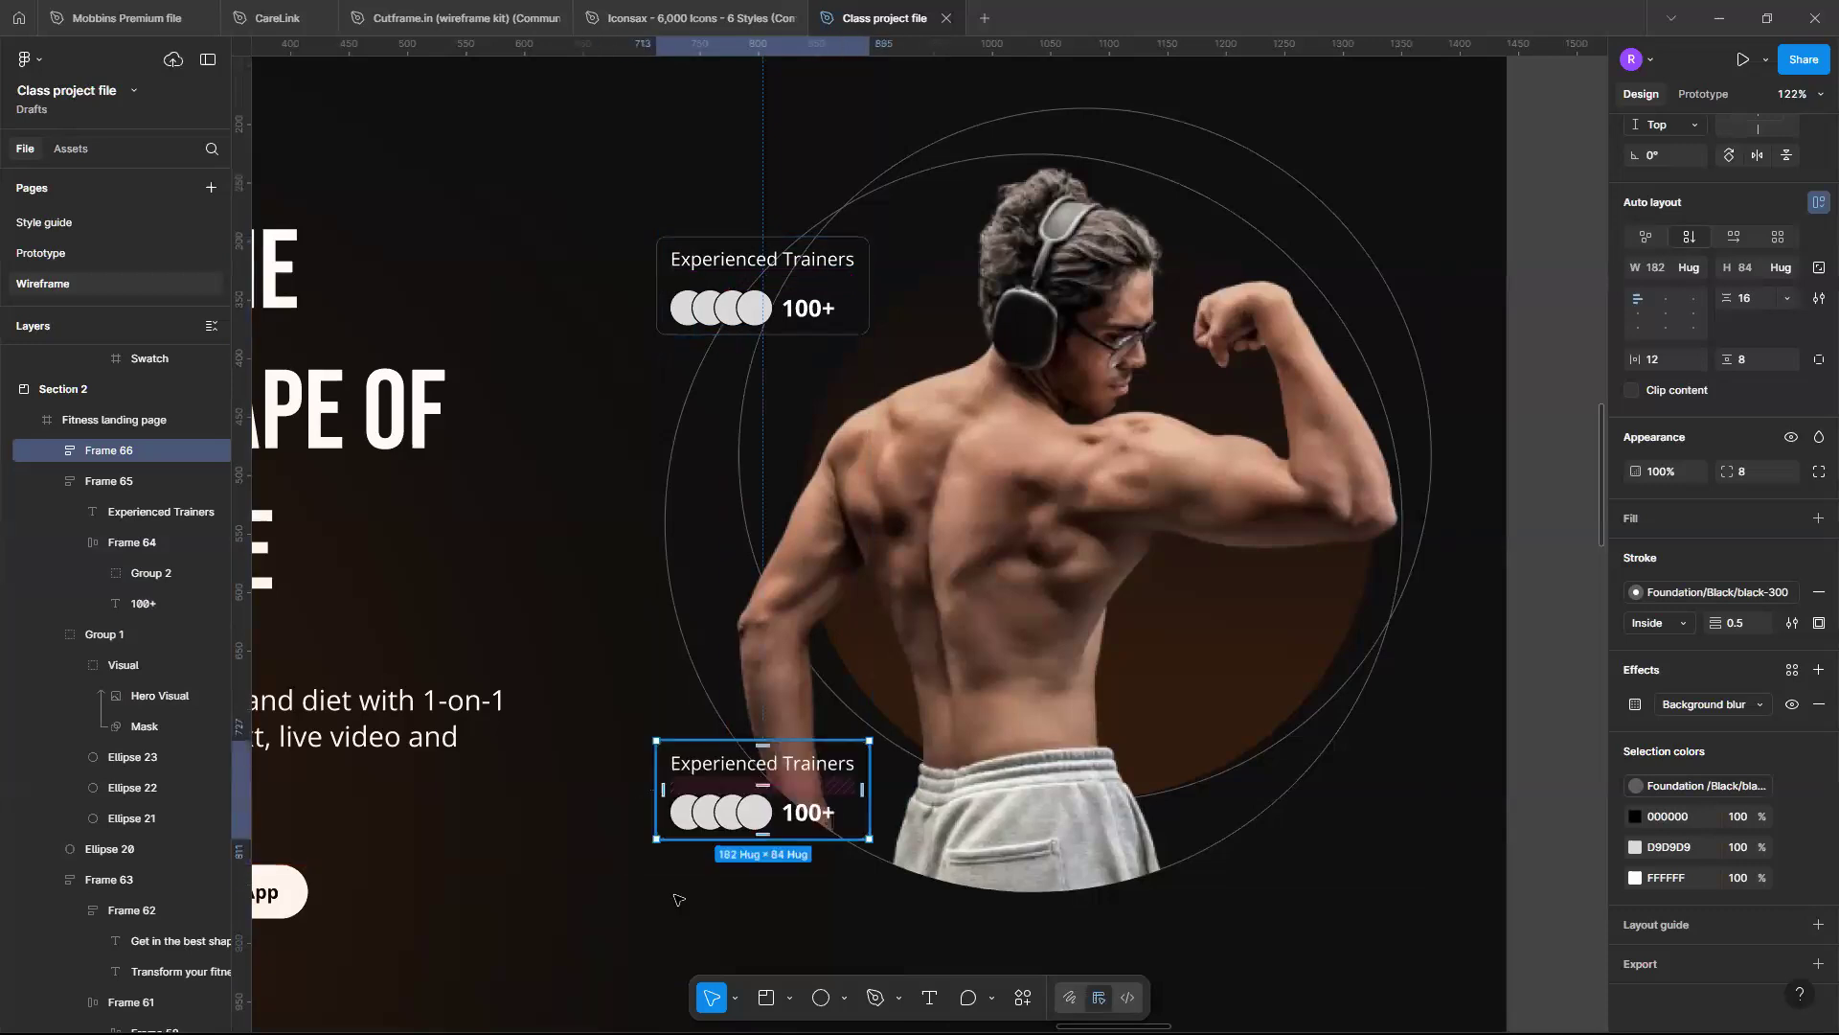
Duplicate the lower card and place the copy on the right side of the hero circle, below the raised arm, at about X 1223
scroll(678, 900, "left", 1)
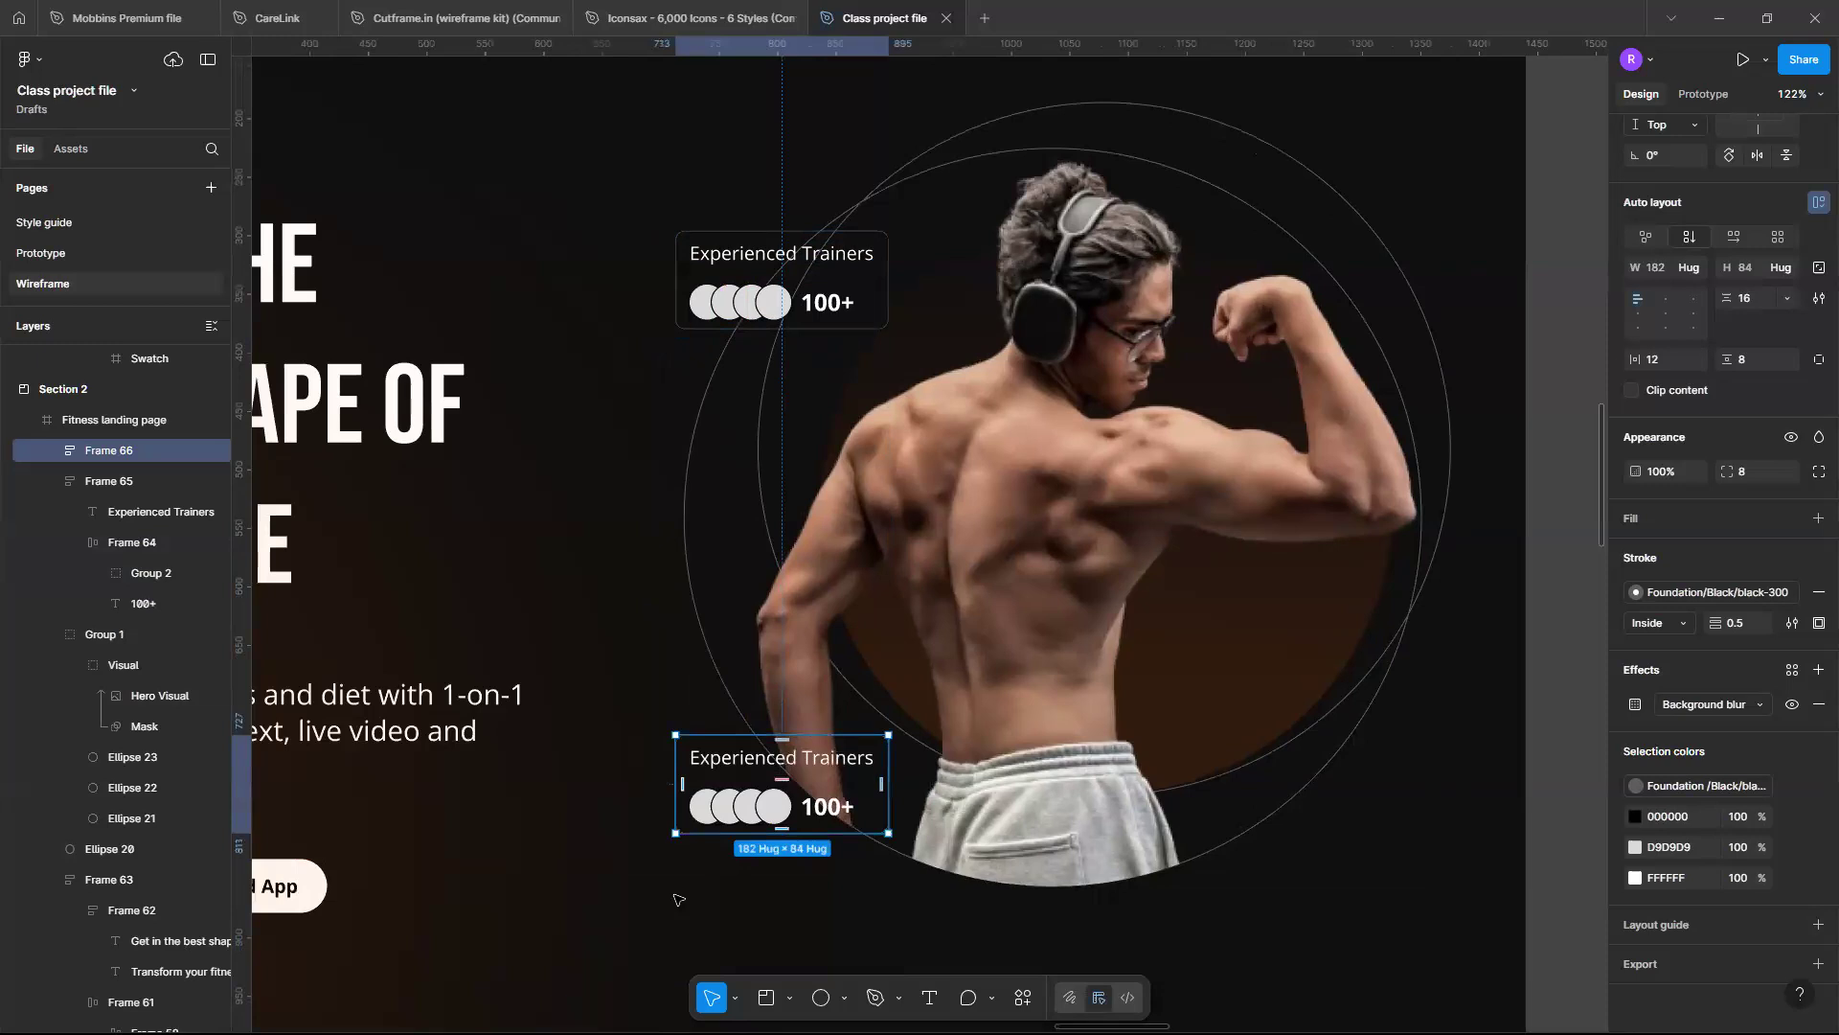
scroll(678, 900, "down", 5)
left_click_drag(678, 806, 766, 776, "alt")
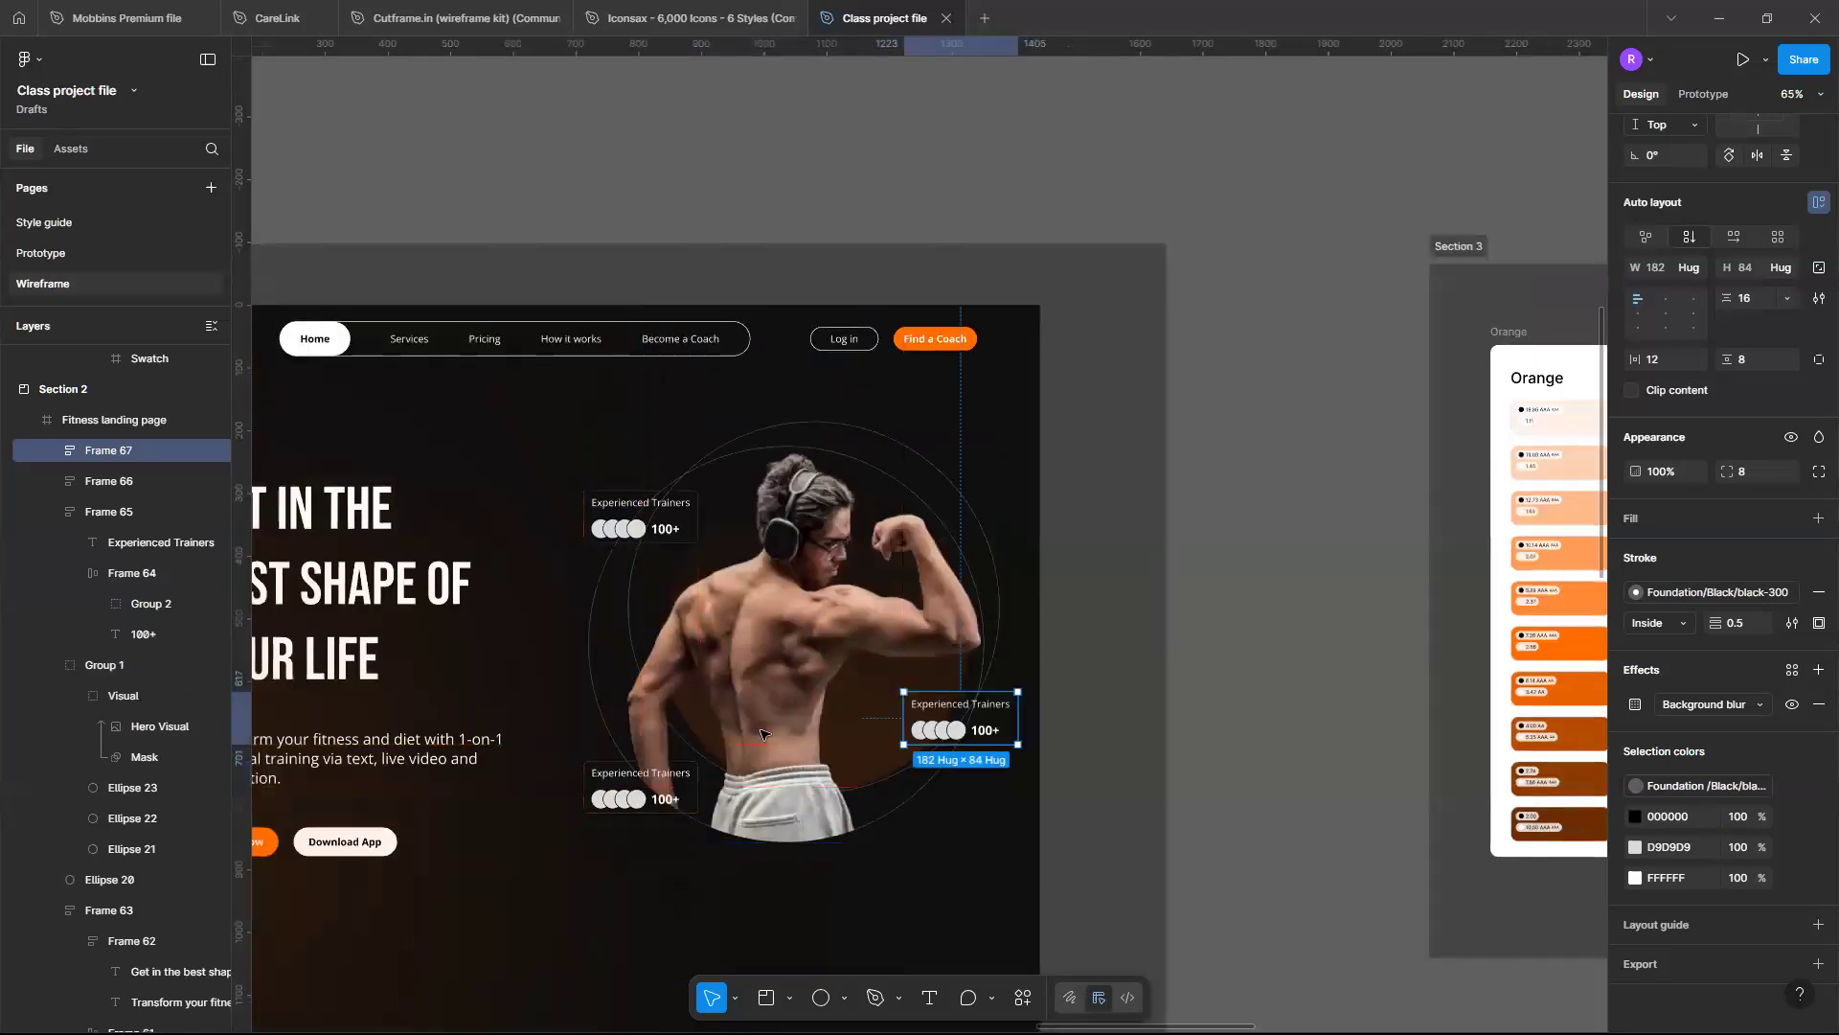
key("Escape")
Change the heading of the lower-left card to "Satisfied Users"
scroll(761, 730, "down", 2)
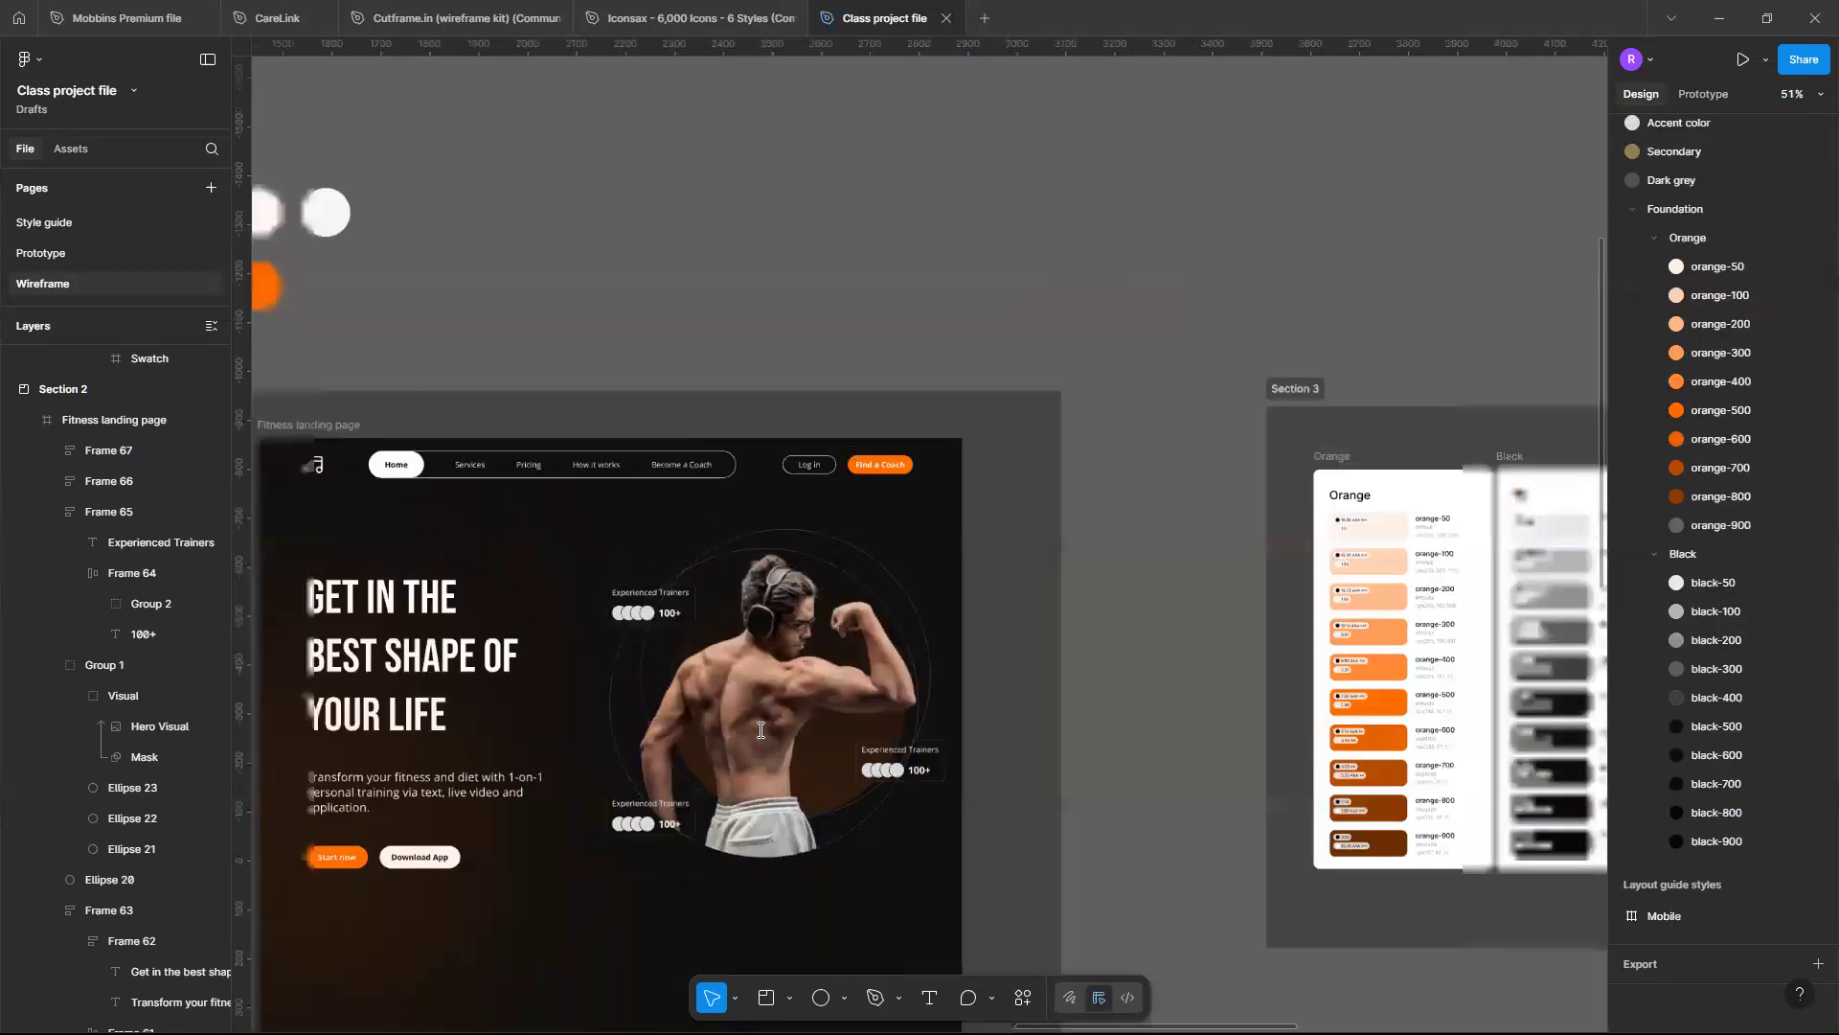
scroll(760, 730, "up", 2)
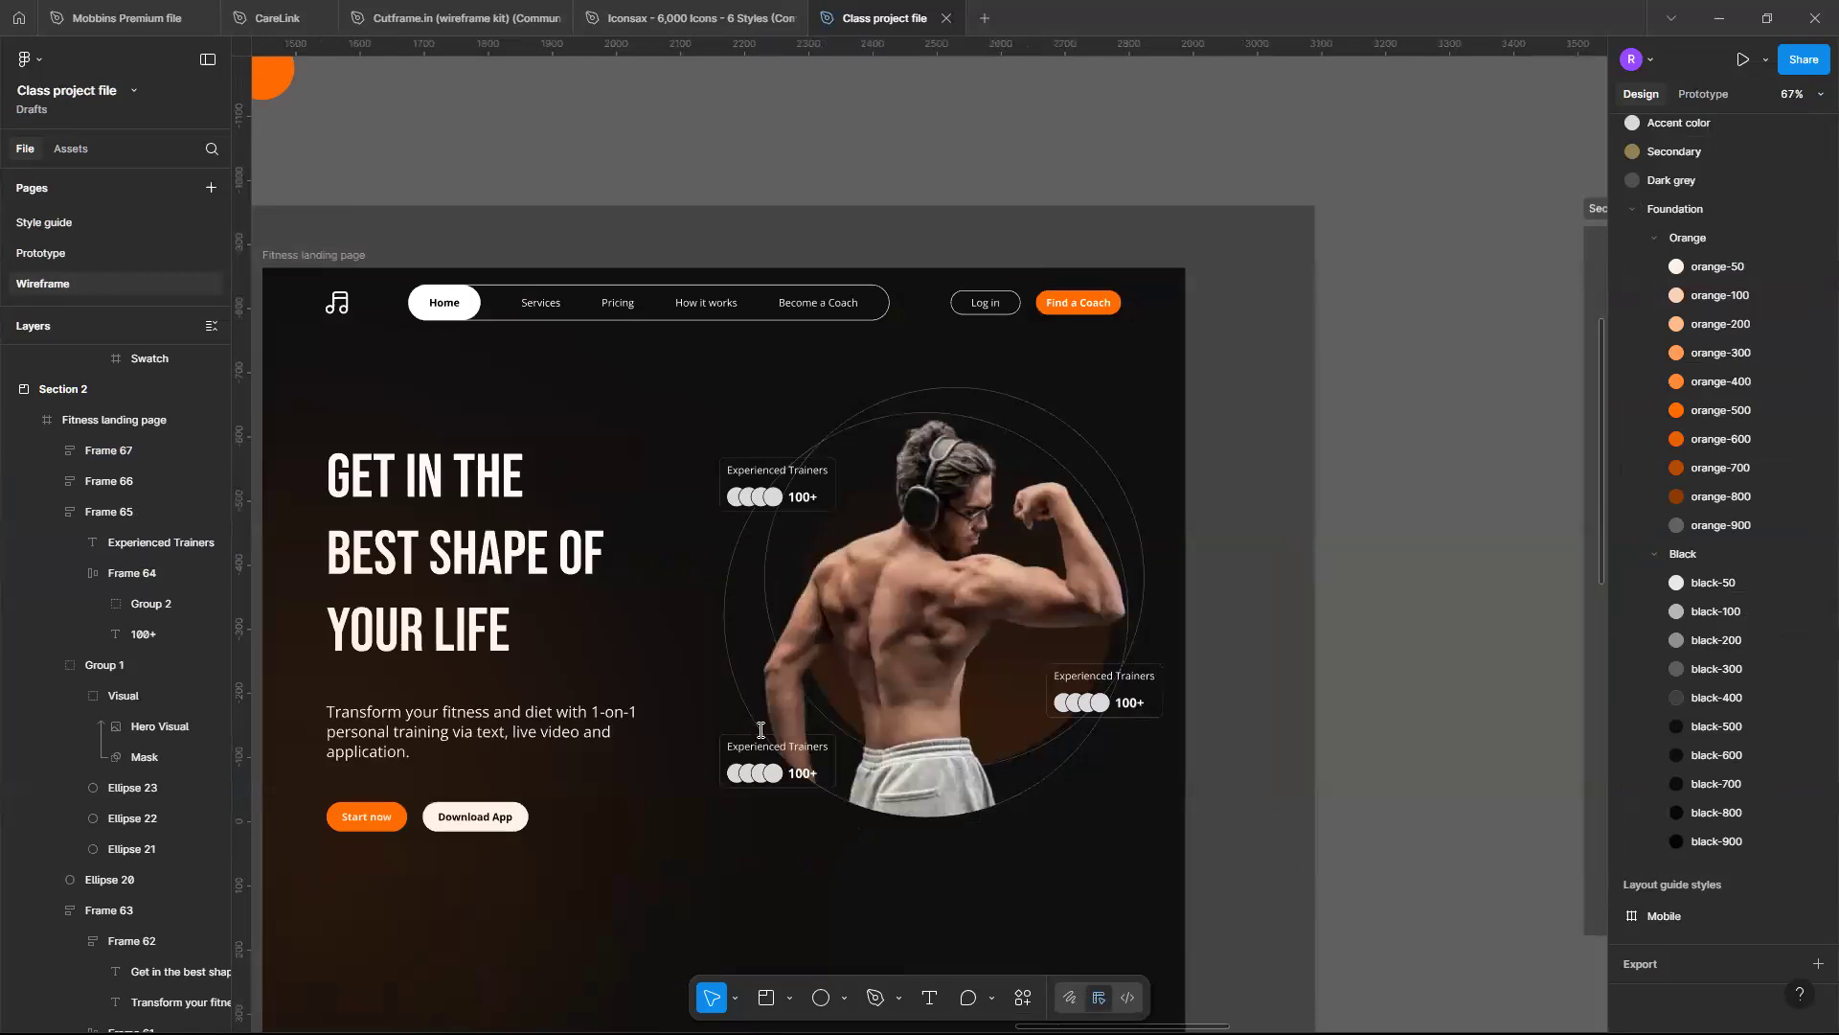
scroll(761, 730, "up", 3)
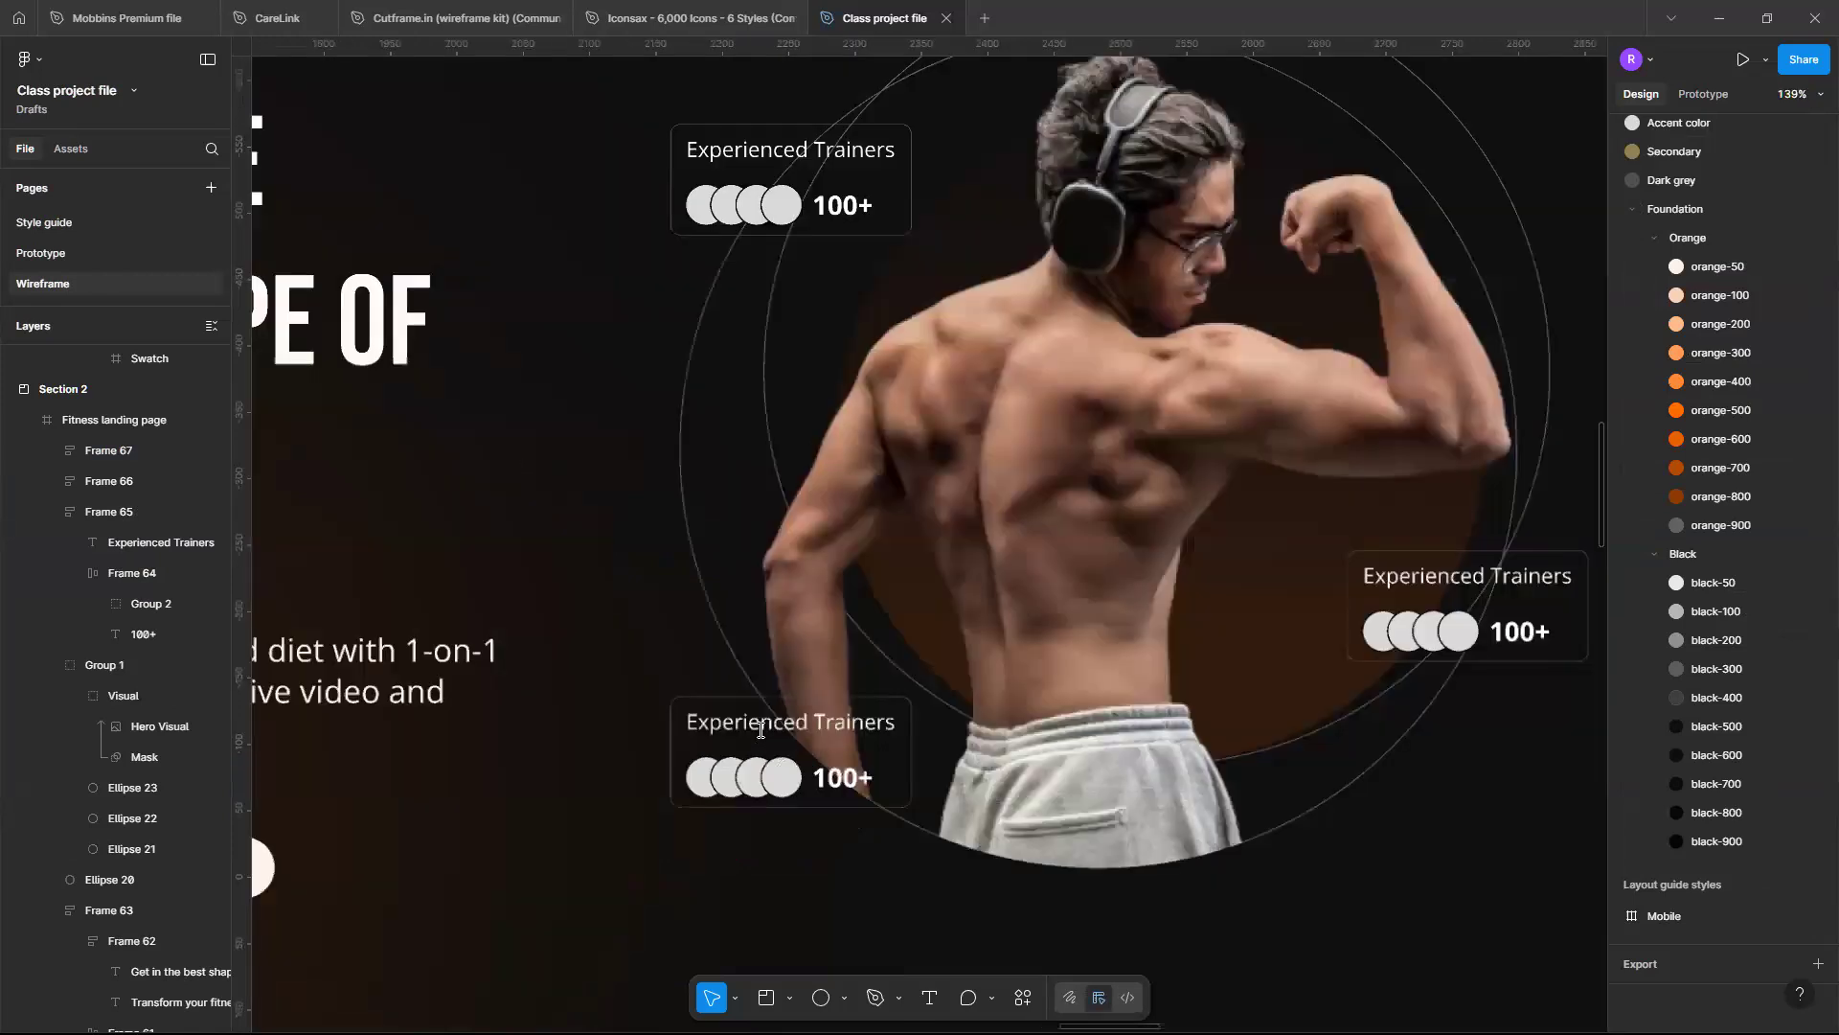
double_click(761, 730)
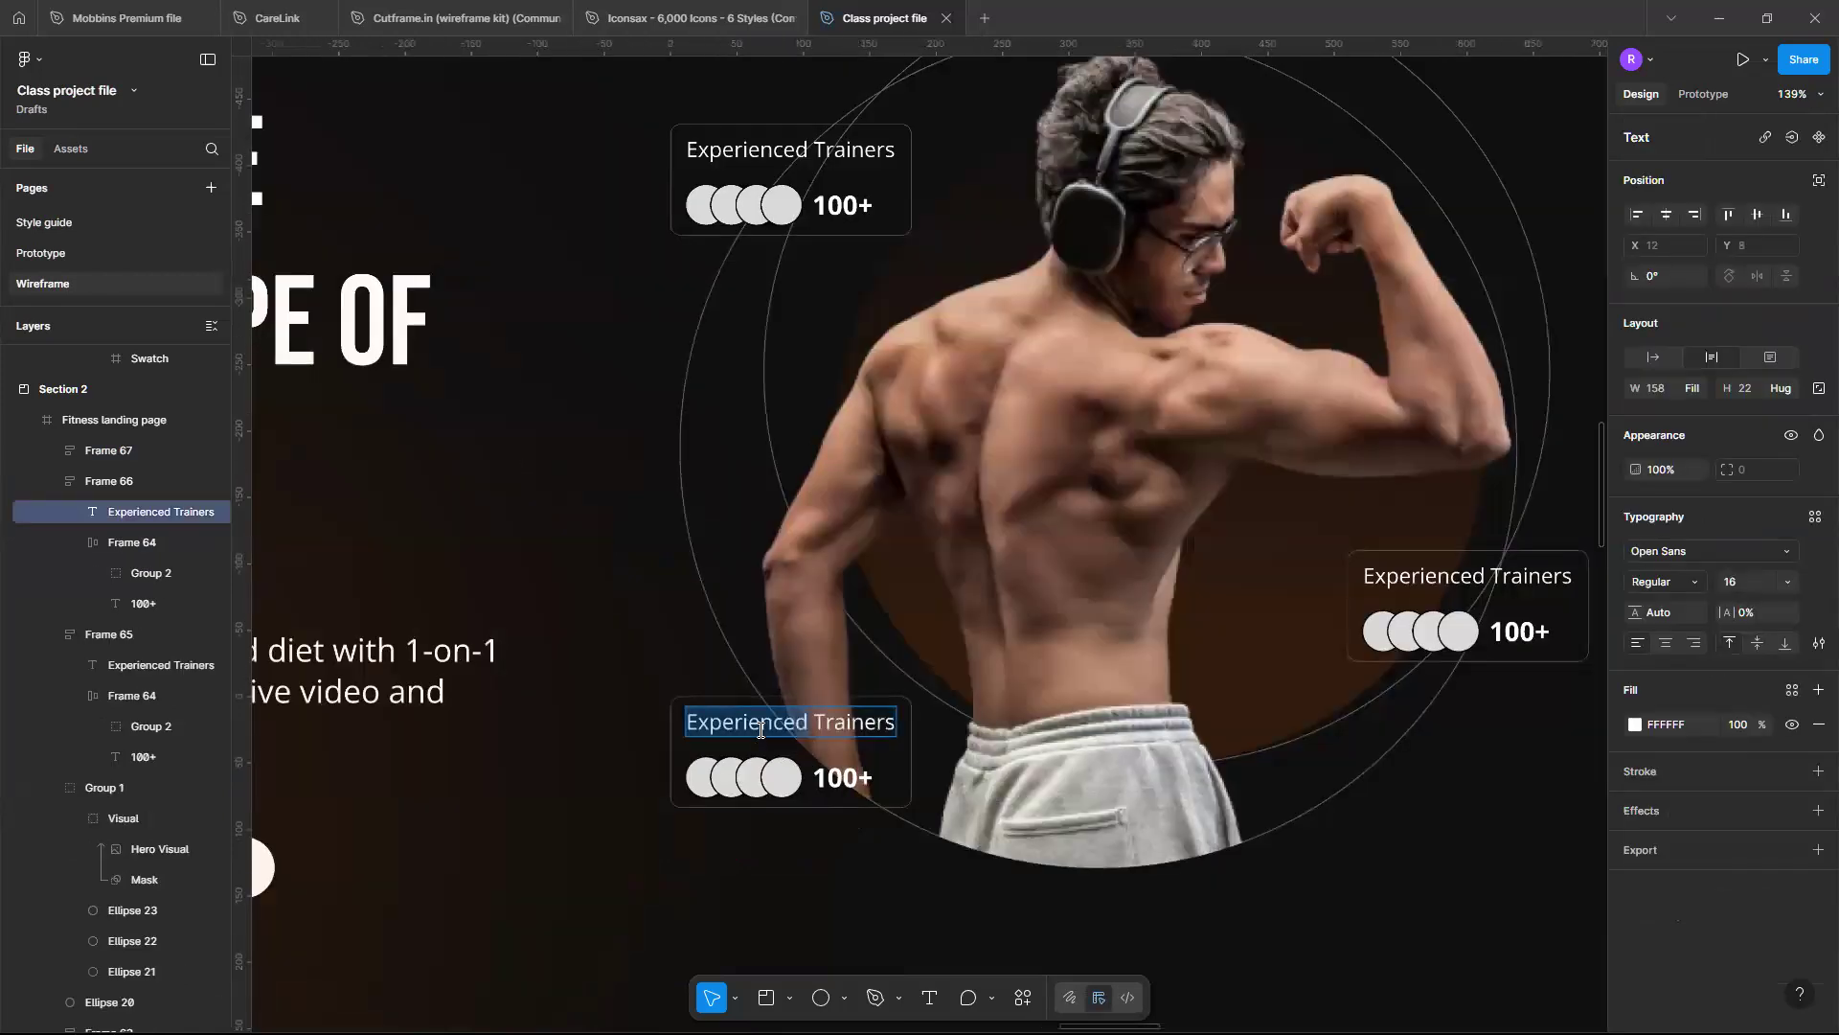
key("ctrl+a")
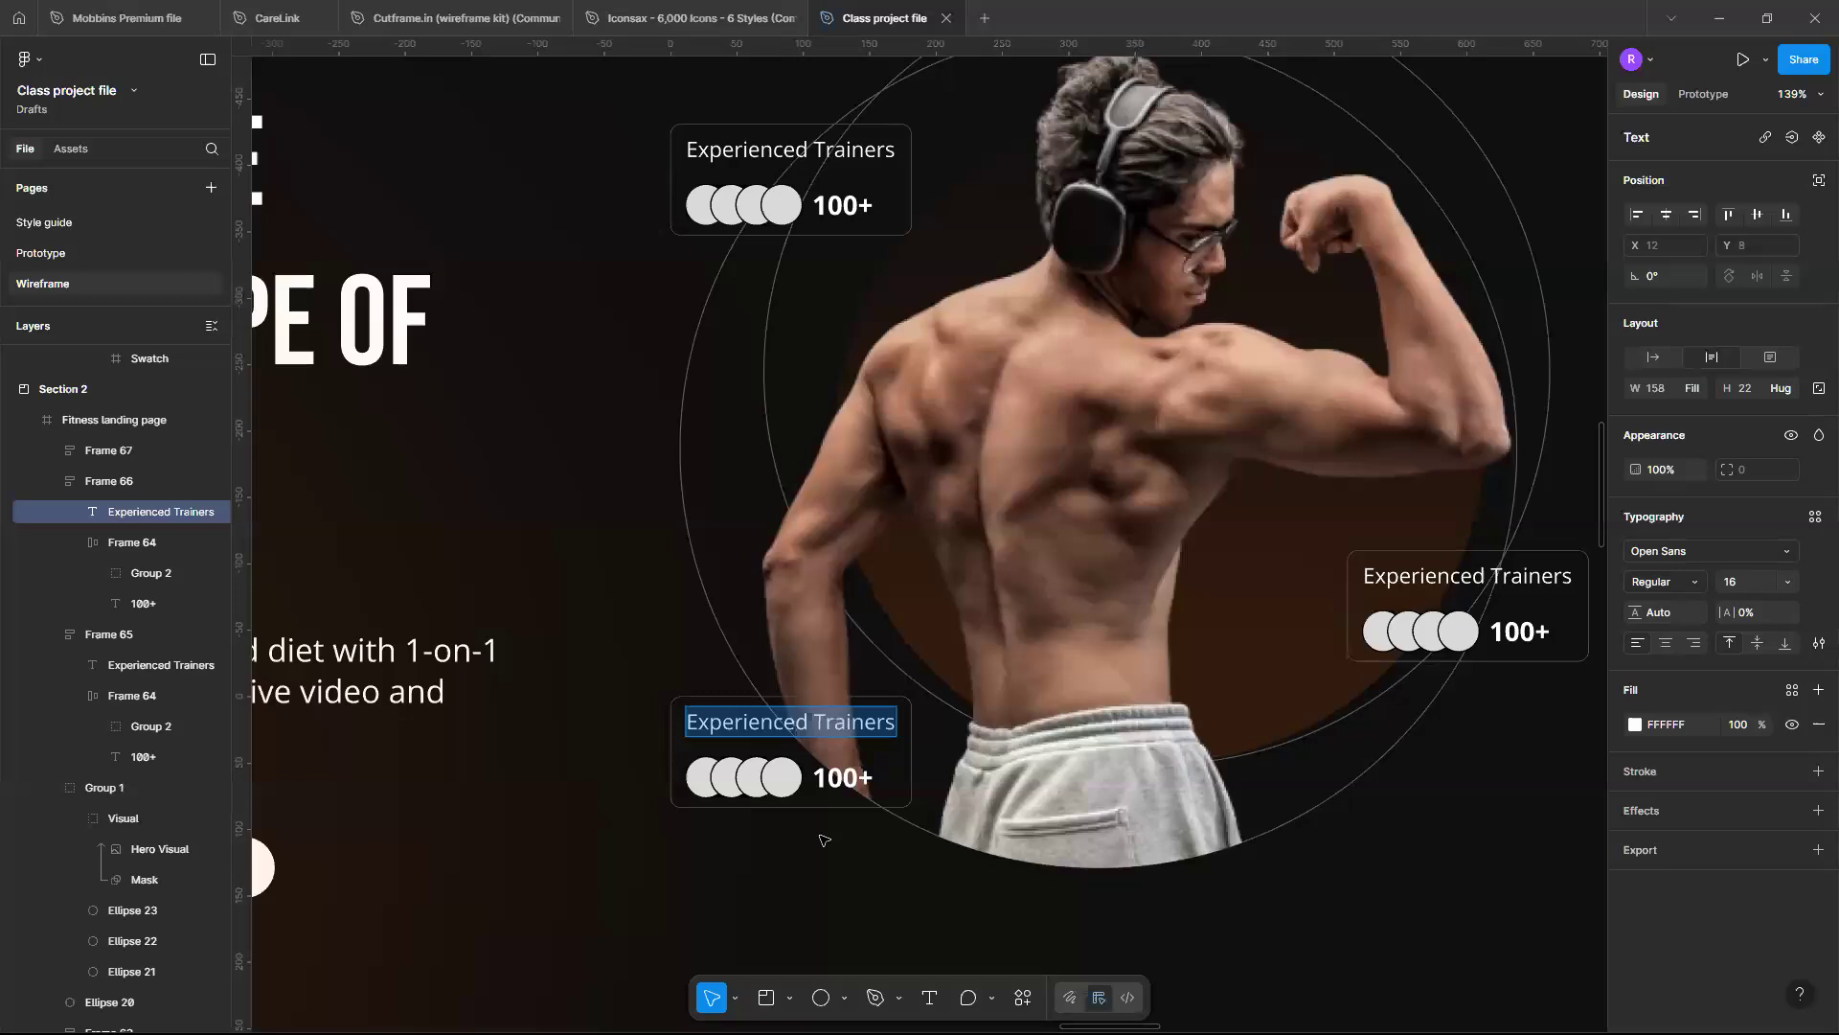
type("S")
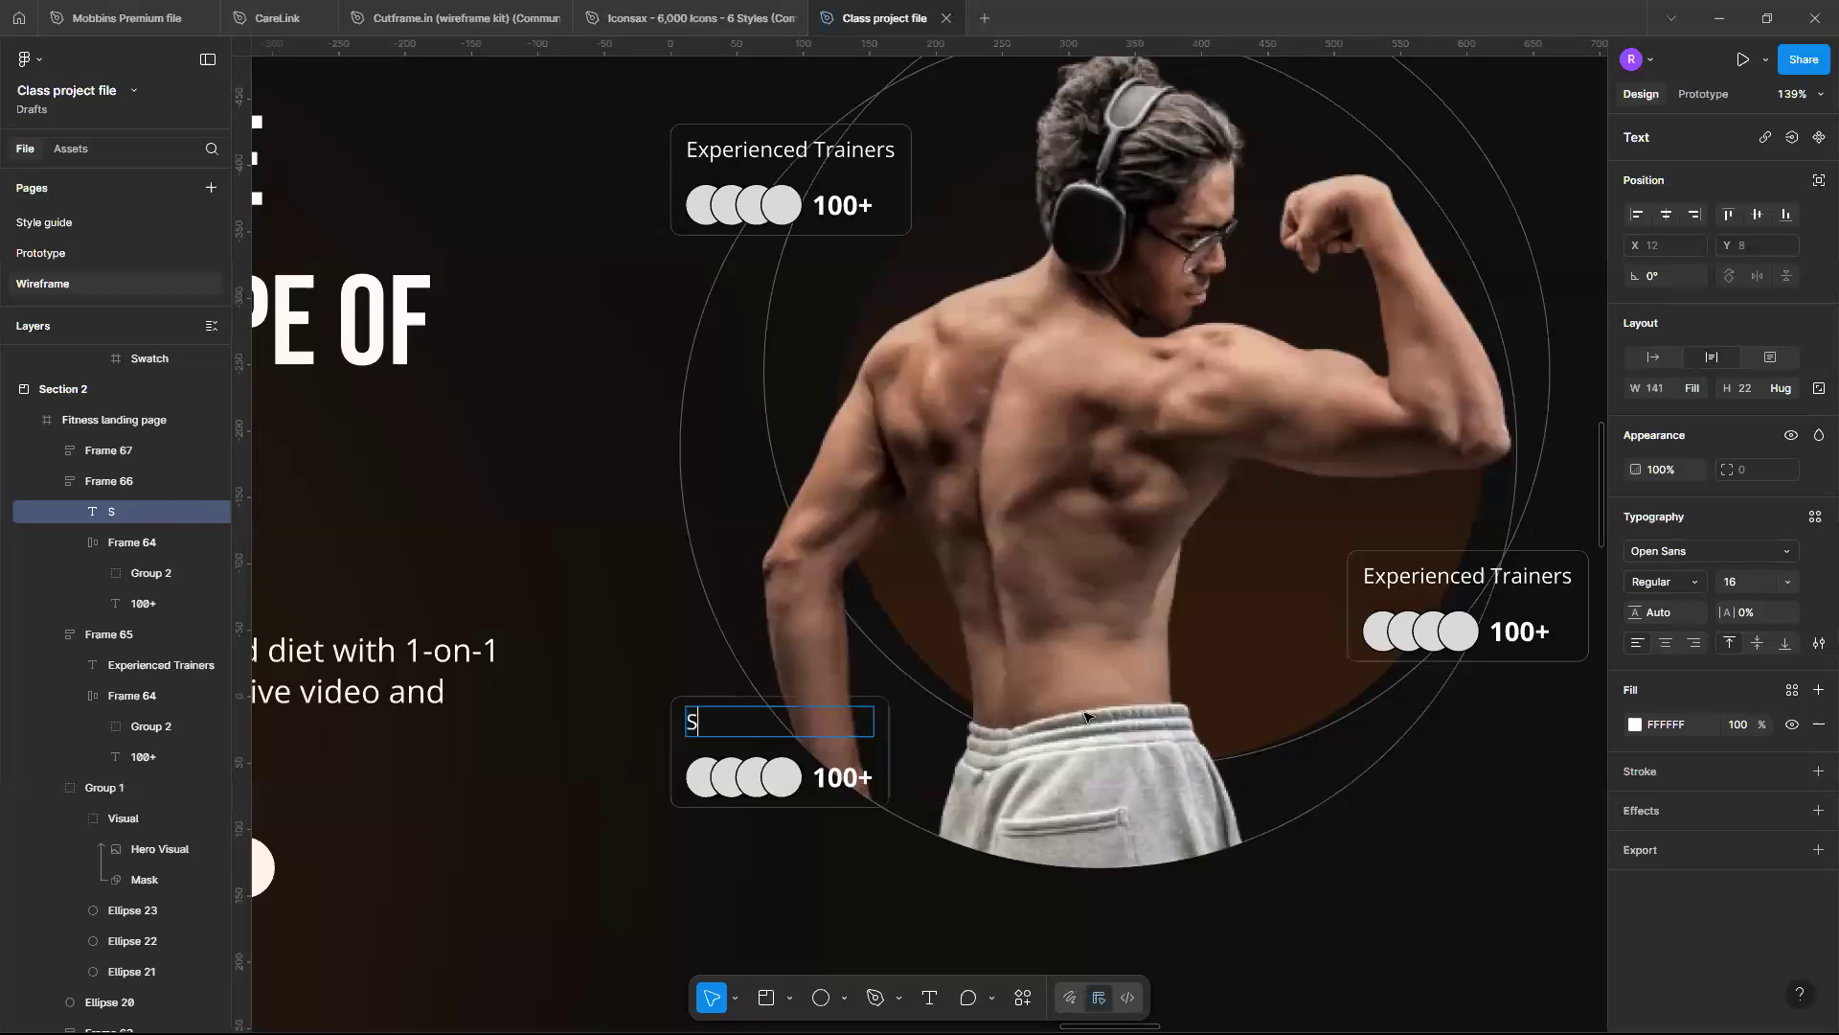
type("atisfied Users")
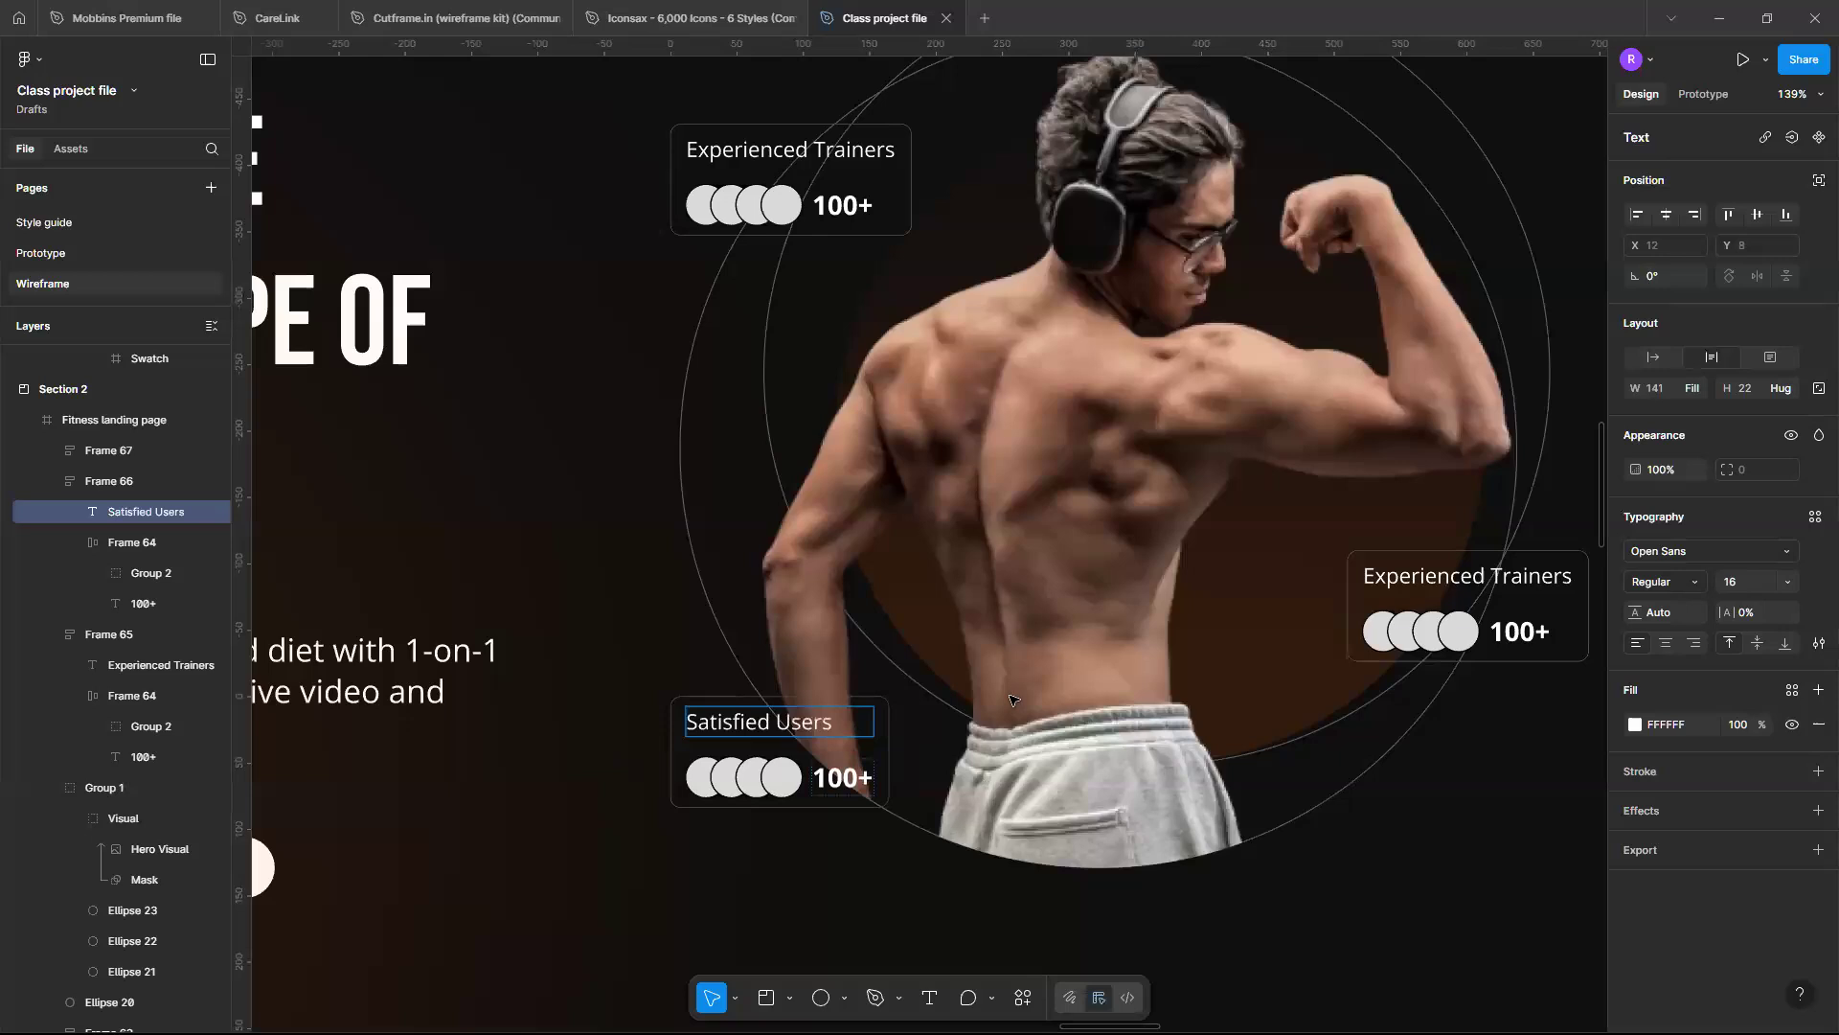
left_click(1014, 695)
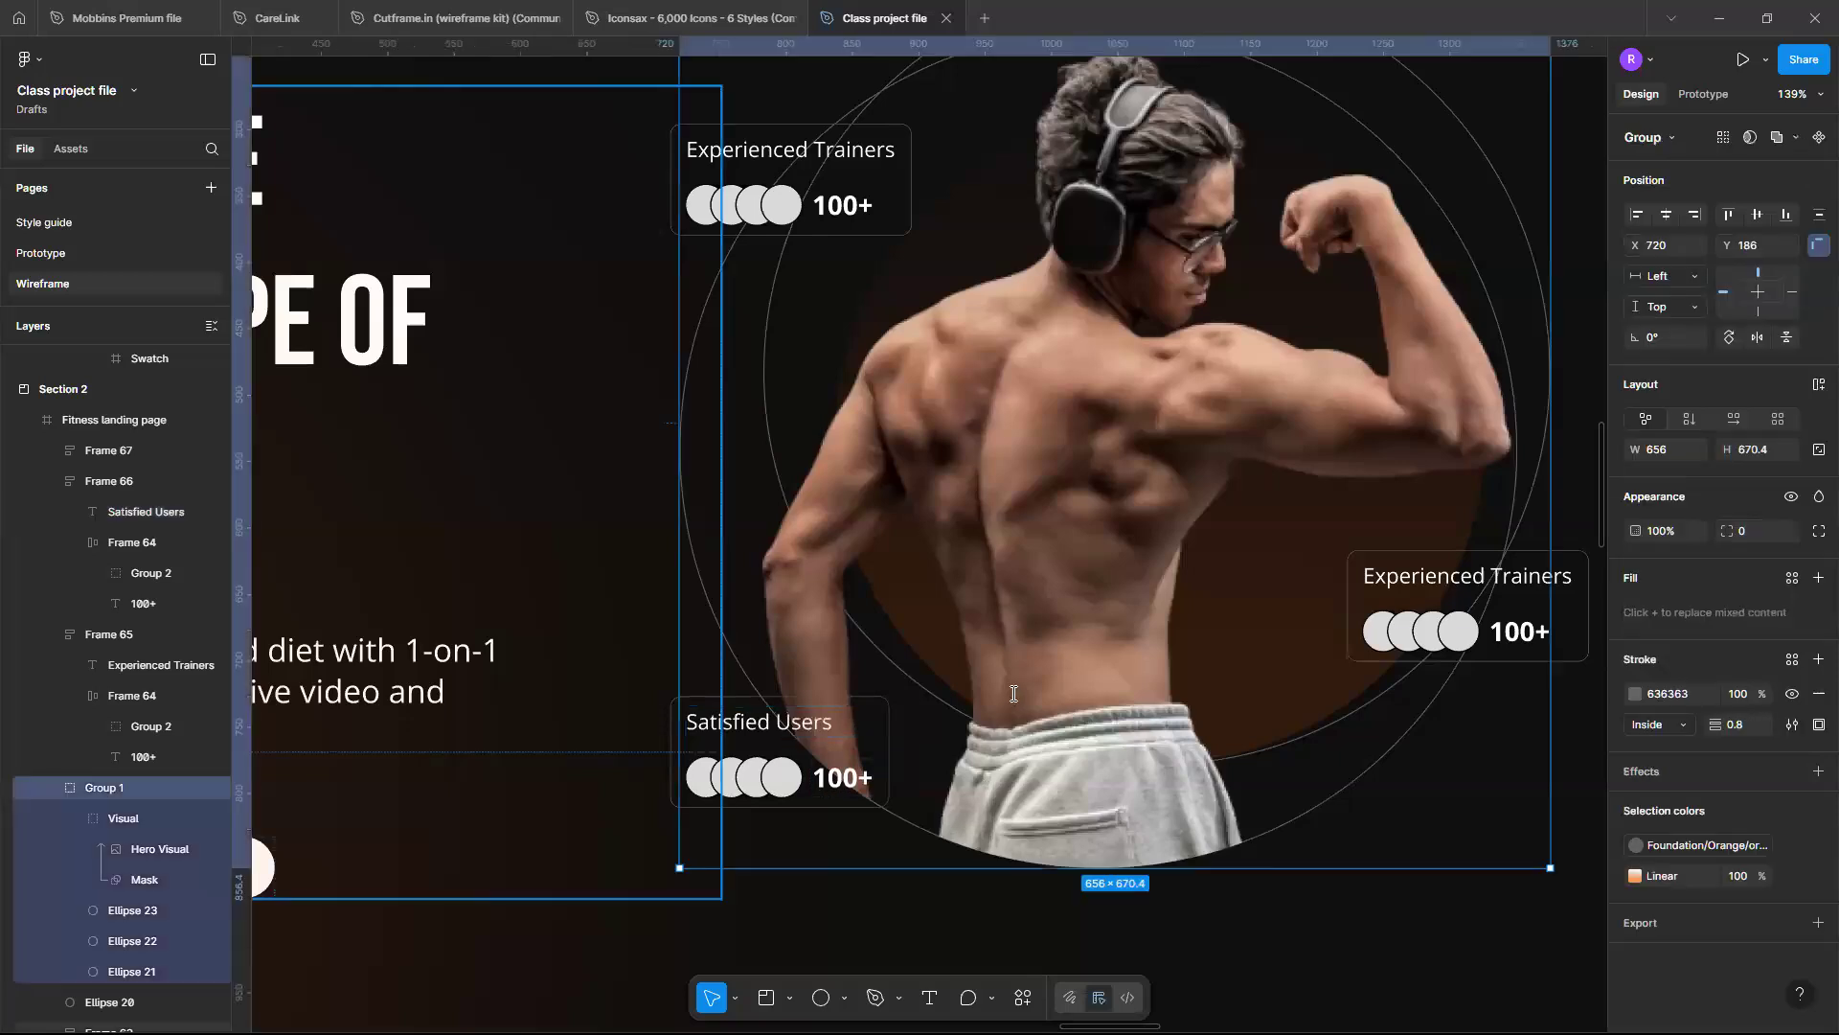
Delete the Experienced Trainers card beside the man's raised arm and move the Satisfied Users card there, at about X 1229, Y 659
scroll(1014, 694, "down", 3)
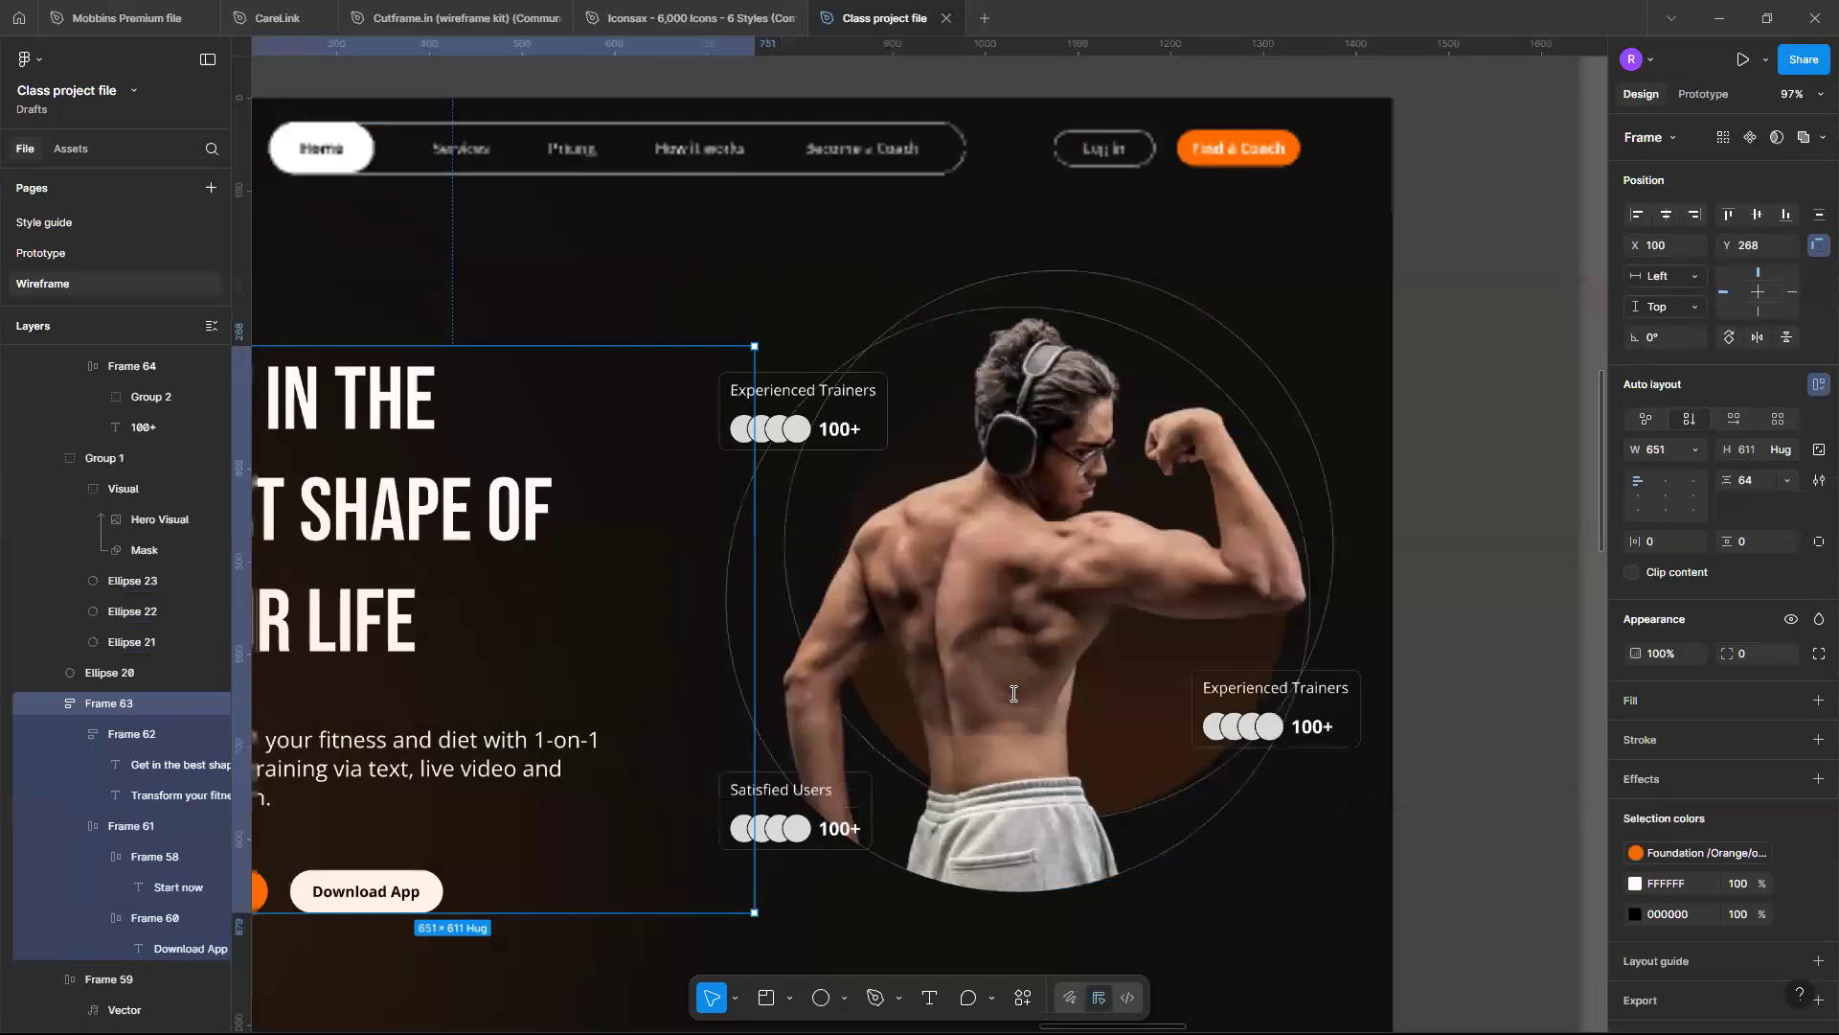
scroll(1014, 693, "right", 3)
double_click(1013, 694)
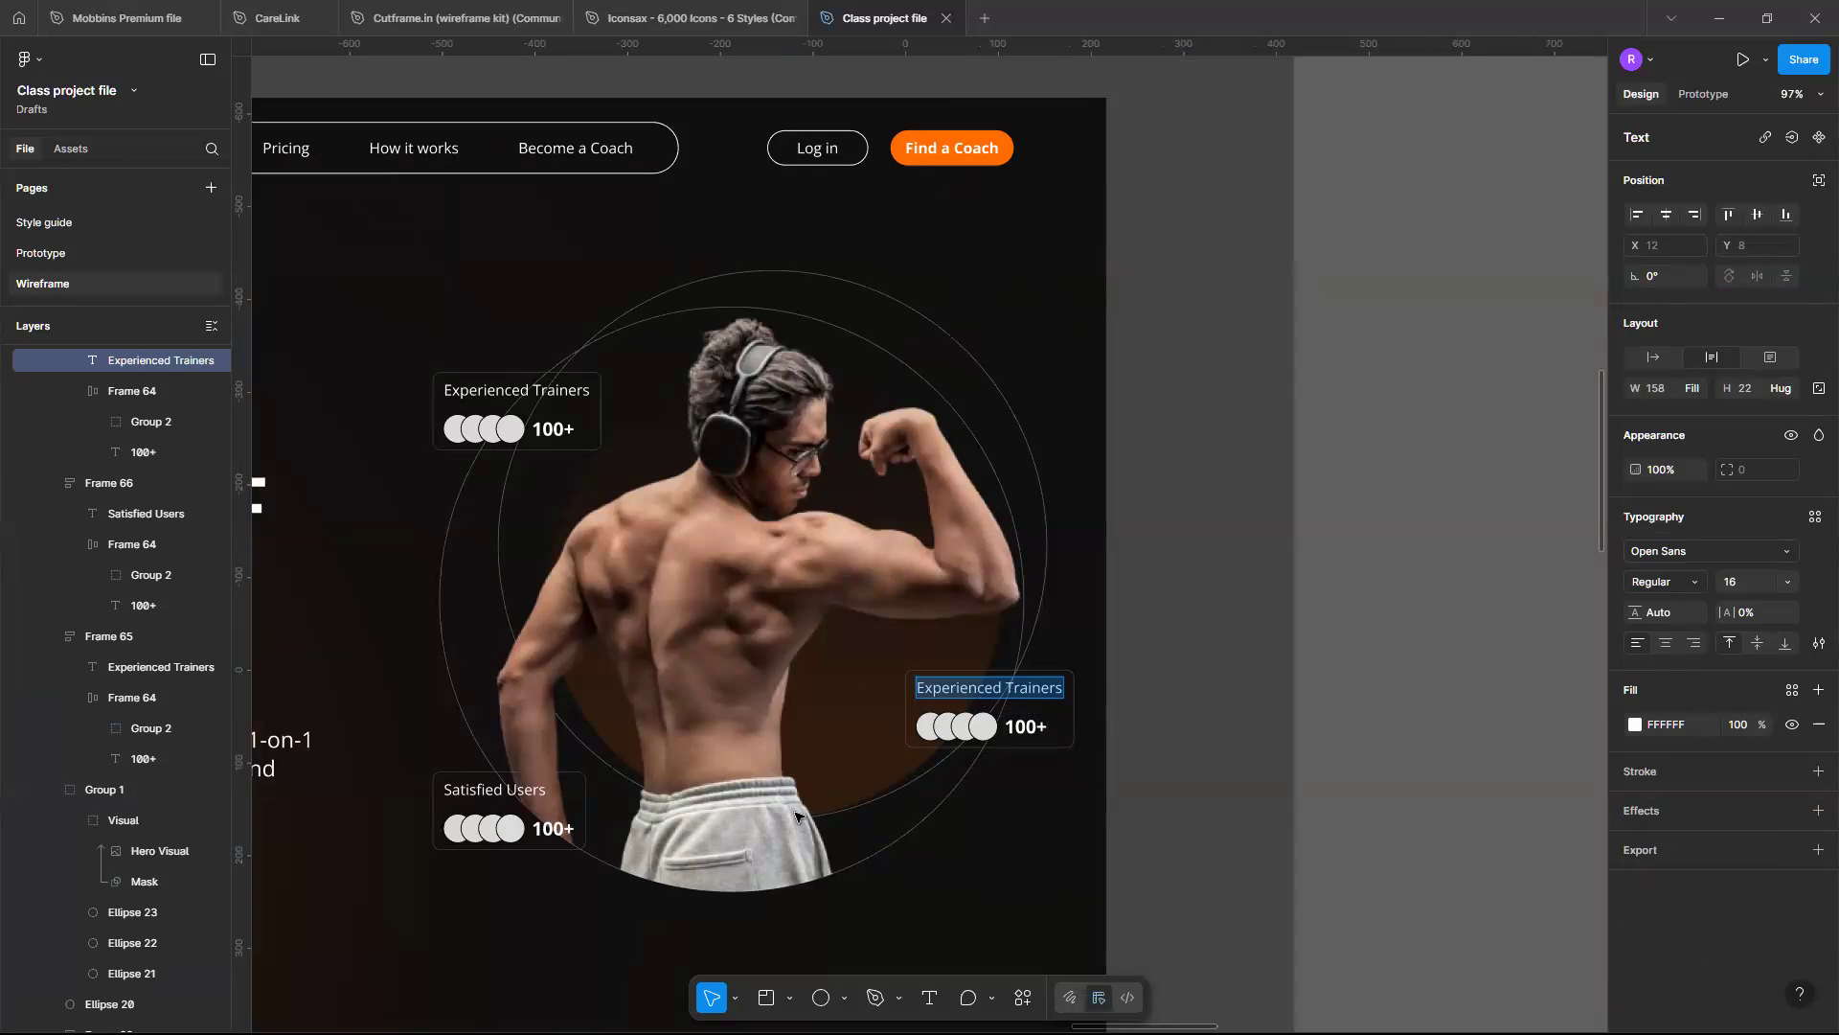
key("Escape")
key("Delete")
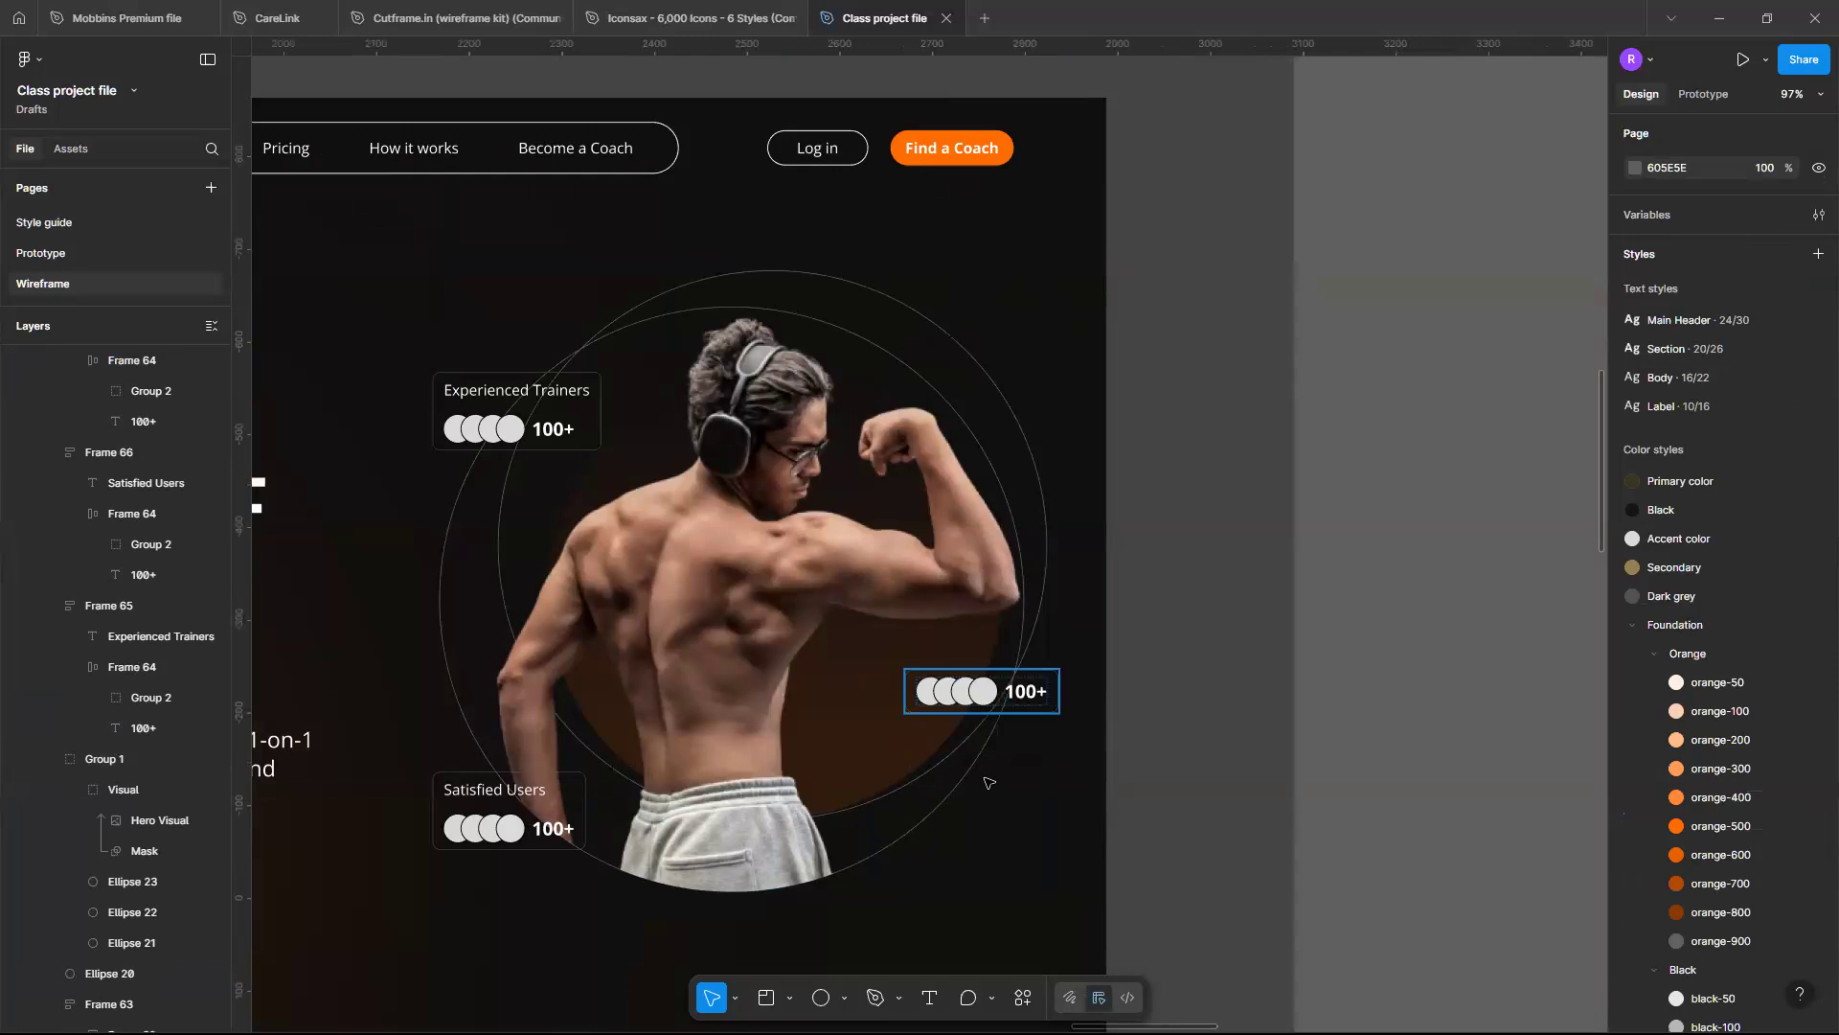
key("Tab")
left_click_drag(510, 810, 993, 867)
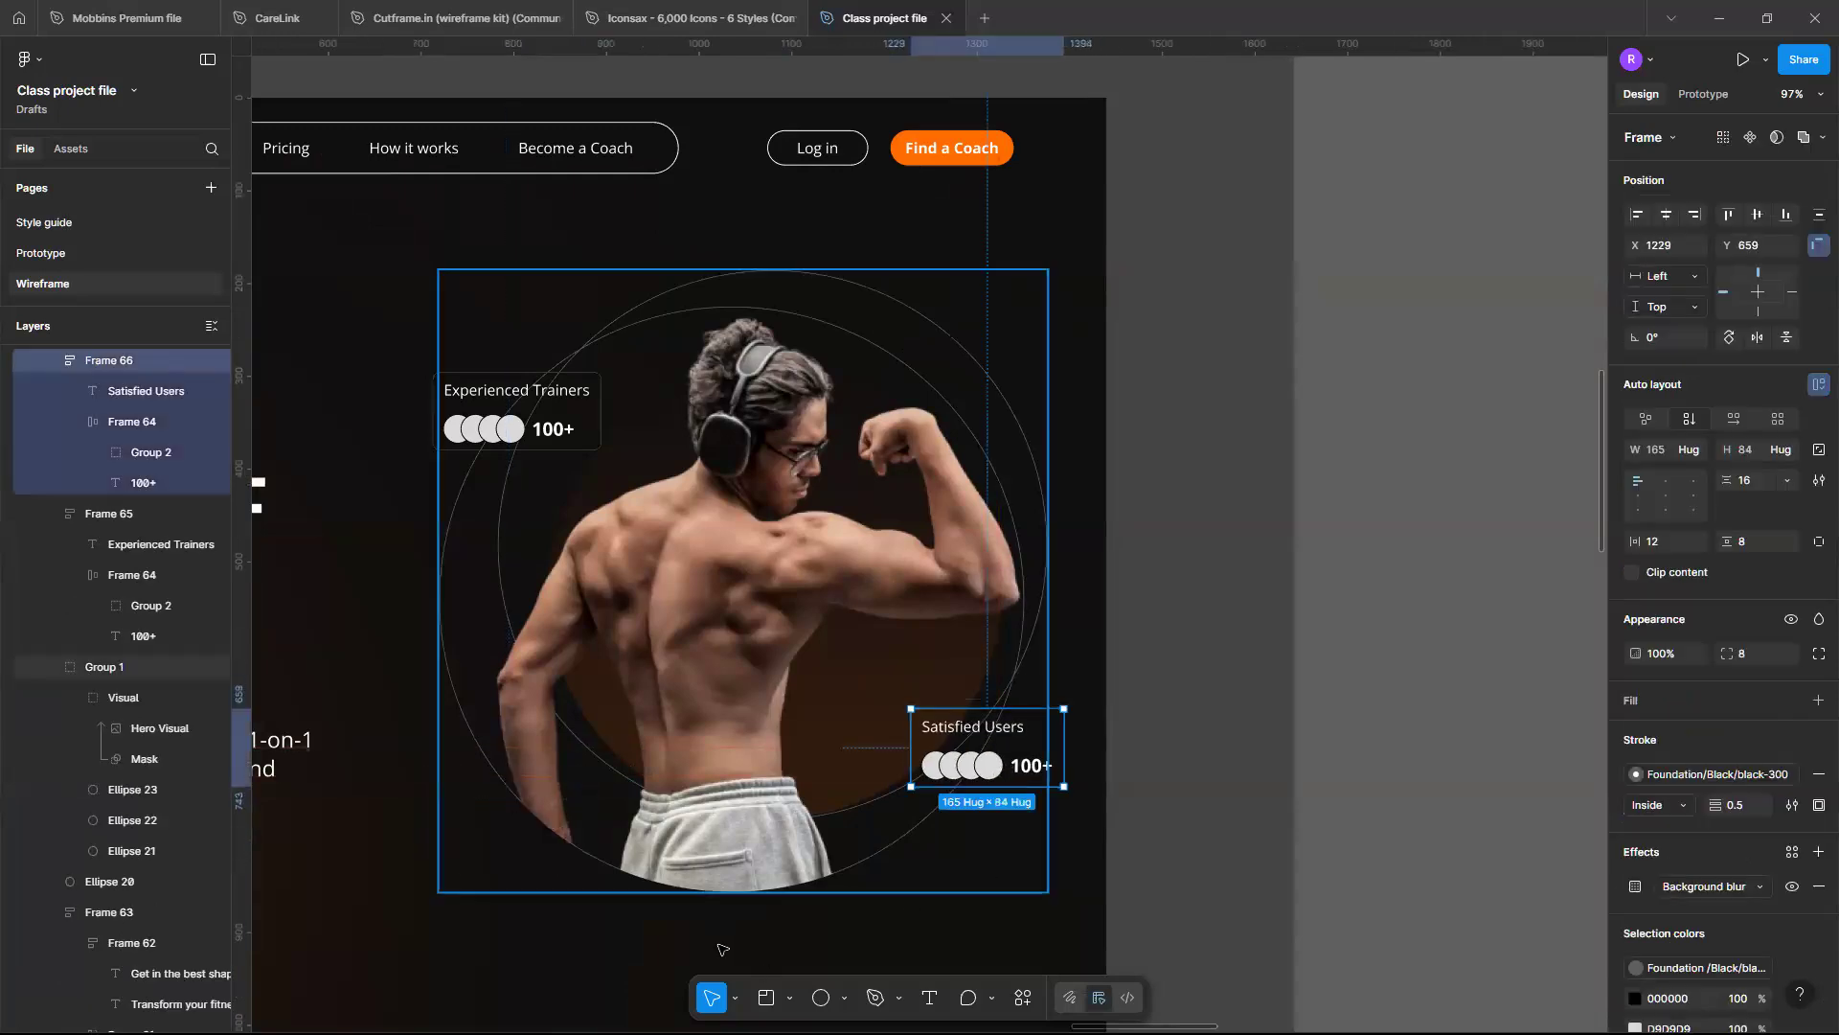
left_click(722, 949)
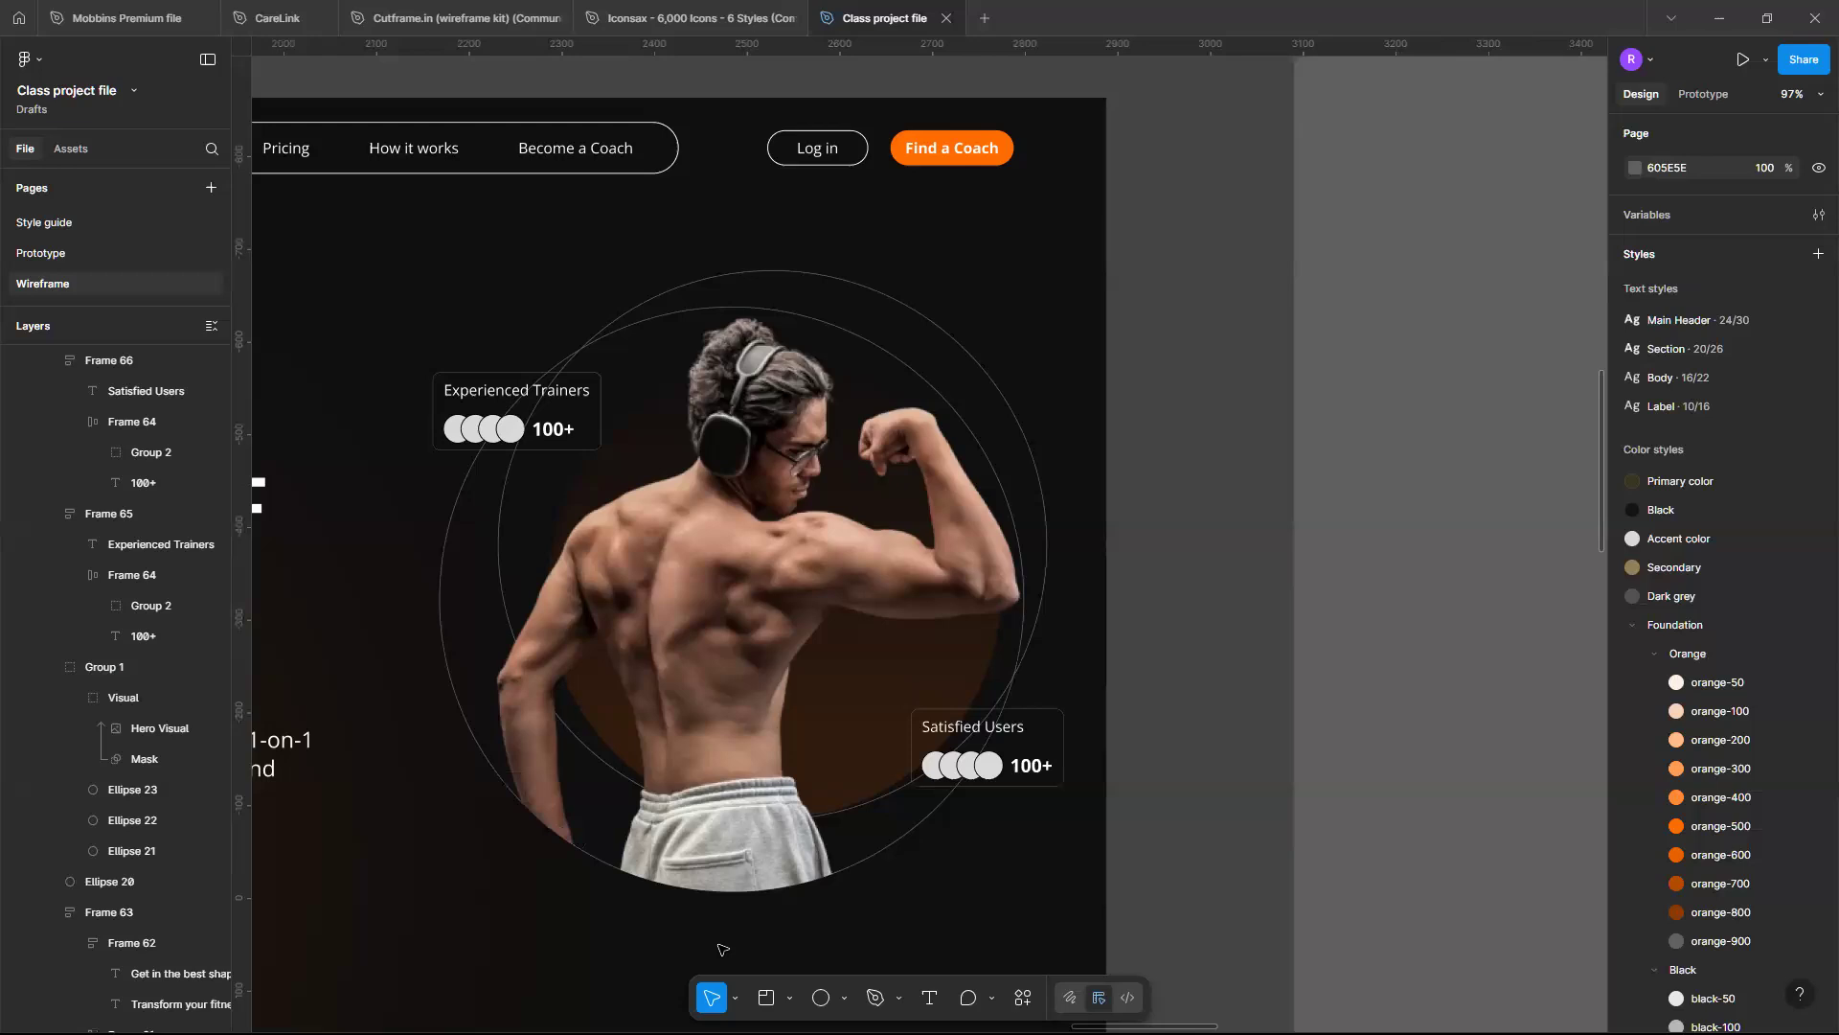
Find the Content Reel plugin by searching for "content" and run it
scroll(722, 948, "down", 3)
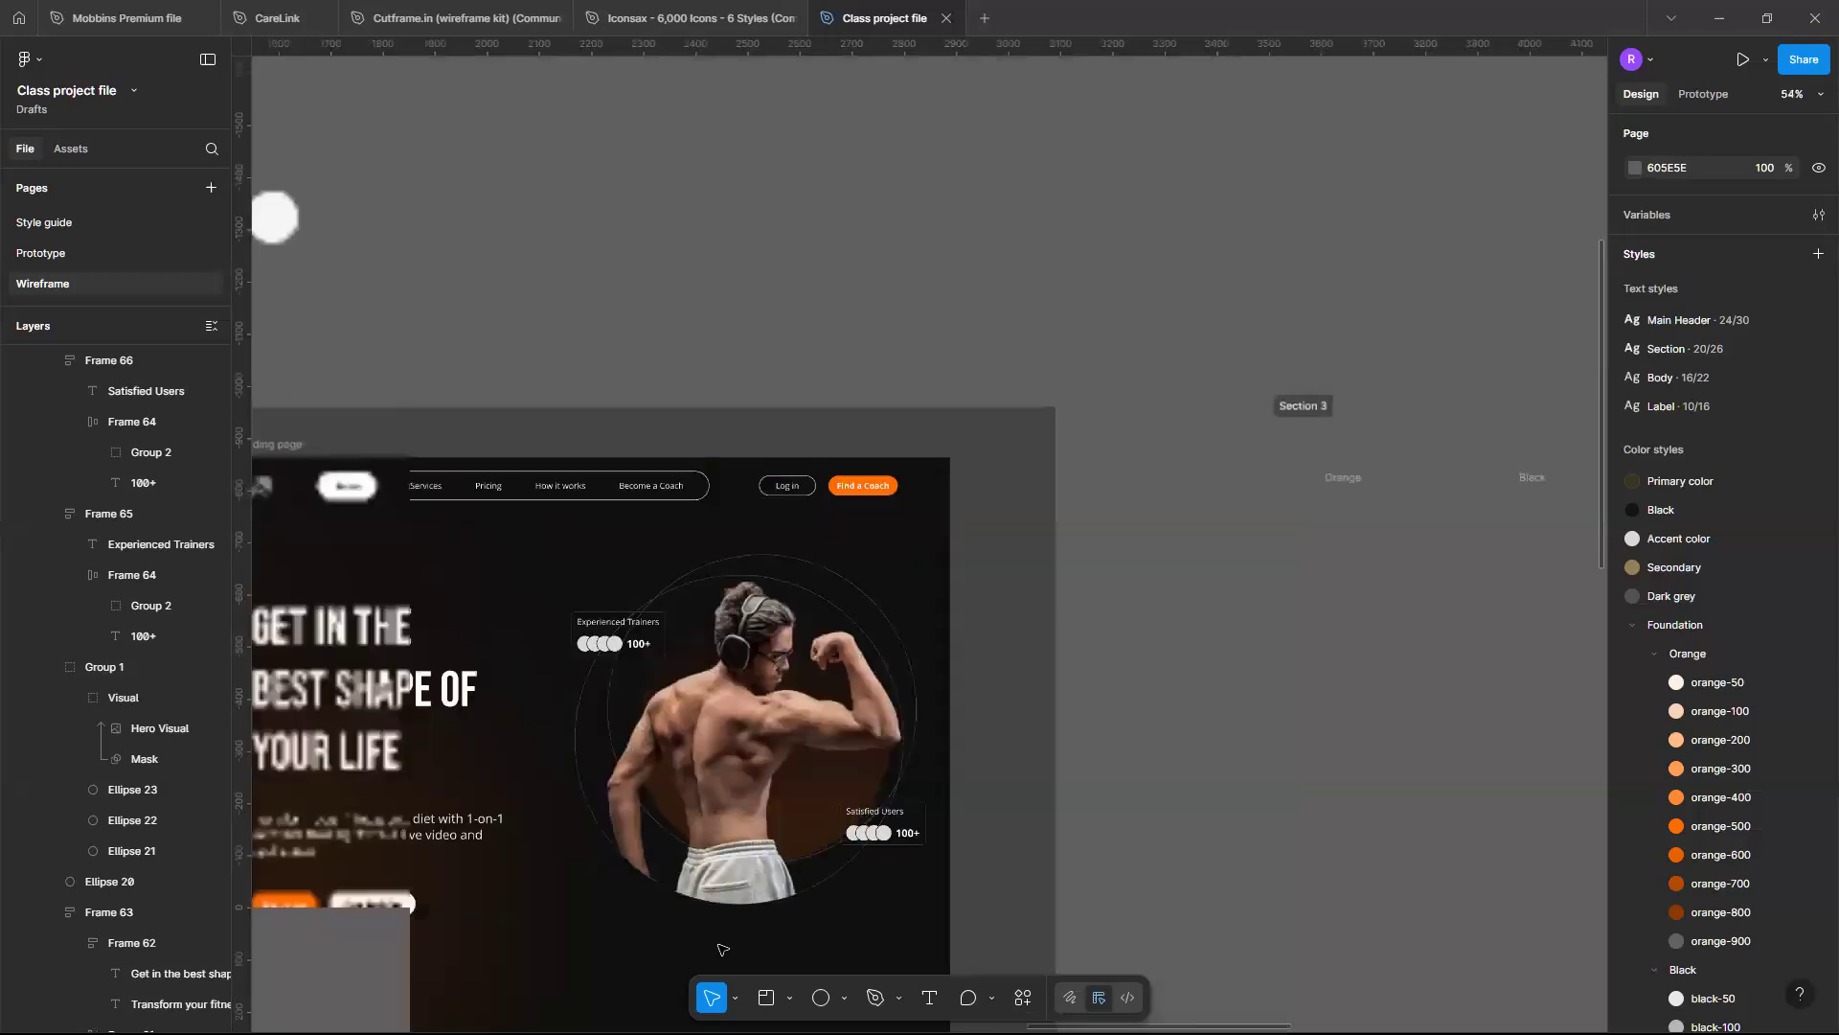
scroll(722, 948, "up", 1)
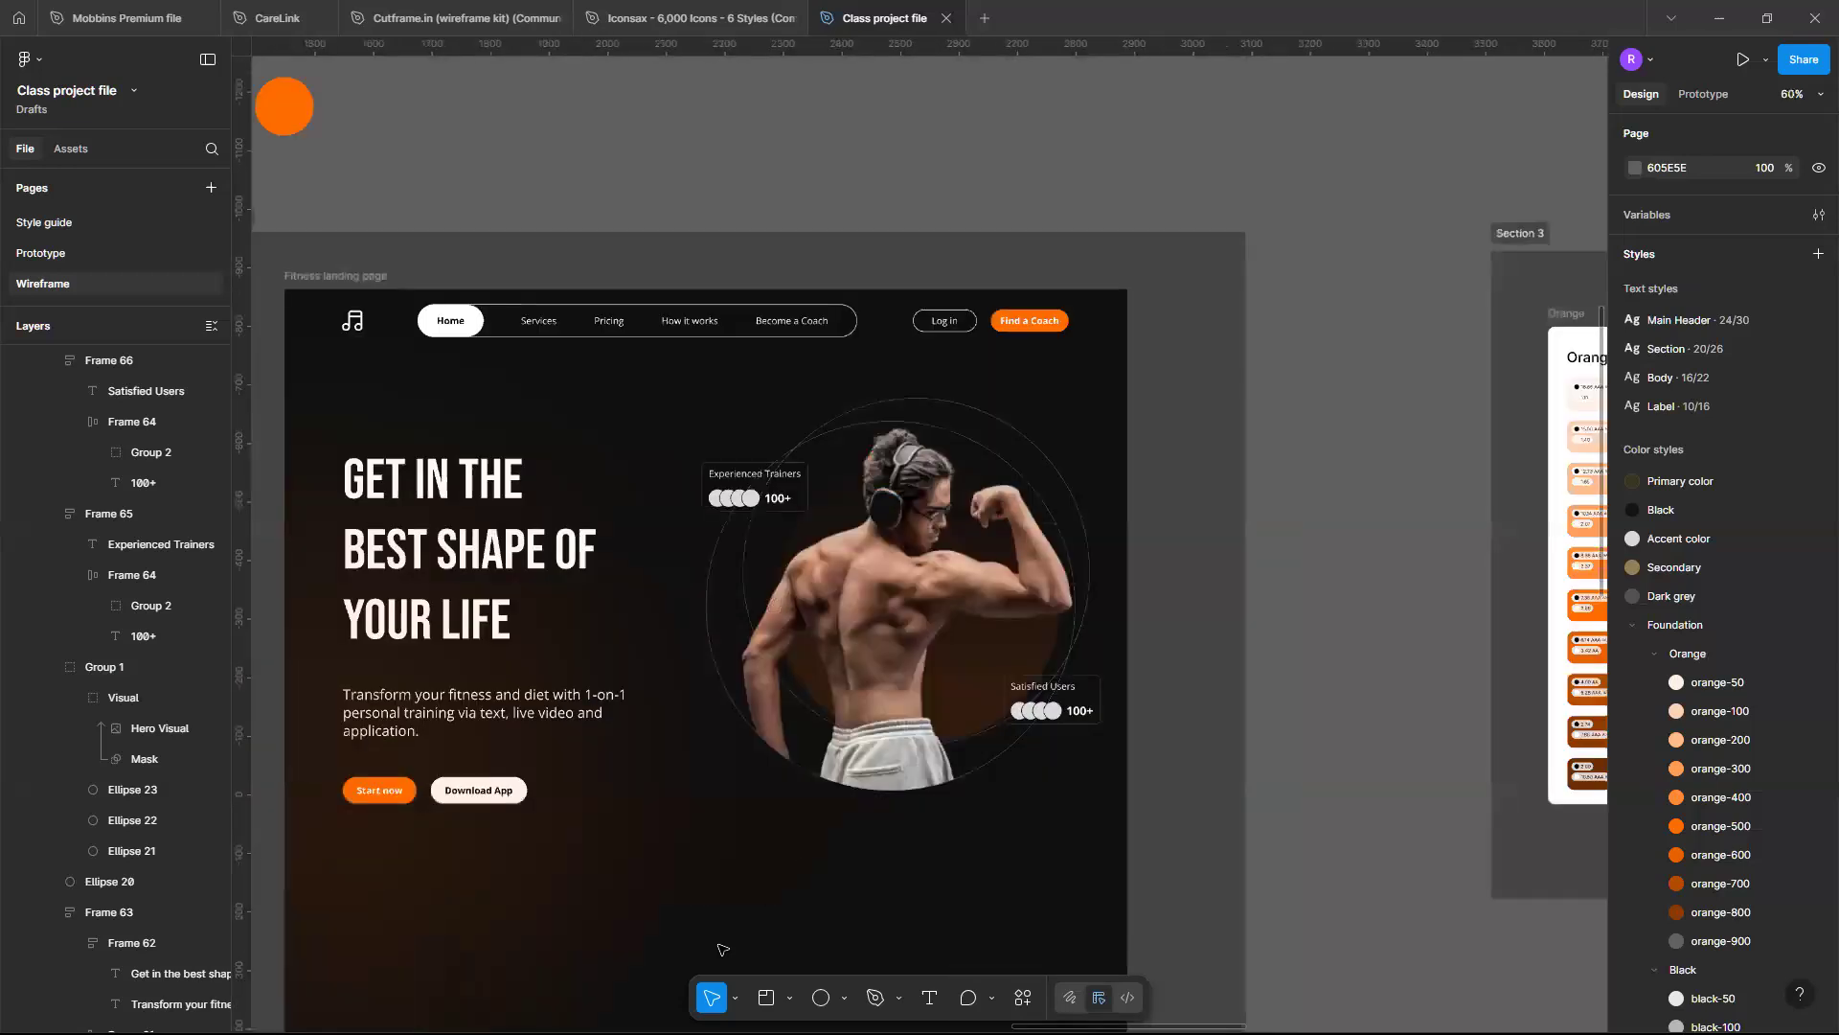
scroll(723, 948, "down", 2)
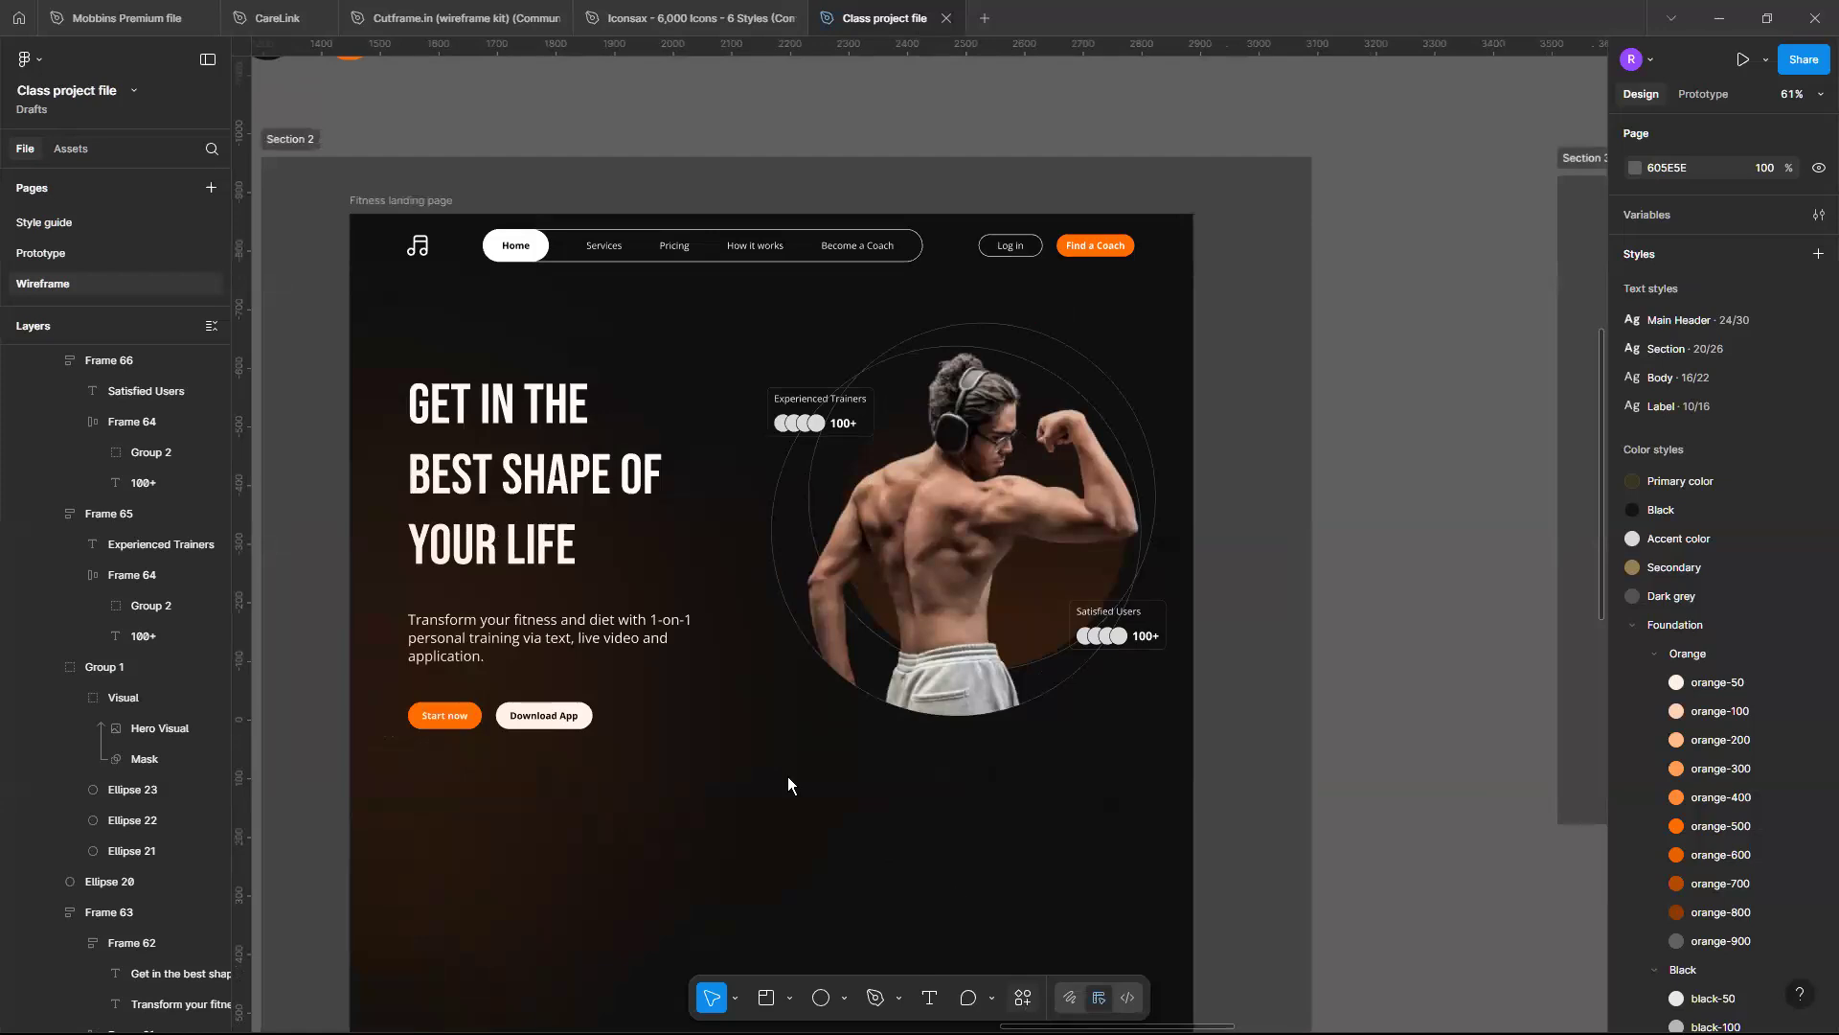
key("ctrl+k")
type("c")
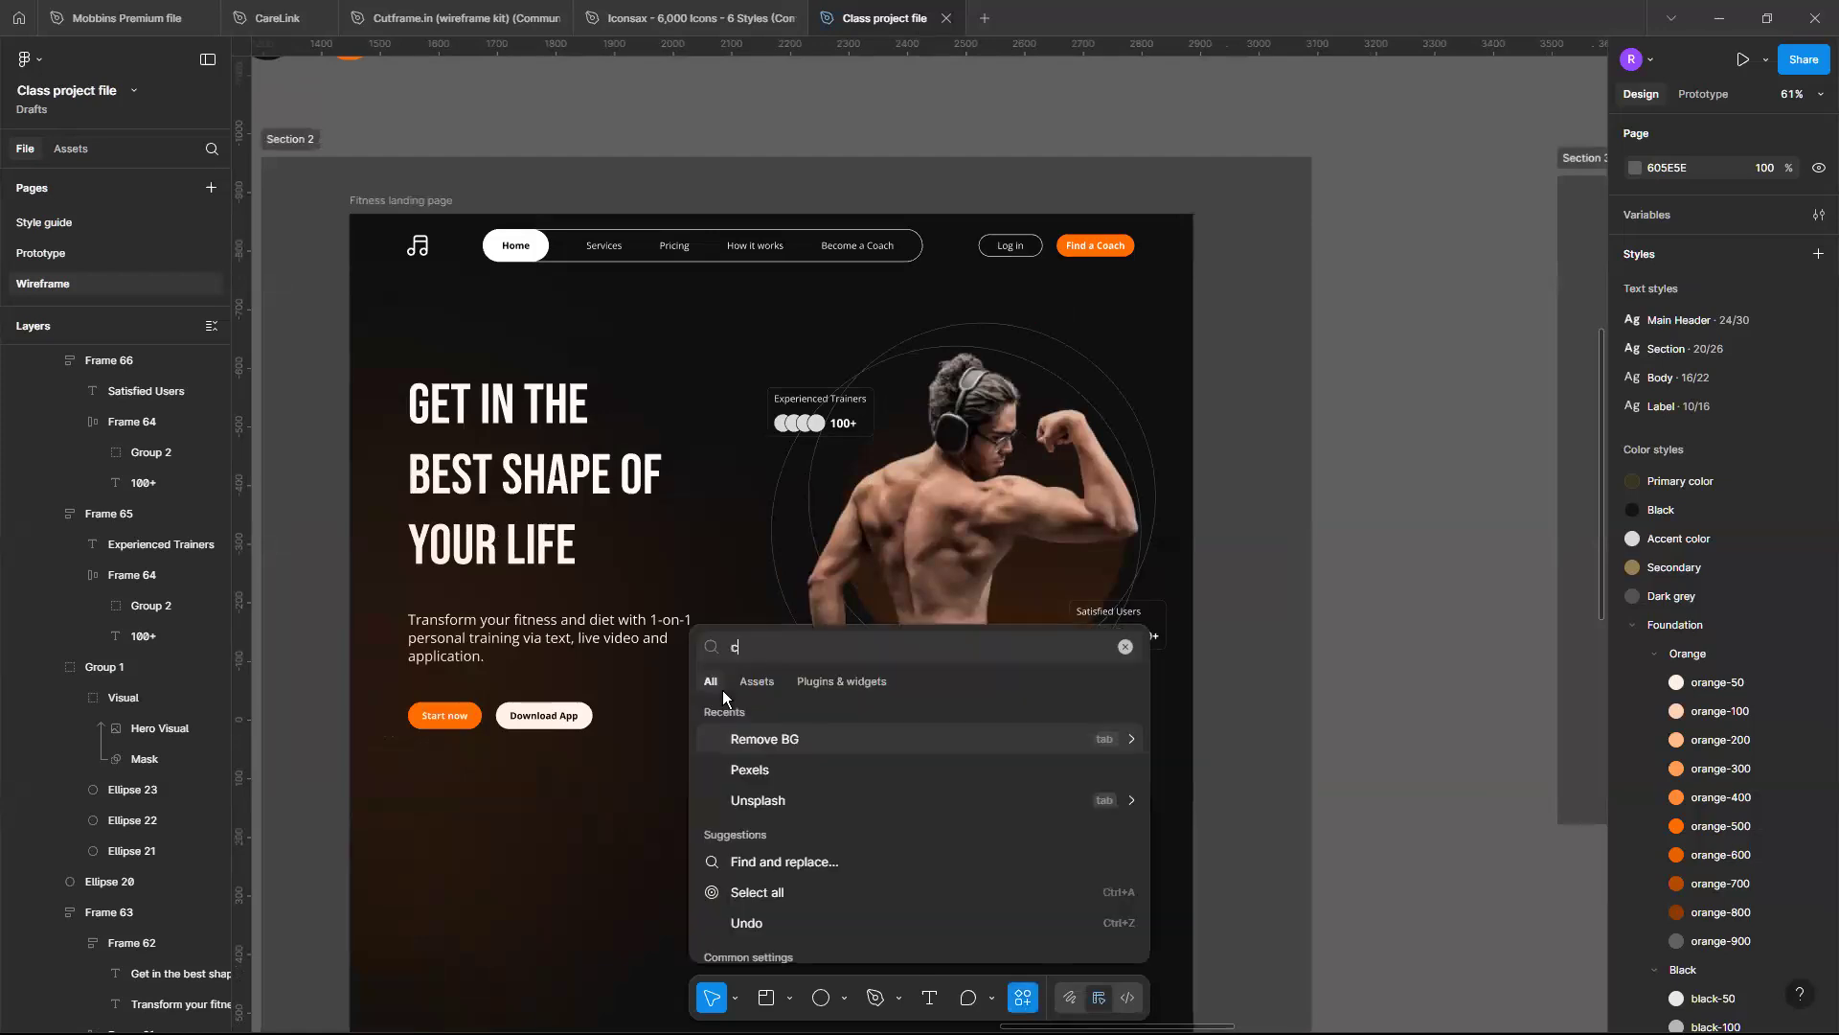
type("ontent")
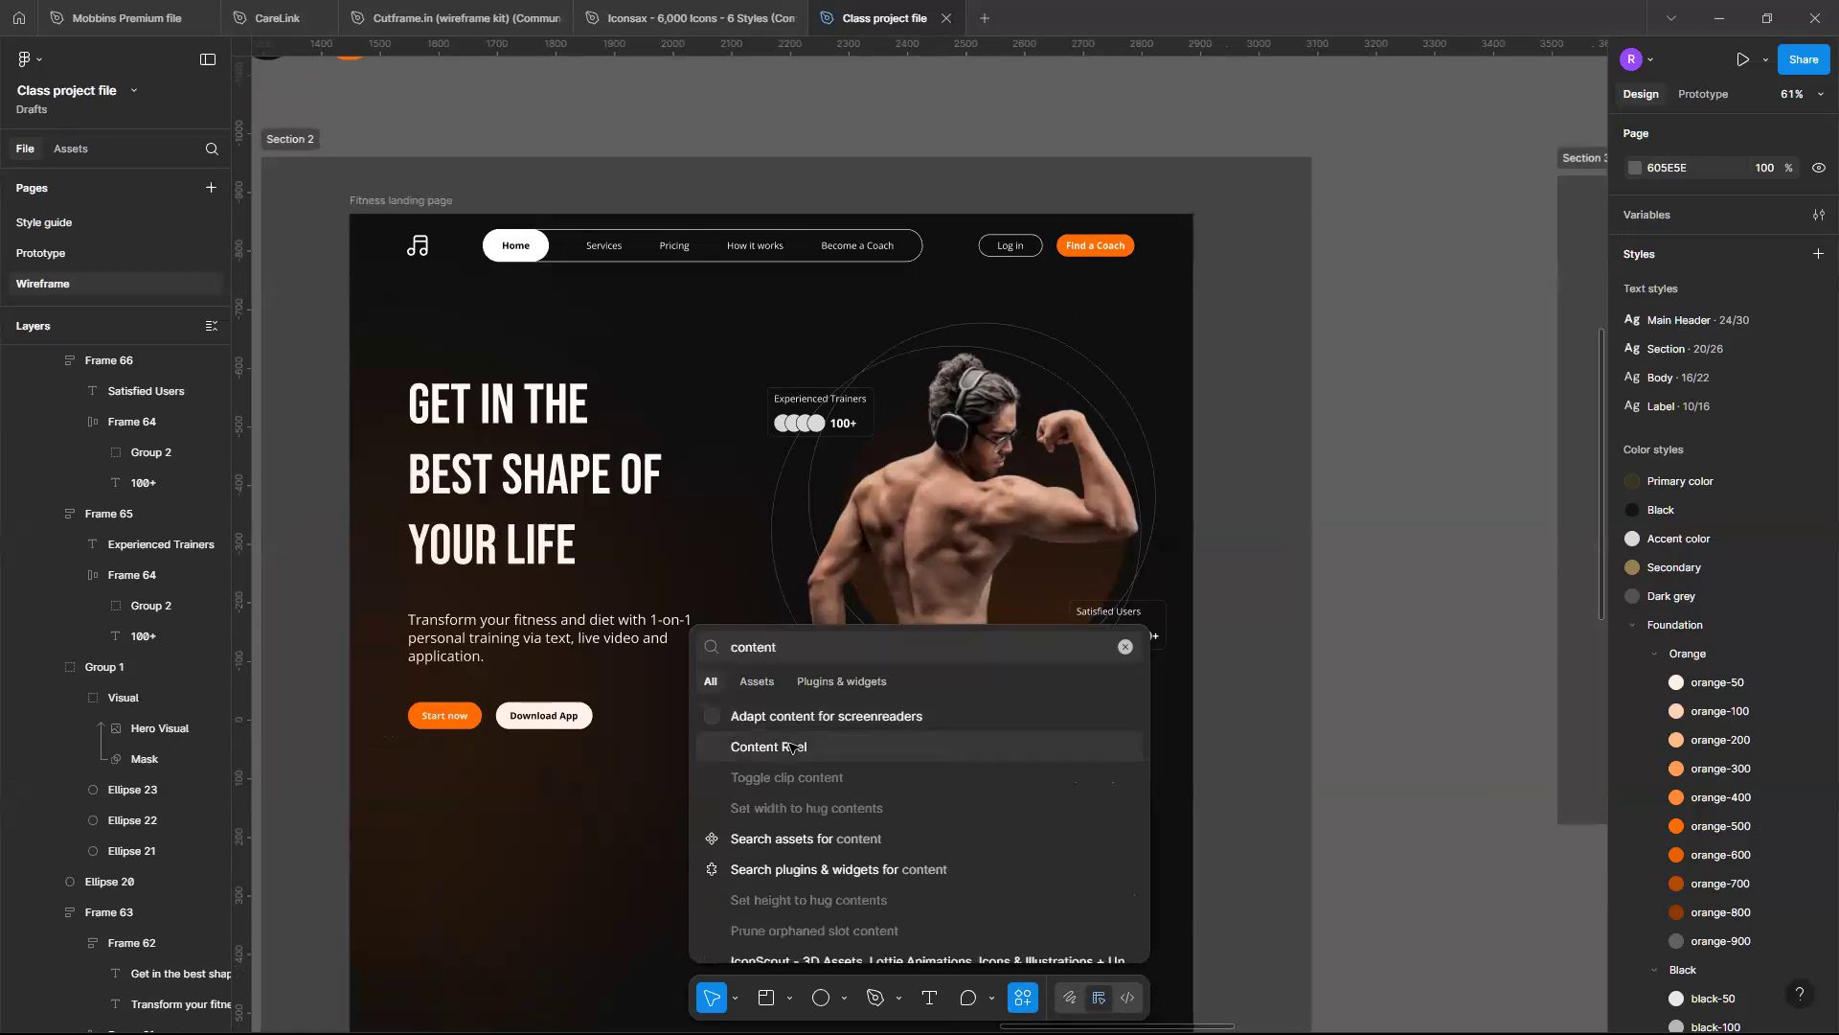
left_click(791, 747)
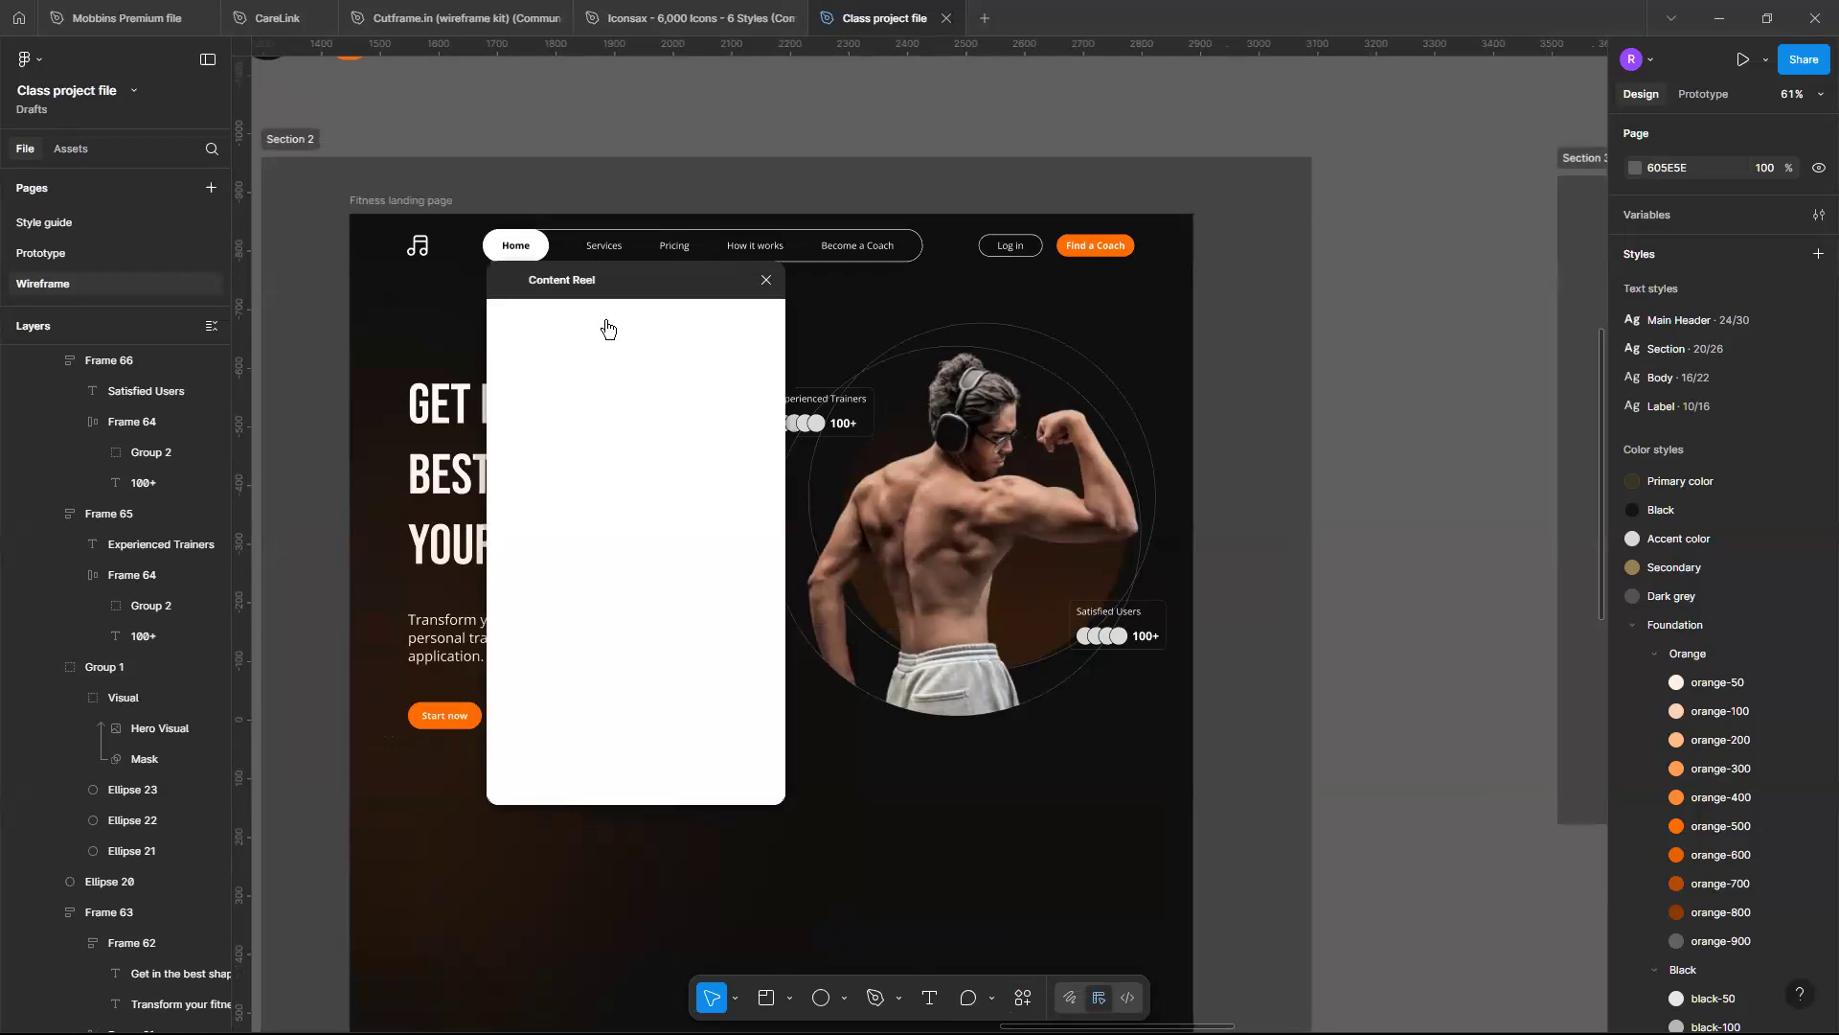
Fill the four avatar circles in the Experienced Trainers card with pictures from Content Reel's Photos image set
scroll(607, 328, "left", 2)
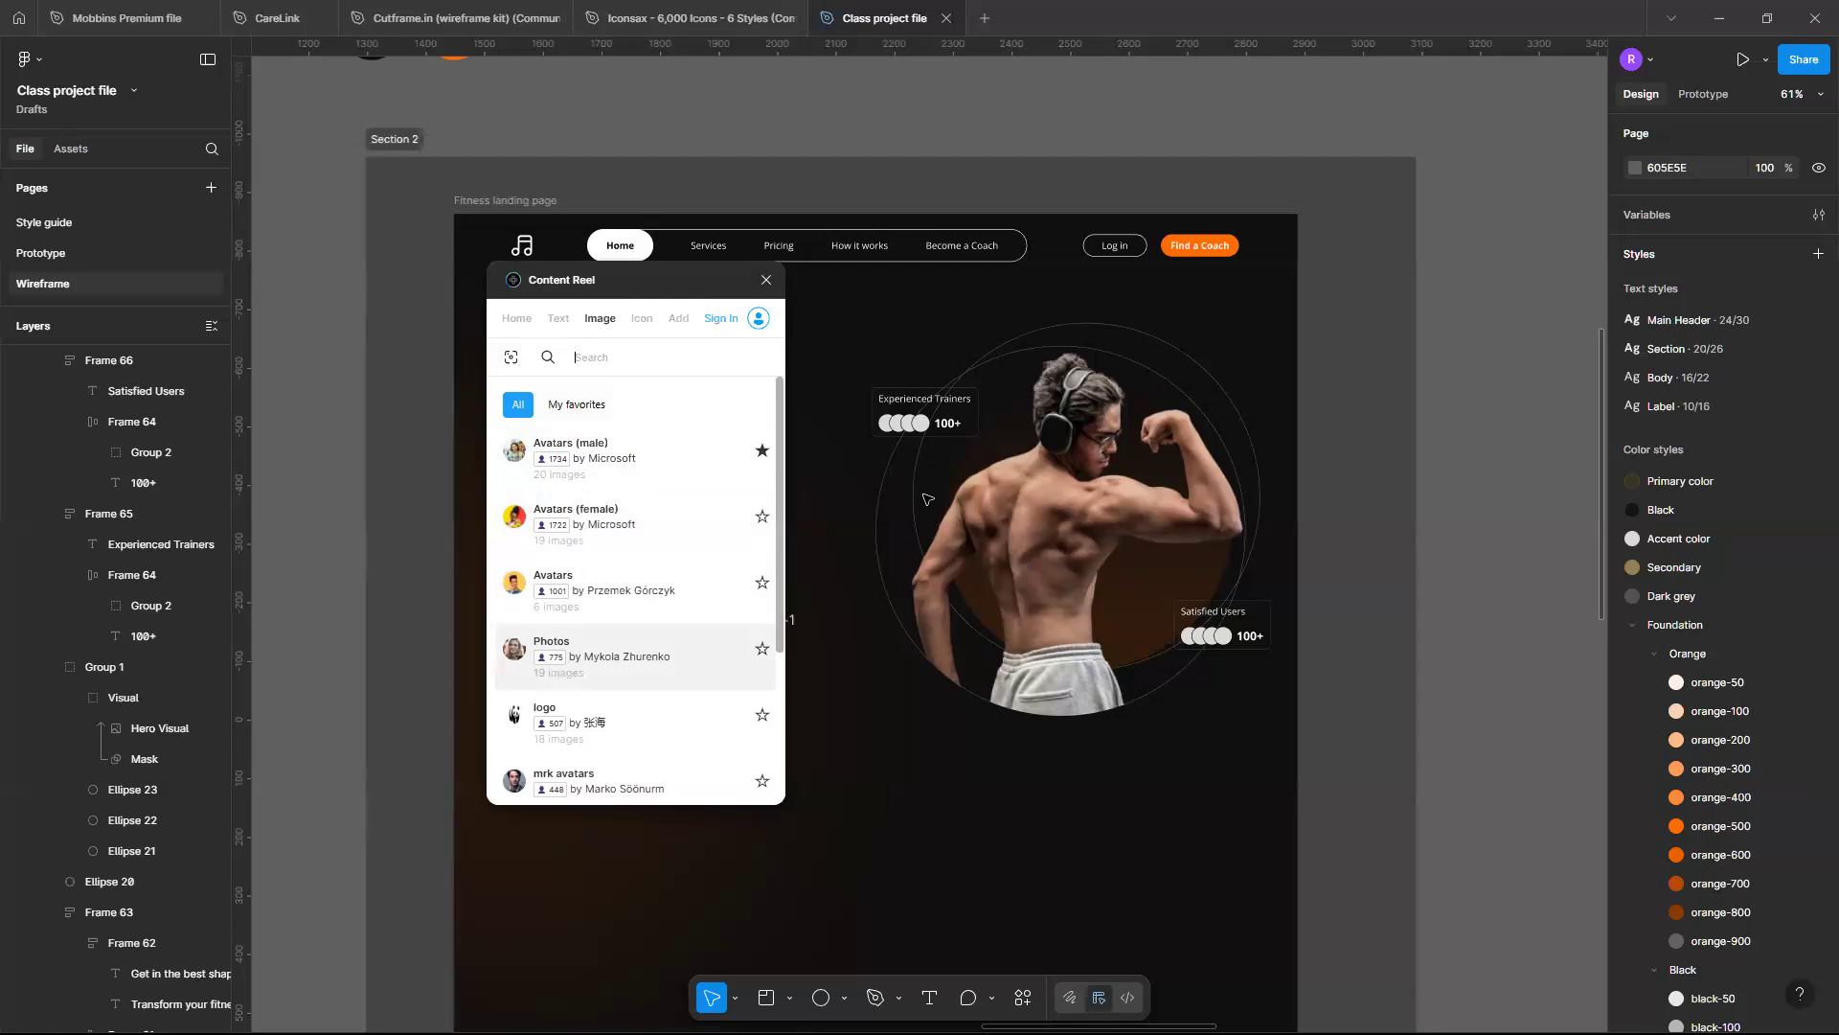
scroll(902, 482, "up", 5)
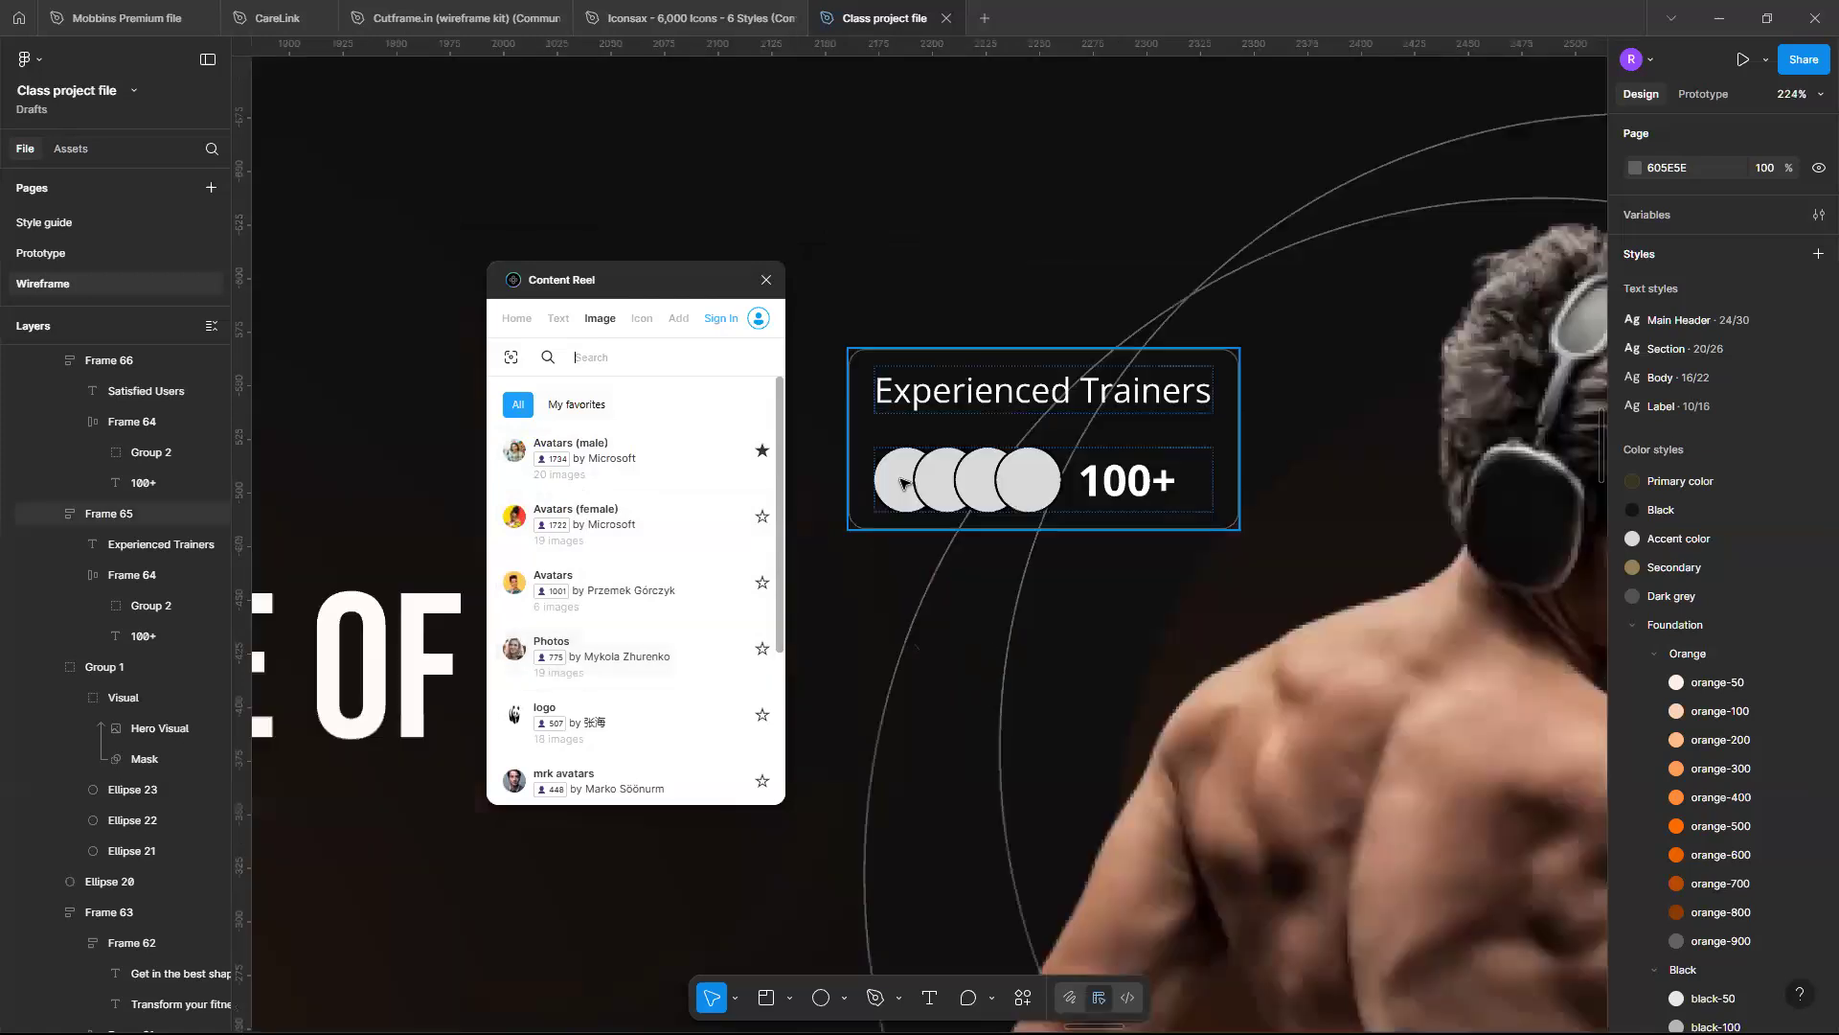
left_click(953, 468)
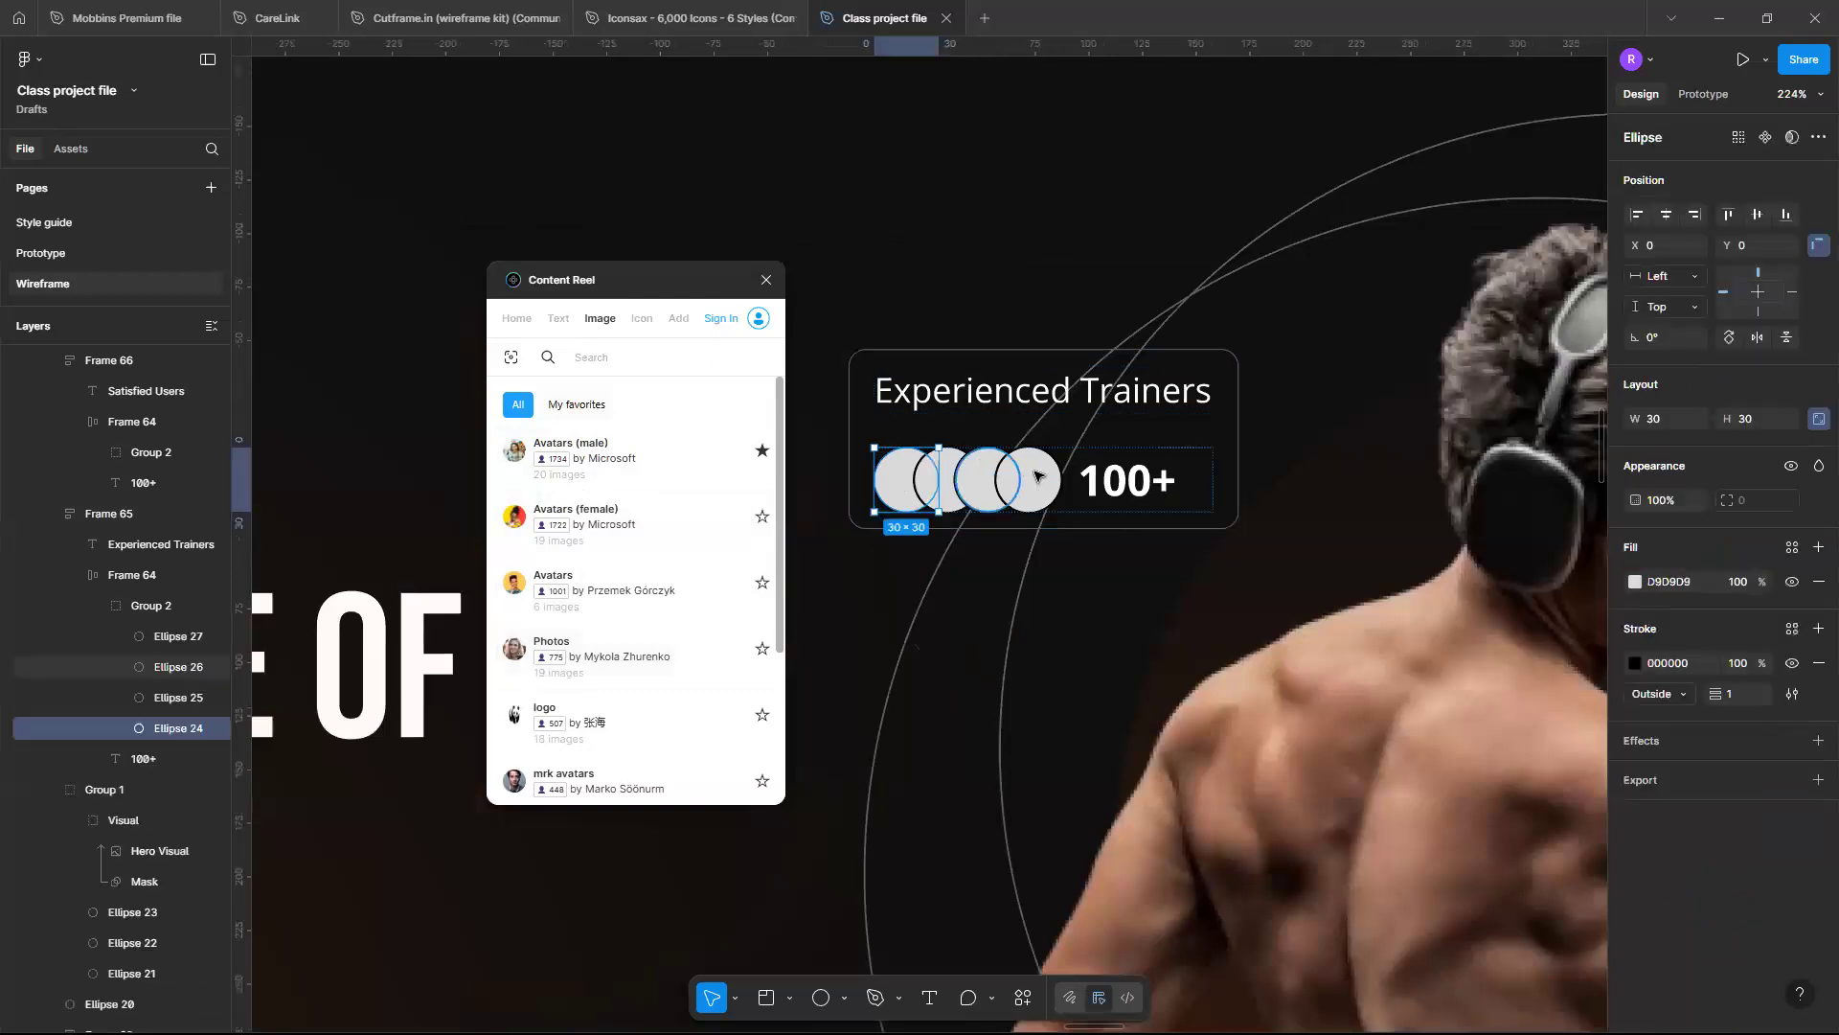
left_click(948, 479, "shift")
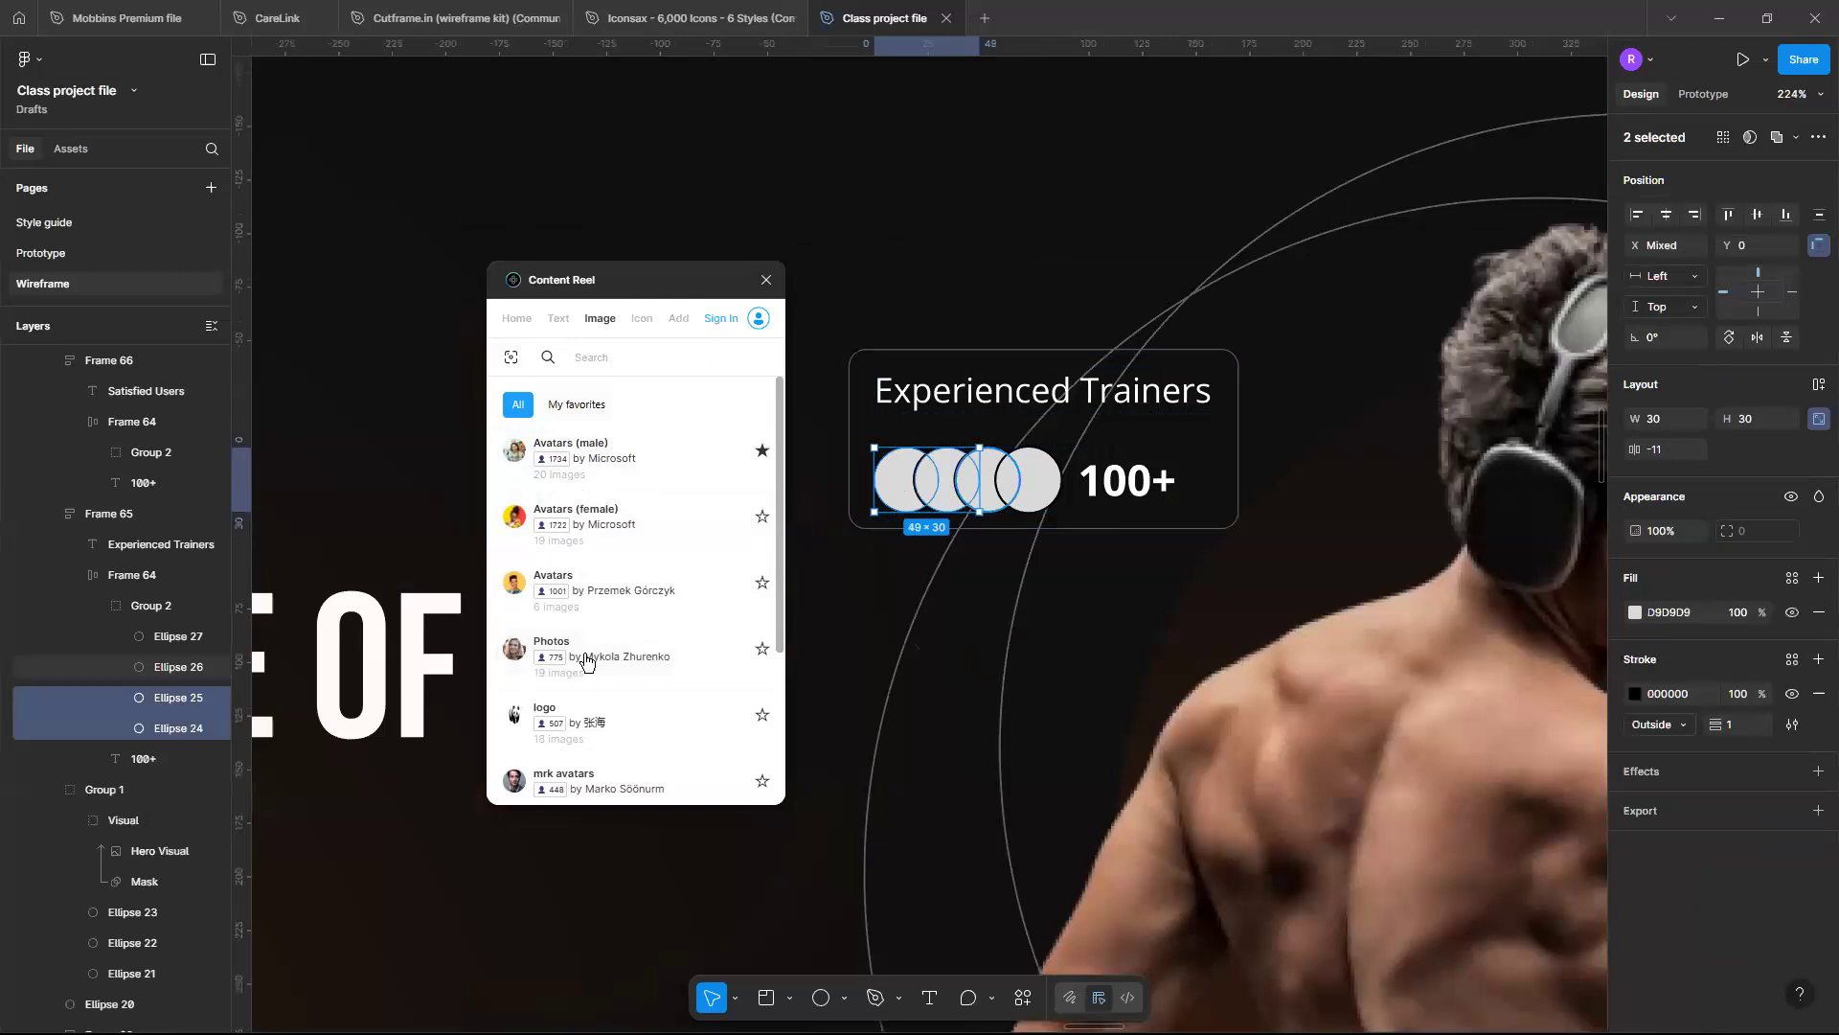
key("ctrl+a")
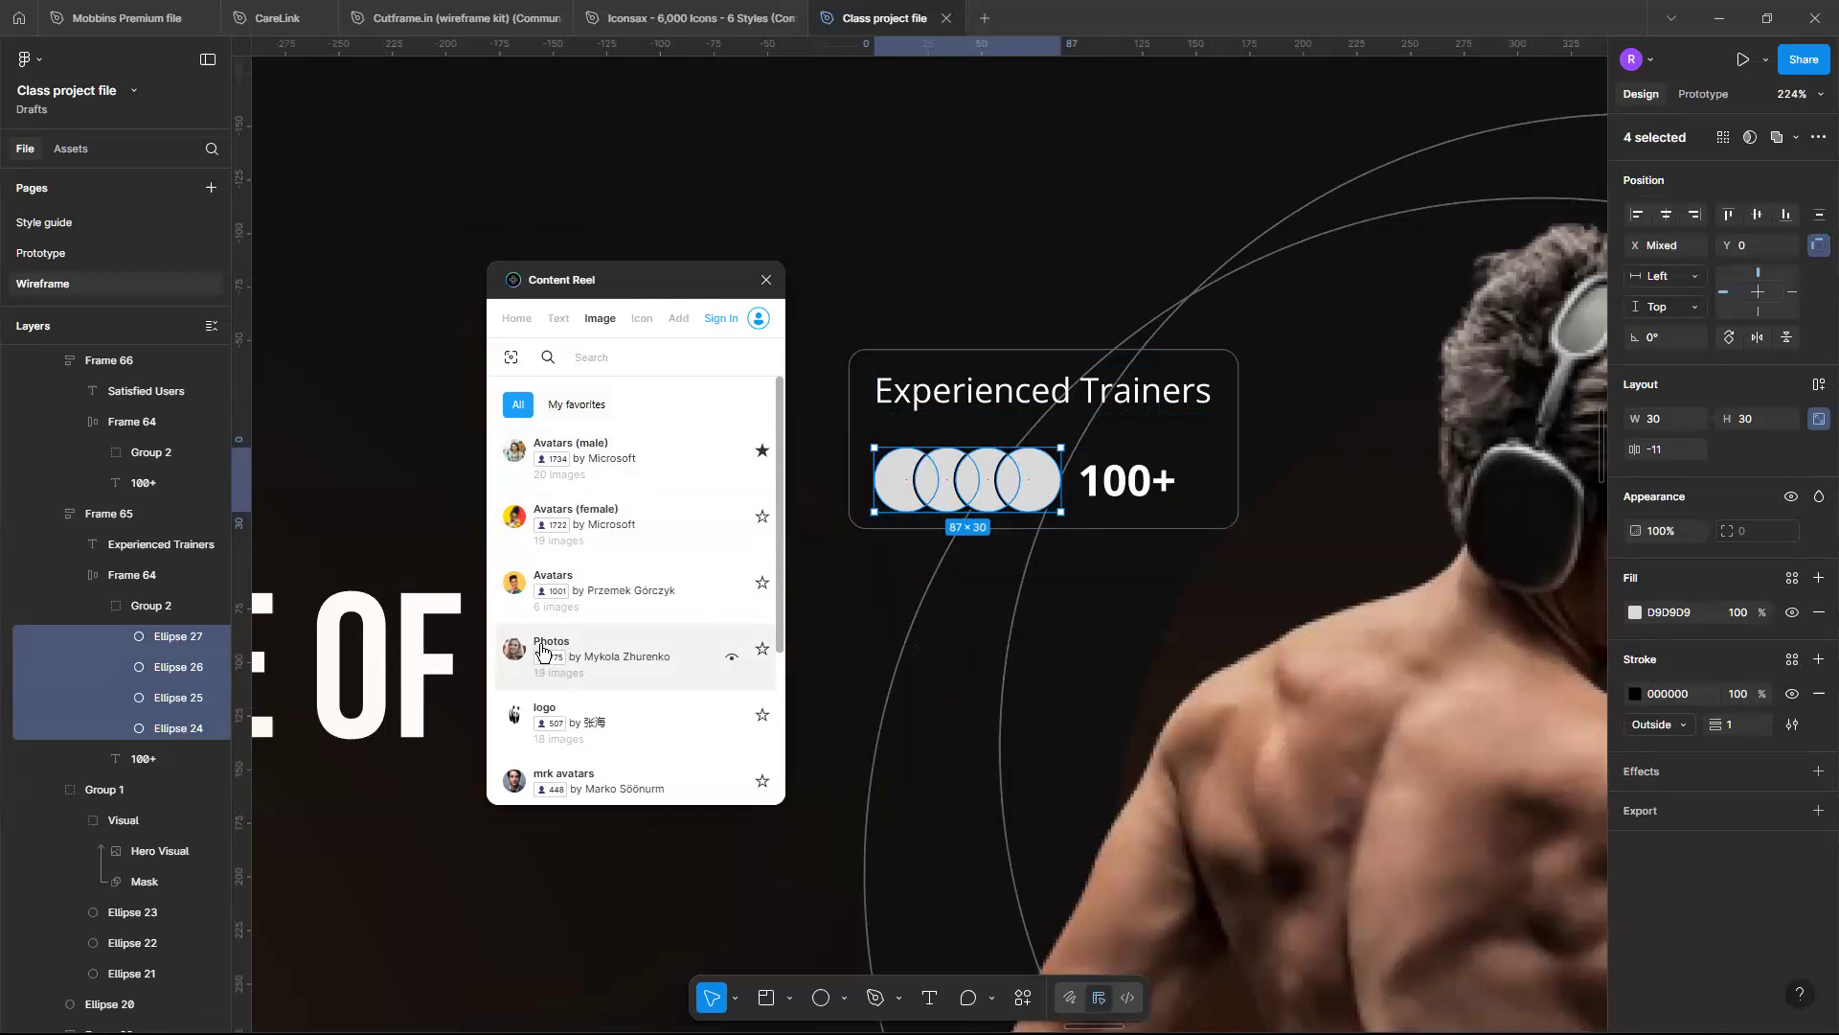
left_click(543, 652)
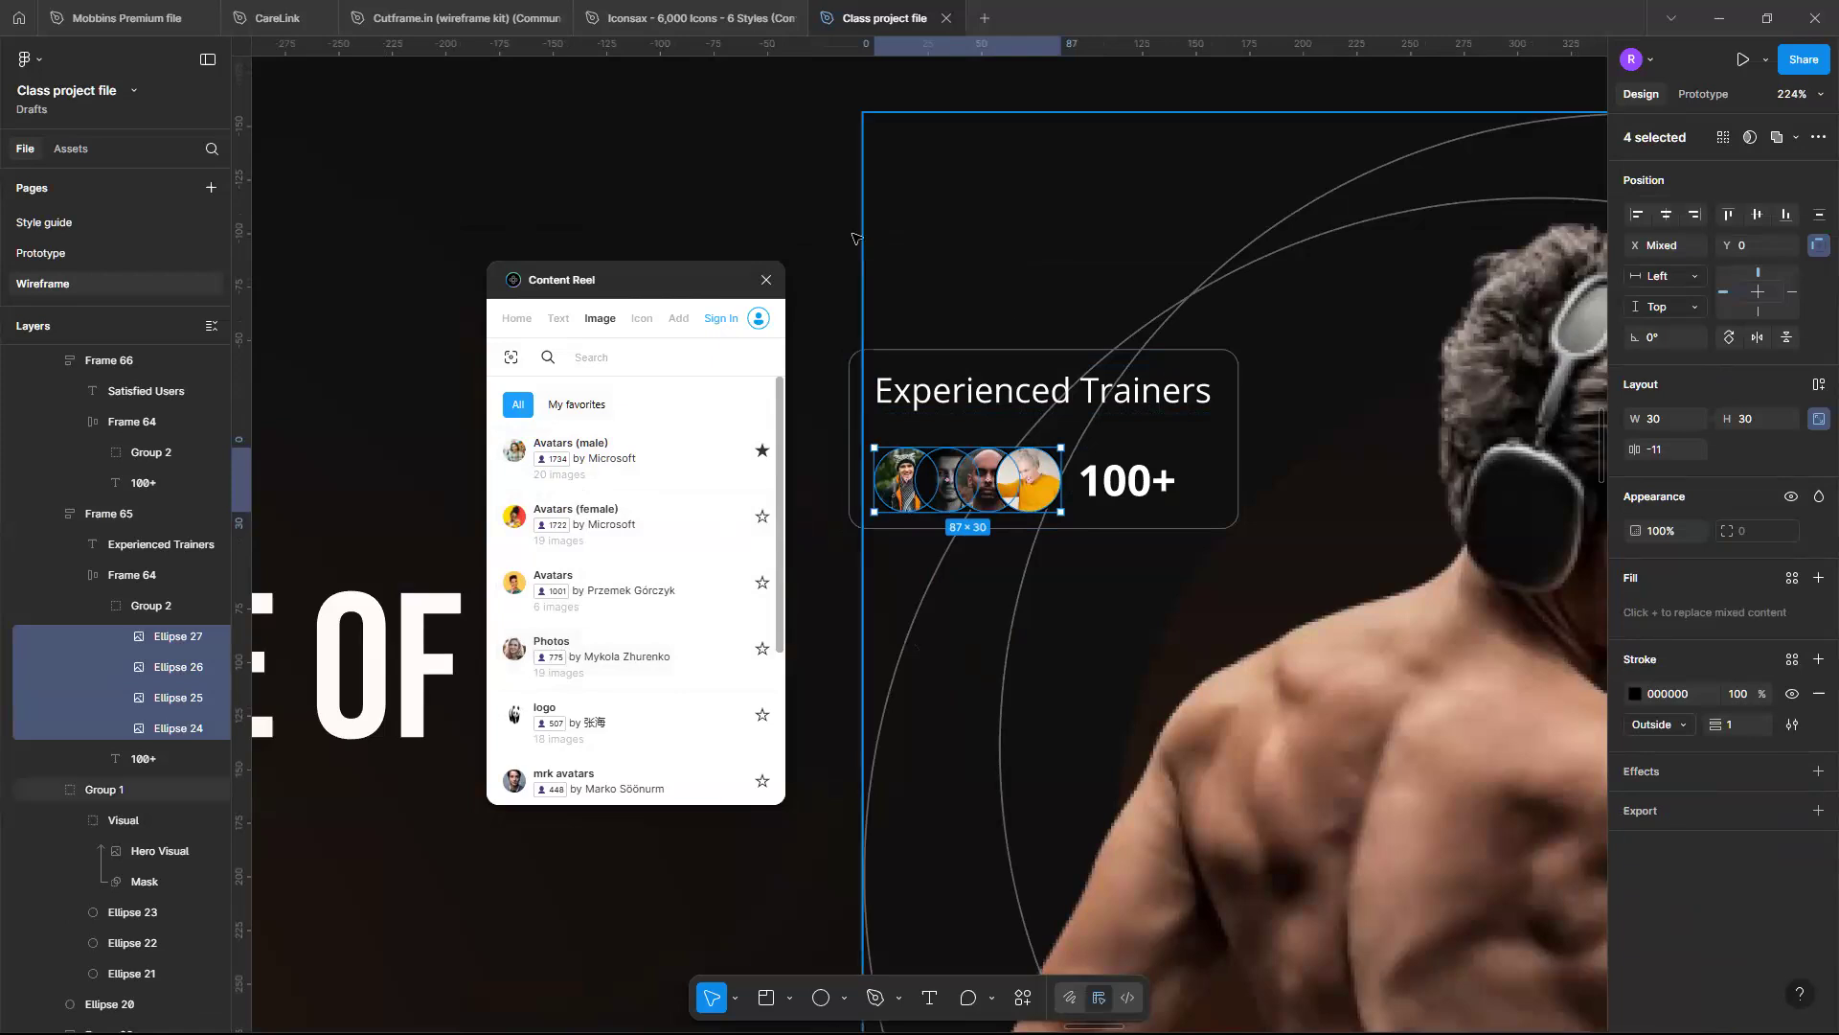
left_click(1149, 605)
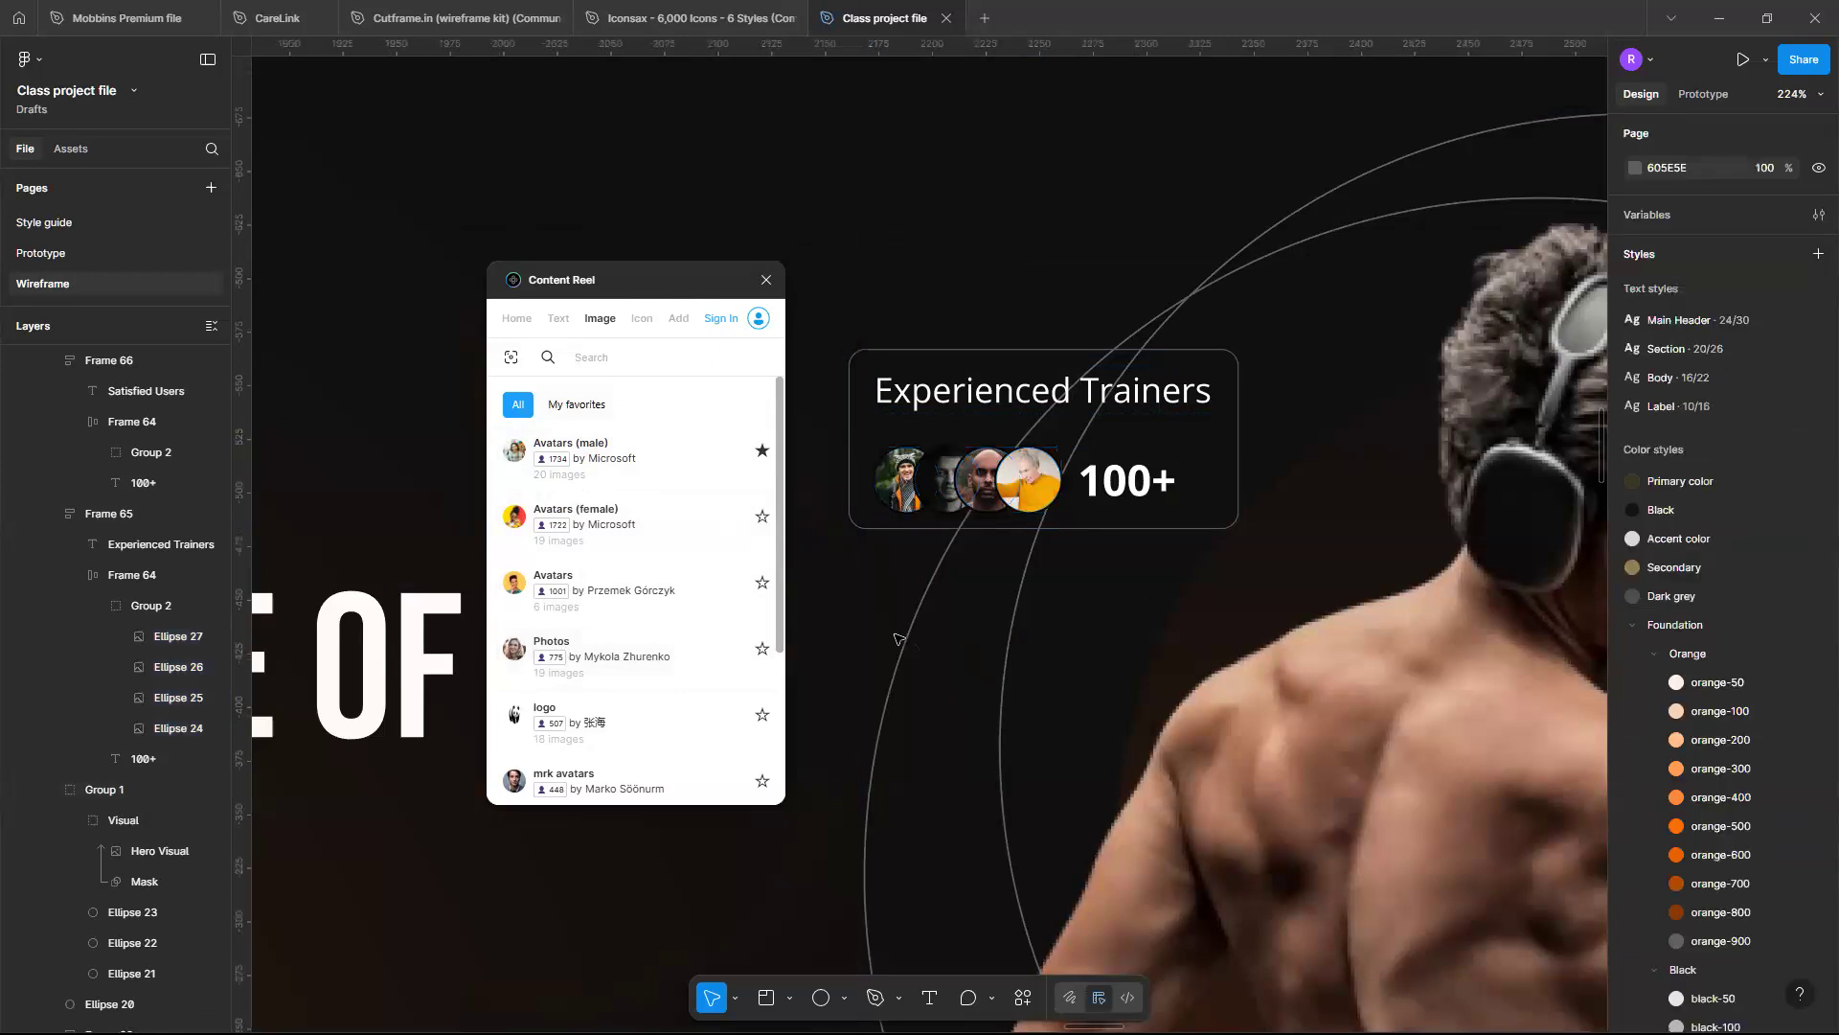
Set the stroke of the Experienced Trainers avatar group to the Foundation/Black/black-100 colour style and deselect it
left_click(1025, 508)
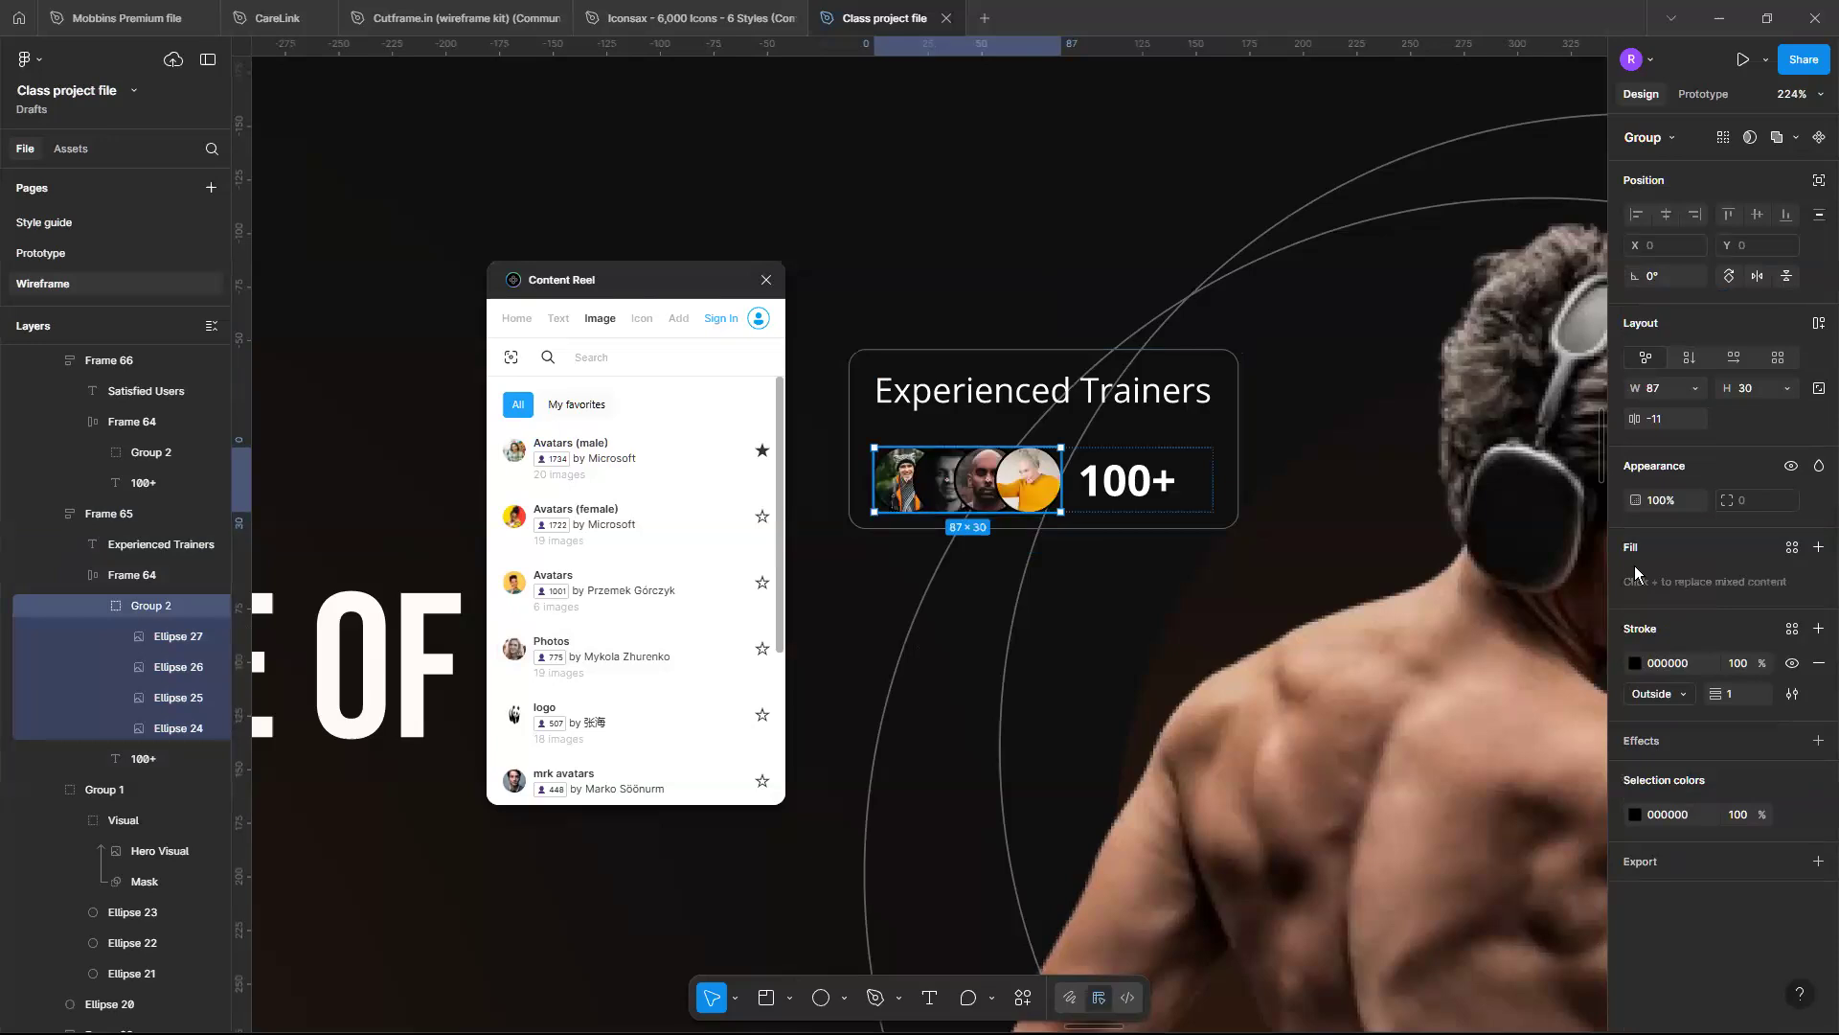
left_click(1635, 663)
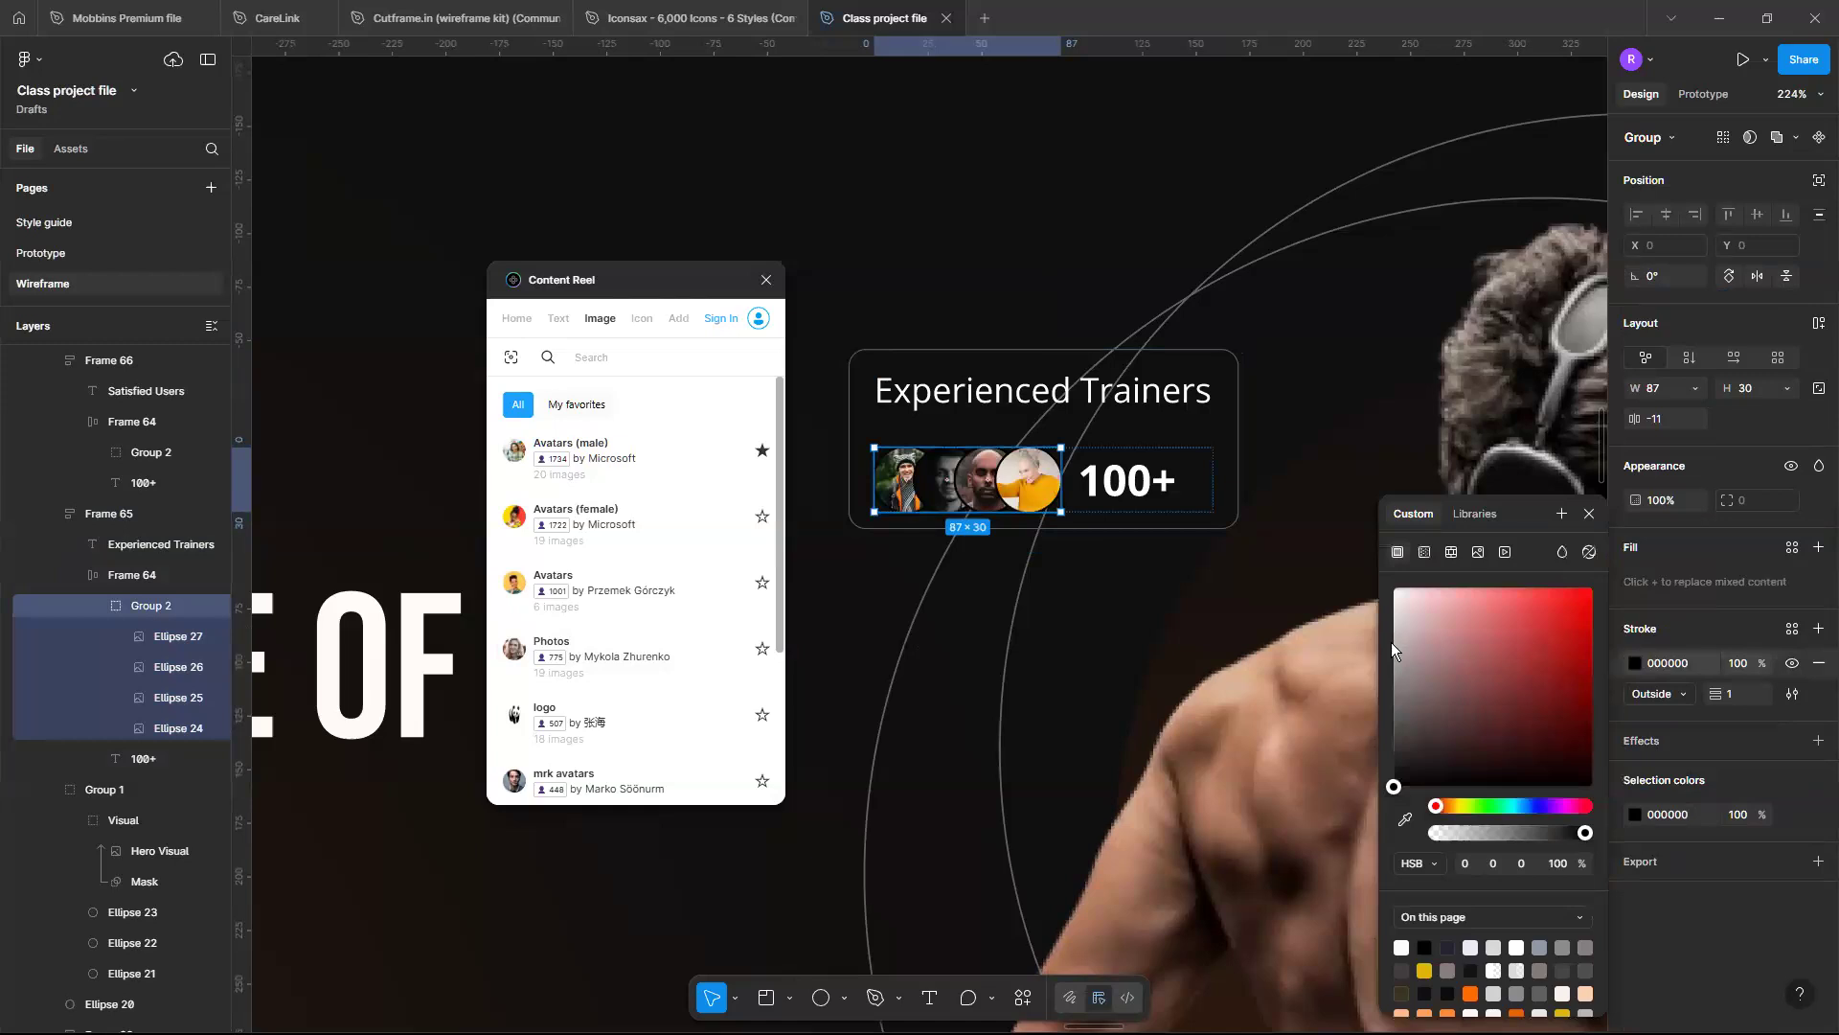
left_click(1391, 637)
left_click_drag(1391, 642, 1395, 667)
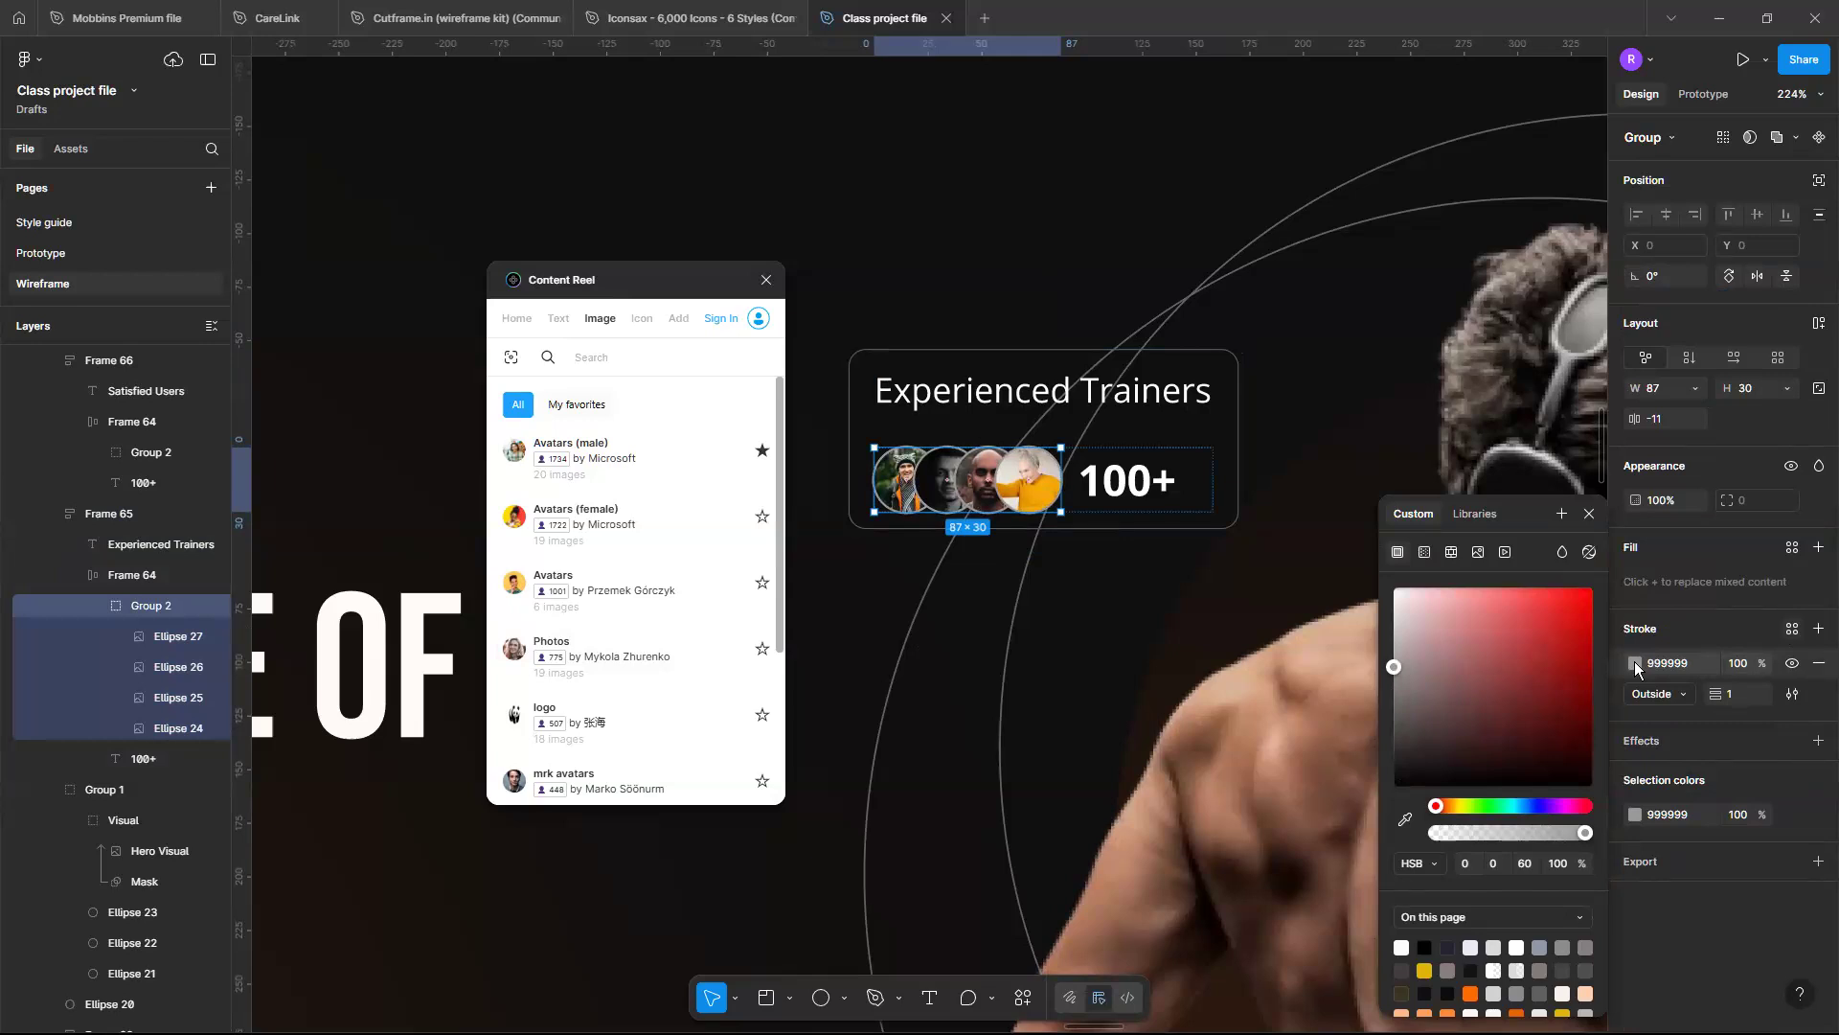
key("ctrl+z")
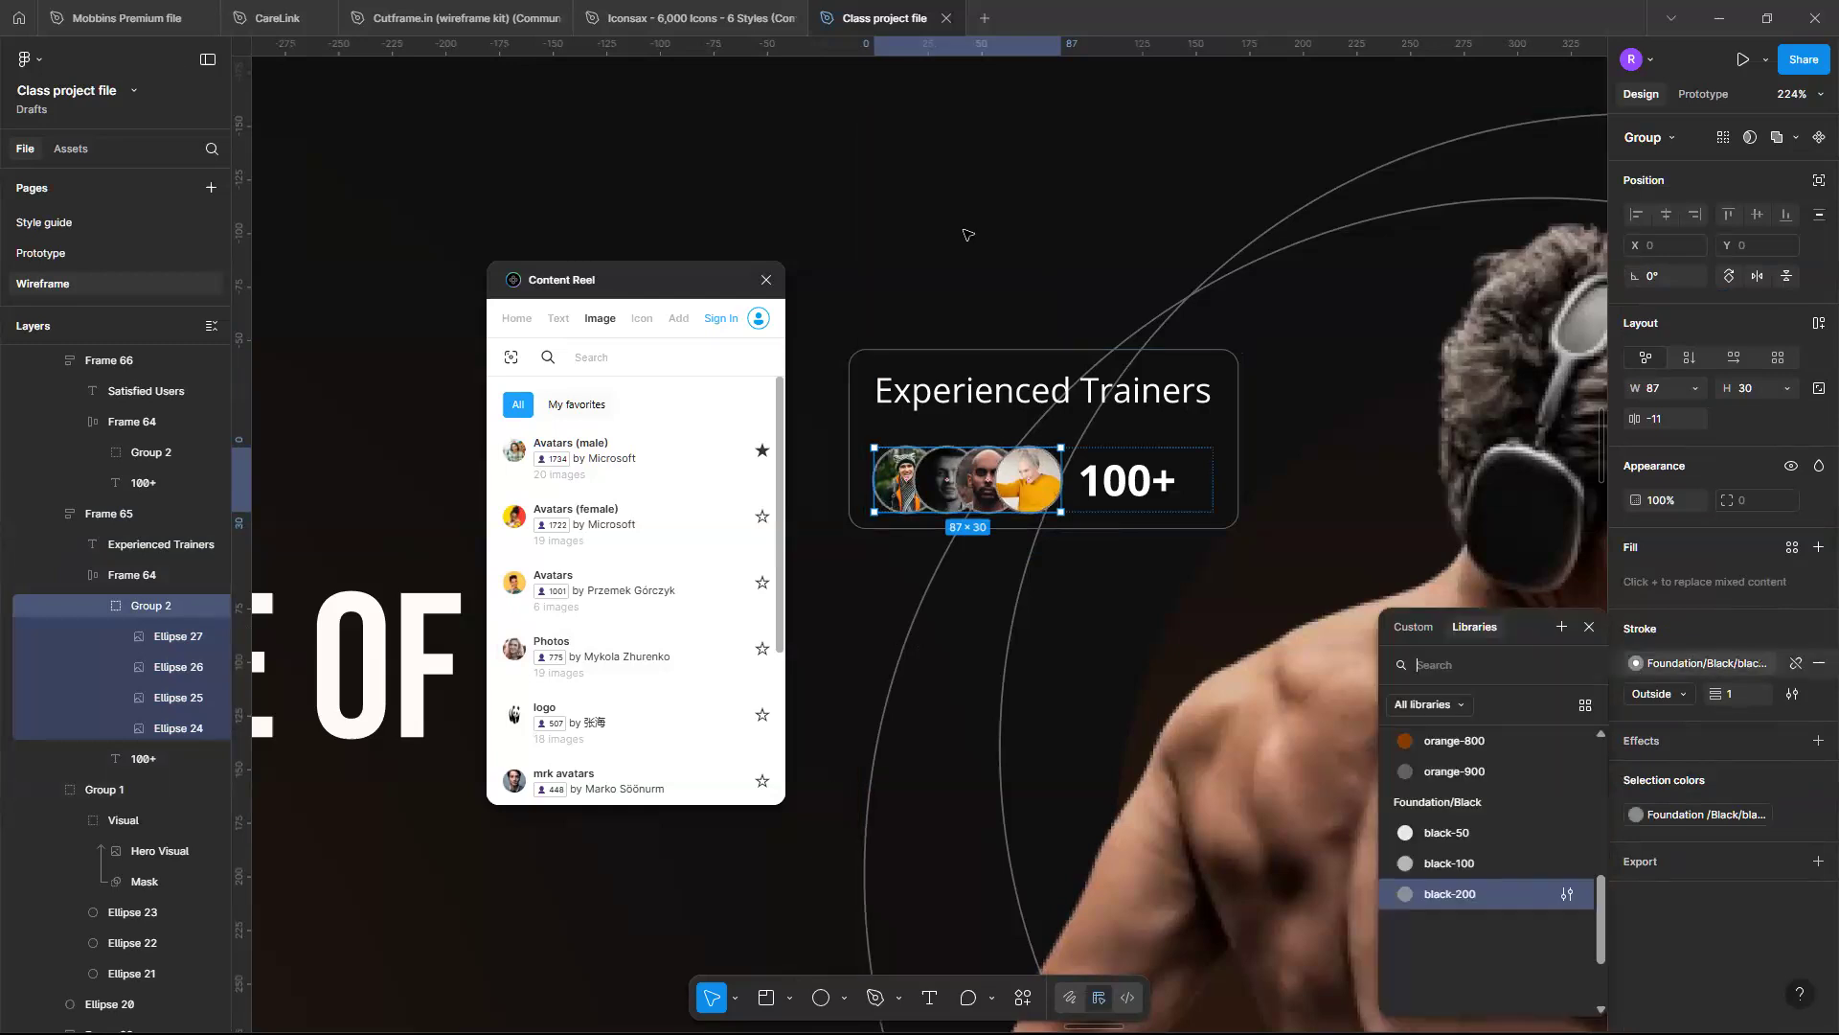
left_click(969, 235)
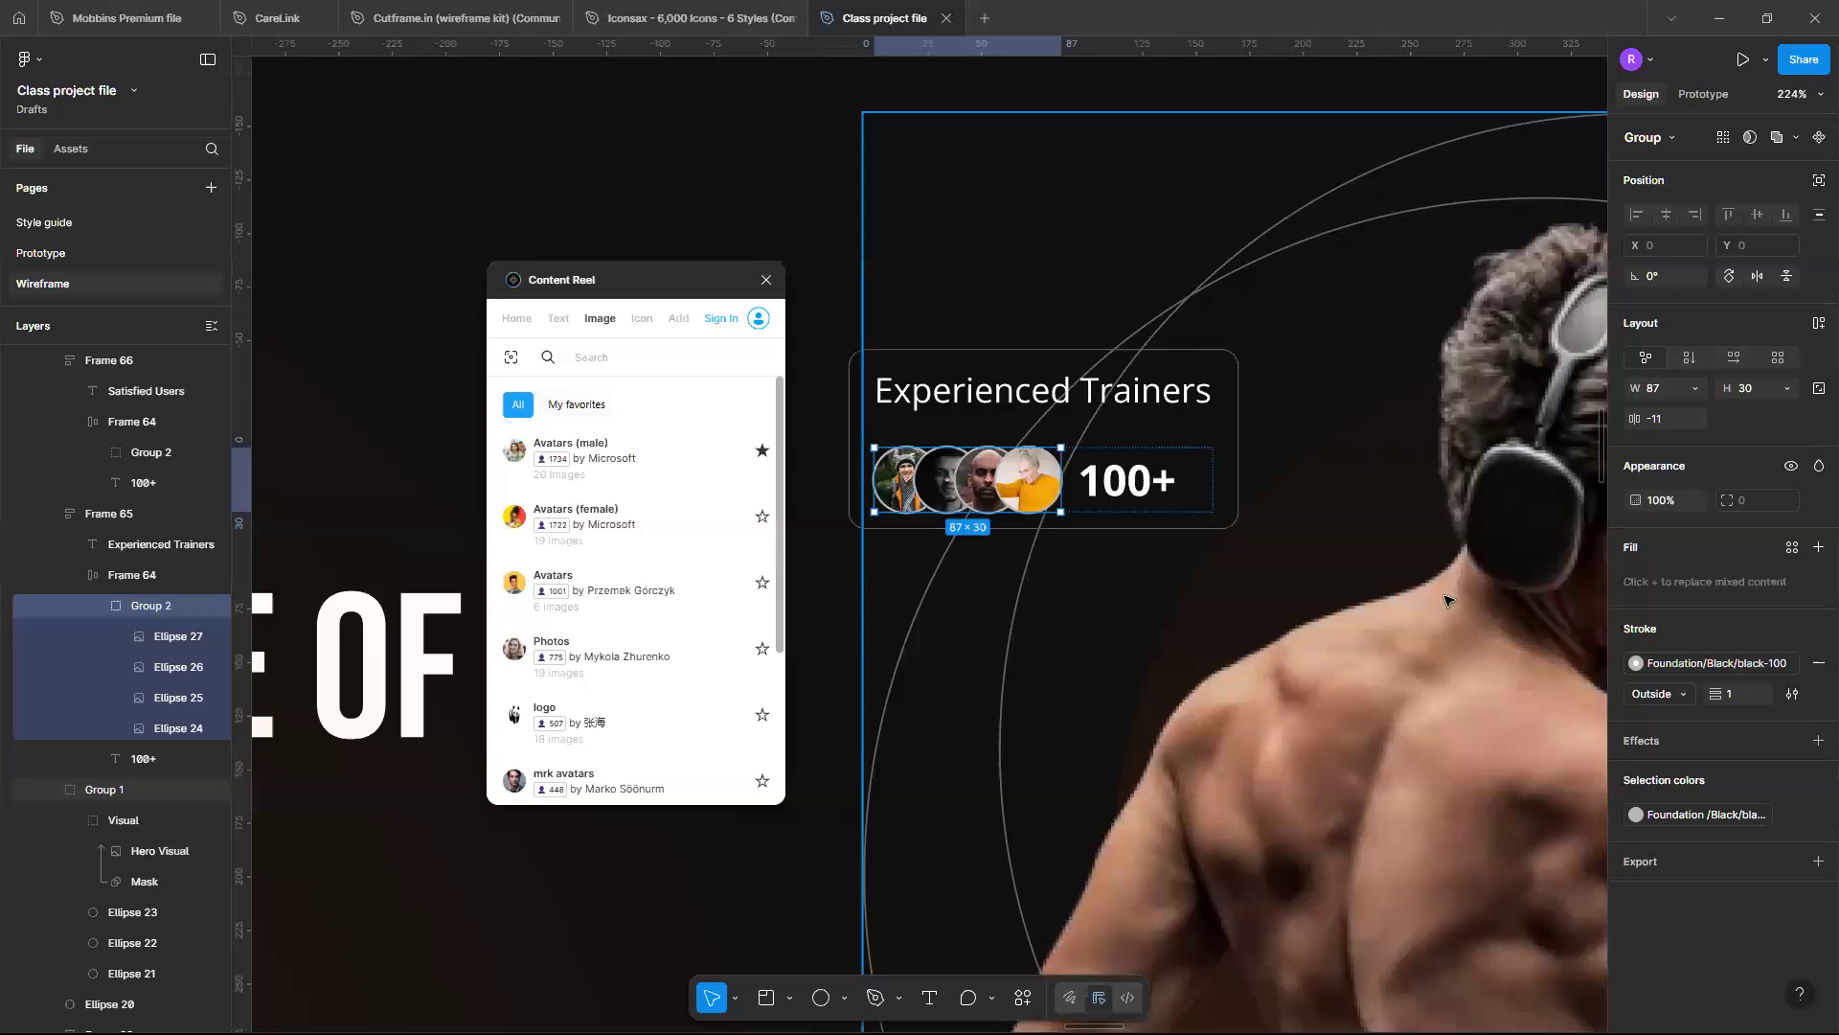
key("Escape")
Fill the four Satisfied Users avatar circles from Content Reel's Photos set and replace the third circle's placeholder with another Content Reel image
key("shift+1")
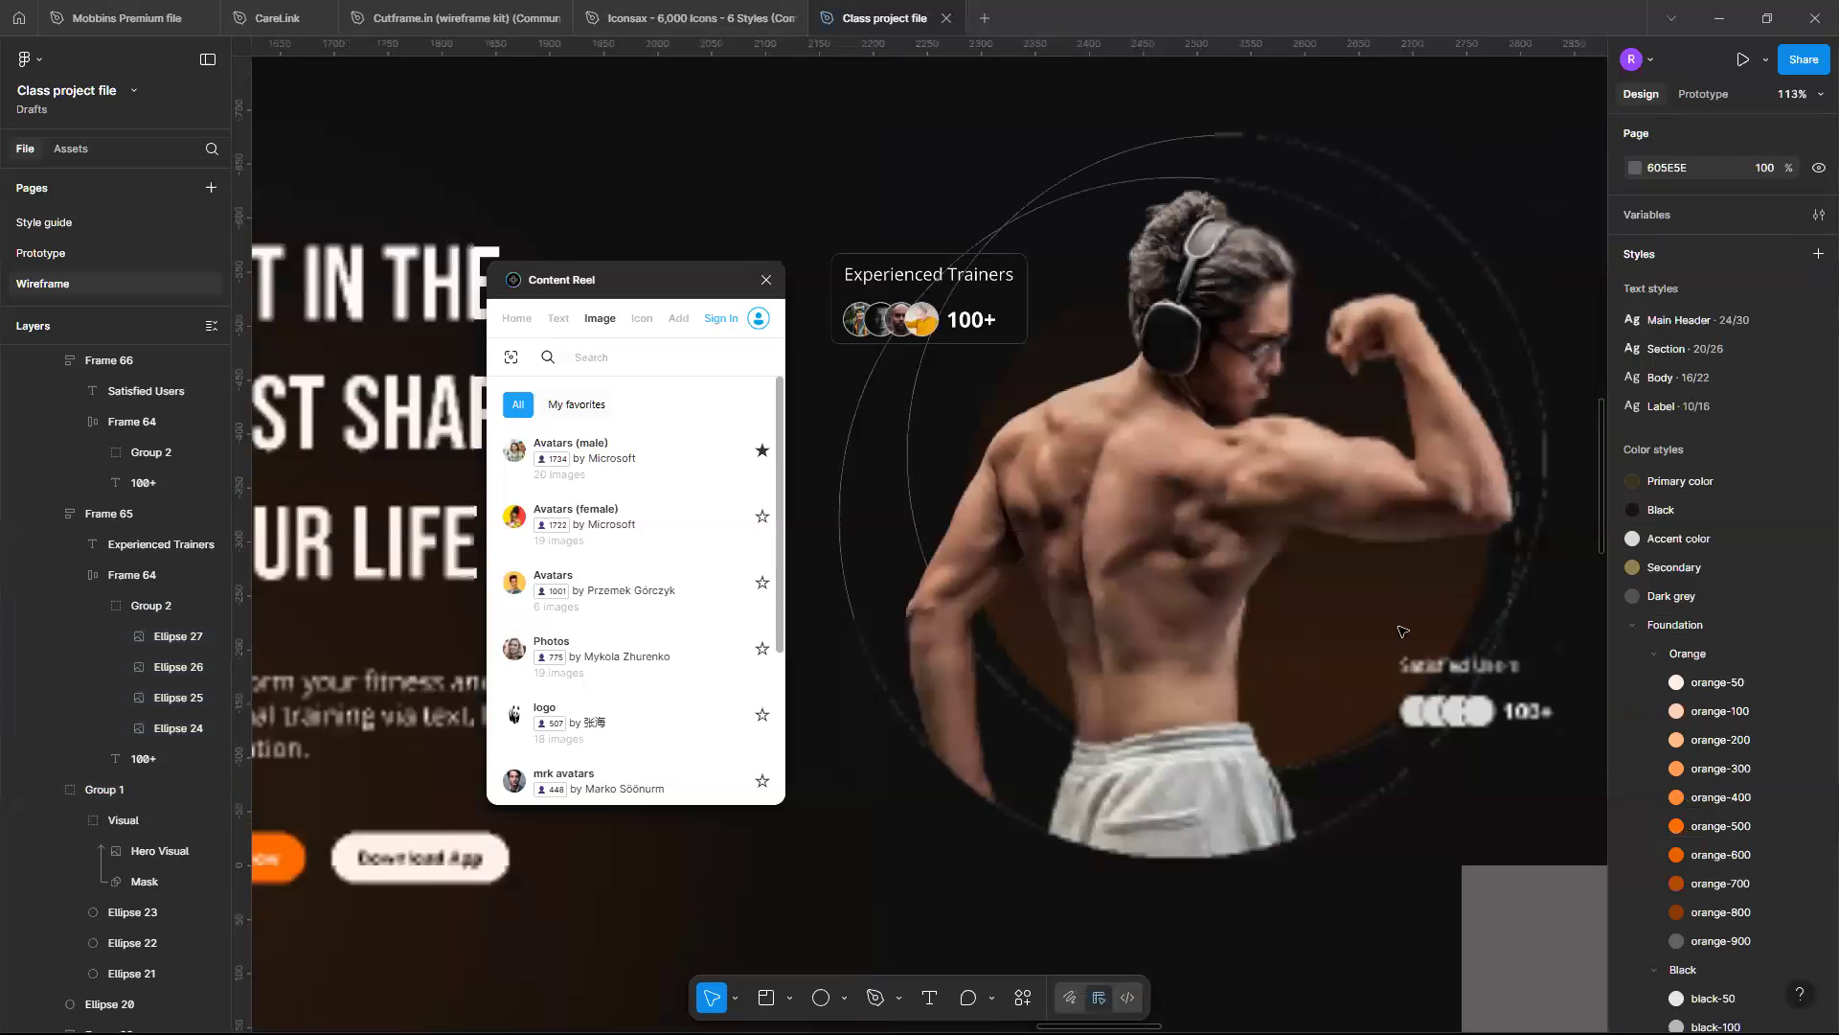
scroll(1401, 631, "down", 1)
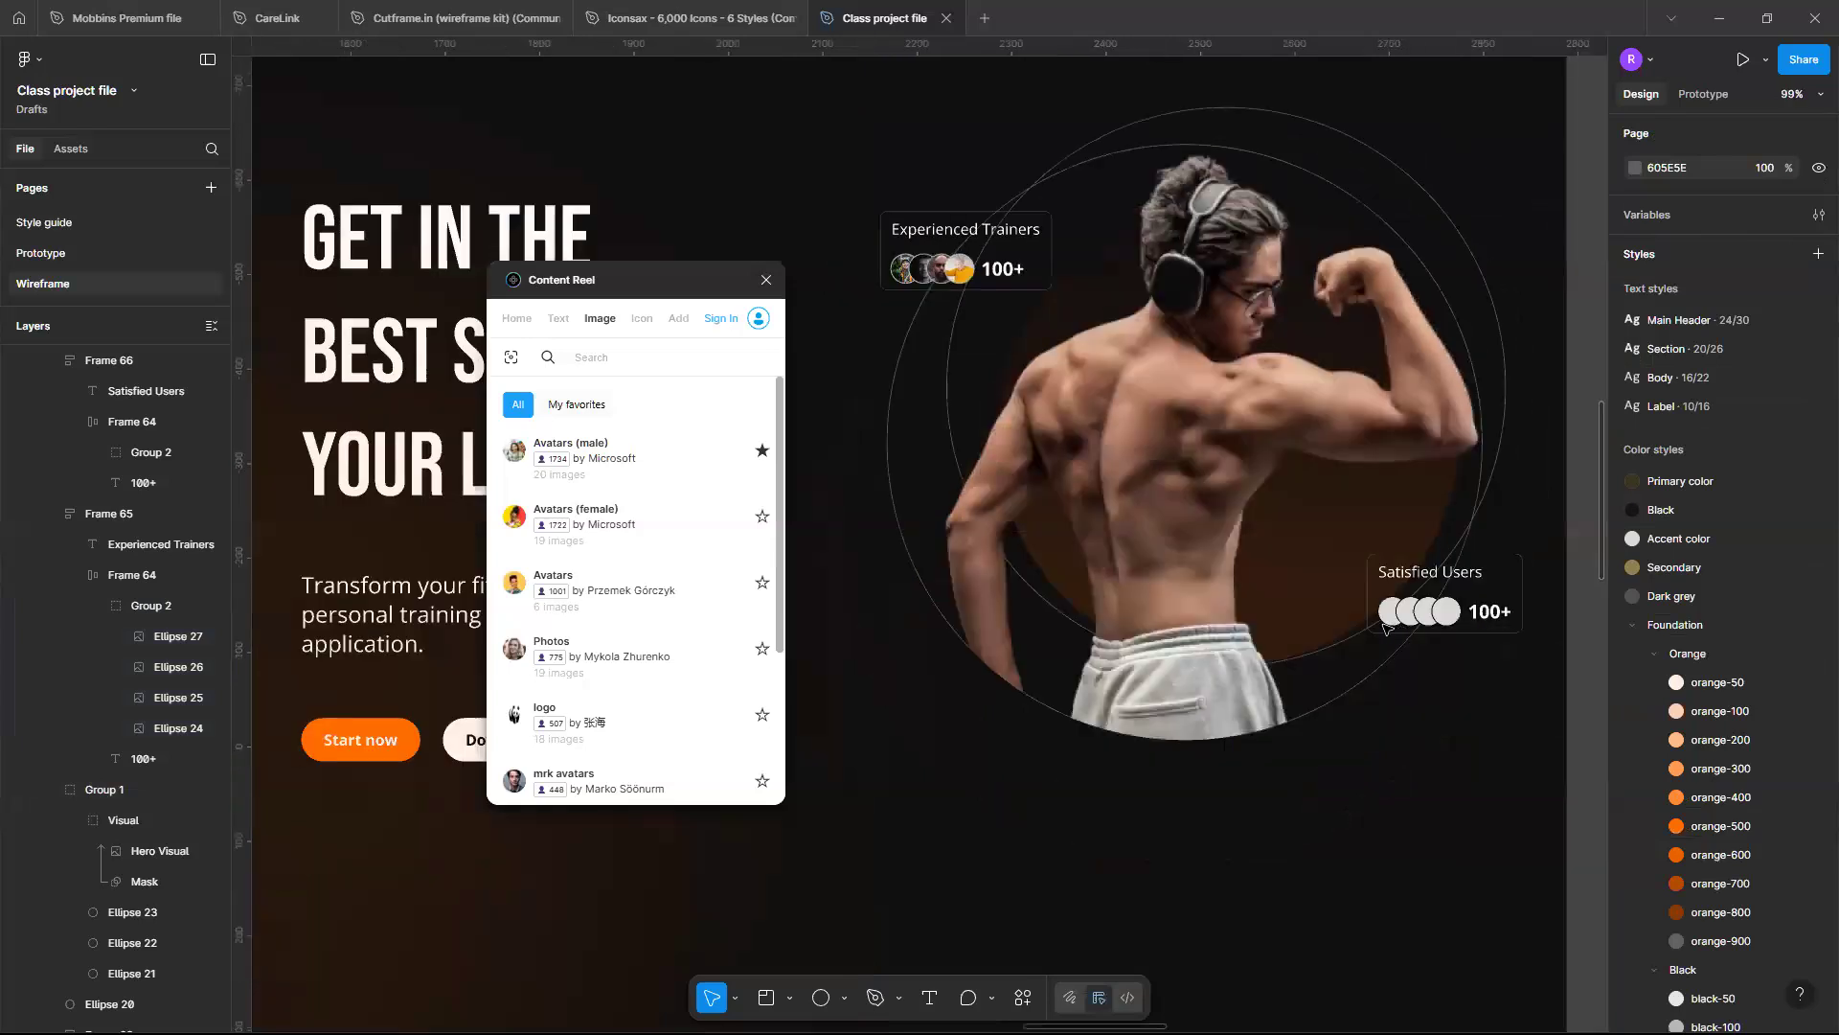
scroll(1414, 618, "up", 5)
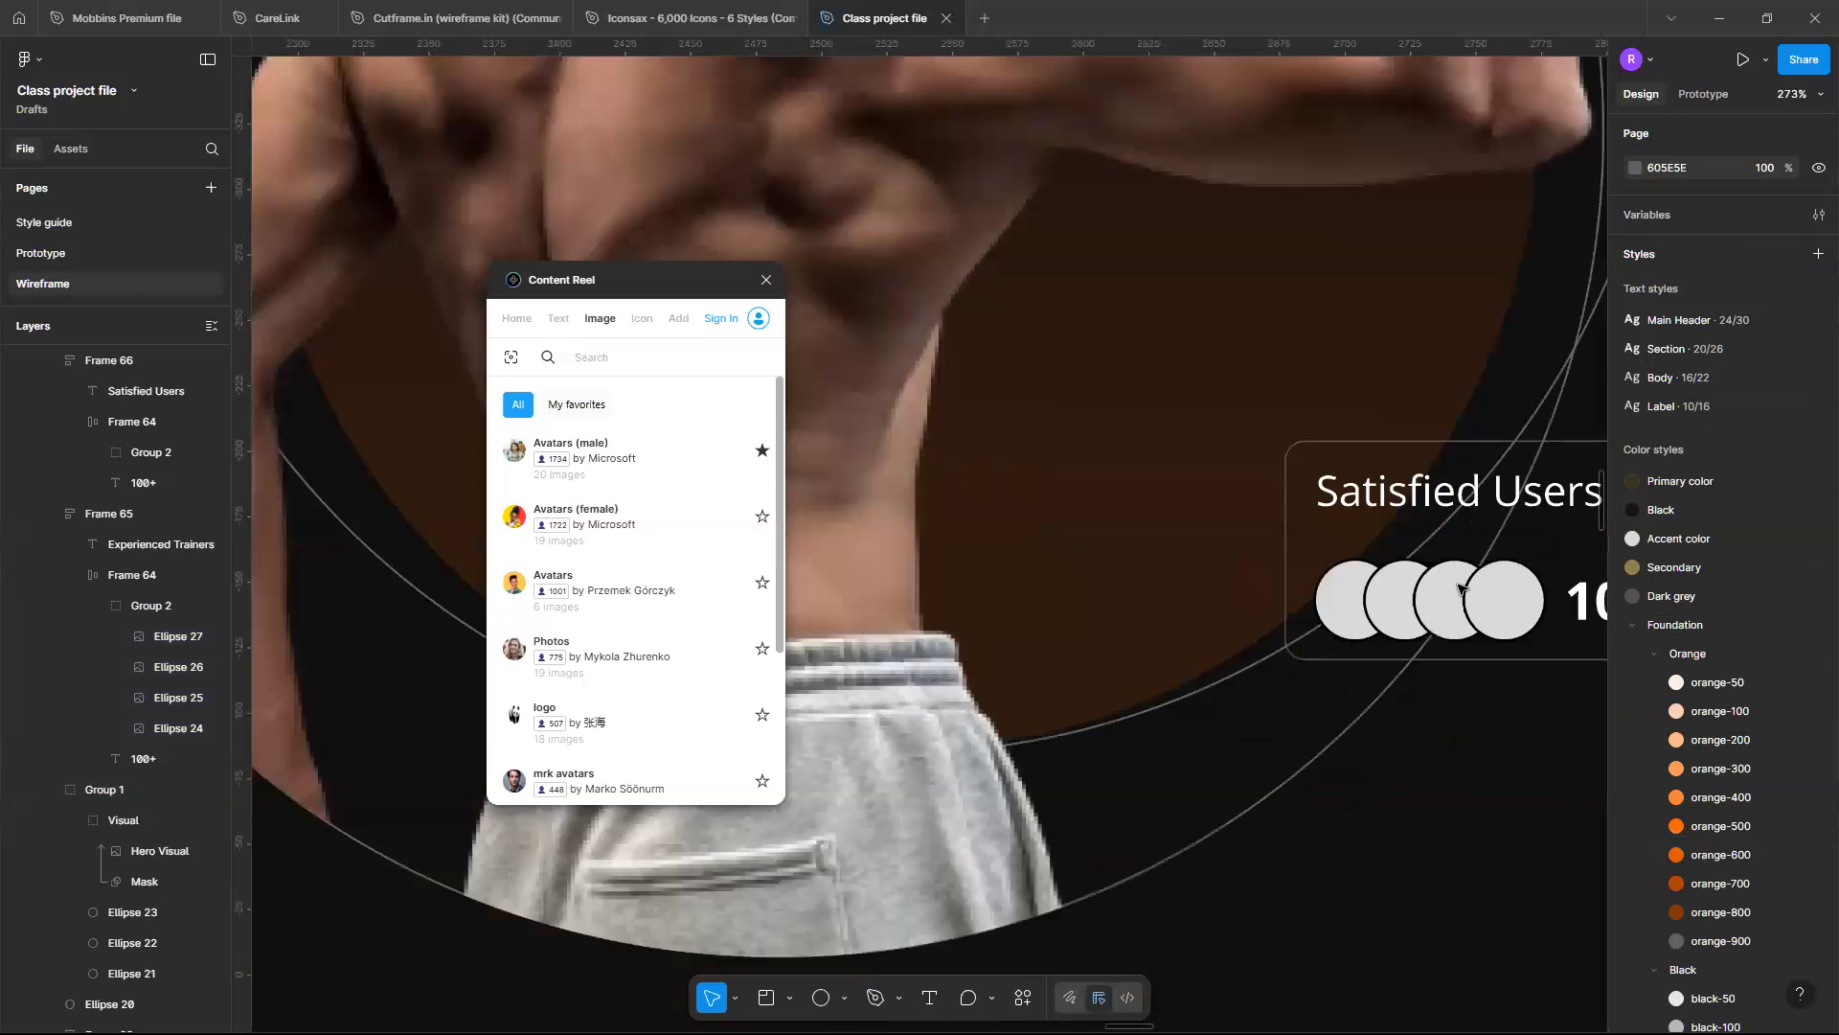
left_click(1392, 611, "ctrl")
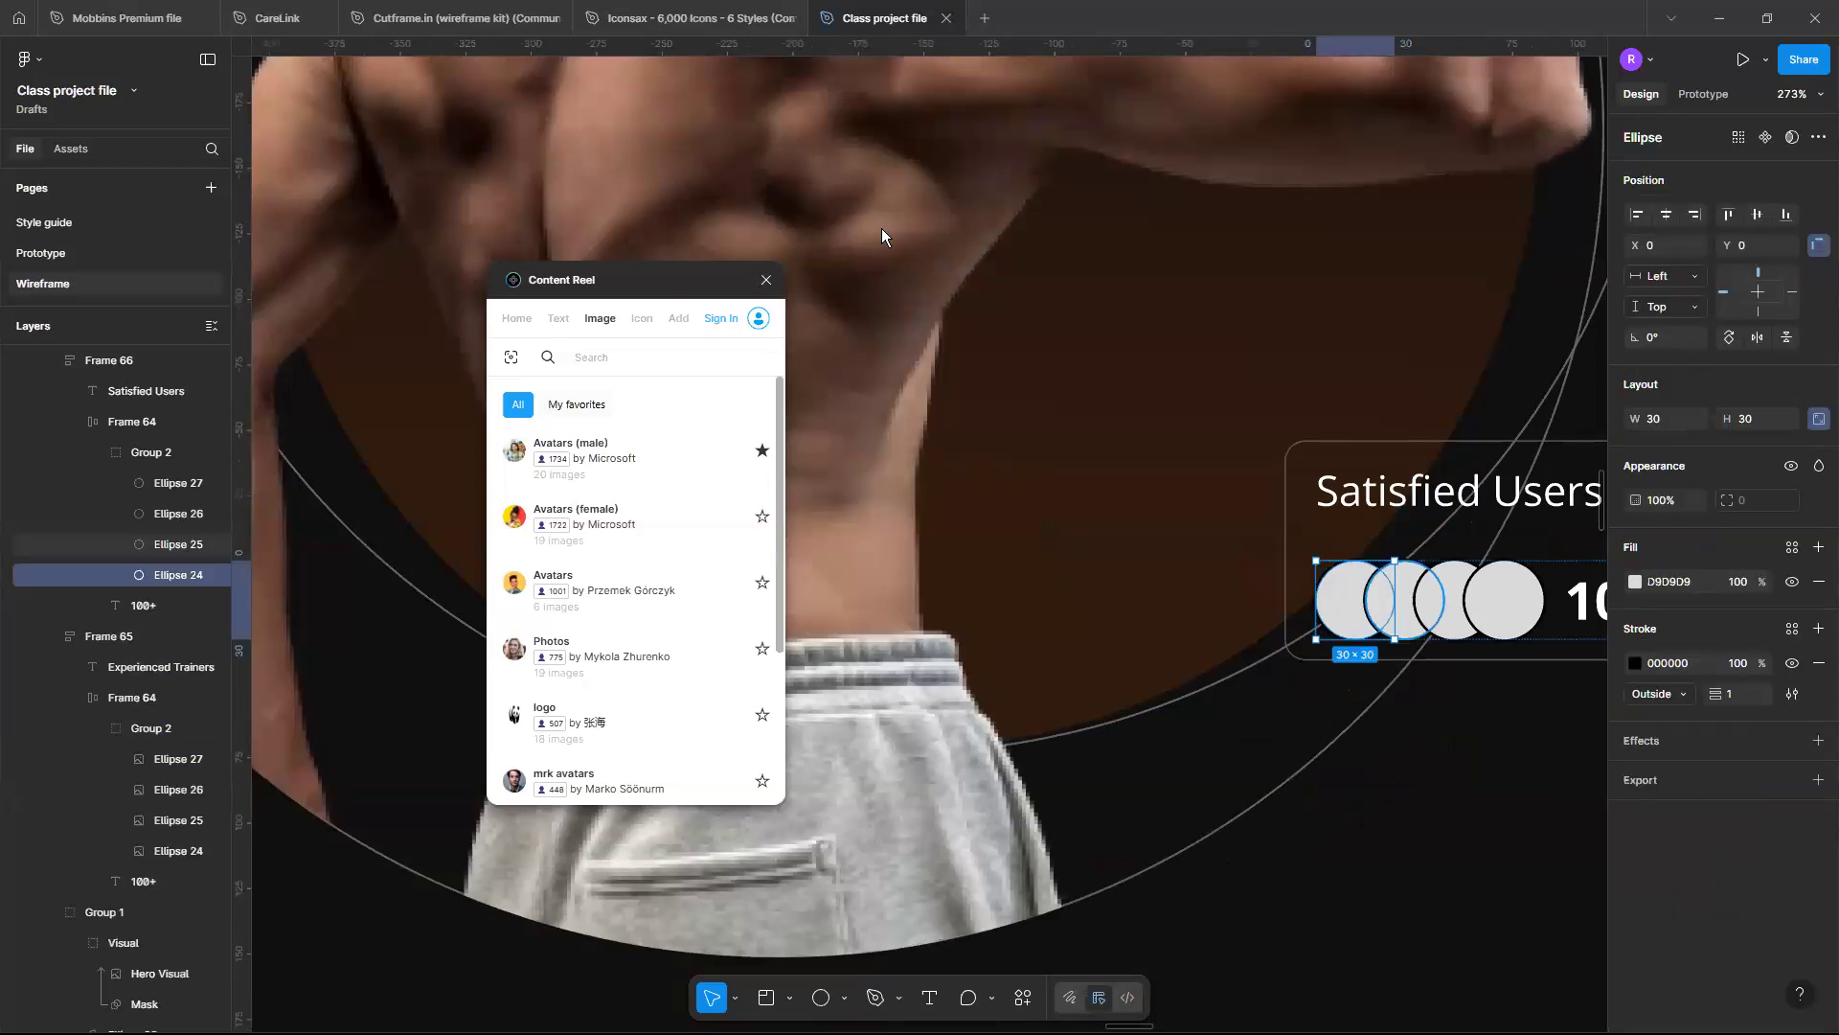
key("ctrl+a")
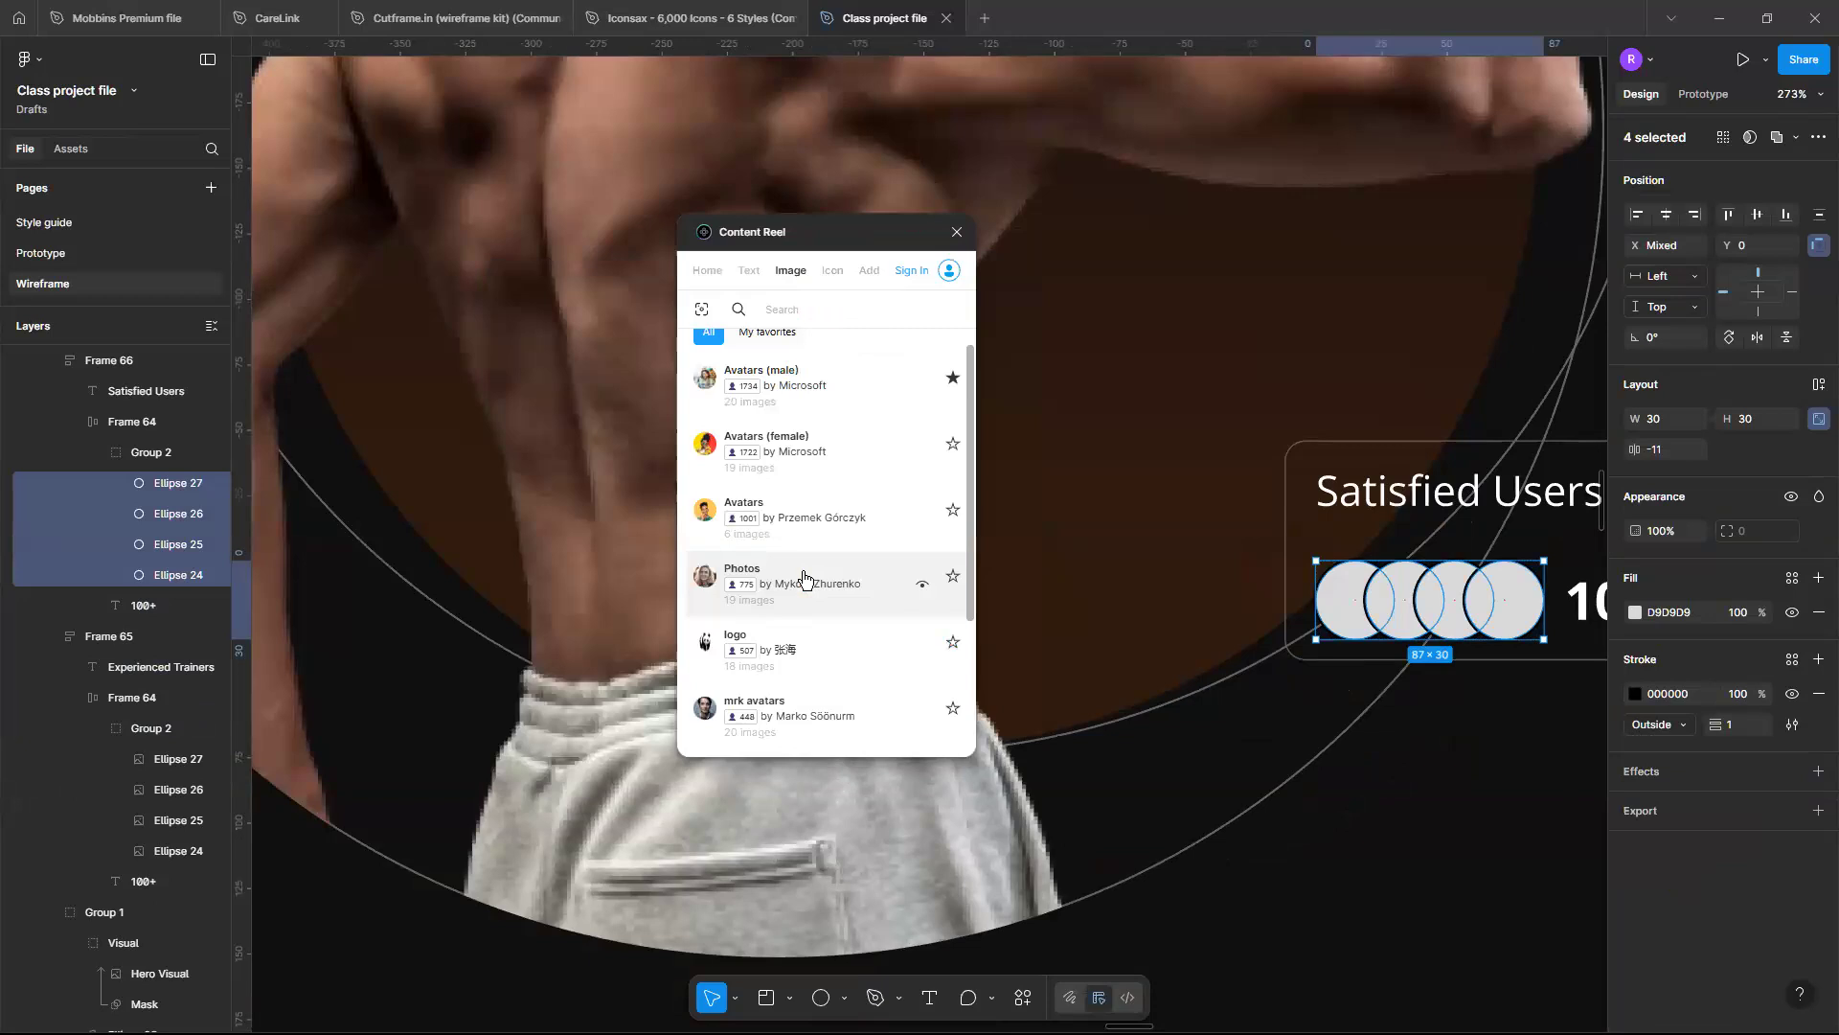
left_click(804, 577)
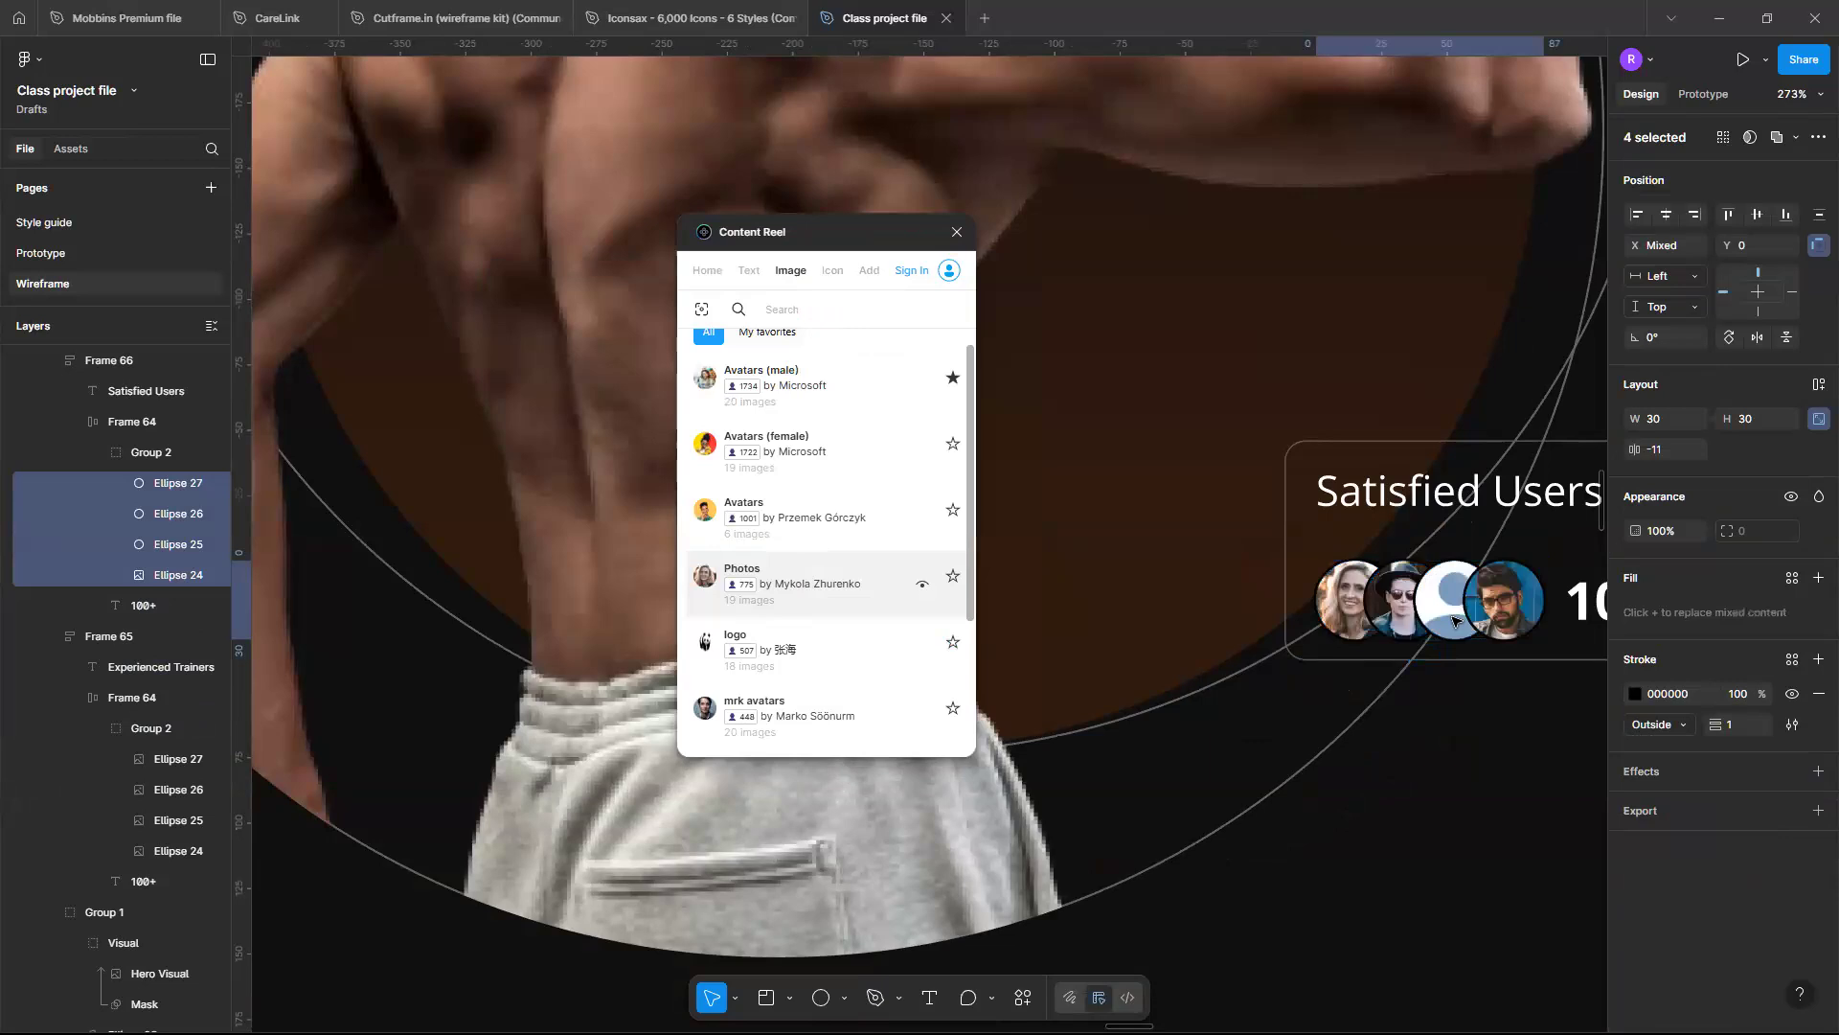
left_click(788, 514)
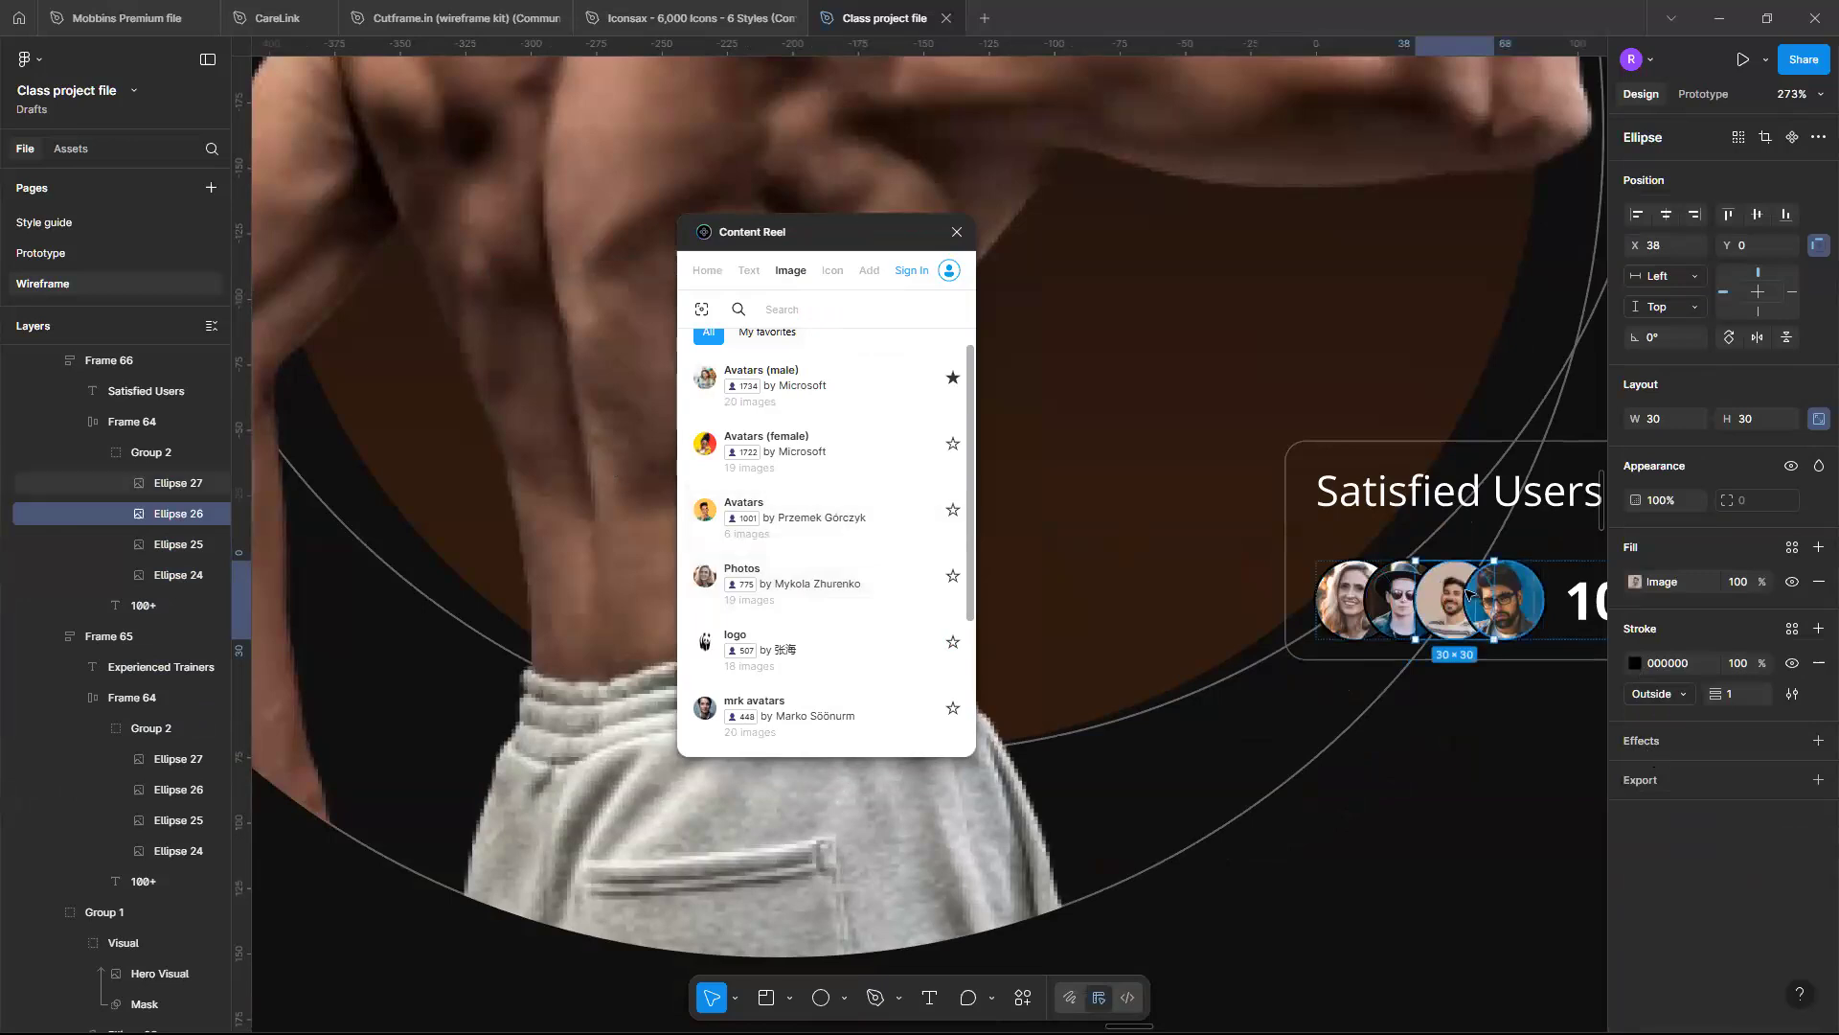
Set the stroke colour of all four Satisfied Users avatar circles to E9E9E9
left_click(1487, 598)
left_click(1444, 602, "shift")
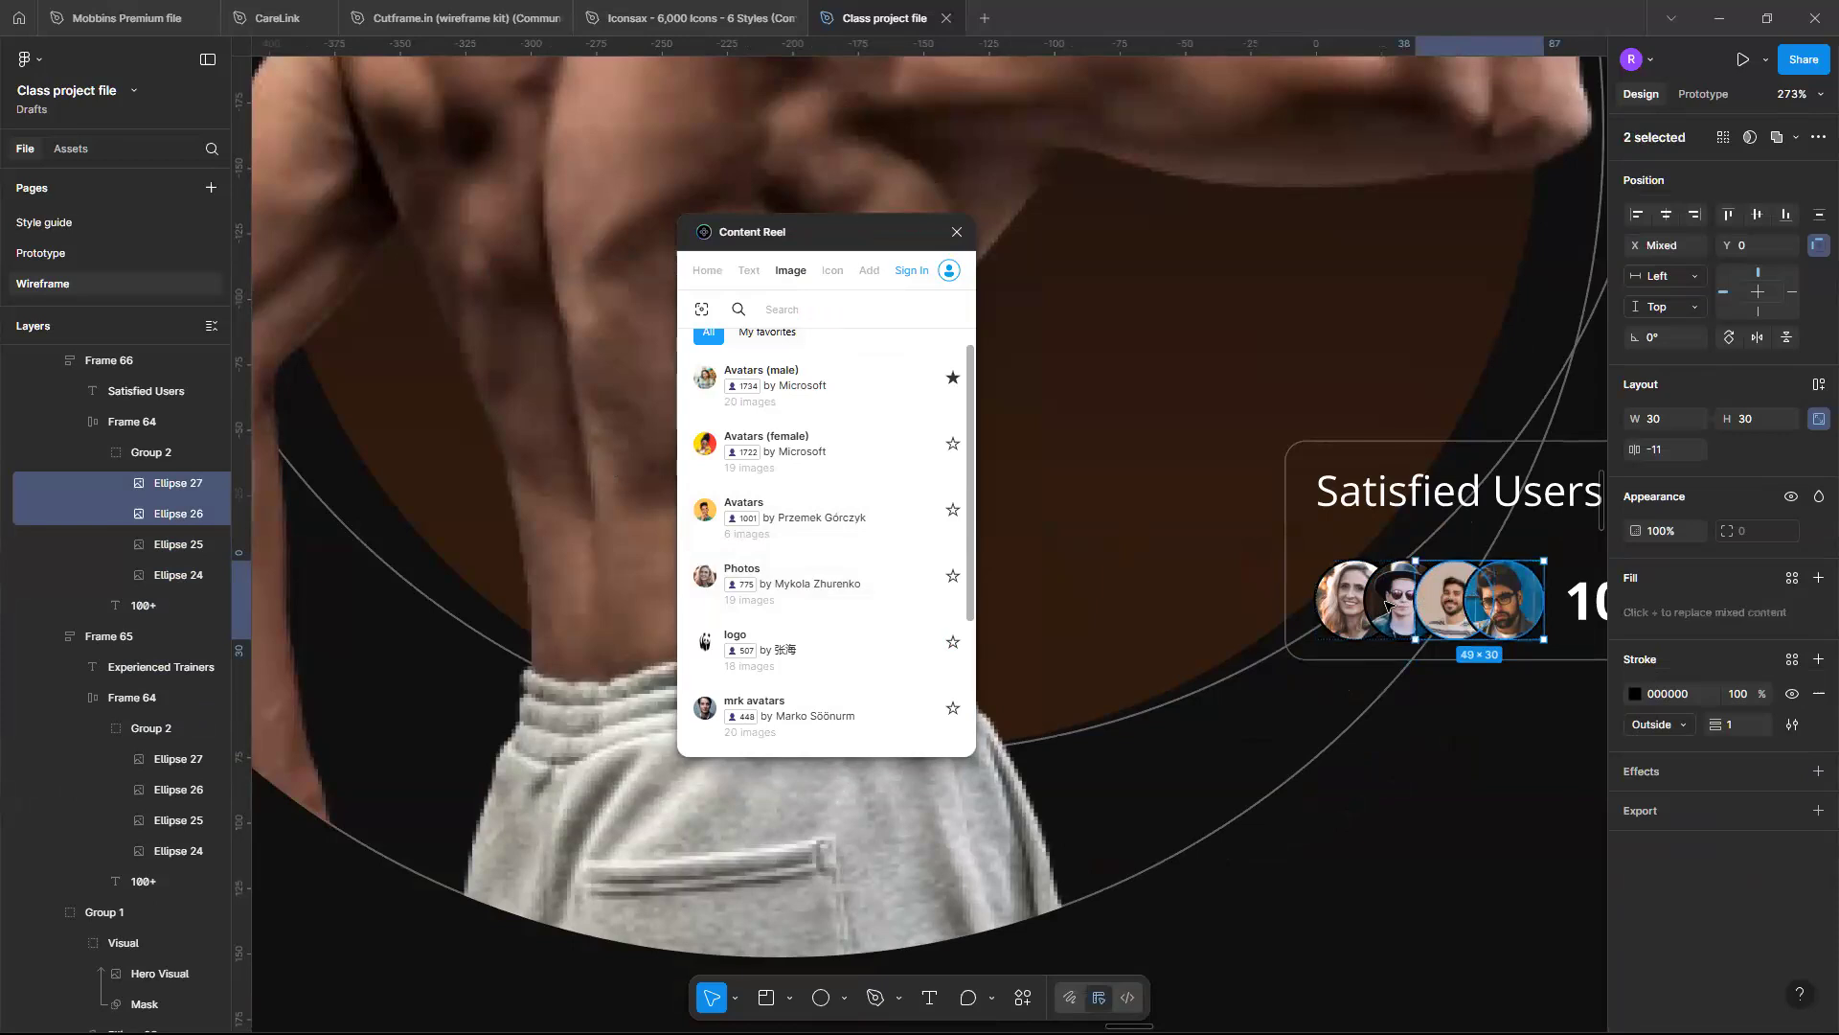
left_click(1393, 604, "shift")
left_click(1345, 604, "shift")
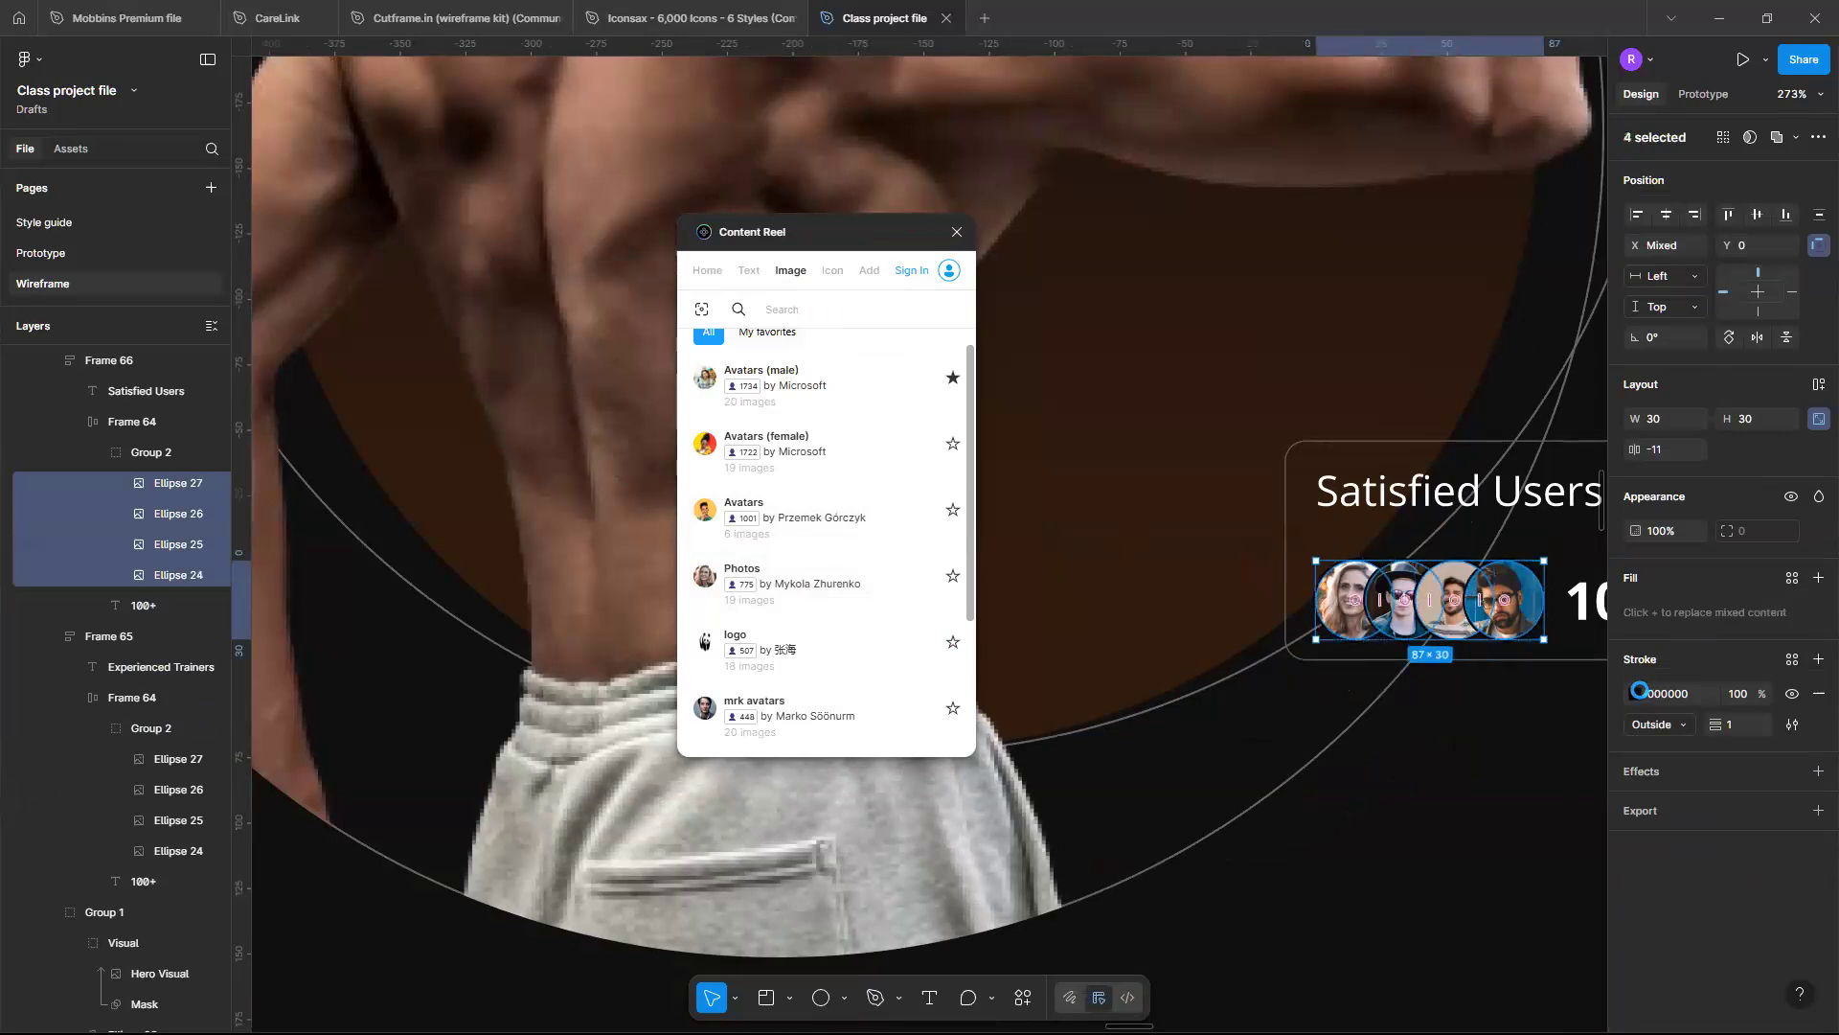
left_click(1637, 692)
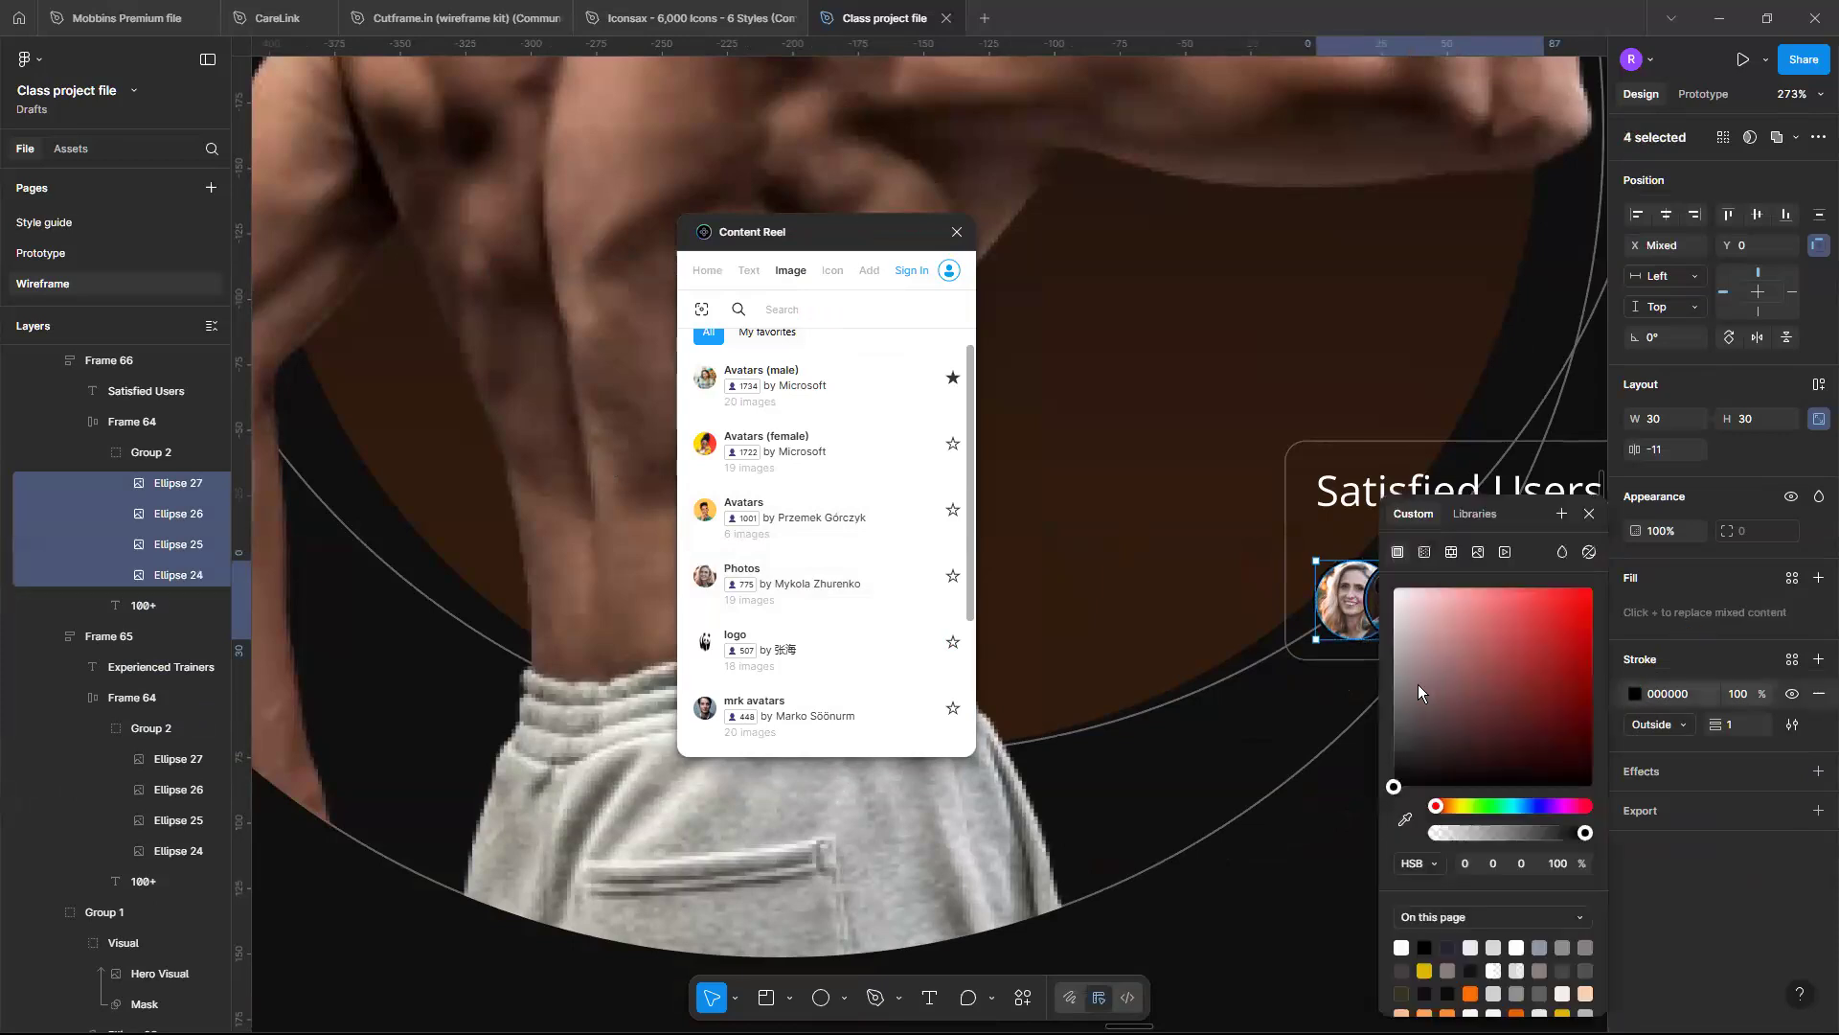
left_click(1390, 612)
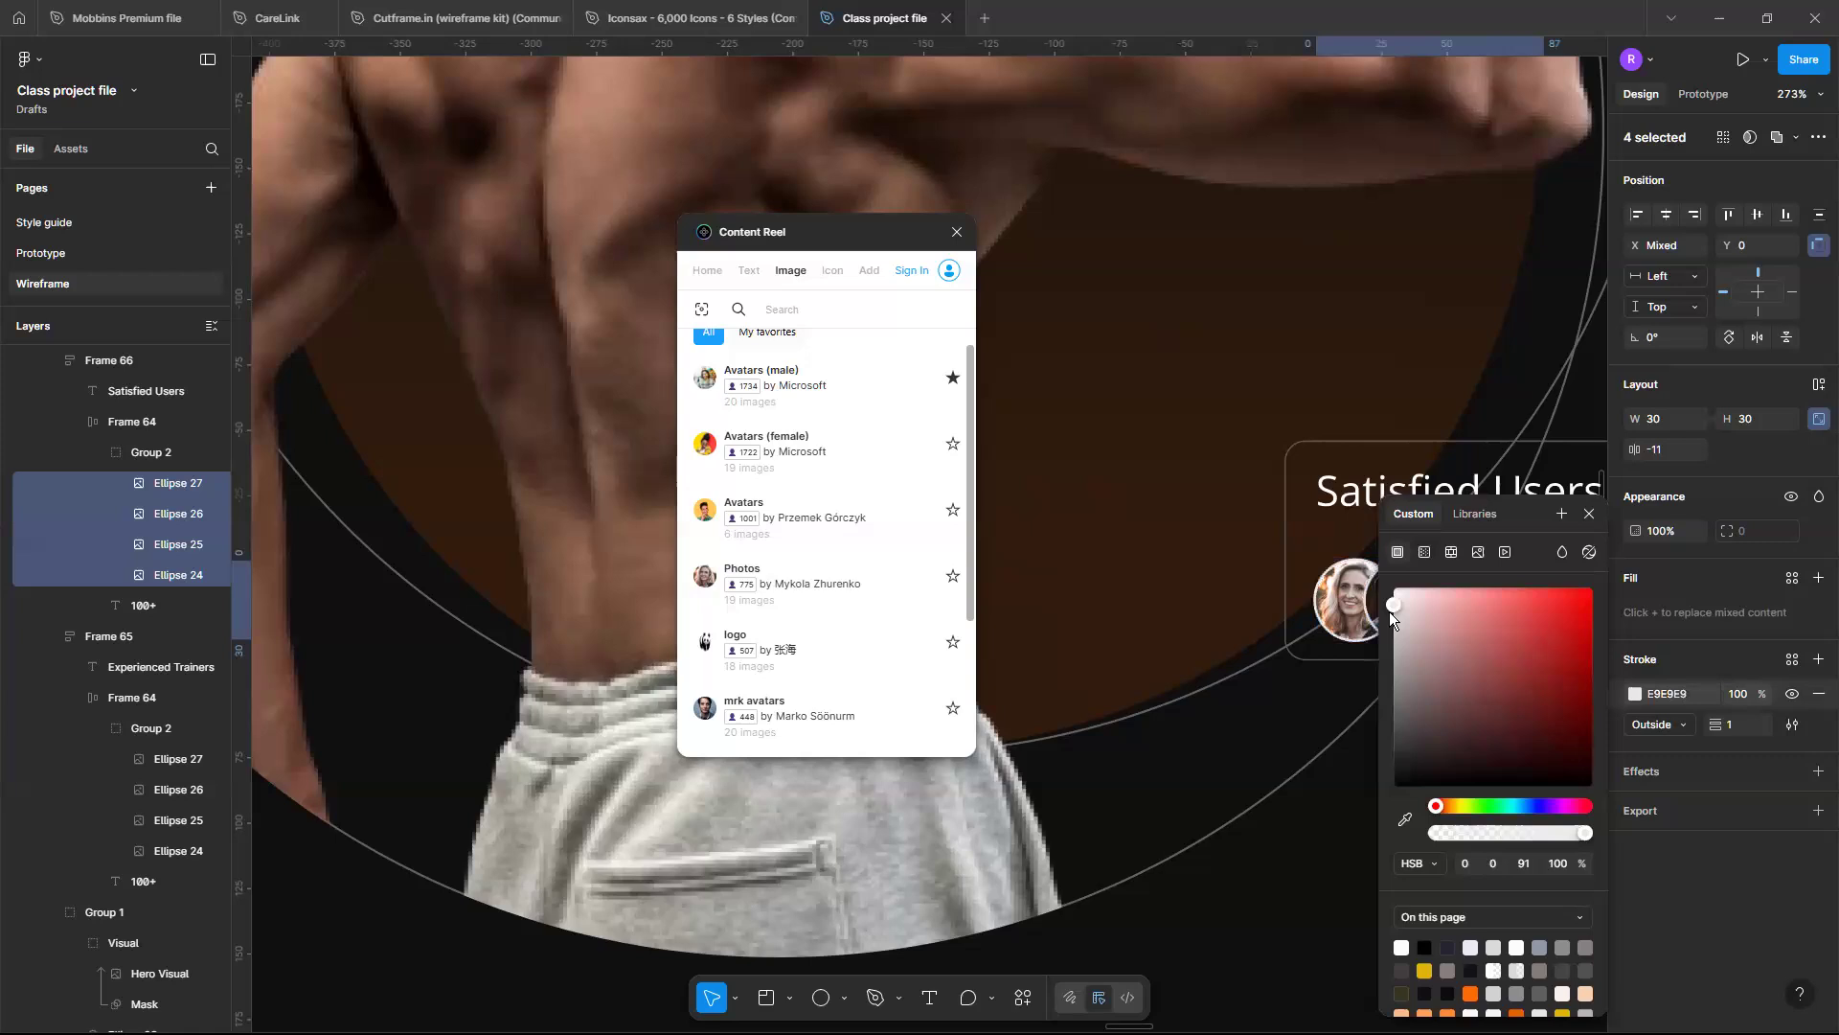
left_click(1690, 687)
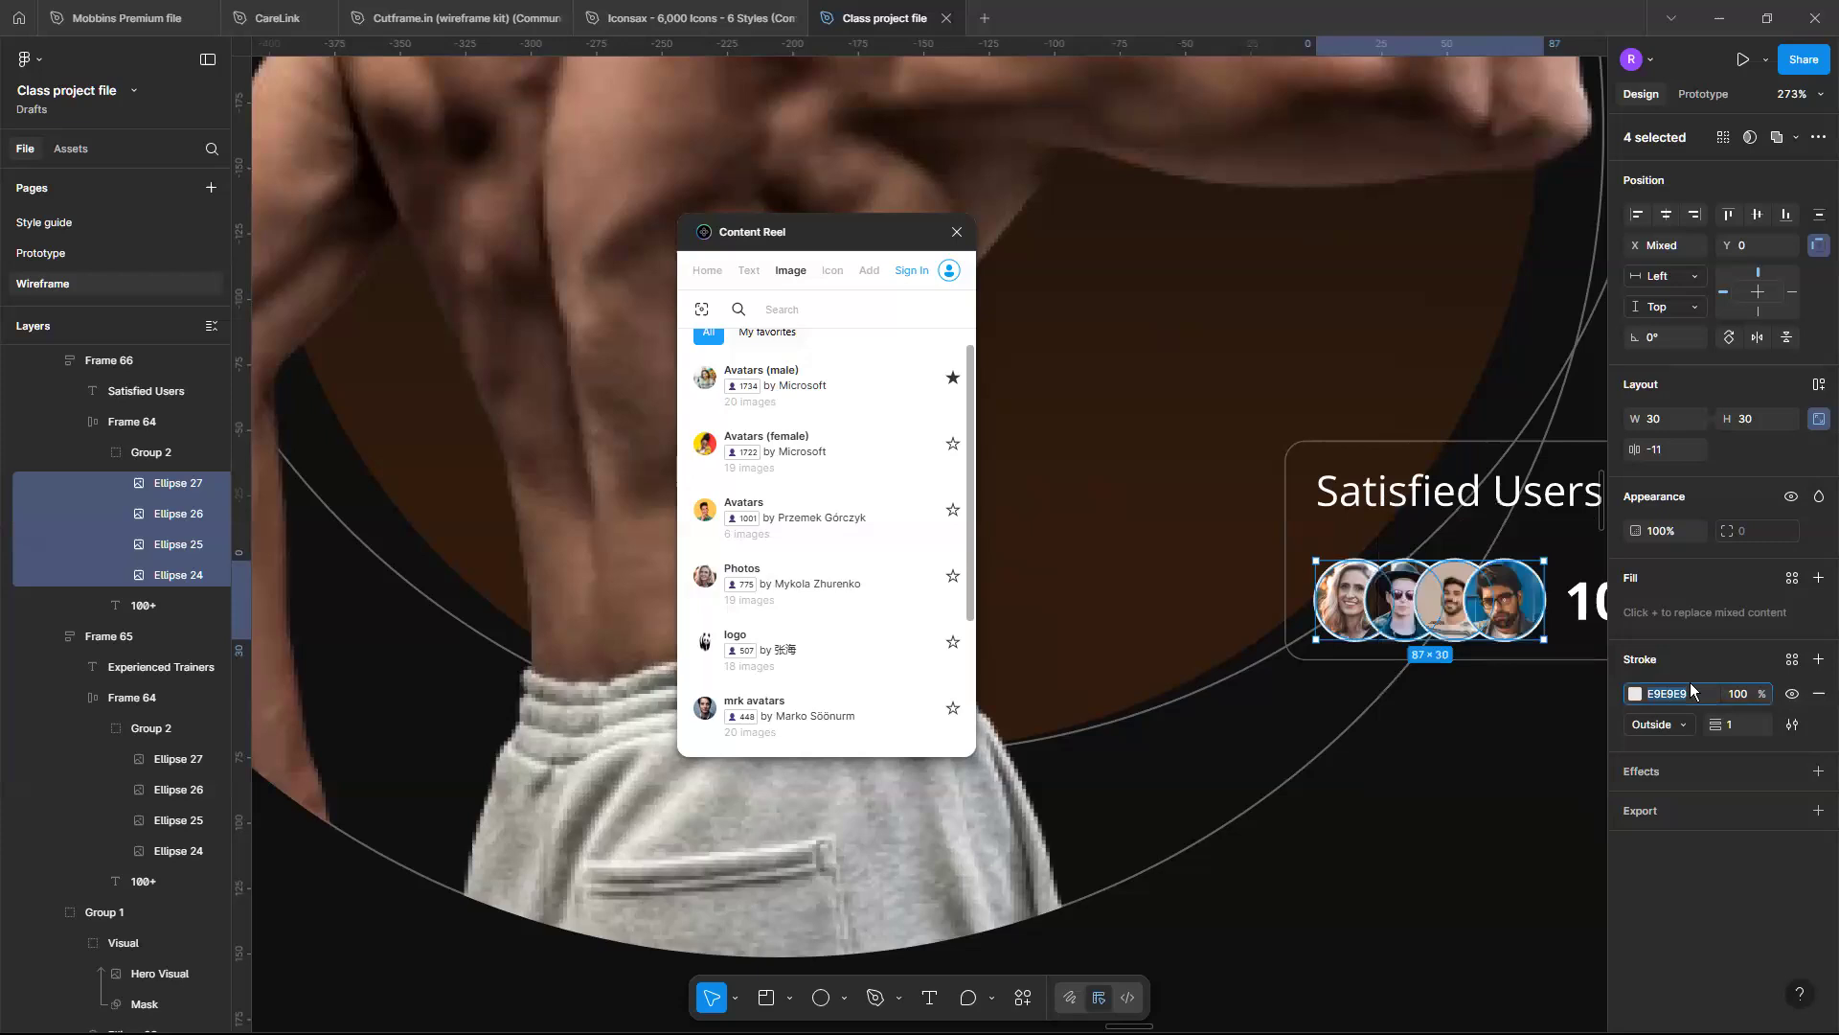
left_click(1395, 902)
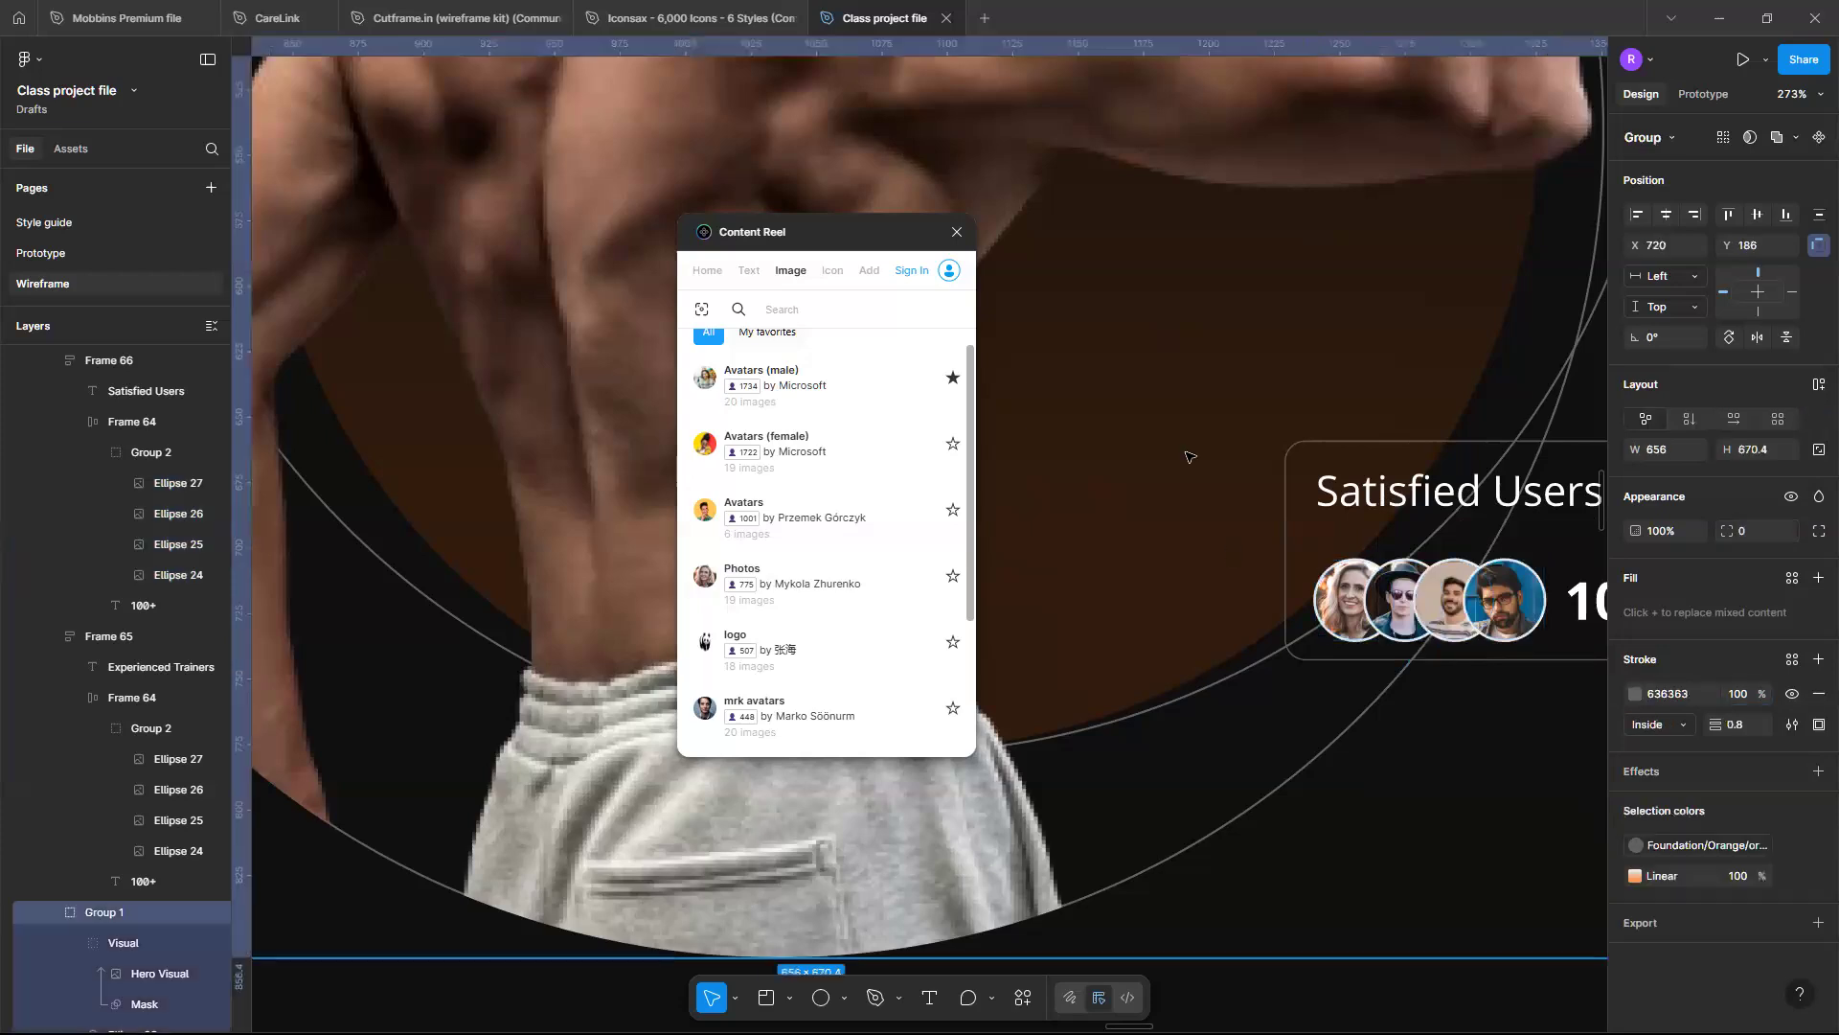
Detach the colour style from the Experienced Trainers avatar group's stroke and set the stroke to E9E9E9
key("shift+2")
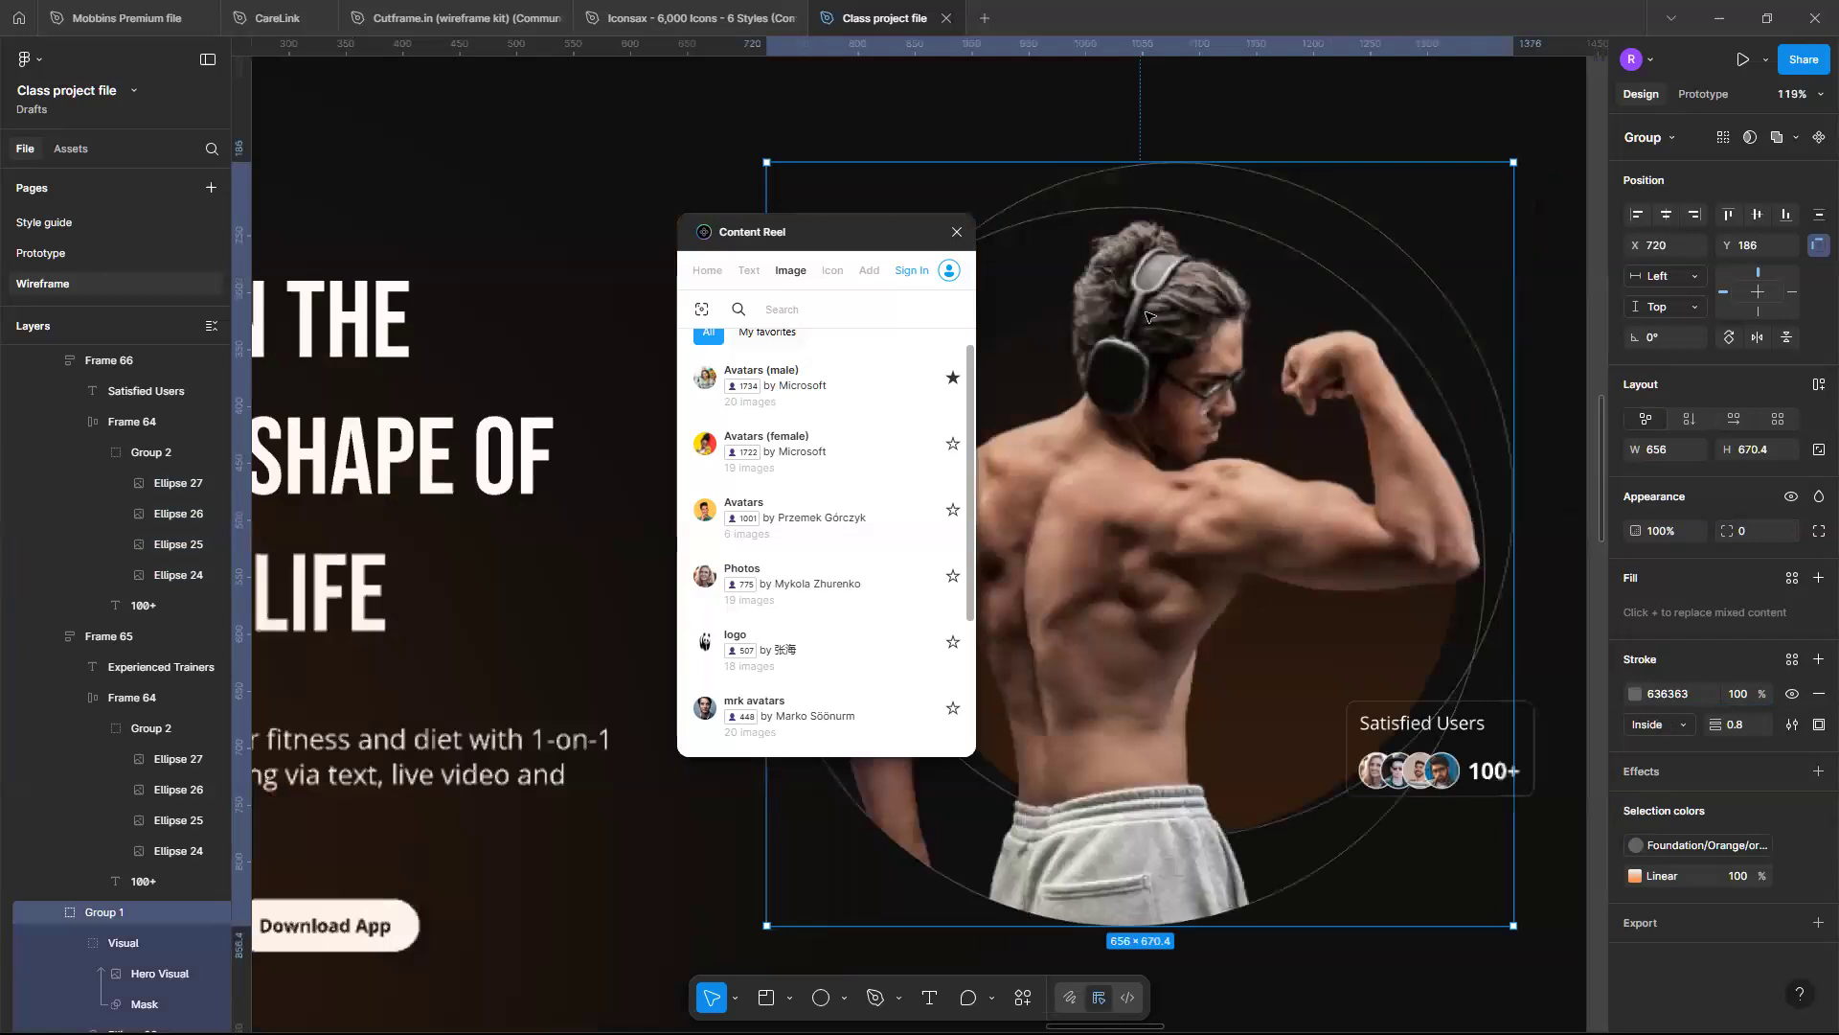
scroll(1170, 318, "left", 4)
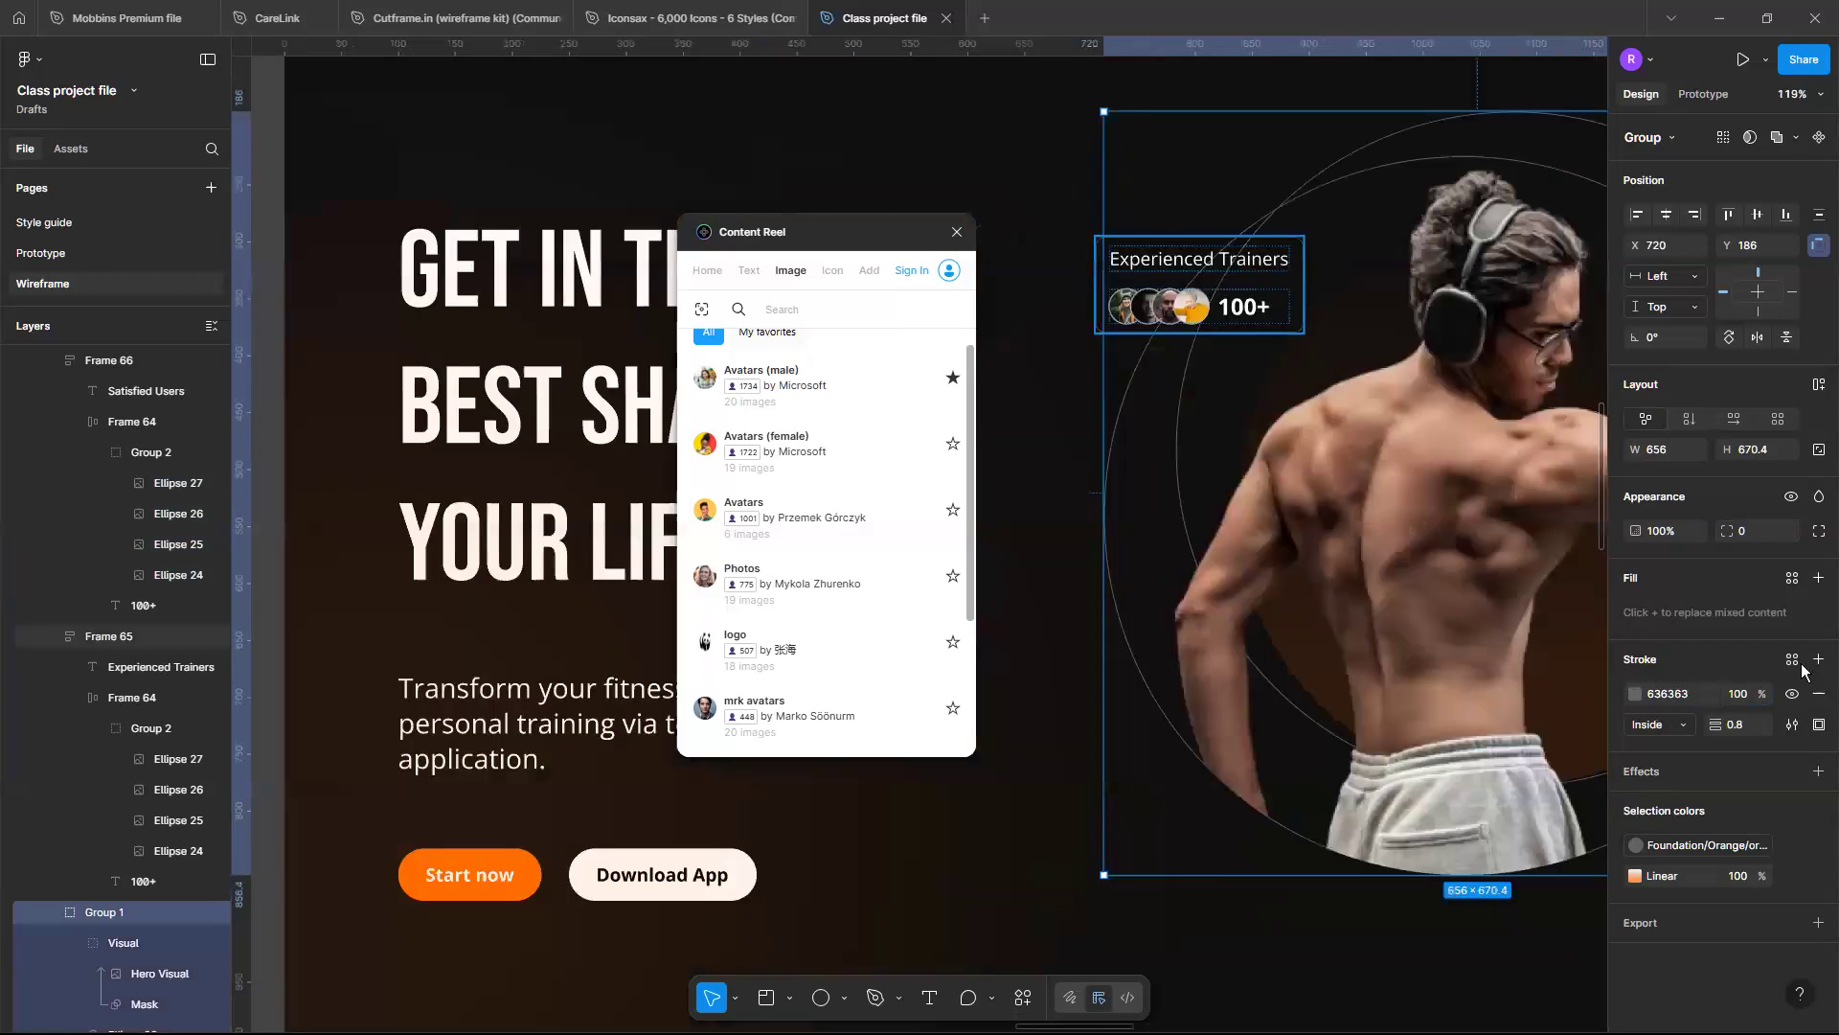
key("ctrl+z")
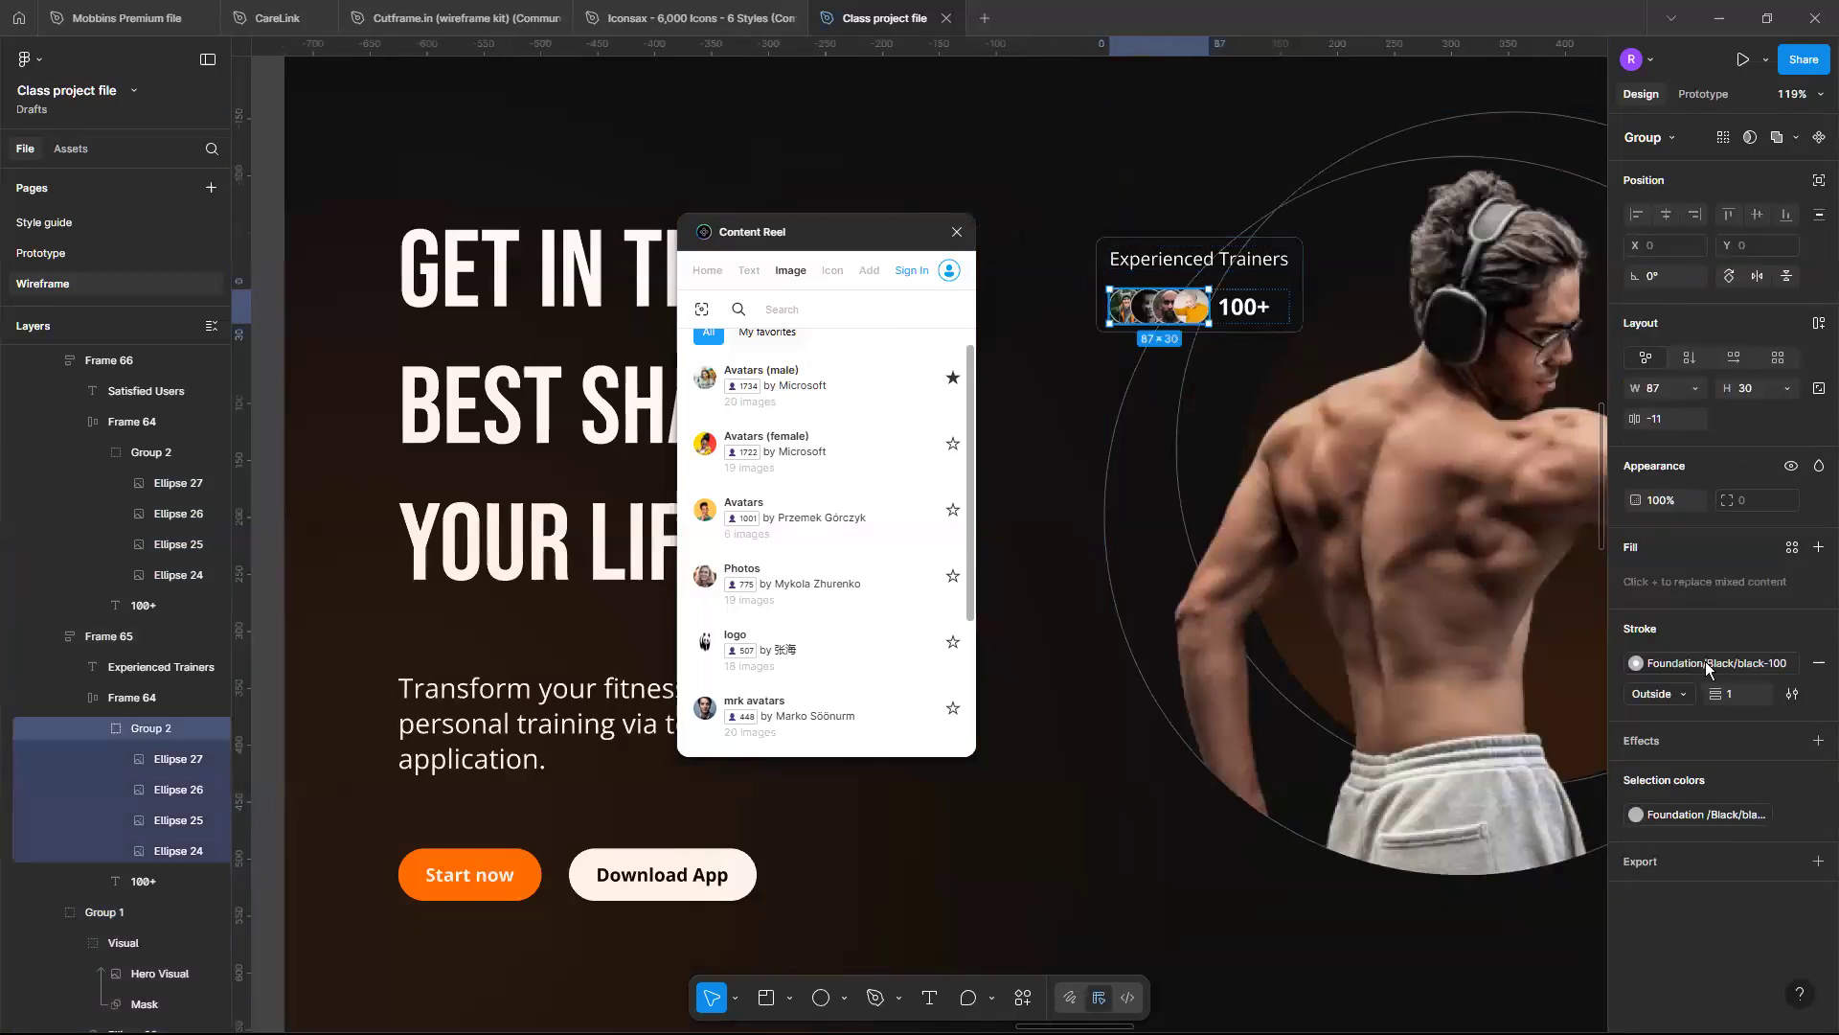
key("ctrl+z")
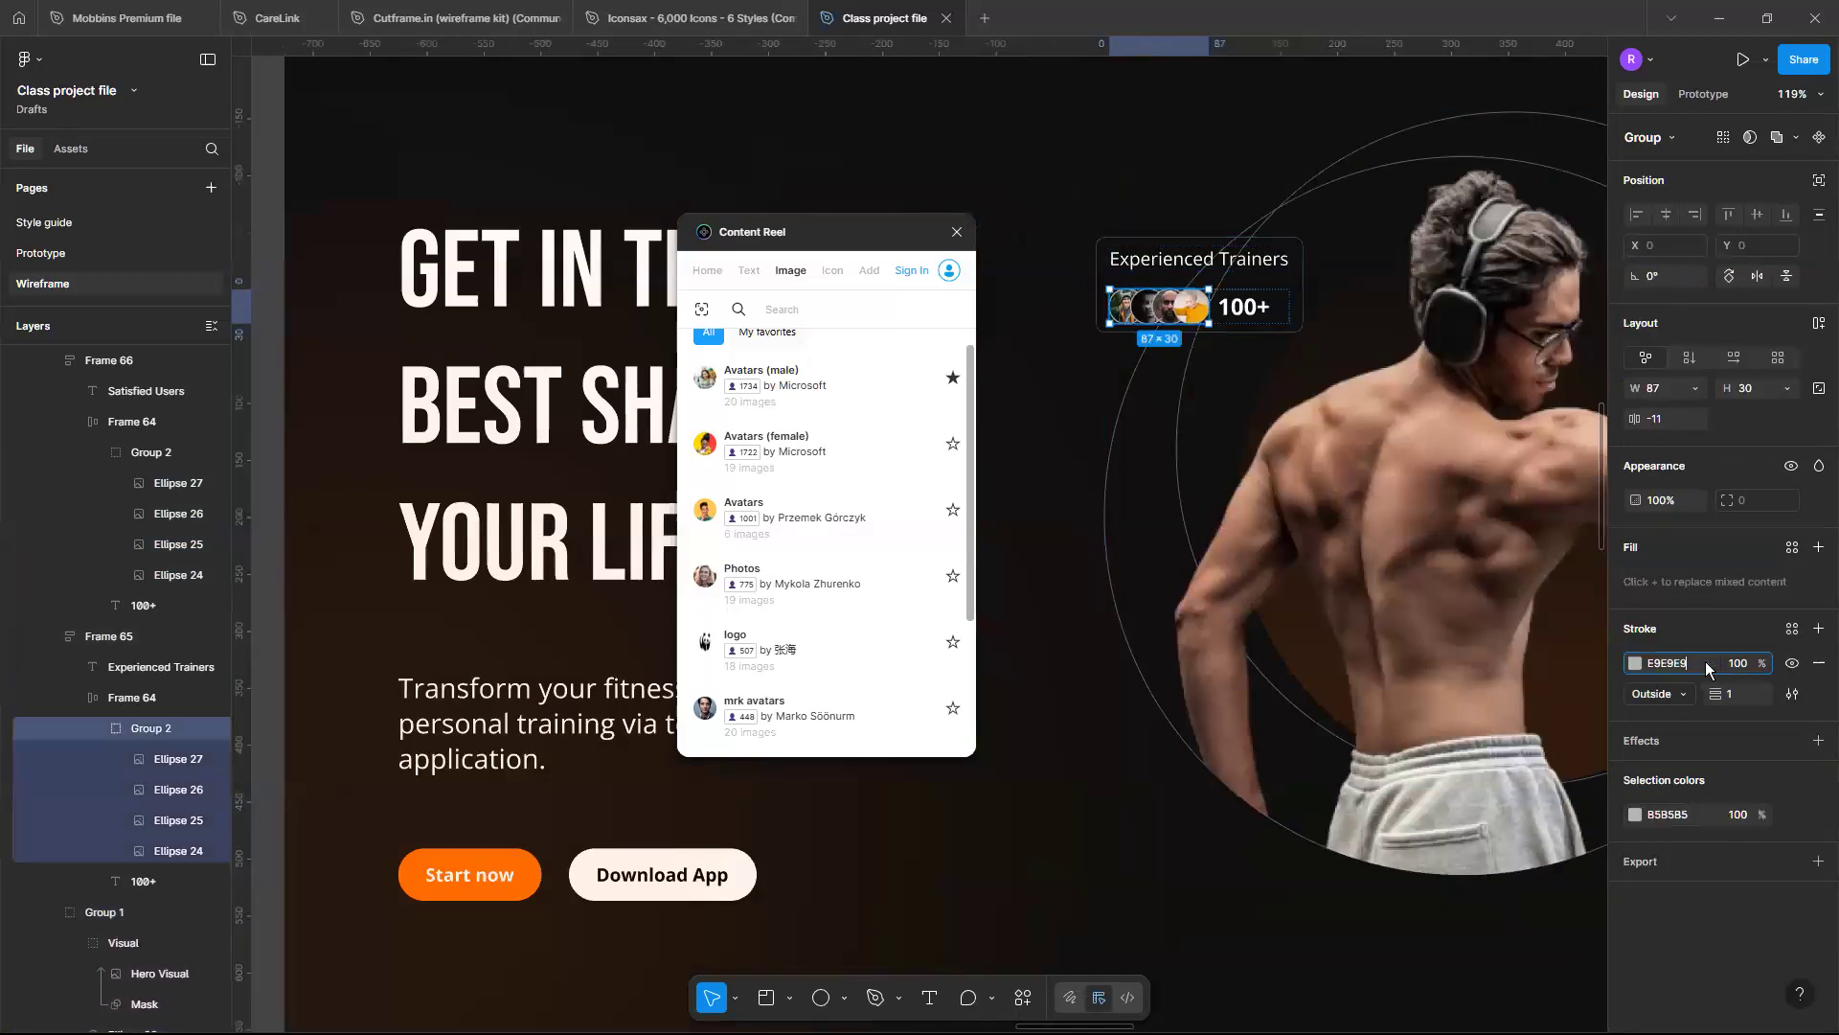
key("Return")
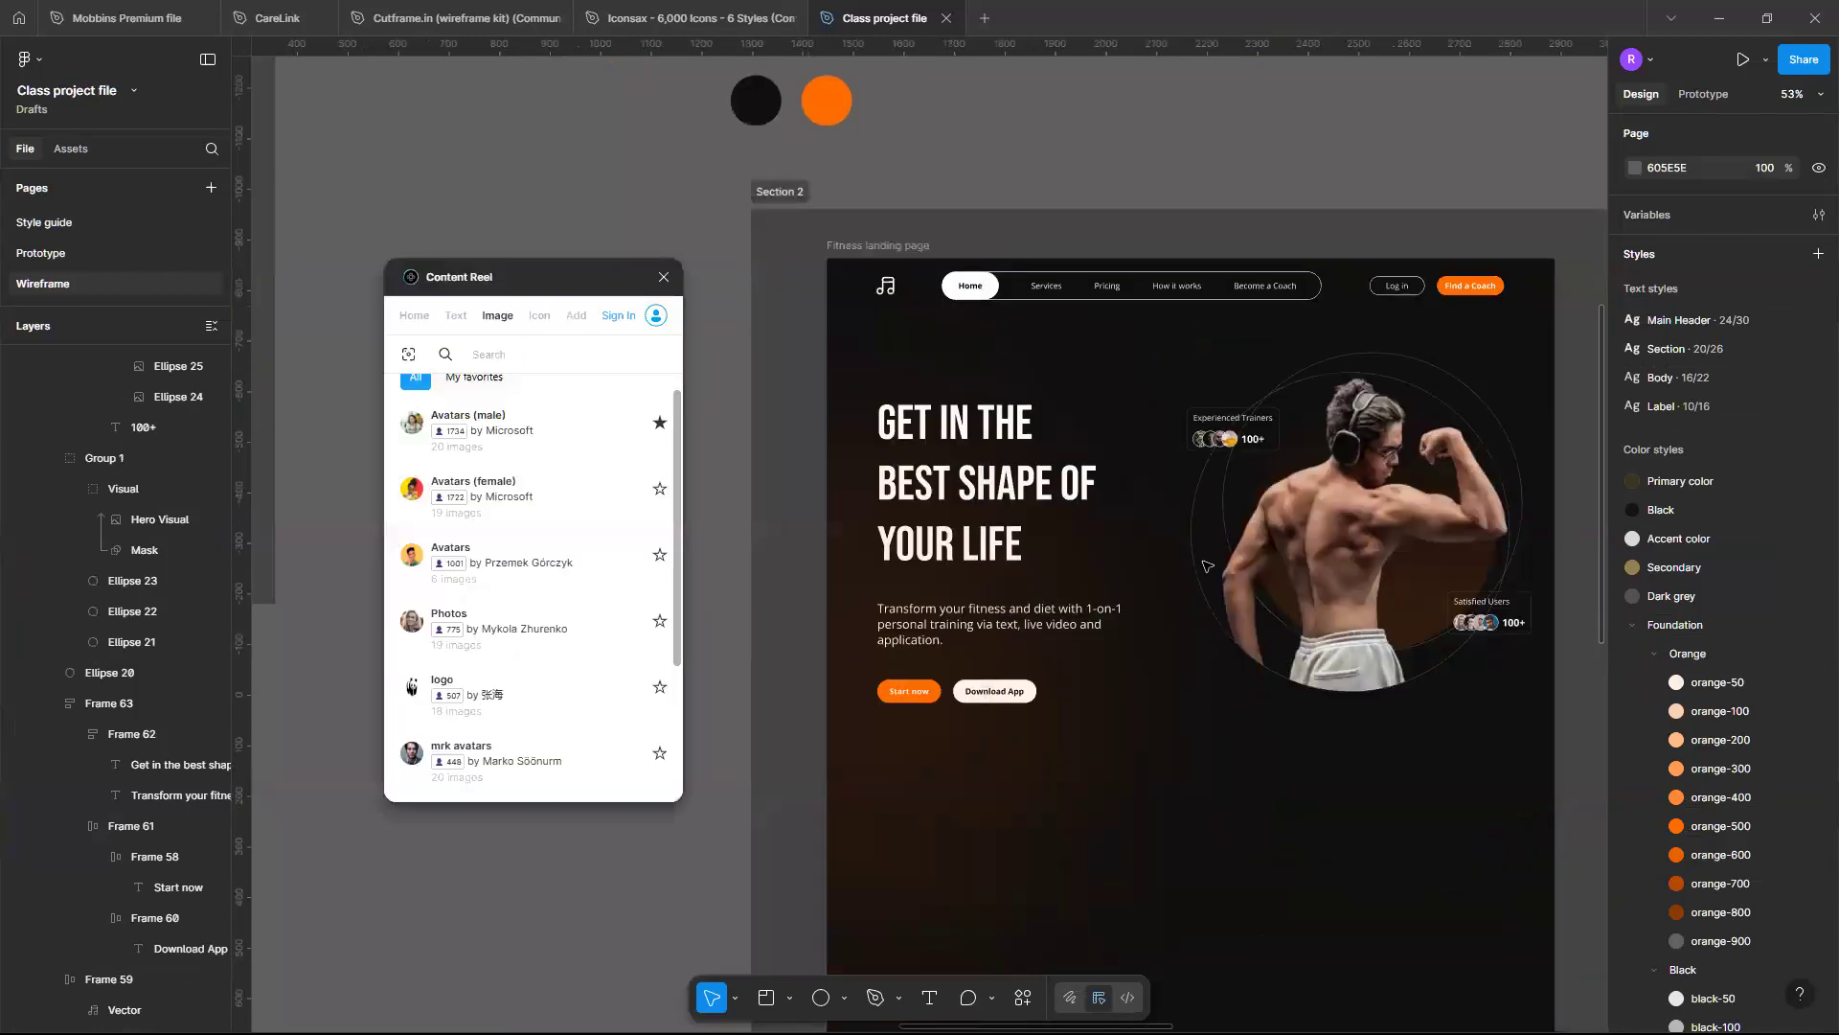
Move the Satisfied Users card down beside the hero image's lower edge, to X 1223, Y 723
scroll(1366, 509, "down", 2)
scroll(1366, 508, "right", 1)
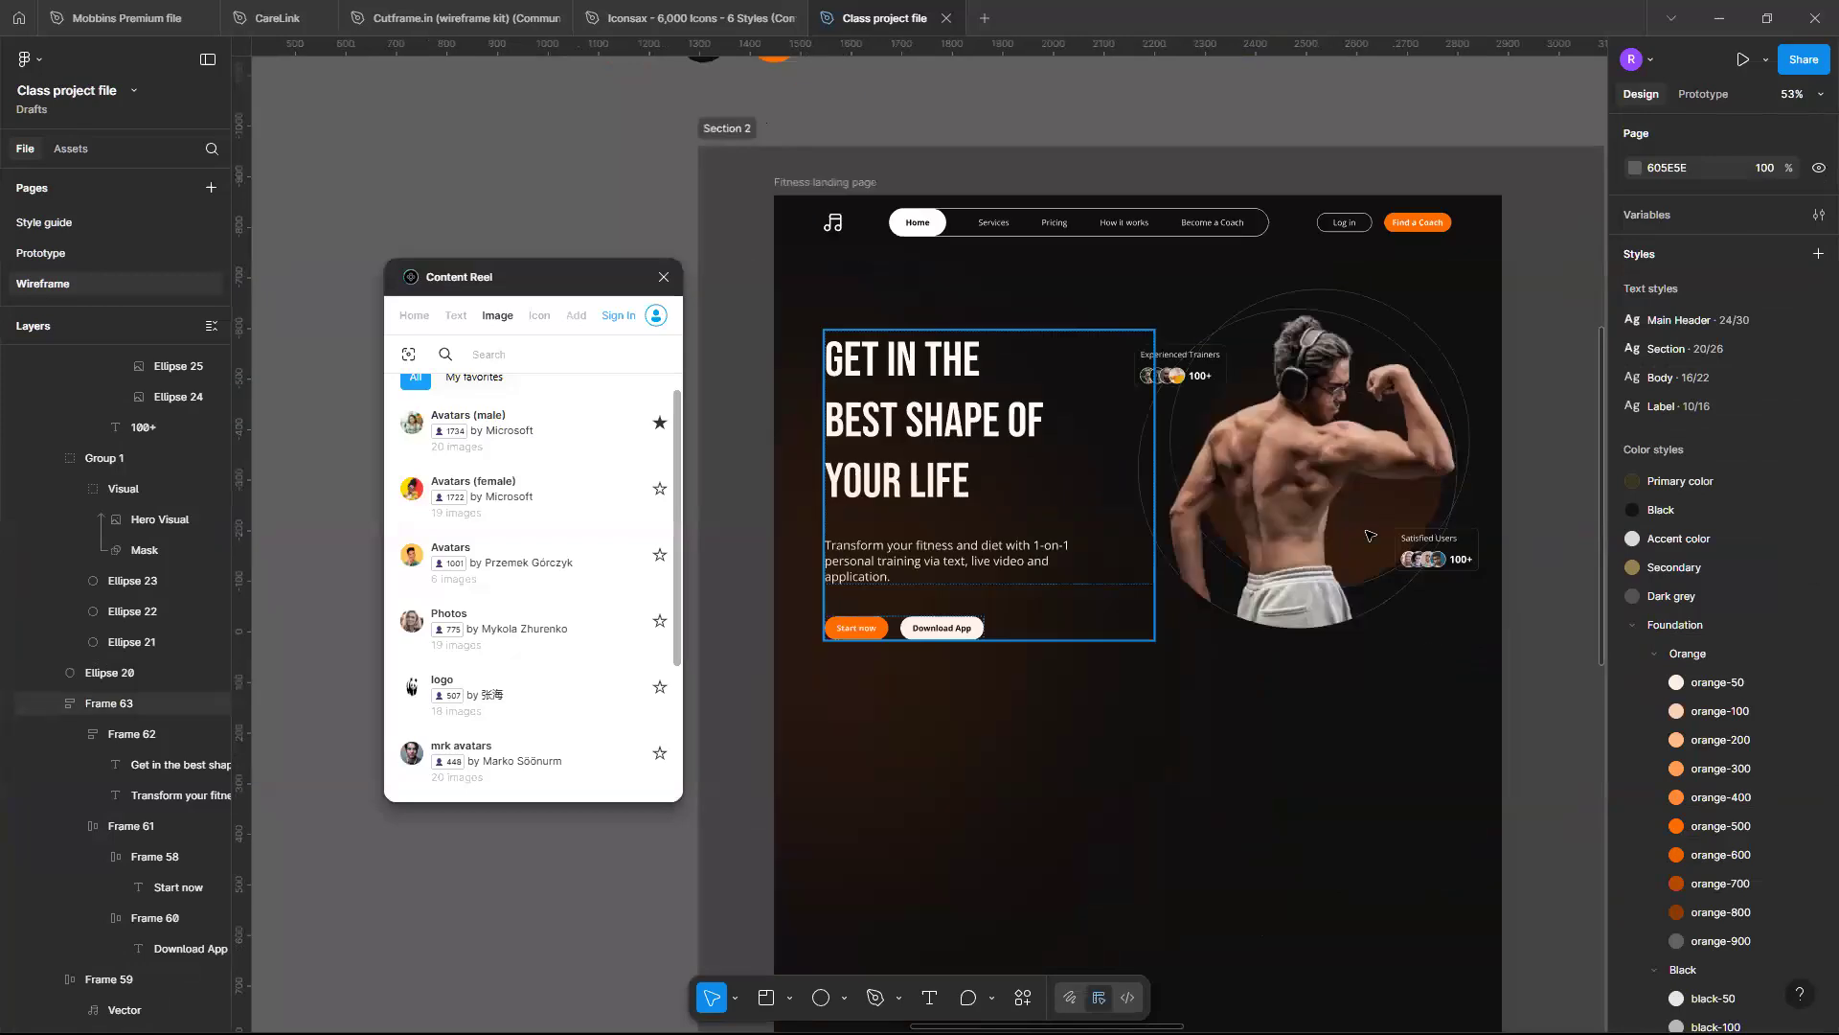
scroll(1364, 522, "right", 2)
scroll(1364, 522, "down", 1)
left_click_drag(1370, 544, 1391, 587)
scroll(1379, 589, "up", 3)
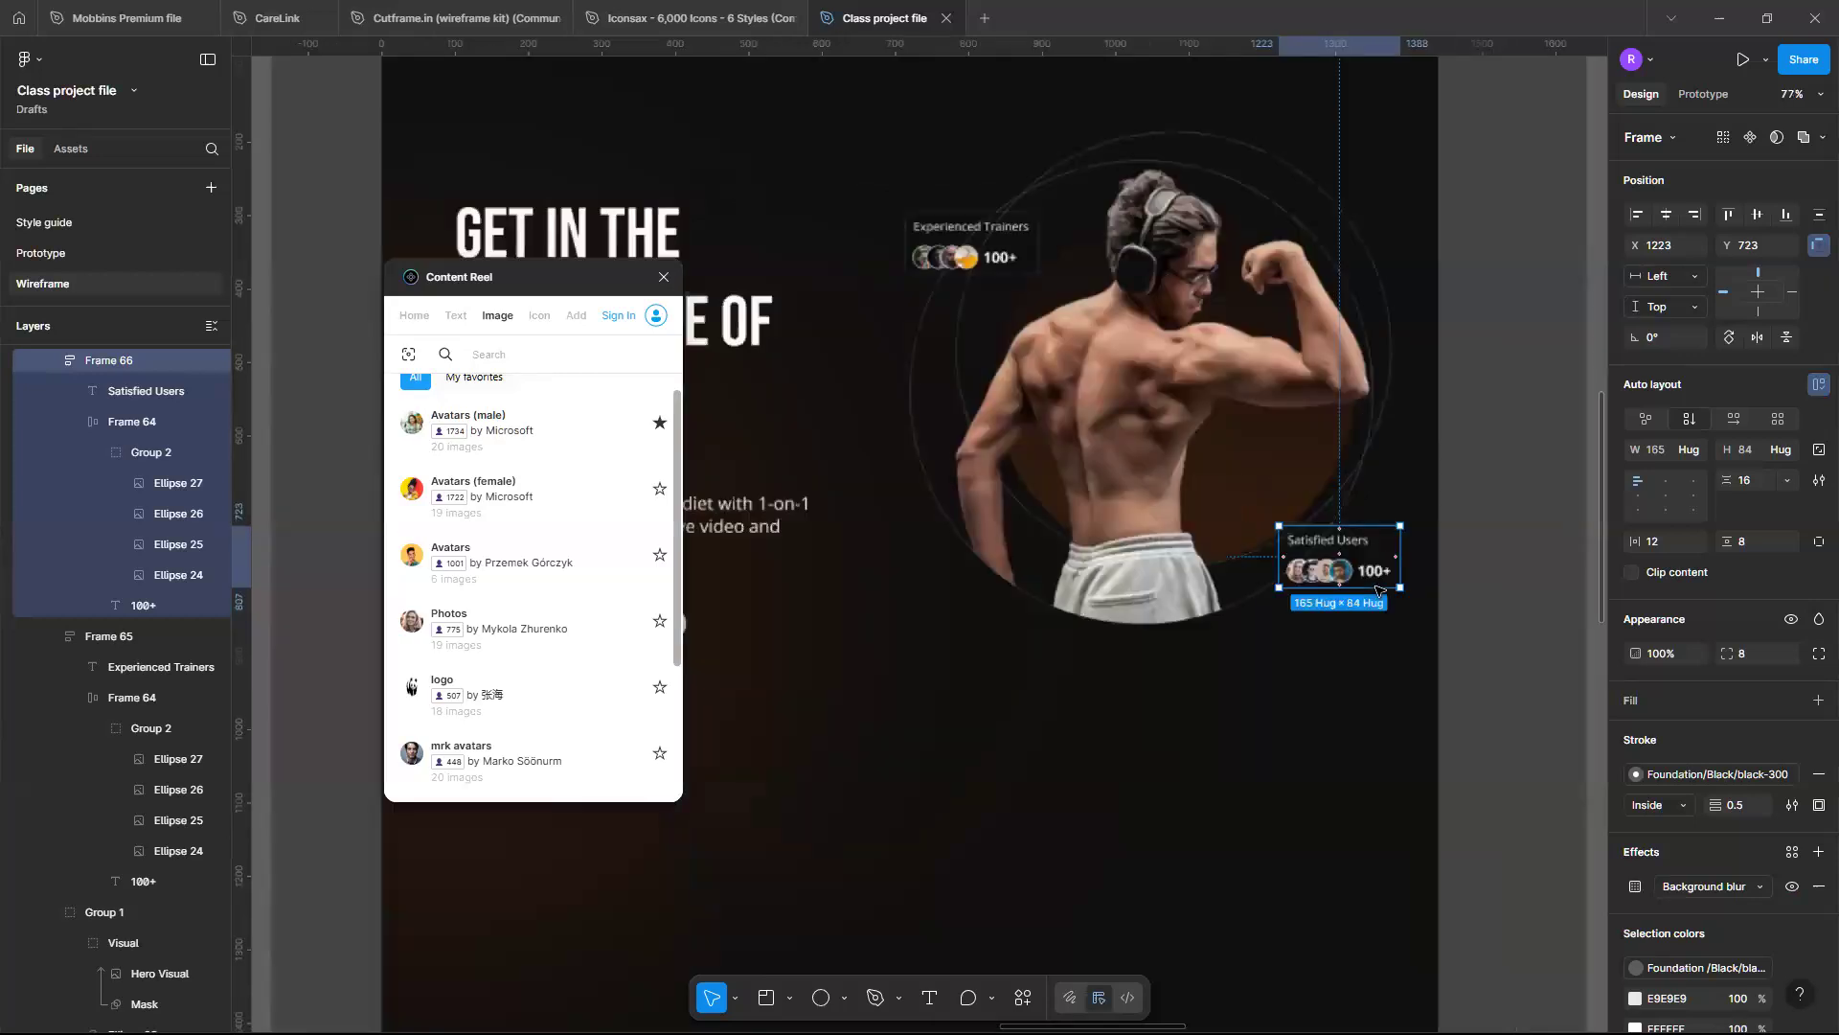
Change the Satisfied Users figure to 10k+ and deselect it
scroll(1376, 591, "up", 3)
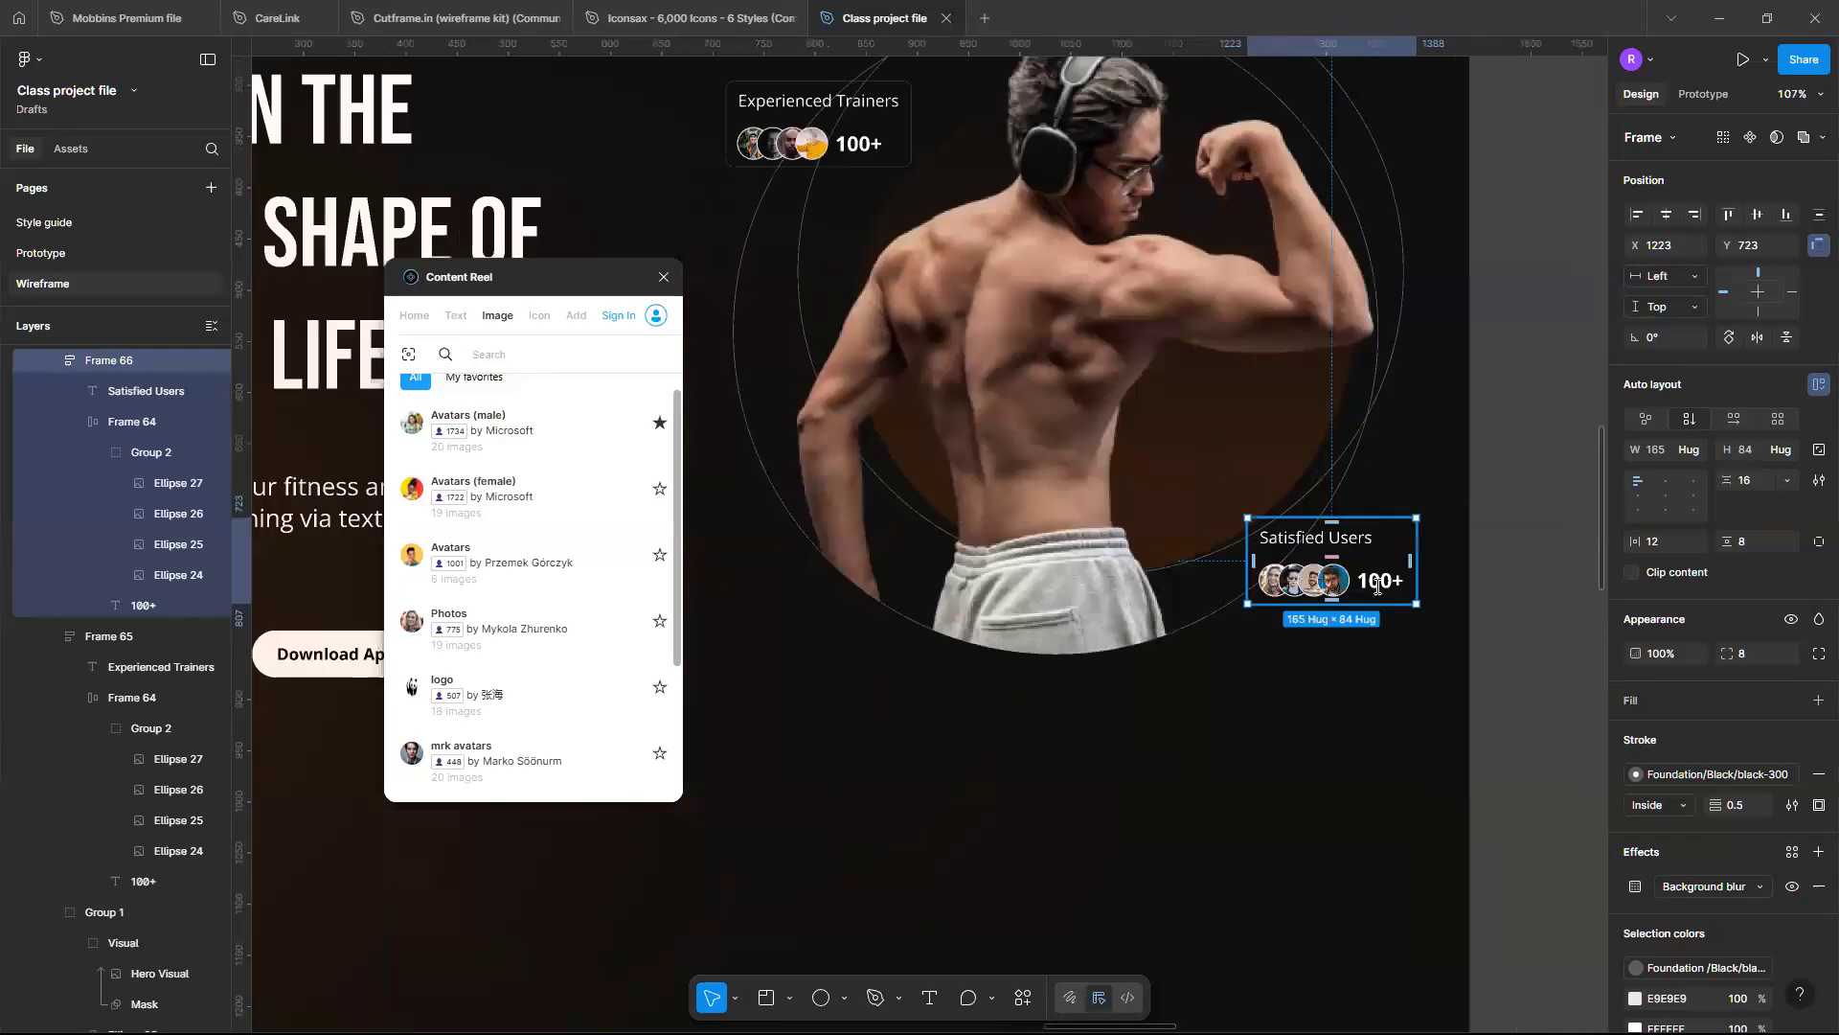
double_click(1377, 586)
key("Delete")
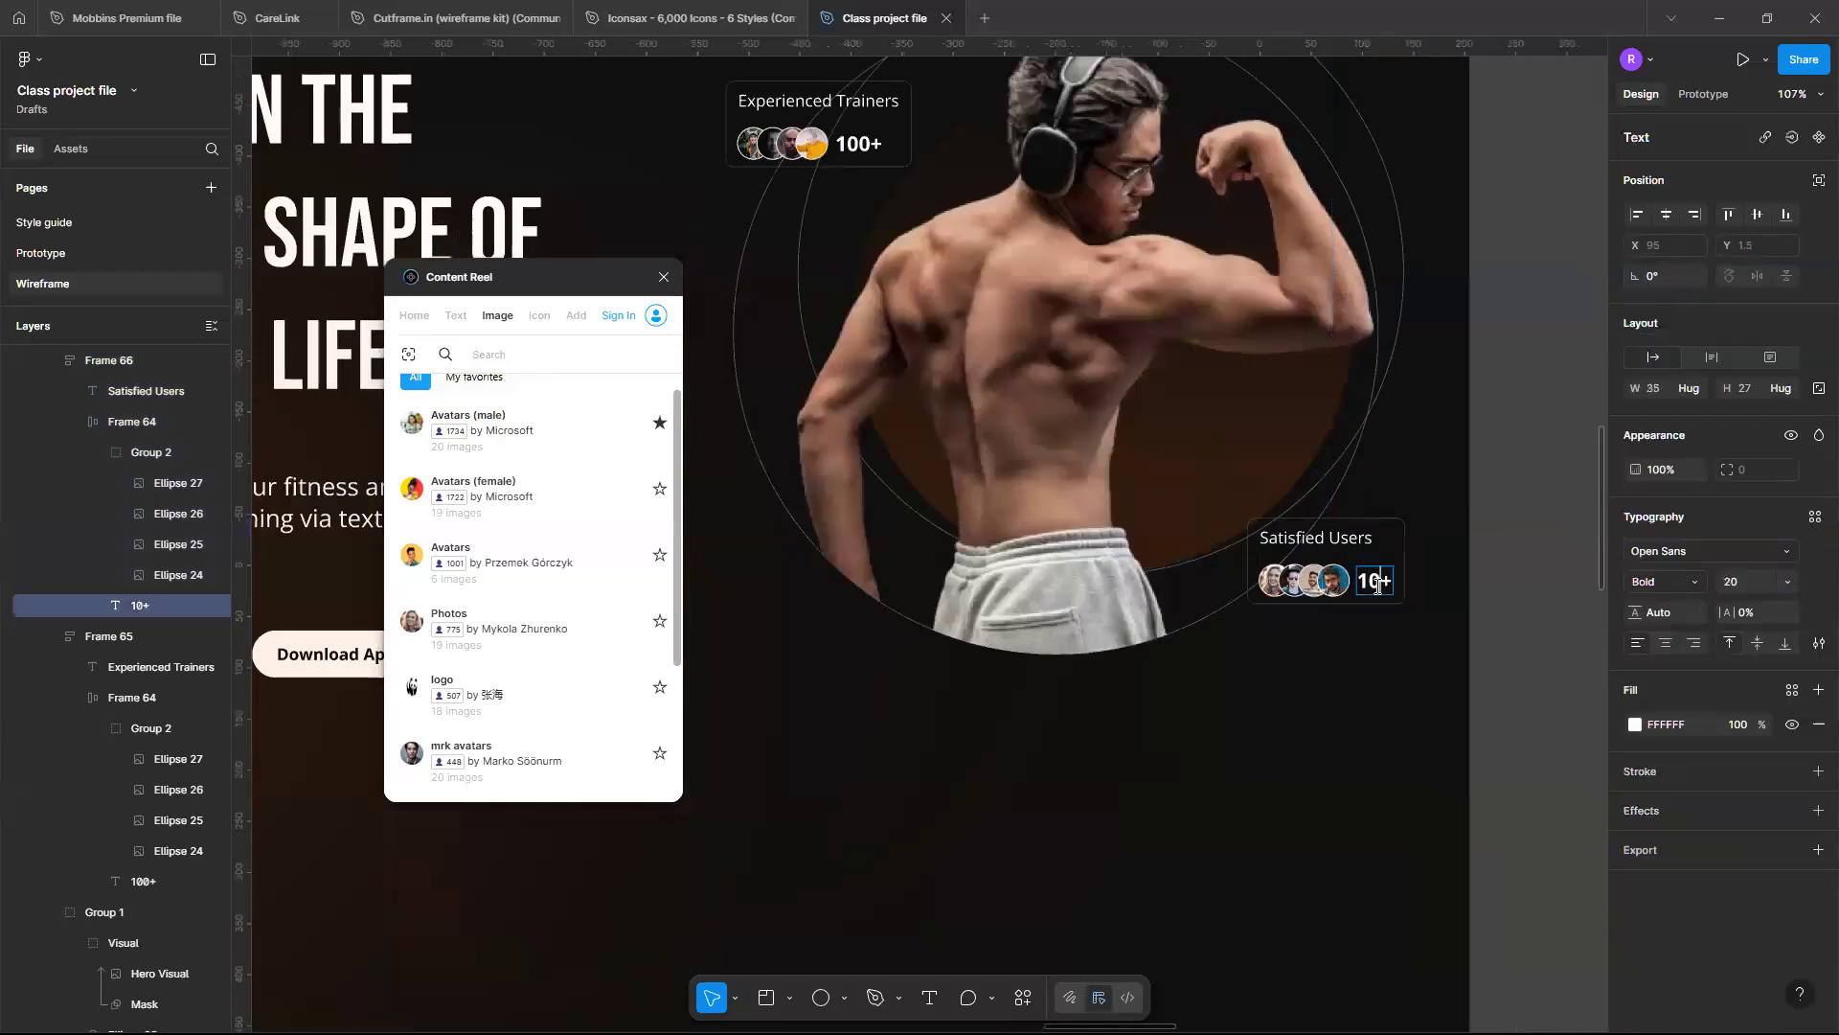
type("k")
left_click(1299, 747)
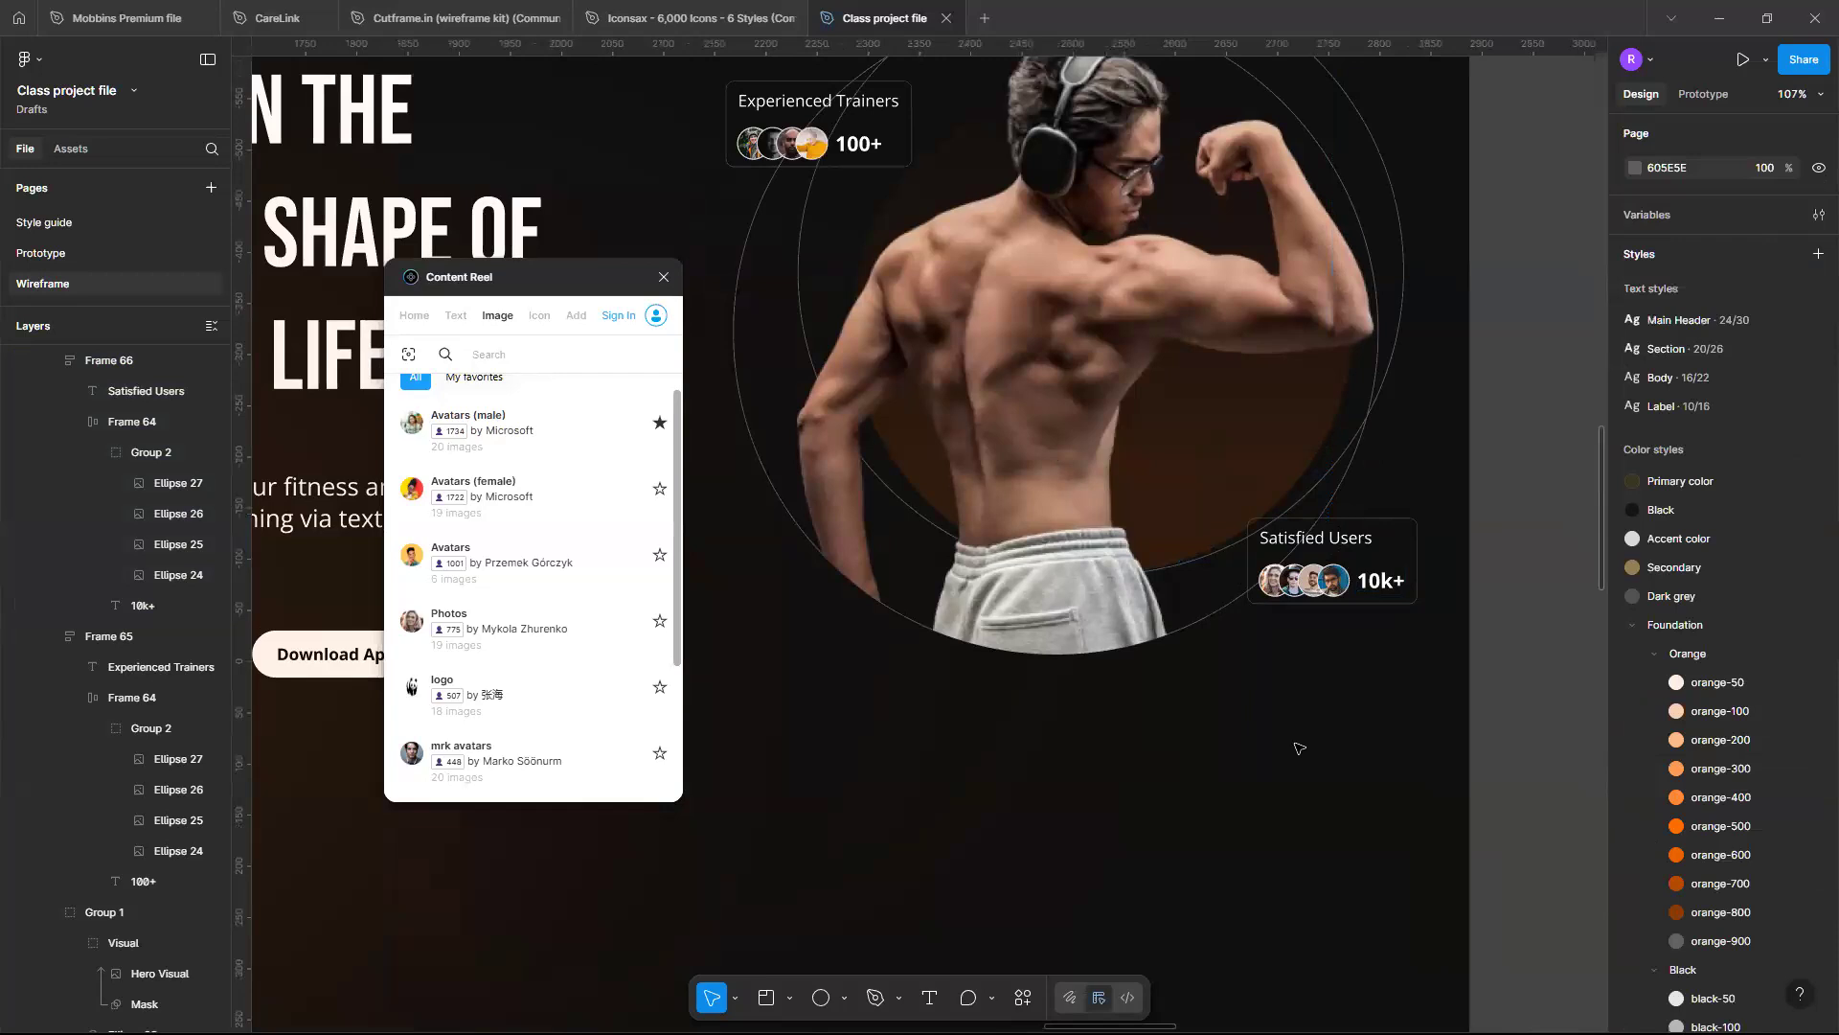
Move the hero frame holding the headline, paragraph and buttons up to X 100, Y 154
scroll(1299, 747, "down", 5)
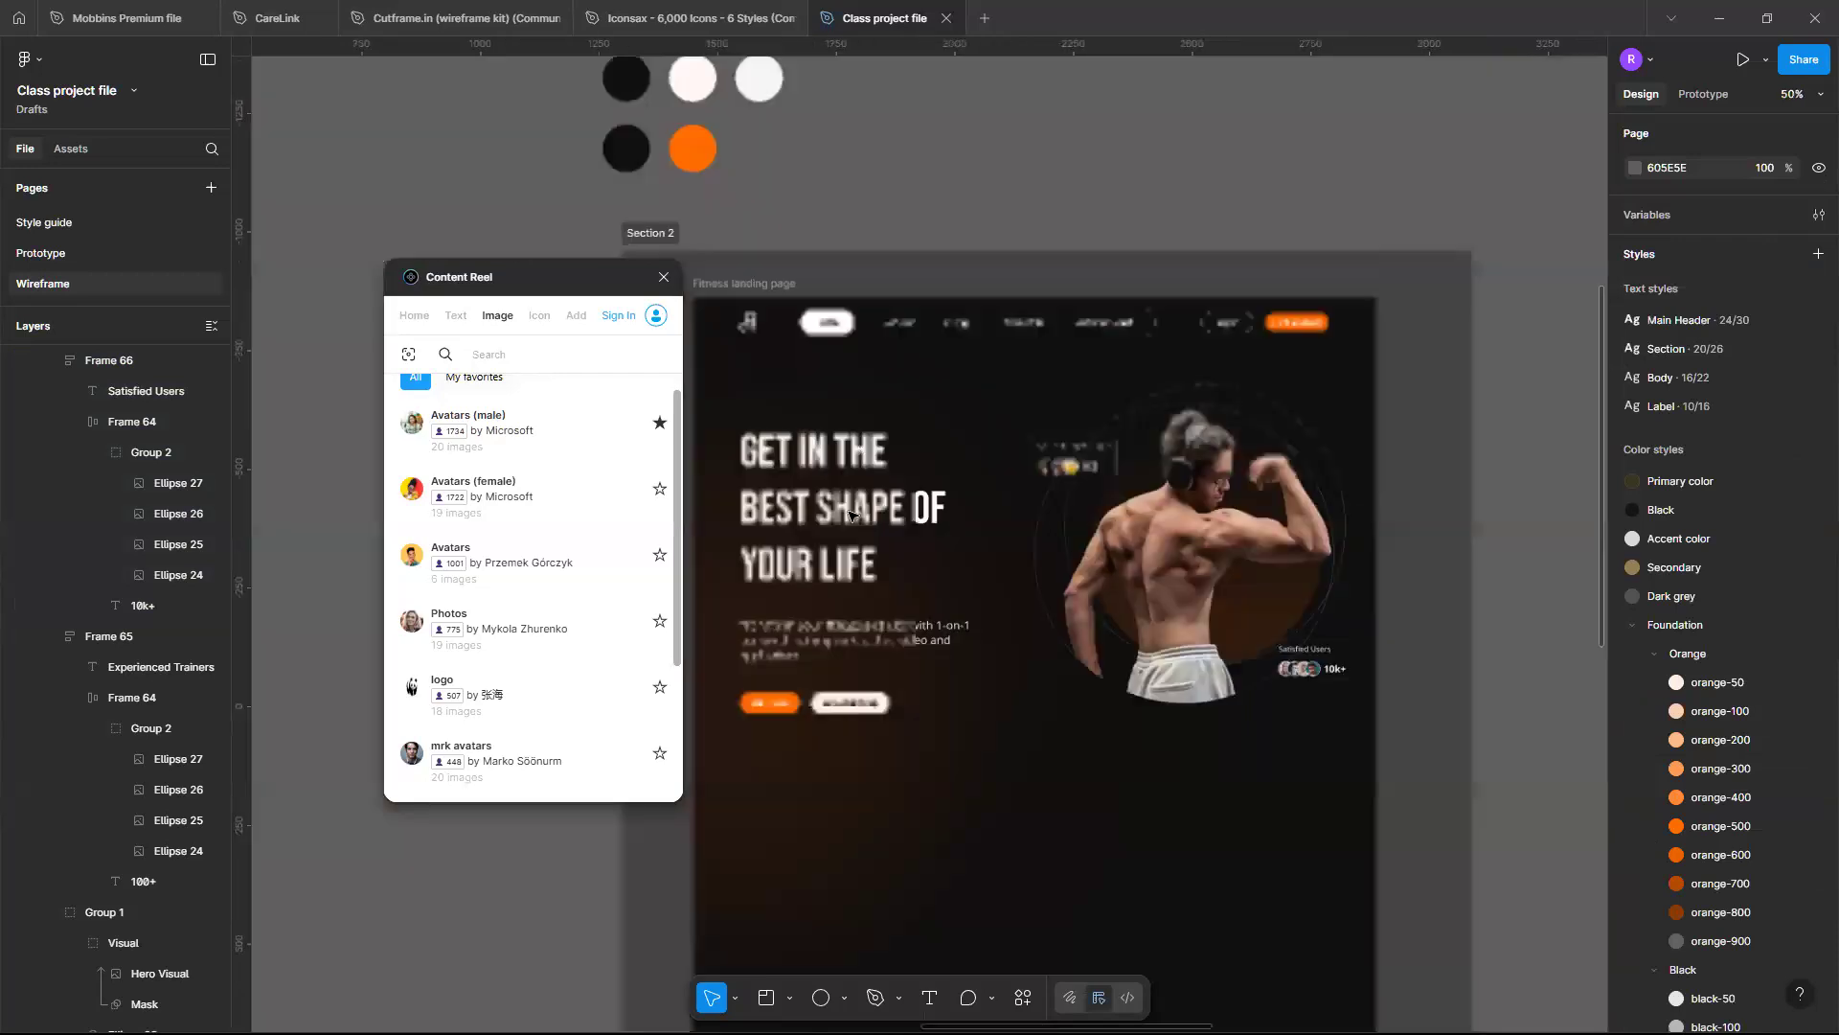
scroll(850, 515, "up", 2)
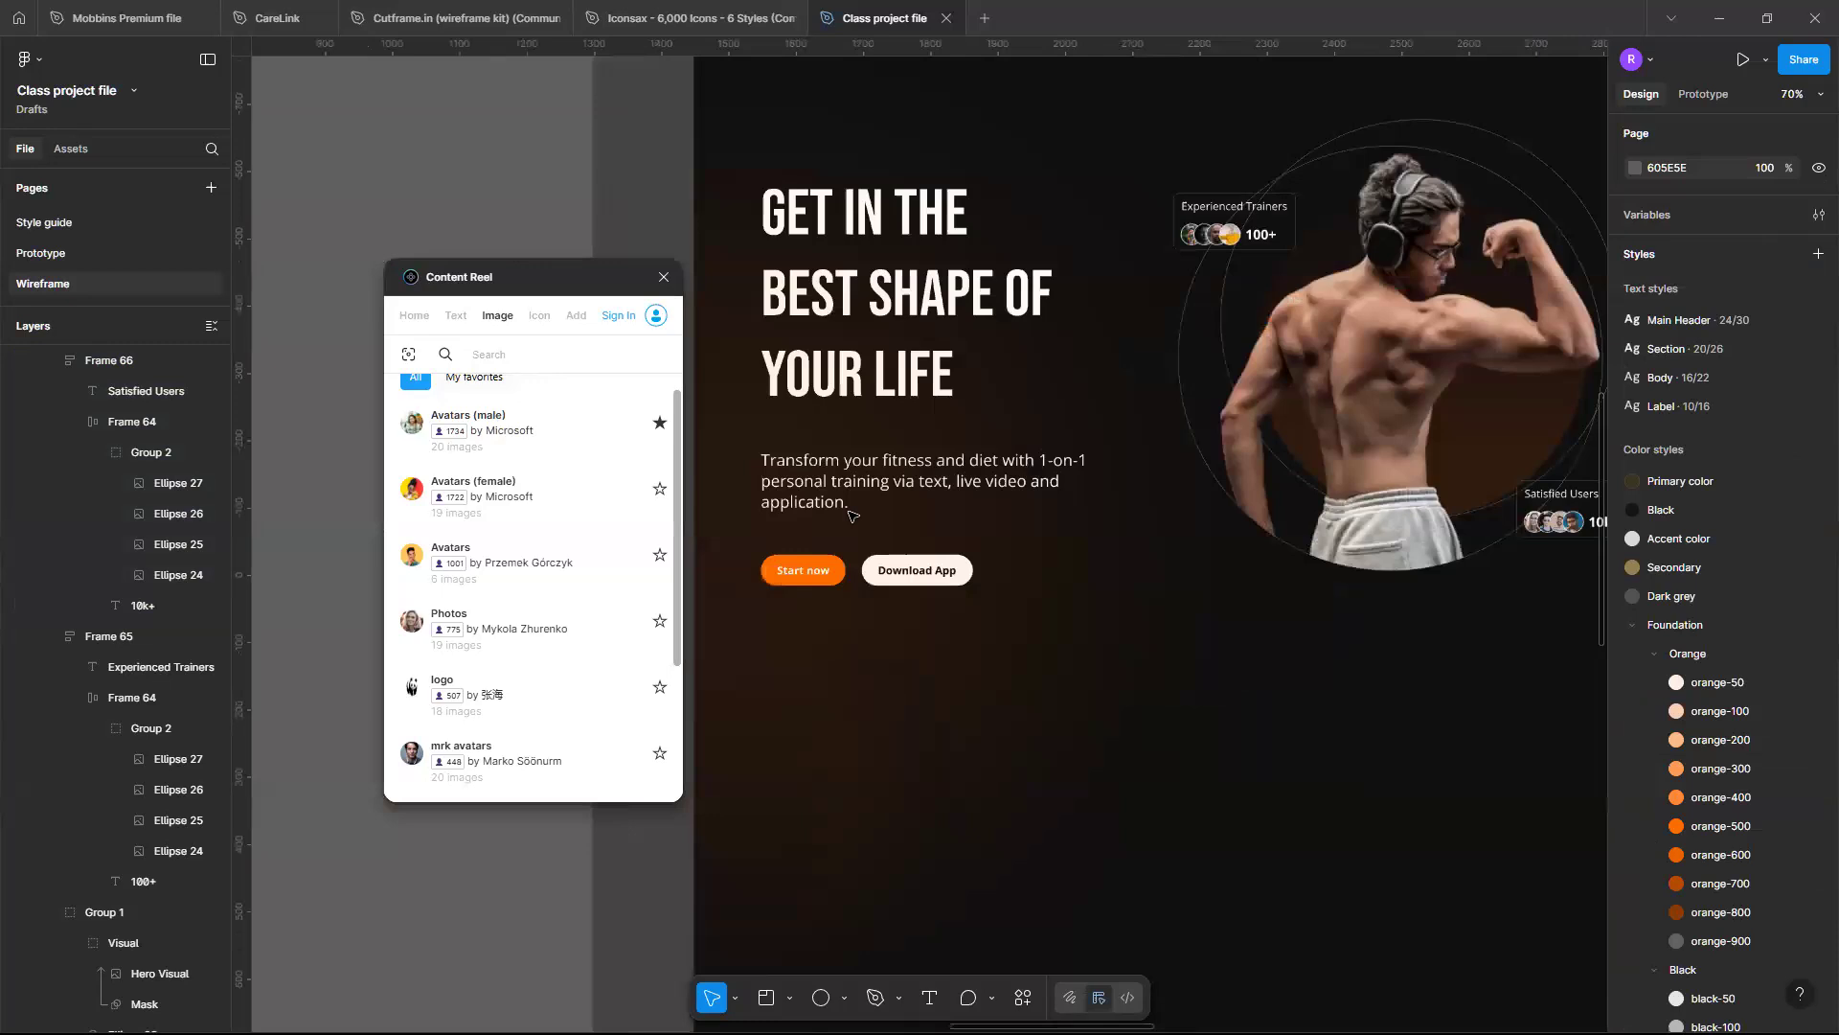
scroll(850, 515, "up", 1)
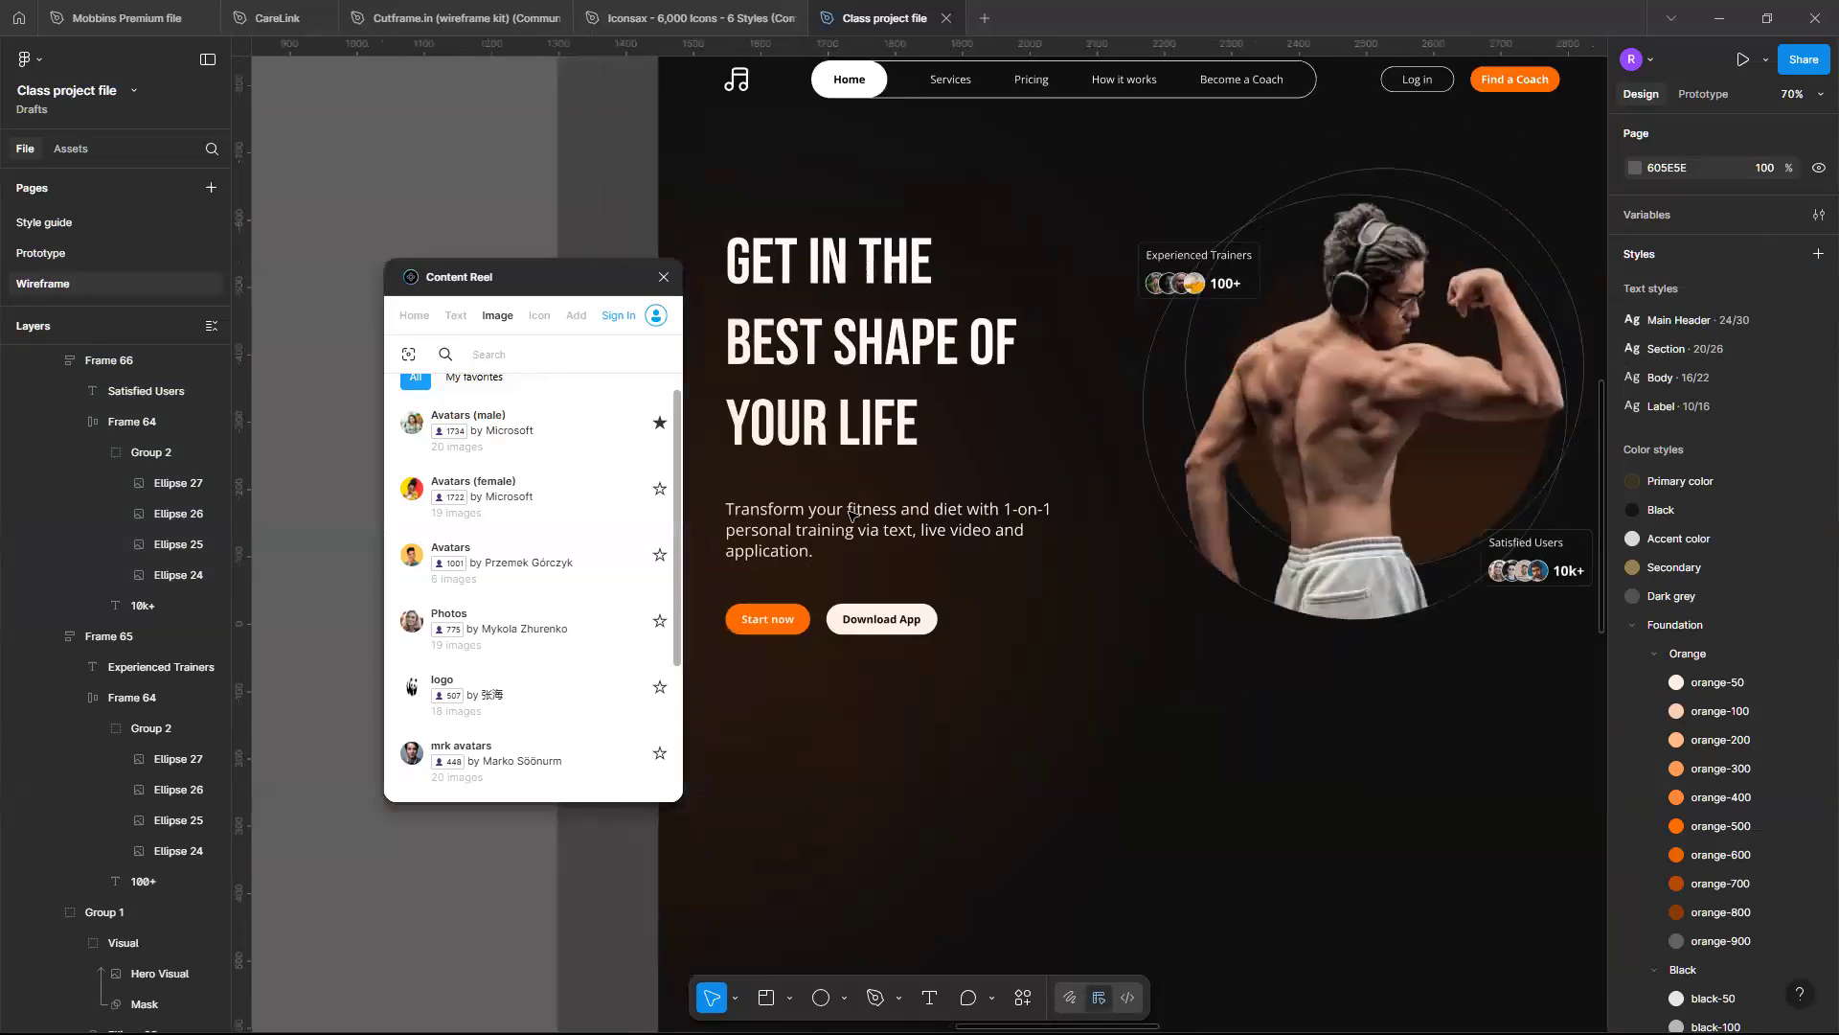
scroll(849, 515, "up", 1)
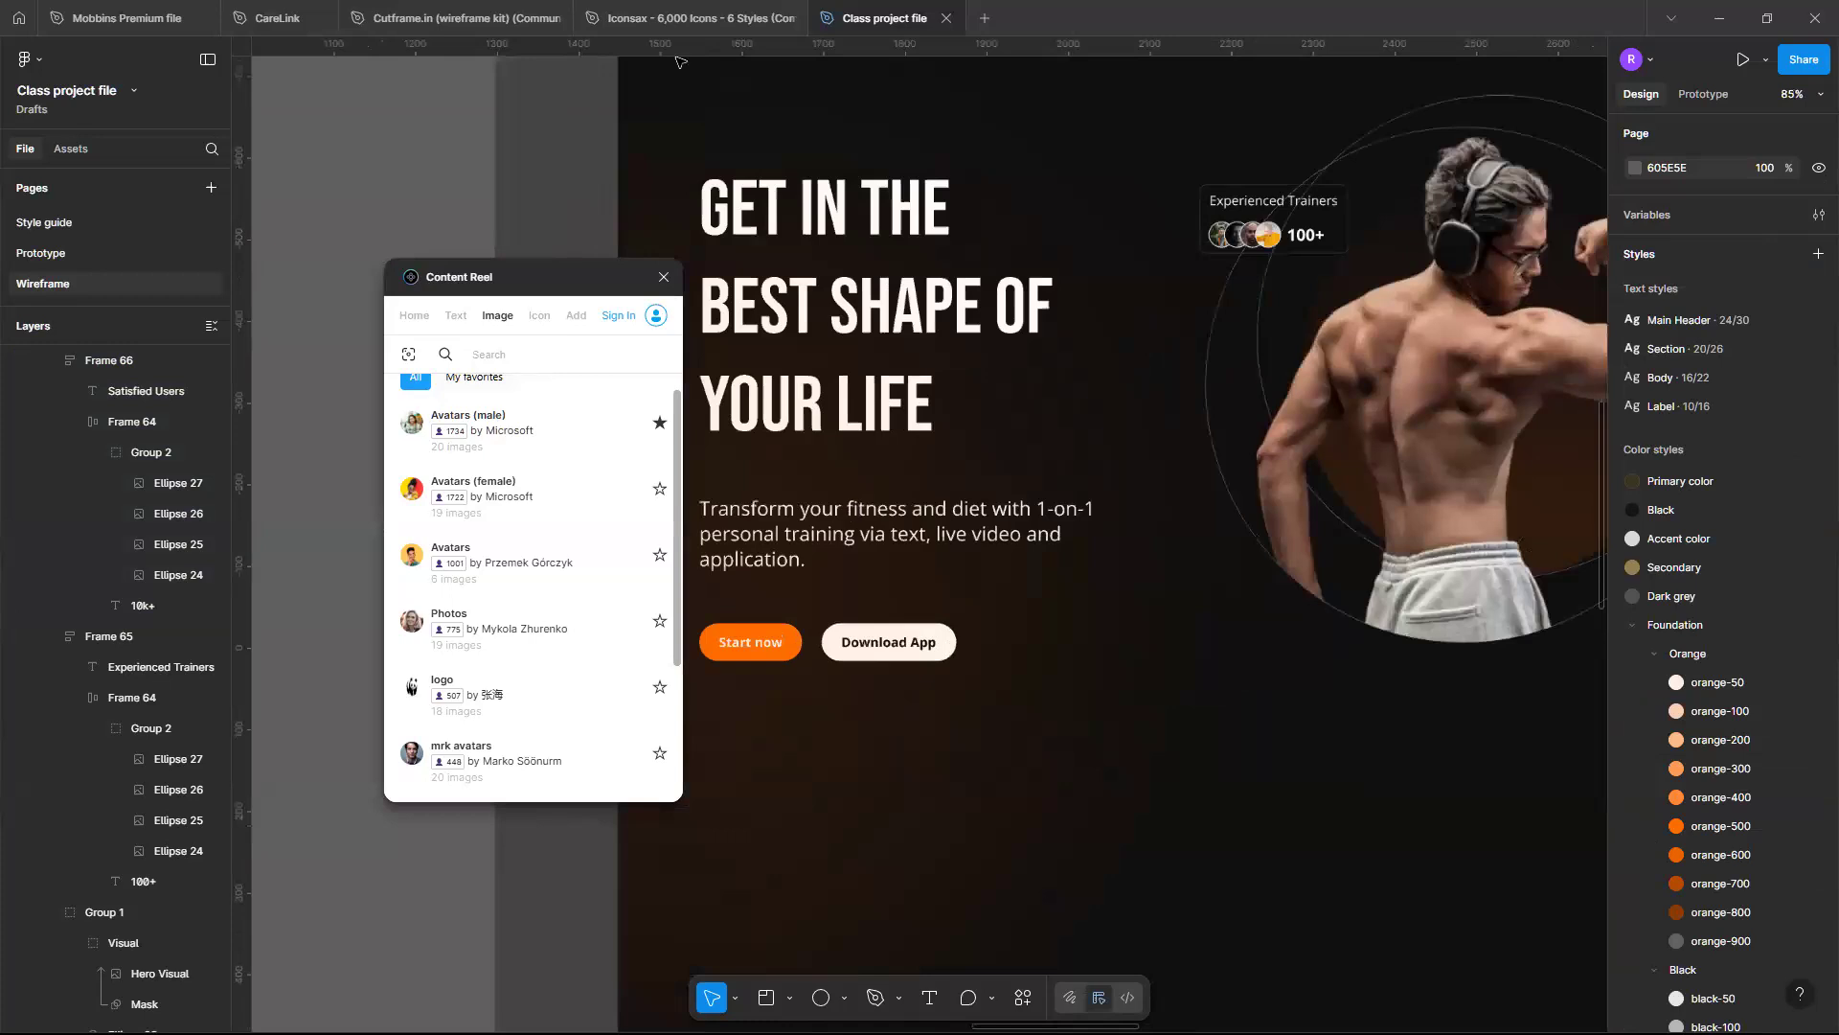
scroll(677, 61, "down", 1)
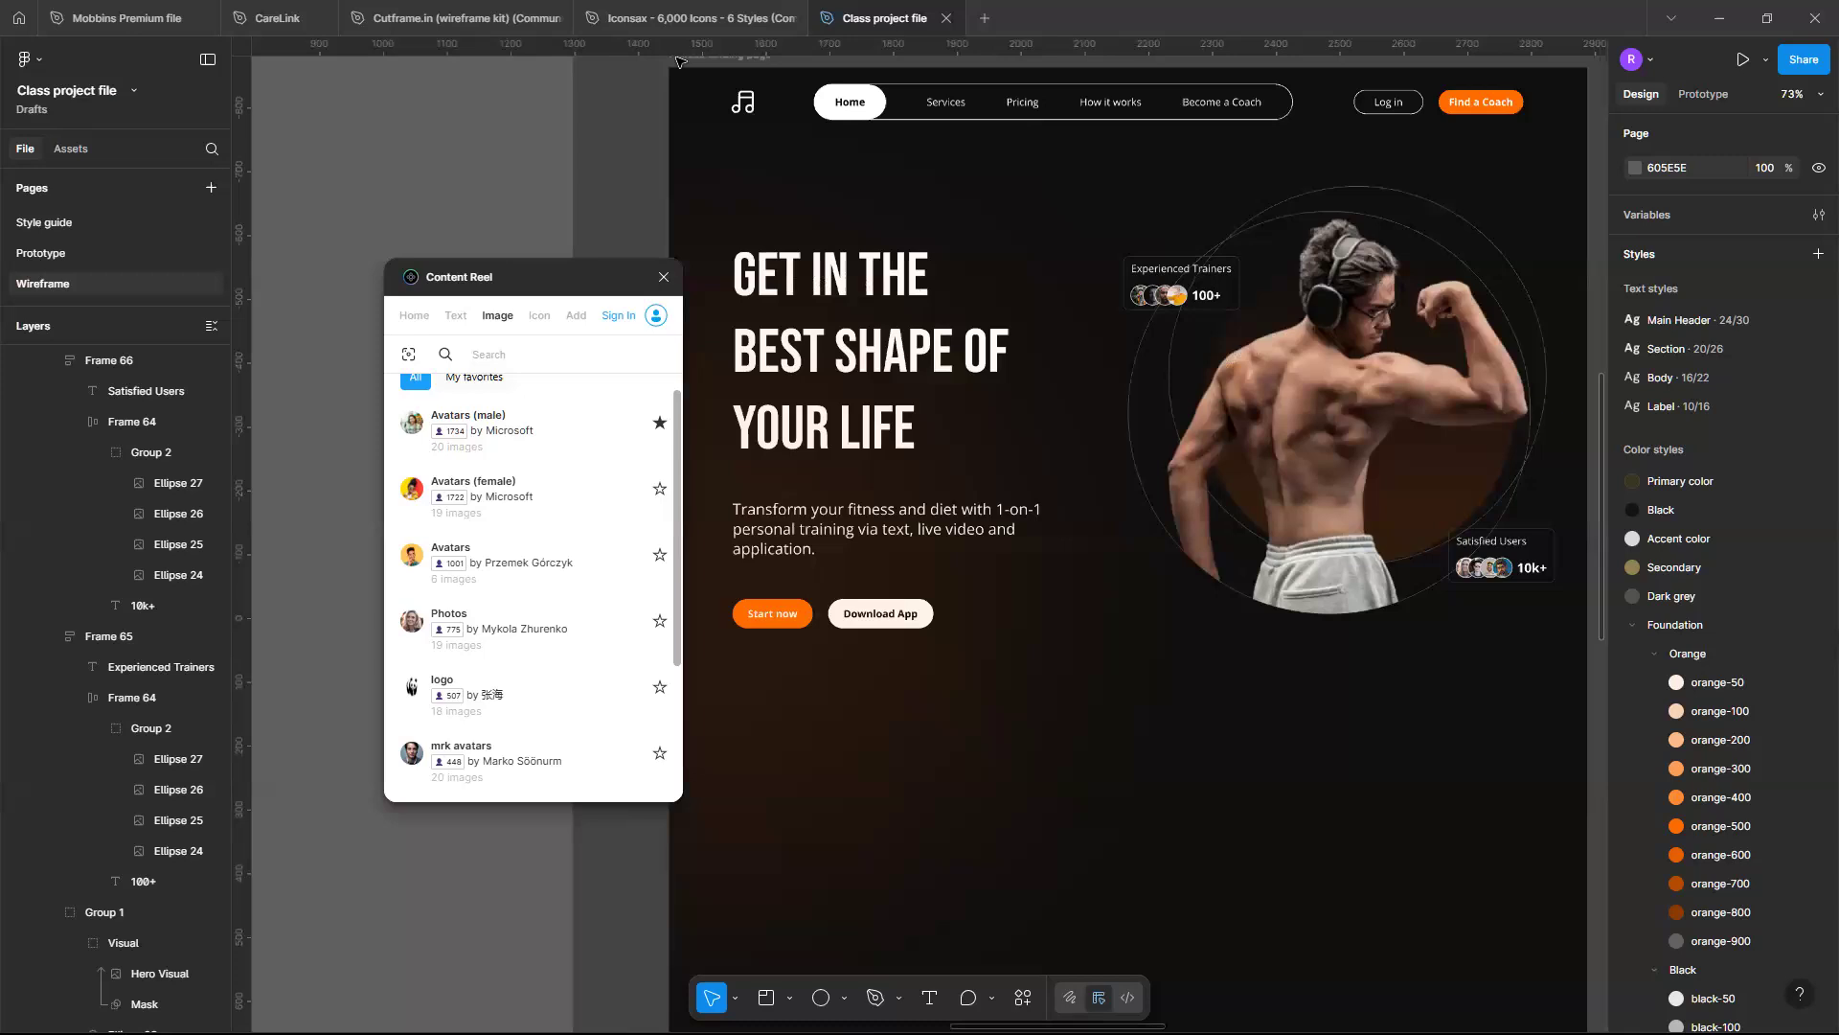
scroll(676, 61, "down", 2)
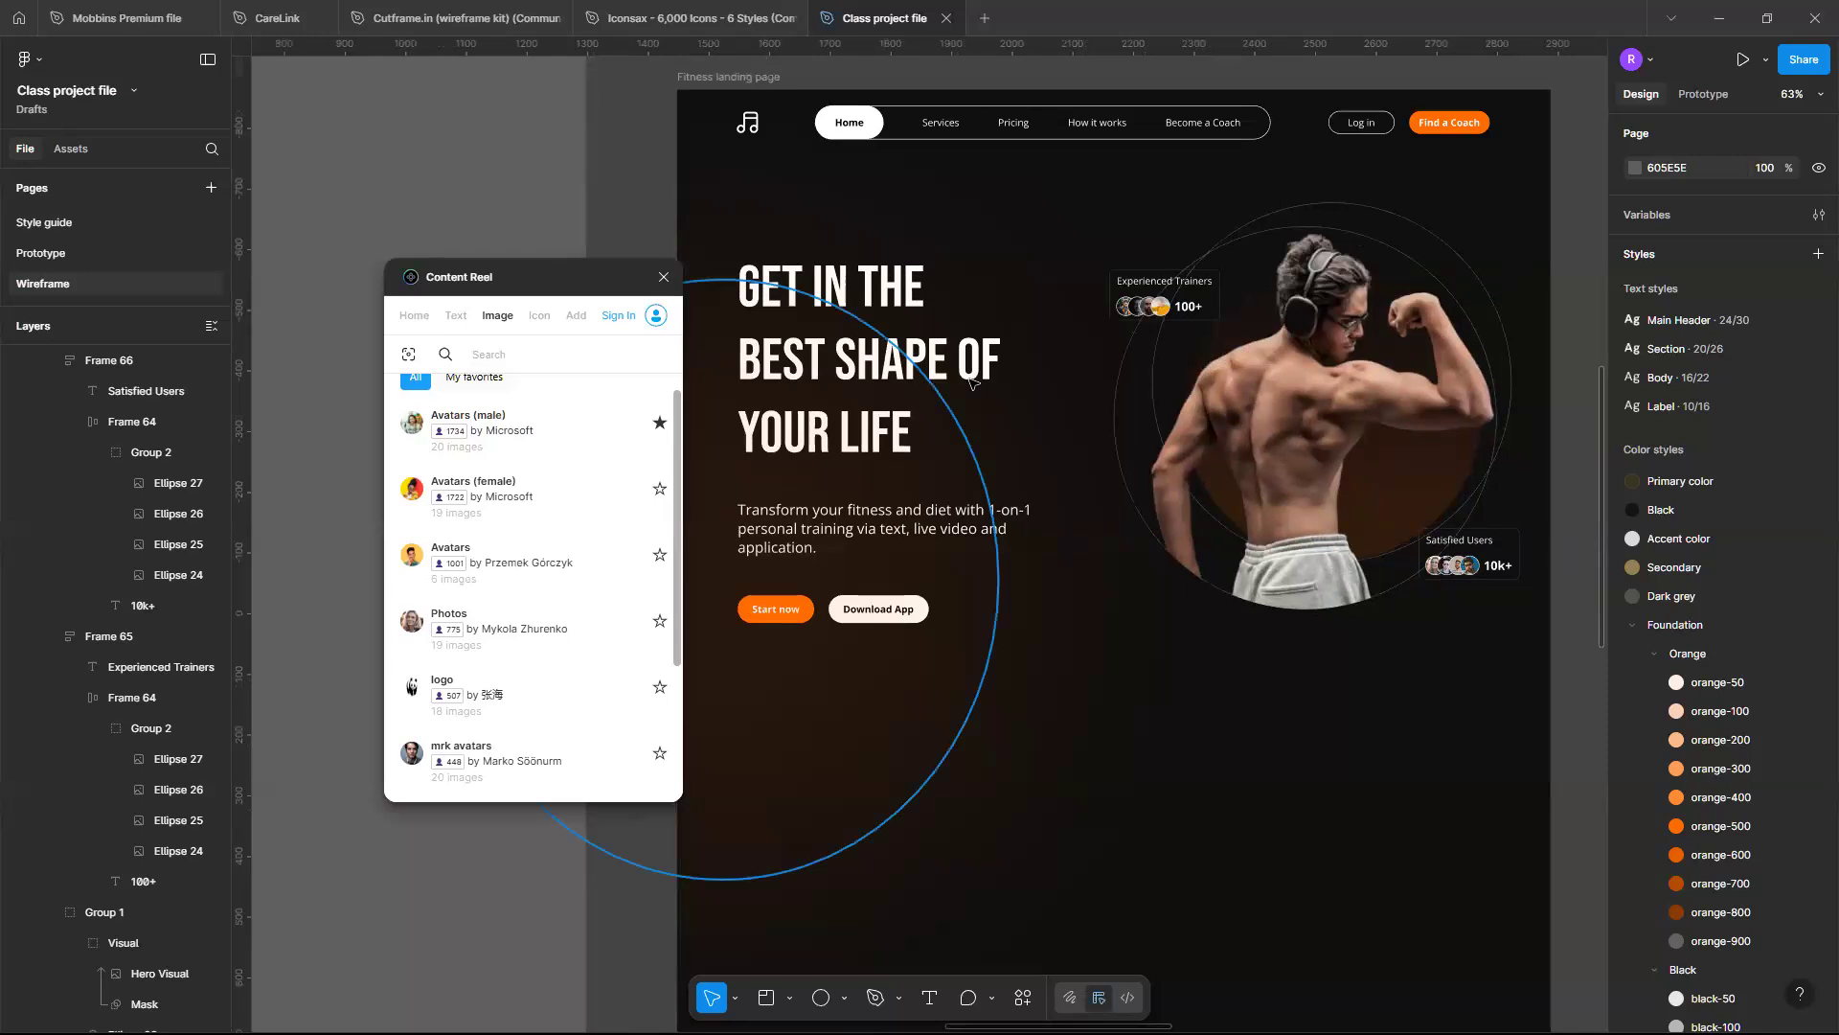
scroll(973, 316, "down", 1)
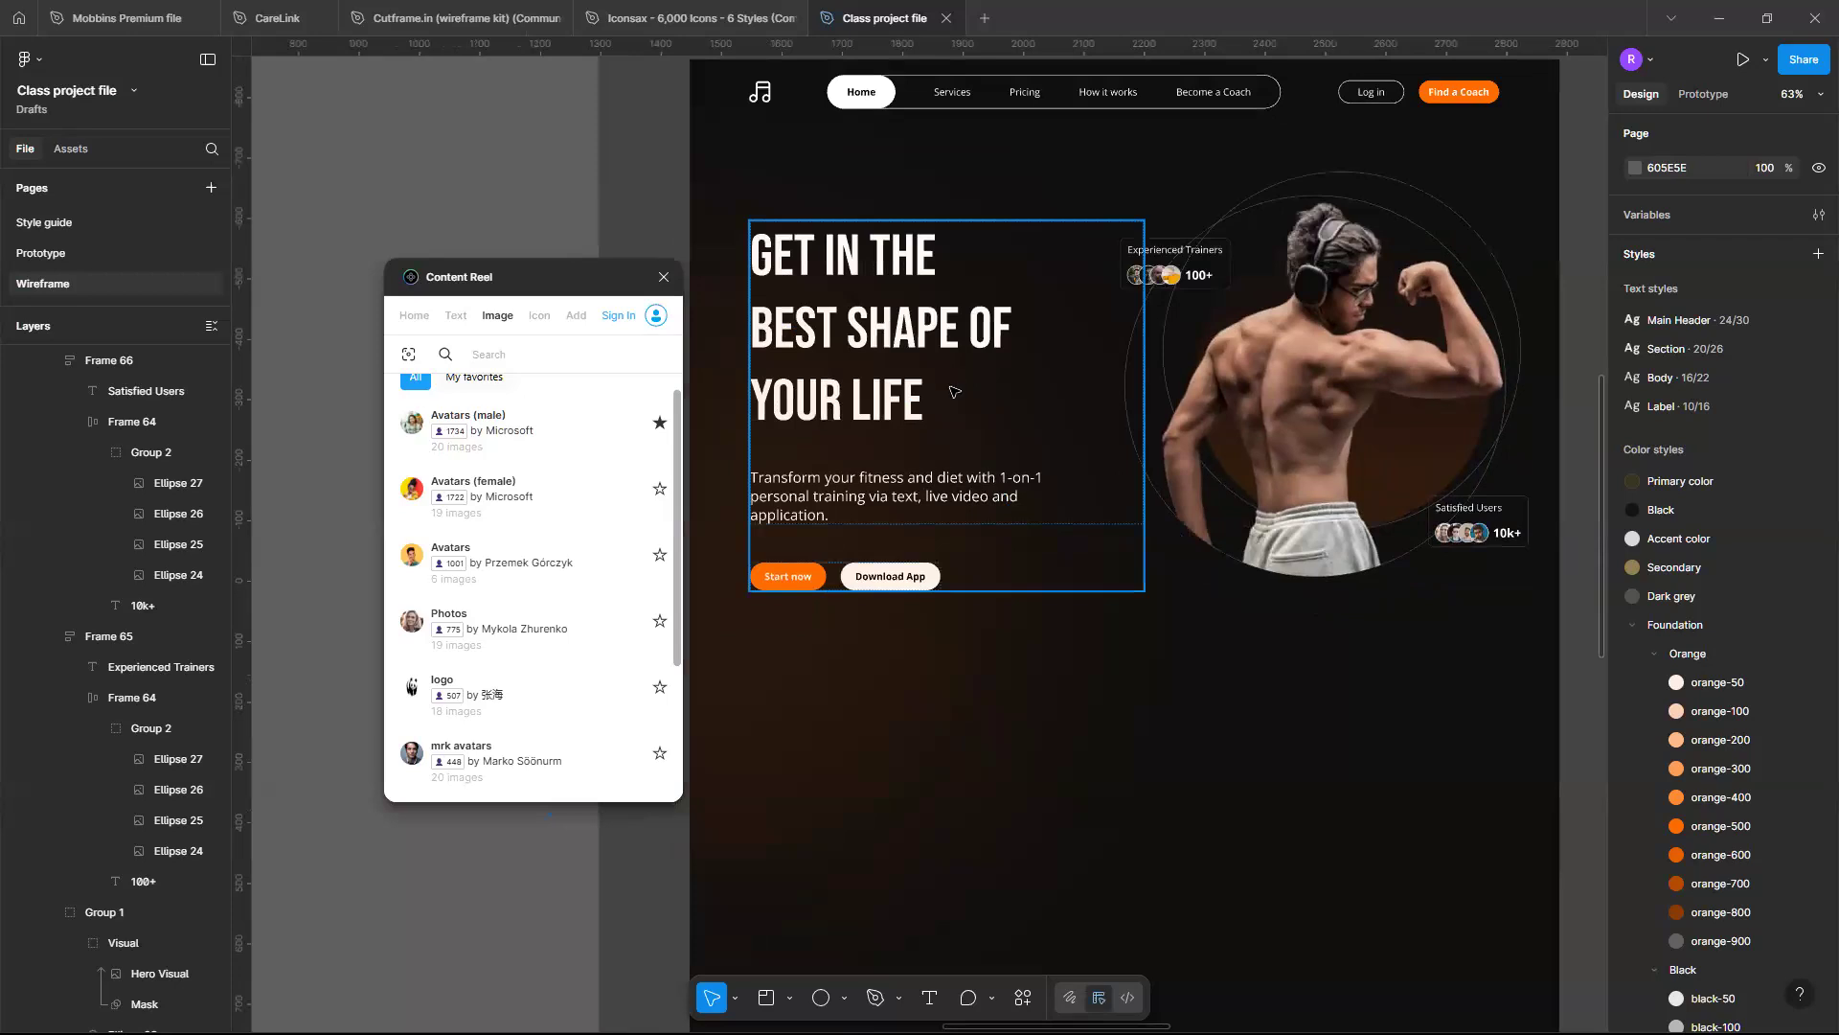
key("ctrl+z")
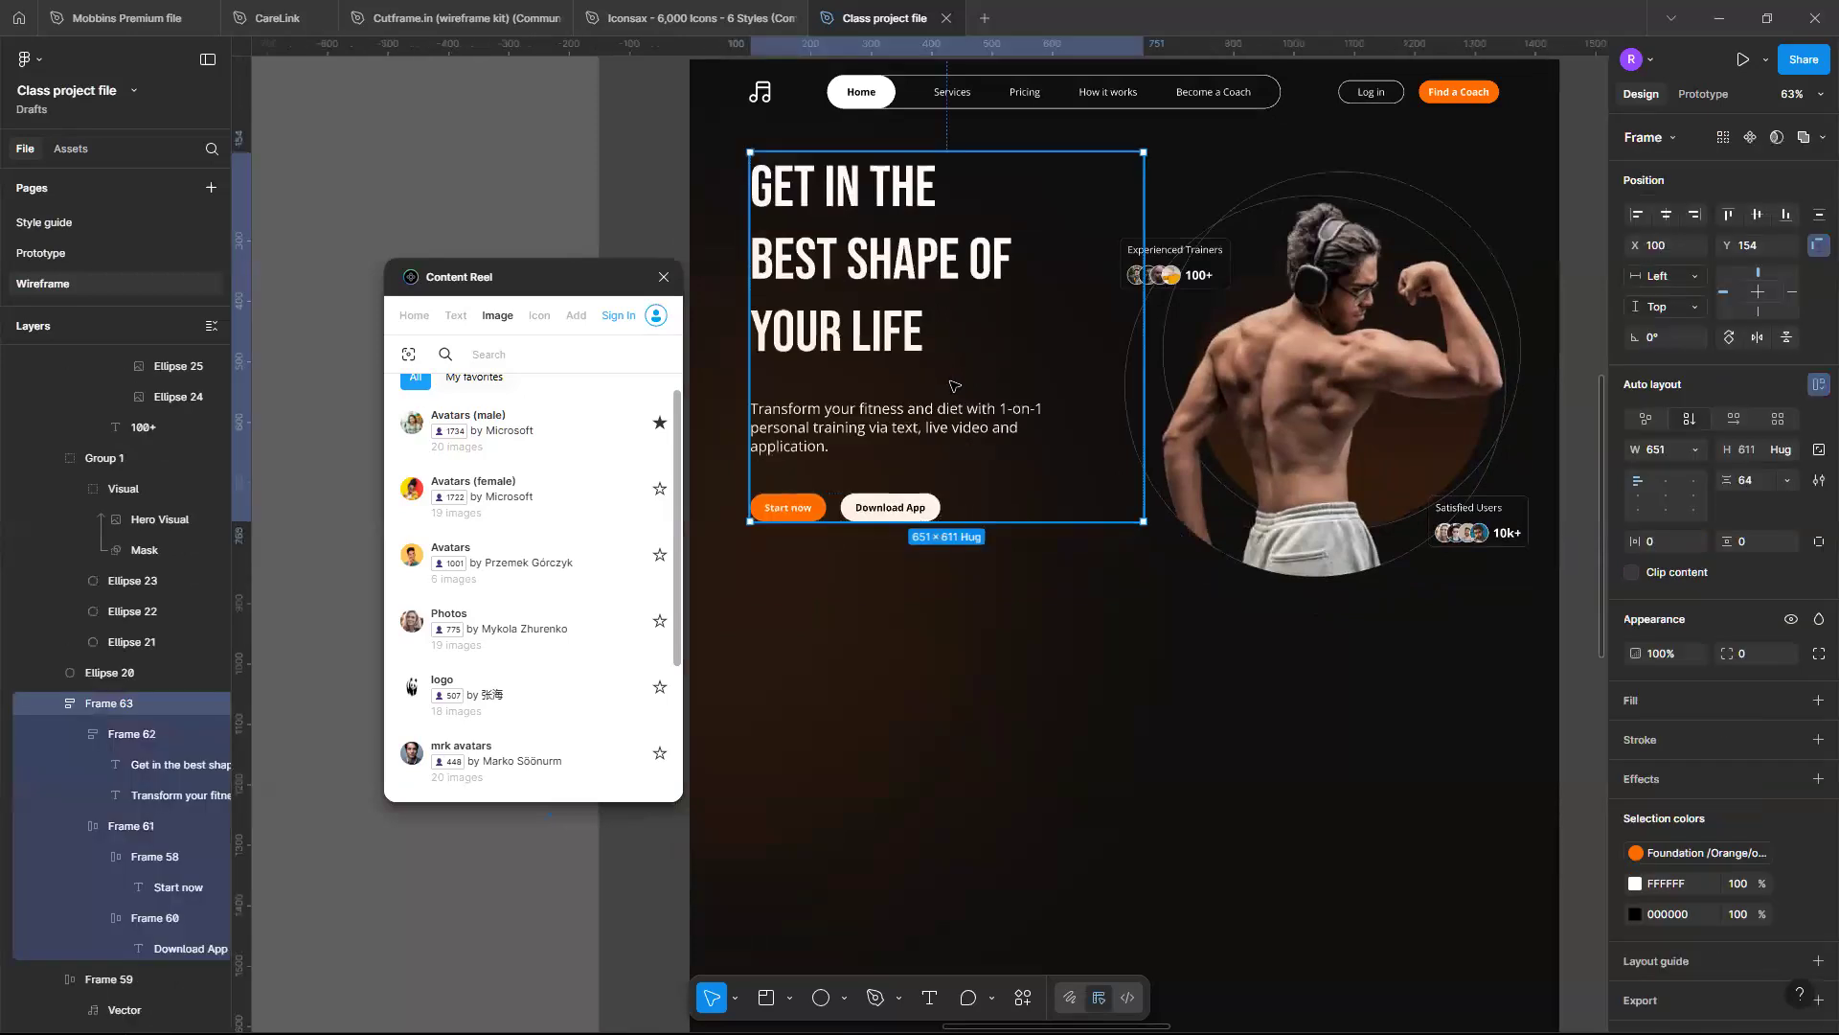
key("ctrl+shift+z")
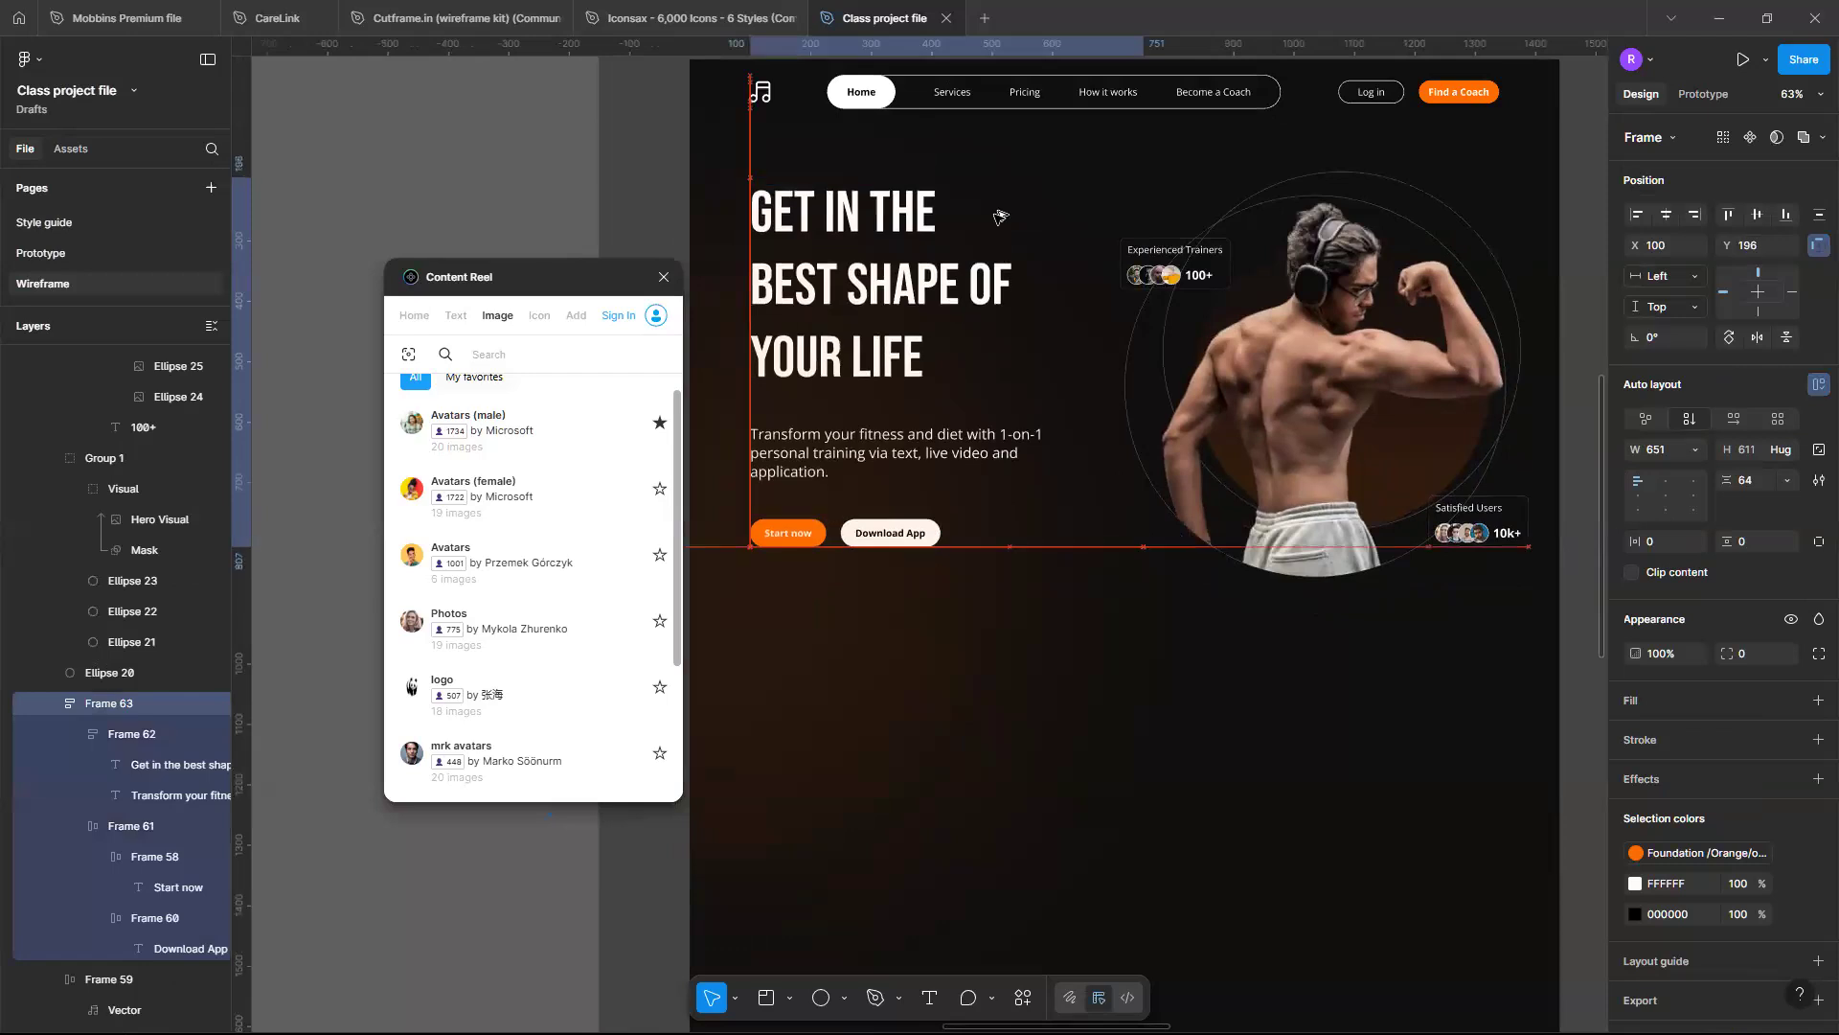
key("ctrl+d")
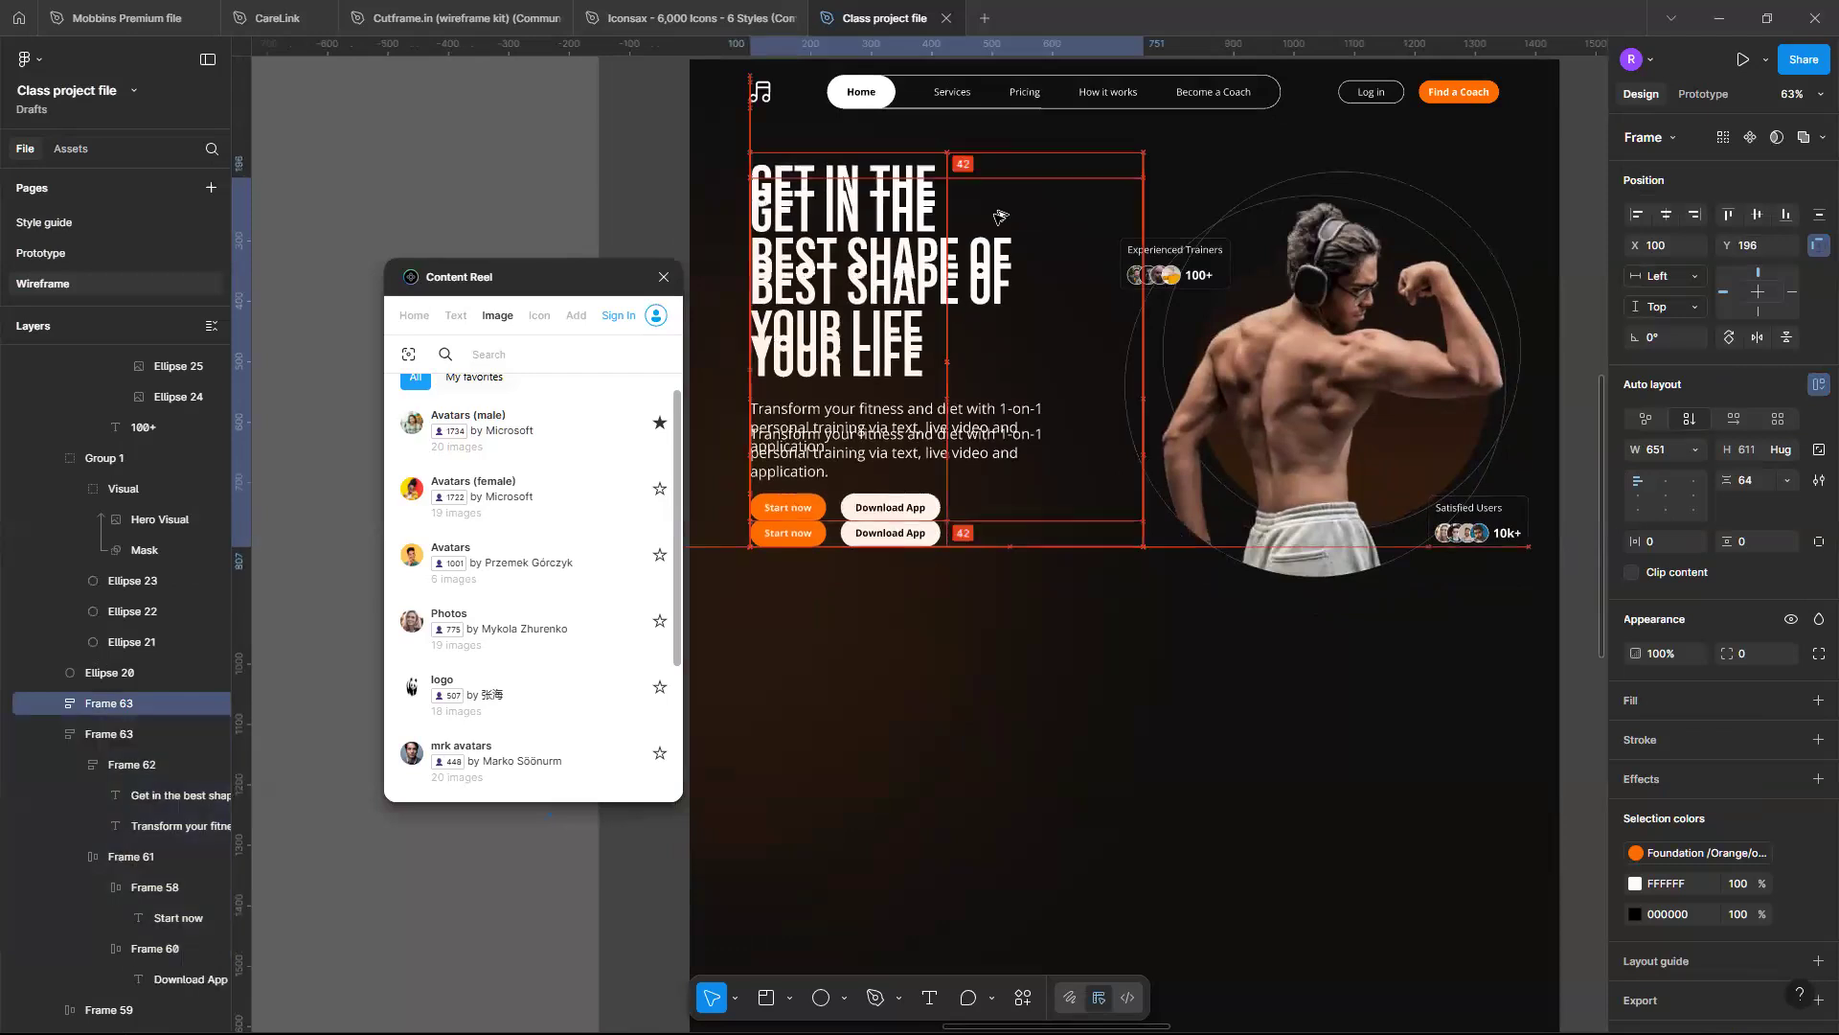
left_click_drag(999, 217, 996, 228)
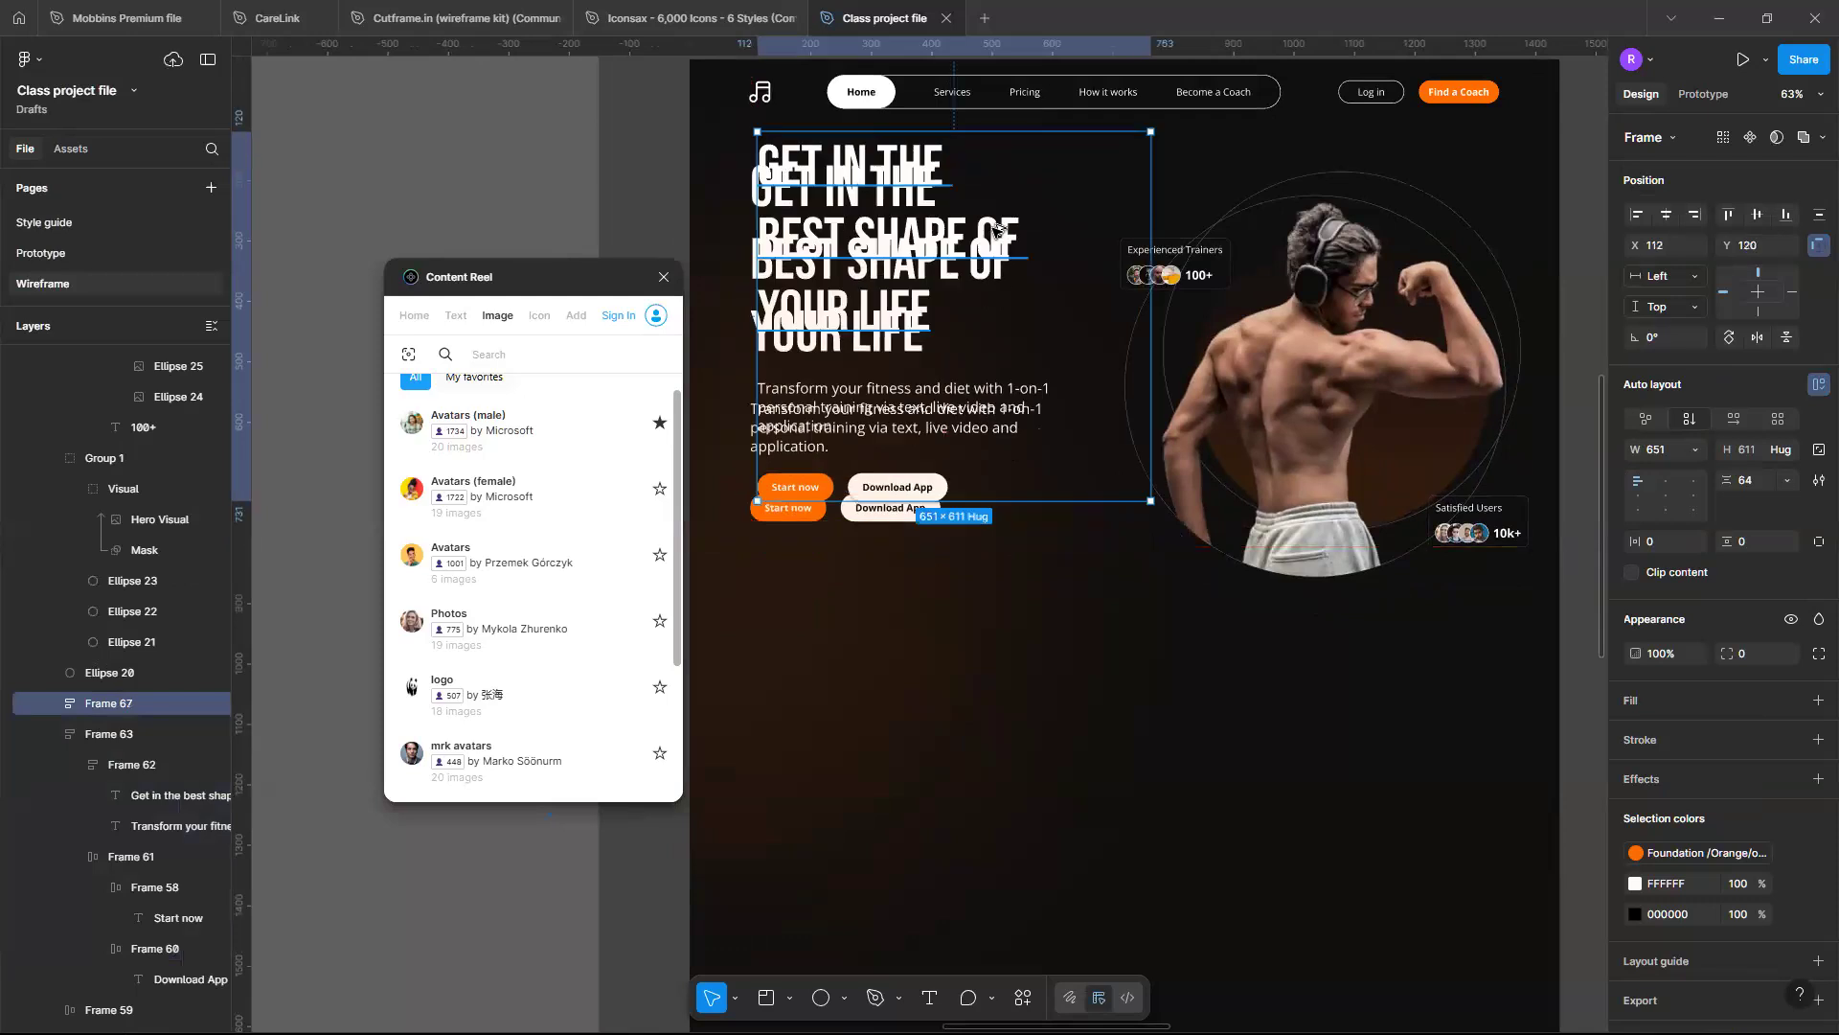
key("ctrl+z")
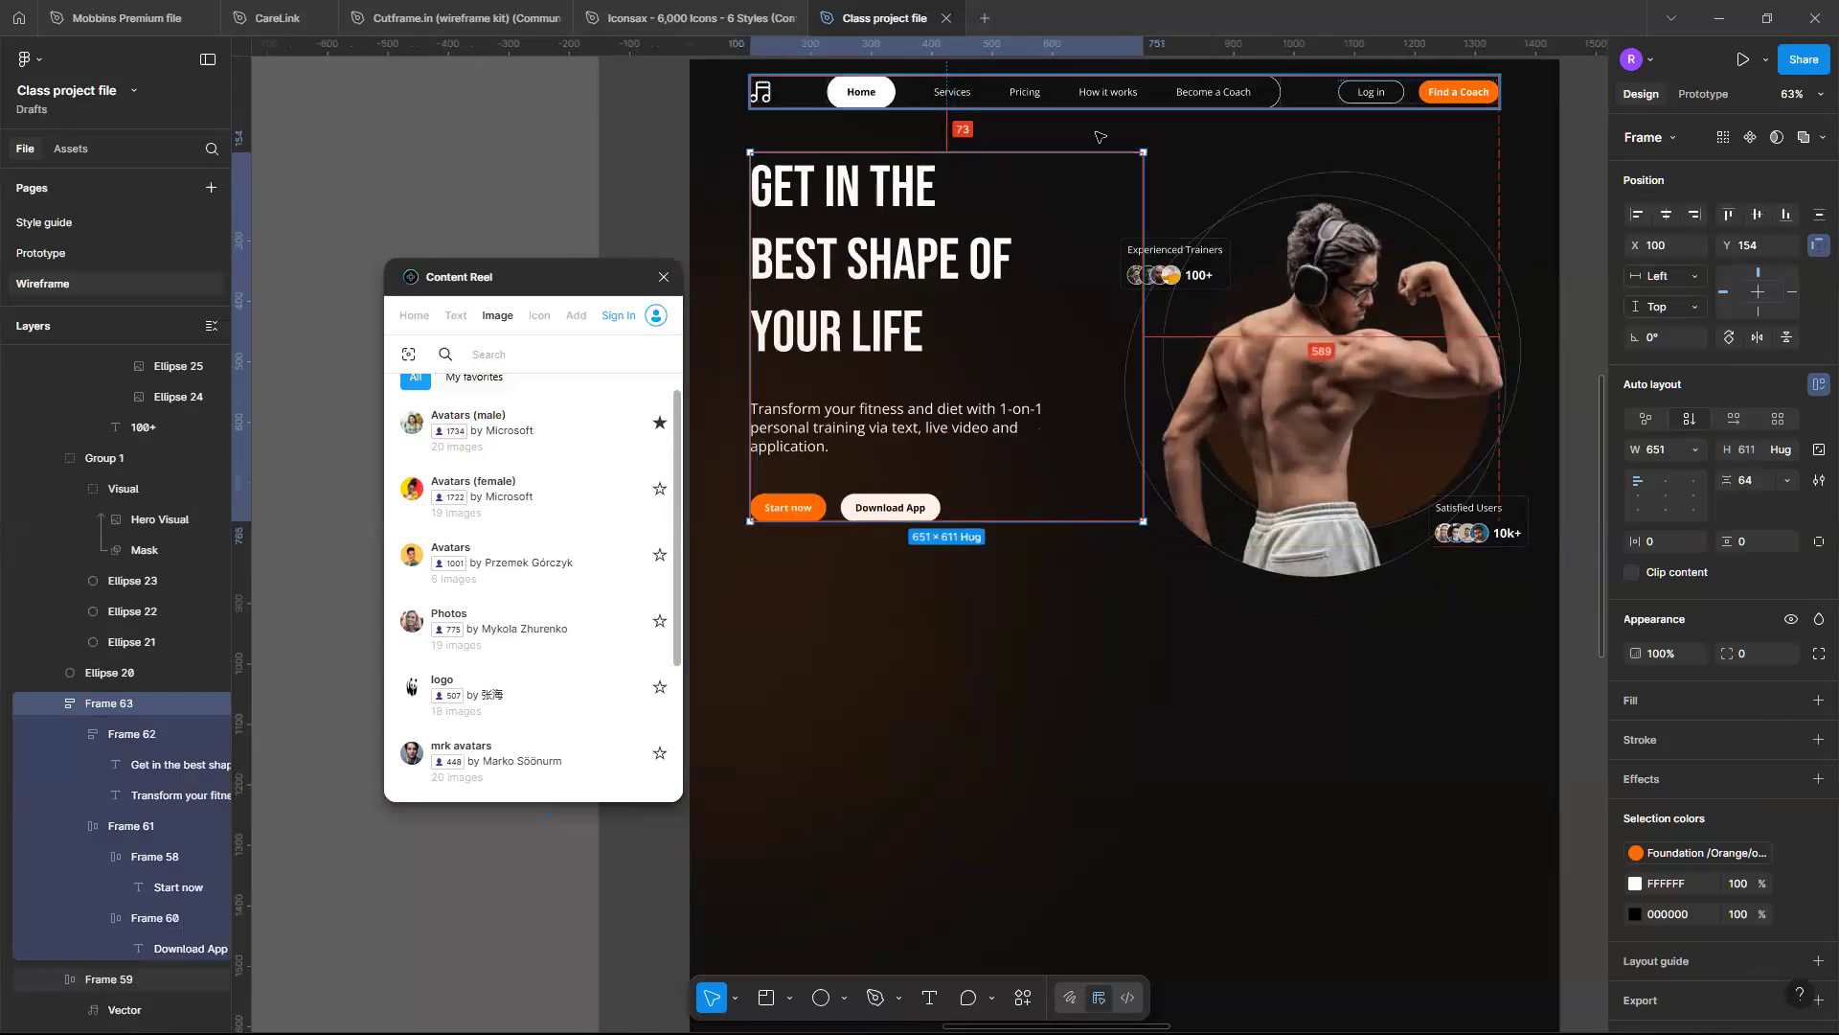
Nudge the frame with the headline, paragraph and buttons down by 7 px
key("Down")
key("Down")
key("Down")
key("Down")
key("Down")
key("Down")
key("Down")
Nudge the hero image group with its circles up 25 px to Y 161
left_click(1332, 187)
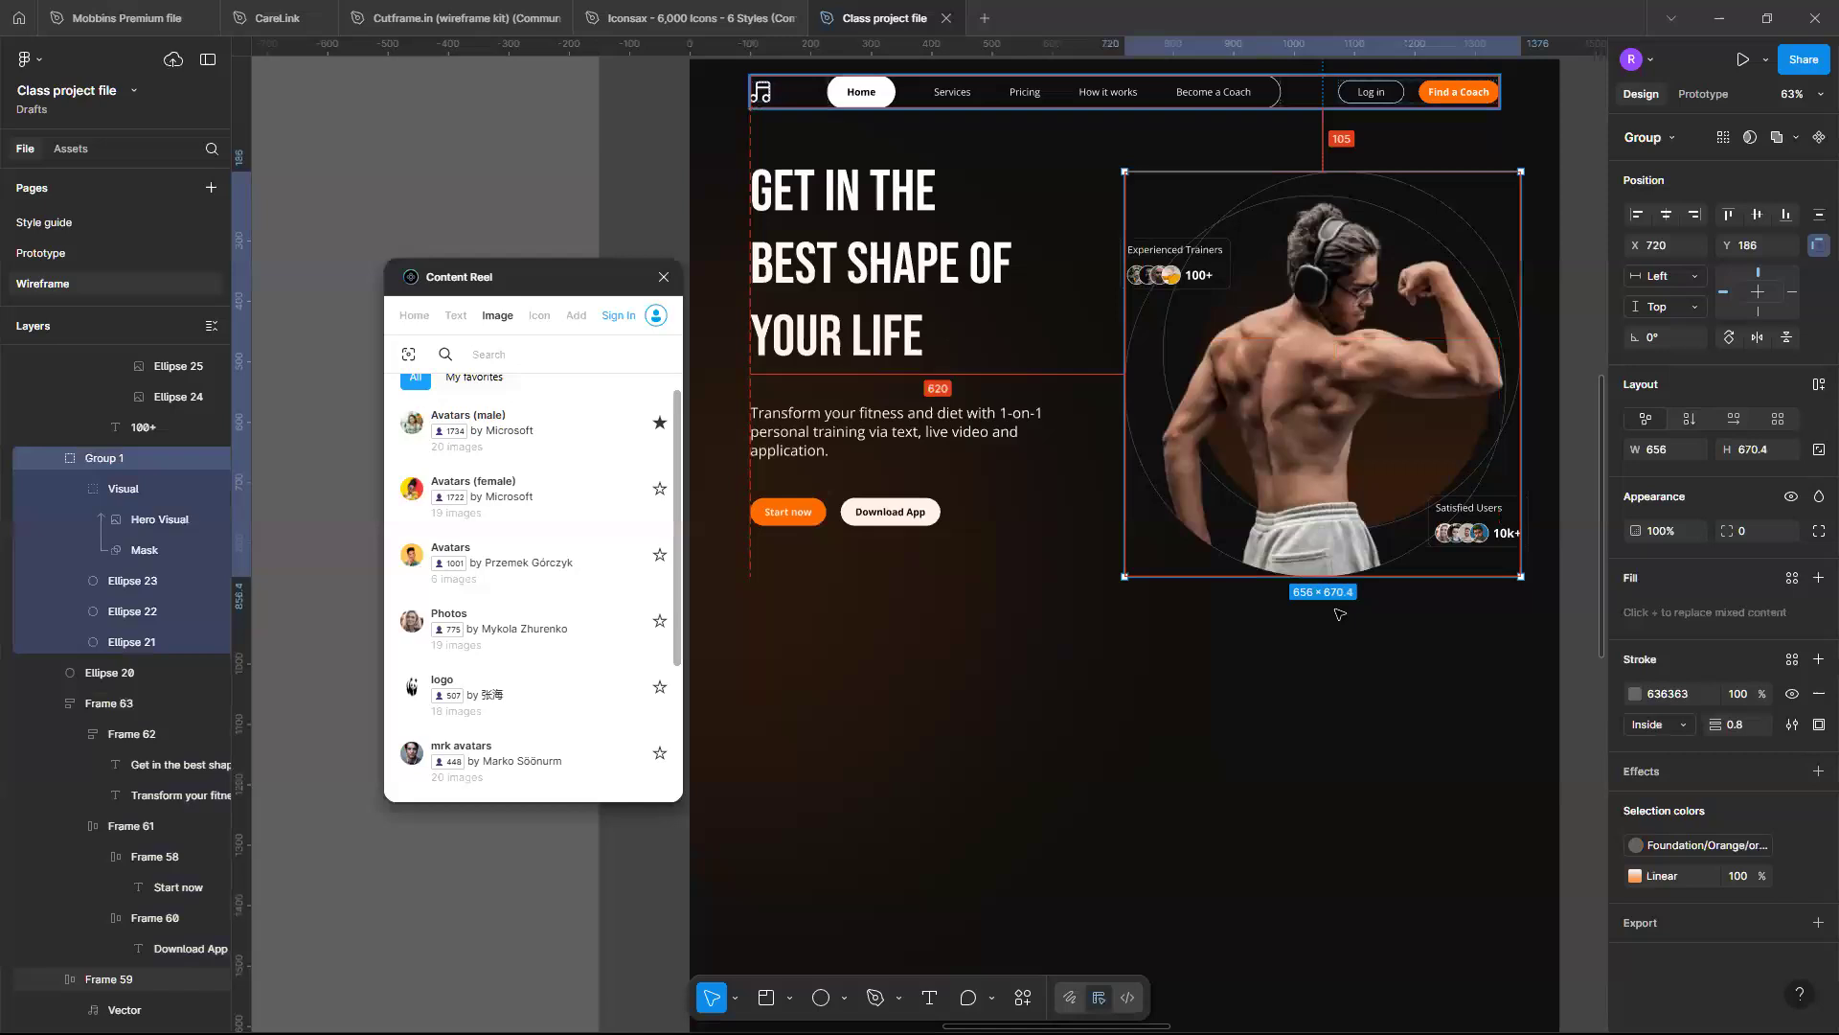
key("shift+Up")
key("shift+Up")
key("Up")
key("Up")
key("Up")
key("Up")
key("Up")
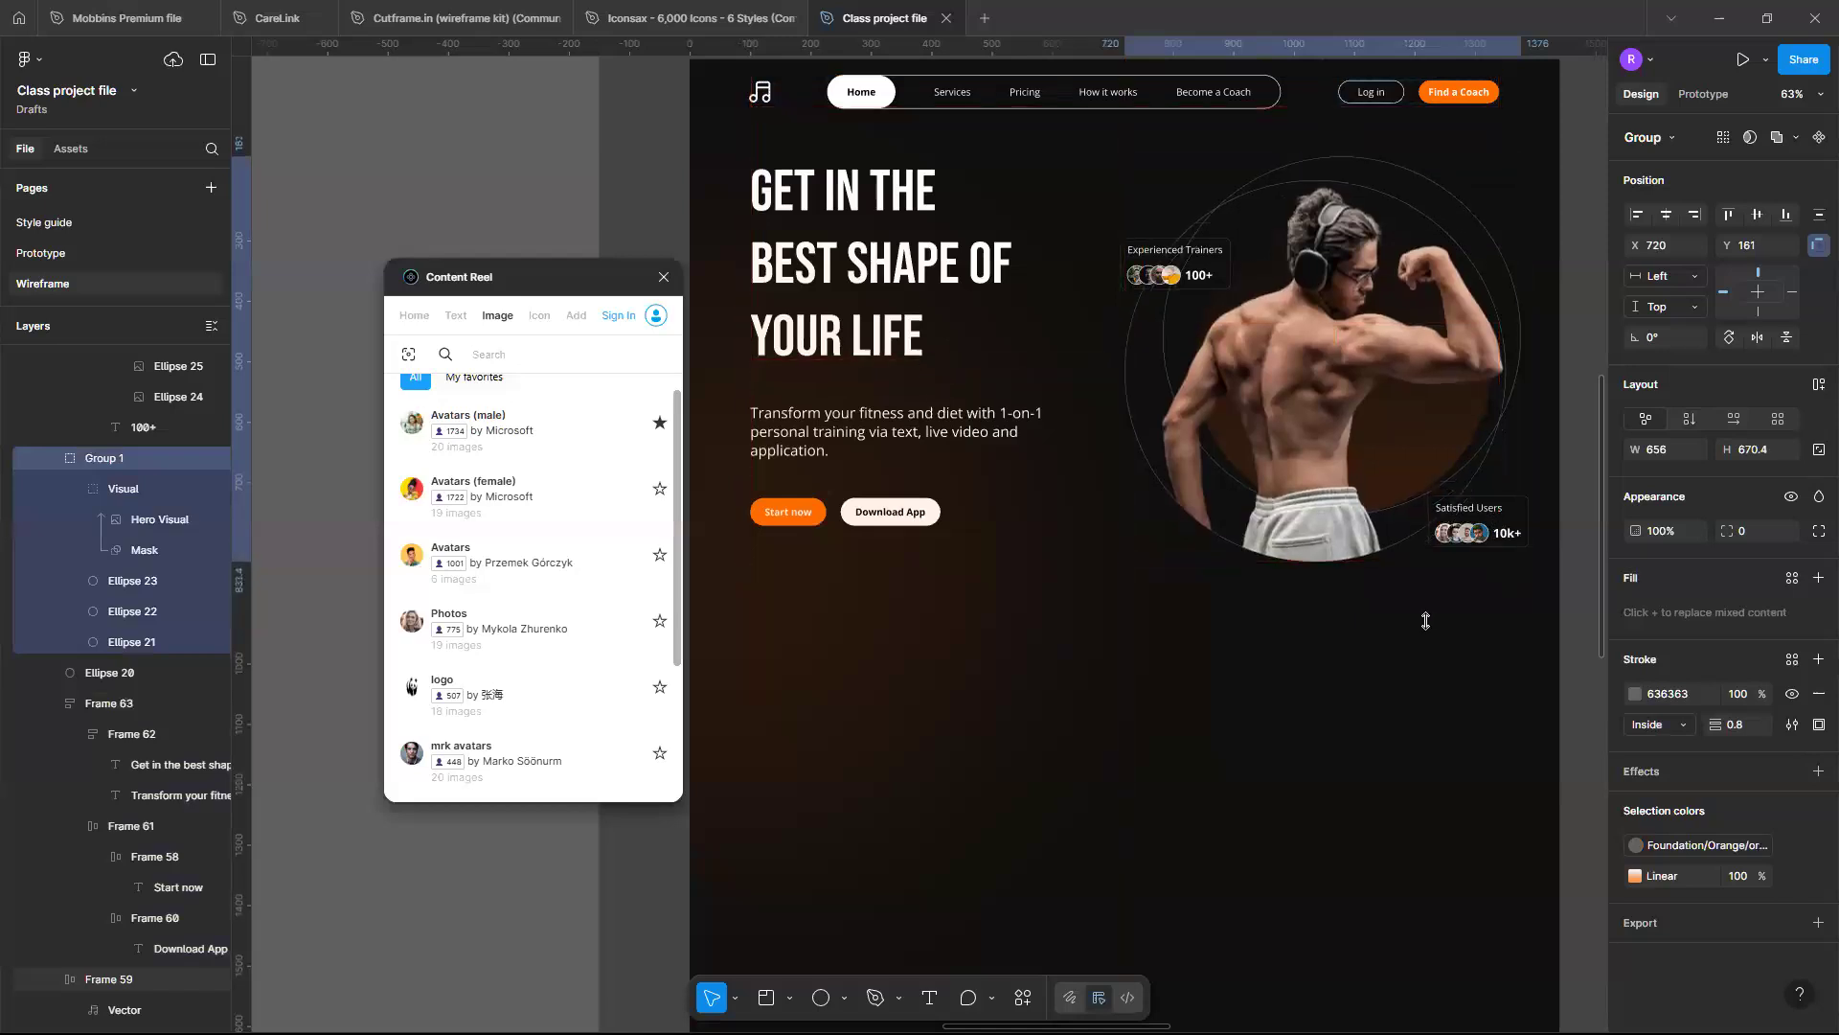
Nudge the Satisfied Users card up by 35 px and deselect it
left_click(1303, 695)
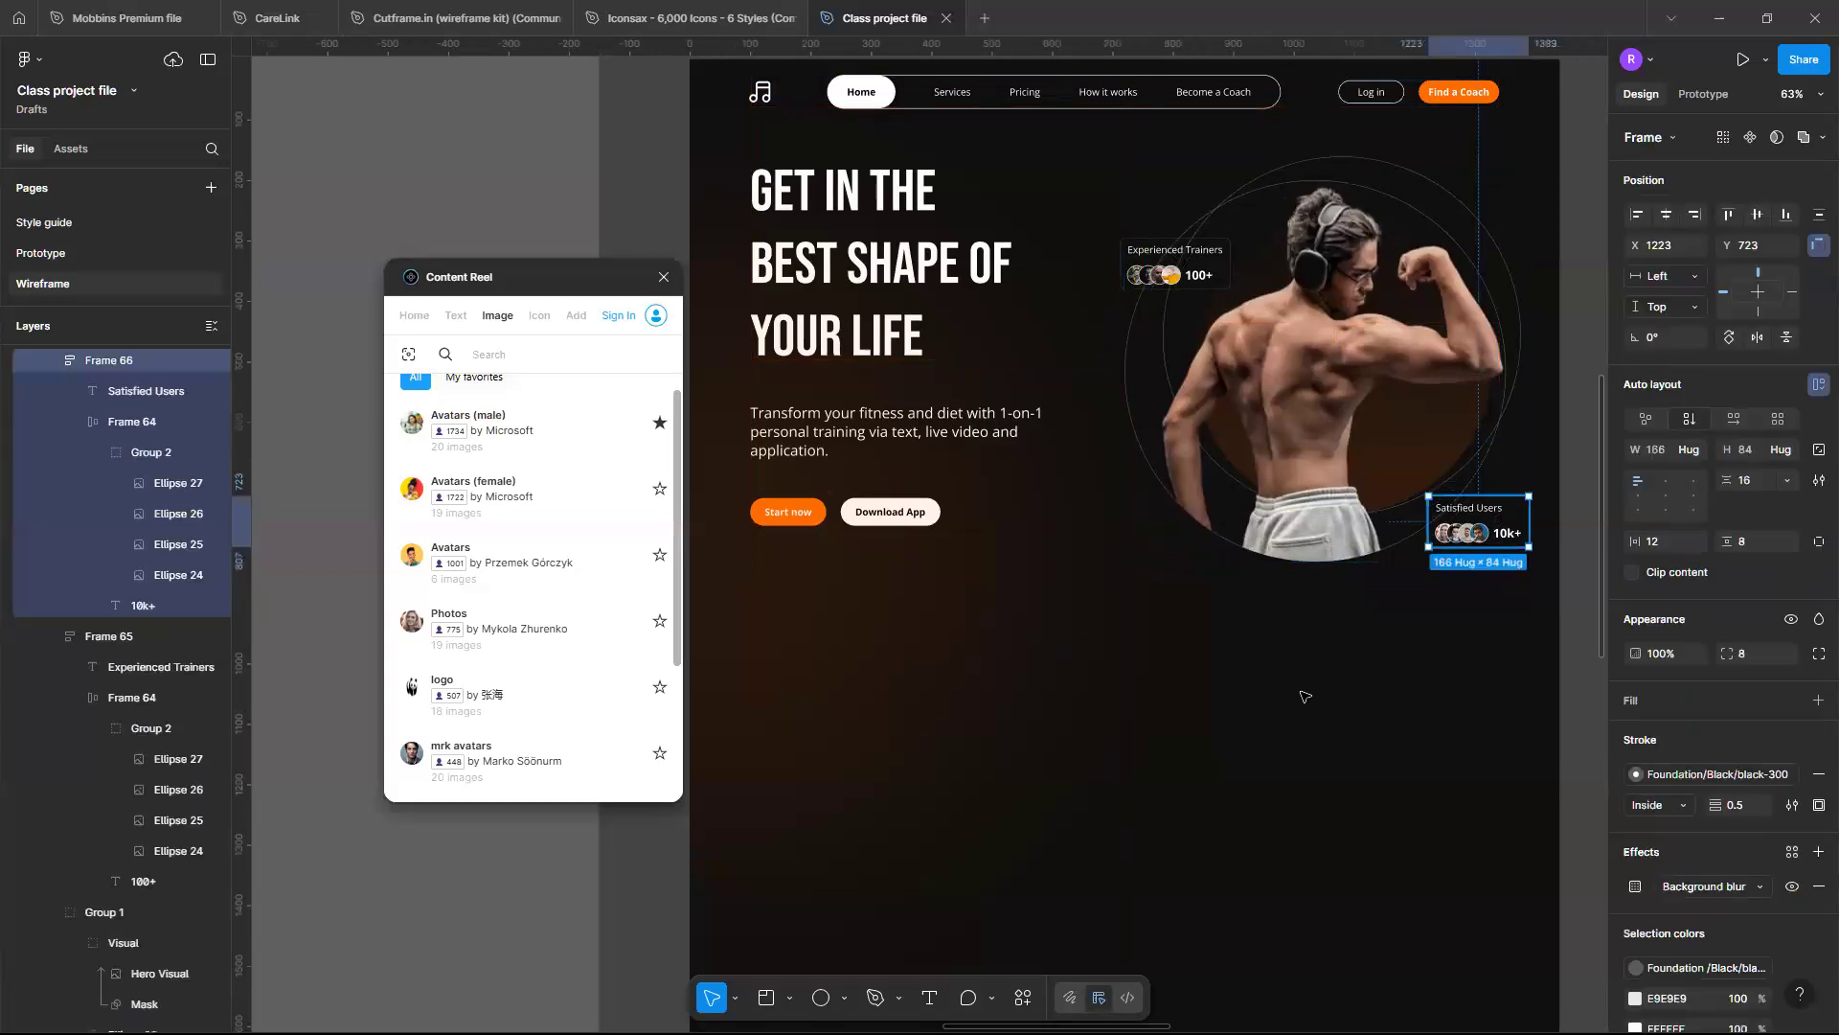
key("shift+Up")
key("shift+Up")
key("shift+Up")
key("Up")
key("Up")
key("Up")
key("Up")
key("Up")
left_click(1079, 592)
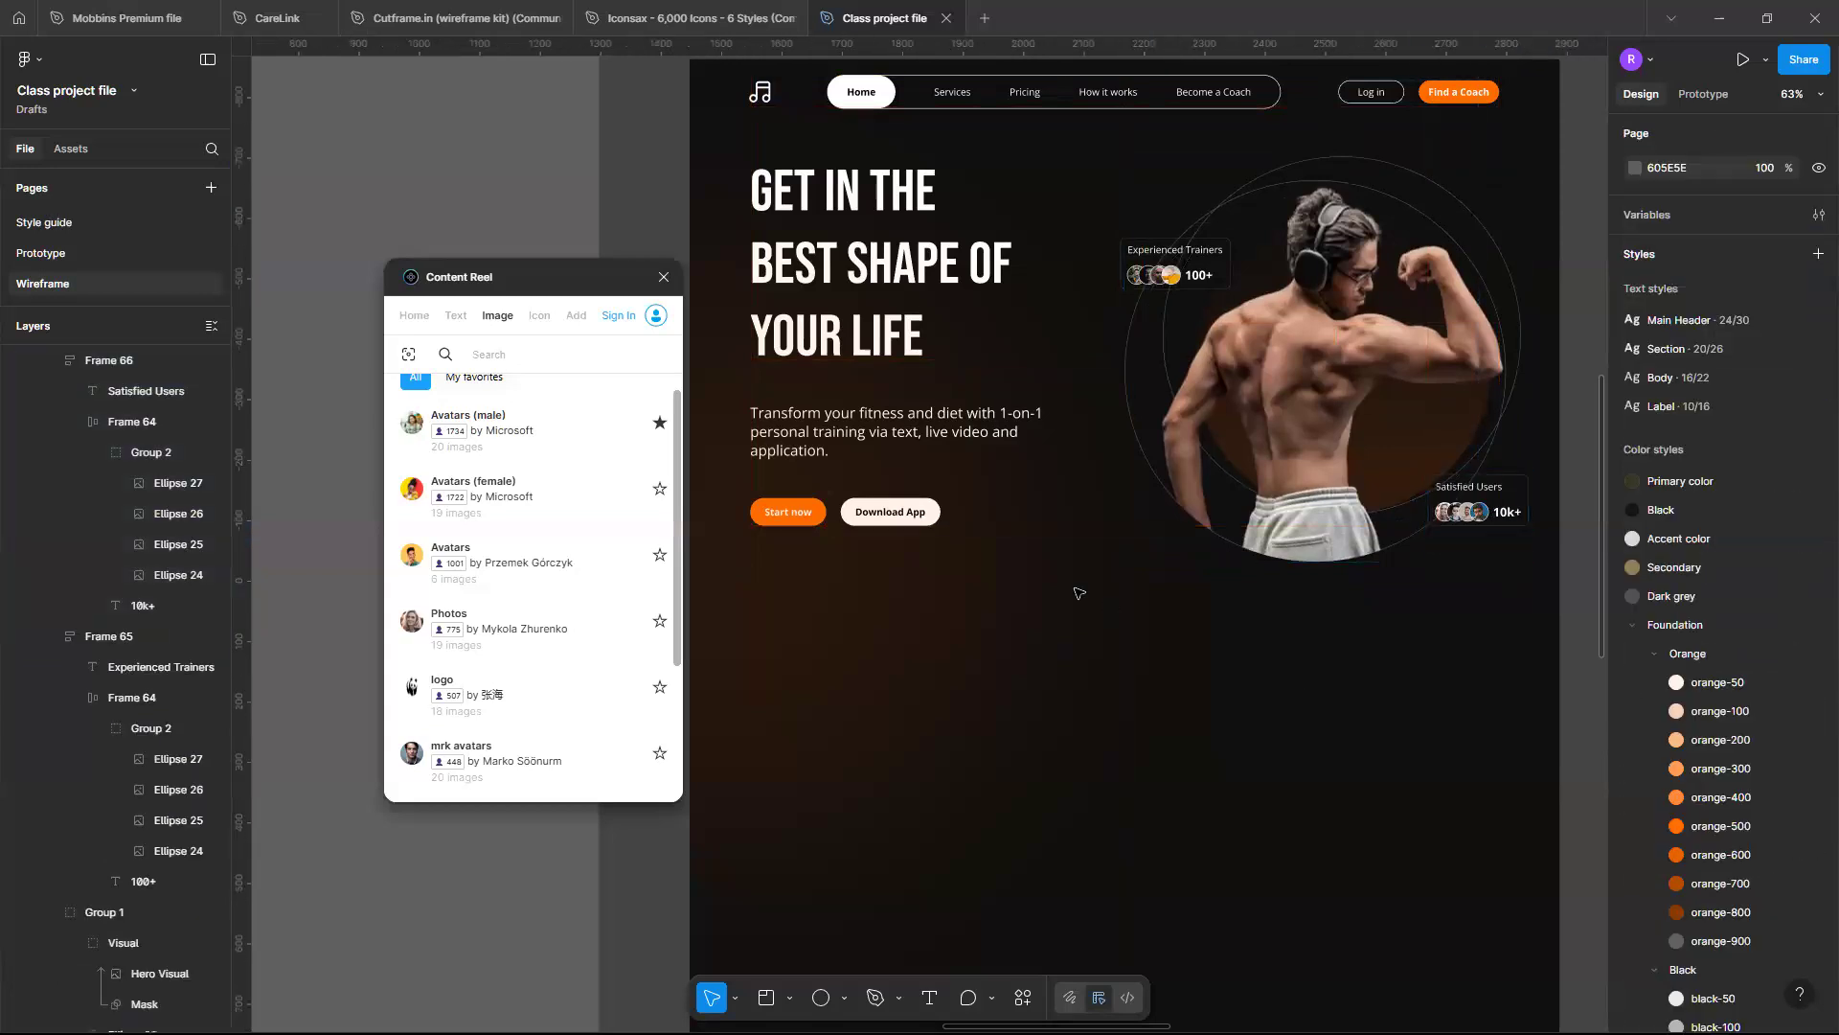
scroll(1079, 593, "up", 1)
scroll(1079, 593, "down", 1)
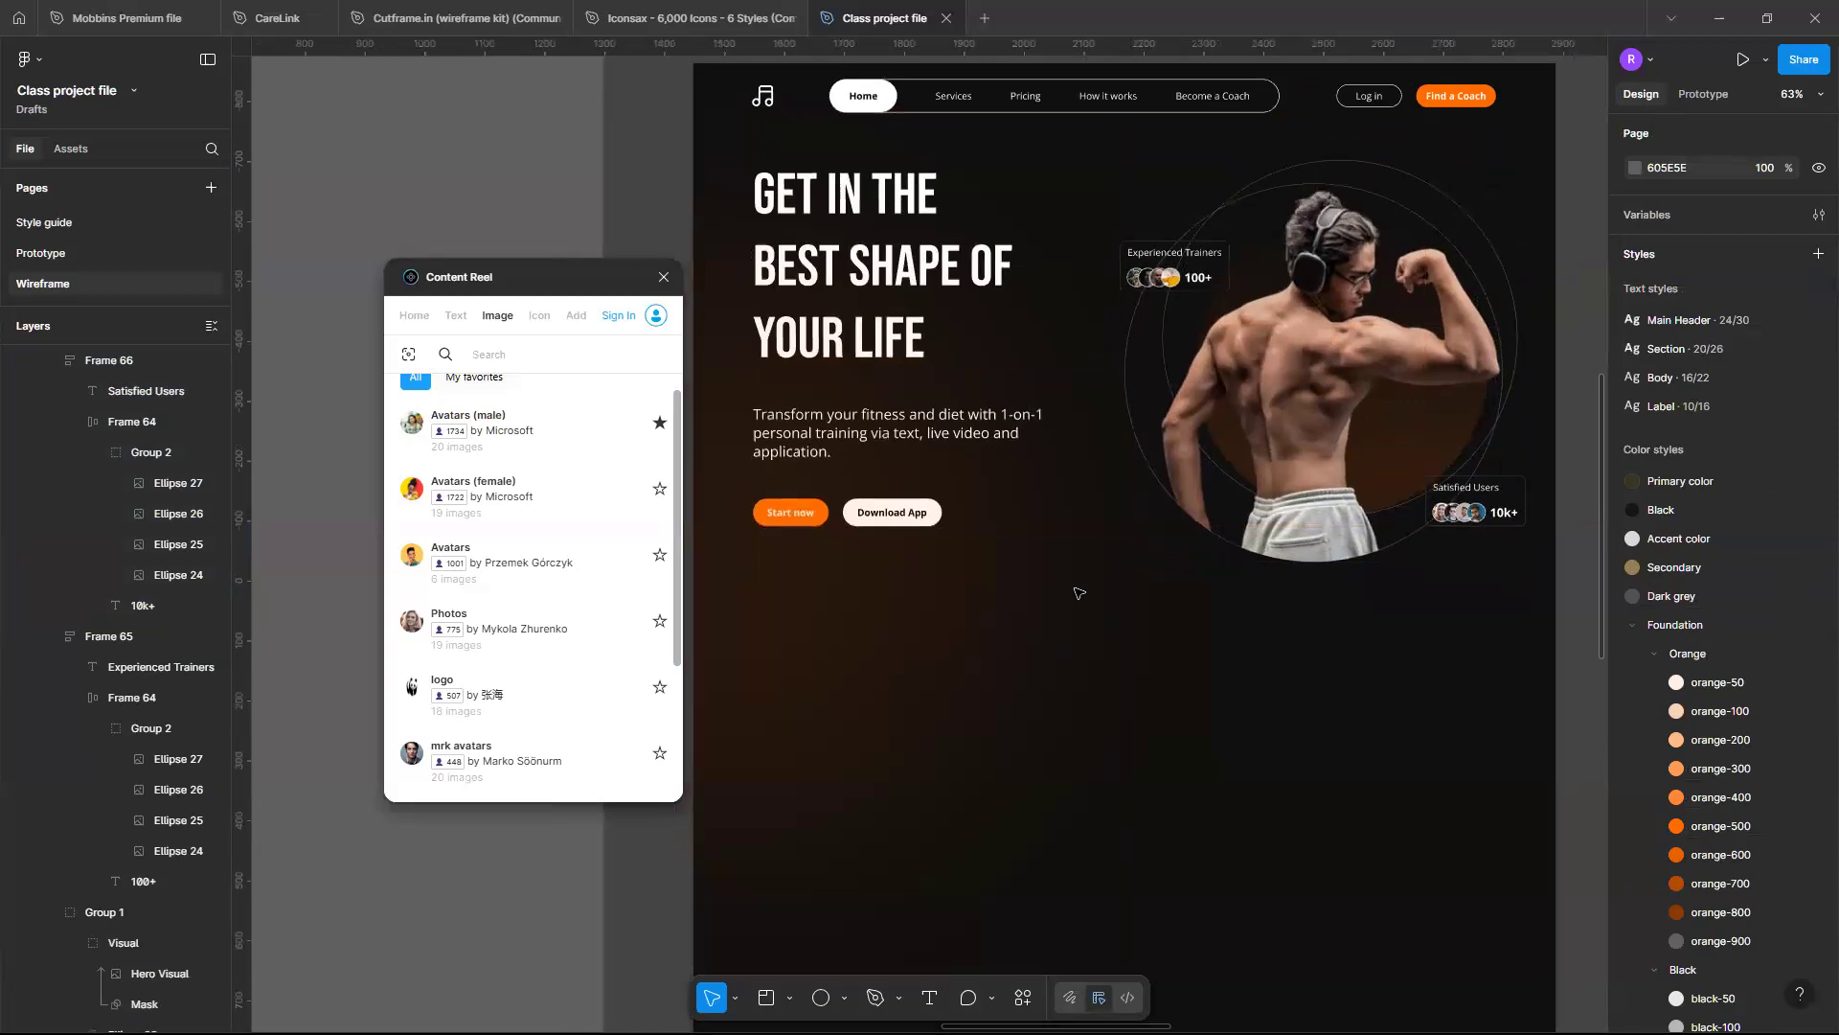
scroll(1078, 593, "up", 1)
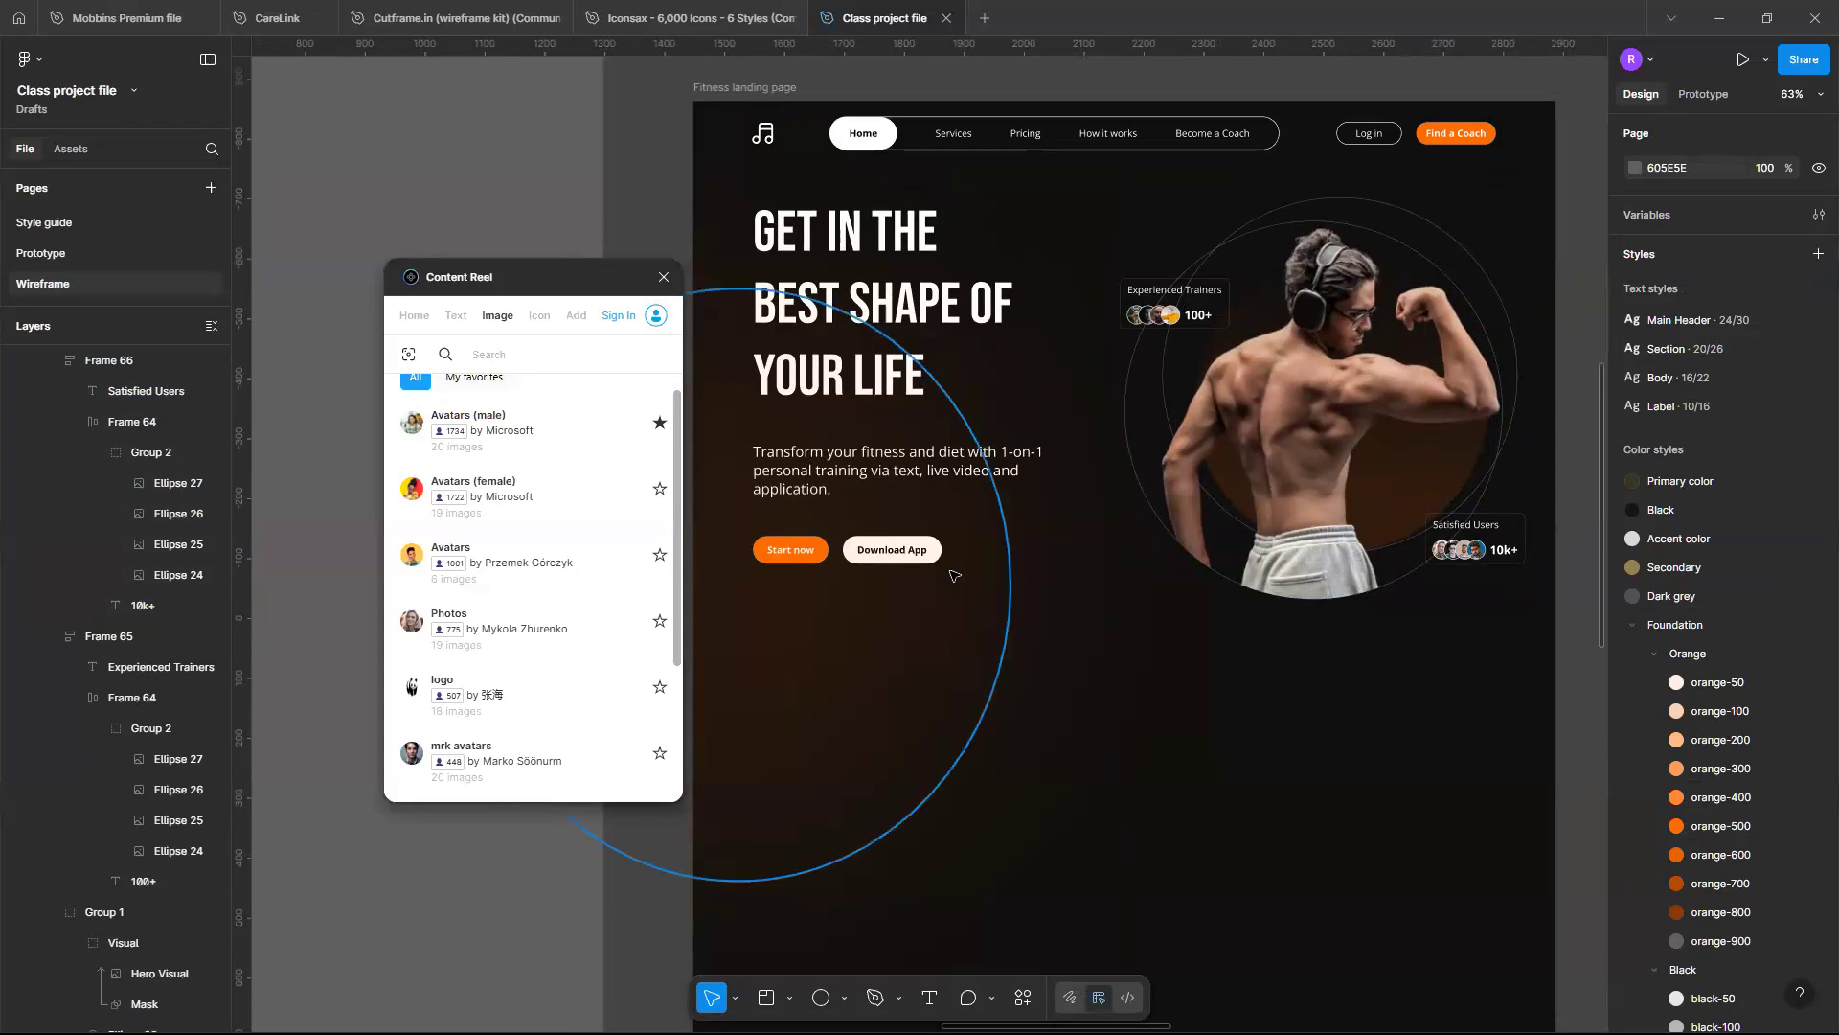
key("ctrl+equal")
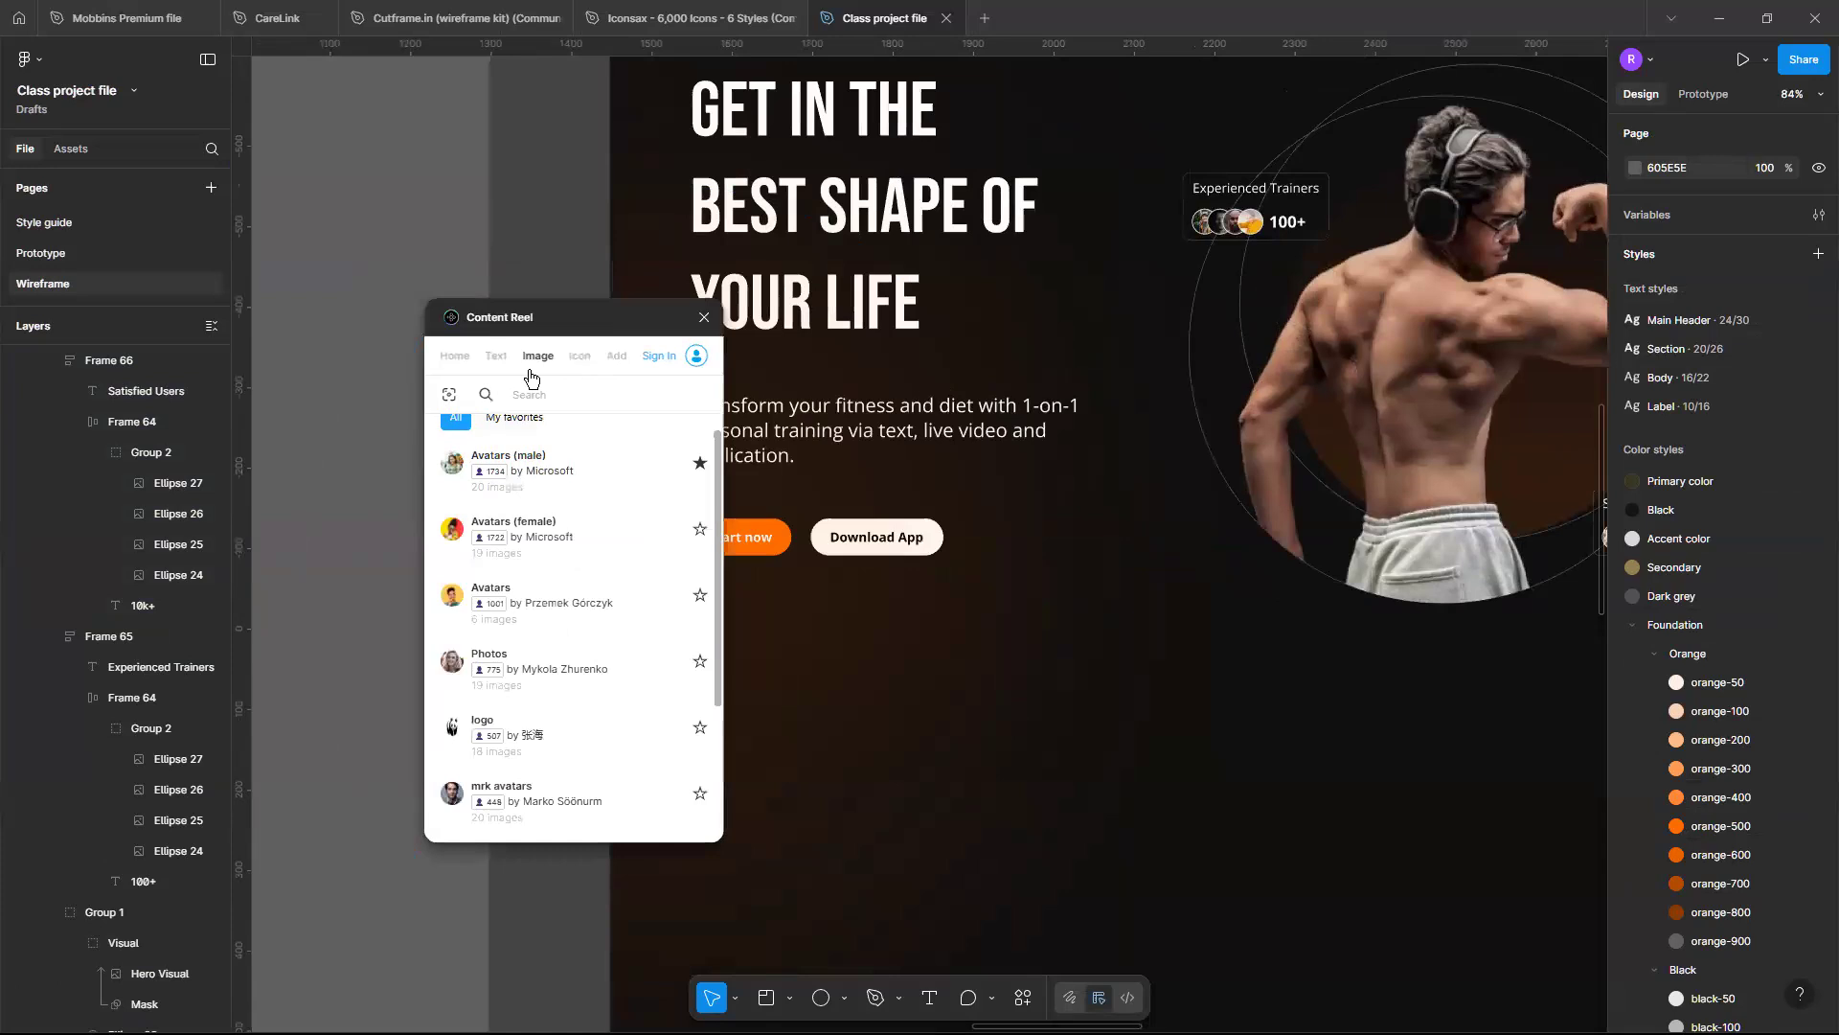
Duplicate the hero paragraph into the empty area below the buttons, at X 216, Y 917
scroll(572, 589, "down", 3)
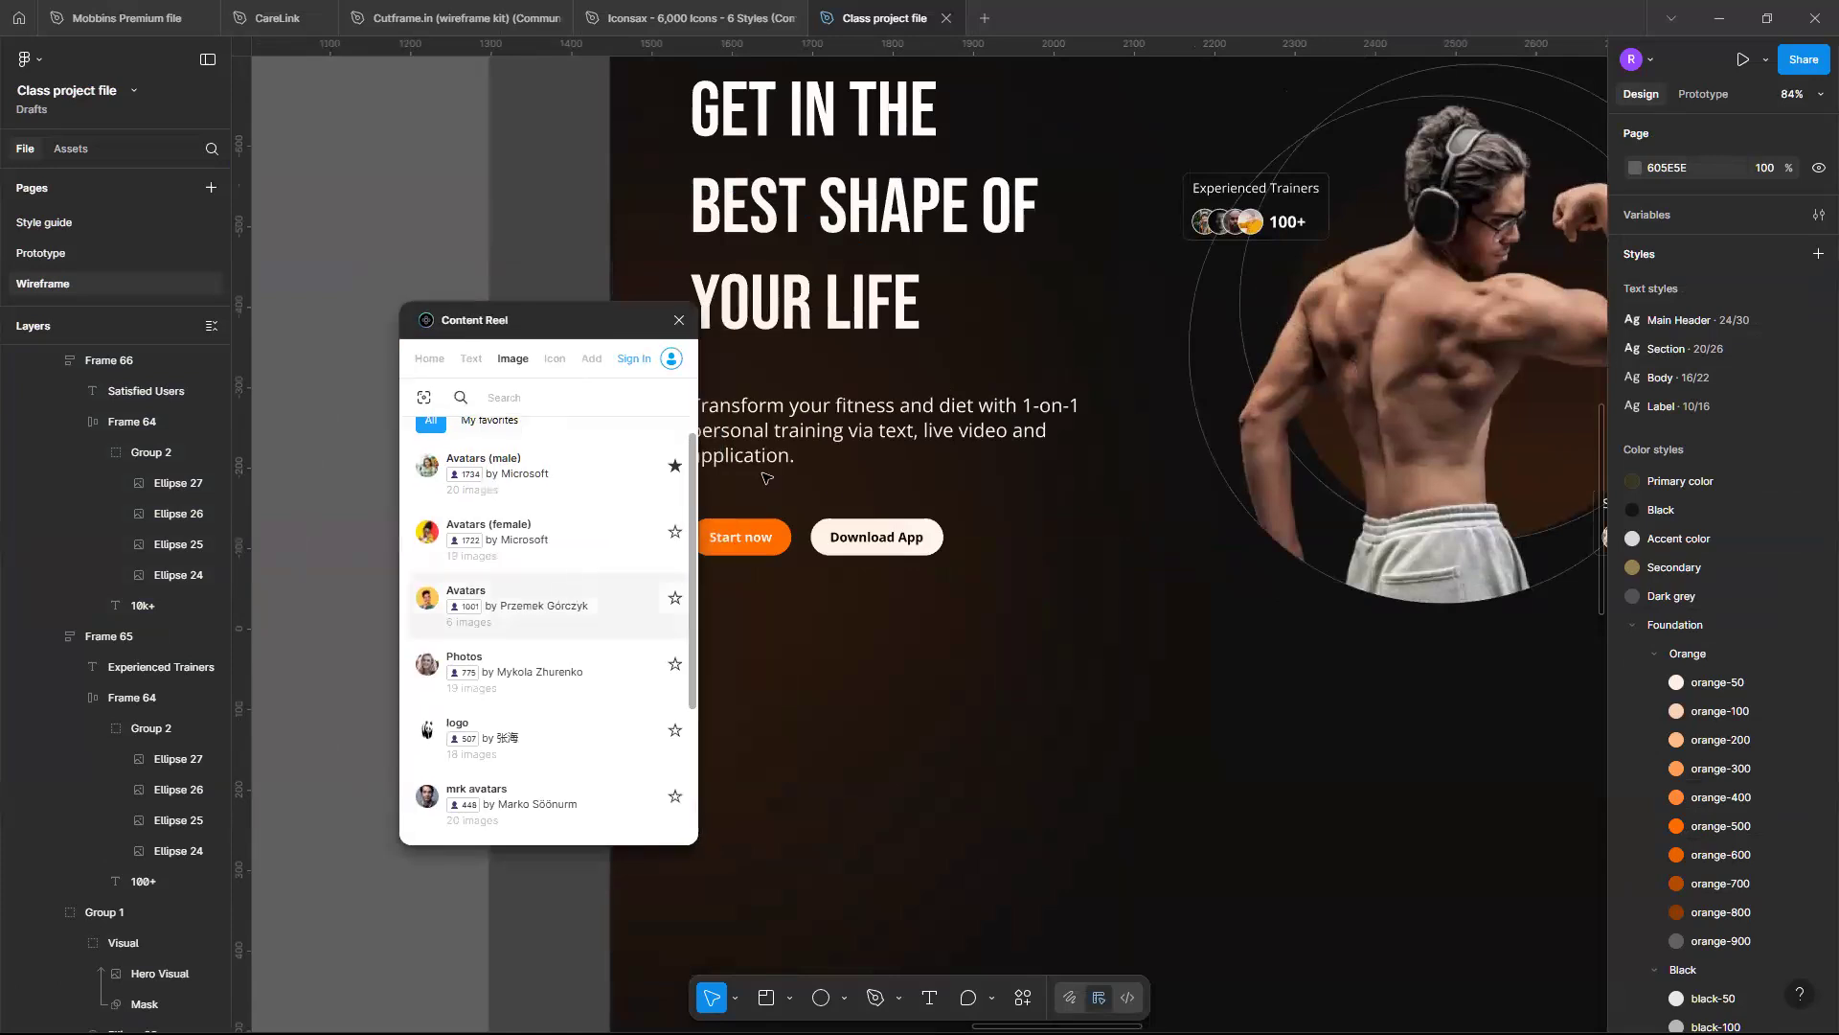
left_click(1018, 422)
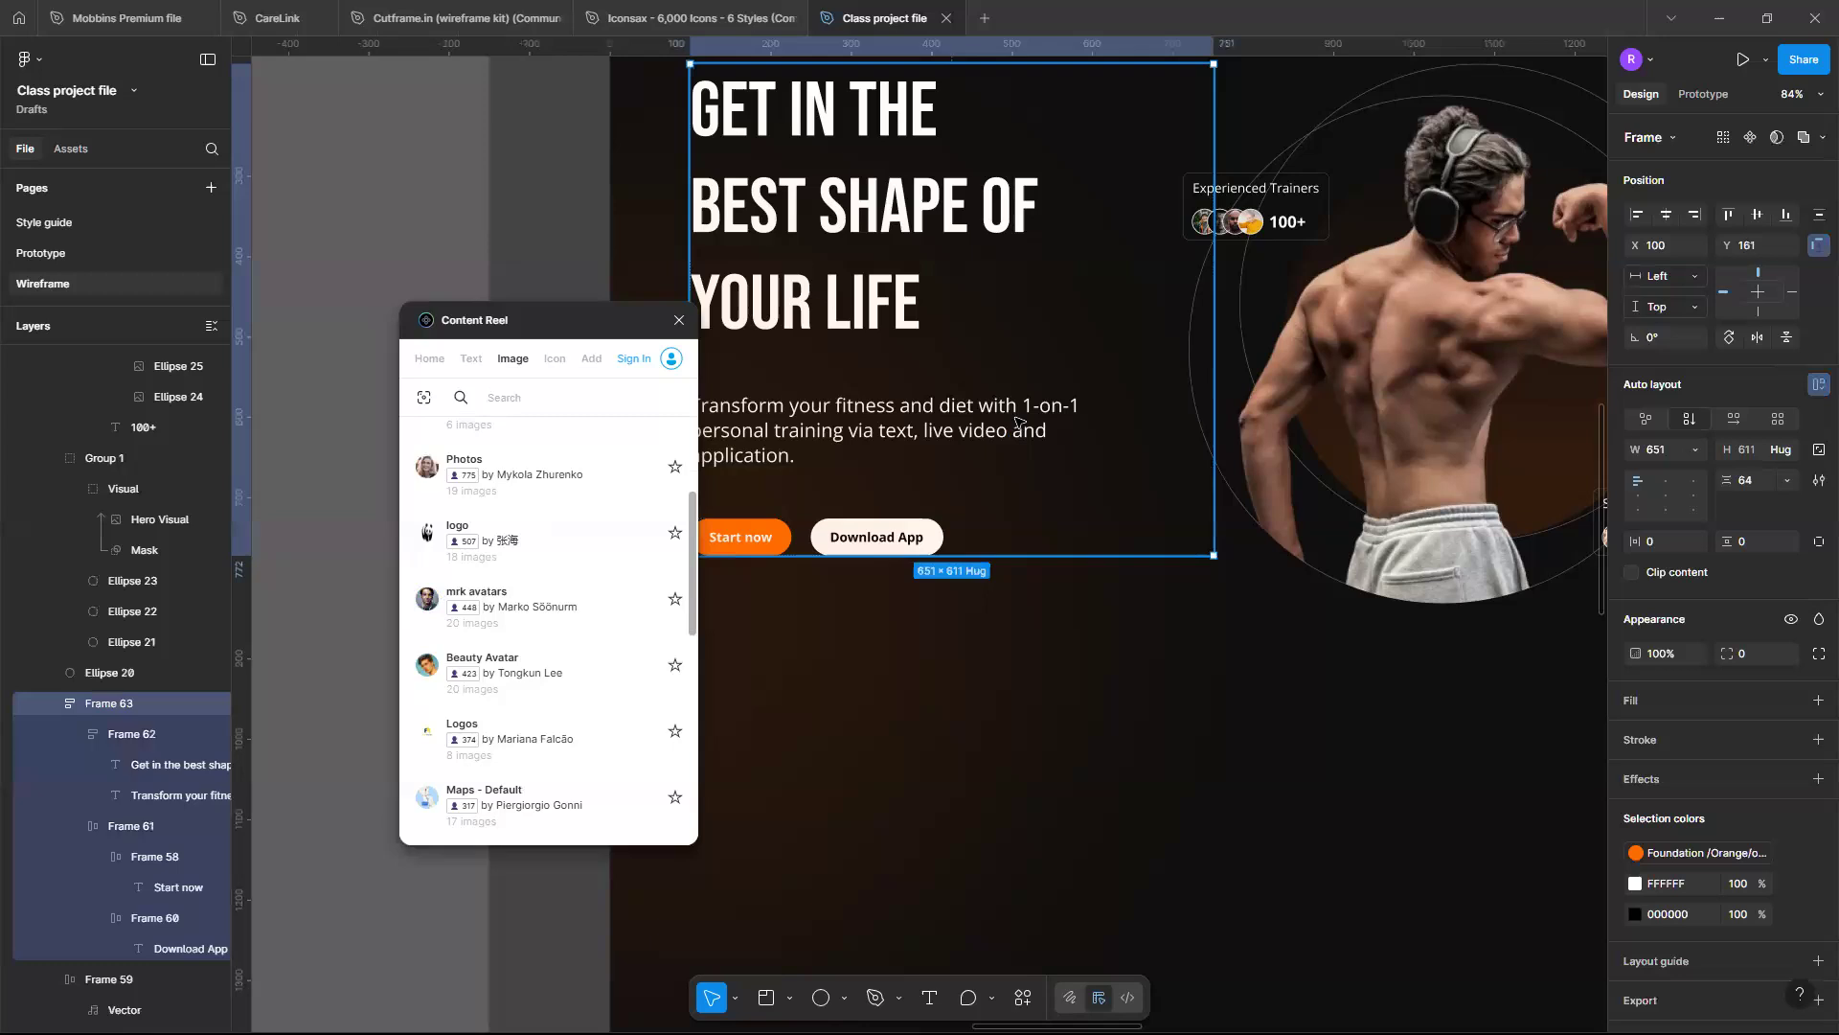
double_click(1018, 422)
double_click(1018, 422)
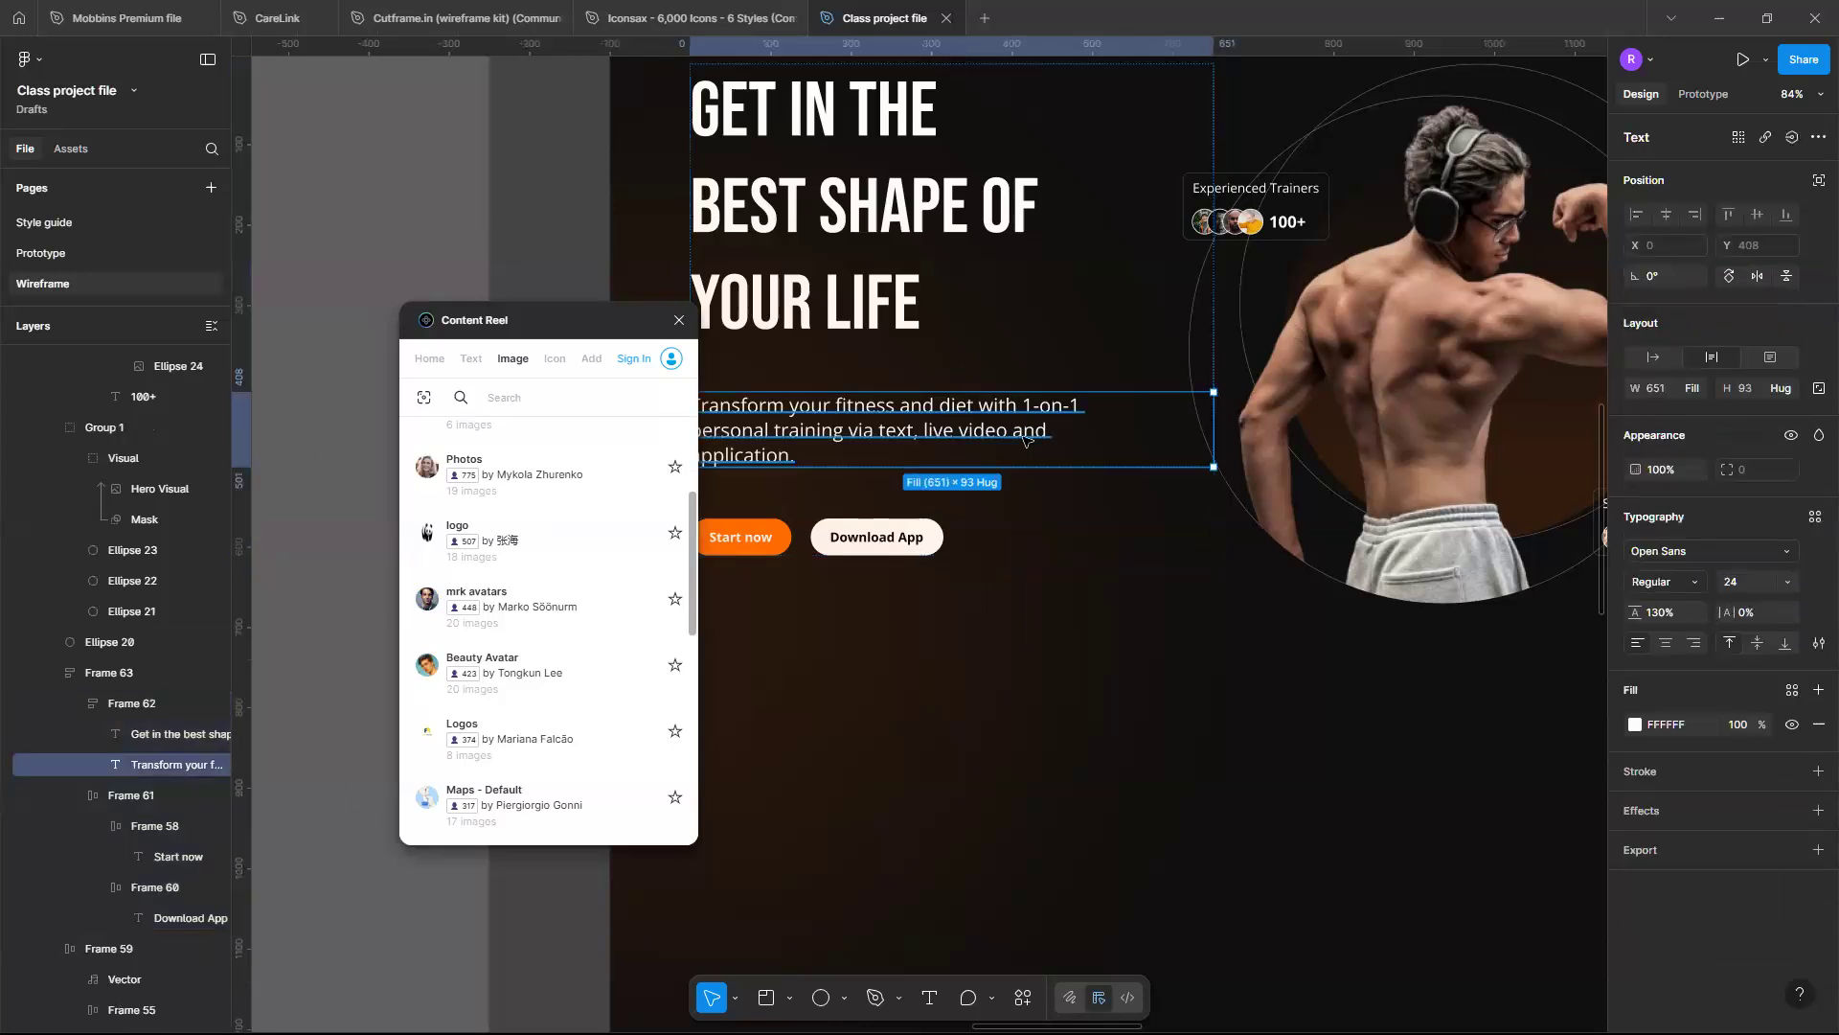
left_click_drag(1026, 417, 1121, 717)
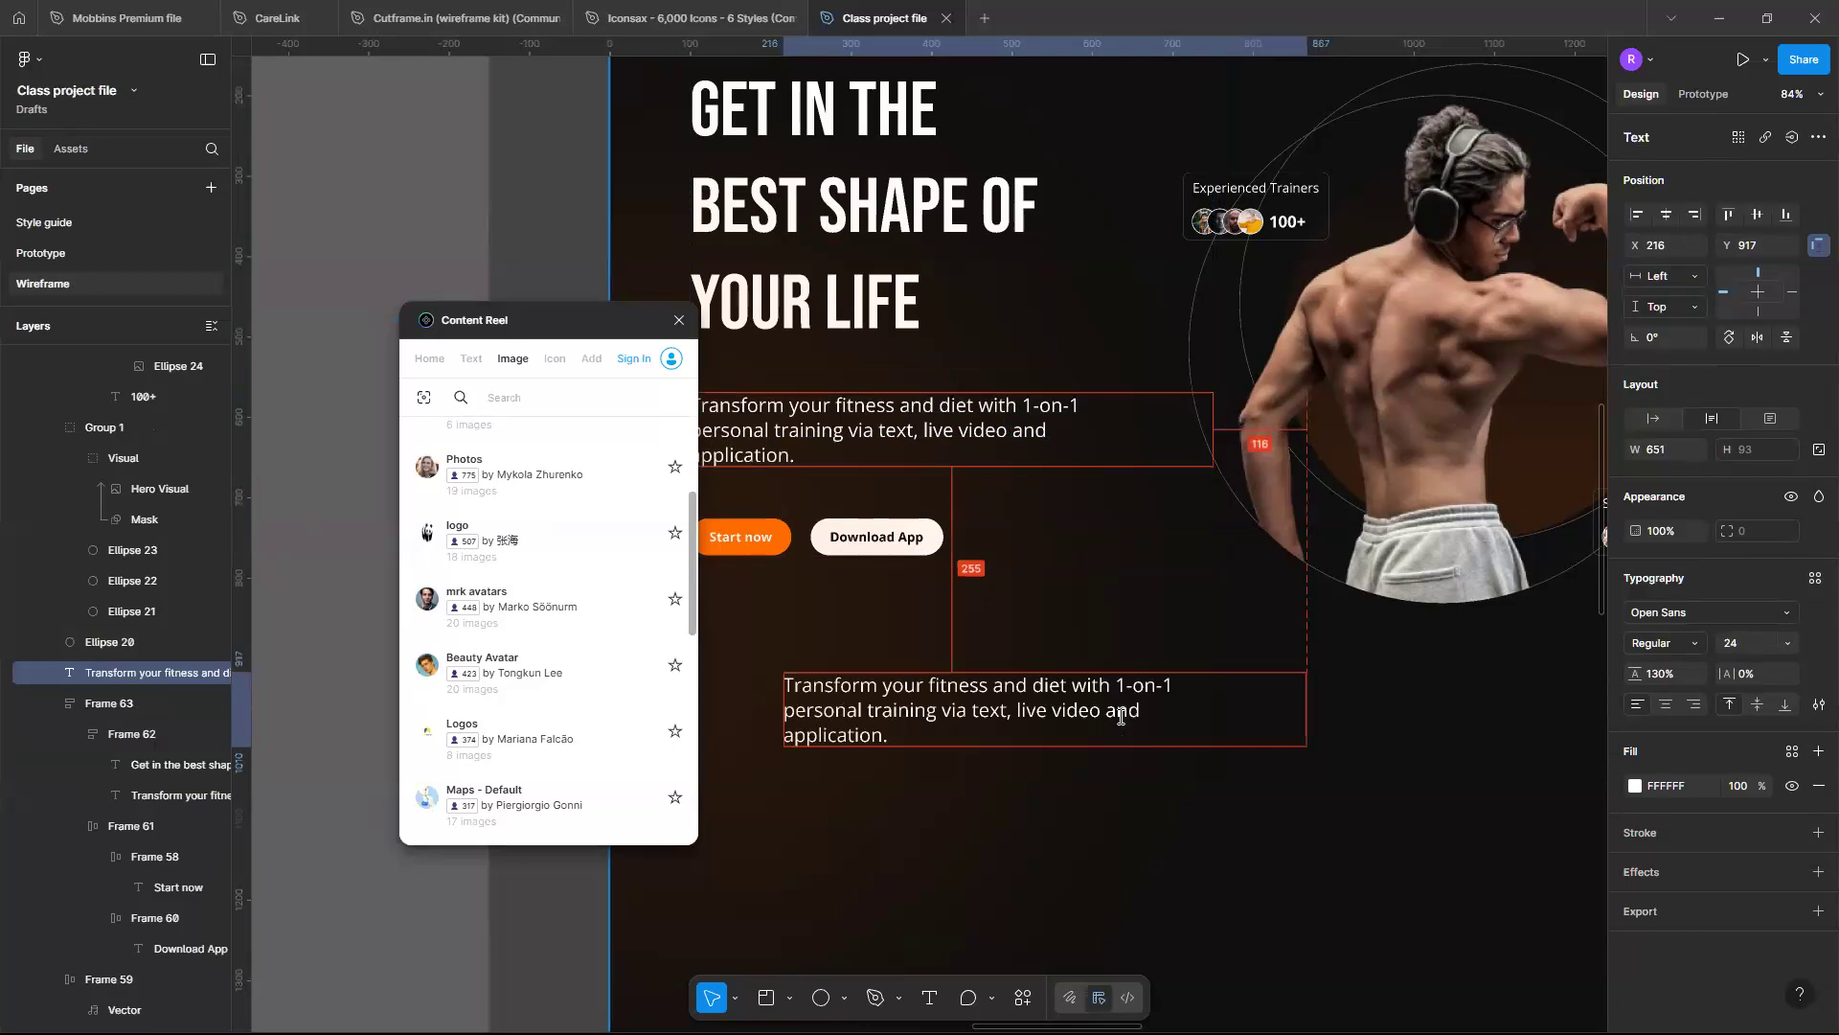
Replace the copied paragraph's text with "Collaborators" and set its text box to auto width
triple_click(1101, 709)
type("Collaborators")
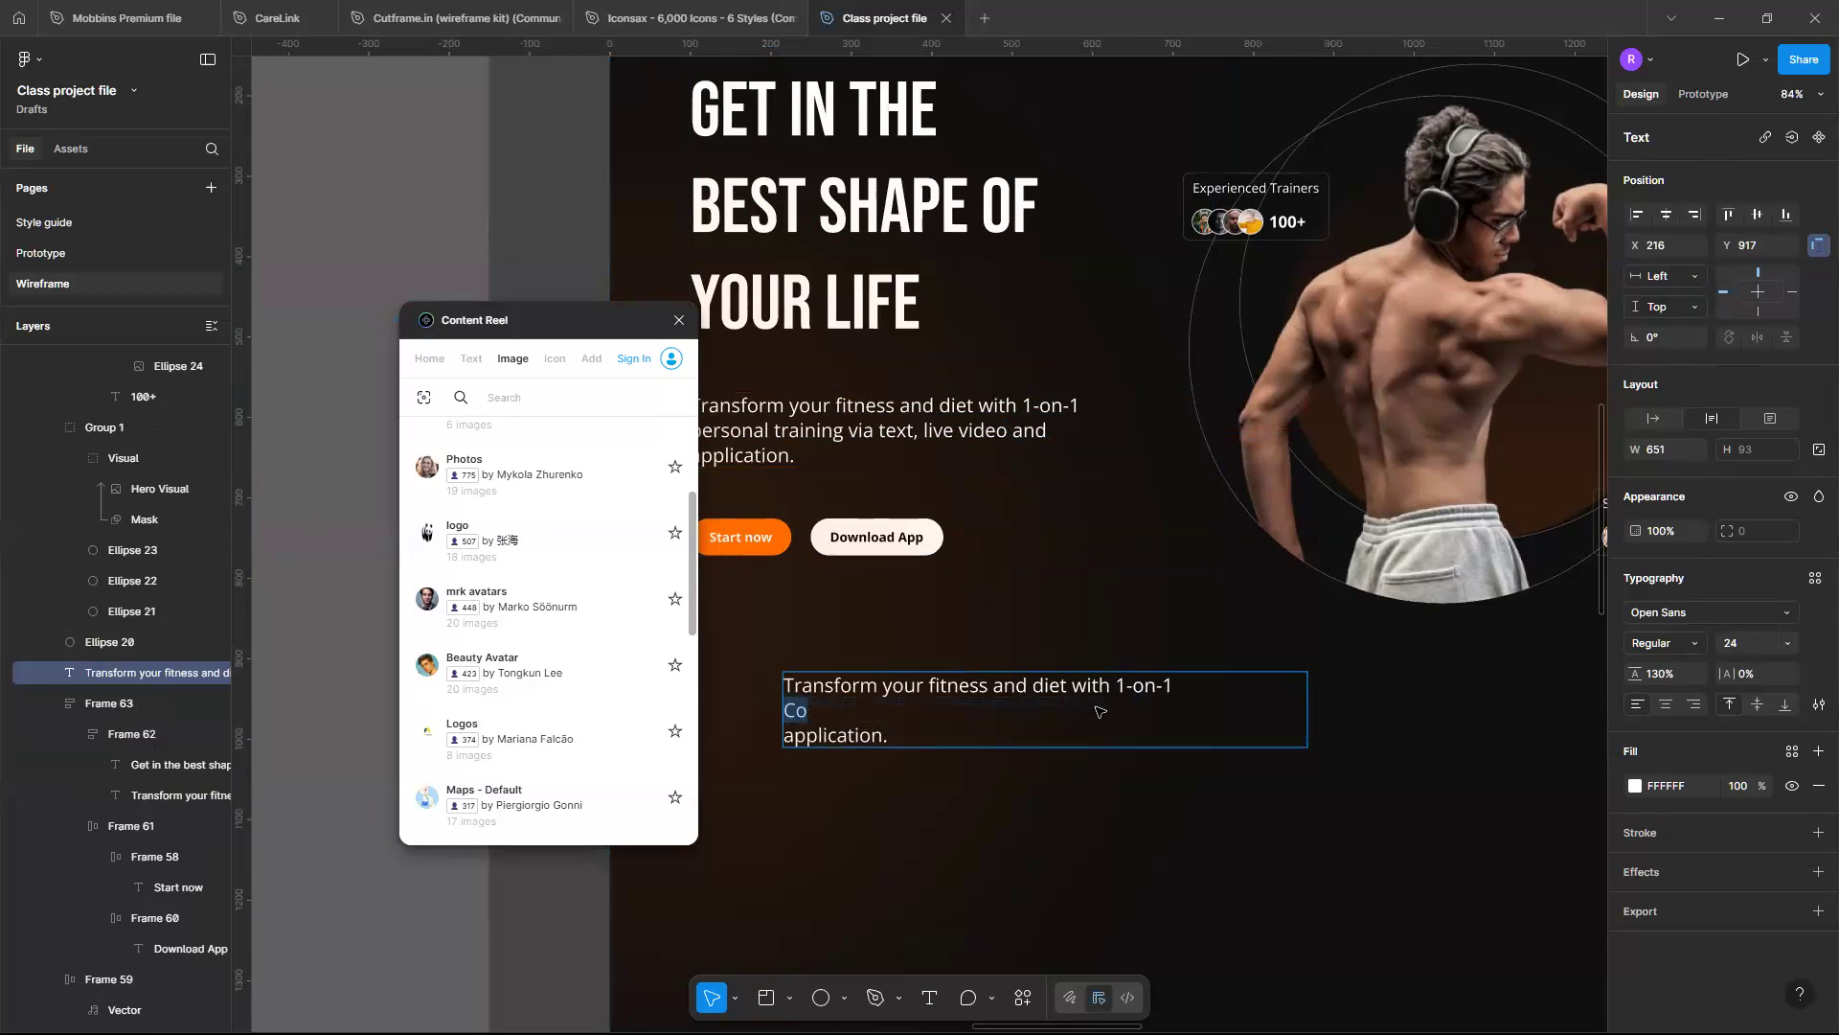
key("ctrl+a")
type("Collaborators")
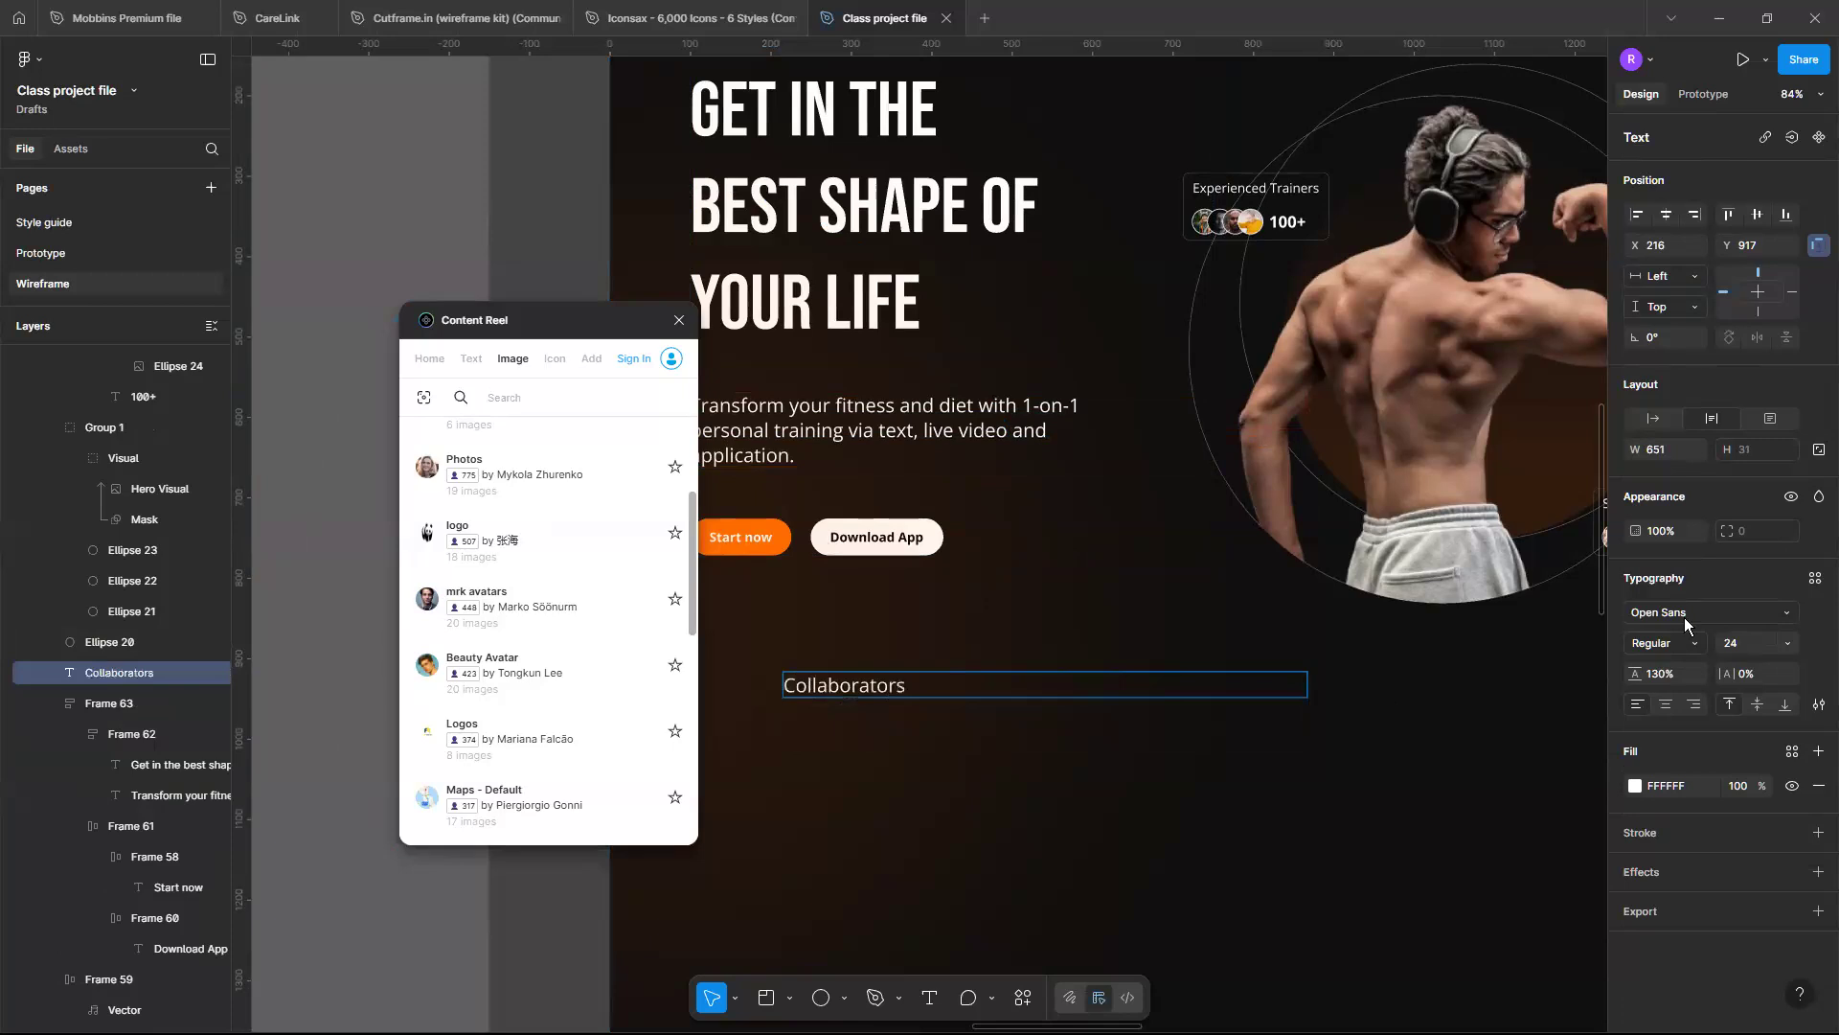
key("Escape")
left_click(1652, 419)
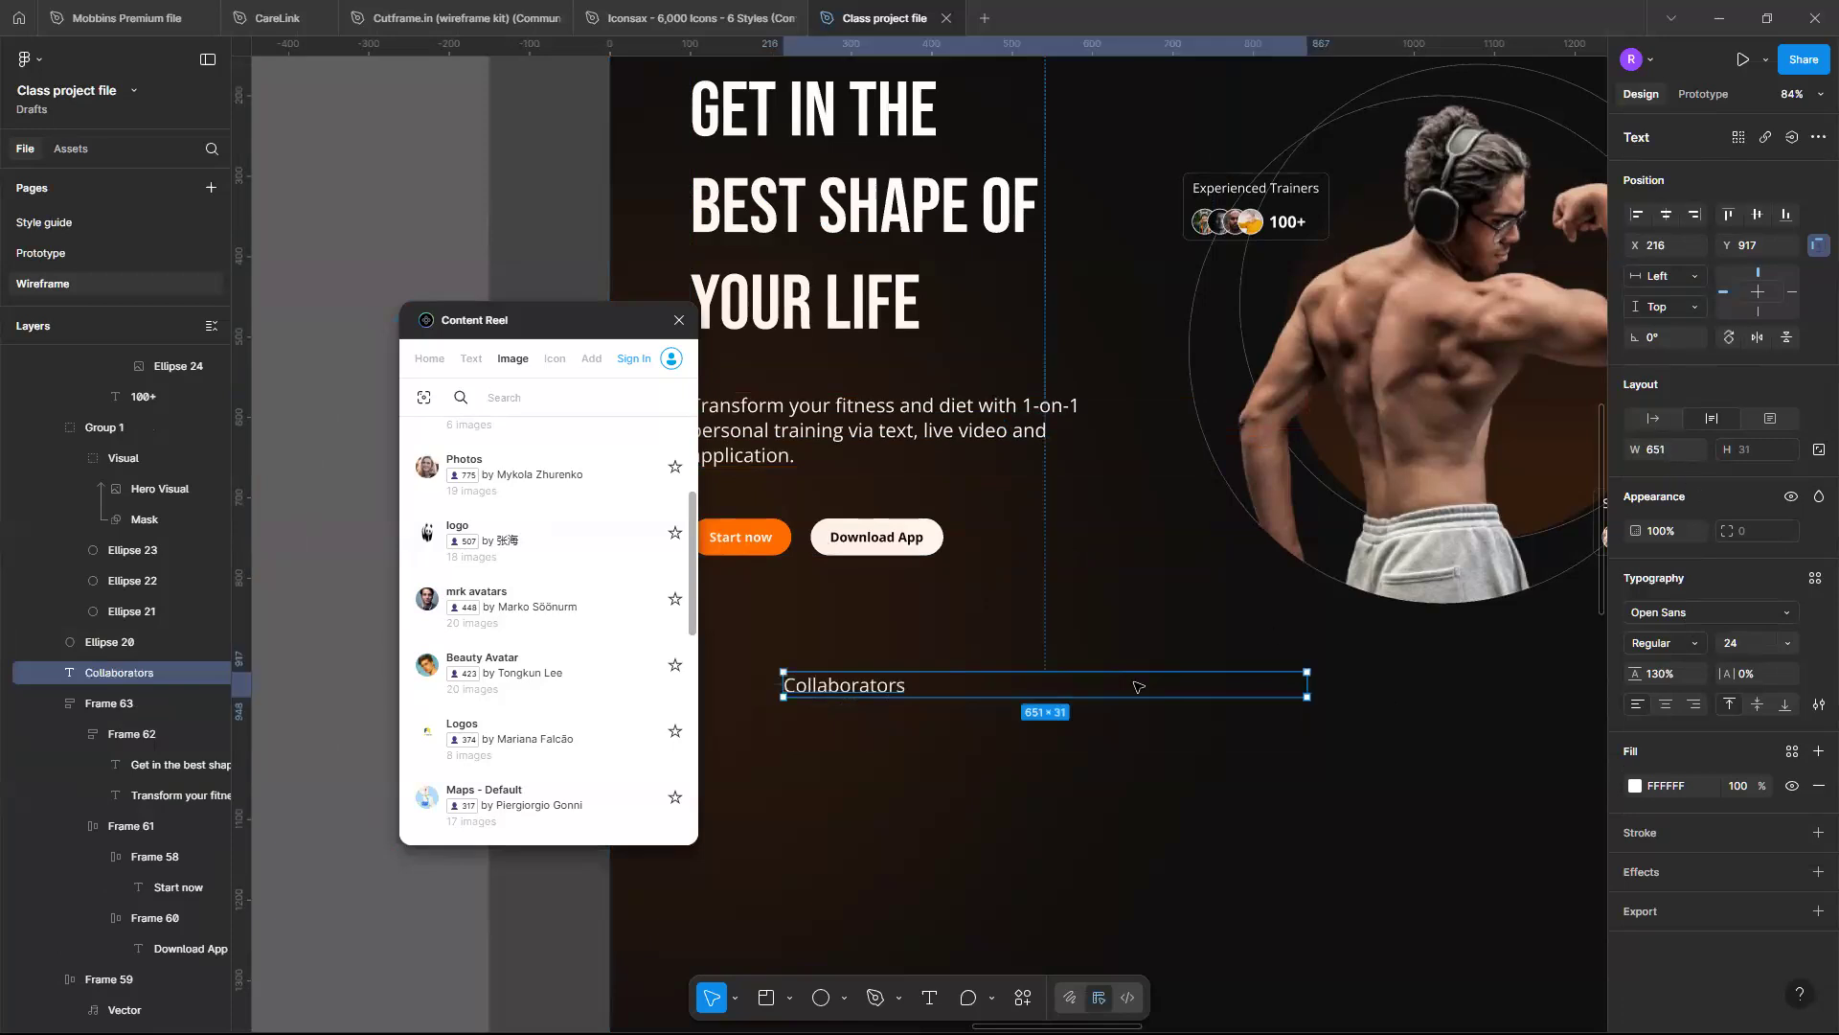
Move the Collaborators text to X 100, Y 857, flush with the hero text and buttons
scroll(997, 704, "down", 4)
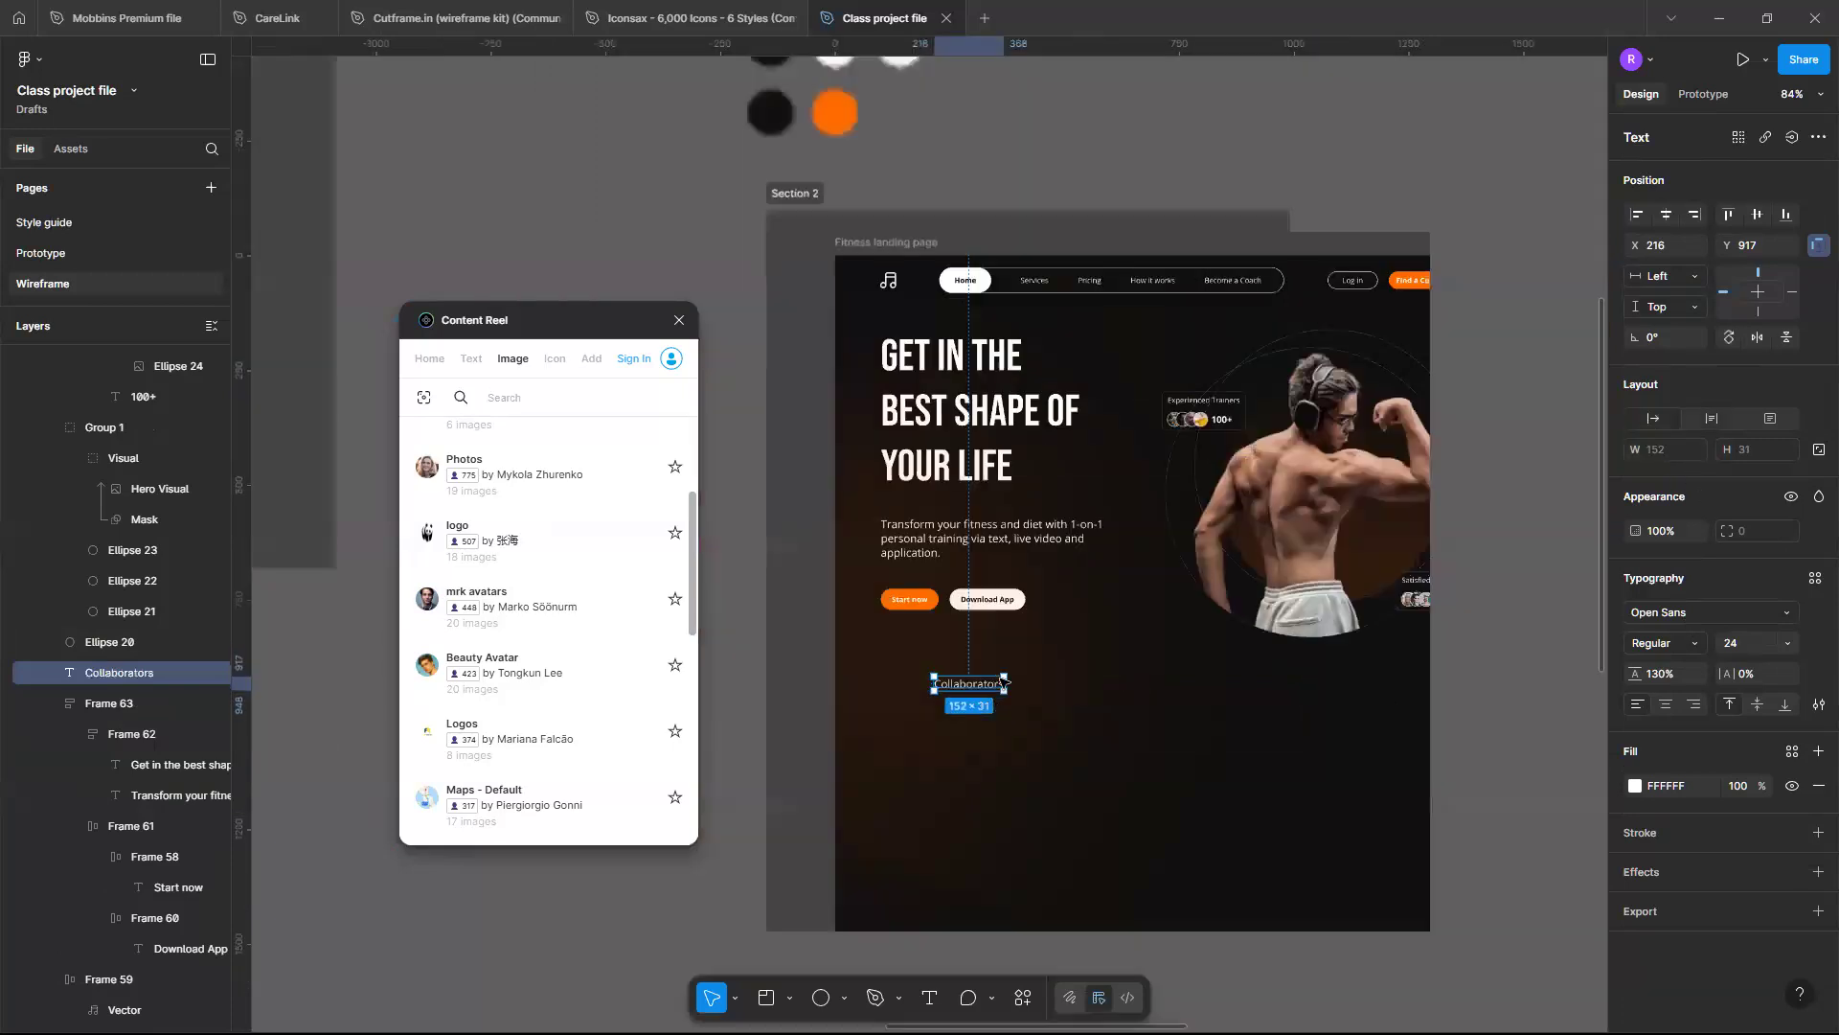
scroll(998, 682, "up", 3)
scroll(1014, 673, "up", 1)
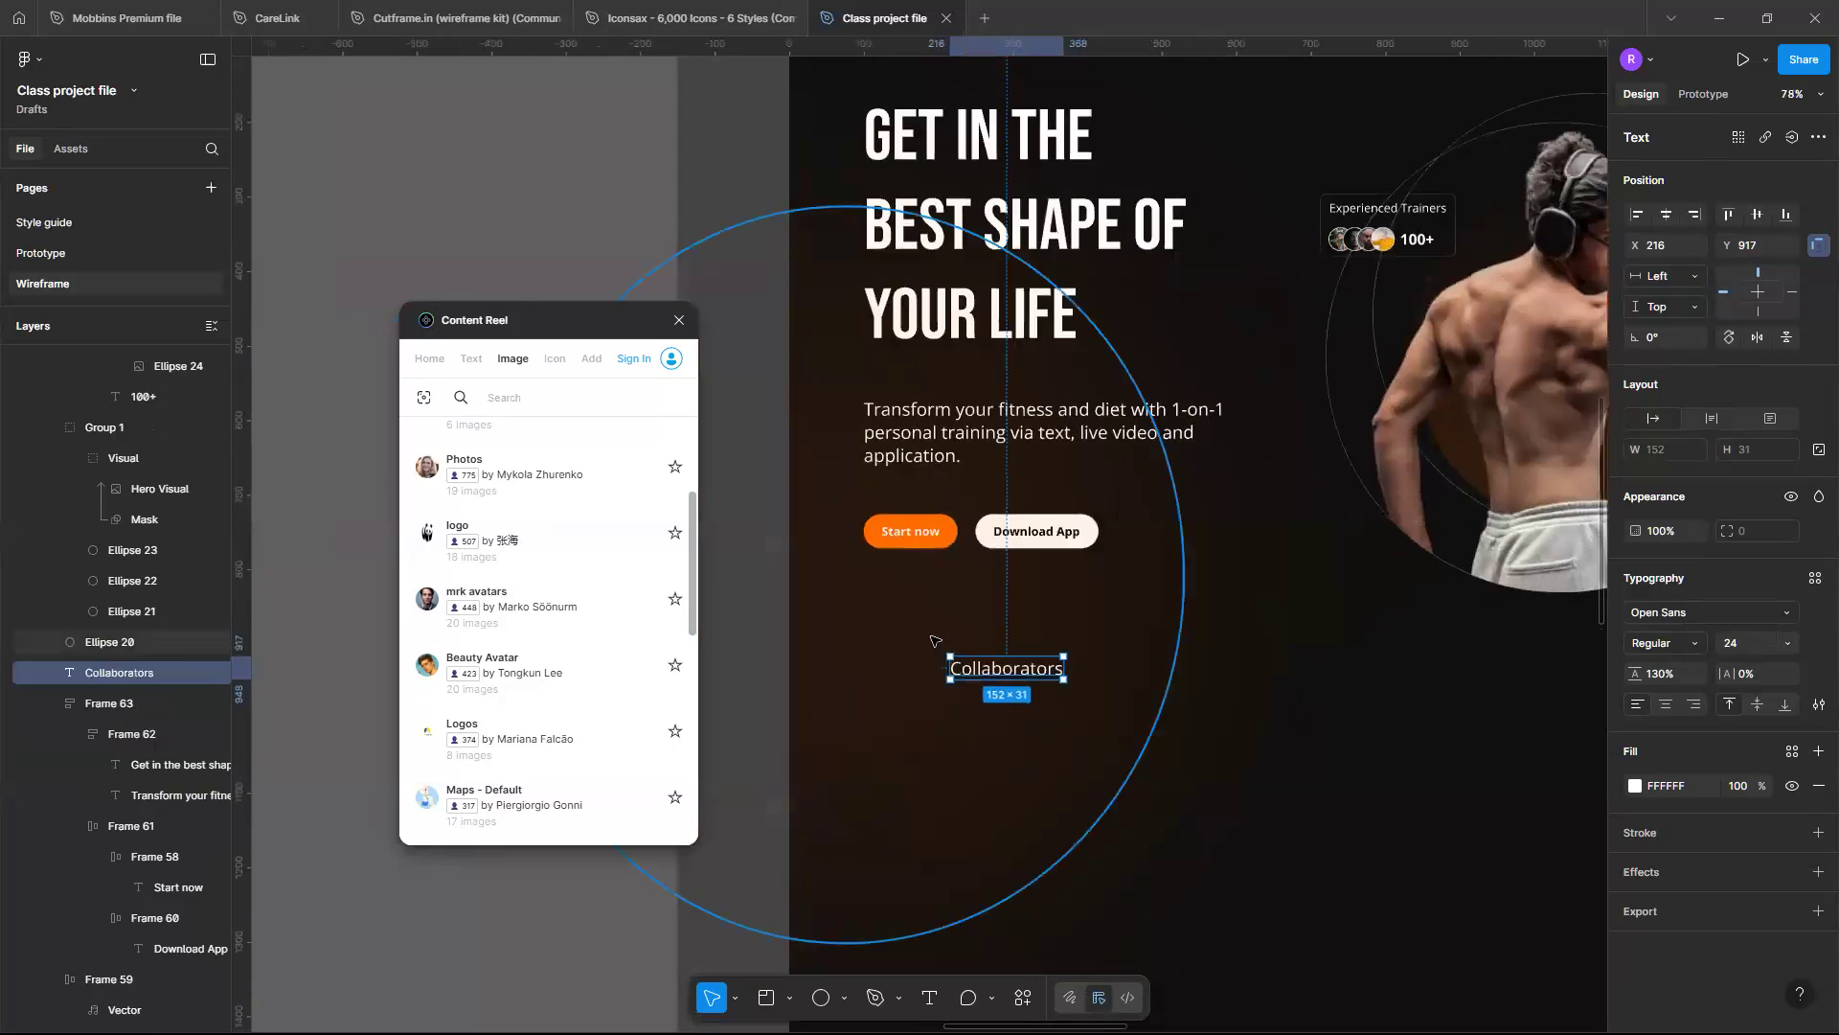
left_click_drag(1007, 659, 926, 627)
scroll(927, 628, "up", 2)
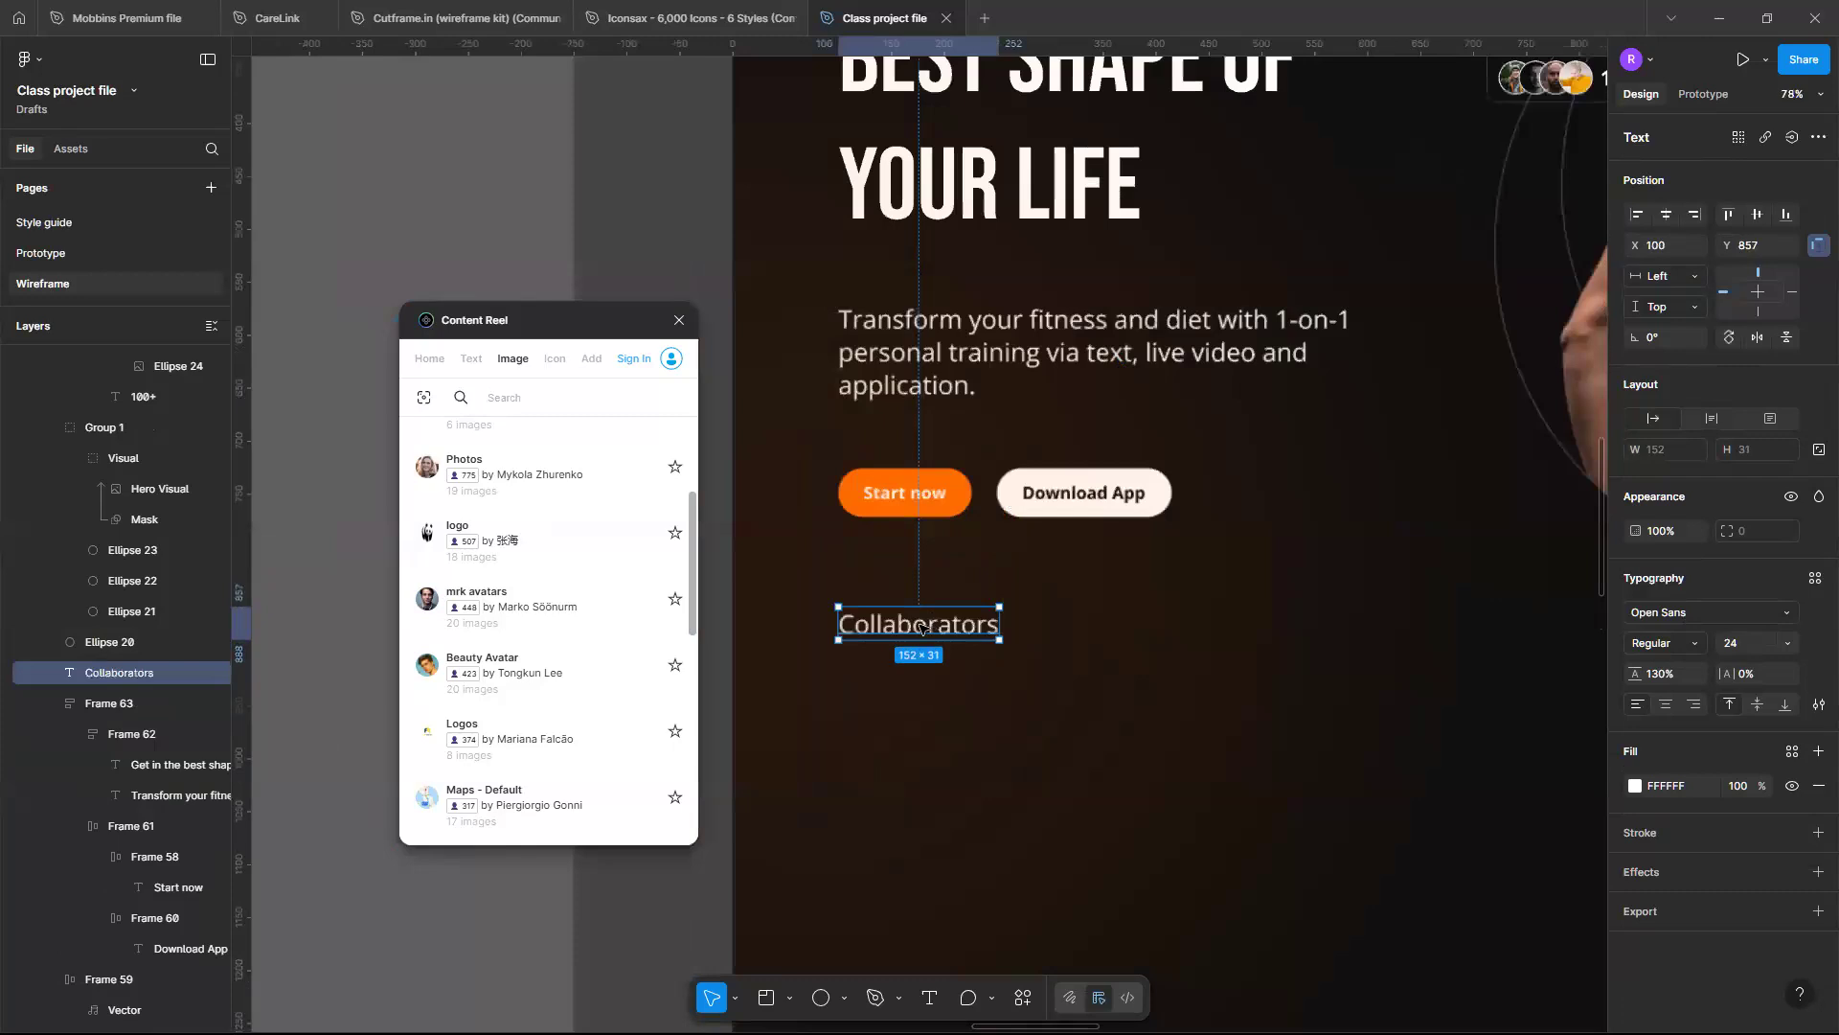
left_click(975, 636)
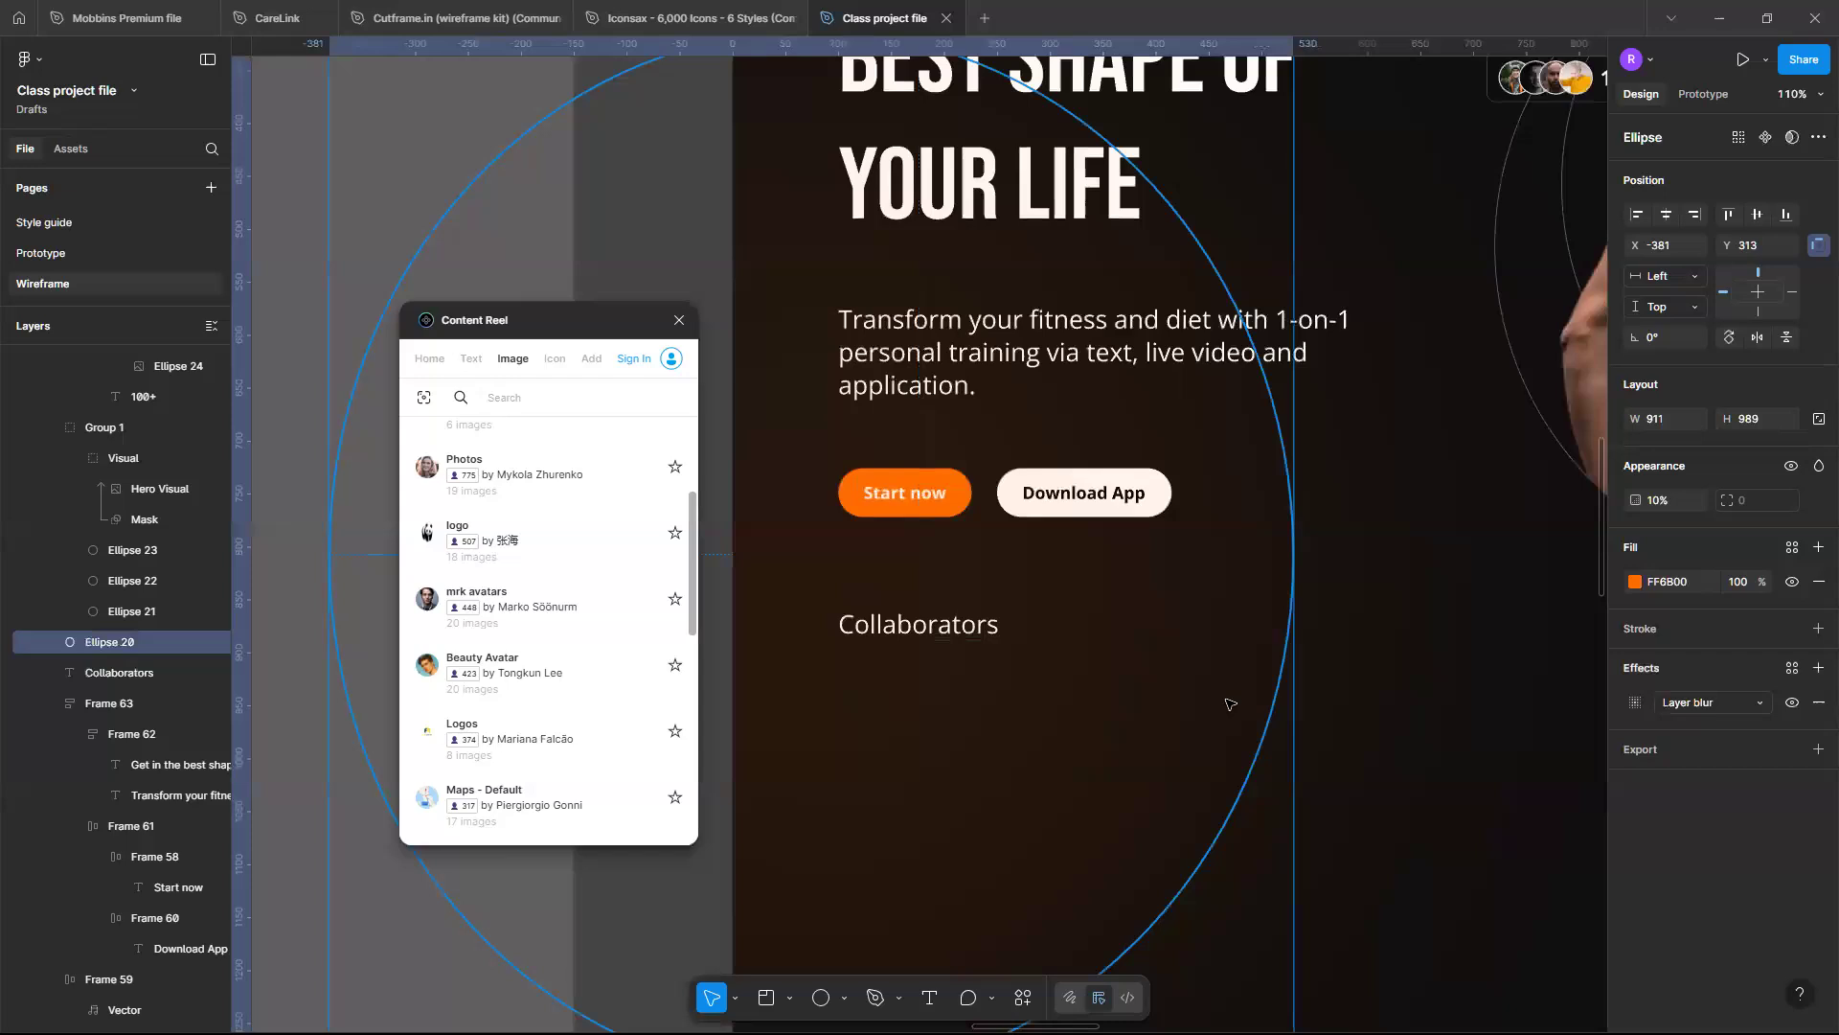
key("Return")
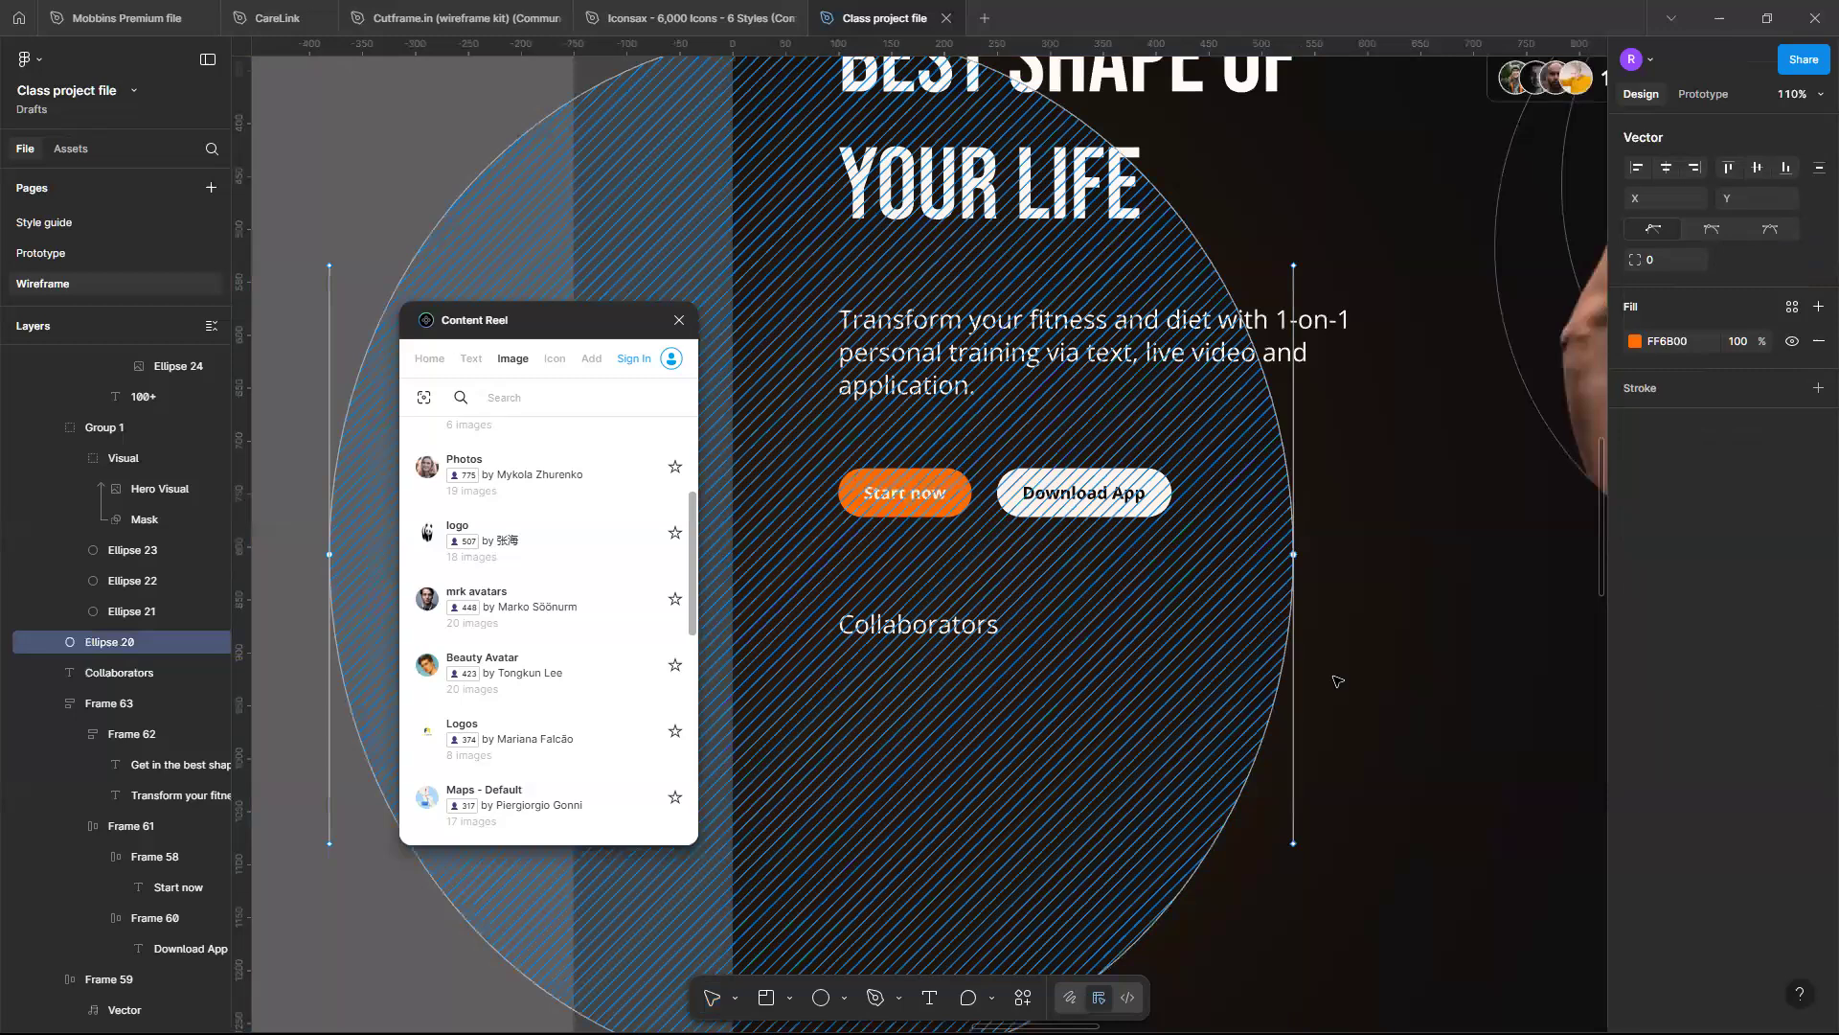
Lock the large orange blurred ellipse behind the hero text so it cannot be selected on the canvas
key("Escape")
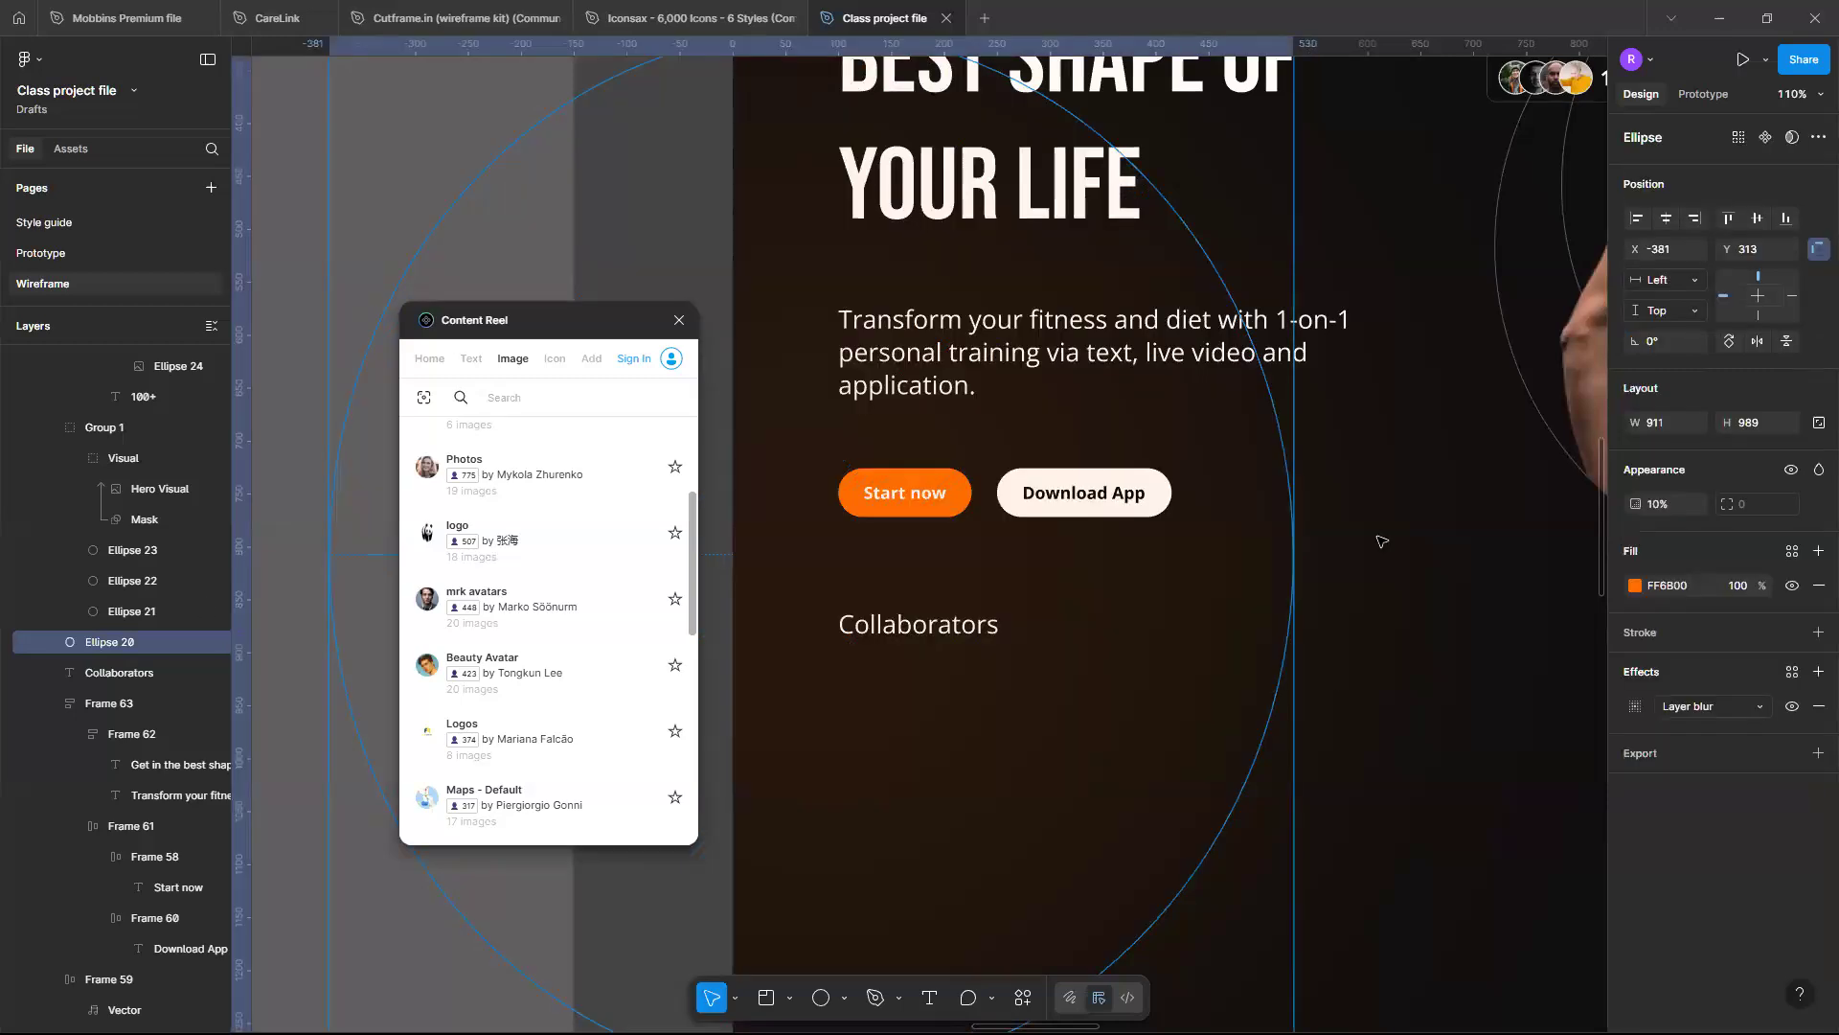
key("Escape")
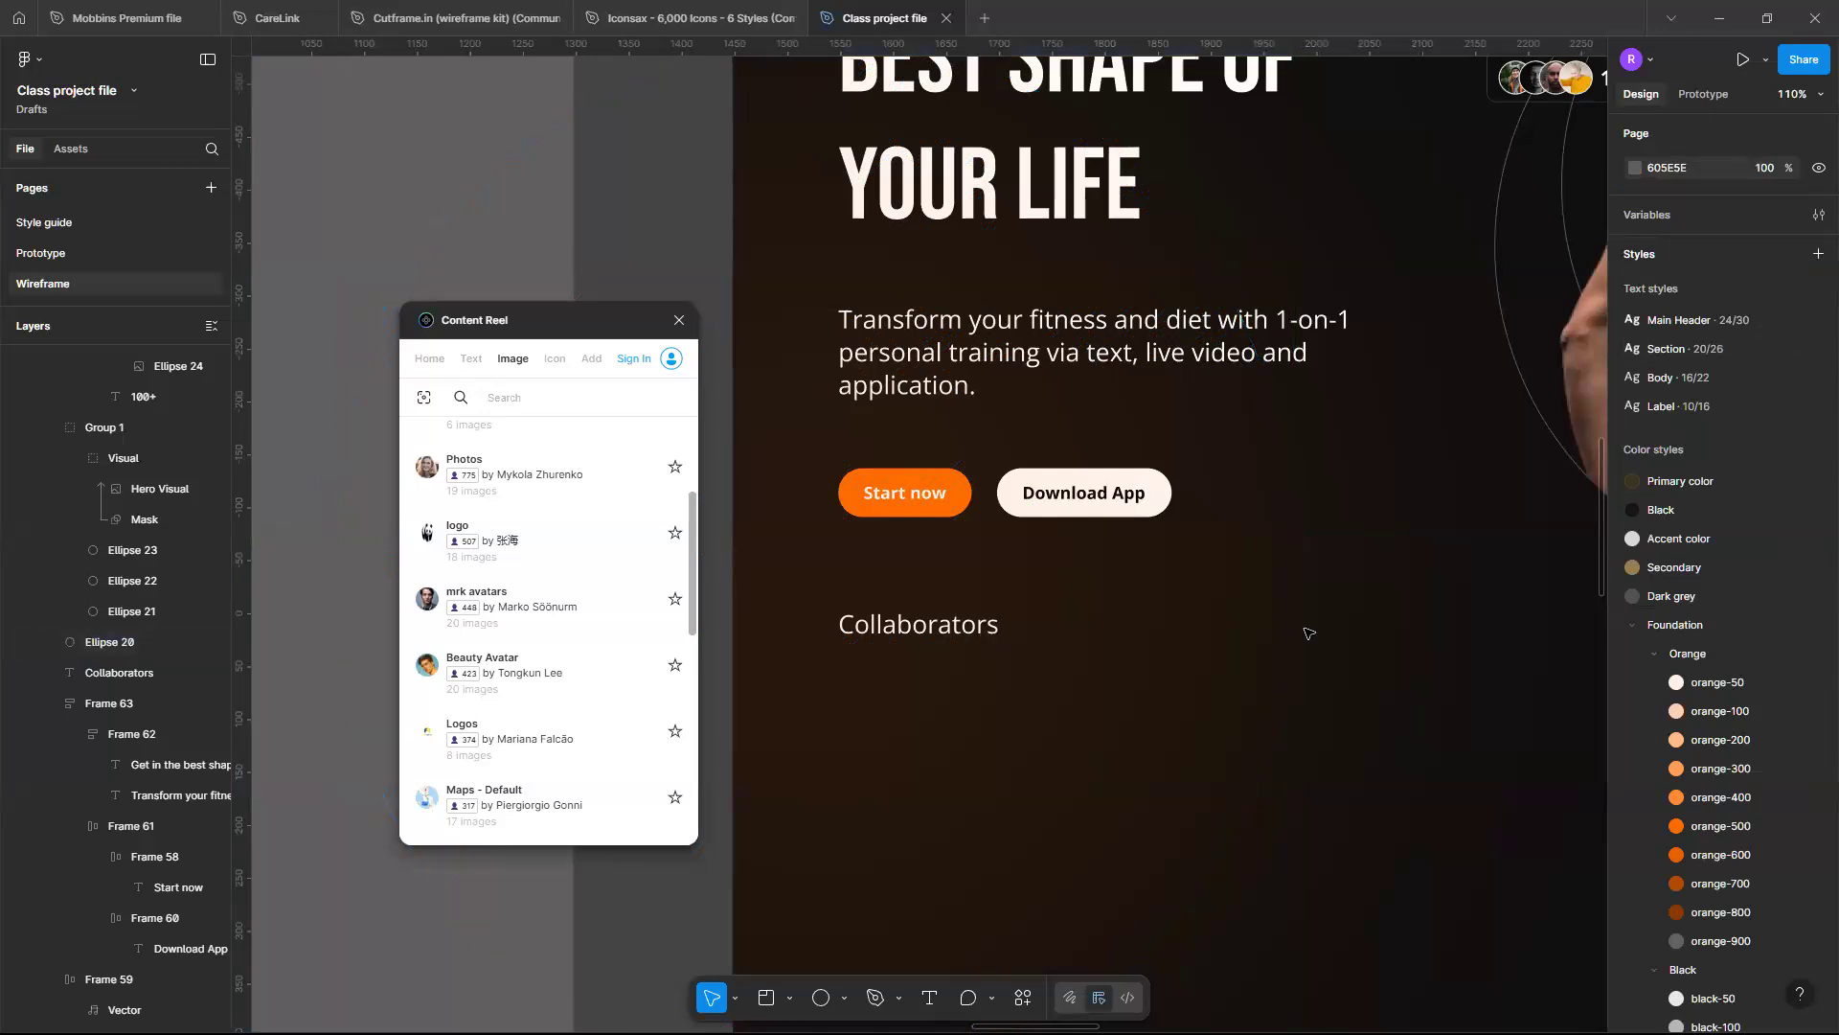
left_click(1229, 595)
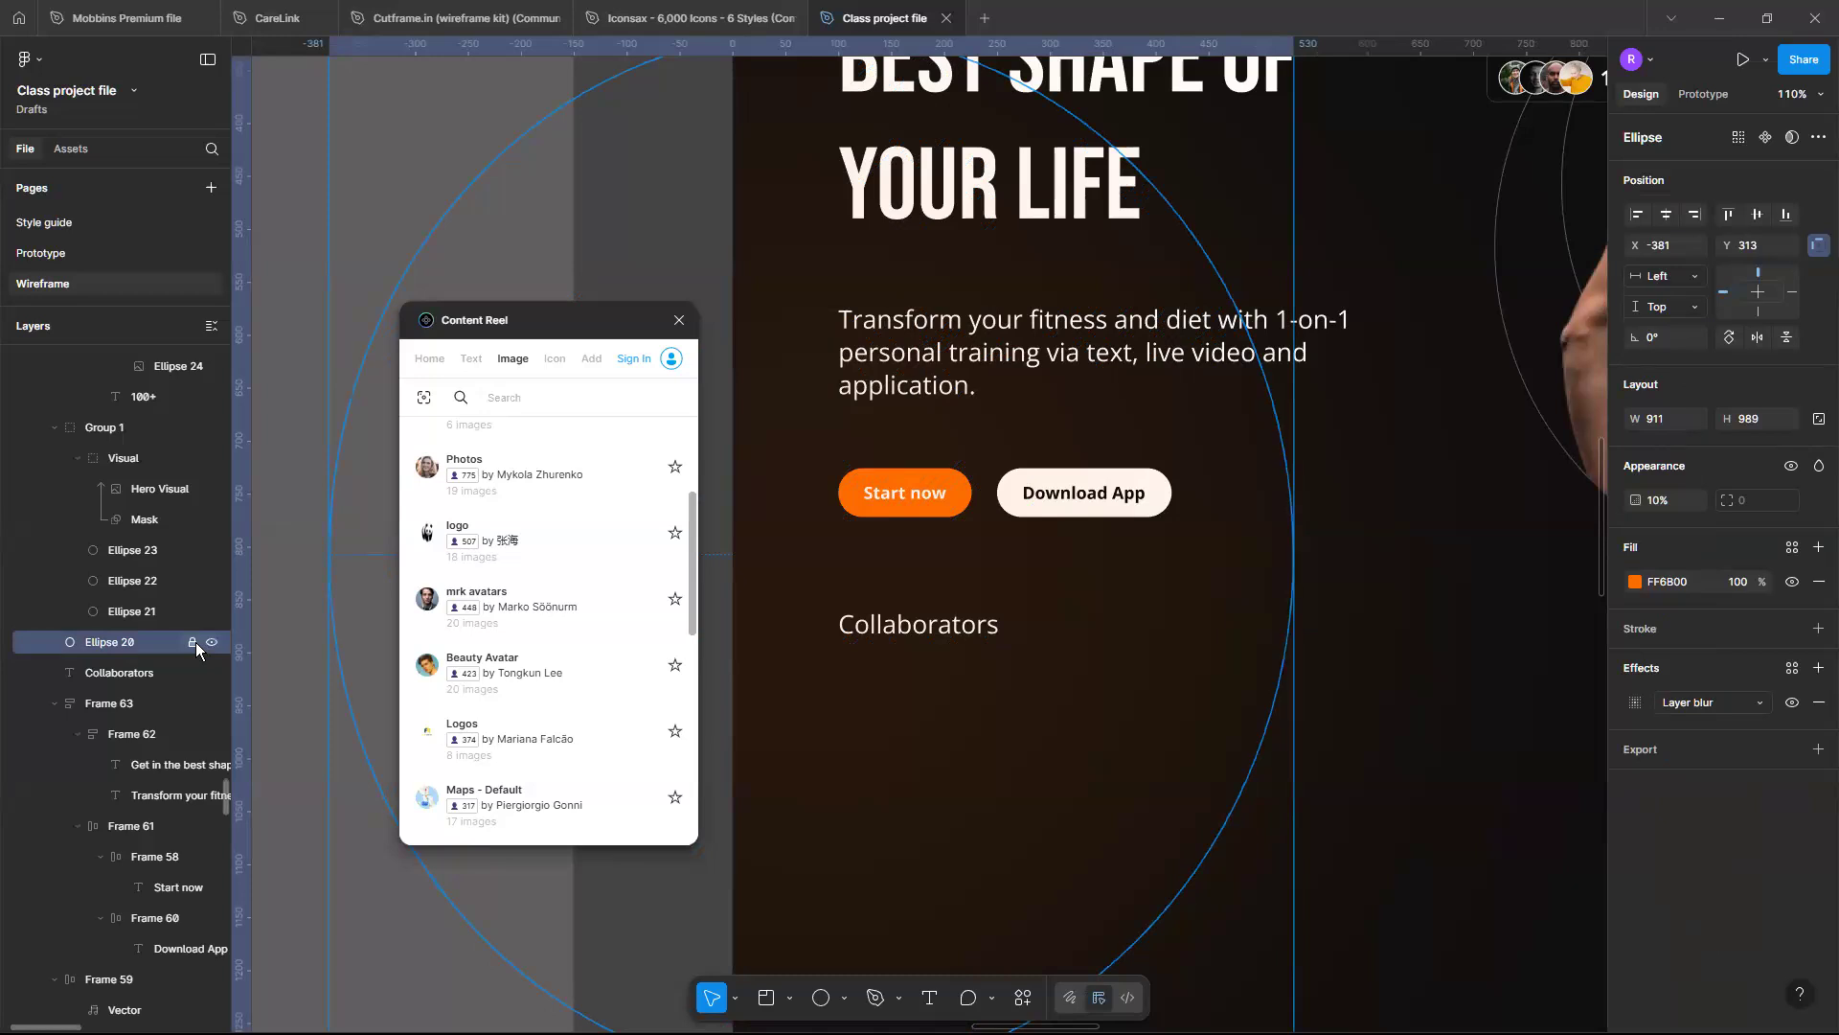
left_click(192, 641)
left_click(1037, 671)
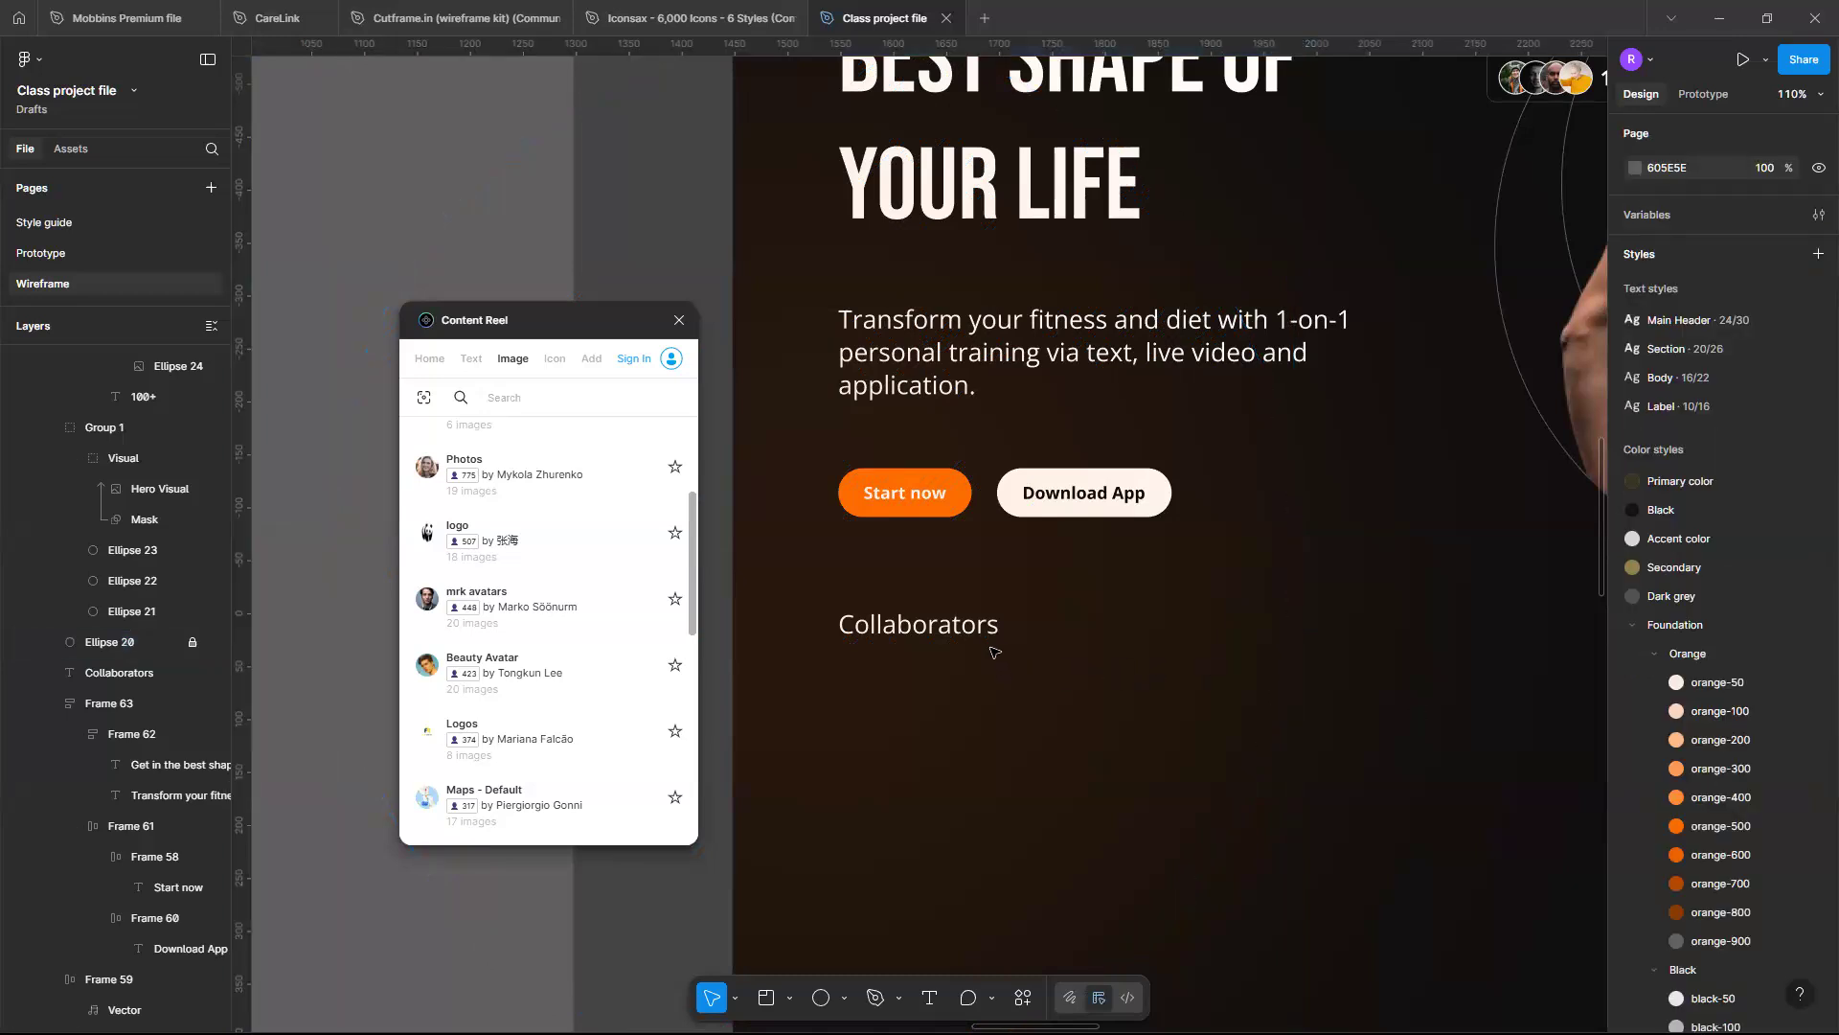
Change the "Collaborators" text below the hero buttons to "Collaboration with"
left_click(992, 636)
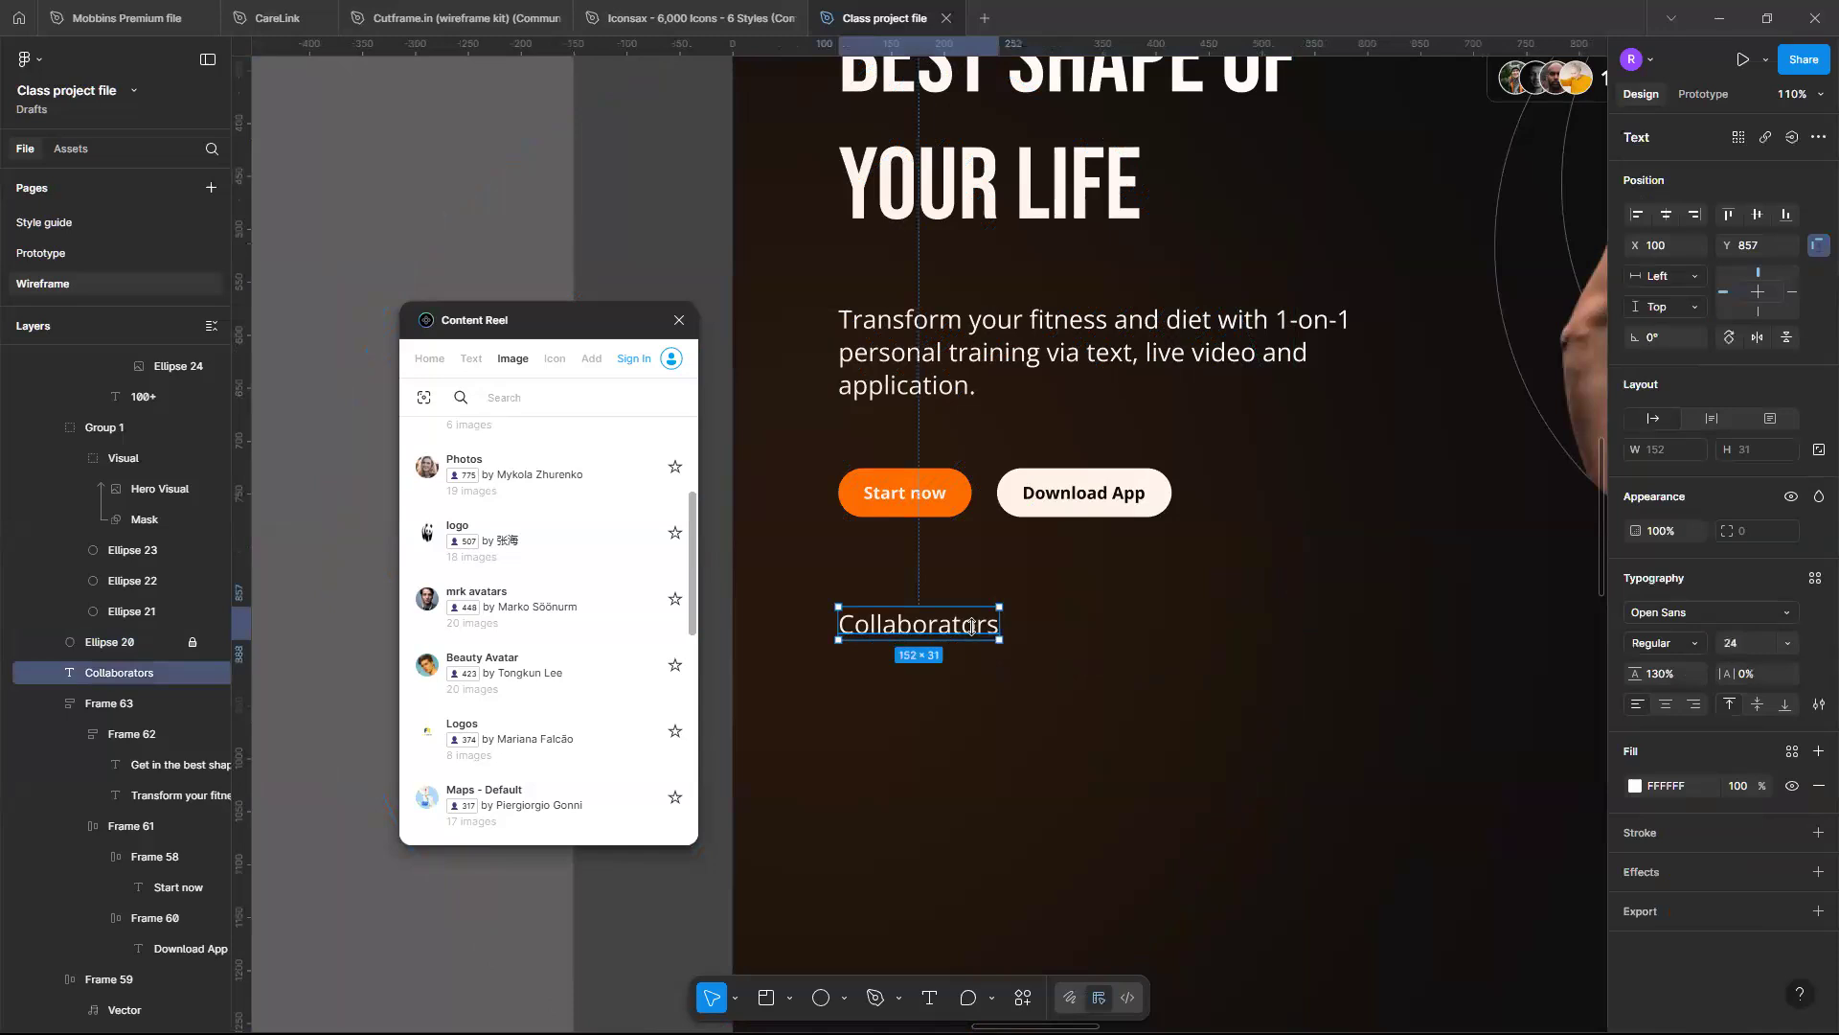
double_click(970, 624)
left_click(969, 624)
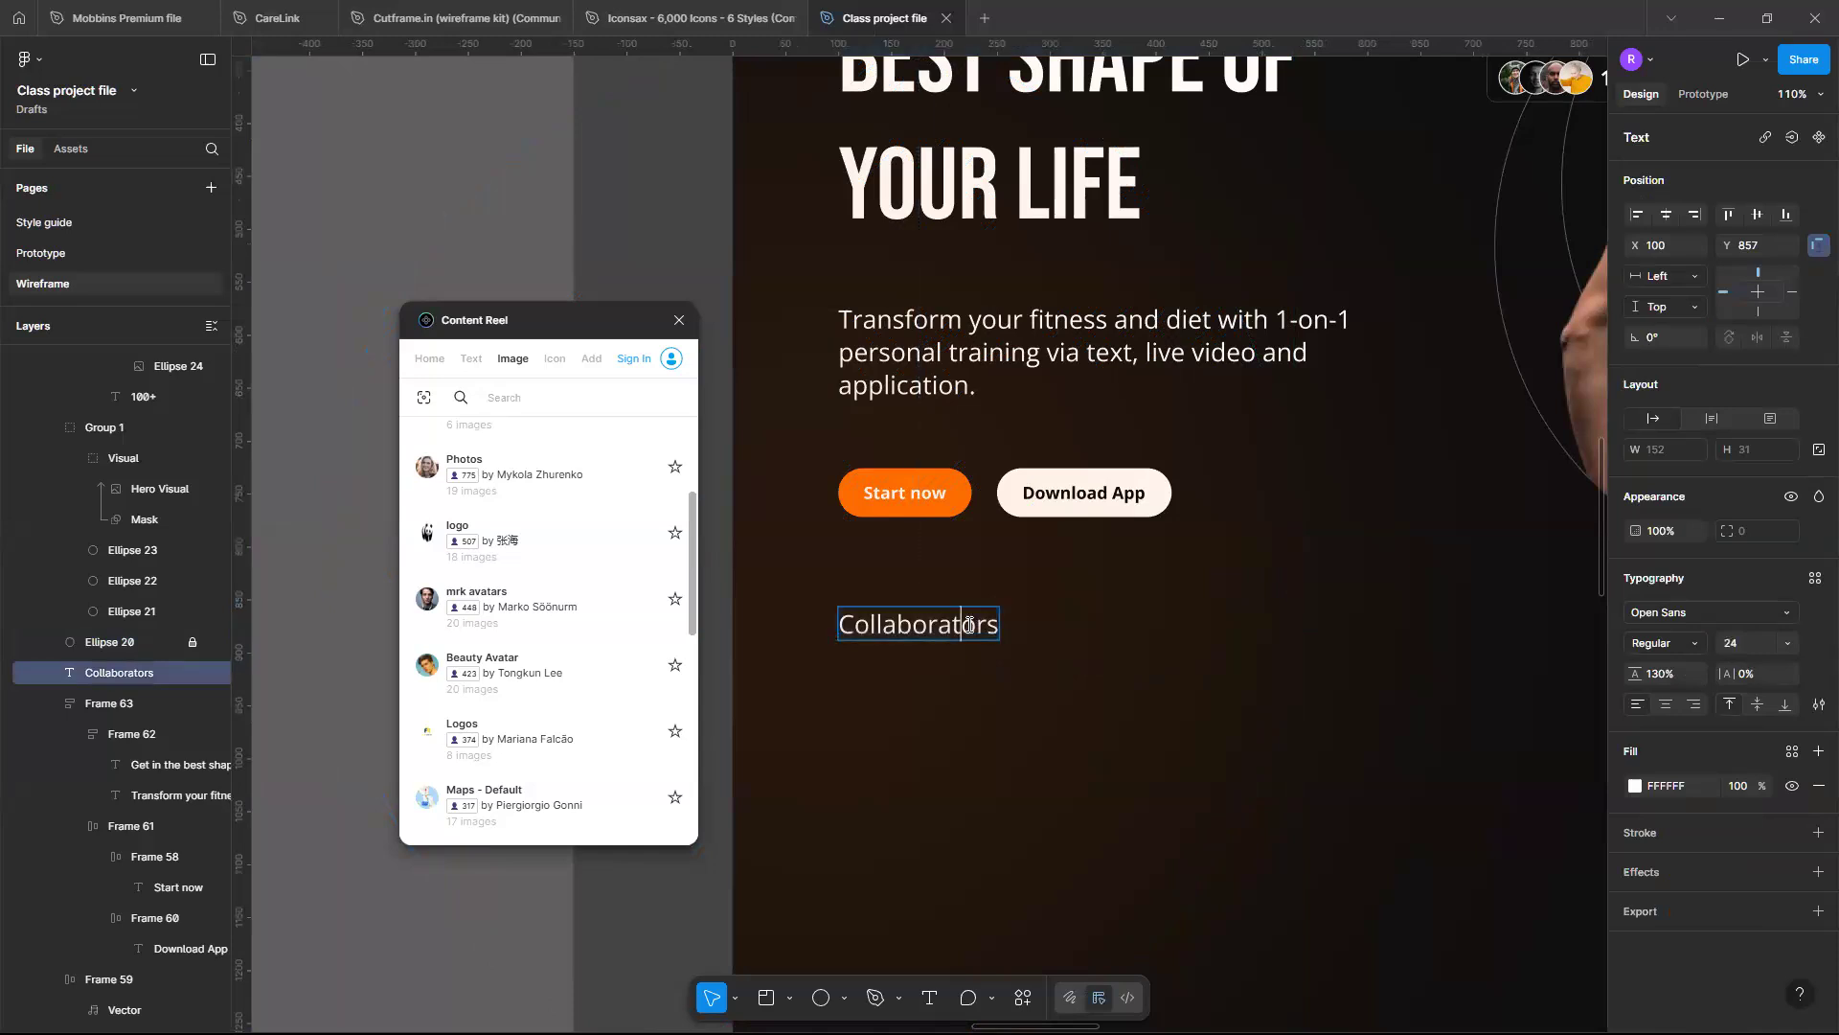
key("Delete")
key("Delete")
key("Delete")
type("ion with")
key("Escape")
scroll(1181, 690, "down", 3)
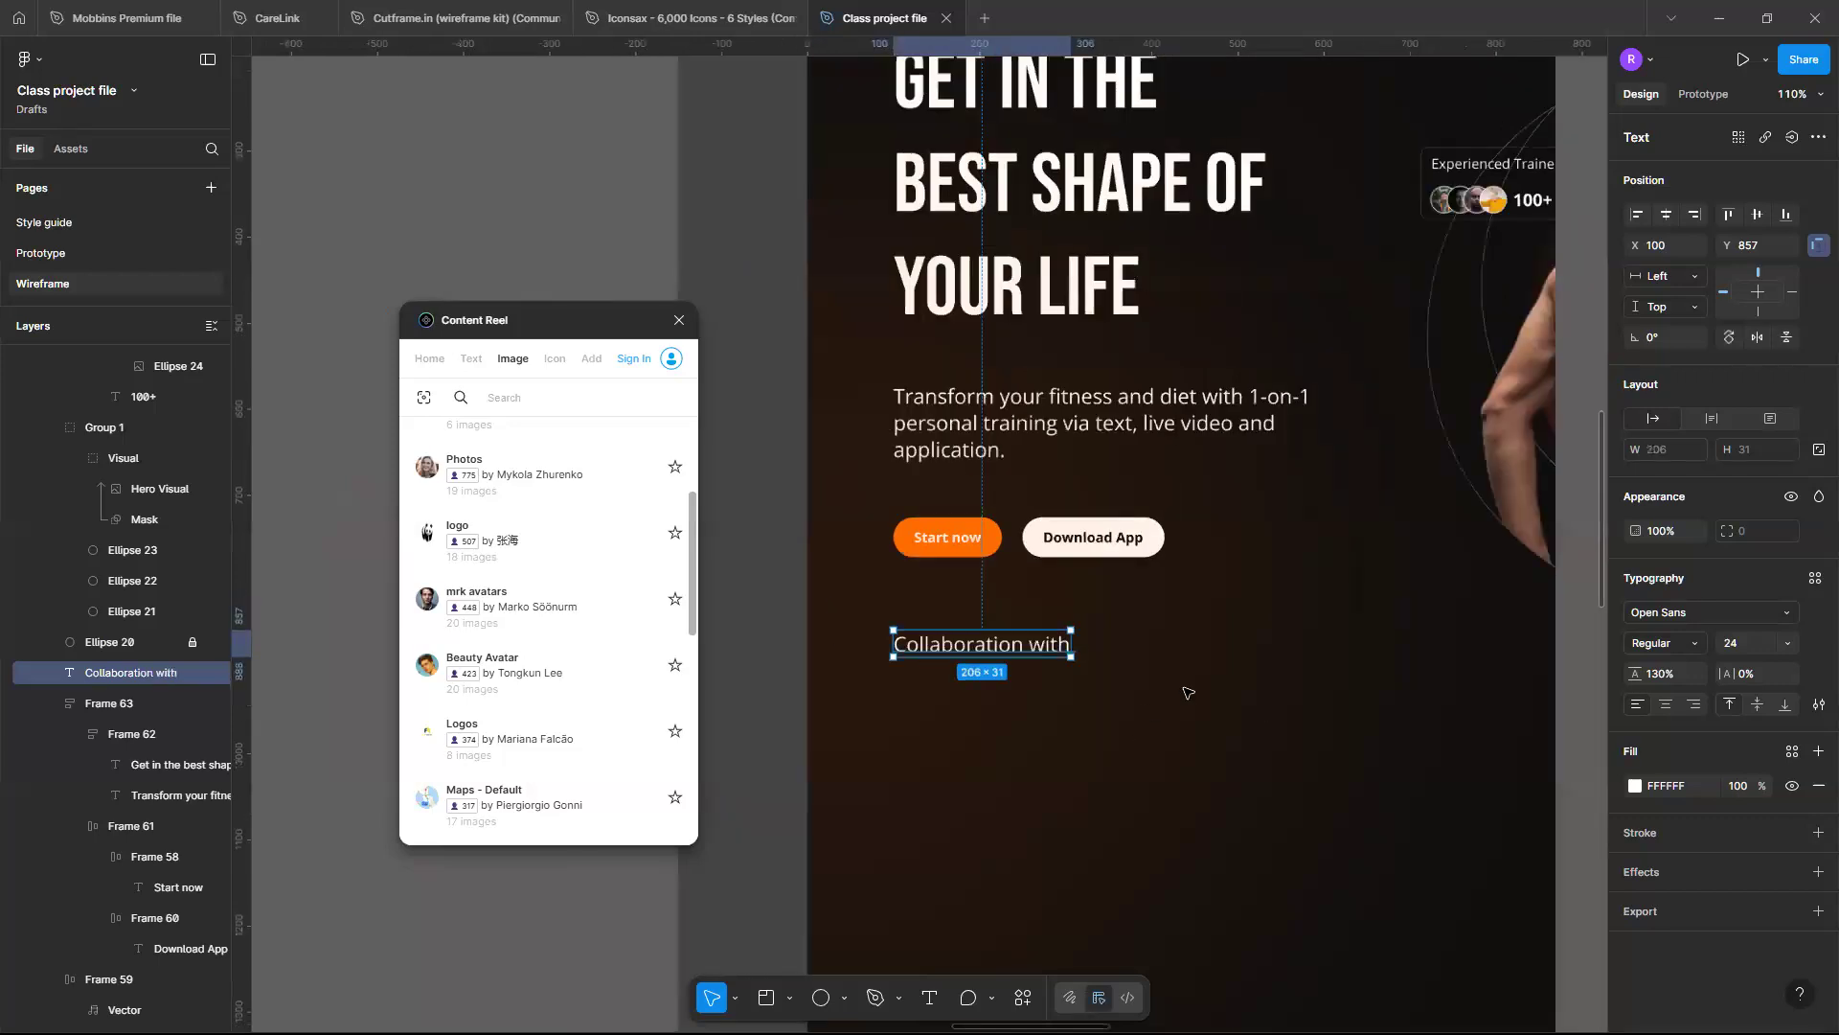
left_click(1188, 690)
Examine the landing page's hero section and the avatars in the Experienced Trainers badge
scroll(1188, 692, "down", 2)
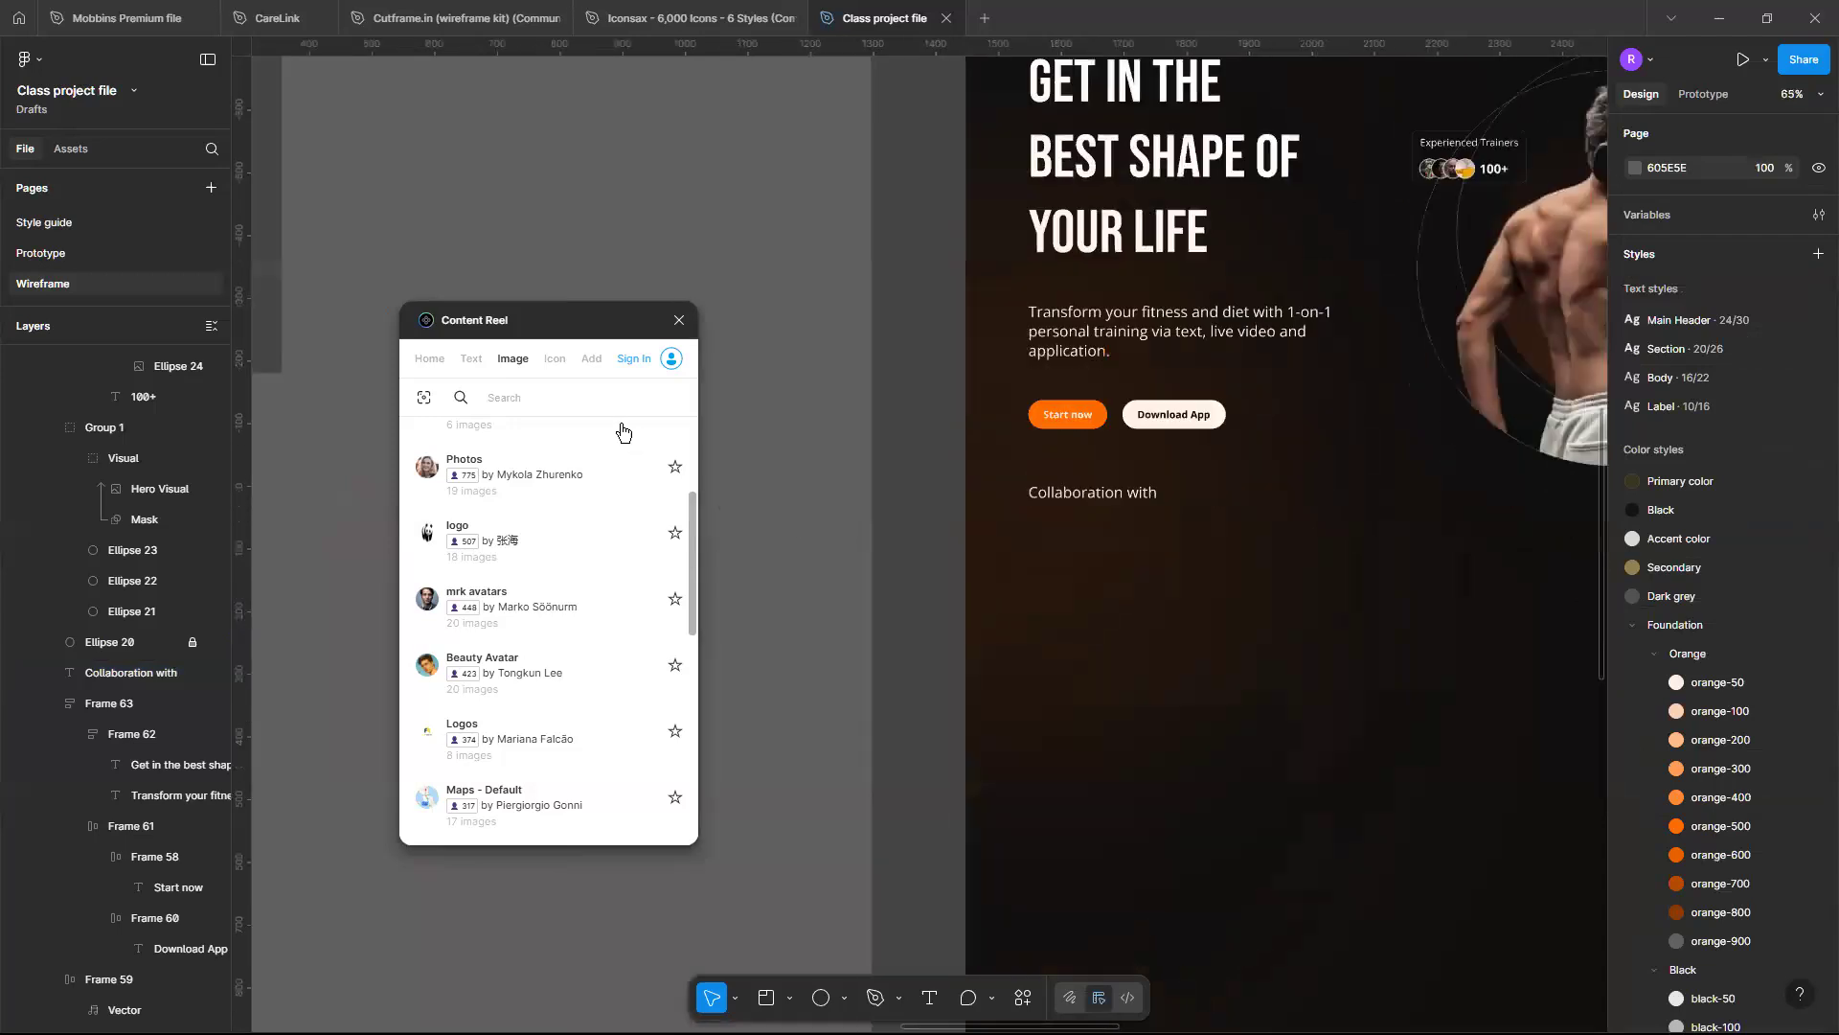
left_click_drag(826, 294, 820, 272)
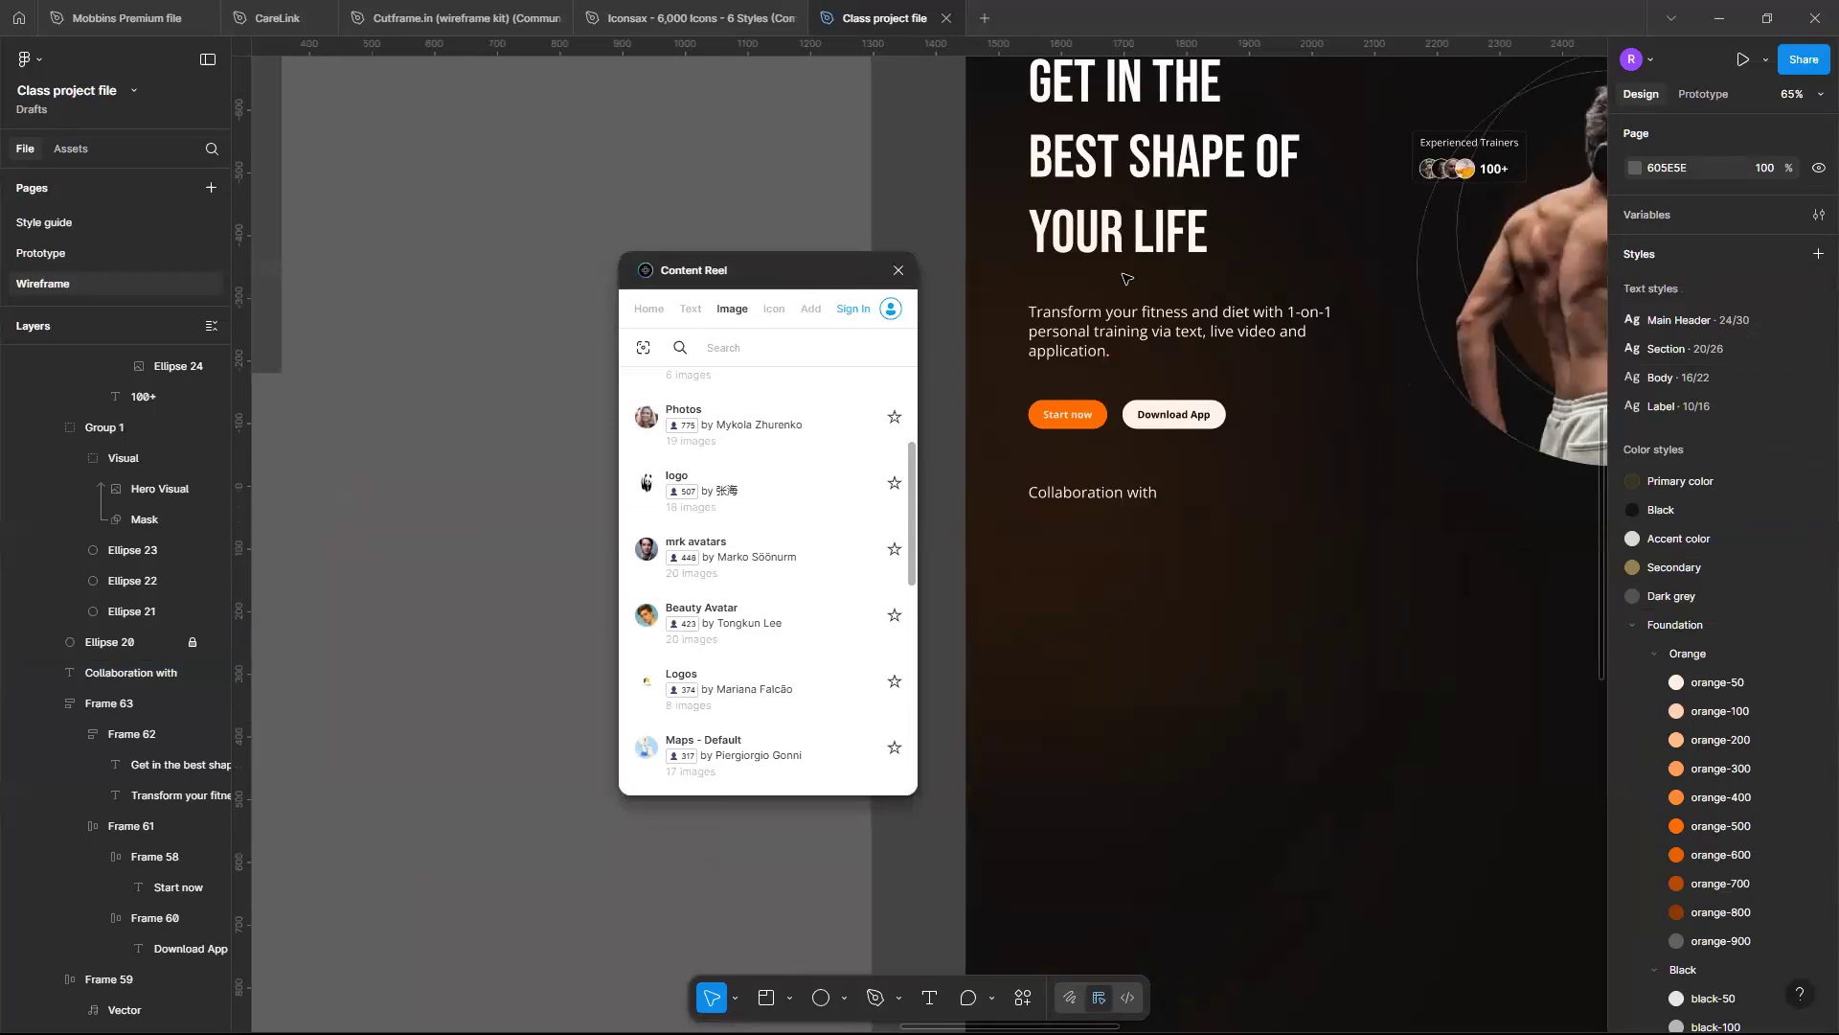
scroll(1200, 328, "down", 3)
scroll(1199, 329, "up", 3)
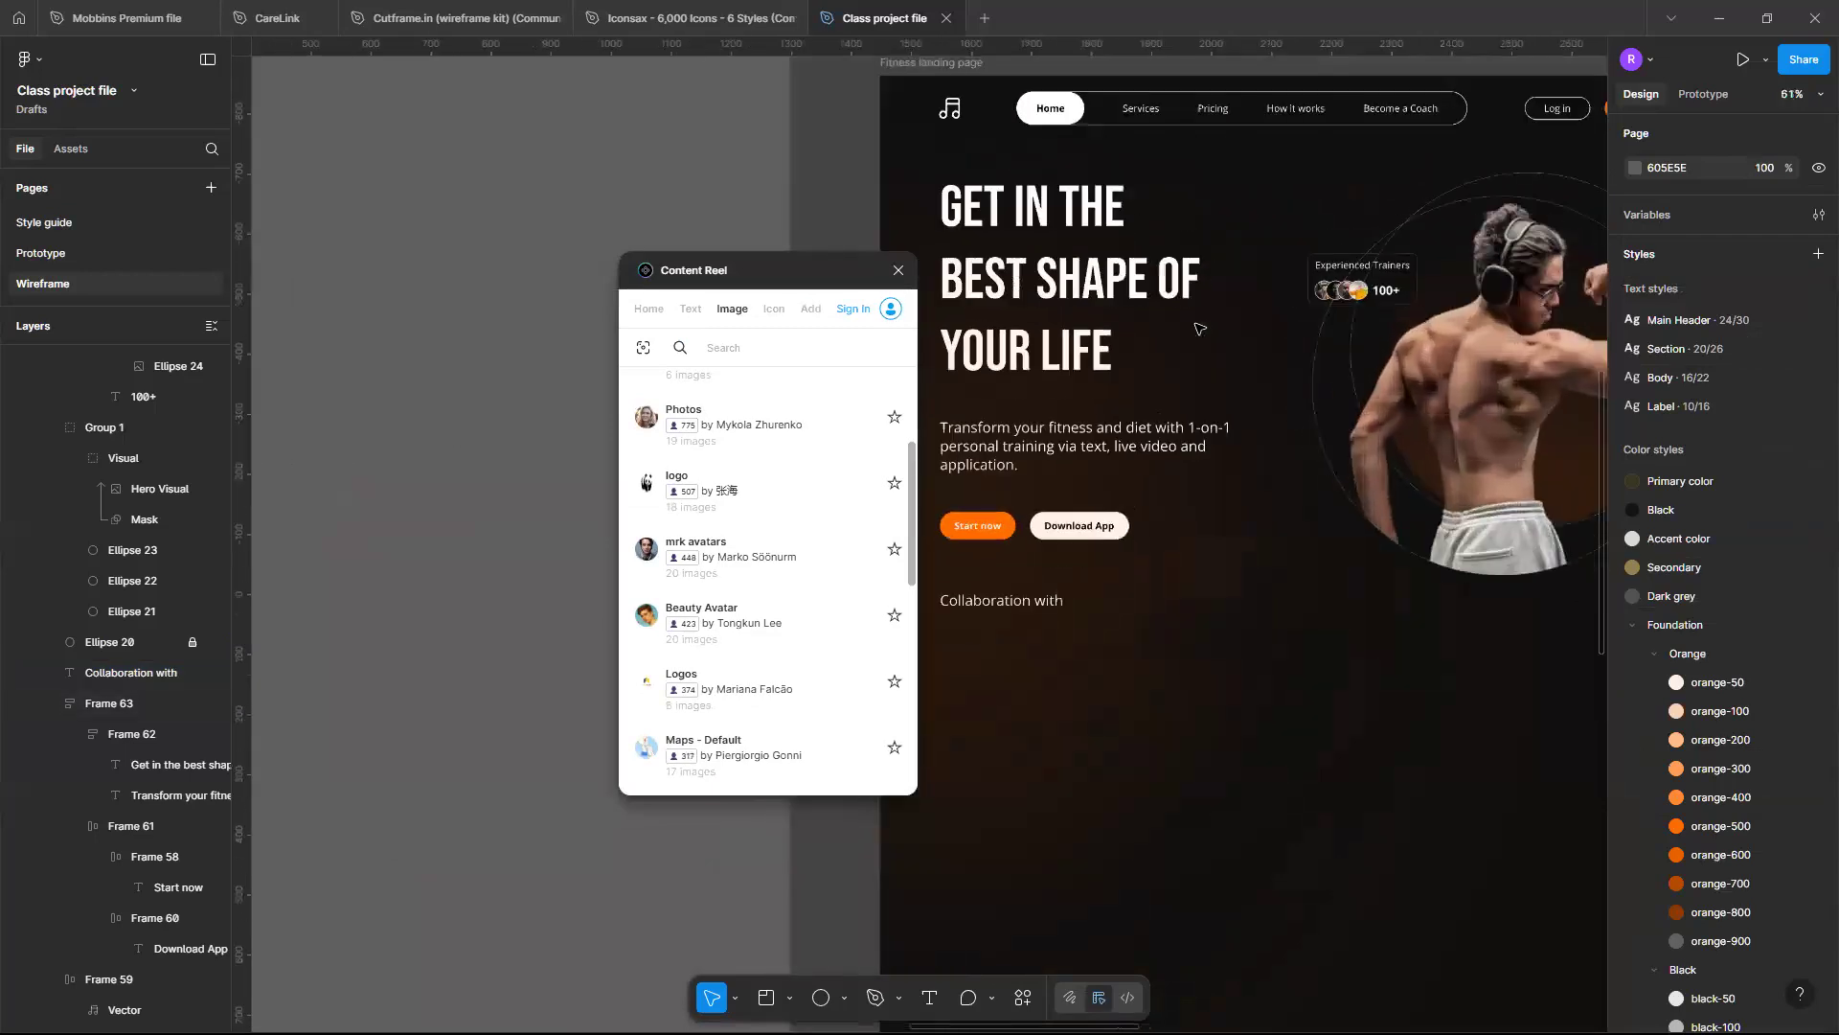
scroll(1198, 329, "right", 1)
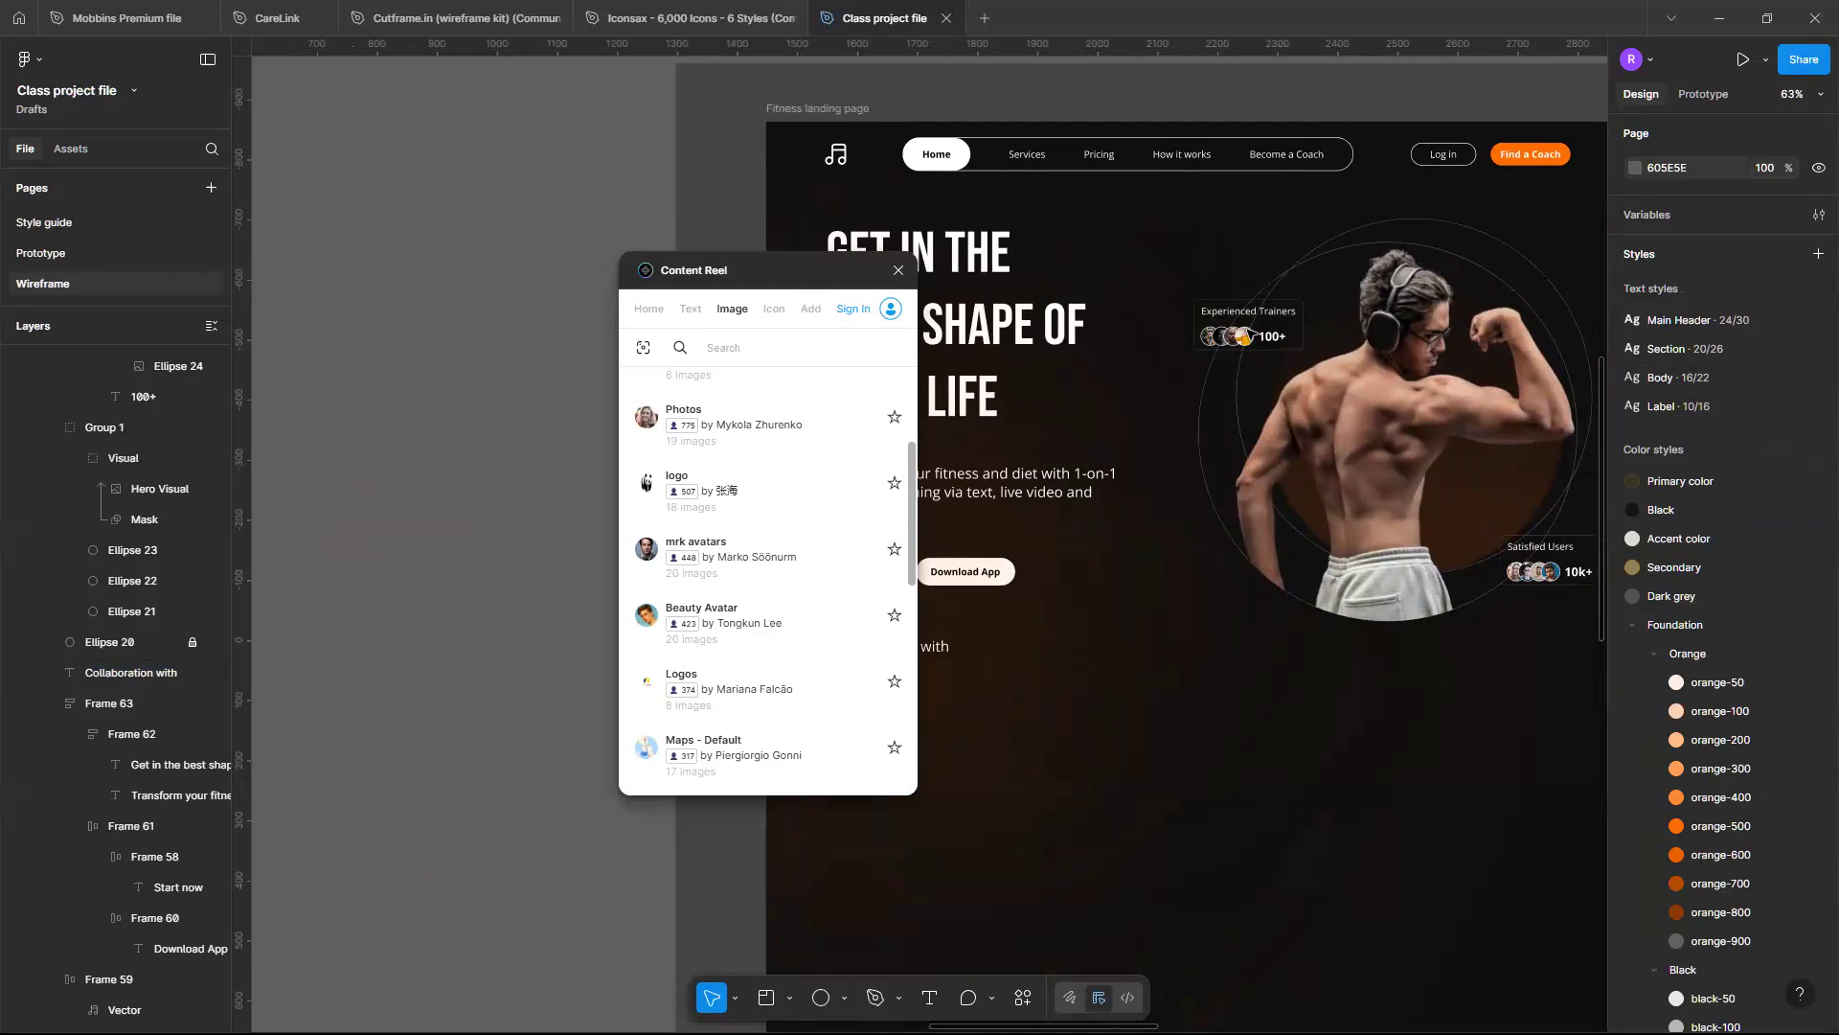
scroll(1250, 333, "up", 2)
scroll(1250, 332, "up", 10)
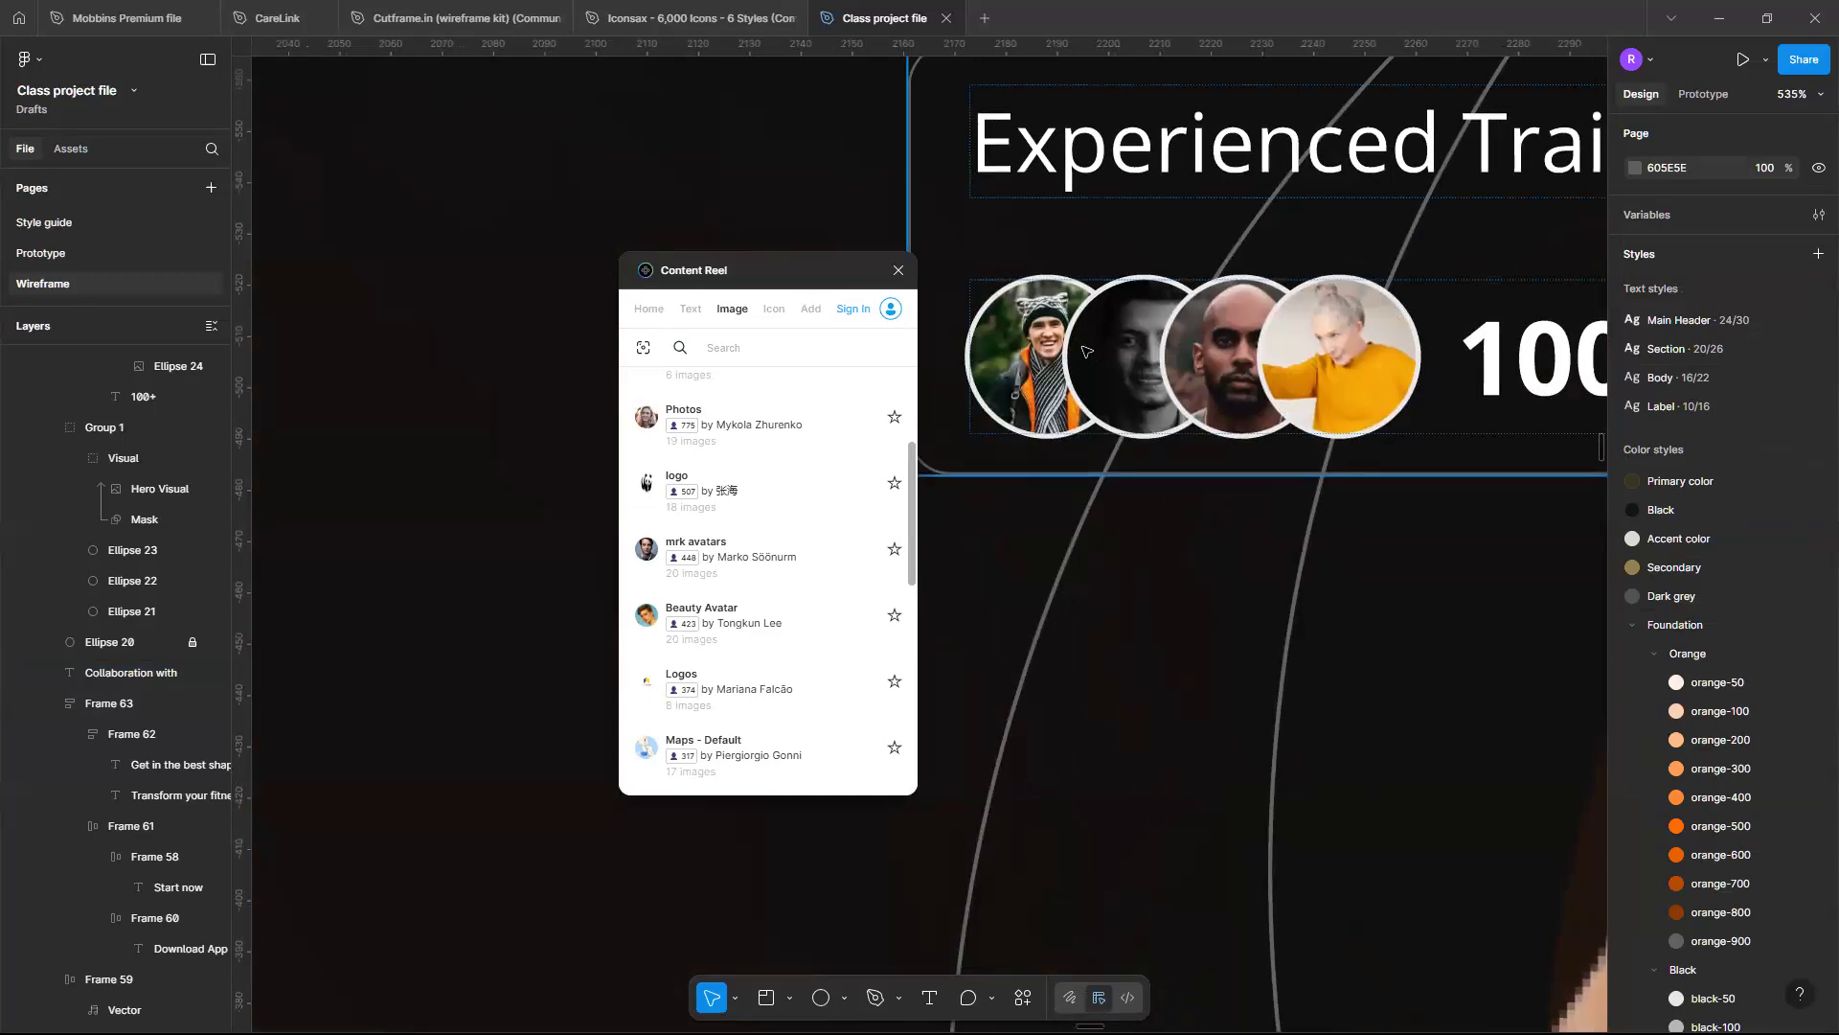
scroll(1086, 352, "down", 8)
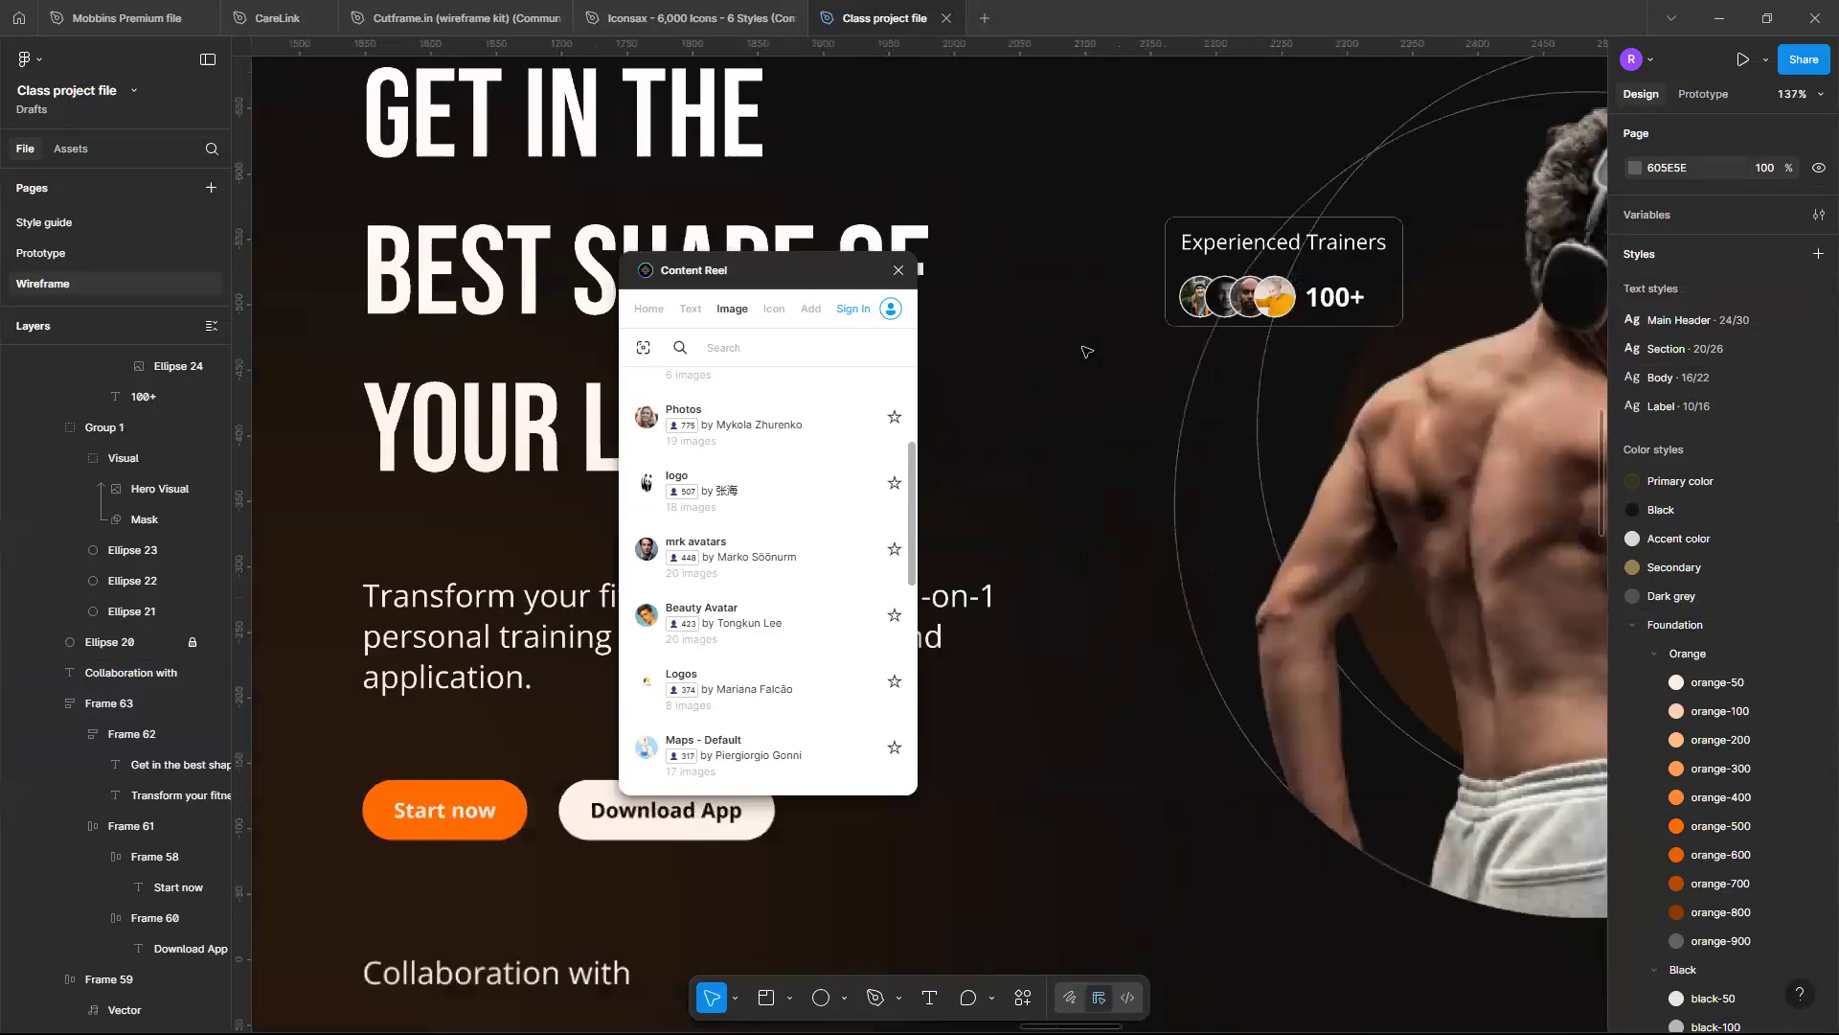
scroll(1131, 809, "down", 2)
scroll(1206, 796, "up", 3)
scroll(1294, 776, "down", 2)
scroll(1385, 754, "up", 1)
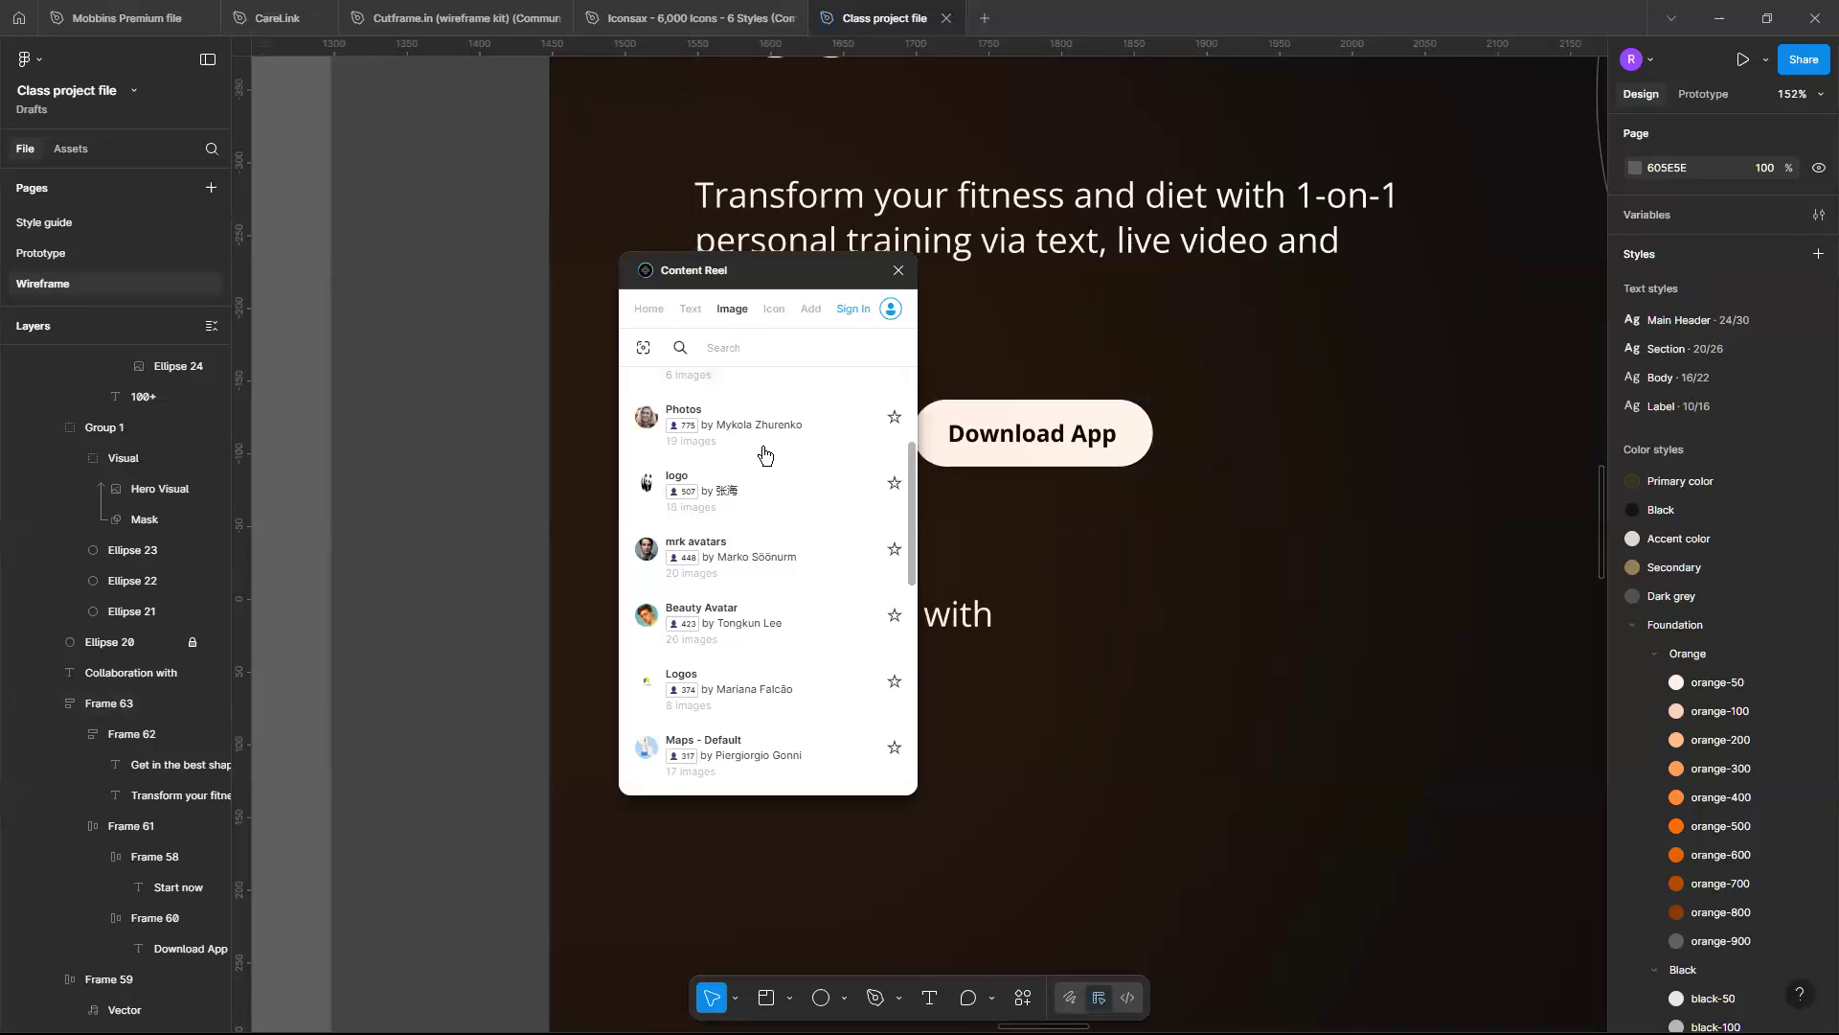
Open the Logos image collection in Content Reel and try to place the TYME logo in the design
left_click(650, 686)
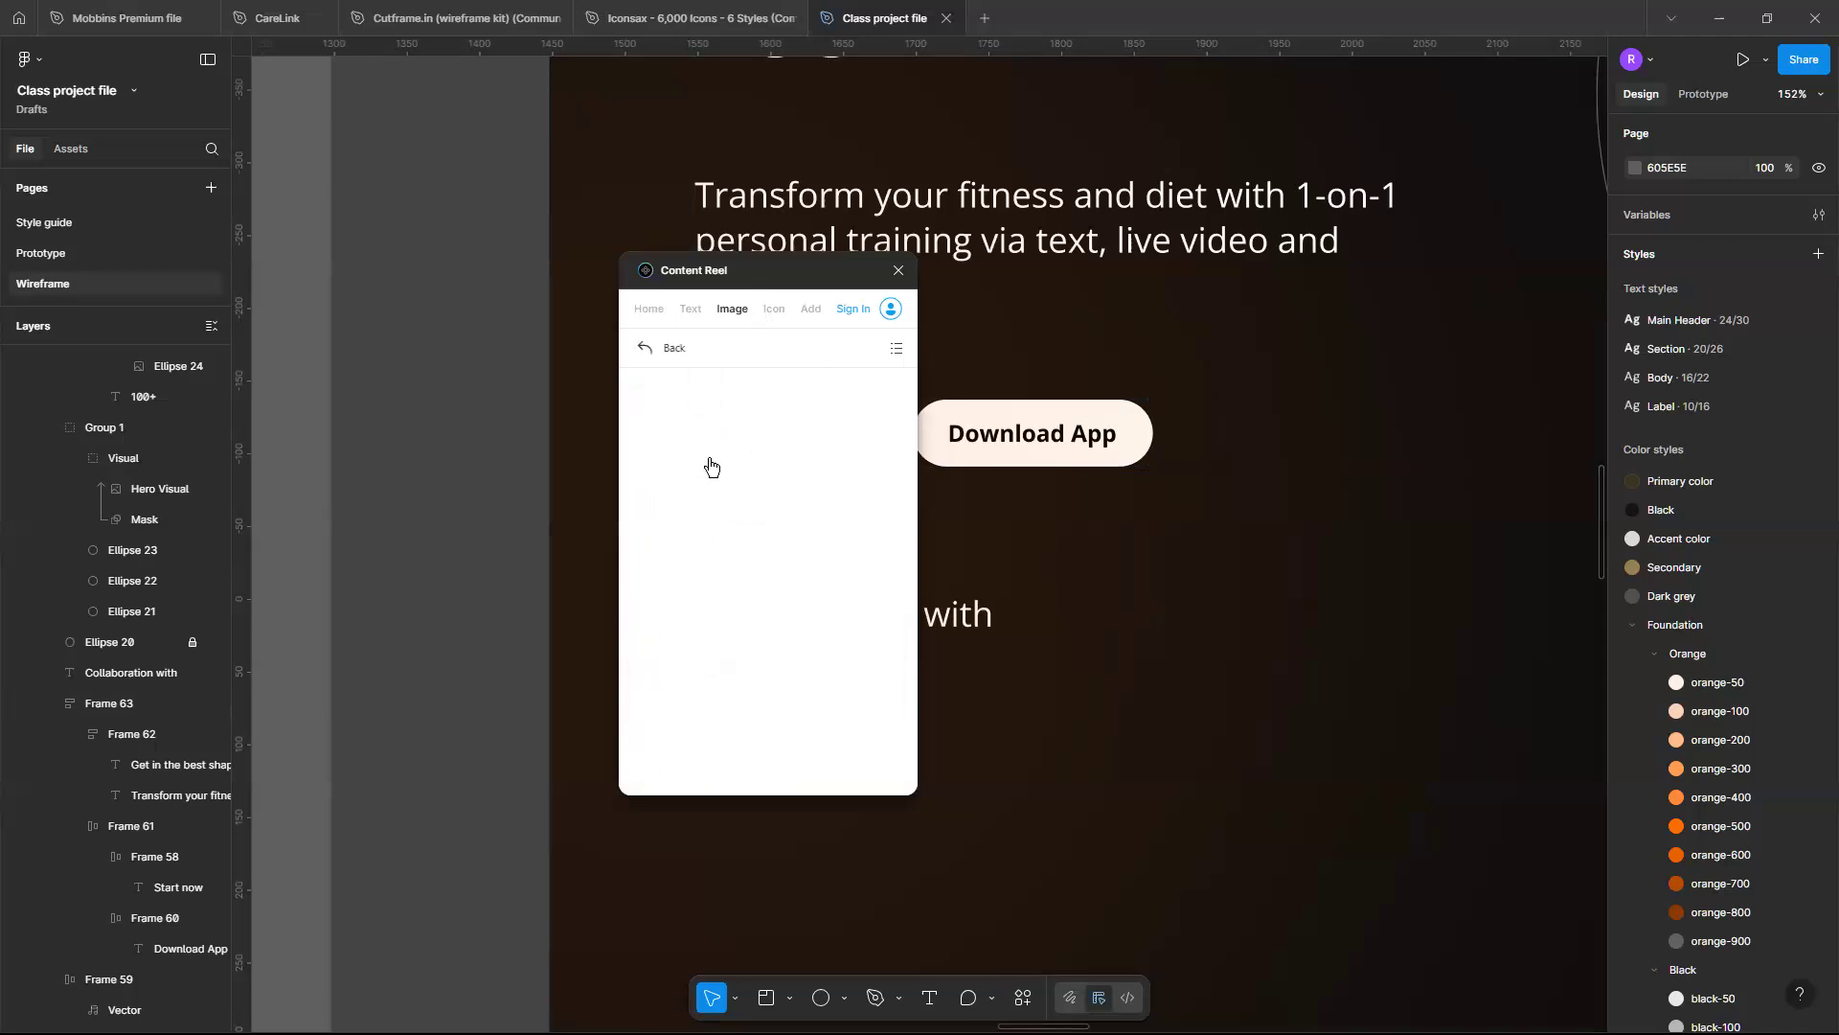
scroll(1101, 608, "down", 2)
scroll(1101, 608, "left", 2)
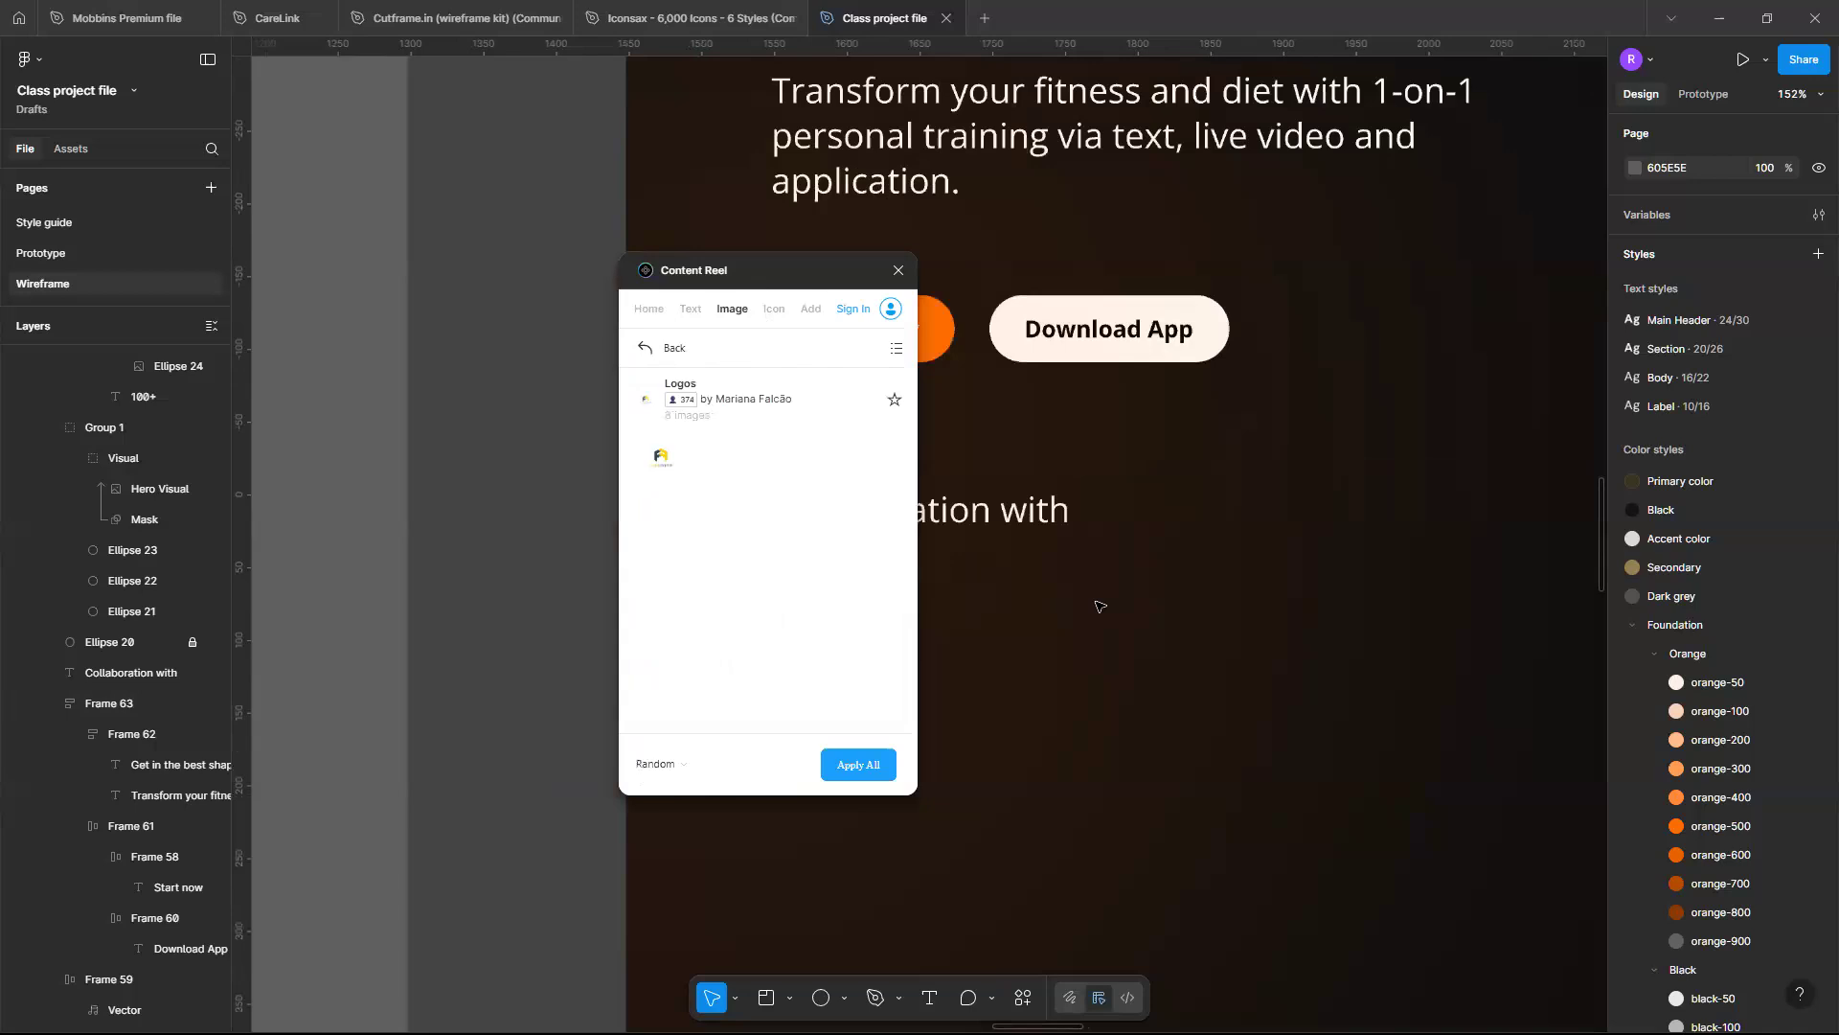
scroll(1099, 606, "up", 5)
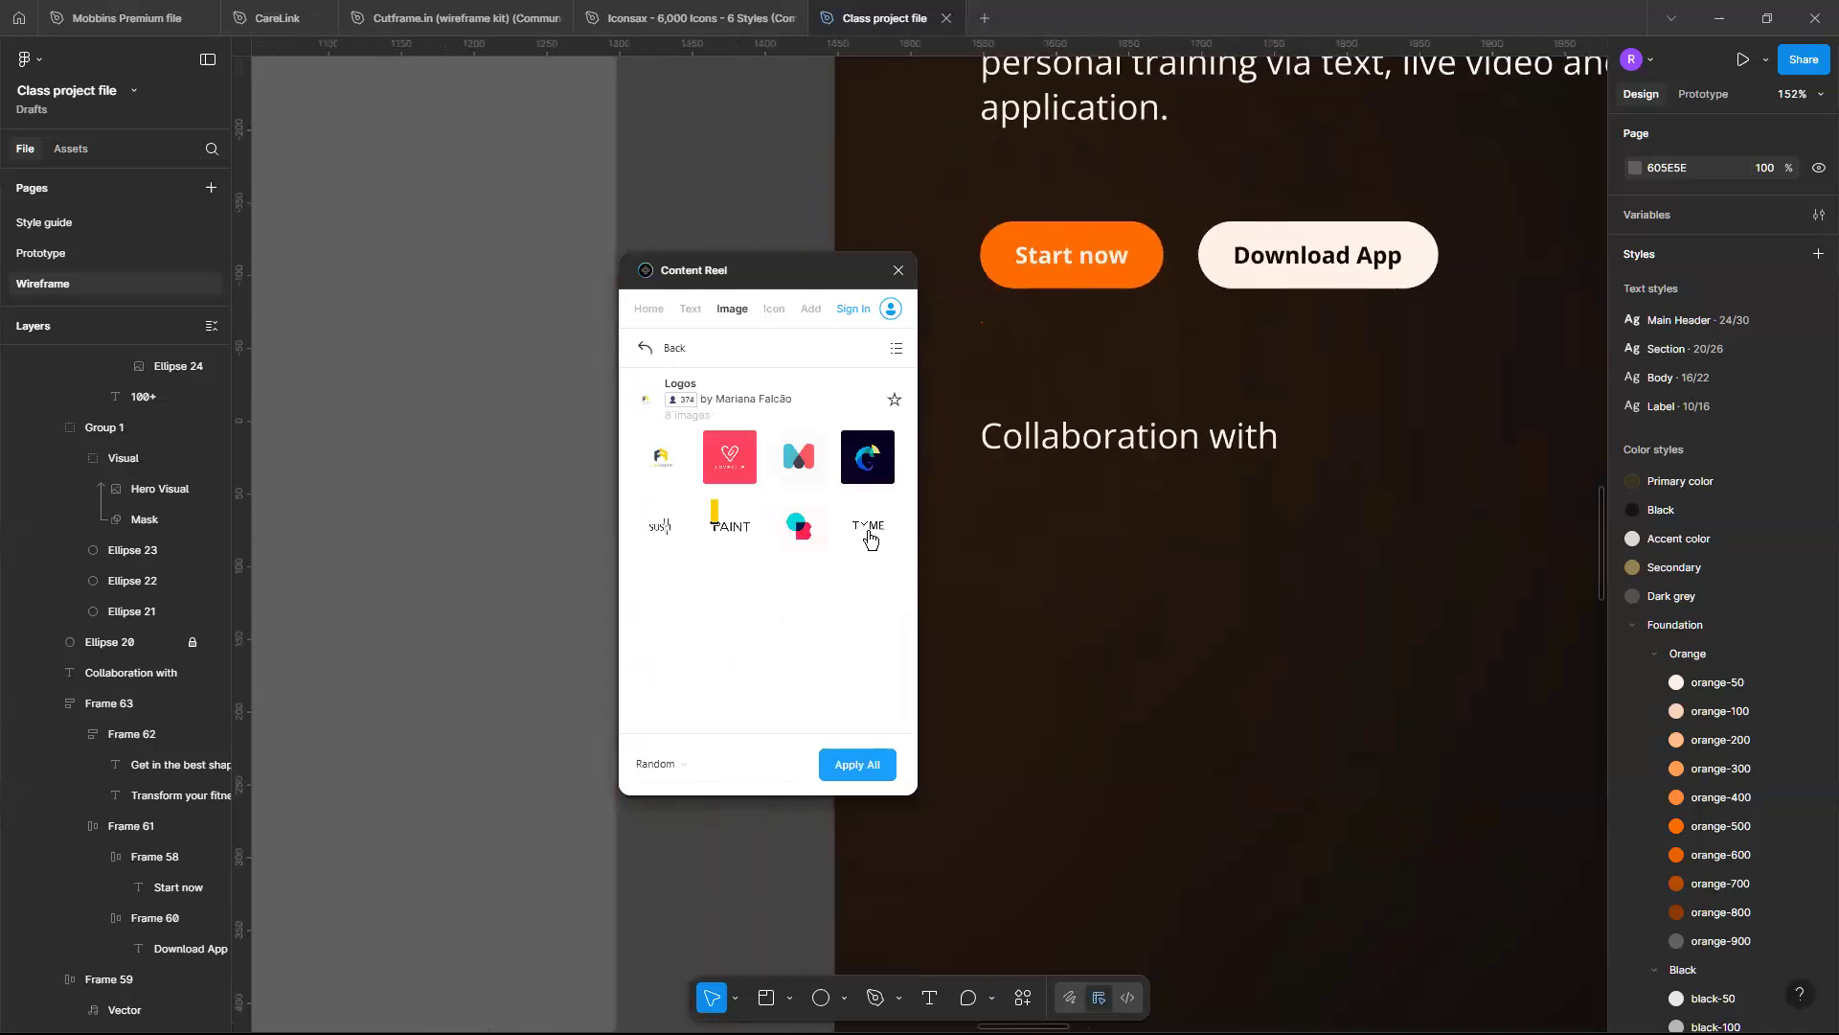
left_click(868, 535)
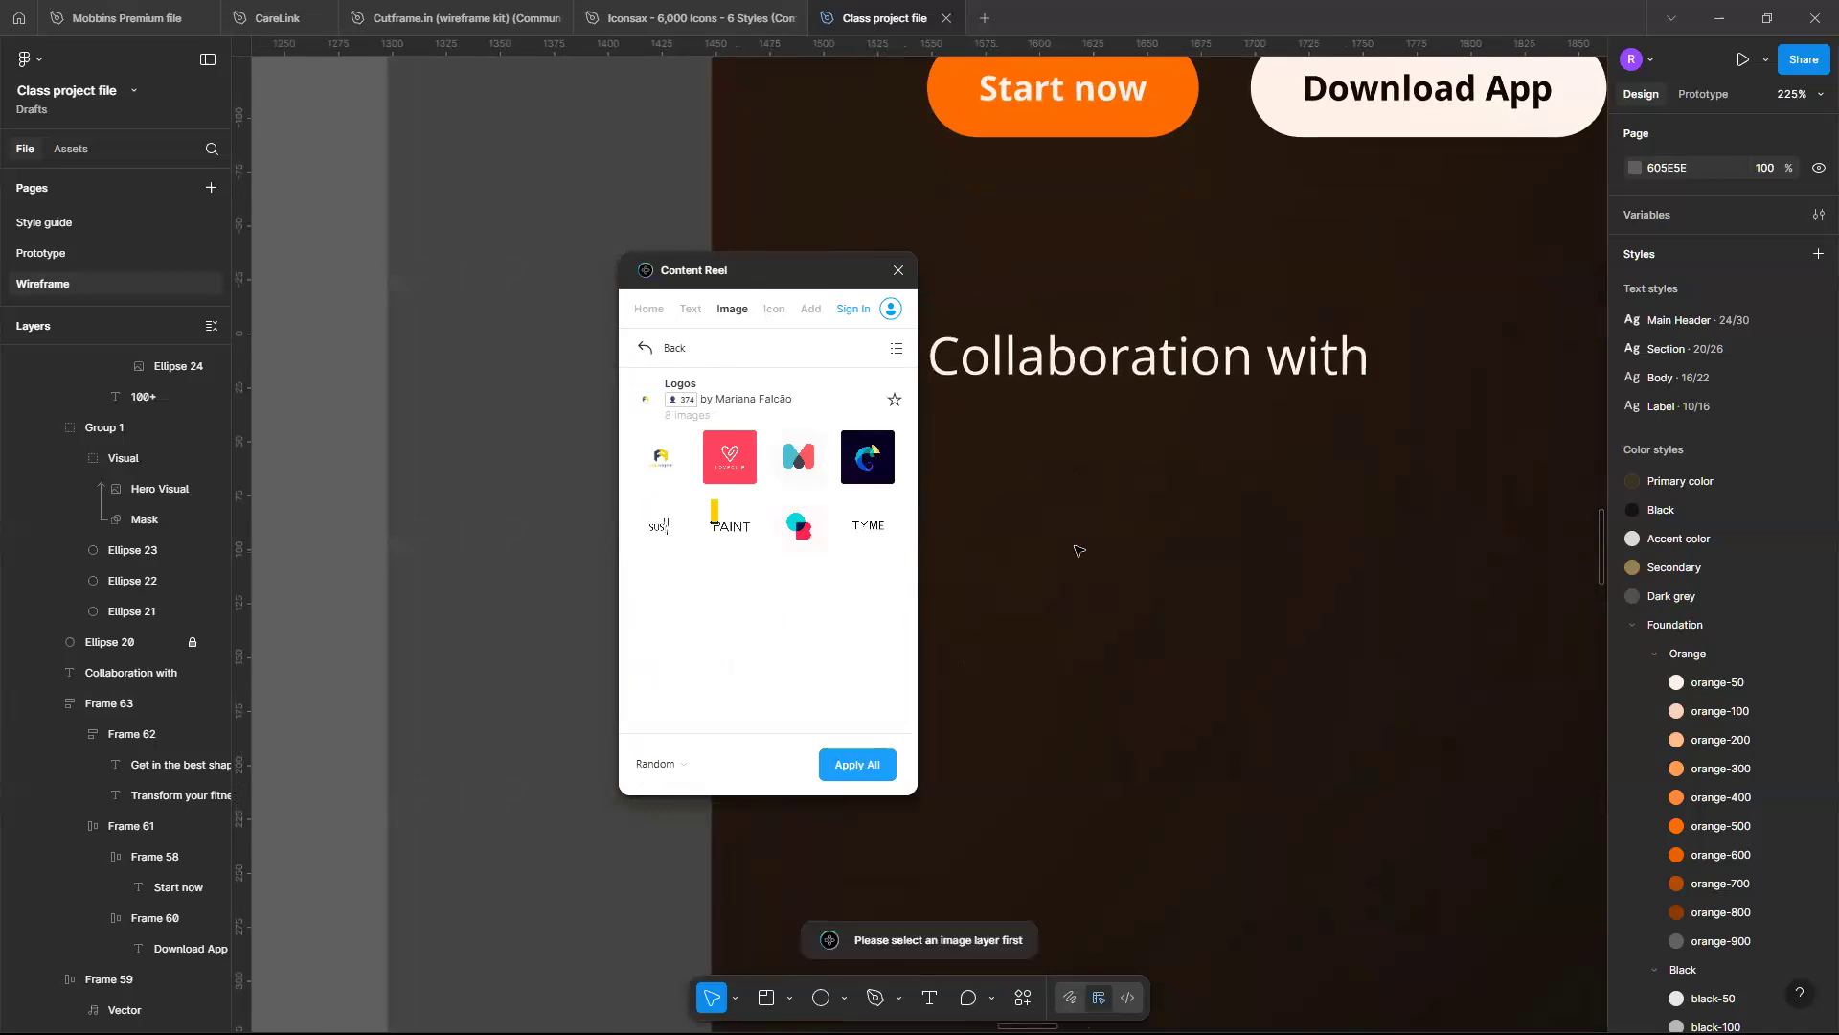
scroll(1077, 548, "down", 4)
scroll(1068, 464, "up", 4)
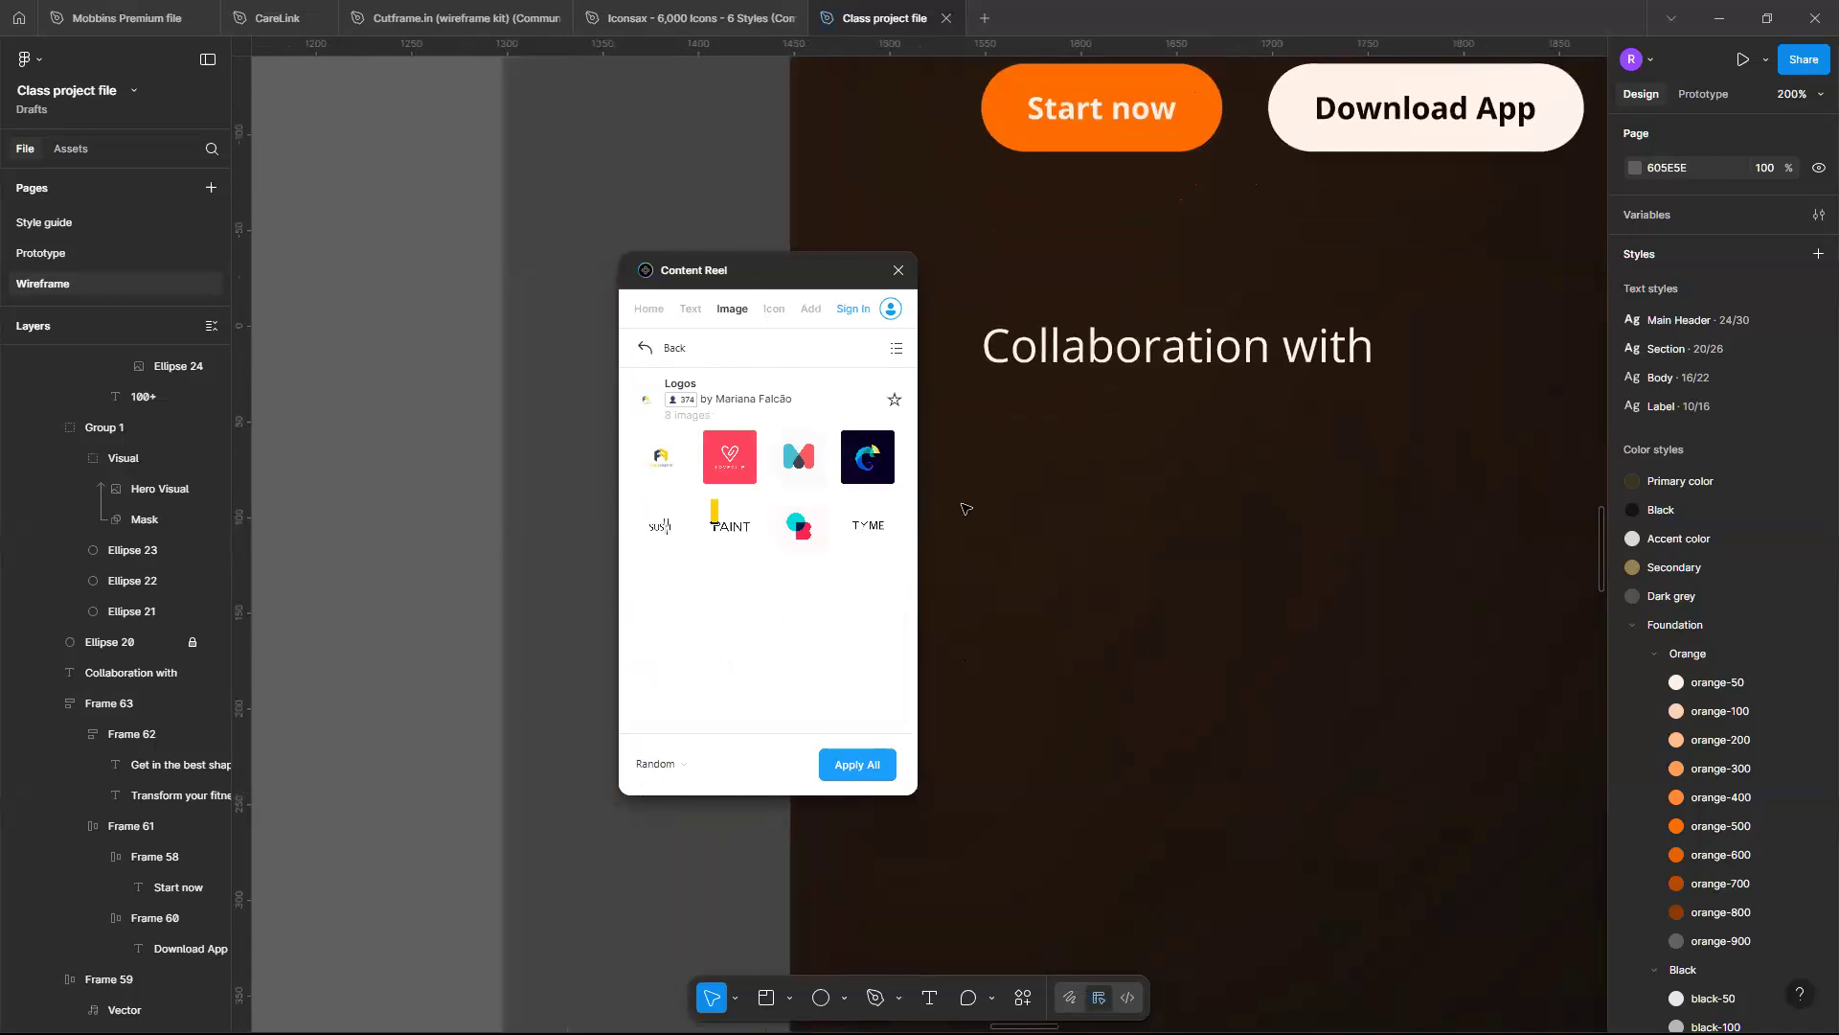
scroll(967, 505, "up", 1)
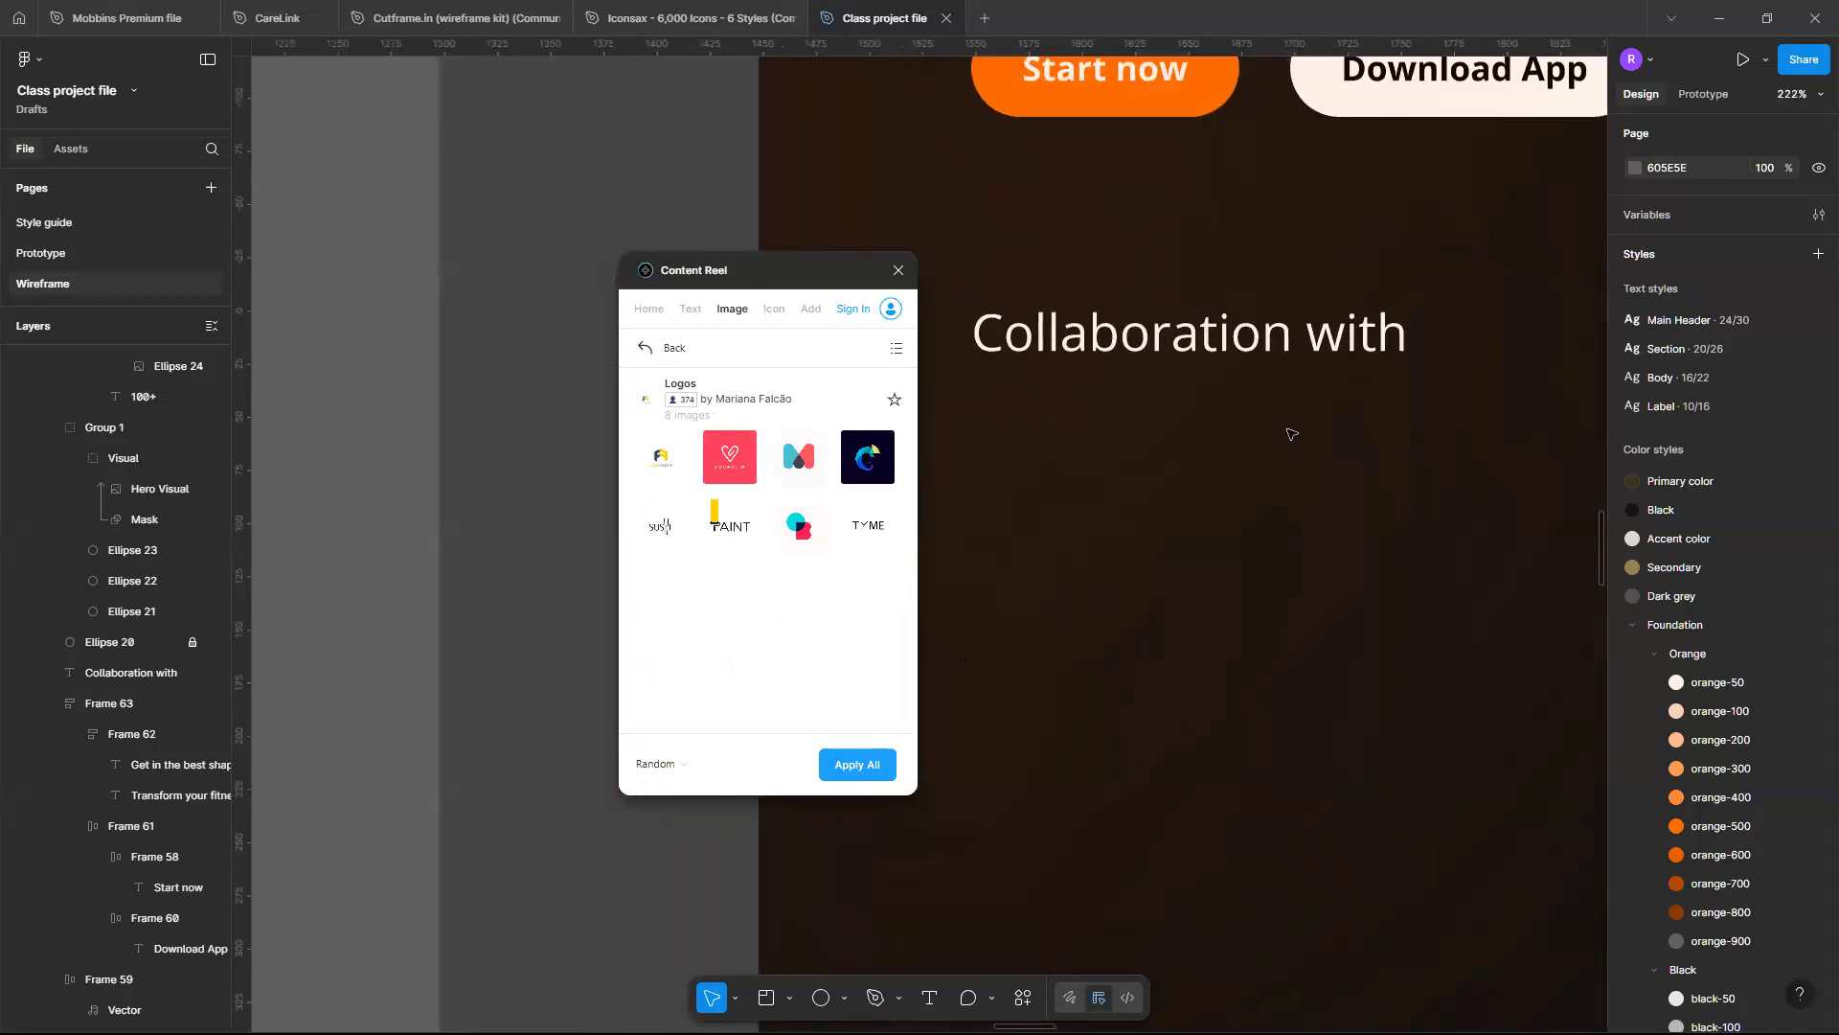
scroll(1004, 546, "right", 2)
scroll(1005, 546, "down", 2)
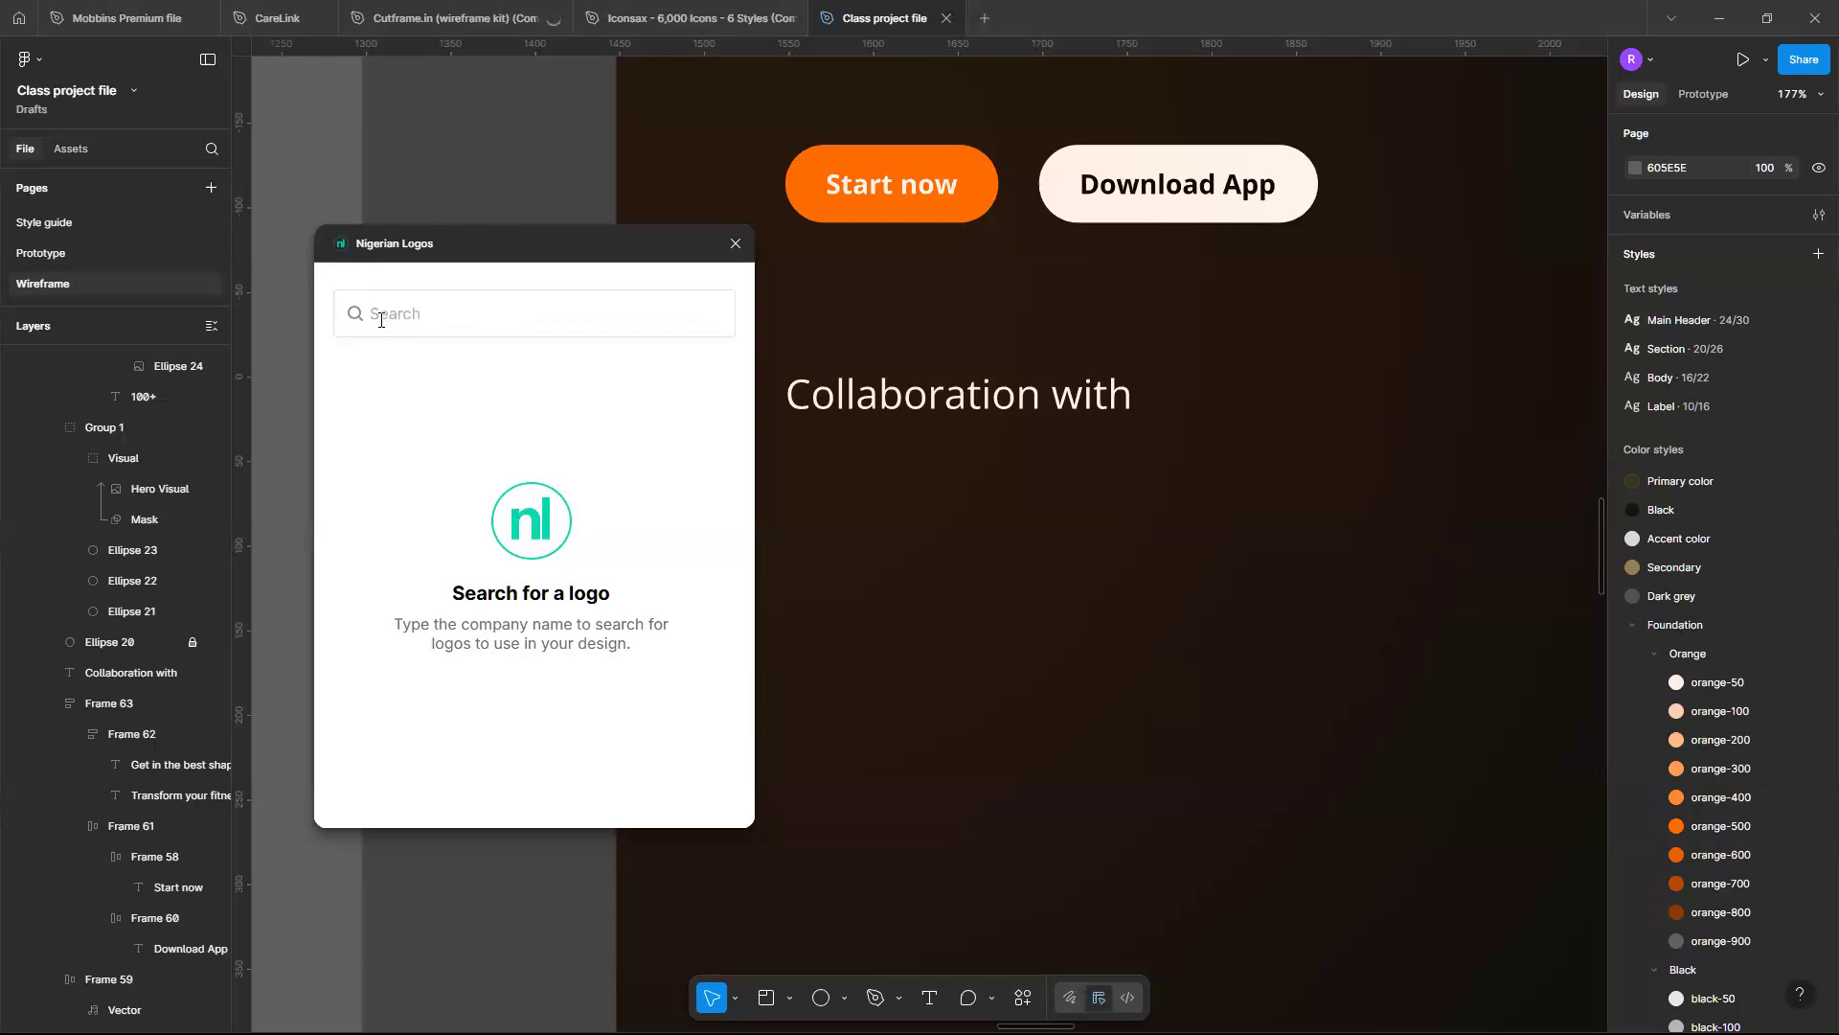
Search the Nigerian Logos plugin for "a" and import the Enyata logo as an SVG
left_click(378, 318)
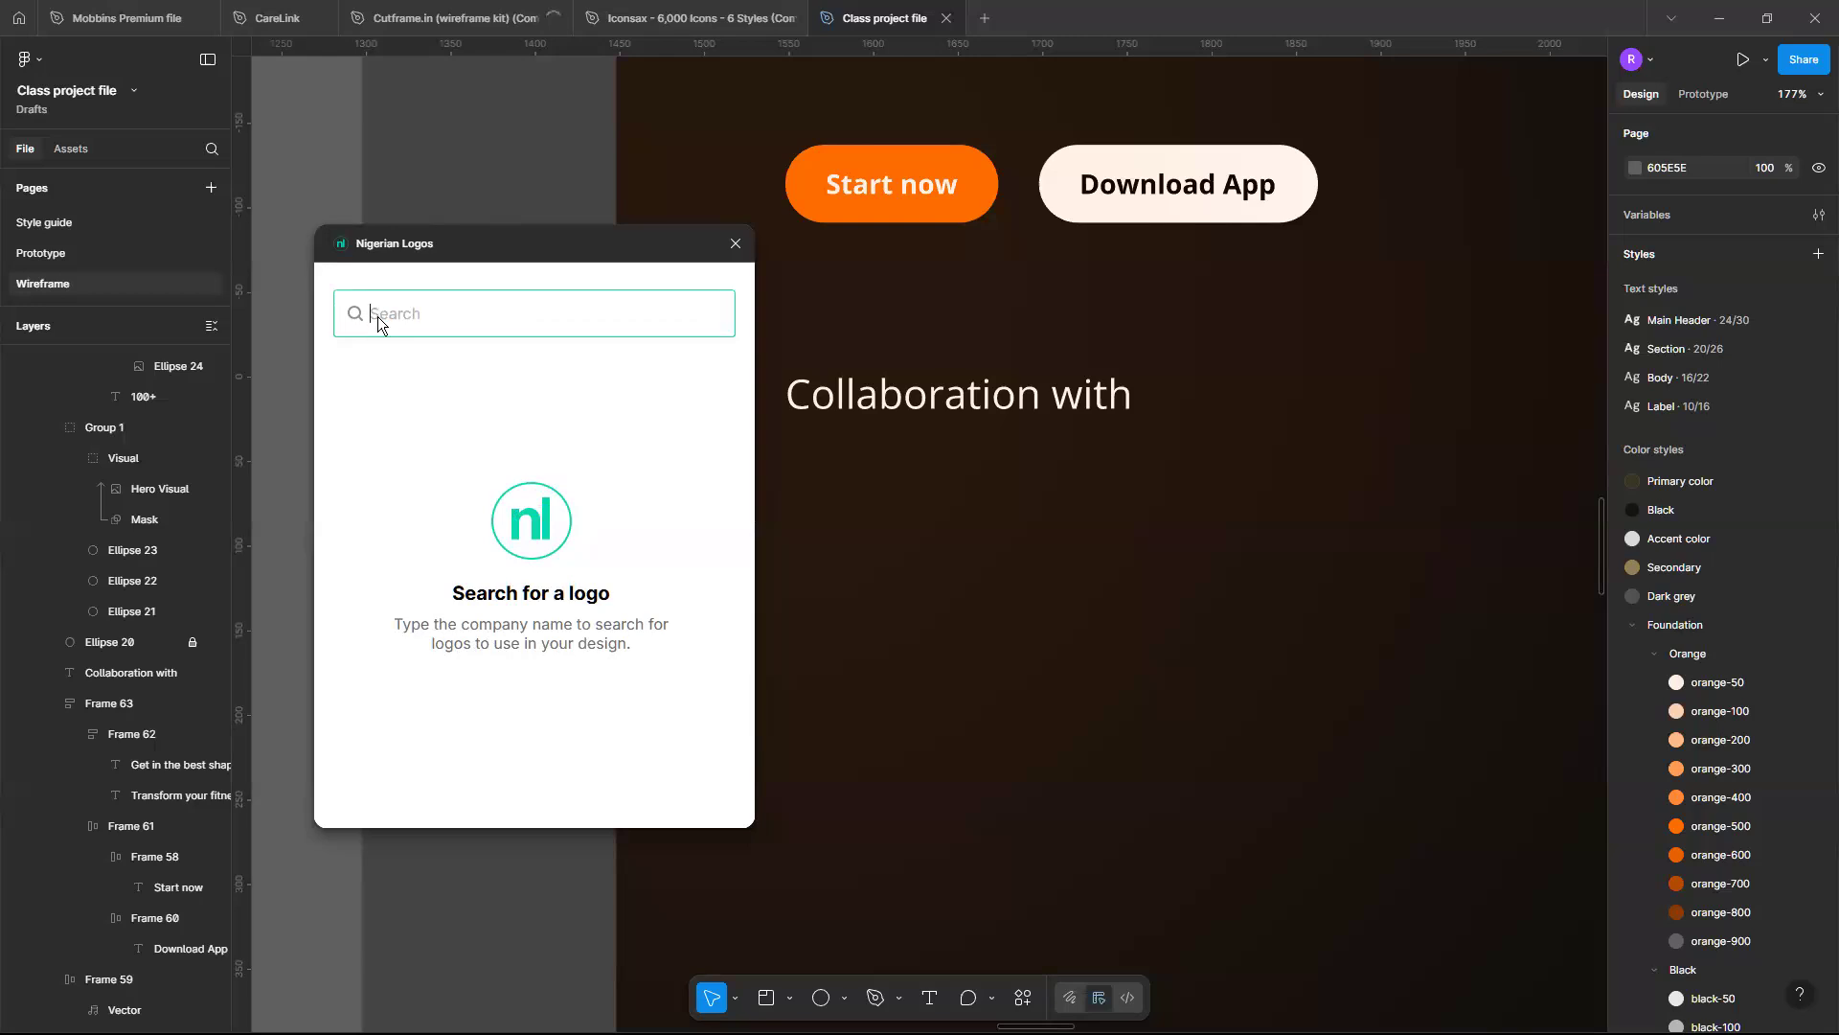
type("ad")
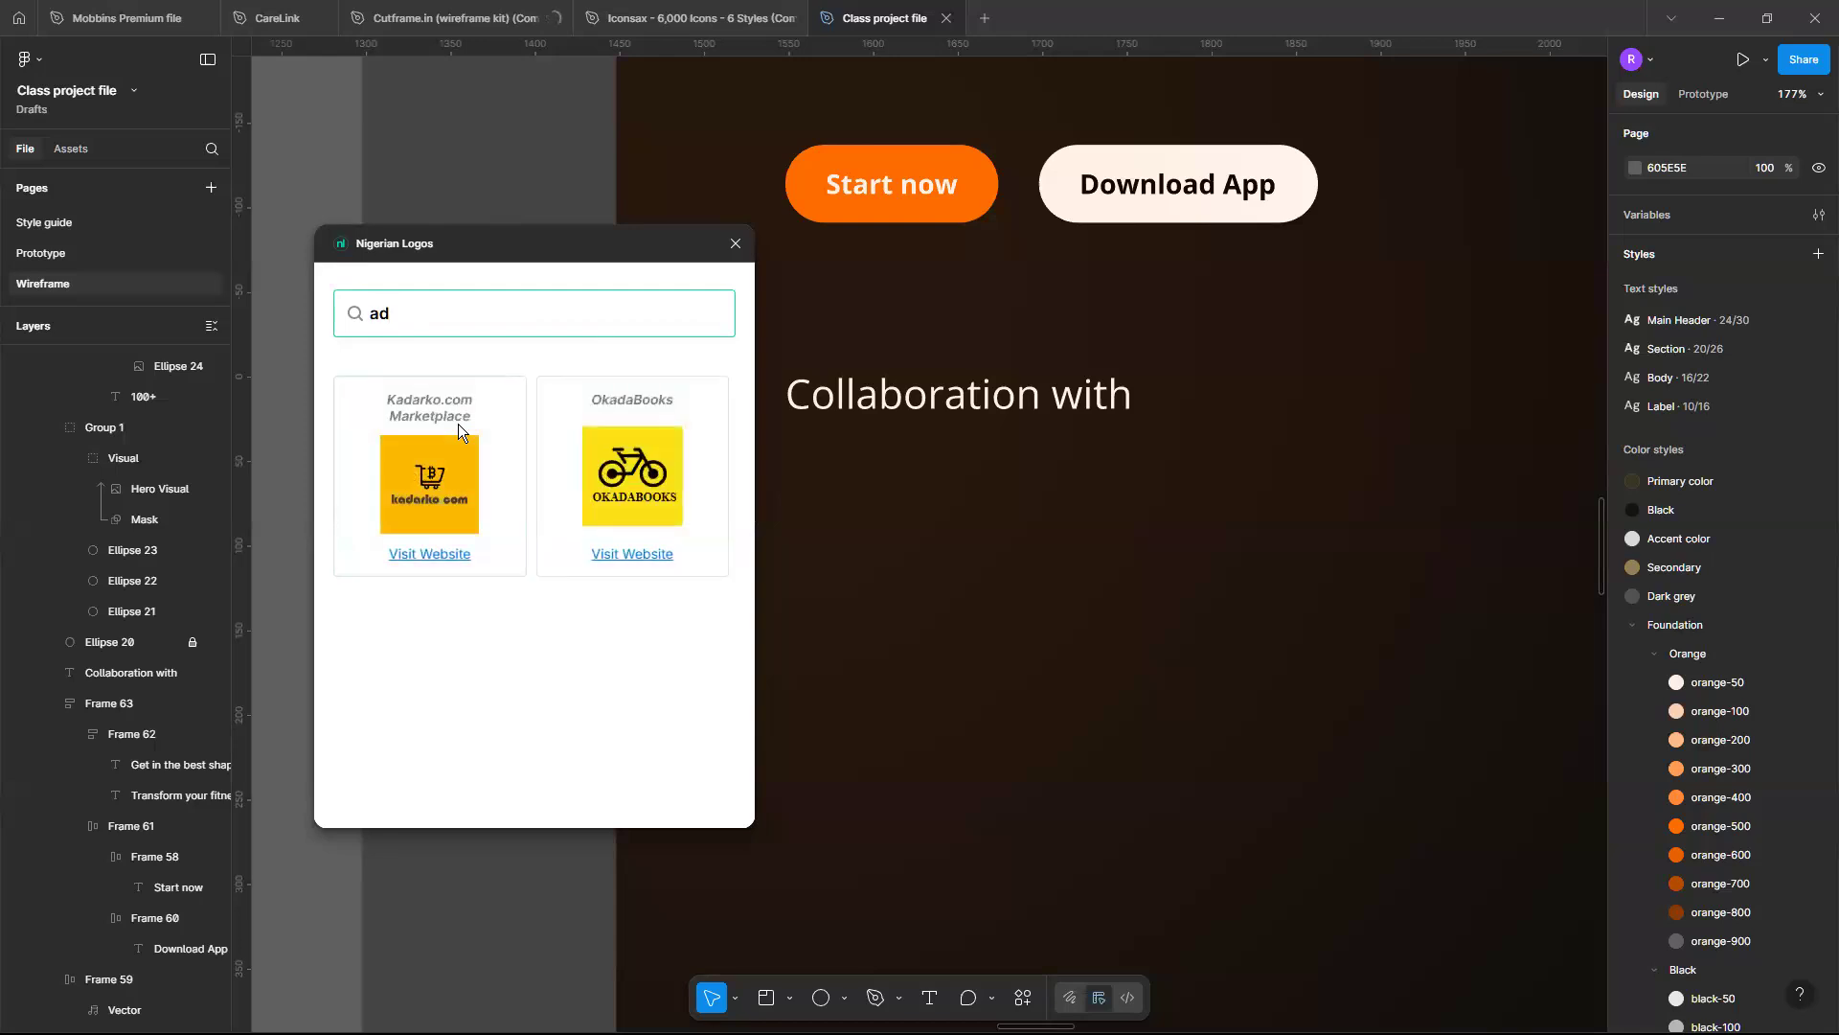
key("BackSpace")
left_click(629, 477)
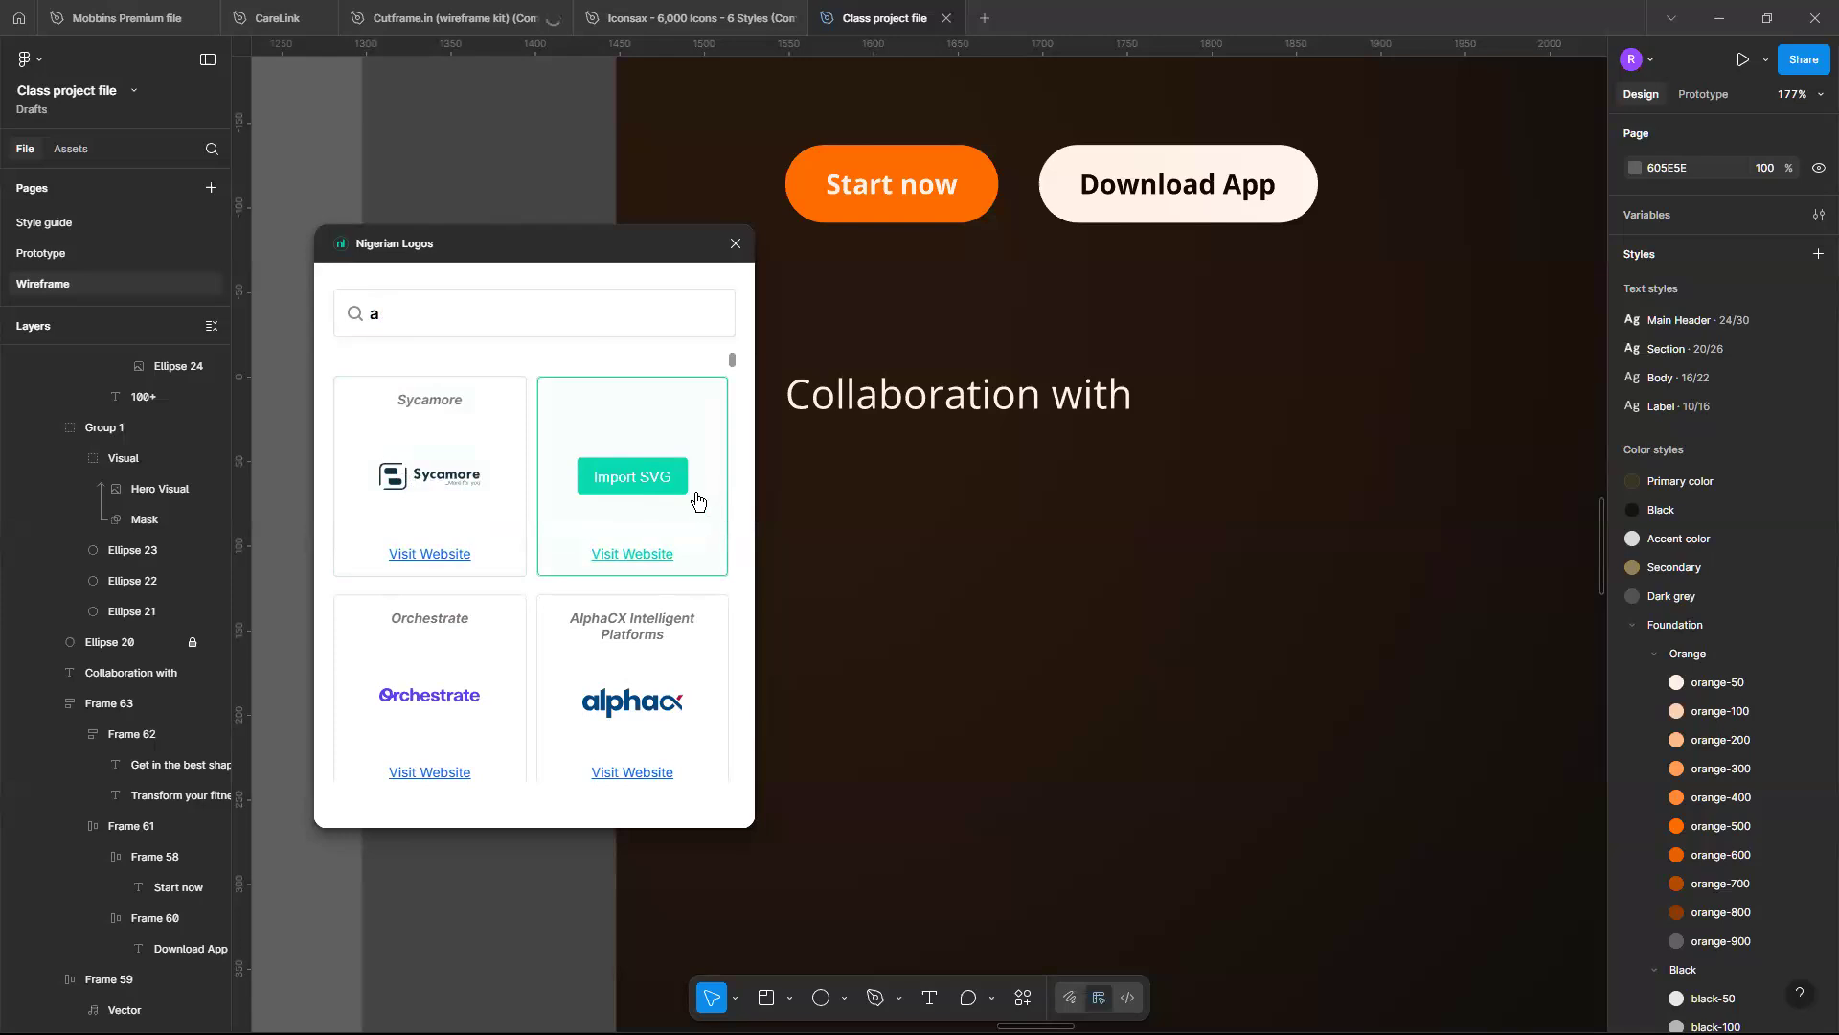
left_click(670, 490)
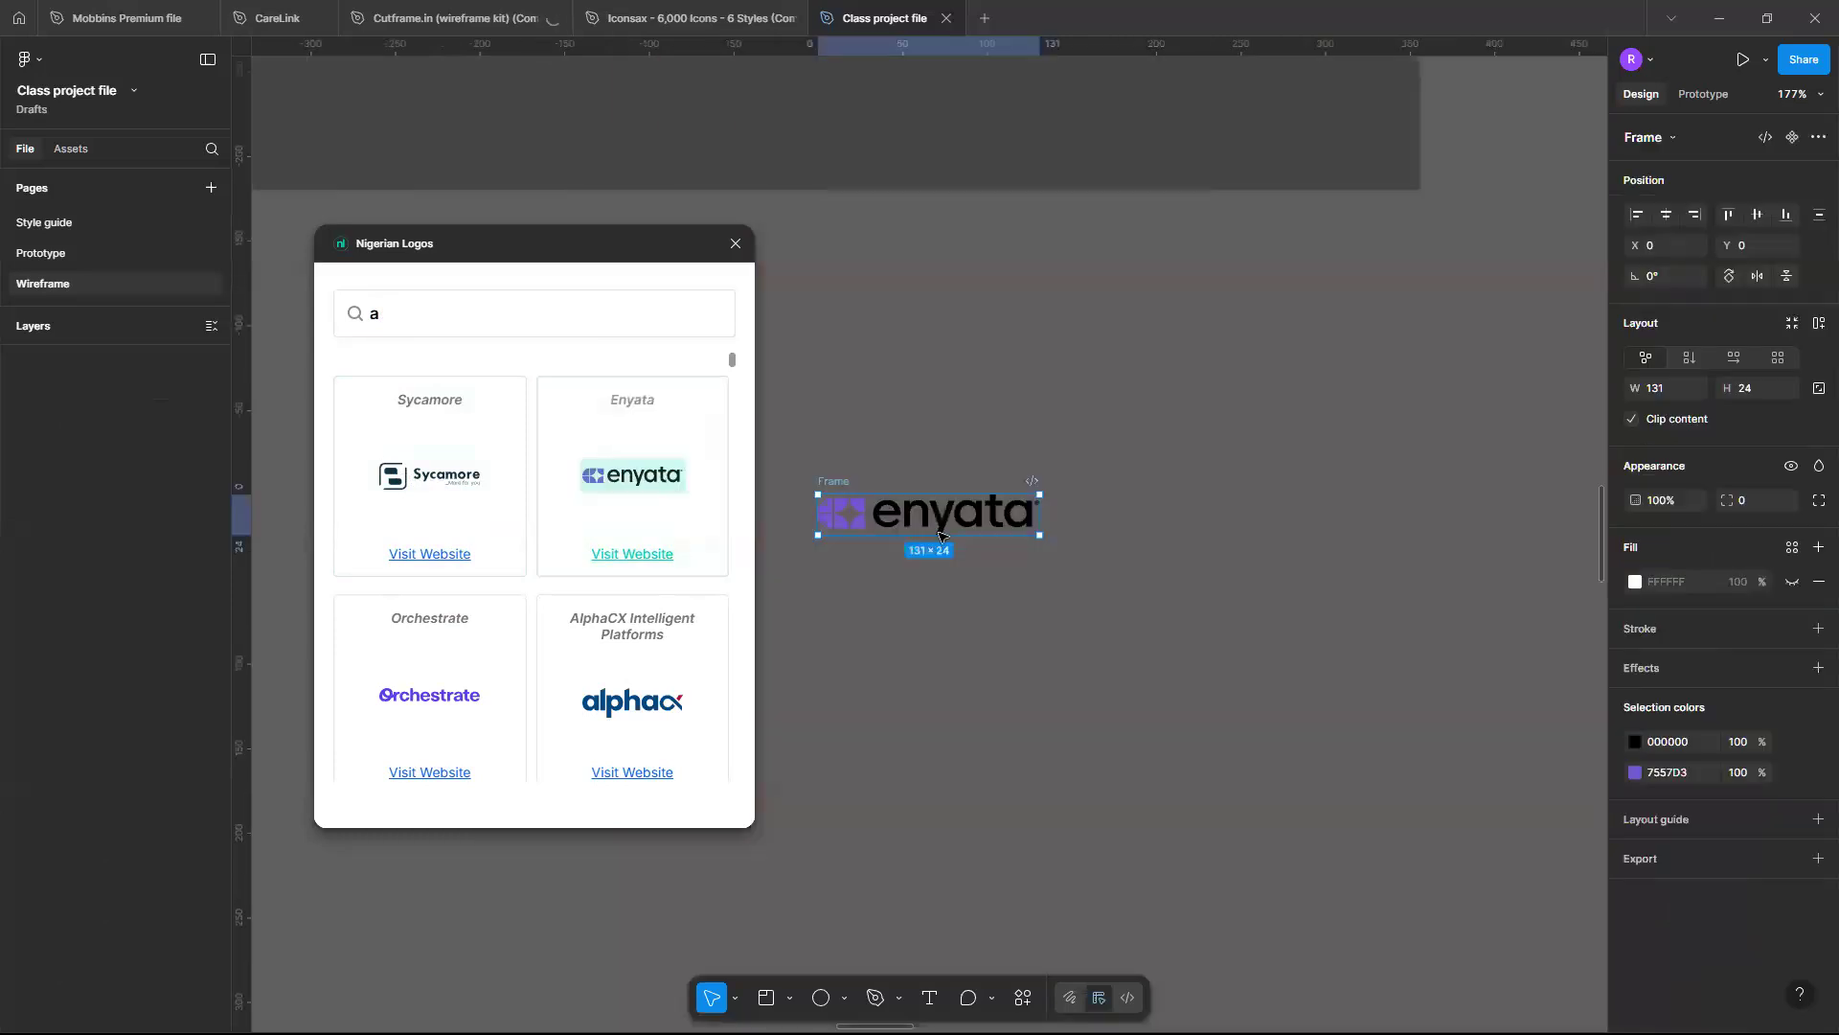
Move the Enyata logo into the Fitness landing page frame, below the "Collaboration with" text, at about X 323, Y 972
scroll(1089, 372, "left", 2)
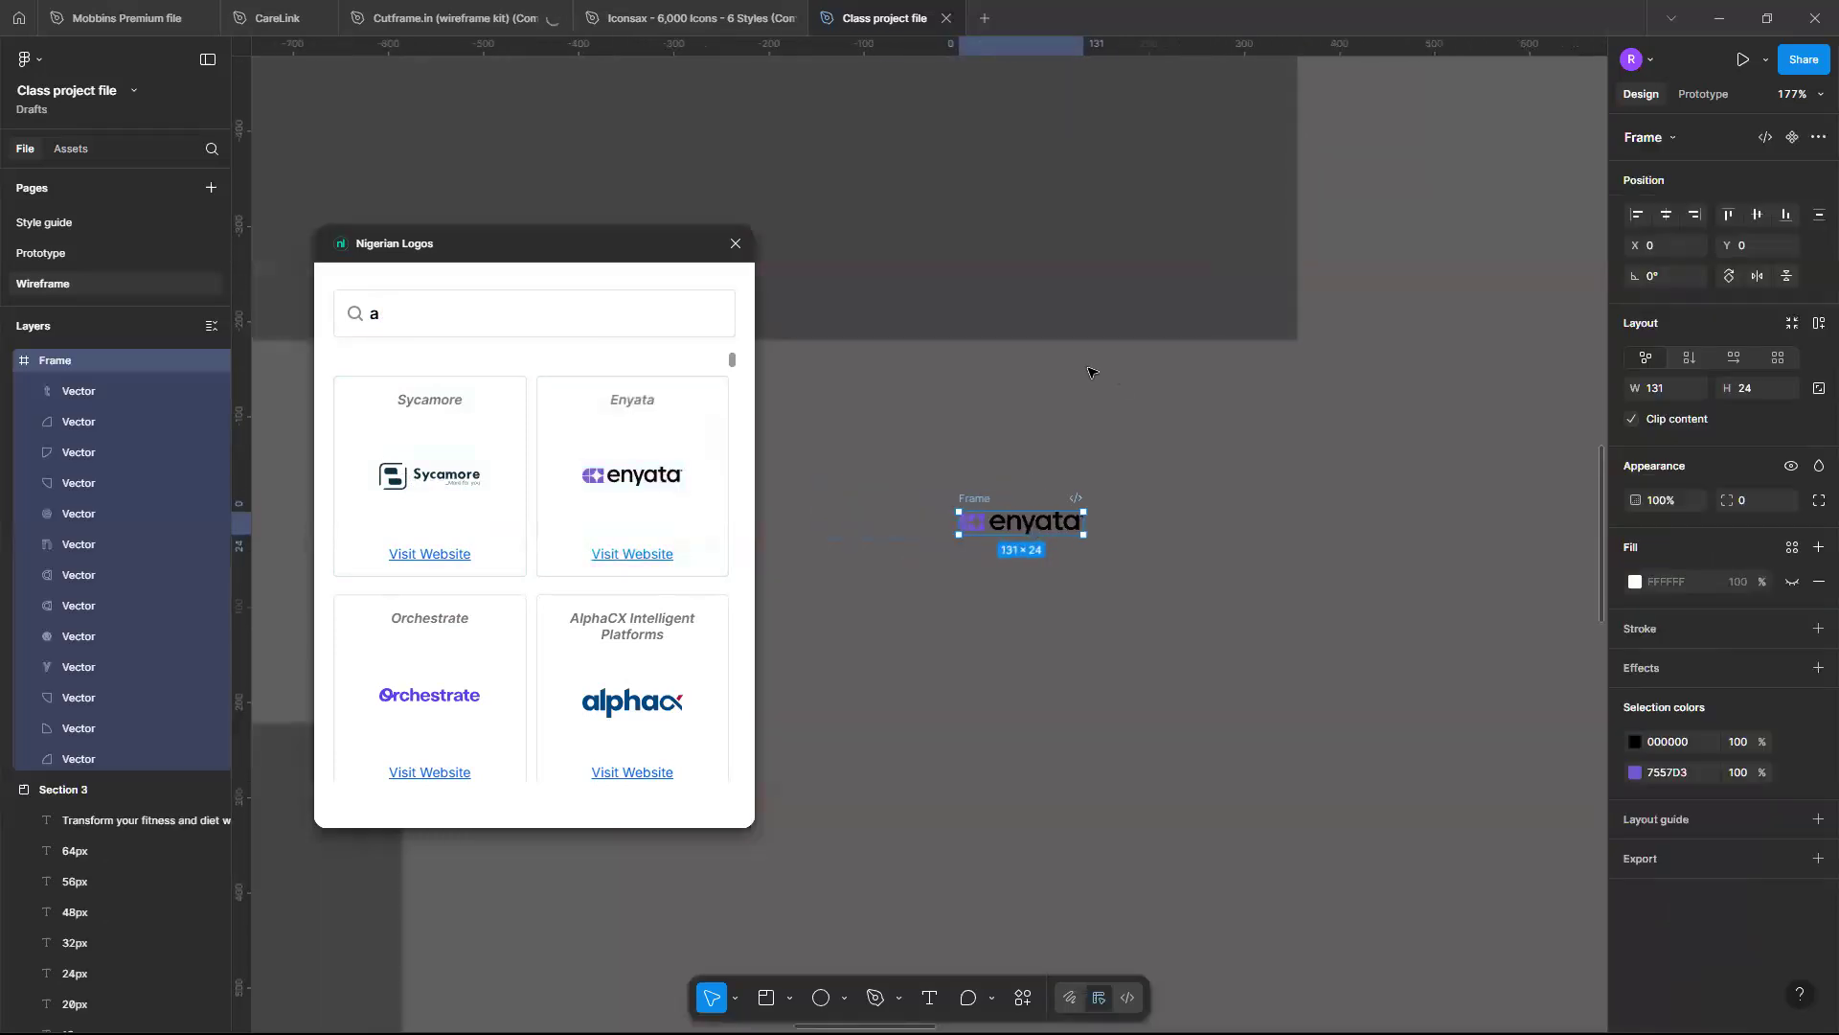
scroll(1089, 371, "down", 10)
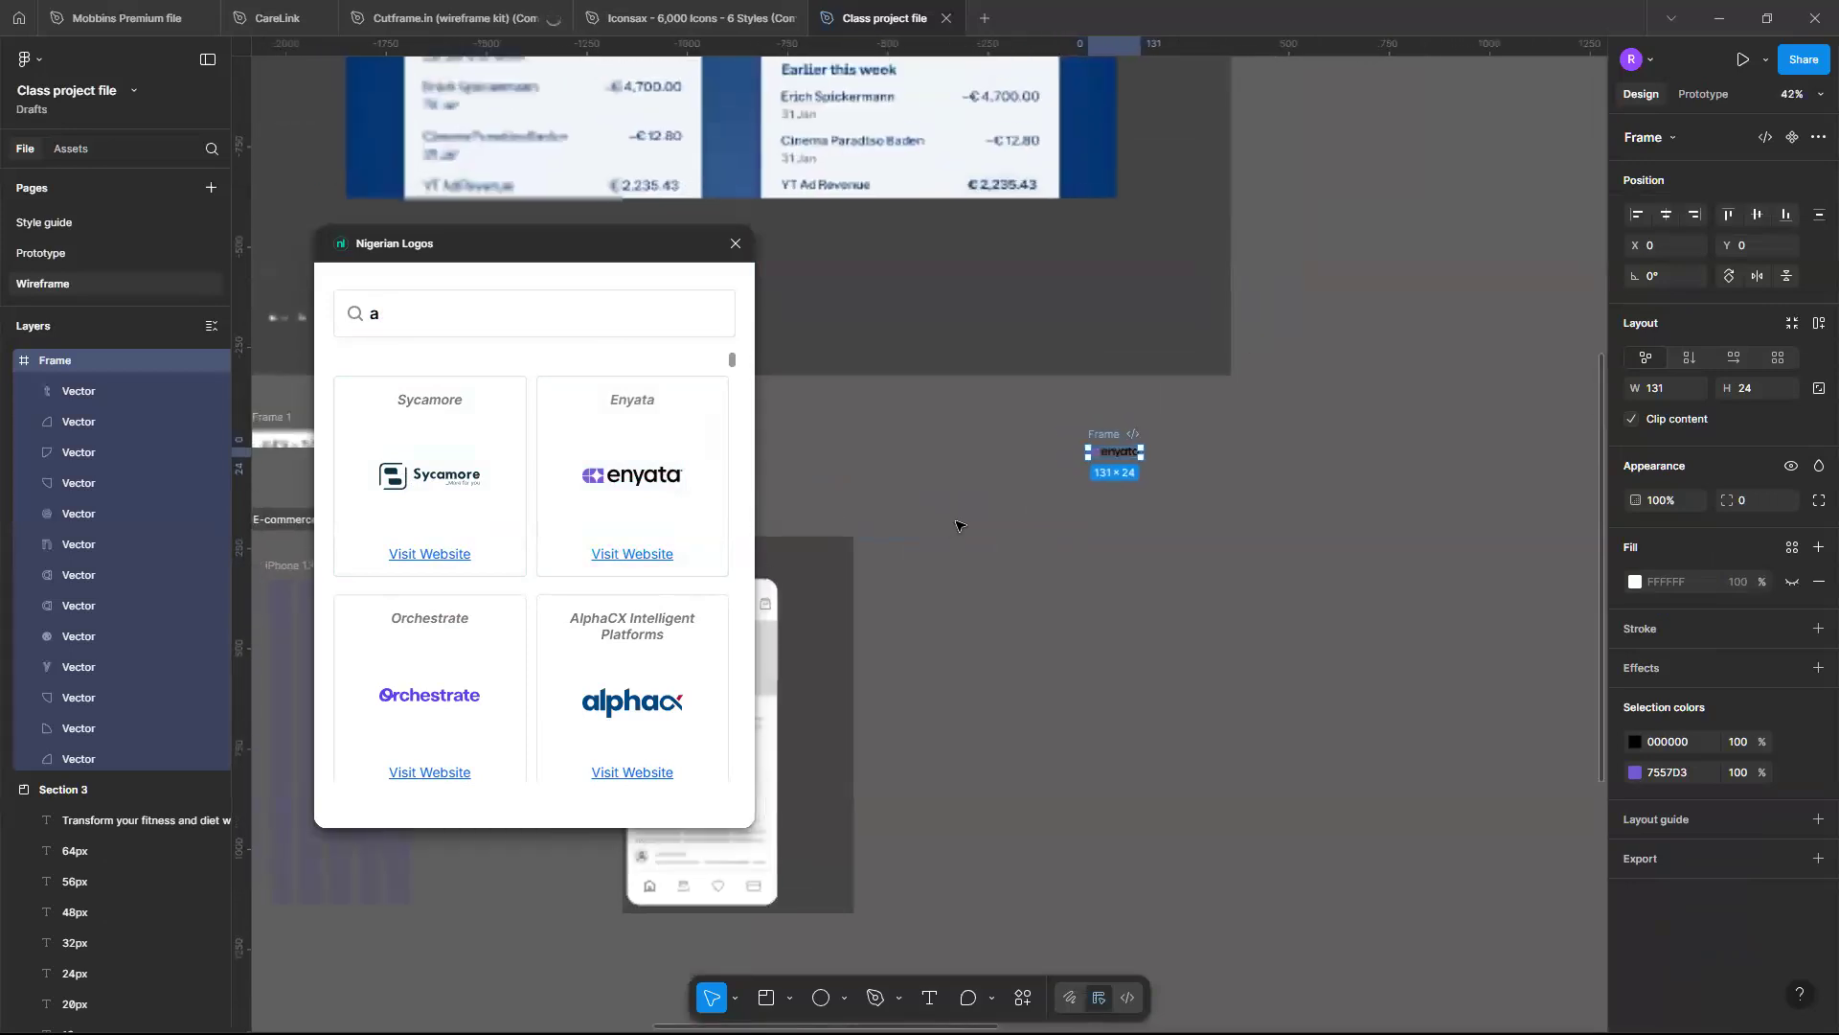
scroll(1051, 494, "down", 5)
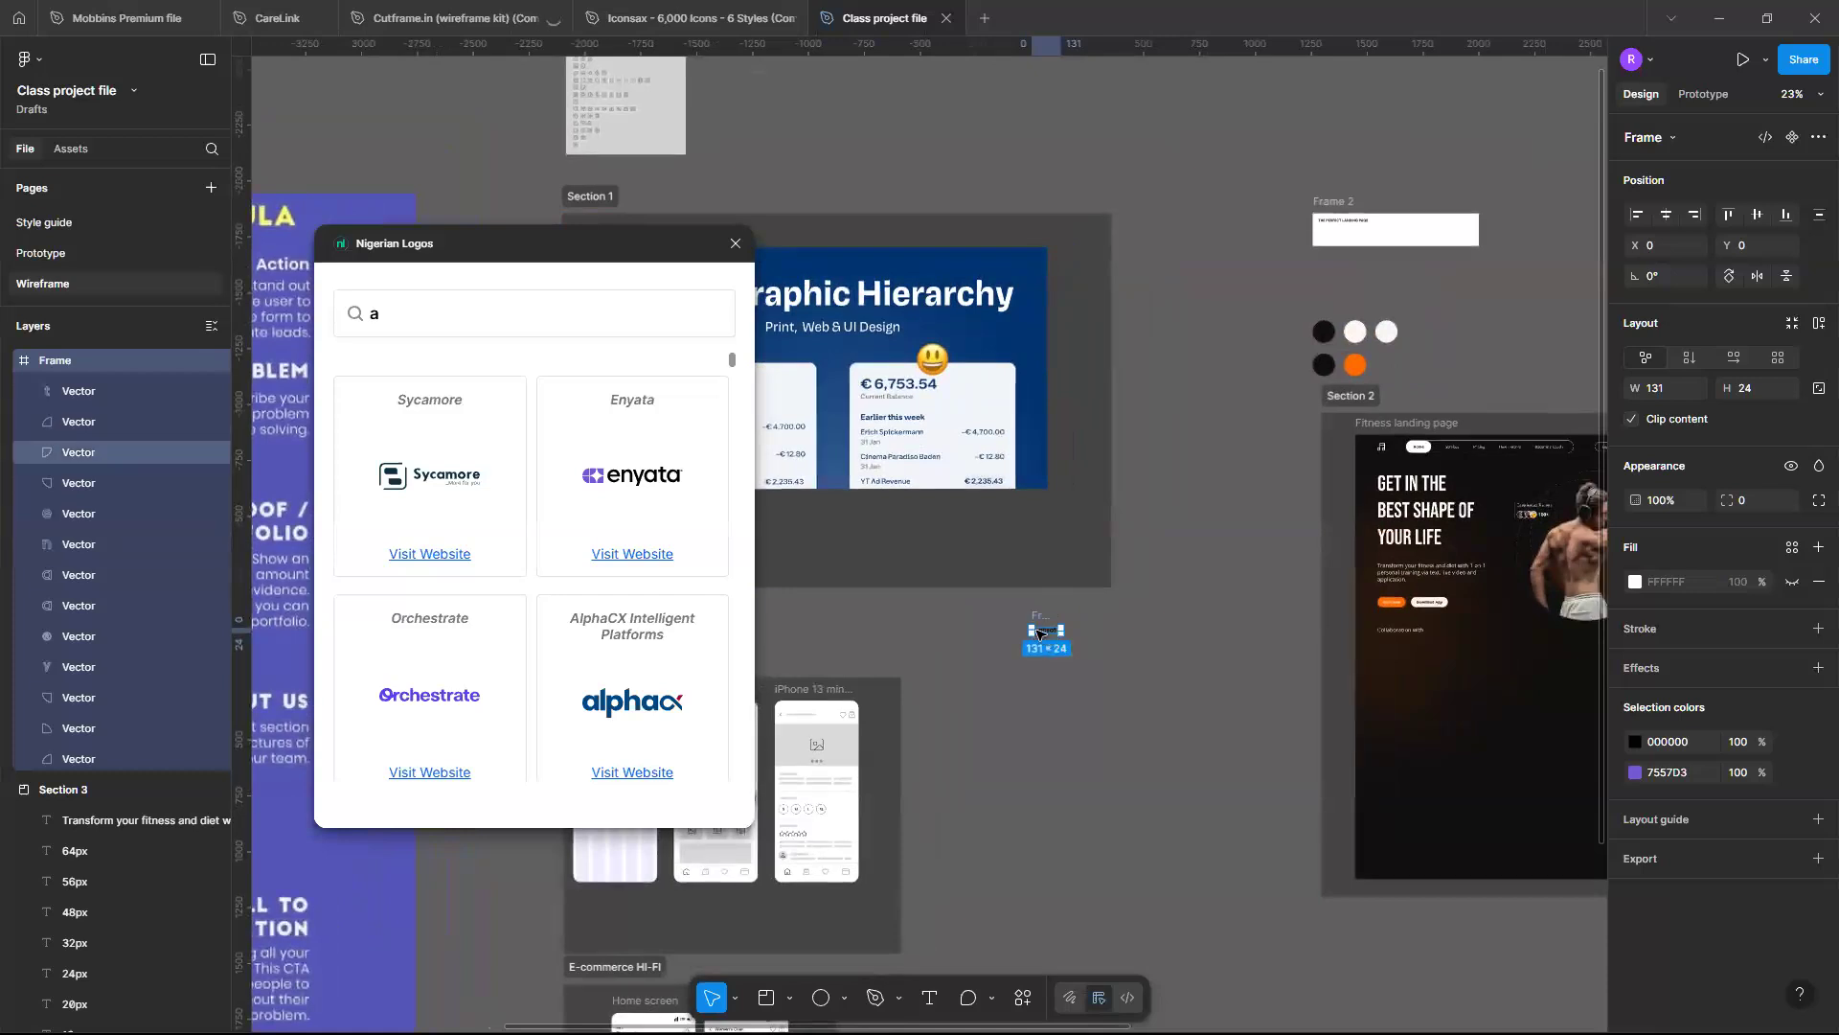
scroll(1060, 637, "up", 3)
left_click_drag(1063, 632, 1509, 666)
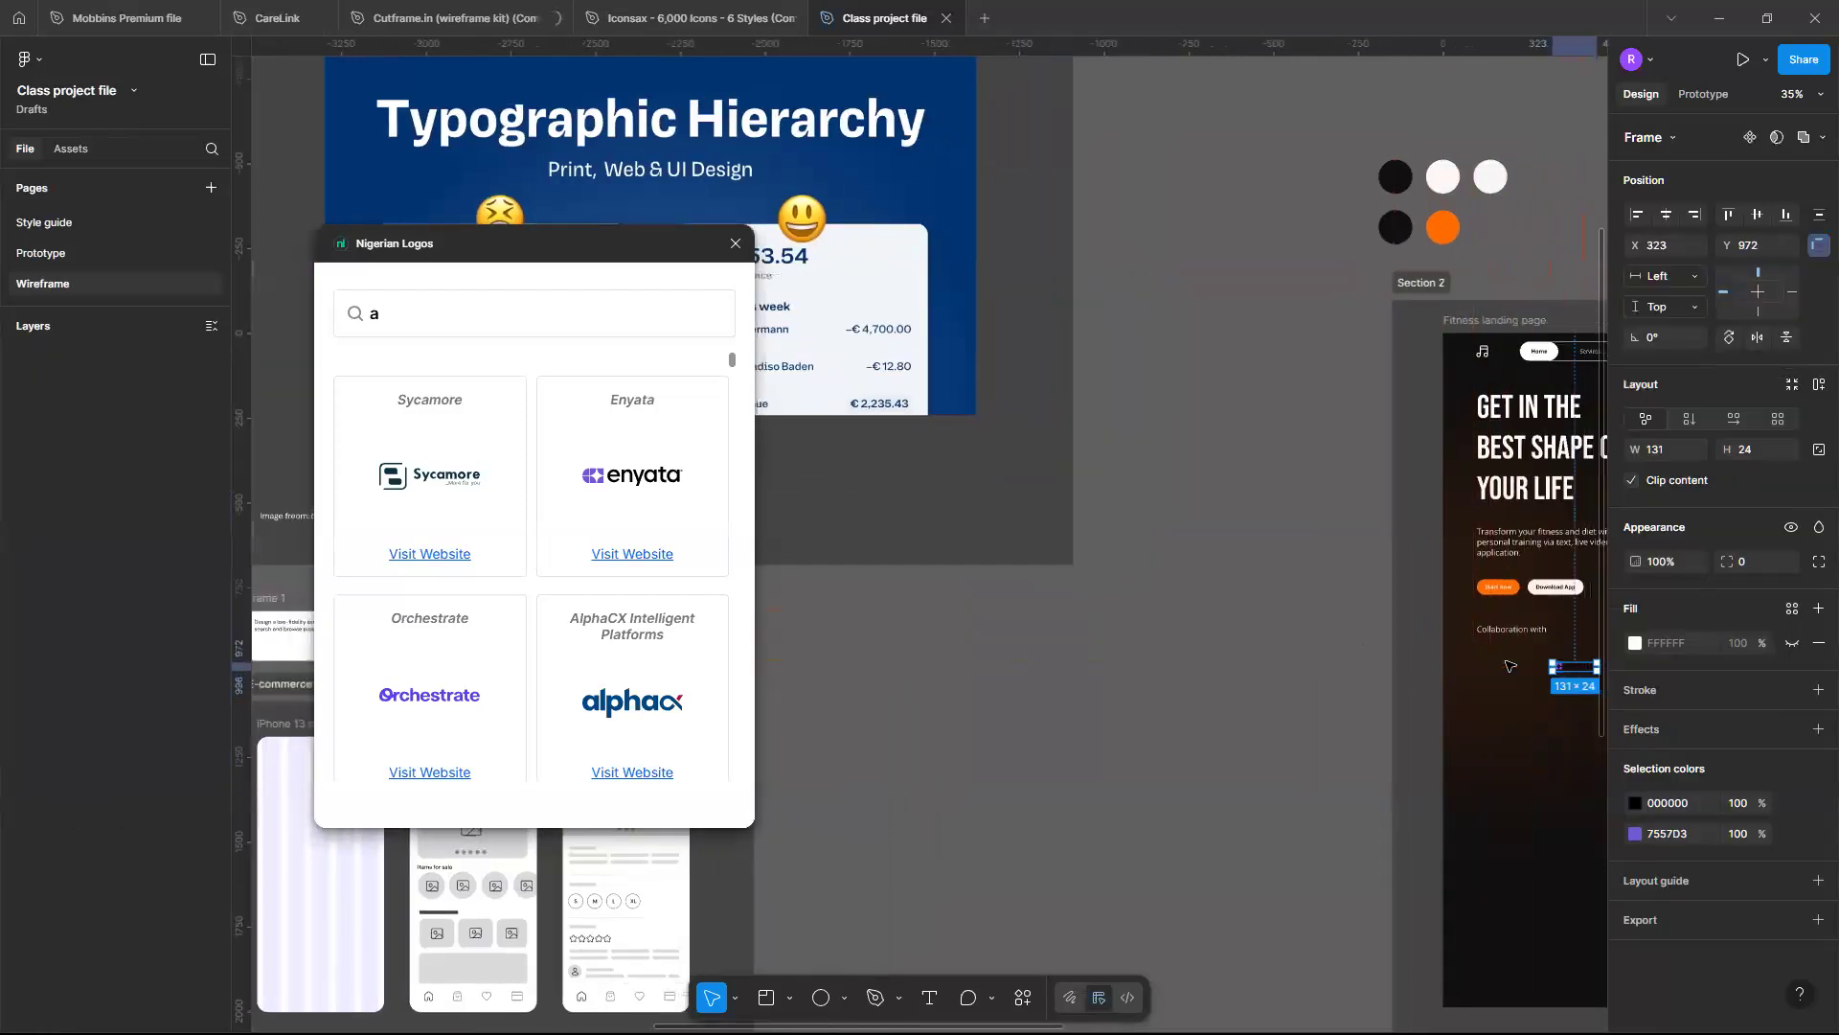
scroll(1316, 659, "right", 2)
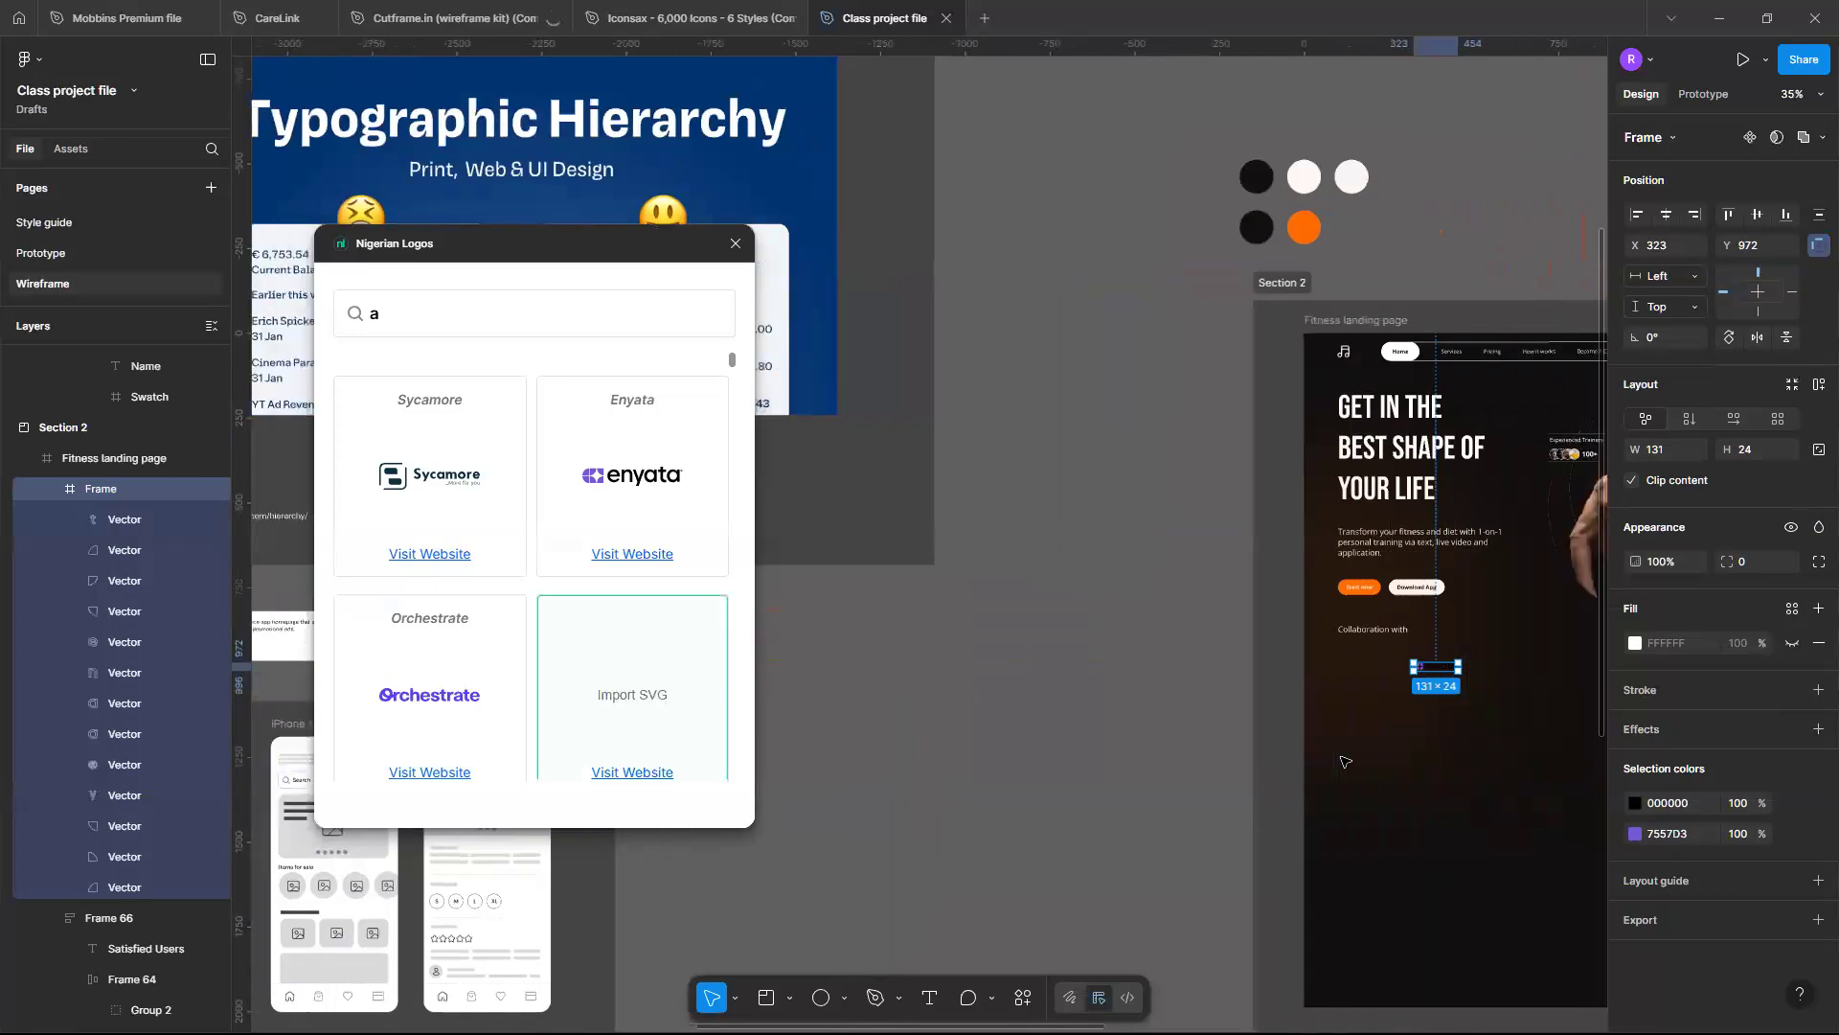
scroll(1317, 689, "right", 1)
left_click(1141, 718)
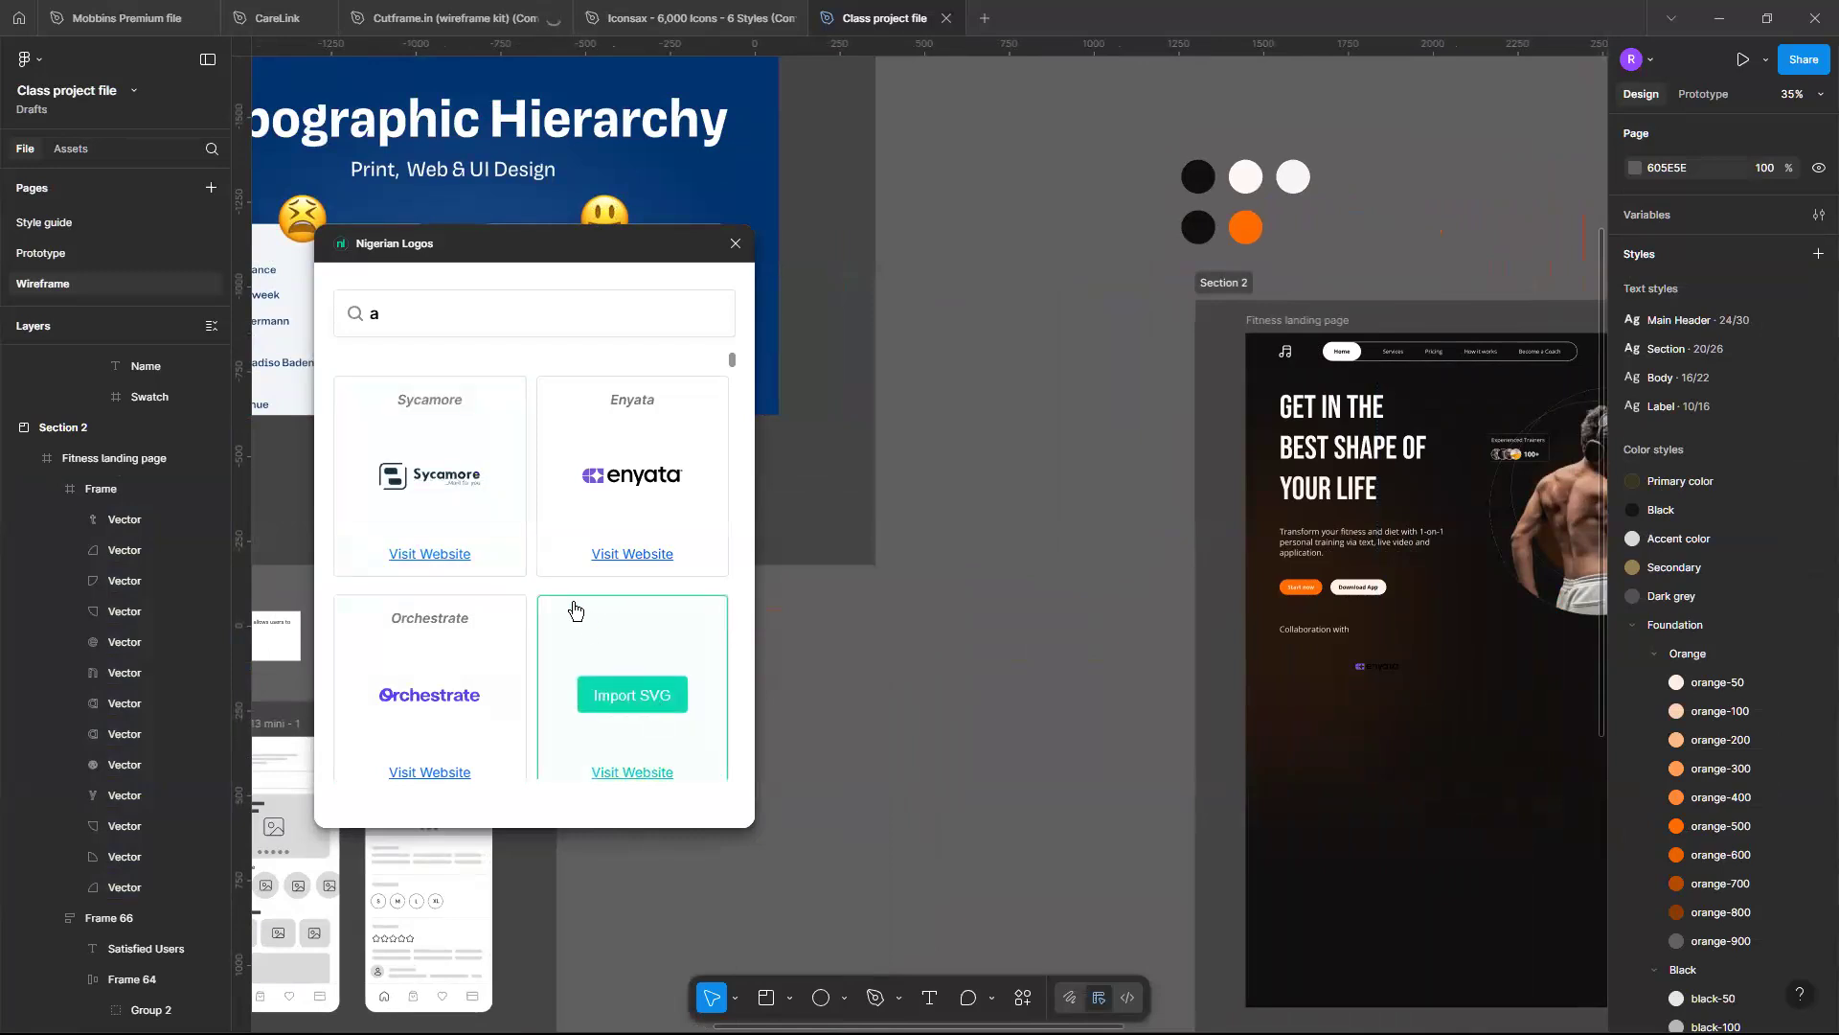
Try the AlphaCX logo at a reduced size of about 917 × 141 and delete it from the canvas
scroll(1221, 474, "down", 5)
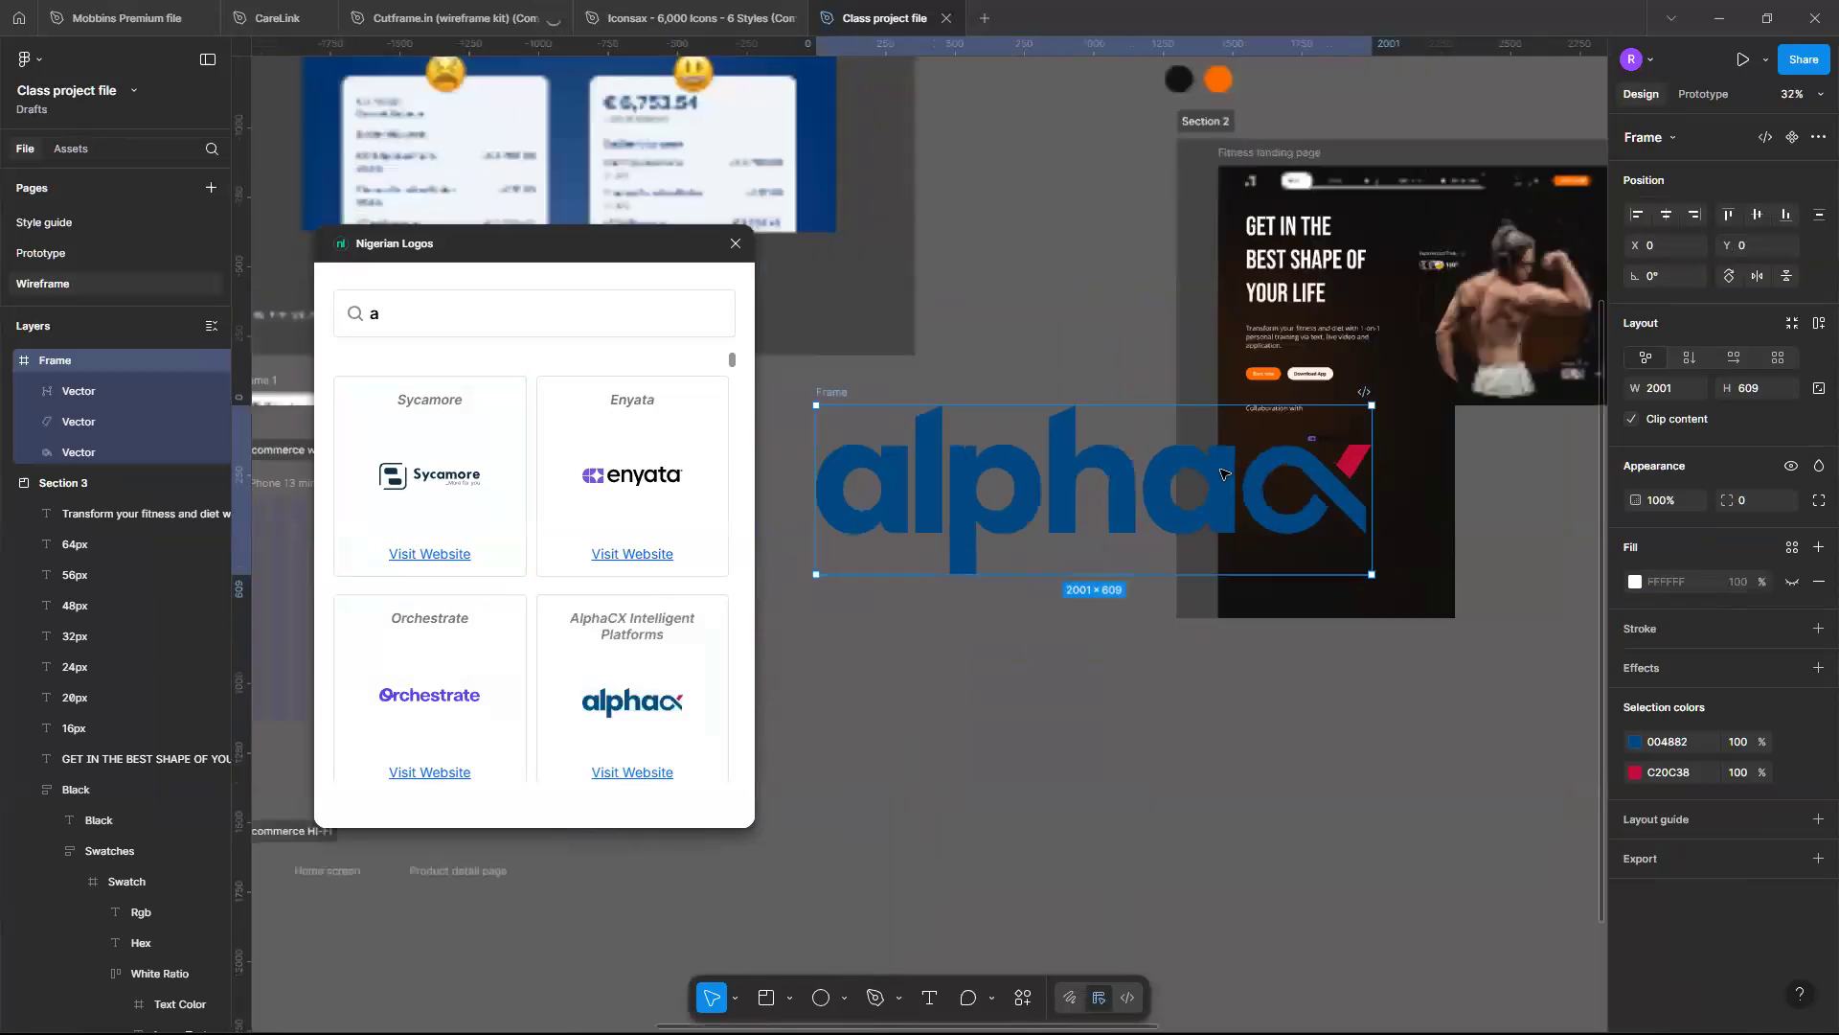
left_click_drag(1324, 543, 1122, 453)
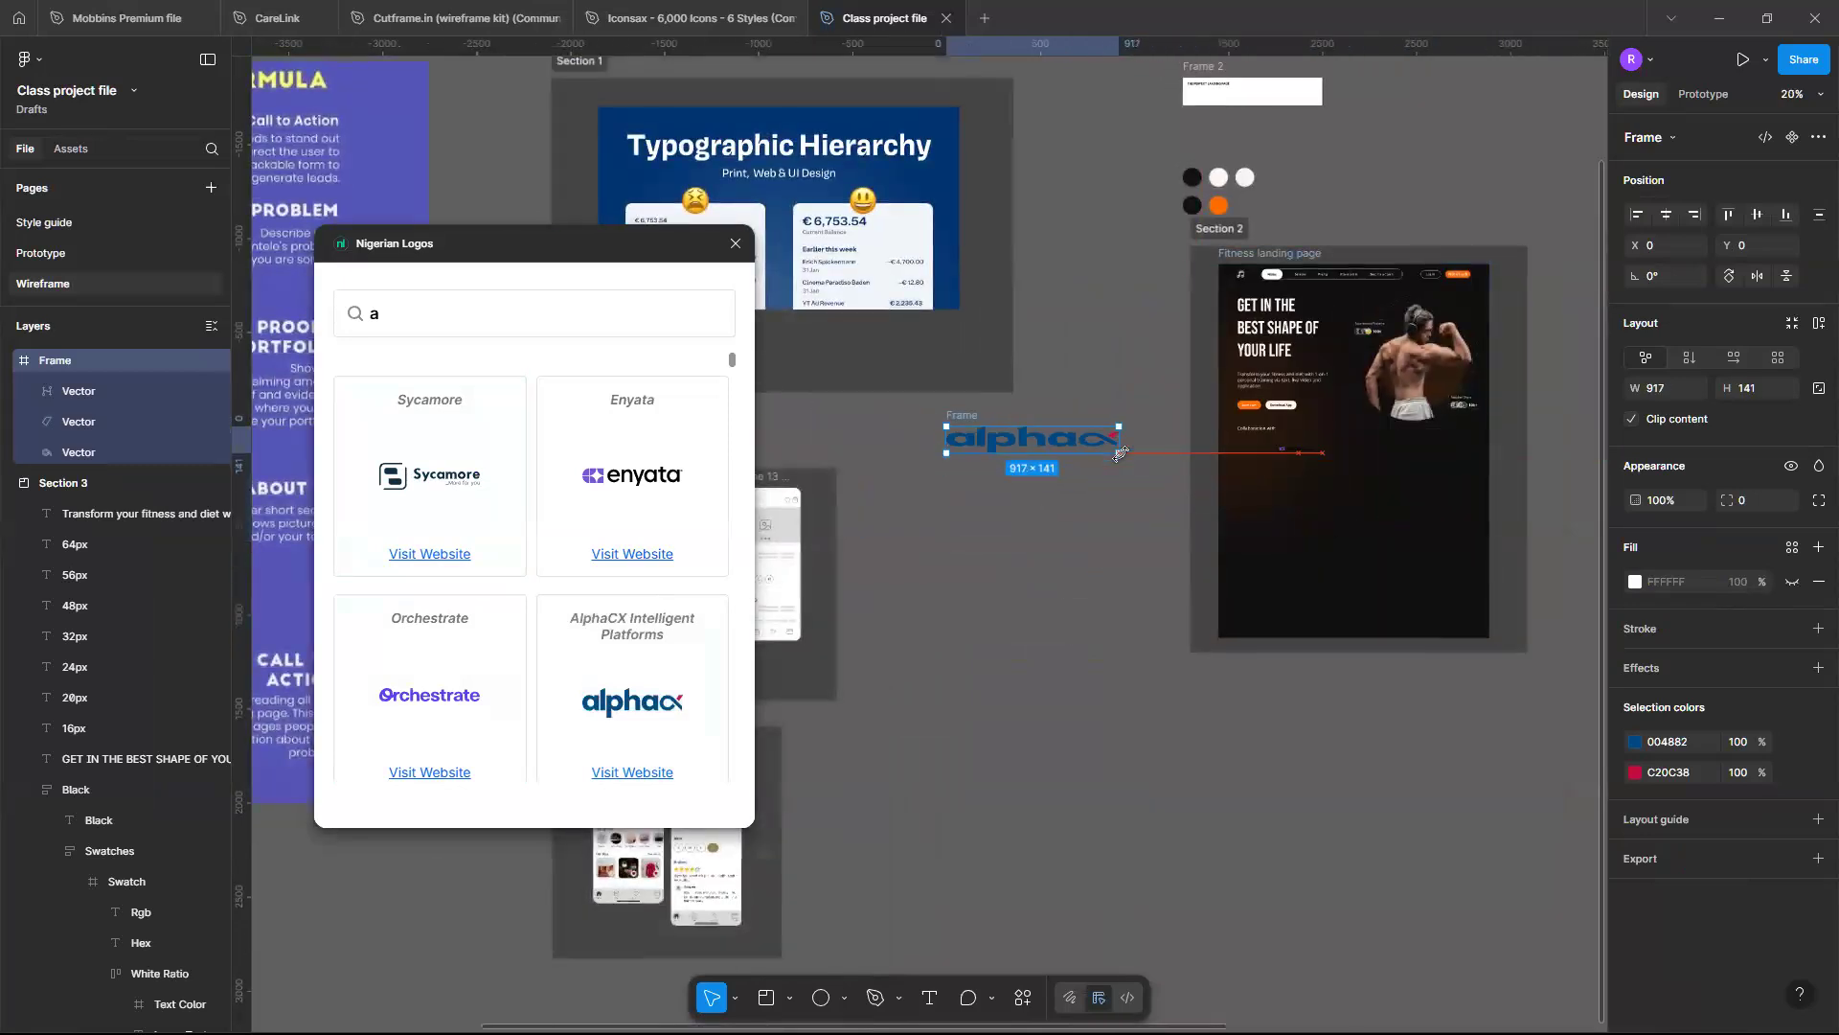
key("Delete")
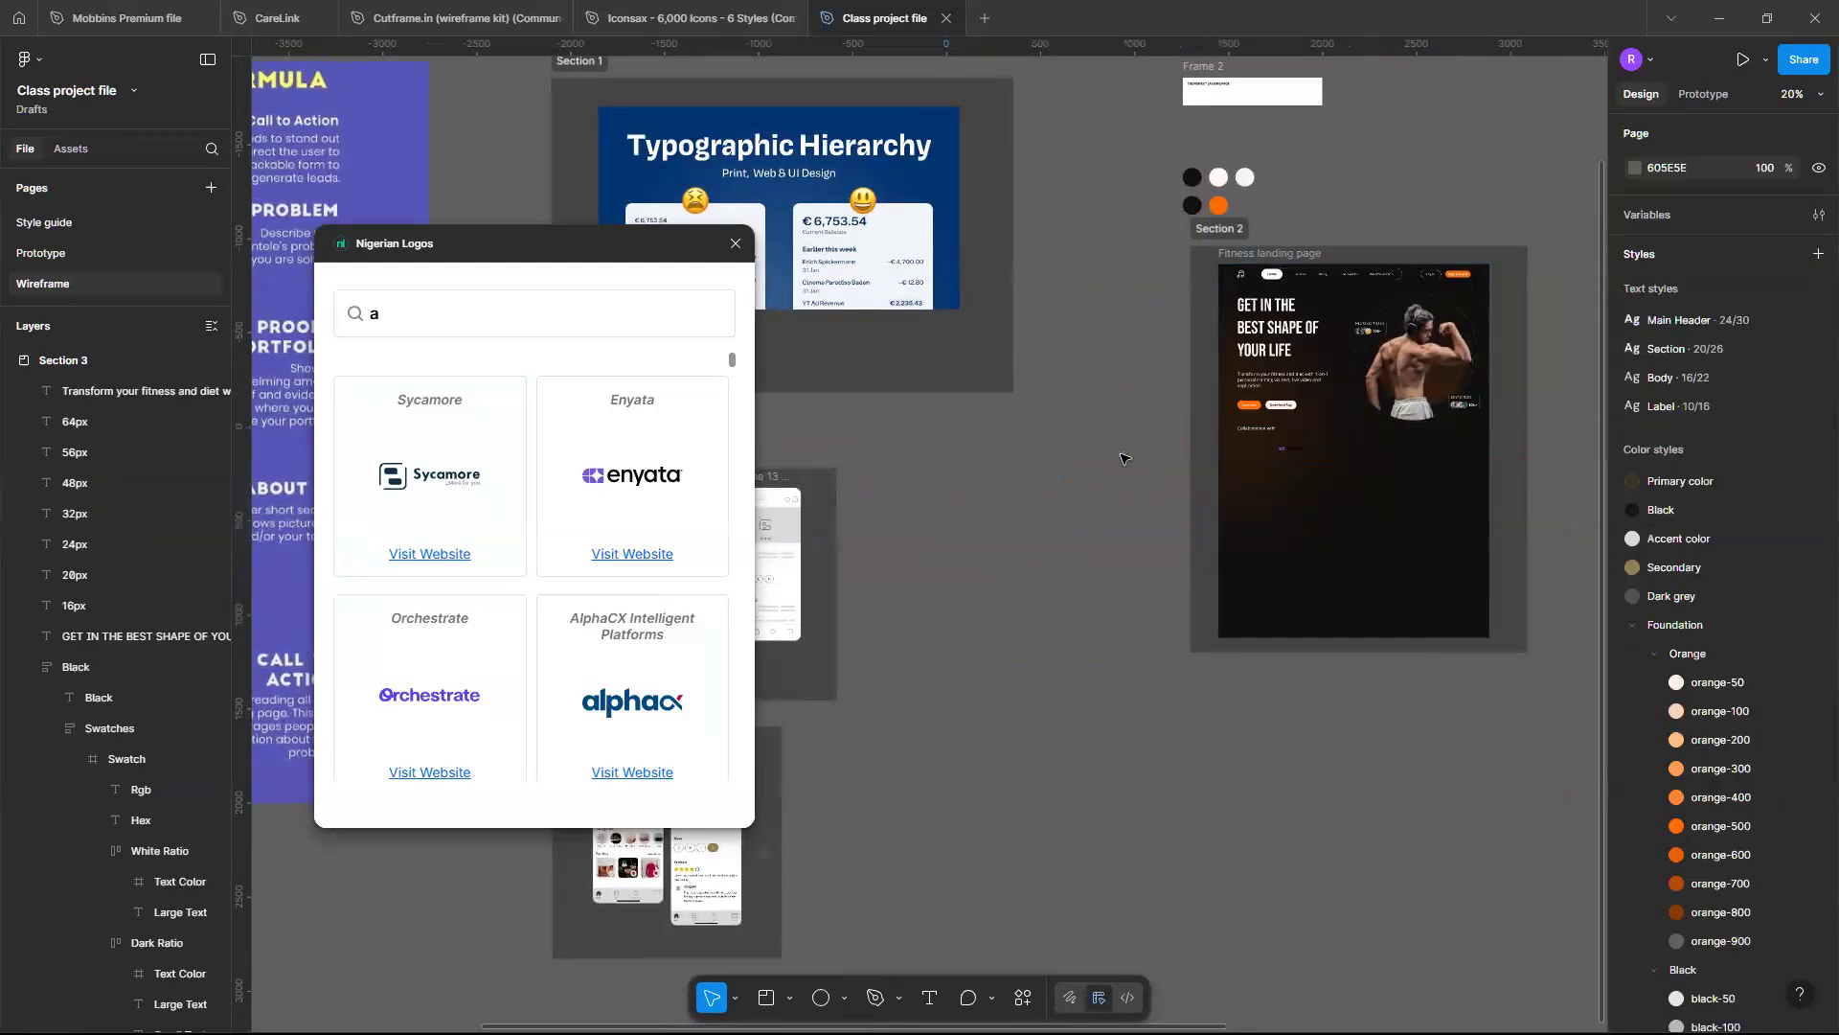
mouse_move(659, 710)
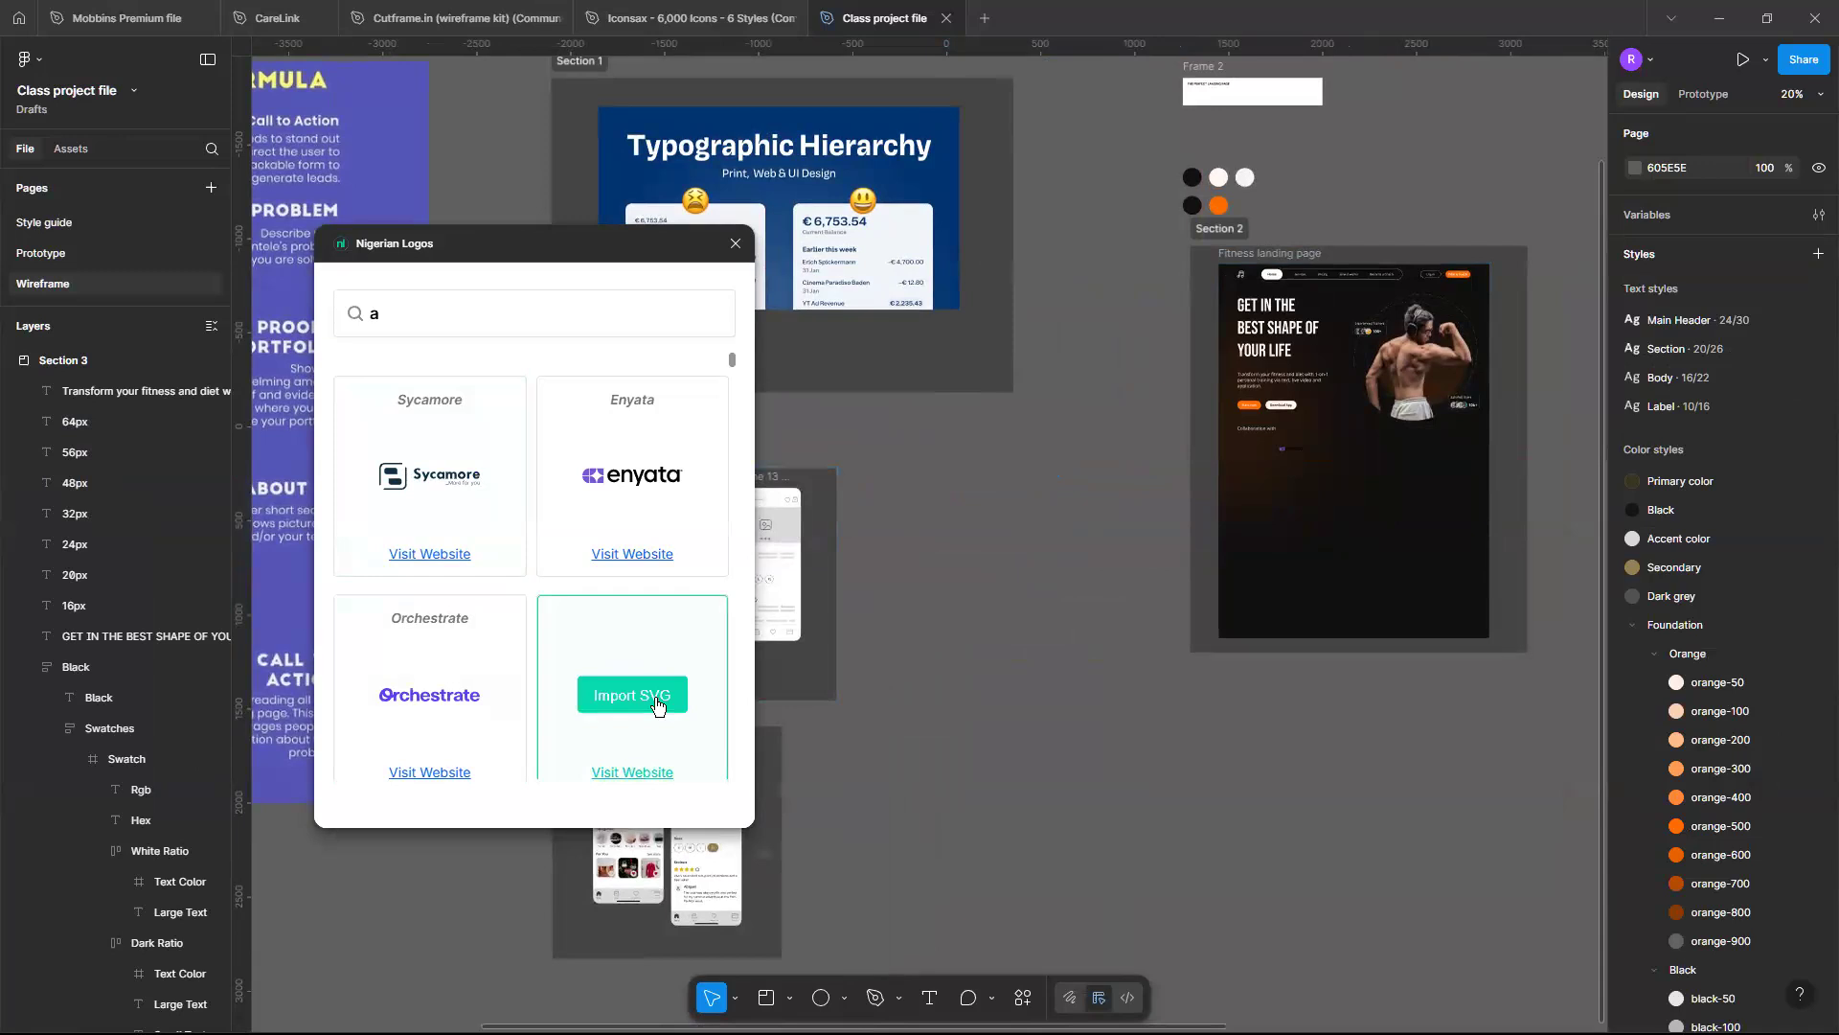
Import the AlphaCX Intelligent Platforms logo from the Nigerian Logos plugin as an SVG
left_click(657, 706)
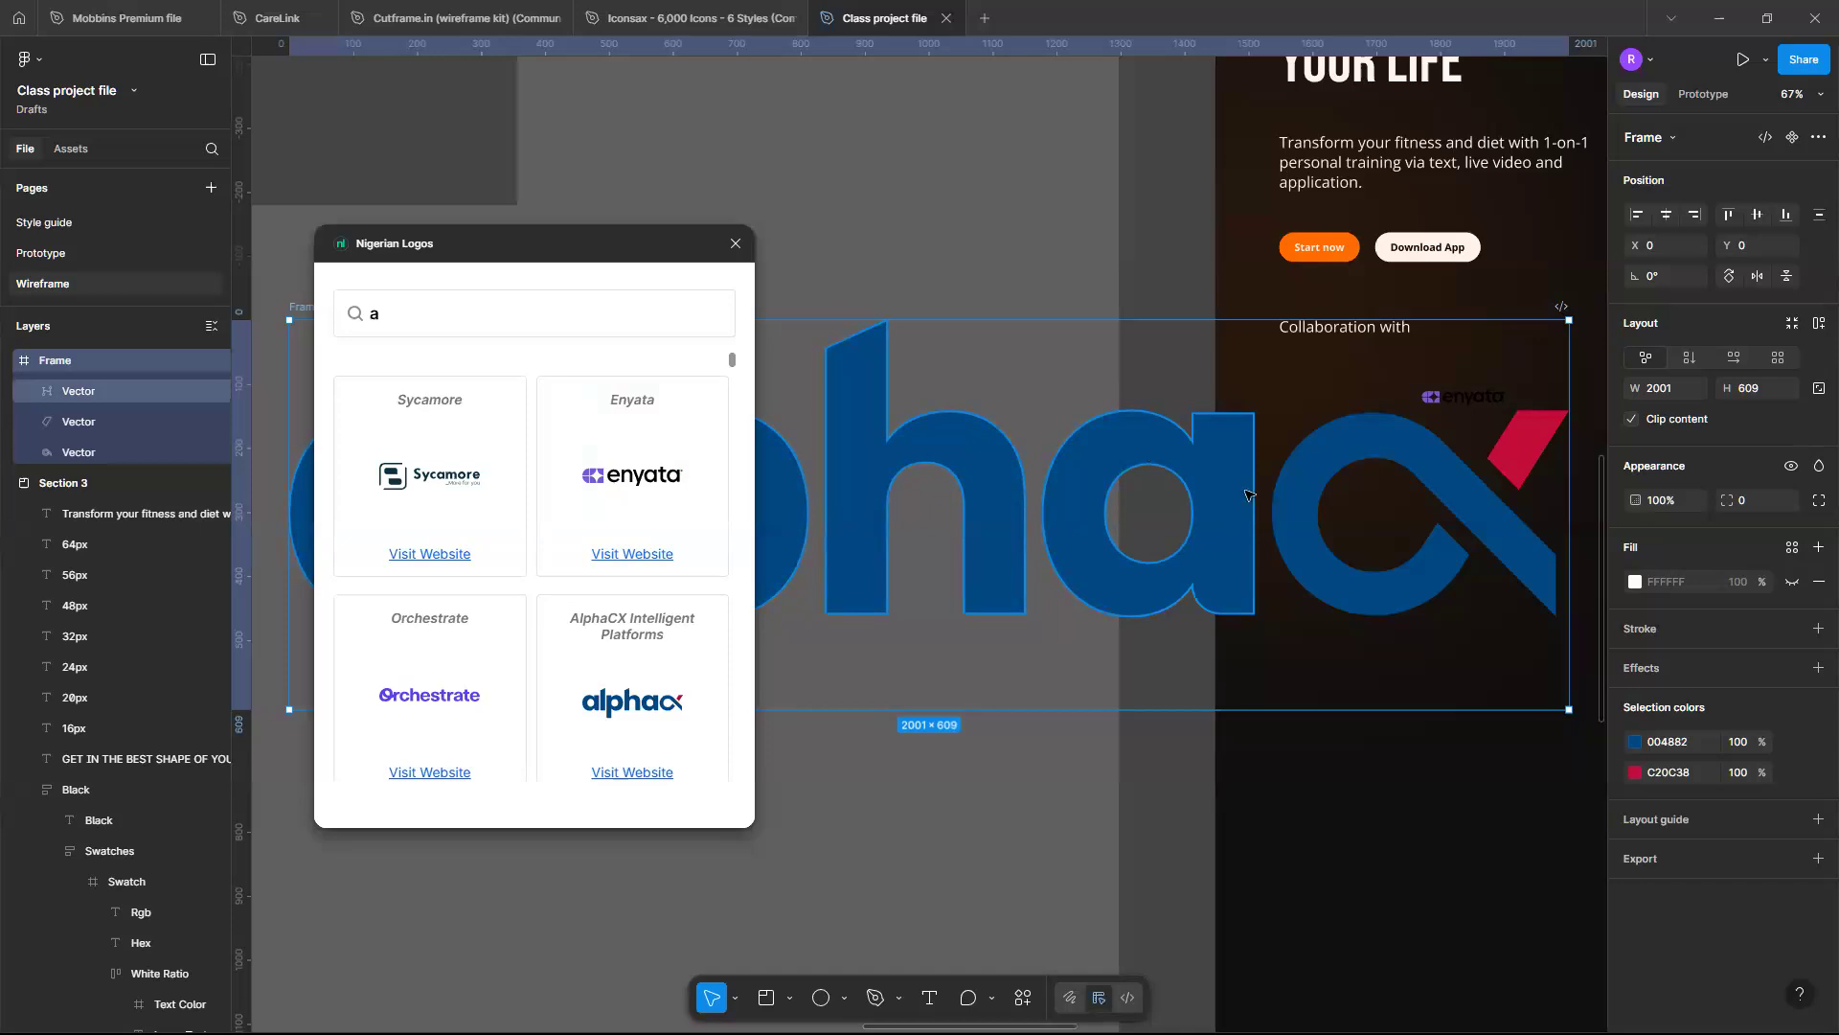
scroll(1245, 494, "down", 5)
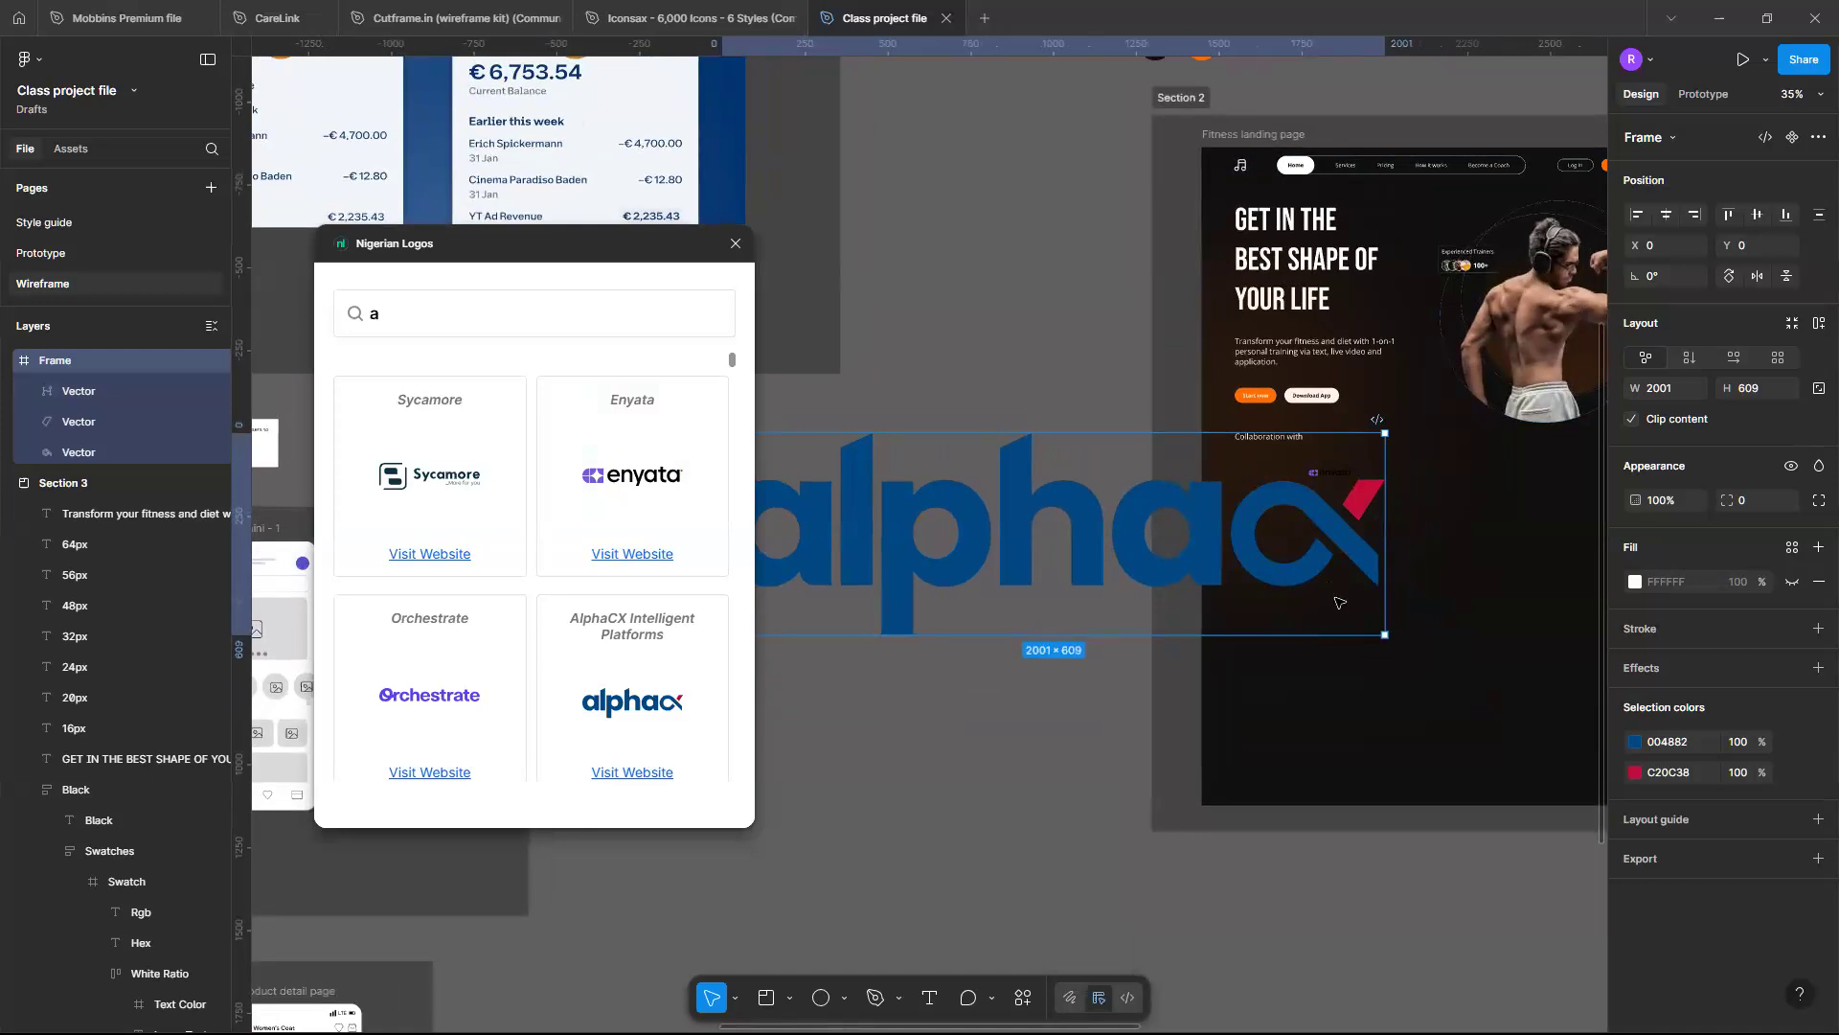
key("Escape")
left_click(1273, 582)
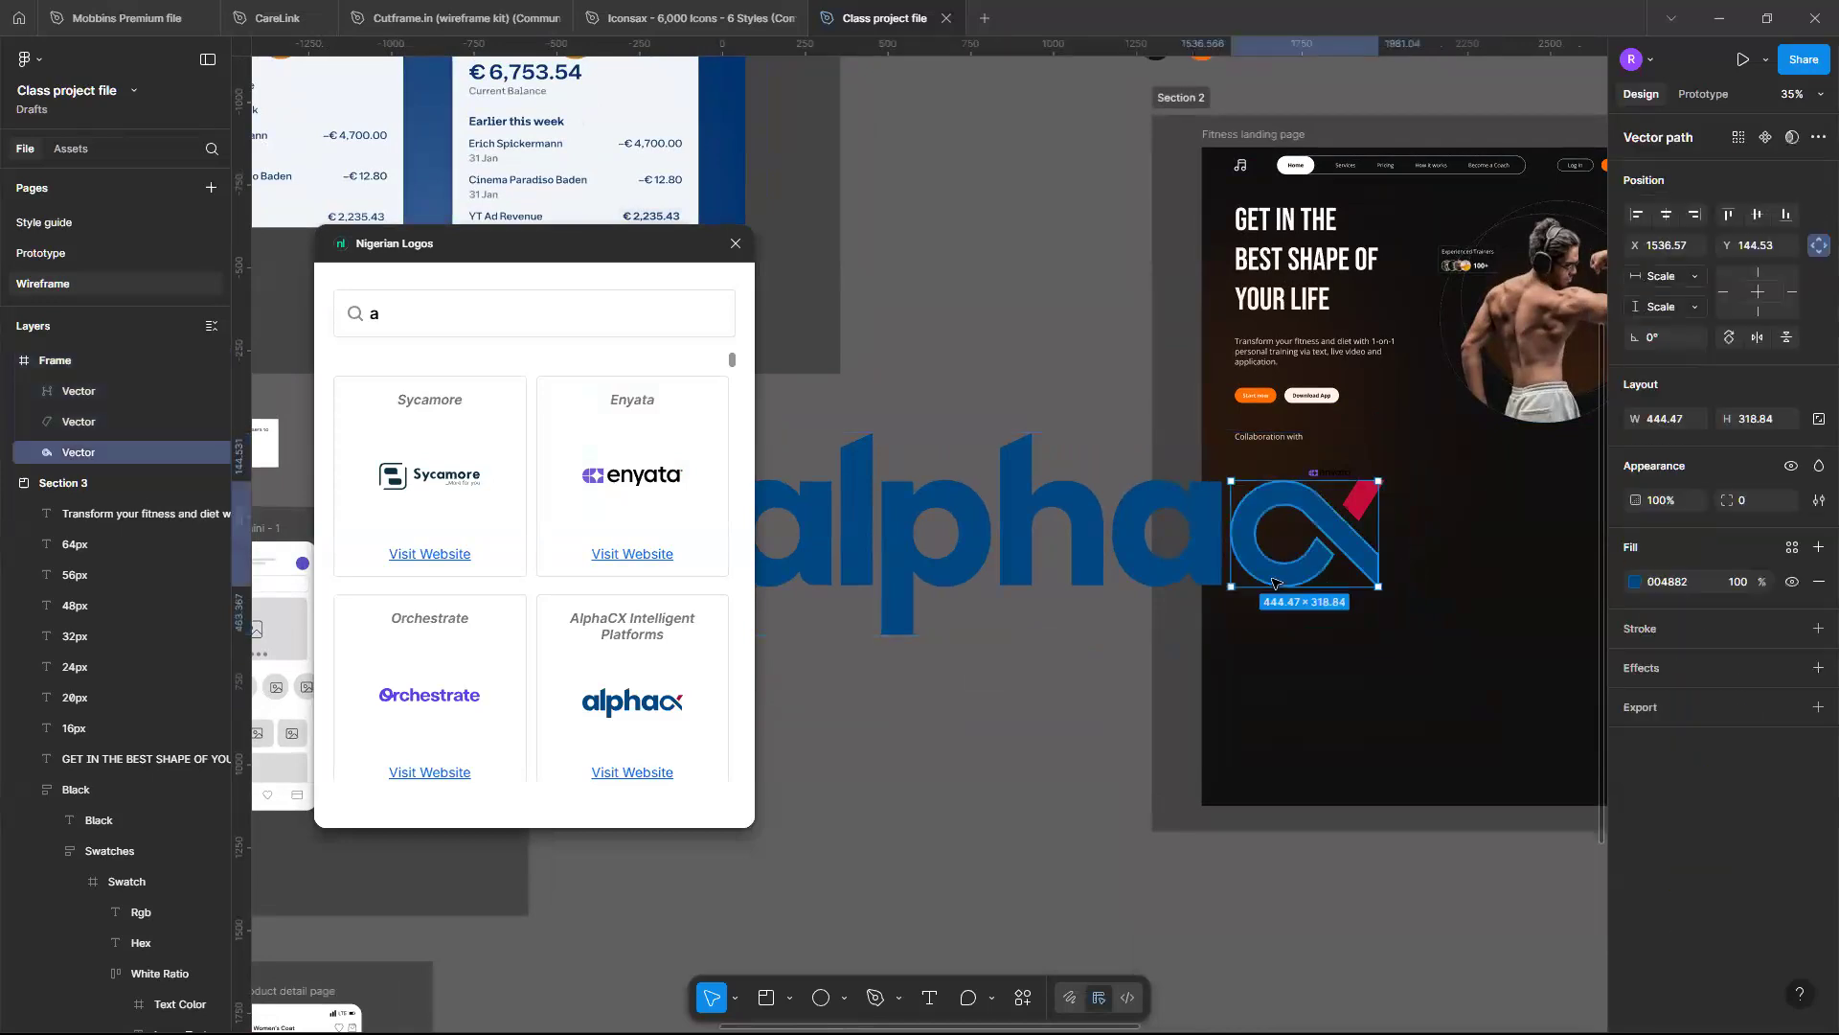
scroll(1272, 580, "down", 1)
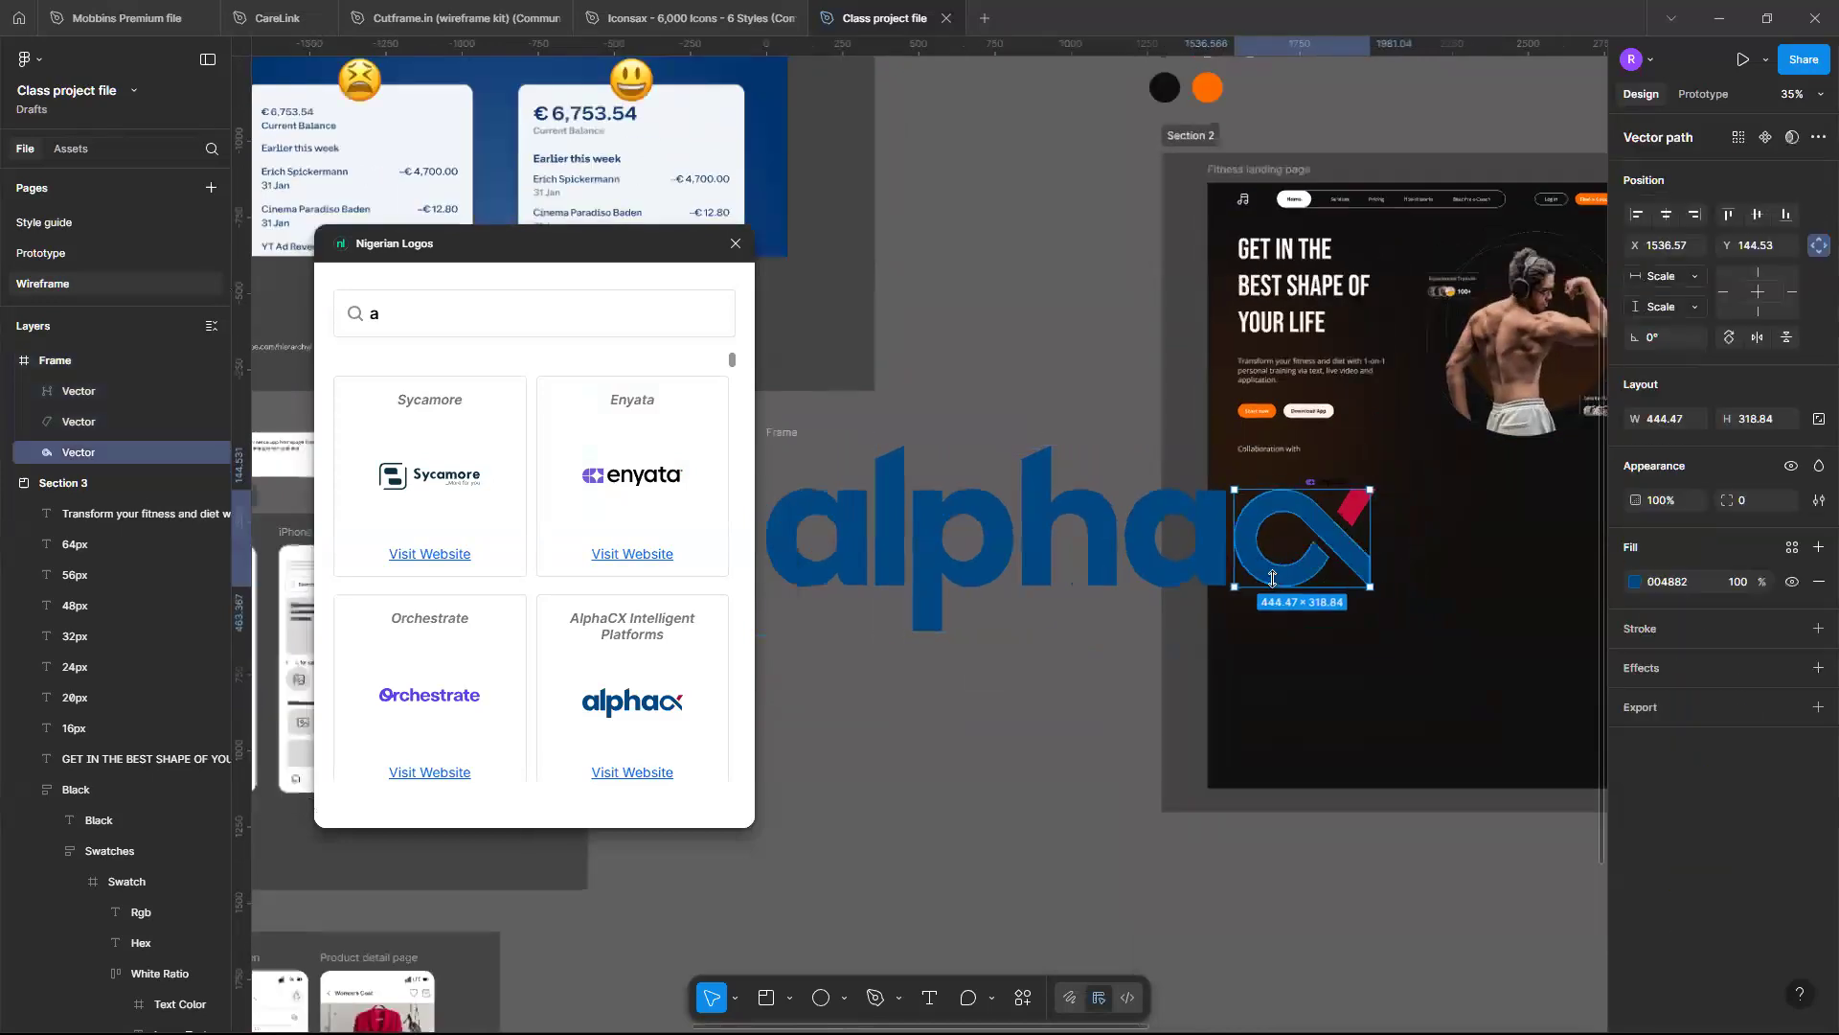
scroll(1272, 579, "down", 2)
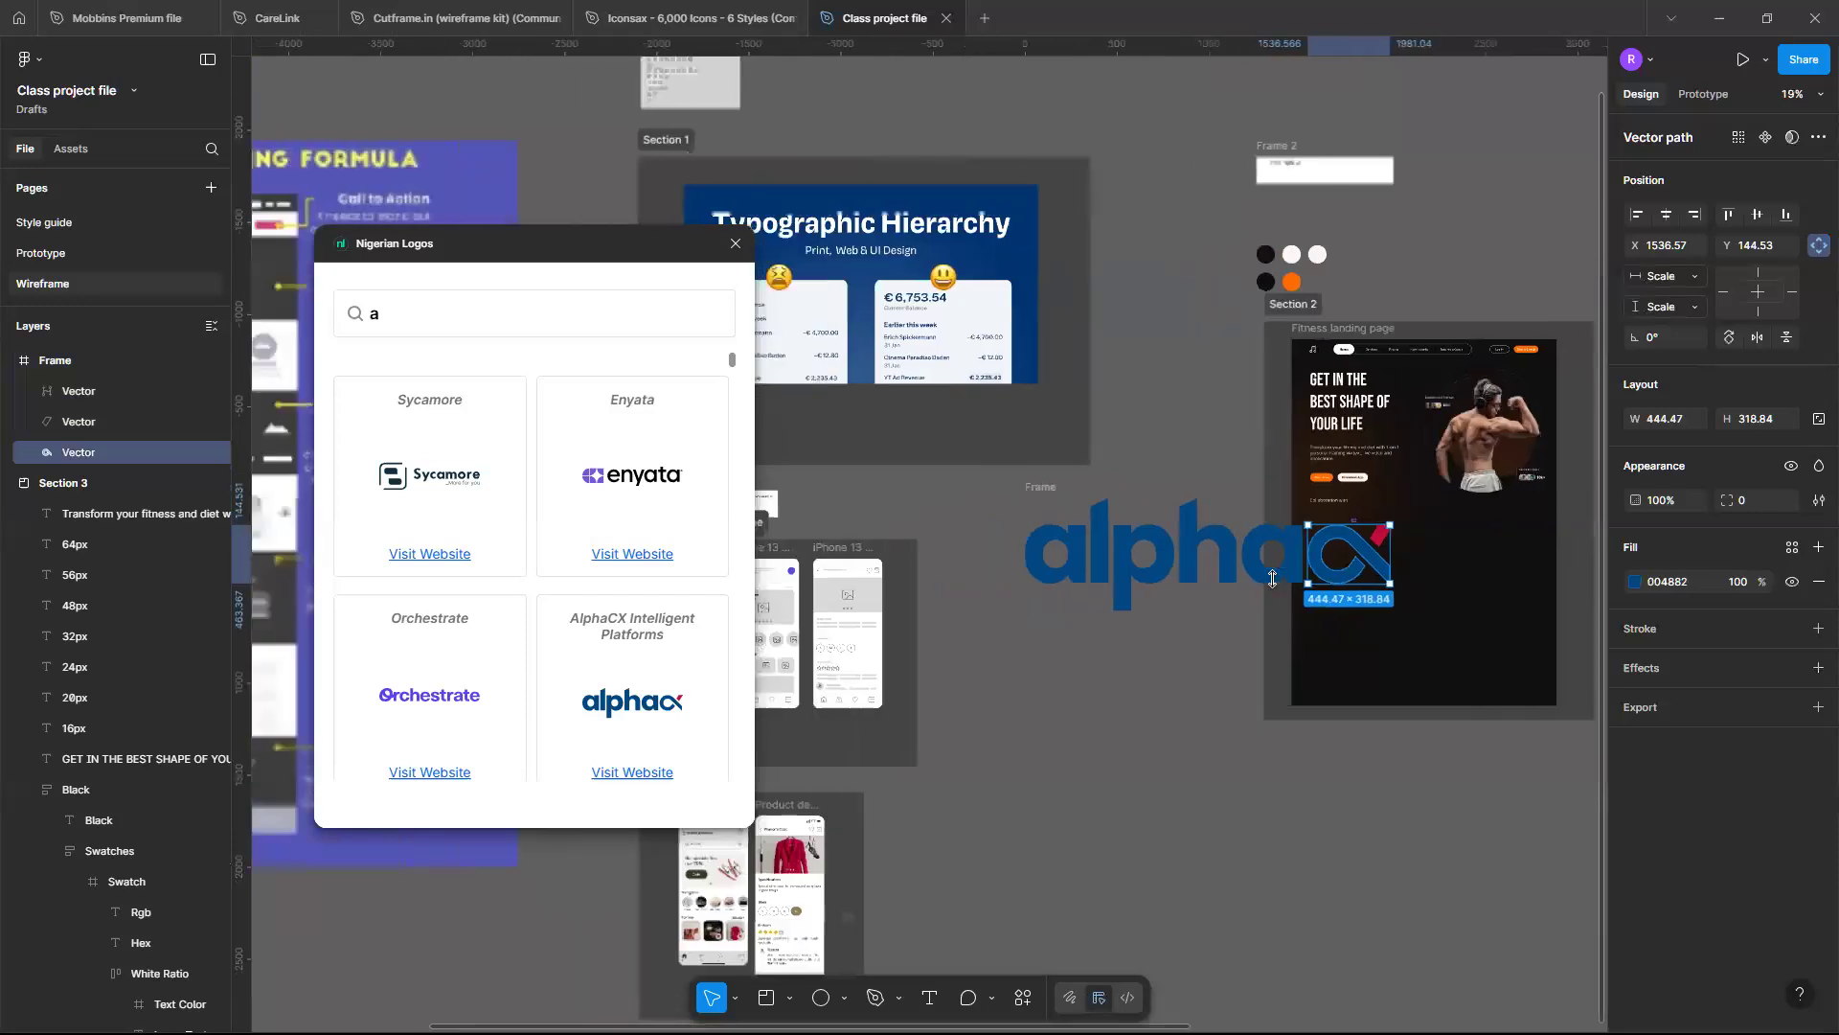
Scale the AlphaCX logo proportionally to about 513 × 156 and move it into the Fitness landing page frame at about X 374, Y 1046
key("Escape")
key("k")
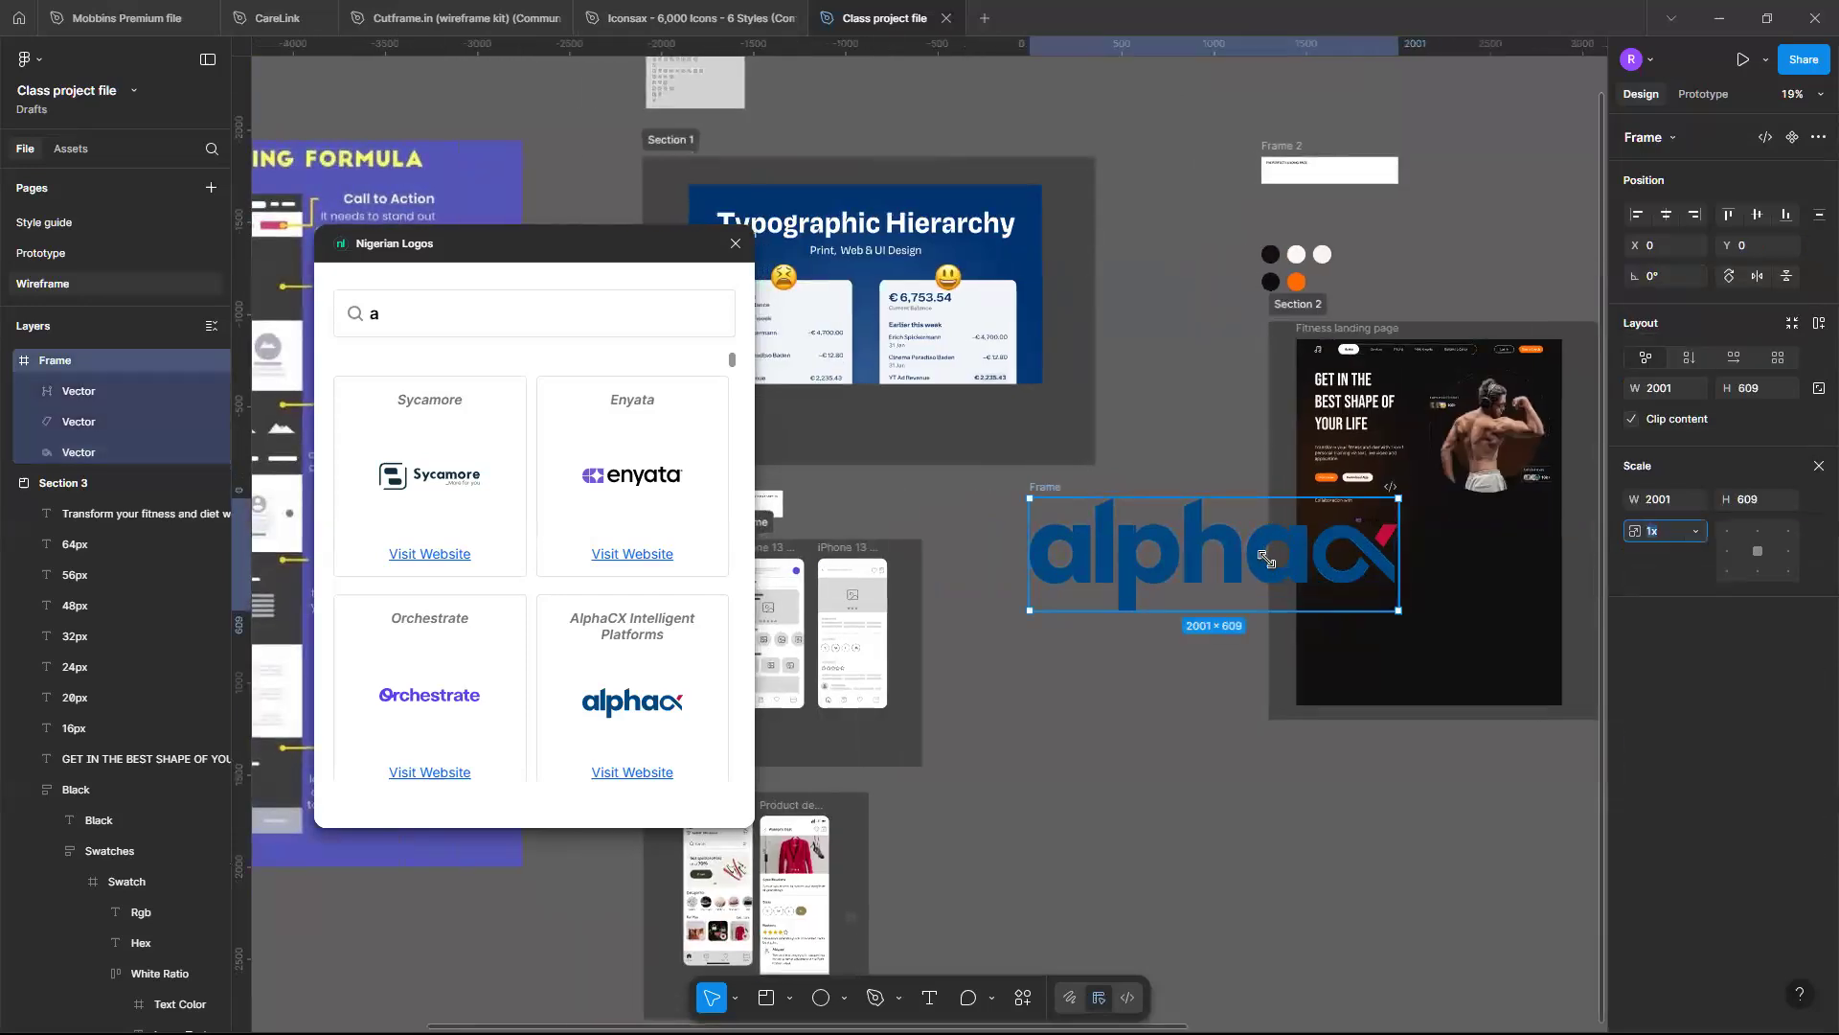
mouse_move(1135, 528)
left_mouse_down()
mouse_move(1057, 512)
mouse_move(1122, 526)
left_mouse_up()
scroll(1123, 526, "up", 2)
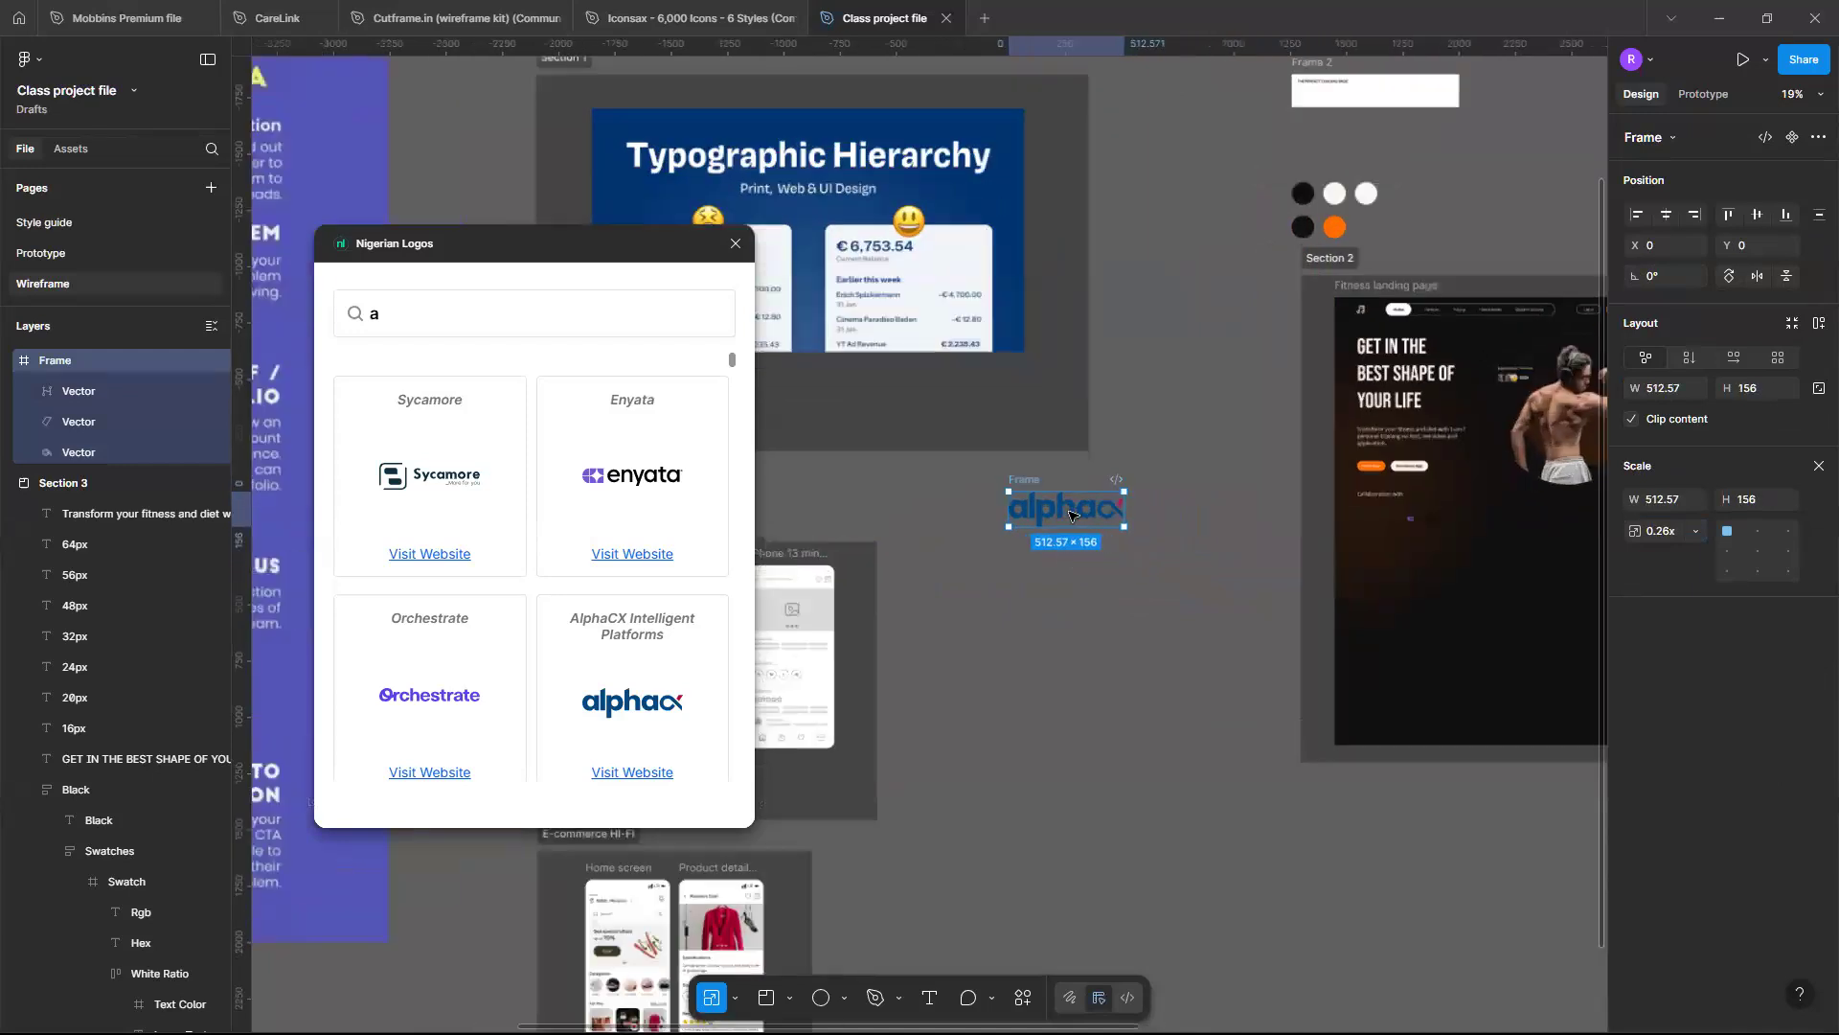
scroll(1055, 507, "down", 2)
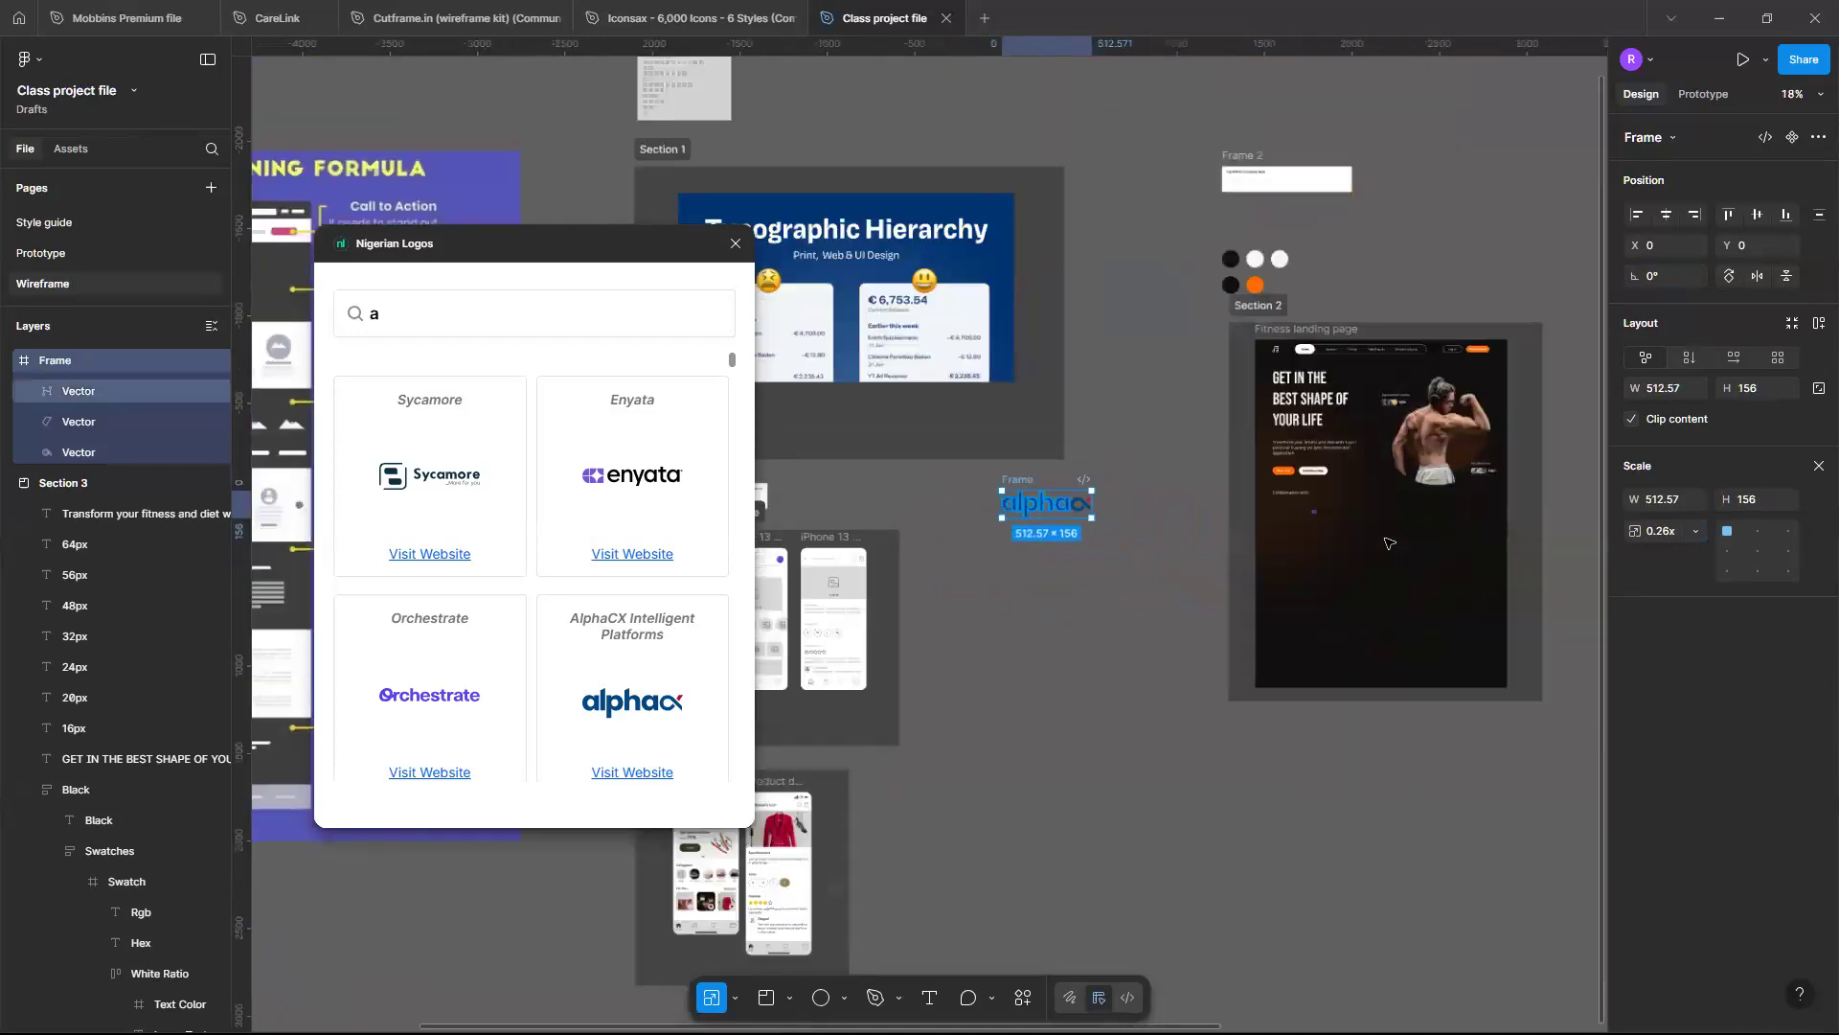
left_click_drag(1055, 508, 1366, 515)
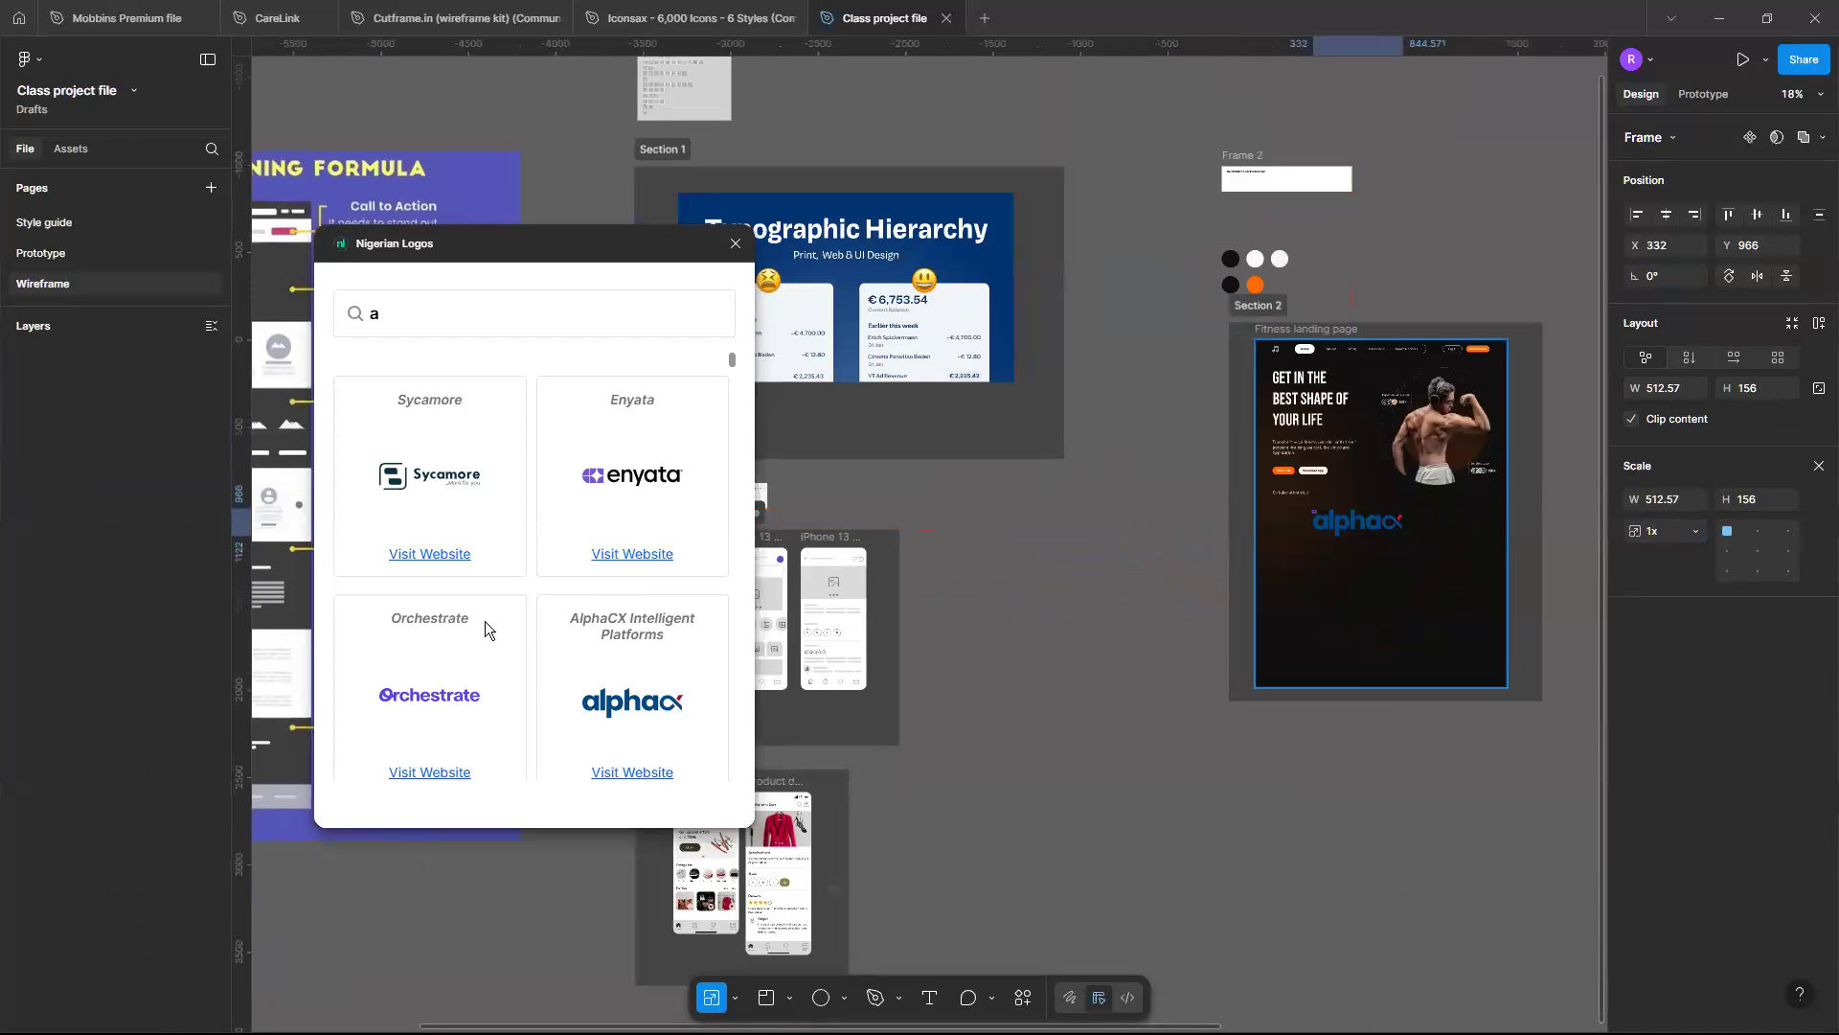
Import the Sycamore logo as an SVG and place it in the Fitness landing page frame at about X 516, Y 1401
scroll(457, 684, "down", 1)
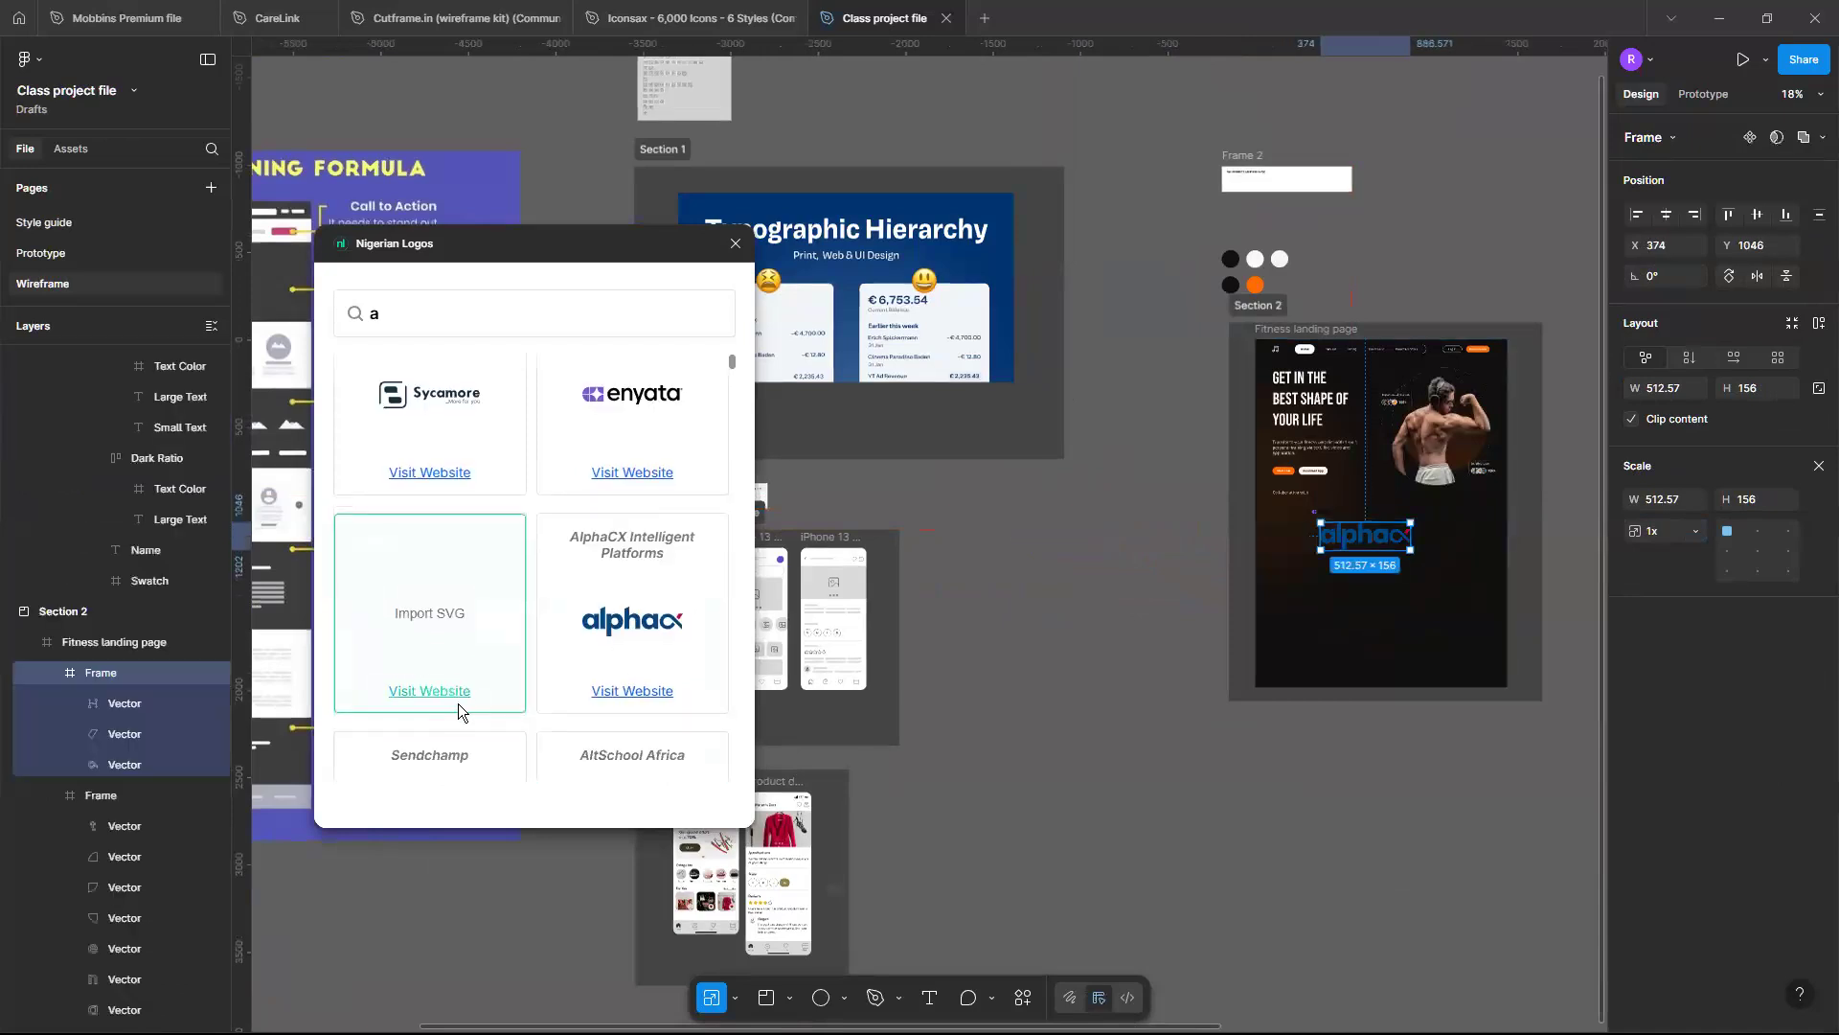
scroll(661, 469, "down", 2)
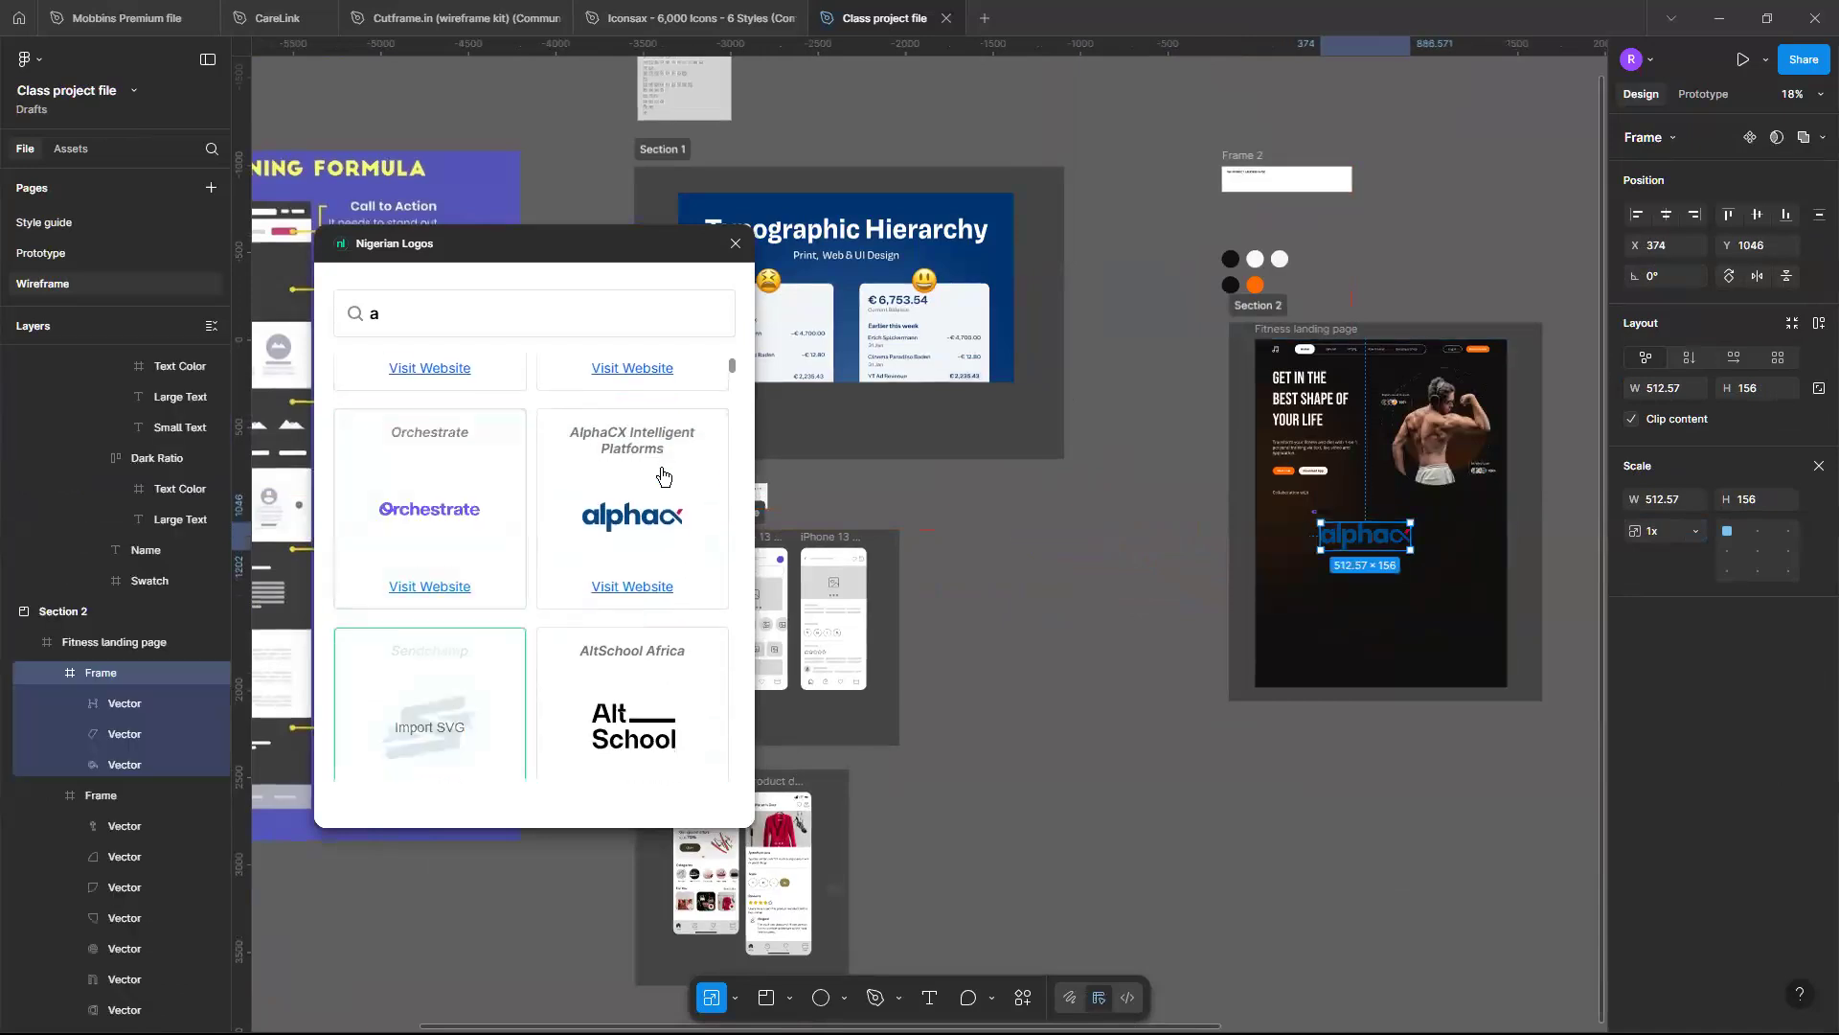
scroll(561, 451, "up", 3)
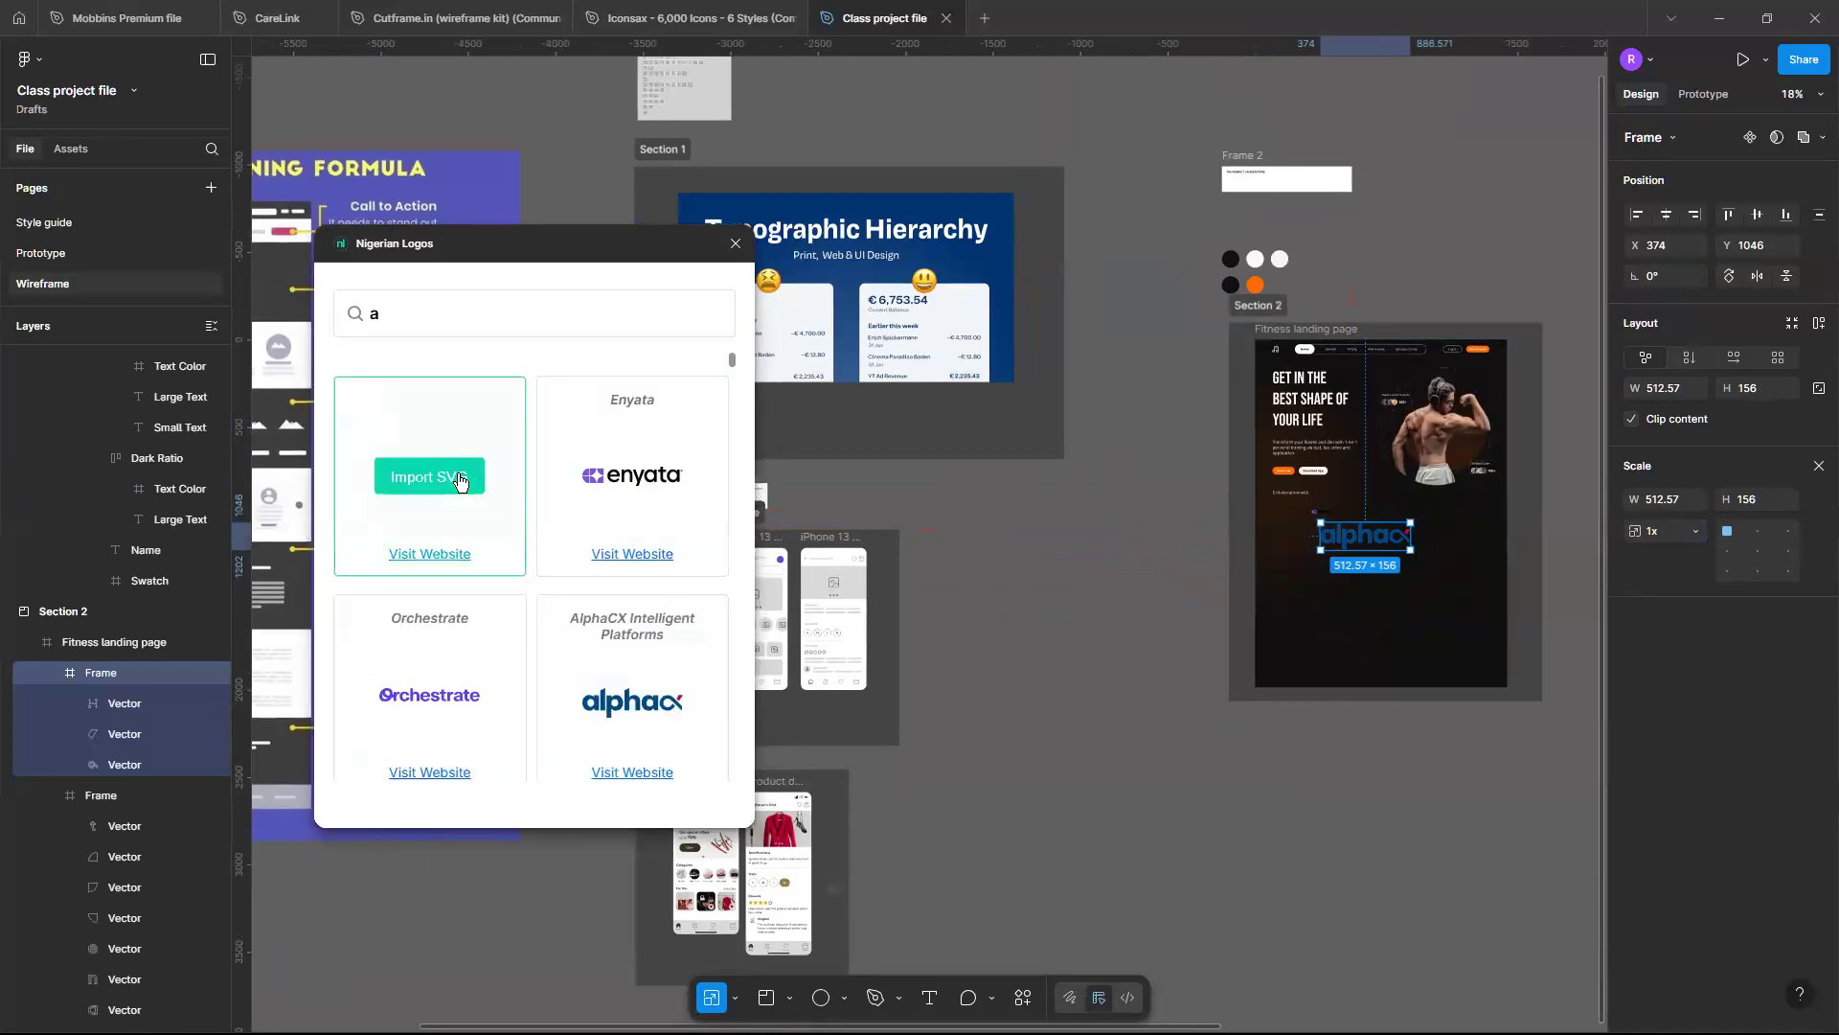
left_click(459, 481)
scroll(1271, 505, "down", 5)
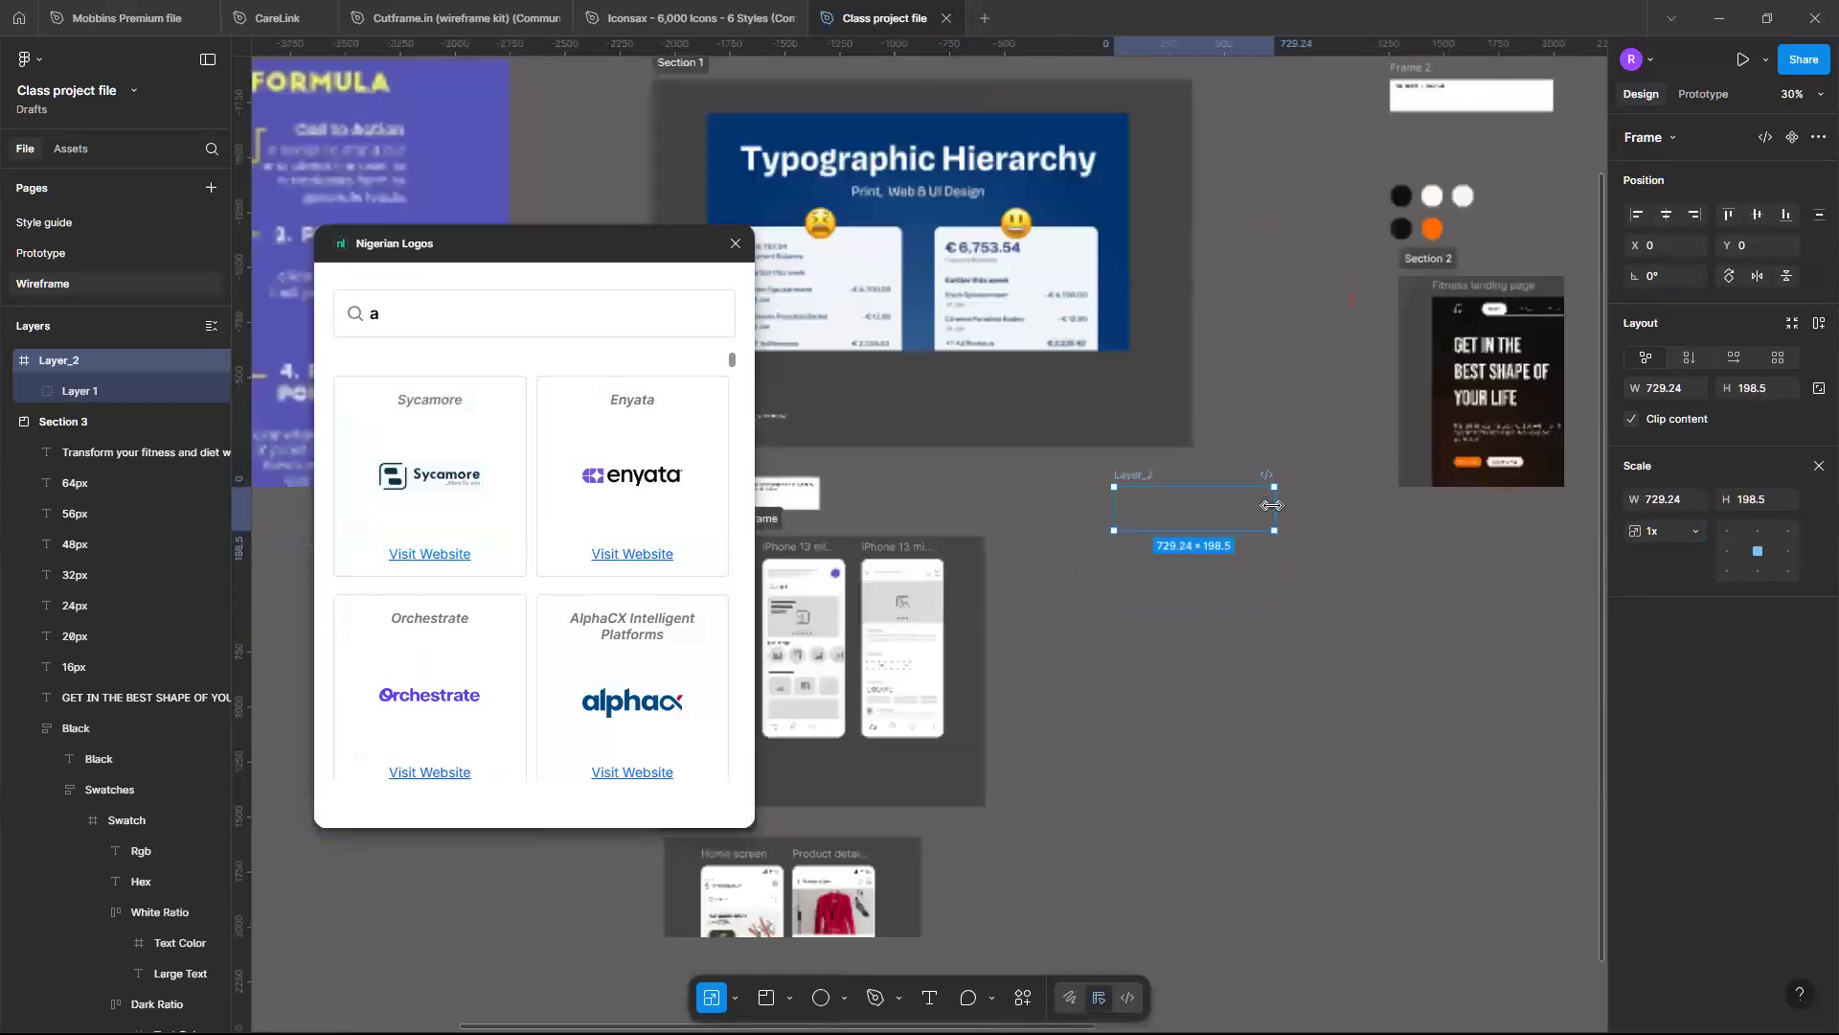
scroll(1271, 505, "down", 3)
left_click_drag(1009, 639, 1401, 750)
scroll(1401, 750, "up", 4)
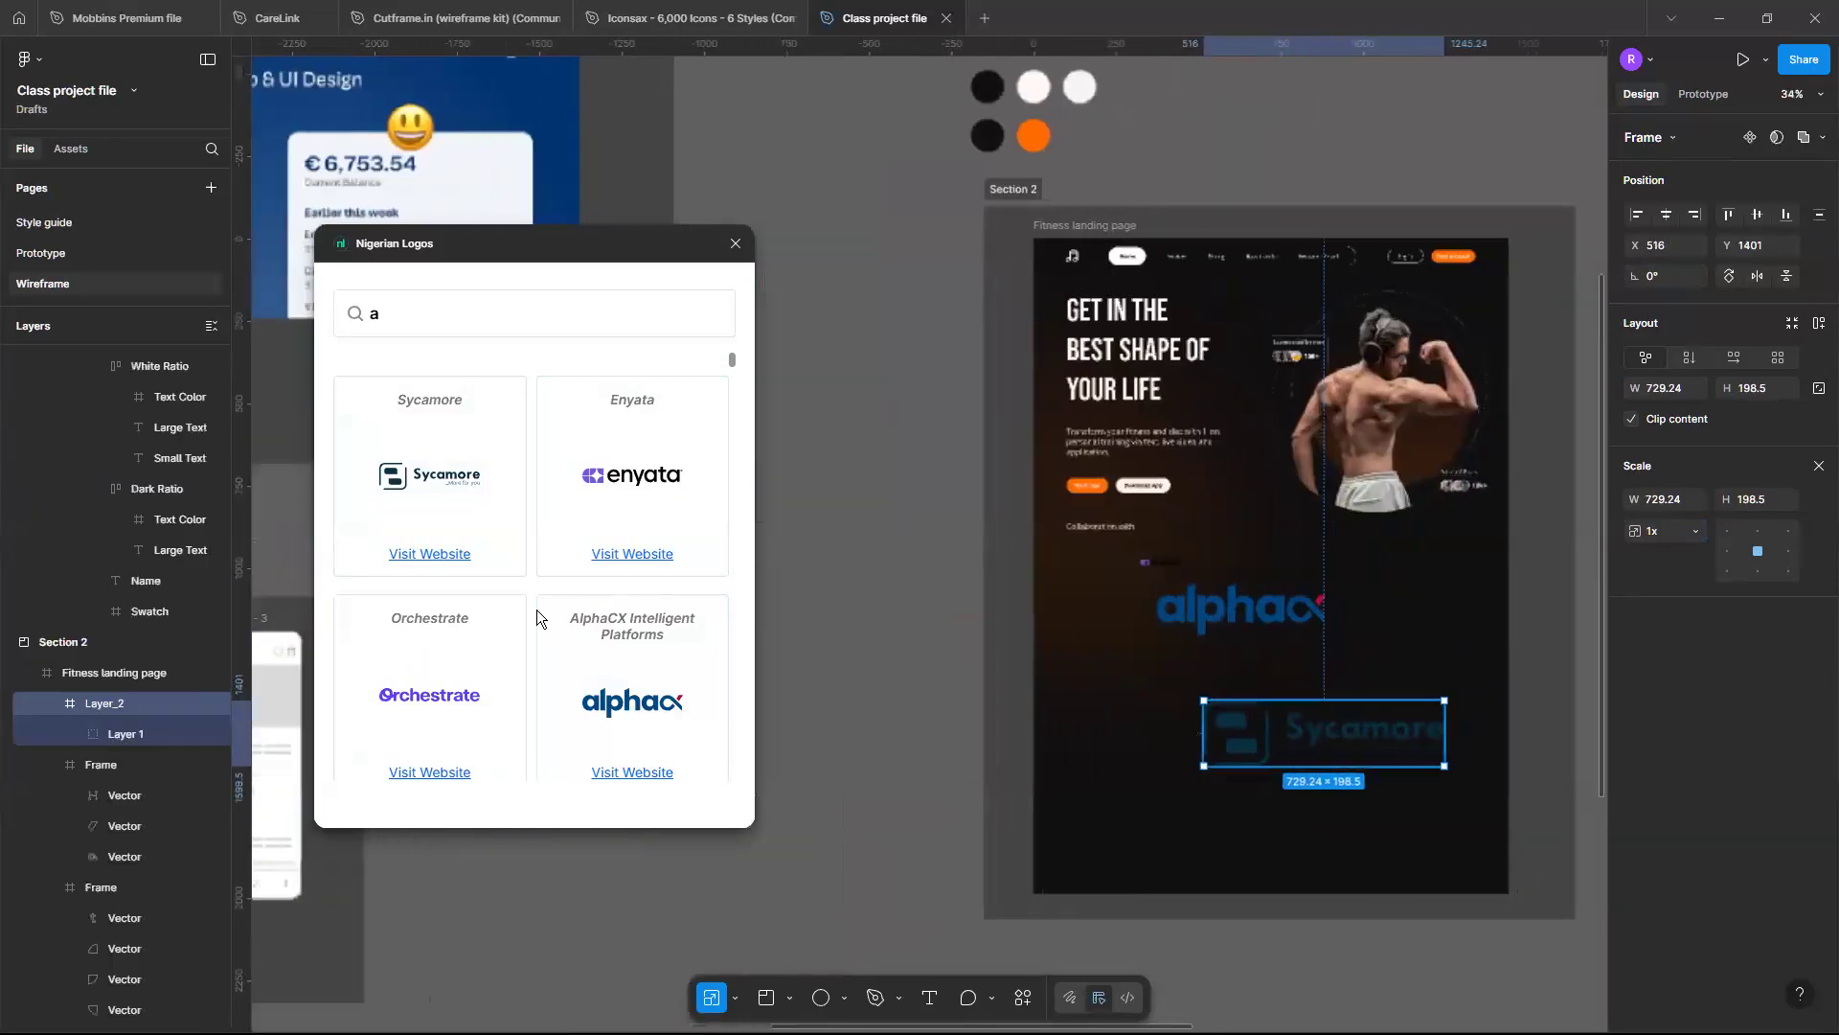
Import the Orchestrate logo as an SVG and place it in the Fitness landing page frame at about X 846, Y 1064
scroll(536, 612, "down", 3)
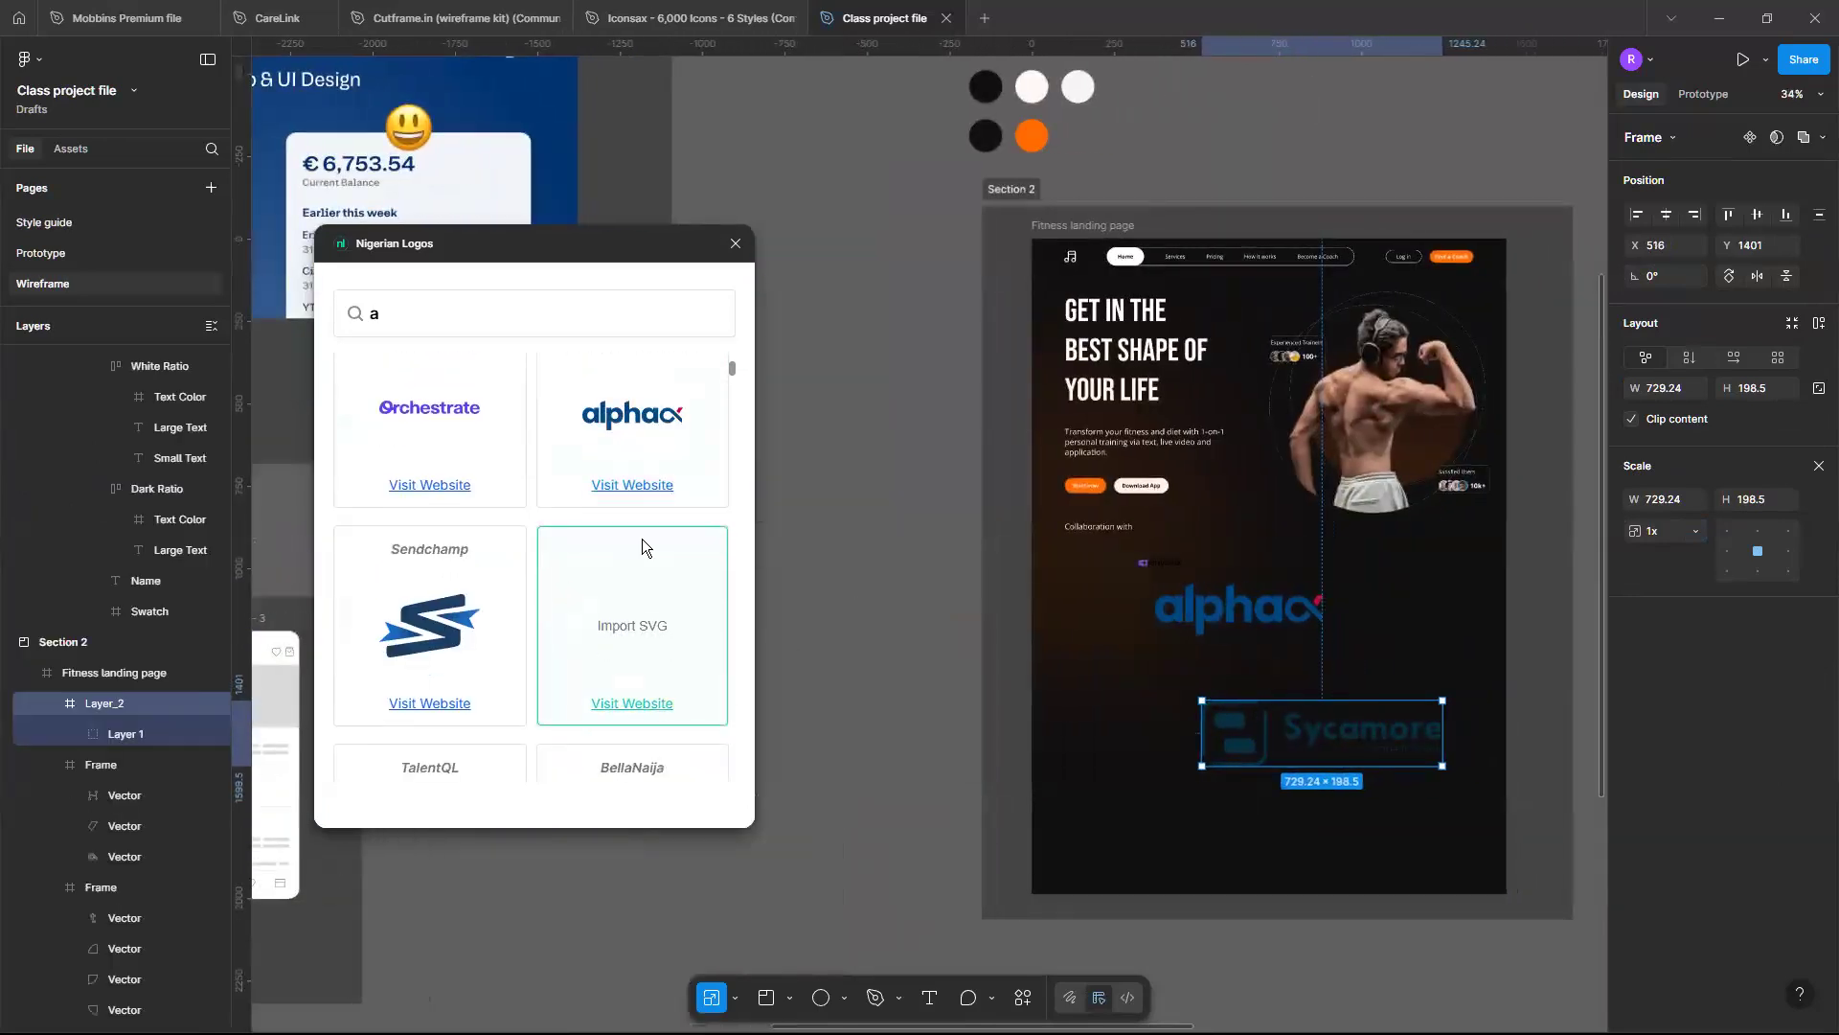
mouse_move(477, 472)
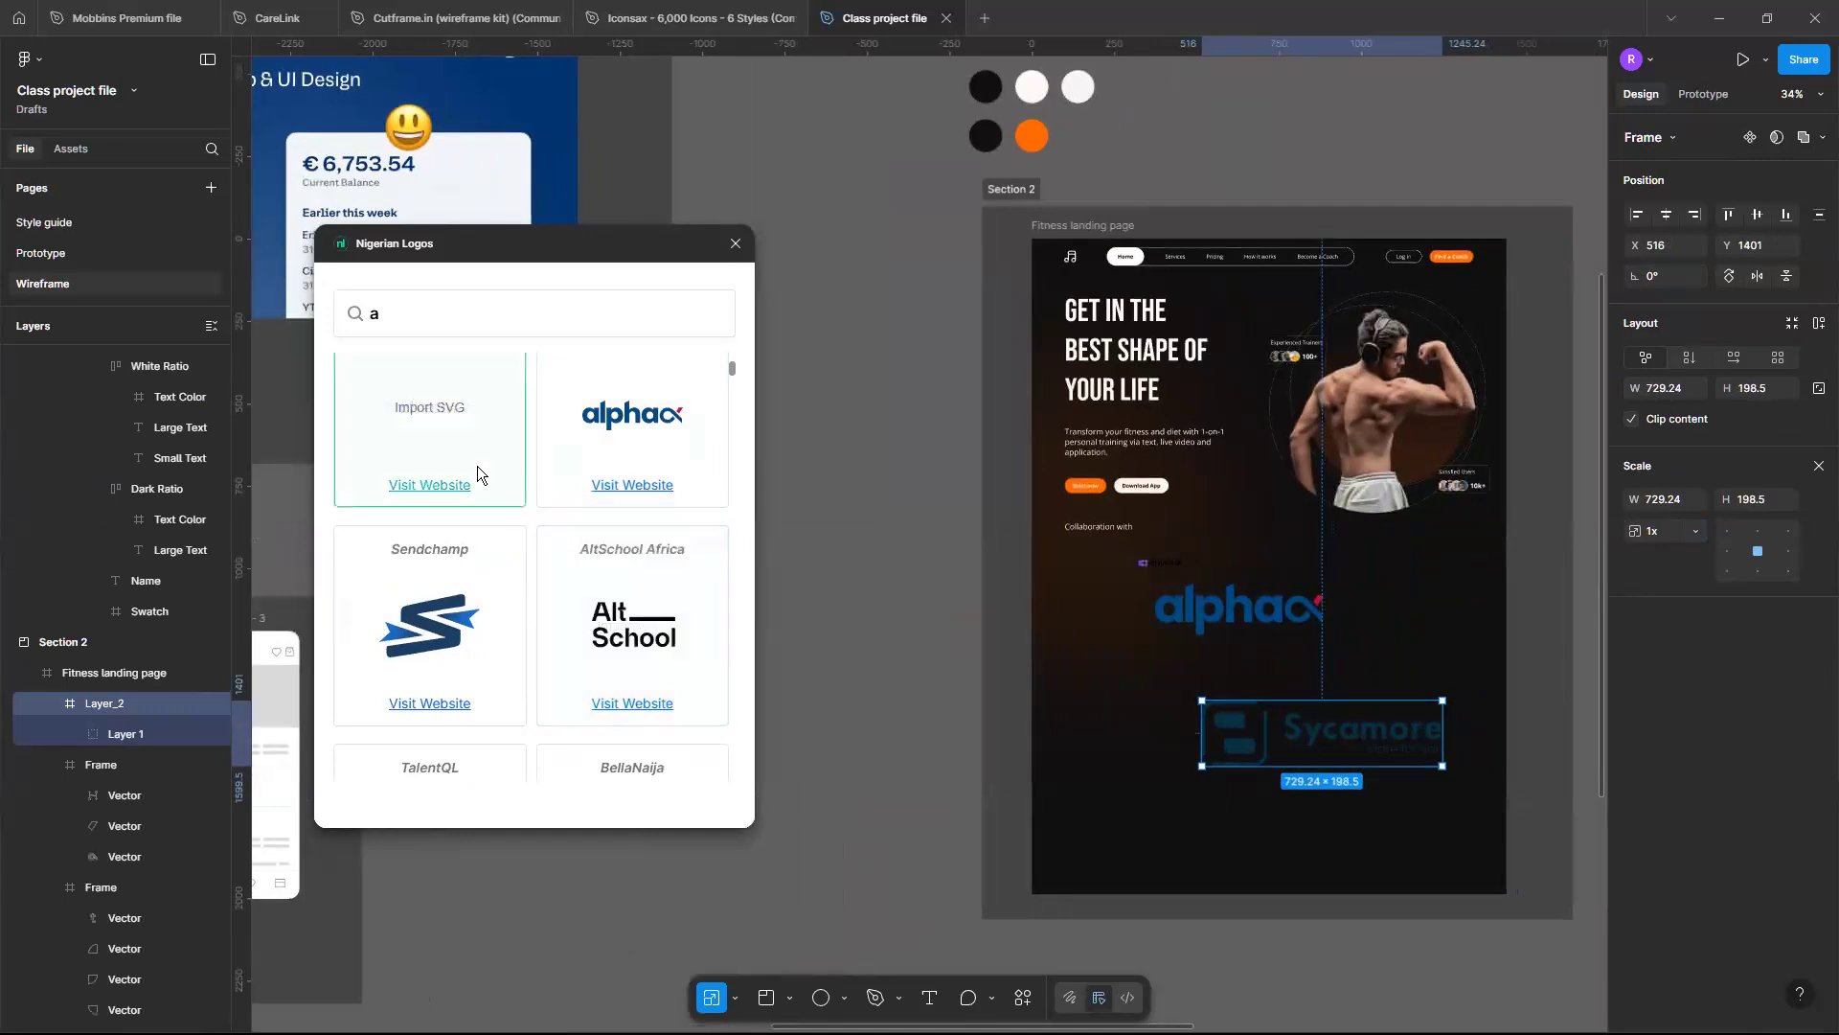
scroll(477, 465, "up", 1)
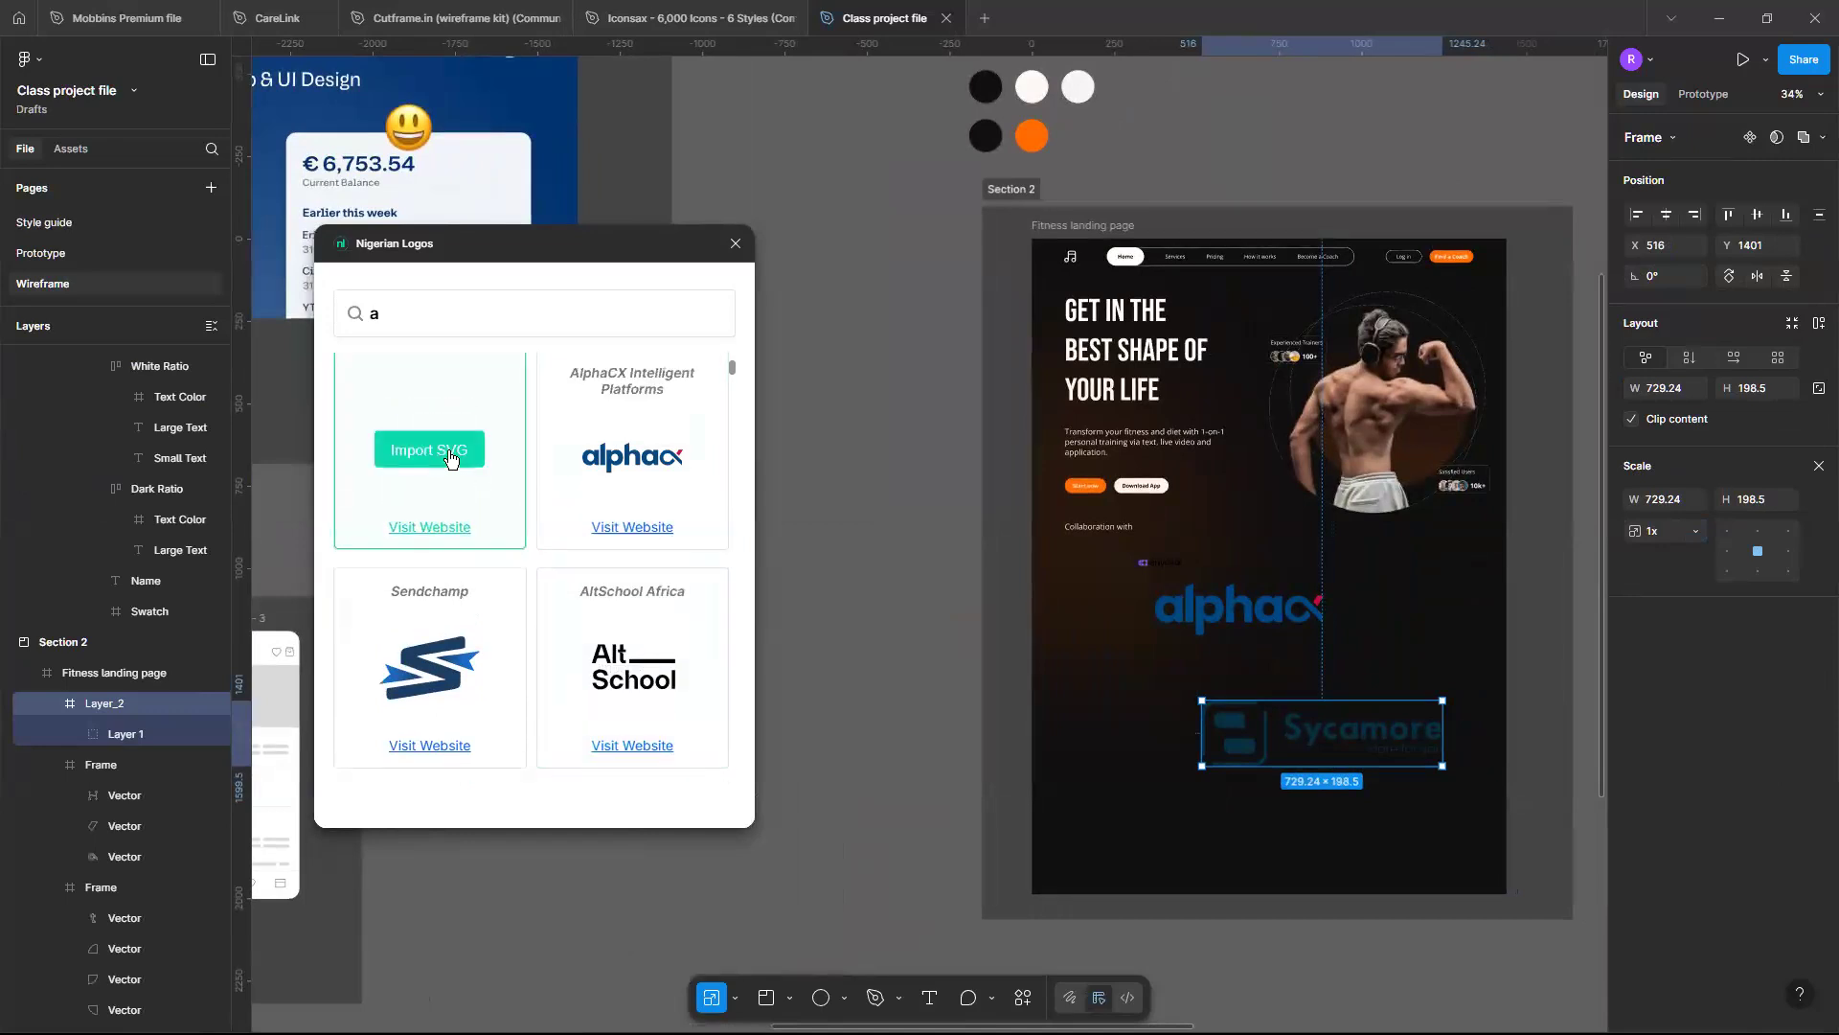
left_click(451, 457)
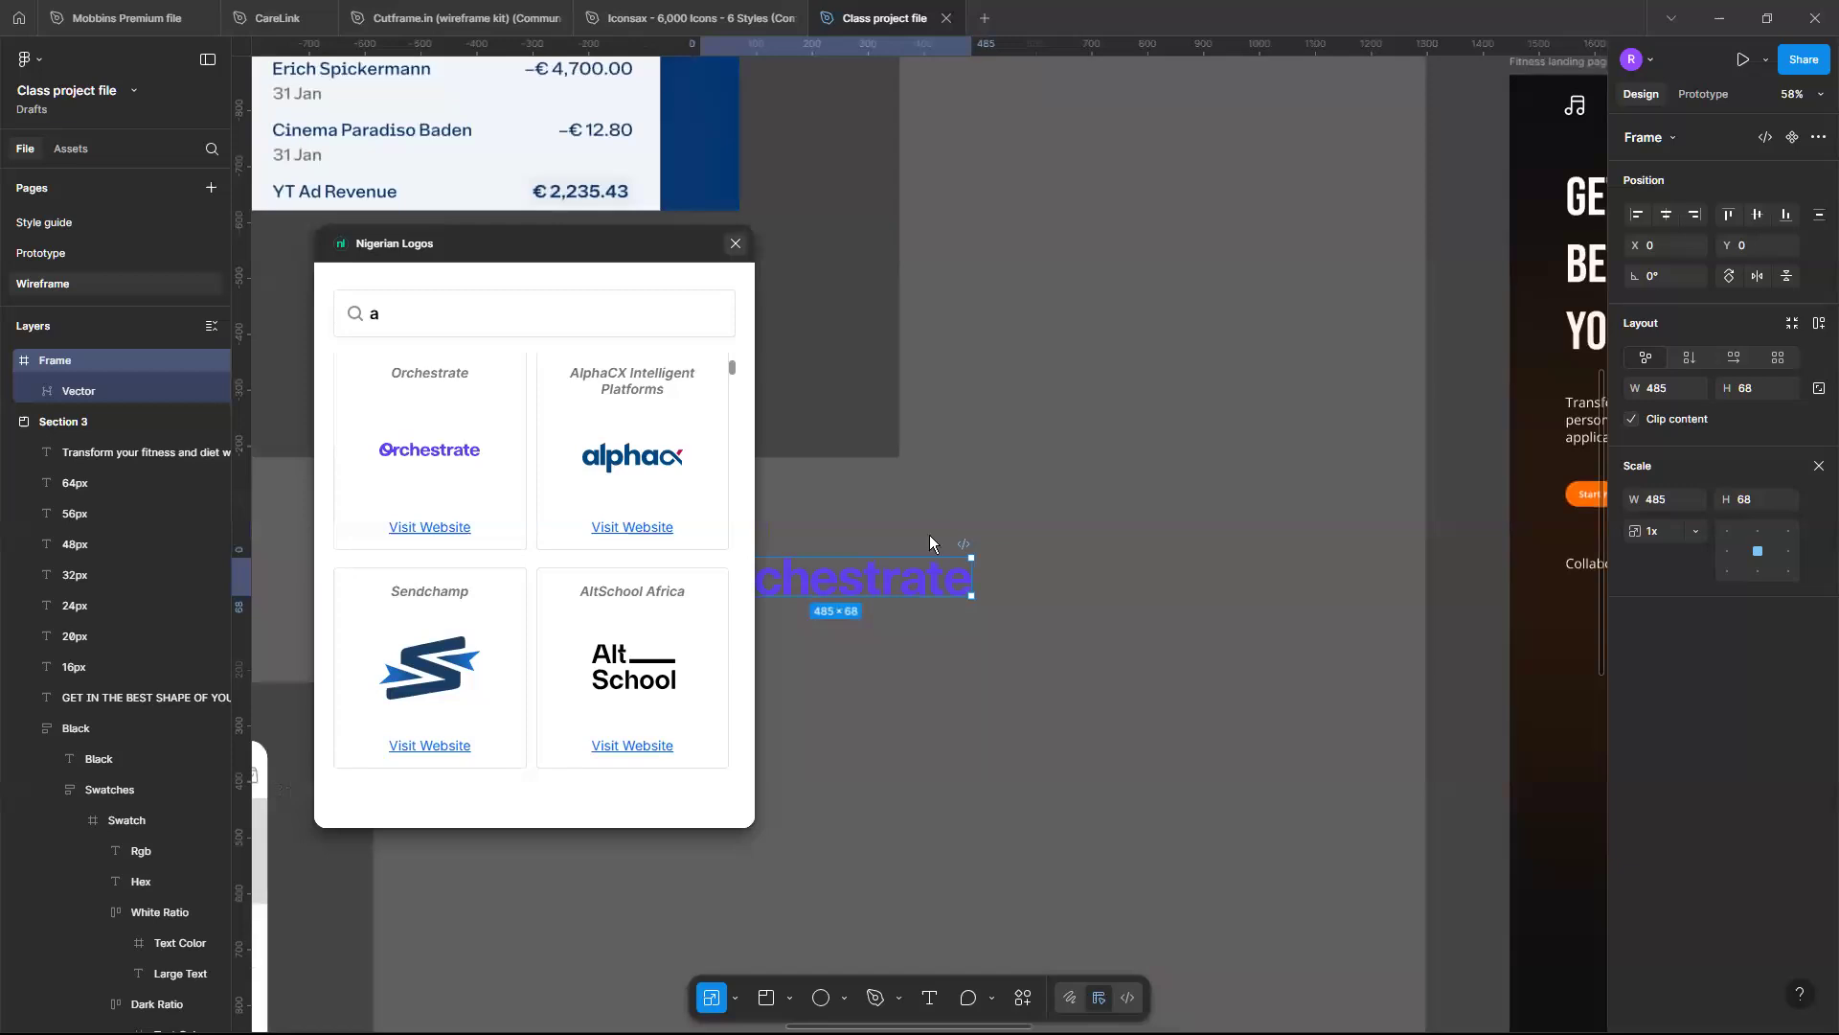
scroll(929, 538, "down", 2)
scroll(929, 539, "down", 3)
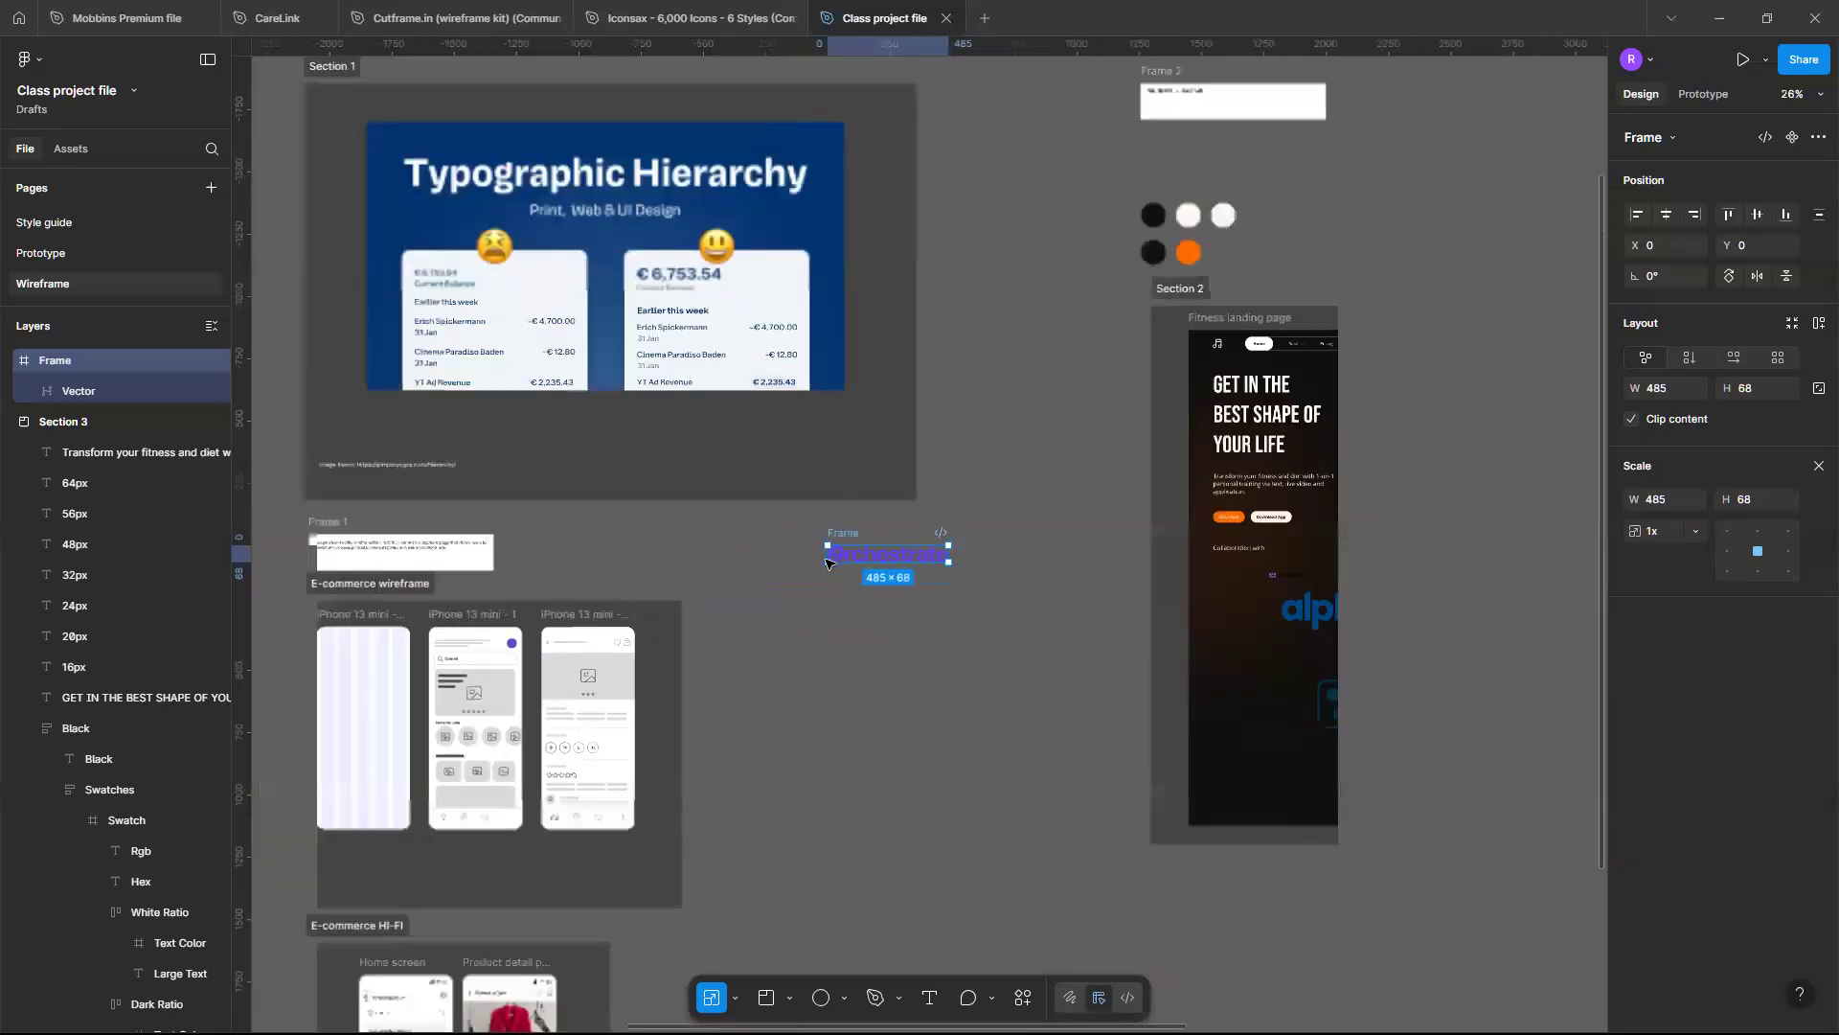
scroll(814, 561, "right", 3)
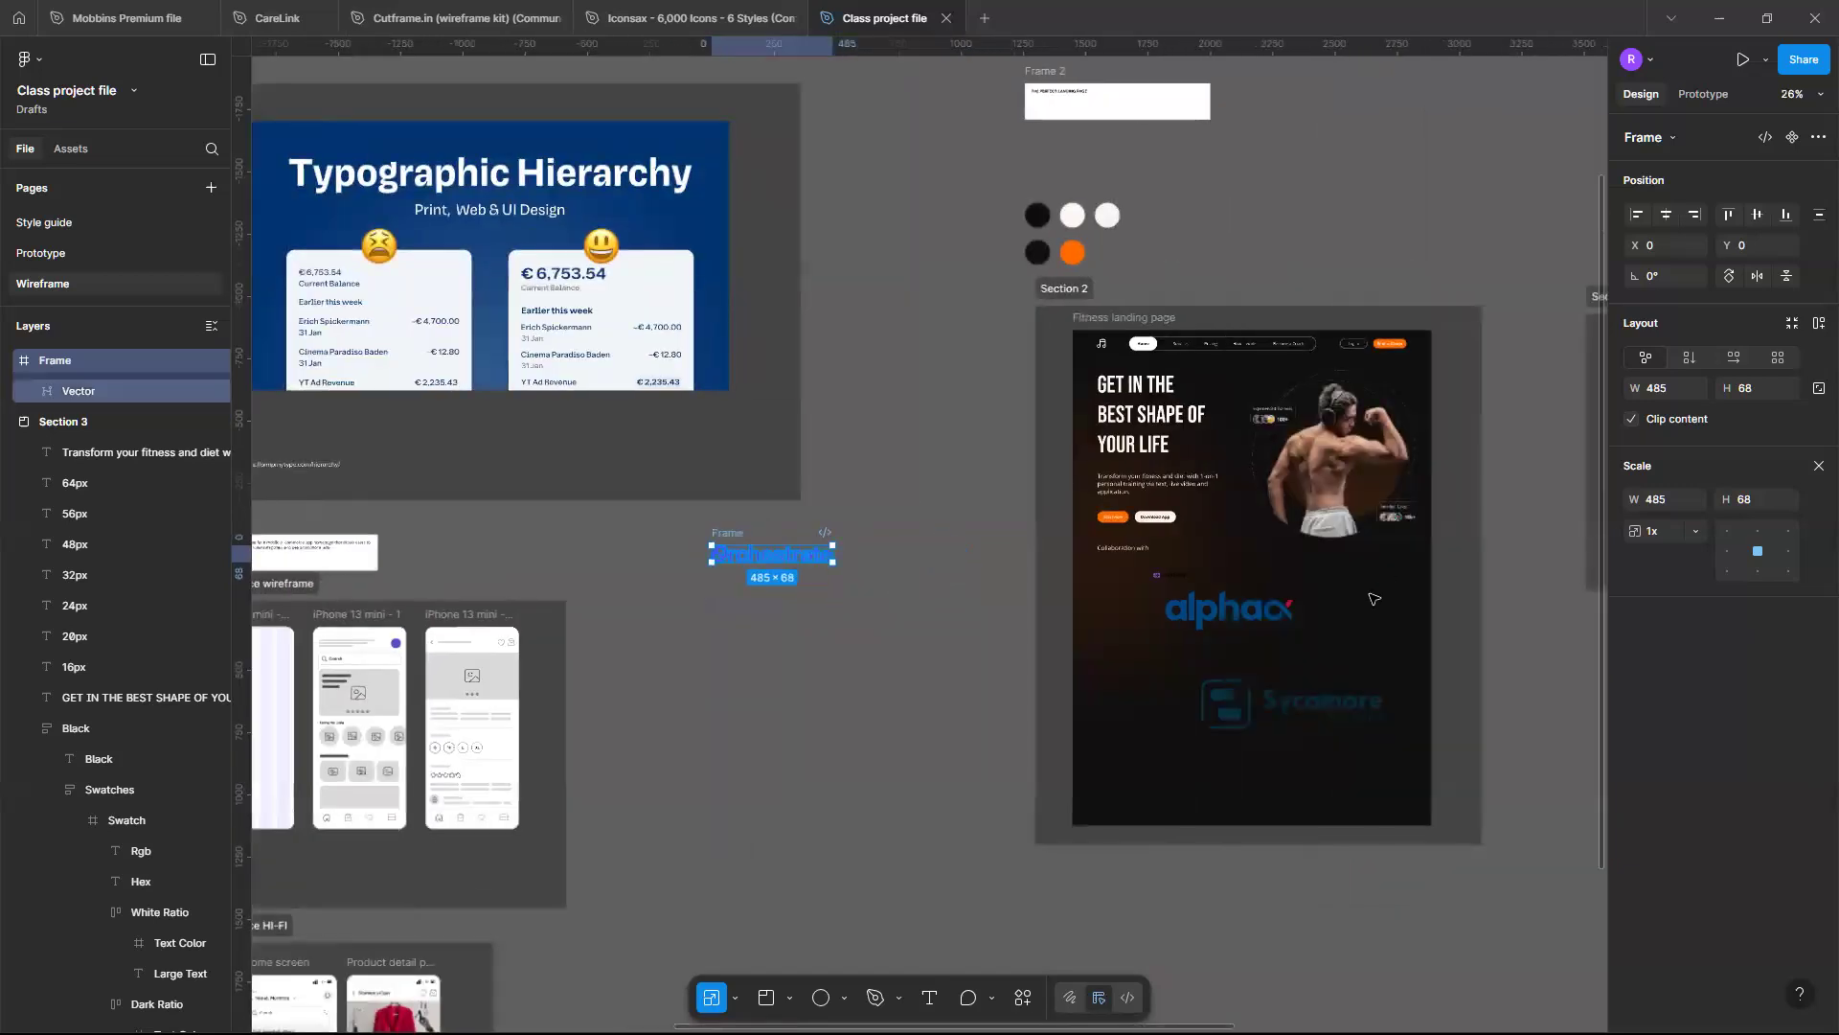
left_click_drag(1374, 599, 1370, 609)
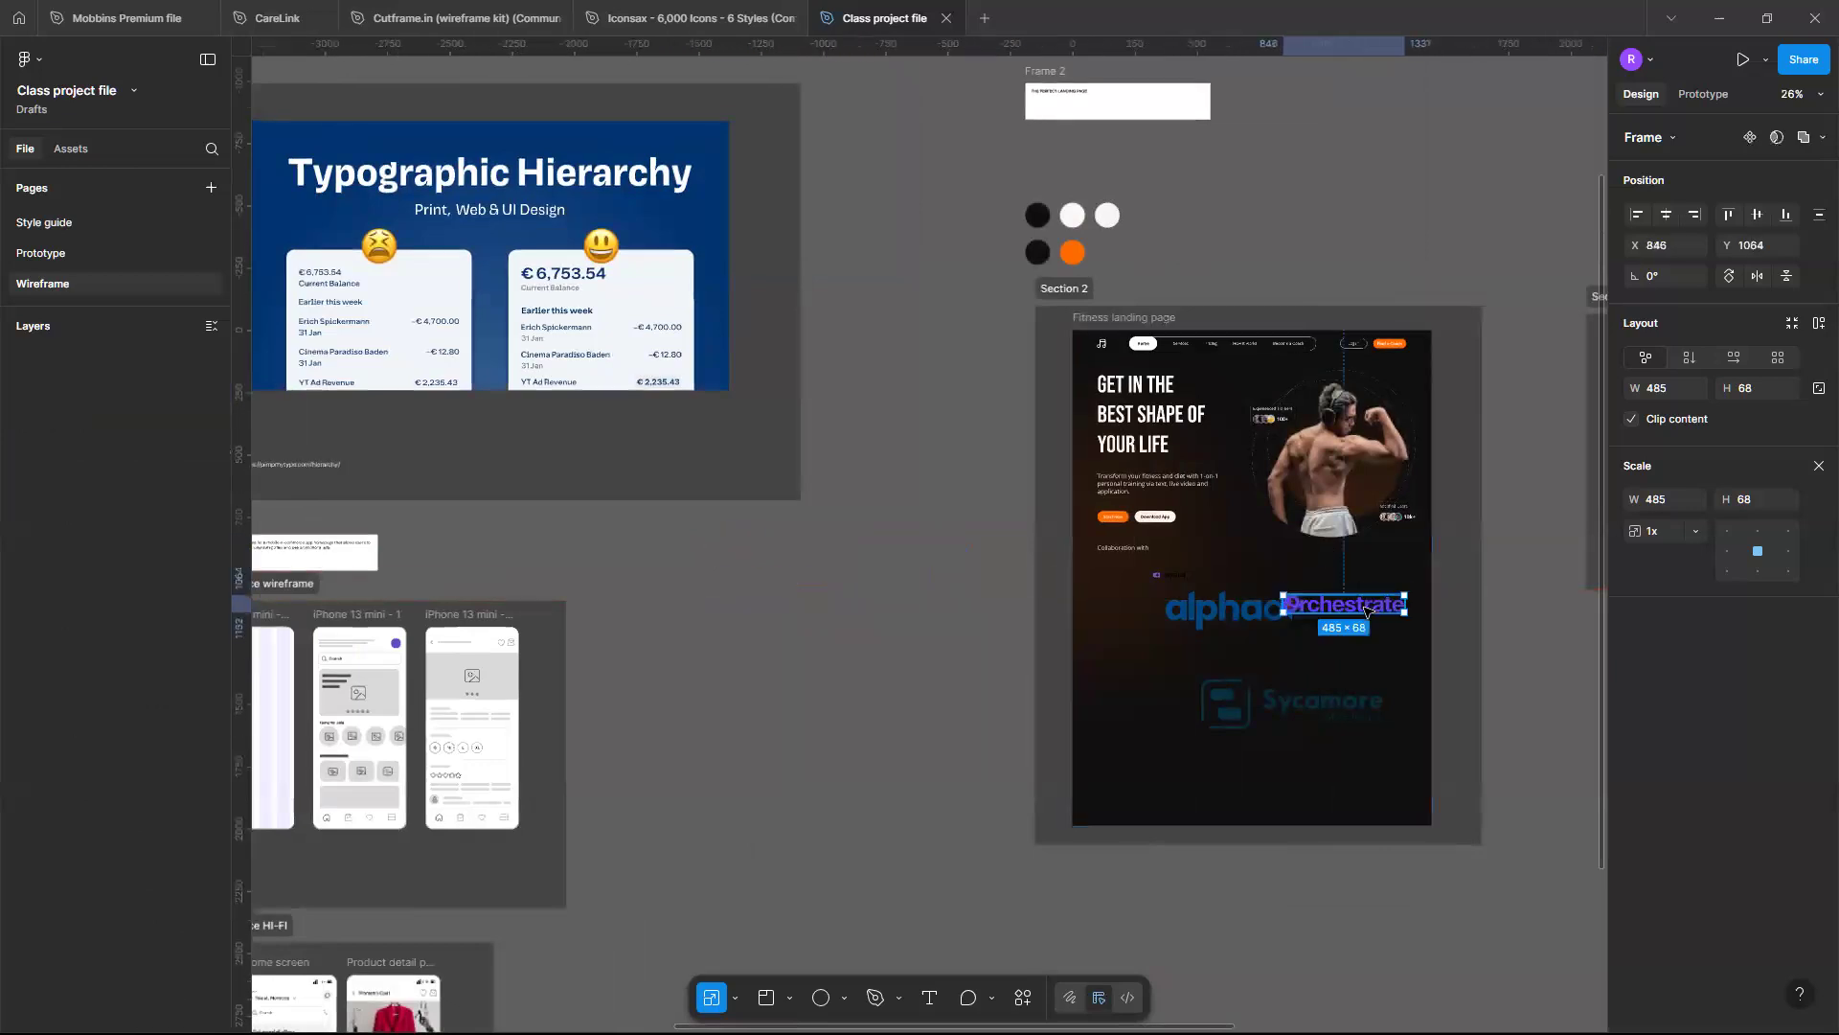
Move the Enyata logo under the "Collaboration with" label, aligned with the label's left edge at X 100, Y 941
scroll(1367, 610, "up", 2)
scroll(918, 508, "up", 3)
scroll(917, 496, "up", 3)
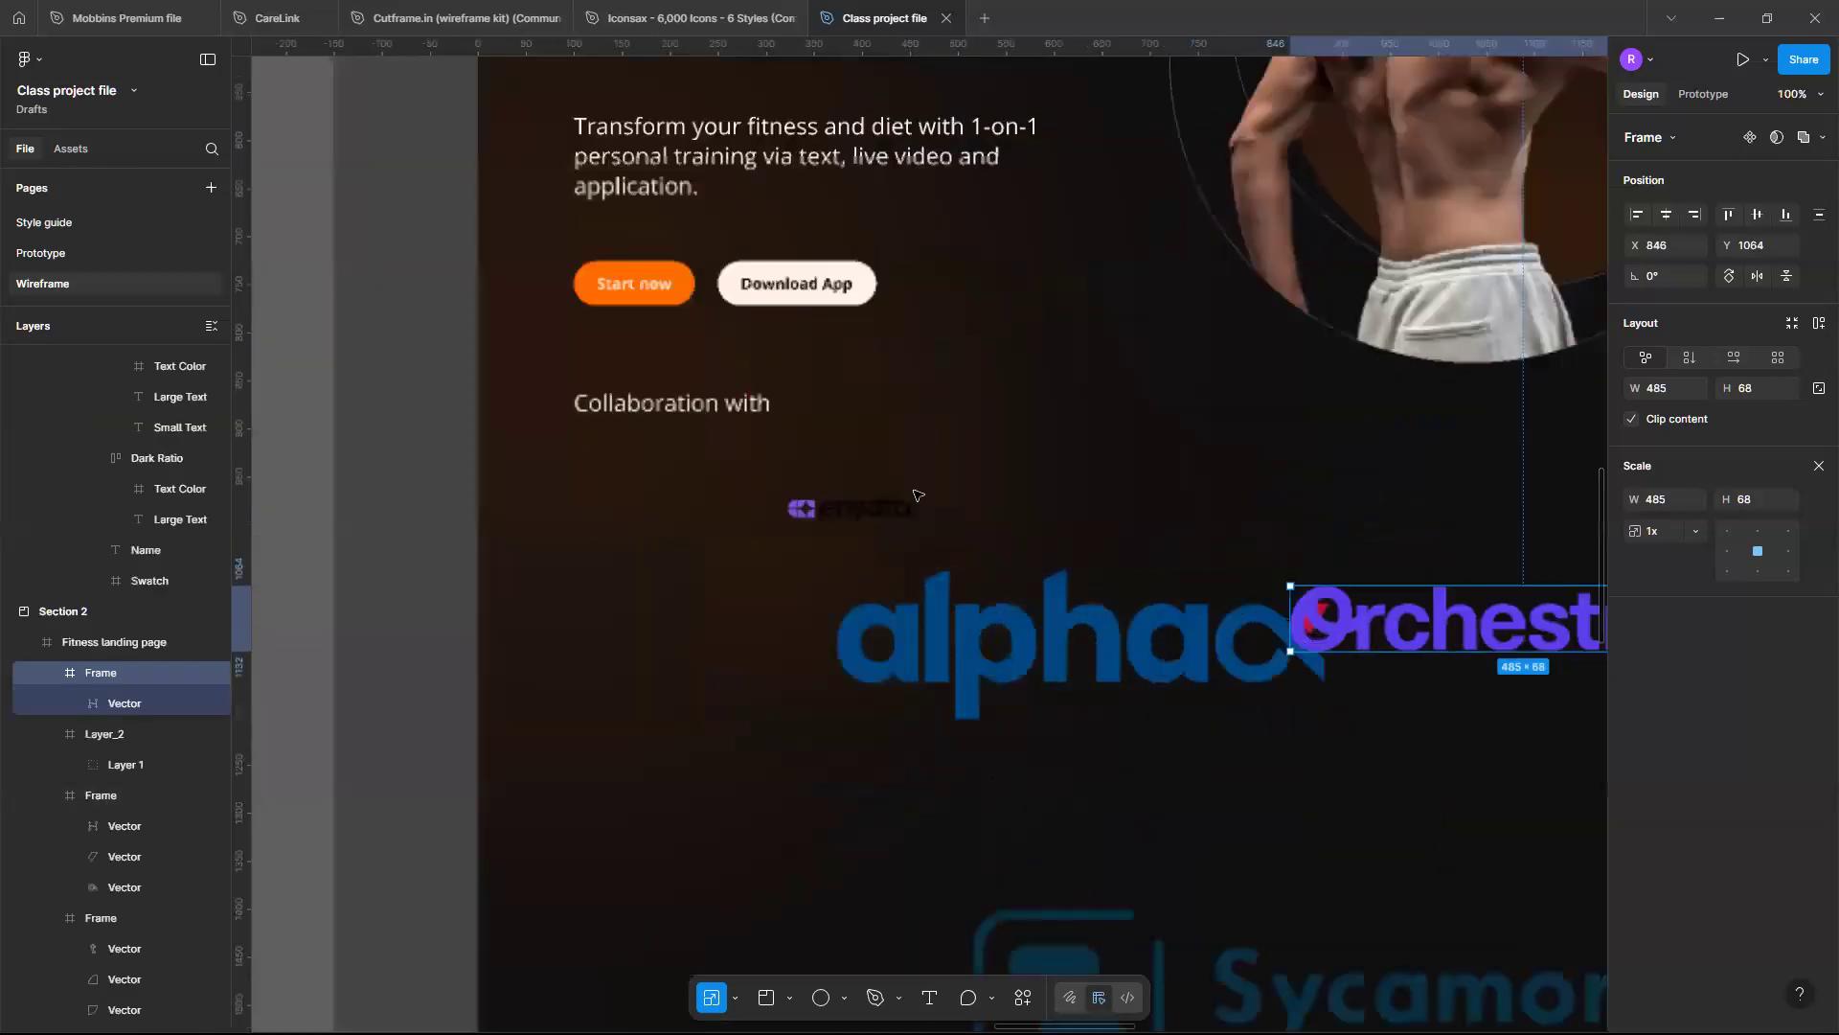
left_click(920, 488)
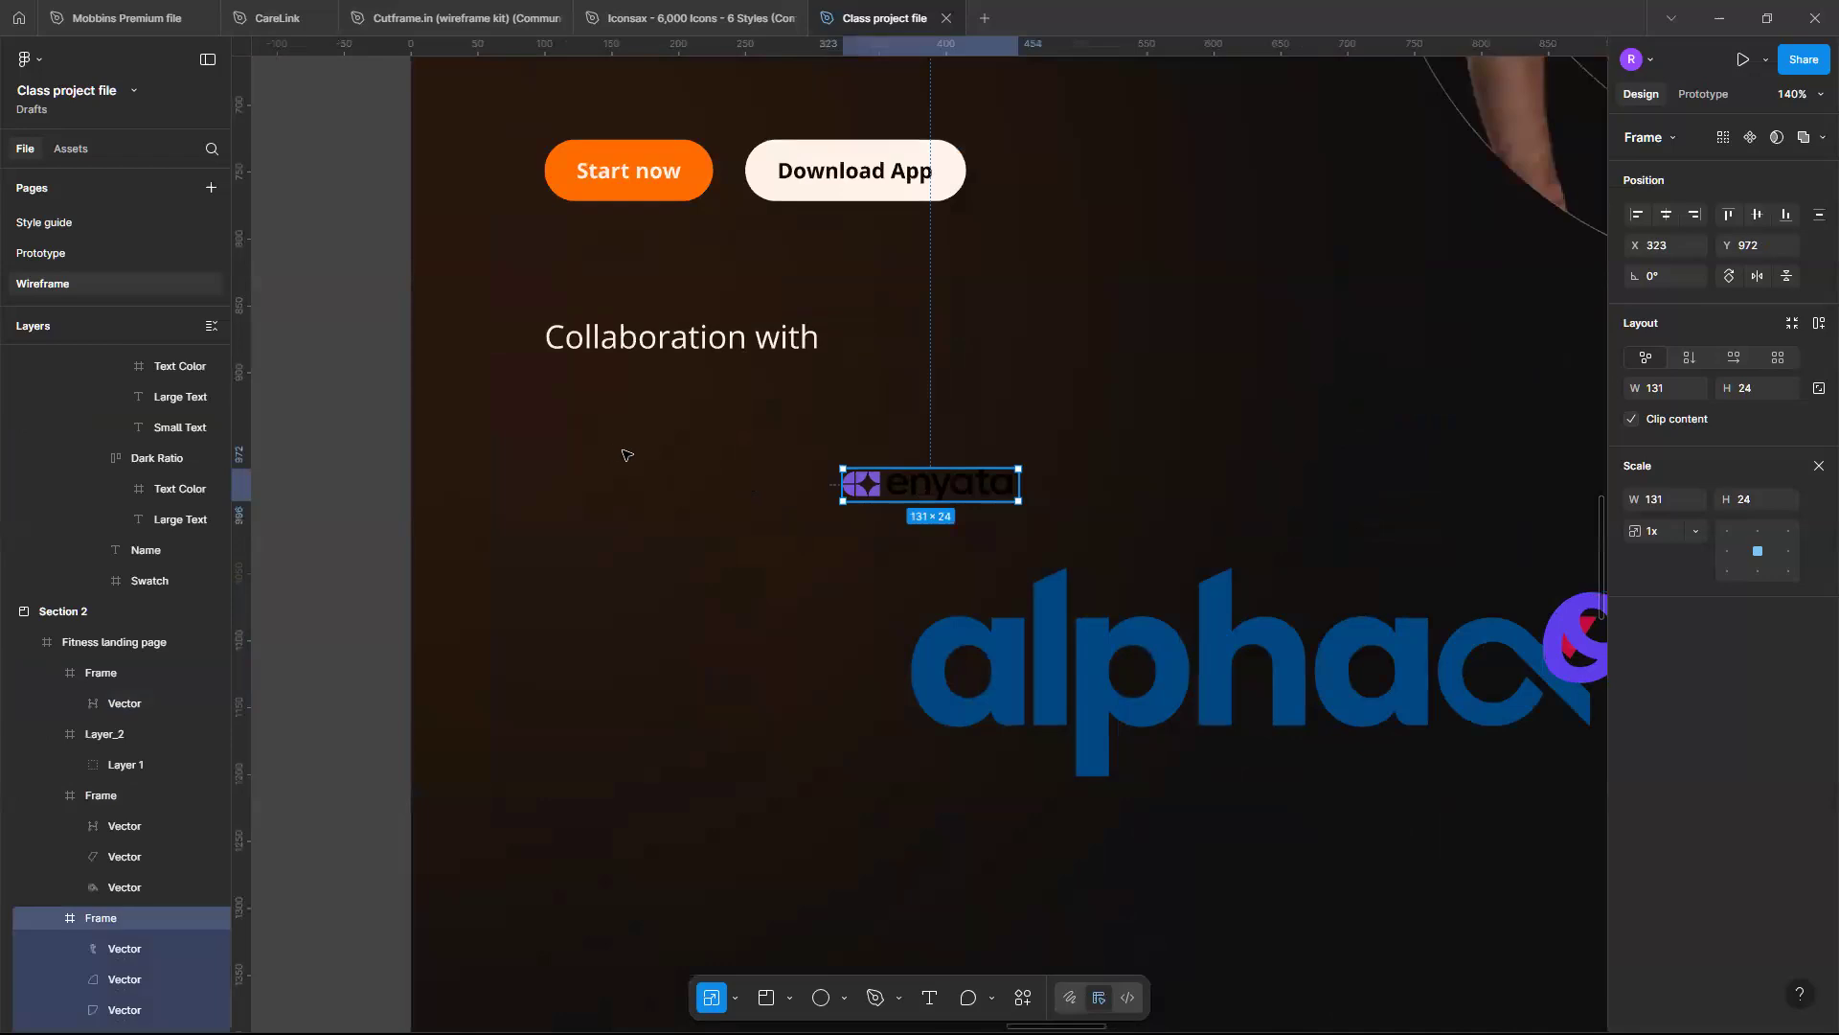
key("ctrl+z")
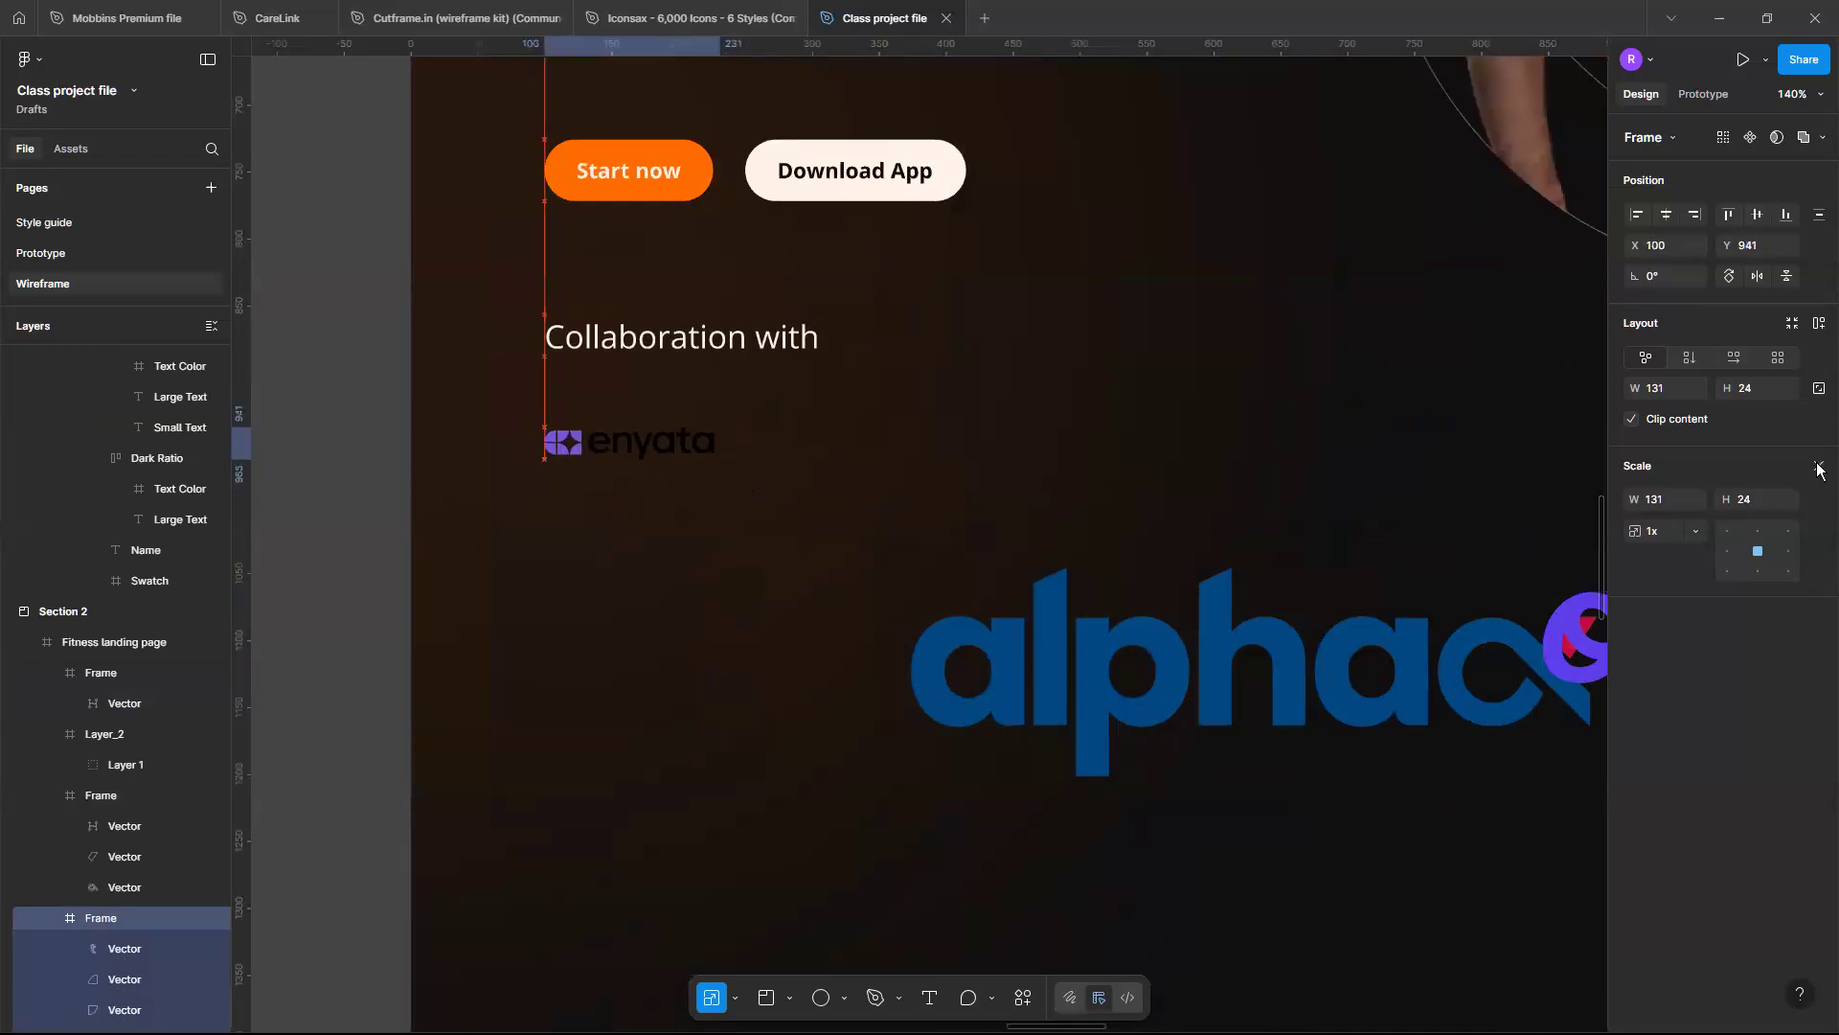
Recolor the purple and black parts of the Enyata logo to white, FFFFFF
left_click(1818, 467)
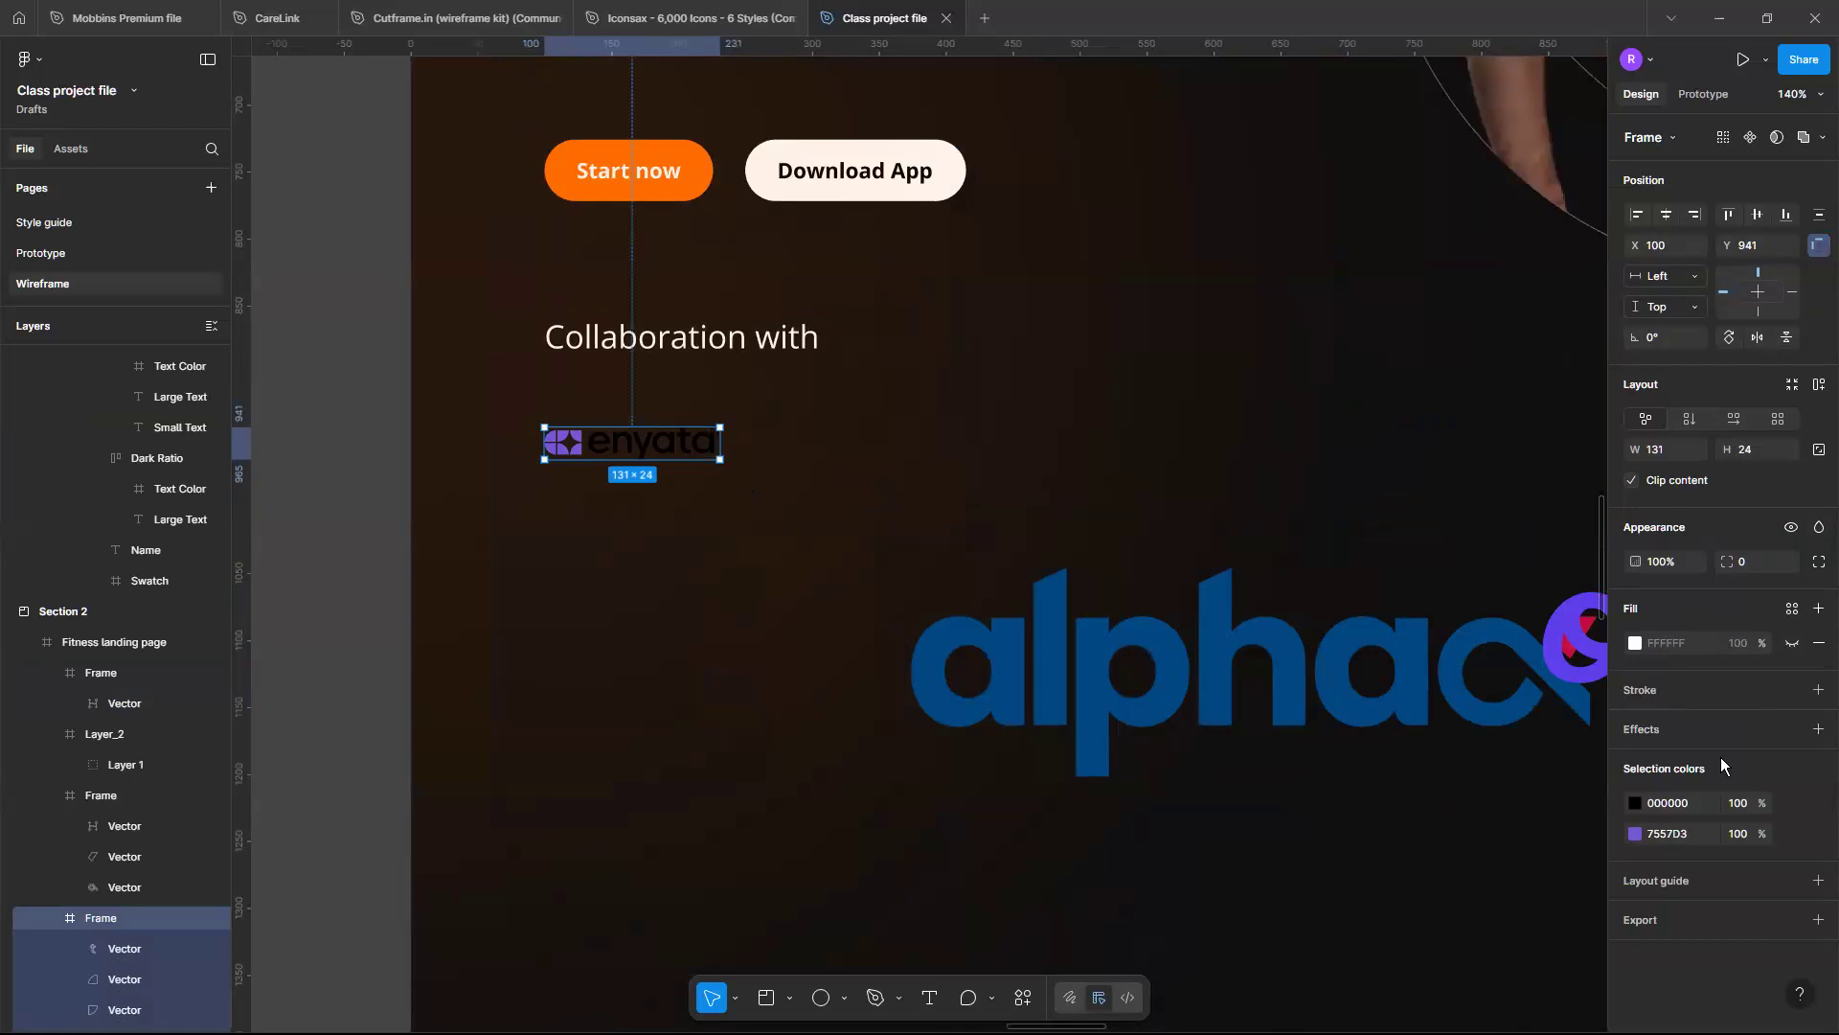
left_click(1635, 834)
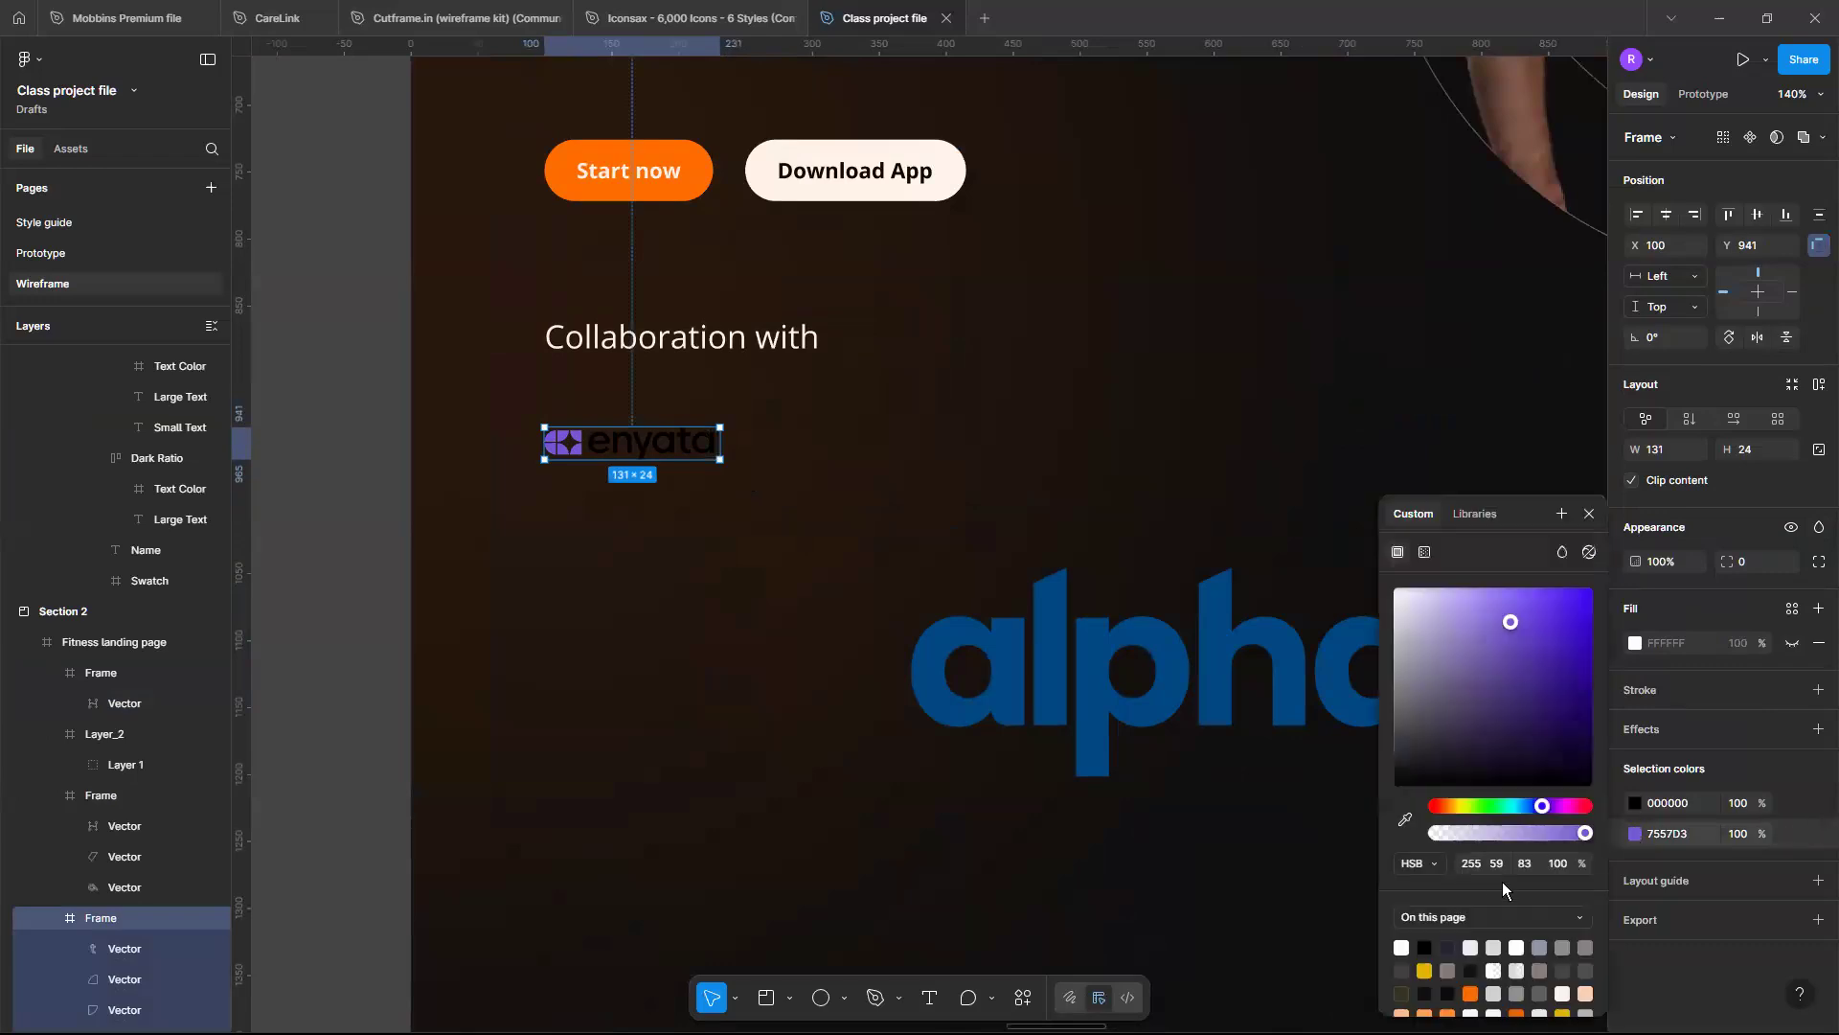
left_click_drag(1395, 588, 1359, 559)
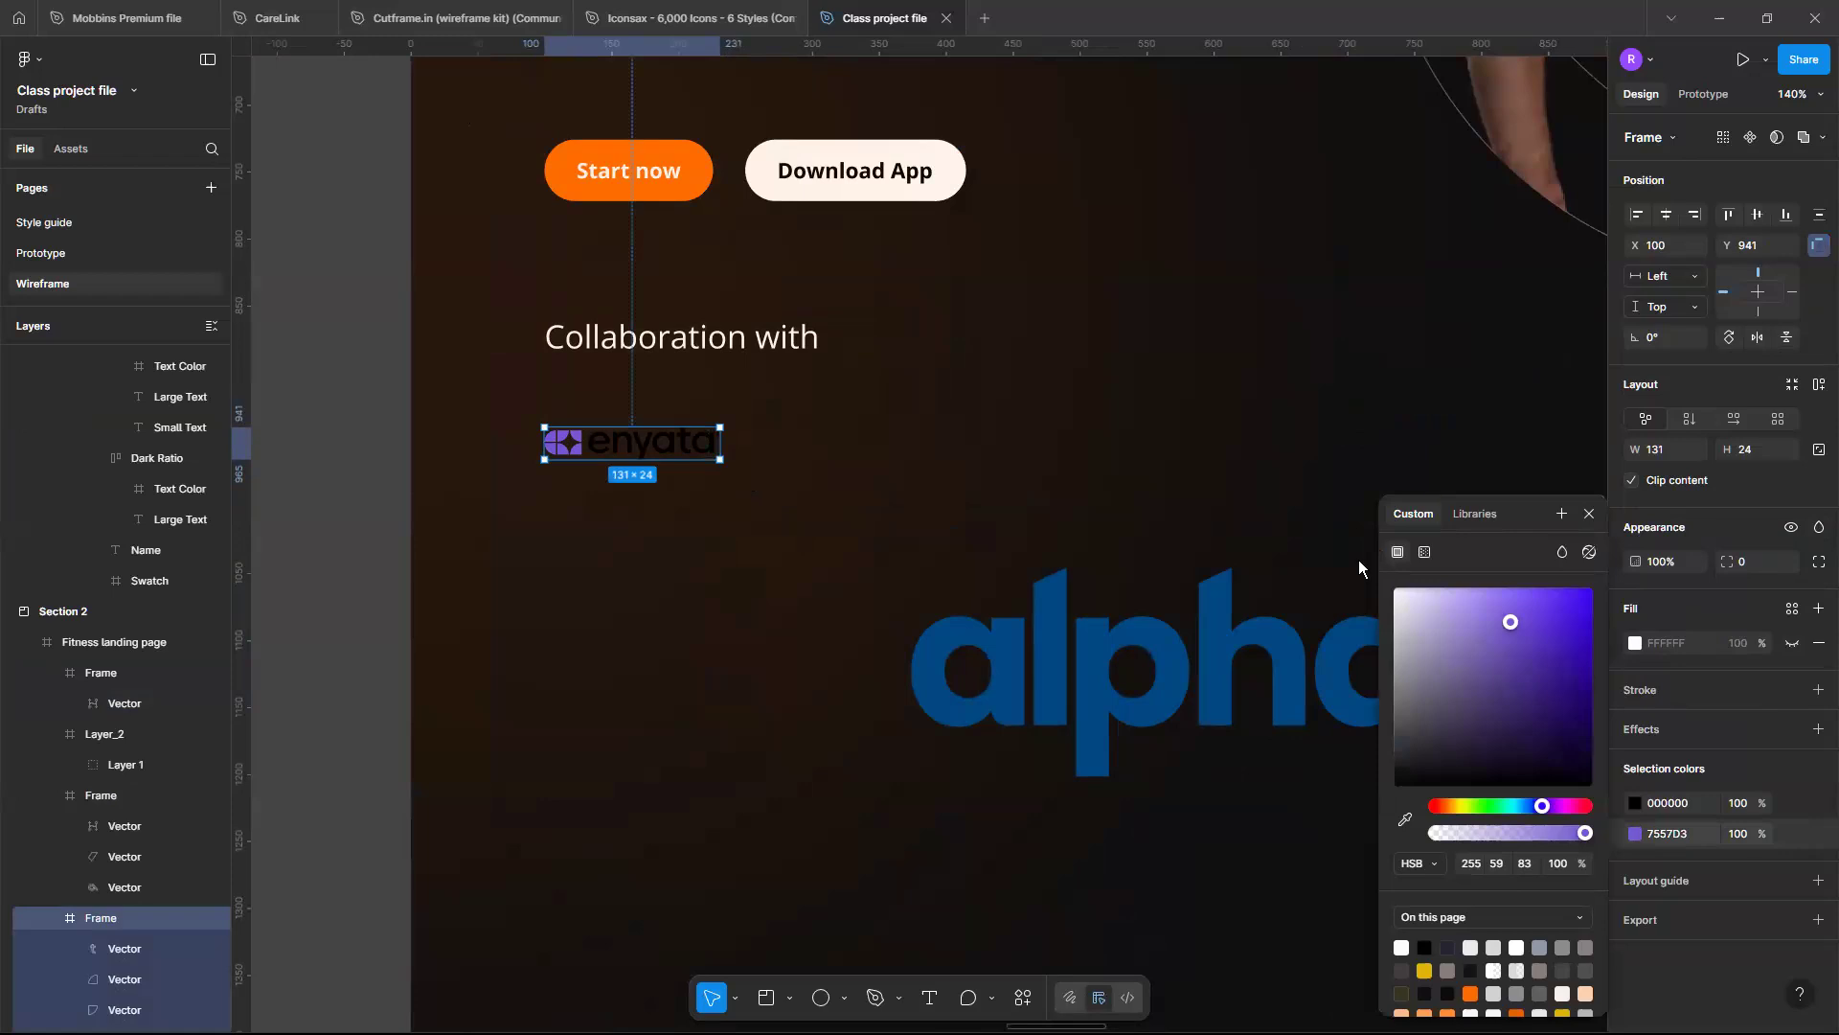
left_click(1634, 802)
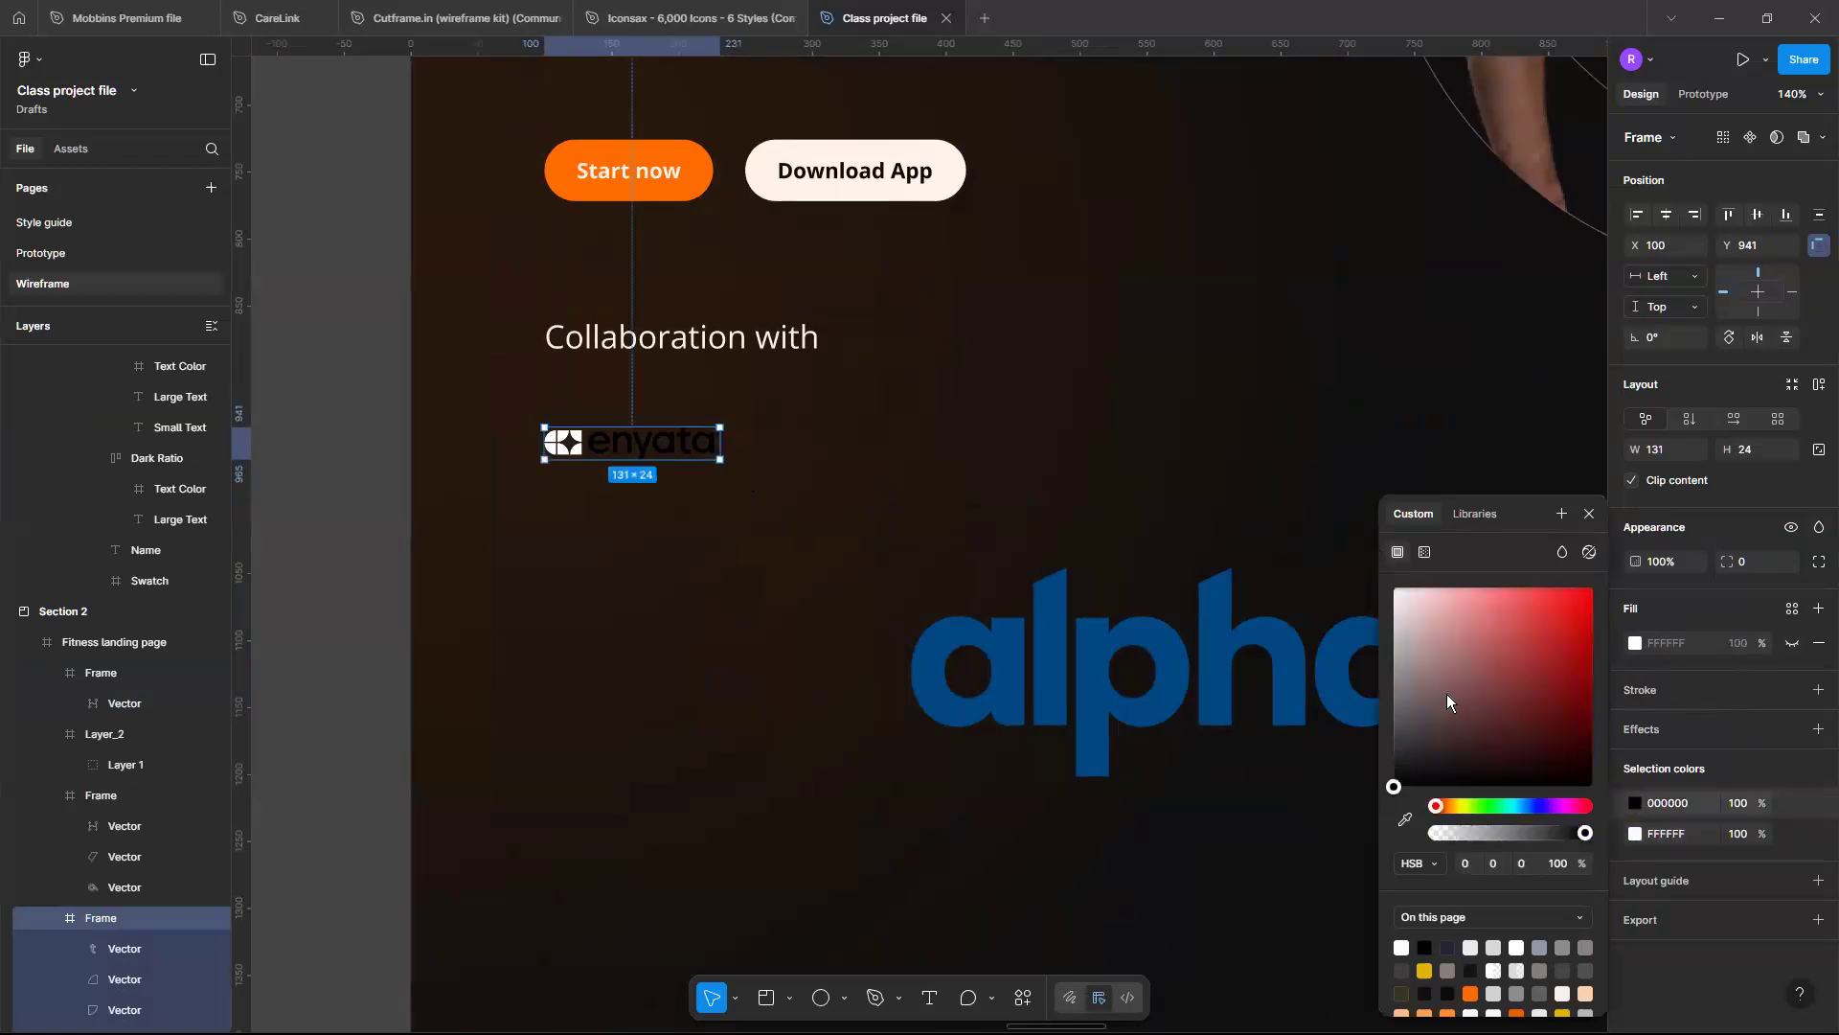
left_click(1446, 688)
key("ctrl+z")
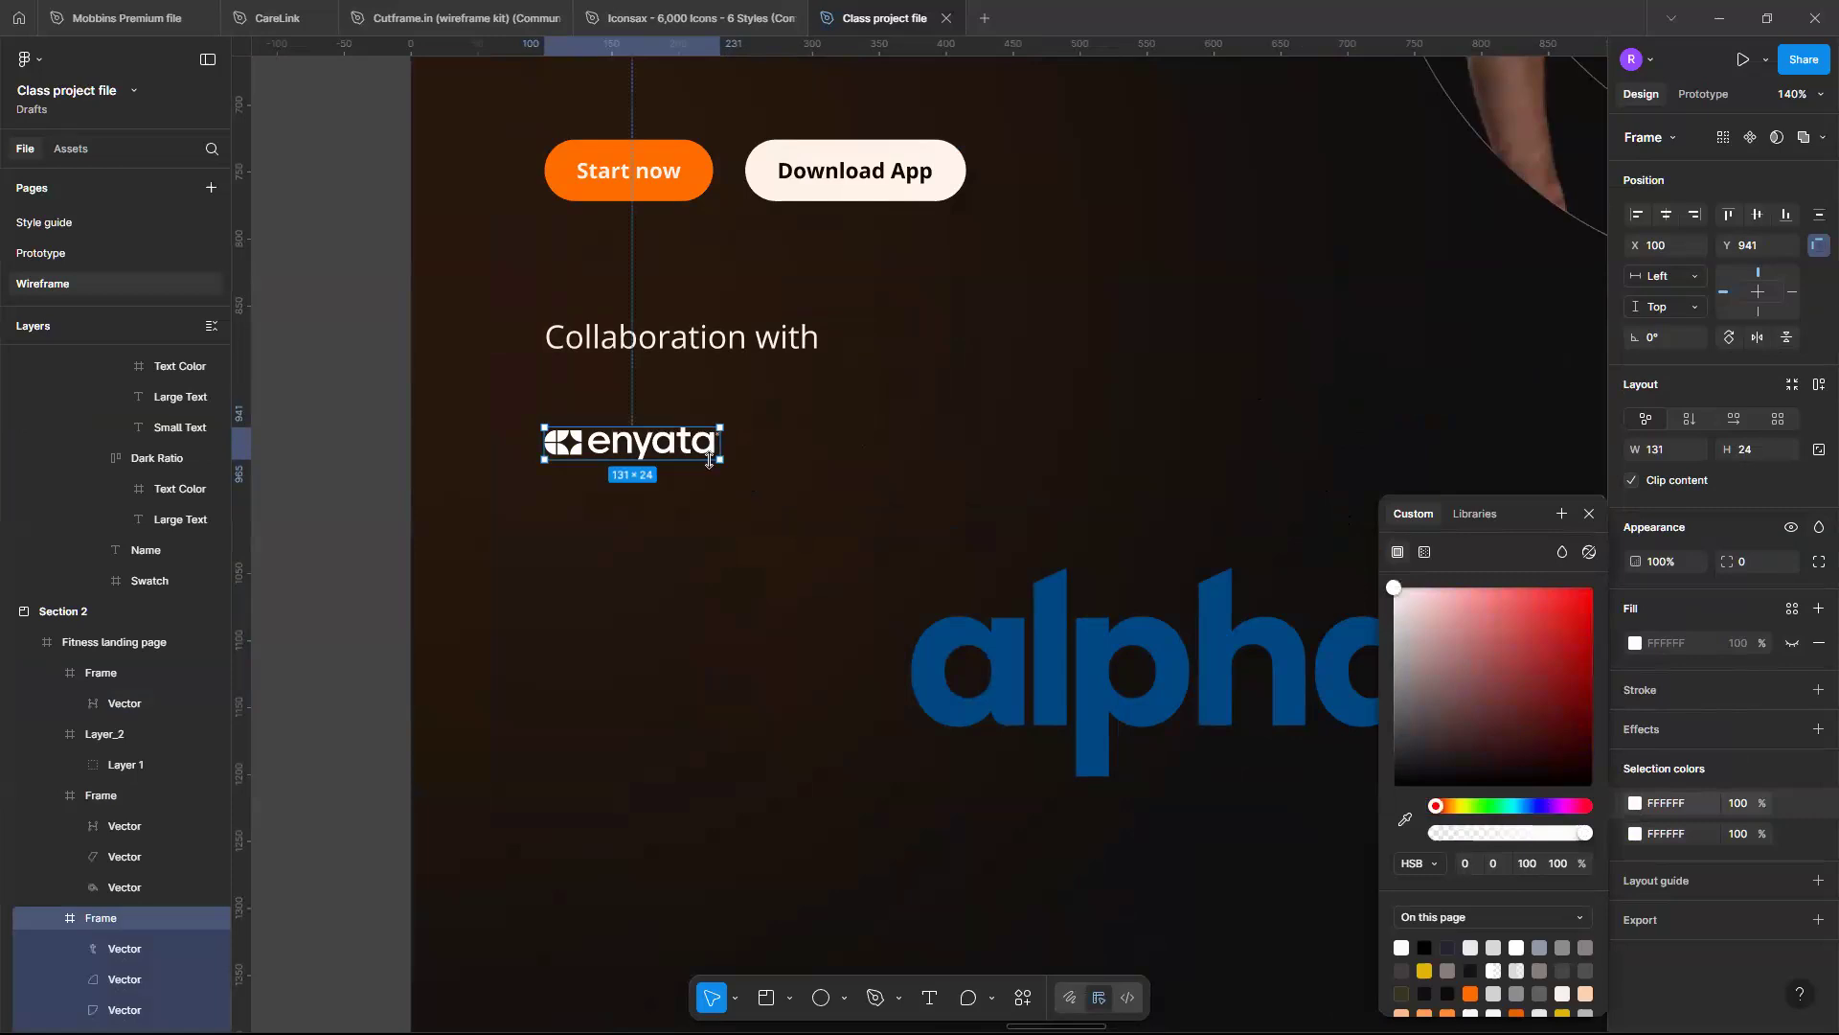
Scale the Enyata logo up to about 246 × 45 and move it closer to the "Collaboration with" label, at Y 926
scroll(709, 460, "left", 3)
scroll(708, 460, "up", 4)
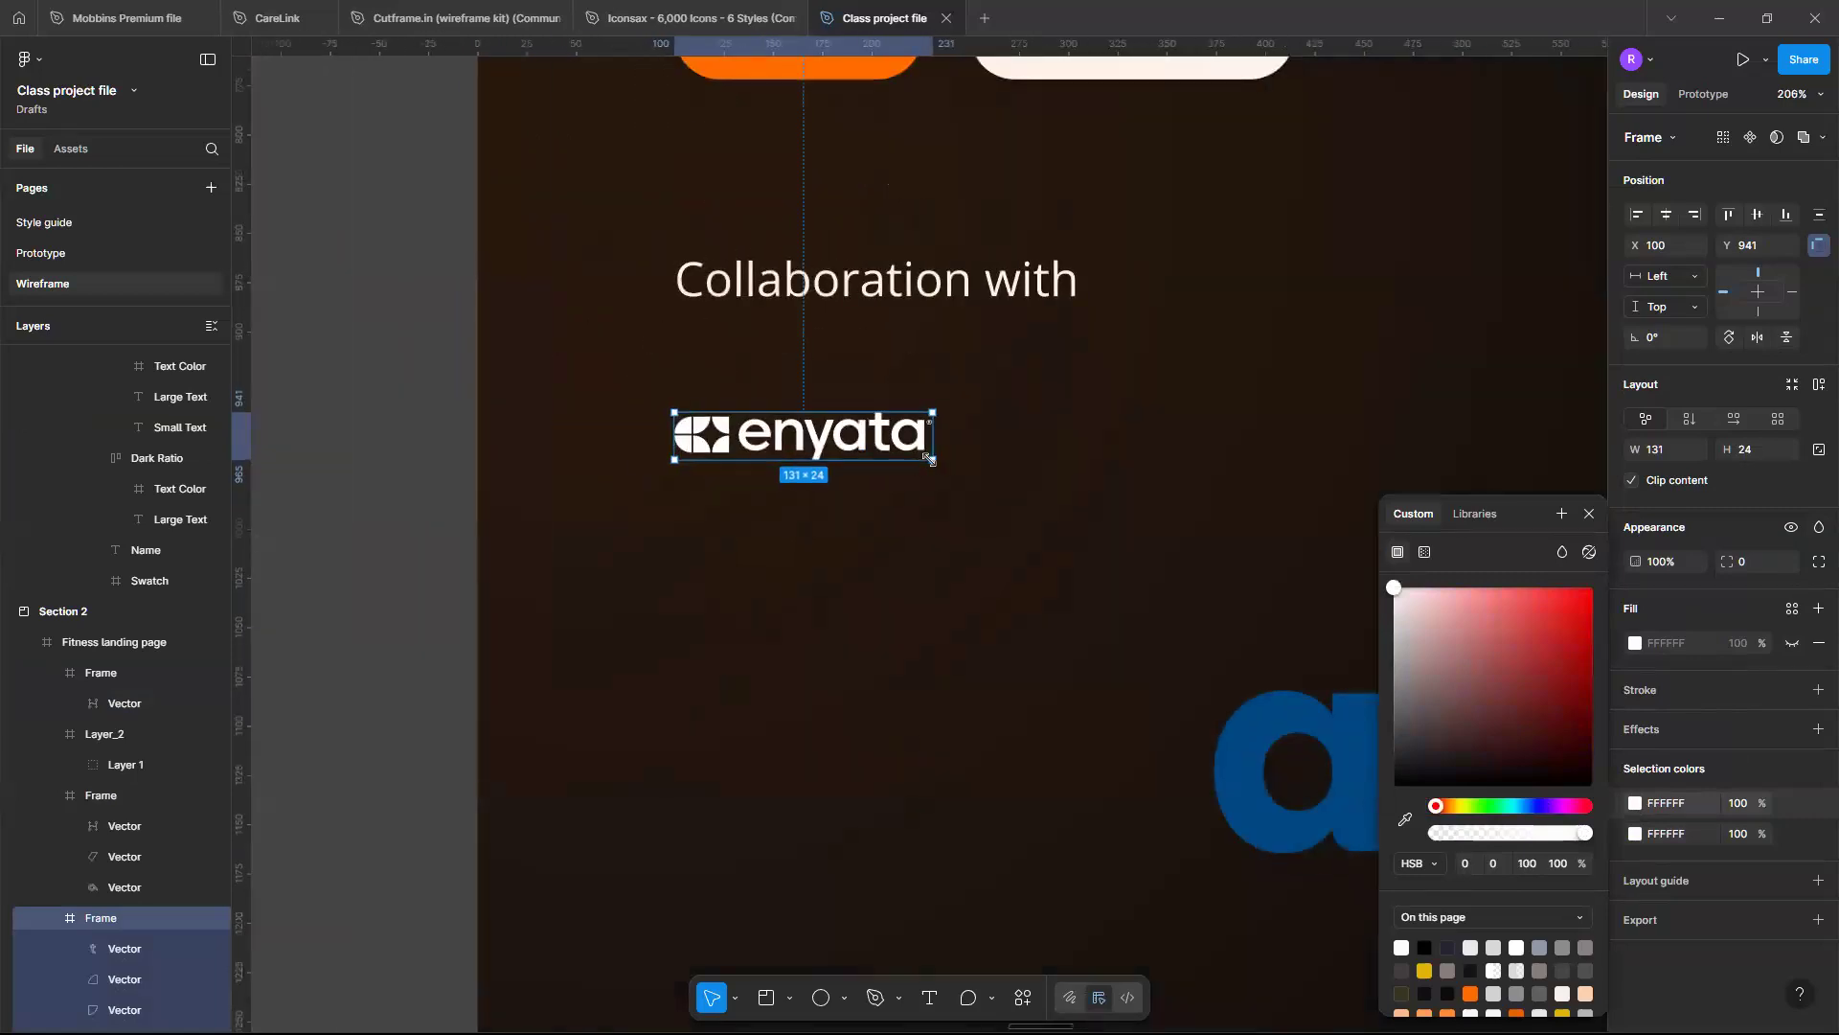
key("k")
left_click_drag(930, 460, 996, 500)
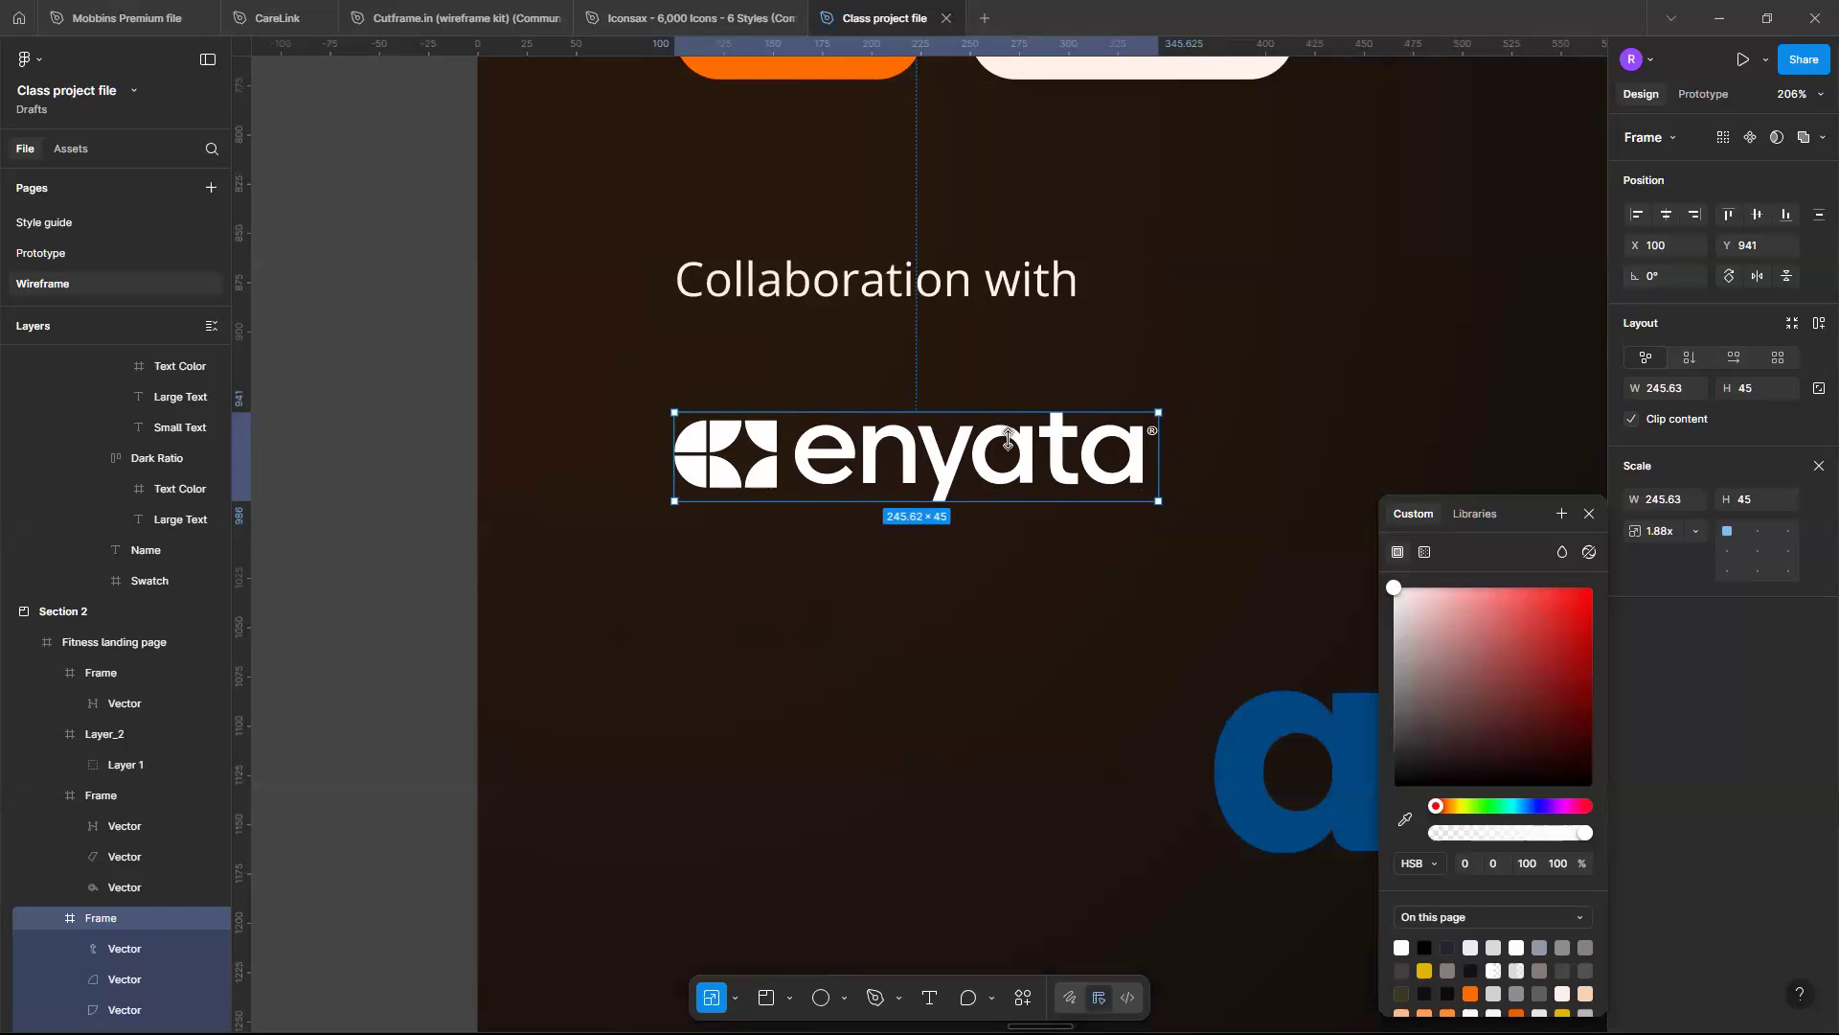
scroll(1005, 438, "down", 5)
left_click_drag(1012, 448, 1011, 435)
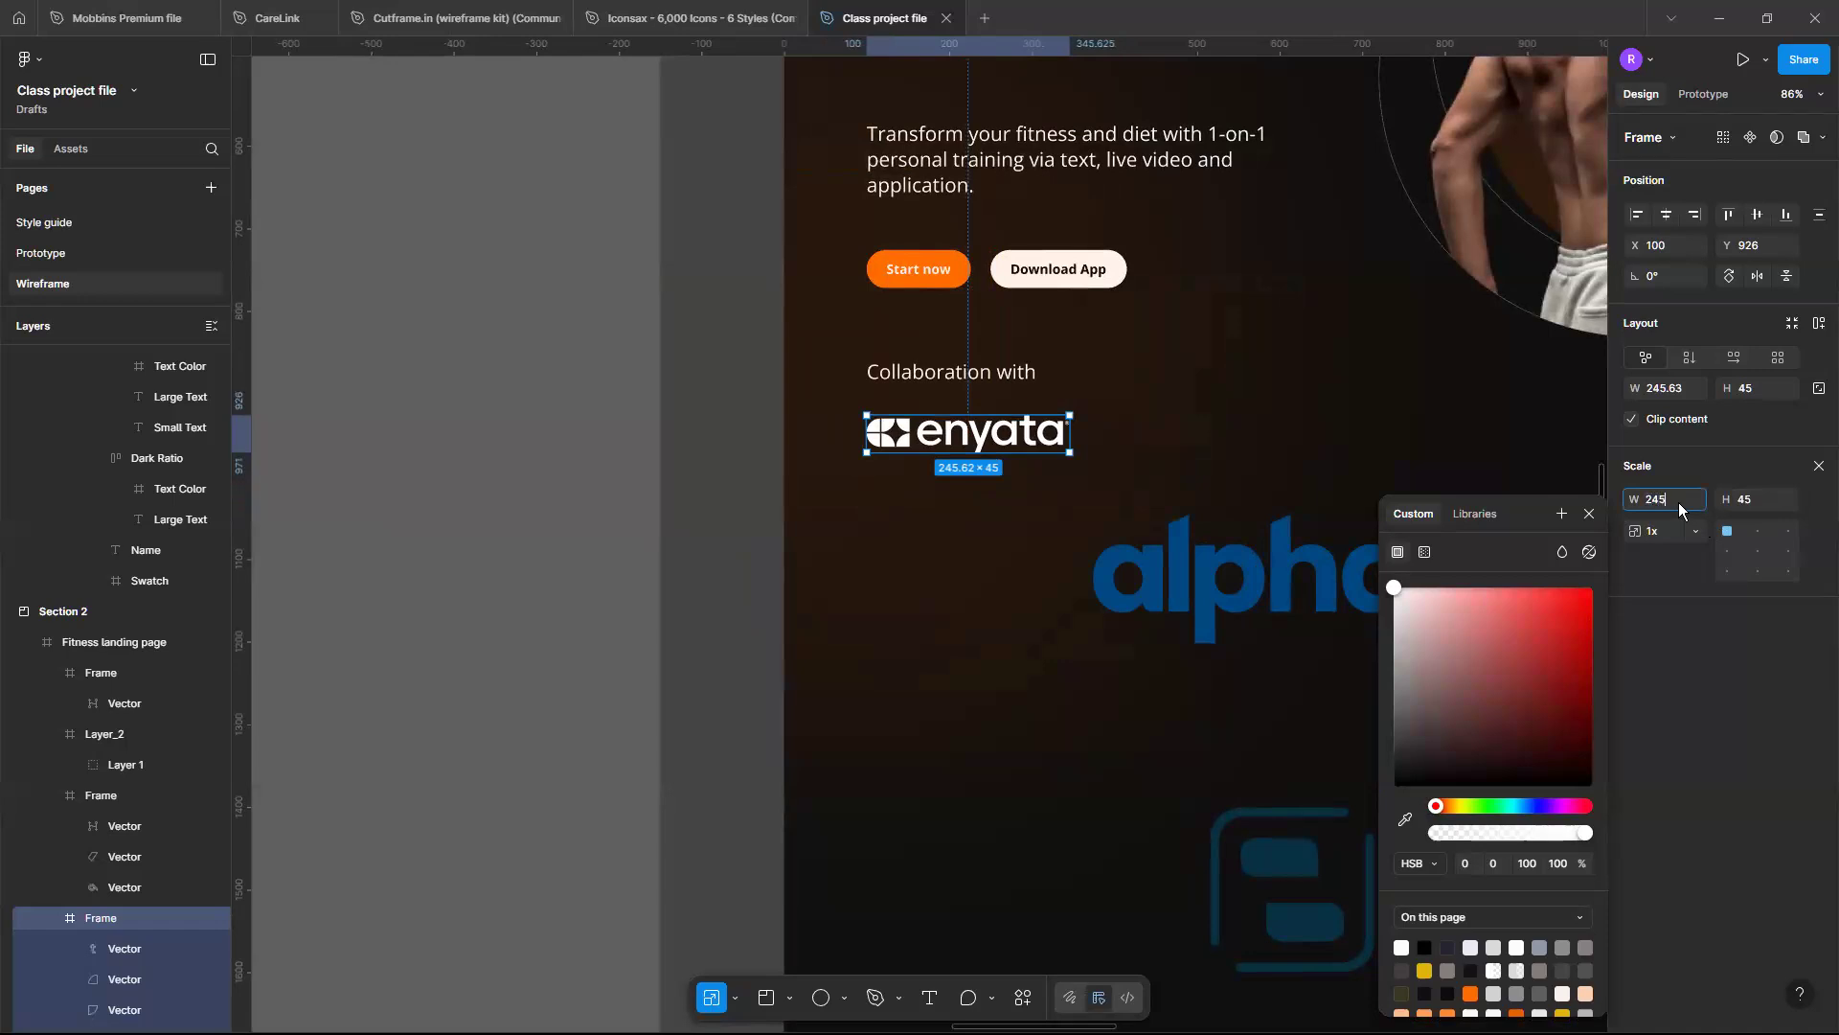
Scale the Enyata logo proportionally, first to a width of 245 and finally to a height of 60
key("Return")
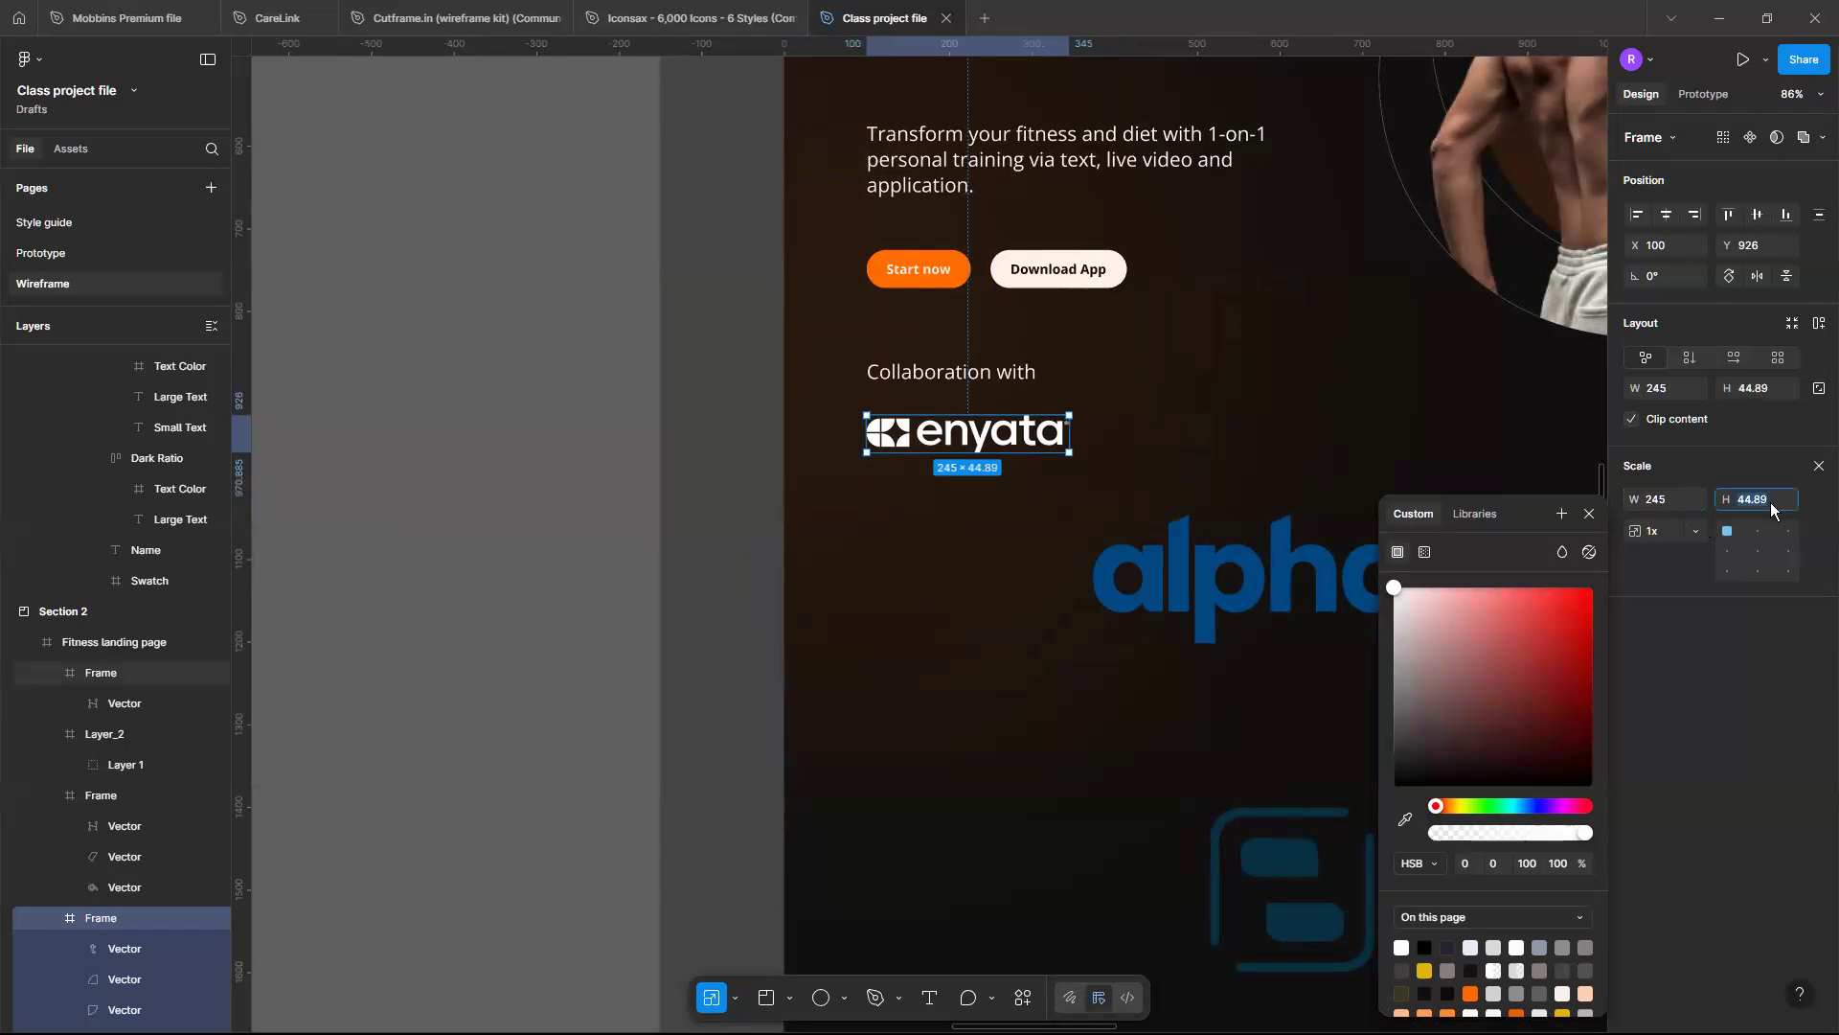
left_click(1768, 496)
type("60")
key("Return")
left_click_drag(1076, 463, 1090, 463)
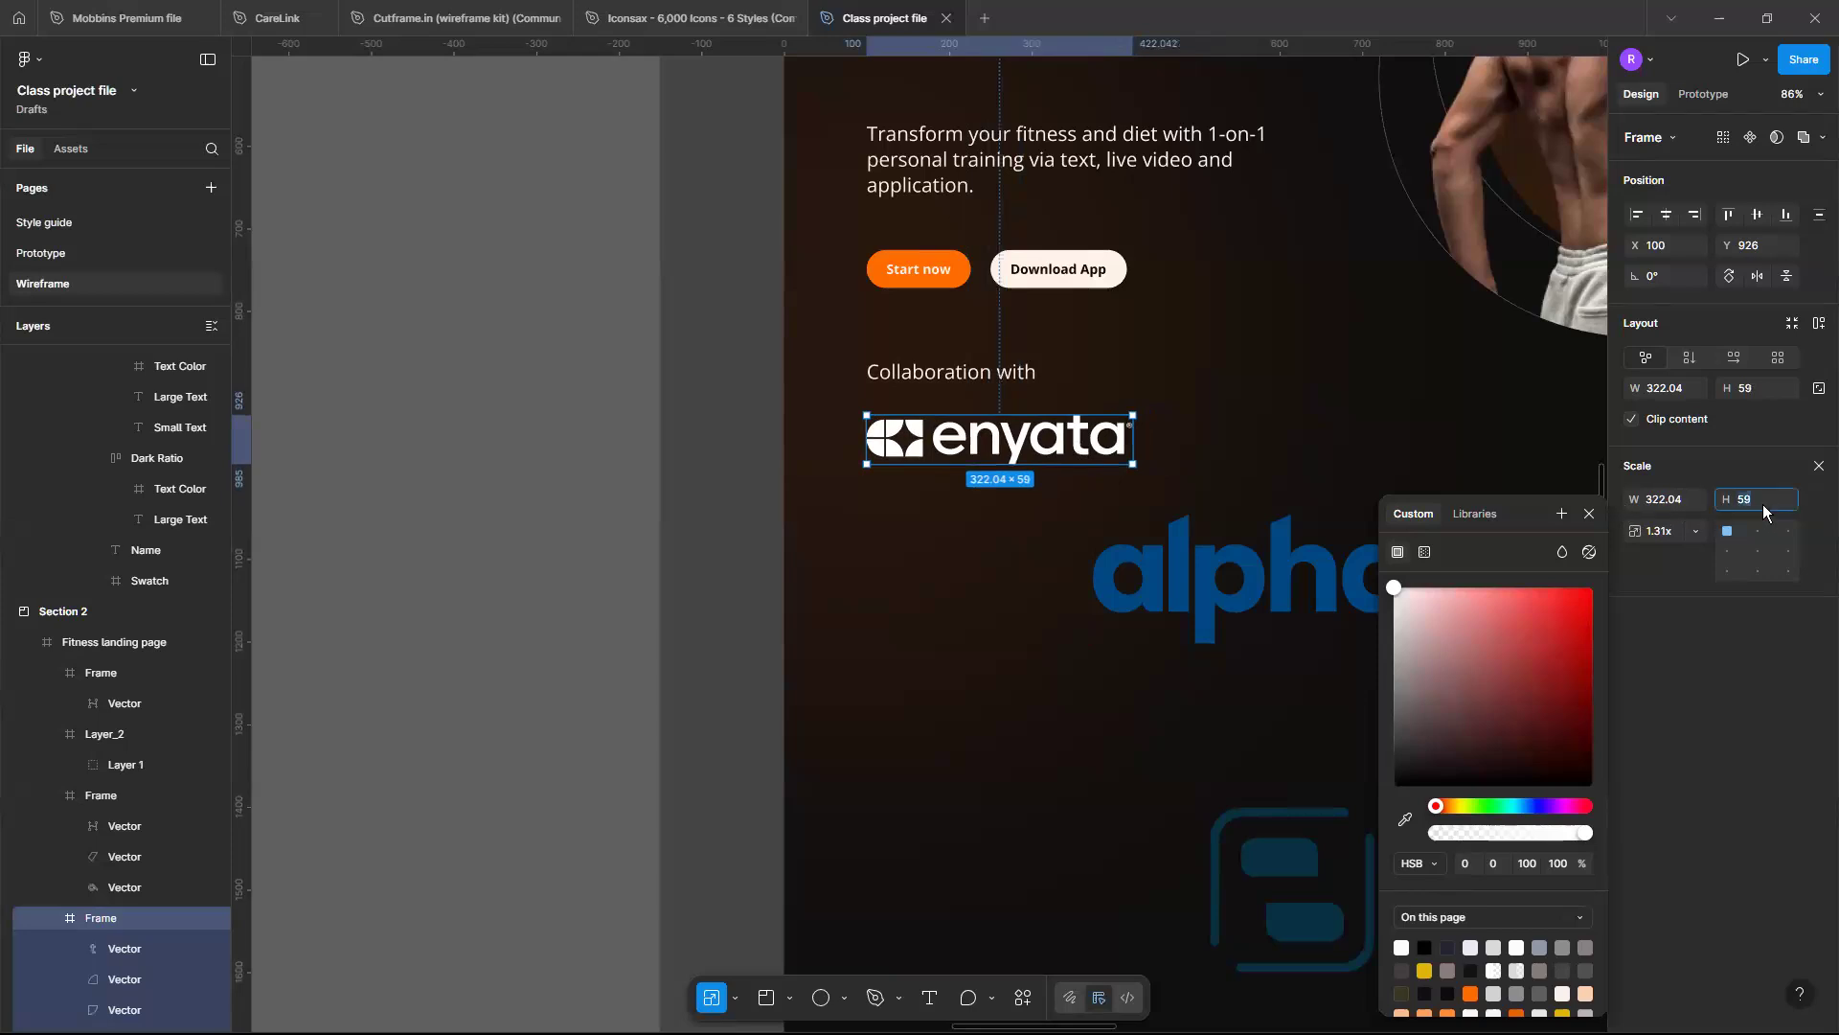
key("Return")
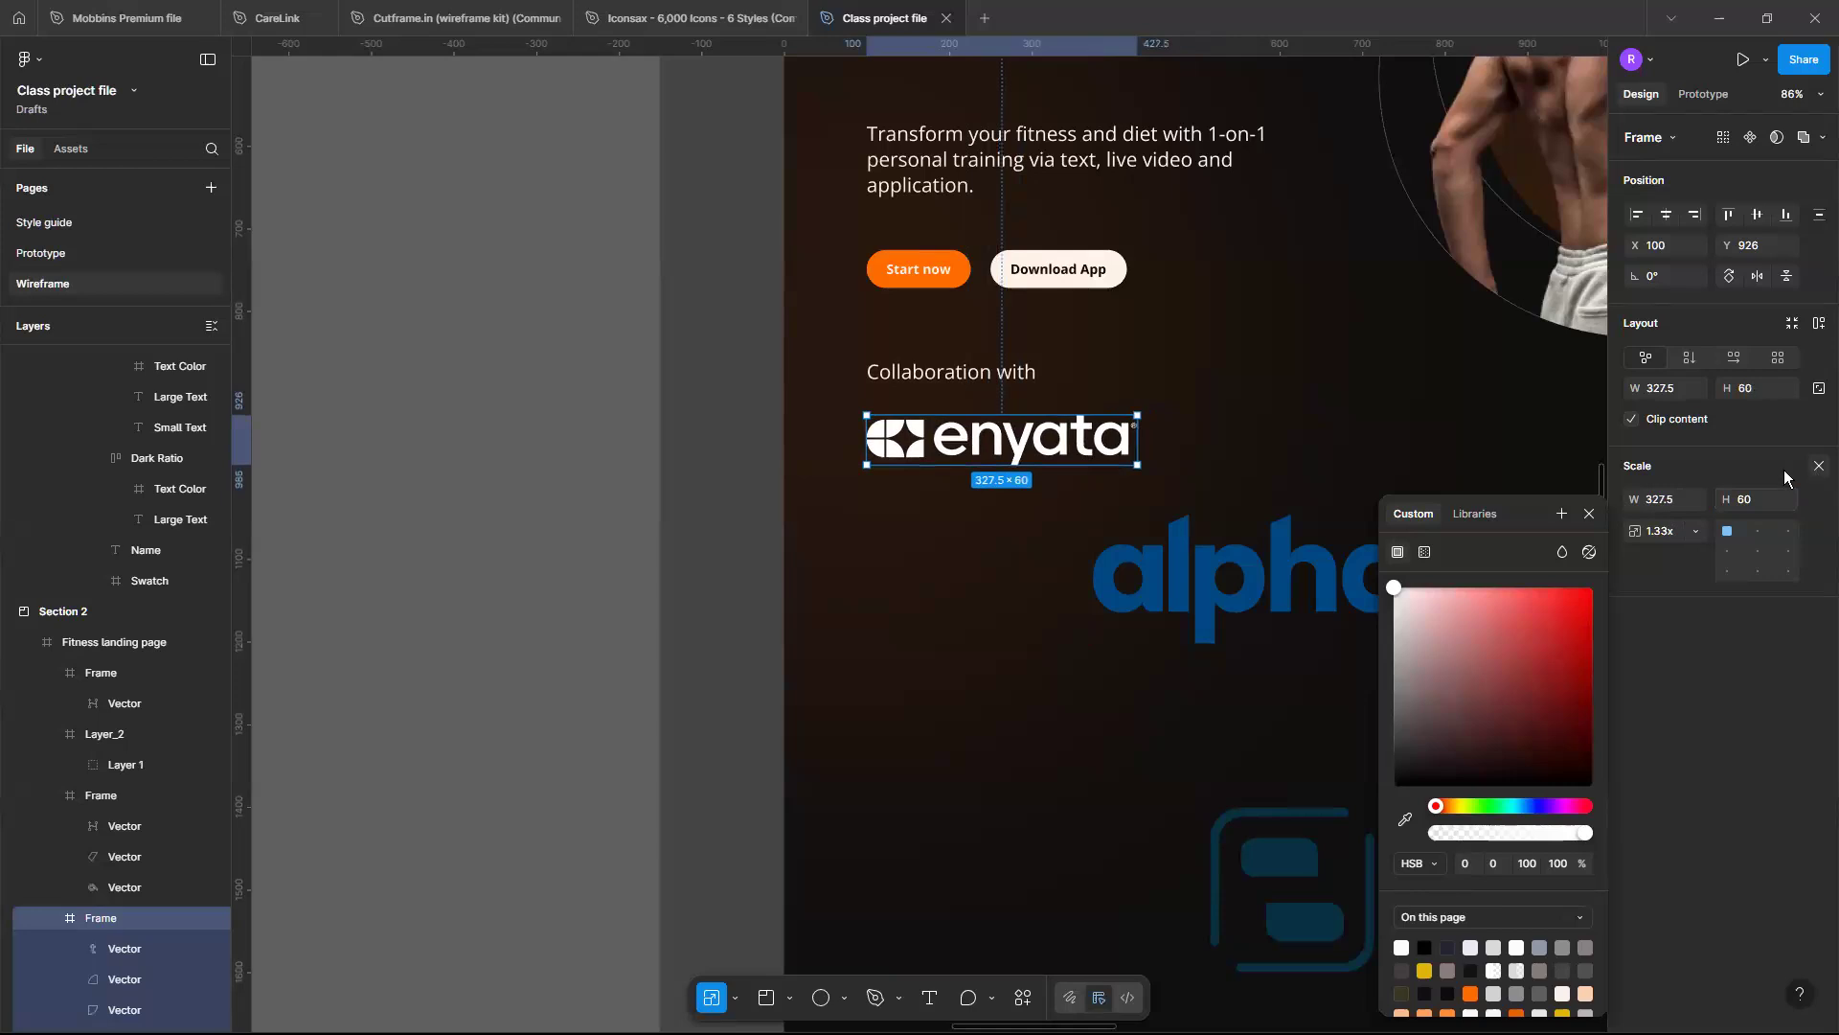
Scale the blue alphacx logo proportionally down to a height of 60
scroll(1010, 549, "down", 3)
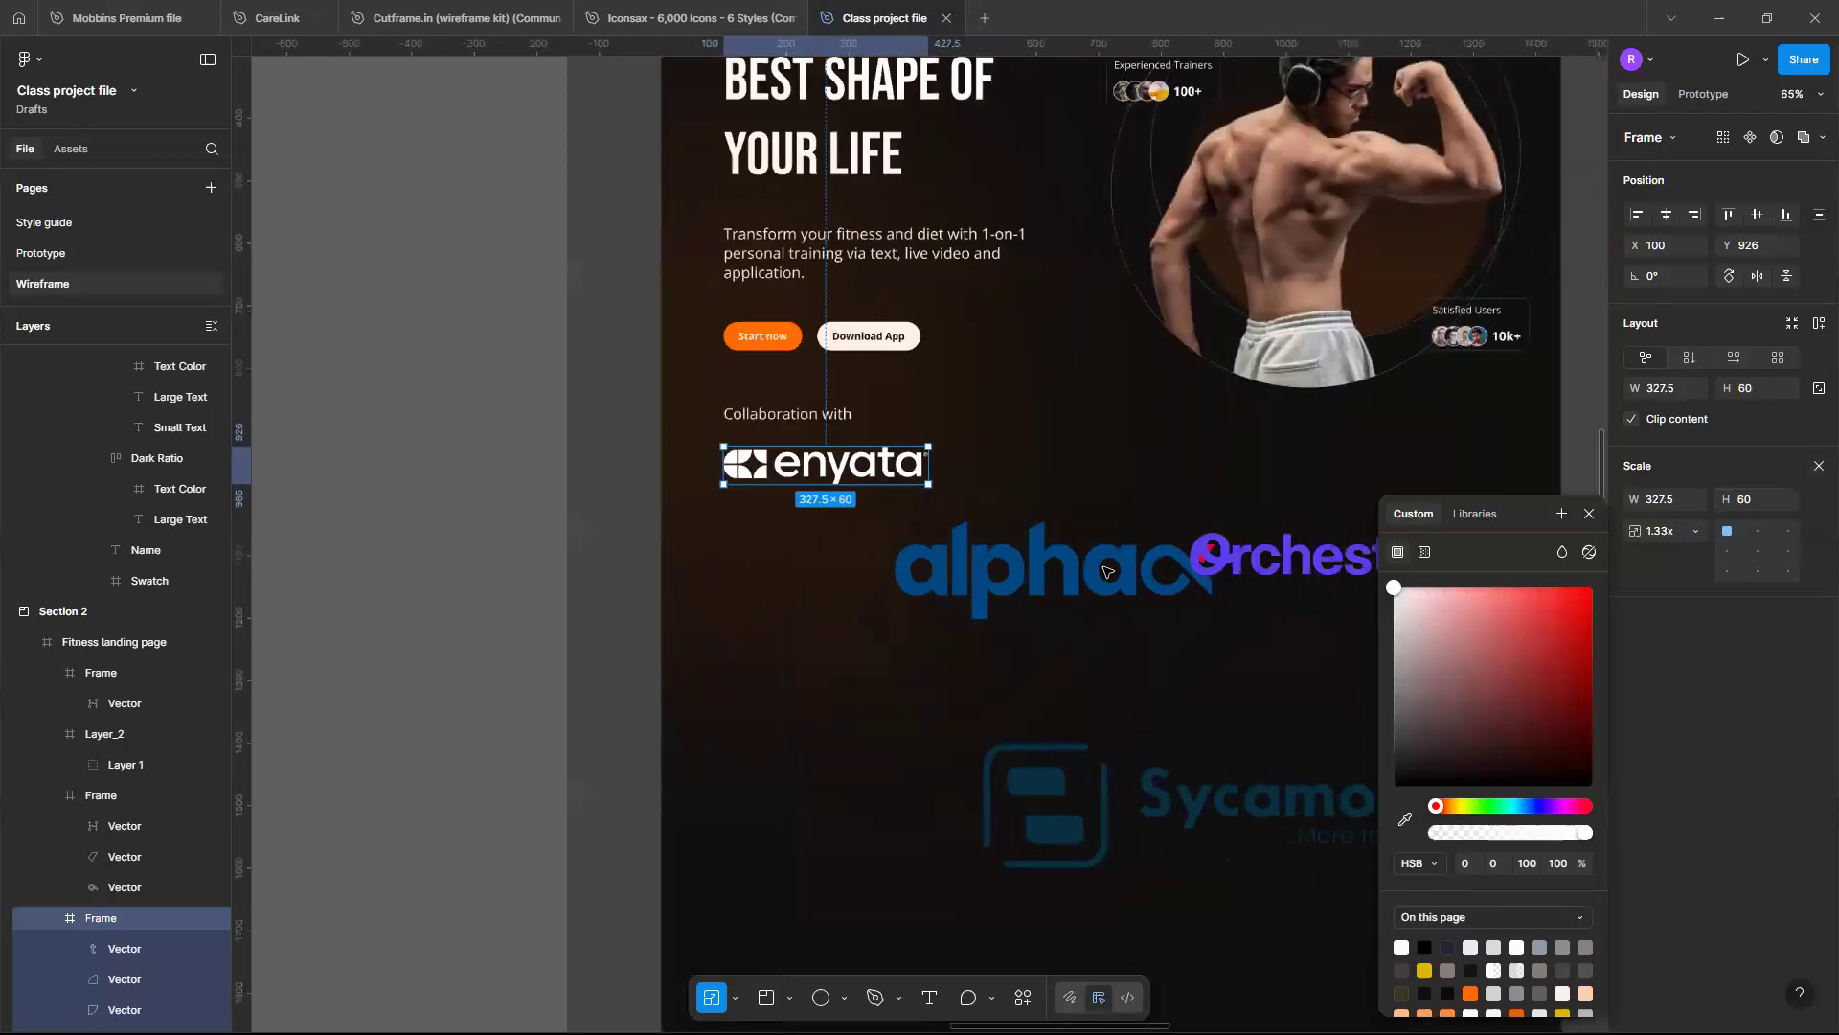
left_click(1252, 600)
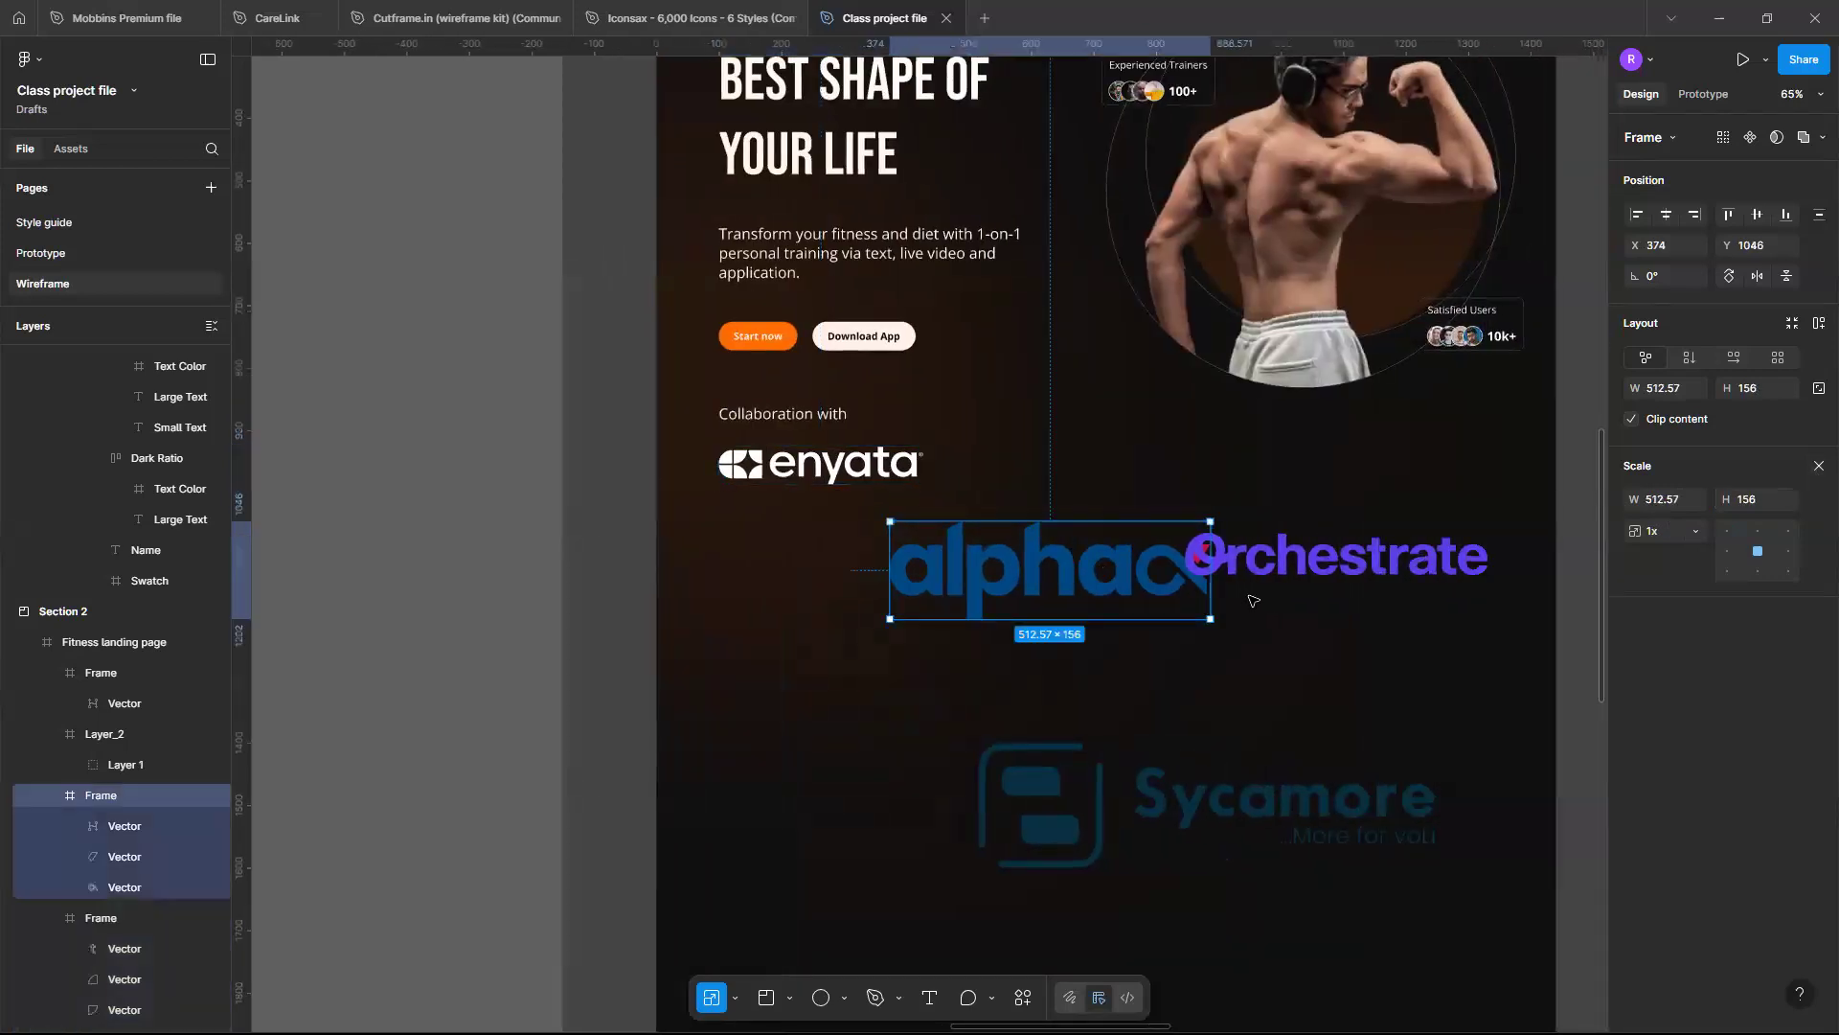
left_click(1758, 505)
type("60")
key("Return")
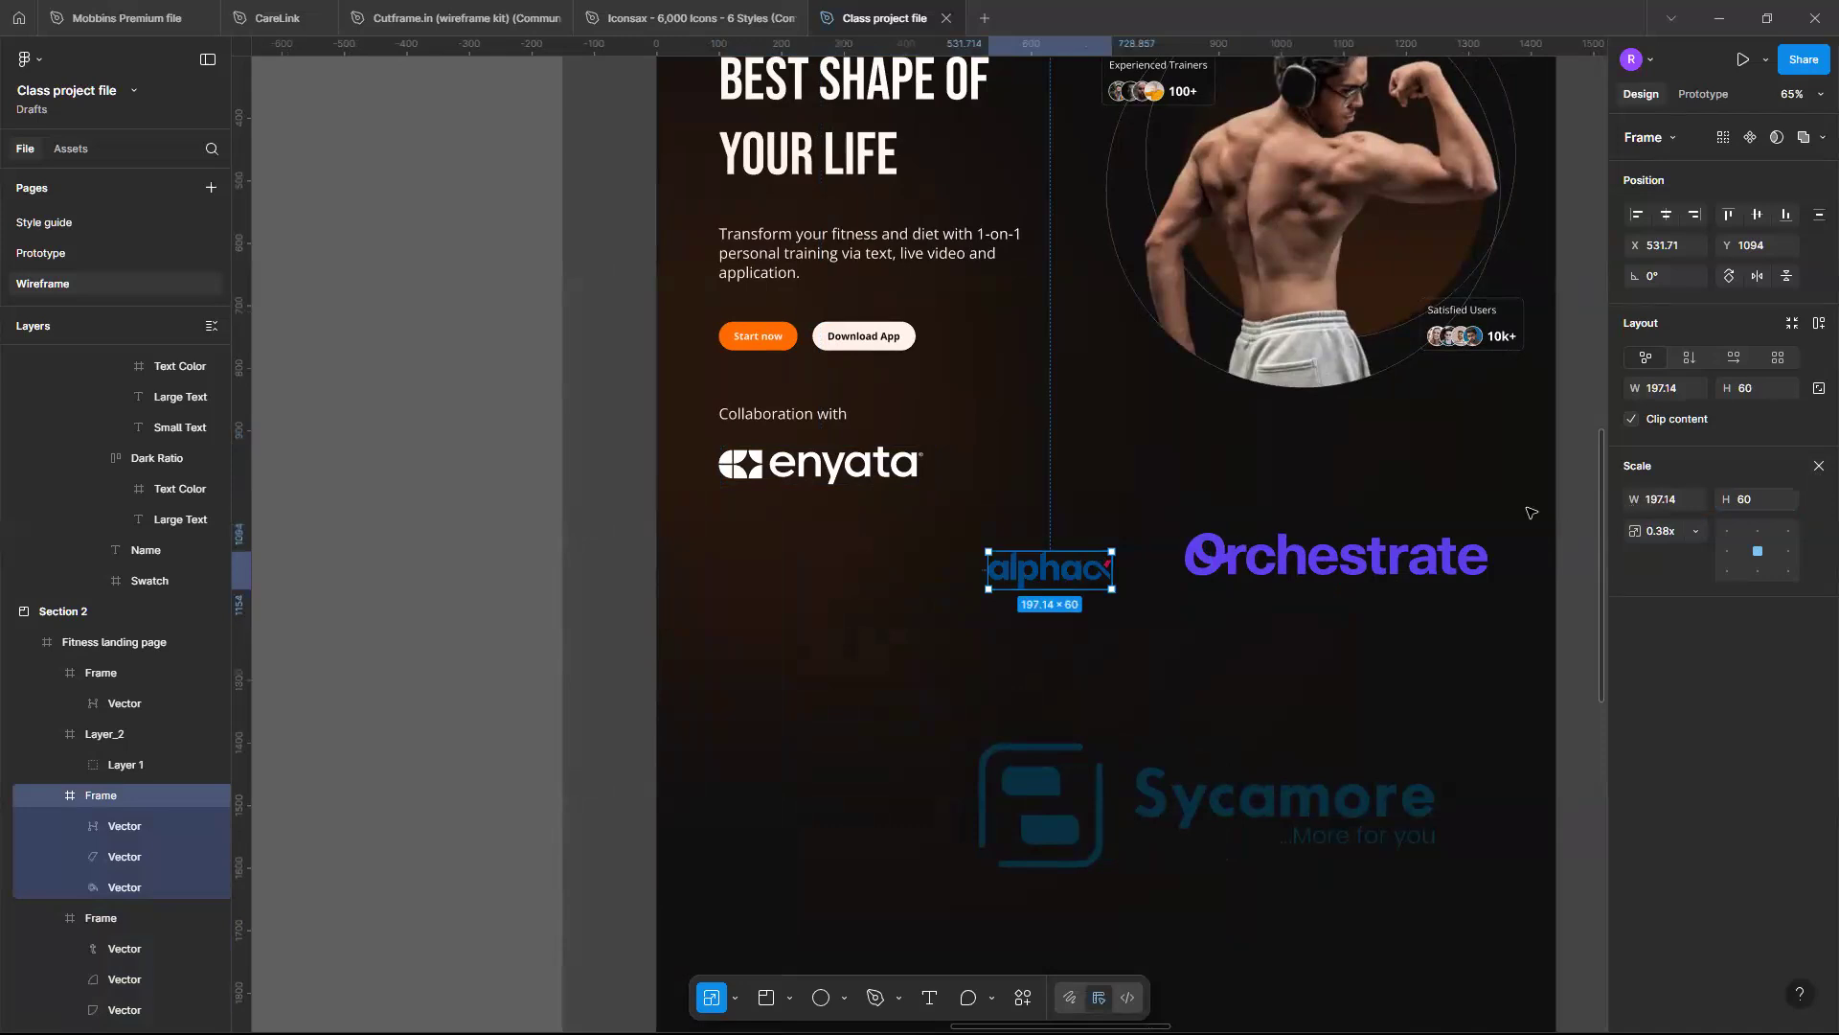
left_click(1819, 468)
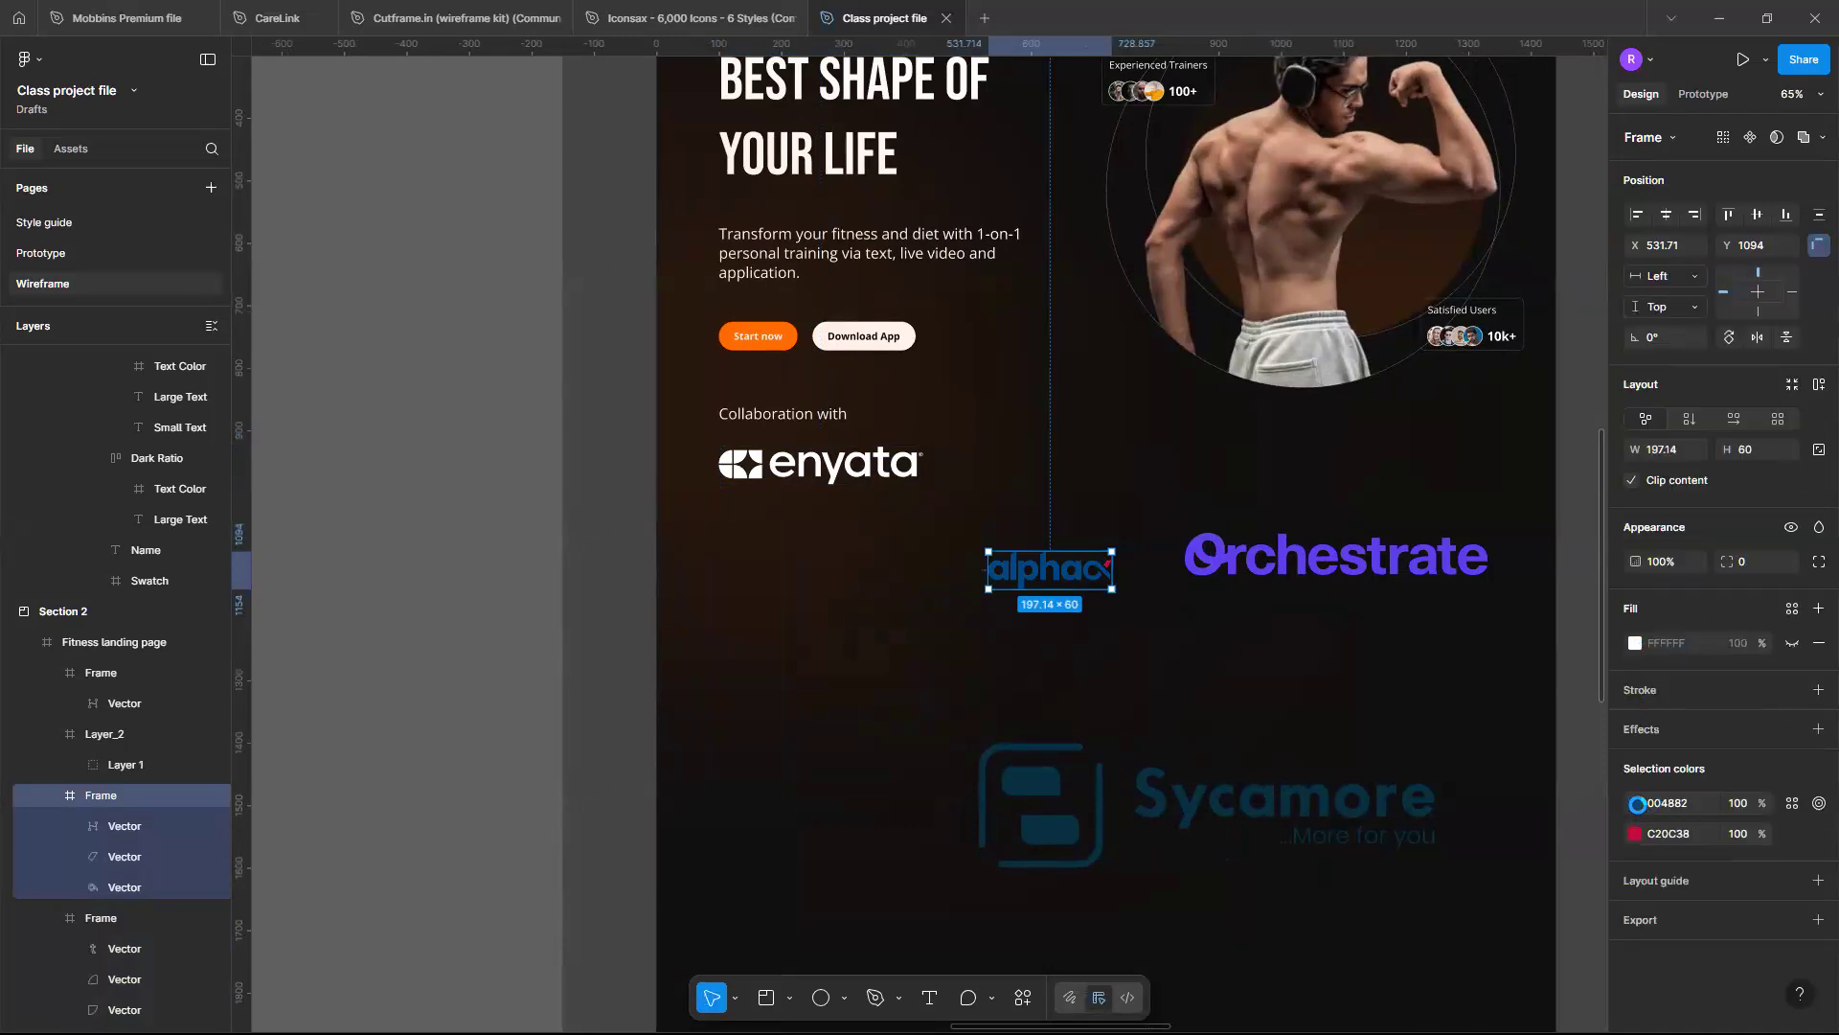
Recolor the blue part of the alphacx logo to white, FFFFFF, and move it beside the Enyata logo at about X 486, Y 923
left_click(1638, 804)
left_click(1466, 726)
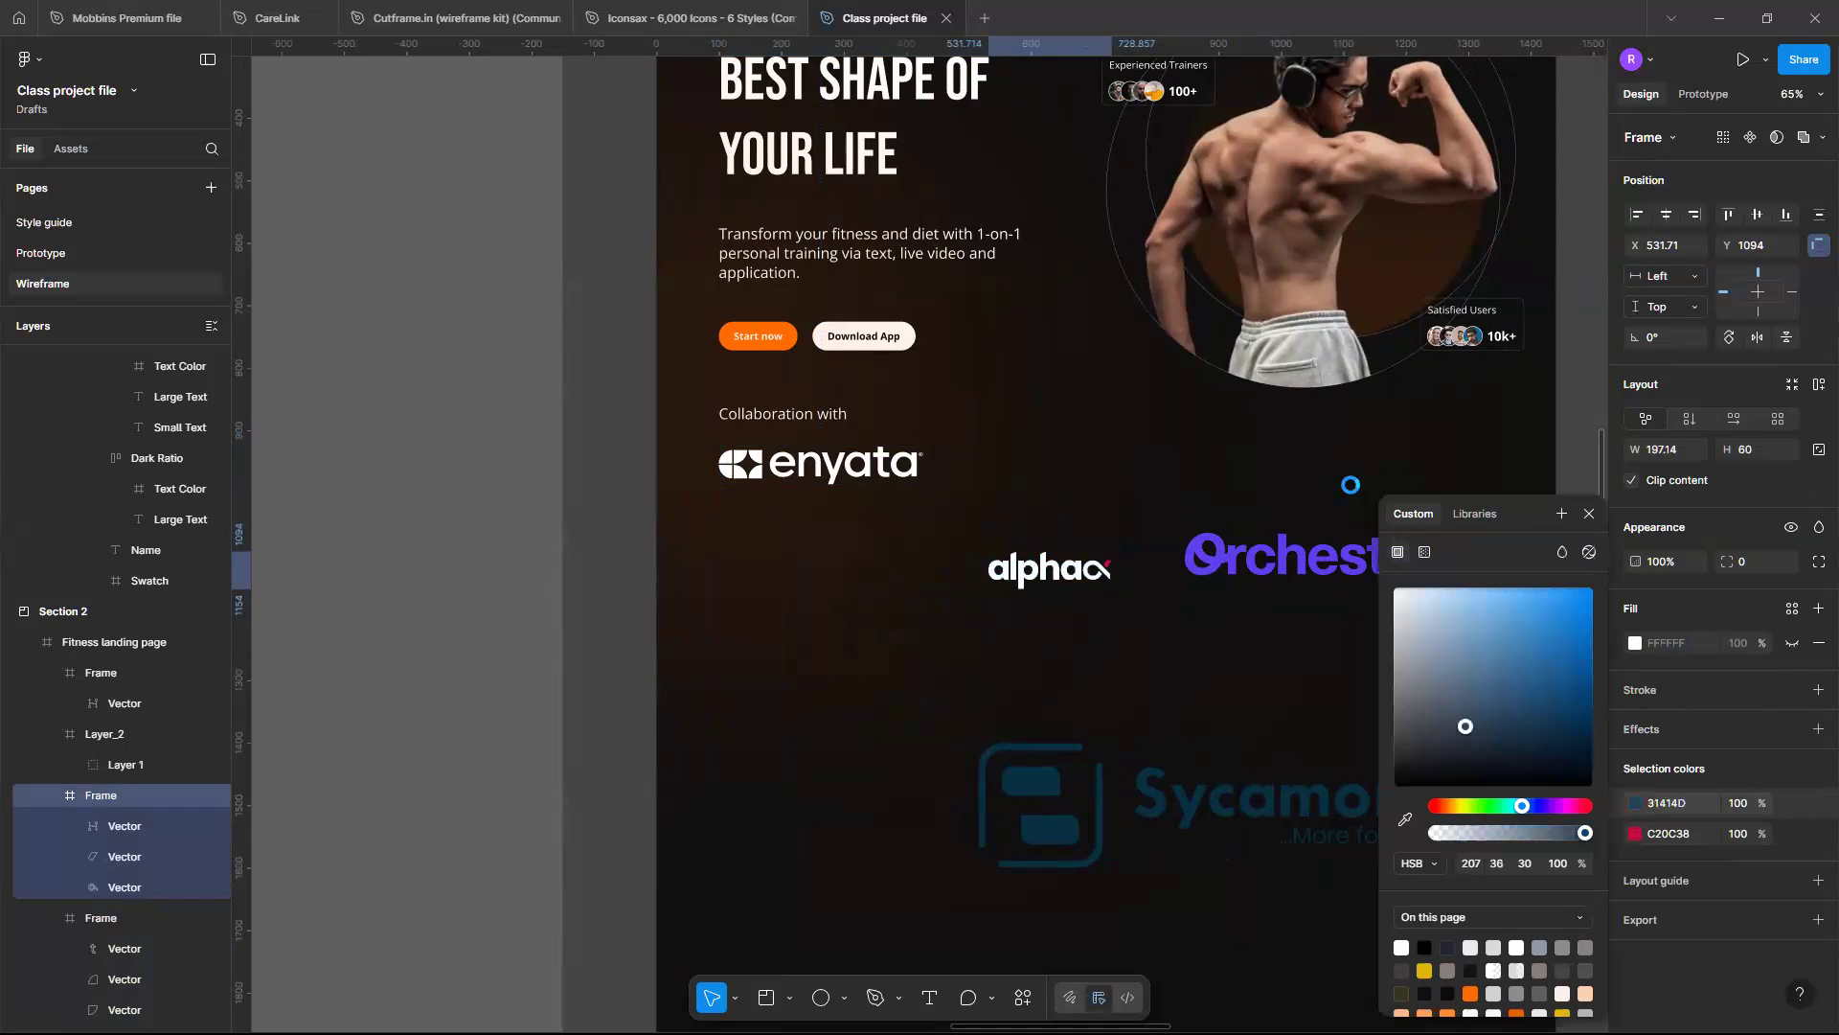
left_click(1053, 567)
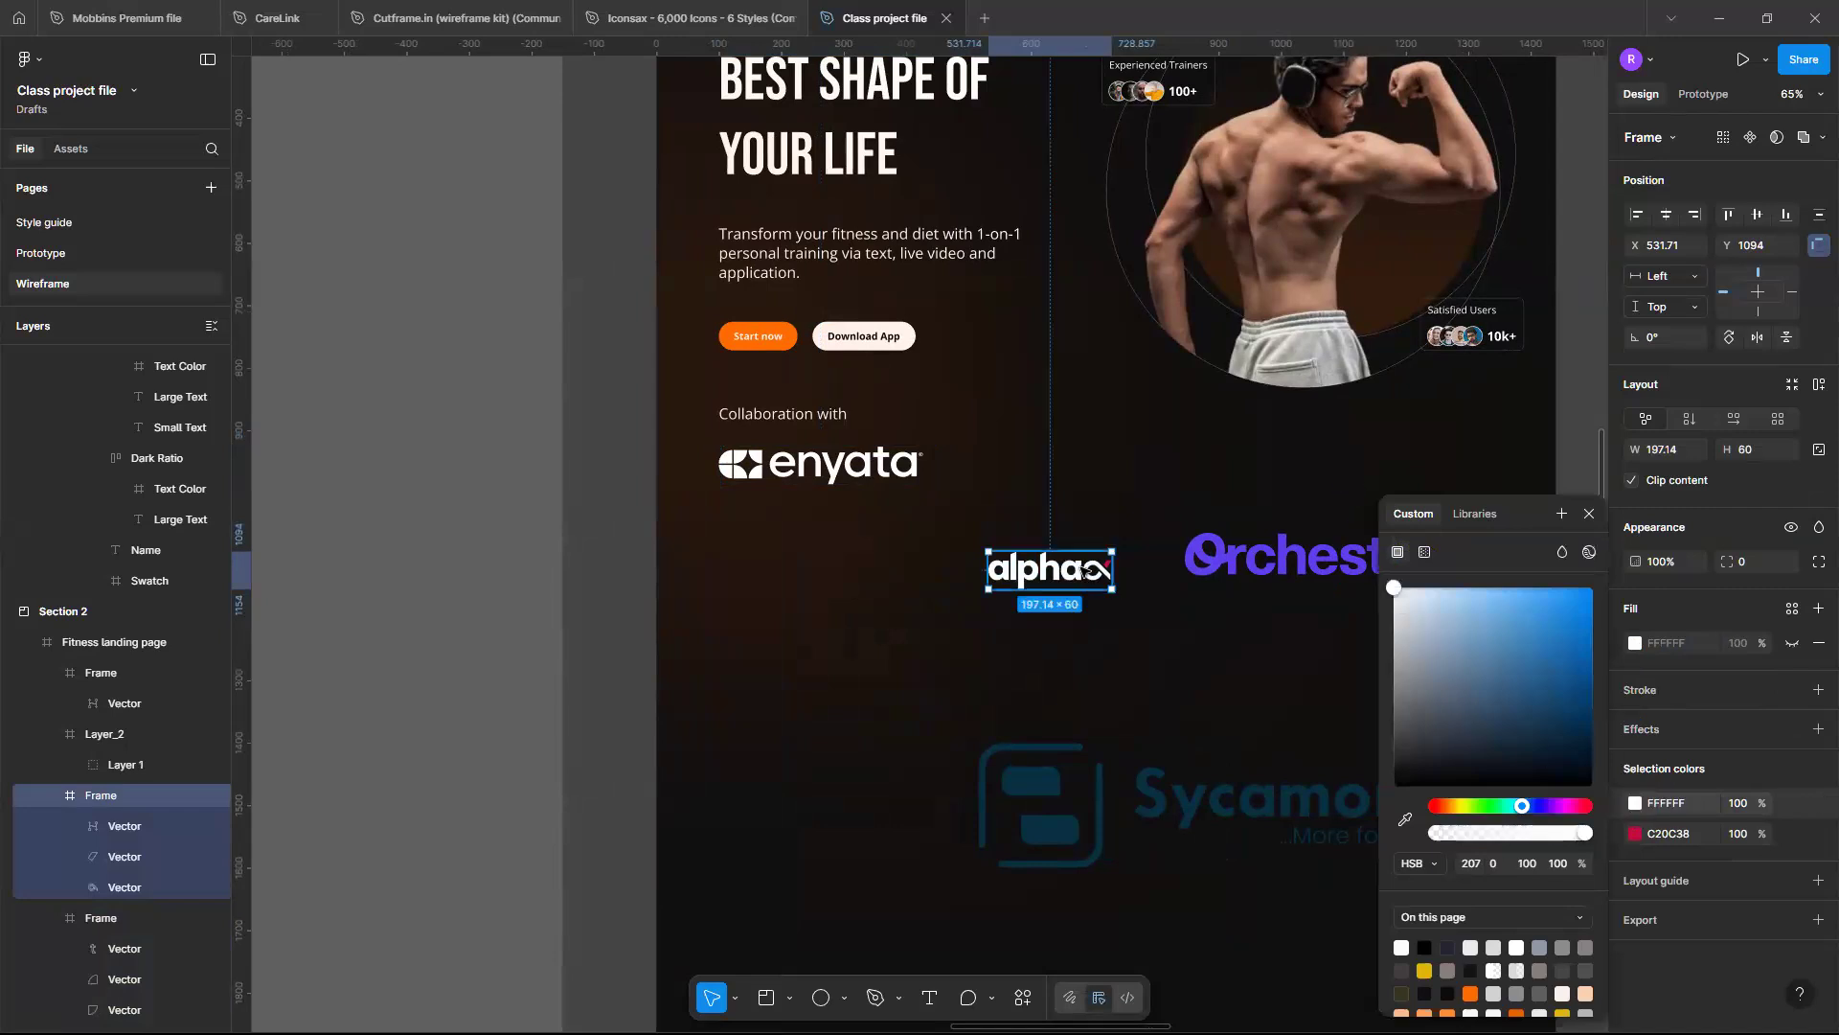
left_click_drag(1069, 569, 1043, 465)
Scale the purple Orchestrate logo proportionally down to a height of 60
left_click(1258, 567)
key("k")
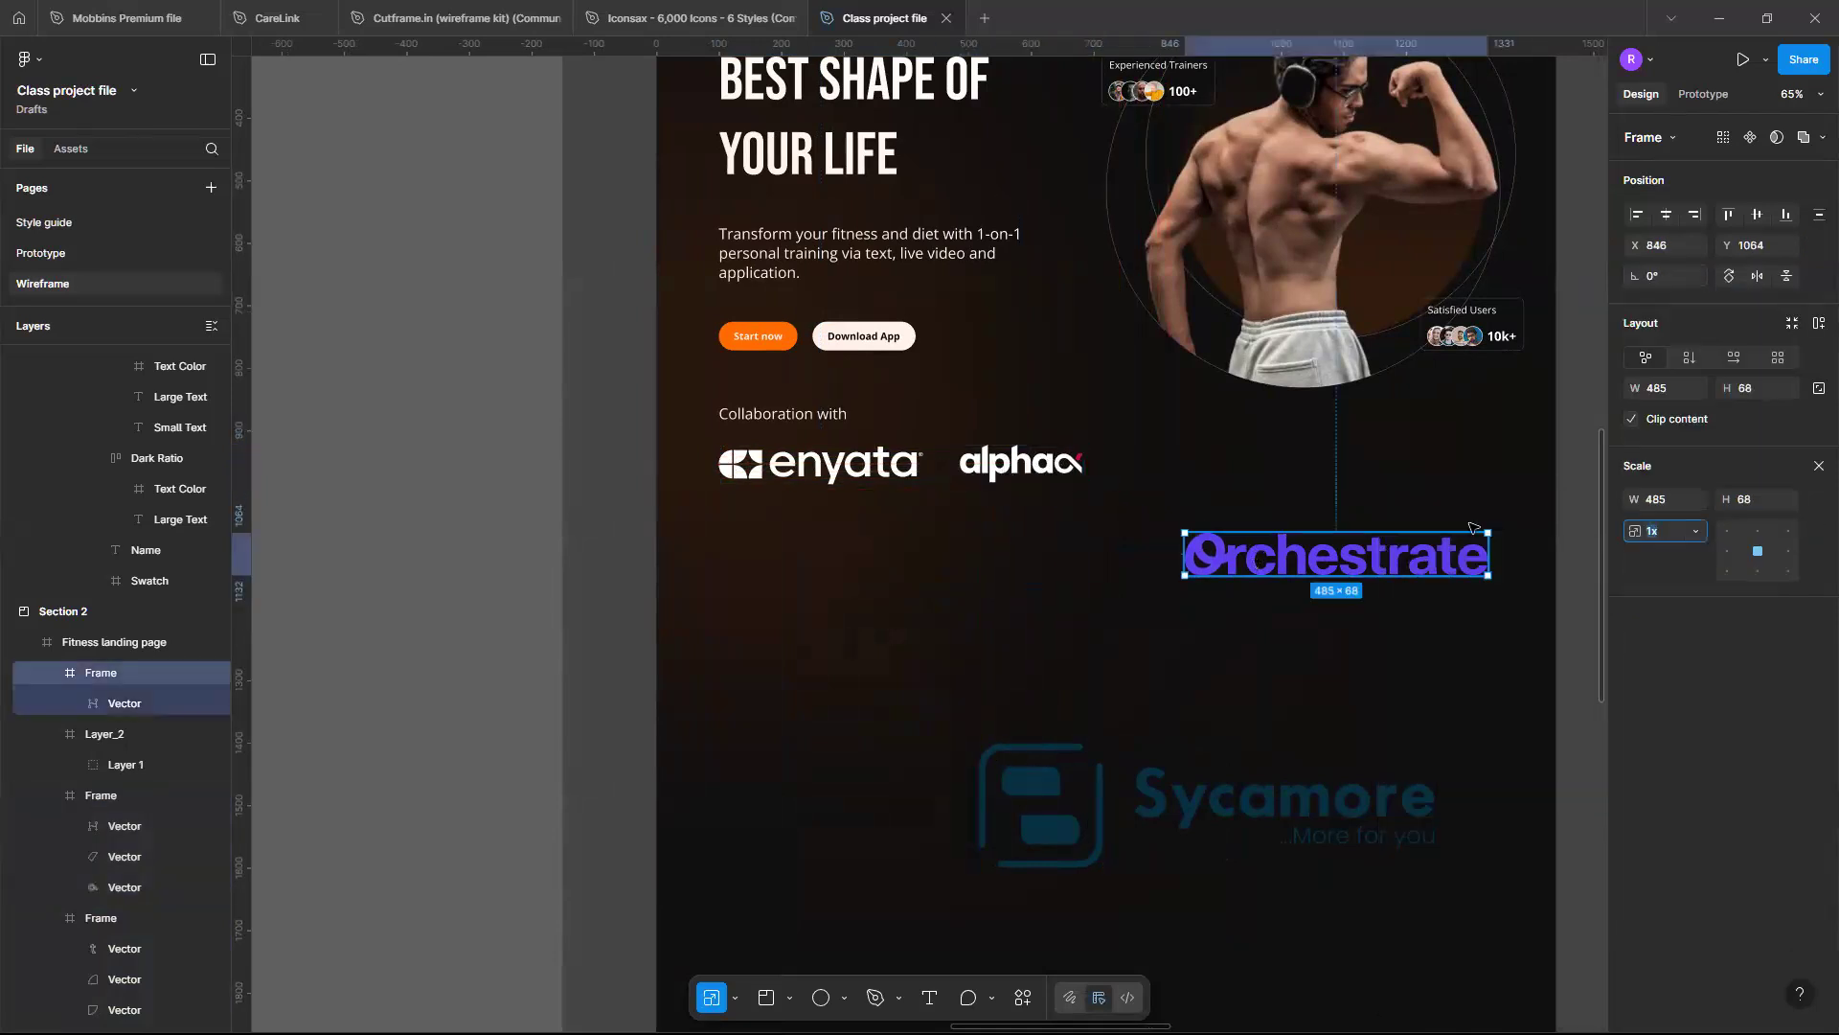
left_click(1764, 502)
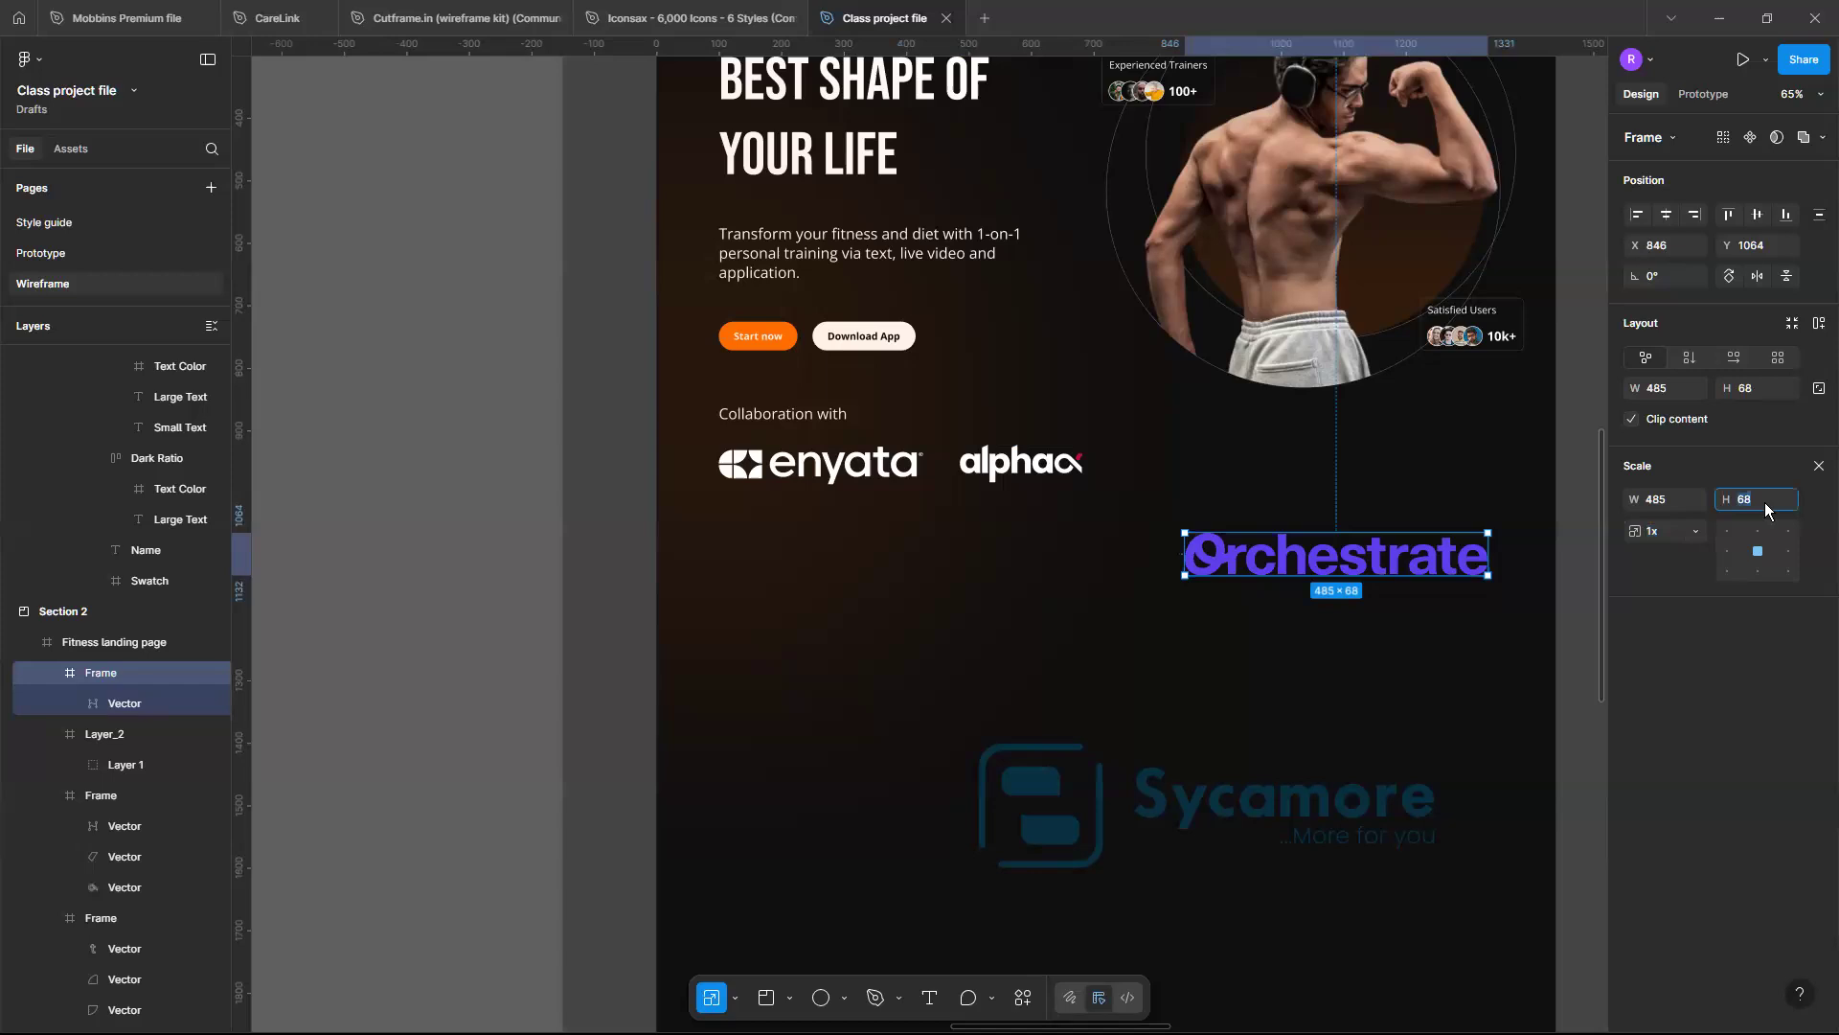
key("Return")
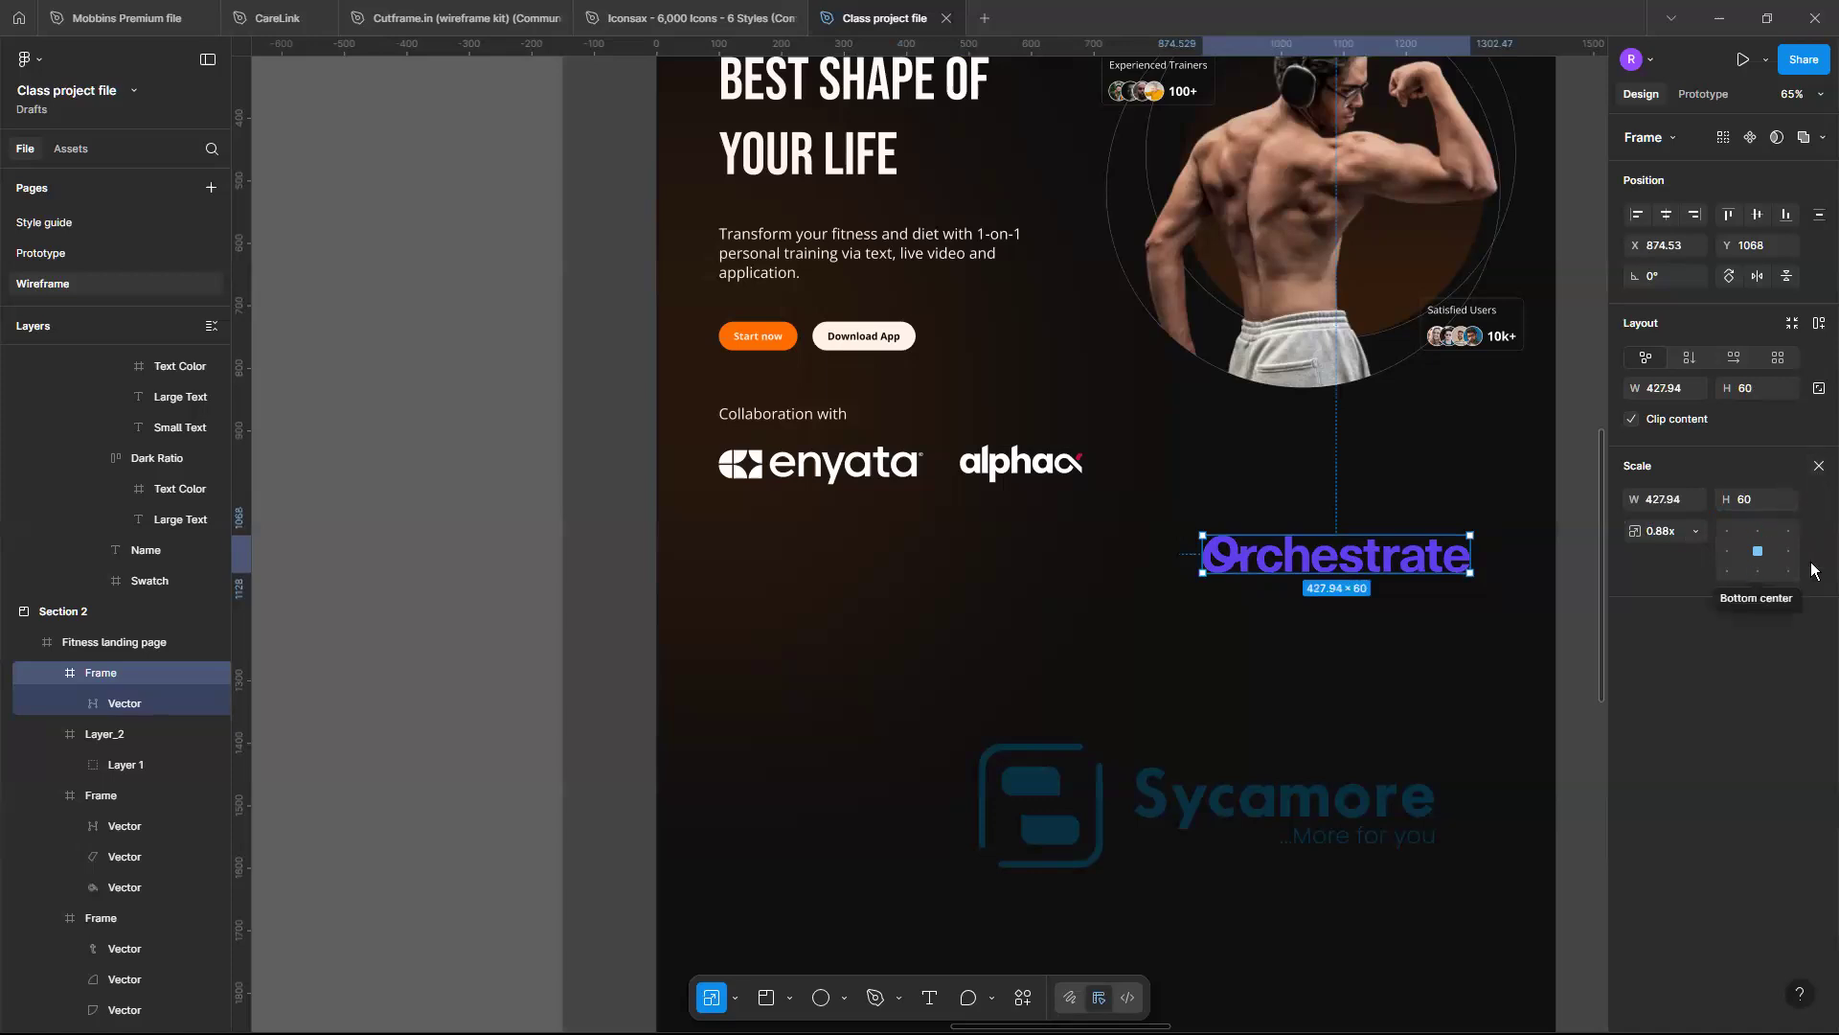
left_click(1819, 470)
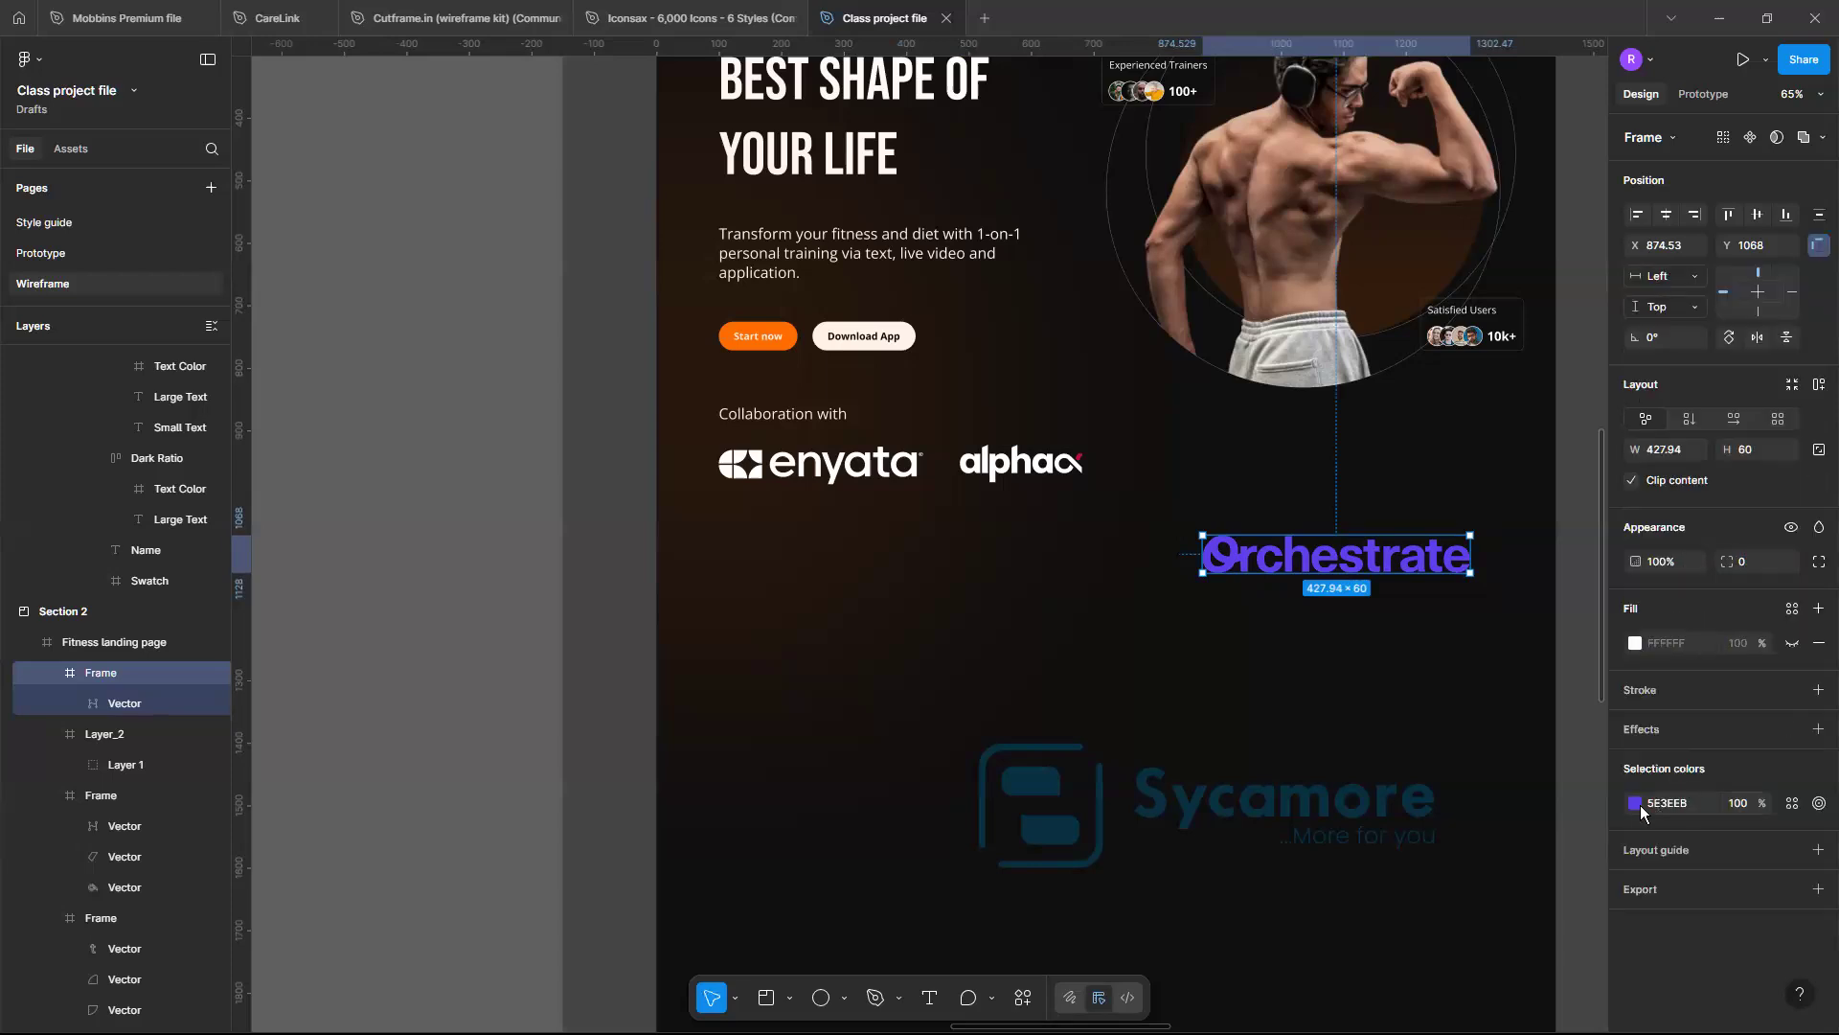
Recolor the Orchestrate logo to white, FFFFFF, and move it into the logo row after alphacx, at about X 757, Y 920
left_click(1635, 803)
left_click(1424, 652)
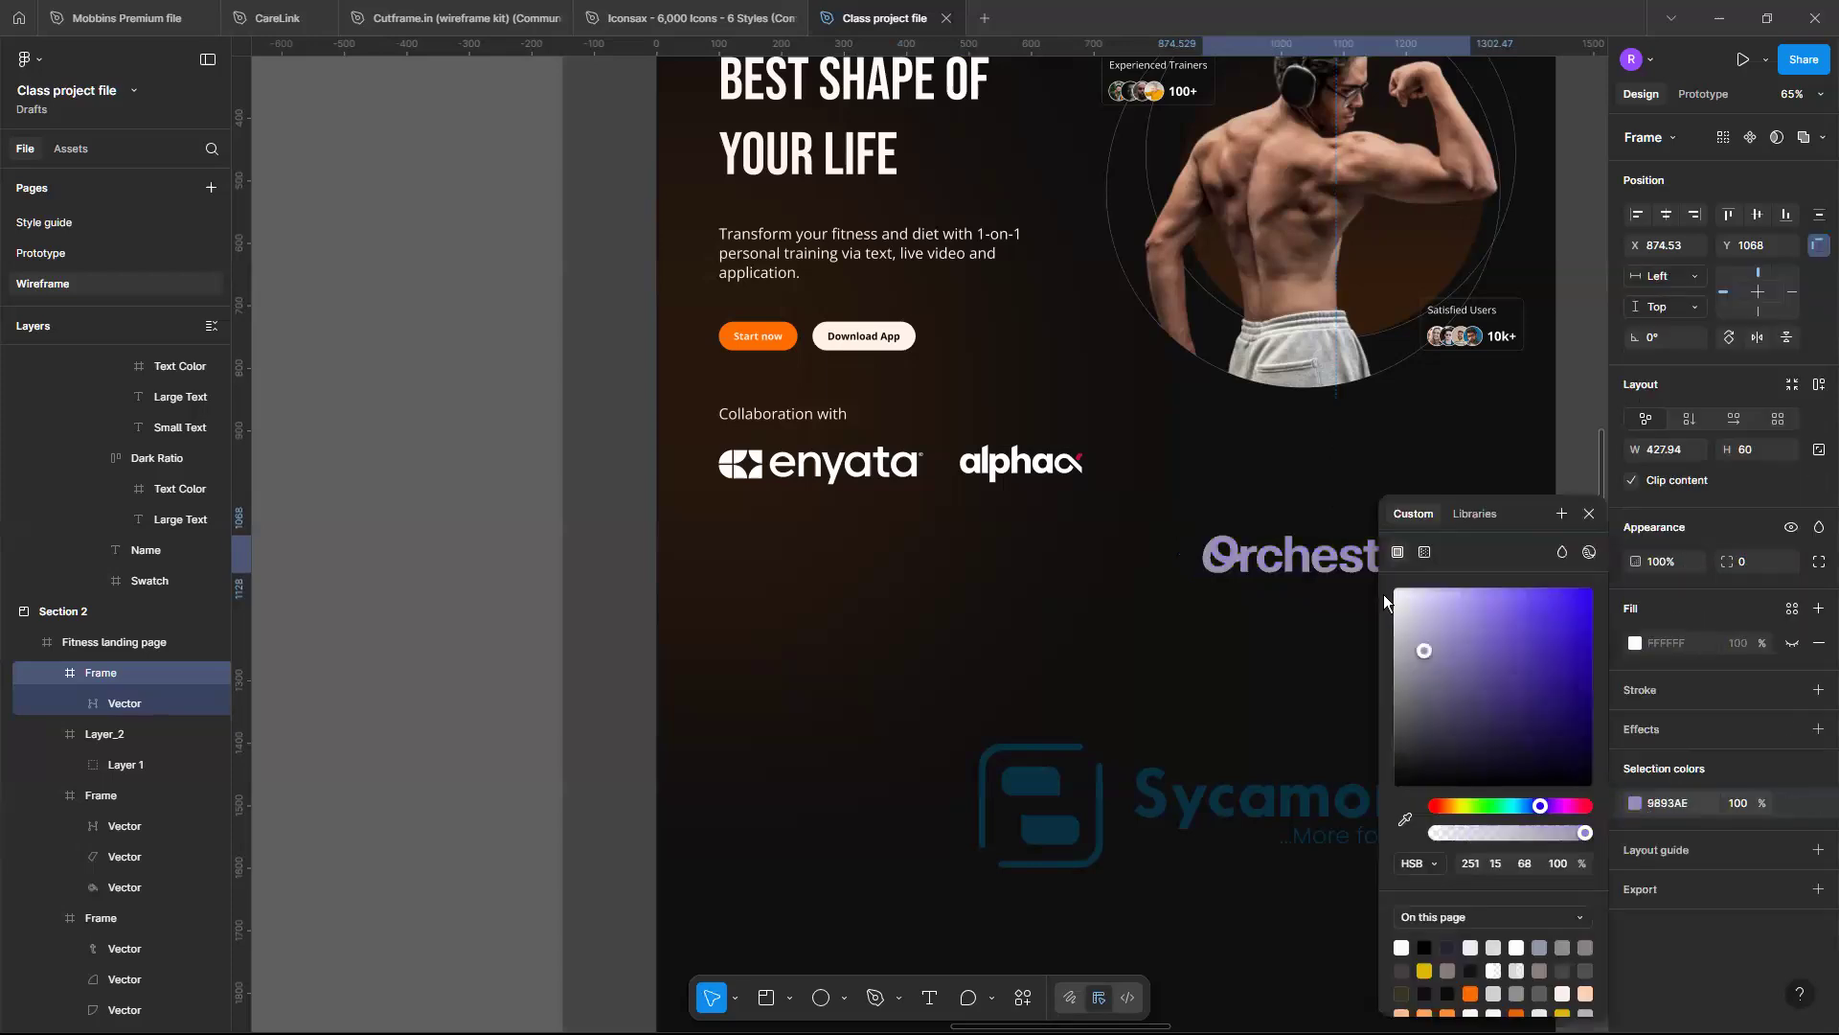
key("ctrl+z")
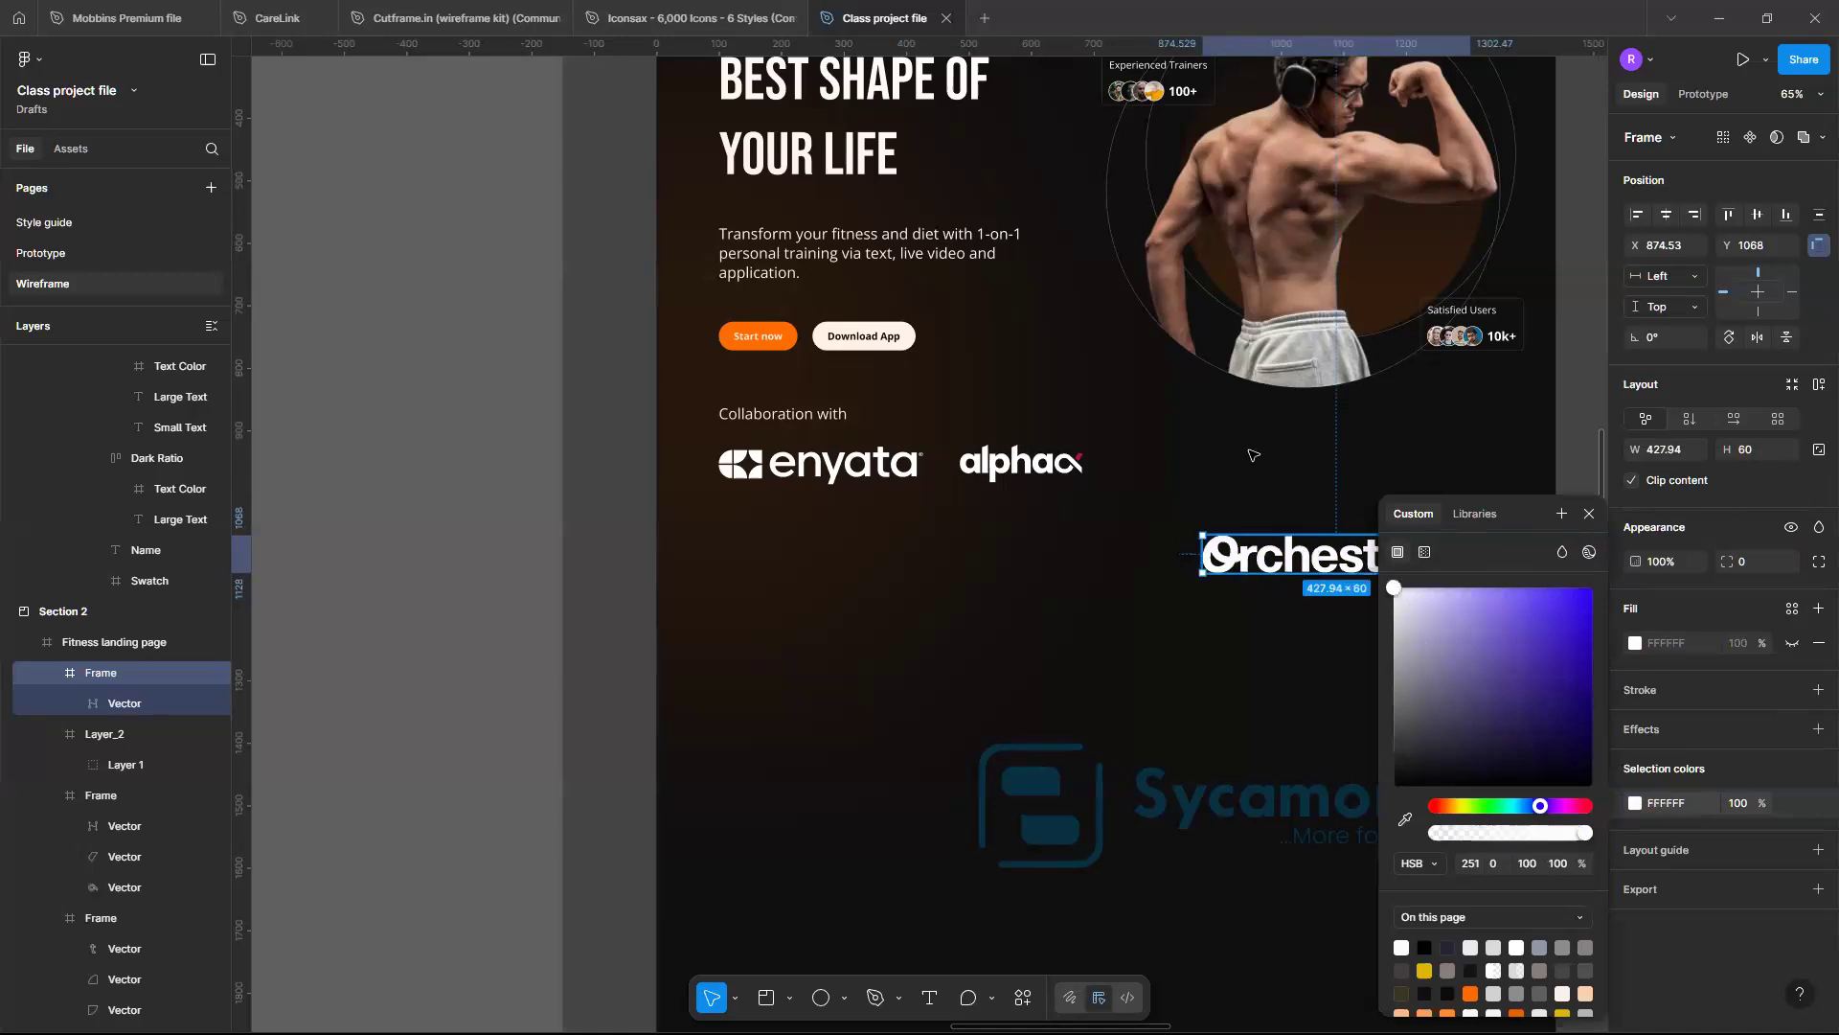
key("ctrl+z")
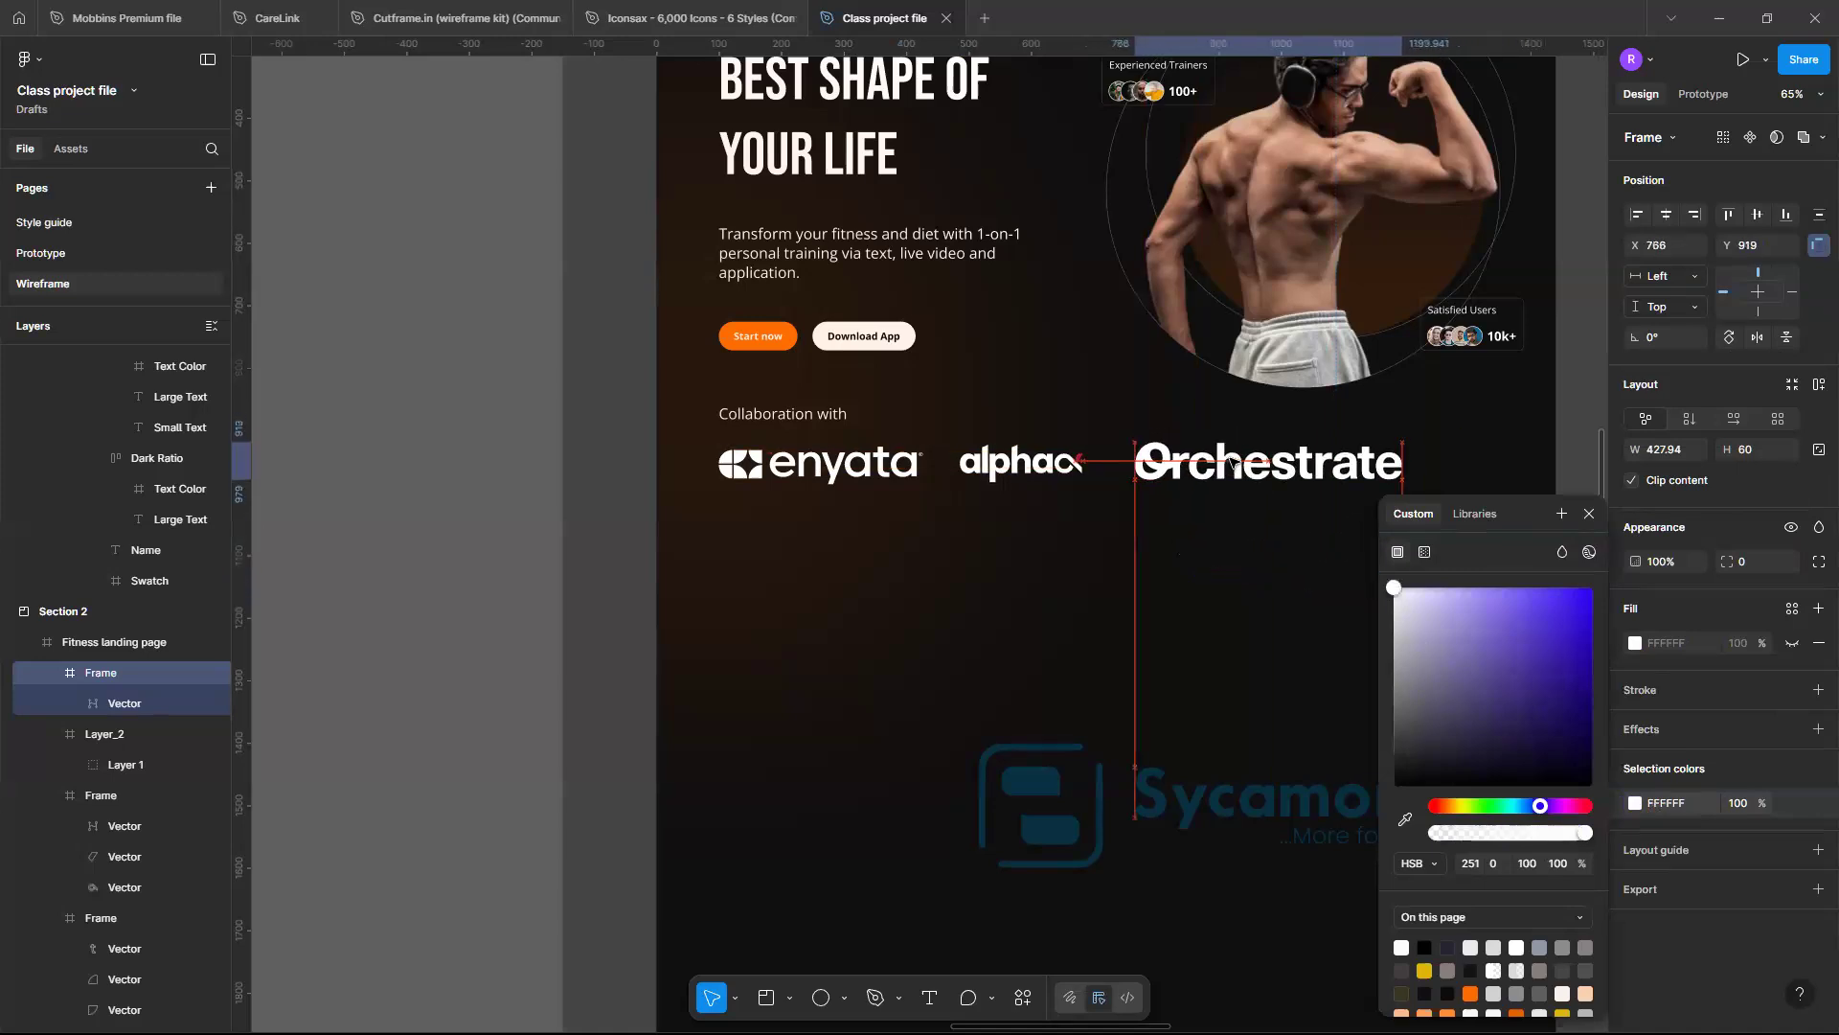
left_click_drag(1233, 461, 1233, 455)
scroll(1233, 456, "up", 3)
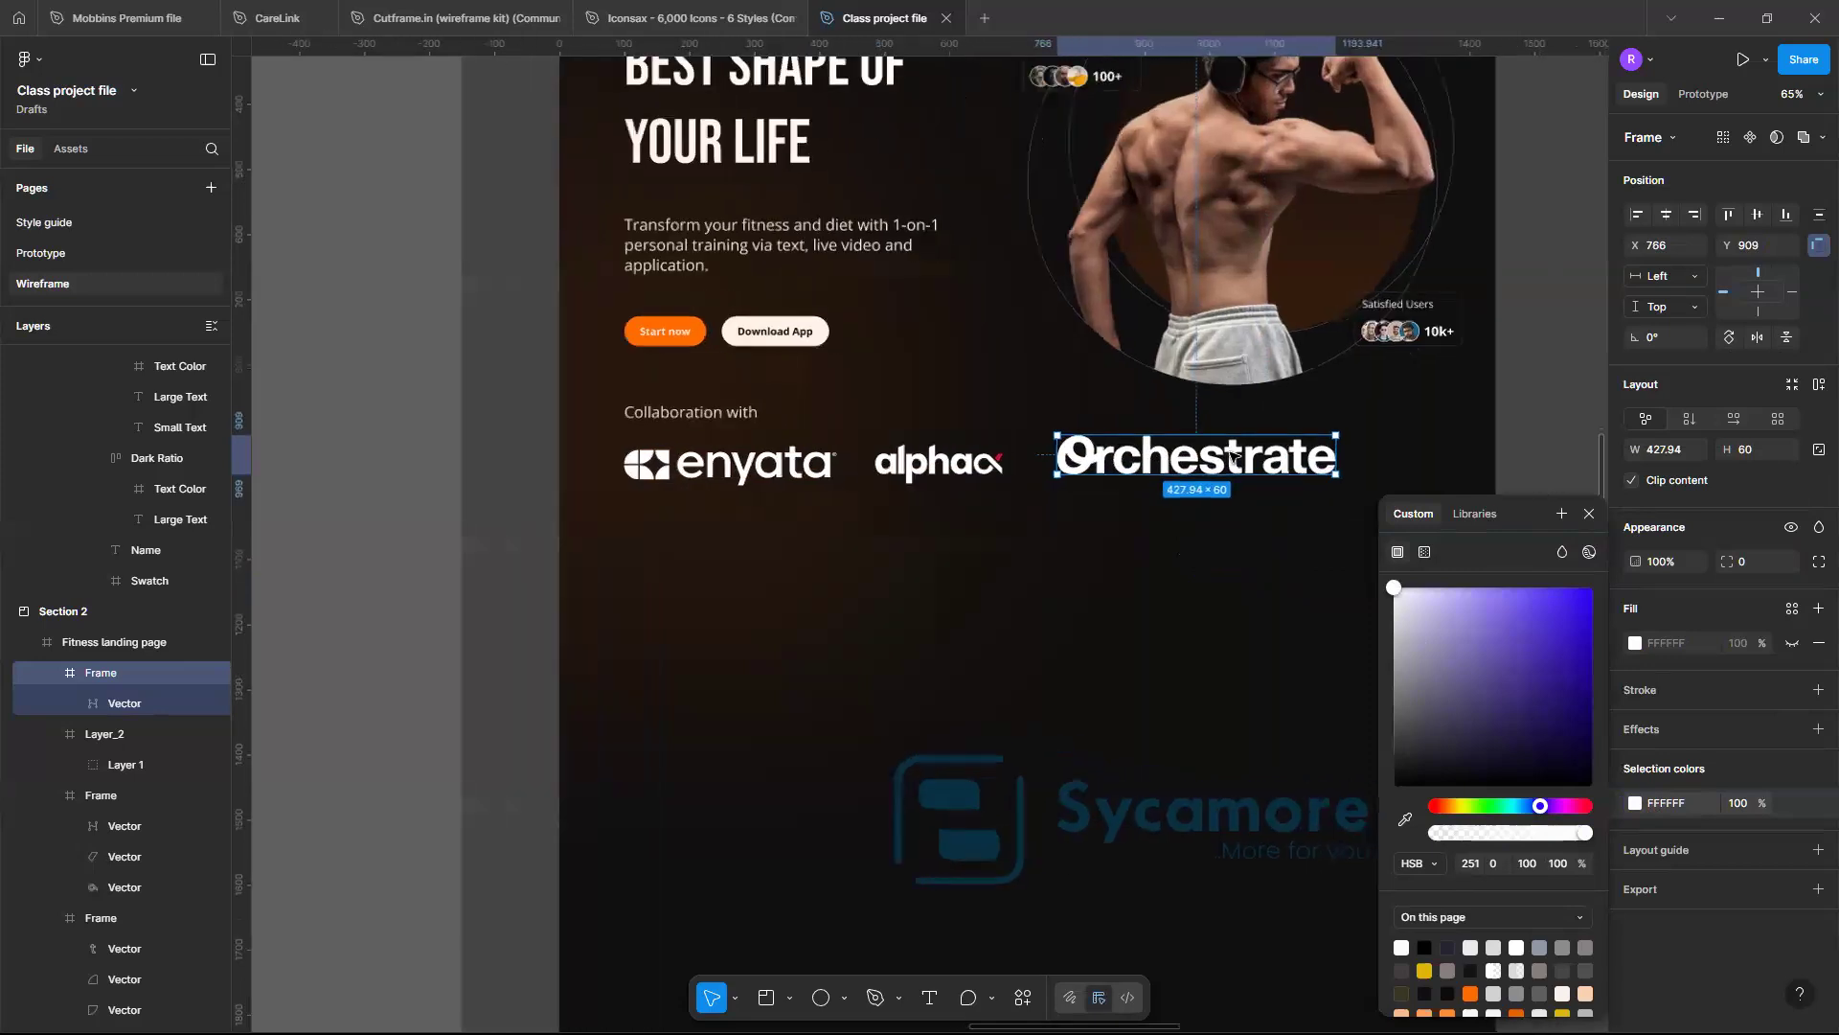
left_click_drag(1214, 477, 1208, 486)
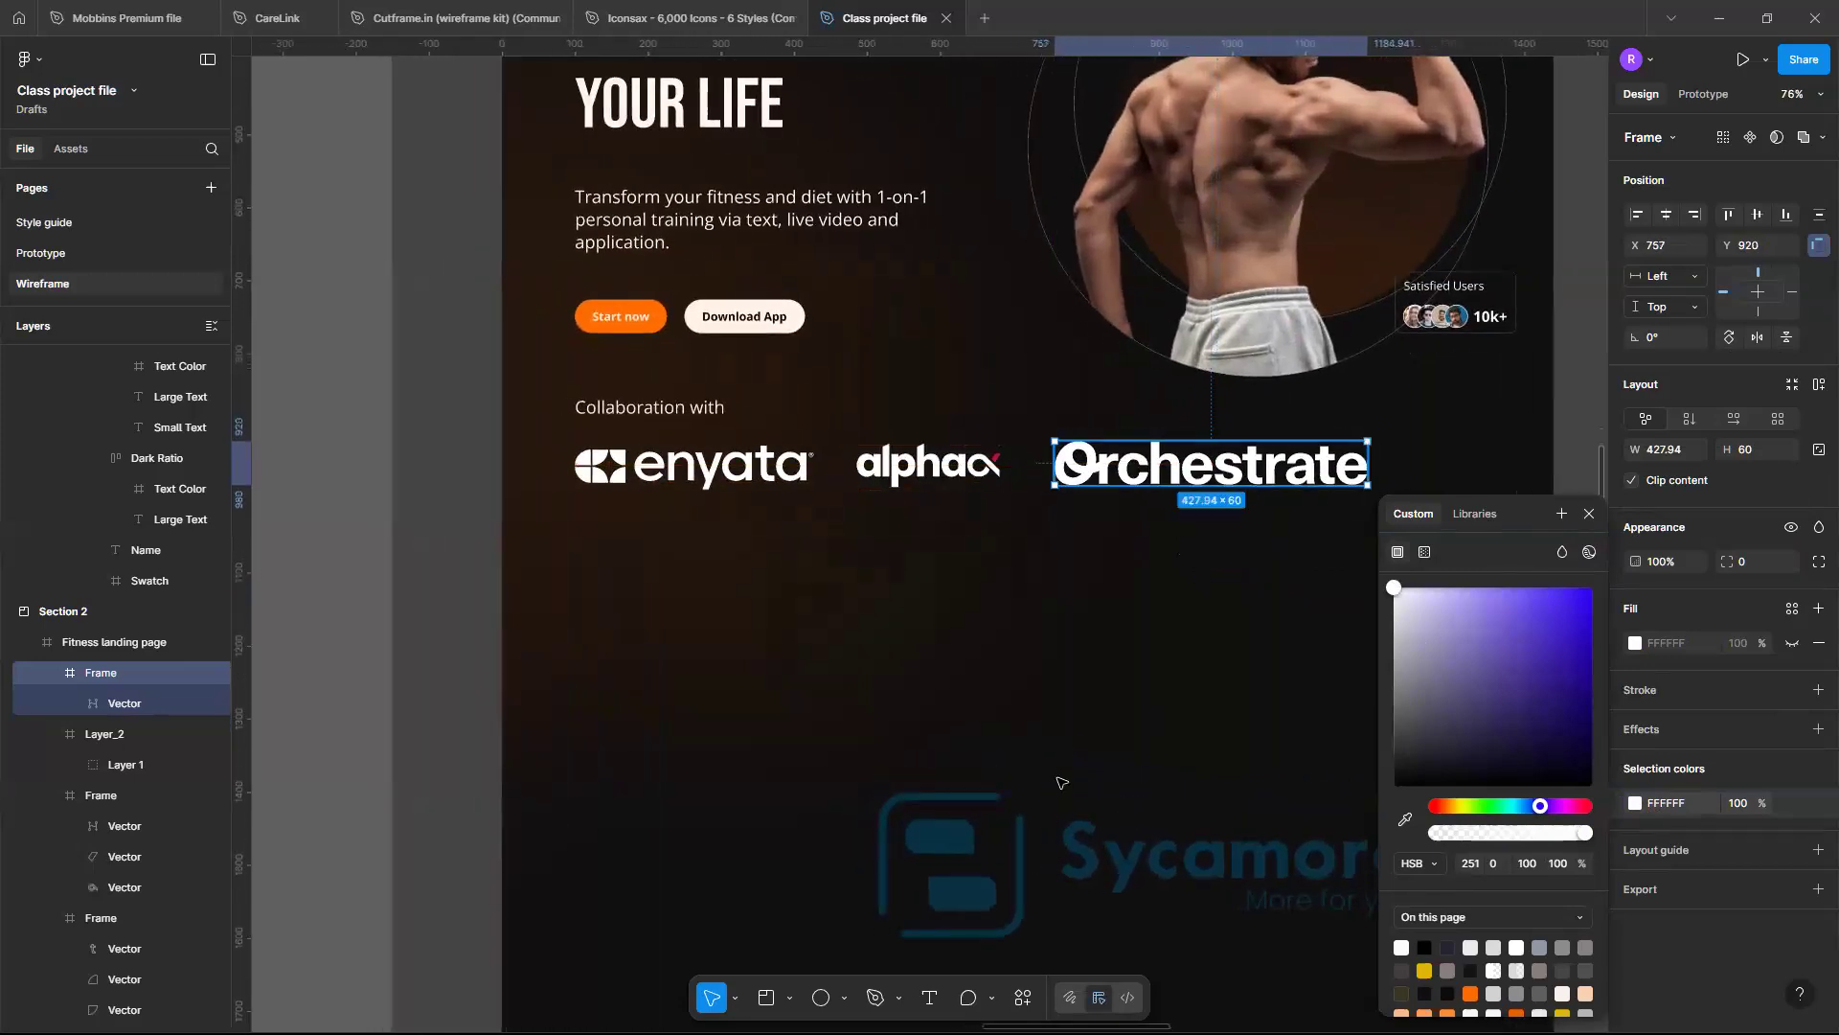
Scale the Sycamore logo proportionally down to a height of 60
left_click(992, 839)
scroll(991, 839, "down", 5)
scroll(991, 839, "up", 4)
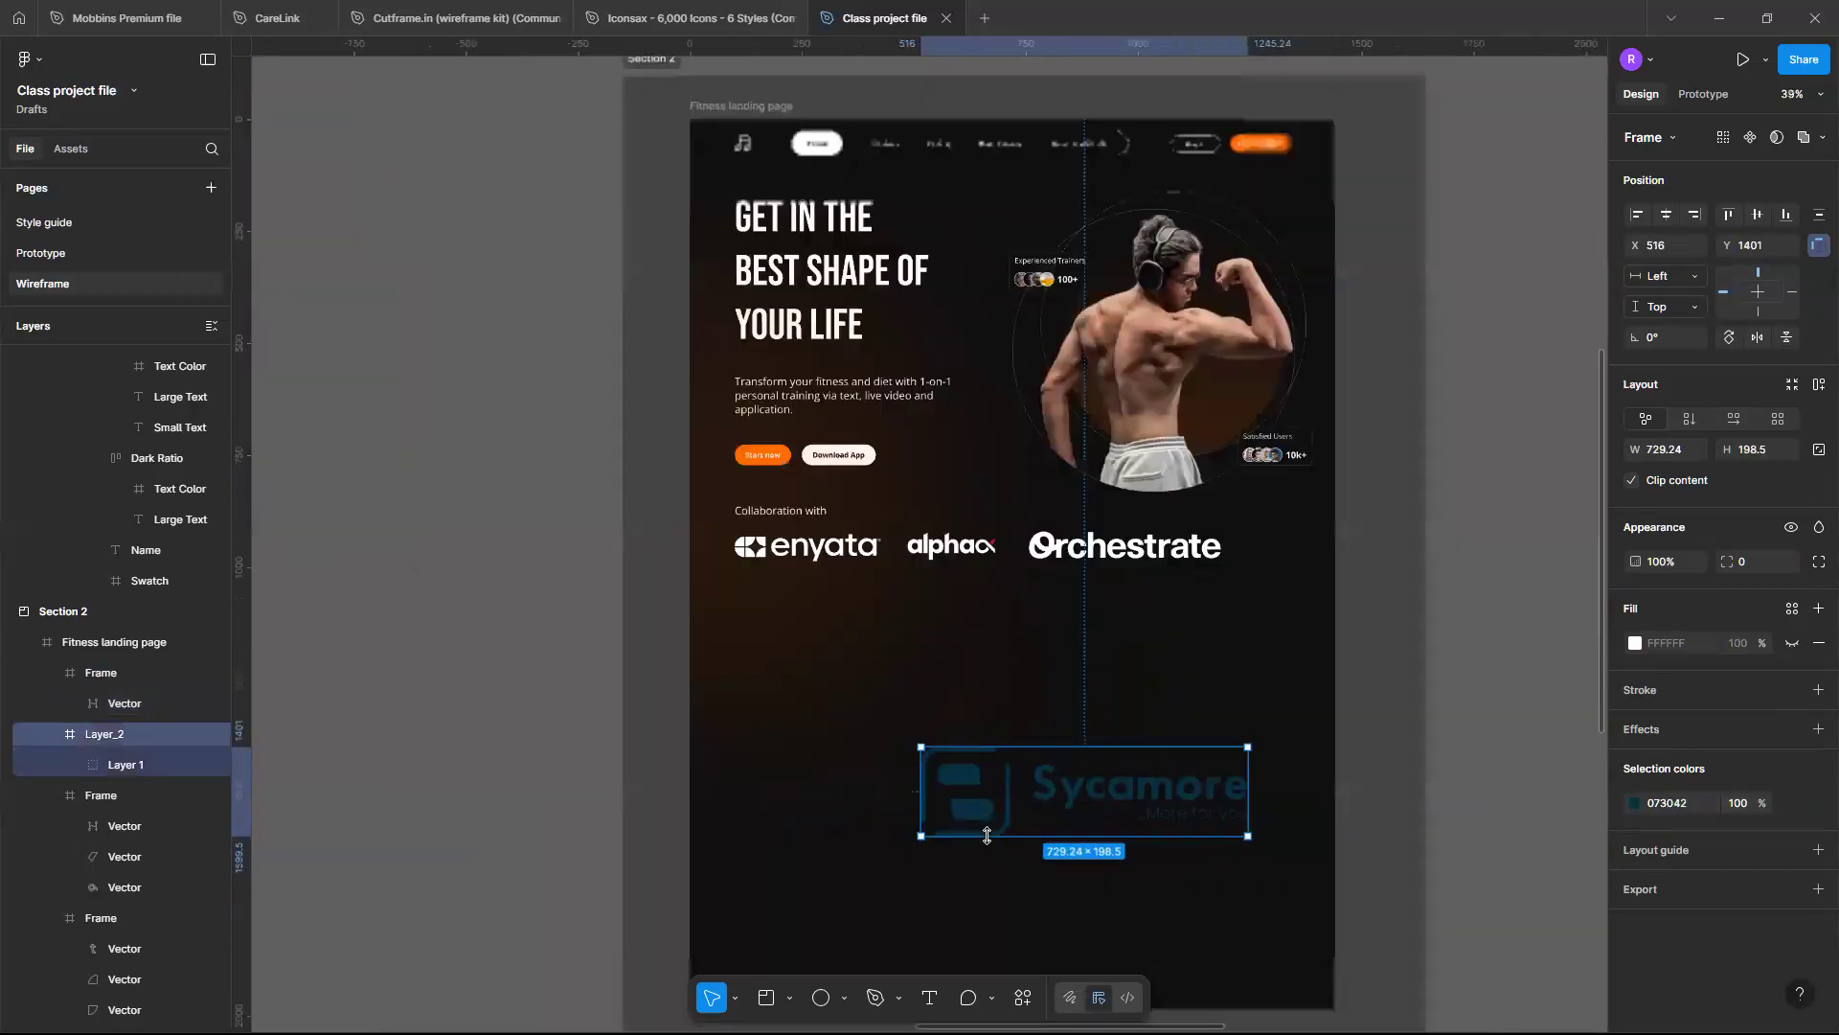
scroll(992, 833, "up", 3)
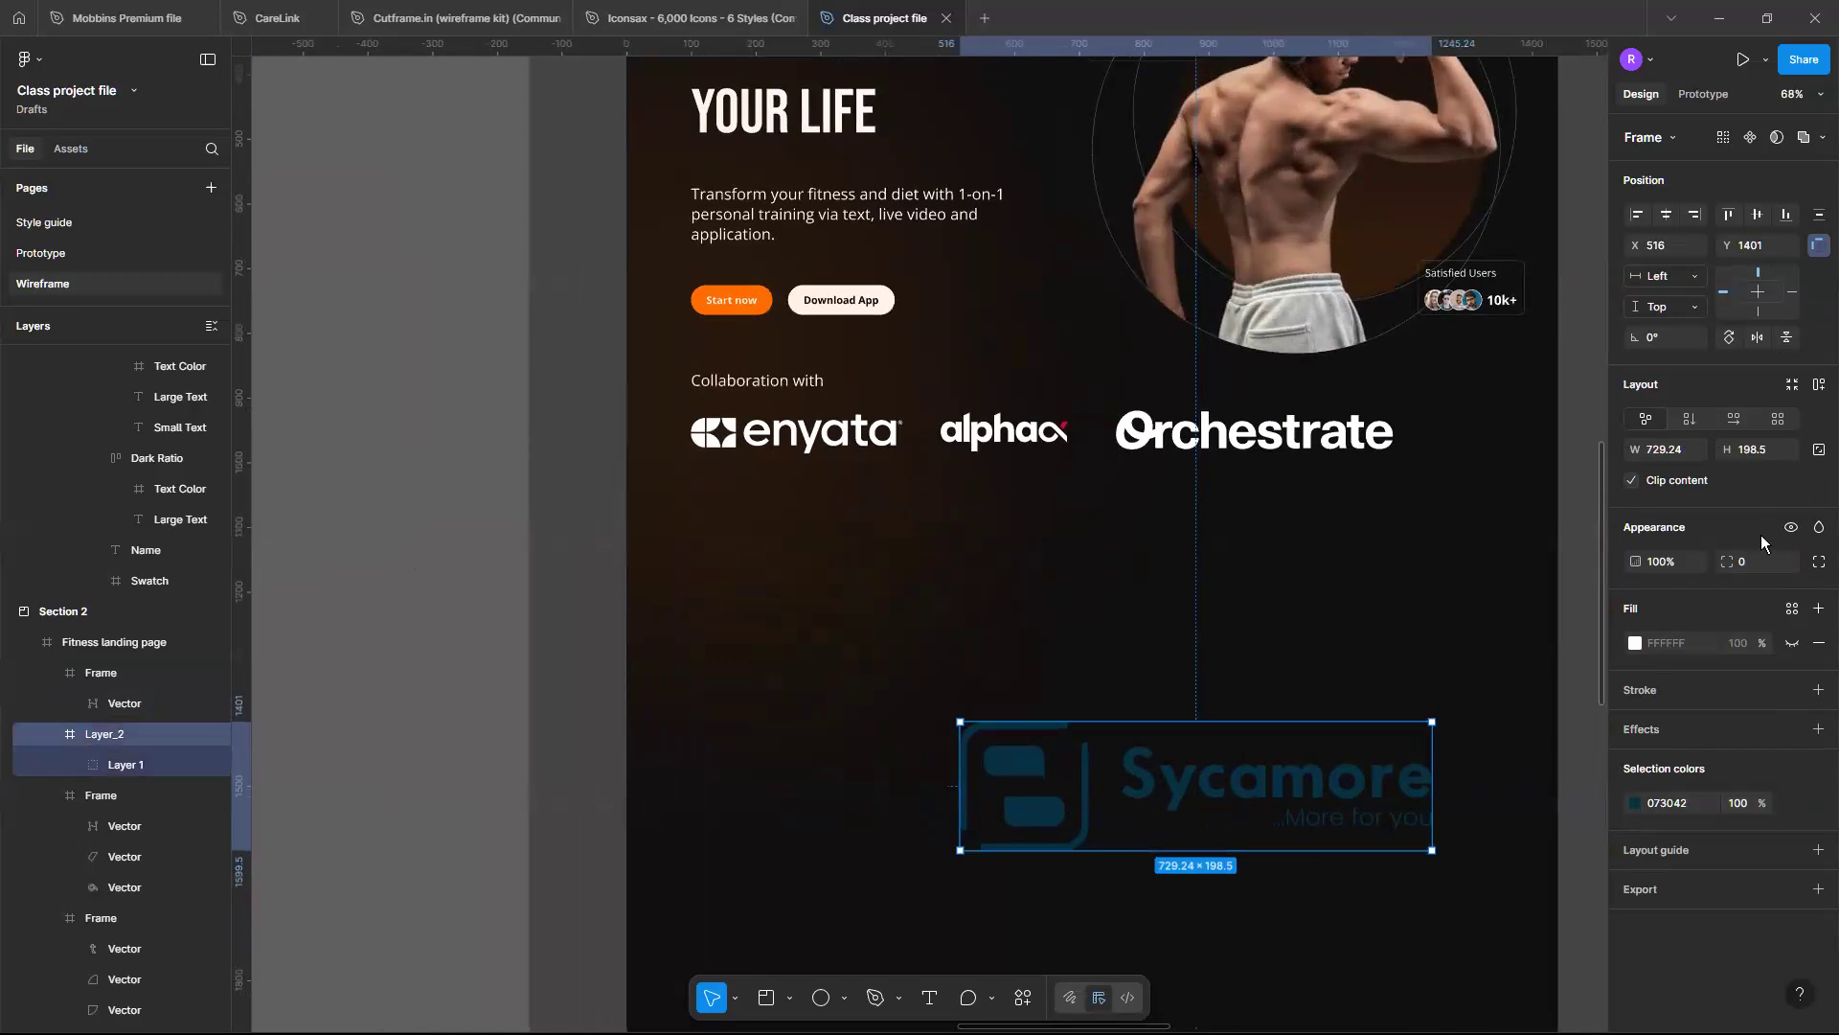
key("k")
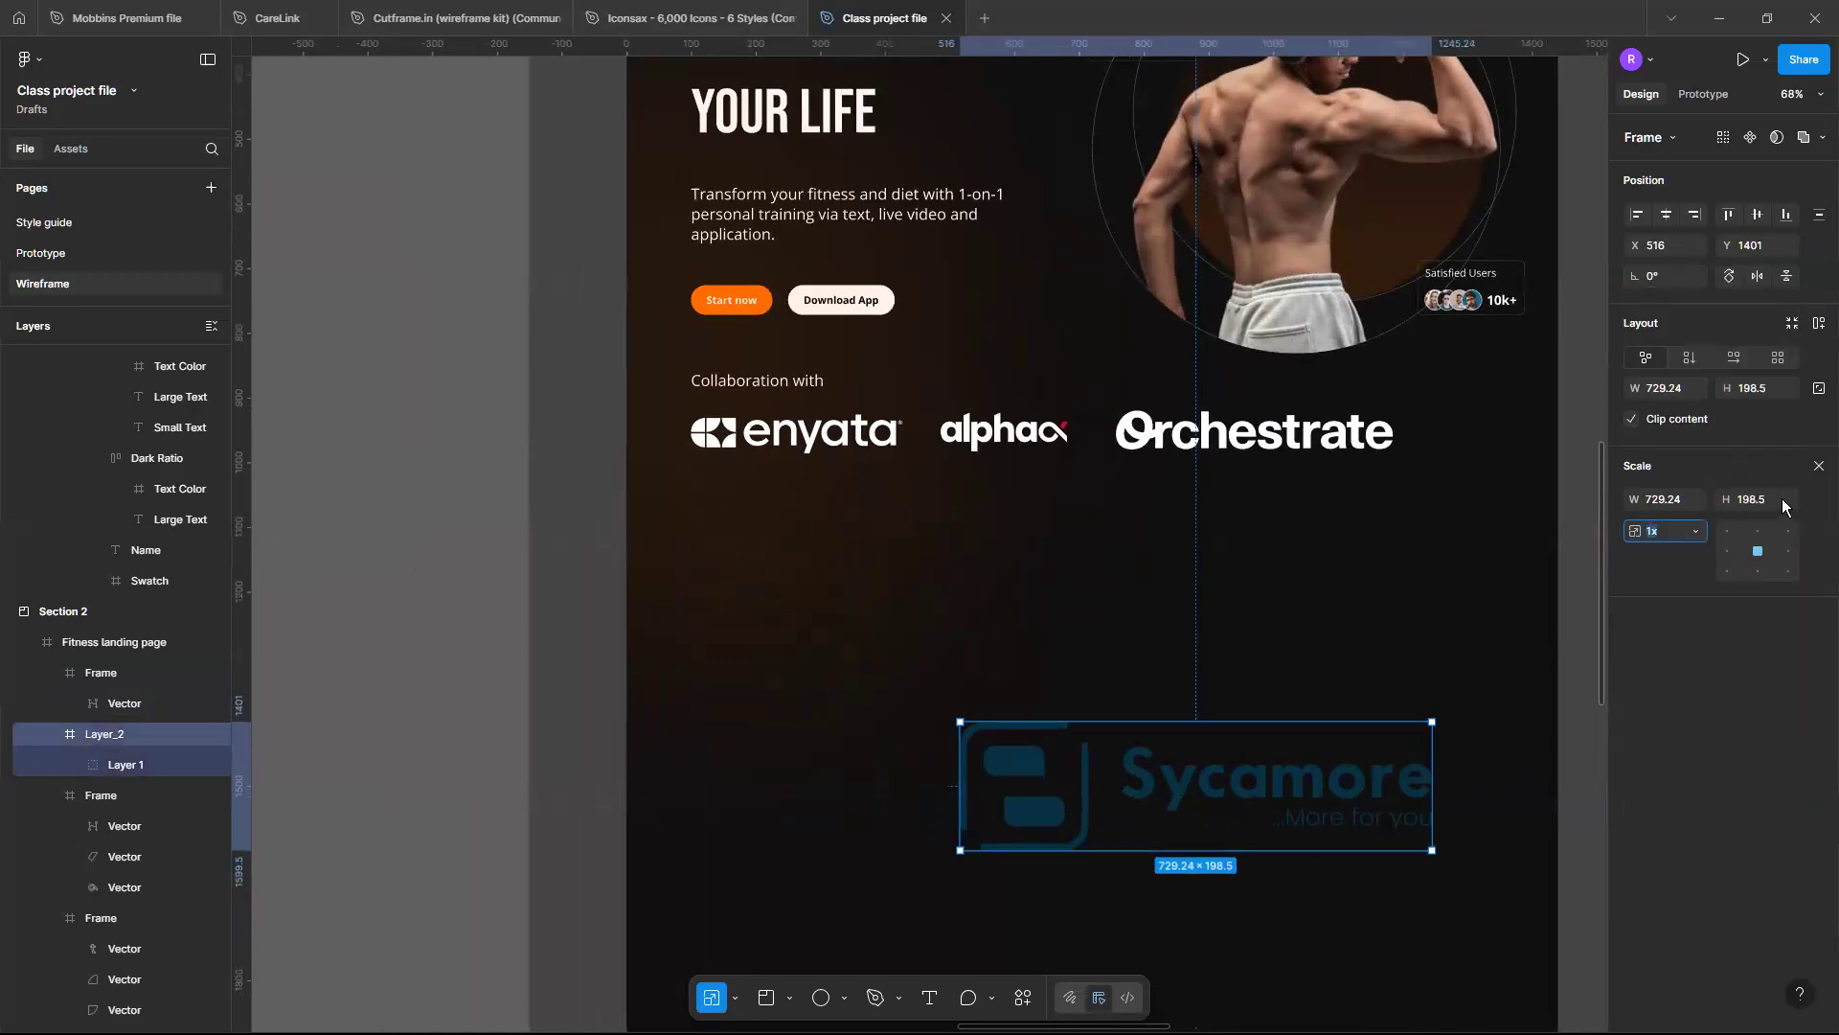
left_click(1780, 502)
type("60")
key("Return")
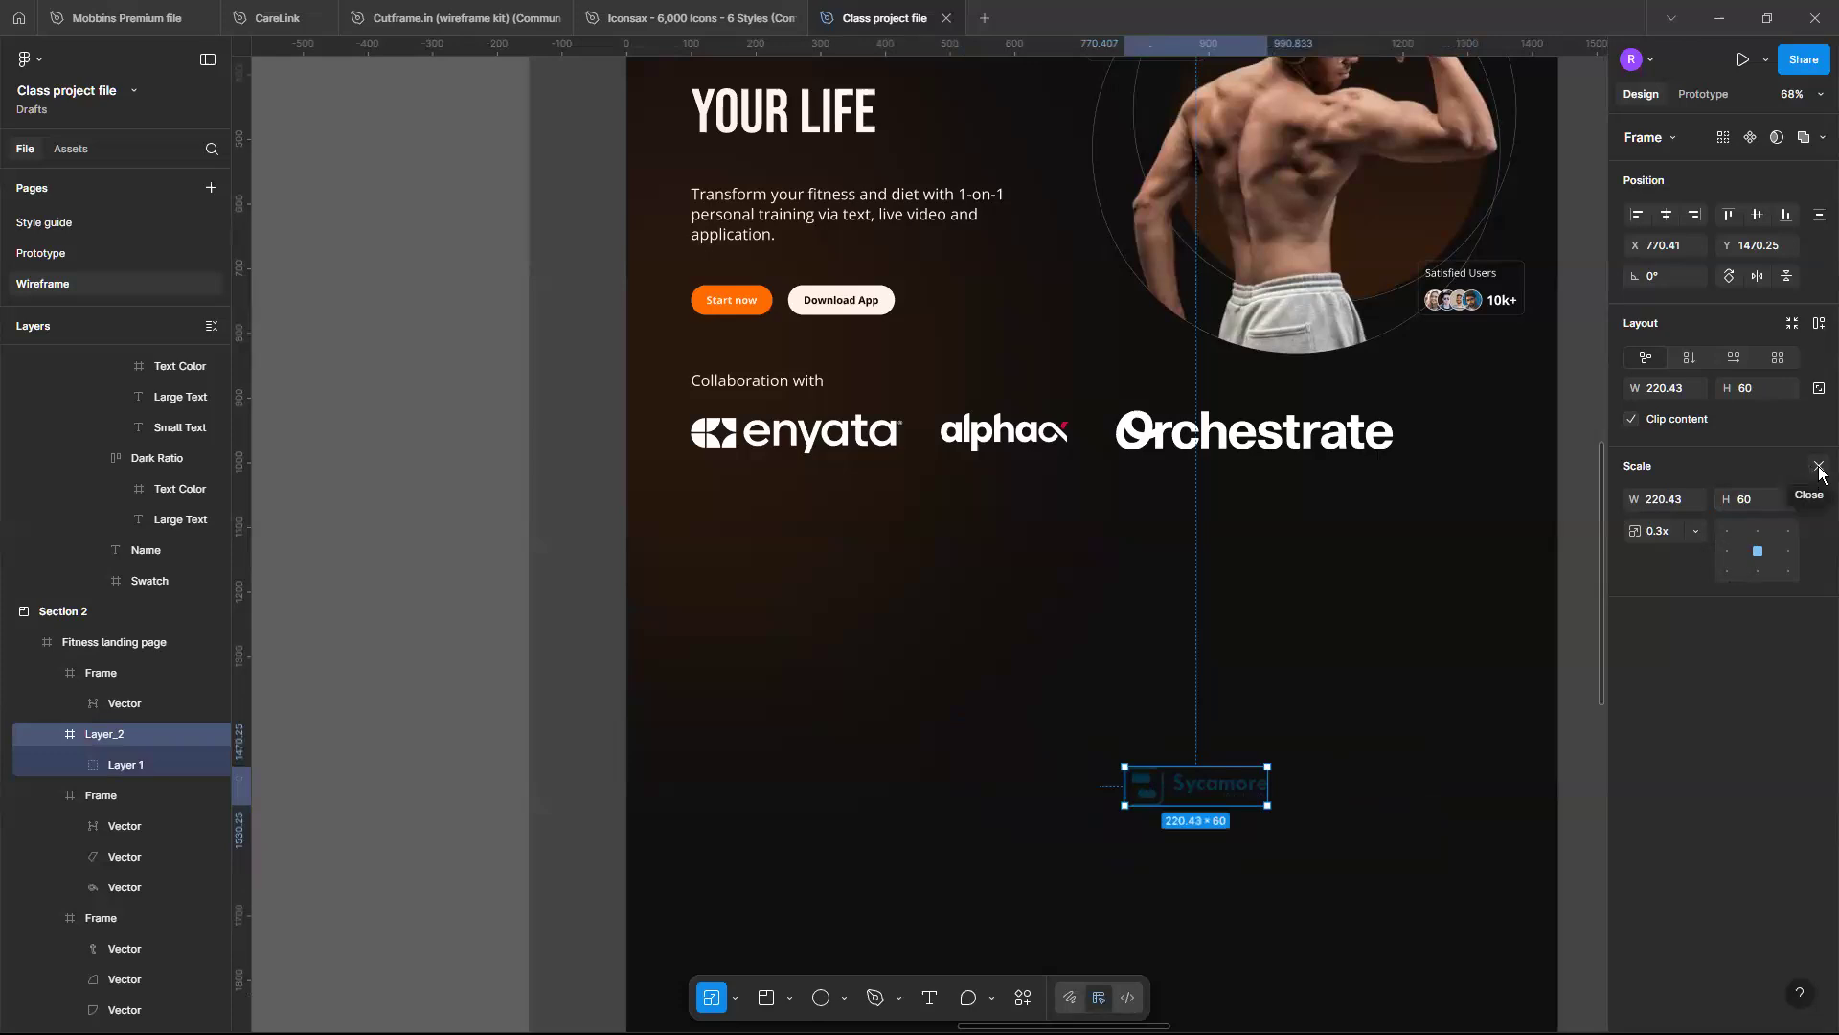
left_click(1819, 468)
Recolor the dark Sycamore logo to white, FFFFFF, and move it just below the row of partner logos
mouse_move(1636, 803)
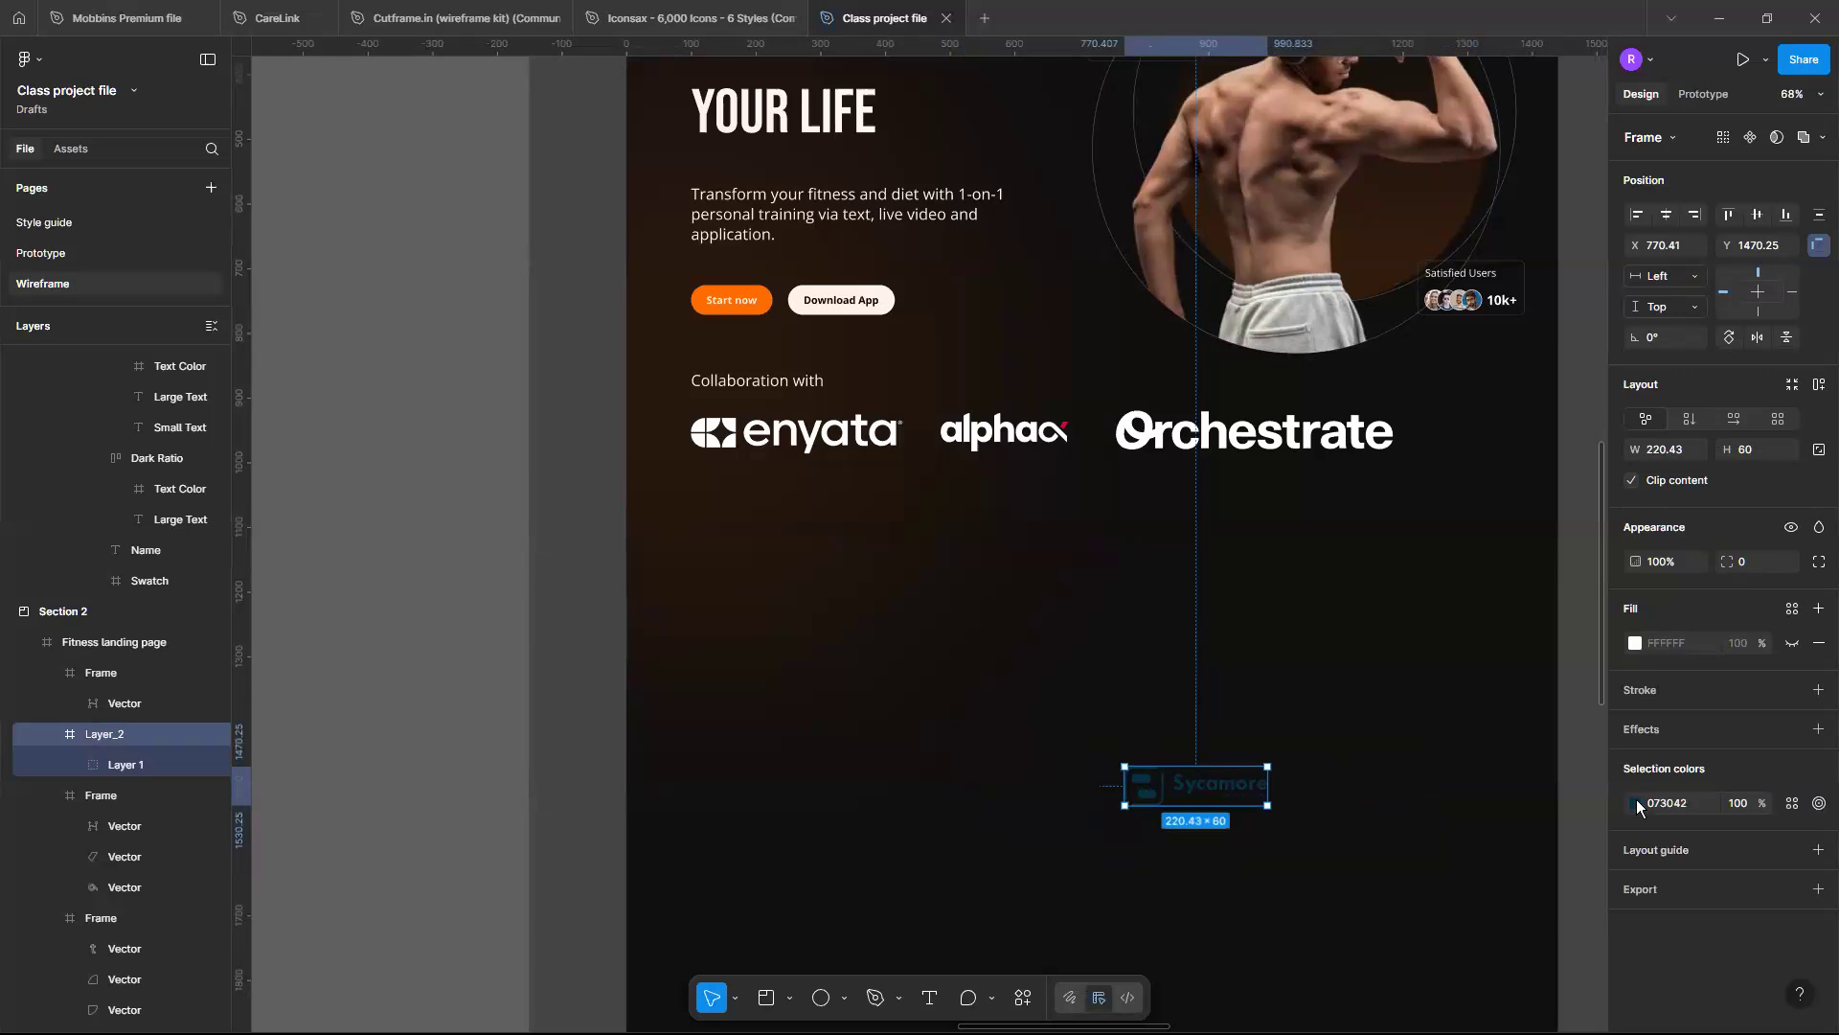
left_click_drag(1533, 670, 1394, 587)
left_click(1220, 788)
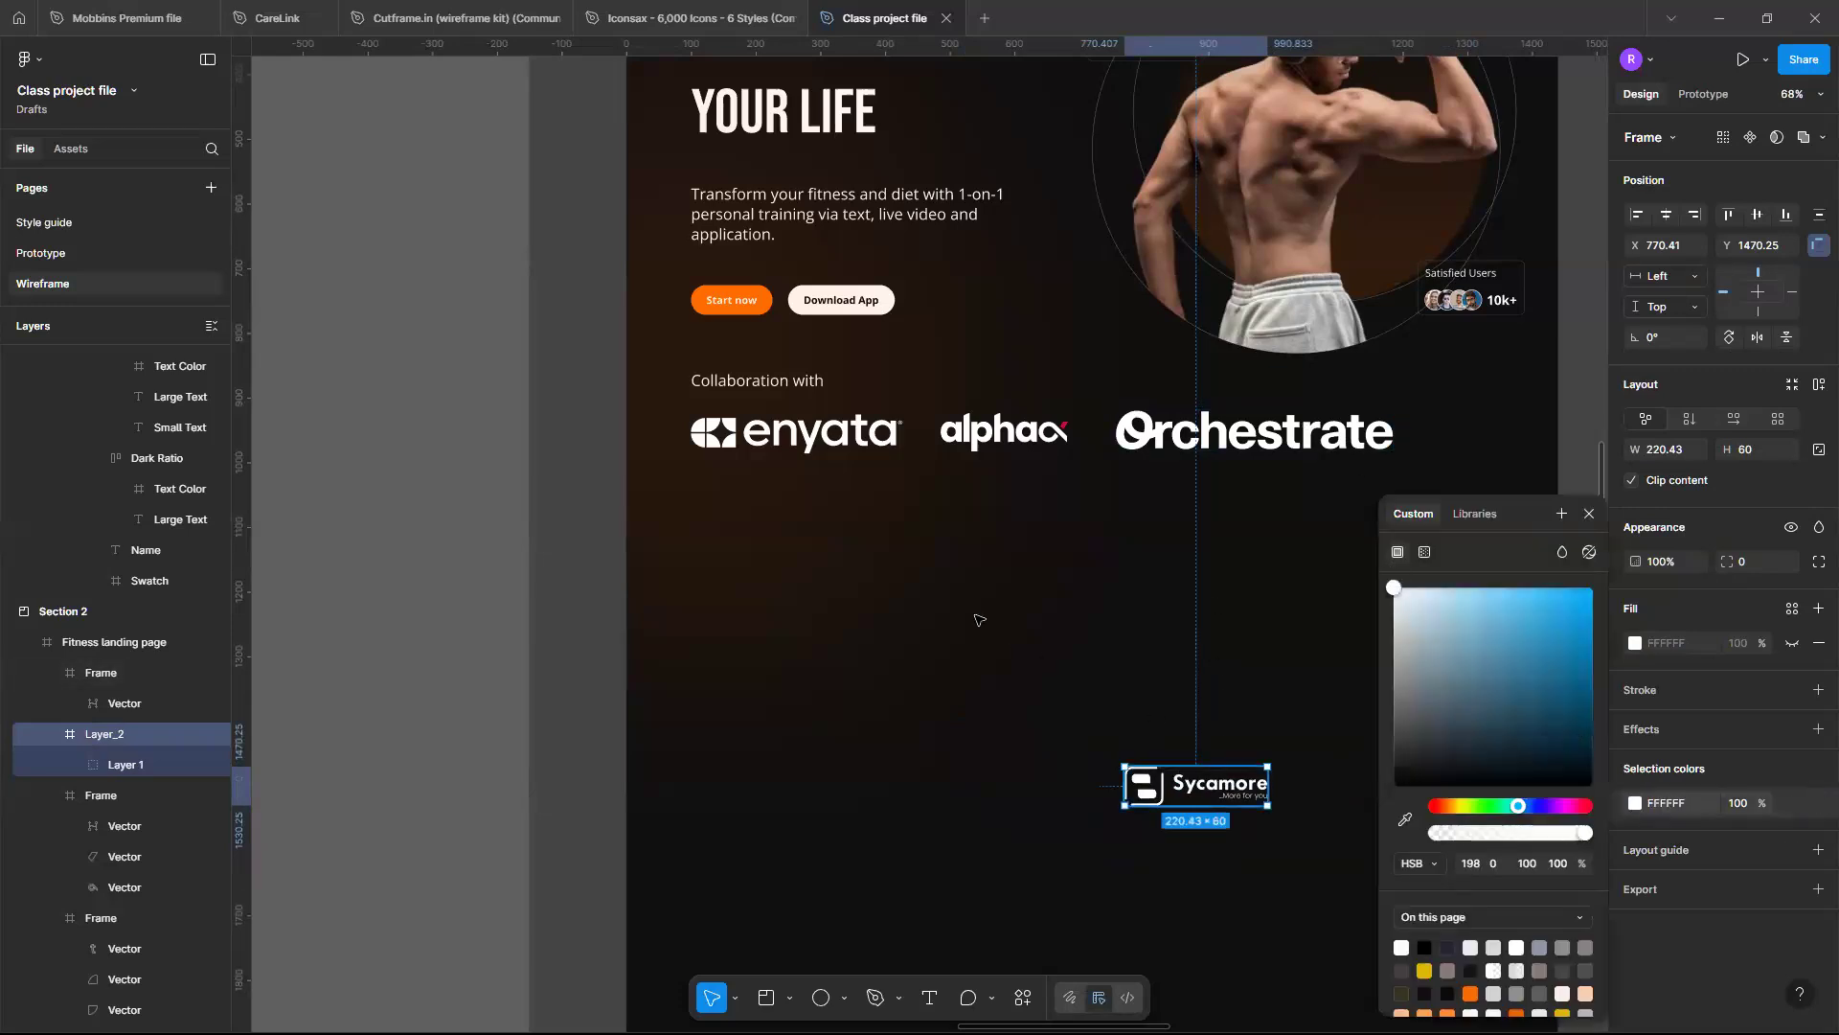
left_click_drag(1195, 788, 863, 545)
Move the Orchestrate logo down to about X 804, Y 1147 and the Enyata logo down beside it to clear the row's first spot
key("shift+Tab")
key("Escape")
left_click_drag(1306, 432, 1337, 580)
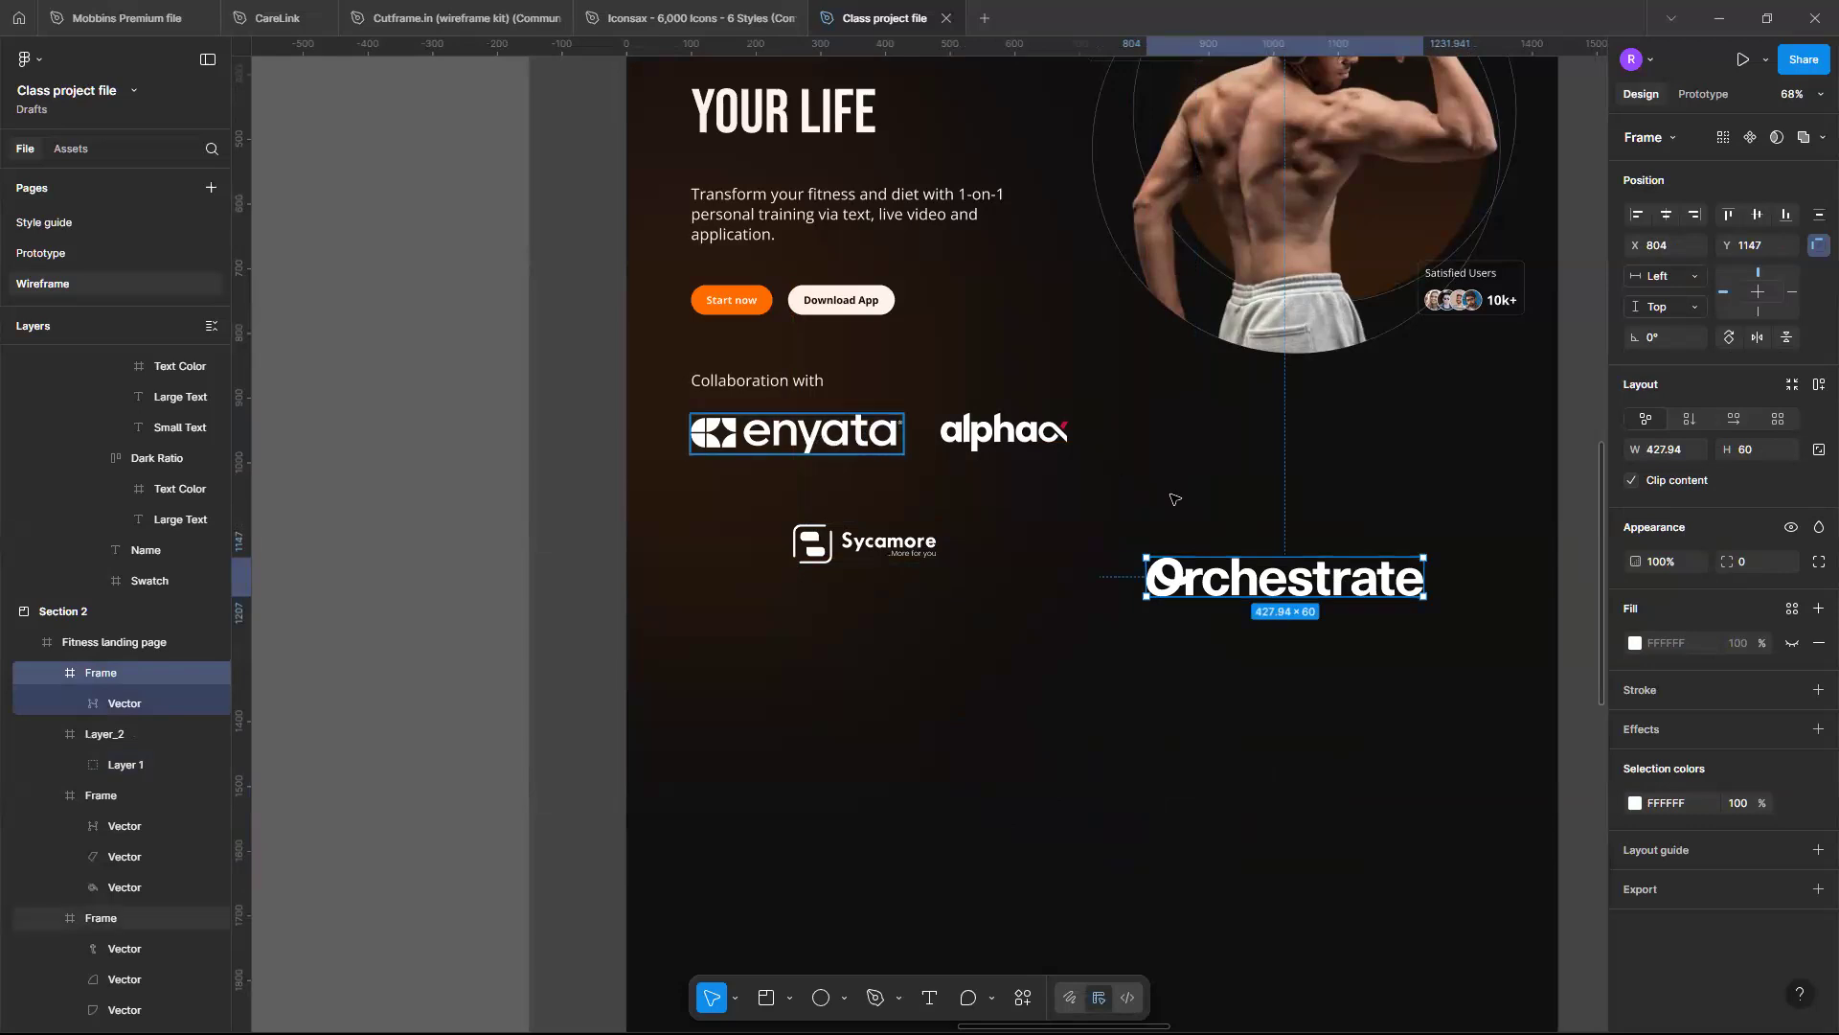
left_click(795, 433)
left_click_drag(795, 433, 1131, 482)
Place the Sycamore logo first under the "Collaboration with" label, aligned with the label's left edge at X 100, Y 943
left_click_drag(889, 551, 812, 454)
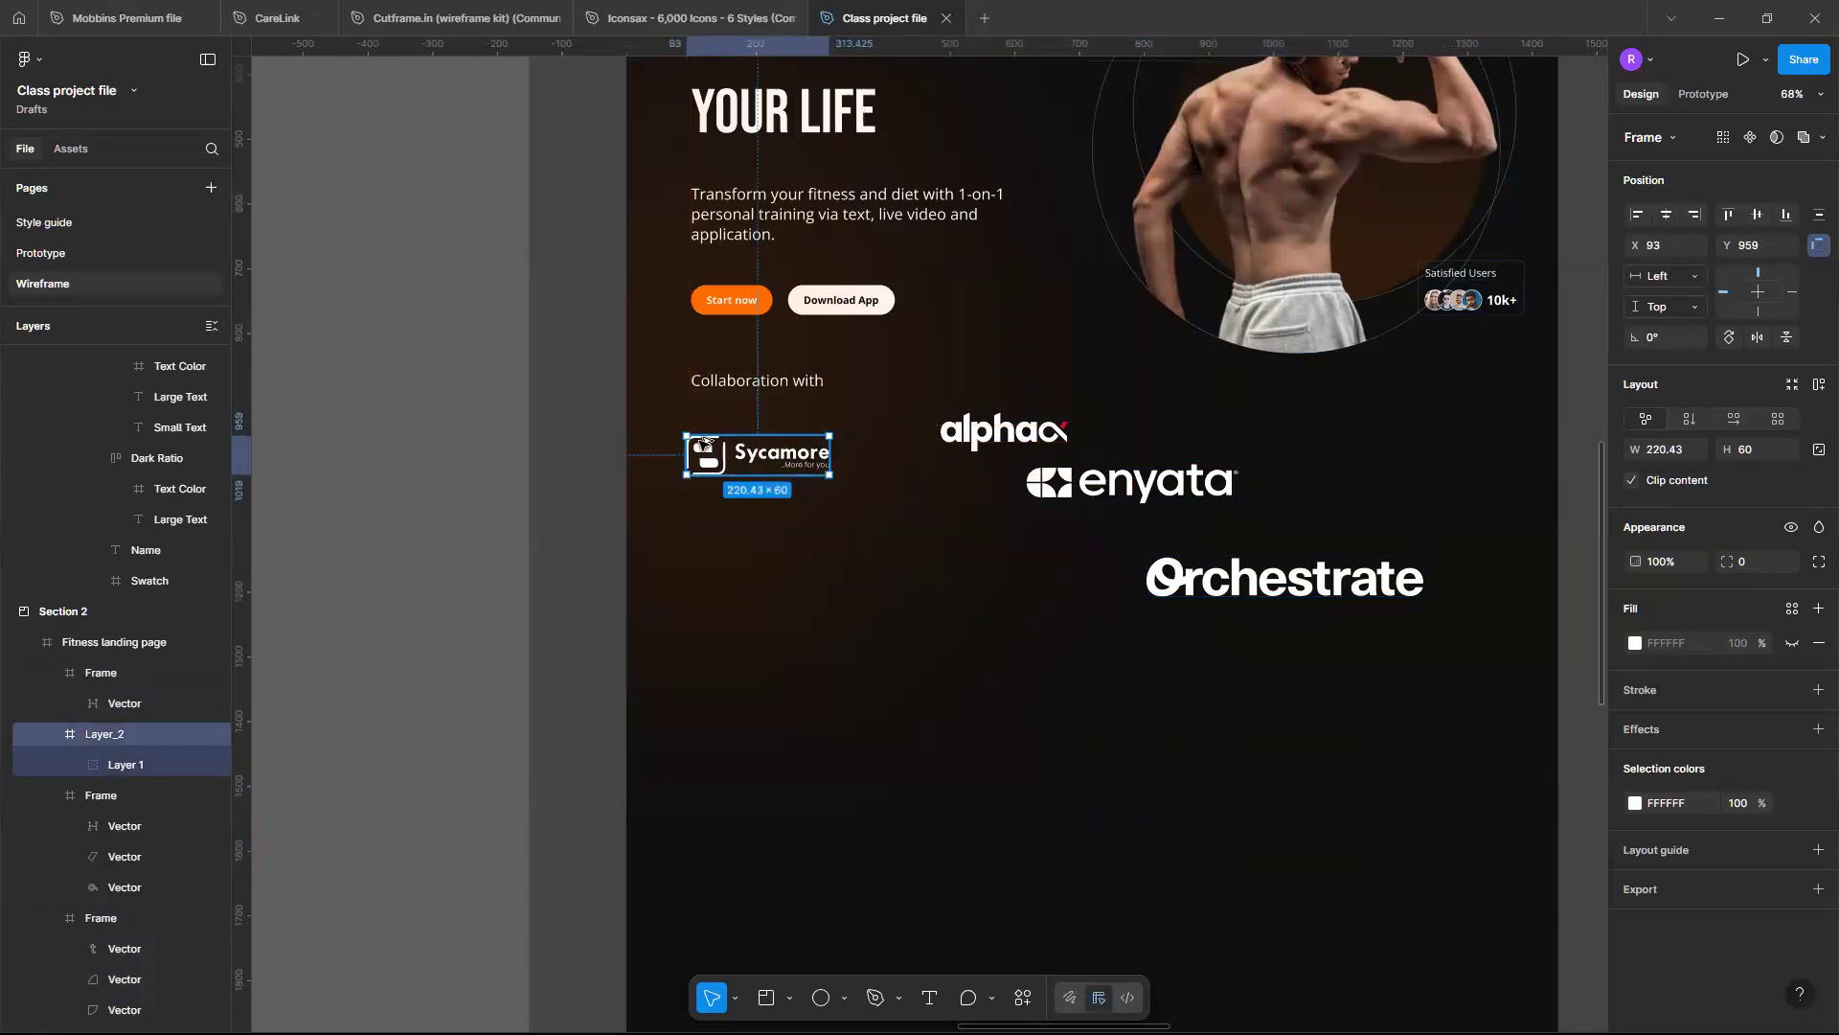
key("alt")
scroll(668, 425, "up", 5)
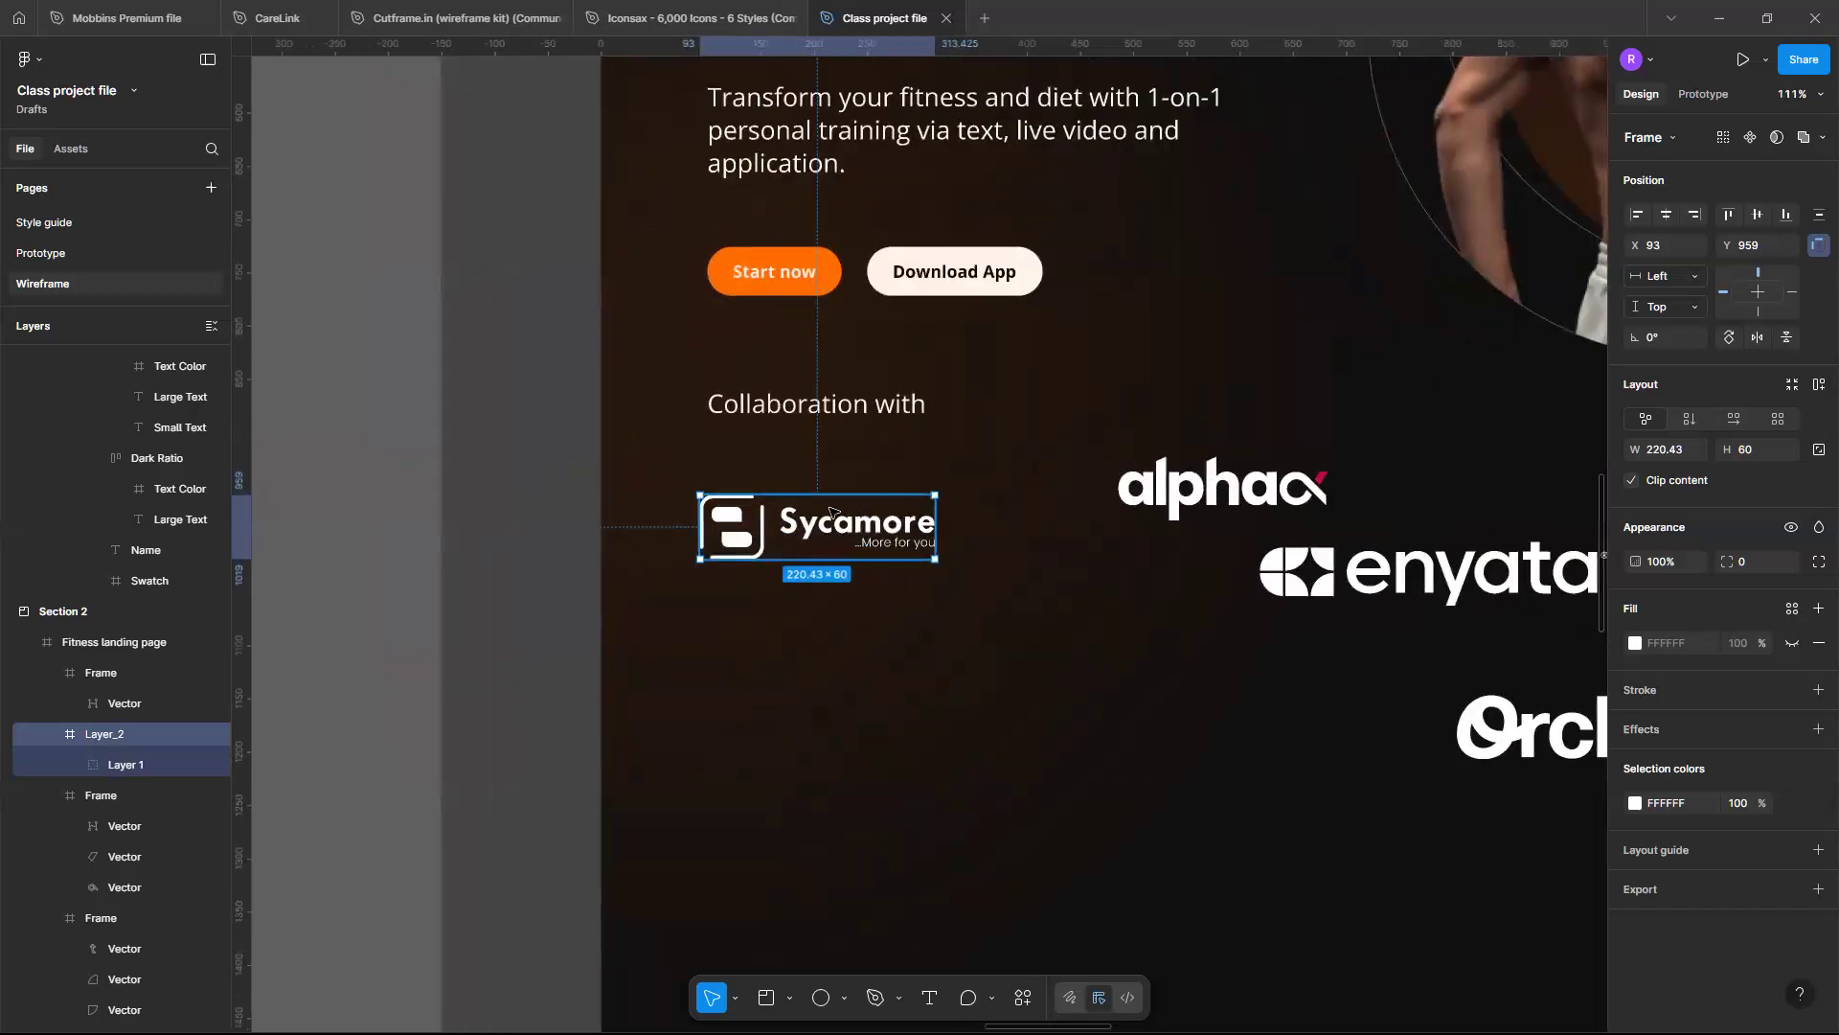
mouse_move(803, 510)
left_mouse_down()
mouse_move(848, 500)
mouse_move(787, 511)
left_mouse_up()
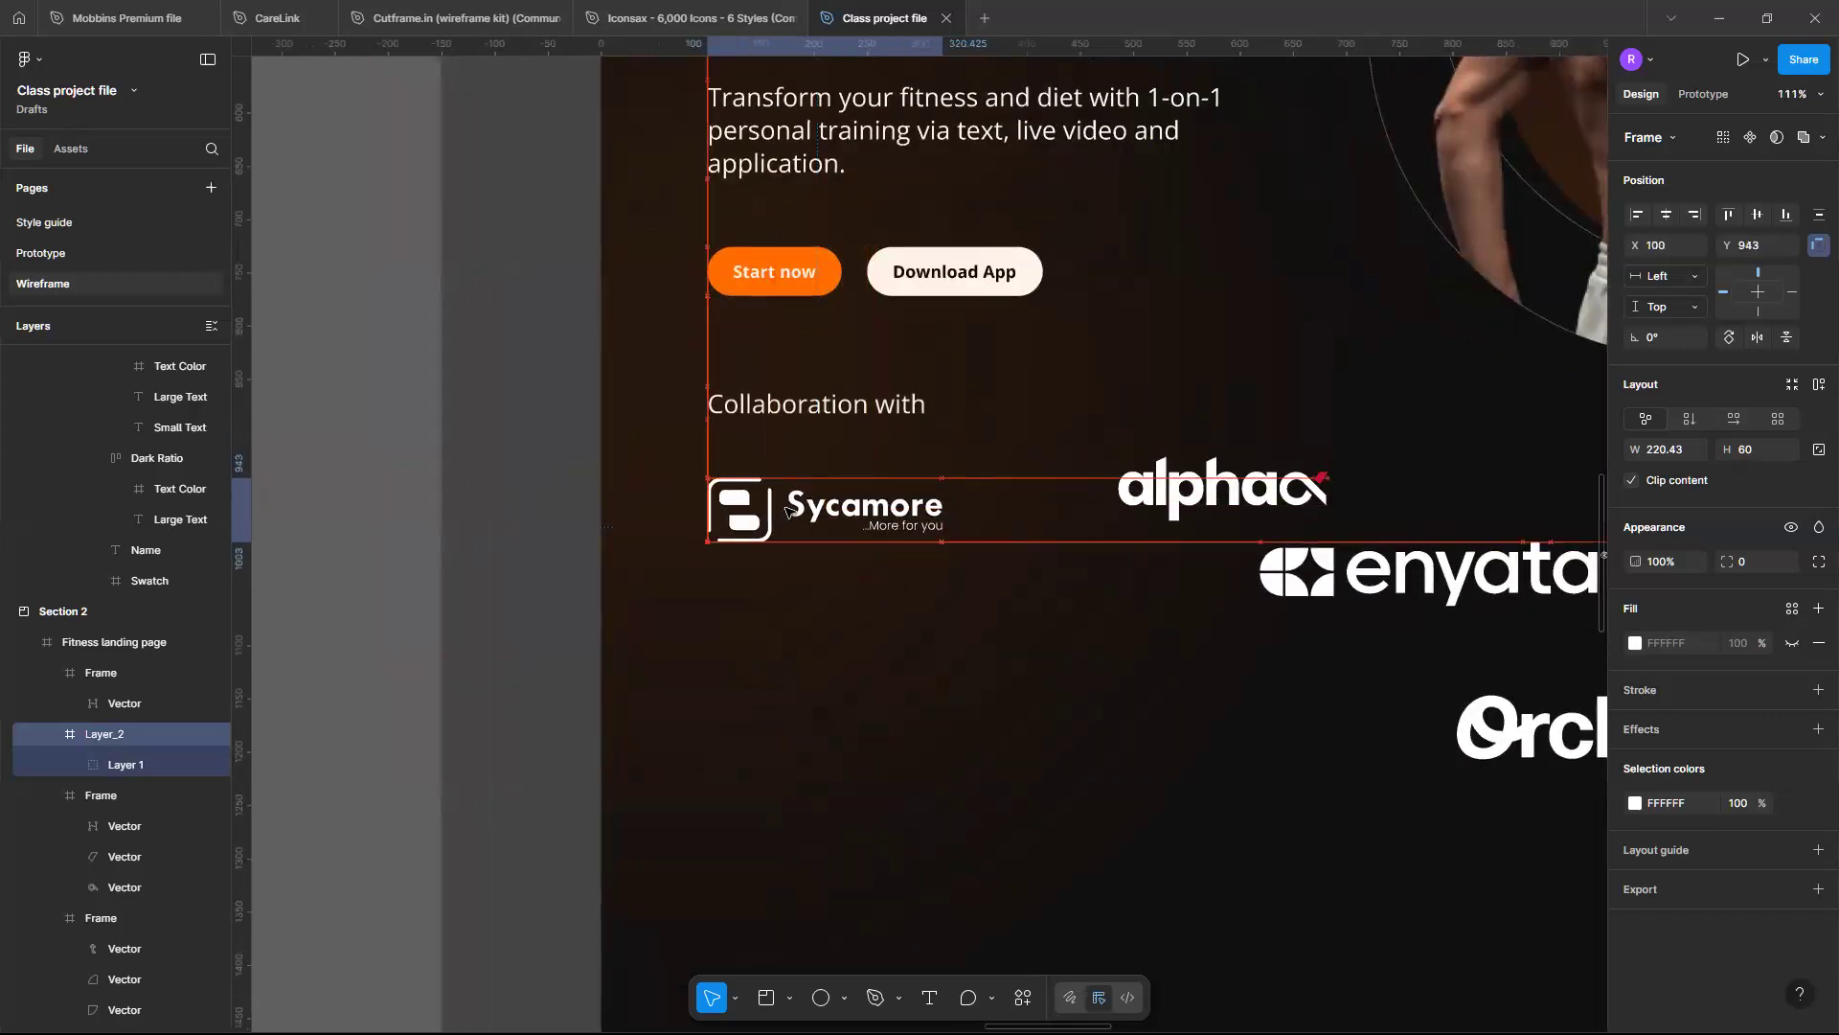
Move the alphacx logo beside the Sycamore logo, level with it, at X 377, Y 943
left_click(1123, 522)
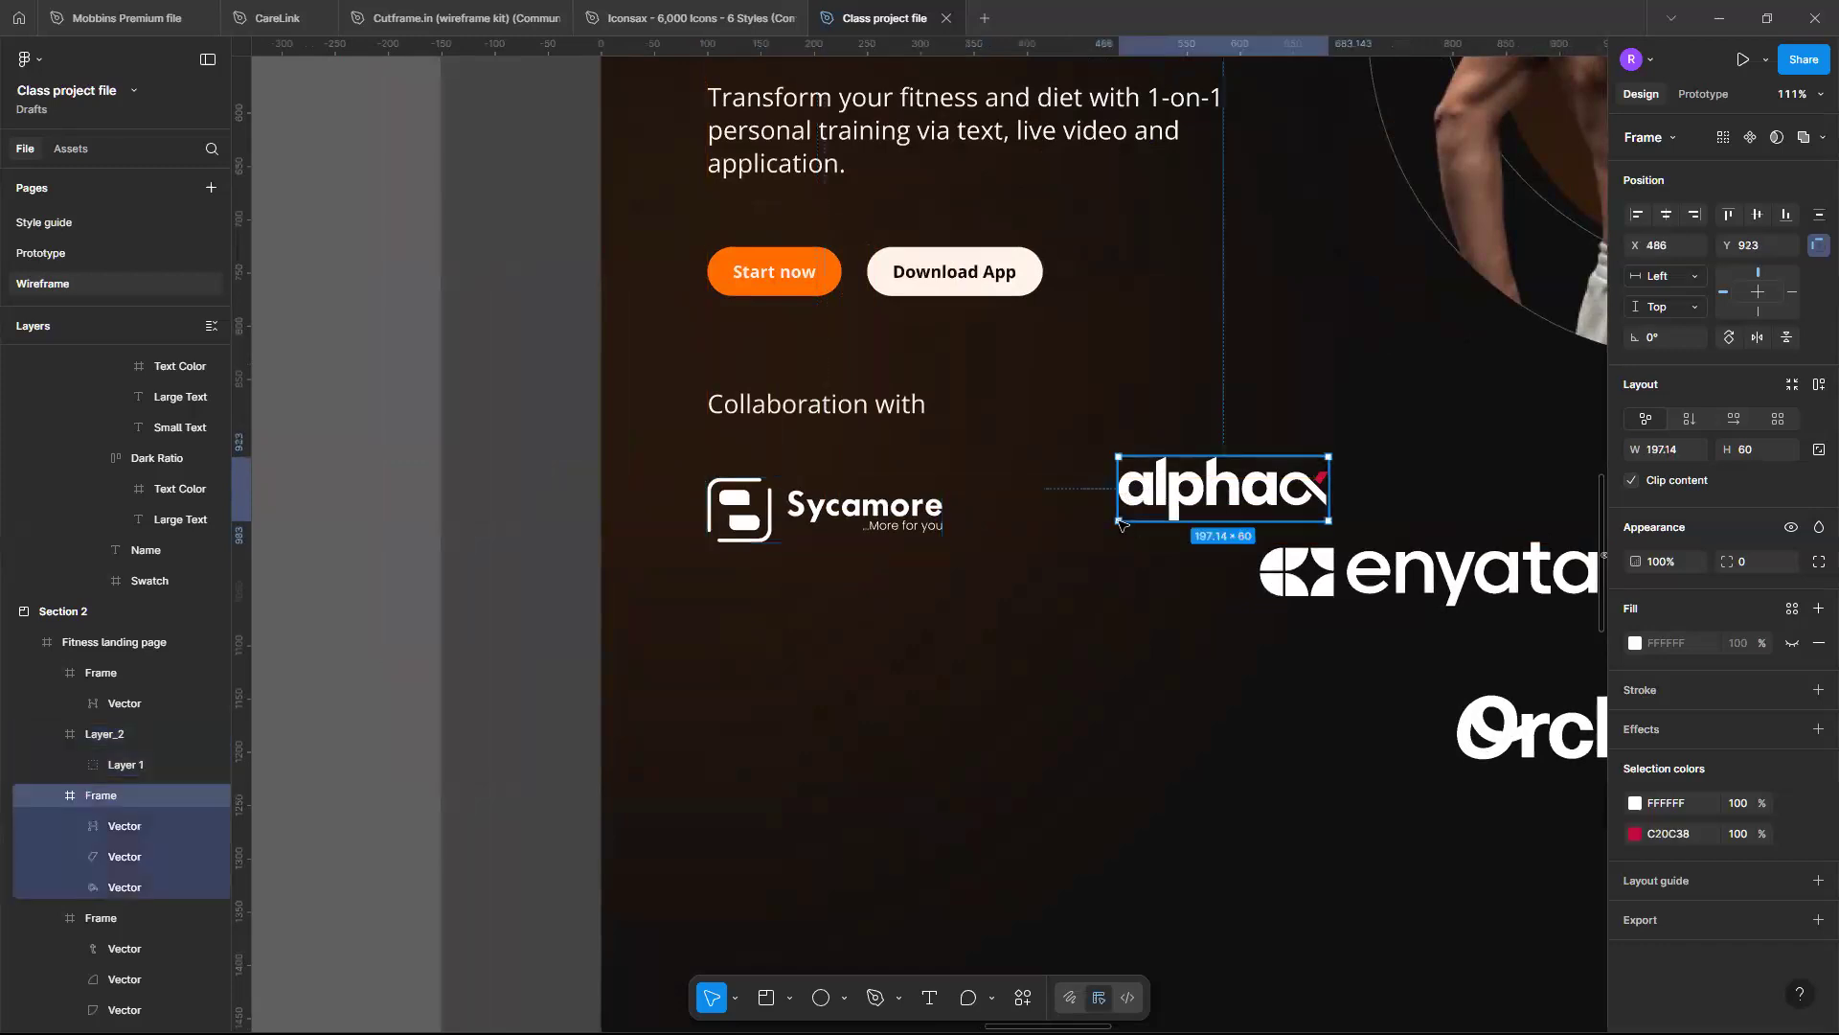
left_click_drag(1218, 503, 1107, 524)
scroll(1106, 524, "right", 2)
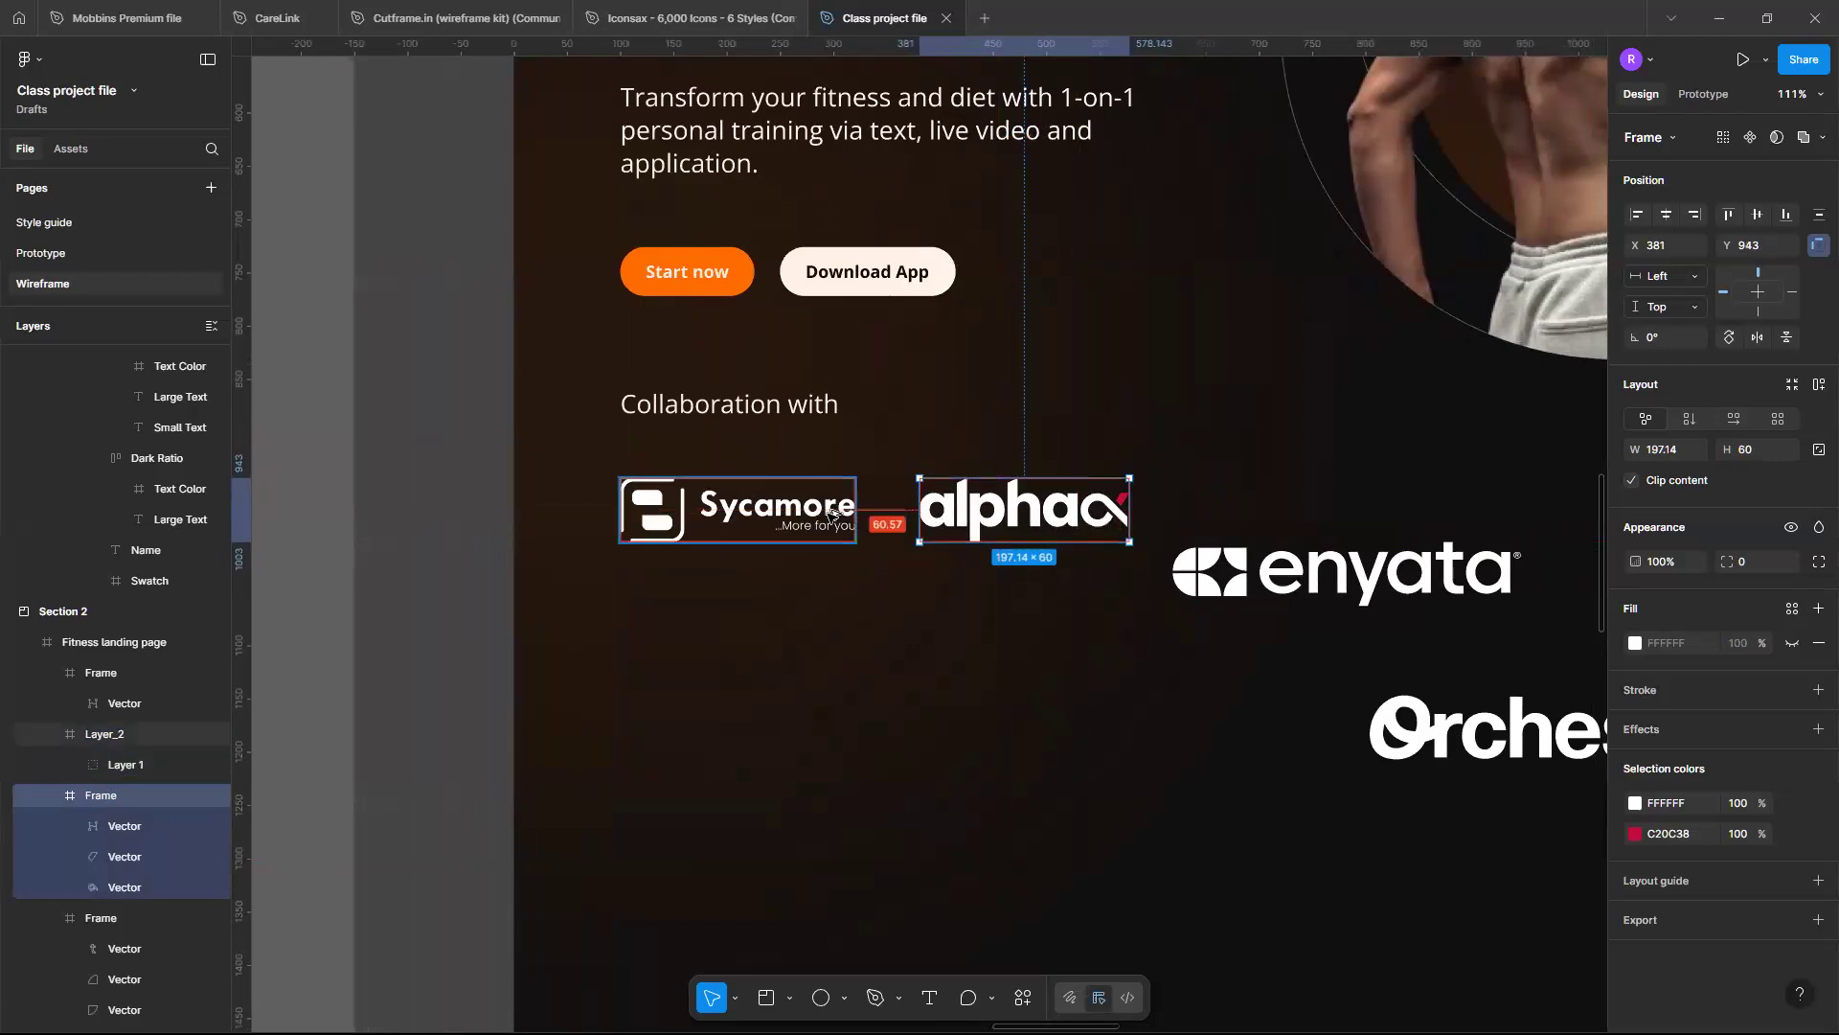
key("Left")
key("Left")
key("Left")
key("Left")
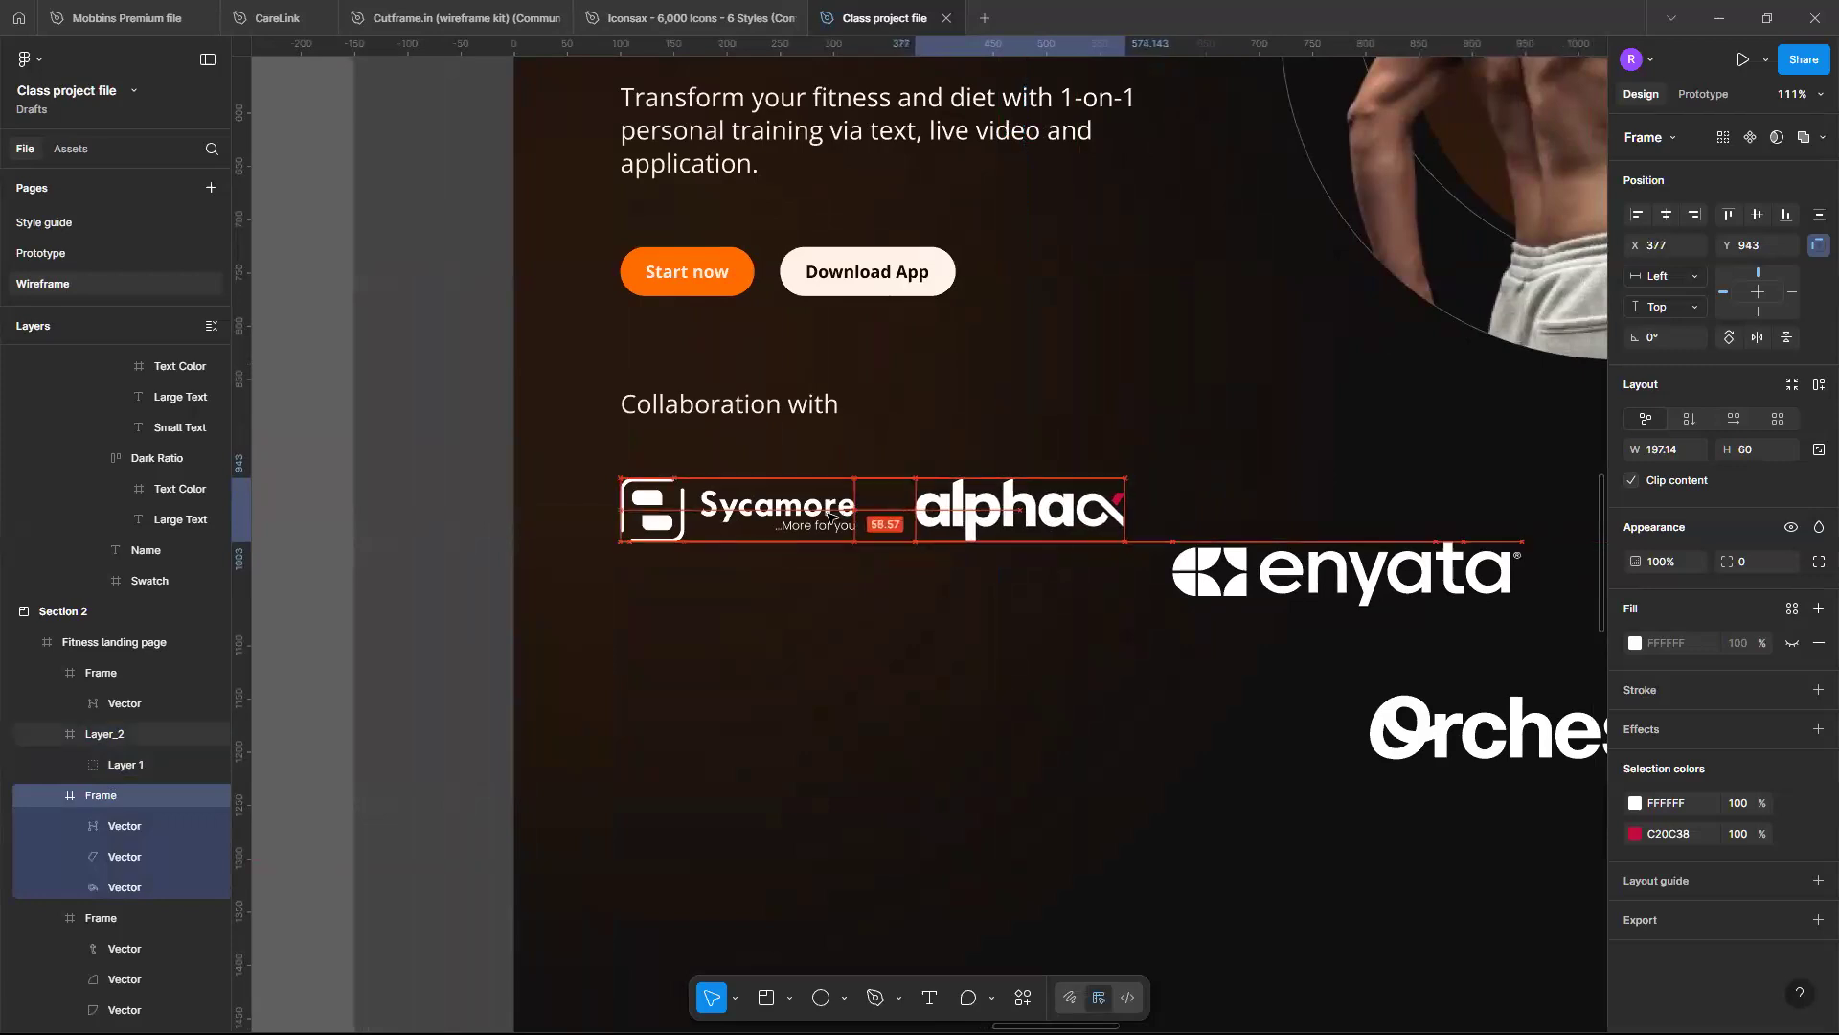
Round off the logo frame widths, setting the alphacx logo to 197 and the Sycamore logo to 220
scroll(1476, 541, "up", 3)
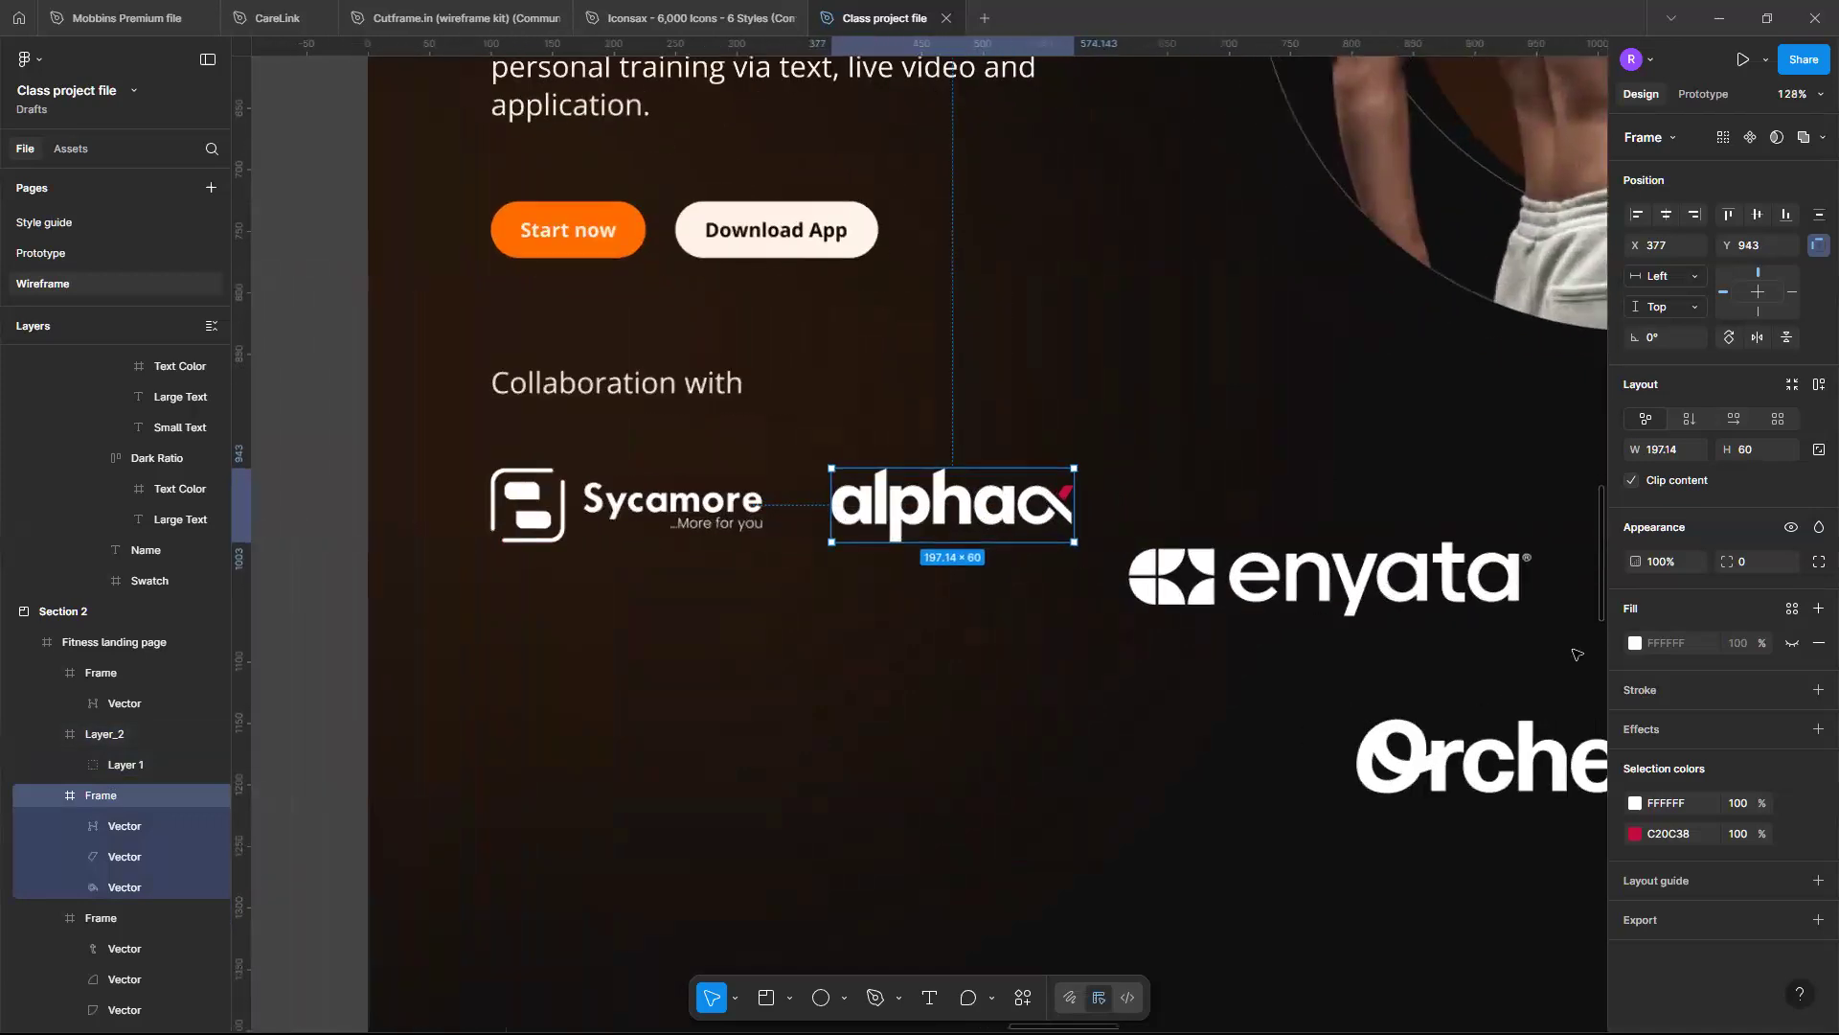
left_click(1676, 456)
type("1")
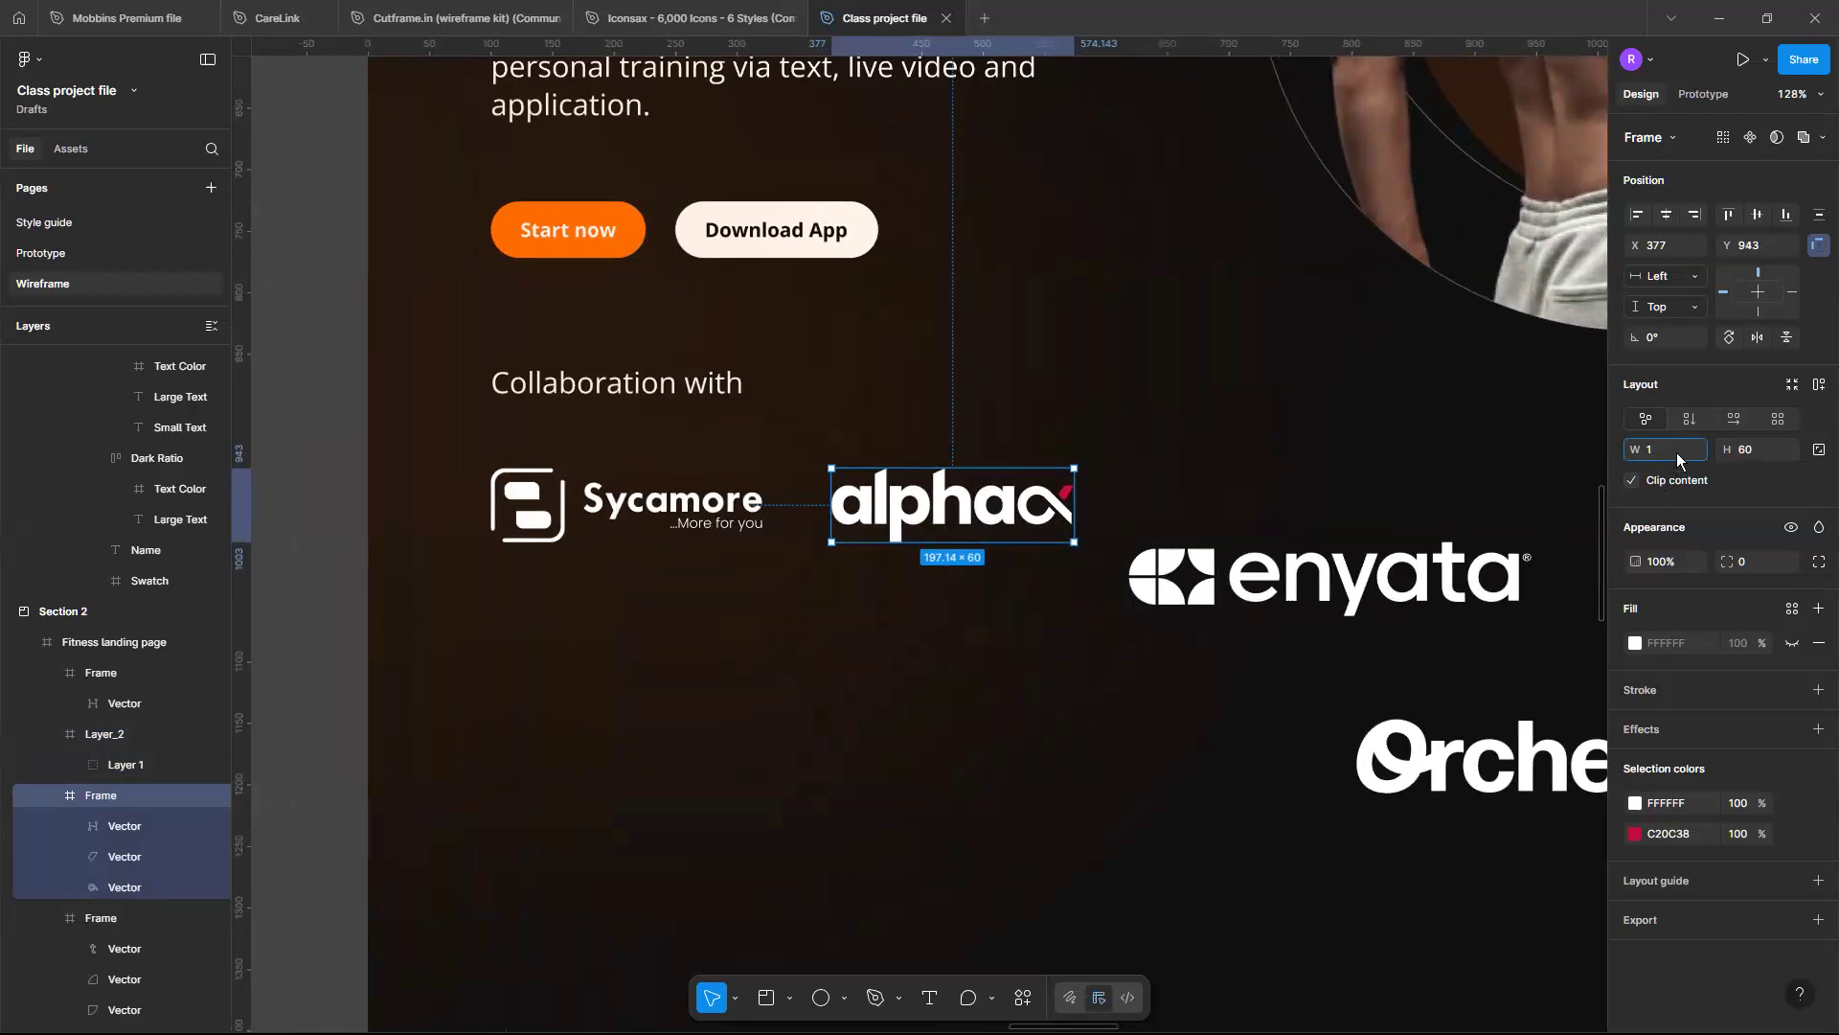
type("97")
key("Return")
key("alt")
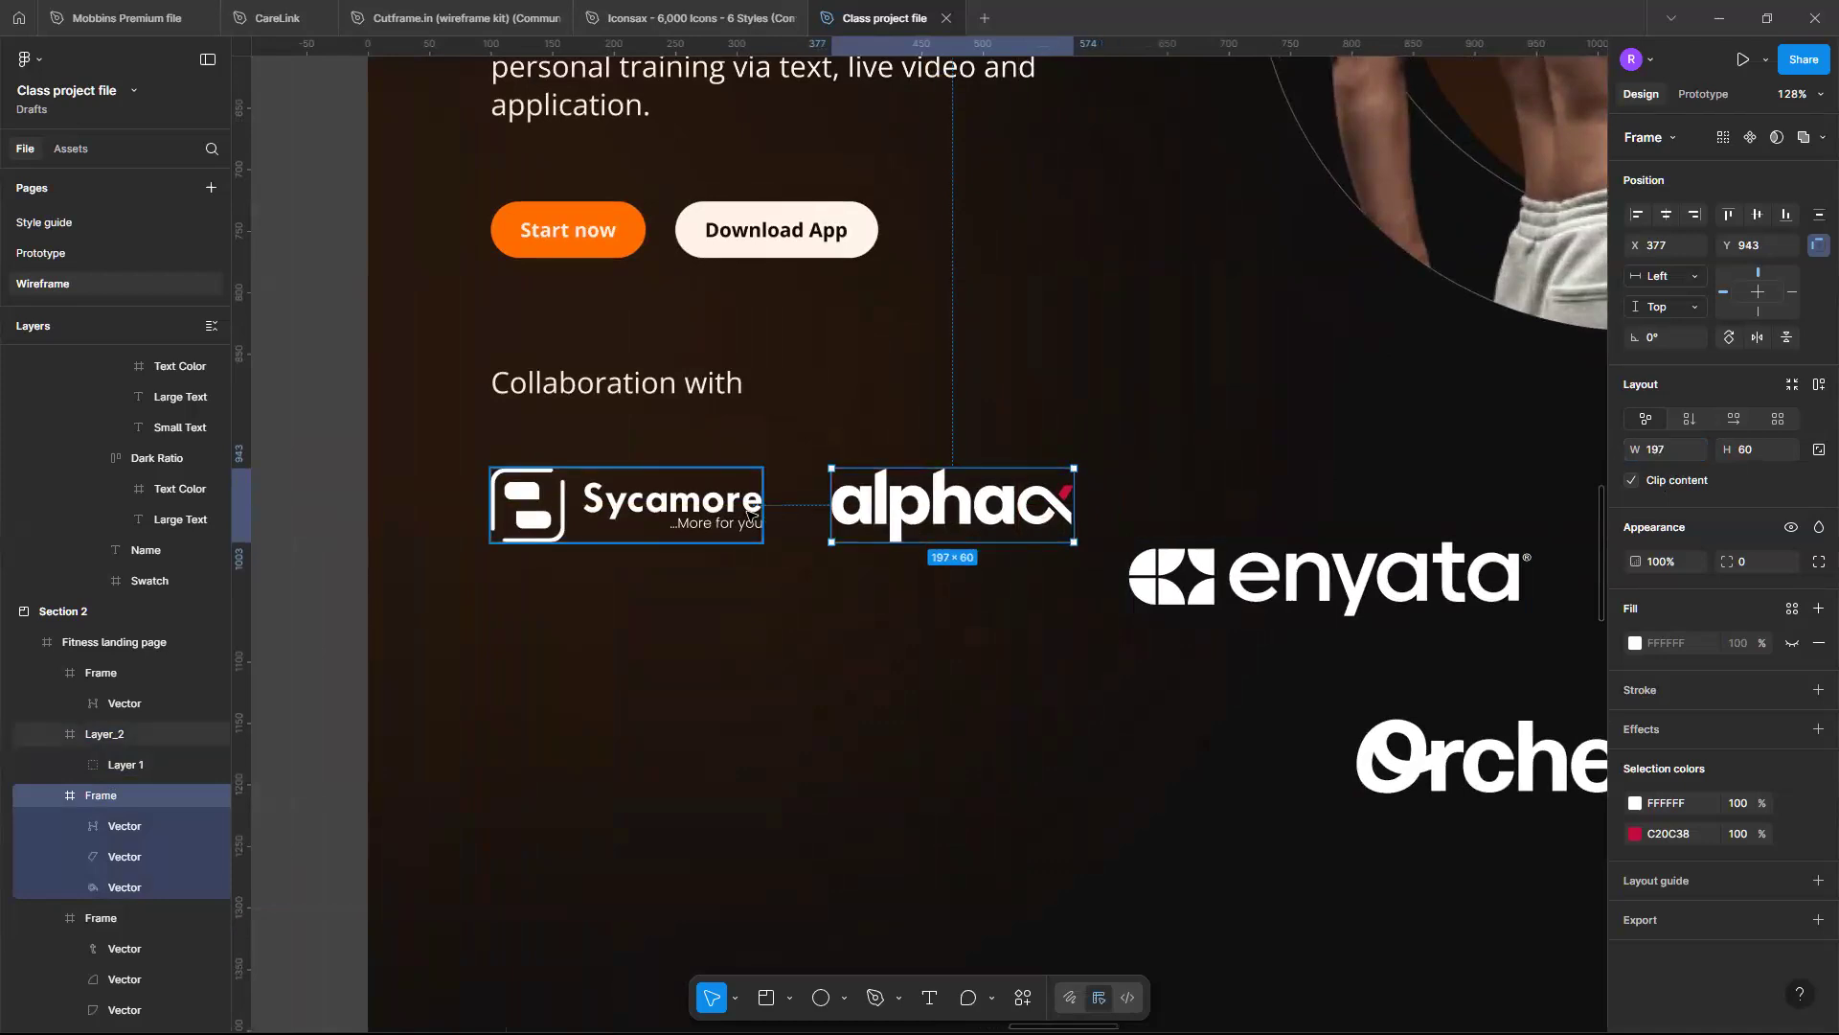
left_click(749, 512)
left_click(1681, 457)
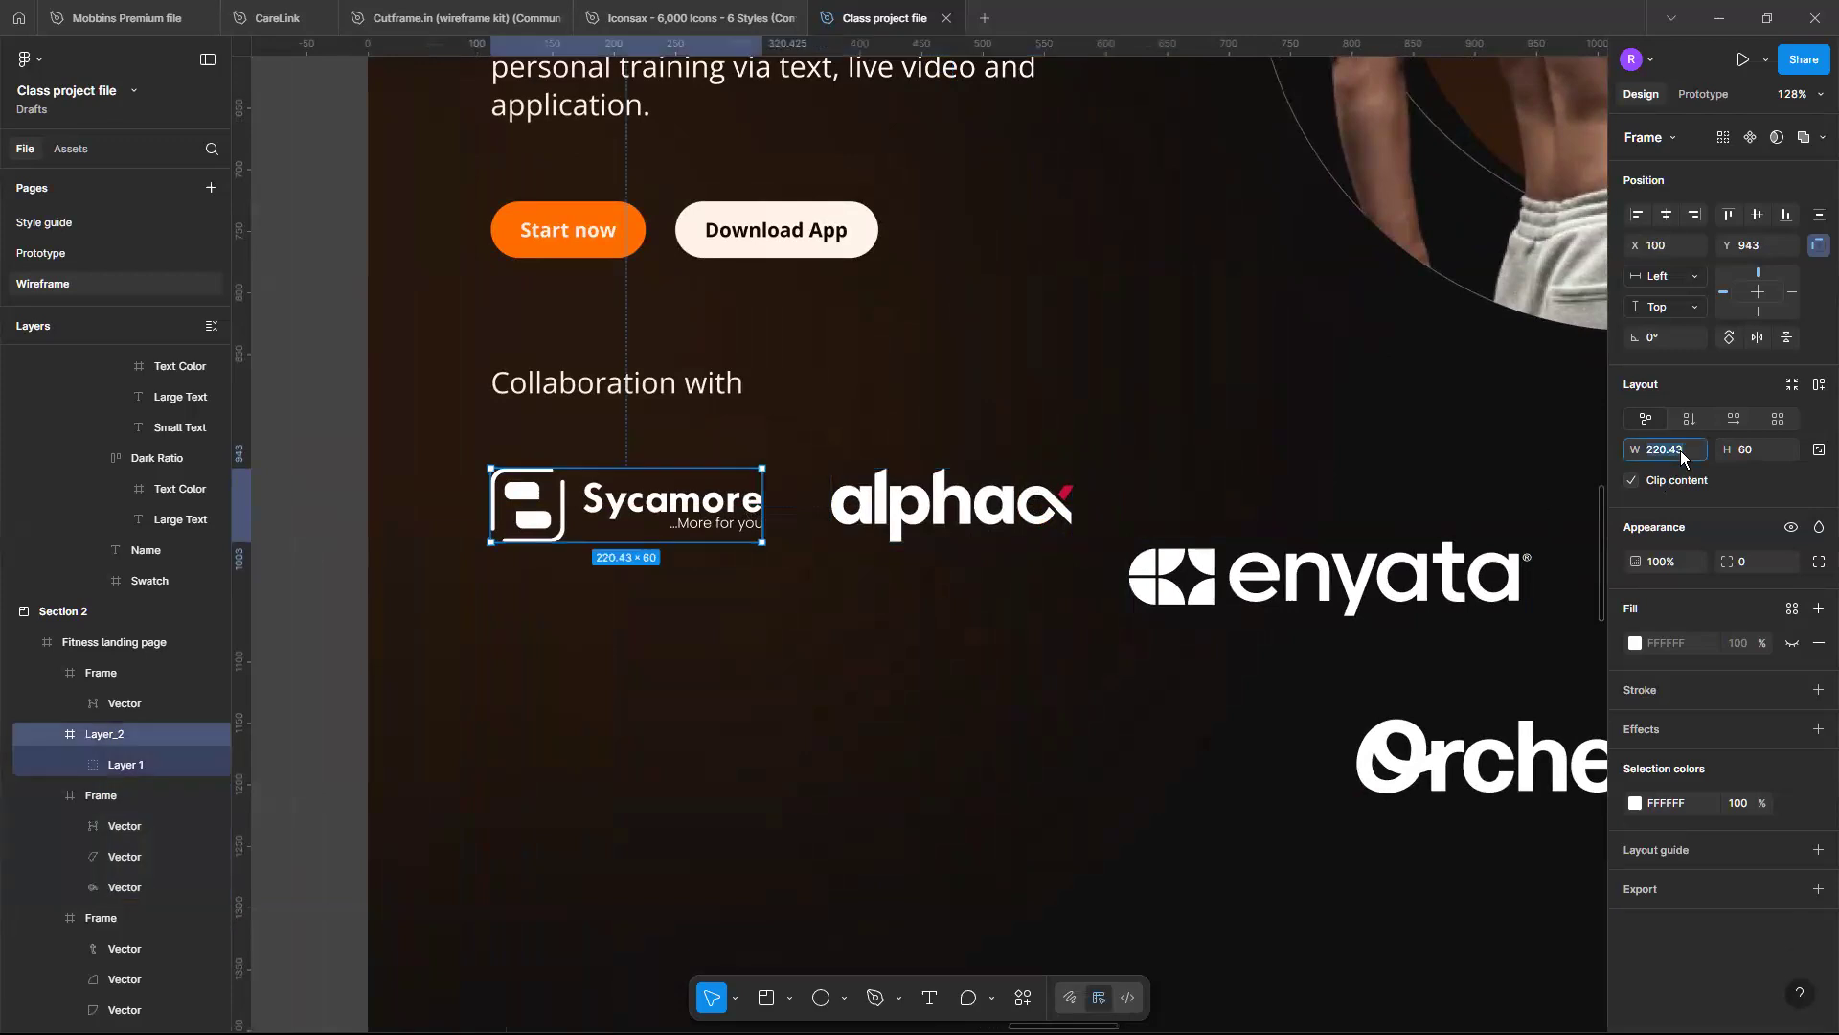
key("Return")
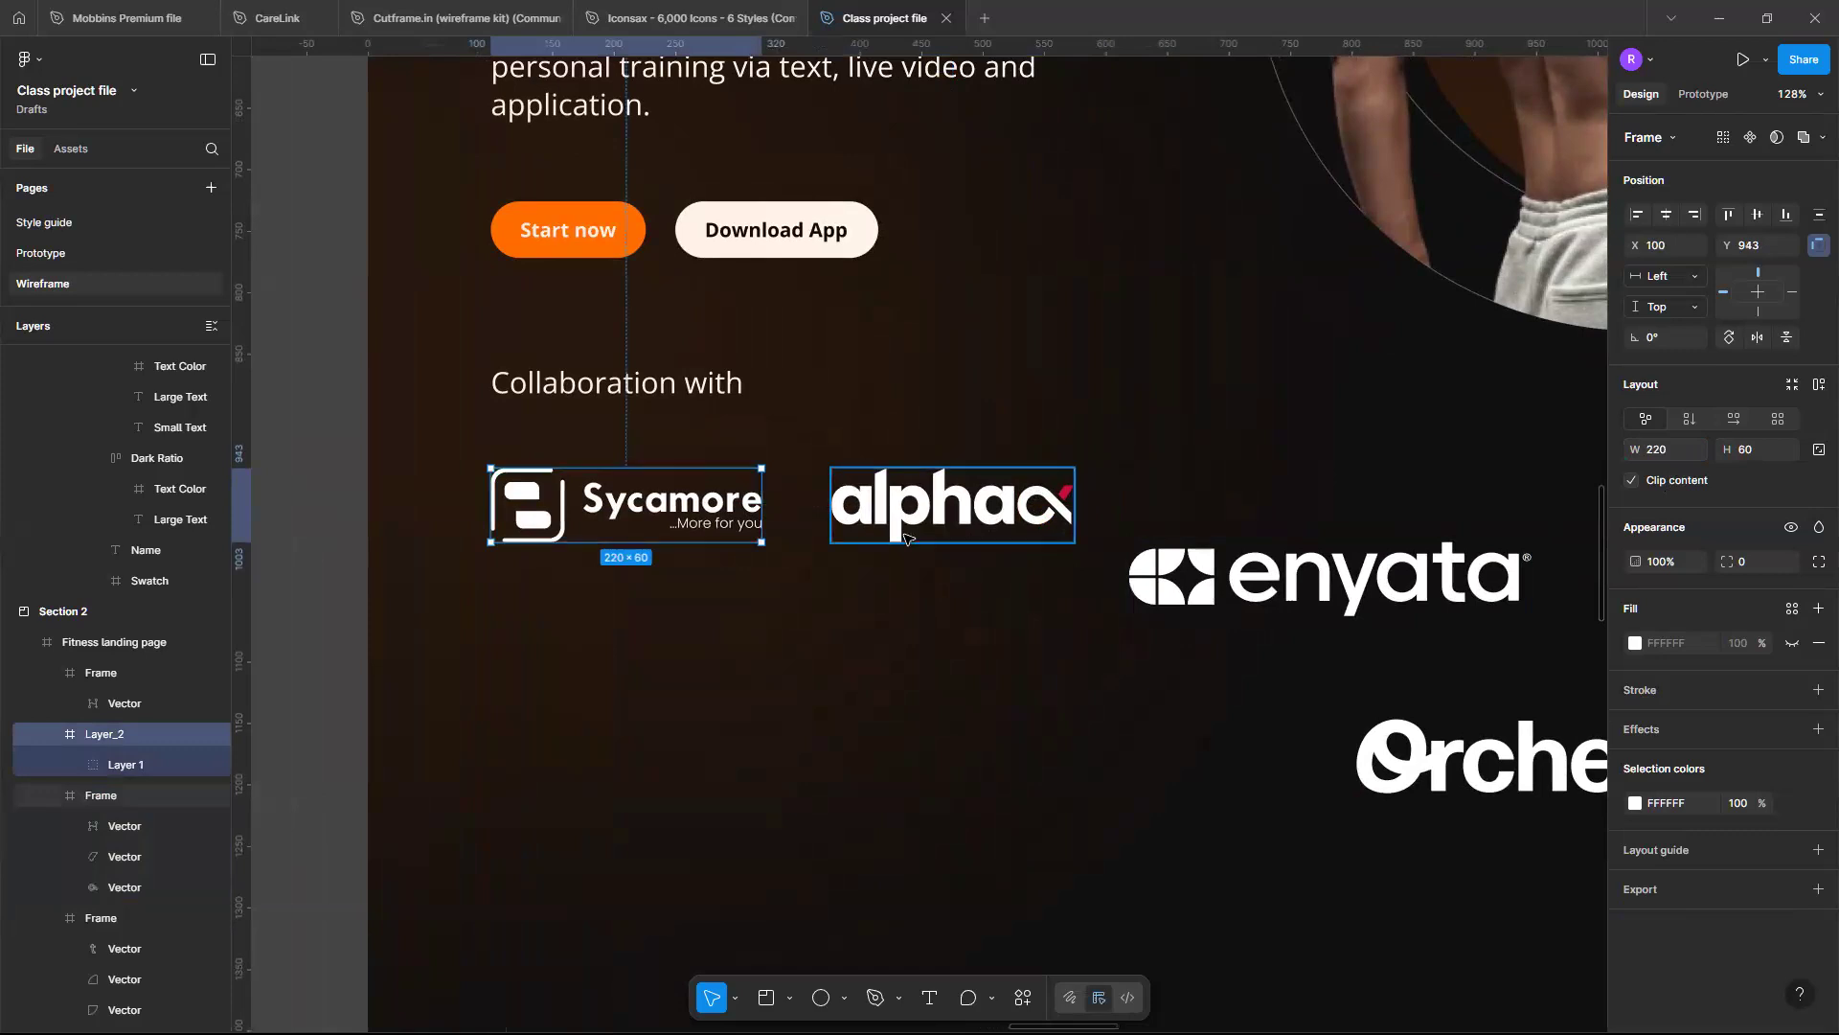
Nudge the alphacx logo one pixel closer to the Sycamore logo, to X 376
left_click(906, 532)
key("alt")
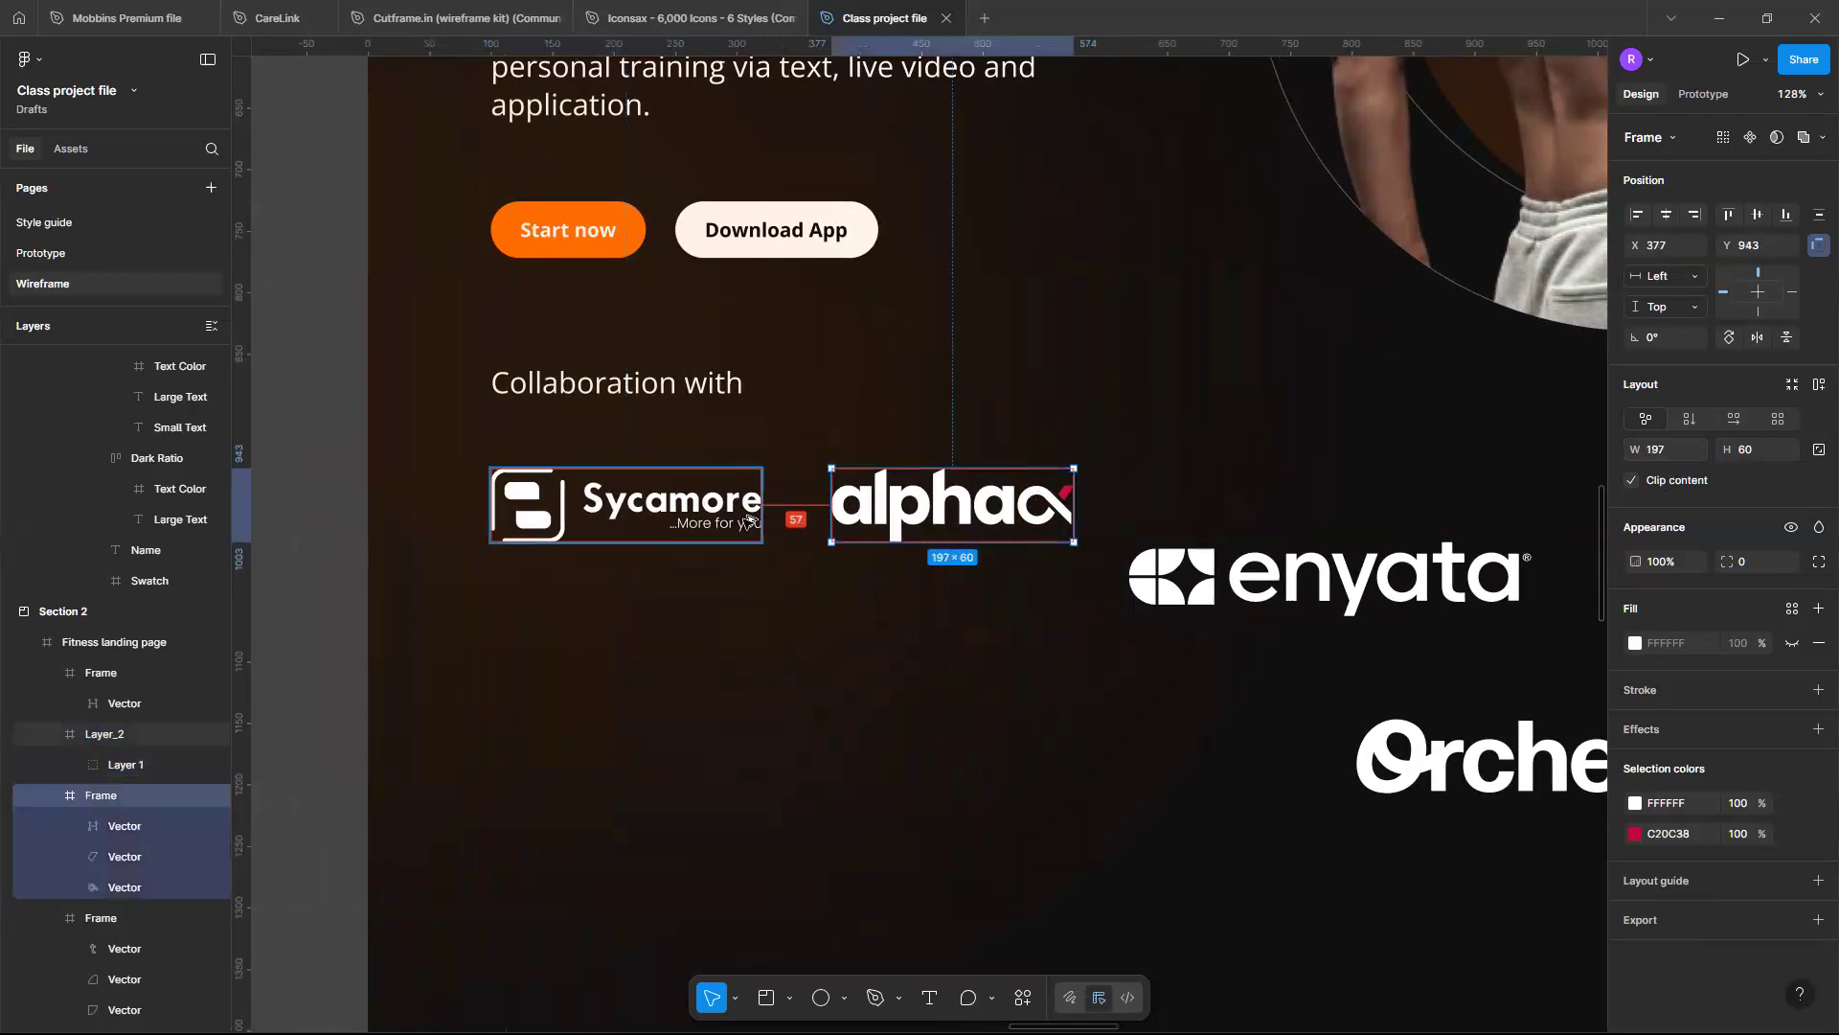
key("Left")
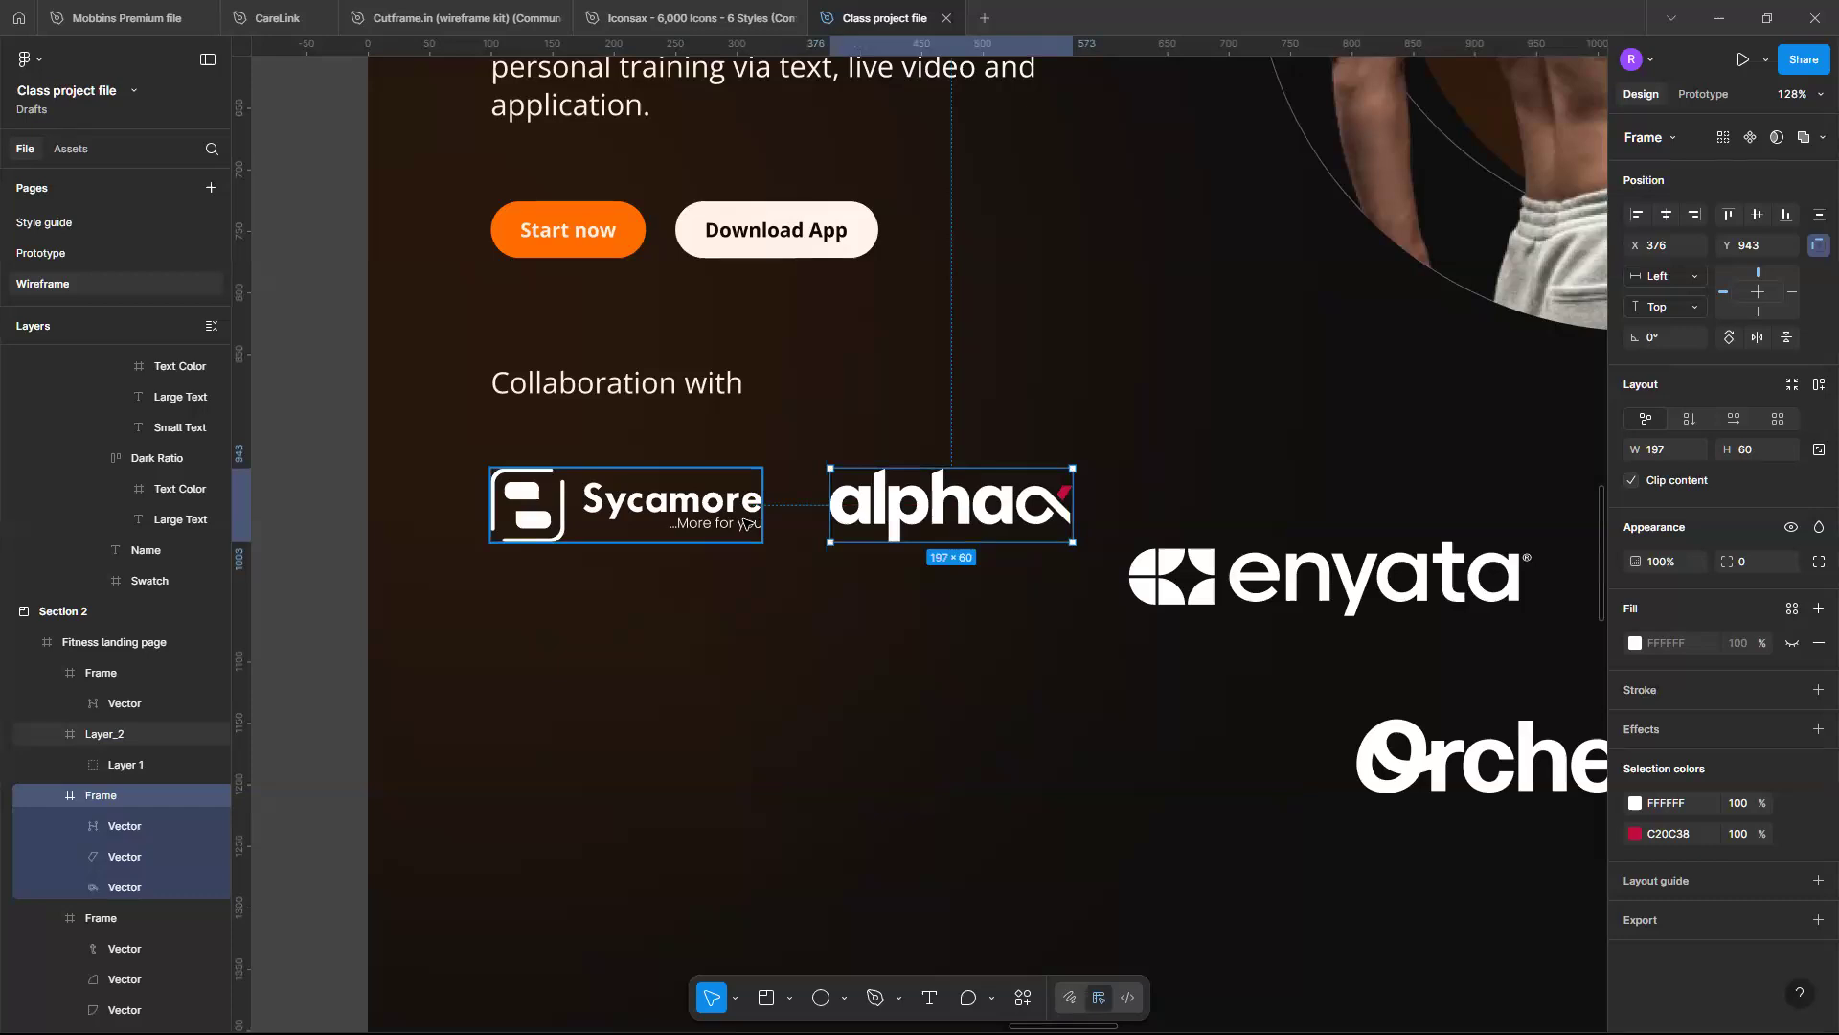
Move the enyata logo beside the alphacx logo in the row, at X 640, Y 944
scroll(745, 523, "down", 5)
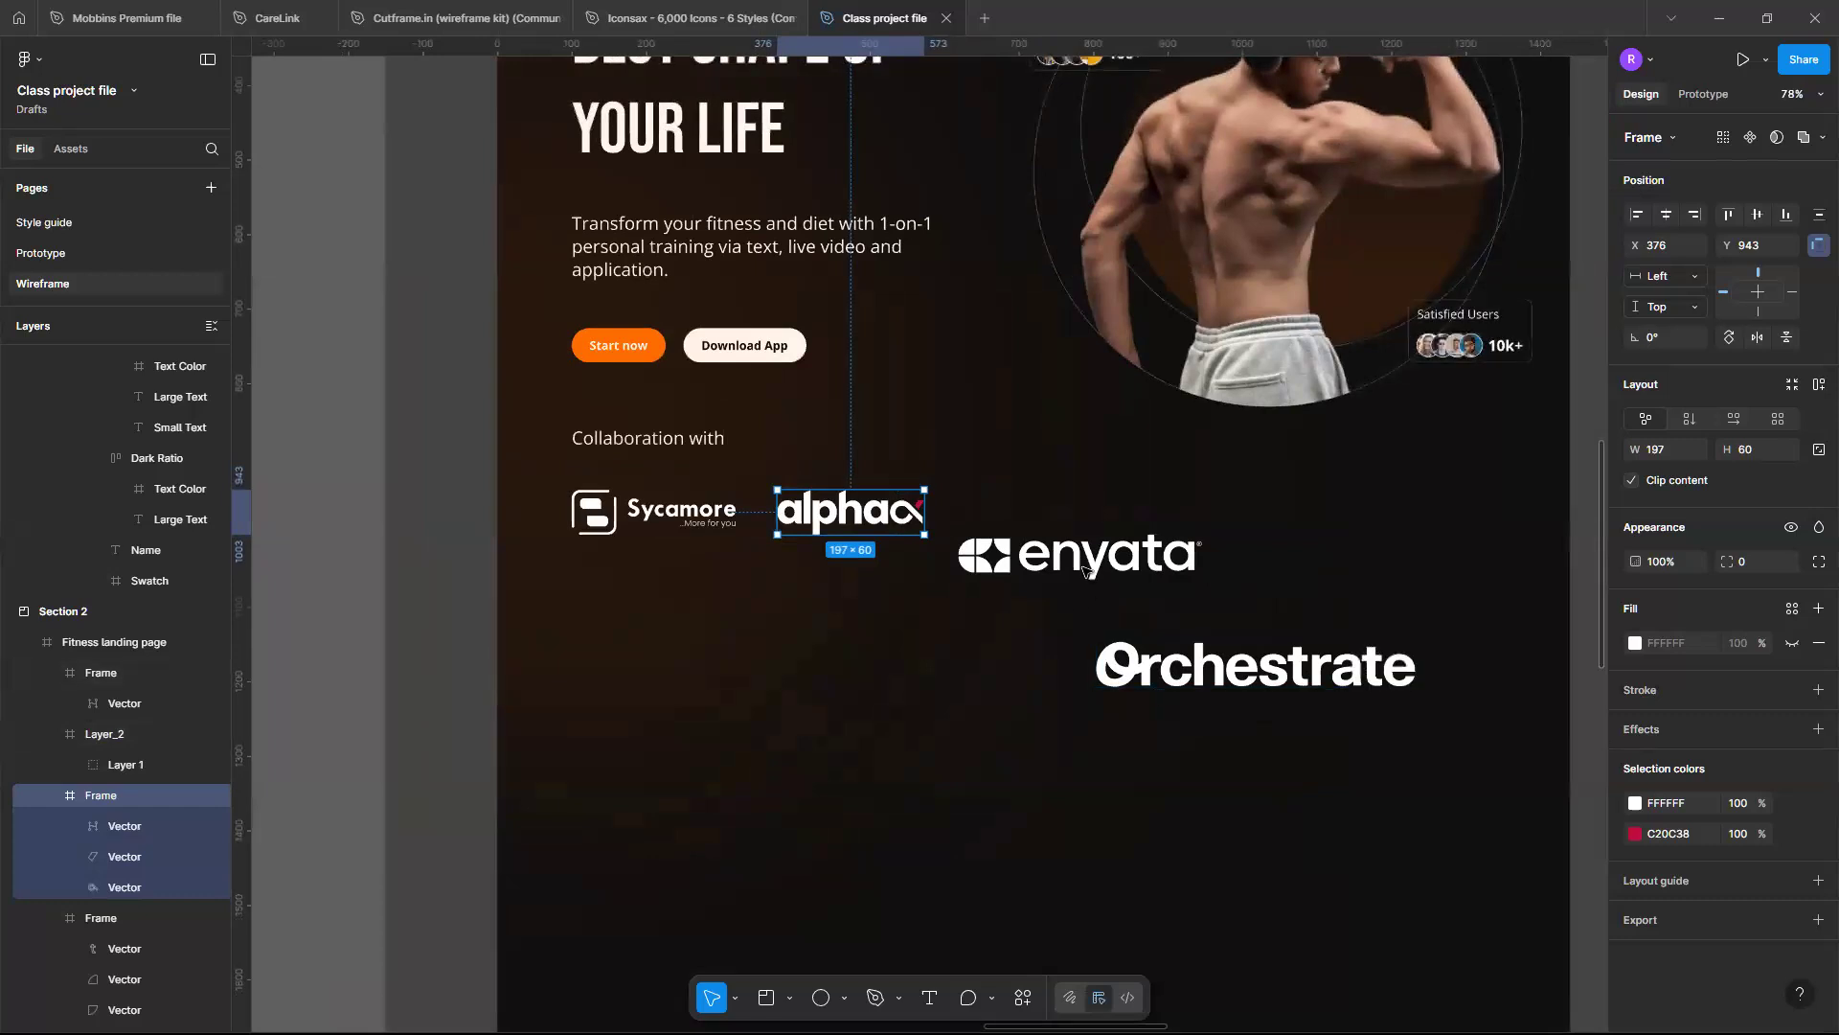
left_click(1085, 570)
left_click_drag(1084, 575, 1098, 532)
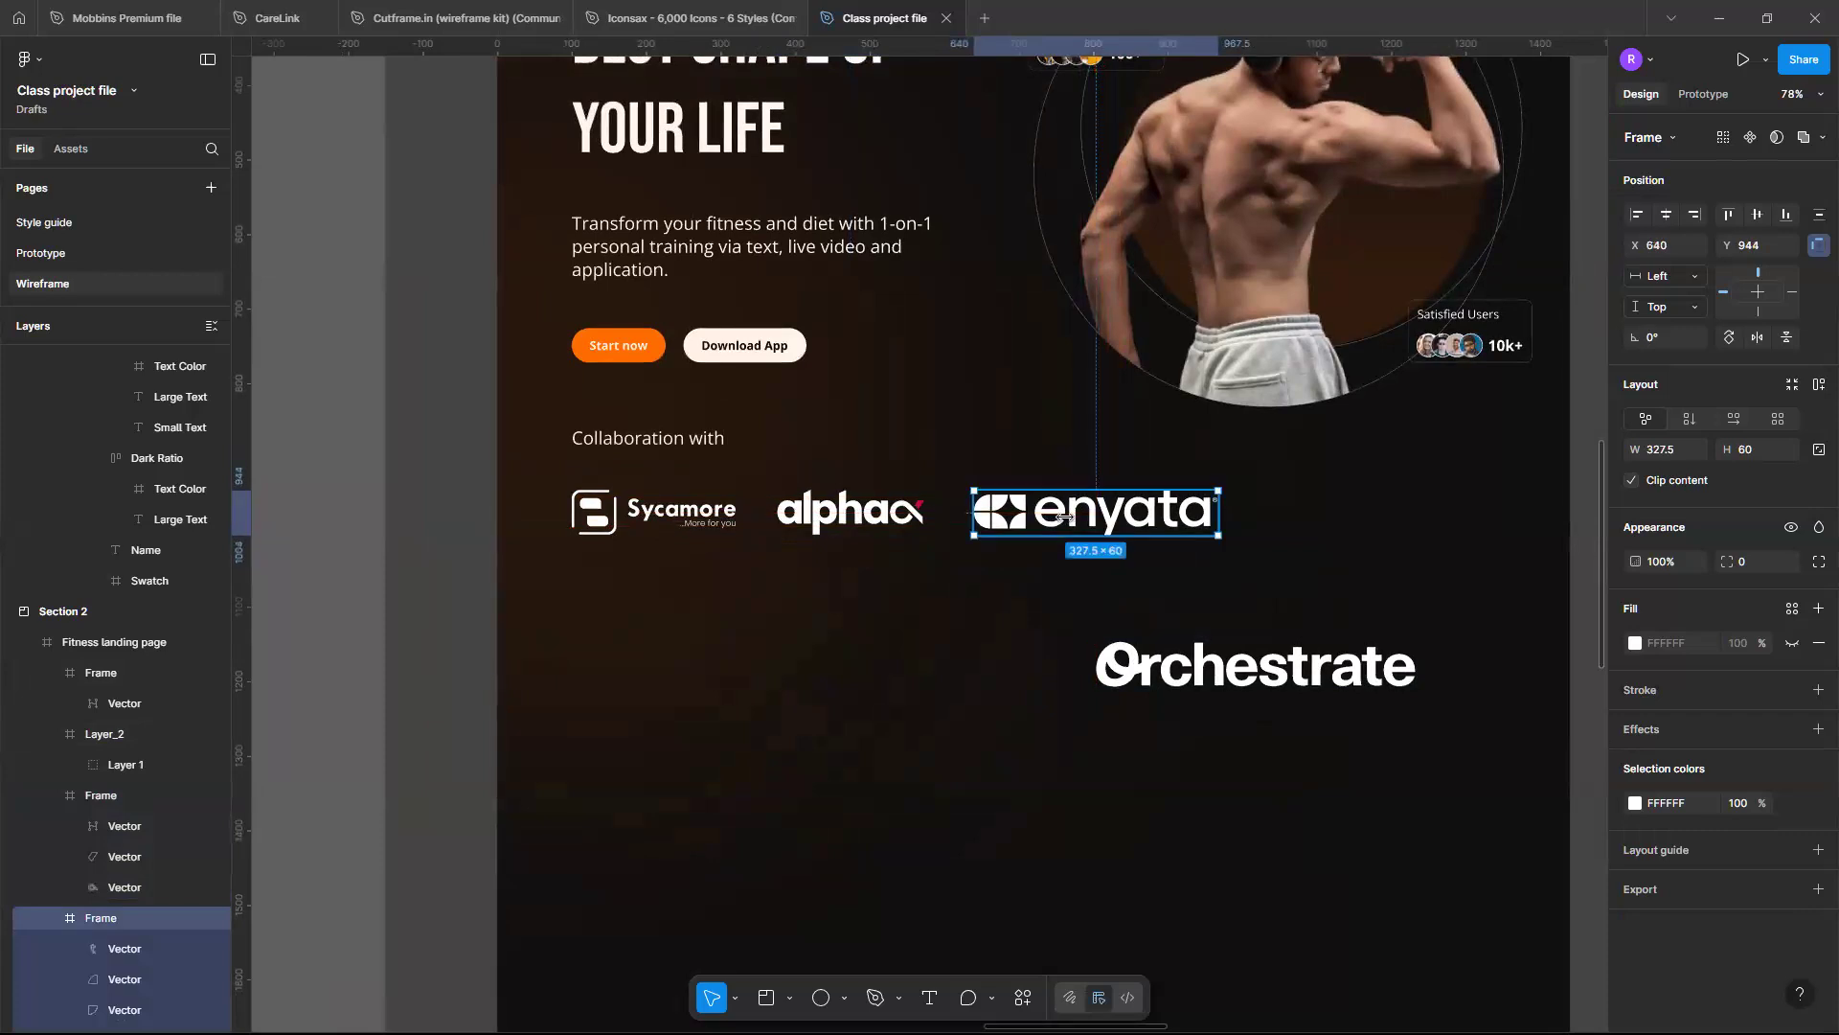
Set the enyata logo frame's width to 310
double_click(1063, 517)
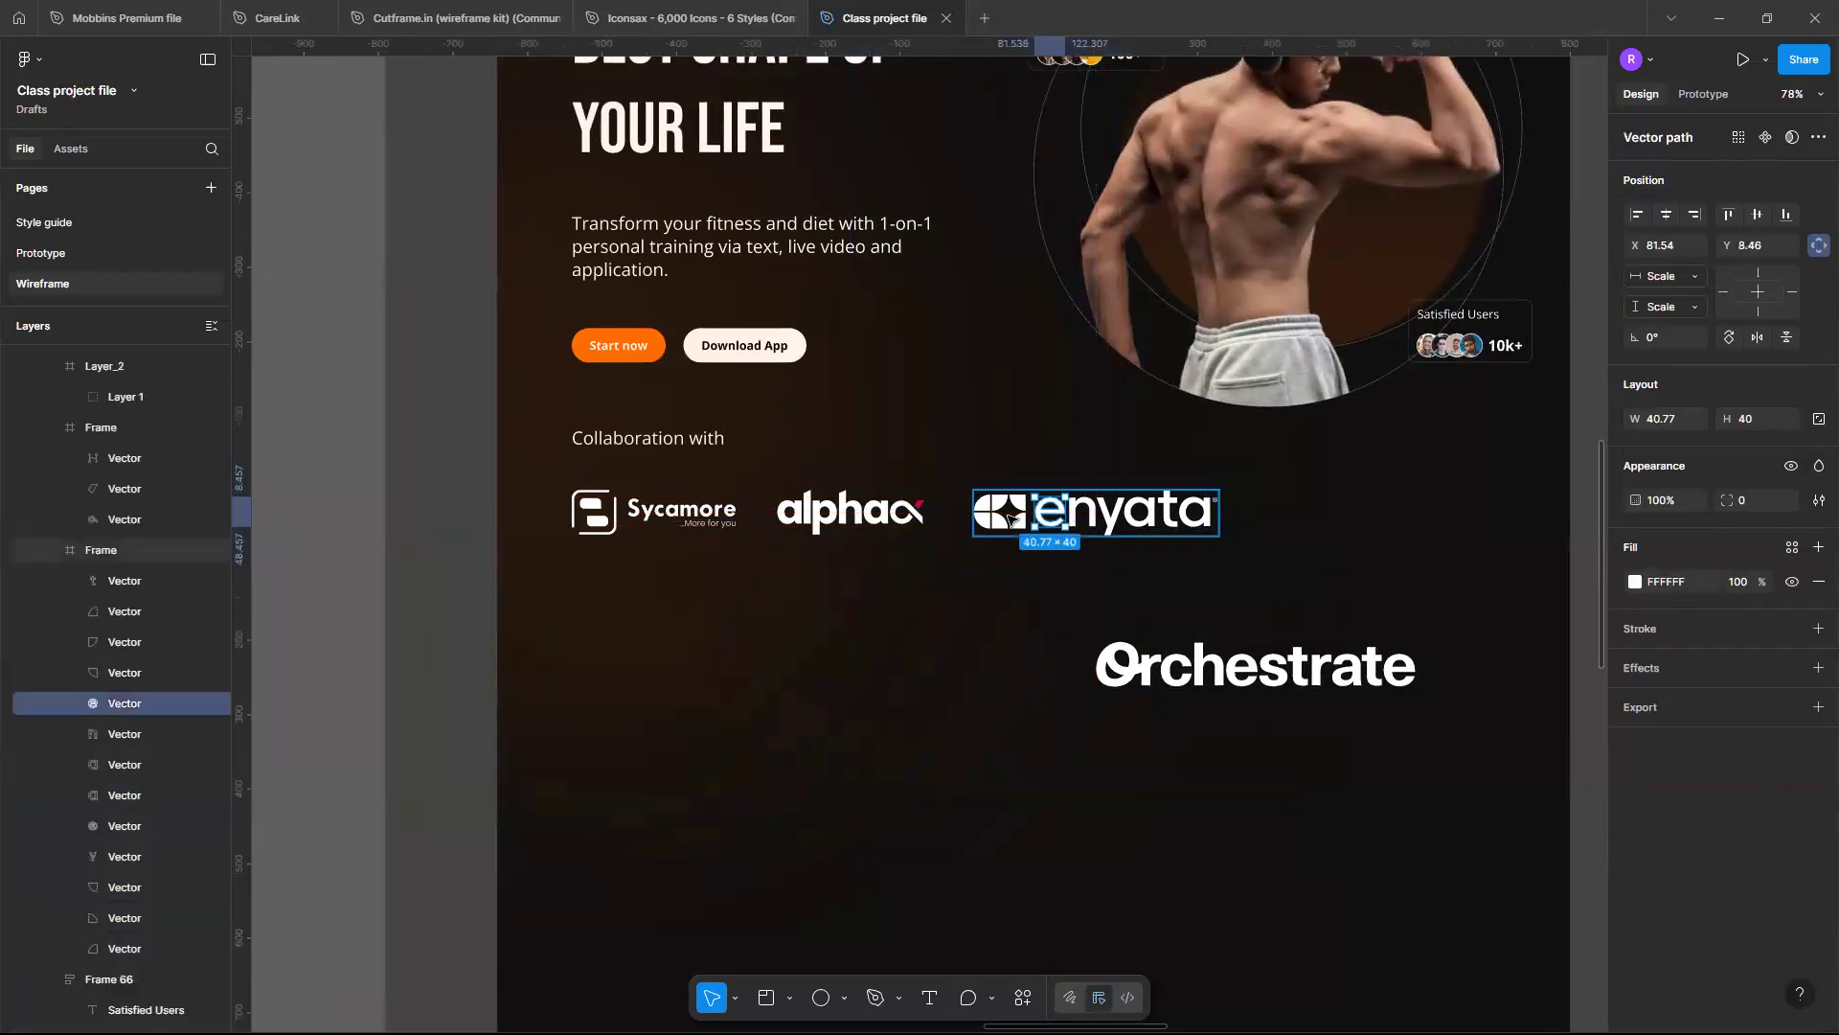
key("Escape")
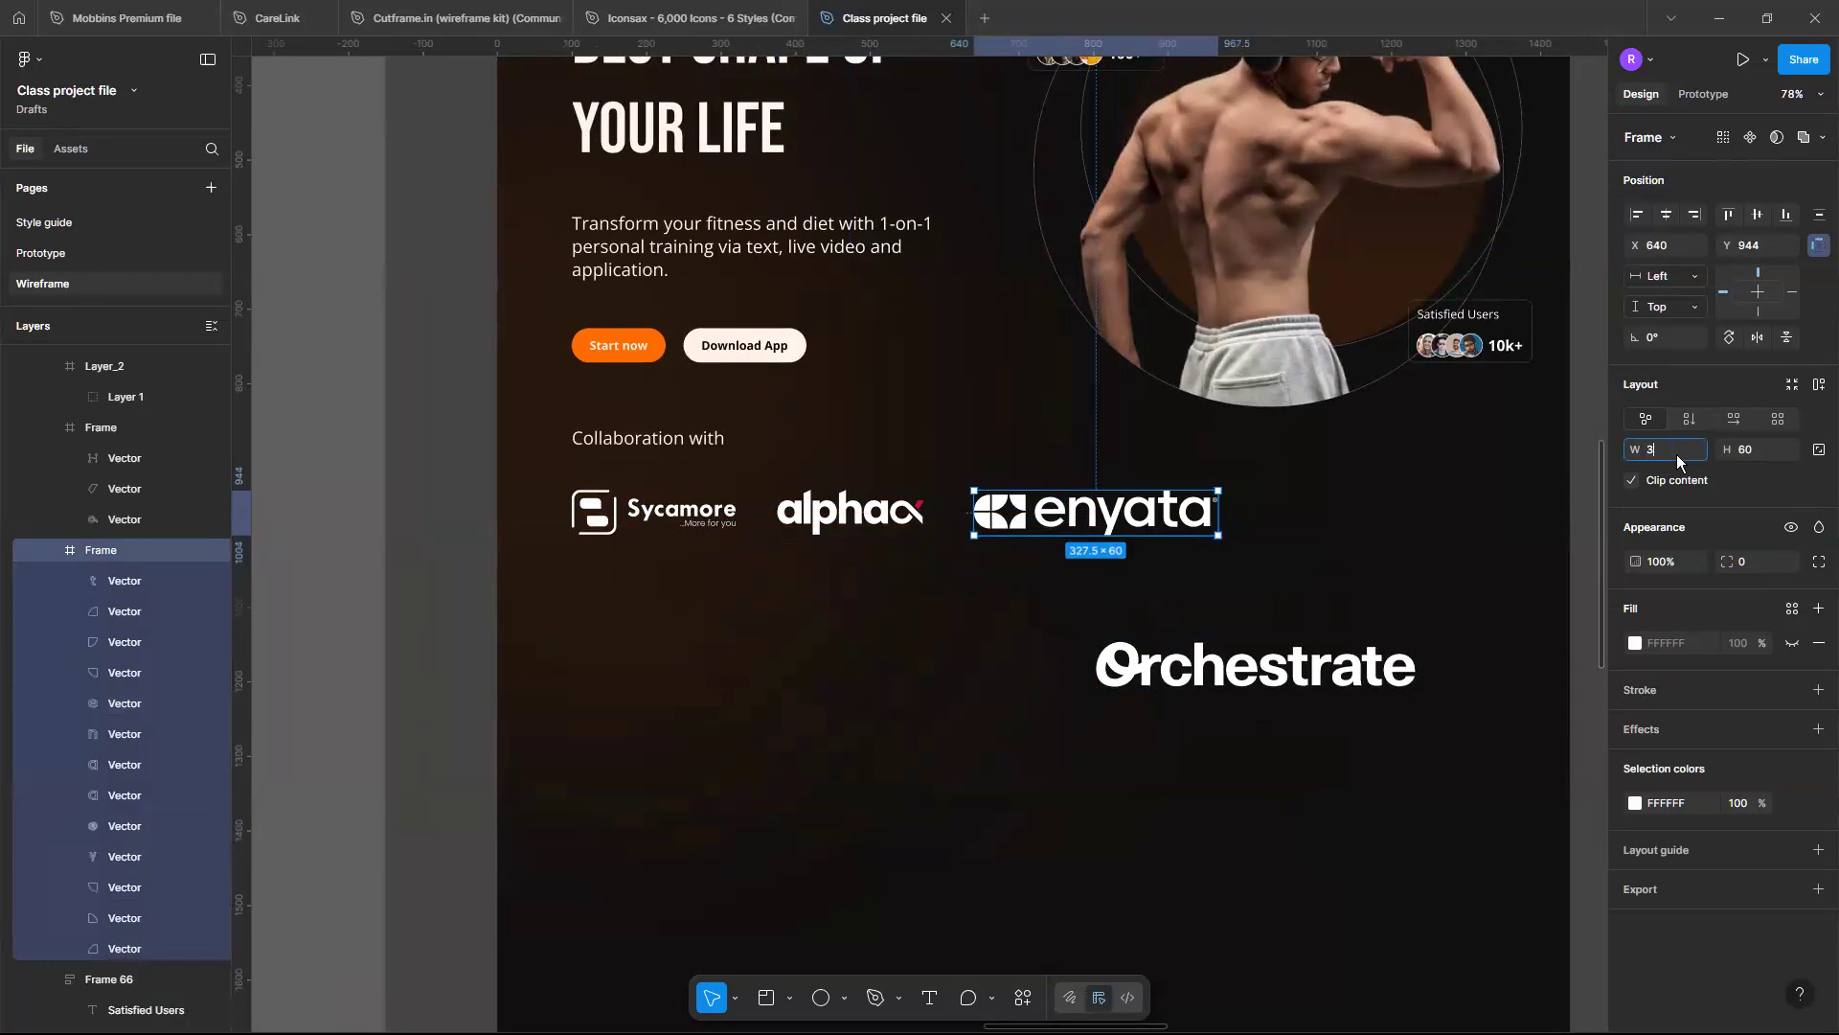
left_click(1676, 454)
type("310")
key("Return")
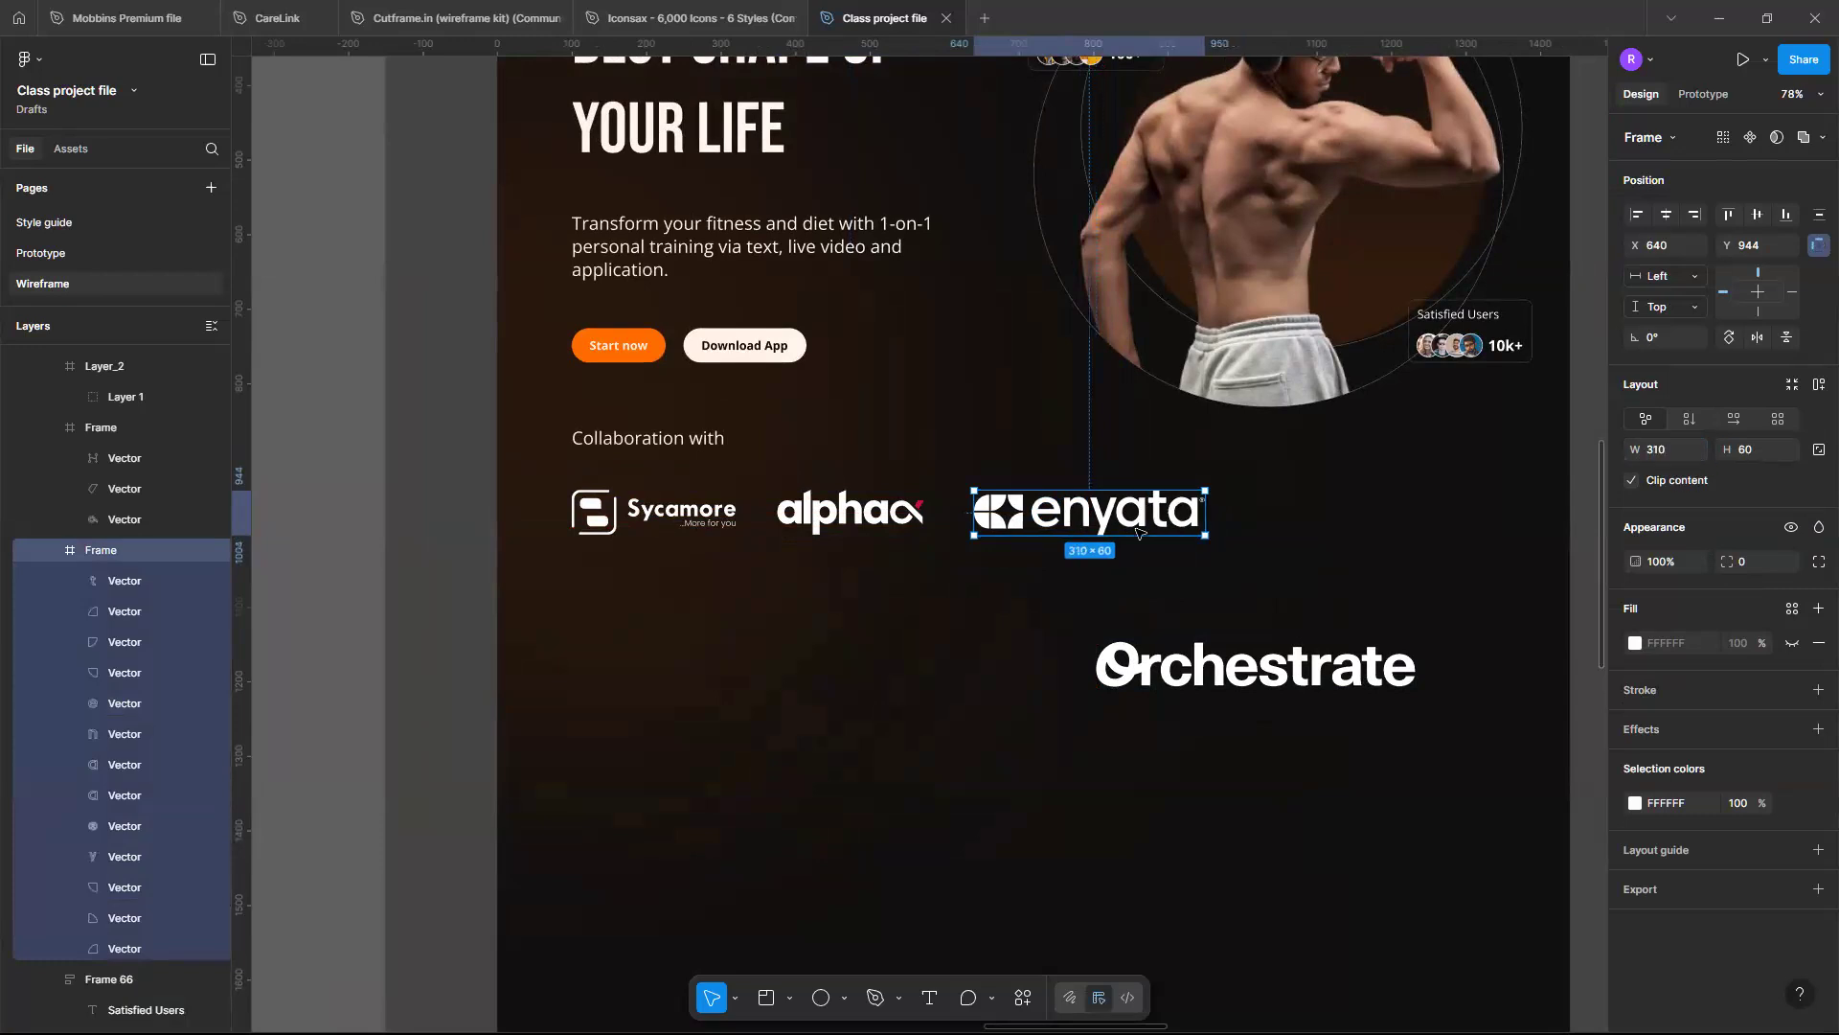
Set the enyata logo's height to 56 and move it to X 629, Y 945, leaving a 56 gap after the alphacx logo
scroll(1108, 524, "up", 3)
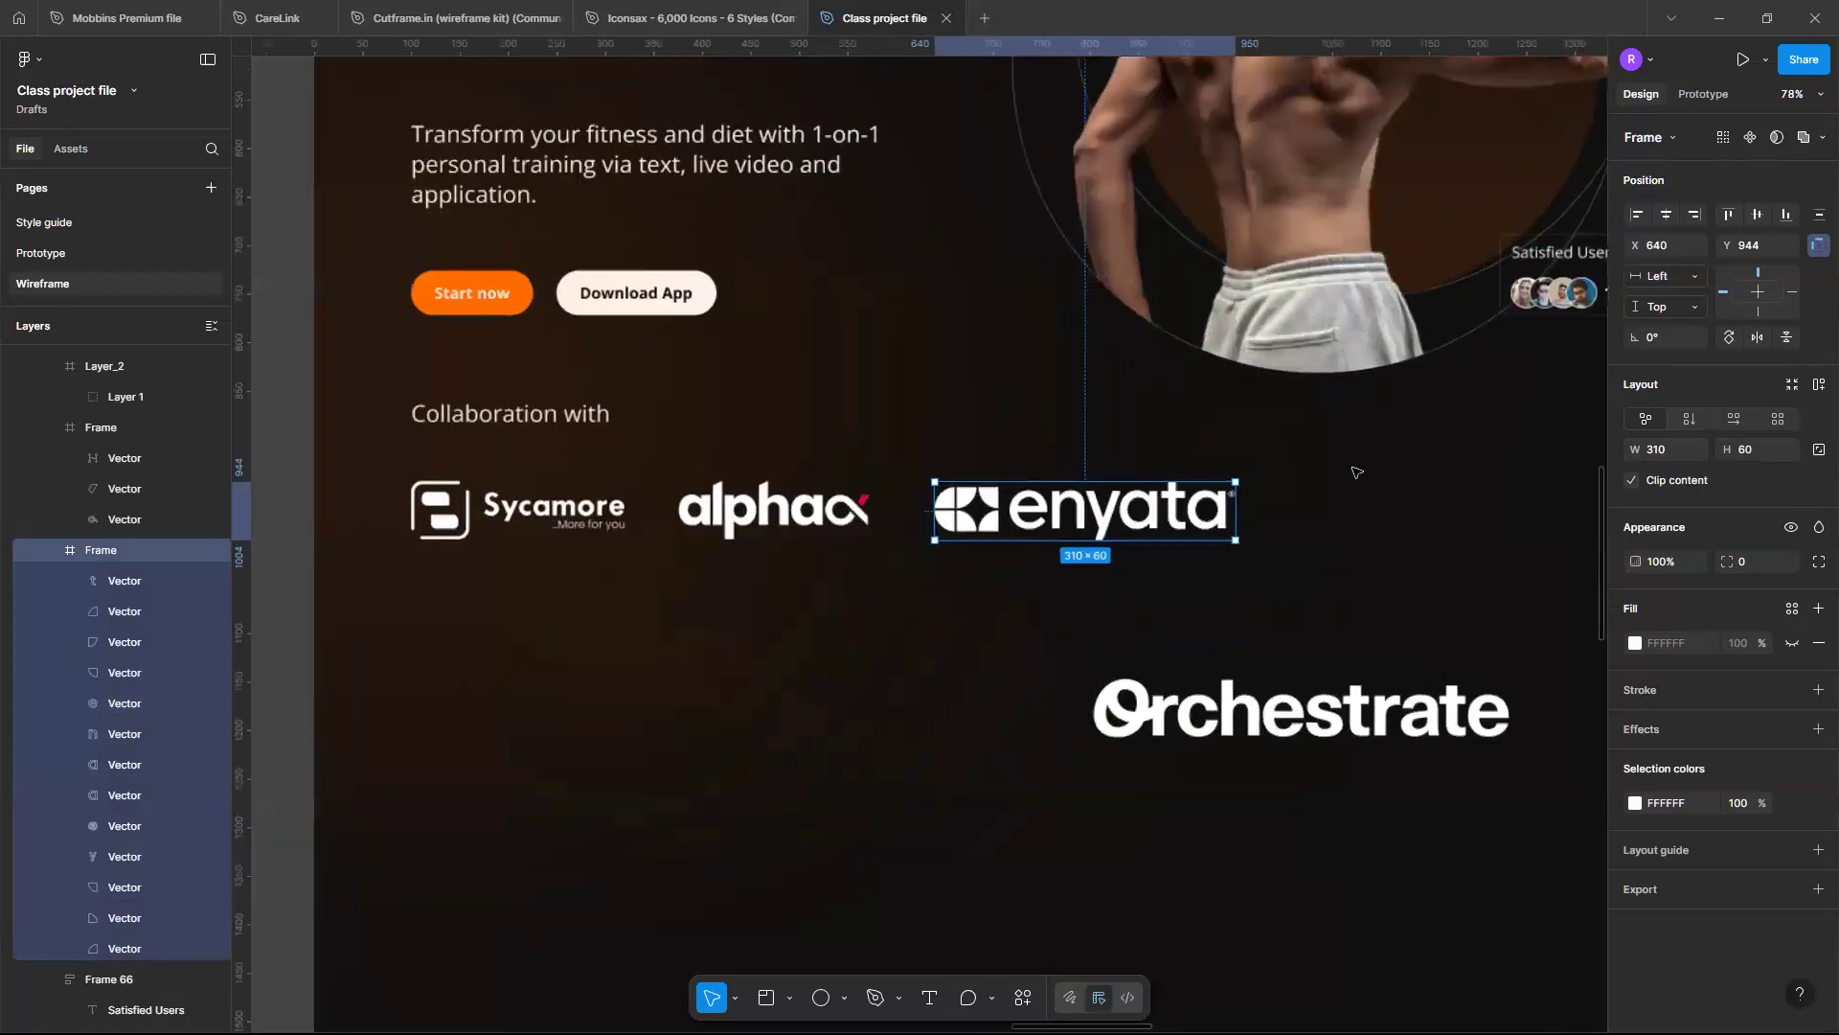
scroll(1356, 472, "up", 2)
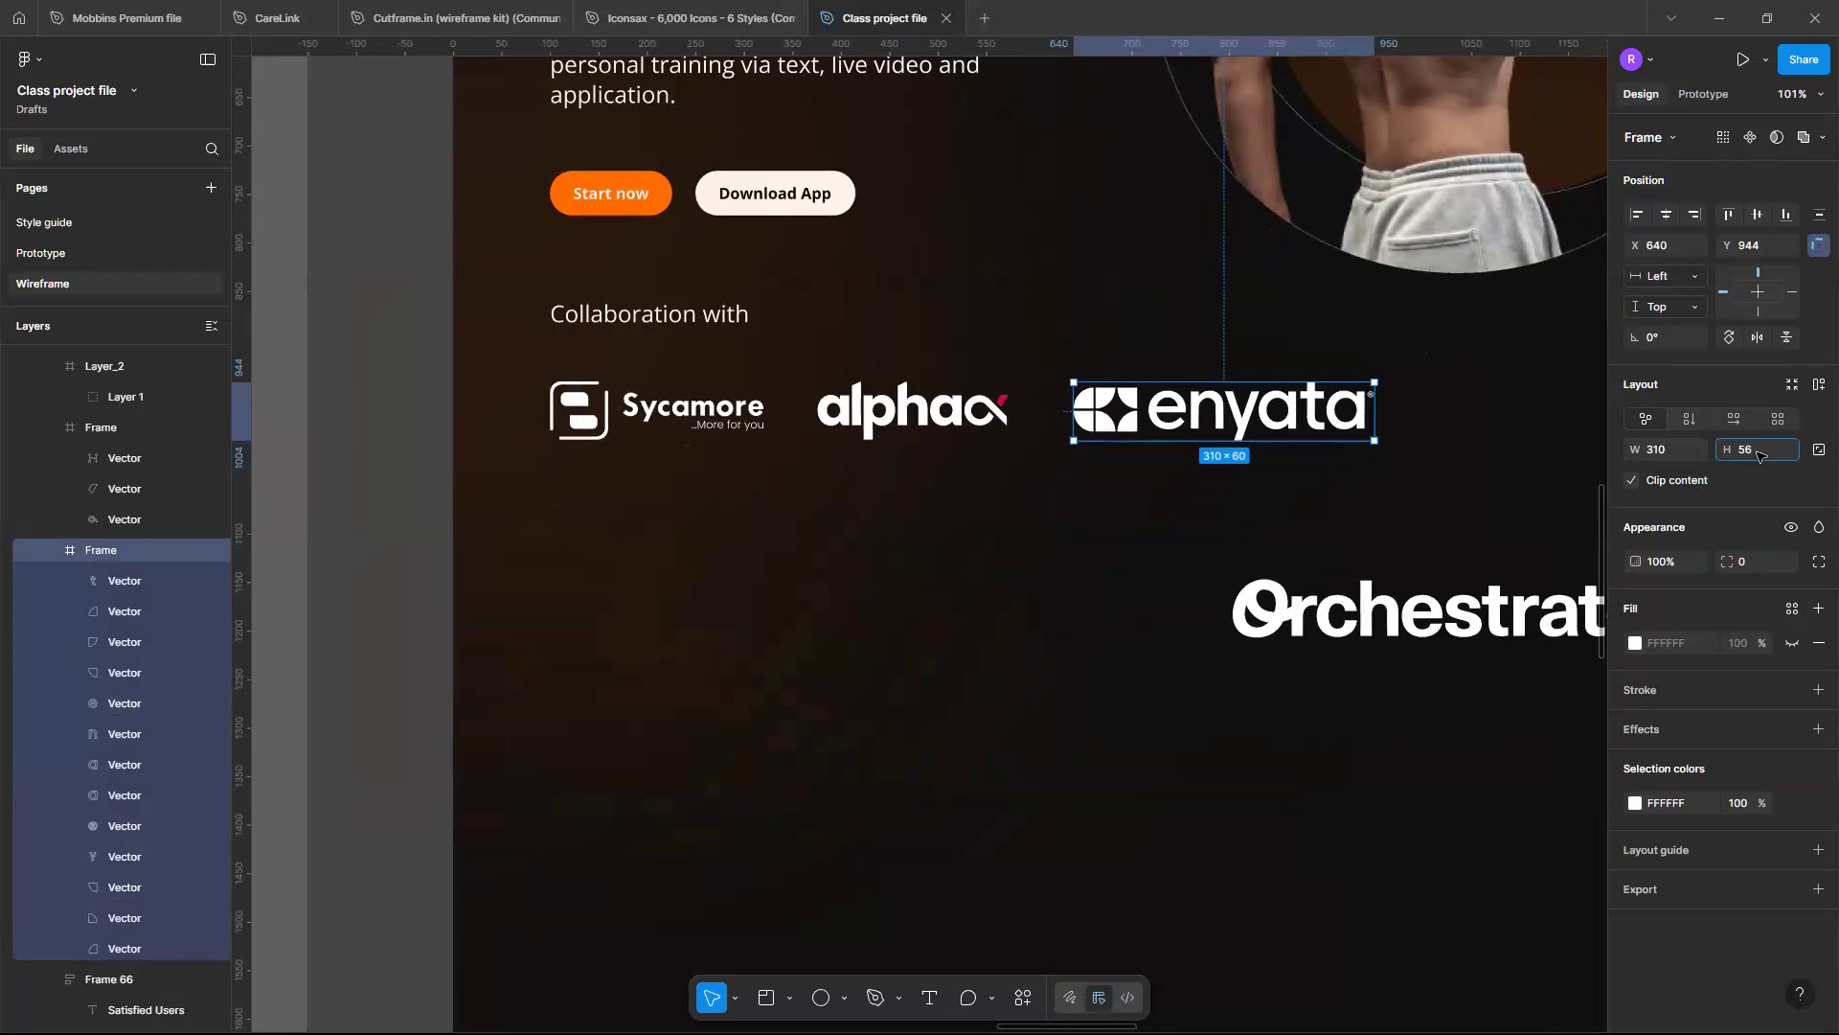
key("Return")
left_click_drag(1226, 429, 1215, 429)
key("alt")
key("Right")
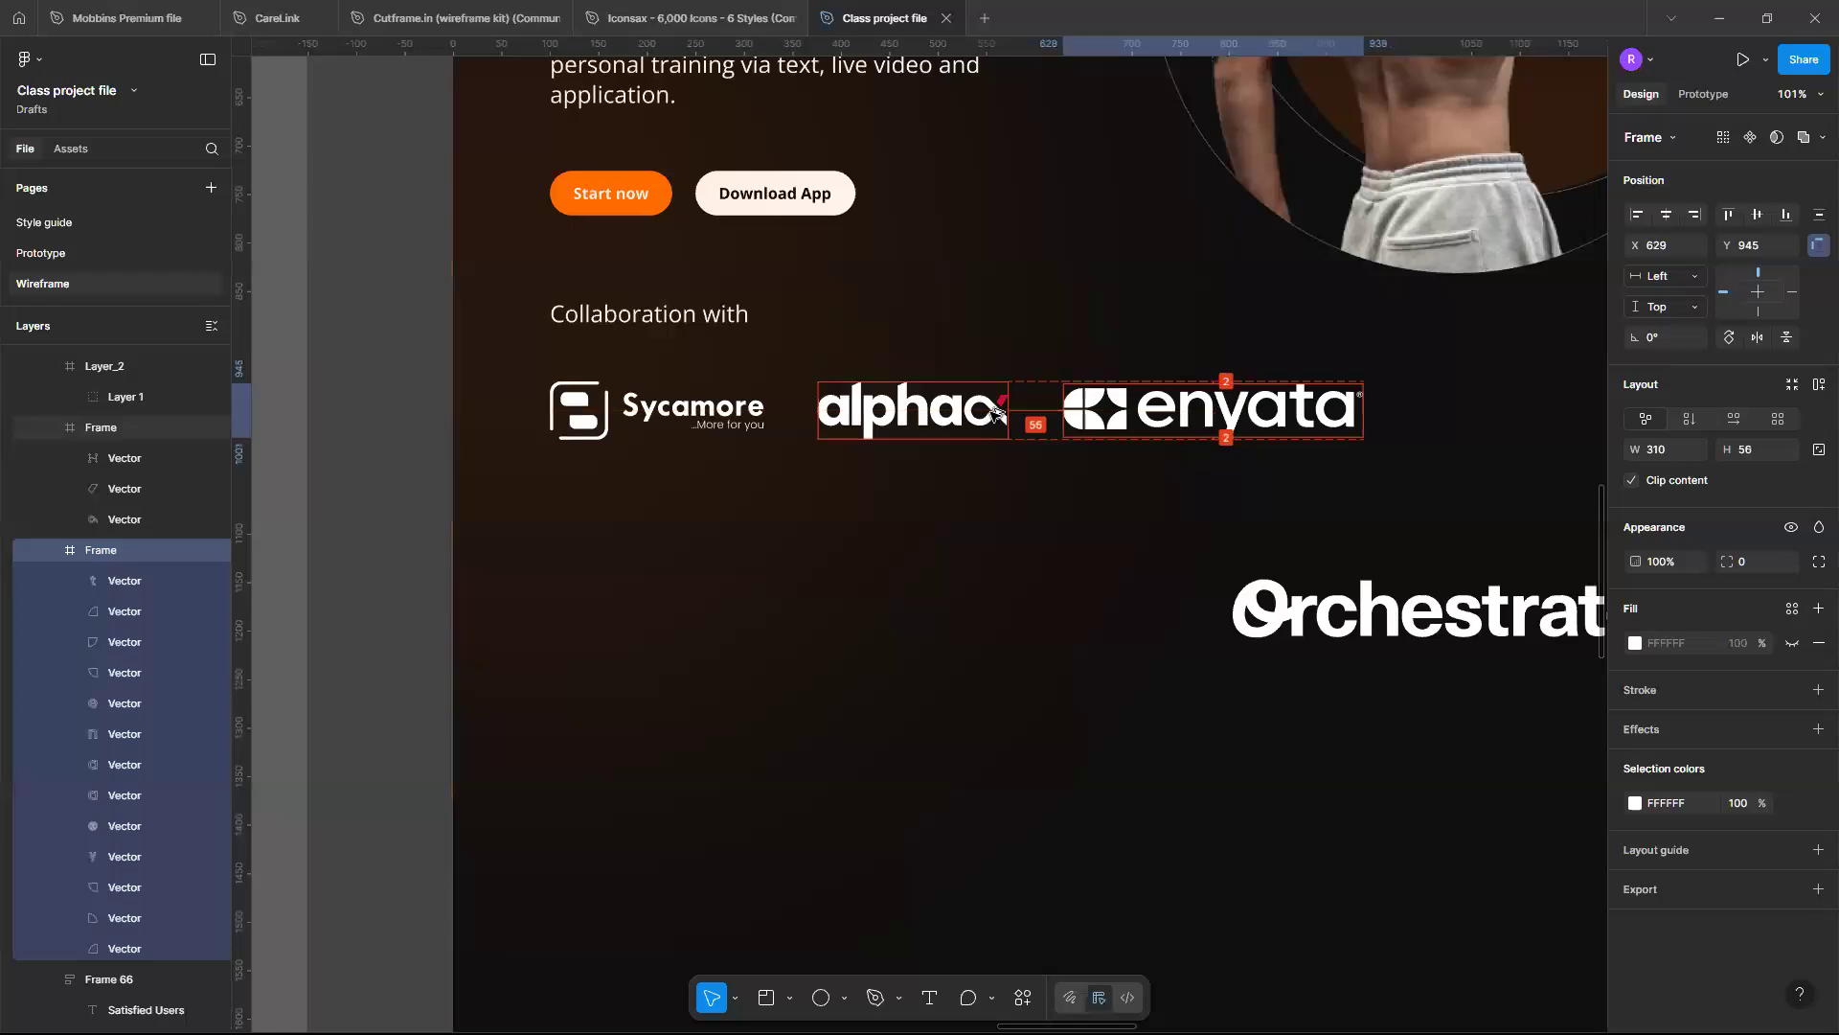
Try to fit the Orchestrate logo at the end of the row beside the enyata logo, at X 985, Y 937
left_click(1276, 531)
scroll(1341, 594, "right", 3)
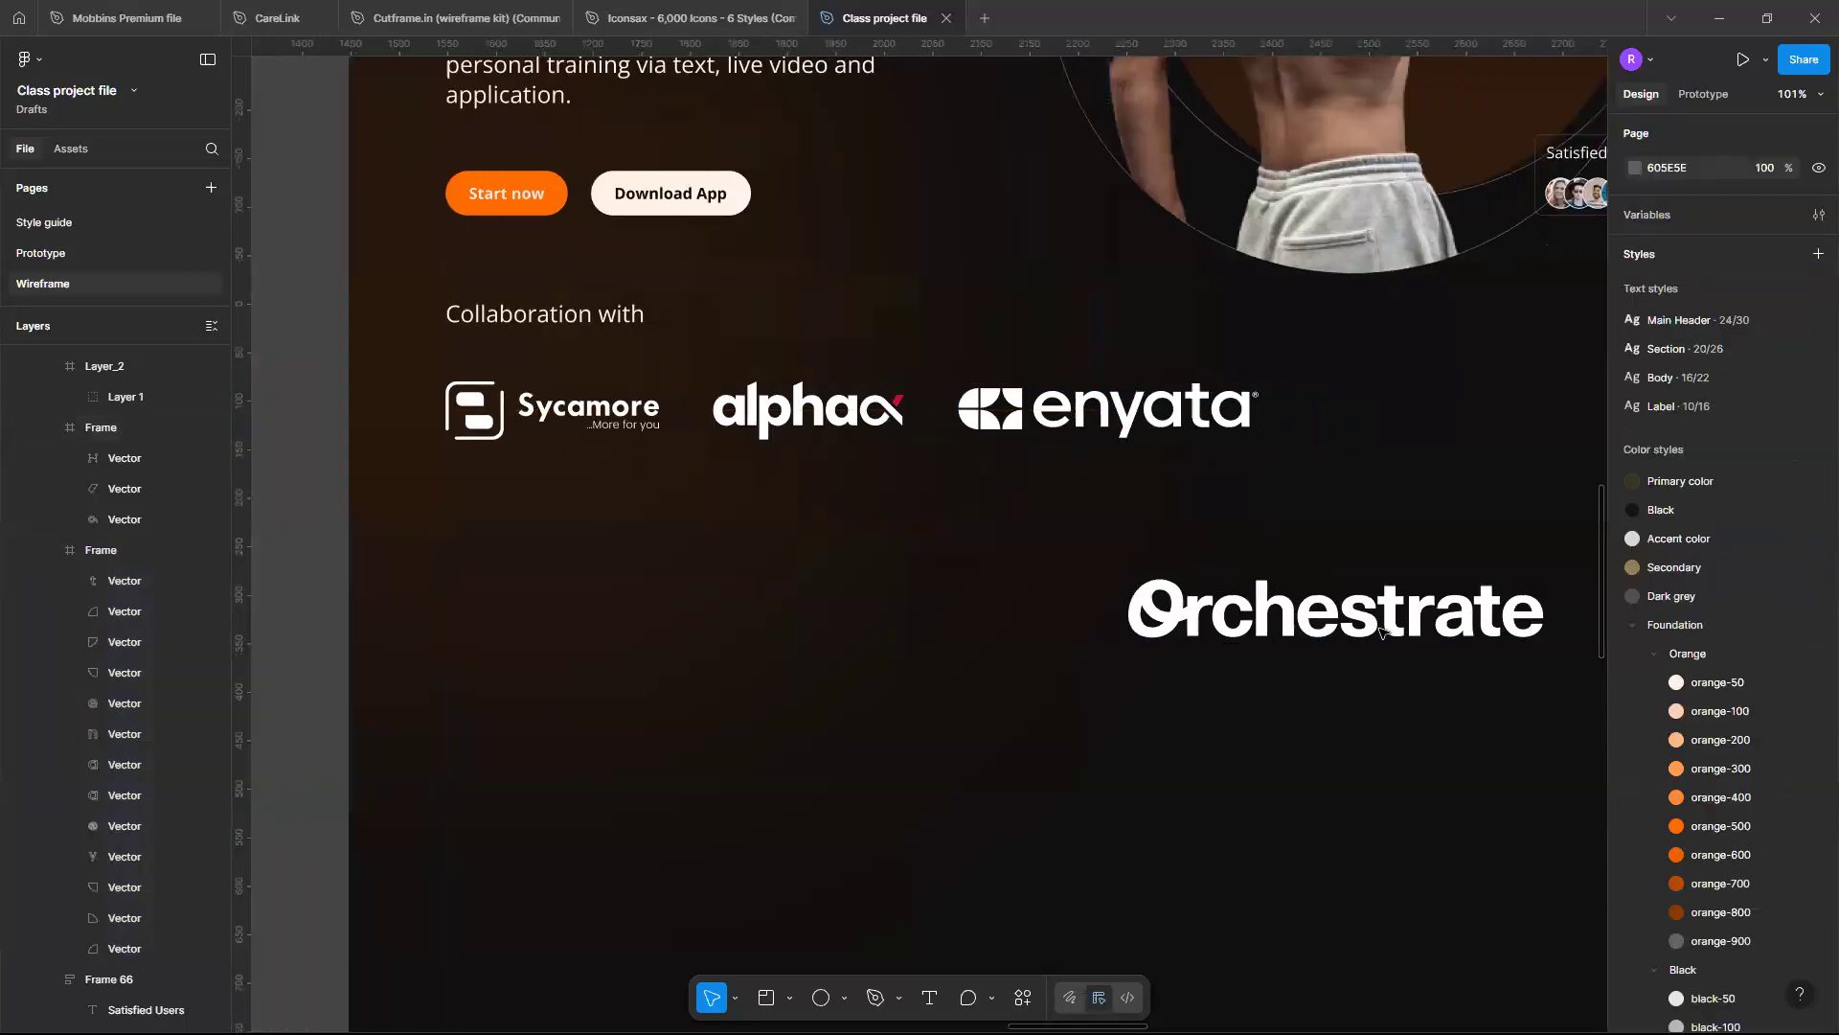
left_click(1380, 630)
scroll(1380, 631, "right", 2)
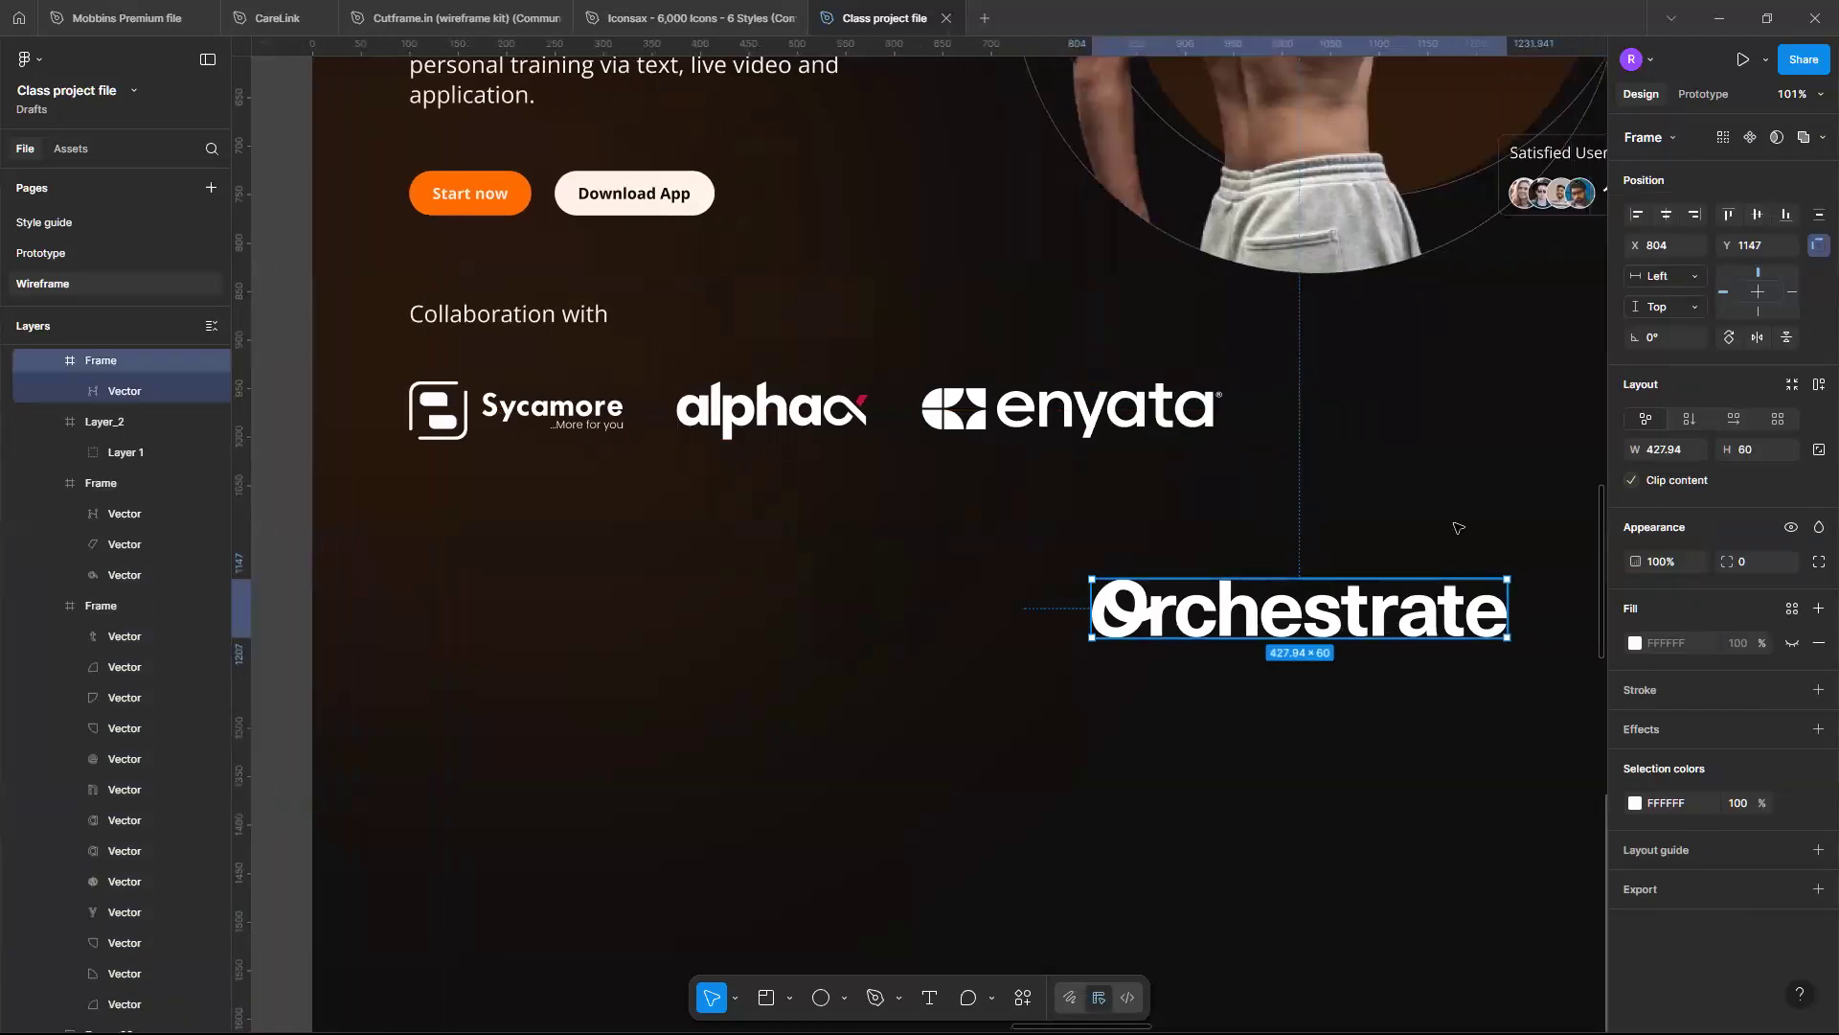
scroll(1494, 498, "right", 1)
left_click_drag(1331, 622, 1467, 485)
scroll(1437, 474, "down", 3)
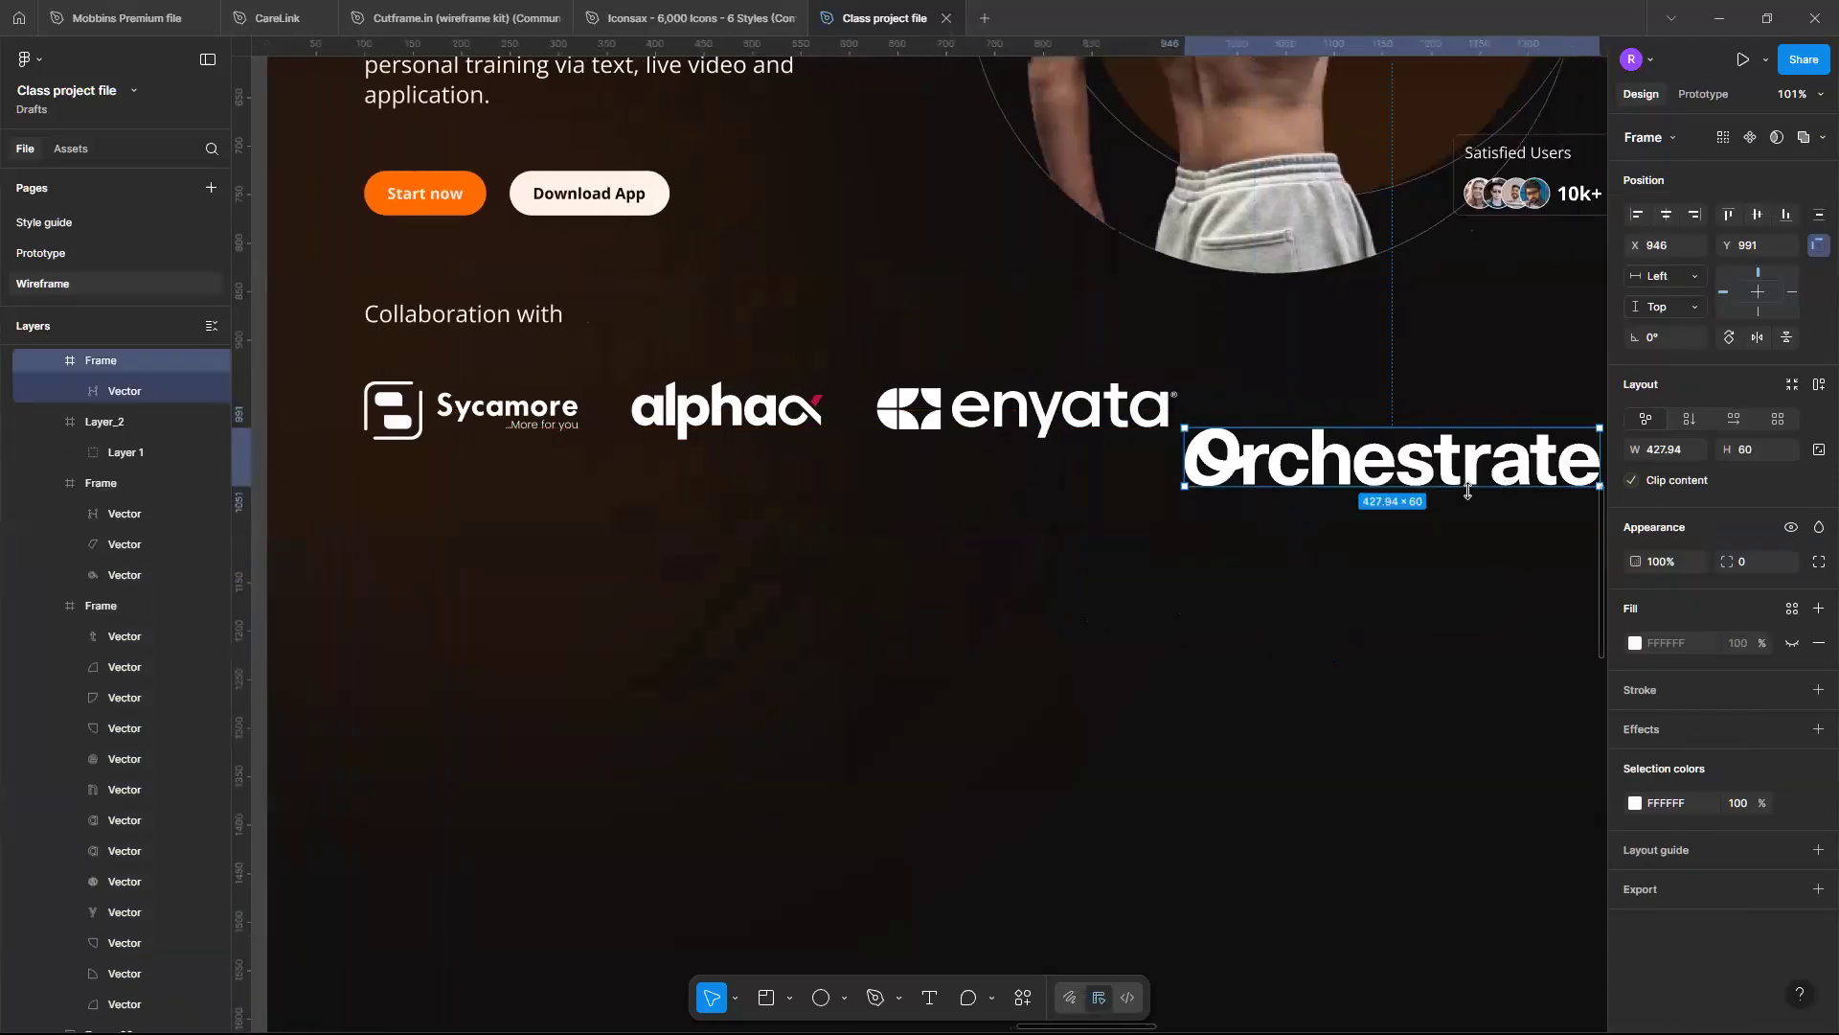
scroll(1420, 462, "right", 1)
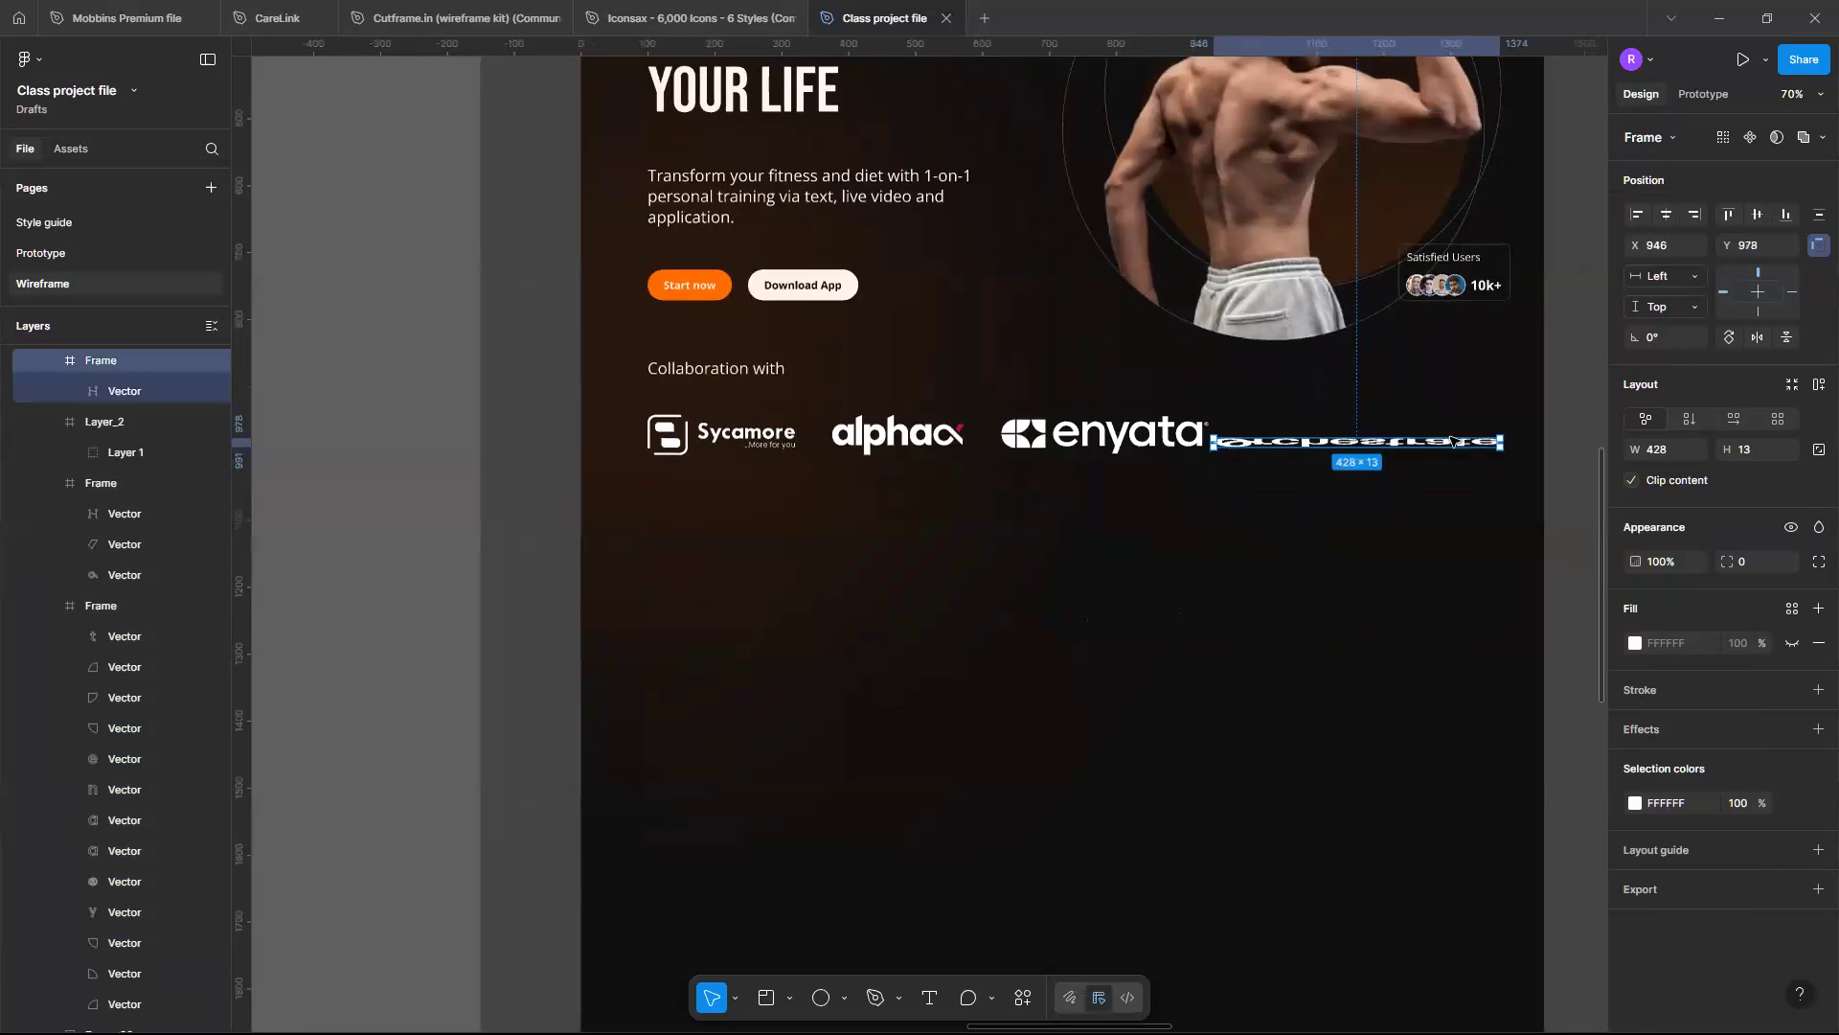
left_click_drag(1444, 476, 1469, 440)
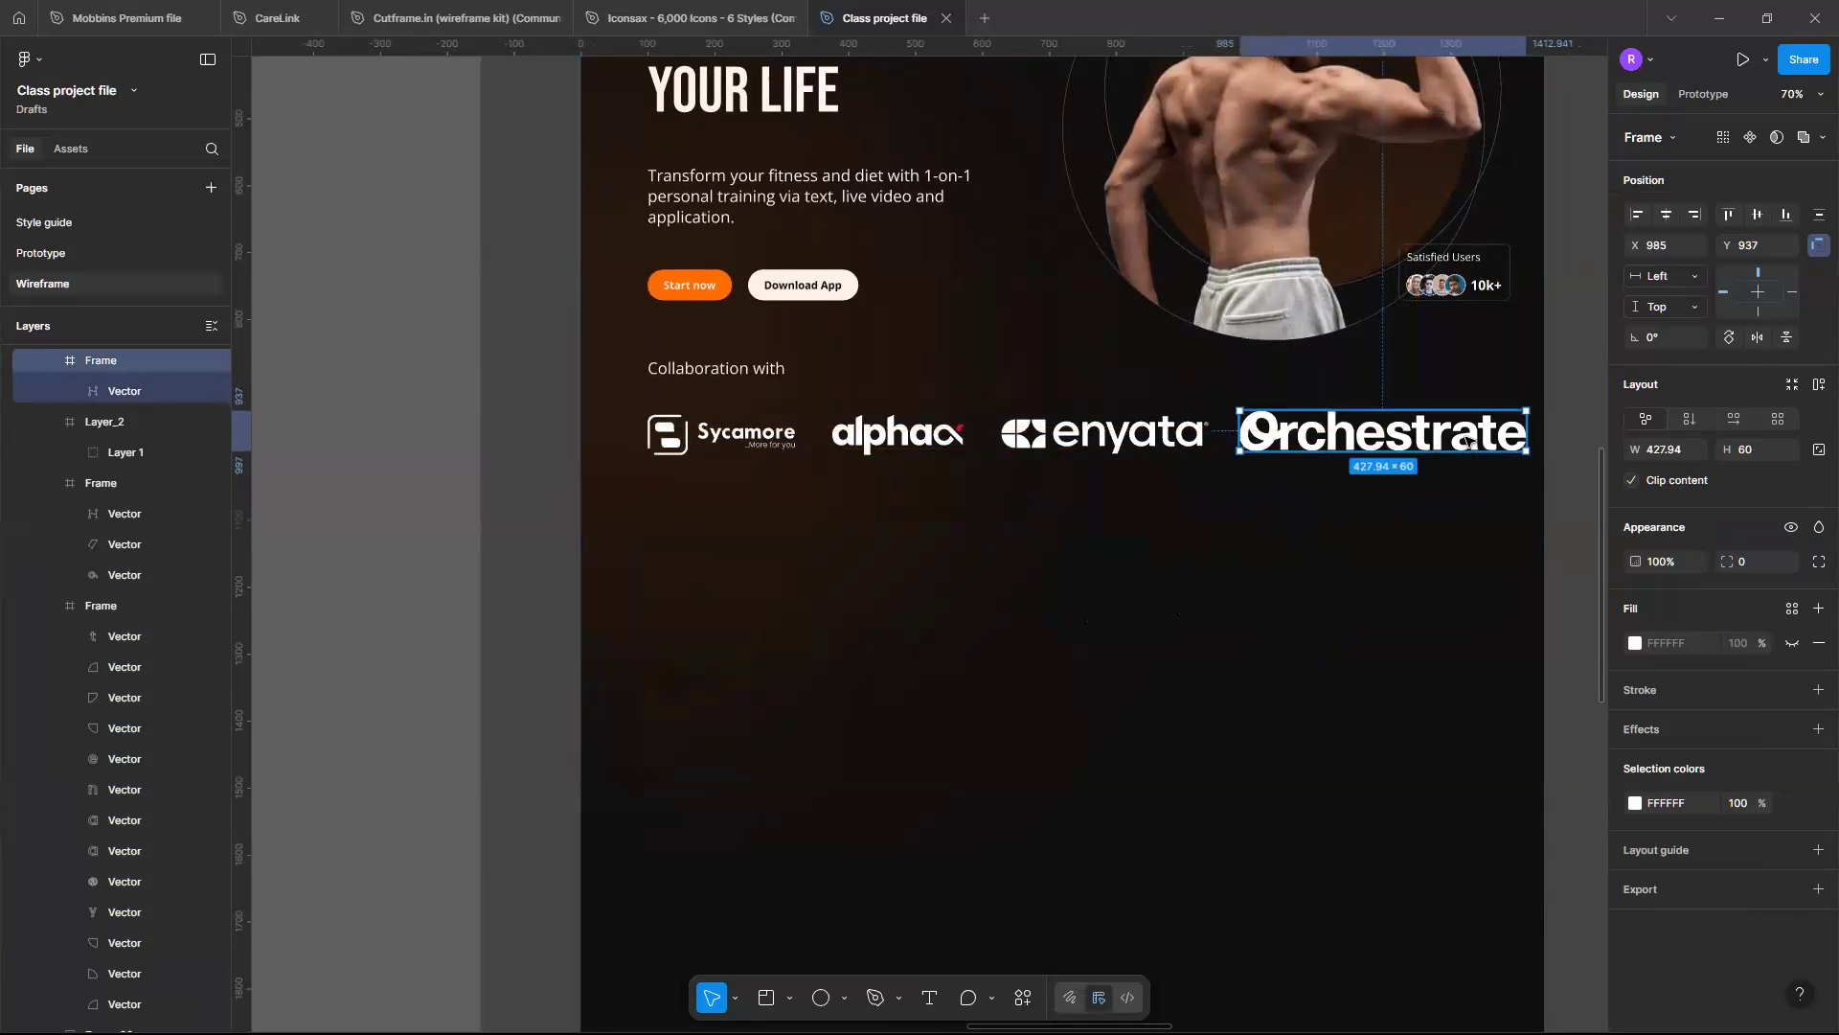
Delete the Orchestrate logo and put a duplicate of the Sycamore logo after the enyata logo instead
key("Delete")
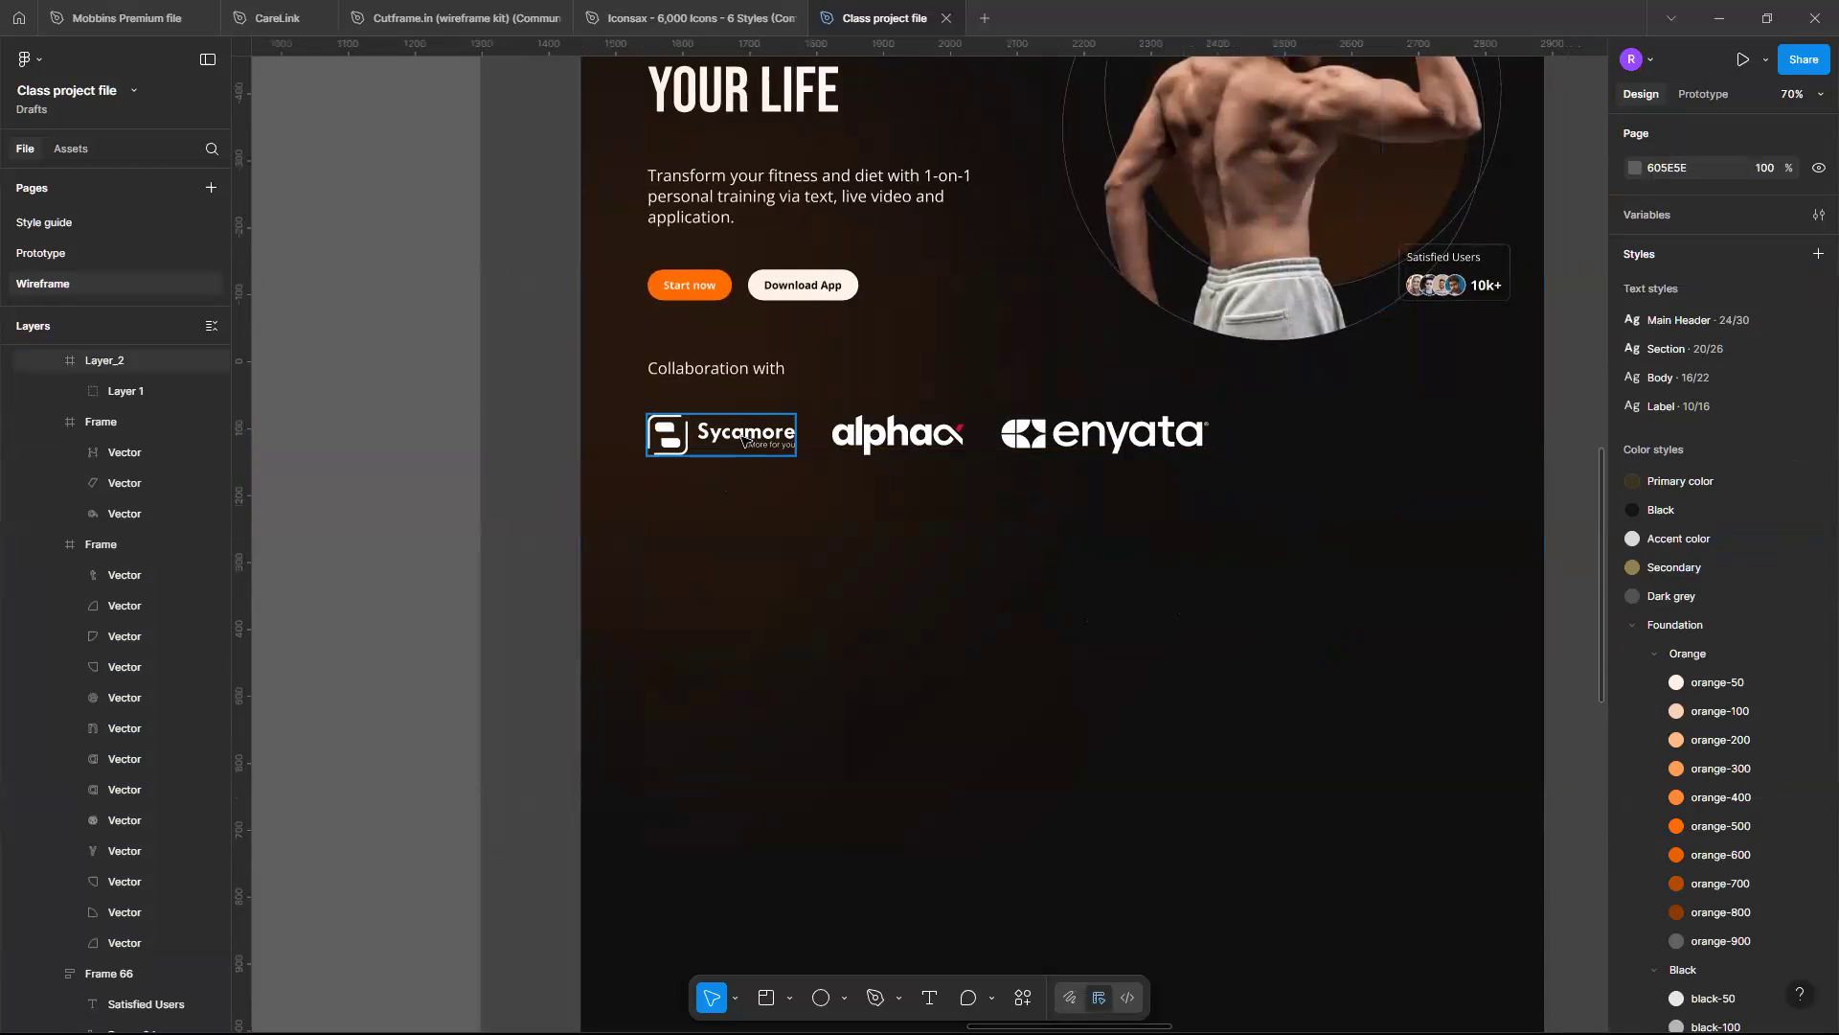
left_click(743, 441)
key("ctrl+d")
left_click_drag(1365, 438, 1345, 439)
Combine the four logos into a horizontal auto layout row with a gap of 64
left_click(706, 428)
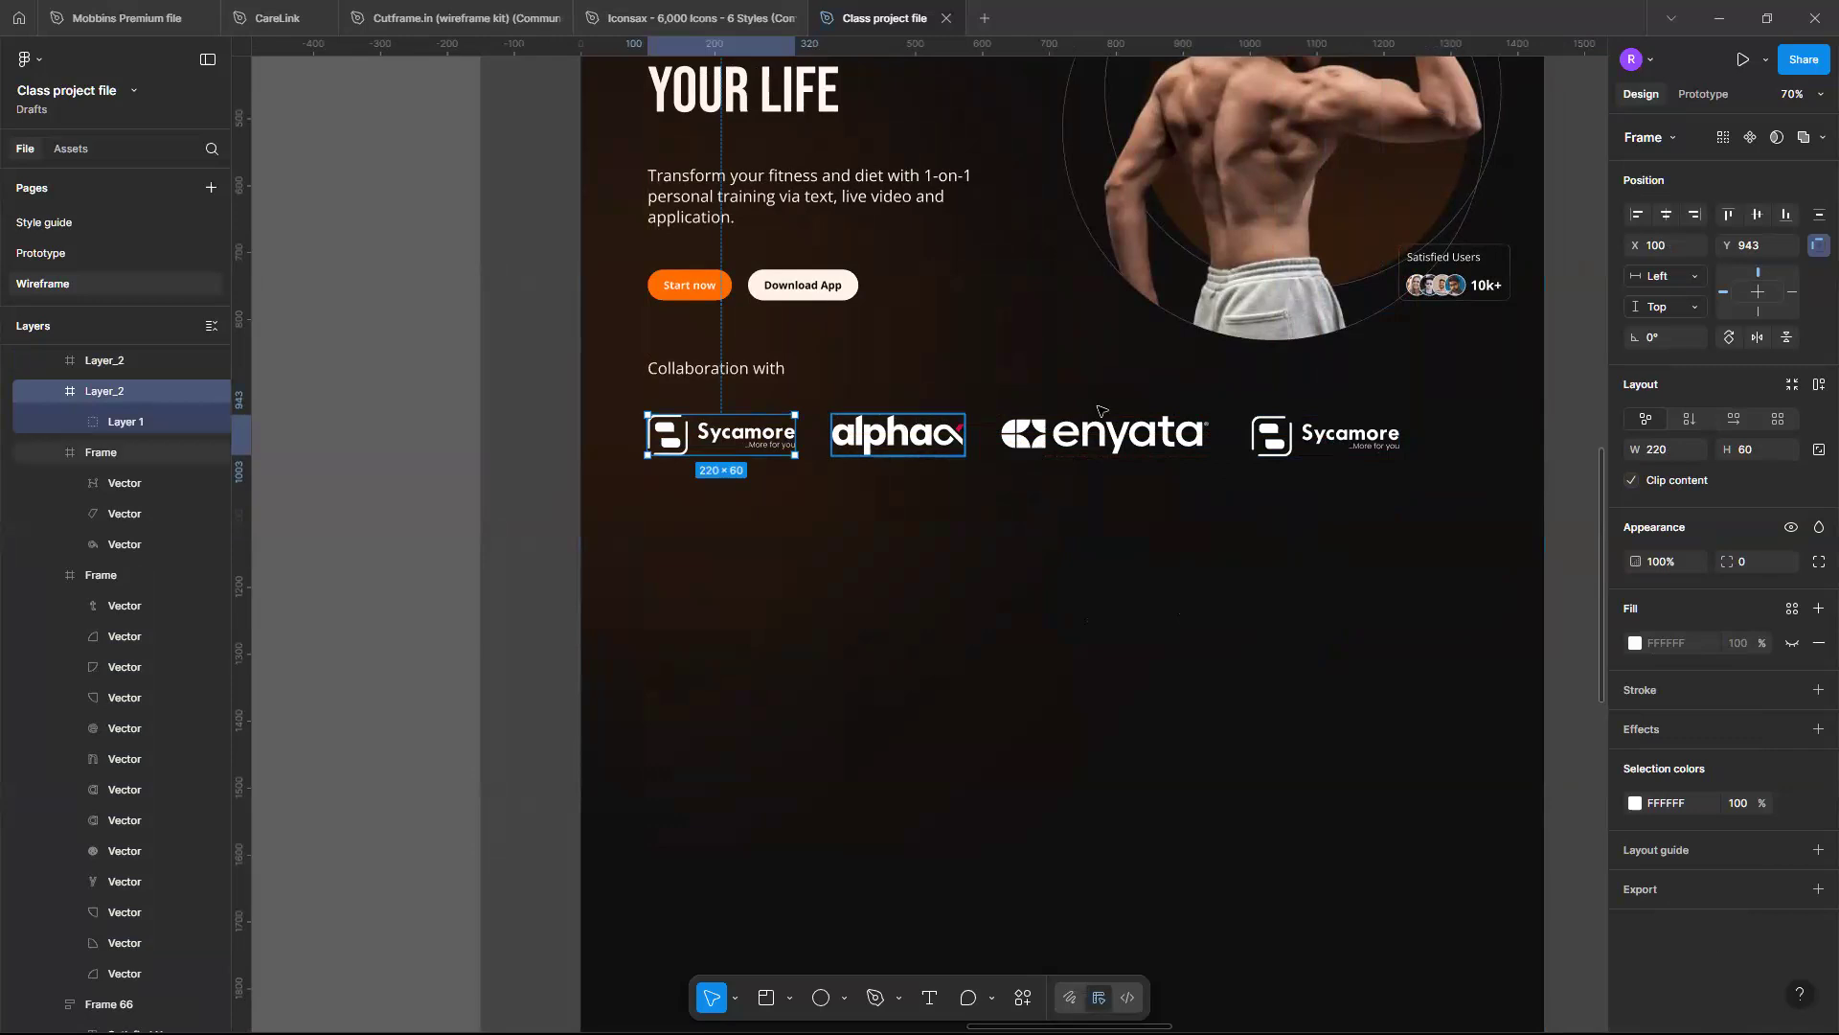
left_click(898, 430, "shift")
left_click(1143, 427, "shift")
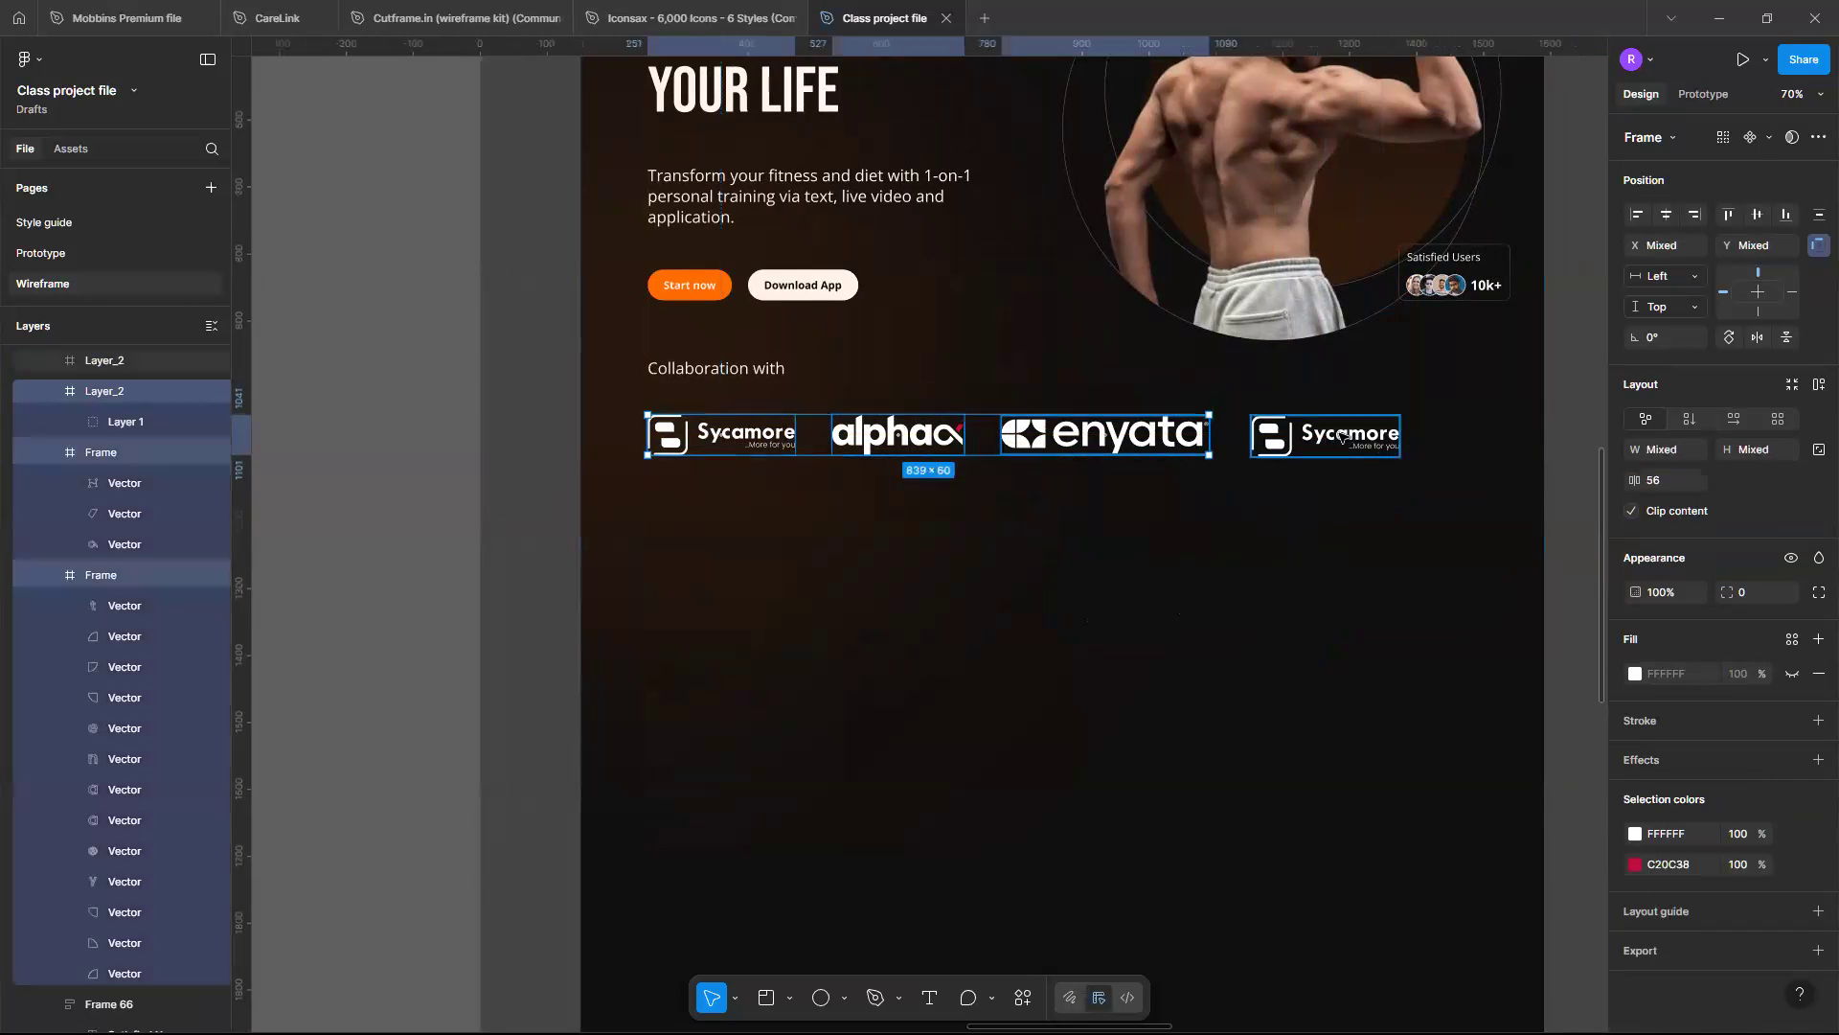
left_click(1342, 438, "shift")
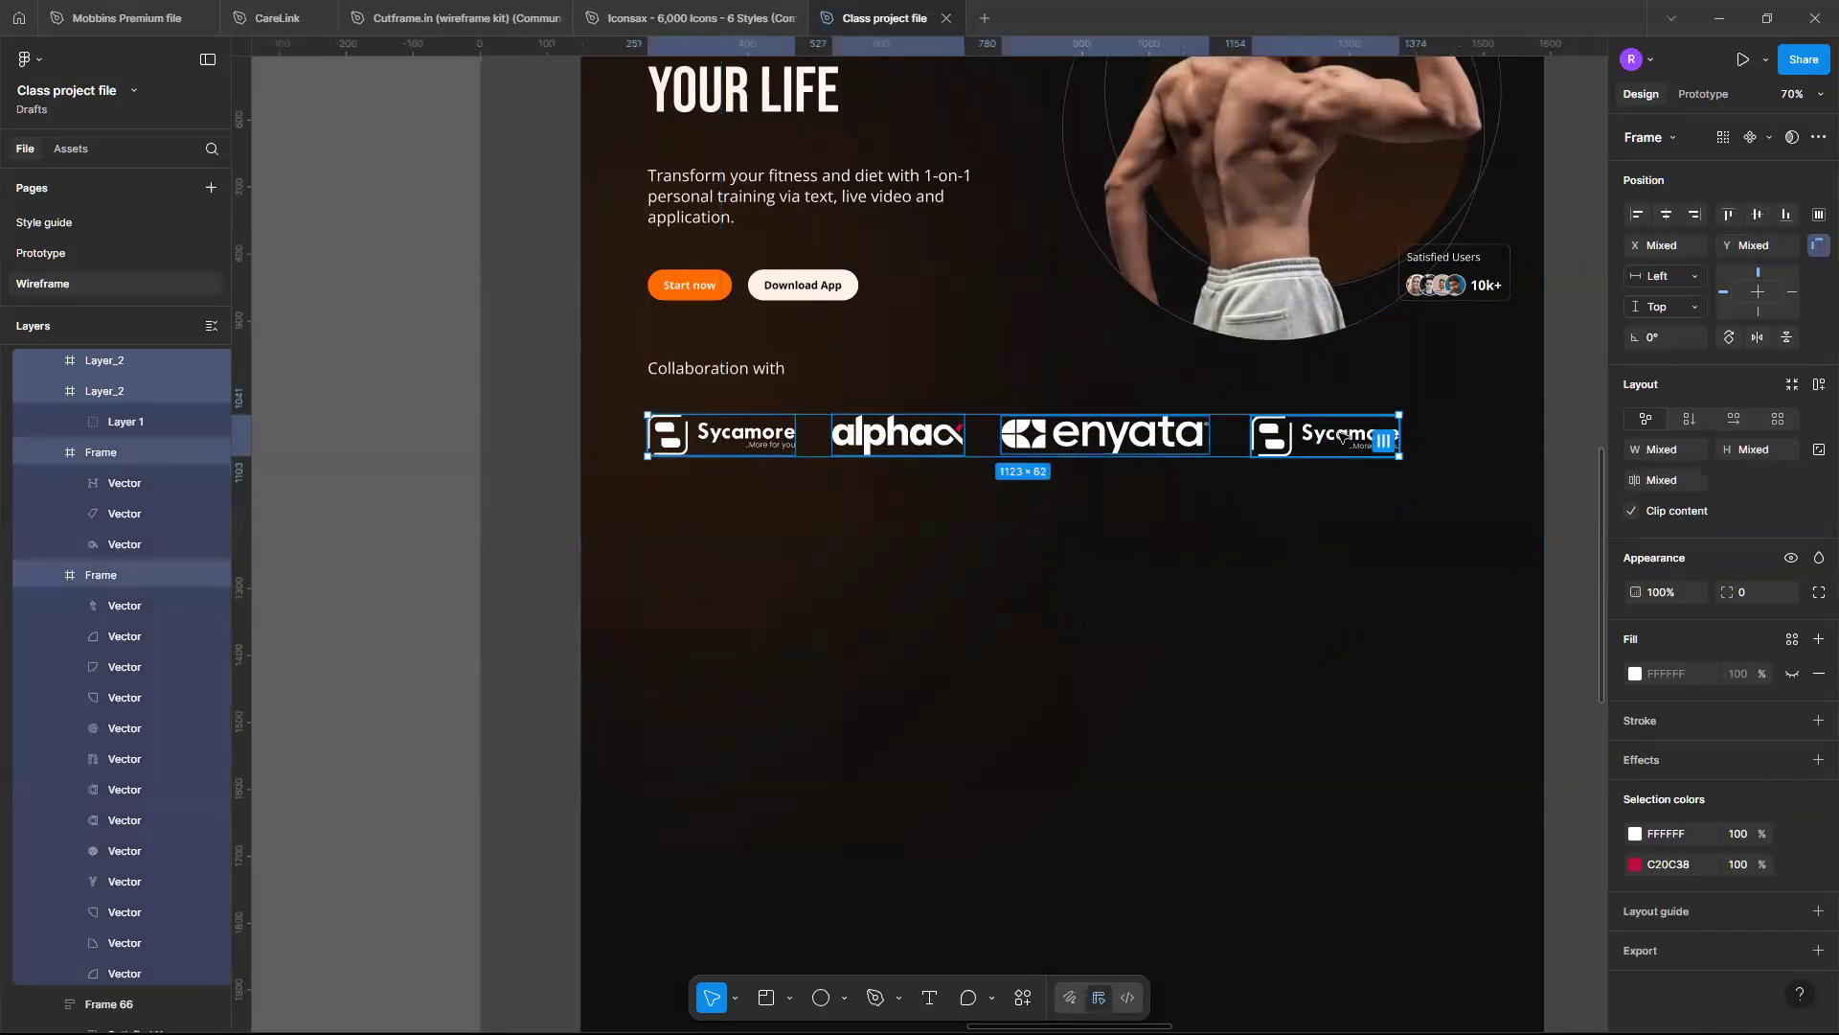
key("shift+a")
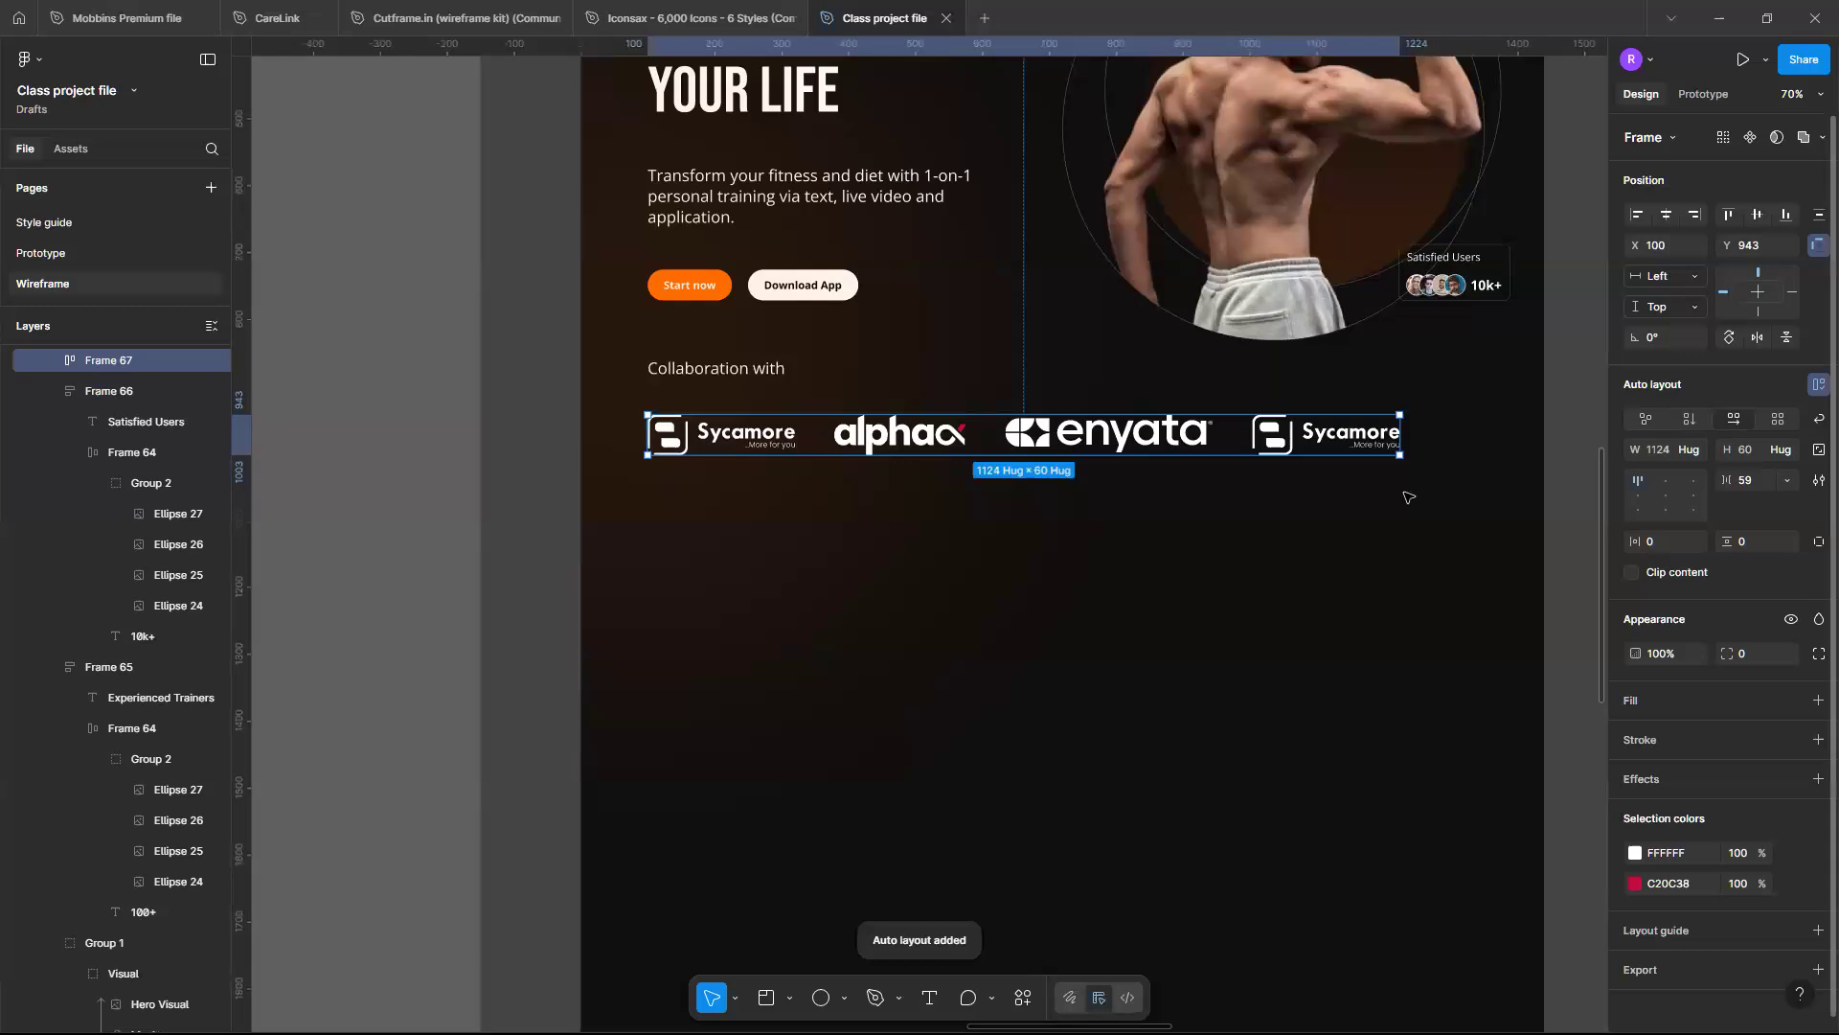
left_click(1235, 437)
type("64")
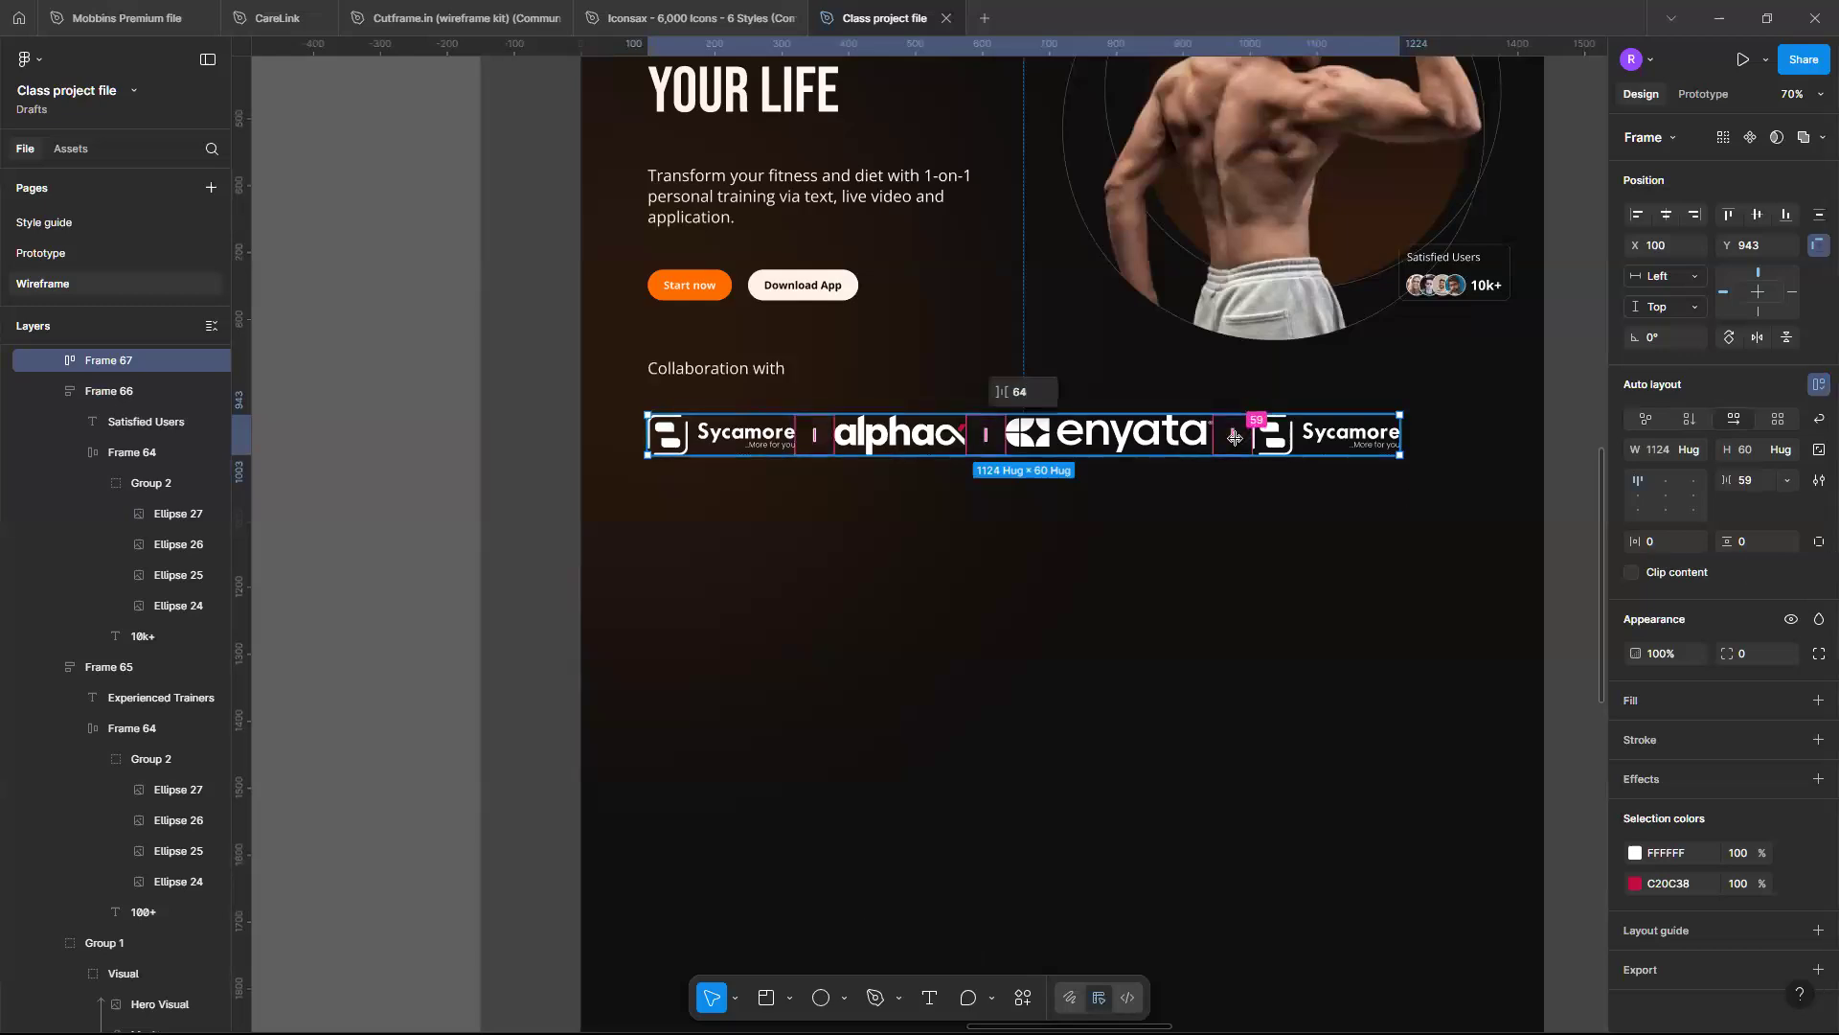
key("Return")
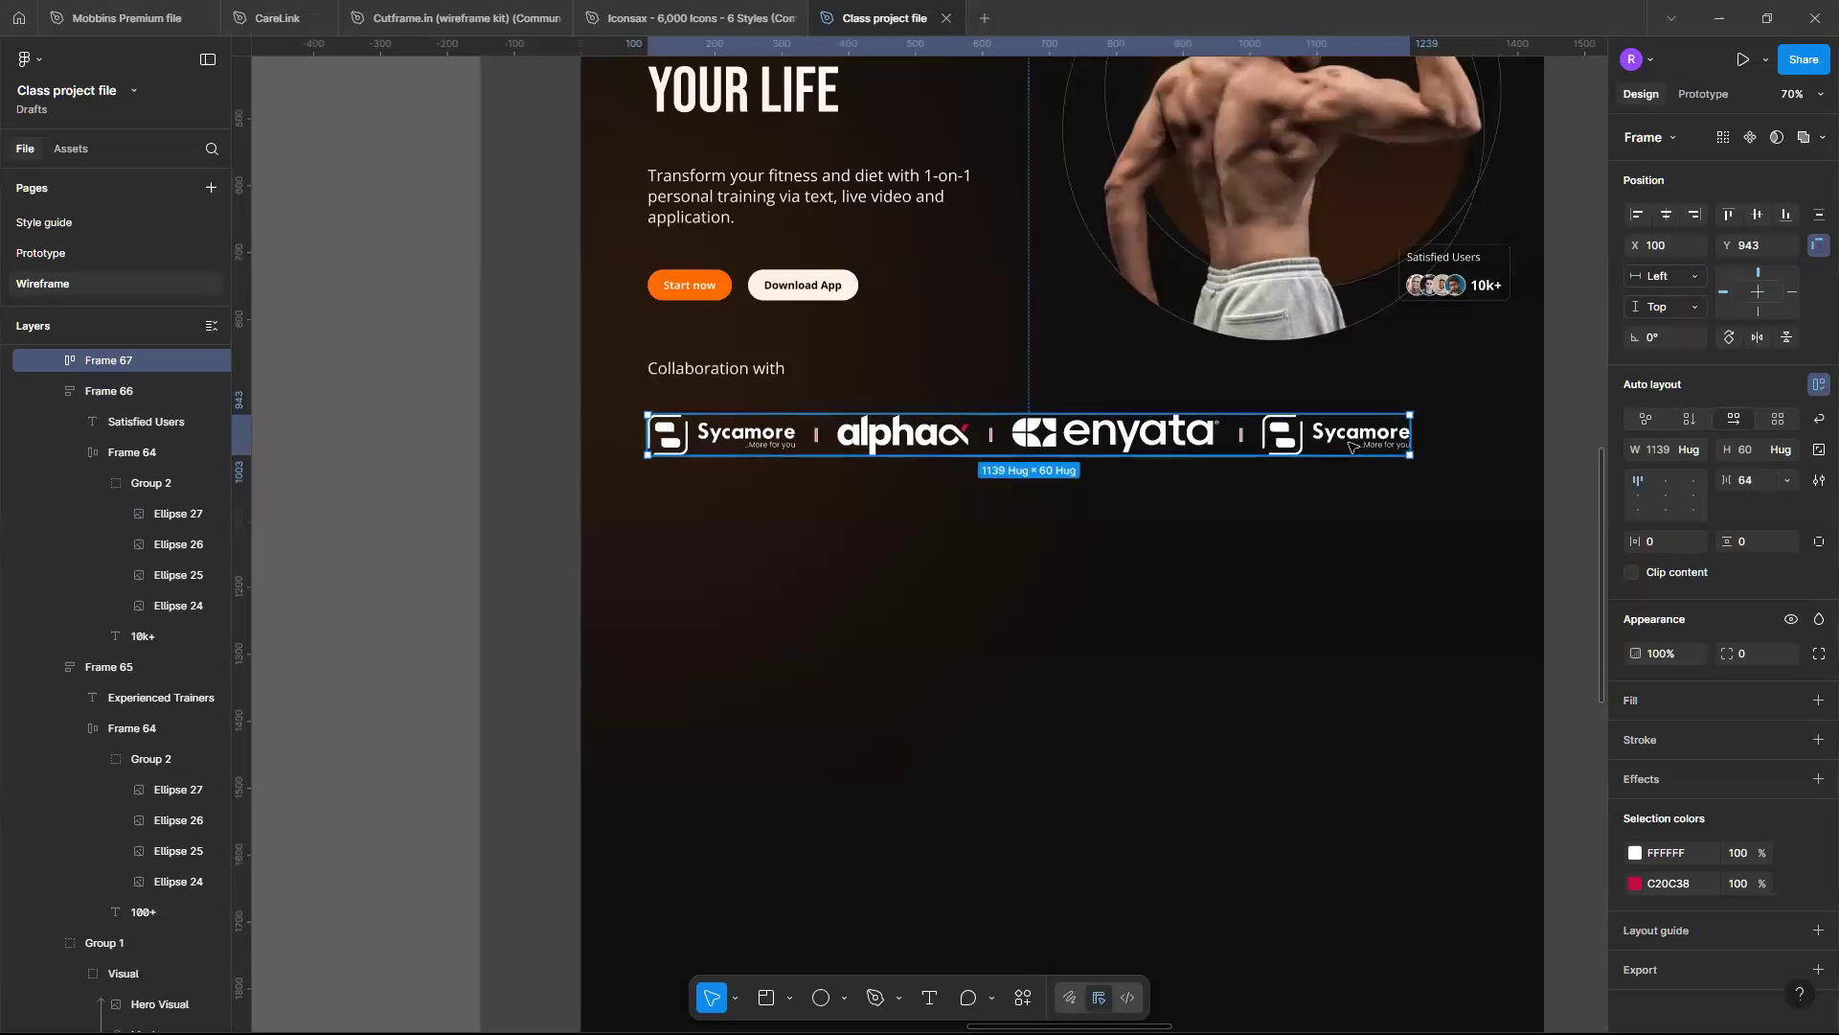
Duplicate the alphacx logo inside the auto layout row and reorder the copy to the end, after the second Sycamore logo
double_click(958, 439)
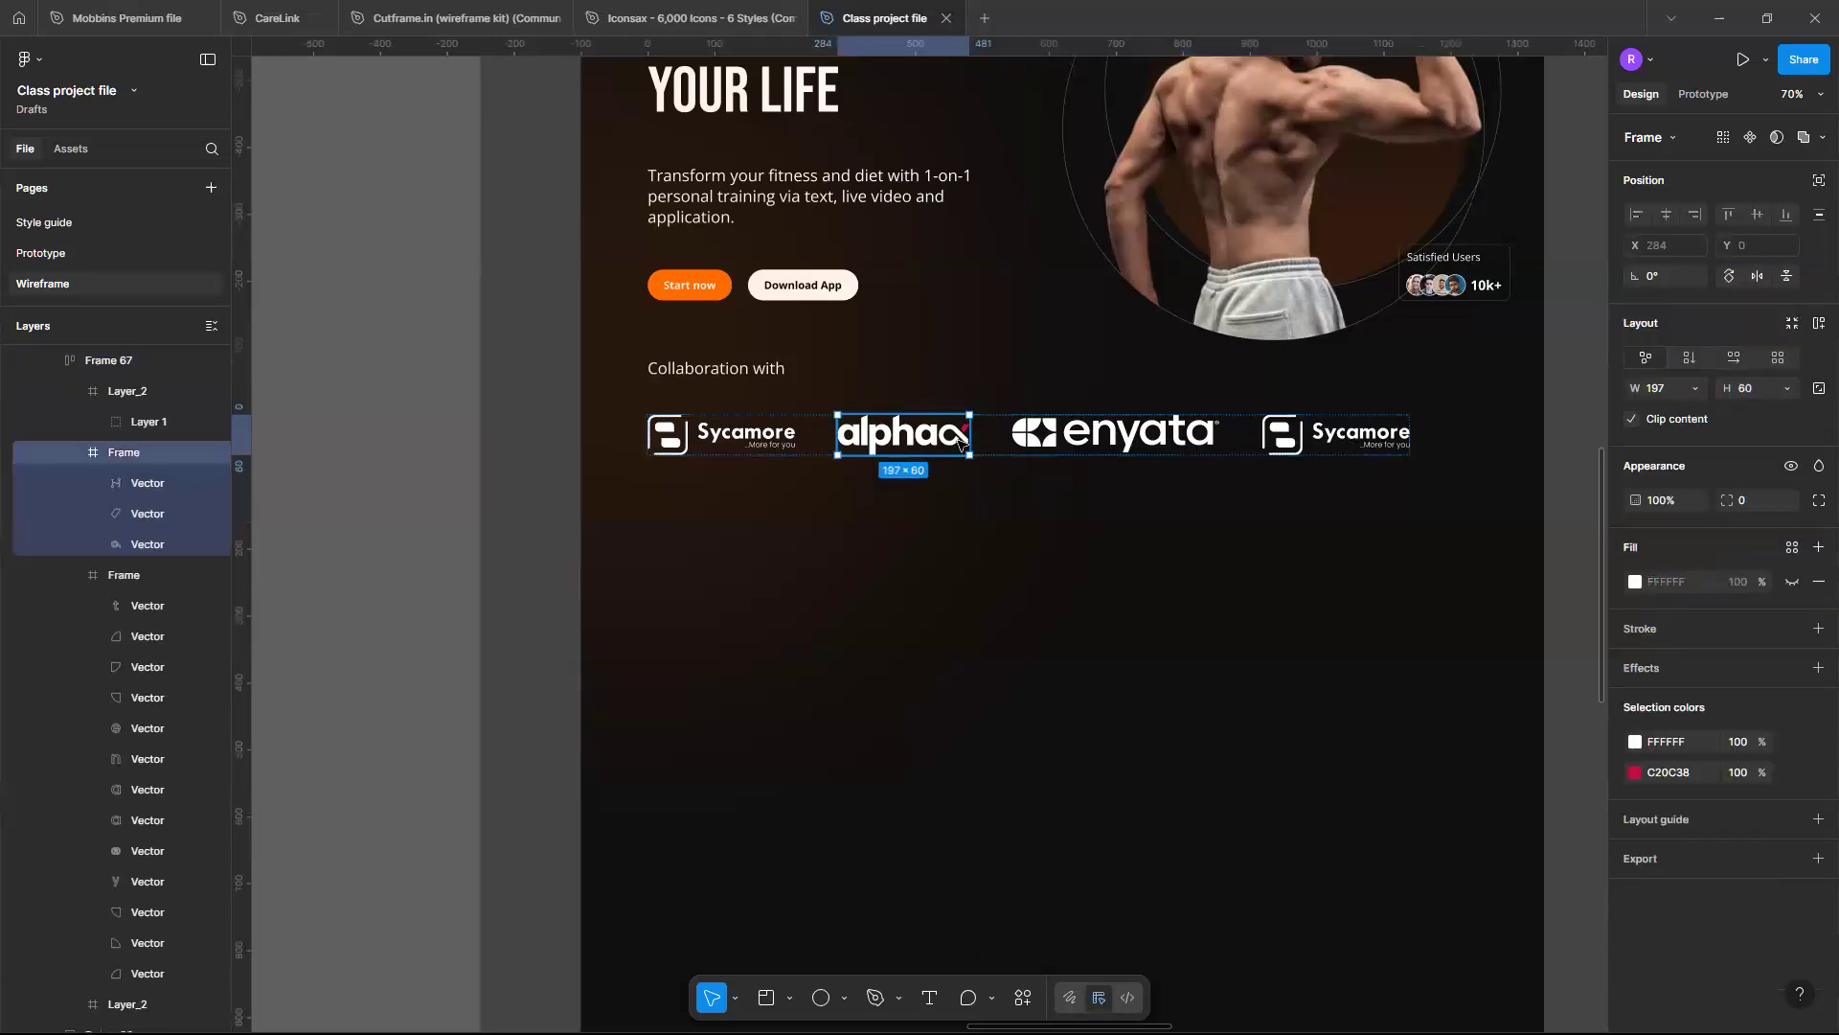
double_click(958, 438)
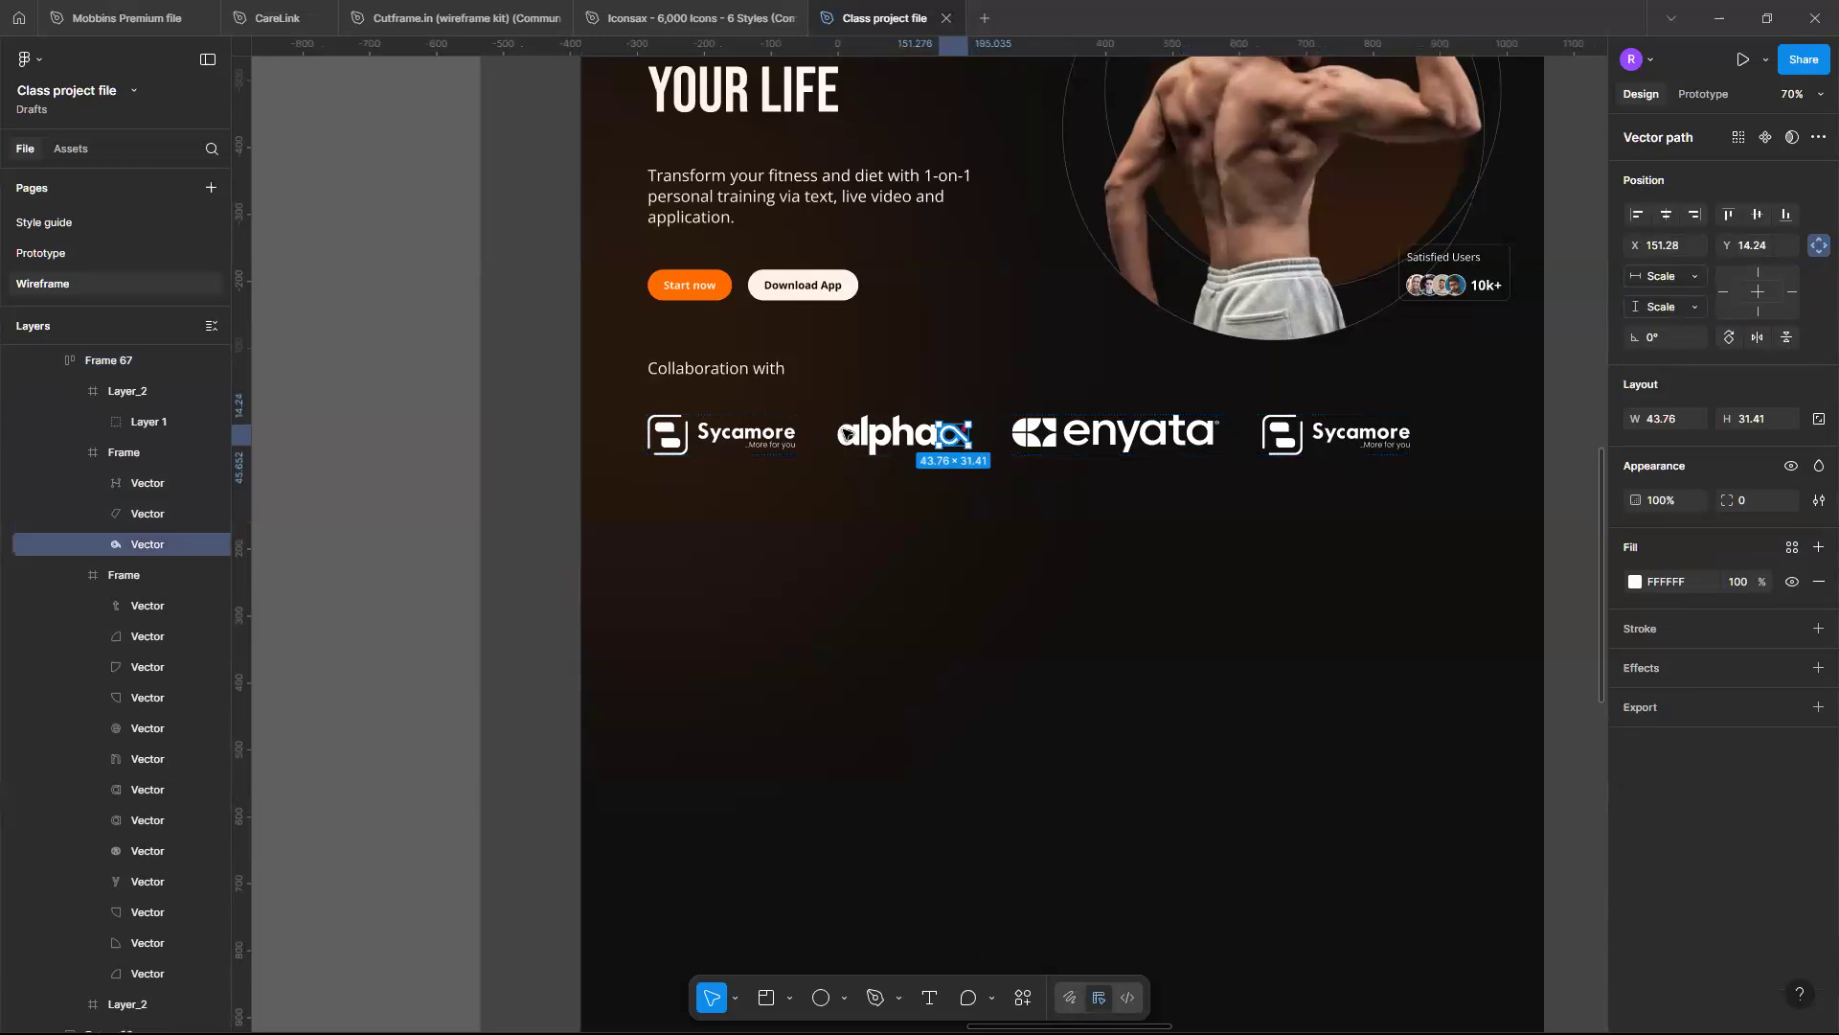
left_click(847, 418)
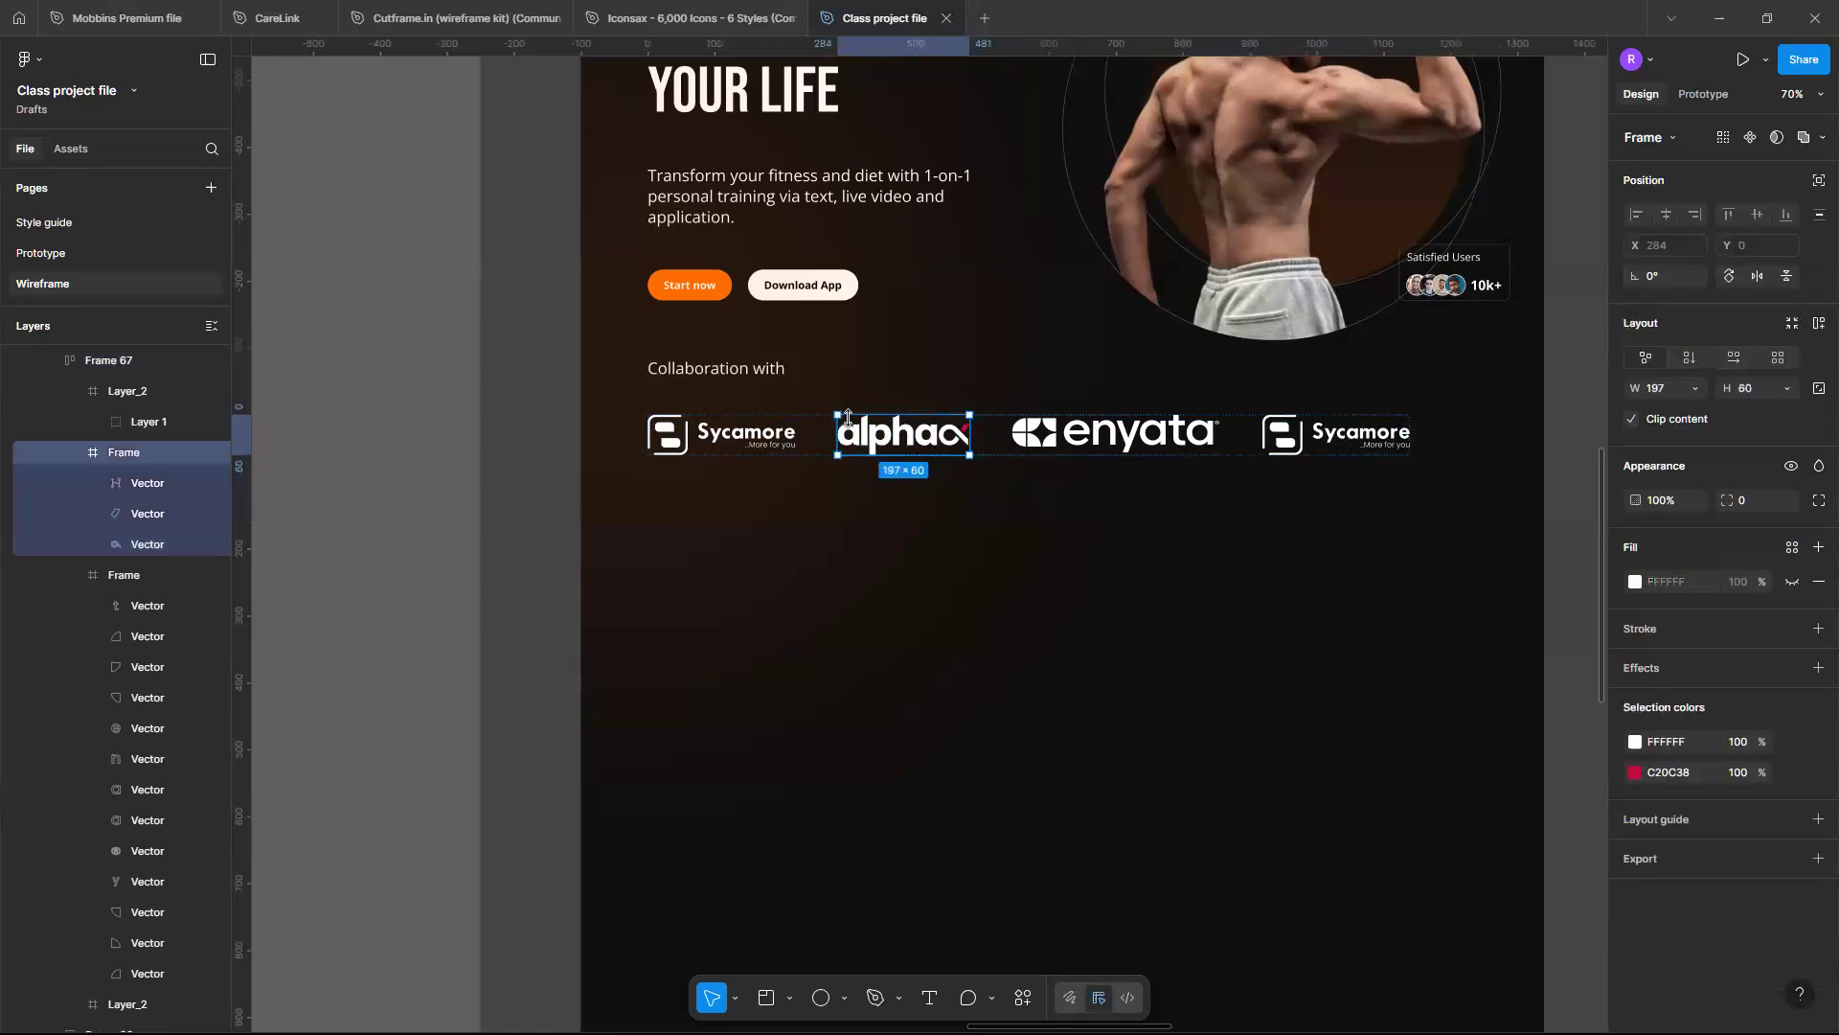
key("ctrl+d")
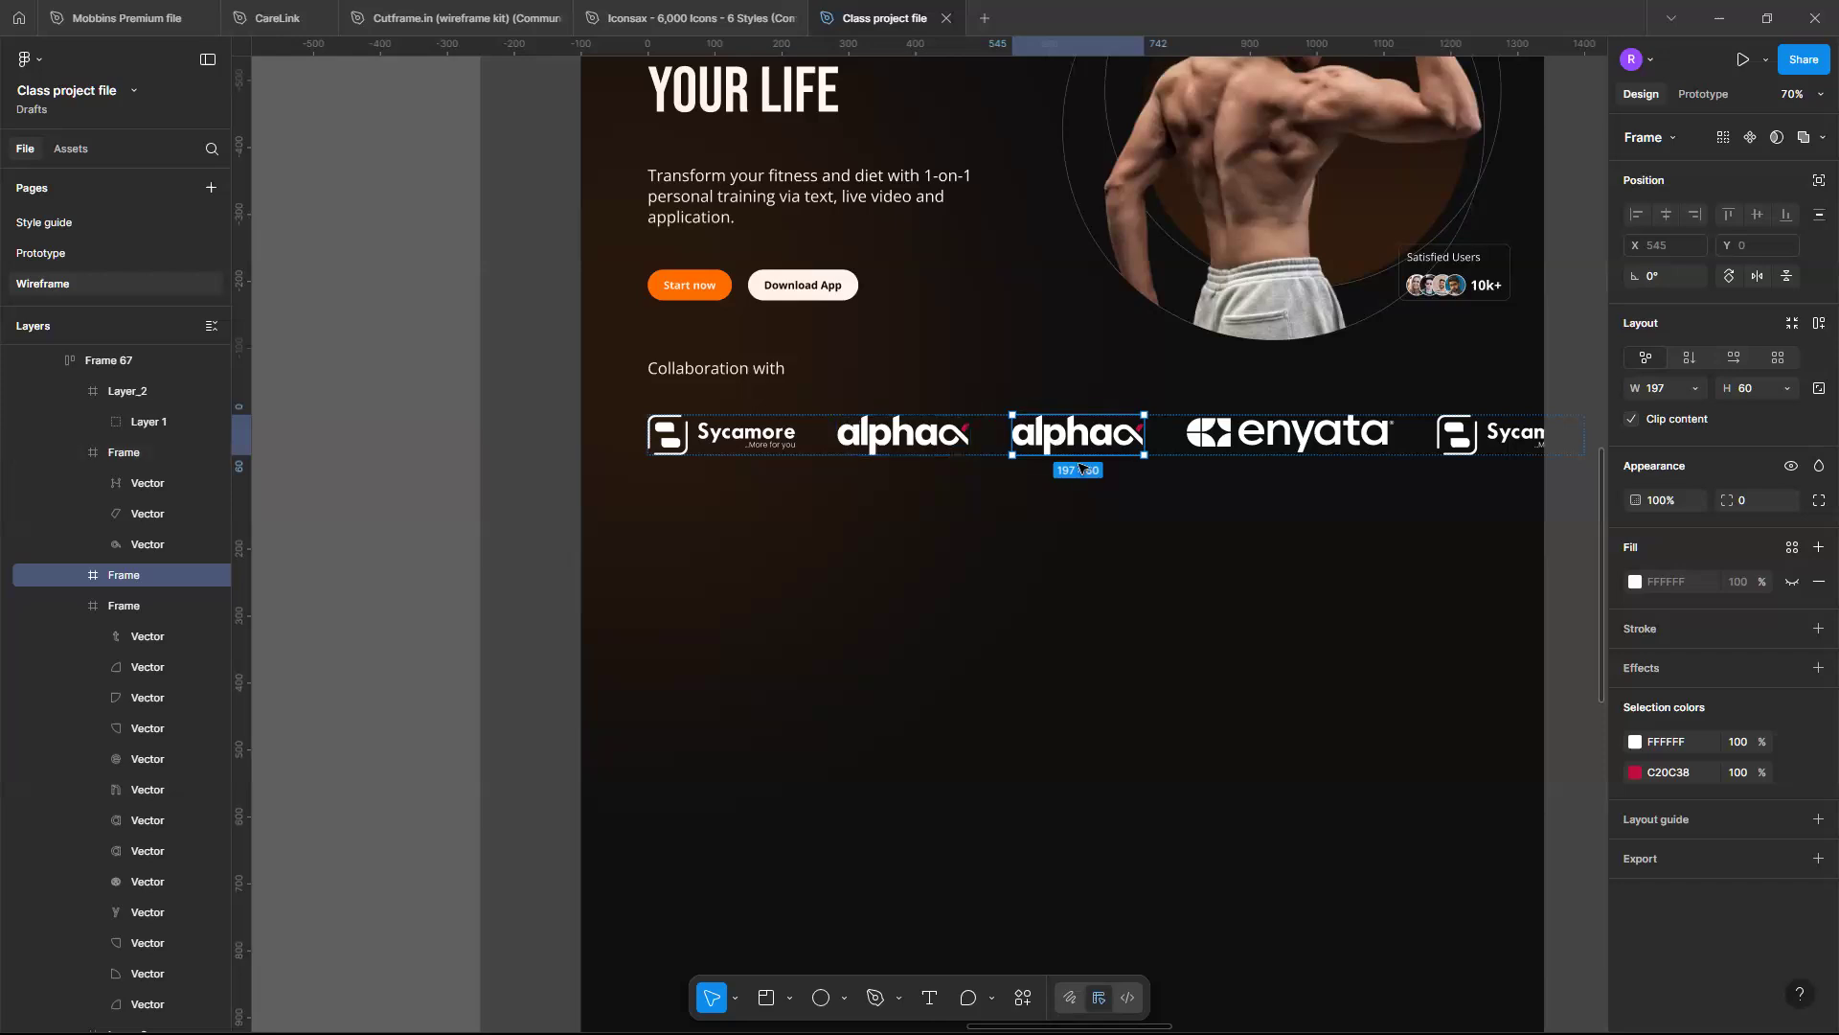
key("Right")
key("Right")
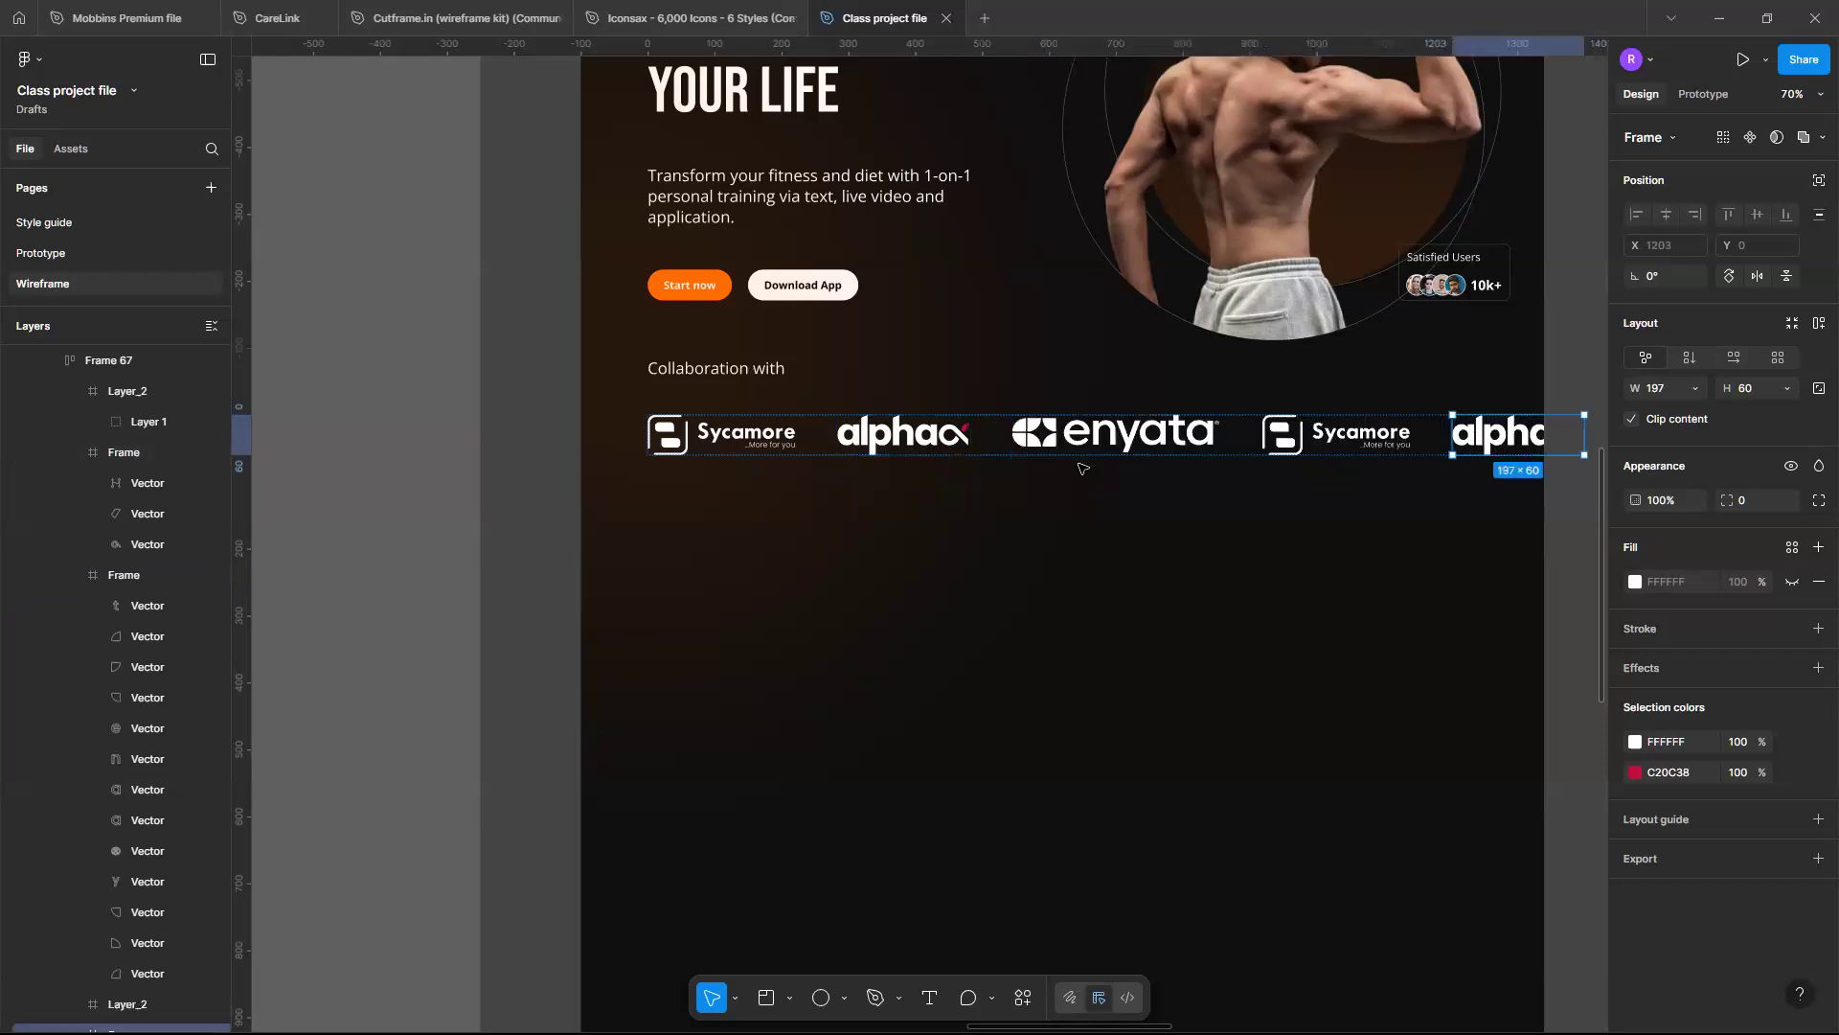
key("Left")
key("Left")
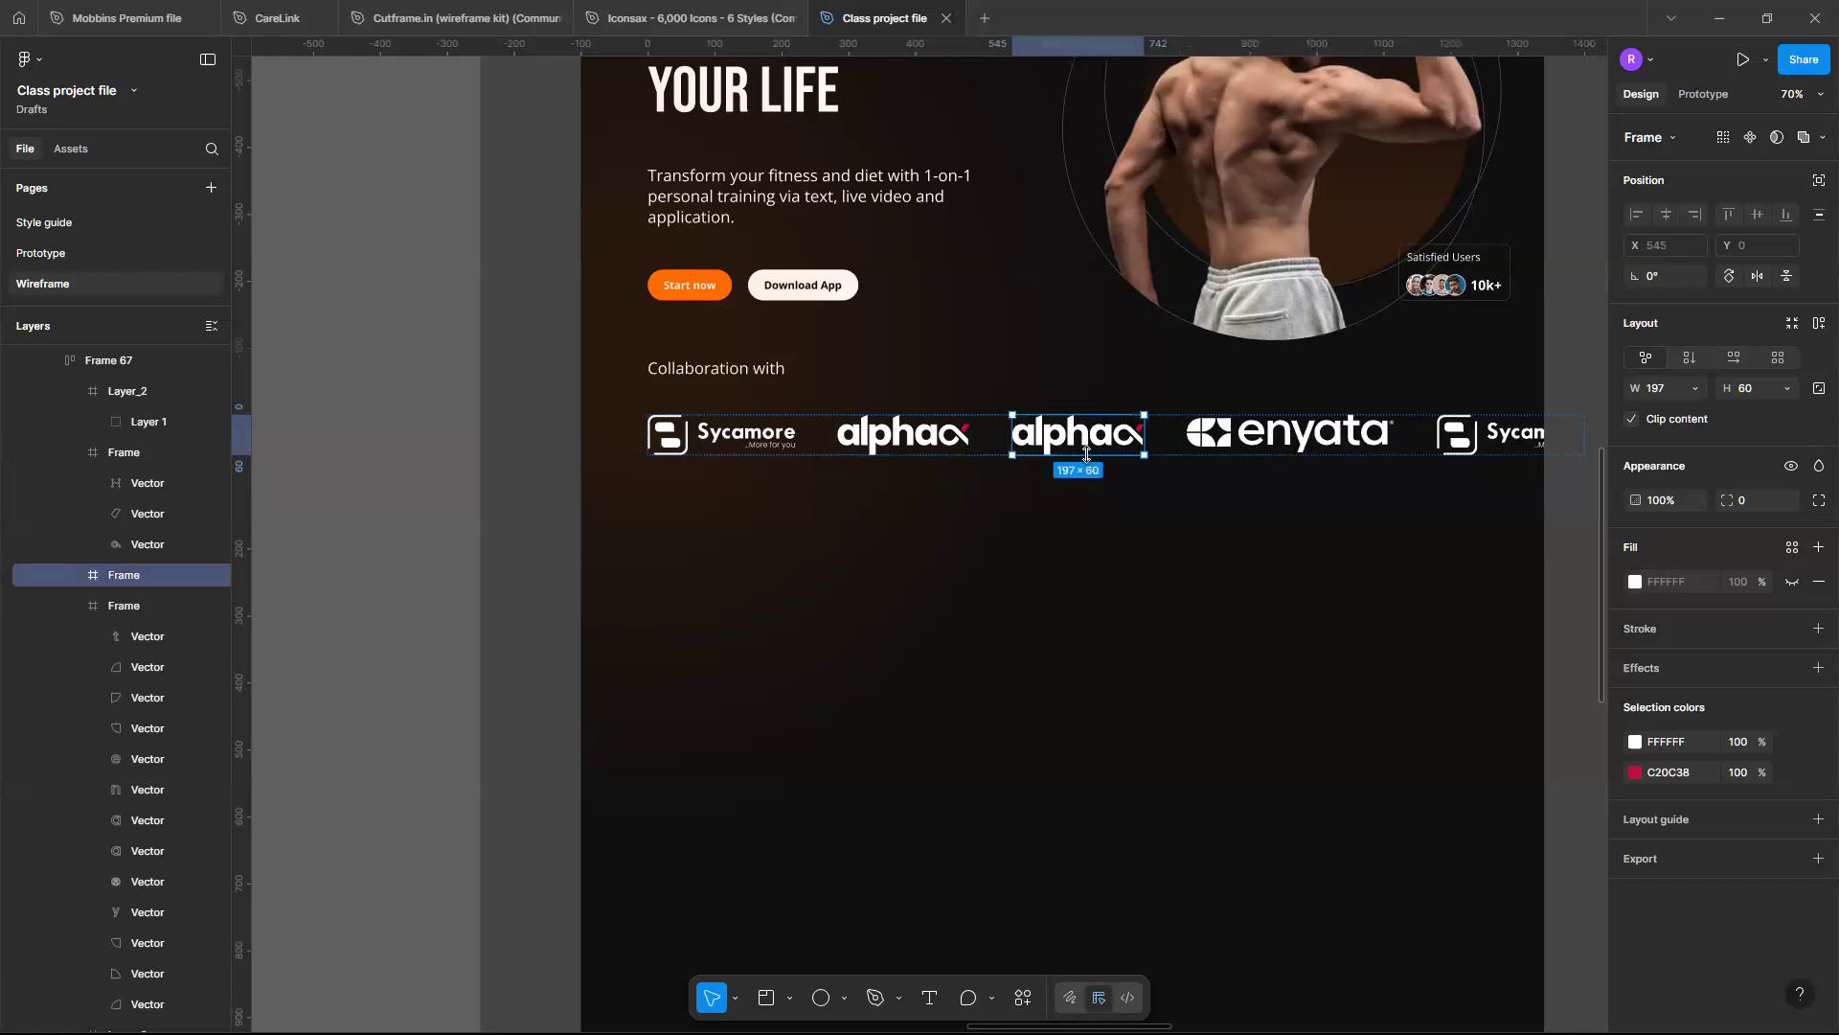
key("Right")
key("Right")
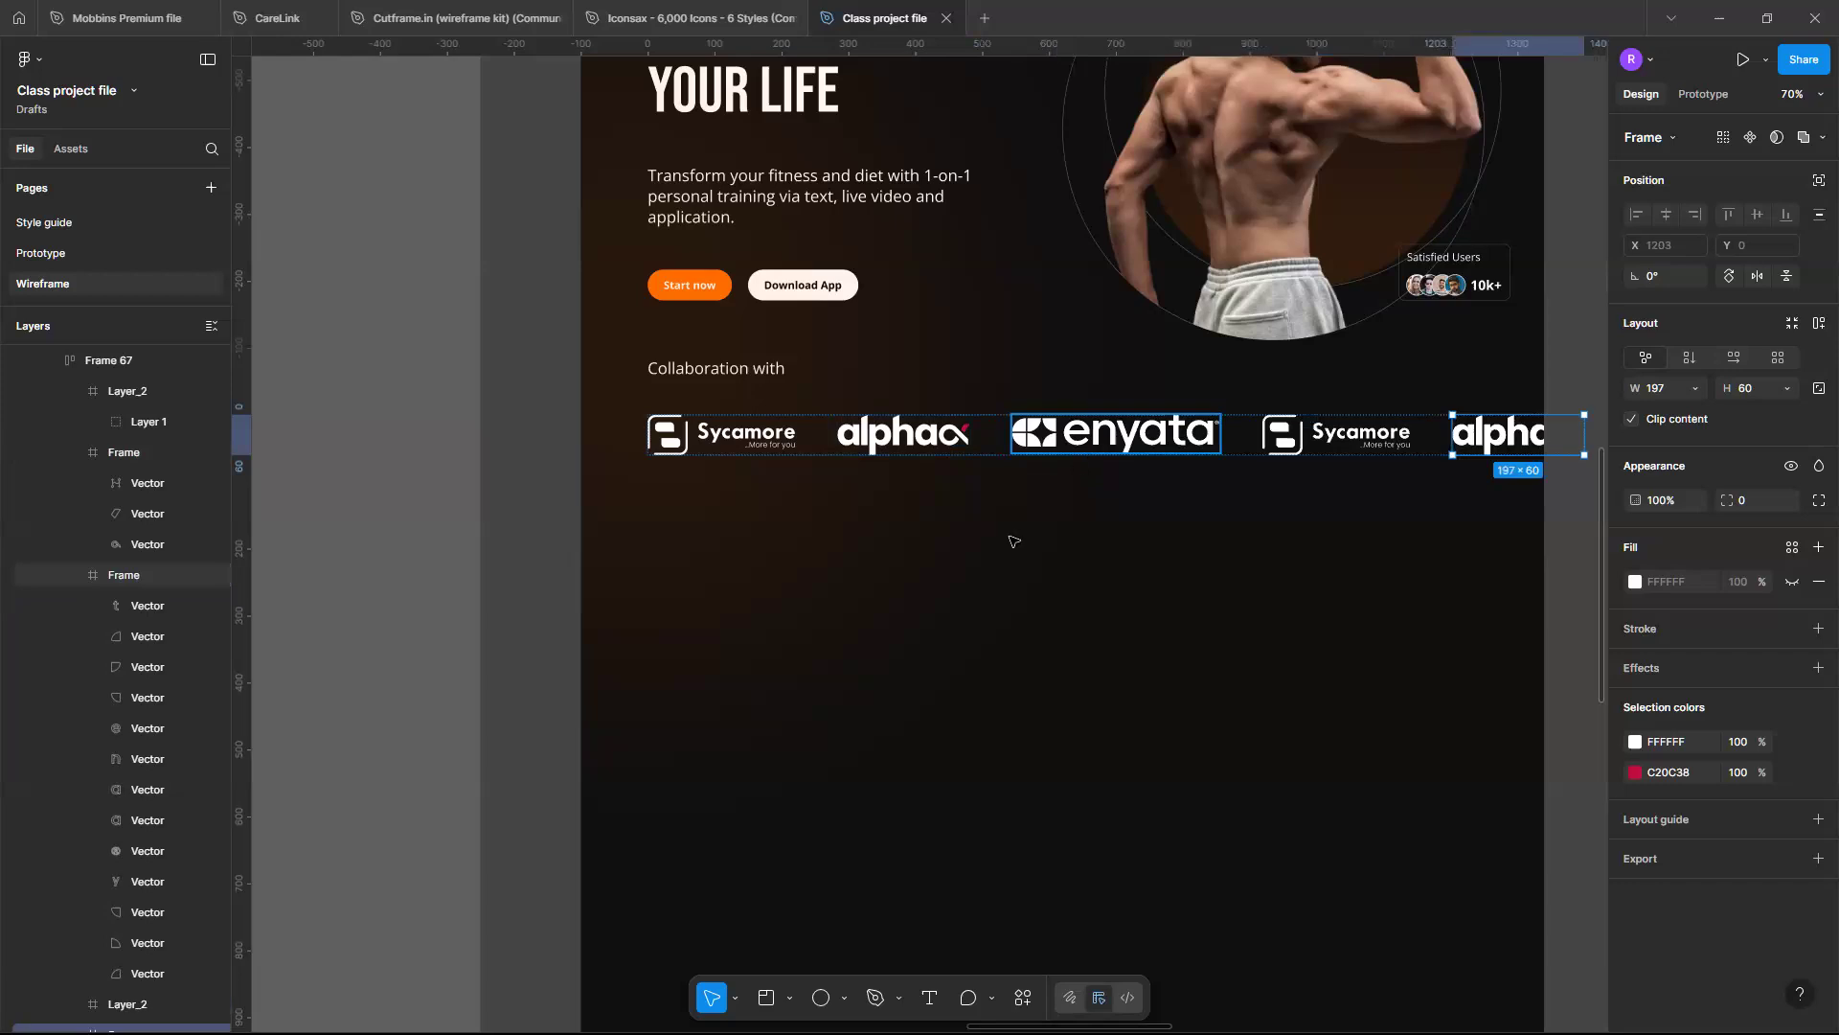
key("Escape")
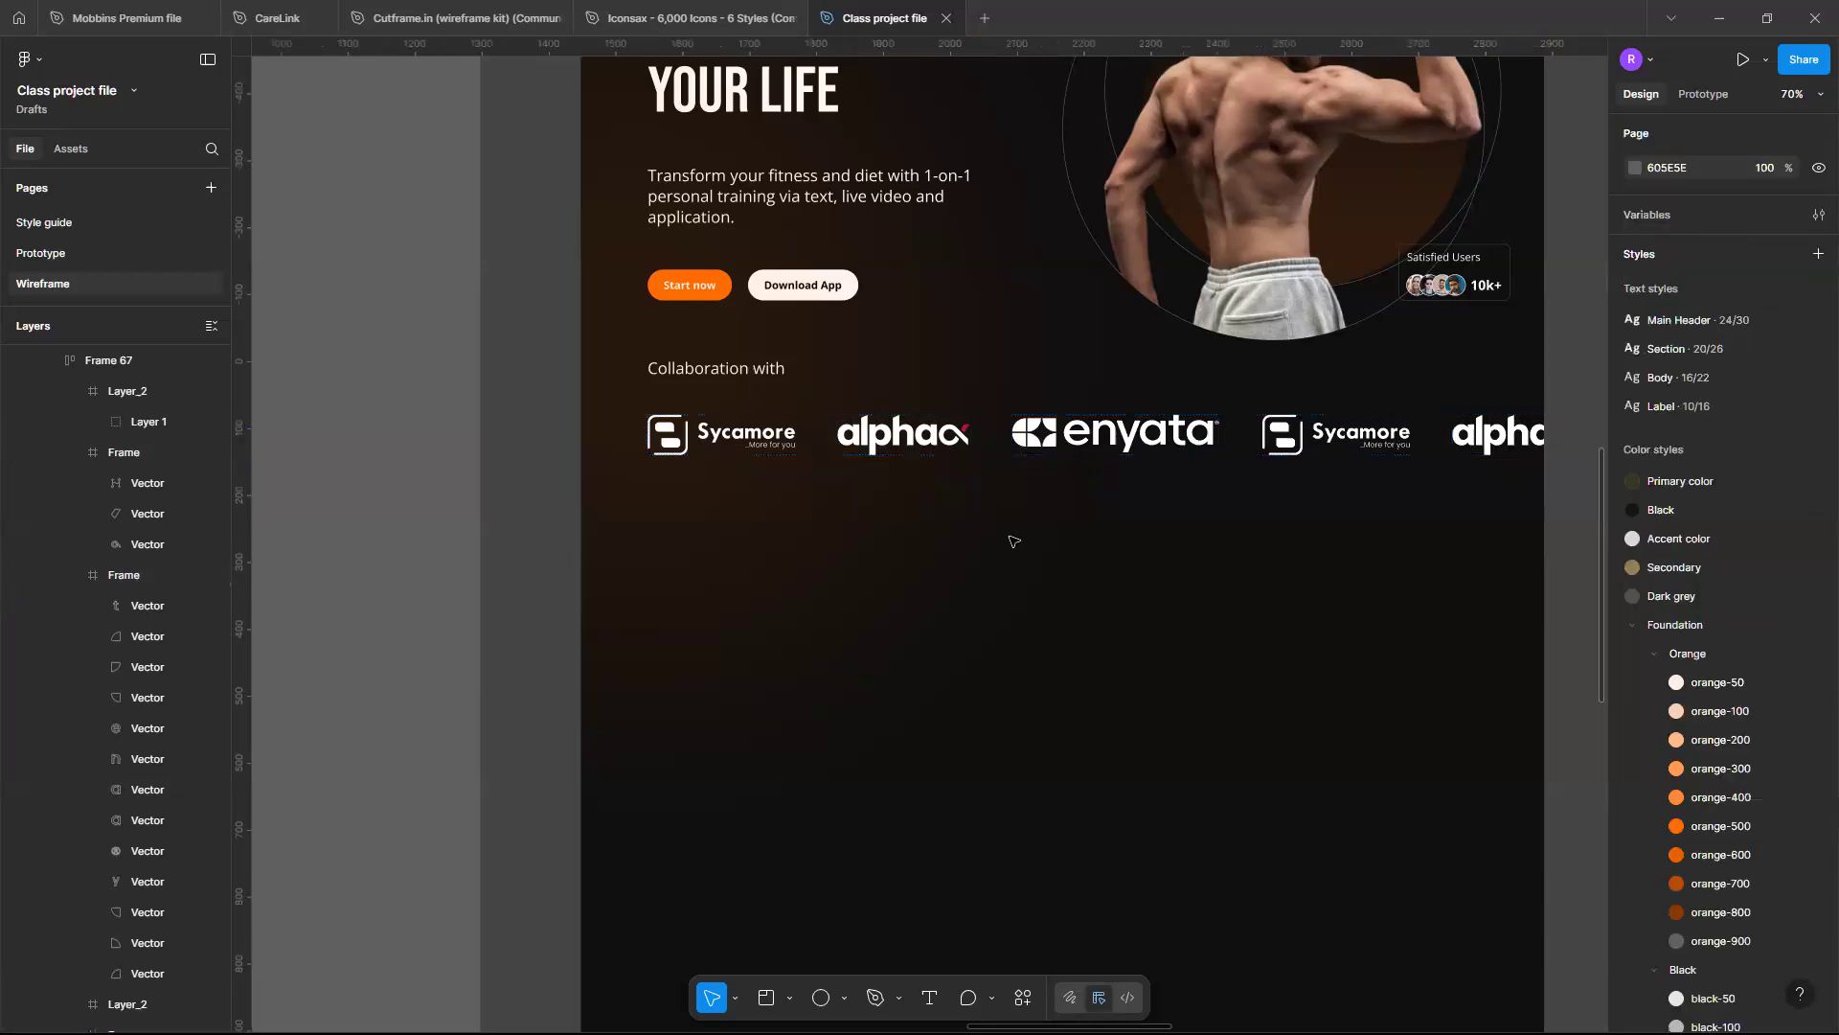
Move the "Collaboration with" label down closer to the logo row, to X 100, Y 875
right_click(1011, 538)
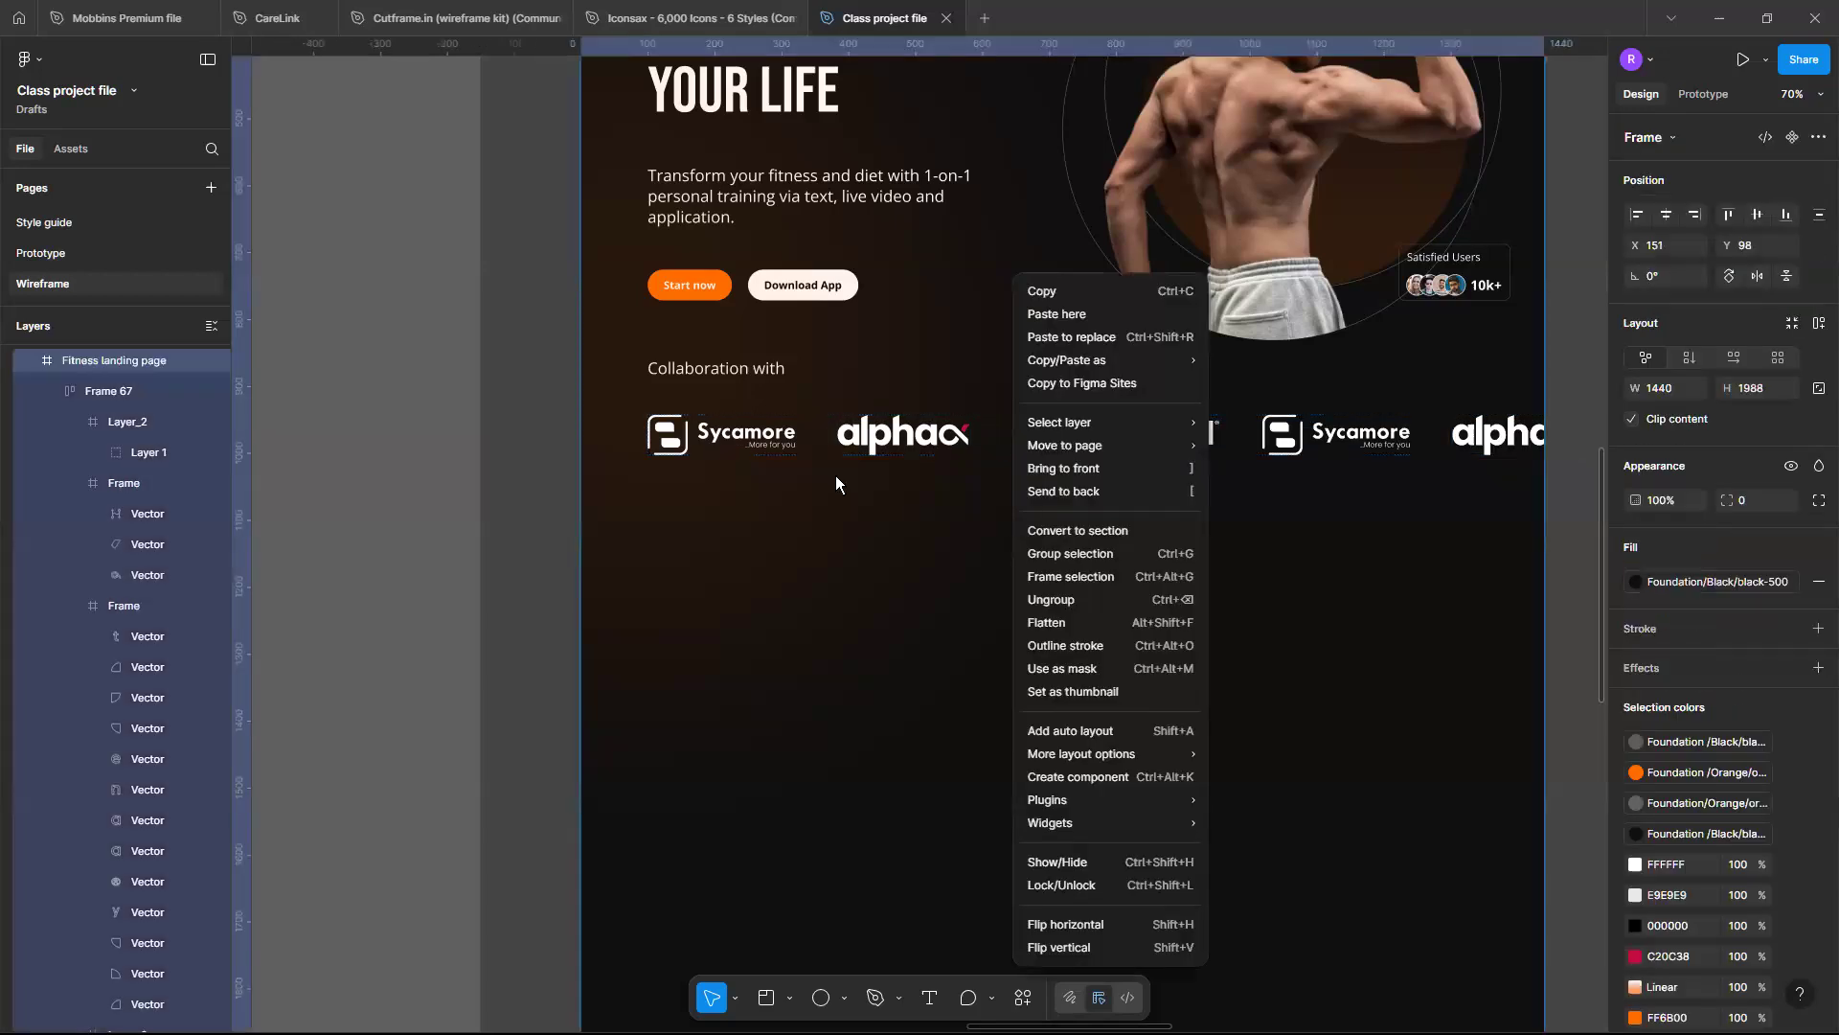
key("Escape")
scroll(863, 542, "up", 1)
scroll(863, 542, "up", 1)
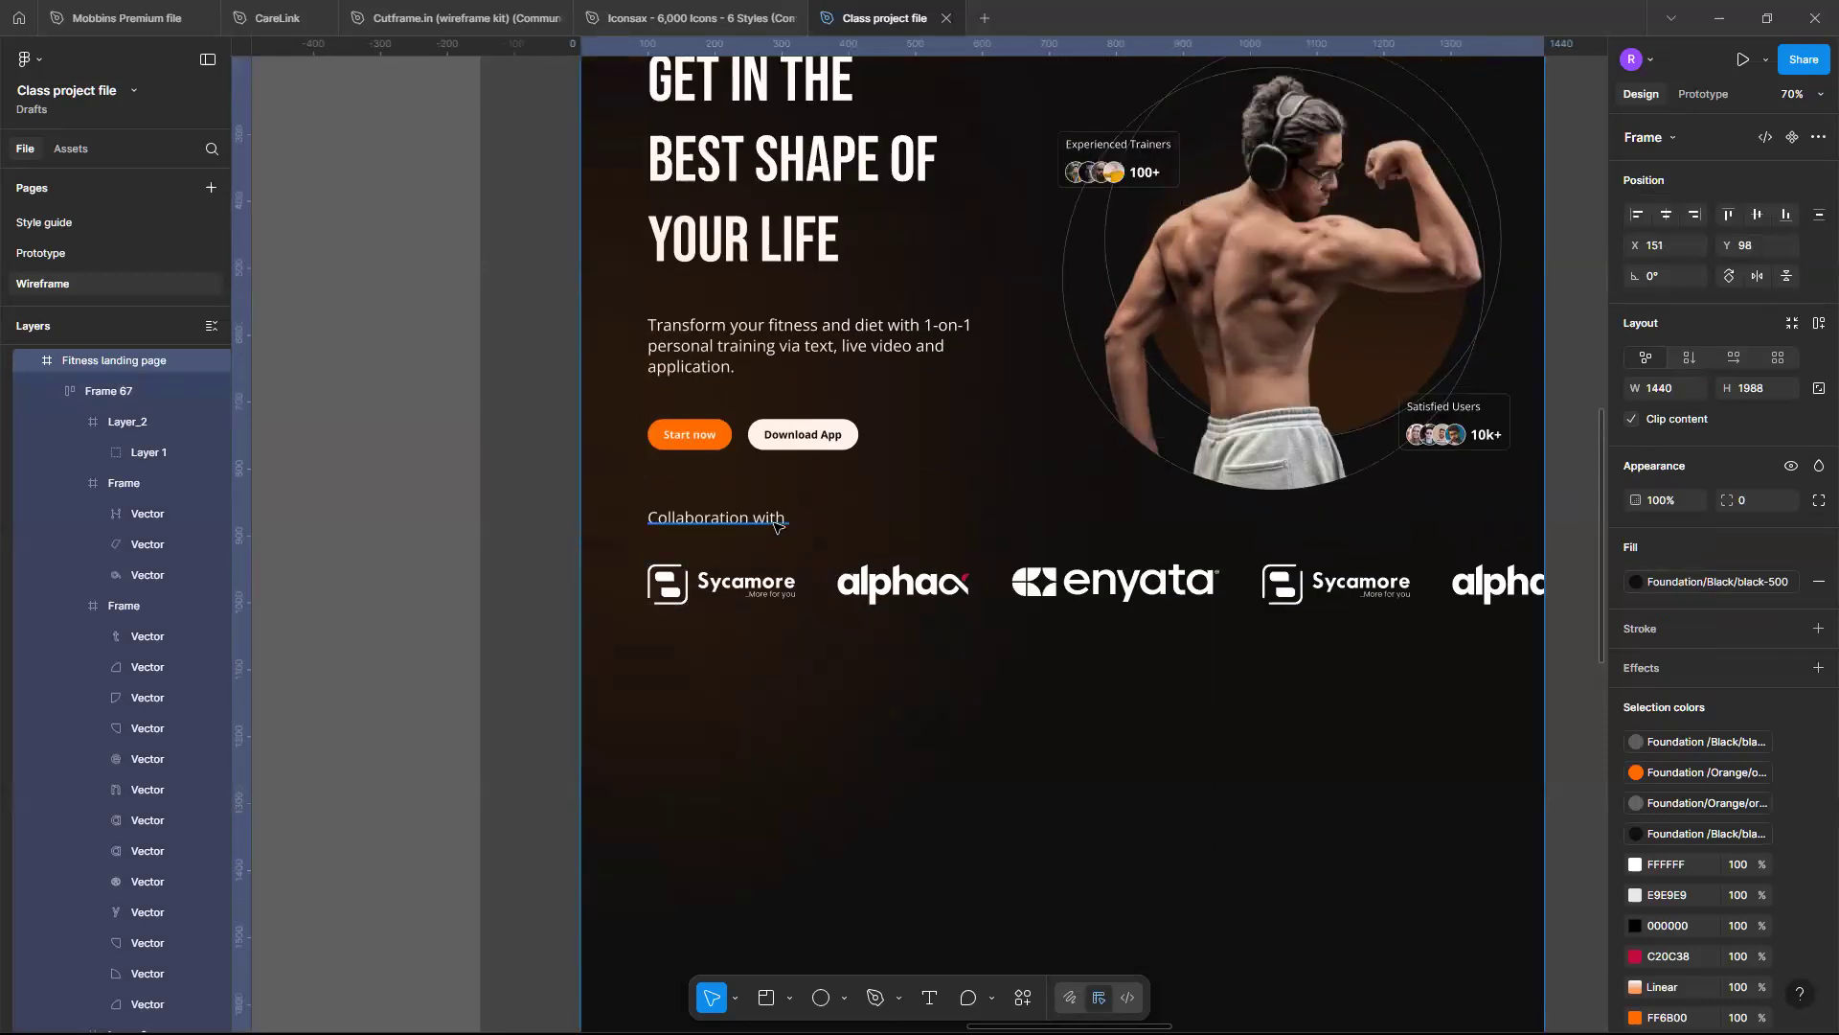
left_click_drag(776, 524, 776, 524)
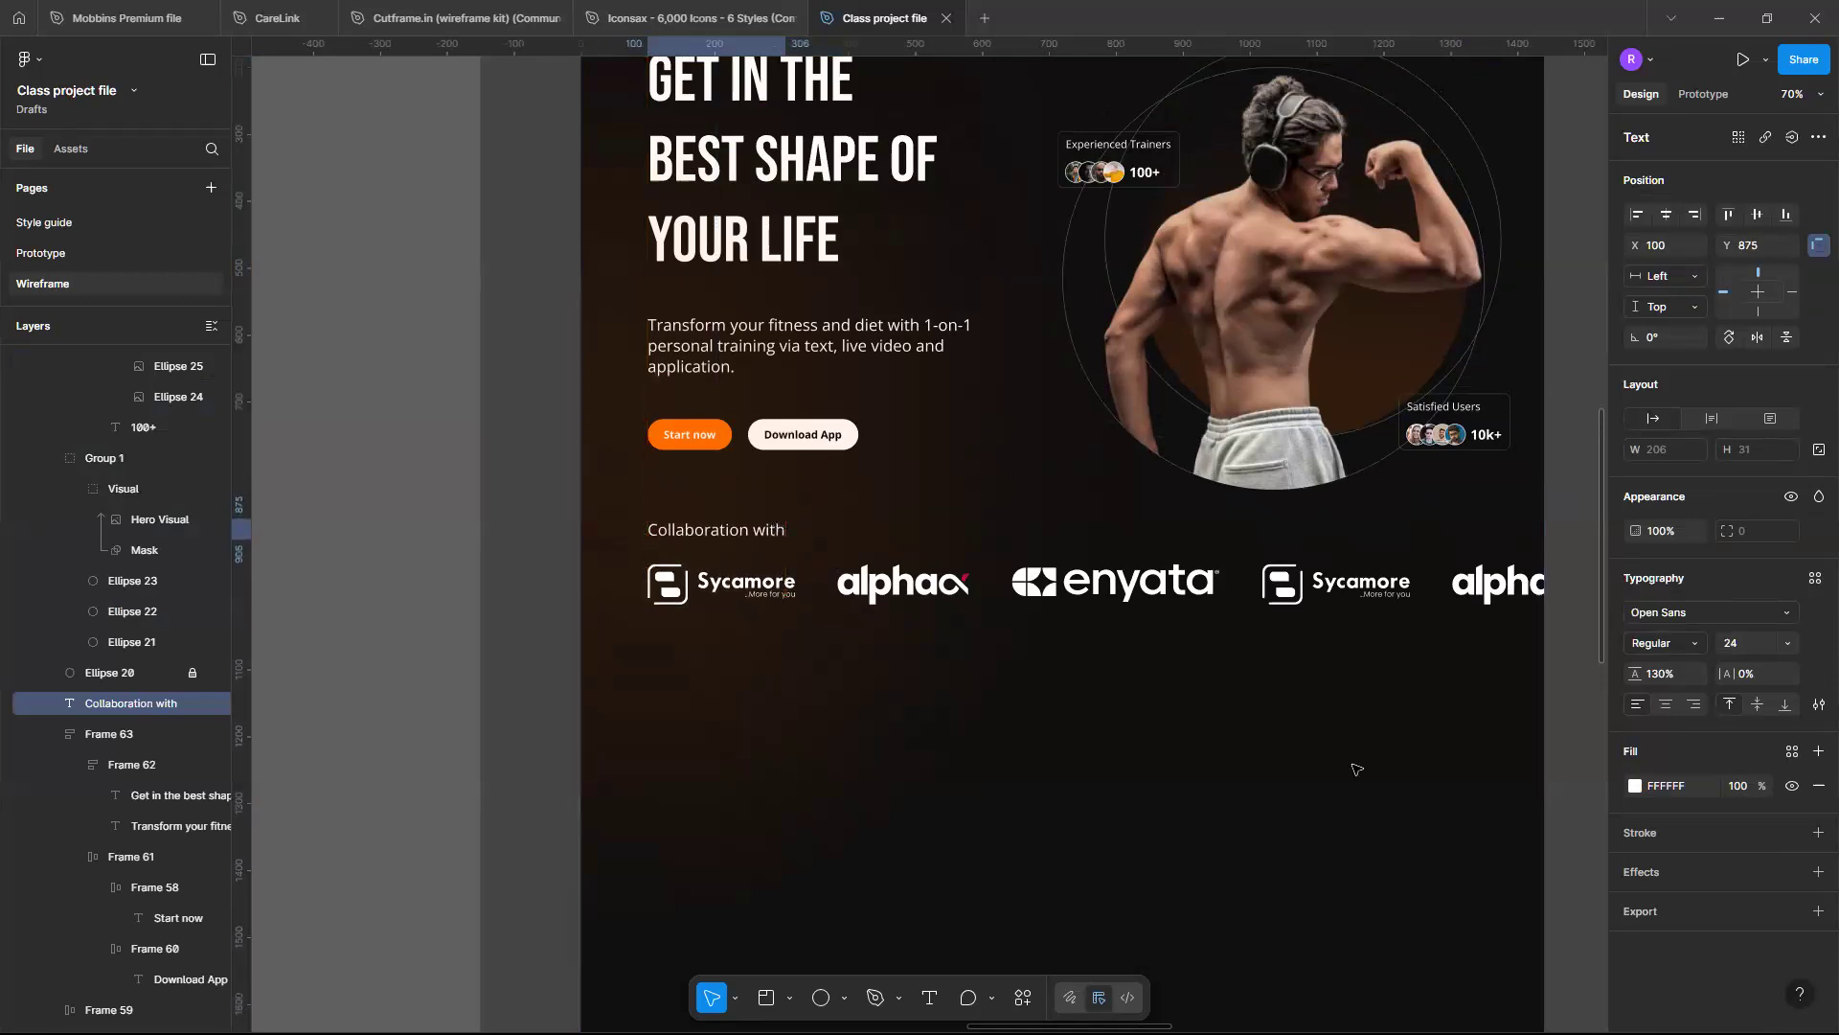
Try the orange-100 and orange-50 library colours as the fill of the "Collaboration with" label
left_click(1634, 785)
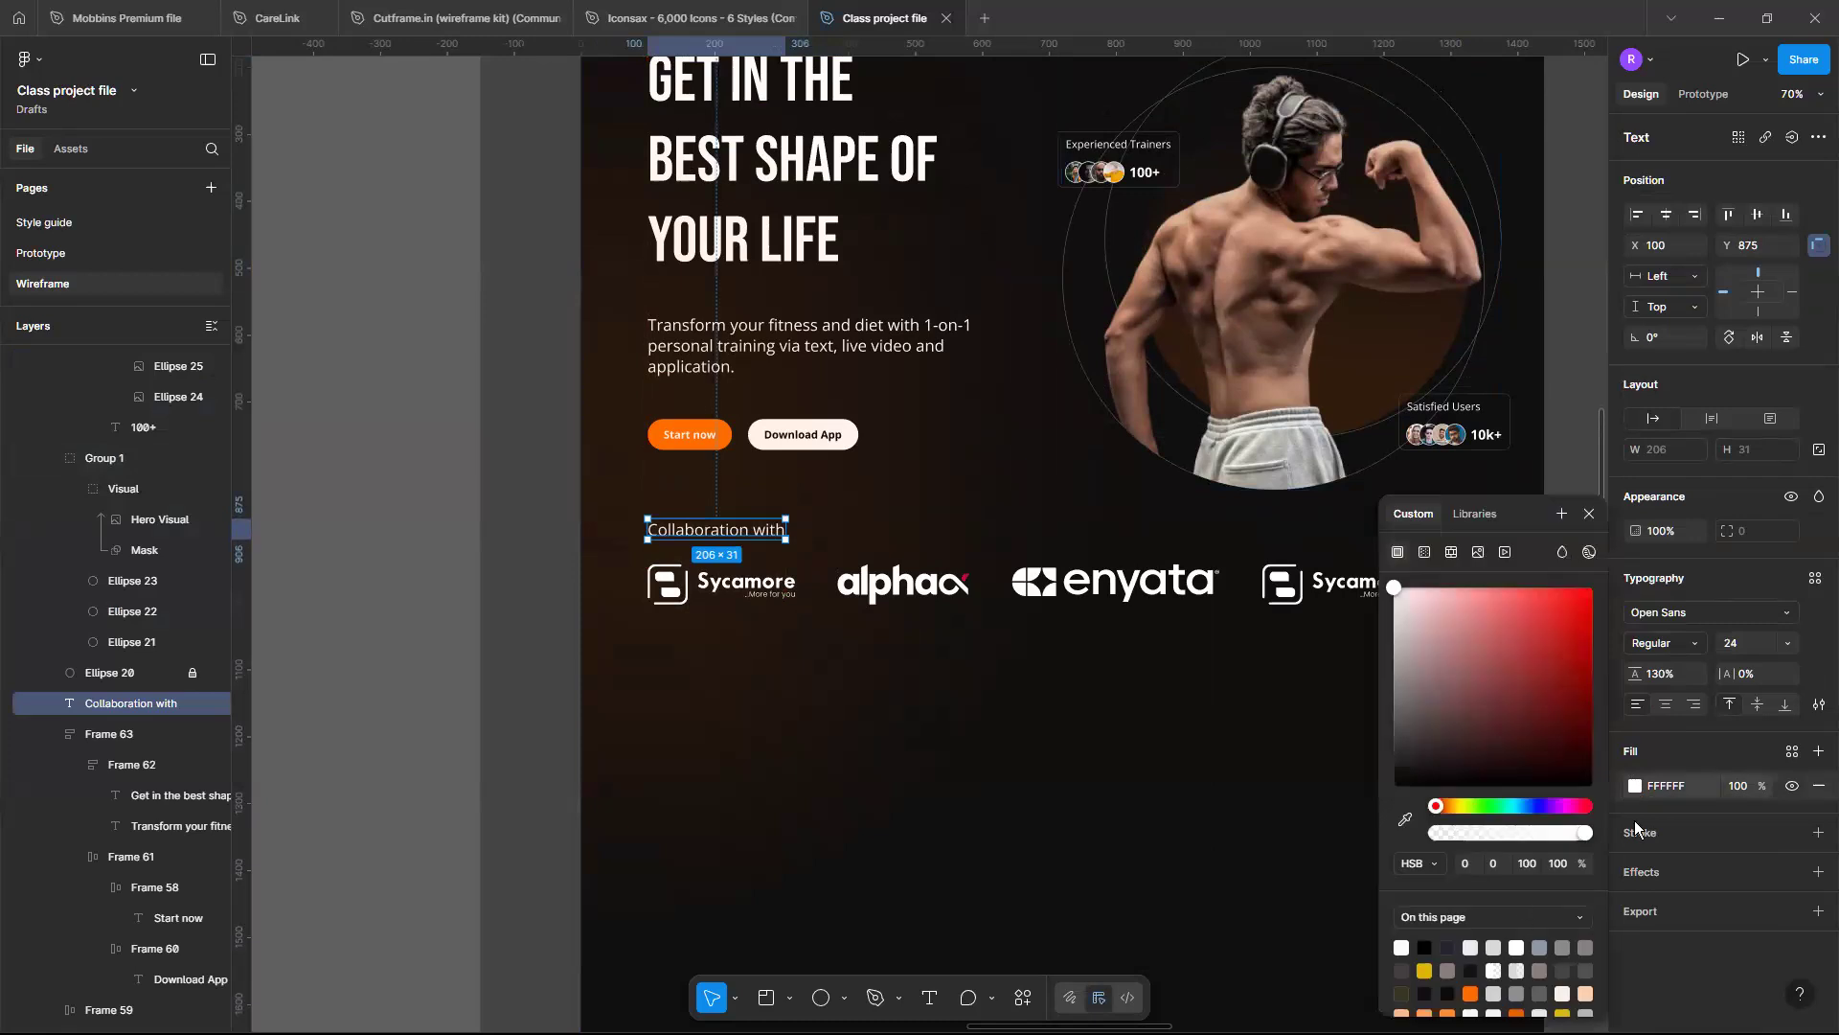
left_click(1784, 753)
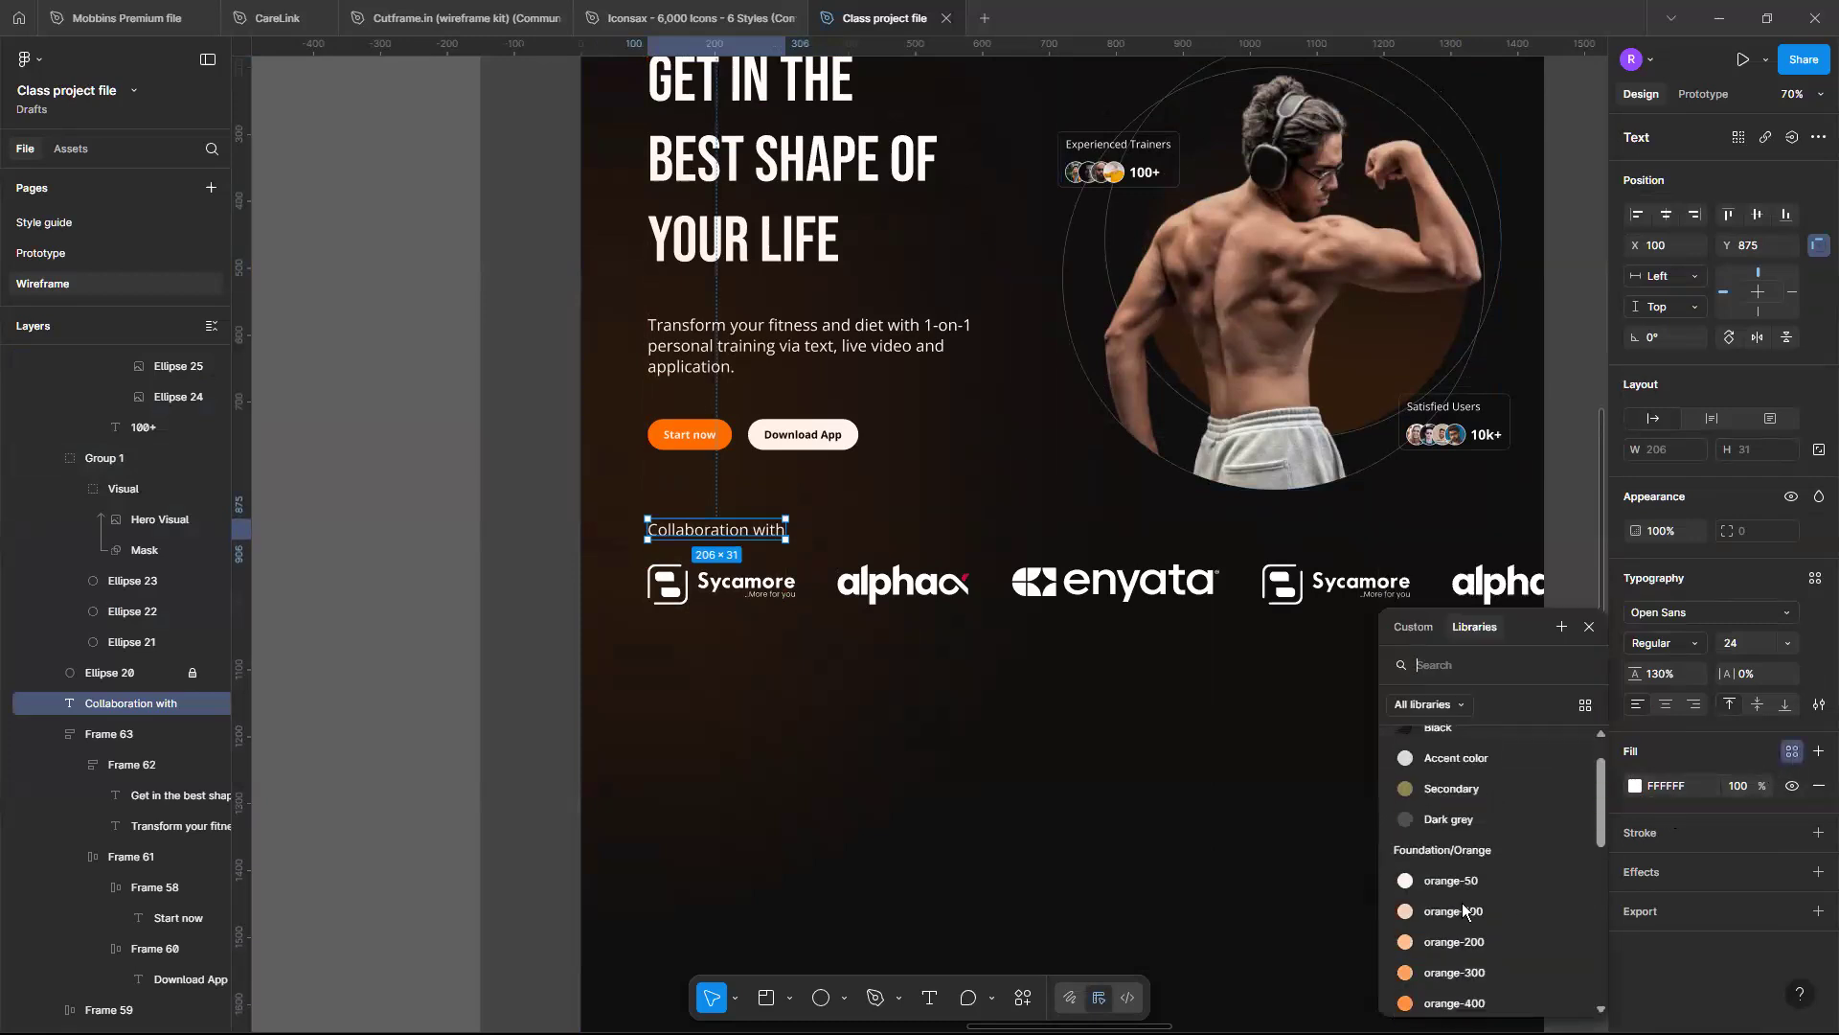
left_click(1464, 910)
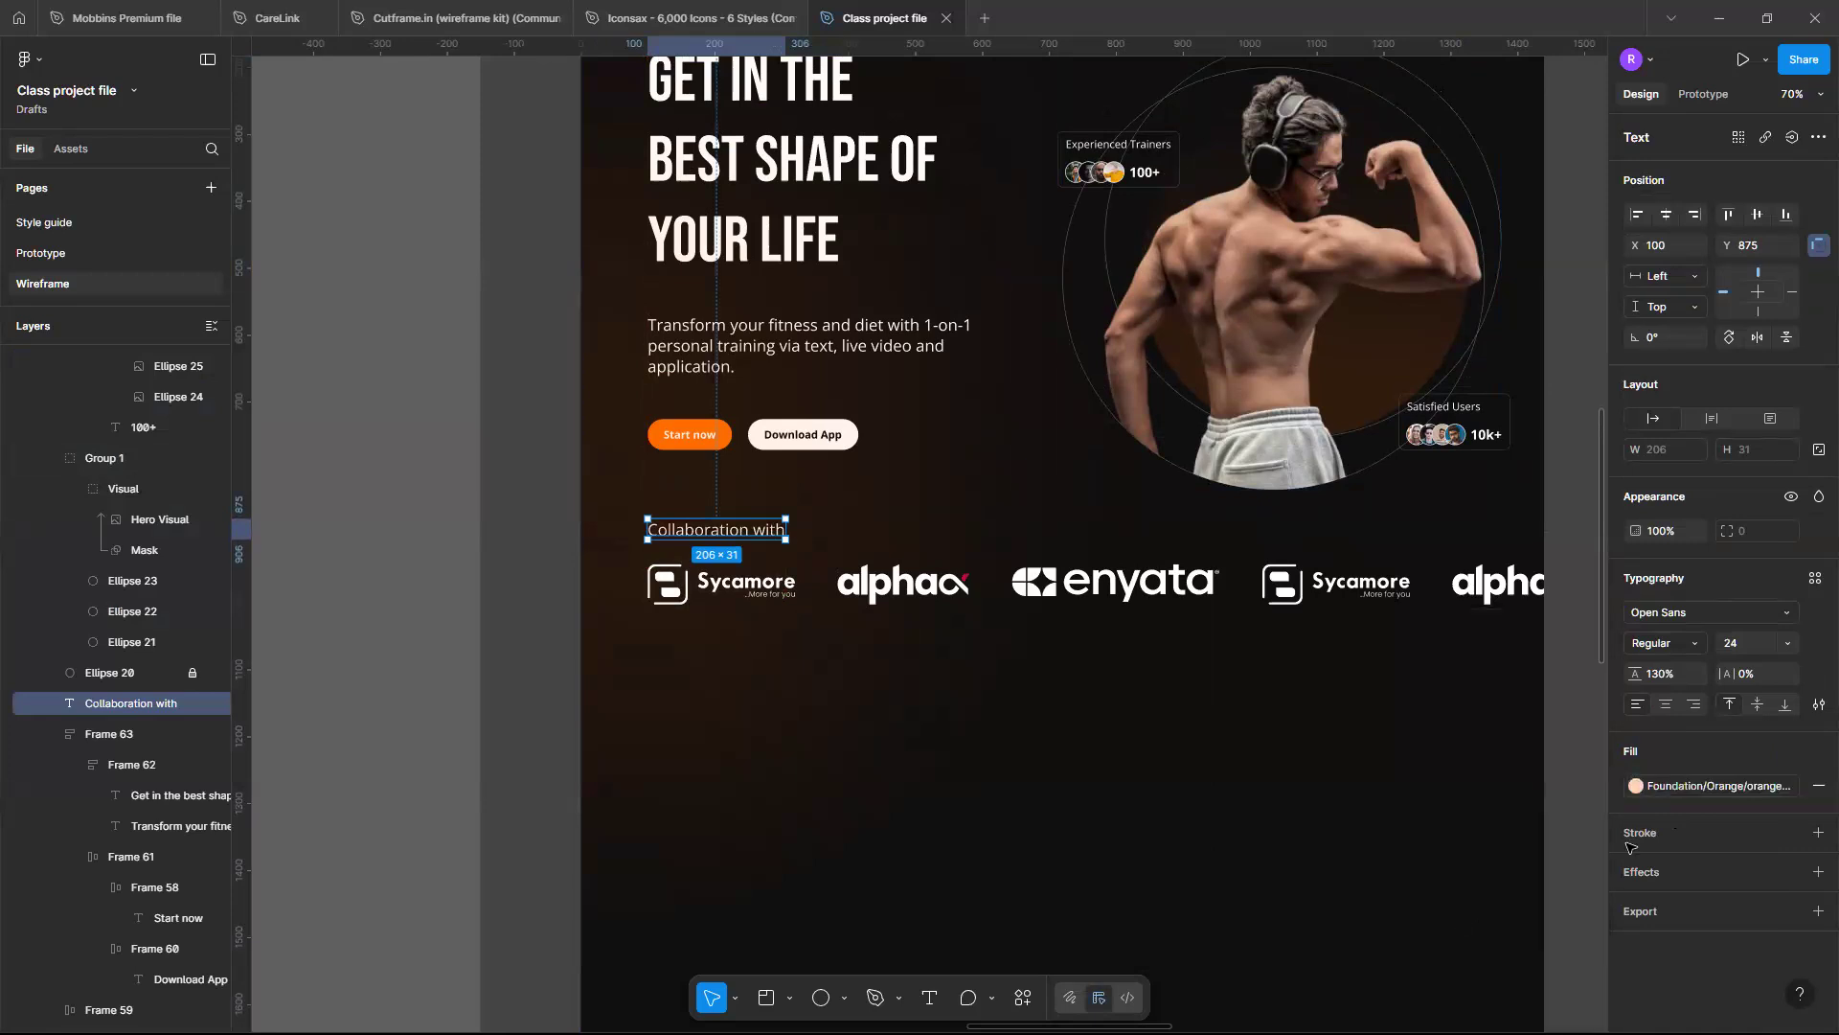
left_click(1636, 788)
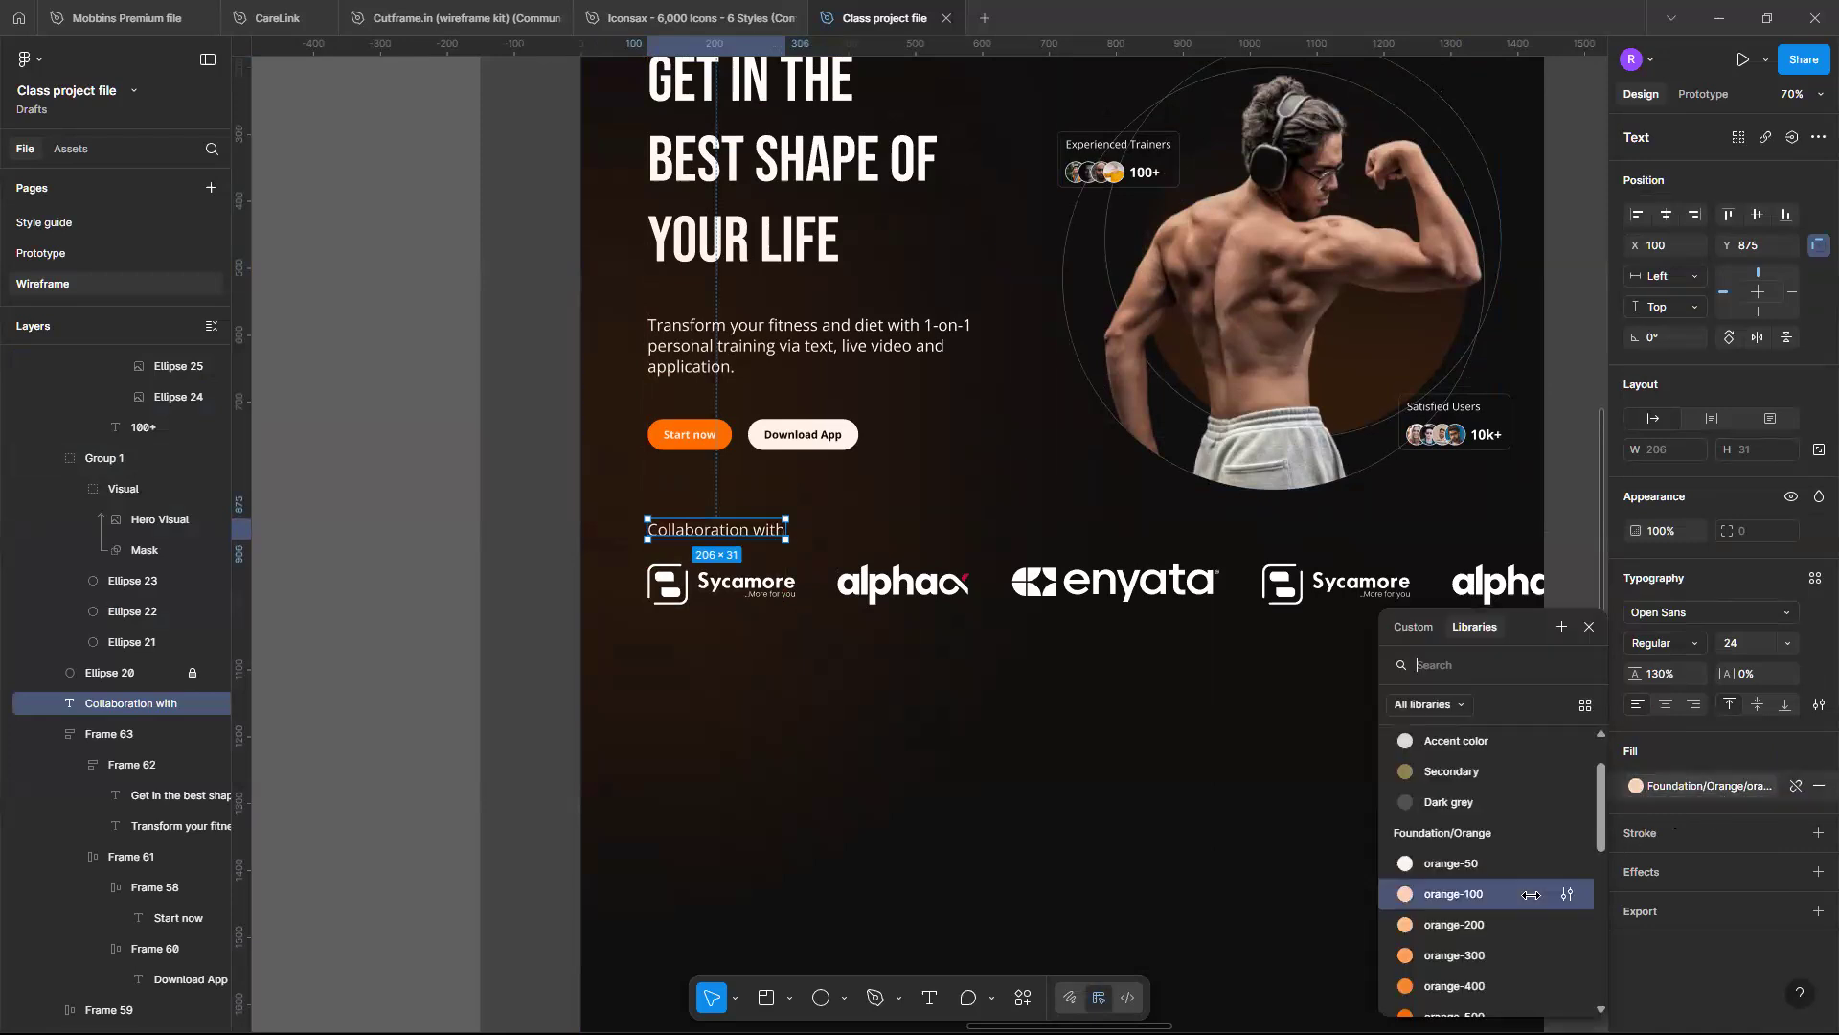
left_click(1519, 868)
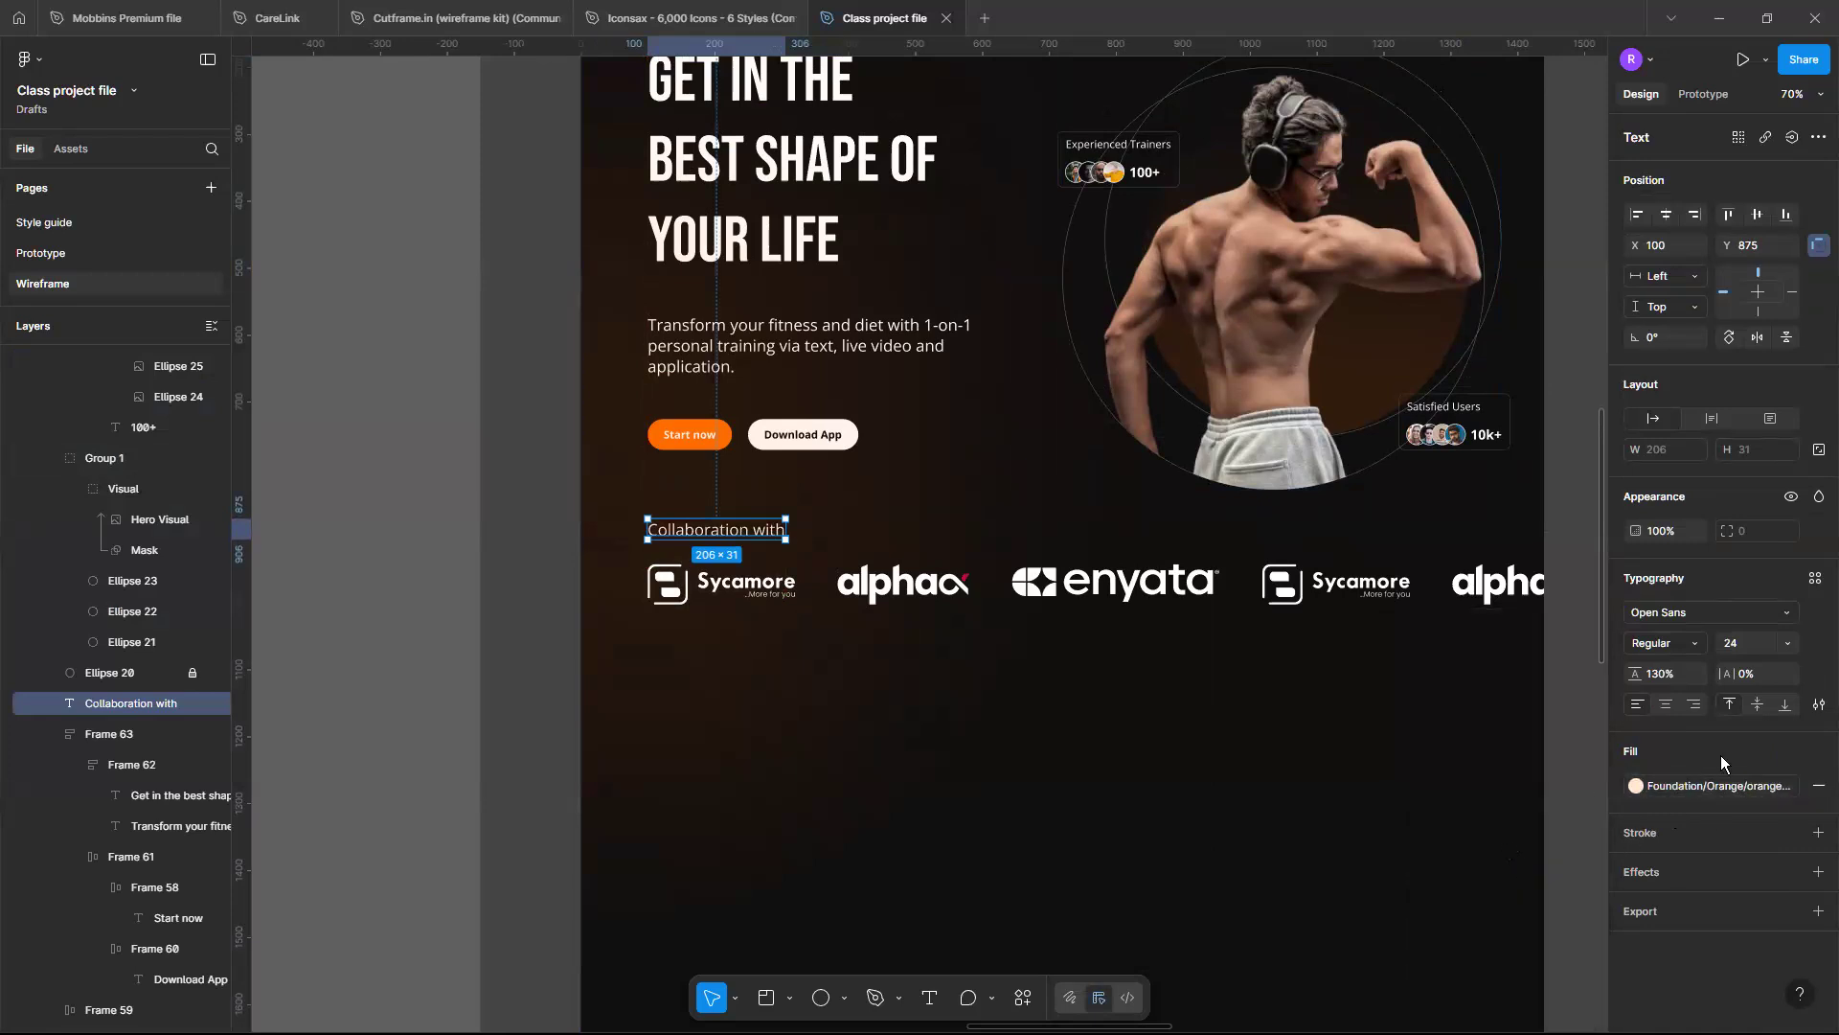
Try black-200 from the library on the "Collaboration with" label, and settle on the Foundation/Black/black-100 style as its fill
left_click(1634, 786)
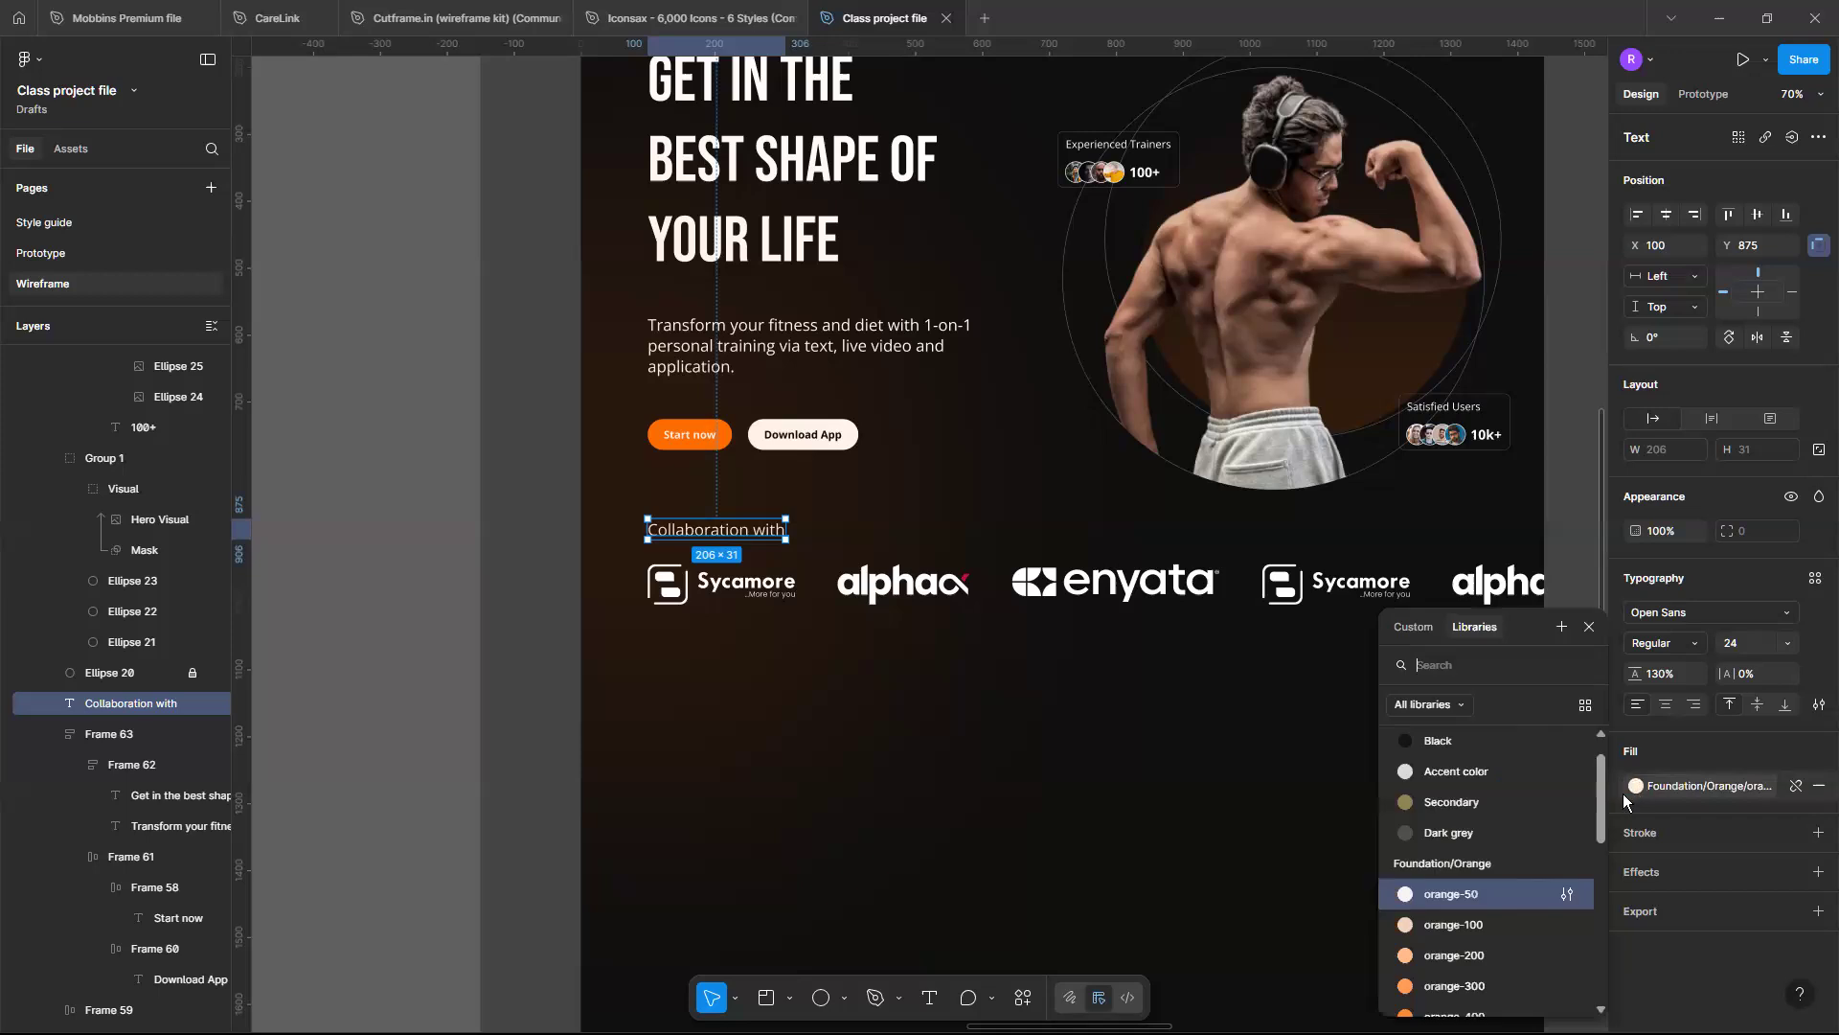
scroll(1497, 877, "down", 3)
scroll(1496, 878, "down", 5)
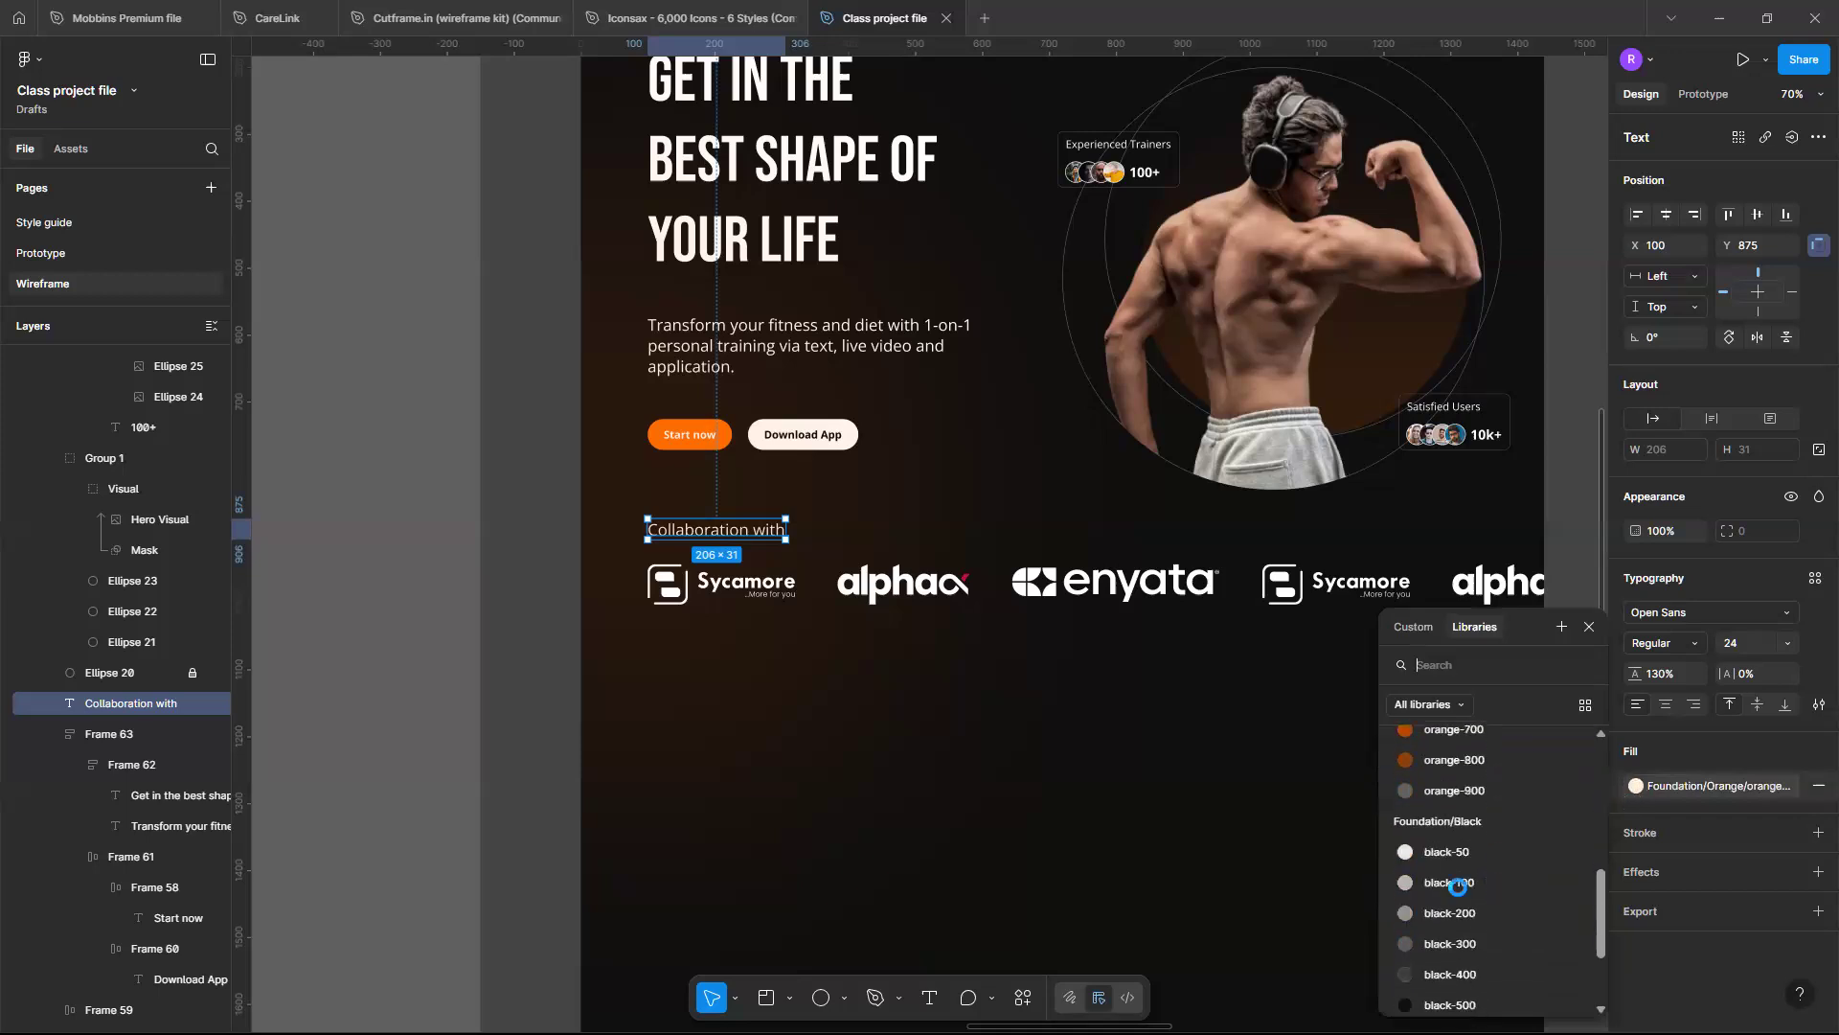
left_click(1457, 913)
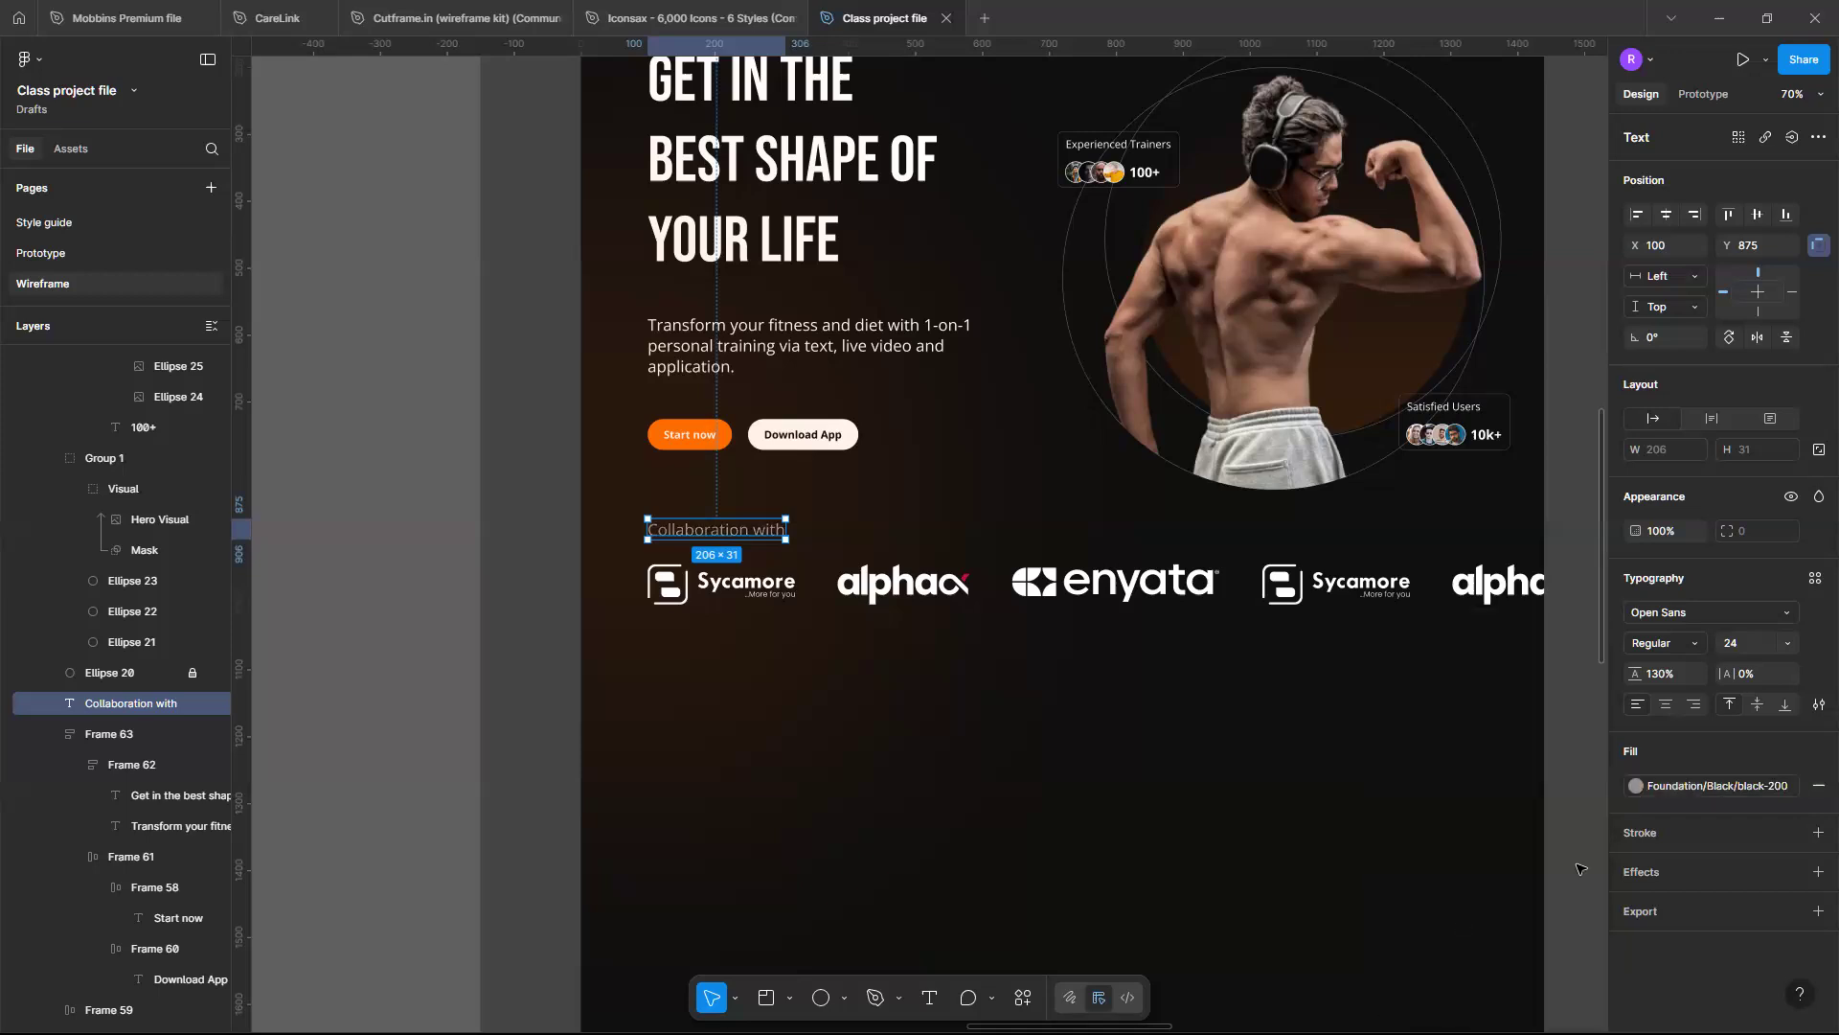
left_click(1636, 785)
left_click(1481, 934)
left_click(1636, 787)
left_click(1508, 836)
left_click(1396, 873)
Review the whole fitness landing page hero and inspect the text properties of the "Get in the best shape of your life" headline
scroll(1397, 873, "down", 5)
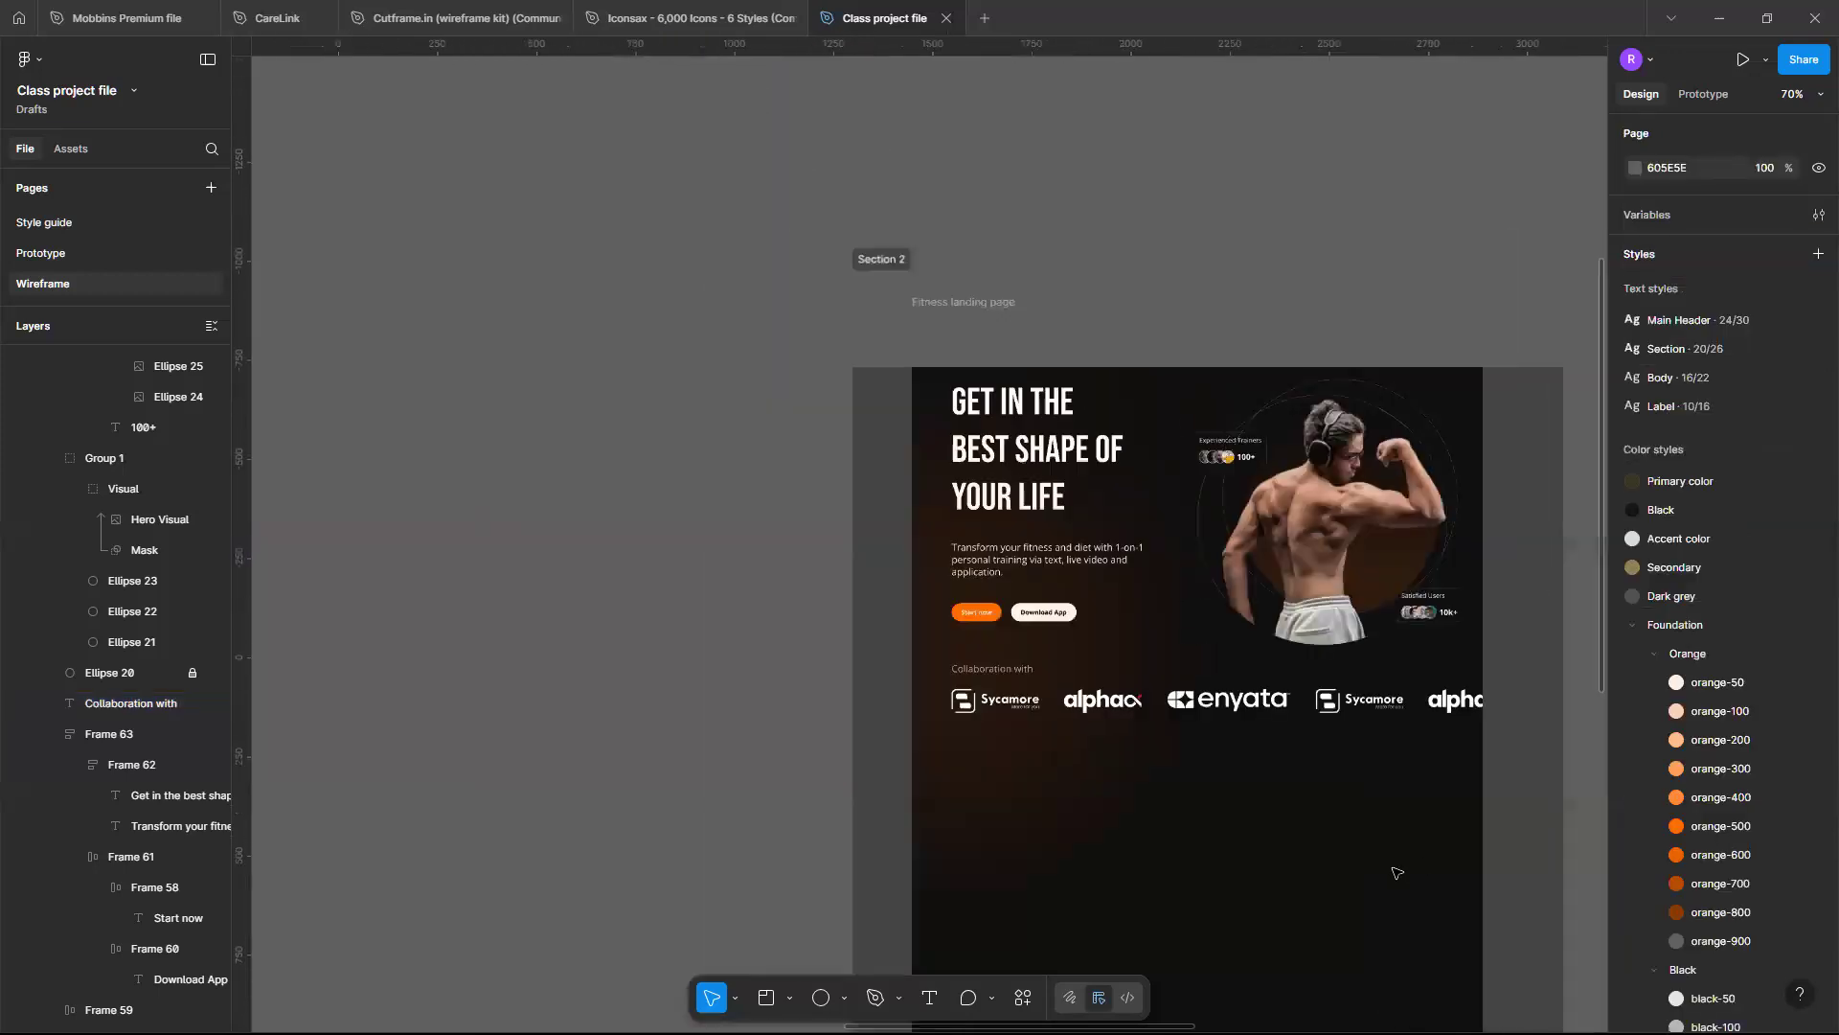
scroll(1397, 873, "up", 2)
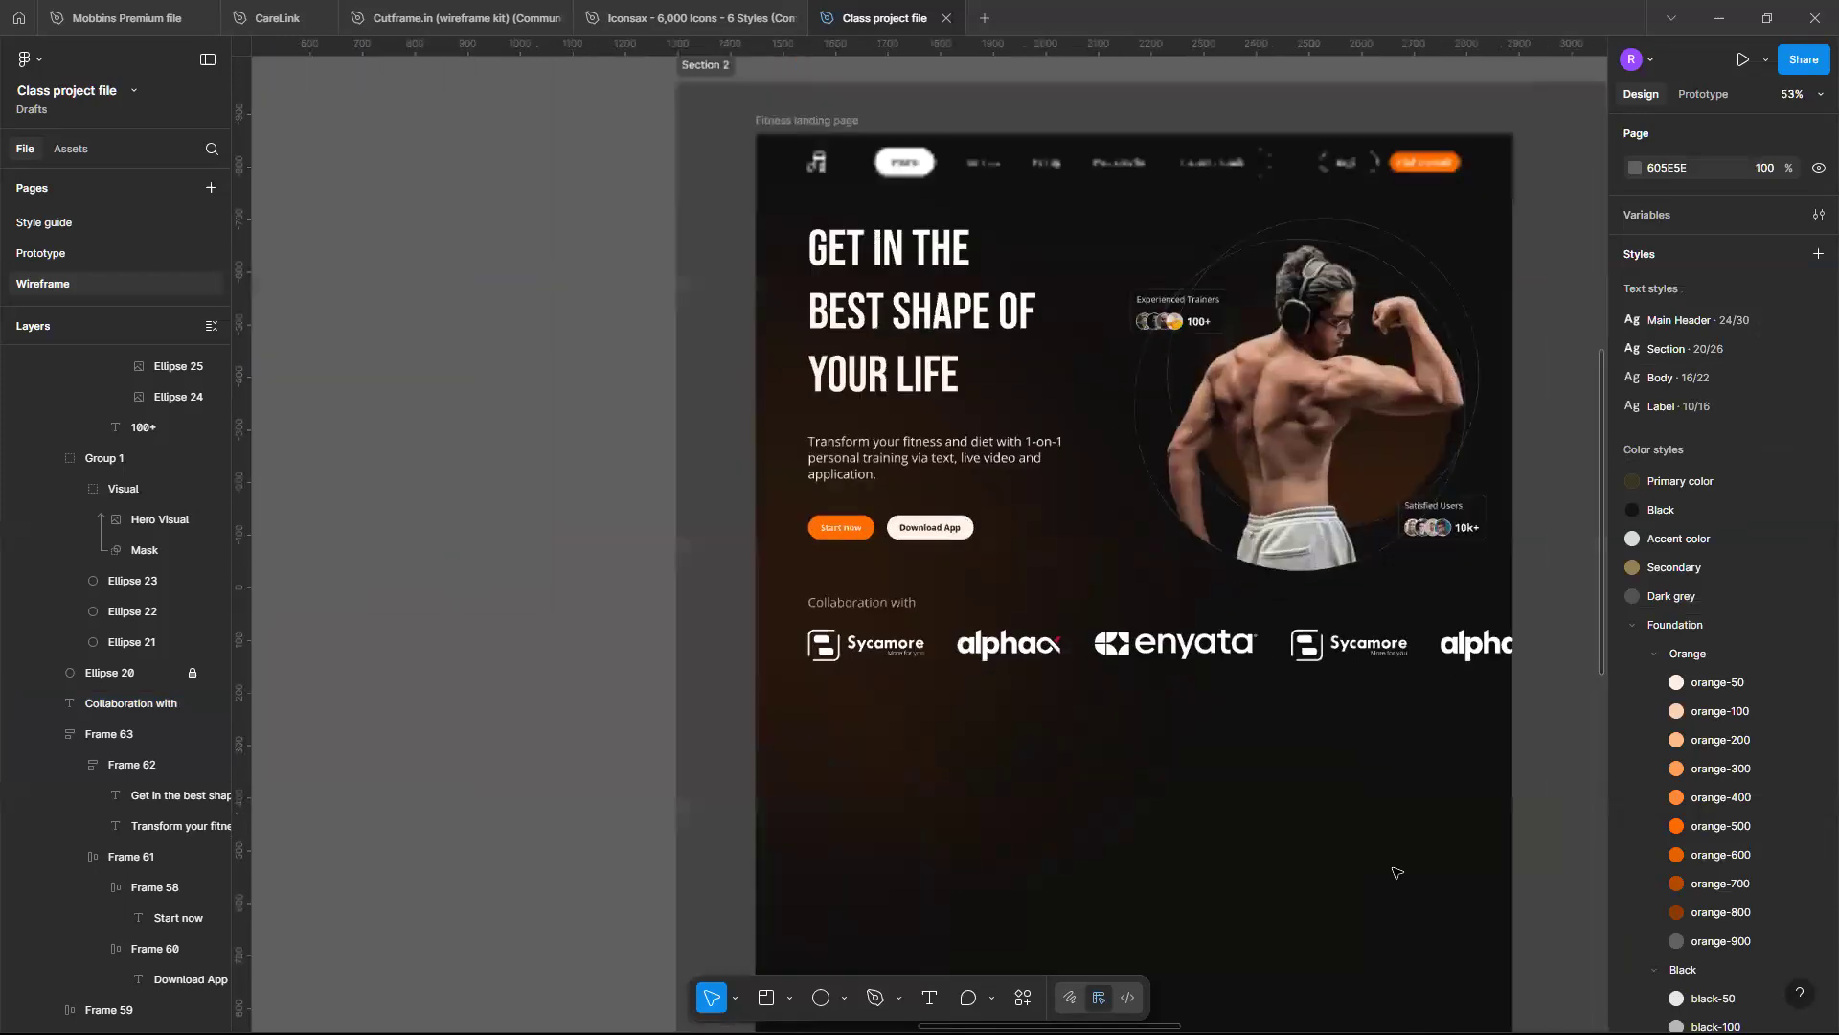
scroll(1397, 872, "up", 2)
scroll(1396, 873, "up", 2)
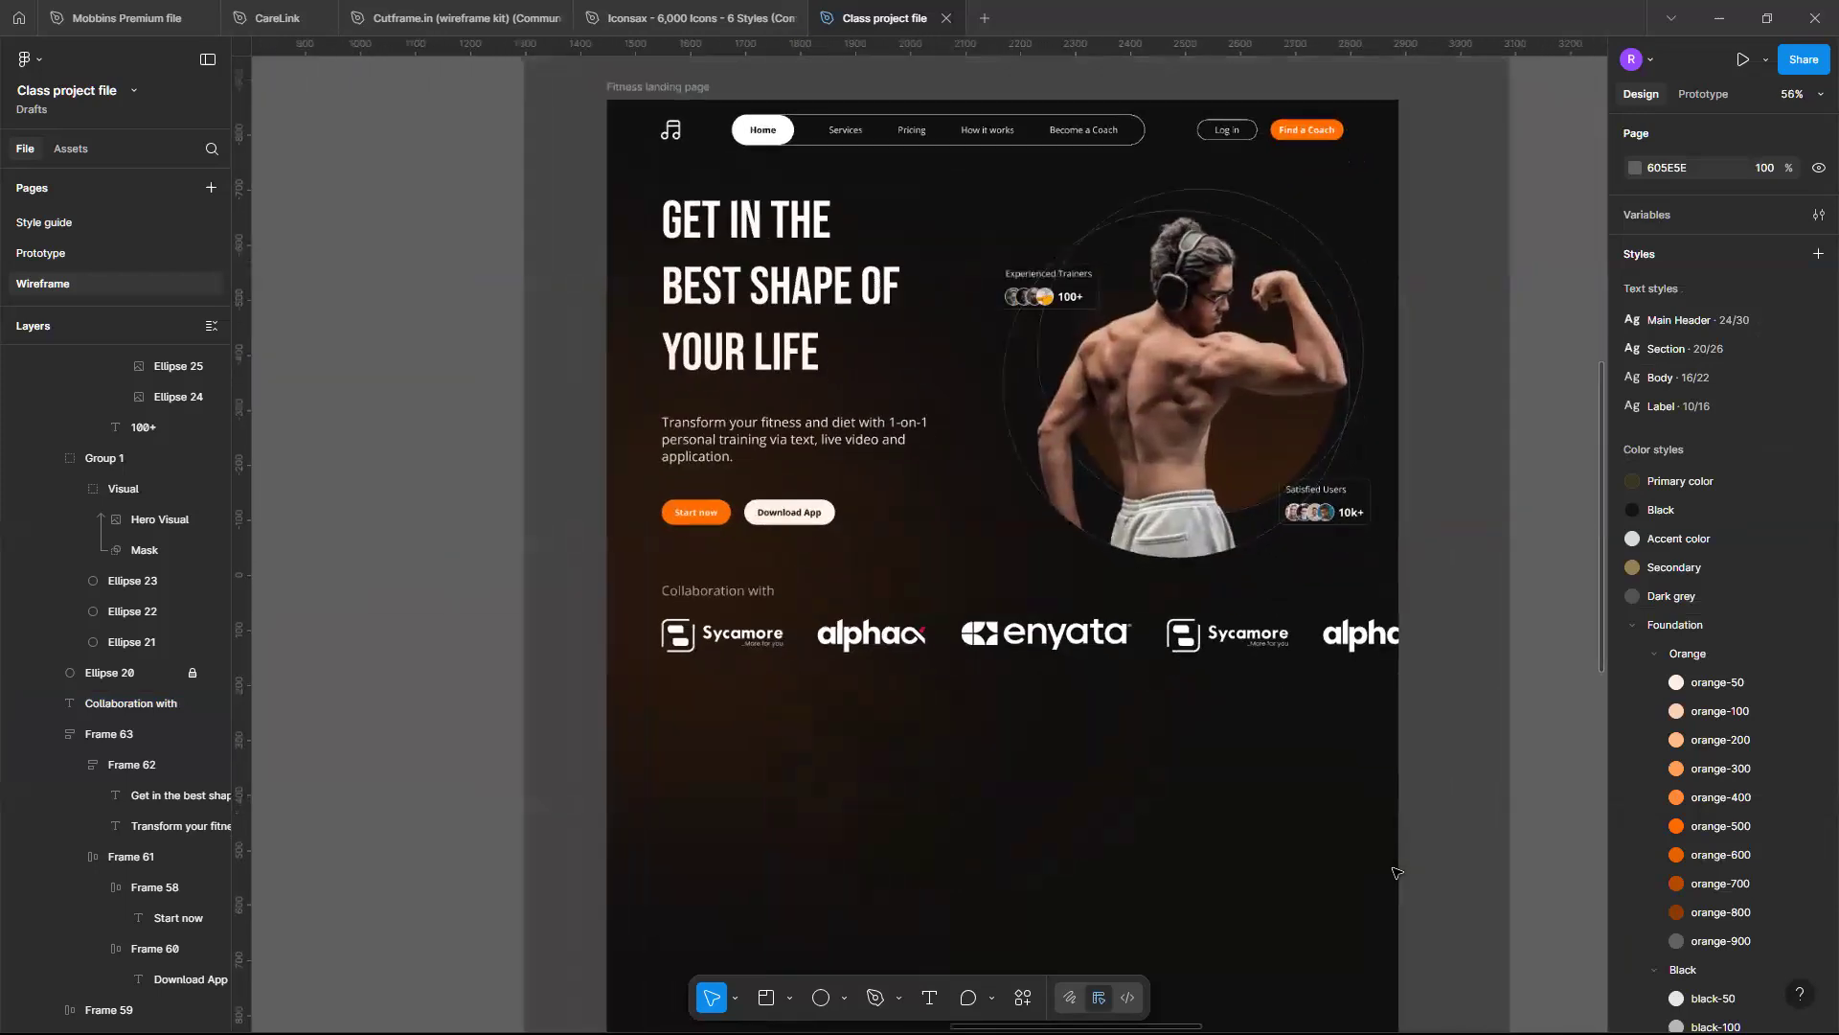
scroll(1027, 609, "down", 5)
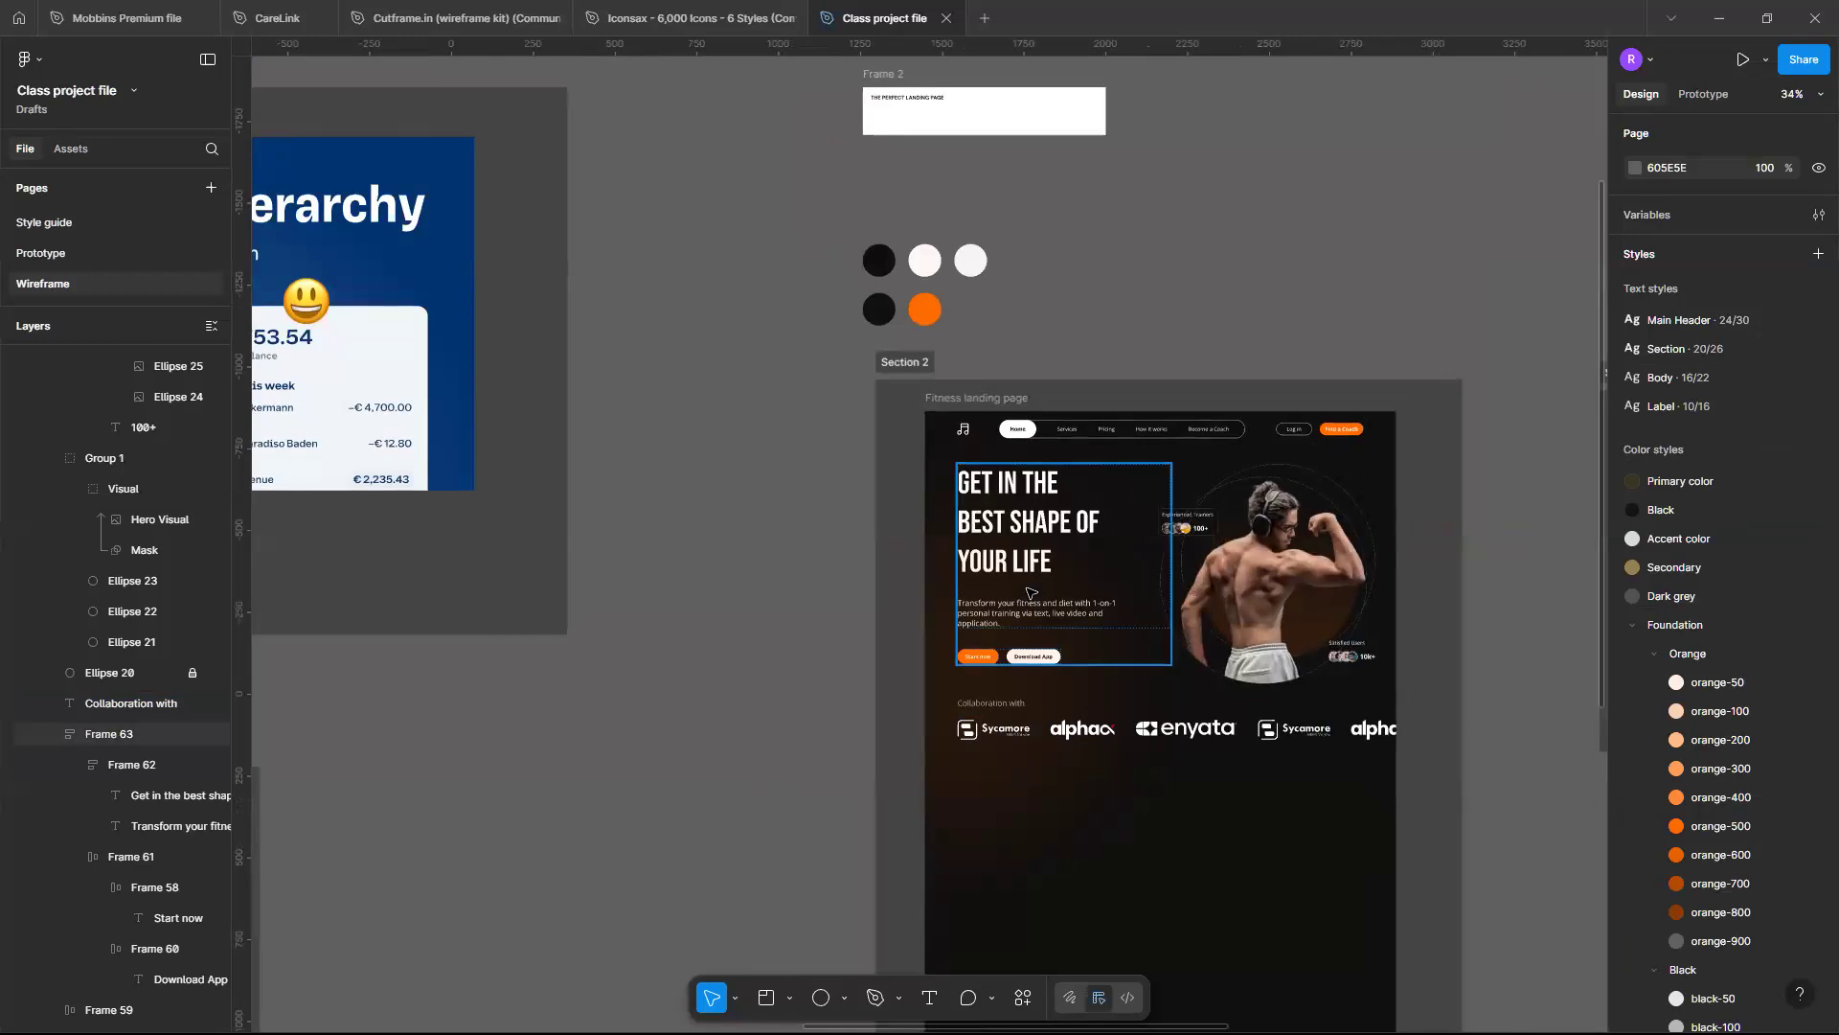
left_click(1016, 573)
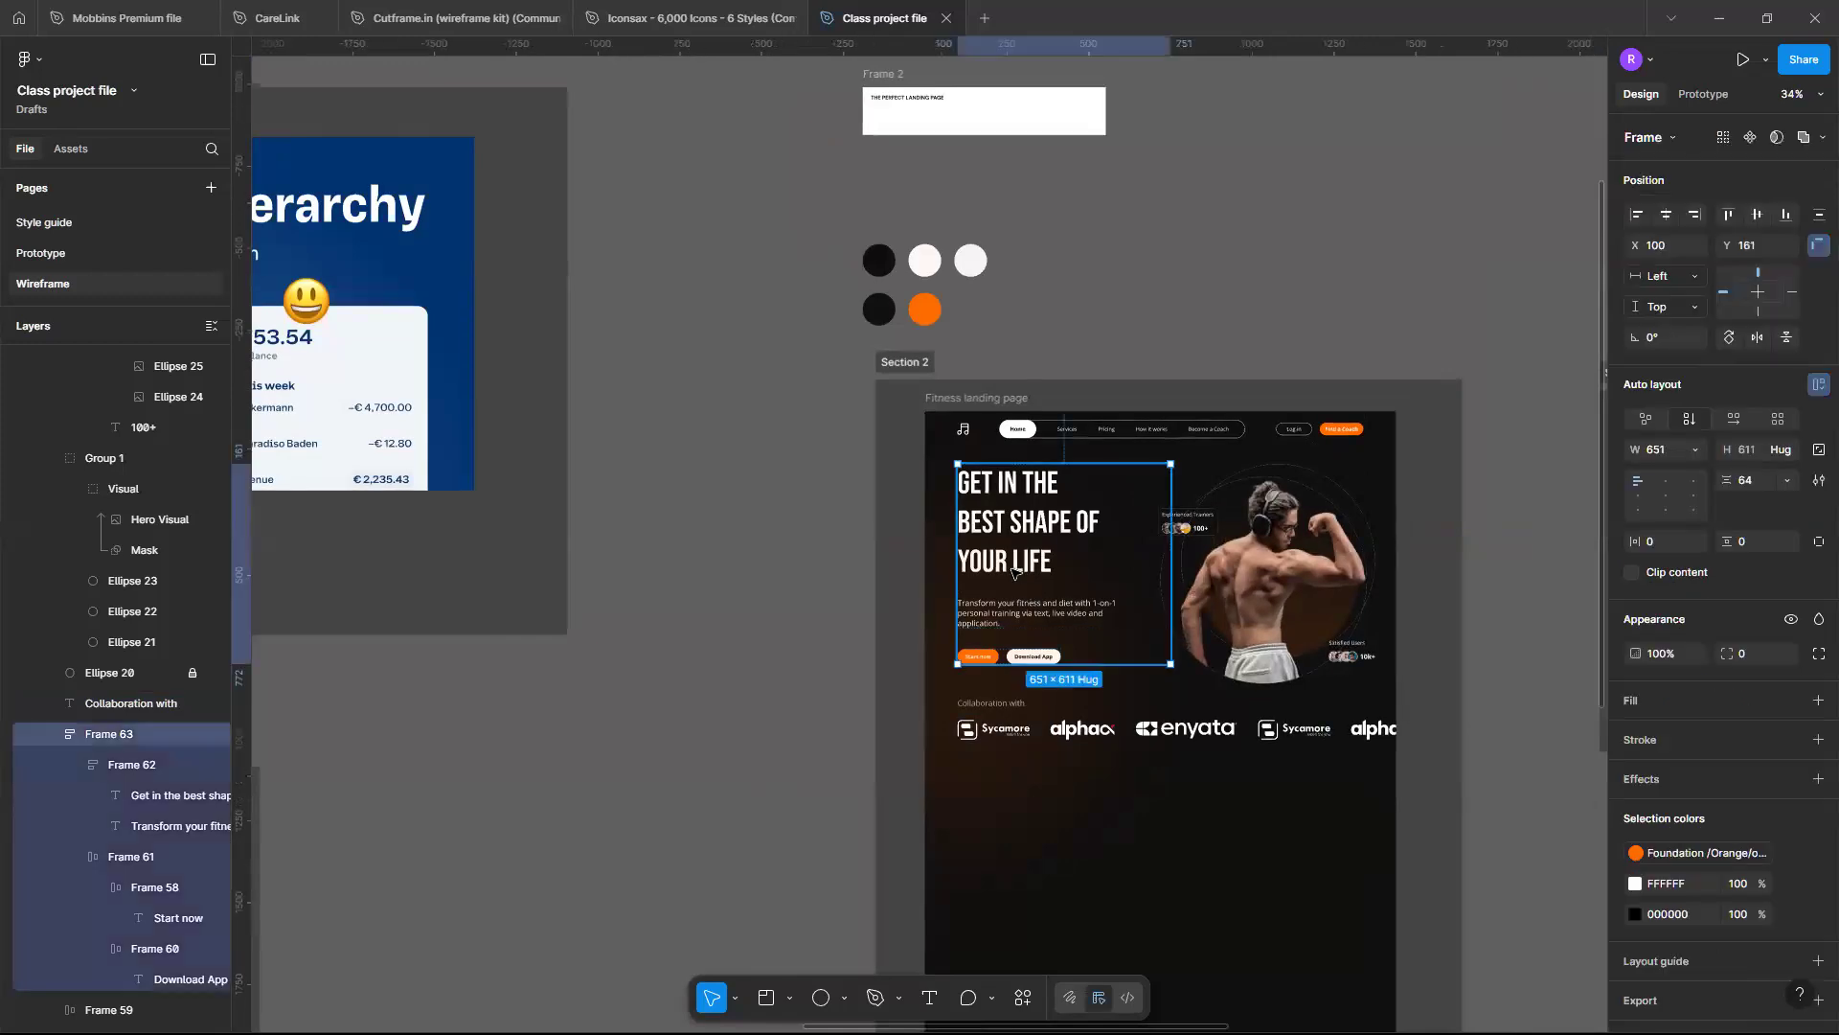
left_click(1015, 573)
left_click(1016, 572)
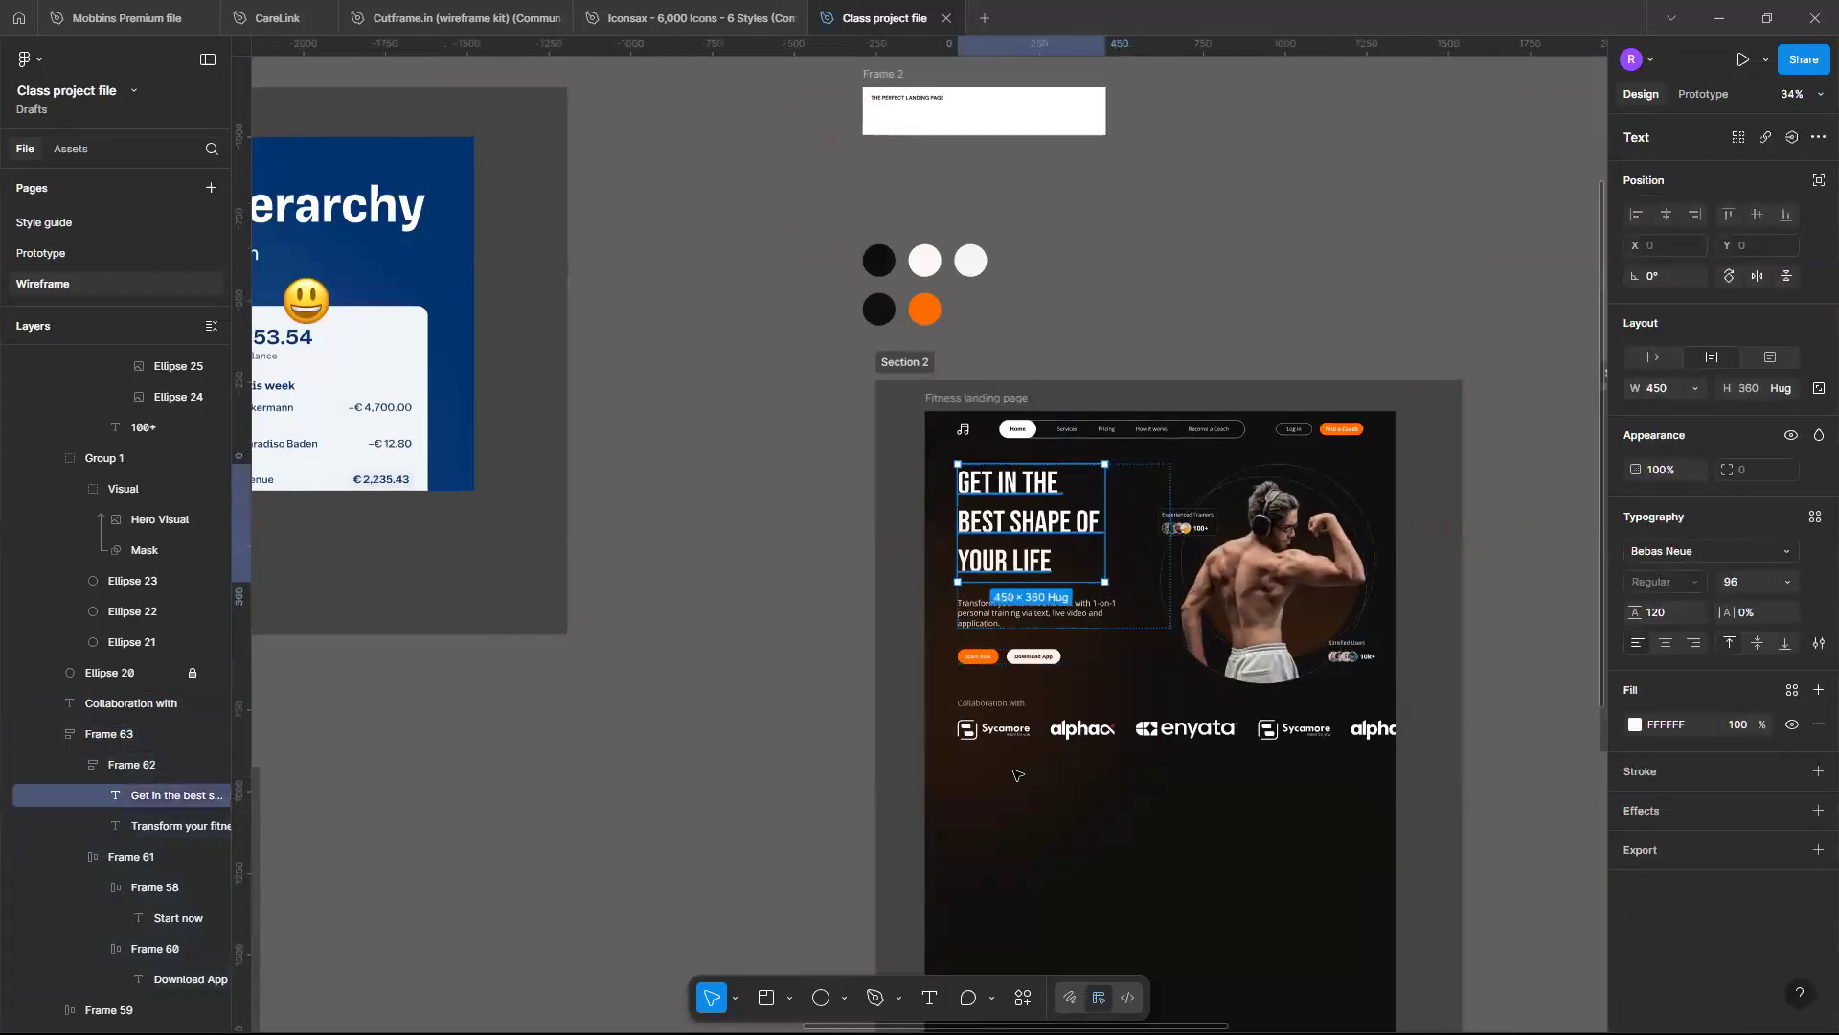
Wrap the "Collaboration with" label and the partner logo row together in a vertical auto layout frame
left_click(1014, 711)
scroll(1015, 714, "up", 5)
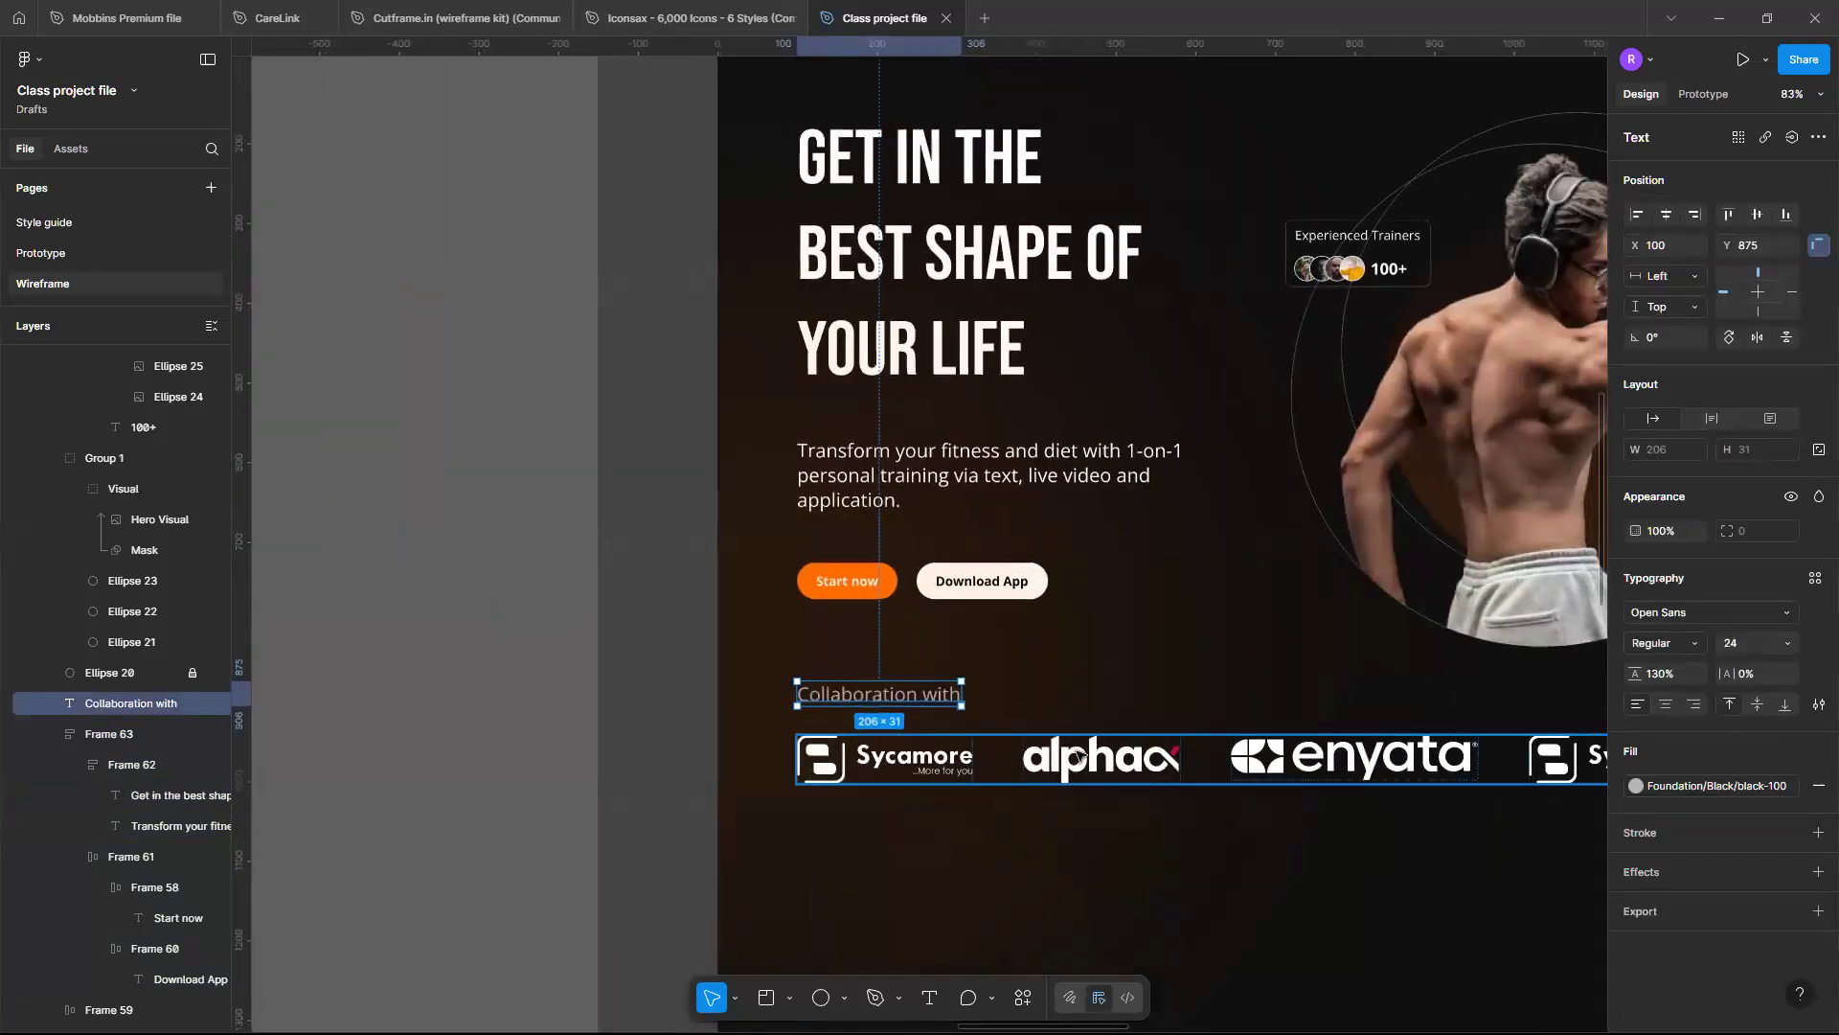
left_click(1080, 754, "shift")
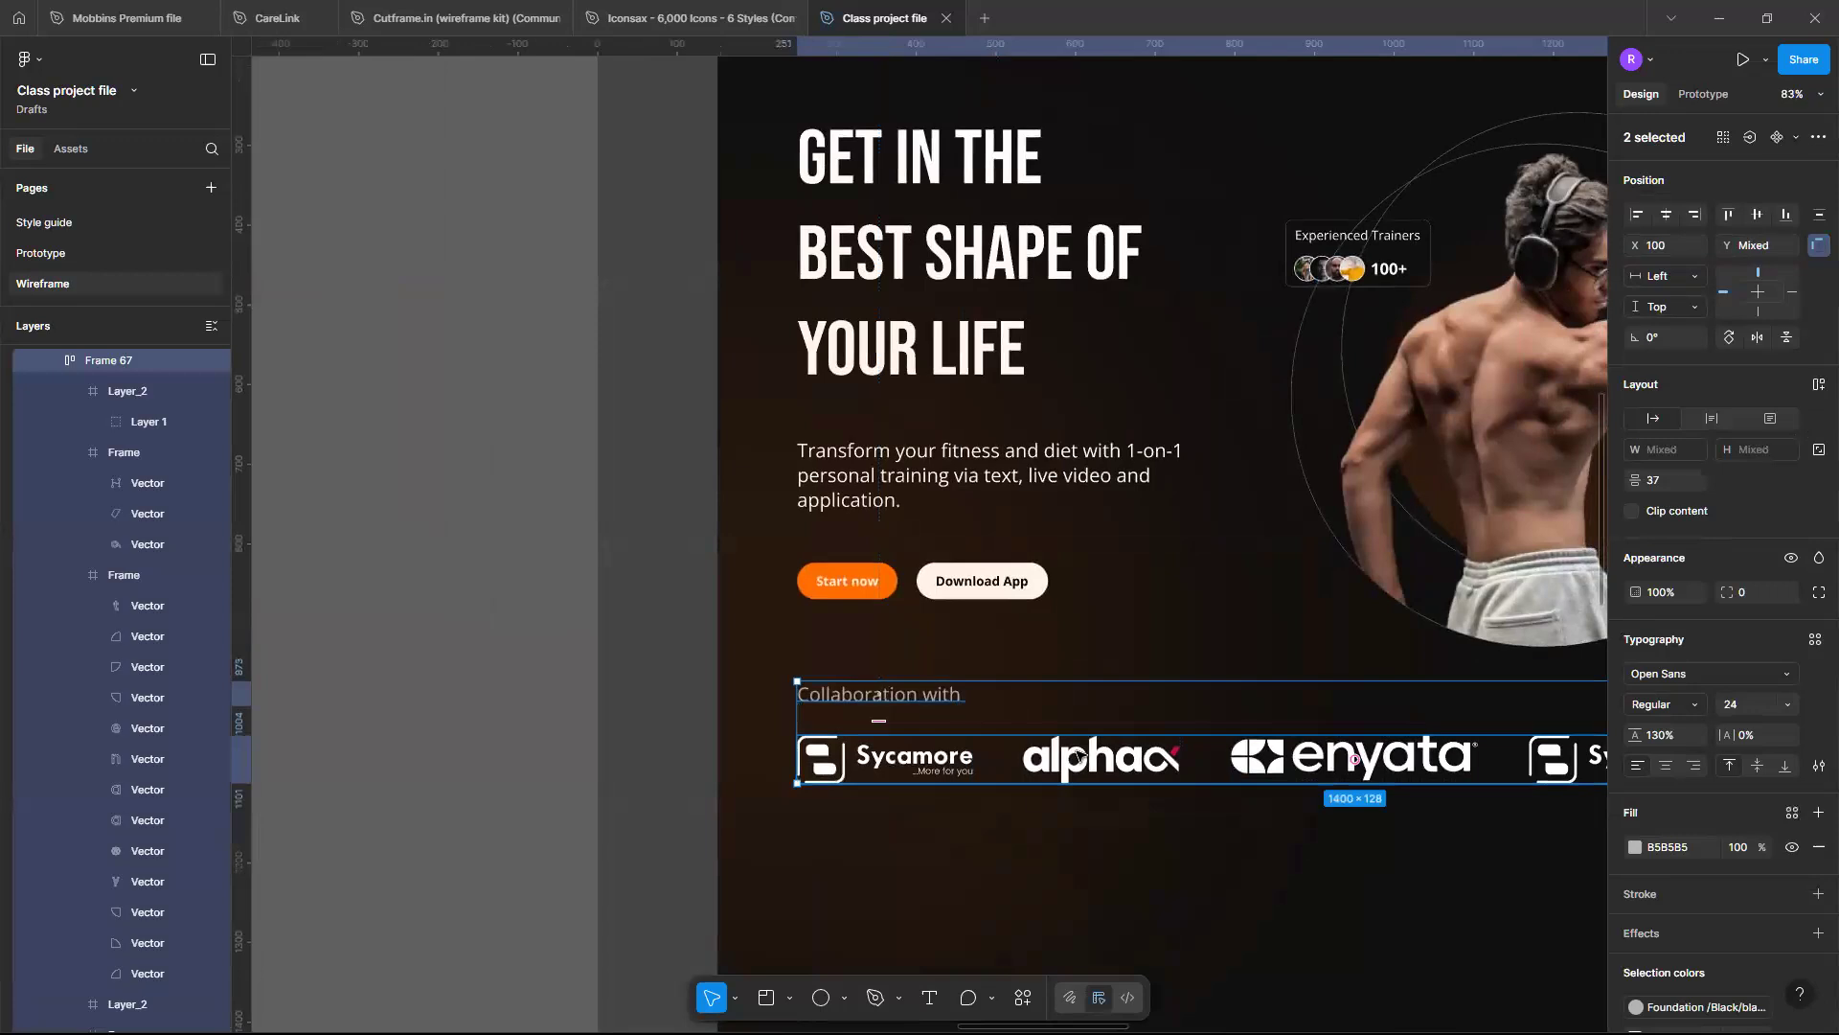
key("shift+a")
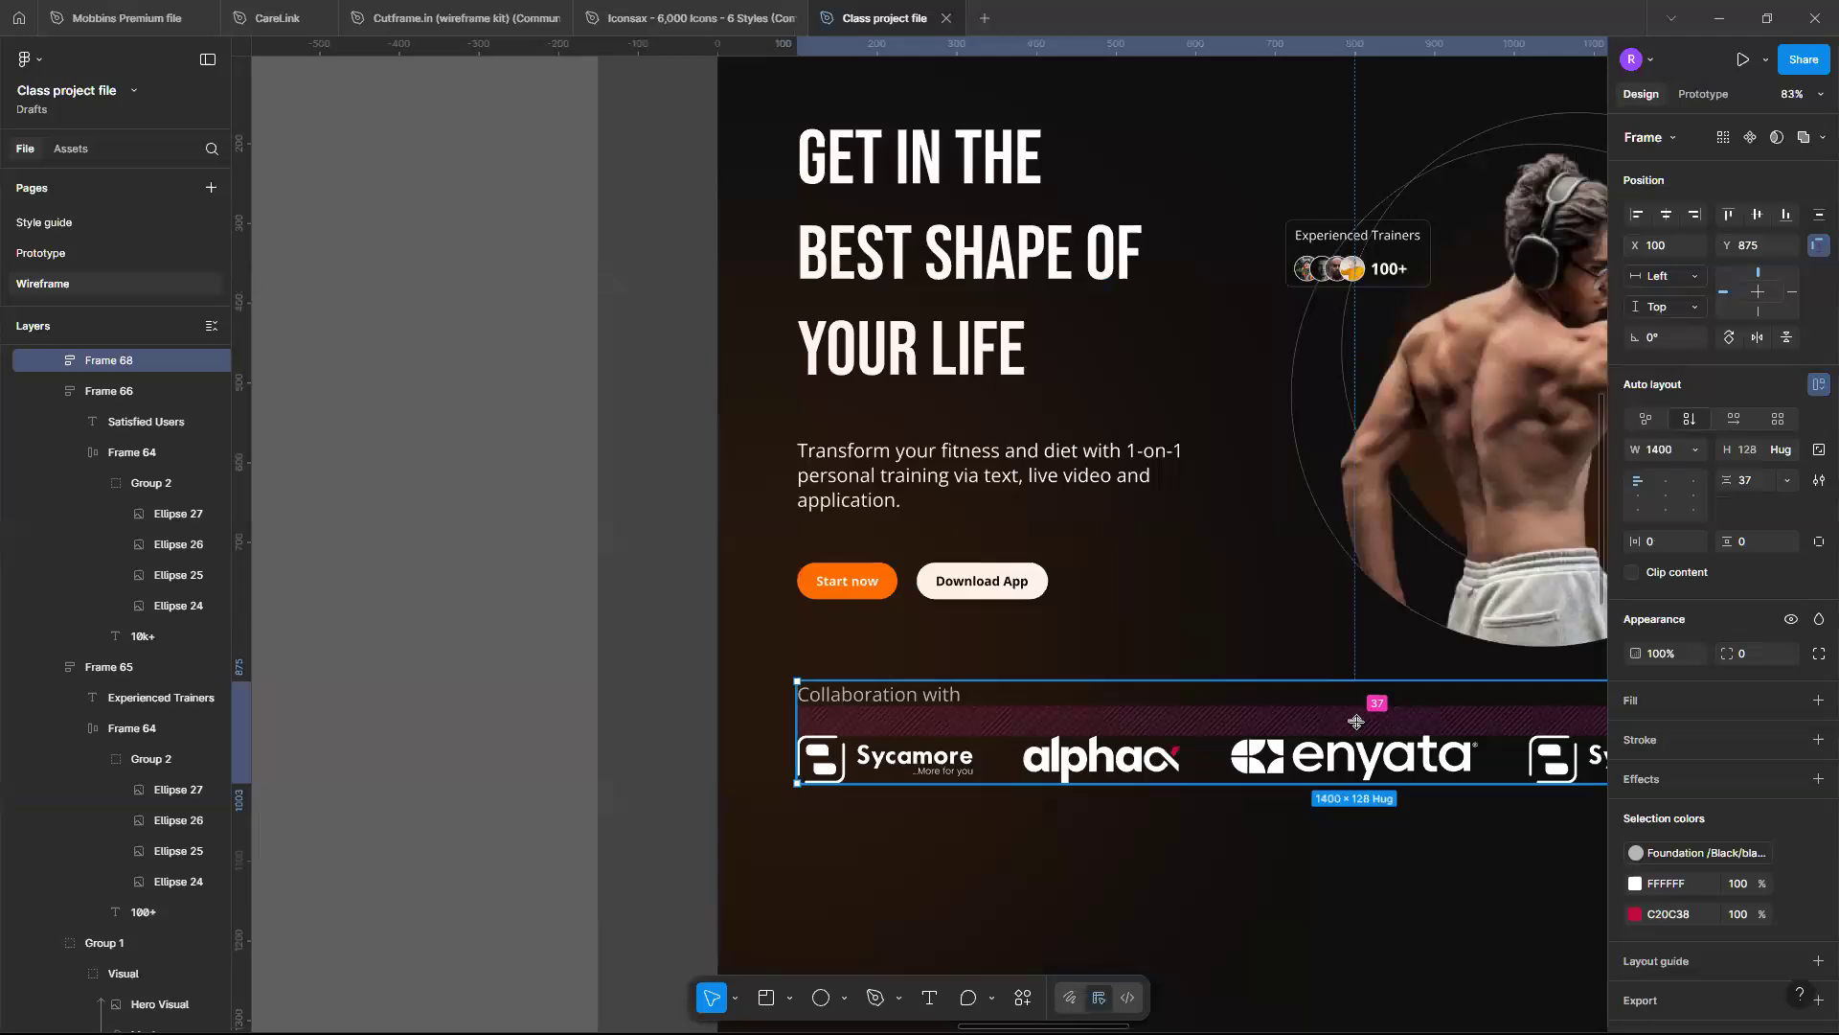
key("3")
key("2")
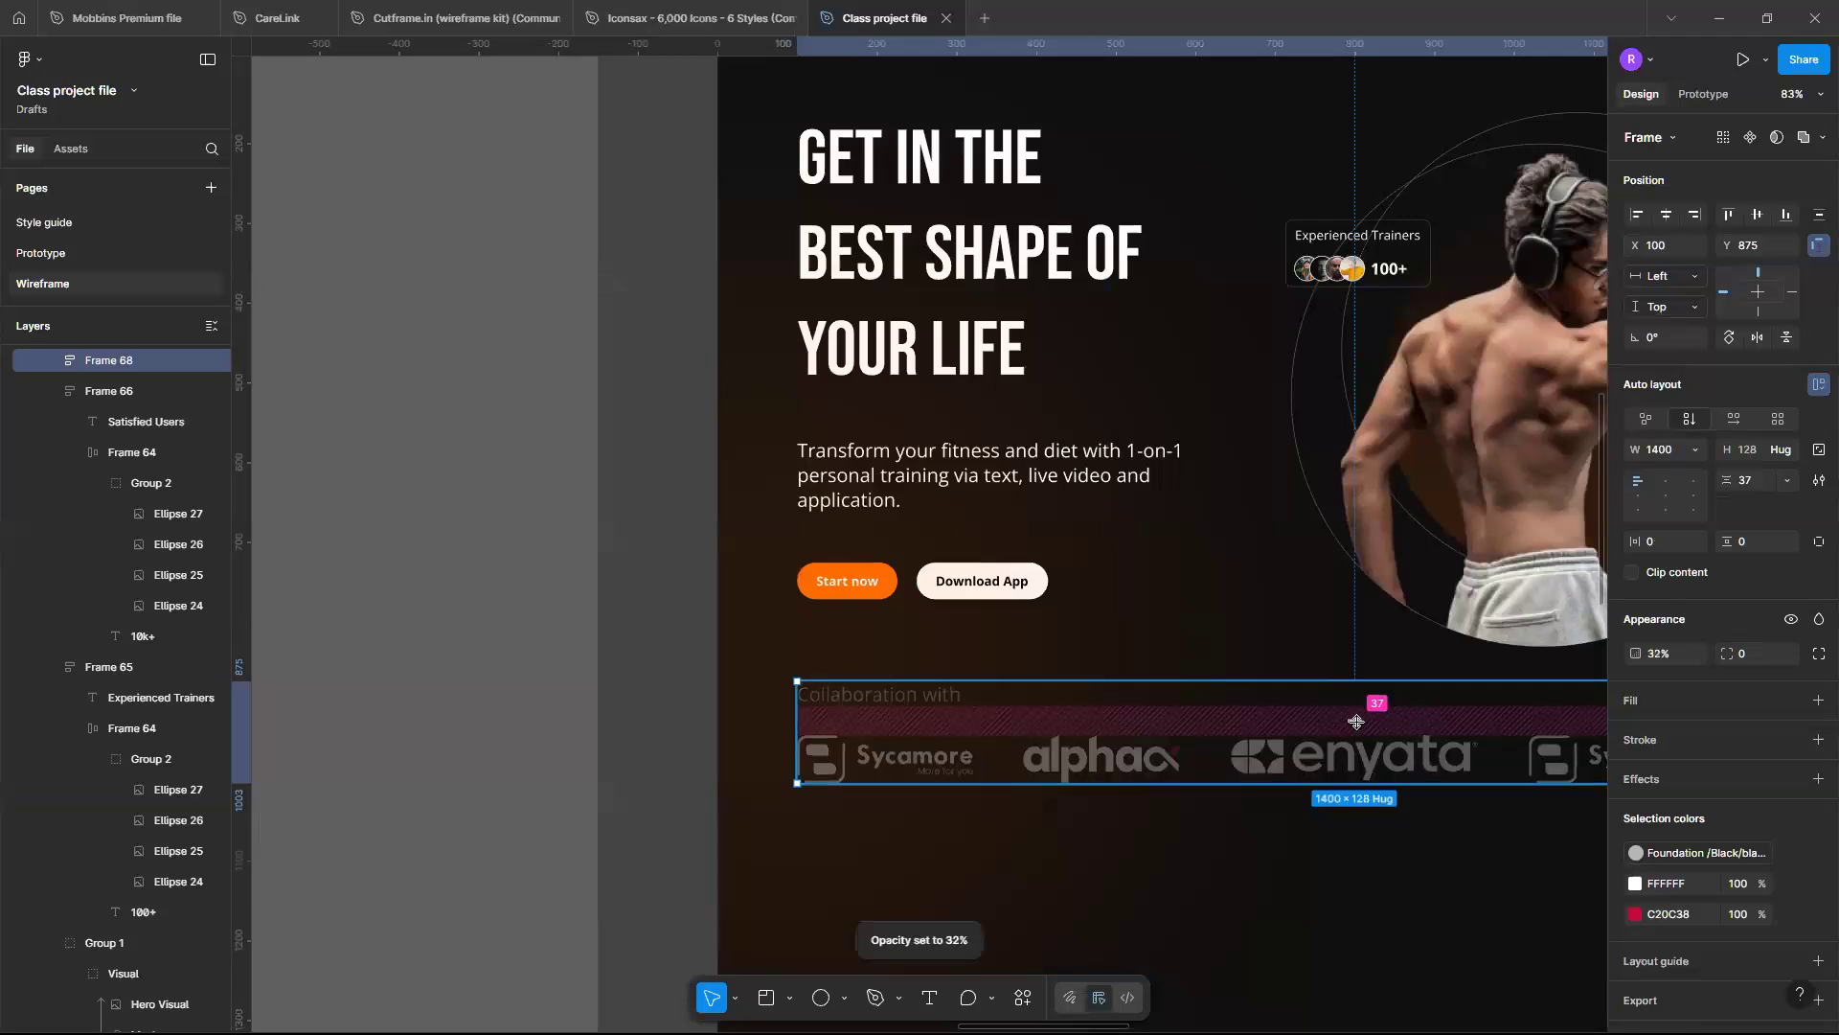
key("3")
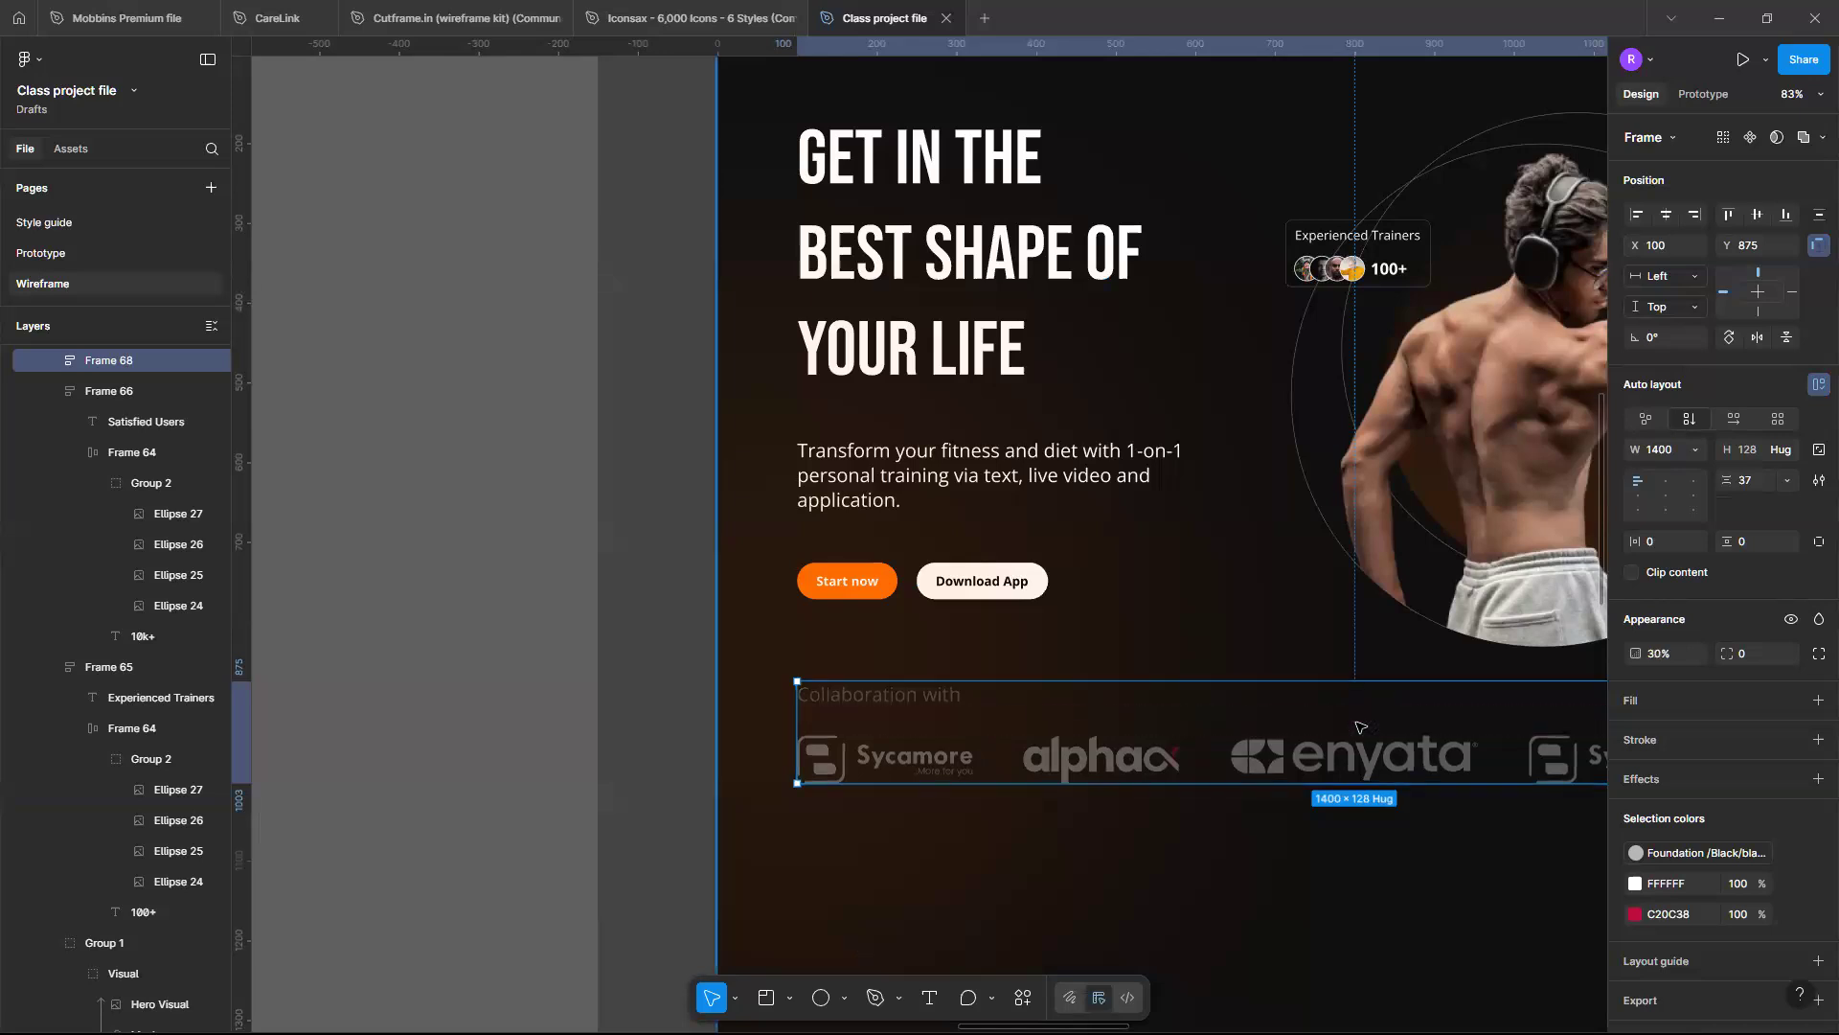
key("0")
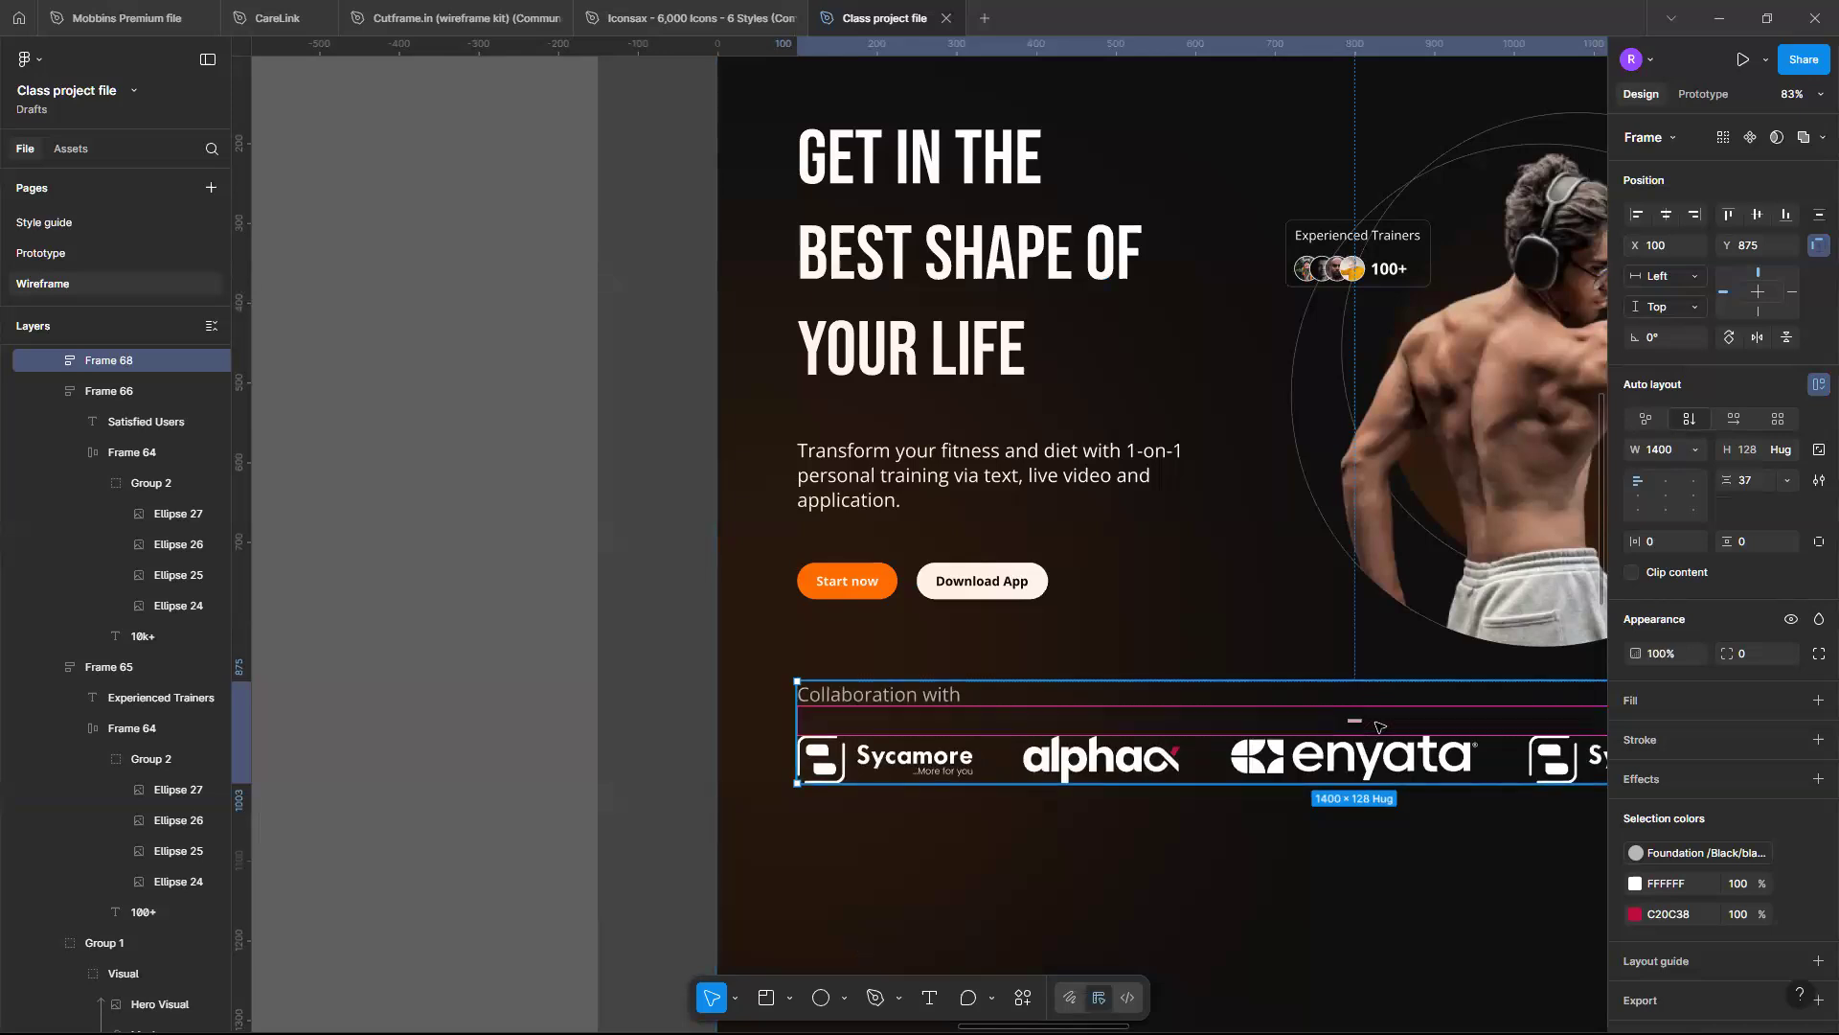
Set the vertical gap between the "Collaboration with" label and the logo row to 40
mouse_move(1377, 726)
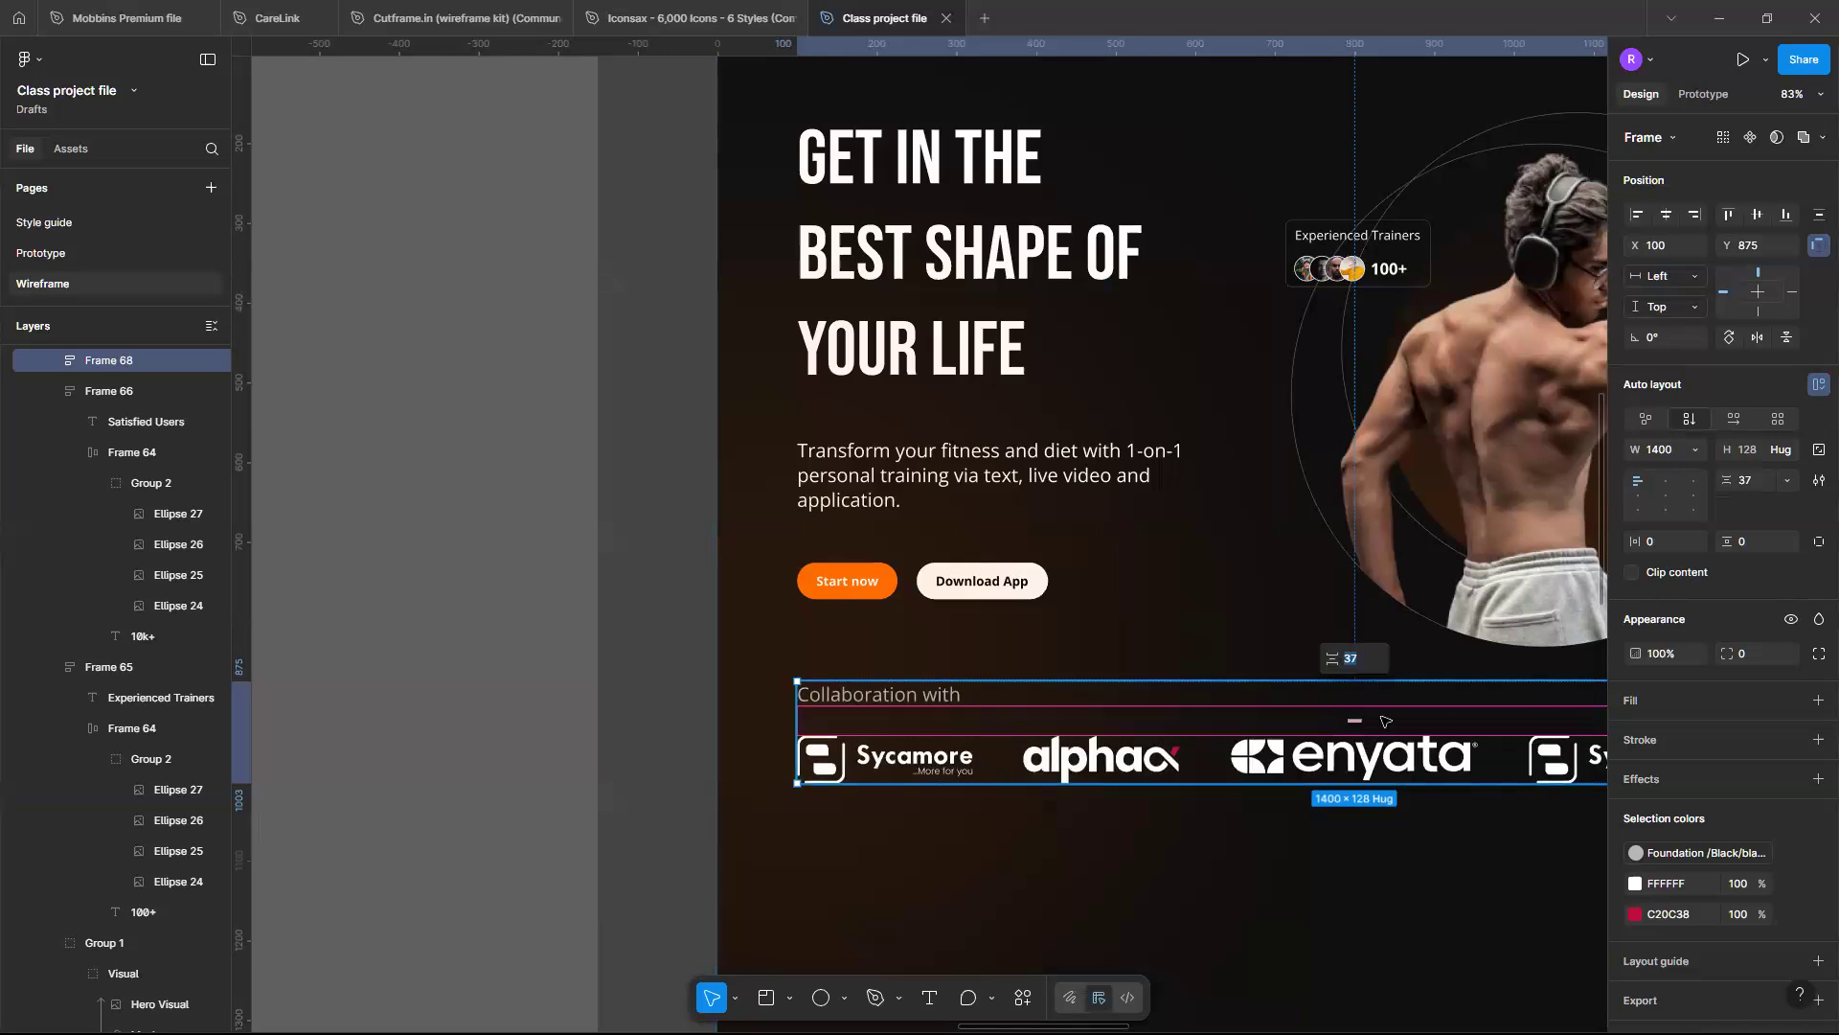
left_click(1353, 659)
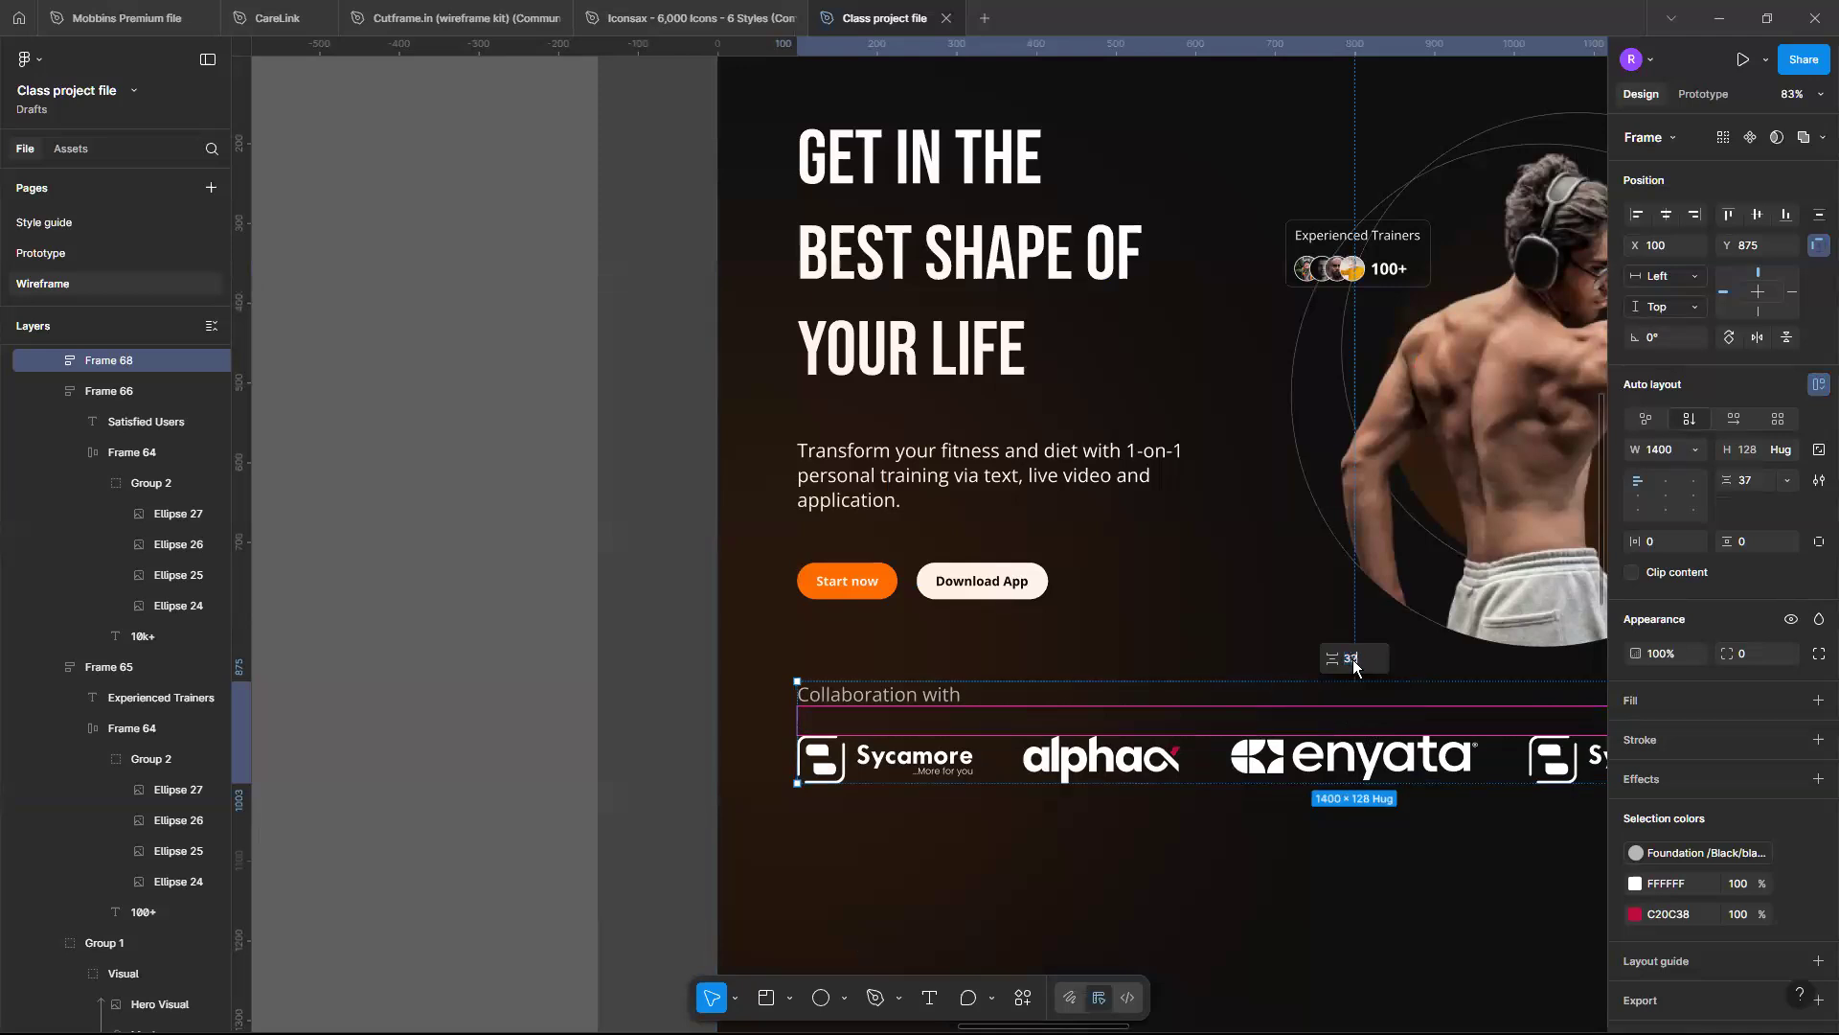
key("Return")
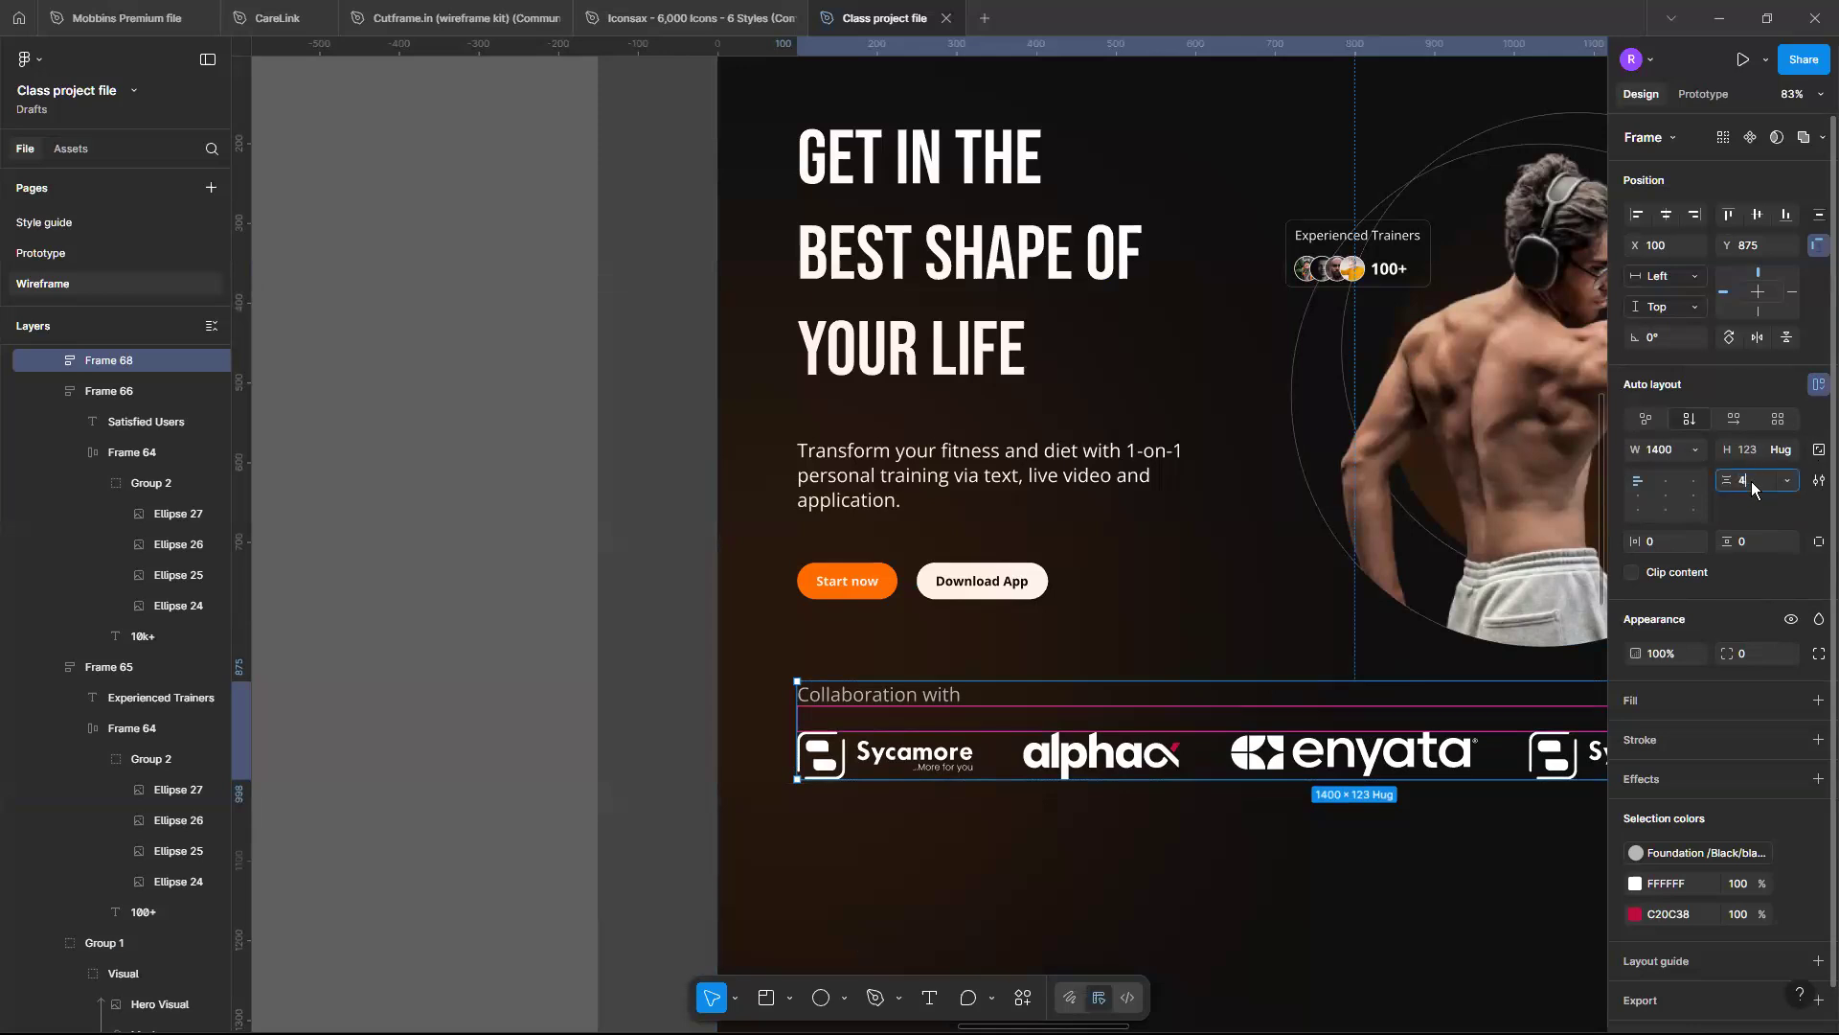
key("Return")
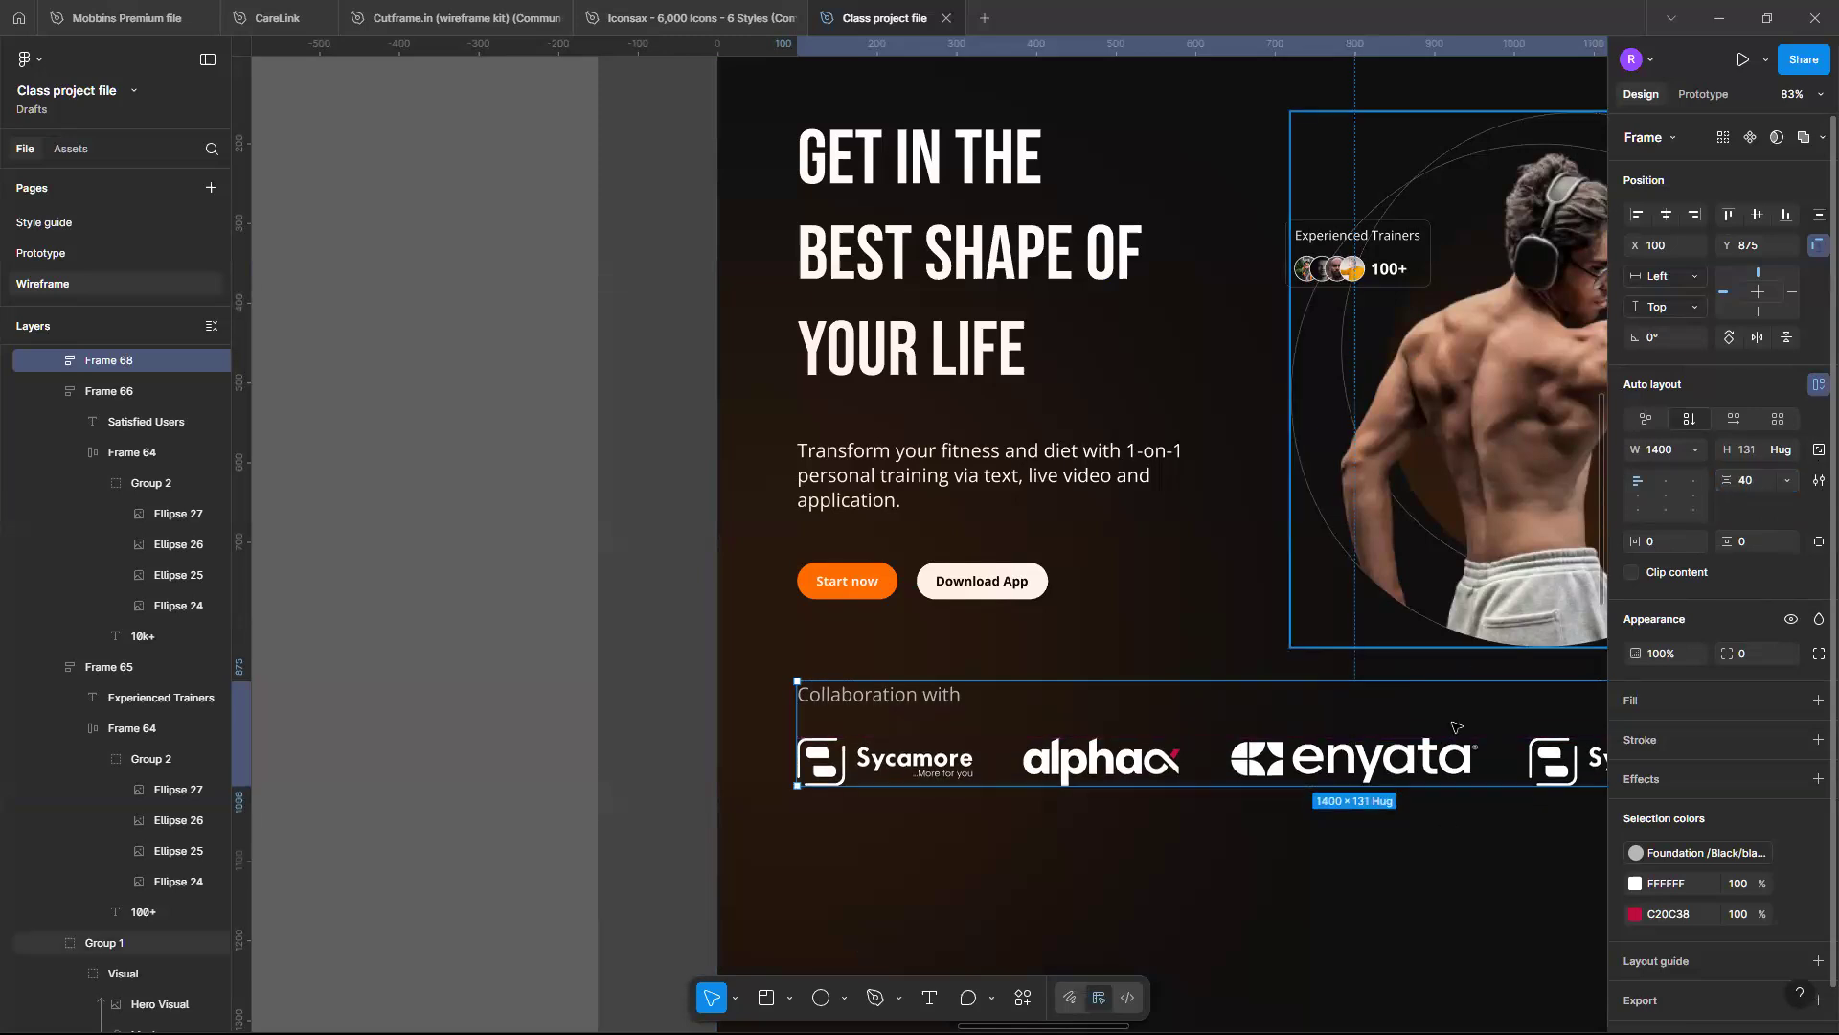
key("Escape")
Move the combined label and logo frame down below the hero buttons to X 100, Y 932
scroll(1245, 766, "right", 3)
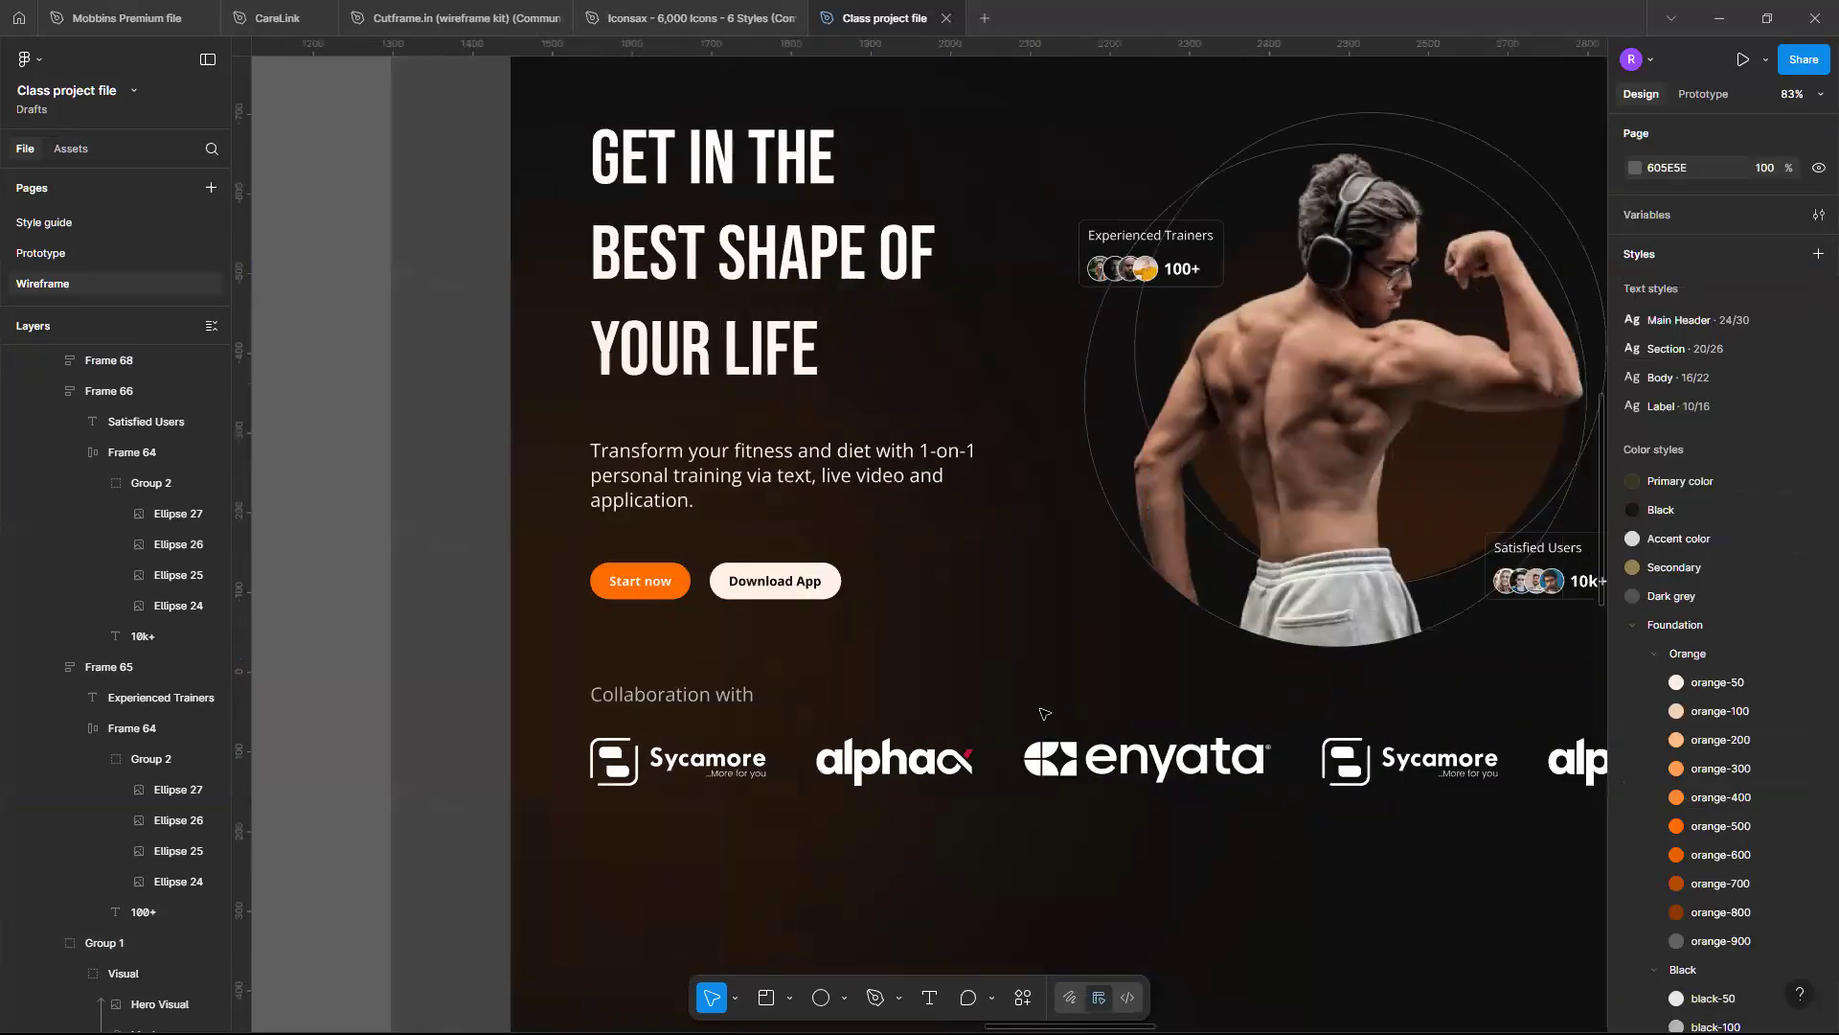
scroll(1044, 709, "down", 2)
scroll(1042, 664, "down", 3)
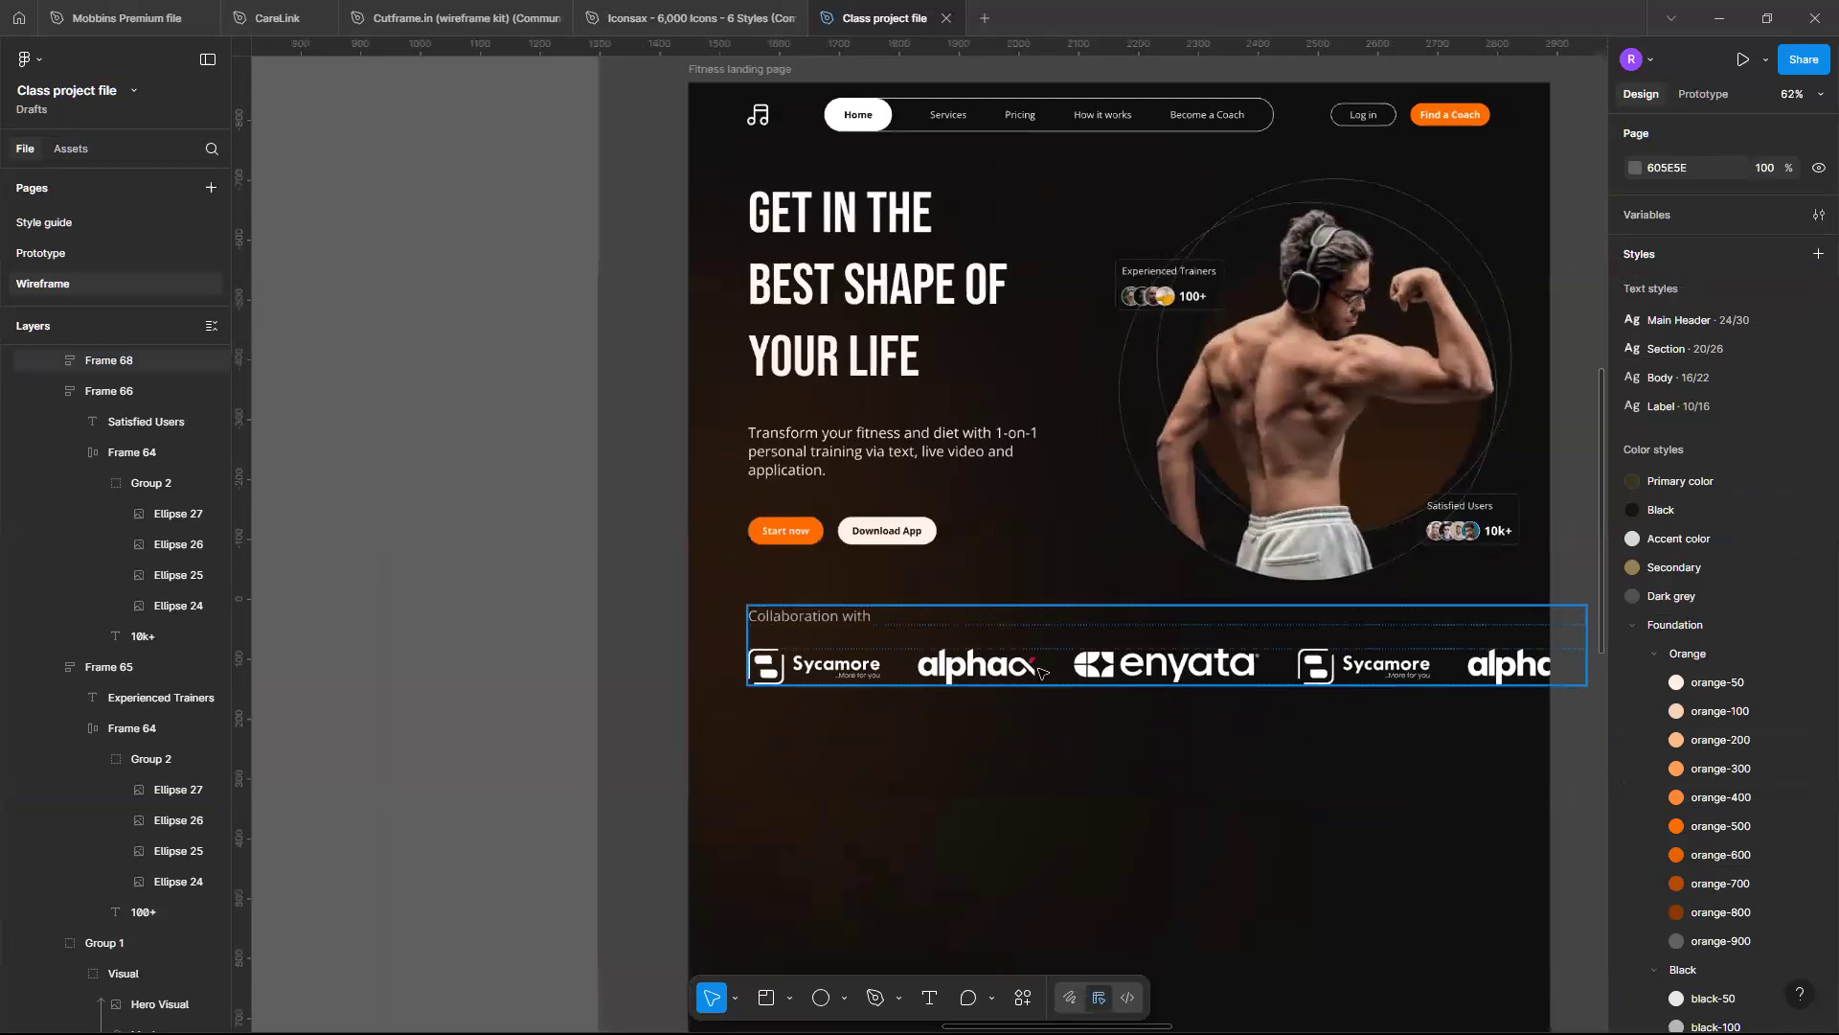
left_click(1042, 678)
left_click_drag(1043, 652, 1044, 721)
key("alt")
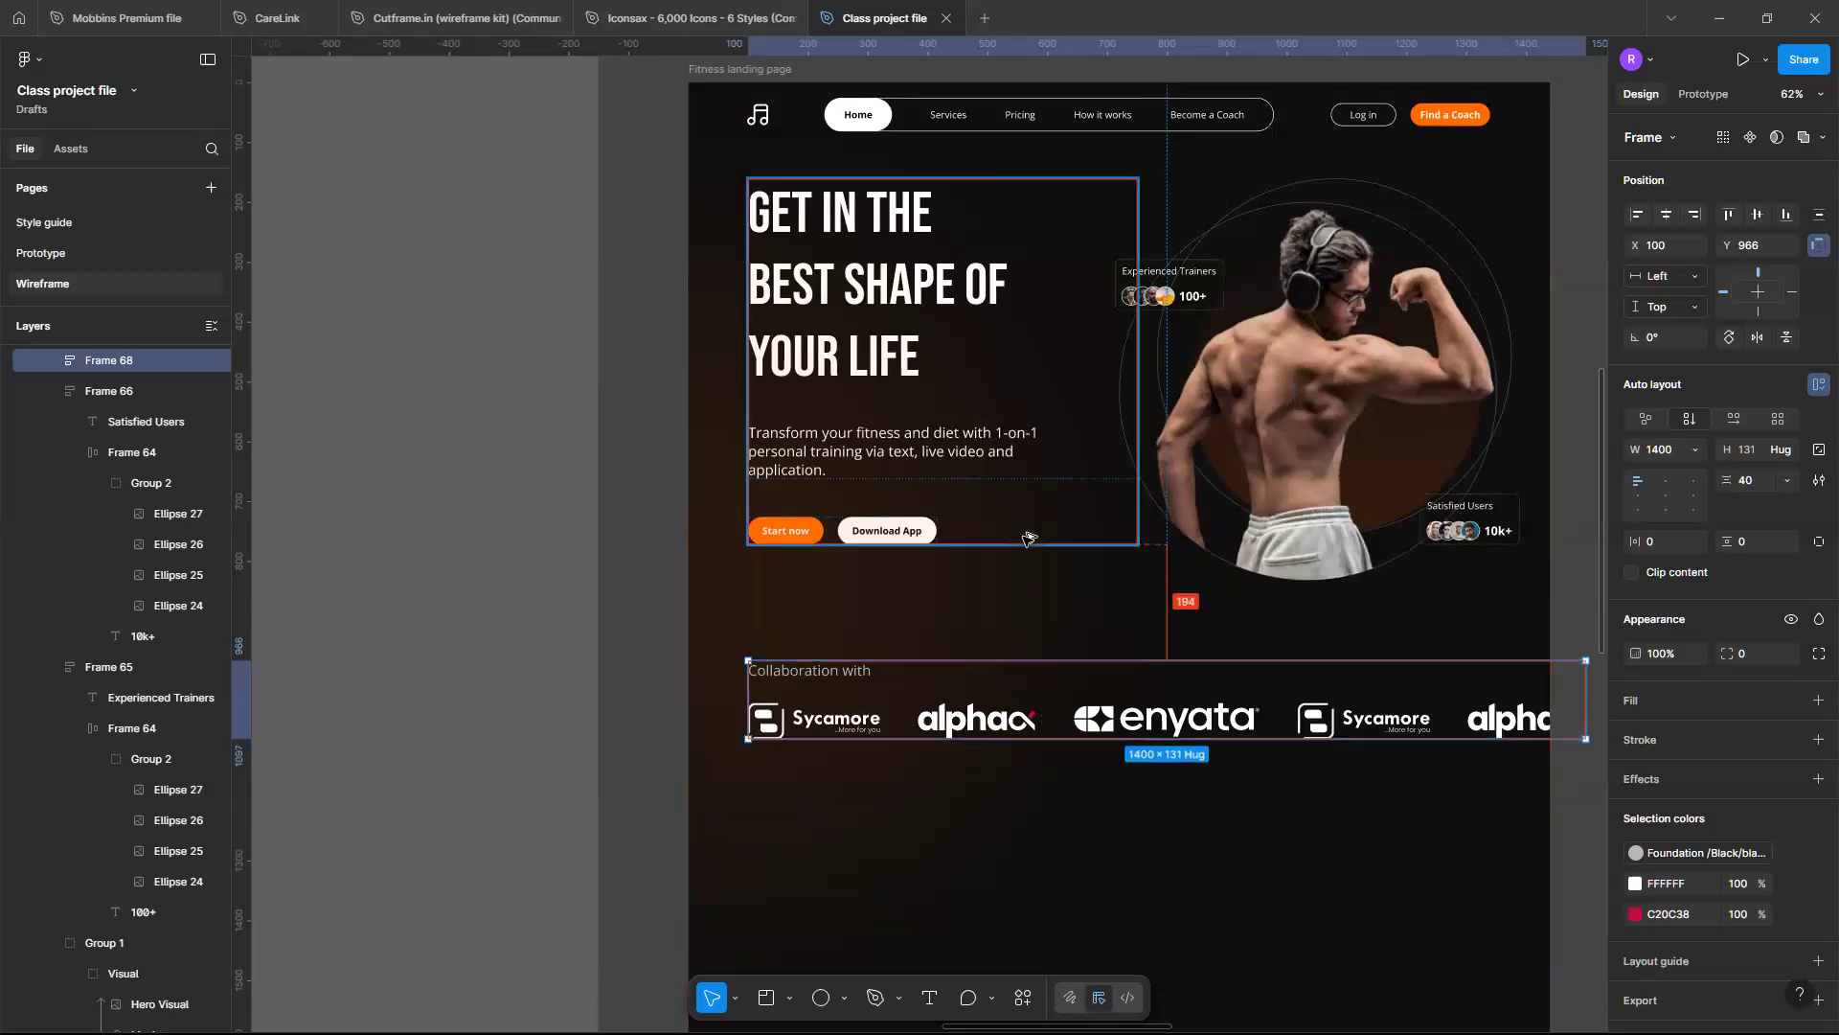
key("shift+Up")
key("shift+Up")
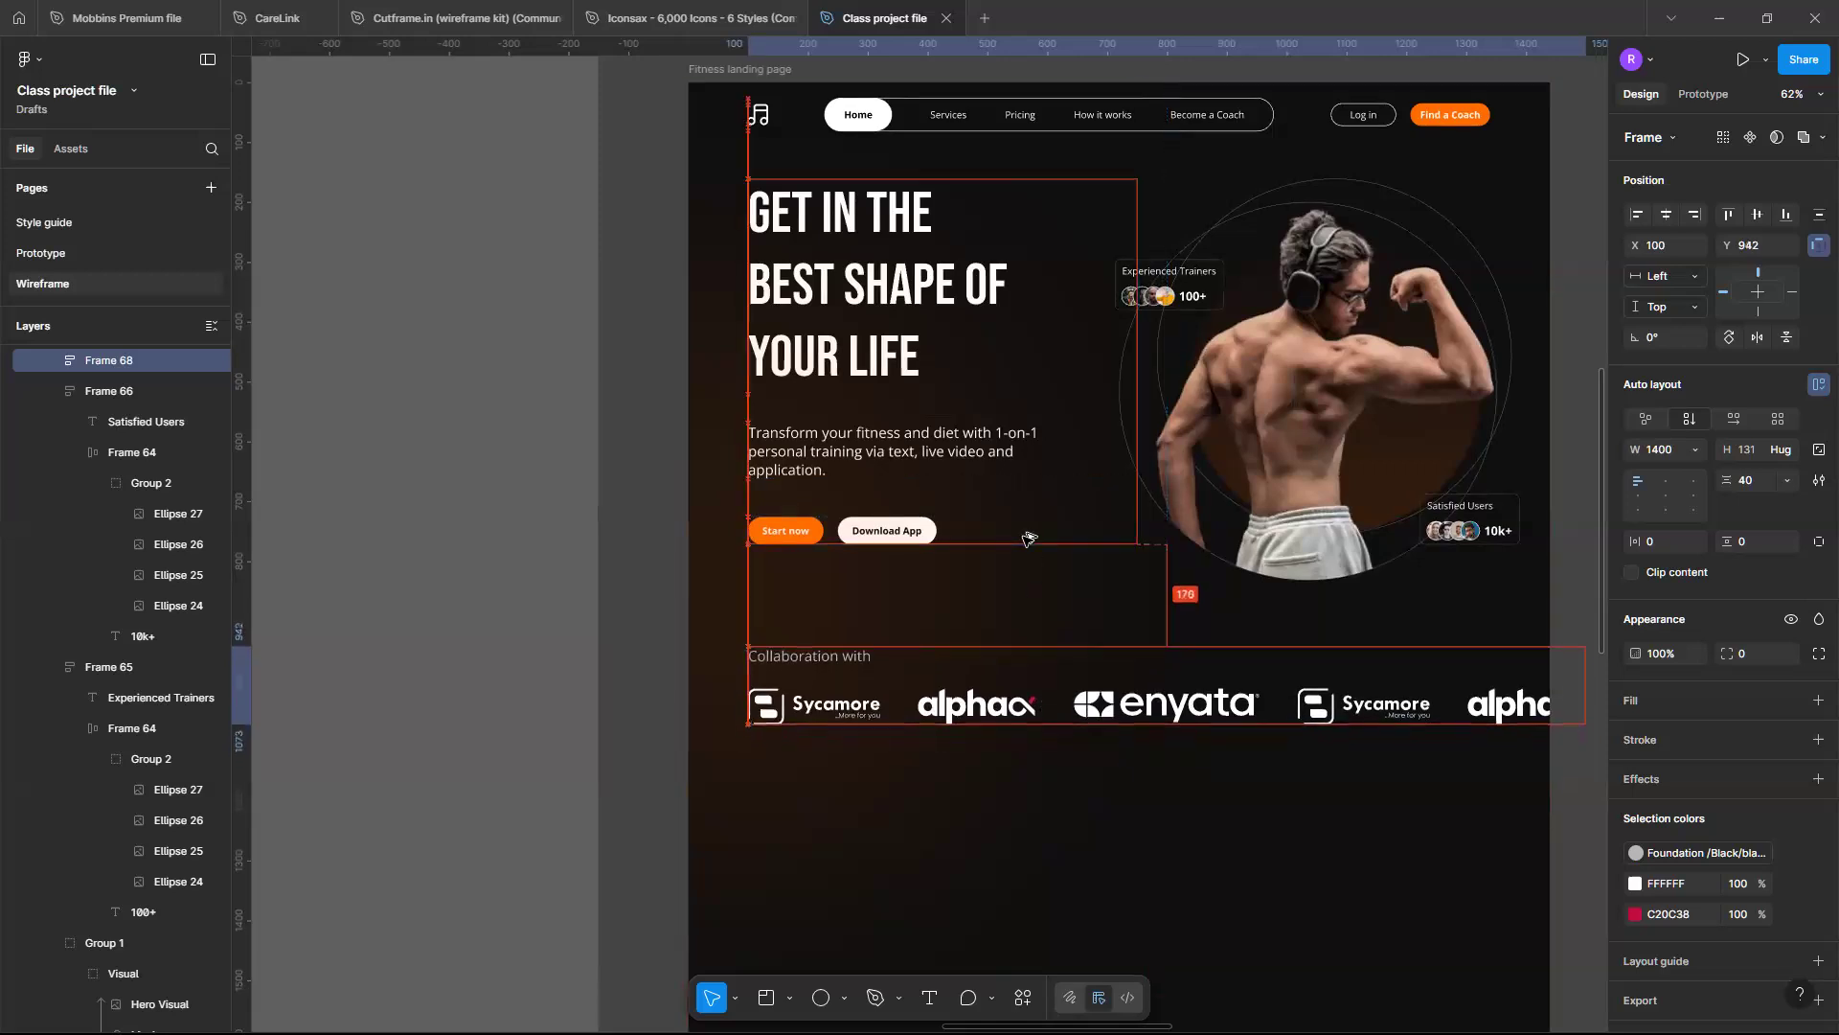
key("shift+Up")
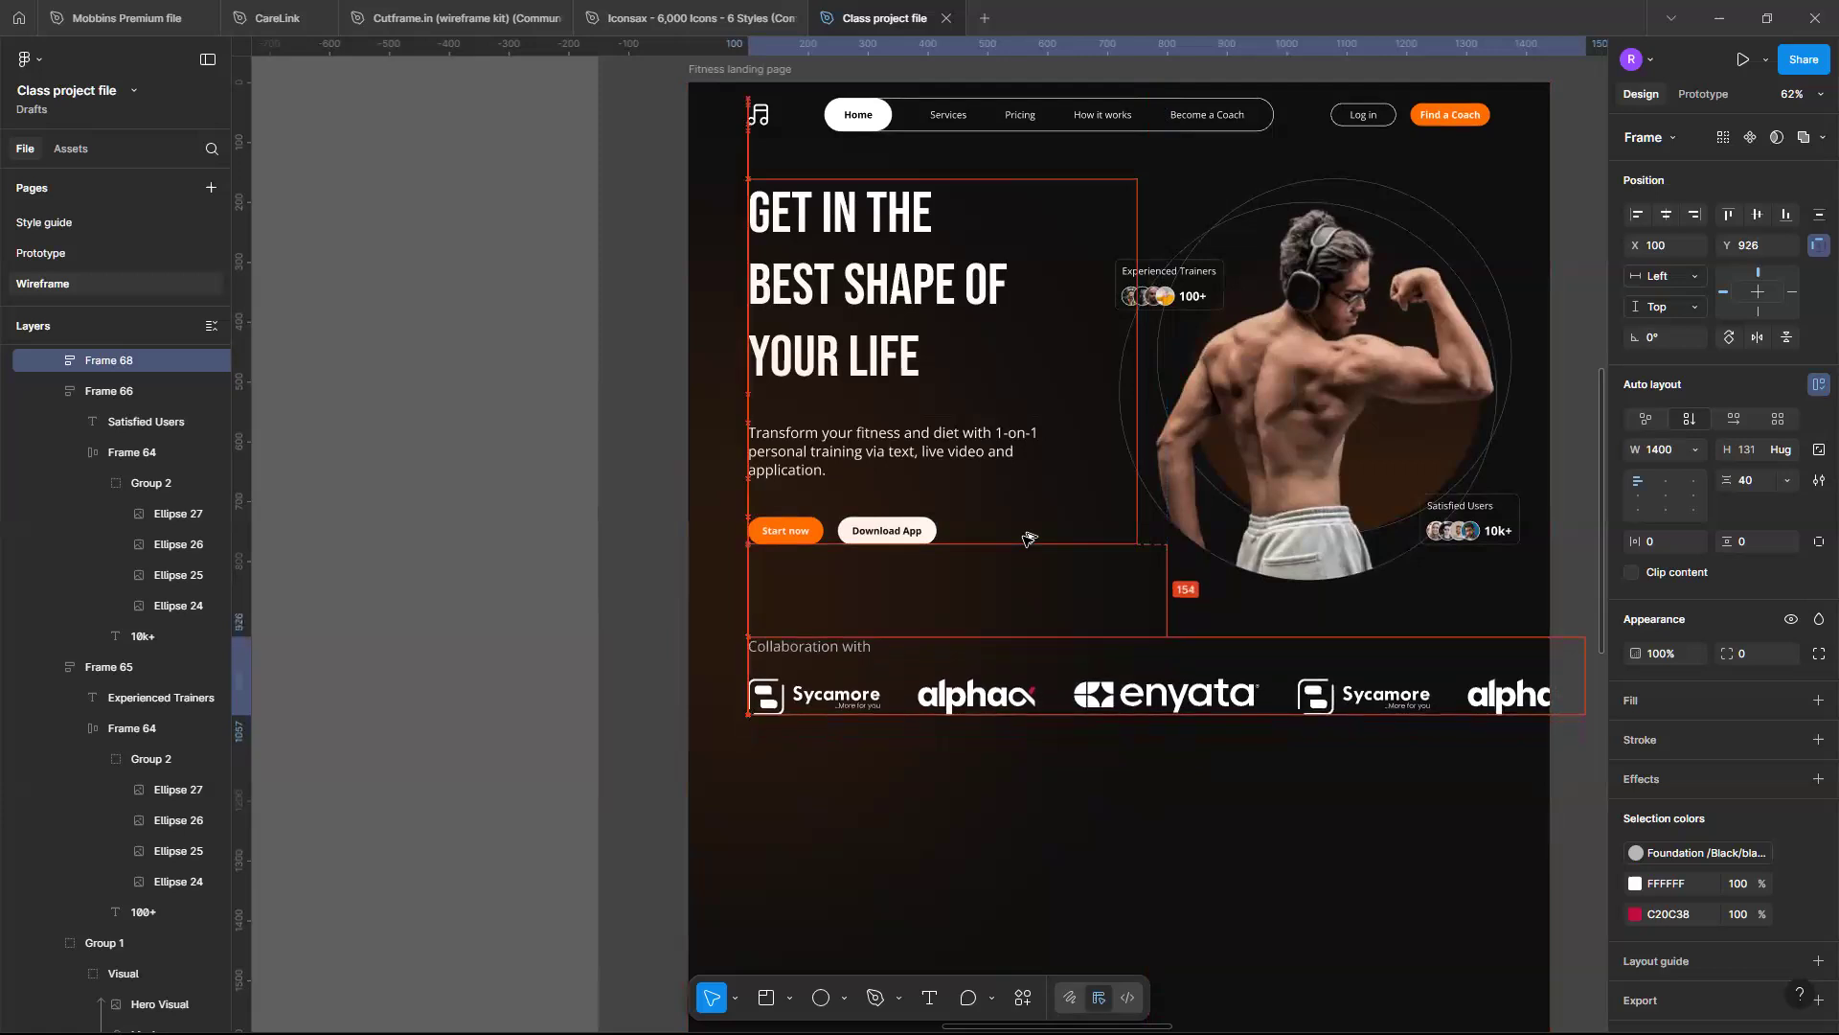
key("Up")
key("Up")
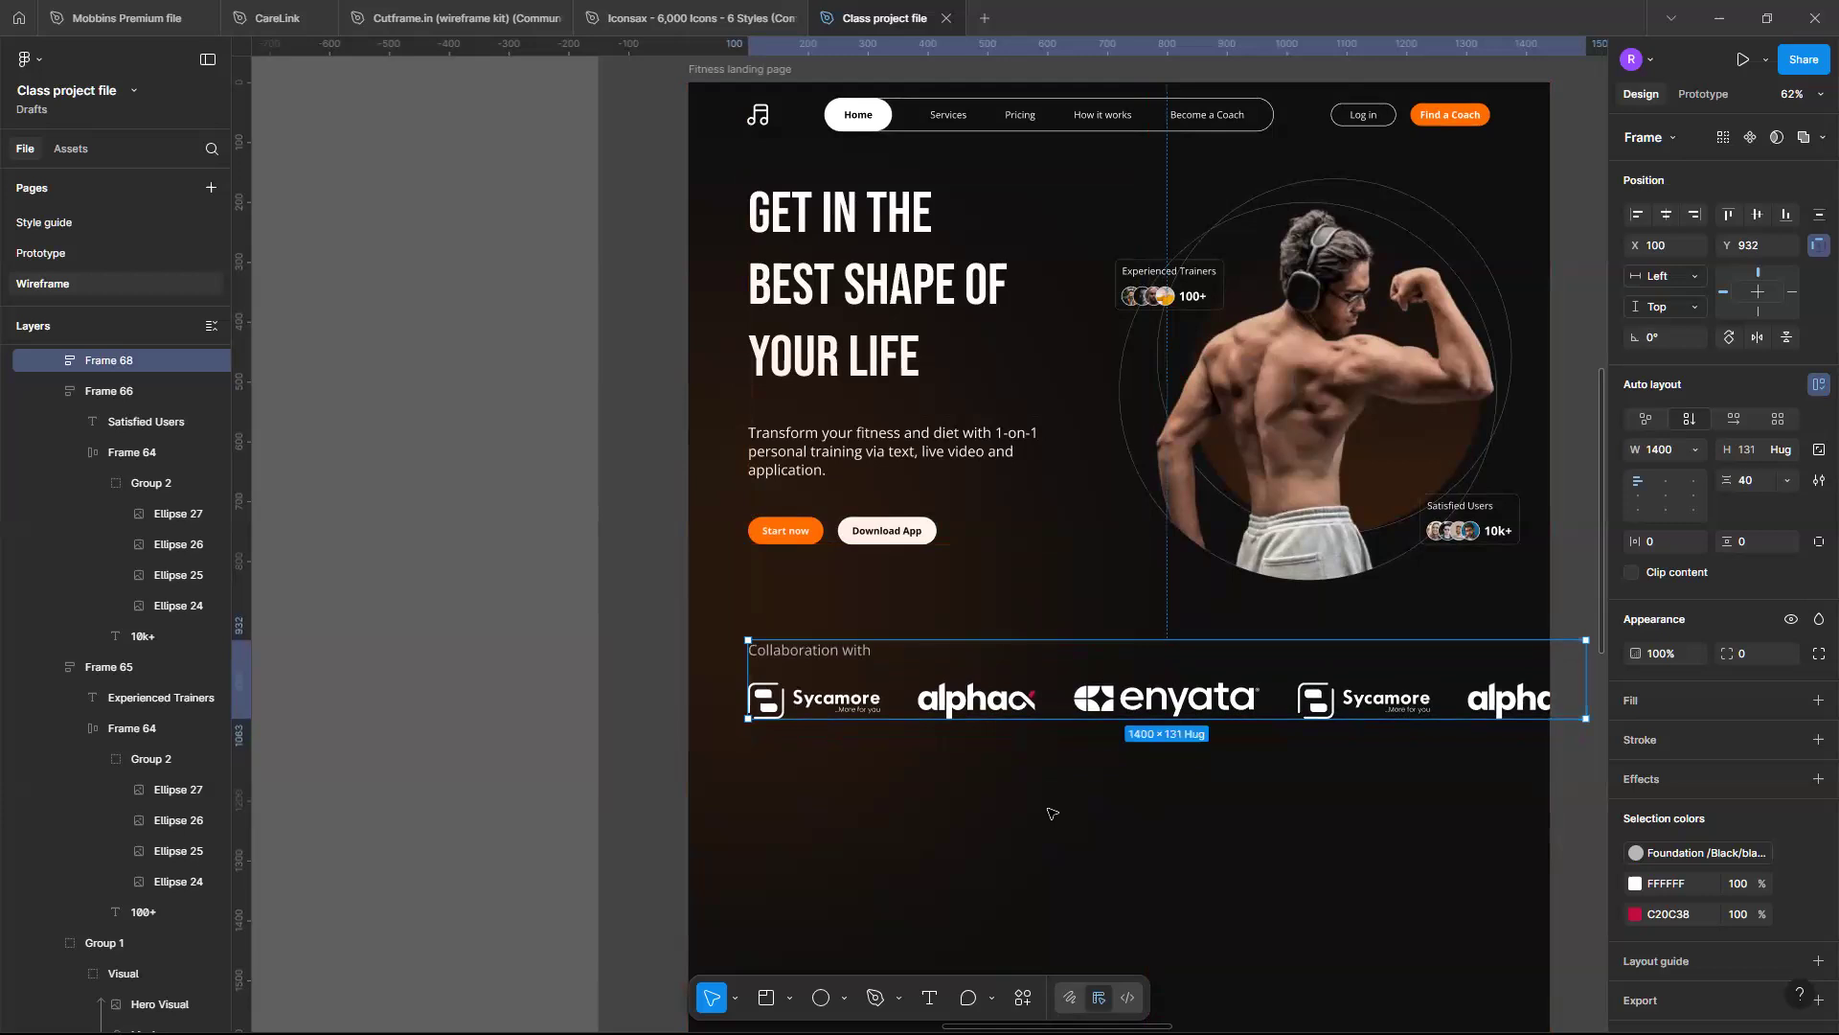
key("Escape")
Examine the spacing and alignment of the "Collaboration with" section, both close up and within the whole landing page
scroll(1051, 813, "down", 5)
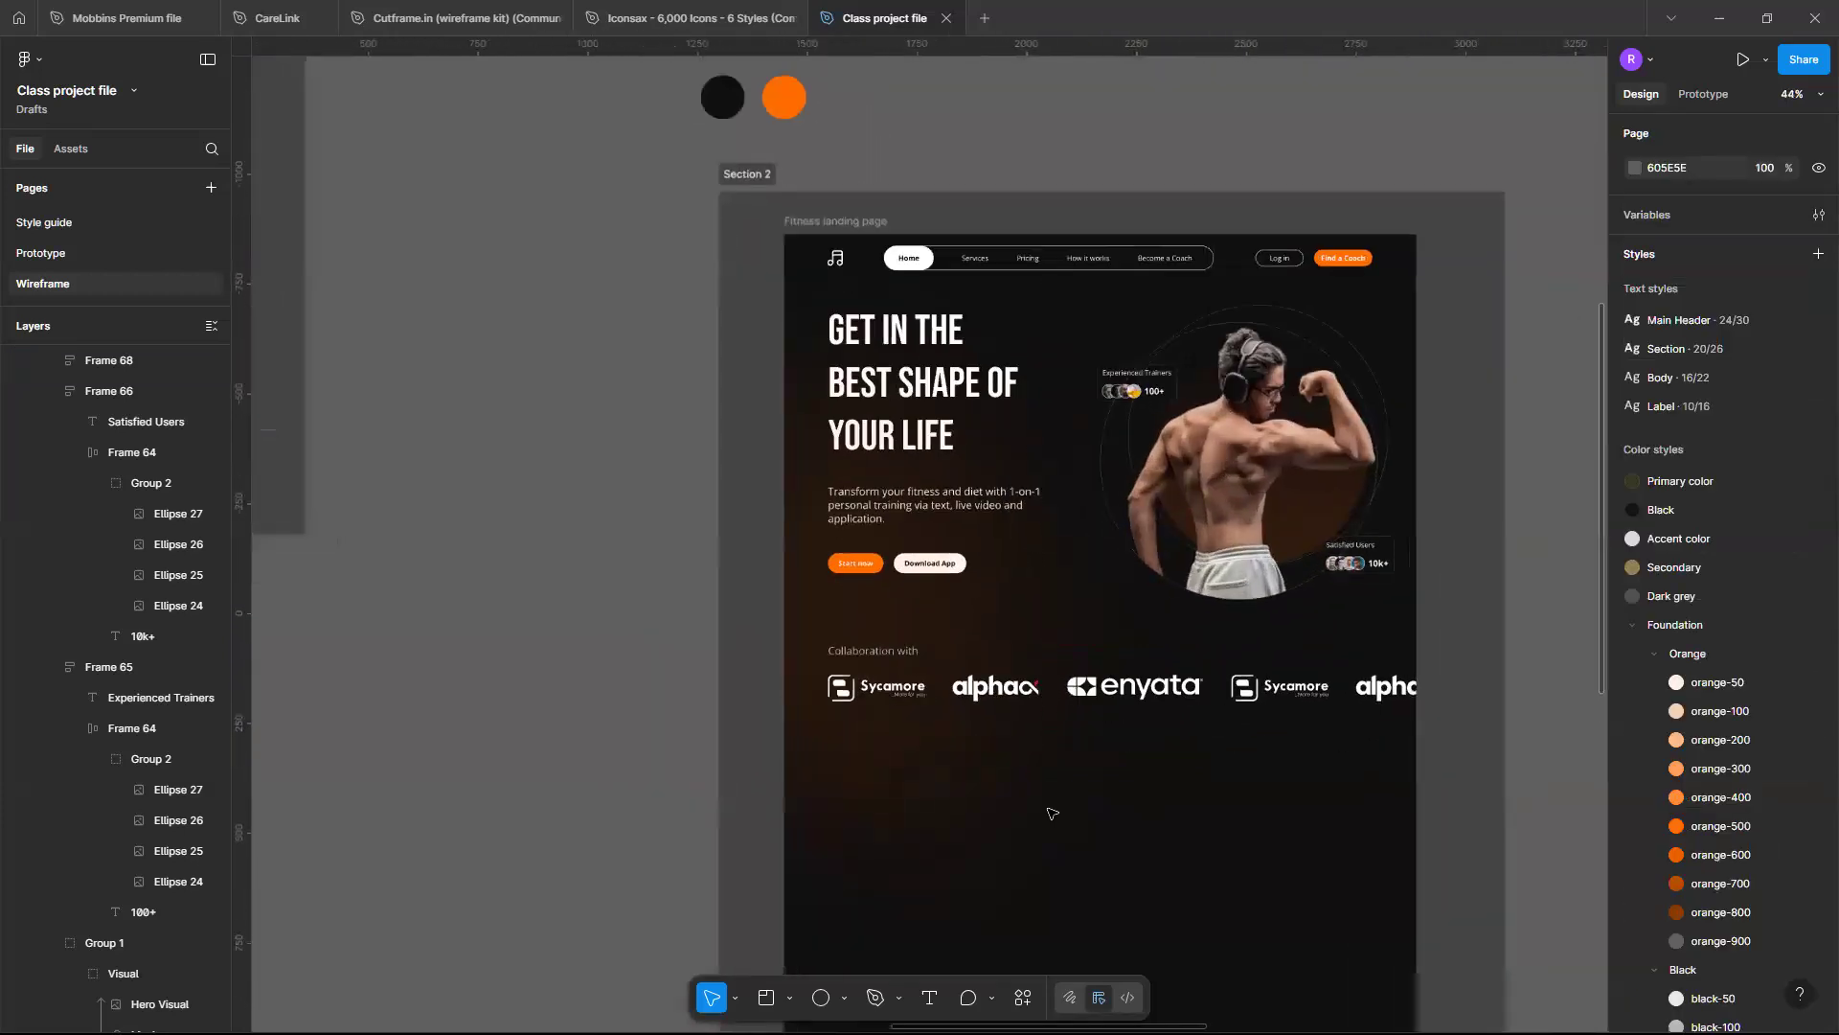
scroll(1052, 812, "up", 8)
scroll(1052, 813, "left", 1)
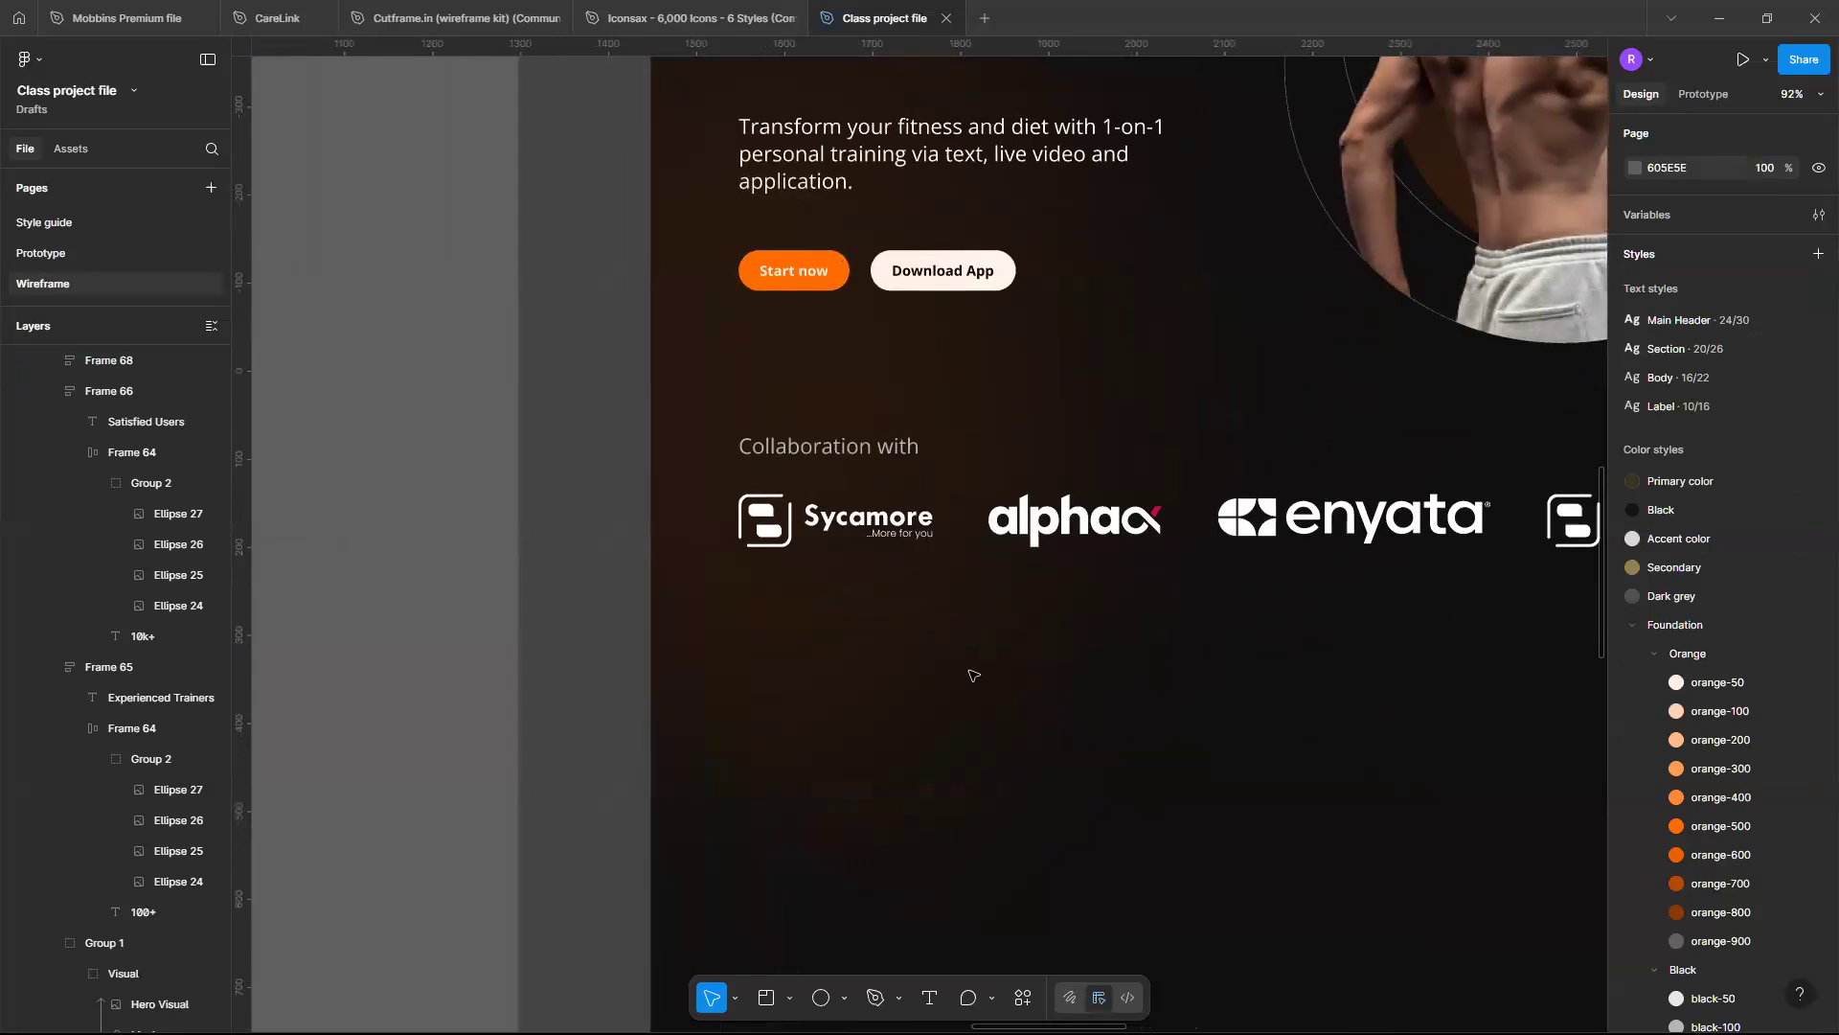
scroll(973, 676, "right", 9)
scroll(973, 675, "up", 2)
scroll(942, 537, "right", 1)
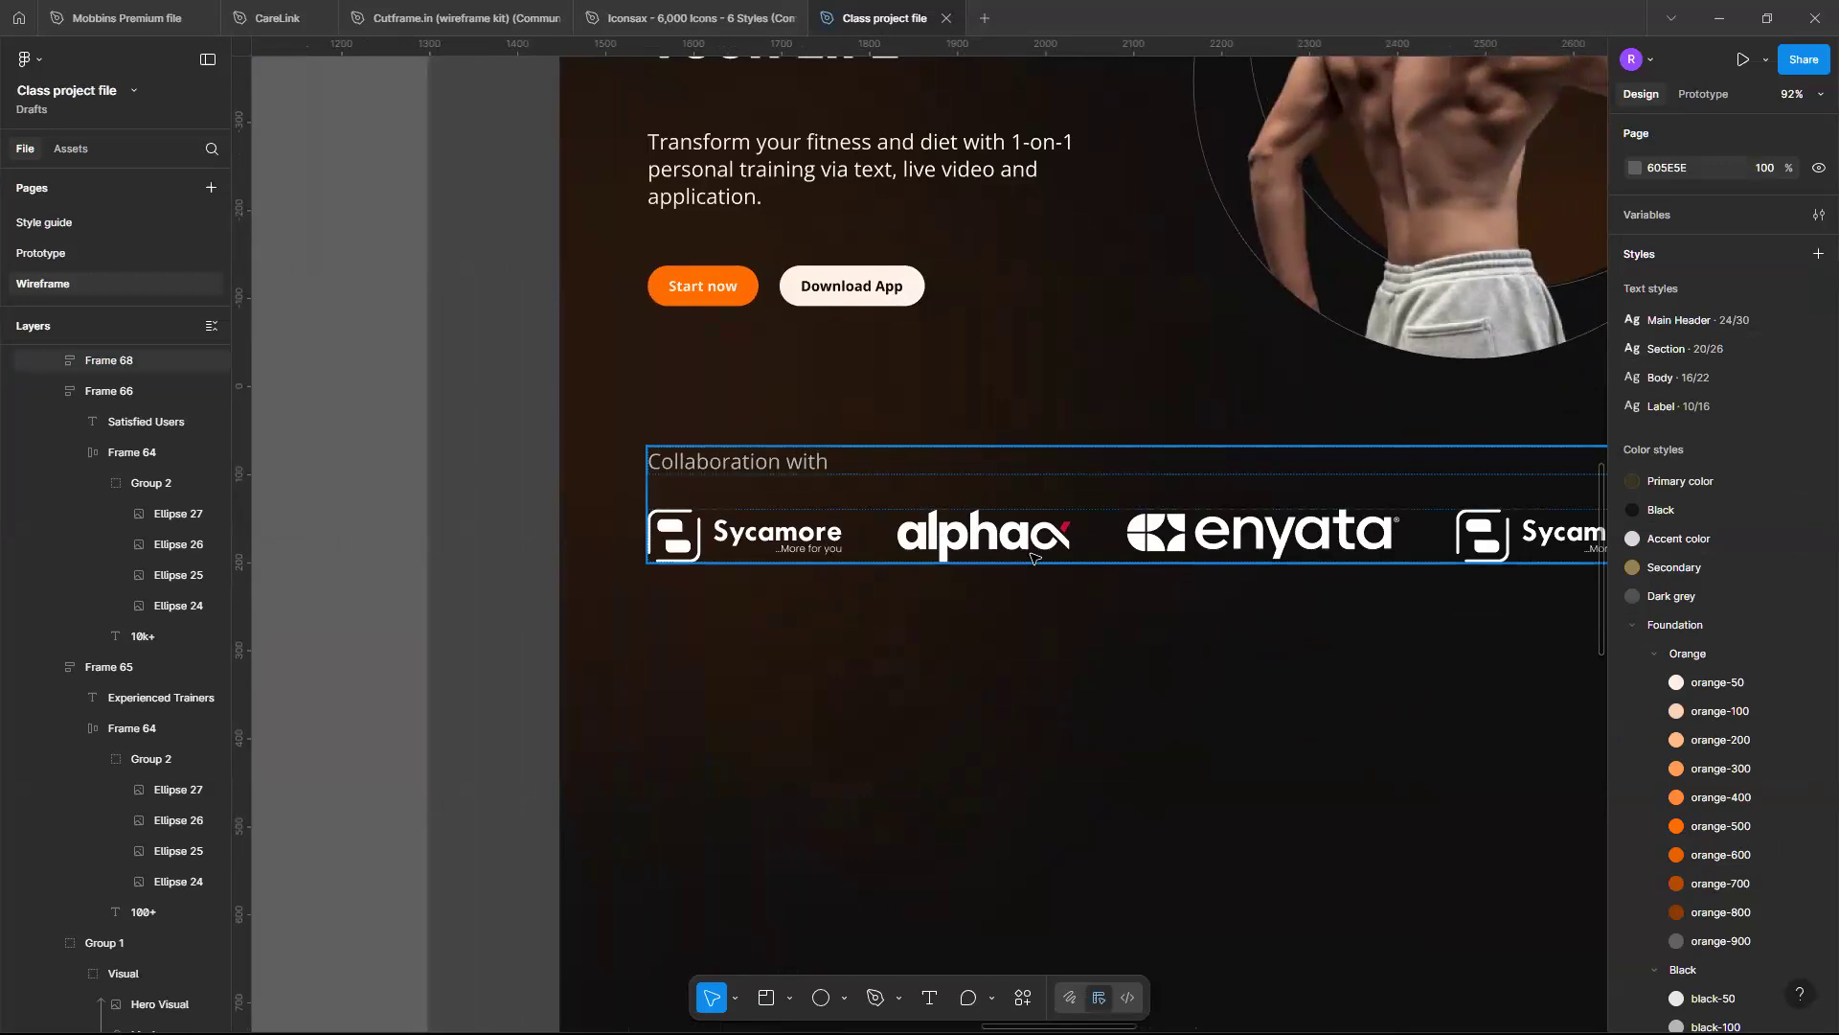
scroll(1033, 557, "down", 5)
scroll(1201, 505, "down", 1)
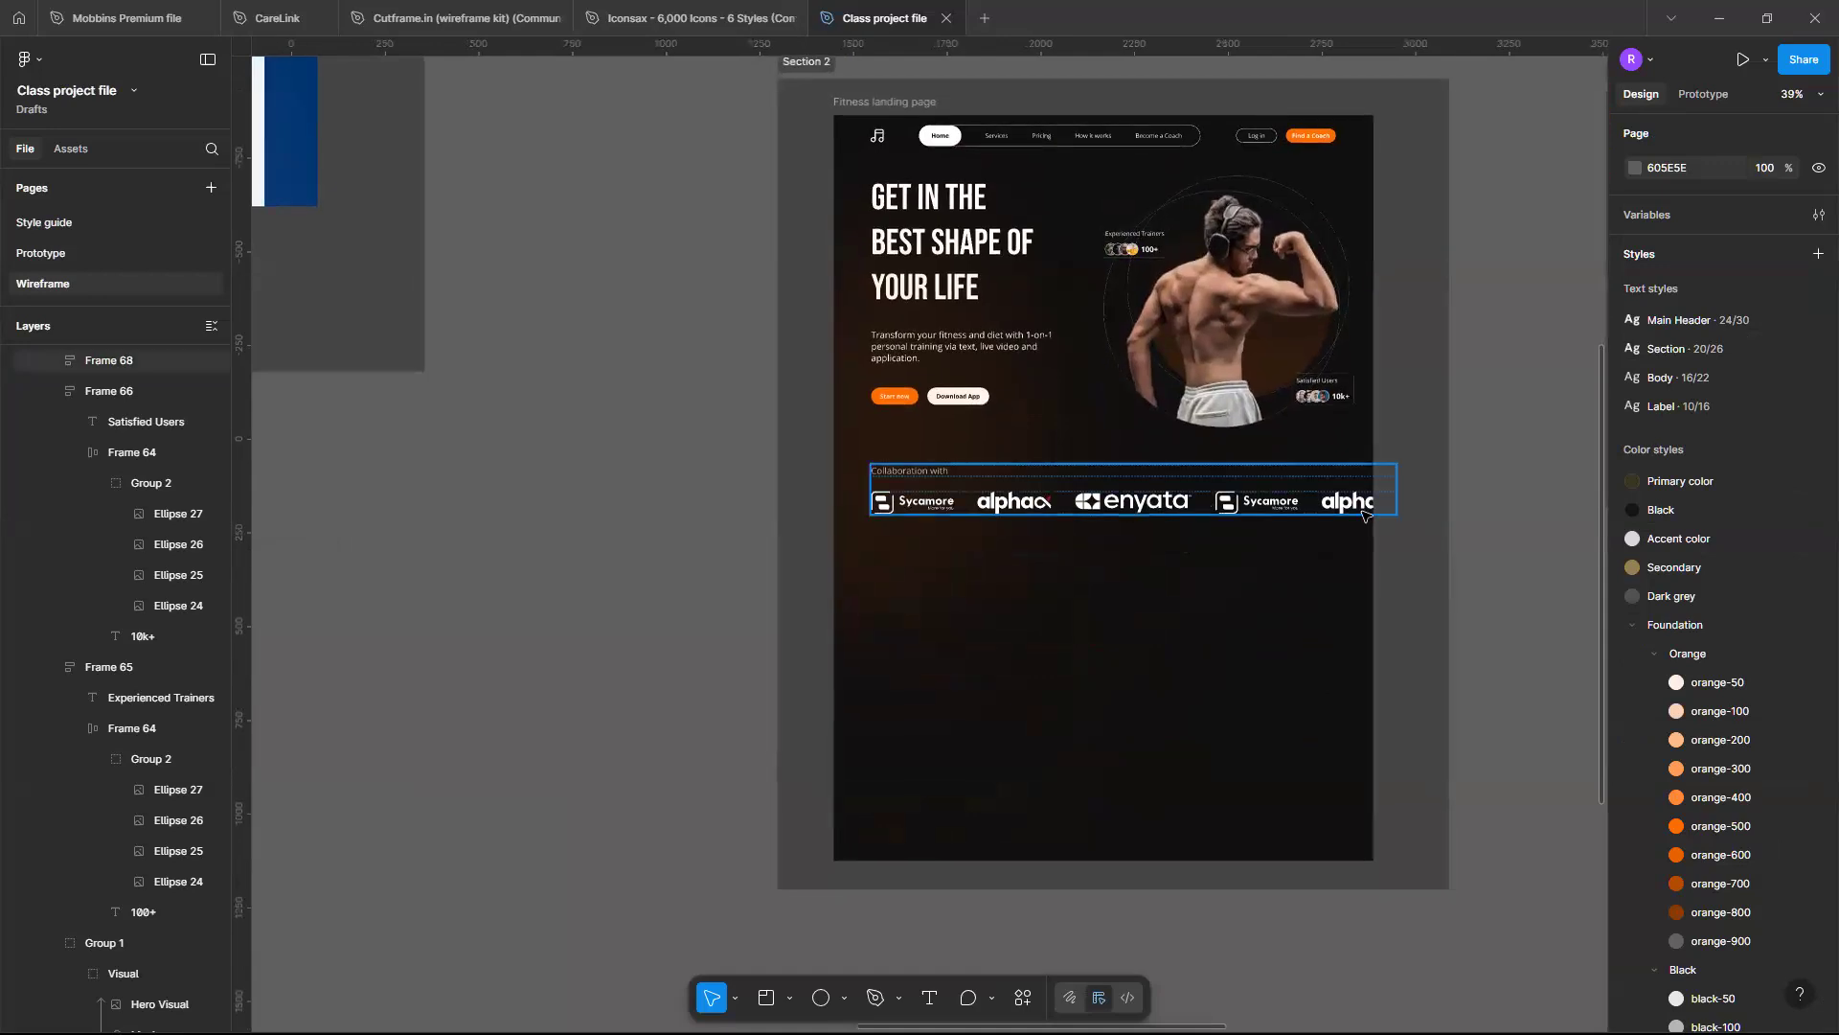
scroll(1202, 508, "up", 2)
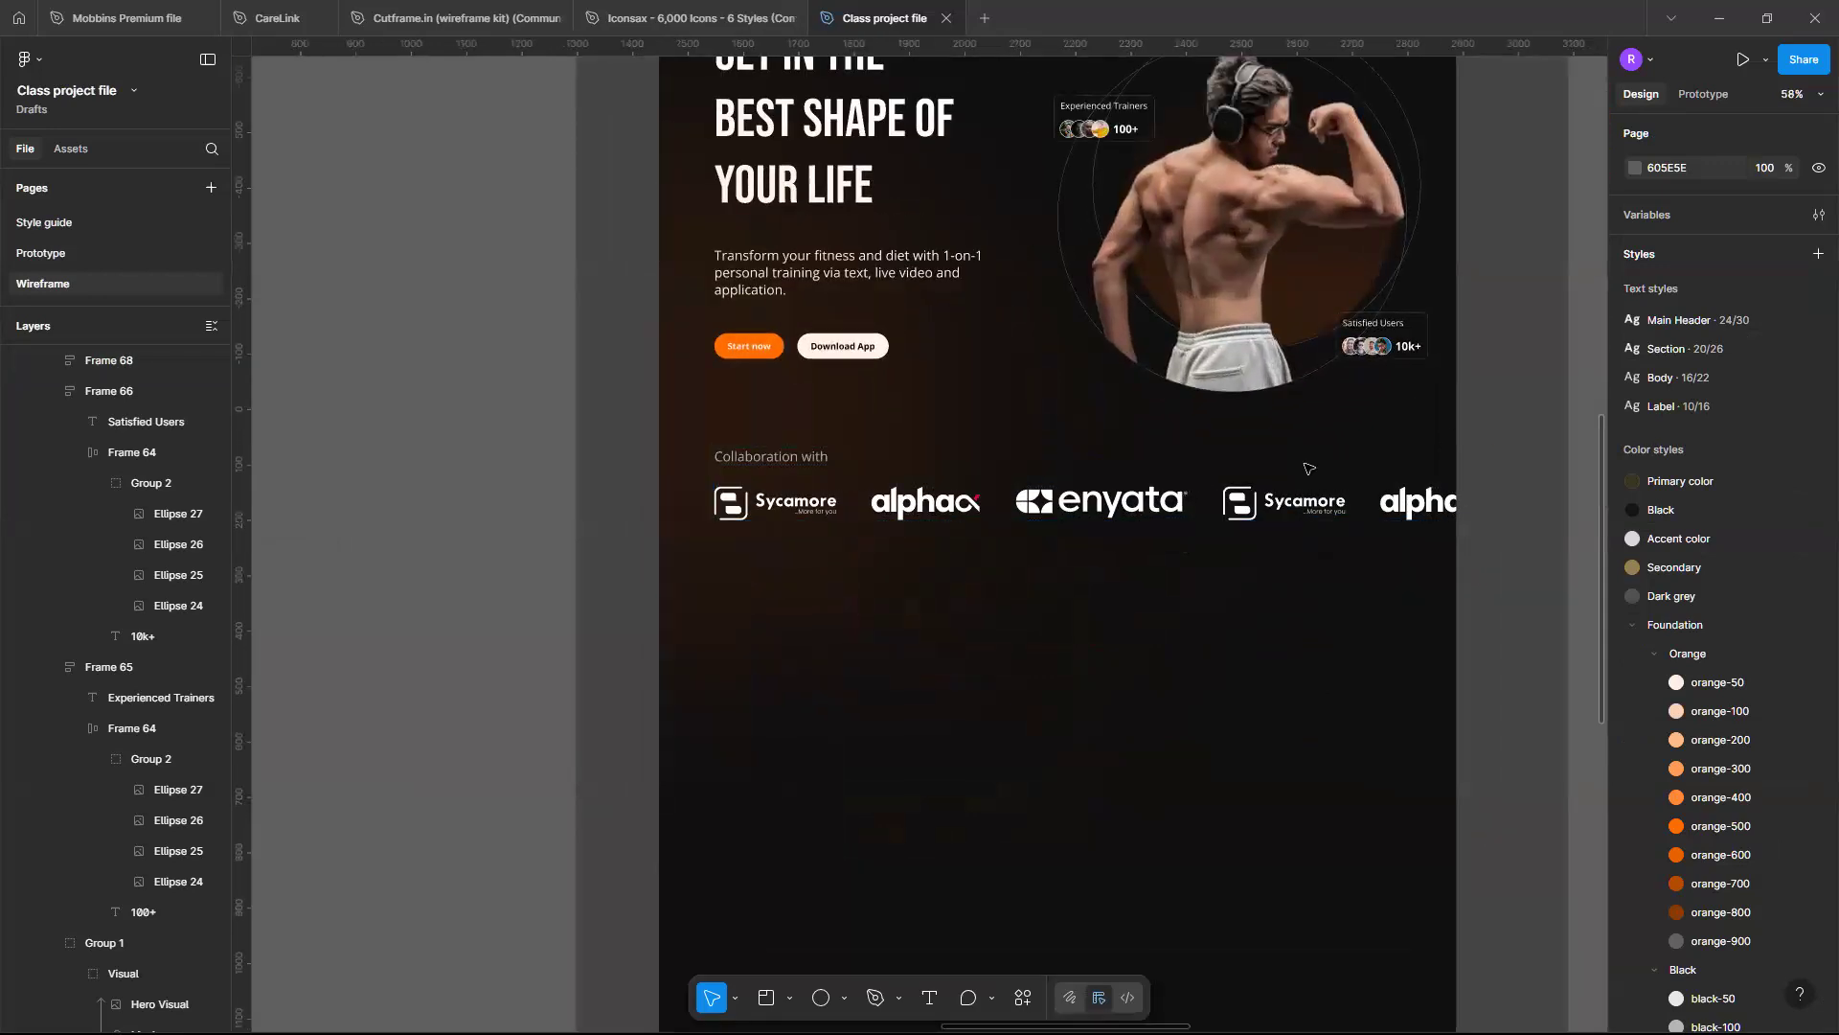
Extend the section around the fitness landing page downward to a height of about 4007
scroll(1309, 467, "up", 2)
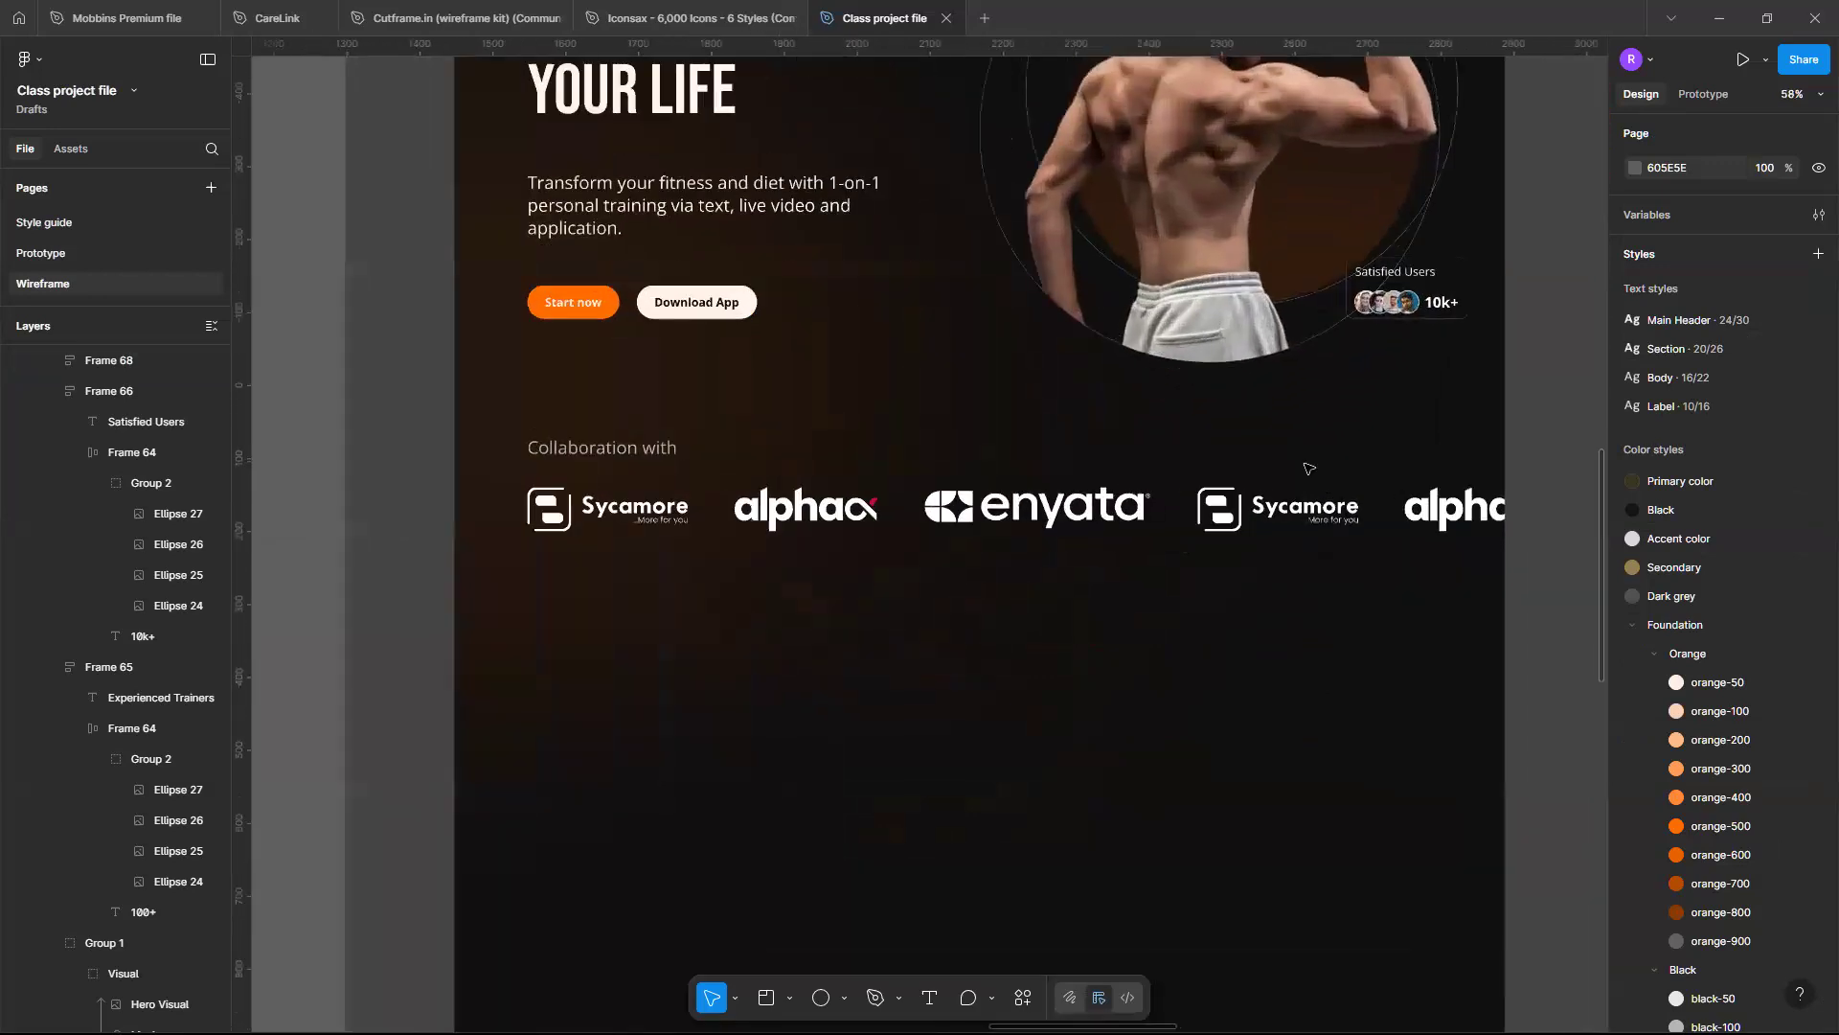
scroll(1157, 458, "down", 4)
scroll(1157, 458, "down", 5)
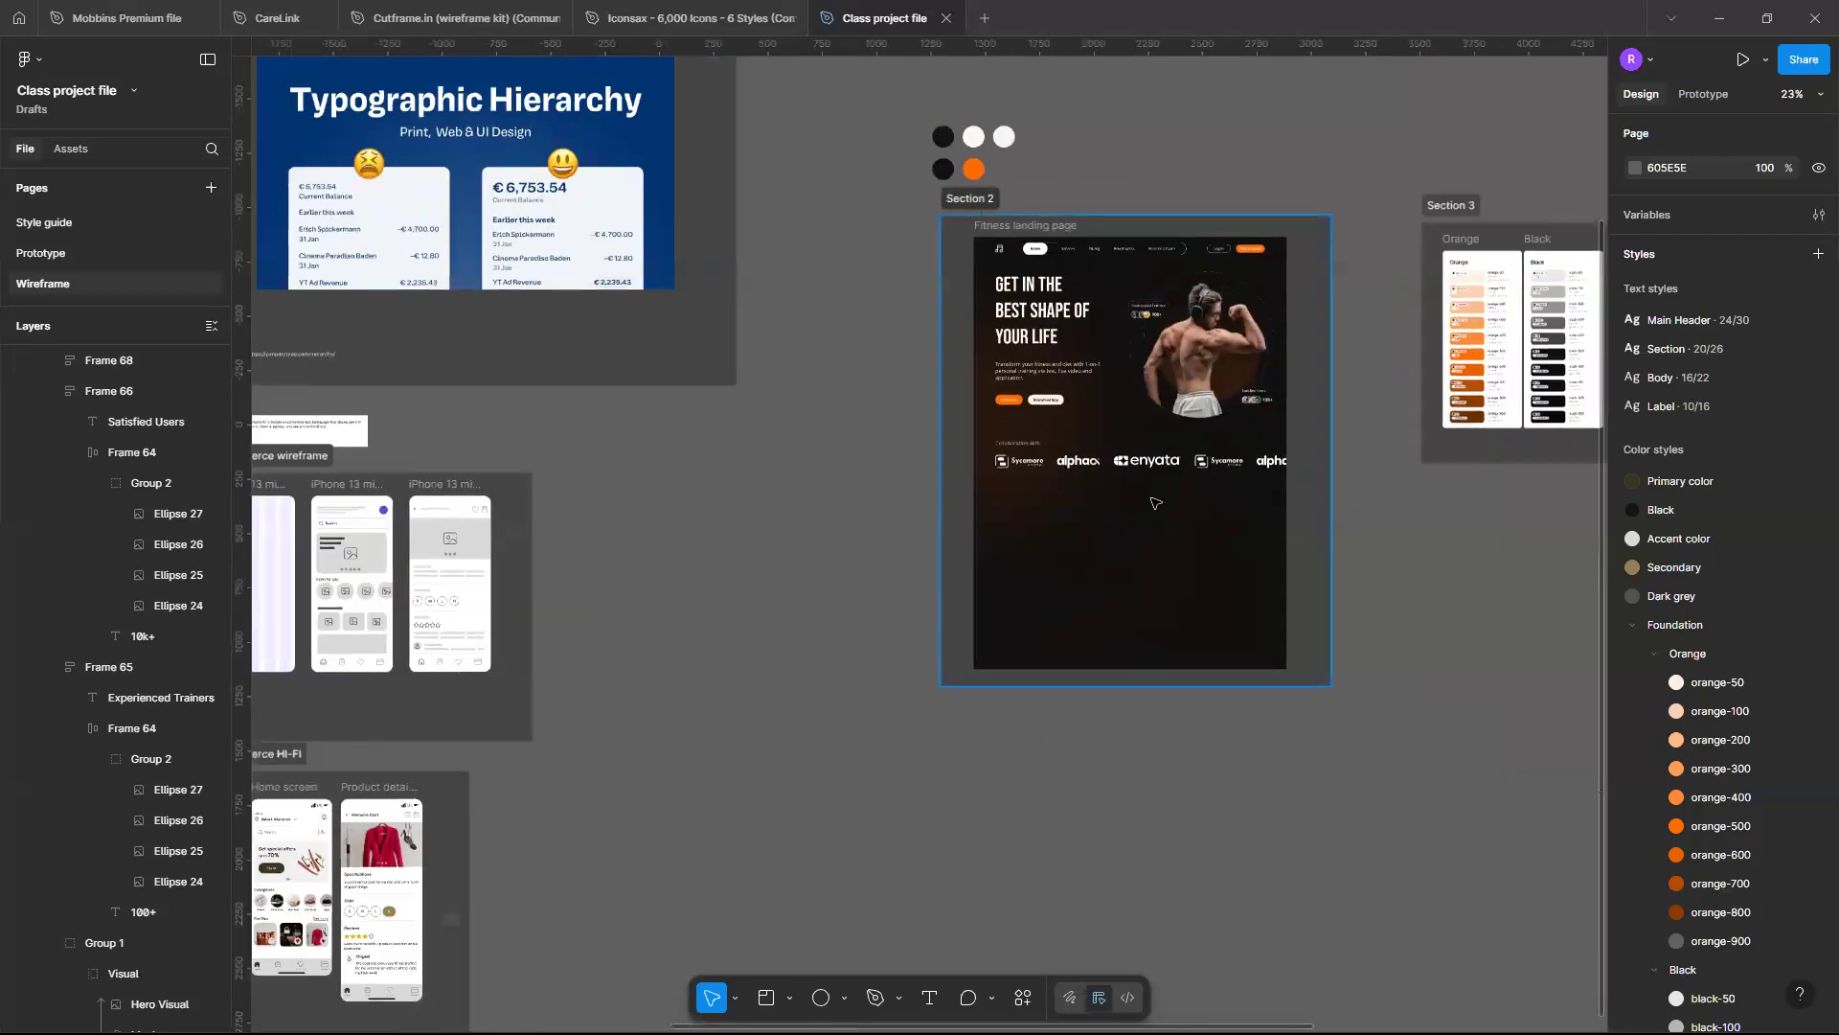
left_click(1164, 682)
left_click_drag(1164, 723, 1192, 983)
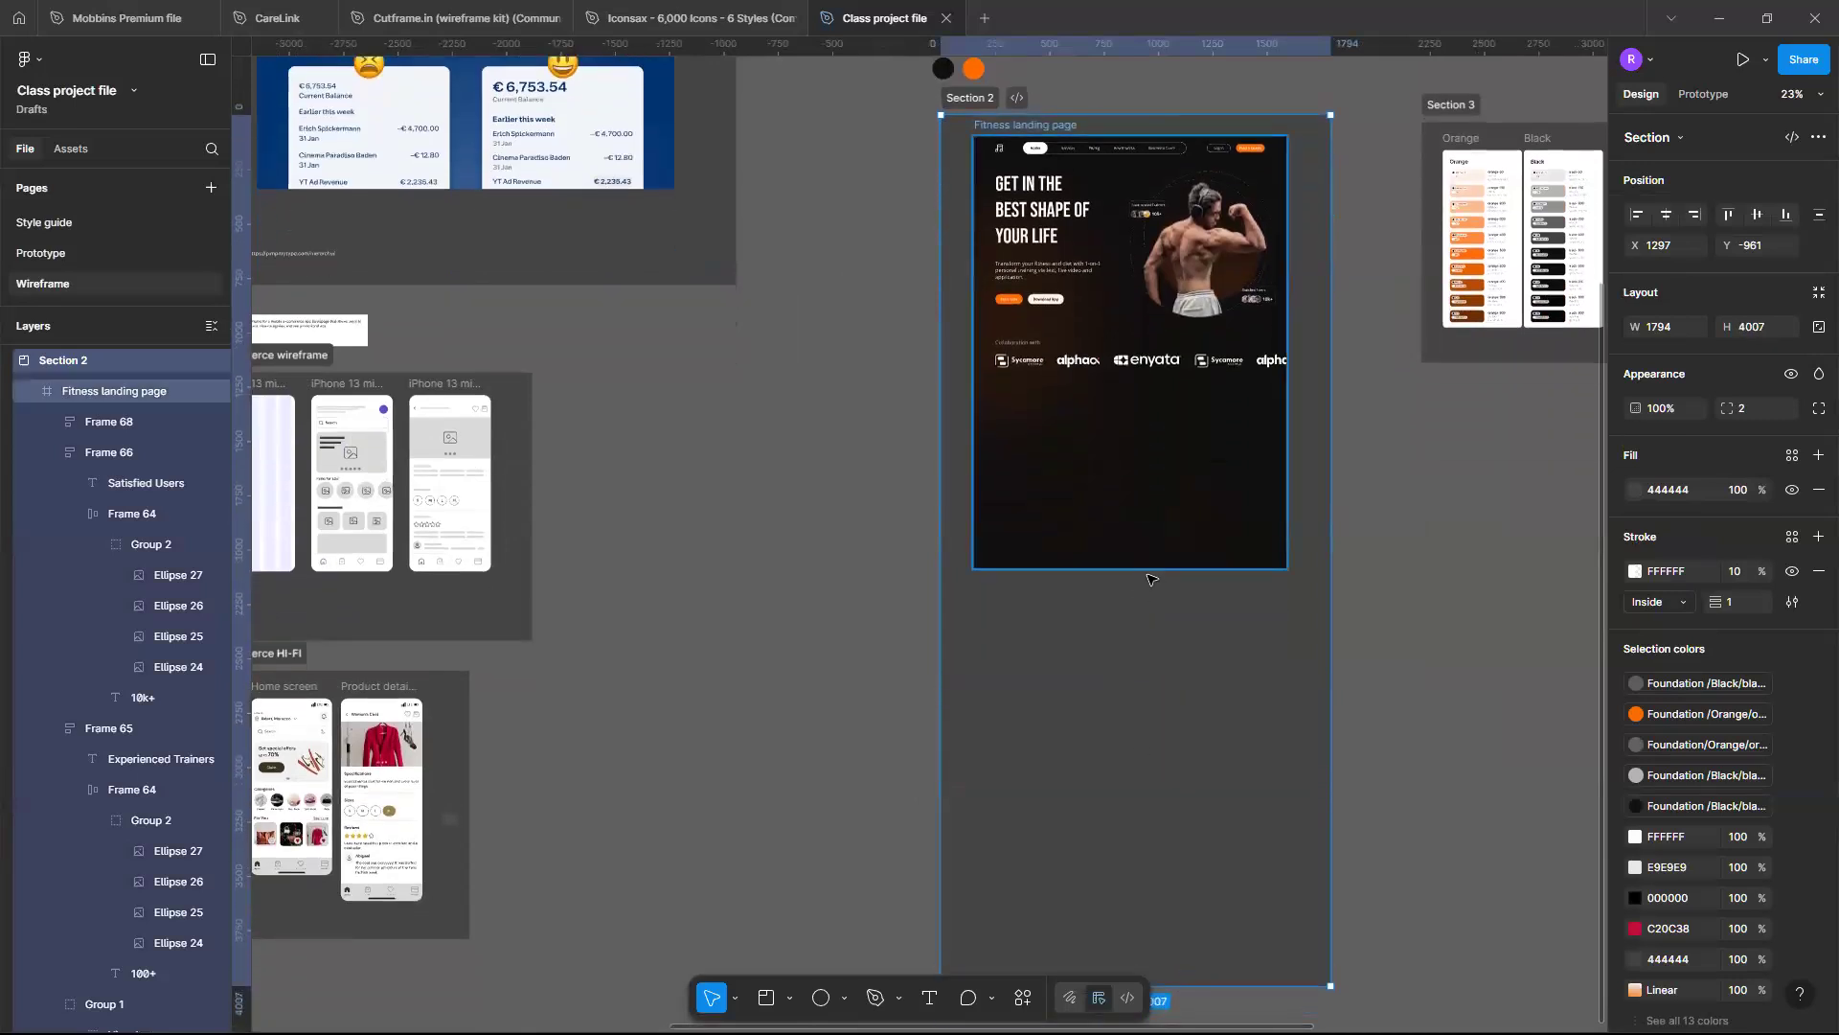
Extend the Fitness landing page frame downward inside its section to a height of about 3675
left_click(1146, 565)
left_click_drag(1153, 640, 1162, 934)
scroll(1111, 497, "up", 5)
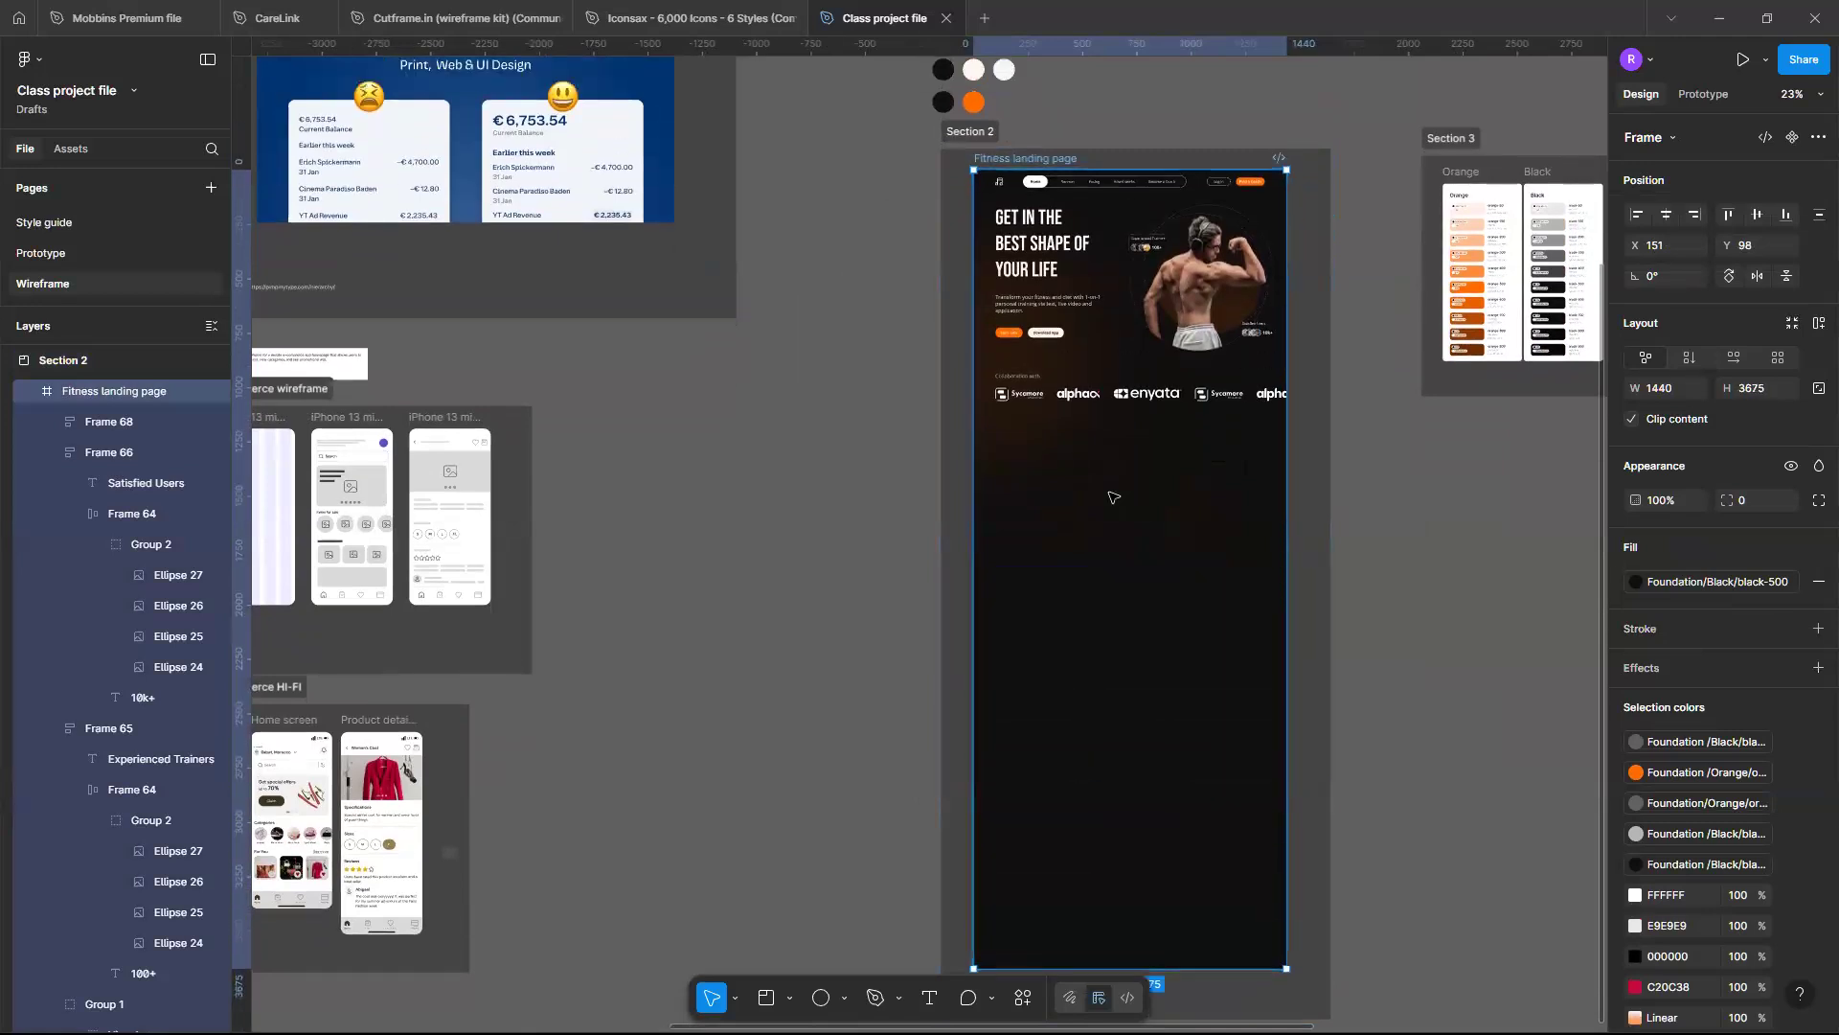
Examine the hero, the "Collaboration with" logo row and the empty area beneath it on the extended page
scroll(1112, 497, "up", 5)
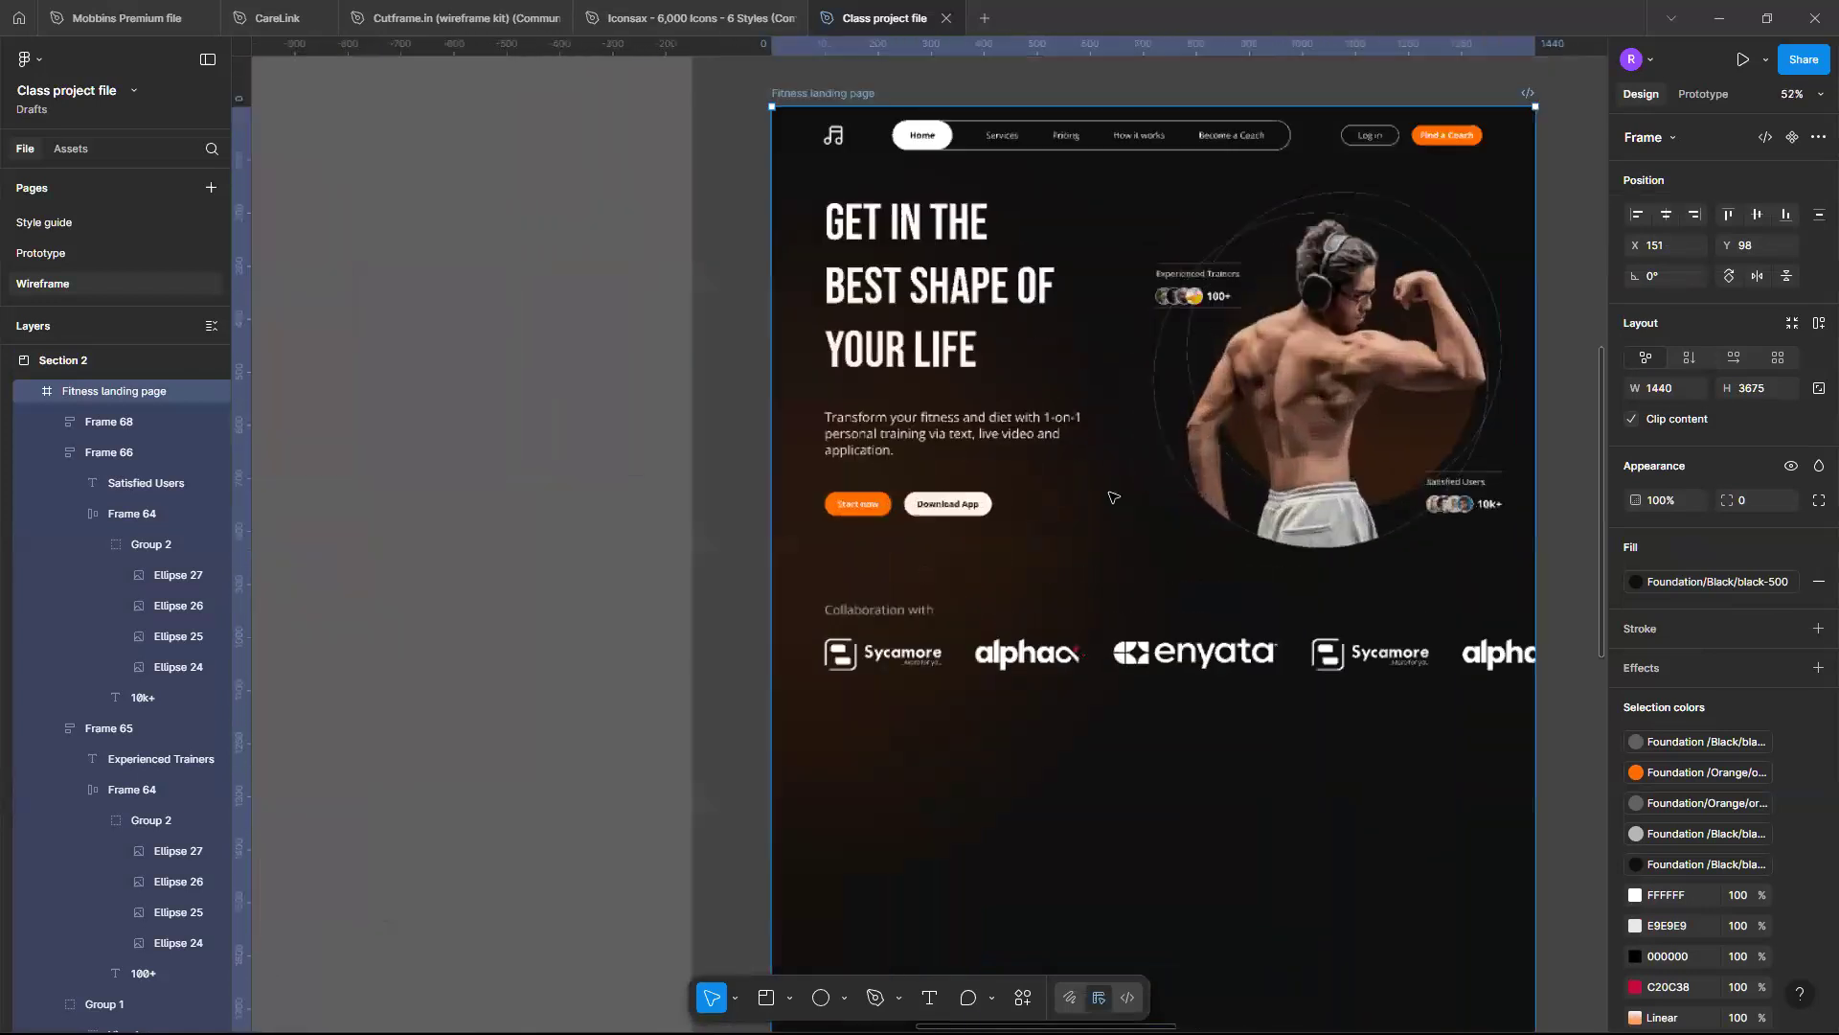
scroll(1111, 497, "down", 3)
scroll(1182, 247, "up", 1)
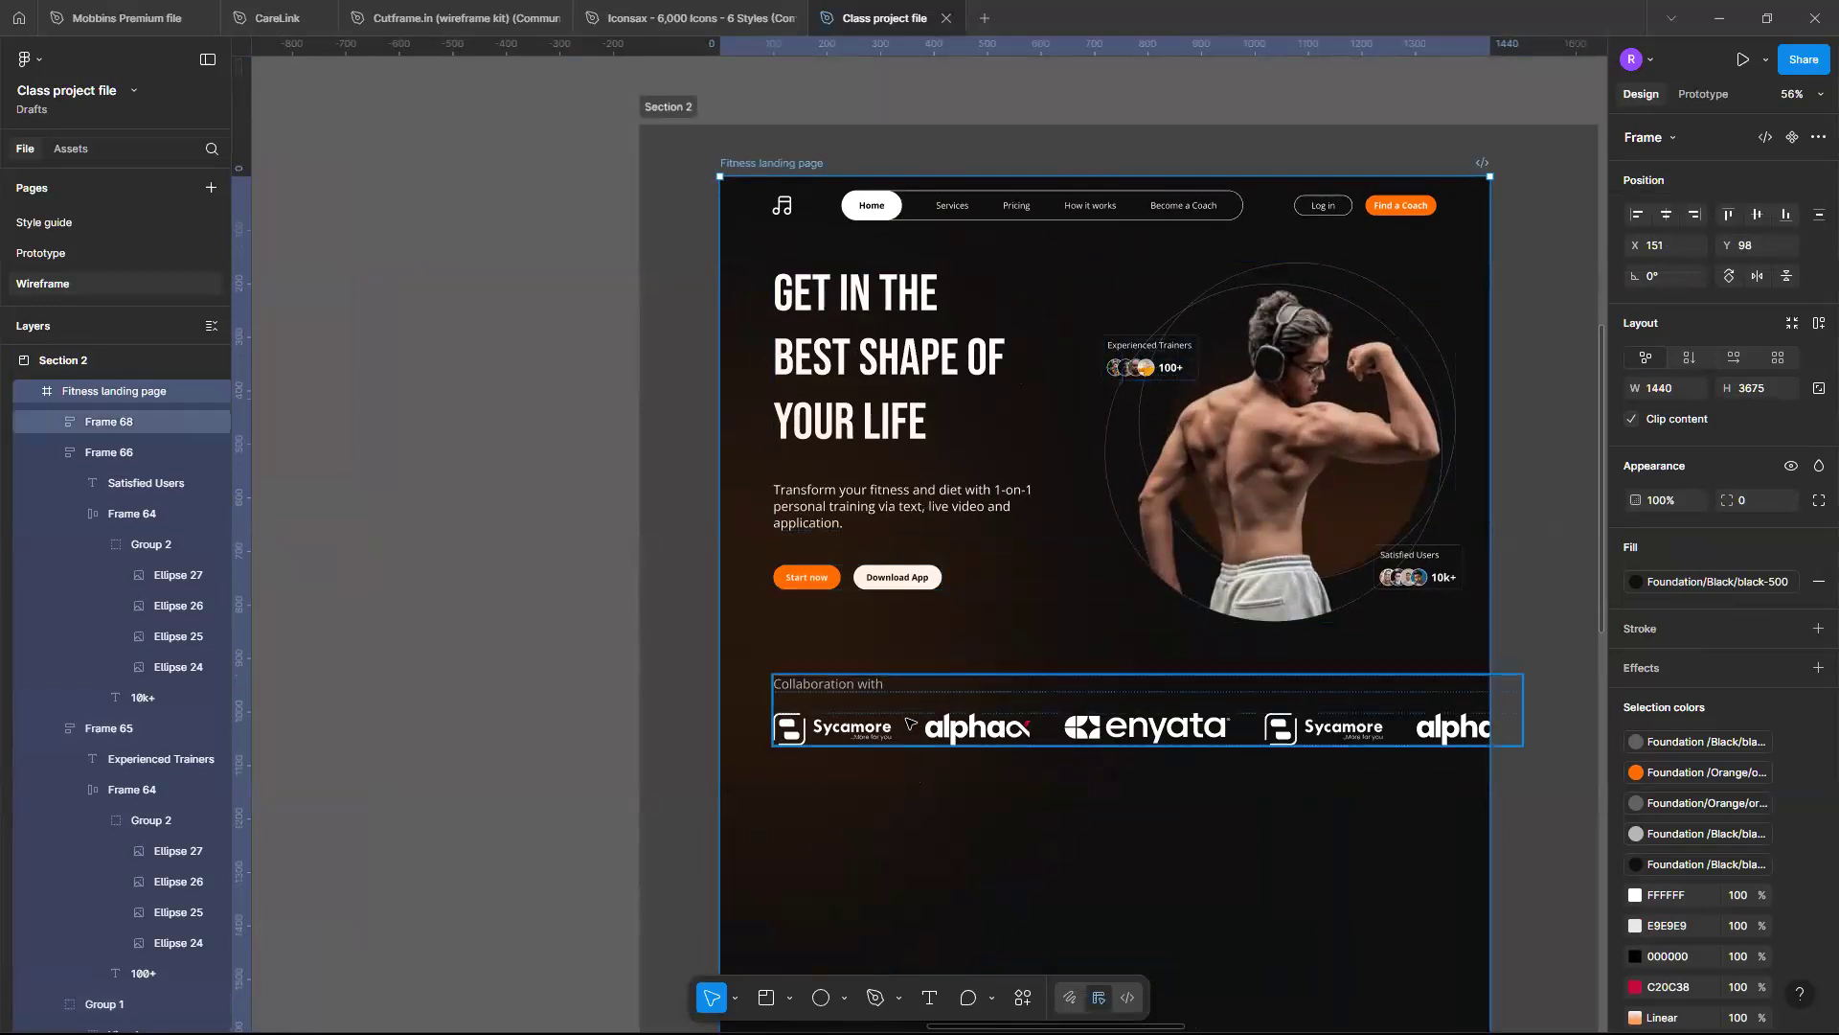
scroll(910, 724, "down", 2)
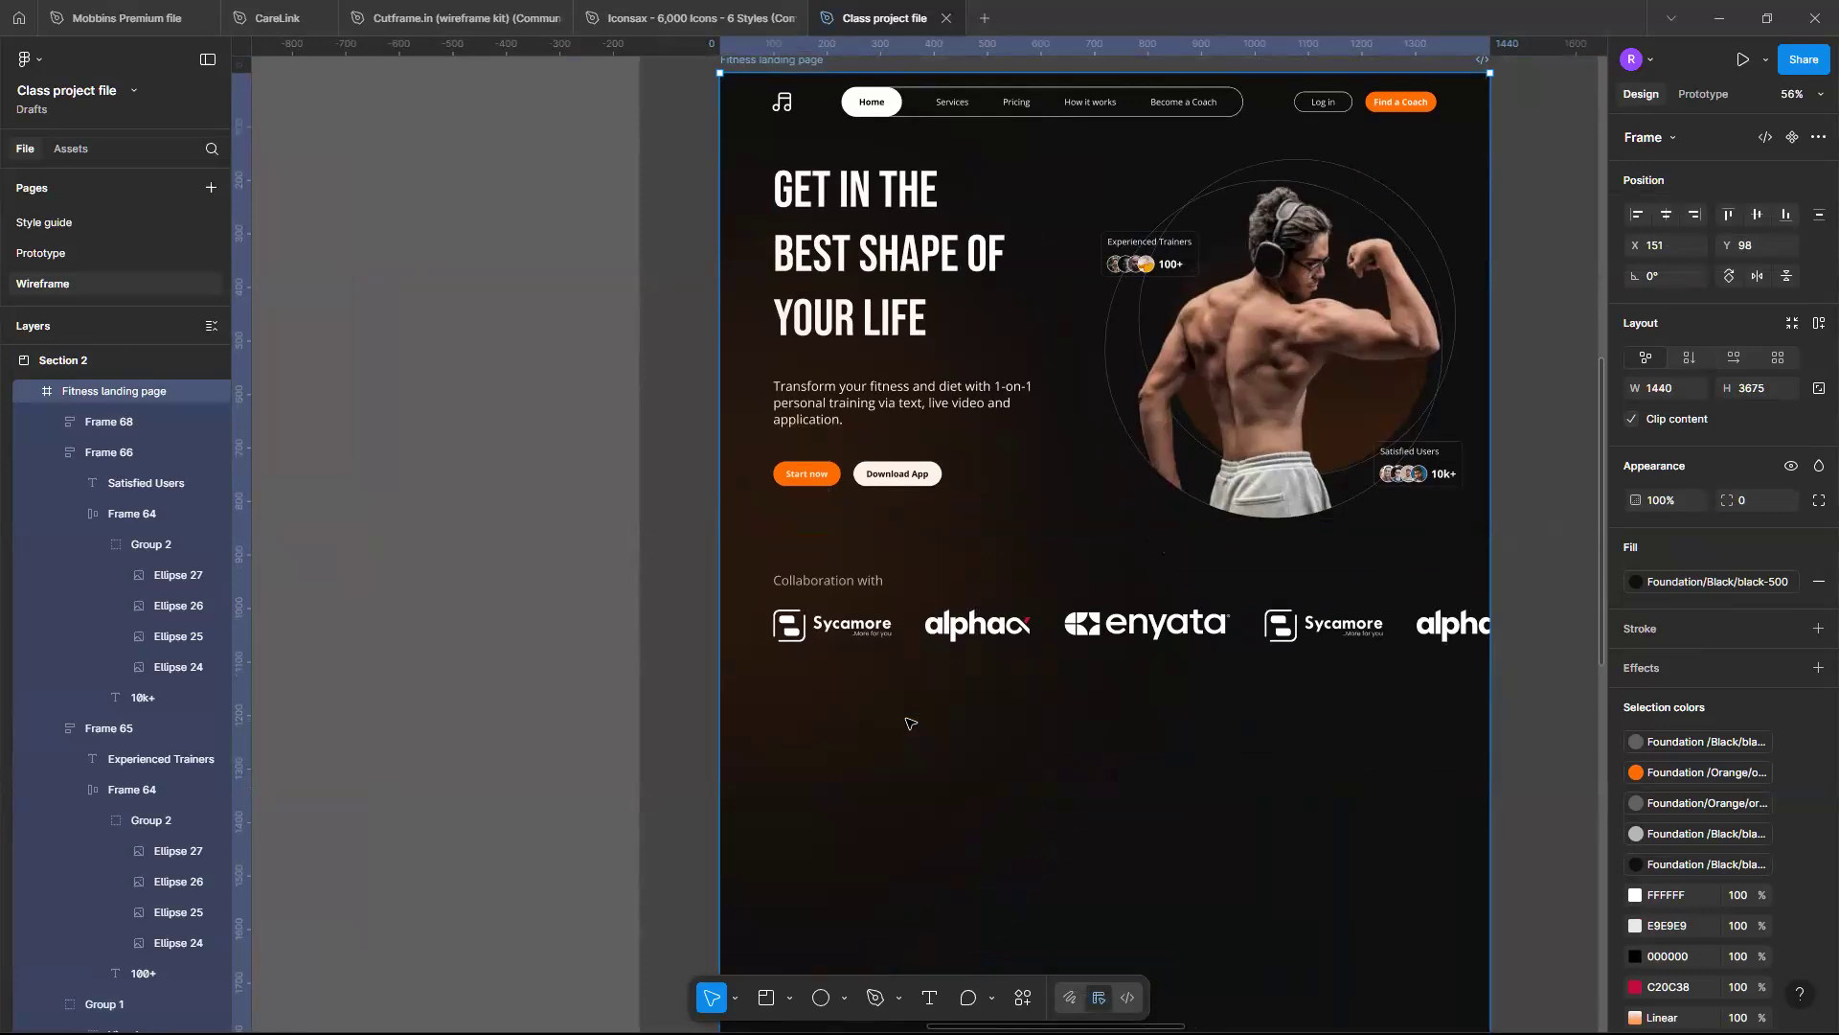
scroll(910, 725, "down", 3)
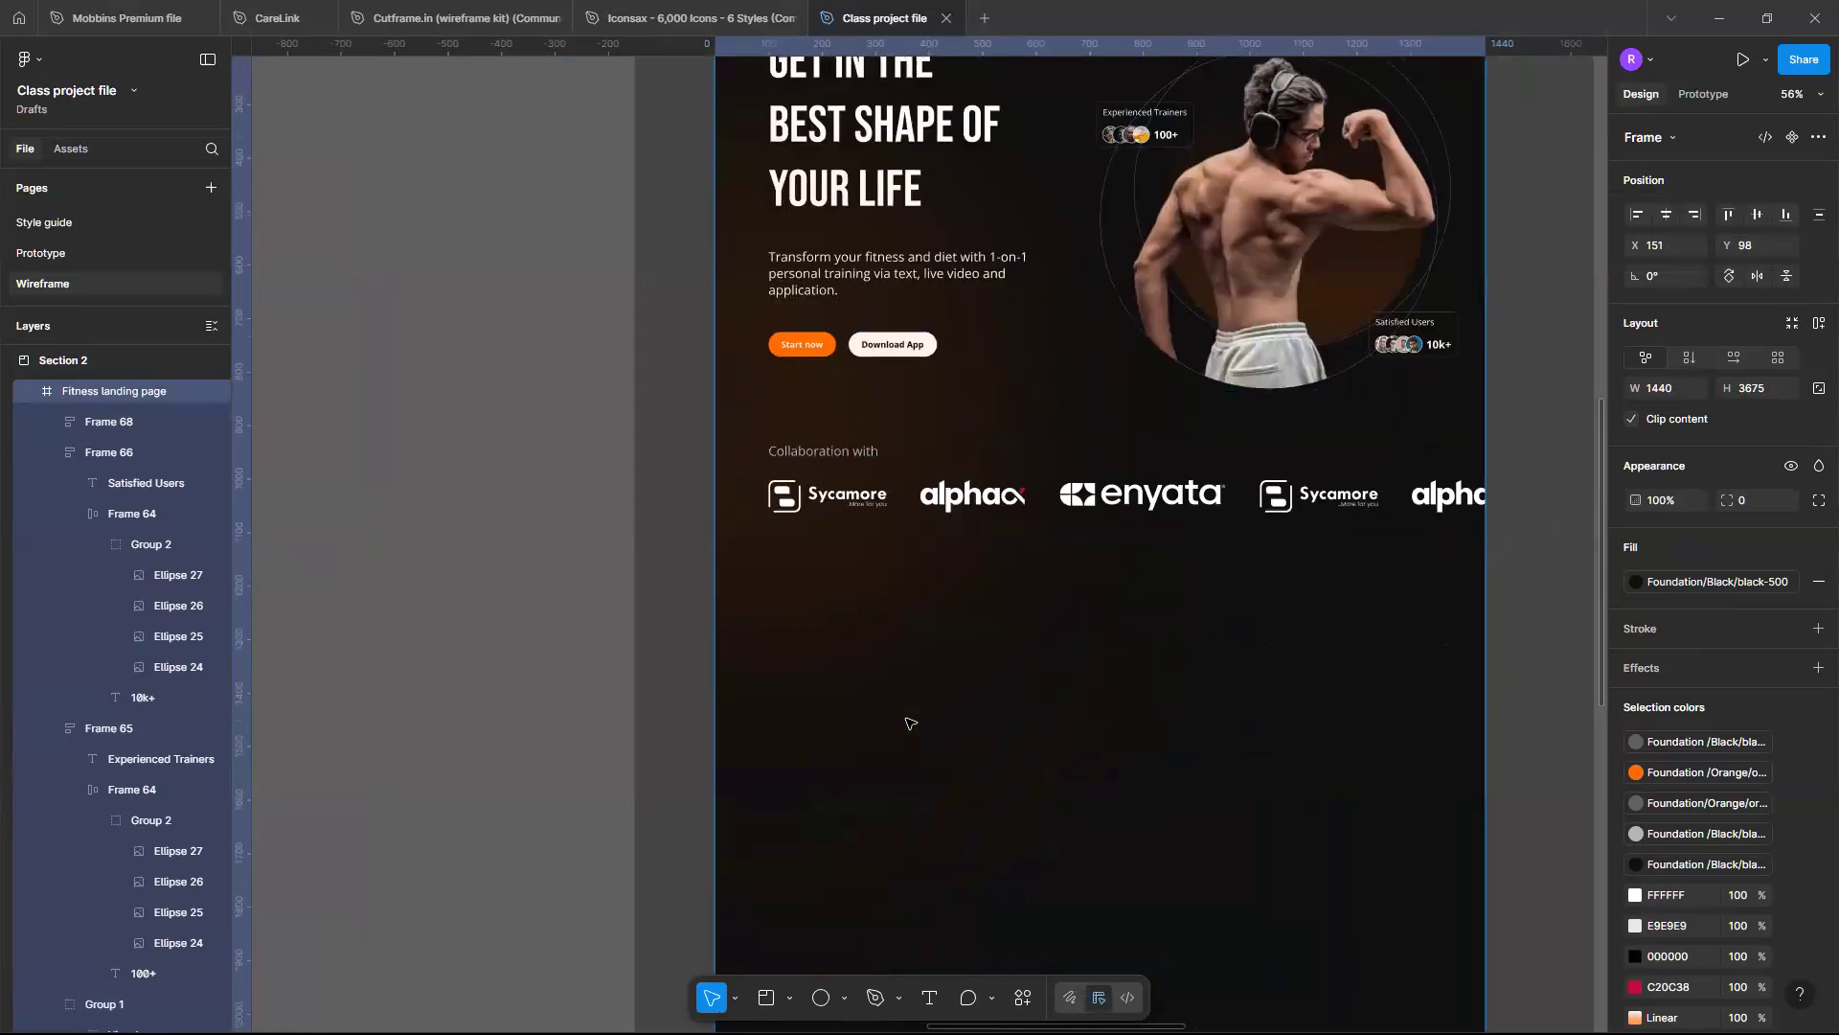
scroll(910, 724, "up", 2)
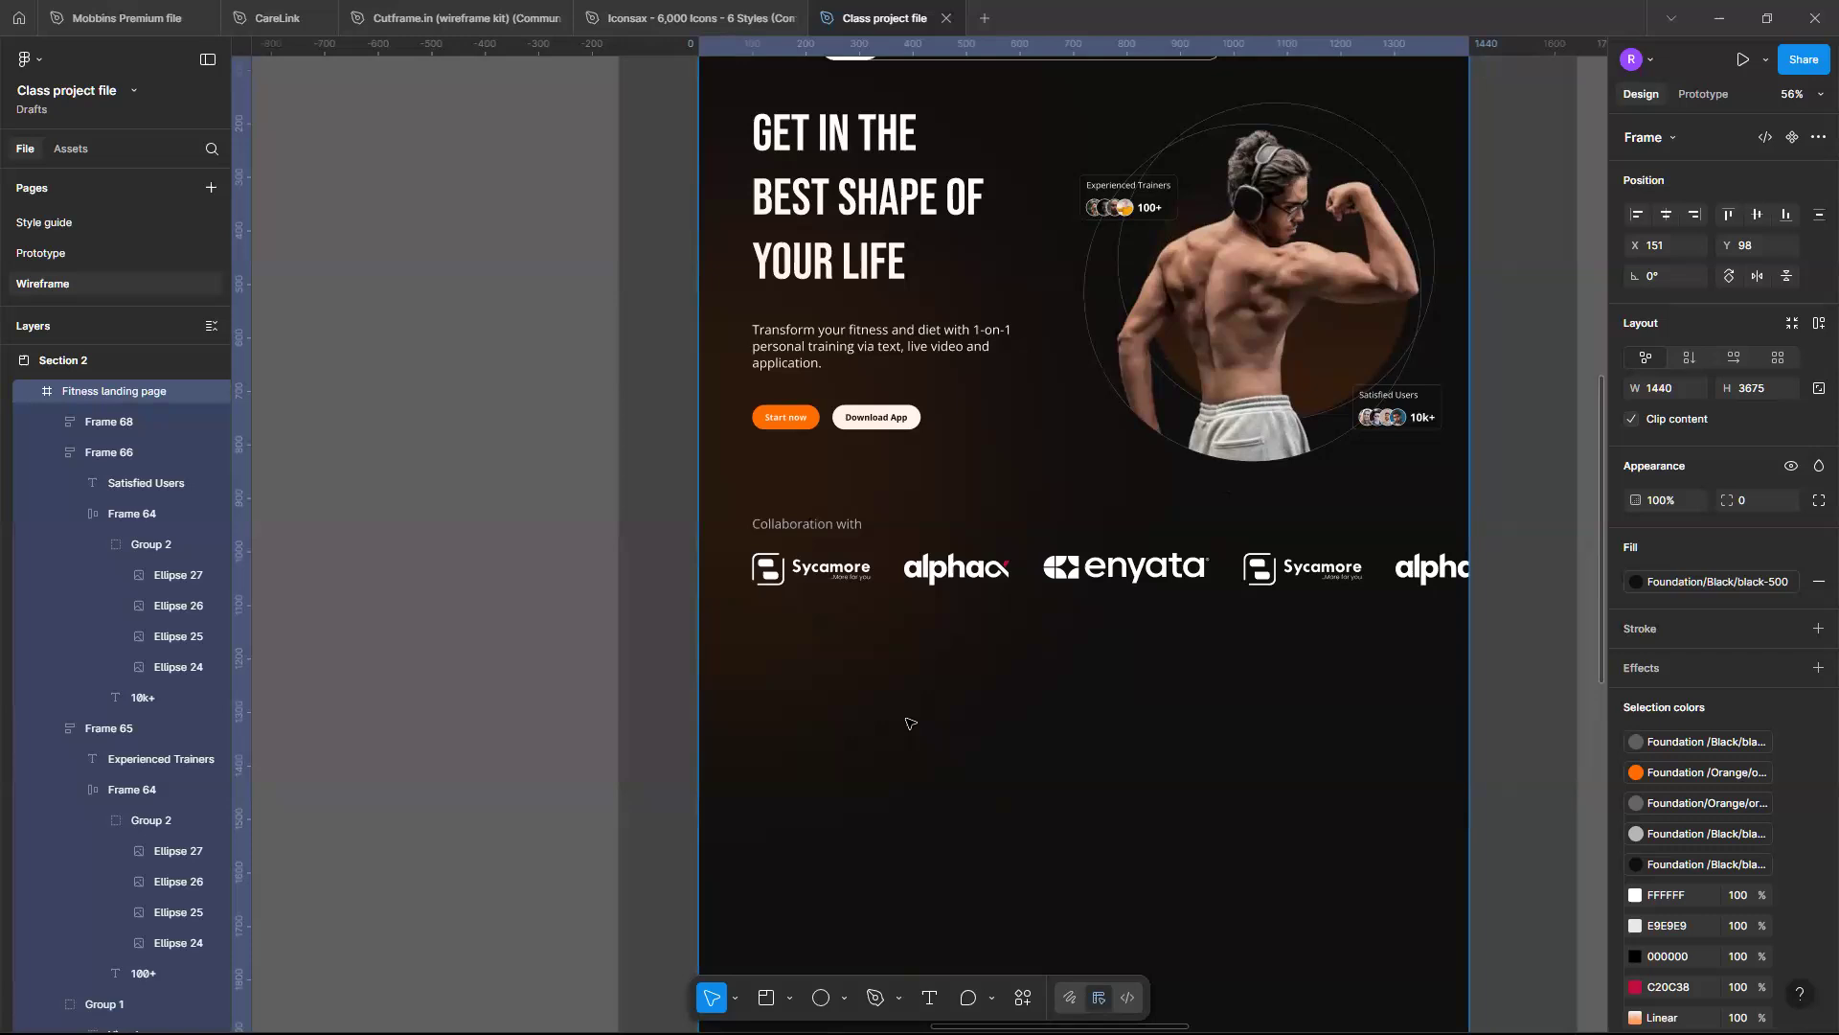
scroll(910, 723, "down", 5)
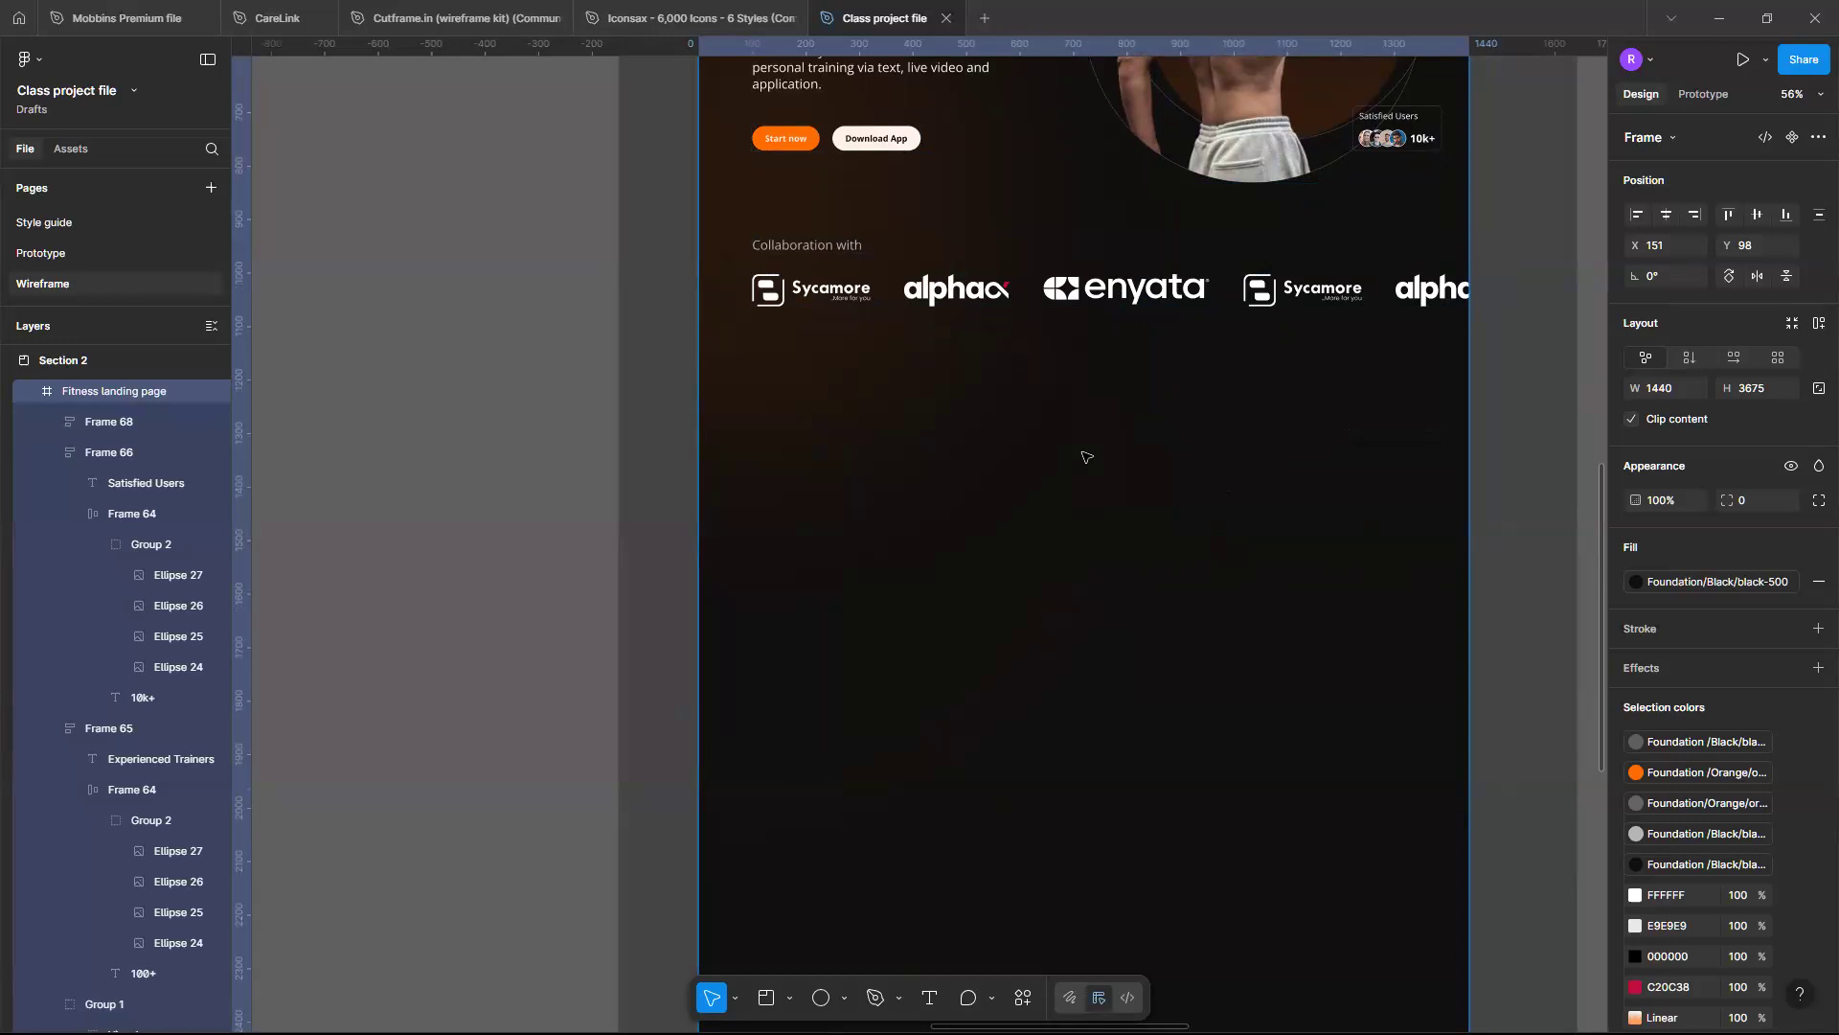
scroll(1086, 457, "up", 10)
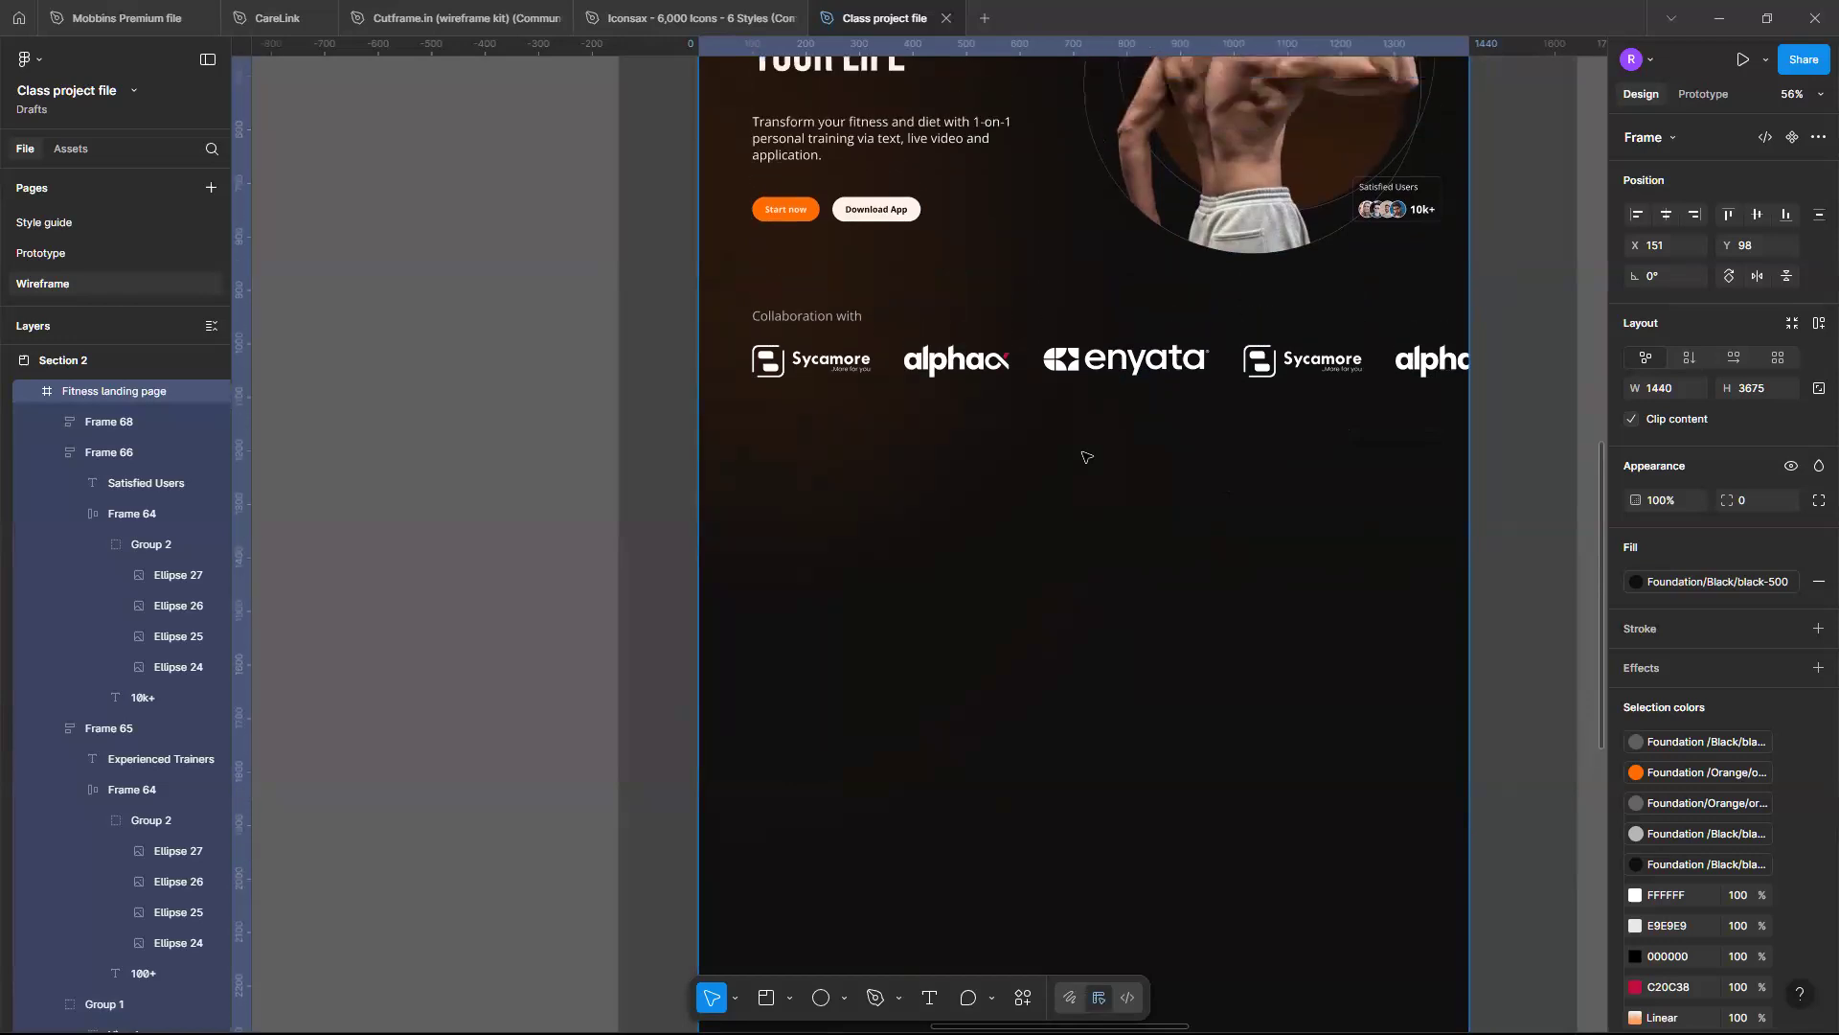
scroll(1086, 457, "down", 8)
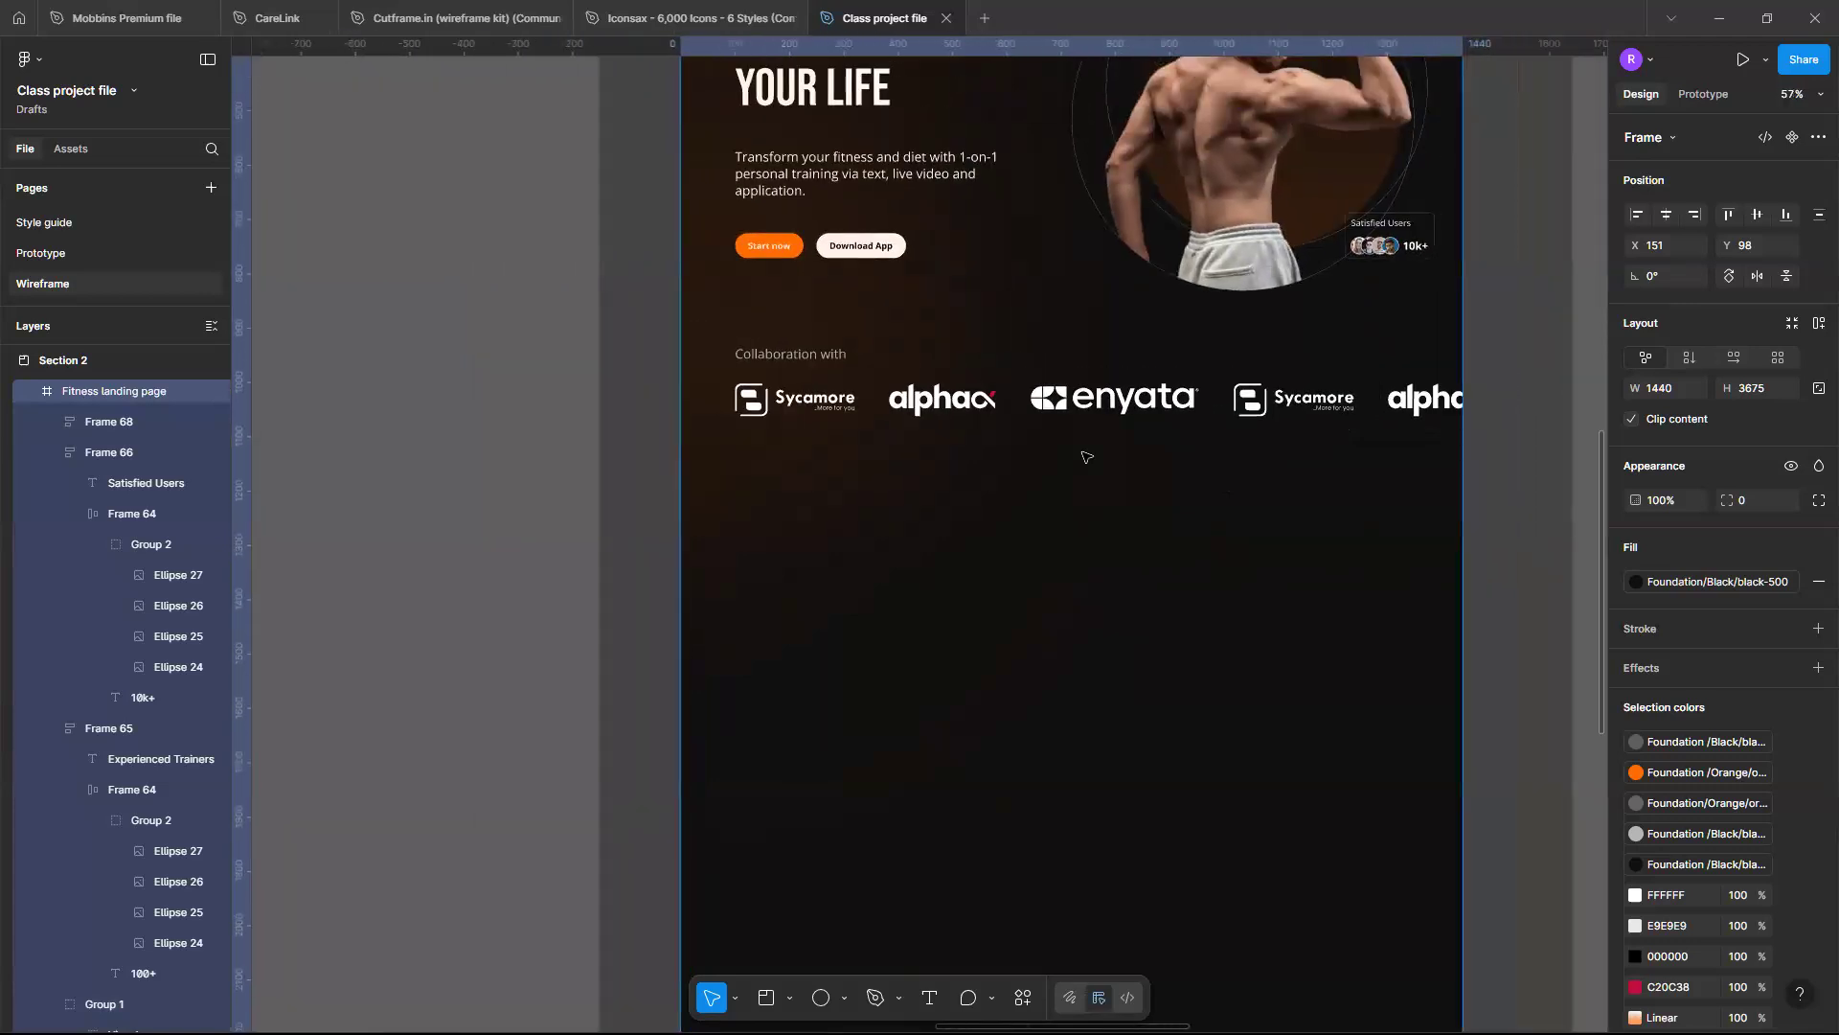
scroll(1030, 233, "up", 1)
scroll(1030, 233, "up", 1)
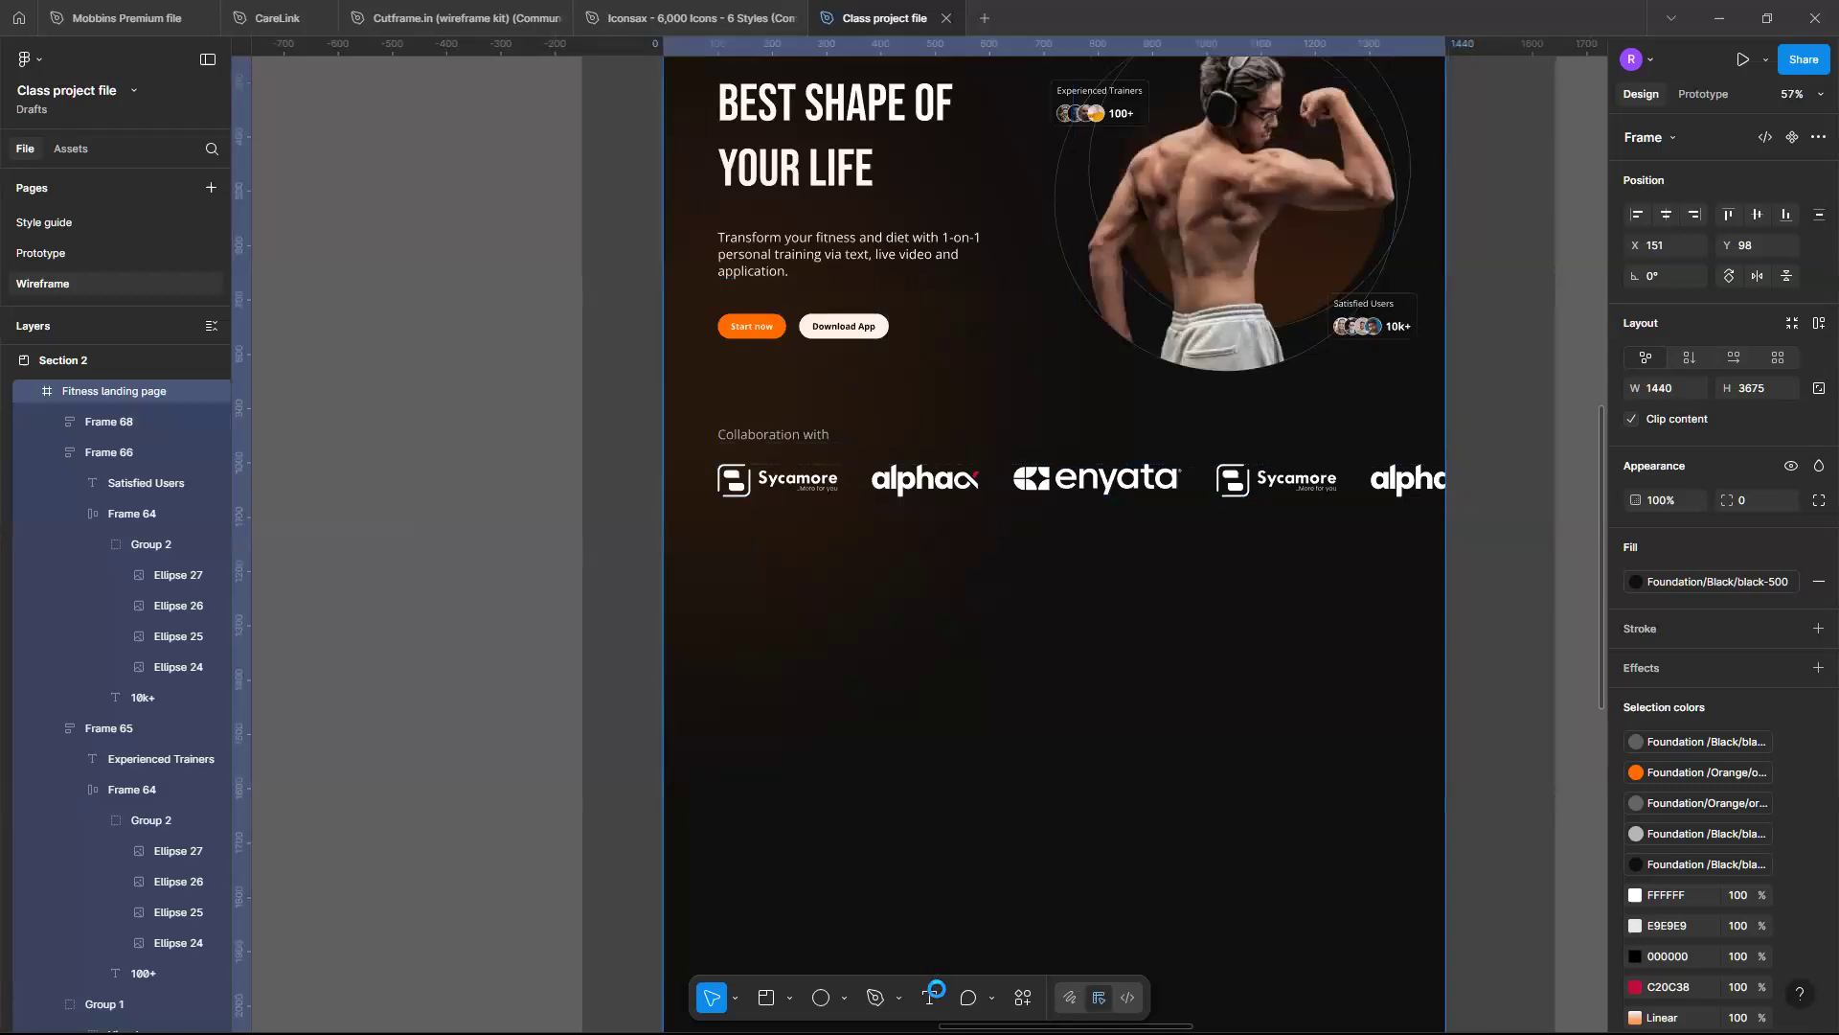
Add a text heading reading "How we Work" in the empty area below the logo row
left_click(929, 995)
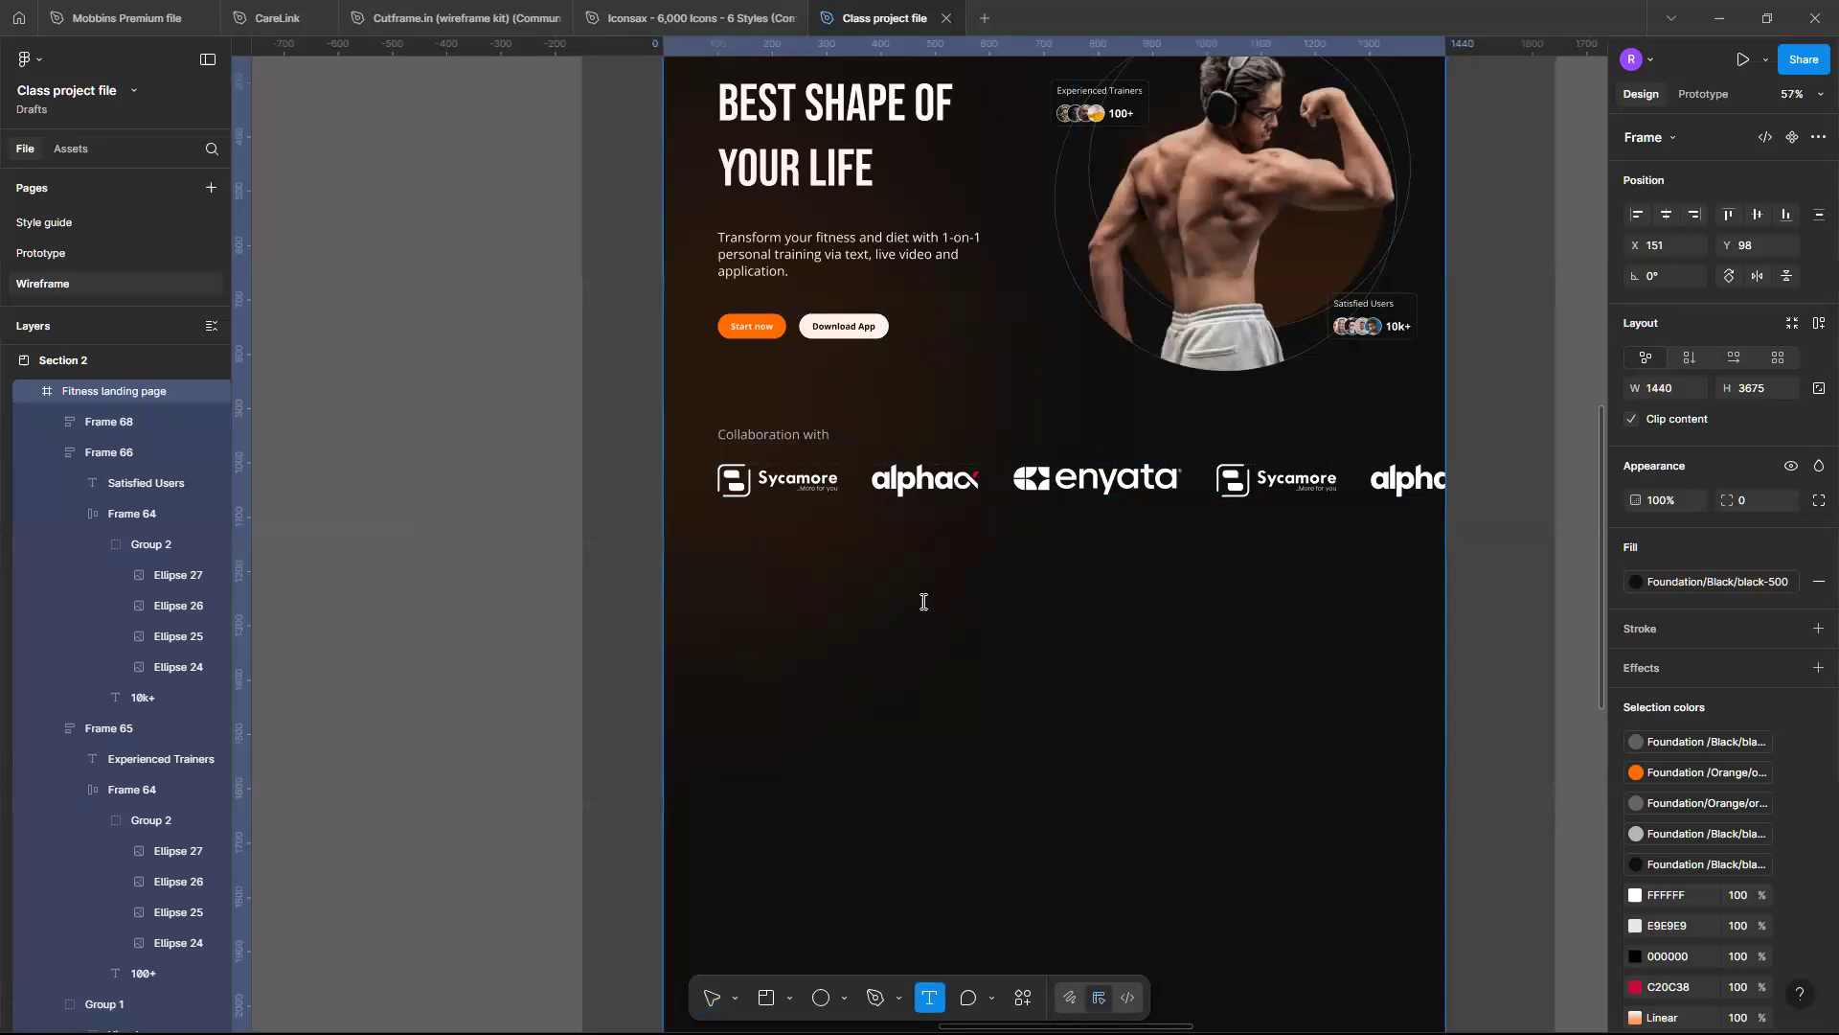
left_click(923, 602)
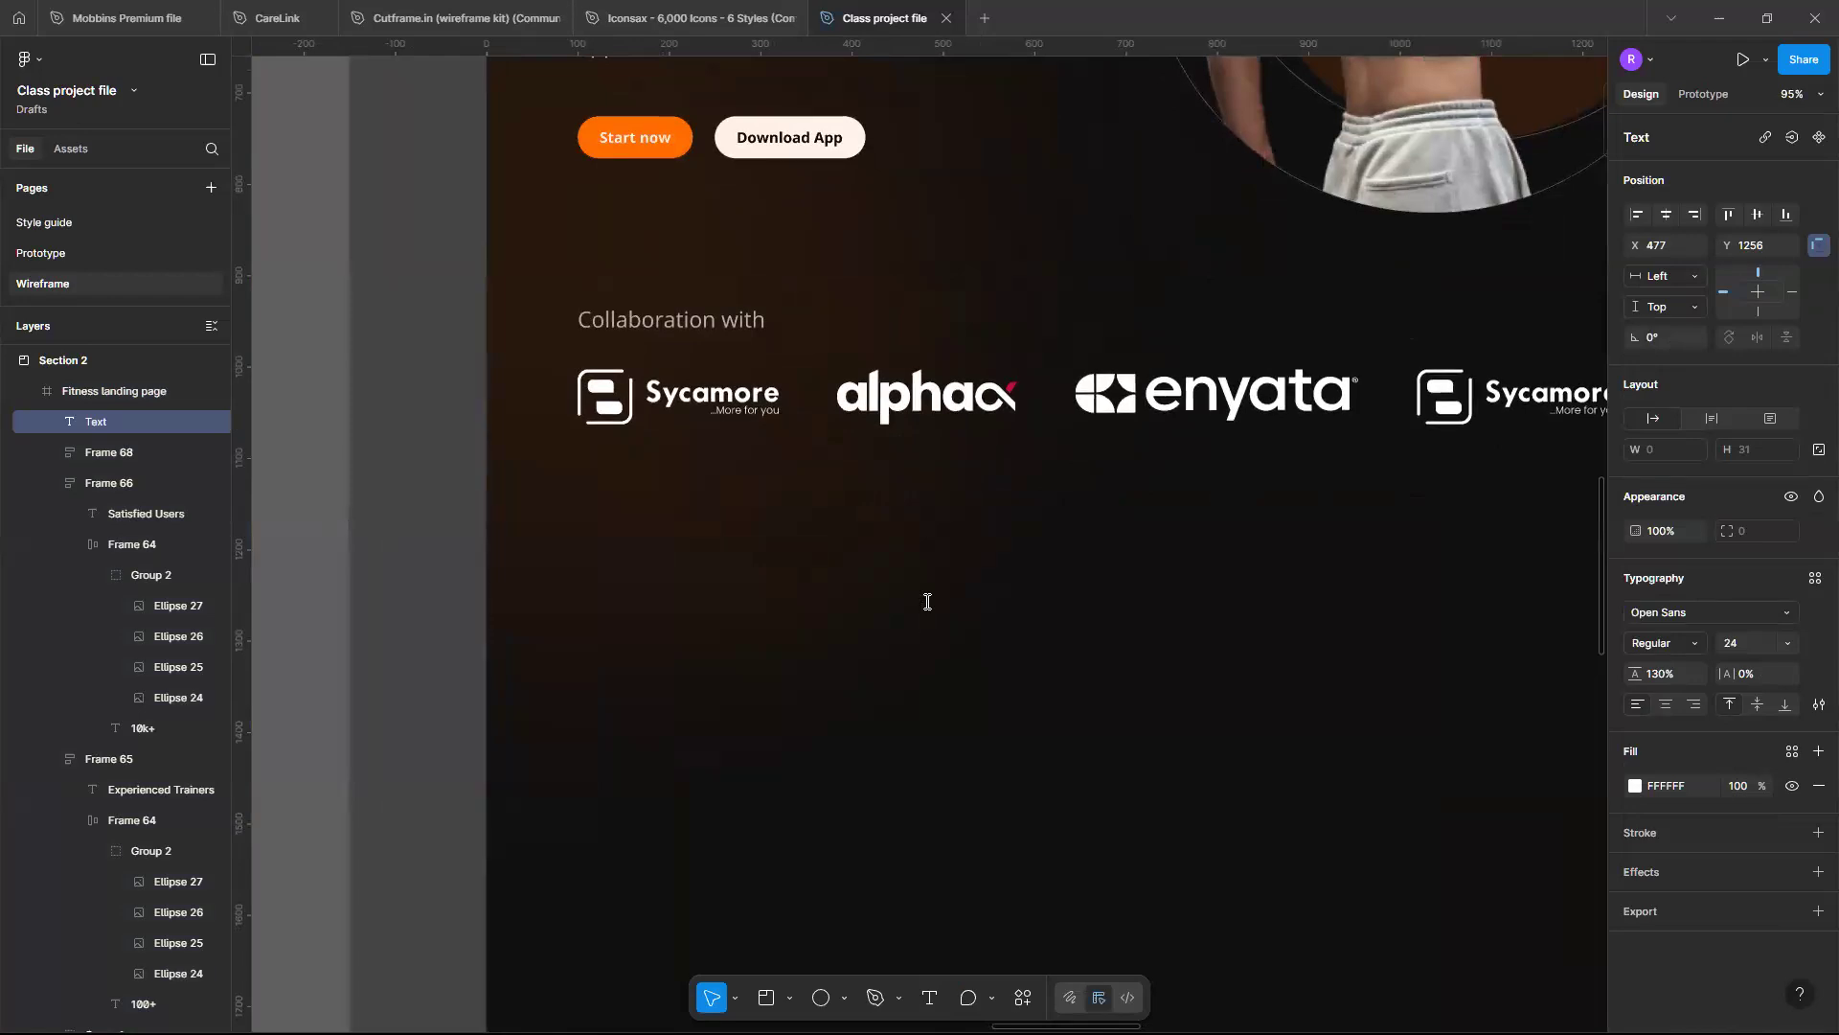
type("H")
type("ow we Wor")
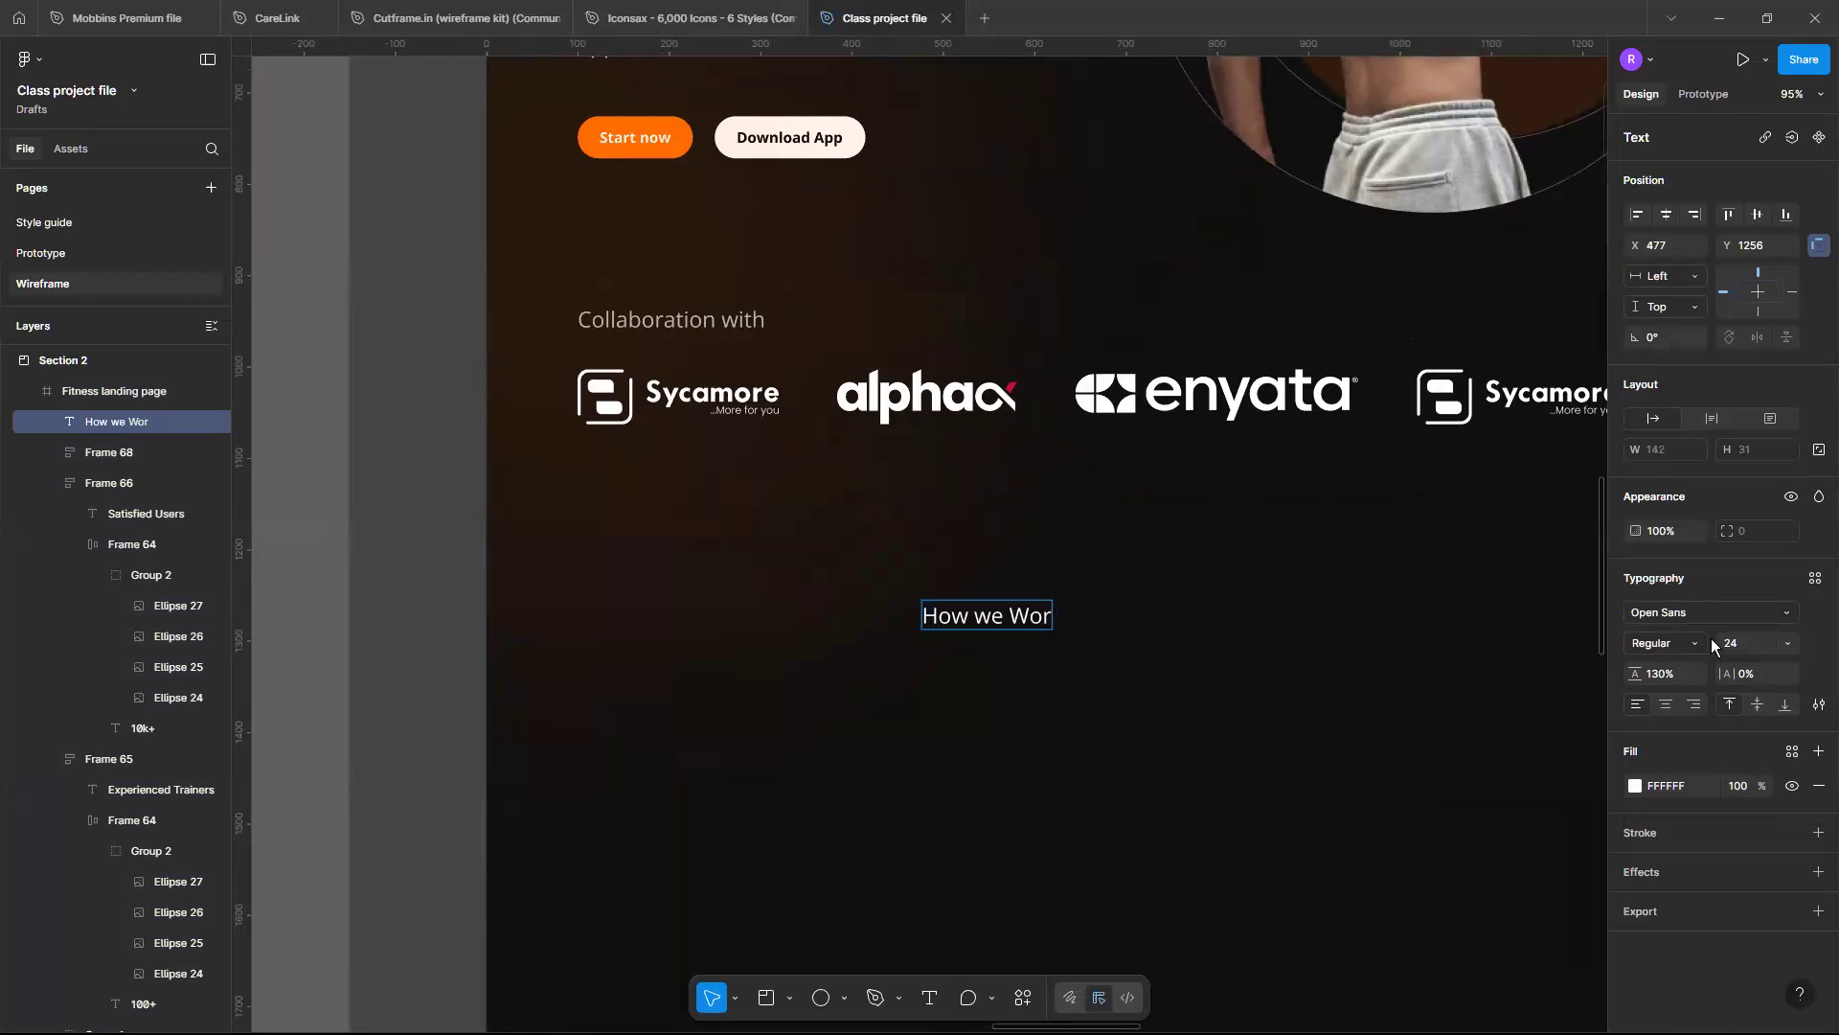
type("k")
key("Escape")
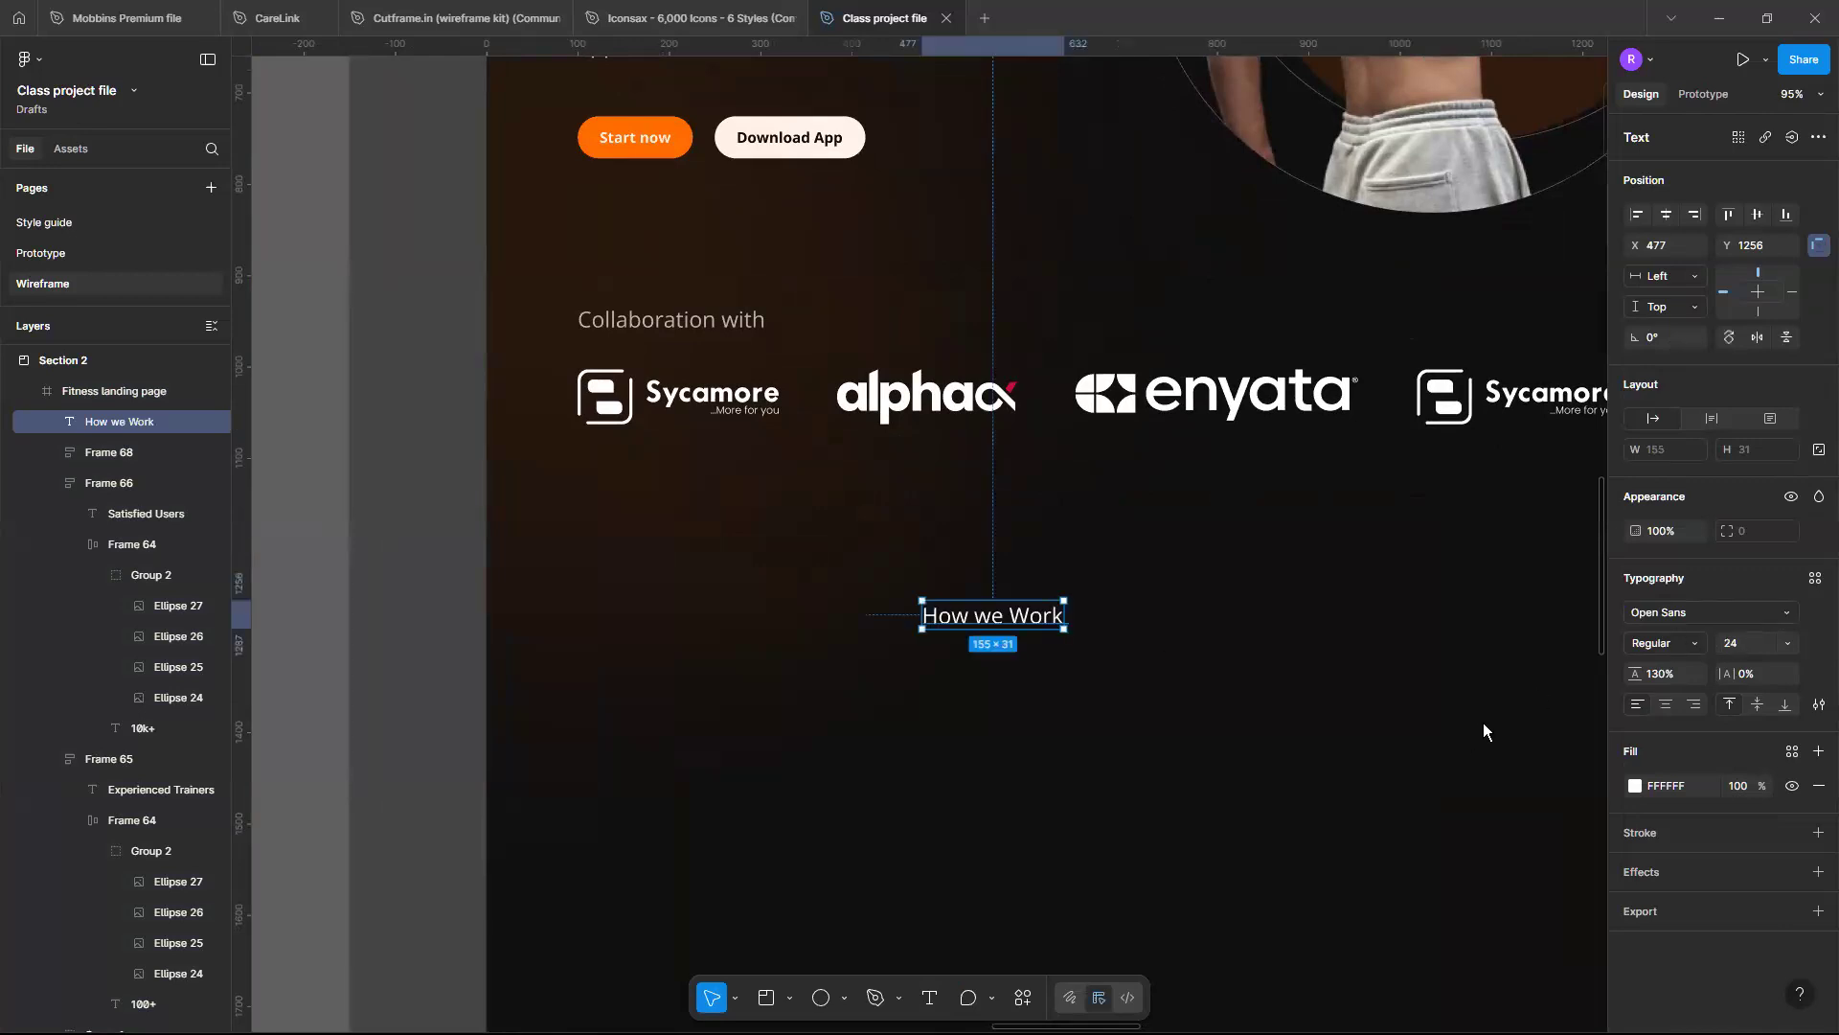
Set the "How we Work" heading's font to Bebas Neue and its size to 48
left_click(1481, 728)
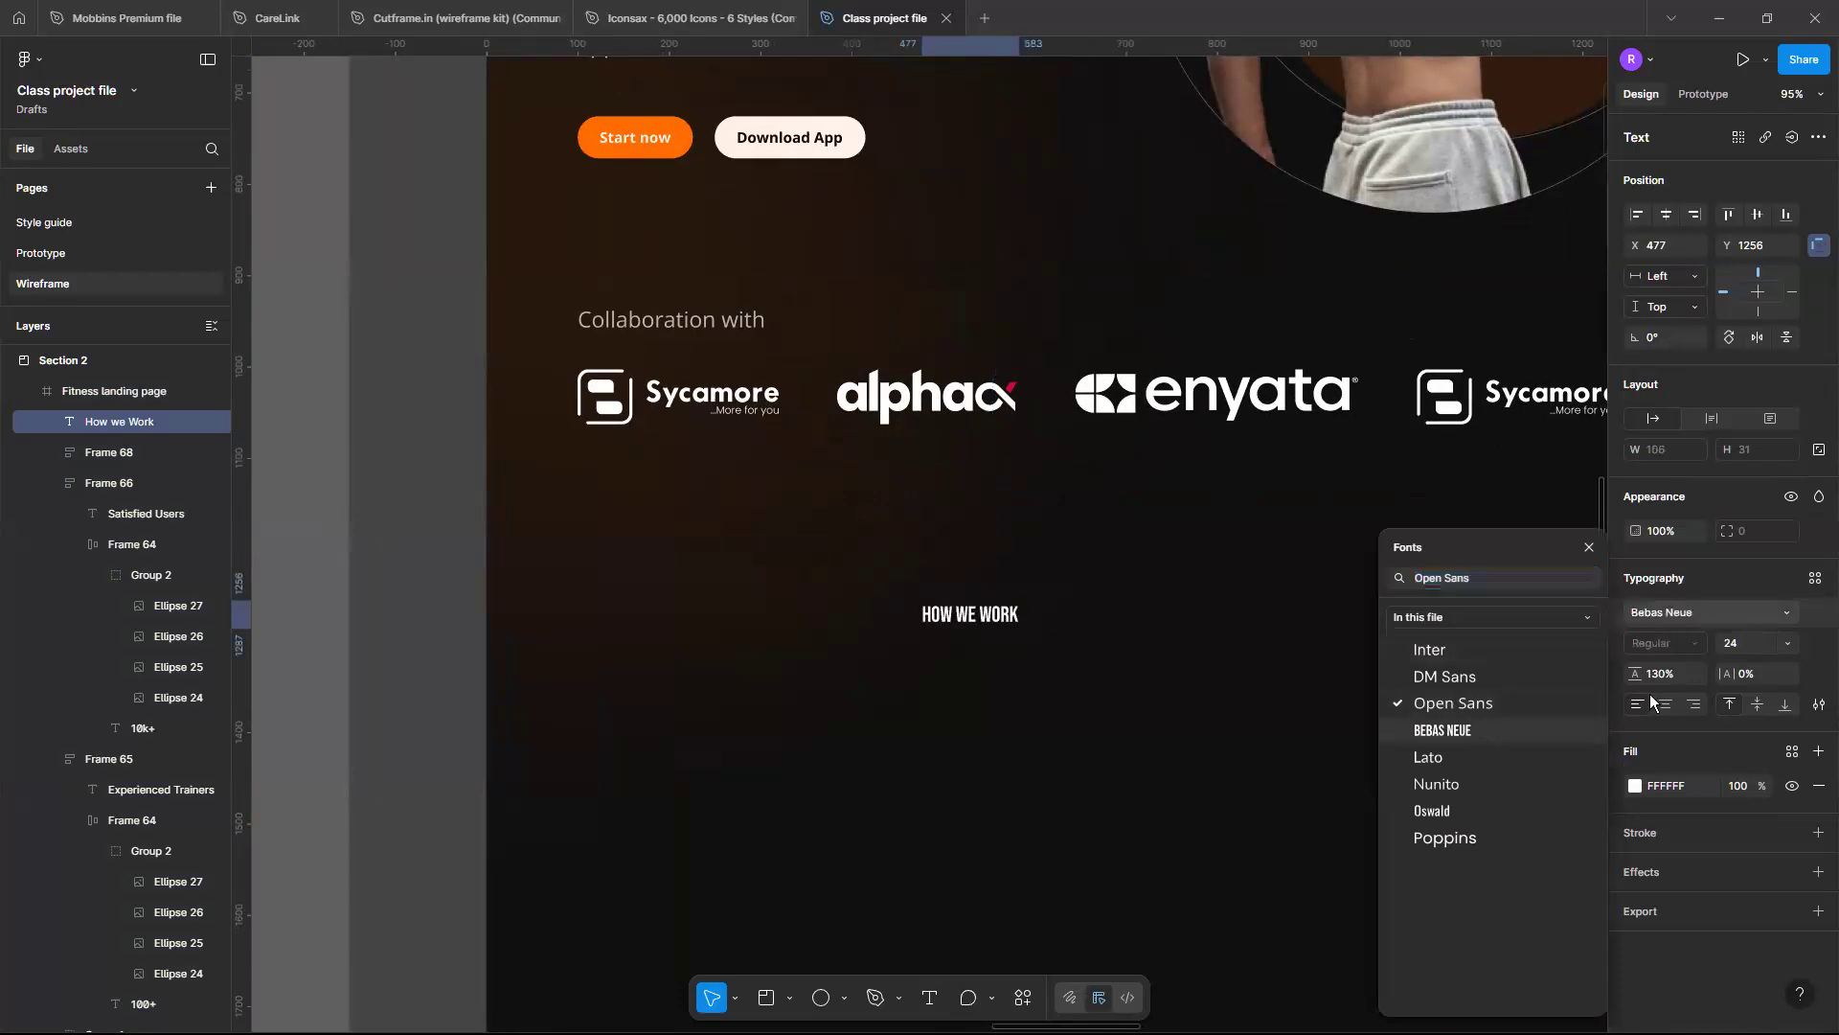
key("Escape")
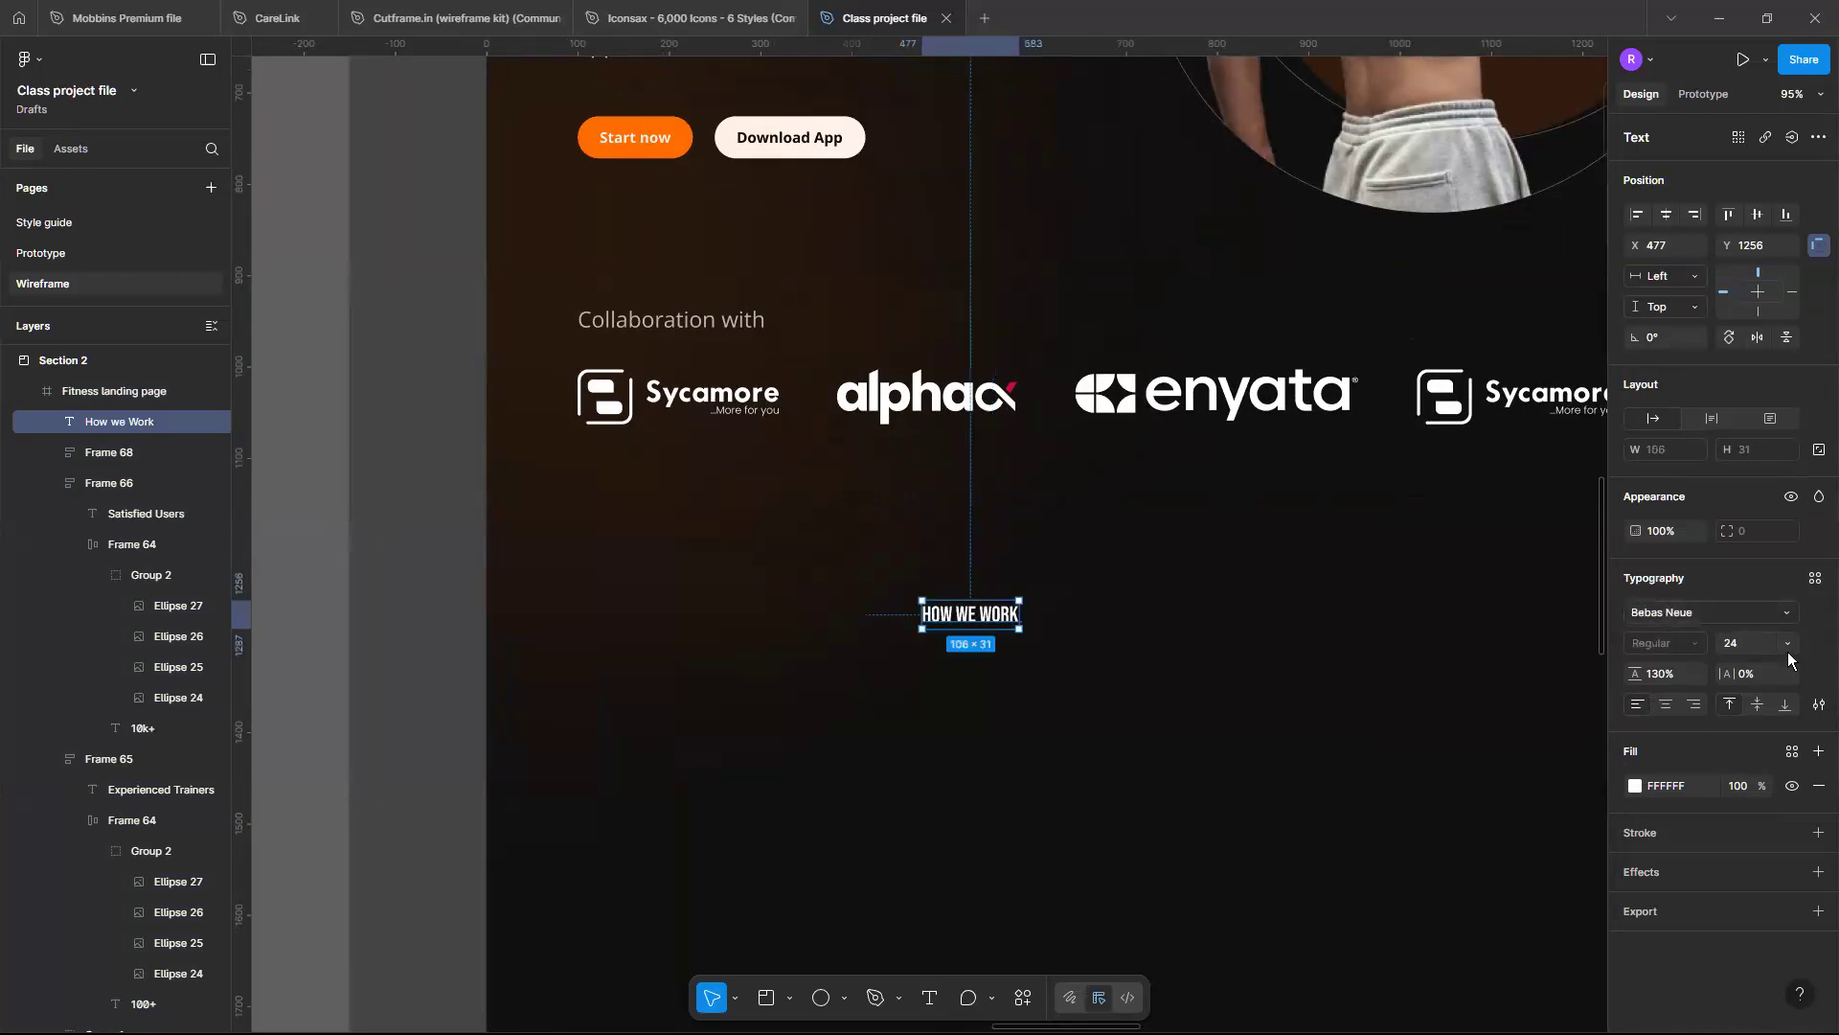
left_click(1784, 646)
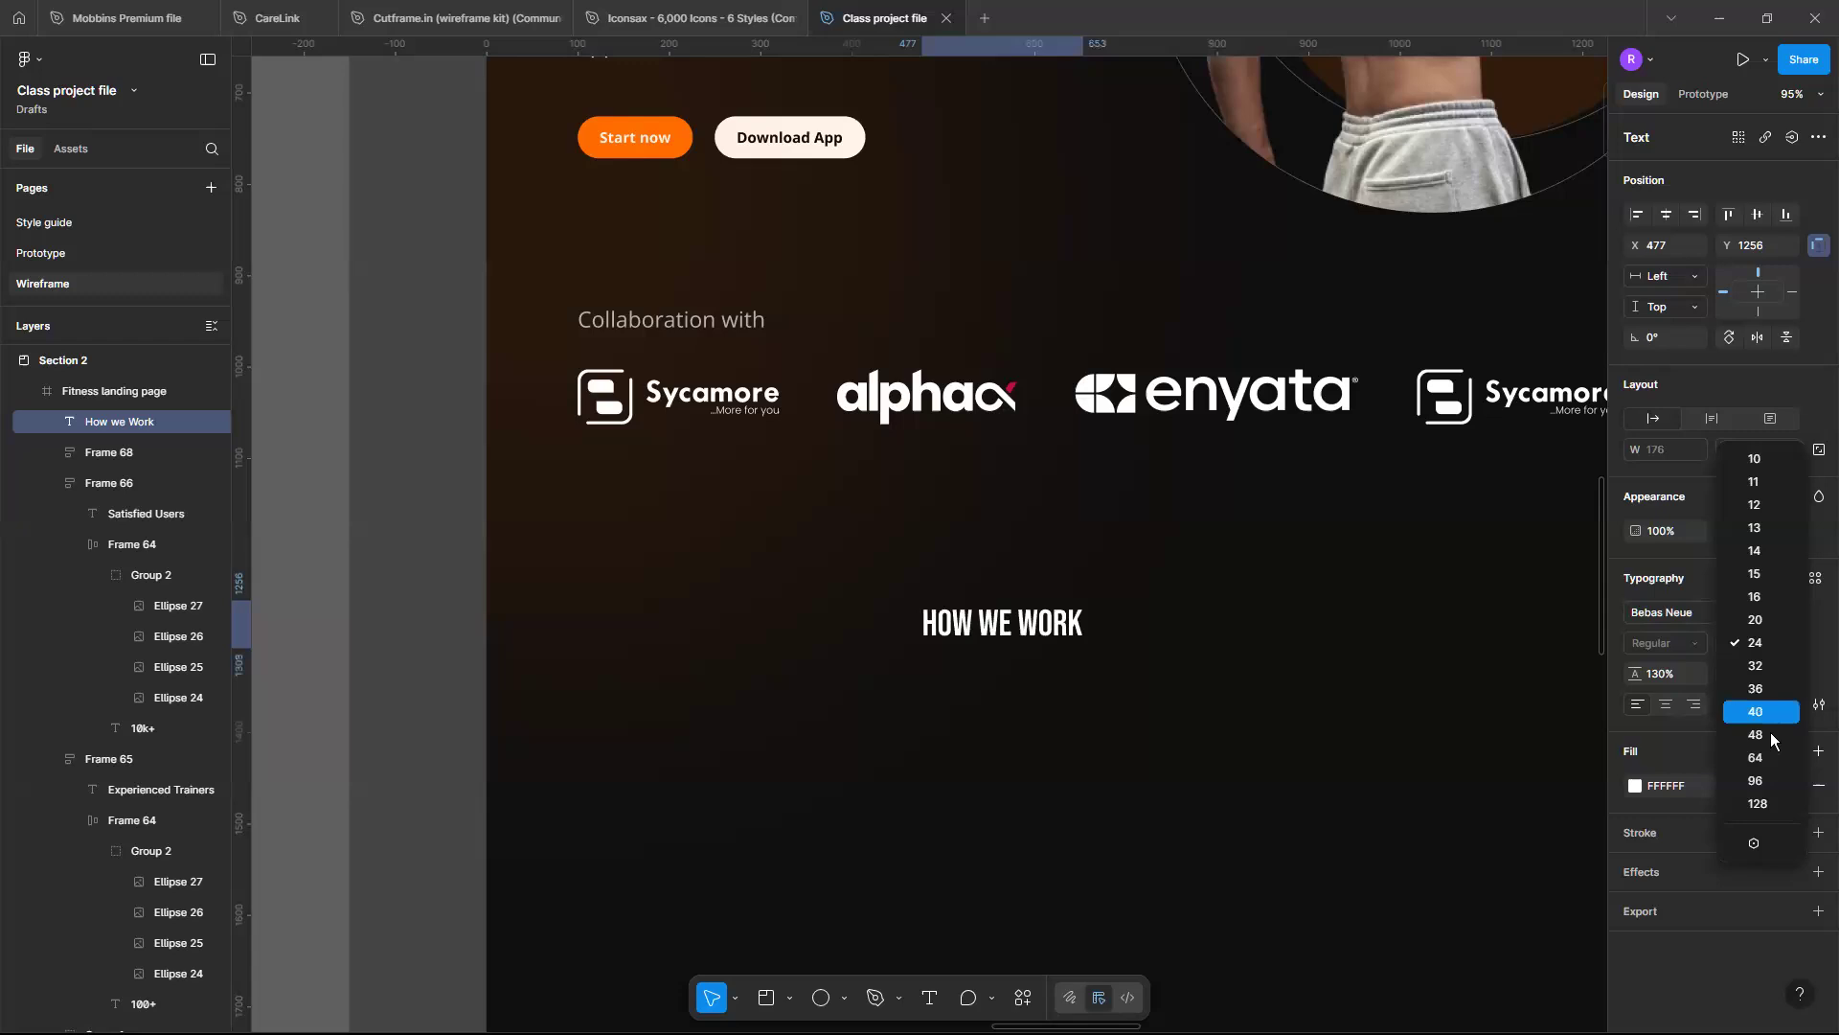
key("Return")
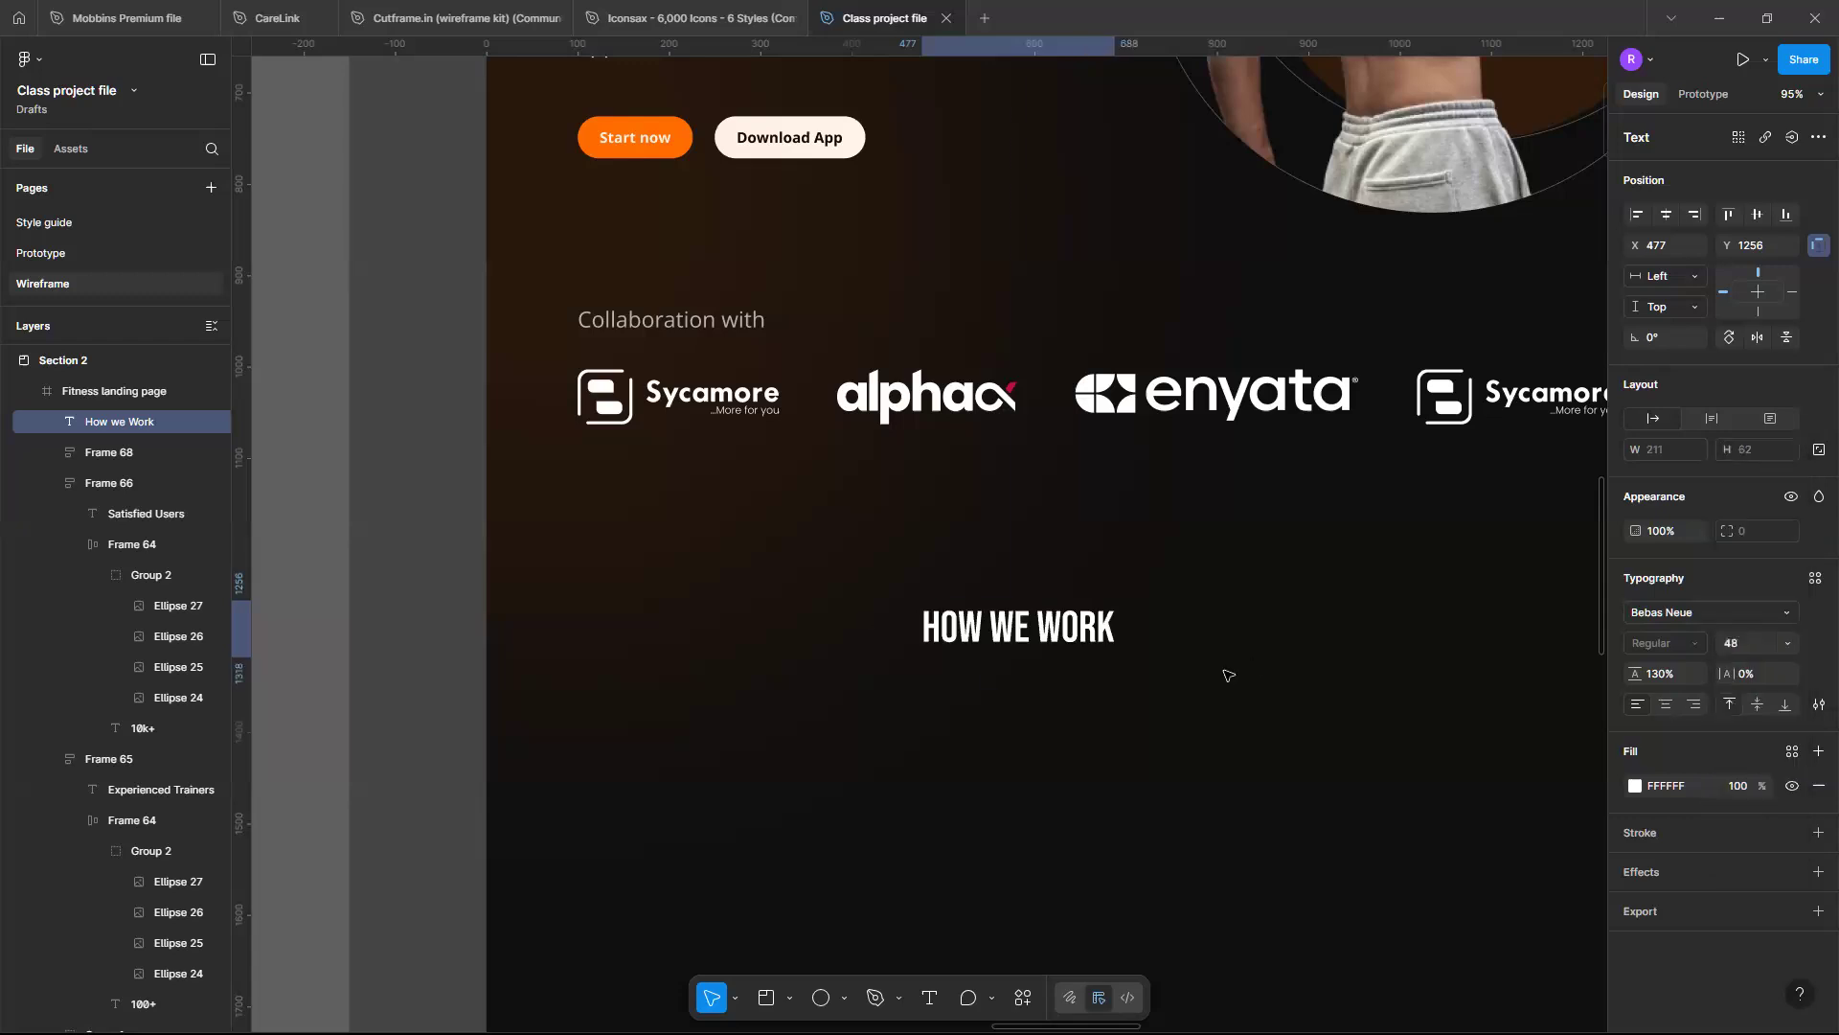
Move the heading closer beneath the logo row to about X 601, Y 1164 and reword it as "How you'll work with your coach"
scroll(1108, 503, "up", 3)
scroll(1108, 503, "down", 4)
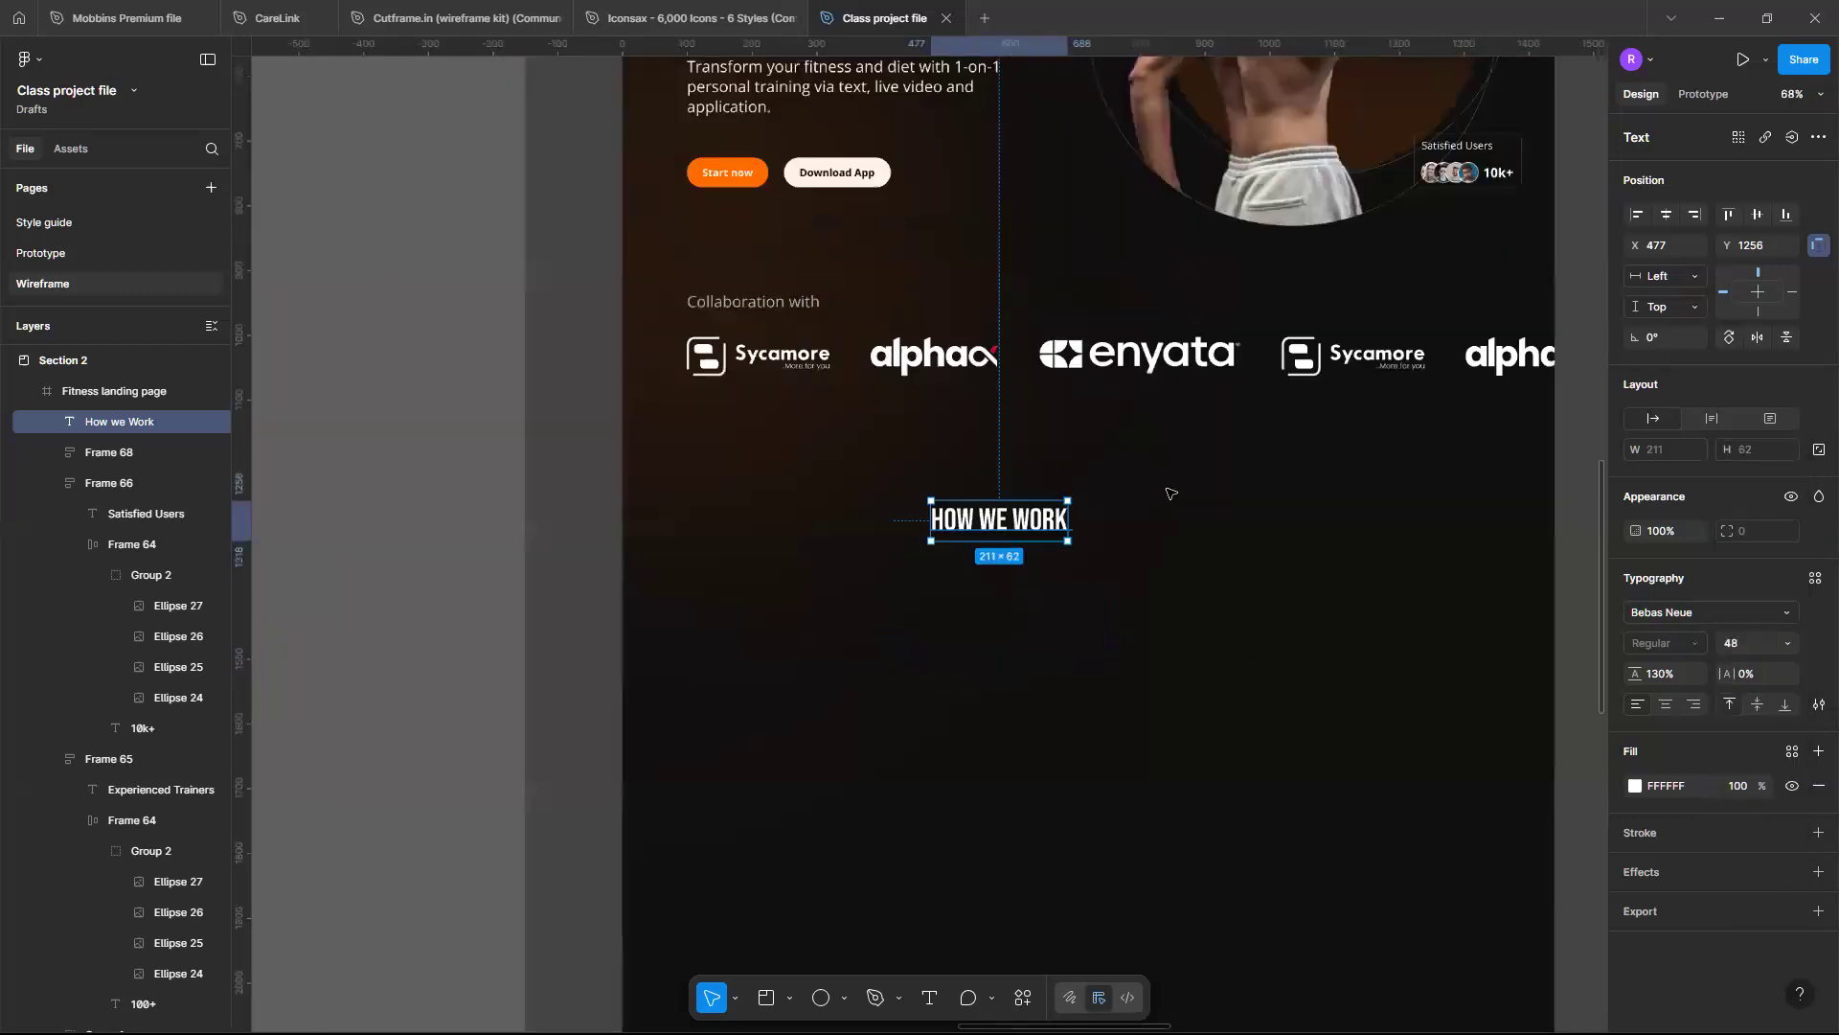
left_click_drag(1044, 519, 1119, 461)
double_click(1056, 465)
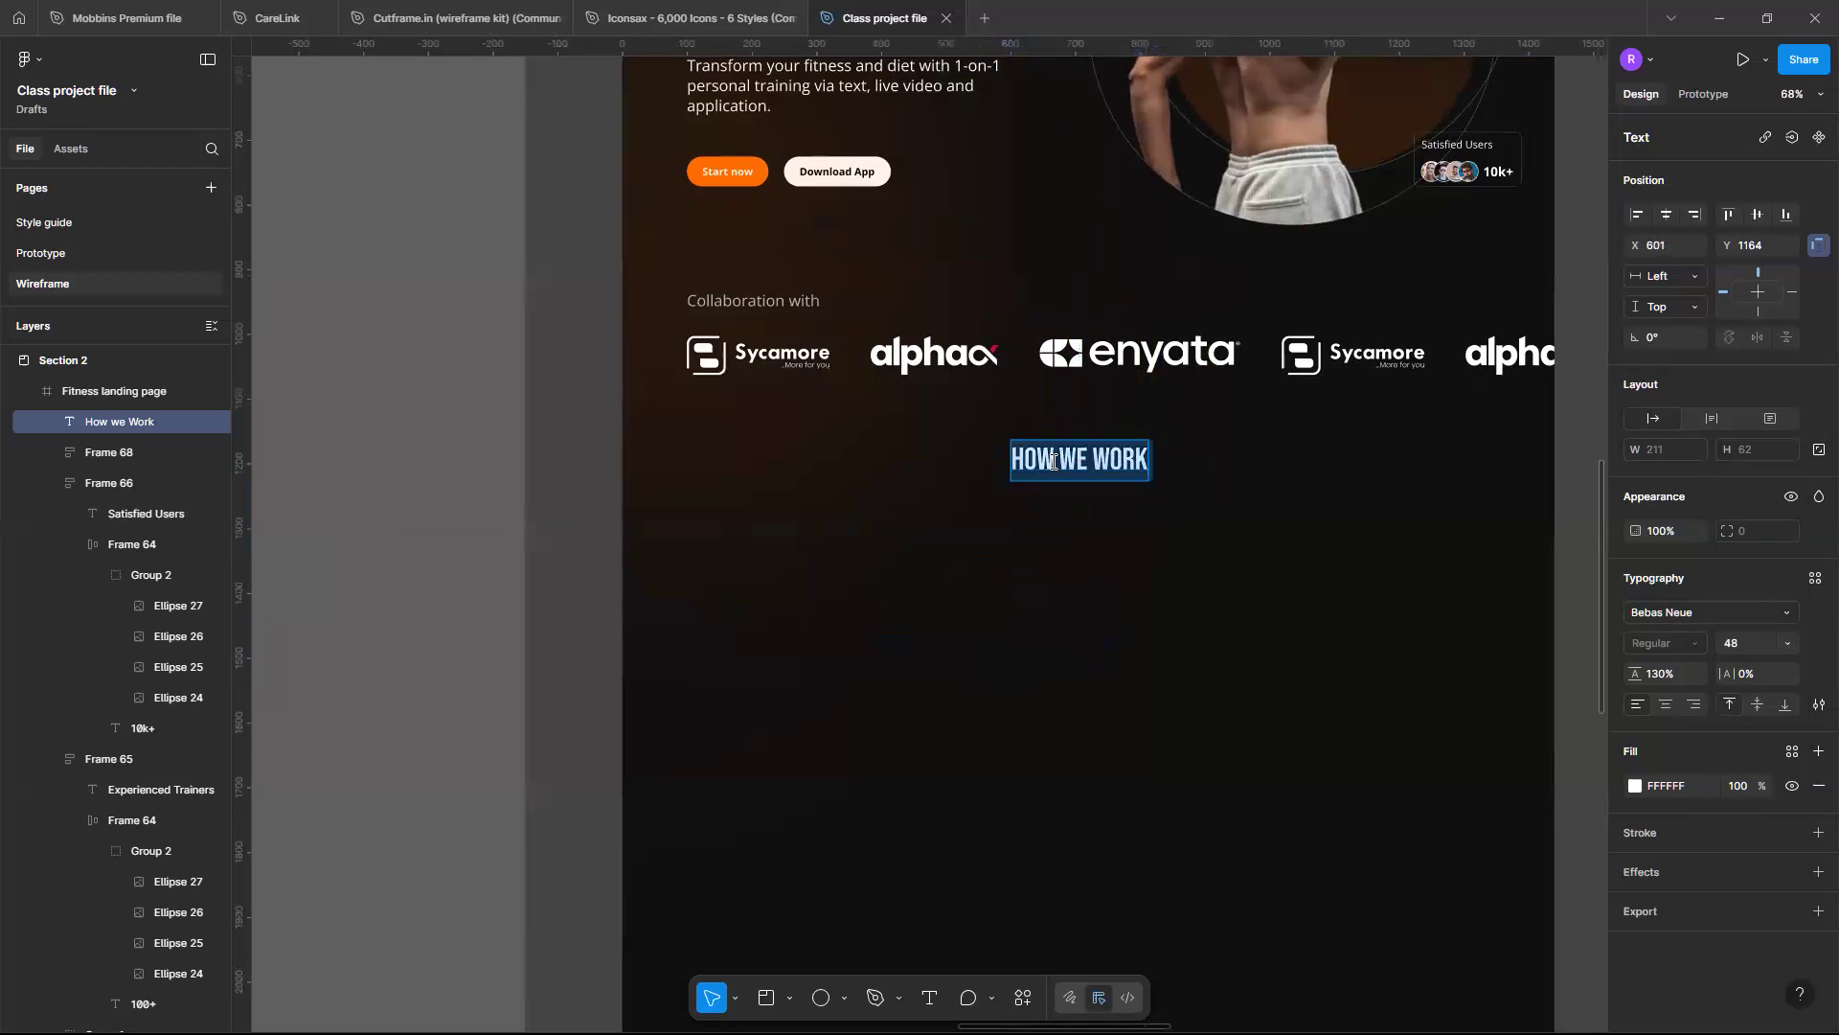
key("shift+End")
key("BackSpace")
type("y")
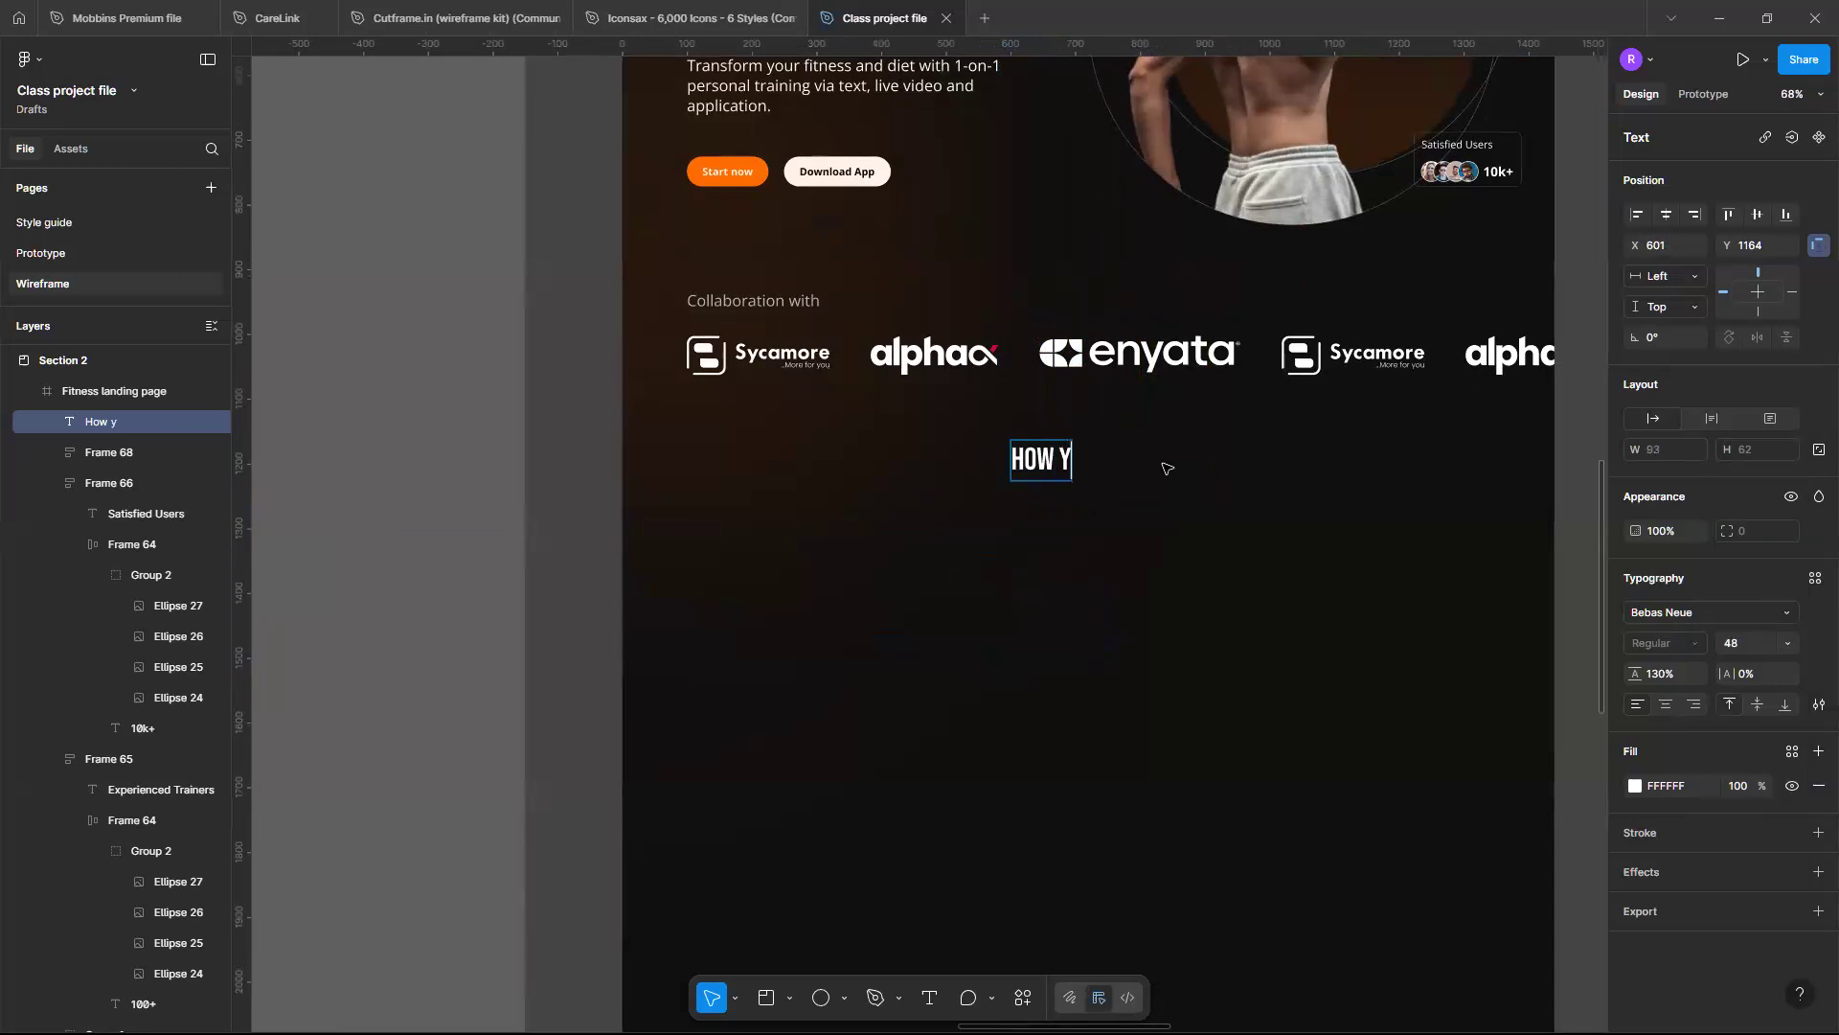
Set the "How you'll work with your coach" heading's font size to 40 and centre it horizontally on the landing page
left_click(1785, 643)
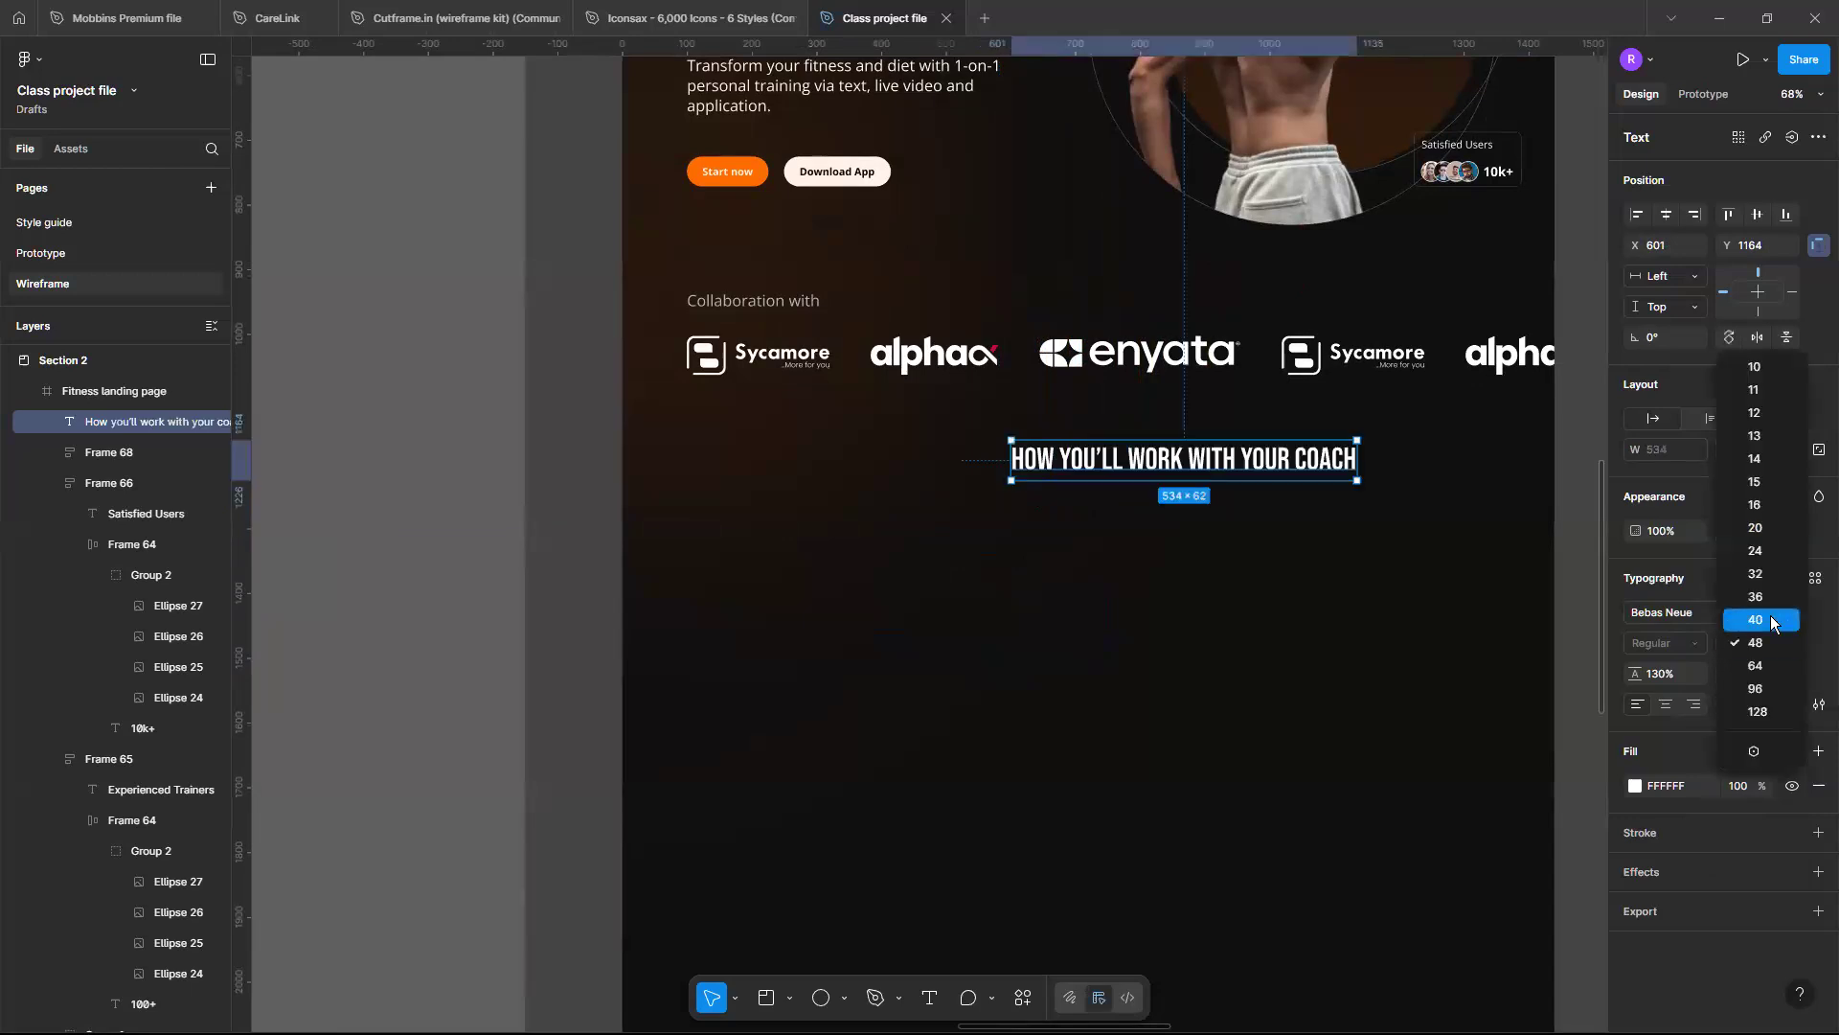
key("Down")
key("Down")
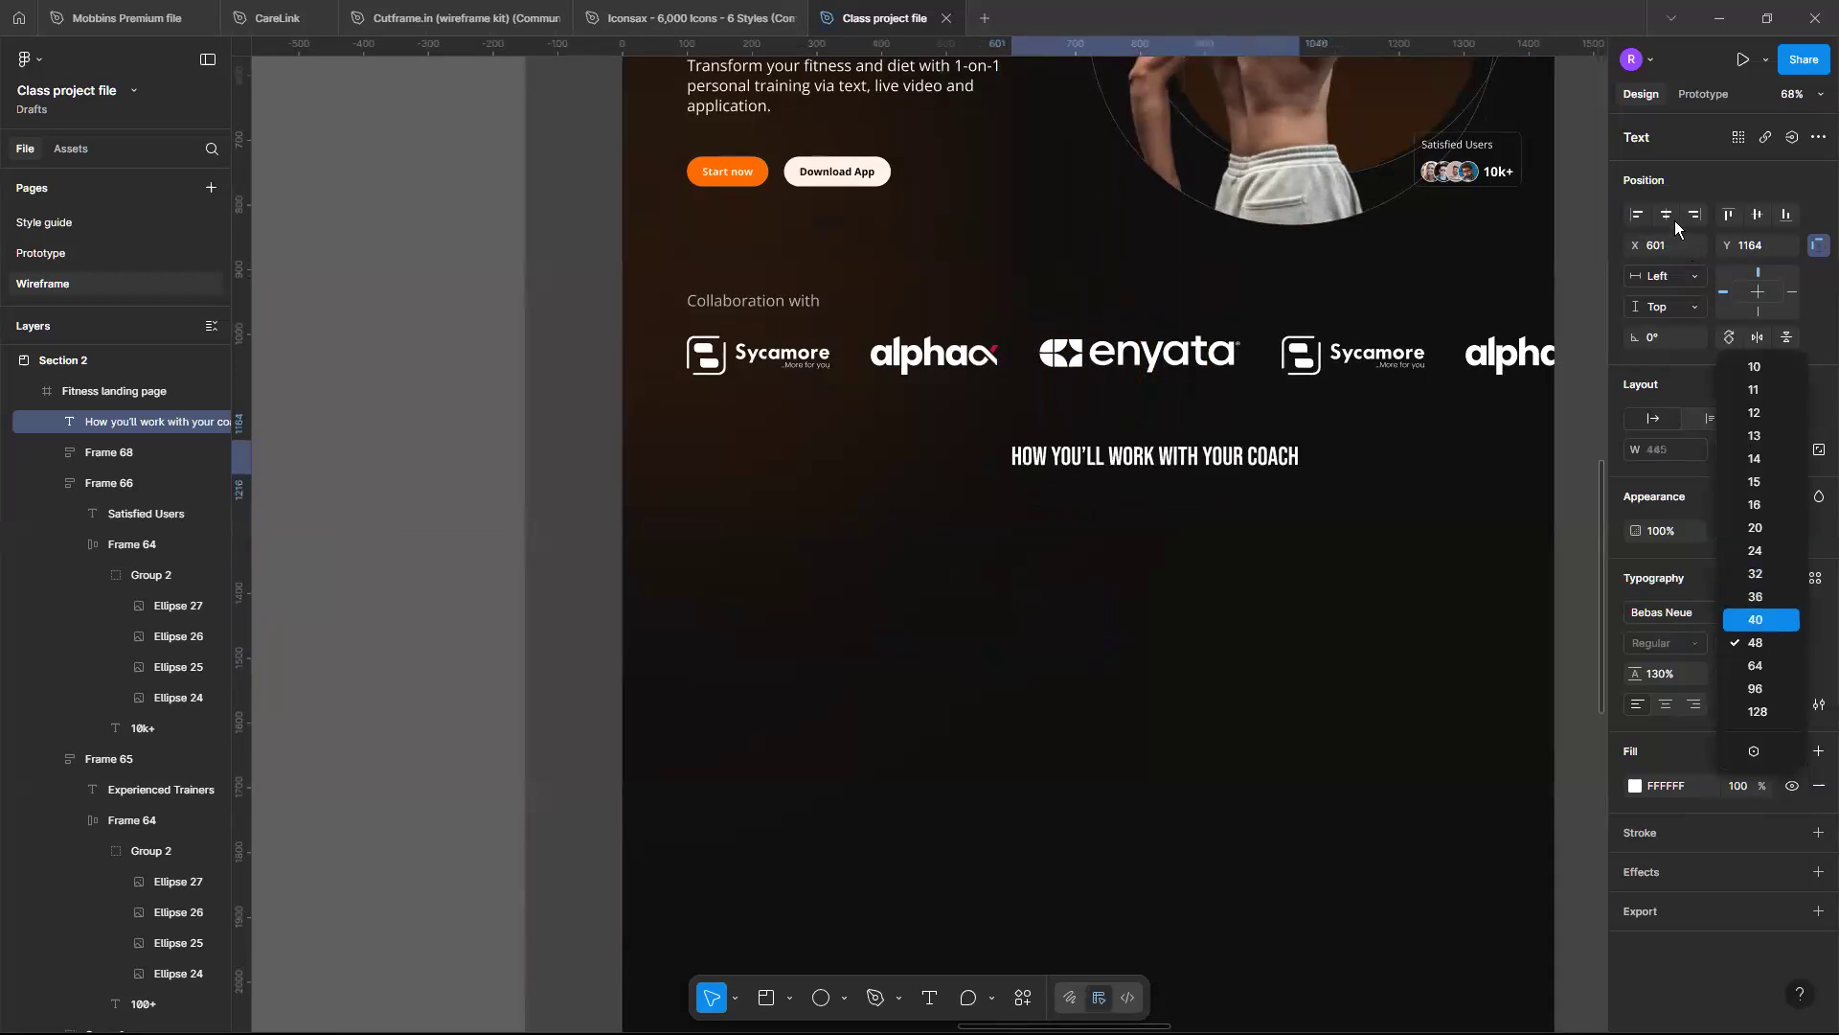
key("Return")
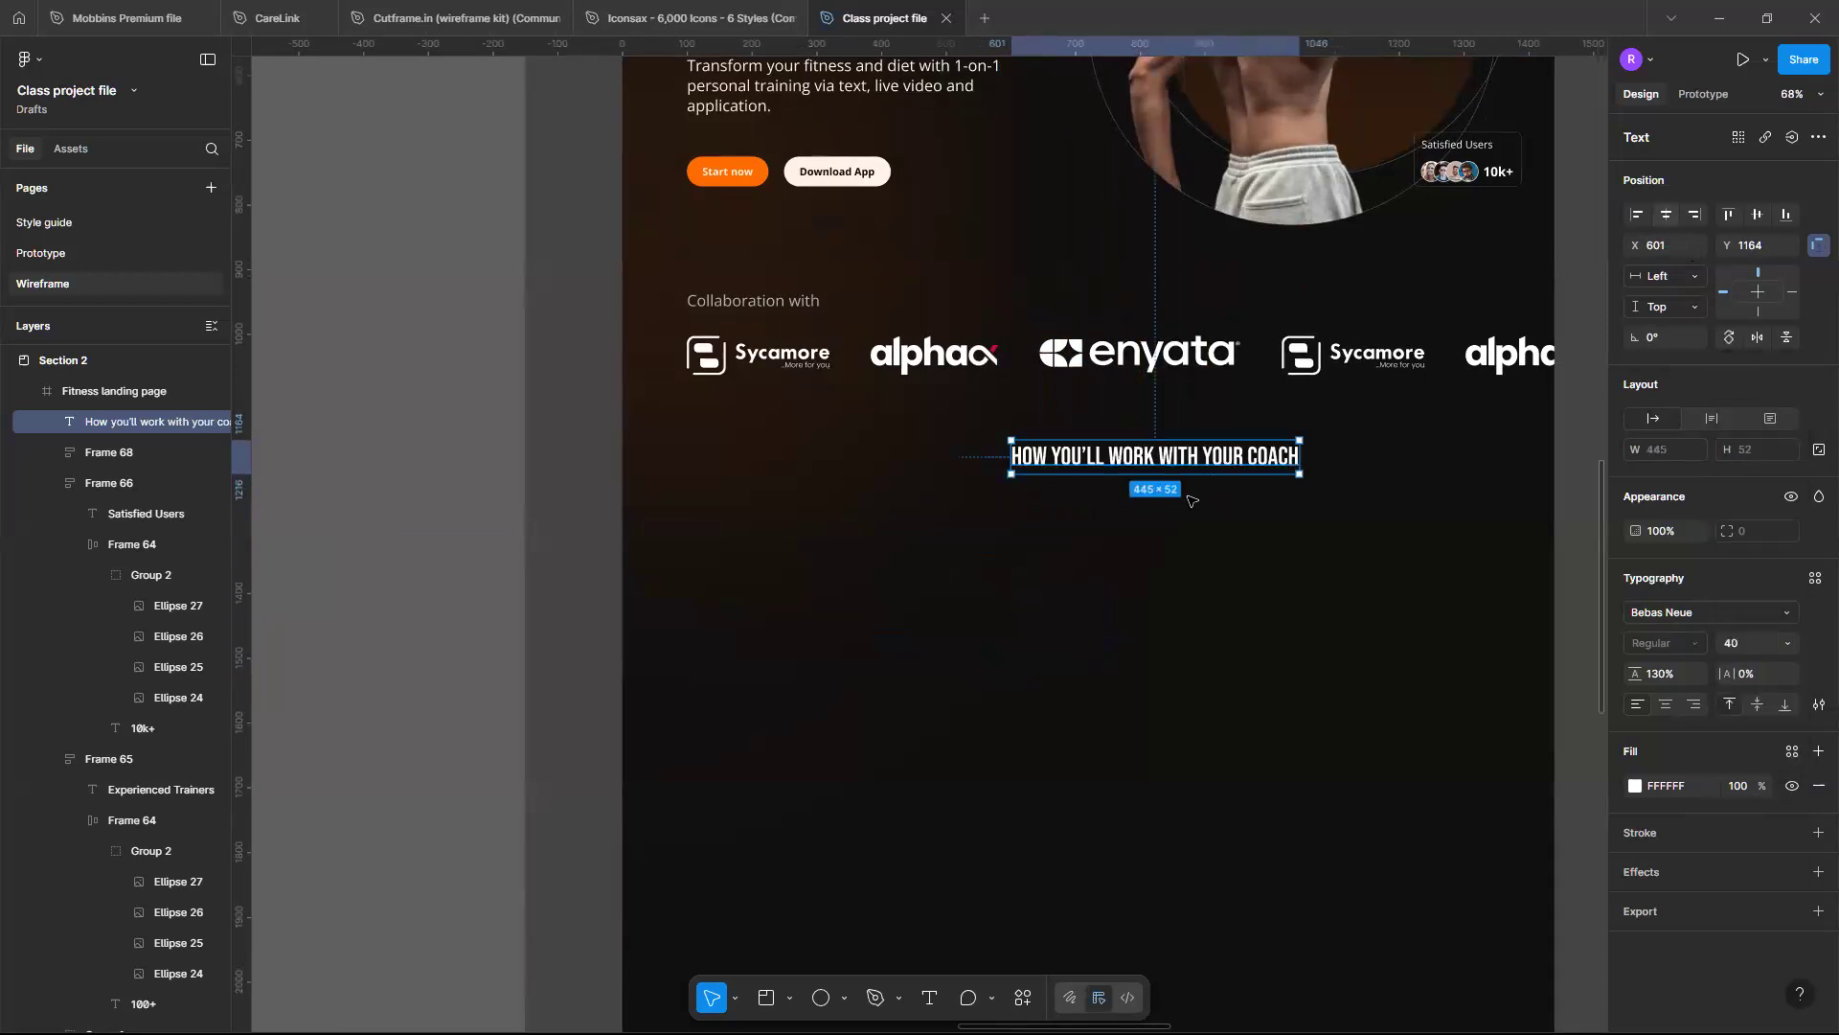
key("alt+h")
scroll(1190, 500, "down", 1)
scroll(1191, 500, "up", 2, "ctrl")
scroll(1191, 500, "up", 1)
scroll(1190, 500, "down", 1, "ctrl")
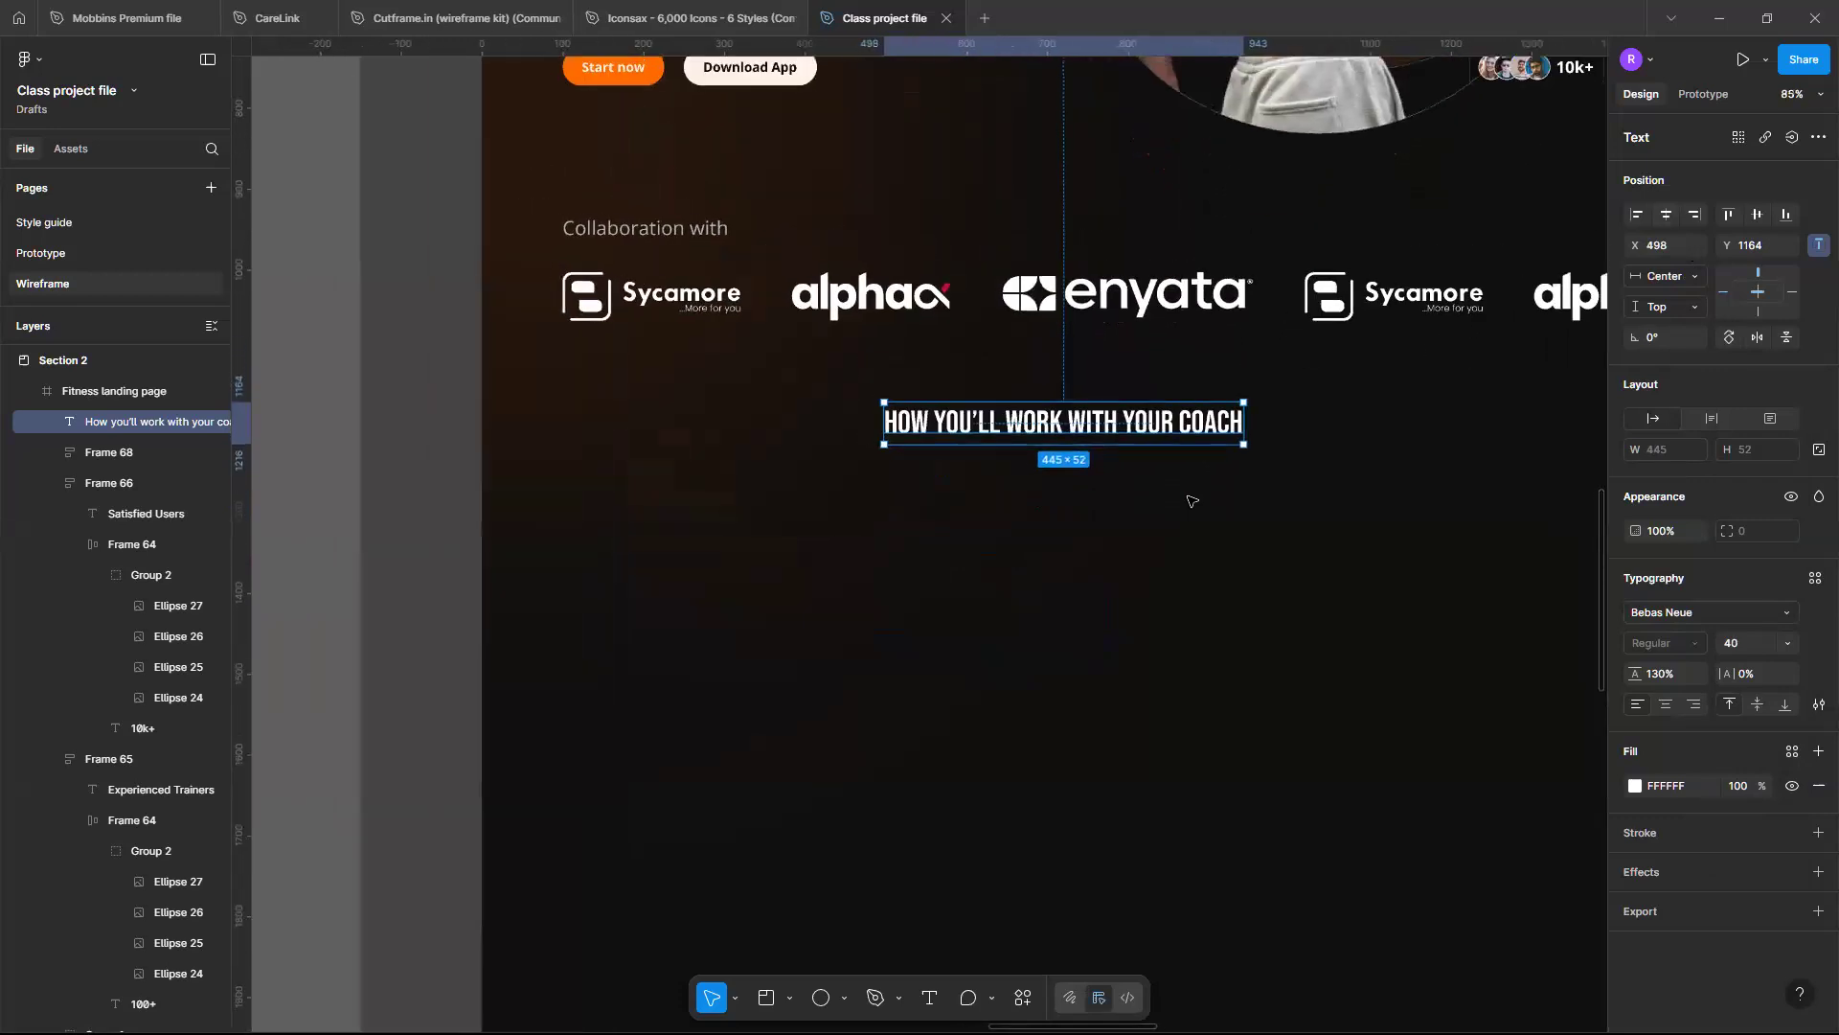
scroll(1190, 500, "down", 1)
scroll(1191, 500, "down", 1, "ctrl")
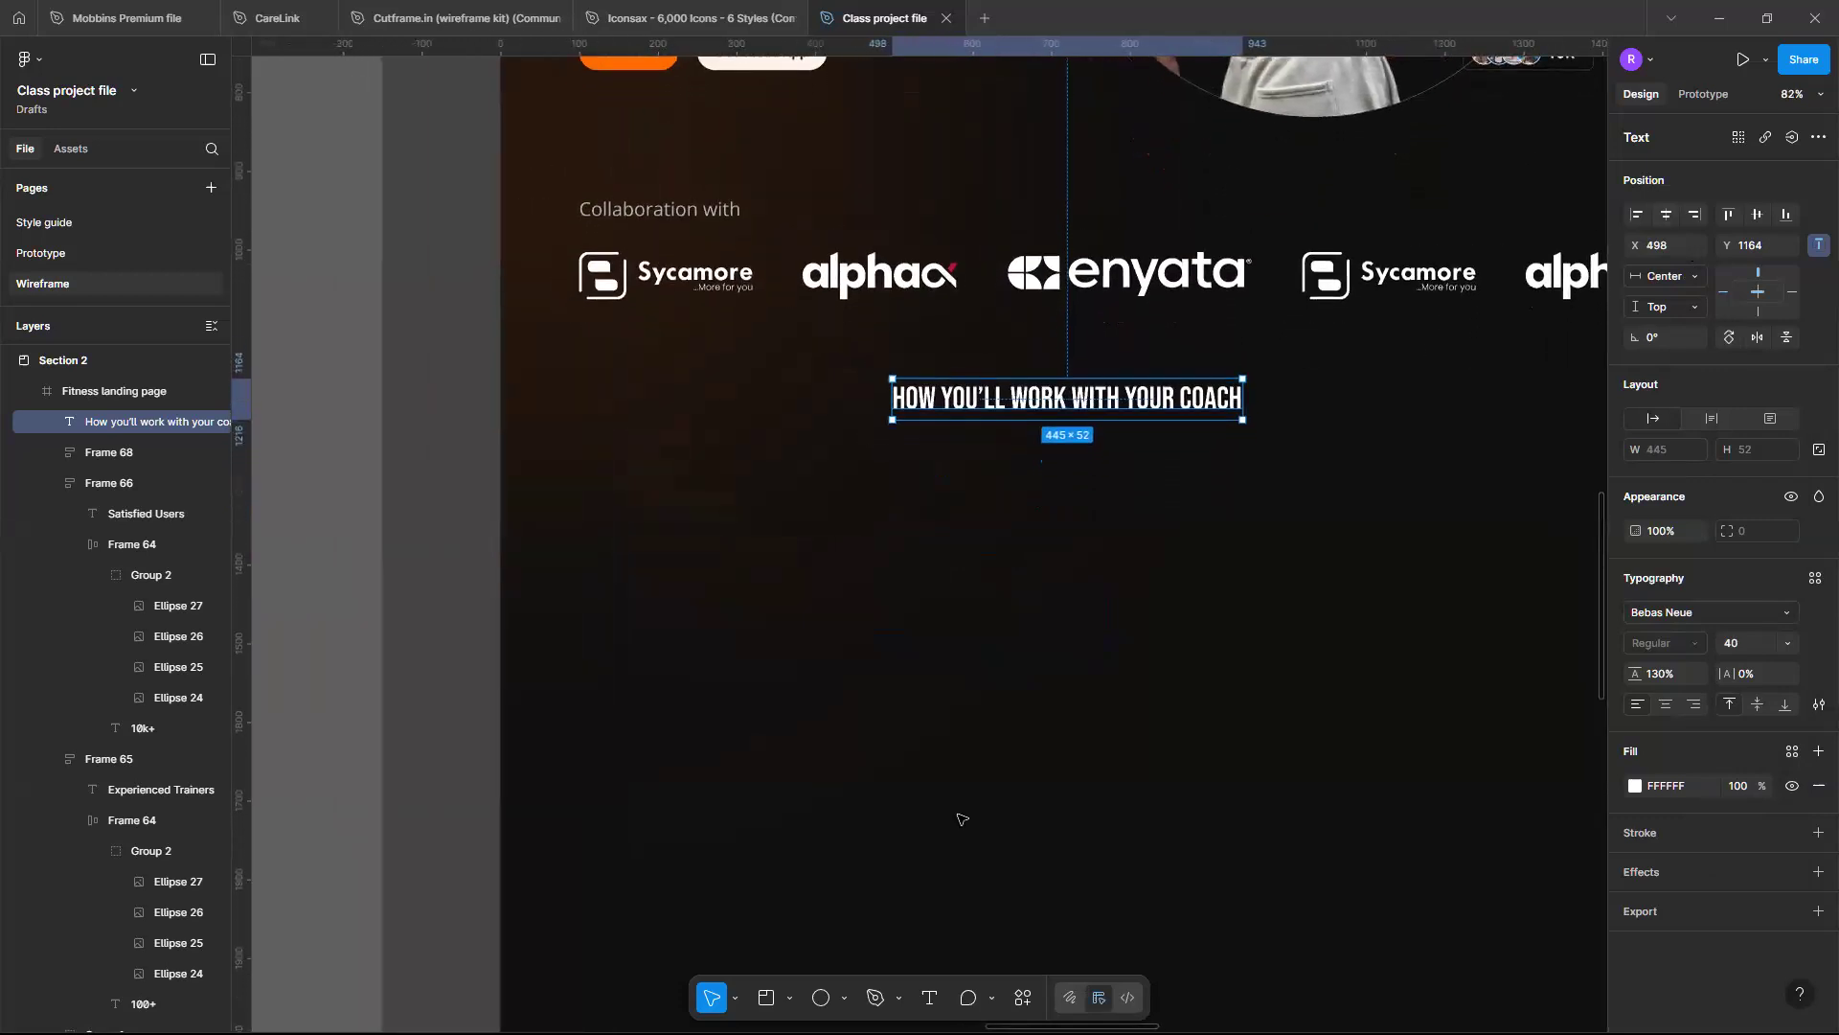
key("Escape")
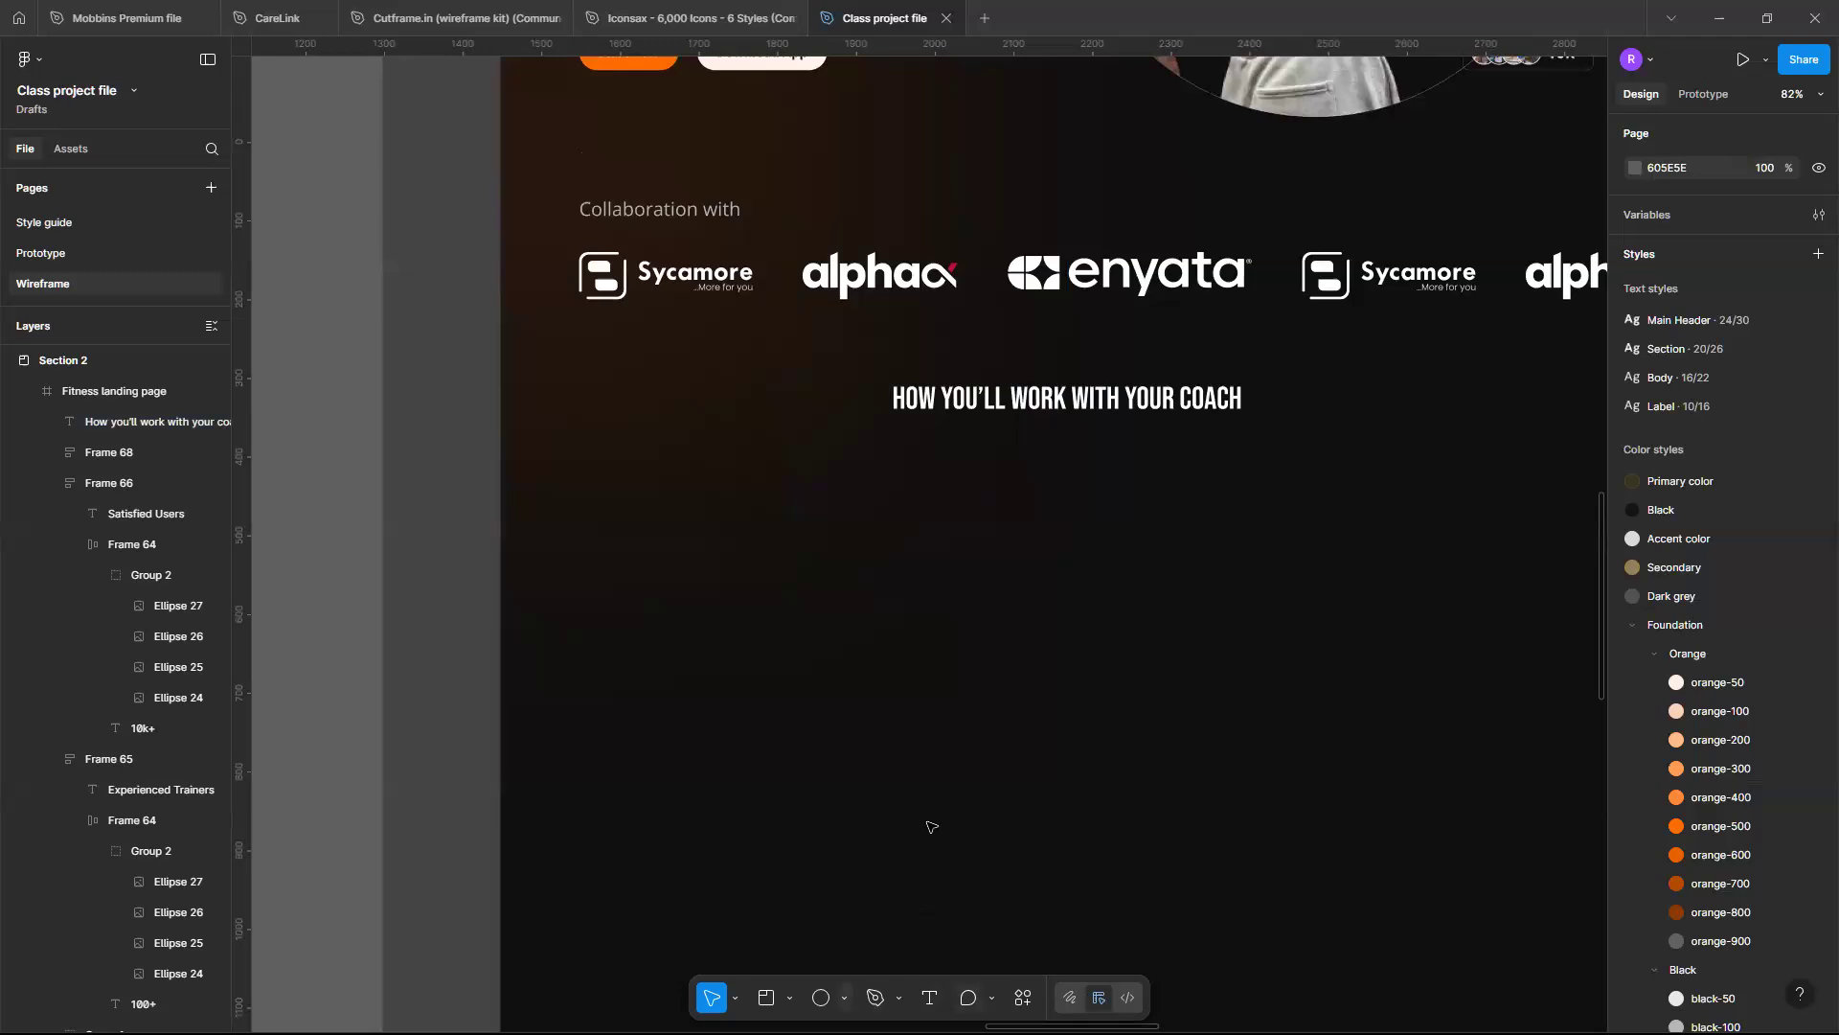
Draw a card rectangle about 367 × 286 below the heading and place it near the page's left margin at about X 96, Y 1282
key("r")
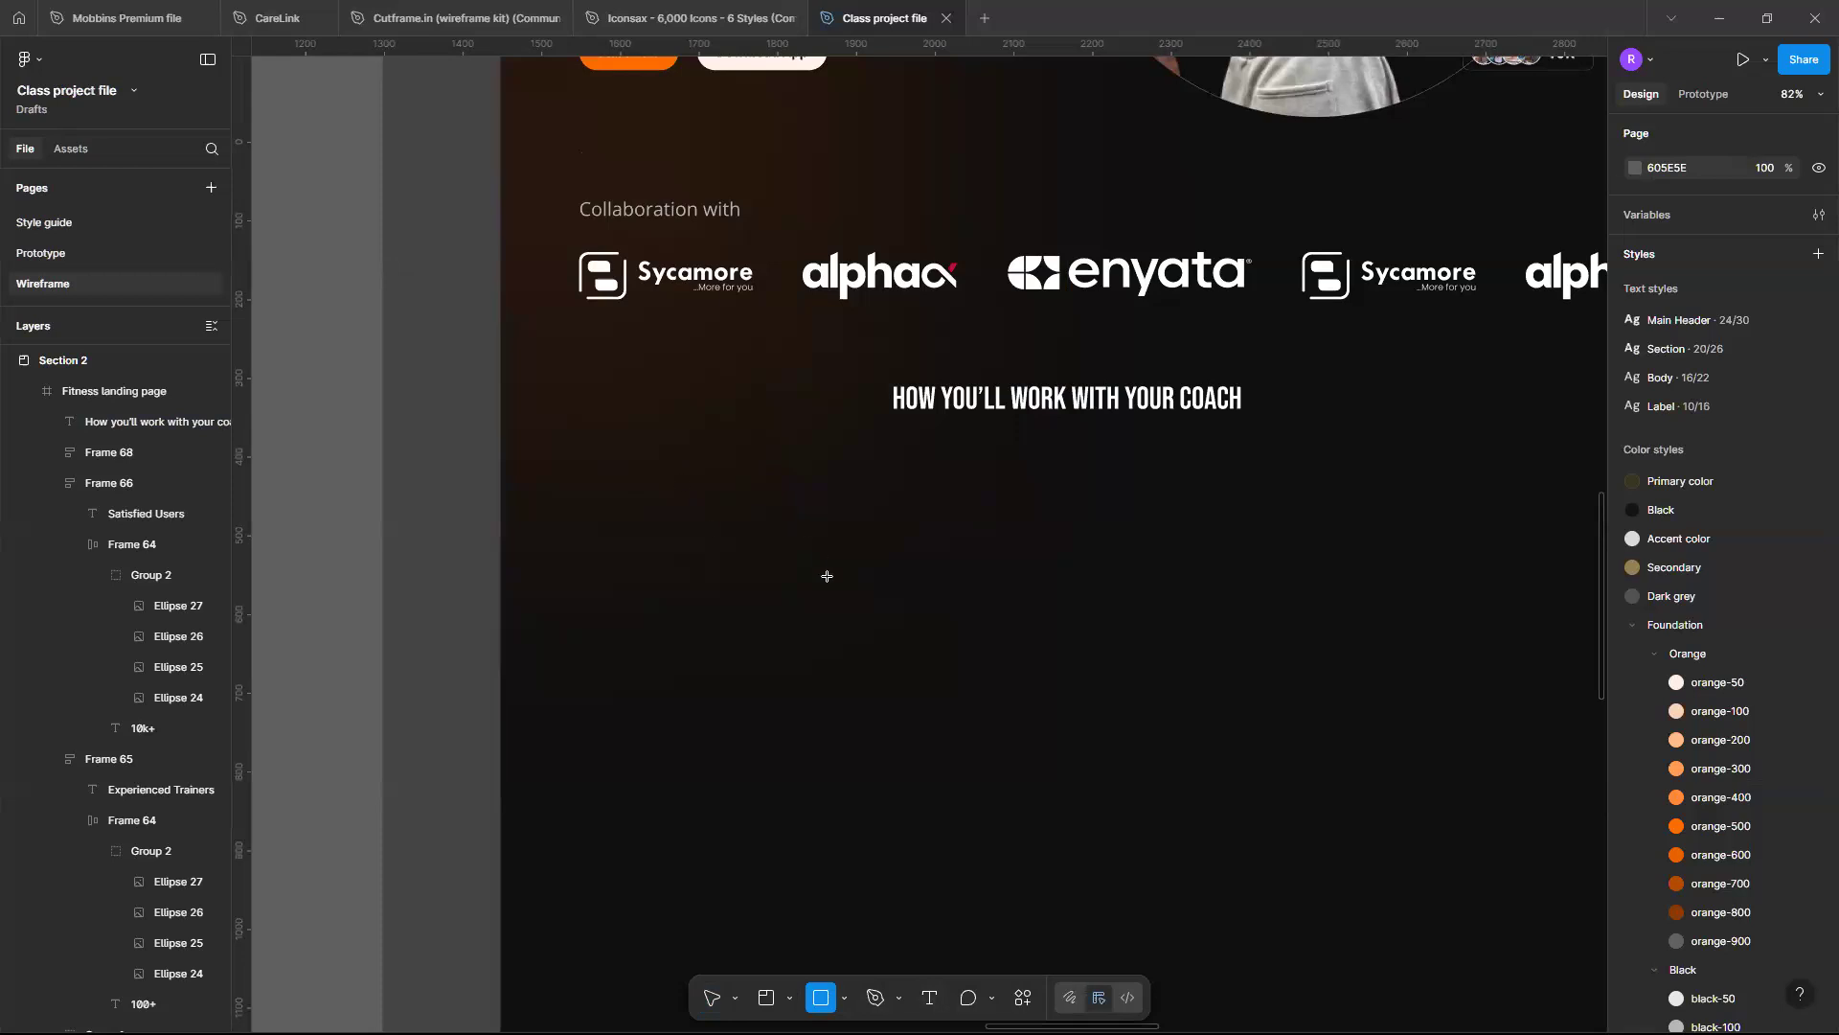
mouse_move(680, 486)
left_mouse_down()
mouse_move(911, 762)
mouse_move(954, 756)
mouse_move(1051, 677)
mouse_move(1040, 699)
mouse_move(977, 705)
mouse_move(986, 717)
mouse_move(961, 670)
mouse_move(969, 711)
left_mouse_up()
scroll(1006, 515, "down", 5)
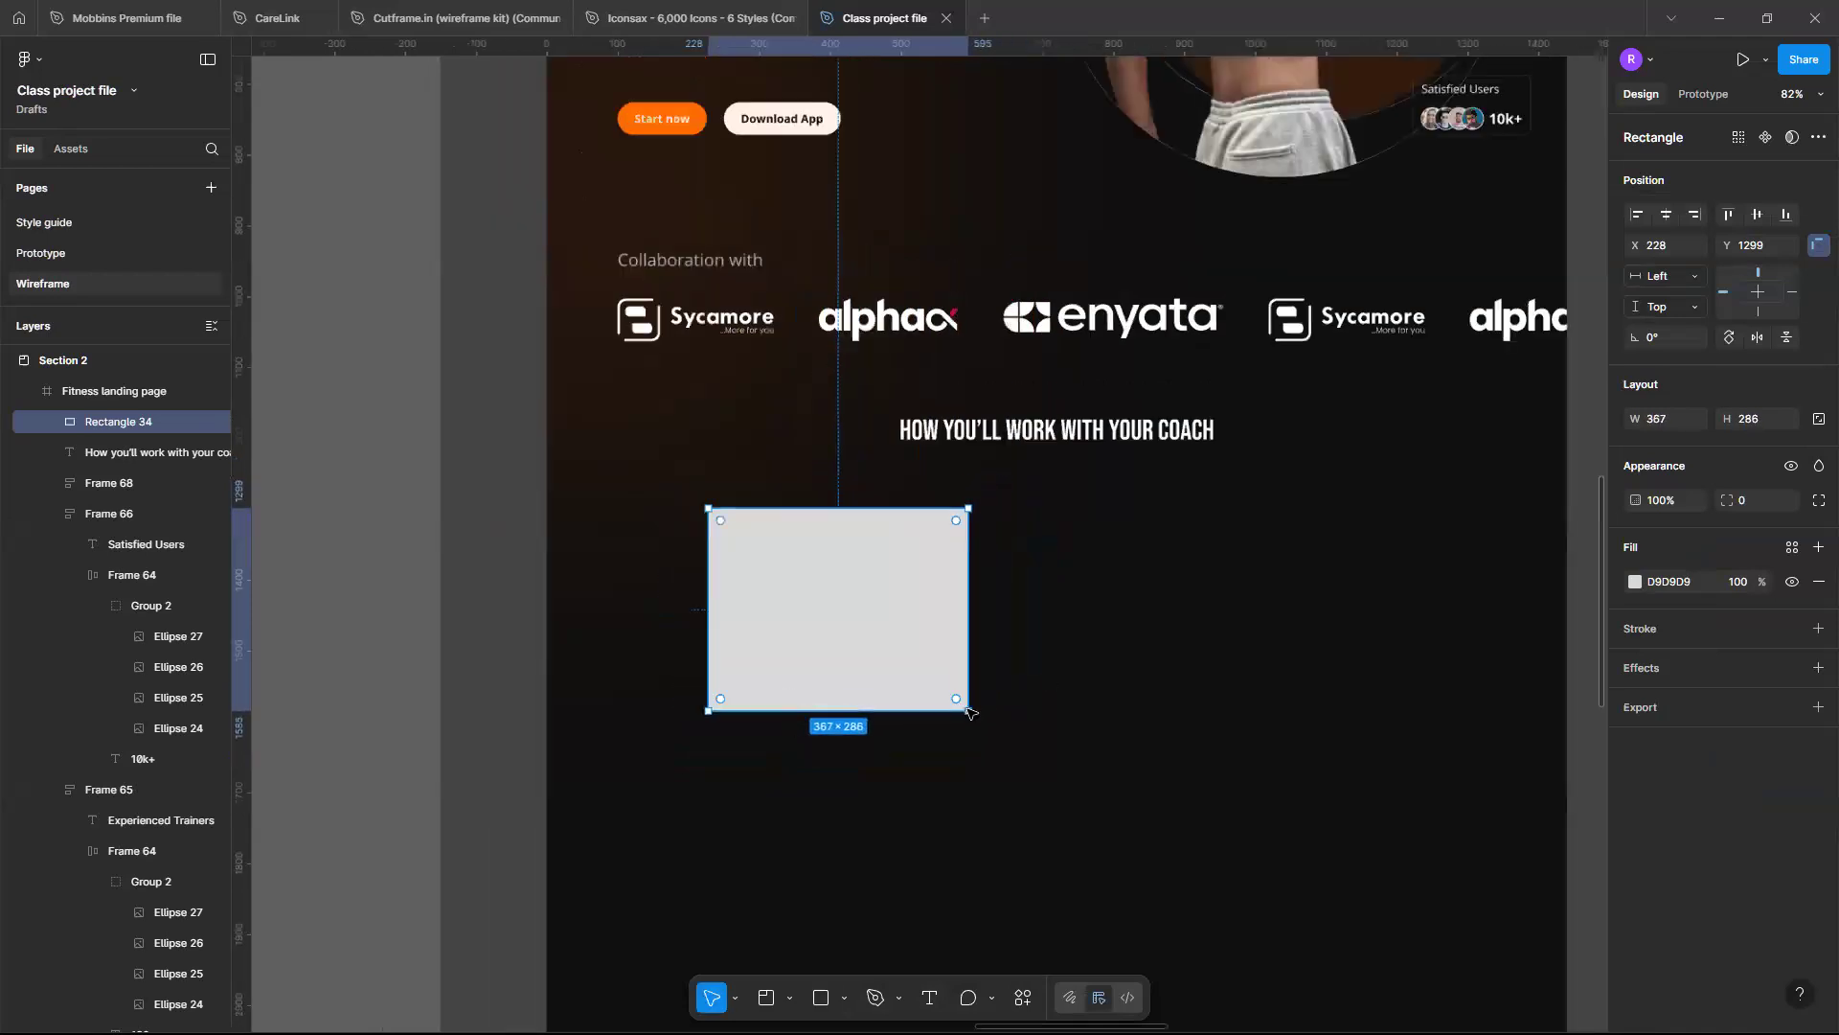
scroll(930, 628, "up", 3)
mouse_move(772, 443)
left_mouse_down()
mouse_move(764, 469)
mouse_move(748, 438)
mouse_move(760, 450)
left_mouse_up()
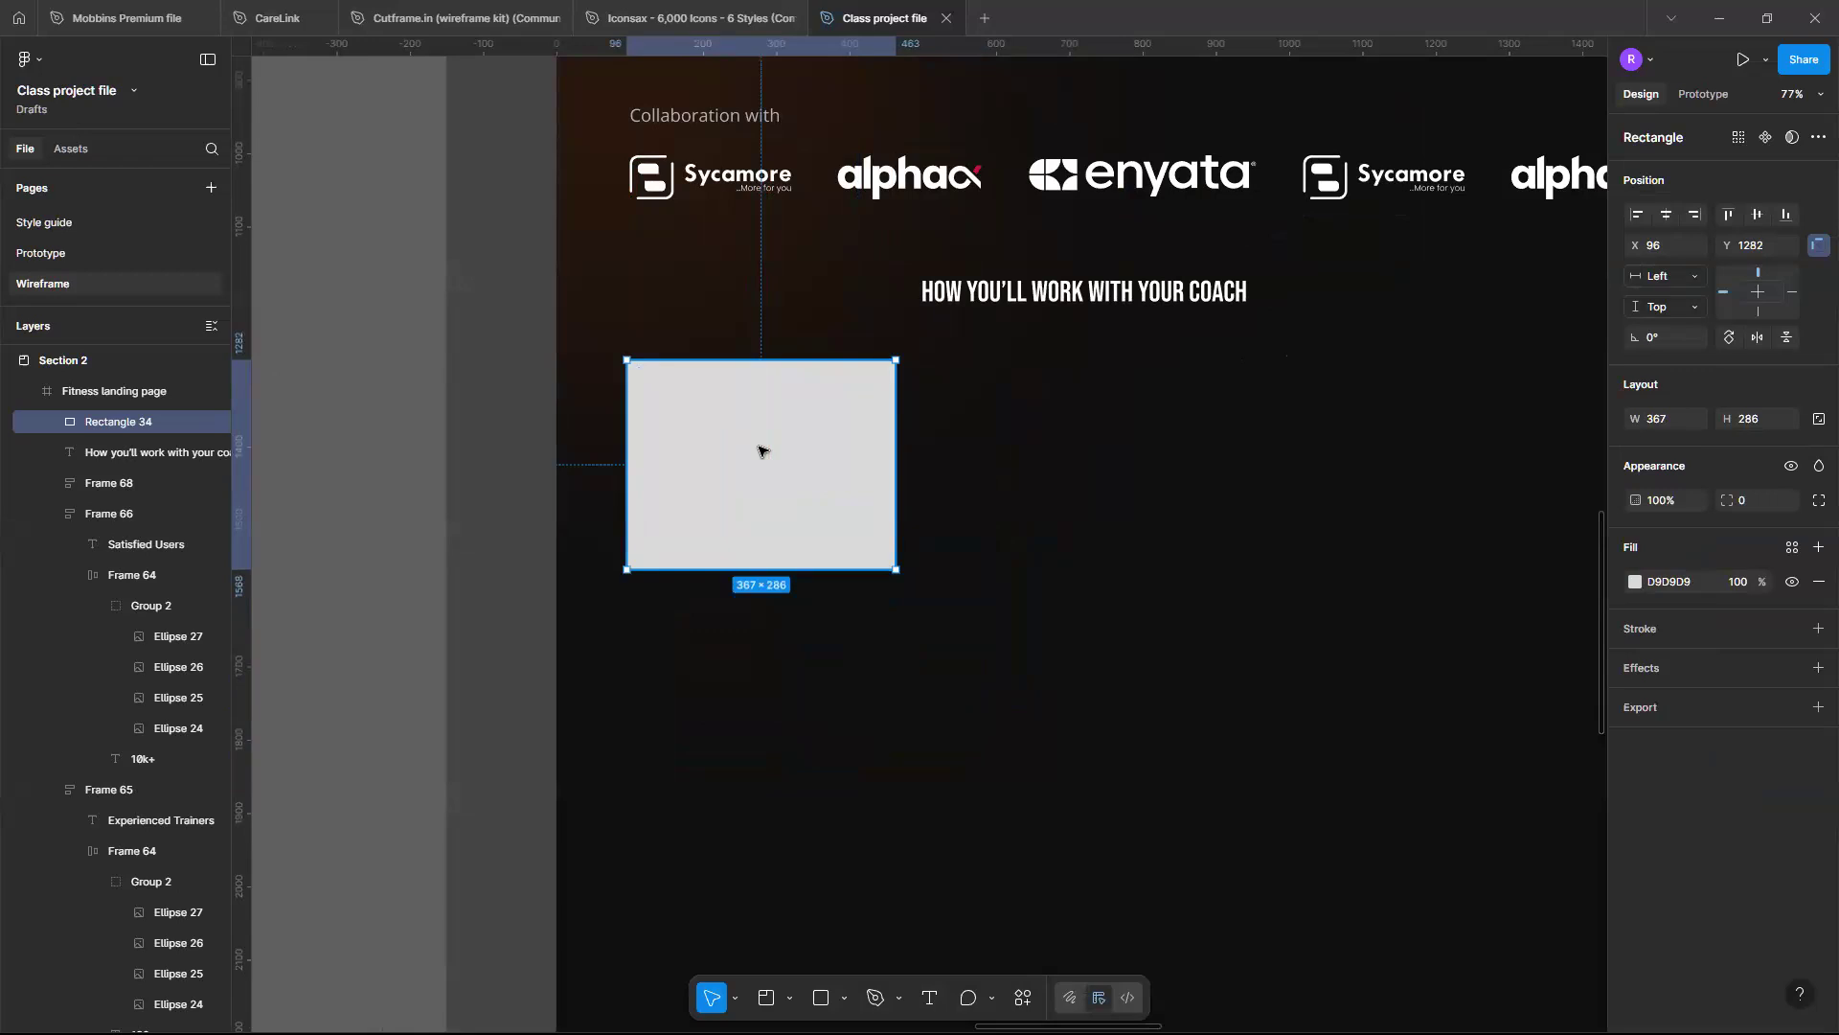
Duplicate the card rectangle twice to form an evenly spaced row of three, with copies at X 524 and X 952
left_click_drag(689, 415, 1070, 450)
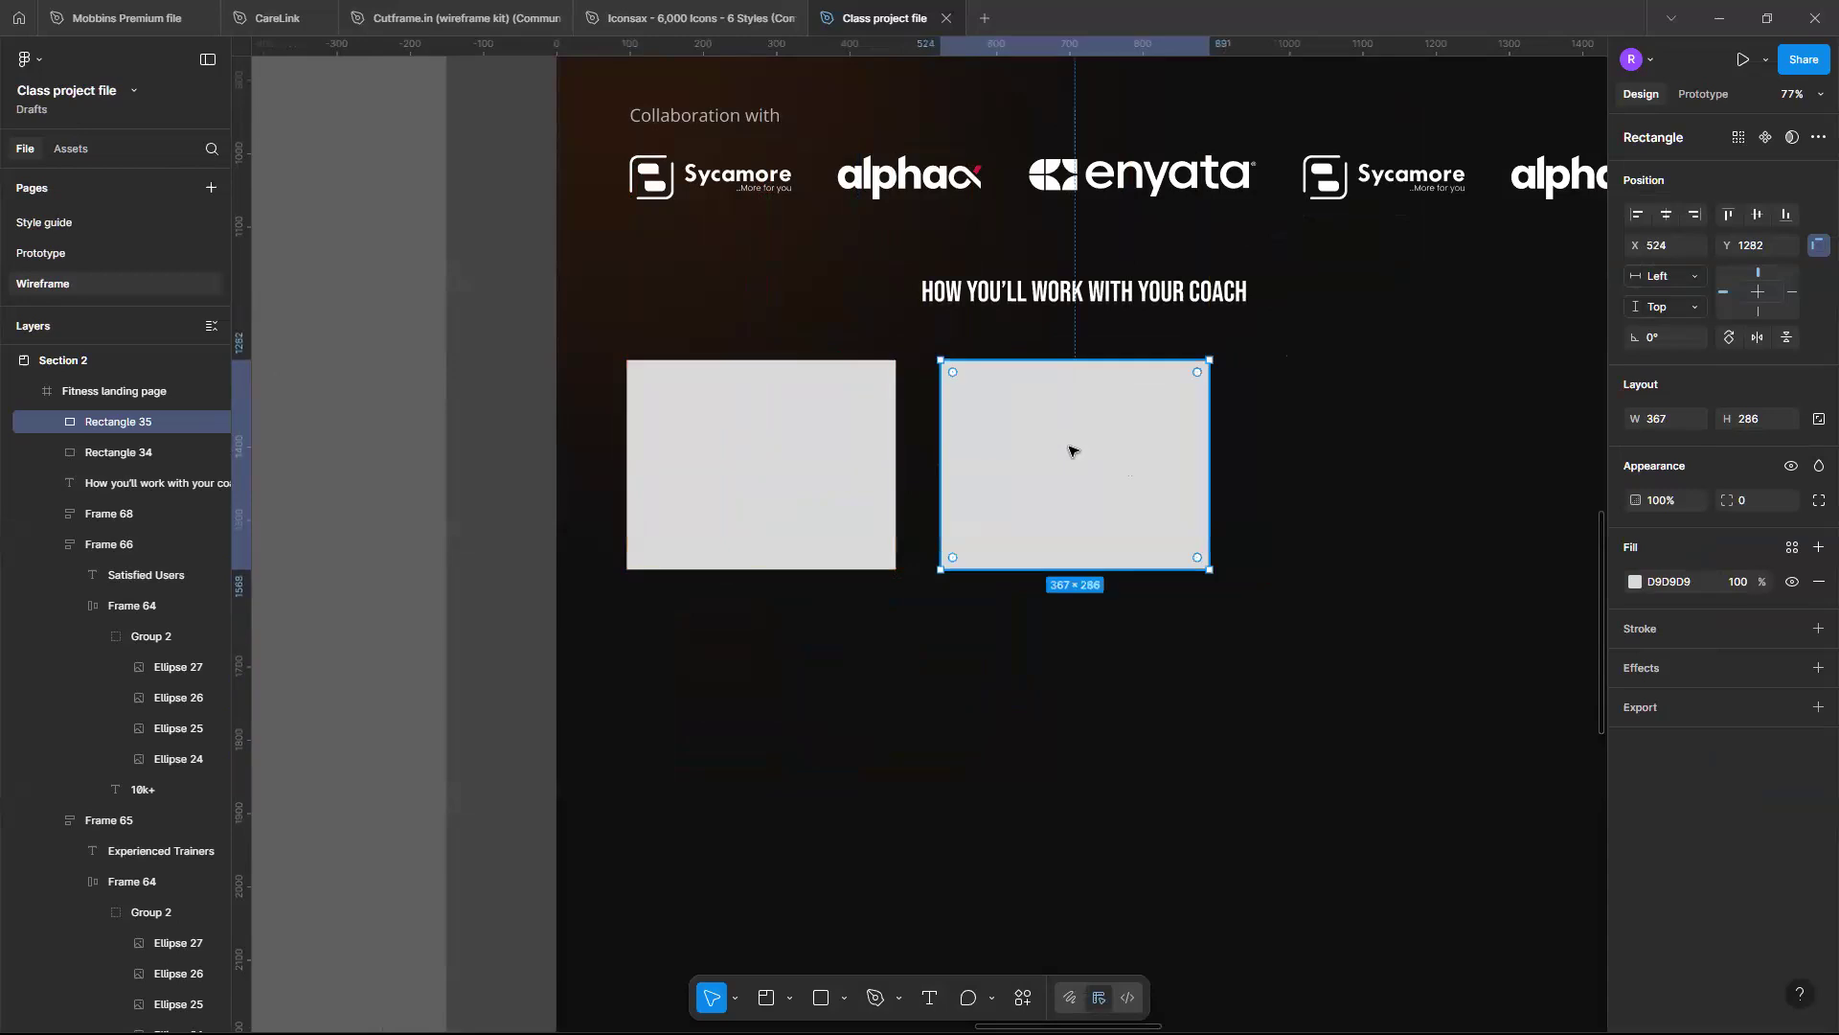
key("ctrl+d")
scroll(1070, 450, "down", 4)
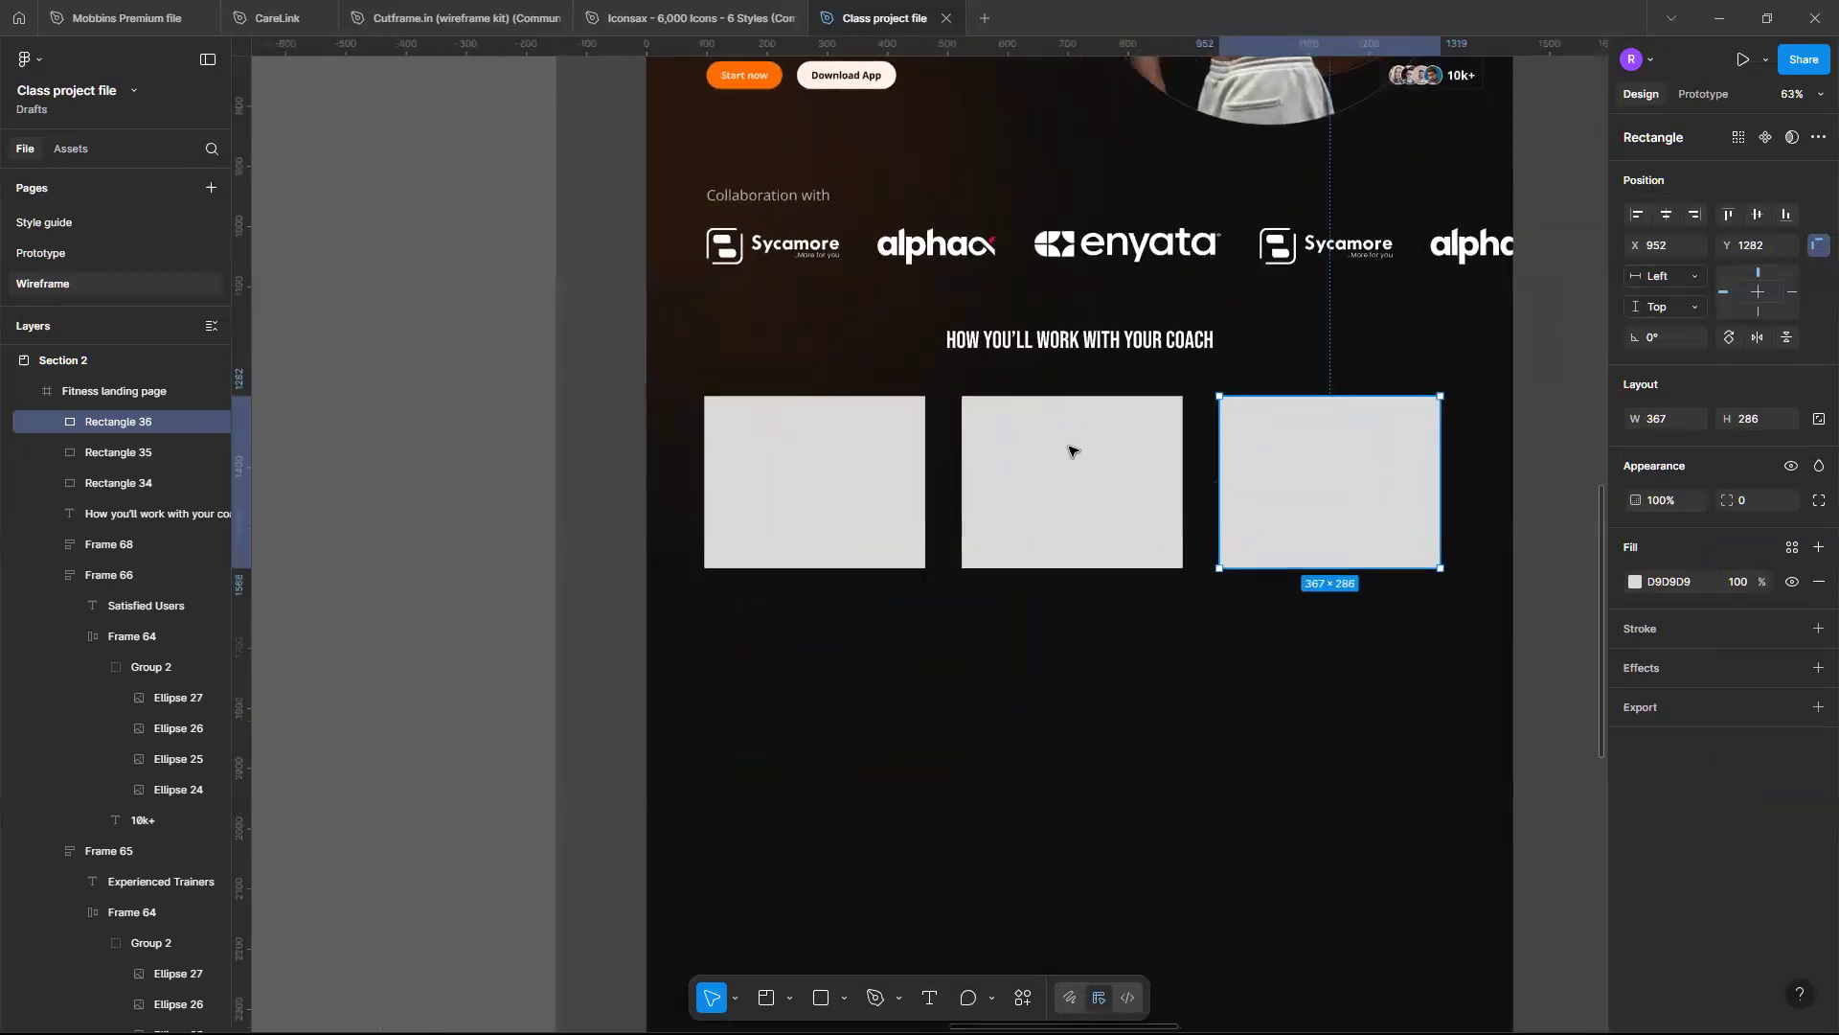
Stagger the second and third cards below the first, placing them at X 868, Y 1740 and X 96, Y 2169
left_click_drag(1118, 475, 1133, 460)
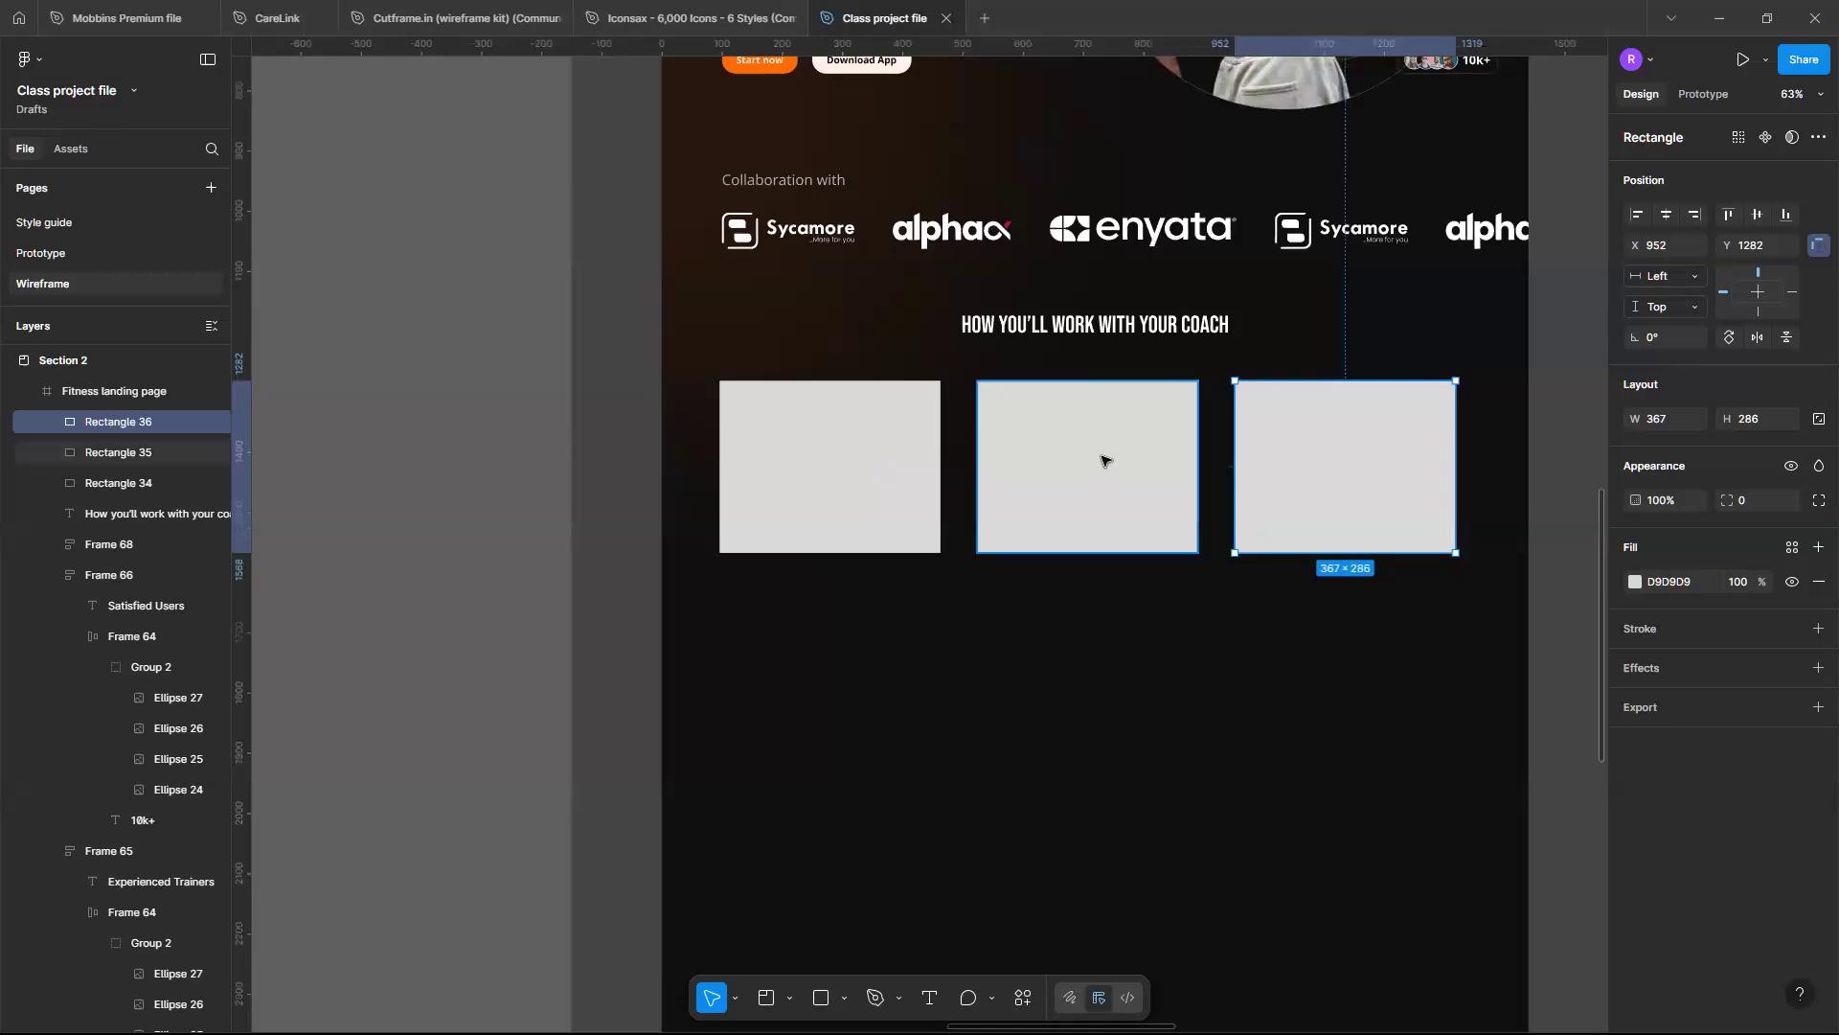
left_click_drag(1138, 499, 1345, 778)
scroll(1341, 757, "down", 3, "ctrl")
scroll(1384, 476, "down", 2)
left_click_drag(1368, 481, 1075, 792)
scroll(1076, 792, "up", 3, "ctrl")
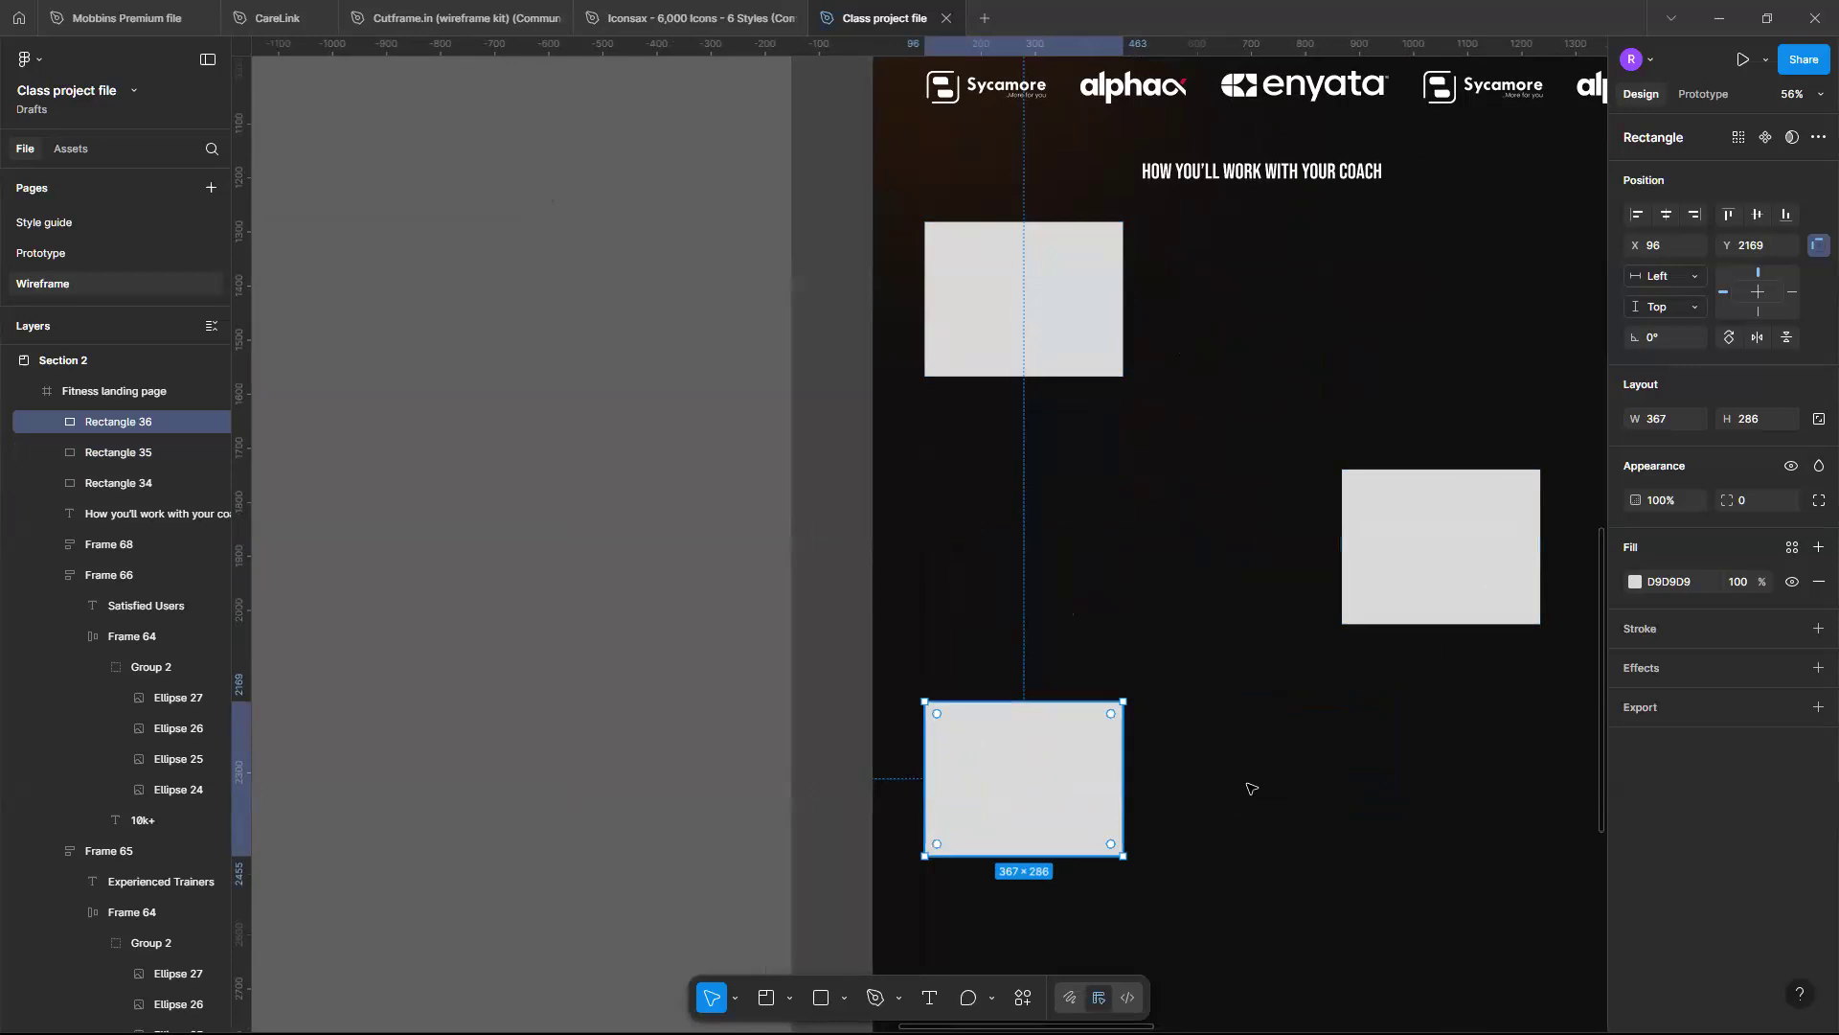
scroll(1291, 788, "down", 4)
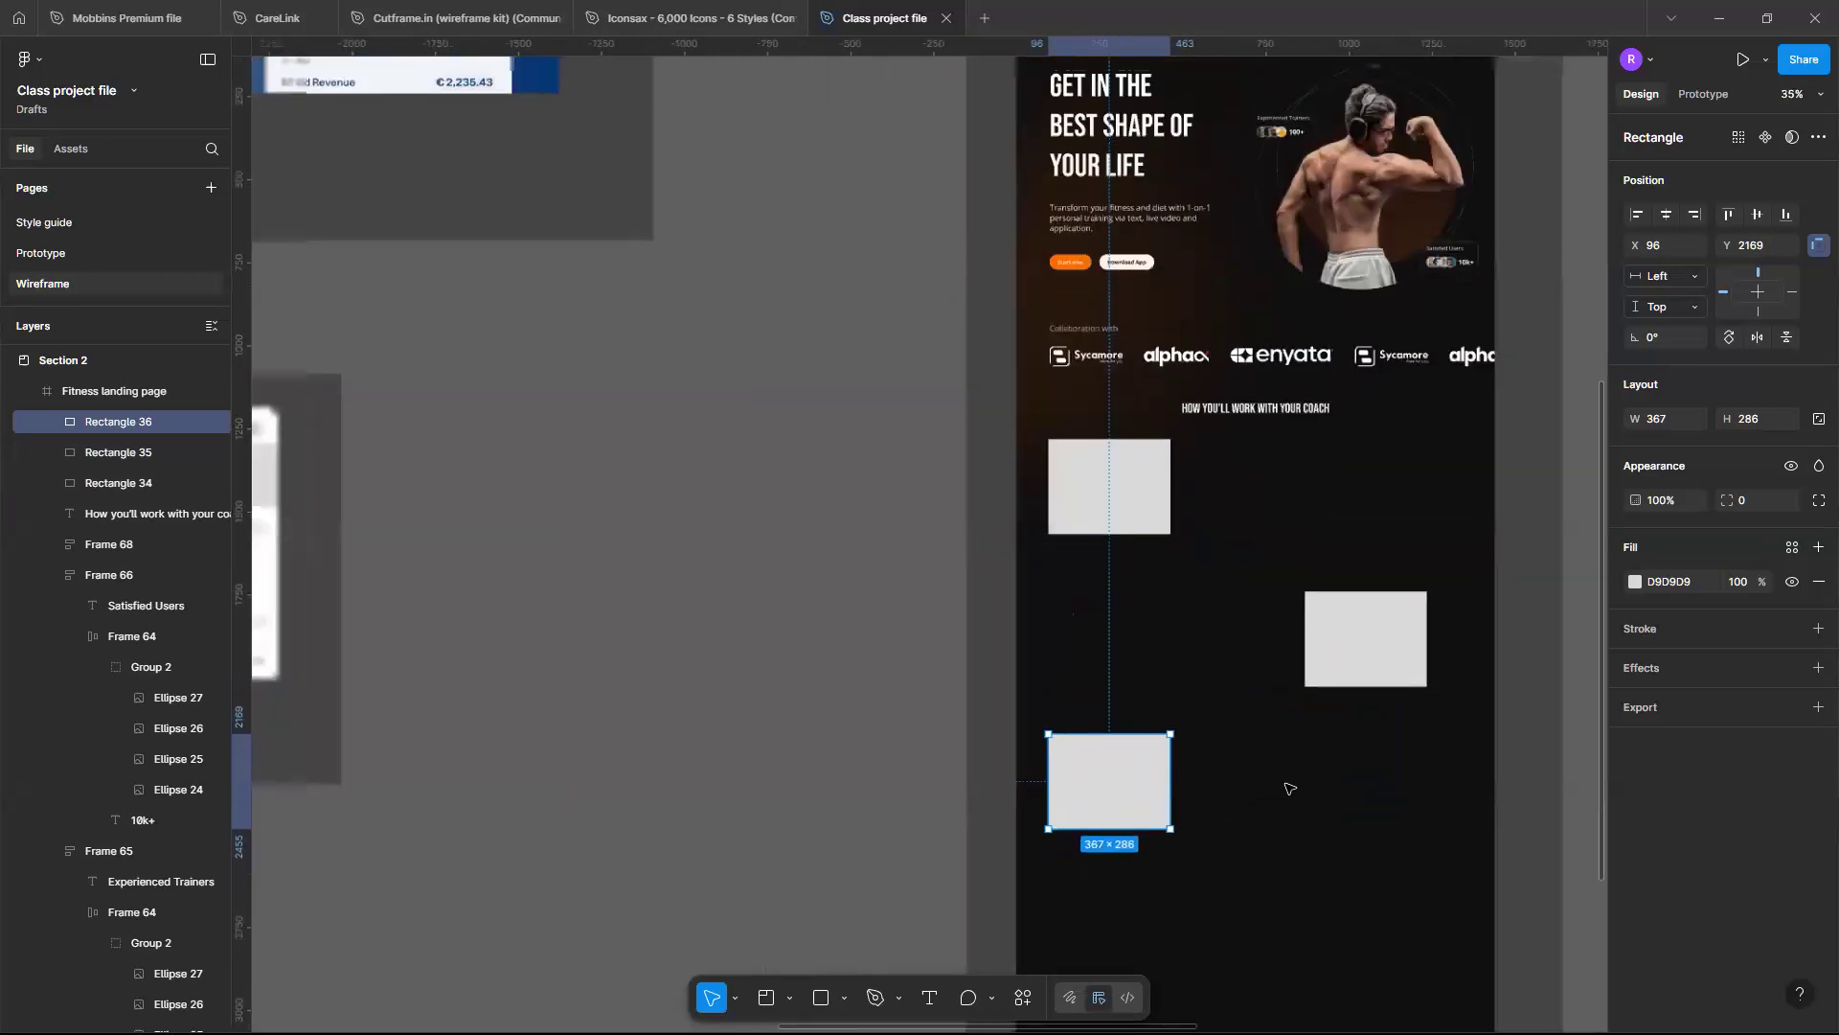
scroll(1290, 789, "up", 4)
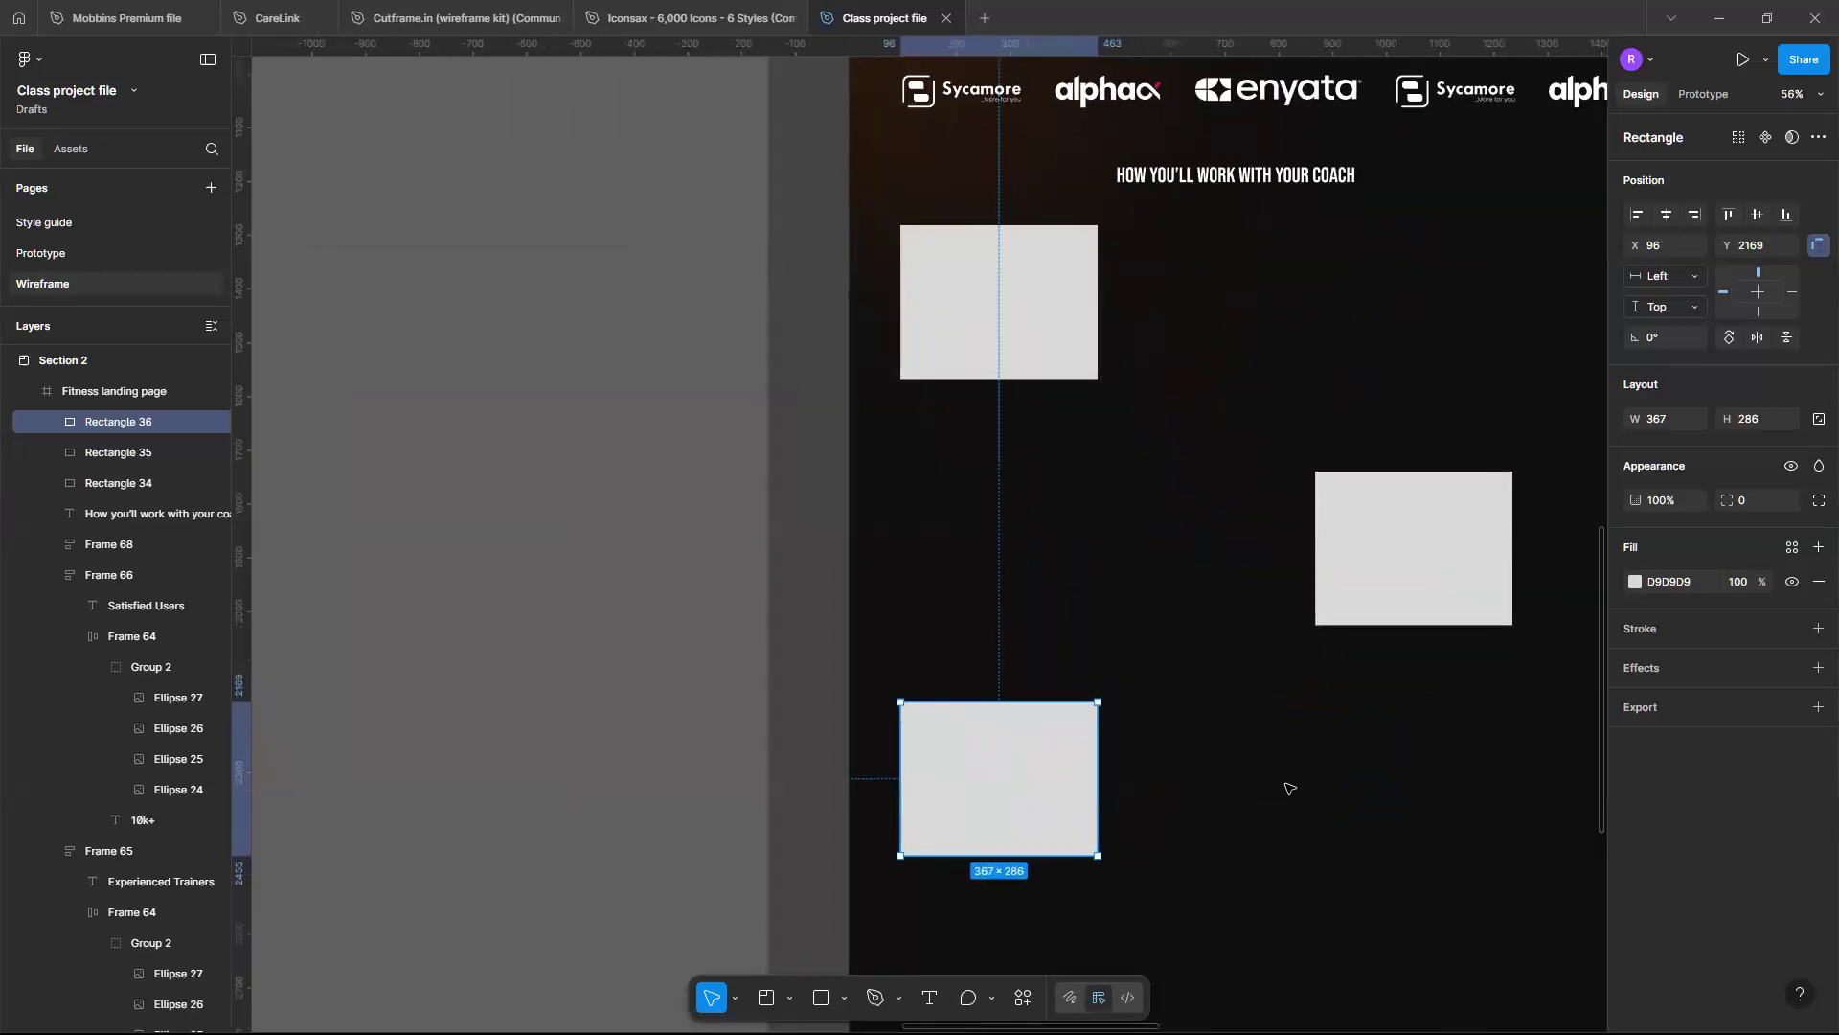
scroll(1290, 789, "up", 2)
scroll(1290, 789, "up", 2)
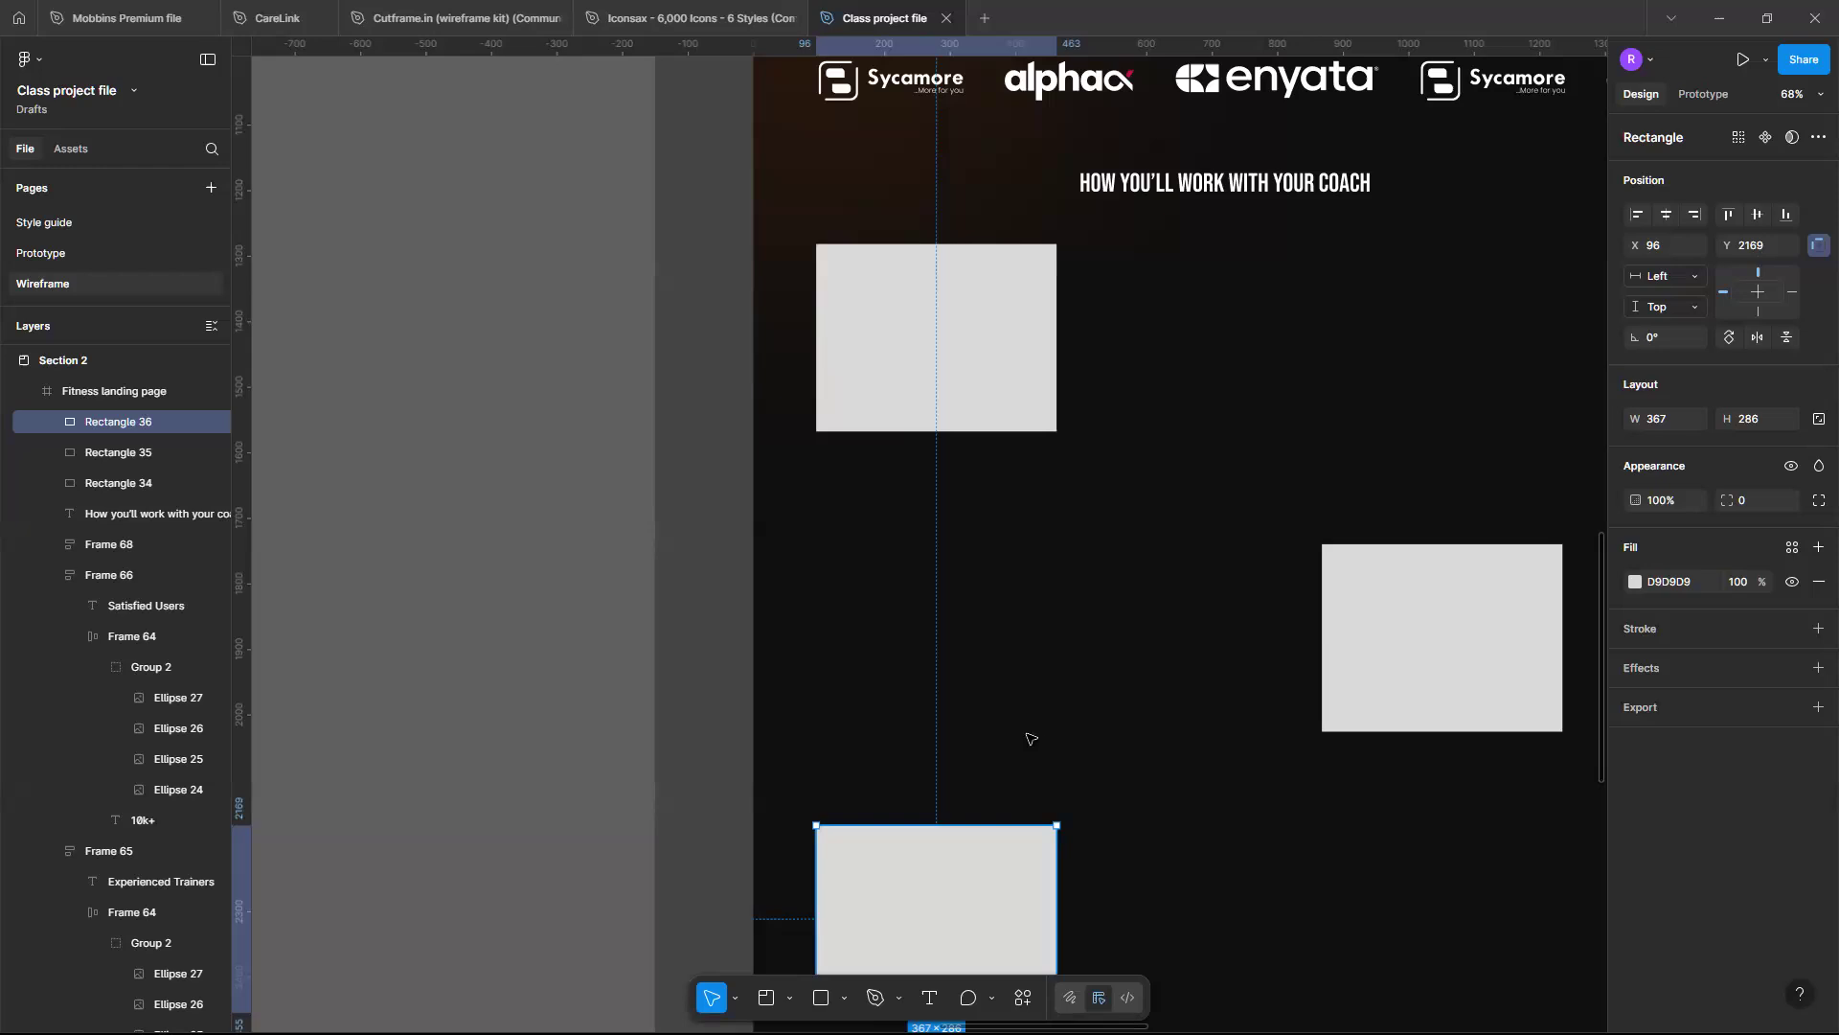
Delete the two staggered card copies, keeping only the first card beneath the coach heading
key("Delete")
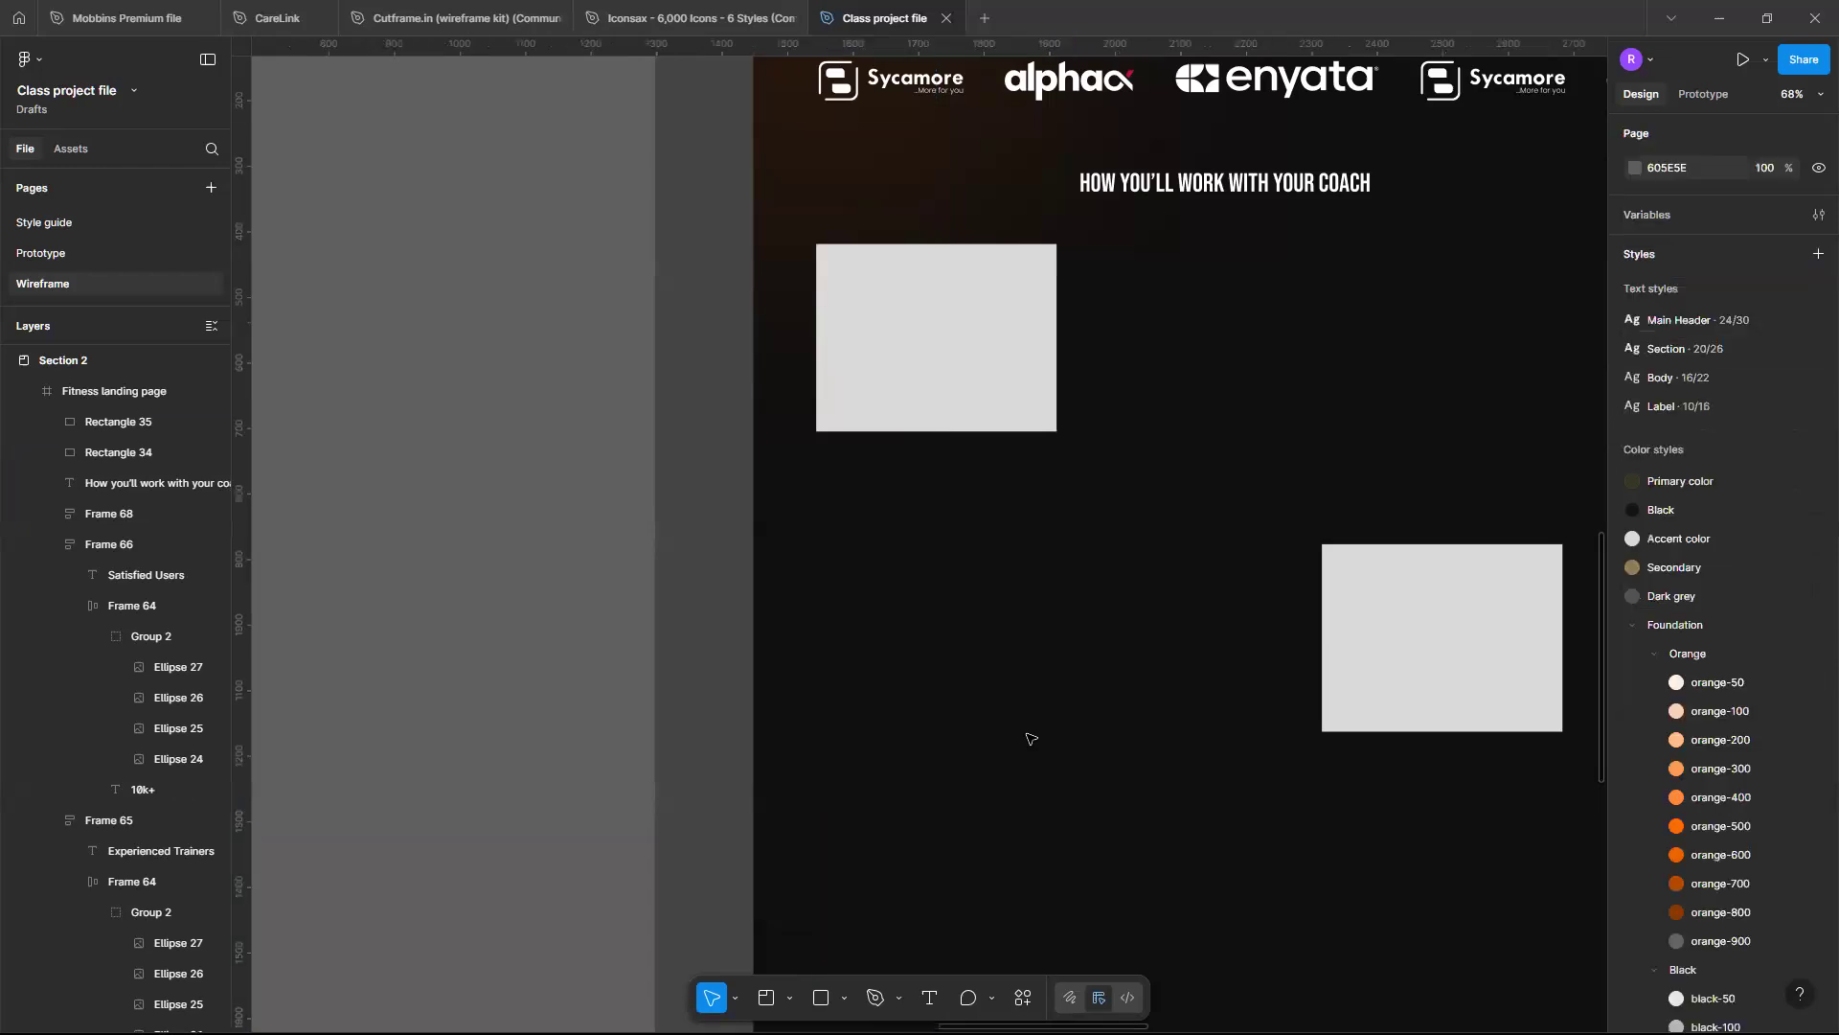
left_click(1419, 722)
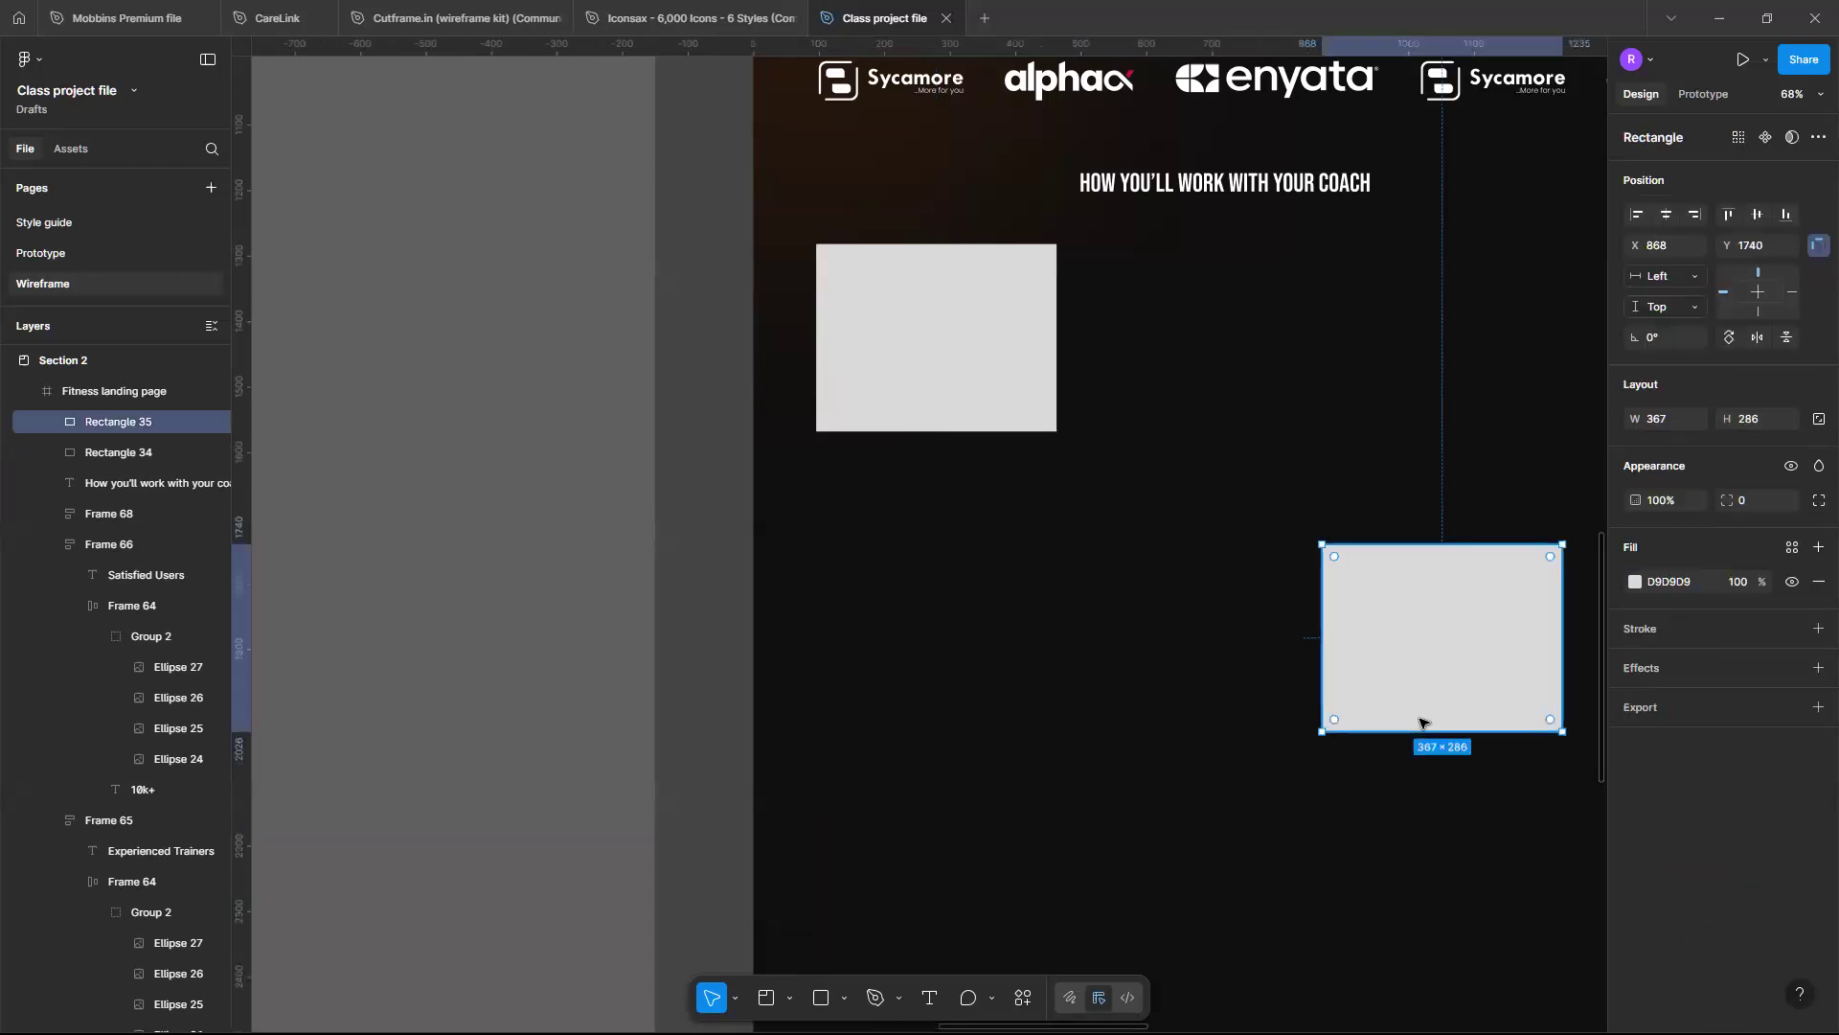
key("Delete")
scroll(1117, 579, "left", 1)
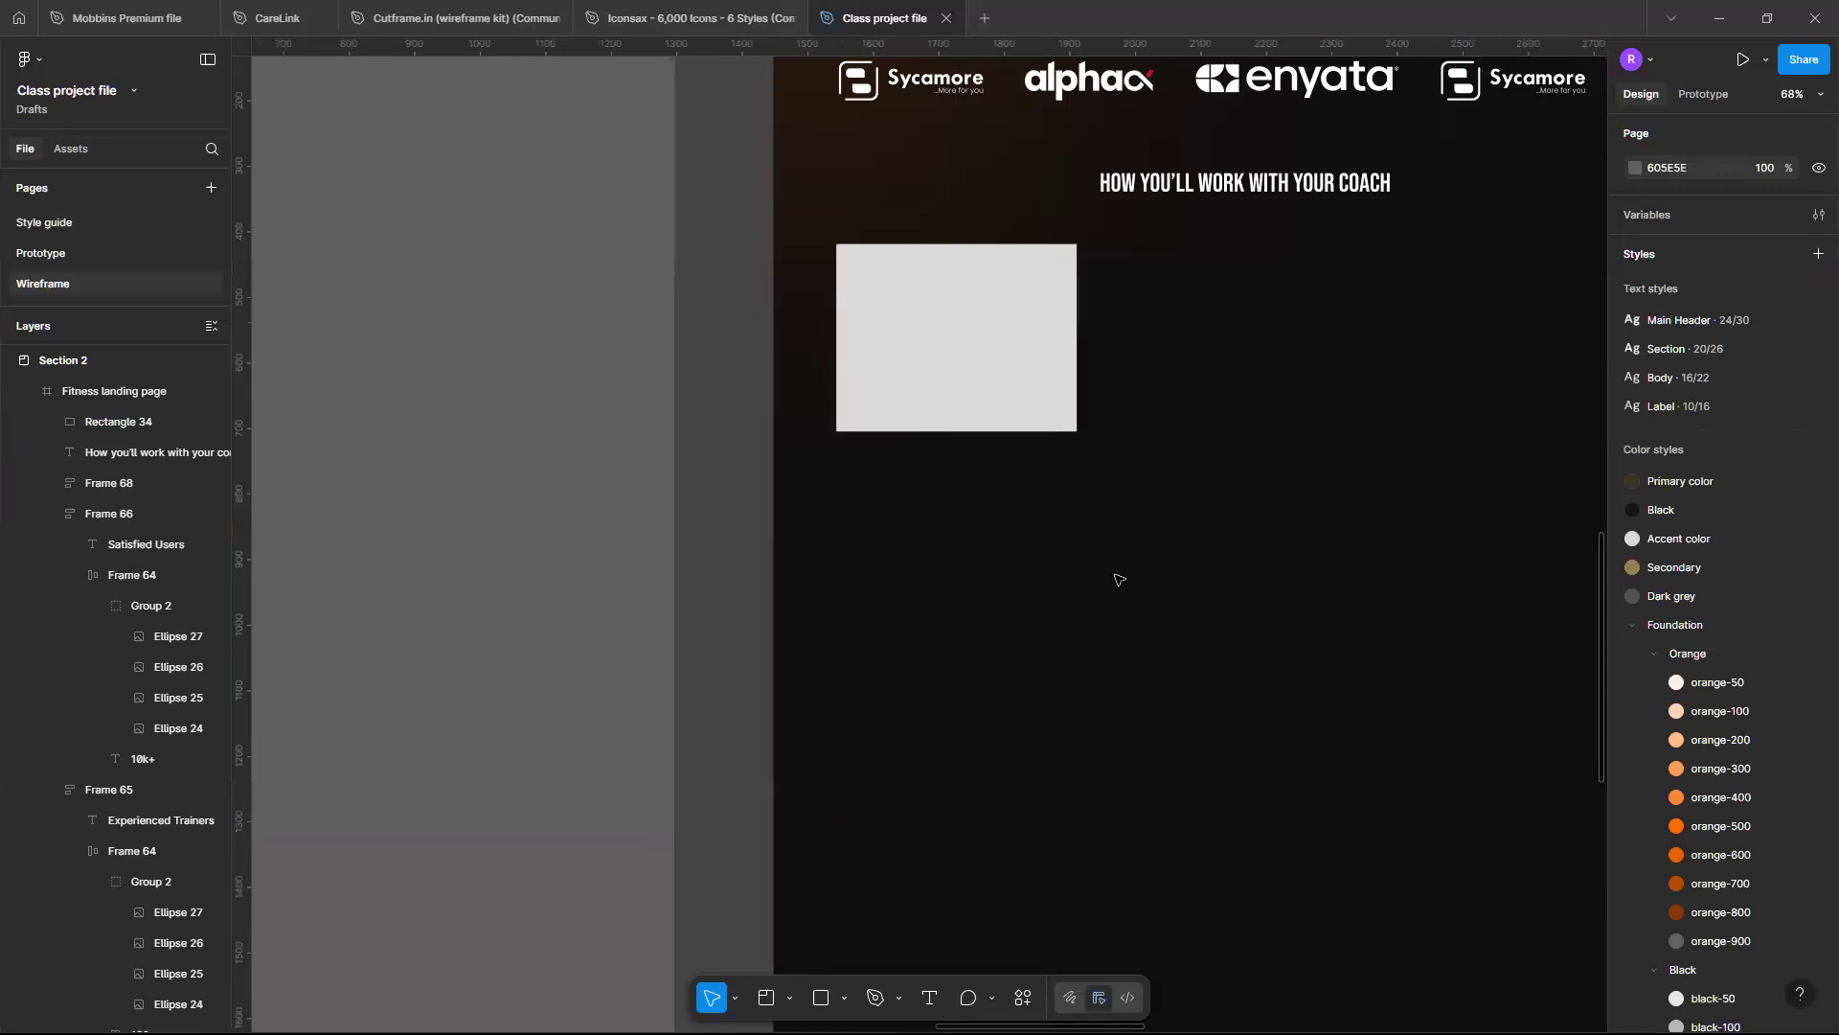
scroll(1083, 496, "up", 2)
left_click(1011, 490)
left_click(1010, 490)
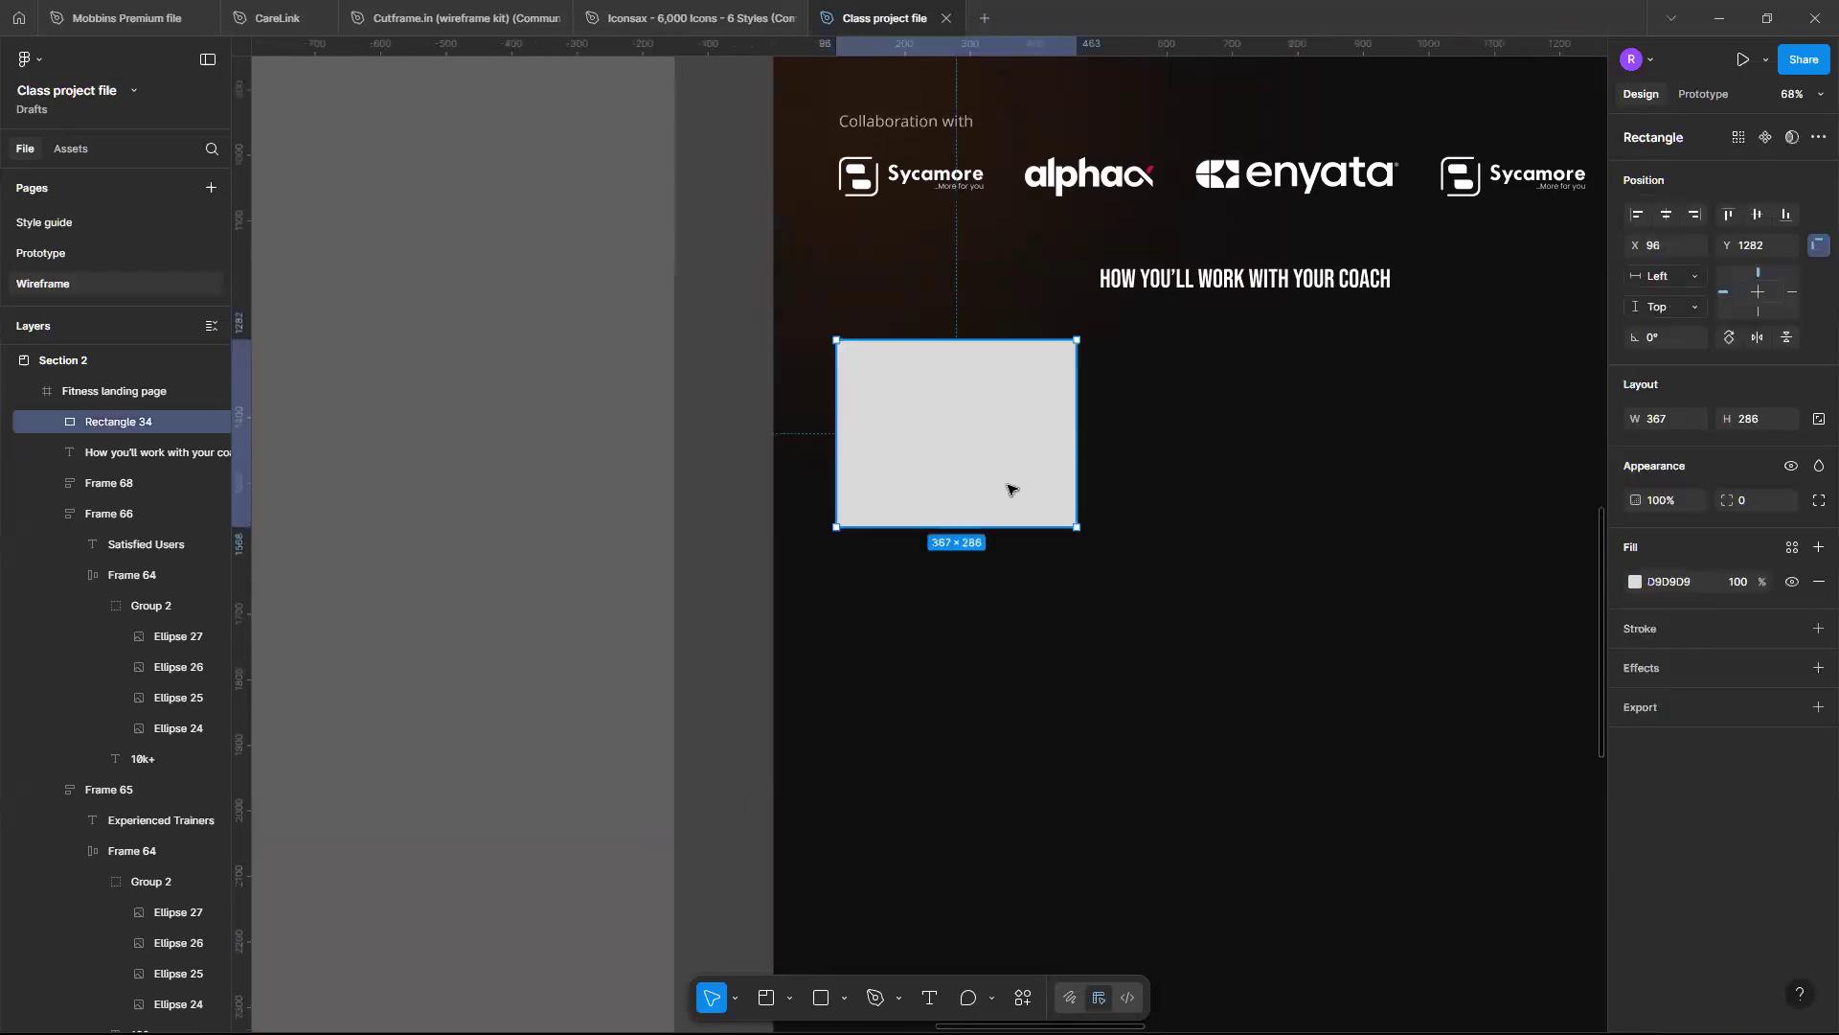
Show the 12-column layout guide on the Fitness landing page frame
scroll(1010, 489, "right", 1)
scroll(1008, 486, "down", 2)
scroll(1008, 486, "down", 3)
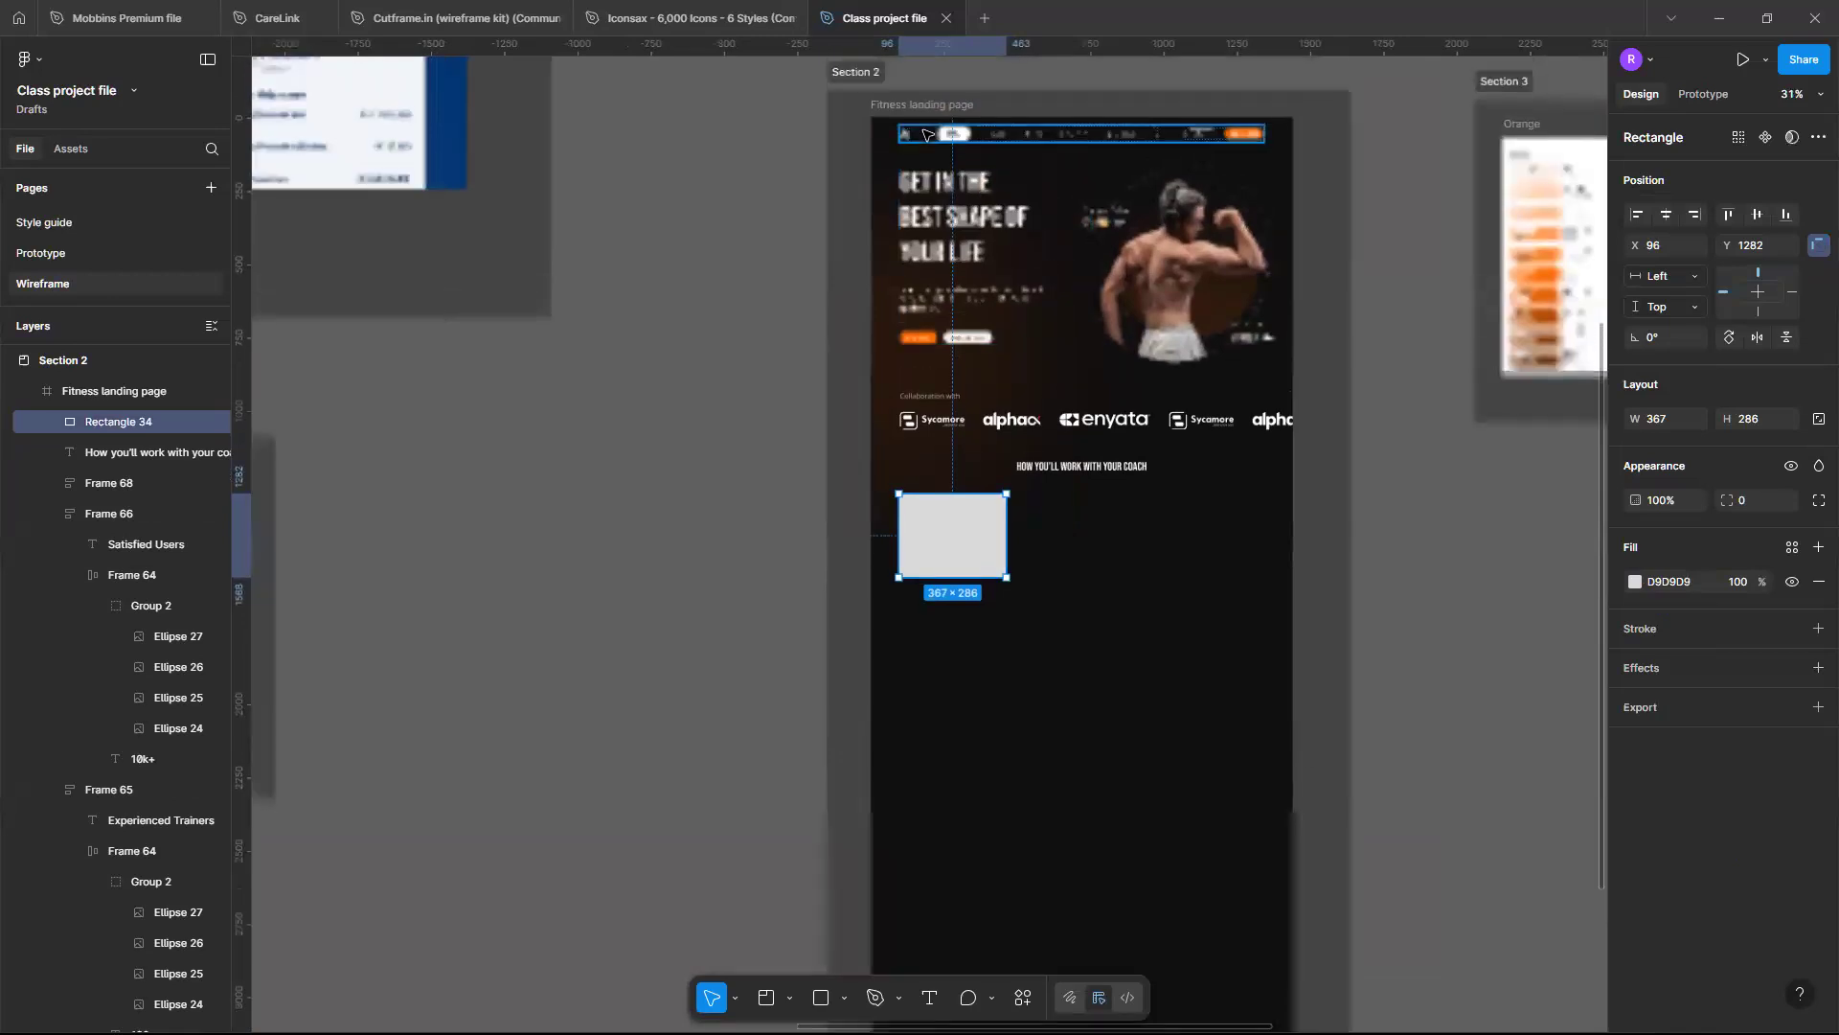
key("Escape")
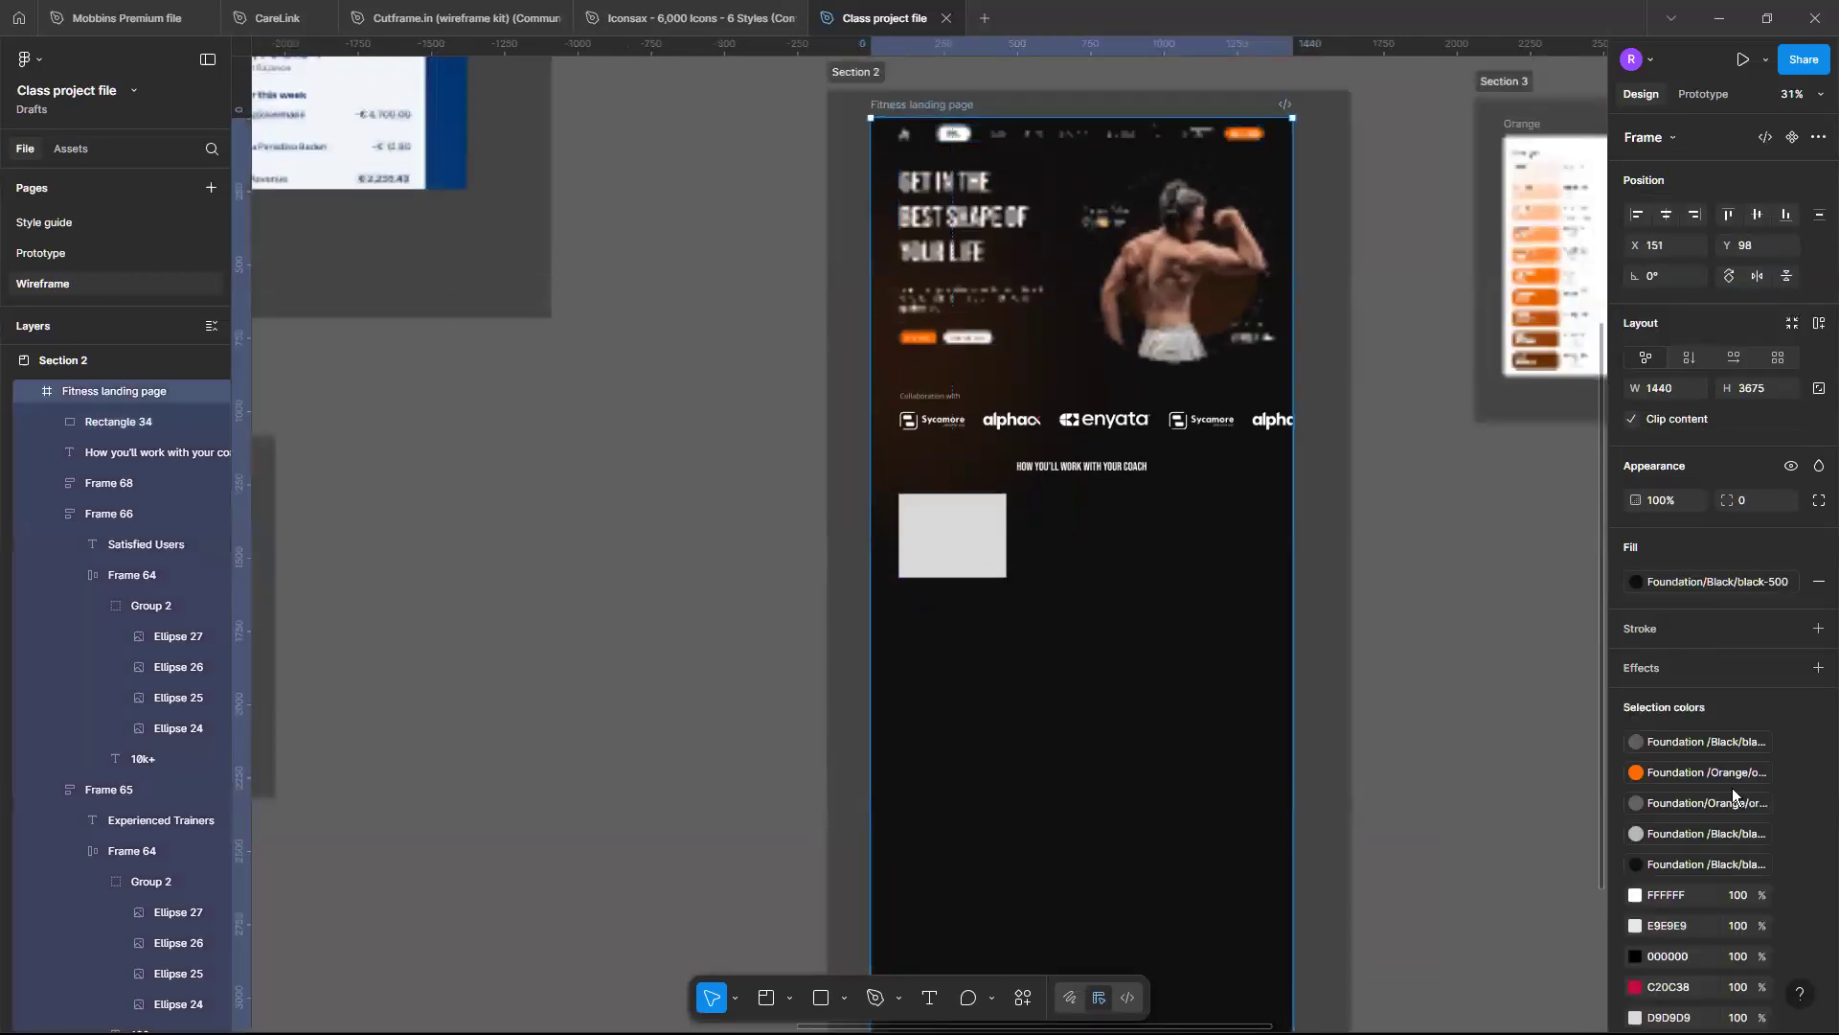
scroll(1732, 788, "down", 3)
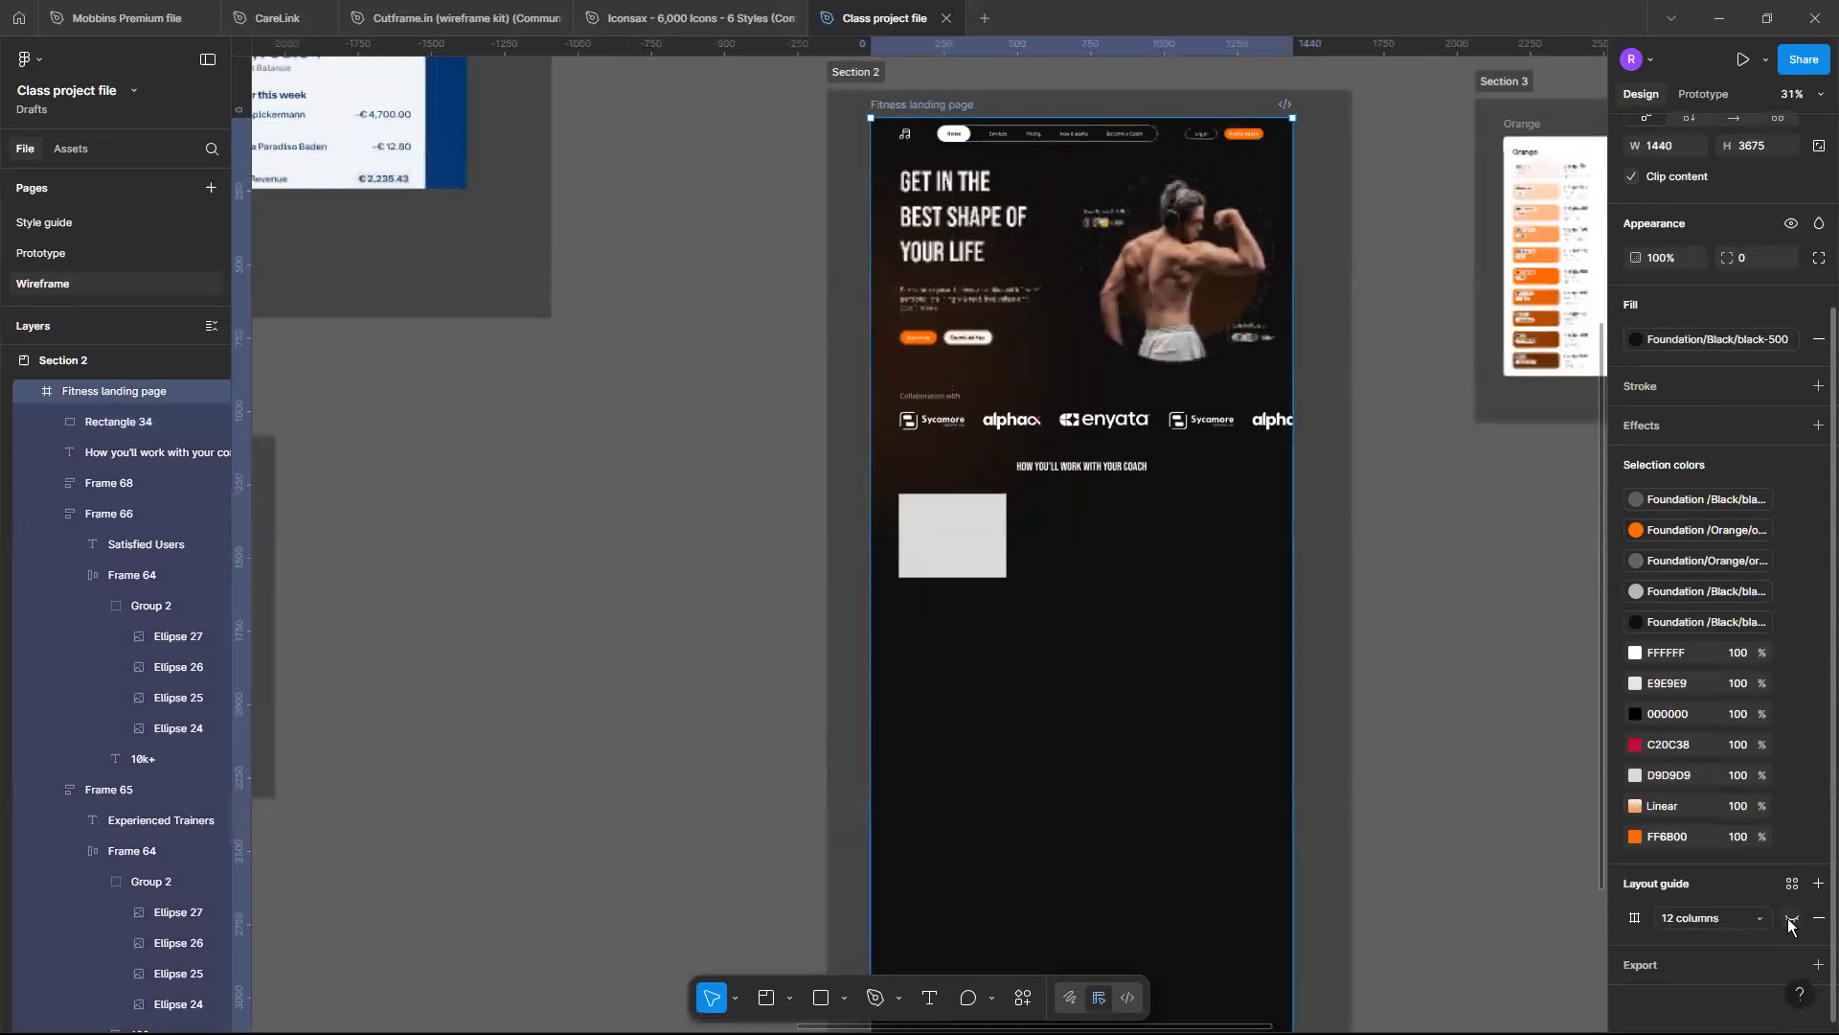
left_click(1790, 920)
scroll(1143, 646, "up", 2)
scroll(1143, 646, "up", 5)
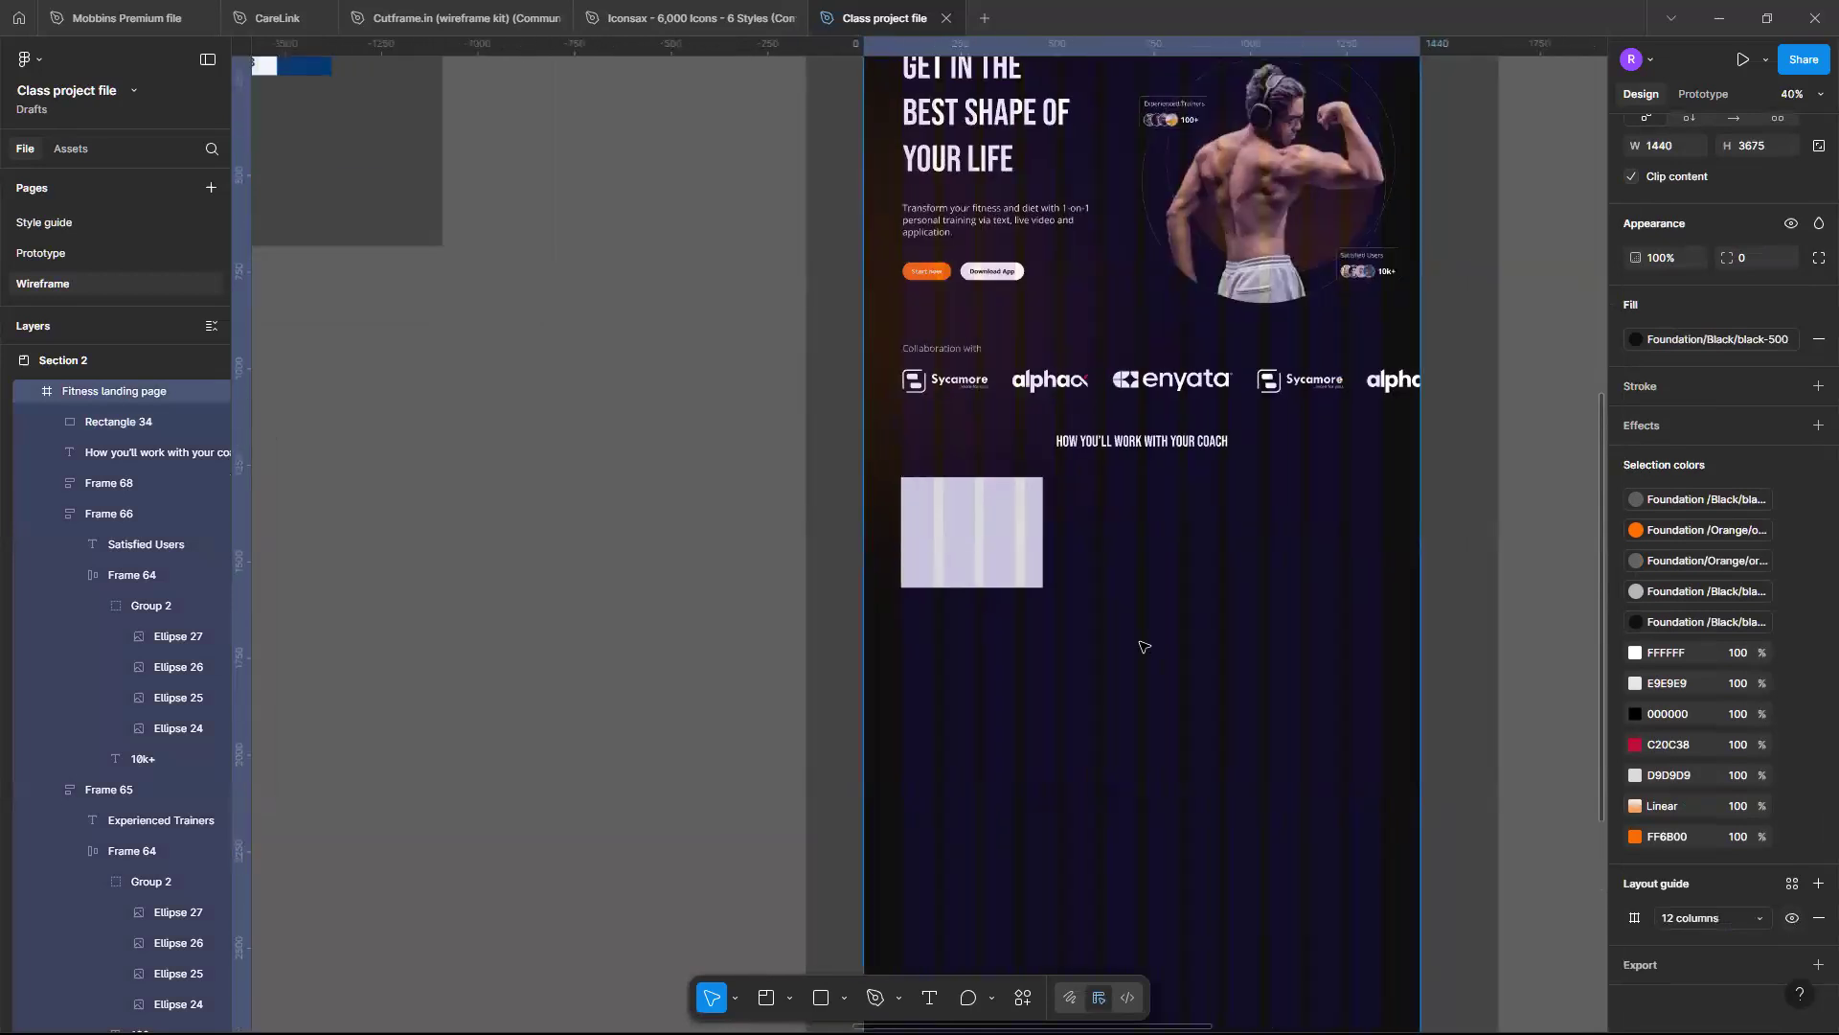
Align the card with the first guide column at X 100, Y 1281 and narrow it to 292 wide, spanning three columns
scroll(1143, 647, "right", 2)
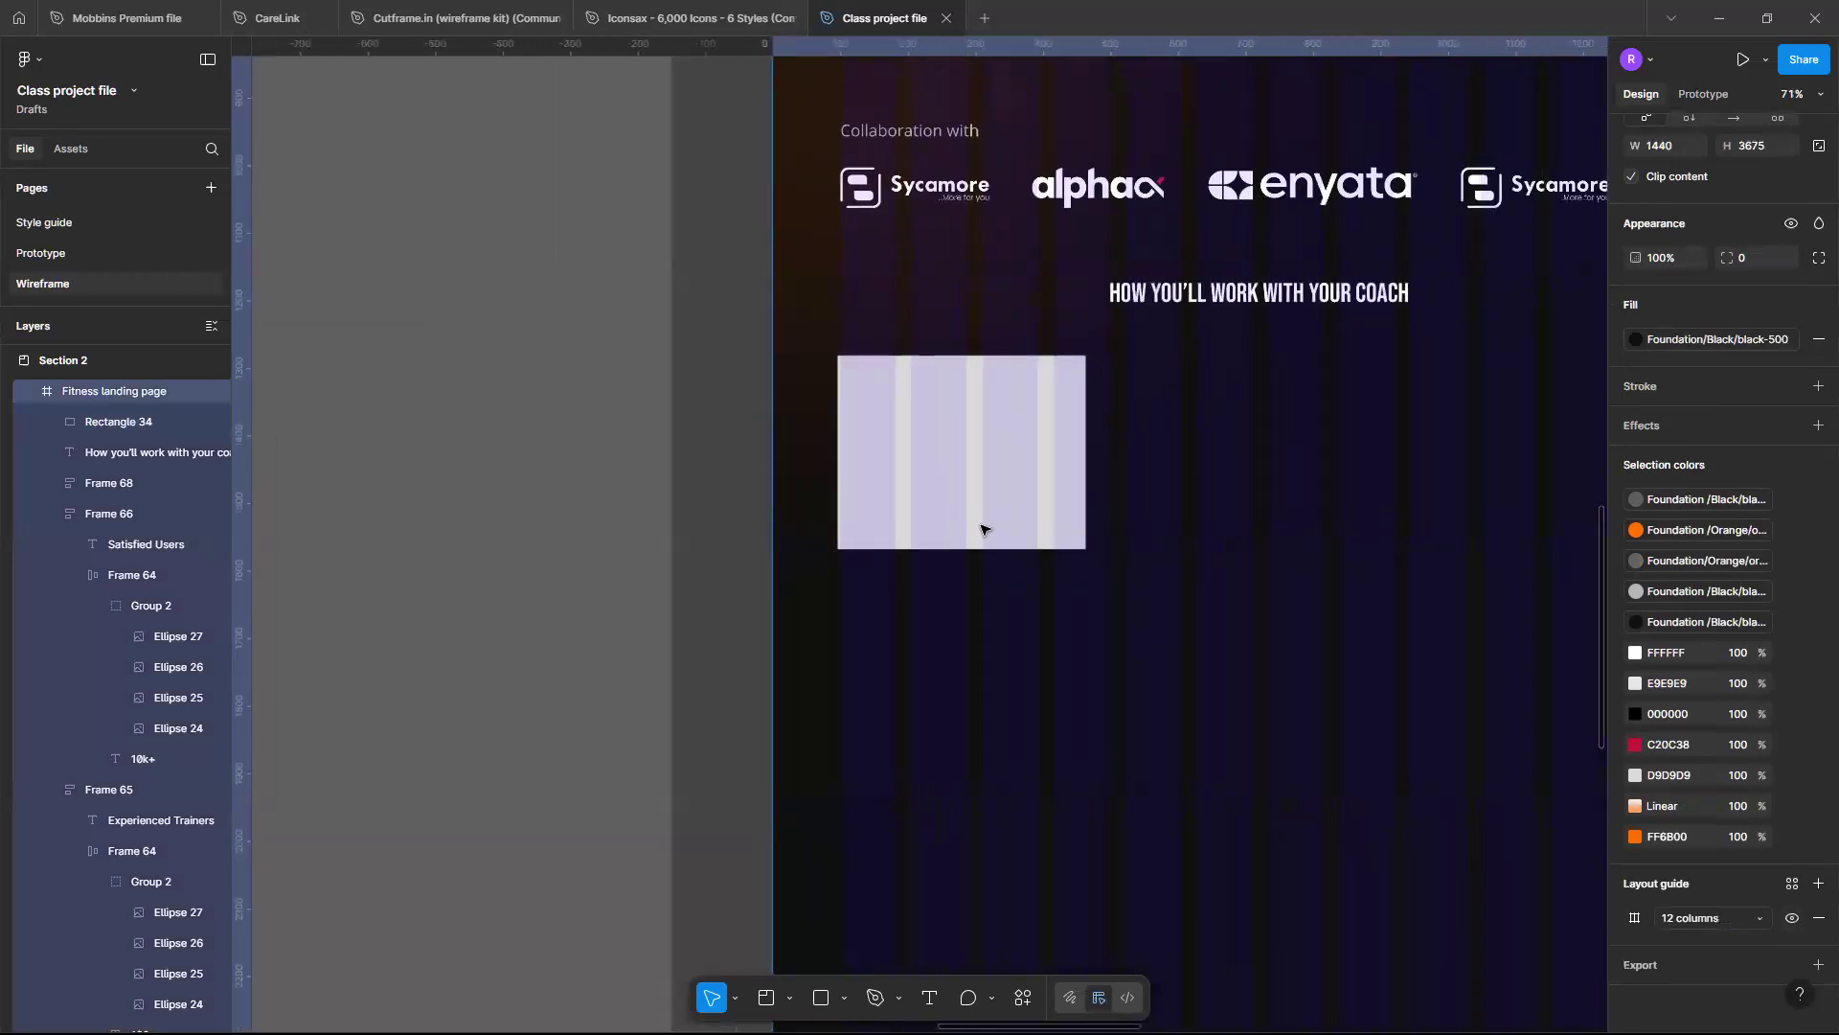
left_click(927, 523)
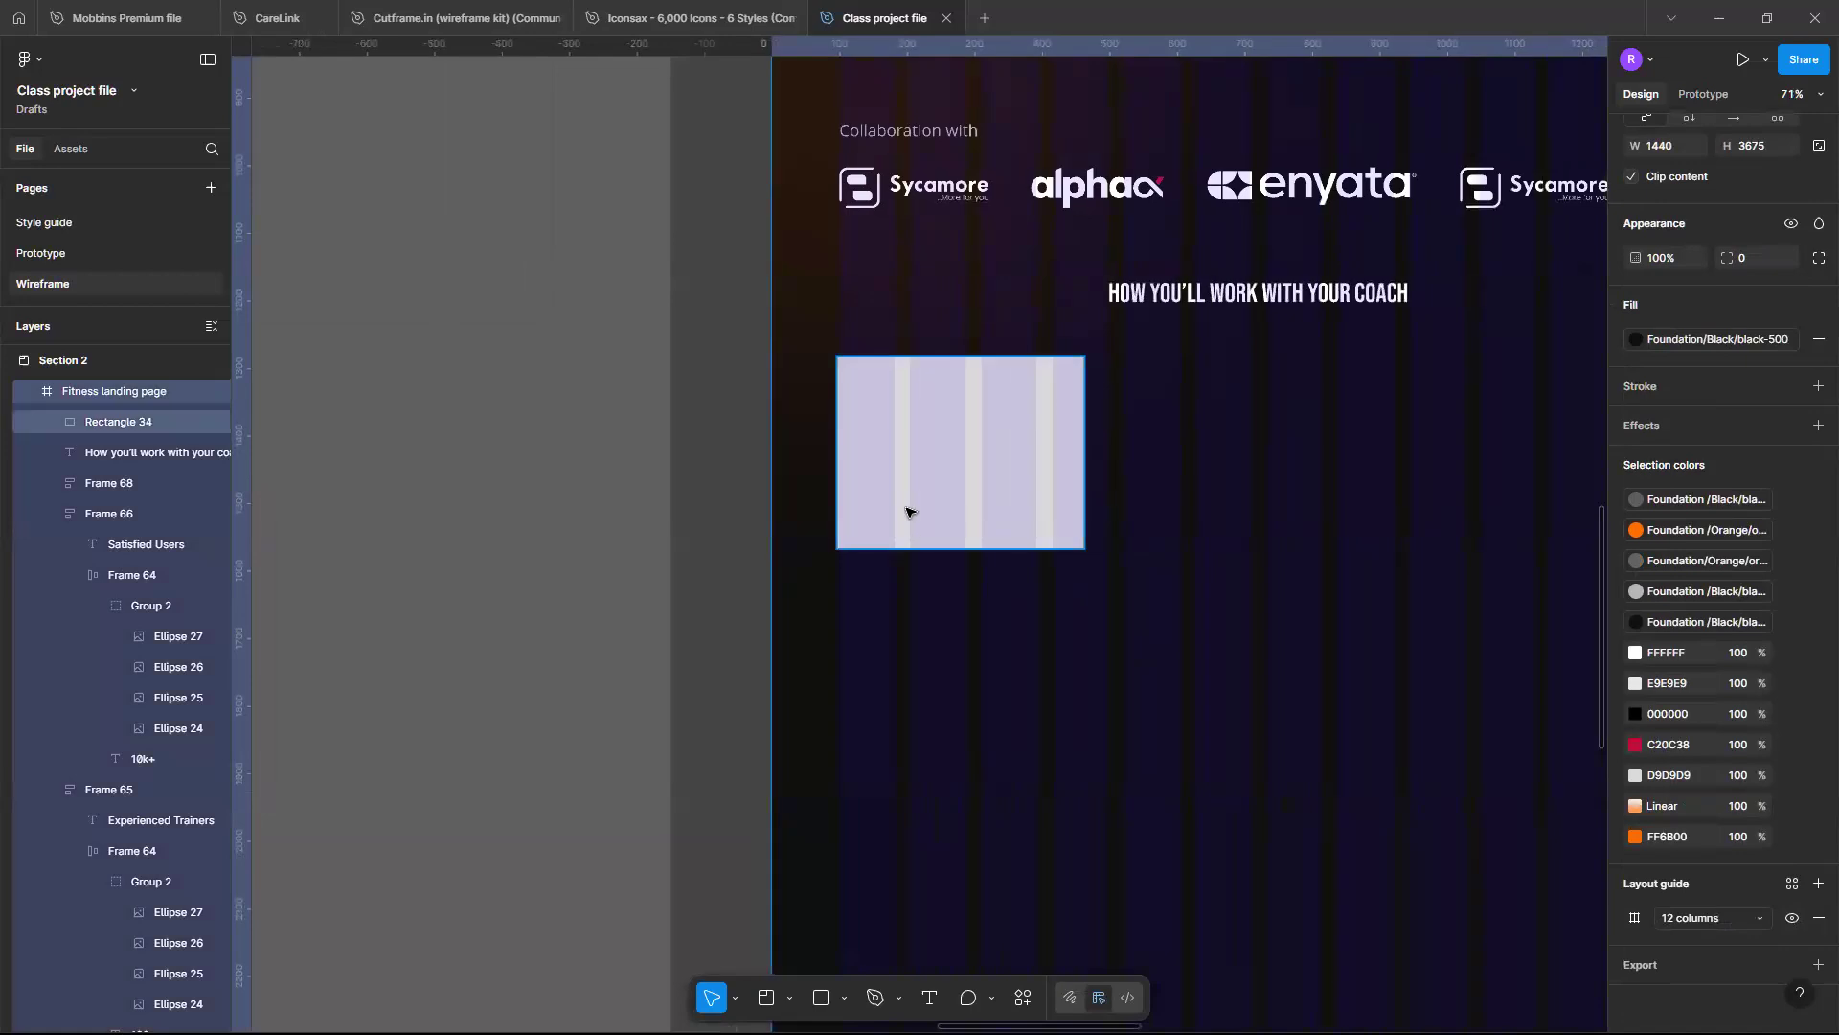
scroll(917, 524, "up", 3)
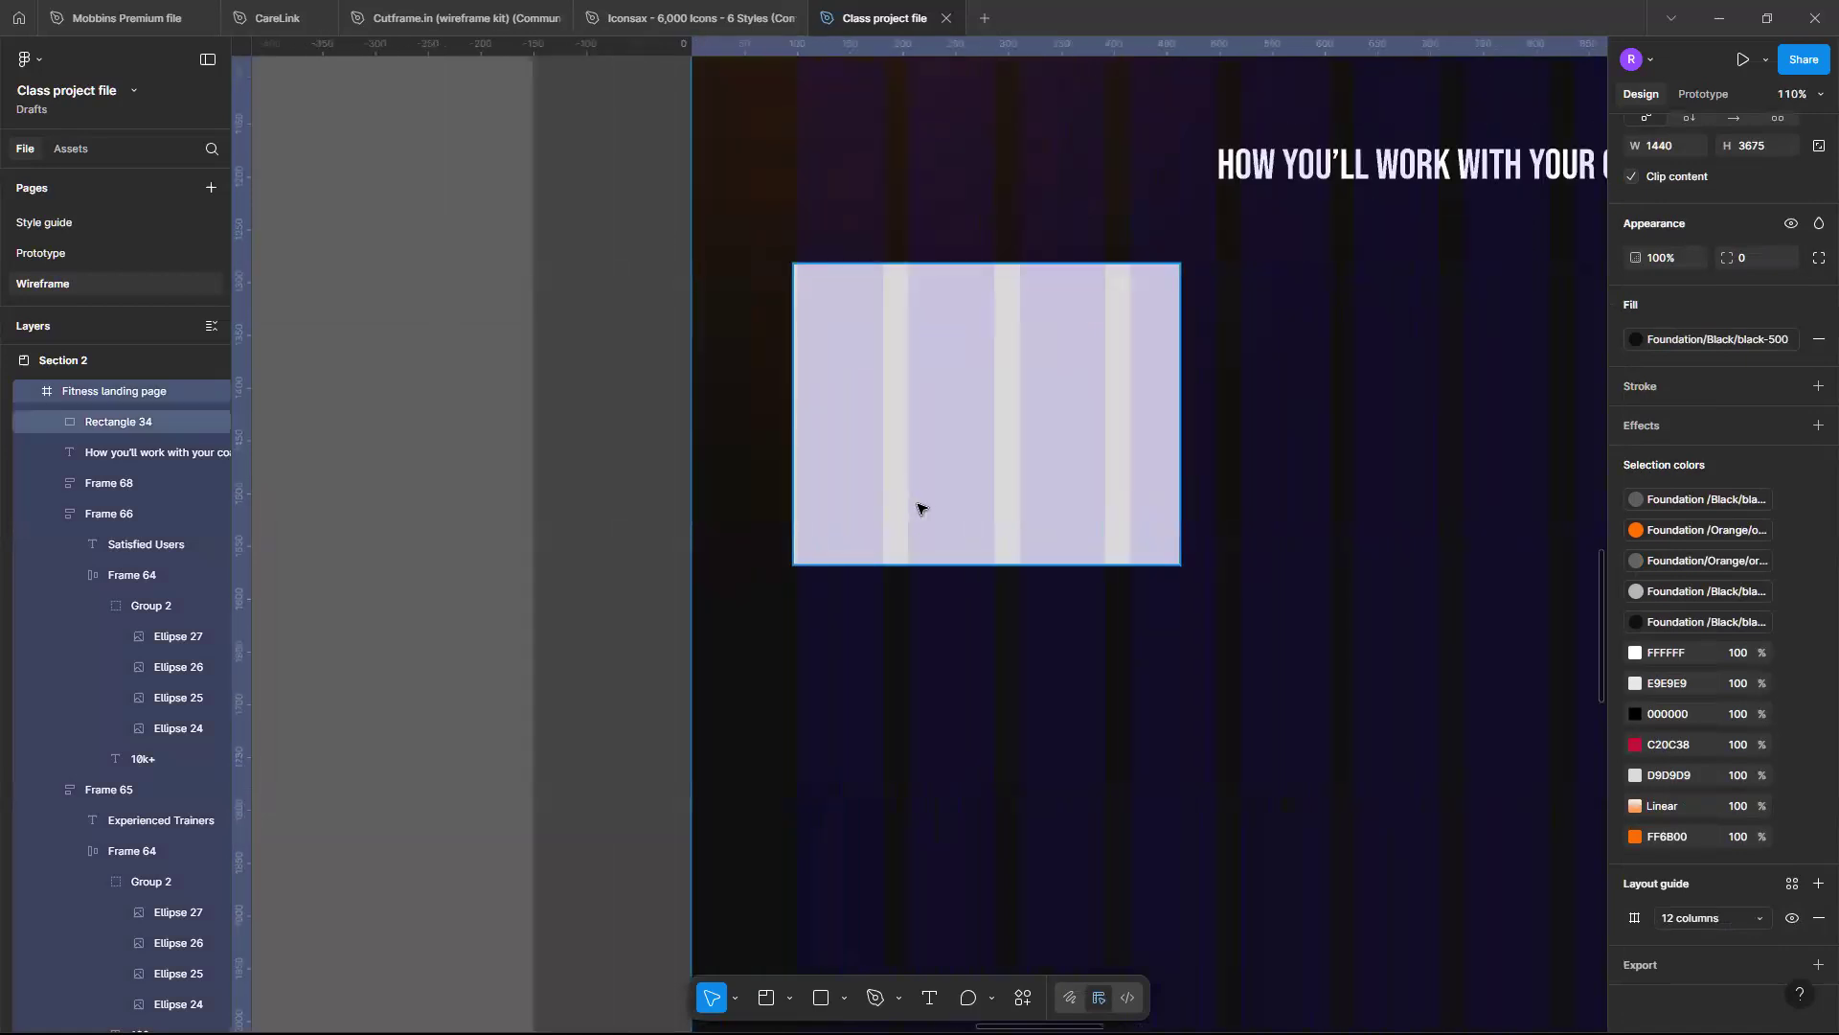
scroll(910, 503, "left", 1)
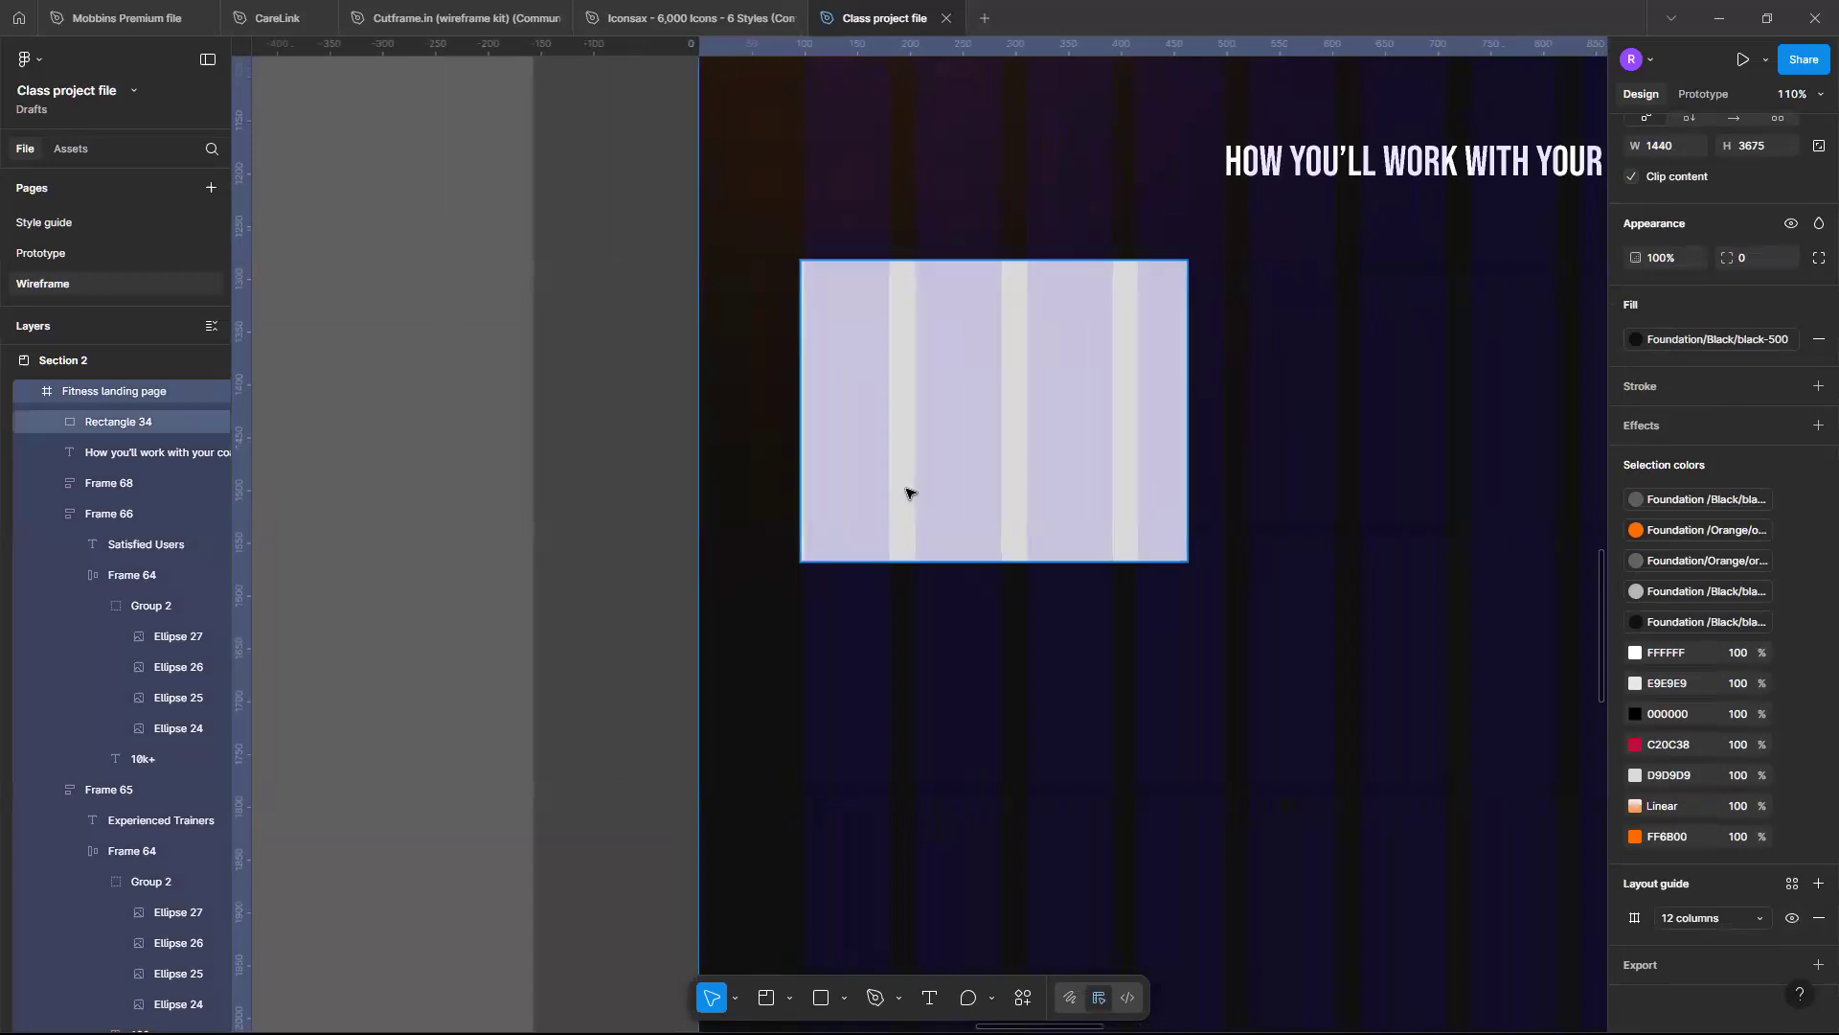
left_click(911, 490)
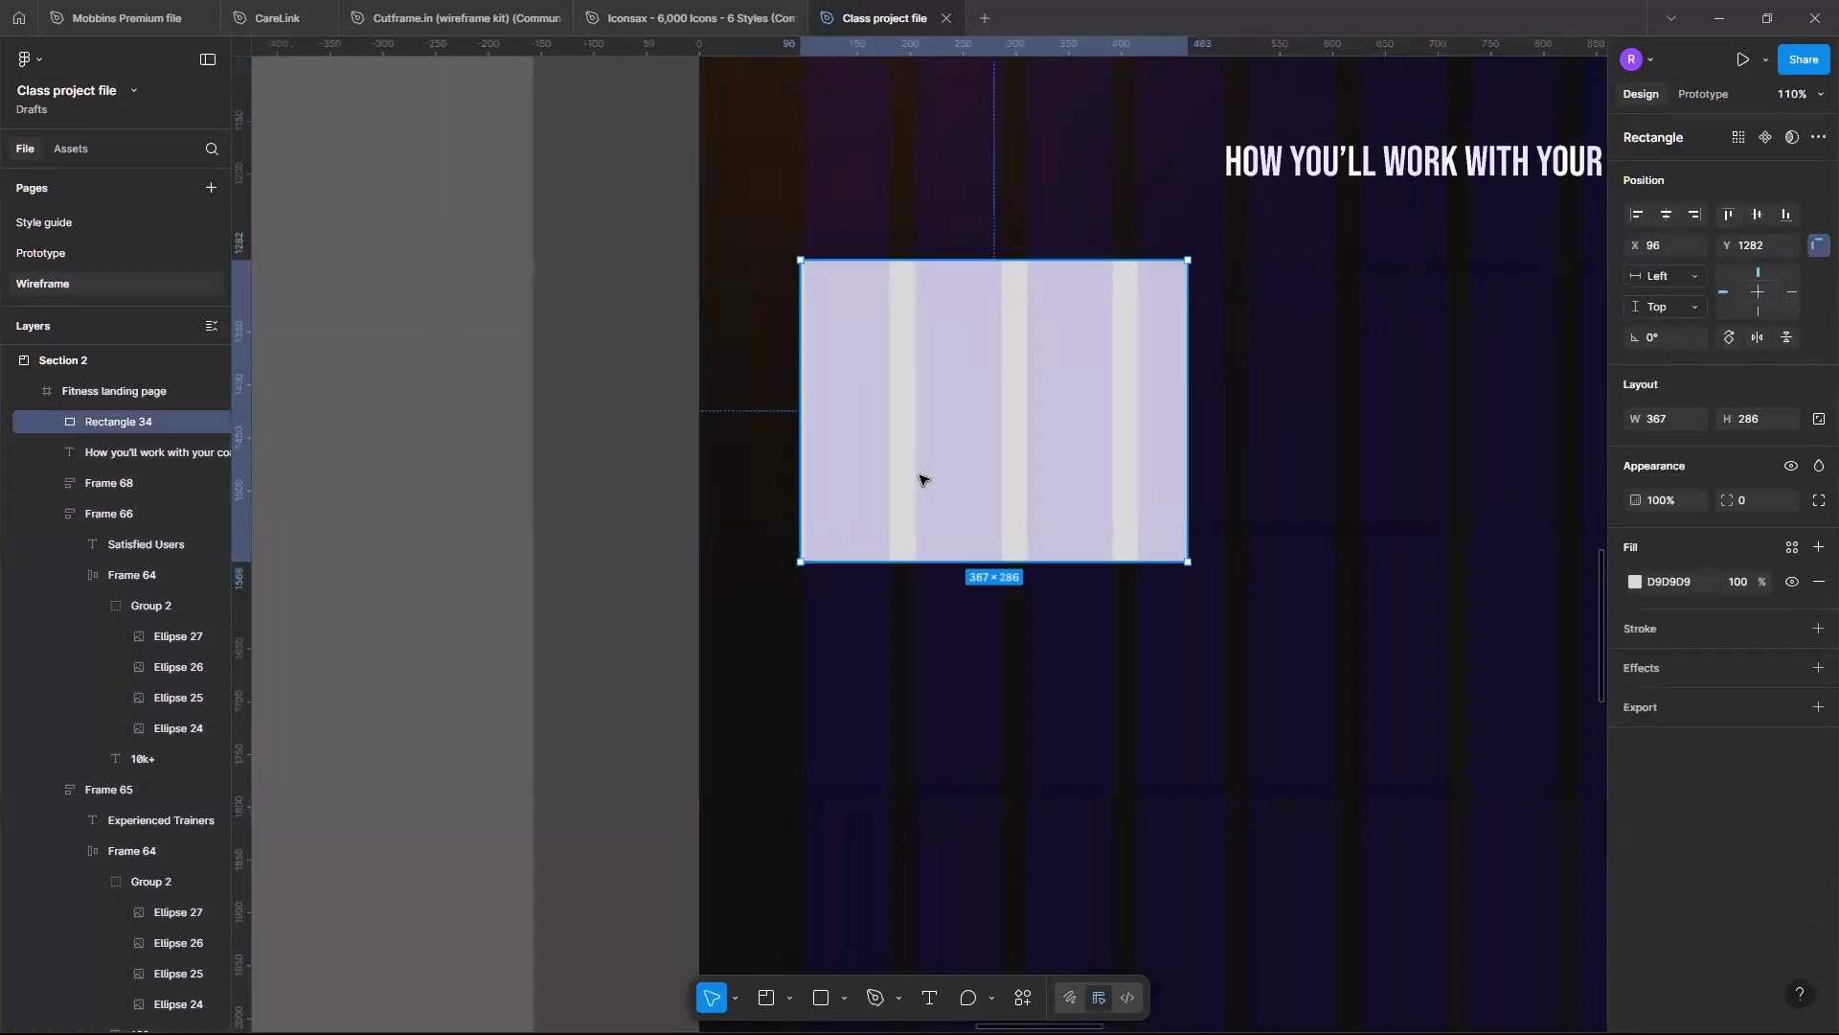
left_click_drag(923, 479, 928, 478)
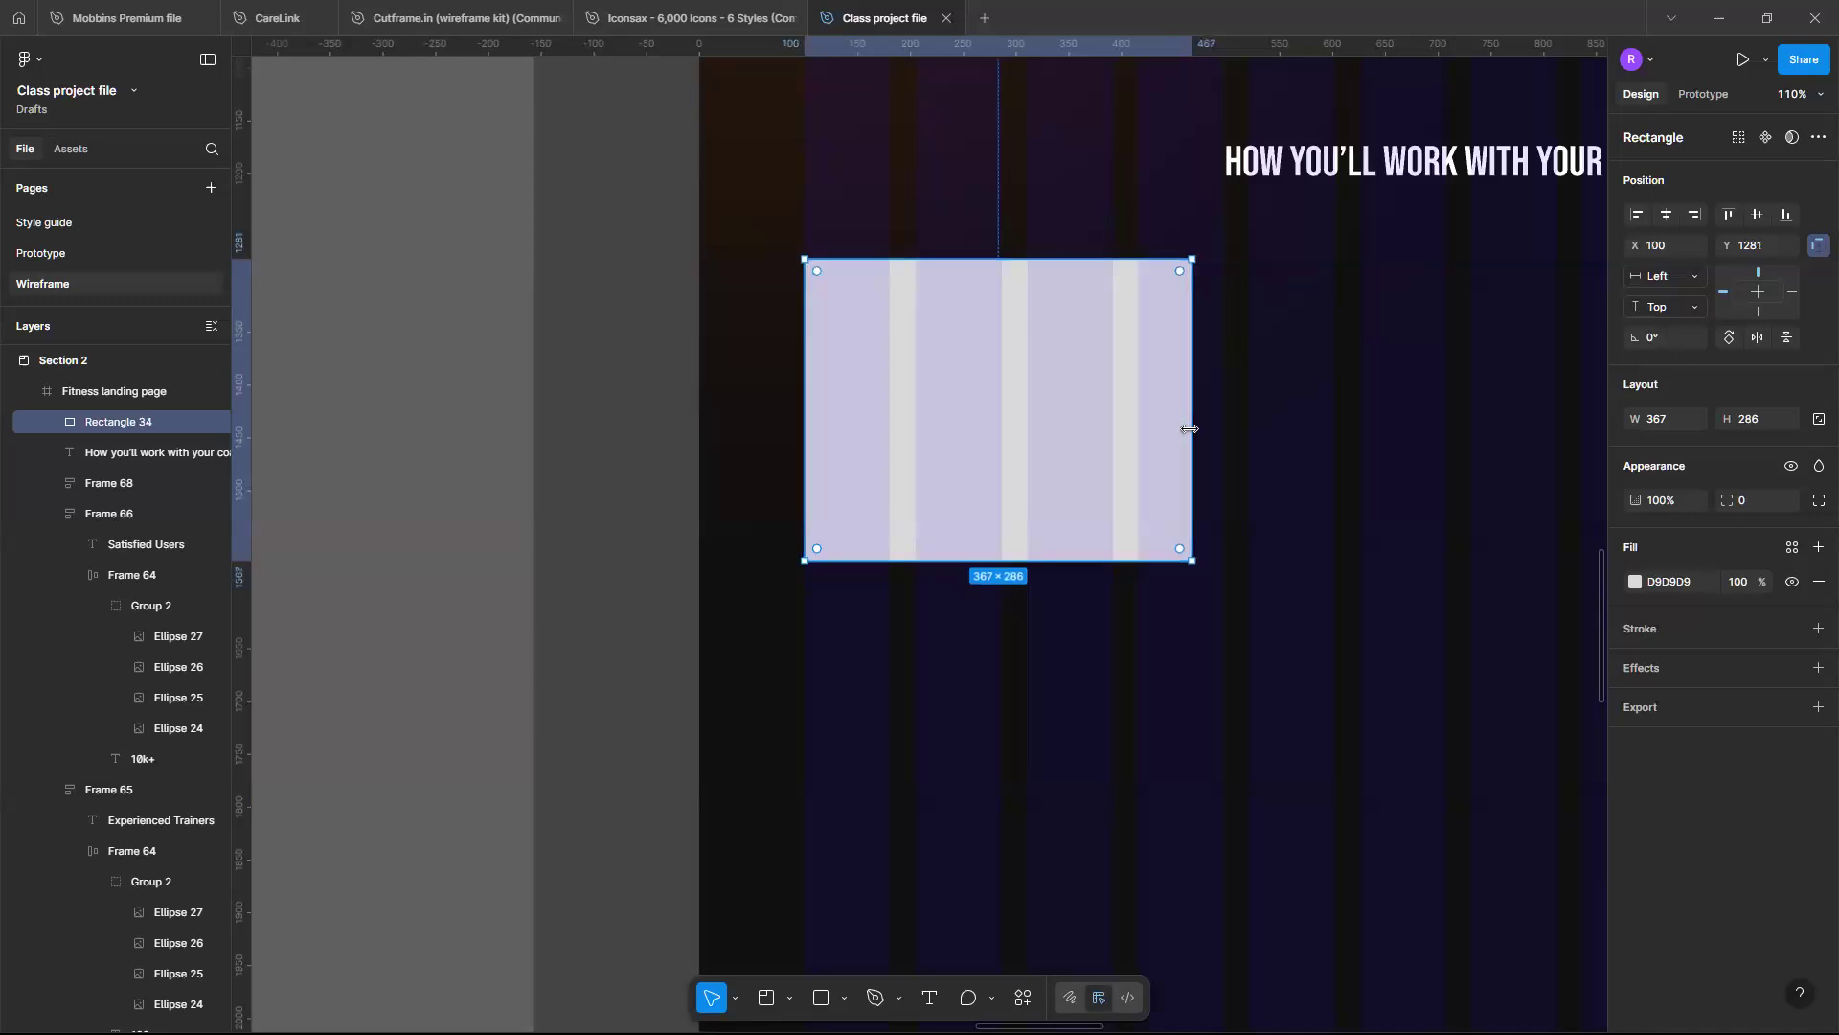
left_click_drag(1147, 424, 1113, 421)
scroll(1113, 421, "right", 3)
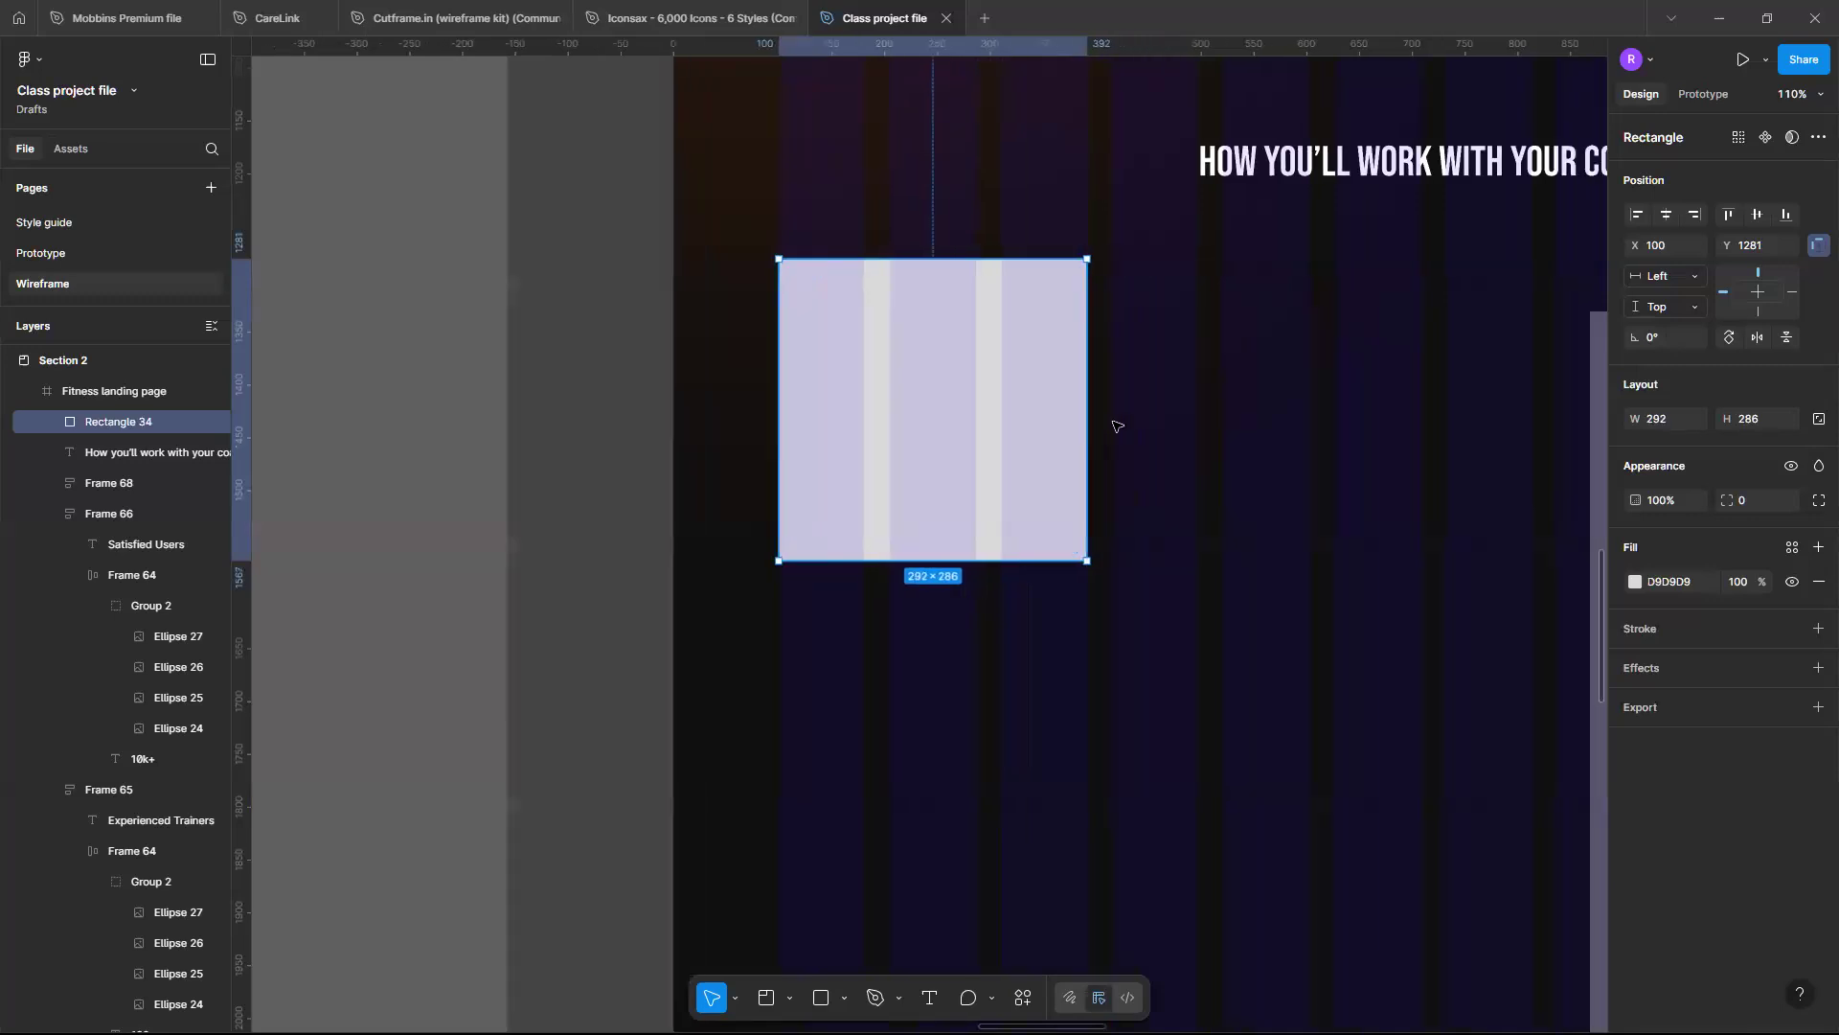
Duplicate the 292 × 286 card alongside the original and nudge the copy onto the column guides at X 416, Y 1281
scroll(963, 452, "down", 2)
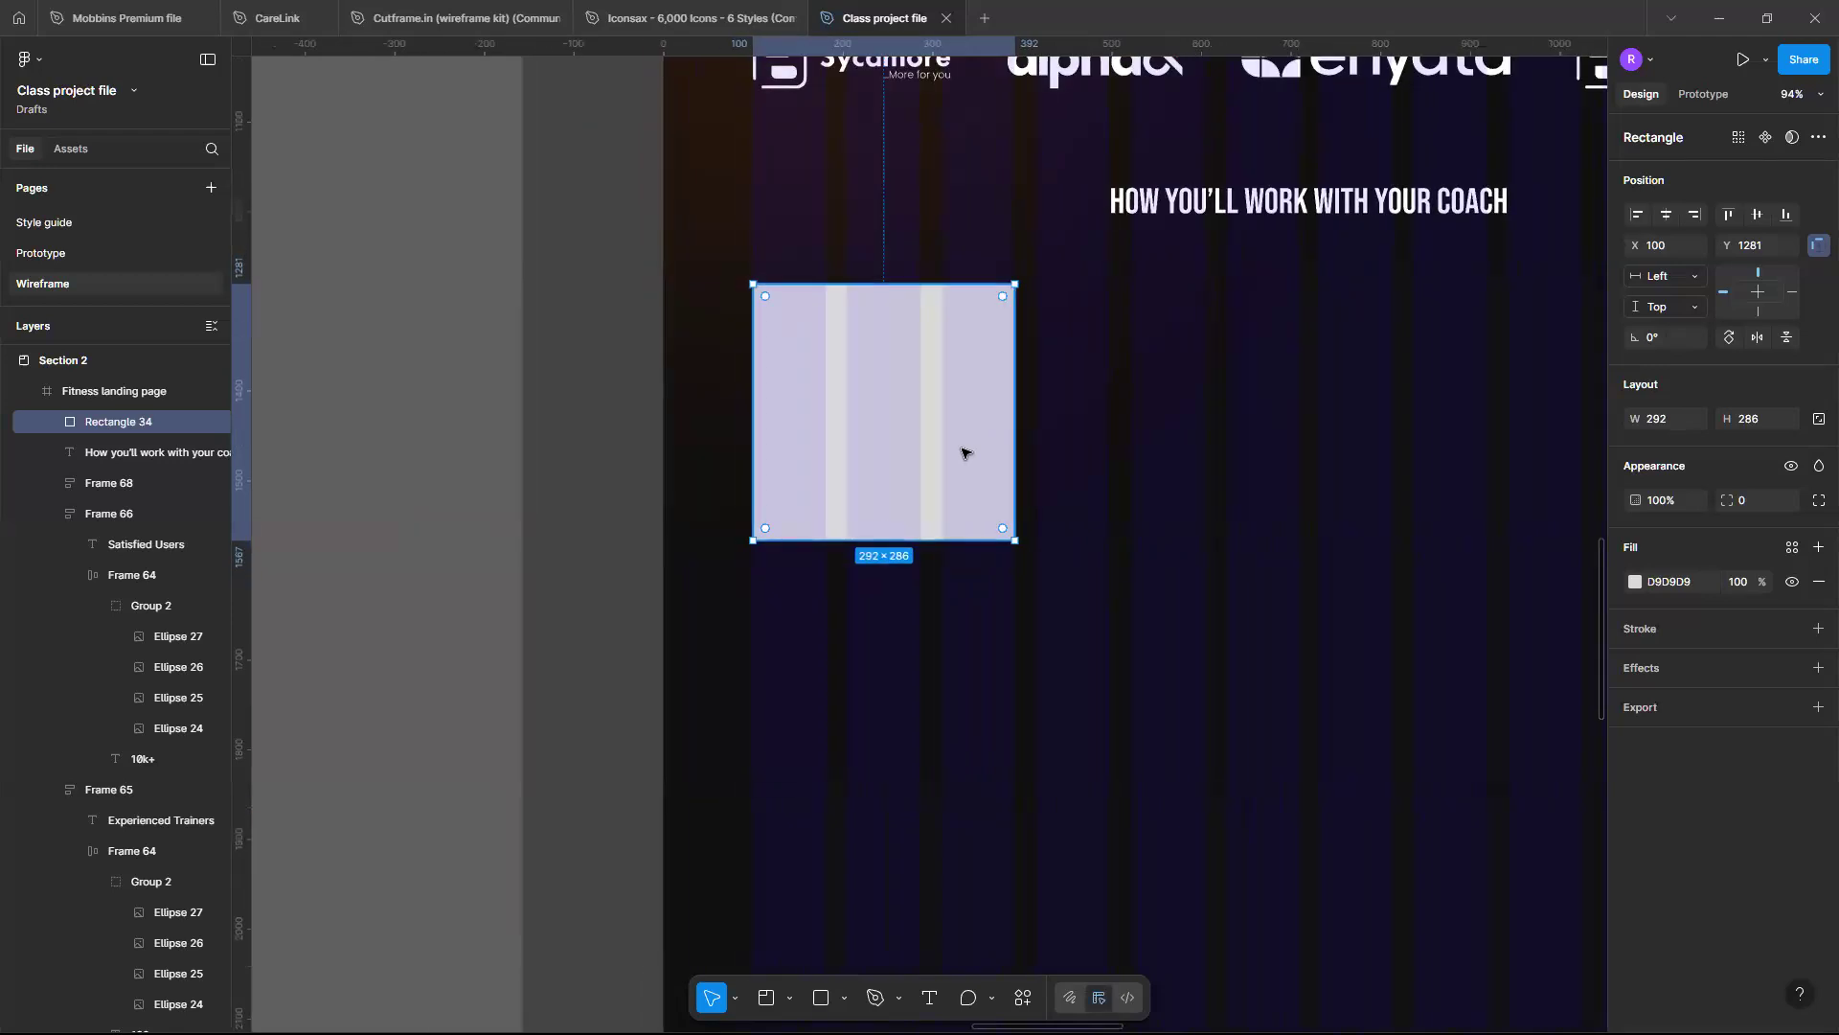
scroll(962, 452, "down", 2)
scroll(963, 452, "up", 4)
scroll(963, 452, "right", 3)
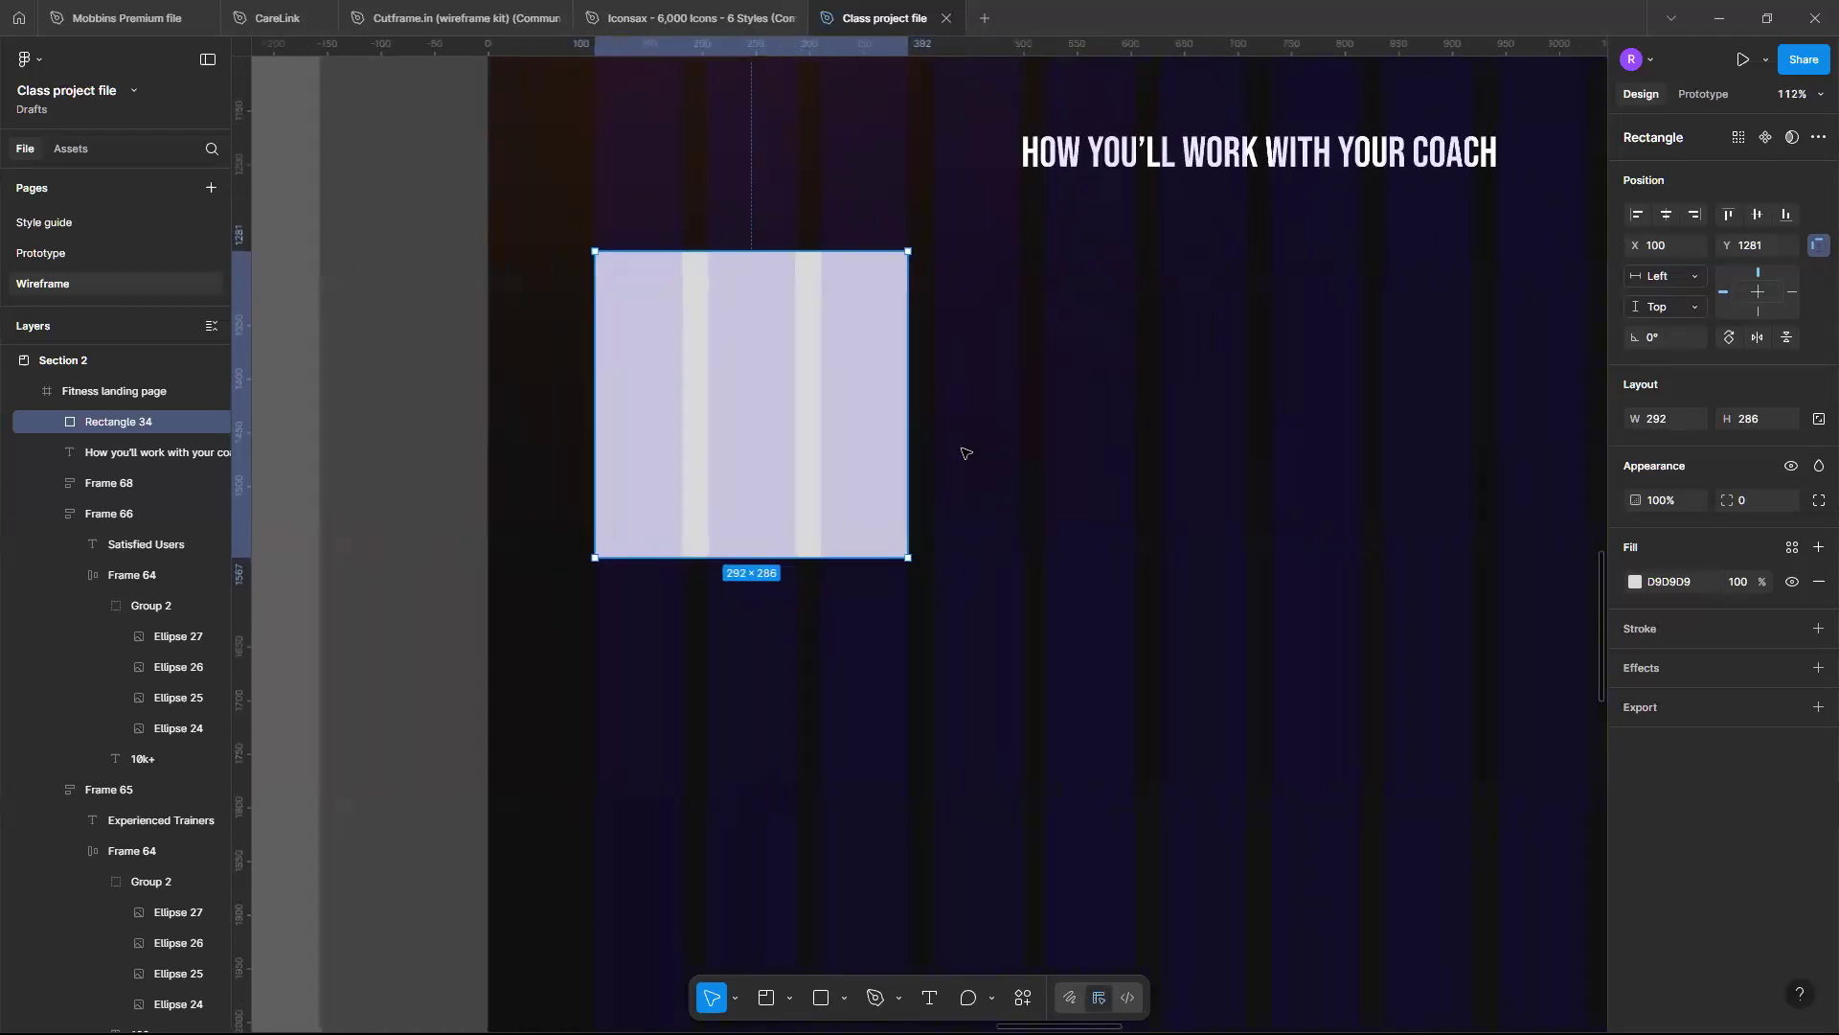
scroll(962, 452, "left", 3)
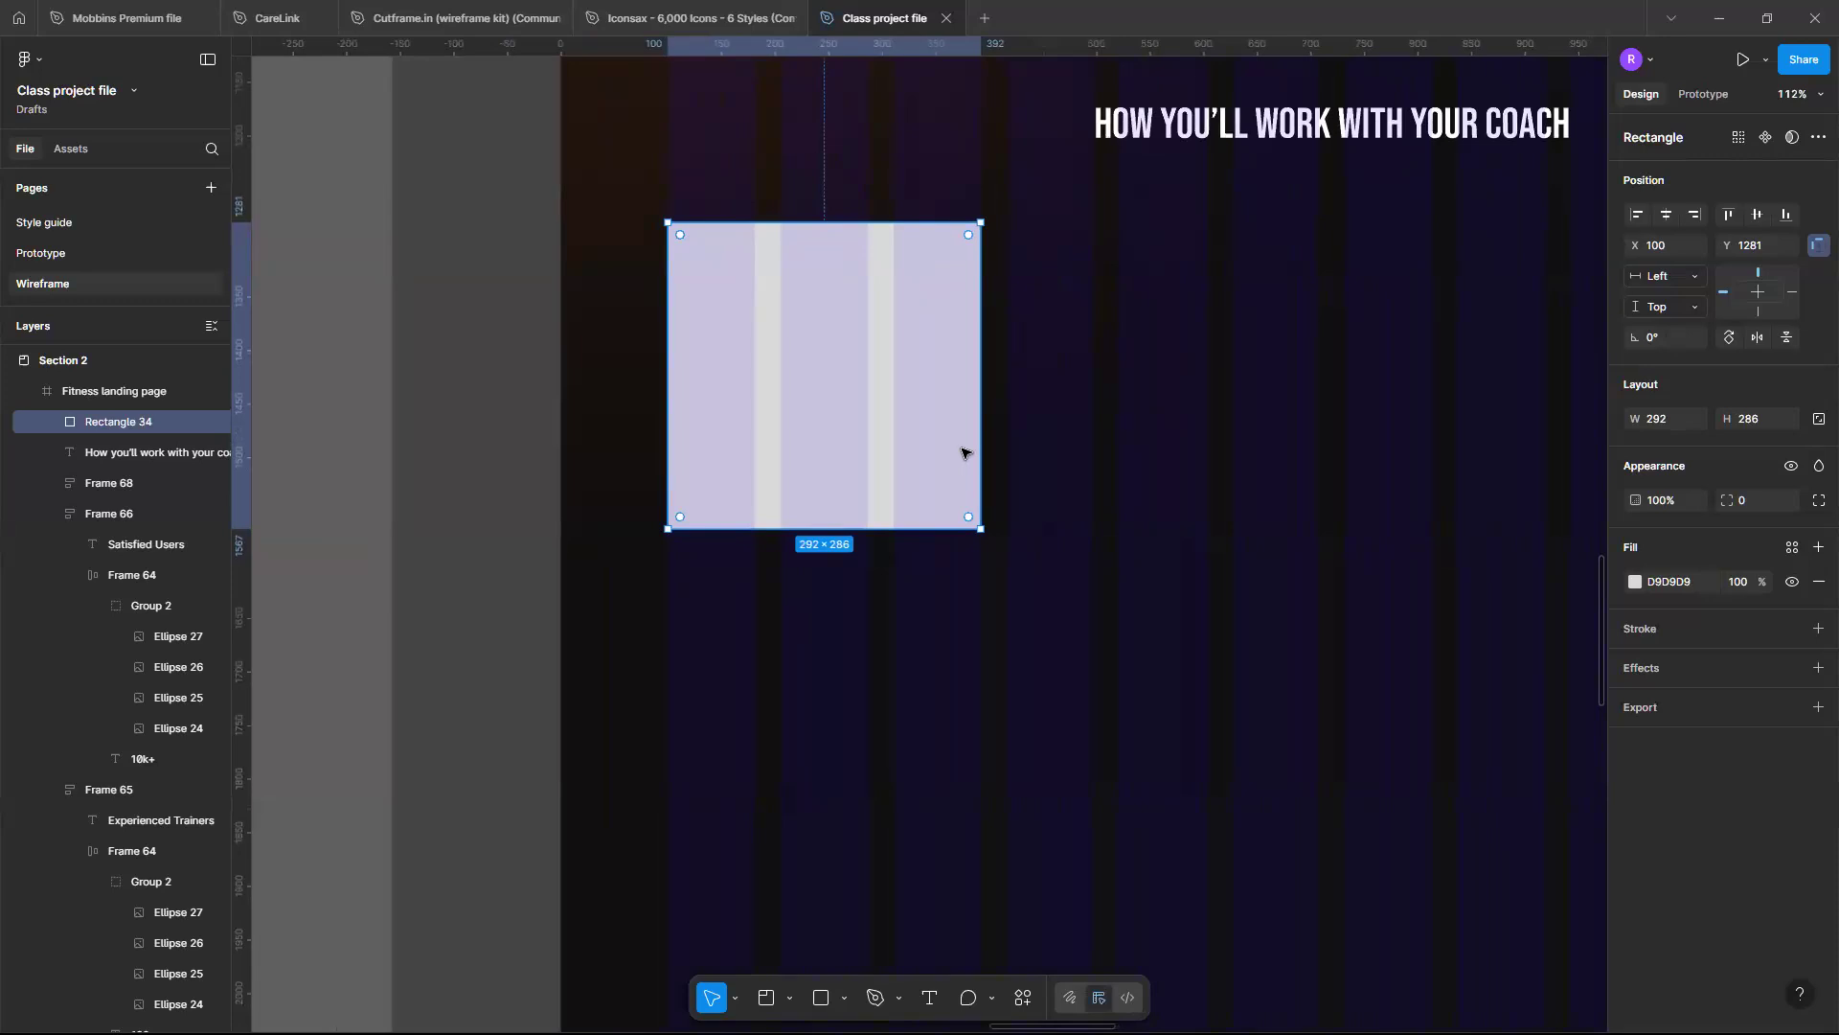
scroll(962, 452, "down", 3)
scroll(963, 452, "right", 1)
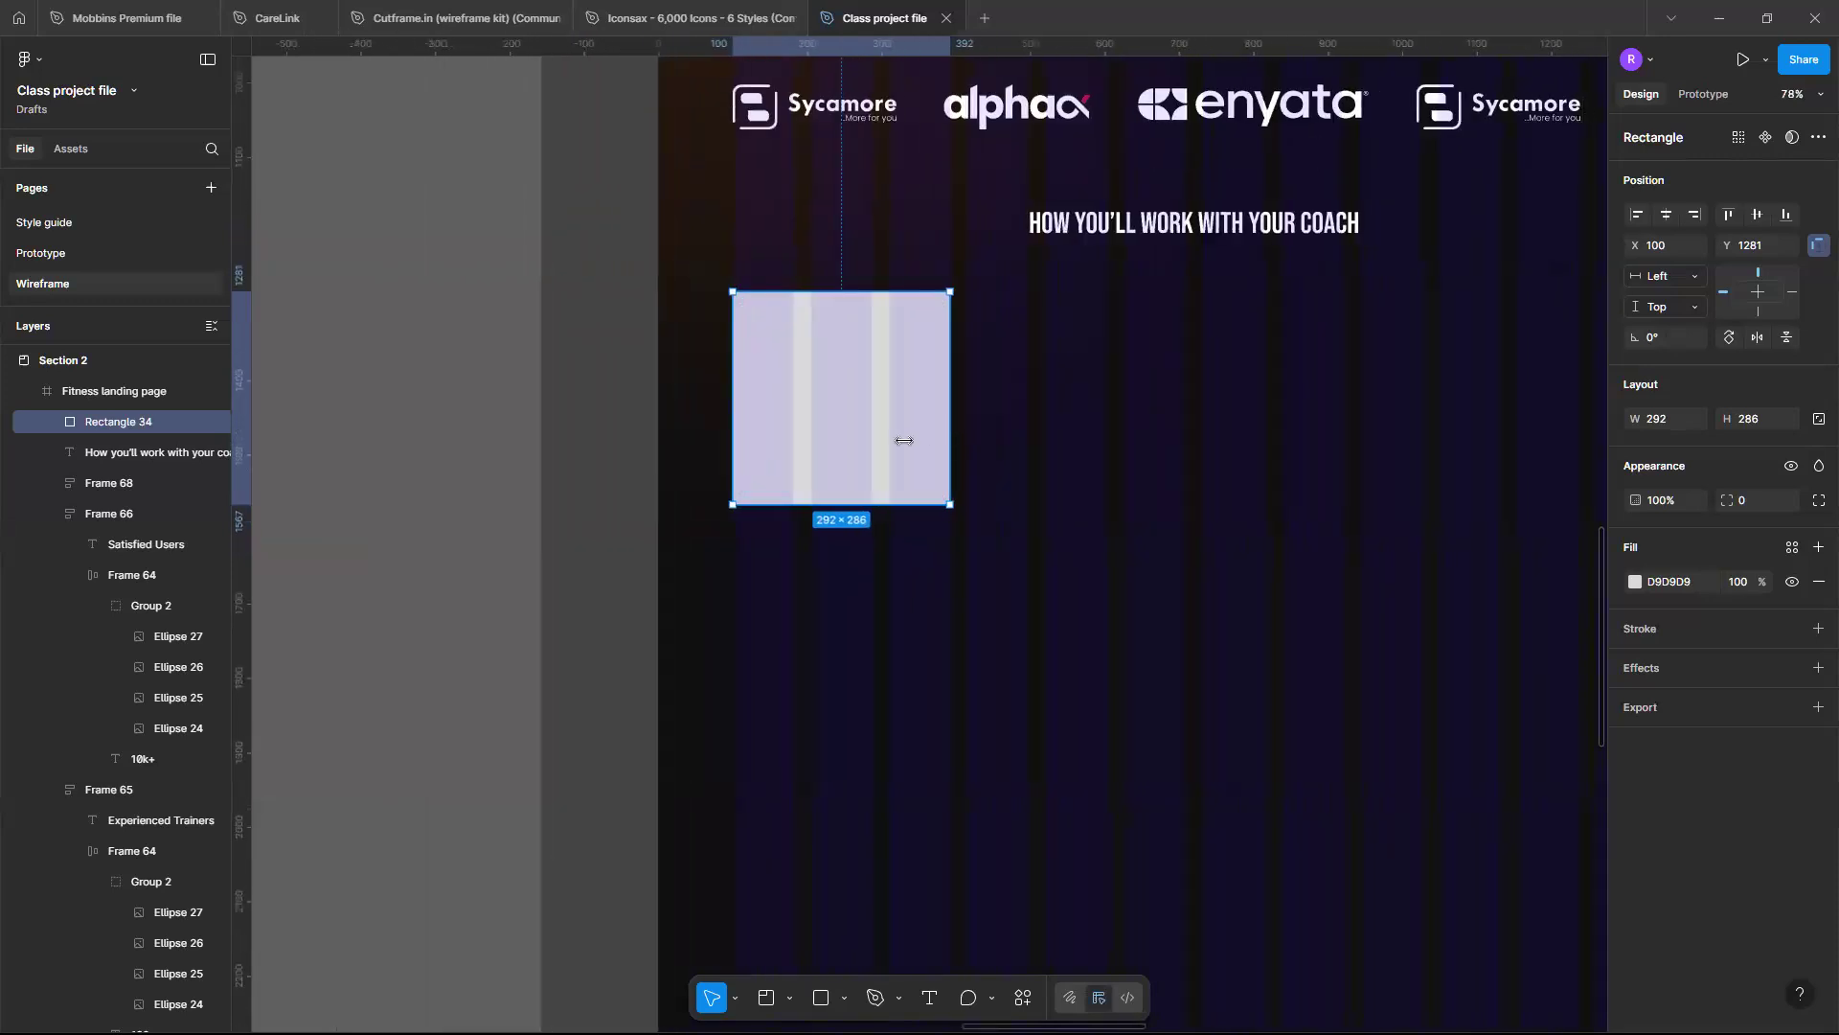
left_click_drag(881, 448, 1122, 450)
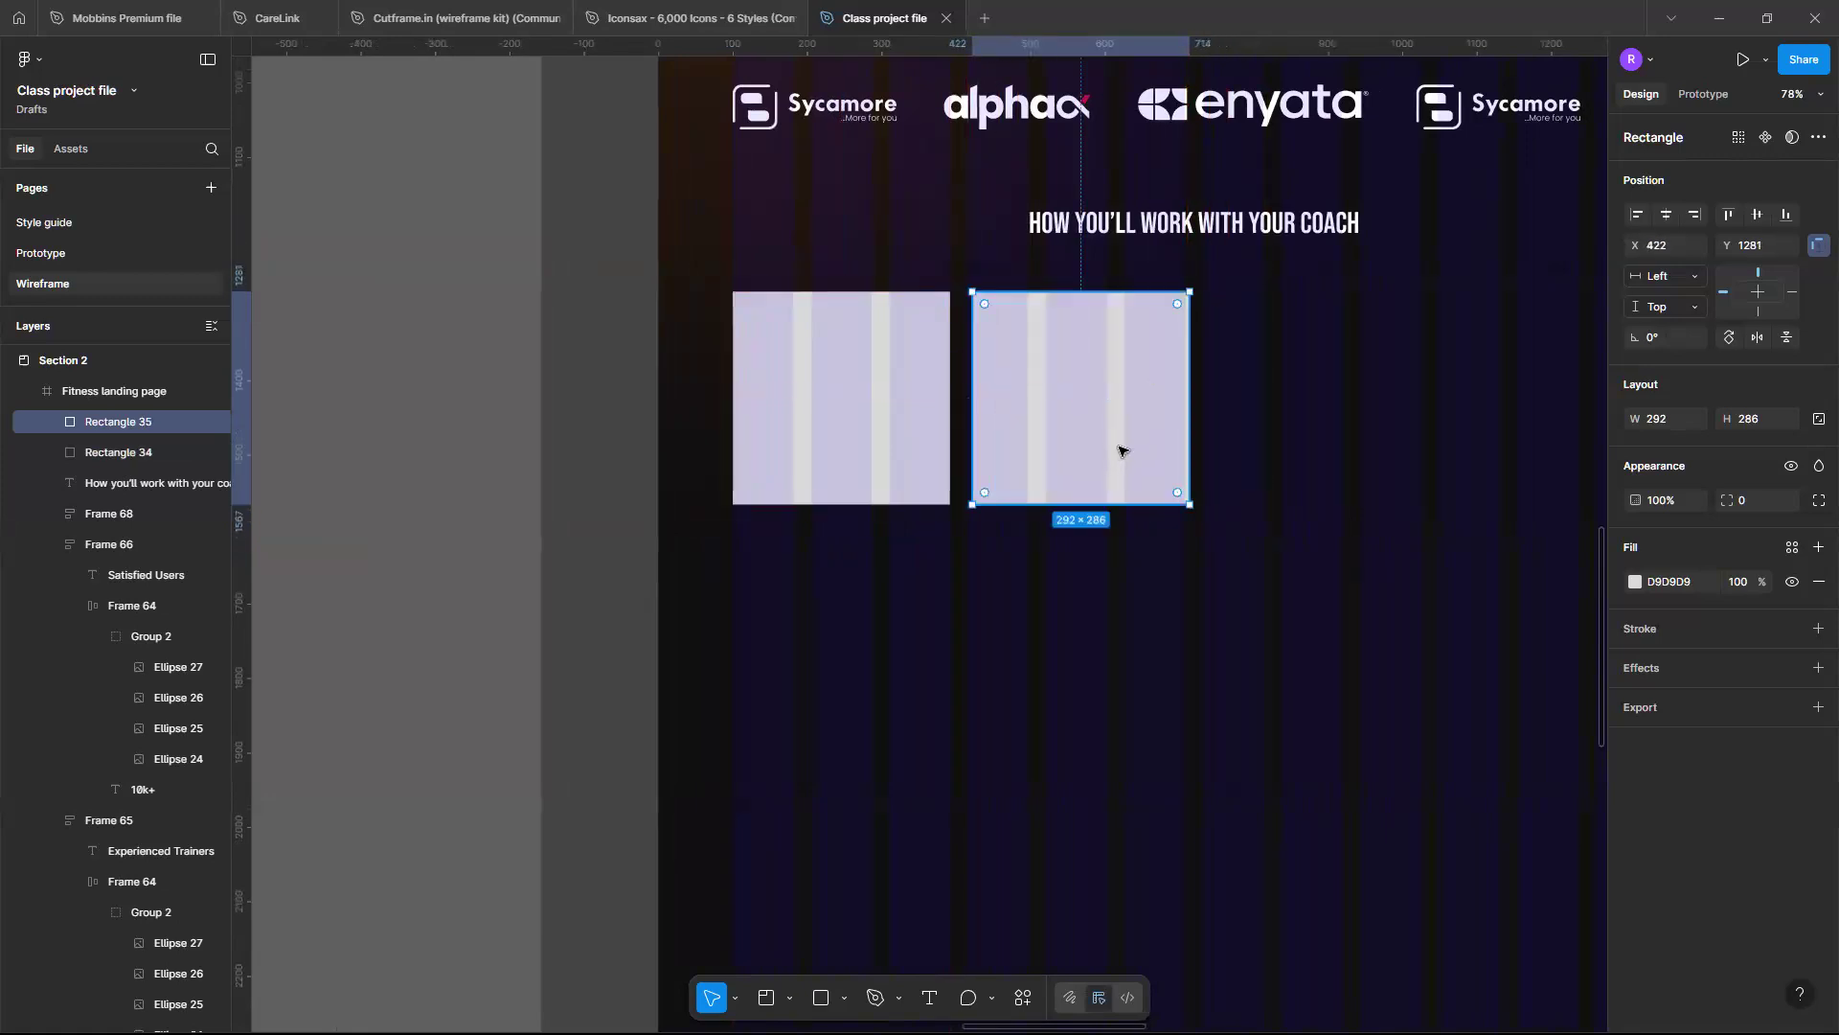
key("alt")
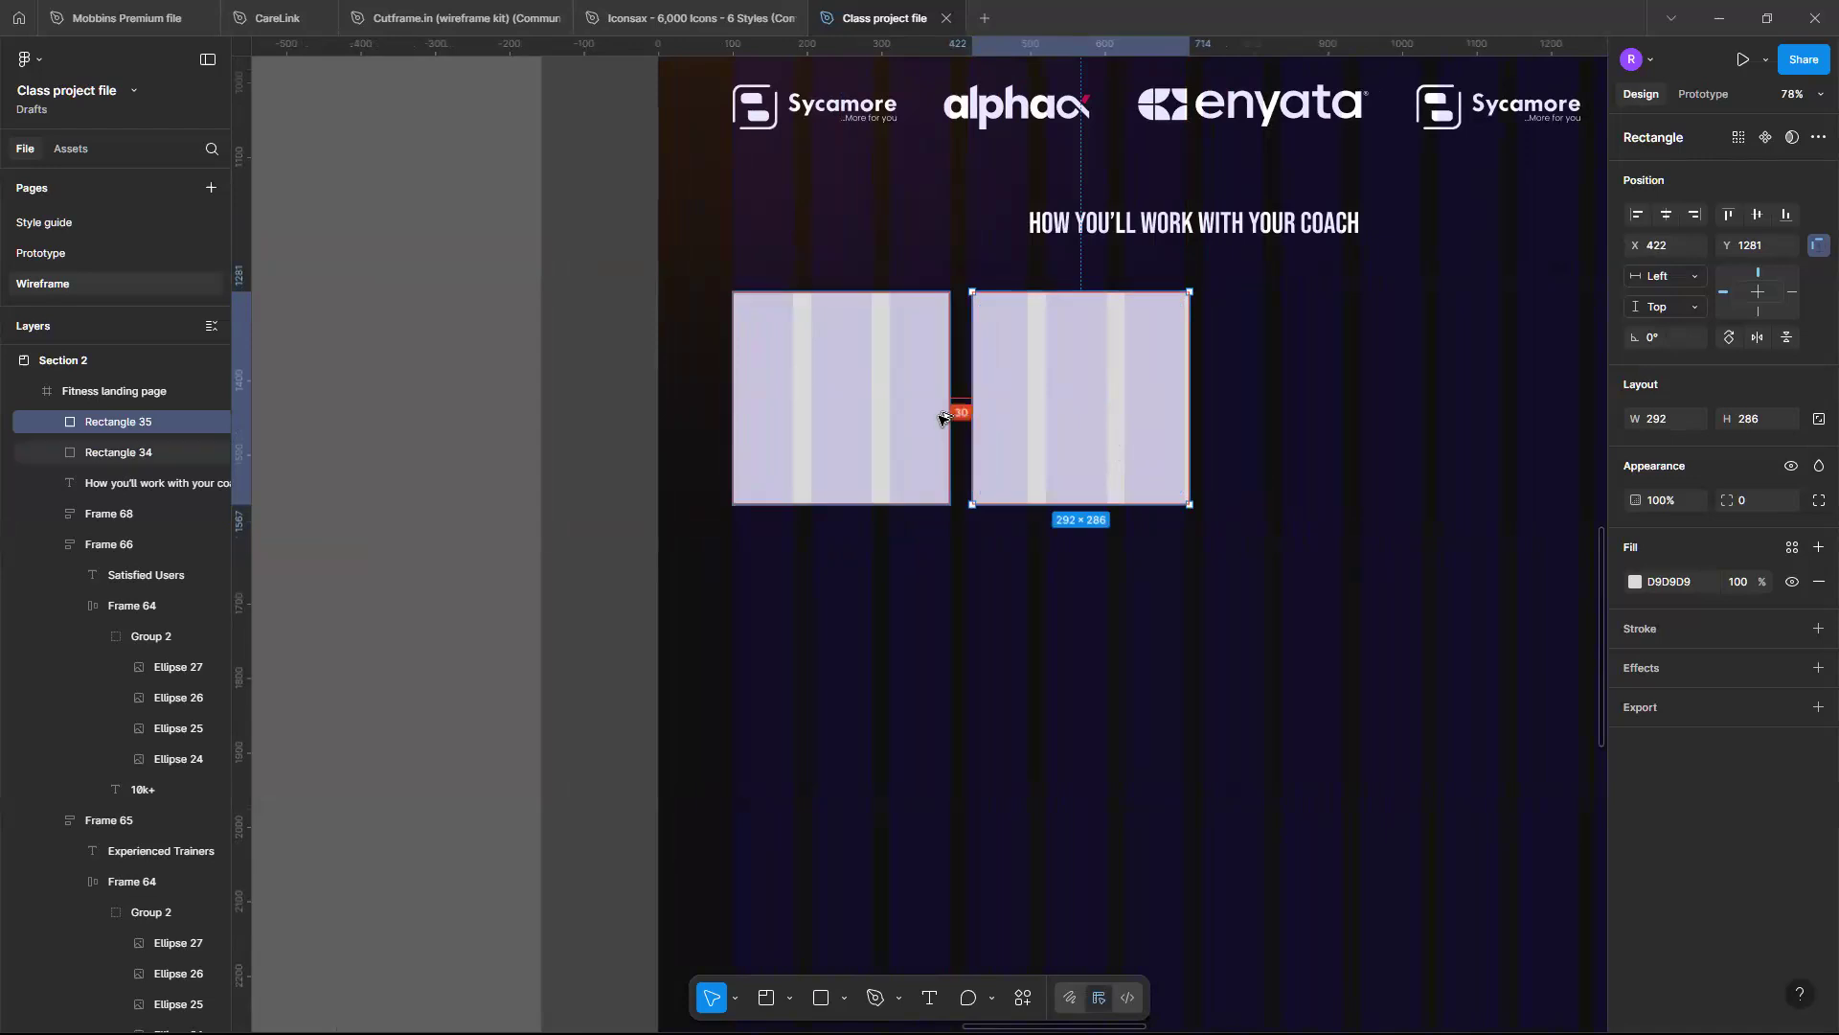
key("Left")
key("Left")
key("Left")
key("Left")
key("Left")
key("Left")
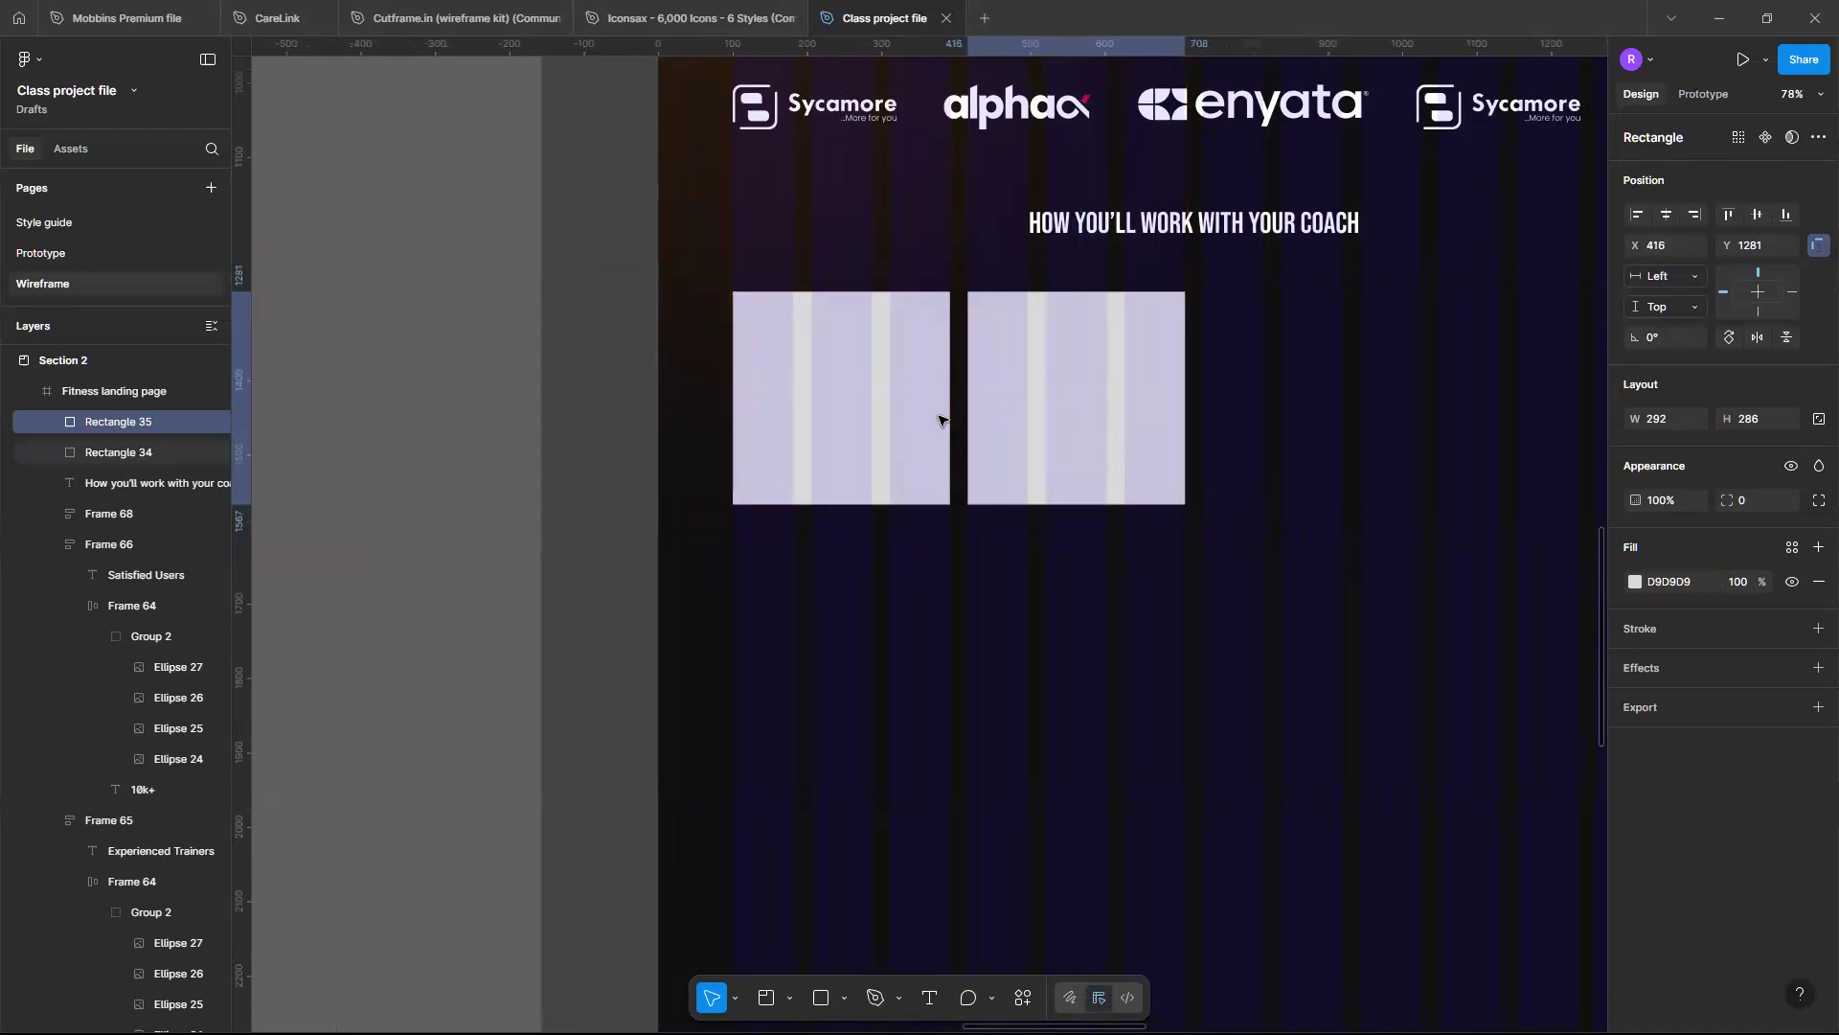
Repeat the card duplication twice at the same spacing to complete a row of four, with the last card at X 1048
key("ctrl+d")
key("ctrl+d")
scroll(939, 420, "right", 2)
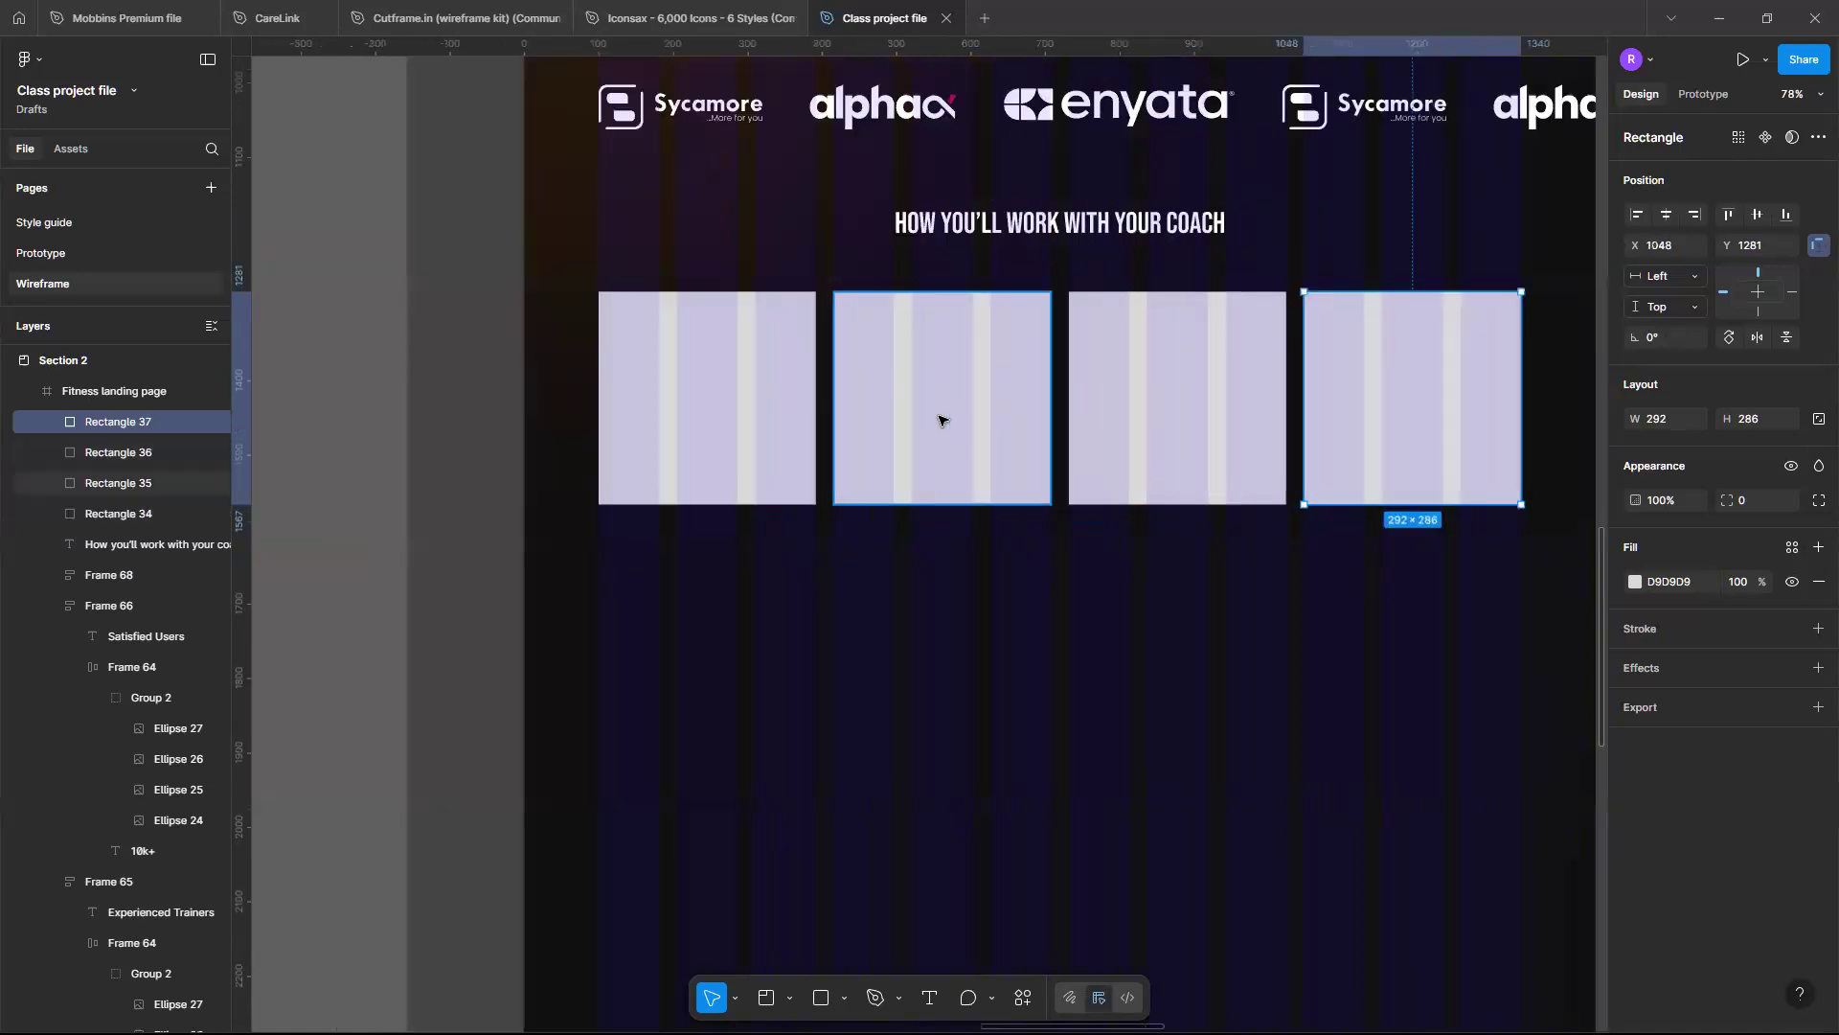
scroll(939, 420, "down", 5)
scroll(939, 419, "up", 2)
scroll(939, 420, "up", 1)
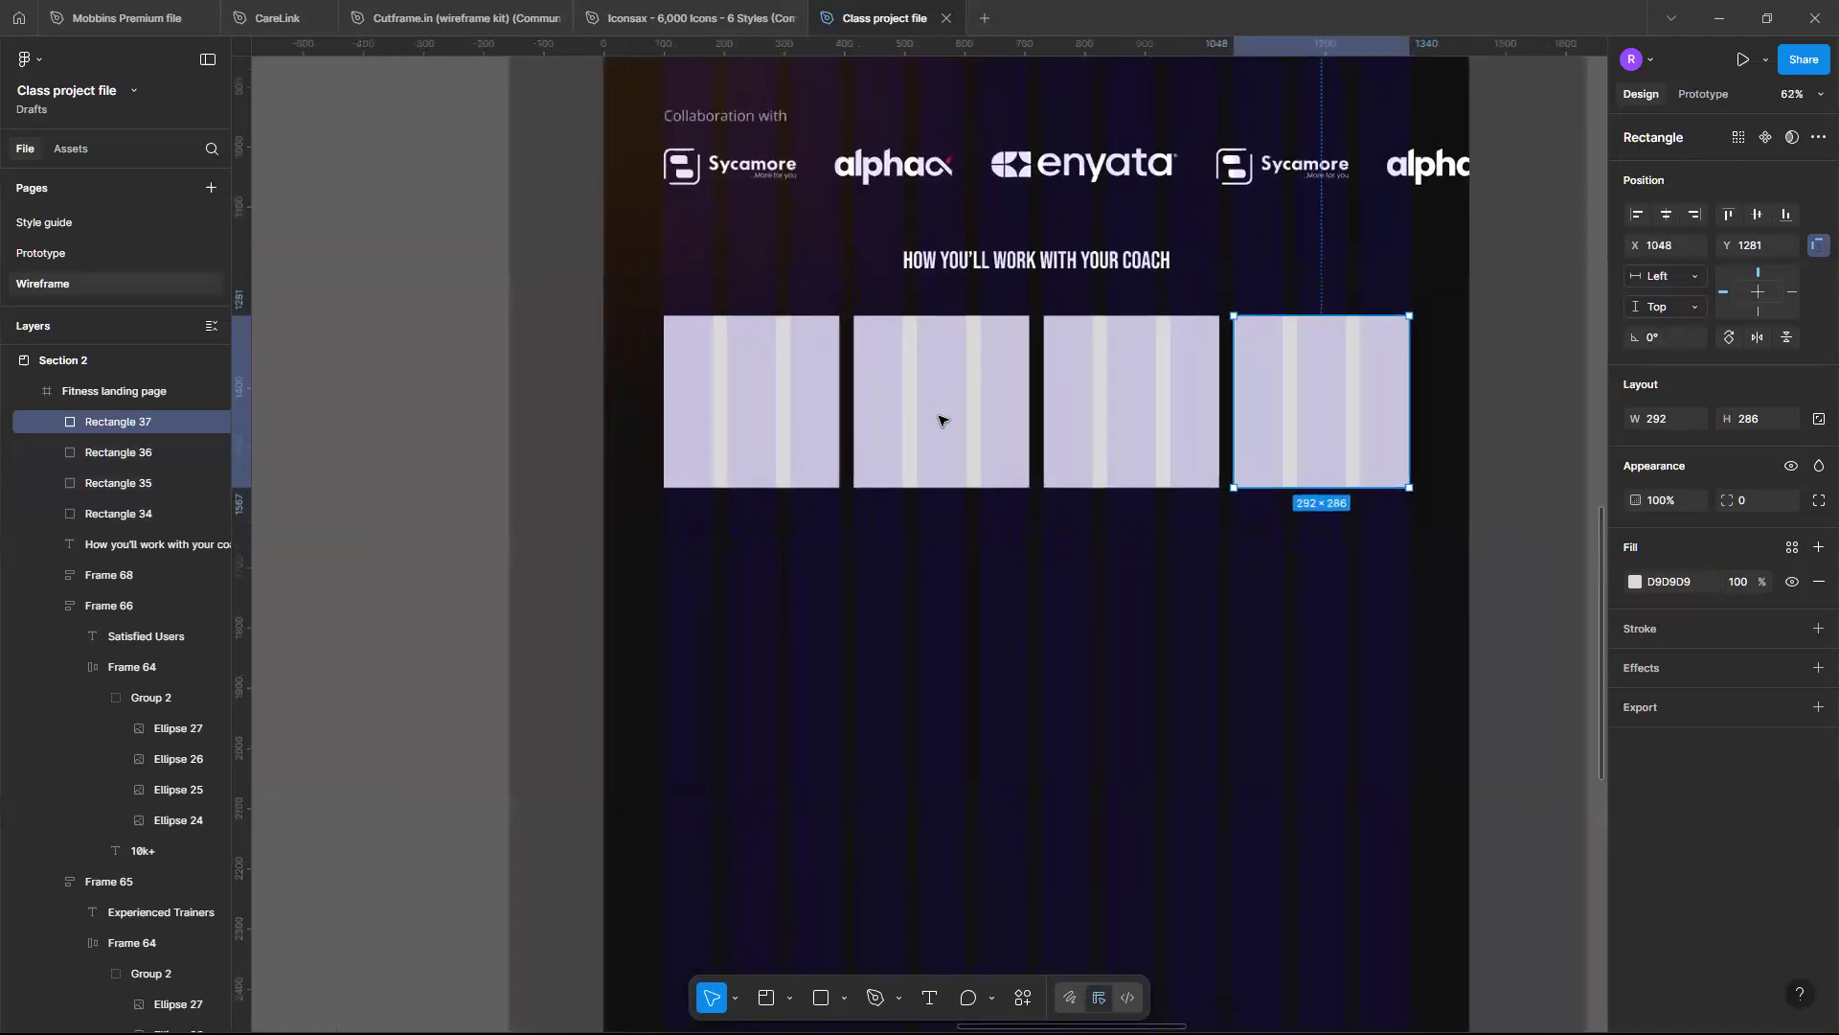
Examine how the four cards line up with the column guides, the page margins and each other
left_click(1434, 424)
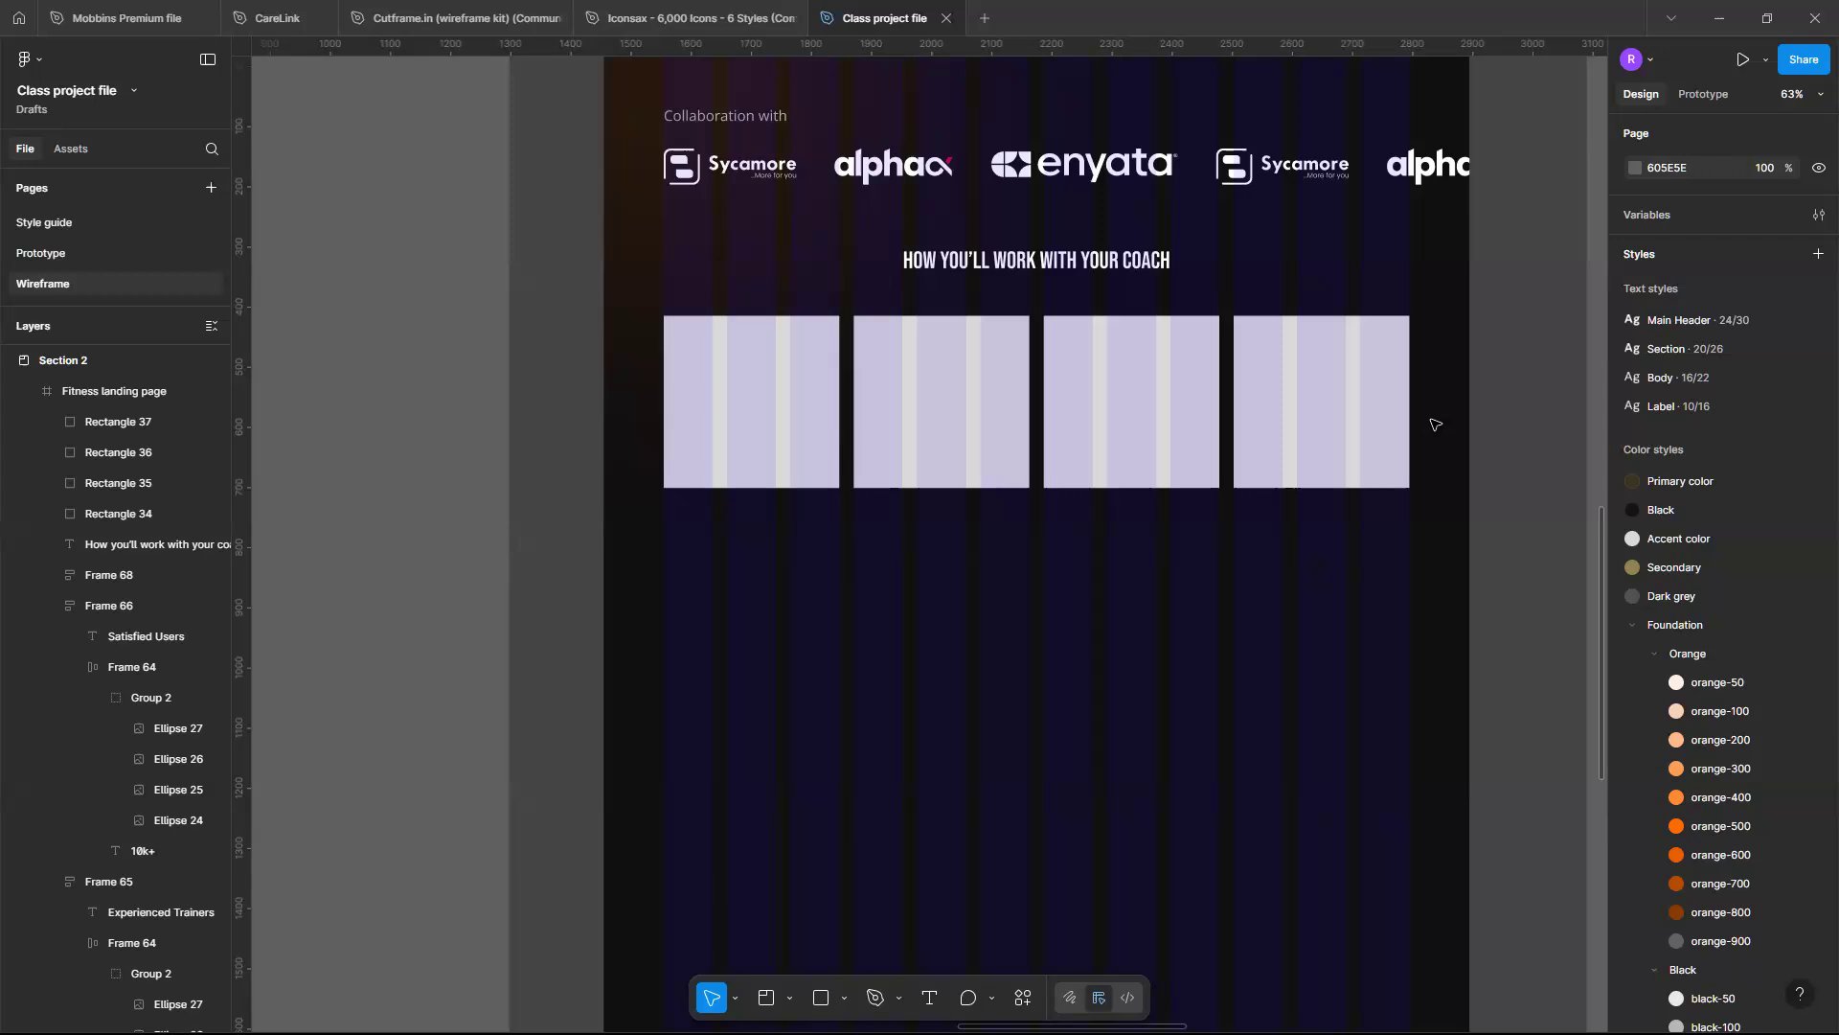
scroll(1111, 364, "left", 3)
left_click(958, 380)
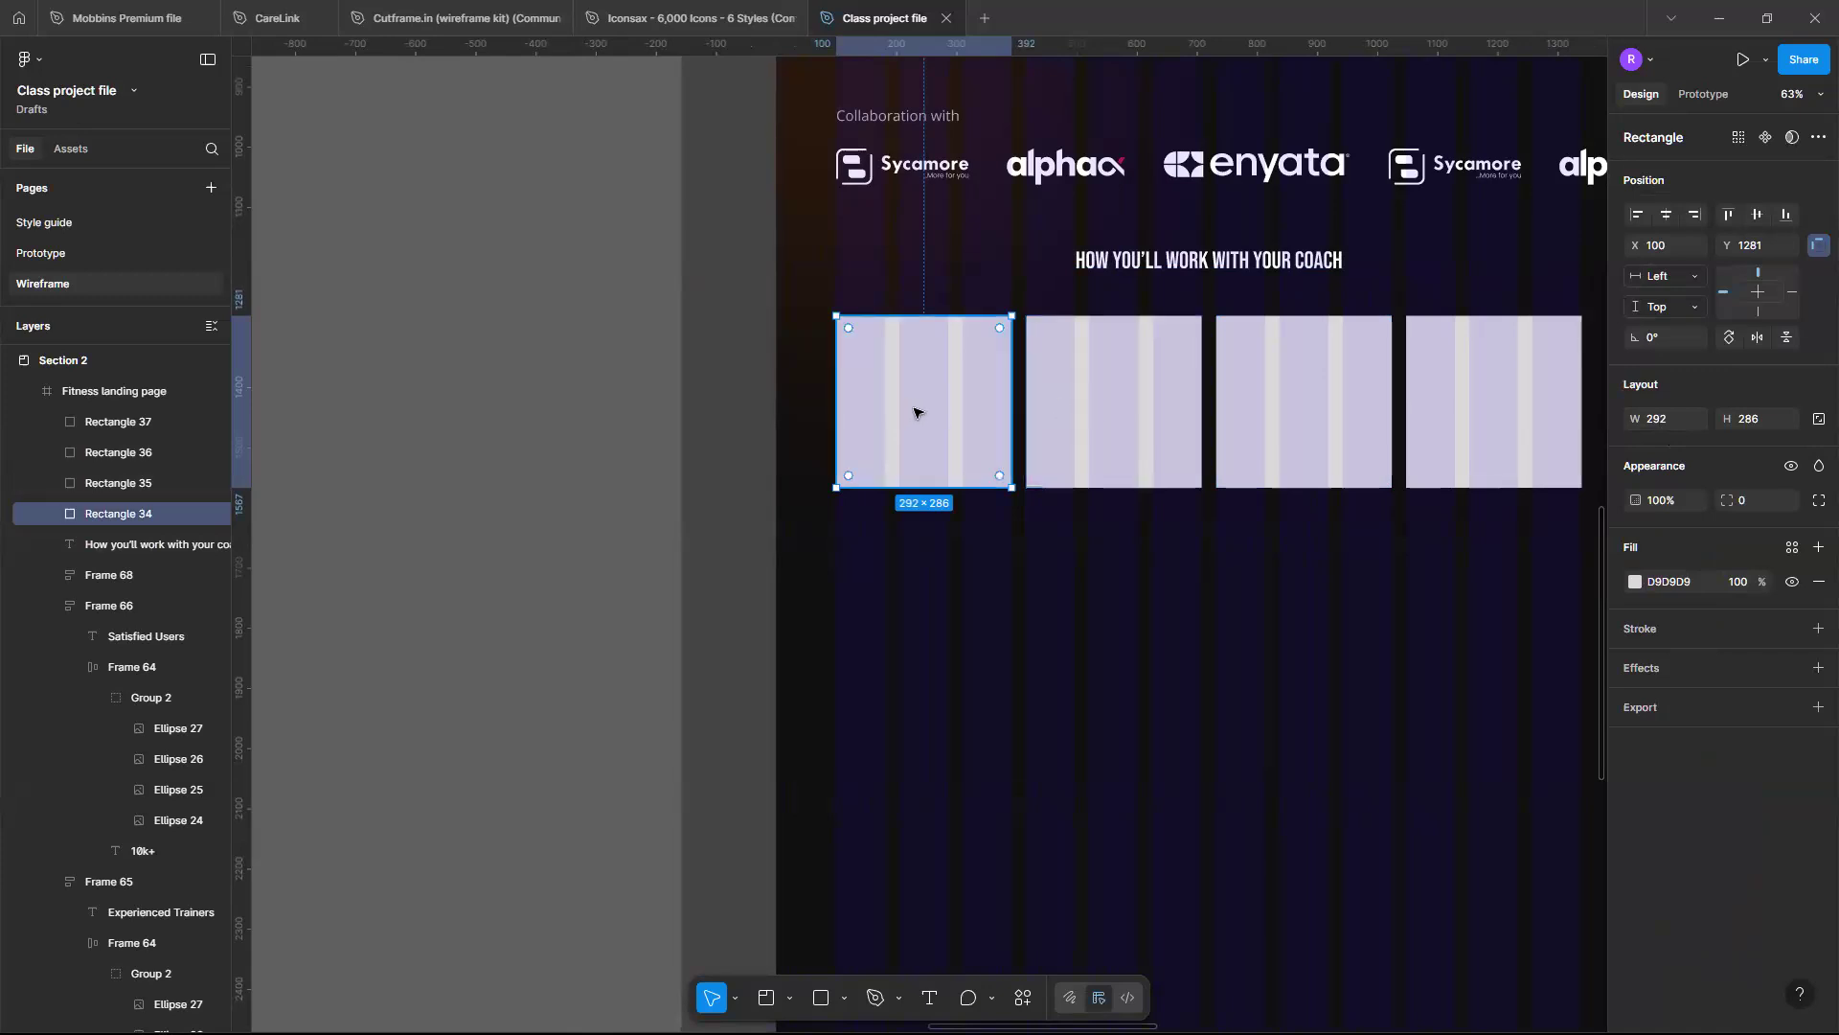
key("alt")
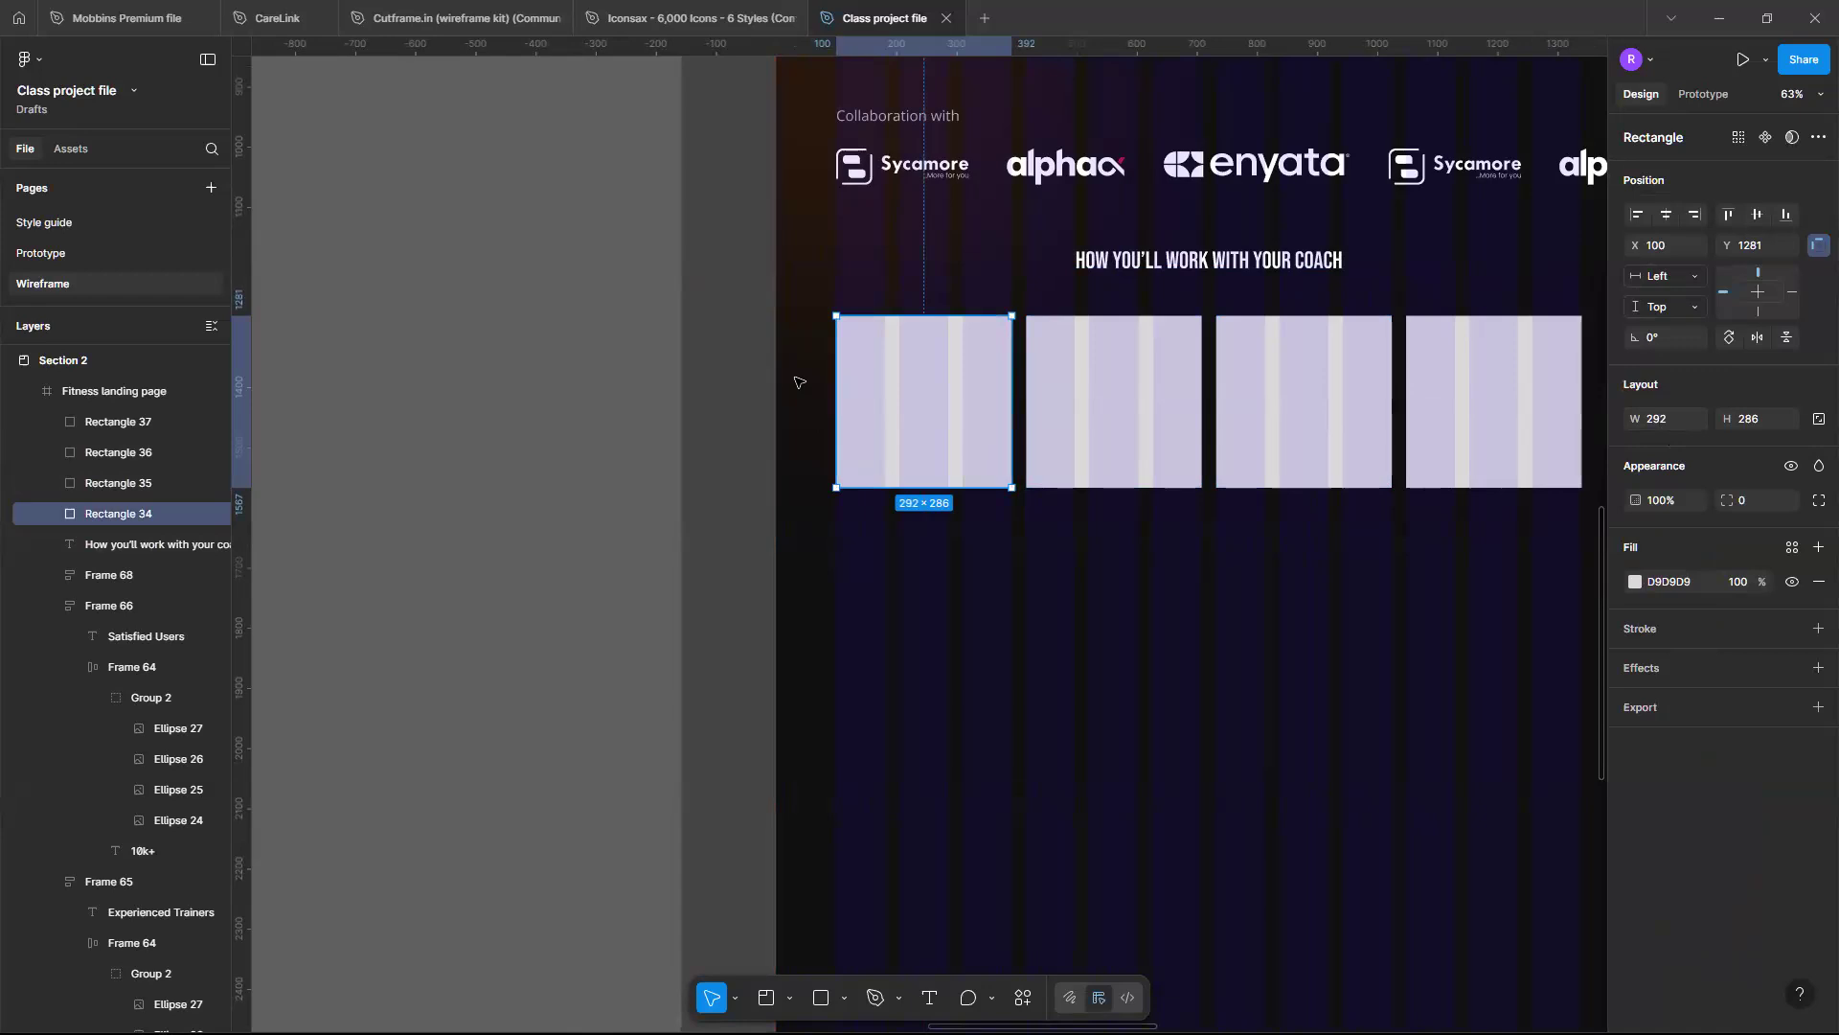
scroll(795, 388, "up", 5)
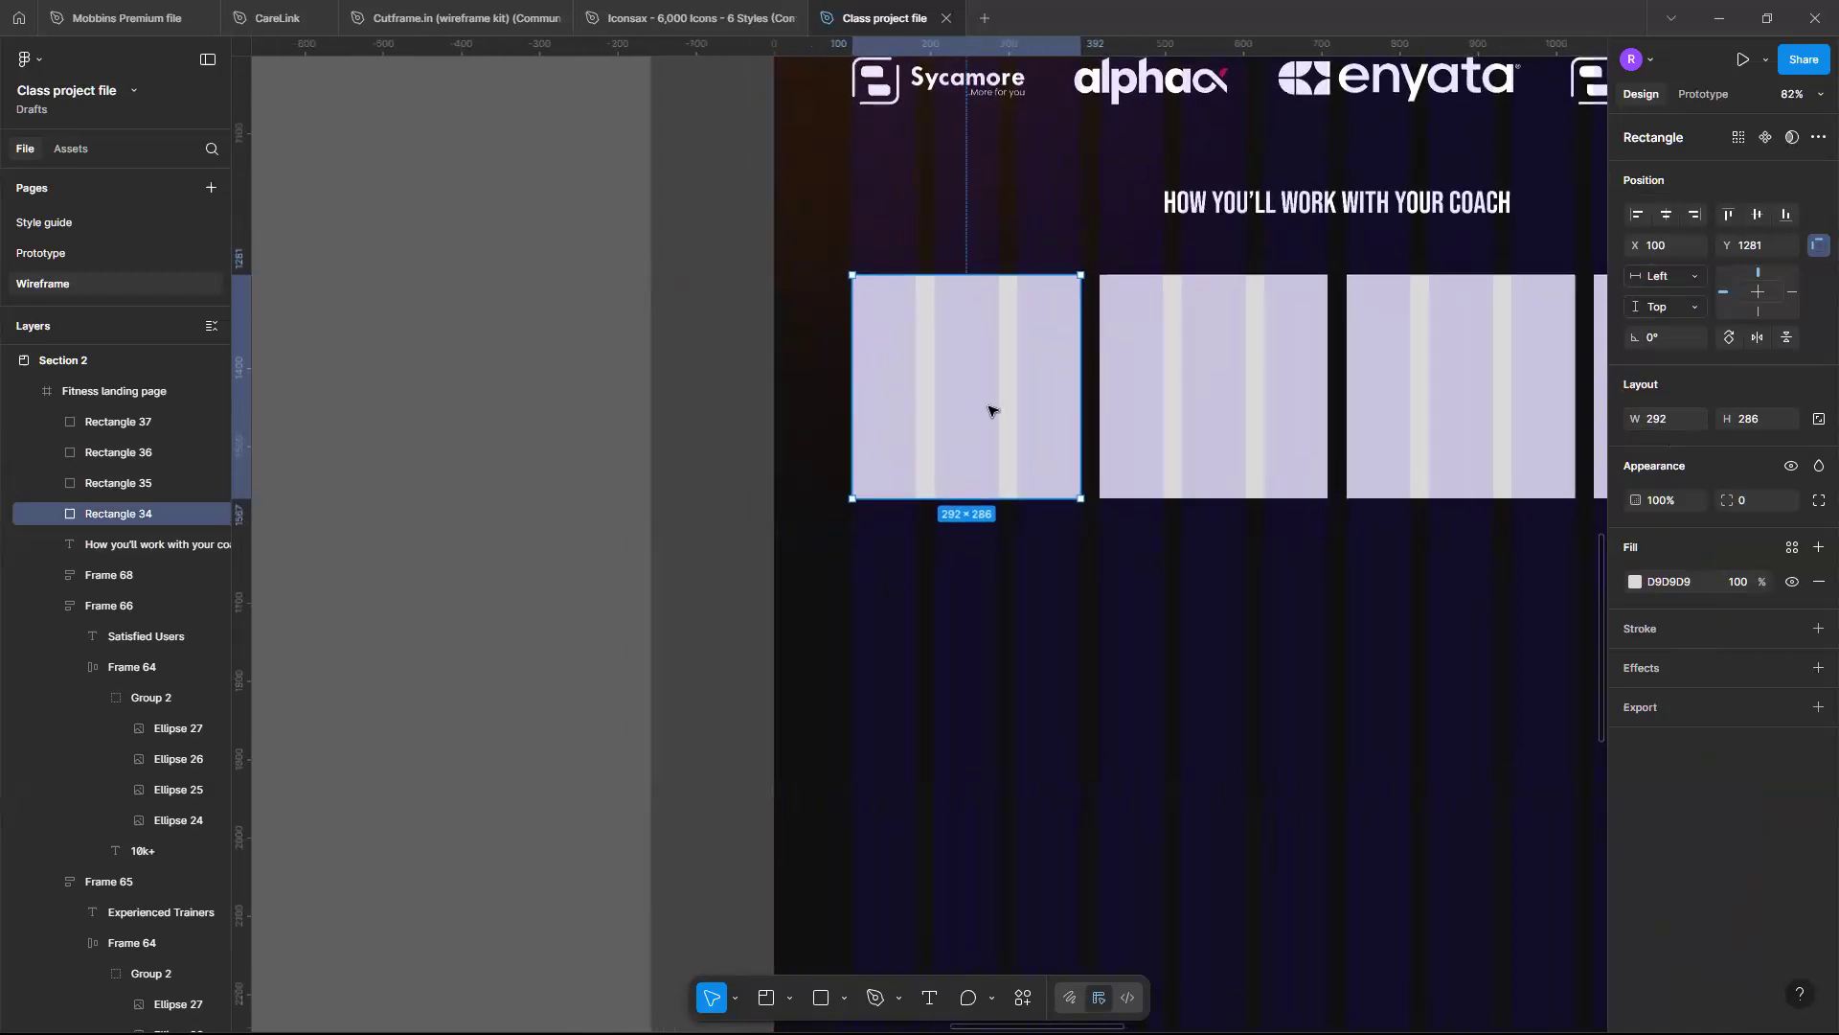
scroll(990, 410, "right", 3)
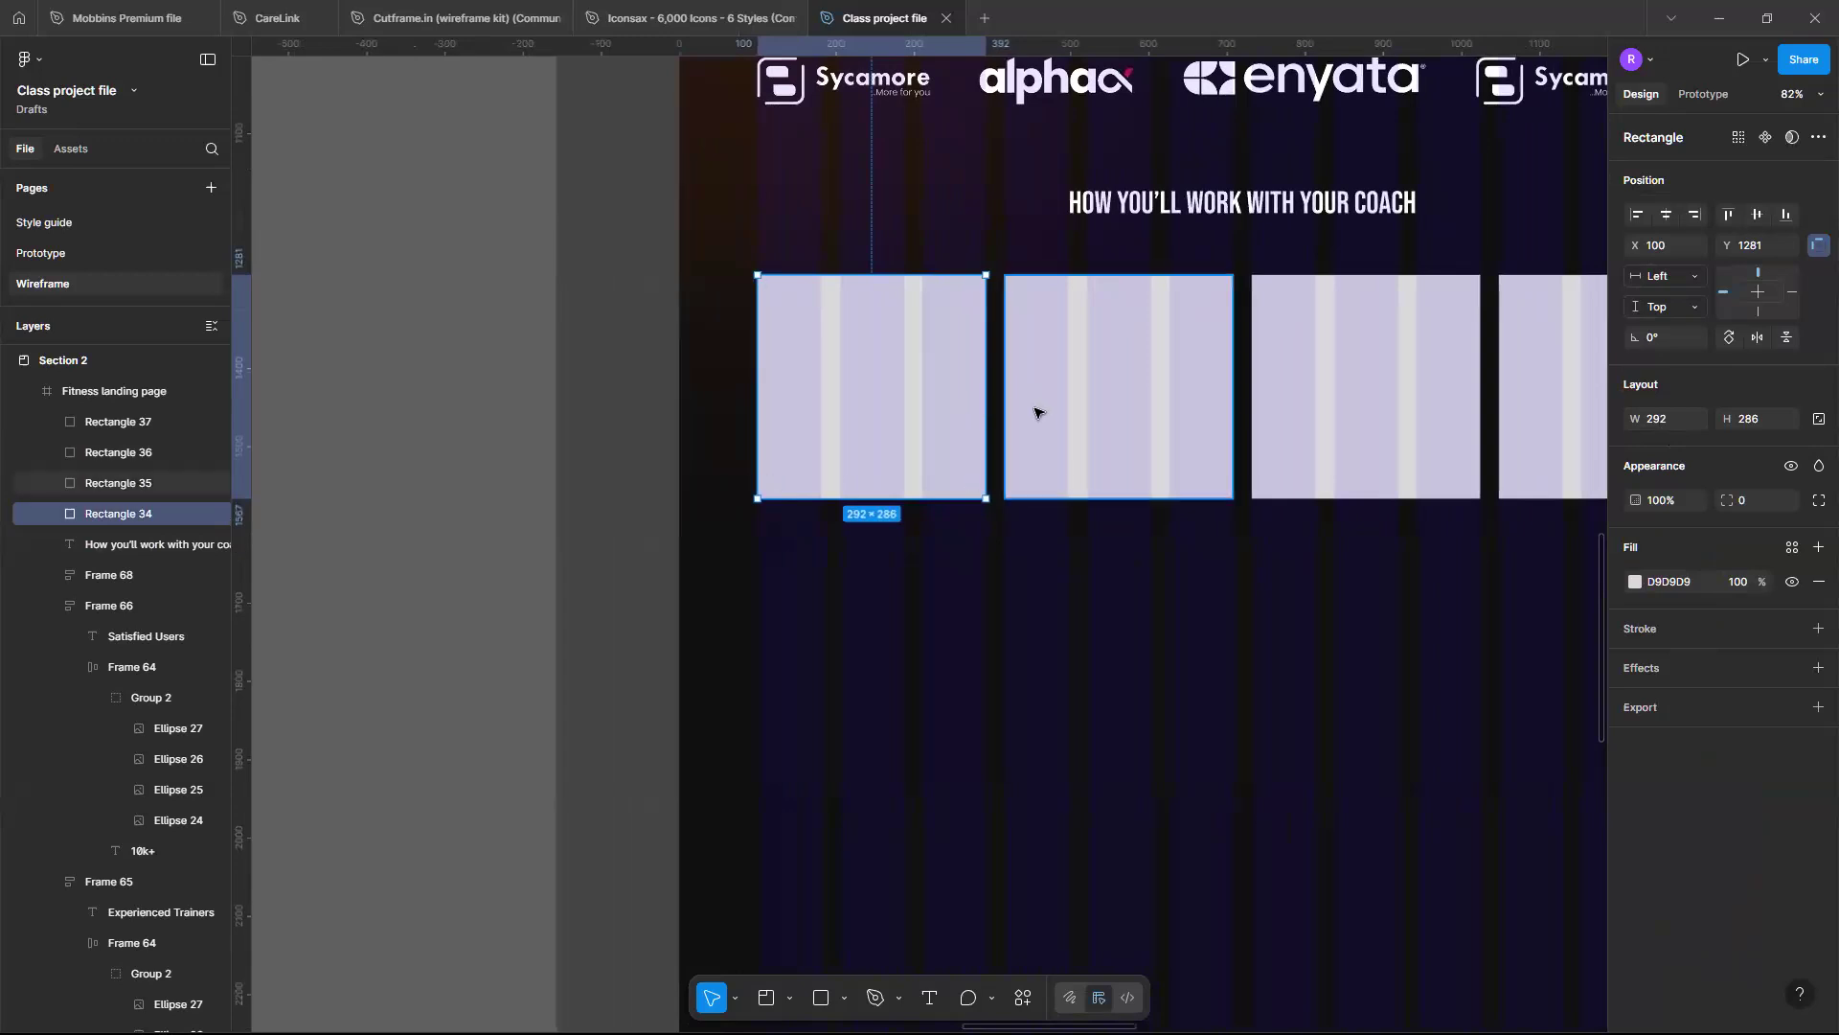
left_click(1034, 412)
scroll(1034, 412, "down", 3)
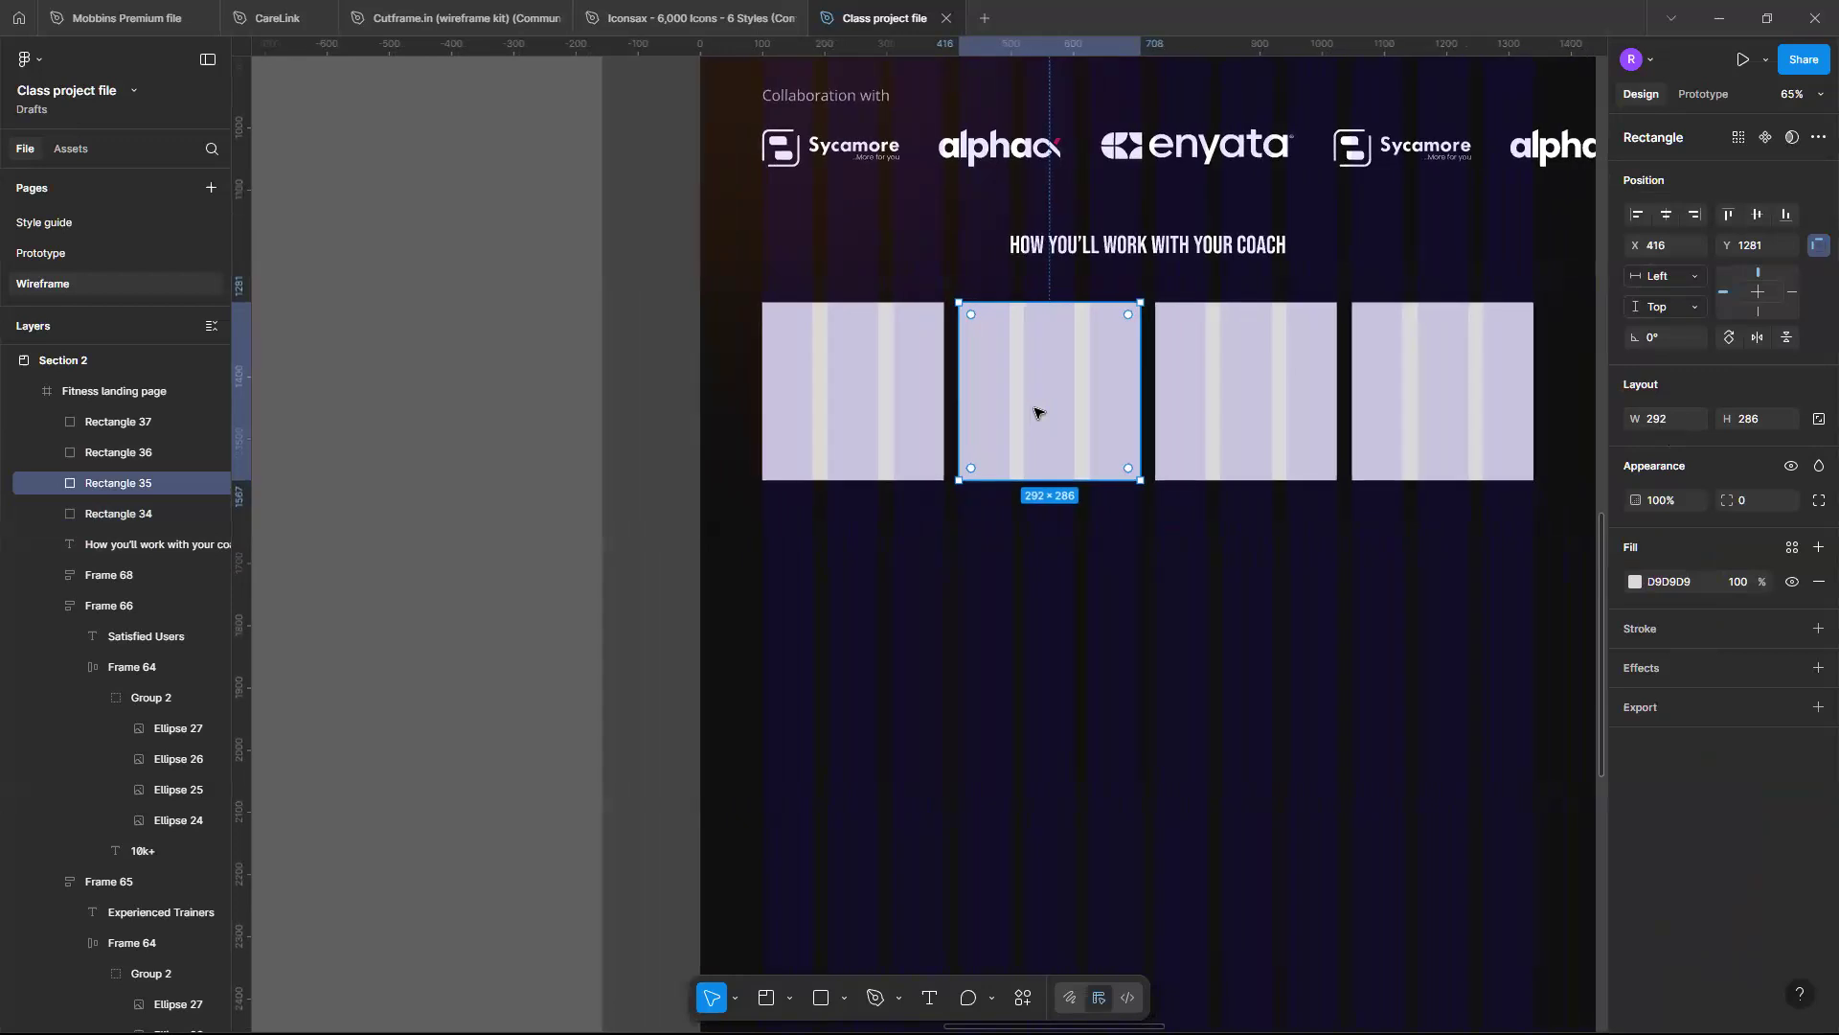
Examine the fitness landing page frame's width, height and 12-column layout guide against the row of four cards
scroll(1034, 412, "down", 3)
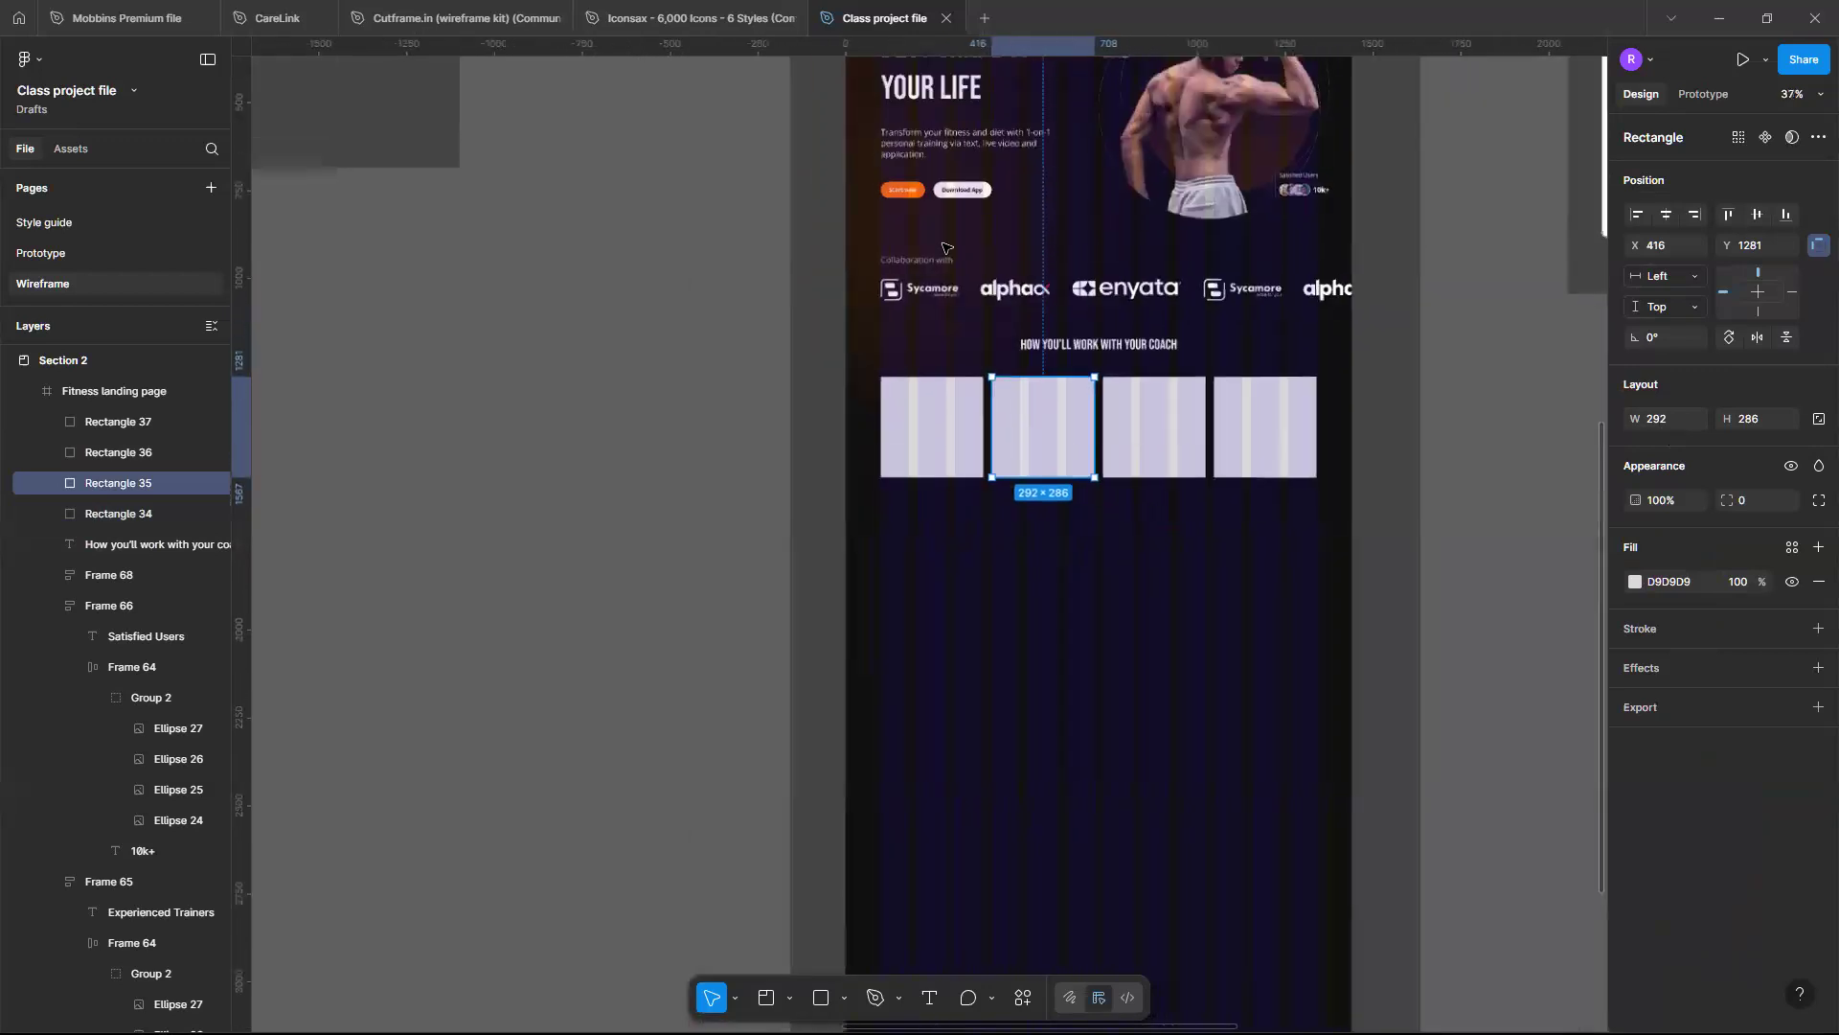
scroll(881, 230, "up", 5)
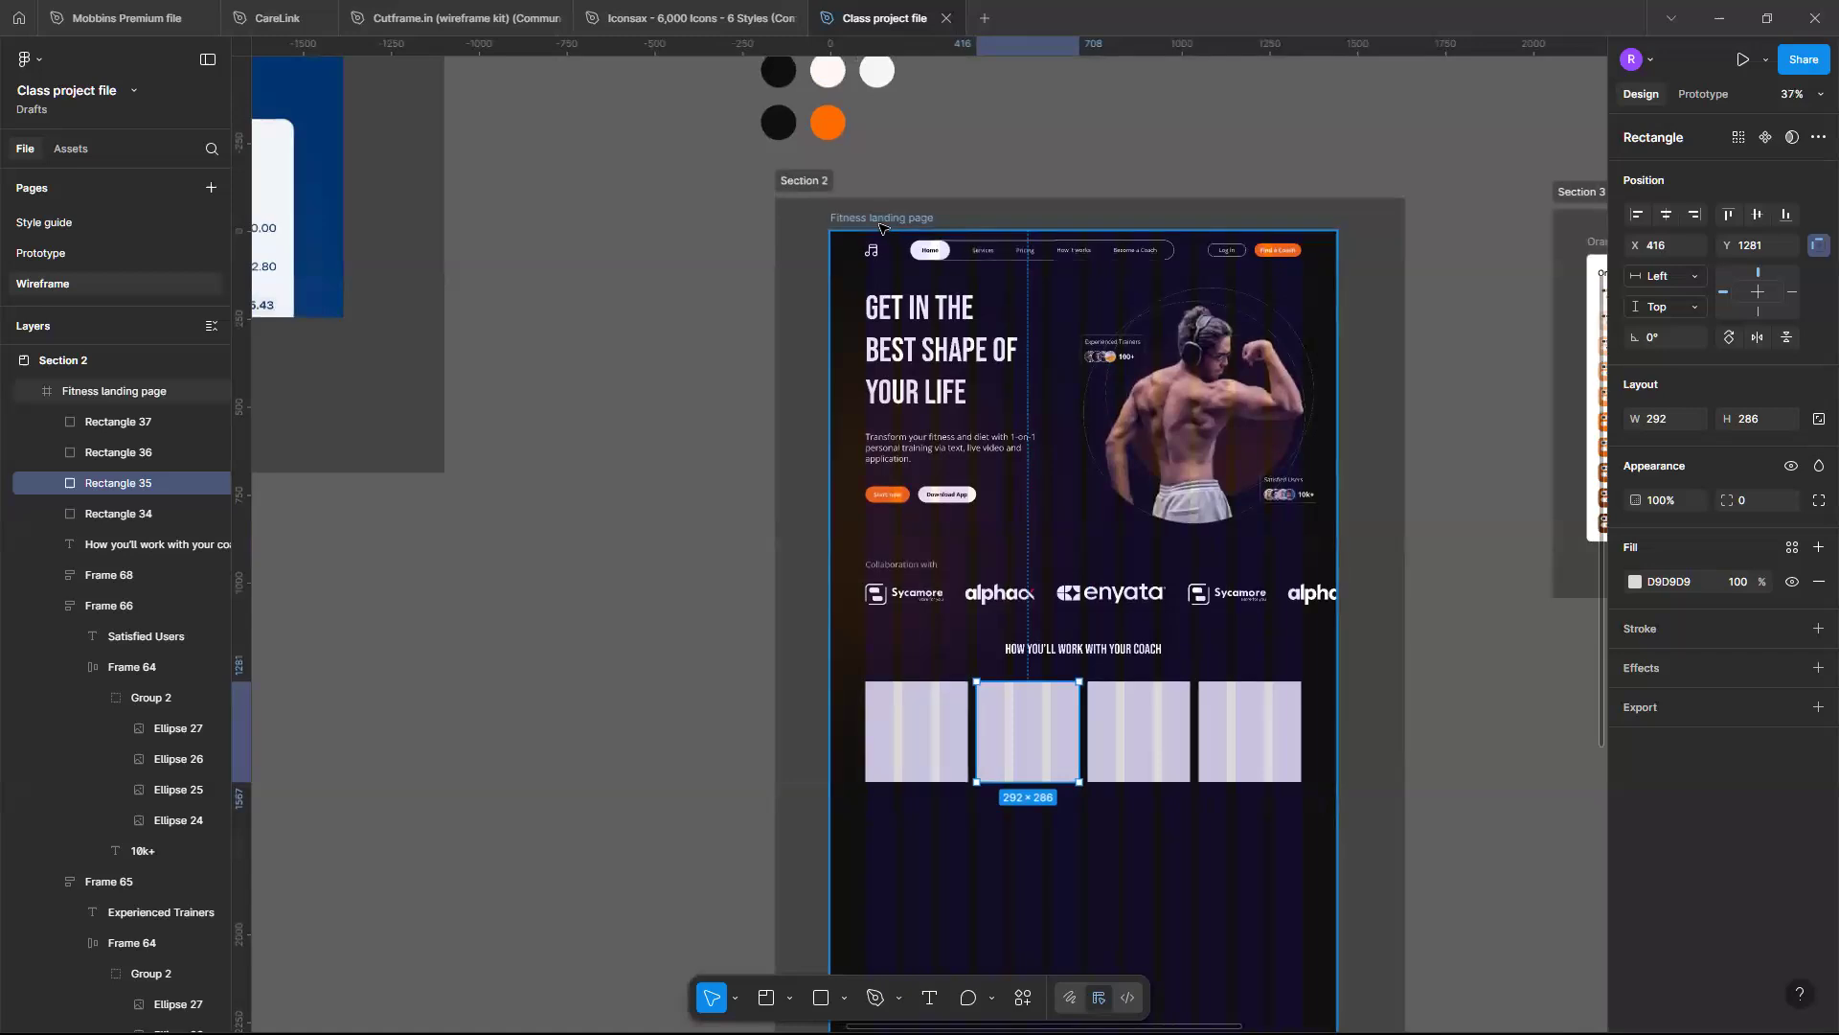
left_click(878, 223)
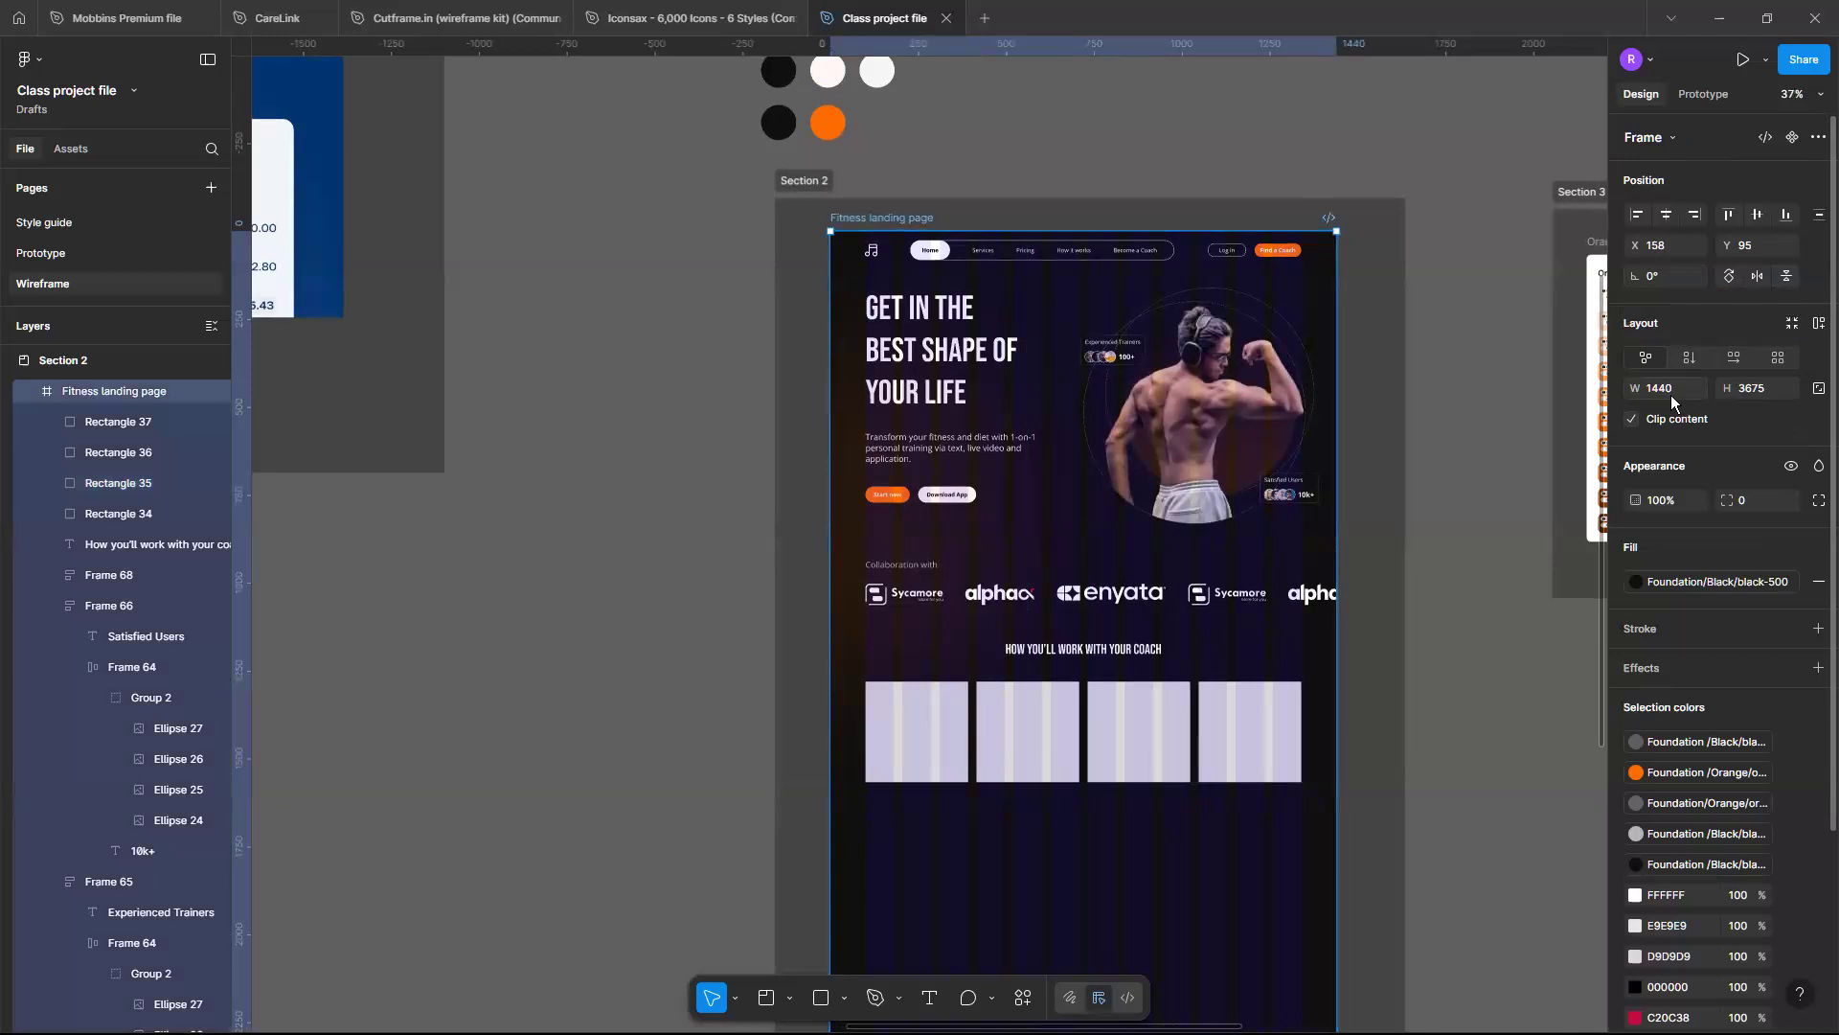
scroll(1671, 395, "down", 3)
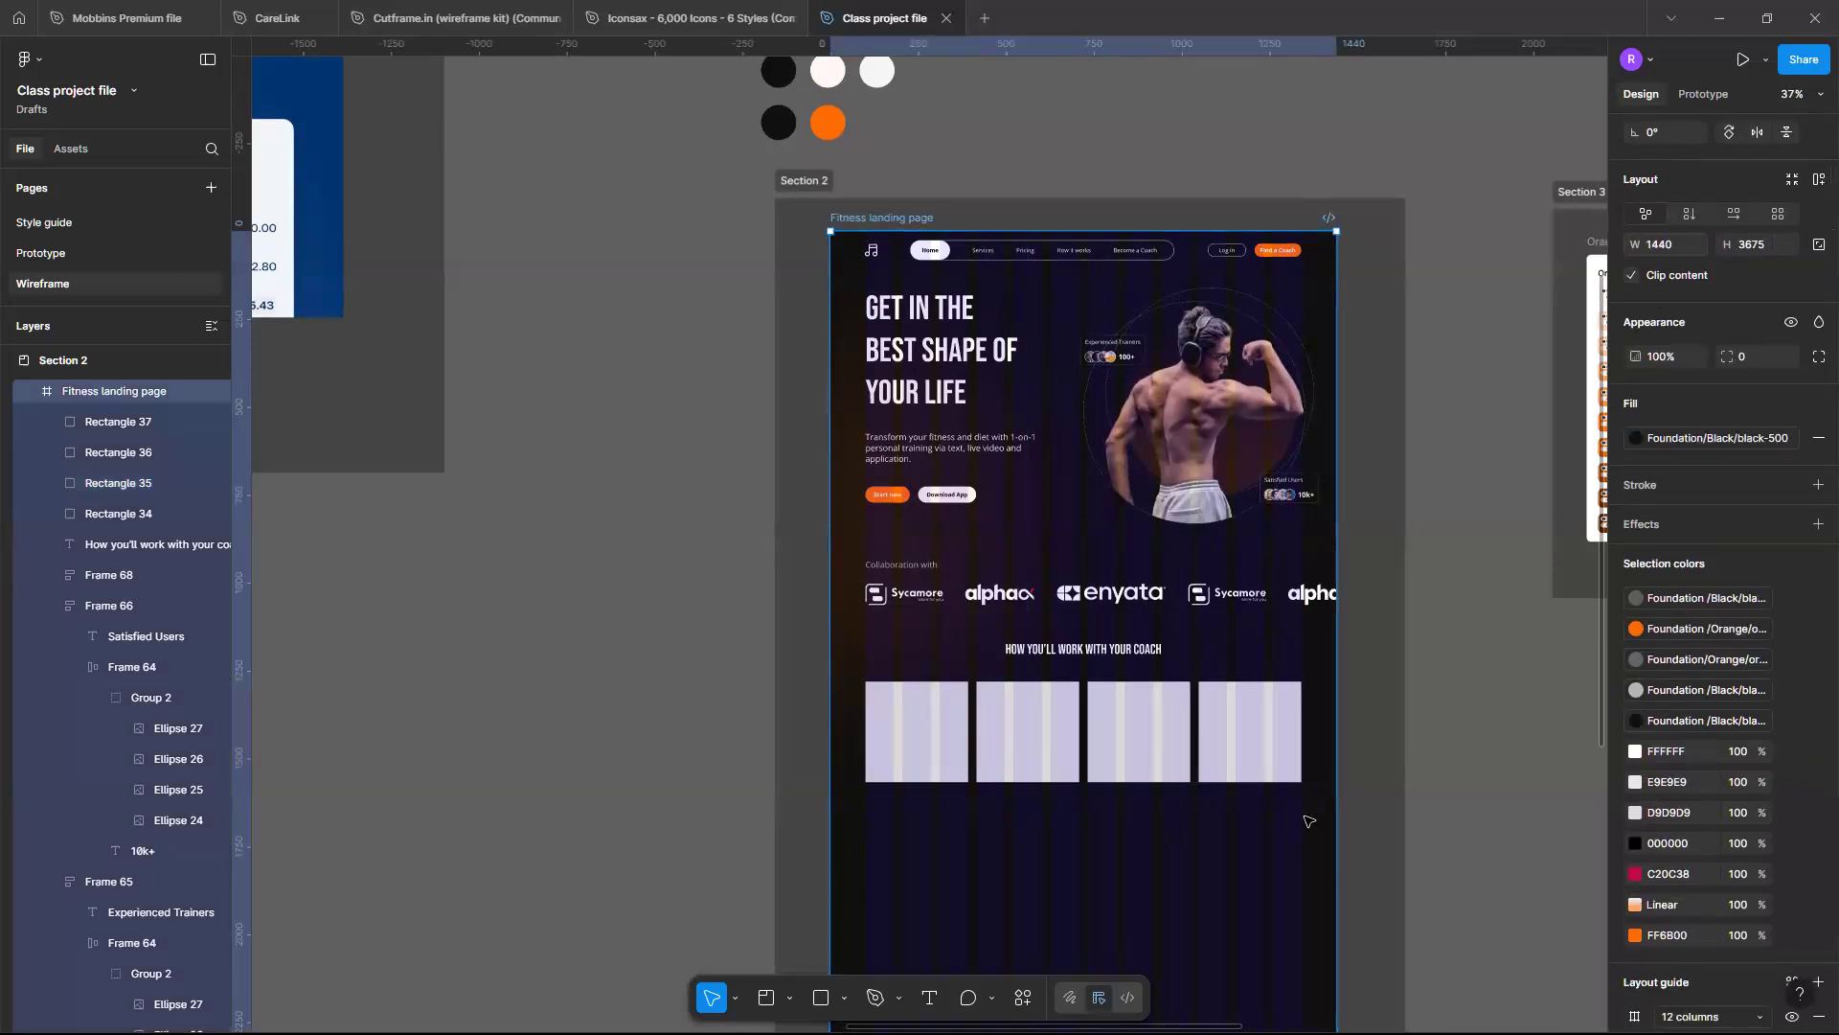
scroll(1308, 821, "down", 2)
scroll(1308, 821, "up", 3)
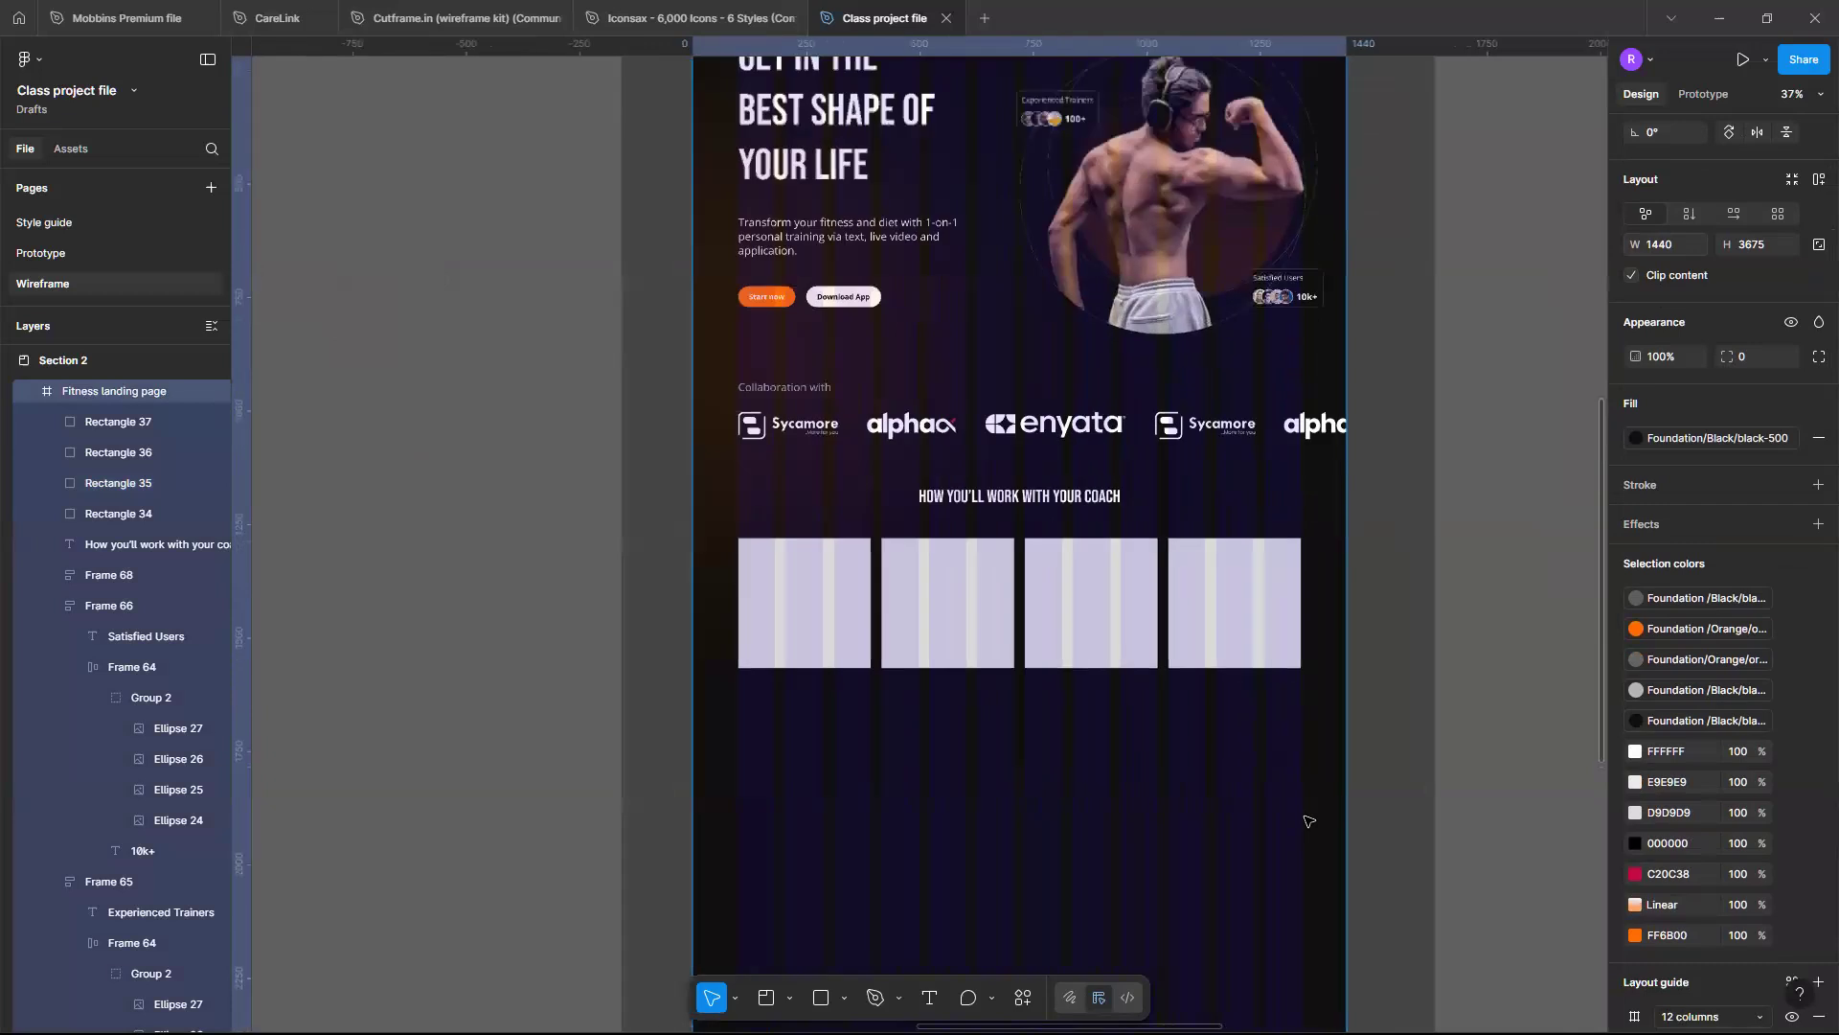
scroll(1308, 820, "up", 3)
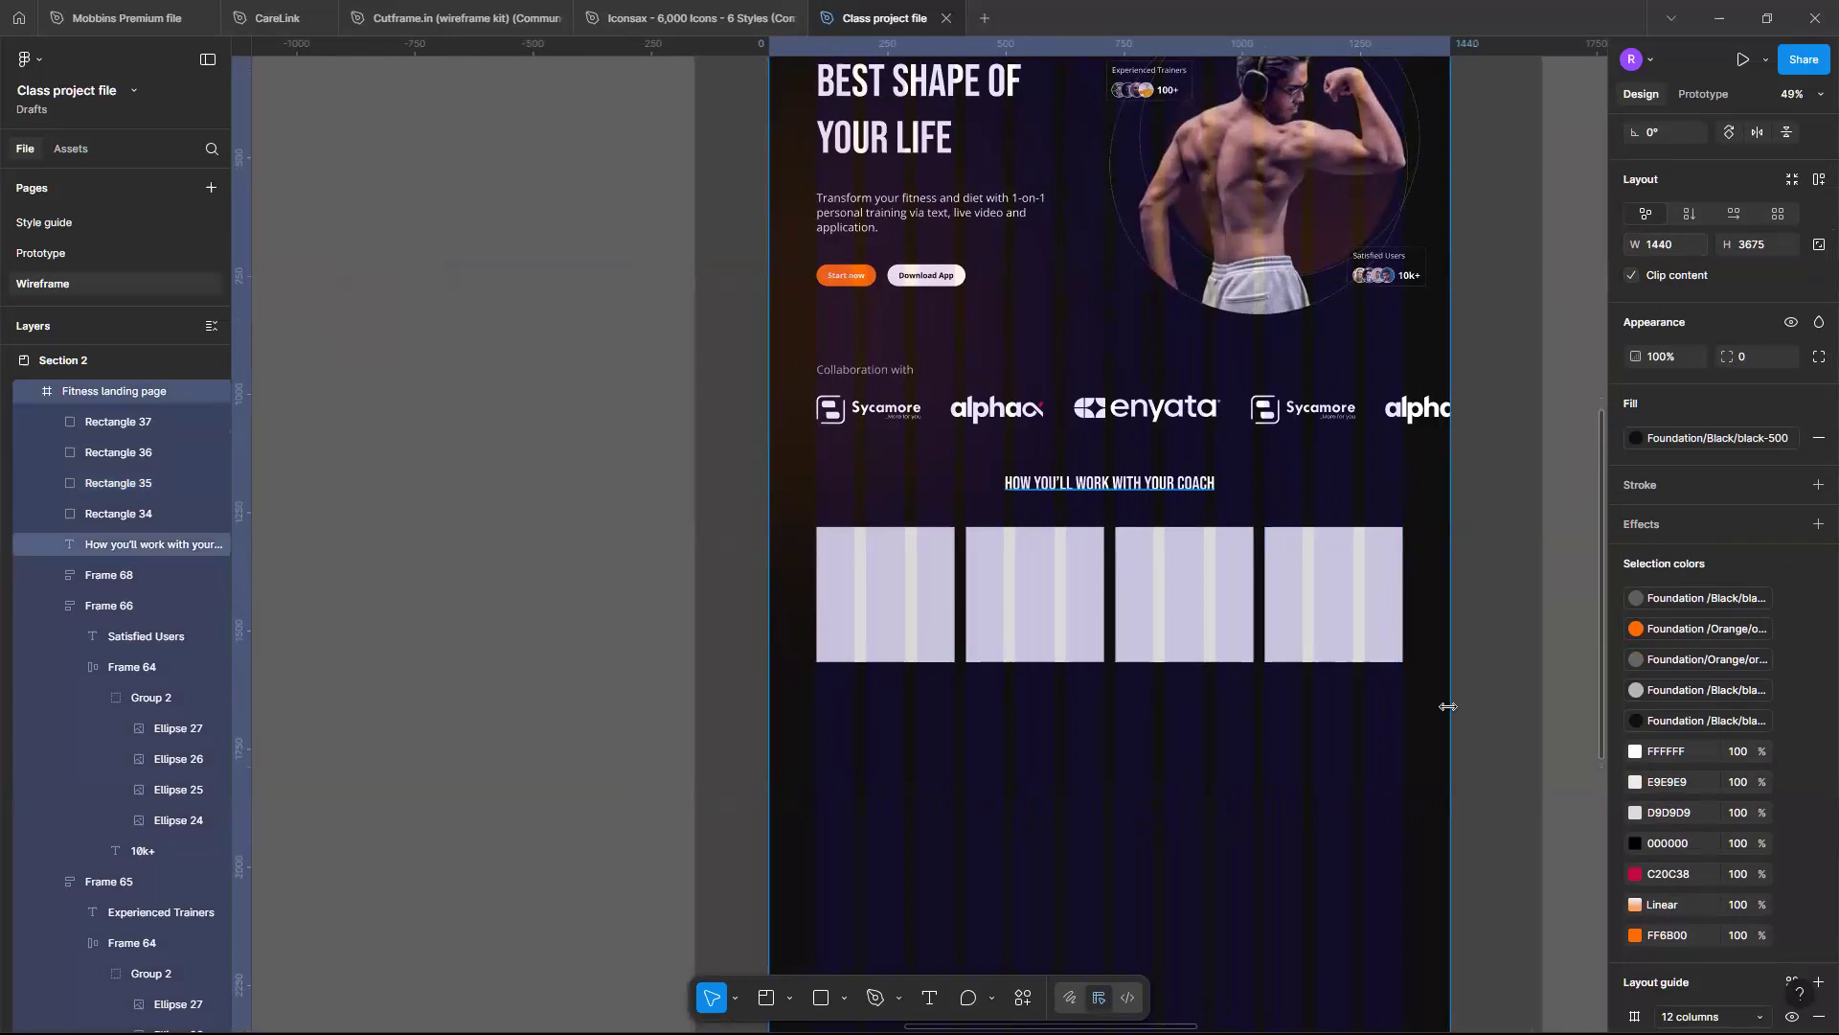
Duplicate the section heading to the empty area below the cards and change the copy's text to "1240 px"
left_click(1109, 483)
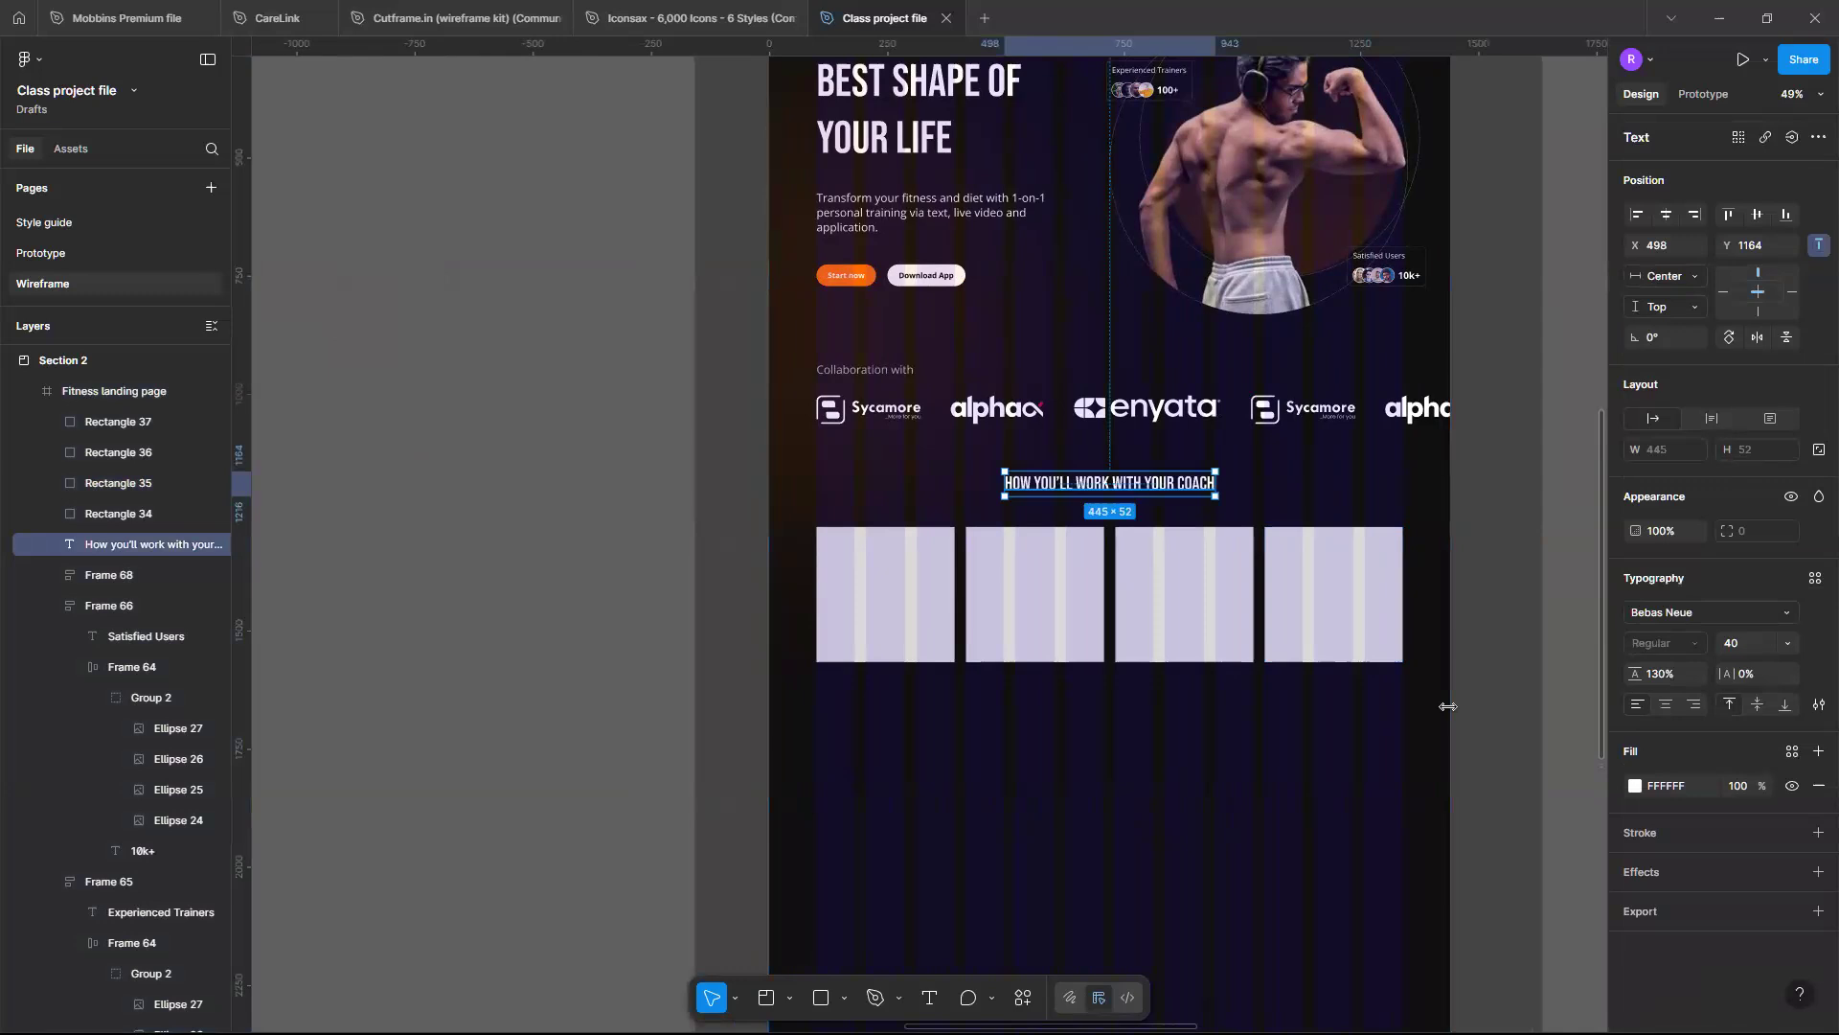
left_click_drag(1109, 482, 1049, 764)
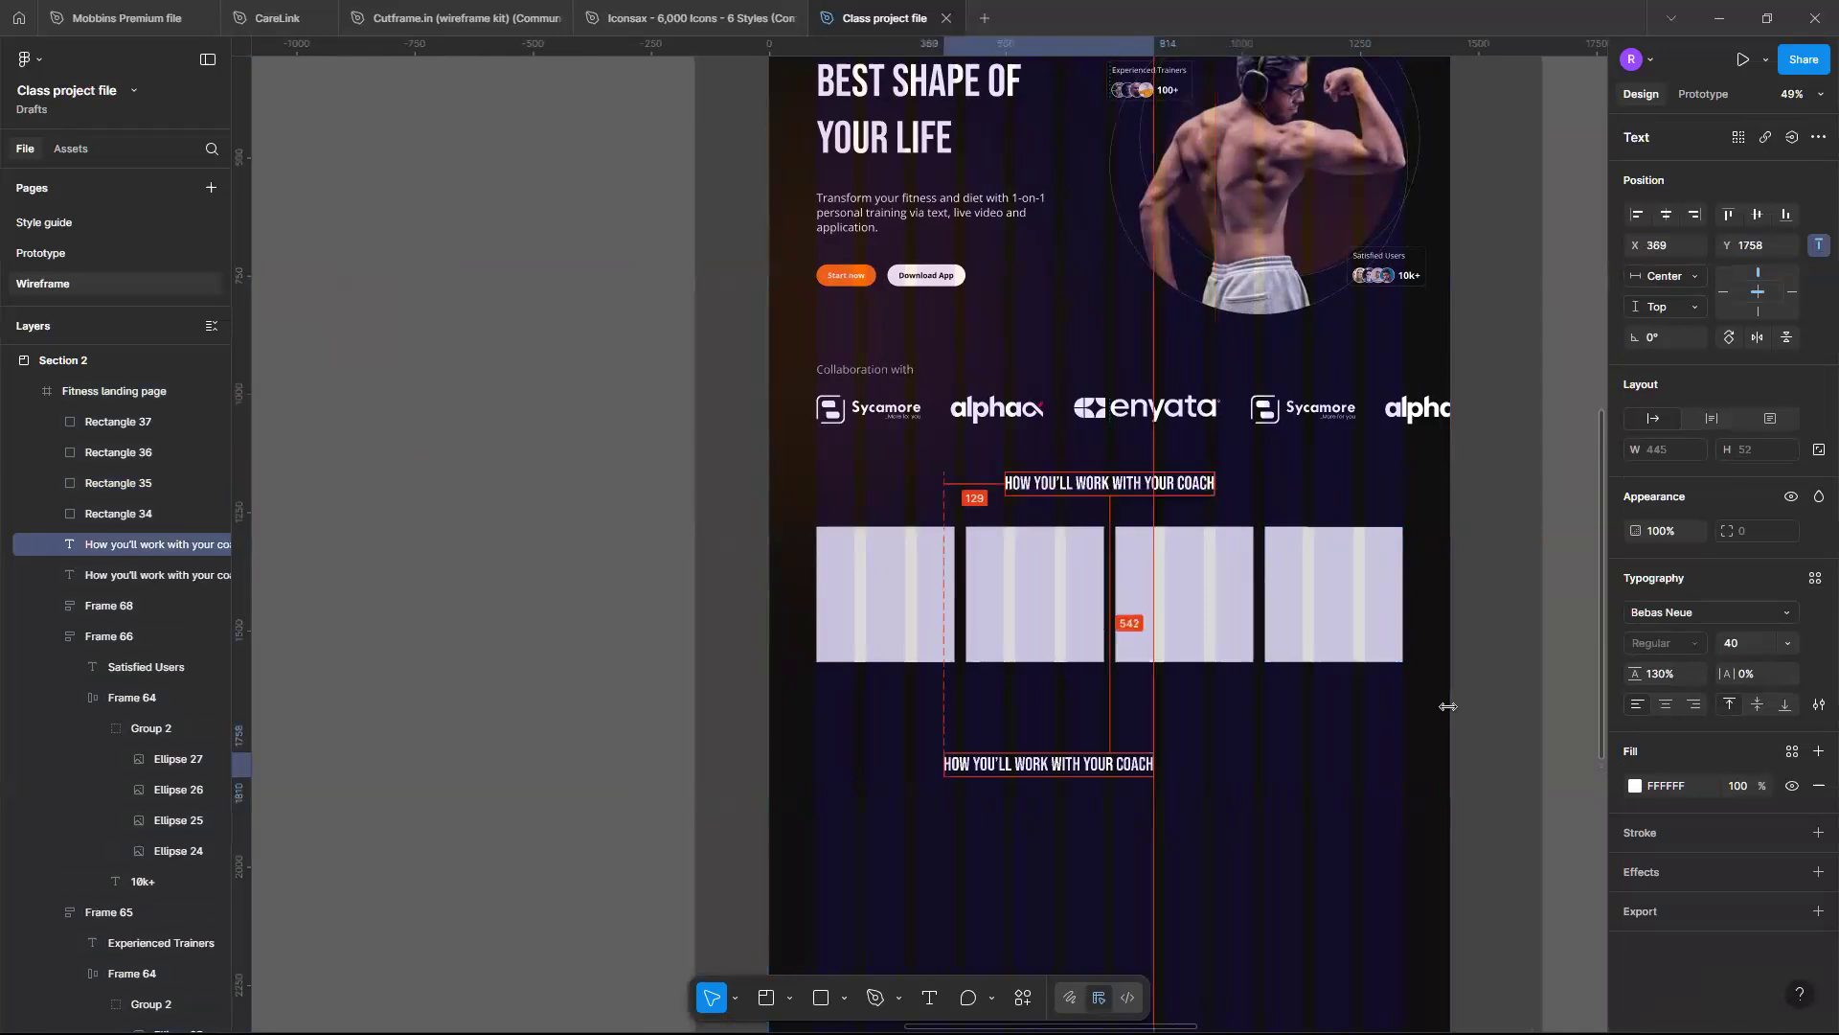
key("Return")
type("1240")
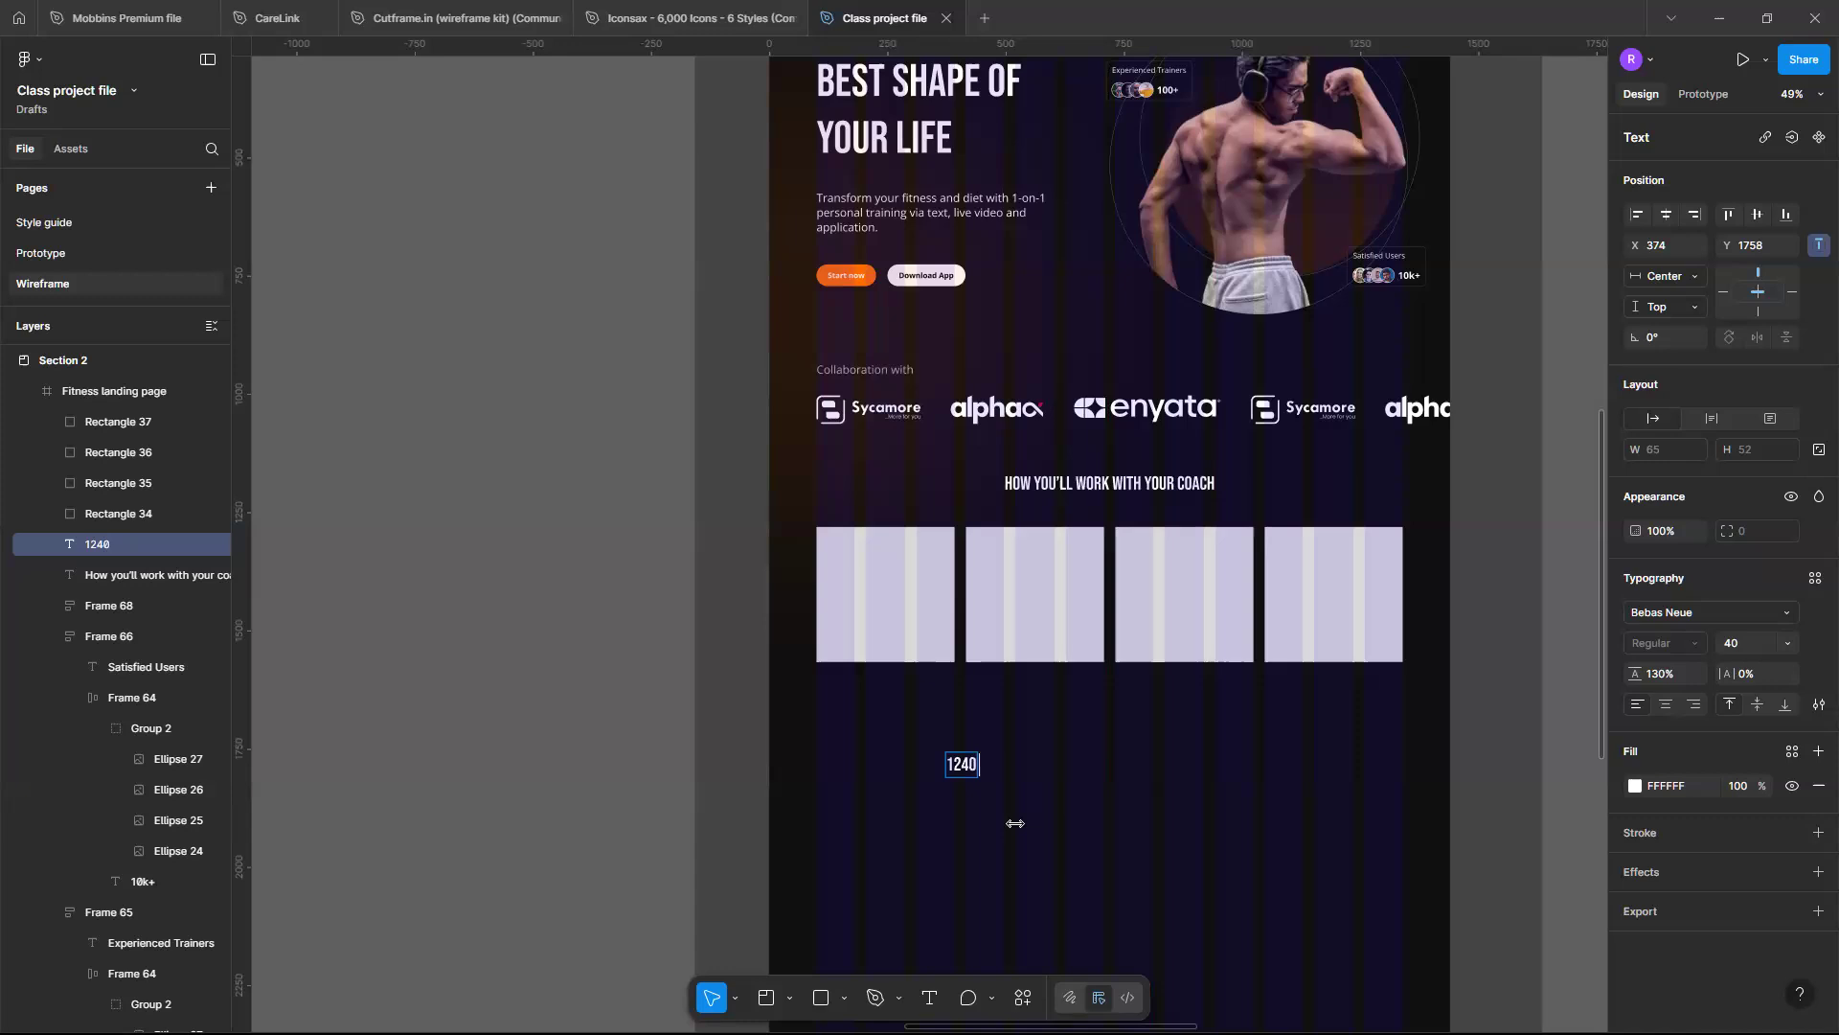
type(" px")
key("Escape")
scroll(1016, 823, "up", 1)
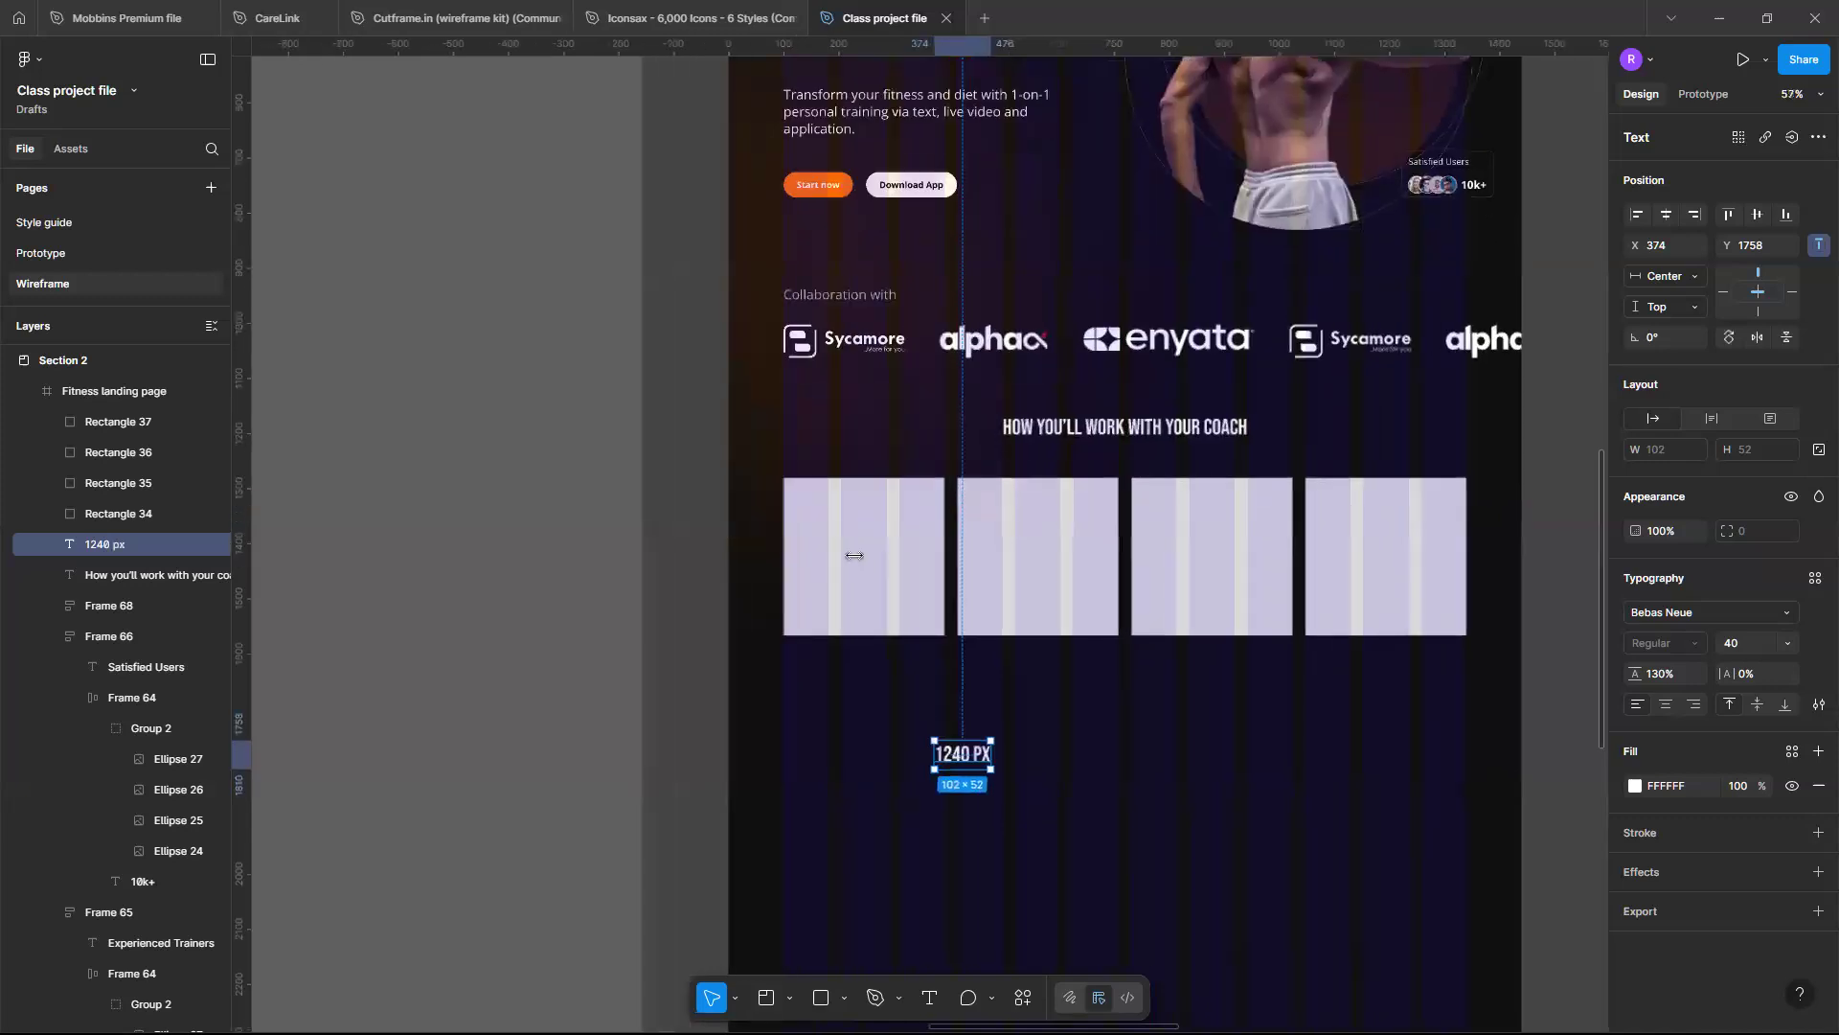
scroll(855, 555, "up", 1)
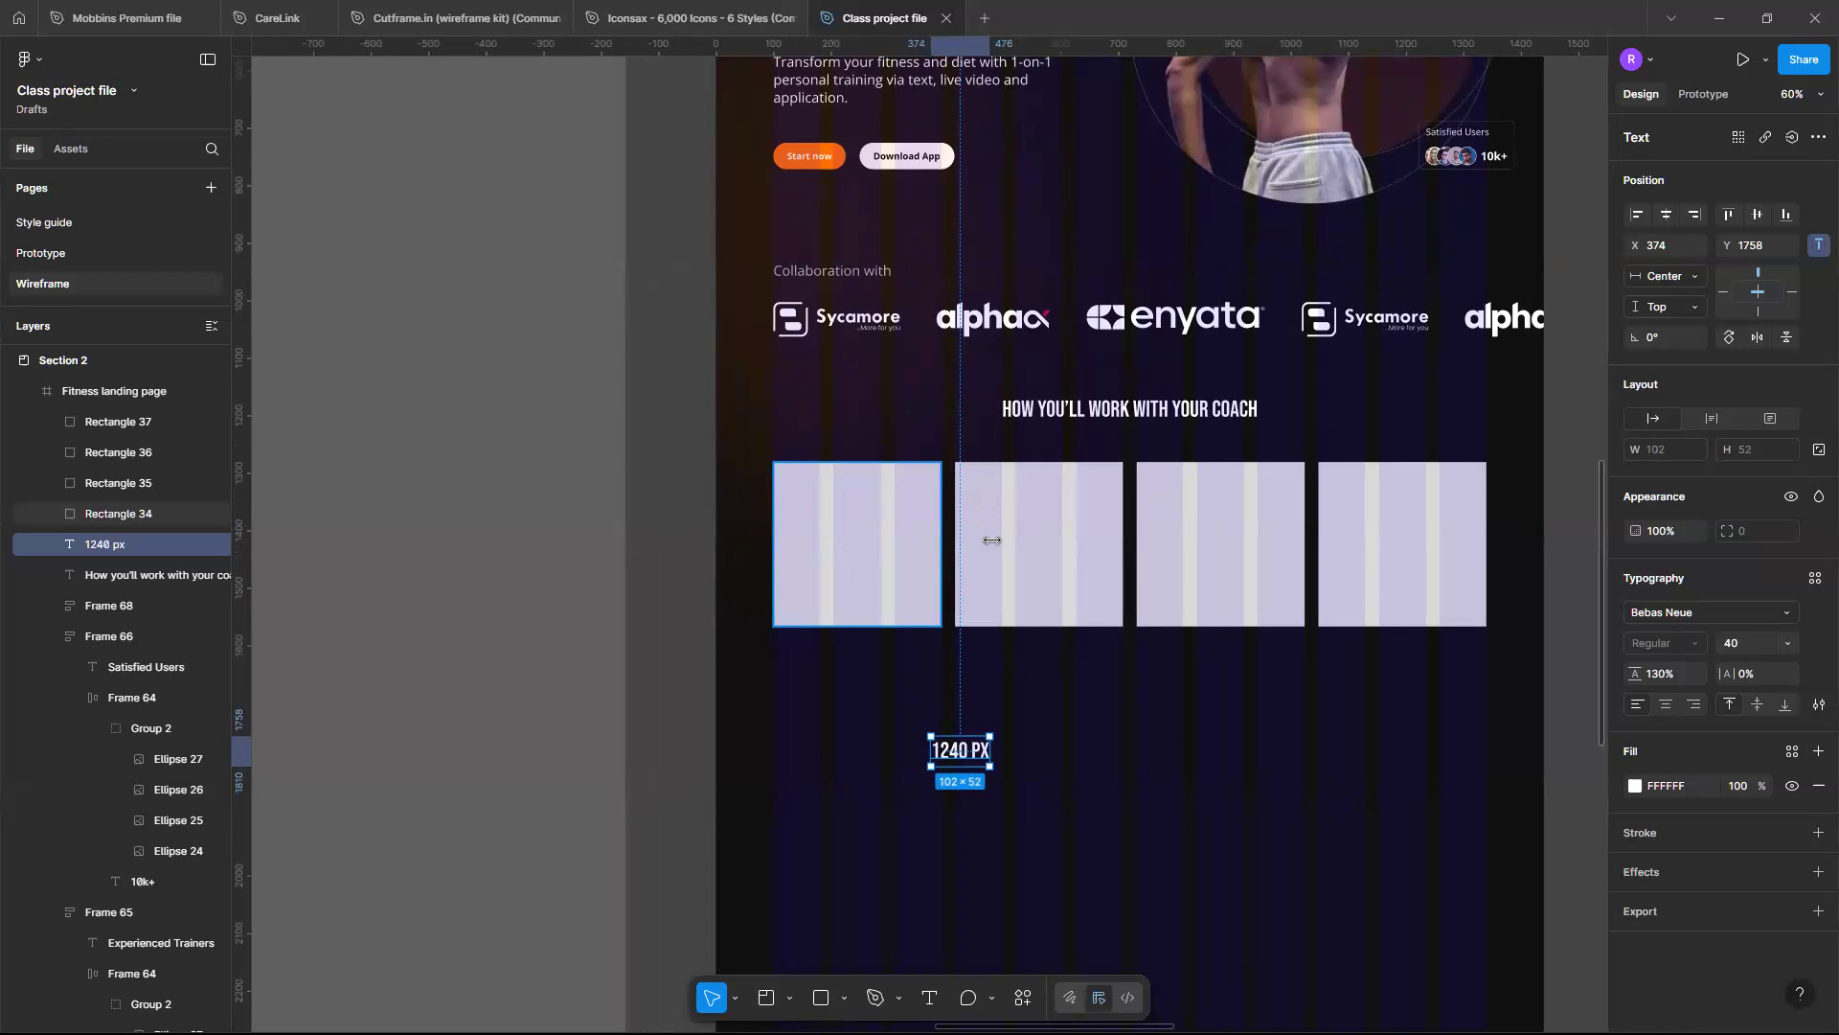
Delete the "1240 px" text below the row of cards
left_click(1039, 544)
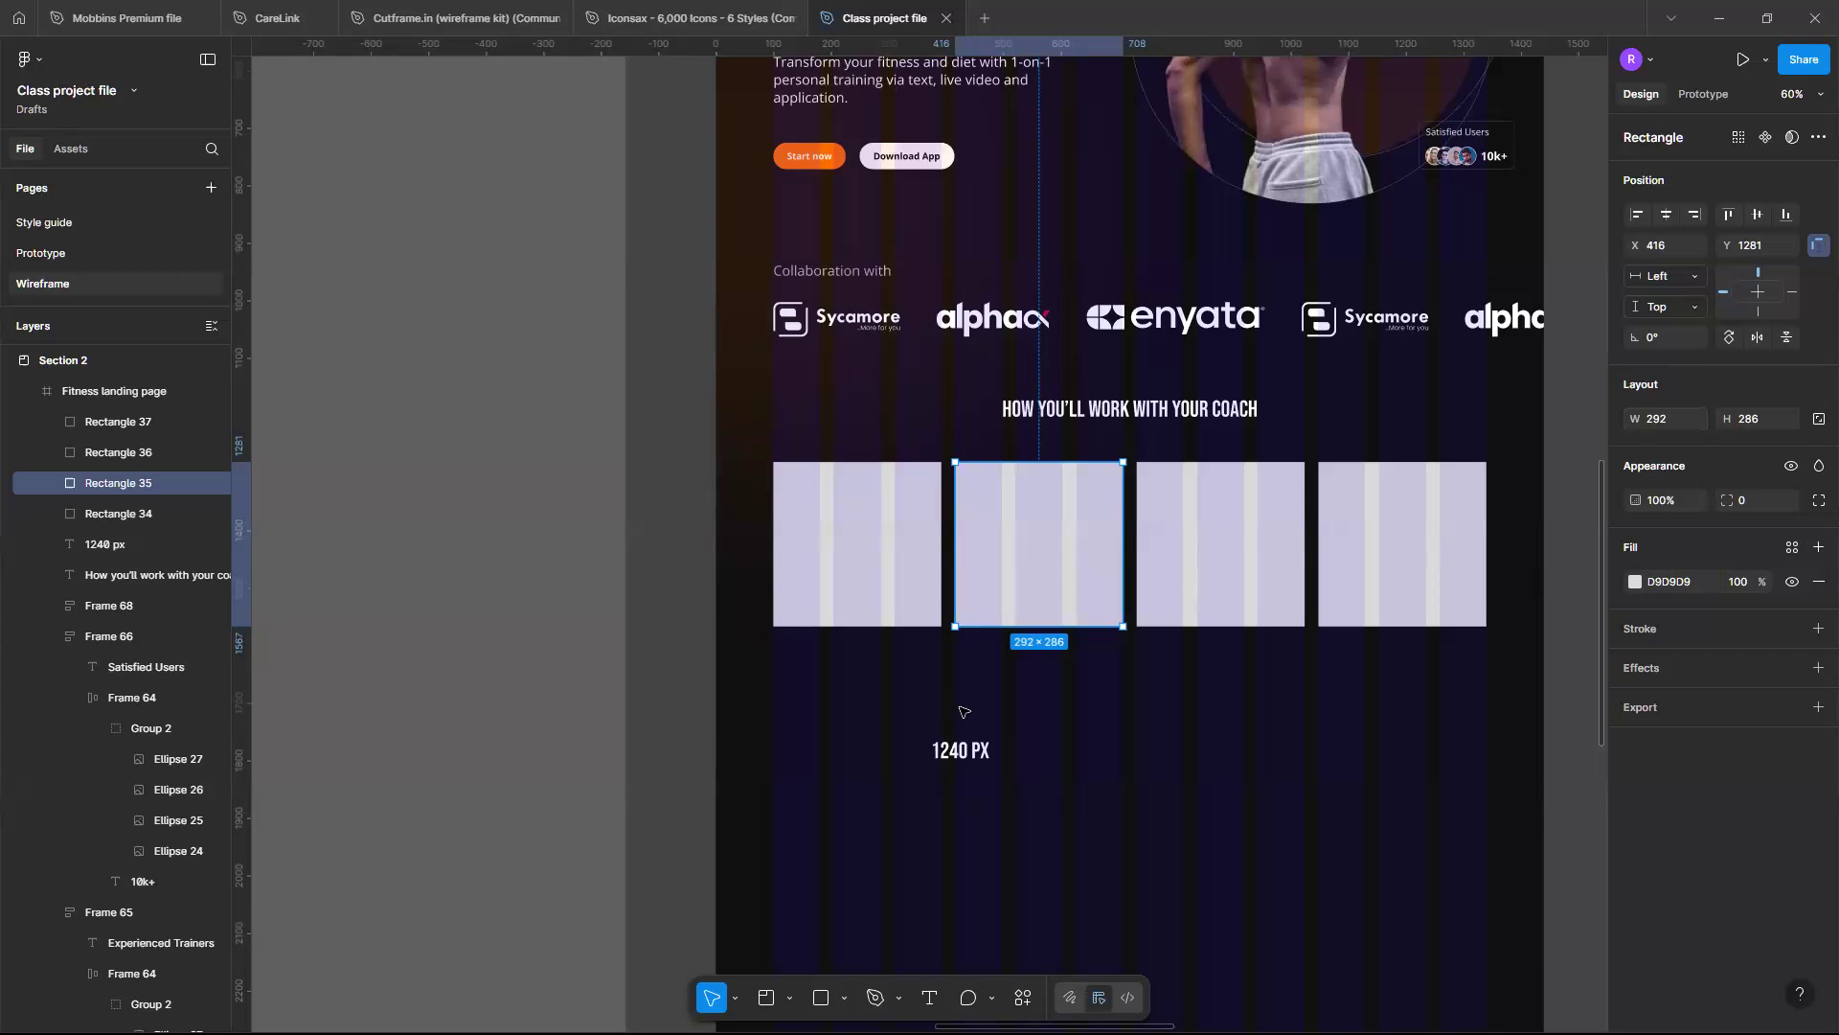
left_click(968, 768)
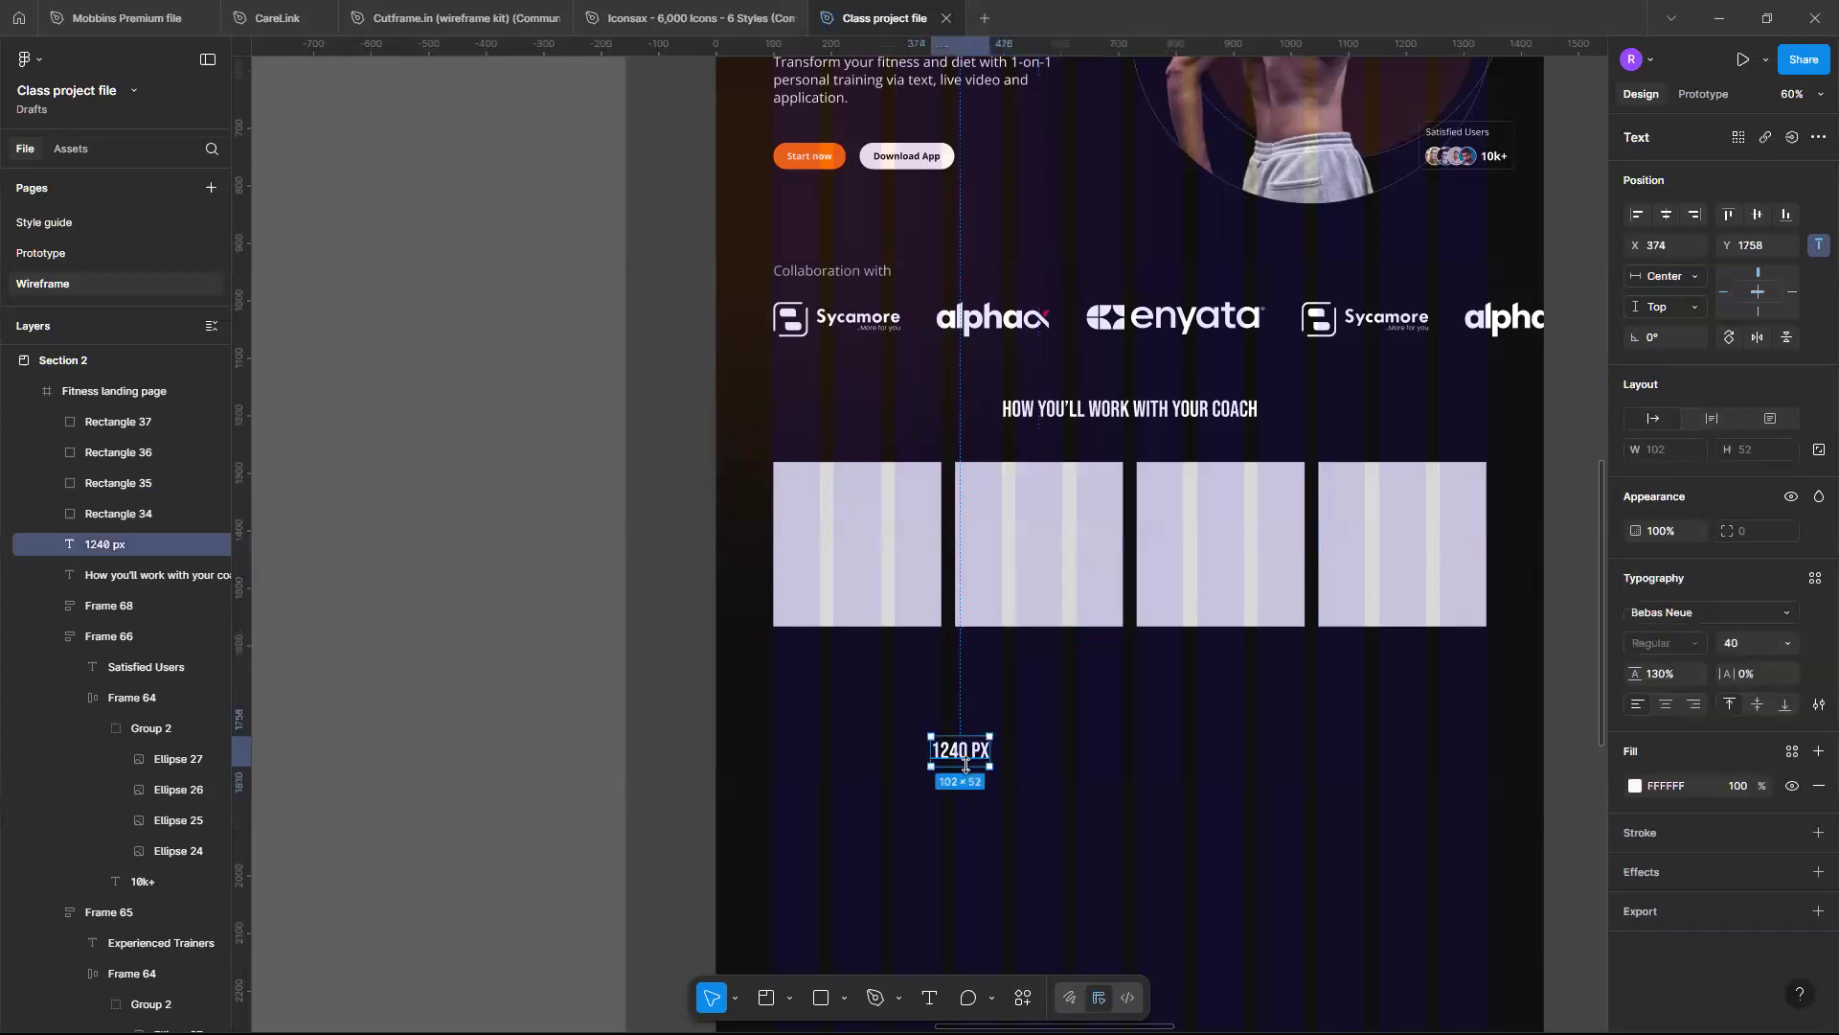
key("Delete")
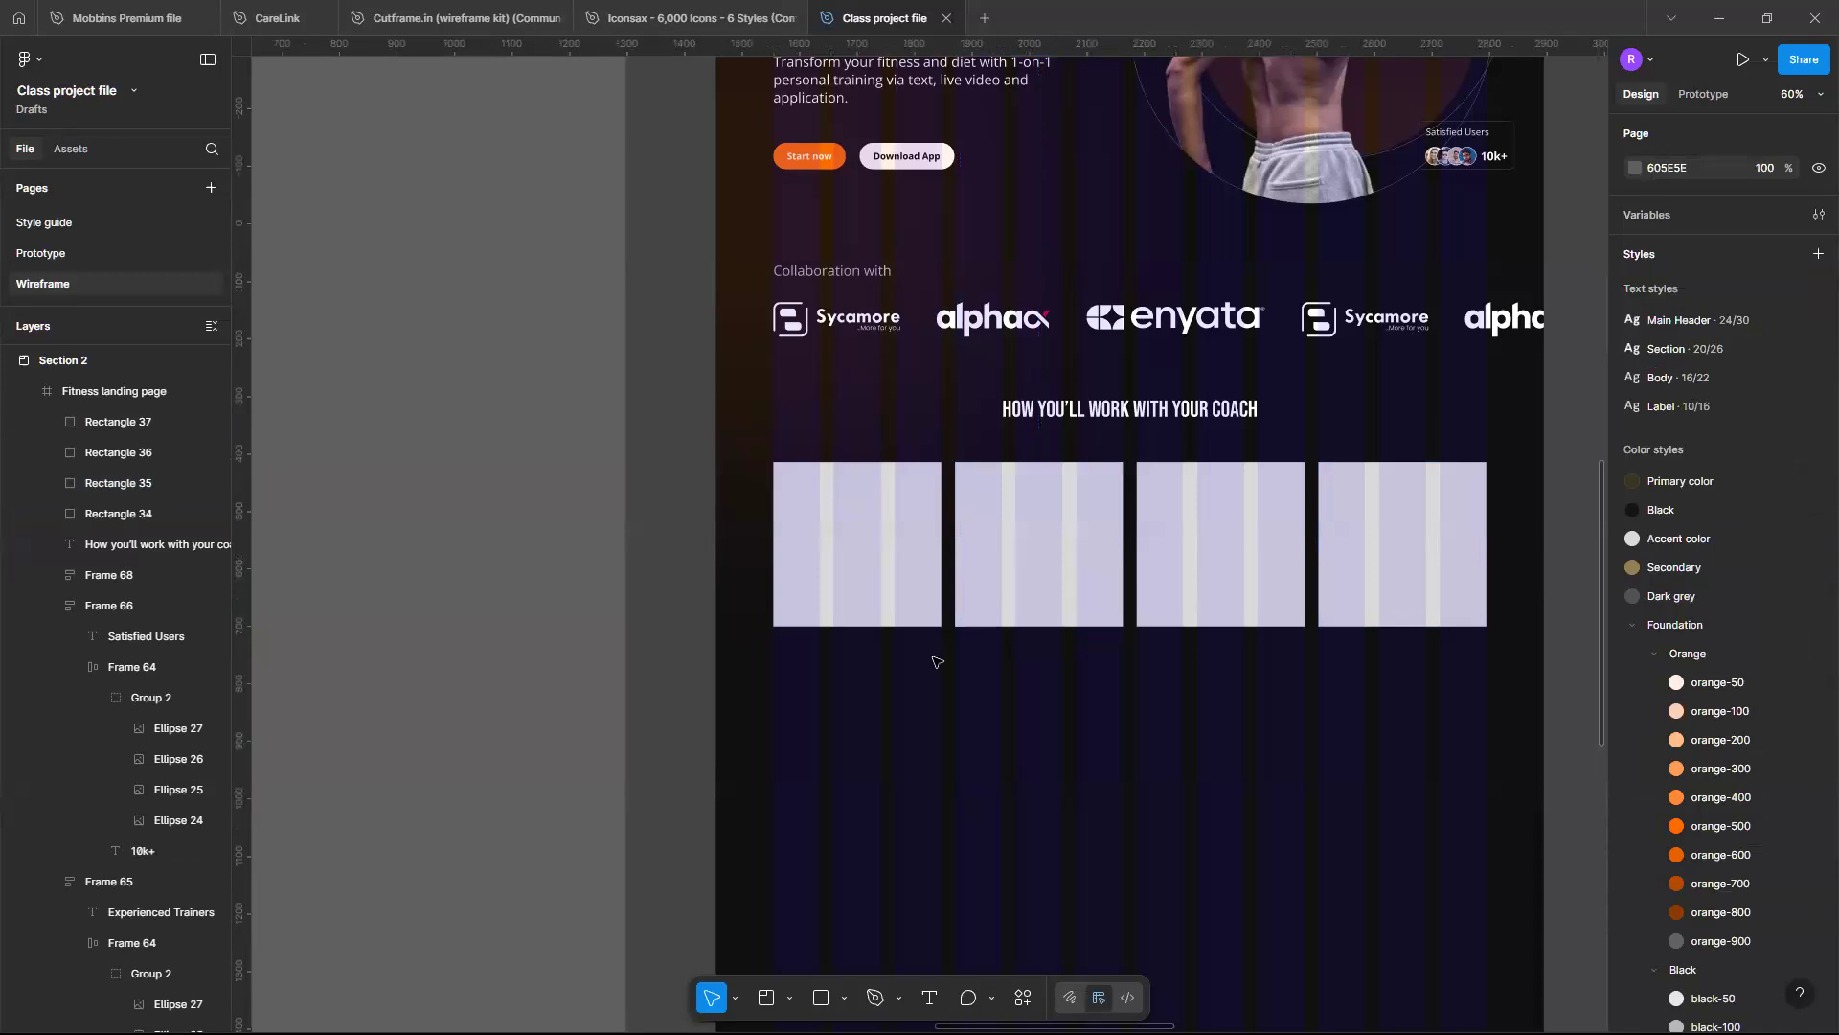
Copy the section heading onto the first card at X 118, Y 1345, in front of the card within the landing page frame
left_click(898, 587)
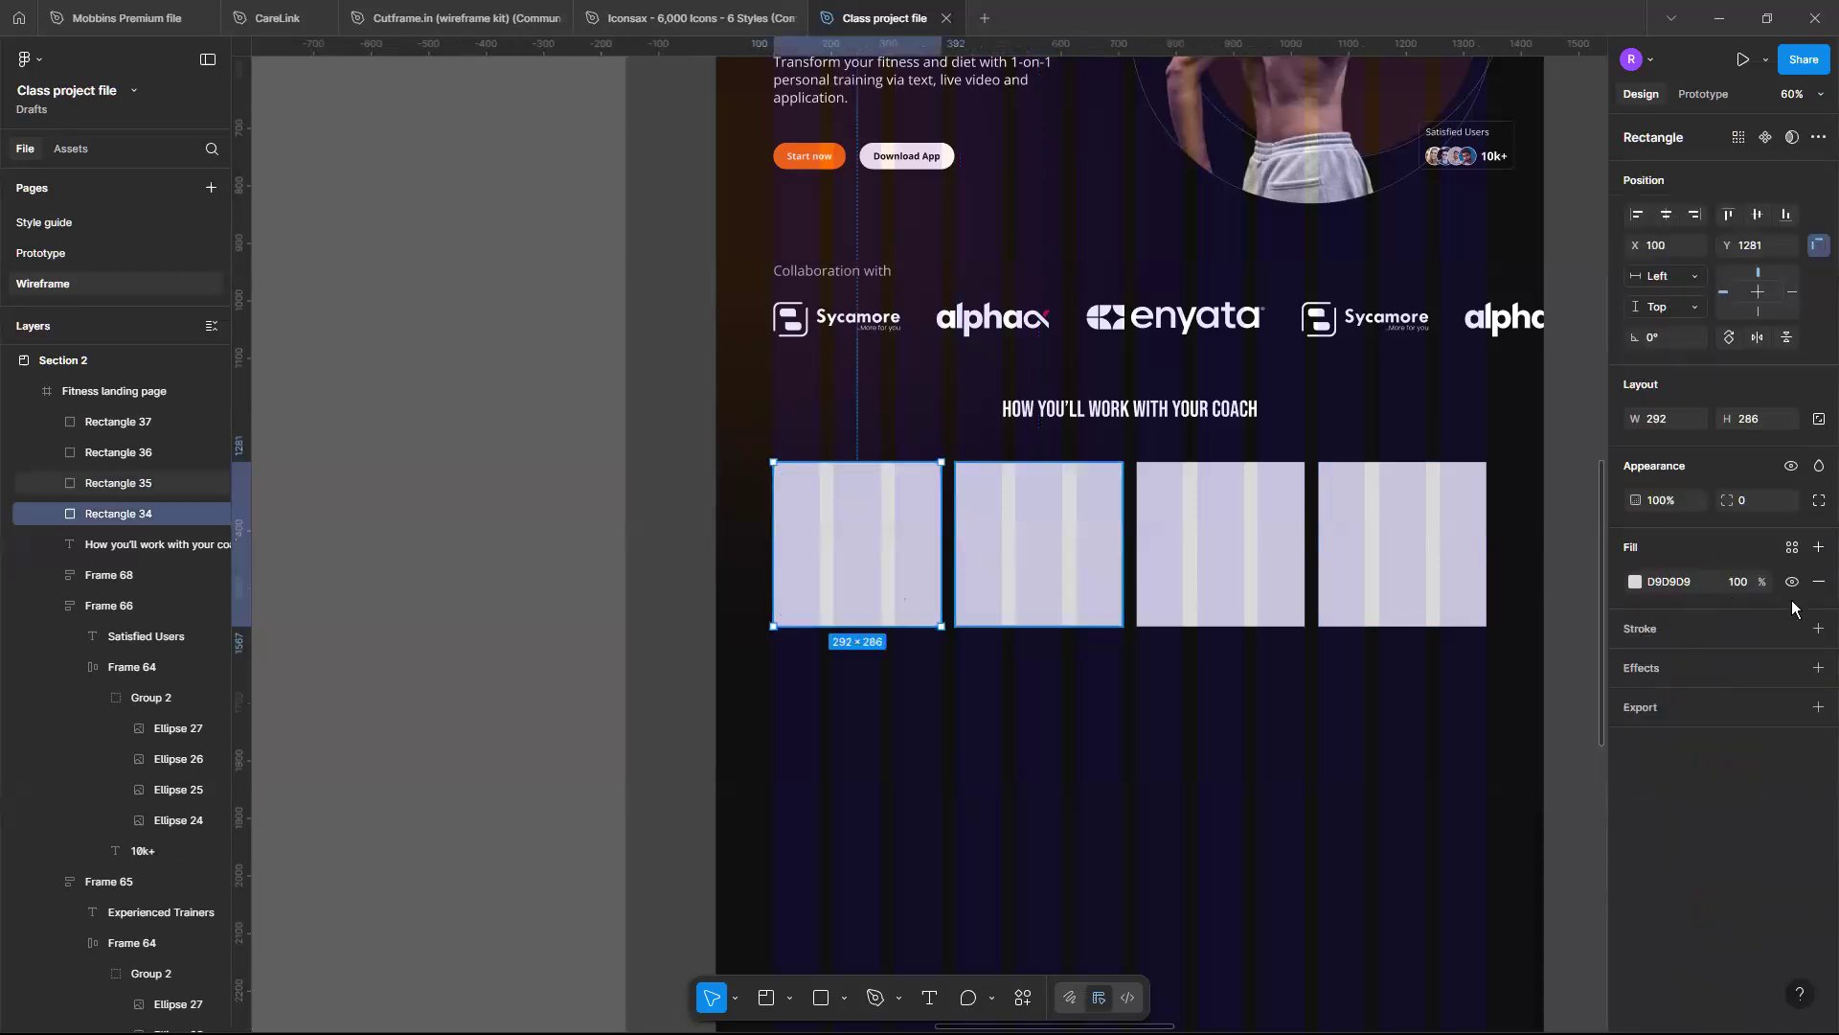
scroll(923, 570, "up", 2)
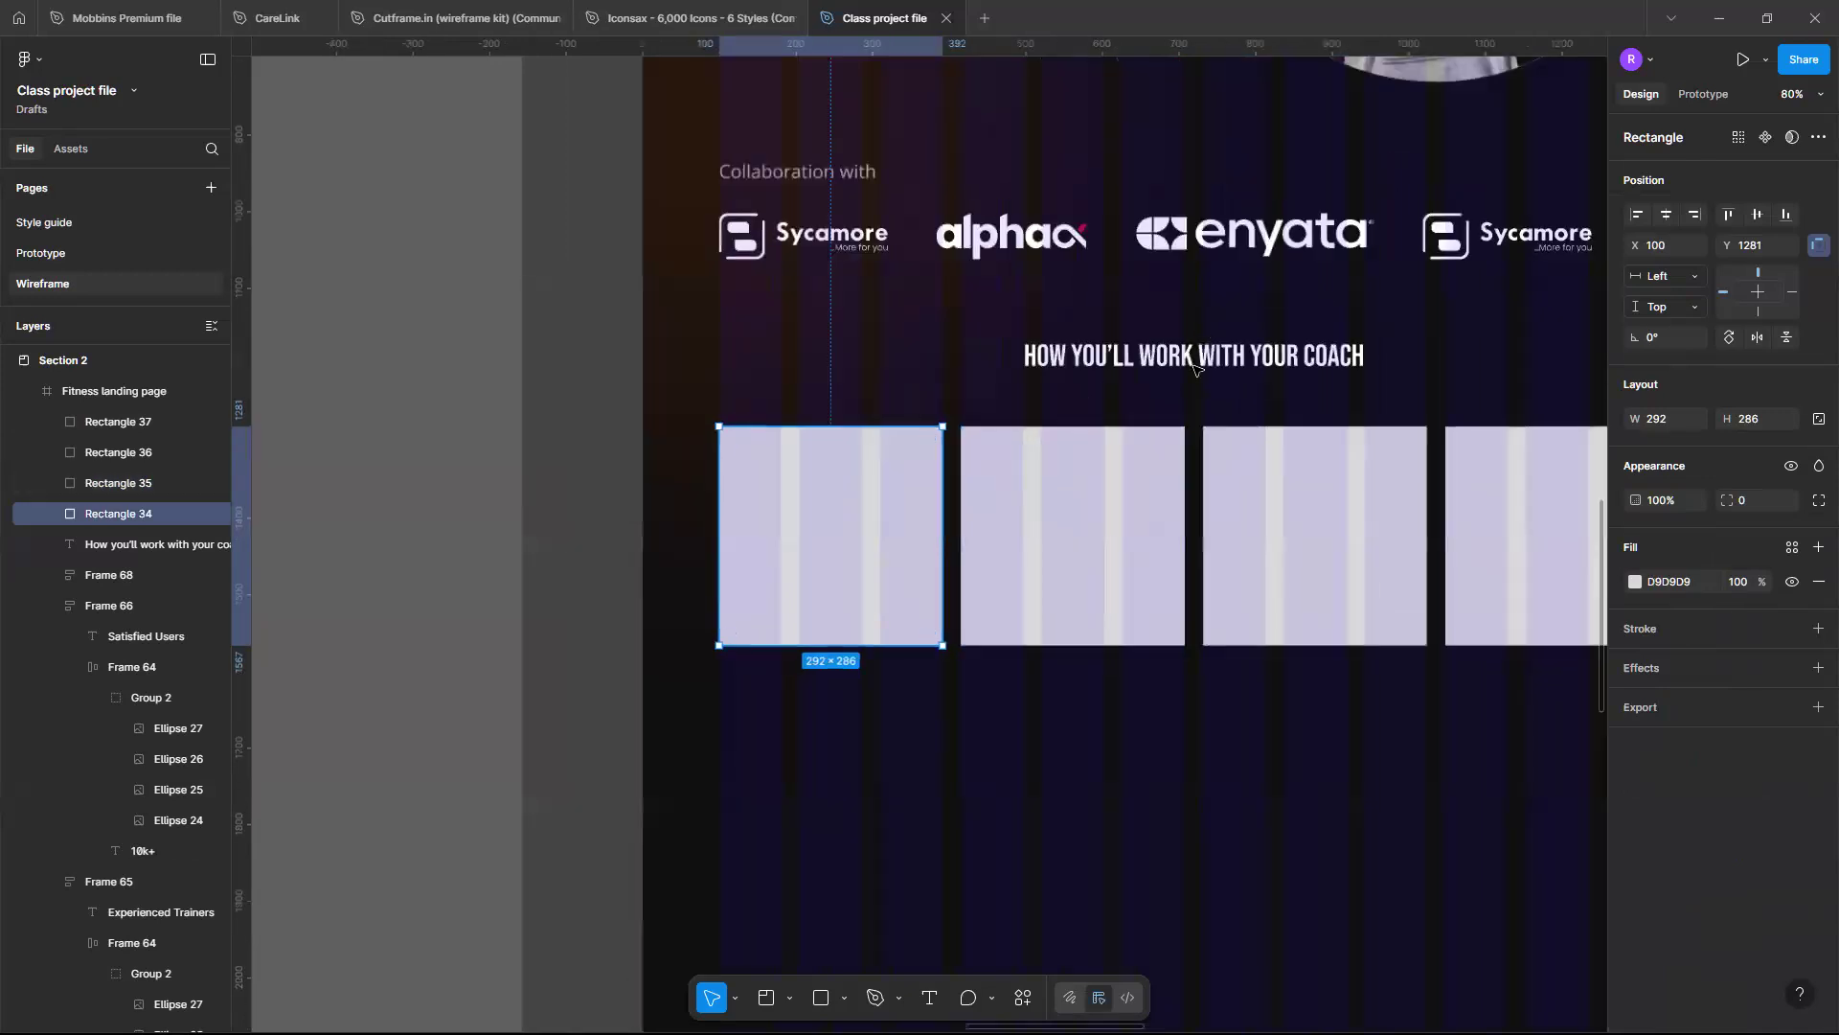
left_click(1198, 358)
left_click_drag(1197, 362, 904, 508)
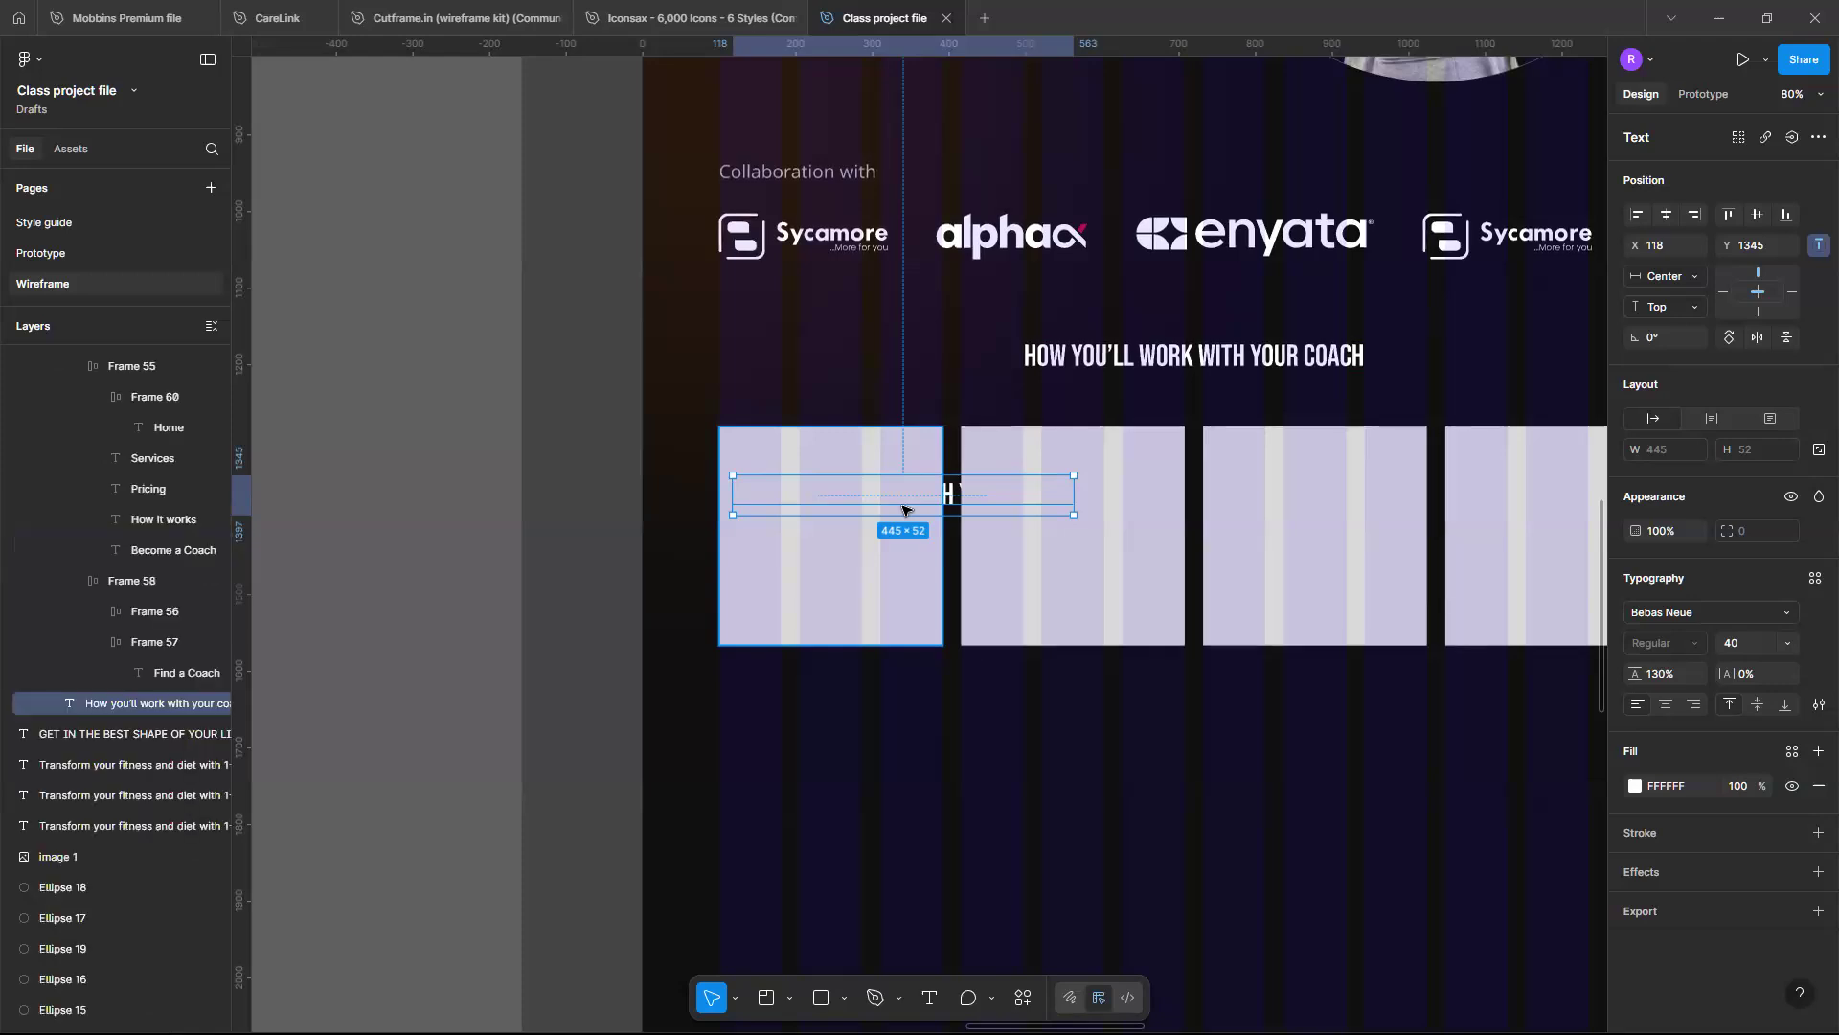
left_click_drag(903, 510, 903, 510)
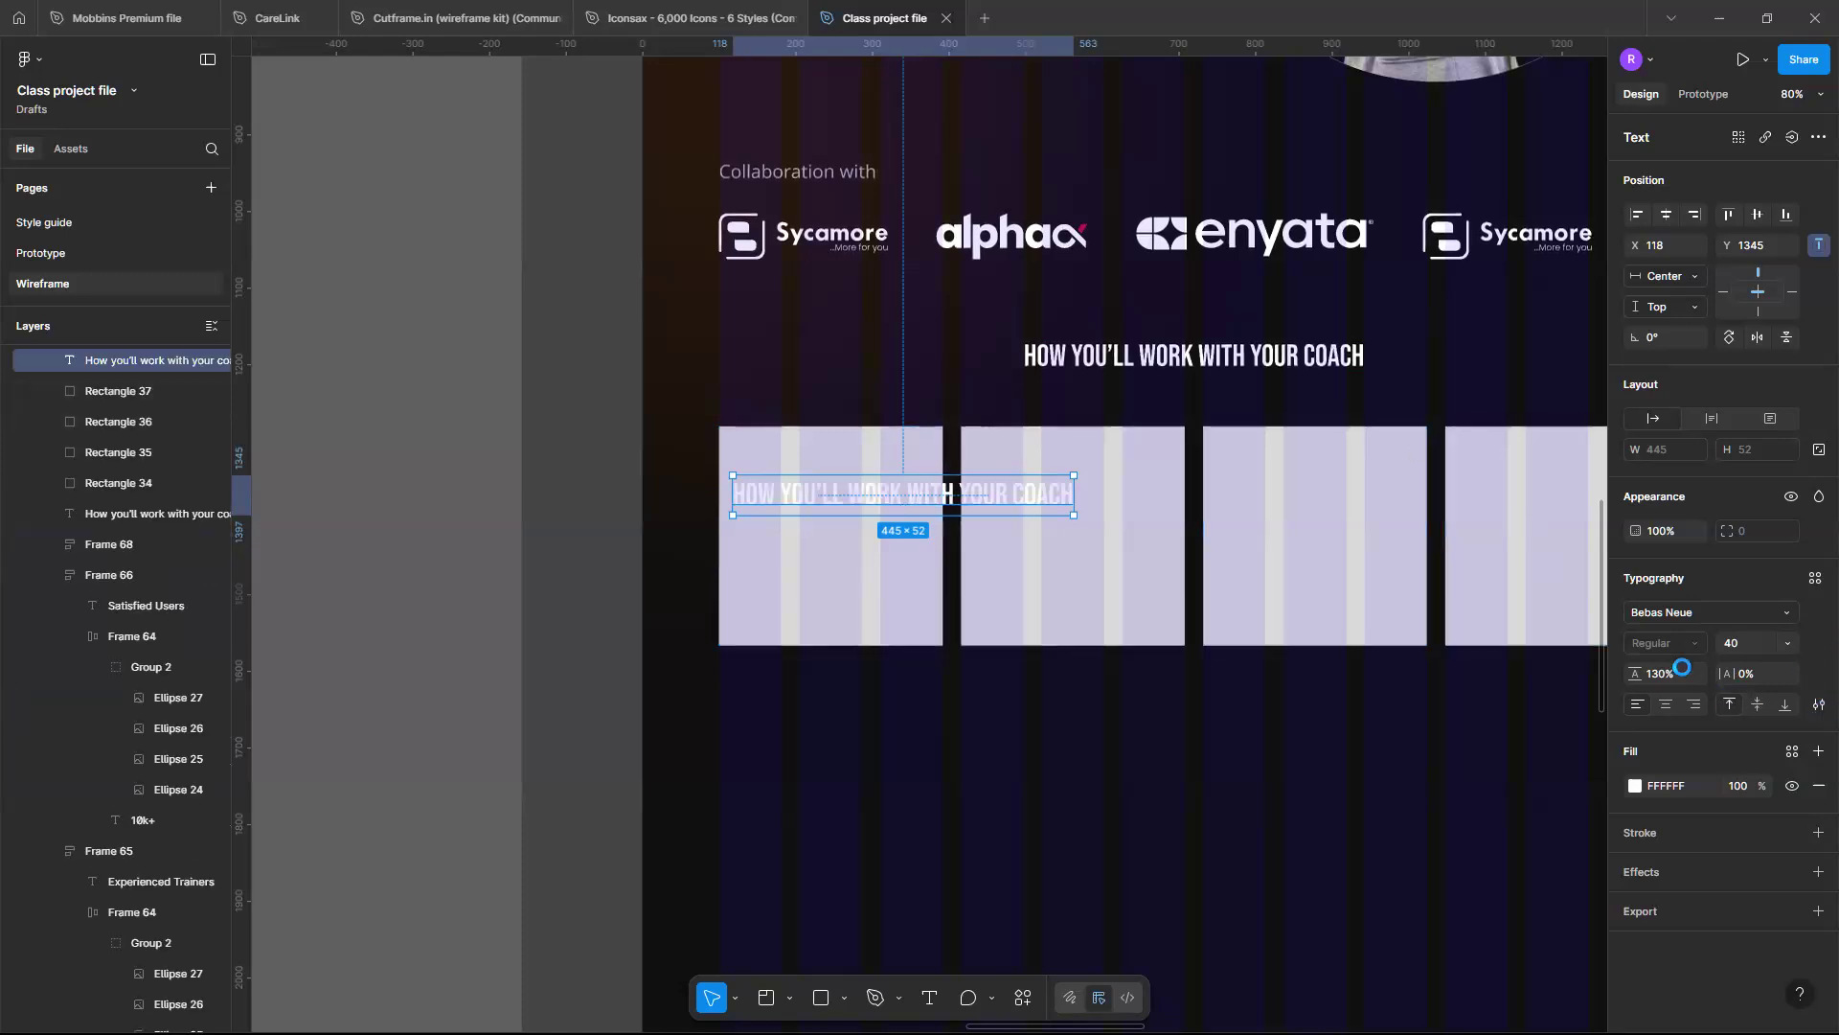
Change the copied text on the first card to Open Sans at size 16
left_click(1792, 619)
left_click(1539, 705)
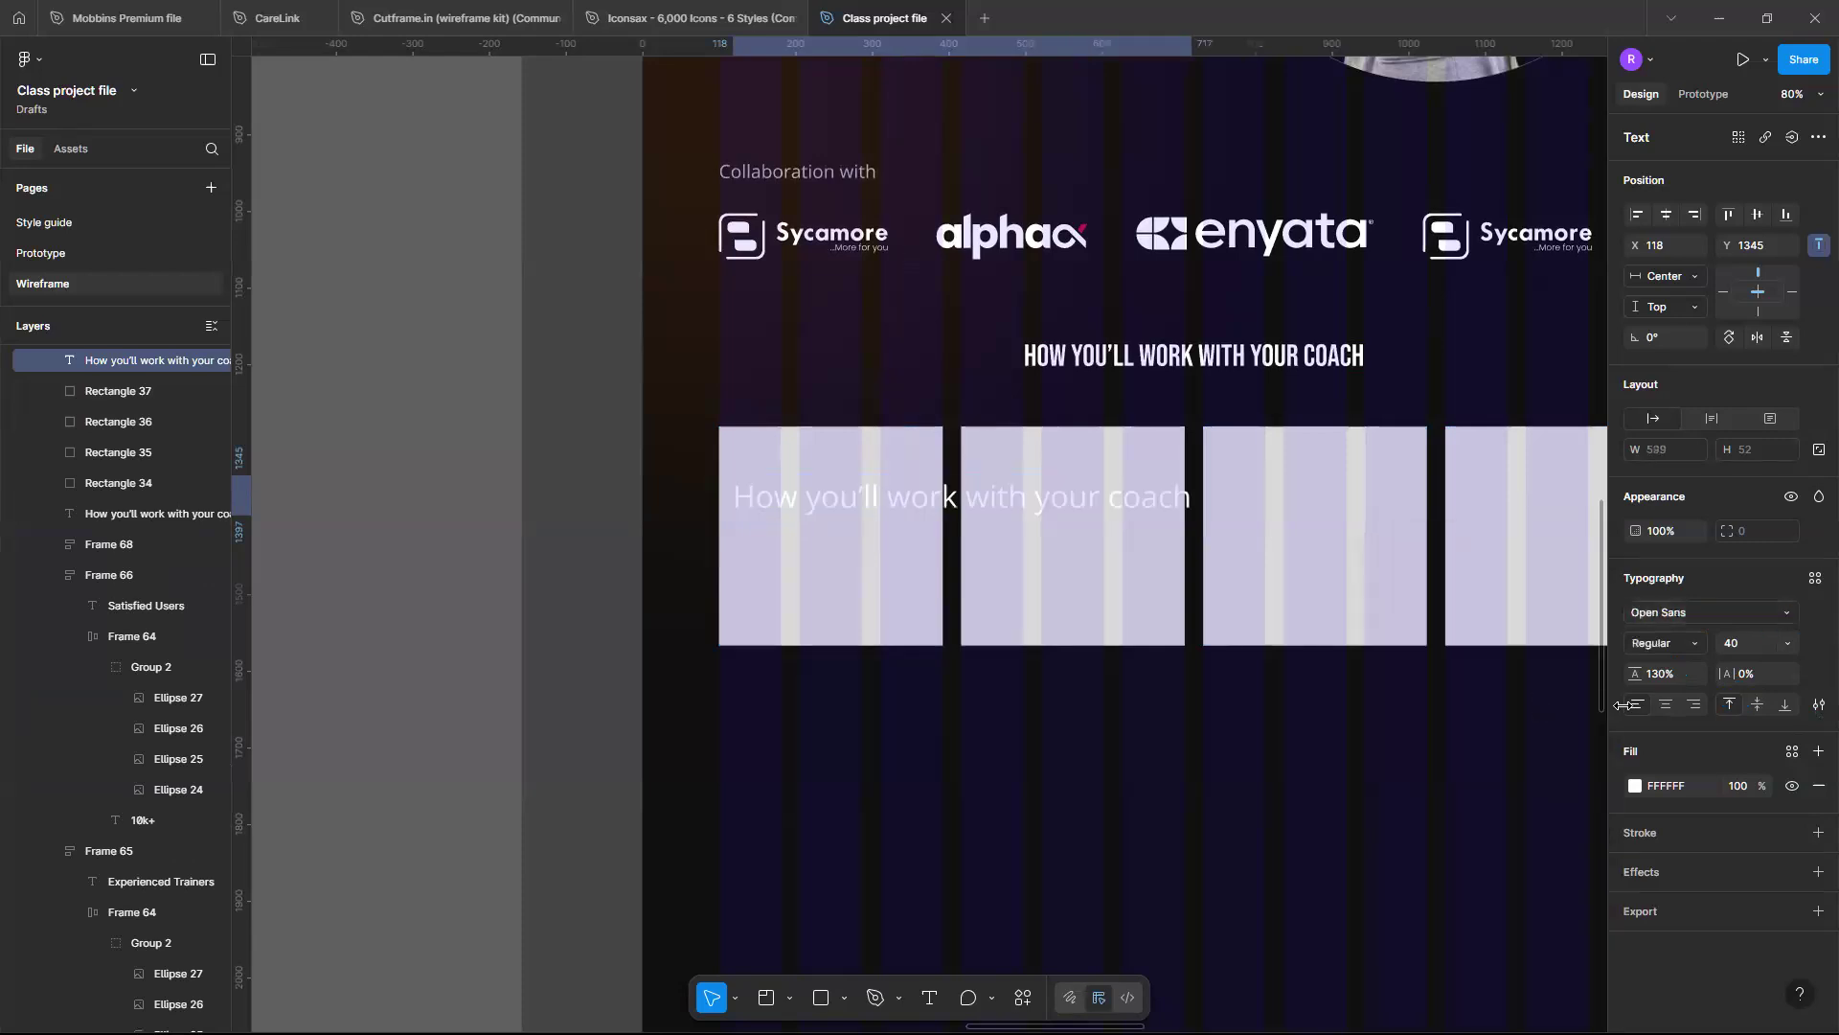
left_click(1787, 644)
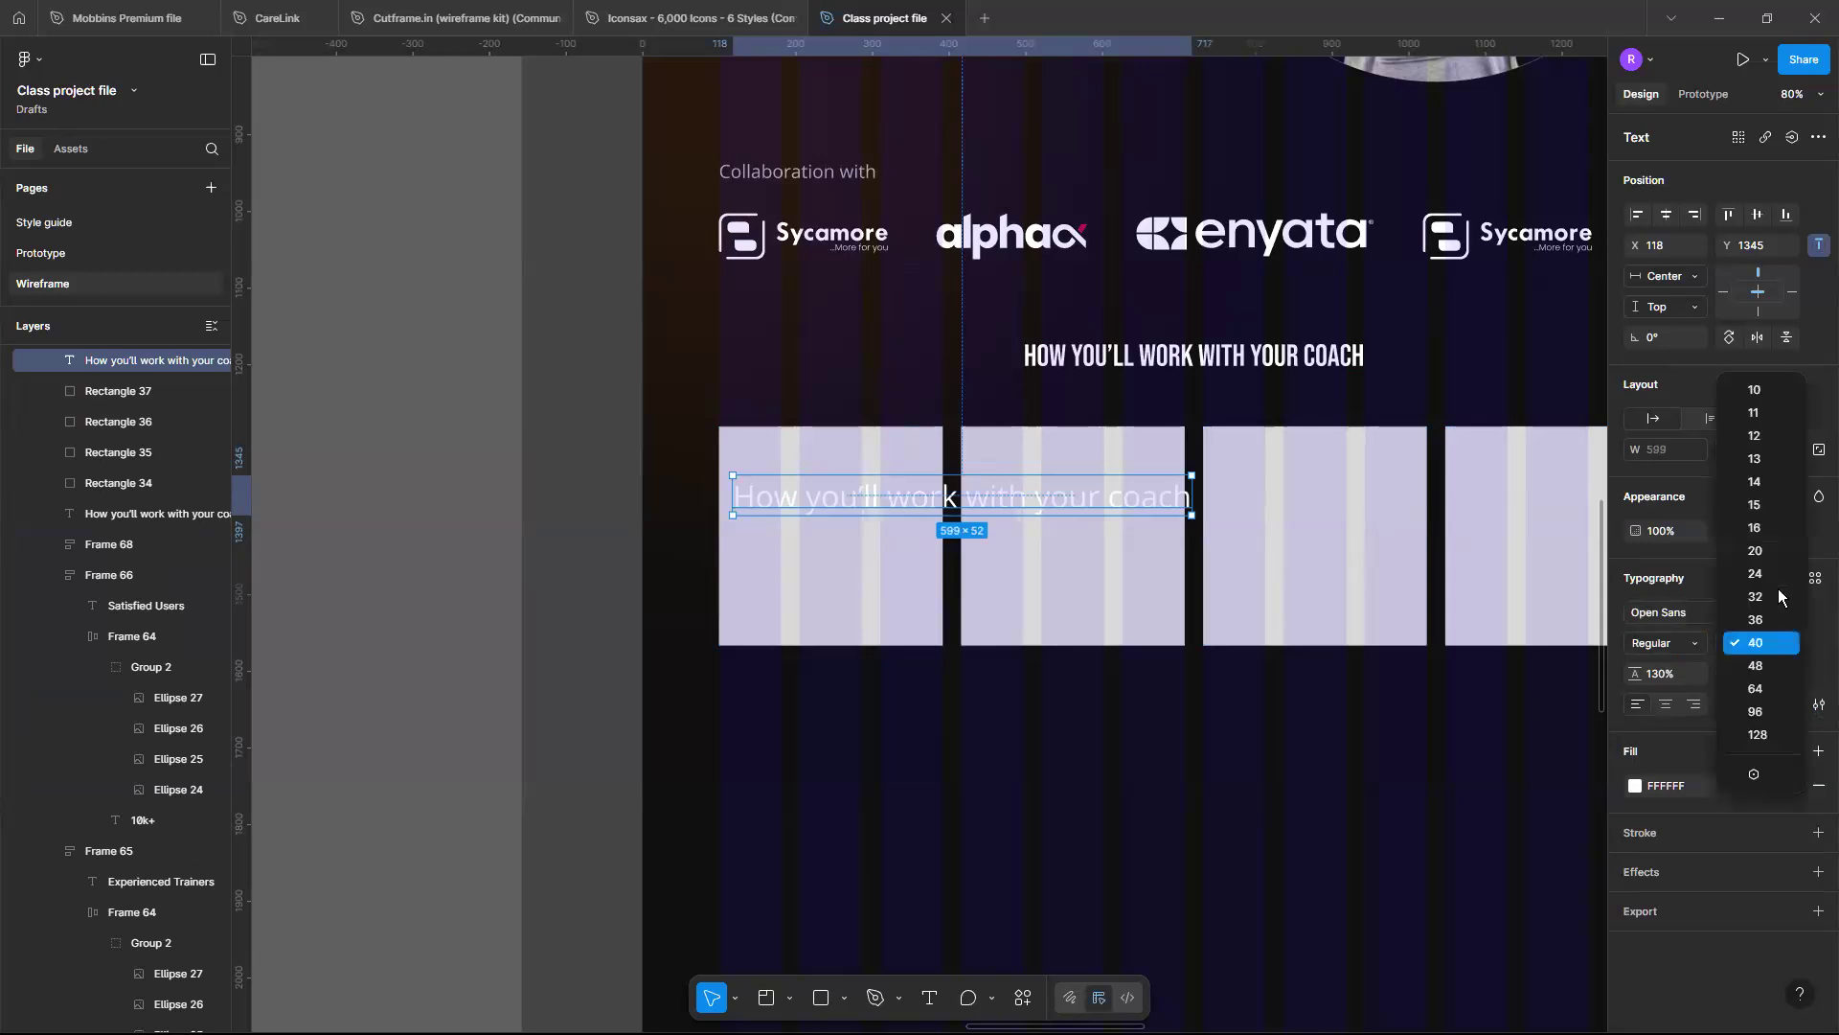
left_click(1762, 527)
Recolour the first card's text to near-black 050505 and set its weight to SemiBold
left_click(1635, 786)
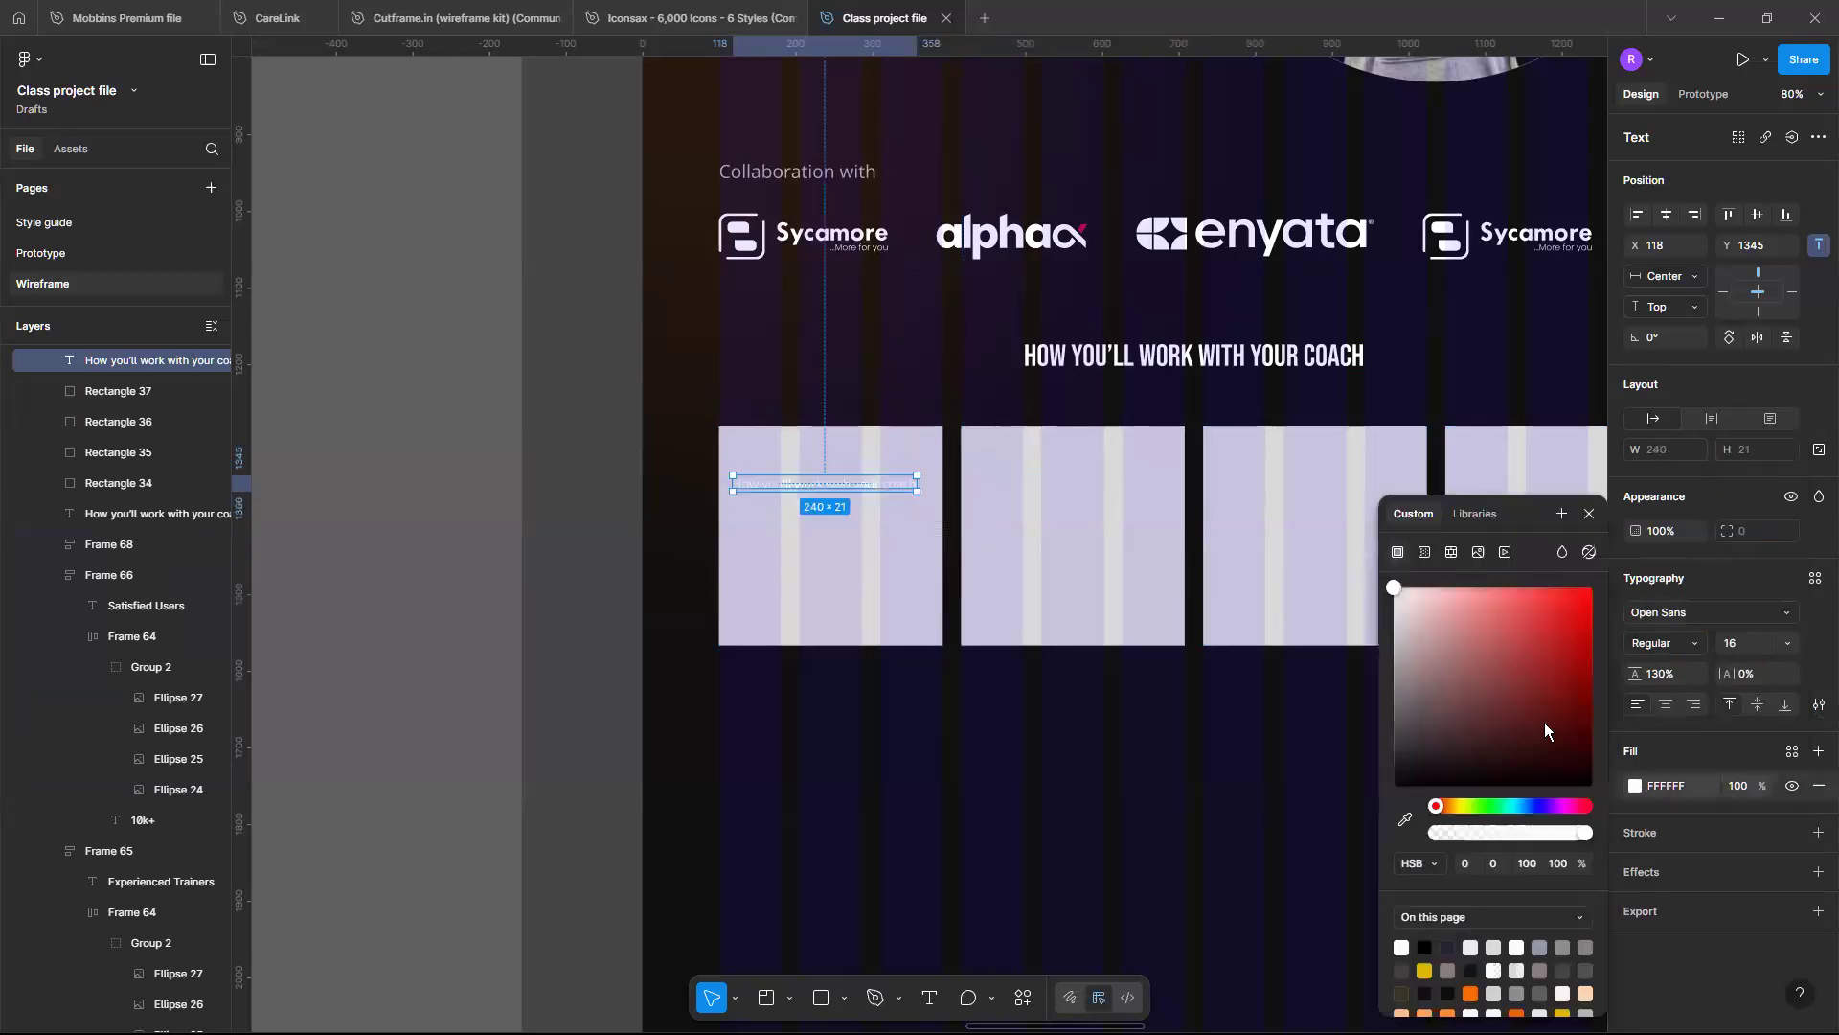
left_click_drag(1449, 656, 1366, 787)
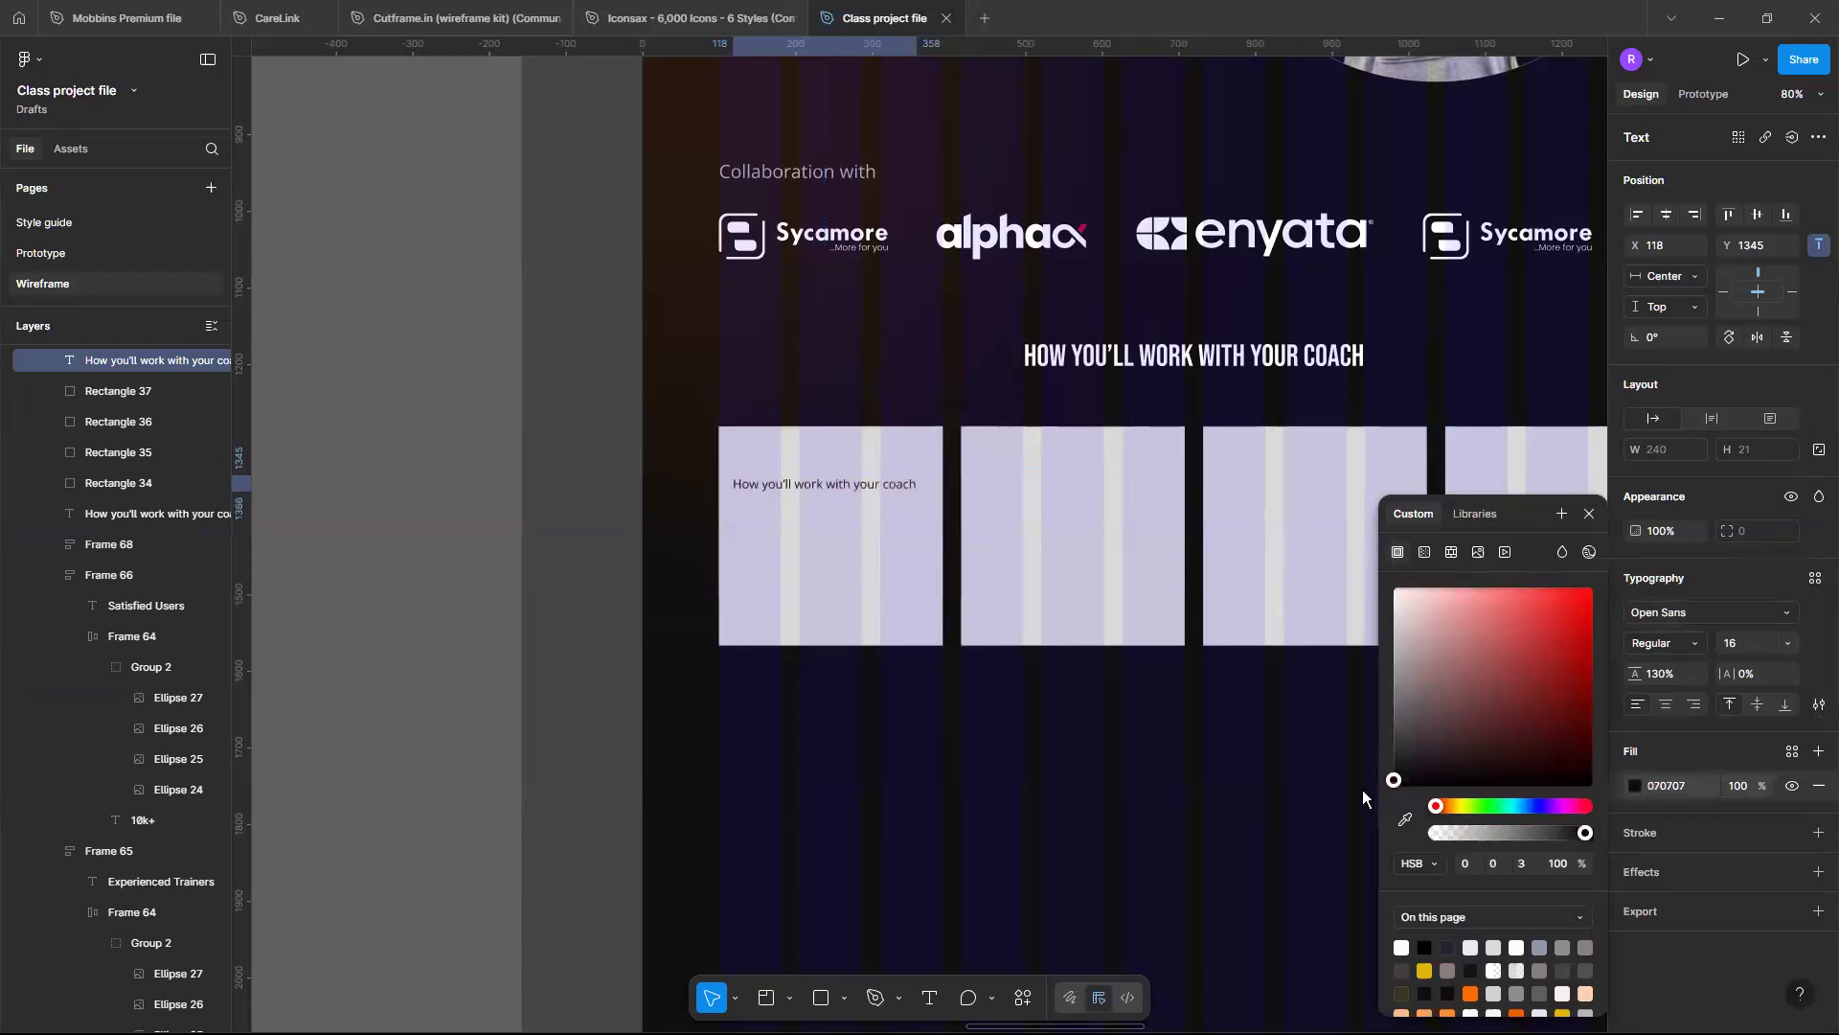
left_click(1700, 640)
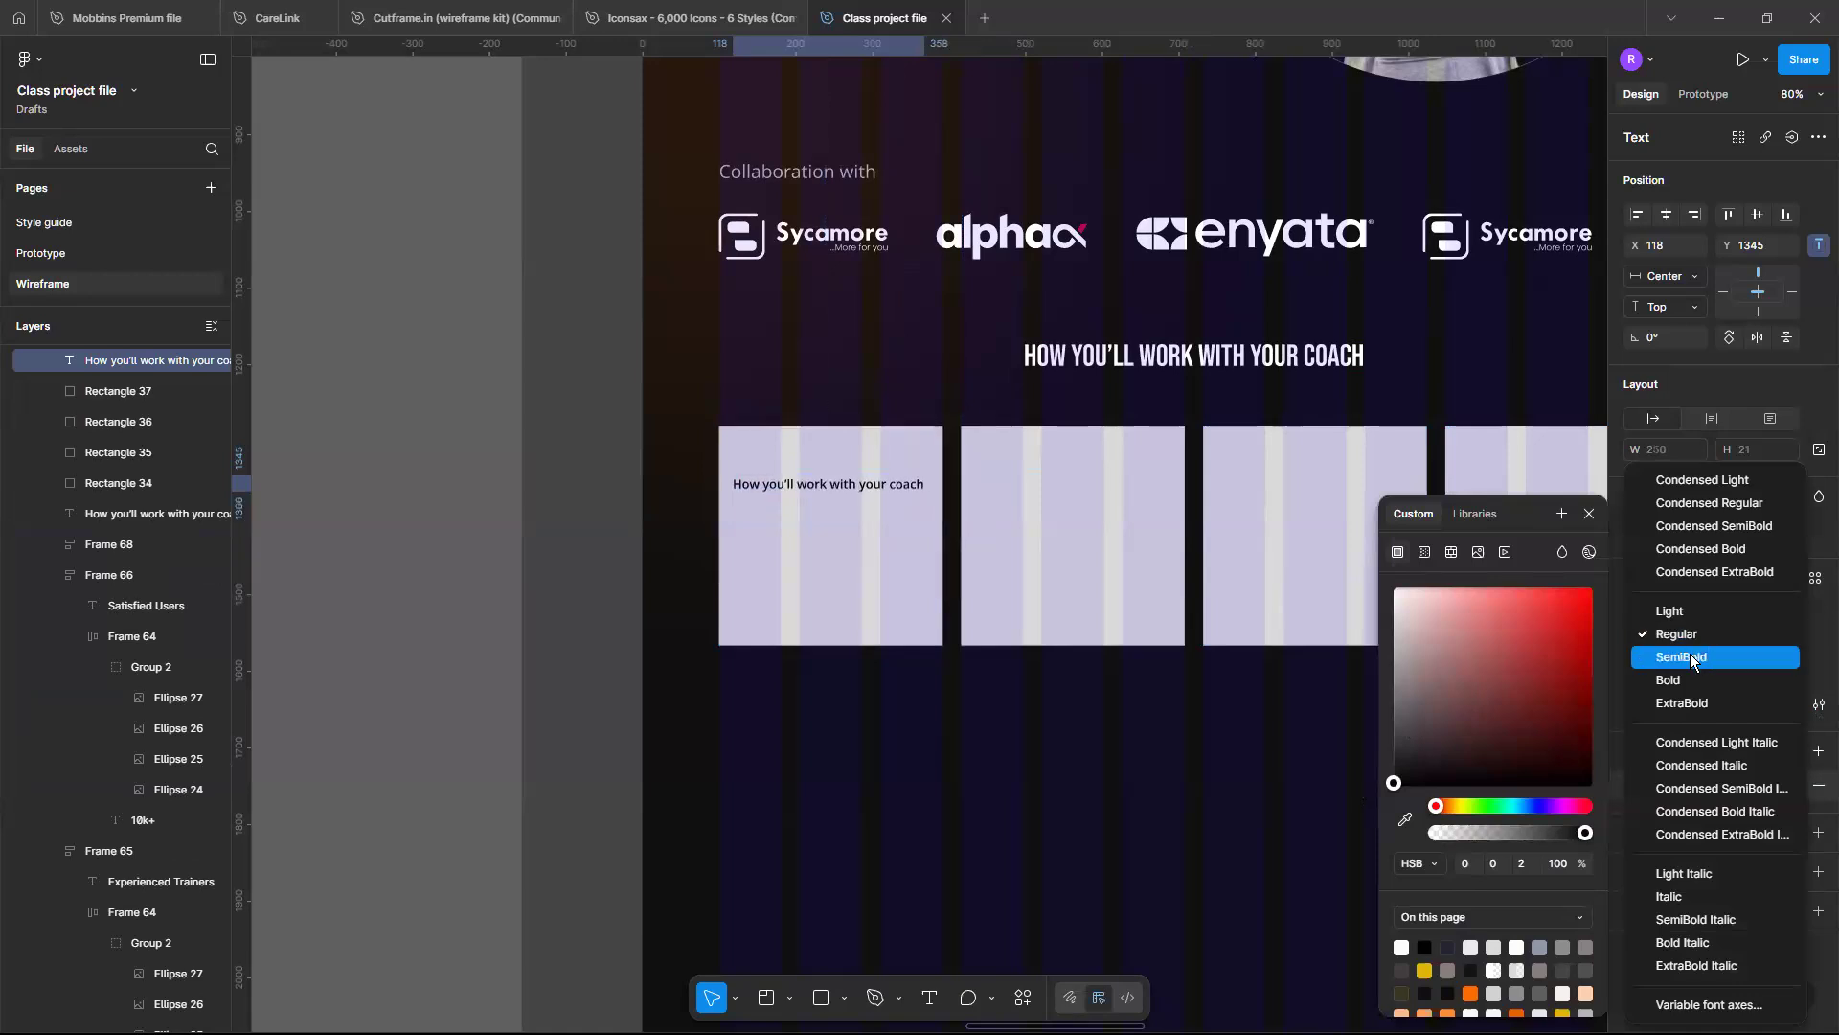
left_click(1690, 656)
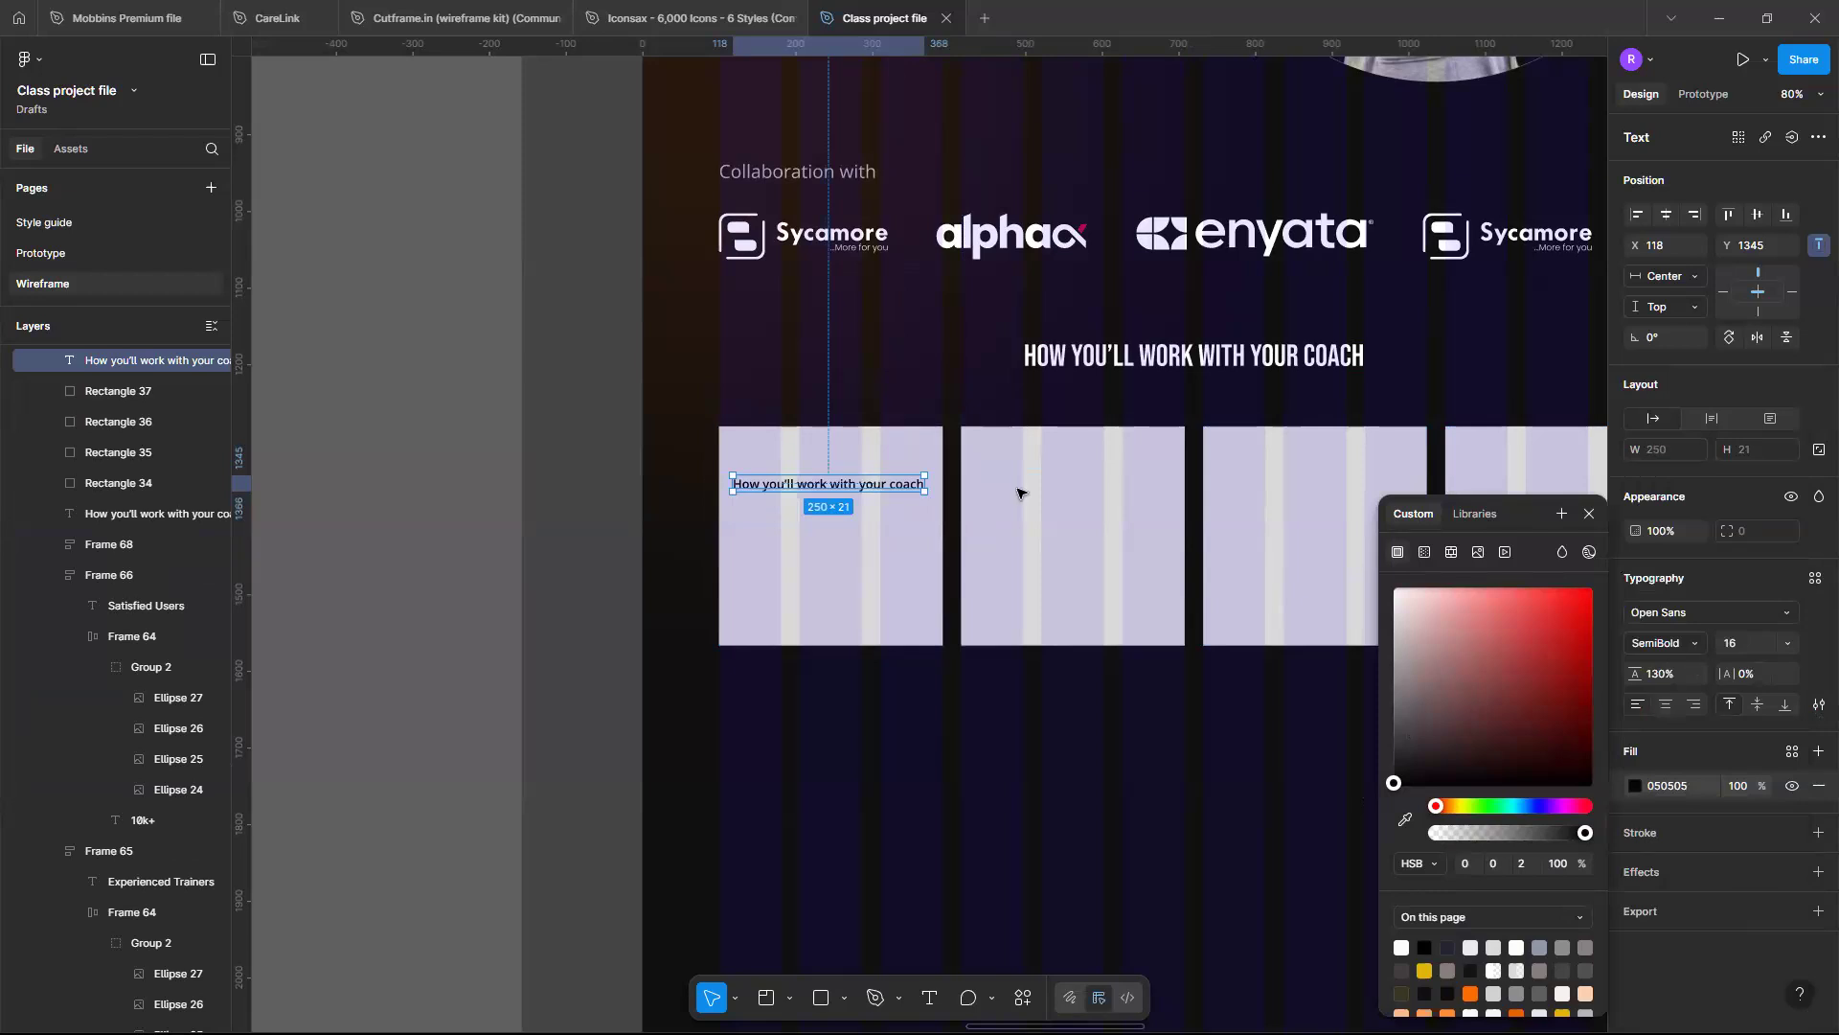
Duplicate the first card's text and place the copy below it inside the card at X 109, Y 1439
left_click(875, 489)
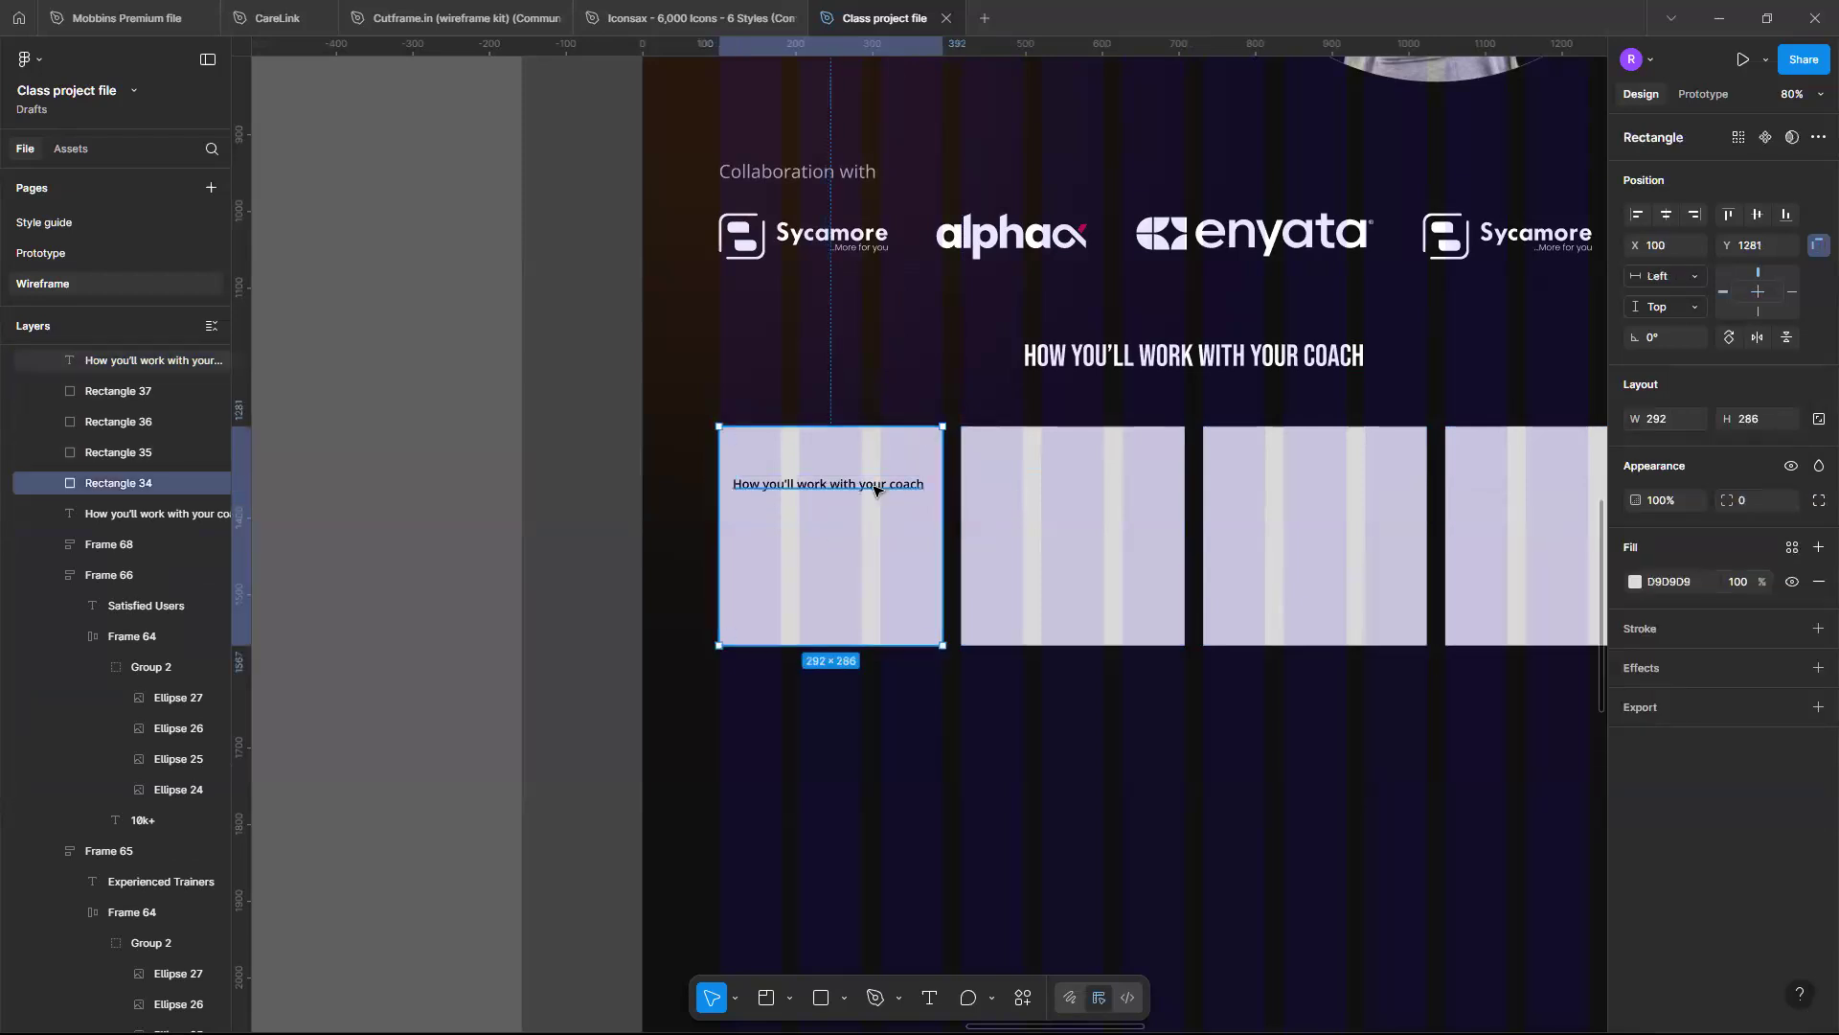
left_click(874, 490)
key("ctrl+d")
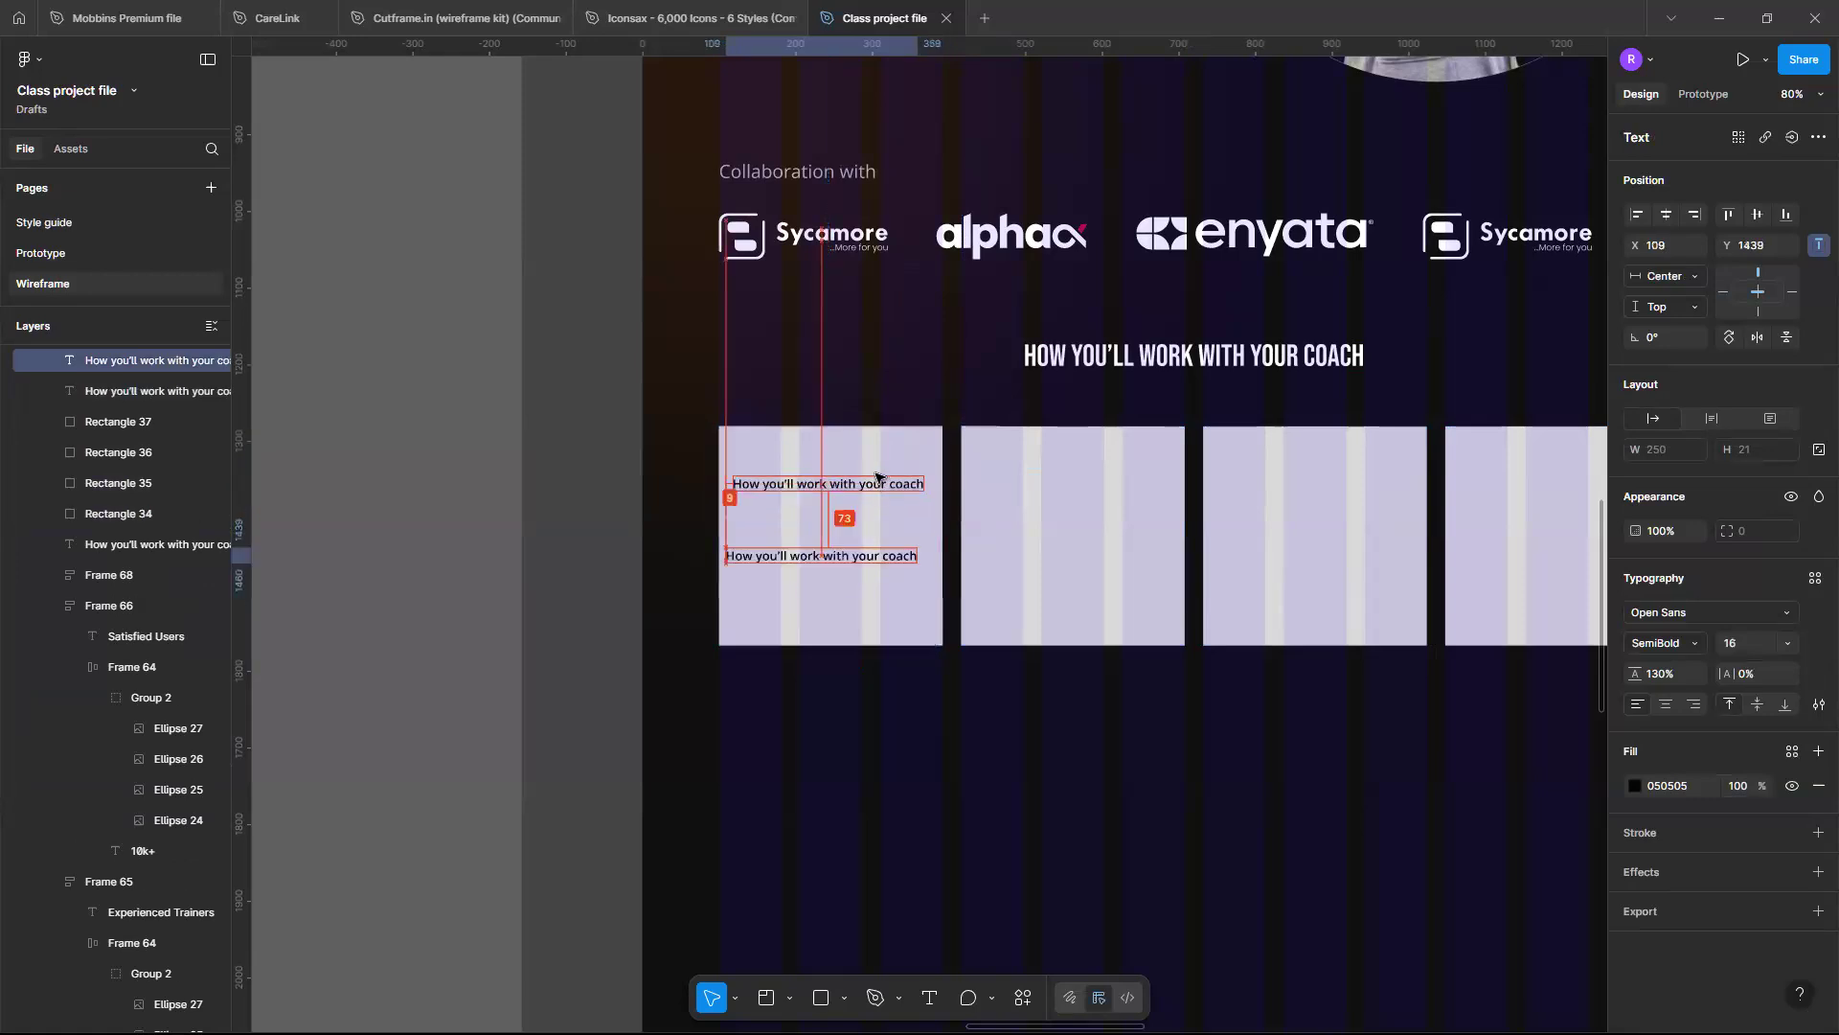
Replace the upper text on the first card with the number "1"
double_click(874, 485)
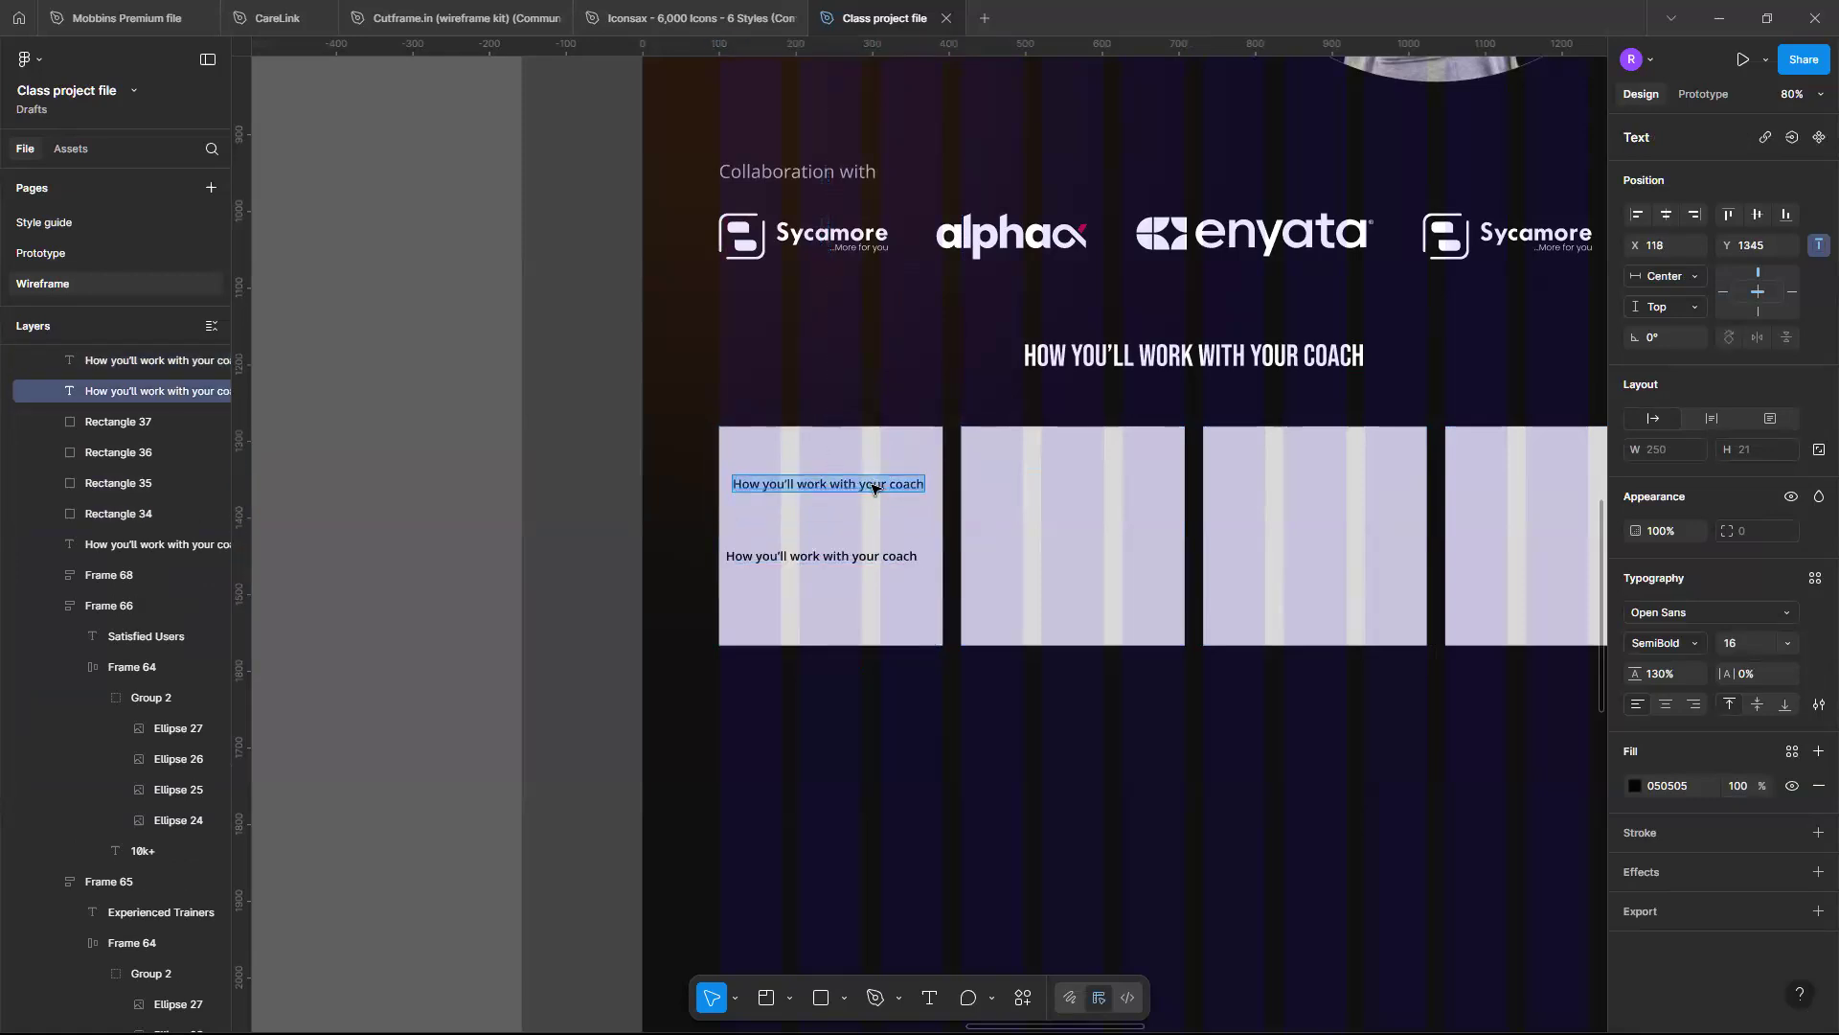
type("I")
key("BackSpace")
type("1")
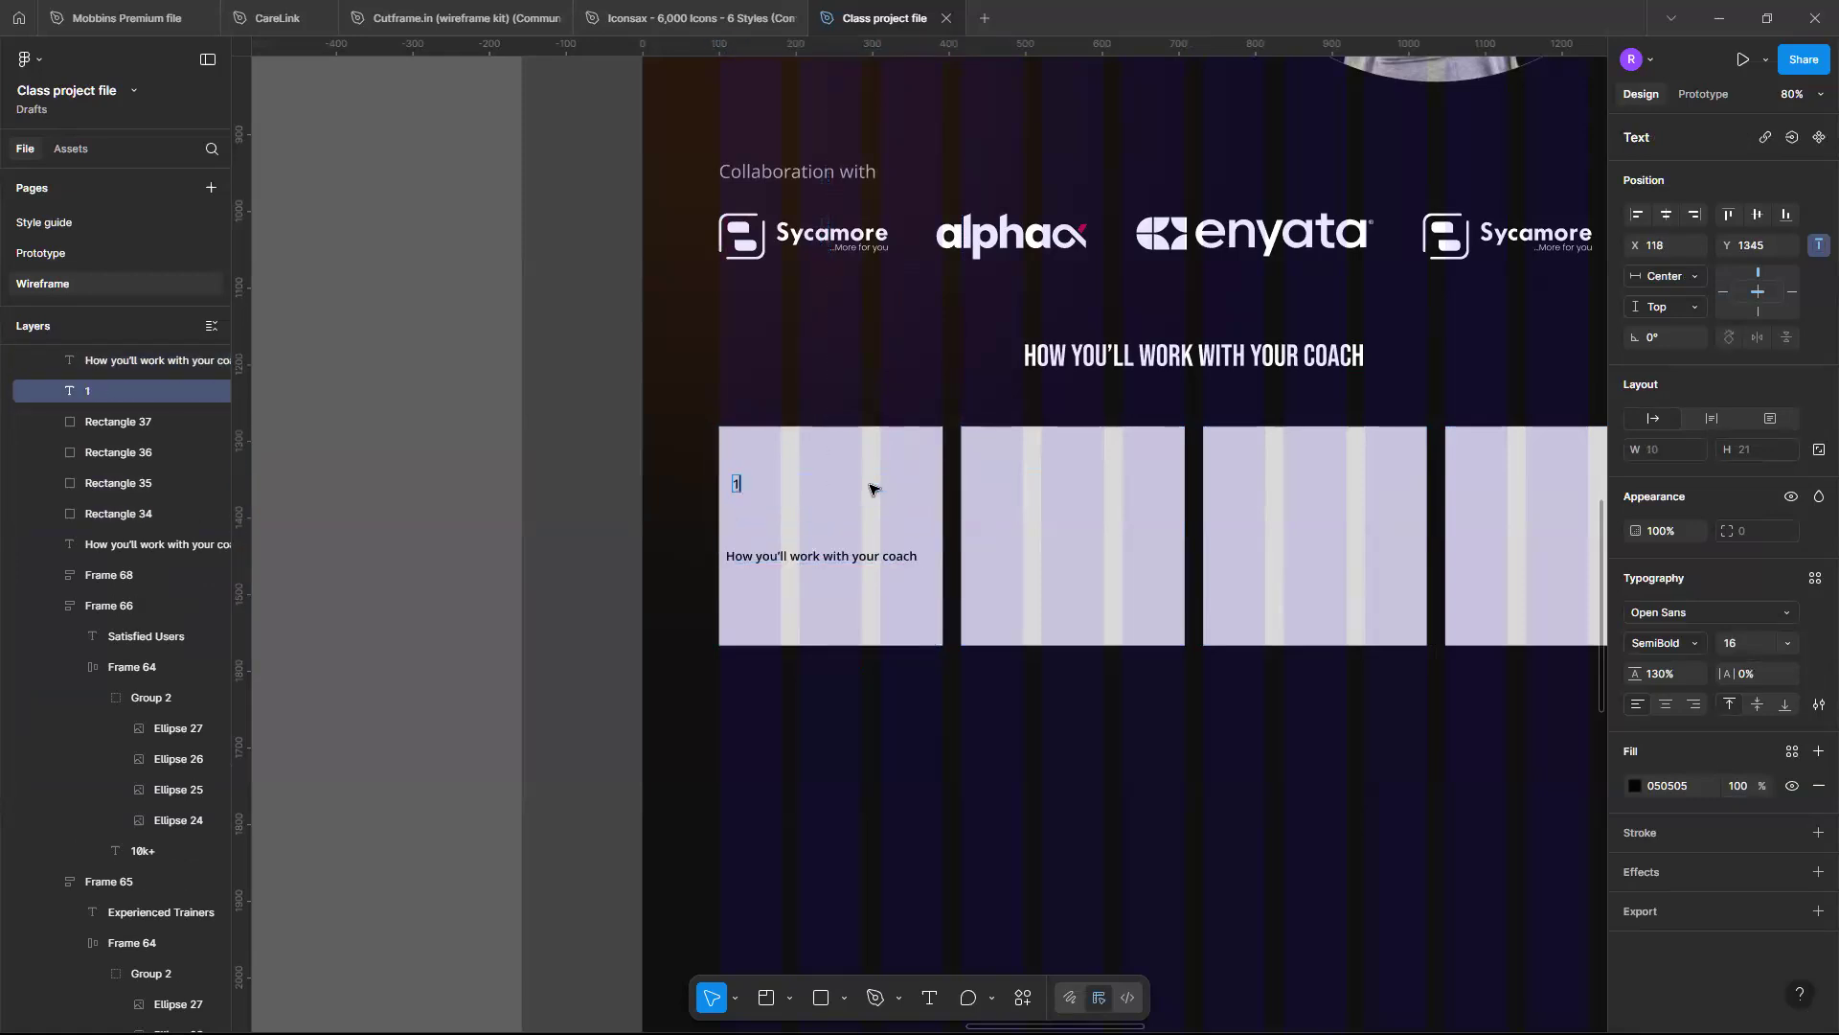
key("Escape")
Format the number "1" in Bebas Neue at size 40 and move it slightly closer to the first card's top edge
left_click(1788, 643)
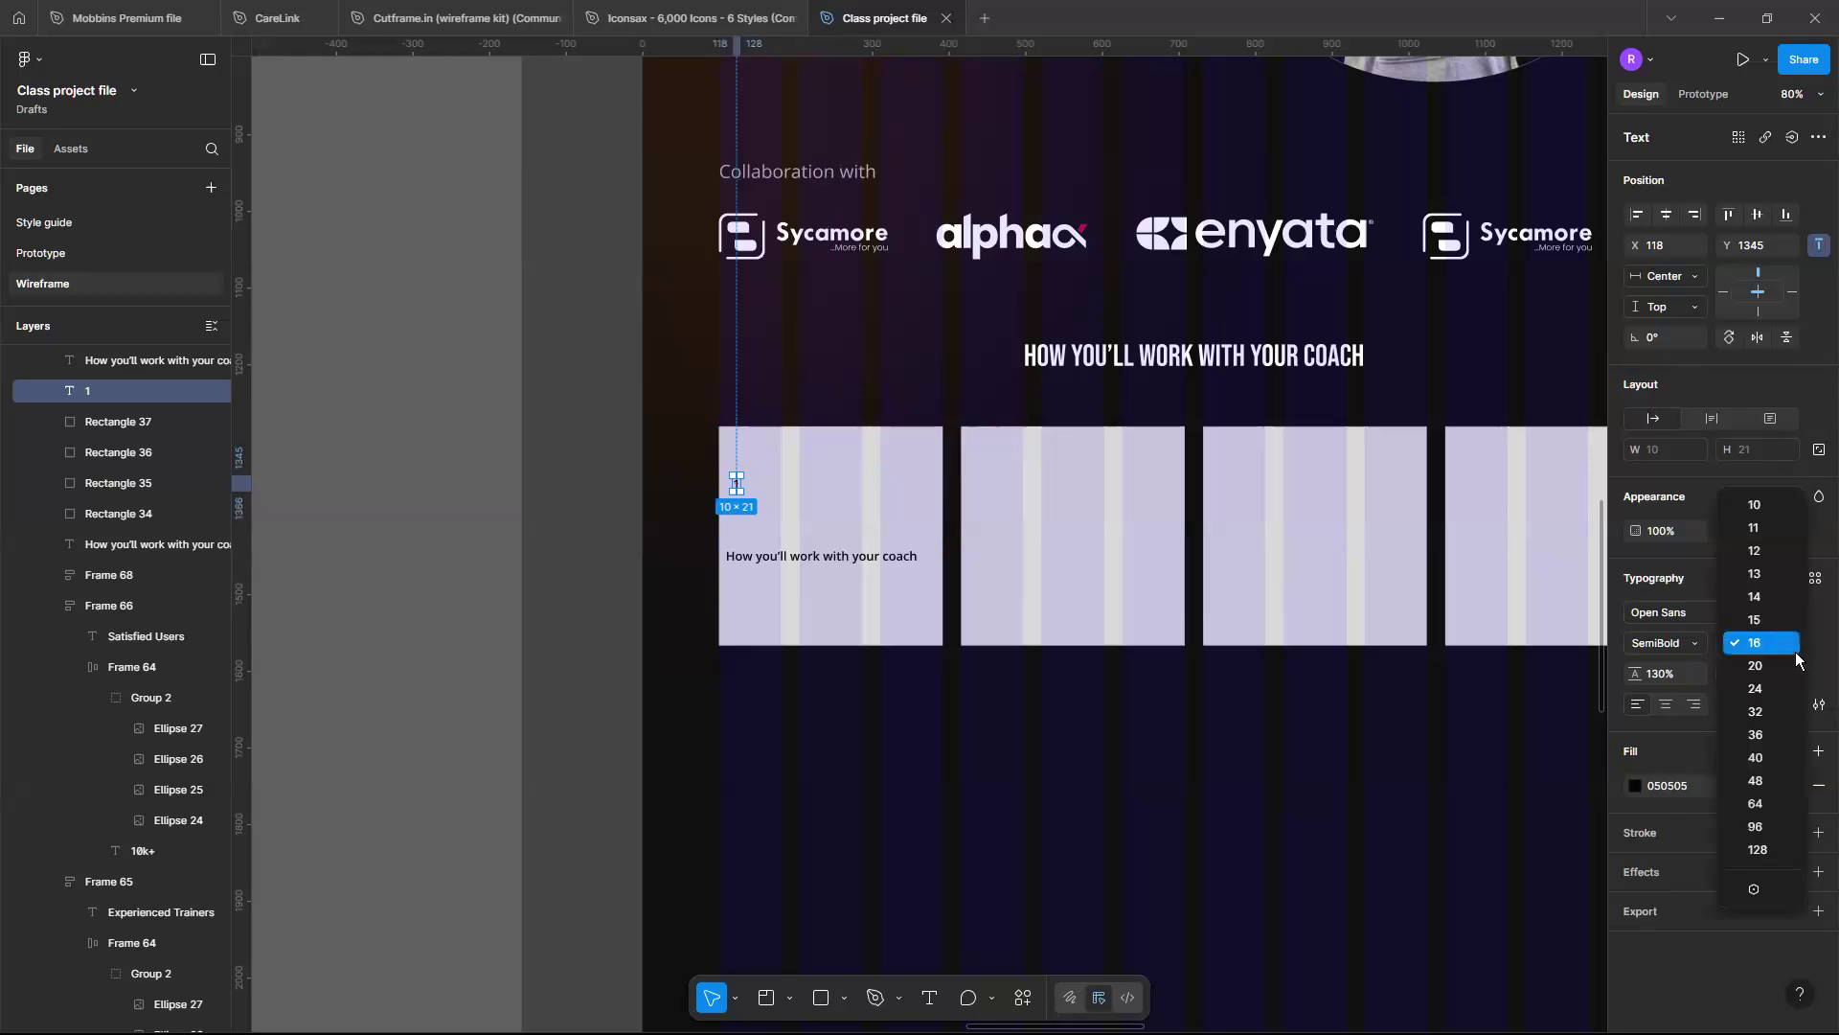
left_click(1772, 713)
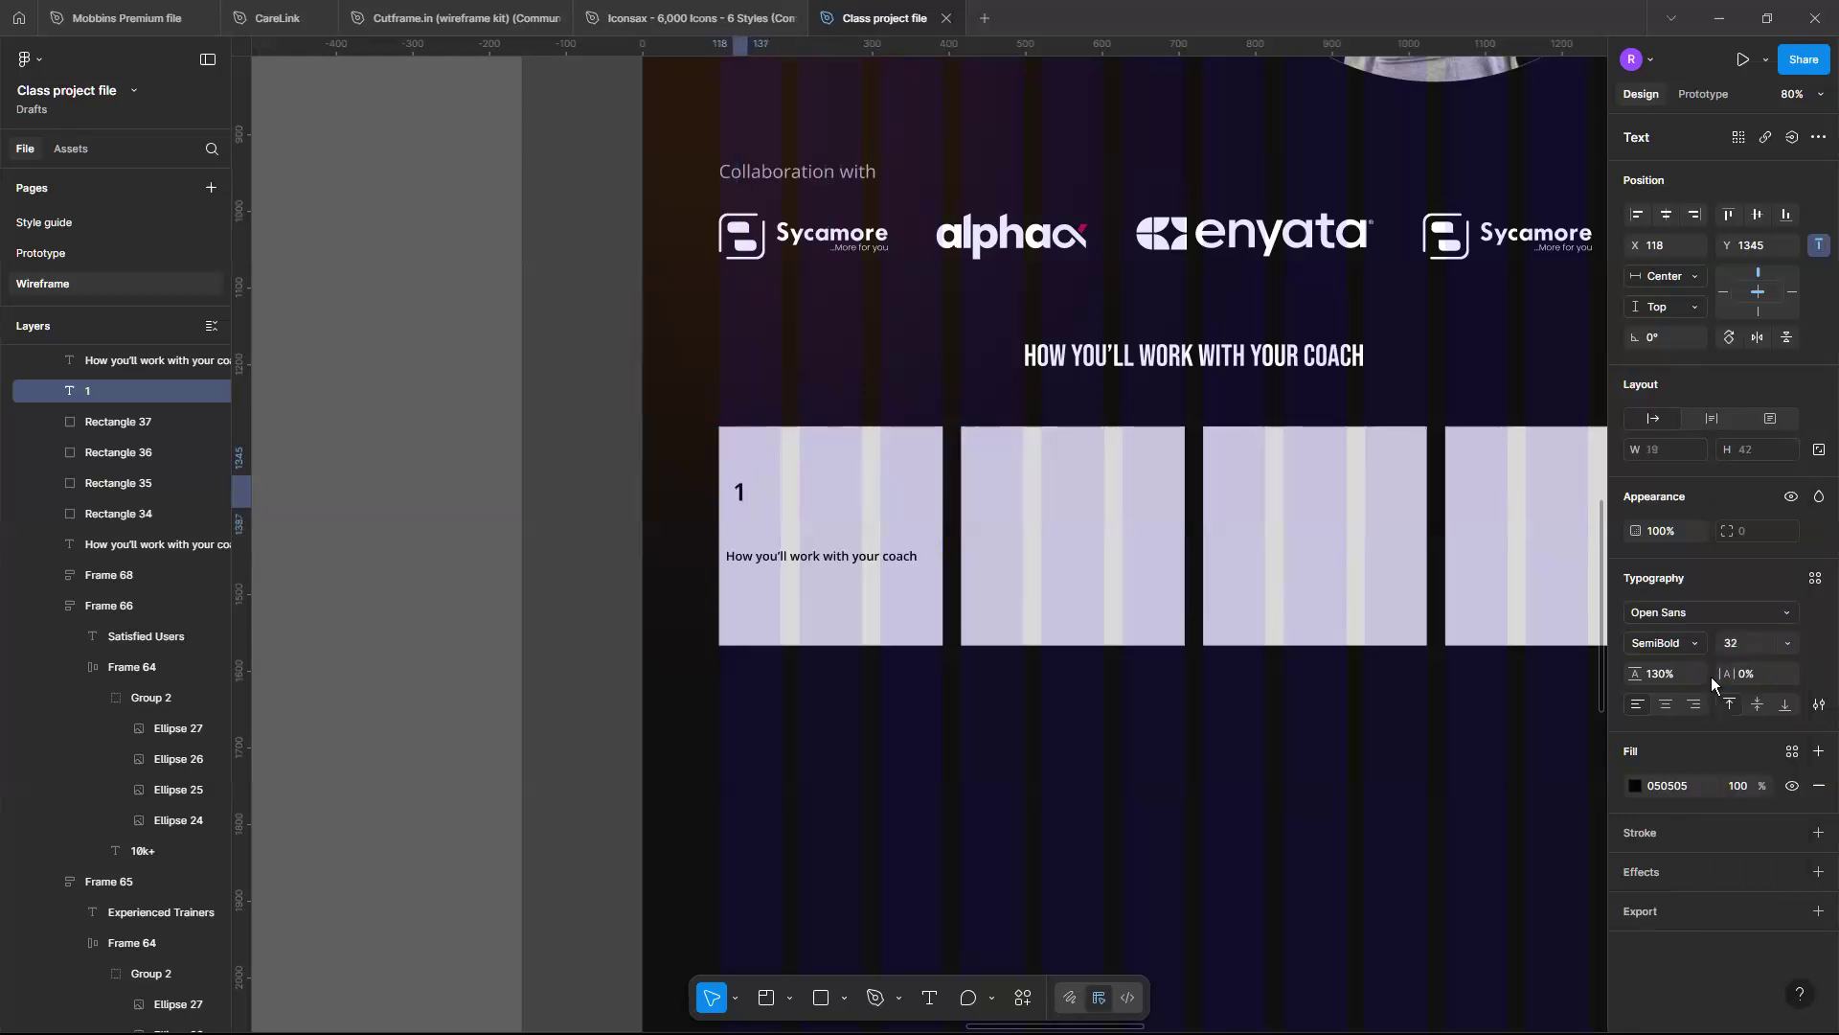
left_click(1696, 644)
left_click(1693, 663)
left_click(1778, 616)
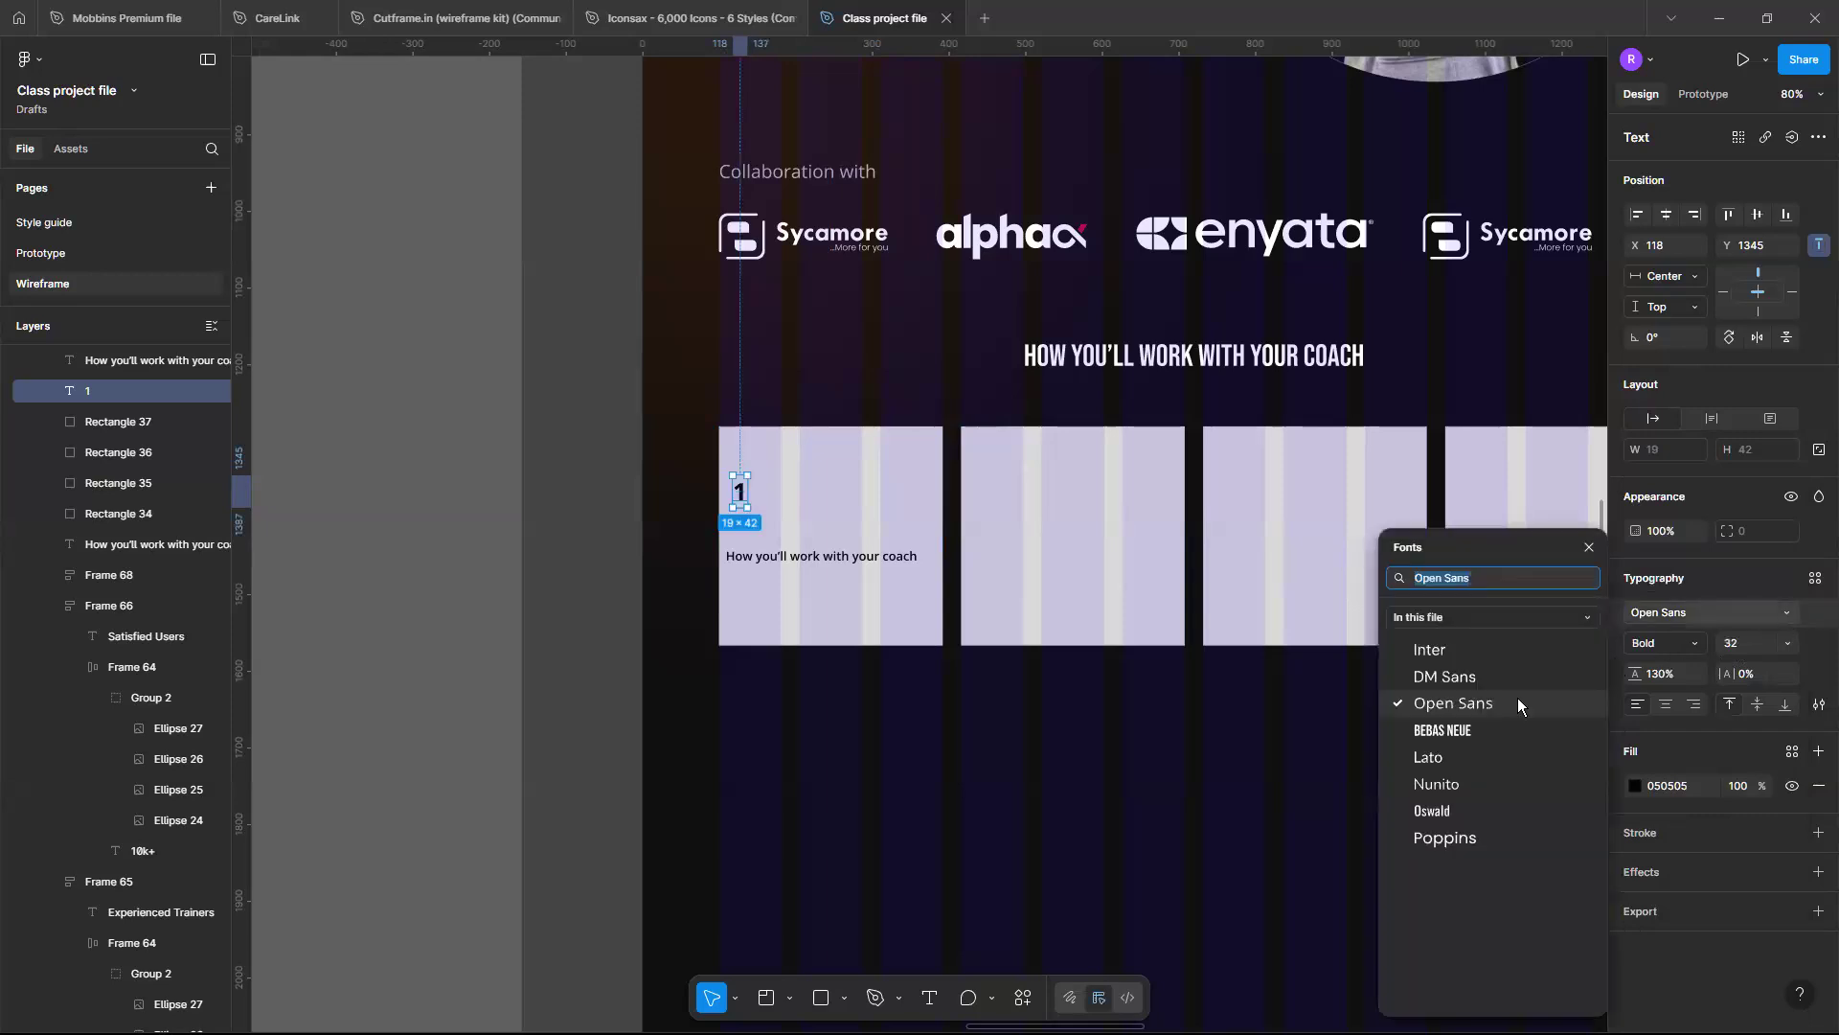
left_click(1475, 734)
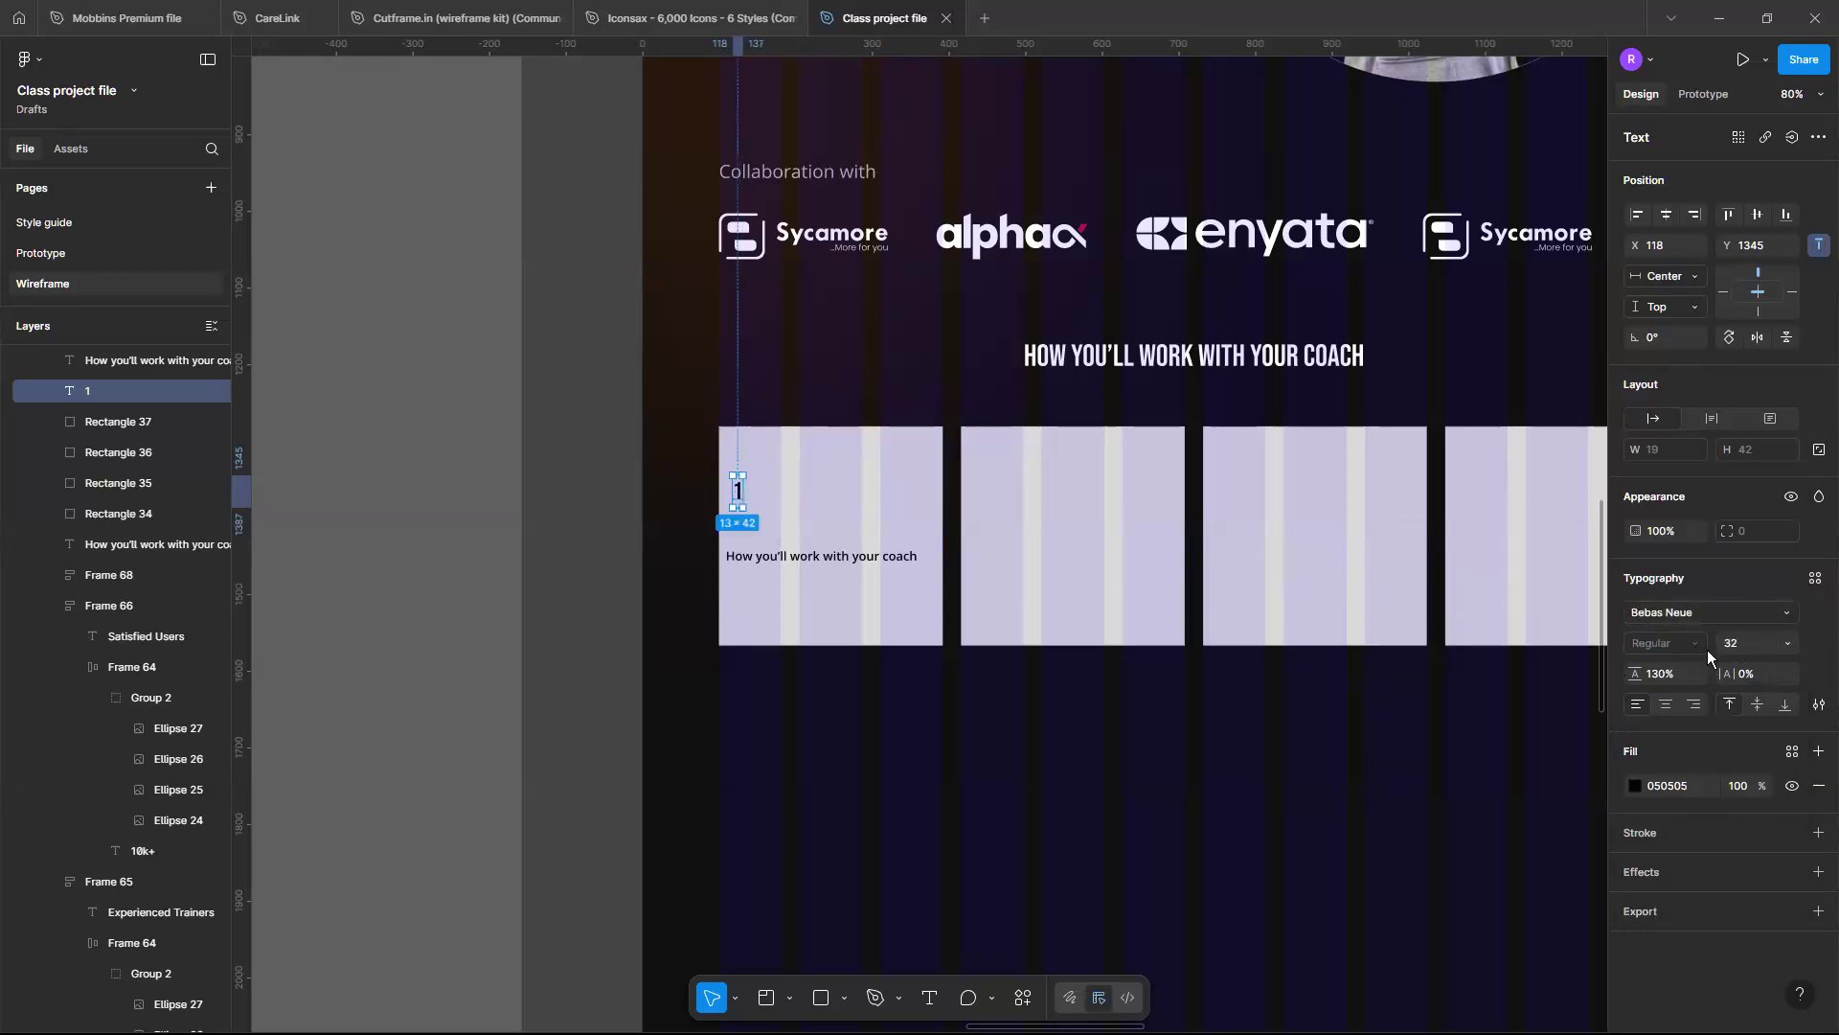
left_click(1785, 646)
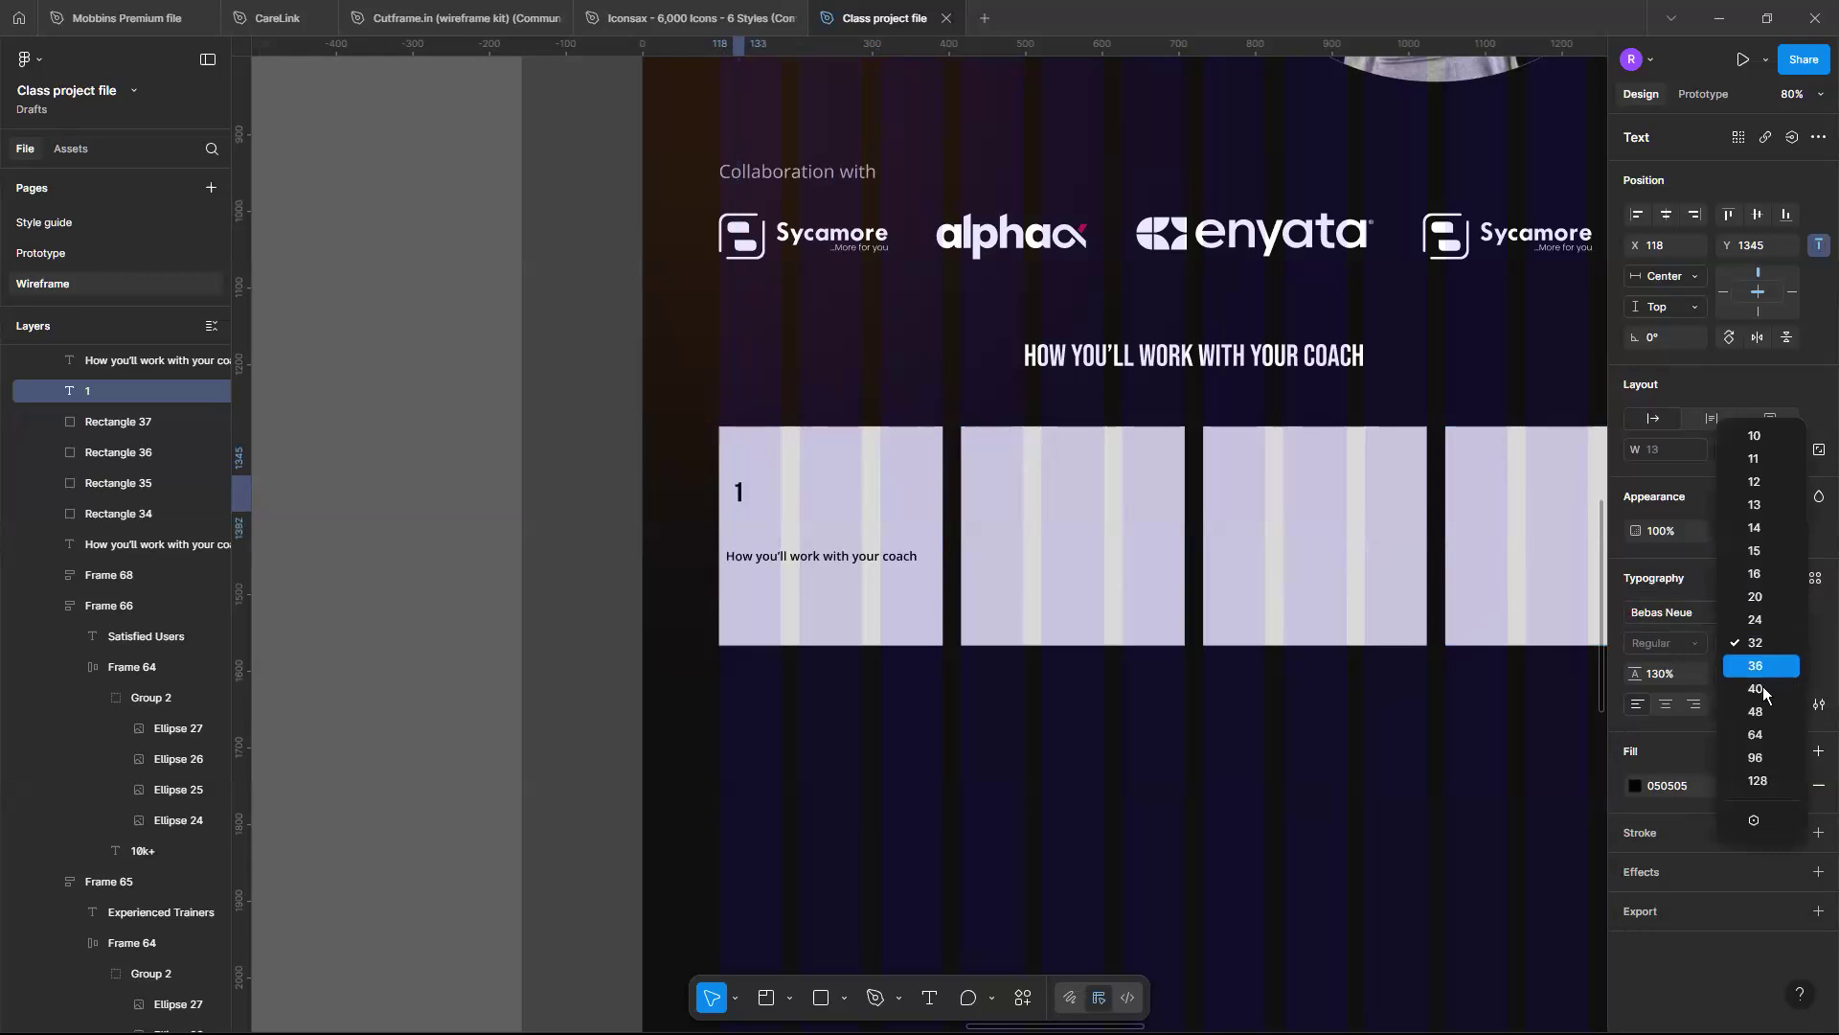
left_click(1762, 687)
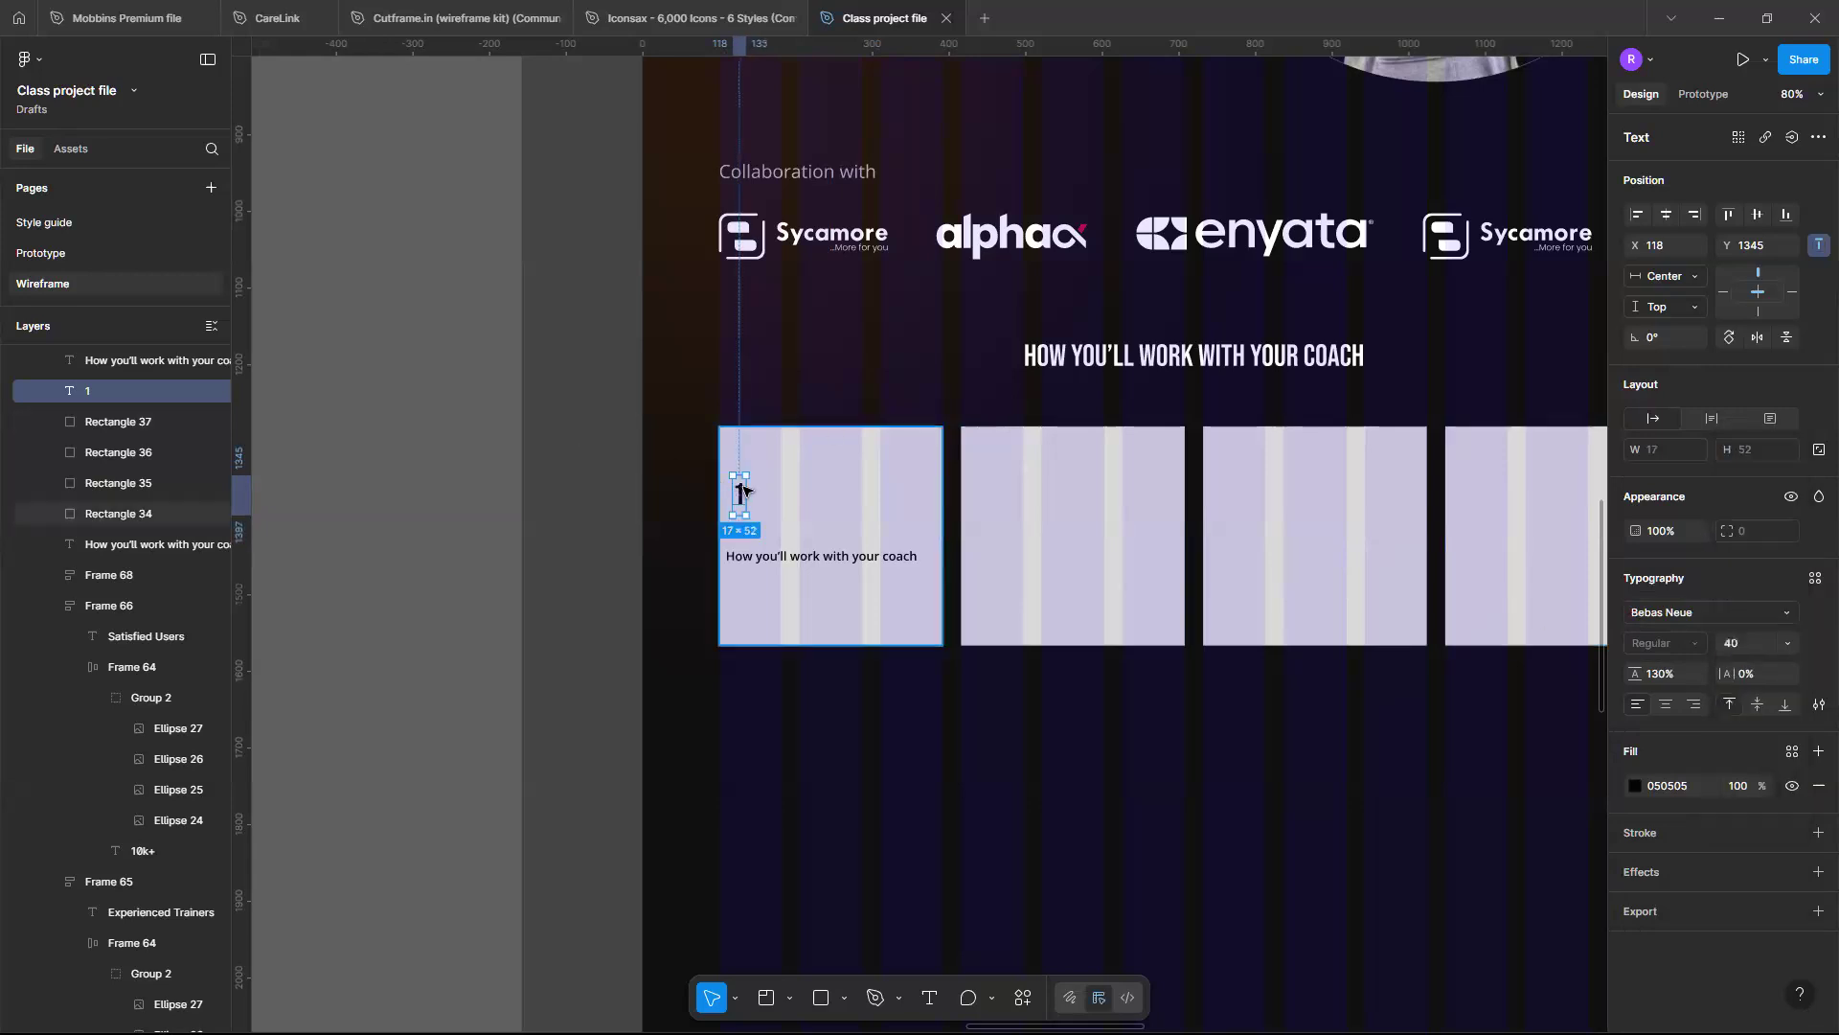
left_click_drag(744, 490, 749, 466)
Move the card's text line to X 109, Y 1374 and reword it "Complete our 10 parts quiz to match with the perfect coach for yo"
left_click_drag(821, 565, 819, 519)
double_click(819, 515)
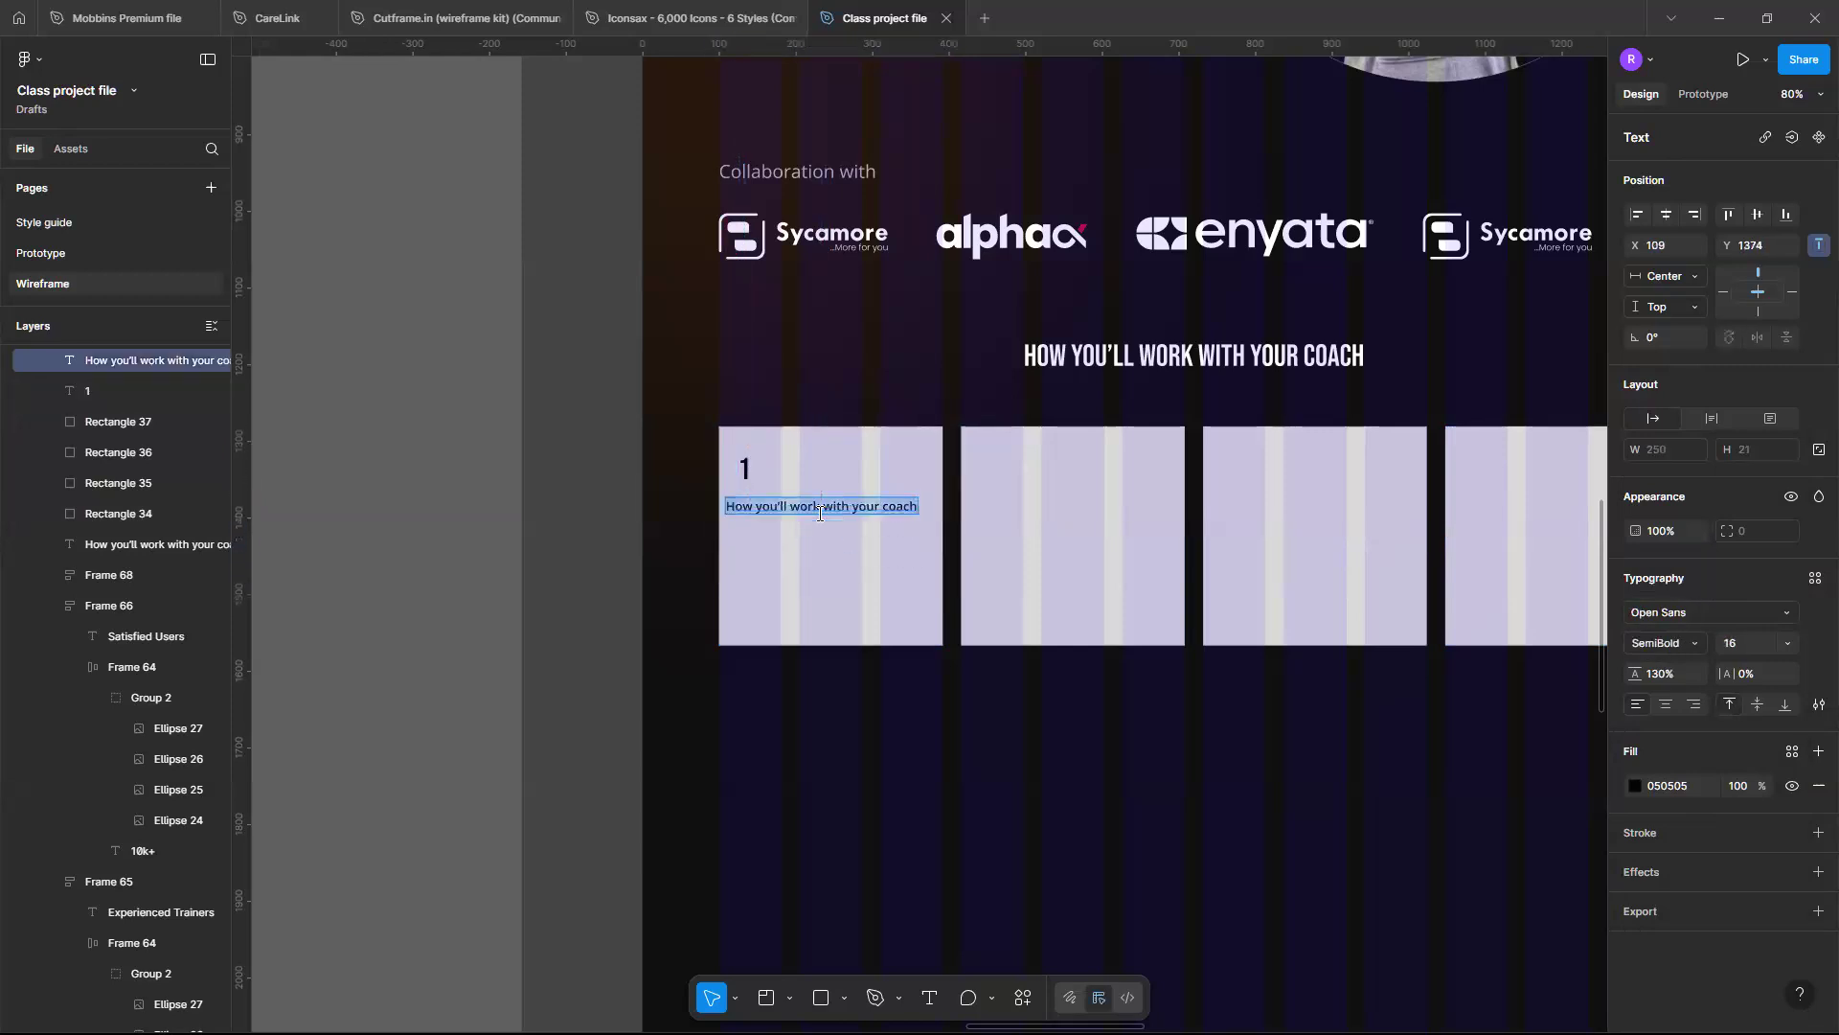
type("C")
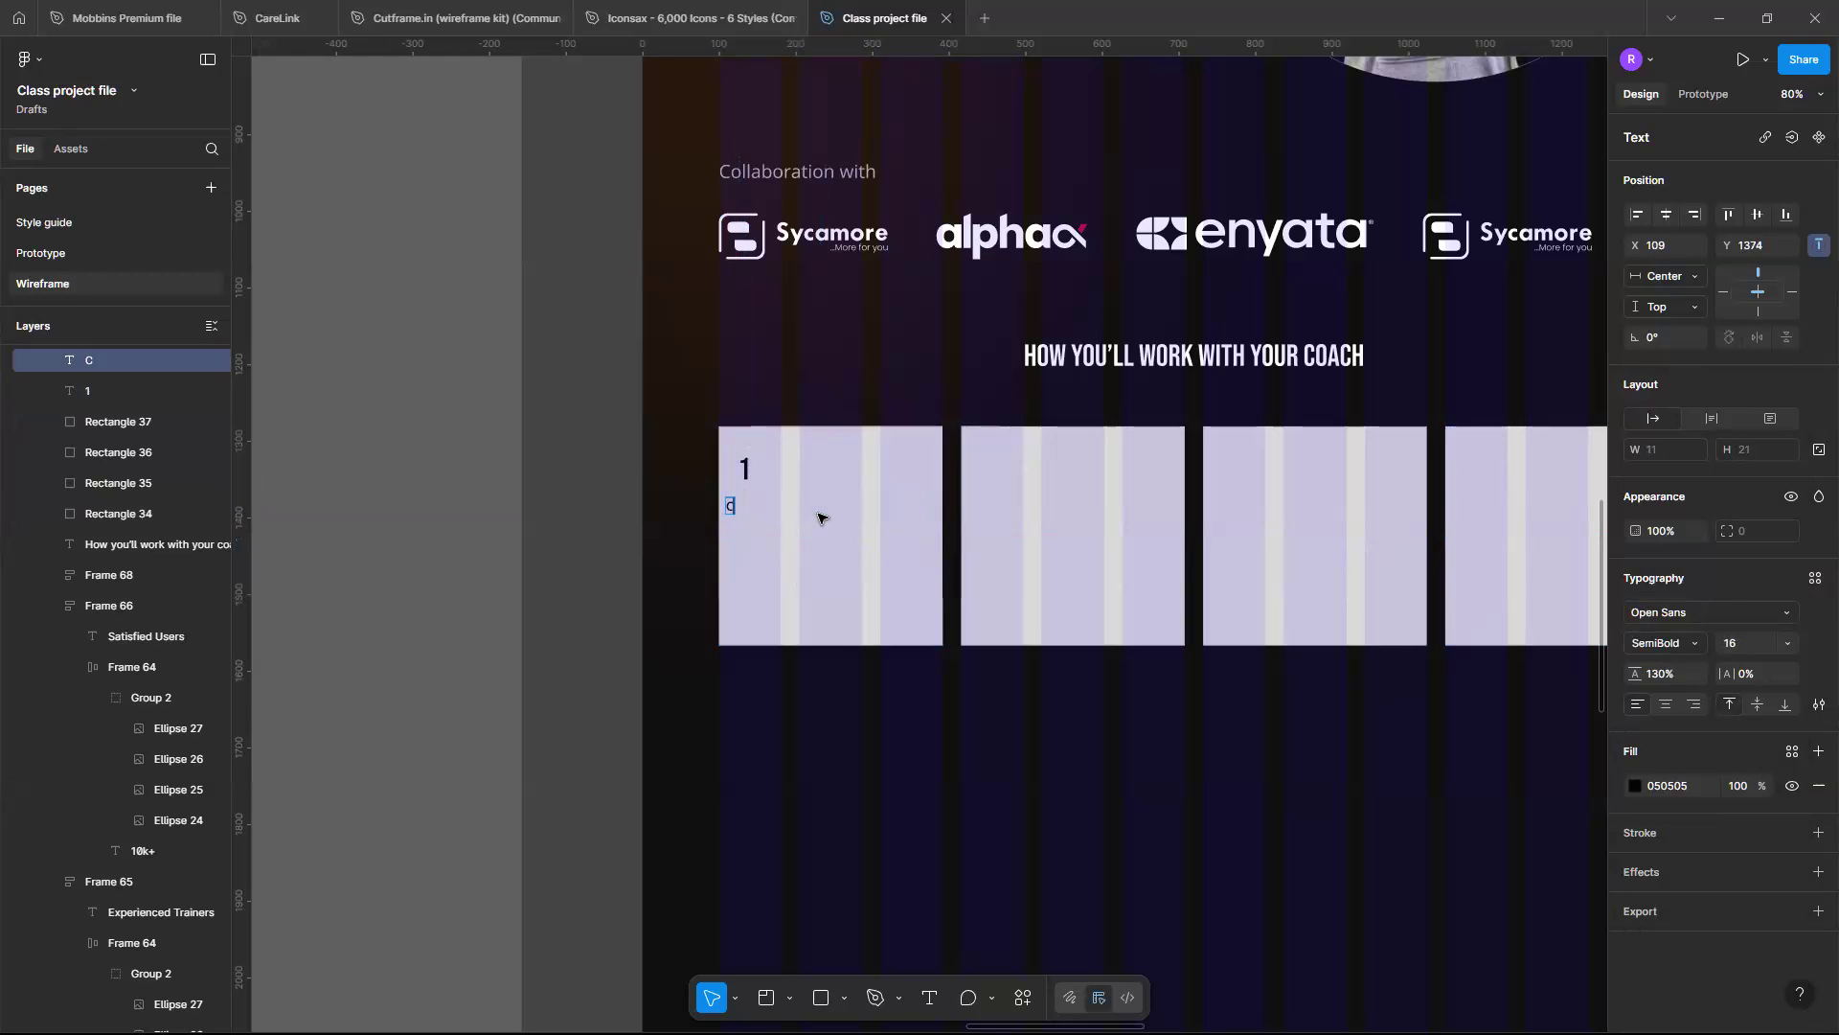
type("omplete")
scroll(819, 518, "up", 5)
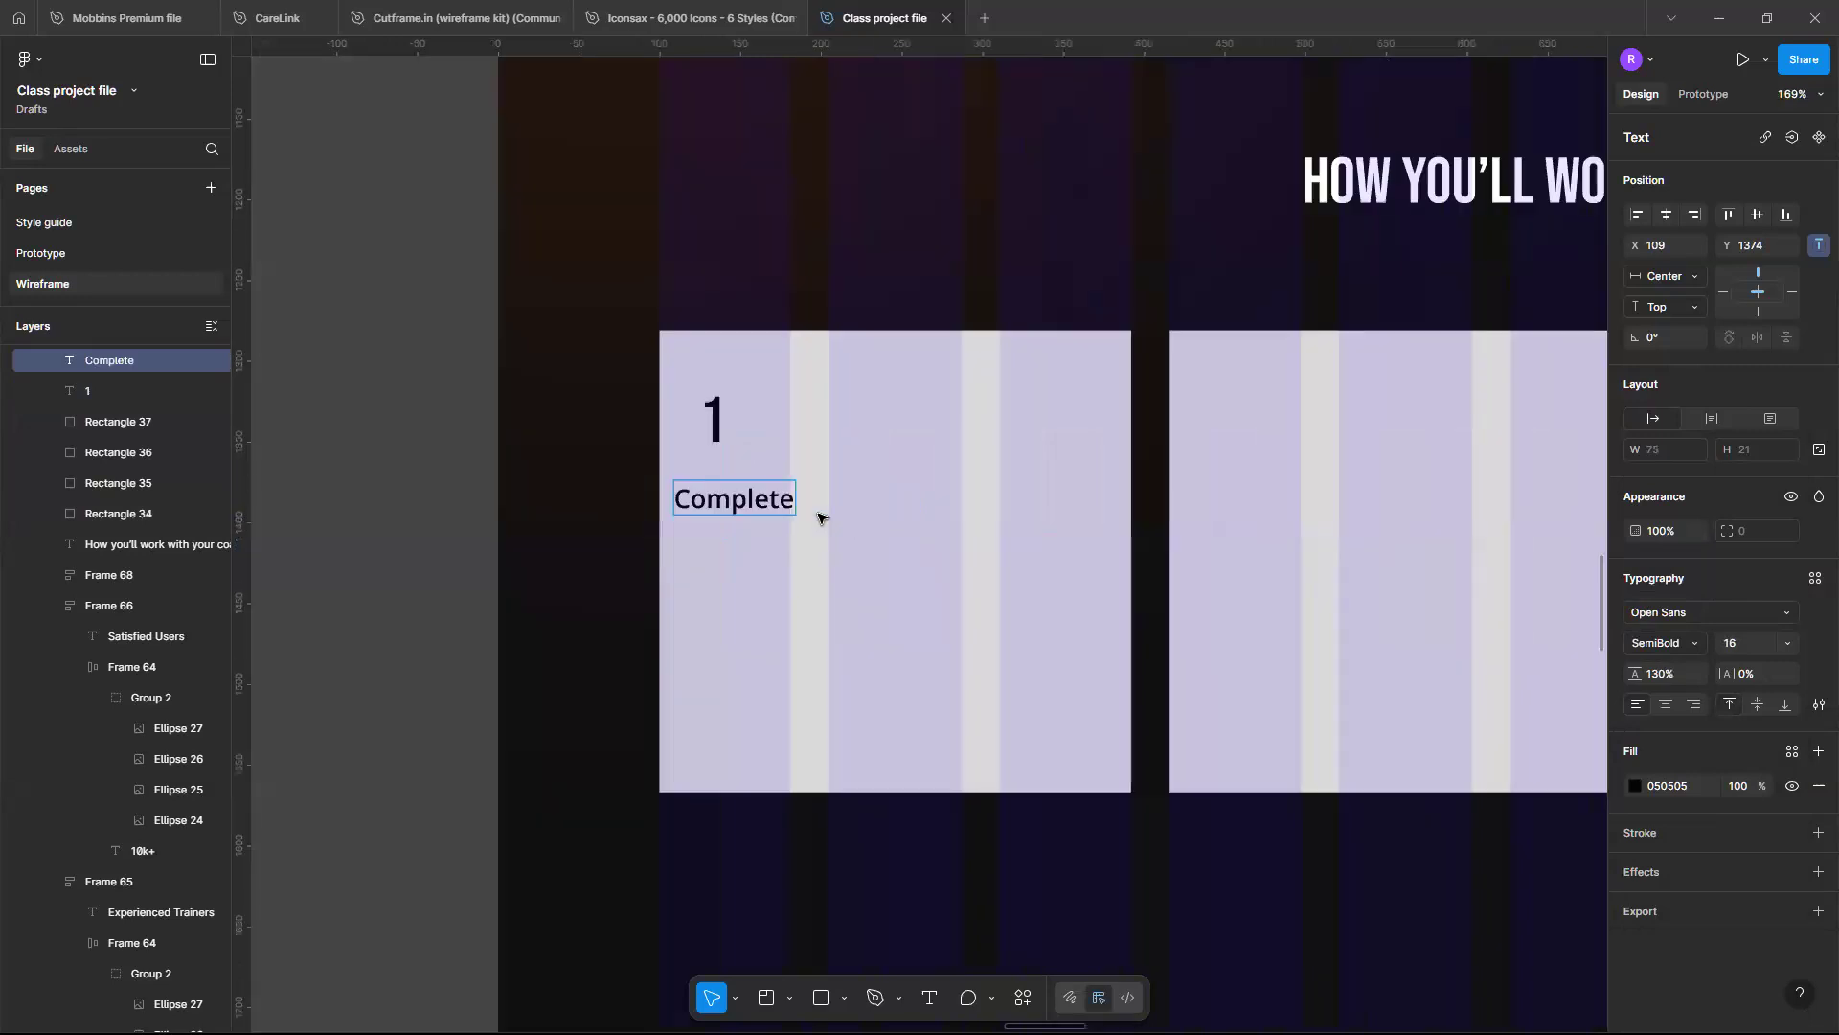
type("our 10")
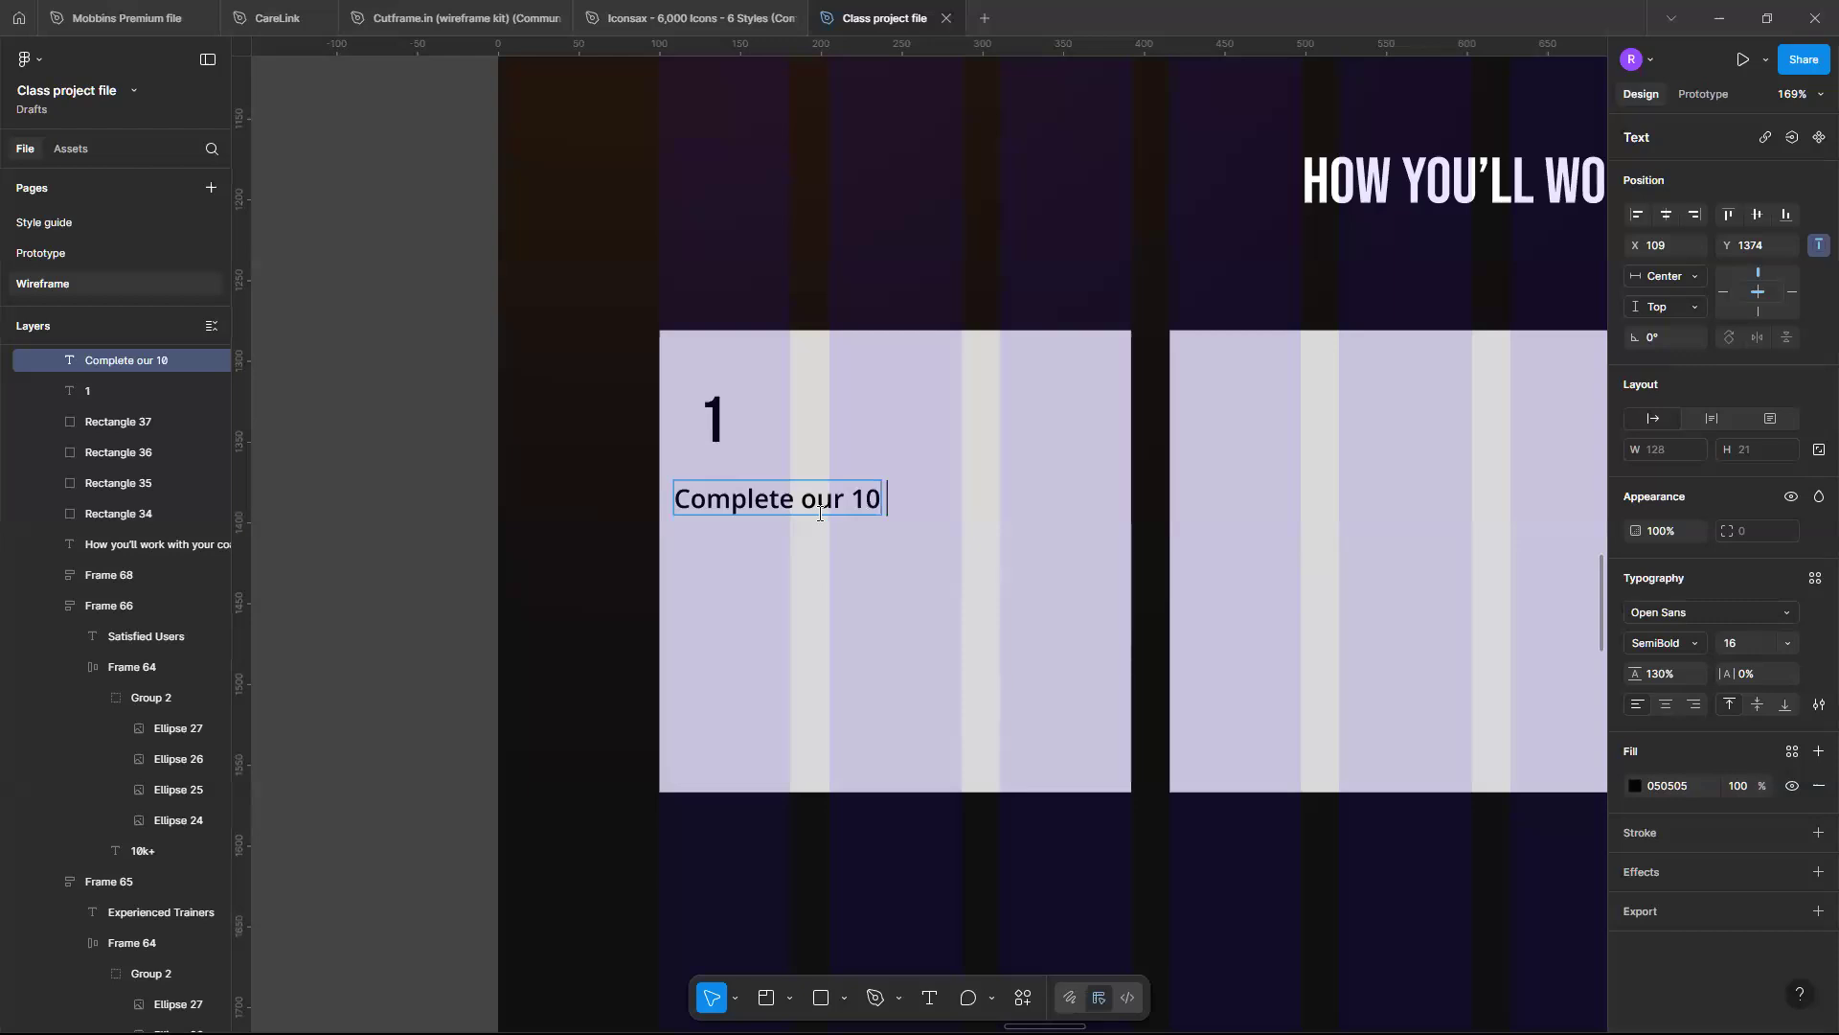
type("parts quiz to match with the perfect coach for yo")
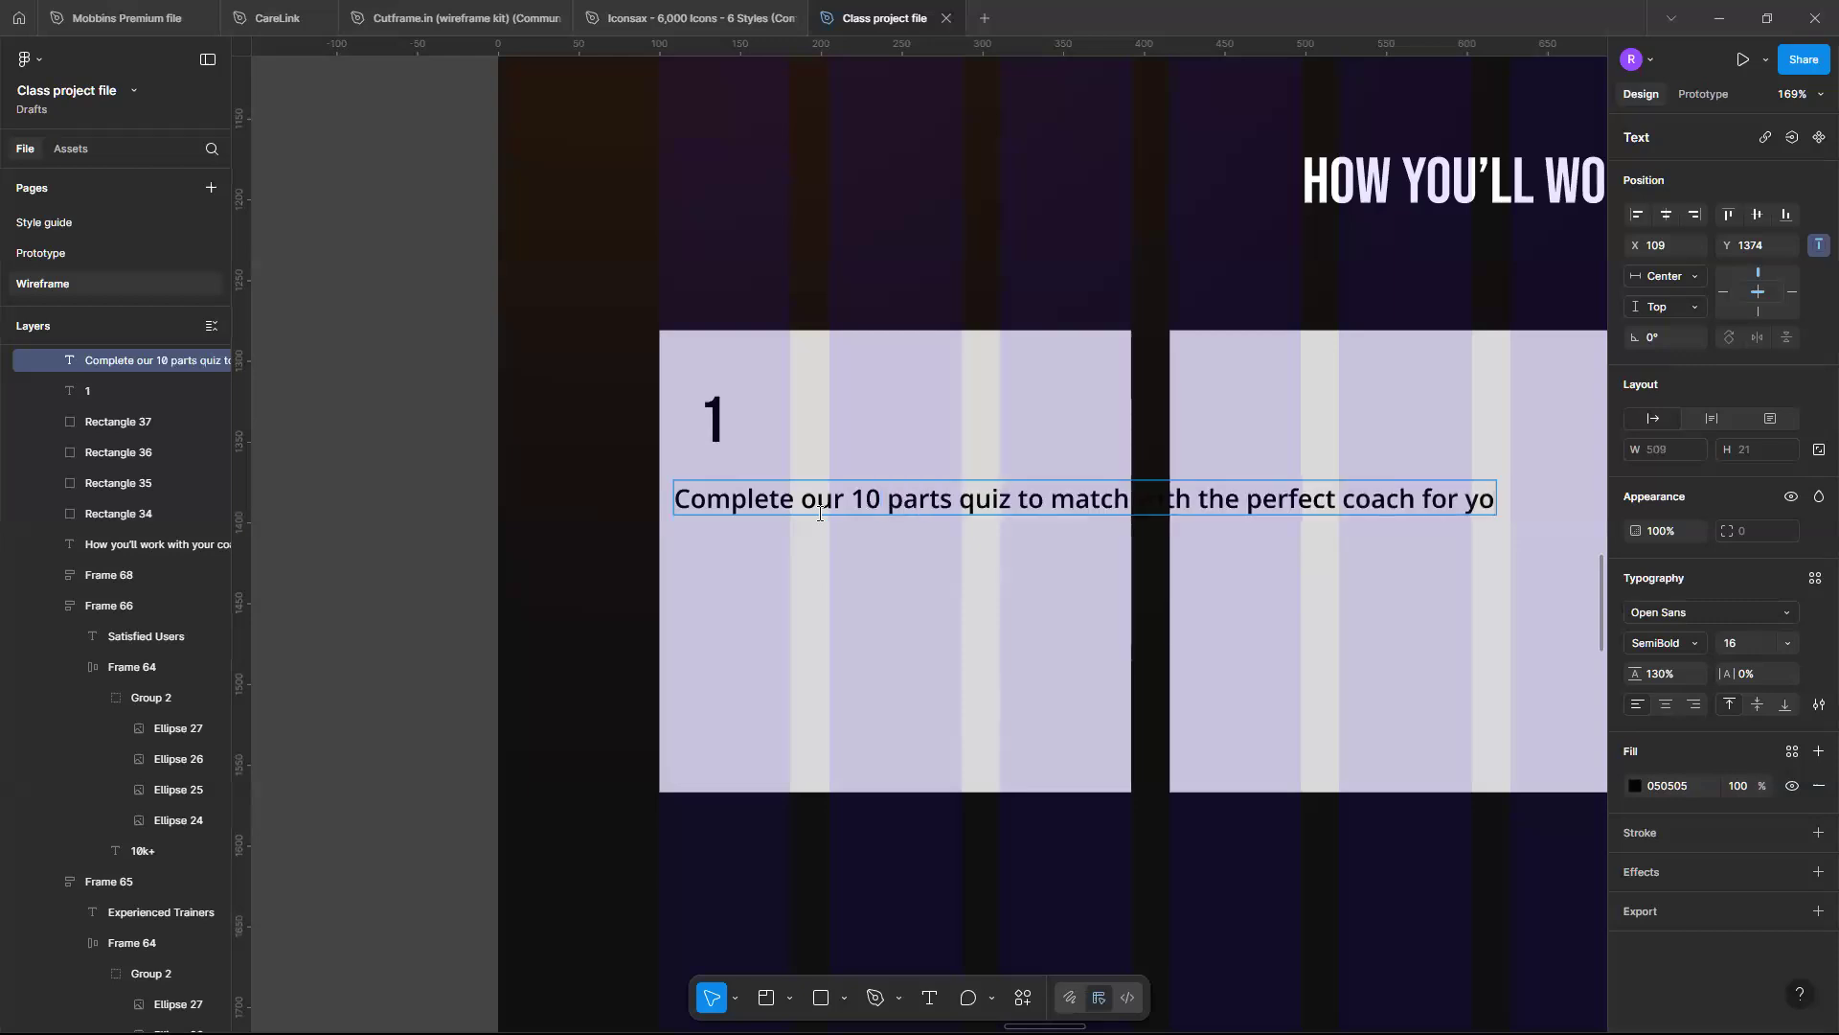
Finish the first card's description with "you." and narrow its text box to 266 wide
type("u.")
key("Escape")
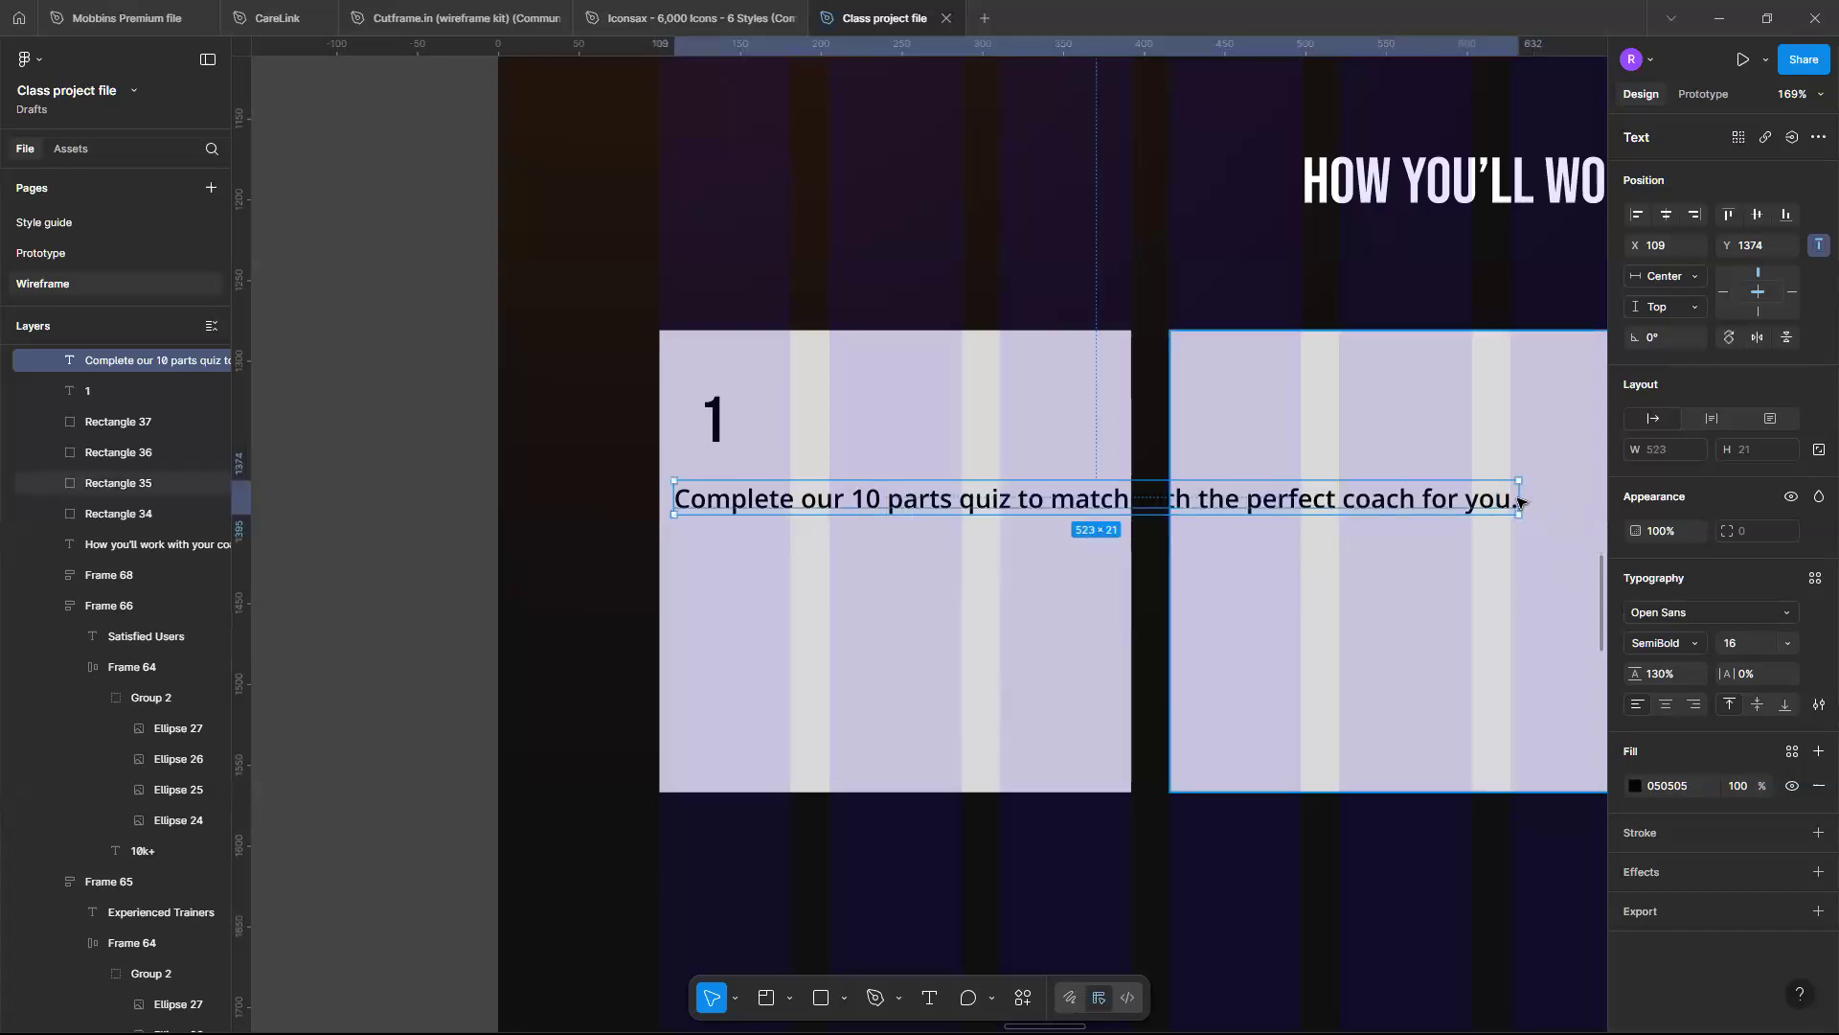
left_click_drag(1523, 496, 1104, 505)
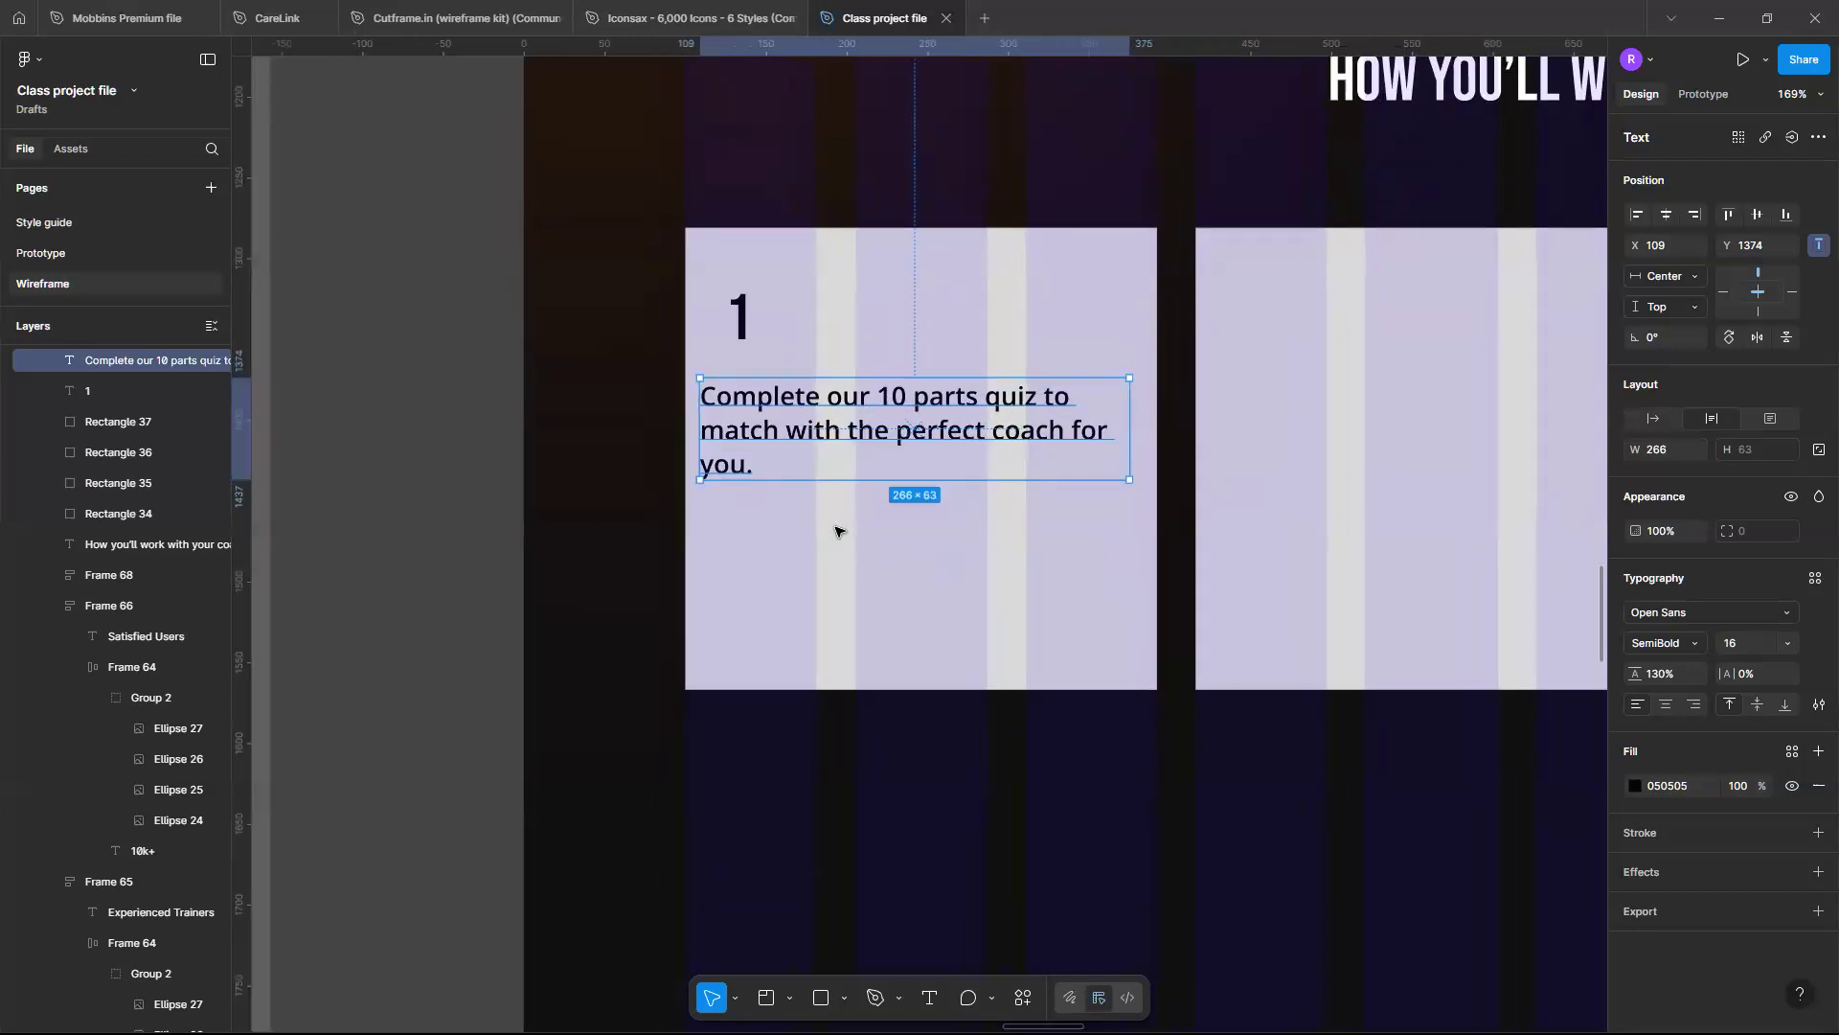
Move the description lower in the first card to X 113, Y 1398 and narrow it to 241 wide
scroll(833, 526, "down", 3, "ctrl")
mouse_move(881, 479)
left_mouse_down()
mouse_move(889, 506)
mouse_move(885, 478)
left_mouse_up()
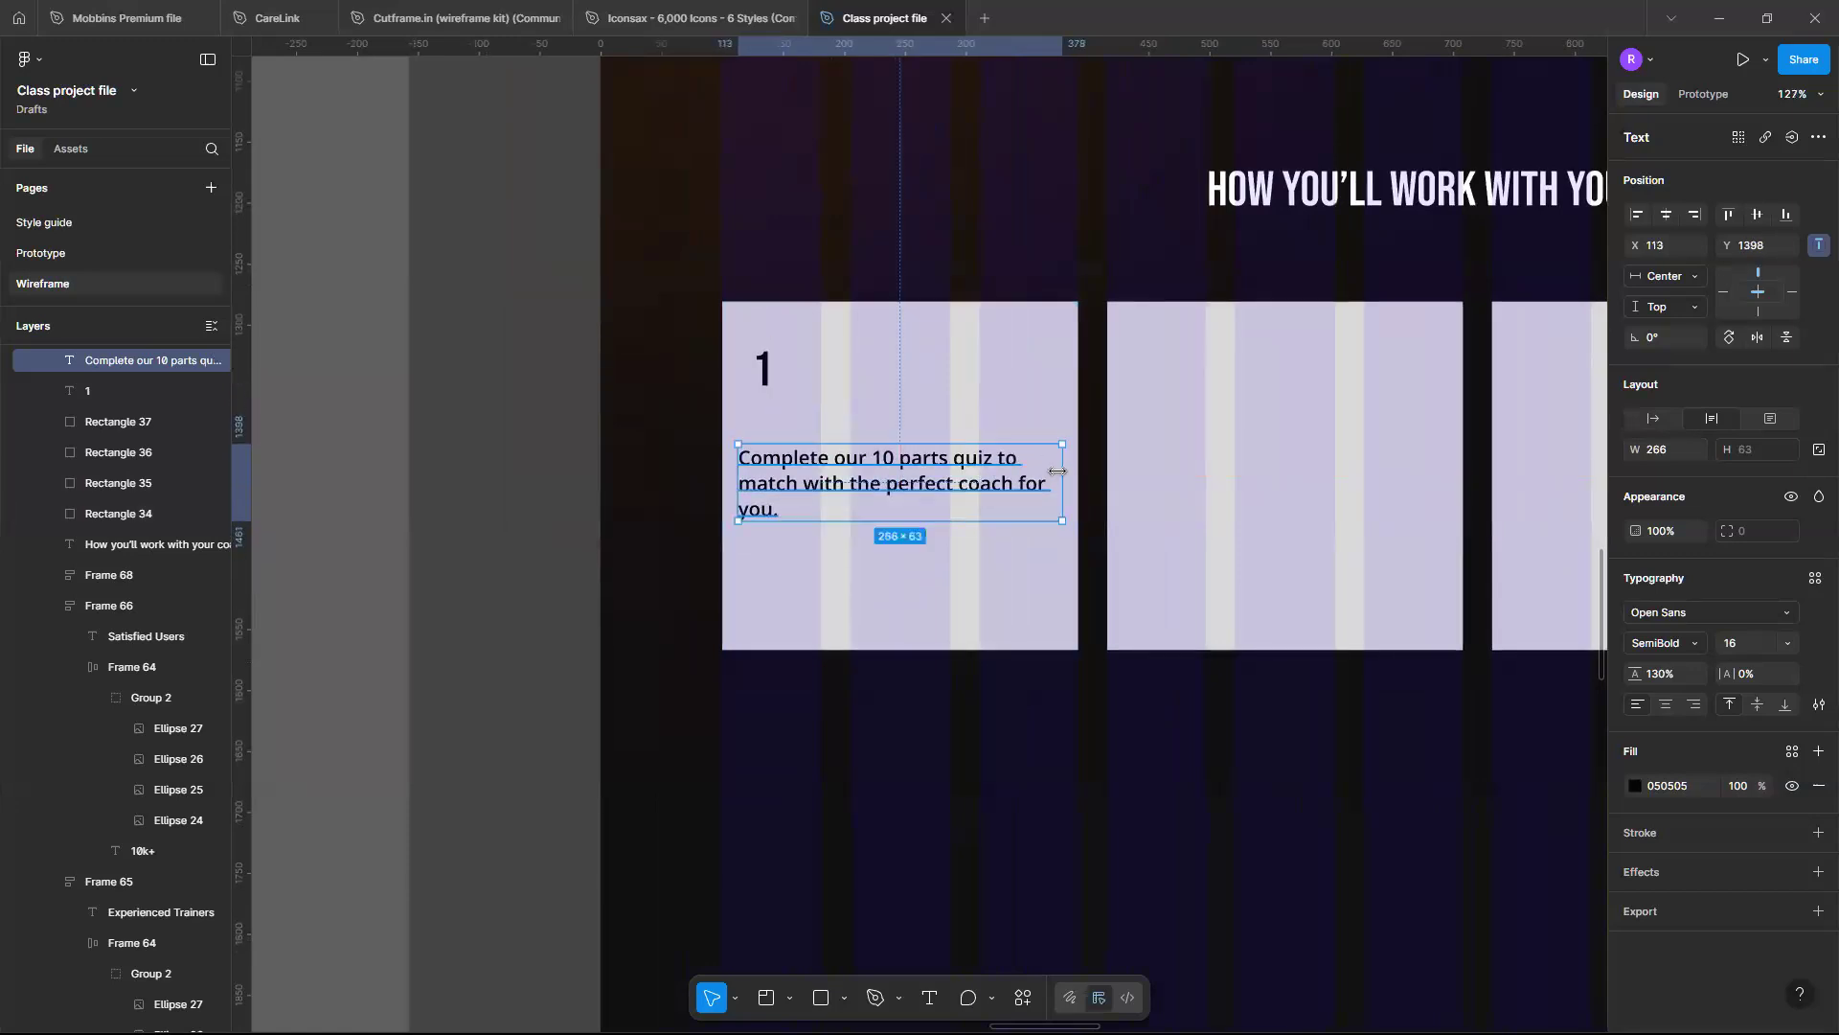
left_click_drag(1032, 478, 1032, 479)
scroll(1031, 479, "down", 3)
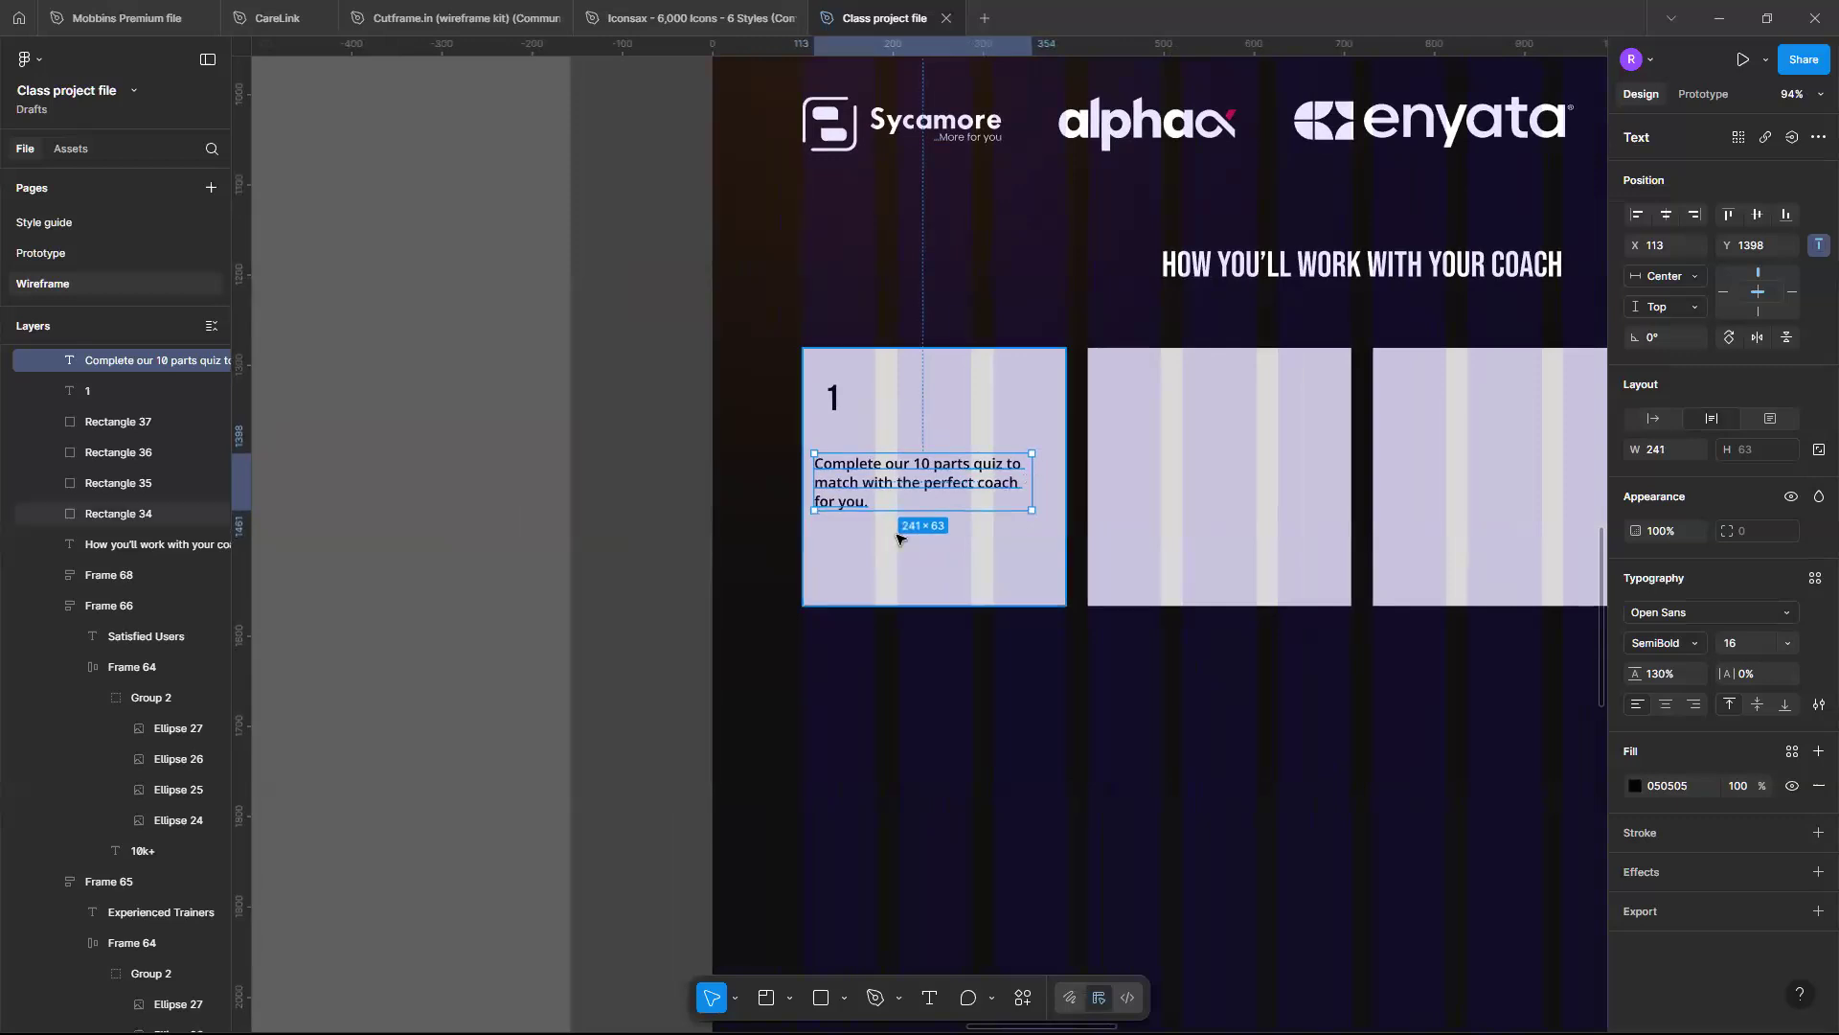
Combine the number 1 and the description into a vertical auto layout with a gap of 32
left_click(833, 410)
scroll(833, 410, "up", 2)
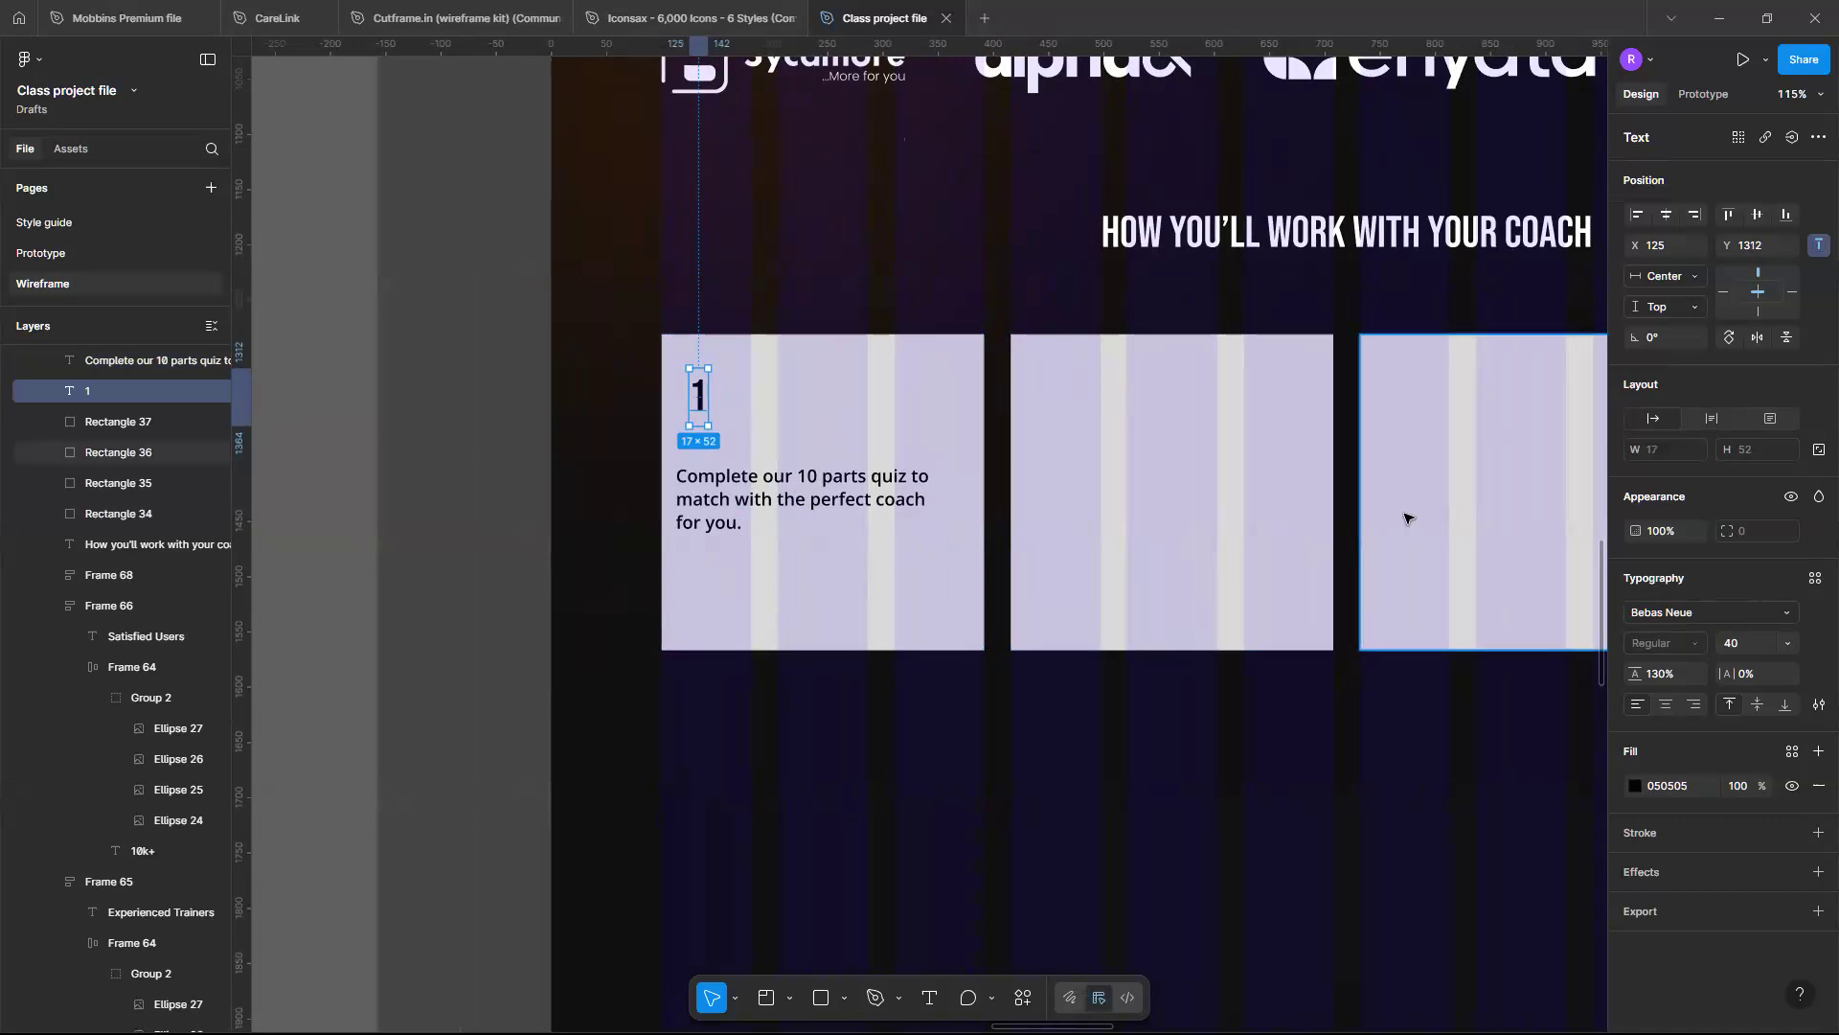
left_click(891, 505, "shift")
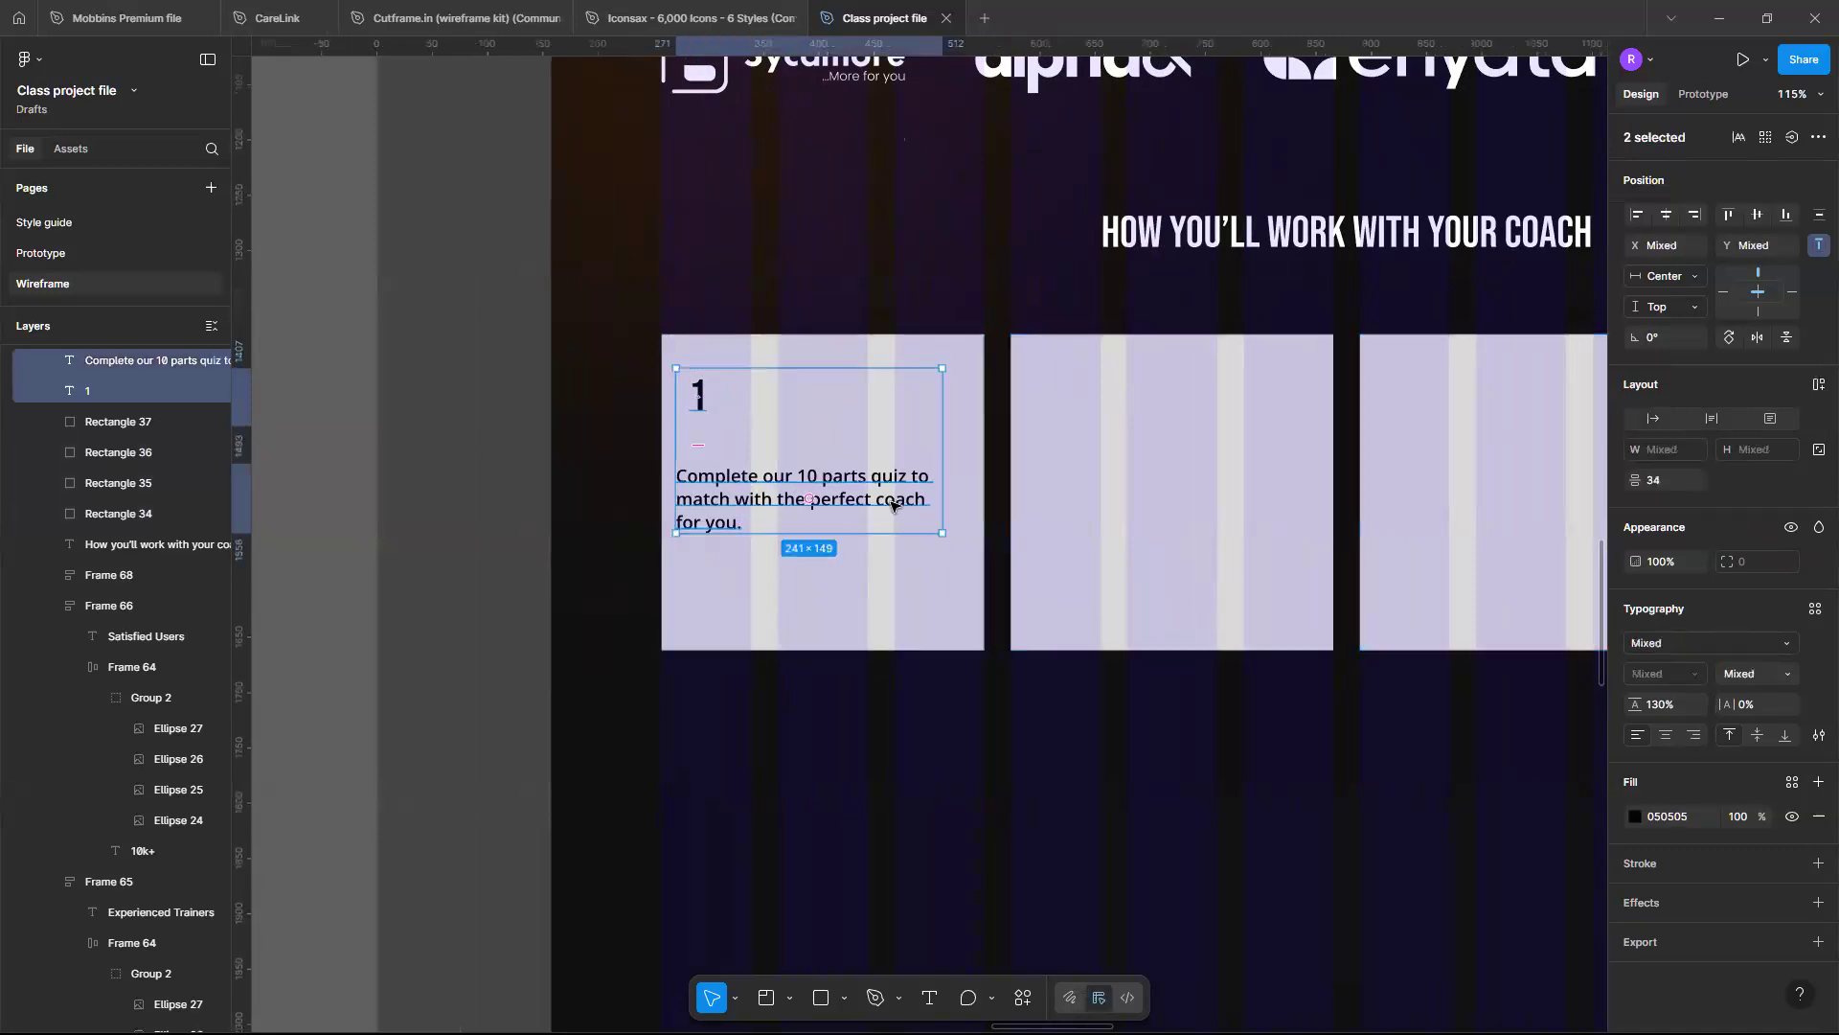
key("shift+a")
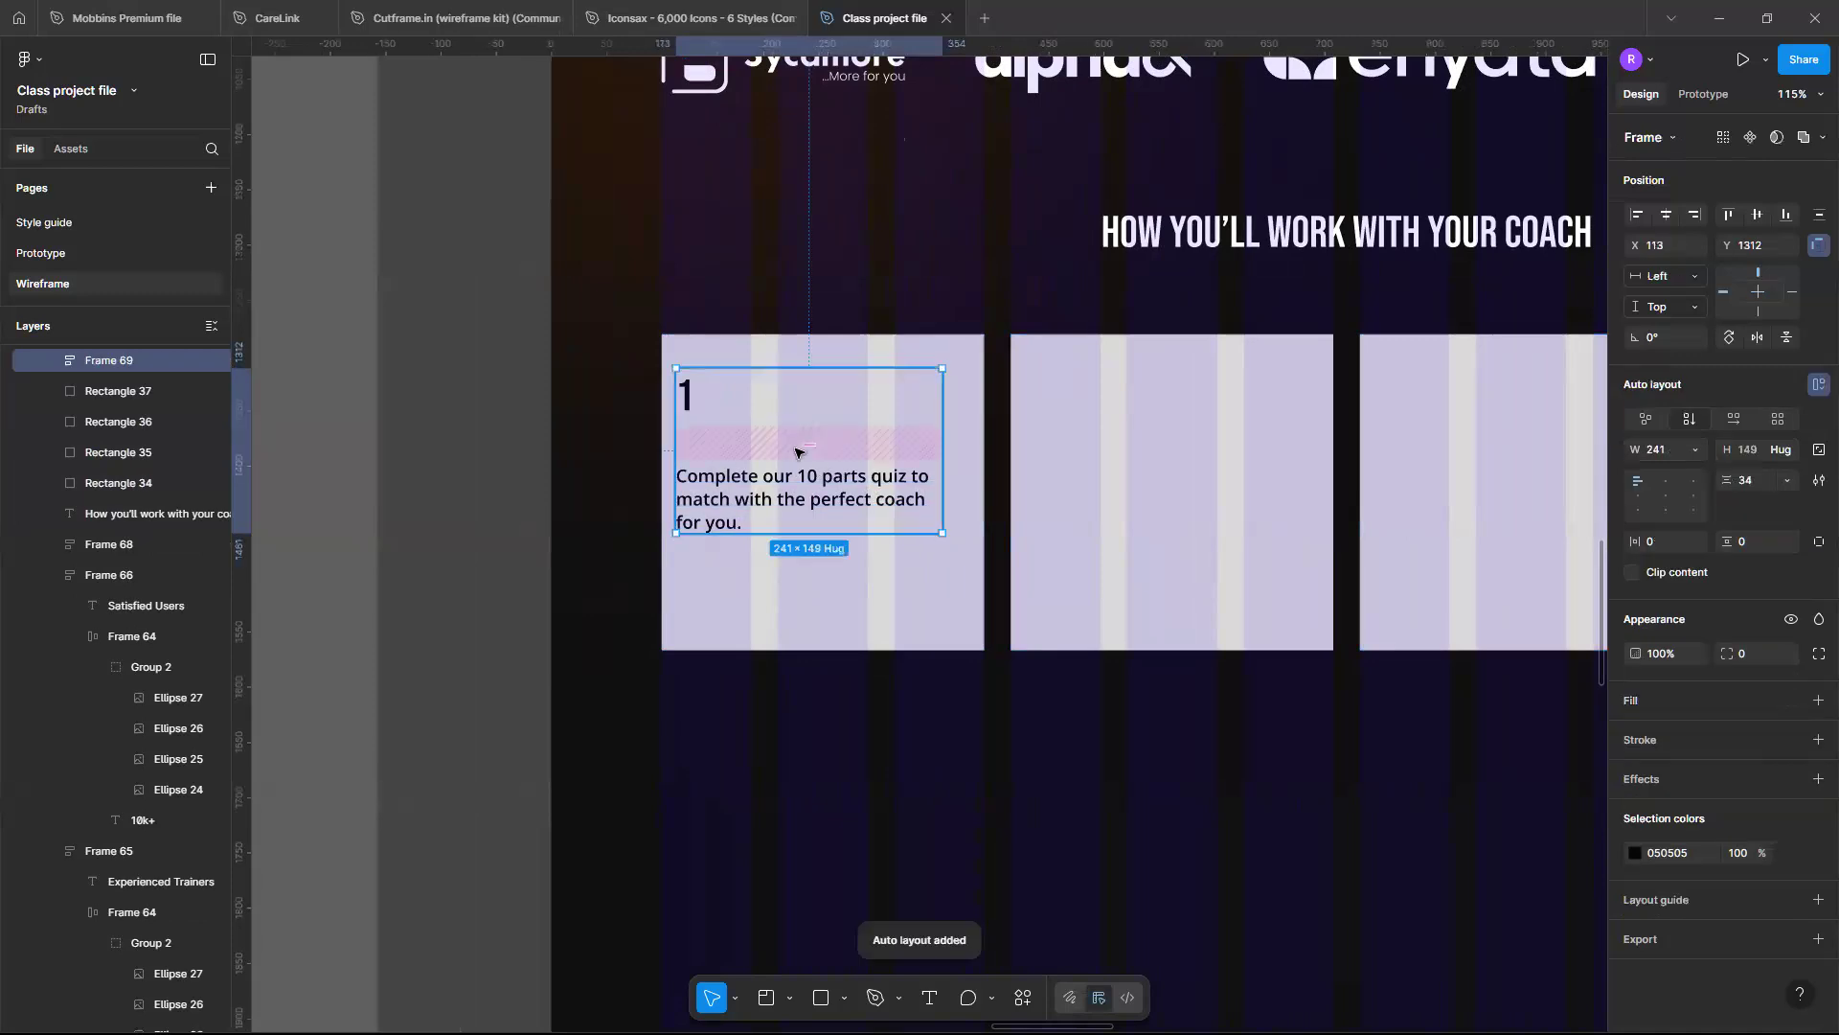
left_click(812, 451)
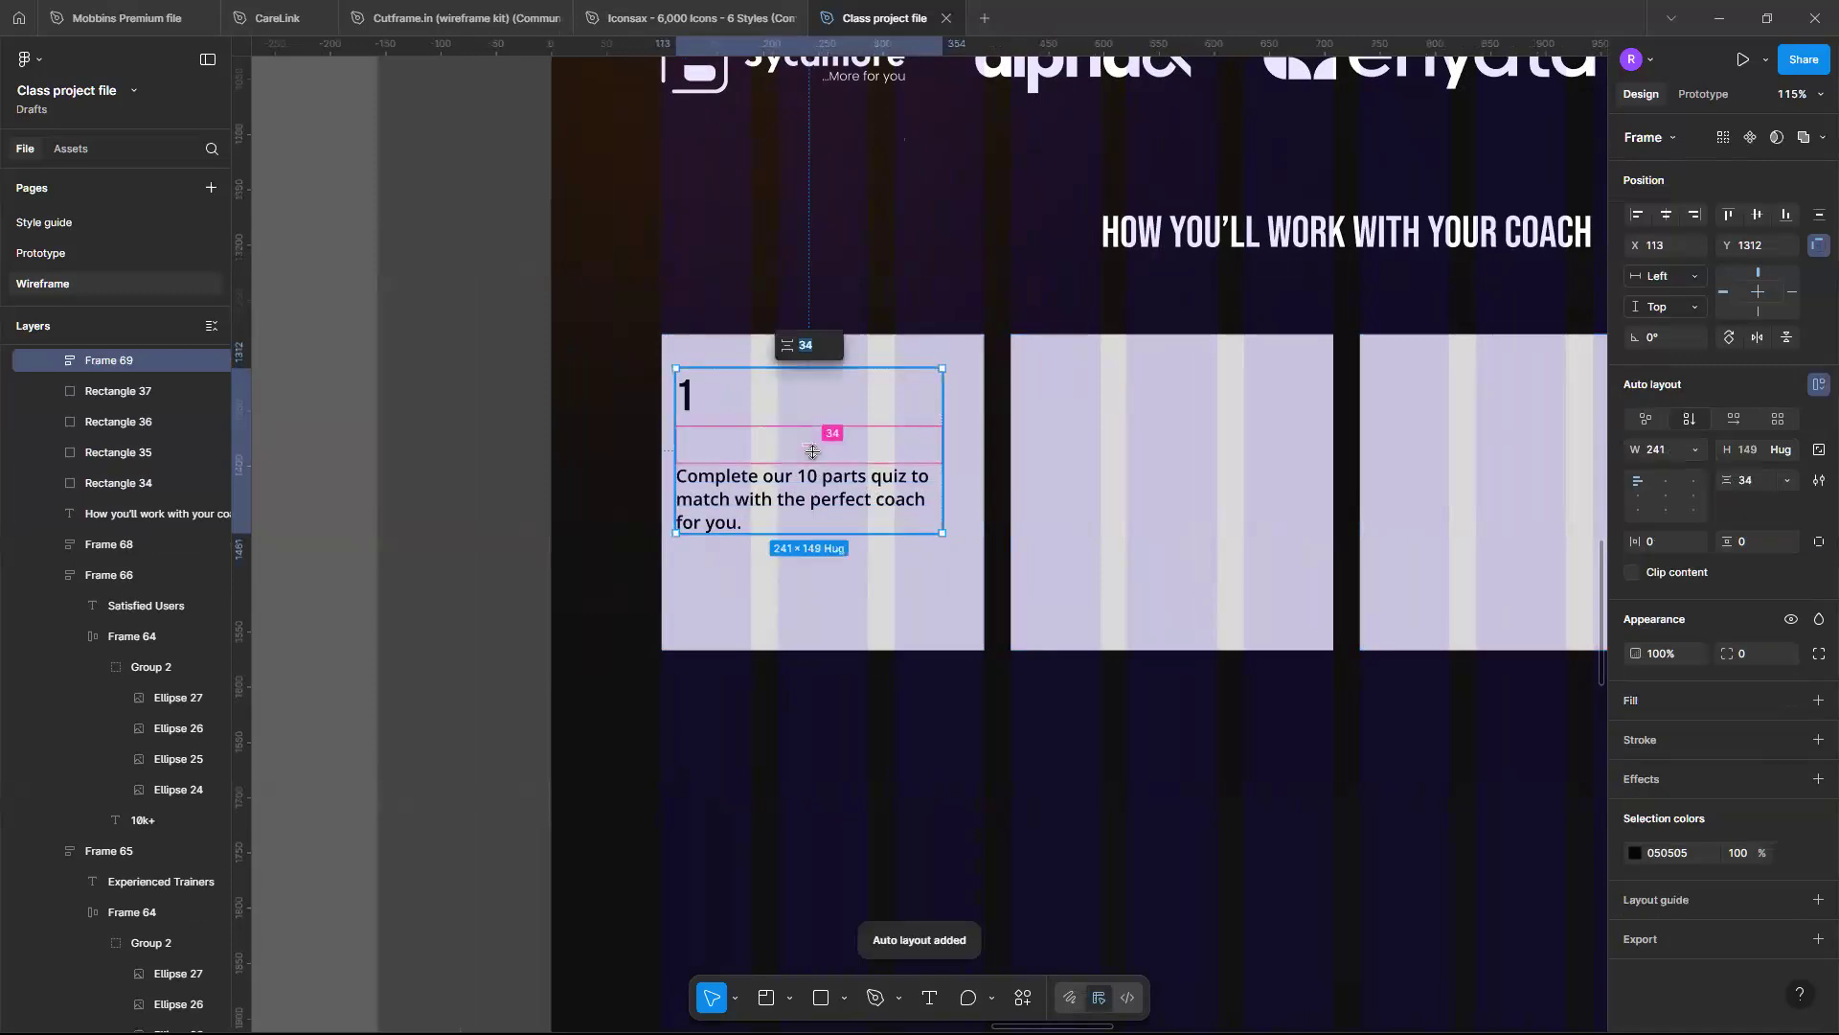
type("32")
key("Return")
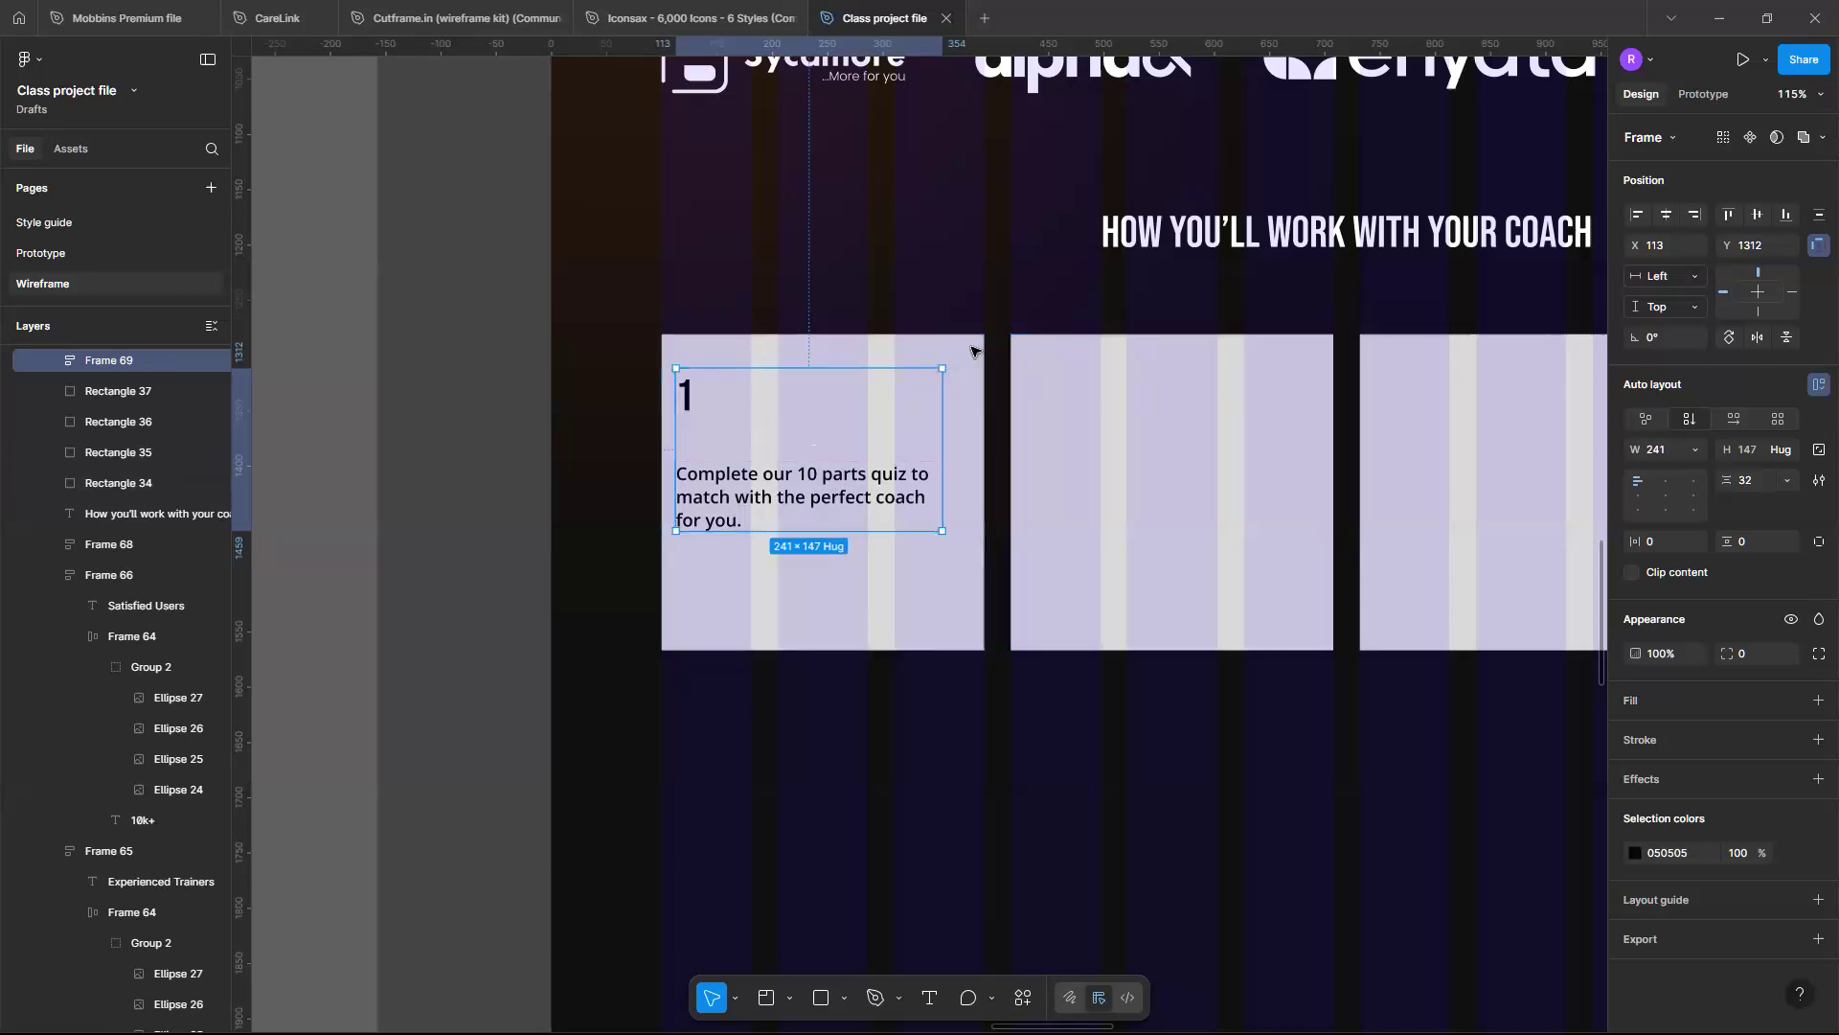
Give the auto layout frame holding the number and description a white FFFFFF fill
left_click_drag(919, 589, 916, 731)
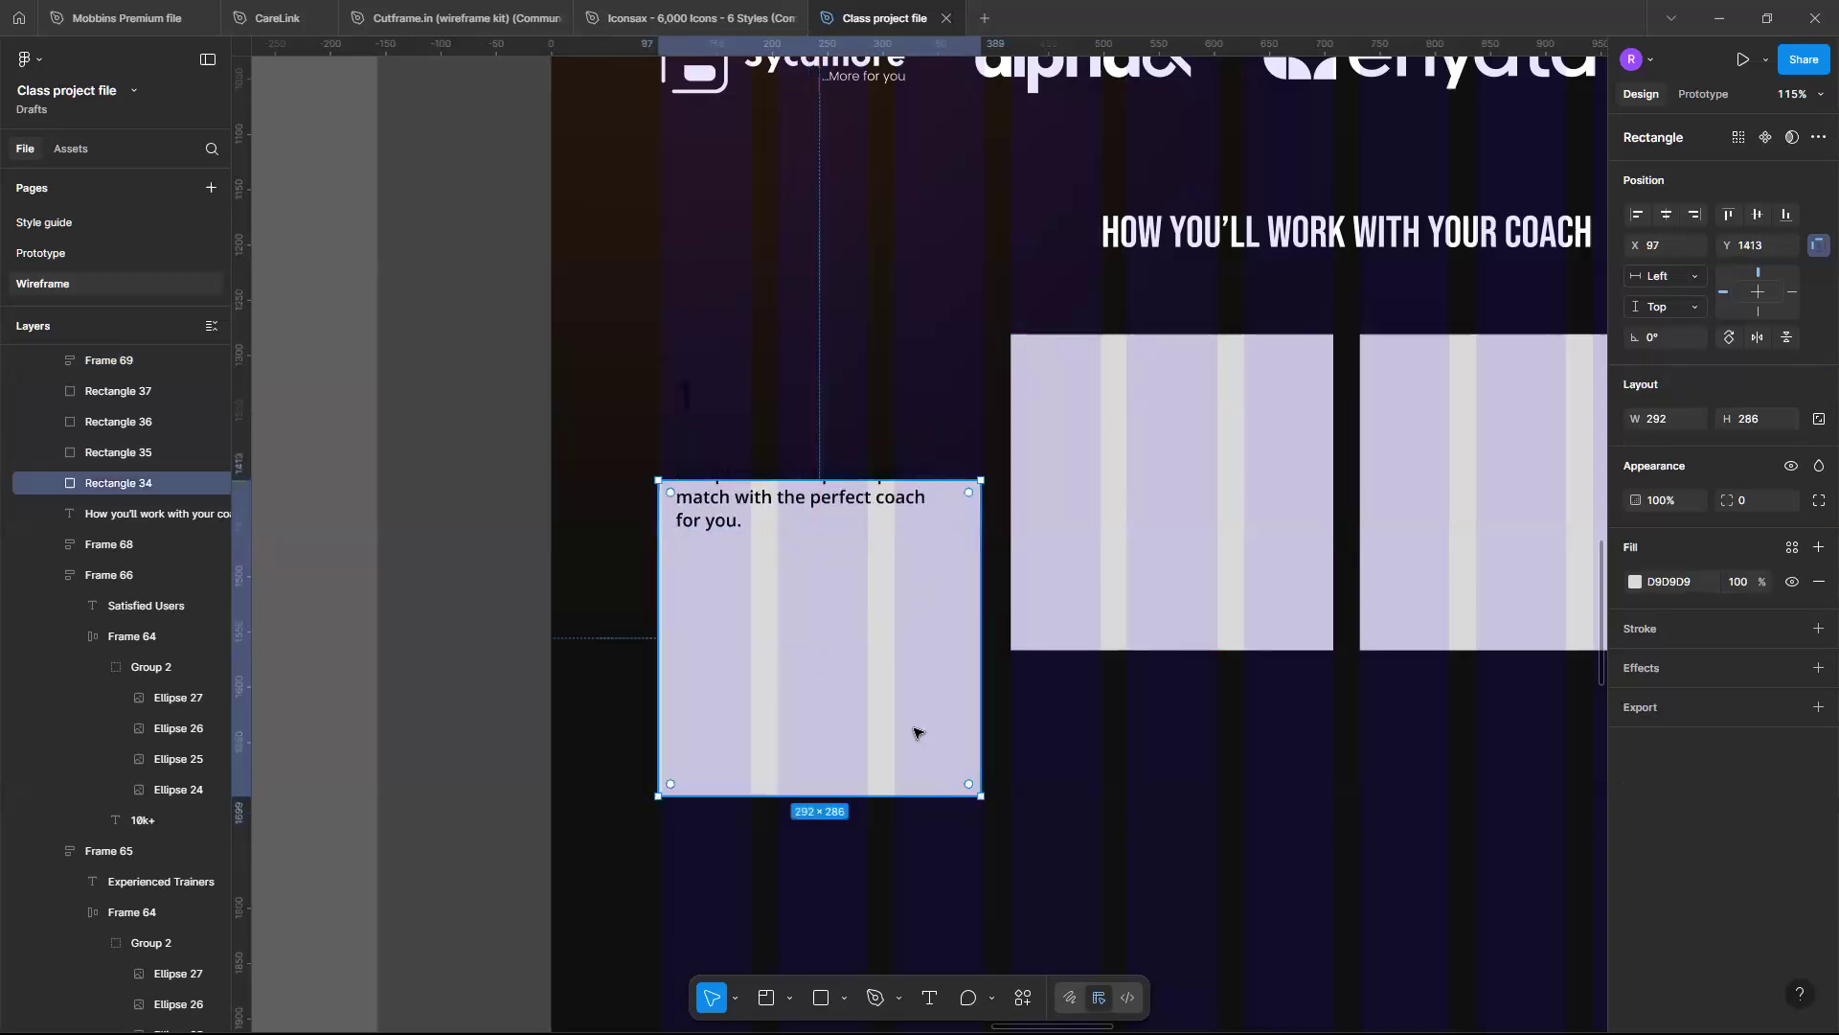
key("ctrl+z")
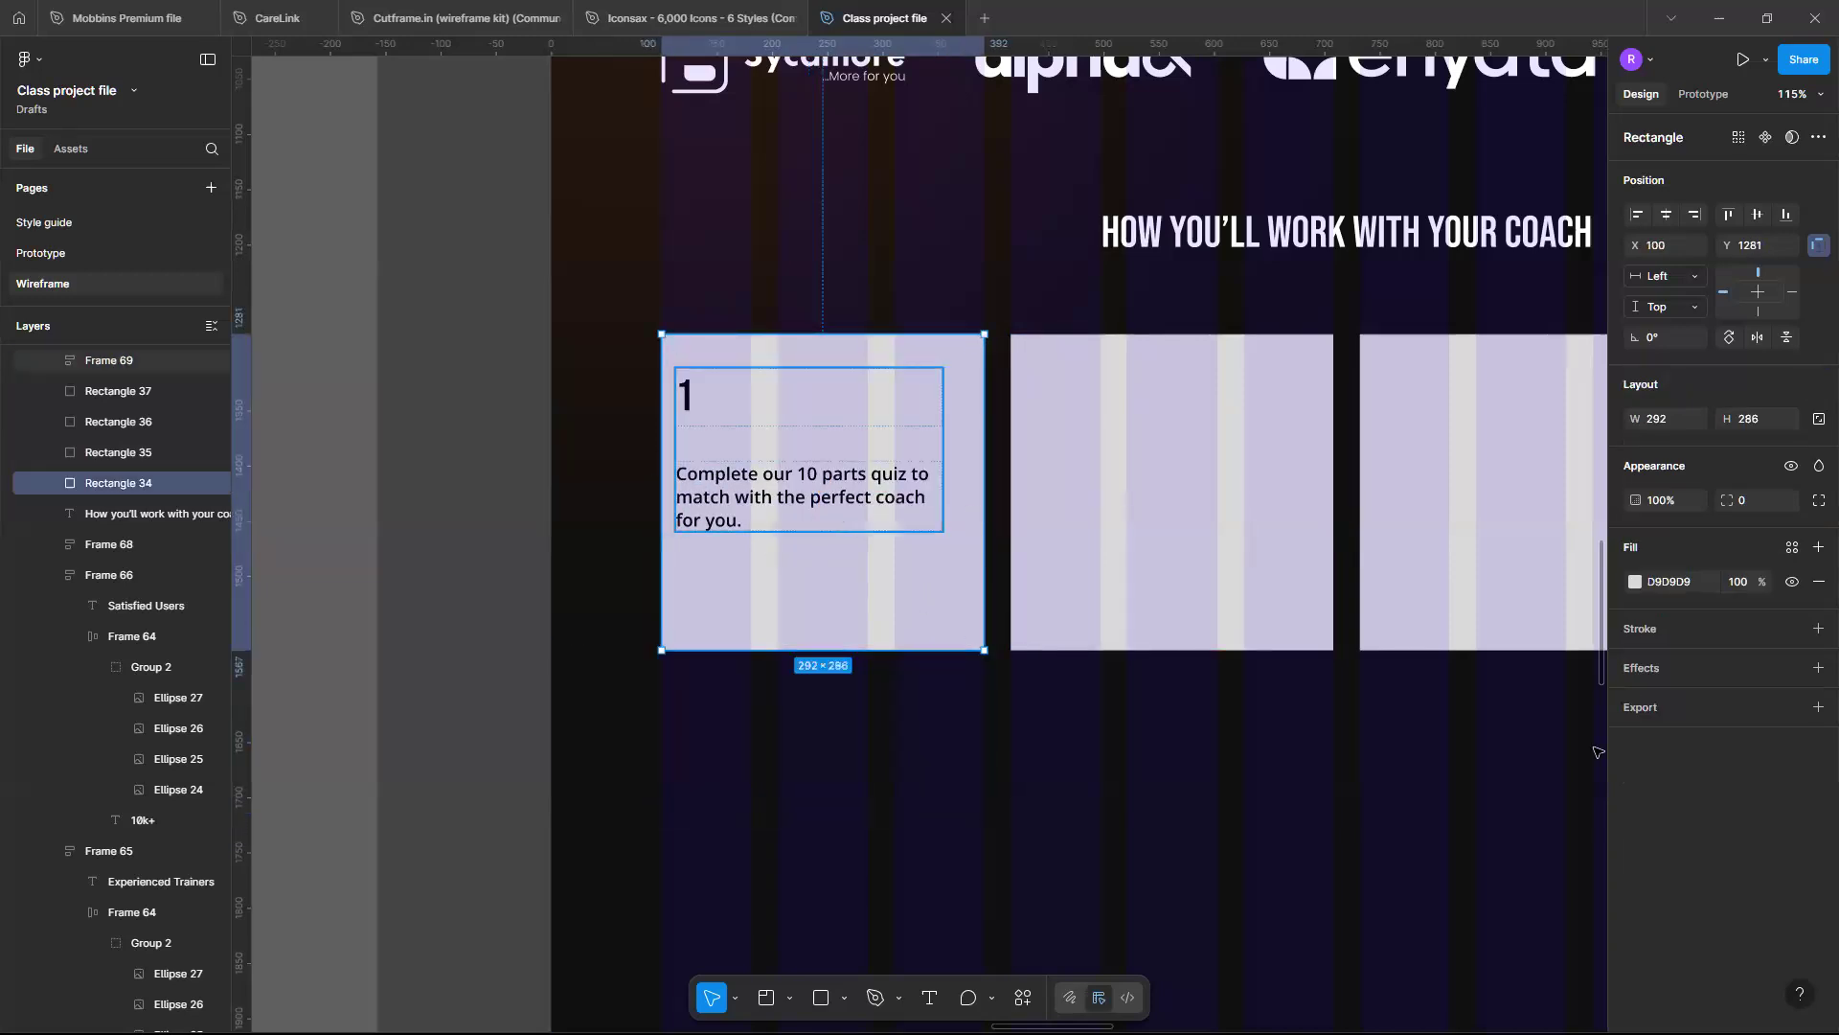
left_click(838, 520)
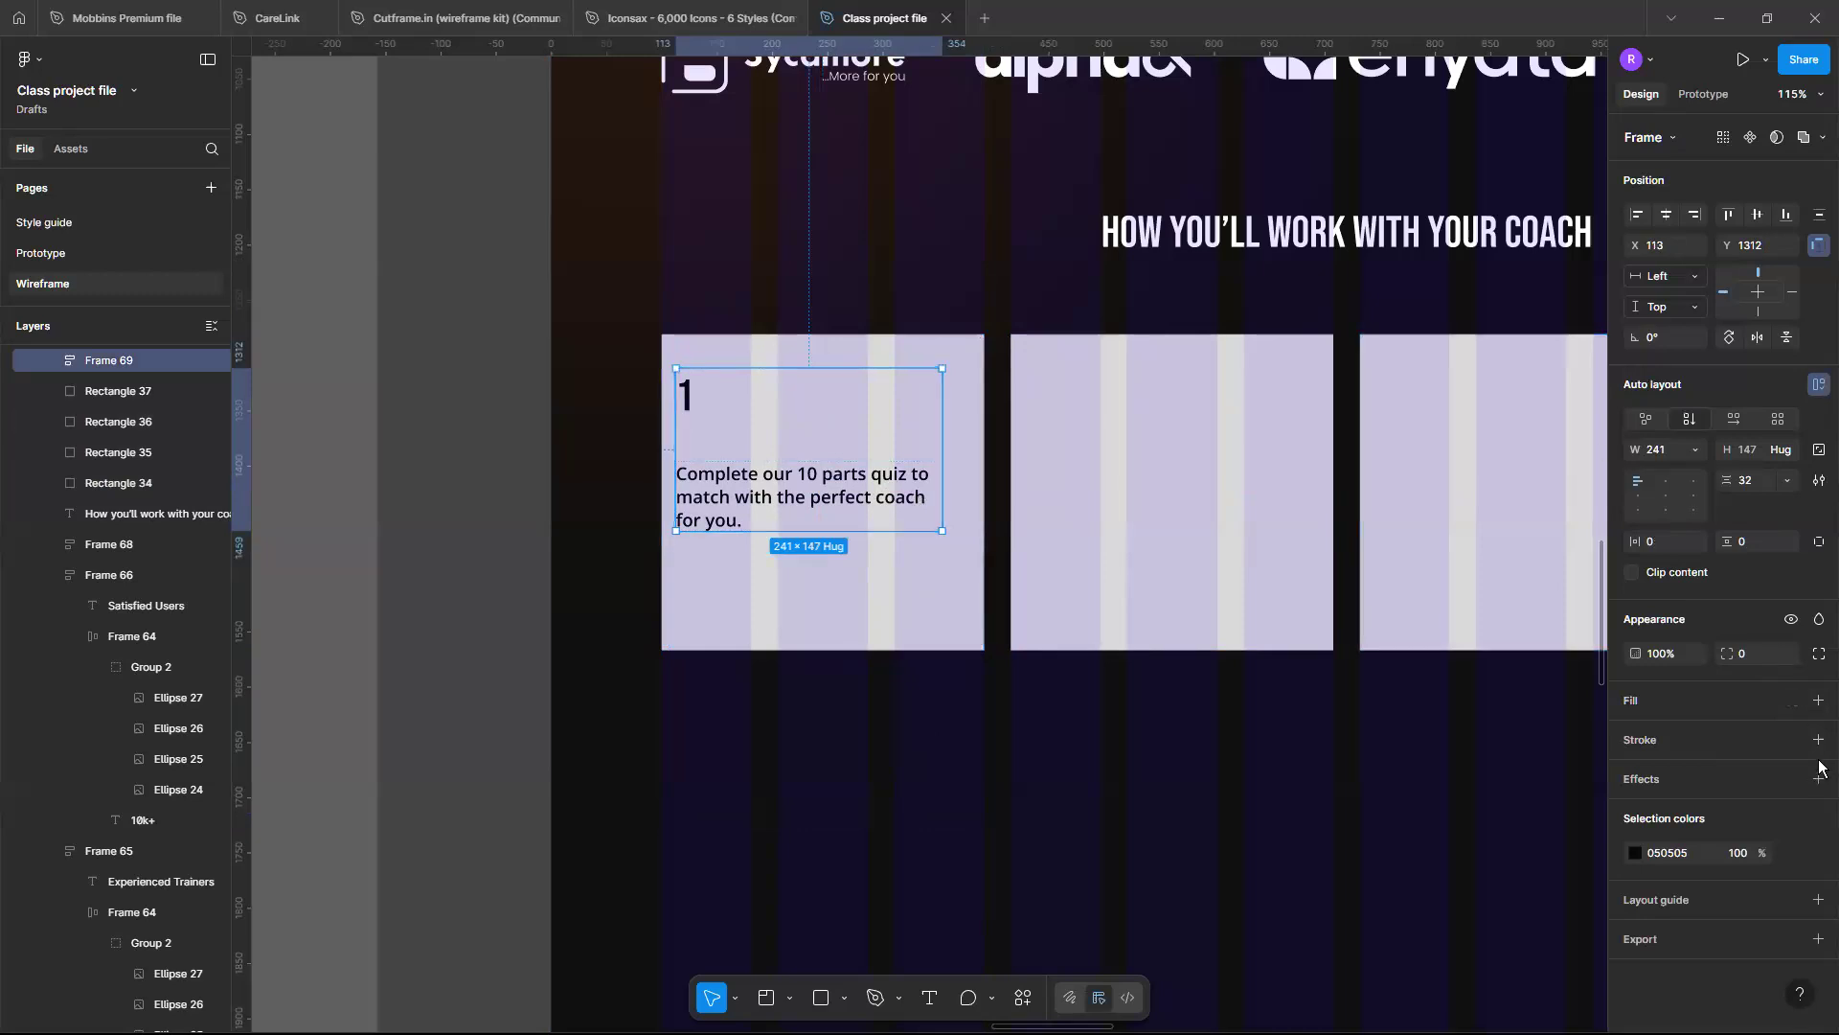
left_click(1818, 701)
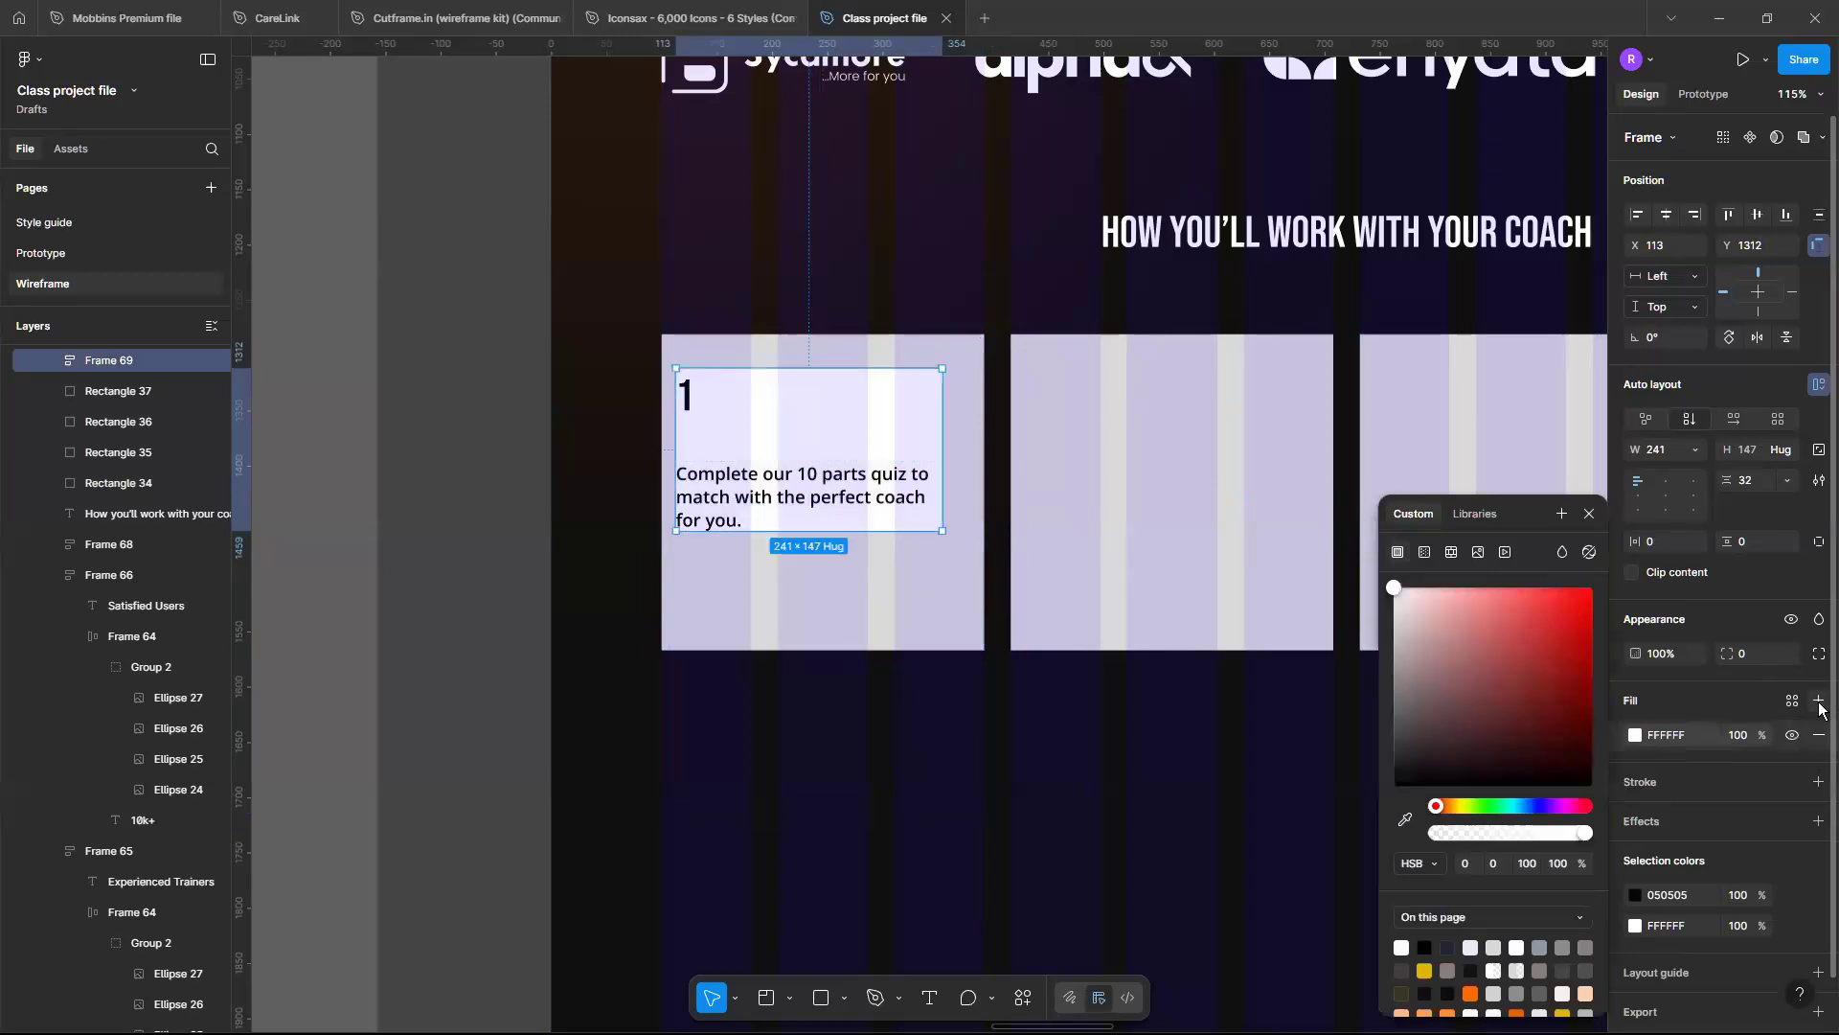
Set the white frame's horizontal padding to 16 and its vertical padding to 32
left_click(1768, 545)
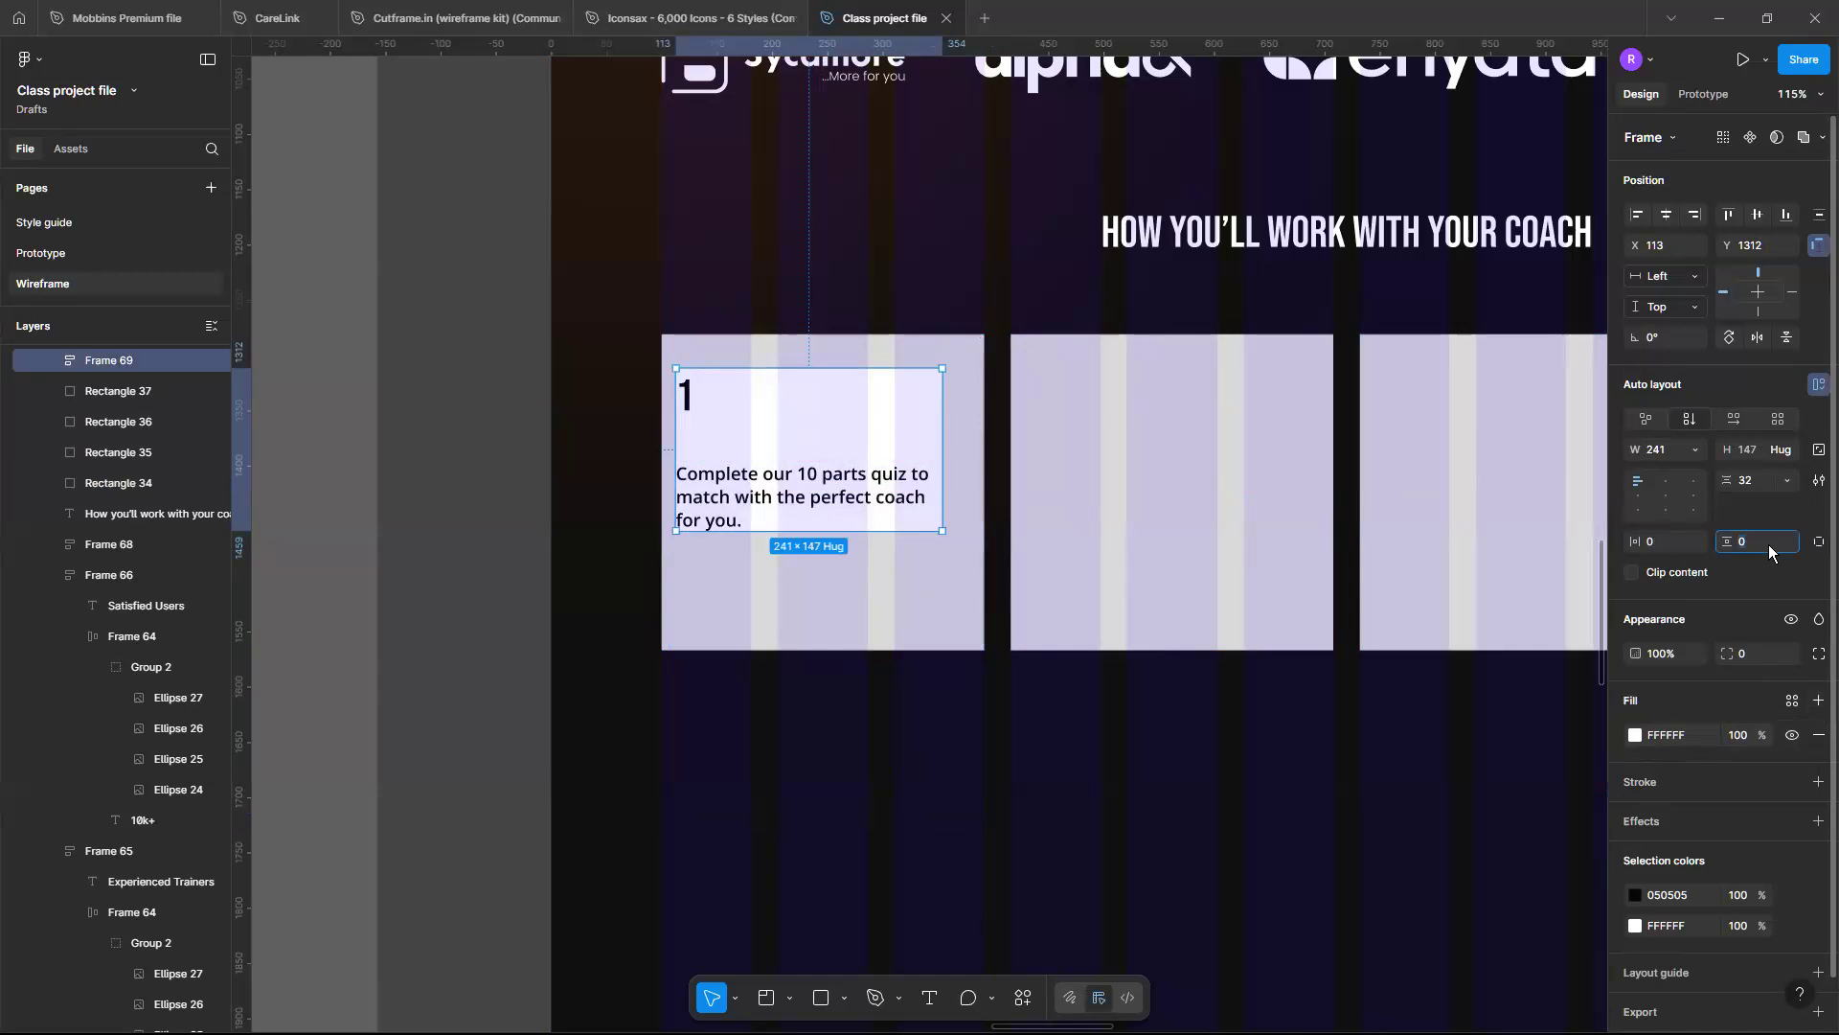
left_click(1663, 543)
key("Return")
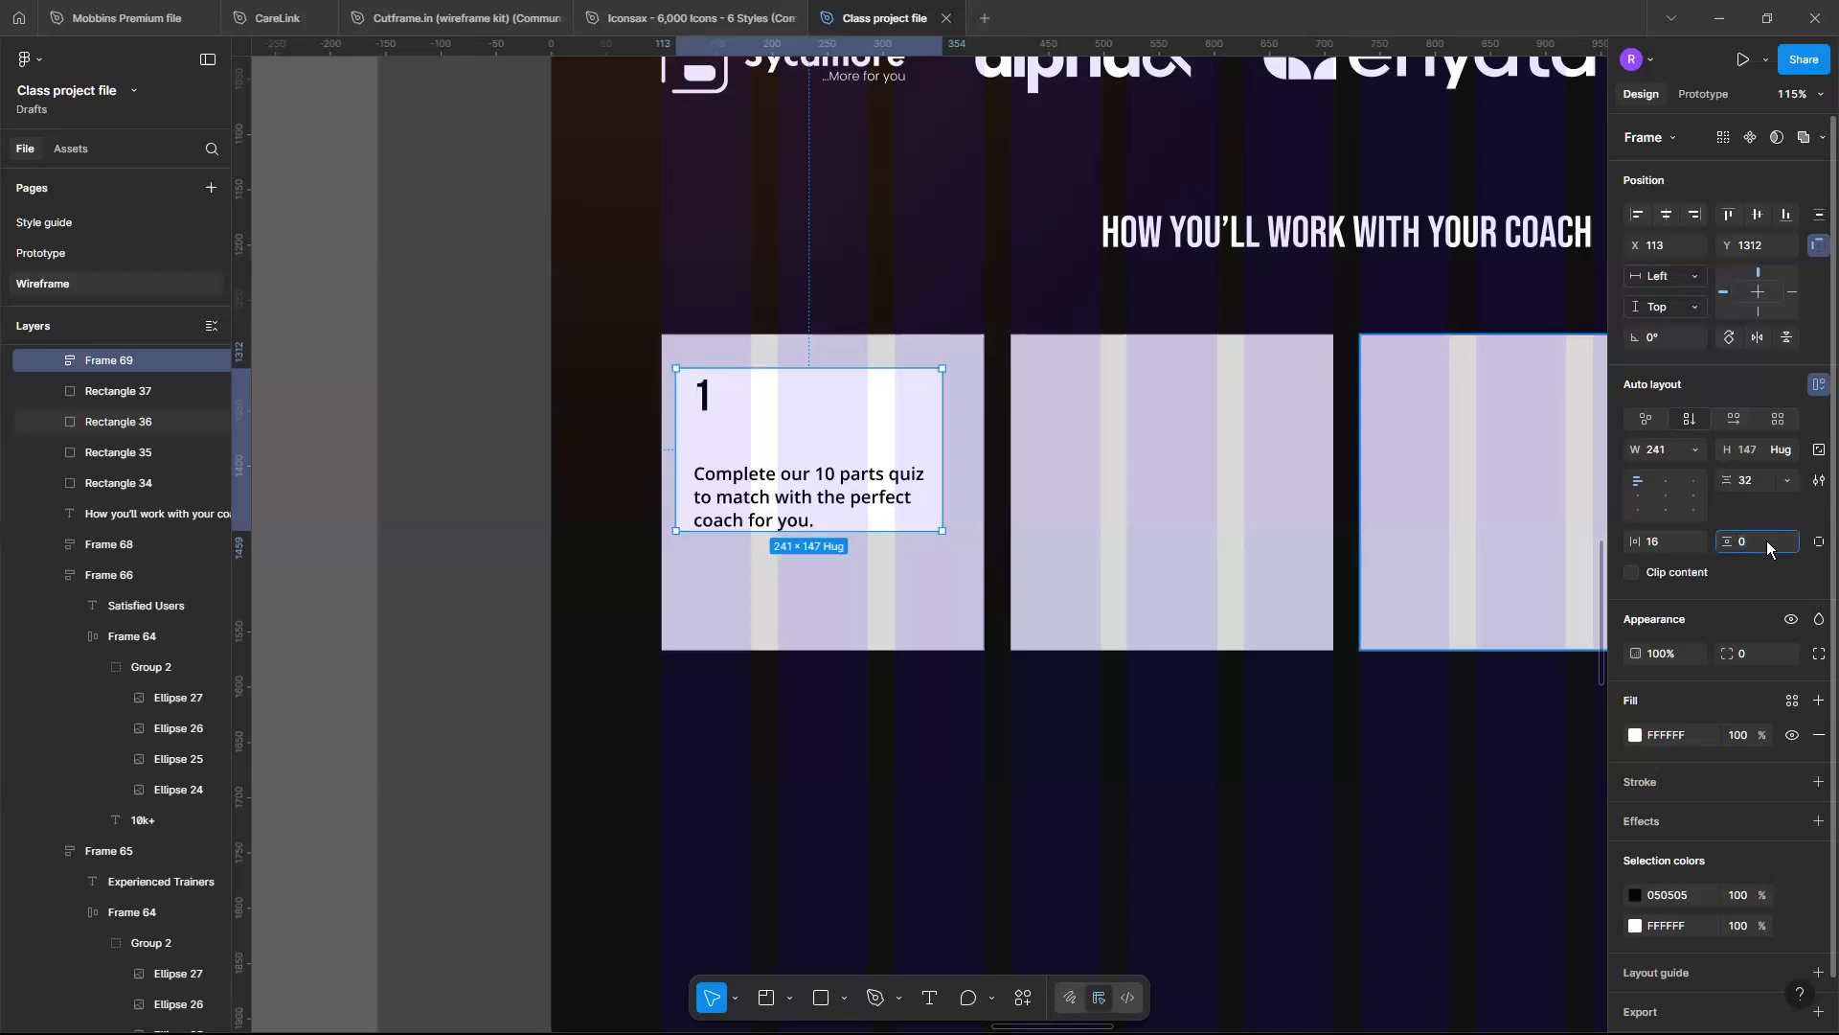
type("32")
key("Return")
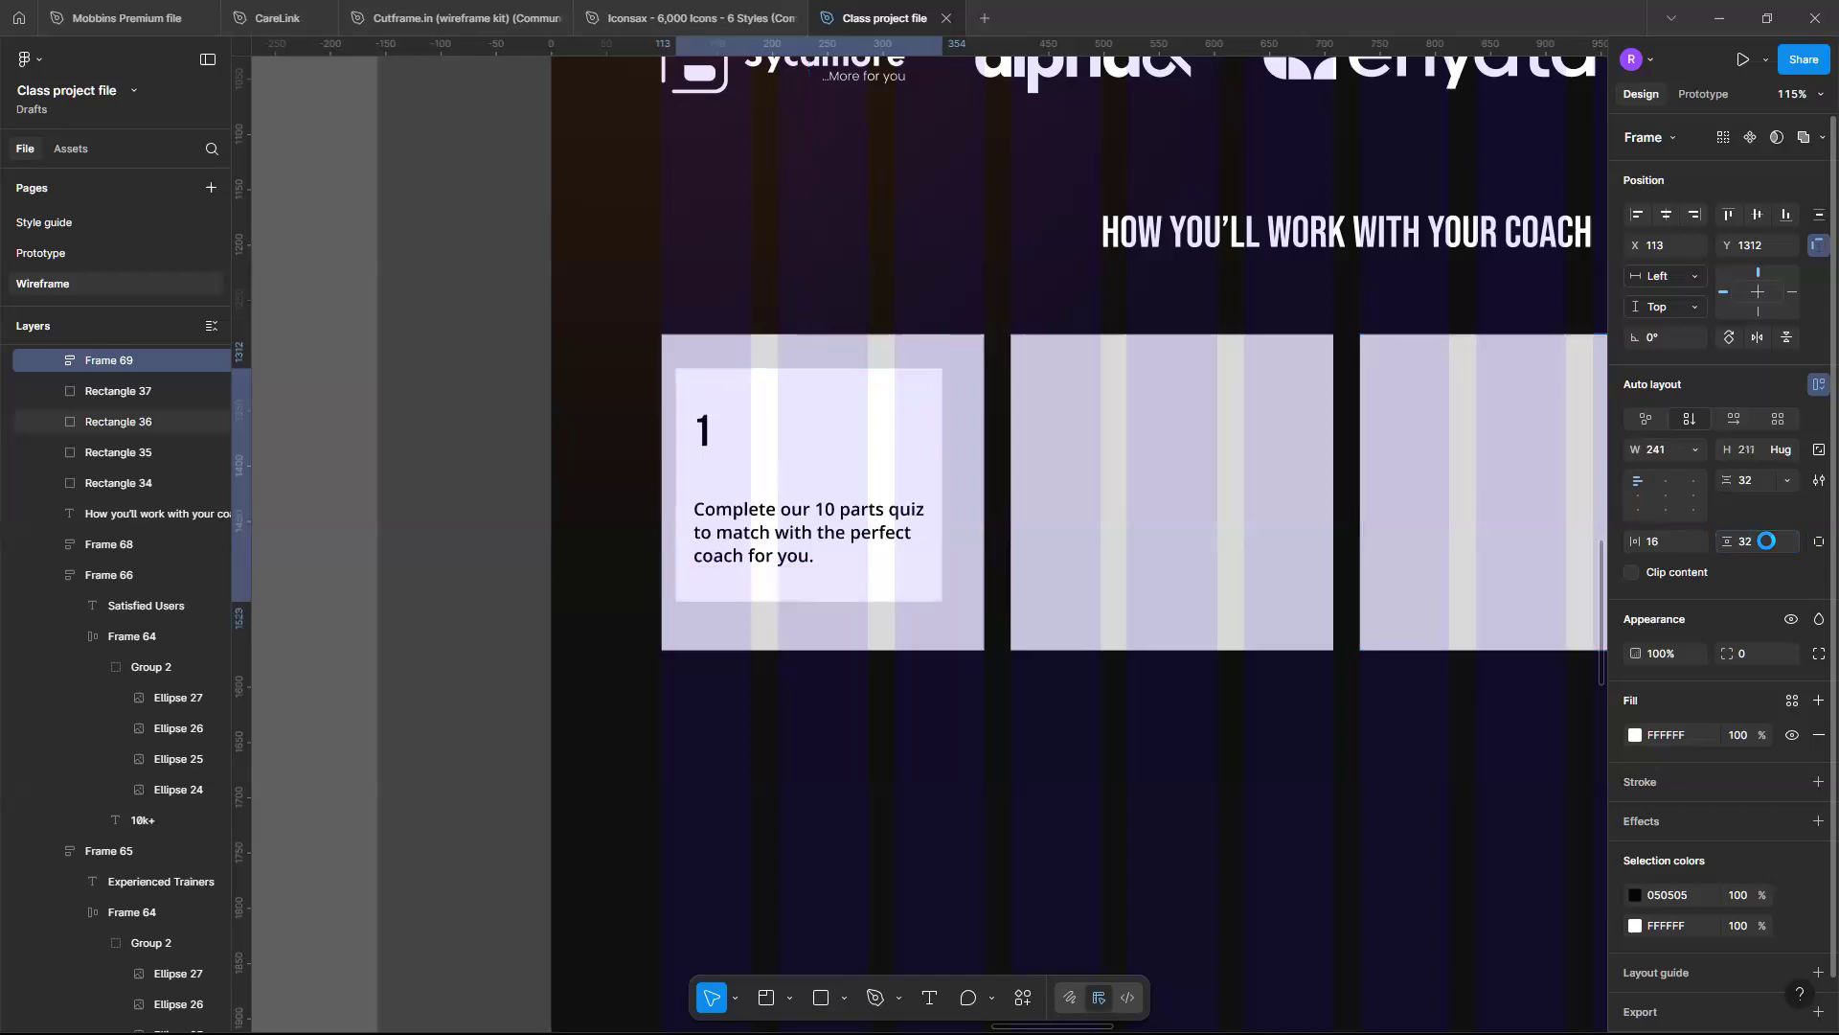
Delete the grey rectangle behind the white card and move the card to X 100, Y 1302
left_click(976, 360)
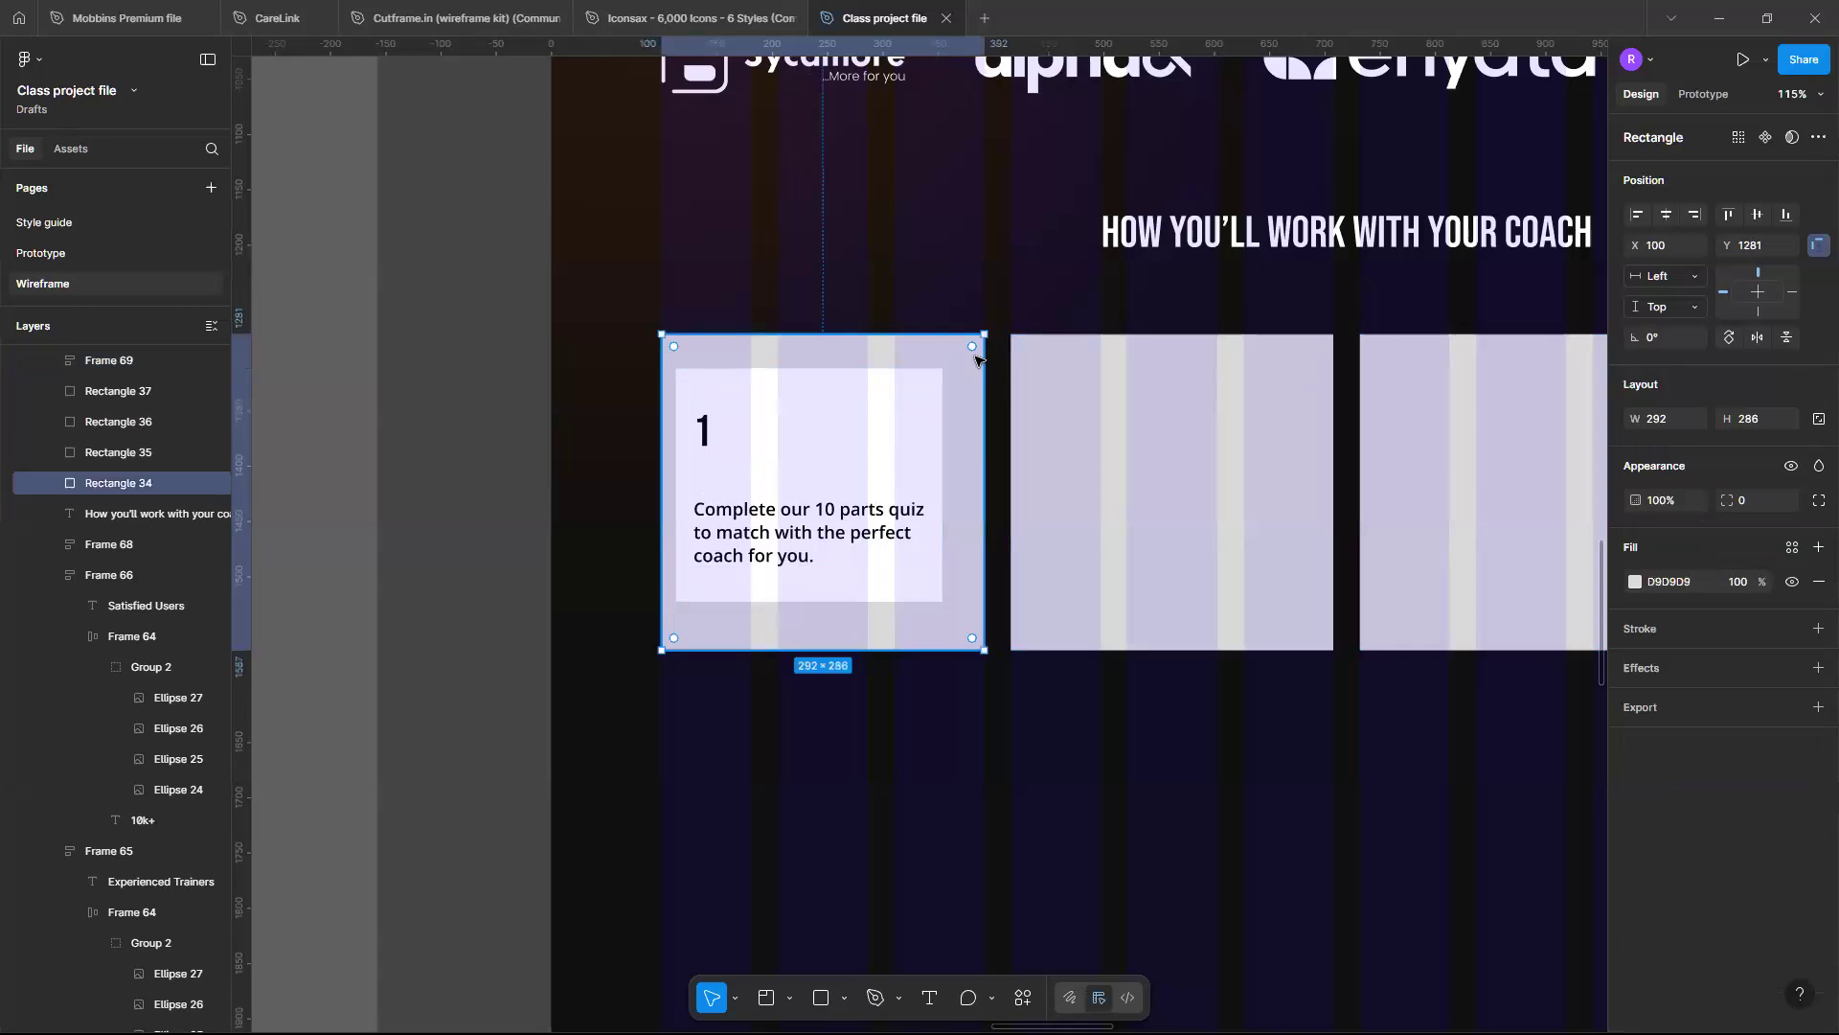
key("Delete")
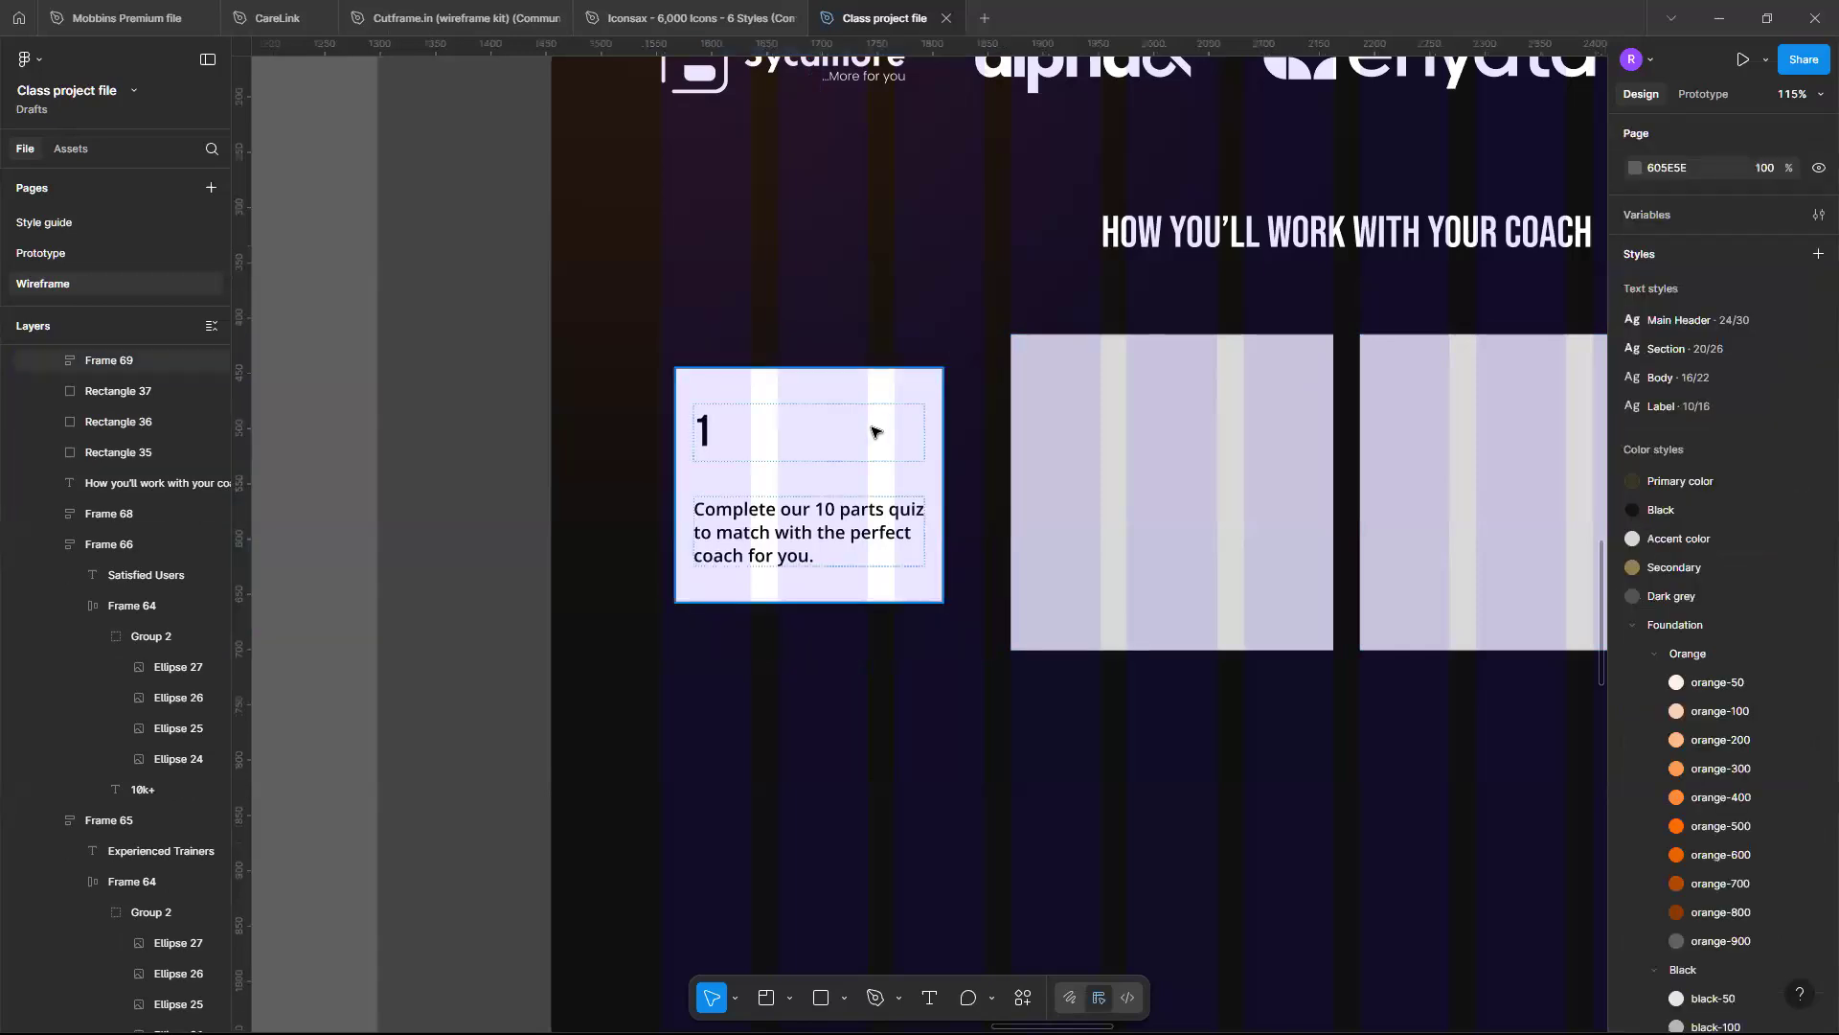
left_click_drag(841, 421, 858, 418)
scroll(857, 420, "up", 3)
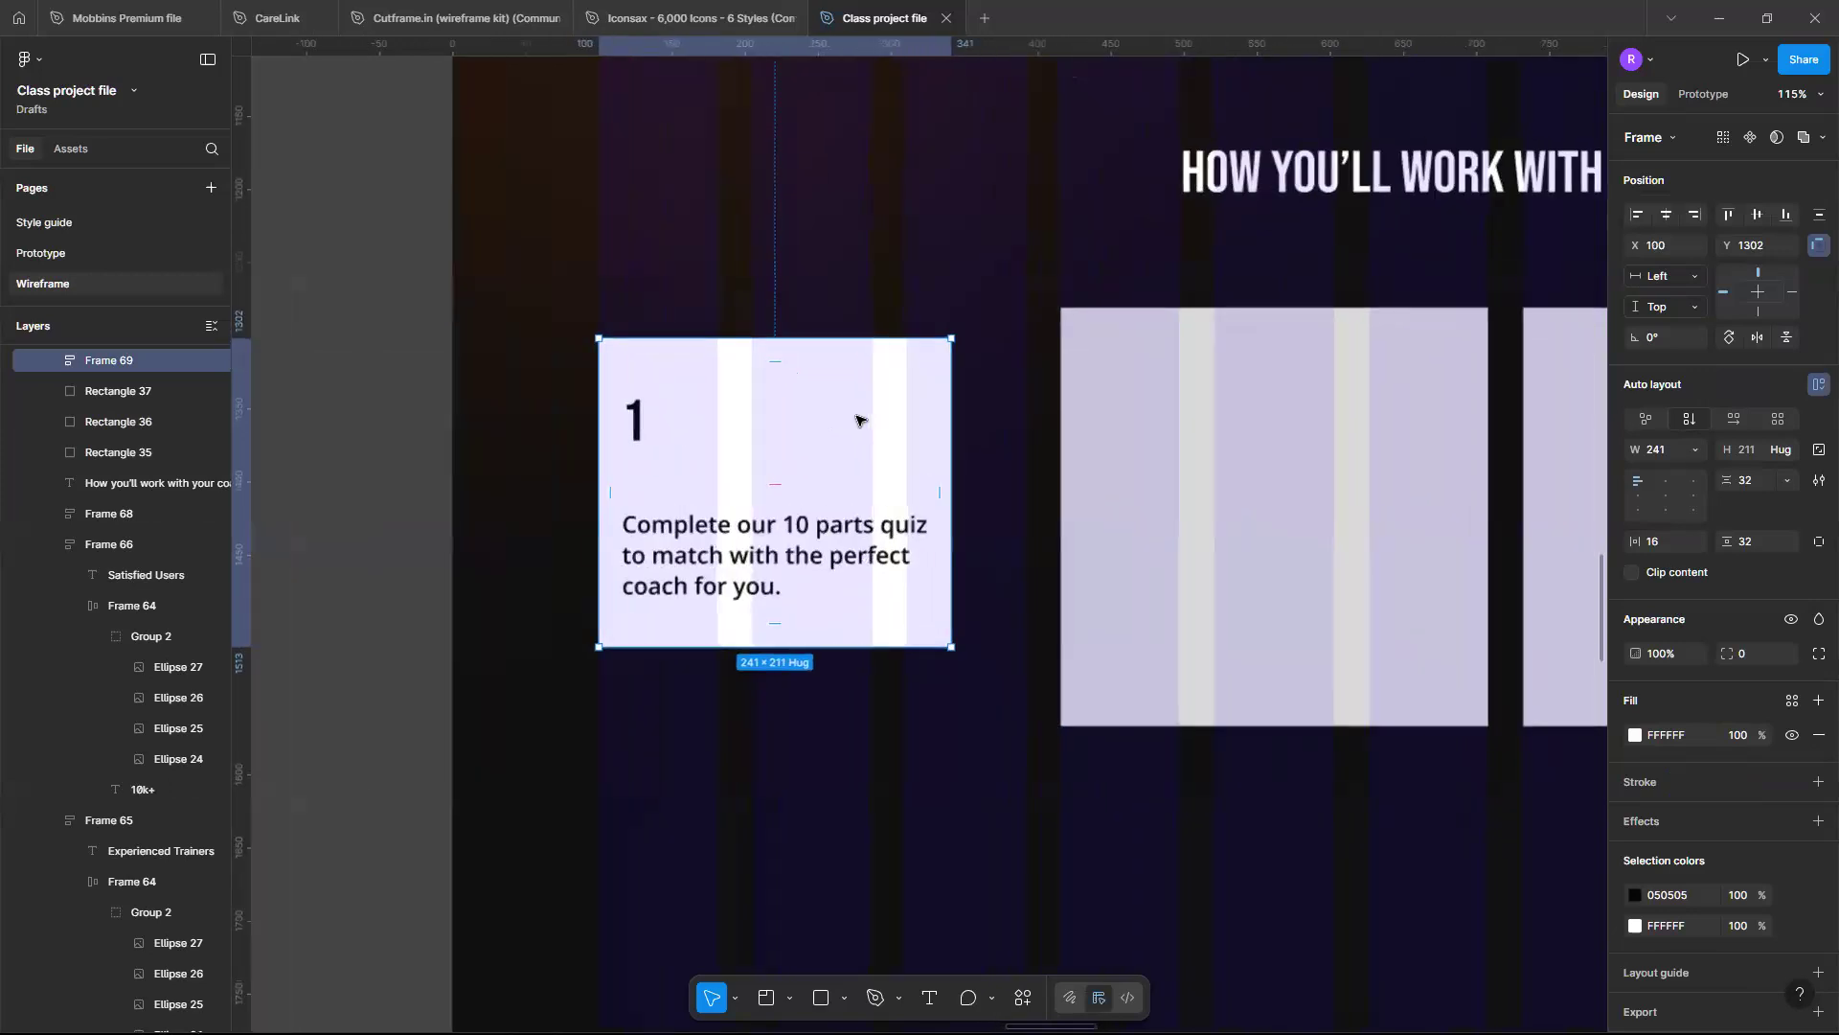
Try a corner radius of 32 on the white card
scroll(858, 420, "left", 2)
left_click(1761, 652)
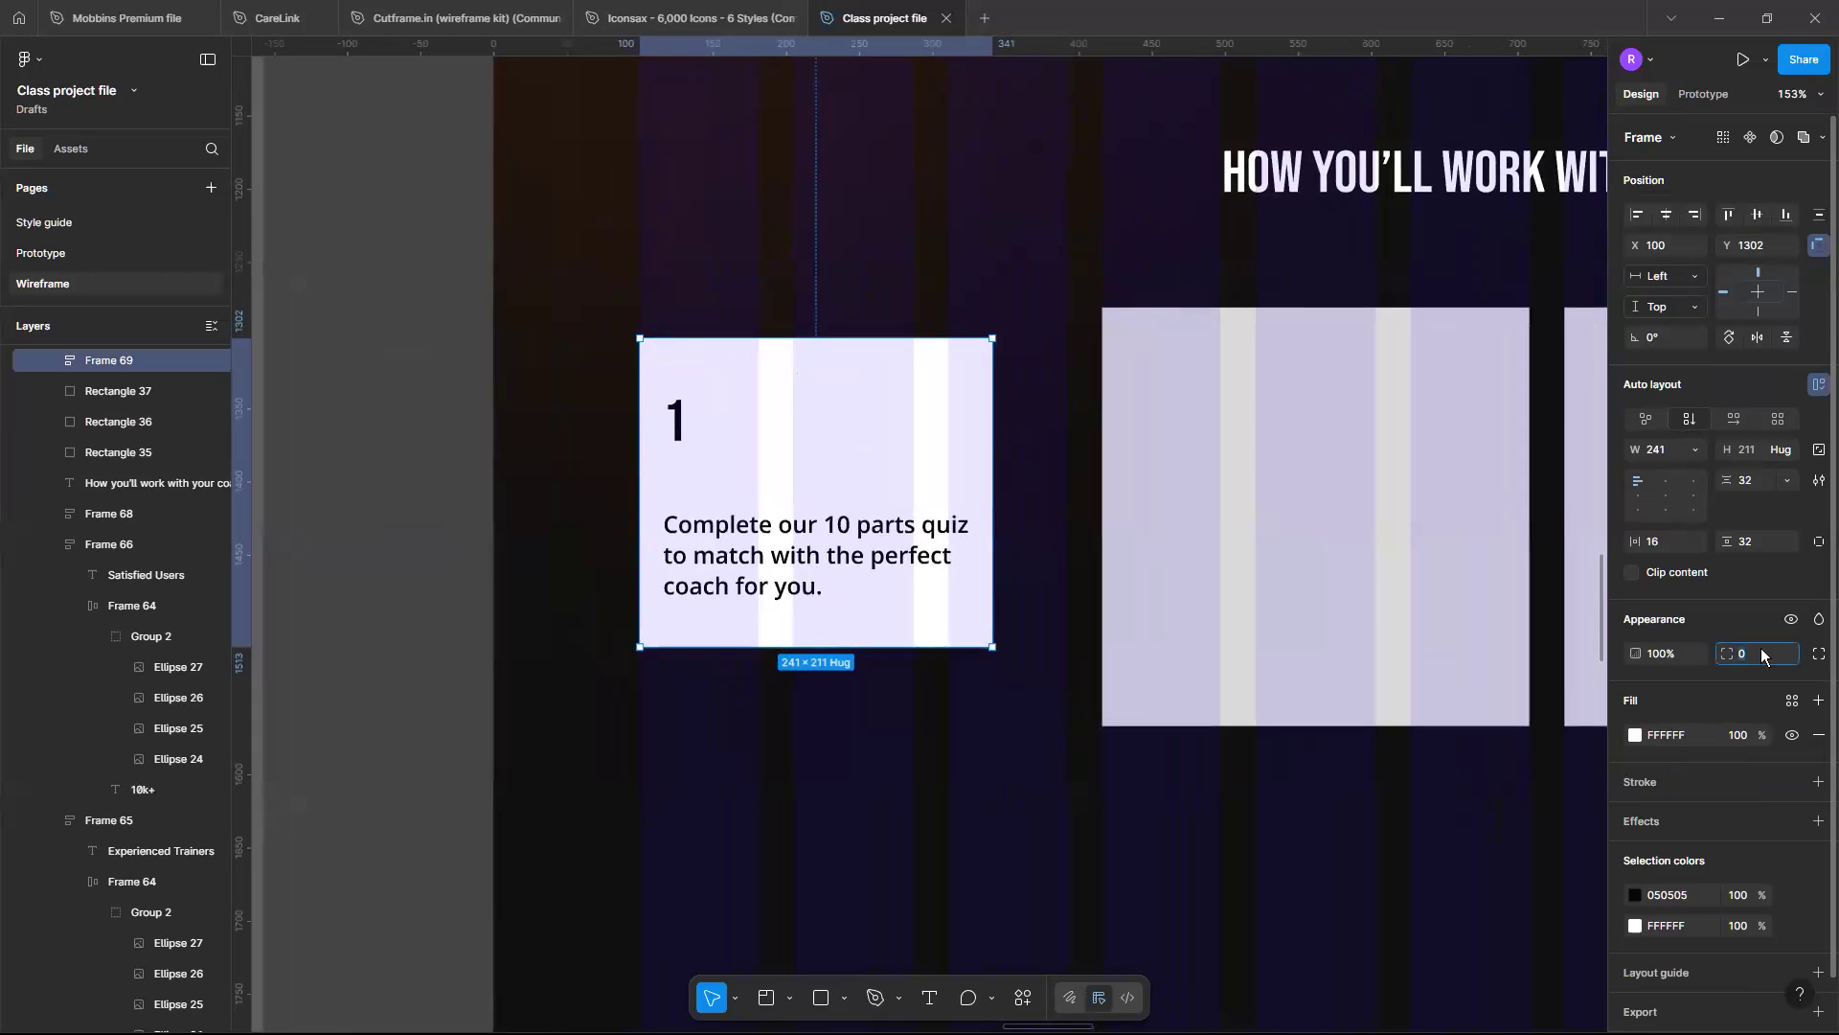
type("32")
key("Return")
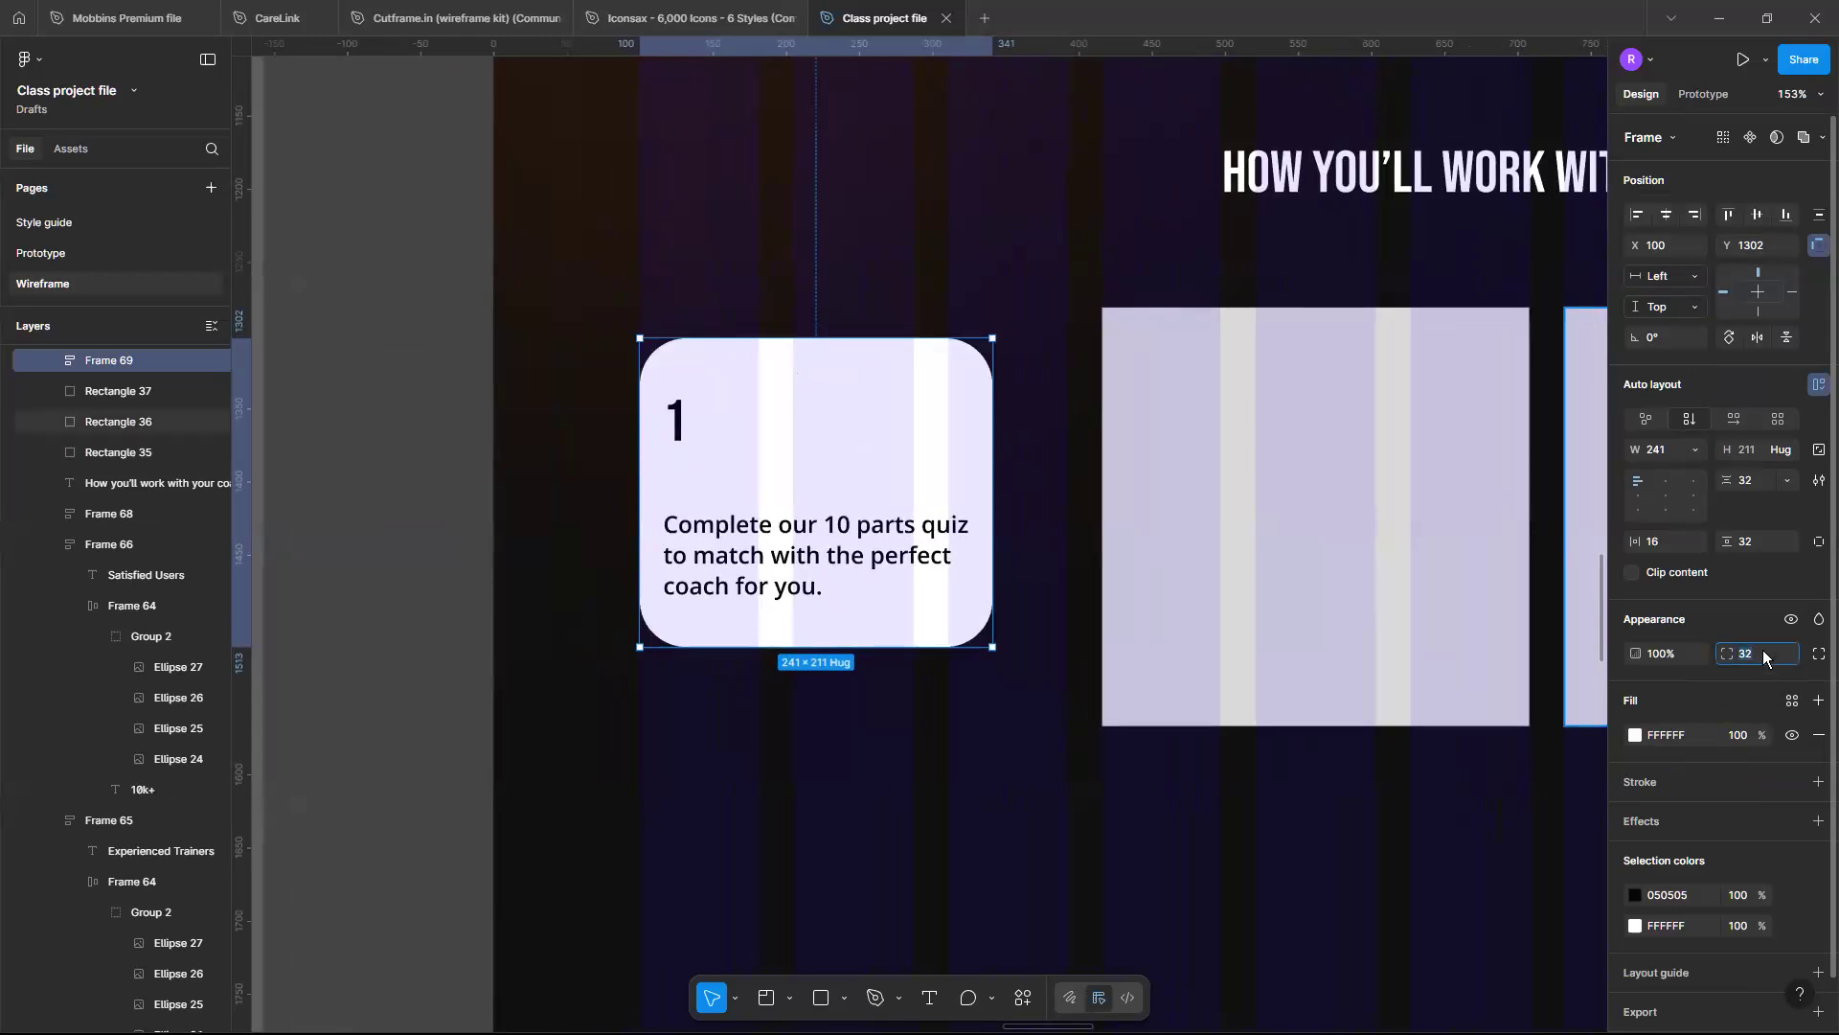
key("Return")
Set the white card's corner radius to 16
left_click(1753, 655)
type("16")
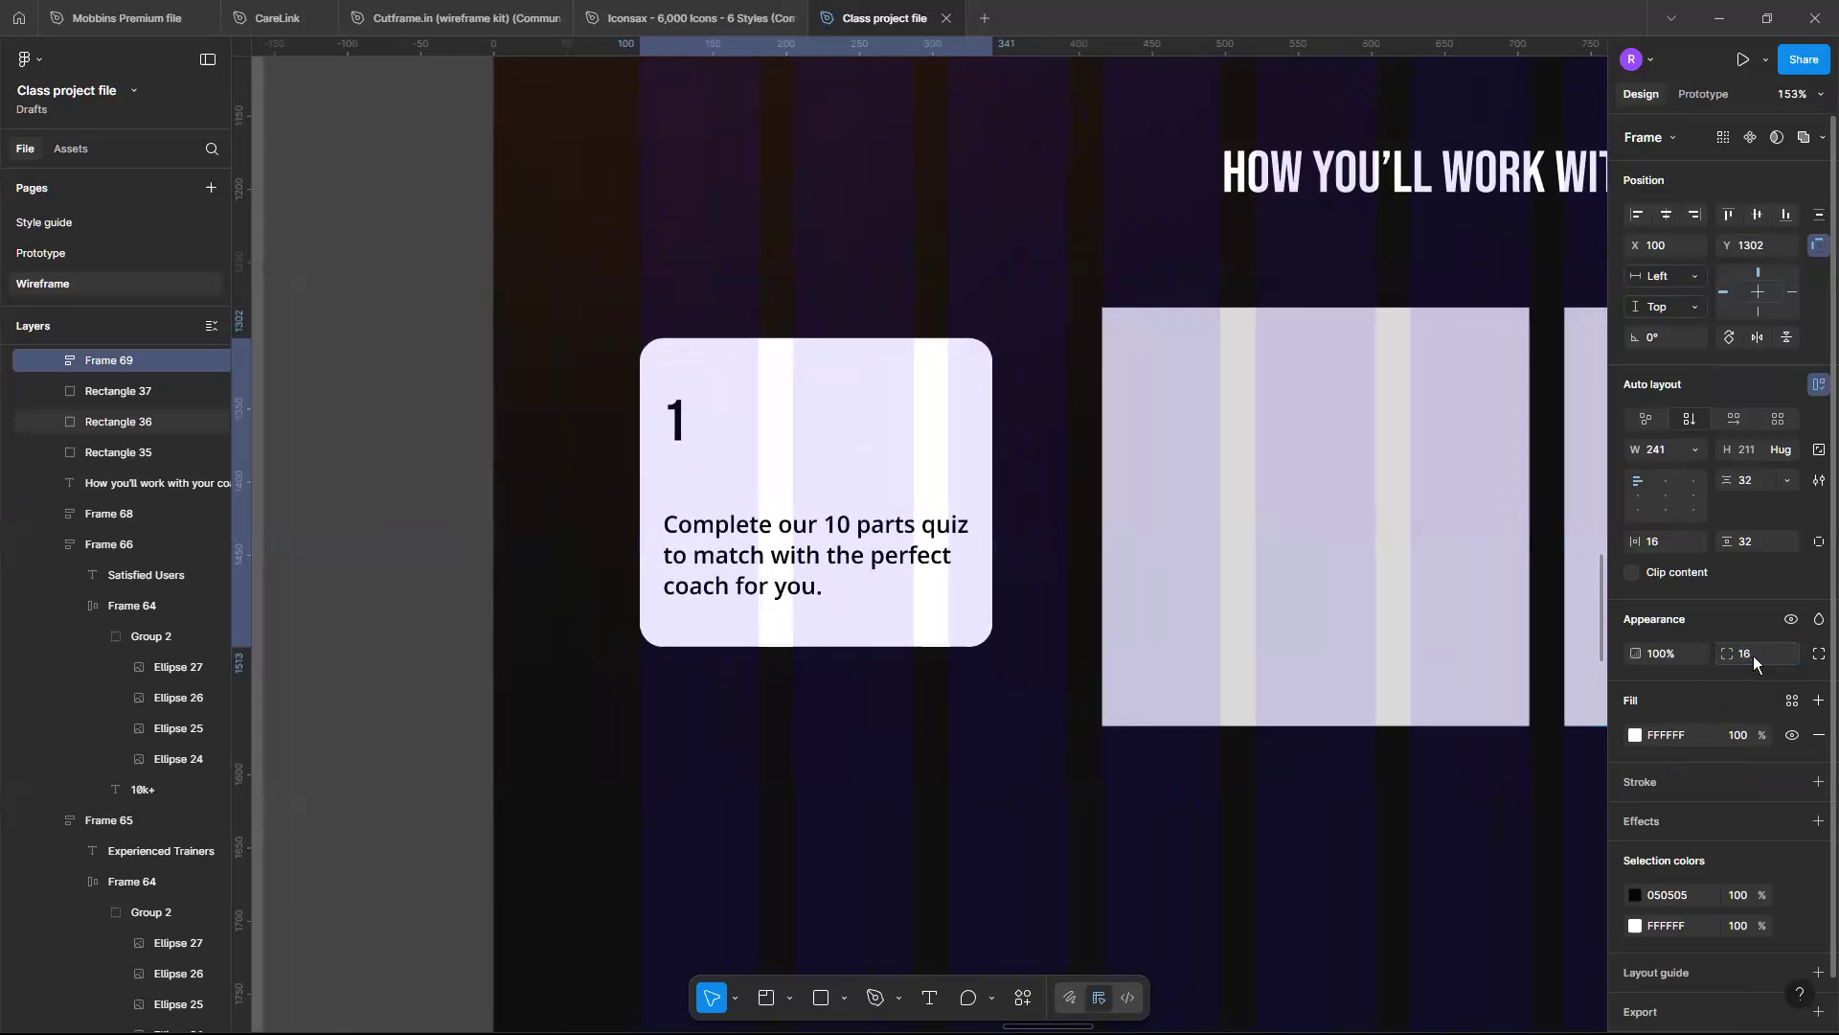
key("Return")
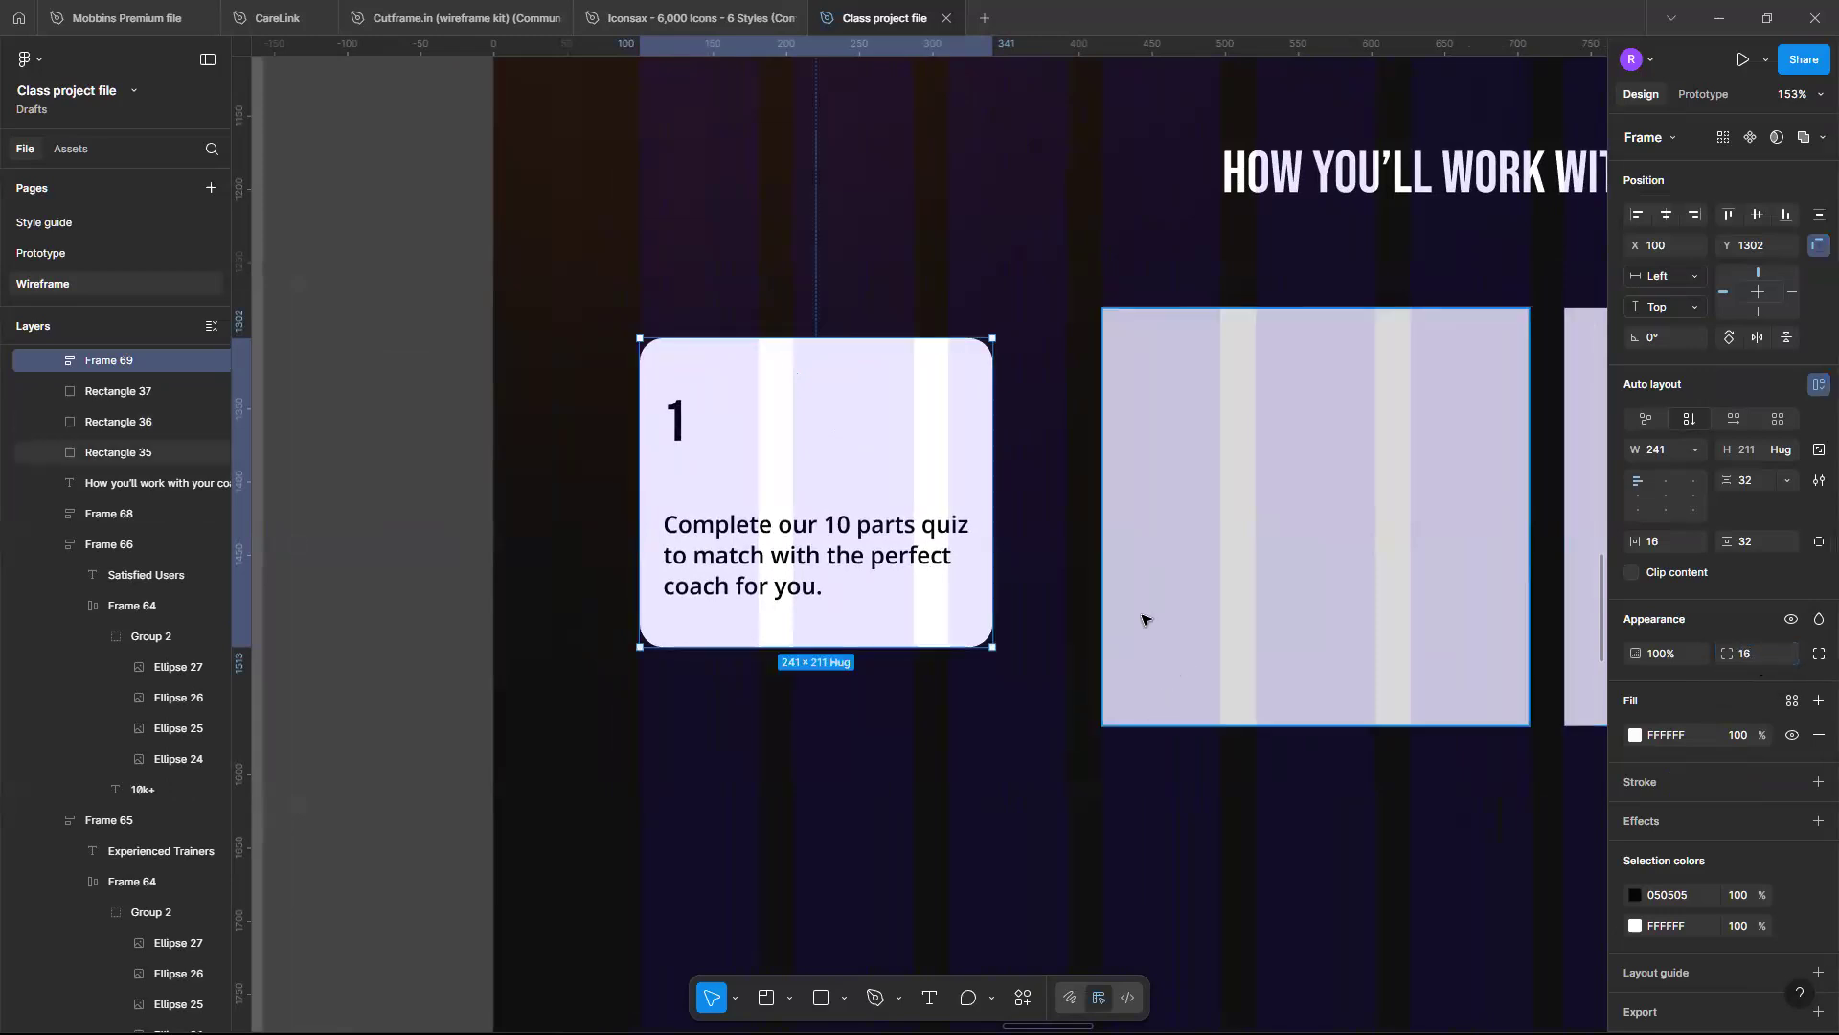
Move the three remaining grey placeholder rectangles down, clear of the row beside the white card
left_click(1211, 520)
scroll(1212, 518, "down", 5)
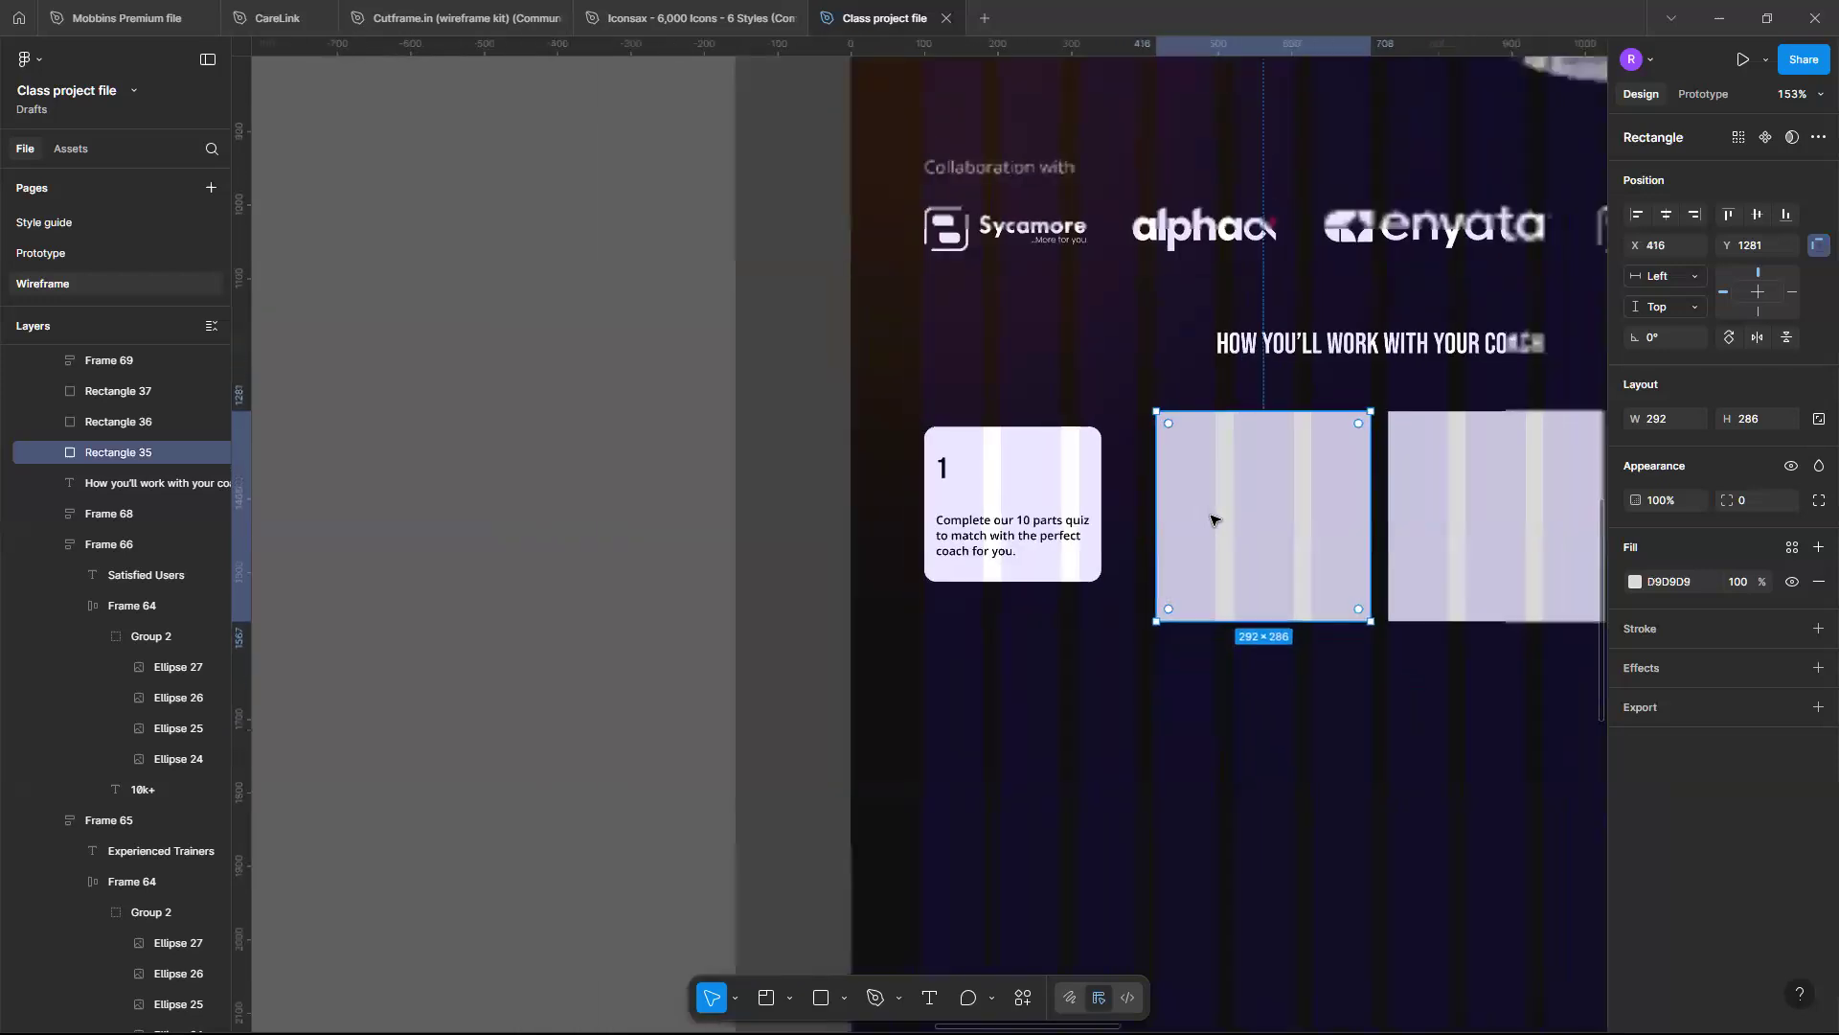
scroll(1212, 518, "down", 2)
scroll(1211, 518, "right", 1)
scroll(1205, 513, "up", 1)
left_click_drag(1198, 505, 1487, 706)
scroll(1438, 706, "right", 3)
left_click(1468, 506)
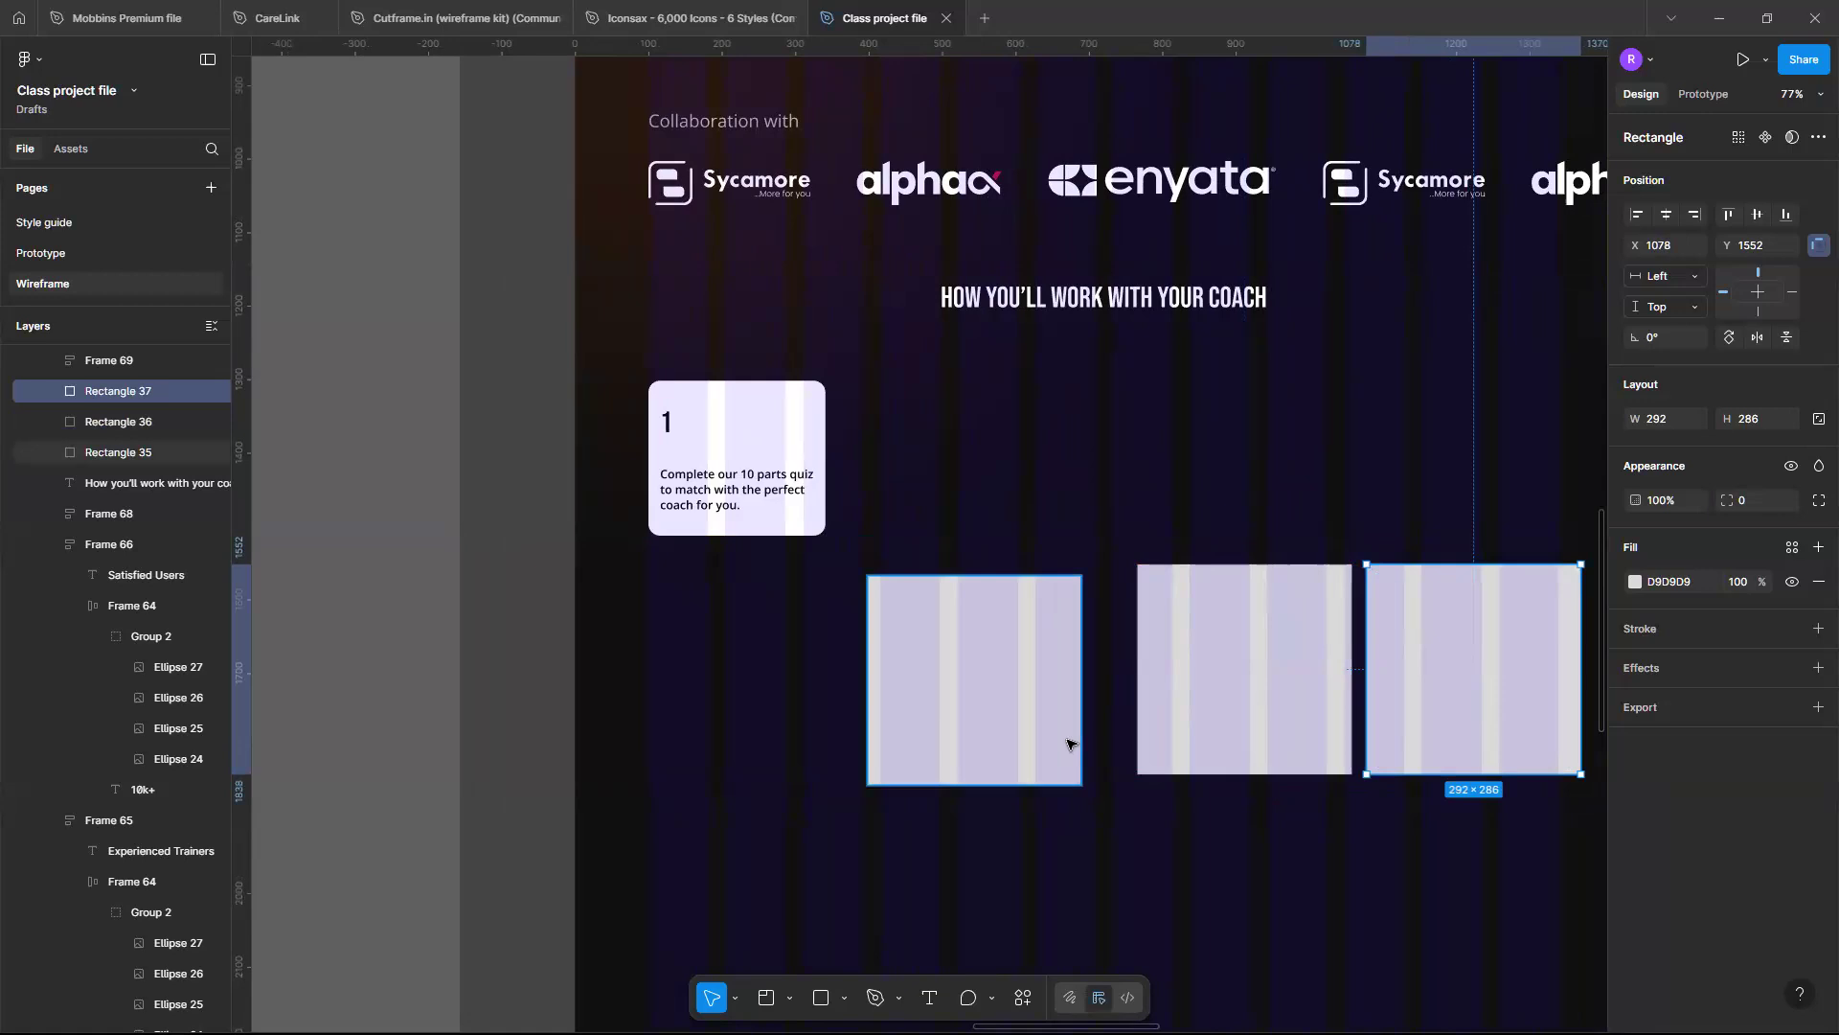
Reduce the gap between the number and the description in the white card to 24
scroll(1071, 744, "left", 3)
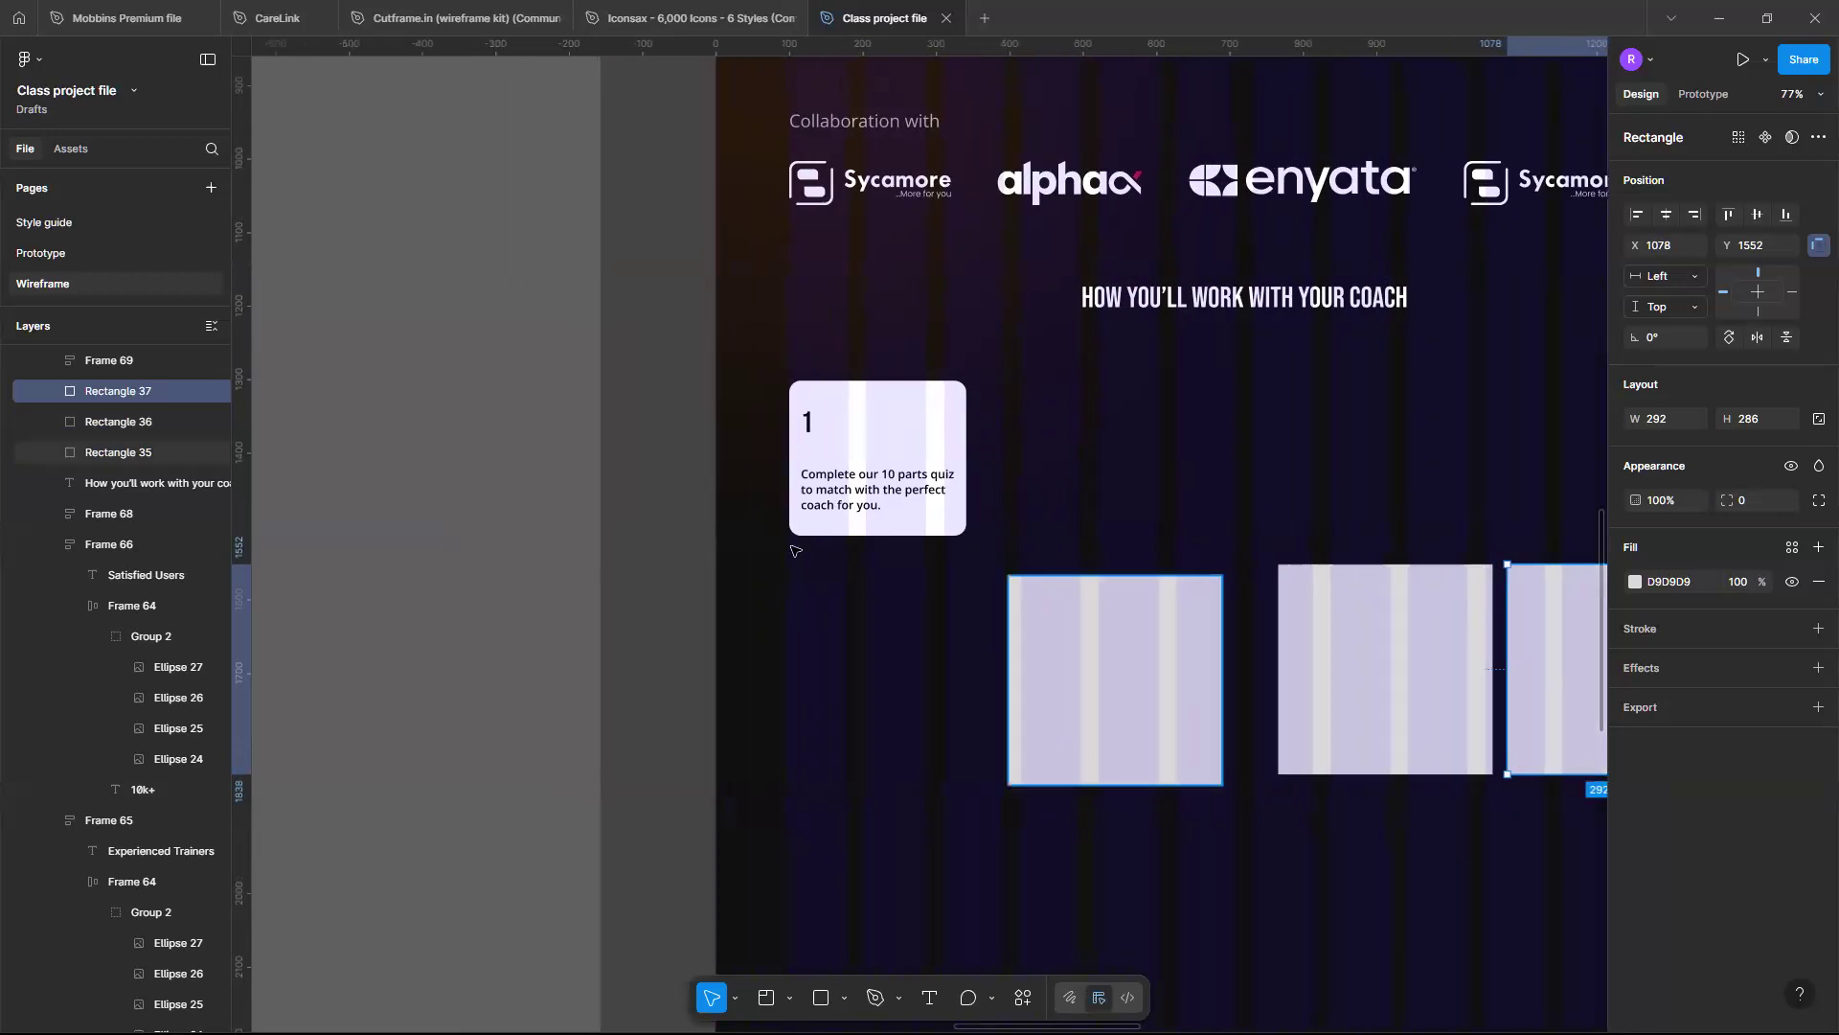
scroll(874, 505, "up", 3)
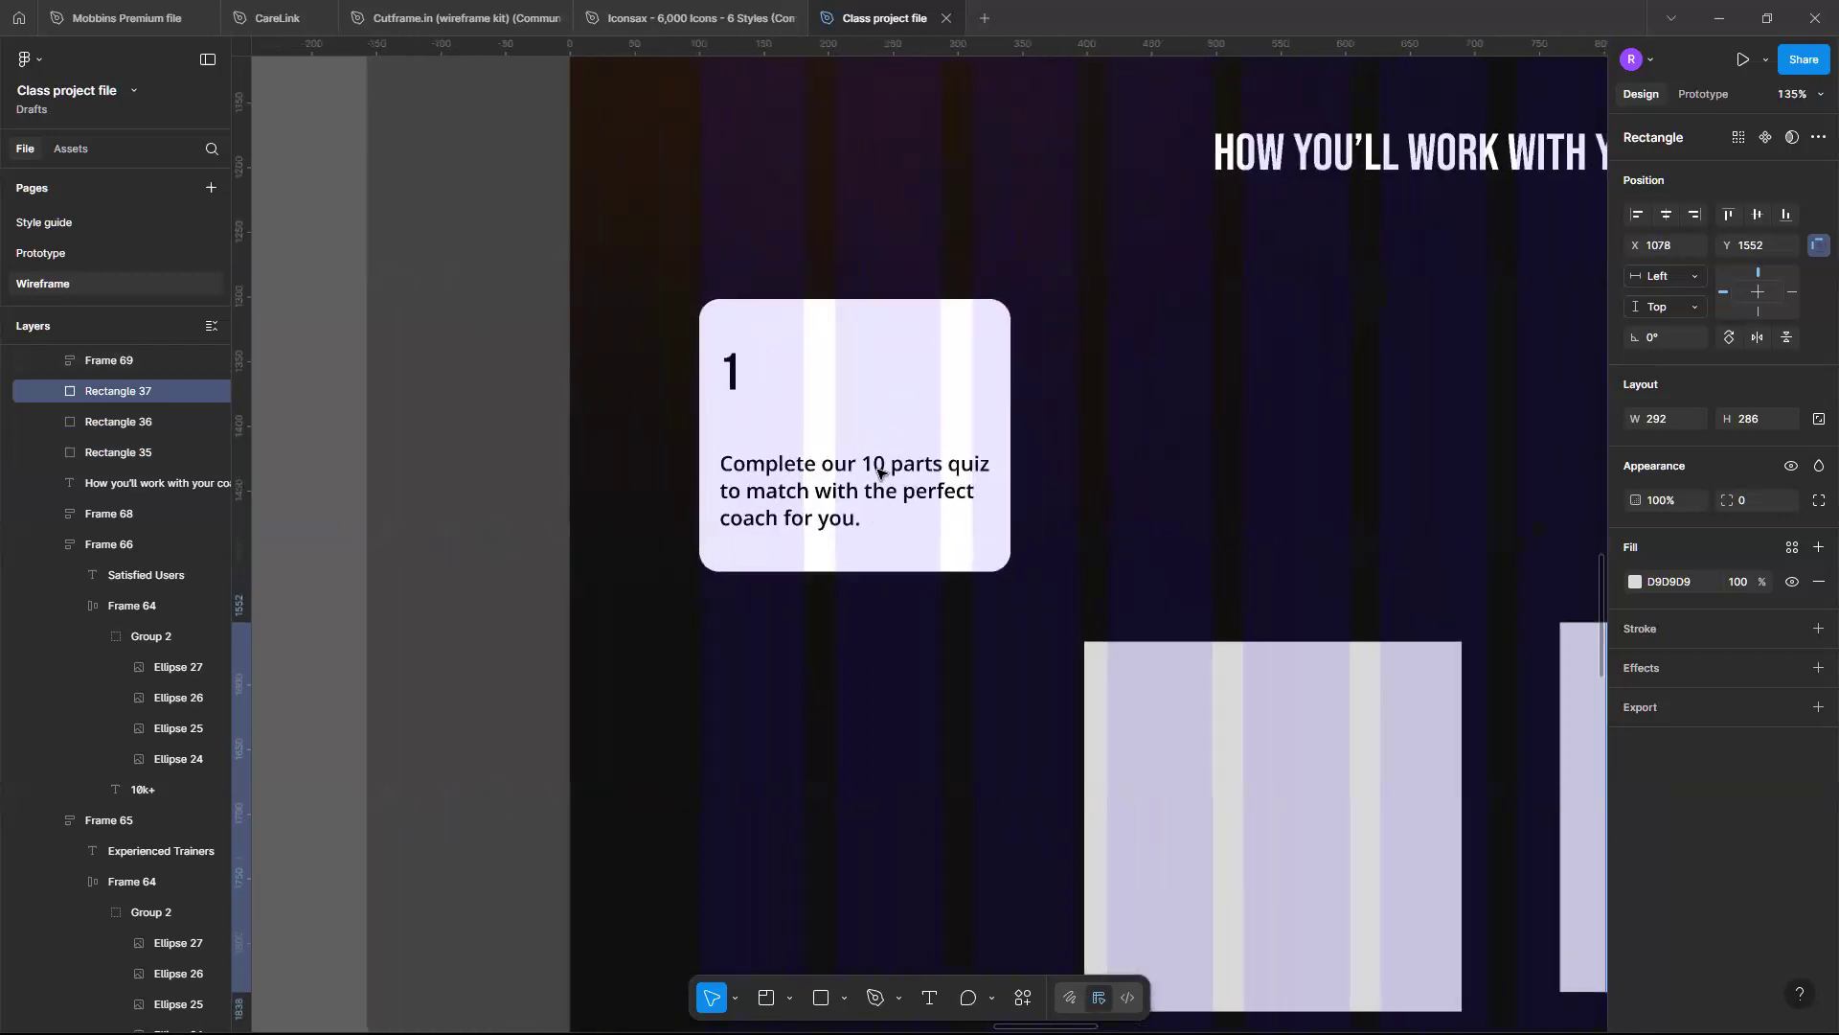
left_click(810, 428)
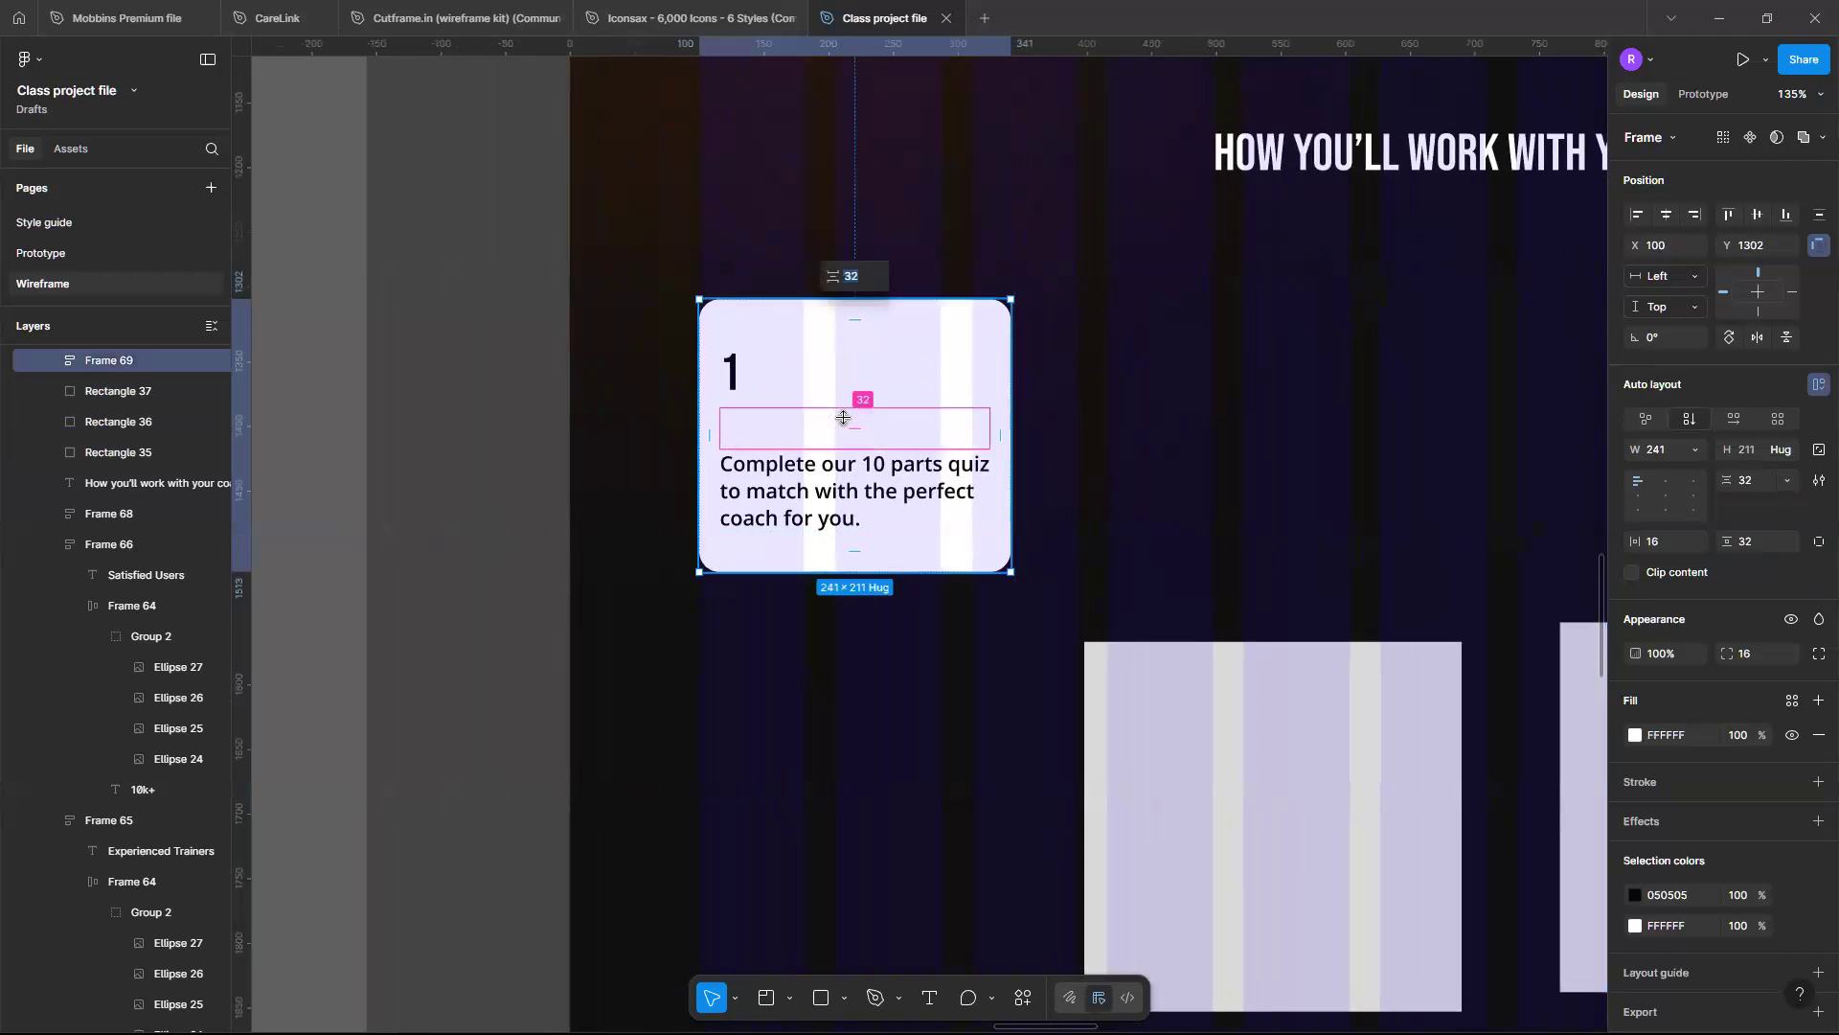
left_click_drag(843, 418, 845, 424)
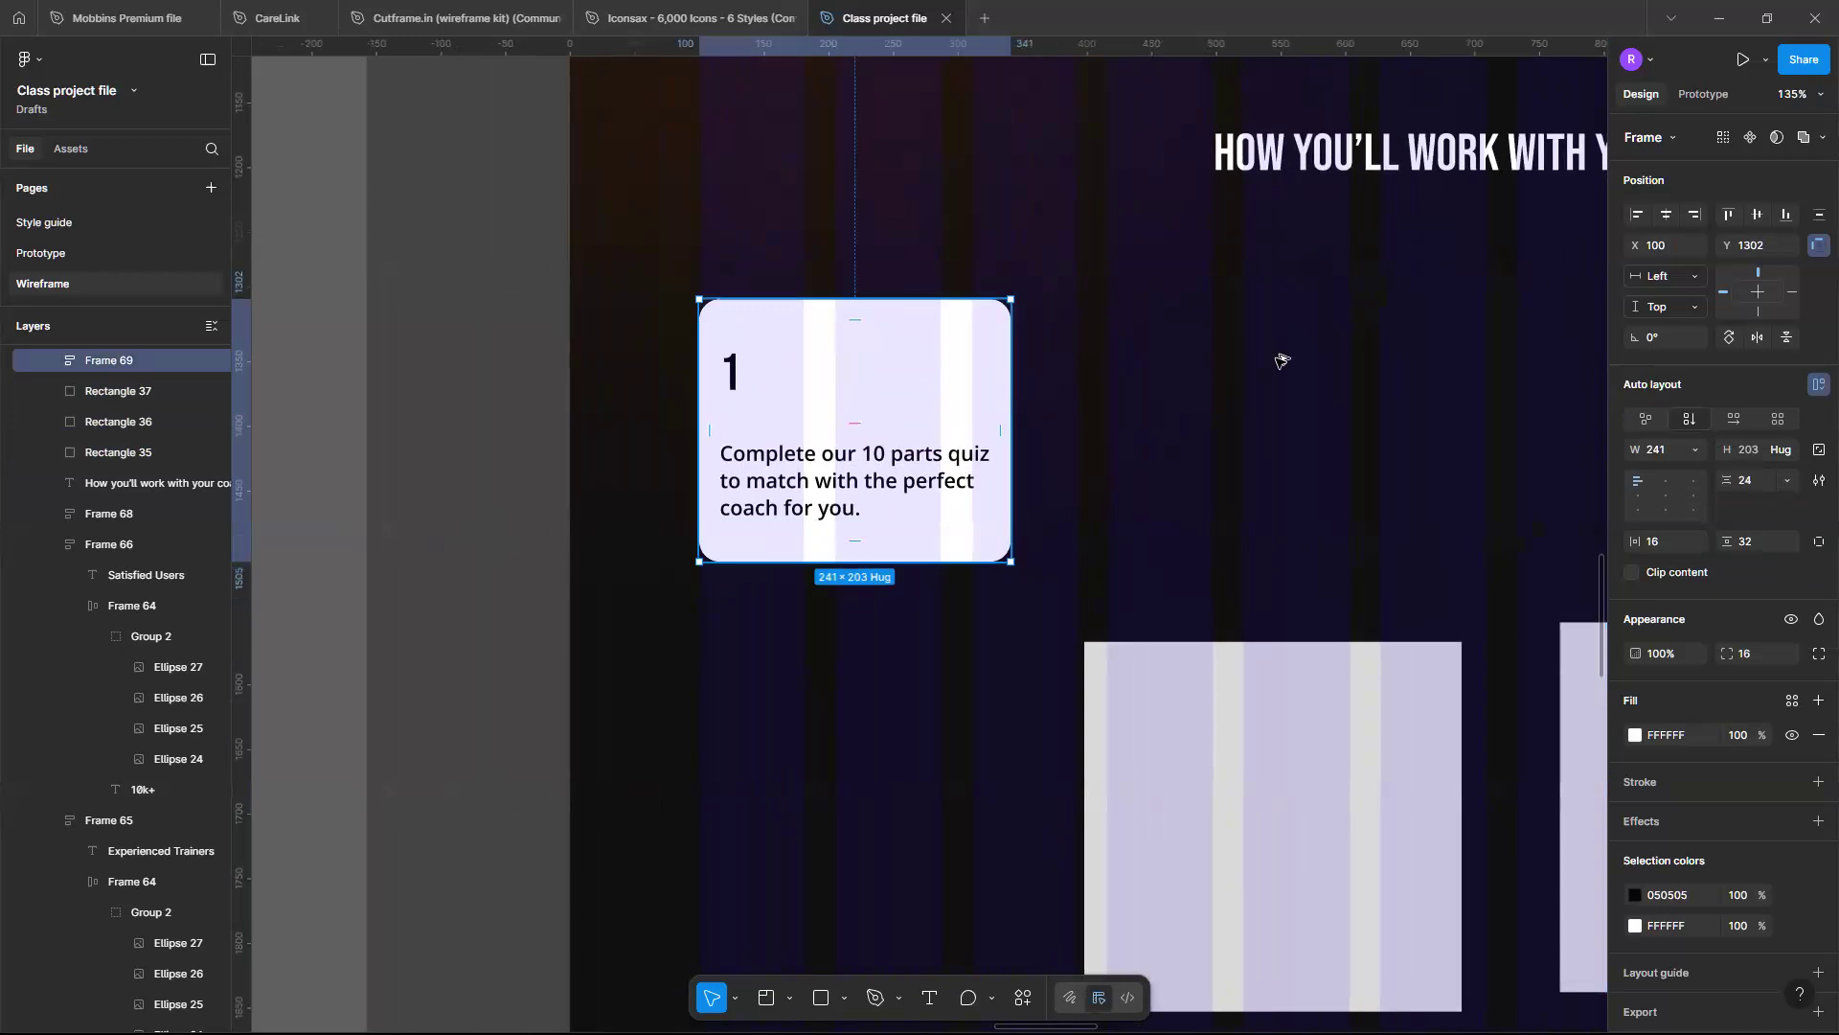
Duplicate the card three times to form an evenly spaced row of four, with the first copy at X 362, Y 1302
key("ctrl+d")
left_click_drag(1336, 359, 1264, 357)
scroll(1264, 355, "down", 6)
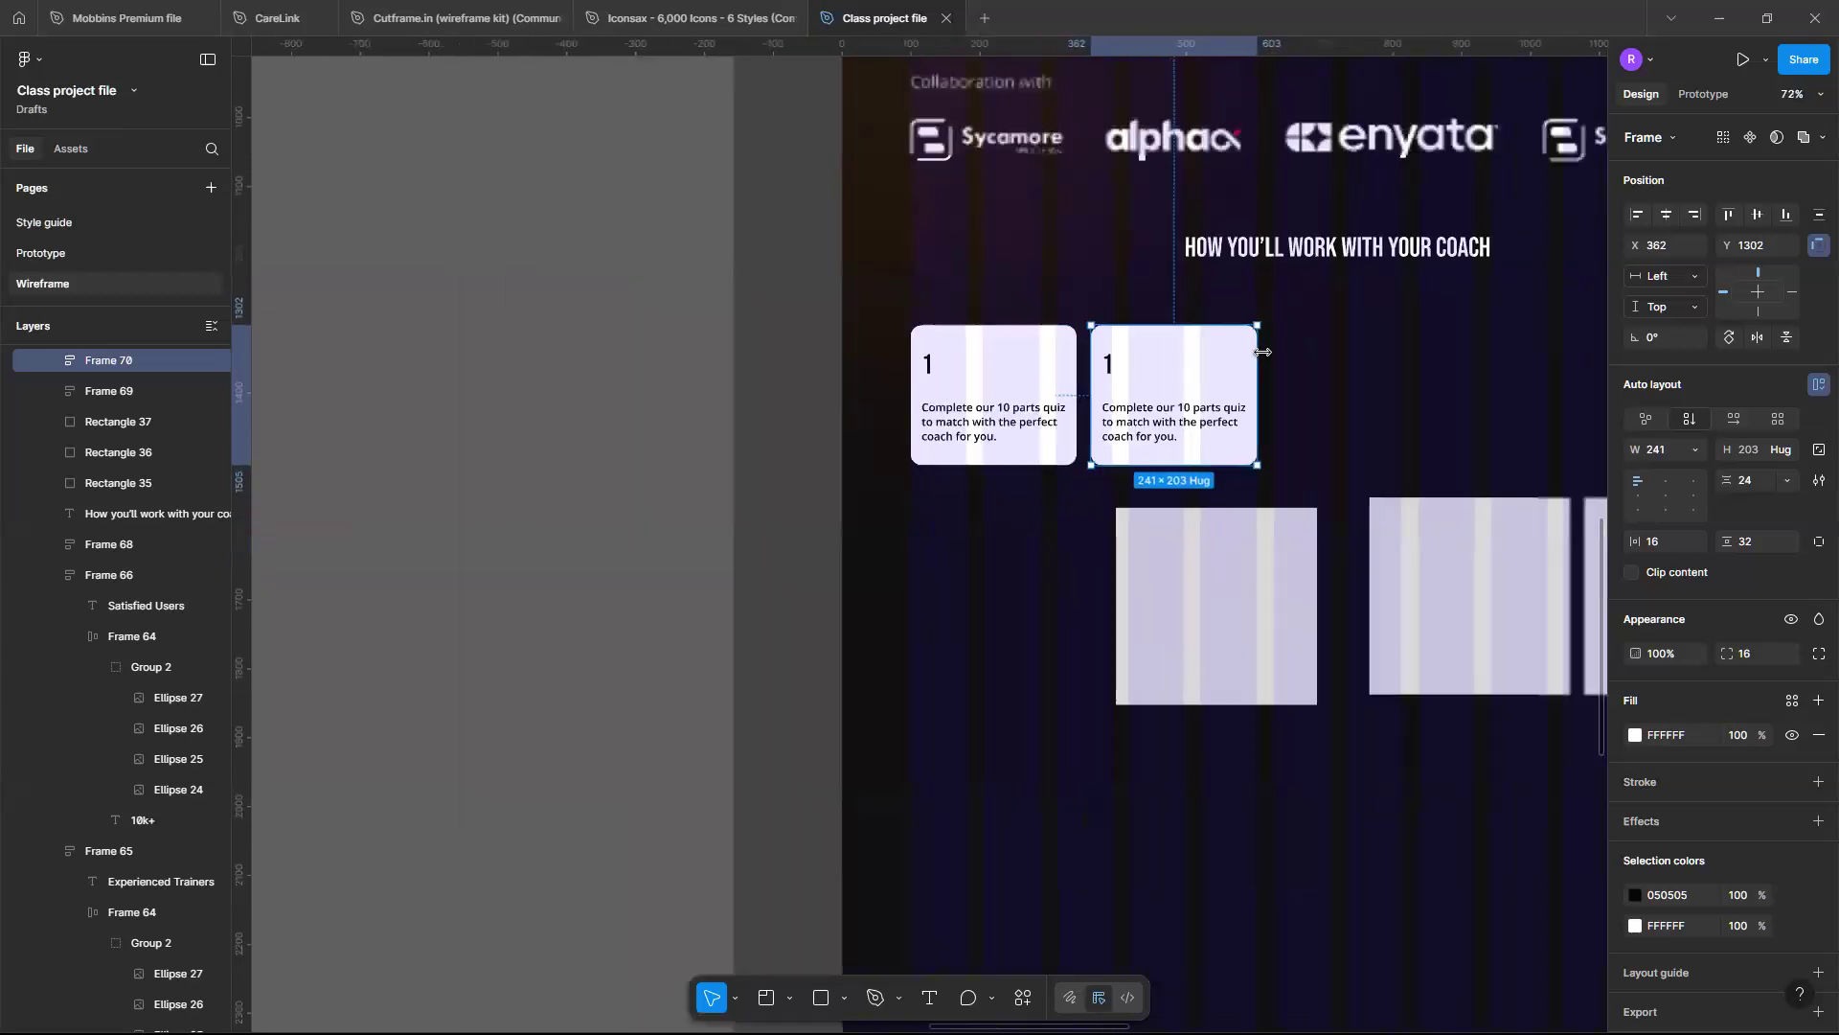
key("ctrl+d")
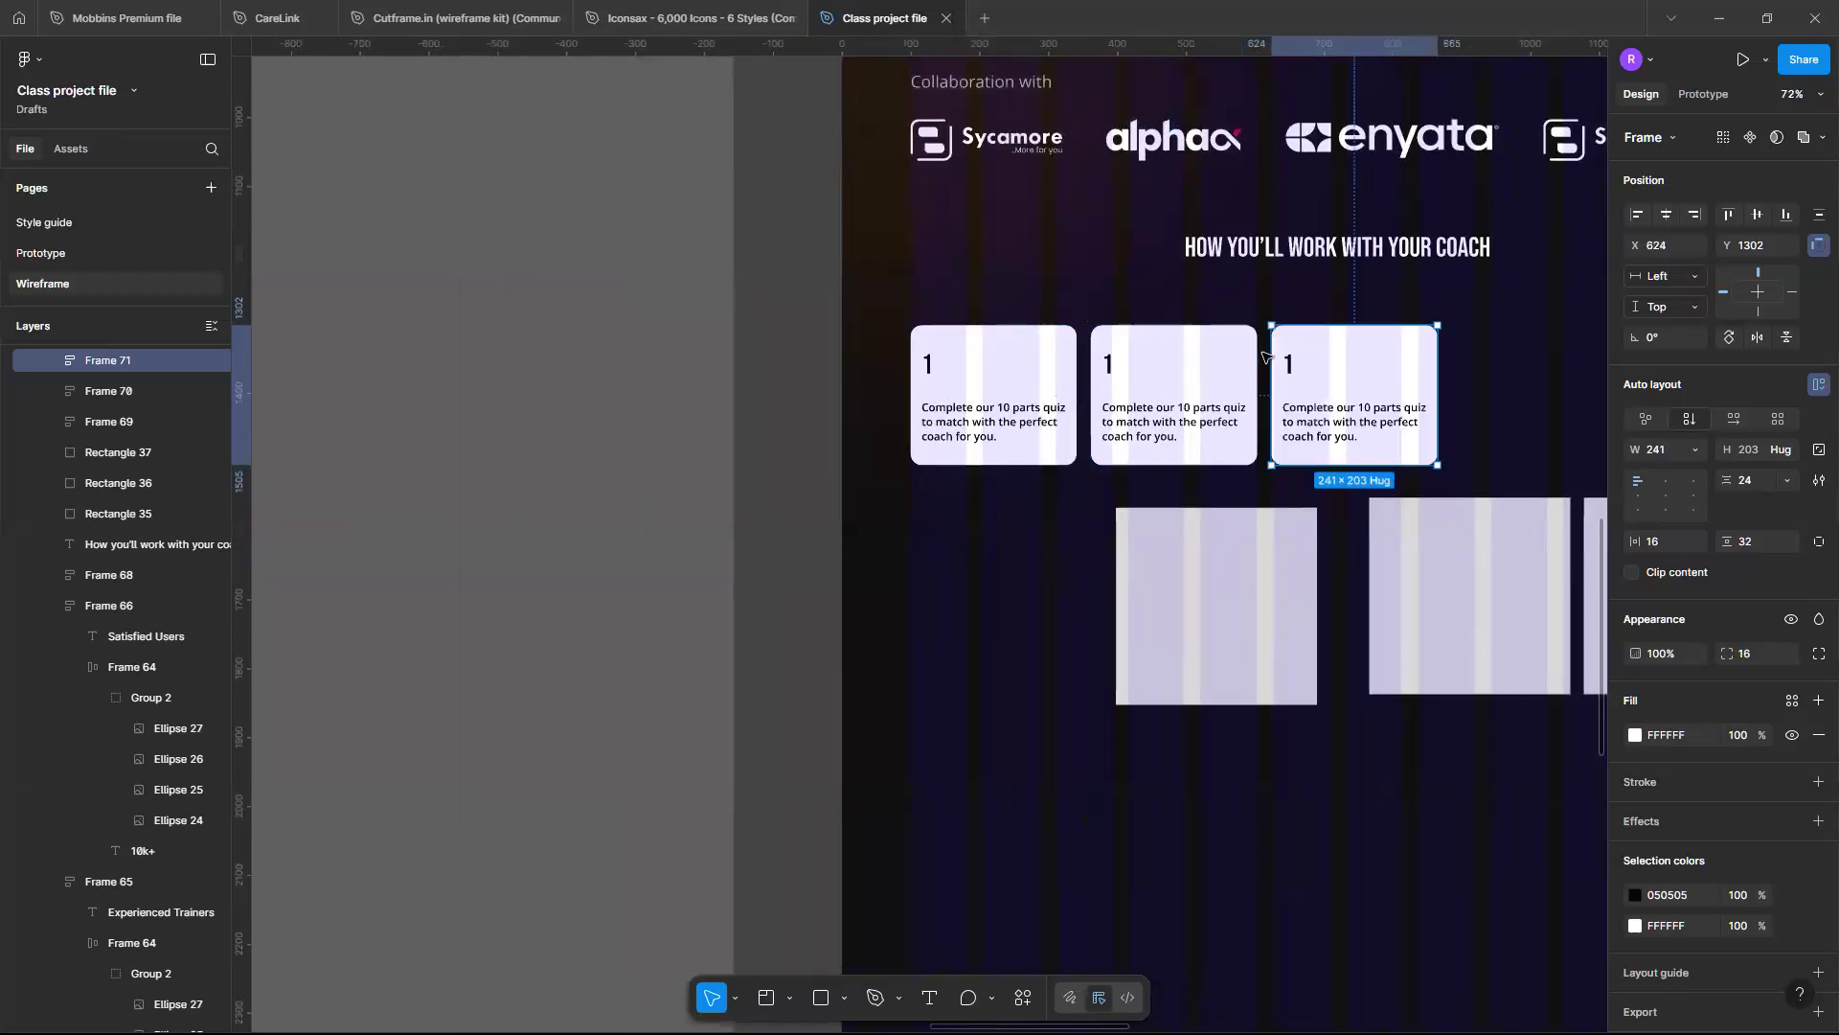
key("ctrl+d")
scroll(1264, 356, "right", 3)
scroll(1265, 357, "right", 3)
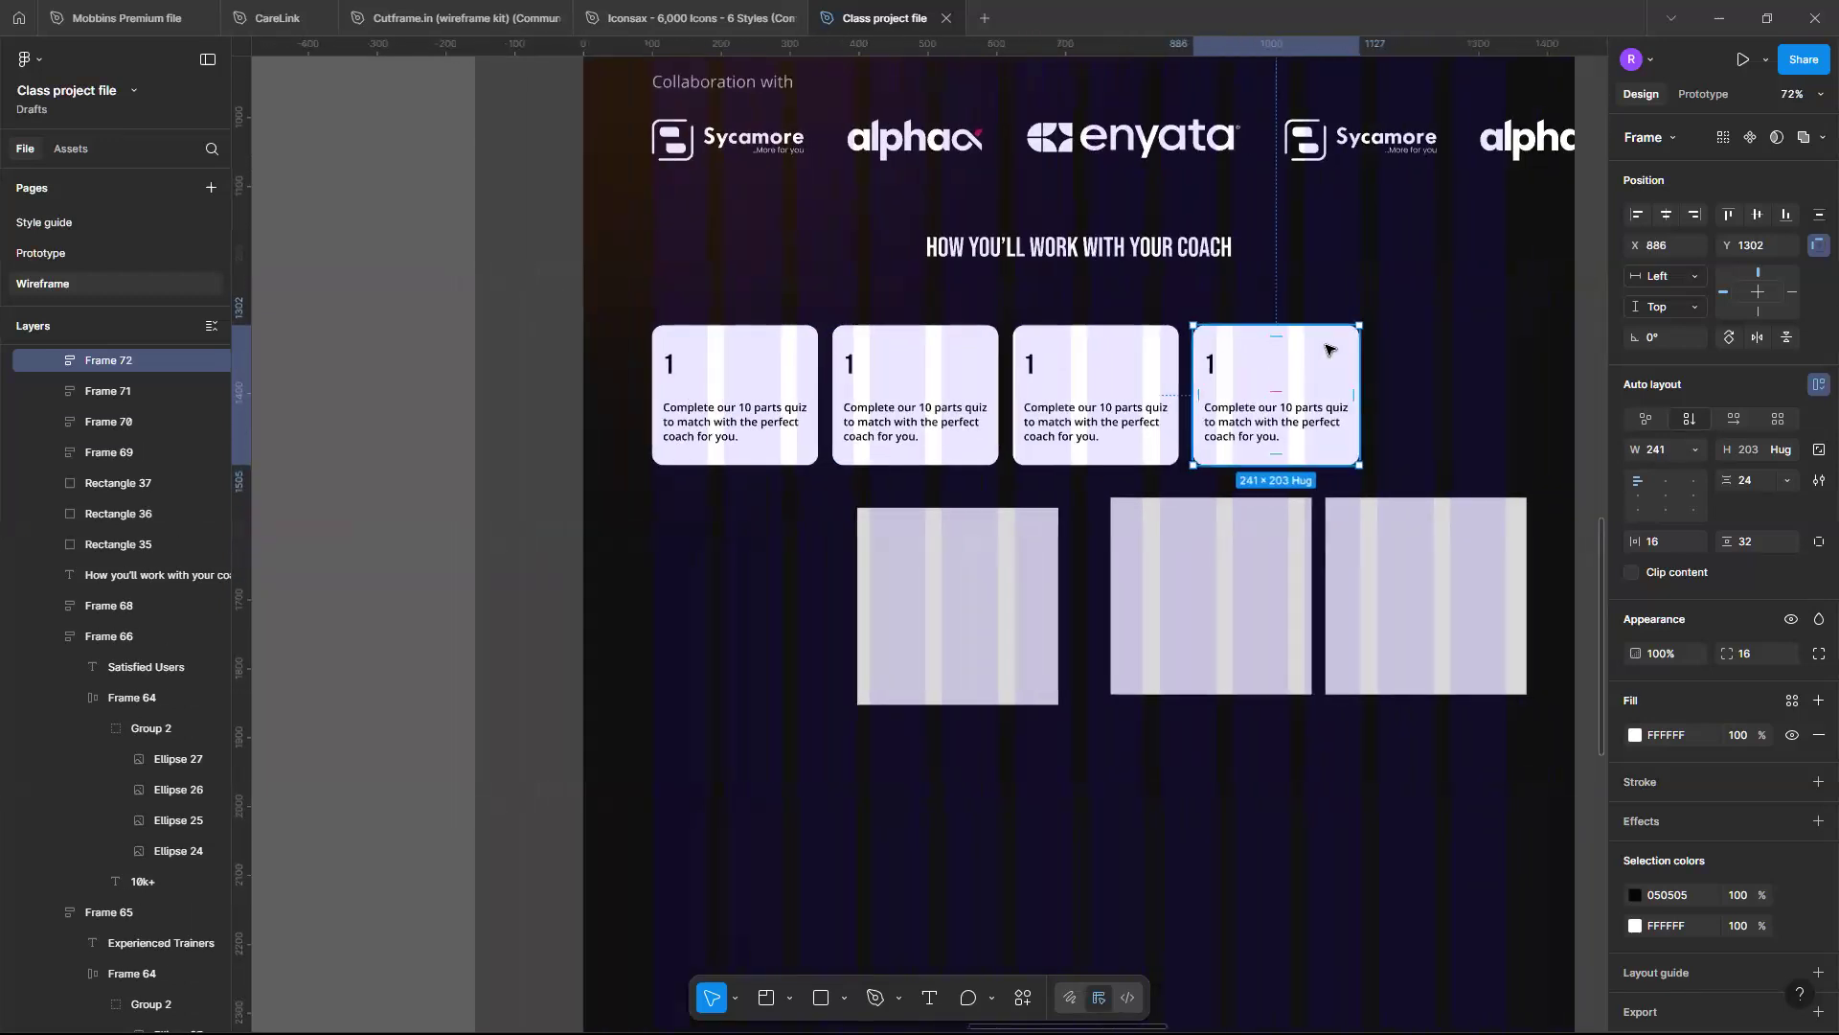
Try a fifth copy of the card at the end of the row and remove it
key("ctrl+d")
scroll(1327, 349, "right", 1)
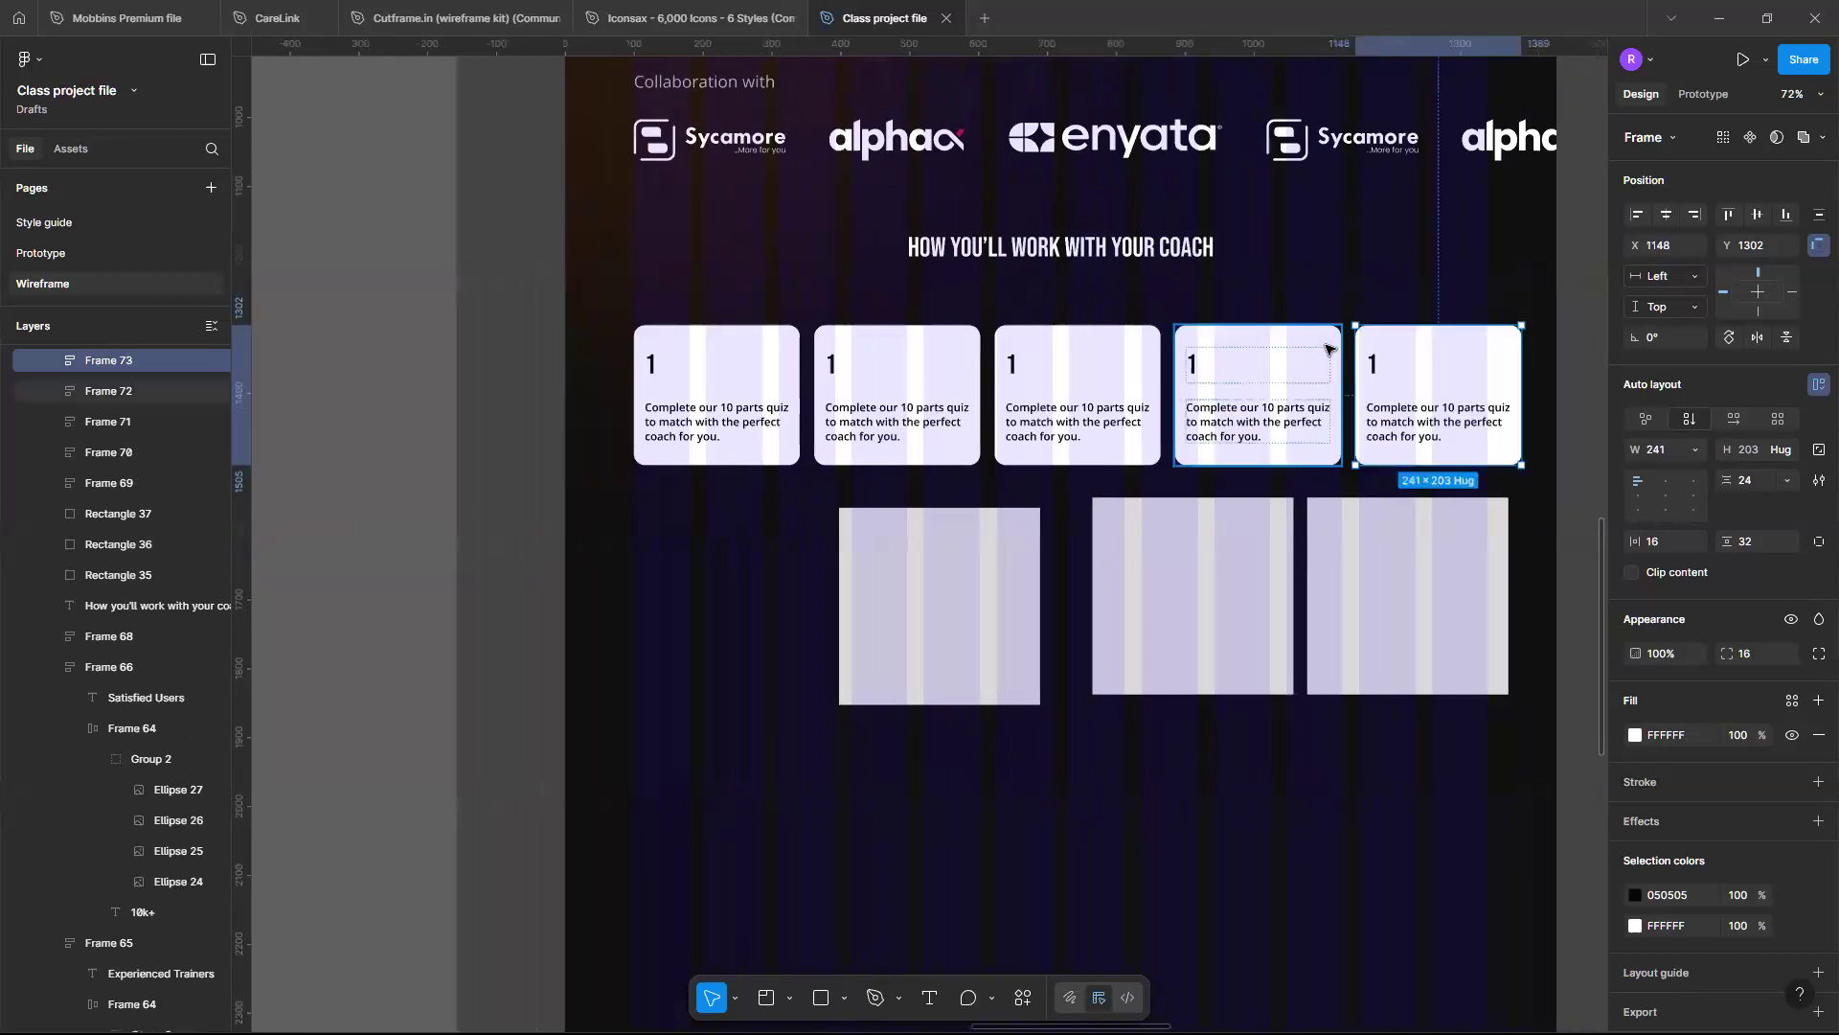
scroll(1326, 350, "left", 2)
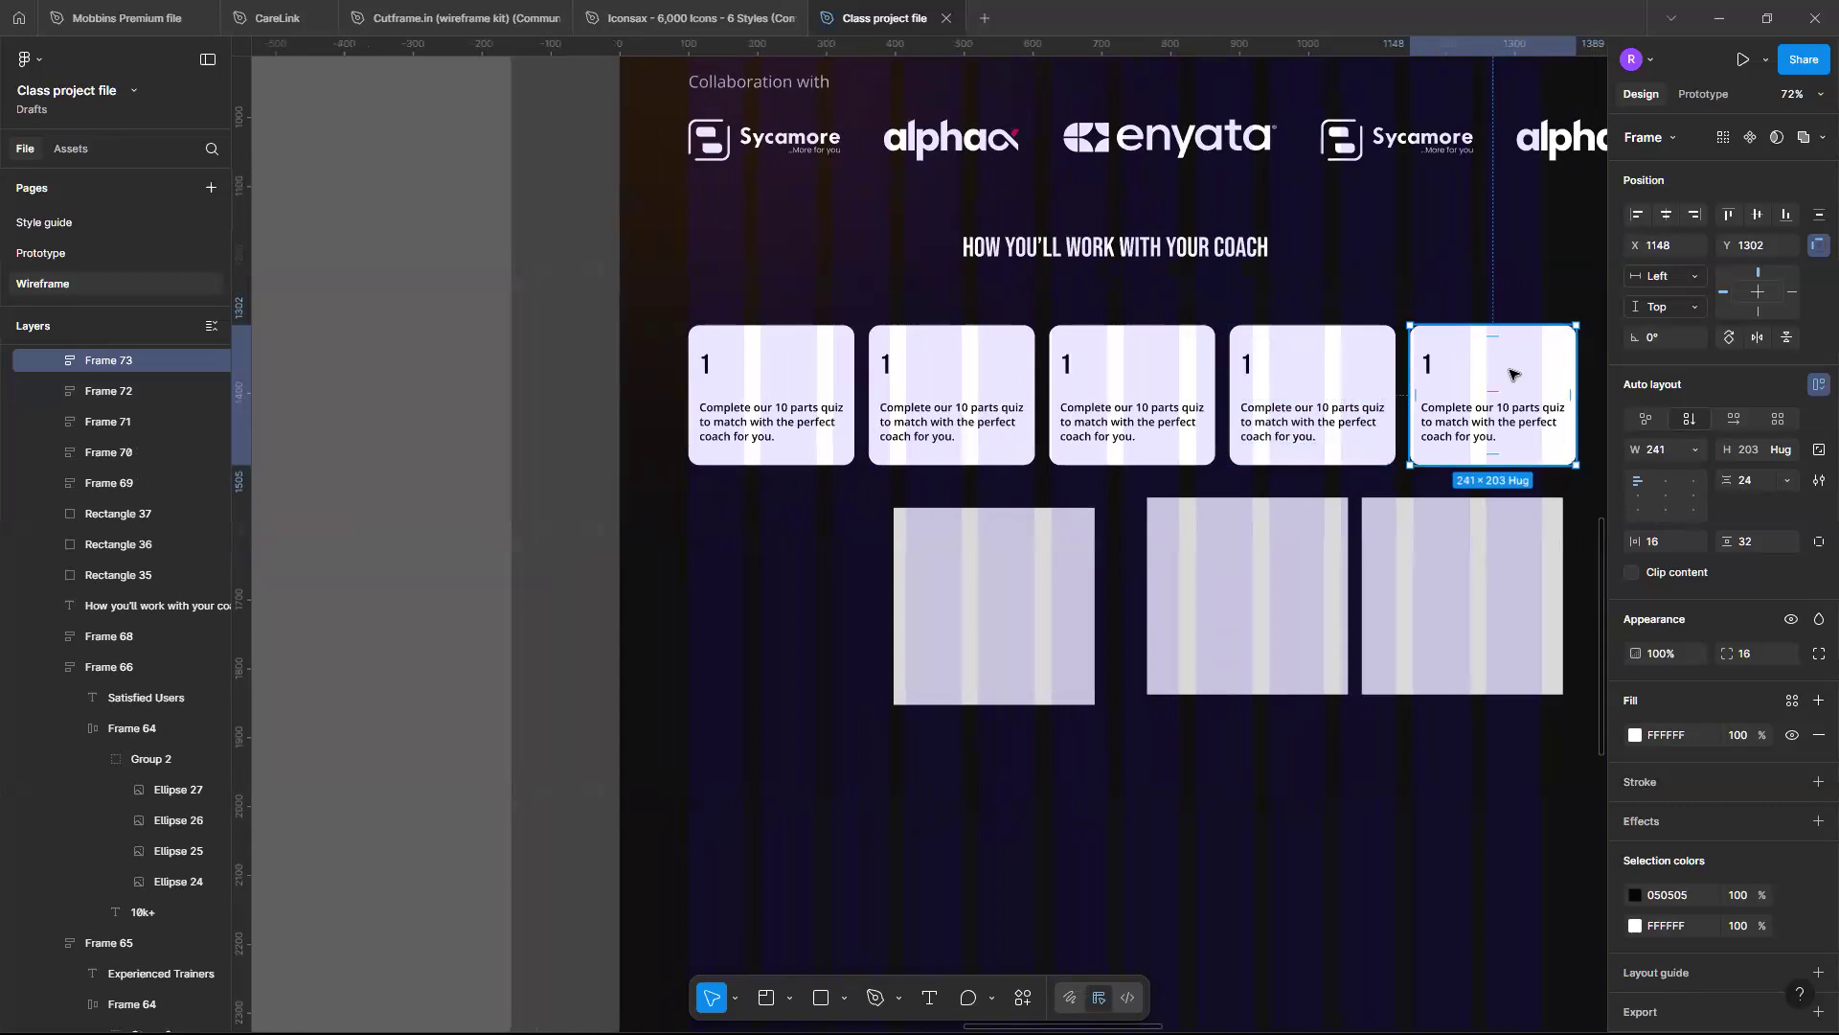
key("Delete")
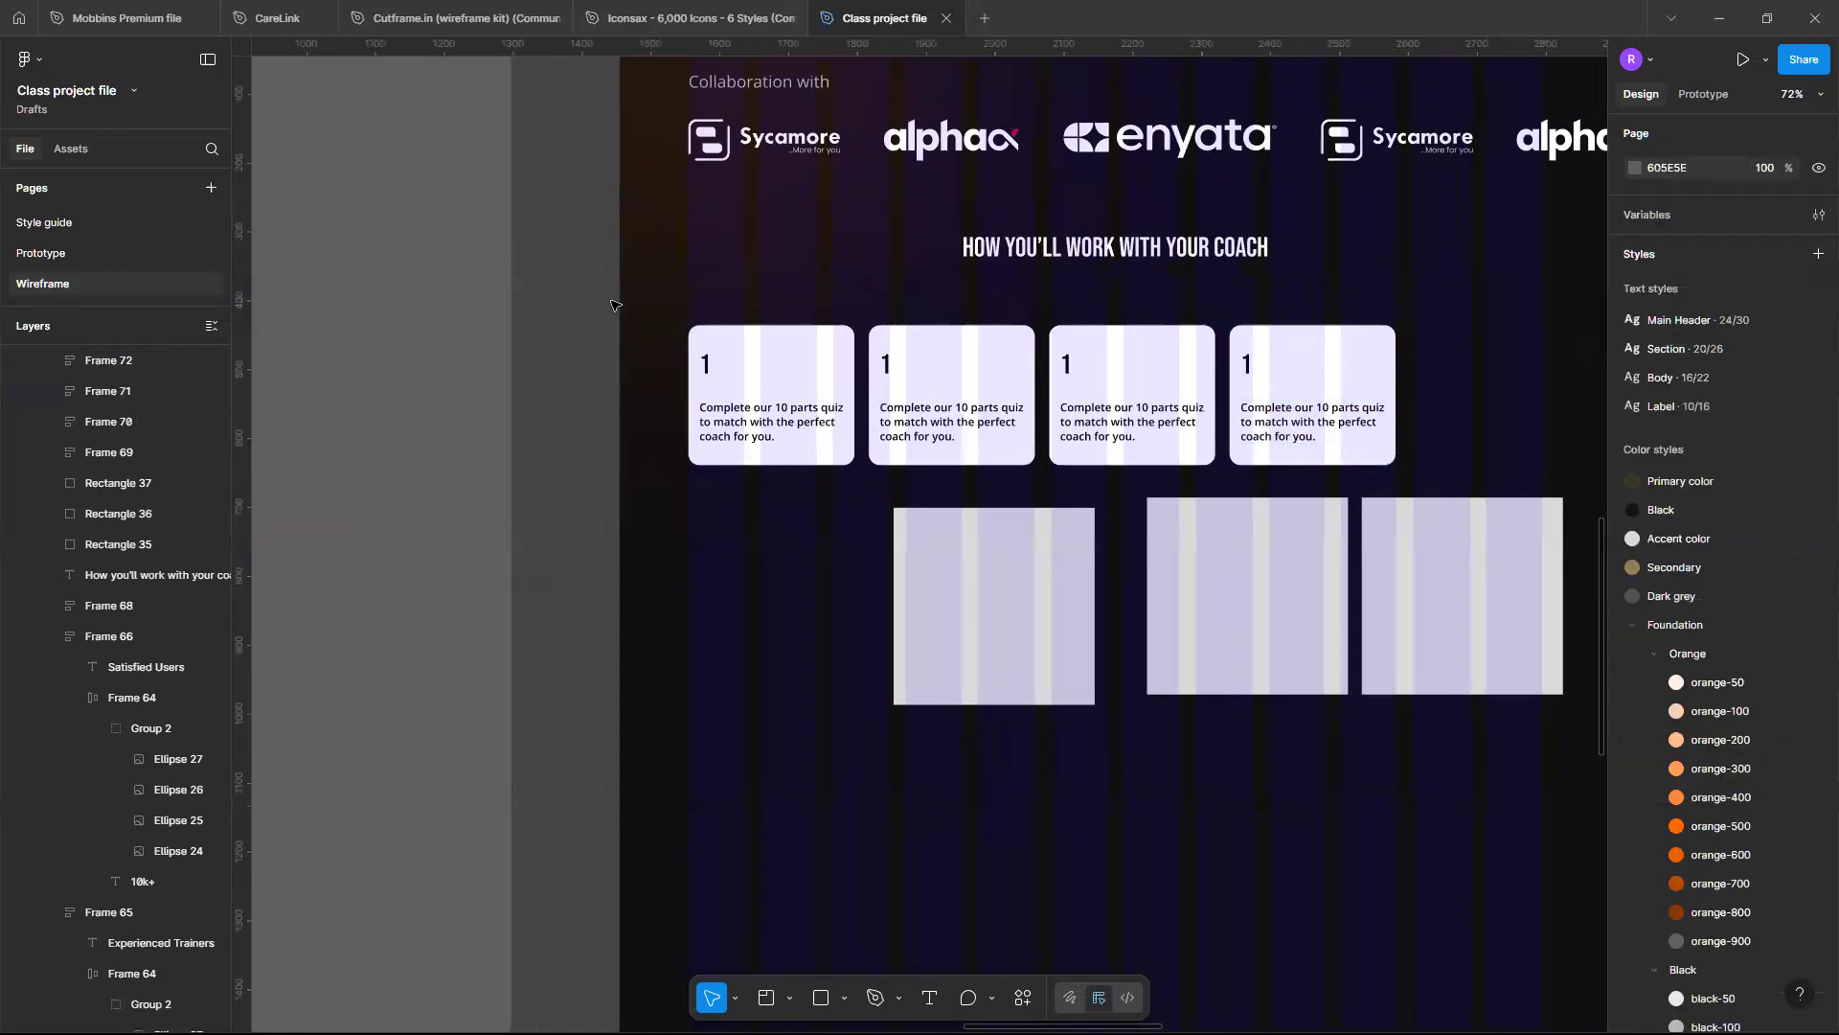
Set the horizontal spacing between the four white step cards to 64, after trying 48
left_click(718, 379)
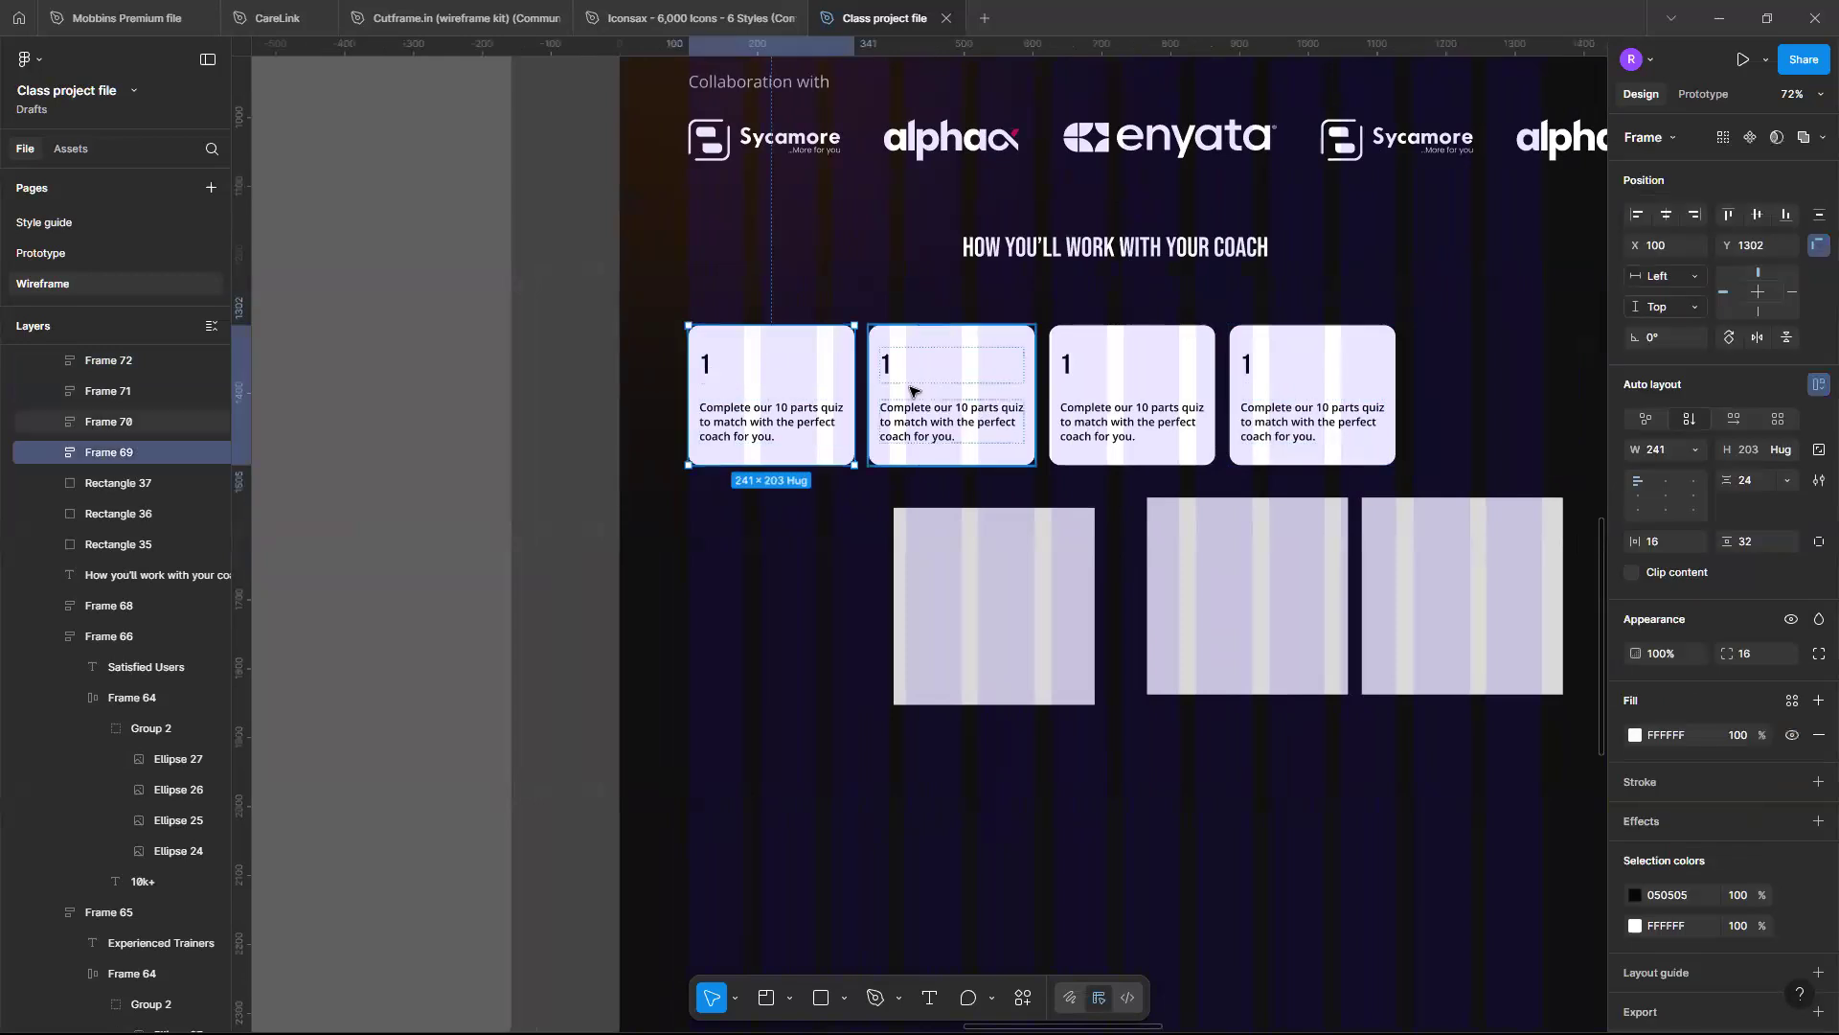
left_click(912, 389, "shift")
left_click(1113, 380, "shift")
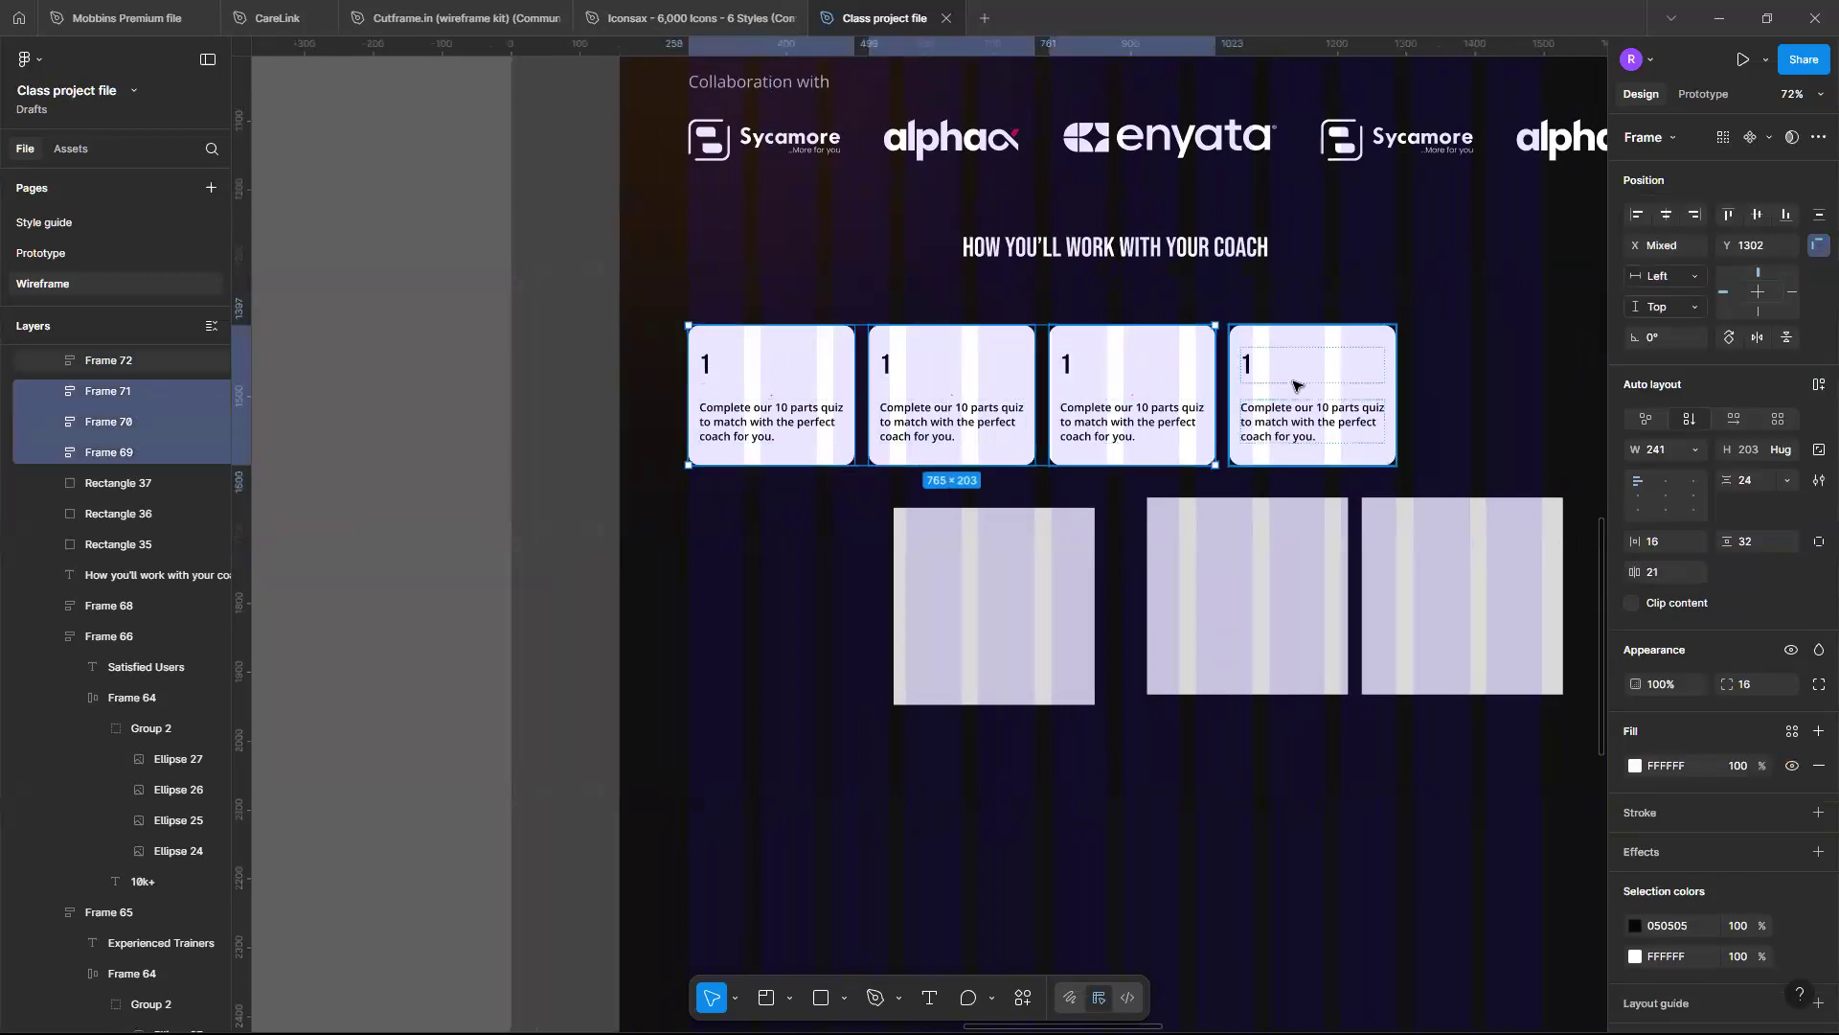
left_click(1293, 385, "shift")
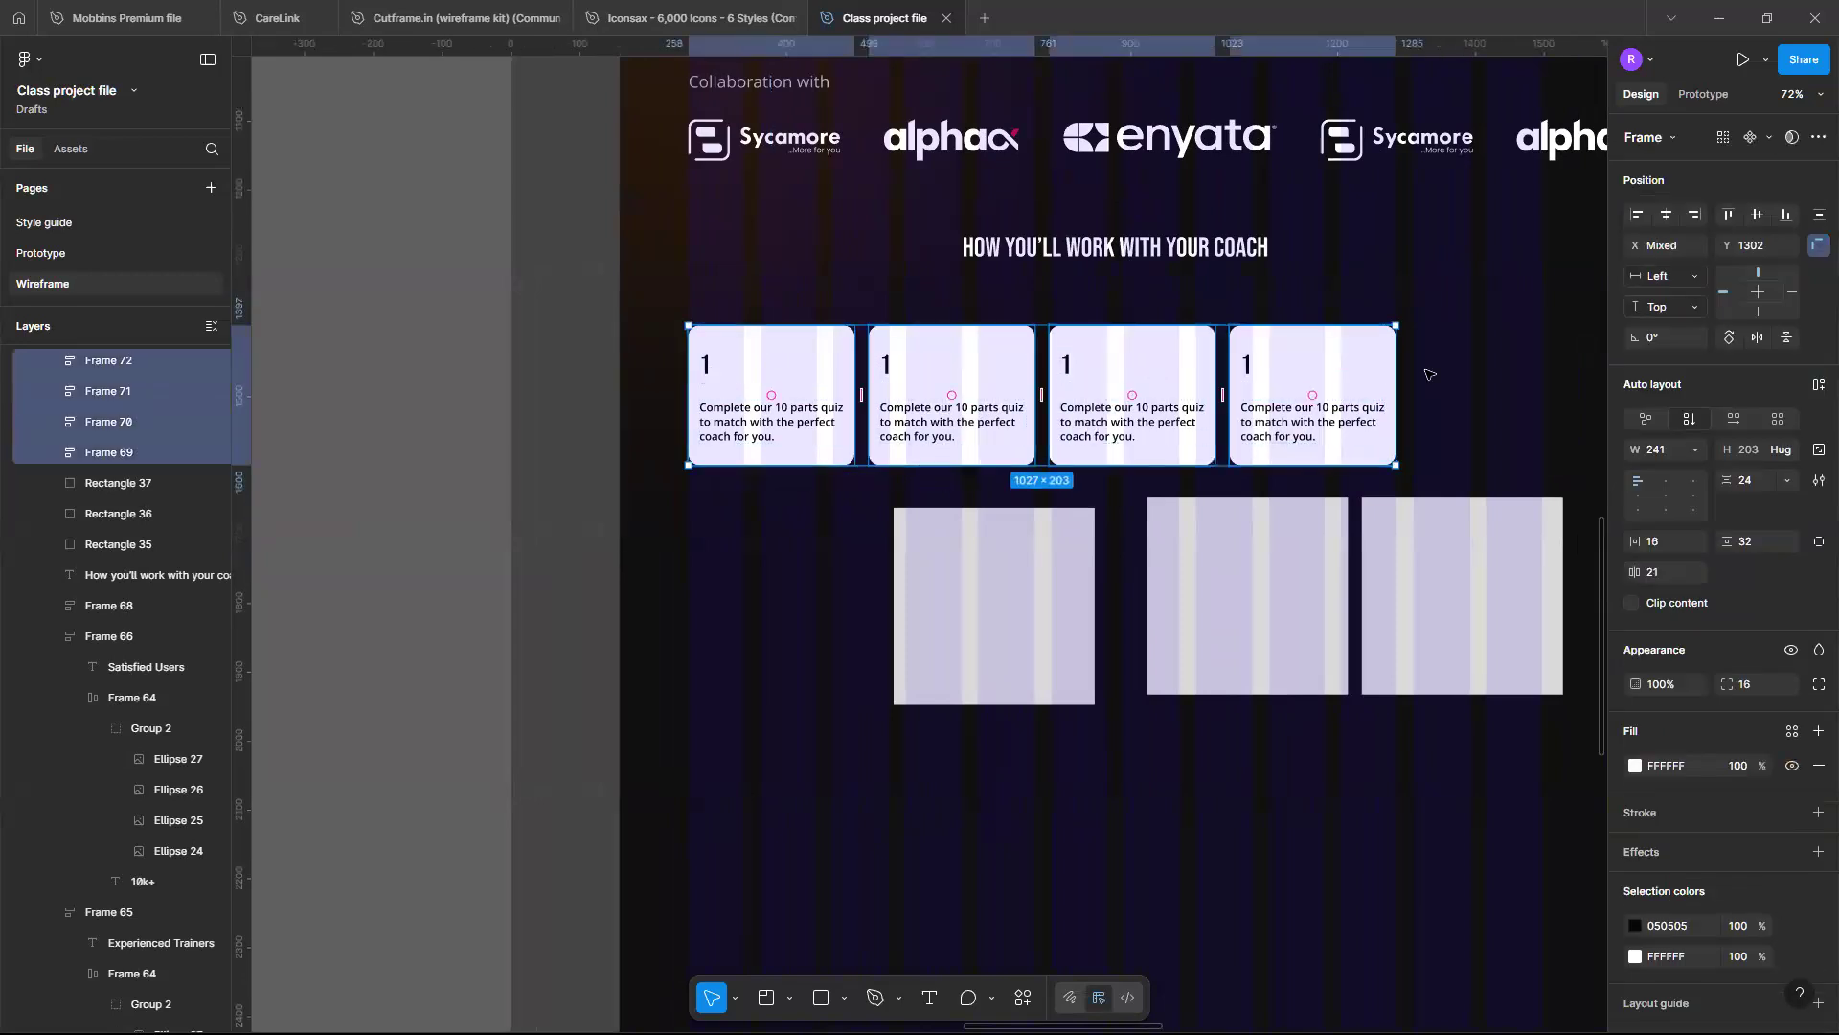
left_click(1666, 572)
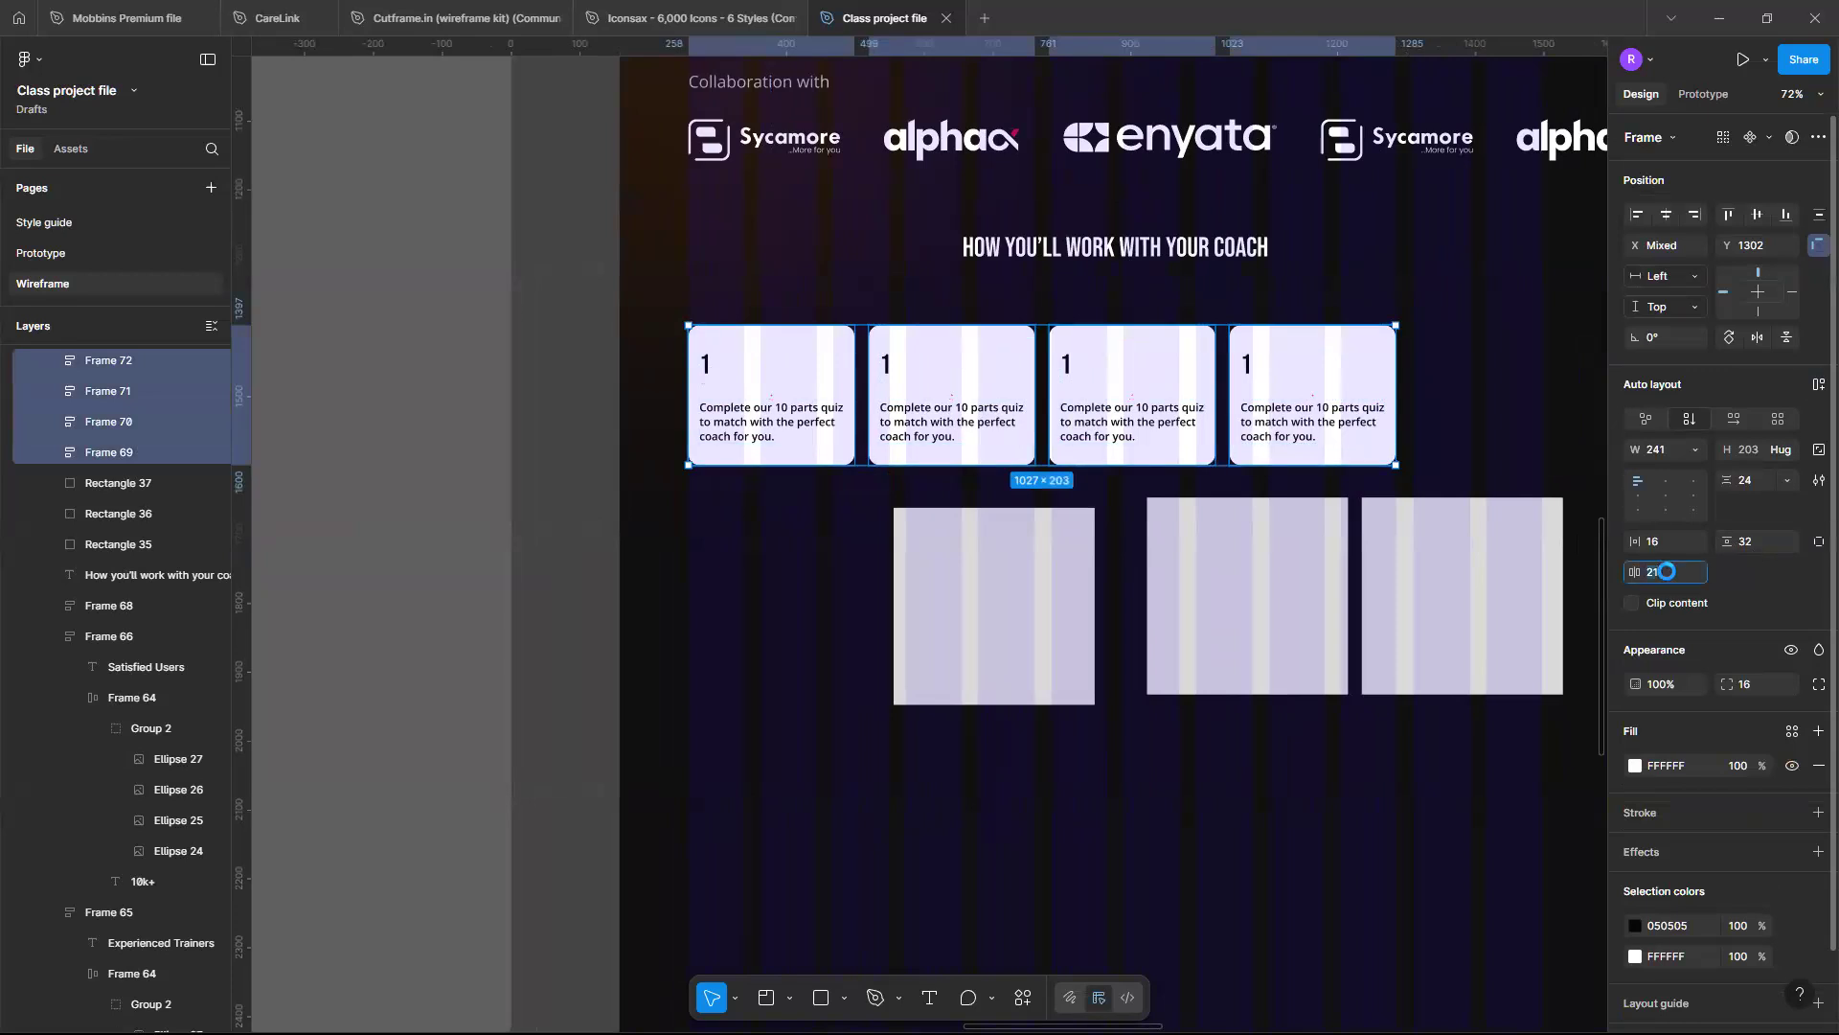
type("48")
key("Return")
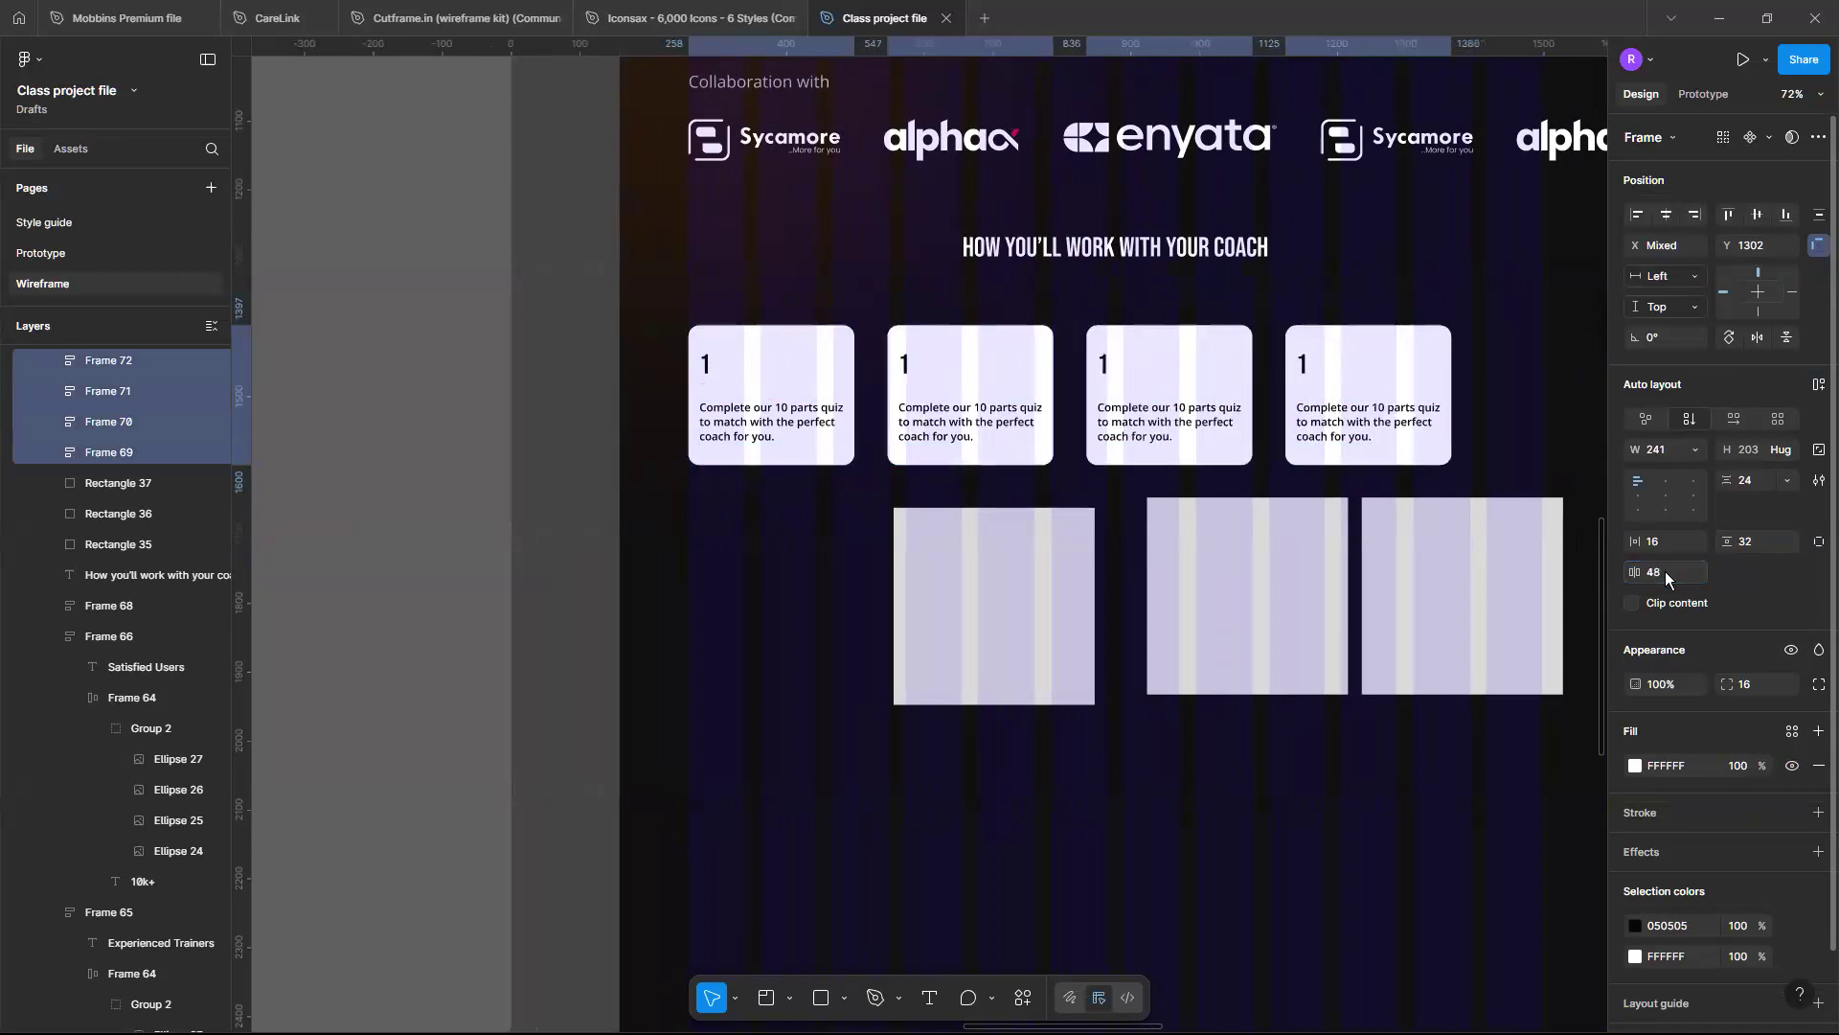
left_click(1665, 571)
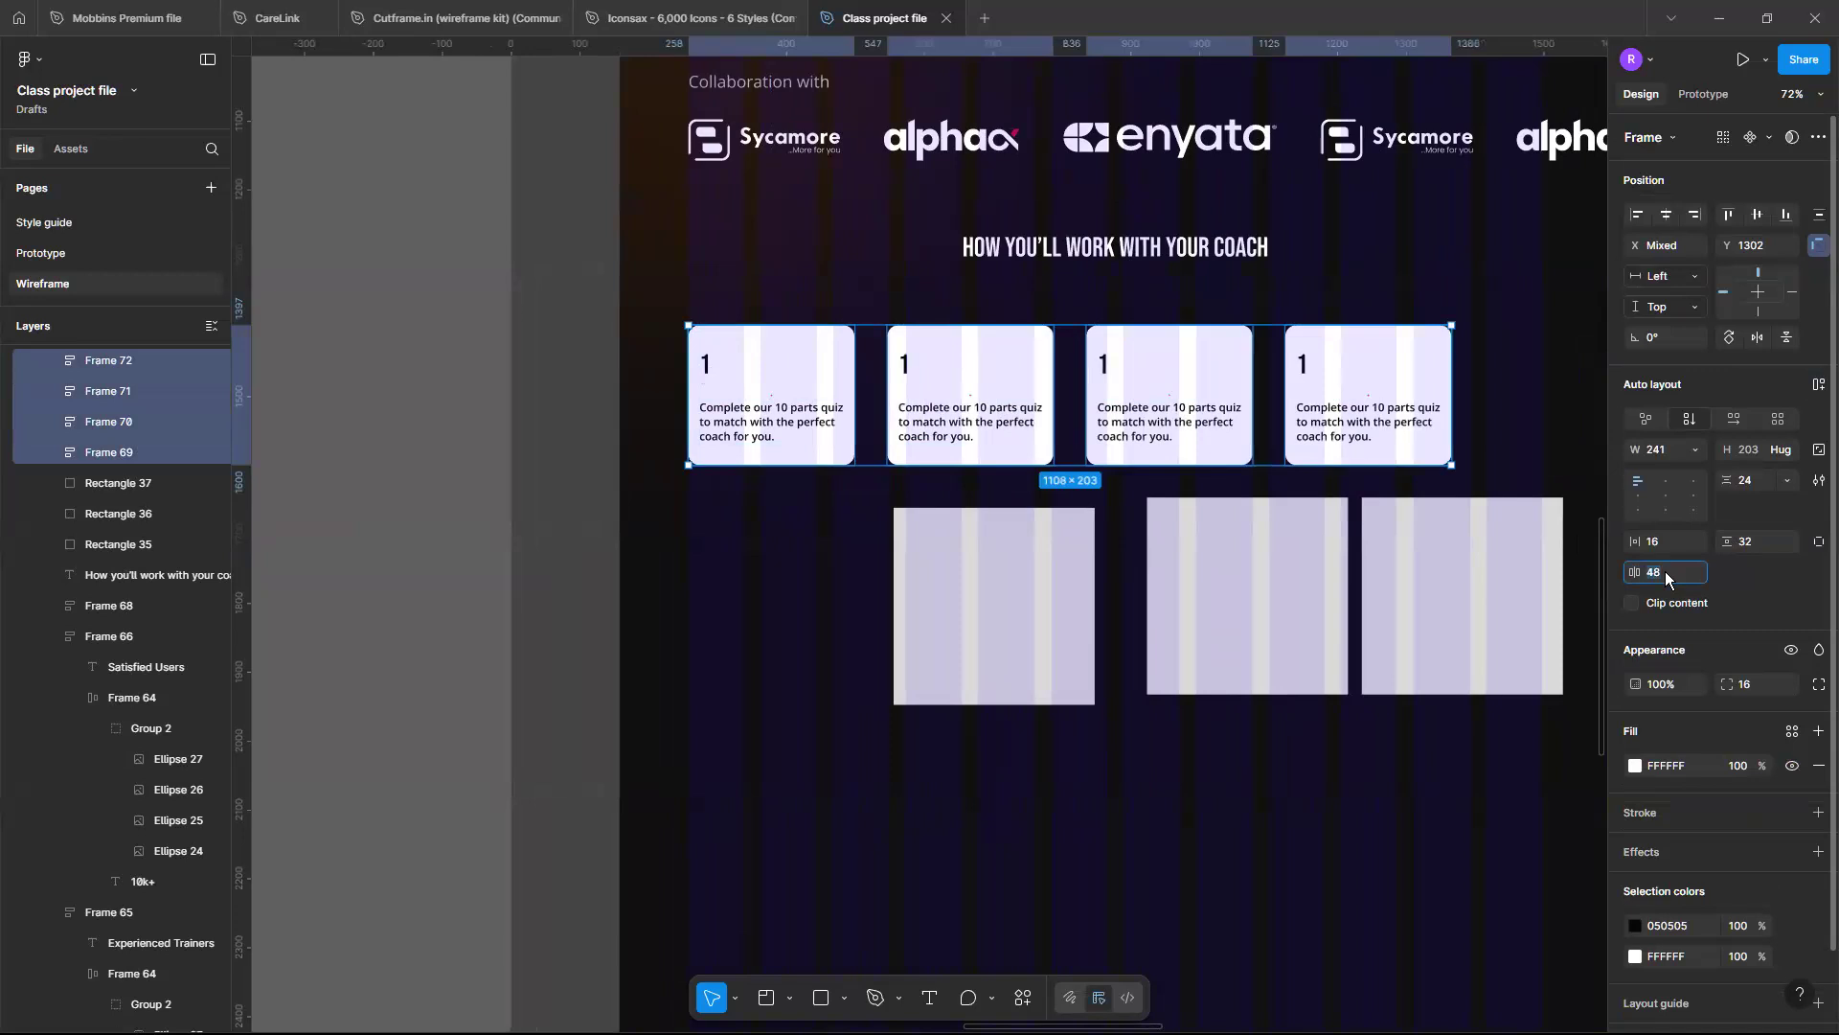
type("64")
key("Return")
Delete the three grey placeholder rectangles below the row of cards
scroll(1267, 442, "up", 1)
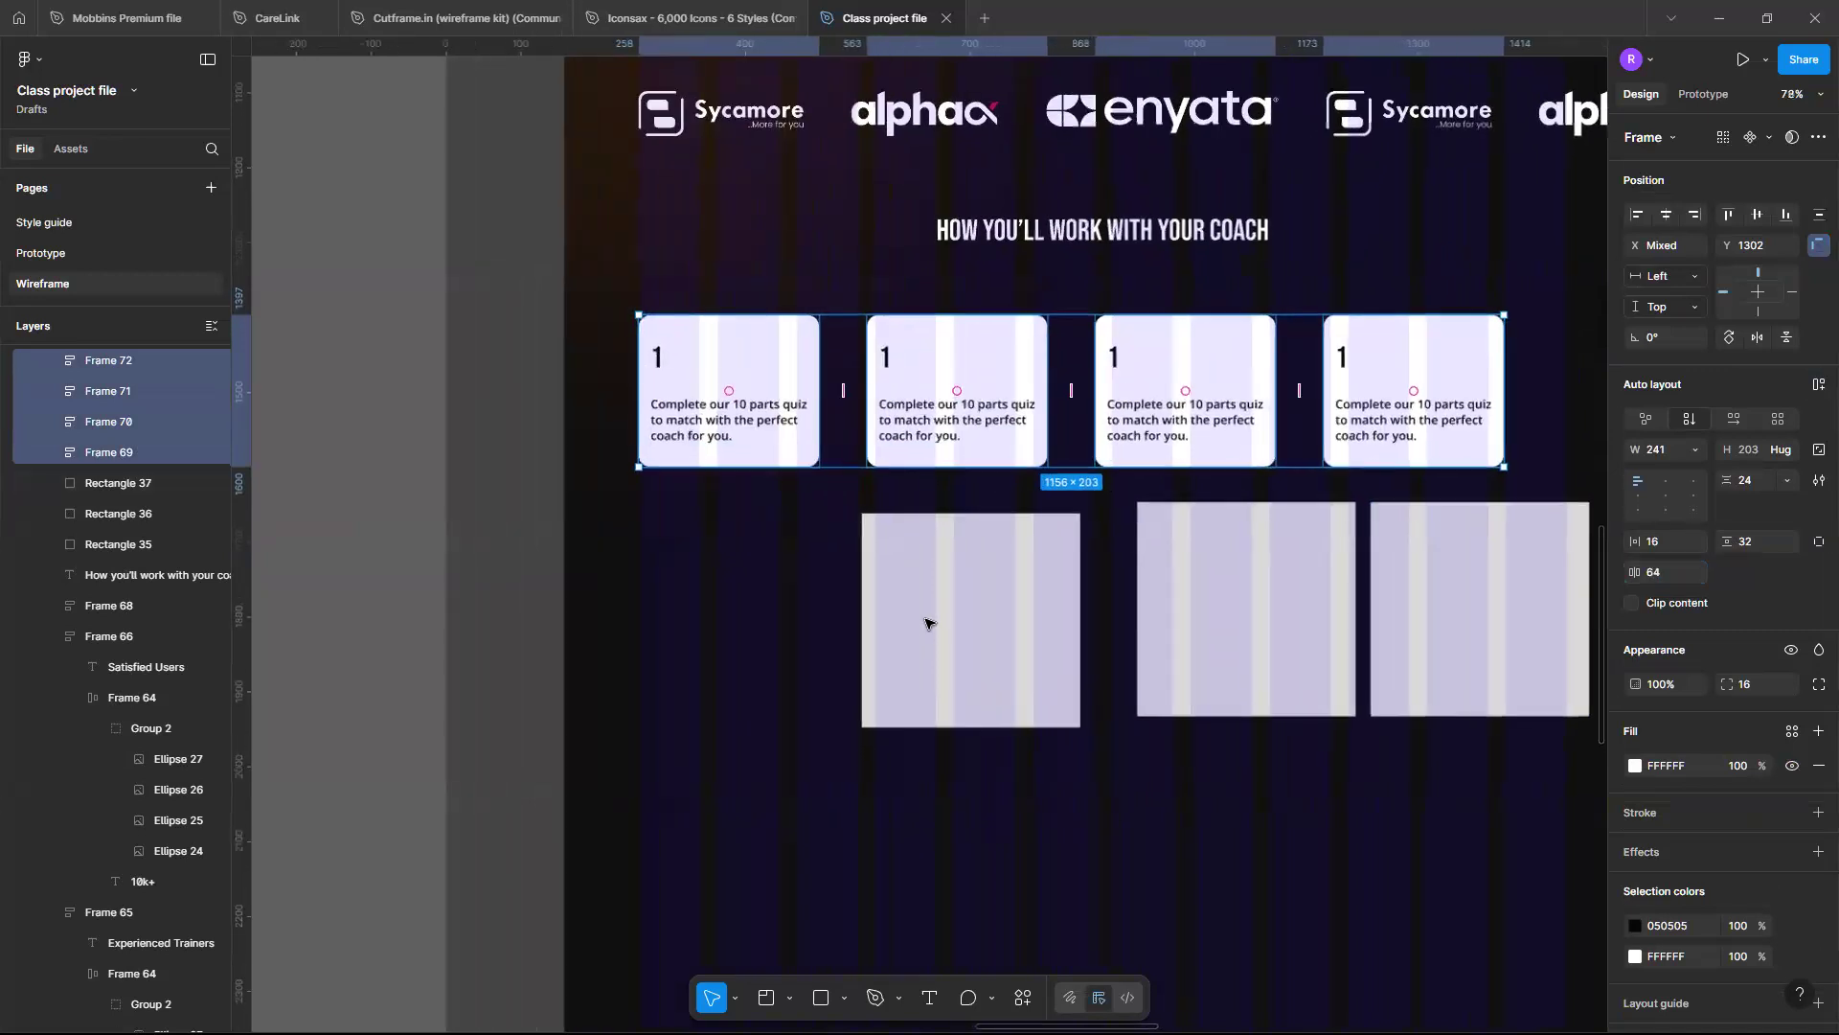
left_click(922, 630)
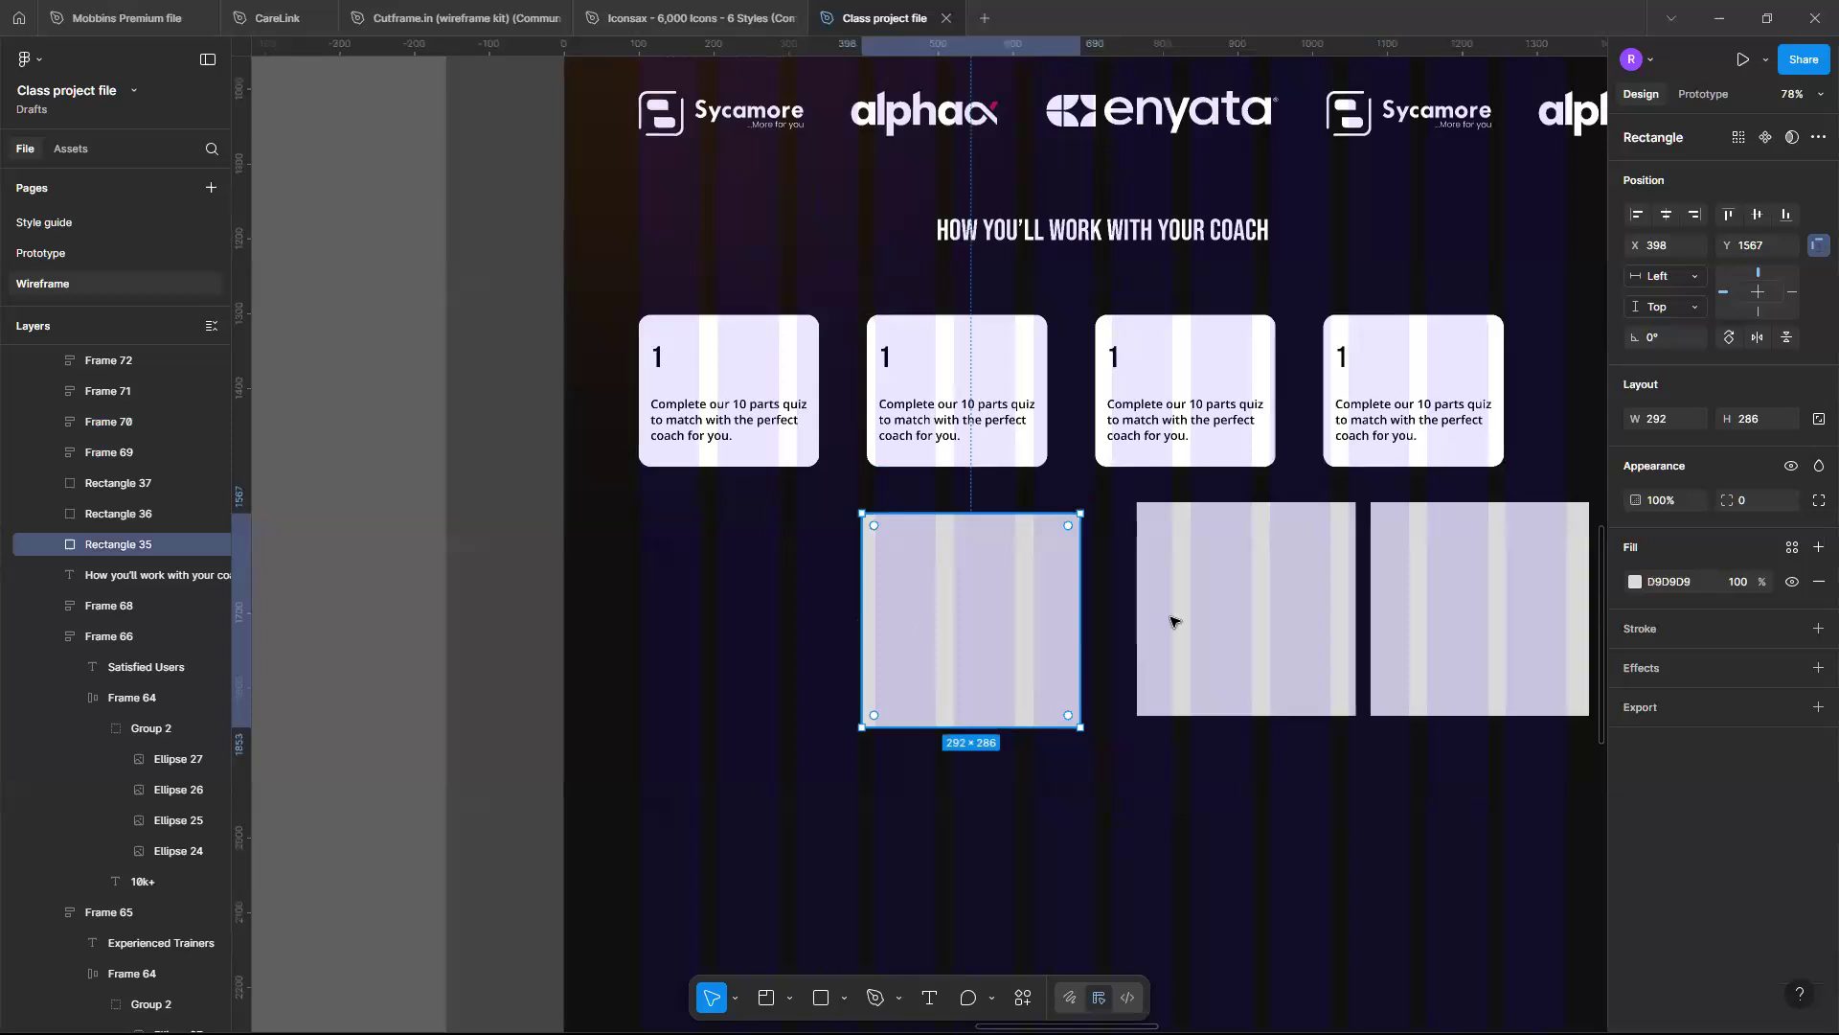
left_click(1199, 630, "shift")
left_click(1496, 647, "shift")
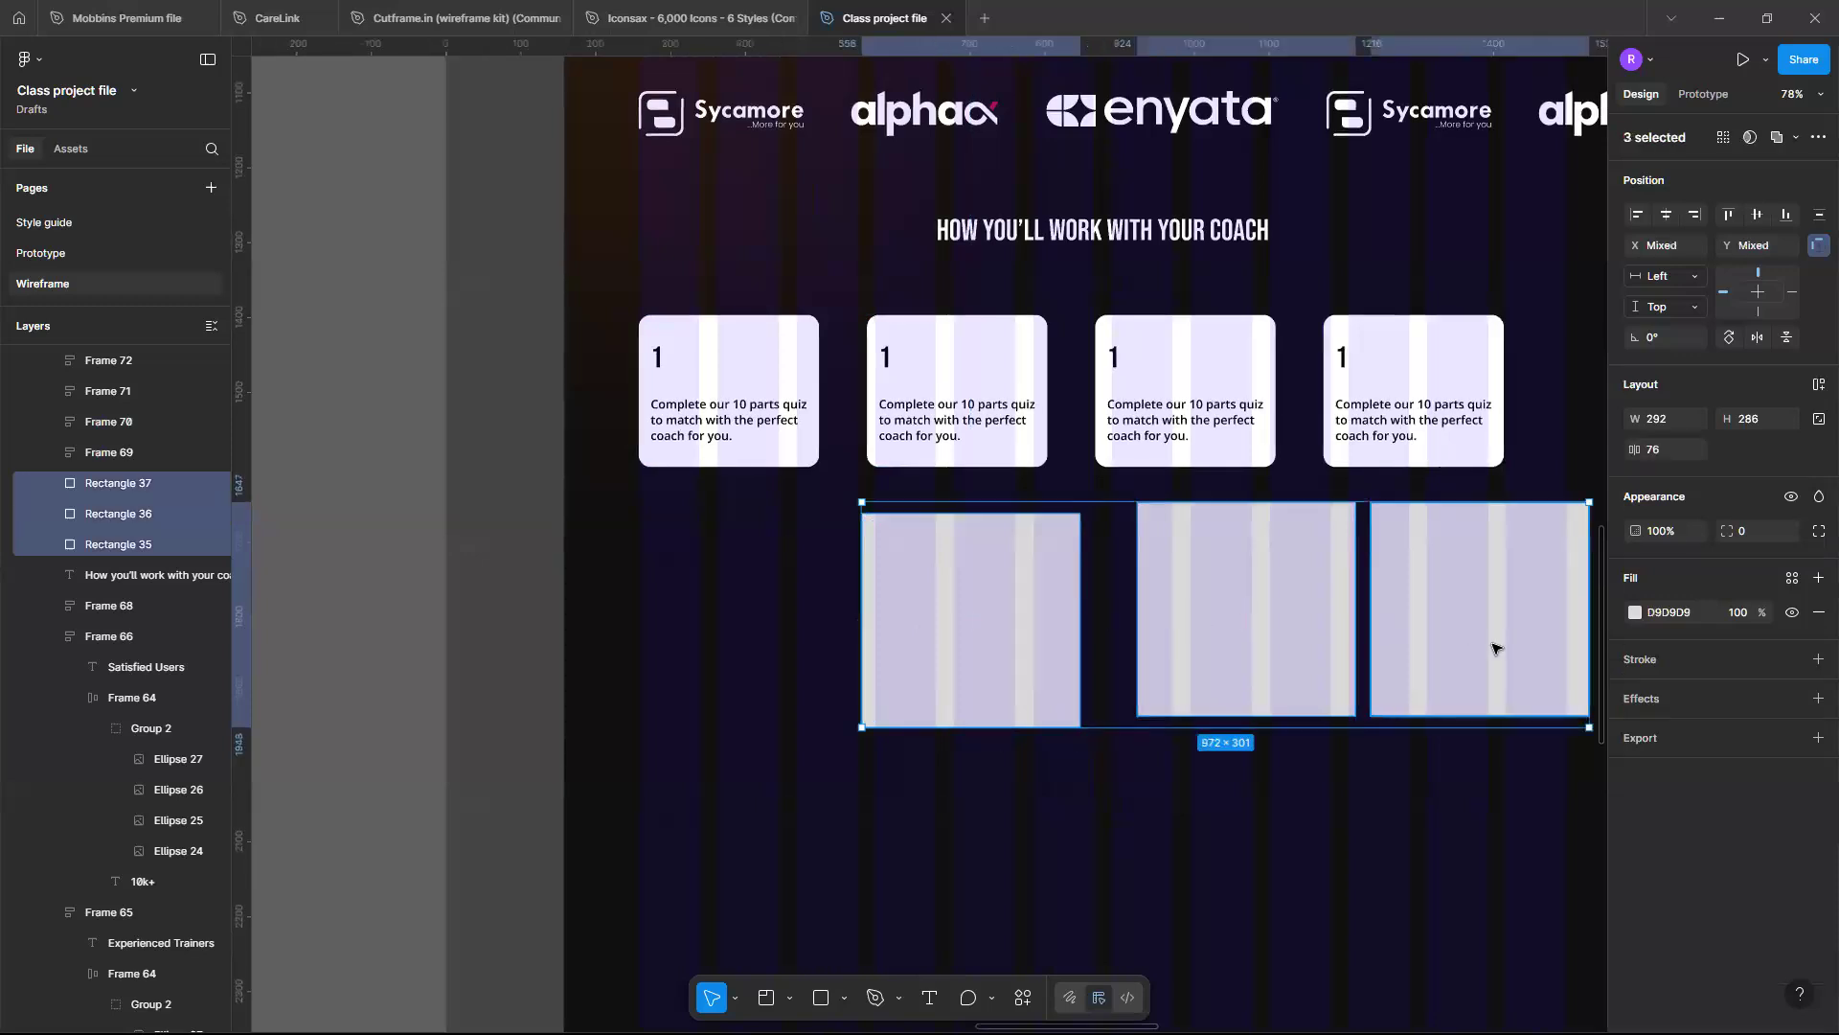
key("Delete")
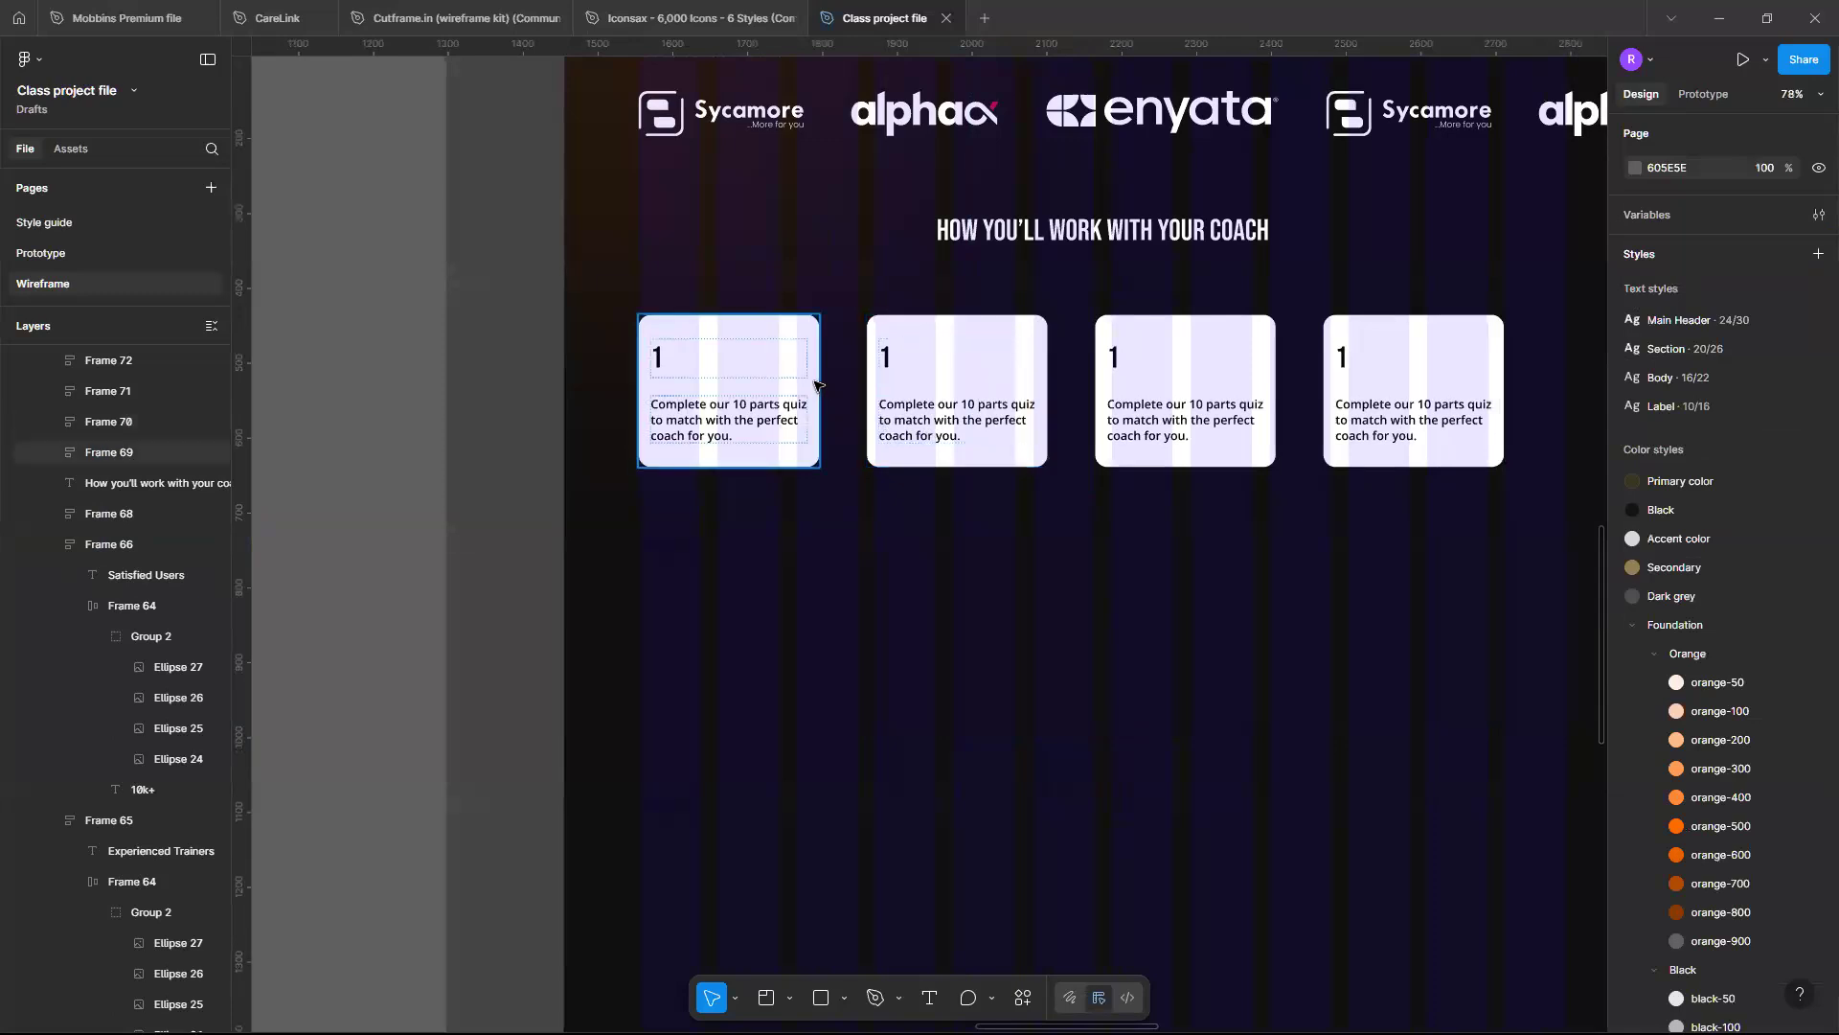
left_click(815, 383)
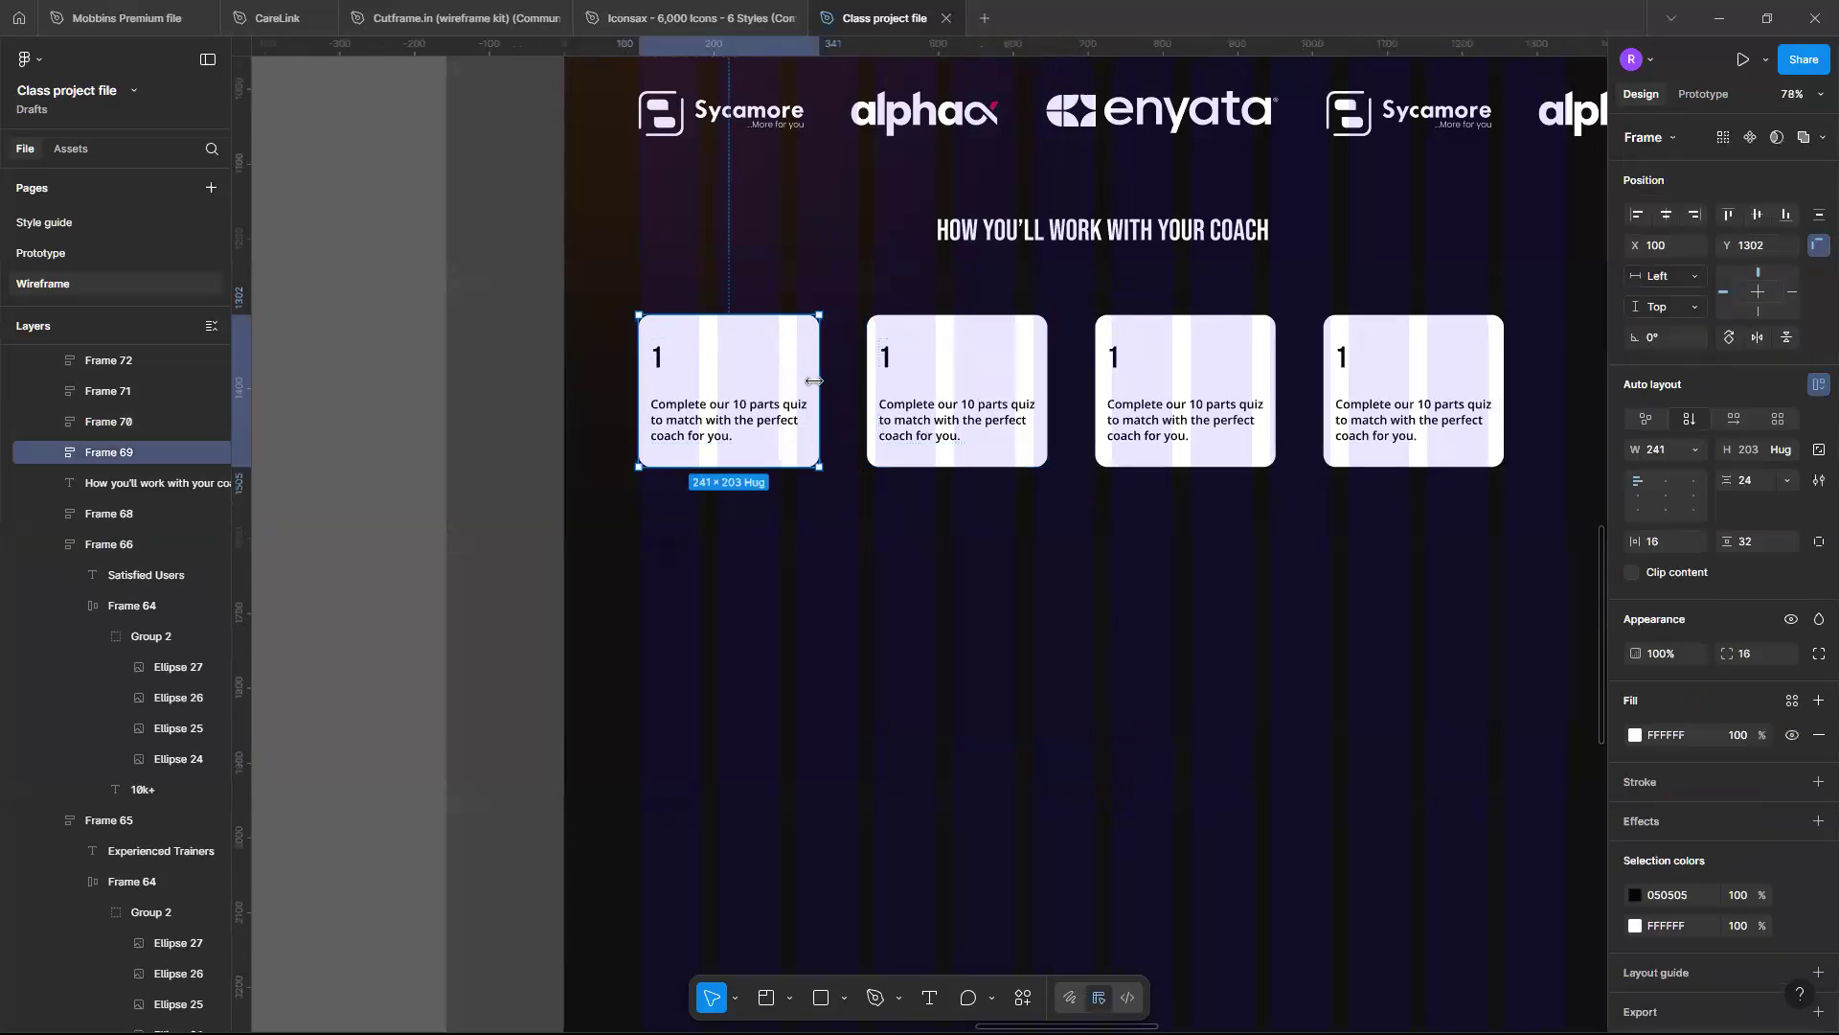
scroll(801, 422, "up", 1)
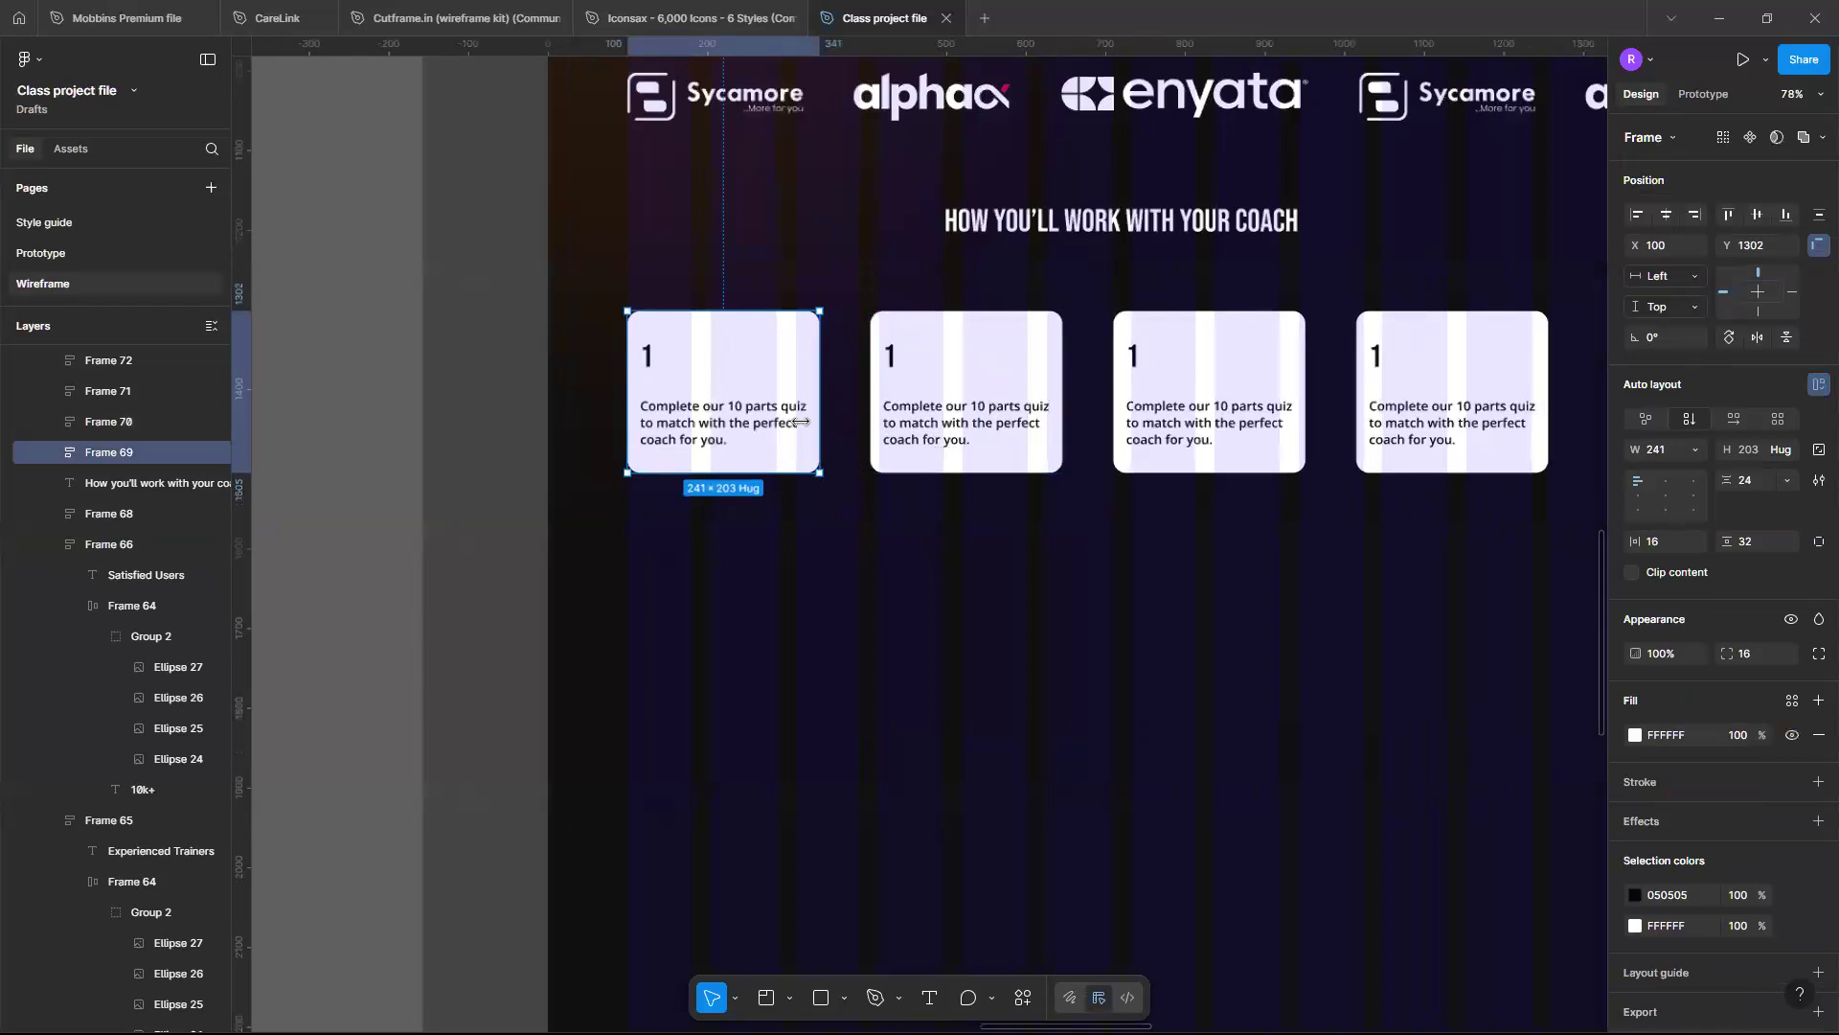
scroll(801, 421, "up", 2)
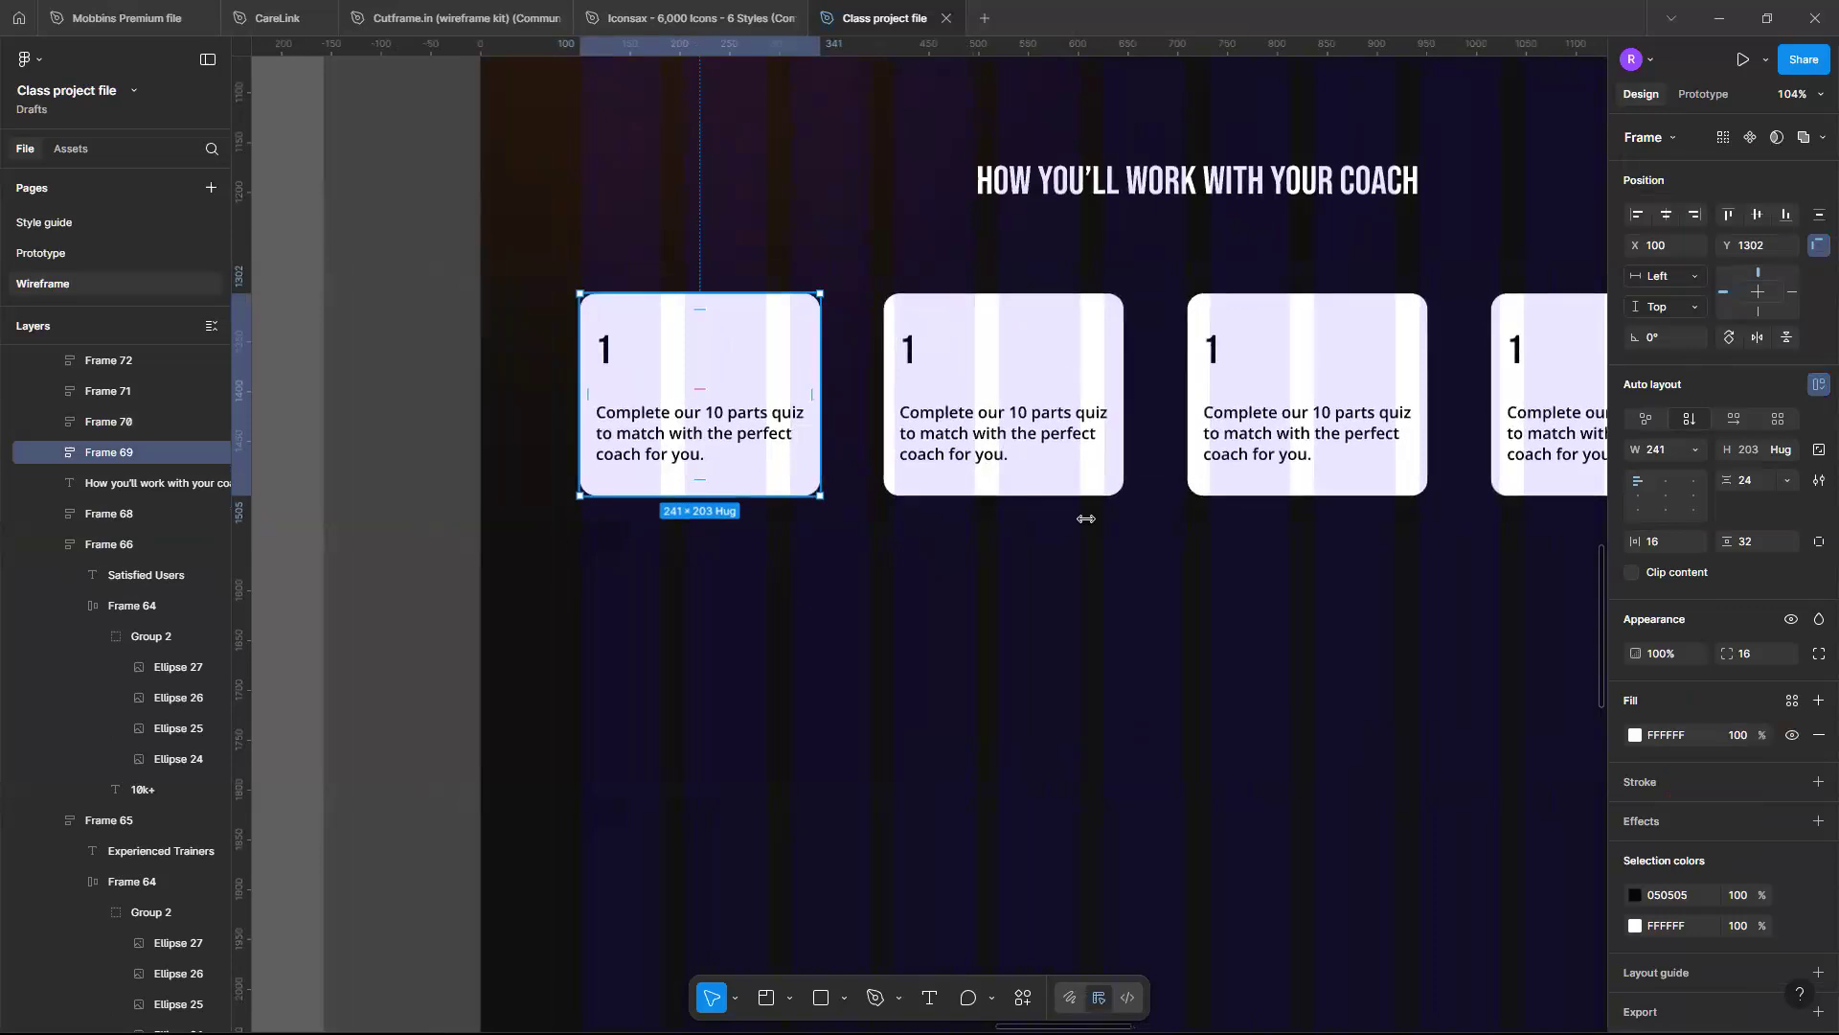
key("Return")
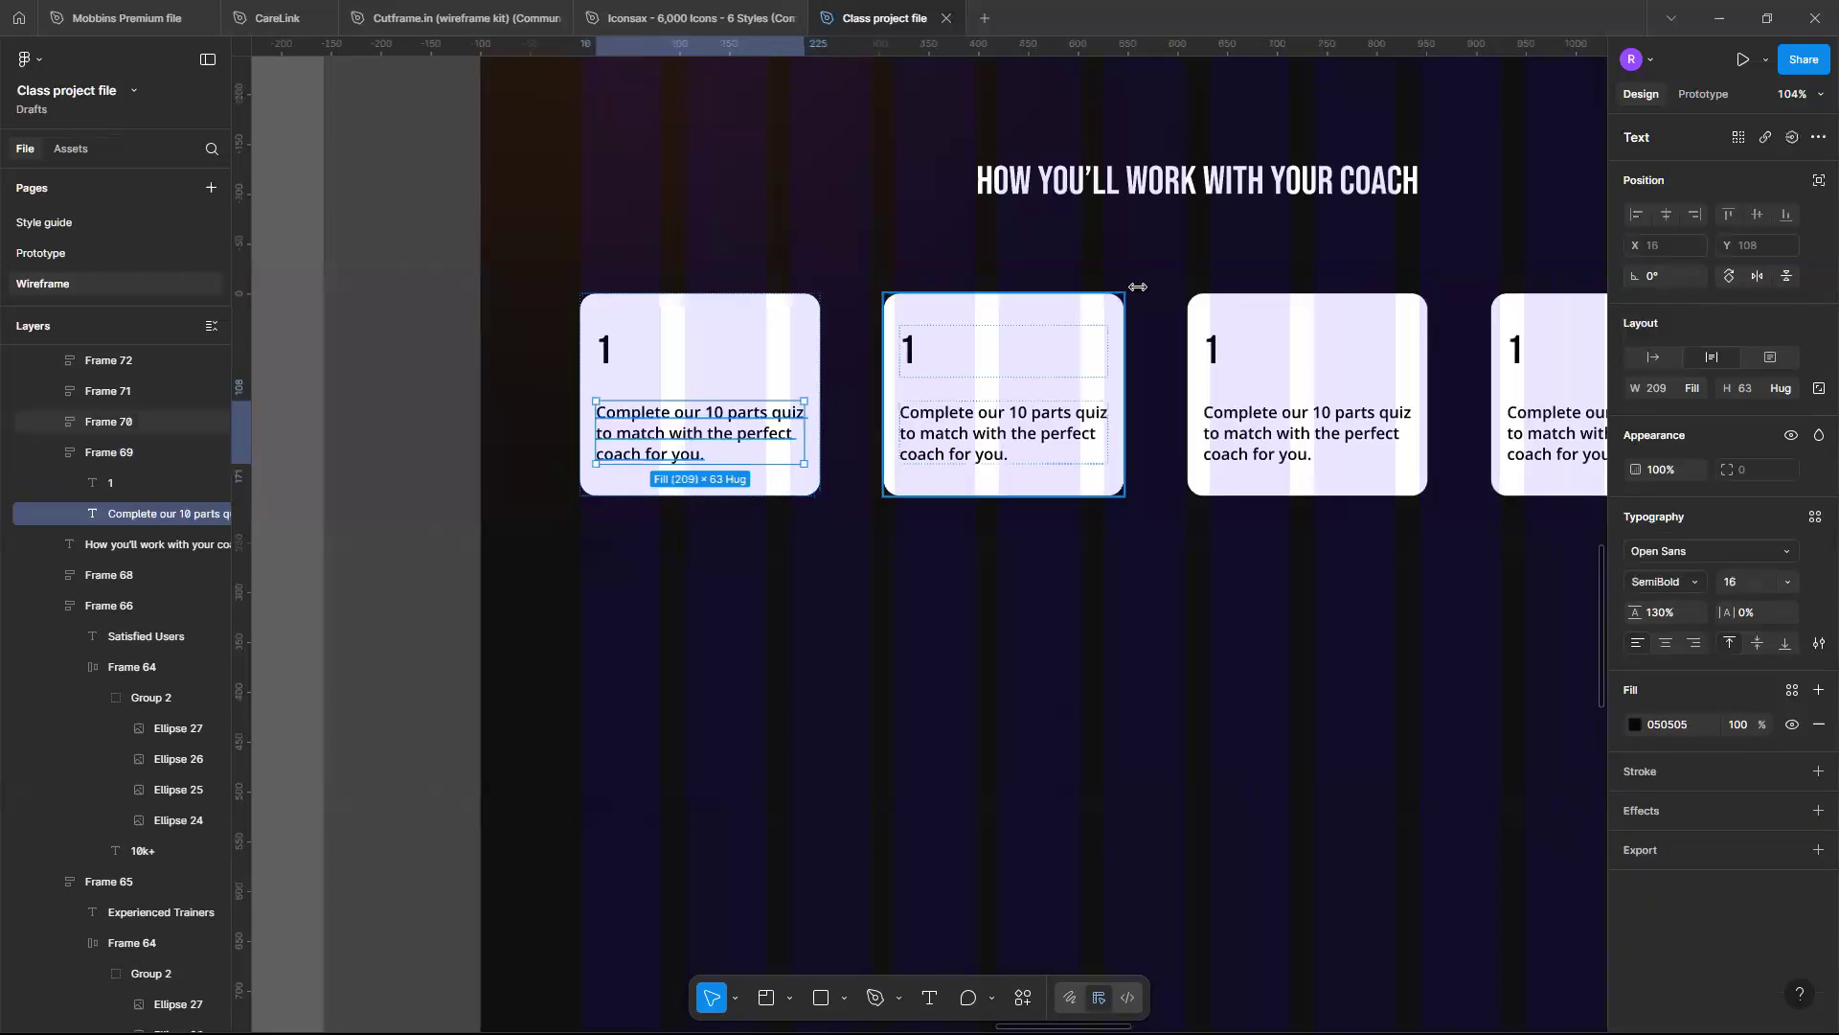
scroll(1137, 286, "down", 2)
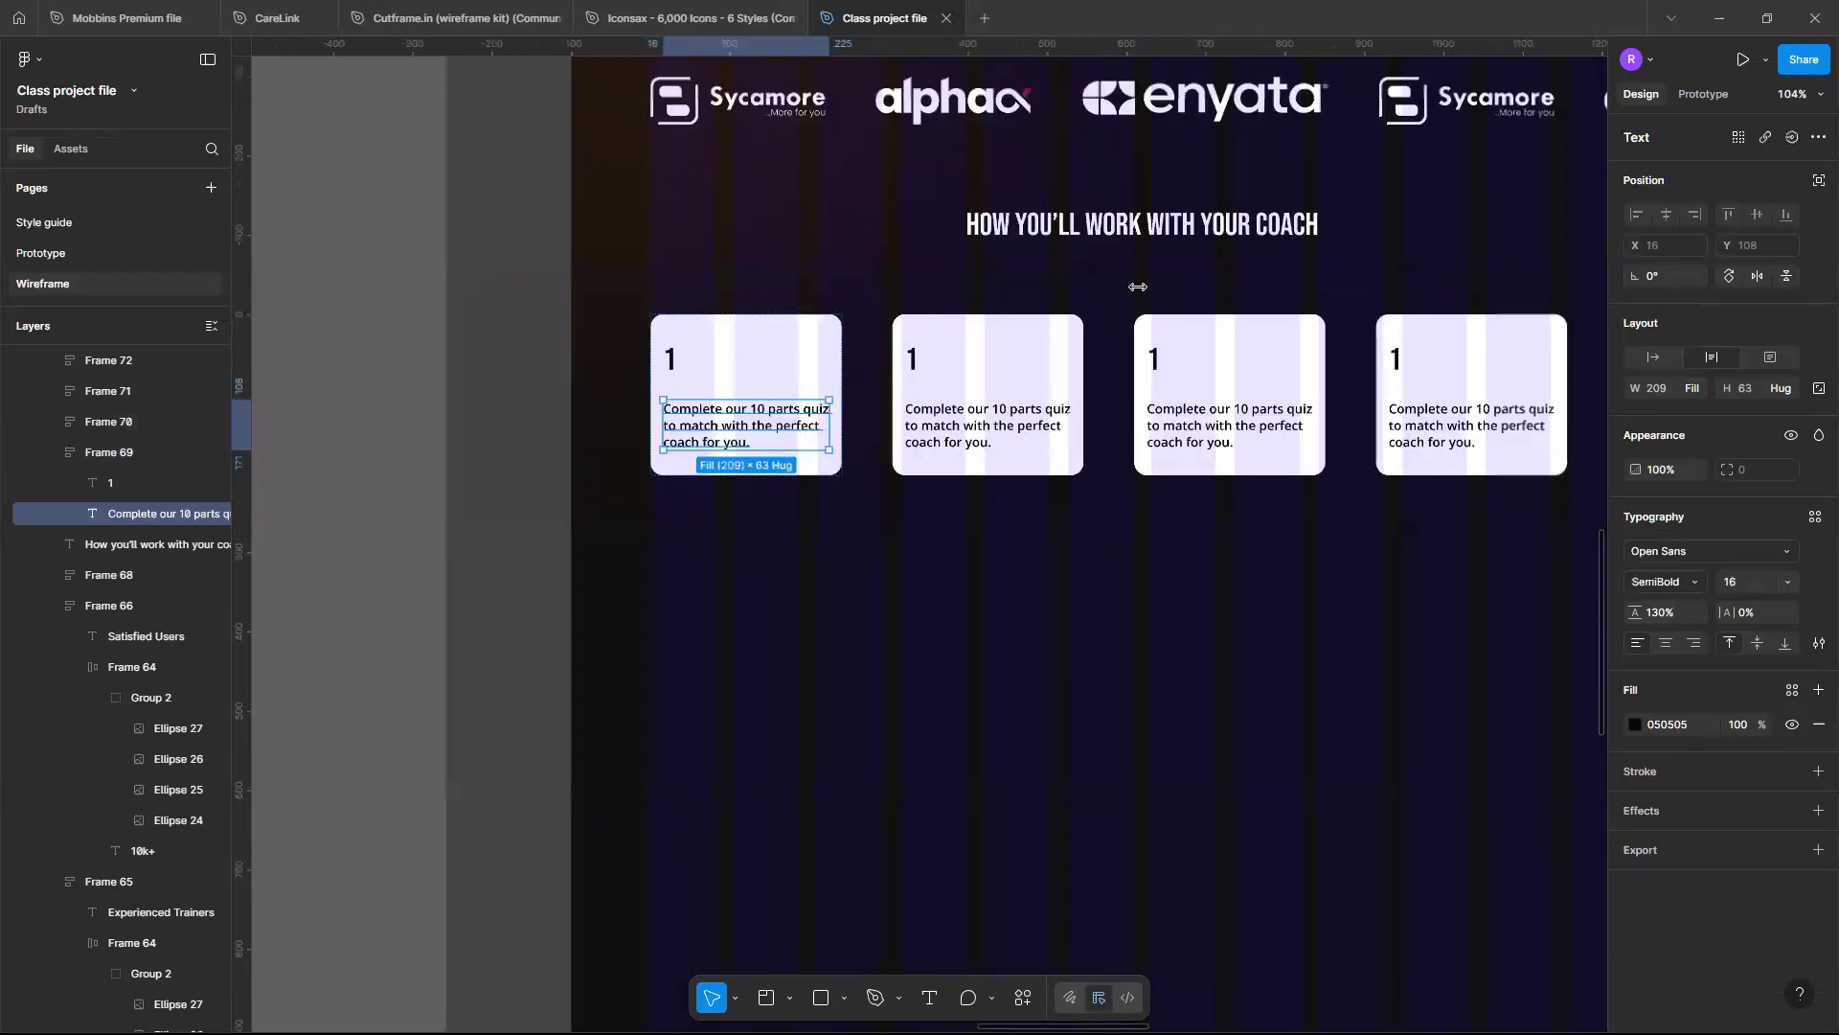
scroll(931, 368, "down", 3)
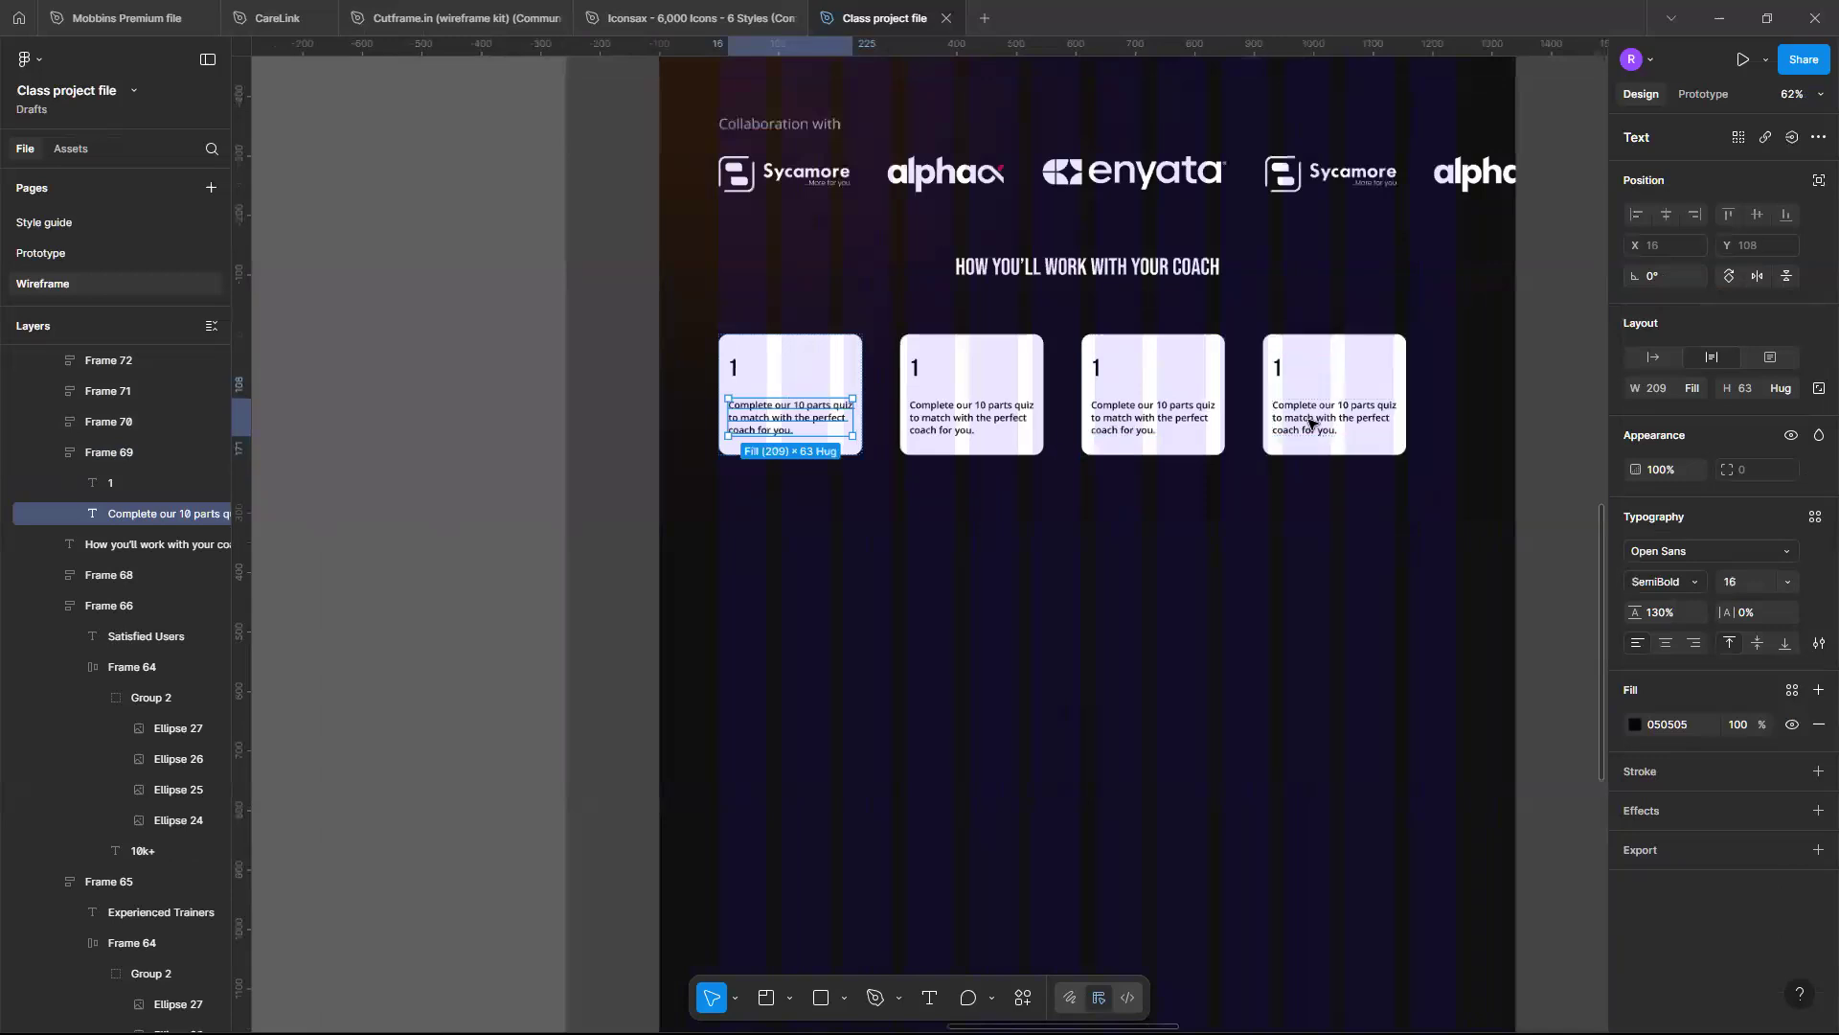
Move the second, third and fourth cards together down to Y 1566, clear of the first card
left_click(1032, 545)
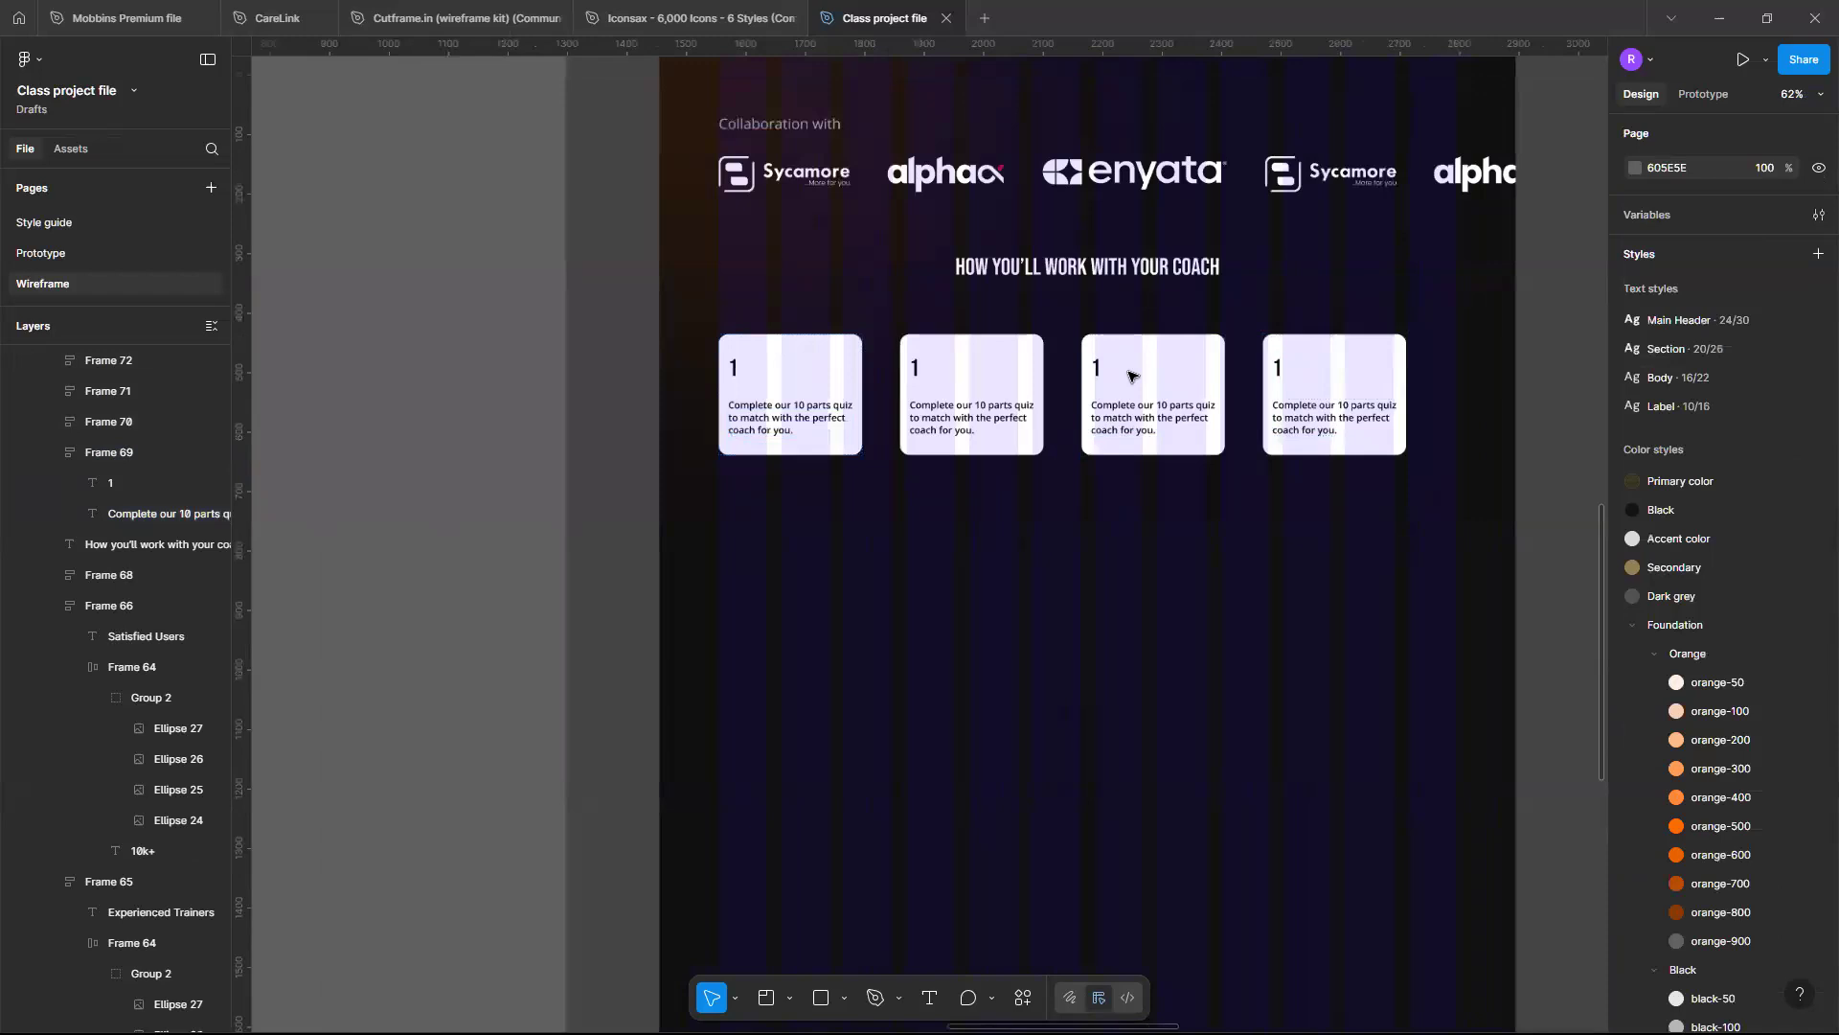
left_click_drag(1489, 314, 867, 385)
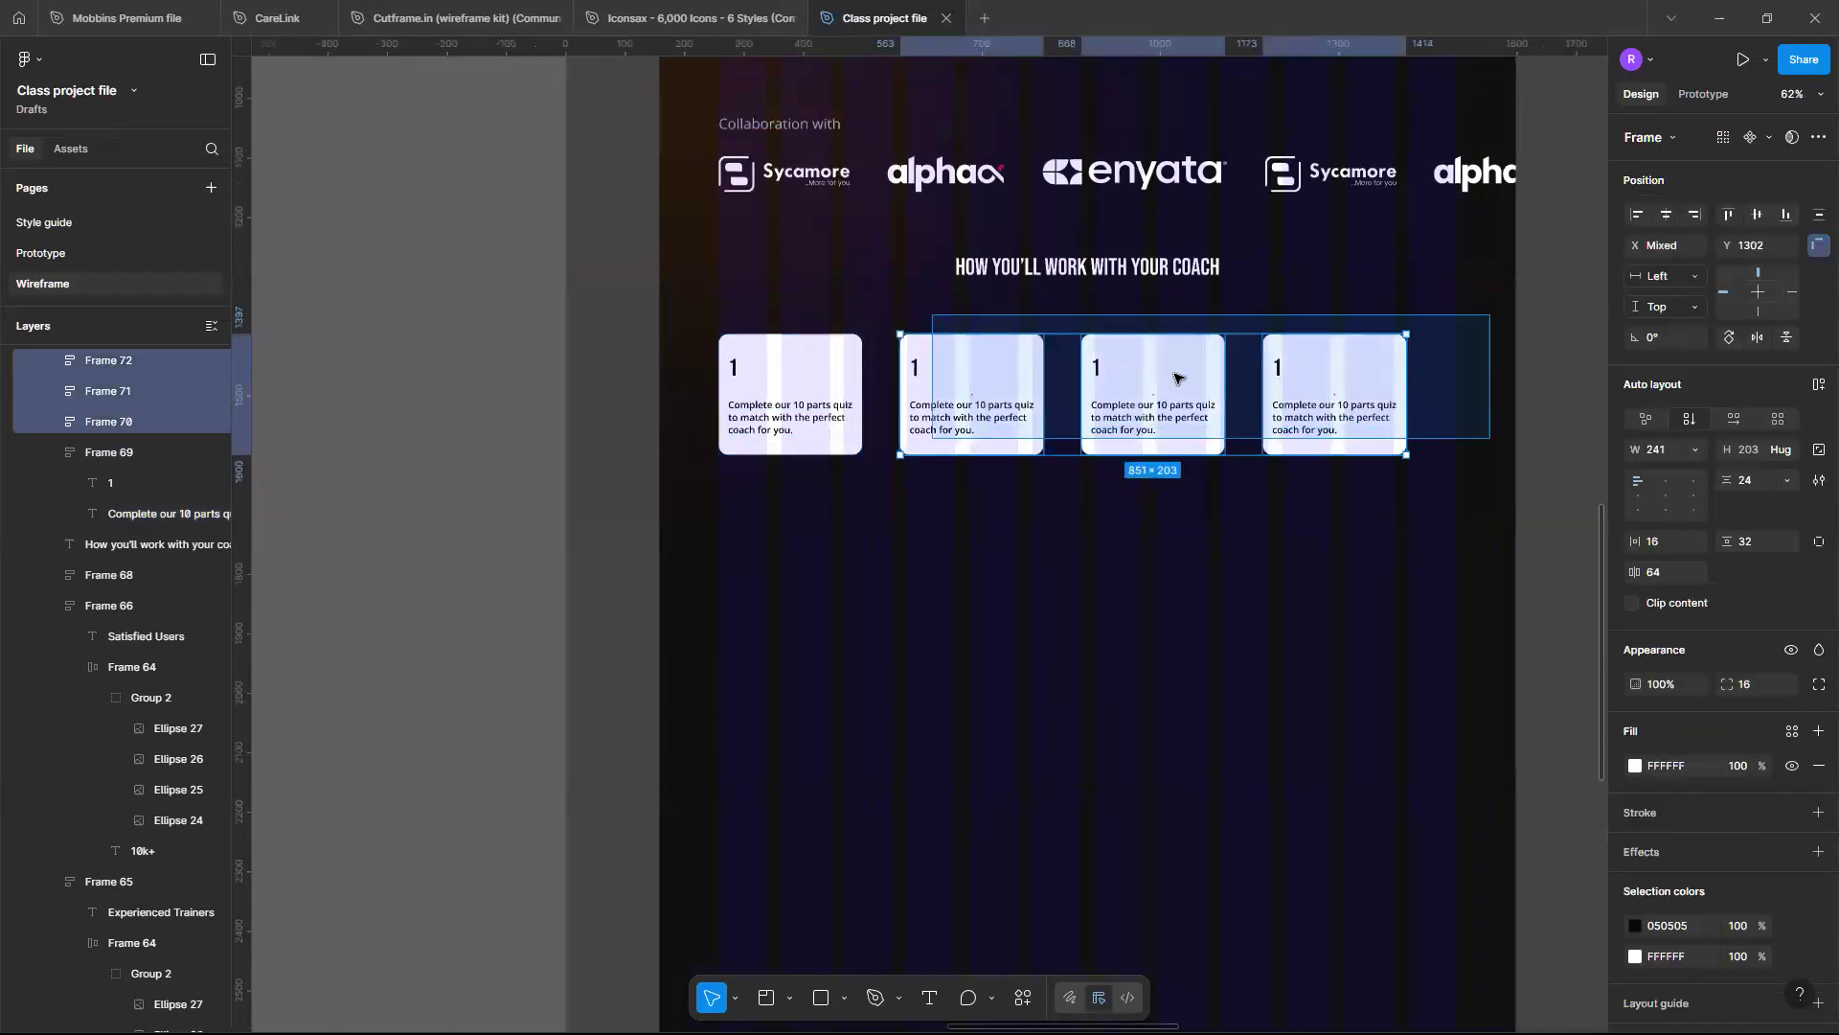
mouse_move(1179, 381)
left_mouse_down()
mouse_move(1193, 524)
mouse_move(1186, 401)
left_mouse_up()
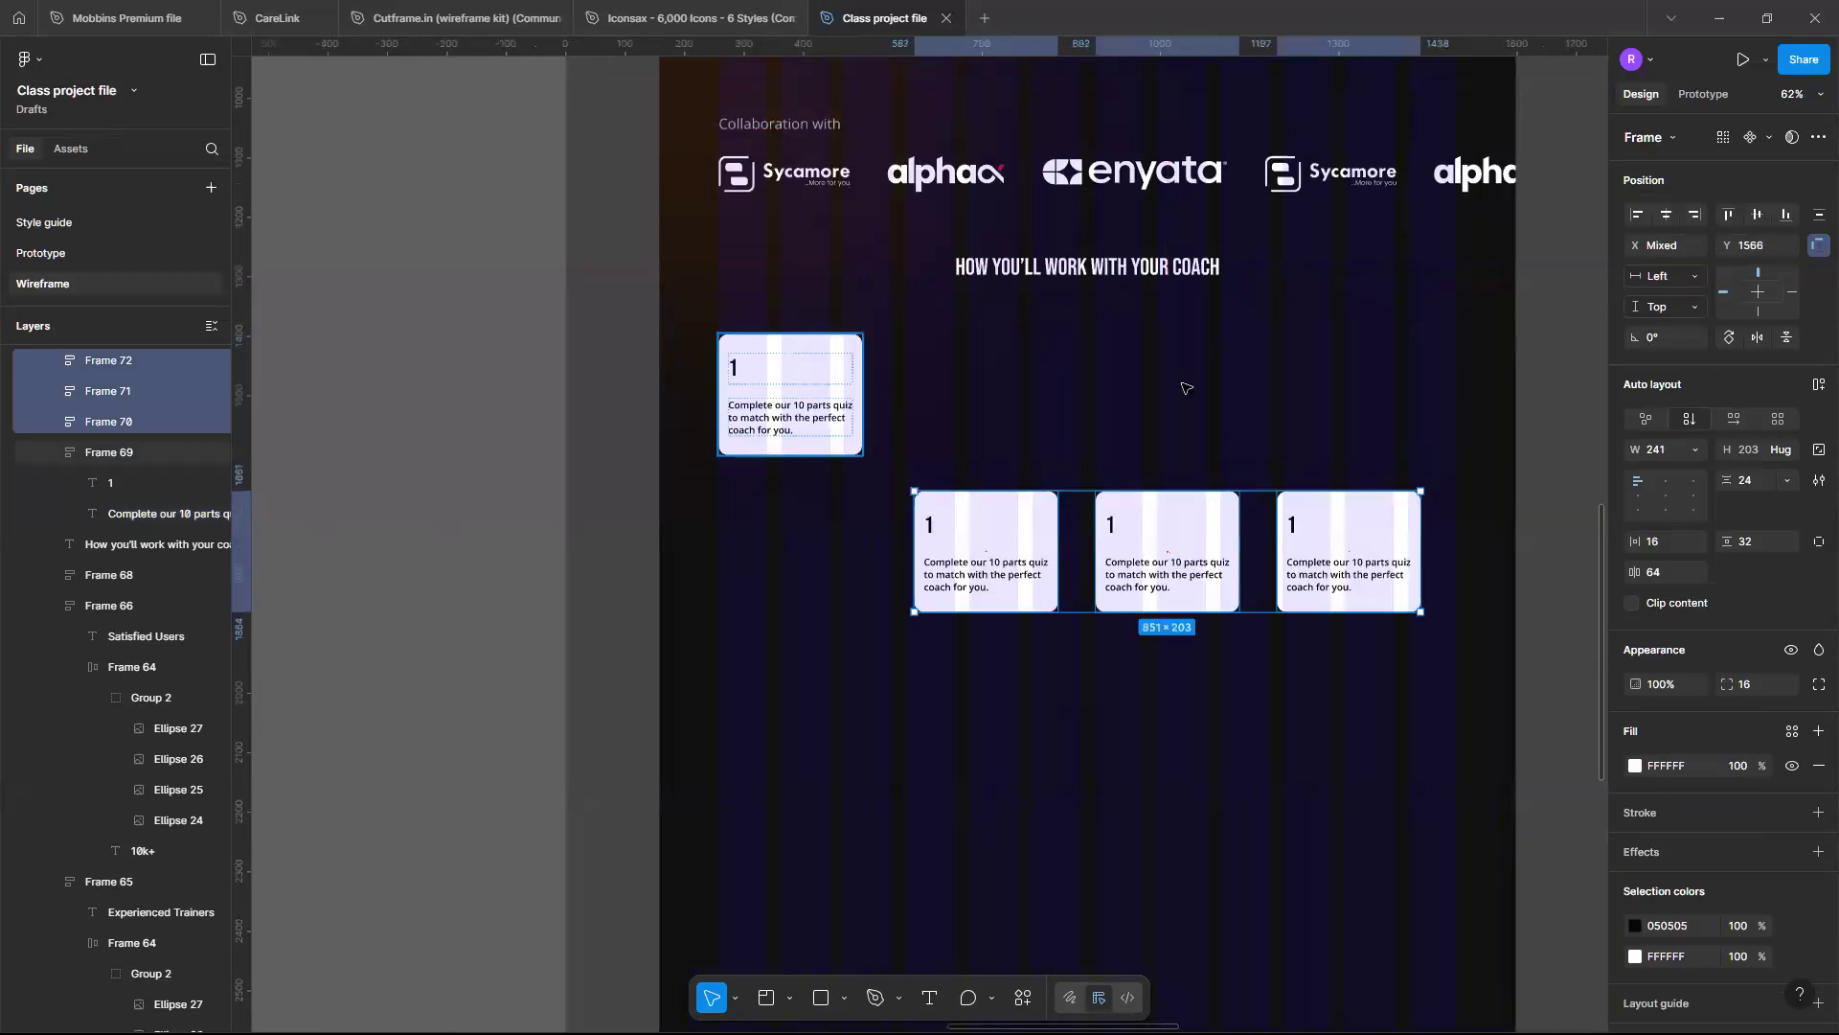
Widen the first step card to 268, keeping its position at X 100, Y 1302
key("shift+Tab")
scroll(1186, 390, "up", 5)
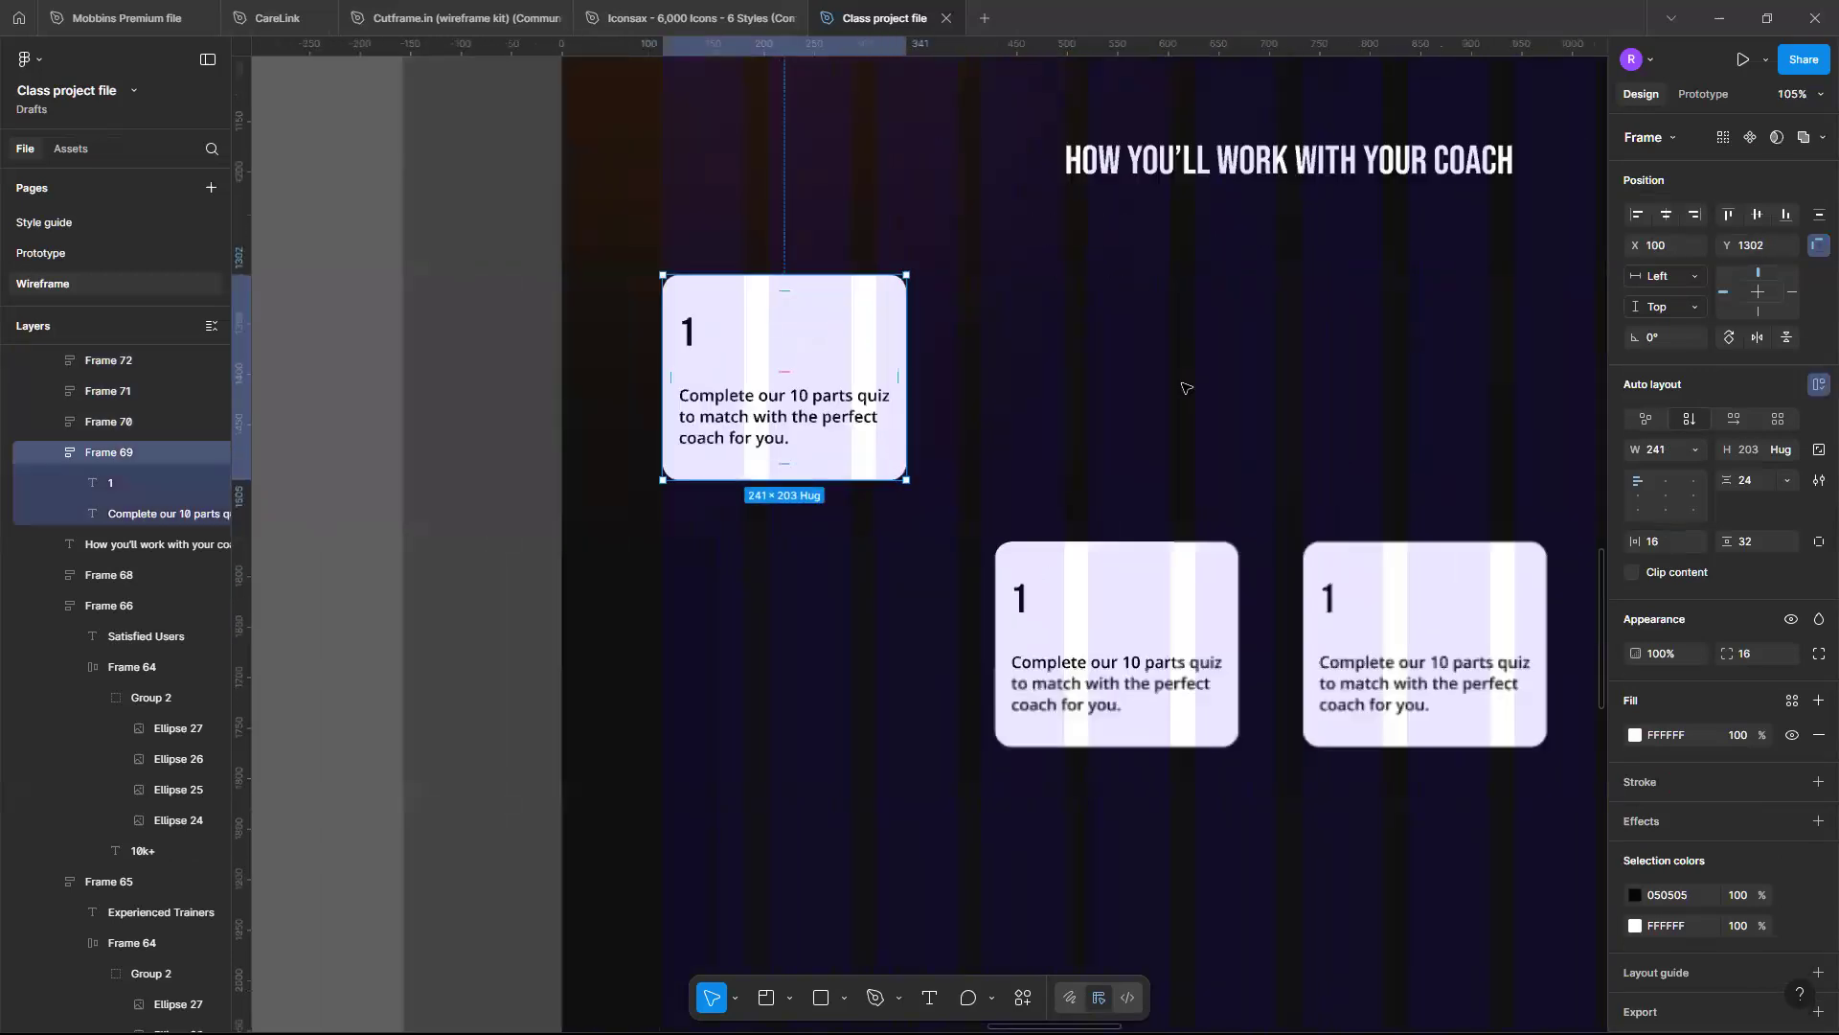
scroll(942, 405, "left", 1)
key("ctrl+shift+Right")
key("ctrl+shift+Right")
key("ctrl+Right")
key("ctrl+Right")
key("ctrl+Right")
key("ctrl+Right")
key("ctrl+Right")
key("ctrl+Right")
key("ctrl+Right")
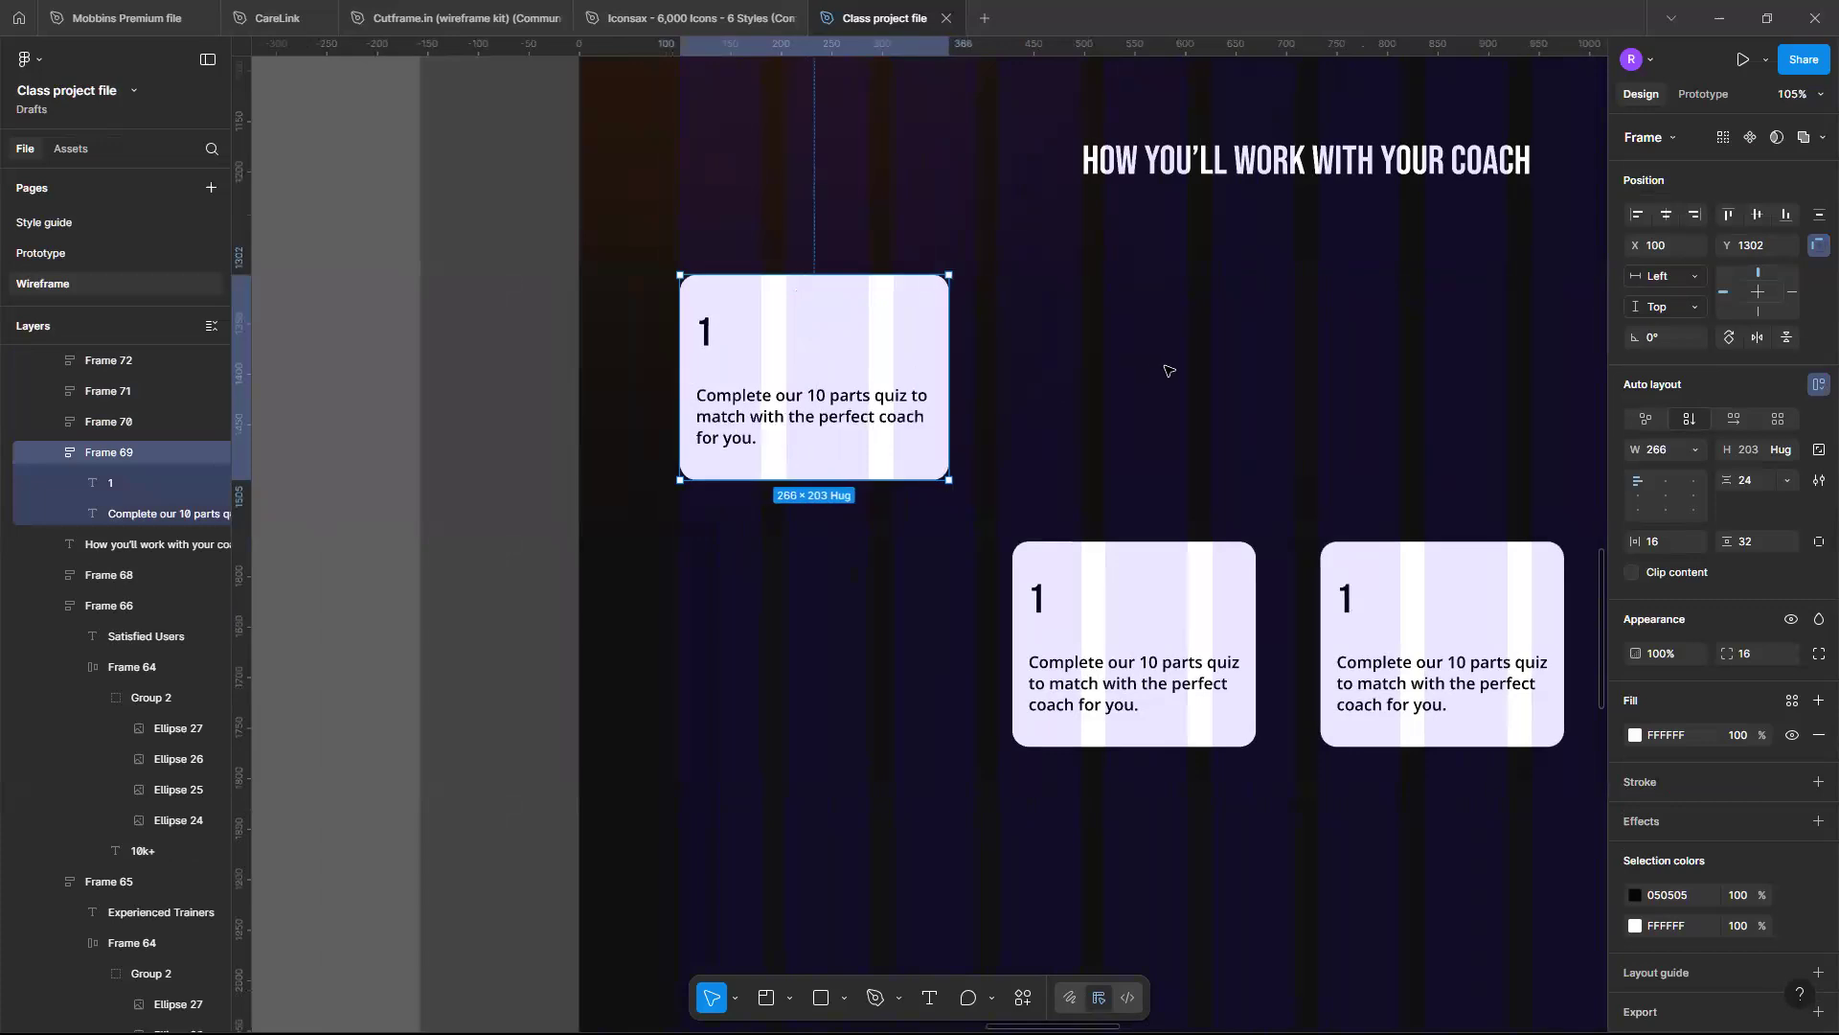
key("alt")
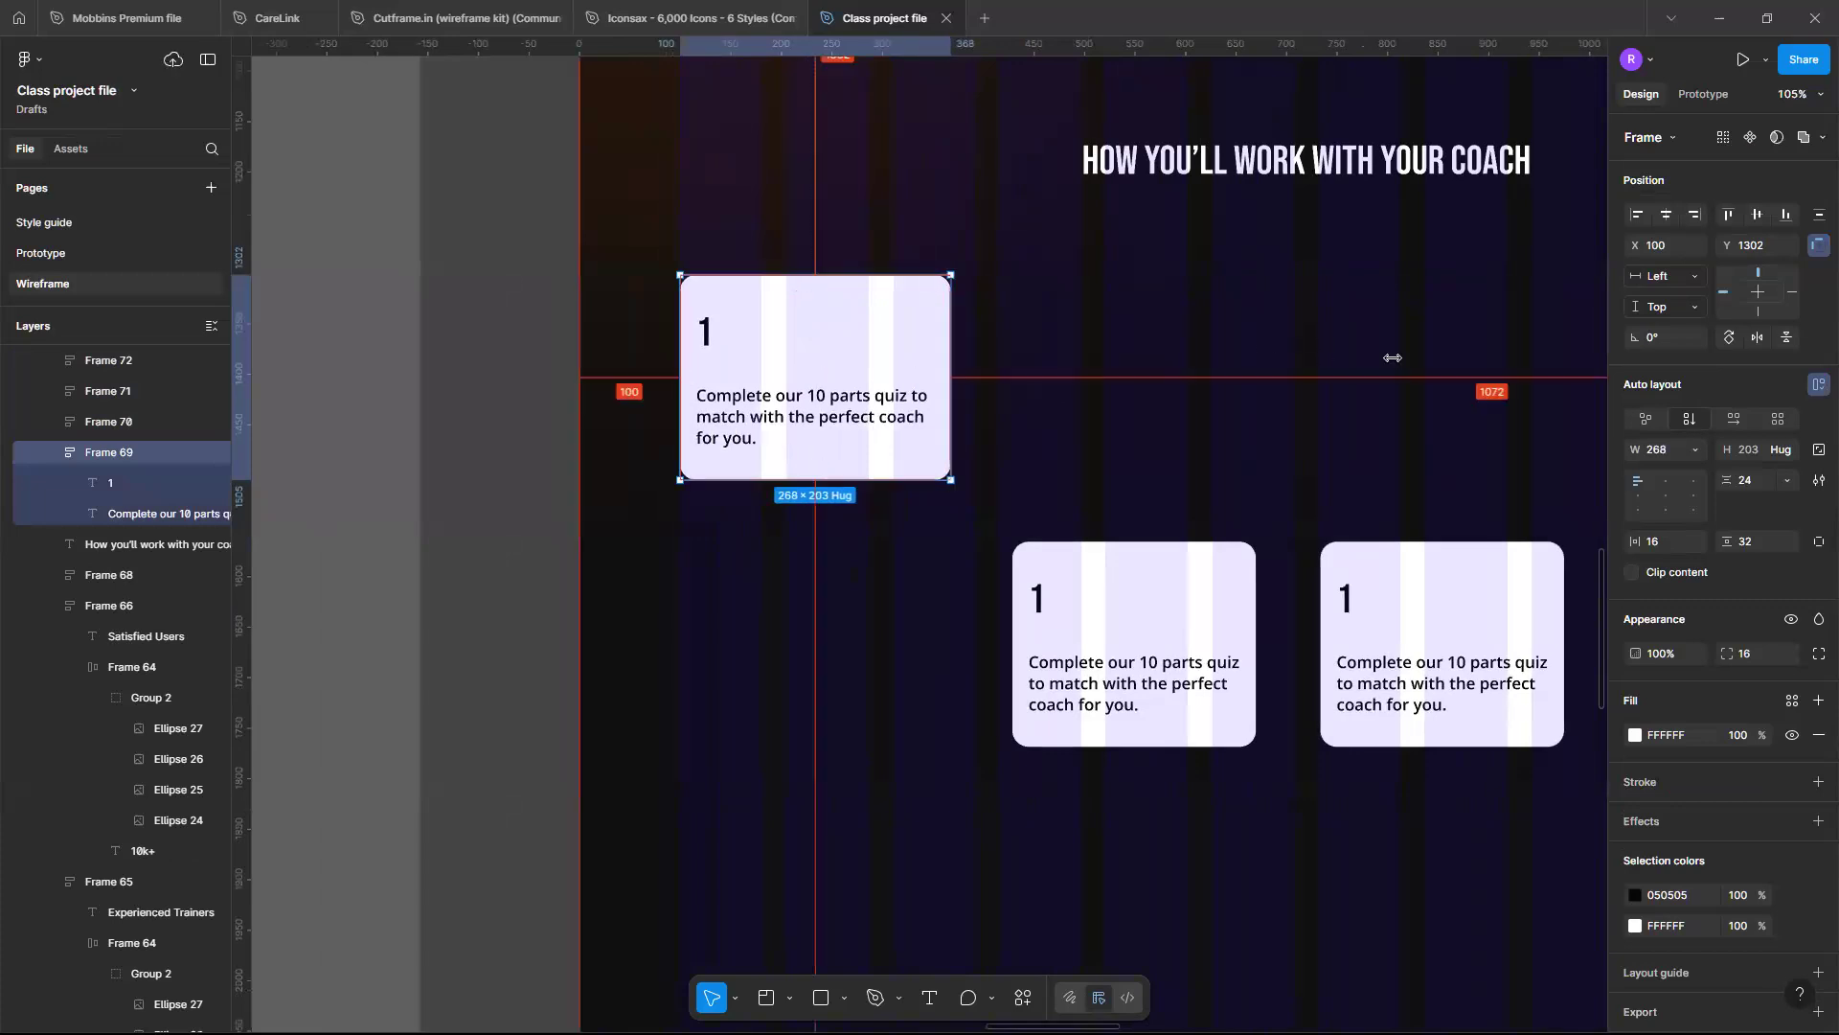
Try one of the narrower cards beside the widened first card and move it back down to the lower row
left_click_drag(1134, 644, 1121, 372)
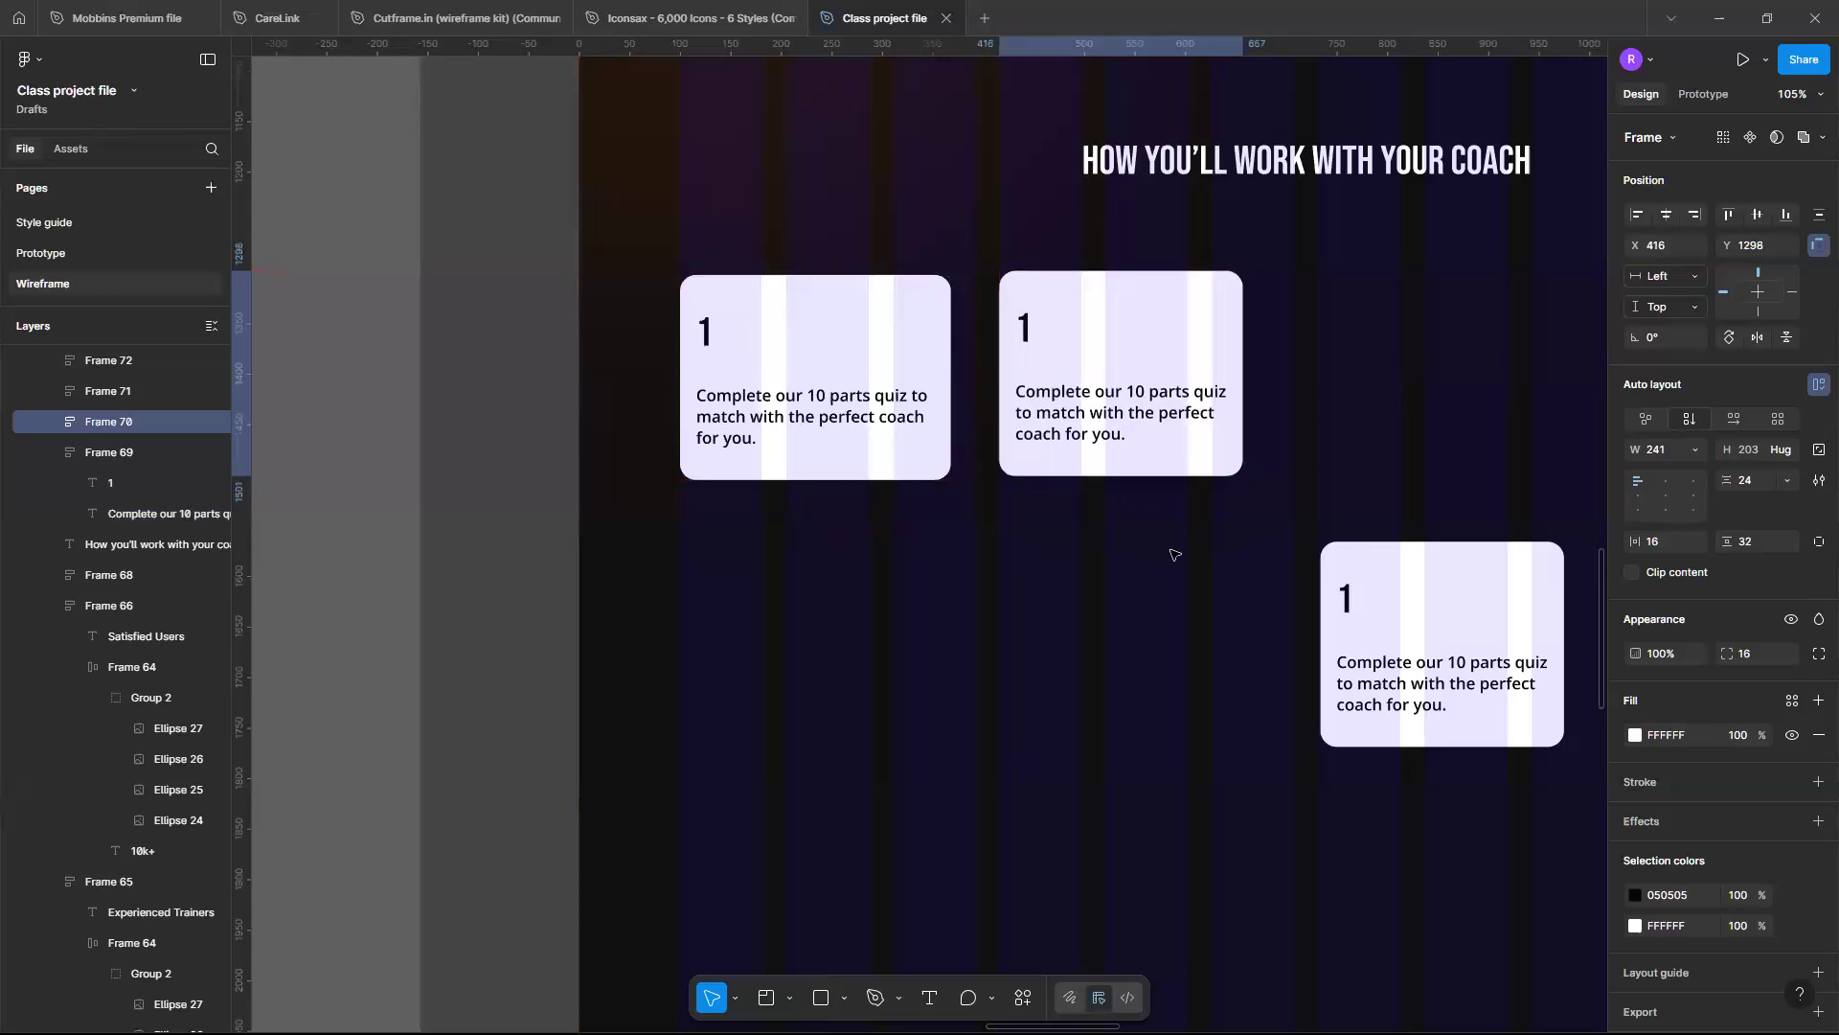
key("Tab")
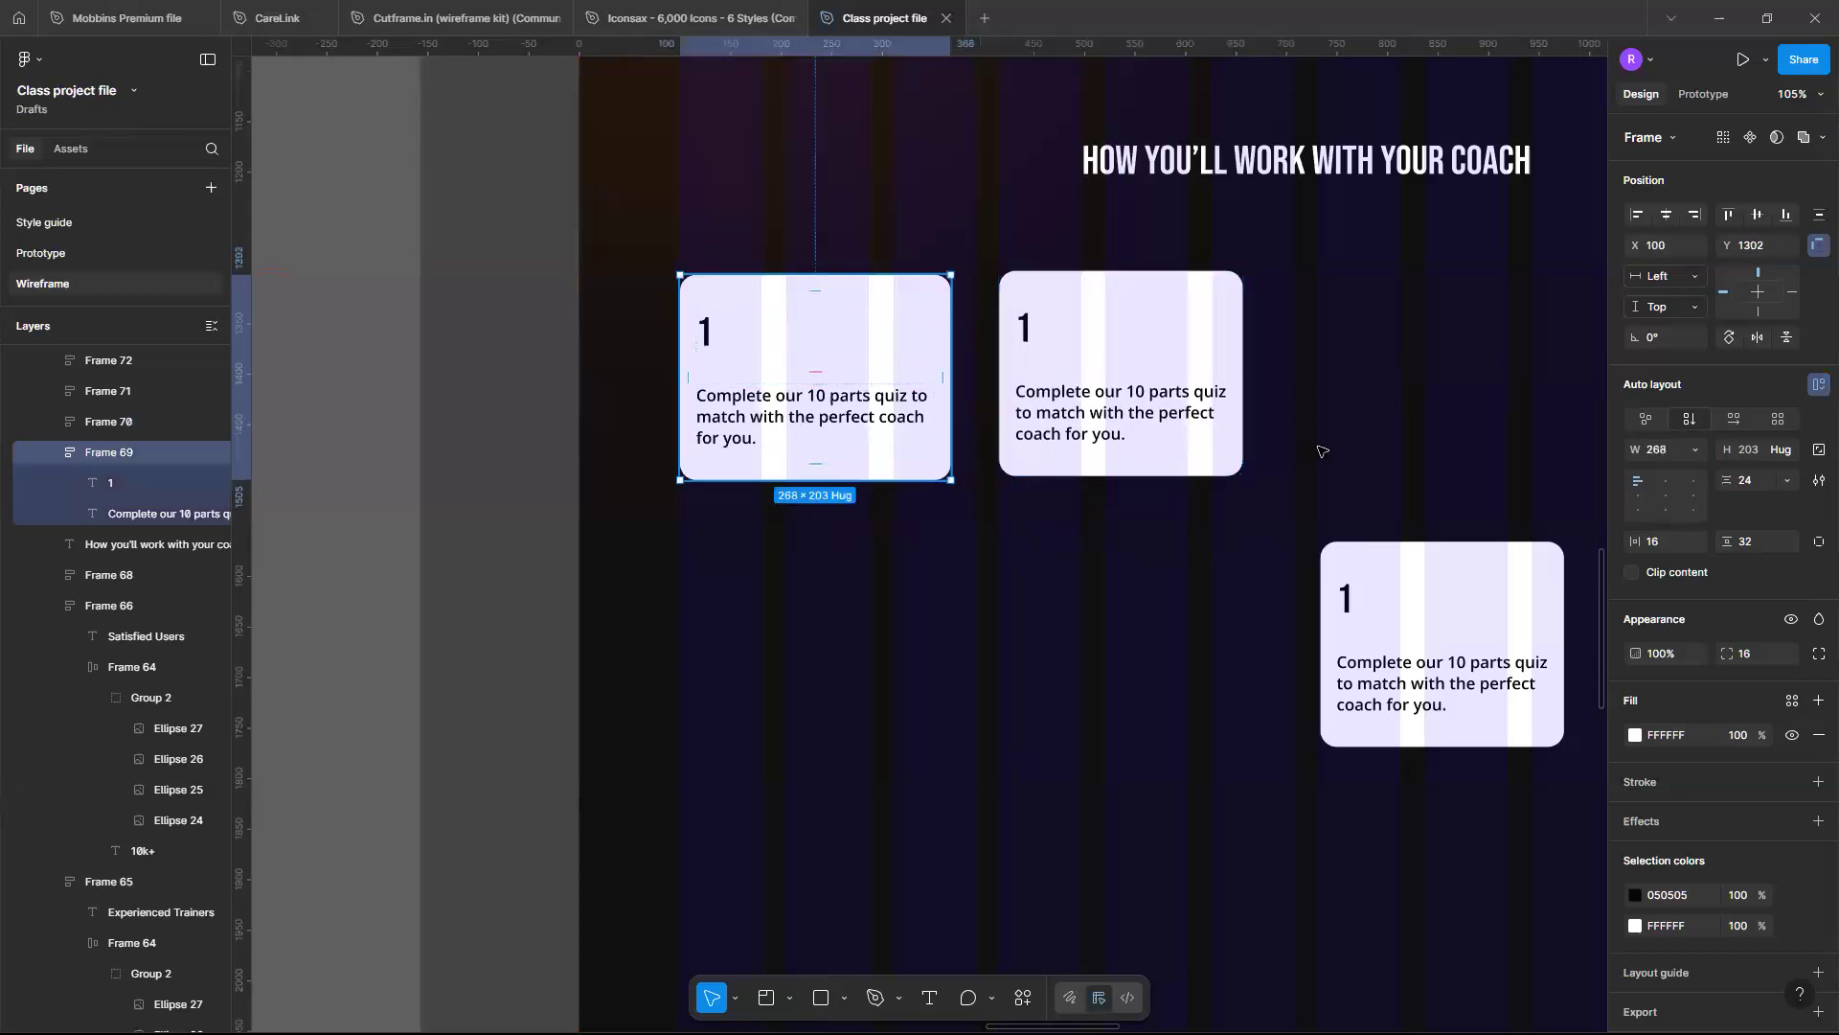
key("shift+Tab")
left_click(1435, 468)
left_click_drag(1120, 372, 1172, 636)
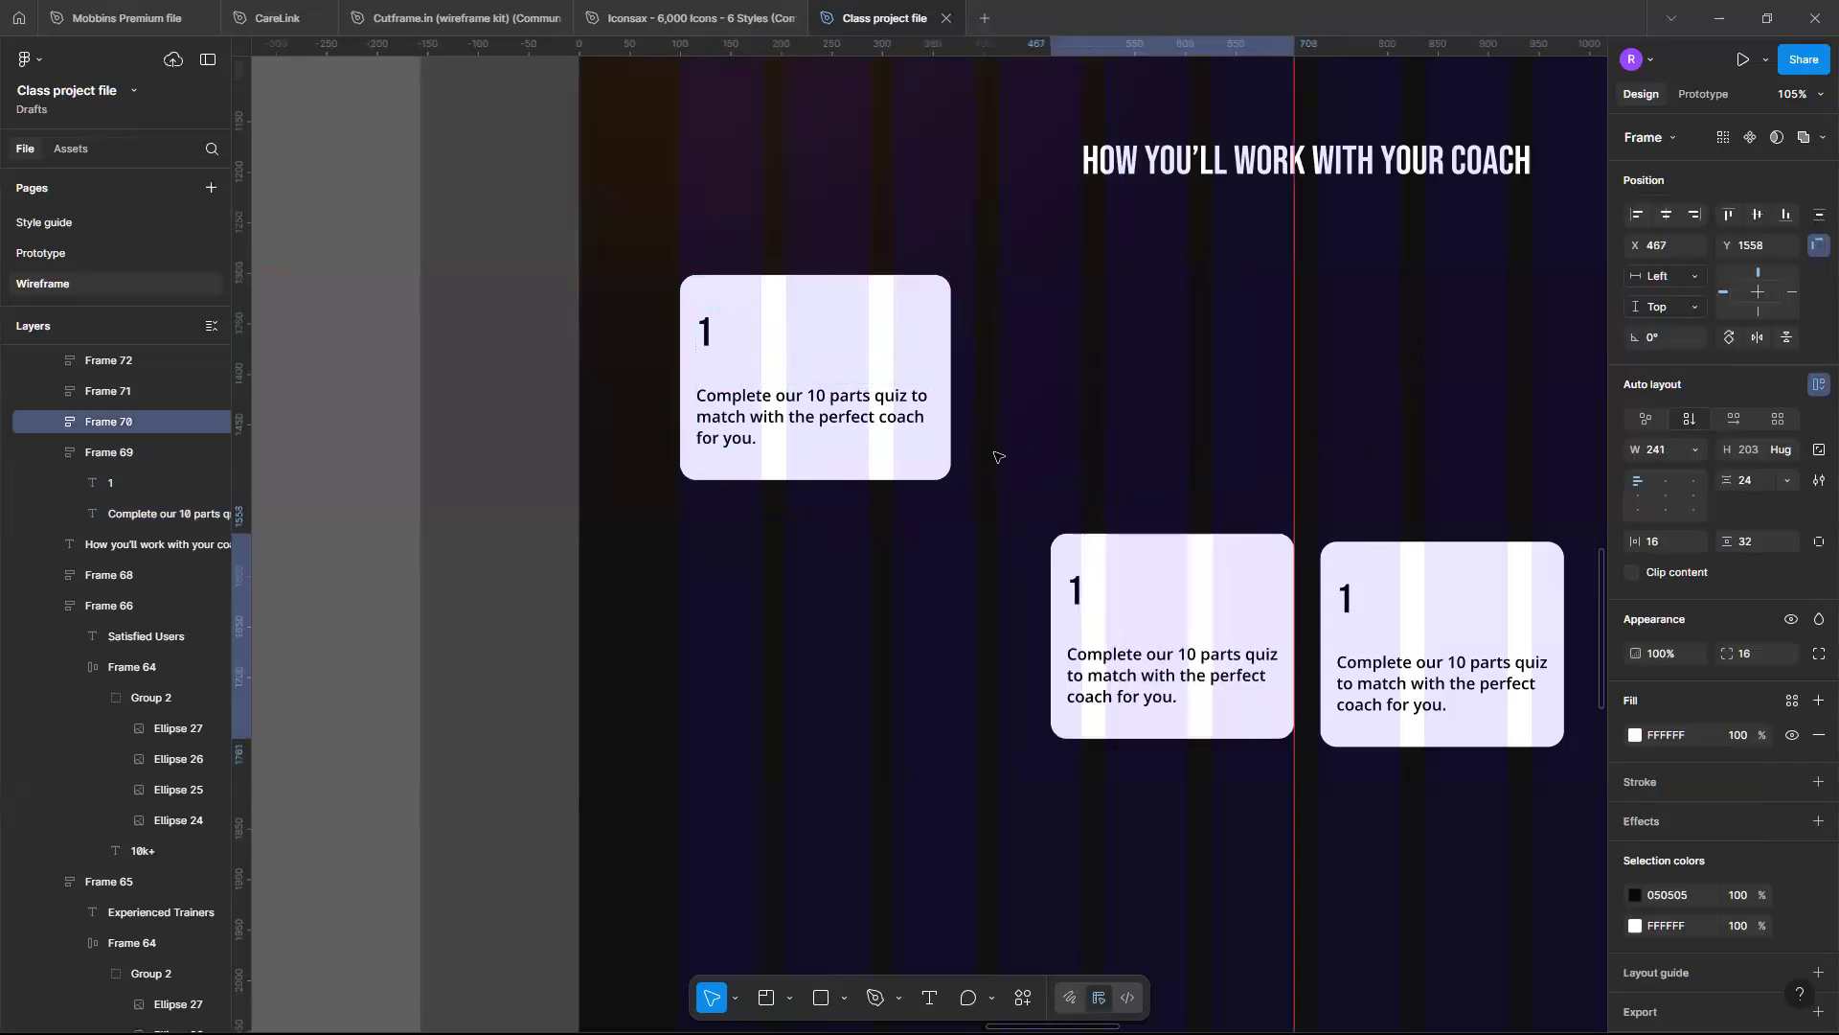
Duplicate the widened first card three times to form an evenly spaced row of four at Y 1302
left_click(814, 373)
key("ctrl+d")
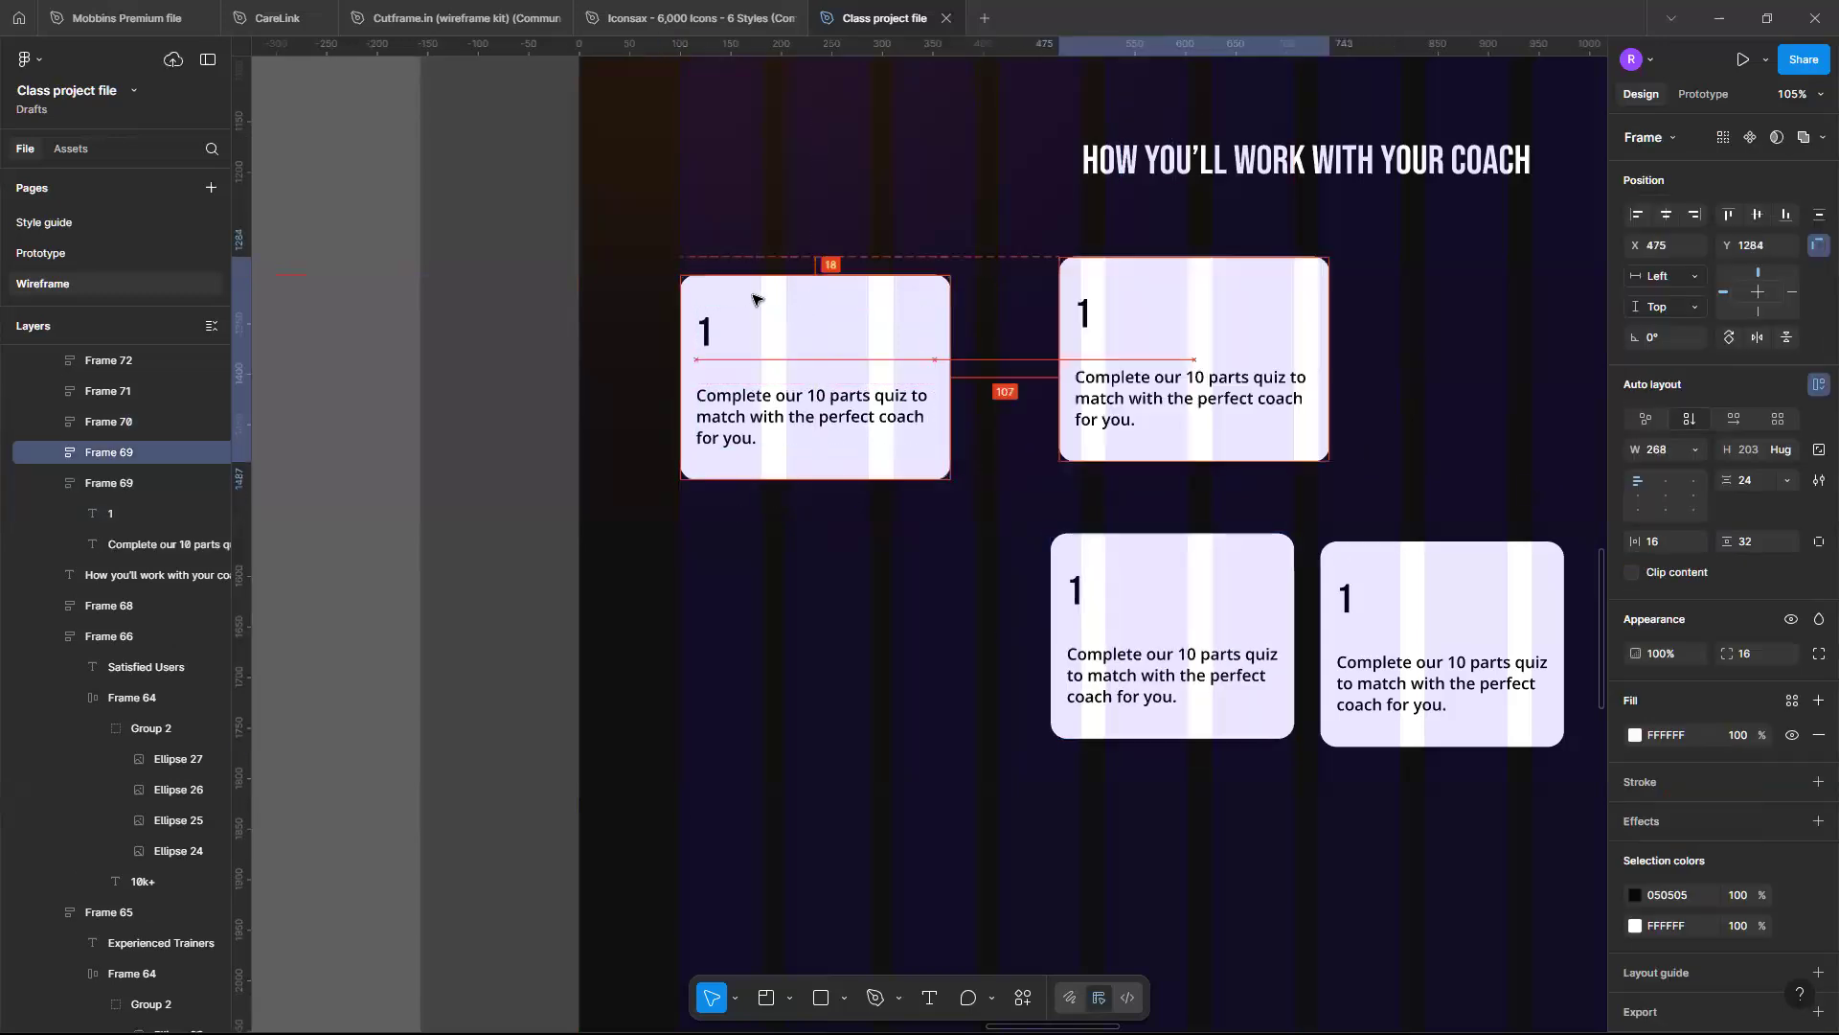
left_click_drag(1160, 303, 1092, 316)
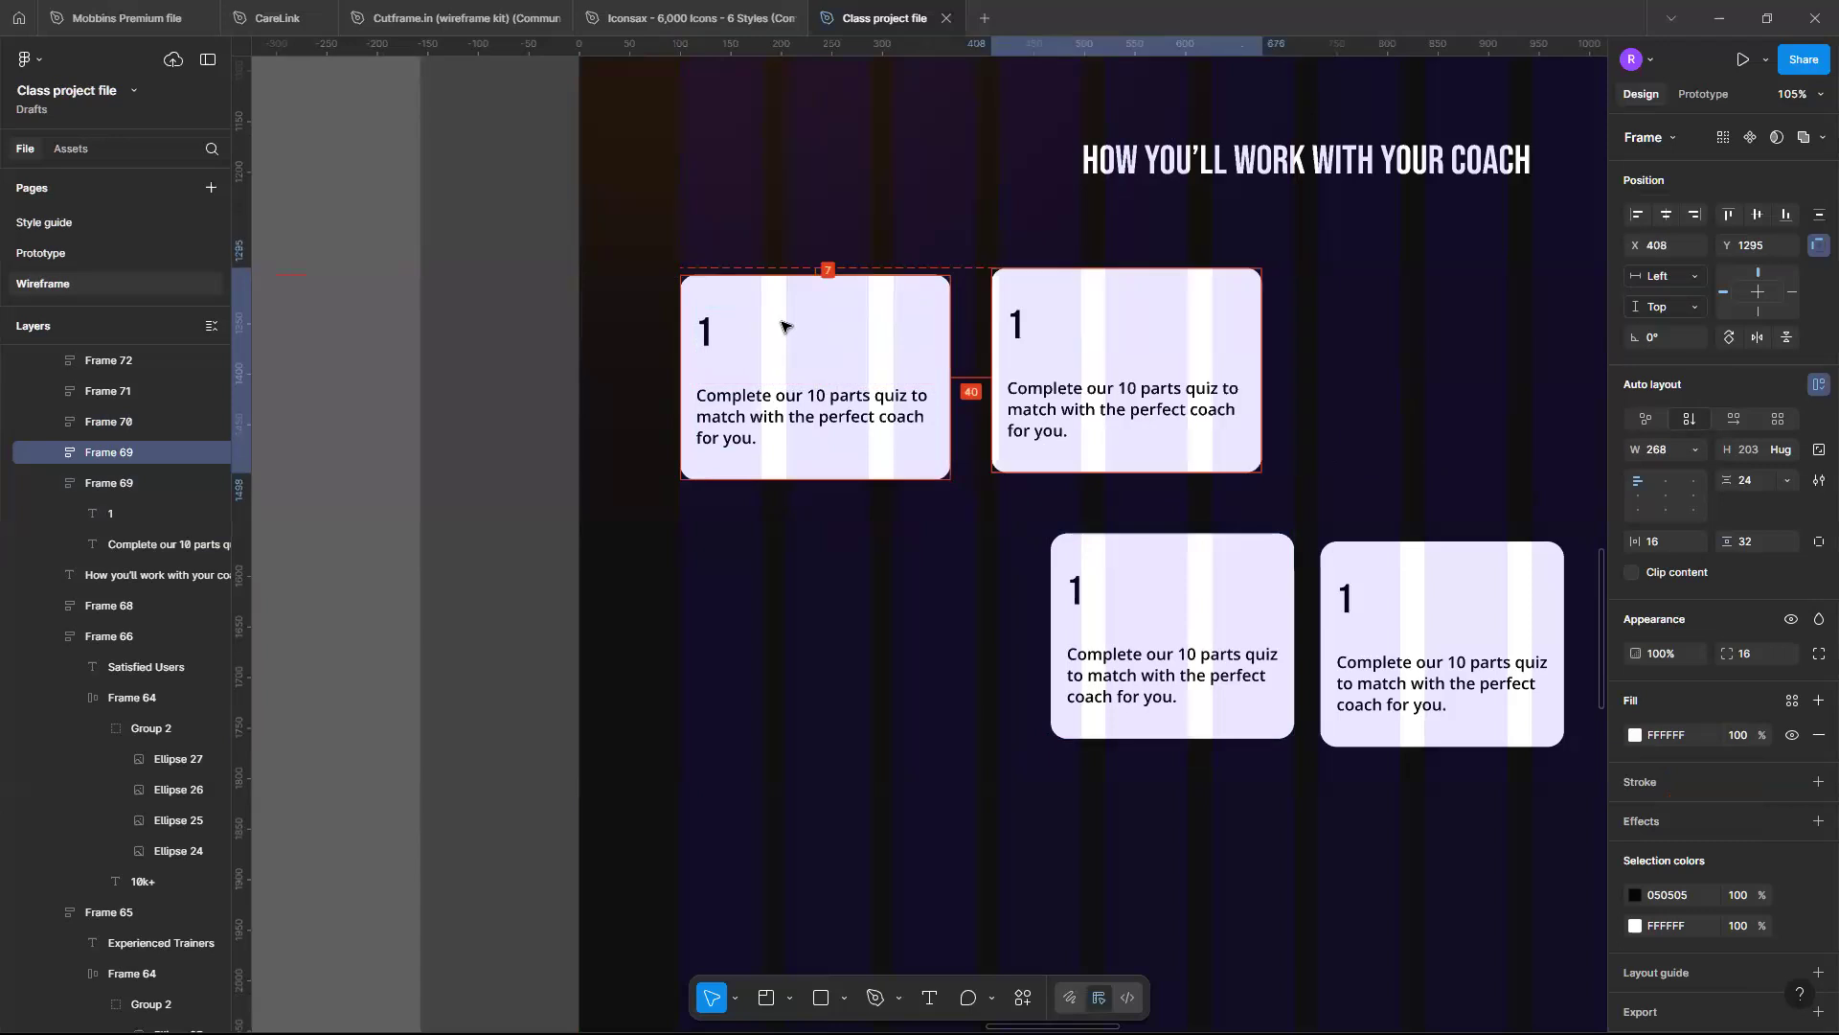
key("ctrl+d")
key("ctrl+d")
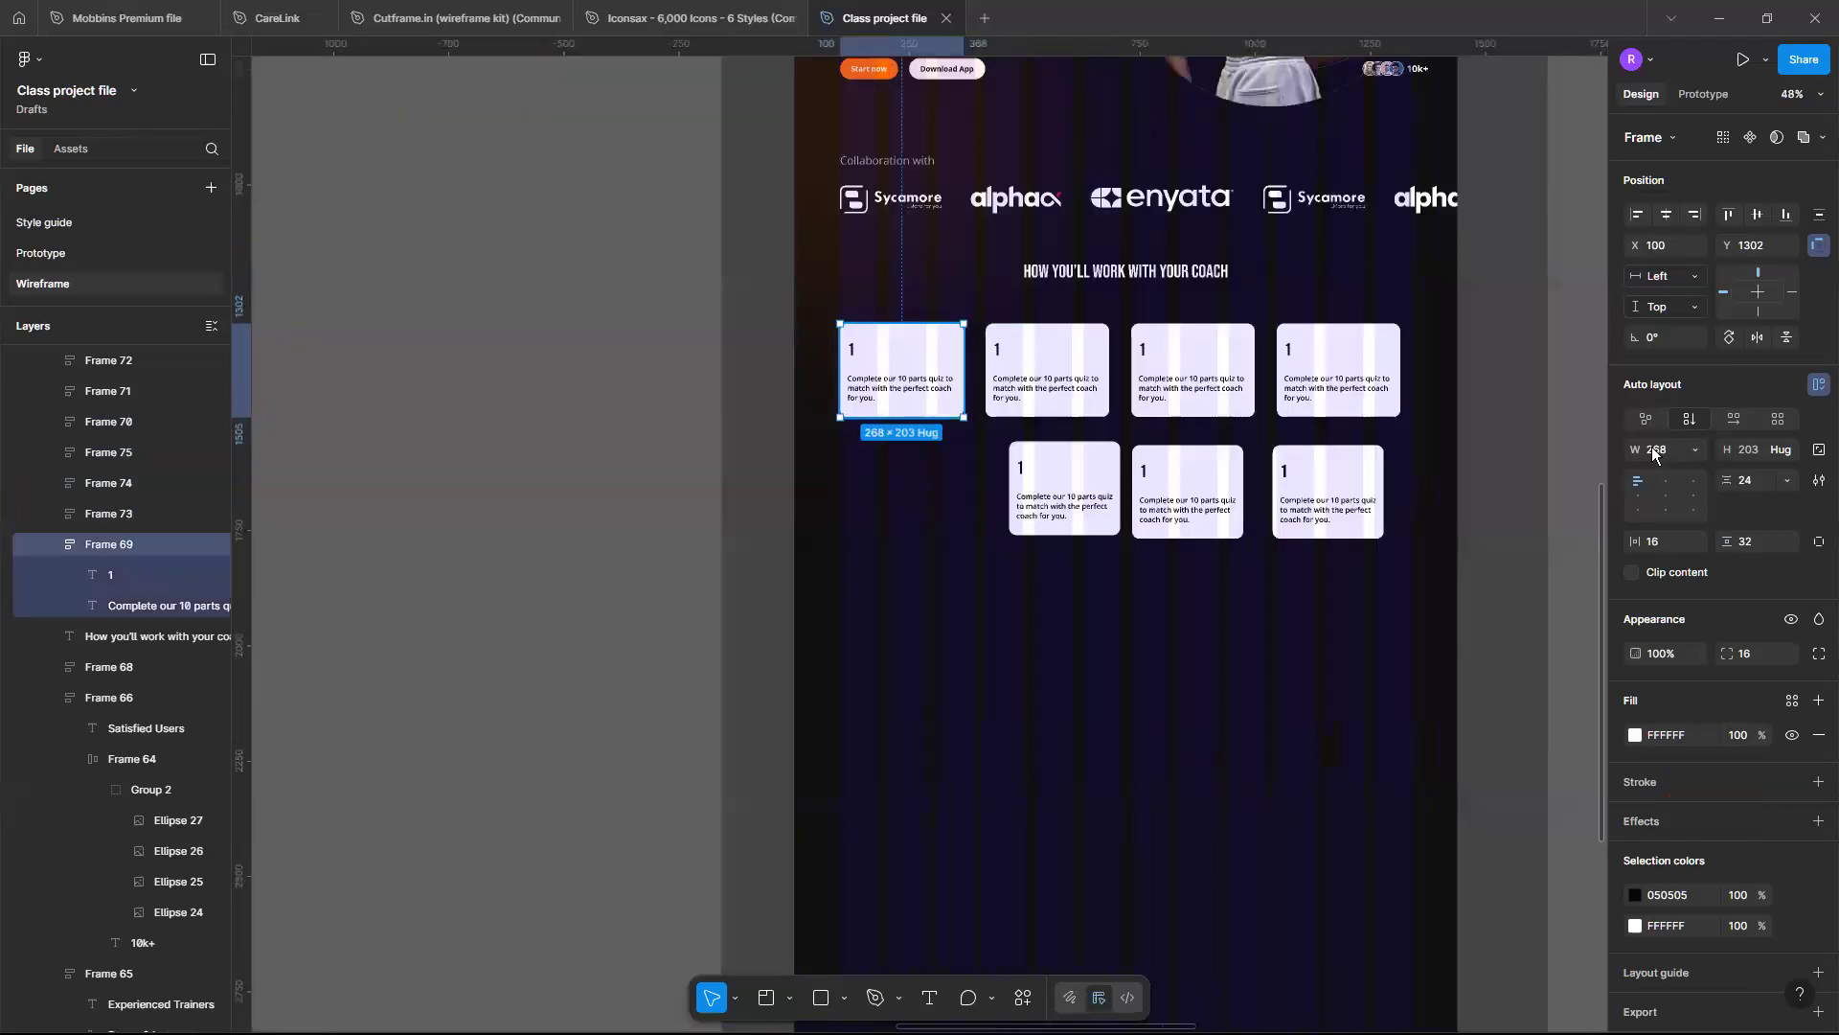
Widen all four cards in the upper row to 274 and spread them evenly with a spacing of about 50
left_click_drag(708, 407, 1346, 368)
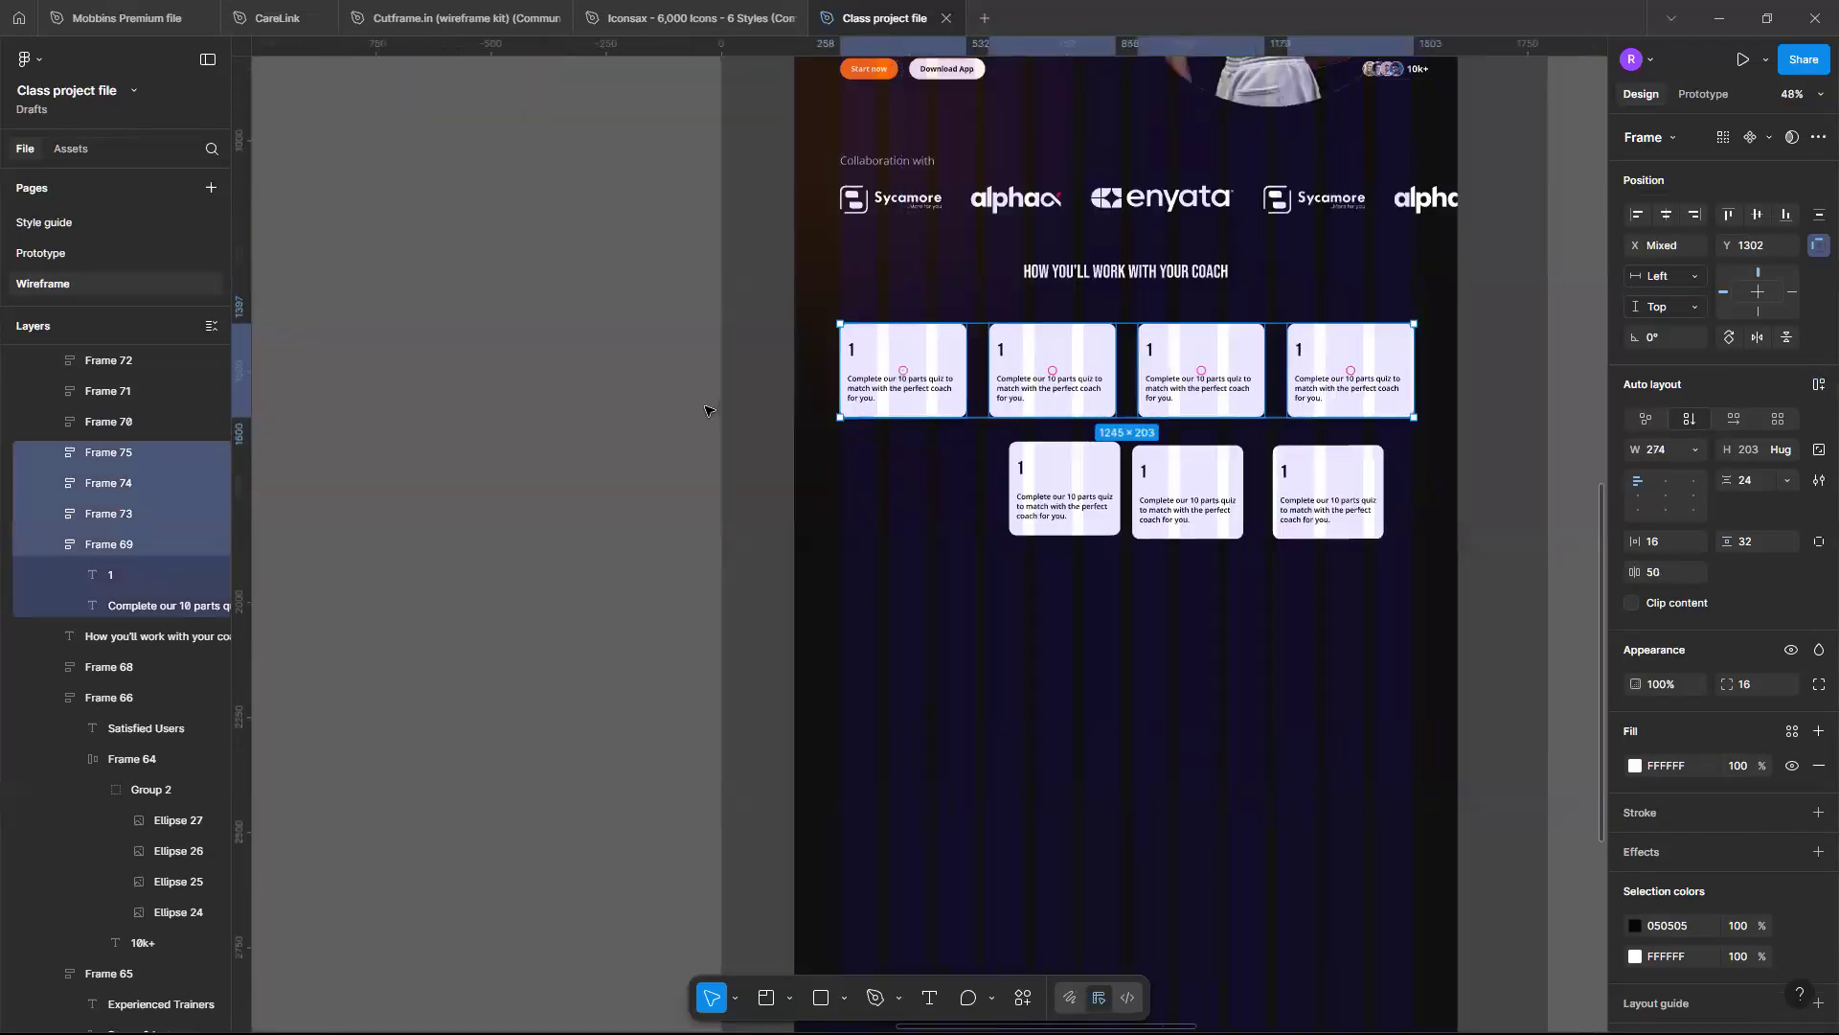
scroll(1413, 359, "up", 2)
scroll(895, 390, "up", 1)
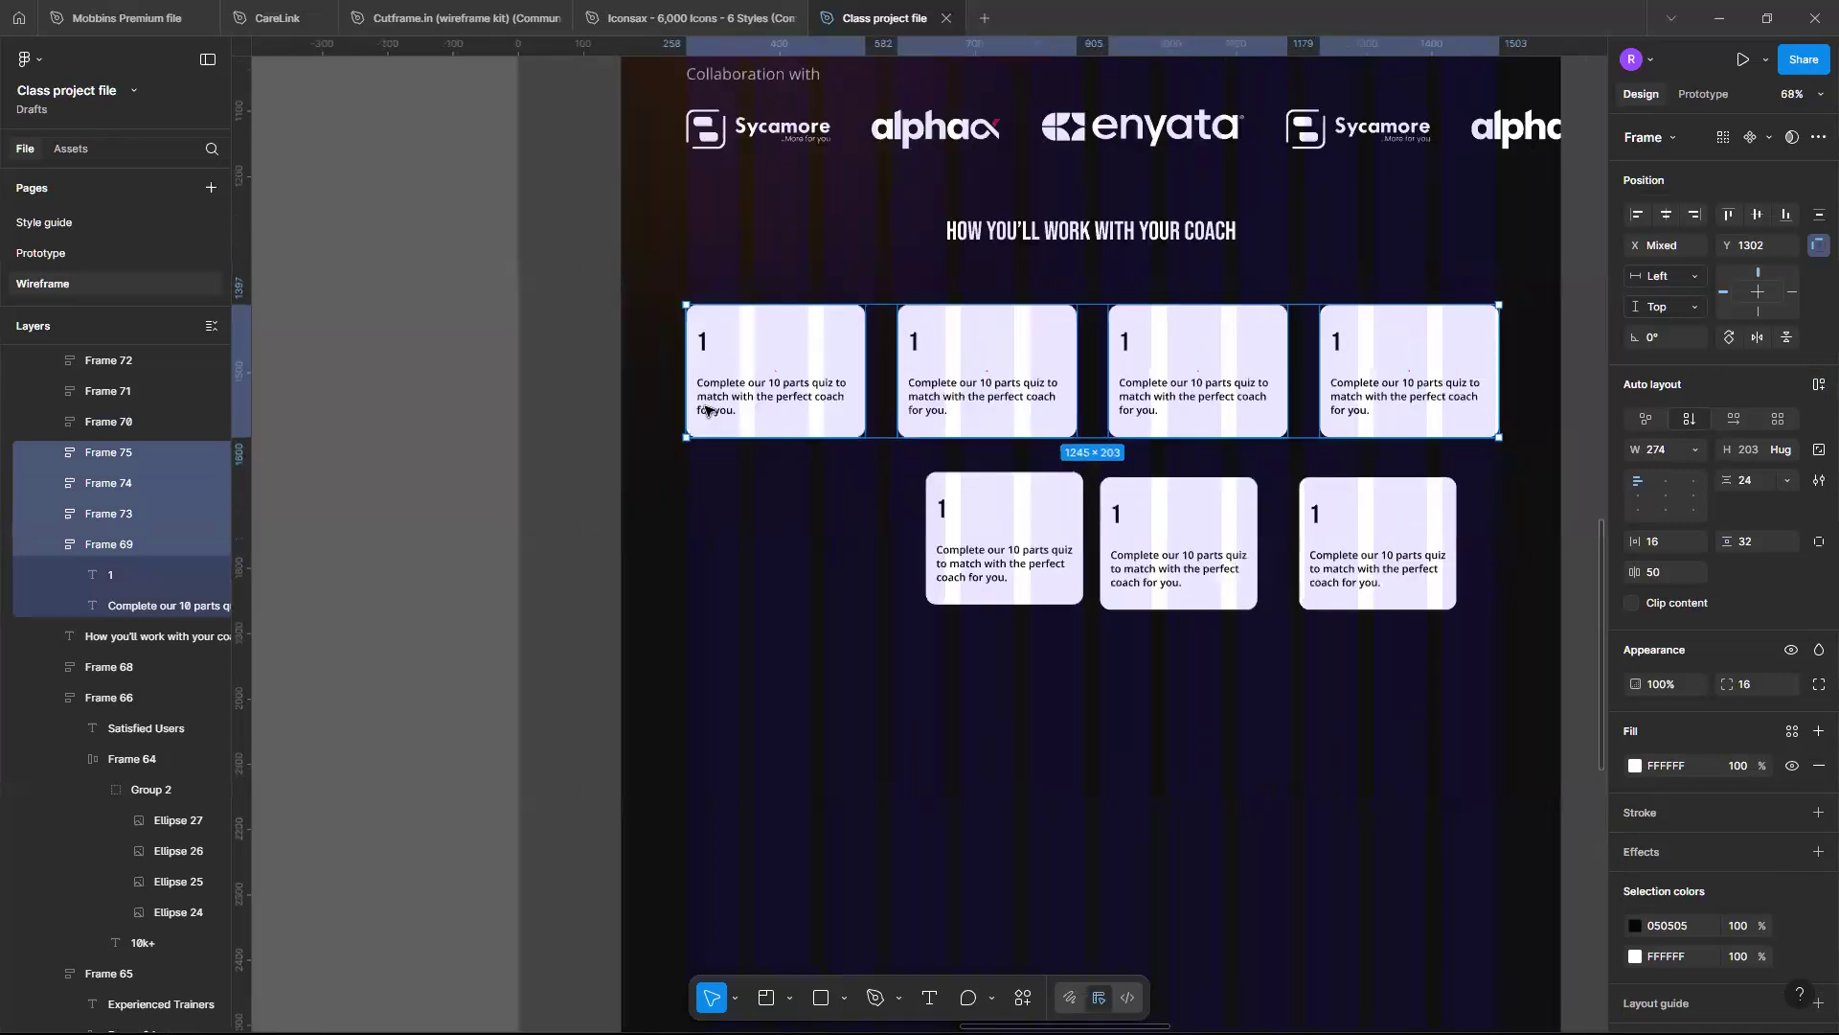
key("Escape")
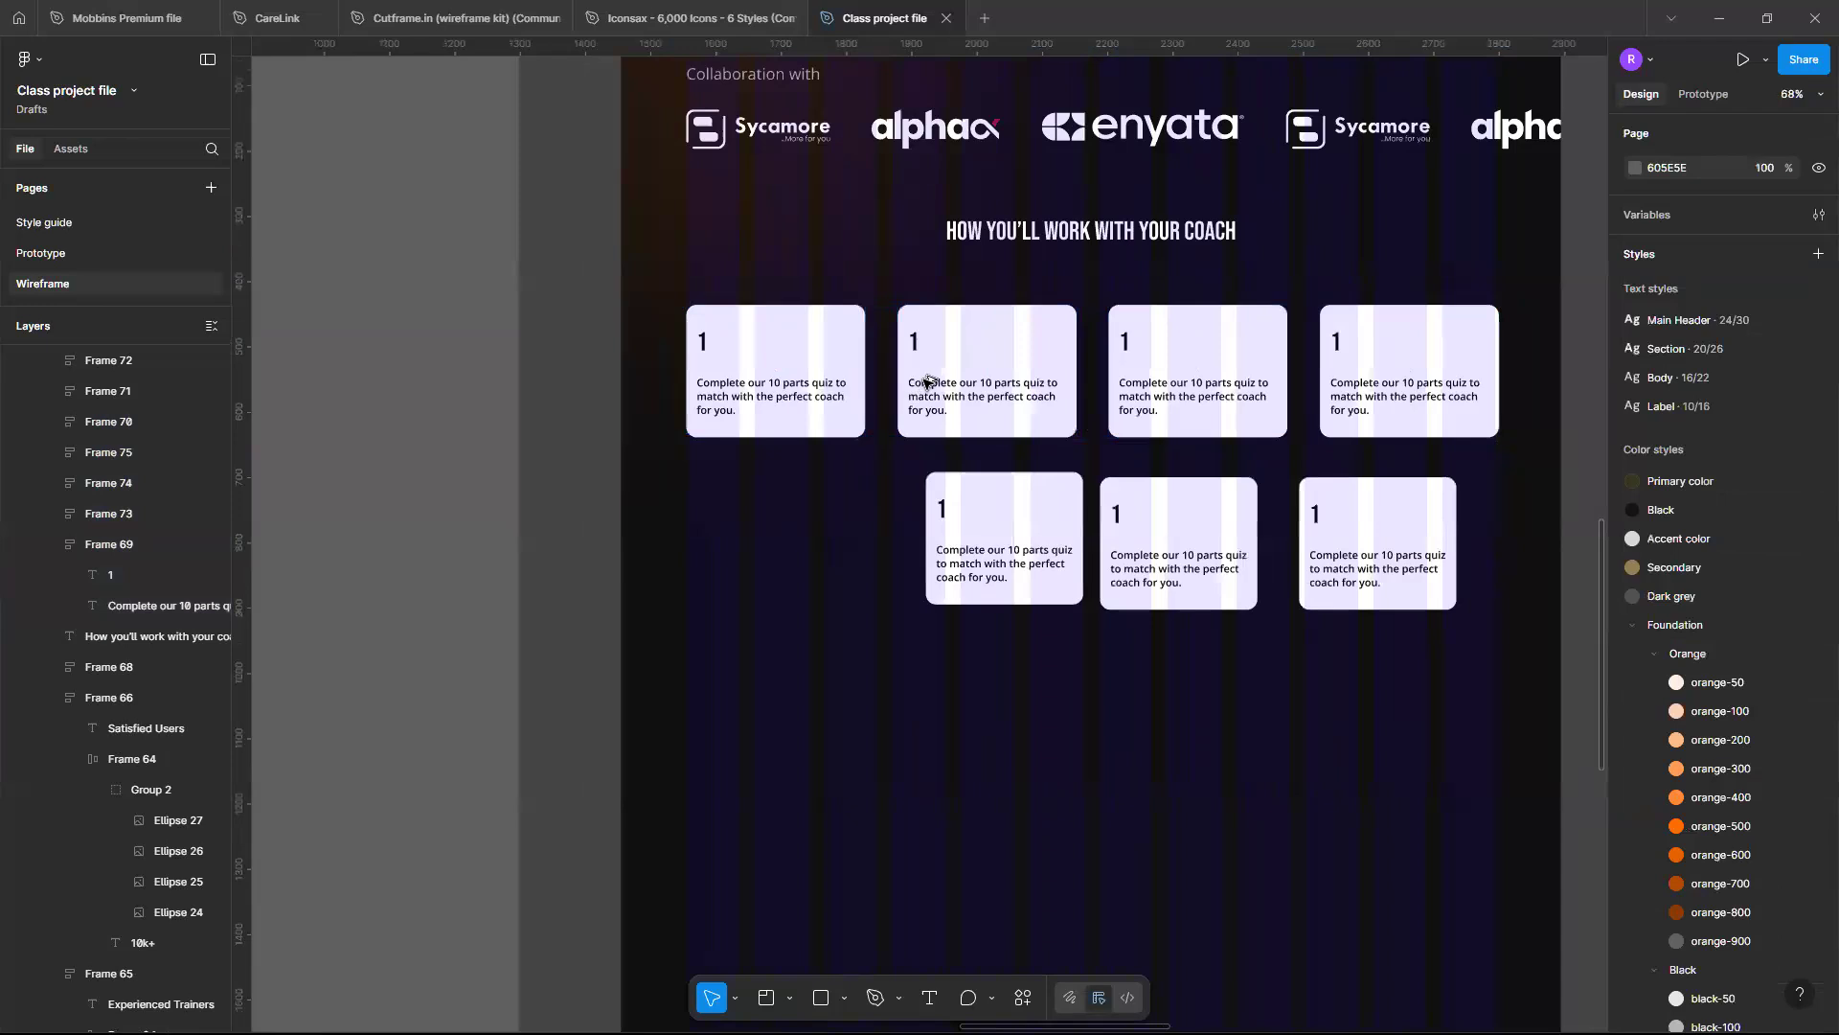
Hide the 12-column layout guide on the Fitness landing page frame
key("Tab")
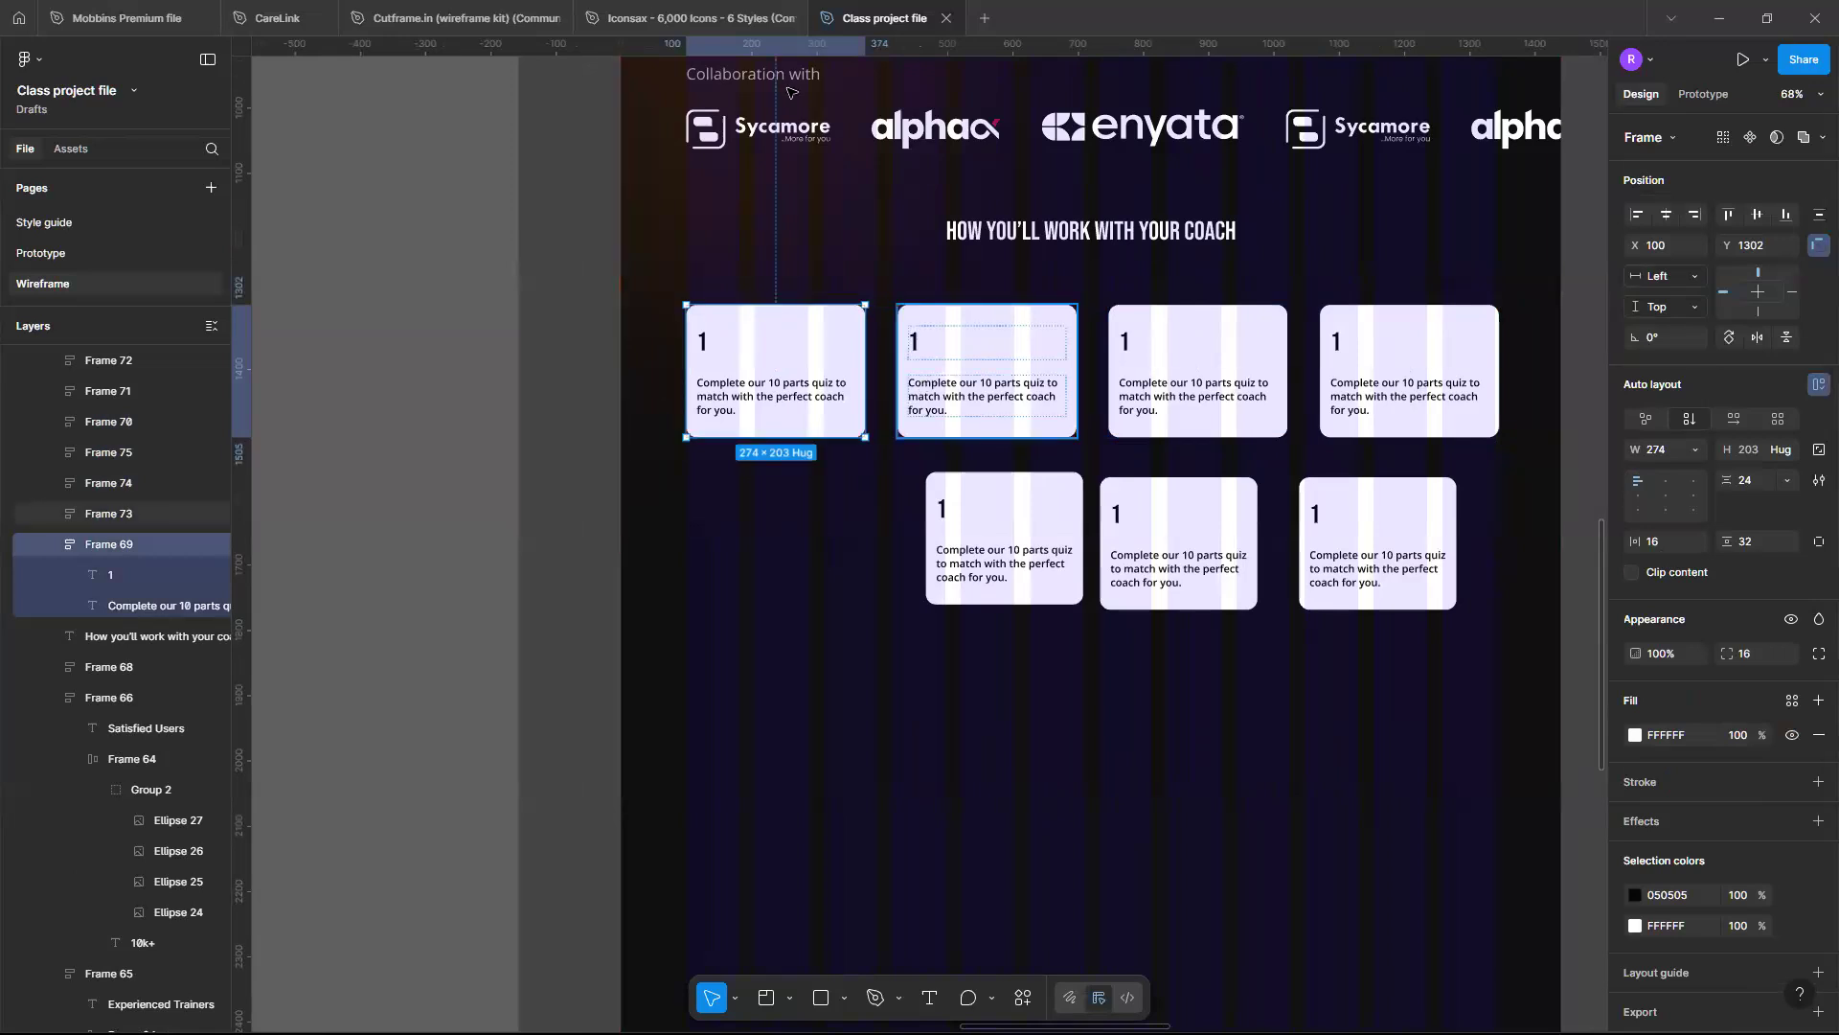
key("minus")
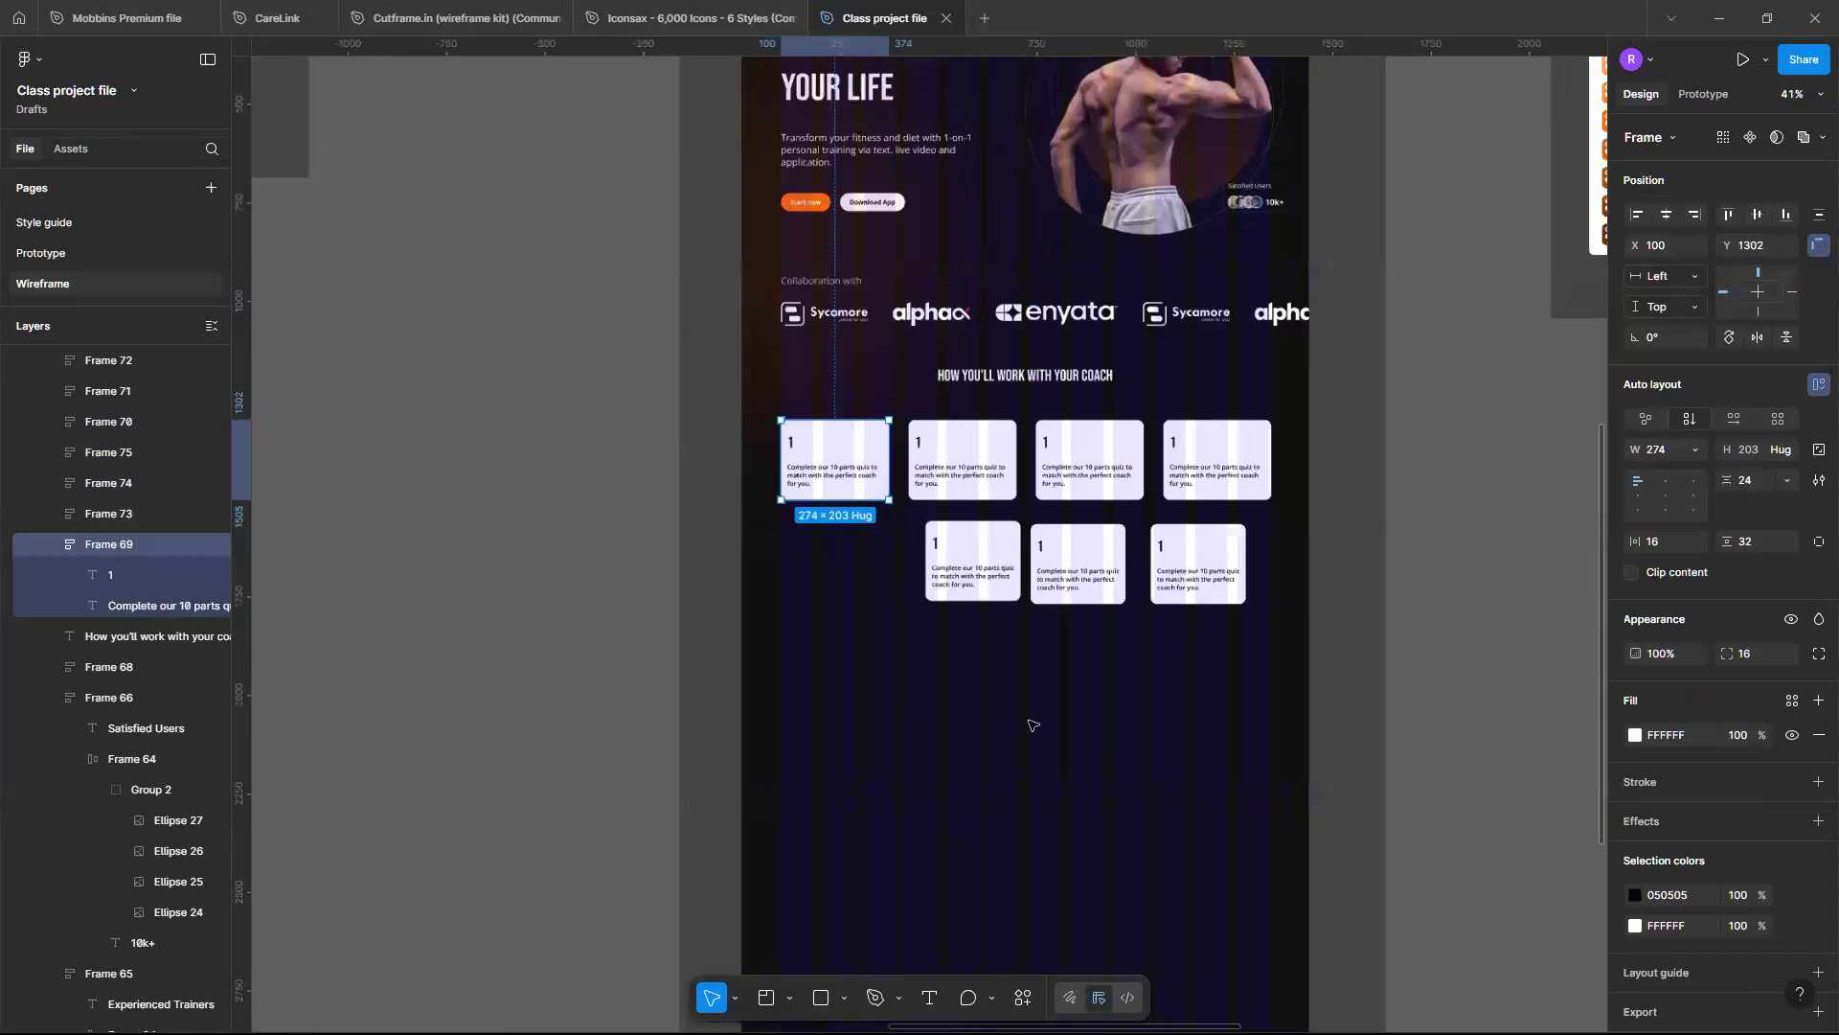
scroll(1347, 546, "down", 2)
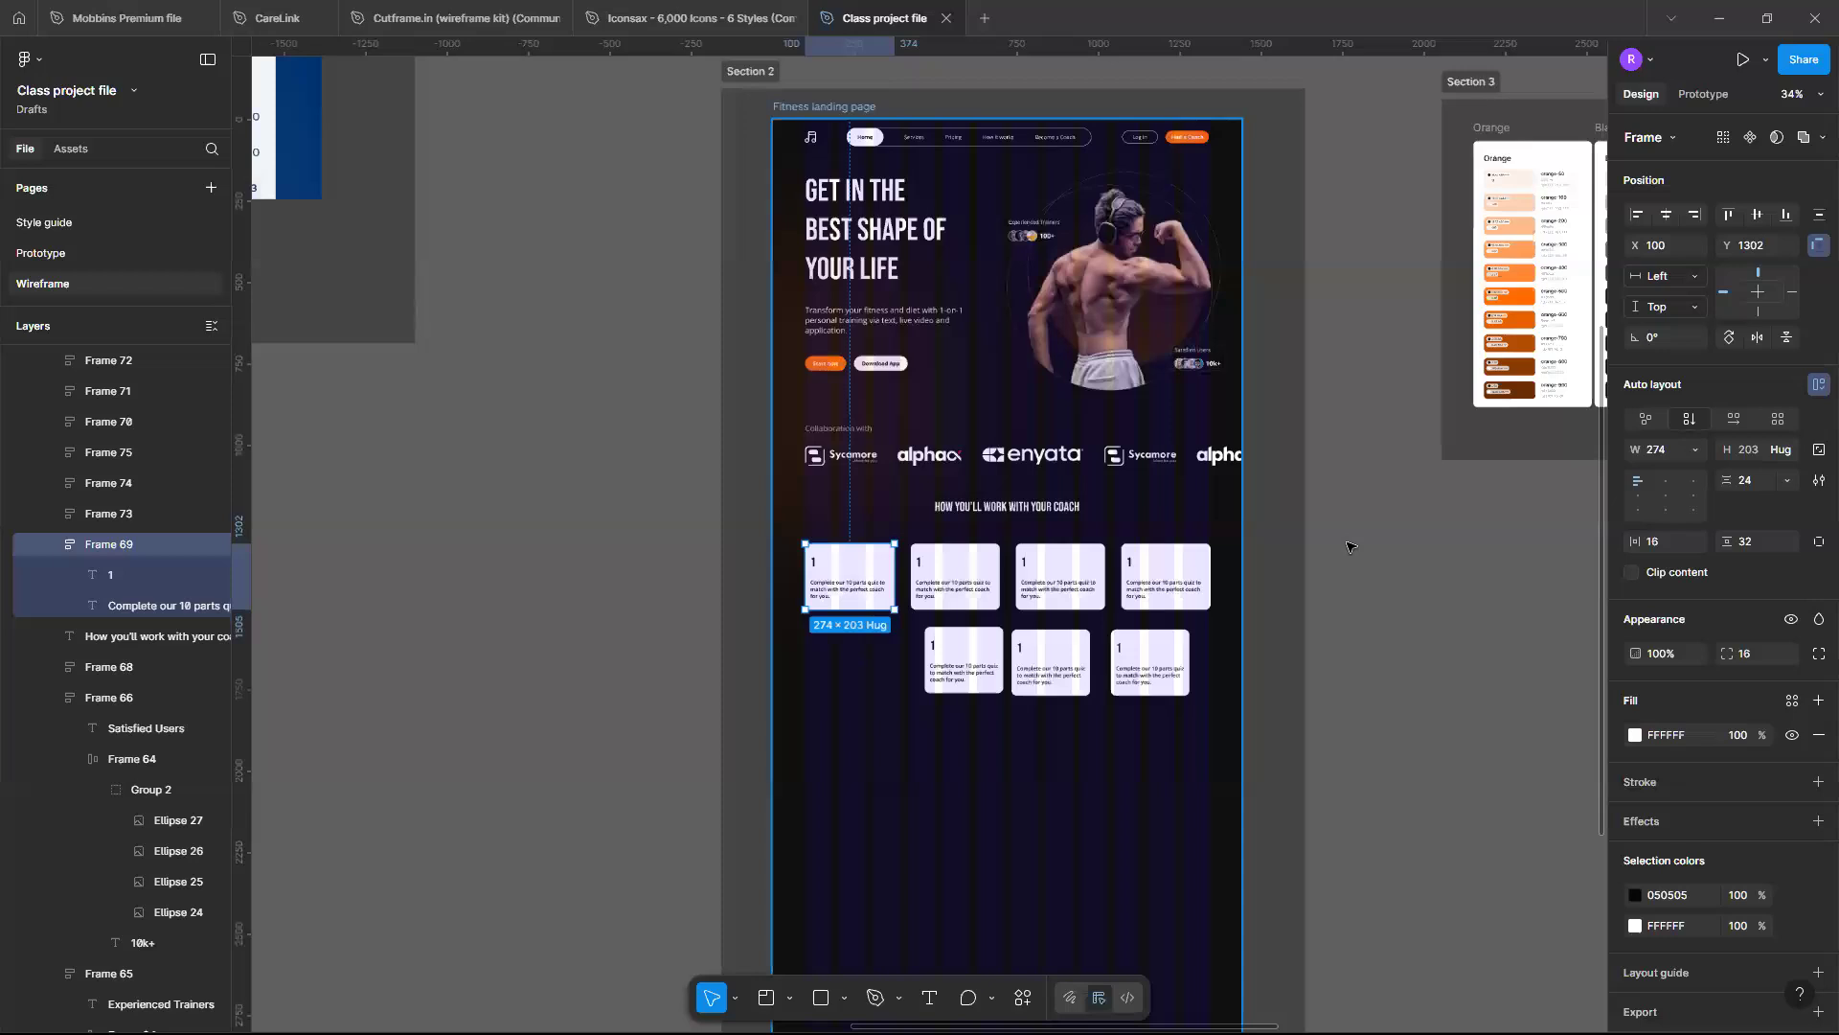
left_click(887, 784)
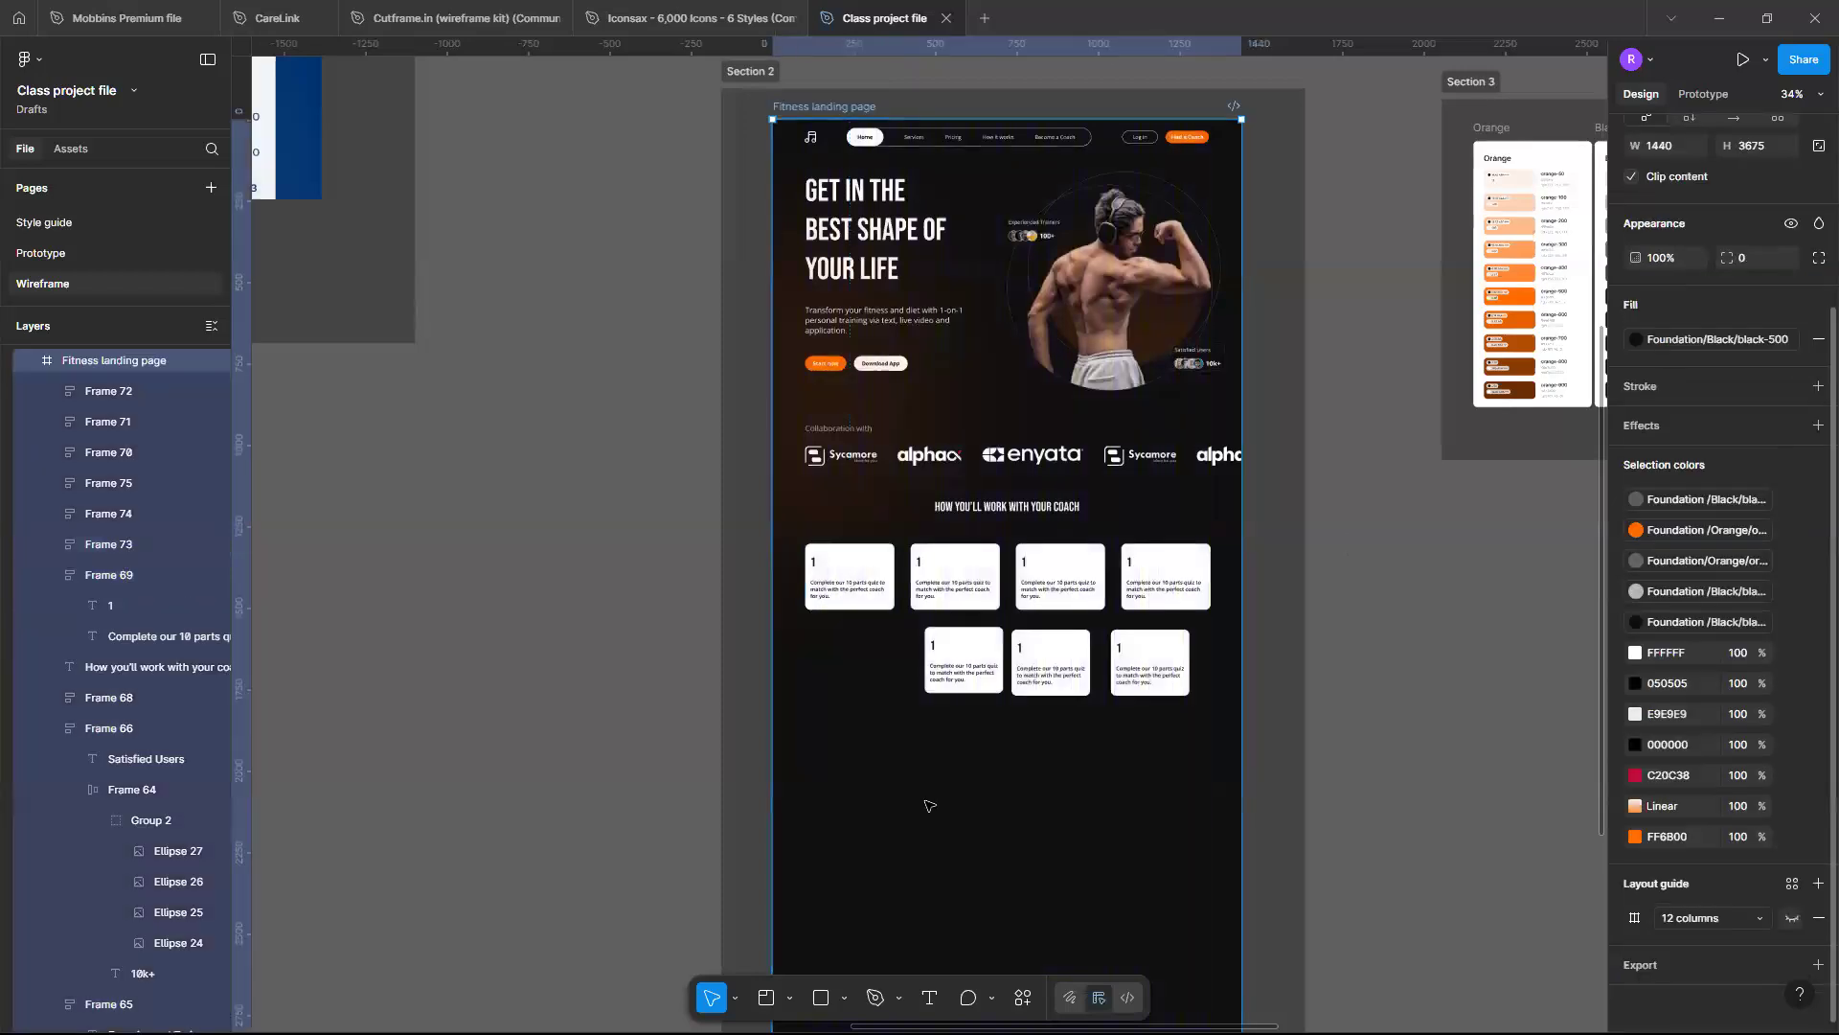
Delete the three leftover narrower cards in the lower row
scroll(929, 805, "up", 3)
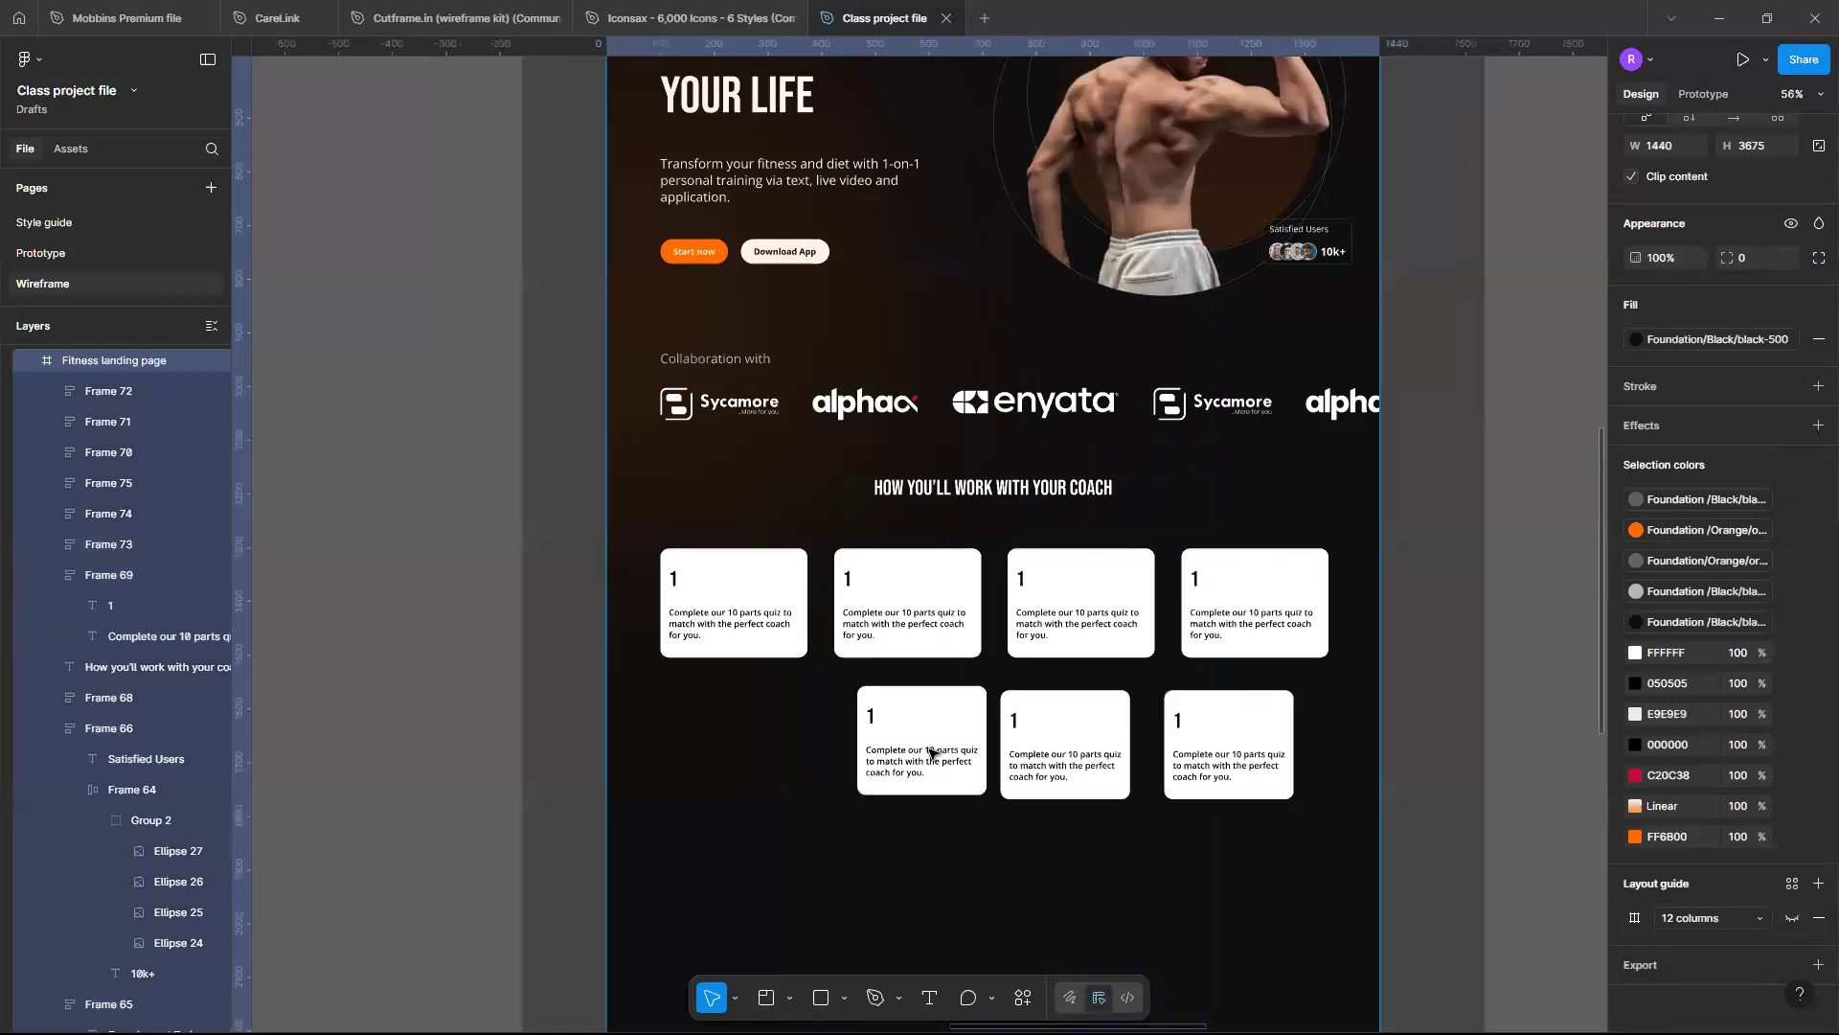
left_click(935, 752)
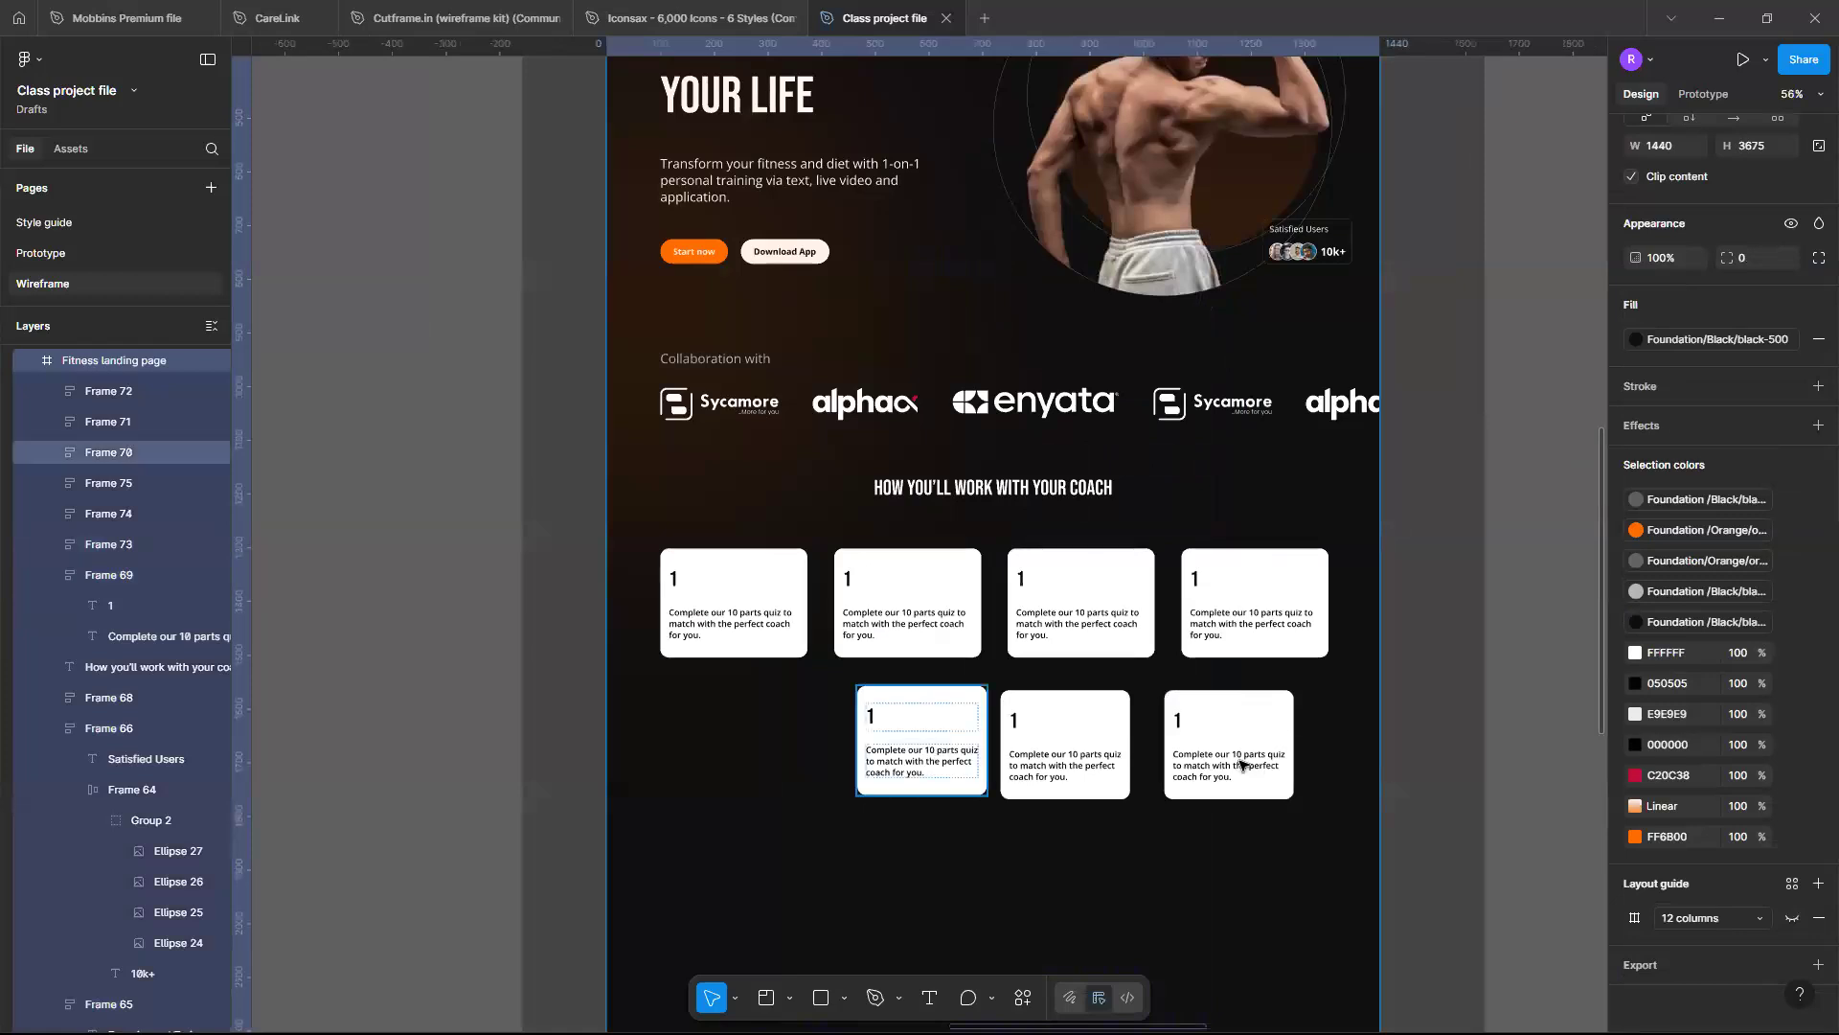
left_click(1243, 763, "shift")
key("Delete")
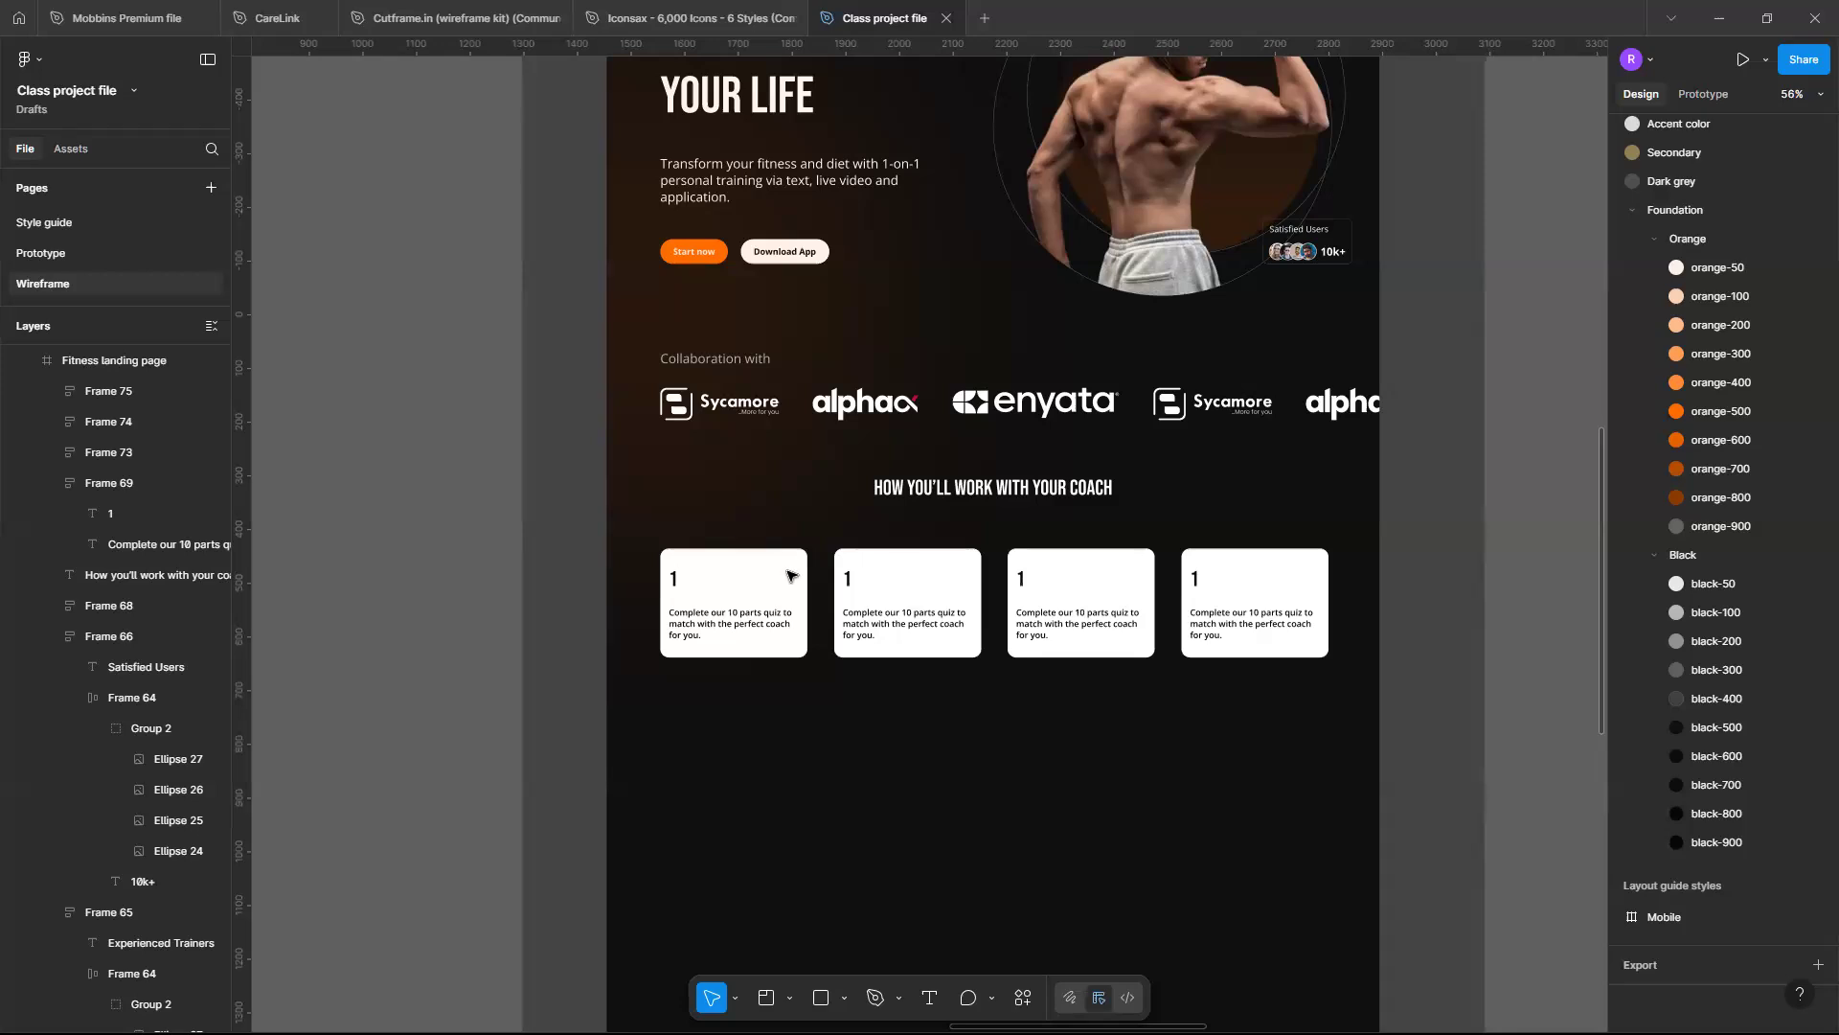
Check how the first and last cards sit against the side margins of the Fitness landing page frame
scroll(788, 575, "down", 3)
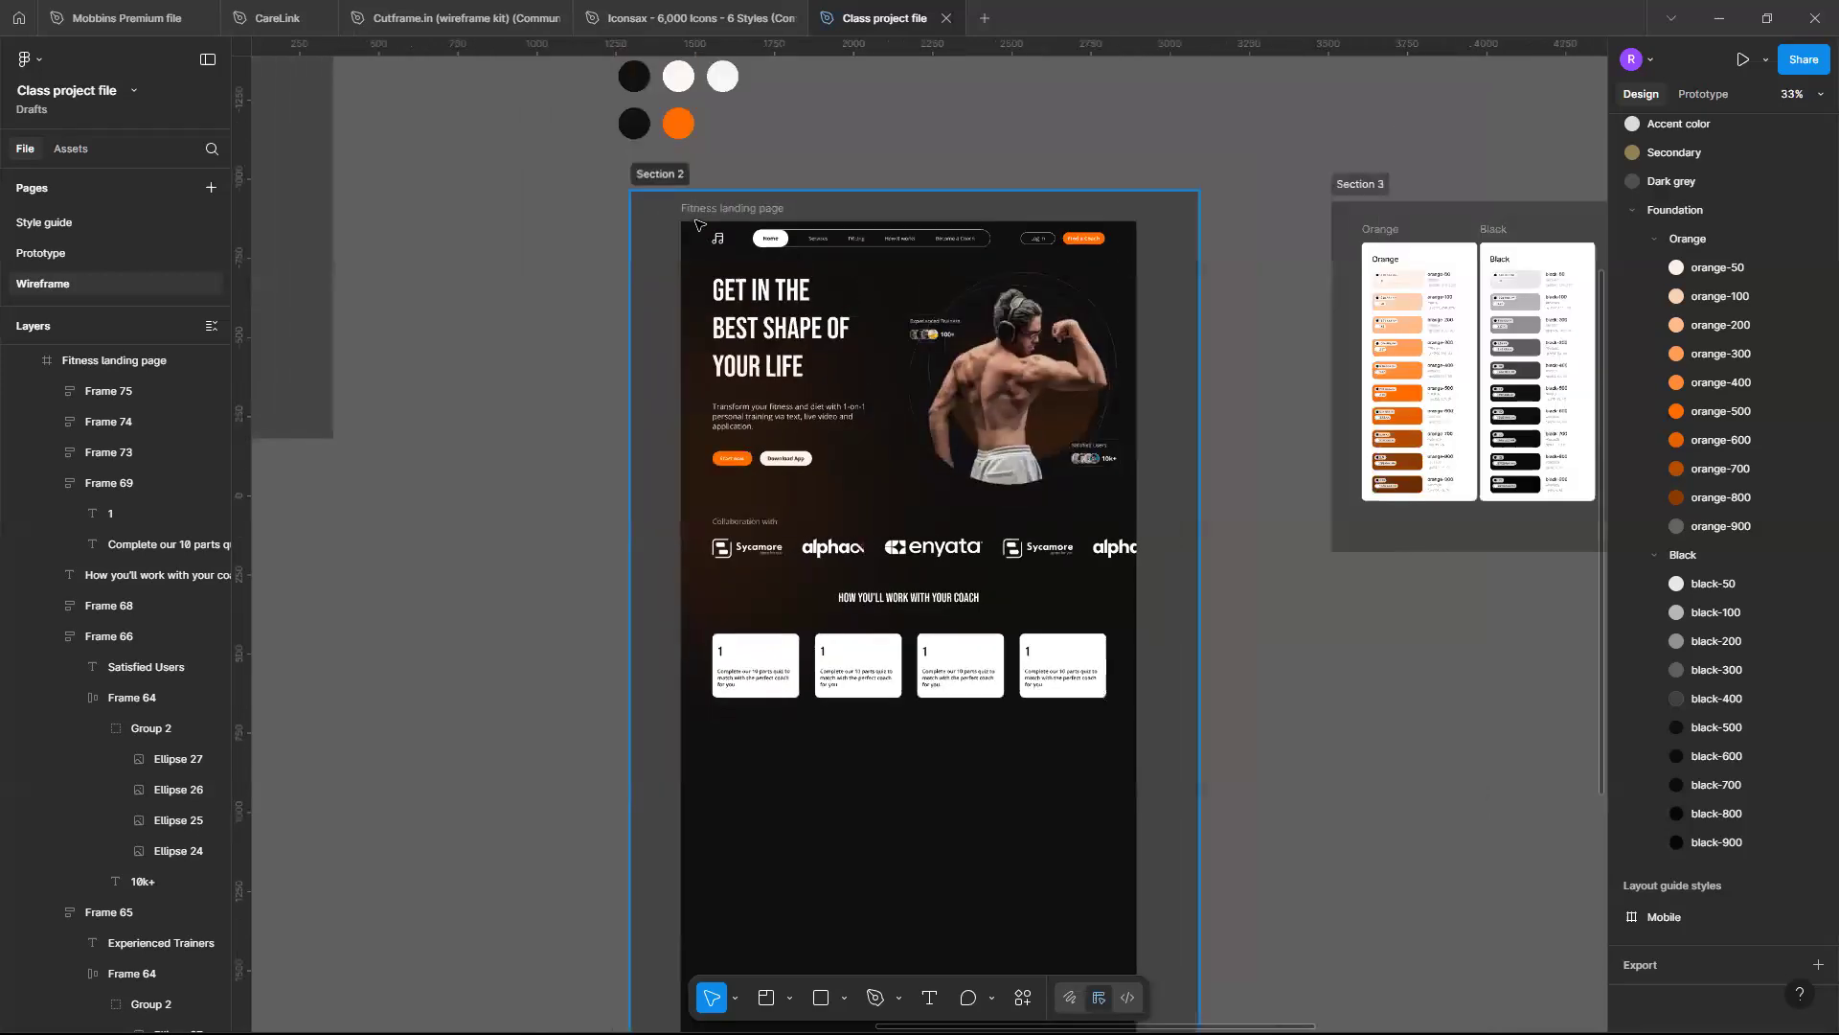
left_click(696, 220)
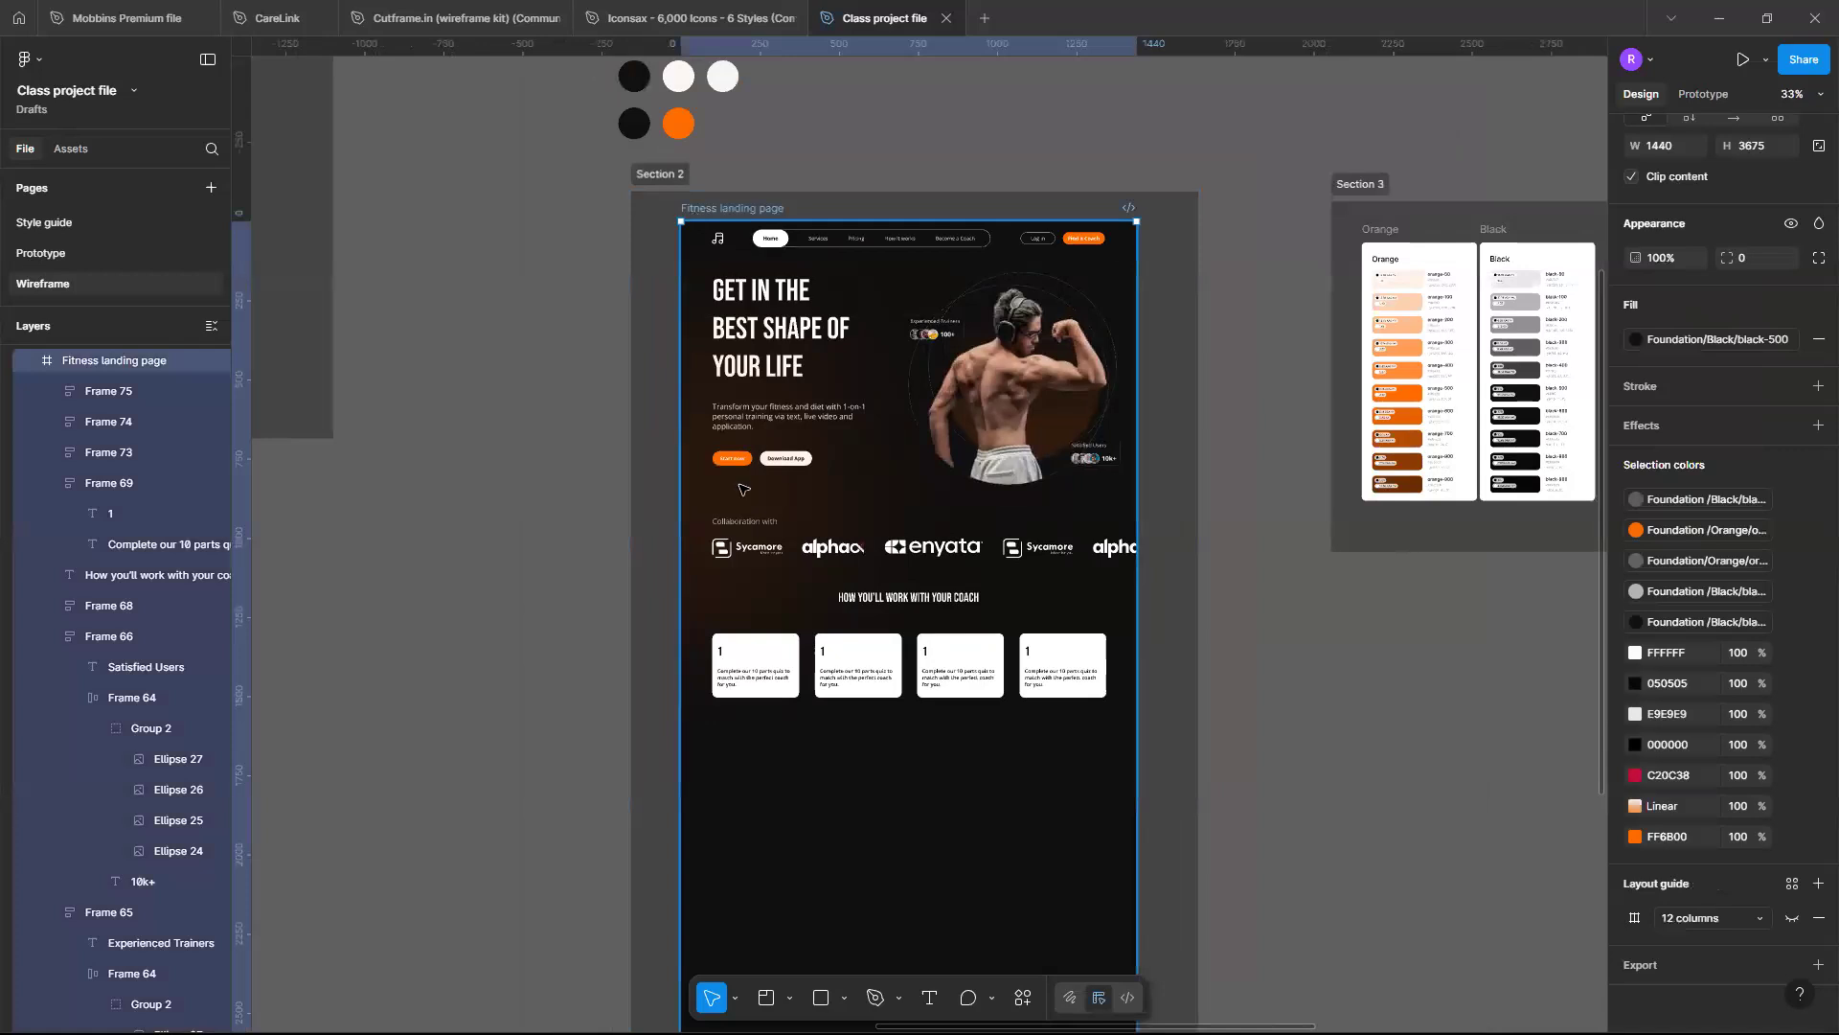
scroll(776, 839, "up", 2)
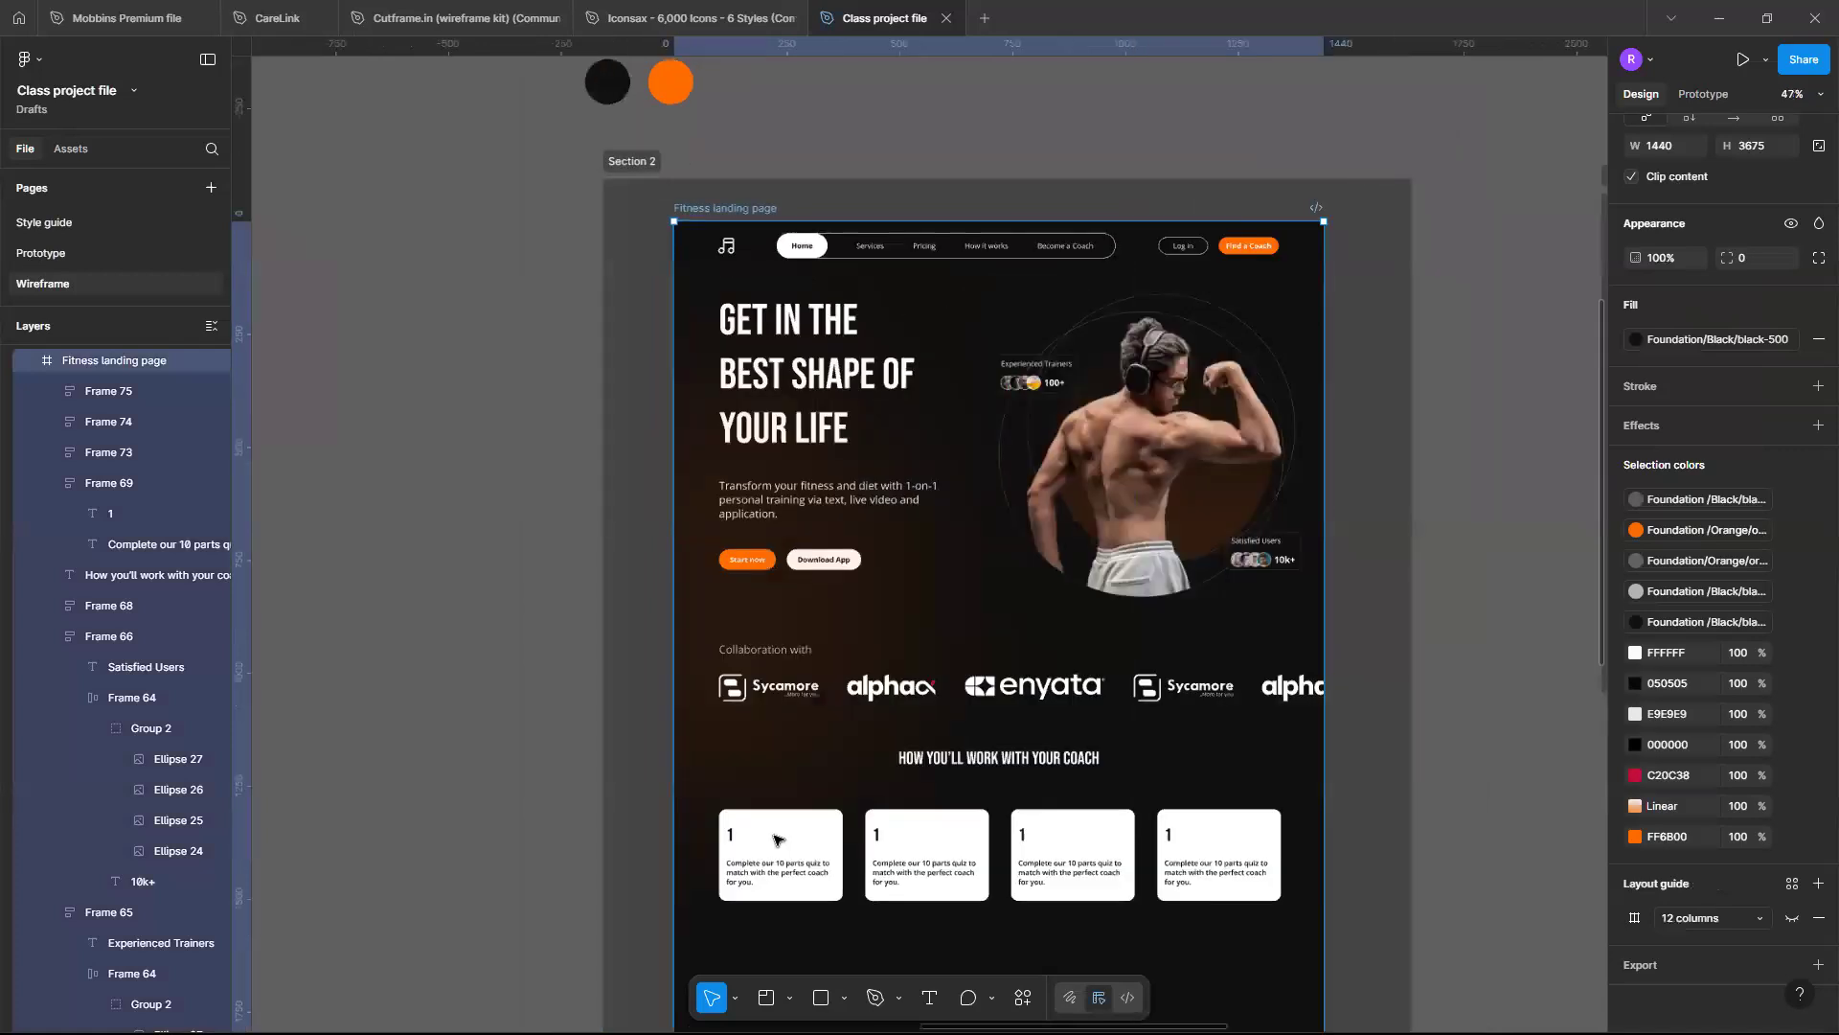
left_click(776, 840)
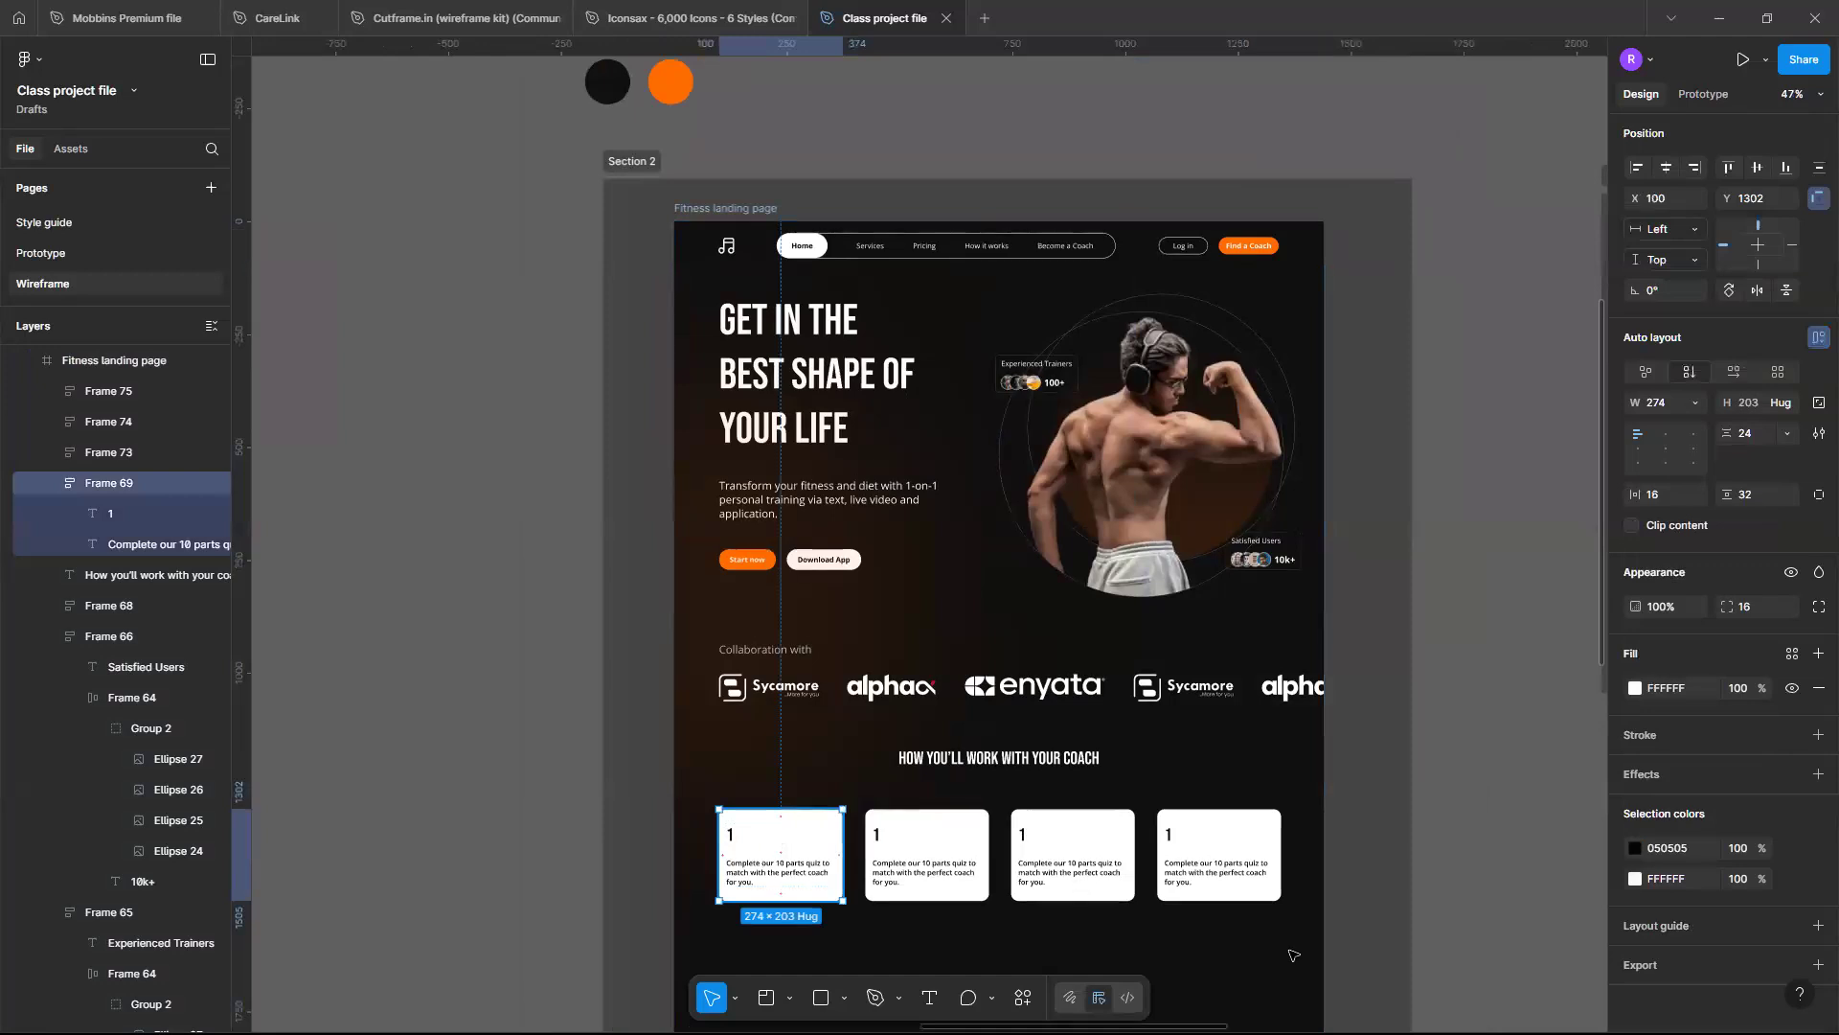
left_click(1274, 878)
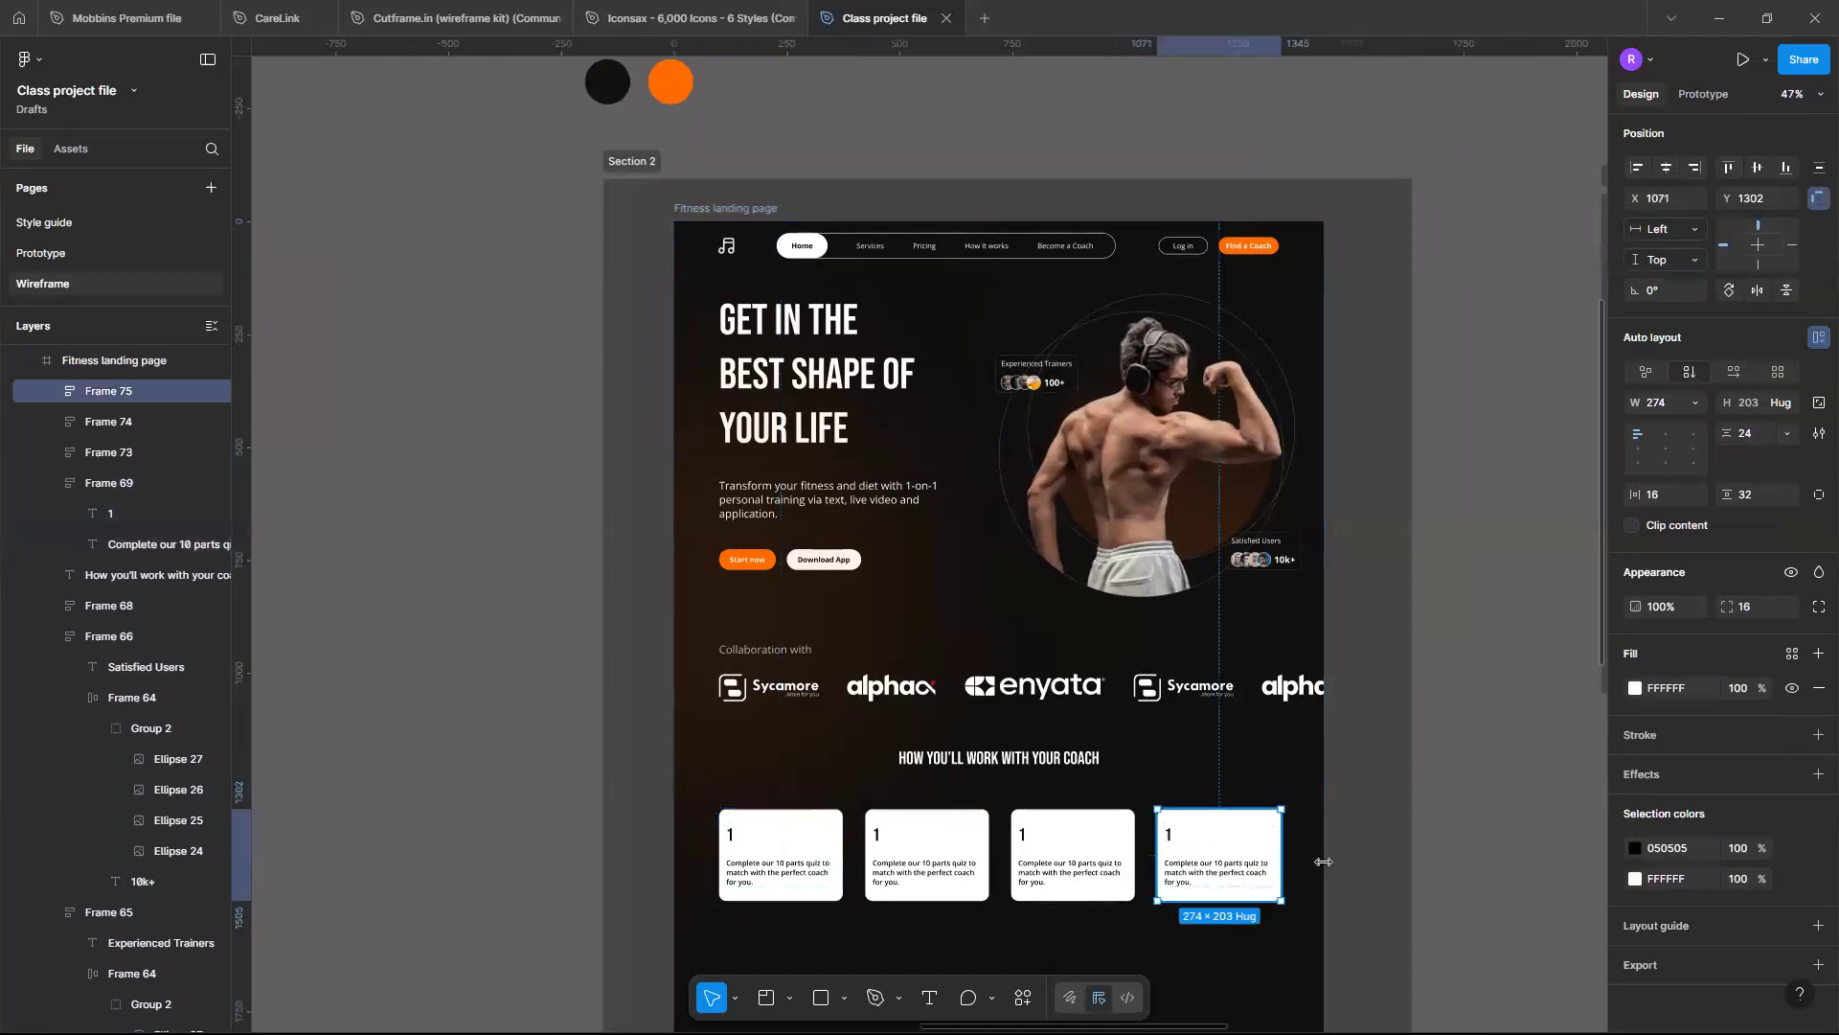
key("alt")
Show the 12-column layout guide on the Fitness landing page frame and compare the last card's right edge with it
left_click(730, 223)
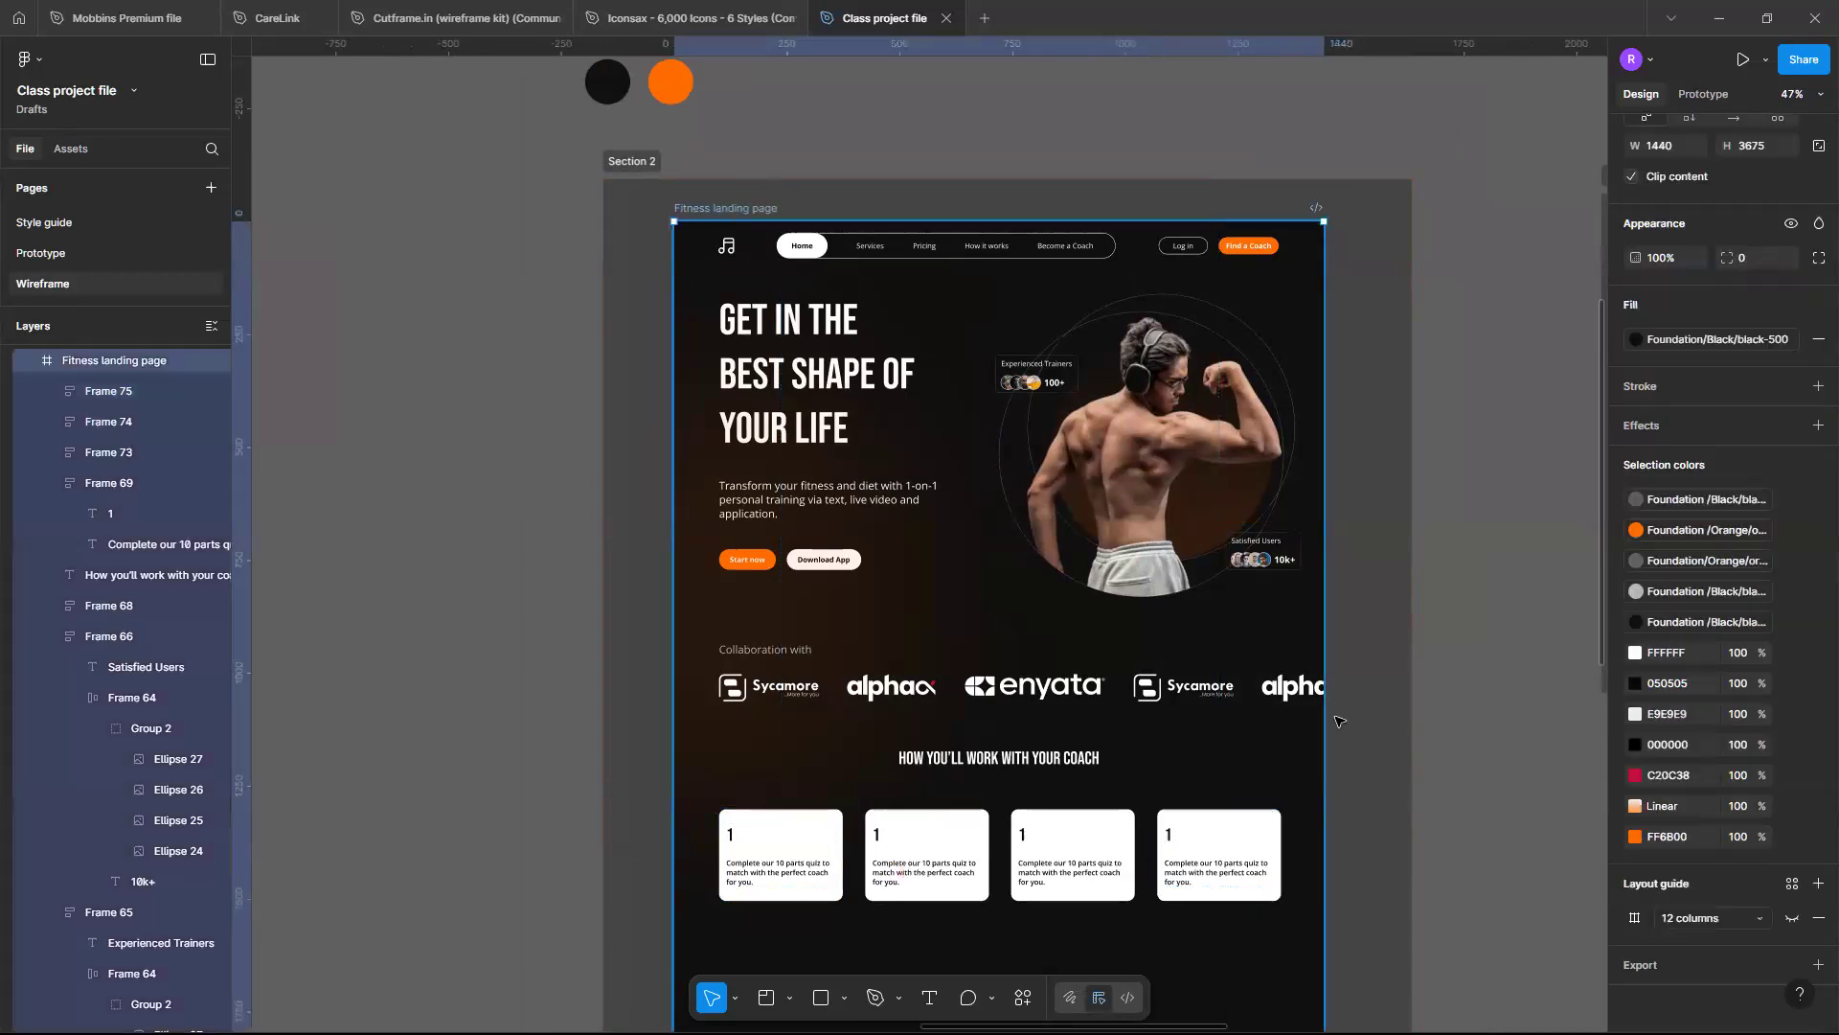
left_click(1788, 915)
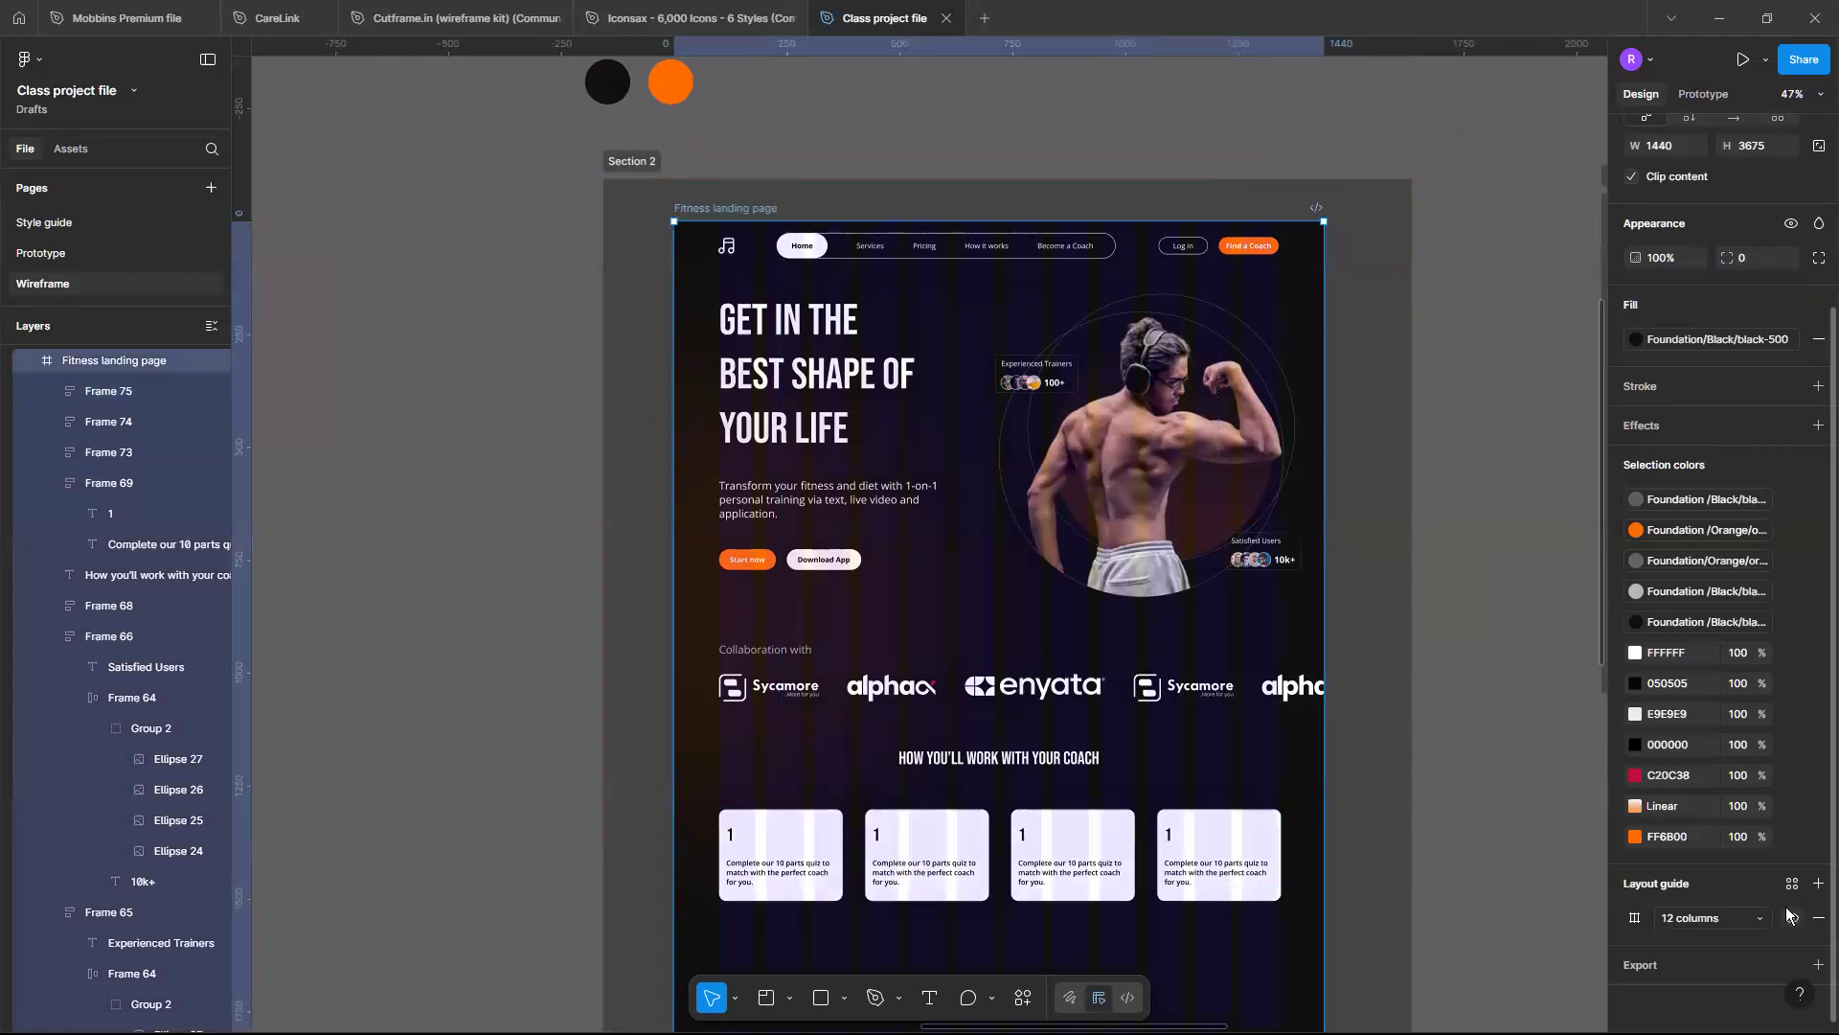
scroll(1119, 804, "up", 3)
left_click(1266, 781)
scroll(1516, 648, "up", 5)
scroll(1516, 649, "up", 8)
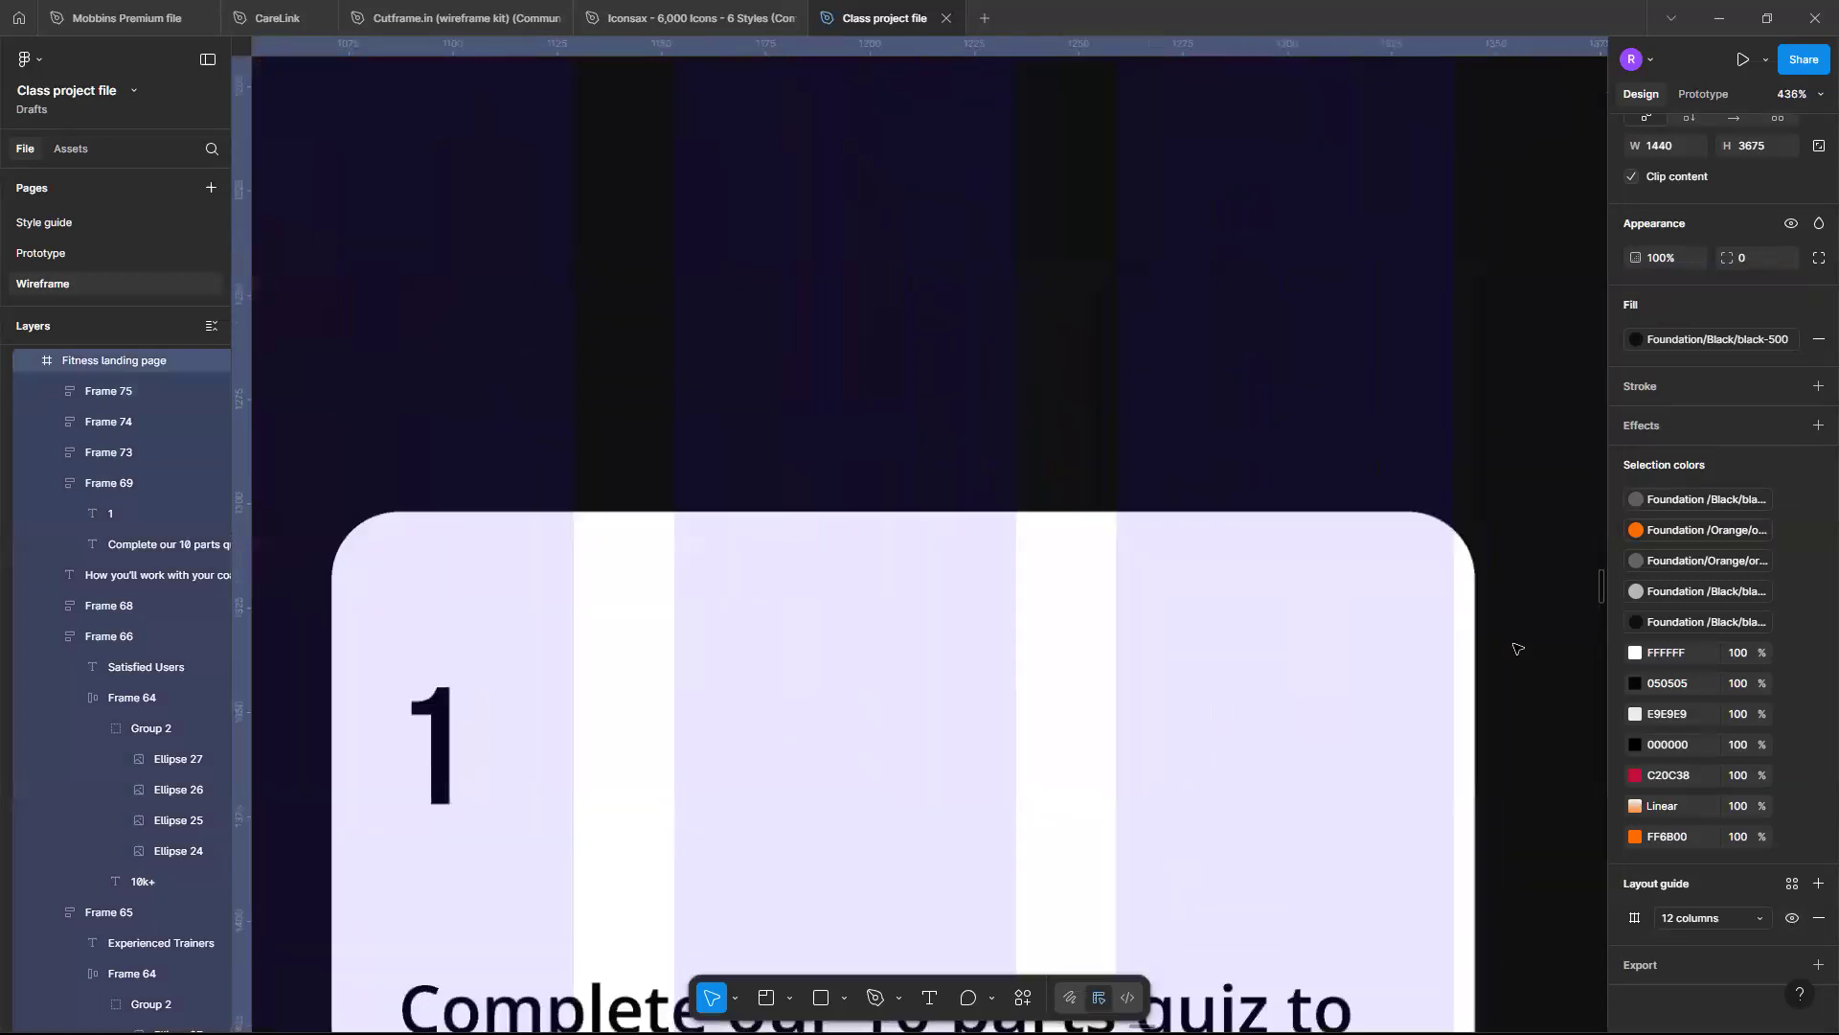
scroll(1425, 514, "down", 8)
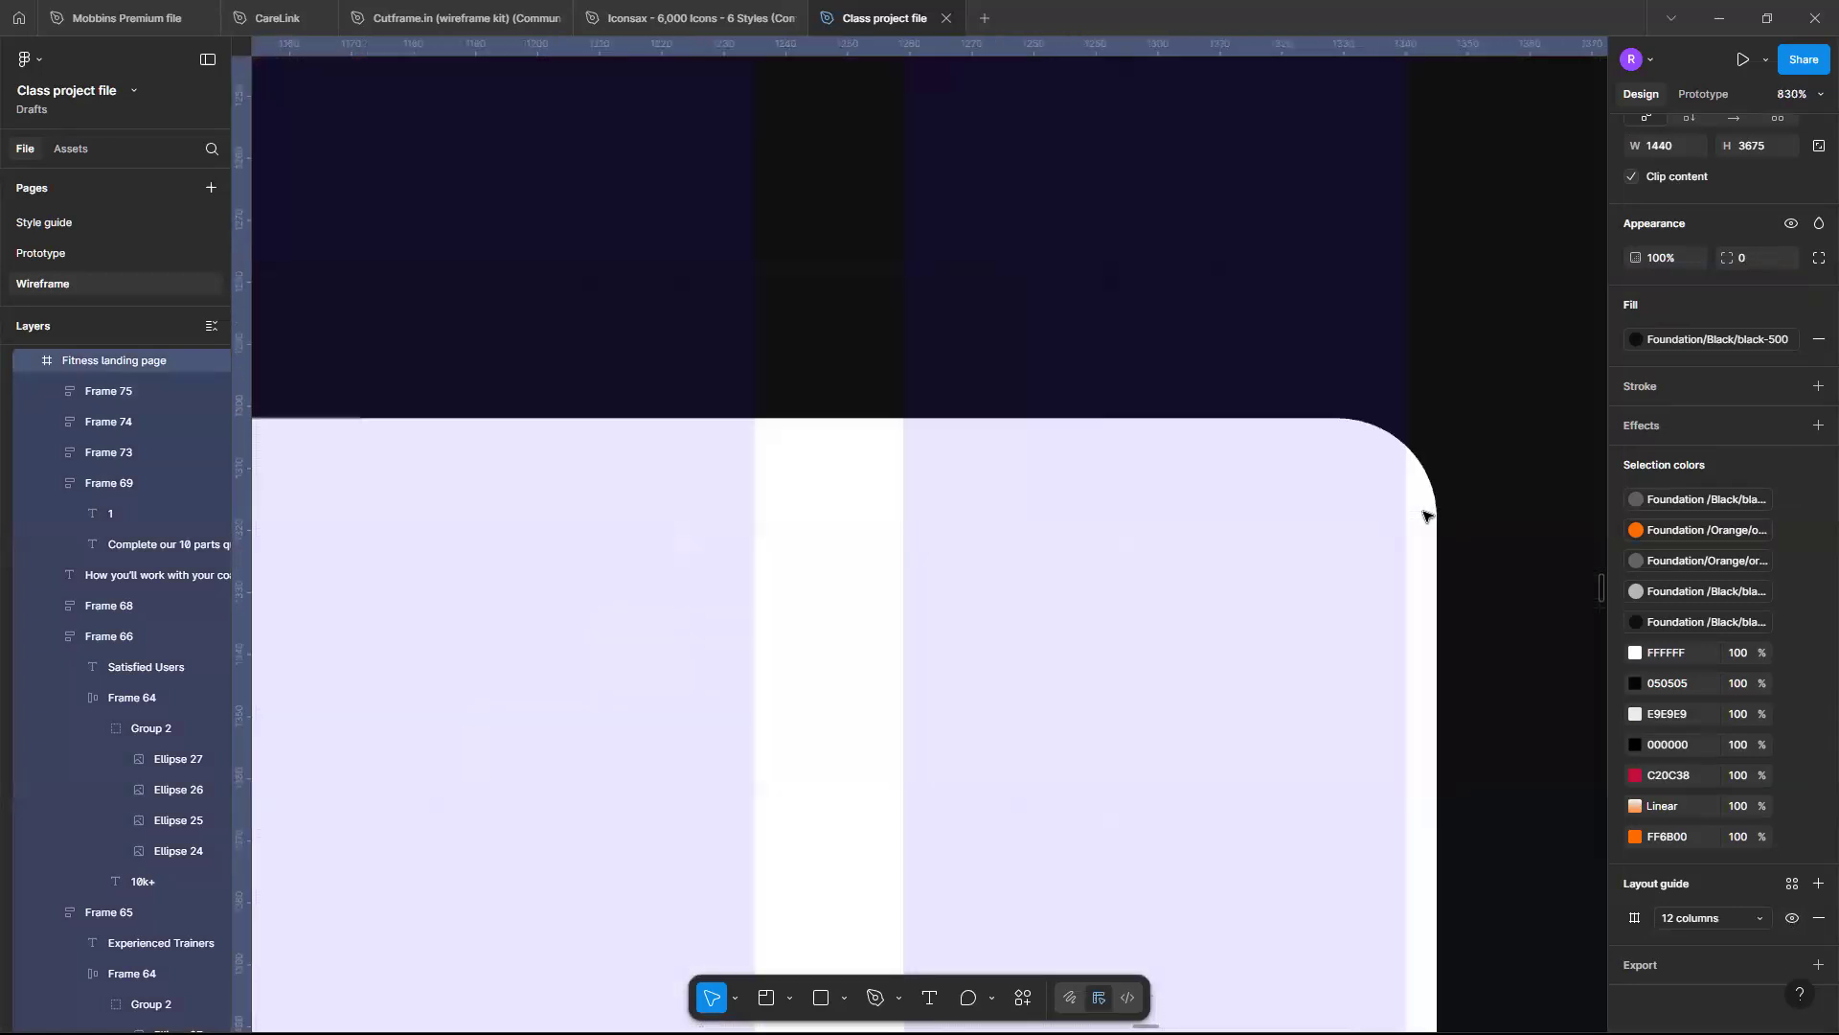
scroll(1456, 476, "down", 2)
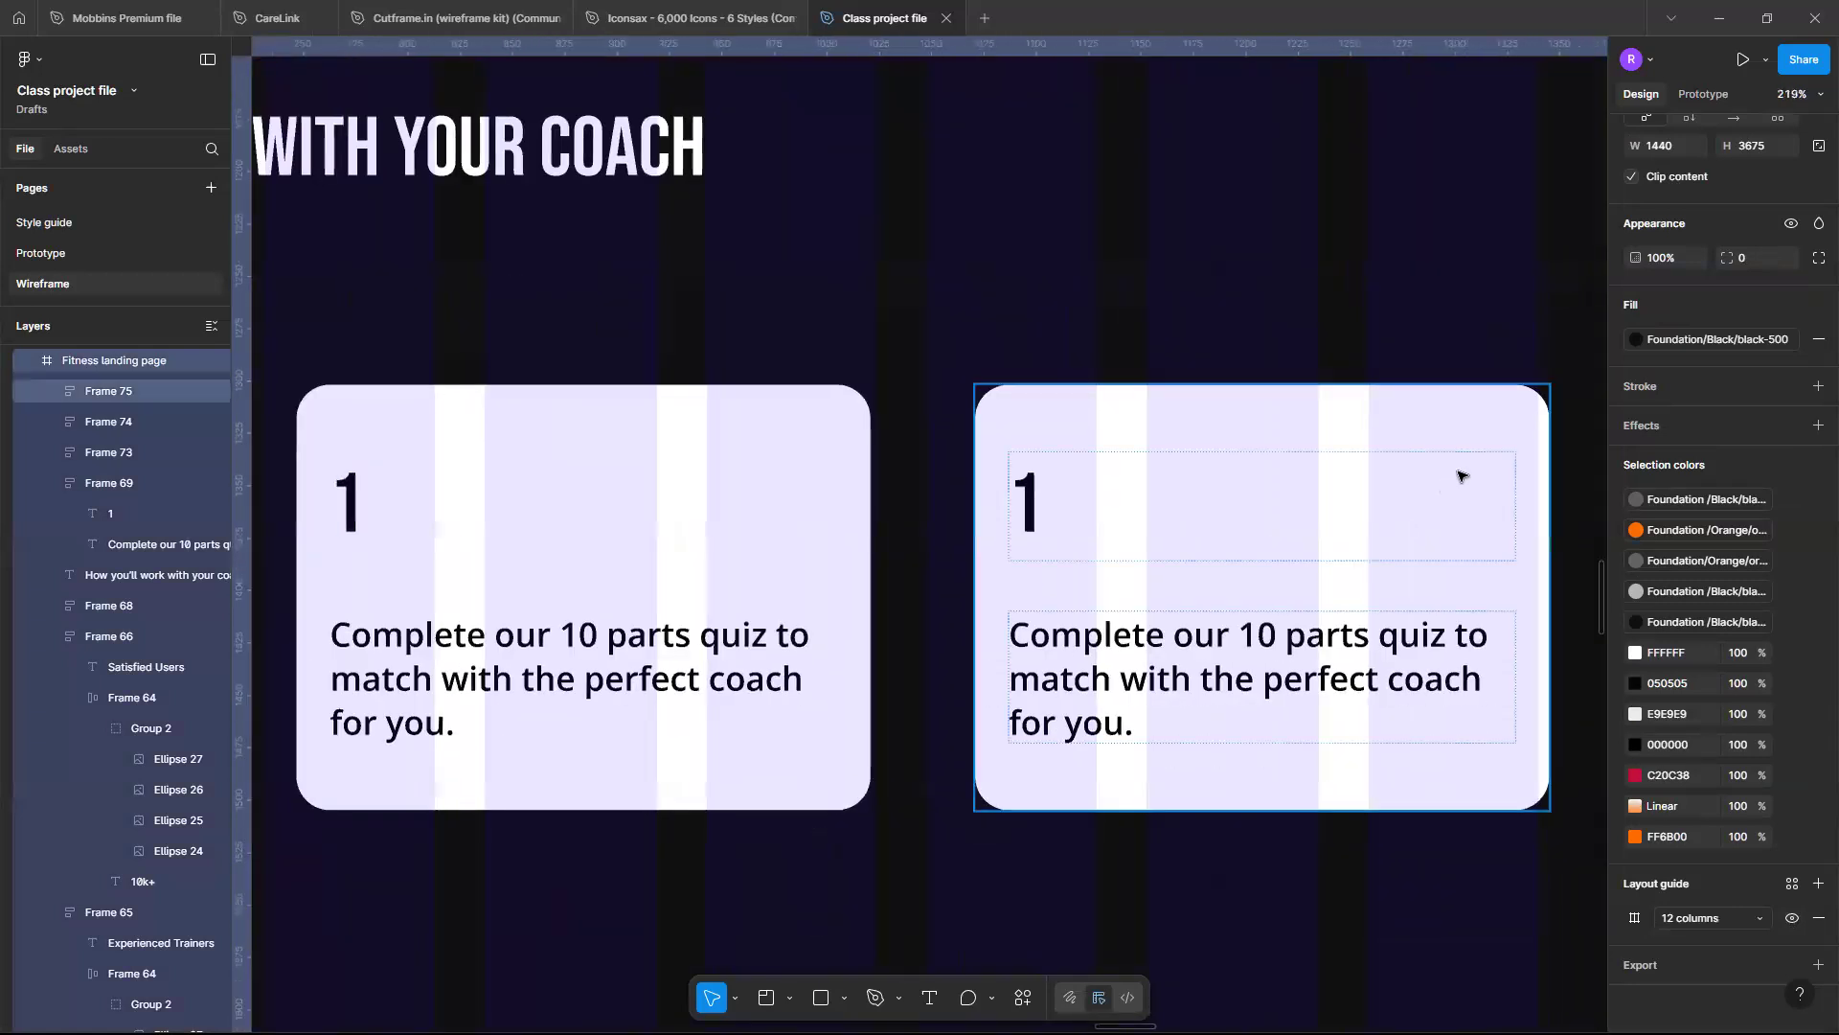
scroll(1458, 476, "down", 10)
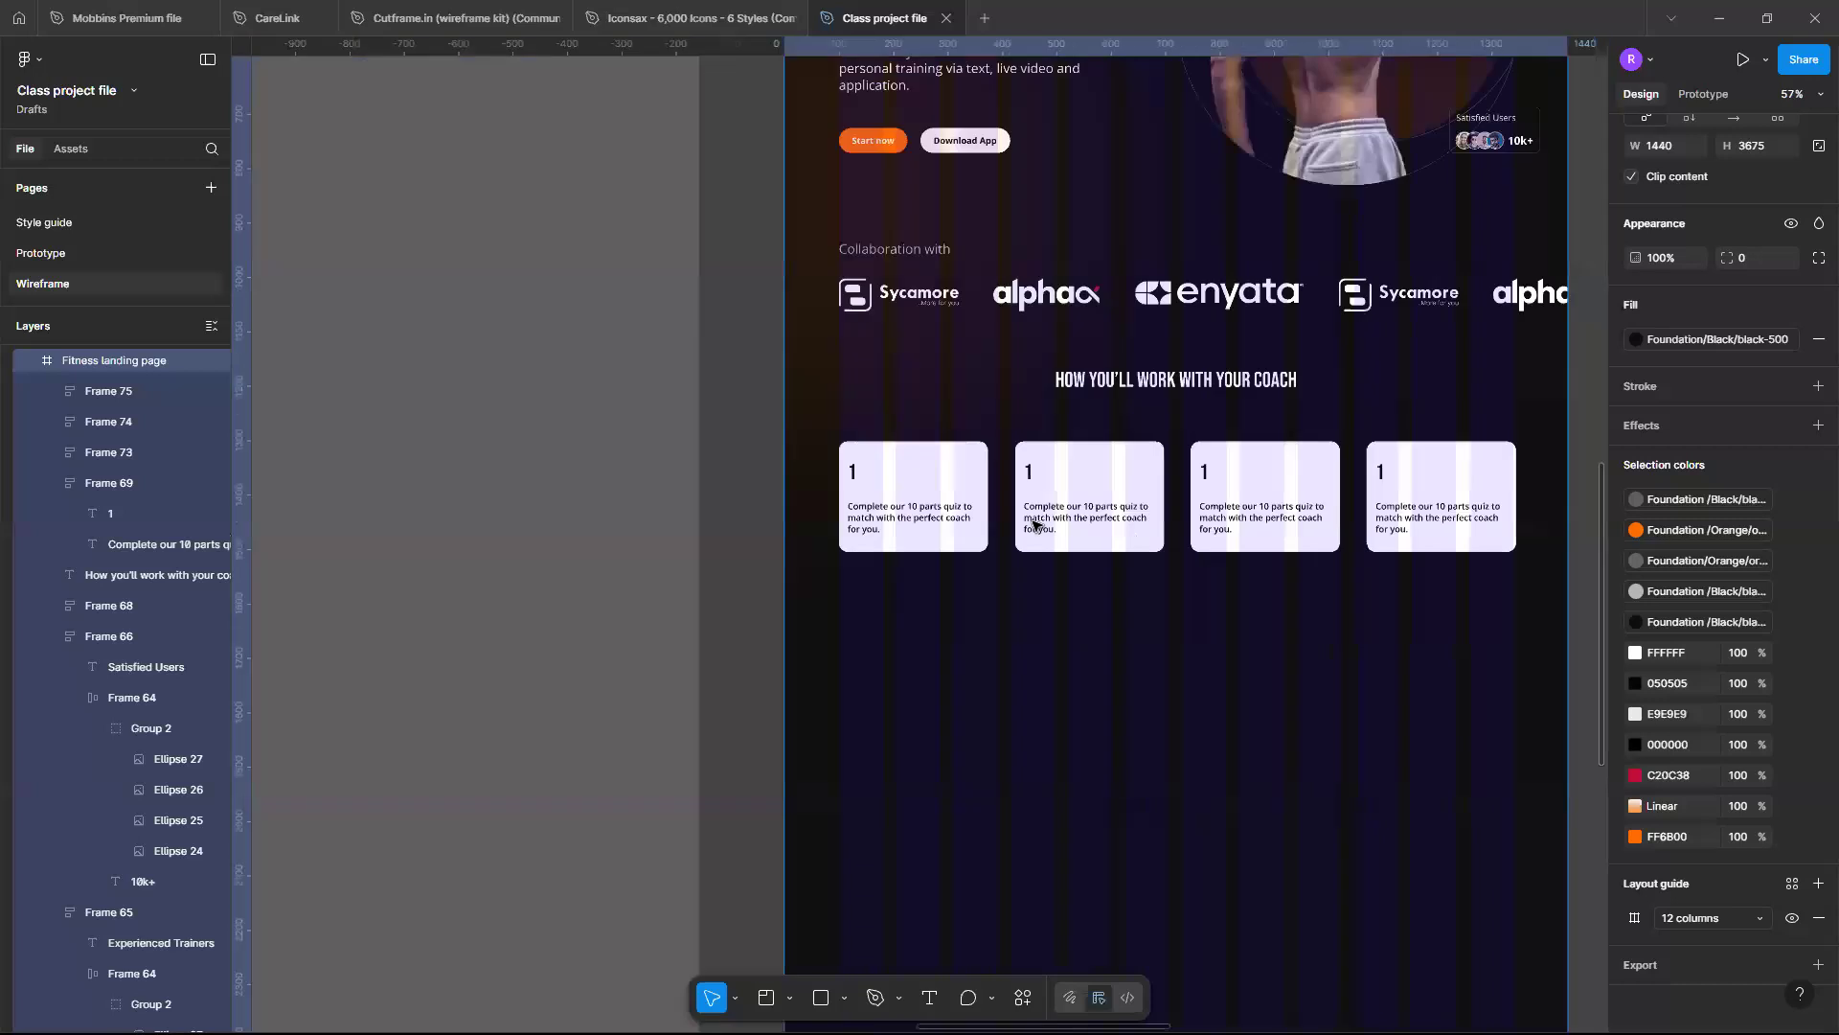
Narrow all four cards together to a width of 273 so the row ends at the layout guide's last column
left_click(948, 493)
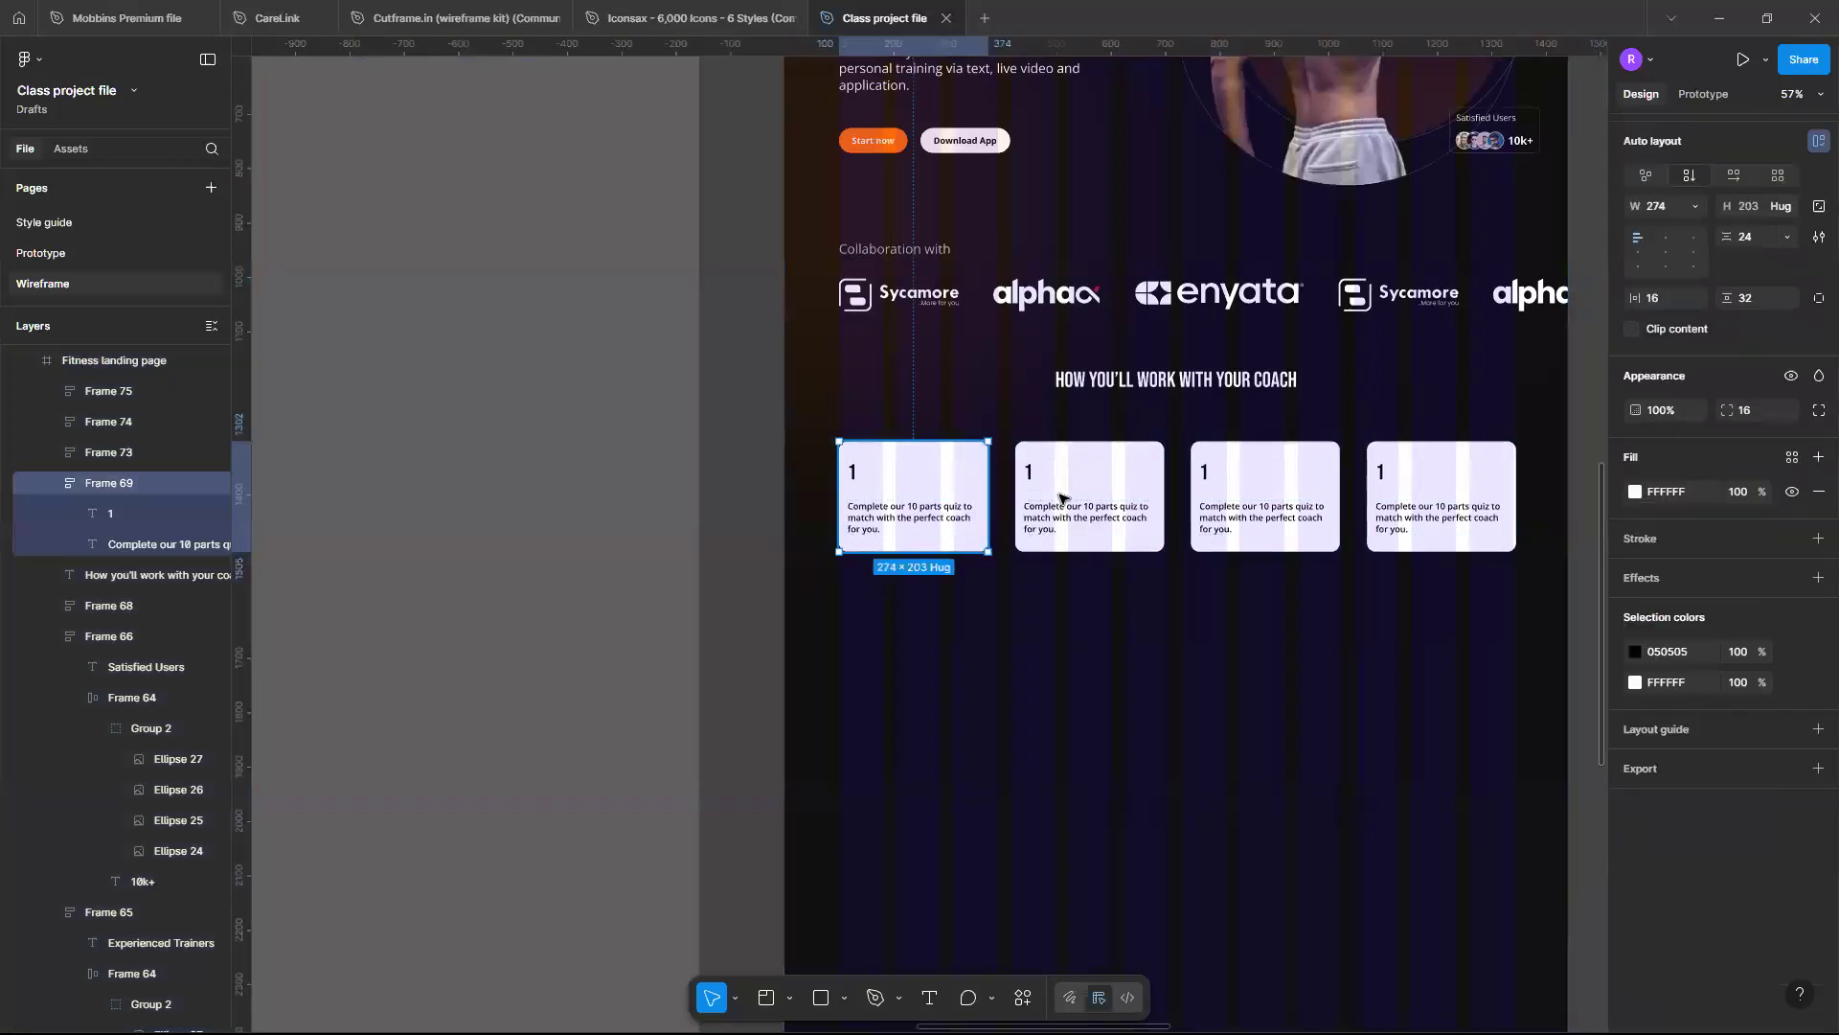
left_click(1102, 496, "shift")
left_click(1284, 520, "shift")
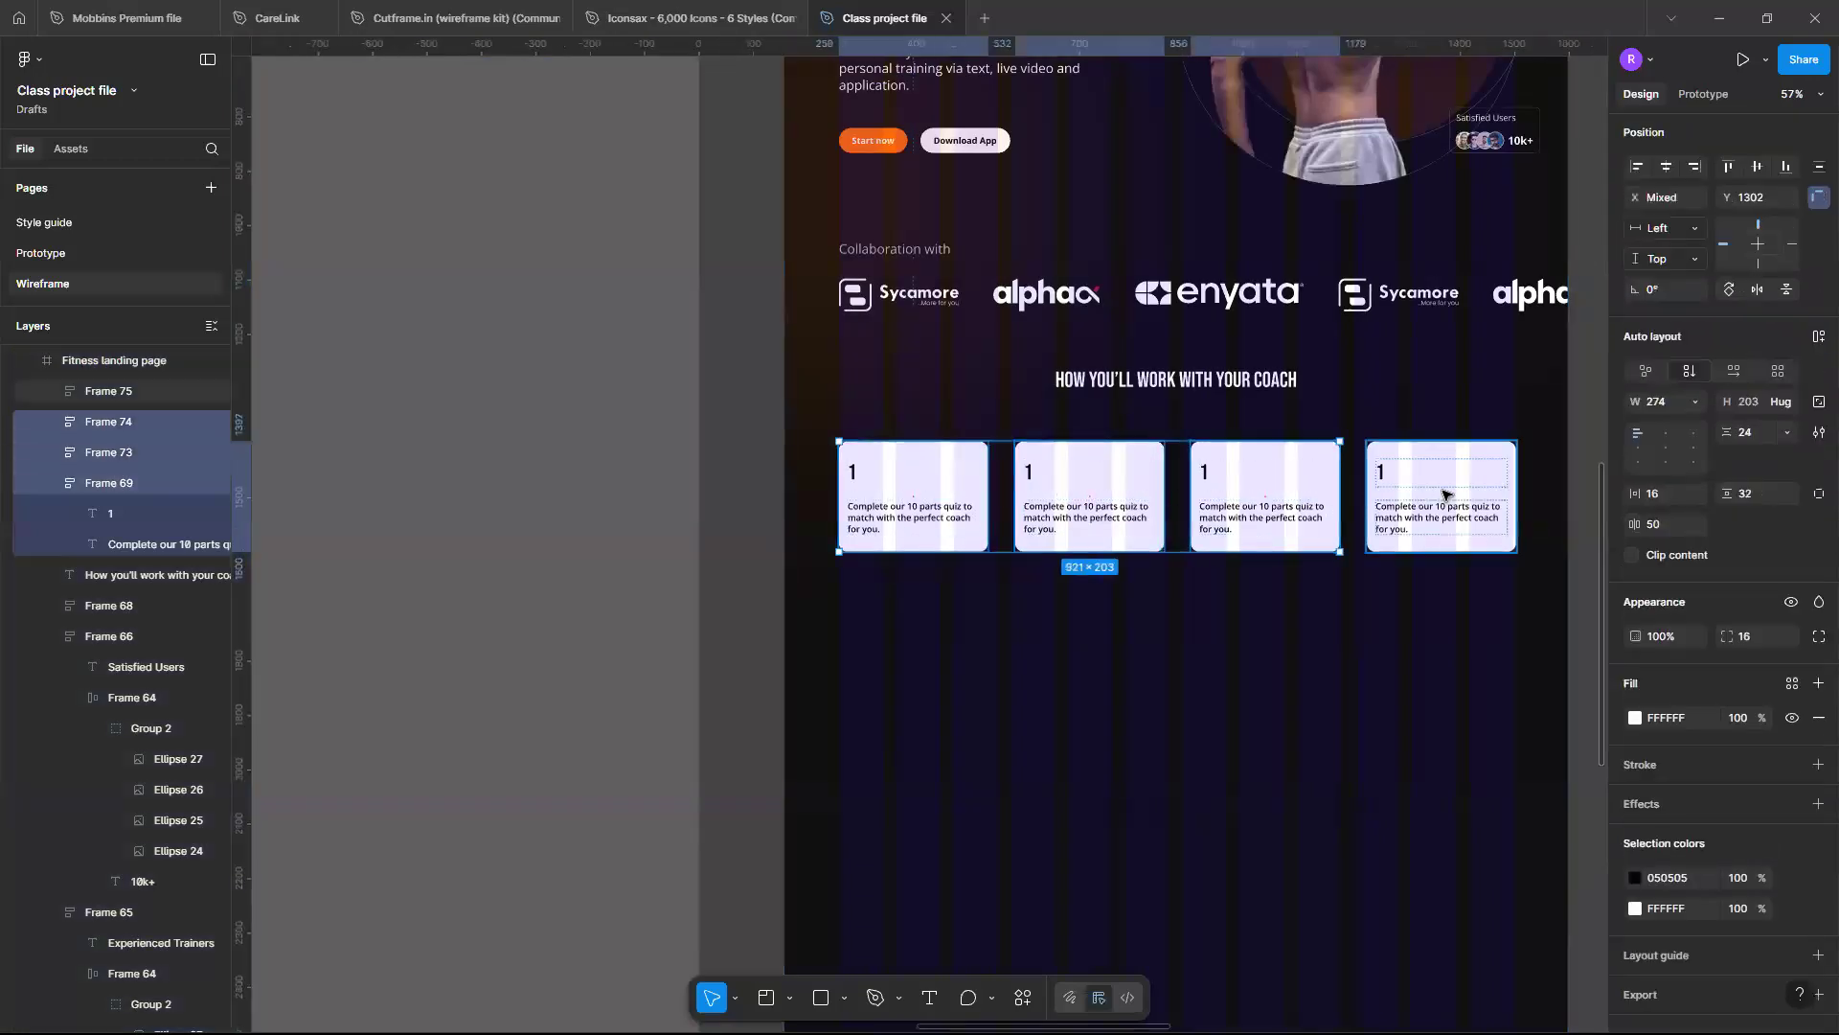
left_click(1445, 493, "shift")
scroll(1502, 492, "up", 12)
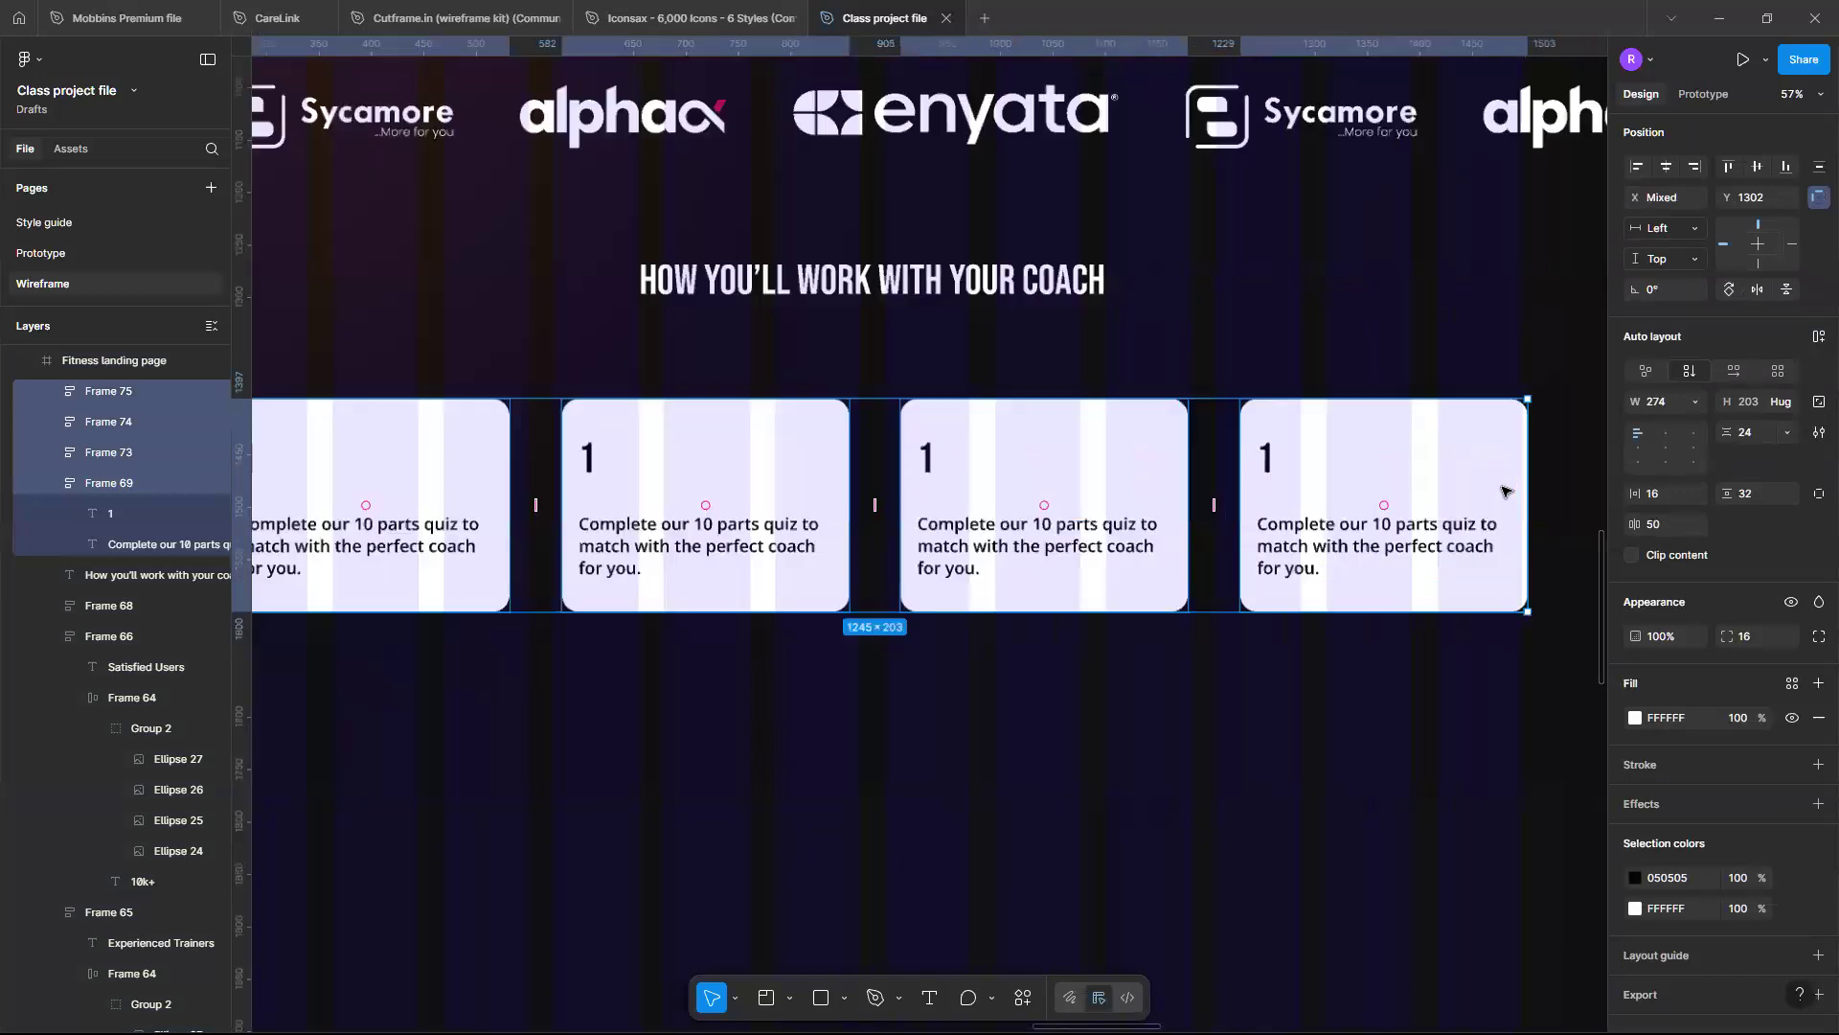
scroll(1502, 492, "right", 3)
scroll(1331, 503, "up", 5)
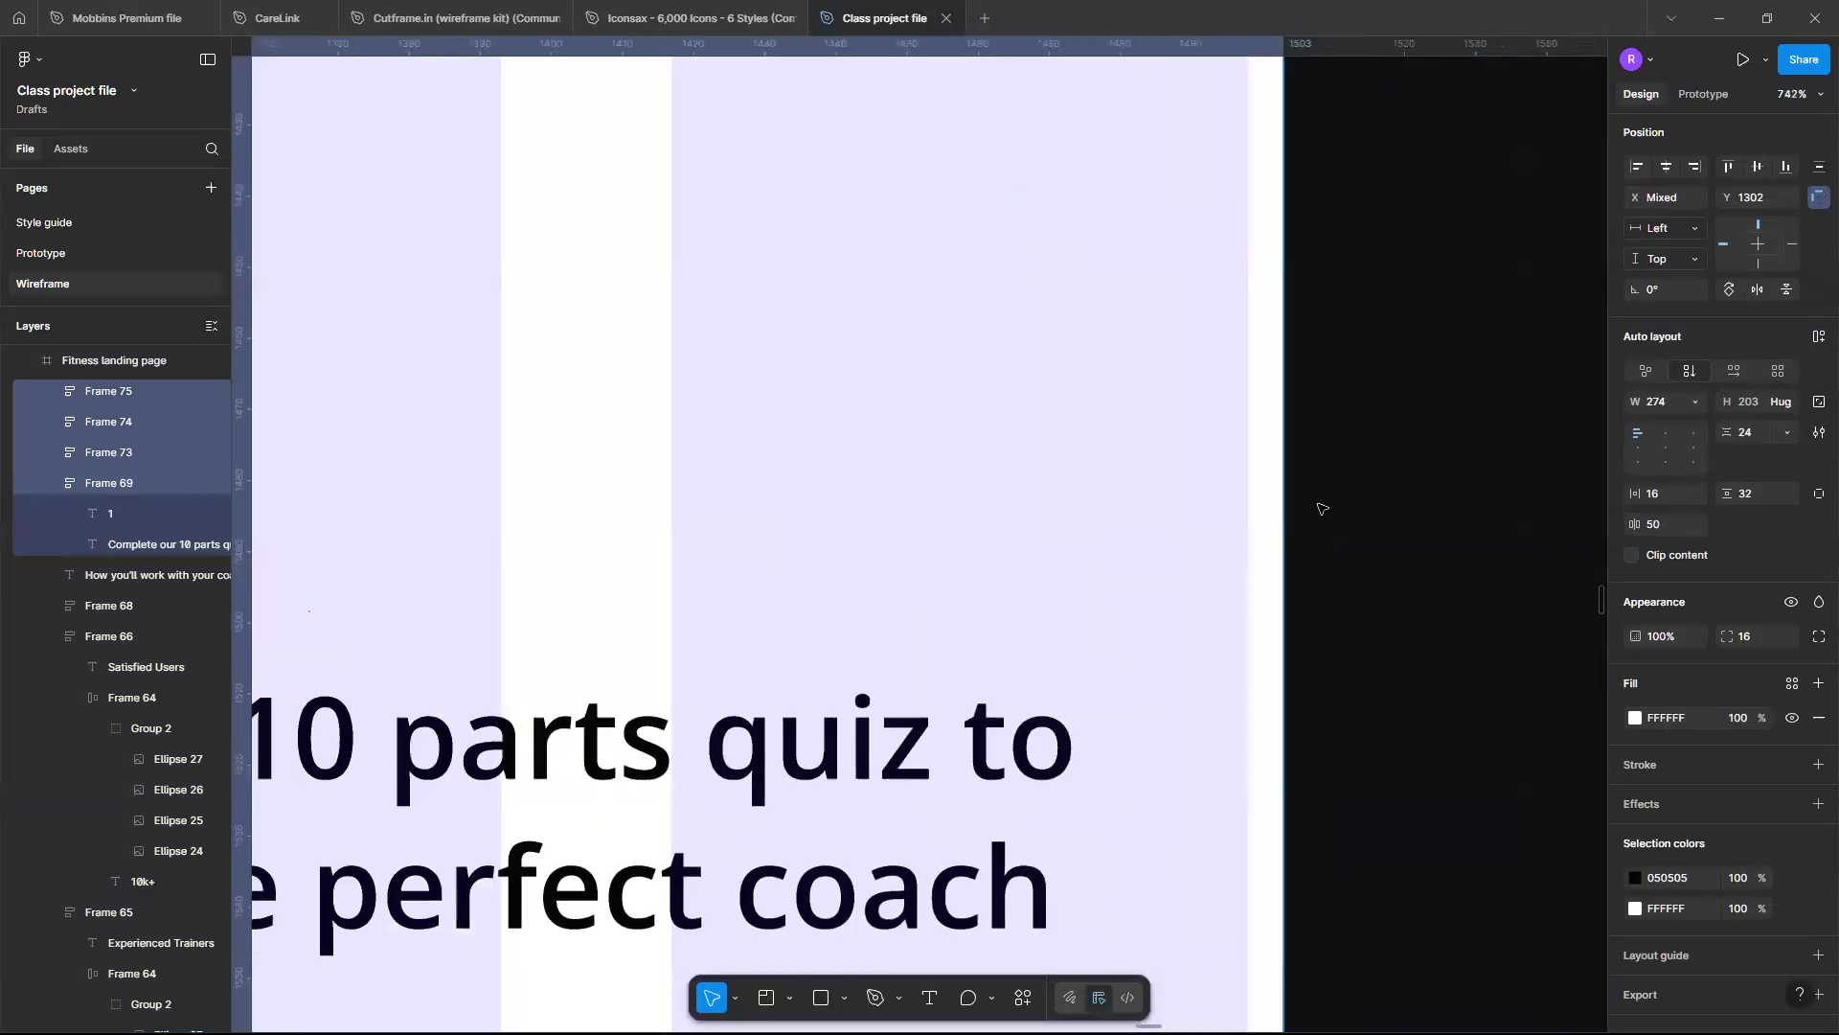
left_click_drag(1285, 504, 1249, 514)
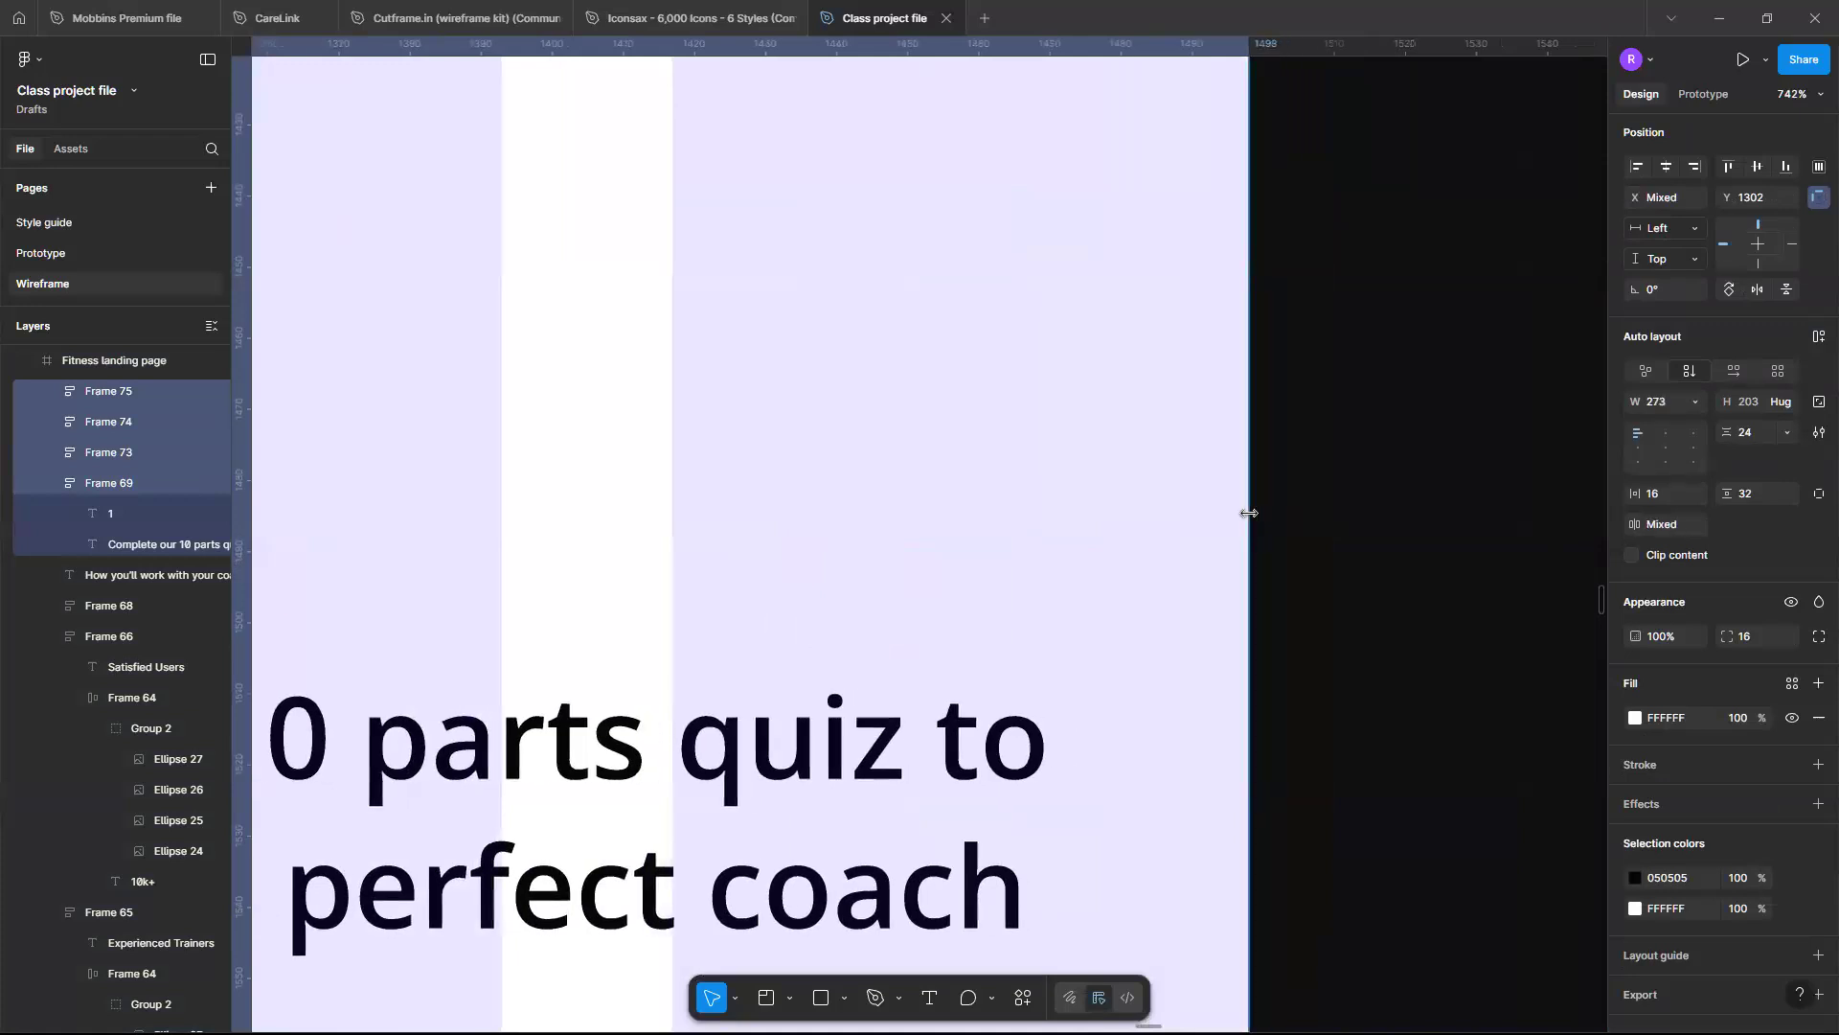
scroll(1249, 513, "down", 3)
scroll(1245, 506, "up", 2)
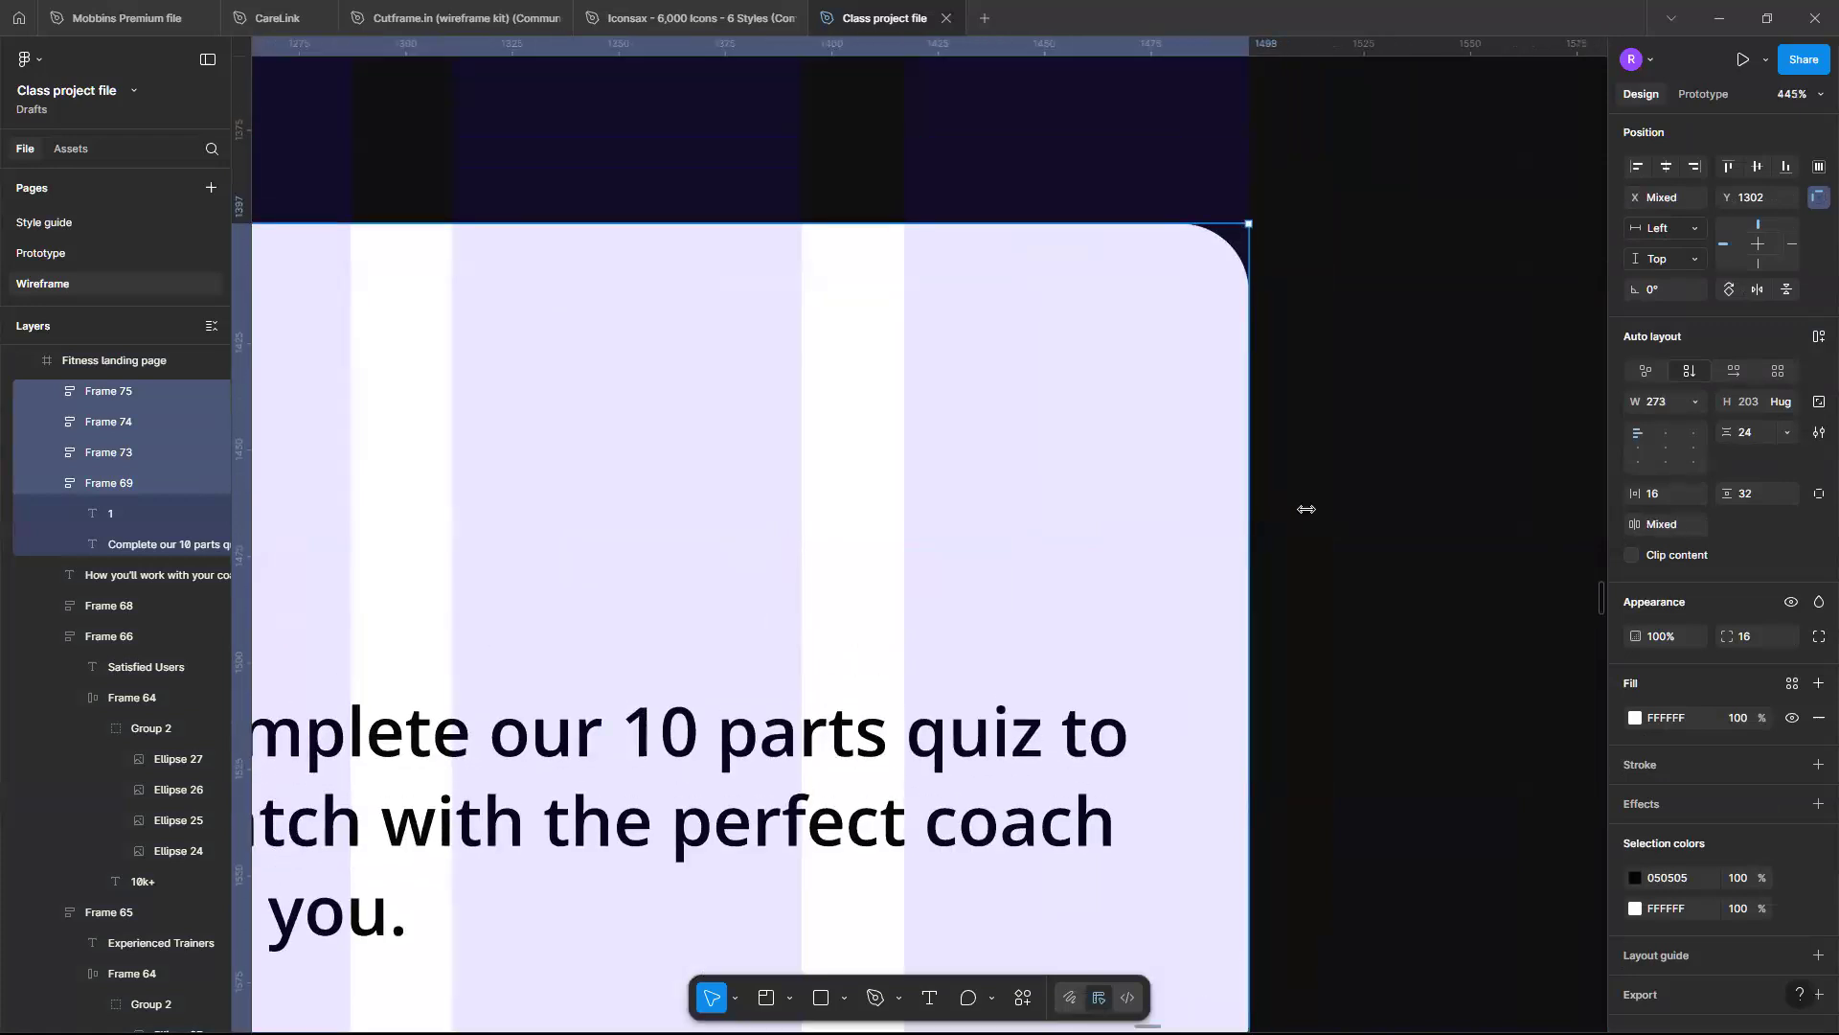
left_click_drag(1307, 509, 1249, 508)
left_click(1364, 494)
scroll(1364, 493, "down", 3)
scroll(1364, 493, "down", 2)
scroll(1223, 504, "down", 6)
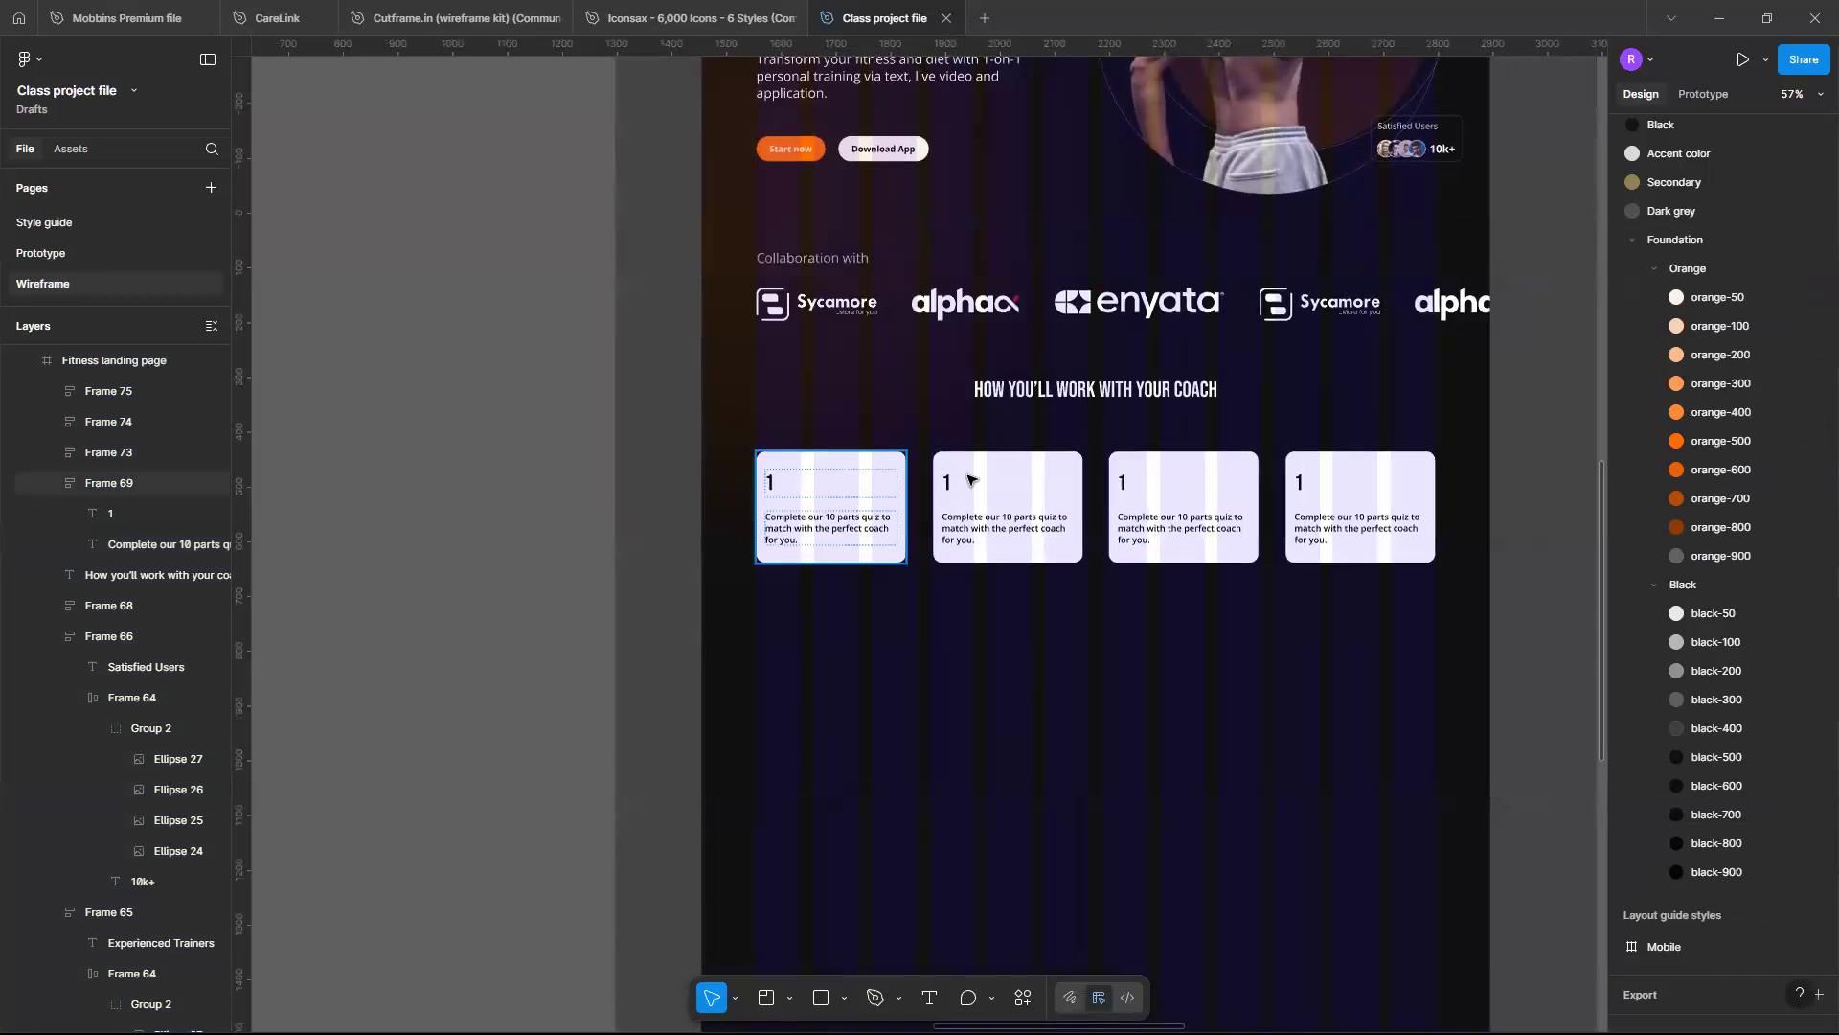
left_click(829, 498)
left_click(940, 518, "shift")
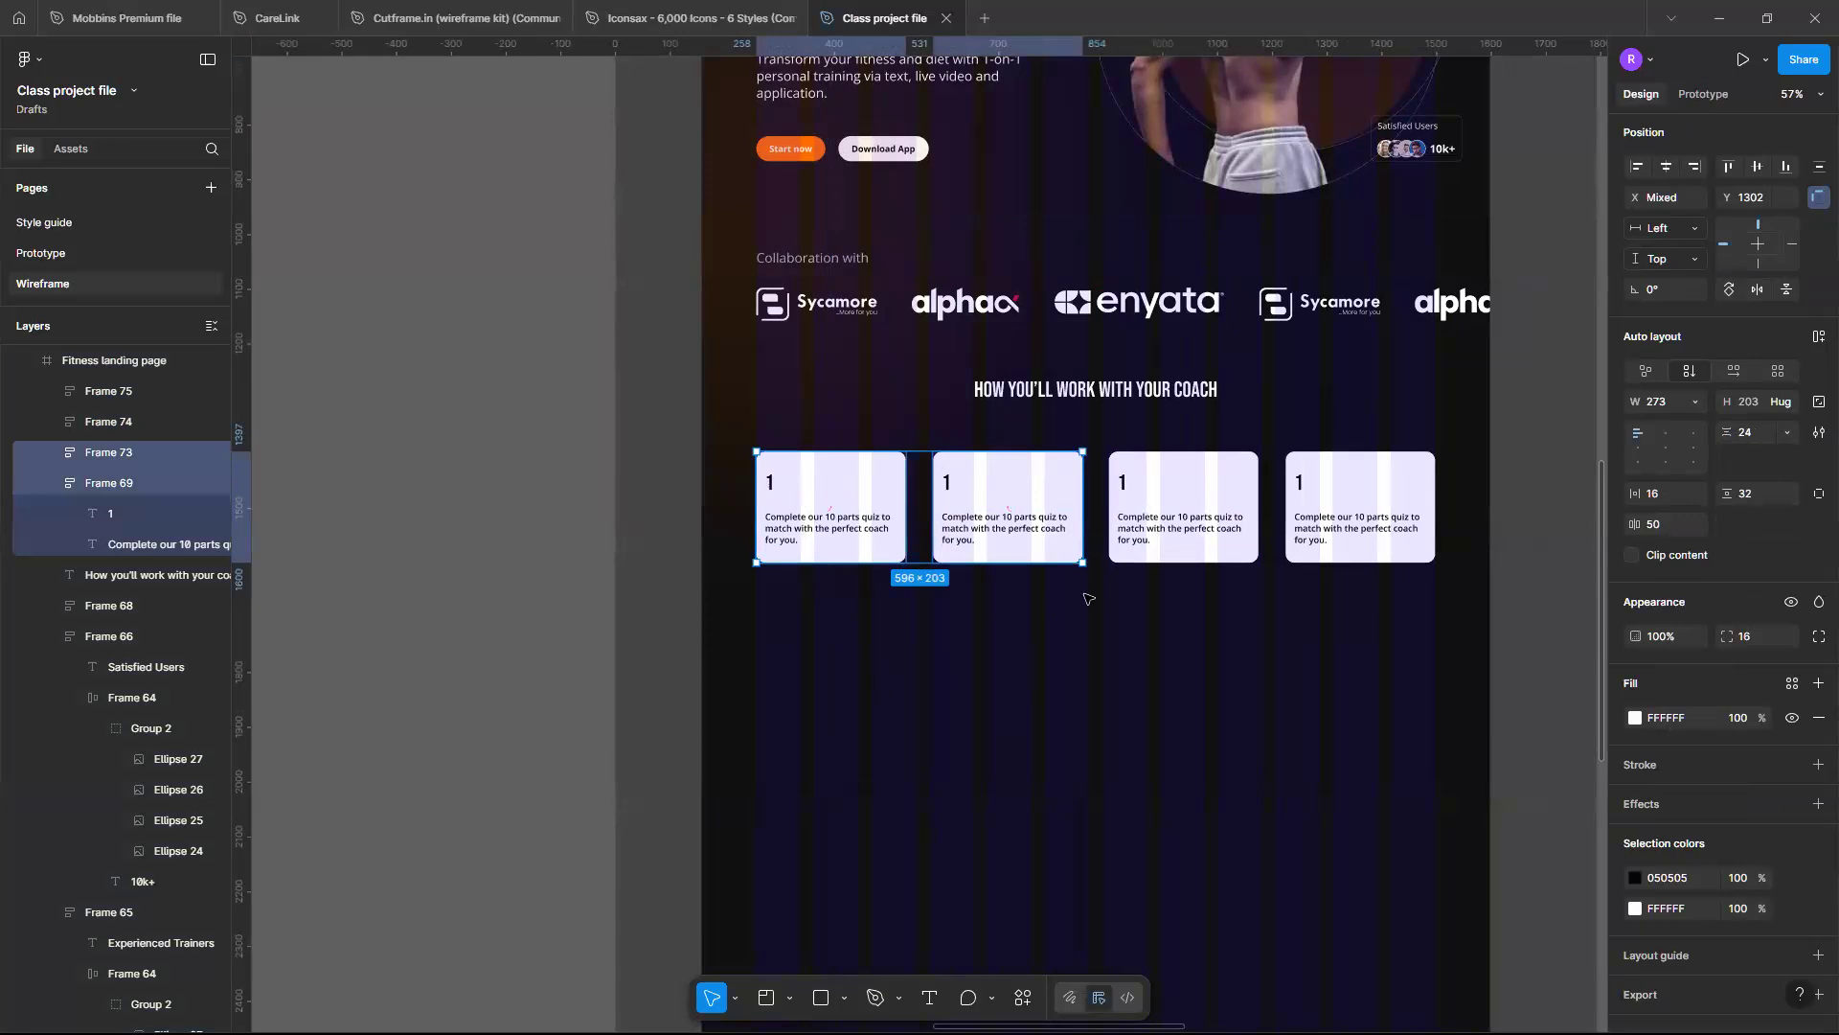
left_click(690, 520)
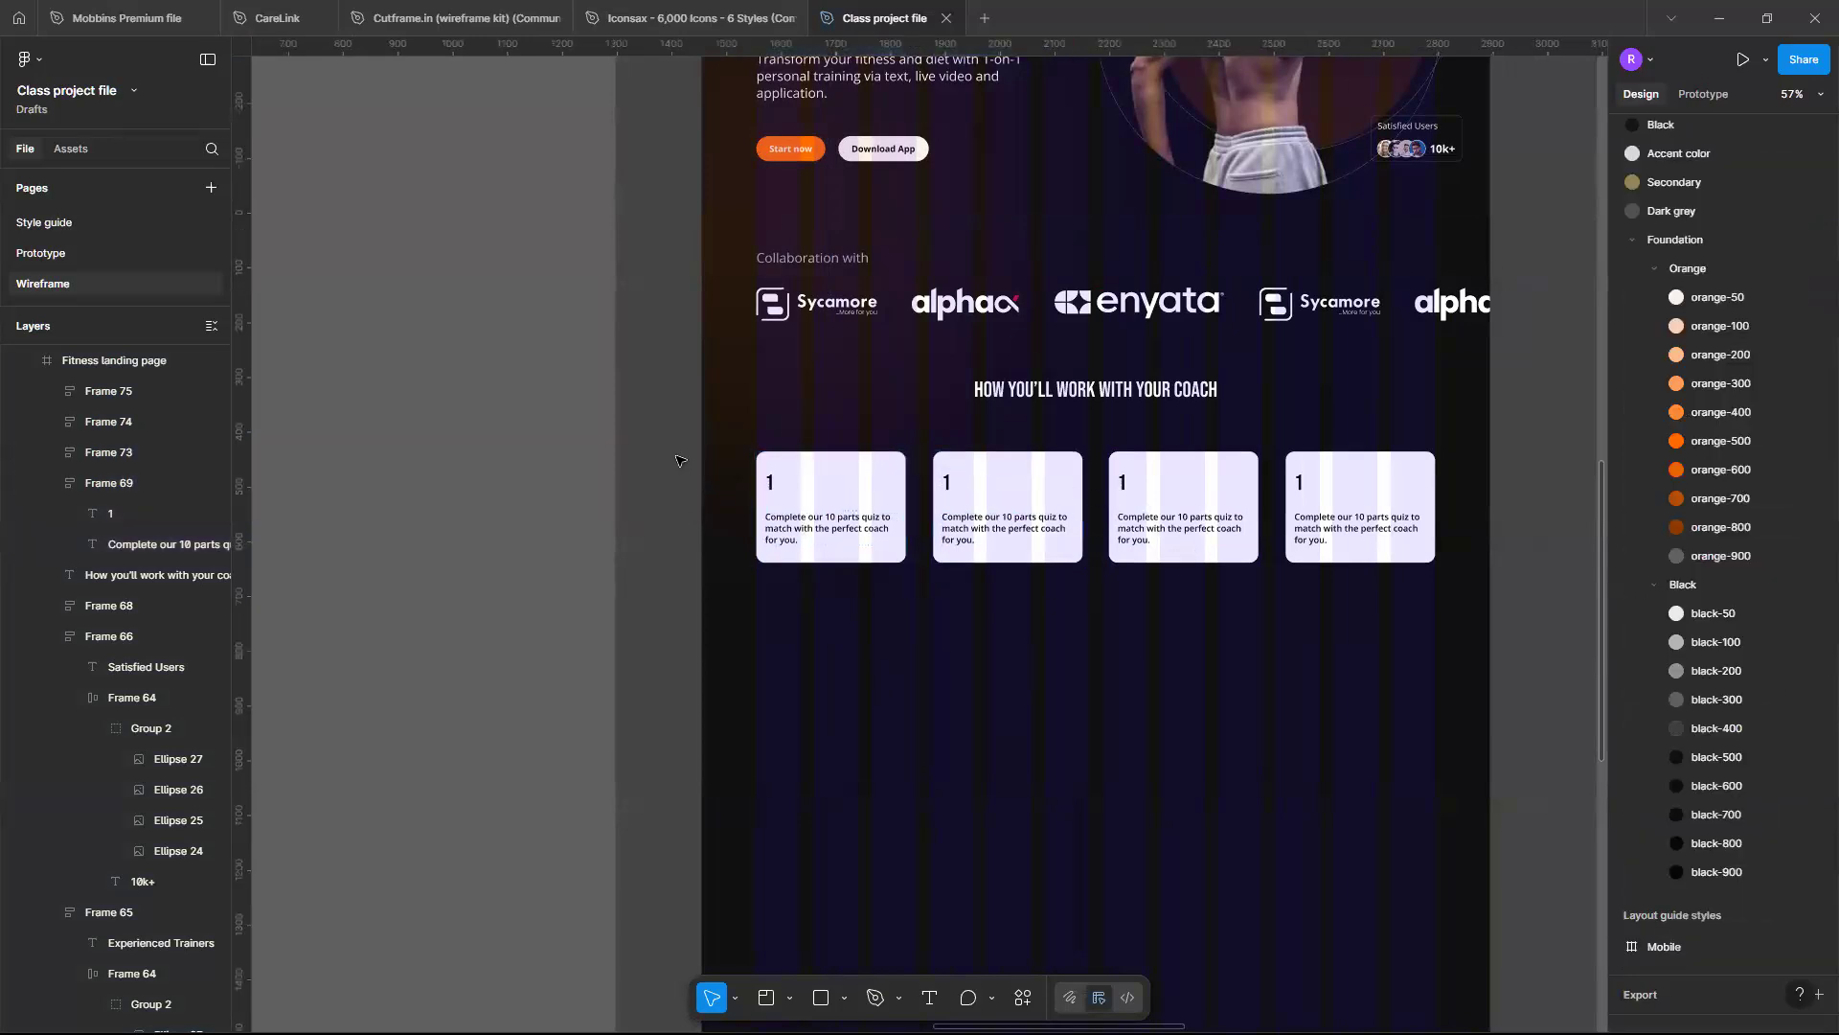
left_click(1323, 520)
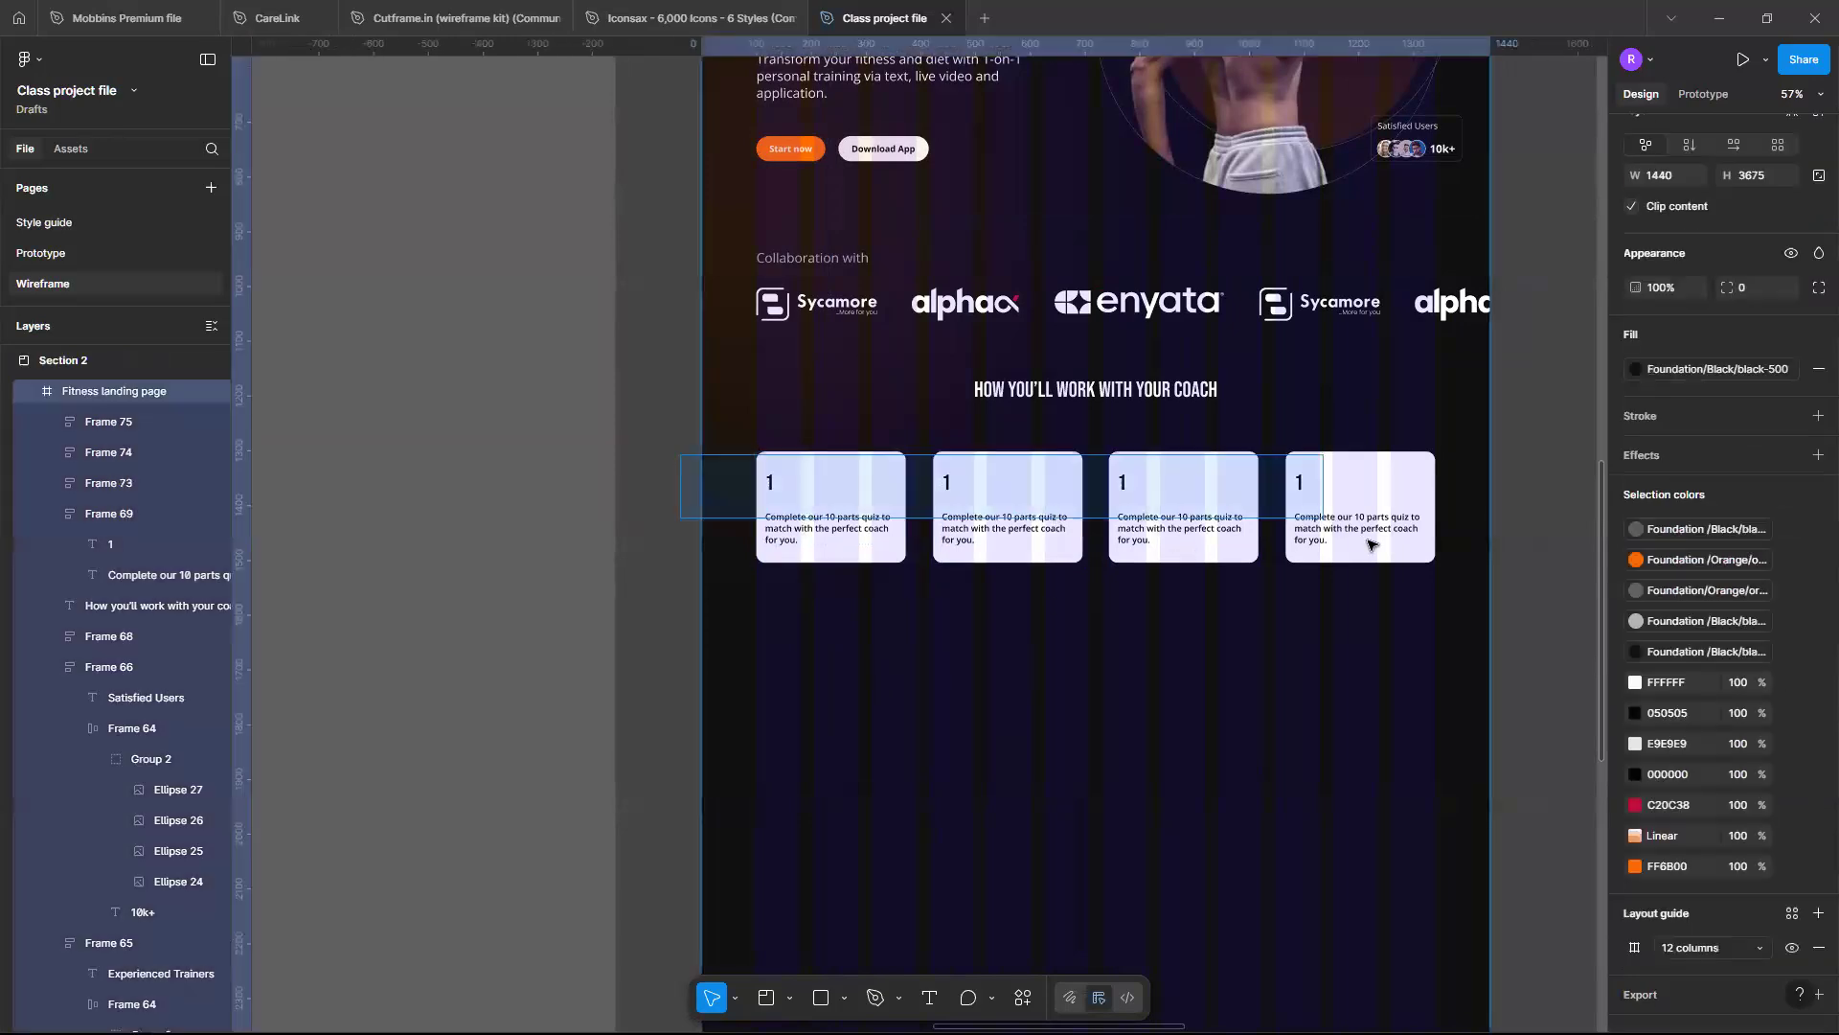
Set the width of the fourth card and the third card to 274 each
double_click(1430, 507)
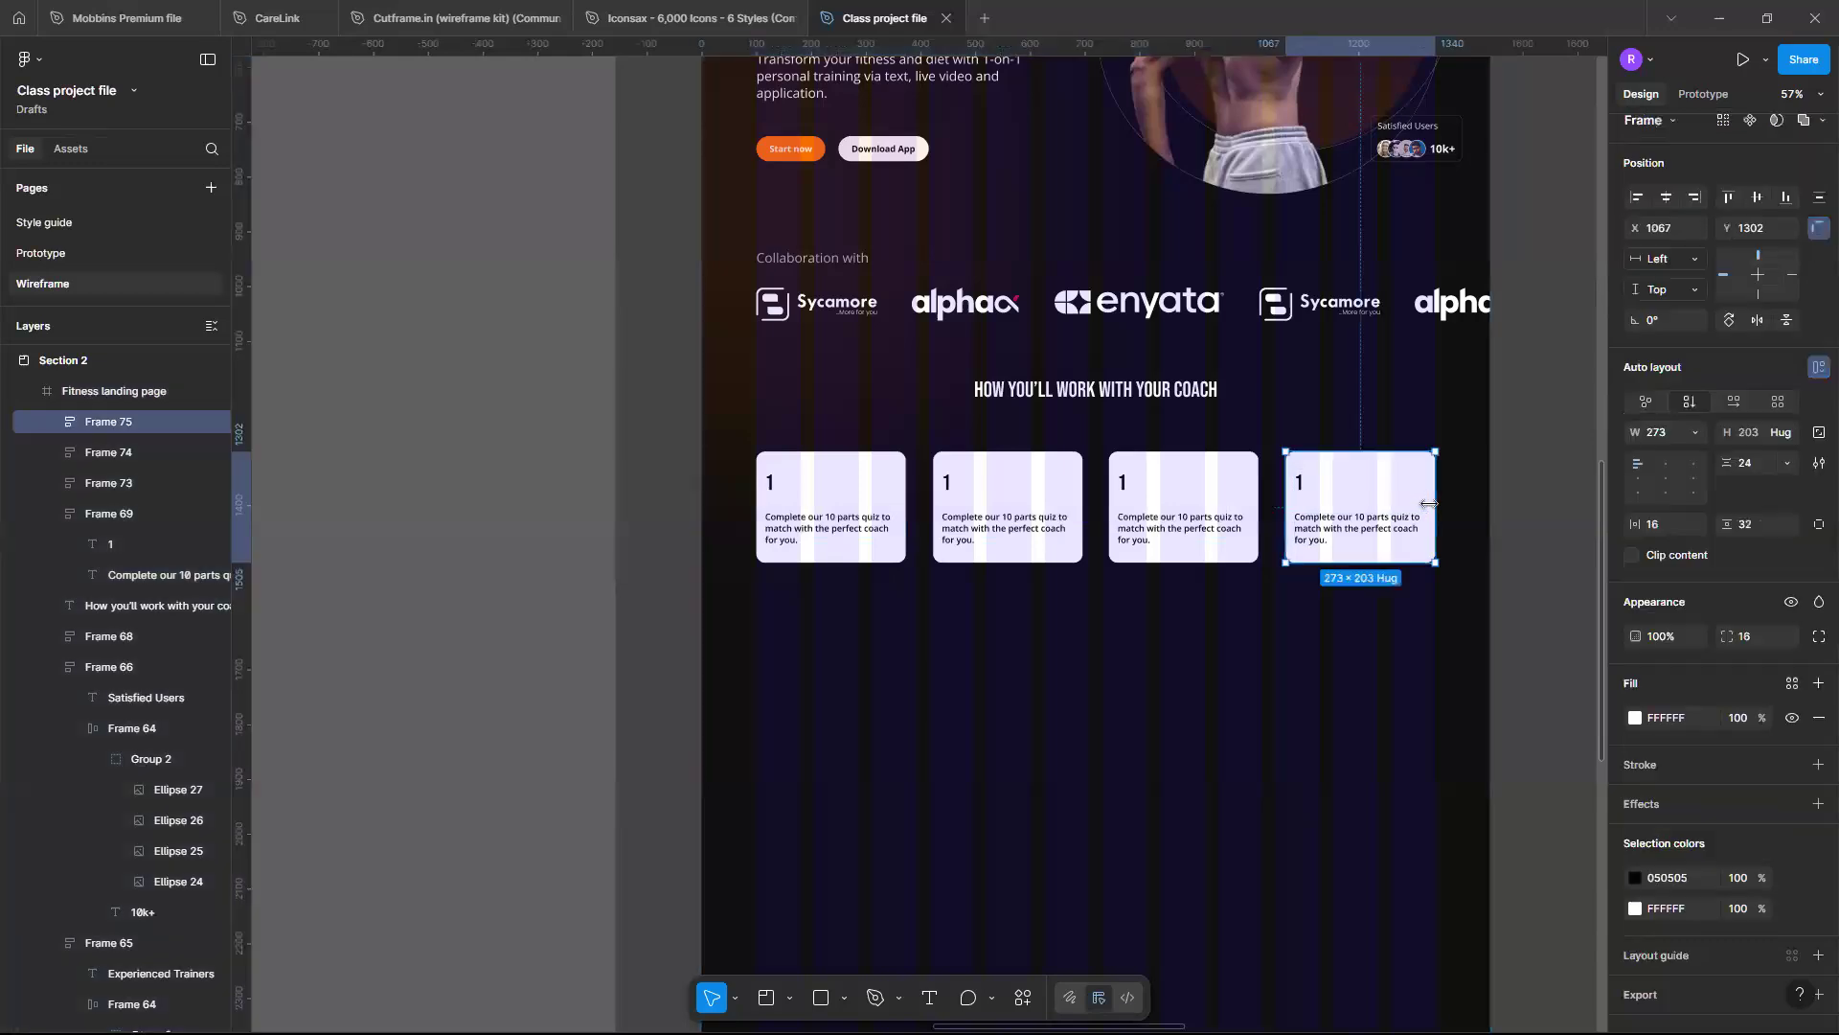
left_click(1669, 431)
type("274")
key("Return")
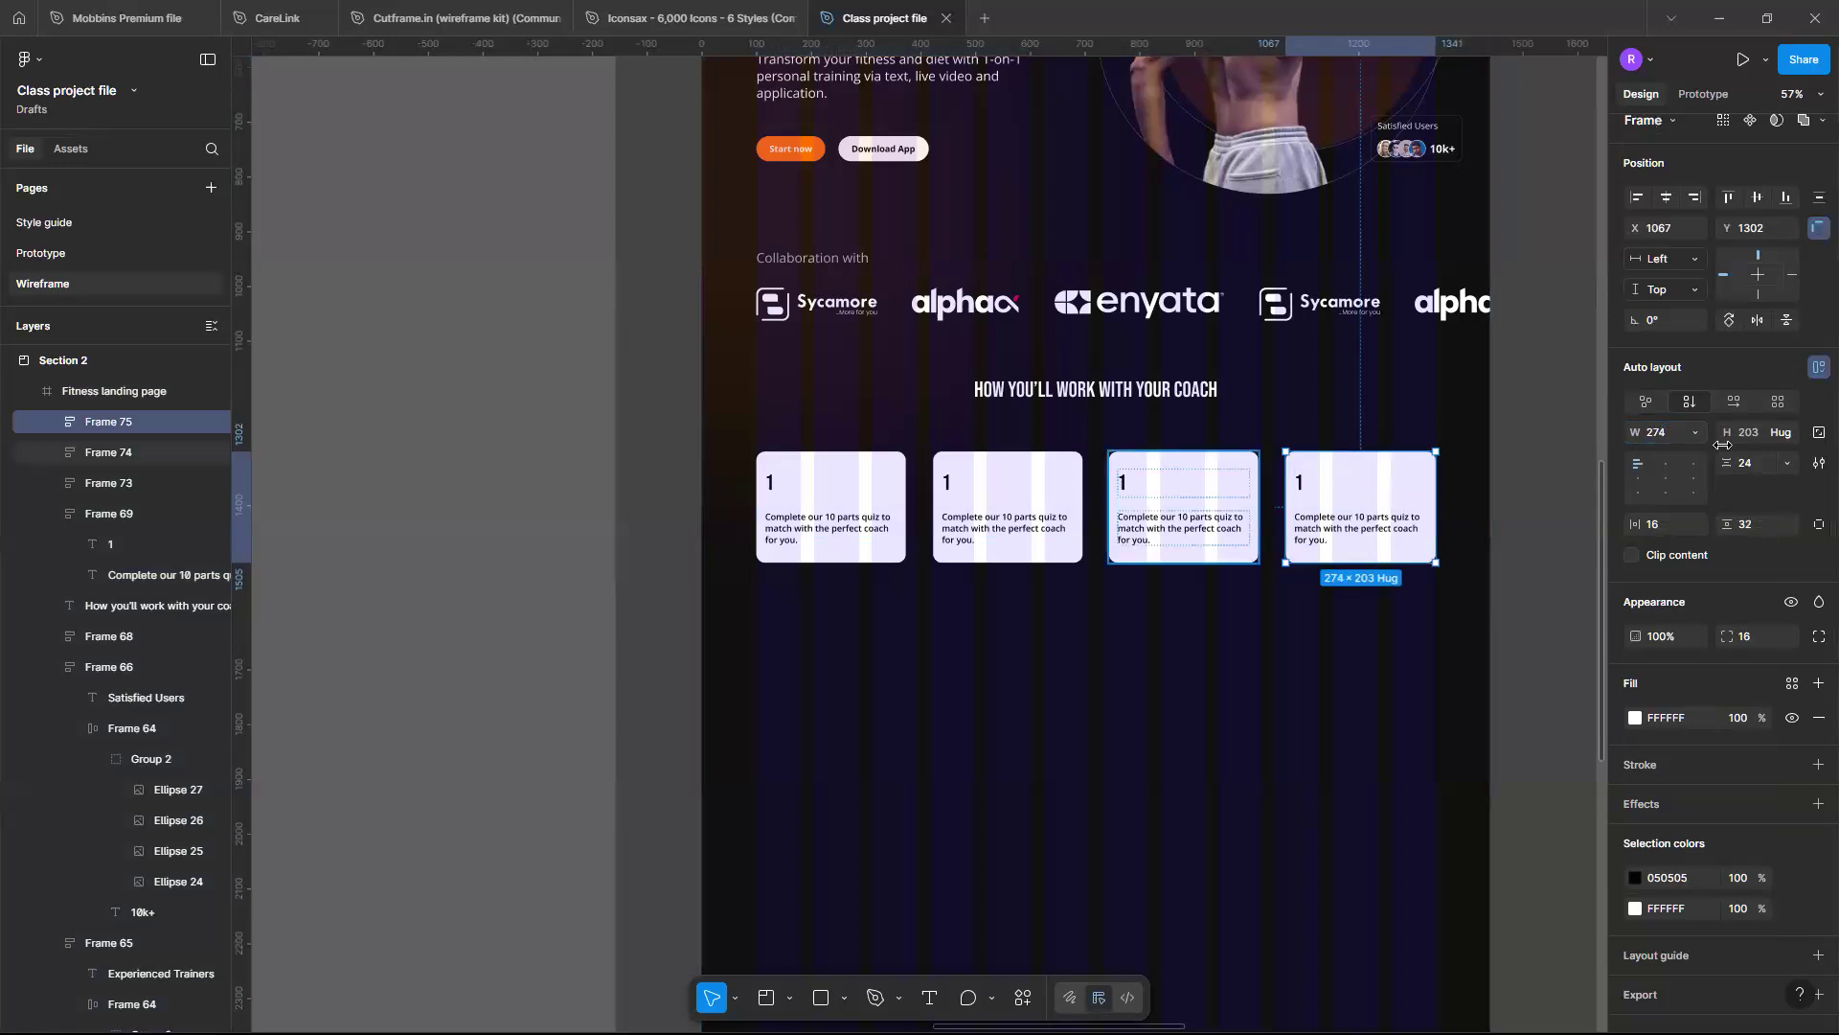
key("Tab")
left_click(1663, 434)
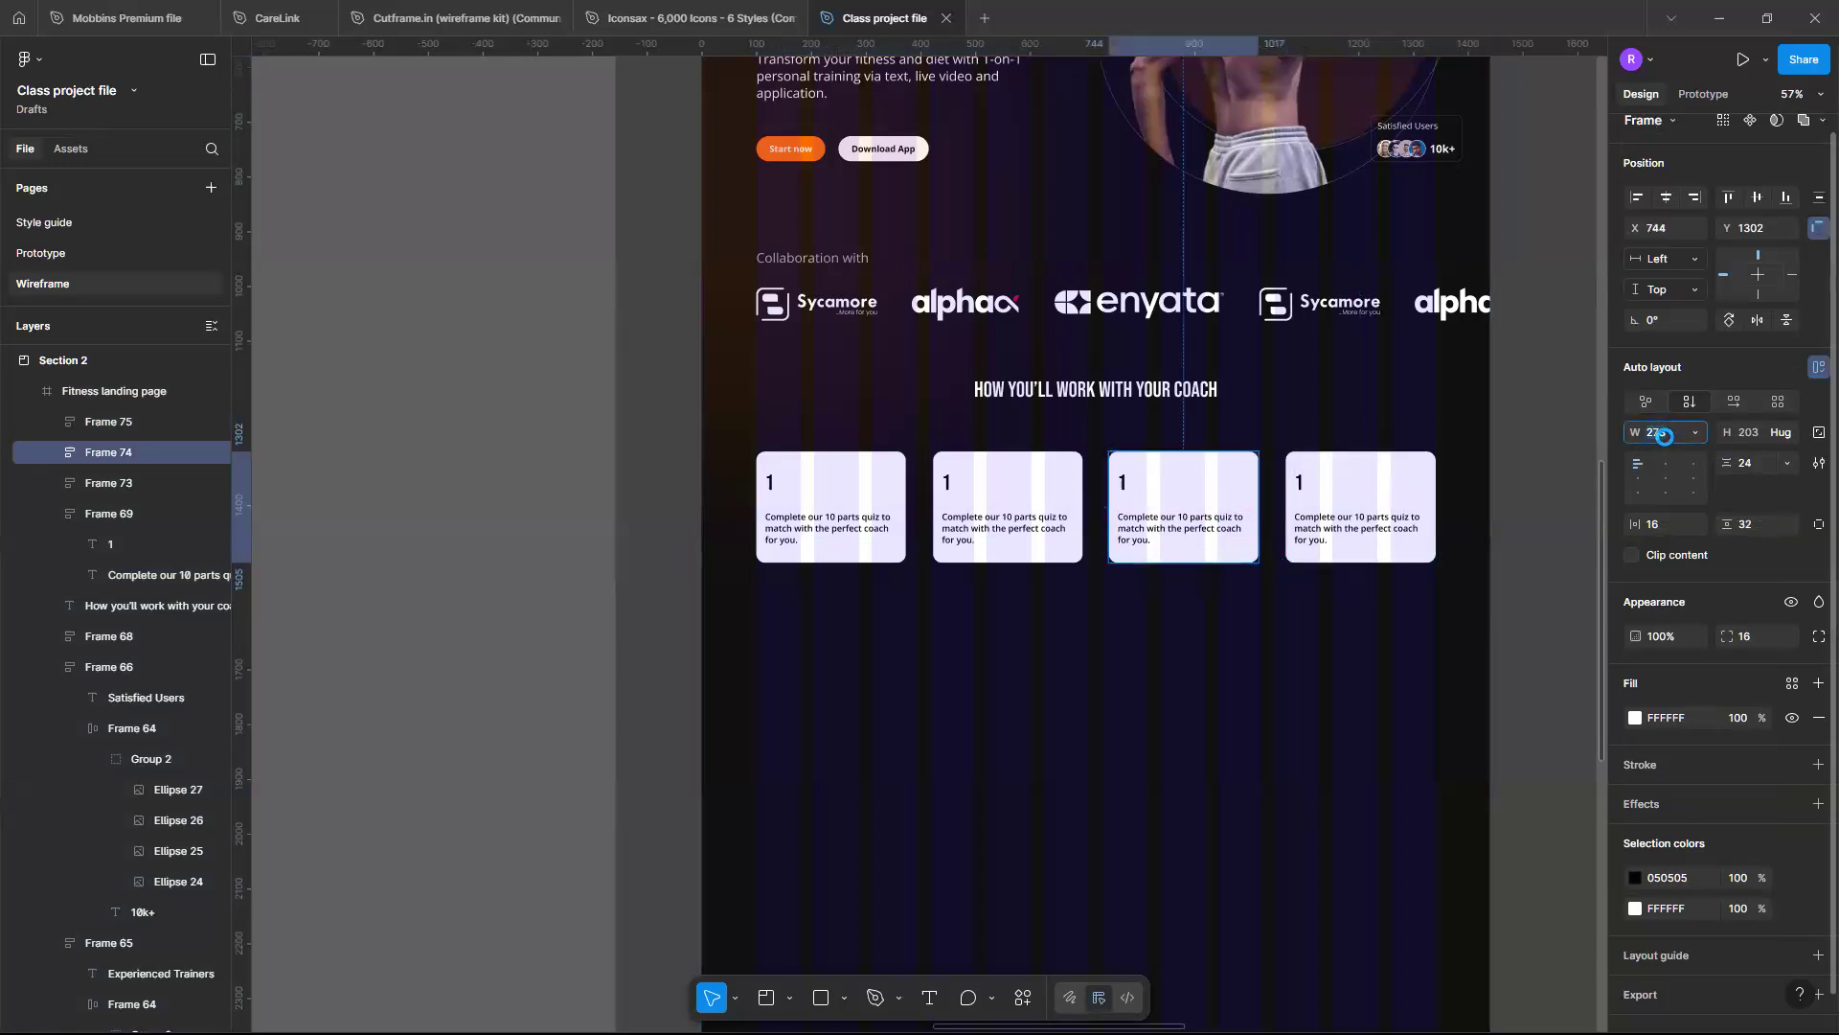
type("274")
key("Return")
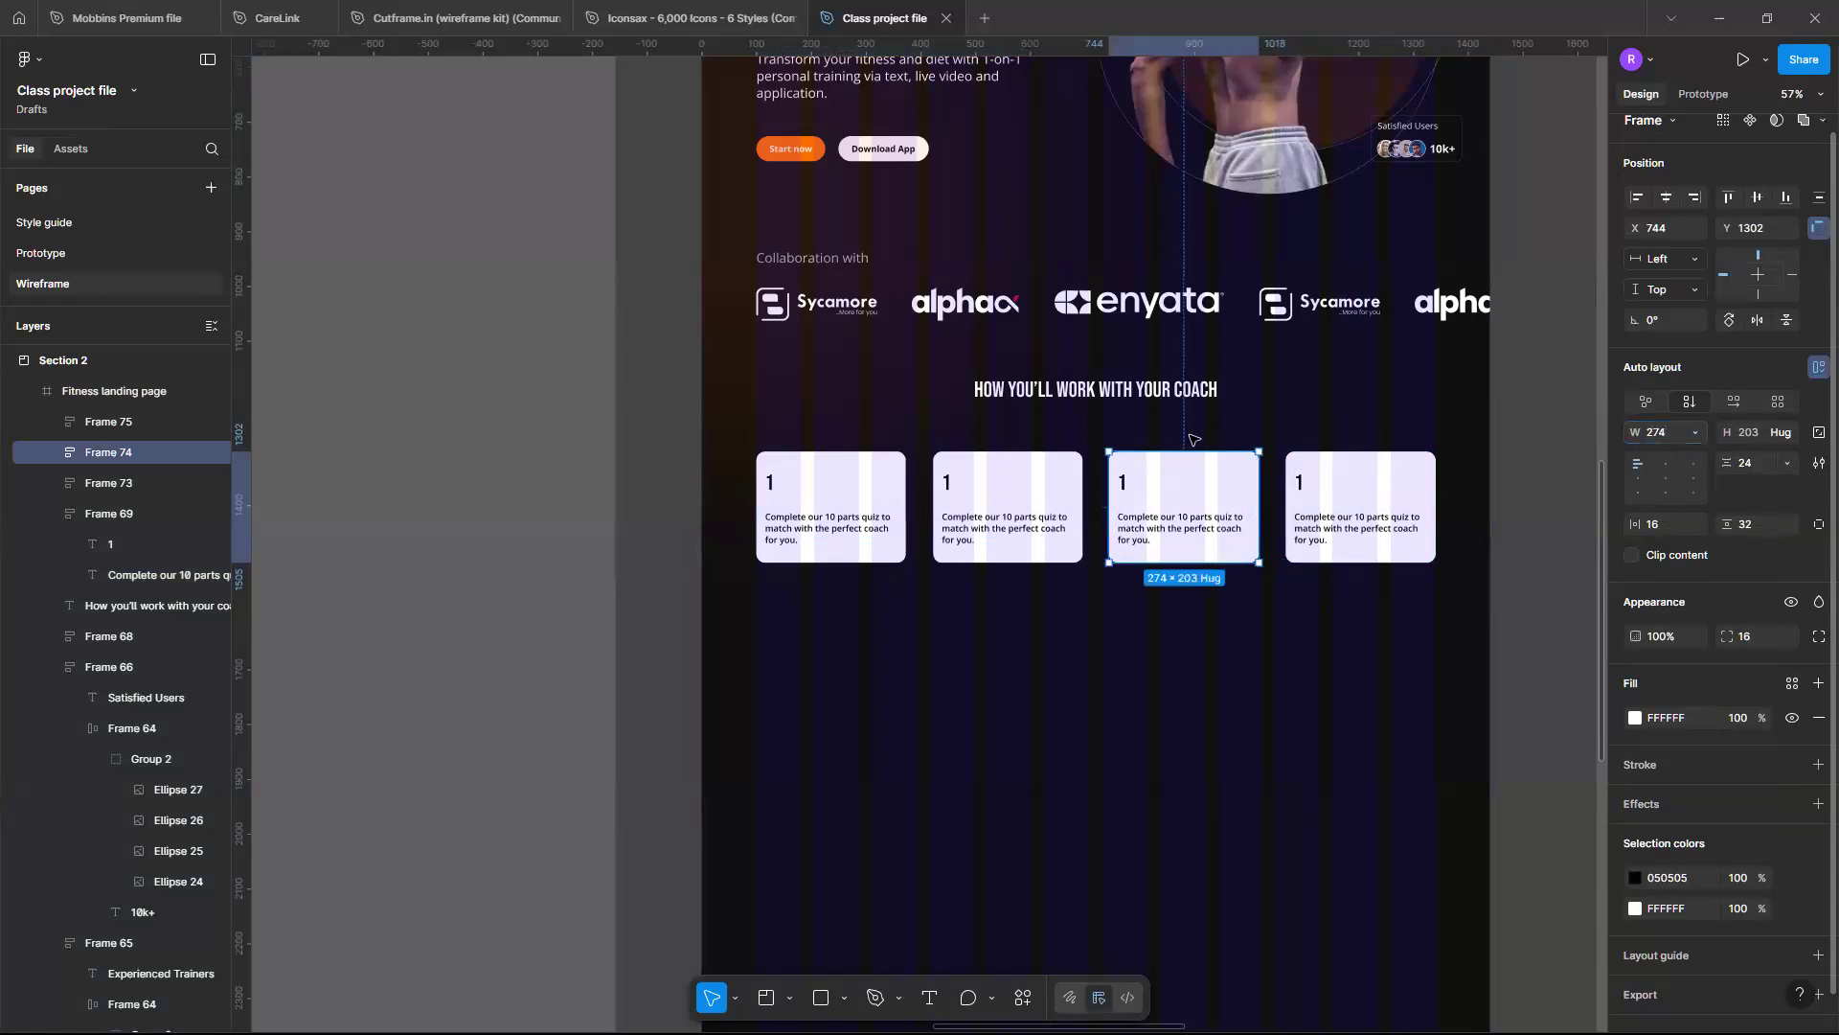
Set the width of the second card and the first card to 274 each
left_click(1044, 479)
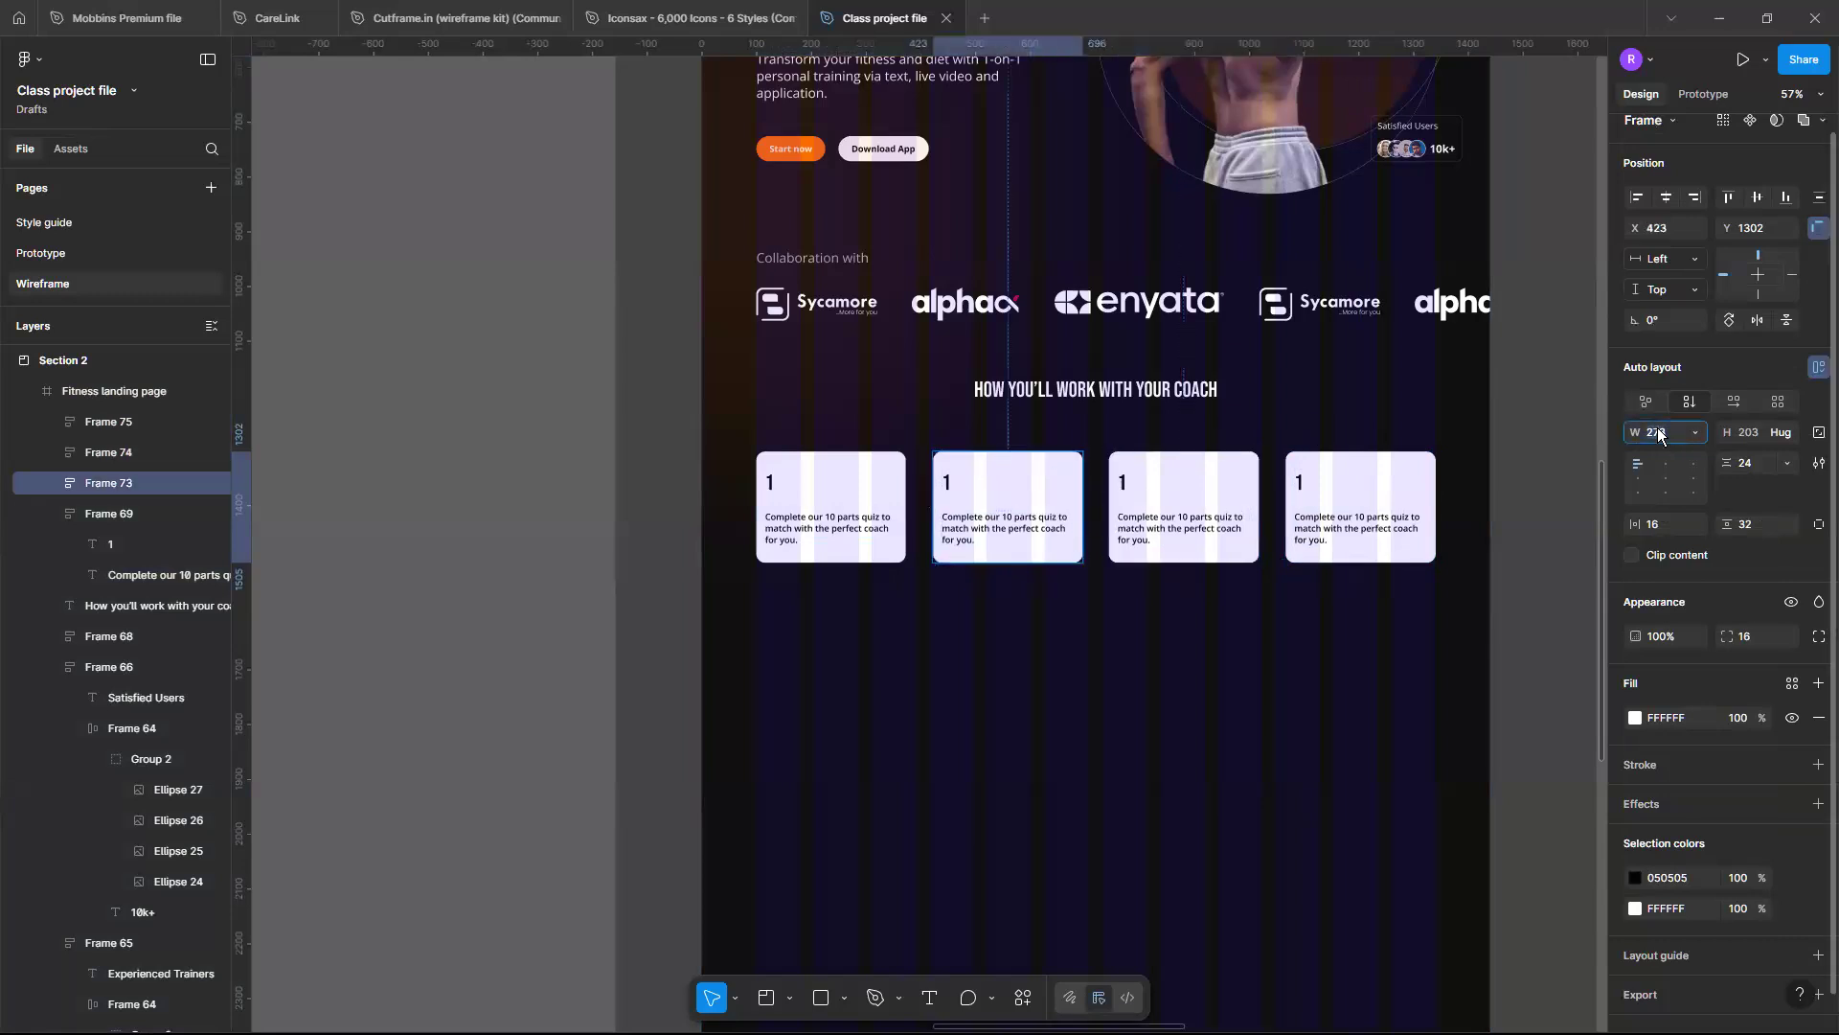
left_click(1657, 428)
type("274")
key("Return")
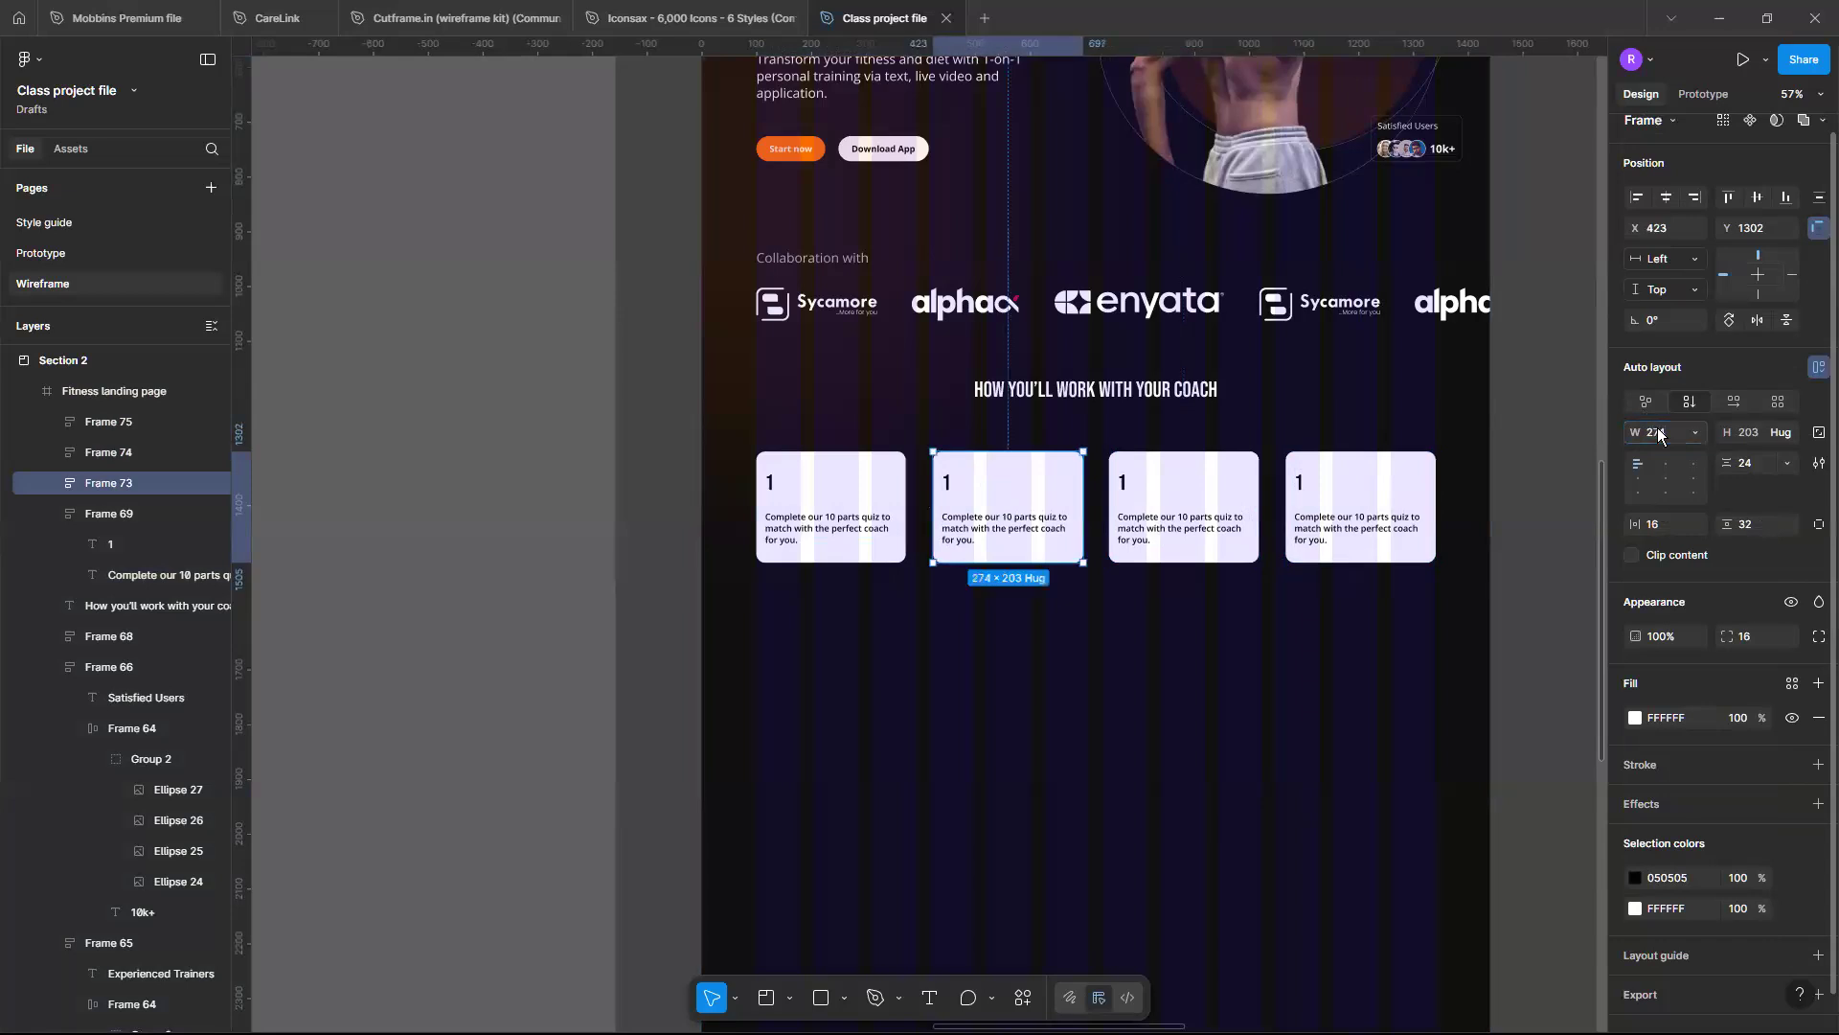
left_click(815, 520)
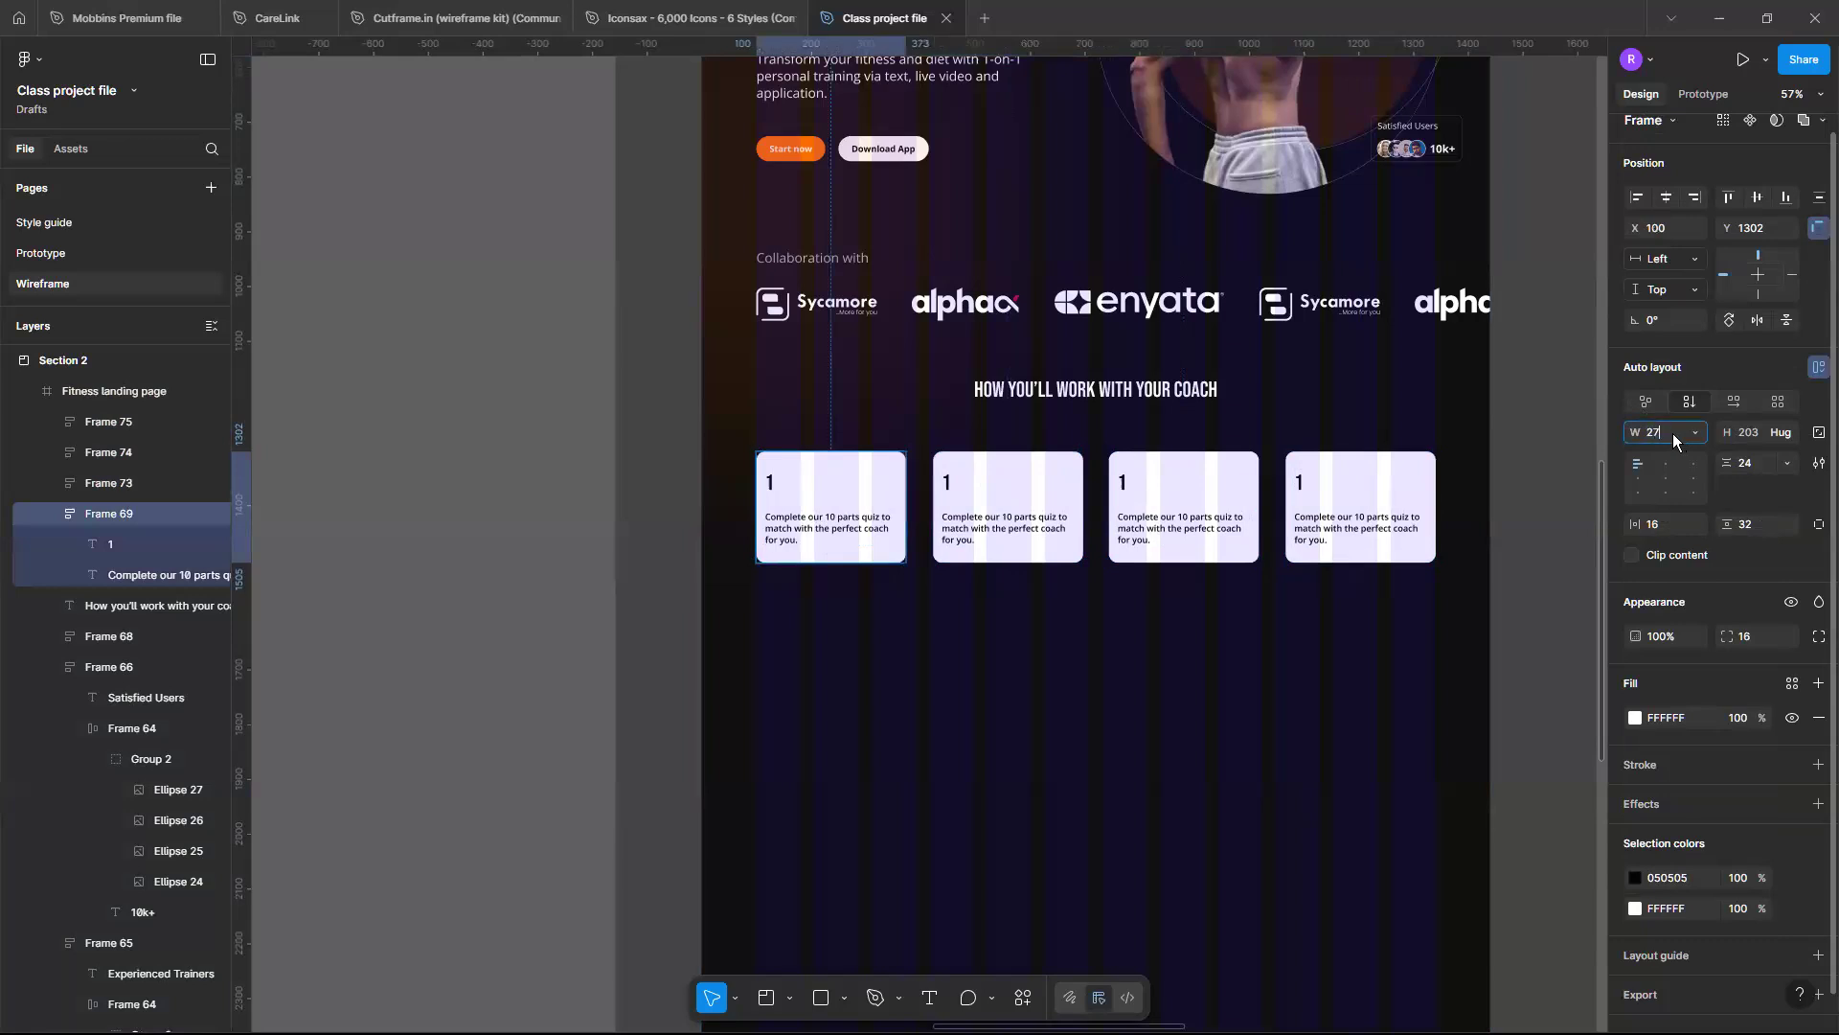
key("Return")
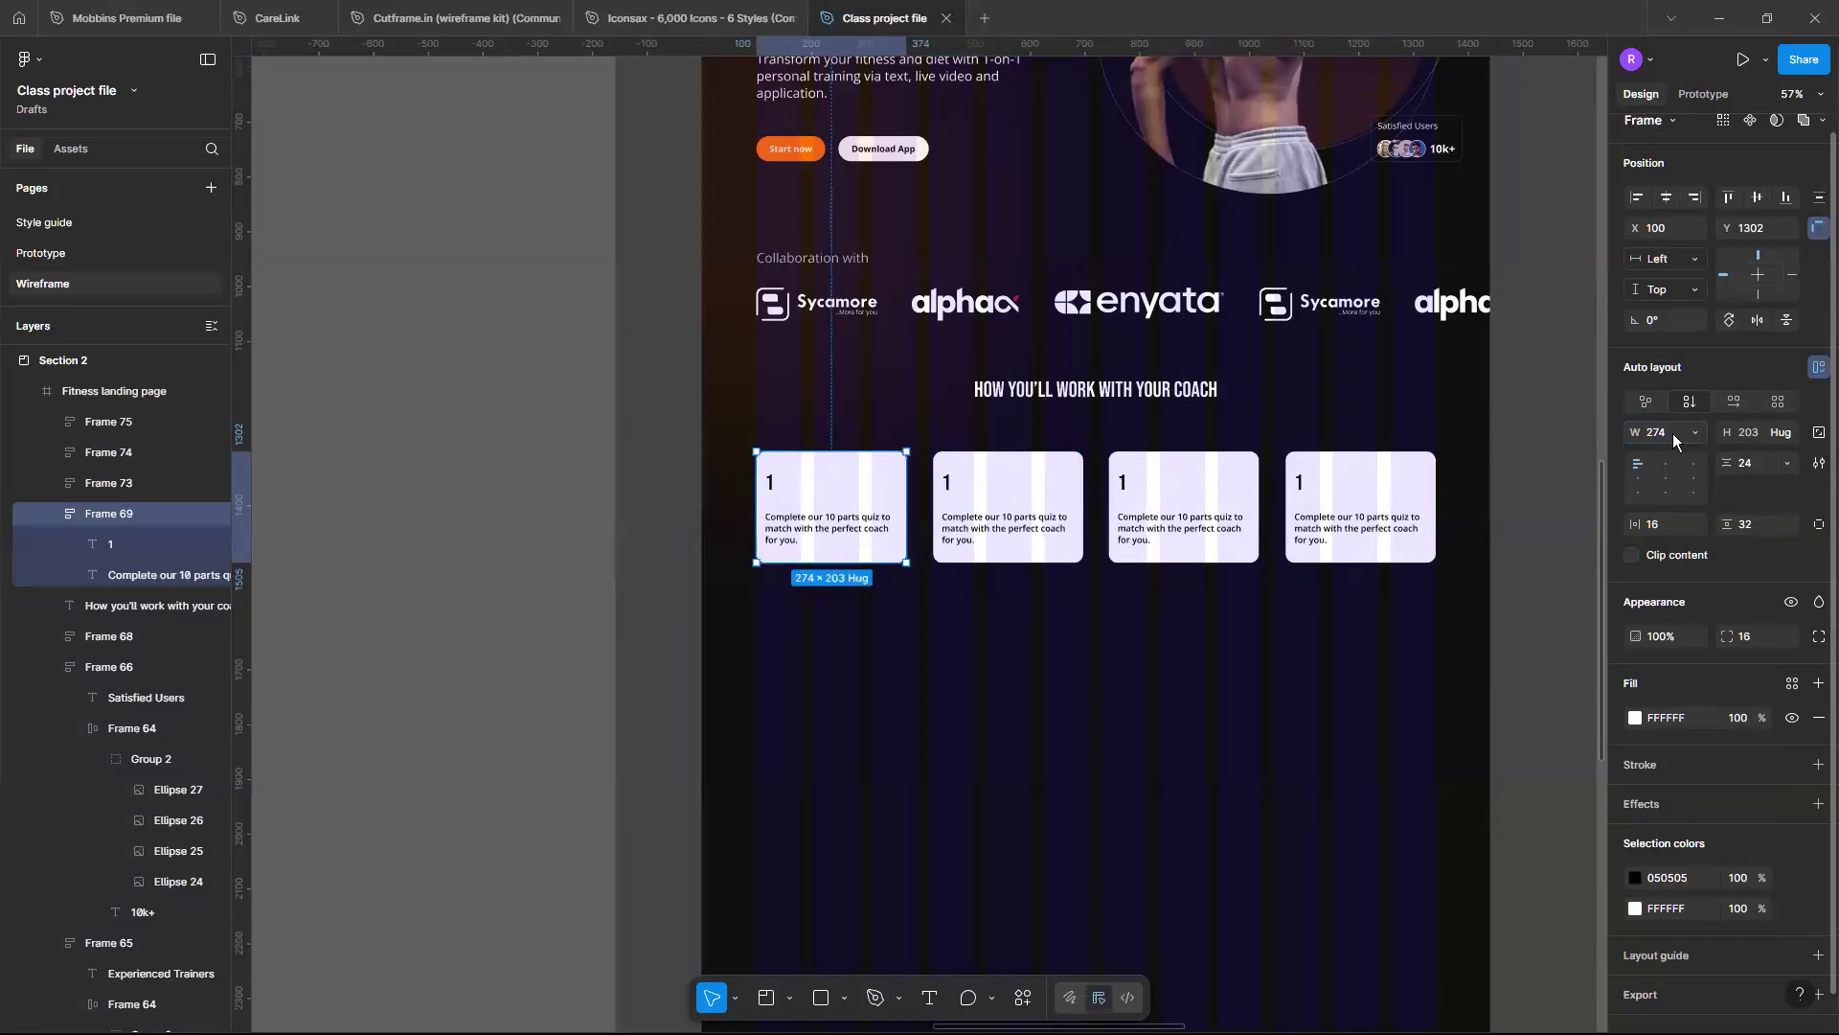
Change the number on the second card to 2
scroll(1017, 546, "up", 2)
scroll(1017, 546, "up", 3)
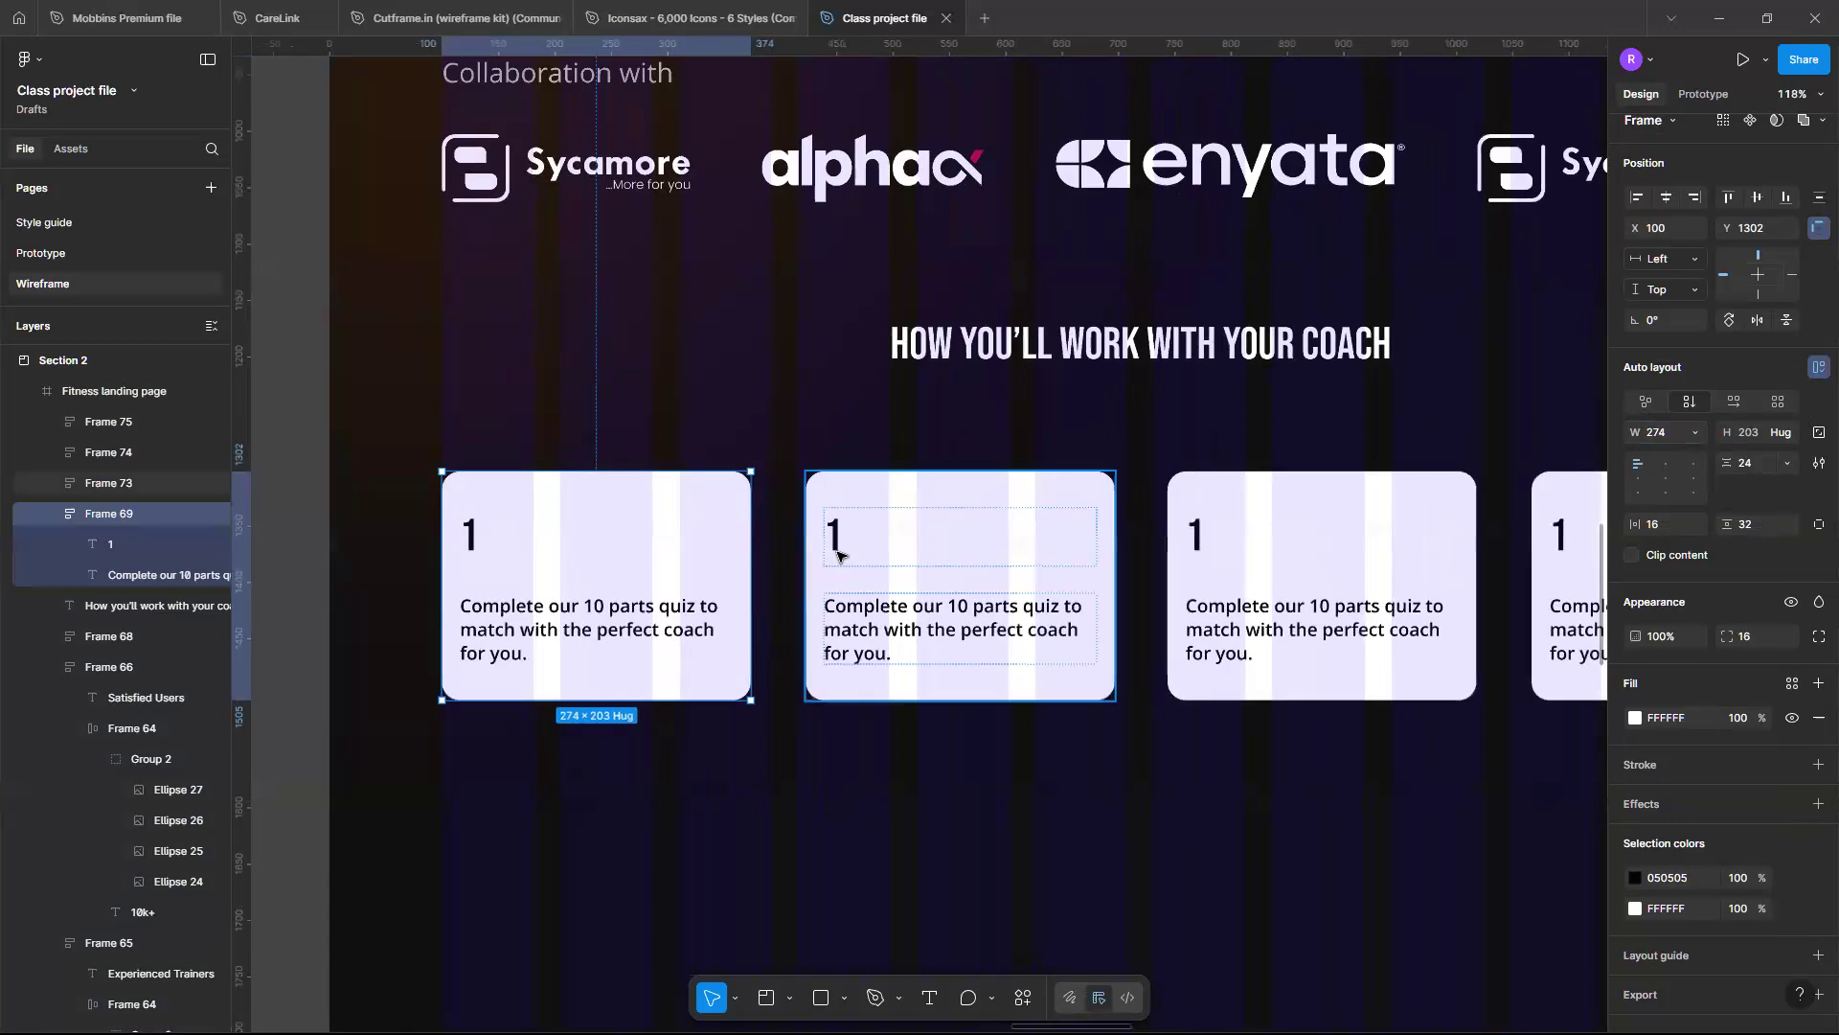
left_click(836, 553)
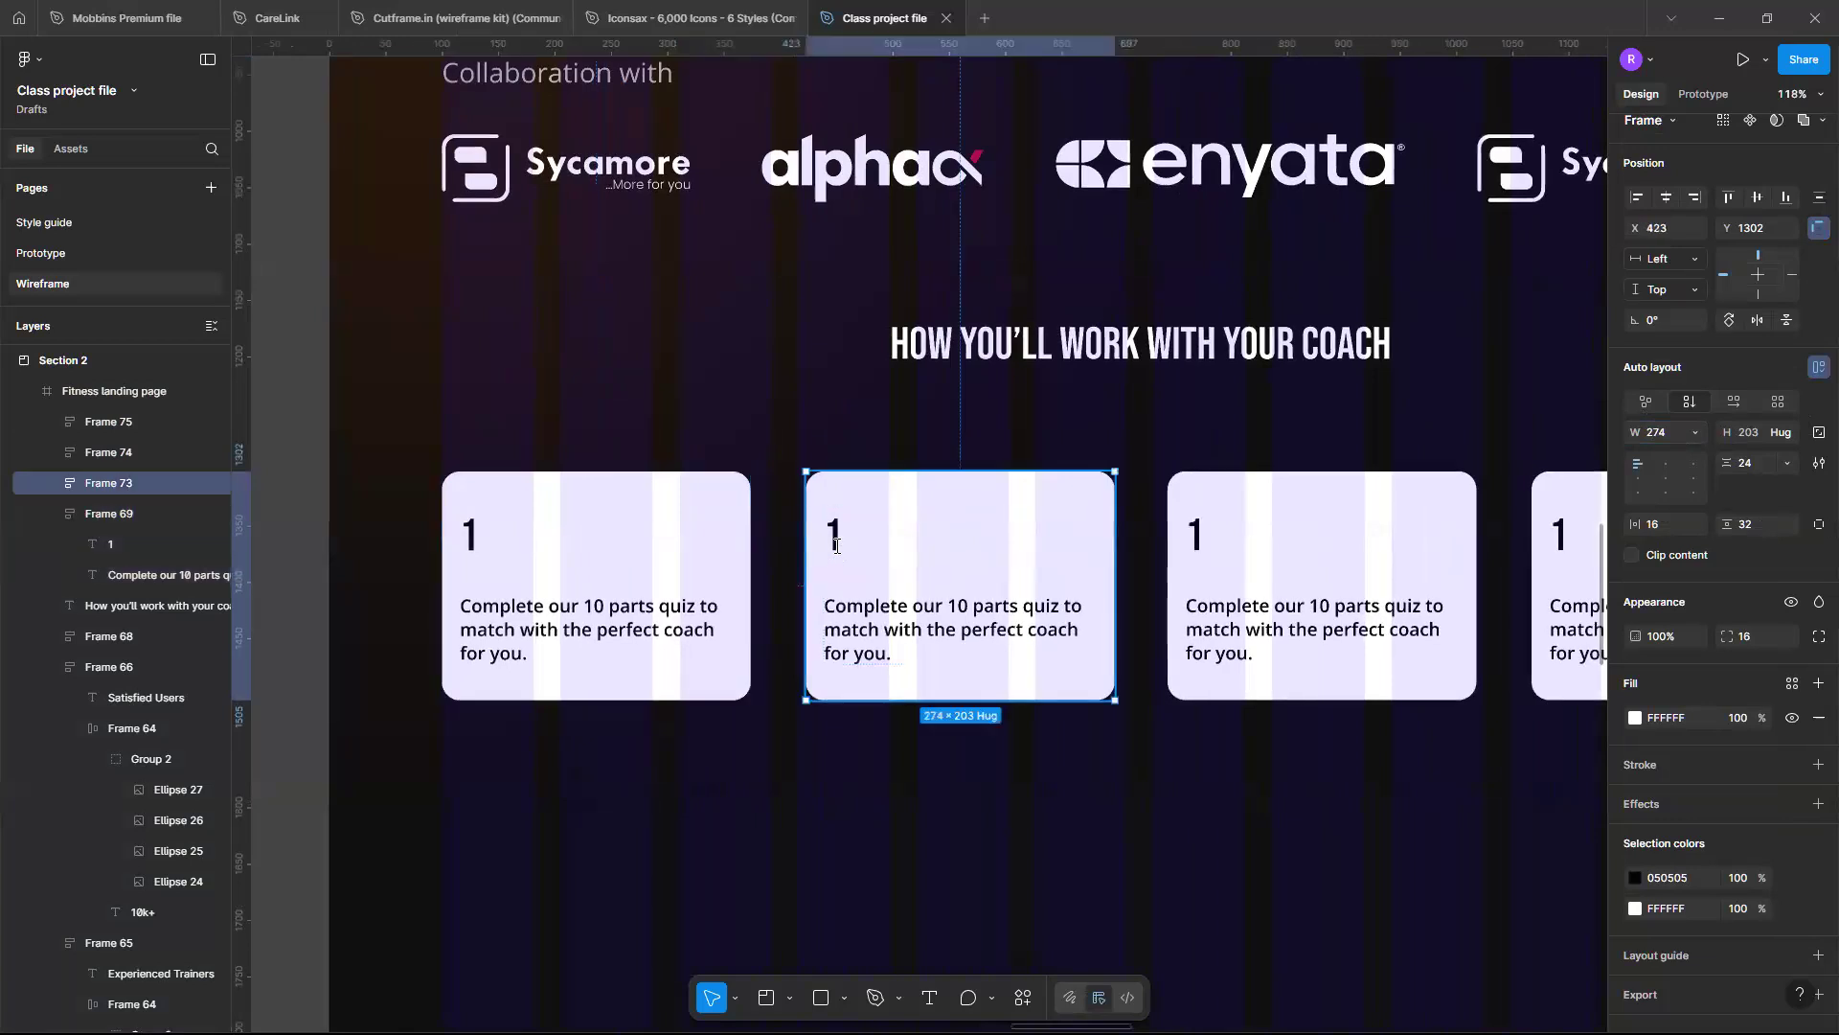
double_click(837, 546)
type("2")
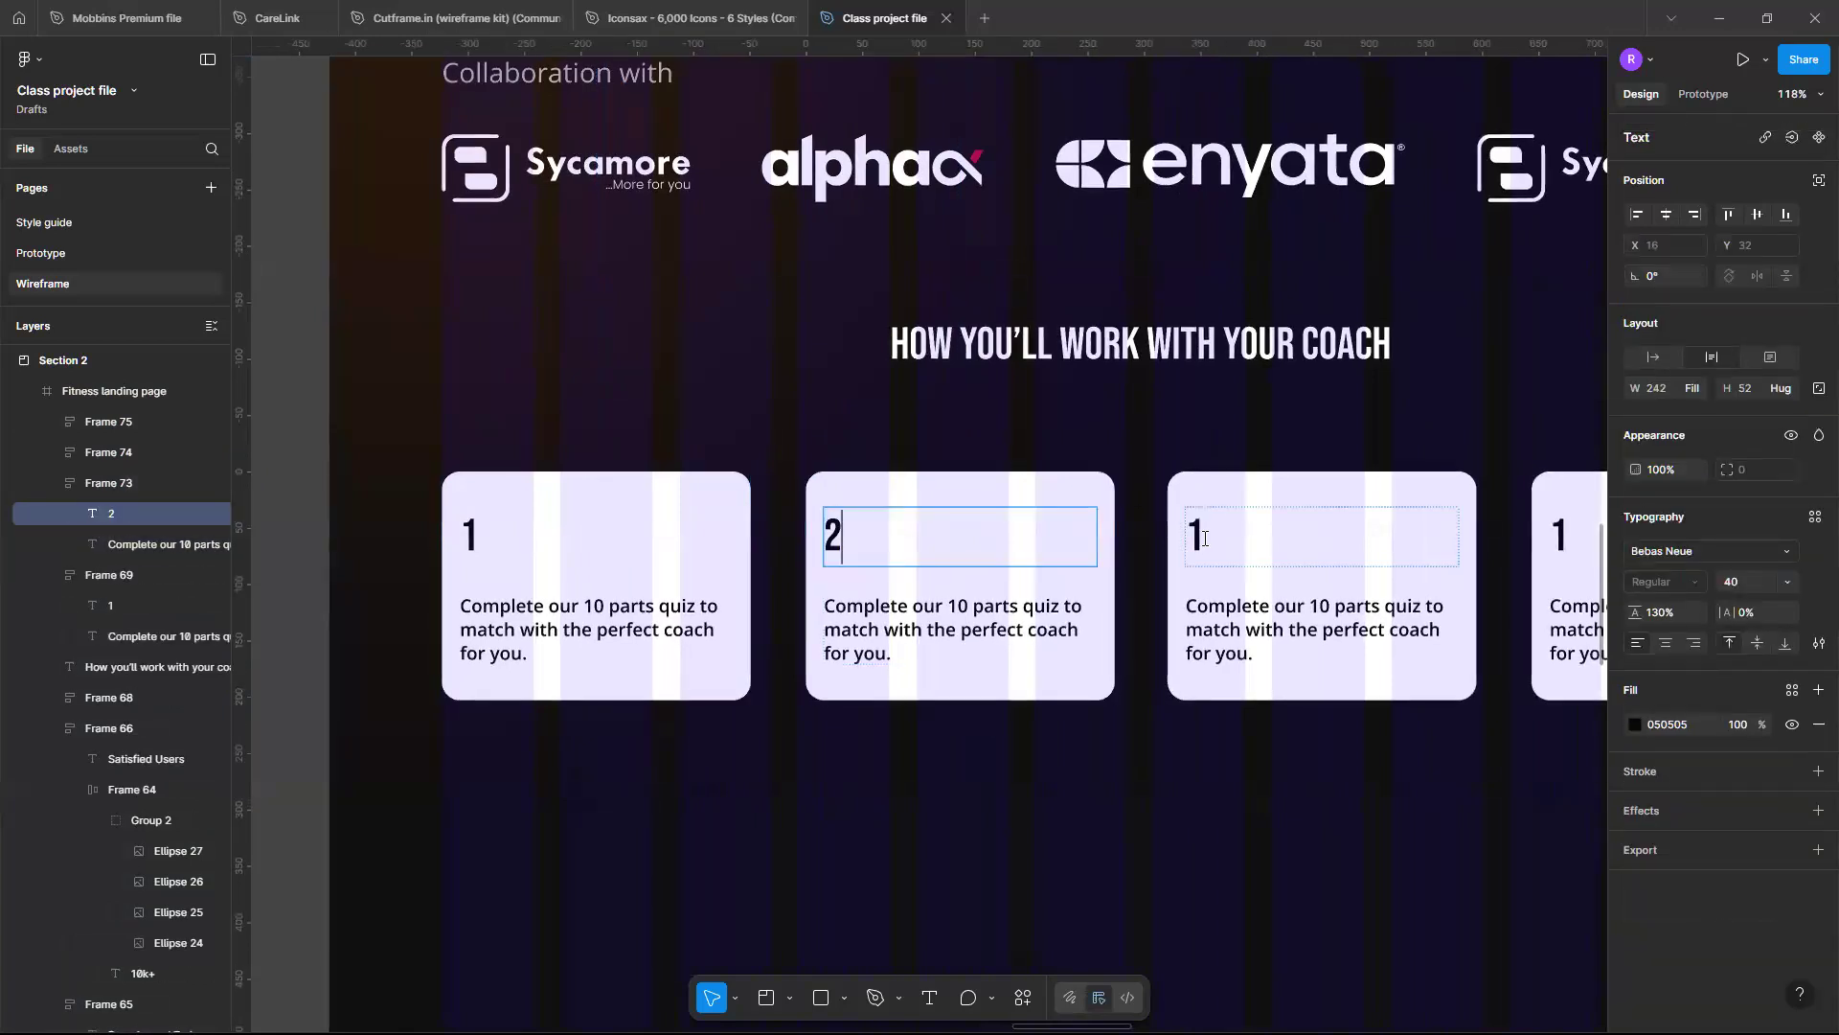
Change the number on the third card to 3 and the number on the fourth card to 4
double_click(1202, 539)
key("BackSpace")
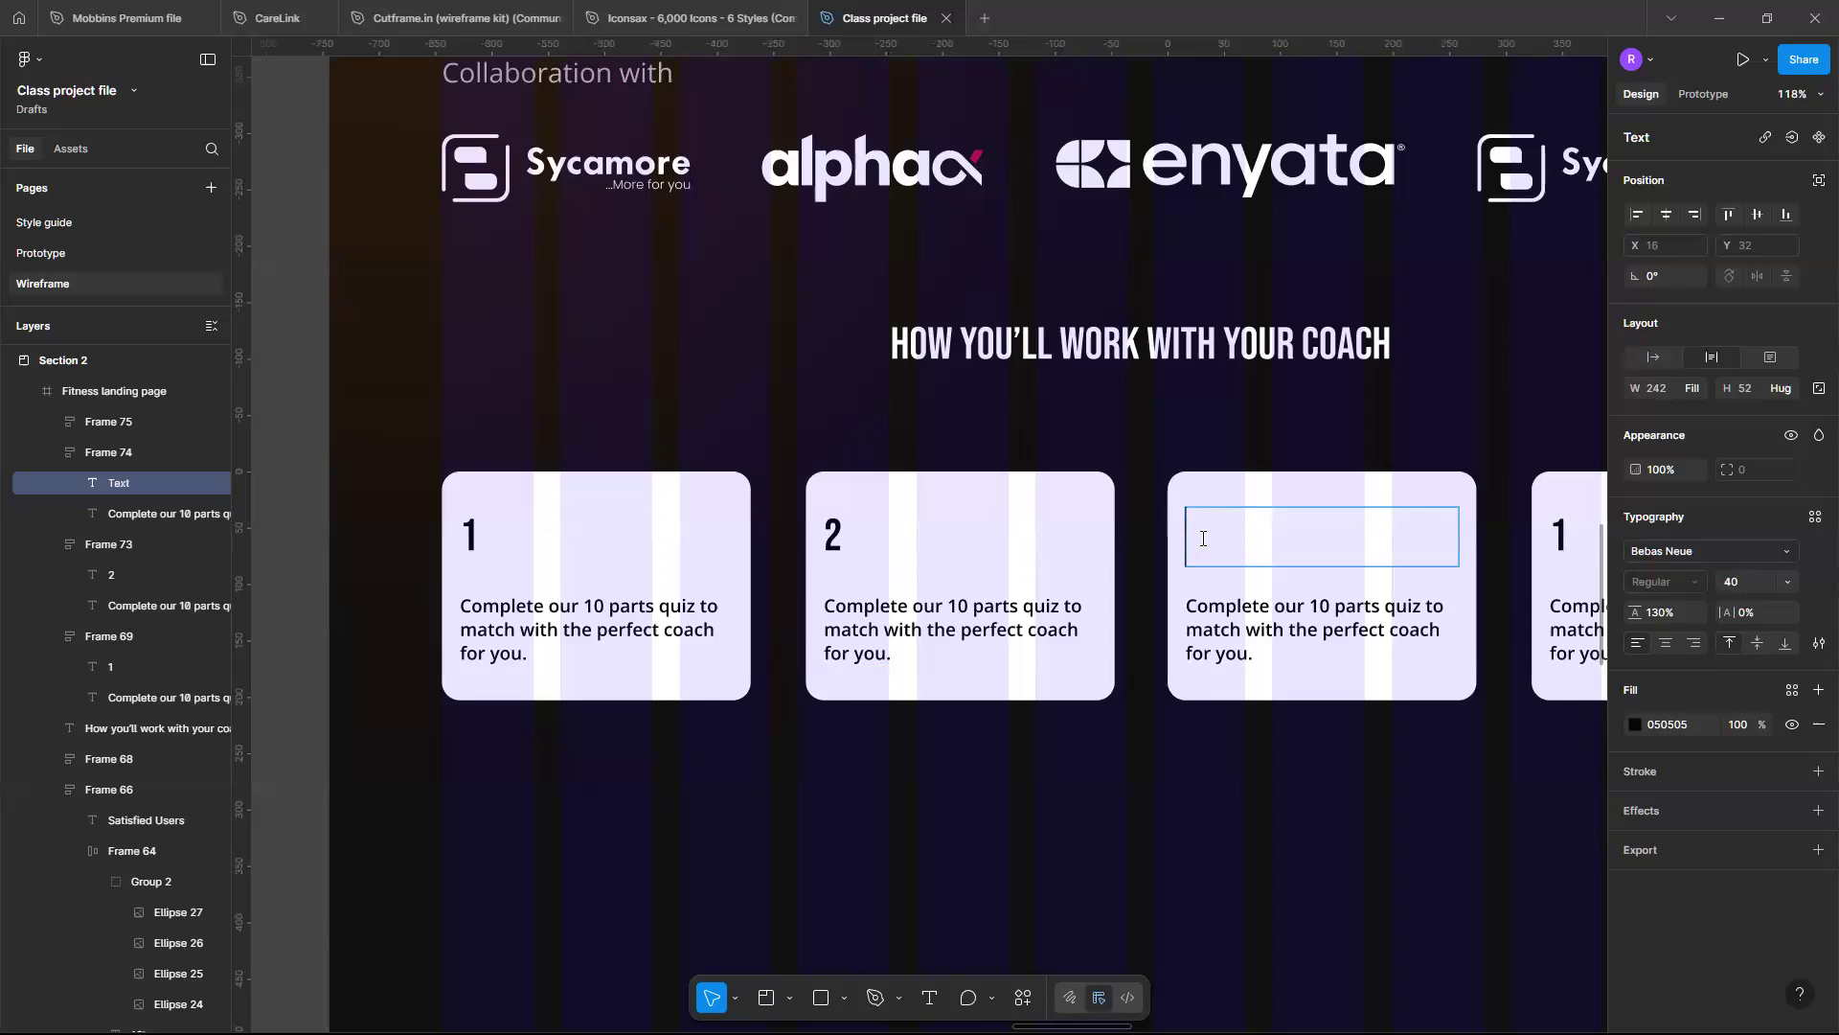
scroll(1365, 535, "right", 3)
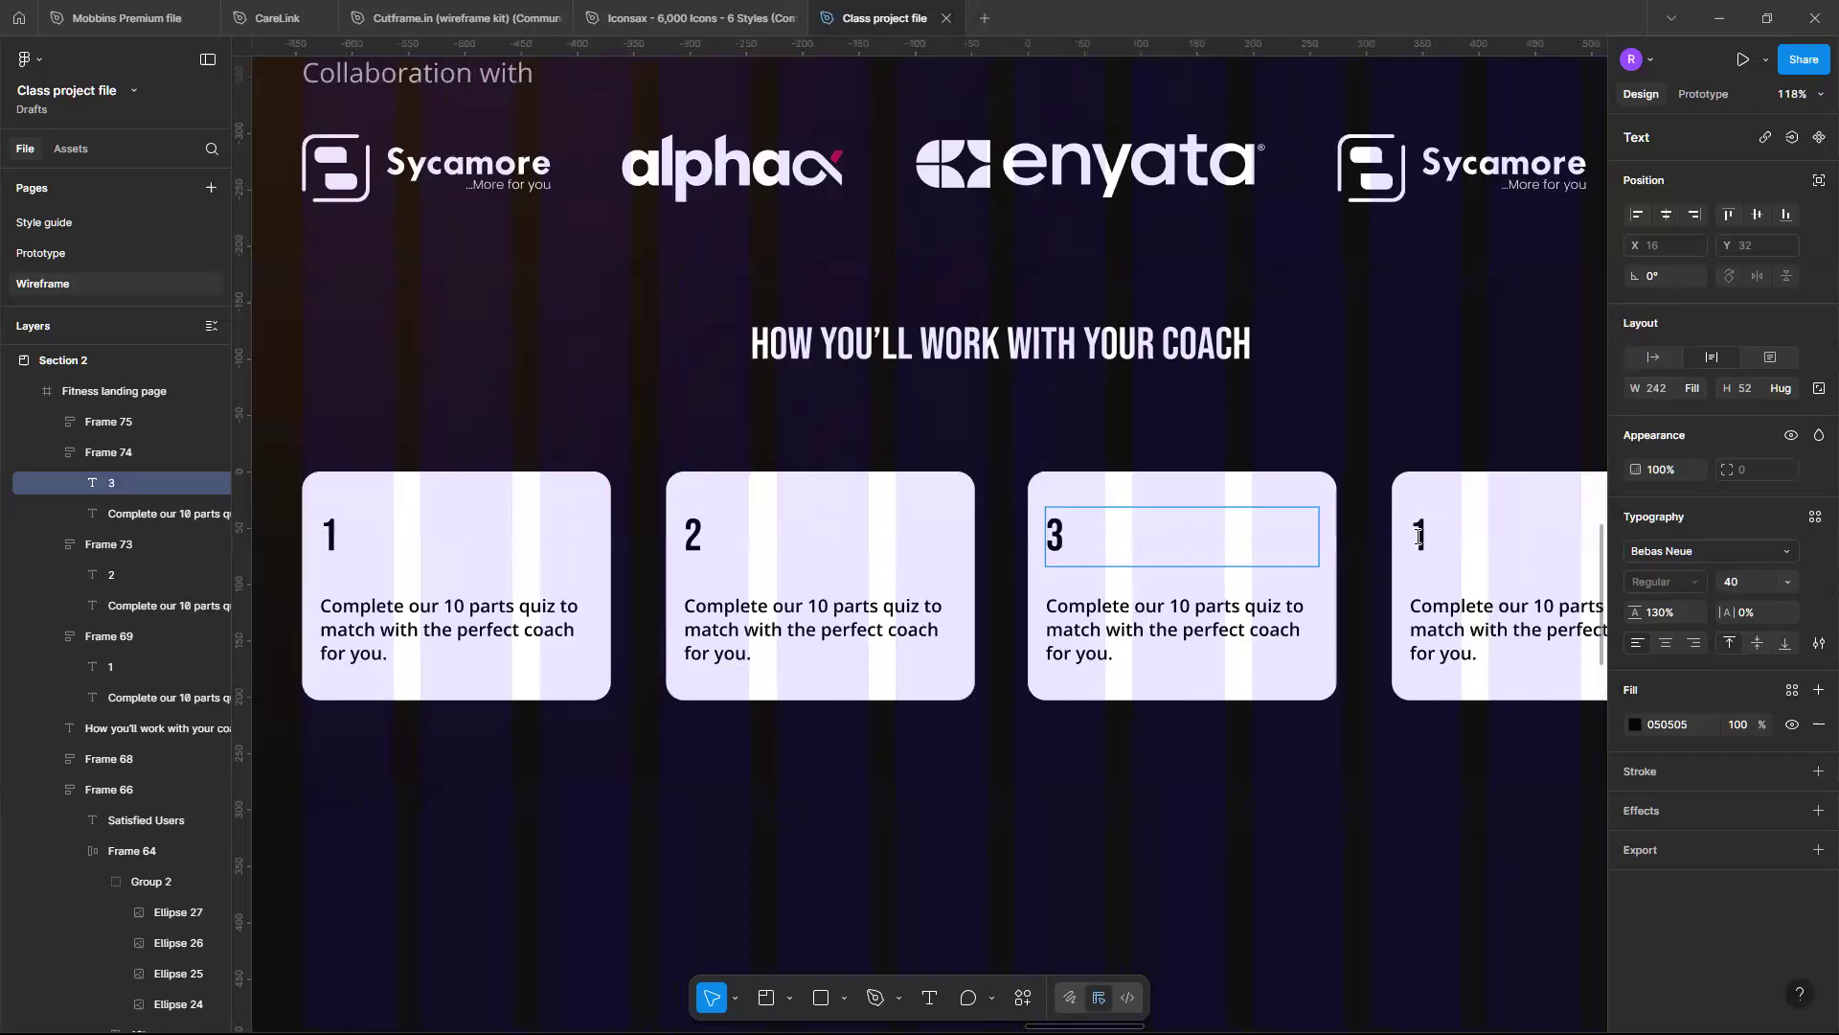
left_click(1428, 533)
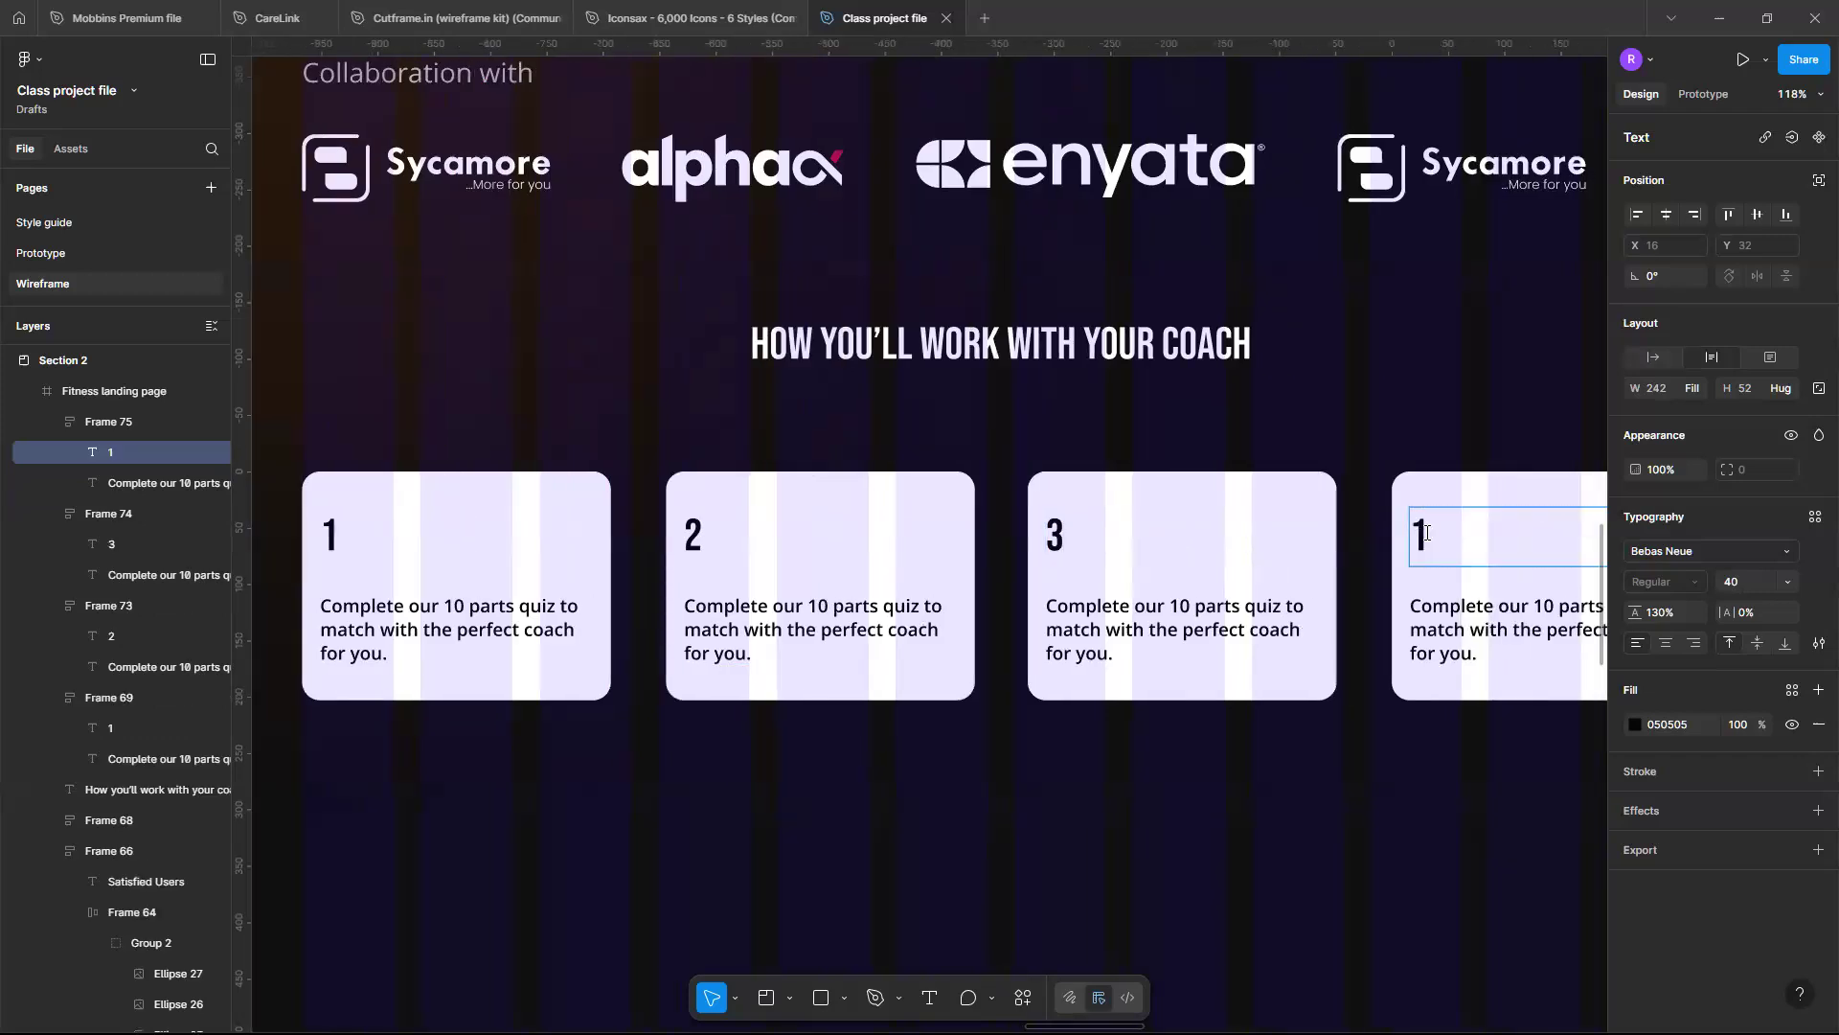
double_click(1427, 533)
type("4")
scroll(1426, 533, "right", 2)
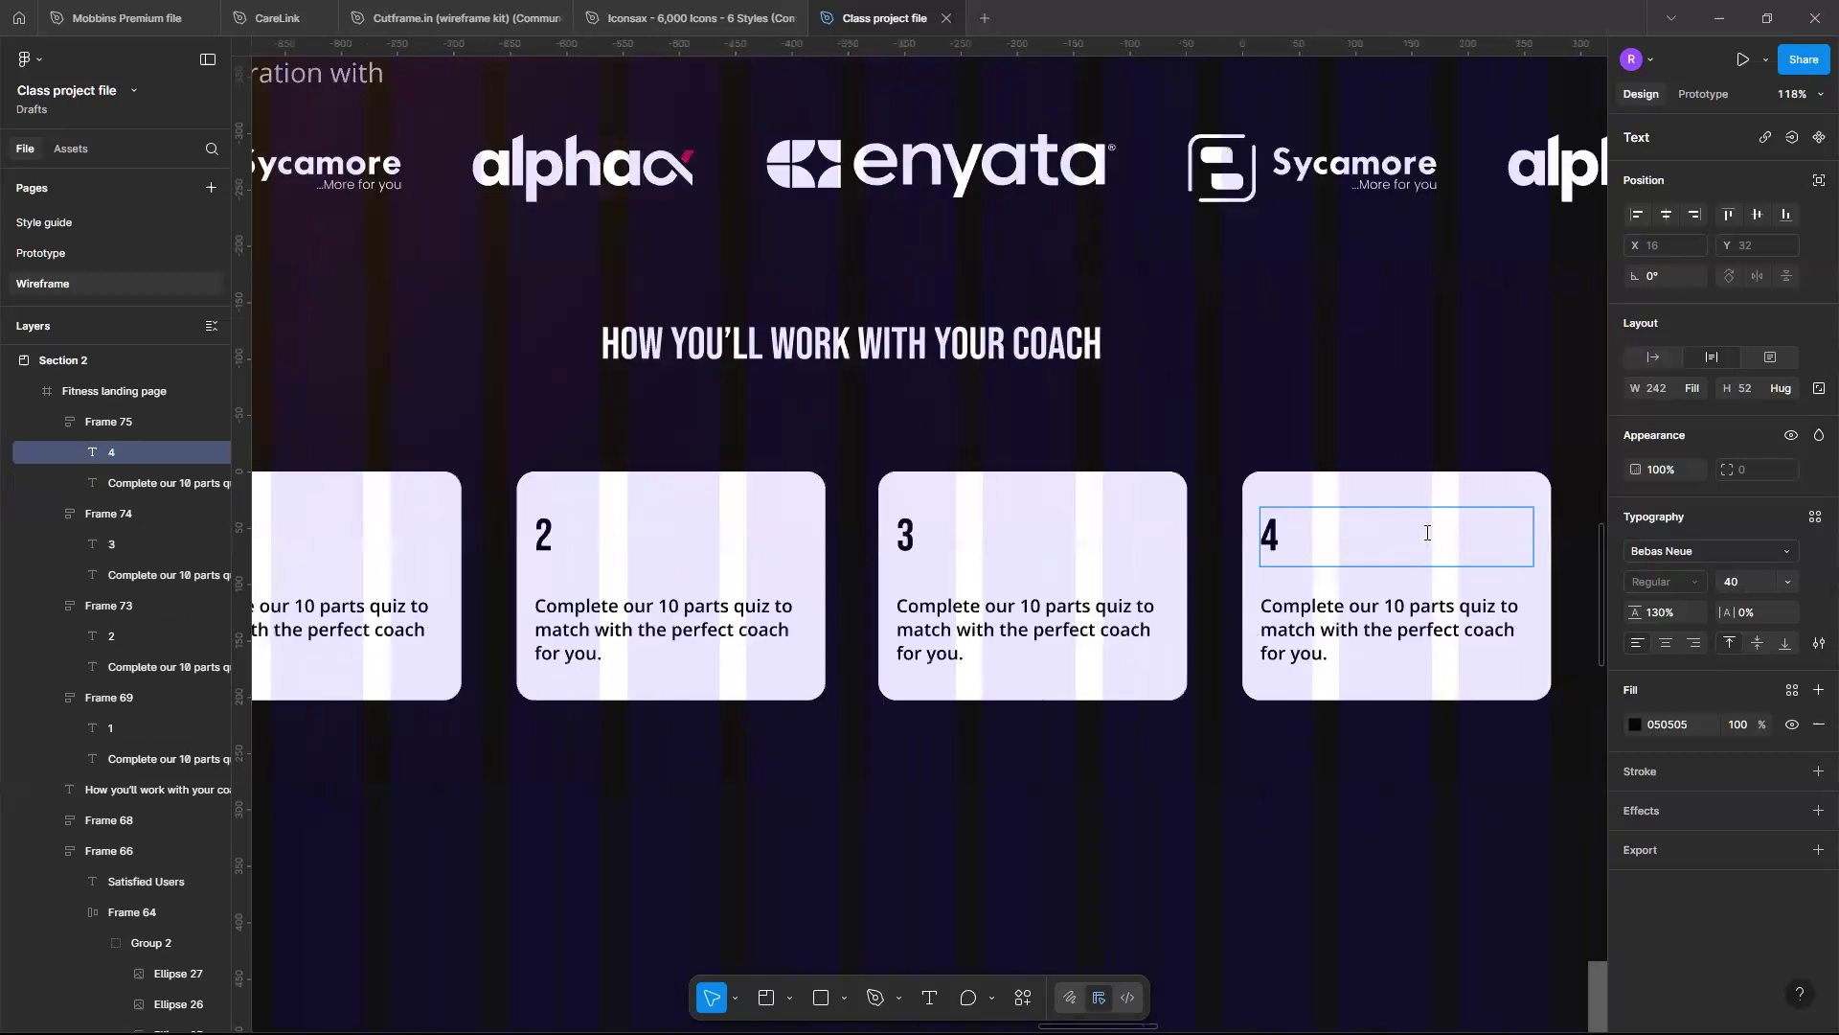
Replace the second card's description with "Video call to align with your coach on a customized exercise plan."
scroll(1136, 630, "left", 5)
left_click(1136, 630)
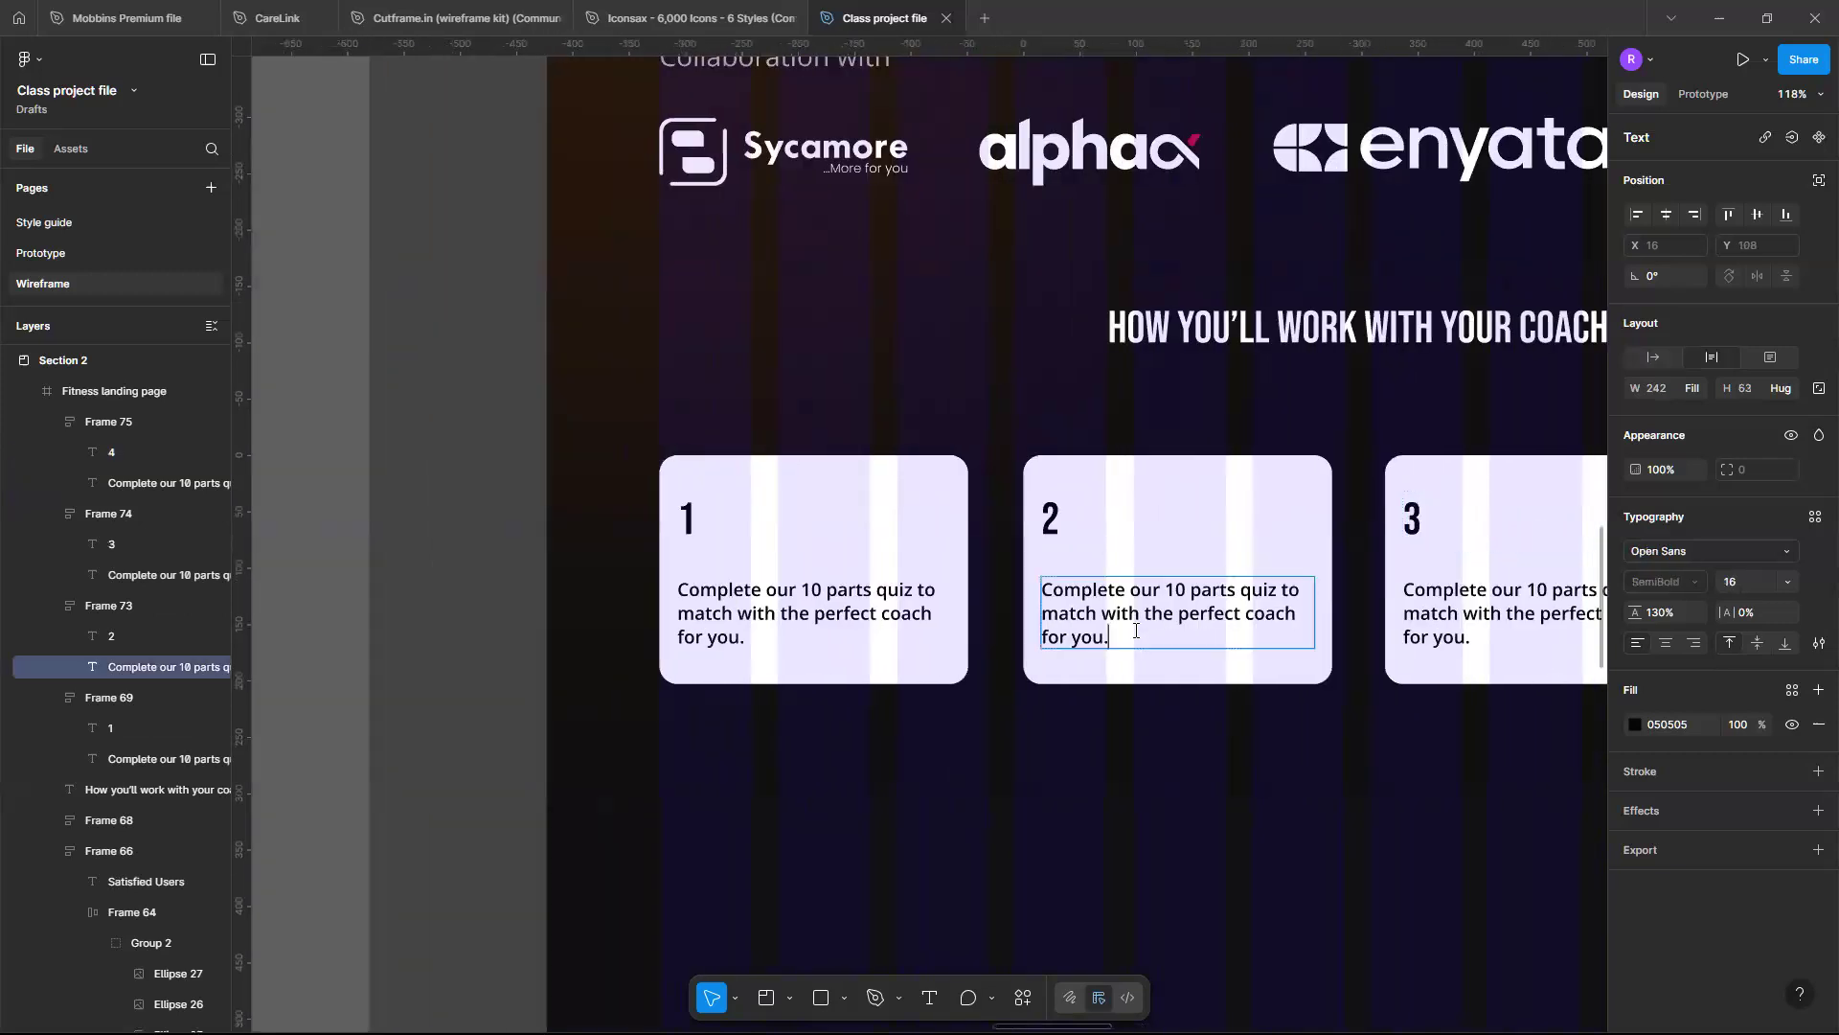
double_click(1136, 630)
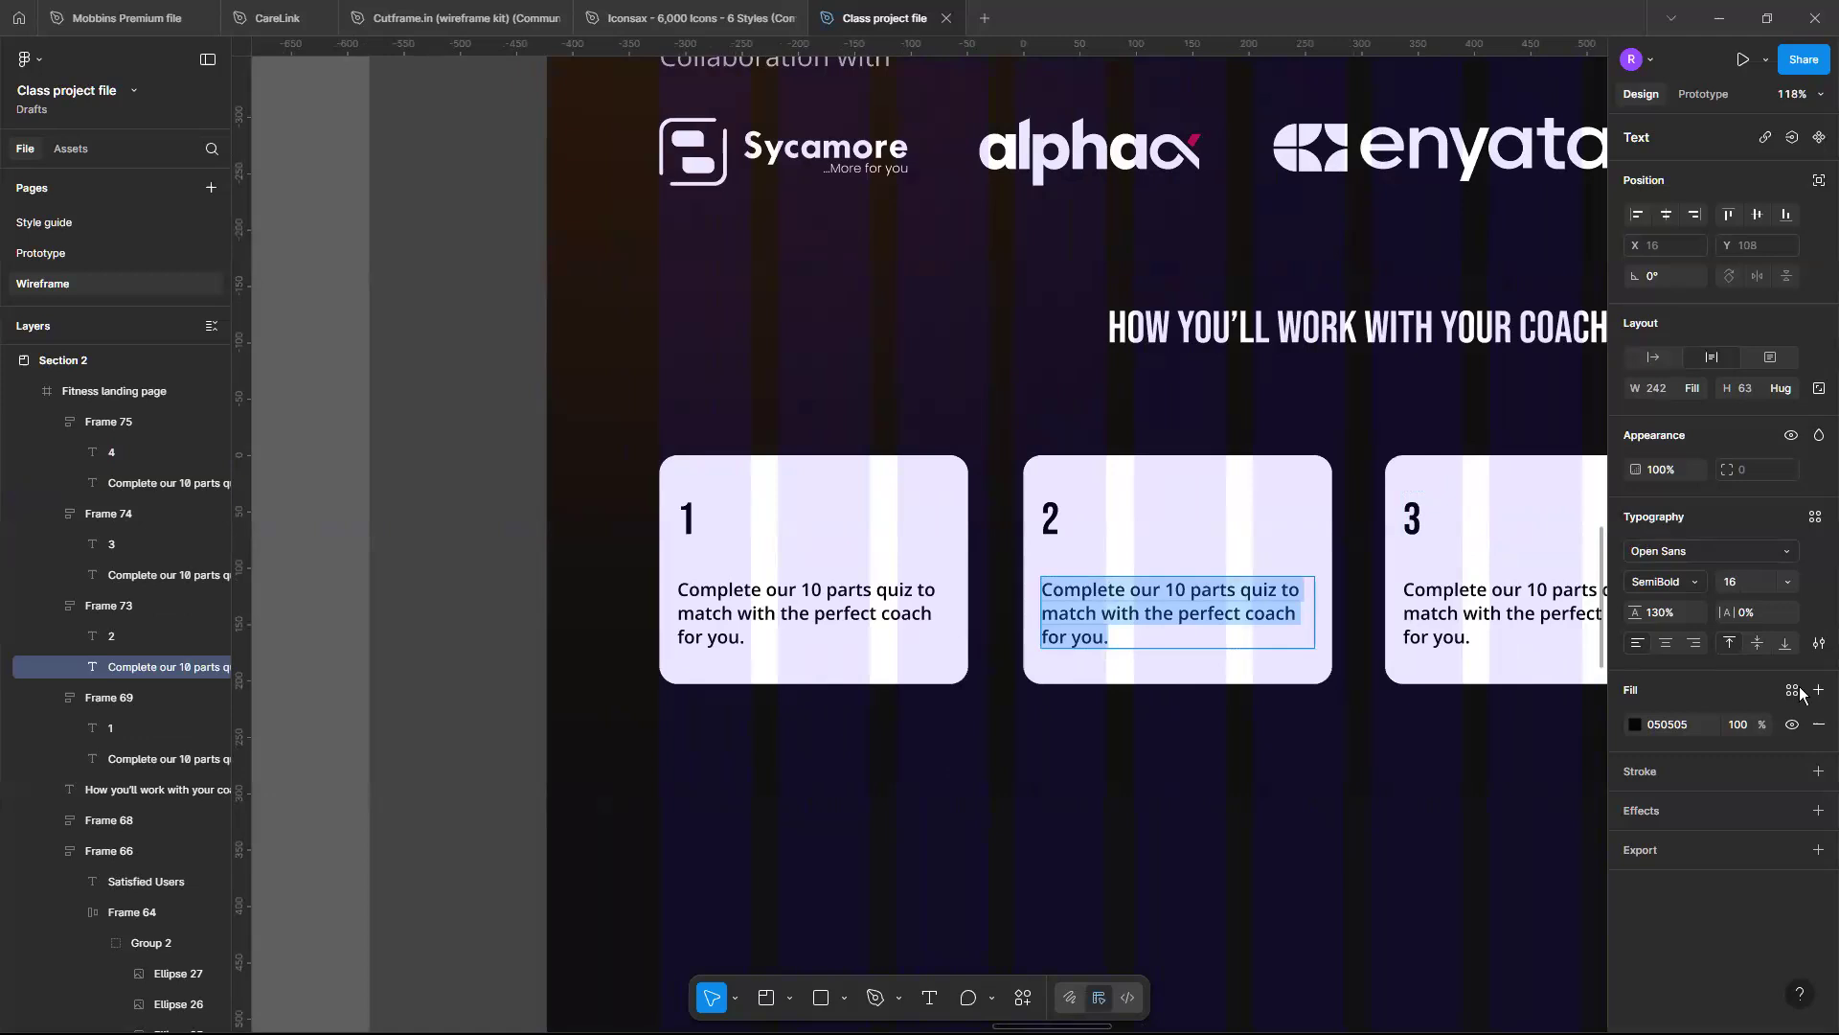
type("V")
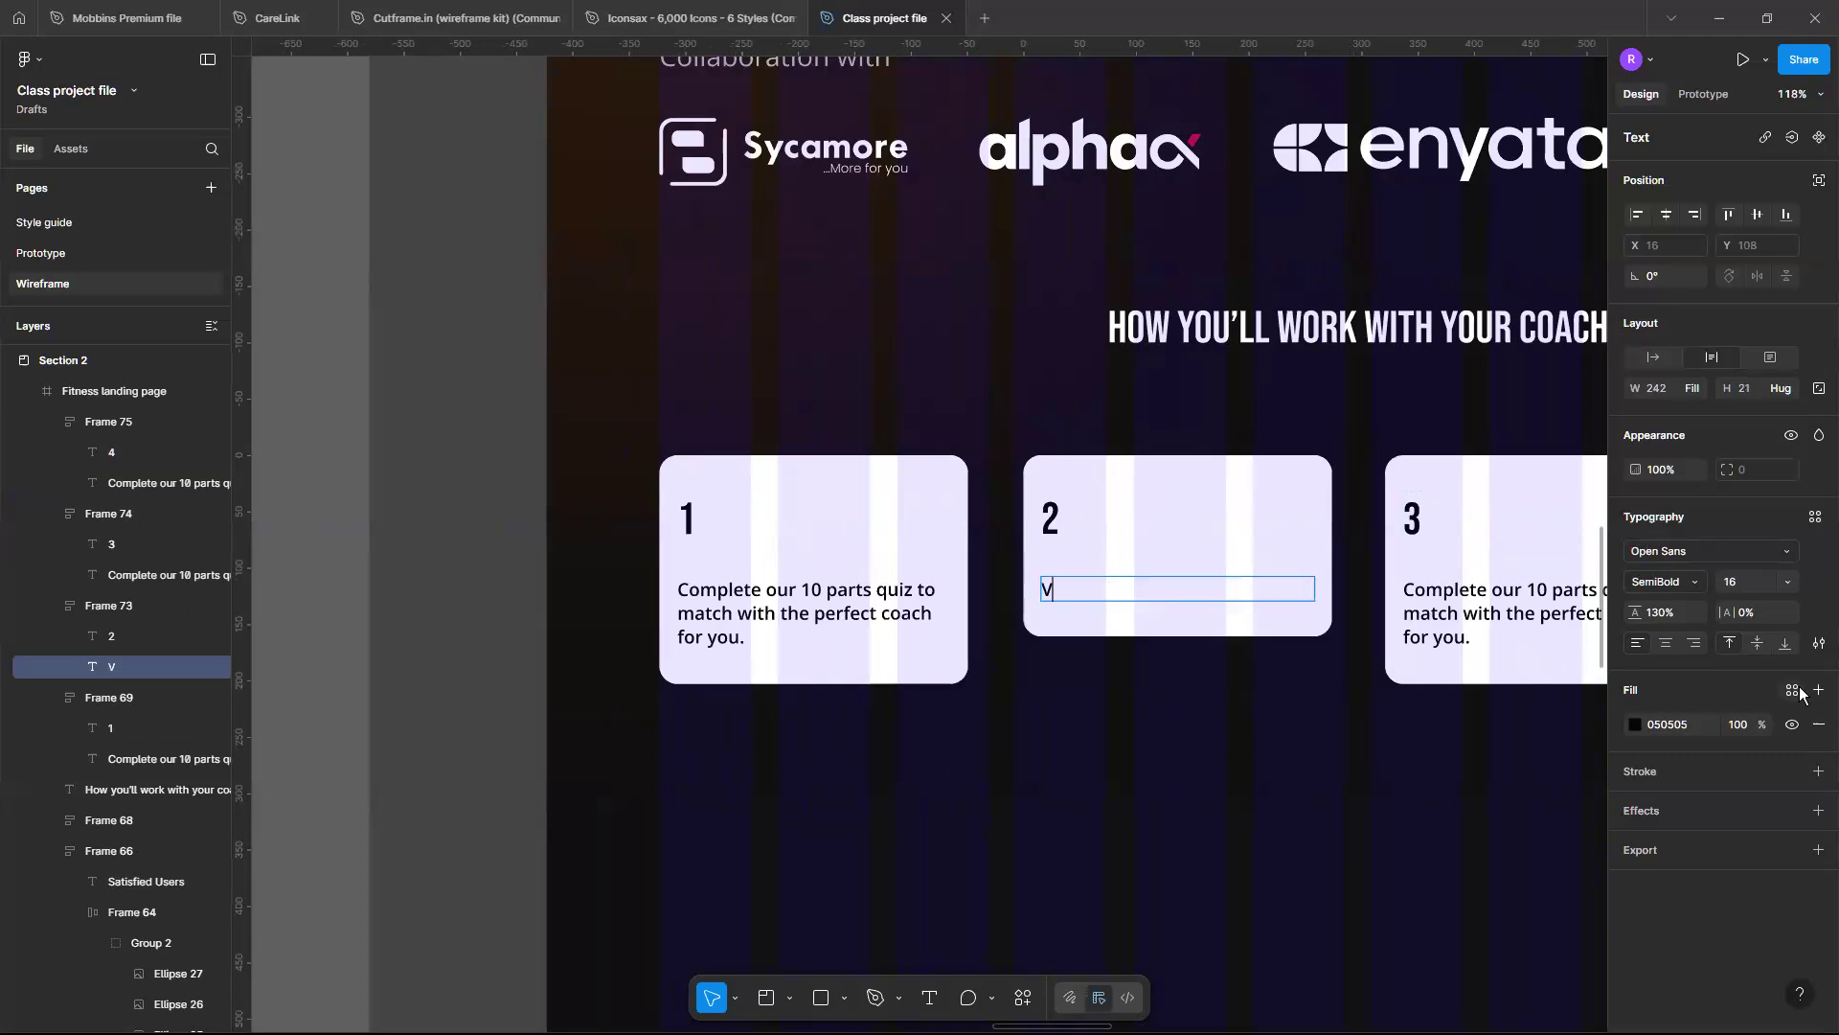
type("id")
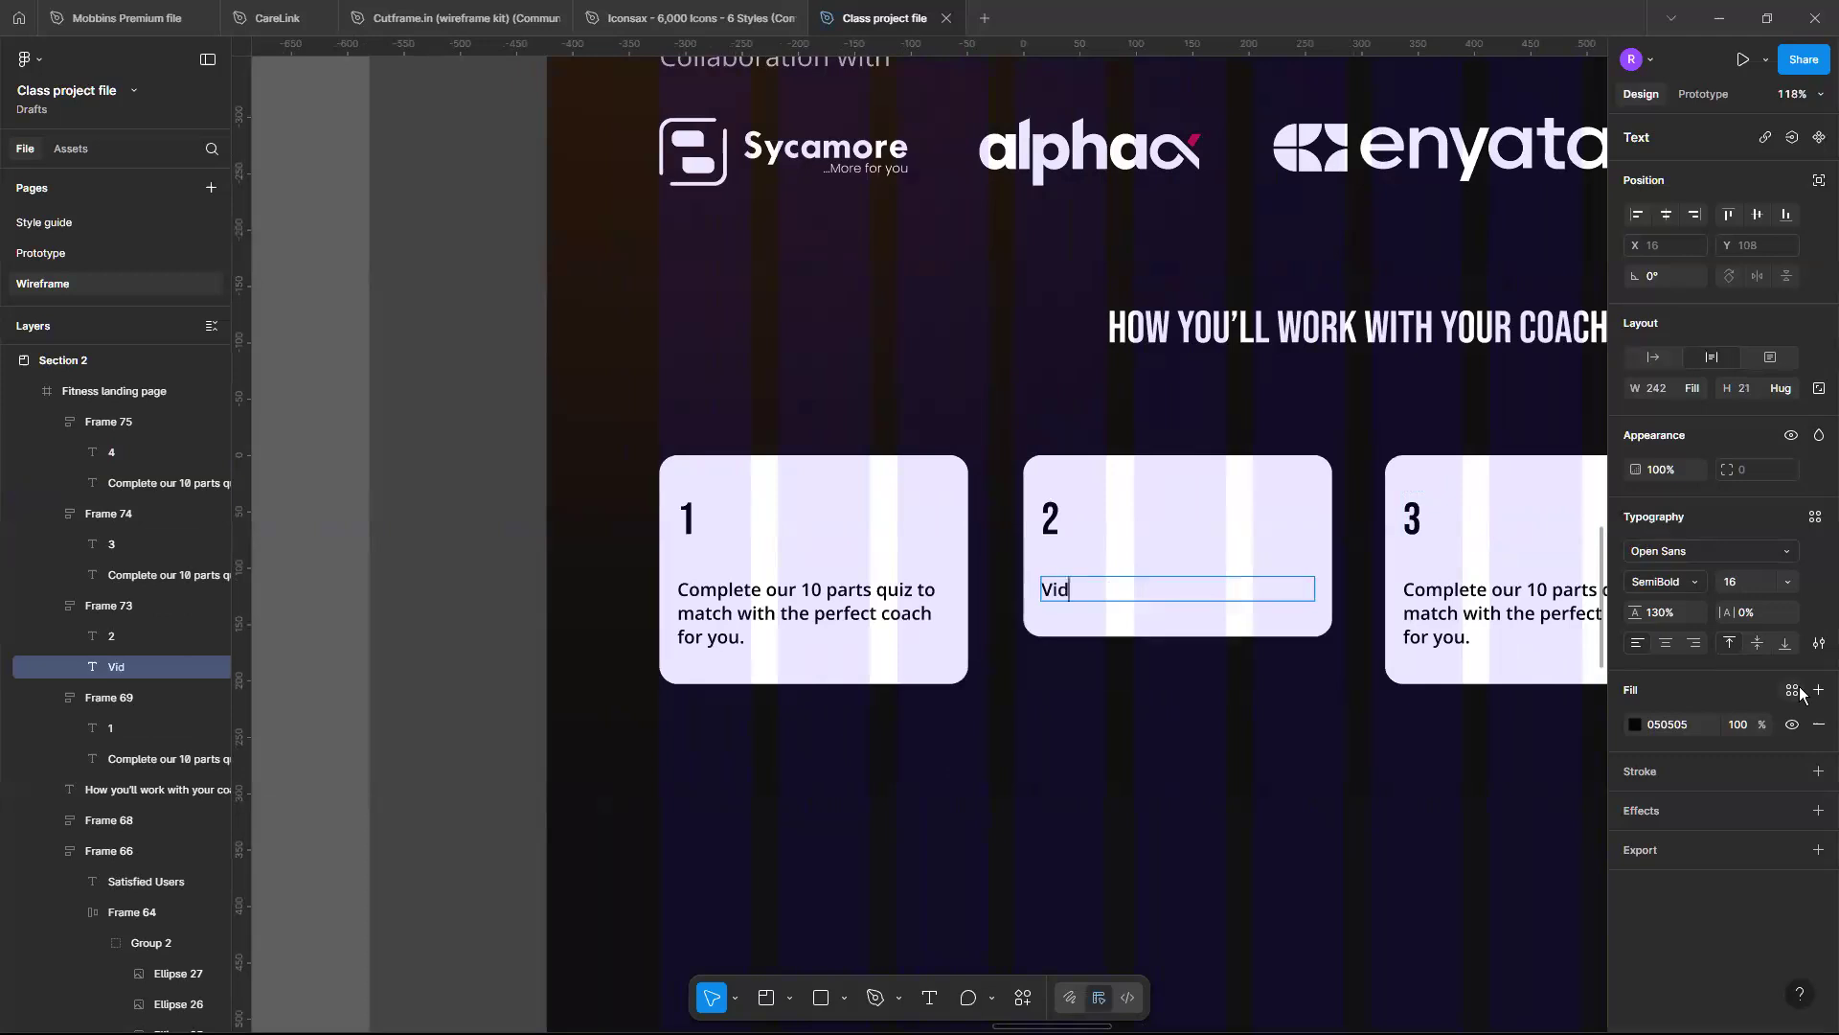
type("eo call to align")
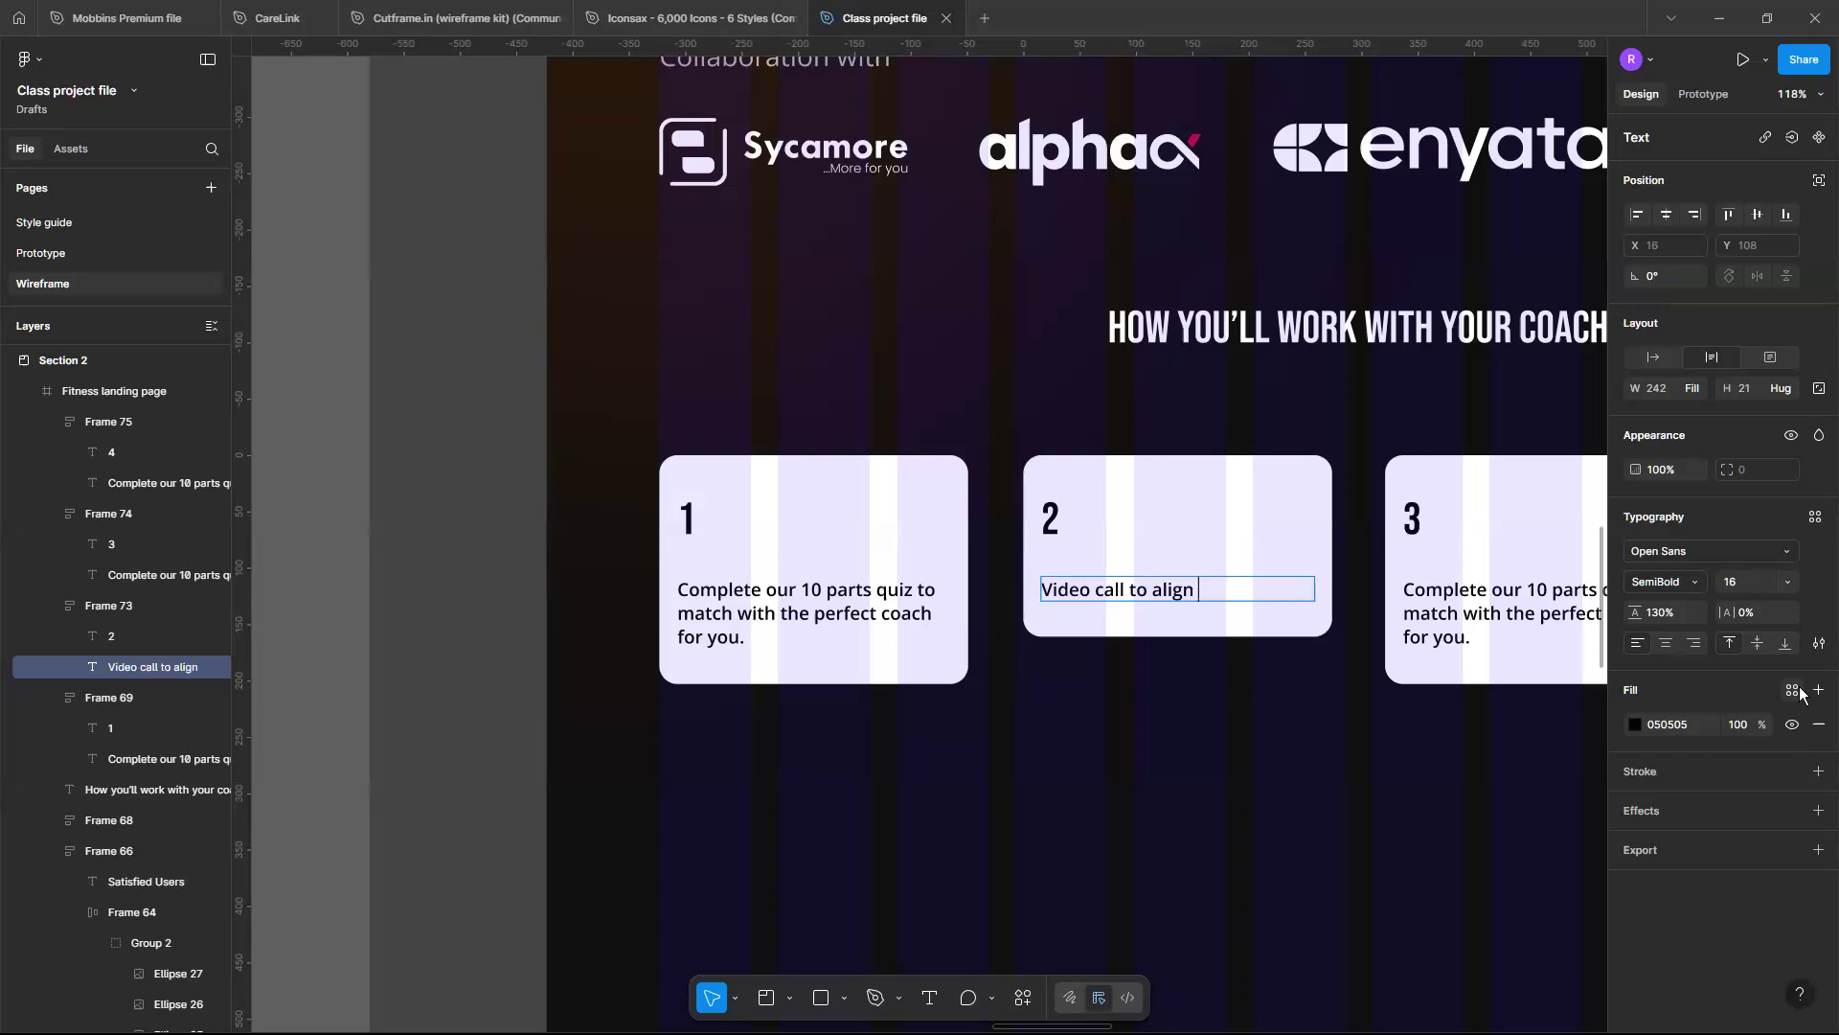
type("with your coach o")
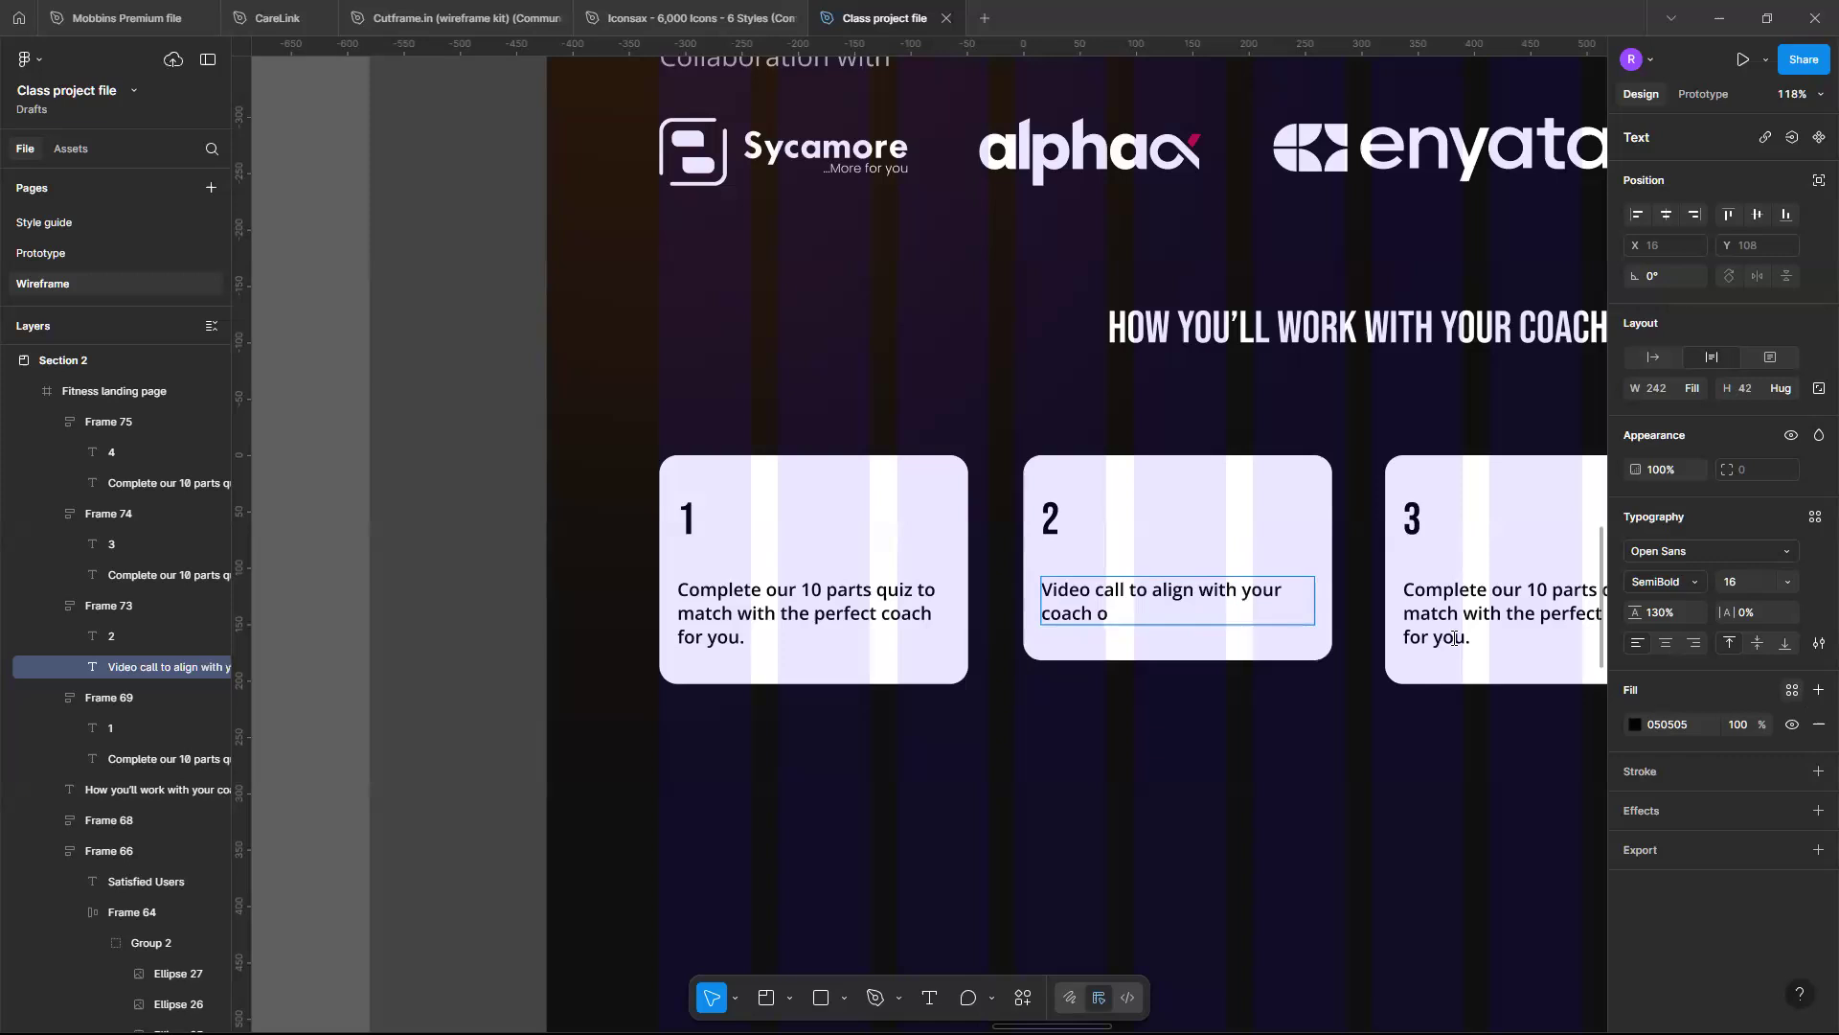
type("n a customized exercise plan.")
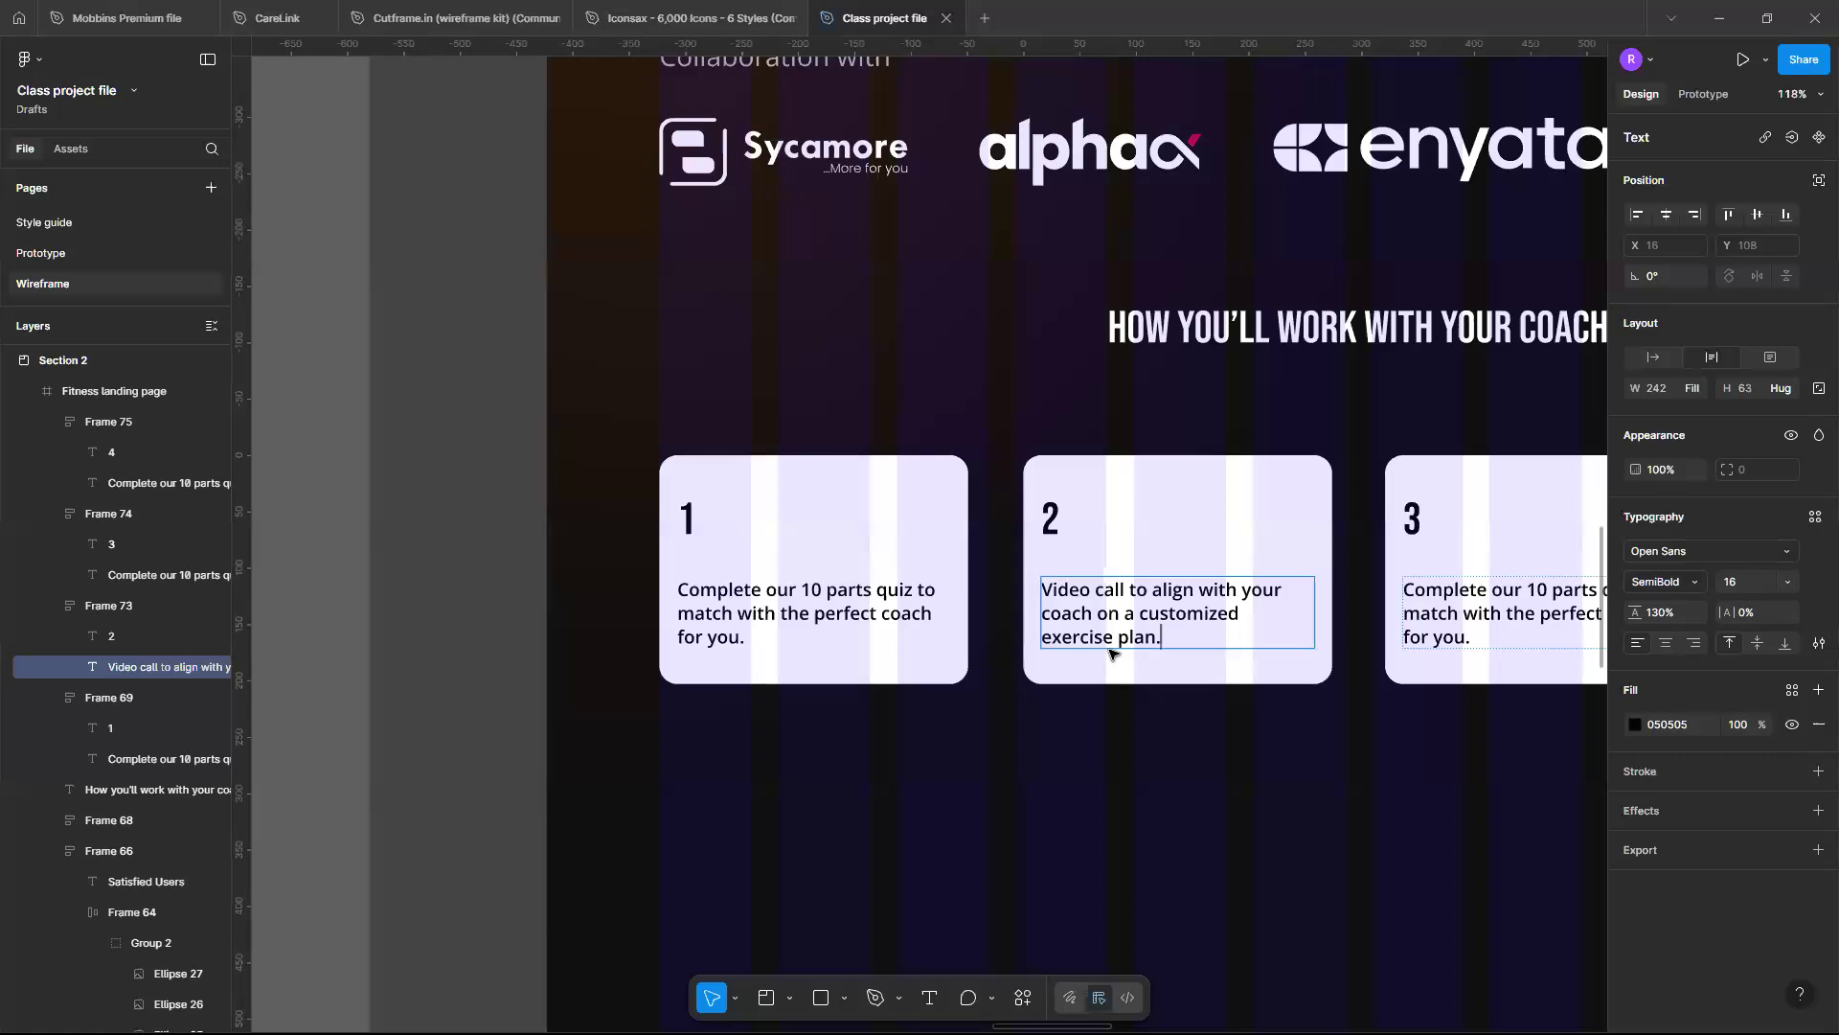
scroll(1111, 653, "down", 5)
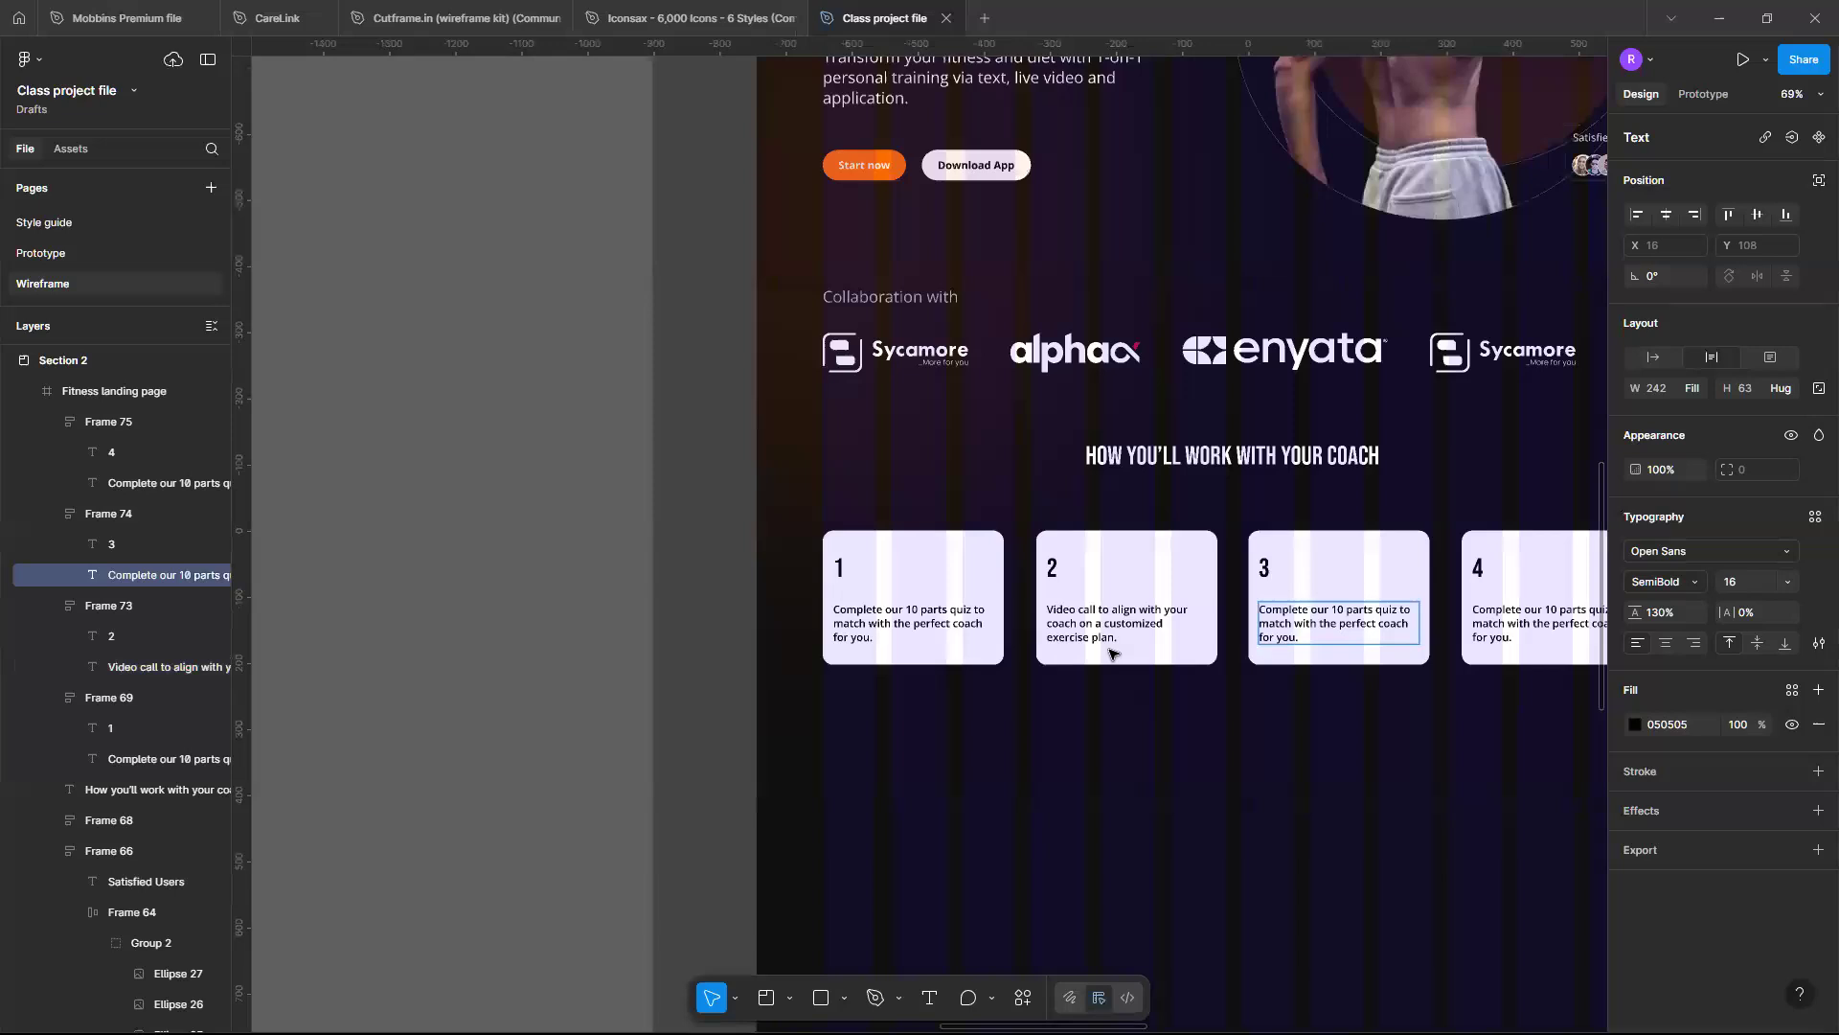
scroll(1111, 654, "up", 2)
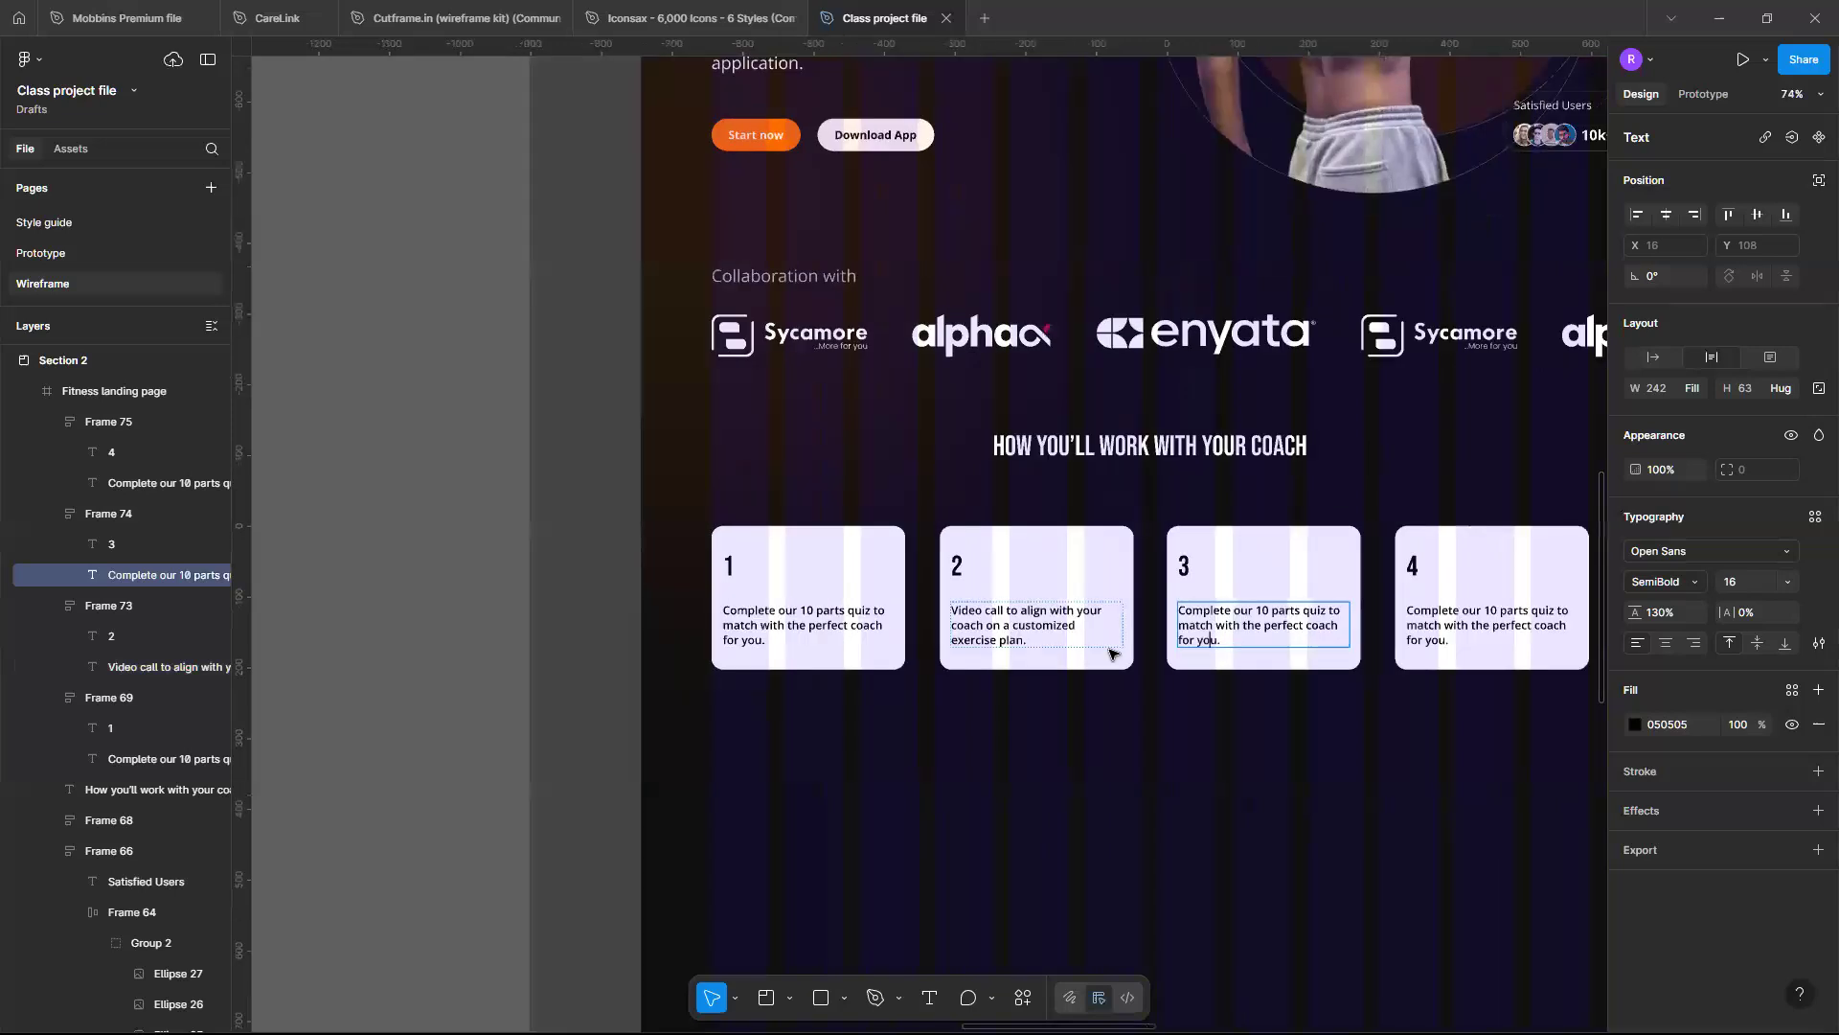
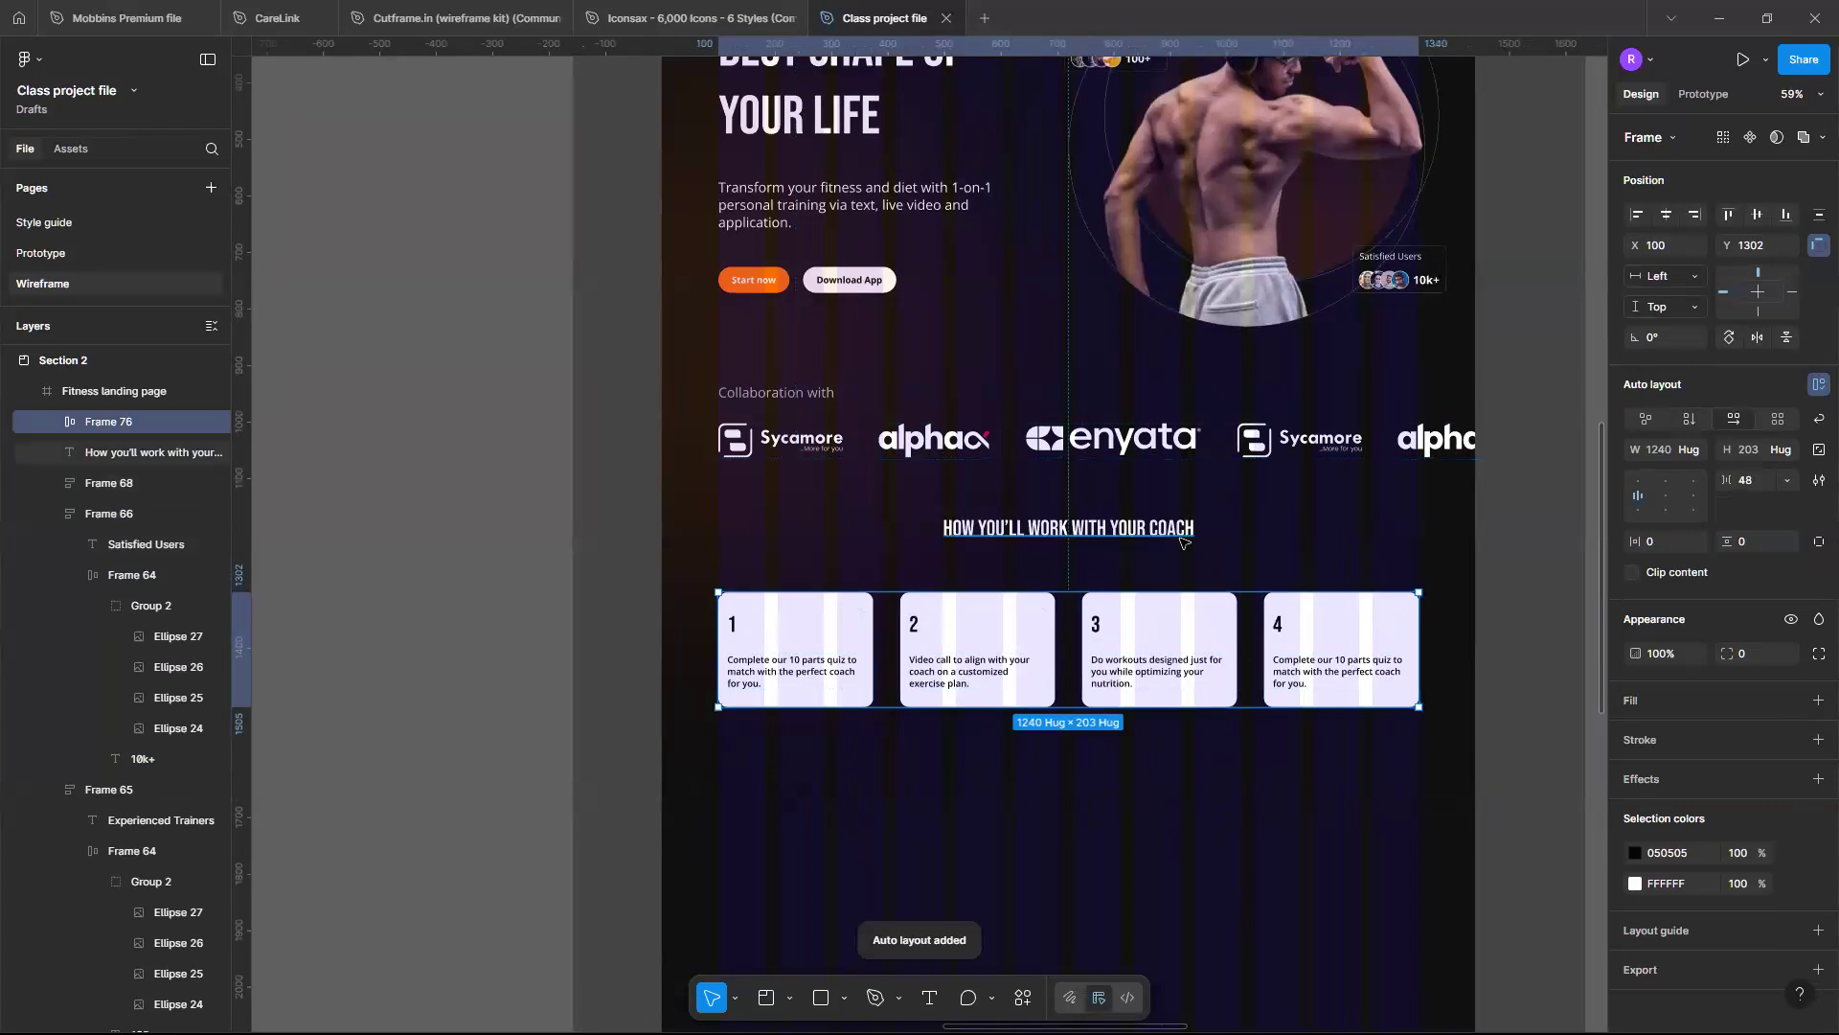
Group the section heading and the row of cards in a vertical auto layout with a gap of 80
left_click(1182, 541, "shift")
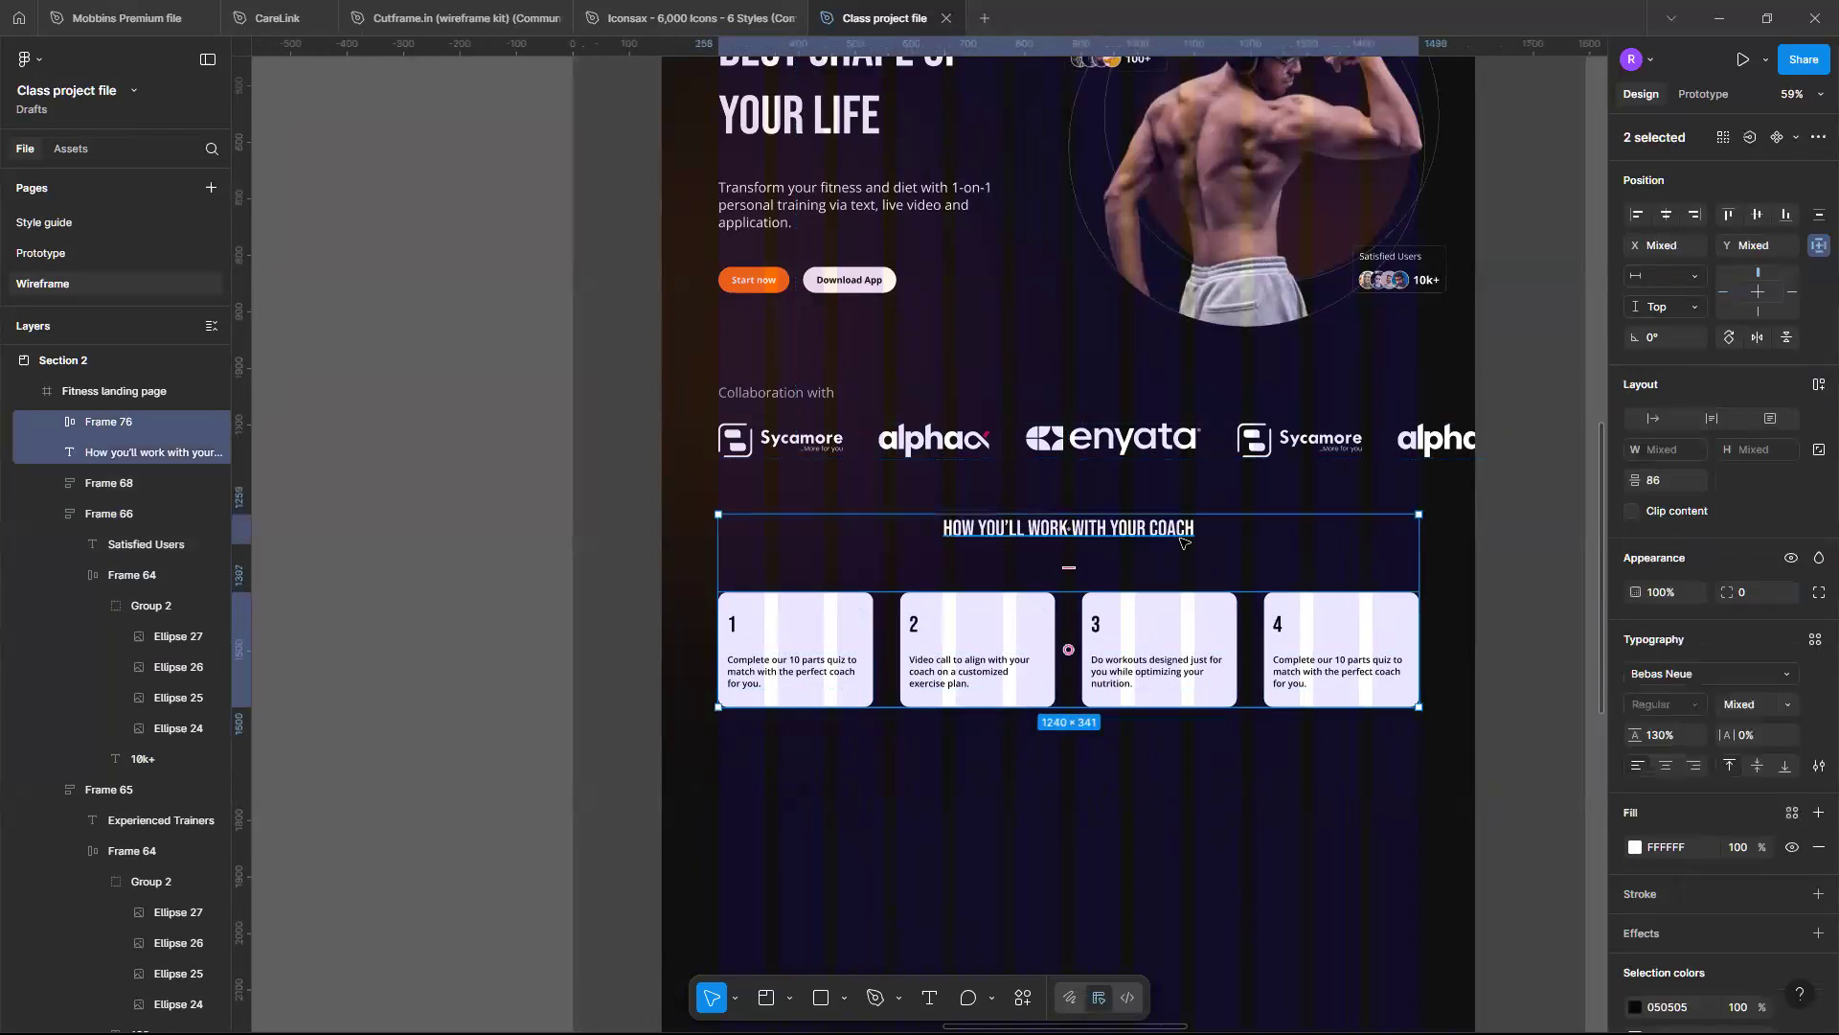
key("shift+a")
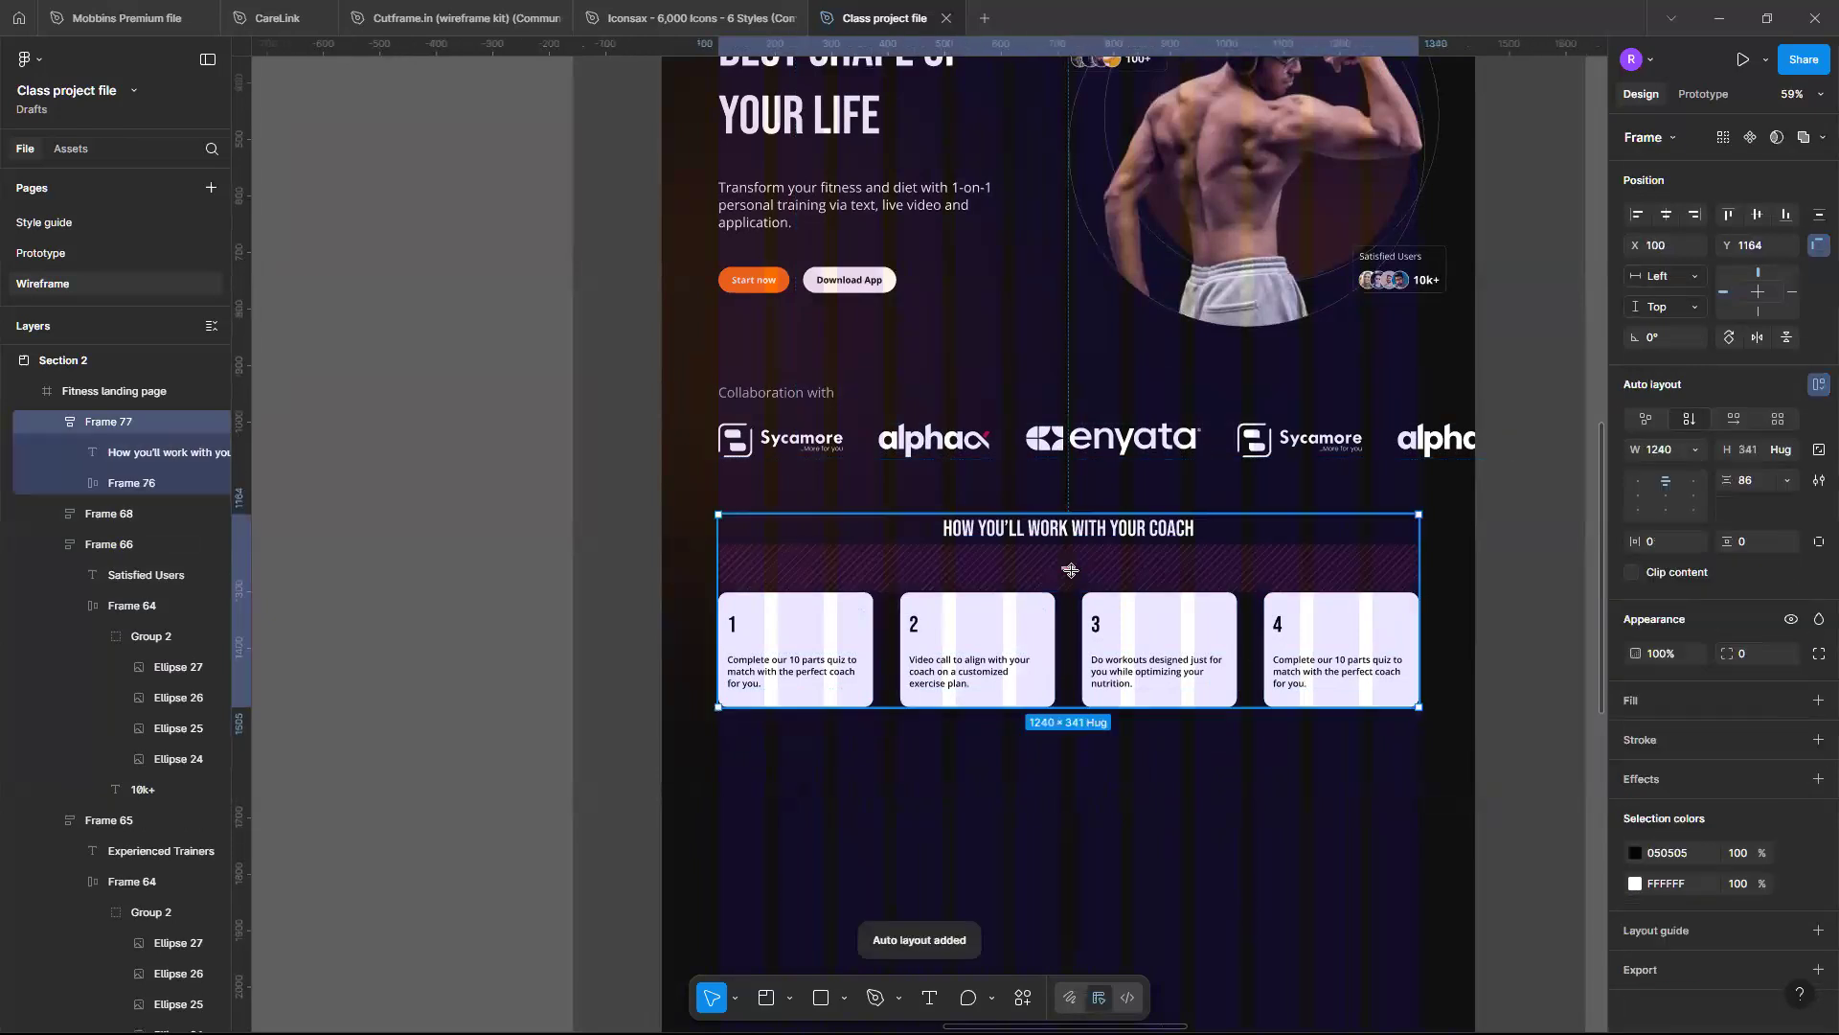
left_click(1070, 570)
type("80")
key("Return")
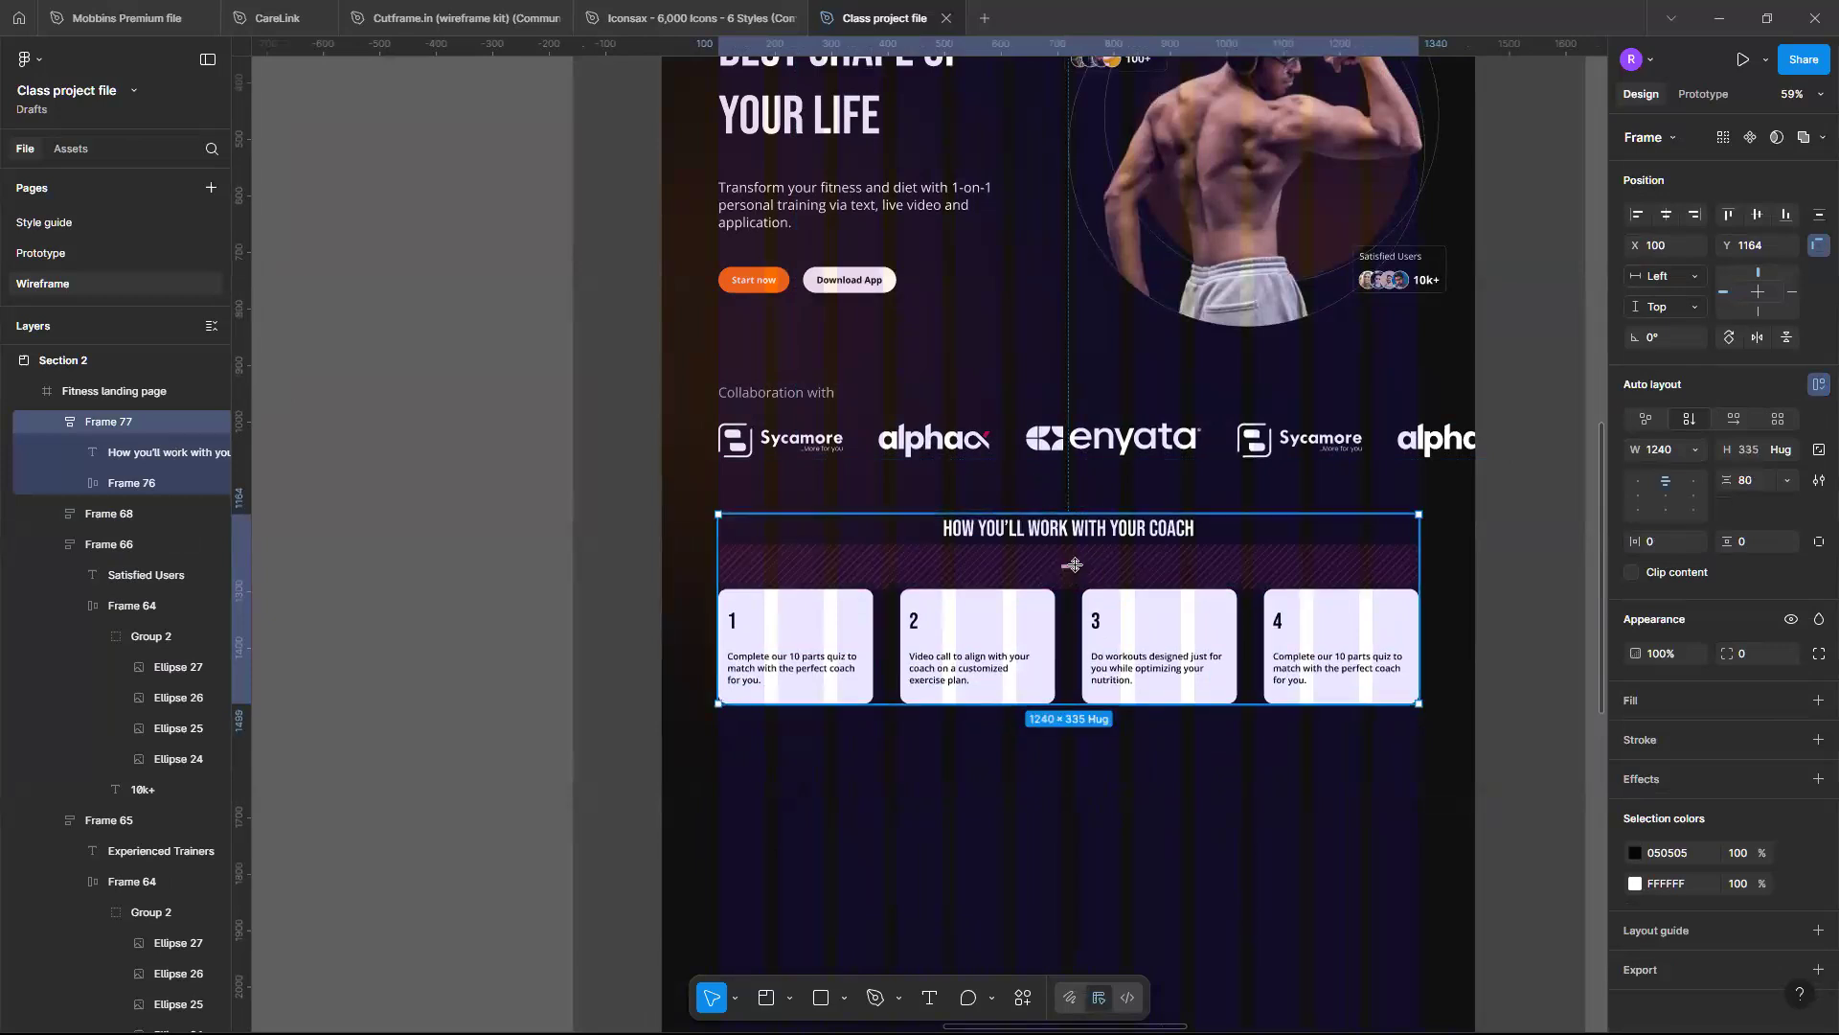
Set the vertical gap between the section heading and the card row to 64
left_click(1074, 565)
type("64")
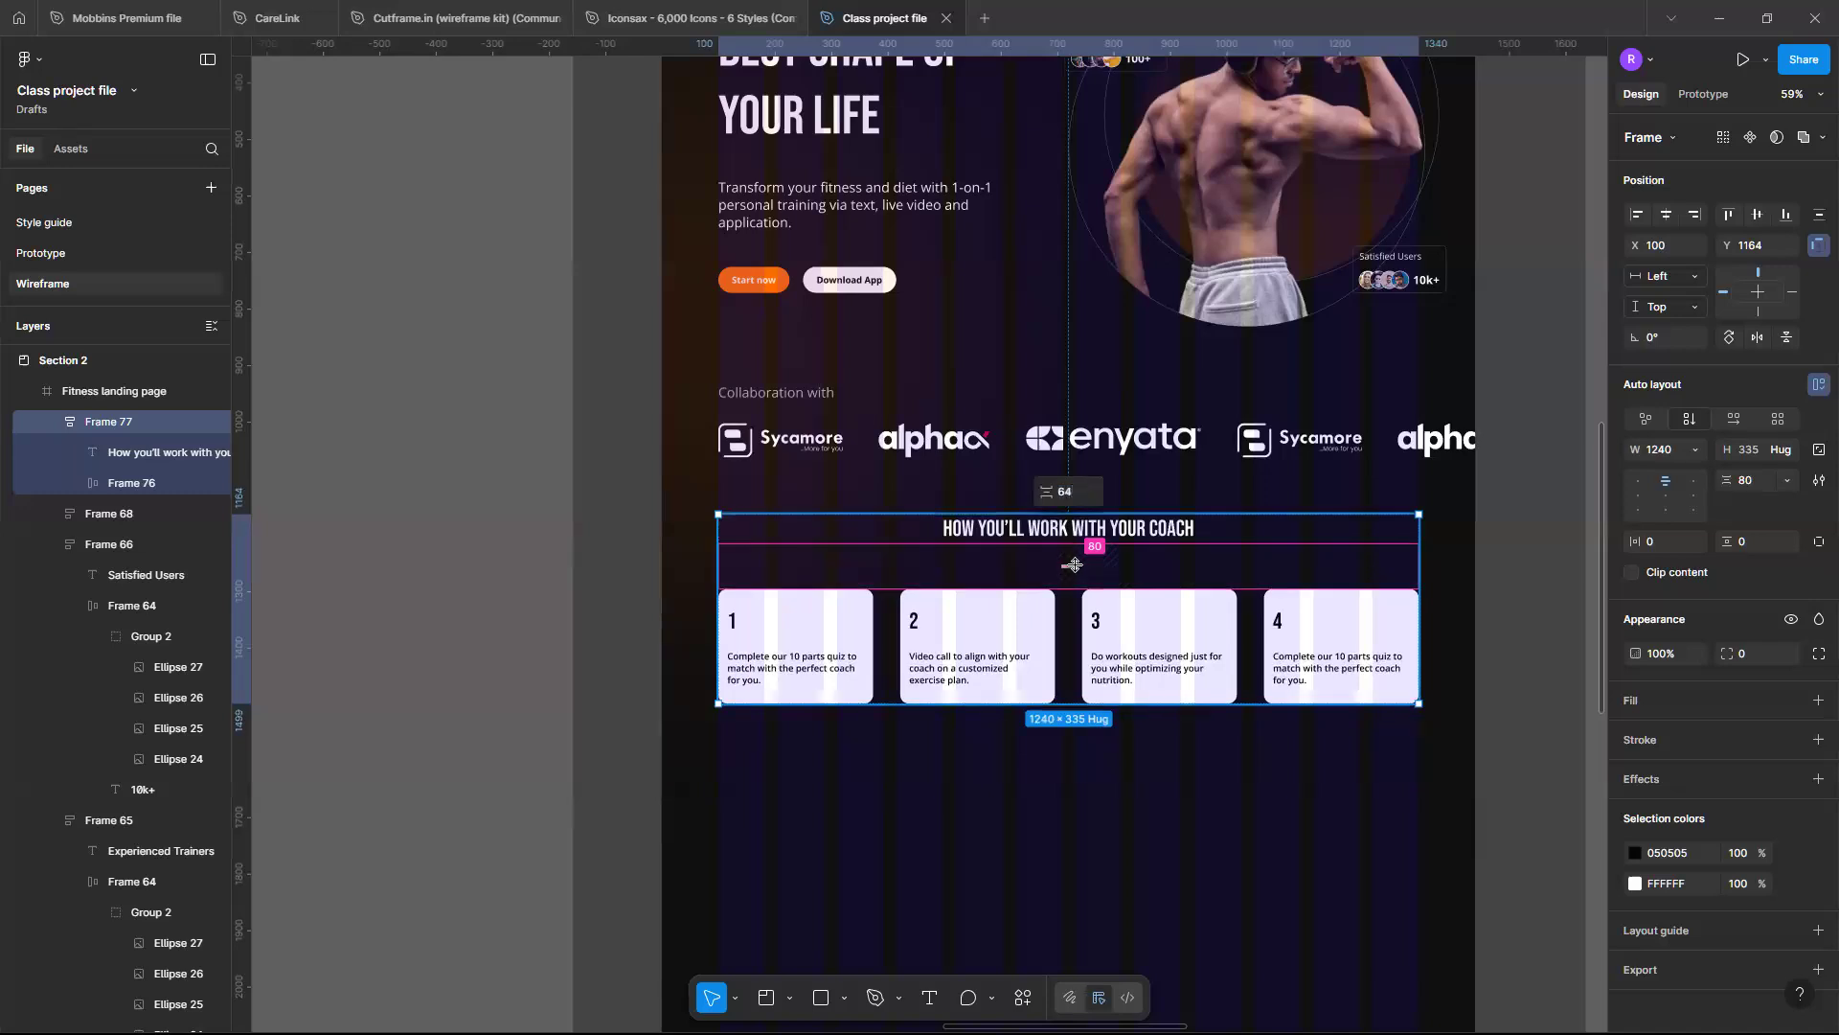
key("Return")
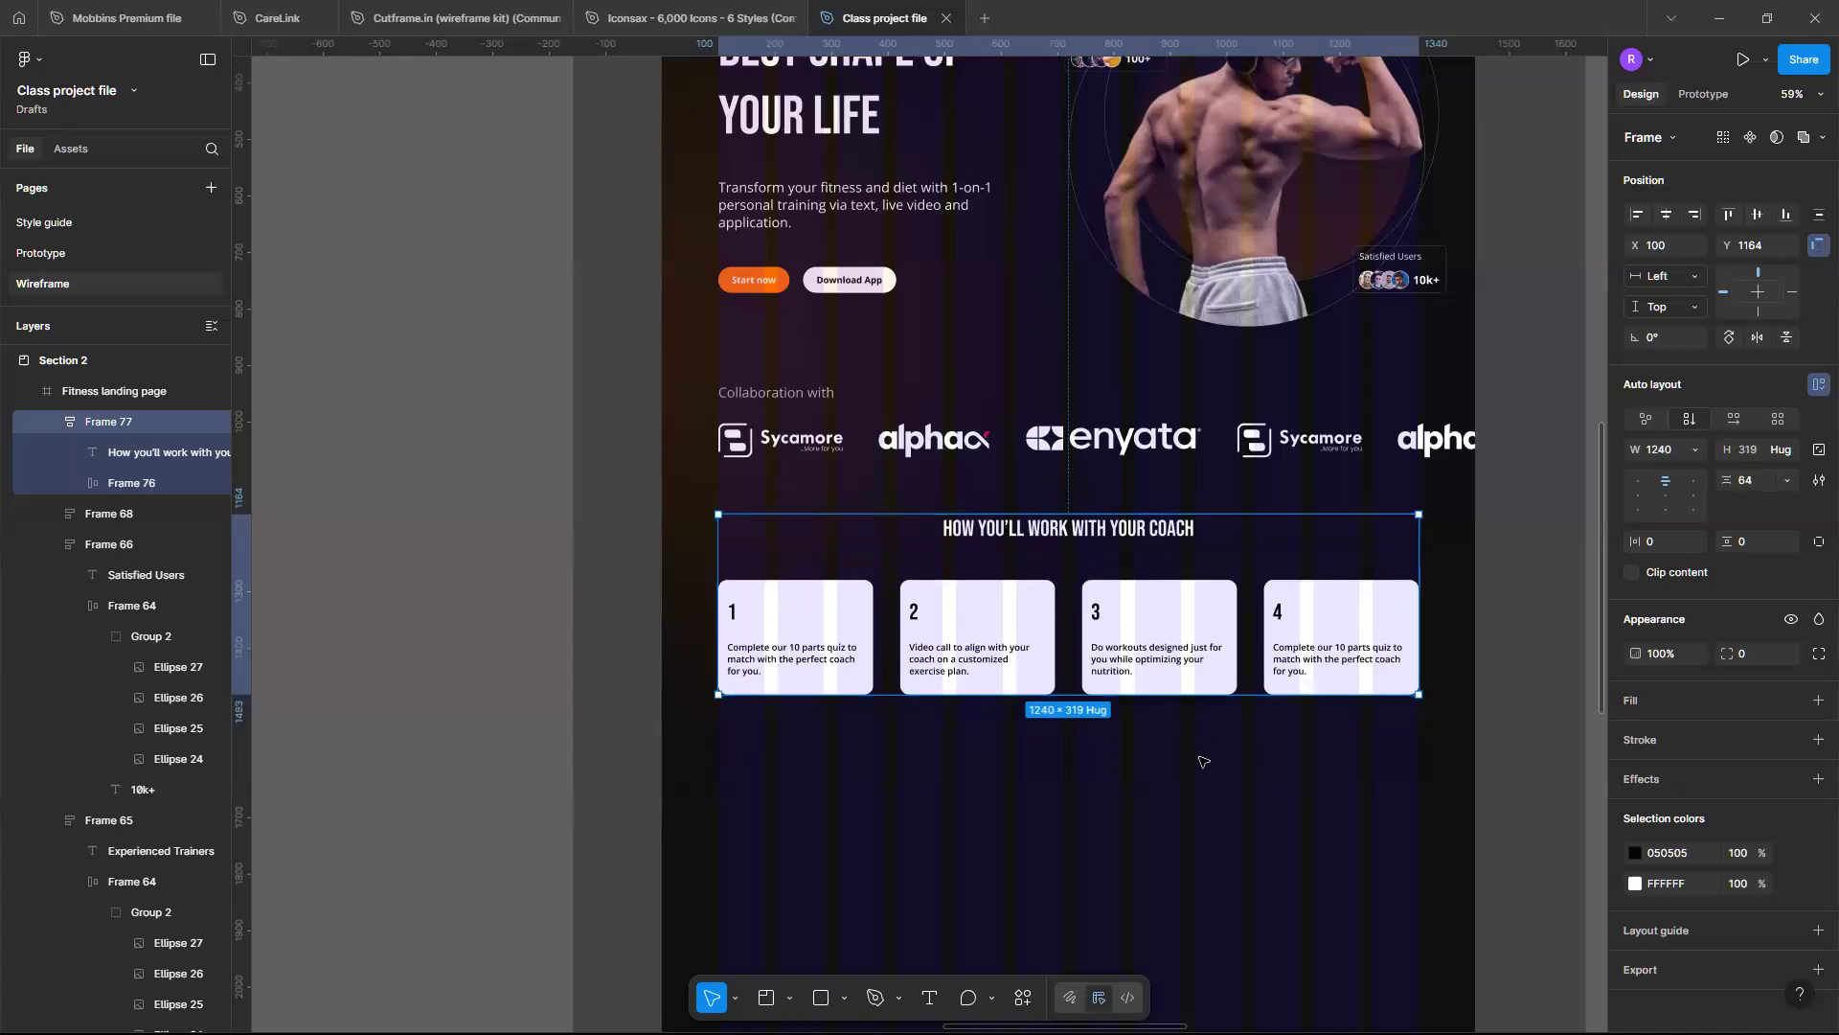
Hide the 12-column layout guide on the Fitness landing page frame and clear the selection
scroll(1203, 761, "down", 5)
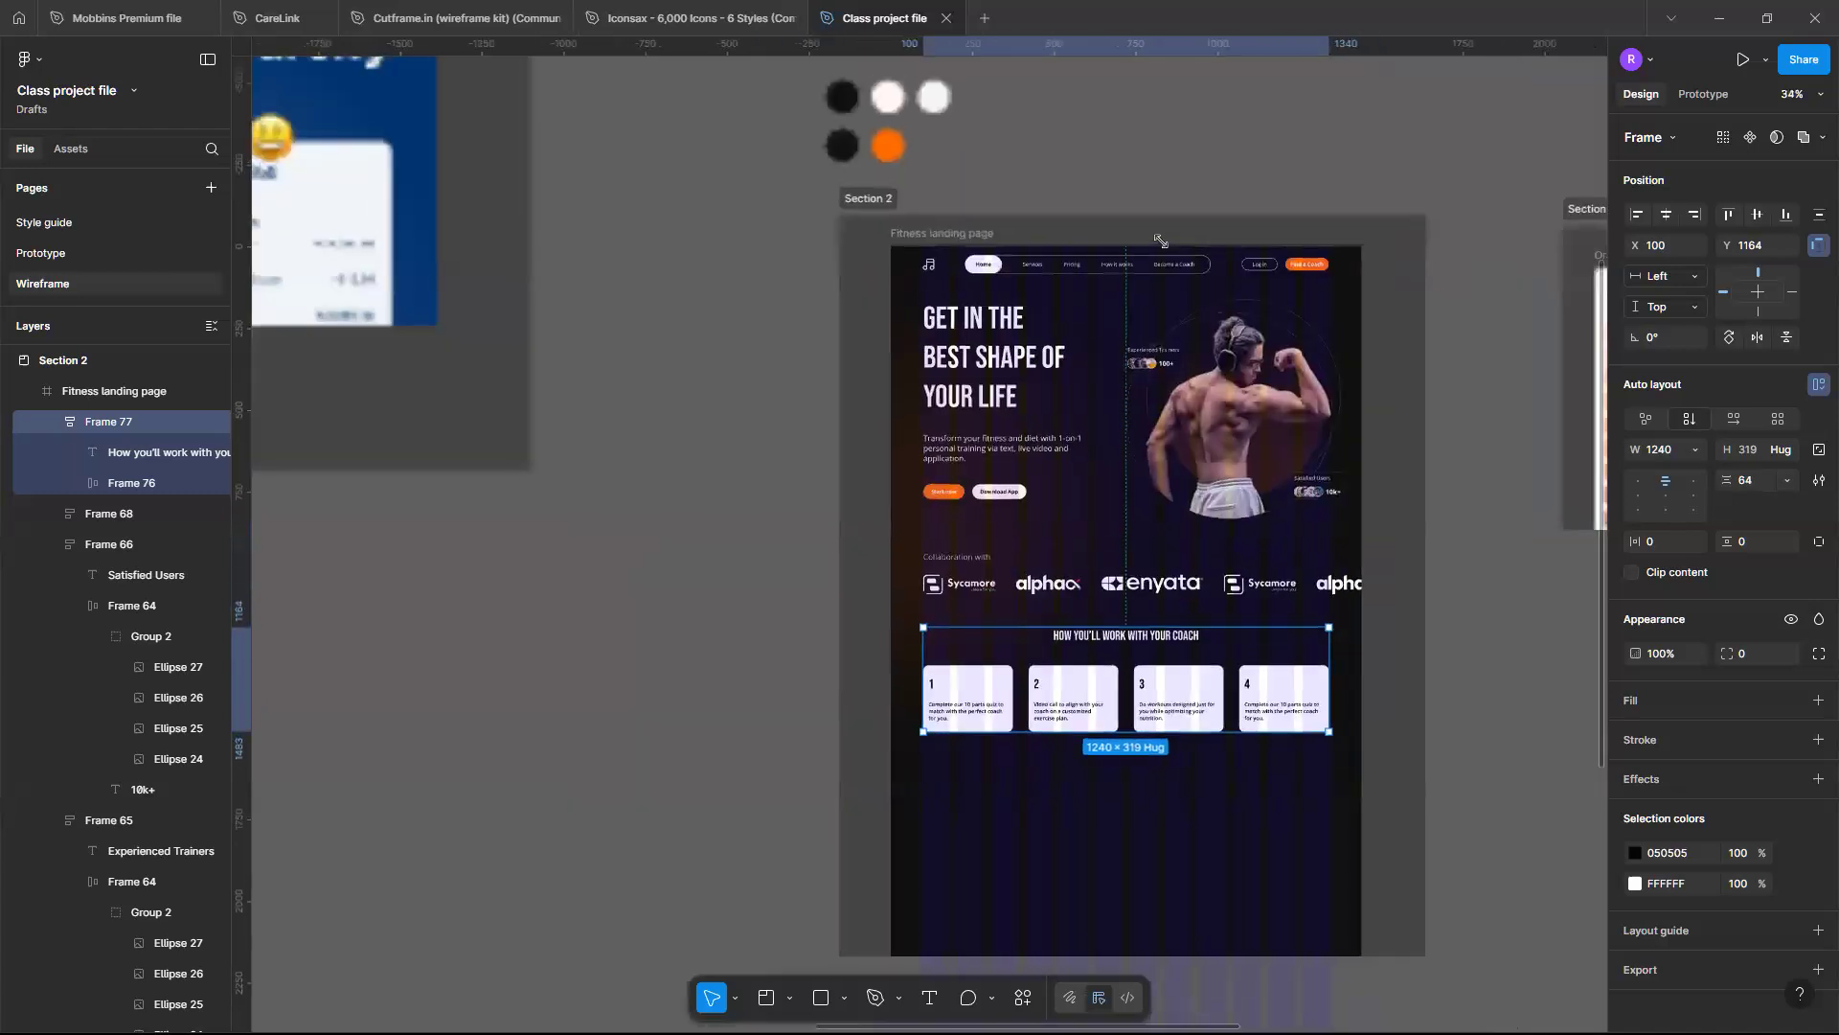
scroll(1157, 239, "up", 2)
scroll(839, 152, "up", 1)
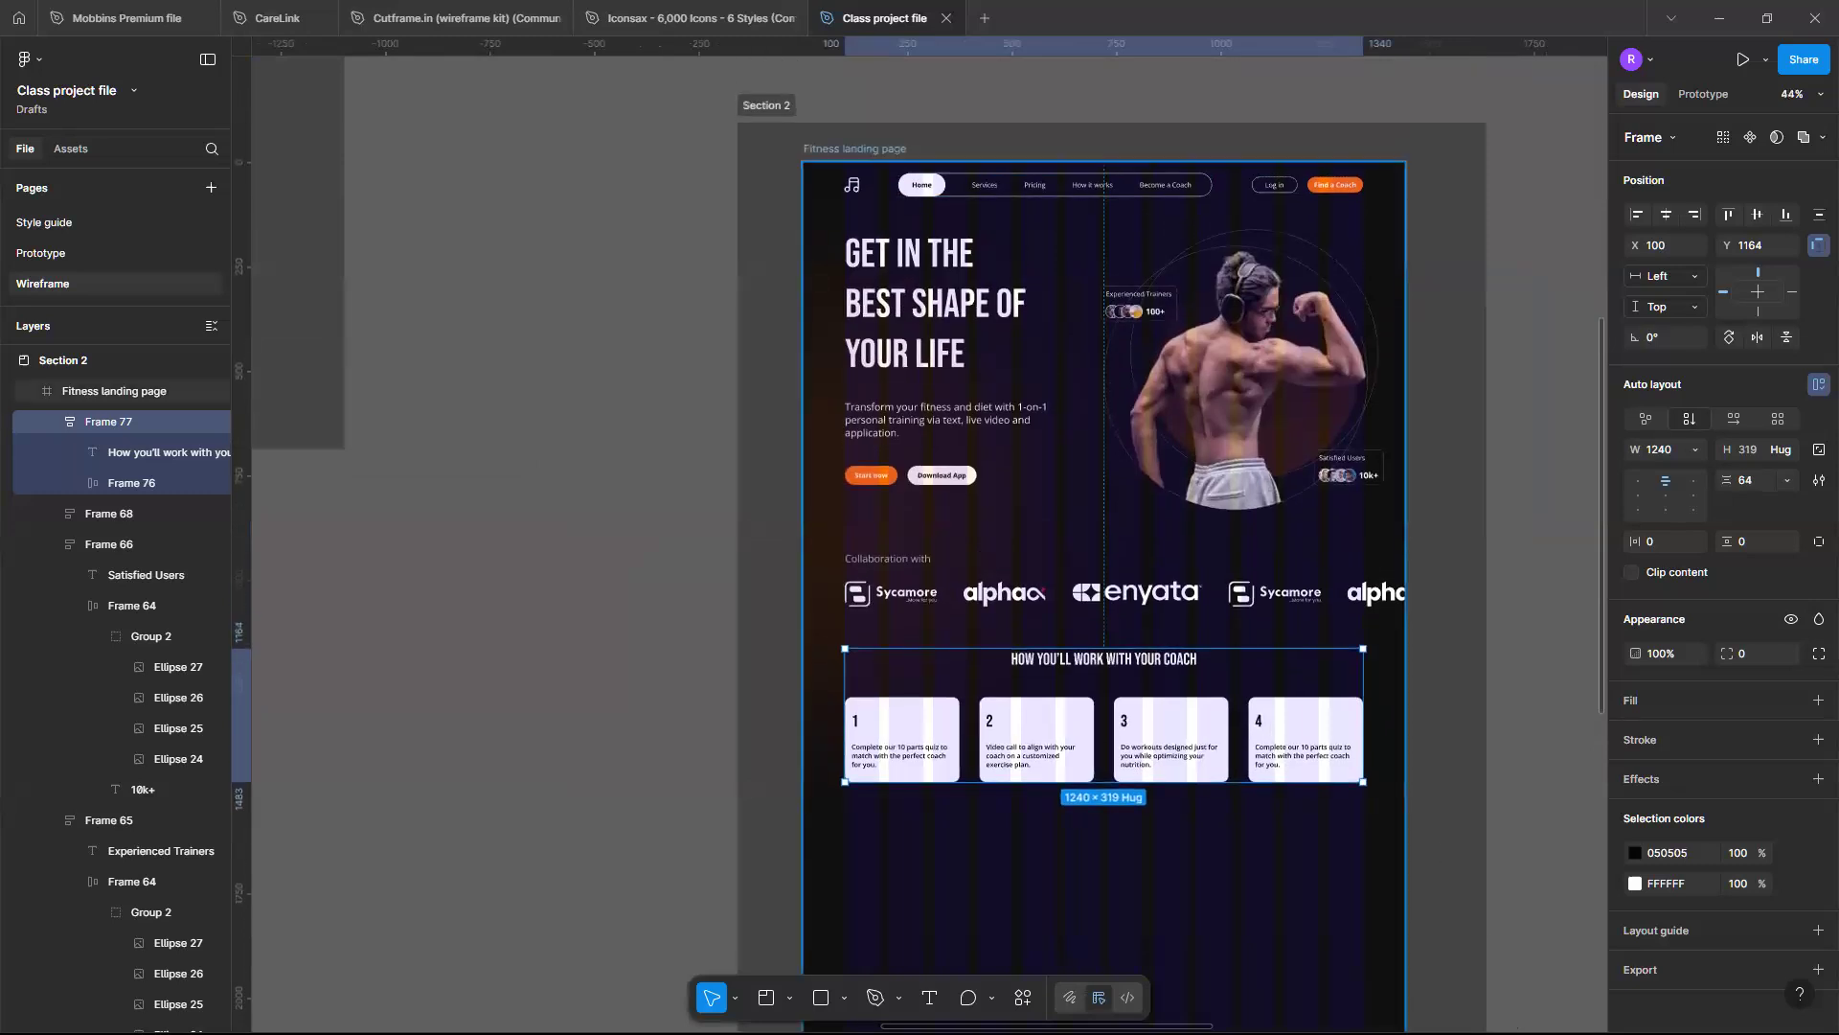
key("Escape")
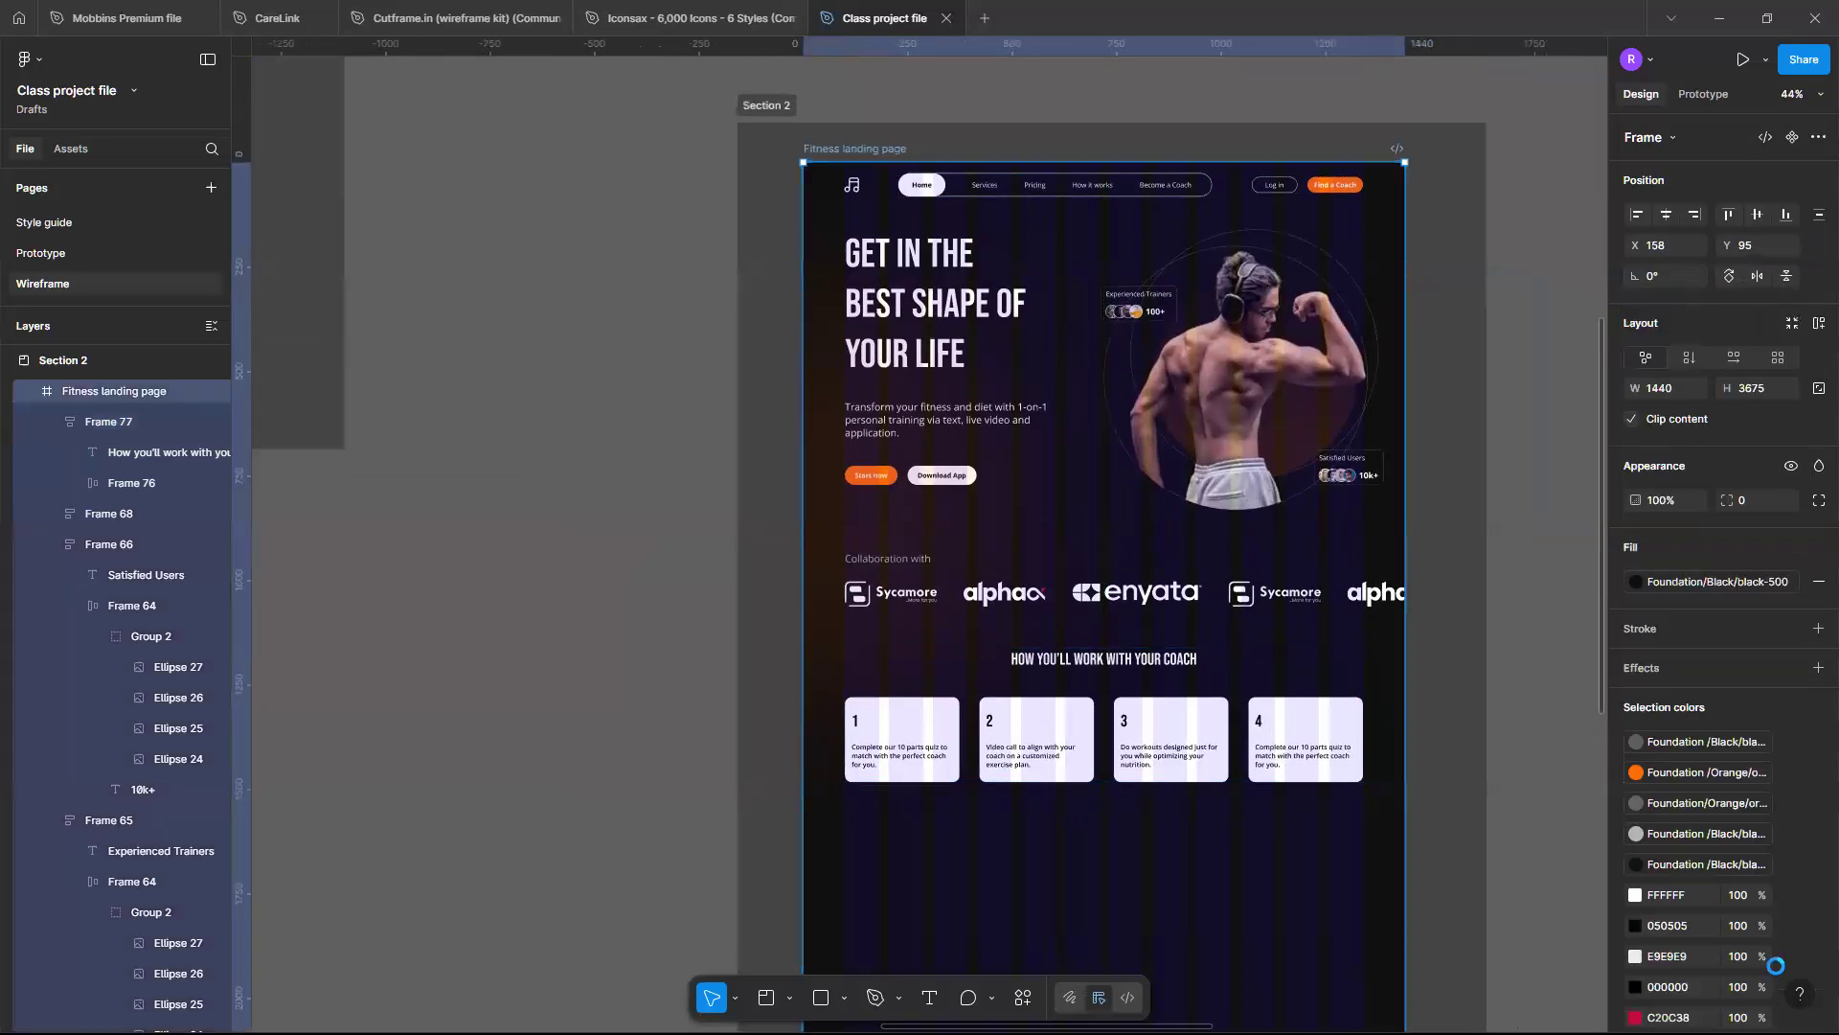
scroll(1775, 965, "down", 3)
left_click(1792, 917)
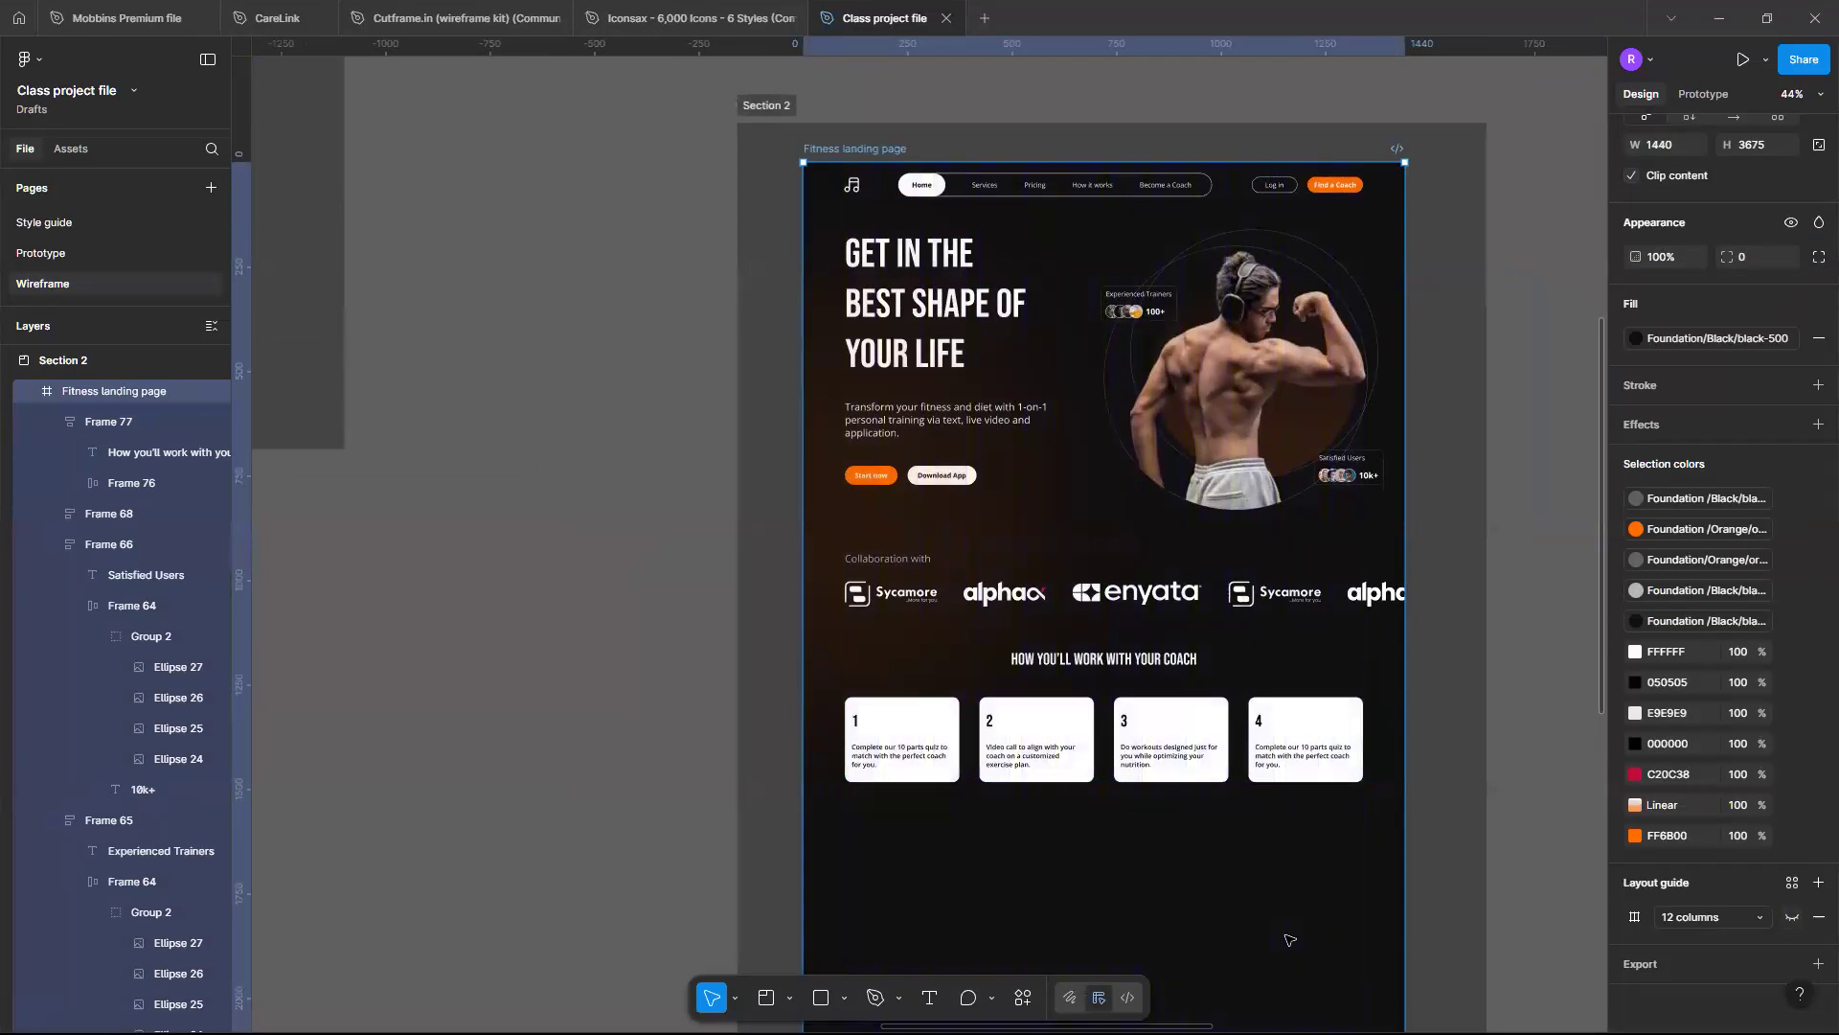
left_click(1234, 798)
Recolor the white partner logos in the "Collaboration with" section with the black-100 library color
scroll(1234, 798, "up", 3)
scroll(1234, 798, "up", 2)
scroll(1233, 798, "left", 3)
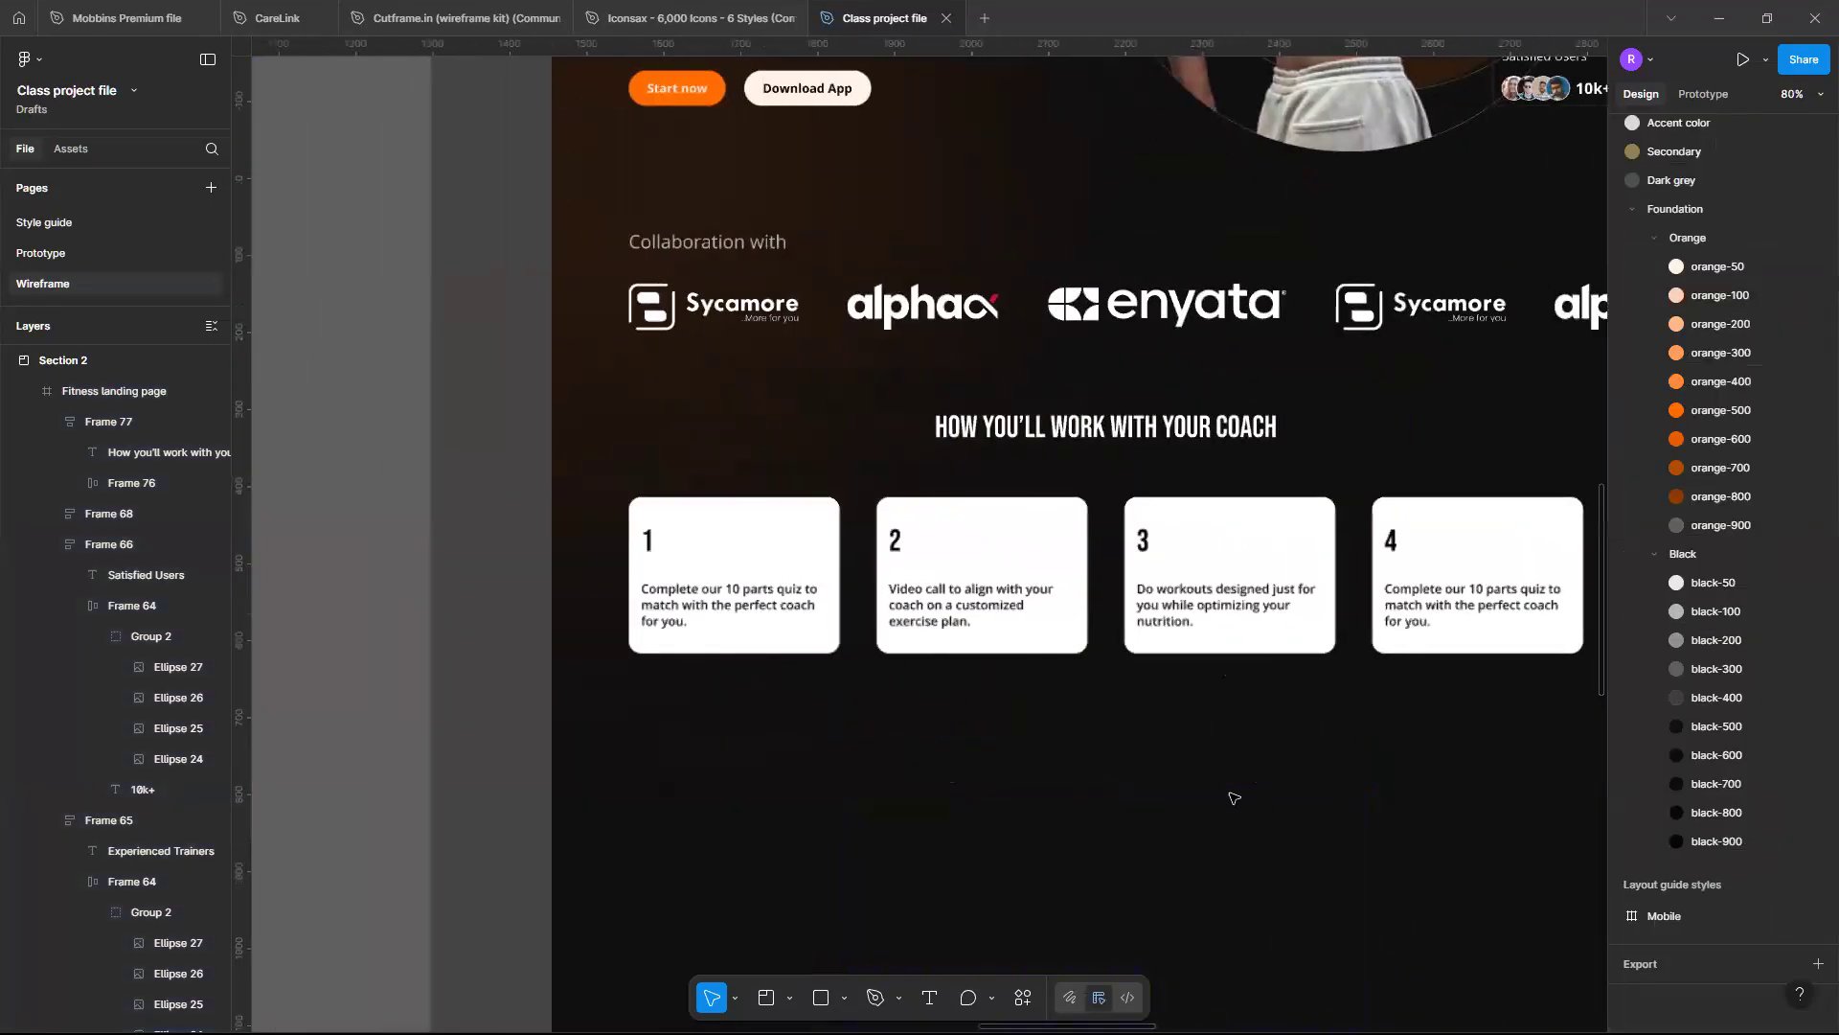
scroll(663, 533, "up", 1)
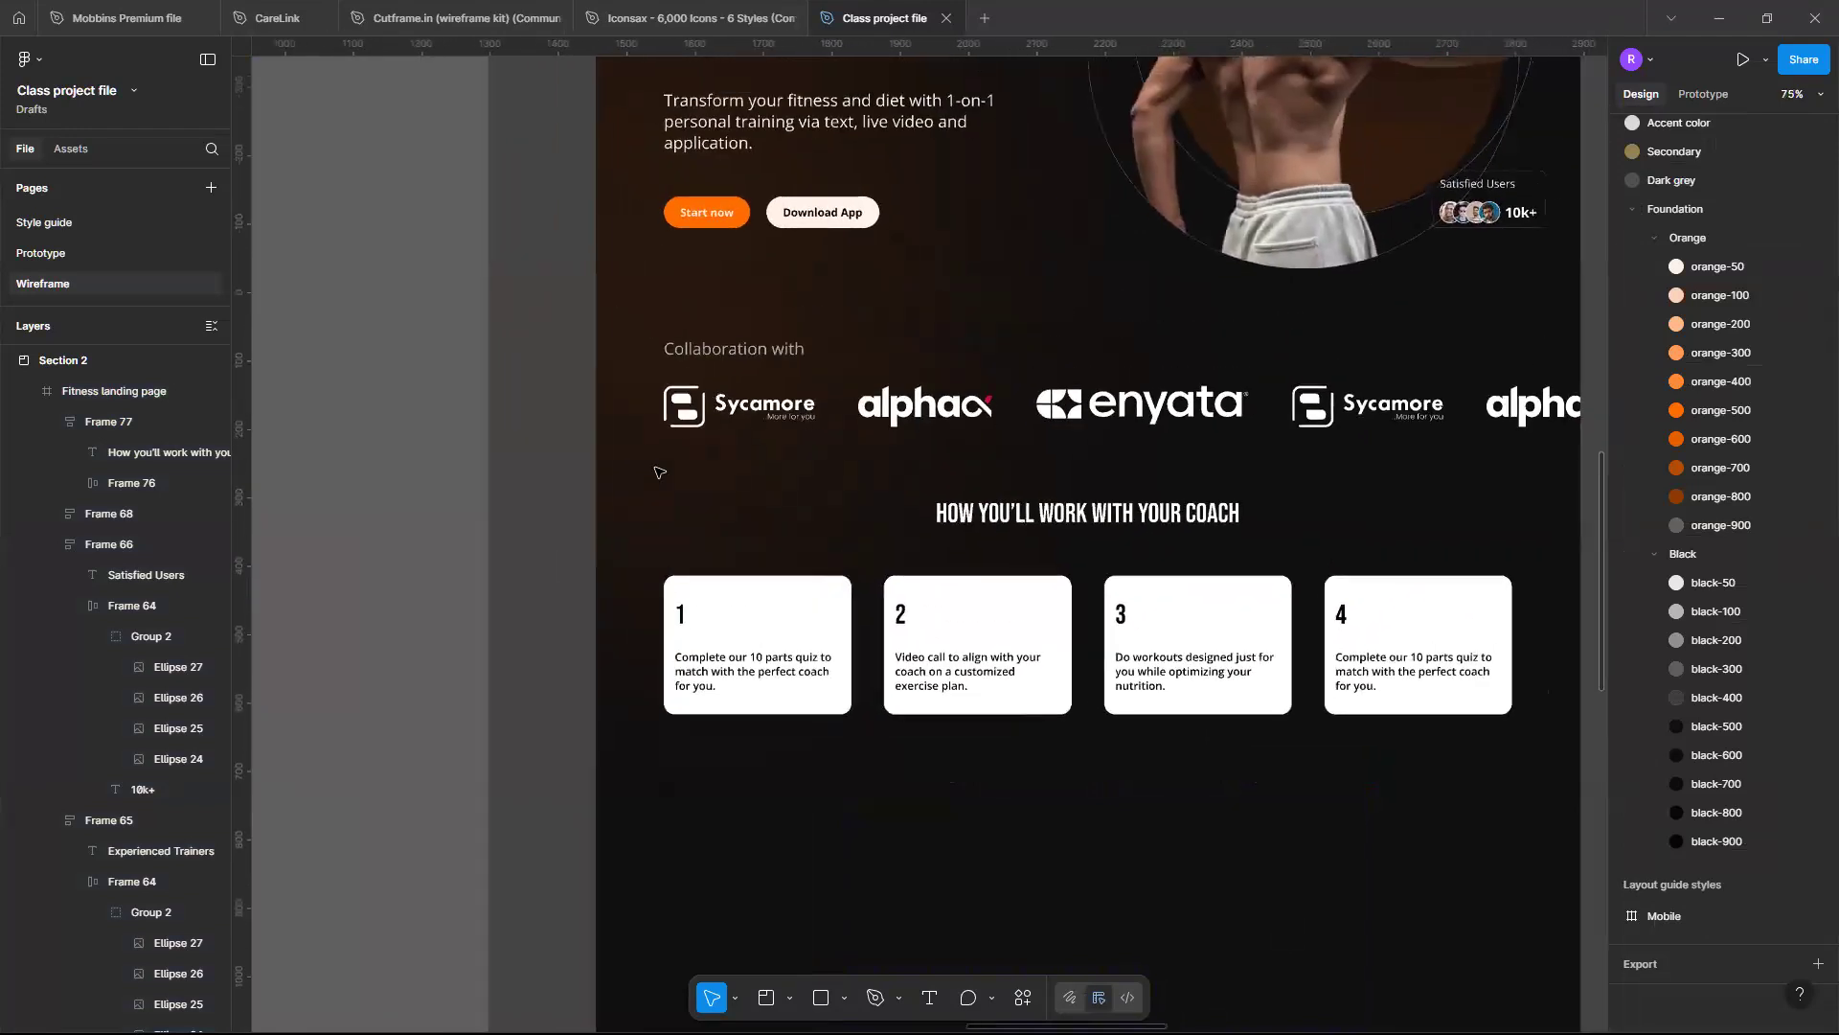
scroll(659, 441, "up", 1)
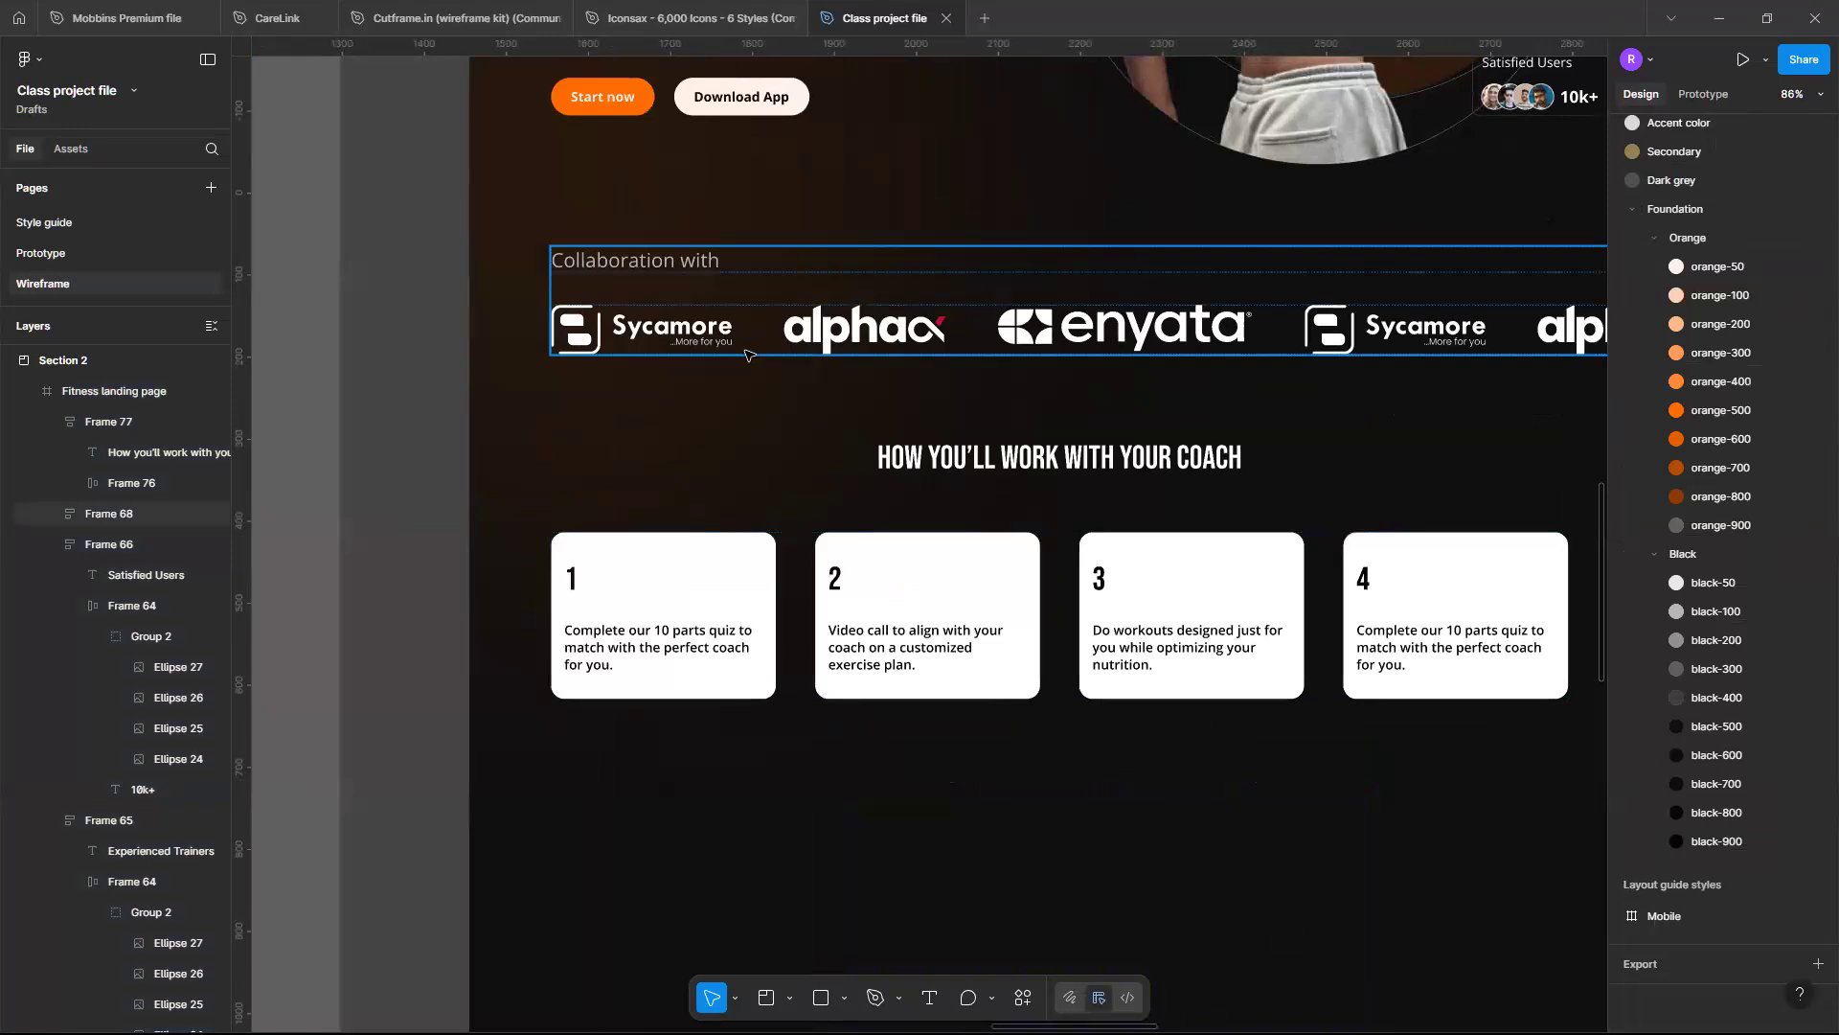
left_click(821, 342)
scroll(821, 342, "right", 2)
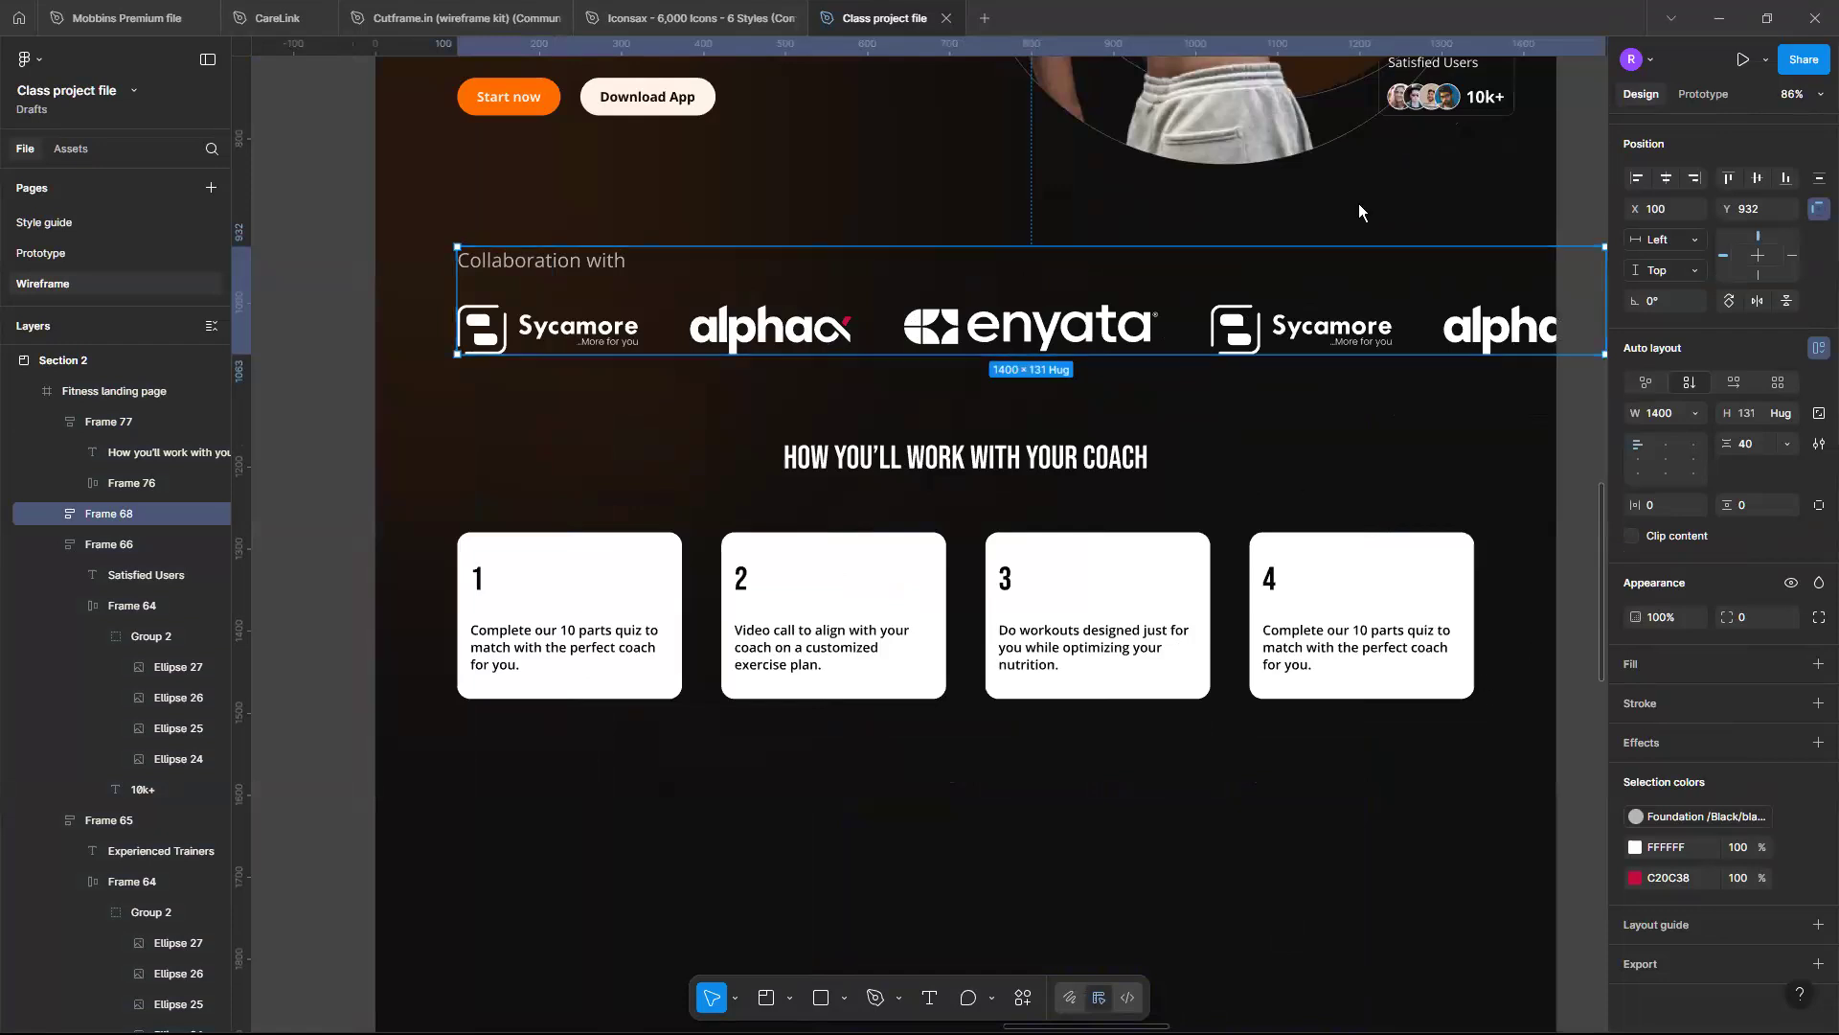
left_click(1636, 817)
left_click(1636, 848)
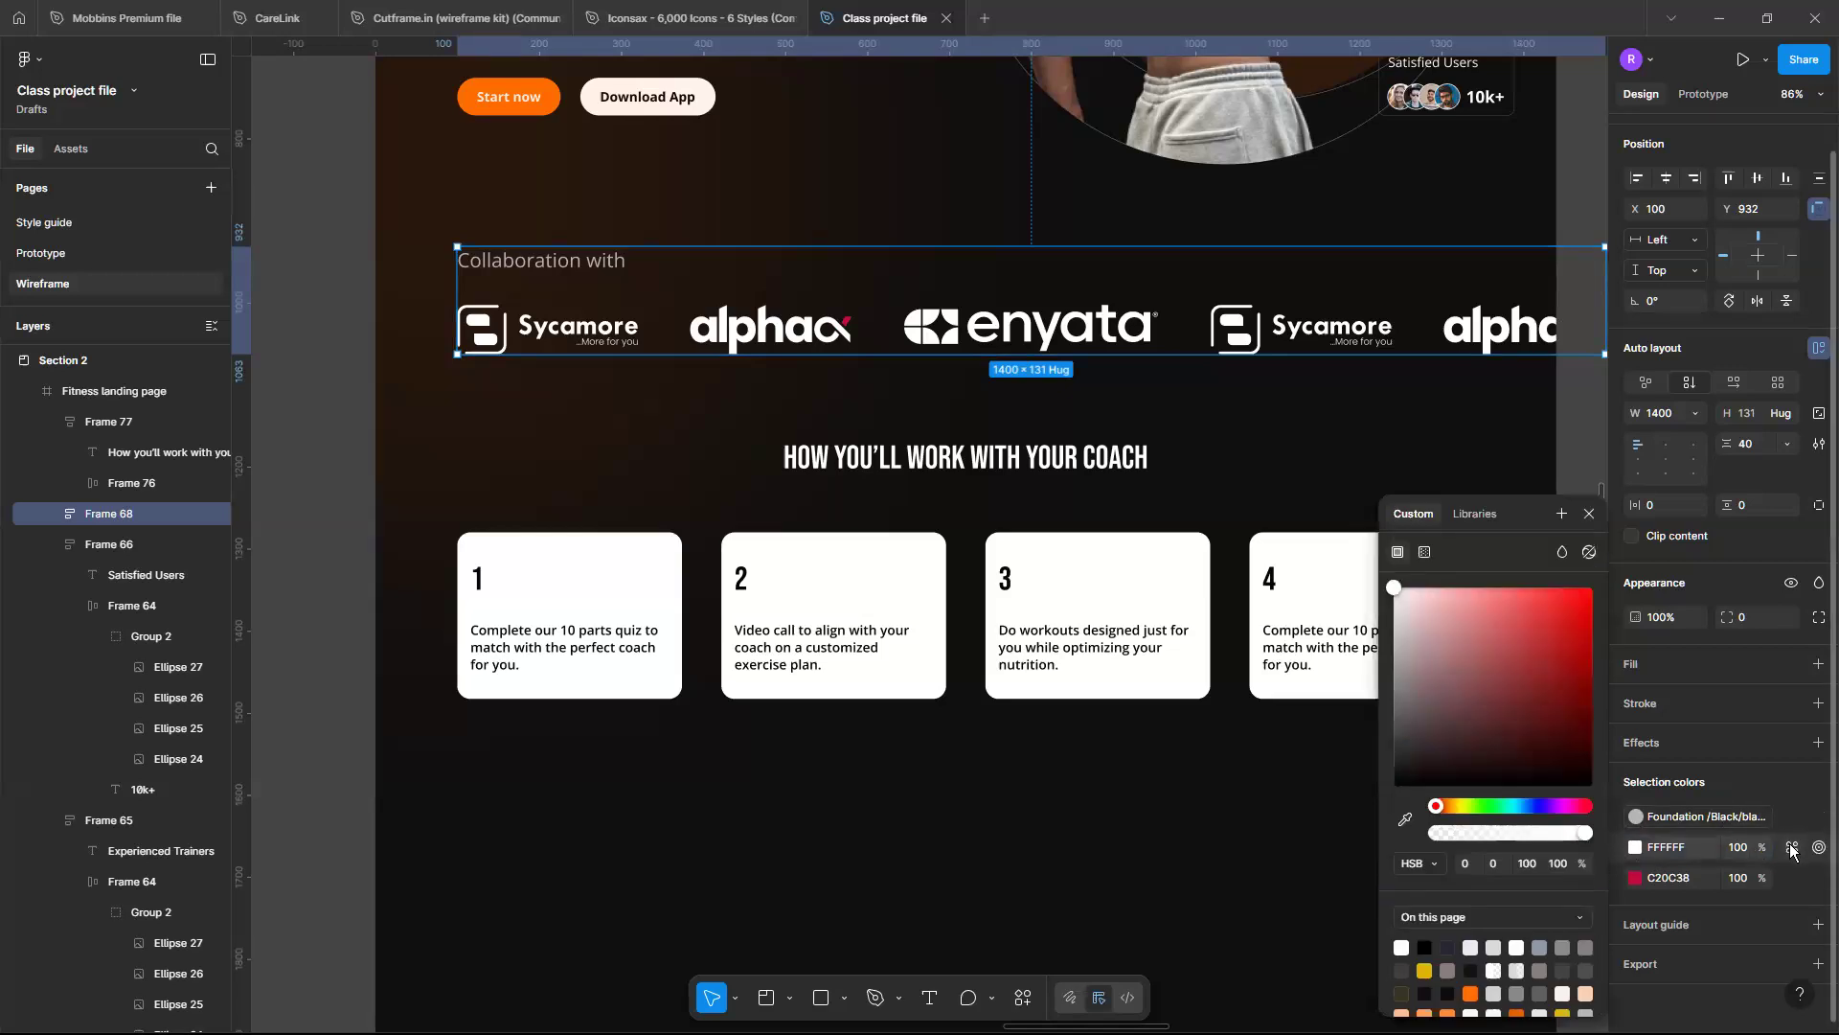
left_click(1790, 849)
left_click(1787, 849)
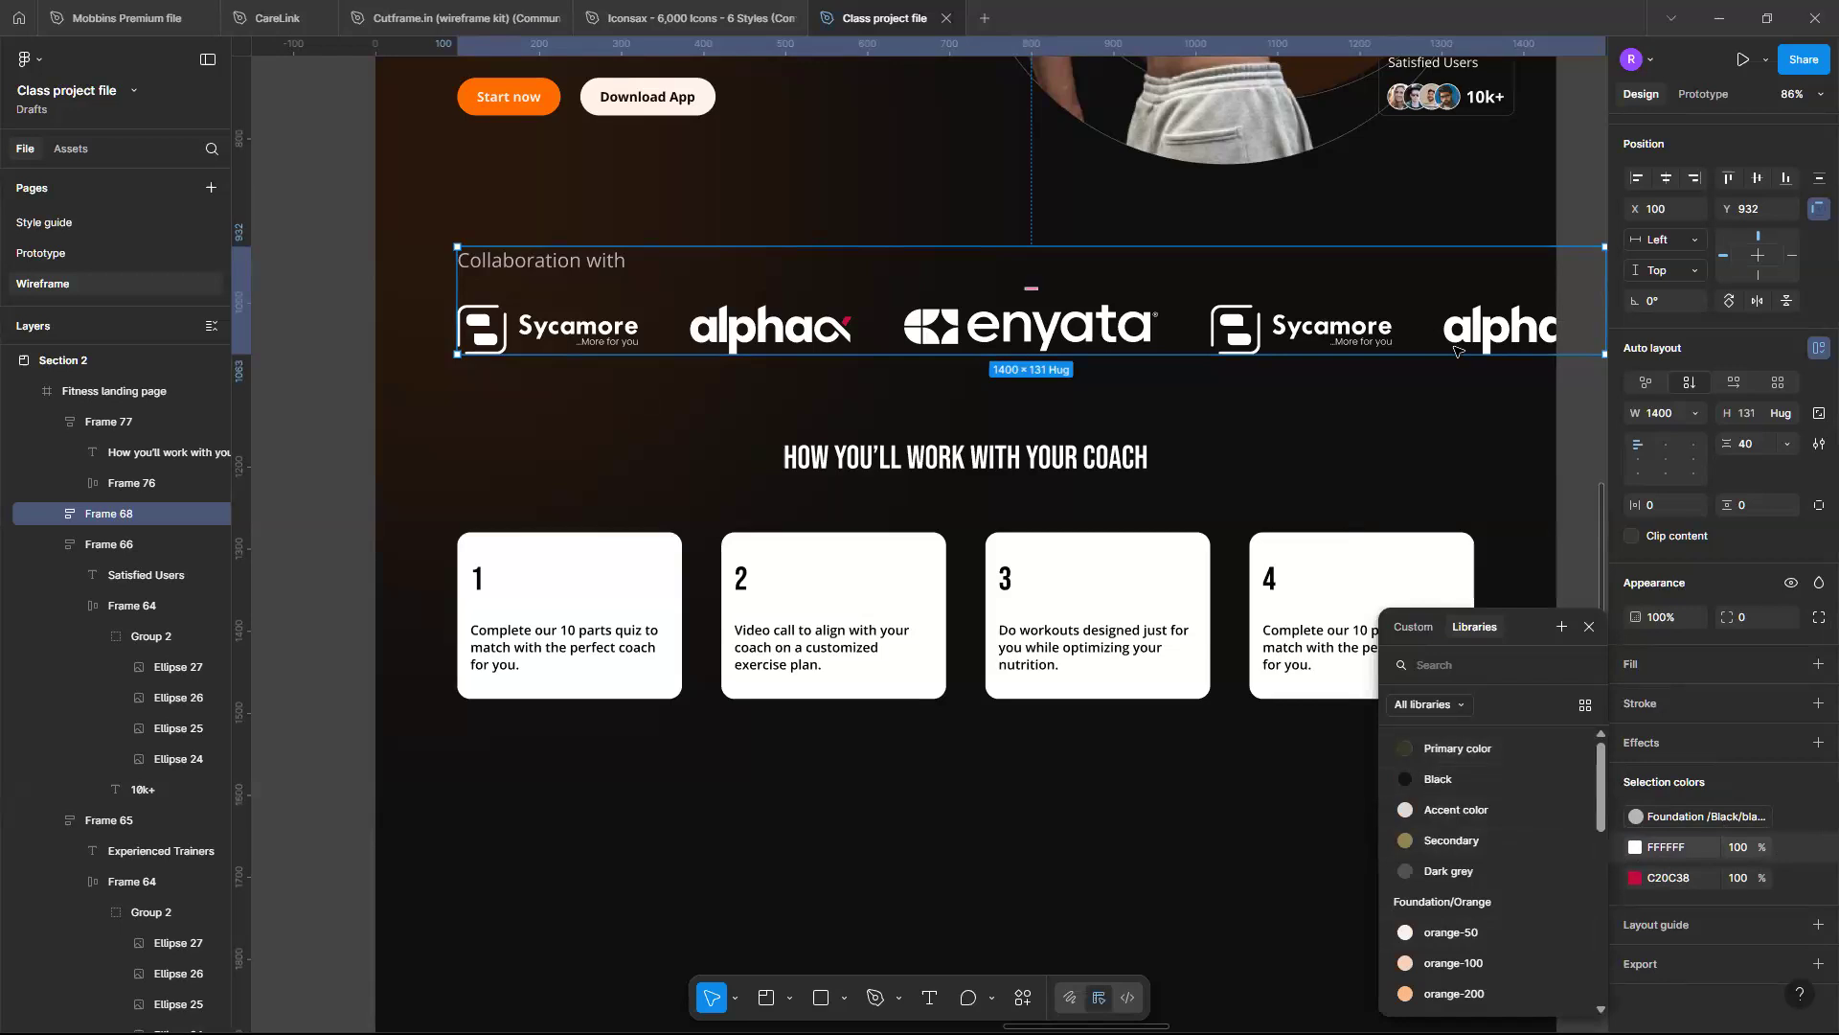
scroll(1506, 916, "down", 10)
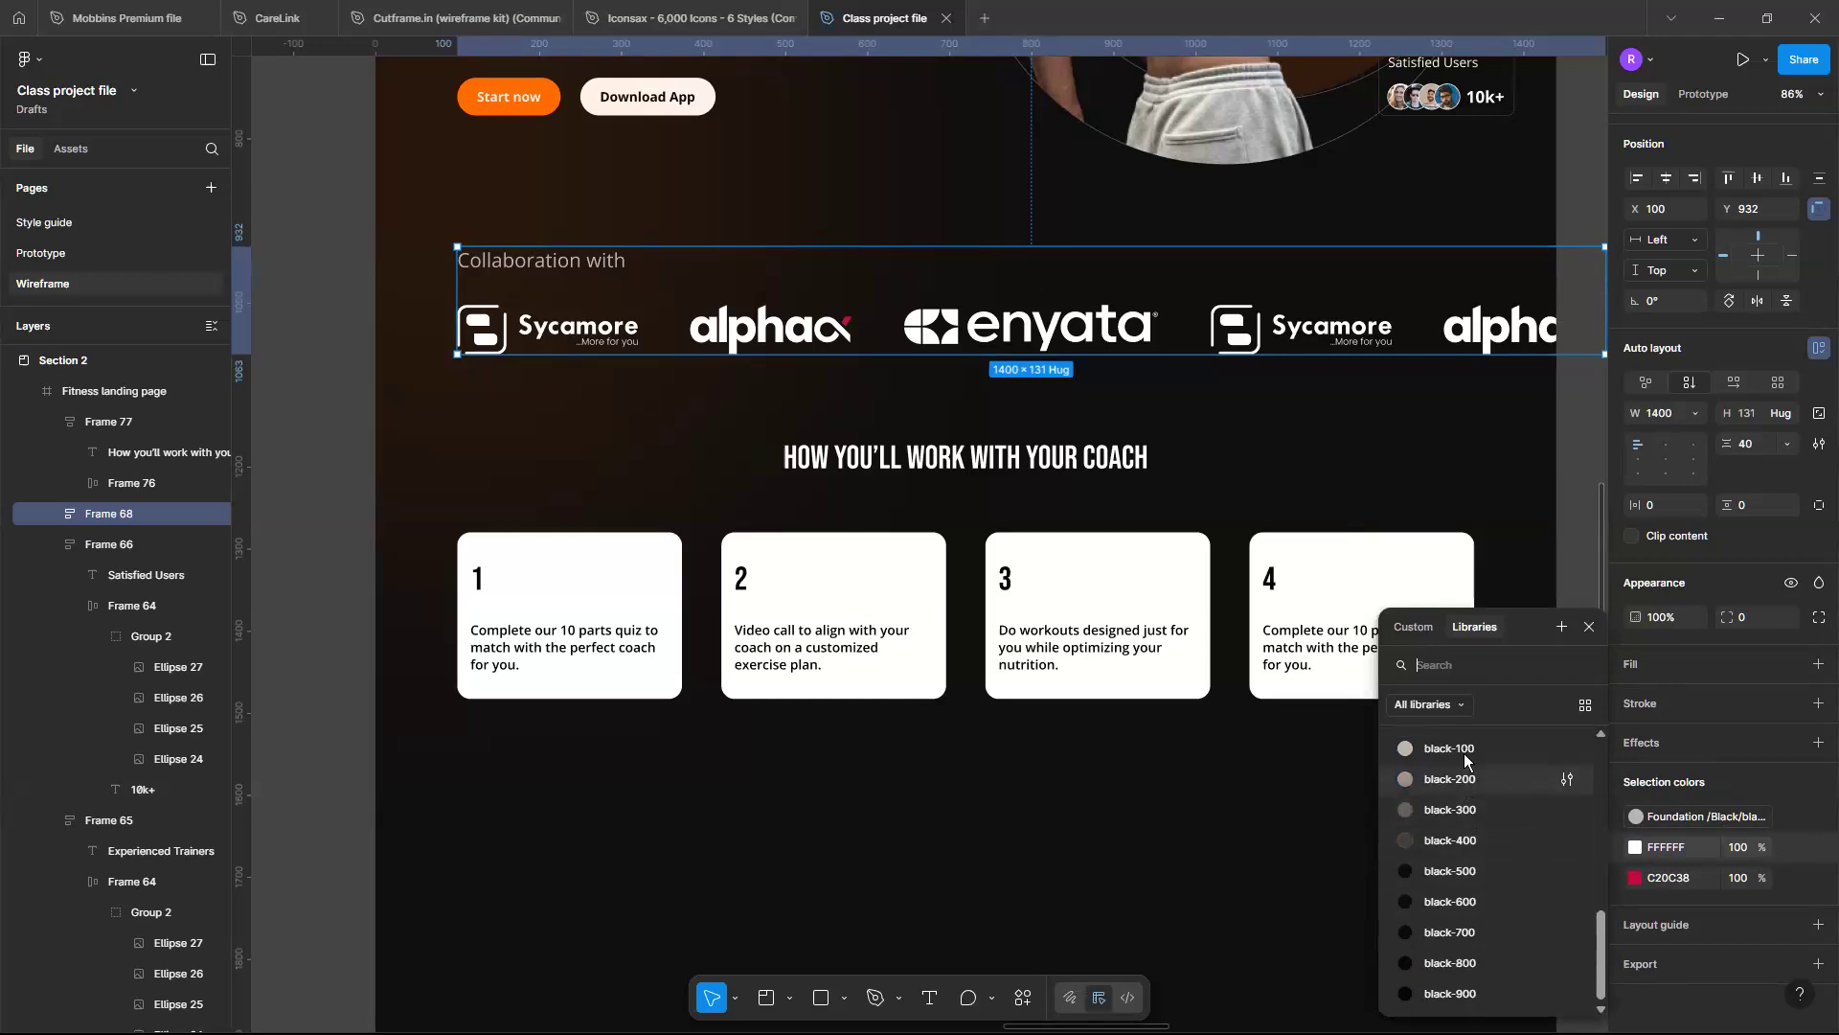
left_click(1465, 751)
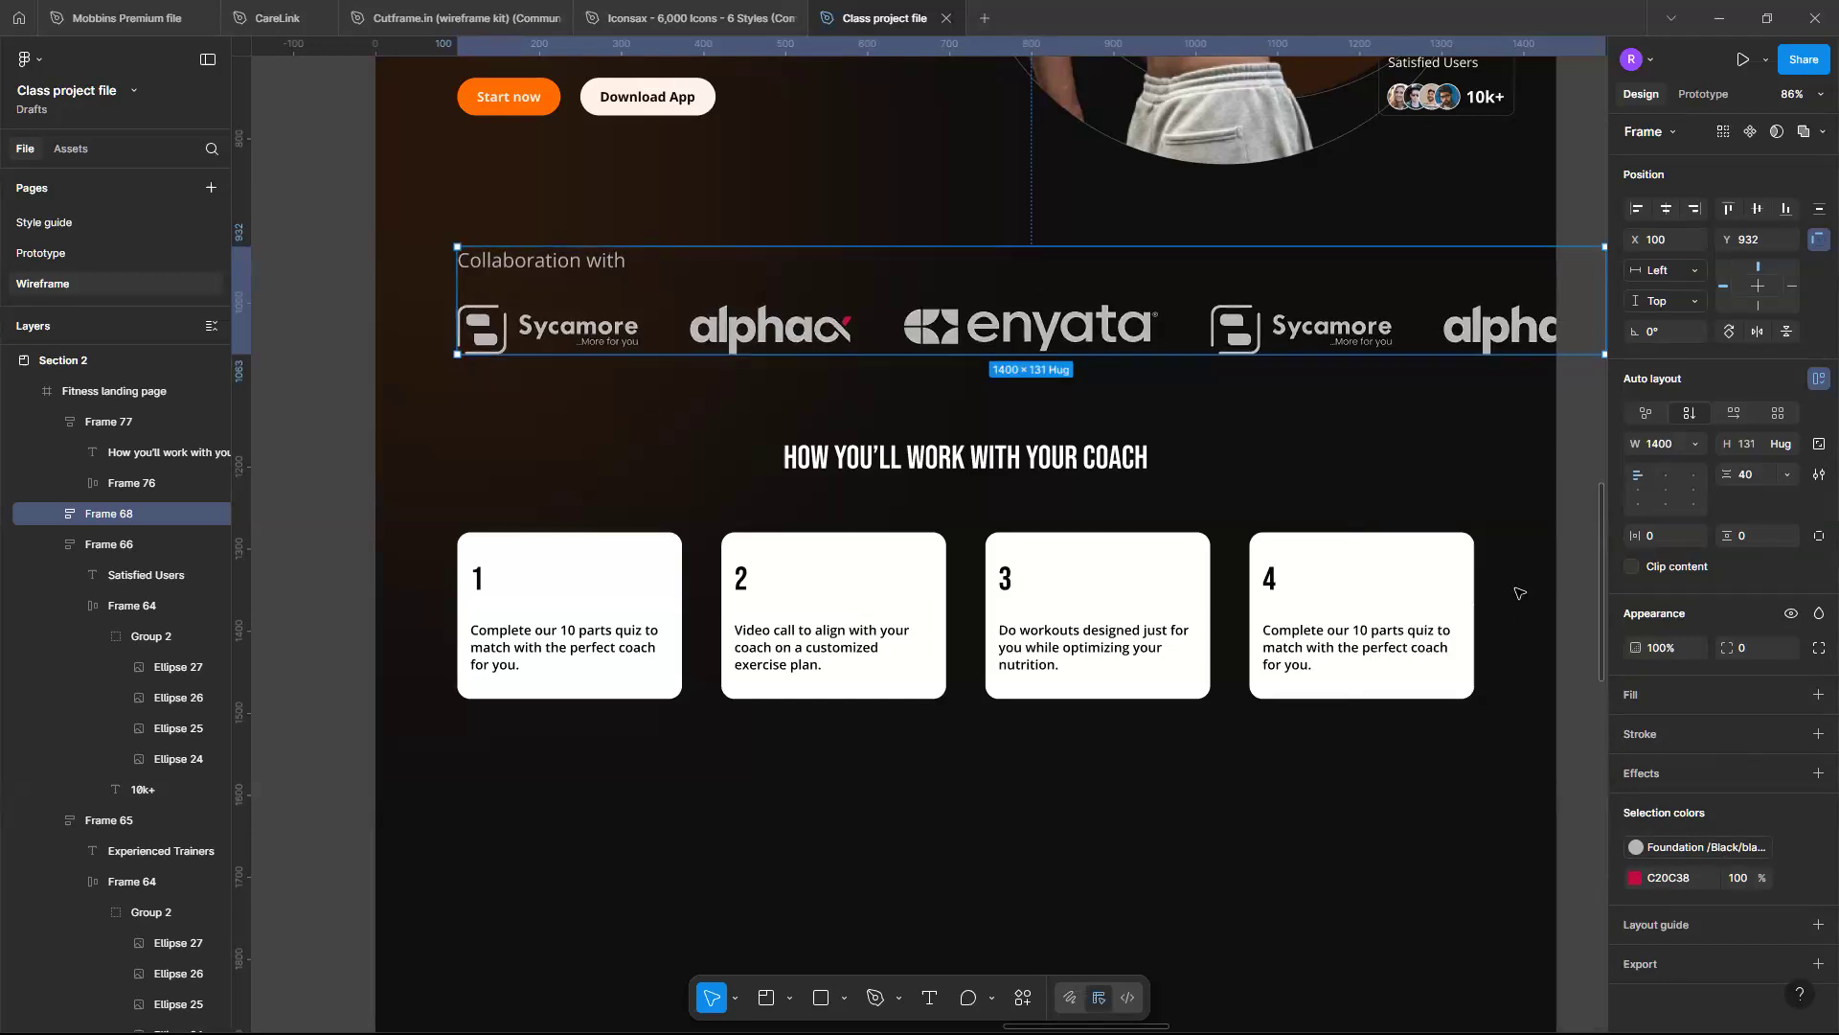
left_click(1430, 420)
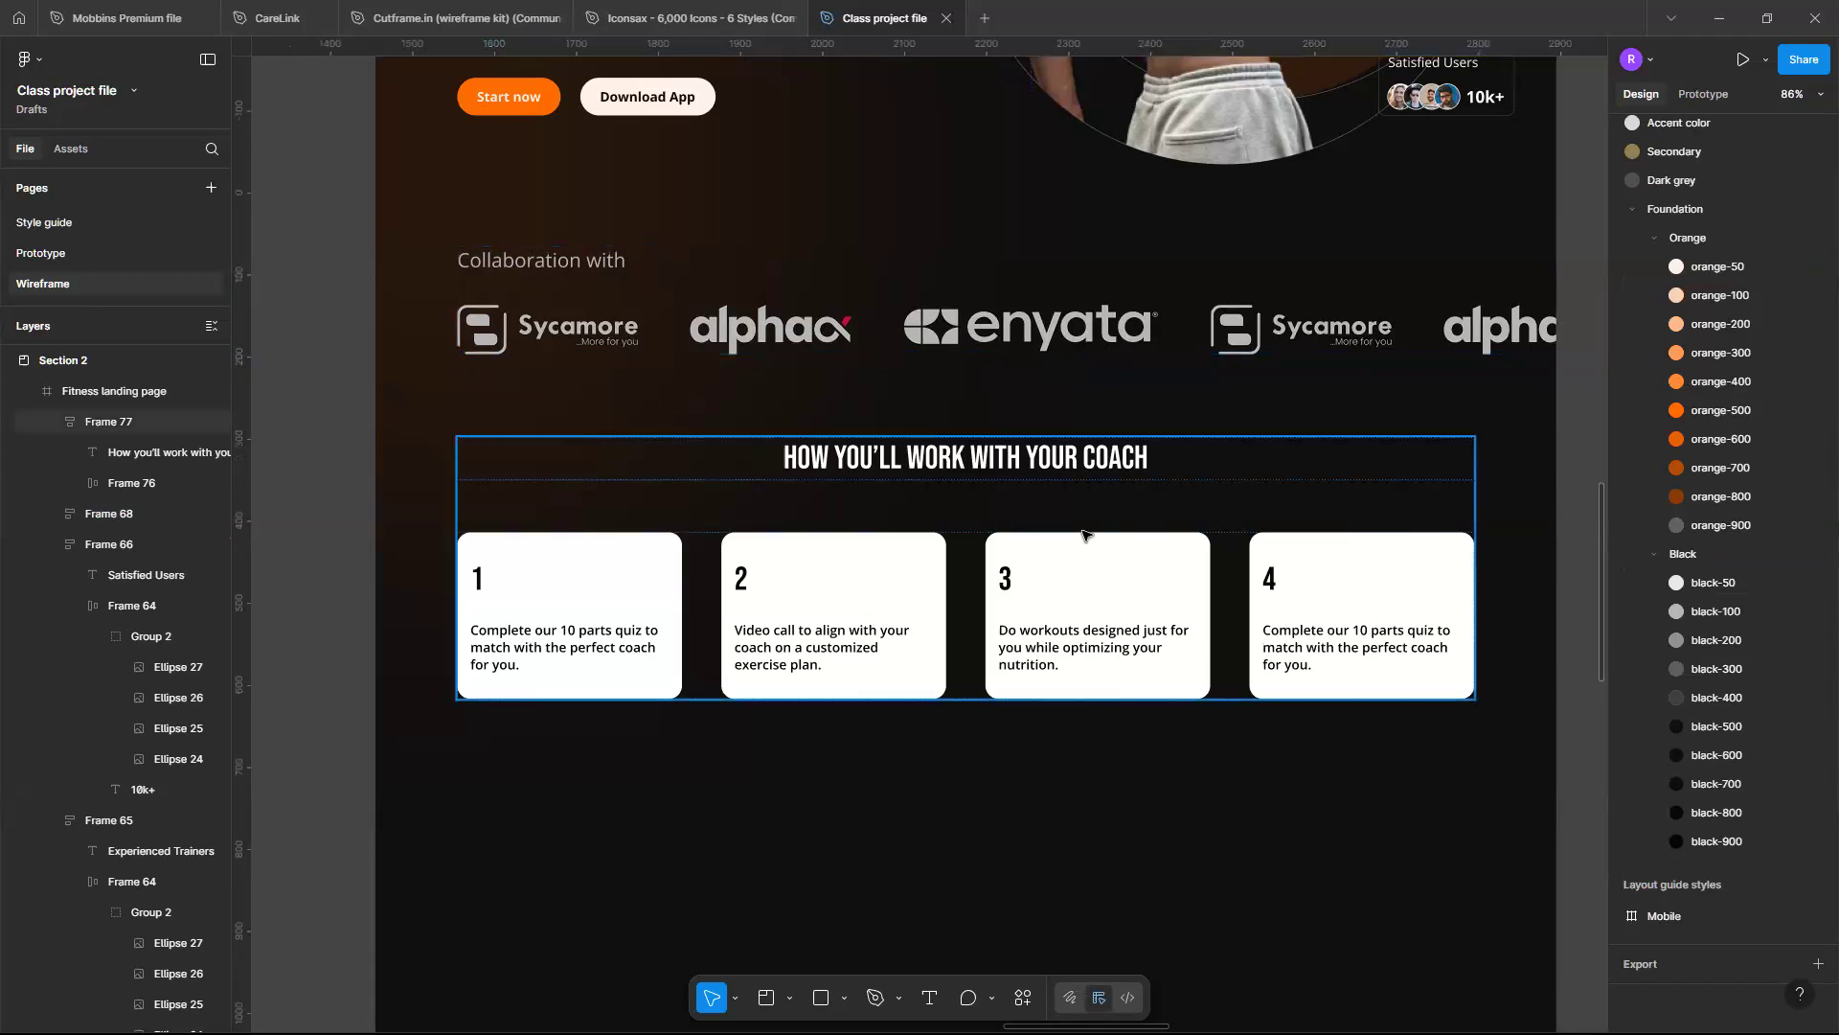
scroll(1051, 414, "up", 4)
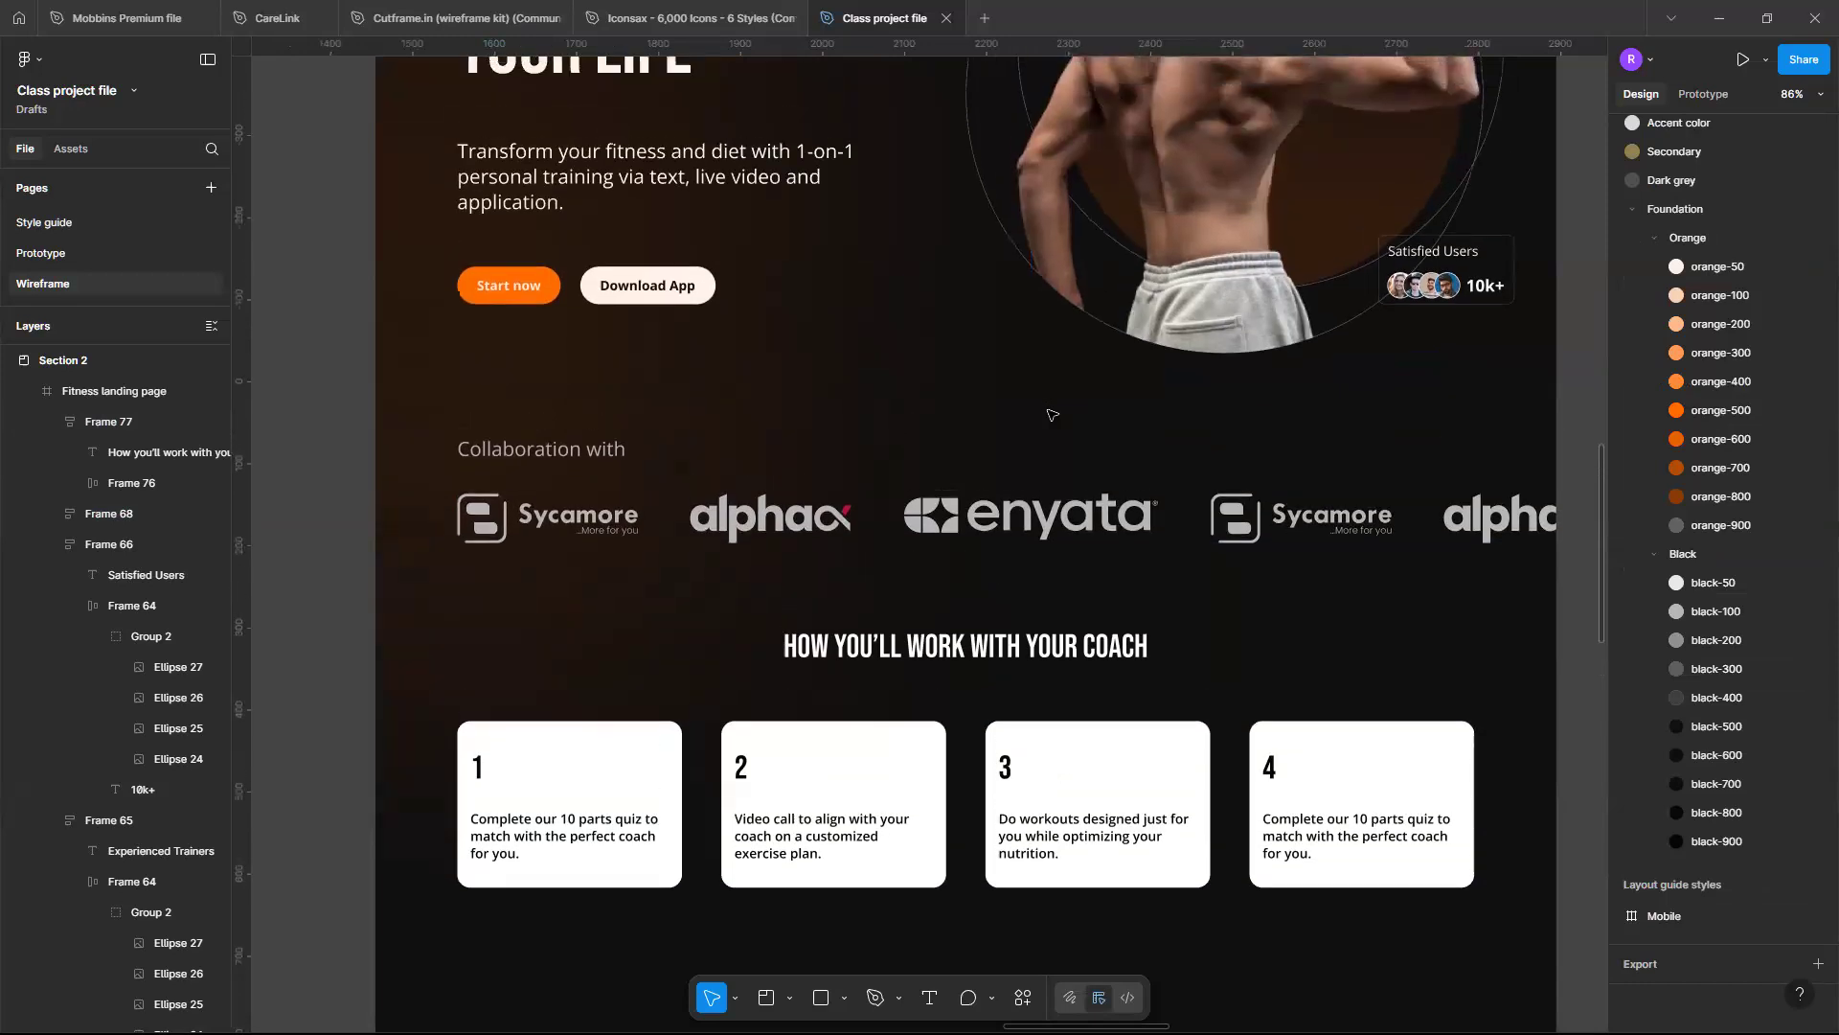
scroll(1051, 414, "down", 2)
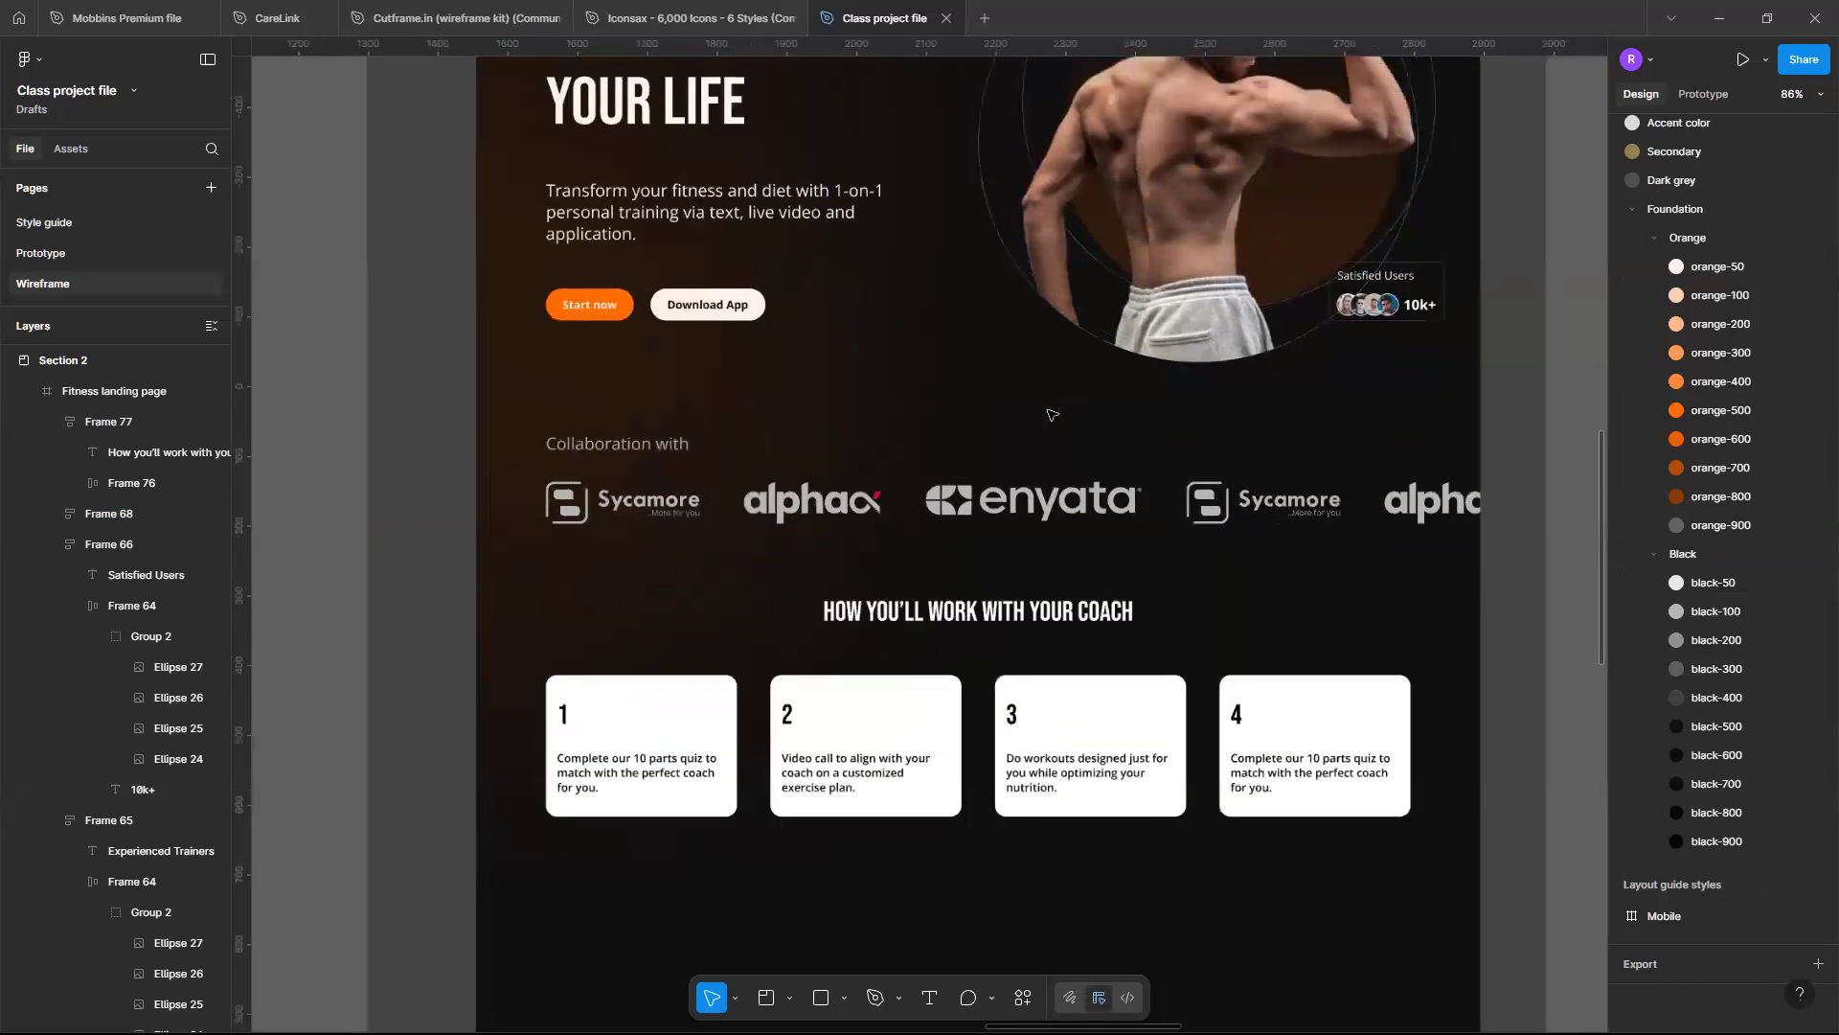
scroll(1051, 414, "down", 1)
scroll(1051, 413, "down", 3)
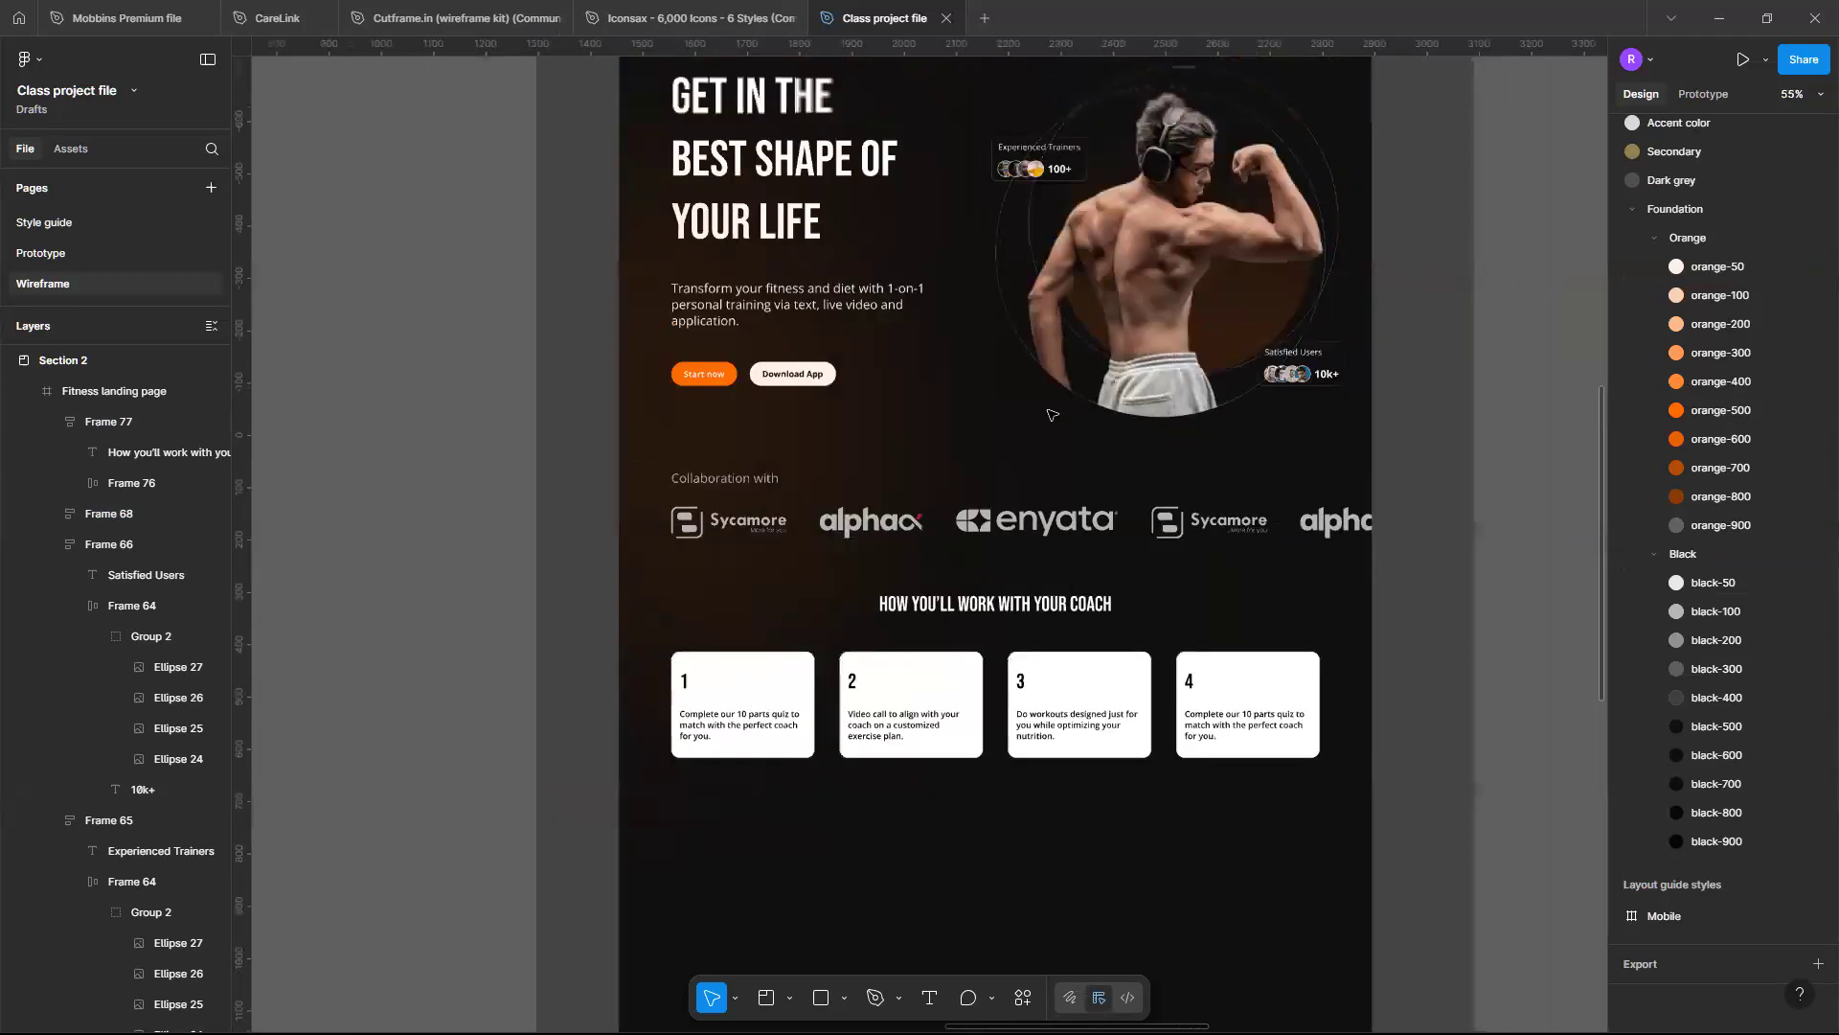
Review the landing page from the hero and partner logo row to the four numbered coach cards
scroll(1051, 414, "up", 2)
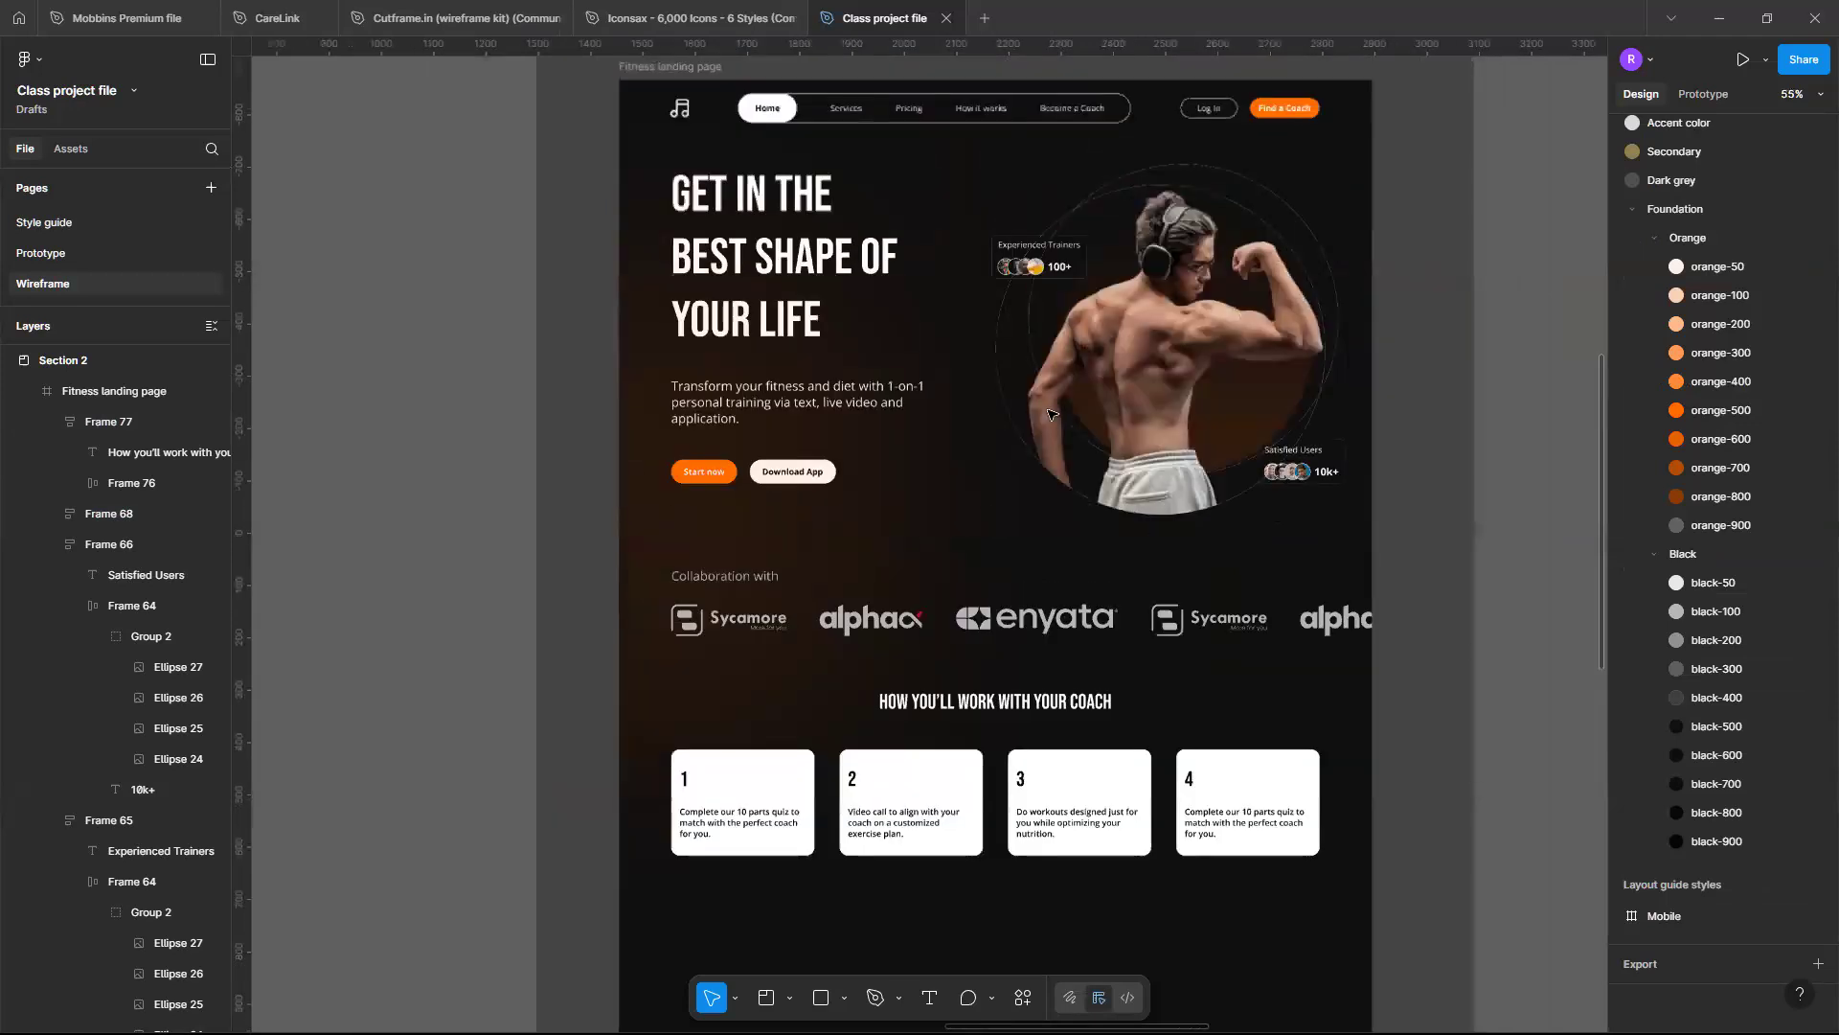
scroll(1051, 414, "up", 1)
scroll(858, 832, "up", 1)
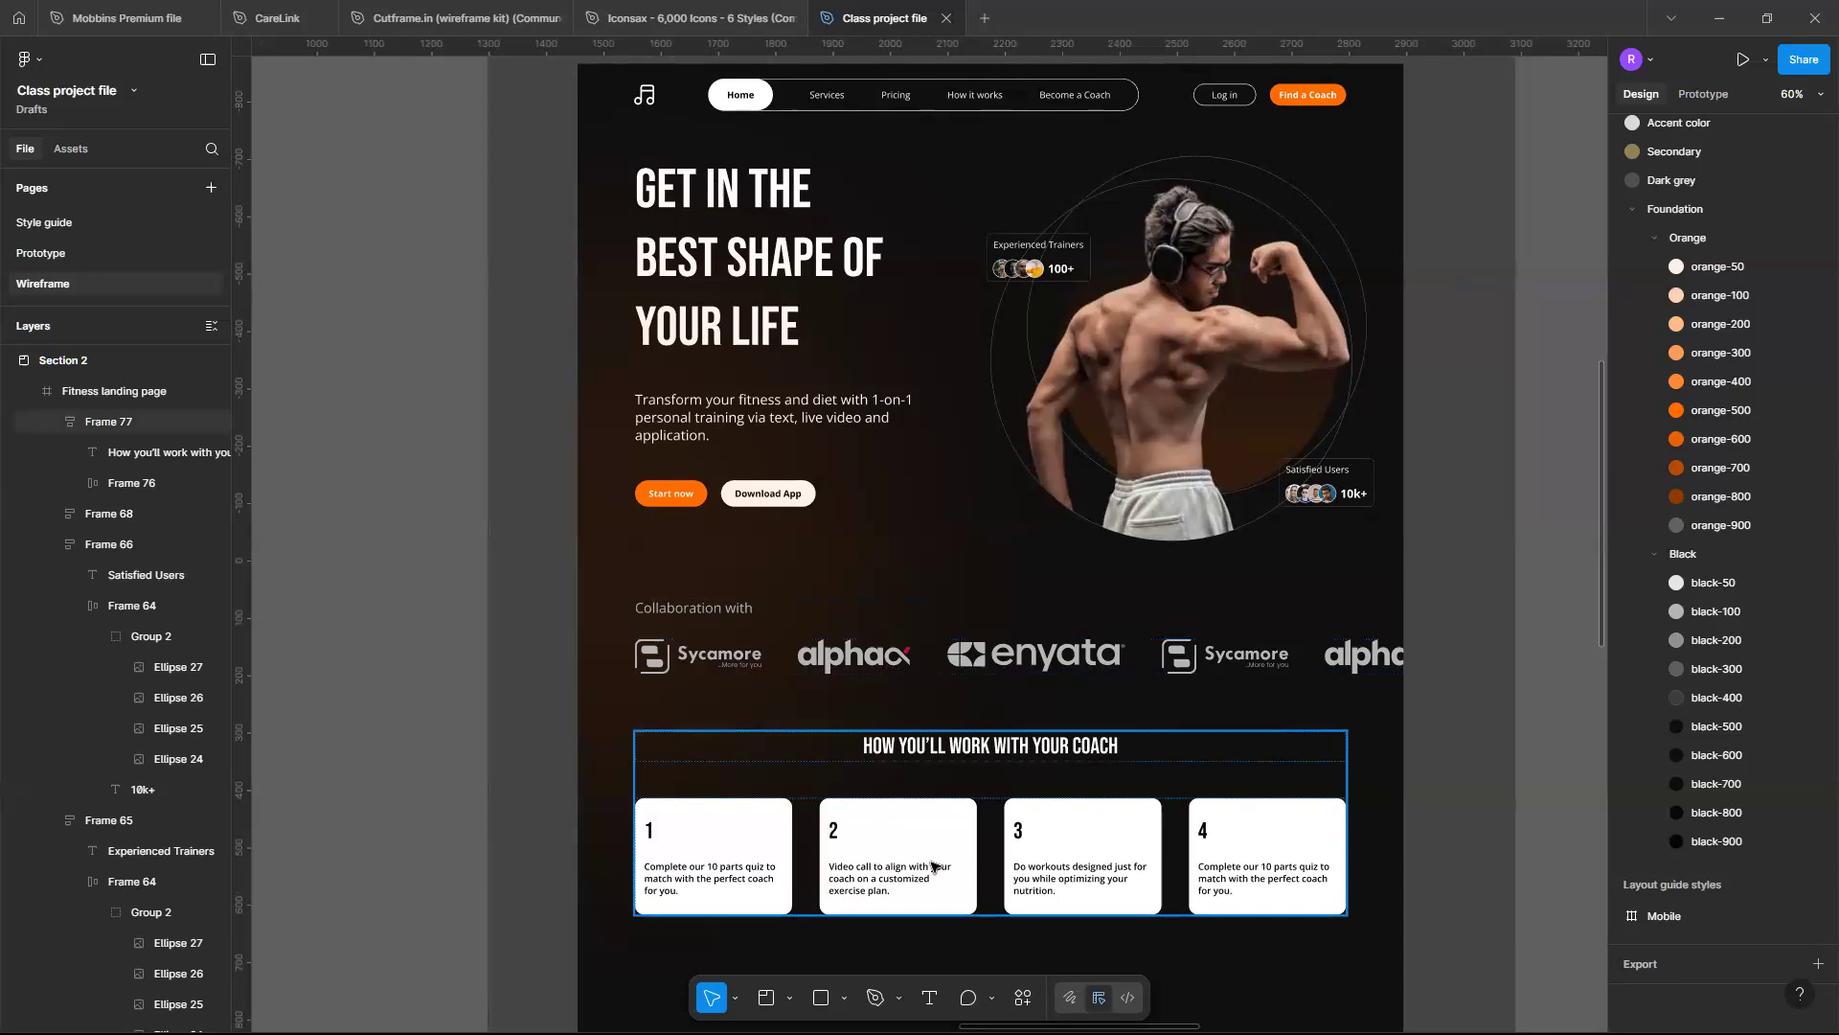
scroll(932, 866, "up", 3)
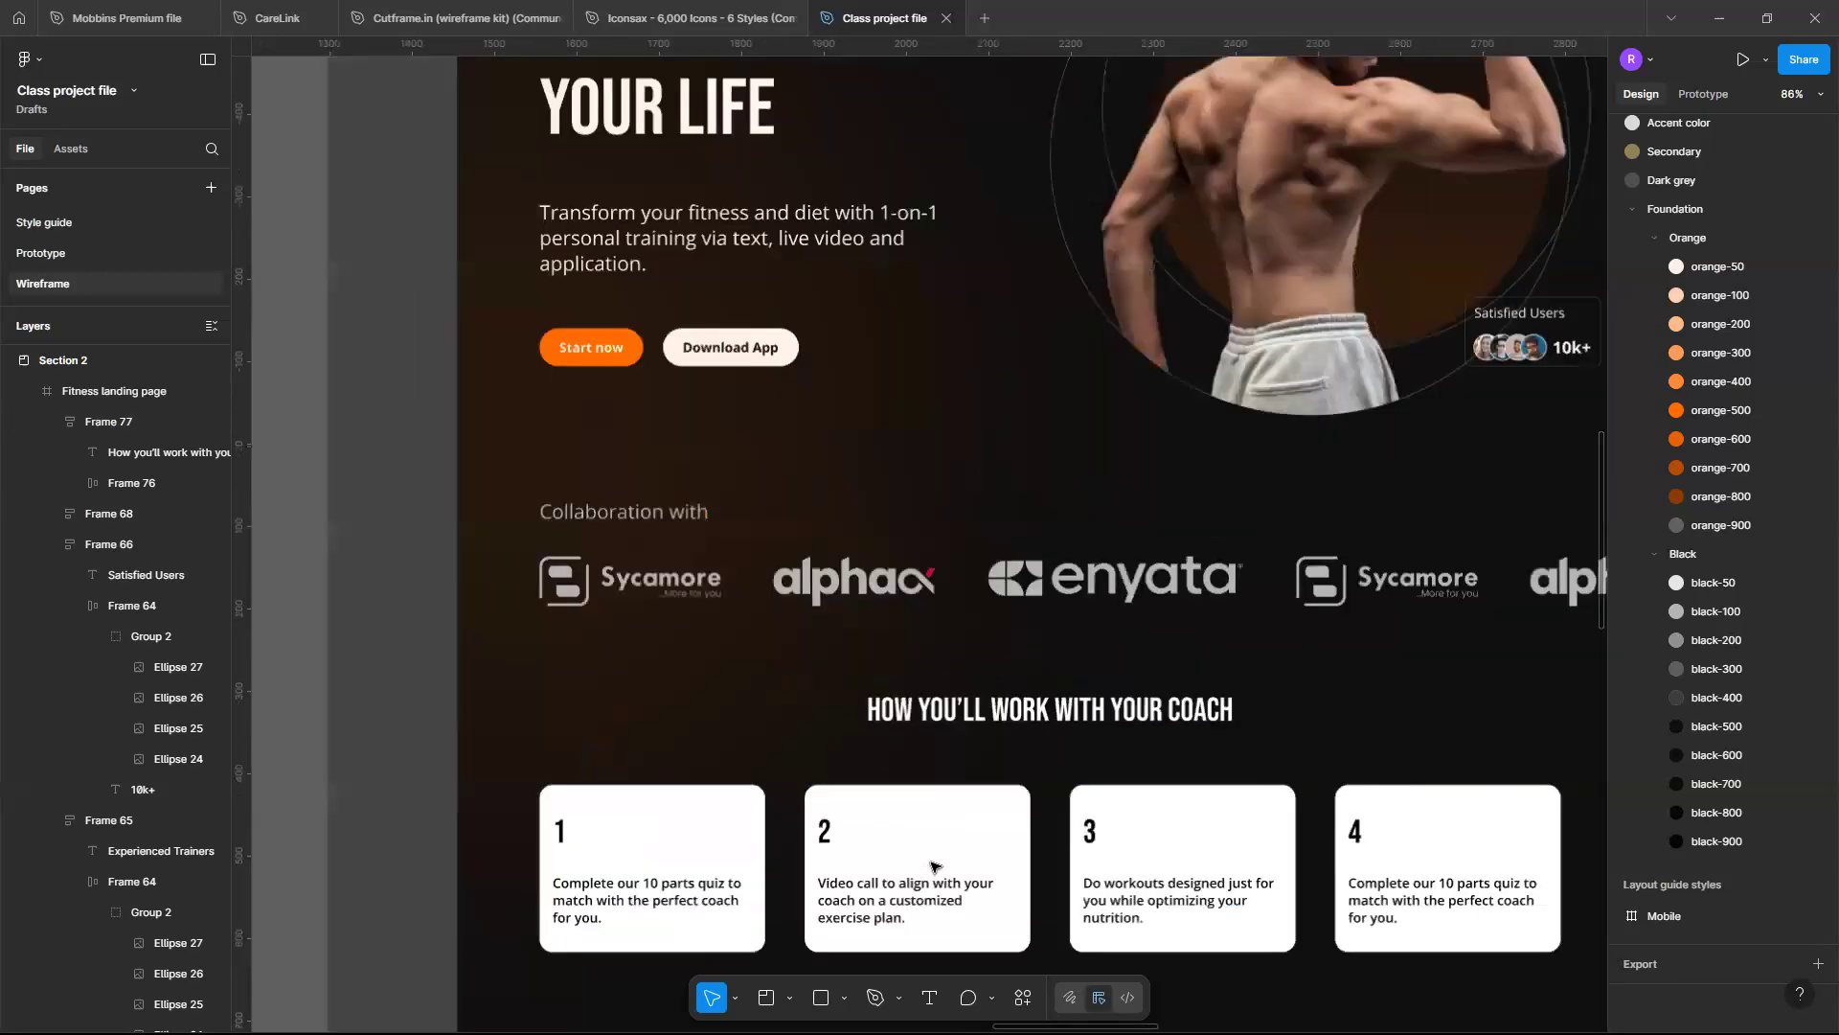
scroll(932, 866, "up", 2)
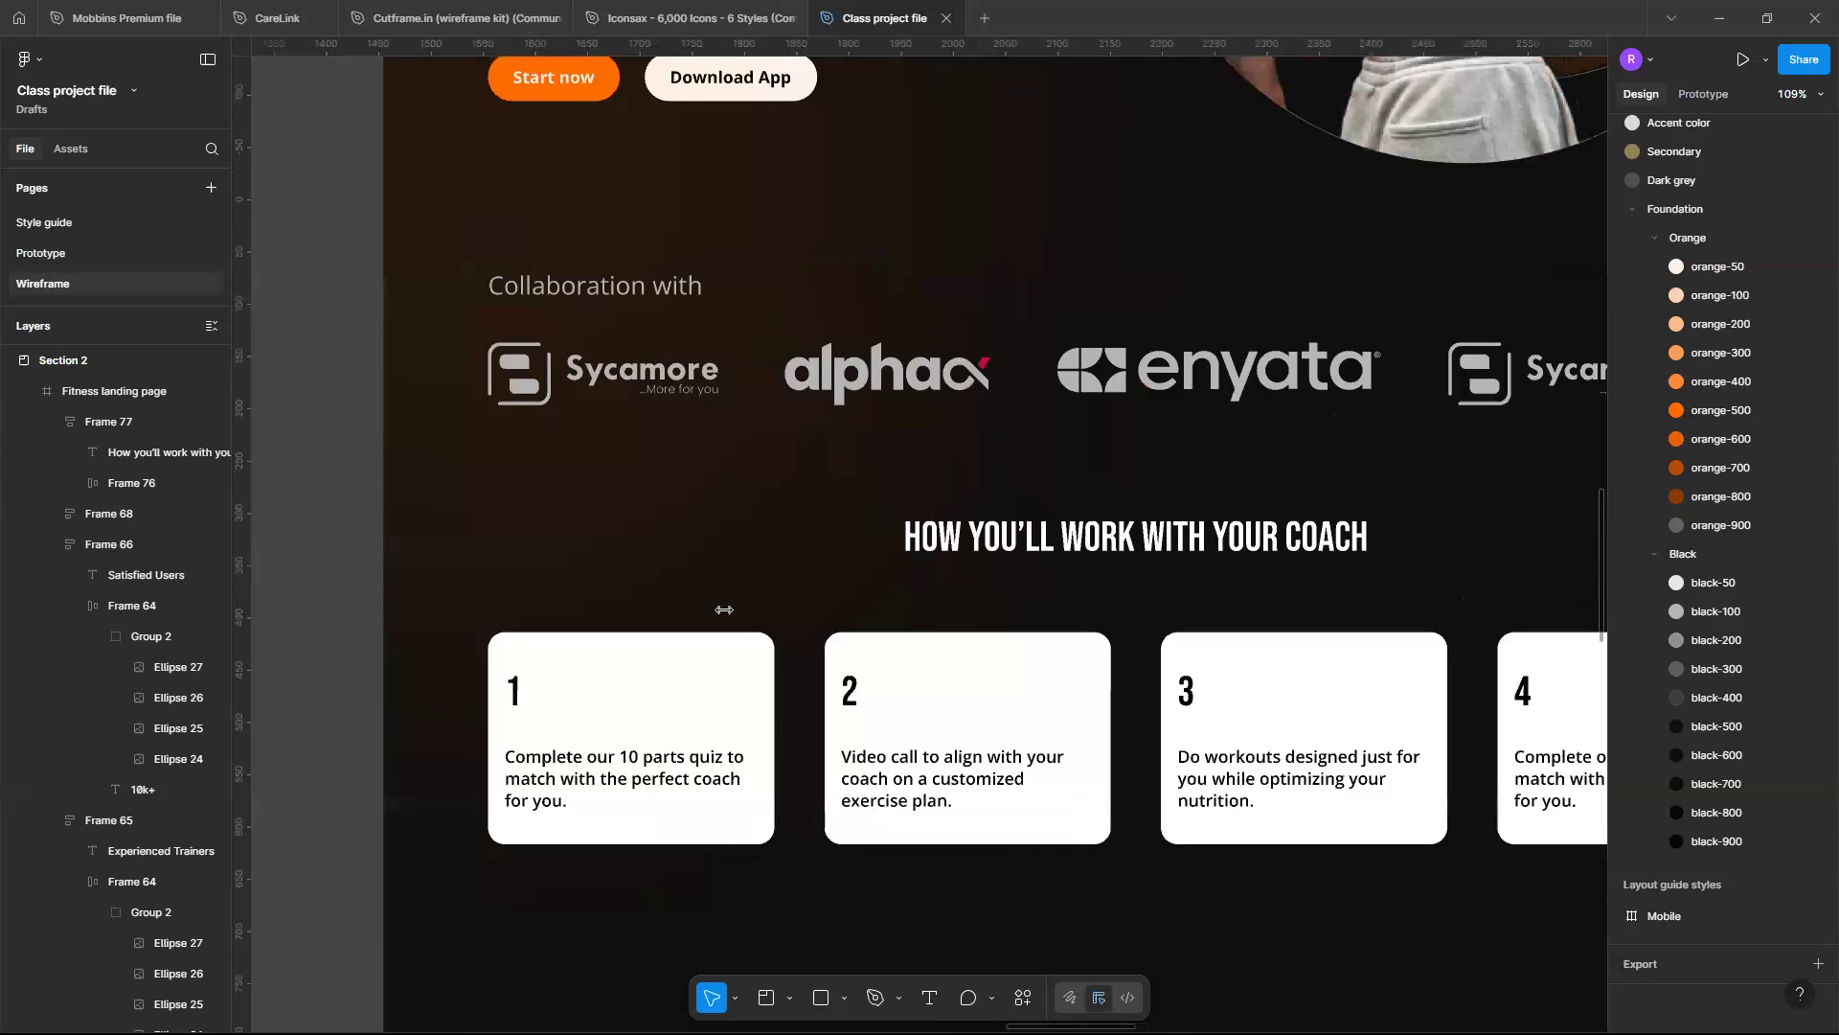
scroll(907, 635, "down", 1)
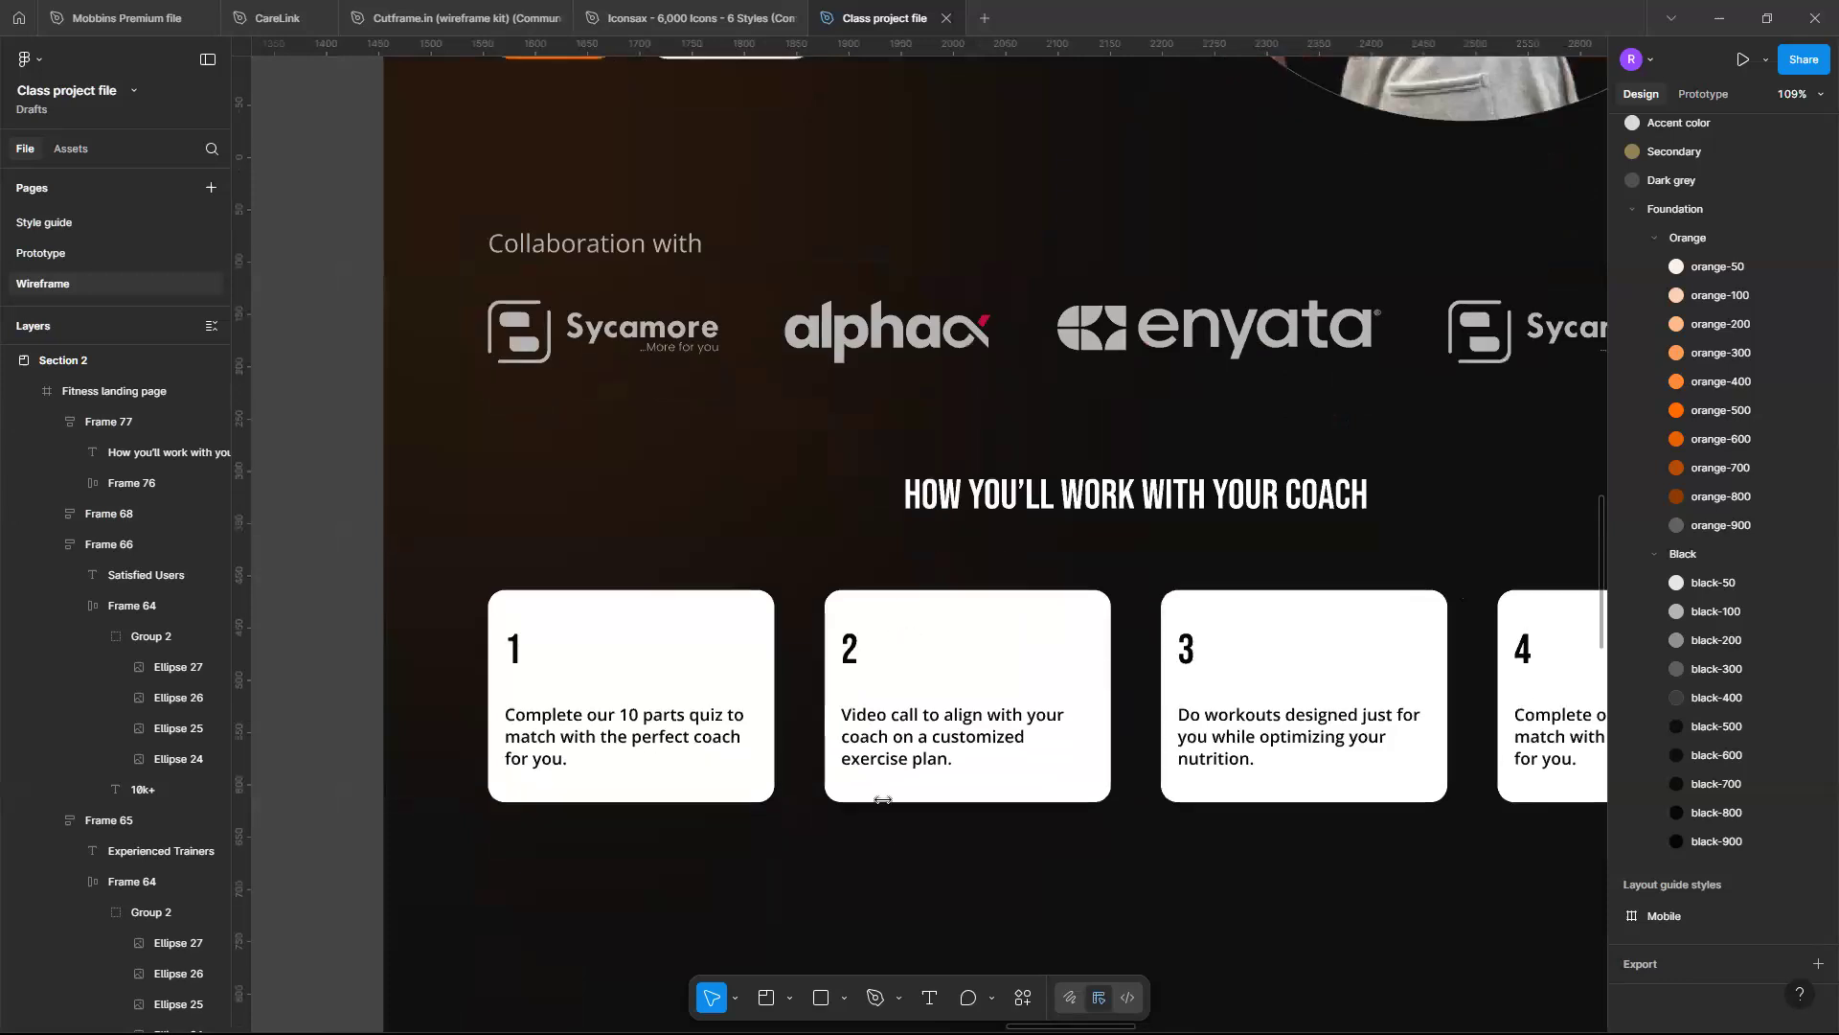
scroll(882, 800, "right", 3)
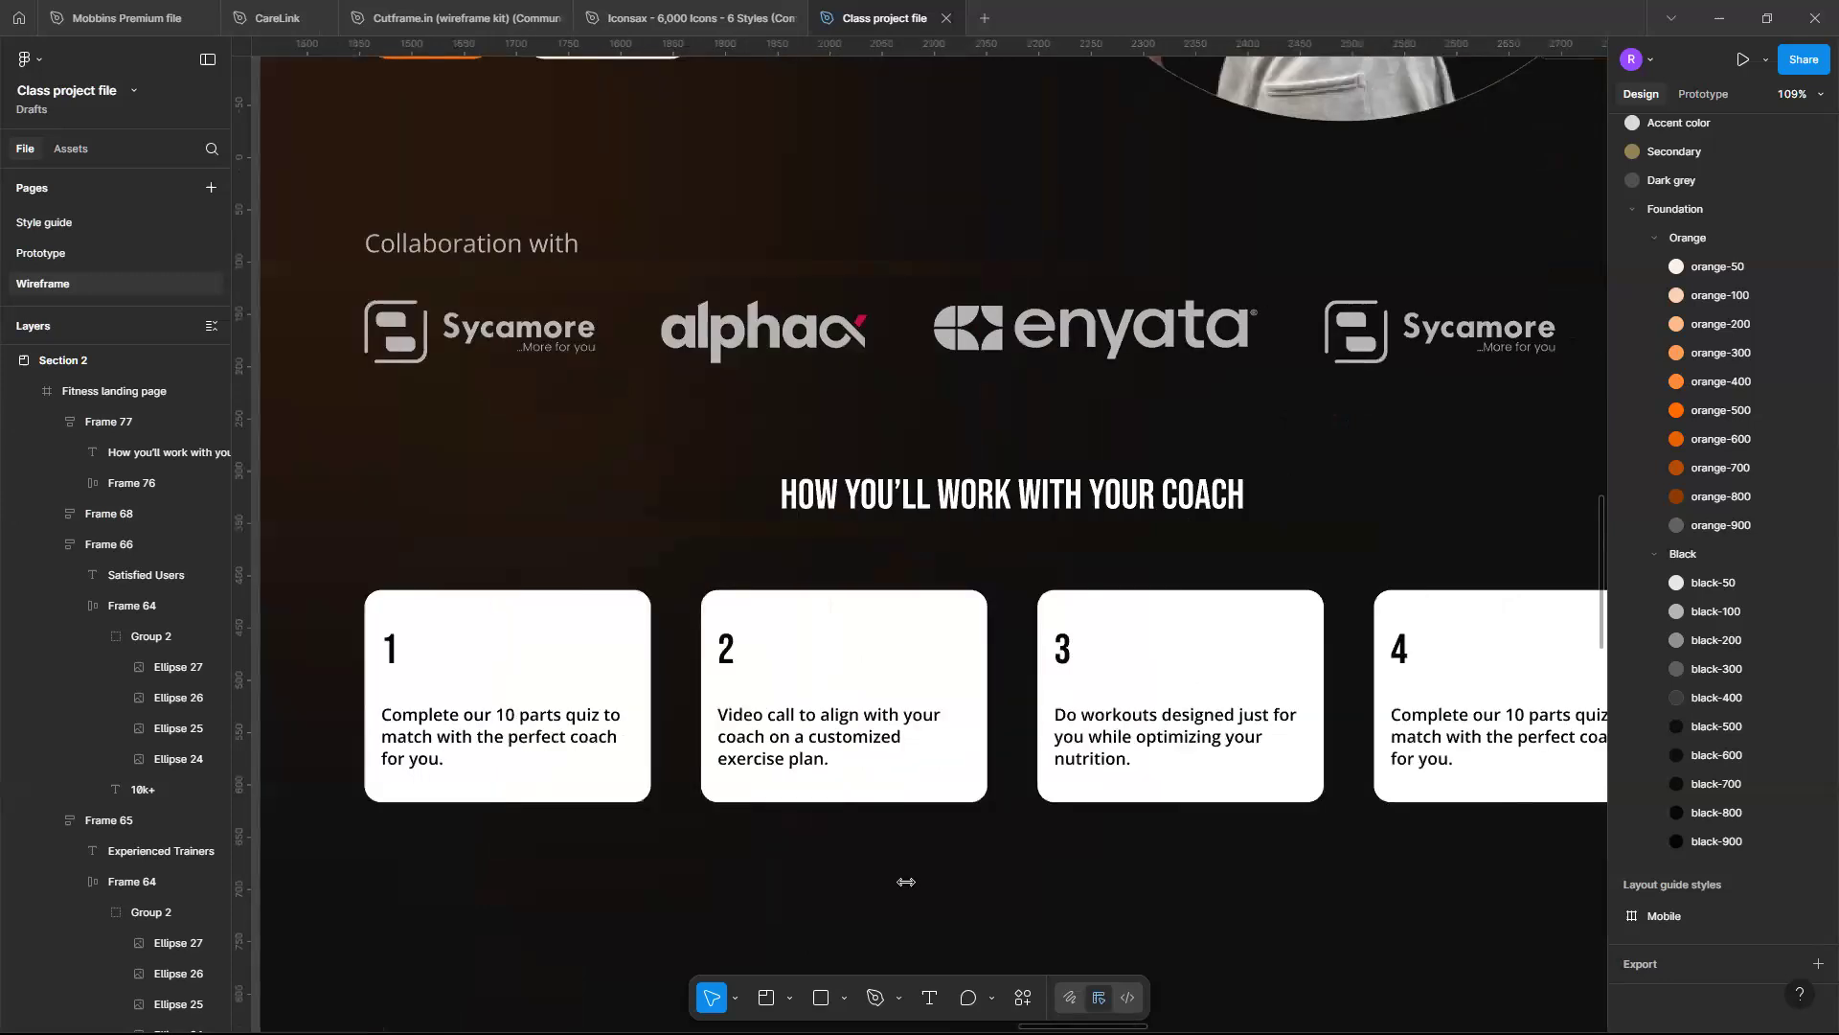
scroll(907, 882, "down", 2)
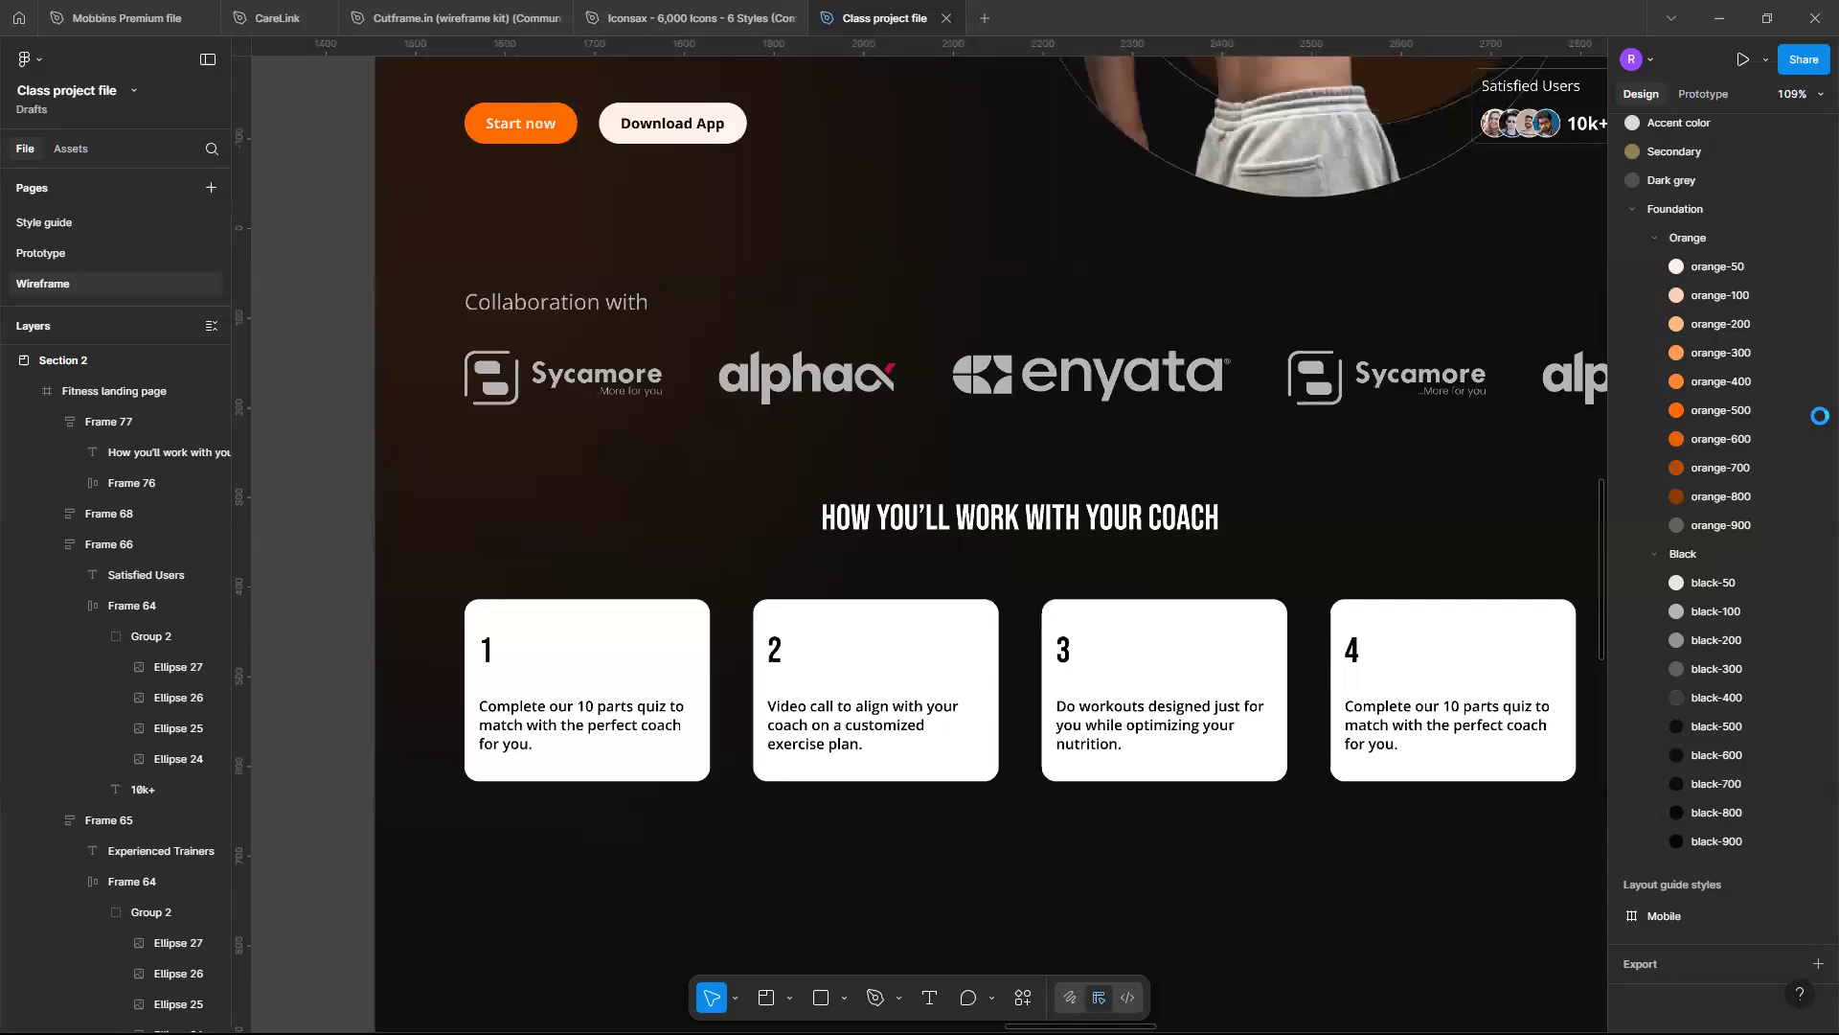
key("ctrl+minus")
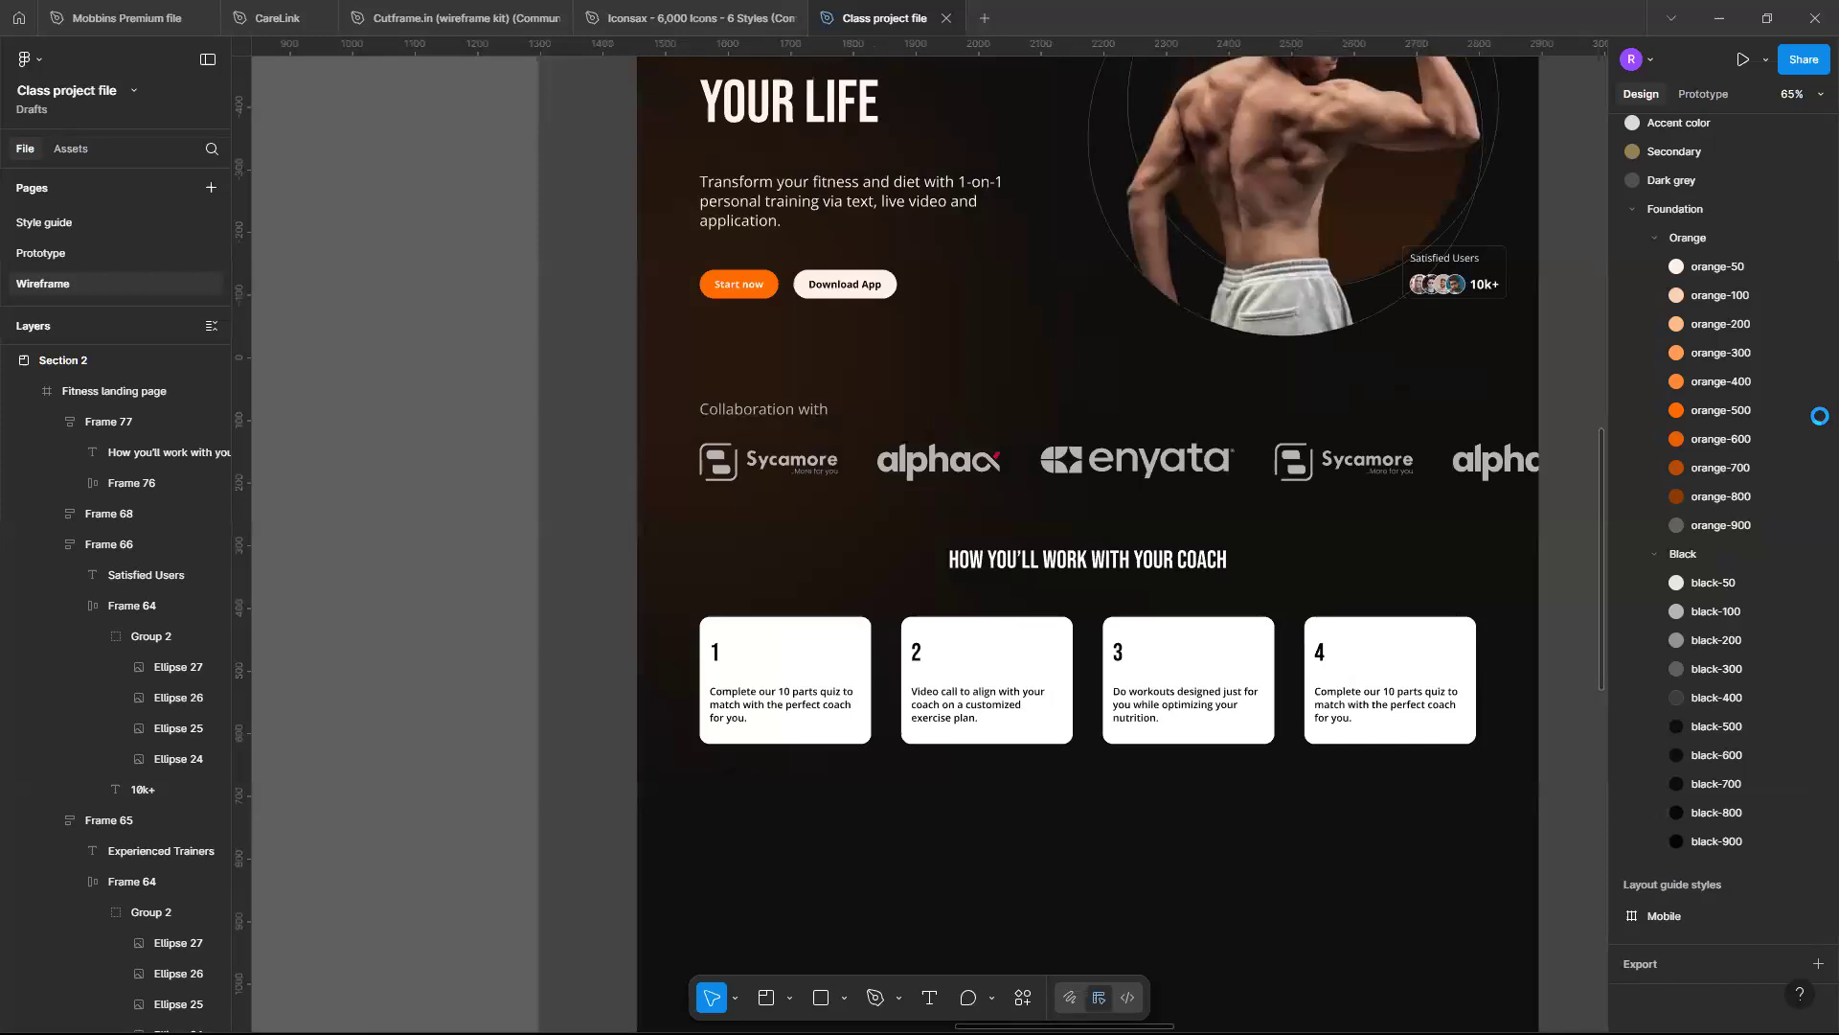
Add a circle of about 50 × 50 between cards 1 and 2 in the "How you'll work with your coach" row
key("o")
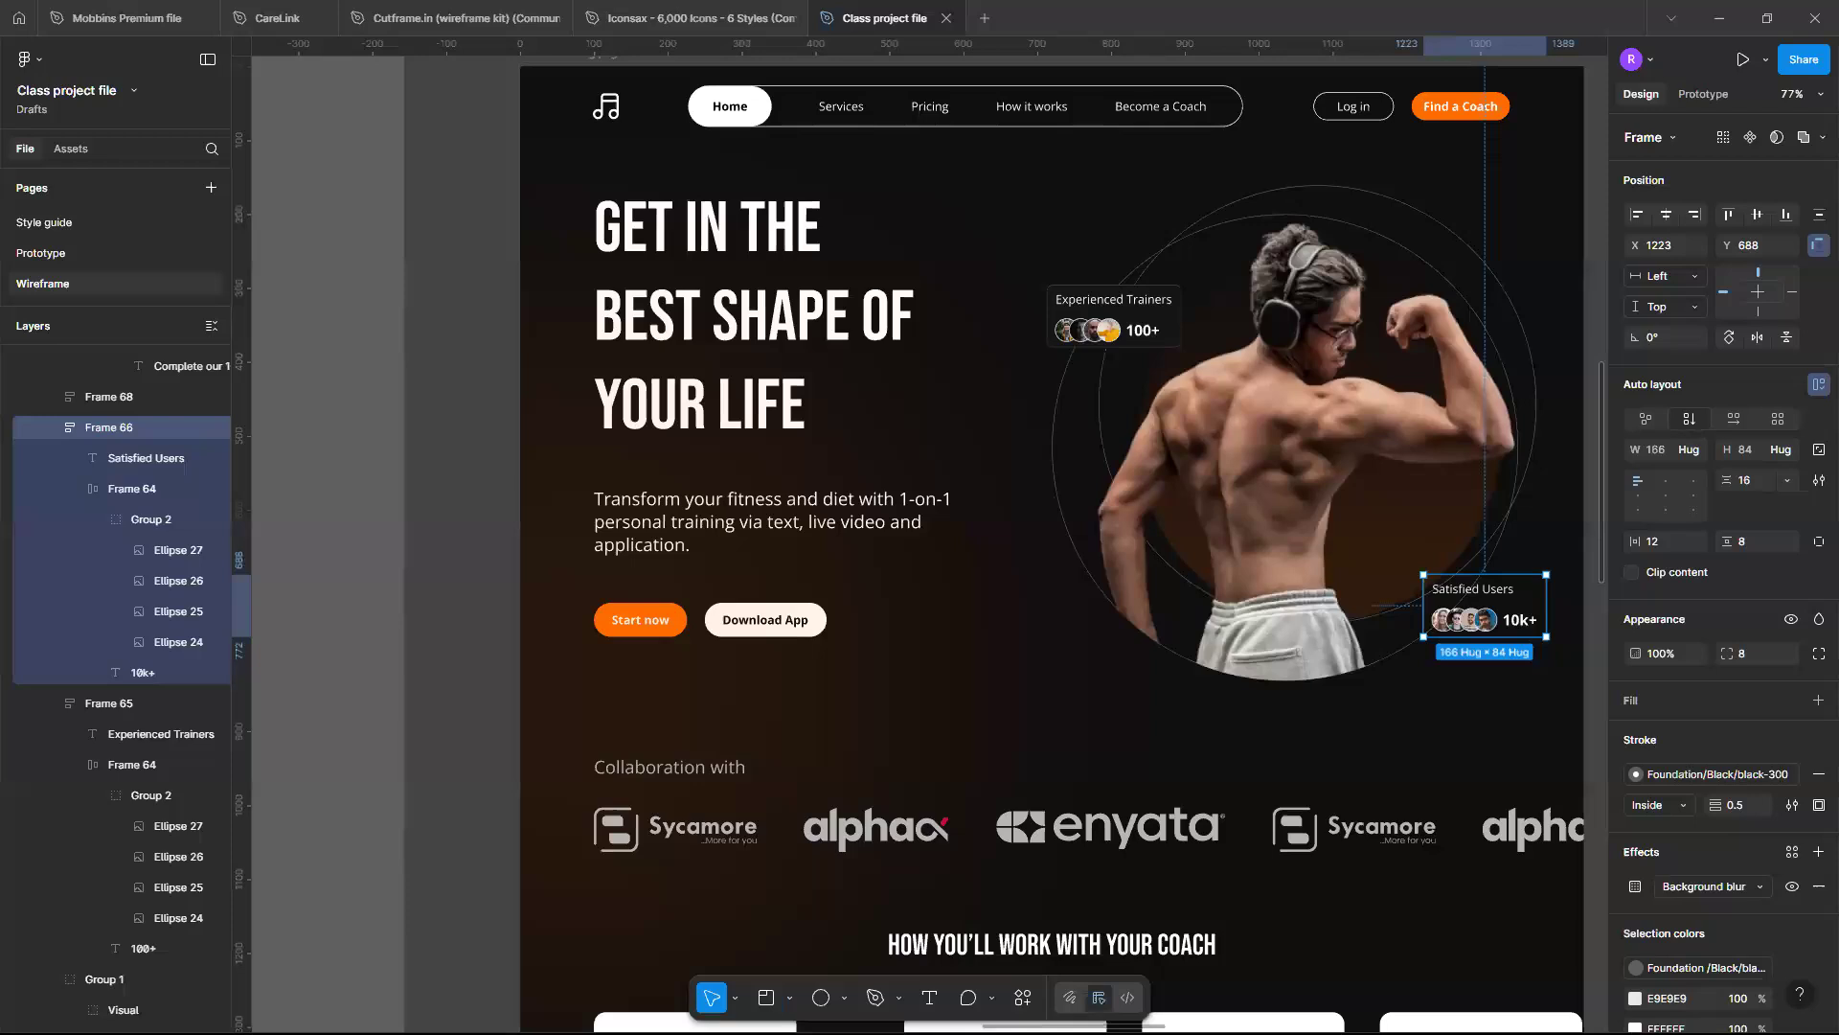
scroll(849, 767, "down", 5)
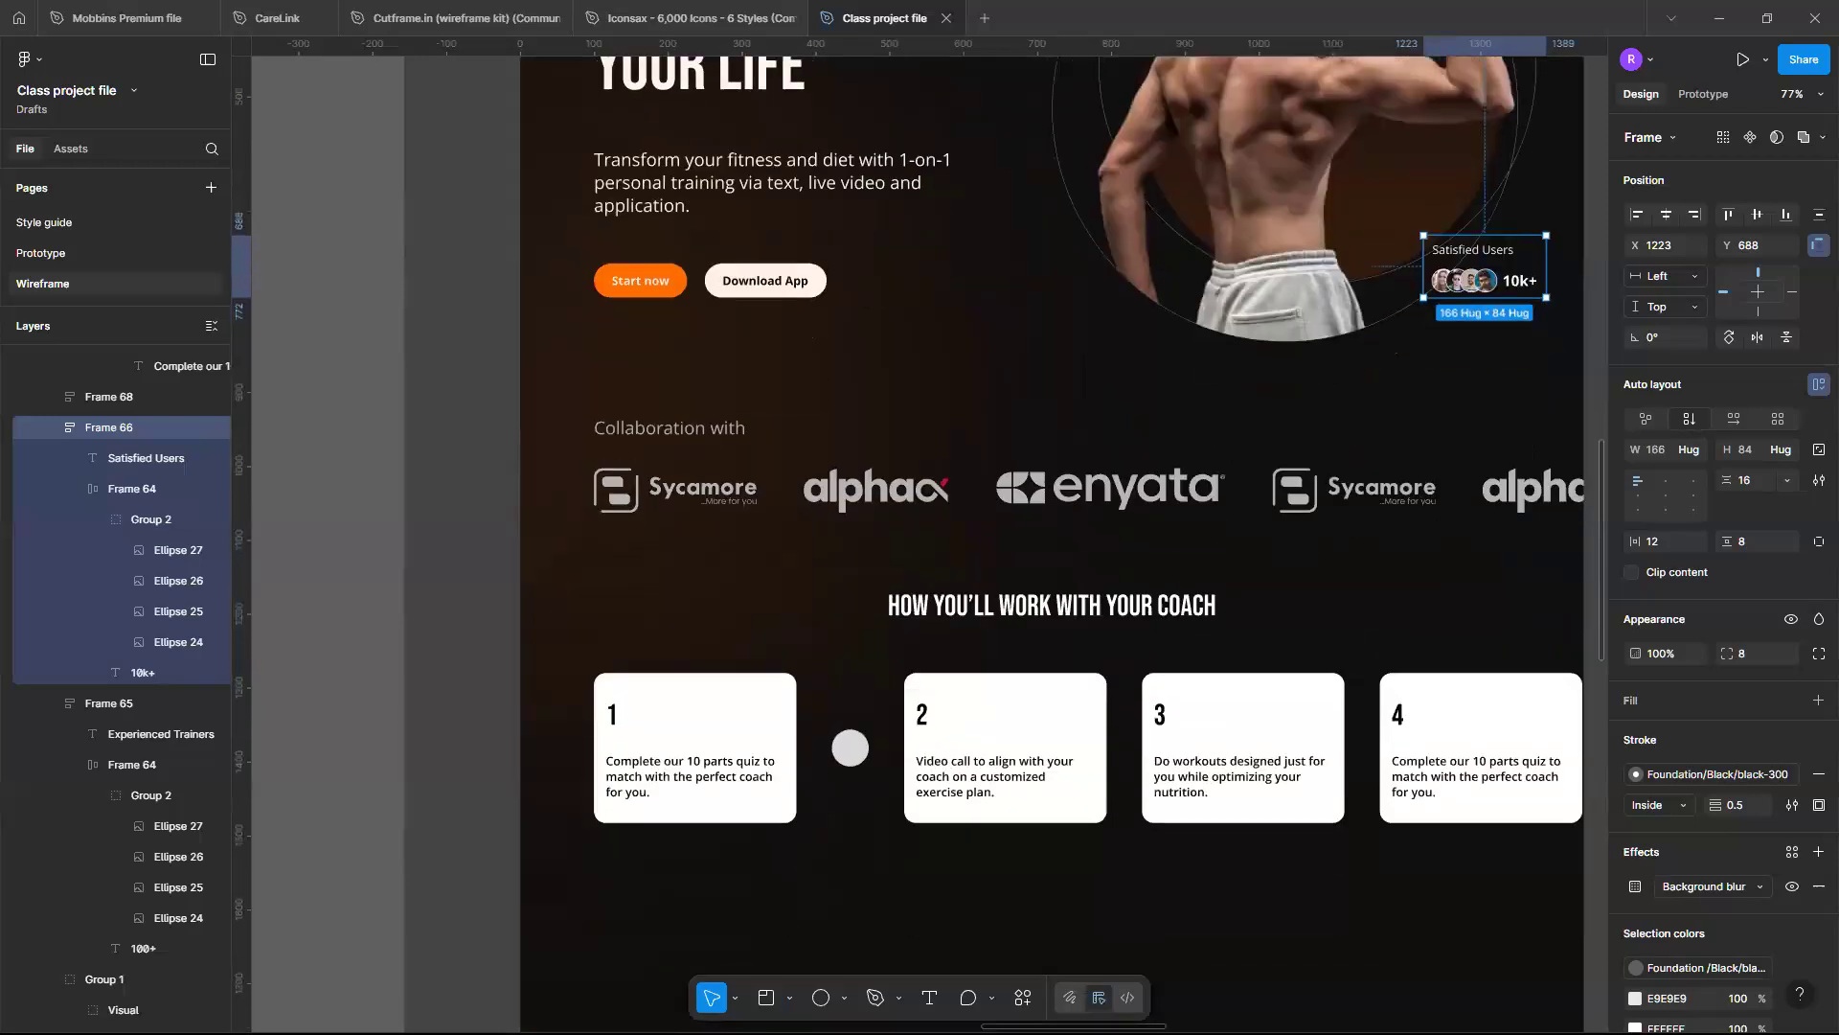
left_click(847, 764)
scroll(849, 757, "up", 1)
scroll(944, 748, "up", 1)
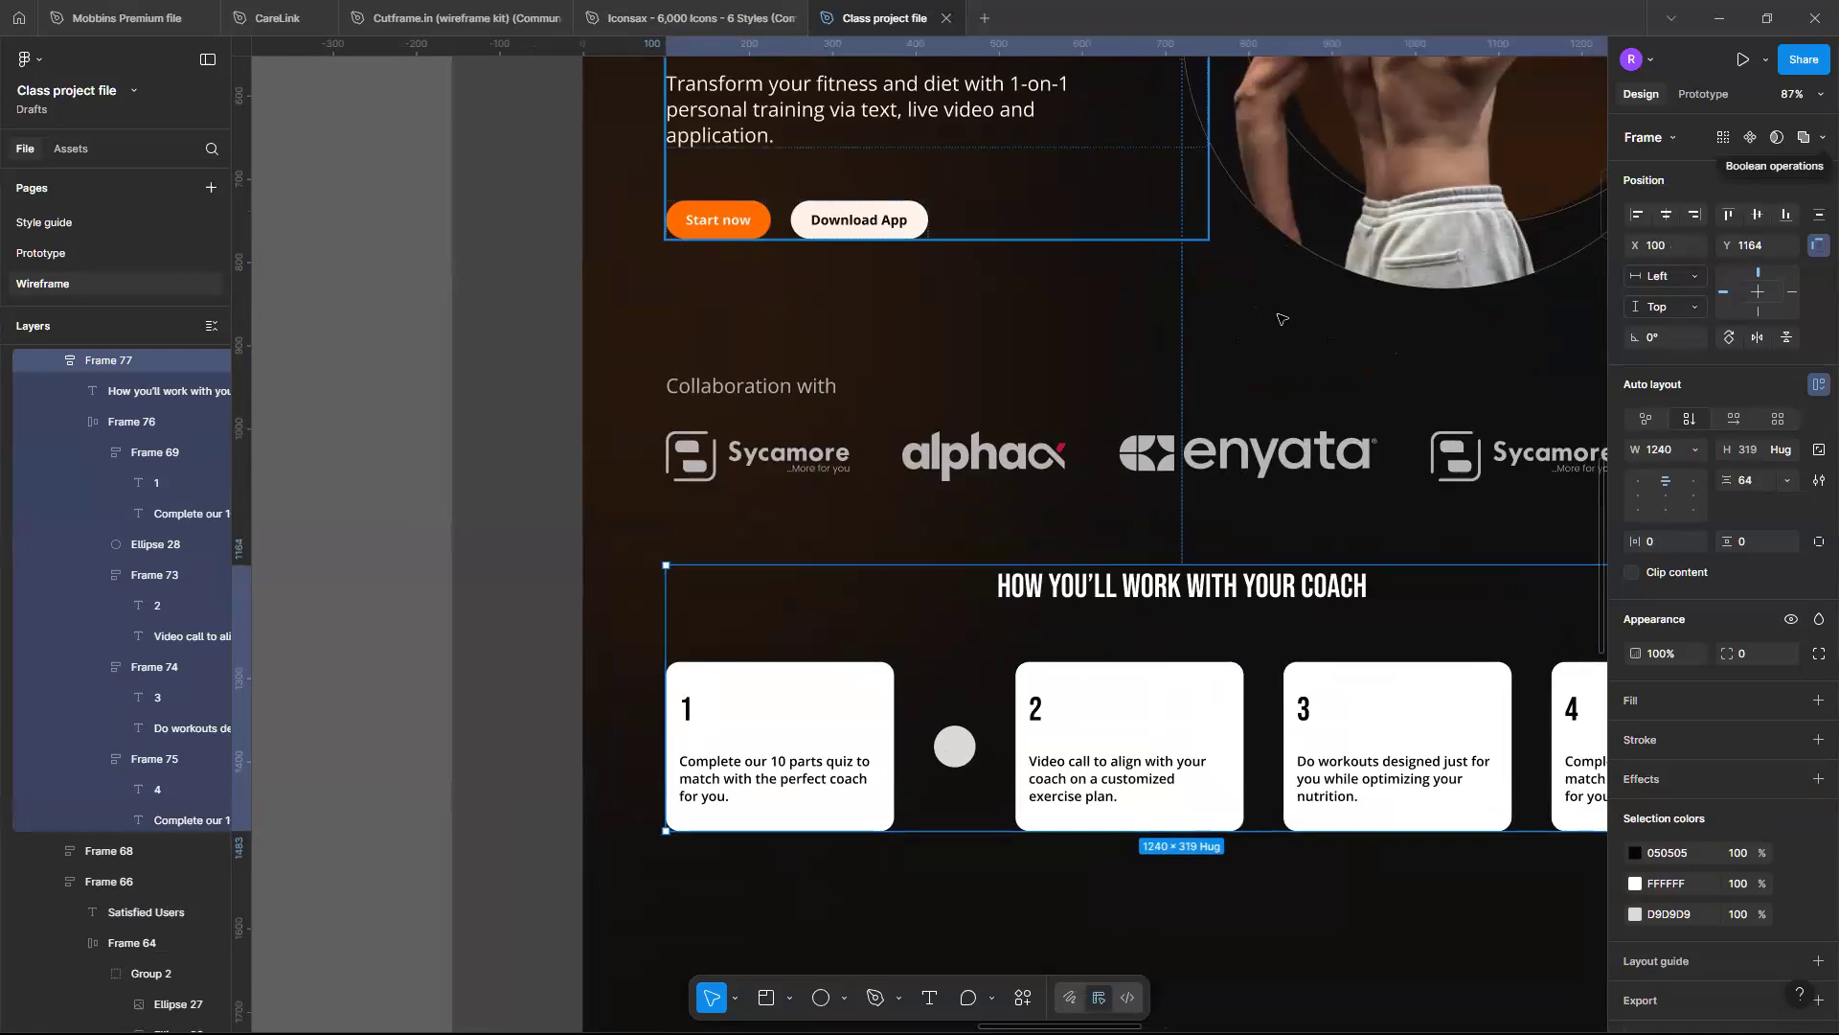
Exclude the grey circle from the card row's auto layout and move it onto card 1, opposite the number
left_click(960, 748)
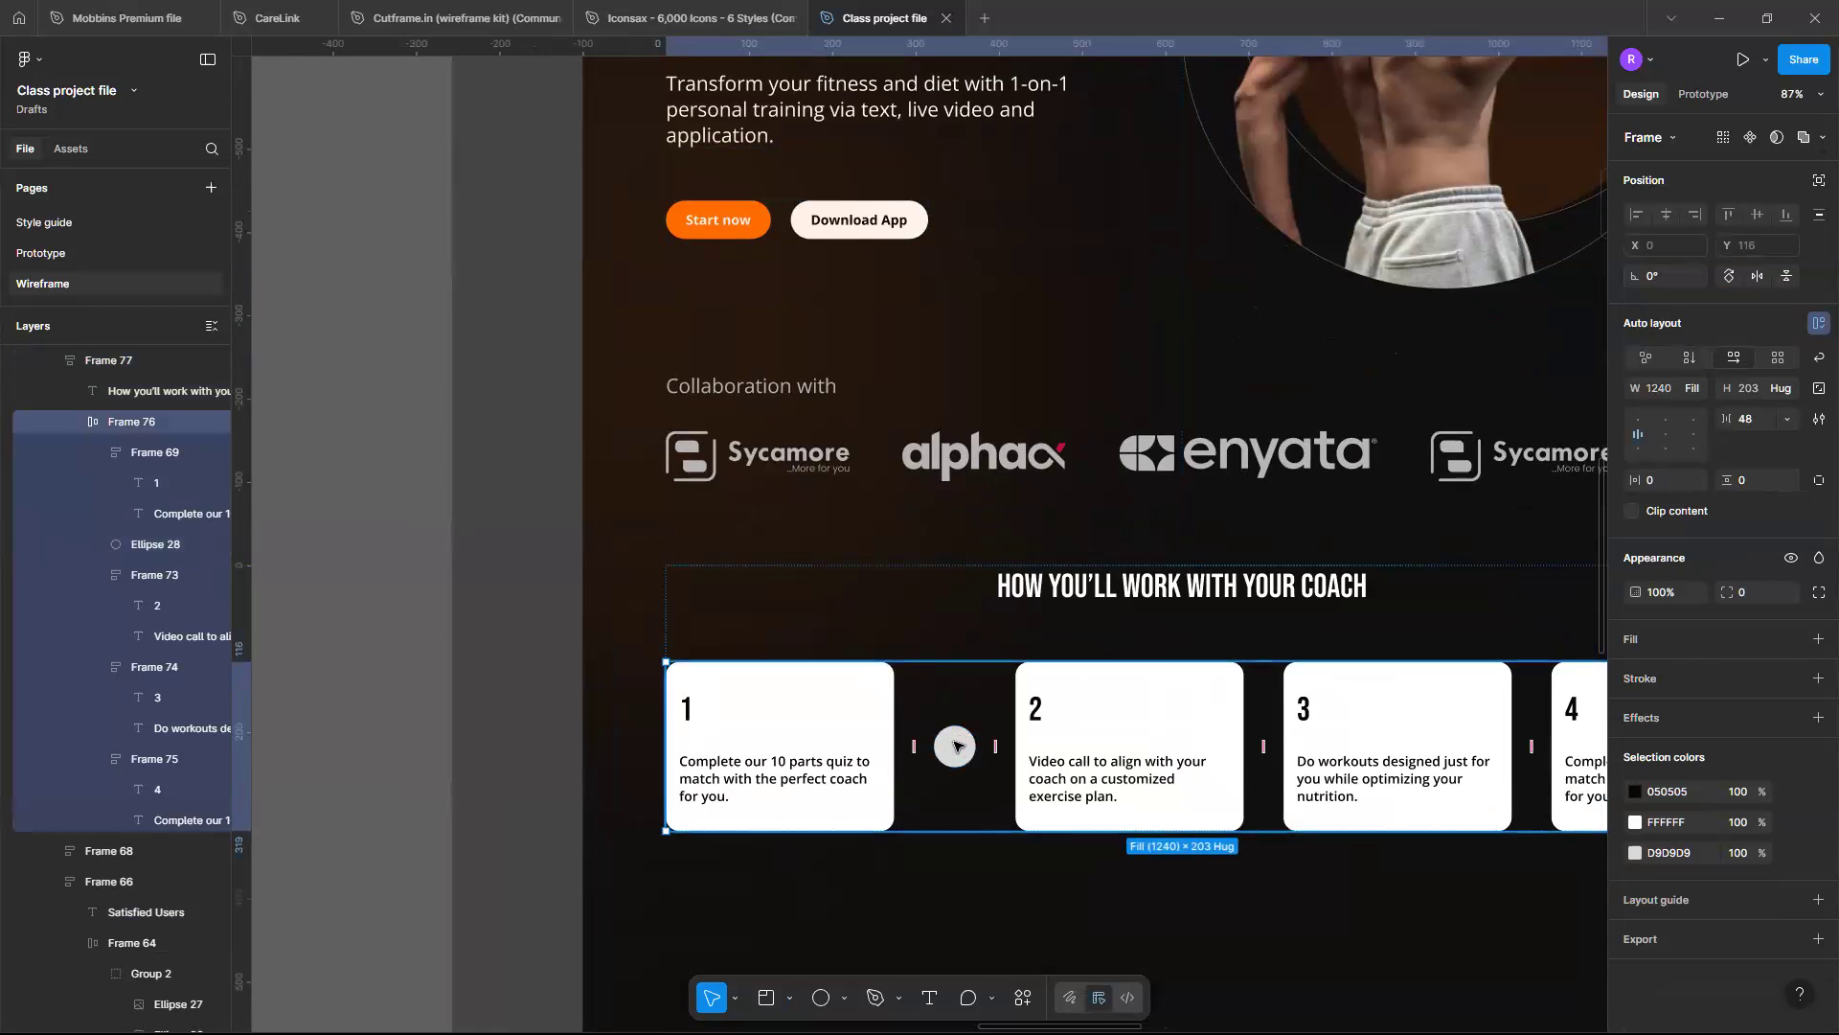
left_click(956, 746)
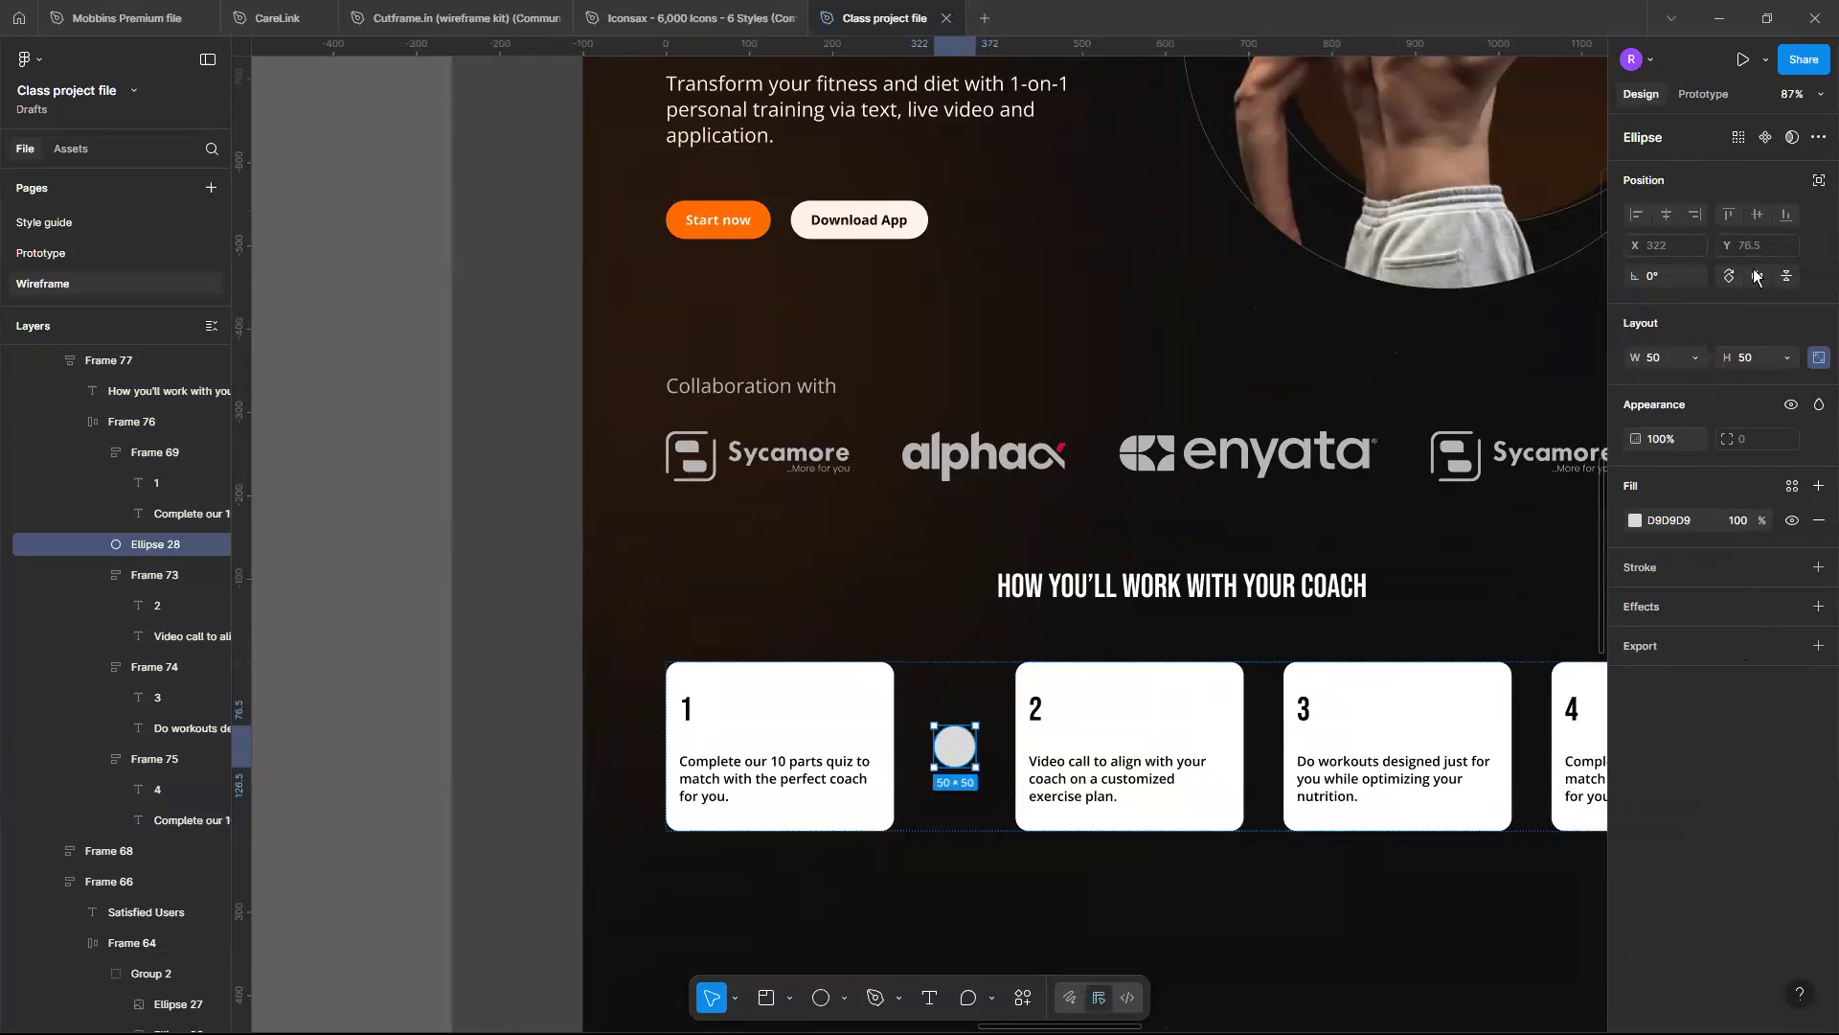
left_click(1819, 182)
left_click(1819, 182)
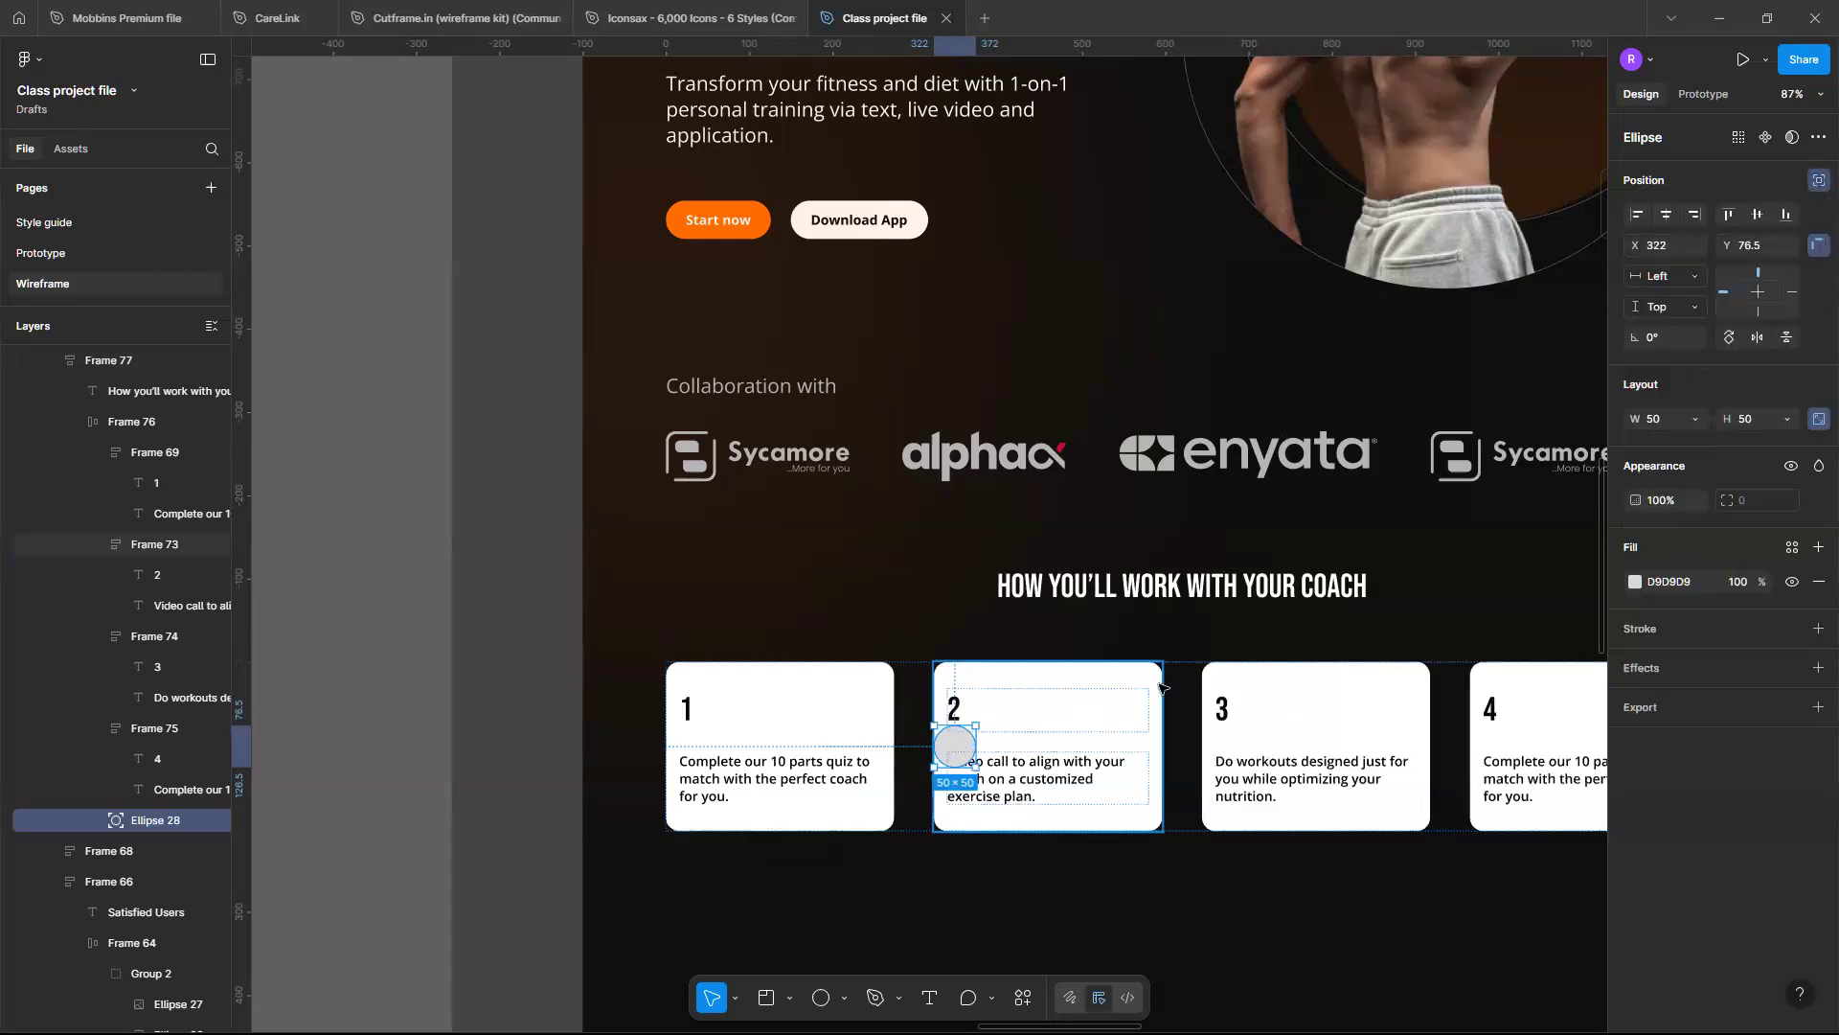
mouse_move(955, 747)
left_mouse_down()
mouse_move(1169, 801)
mouse_move(824, 737)
mouse_move(986, 740)
left_mouse_up()
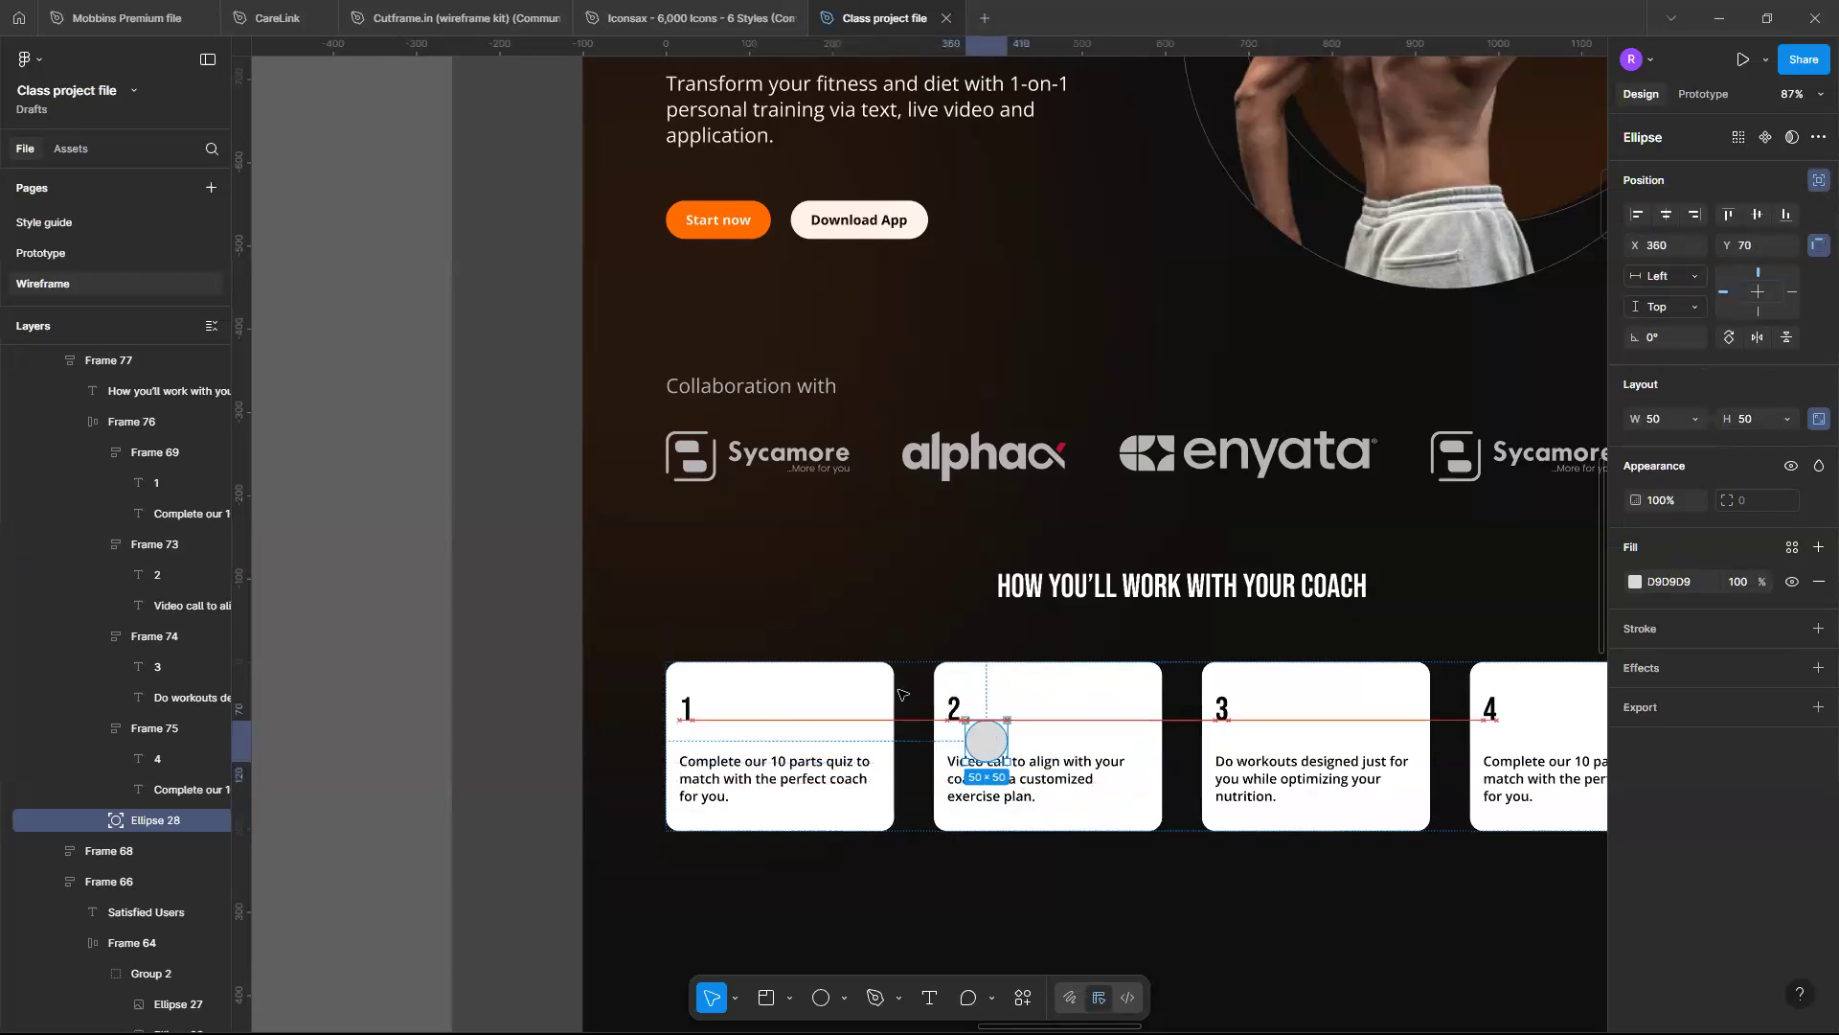
left_click_drag(900, 693, 861, 699)
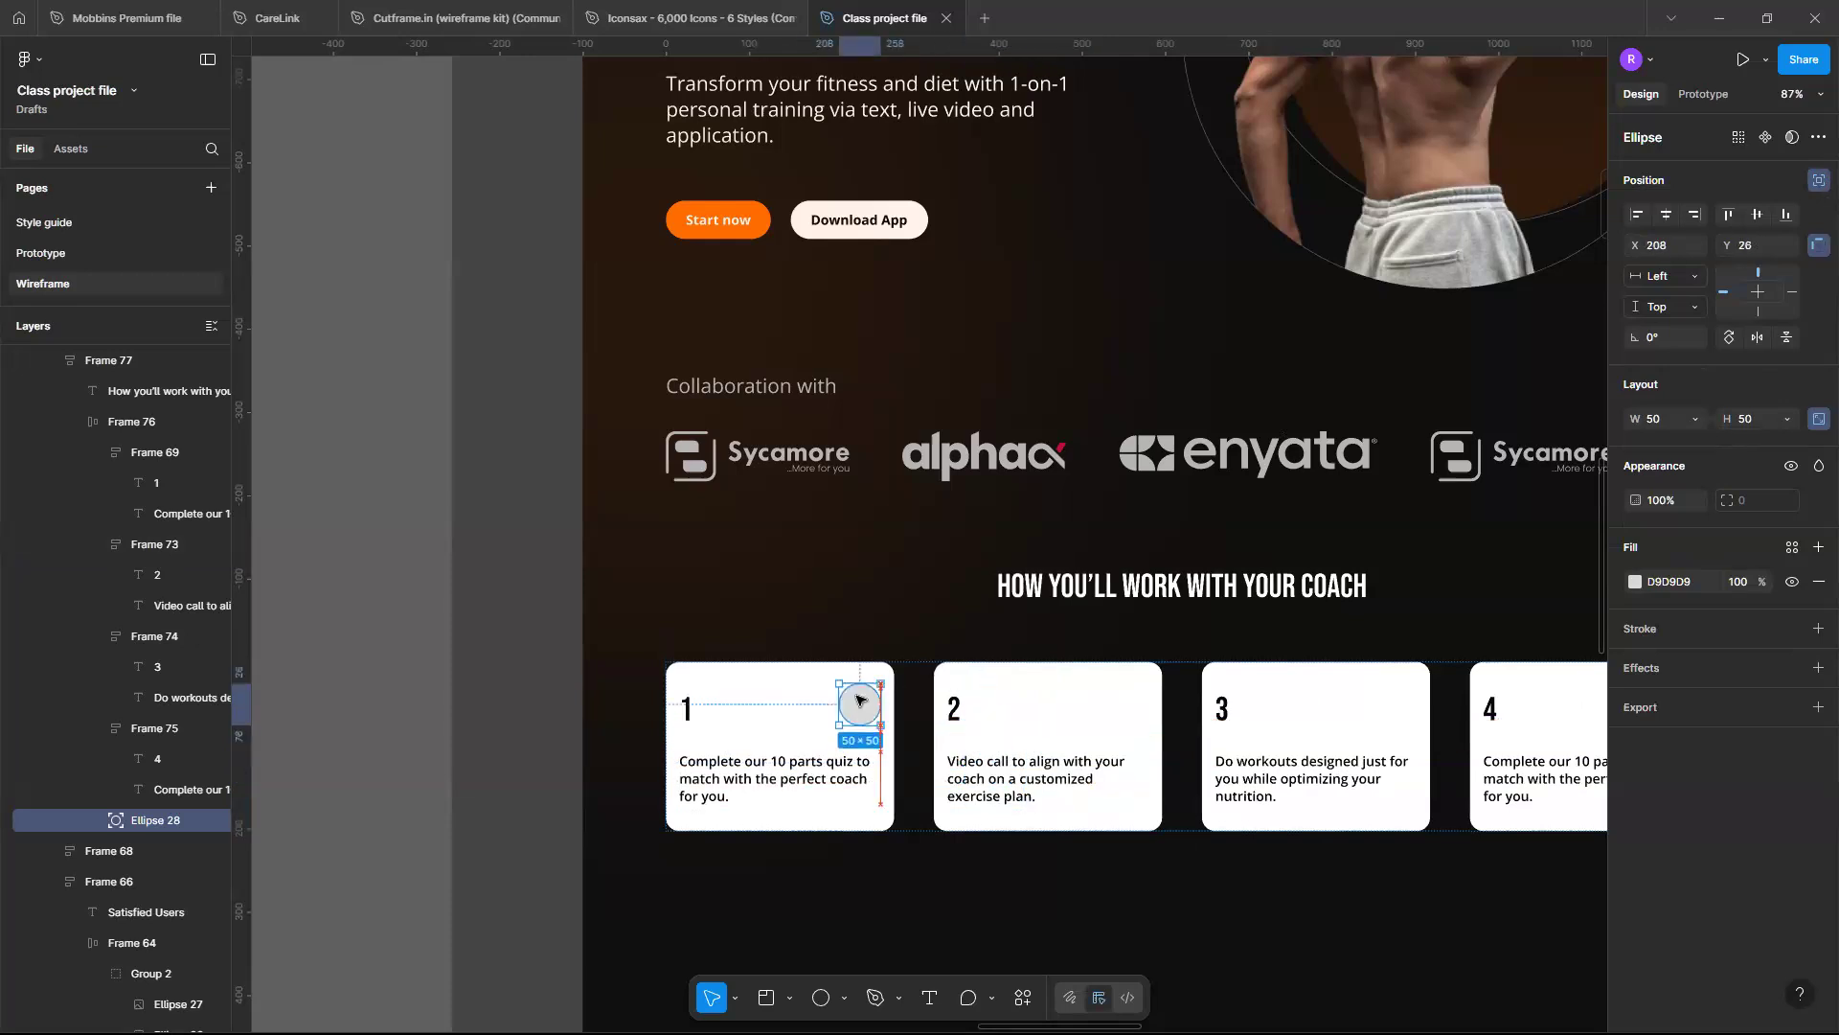
scroll(1044, 720, "down", 5)
scroll(1044, 721, "up", 3)
left_click(1044, 720)
left_click_drag(1042, 728, 1132, 833)
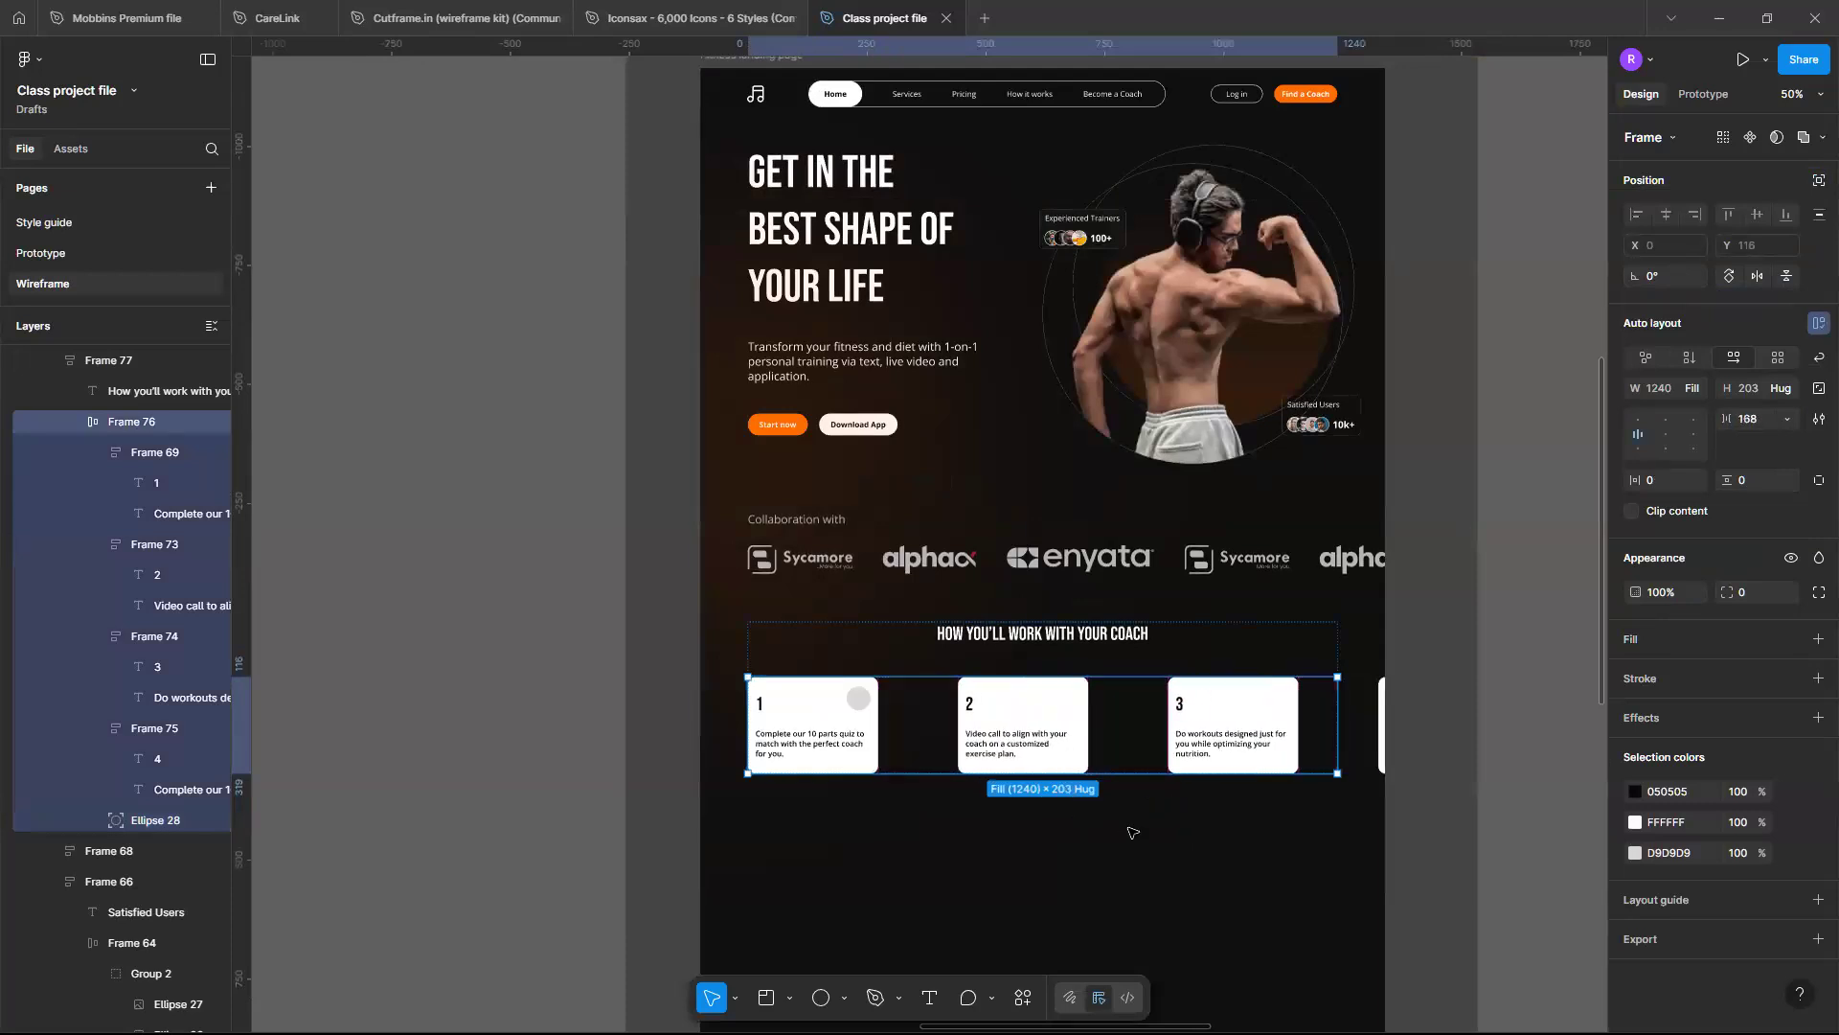
key("ctrl+z")
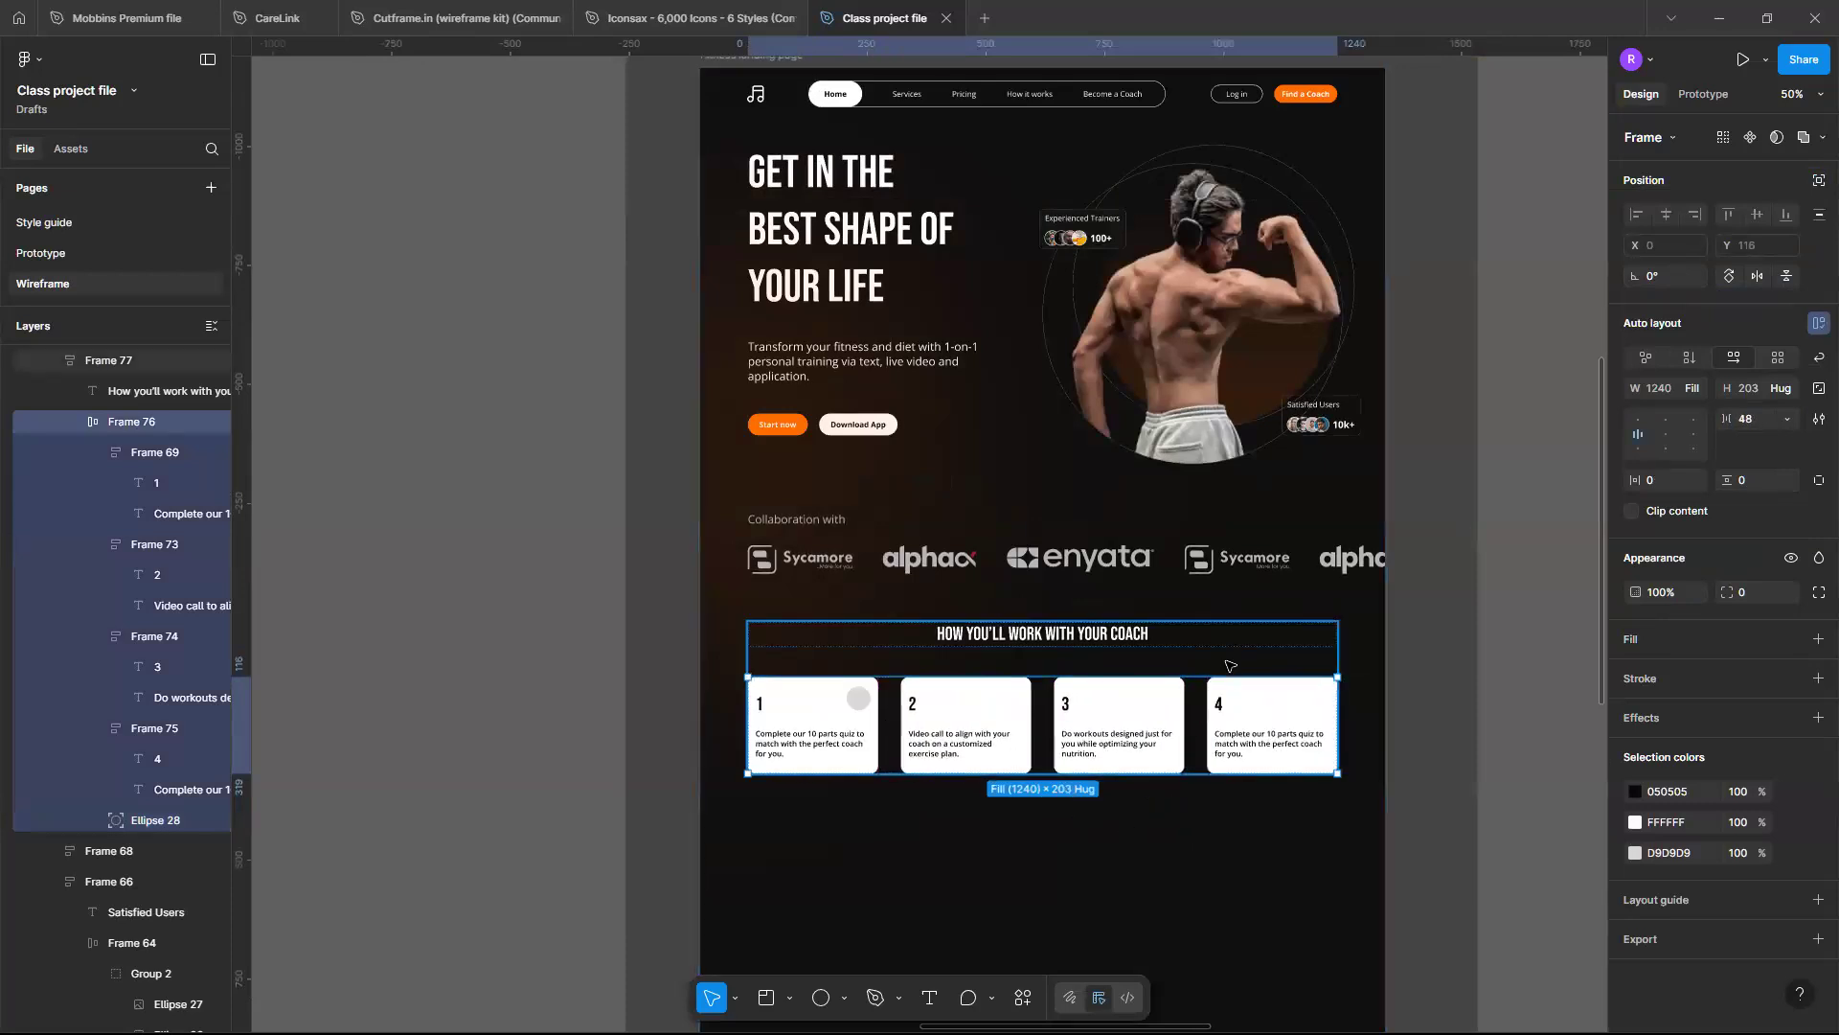
mouse_move(1301, 777)
left_mouse_down()
mouse_move(1283, 766)
mouse_move(1295, 822)
mouse_move(1314, 634)
mouse_move(1303, 757)
mouse_move(1286, 691)
mouse_move(1260, 677)
left_mouse_up()
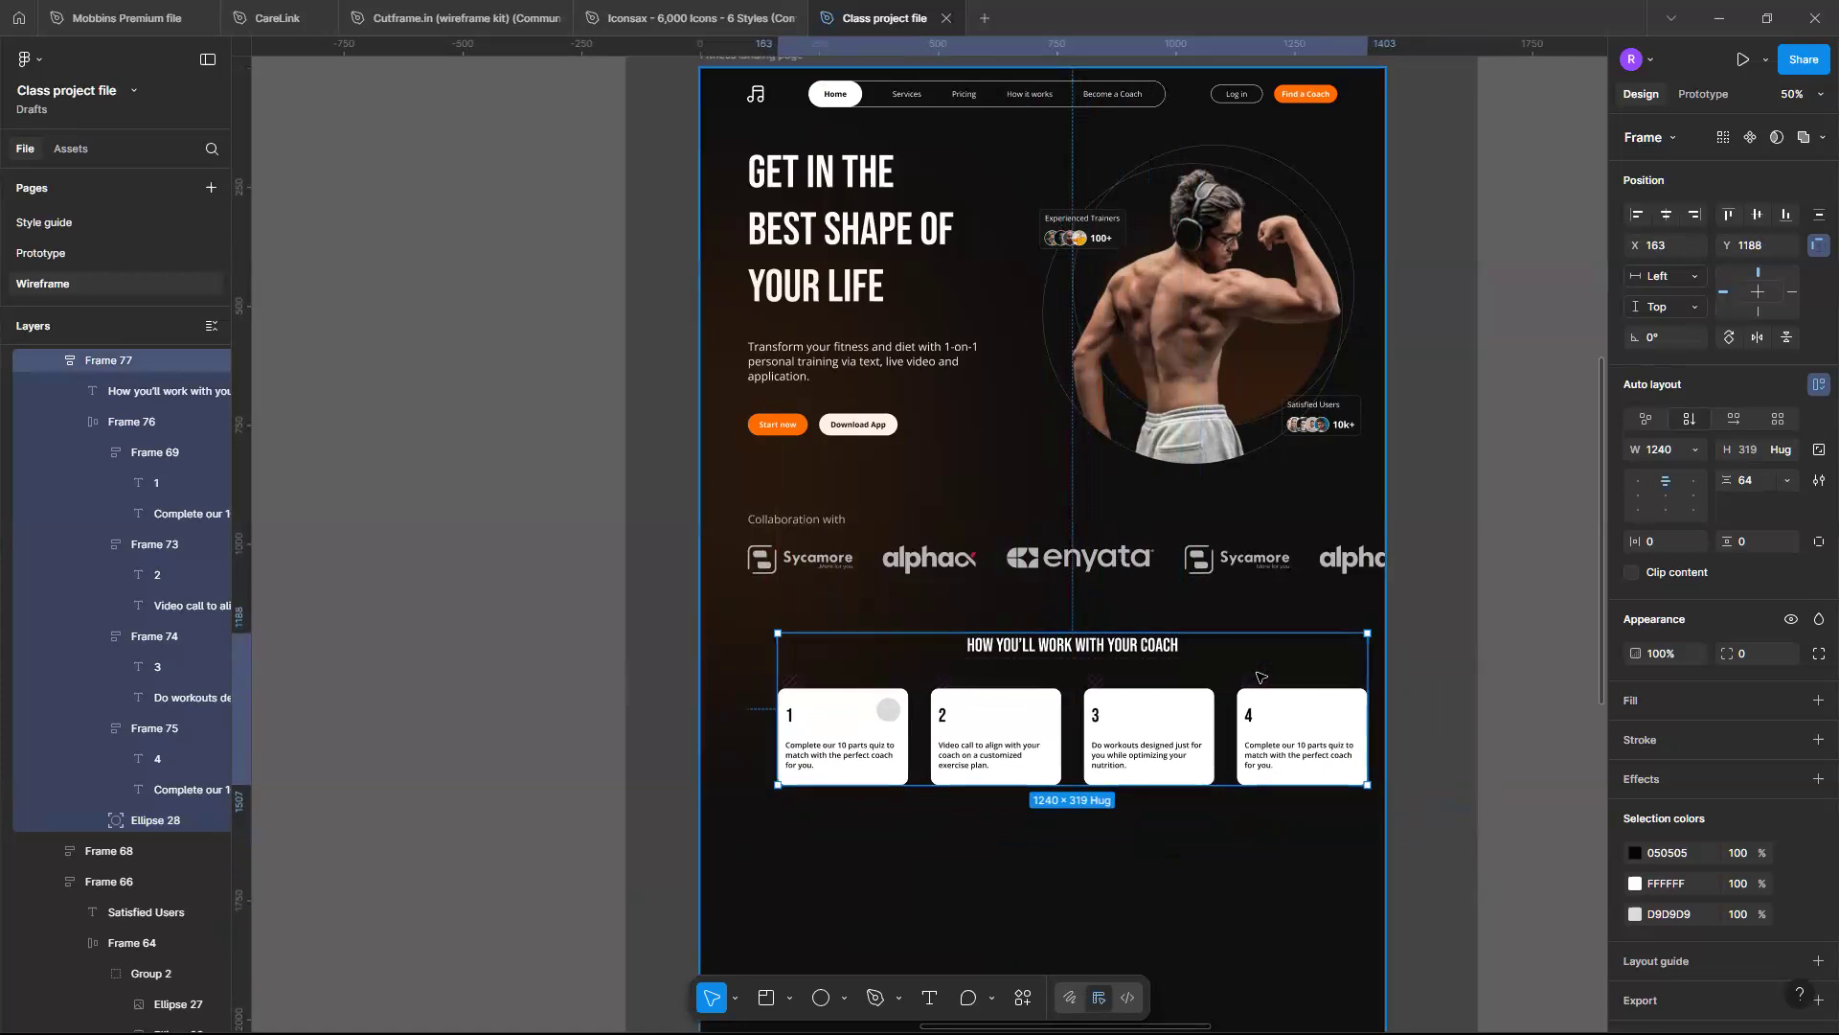
Move the grey circle up so it overlaps the upper-right corner of card 1, at about X 233, Y -18
double_click(1259, 679)
scroll(1258, 677, "up", 3)
scroll(536, 770, "left", 2)
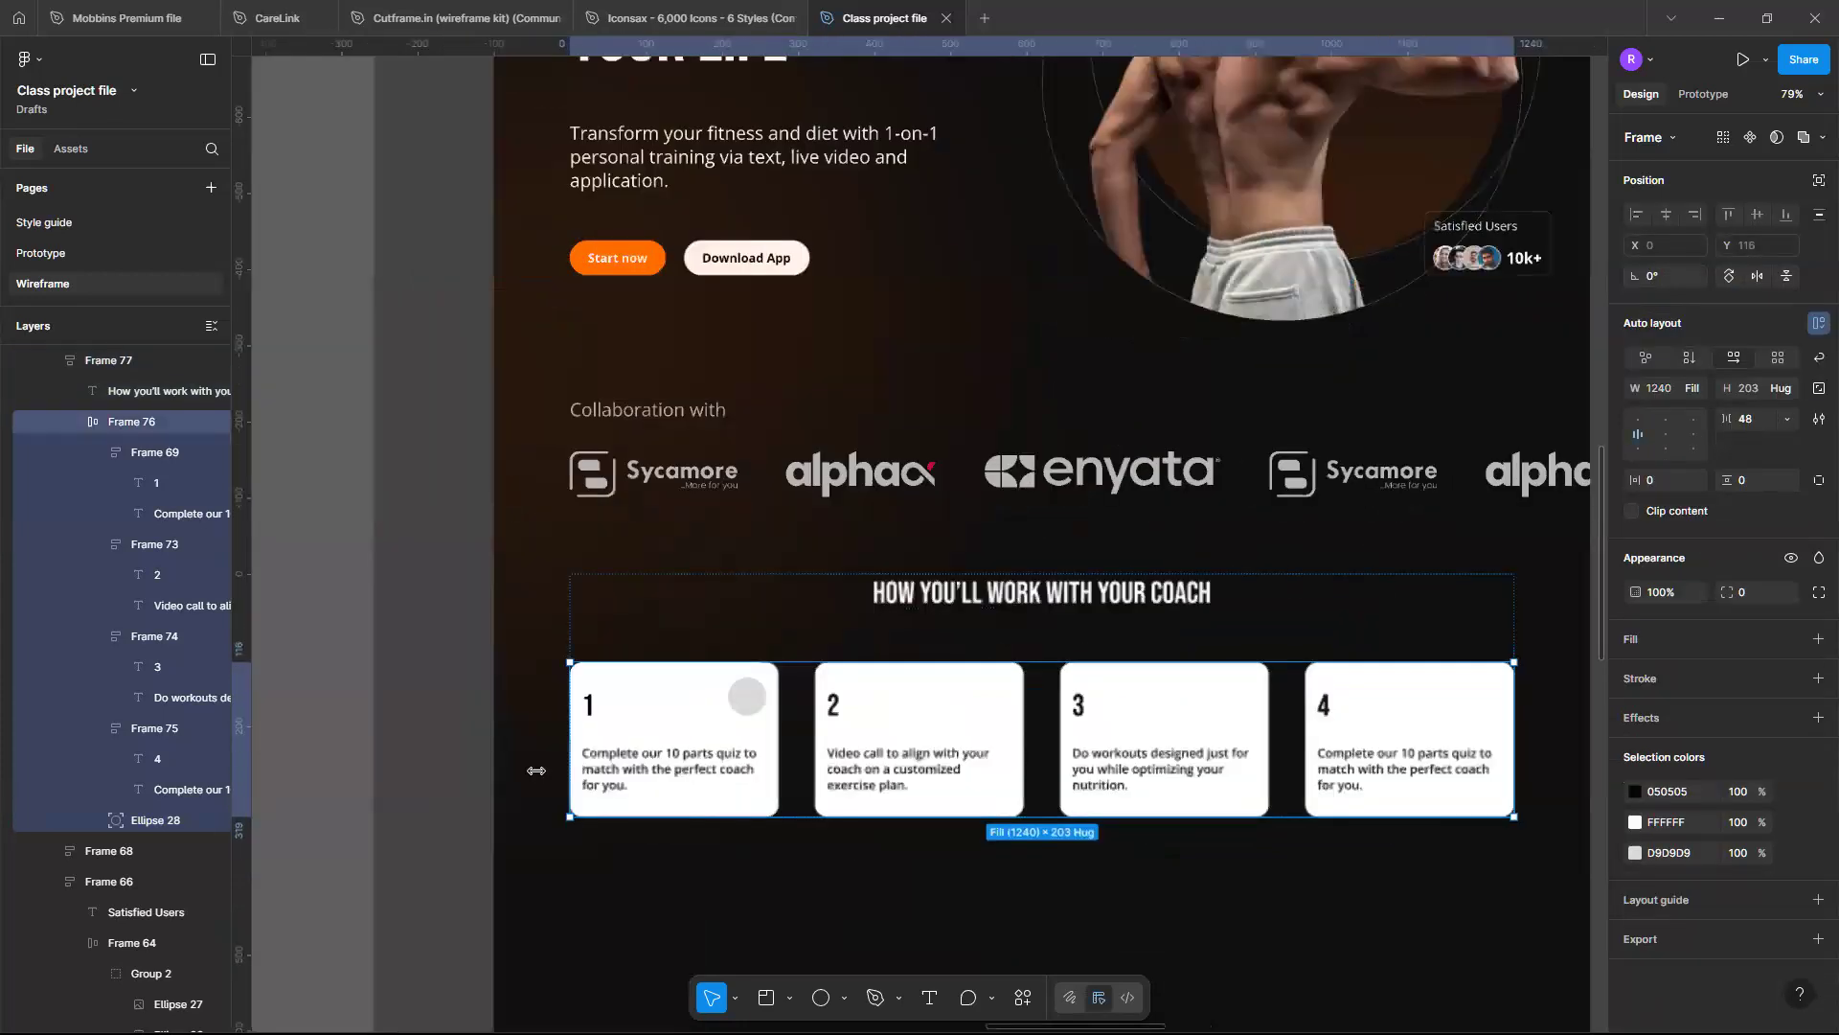
scroll(848, 631, "left", 1)
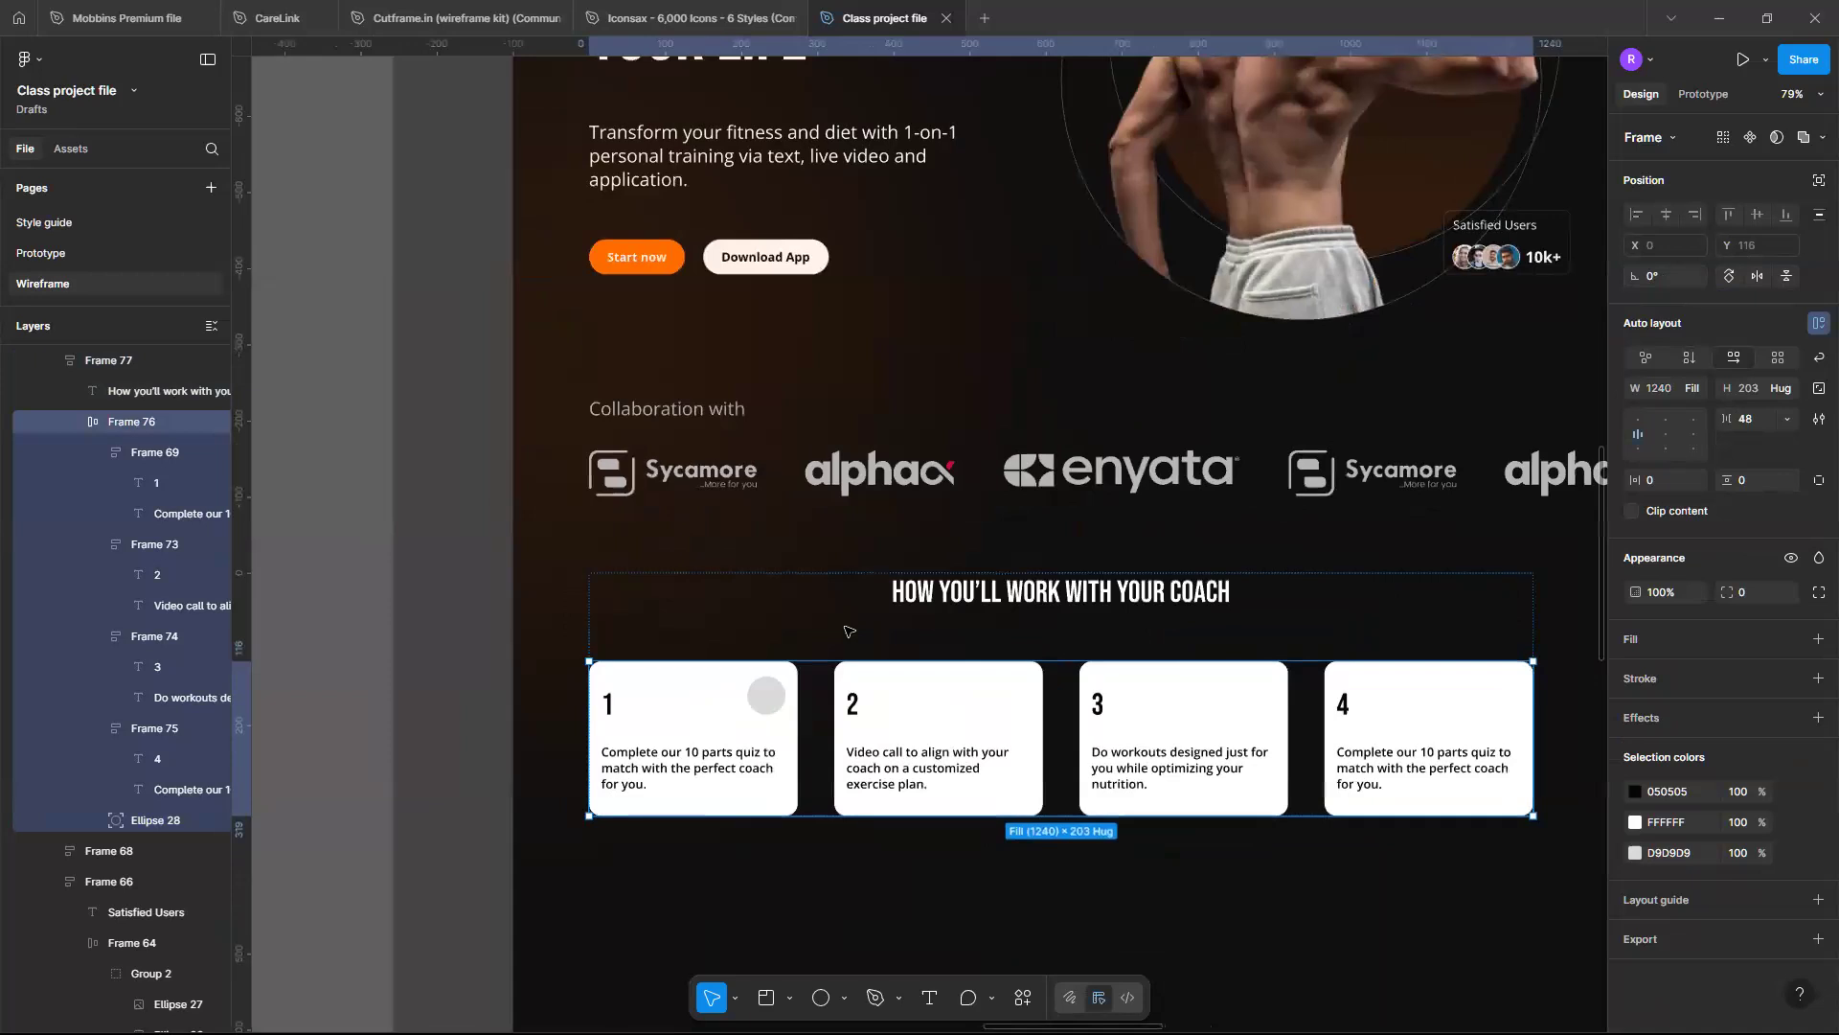
left_click(764, 699)
mouse_move(764, 699)
left_mouse_down()
mouse_move(799, 660)
mouse_move(787, 673)
left_mouse_up()
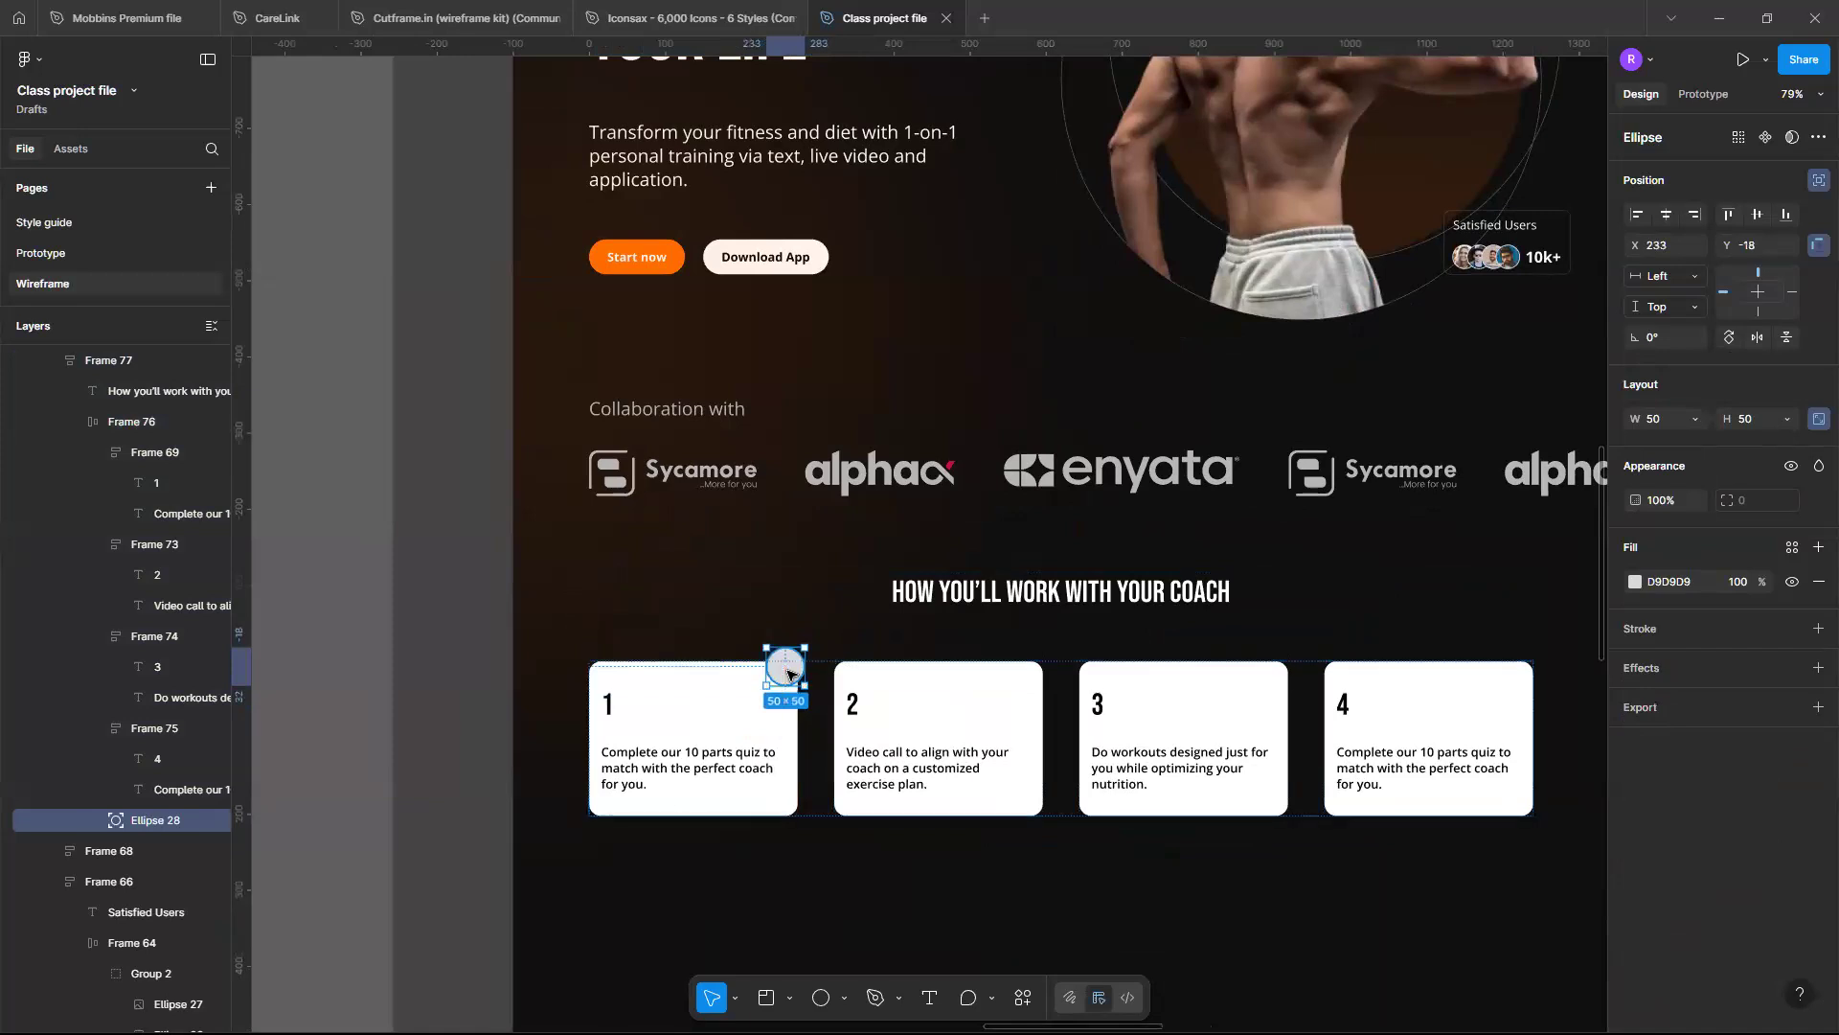
Fill the circle on card 1 with the orange-500 library color and clear the selection
left_click(1636, 583)
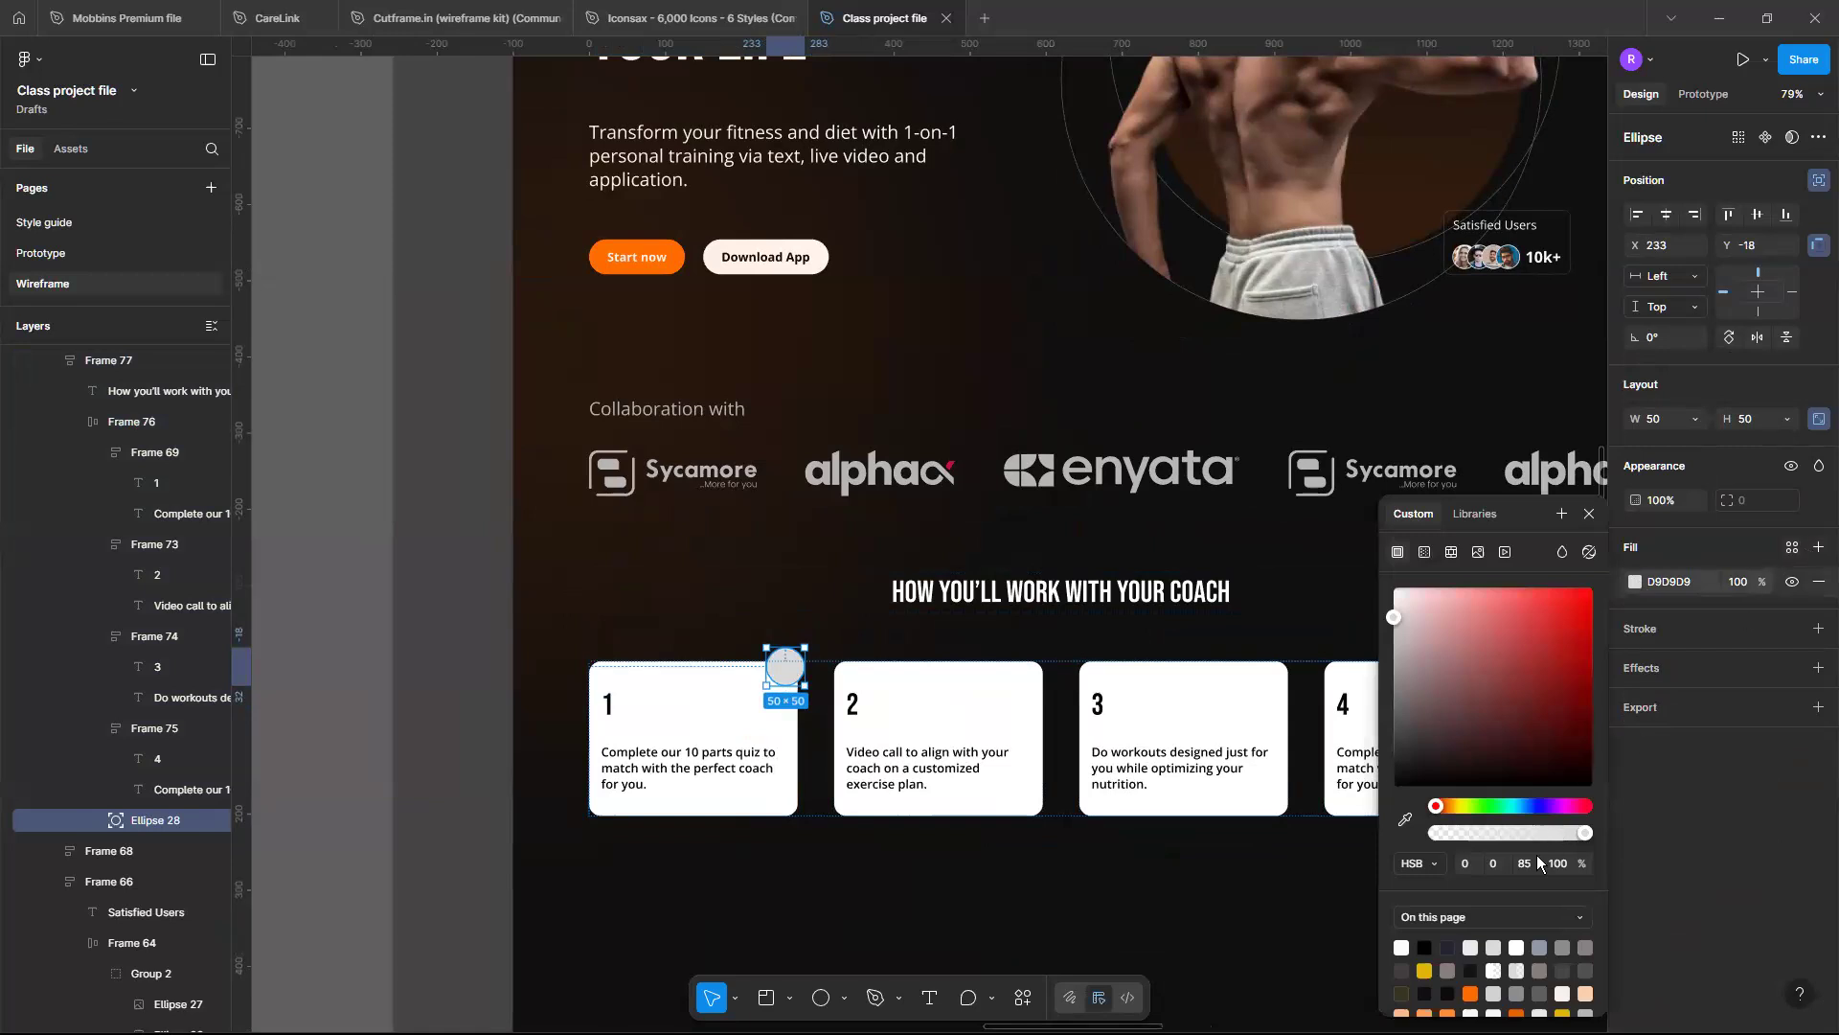
scroll(1463, 872, "down", 3)
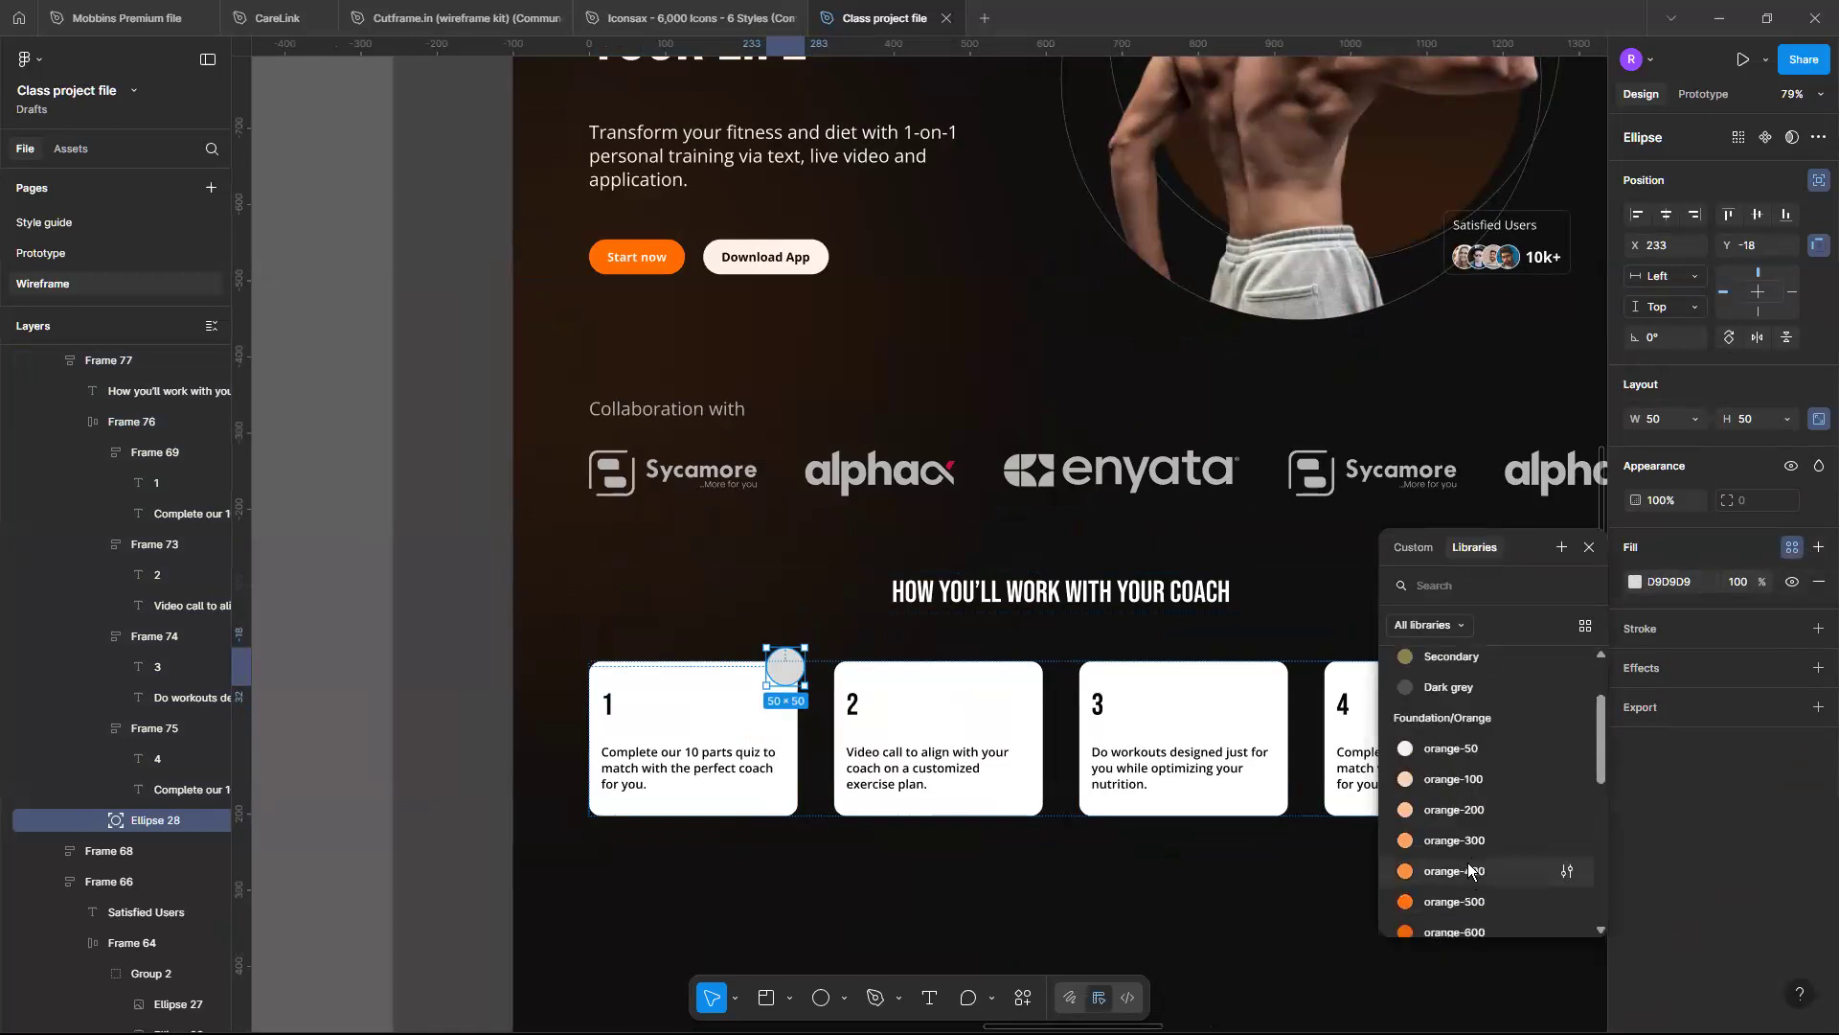
left_click(1466, 870)
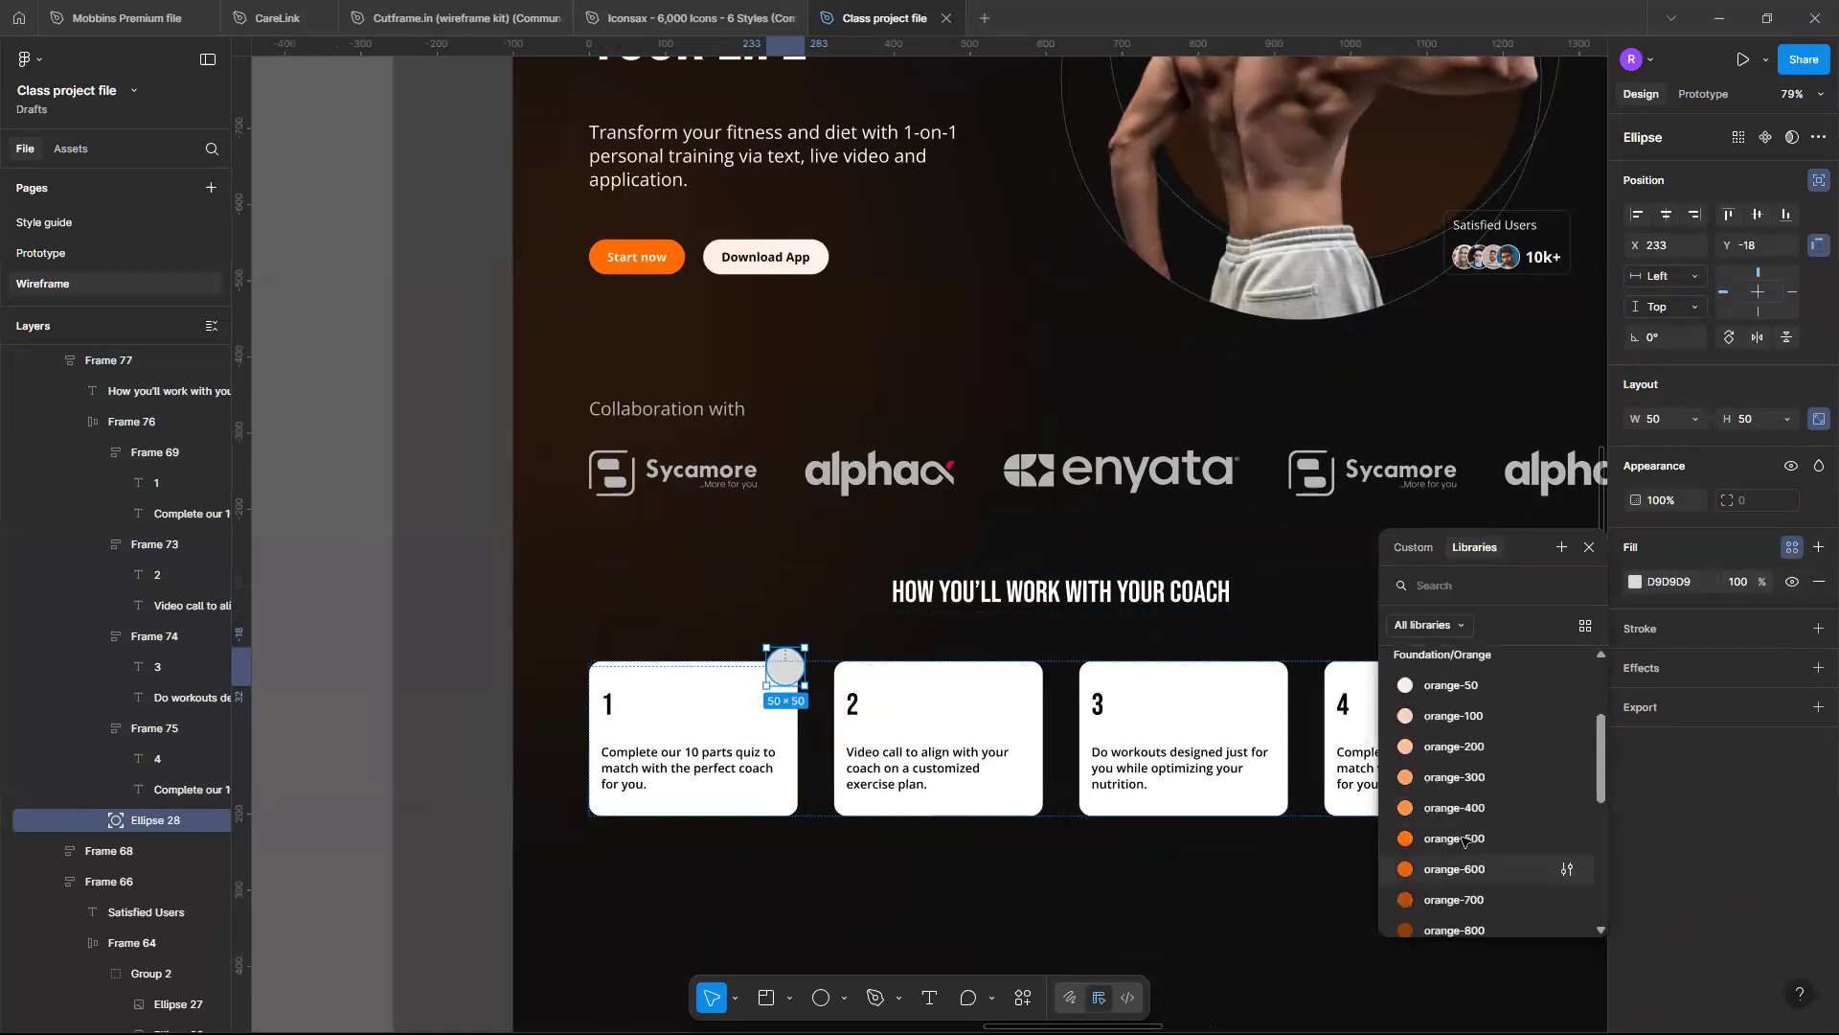
left_click(978, 884)
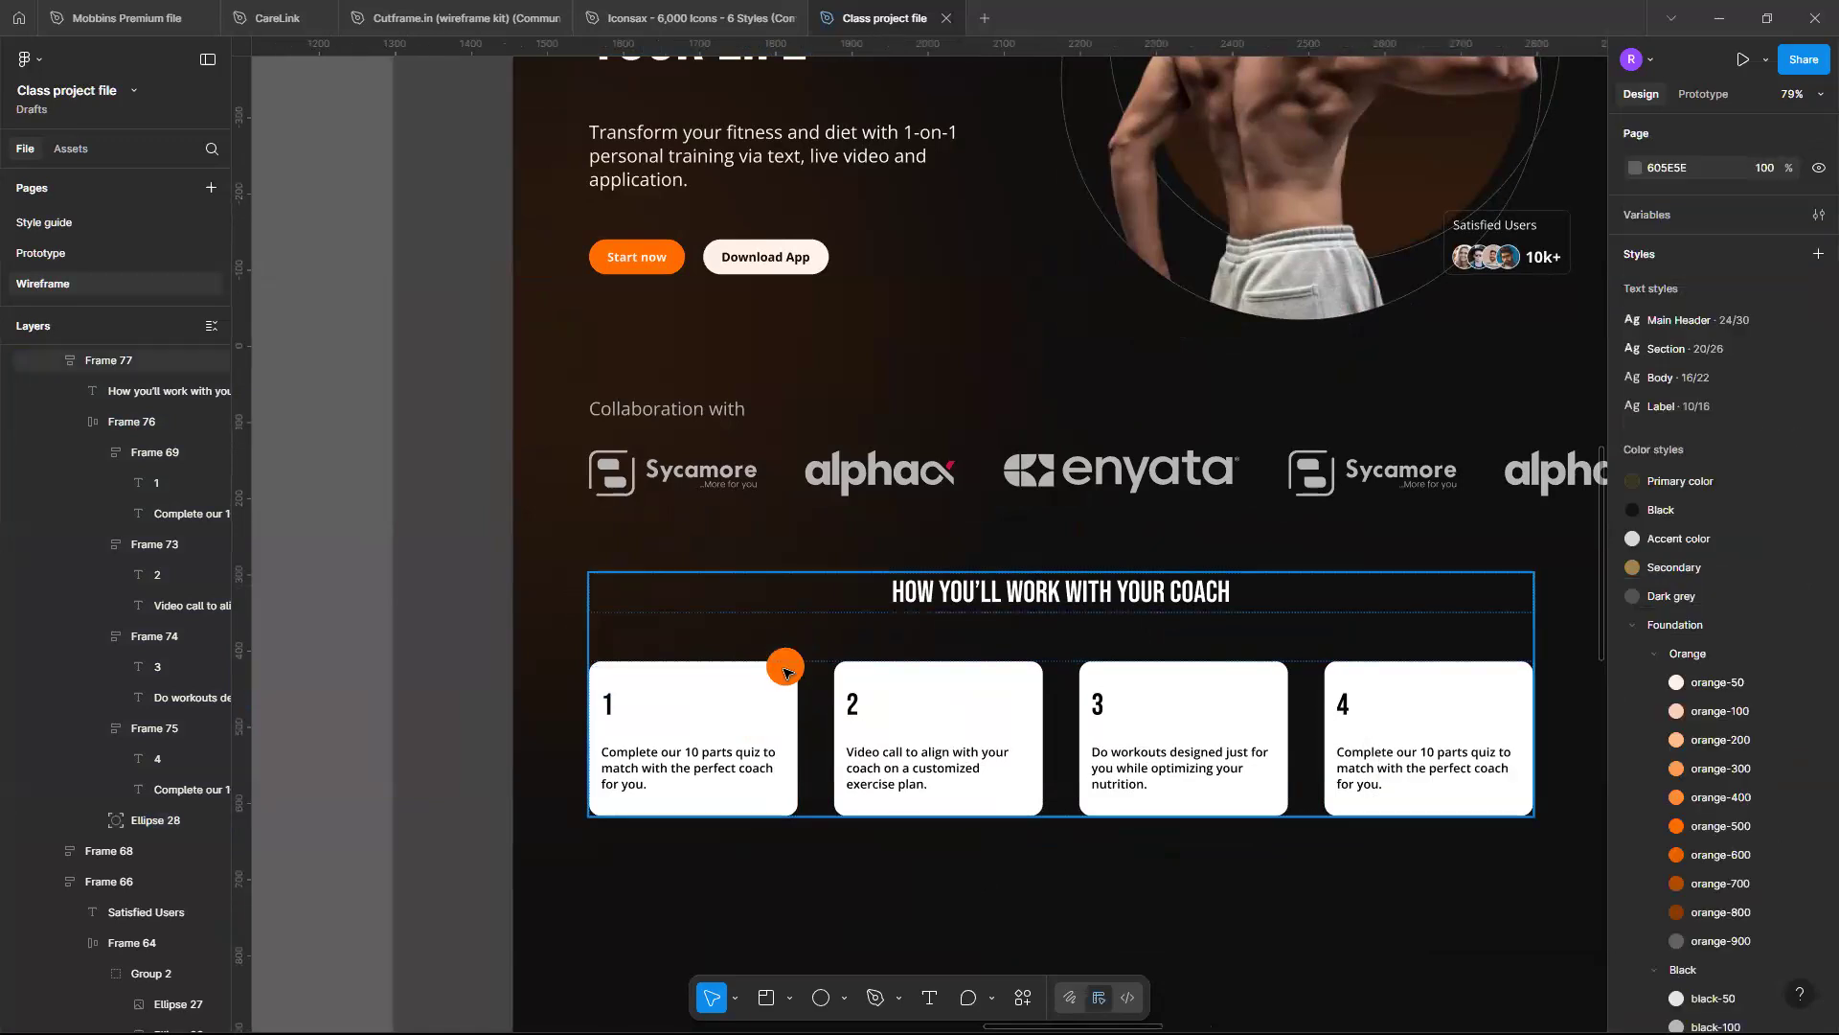
Resize the orange circle to 60 × 60 and recenter it on card 1's upper-right corner, at about X 244, Y -21
left_click(786, 671)
left_click(786, 669)
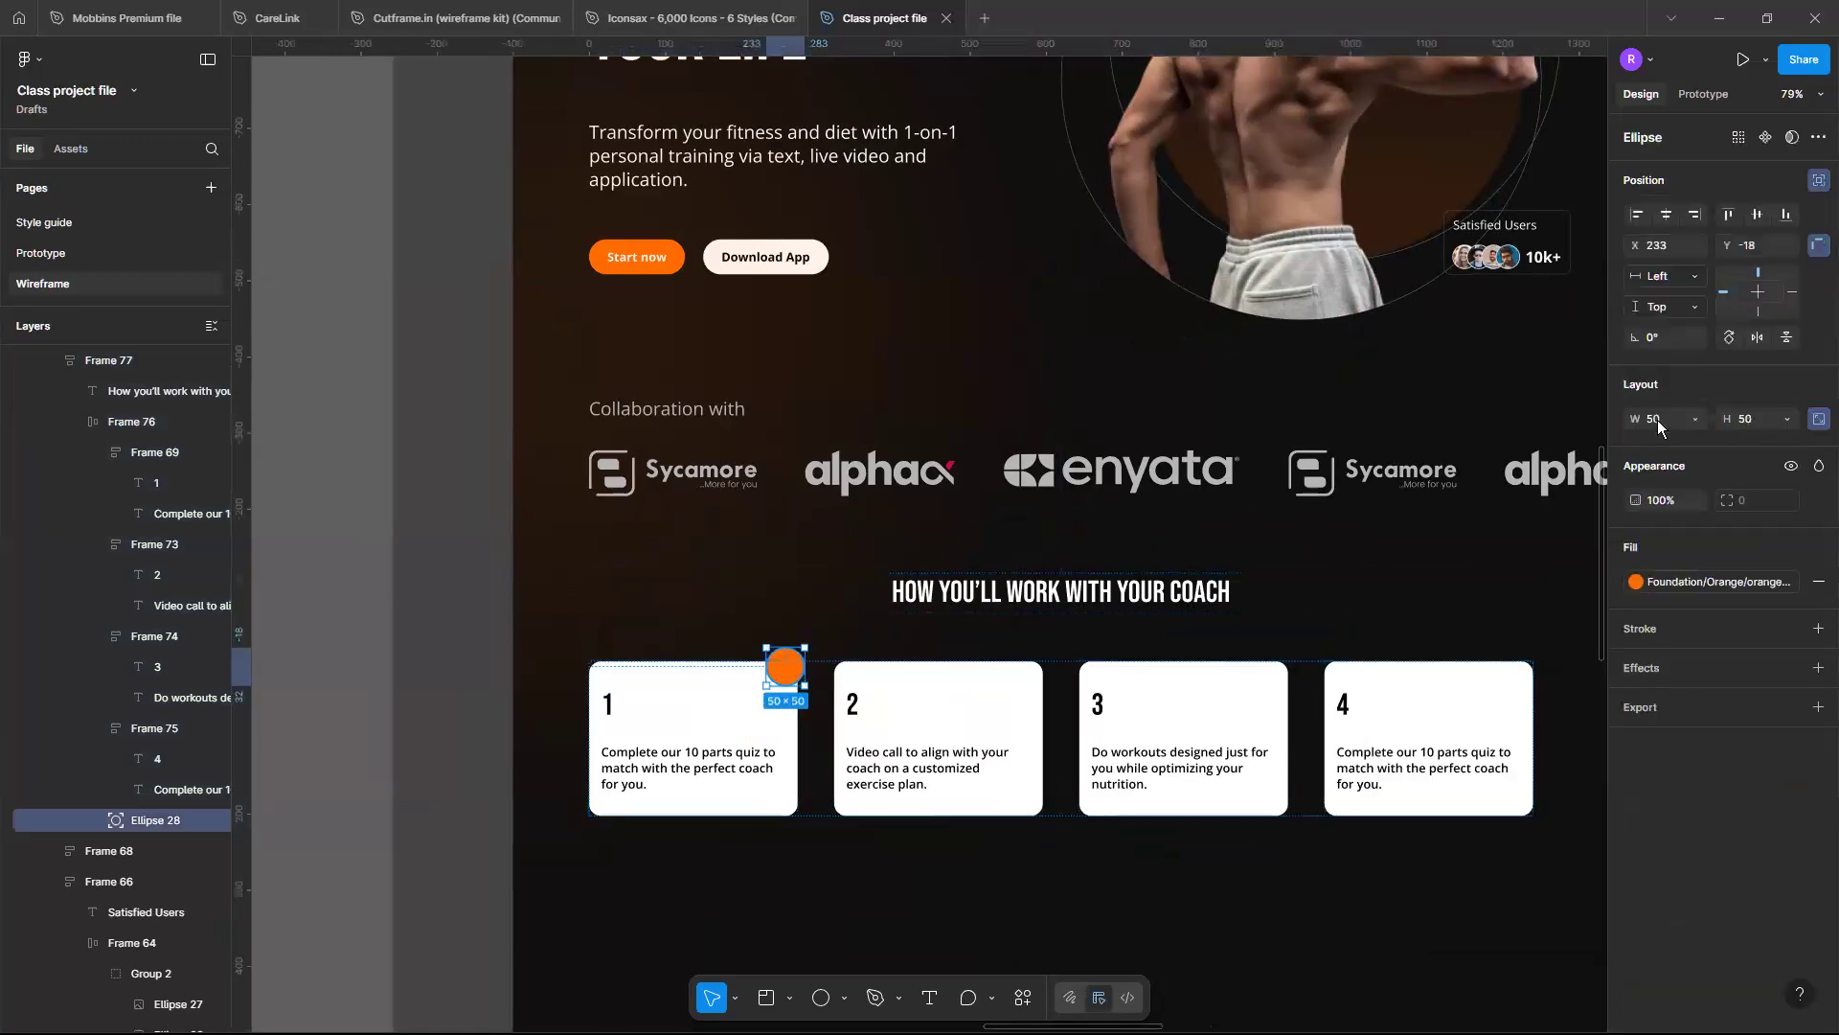
left_click(1658, 425)
type("70")
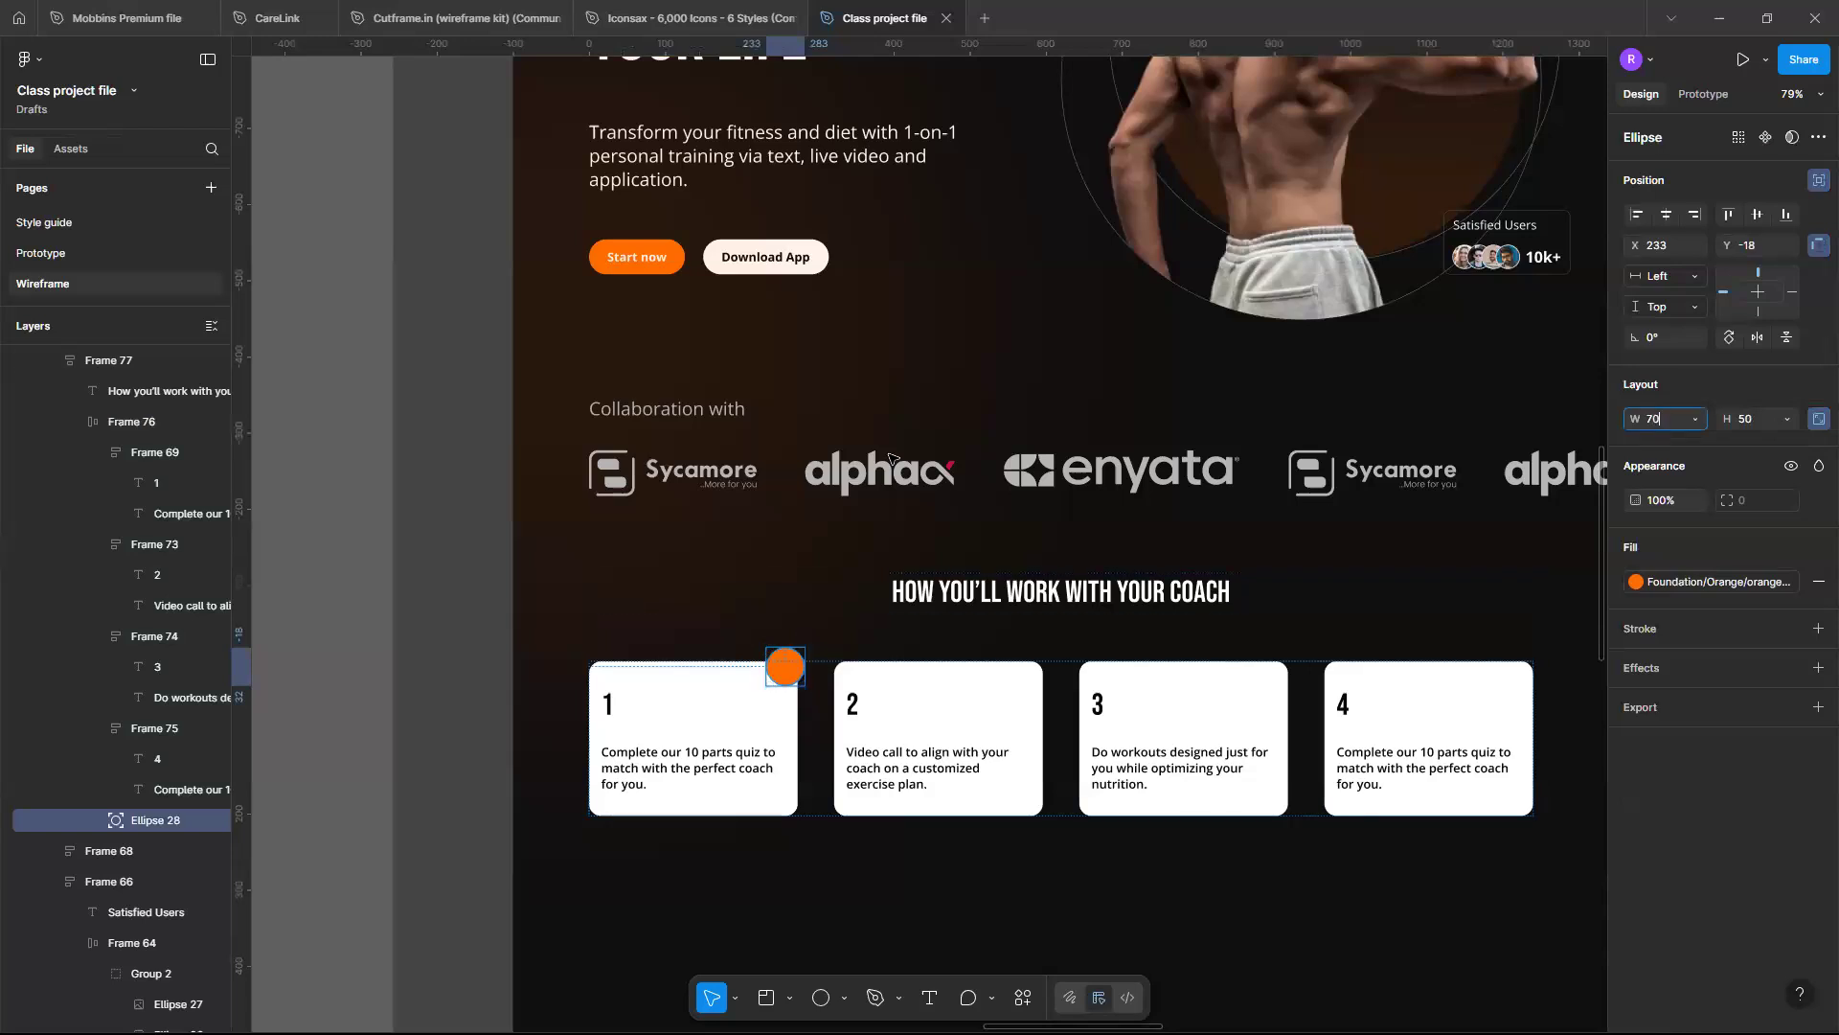
key("Return")
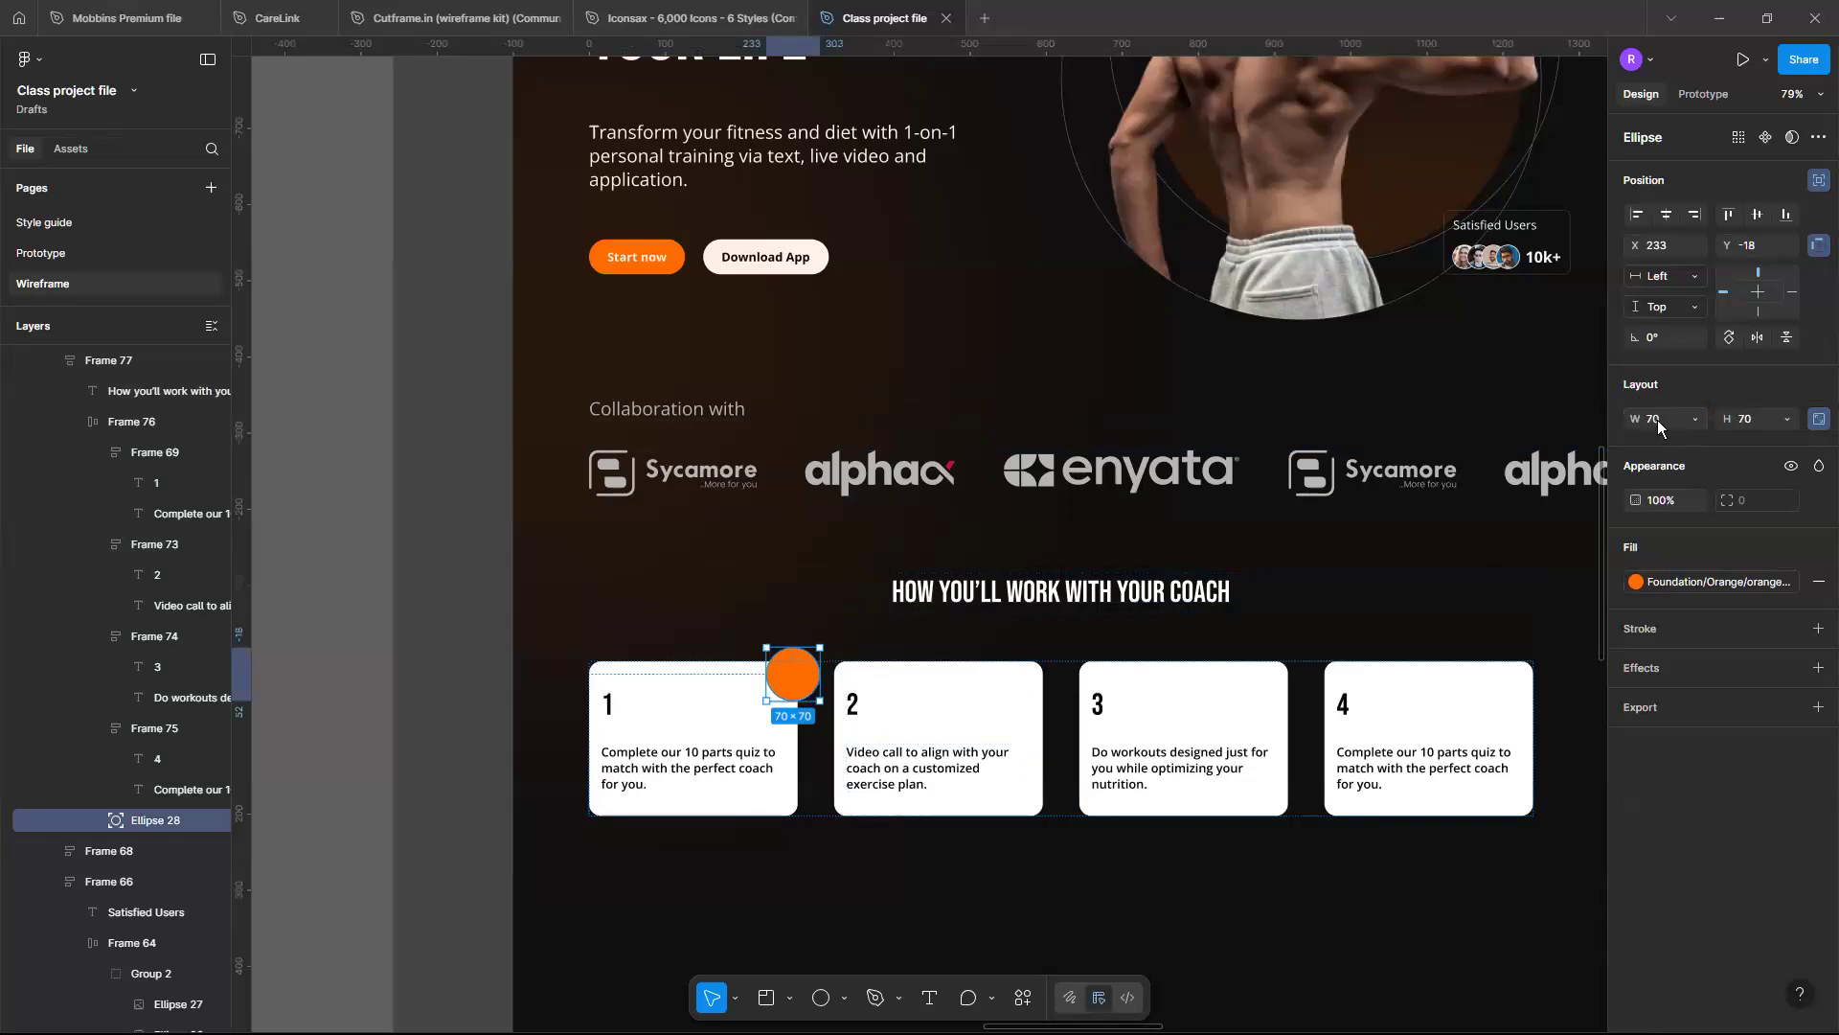
type("60")
key("Return")
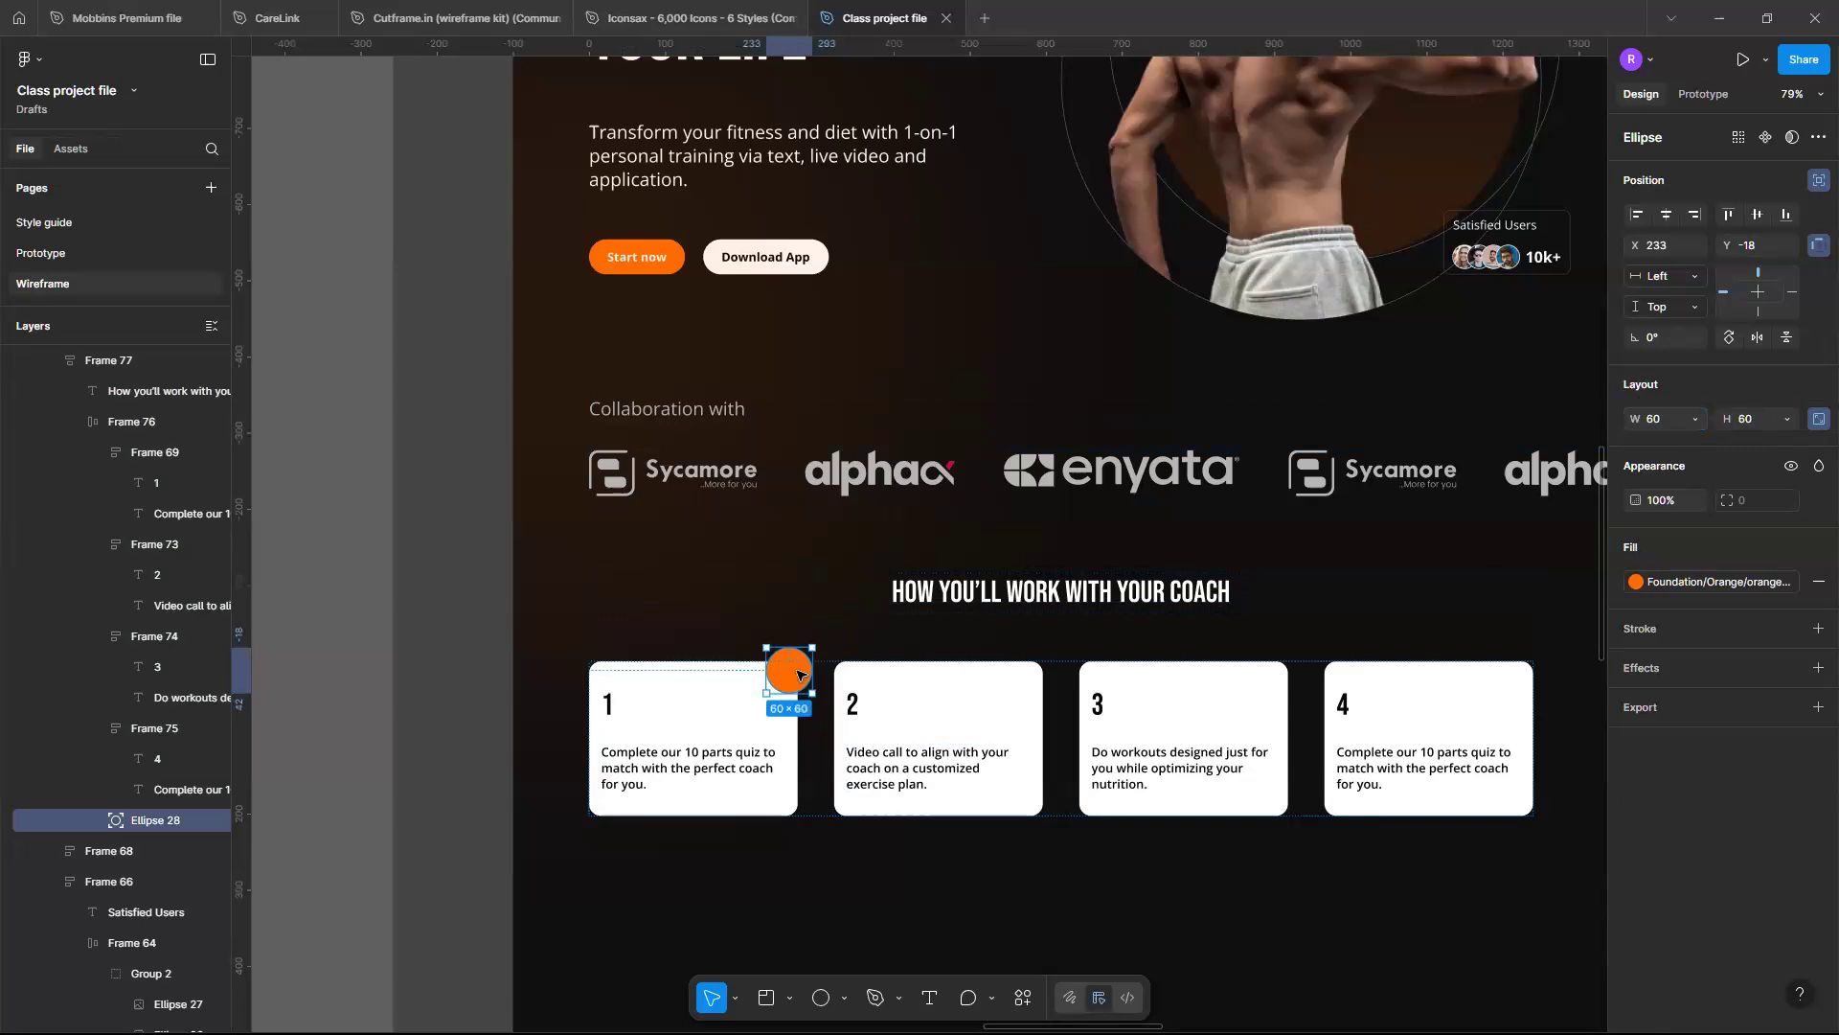
left_click_drag(799, 671, 809, 669)
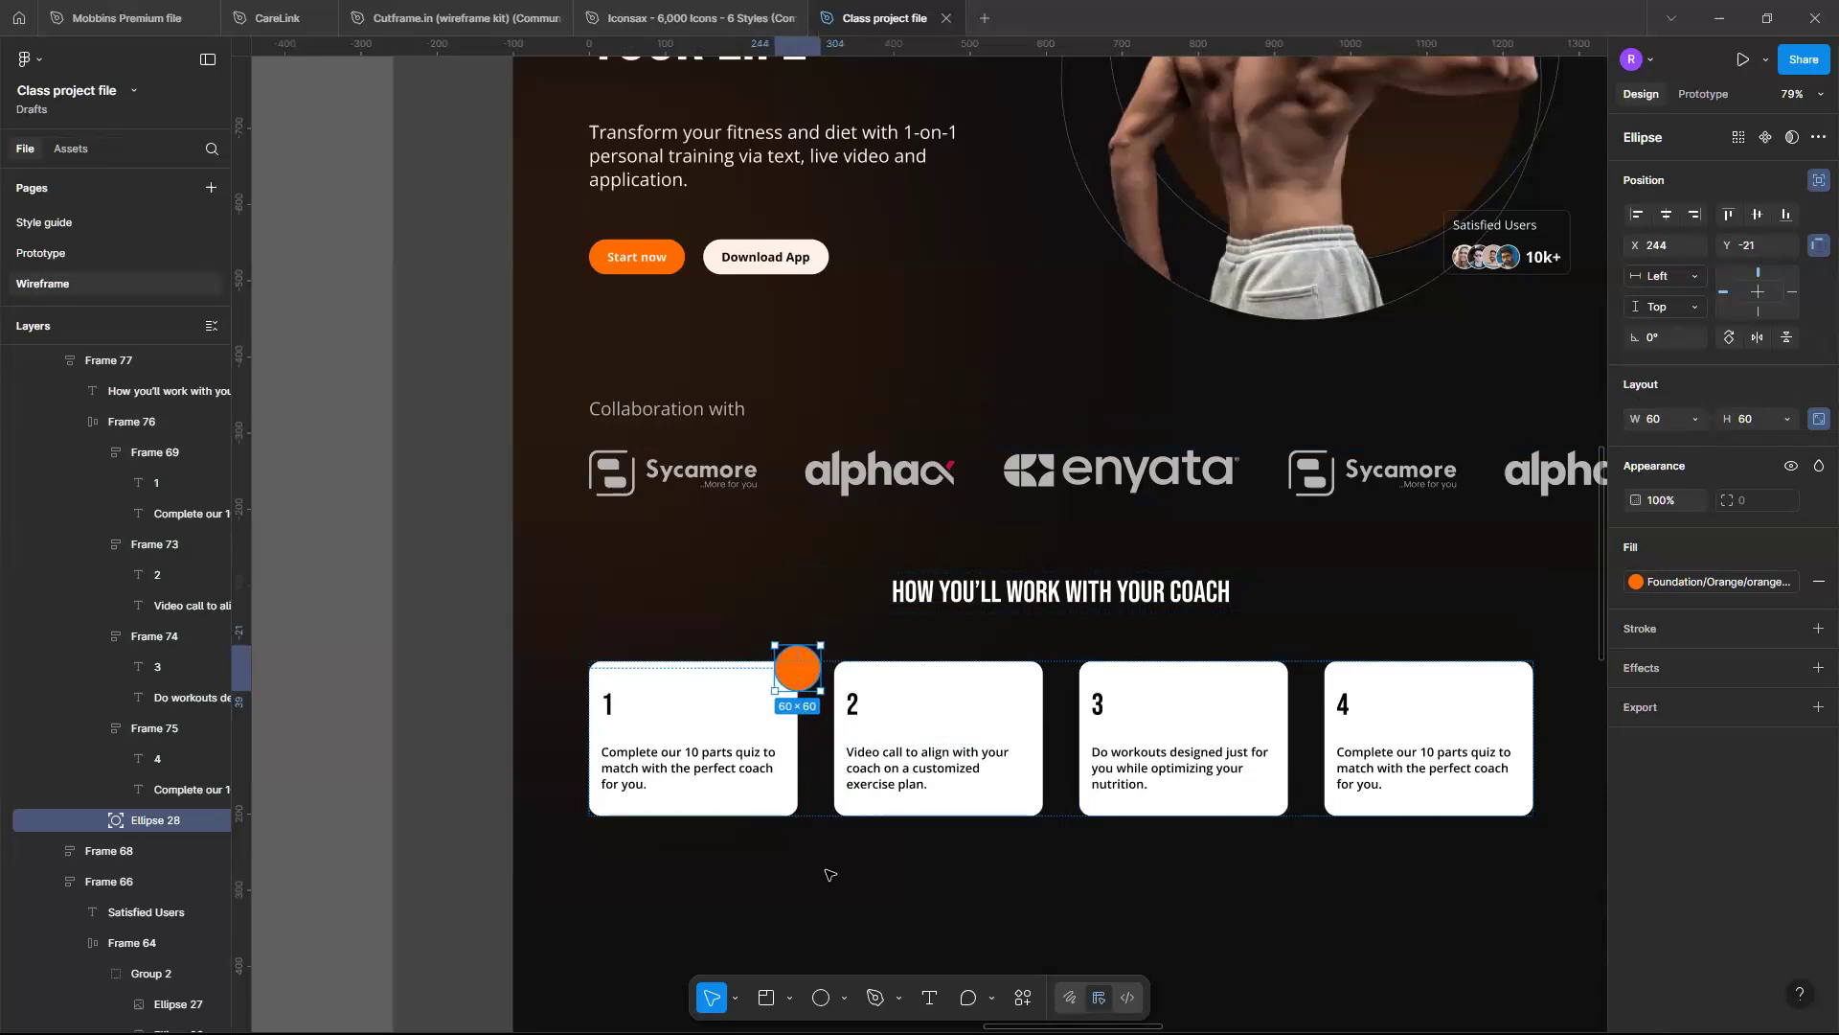
left_click(829, 873)
Duplicate card 1's orange circle and move the copy onto card 2's upper-right corner, at about X 560, Y -28
scroll(871, 651, "up", 1, "ctrl")
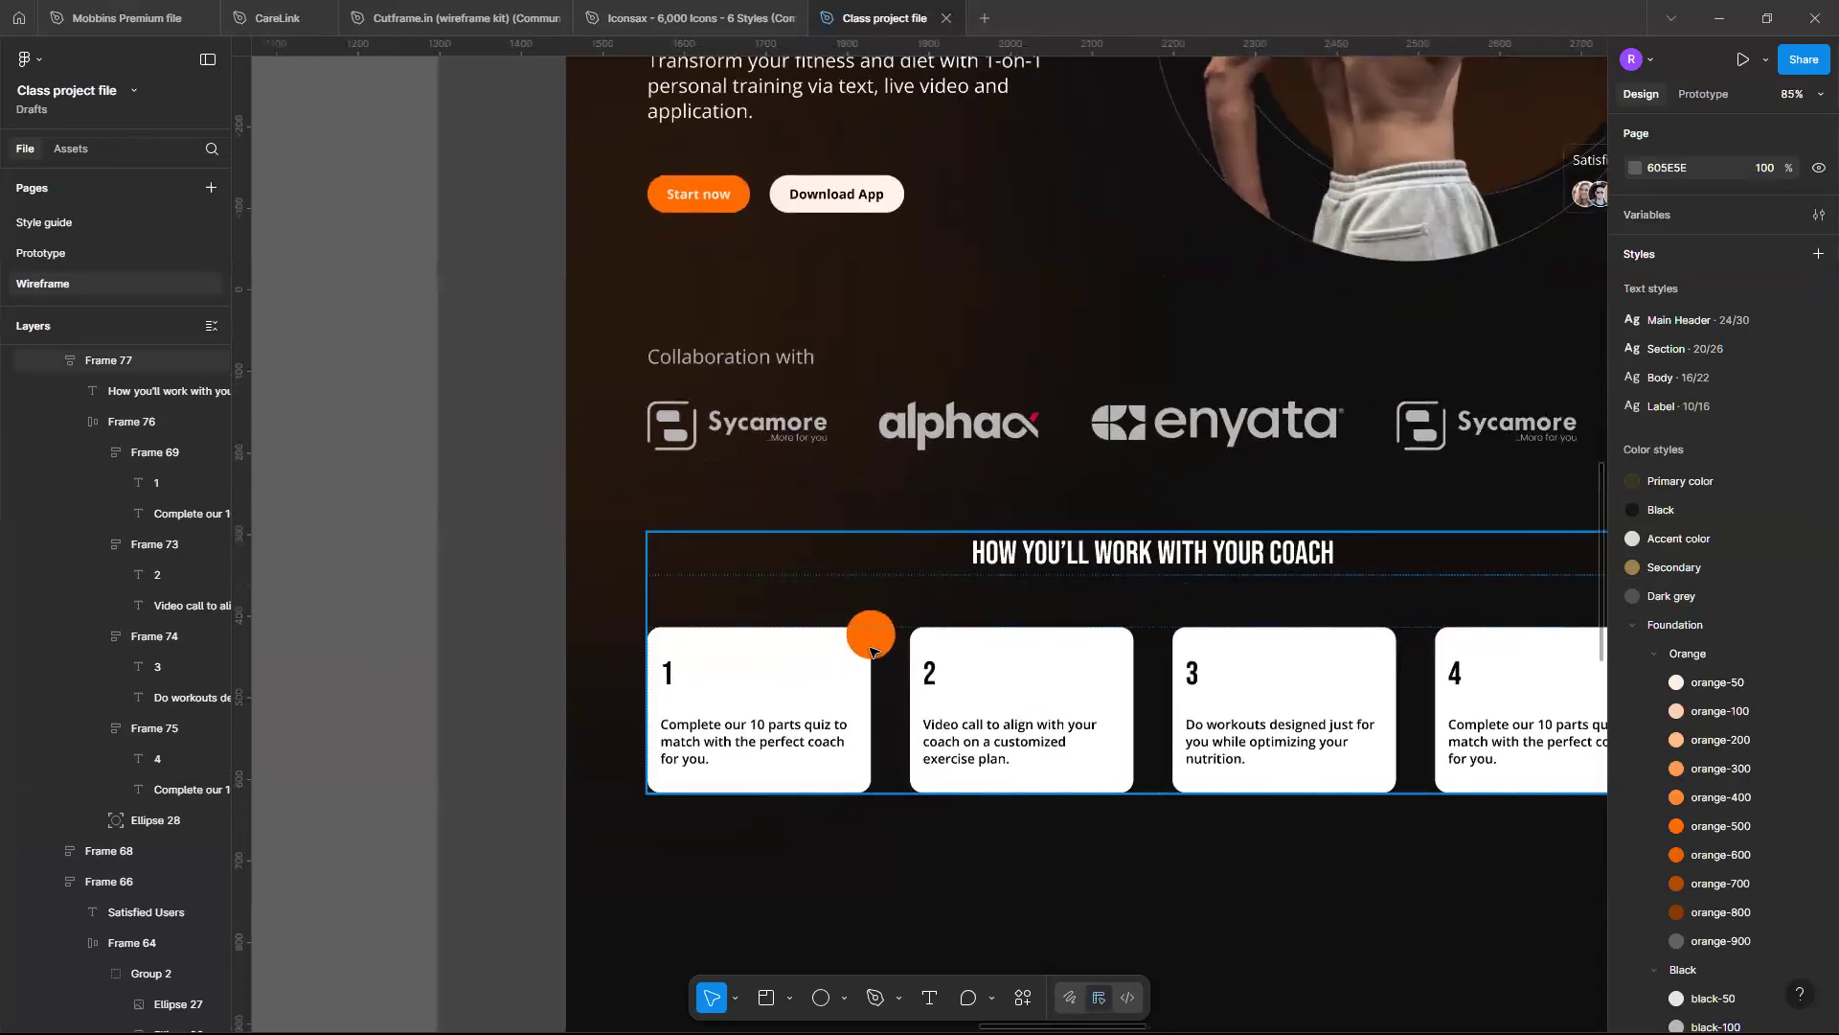
scroll(871, 652, "up", 3, "ctrl")
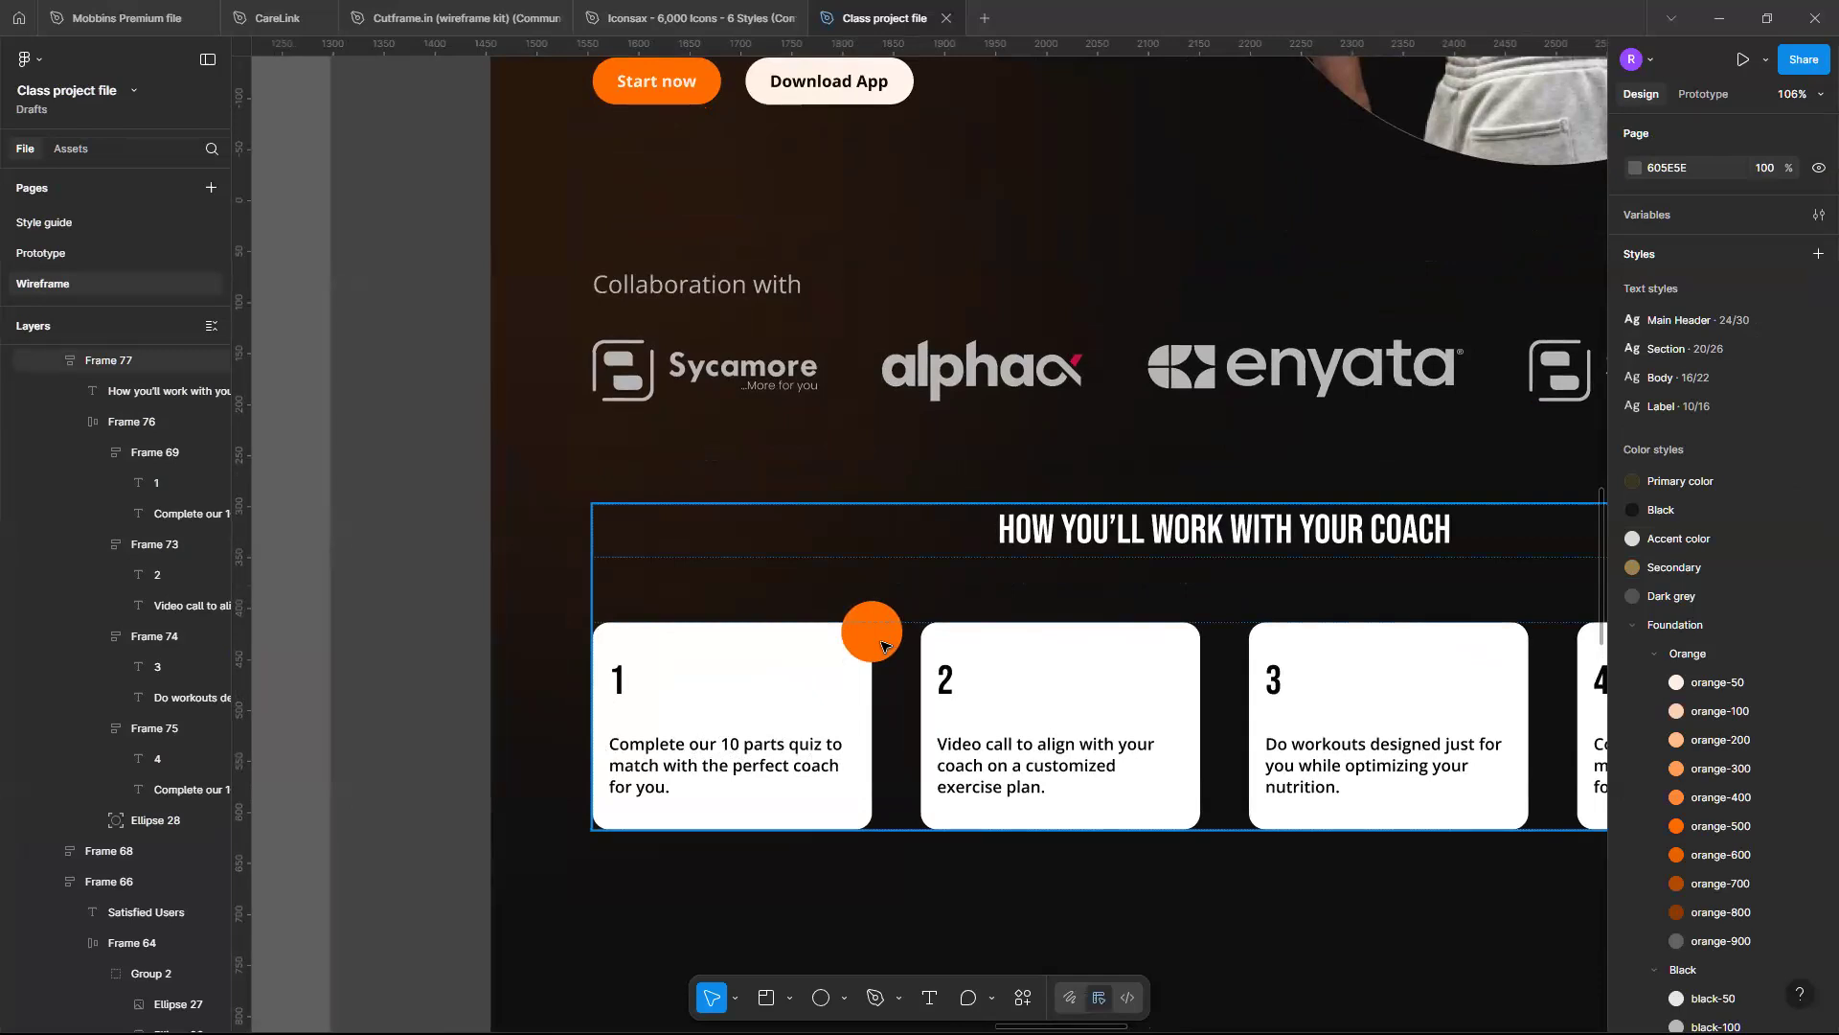
left_click(881, 647)
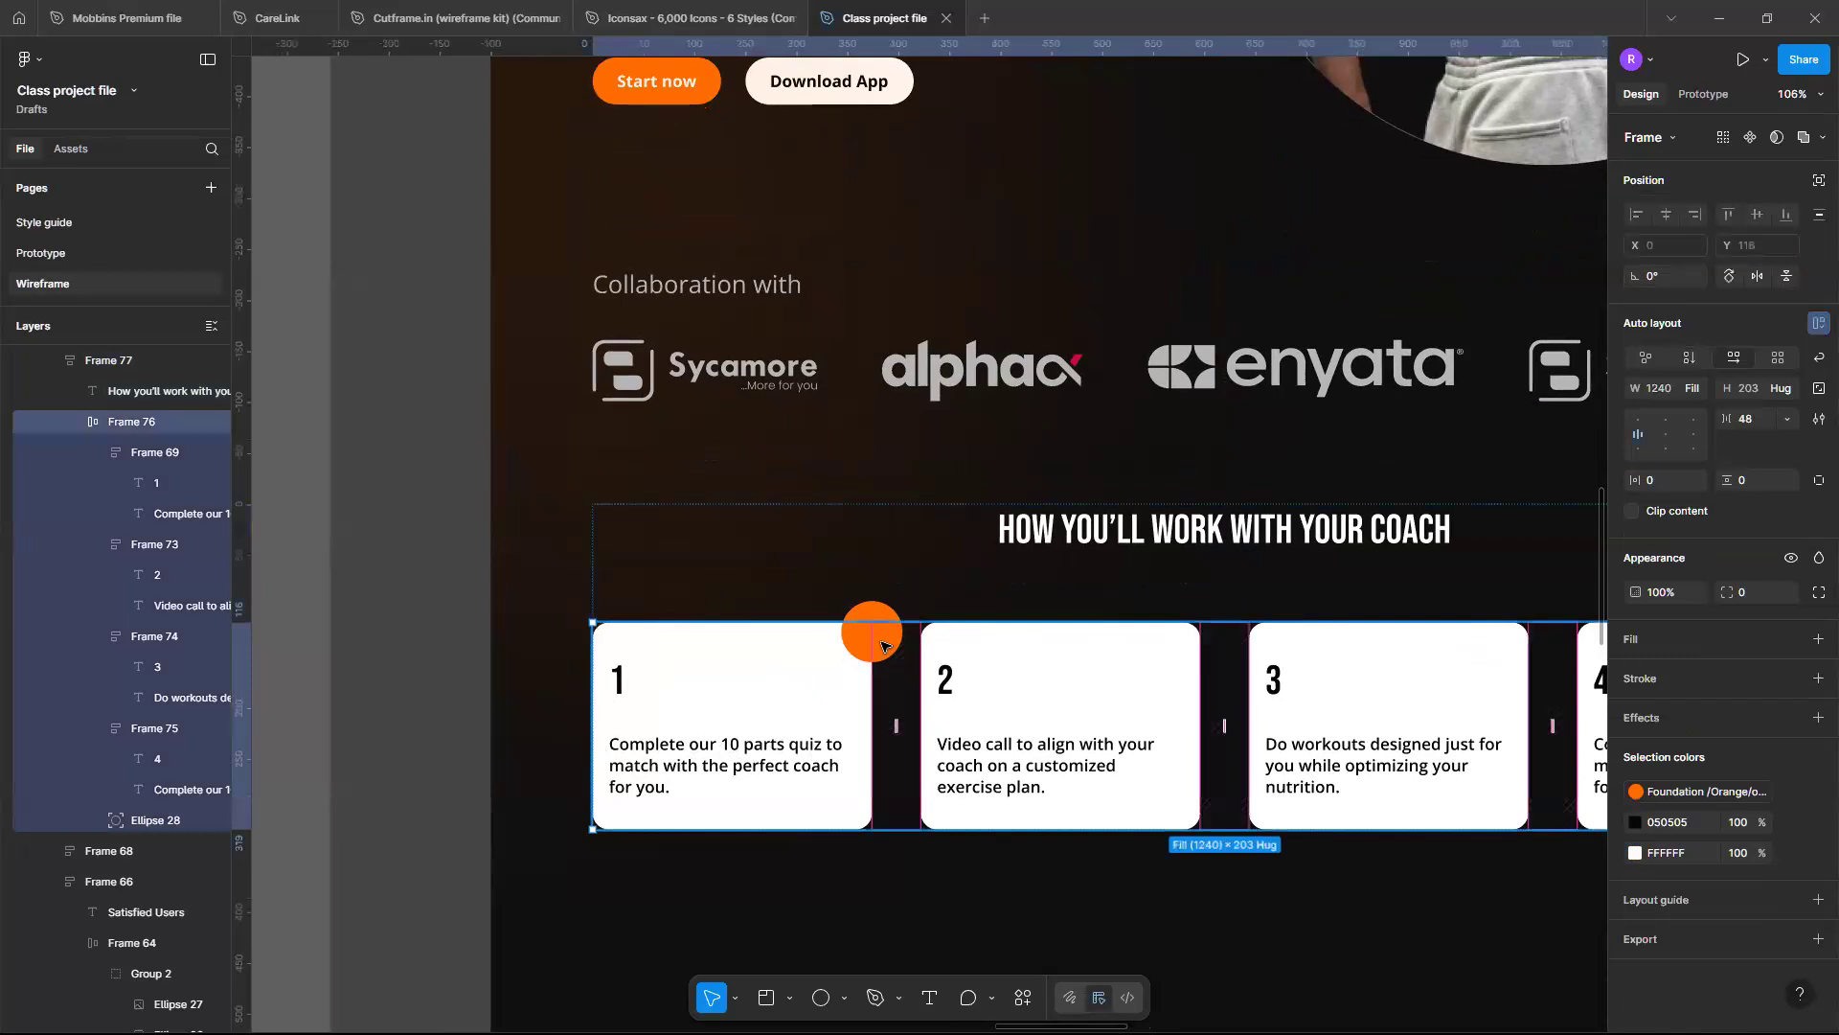
left_click(881, 647)
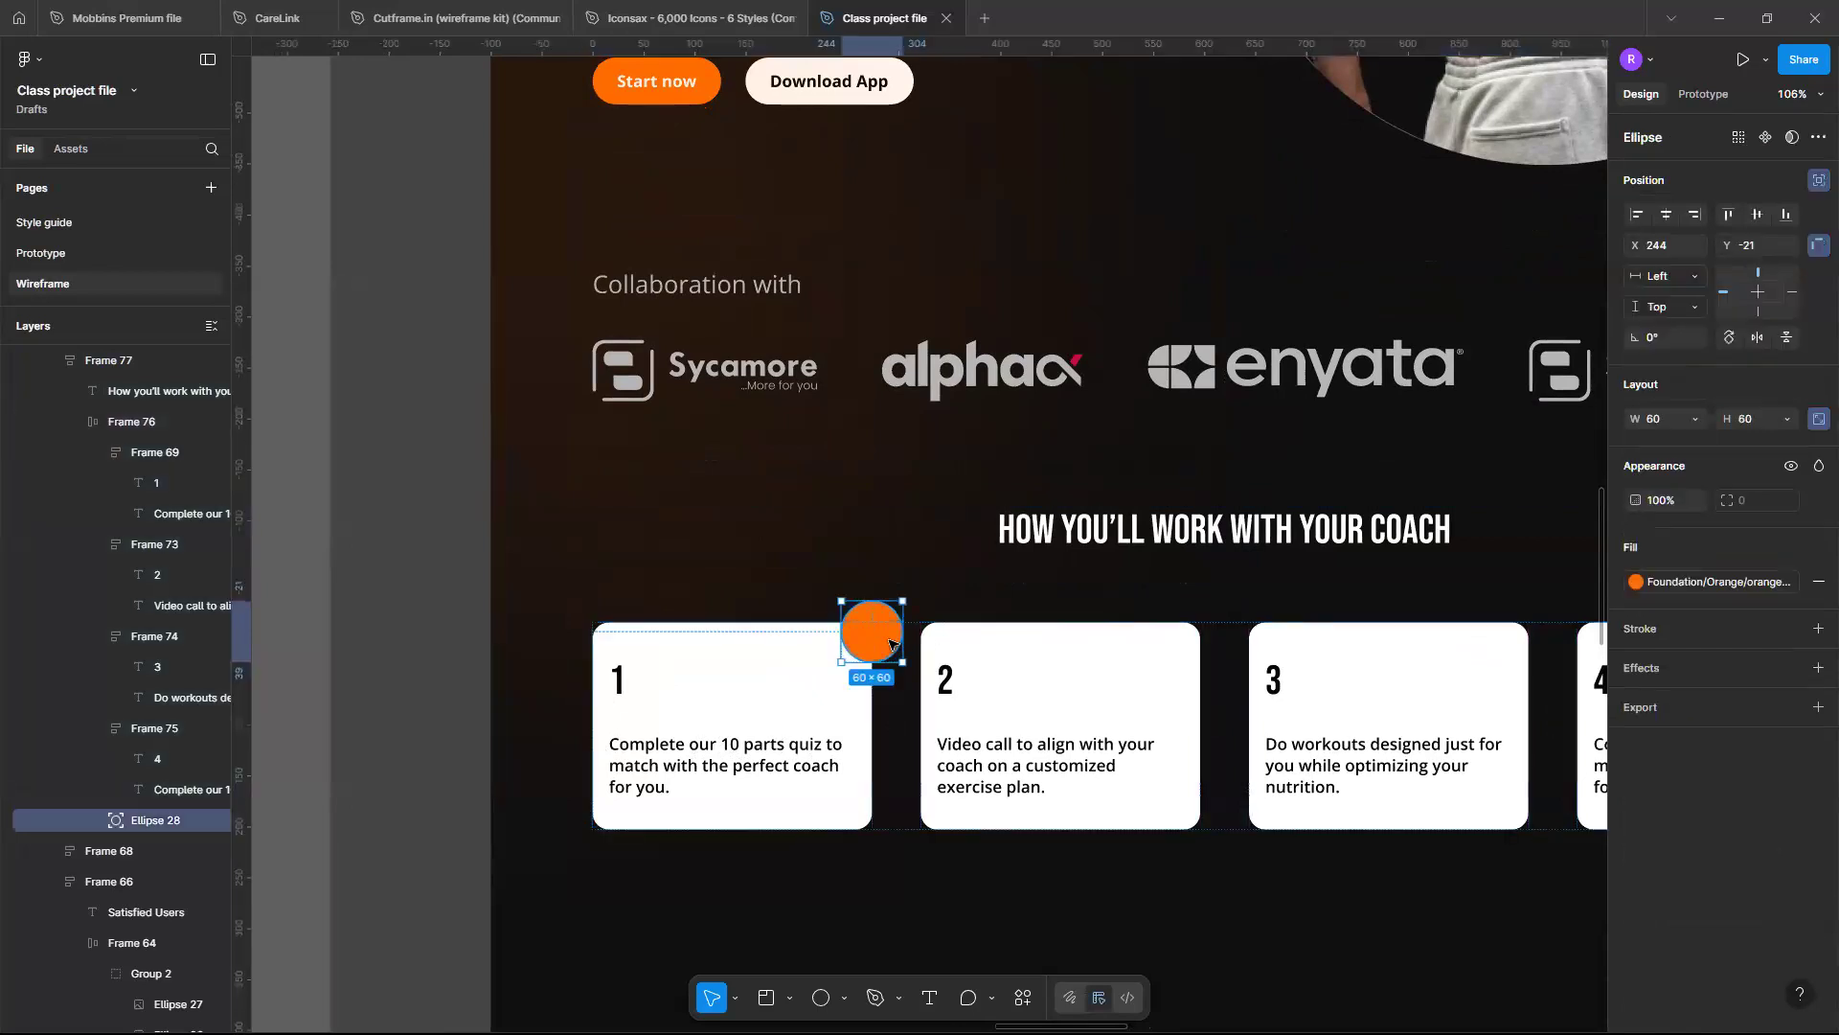
key("ctrl+d")
left_click_drag(887, 640, 1210, 629)
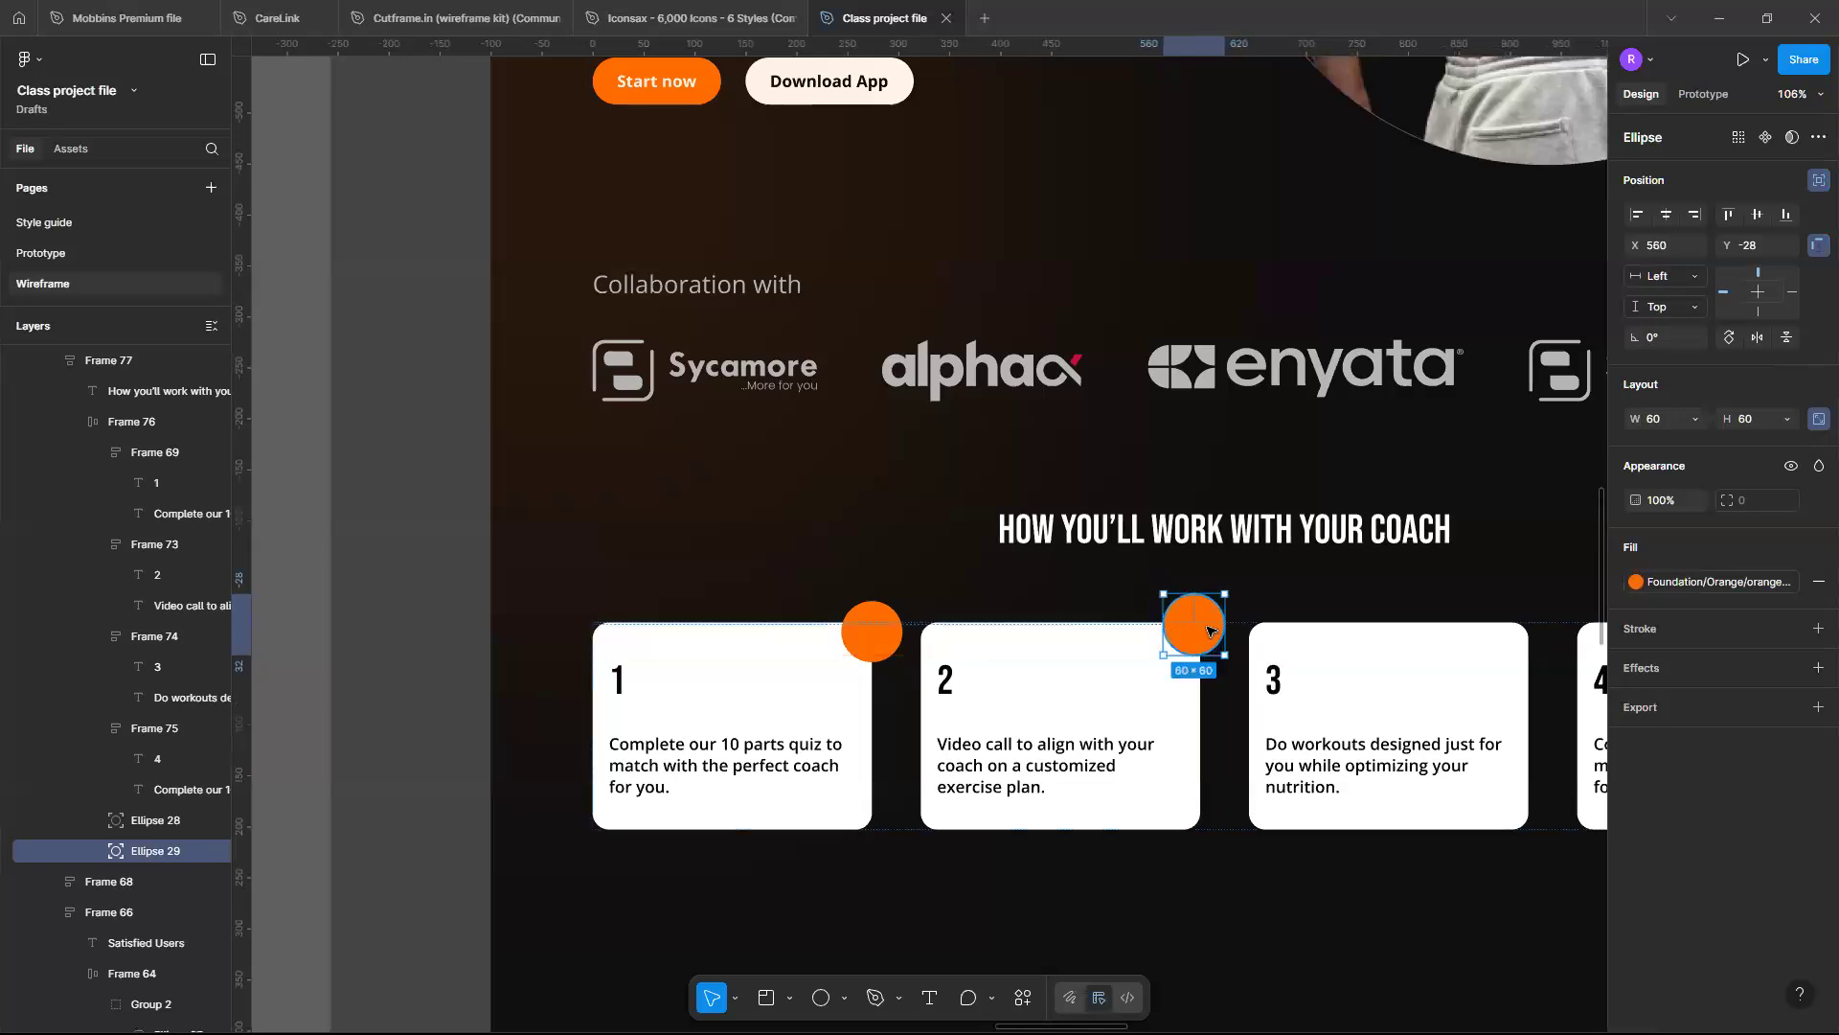
Repeat the circle duplication with the same offset for cards 3 and 4, and clear the selection
key("ctrl+d")
scroll(1210, 629, "right", 1)
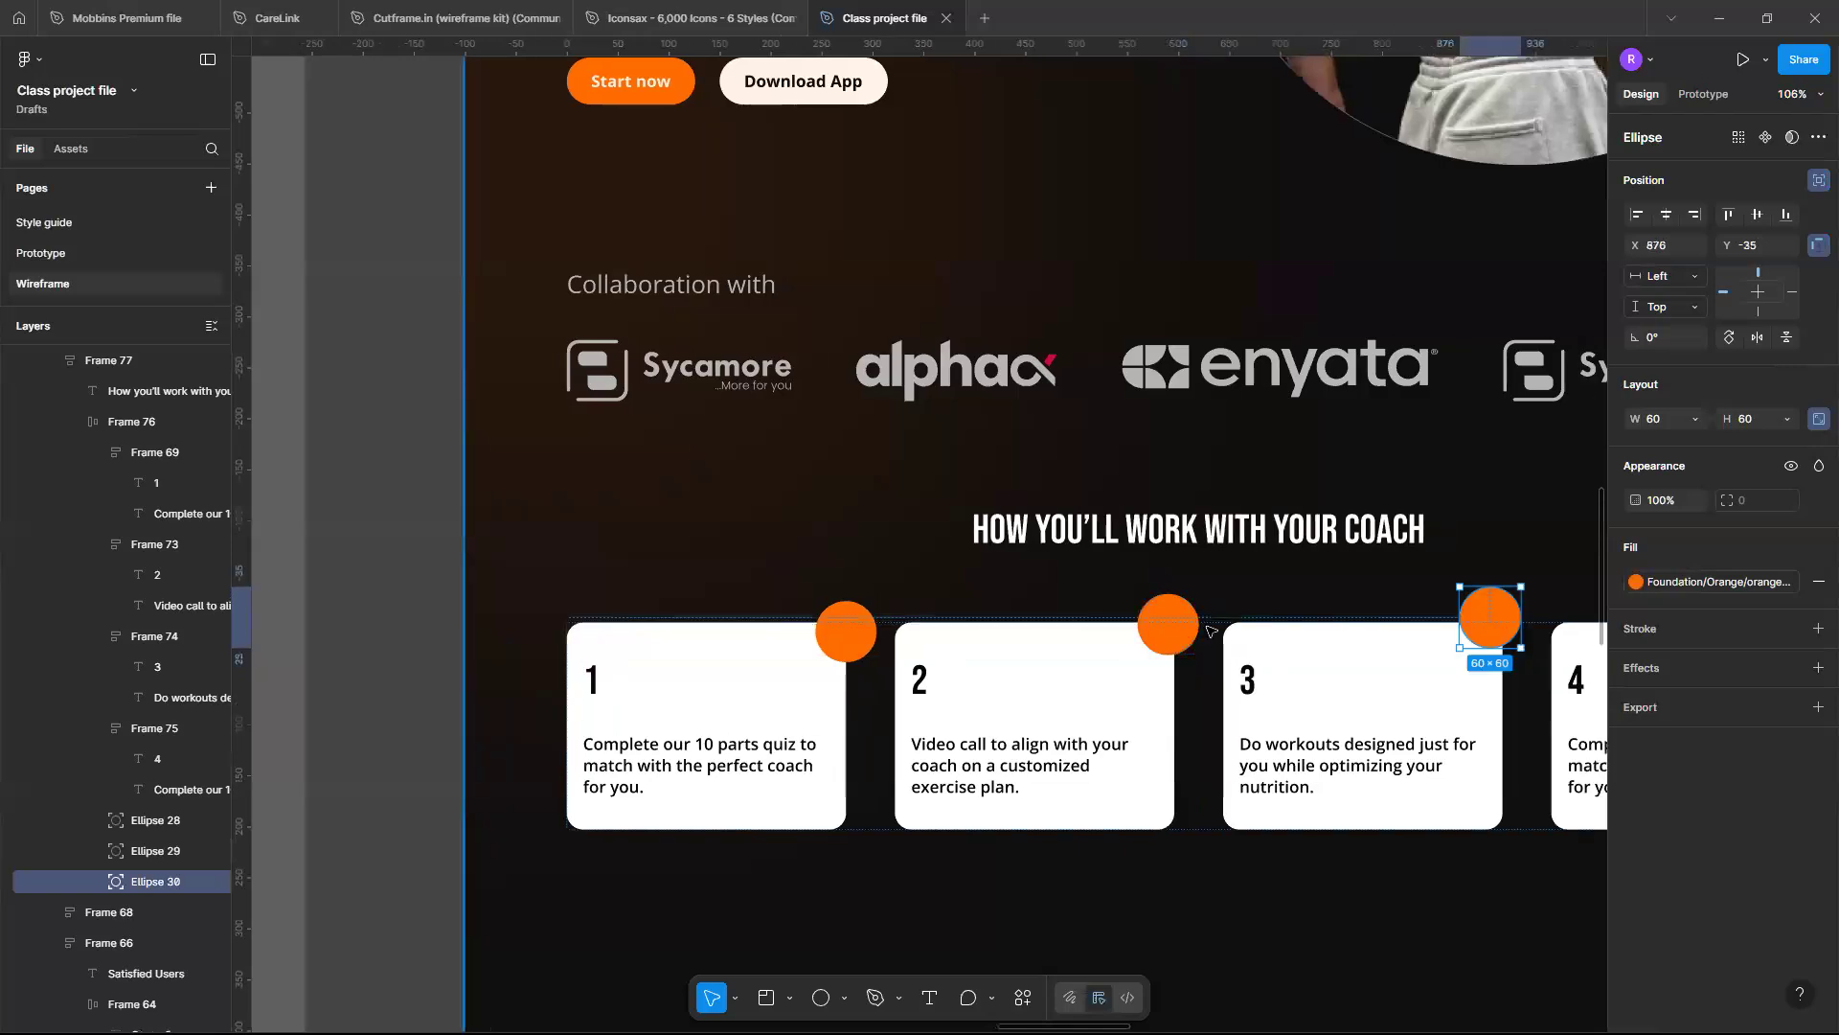
key("ctrl+d")
scroll(1039, 821, "down", 5)
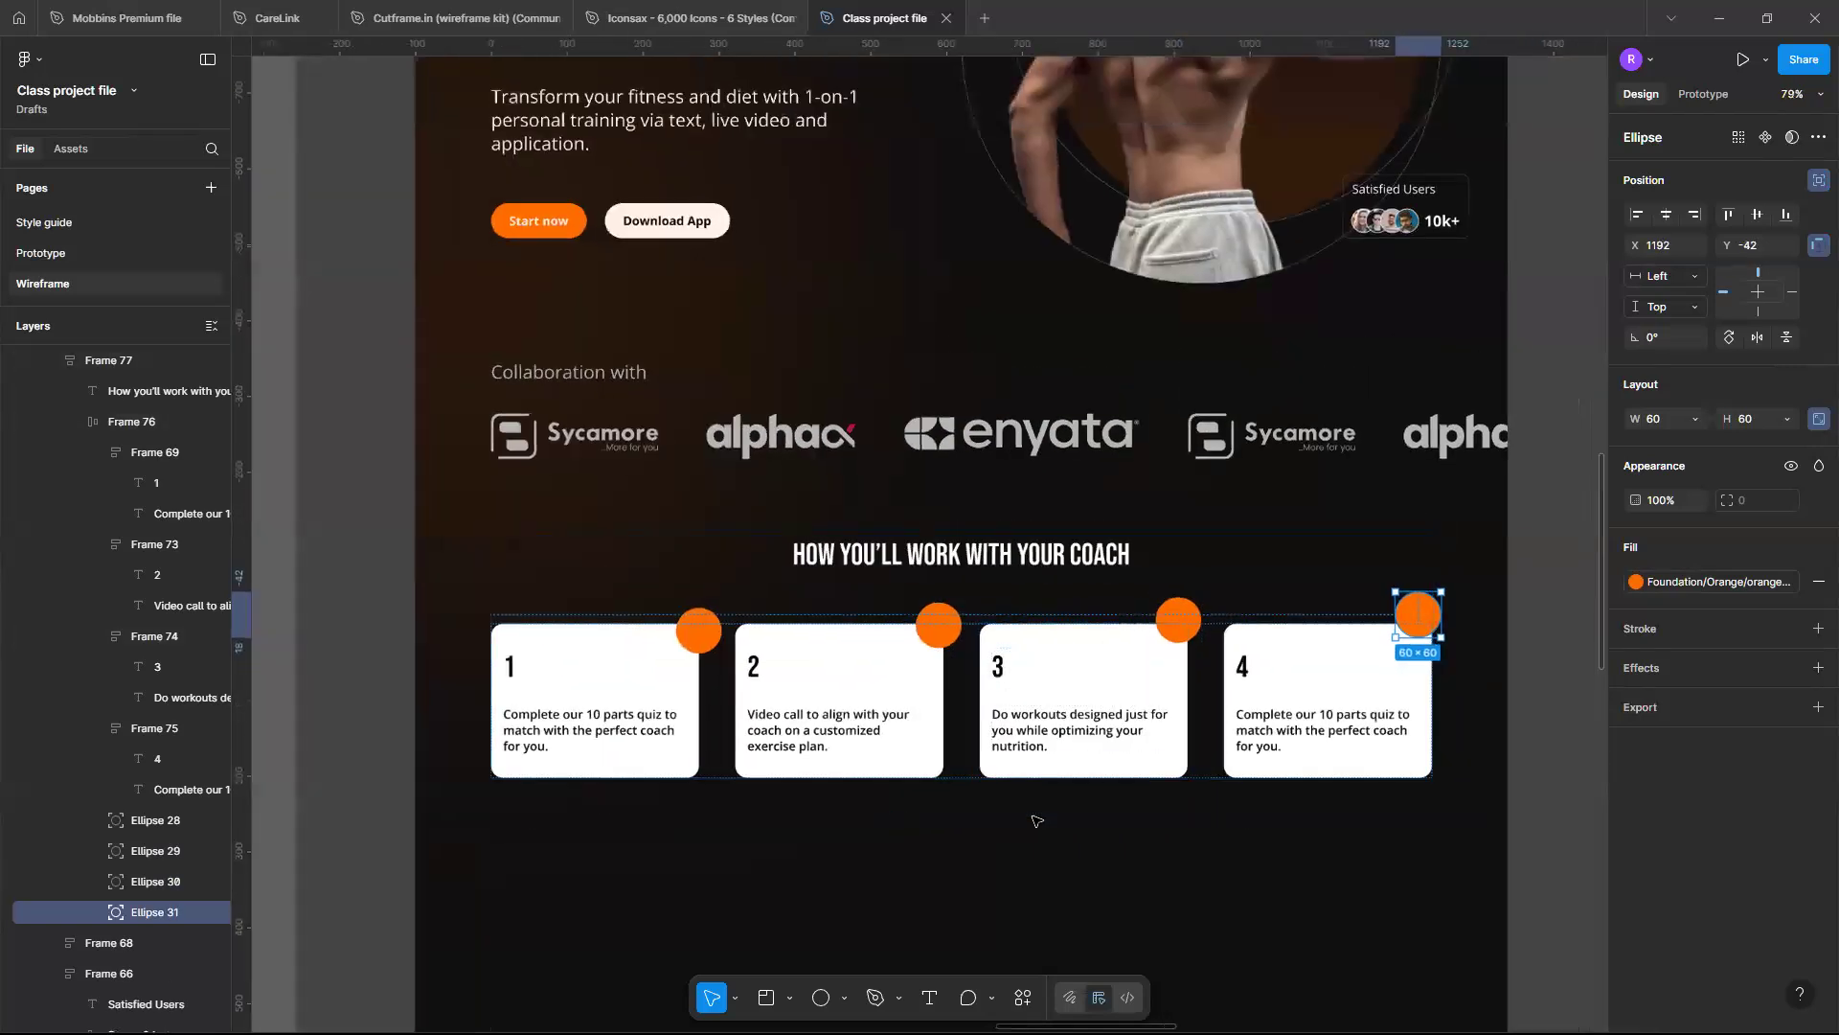
left_click(1037, 821)
scroll(686, 586, "left", 2)
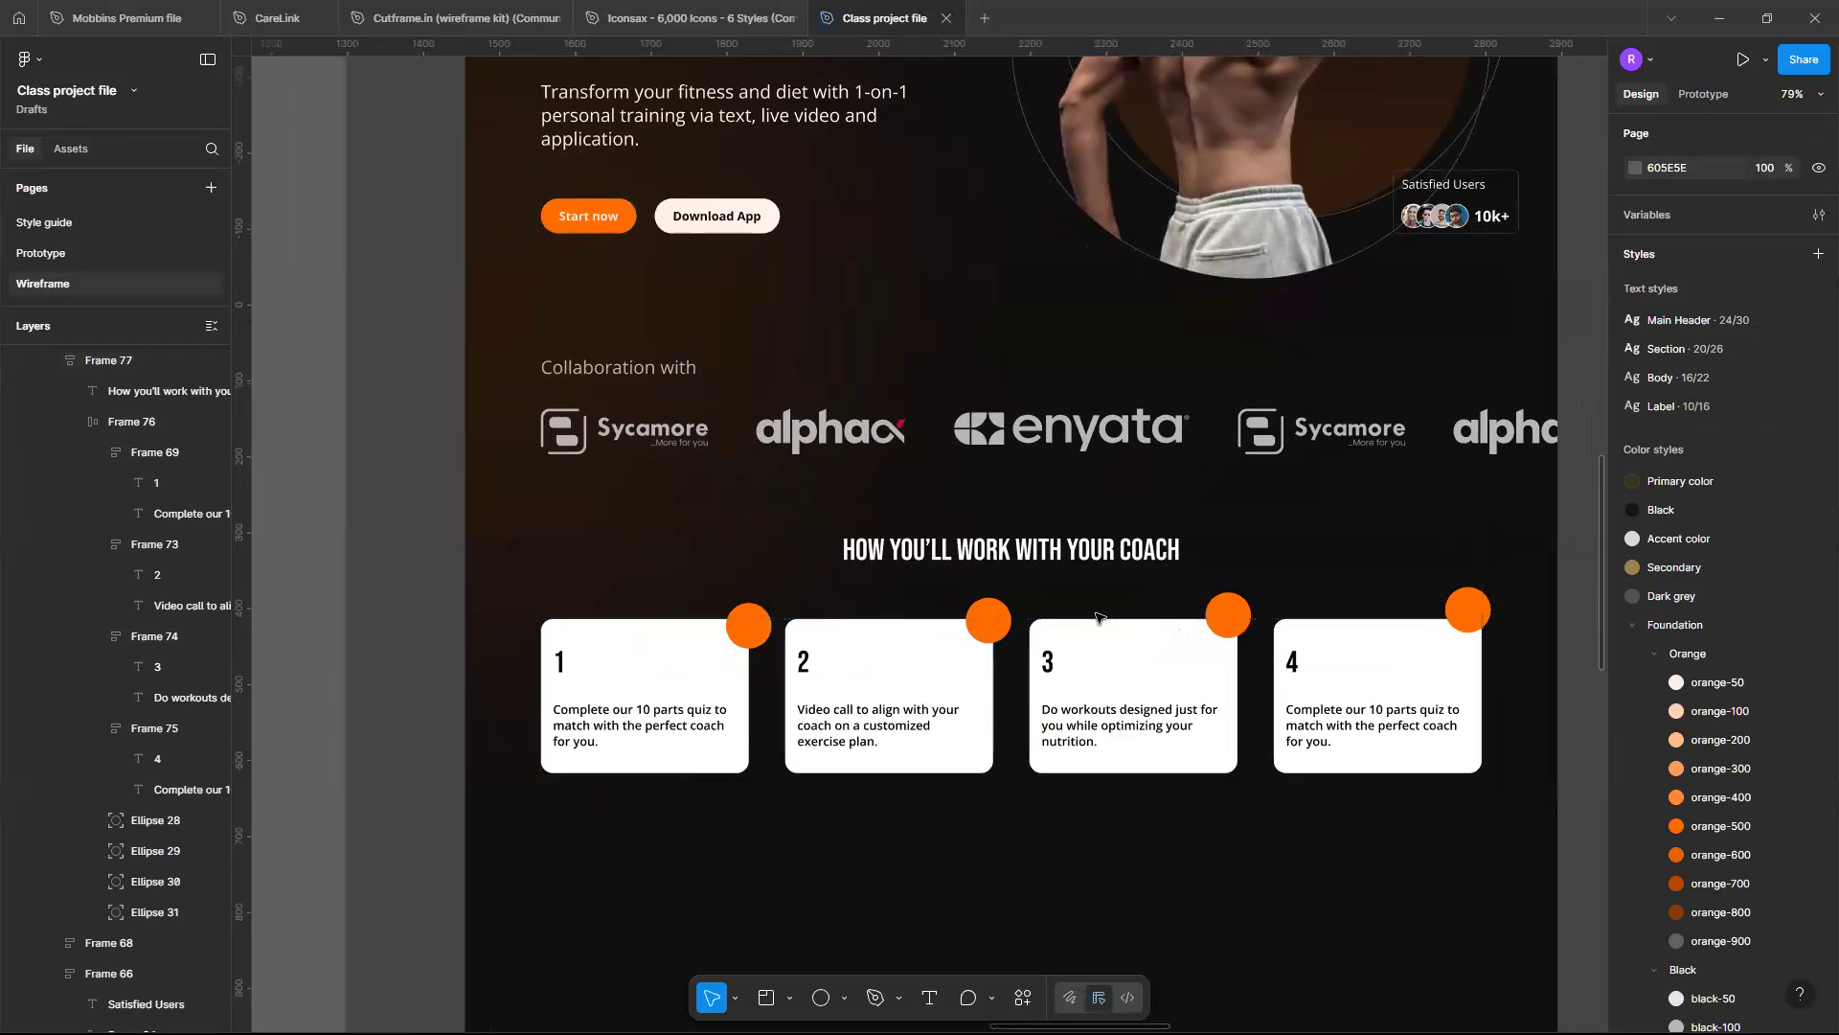
Set the vertical gap between the "How you'll work with your coach" heading and the card row to 80
left_click(1044, 597)
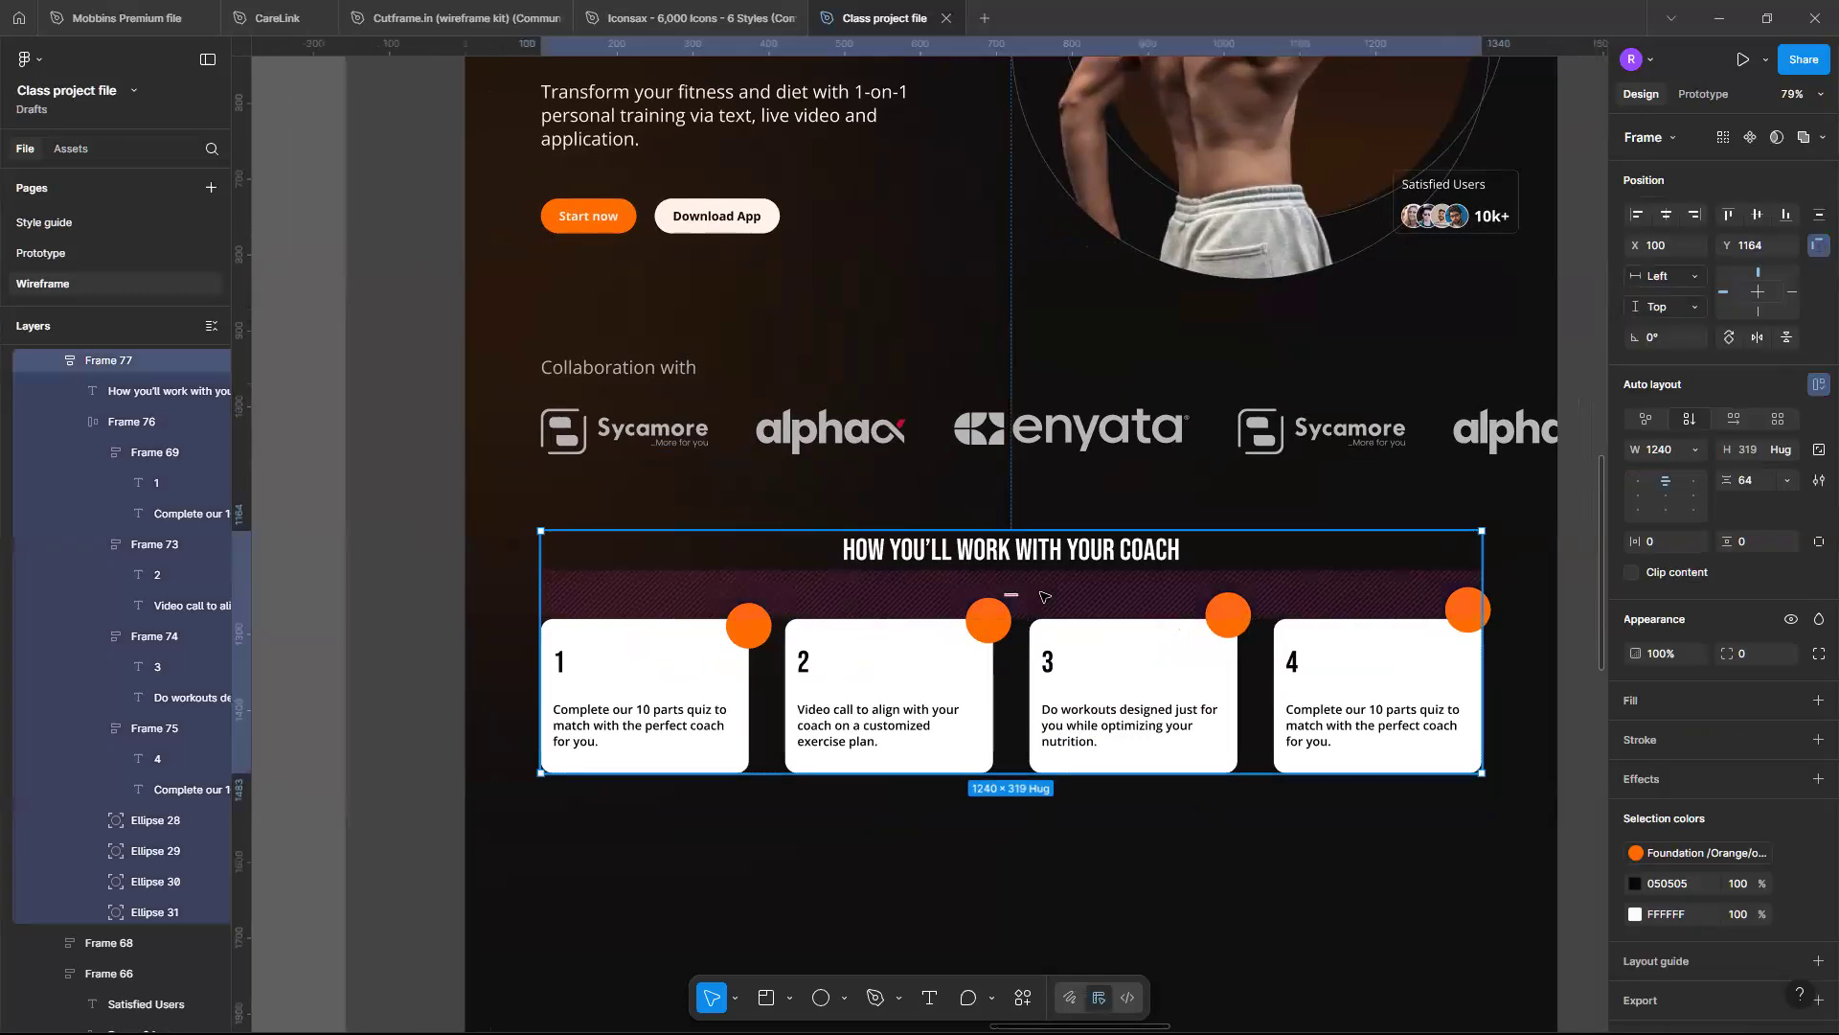
left_click(1044, 597)
type("80")
key("Return")
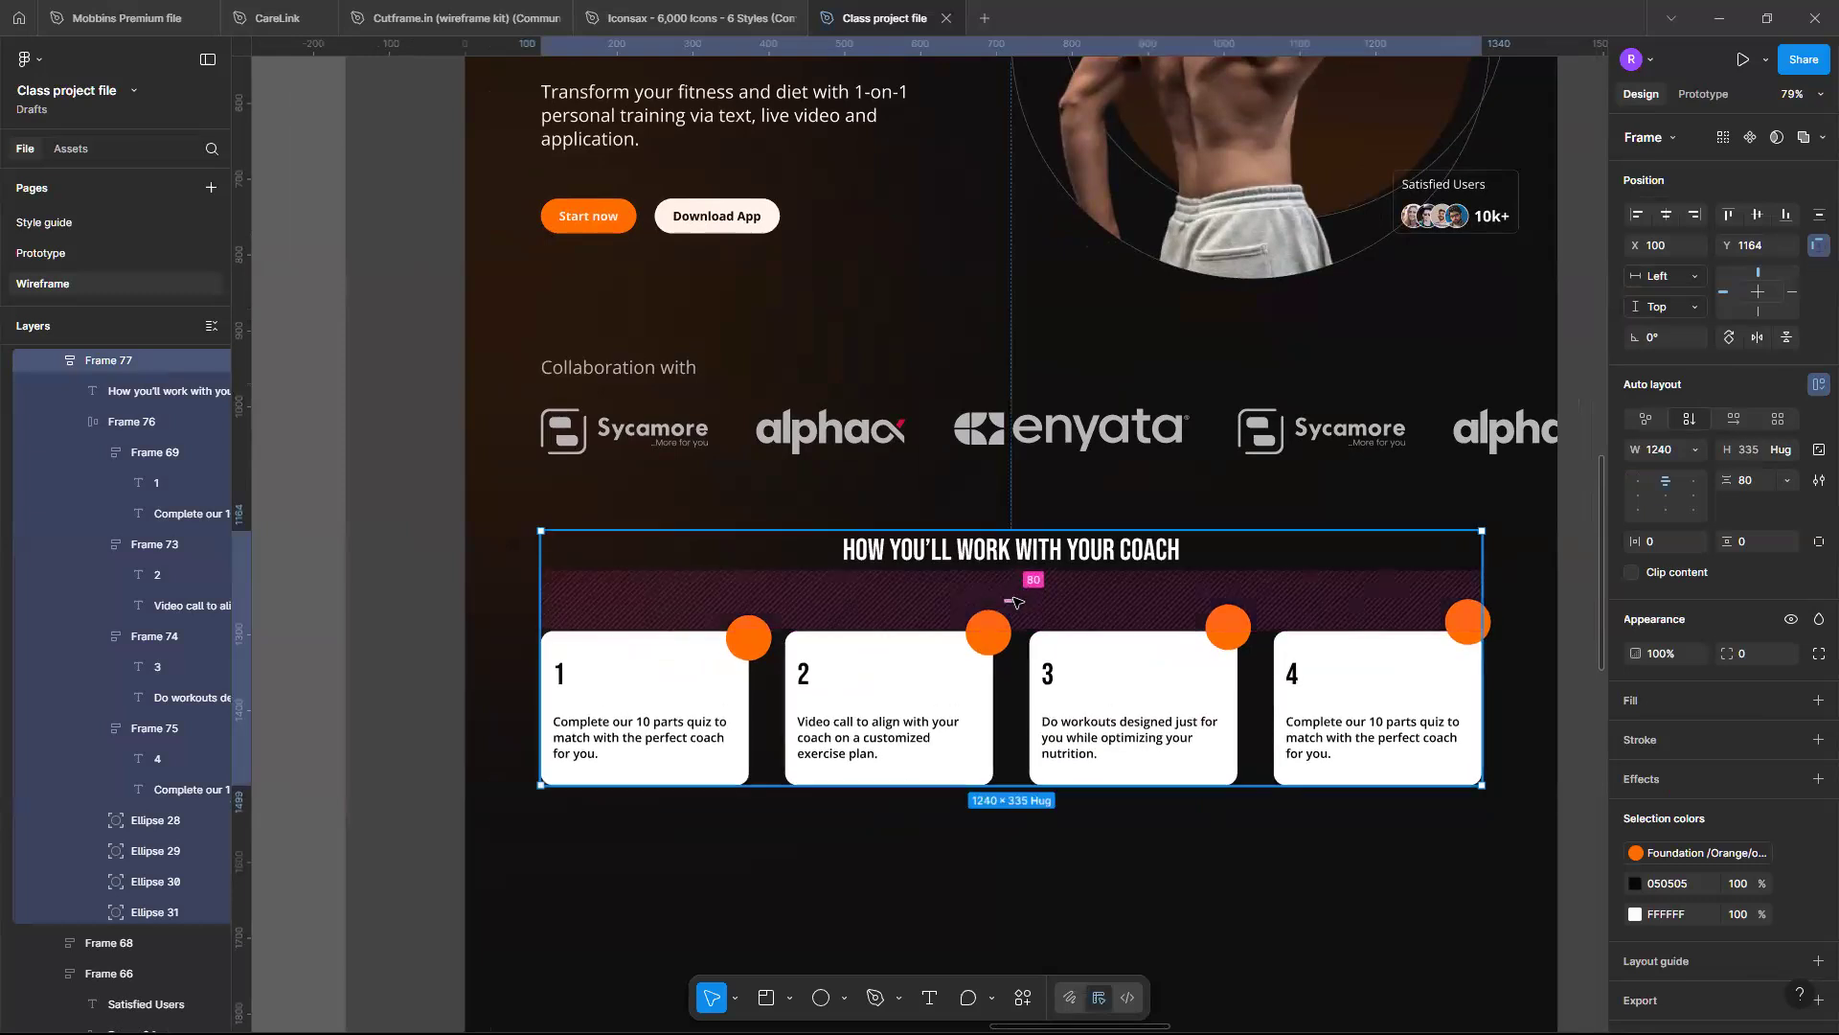
key("9")
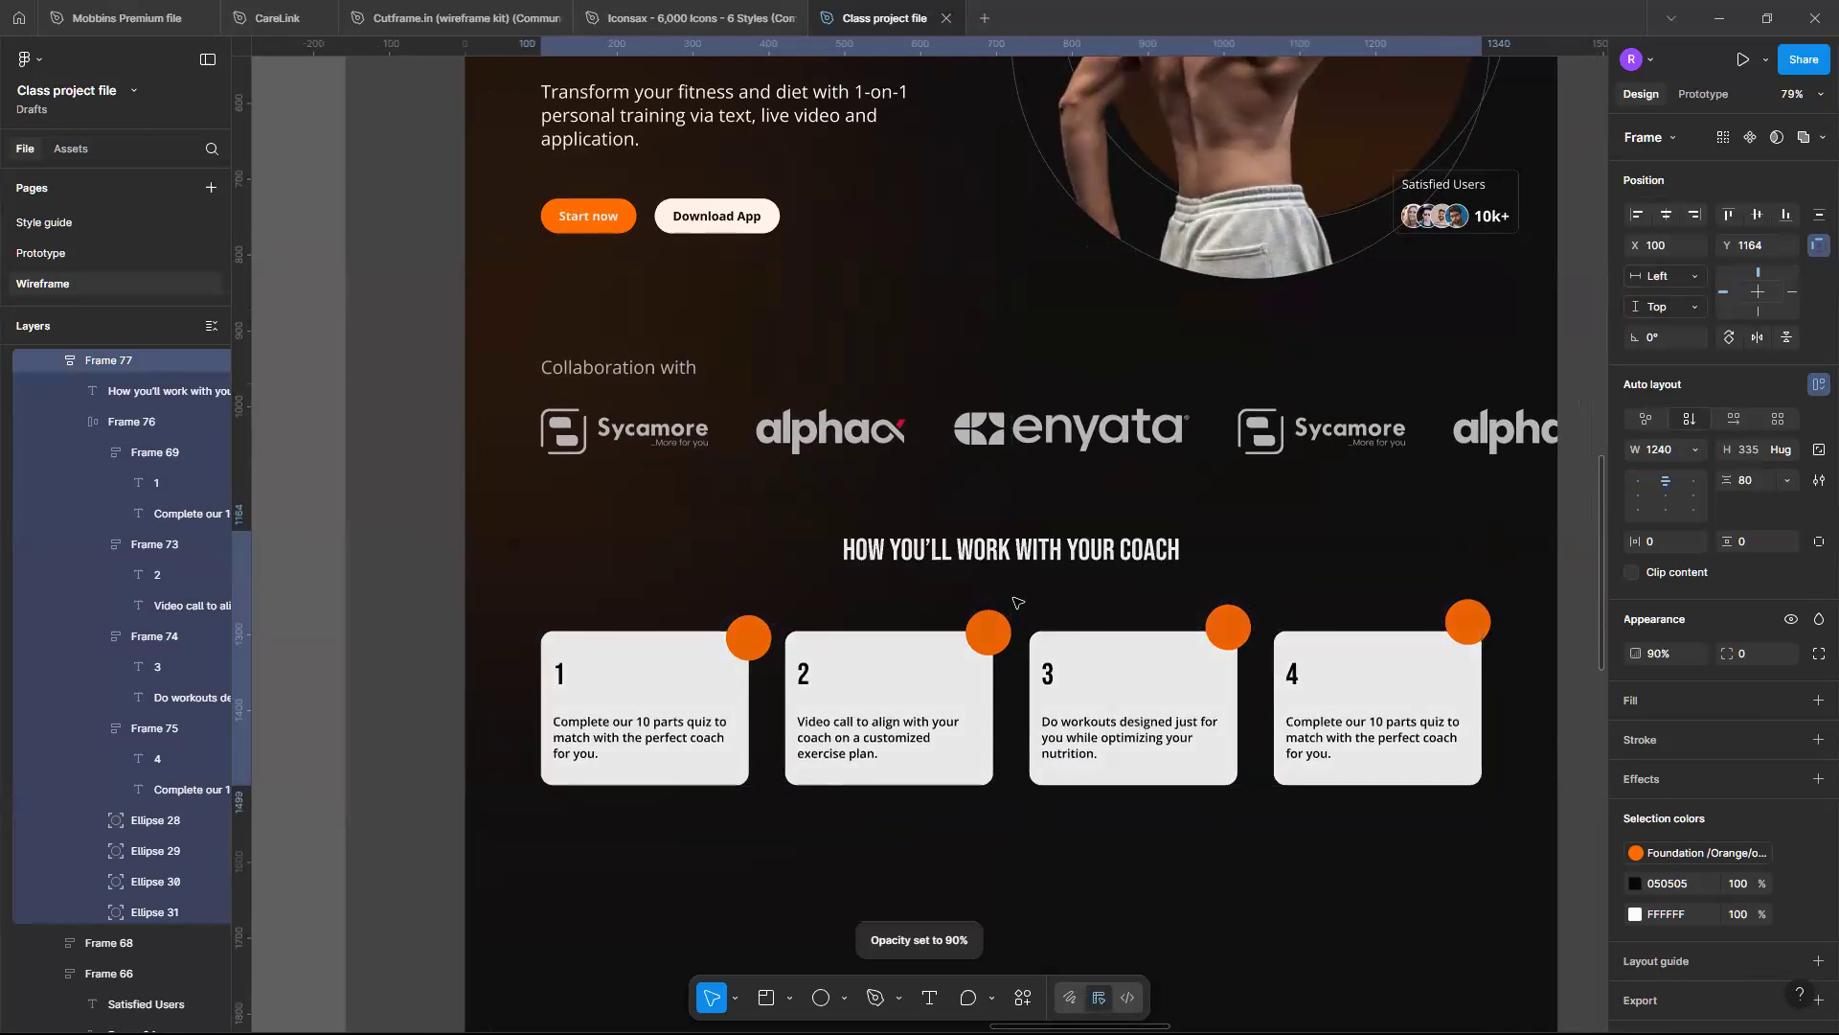
key("0")
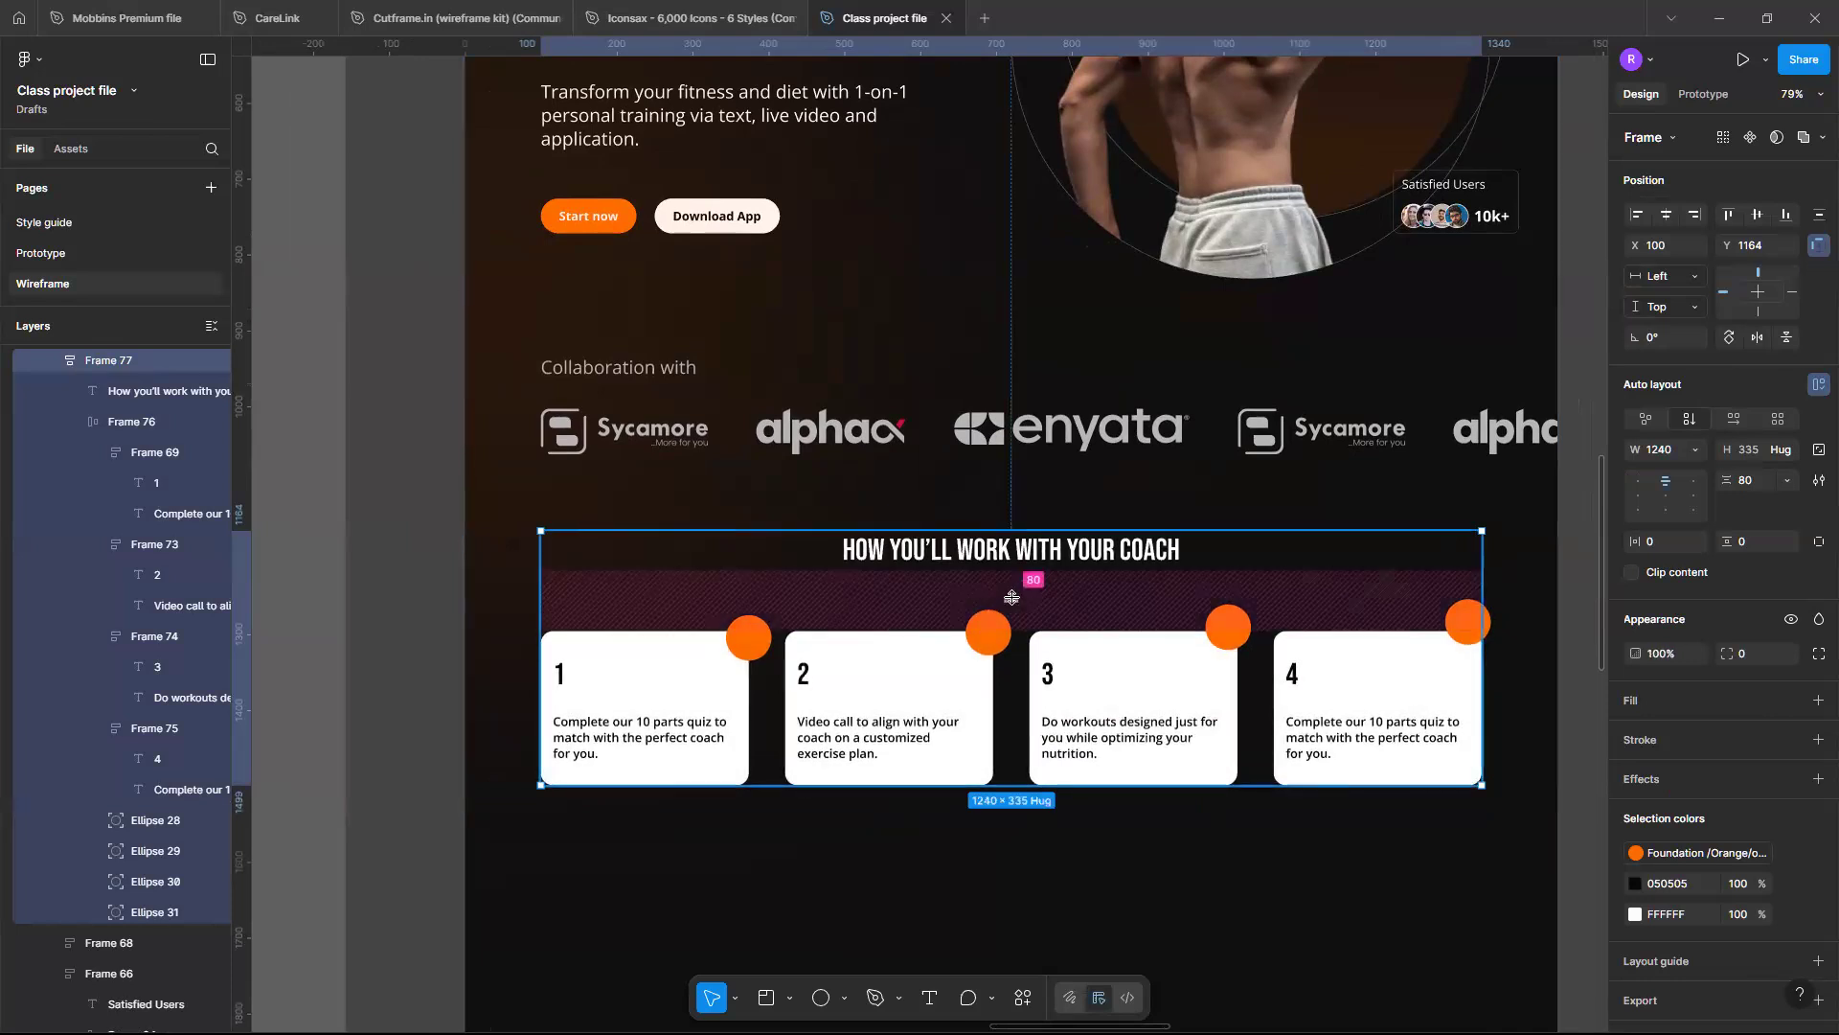
Set the section's vertical gap between its heading and the card row to 96 and clear the selection
left_click(1012, 597)
type("9")
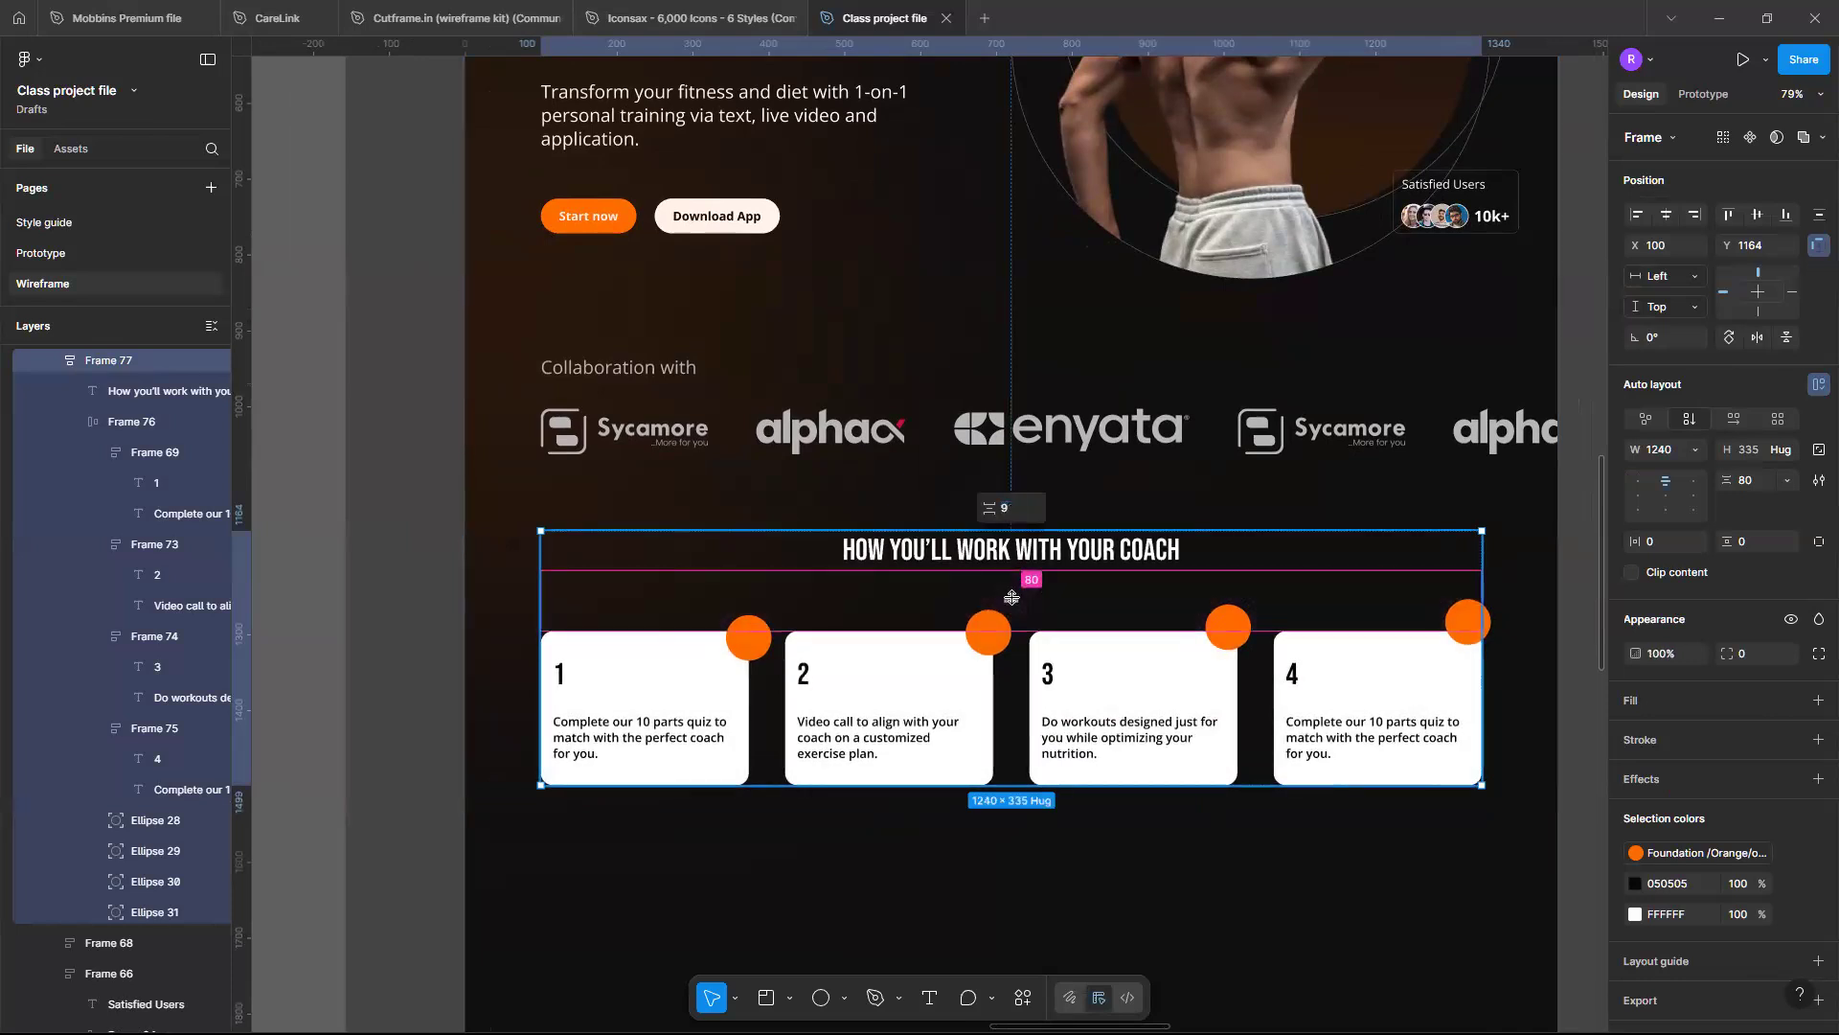
type("6")
key("Return")
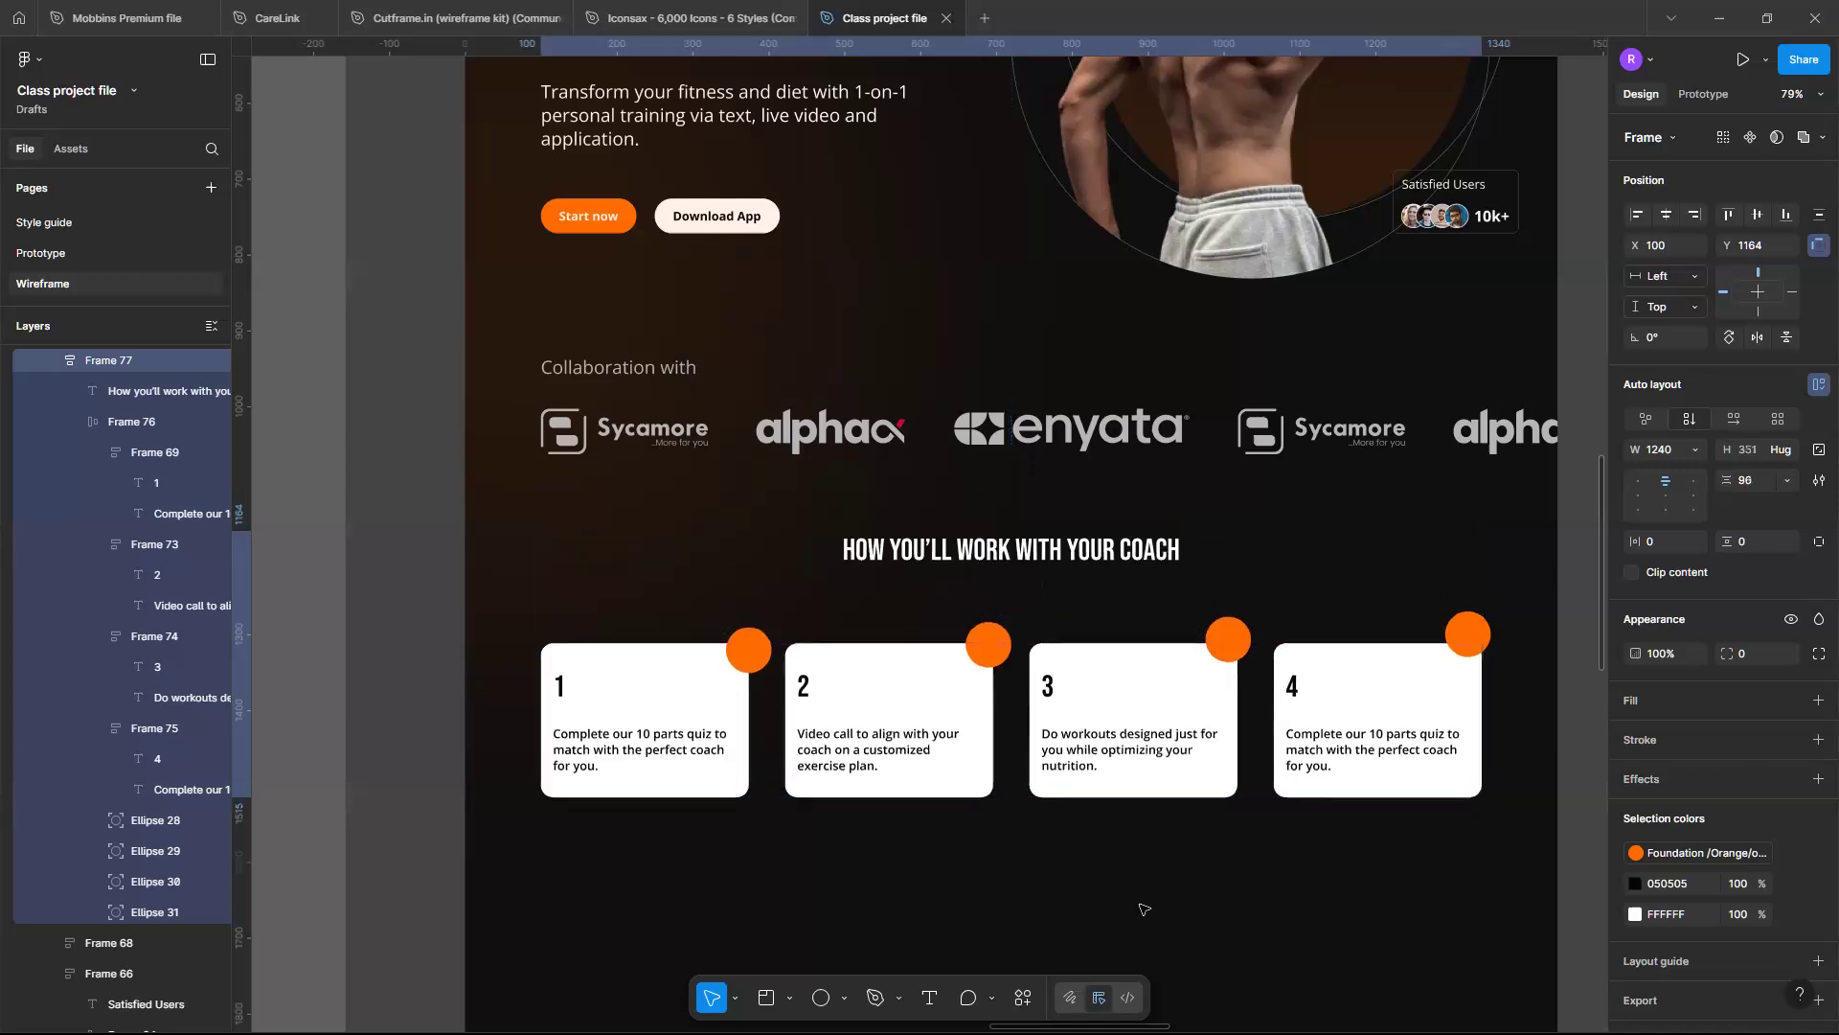
key("Escape")
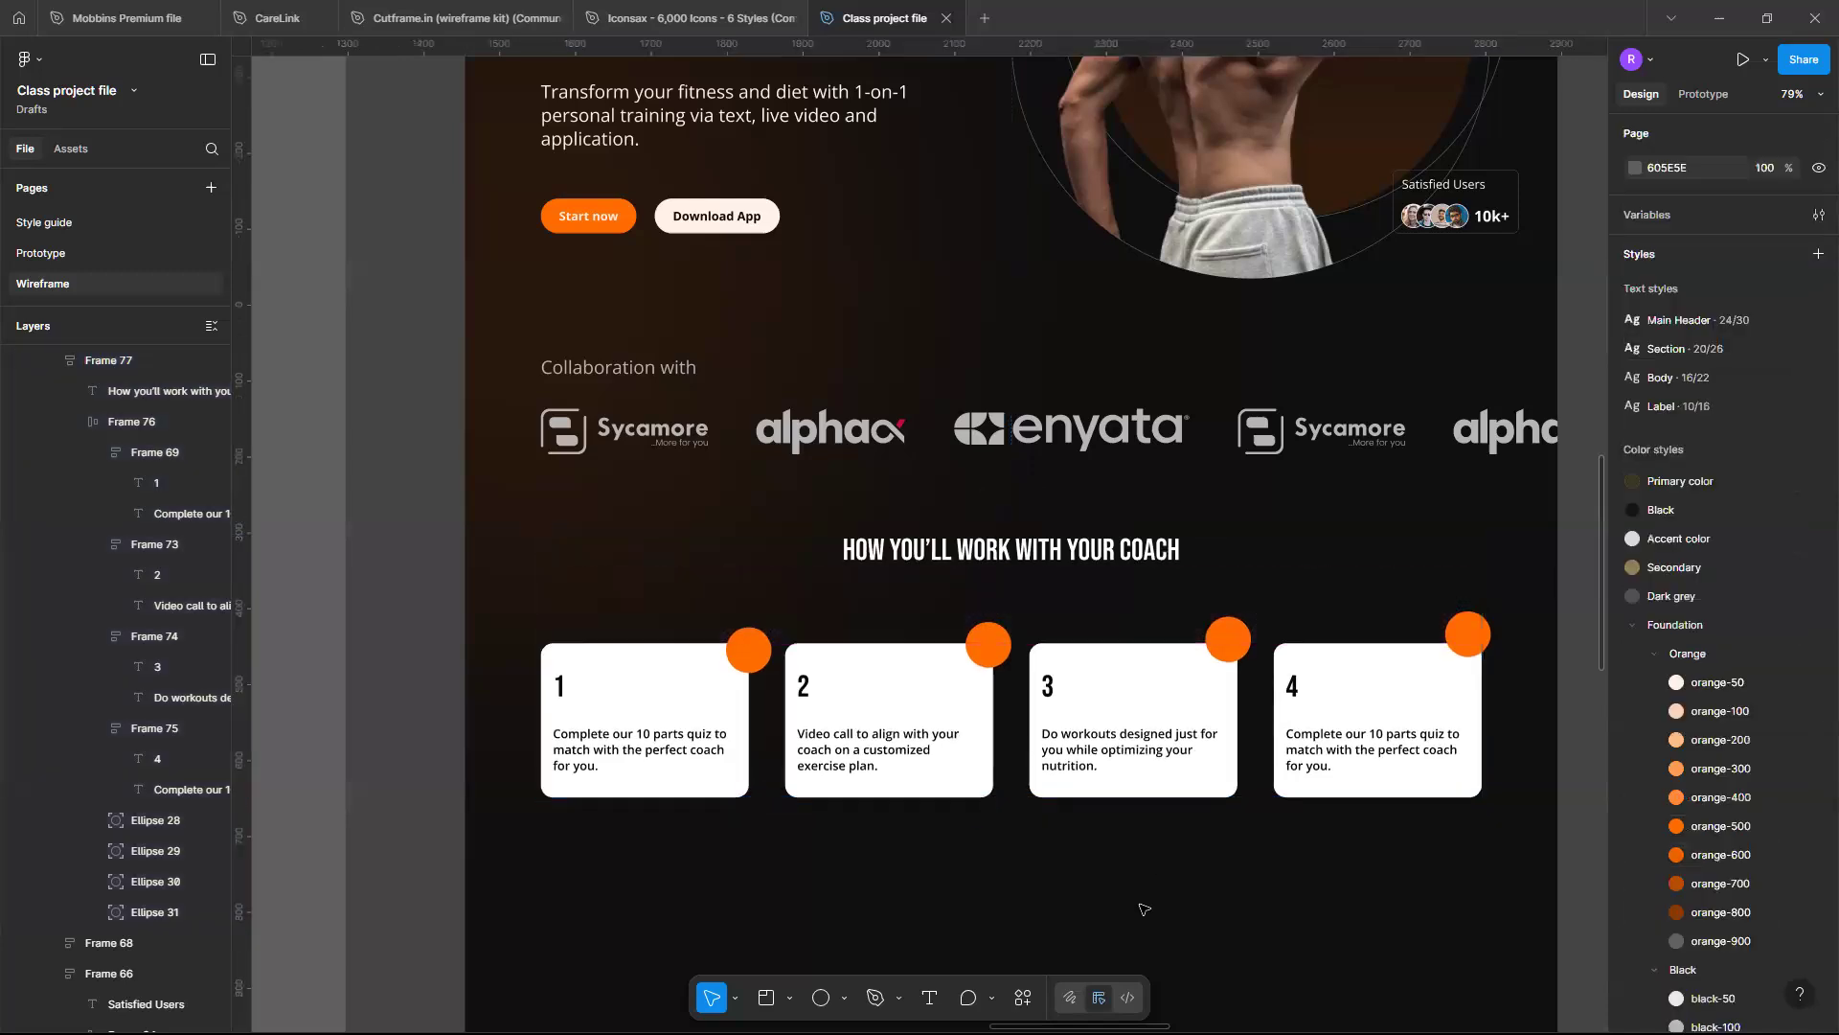
Add a grey 100 × 100 circle below card 1 and duplicate it, placing the two circles one above the other
scroll(1143, 909, "down", 5)
scroll(1112, 817, "down", 1)
scroll(1110, 817, "up", 2)
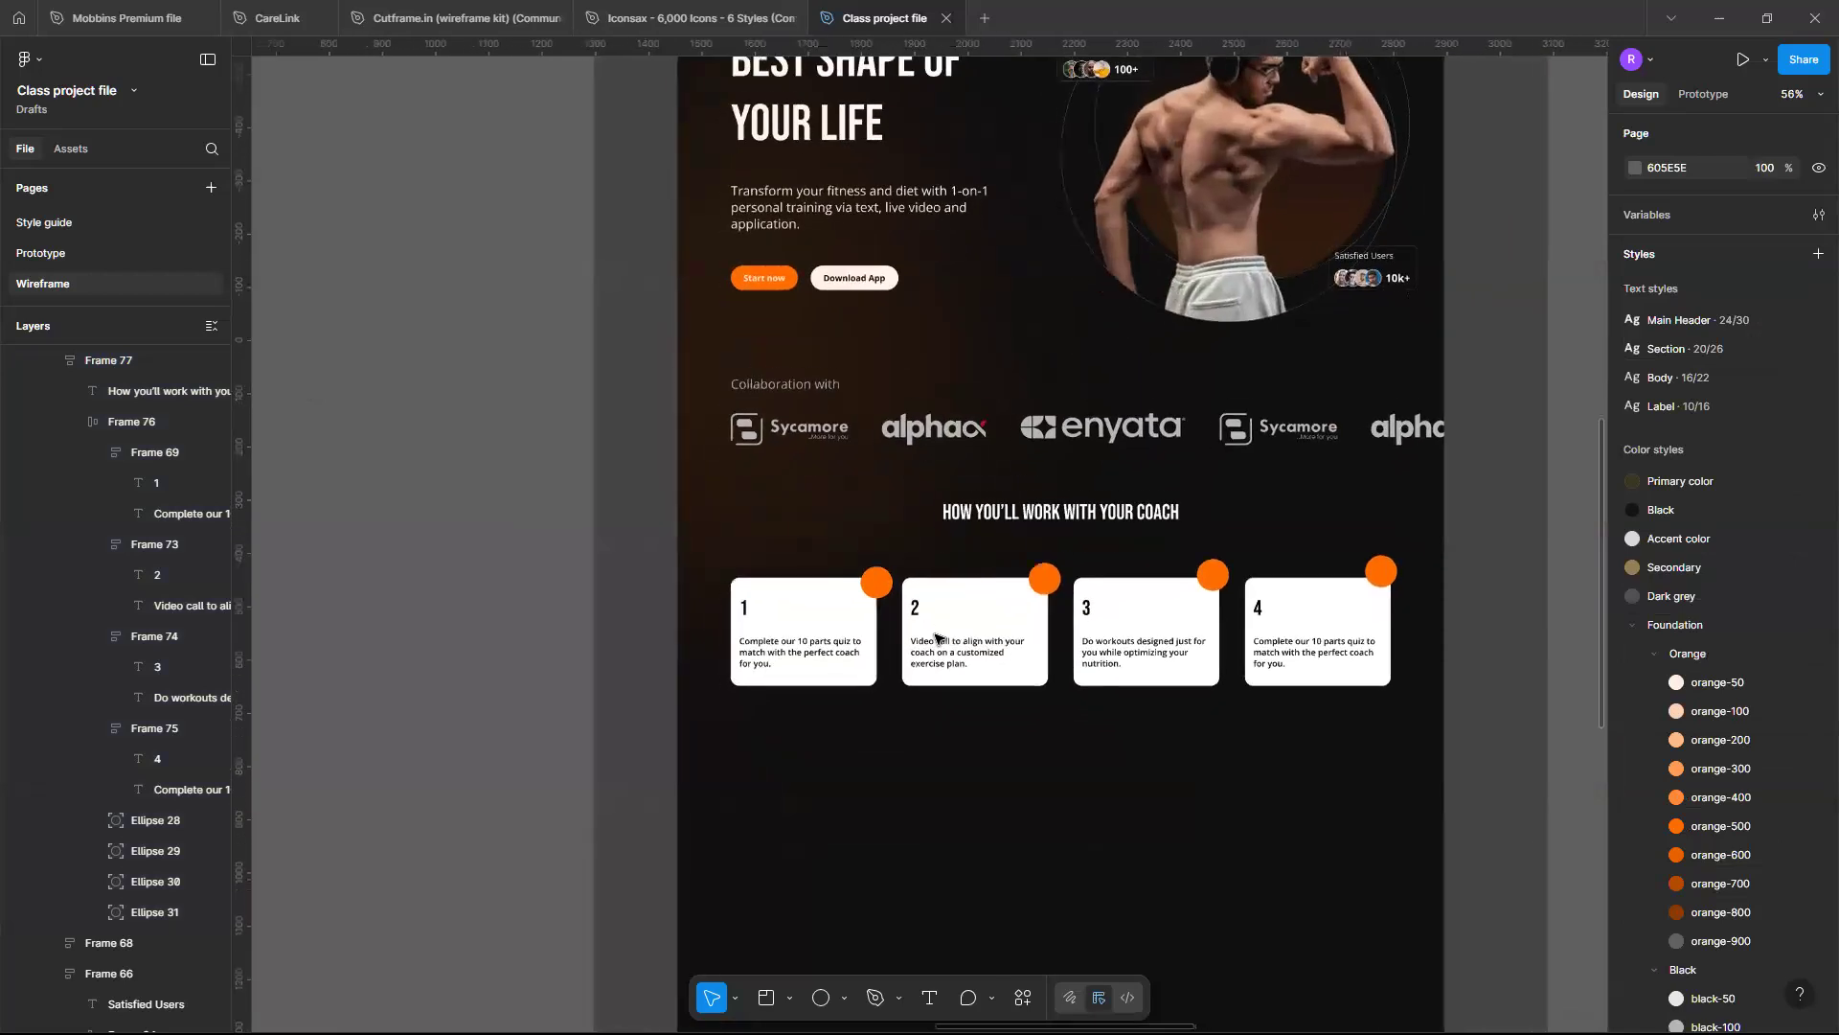
scroll(936, 639, "down", 1)
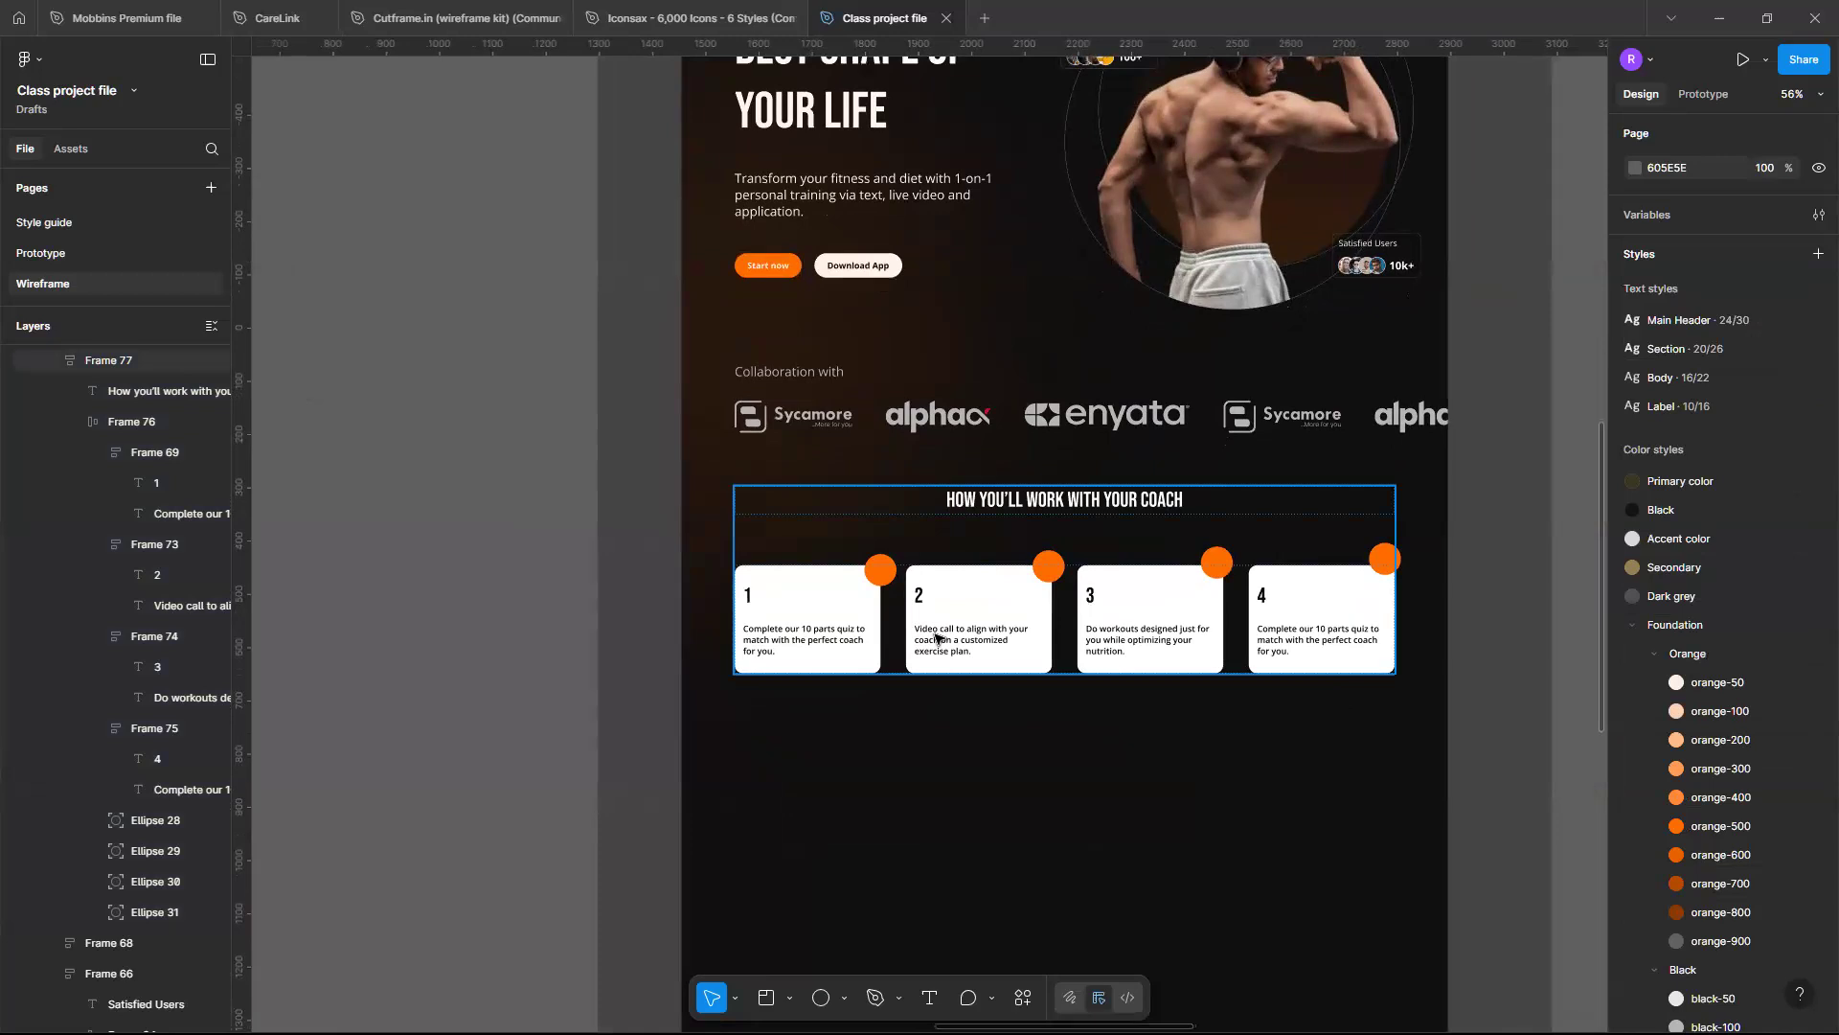
scroll(936, 639, "down", 2)
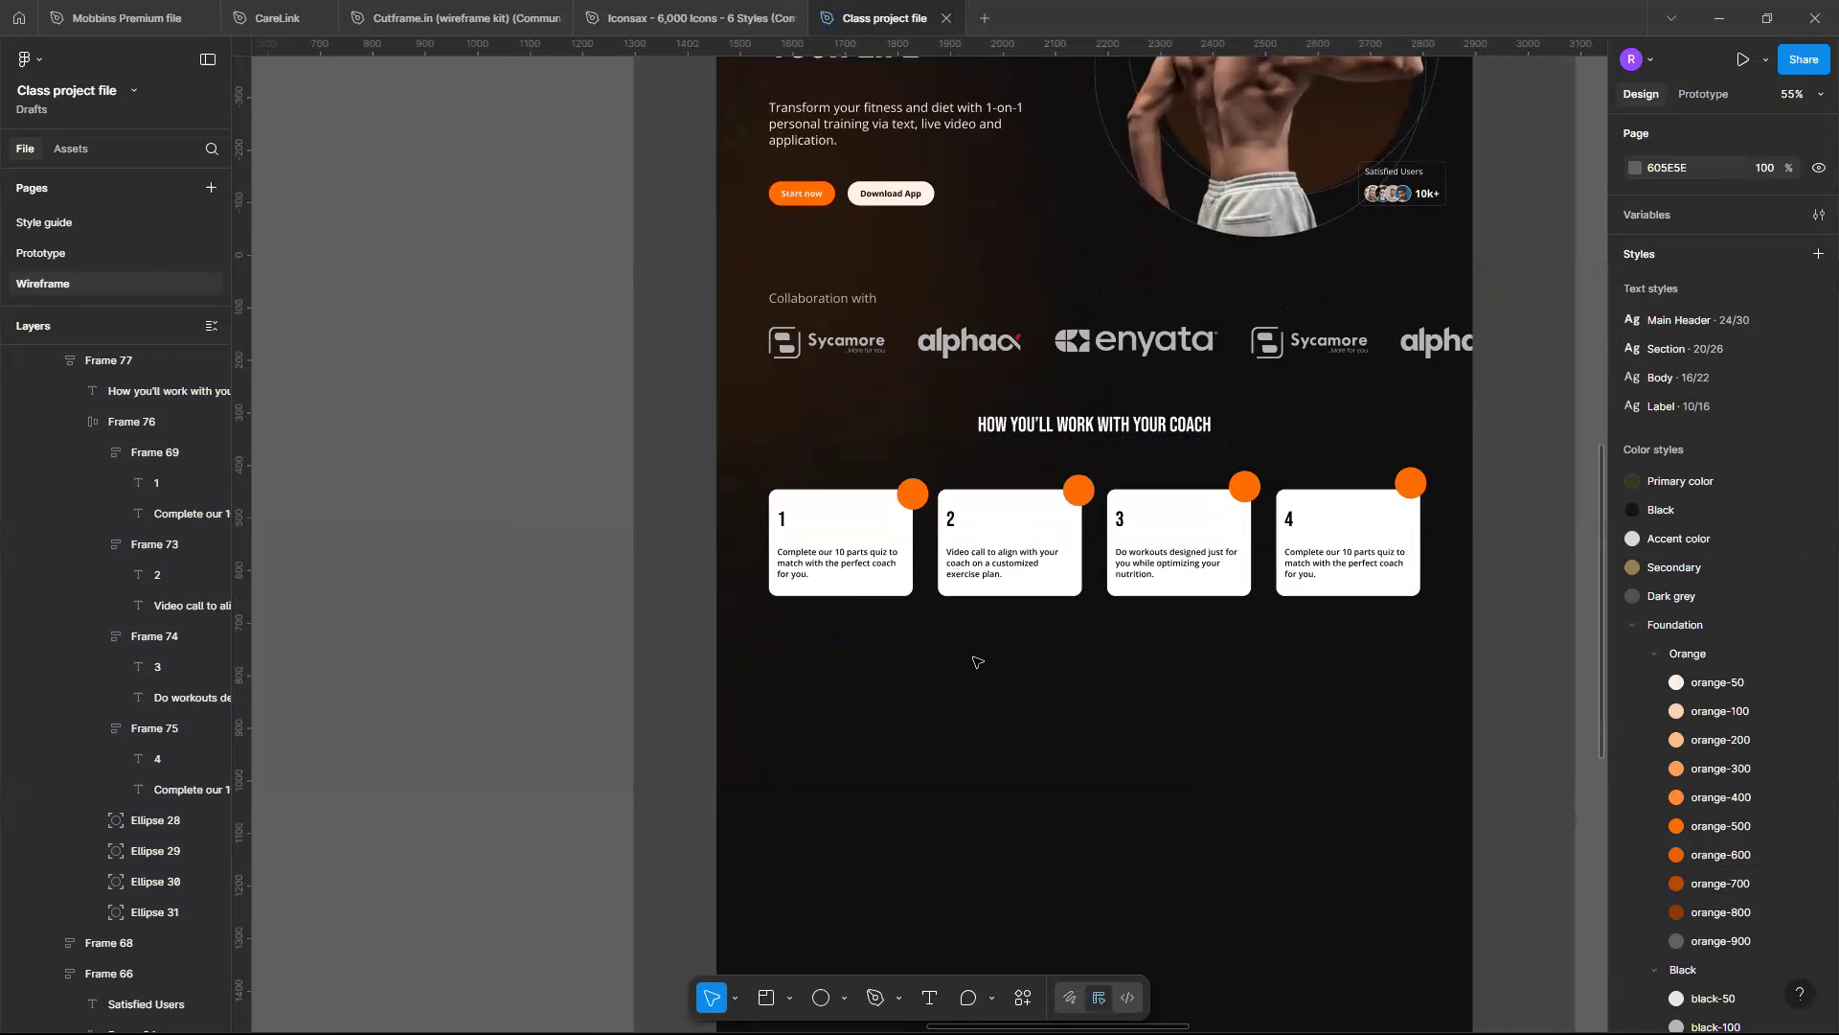
scroll(976, 661, "up", 2)
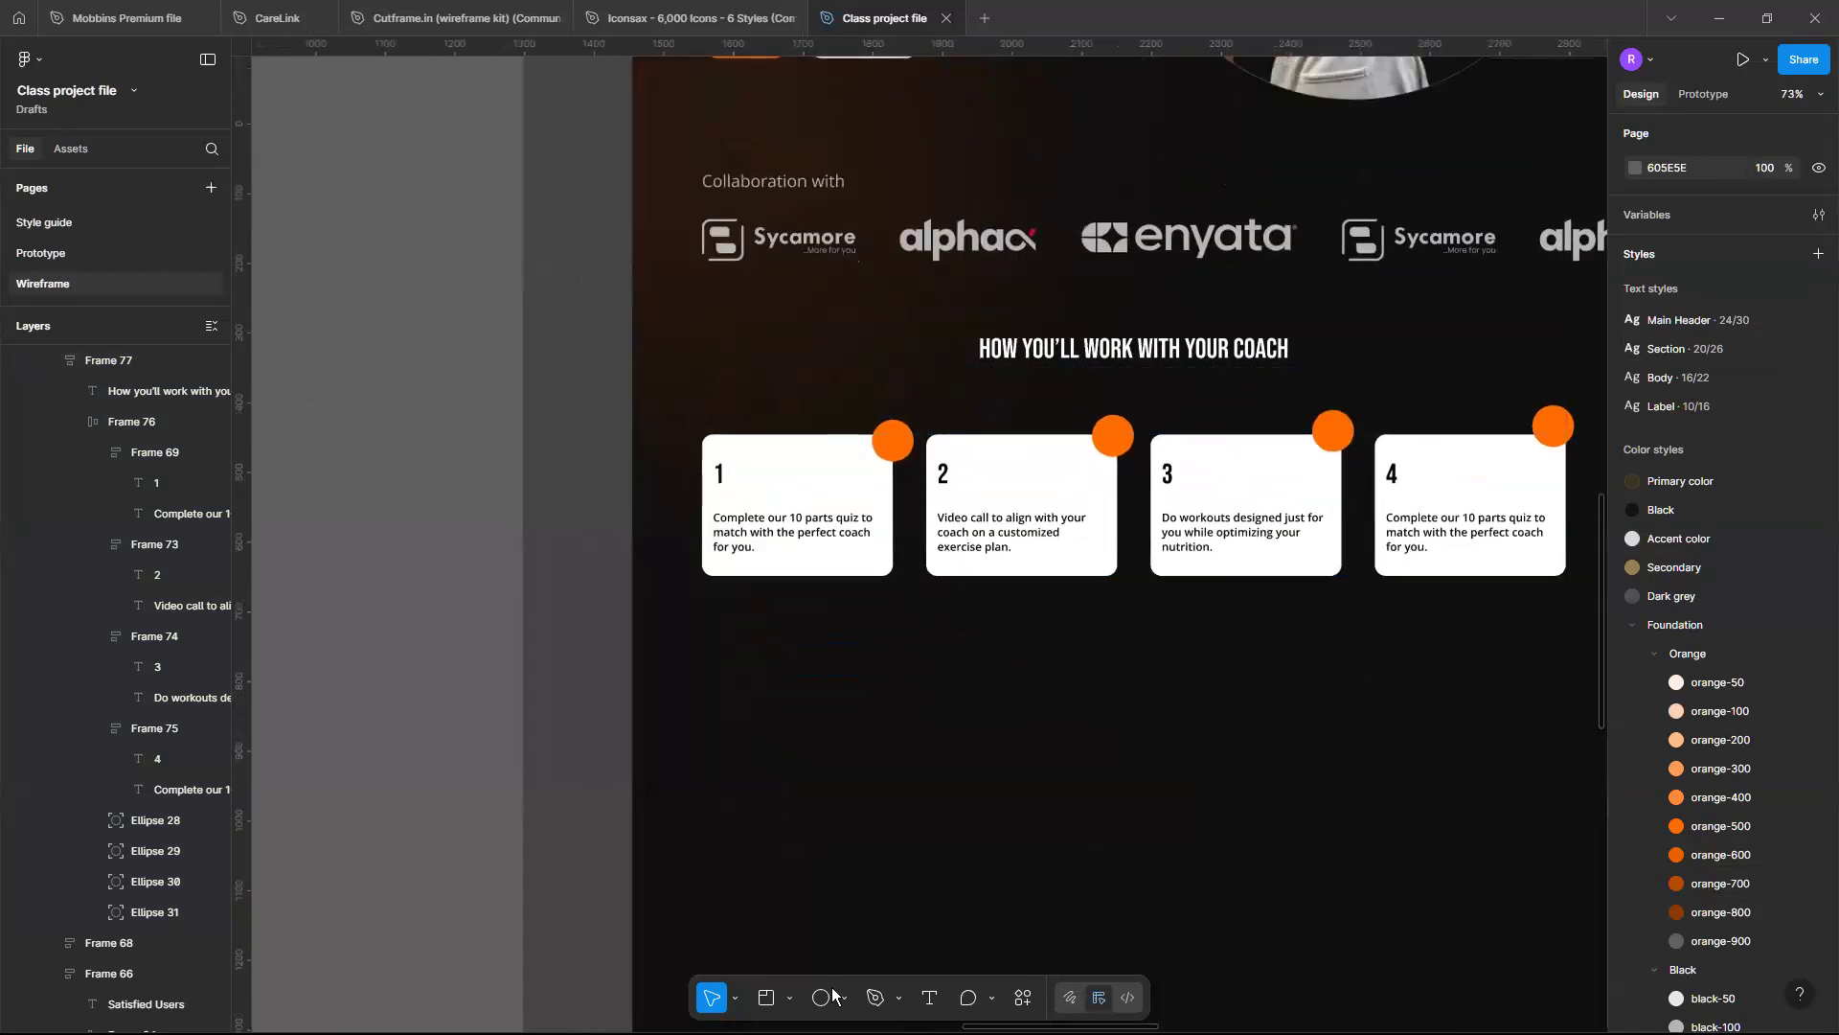
scroll(1035, 804, "down", 3)
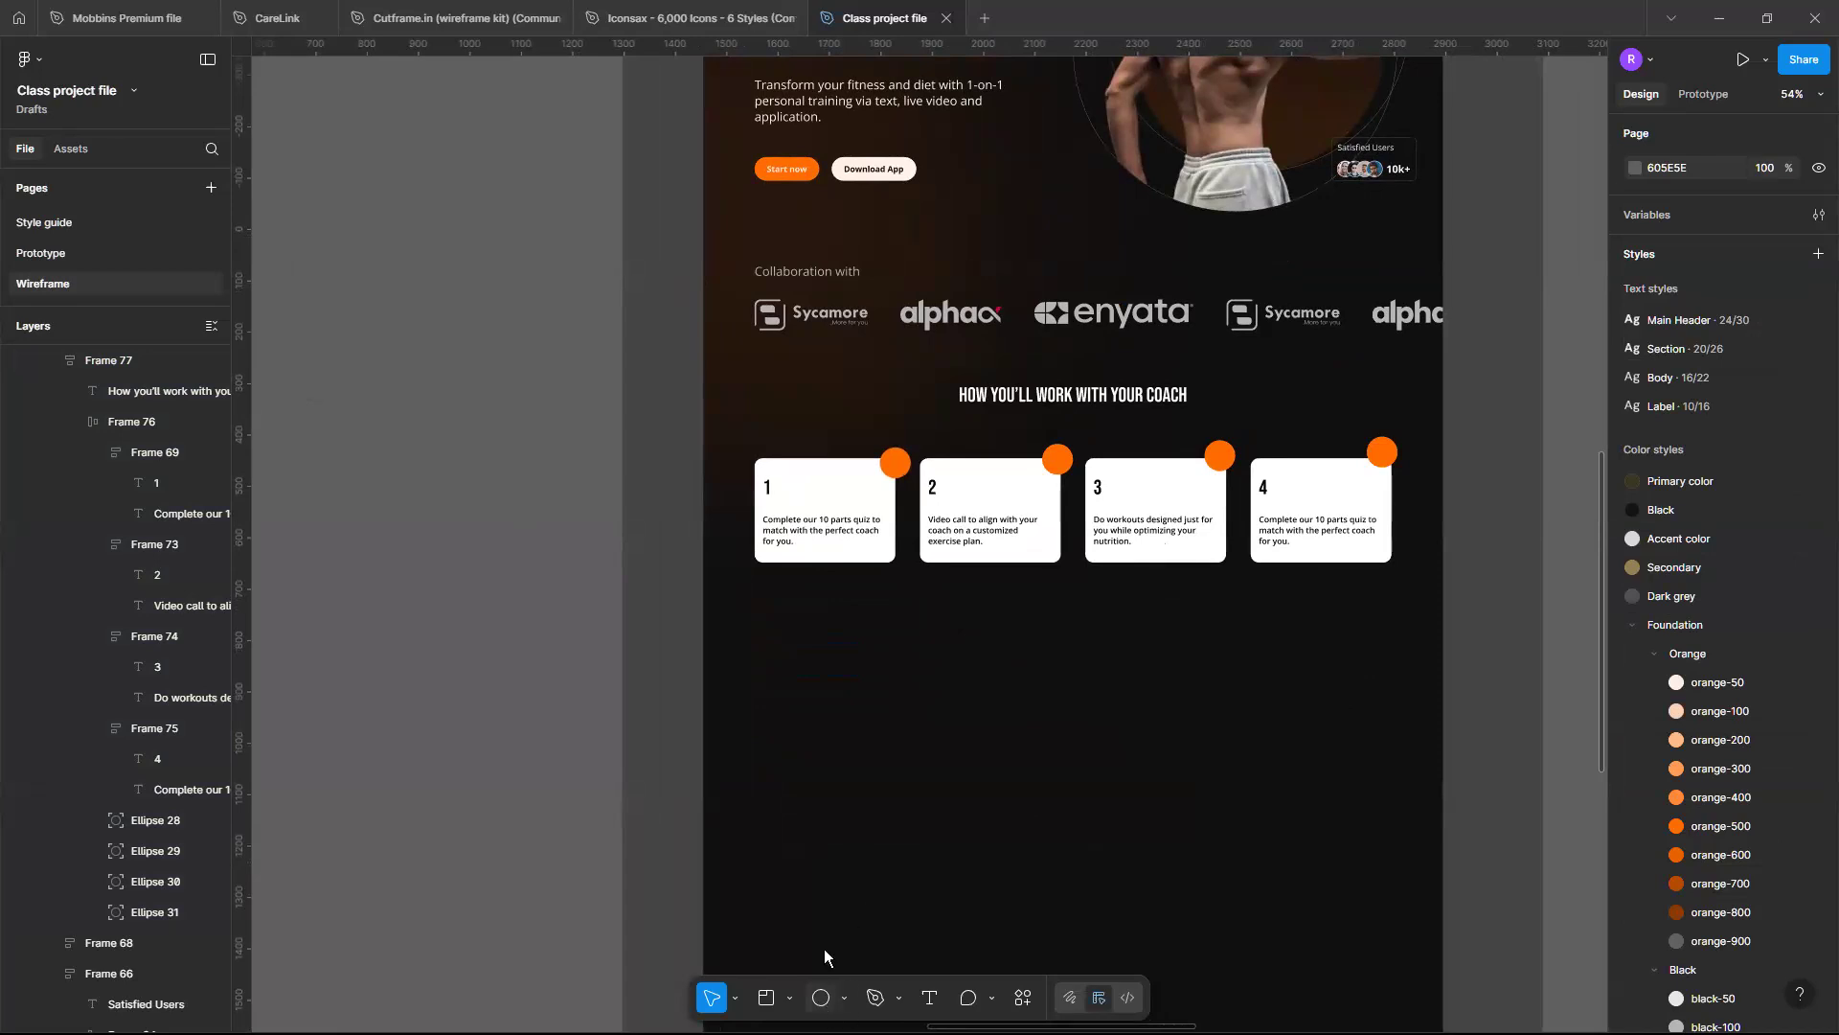
left_click(820, 997)
left_click(861, 705)
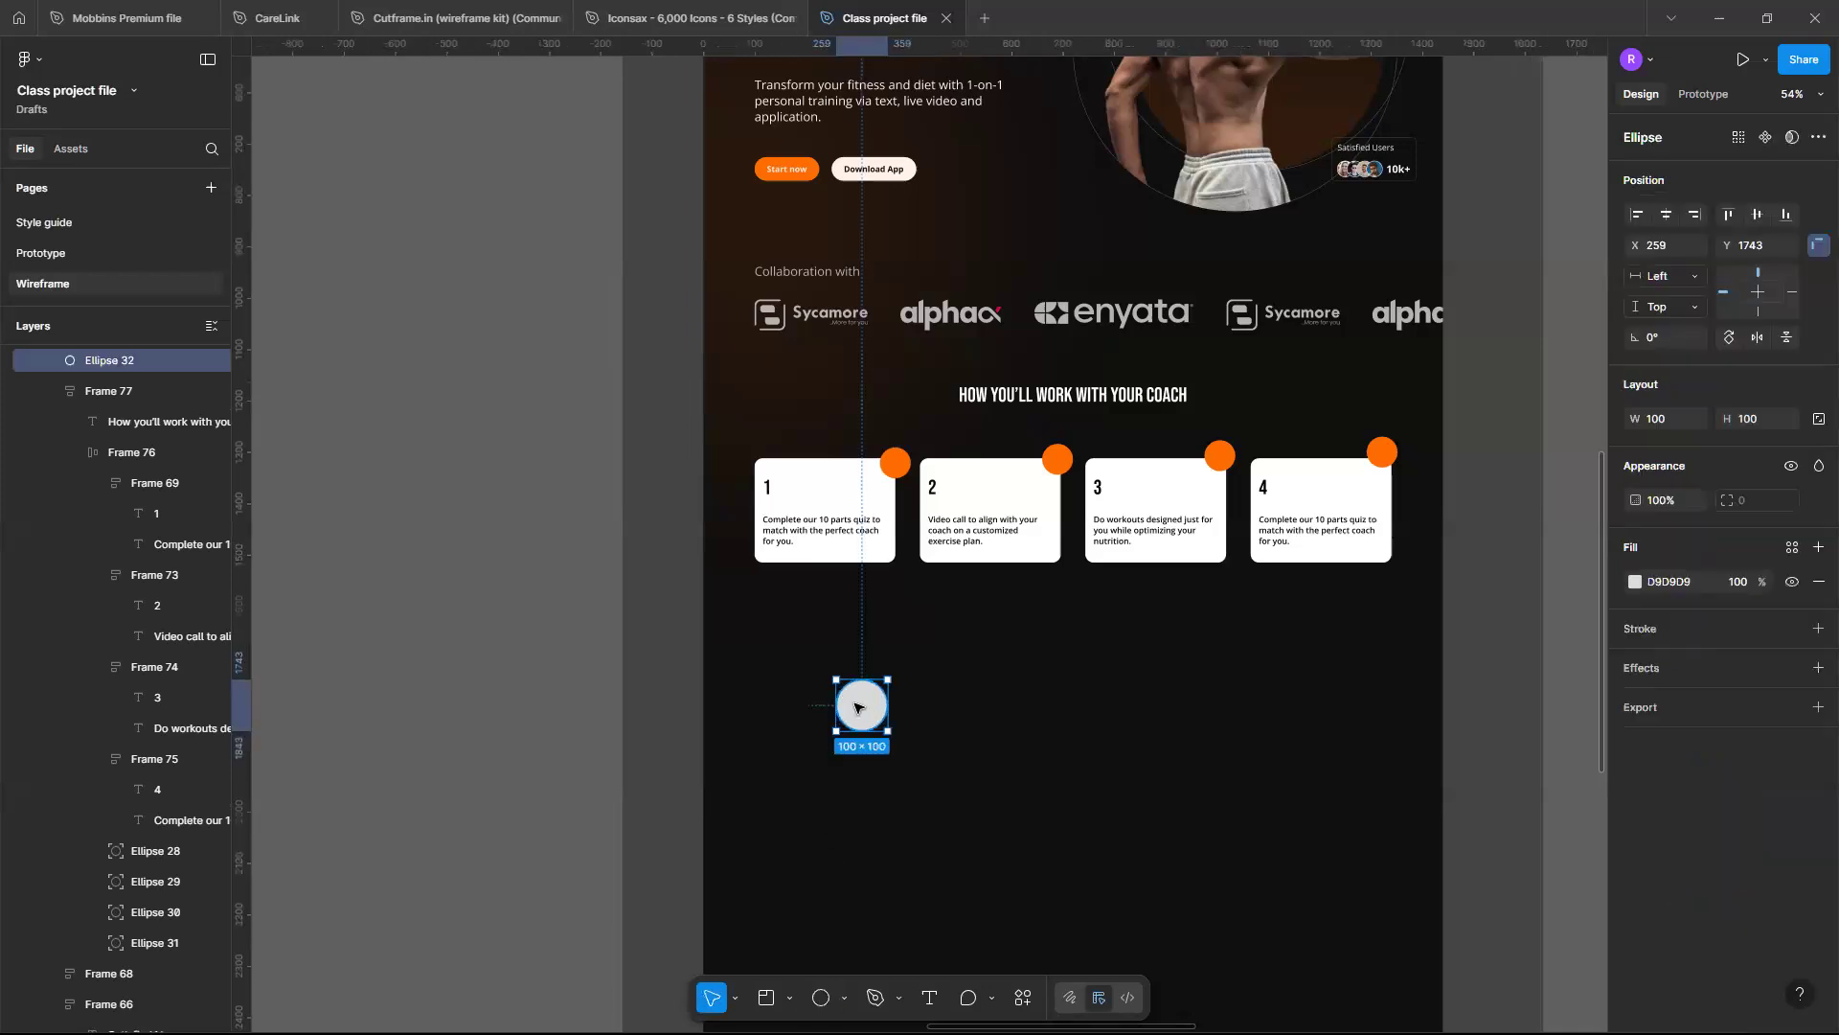
left_click_drag(849, 702, 846, 629)
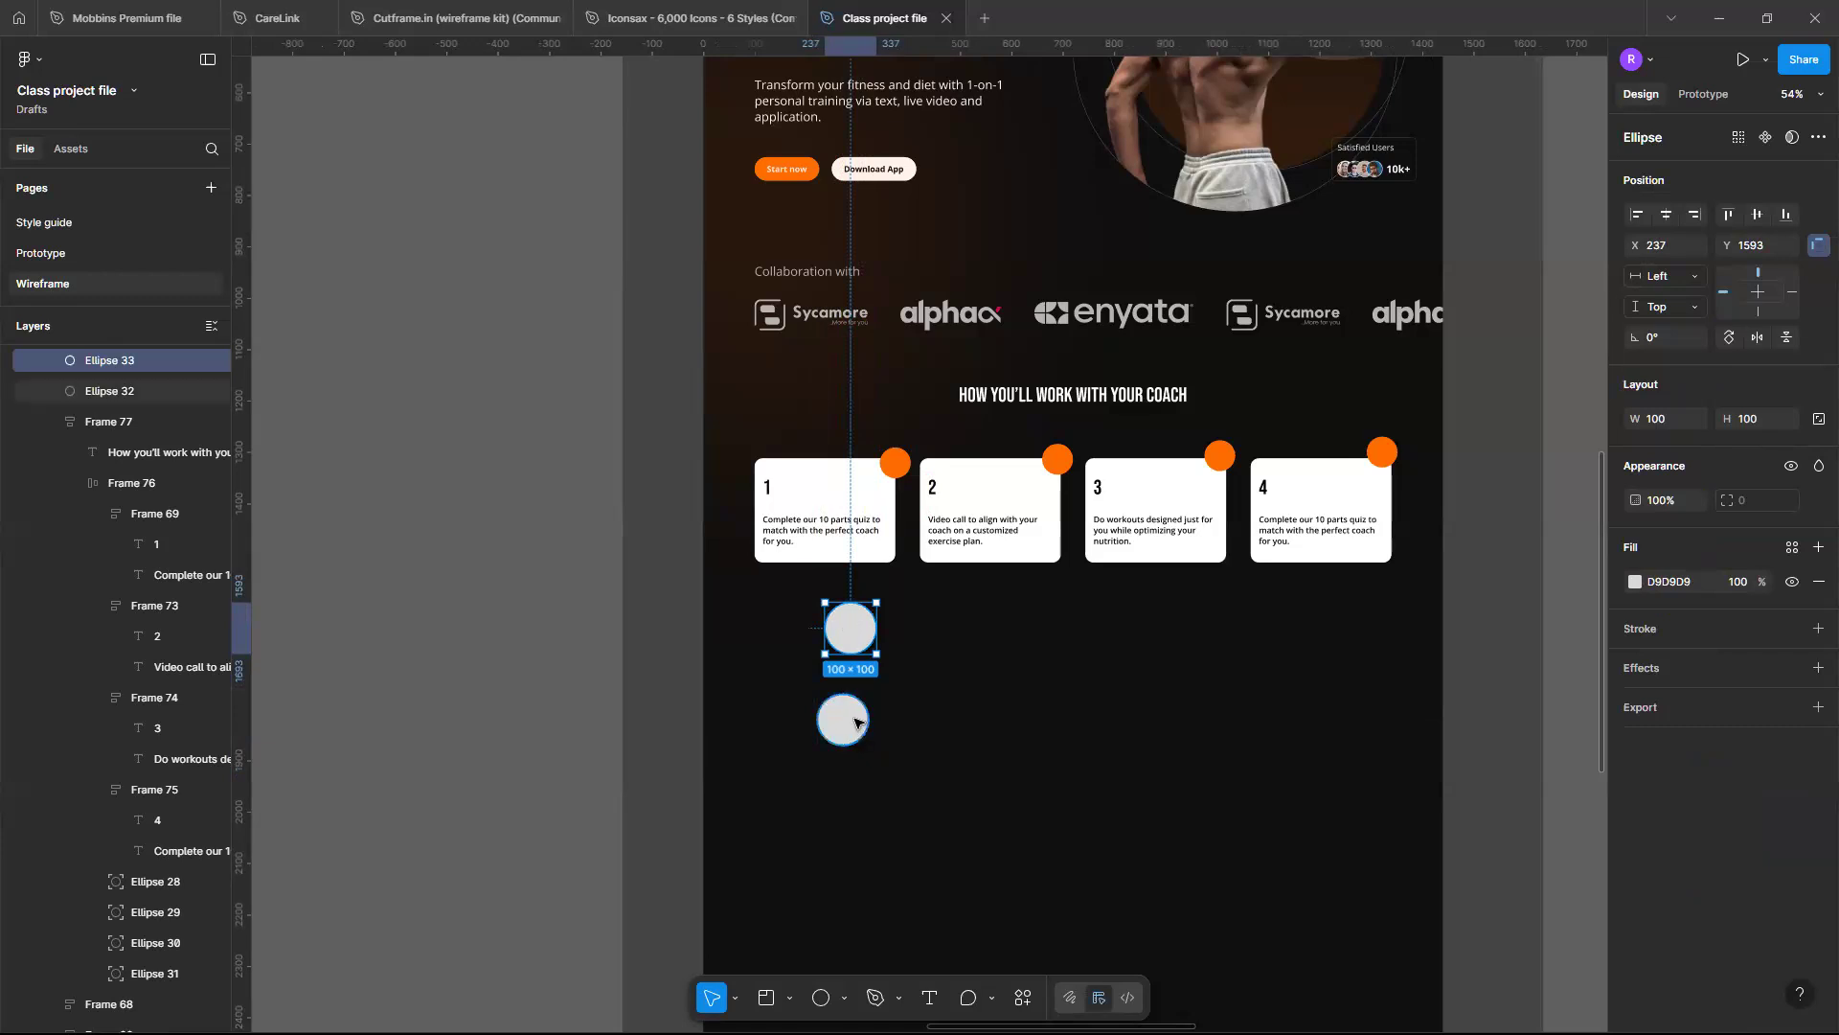
Try to duplicate the "How you'll work with your coach" heading below the card row, undo the copy and clear the selection
left_click(1116, 398)
double_click(1116, 398)
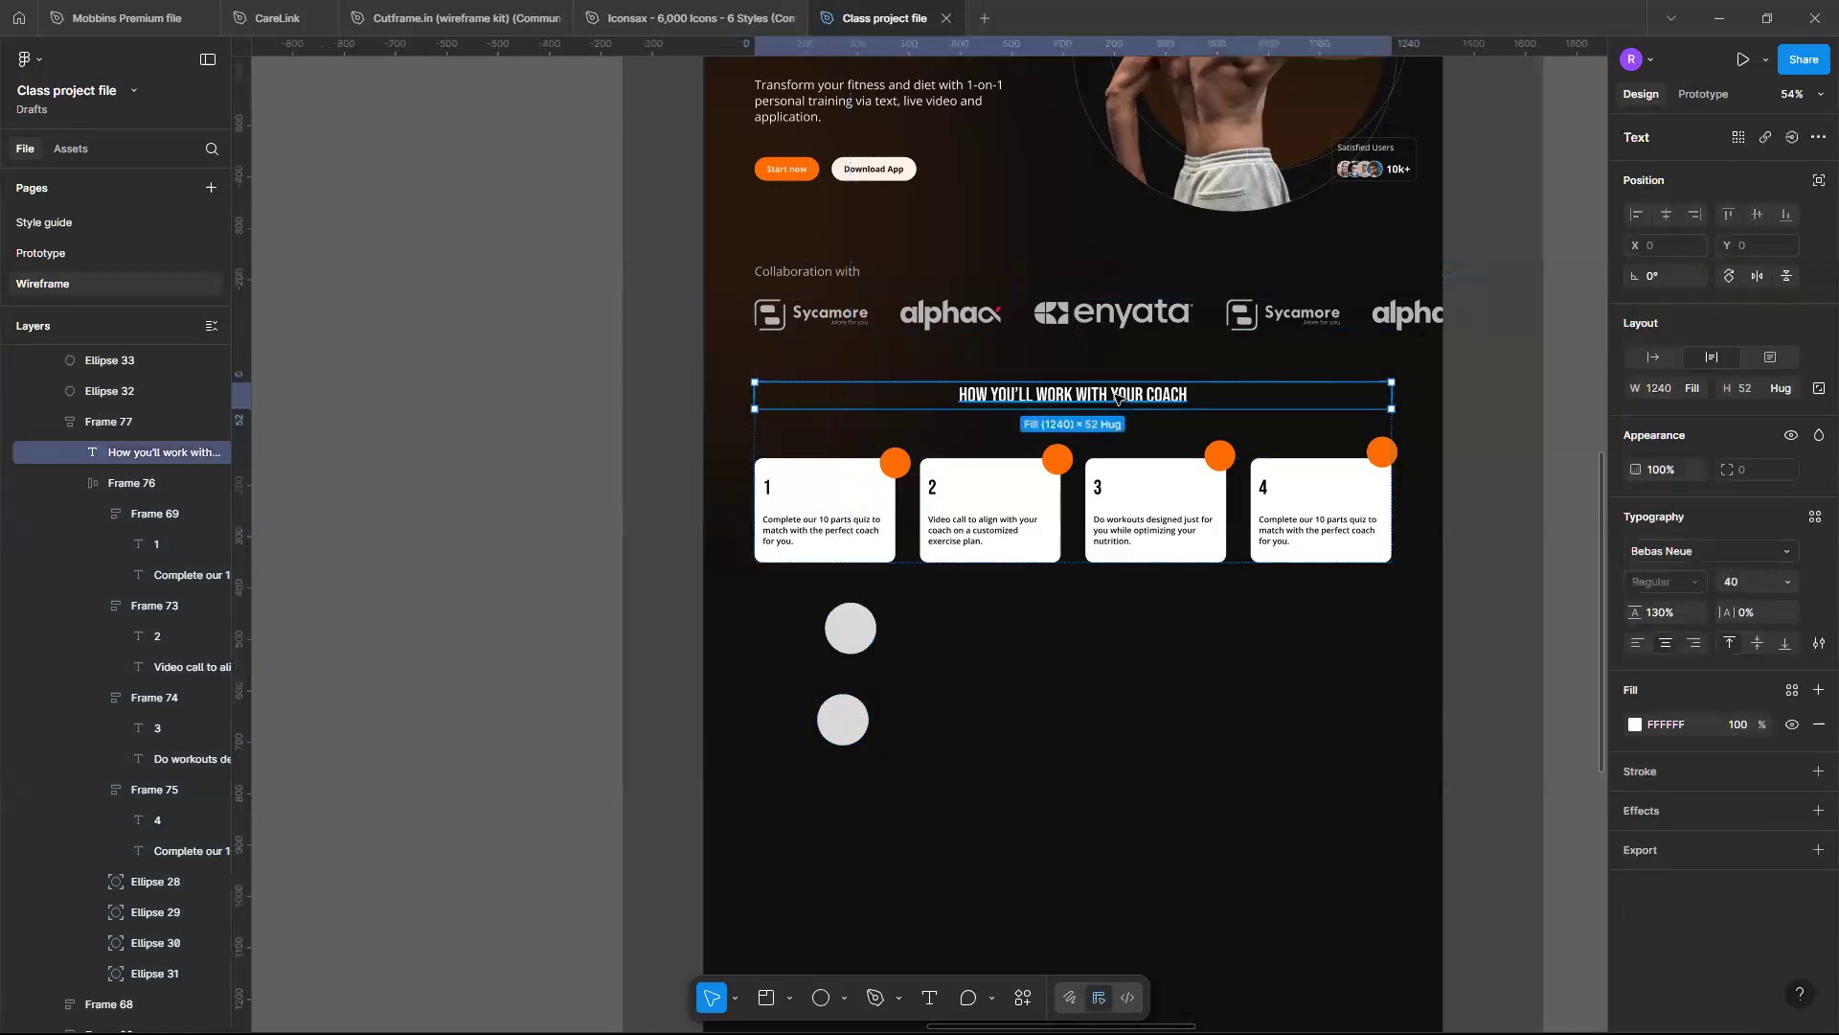
double_click(1116, 398)
key("Escape")
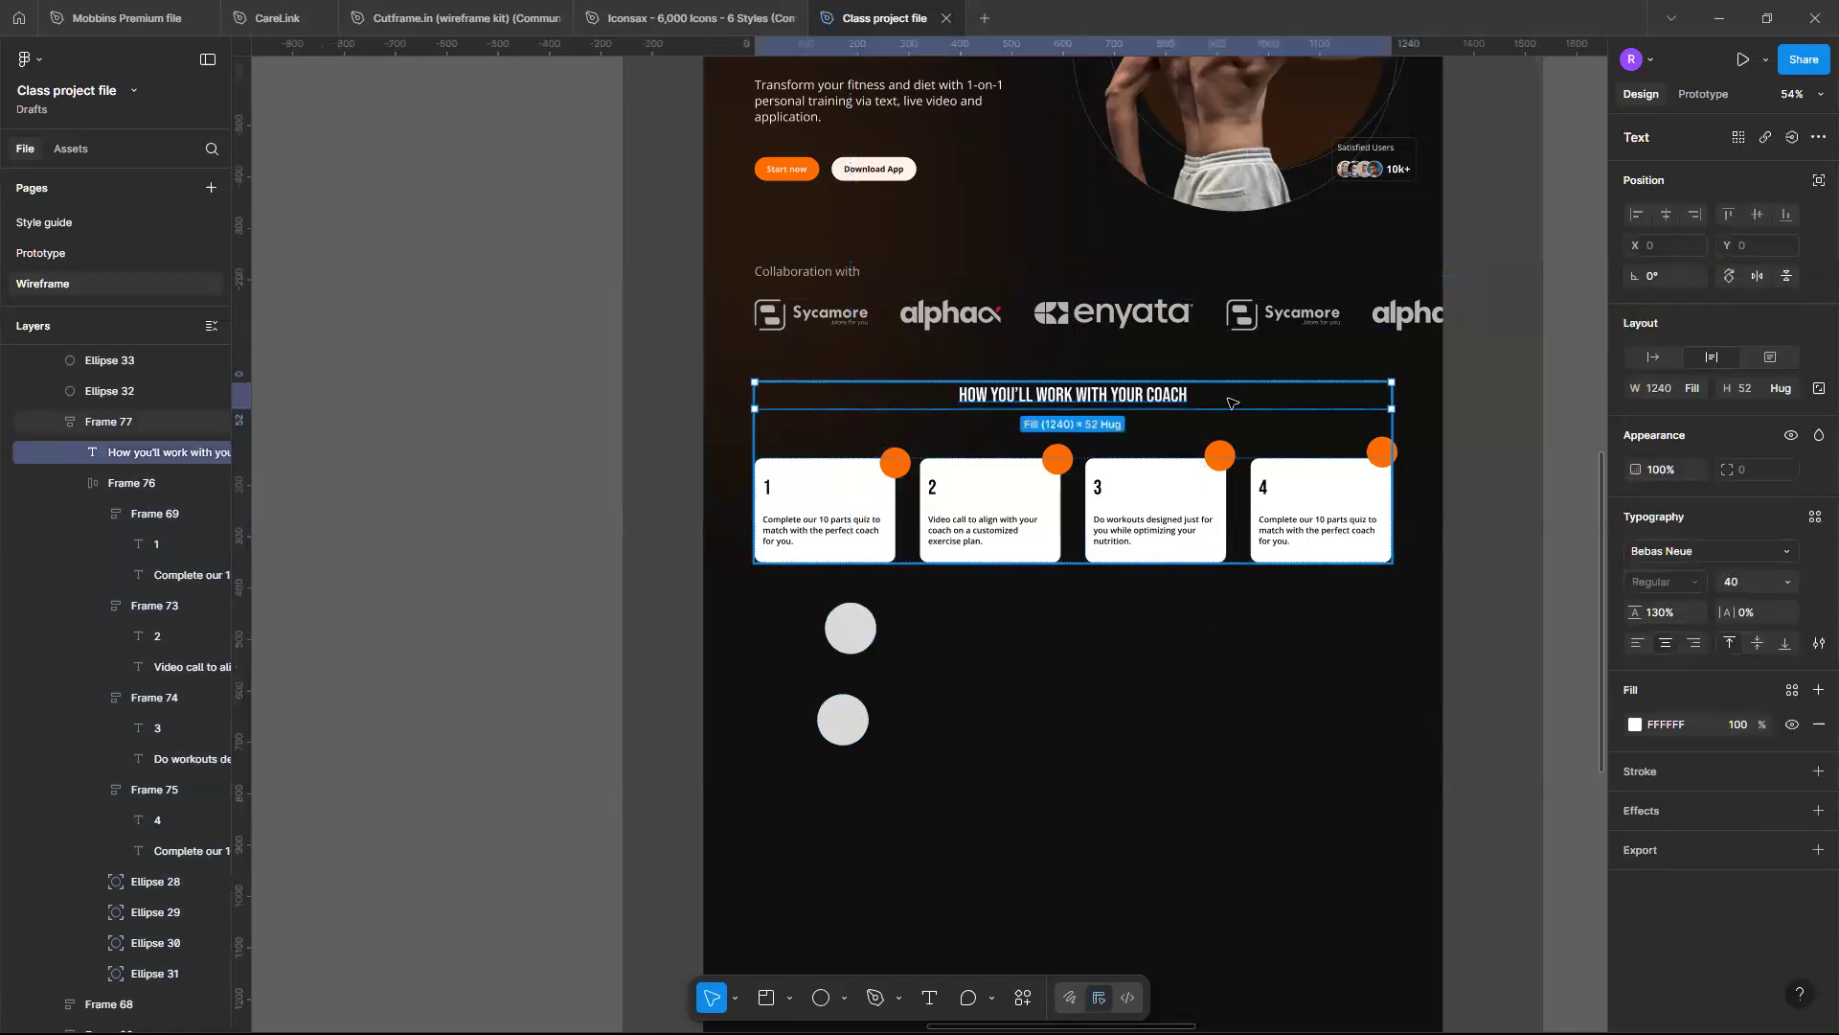
left_click_drag(1232, 399, 1274, 714)
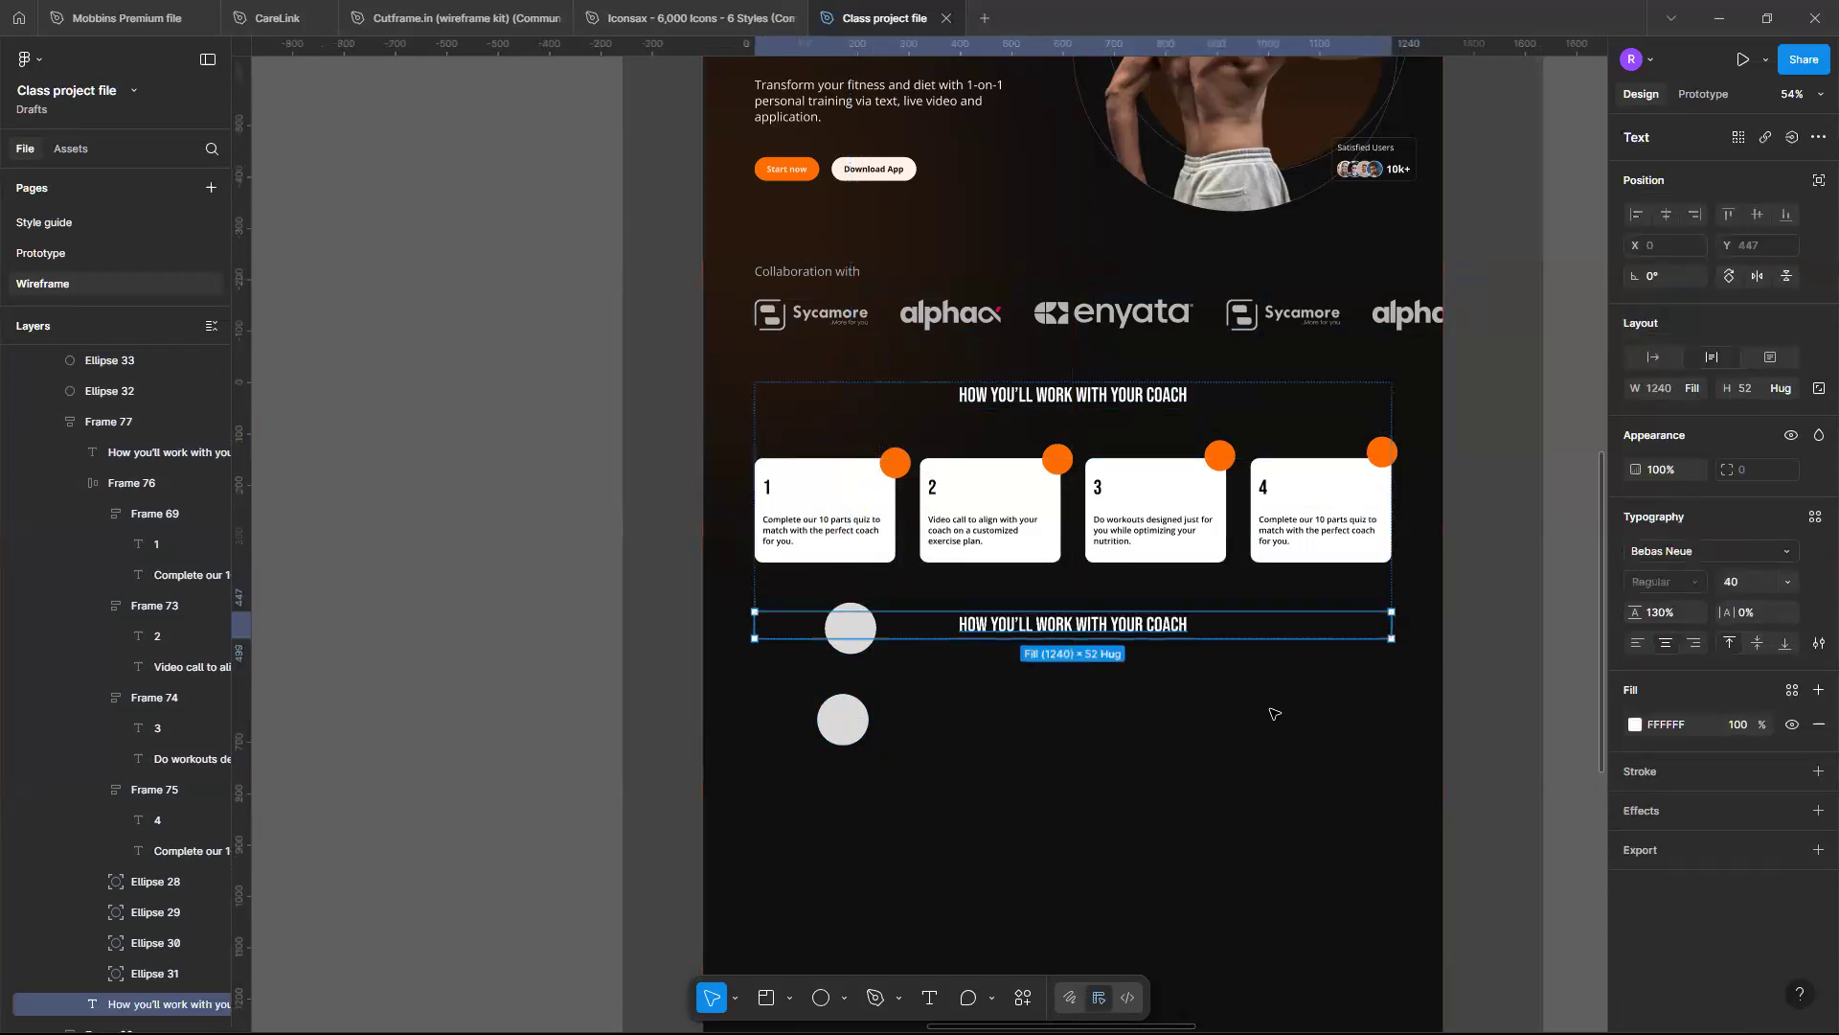
key("ctrl+z")
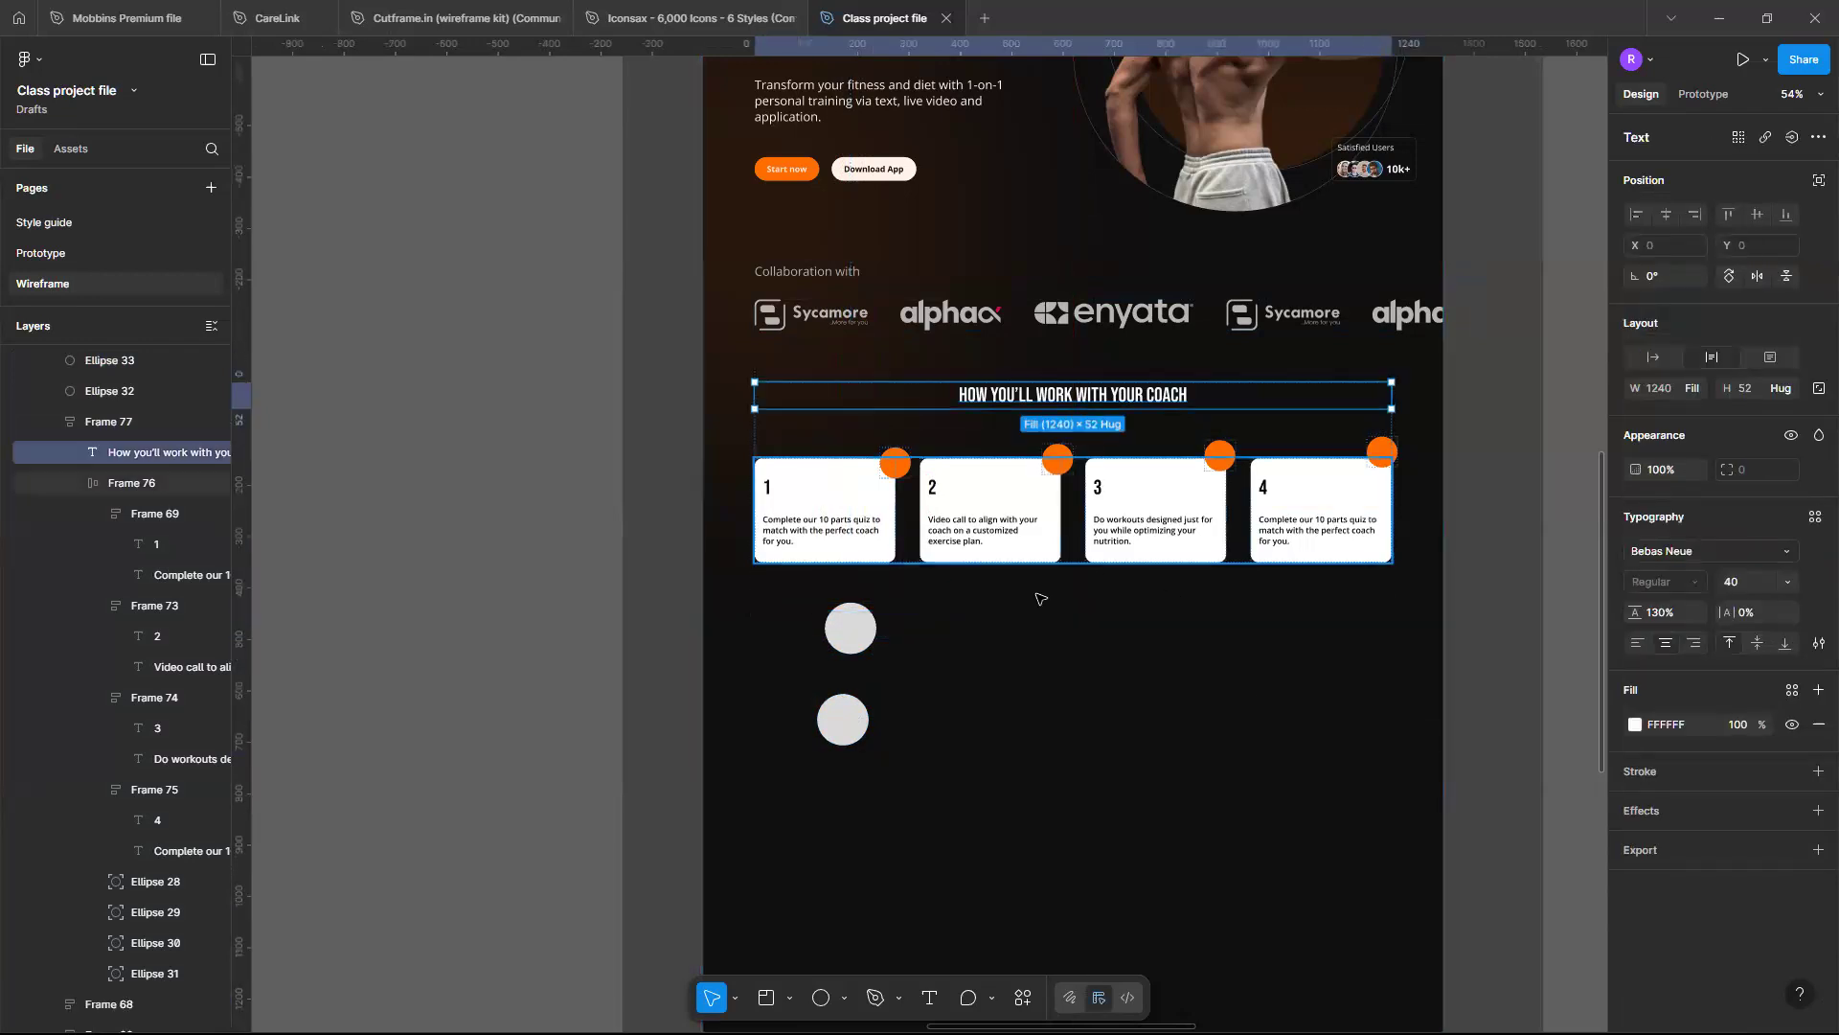
left_click(964, 940)
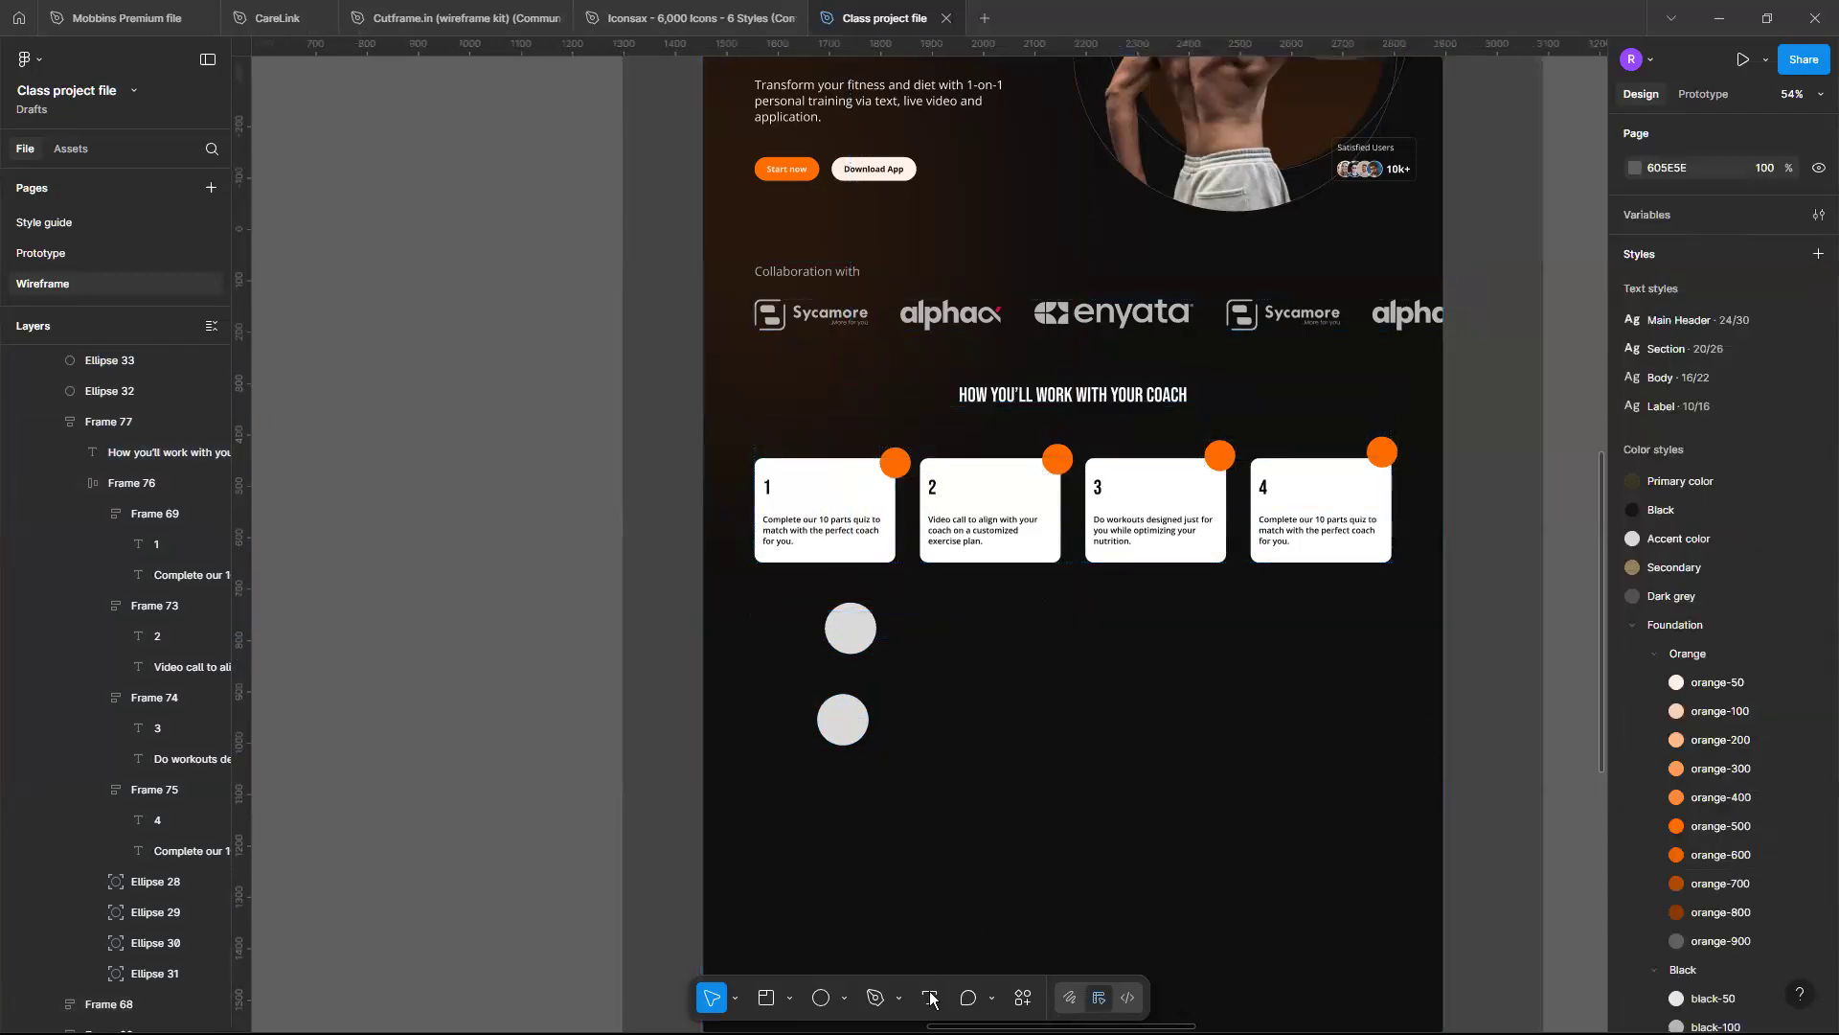
Add the text "100+ Coach" below card 3, beside the grey circles, at about X 699, Y 1662
key("t")
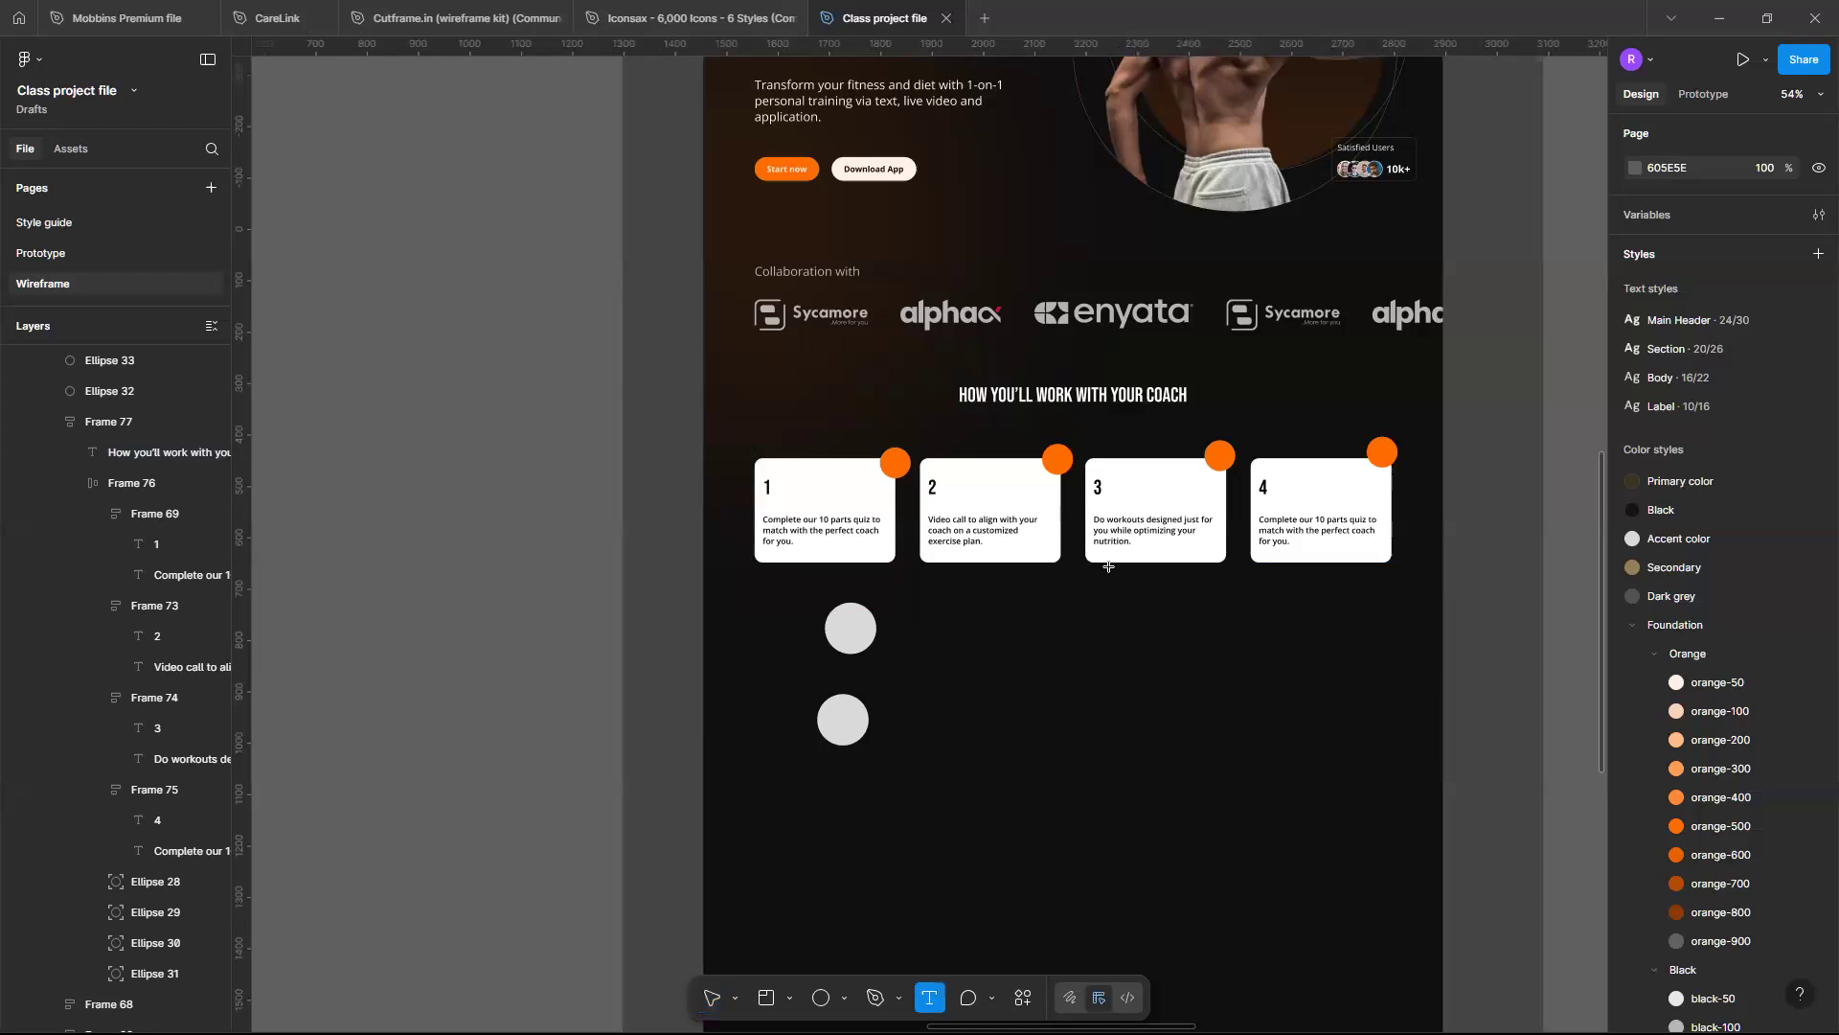
left_click(1102, 638)
type("3")
key("Escape")
type("100+ C")
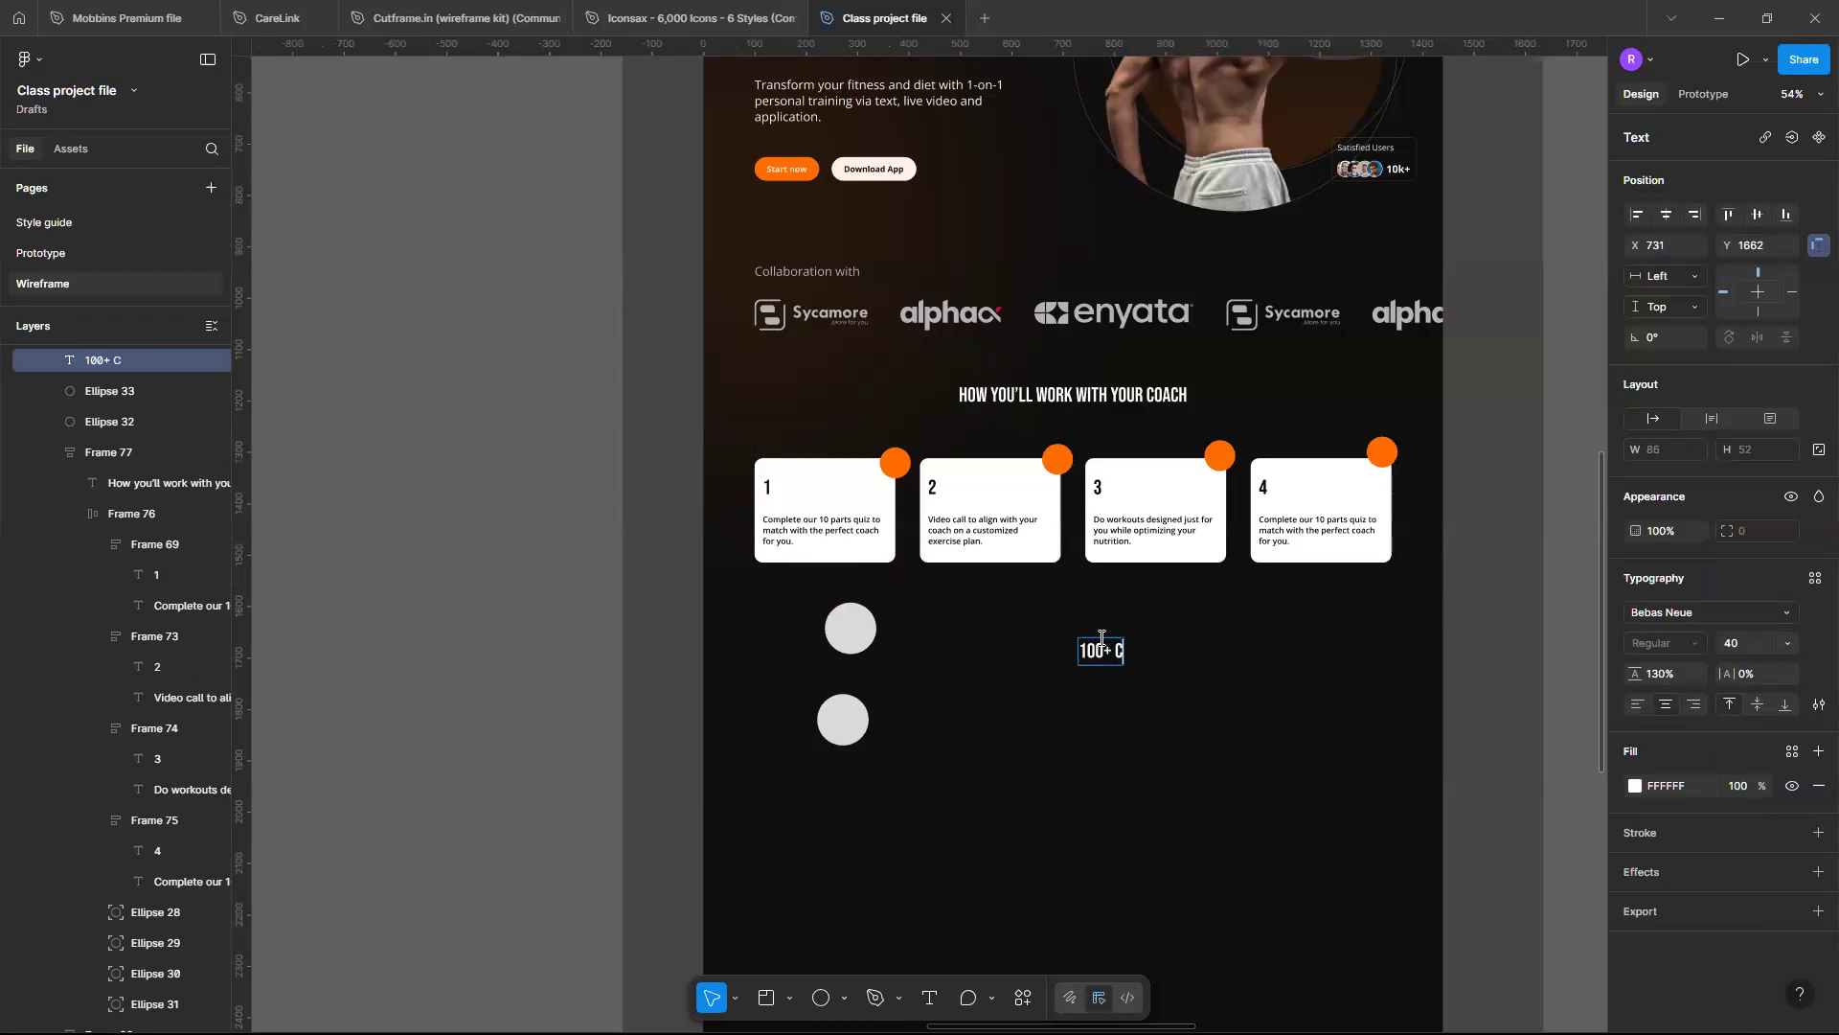
type("oach")
key("Escape")
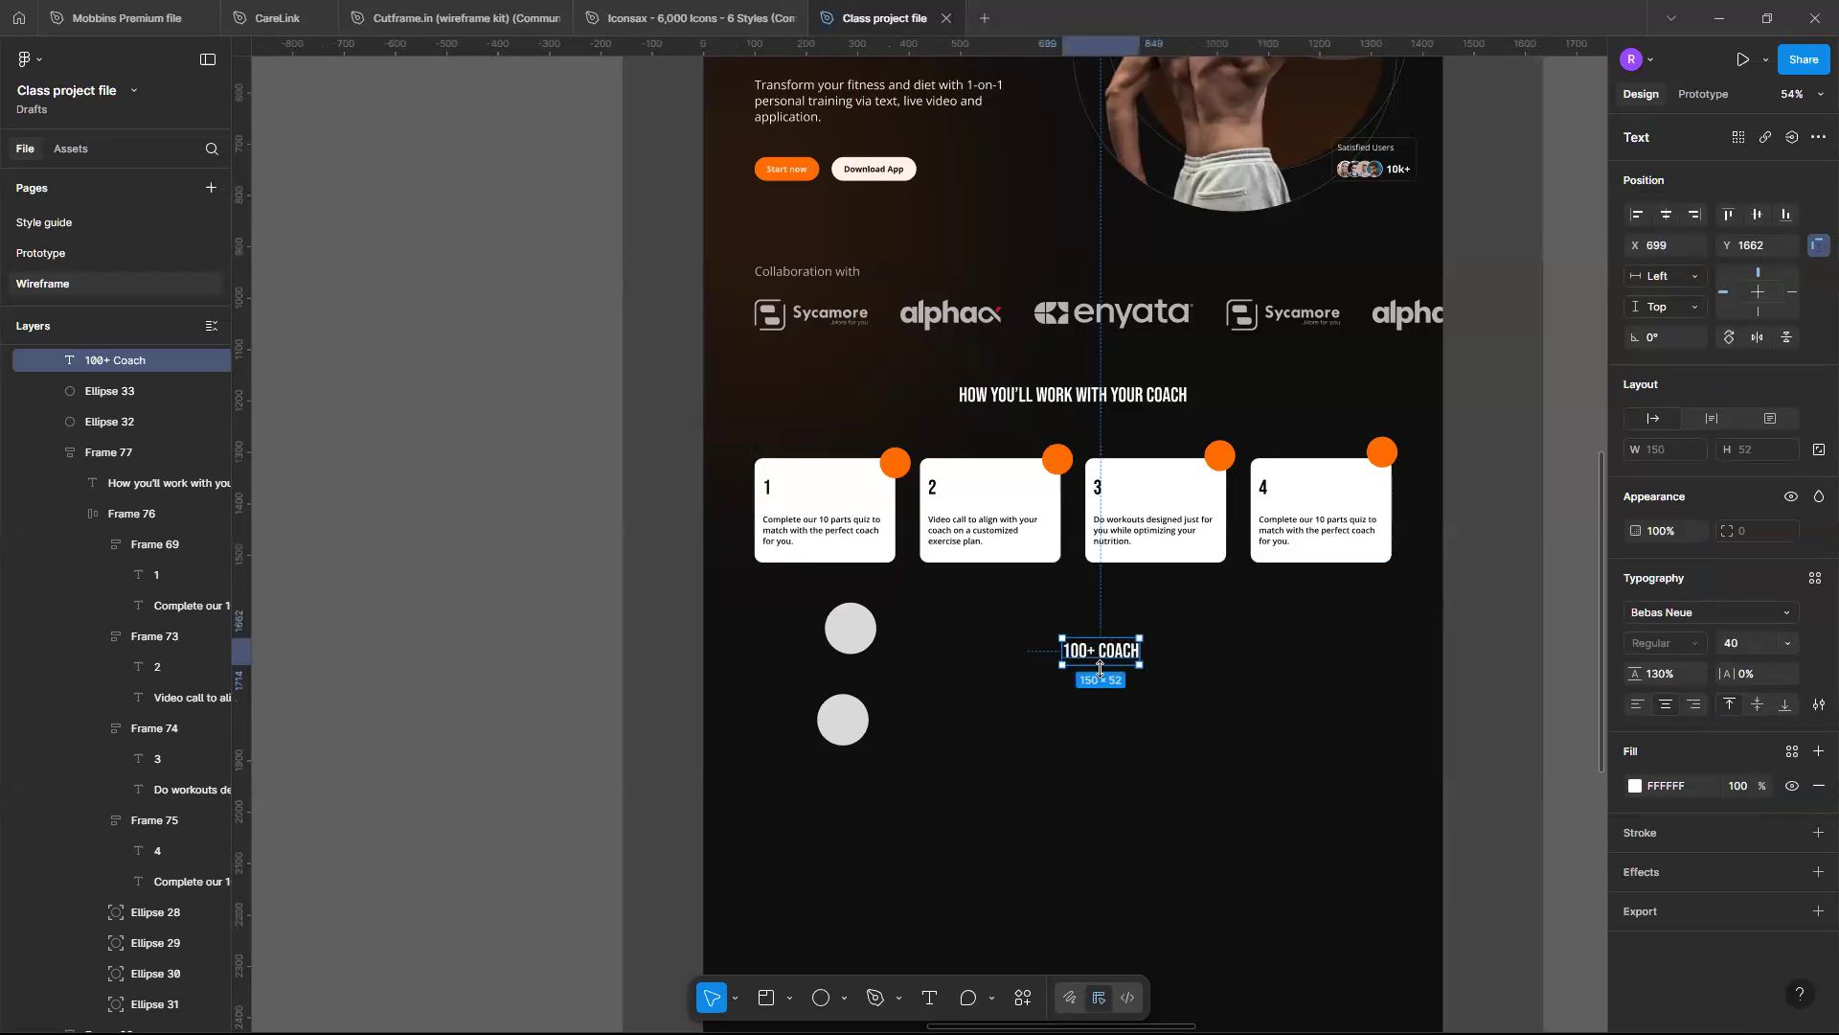
Duplicate the "100+ Coach" text below itself, replace the copy's wording with "We" and set its font to Open Sans
left_click_drag(1130, 659, 1145, 704)
double_click(1138, 706)
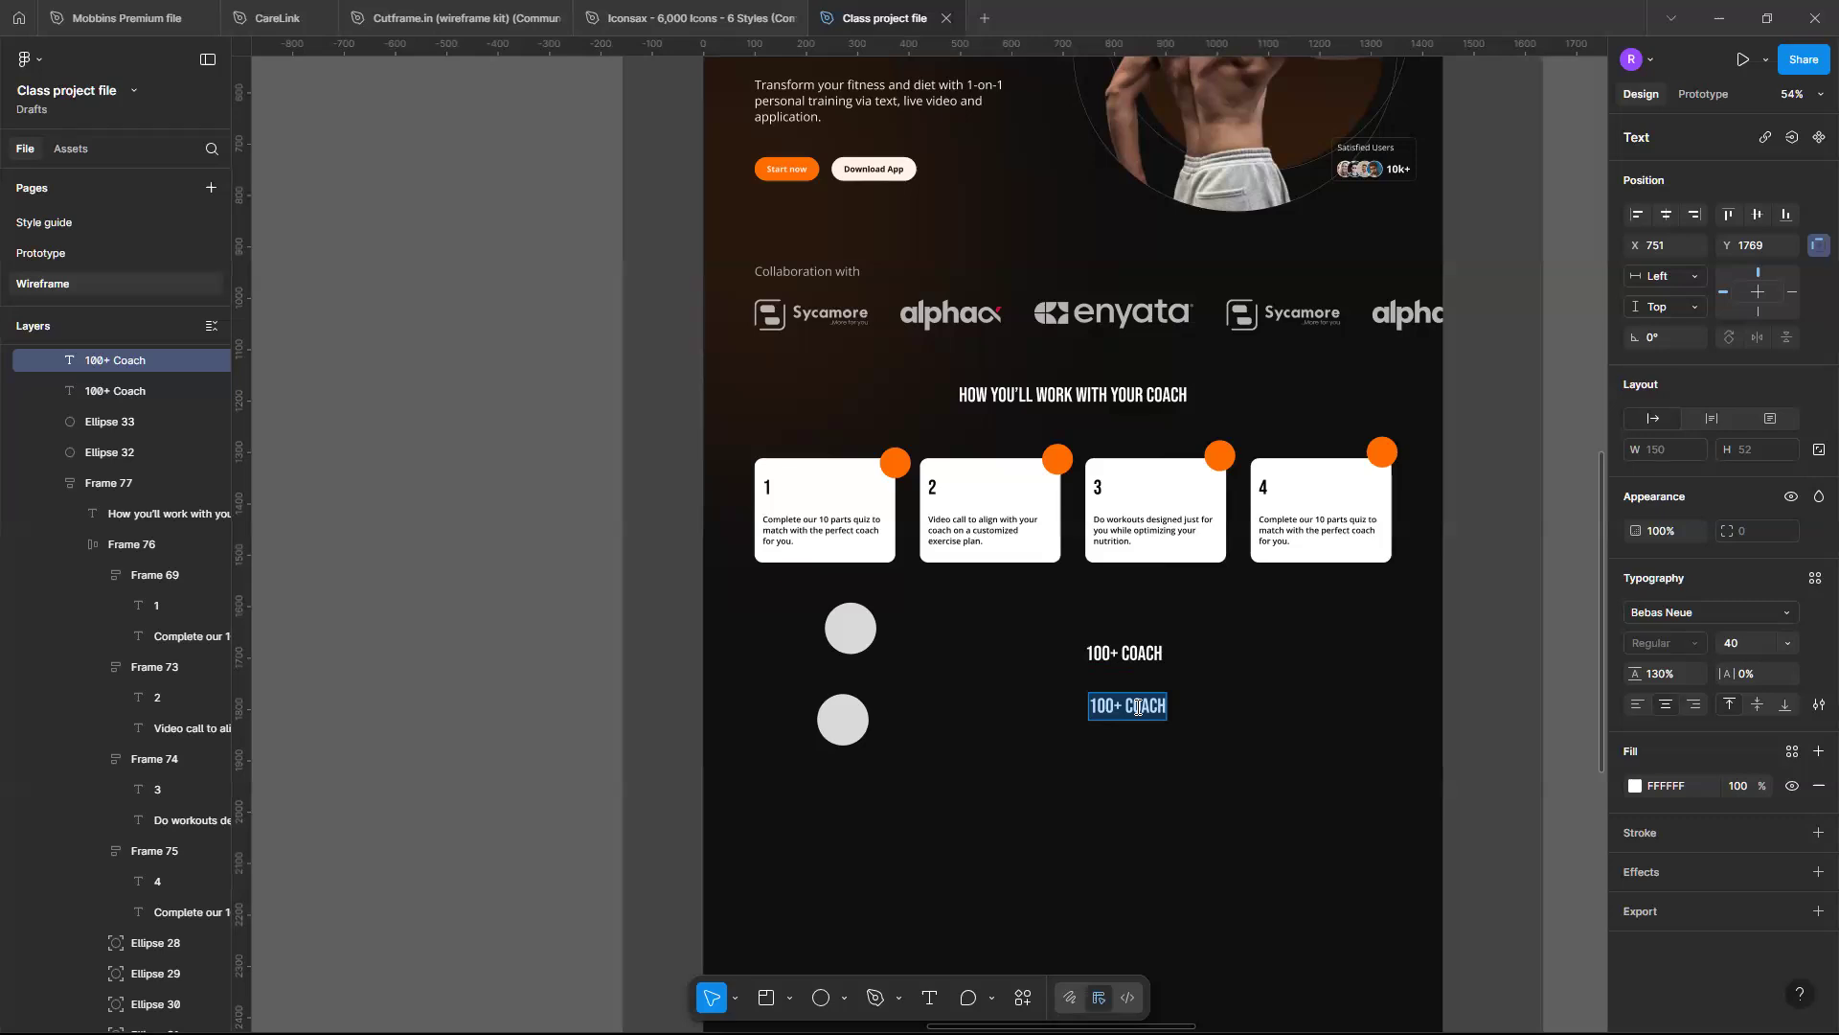
type("W")
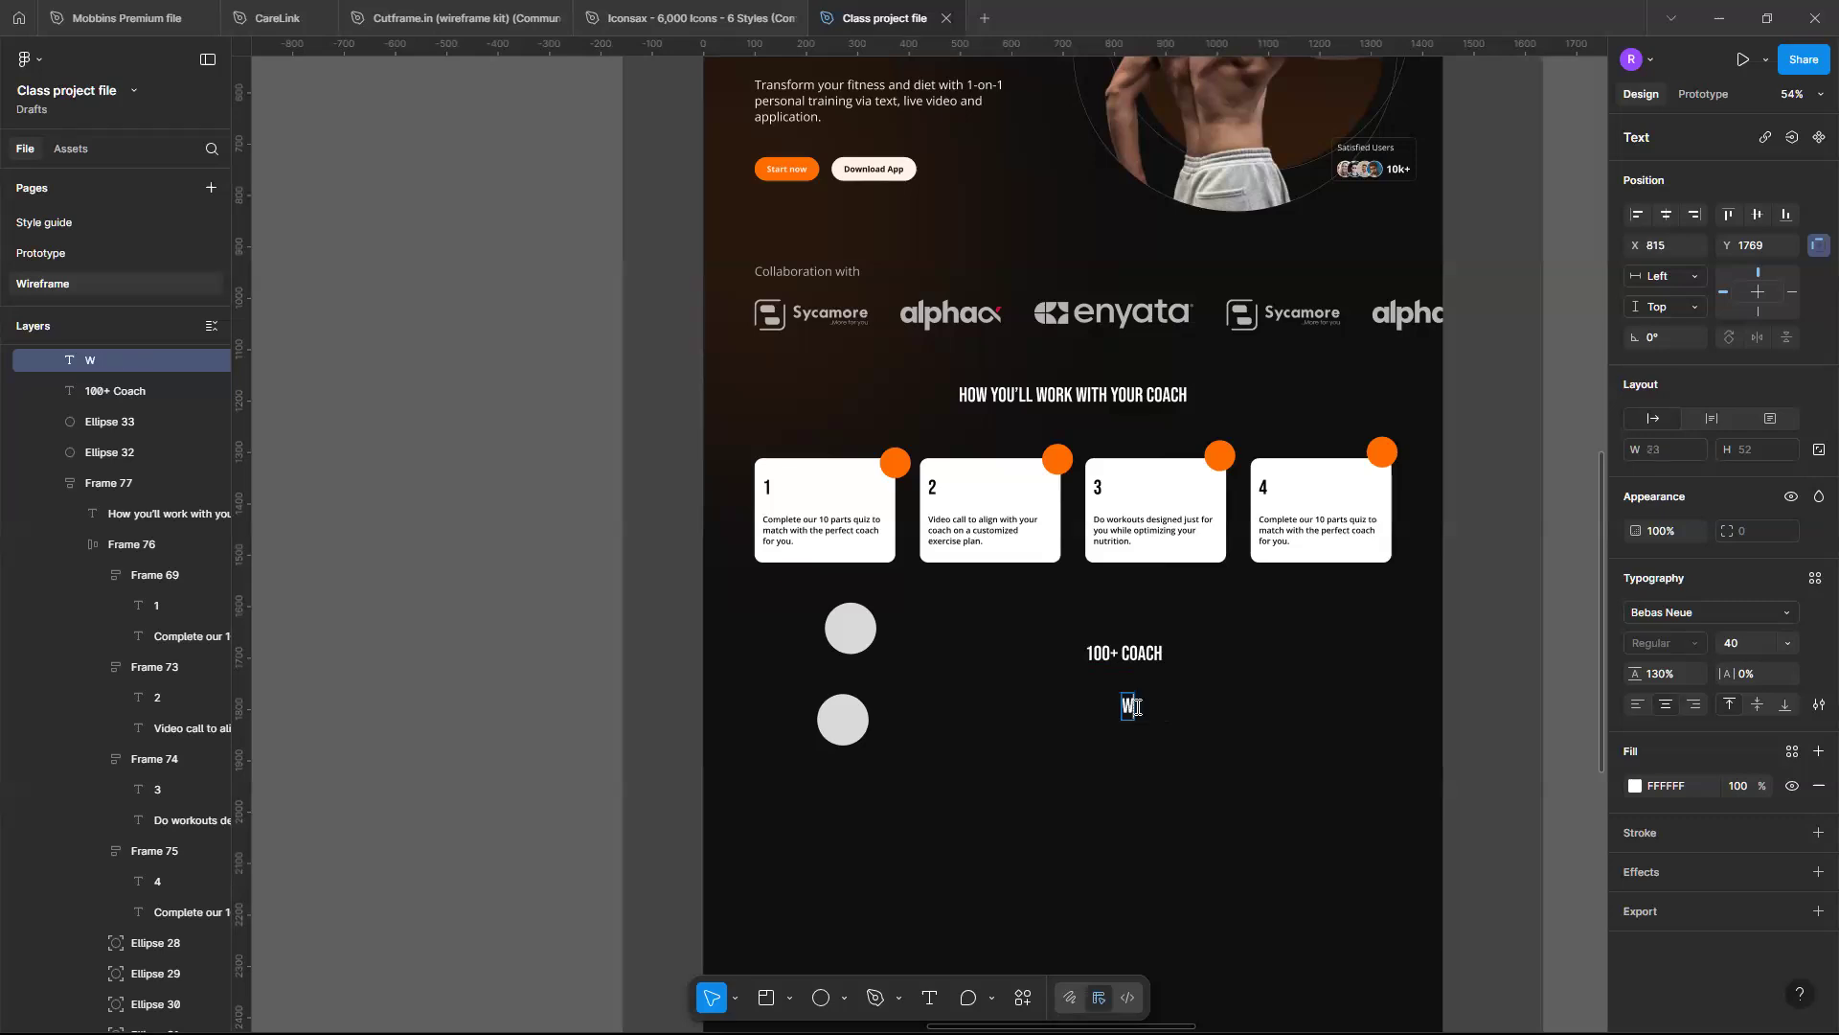
type("e")
key("Escape")
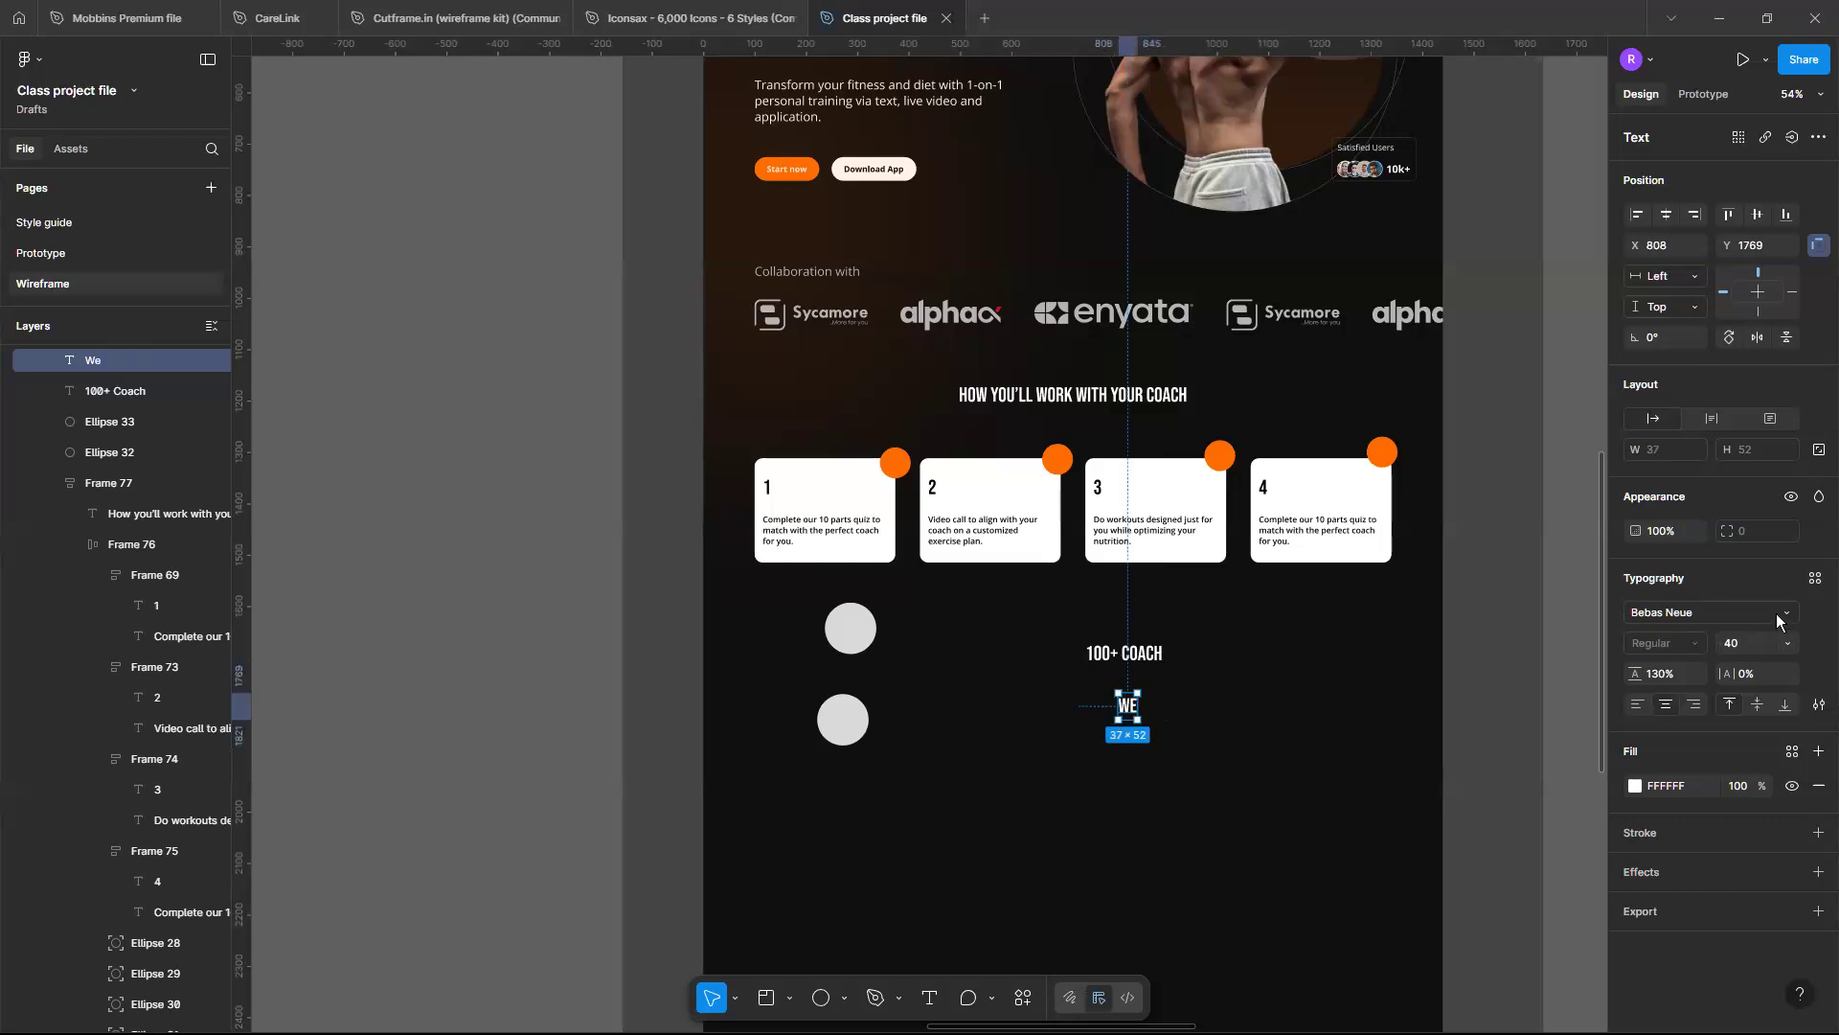
left_click(1776, 613)
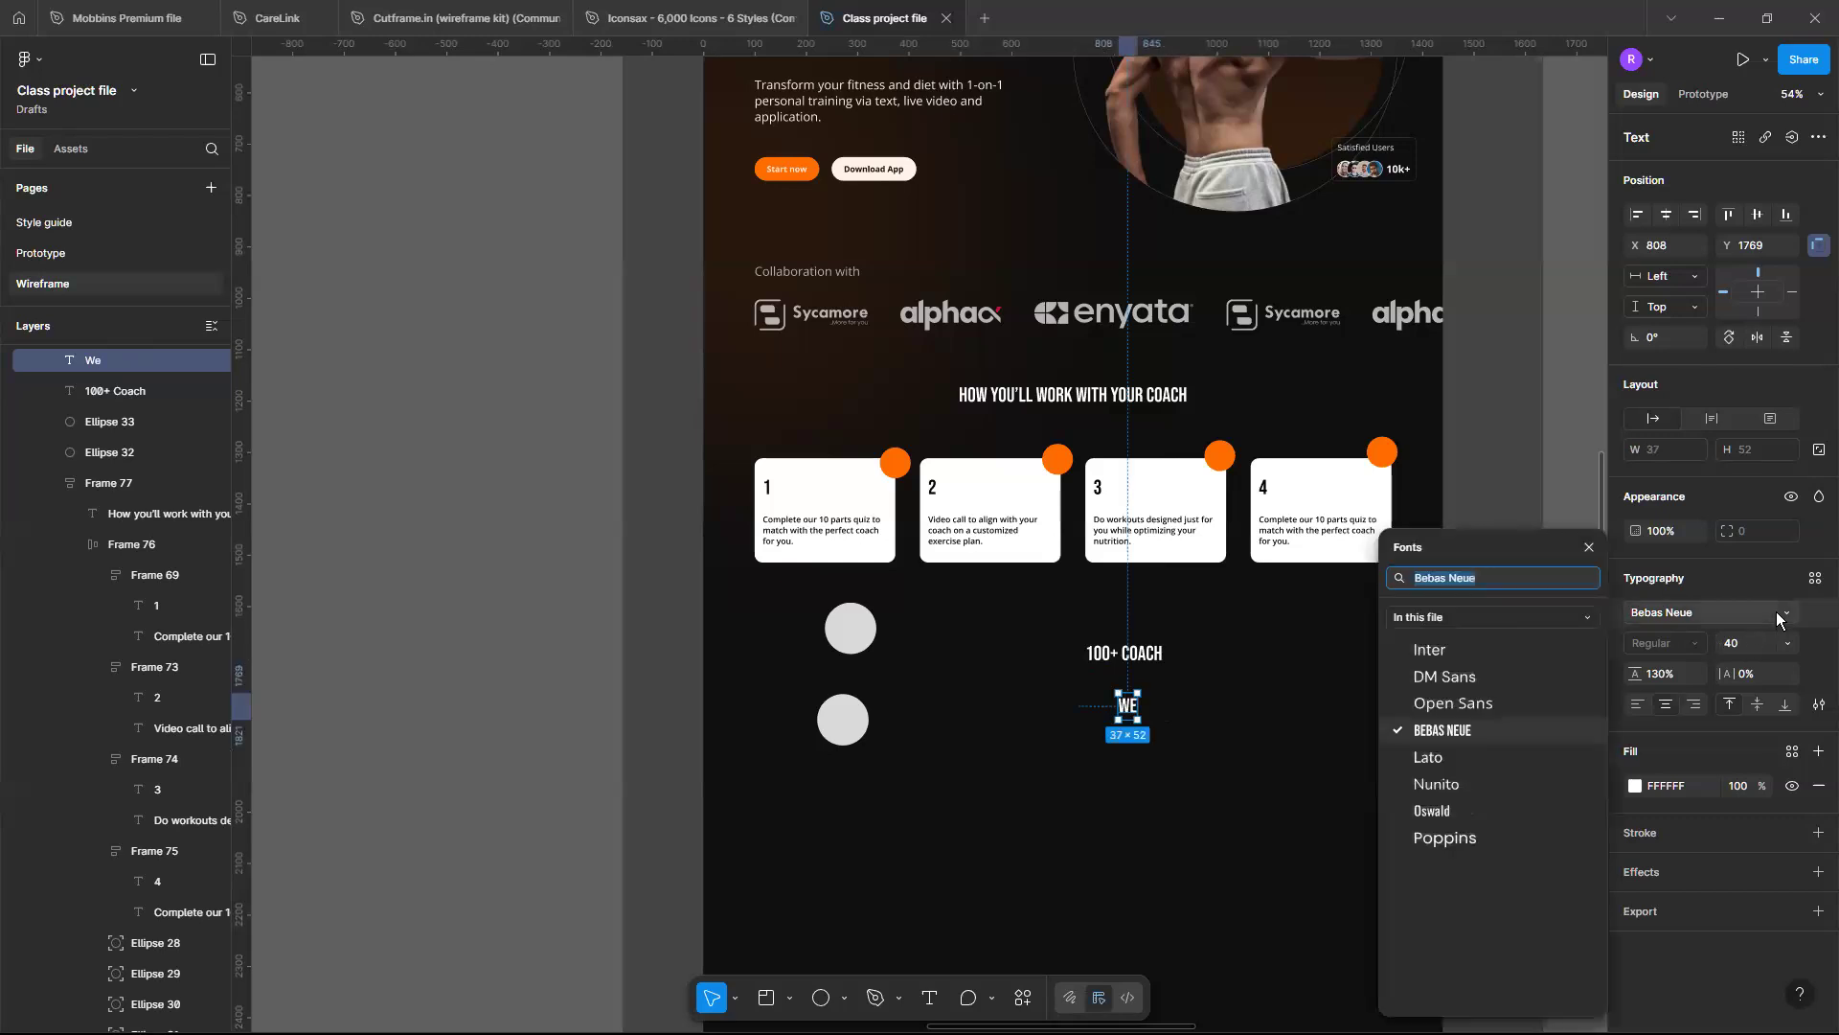
left_click(1546, 707)
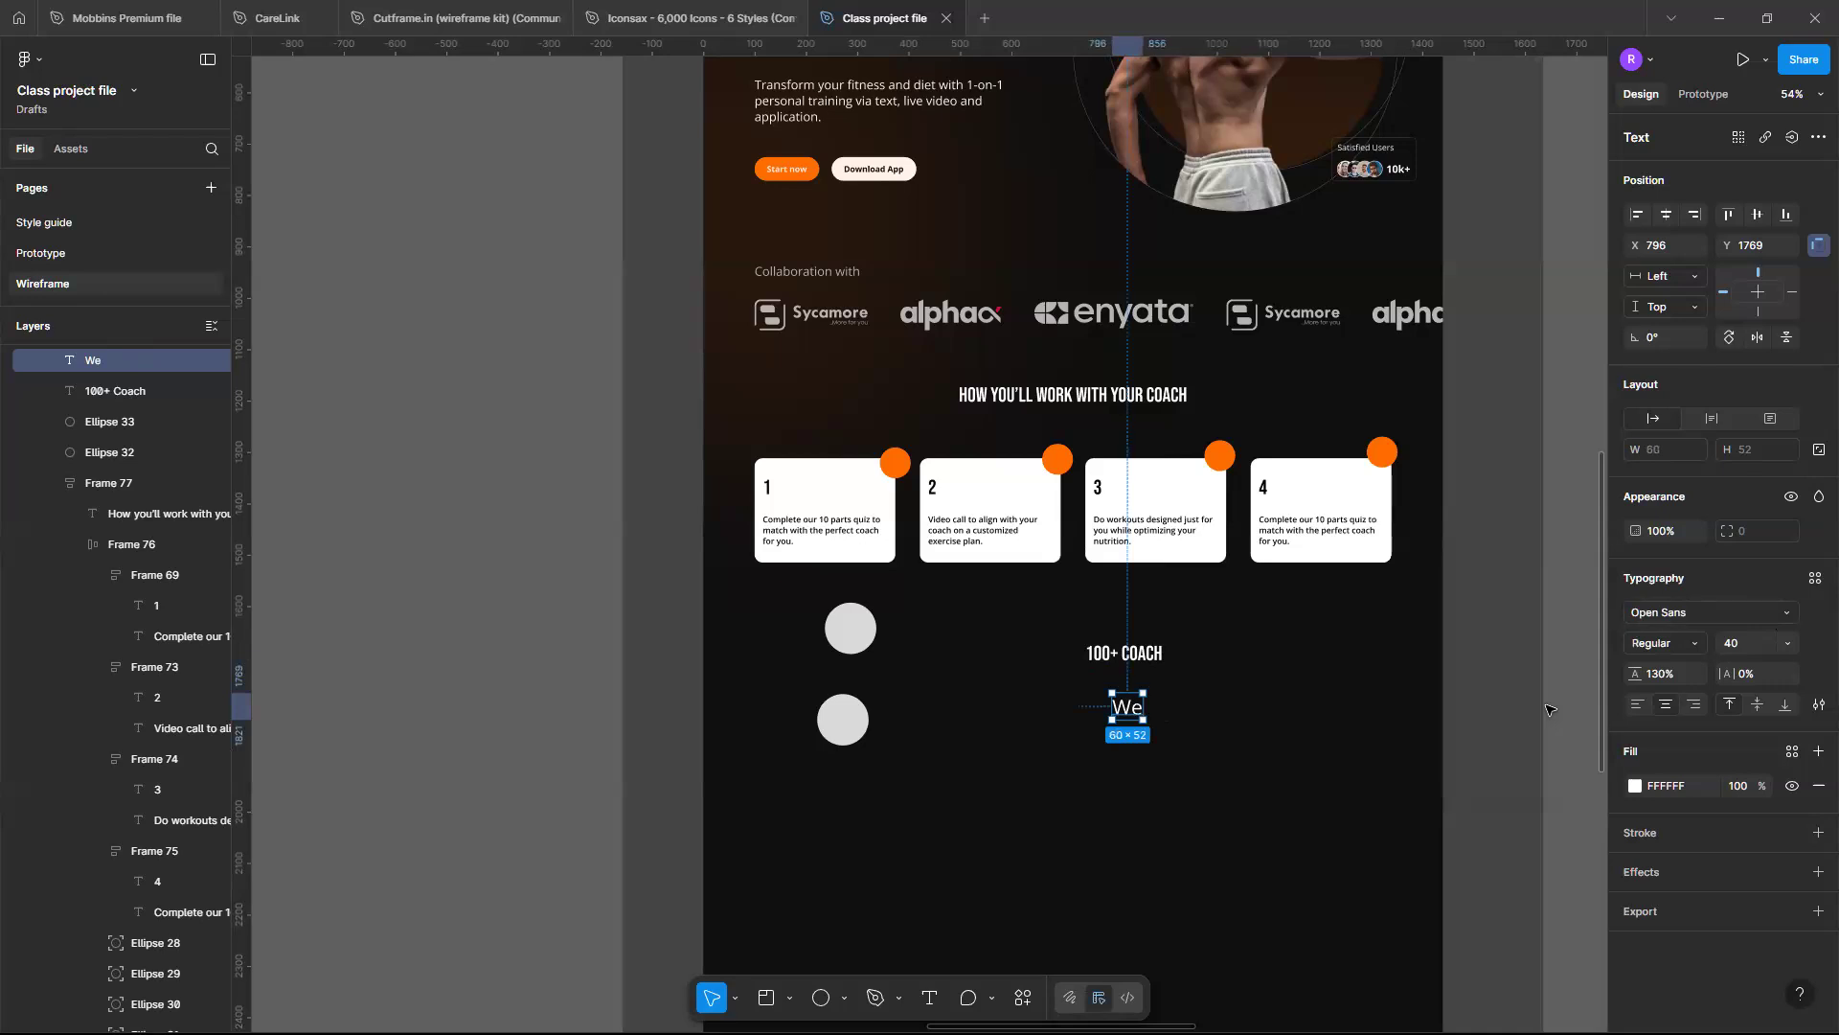
Set the font size of the "We" text below the "100+ Coach" heading to 24
left_click(1788, 642)
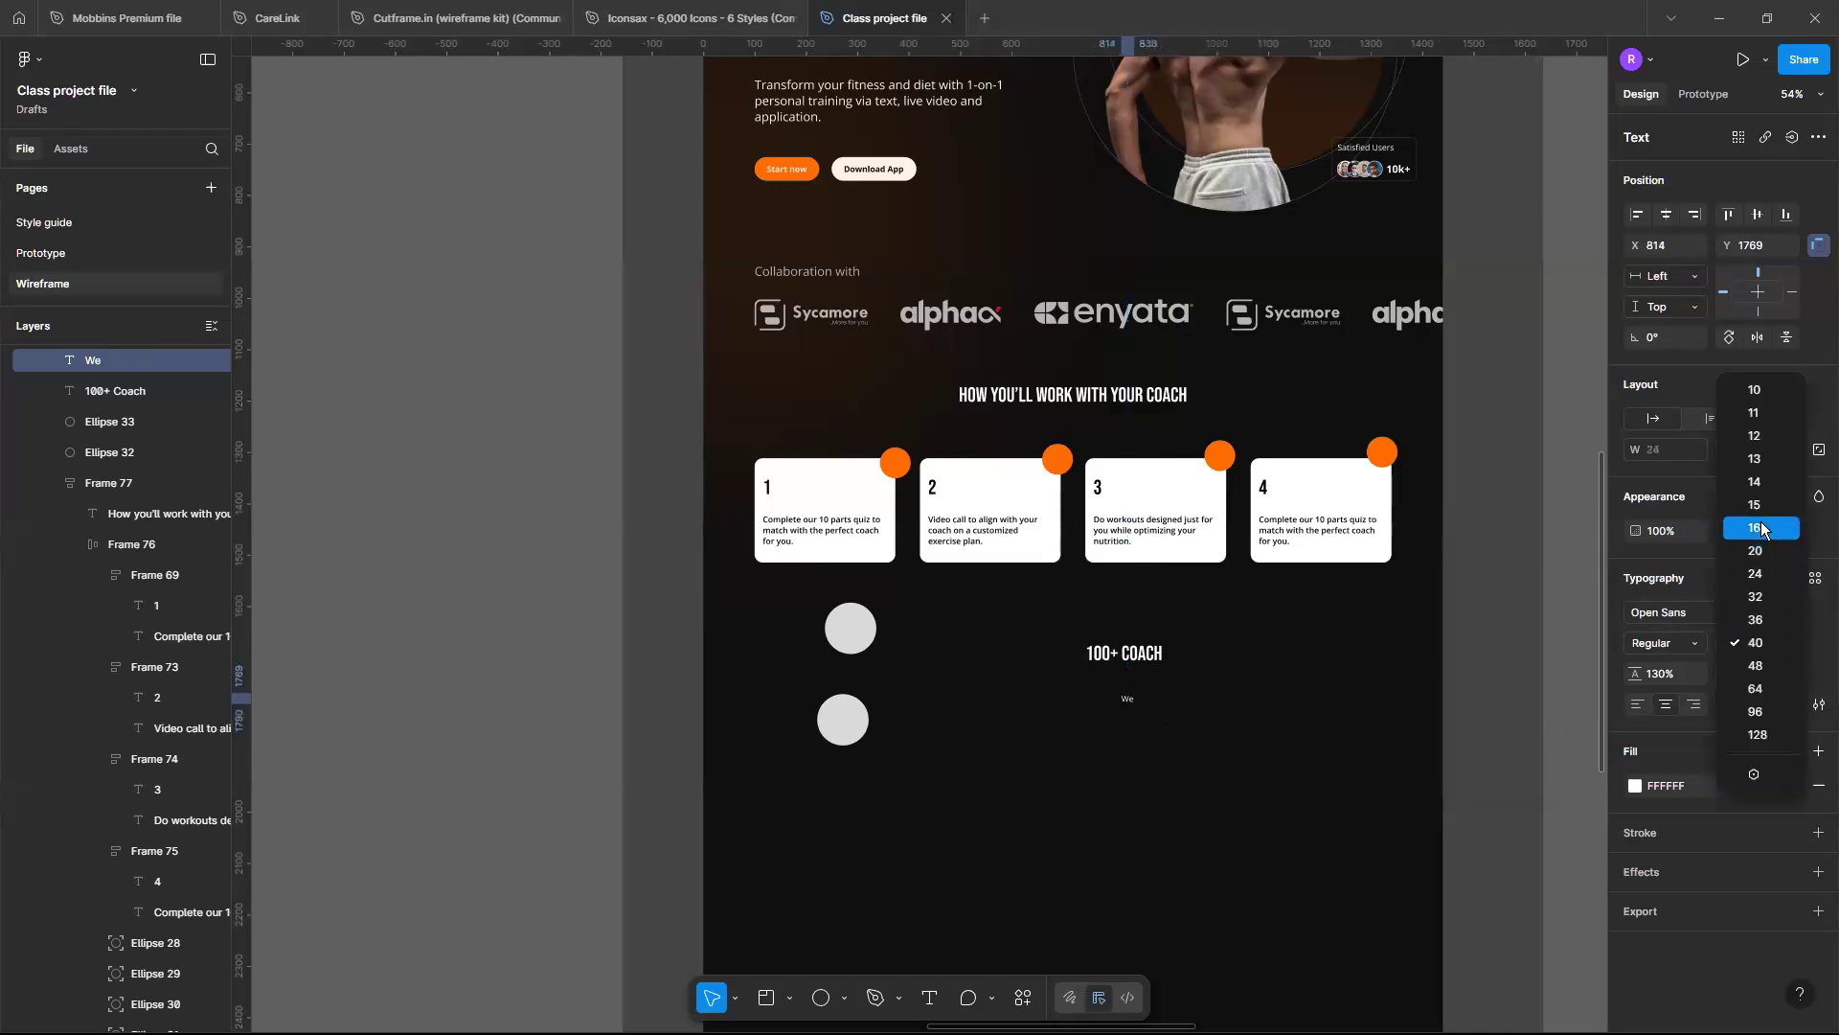
left_click(1767, 571)
scroll(1164, 654, "up", 3)
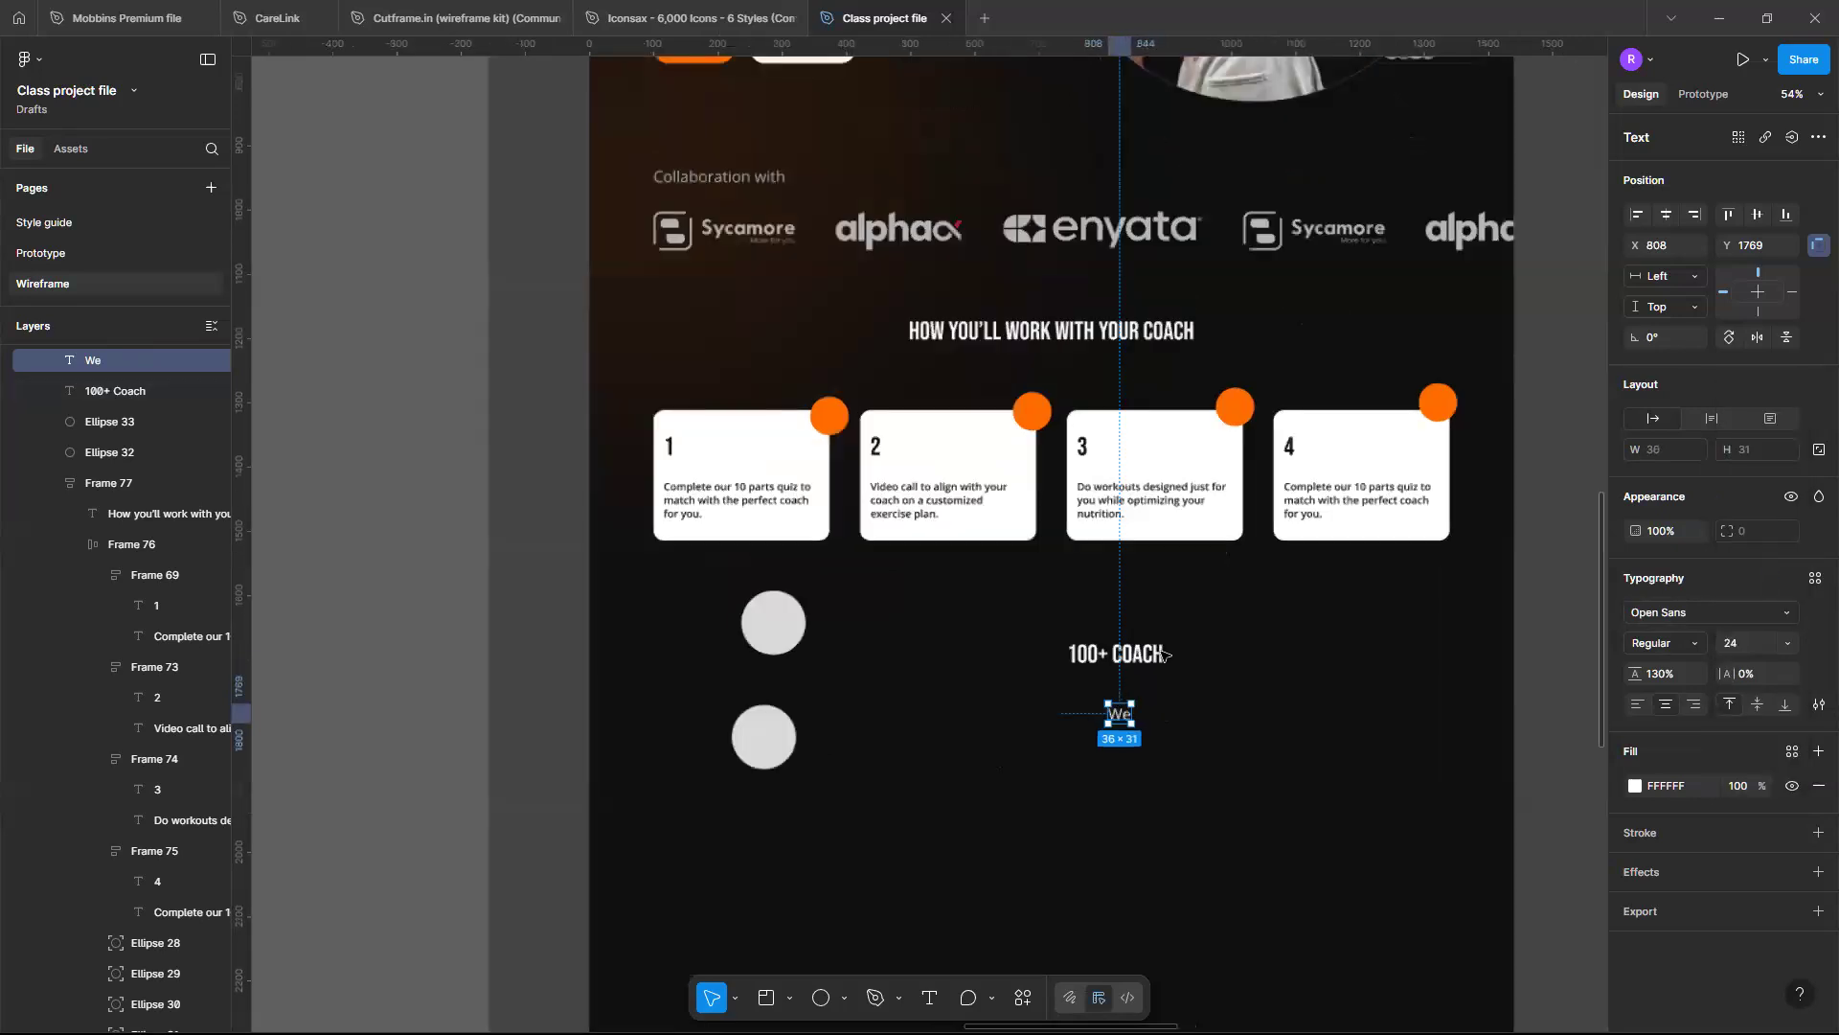
scroll(1164, 654, "up", 5)
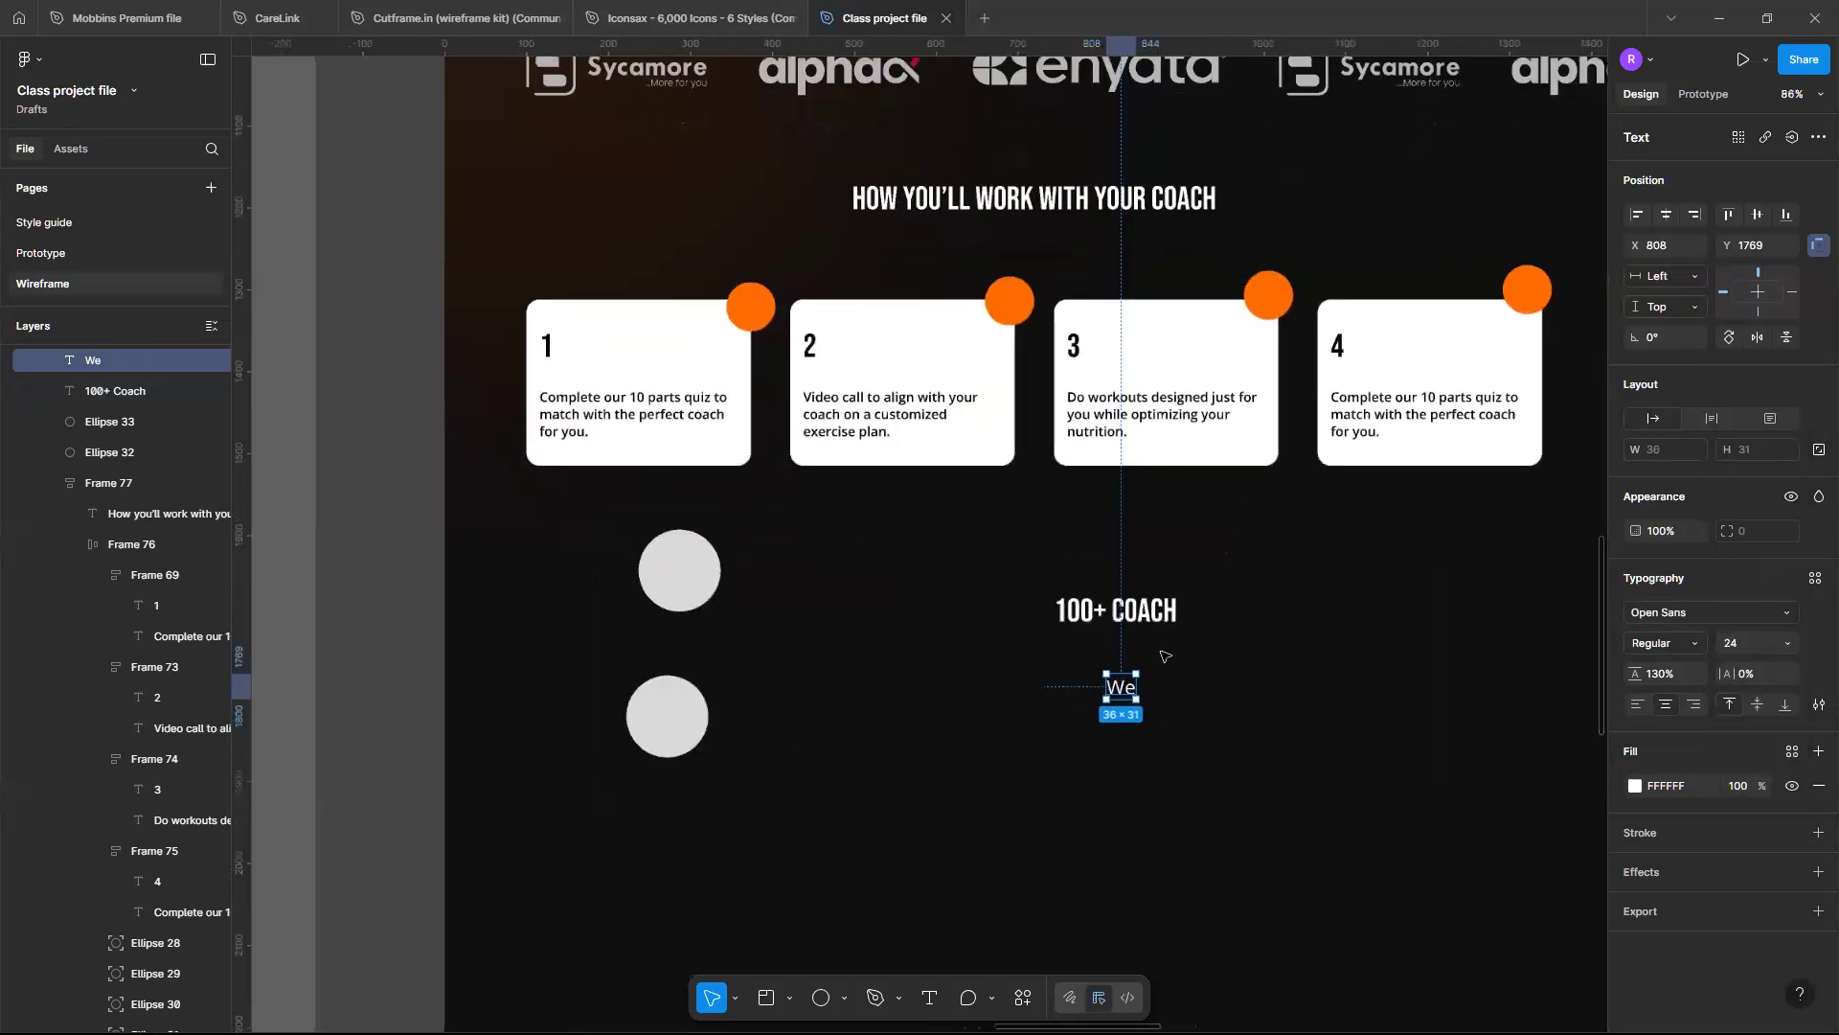
scroll(1164, 656, "down", 1)
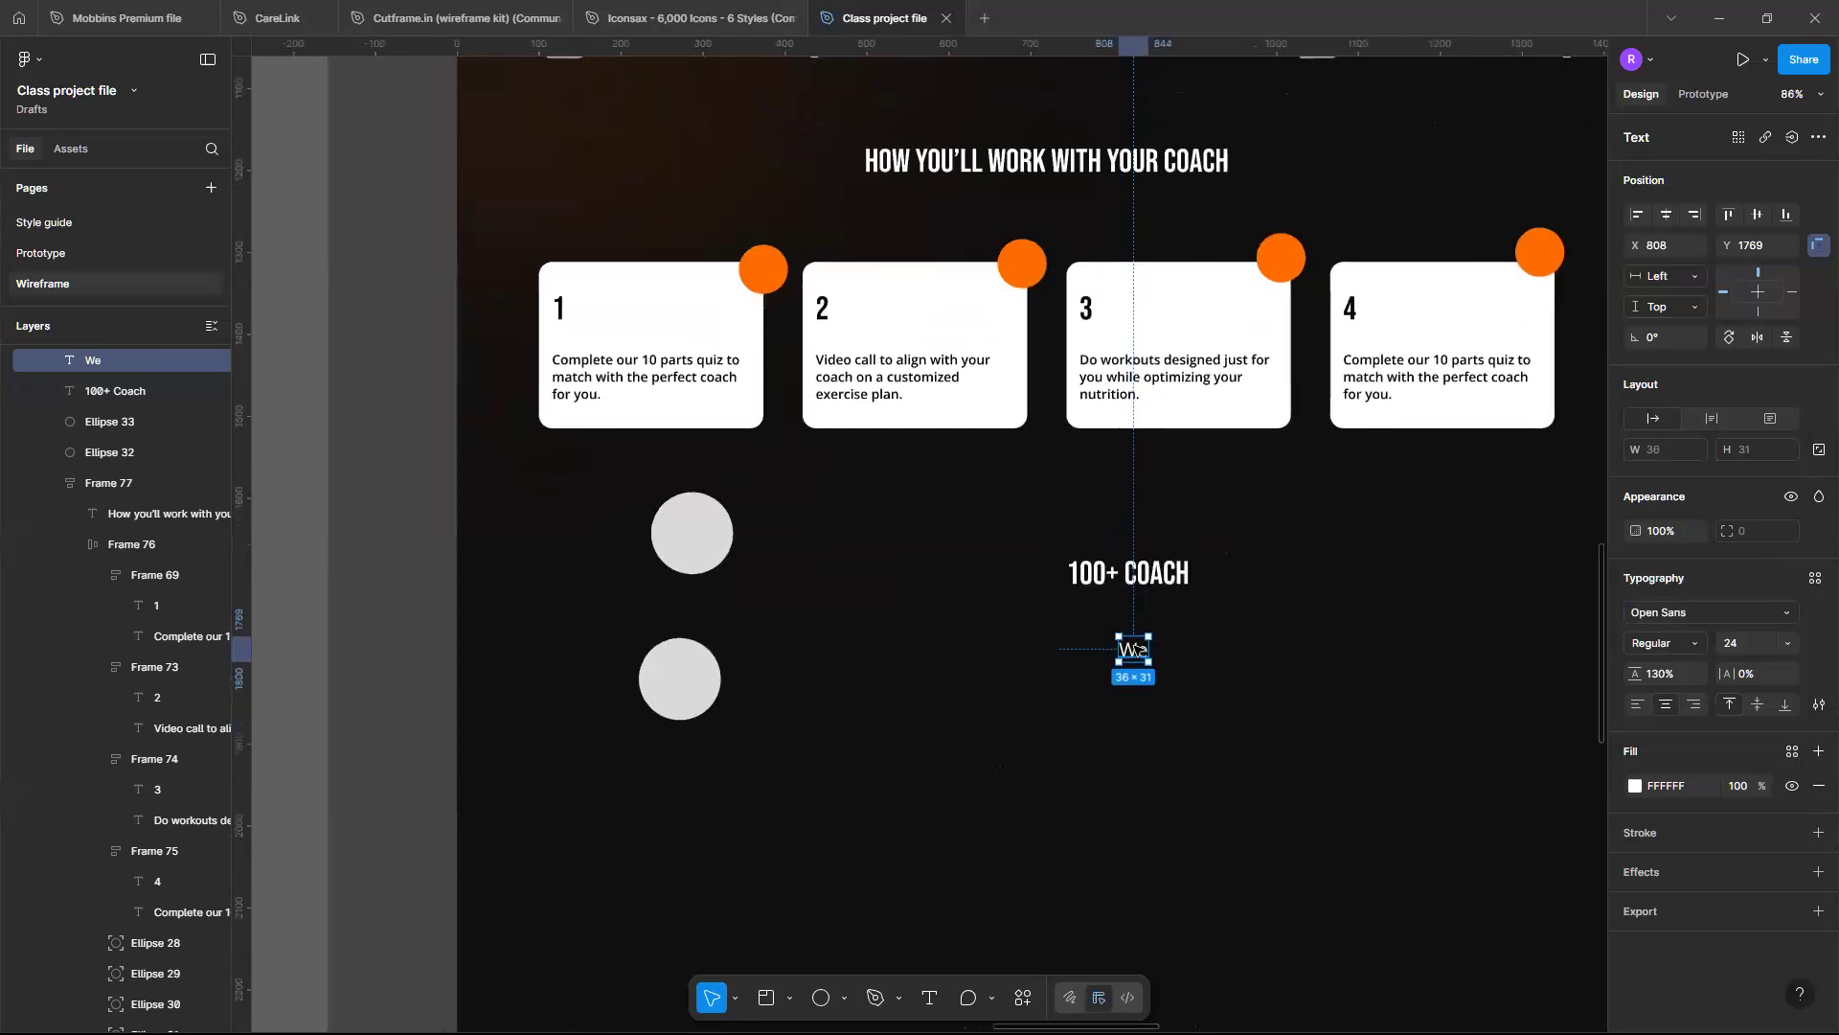
Extend the "We" text to "We have coaches with every possible xpertise to match perfectly with you. From body building, to postpartum exerci"
double_click(1142, 651)
left_click(1149, 653)
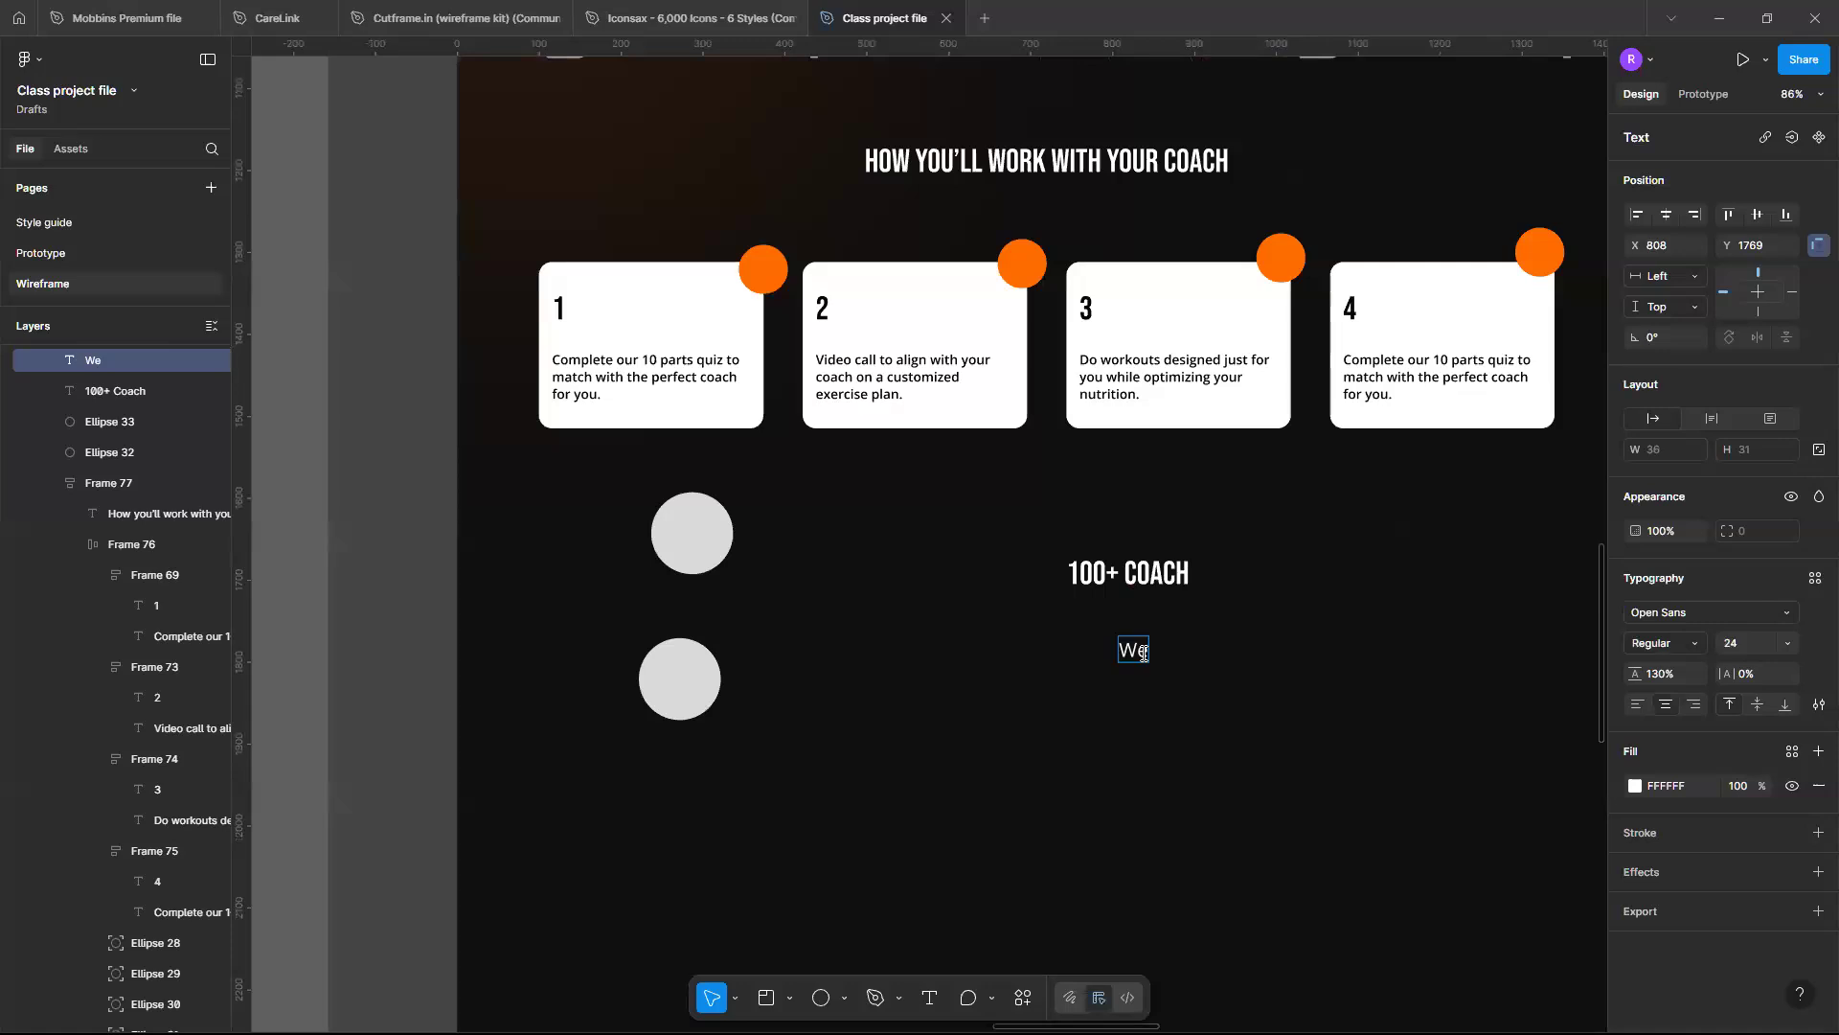
type("have ")
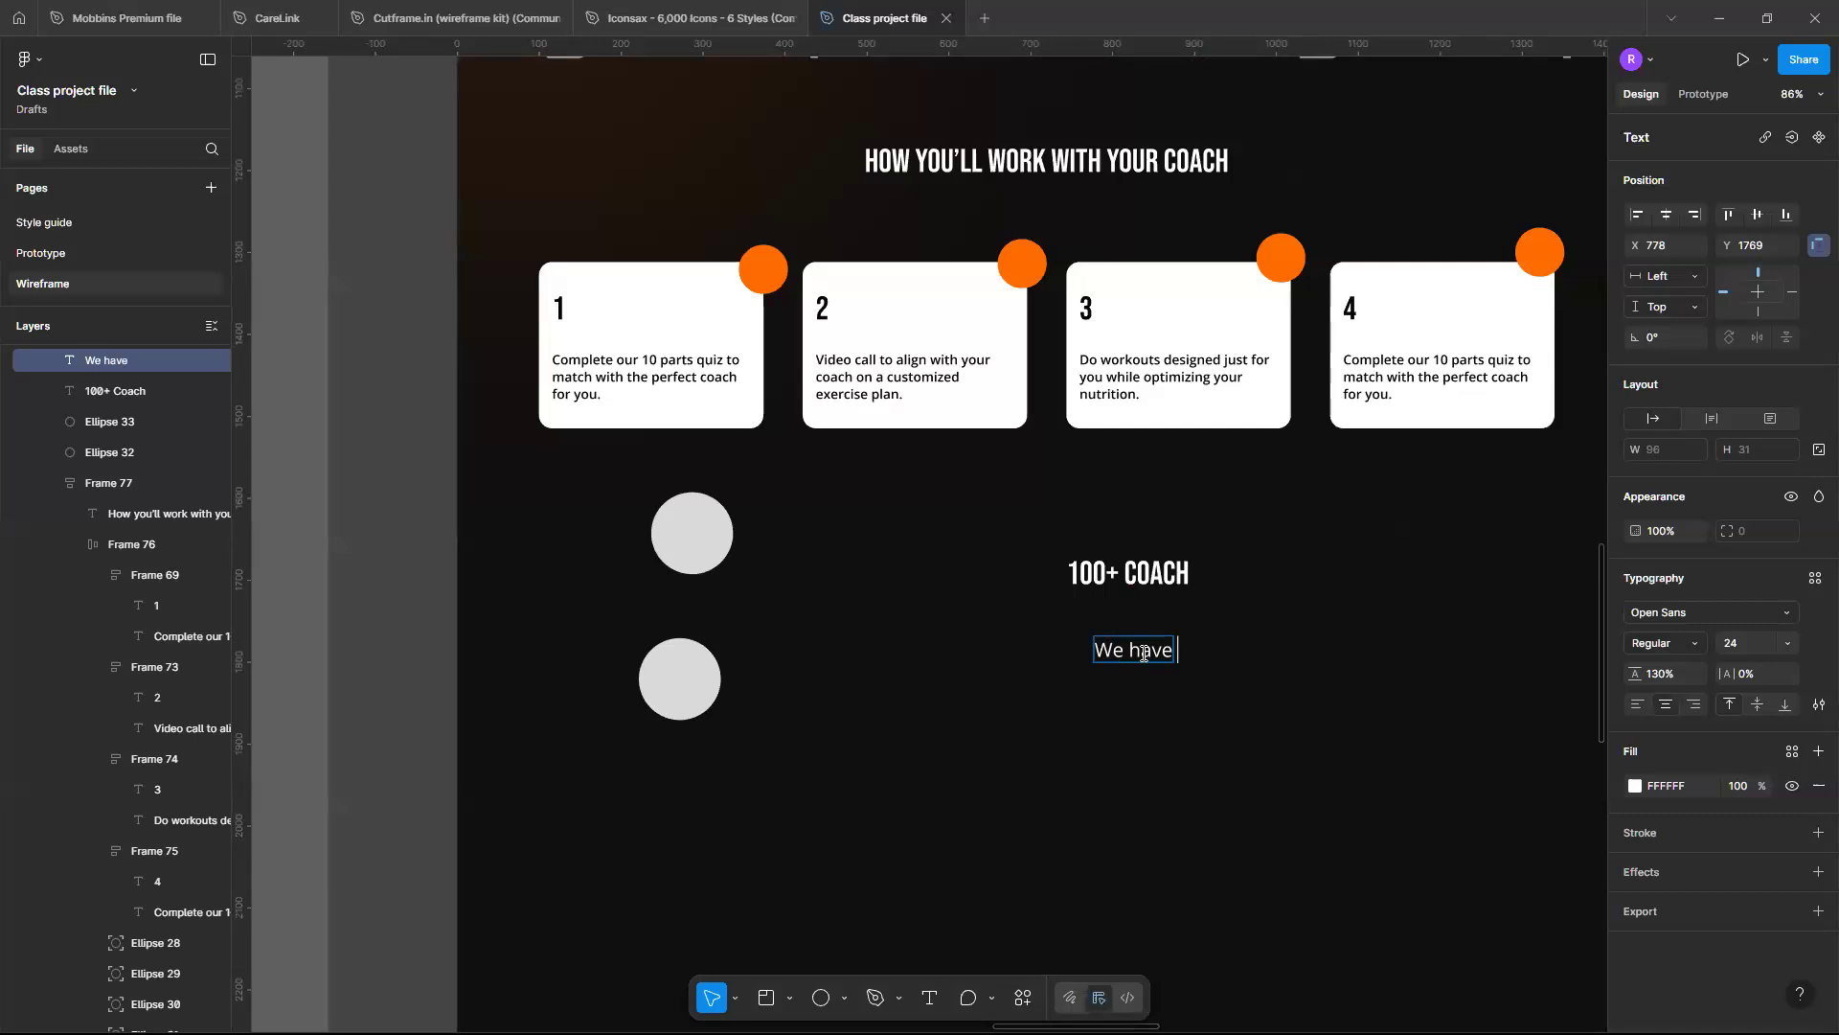
type("coaches with every ")
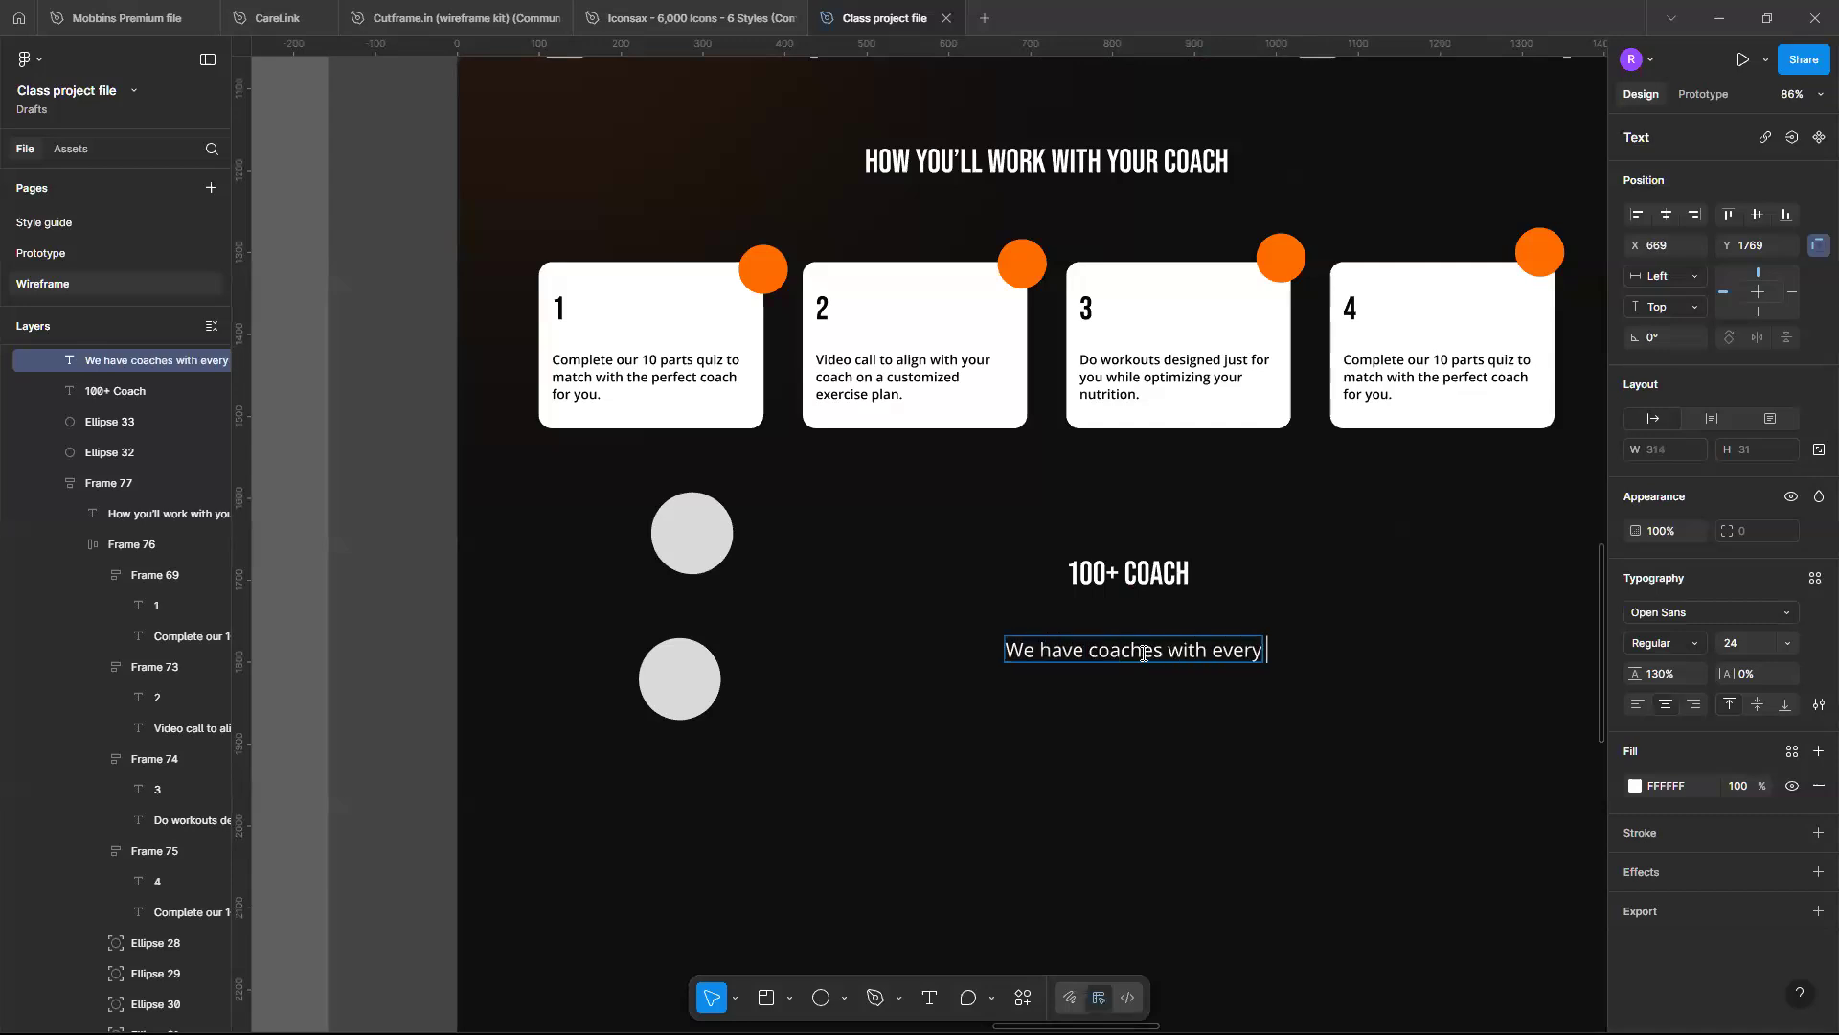
type("possible")
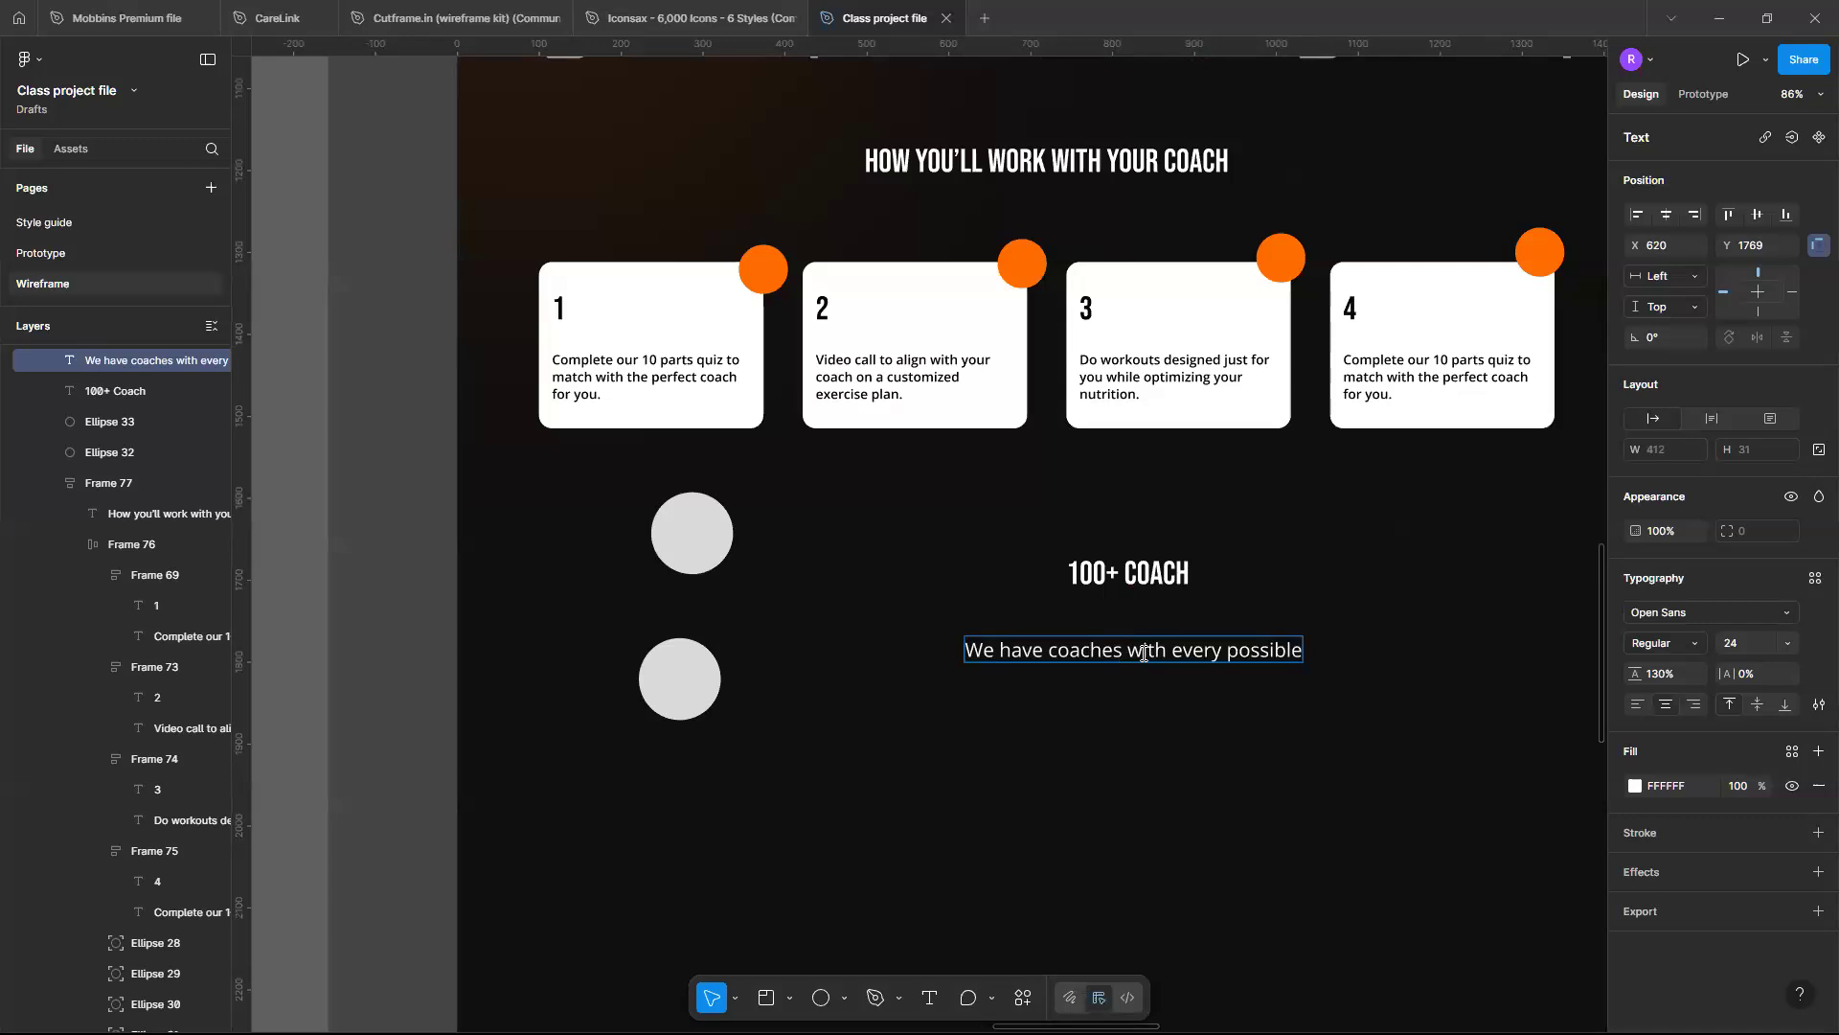
type(" xpertise to match")
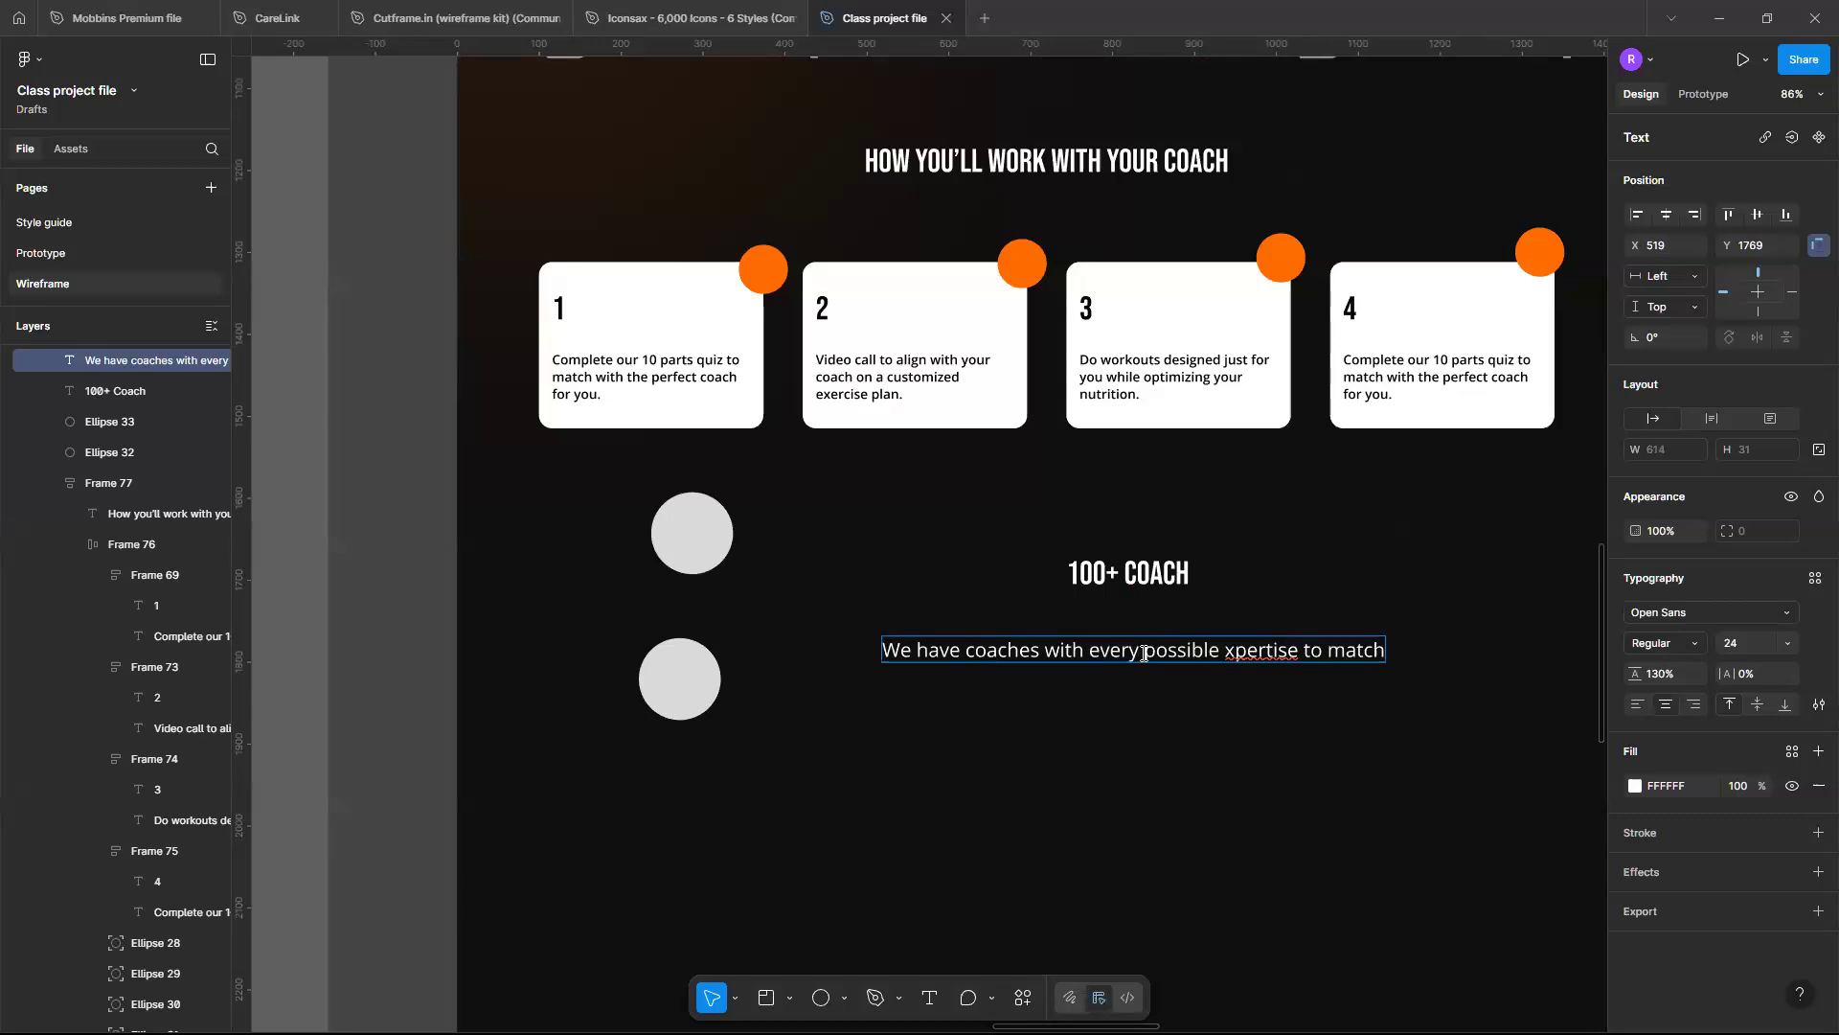
type(" perf")
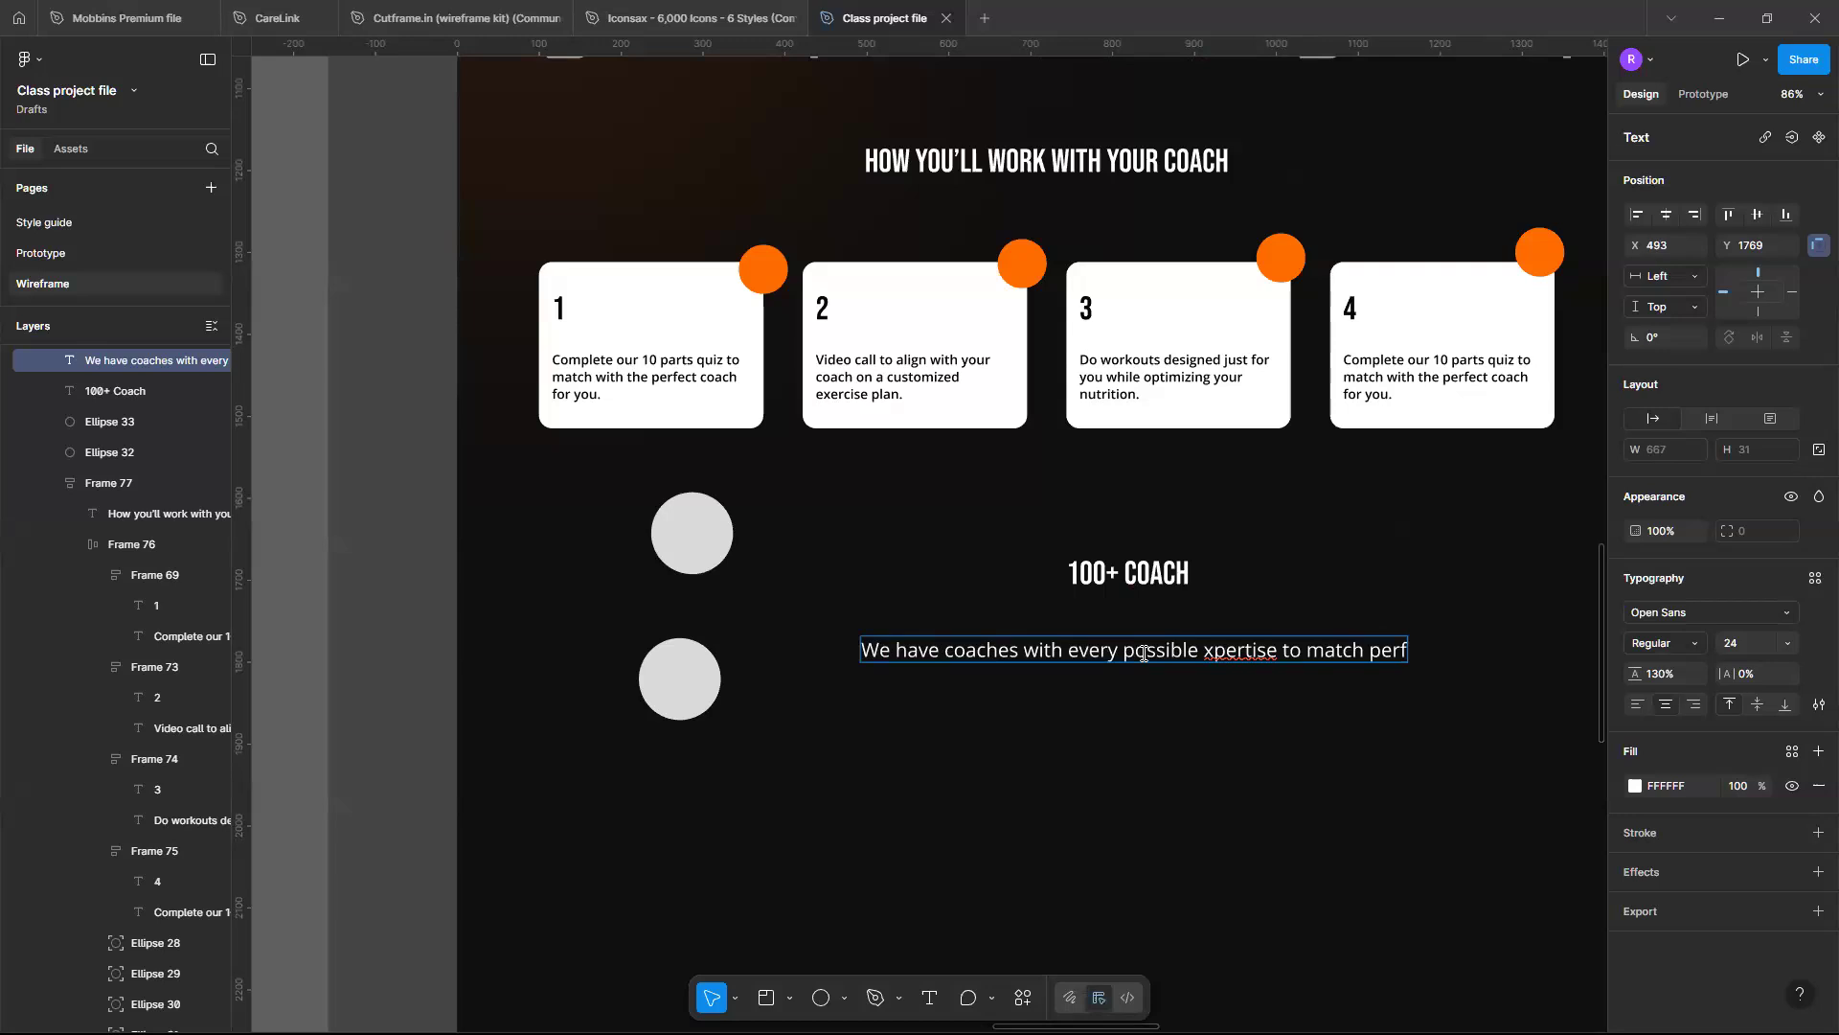
type("ectly with you.")
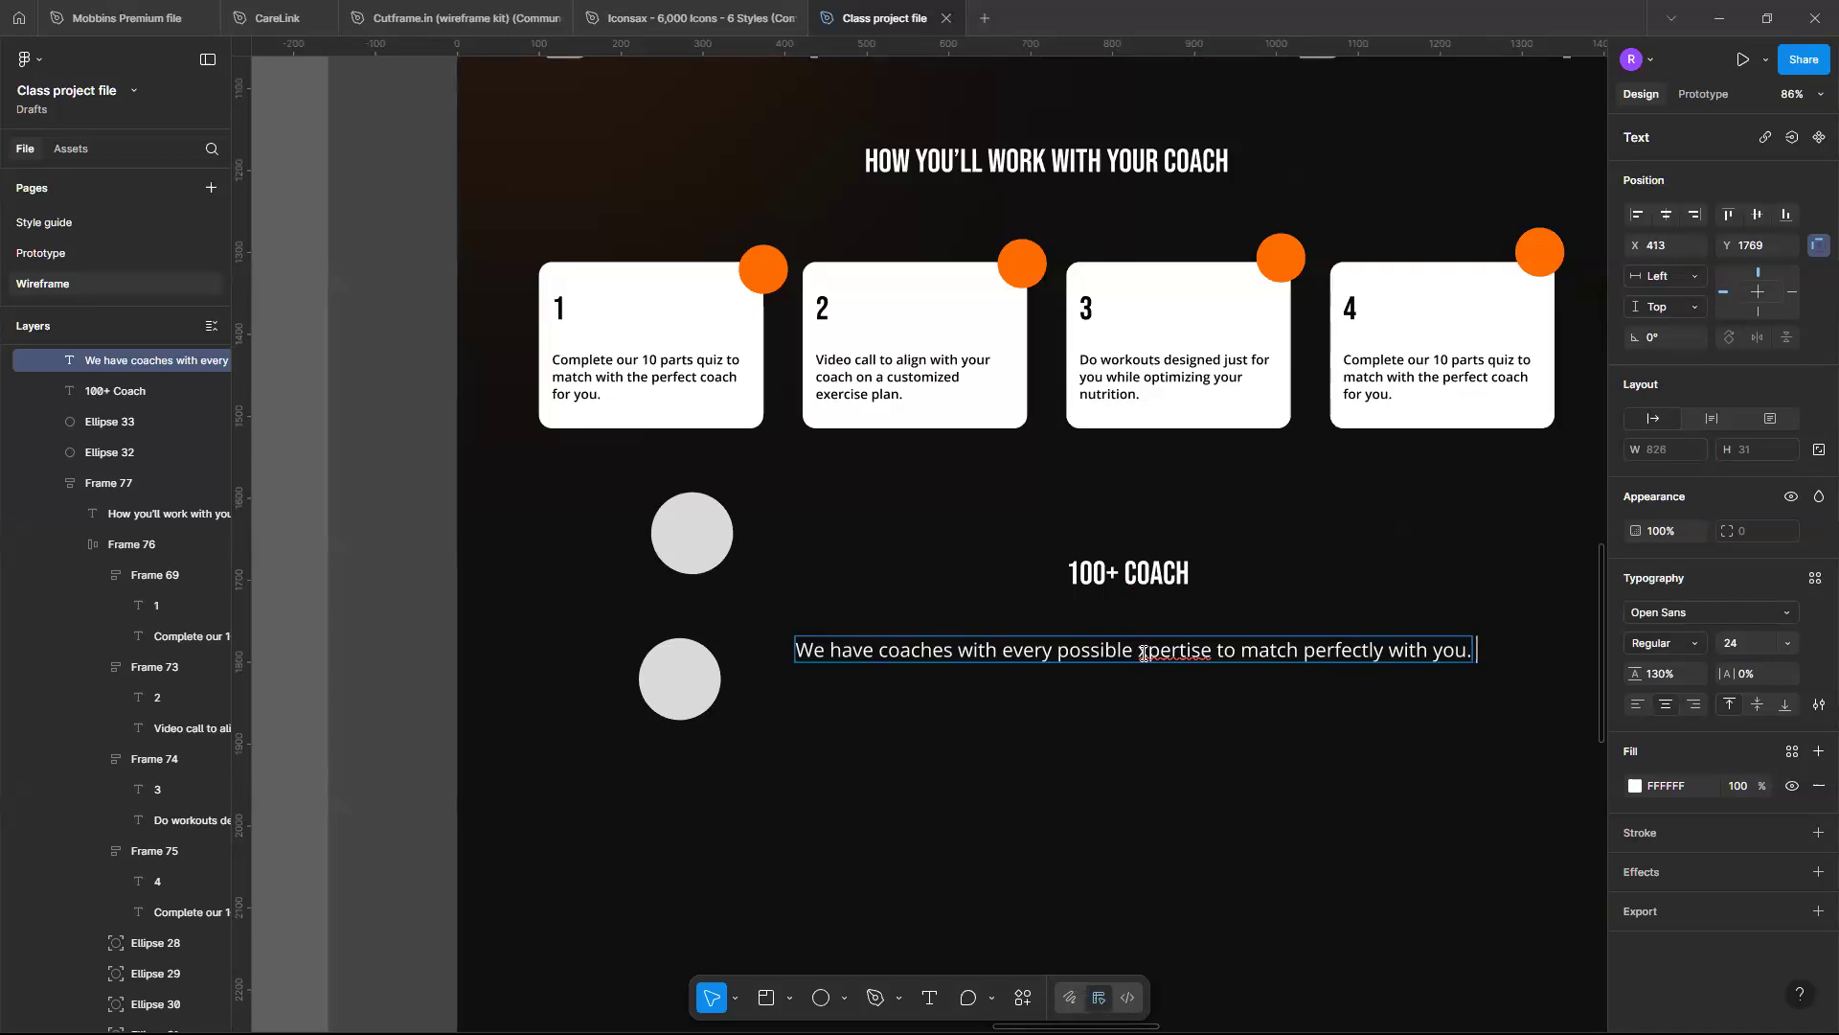
type(" F")
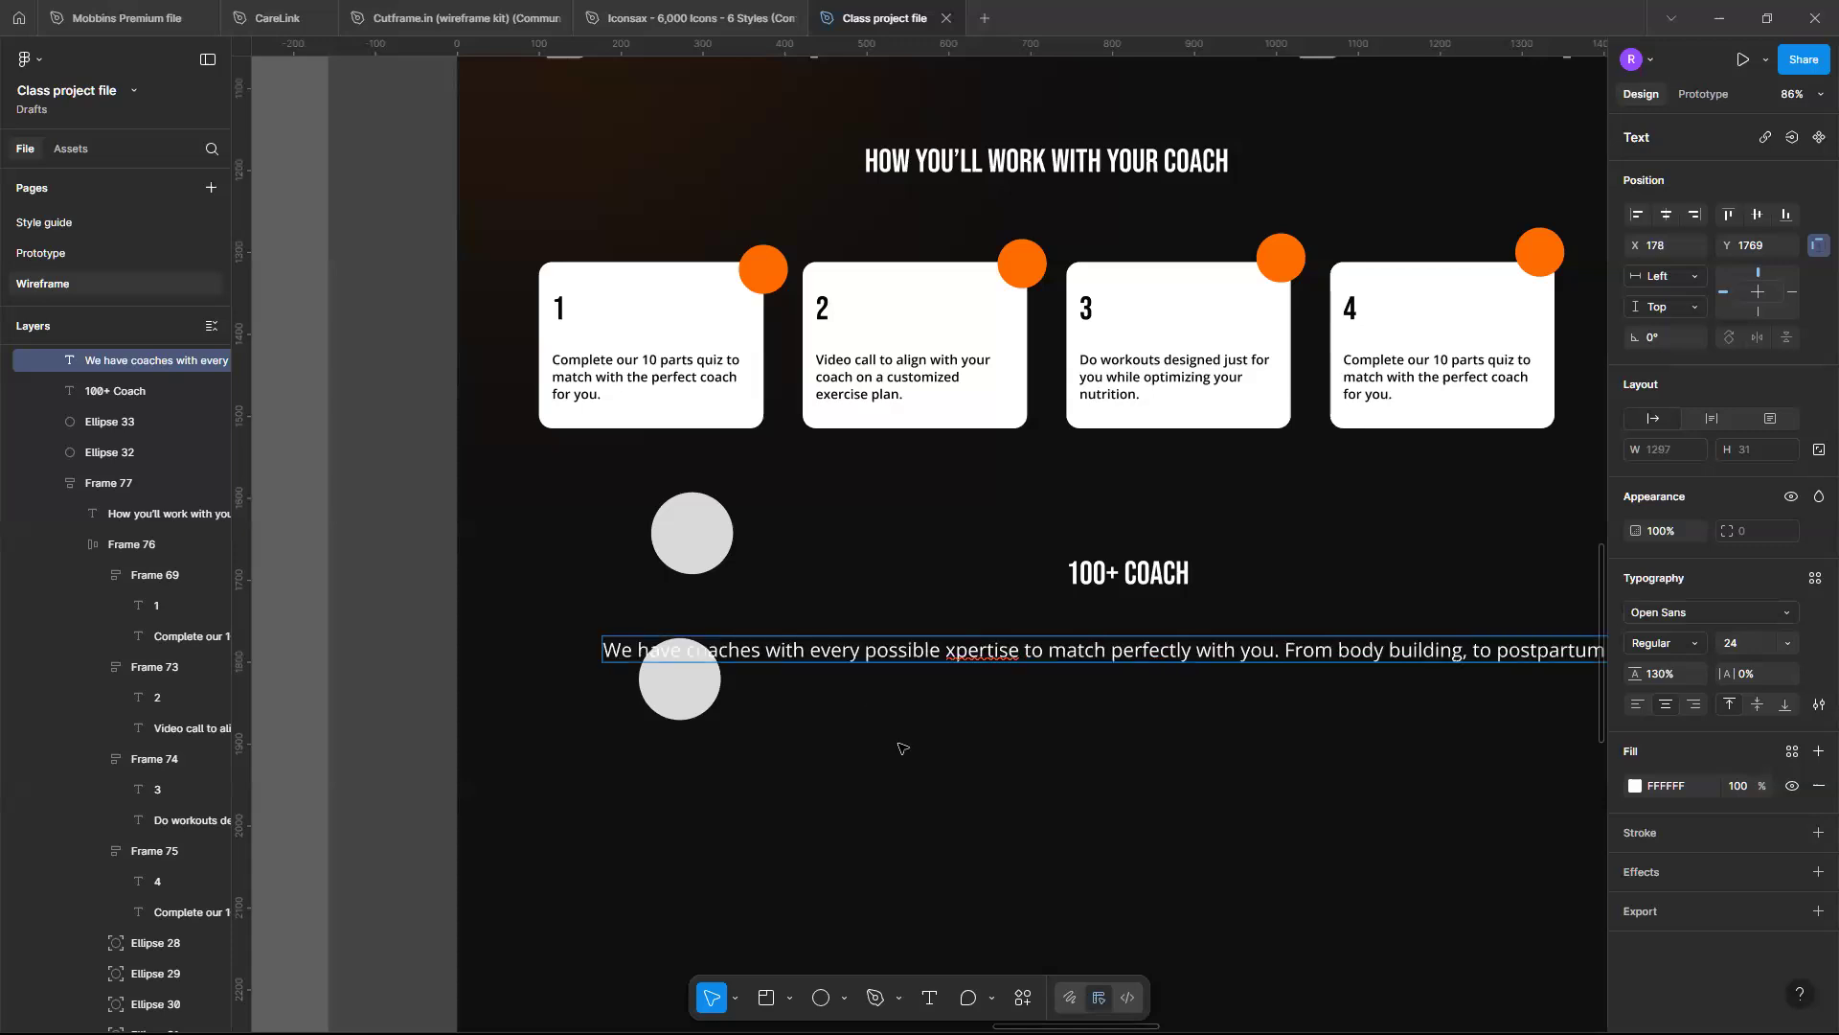
Set the coach paragraph to auto height, place it below "100+ Coach", left-align its text and resize its box to 639 wide
scroll(901, 747, "down", 2)
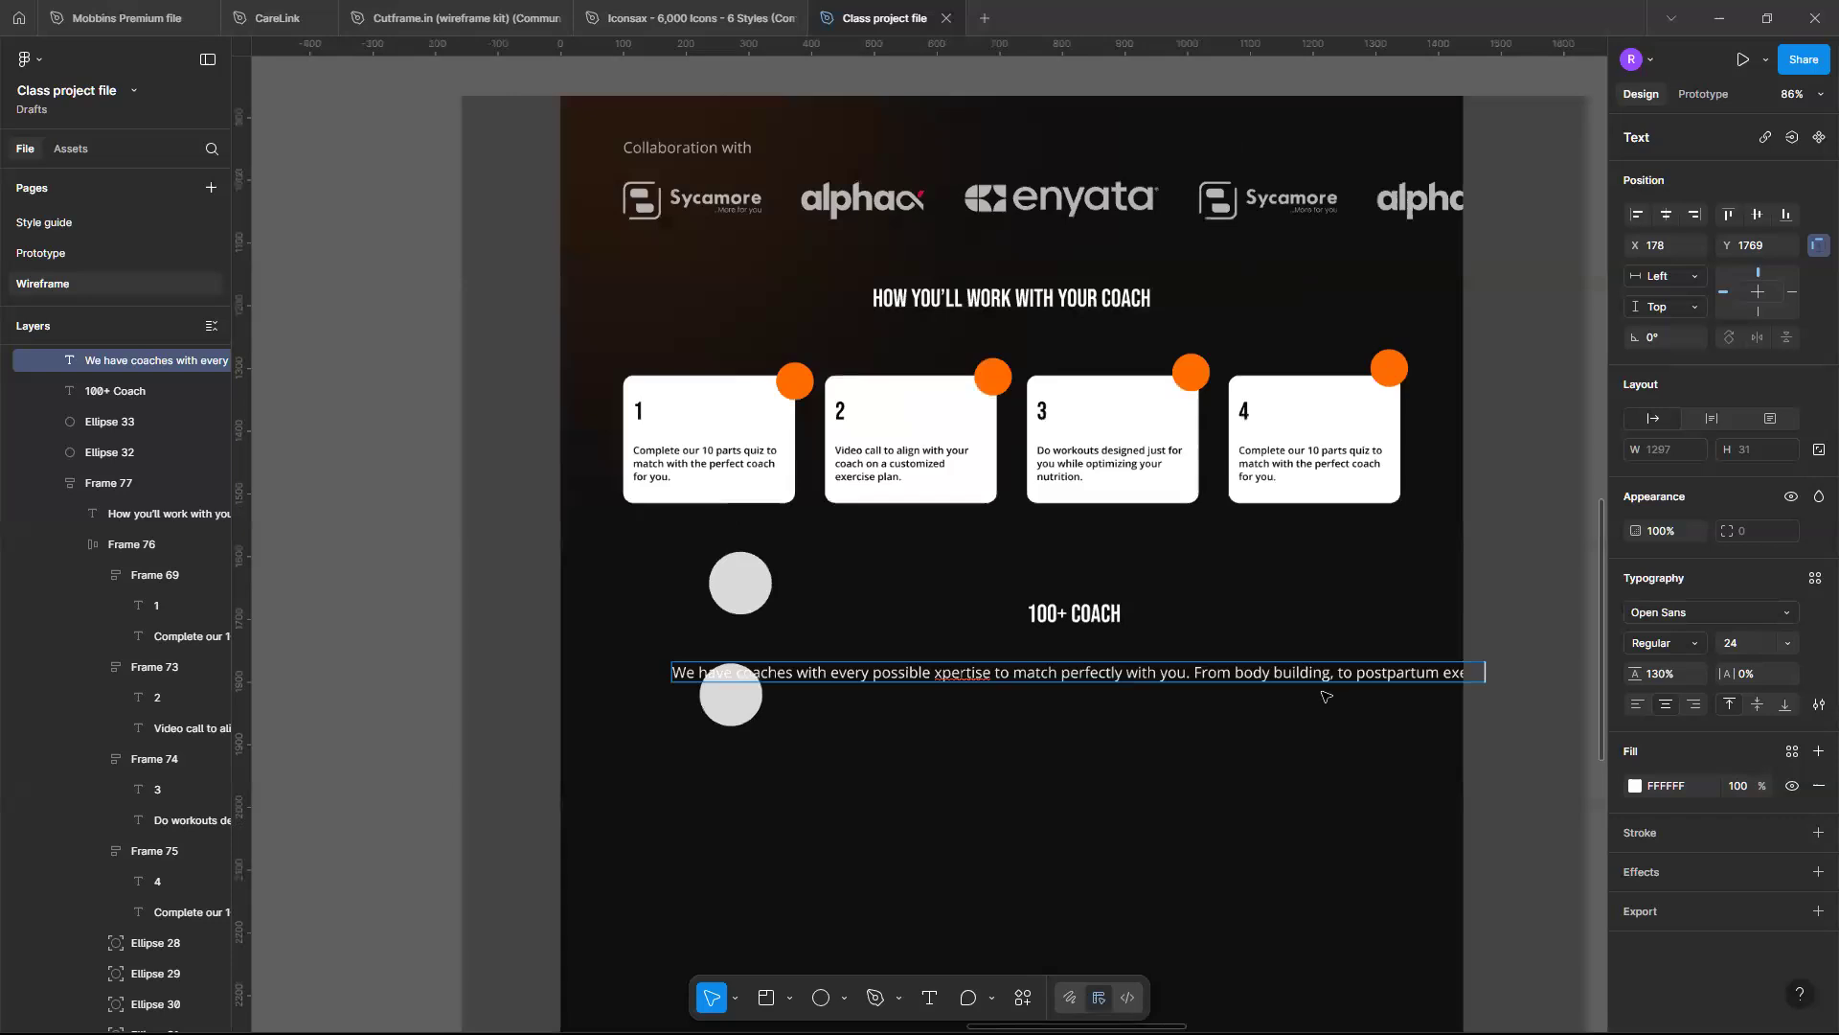
scroll(1304, 694, "down", 3)
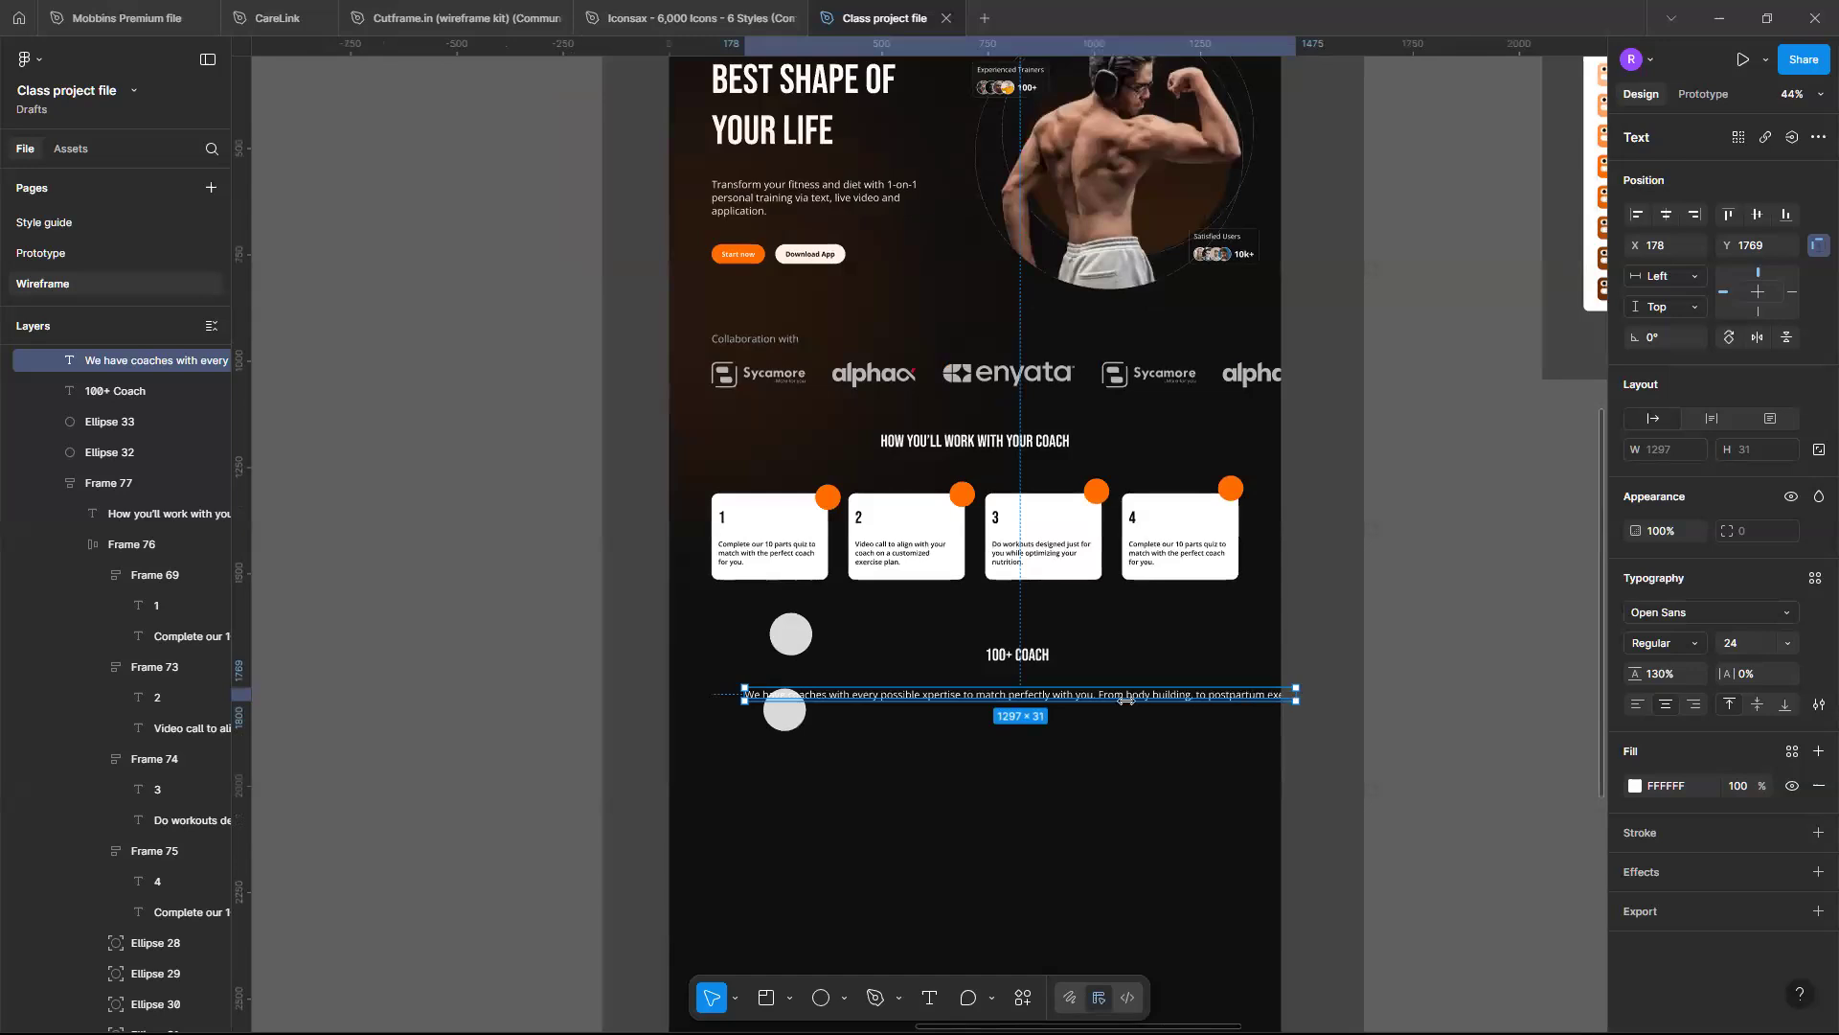
mouse_move(1296, 693)
left_mouse_down()
mouse_move(1351, 686)
mouse_move(1276, 681)
mouse_move(1155, 714)
mouse_move(1359, 700)
mouse_move(1277, 681)
left_mouse_up()
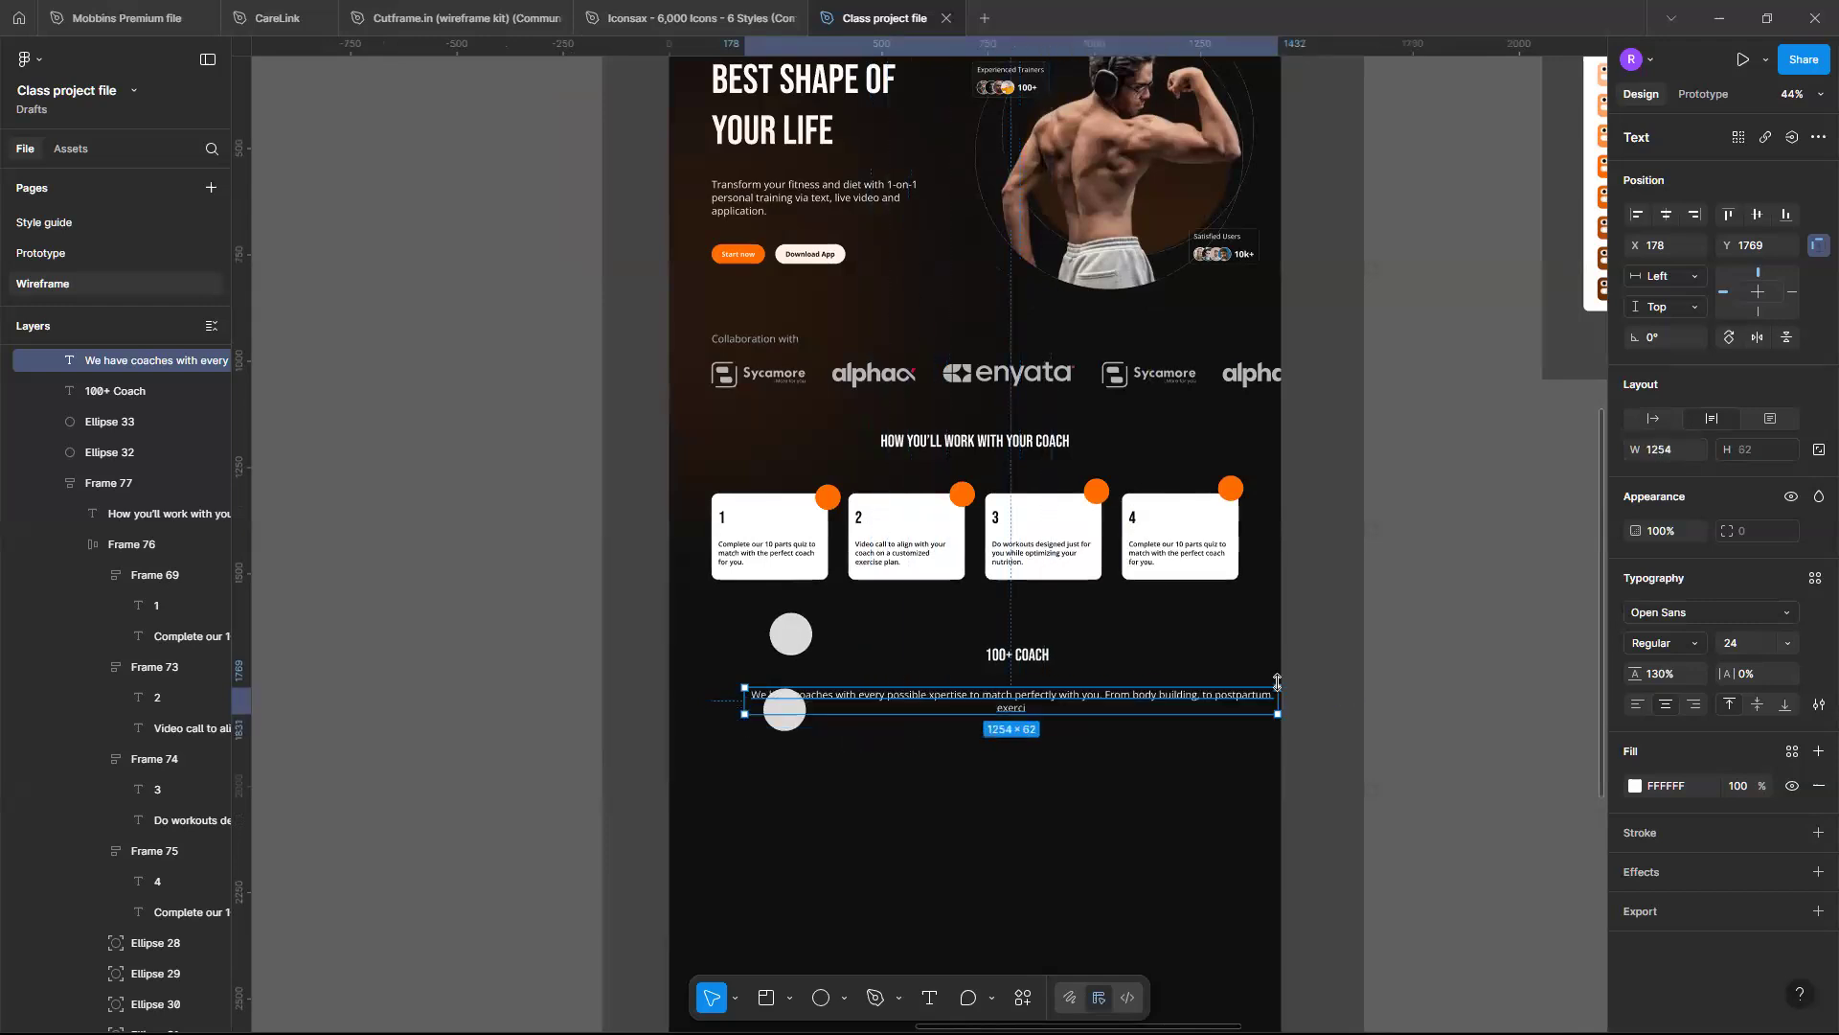
key("ctrl+z")
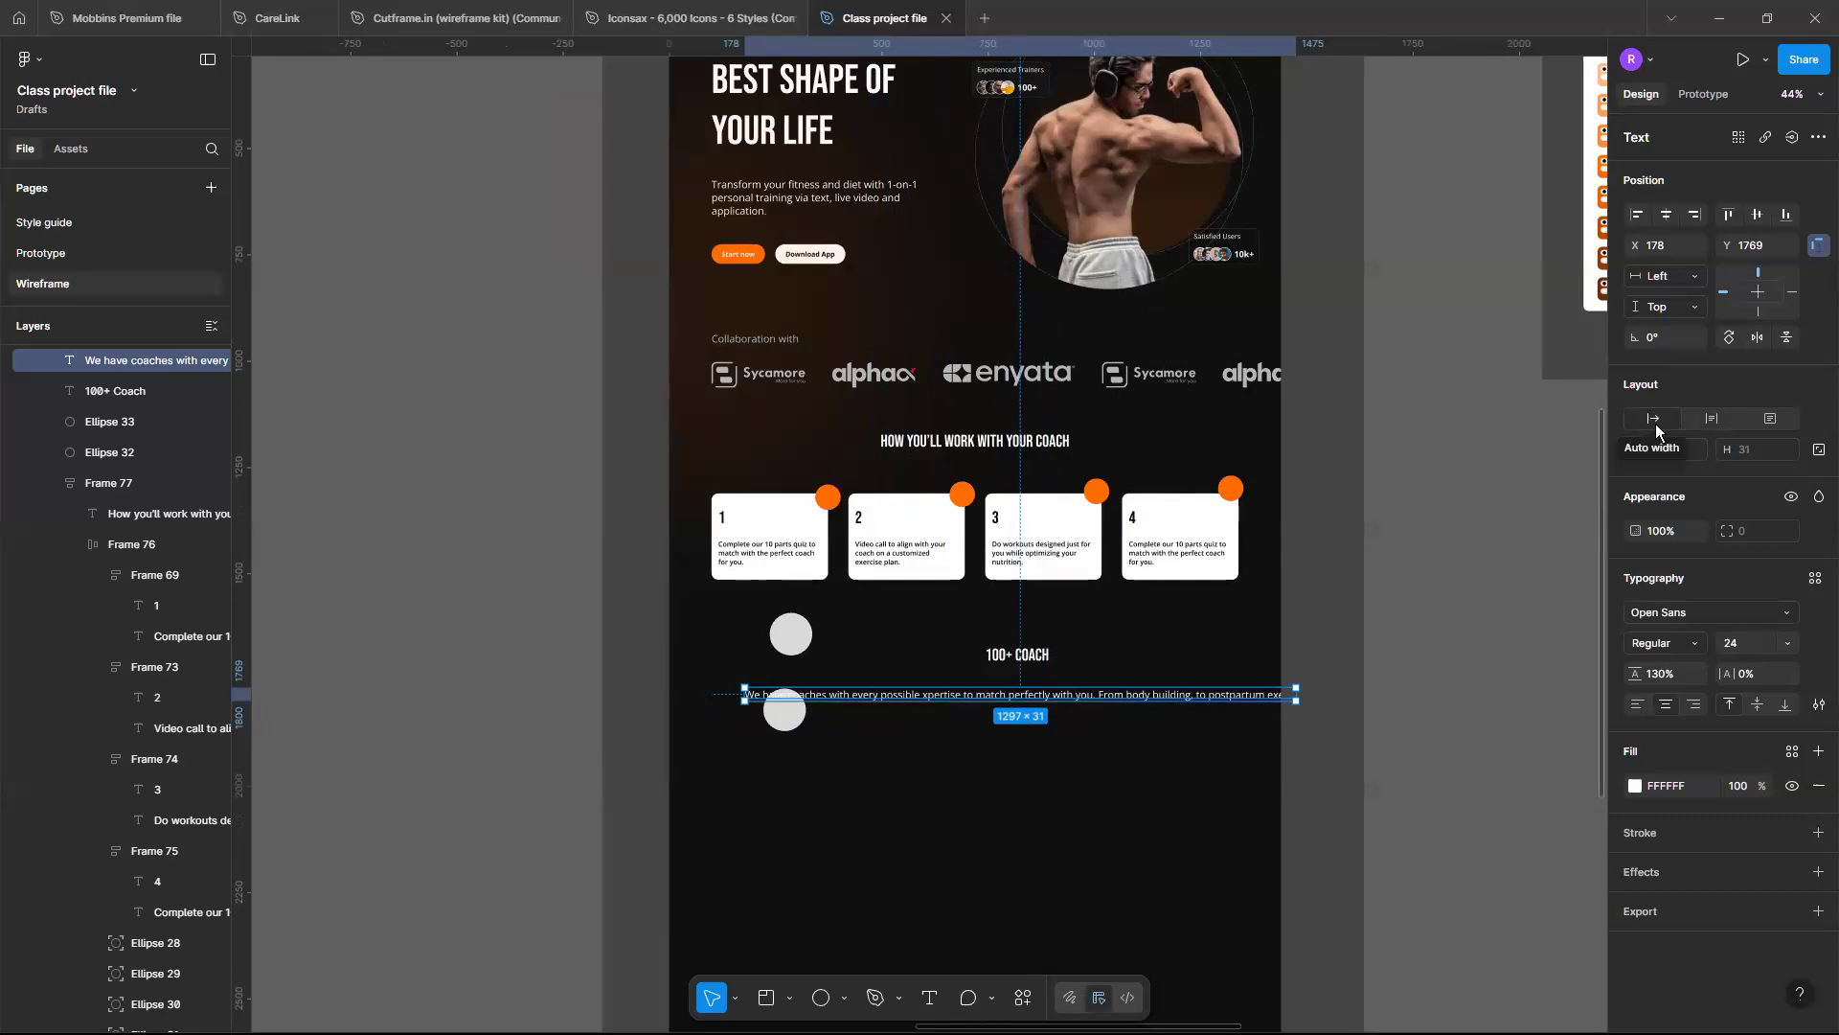
left_click(1705, 420)
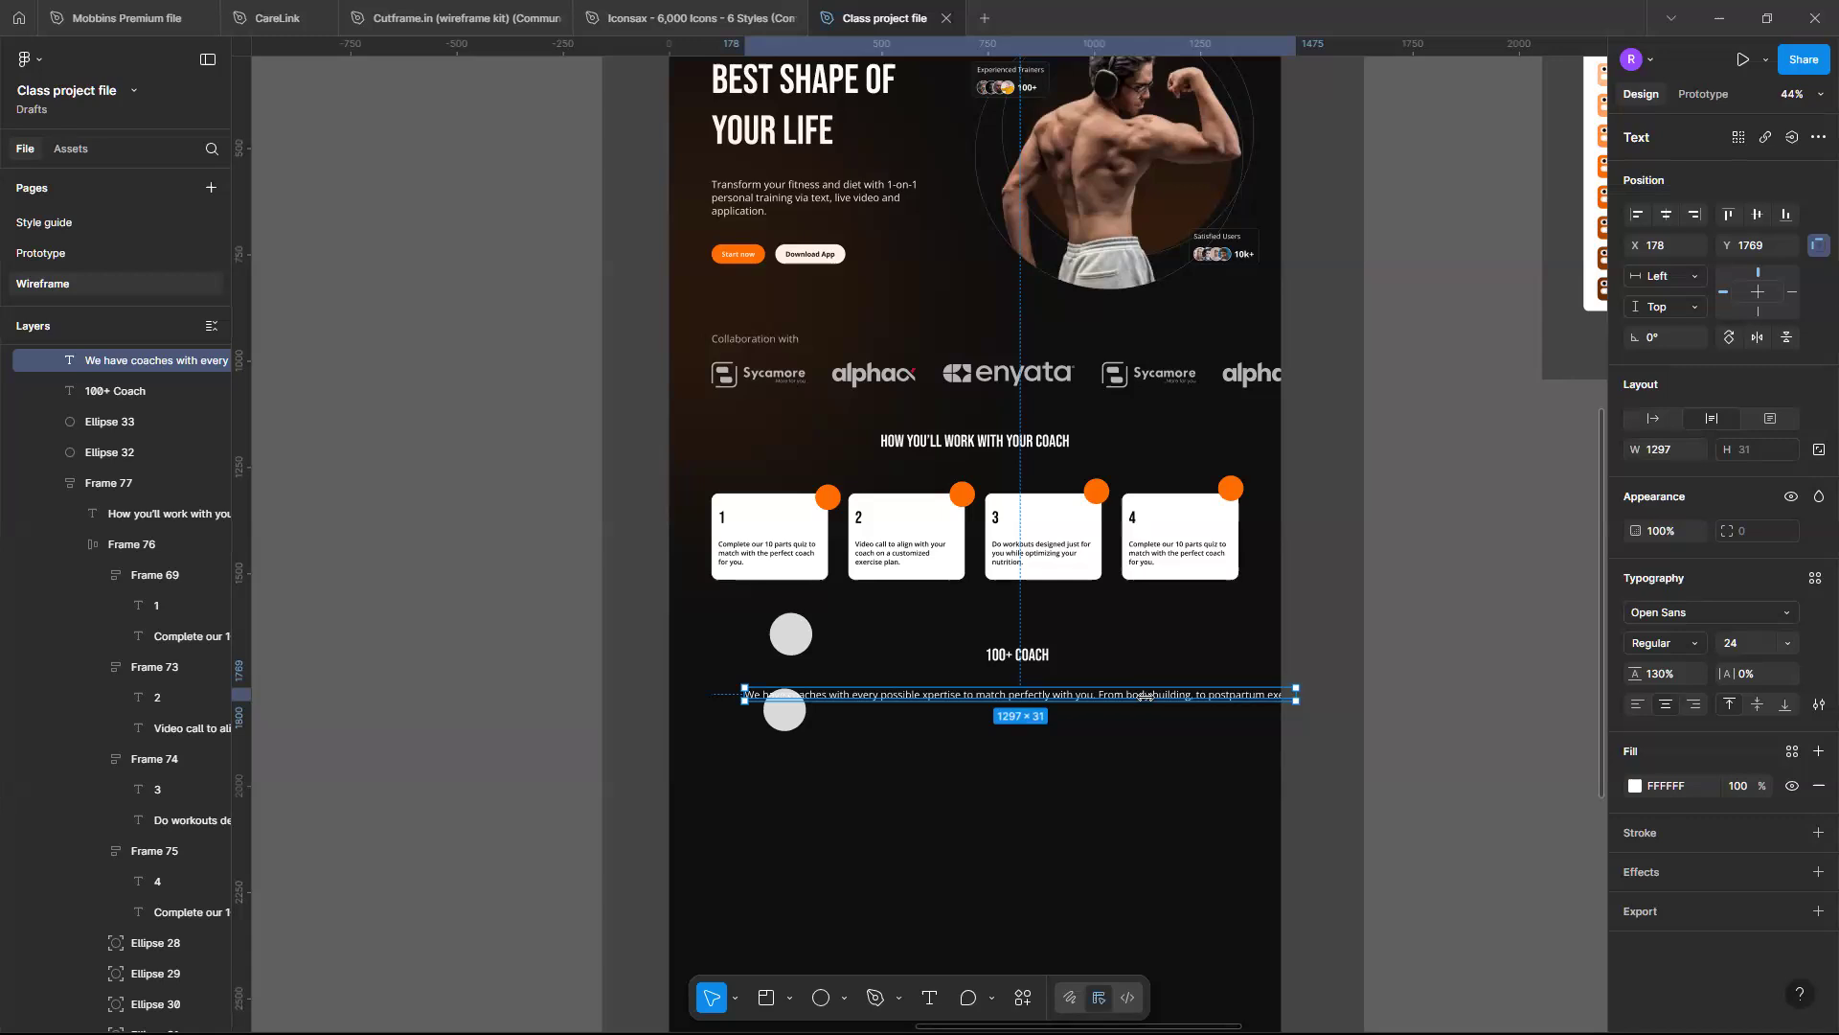
left_click_drag(1002, 714, 1151, 715)
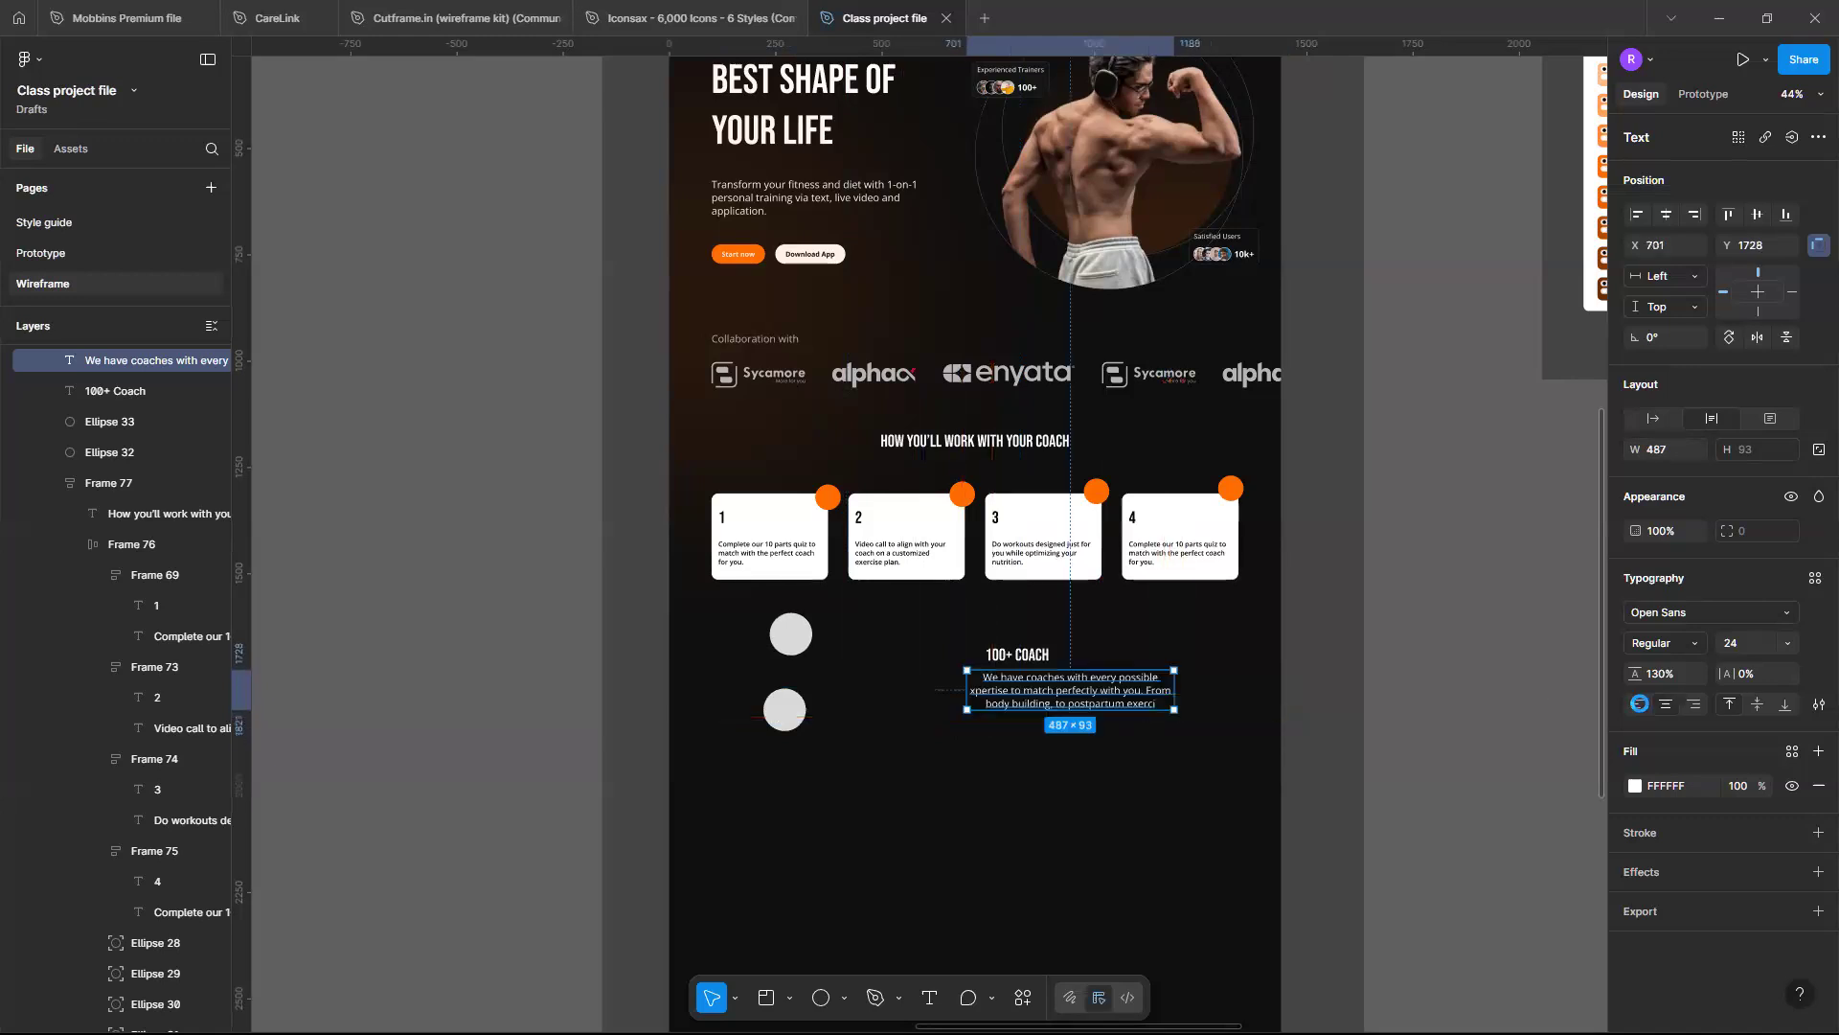
left_click(1637, 704)
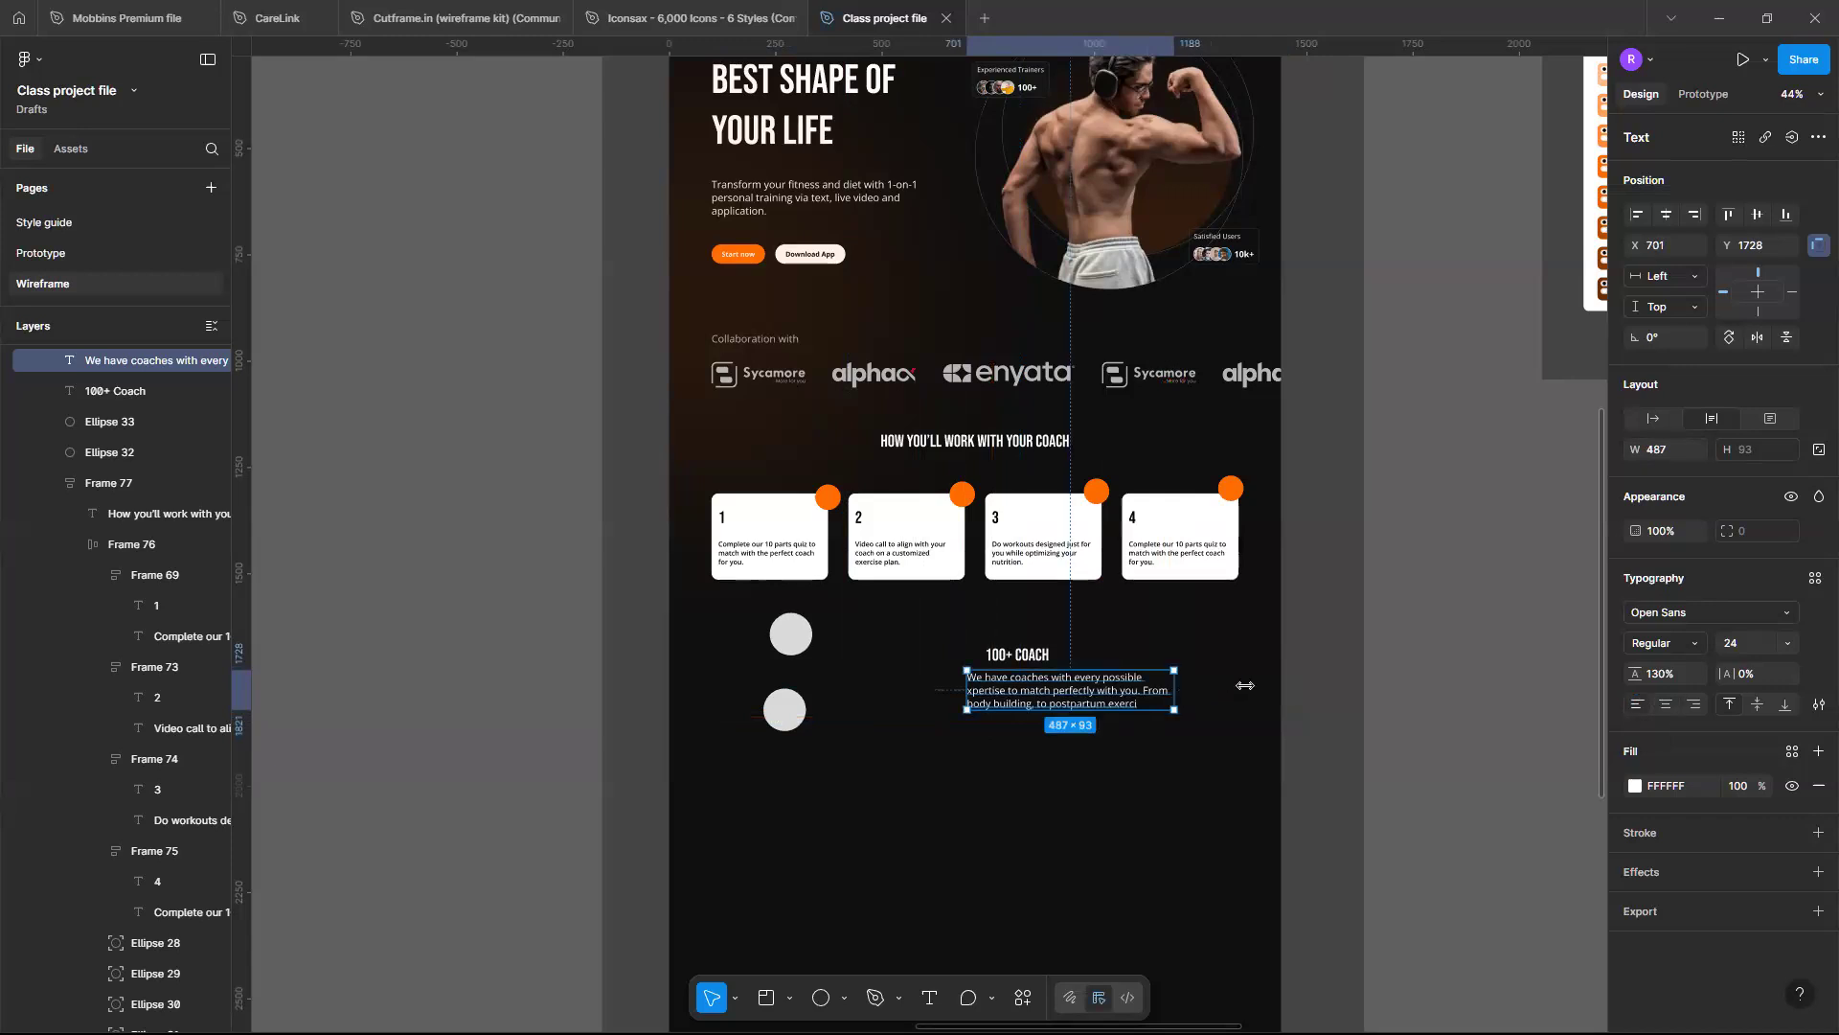
left_click_drag(1244, 685, 1237, 685)
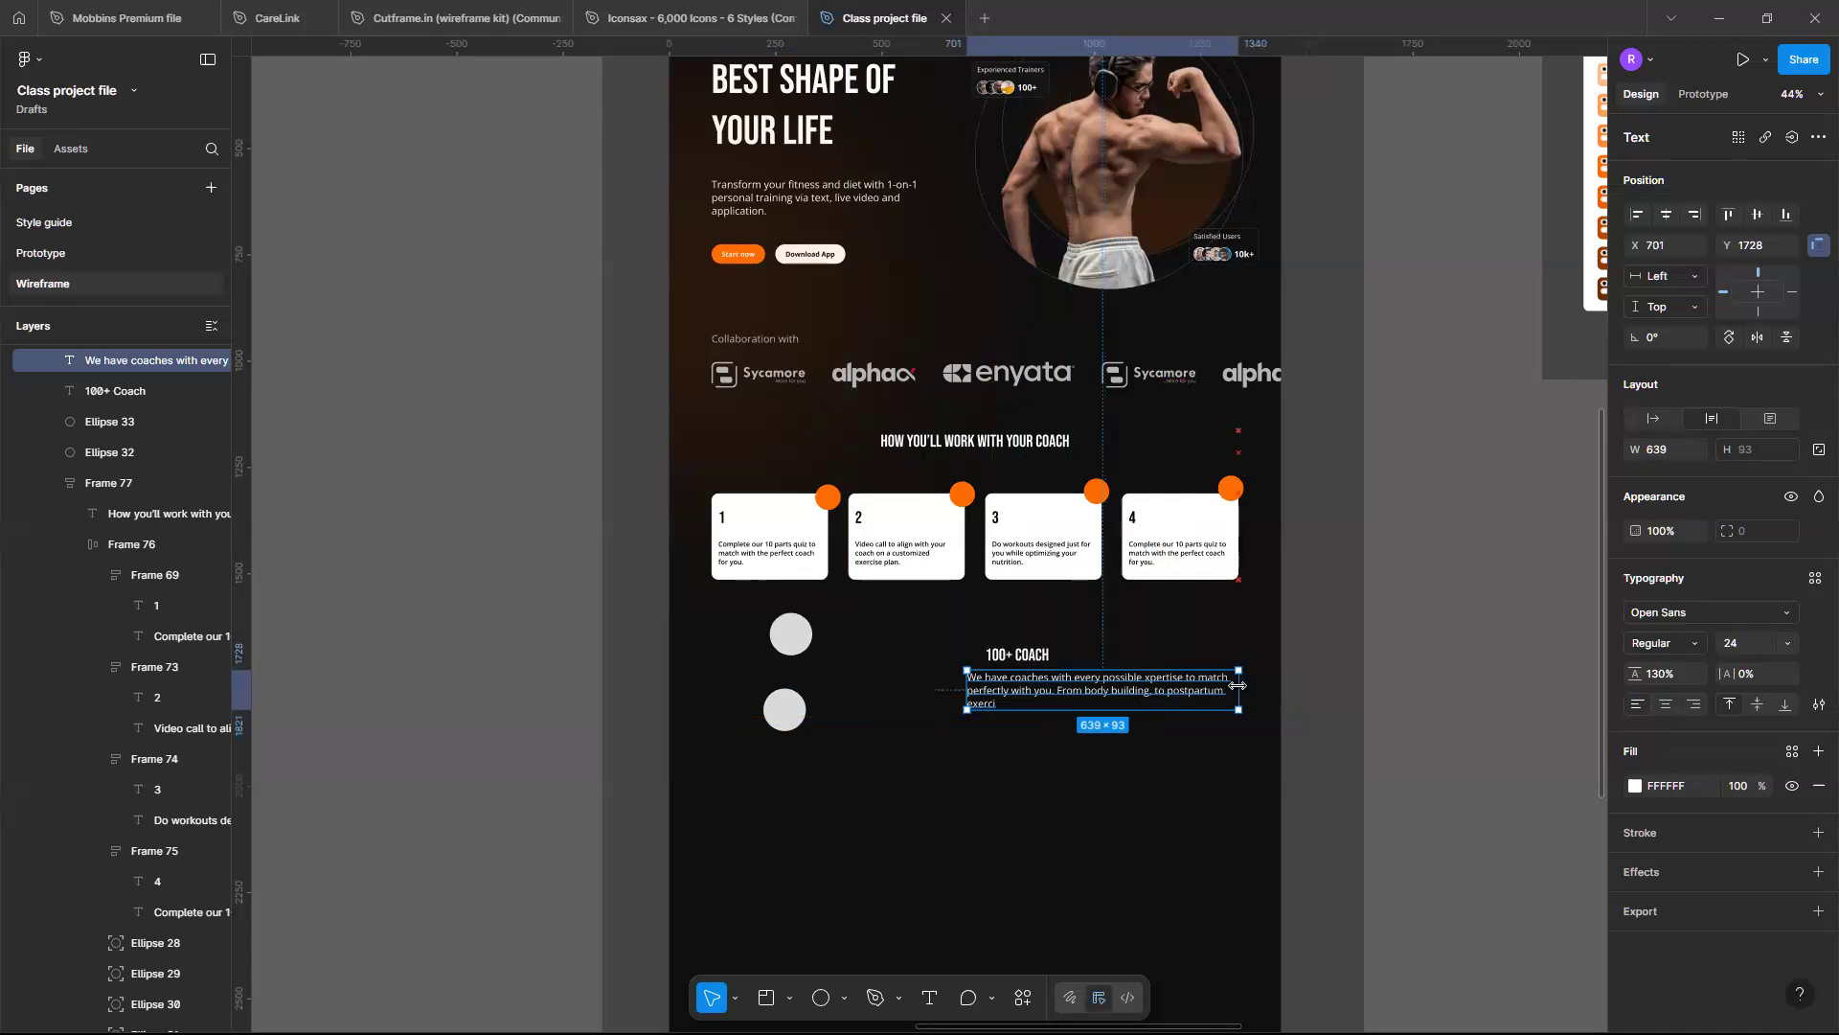
Move the coach paragraph slightly down to X 716, leaving a gap below the "100+ Coach" heading
scroll(1236, 685, "up", 2)
scroll(1241, 690, "up", 3)
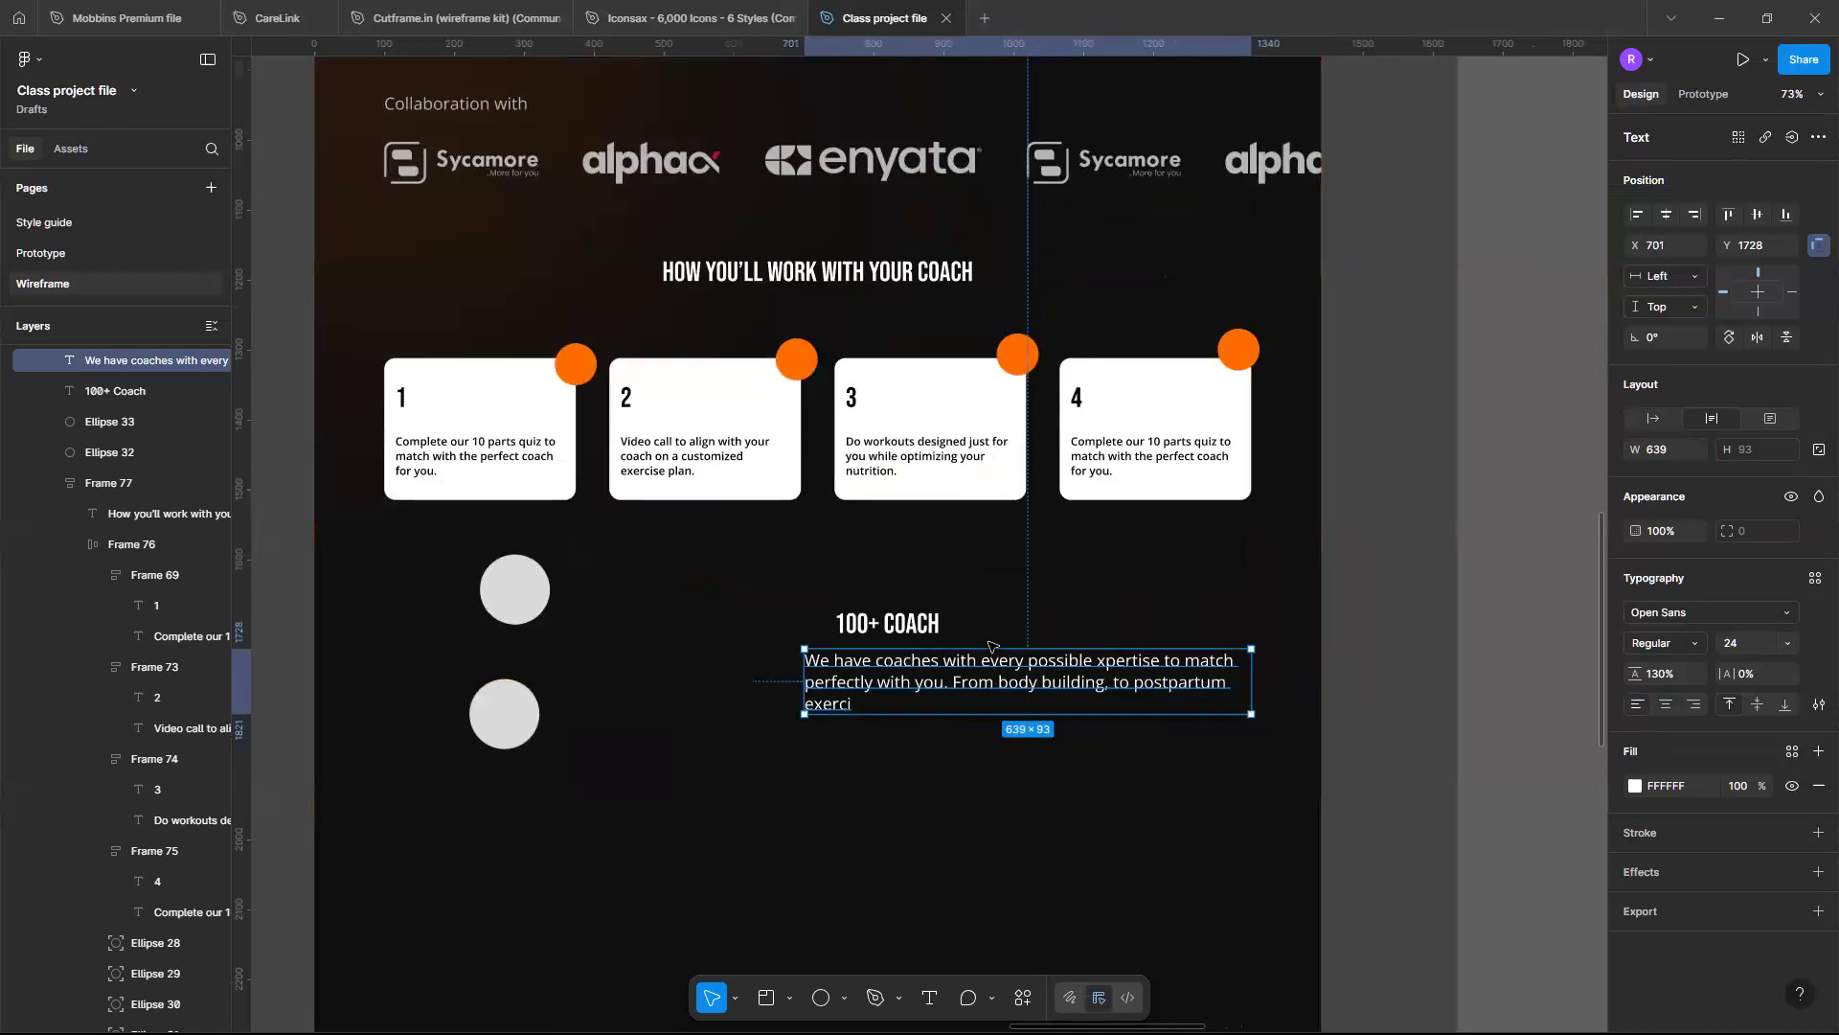
scroll(992, 645, "down", 1)
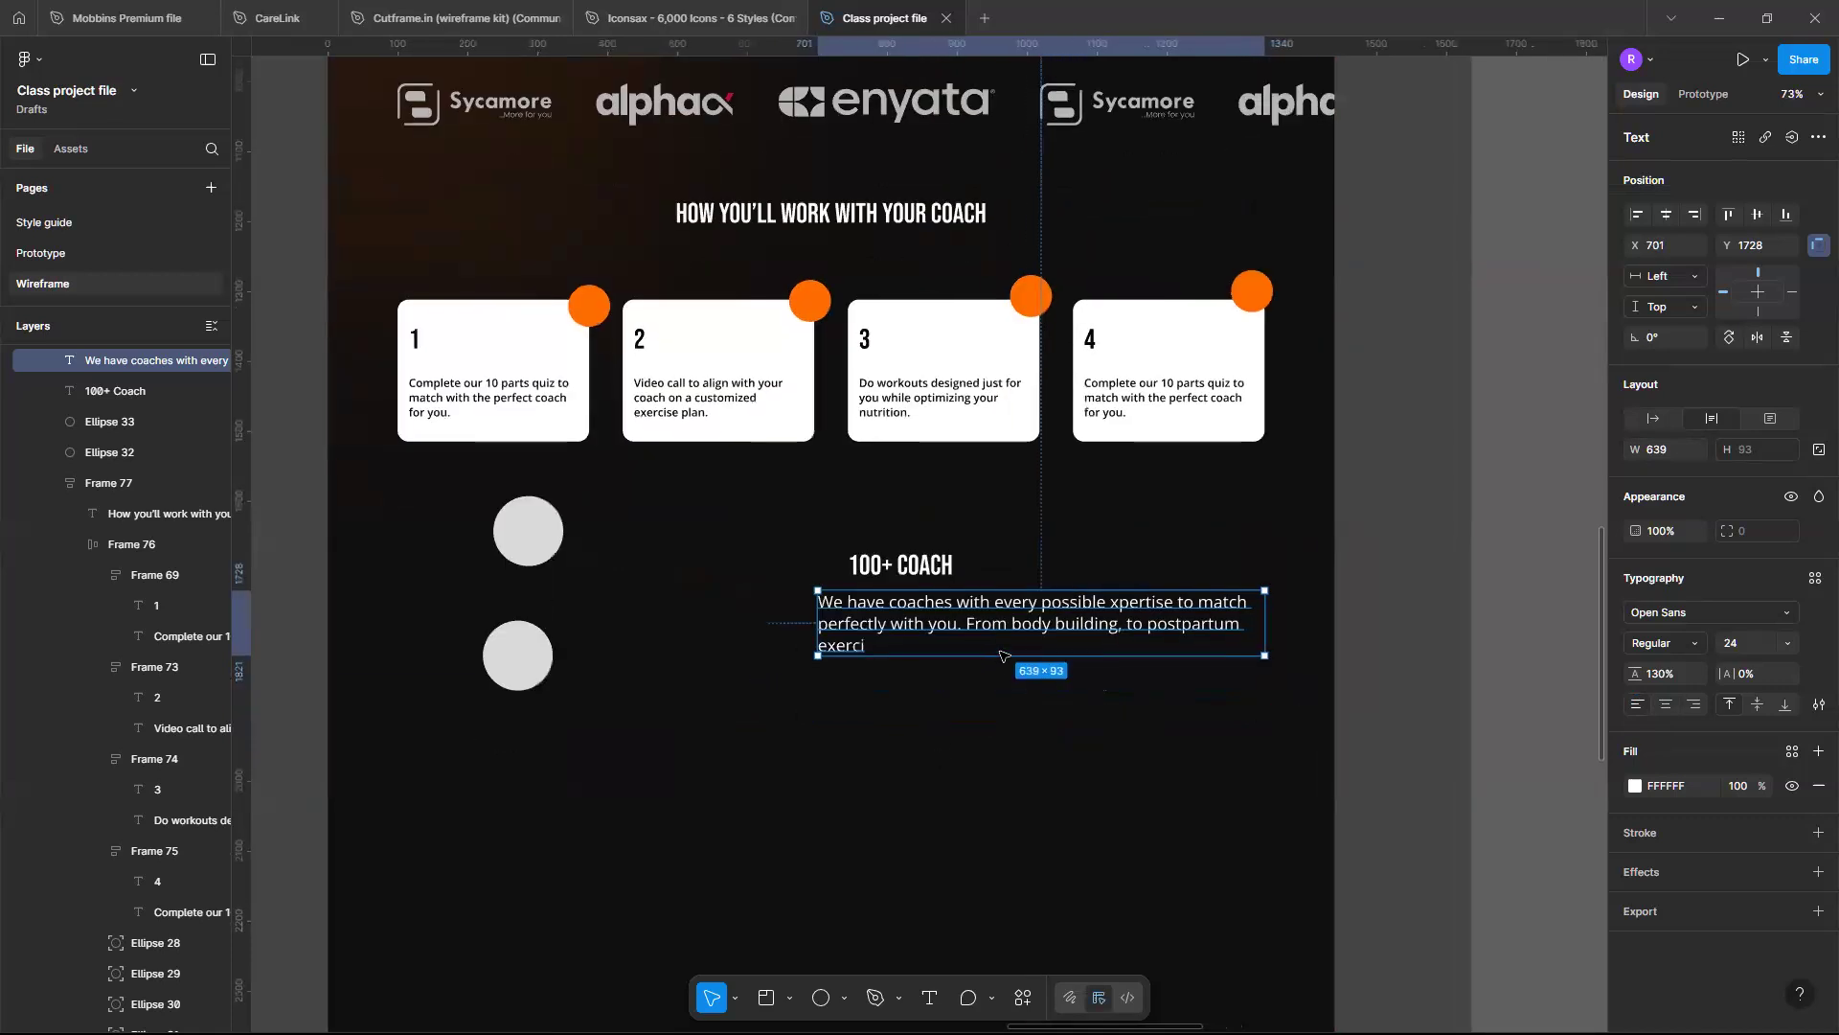
left_click_drag(900, 551, 909, 563)
Set the font size of only the "100+" part of the "100+ Coach" heading to 64
left_click(887, 563)
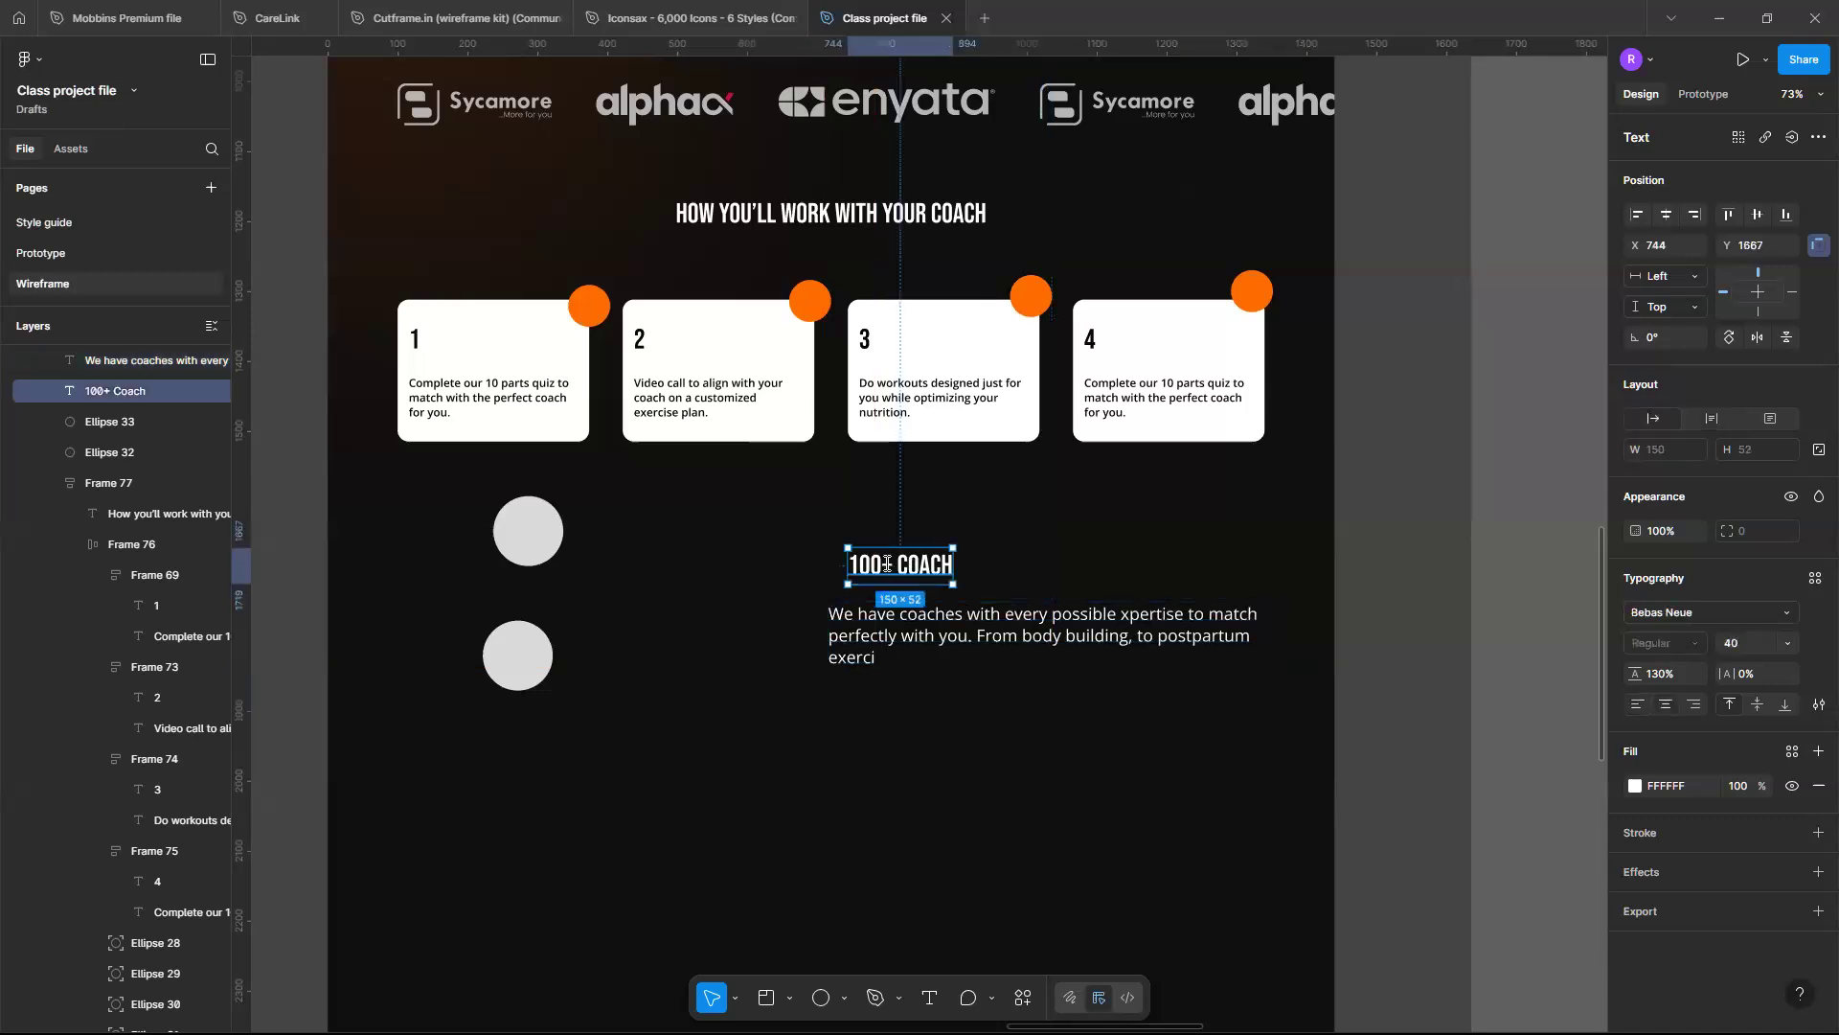
double_click(901, 565)
left_click(894, 564)
left_click(847, 564, "shift")
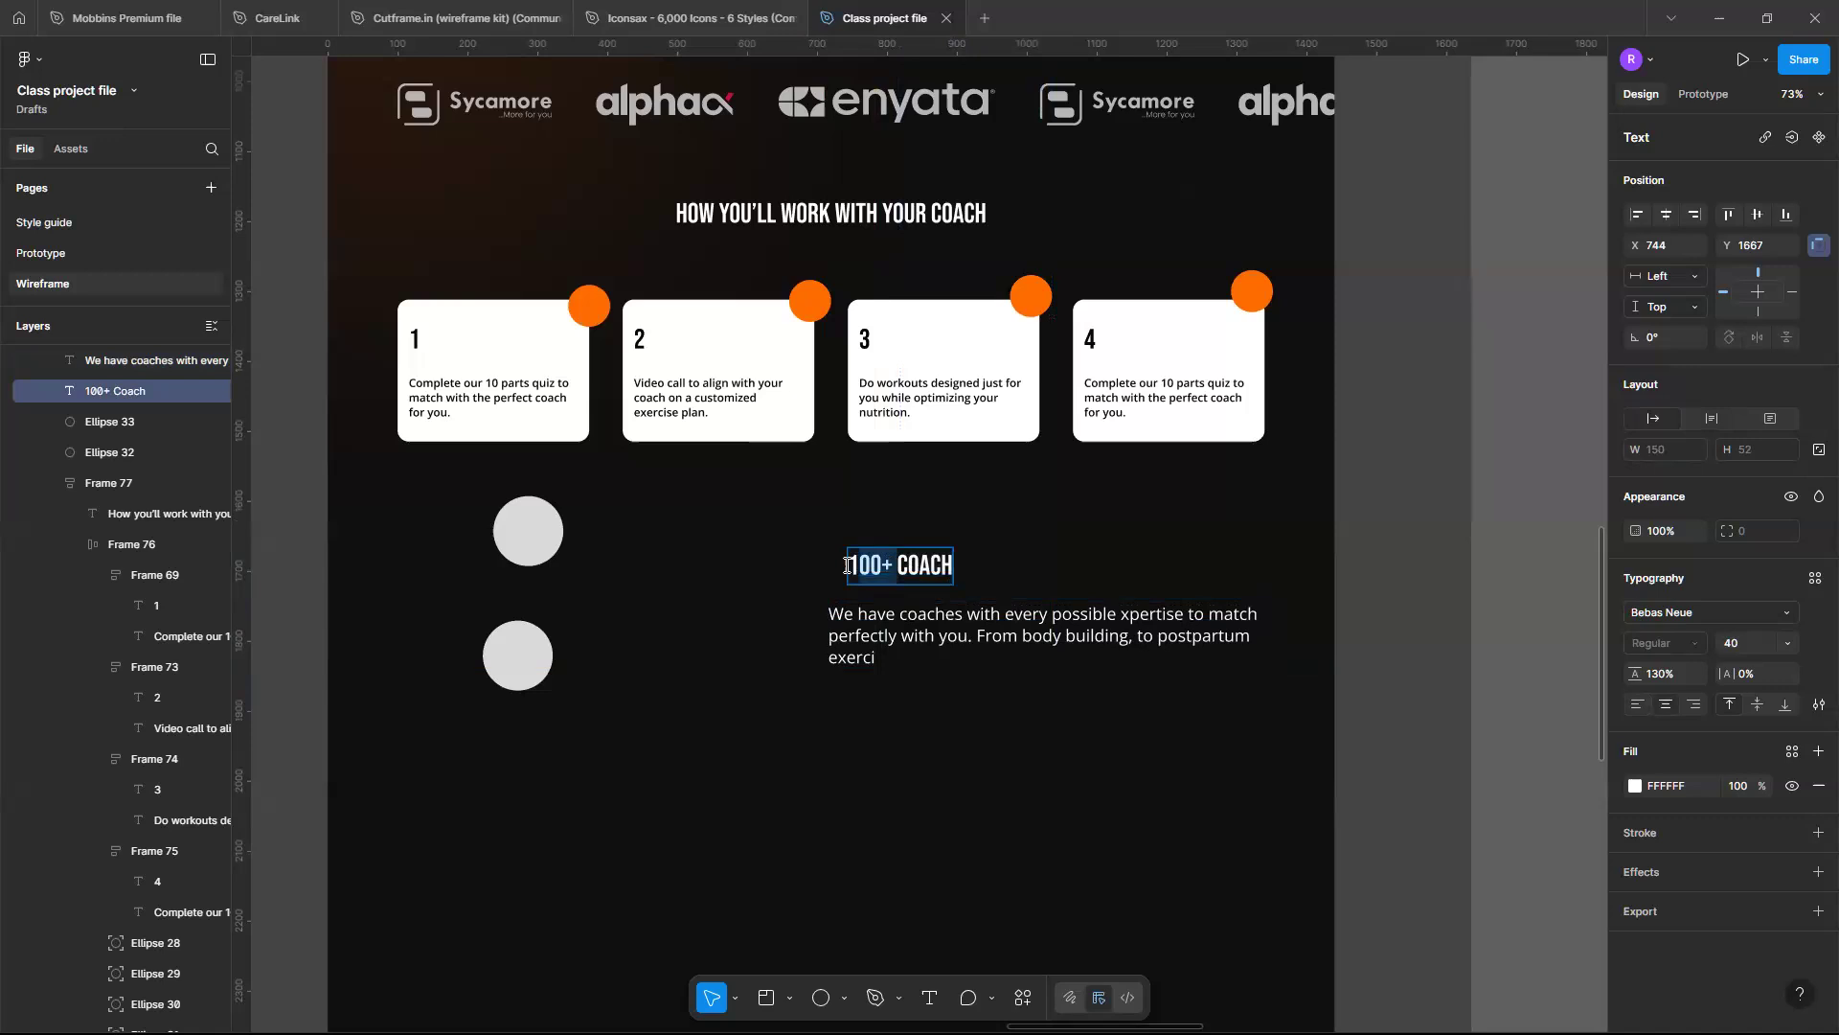
left_click(1787, 642)
left_click(1774, 677)
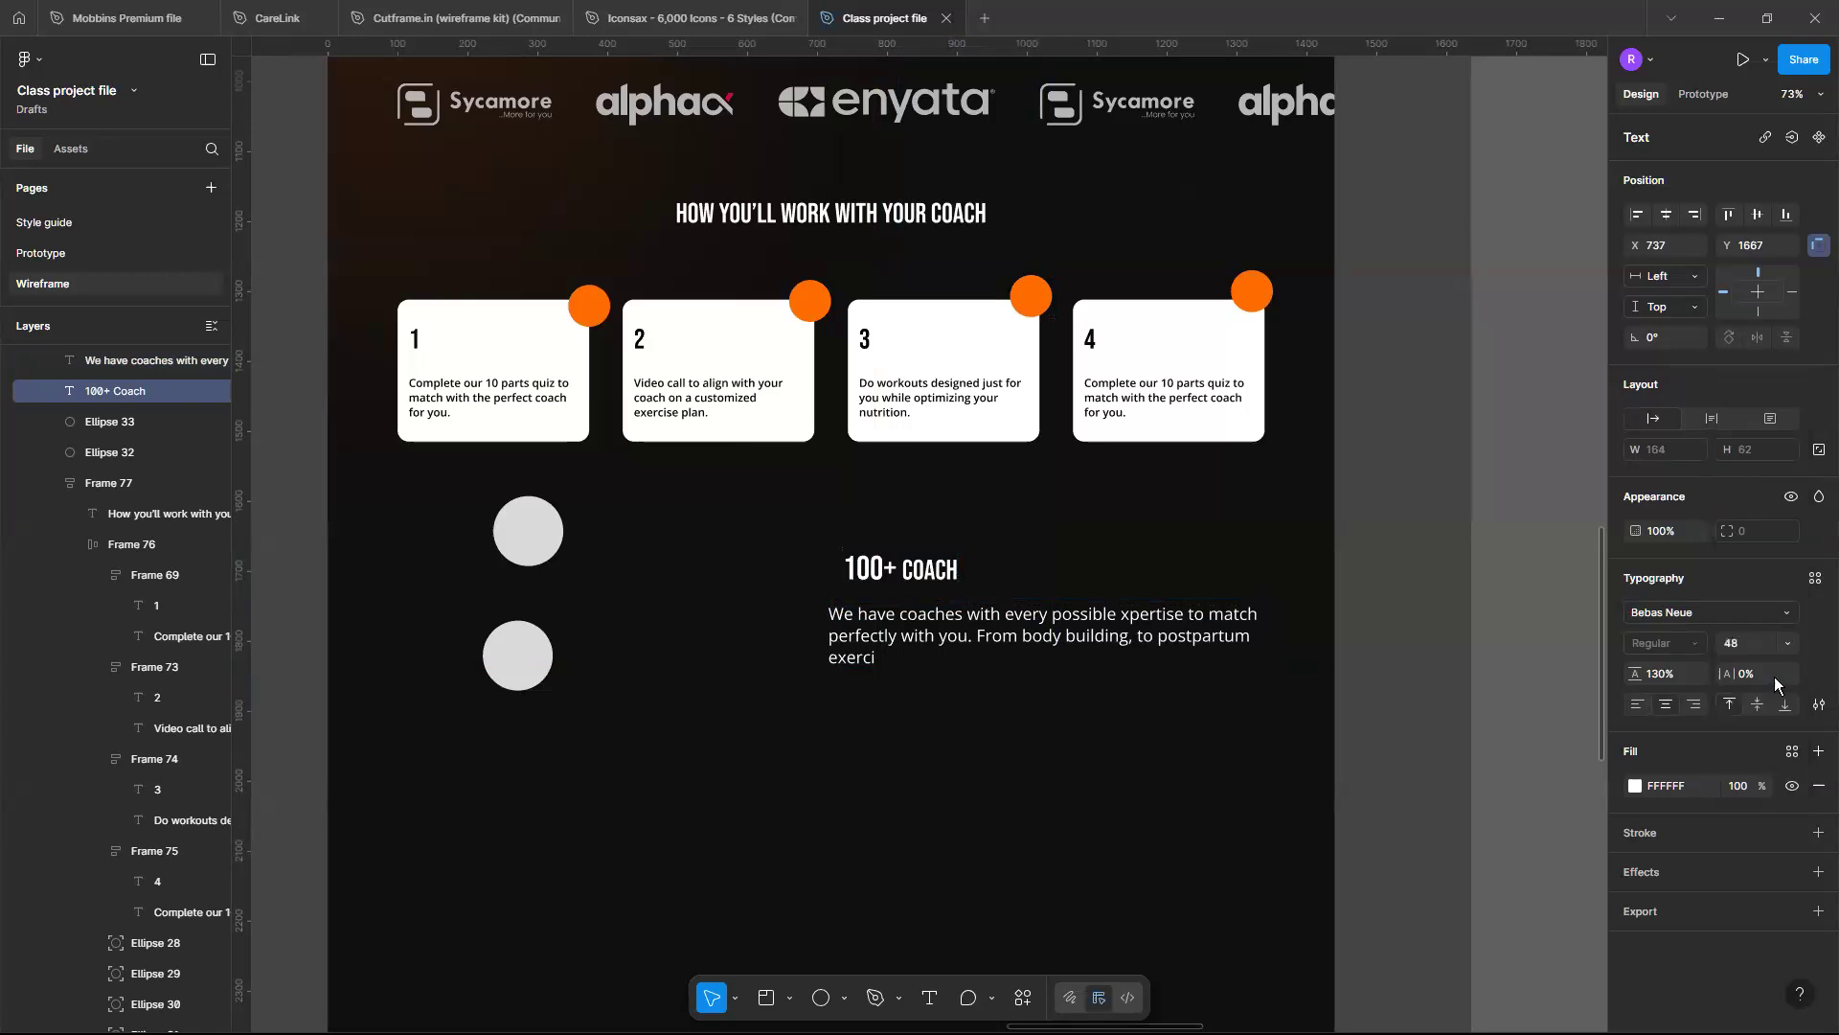
left_click(1787, 650)
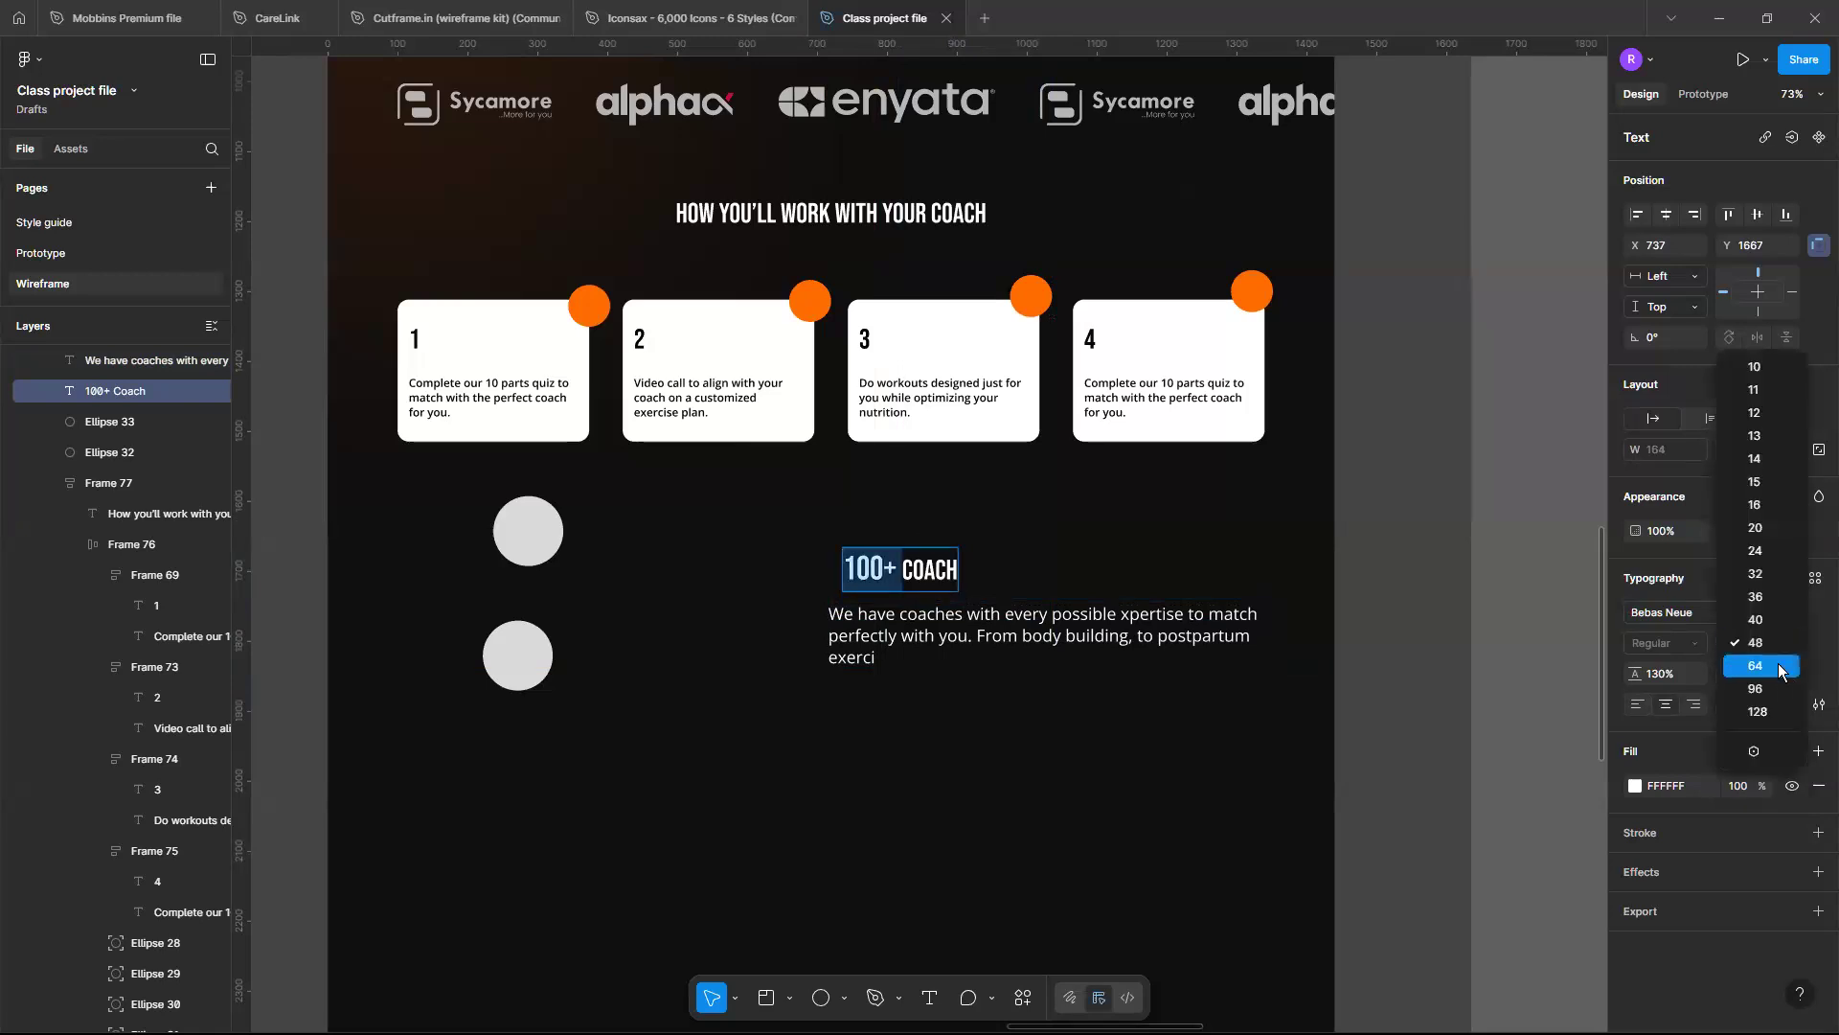
left_click(1778, 664)
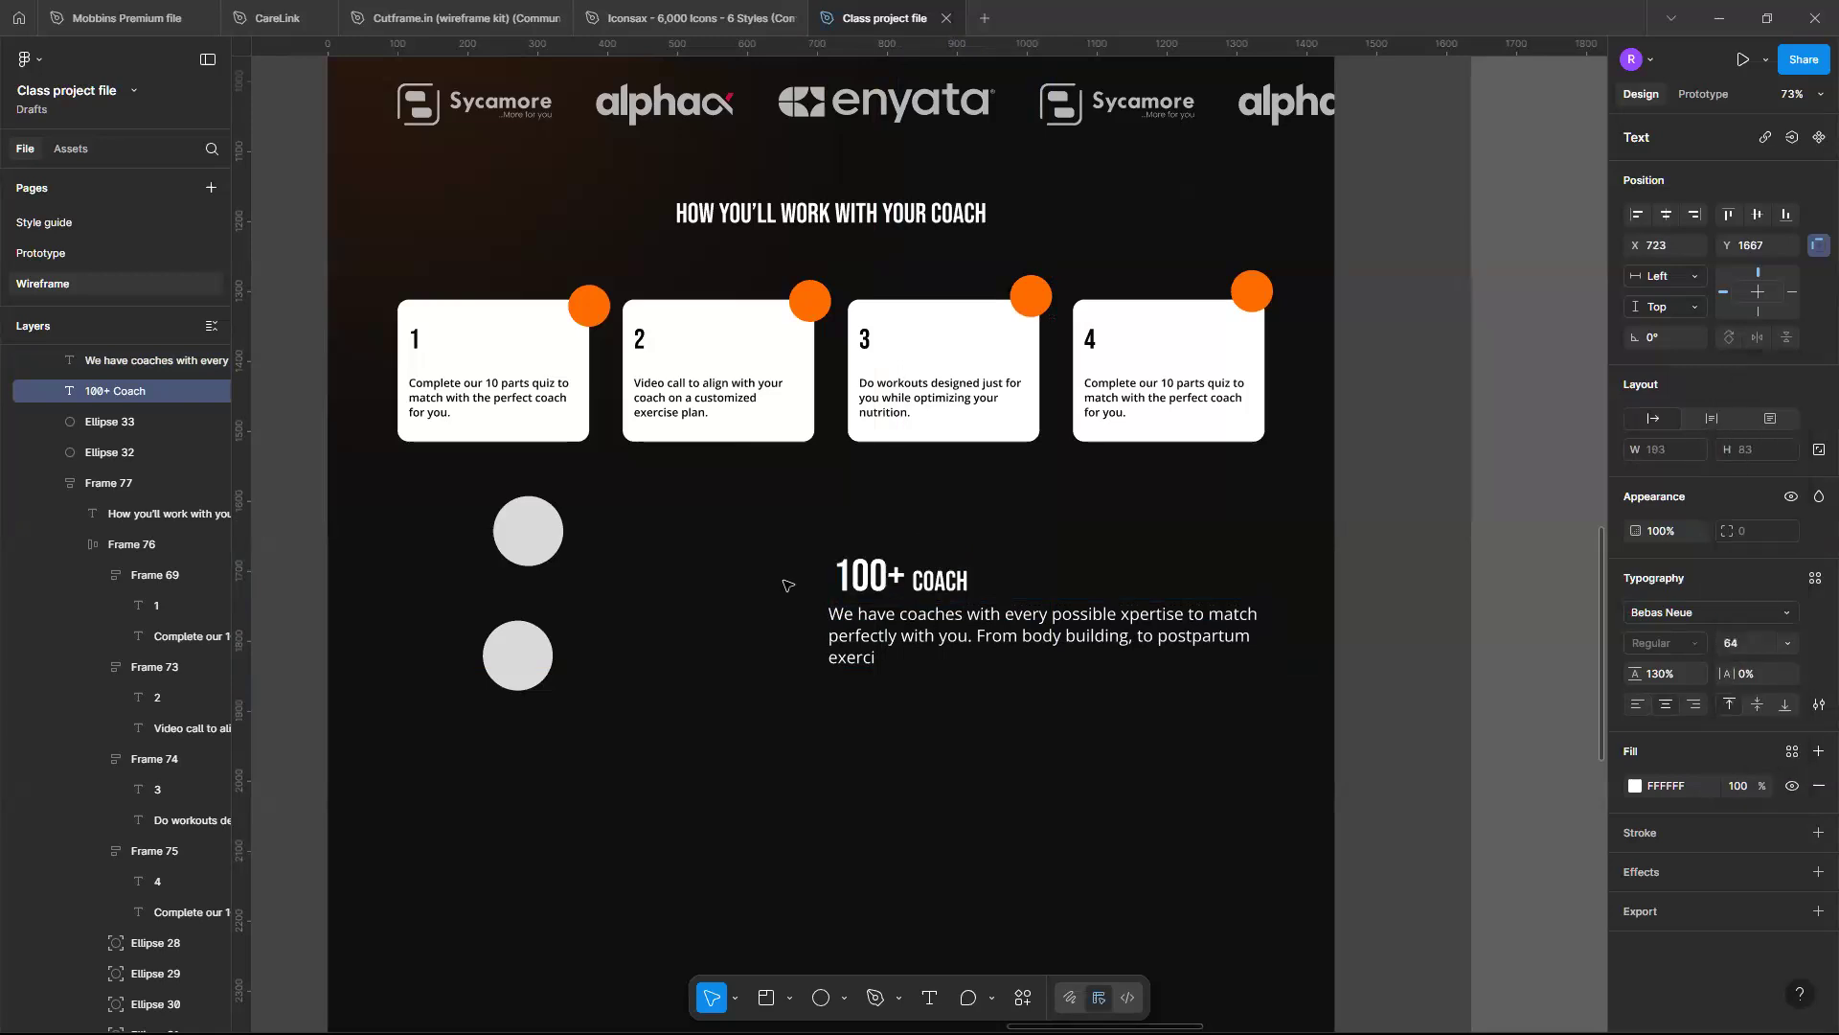
key("Escape")
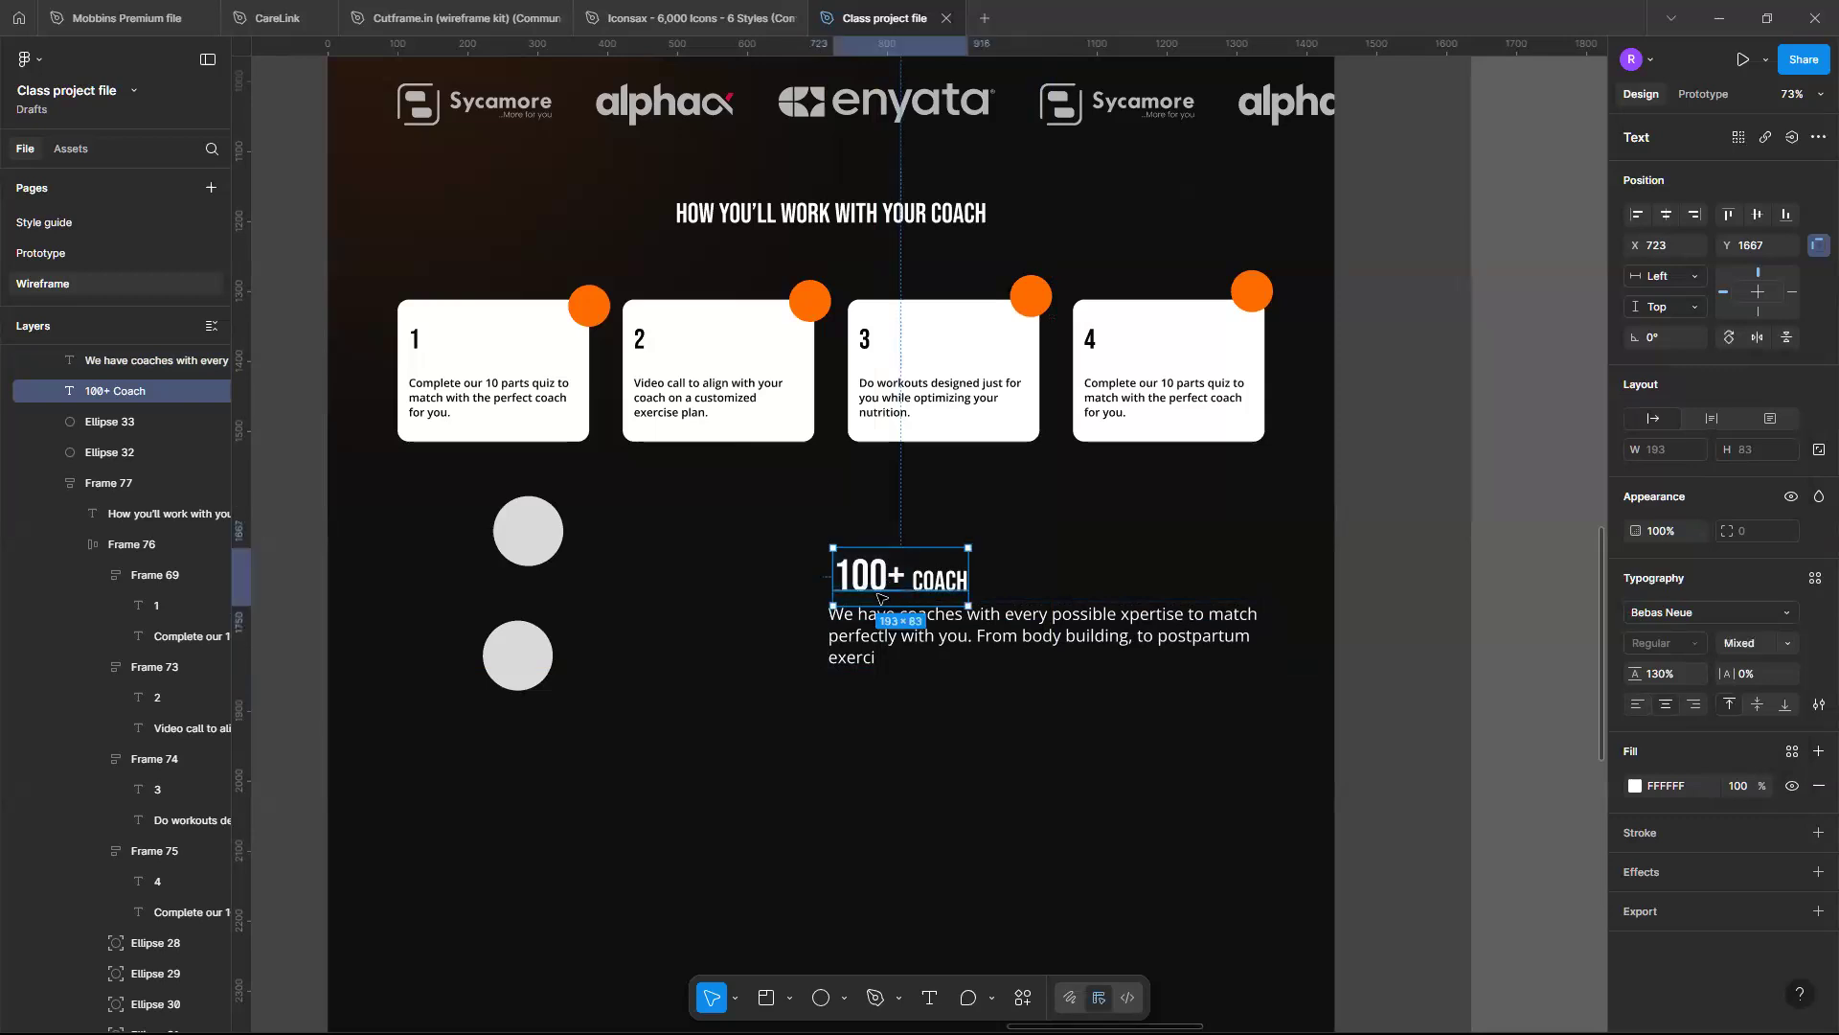
Left-align the "100+ Coach" heading with the paragraph at X 716, Y 1662, and move the paragraph down to Y 1763
left_click_drag(877, 596, 896, 618)
left_click(899, 621)
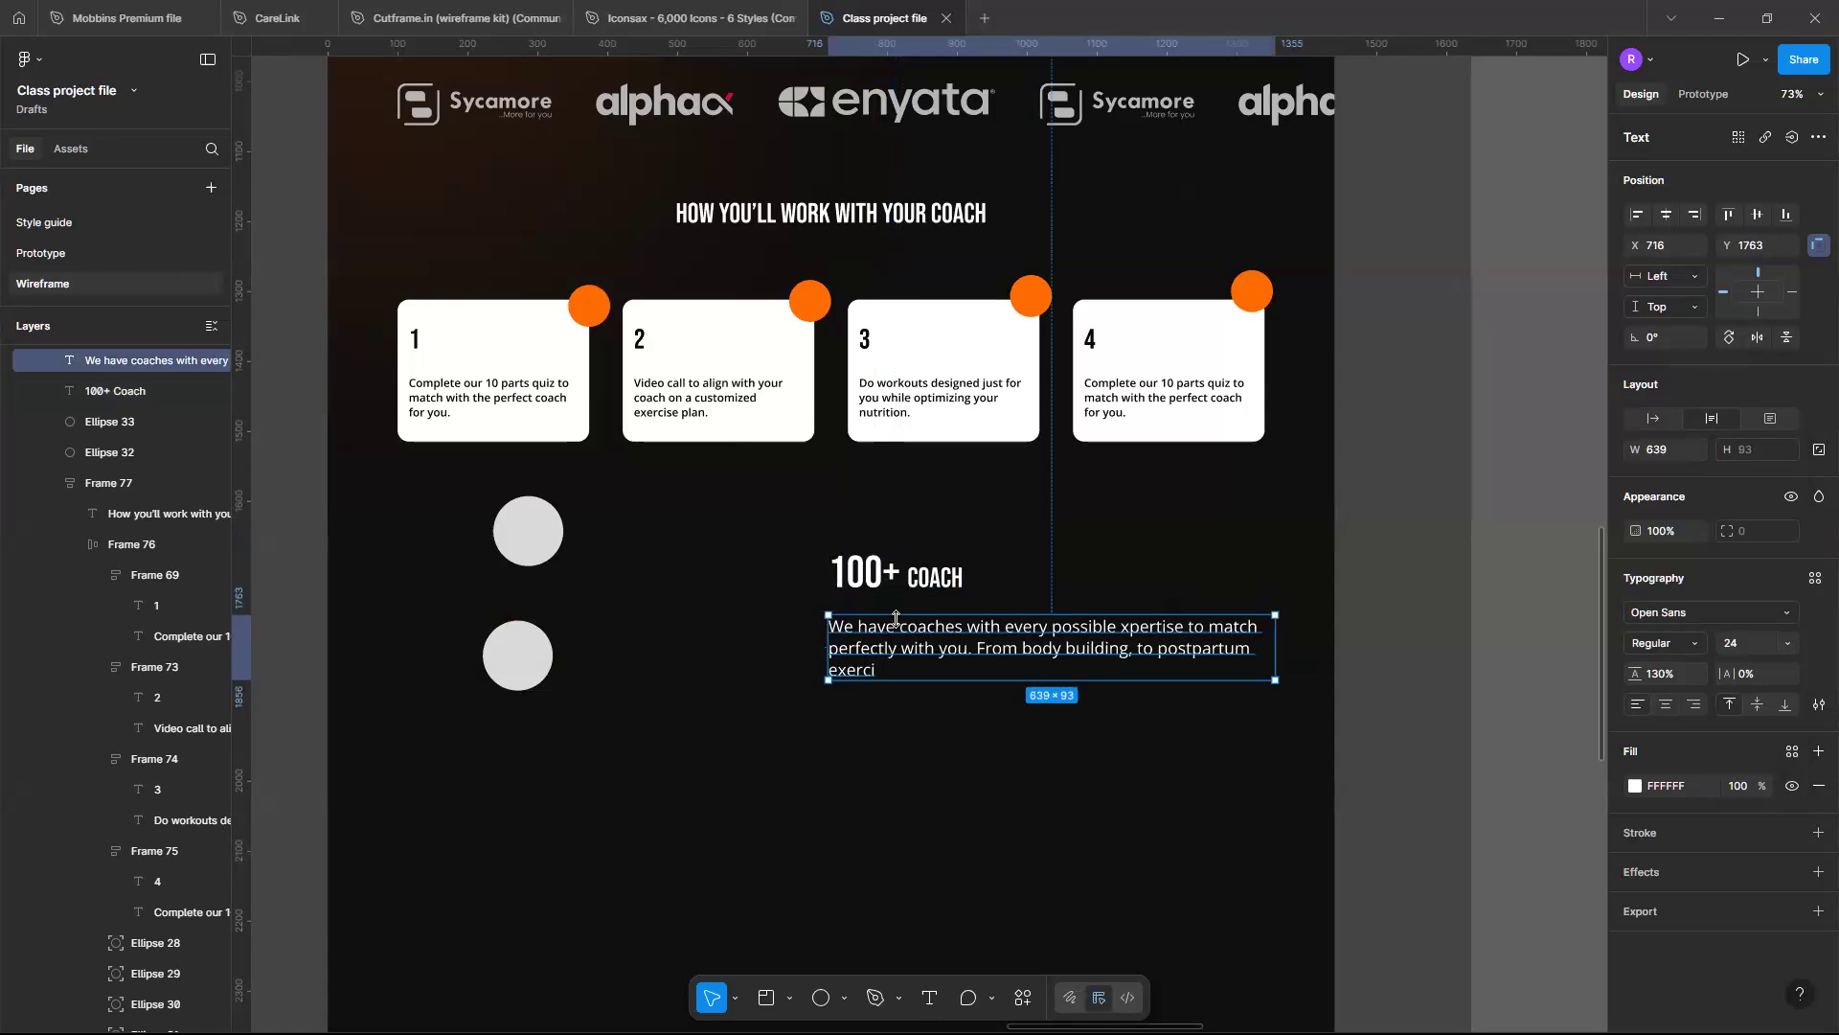
Apply the library colour black-100 to only the word "Coach" in the "100+ Coach" heading
scroll(896, 618, "up", 5)
scroll(896, 618, "left", 2)
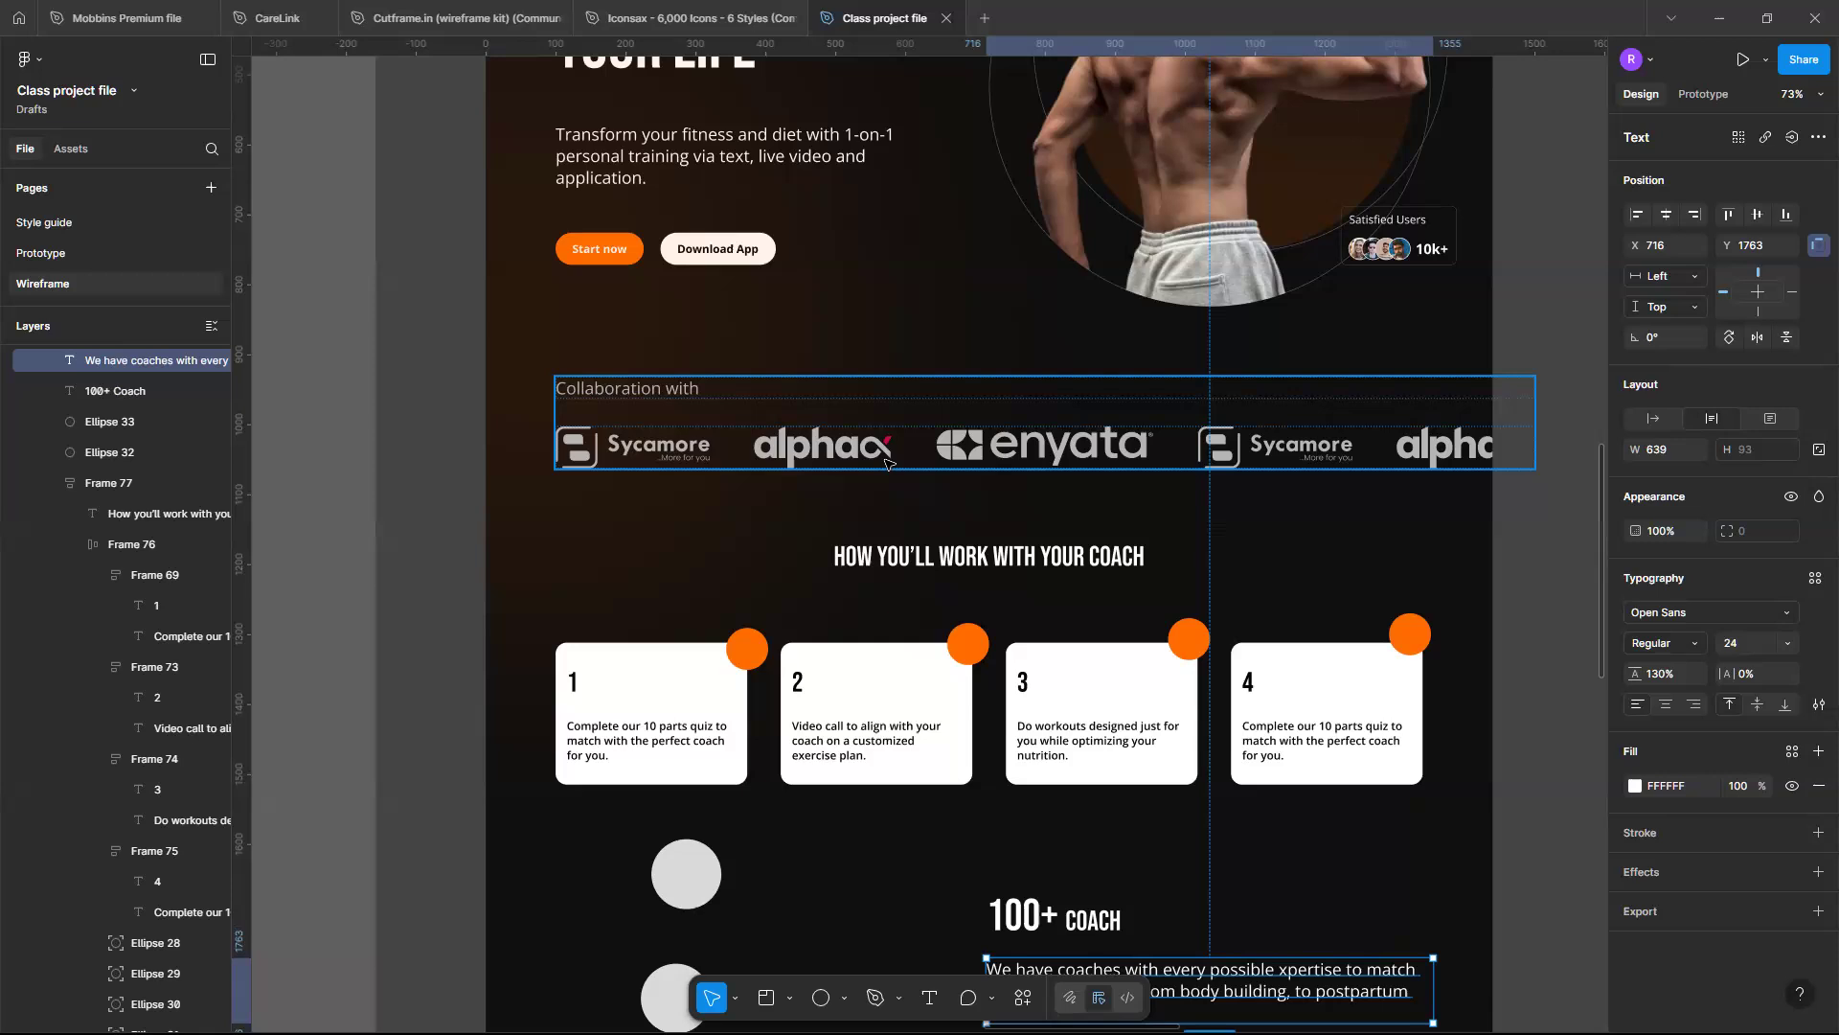
scroll(887, 464, "down", 3)
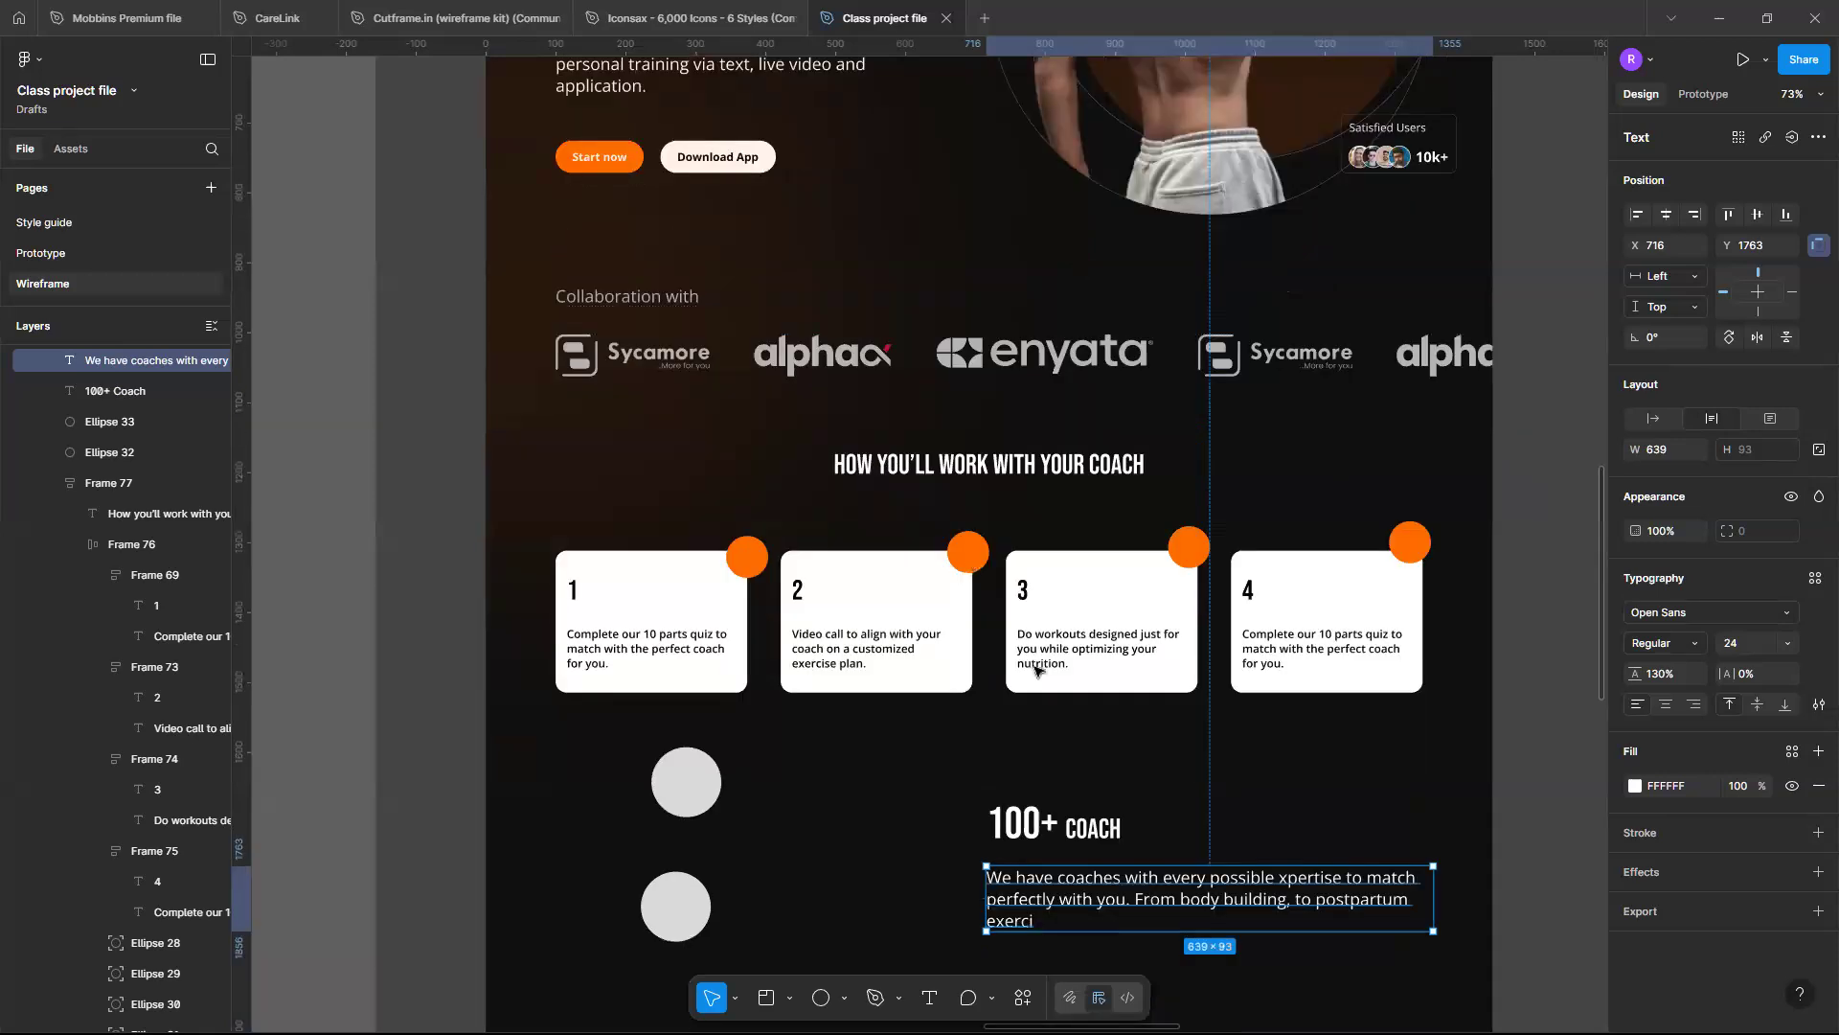
left_click(1097, 696)
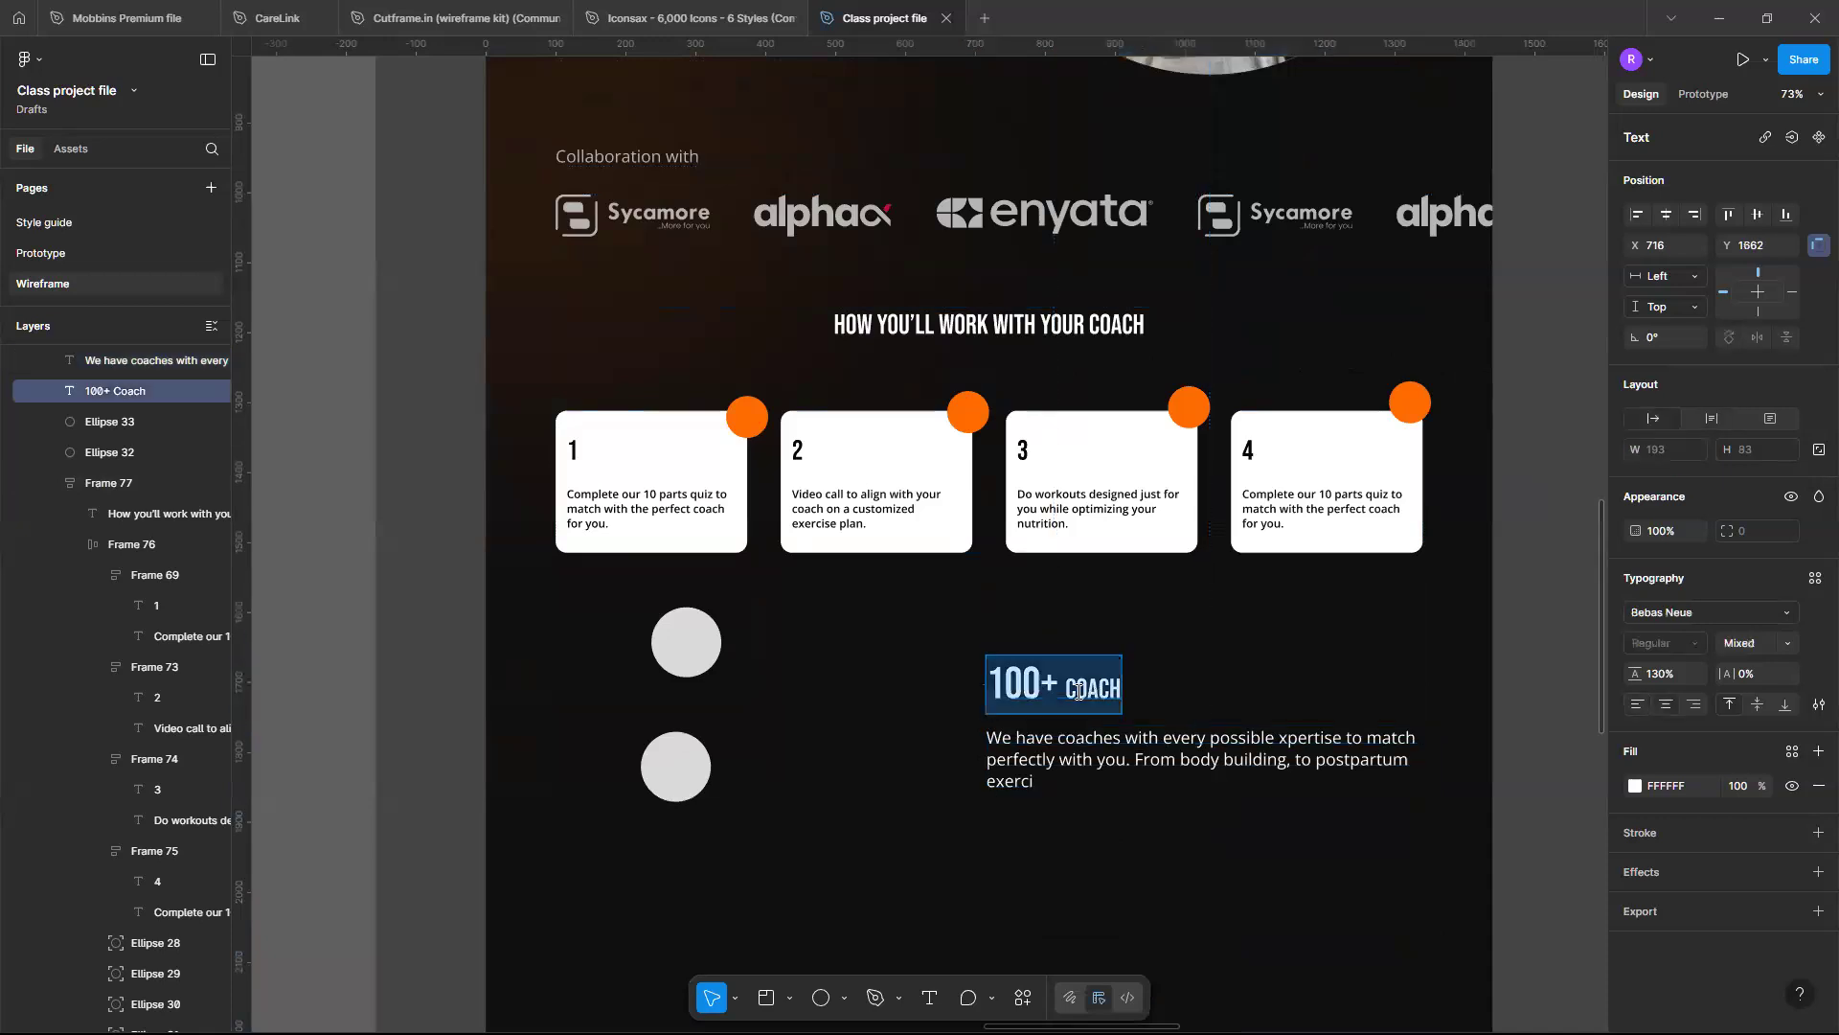
left_click(1067, 691)
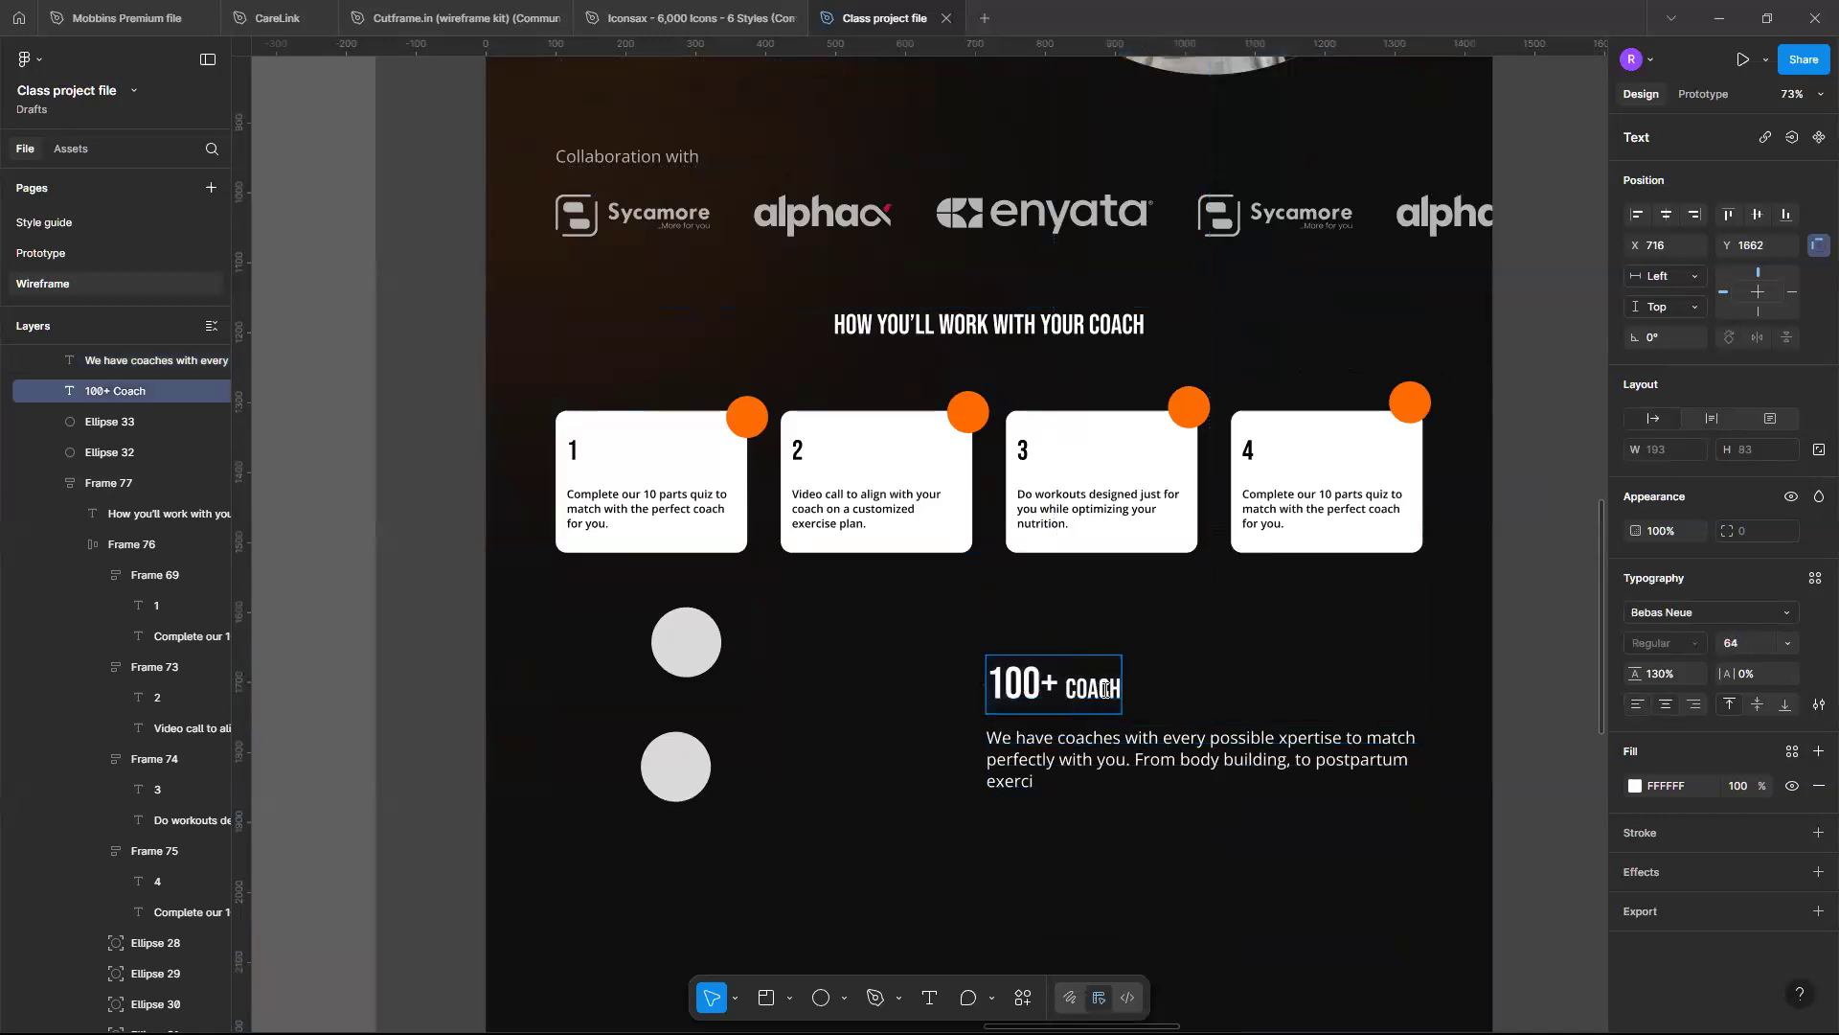
left_click_drag(1066, 691, 1124, 691)
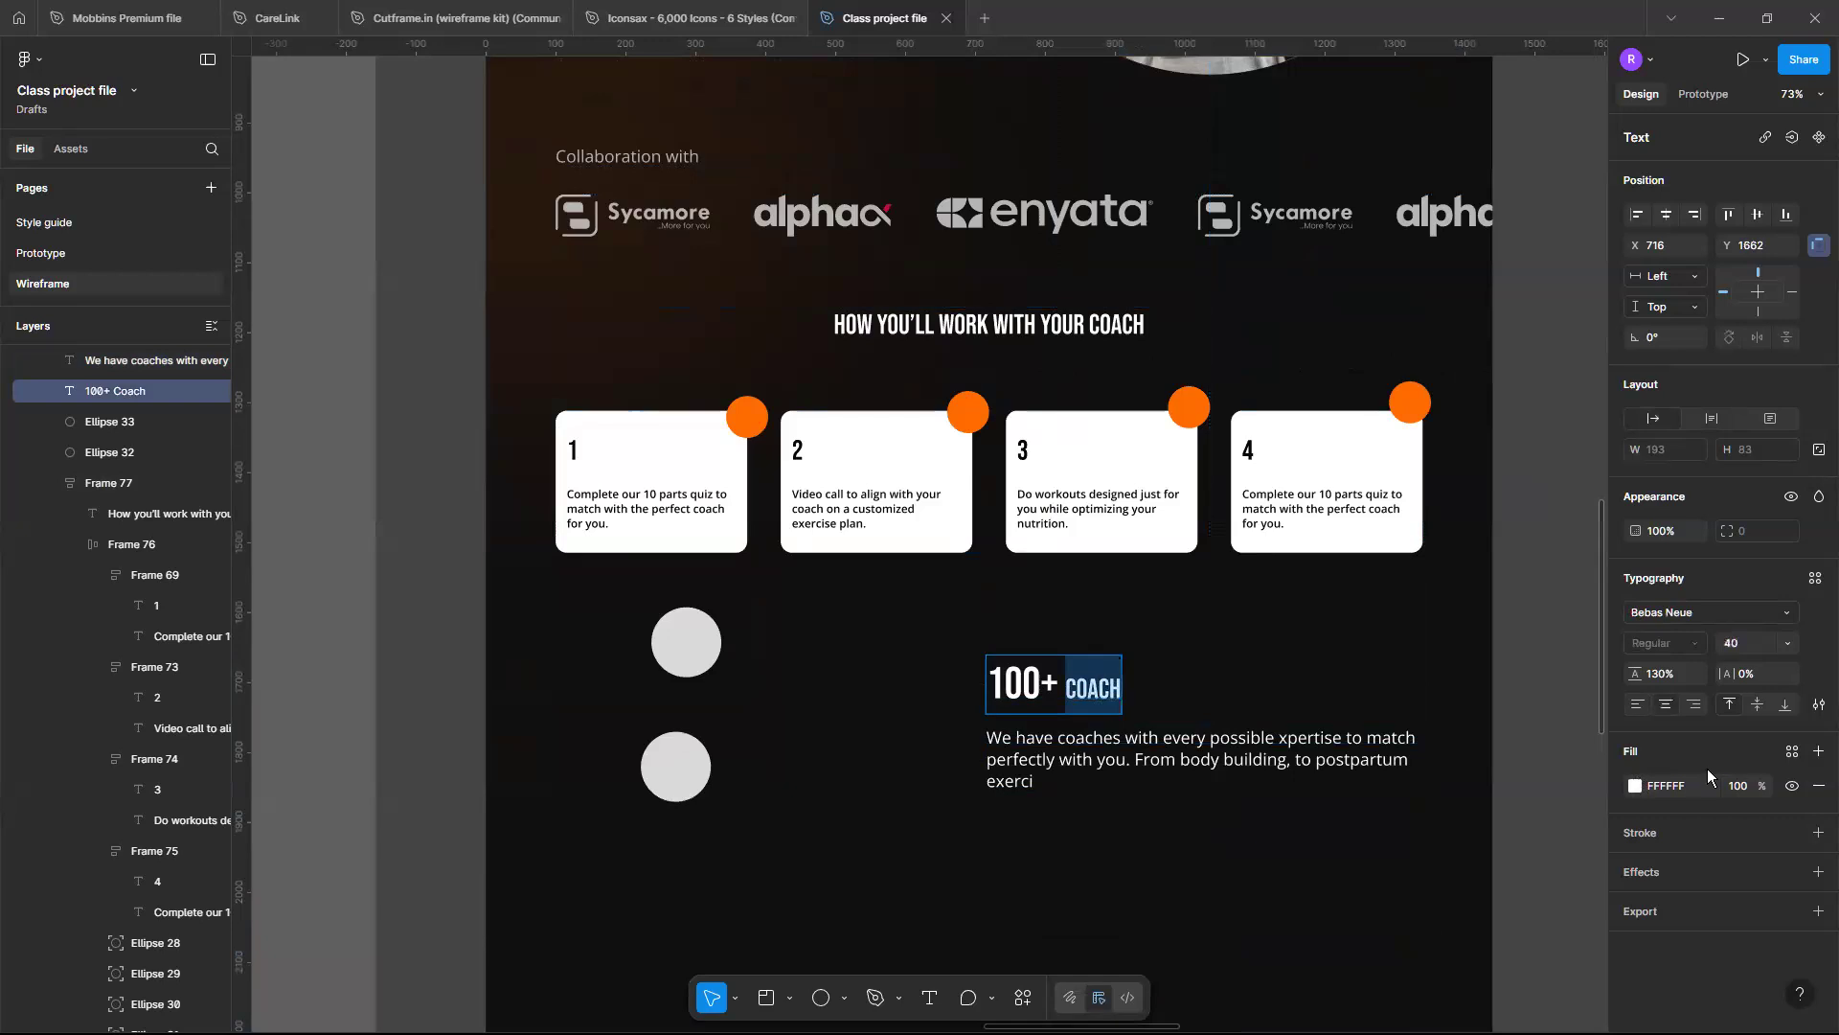
scroll(1514, 900, "down", 10)
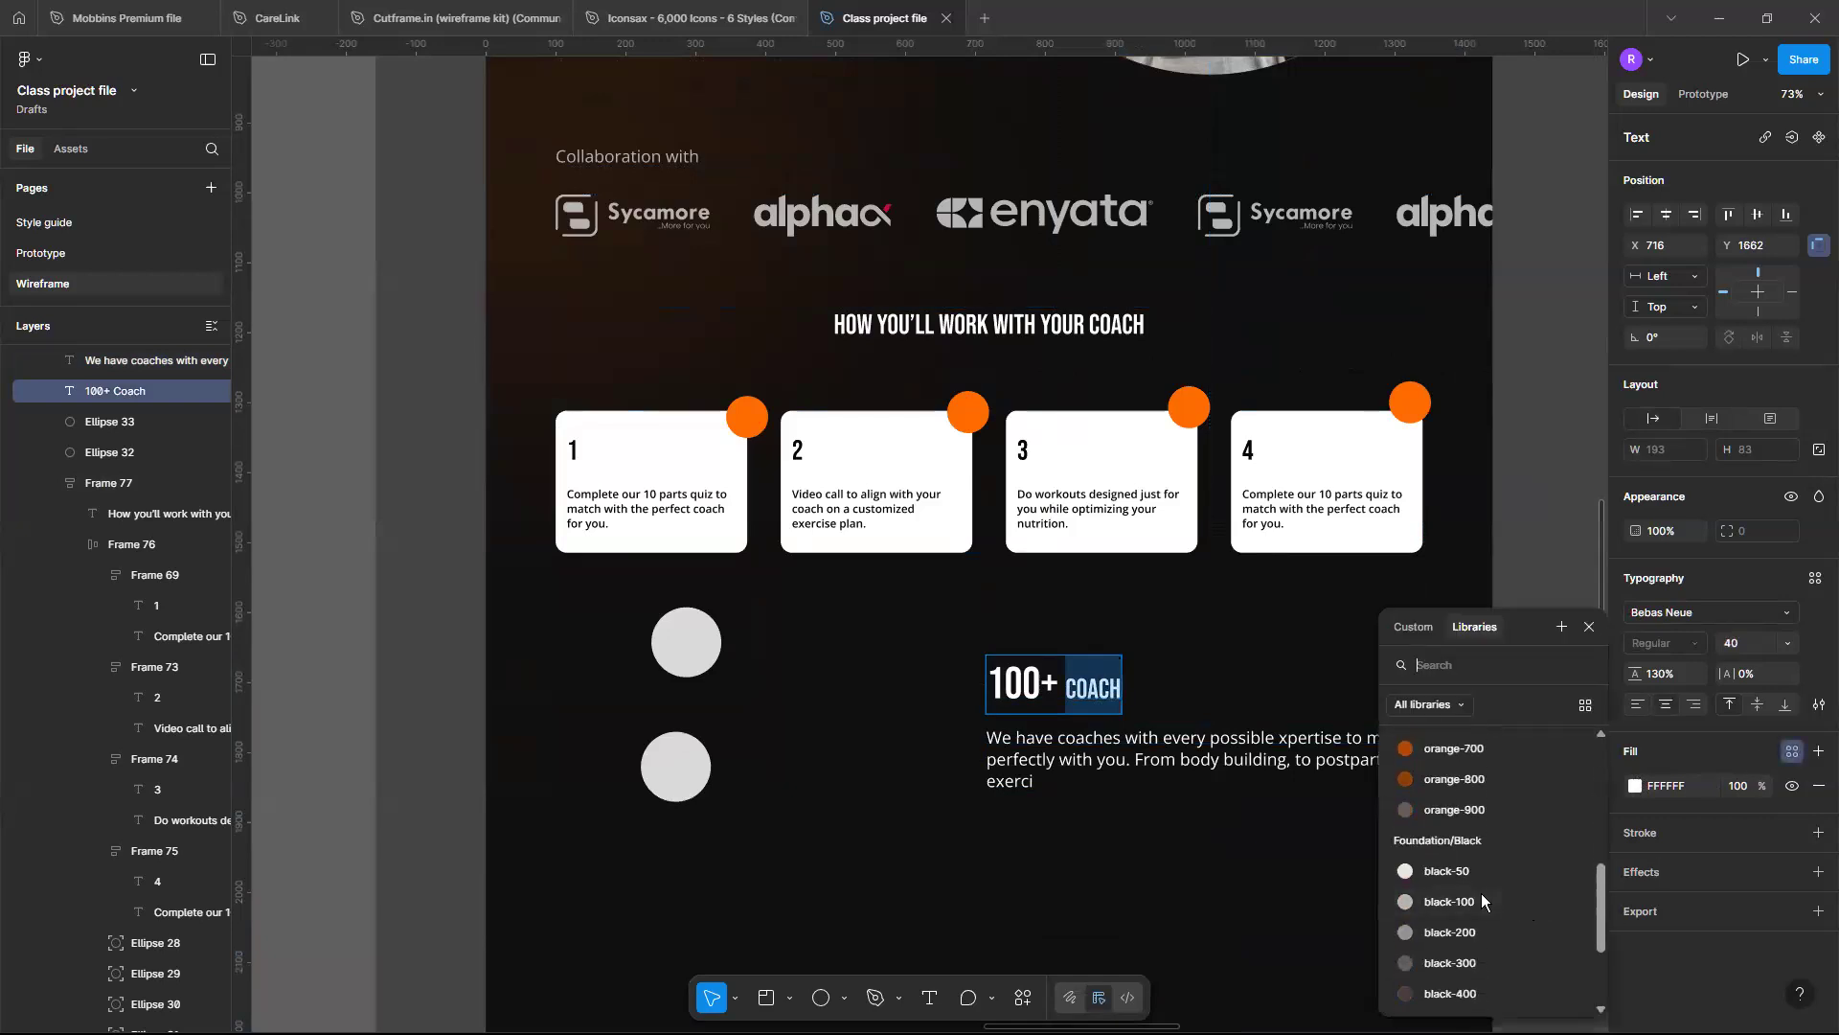
left_click(1481, 901)
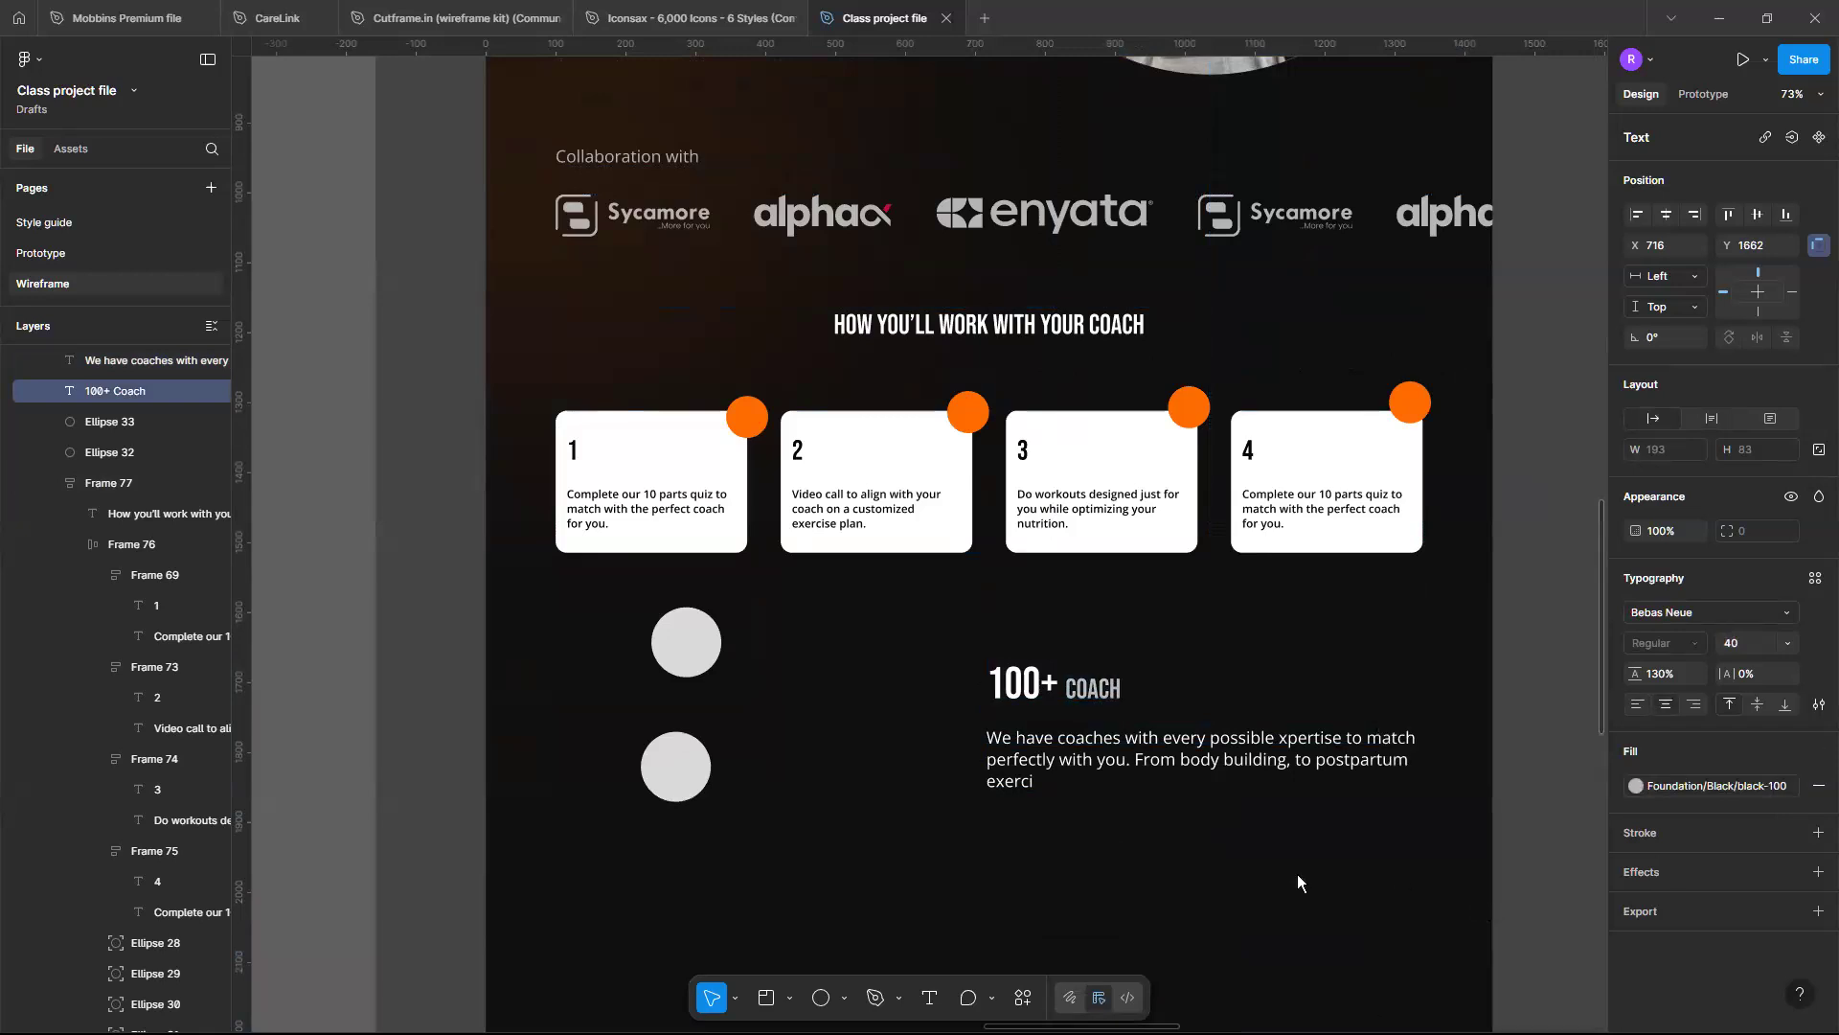
key("Escape")
scroll(1124, 809, "up", 6)
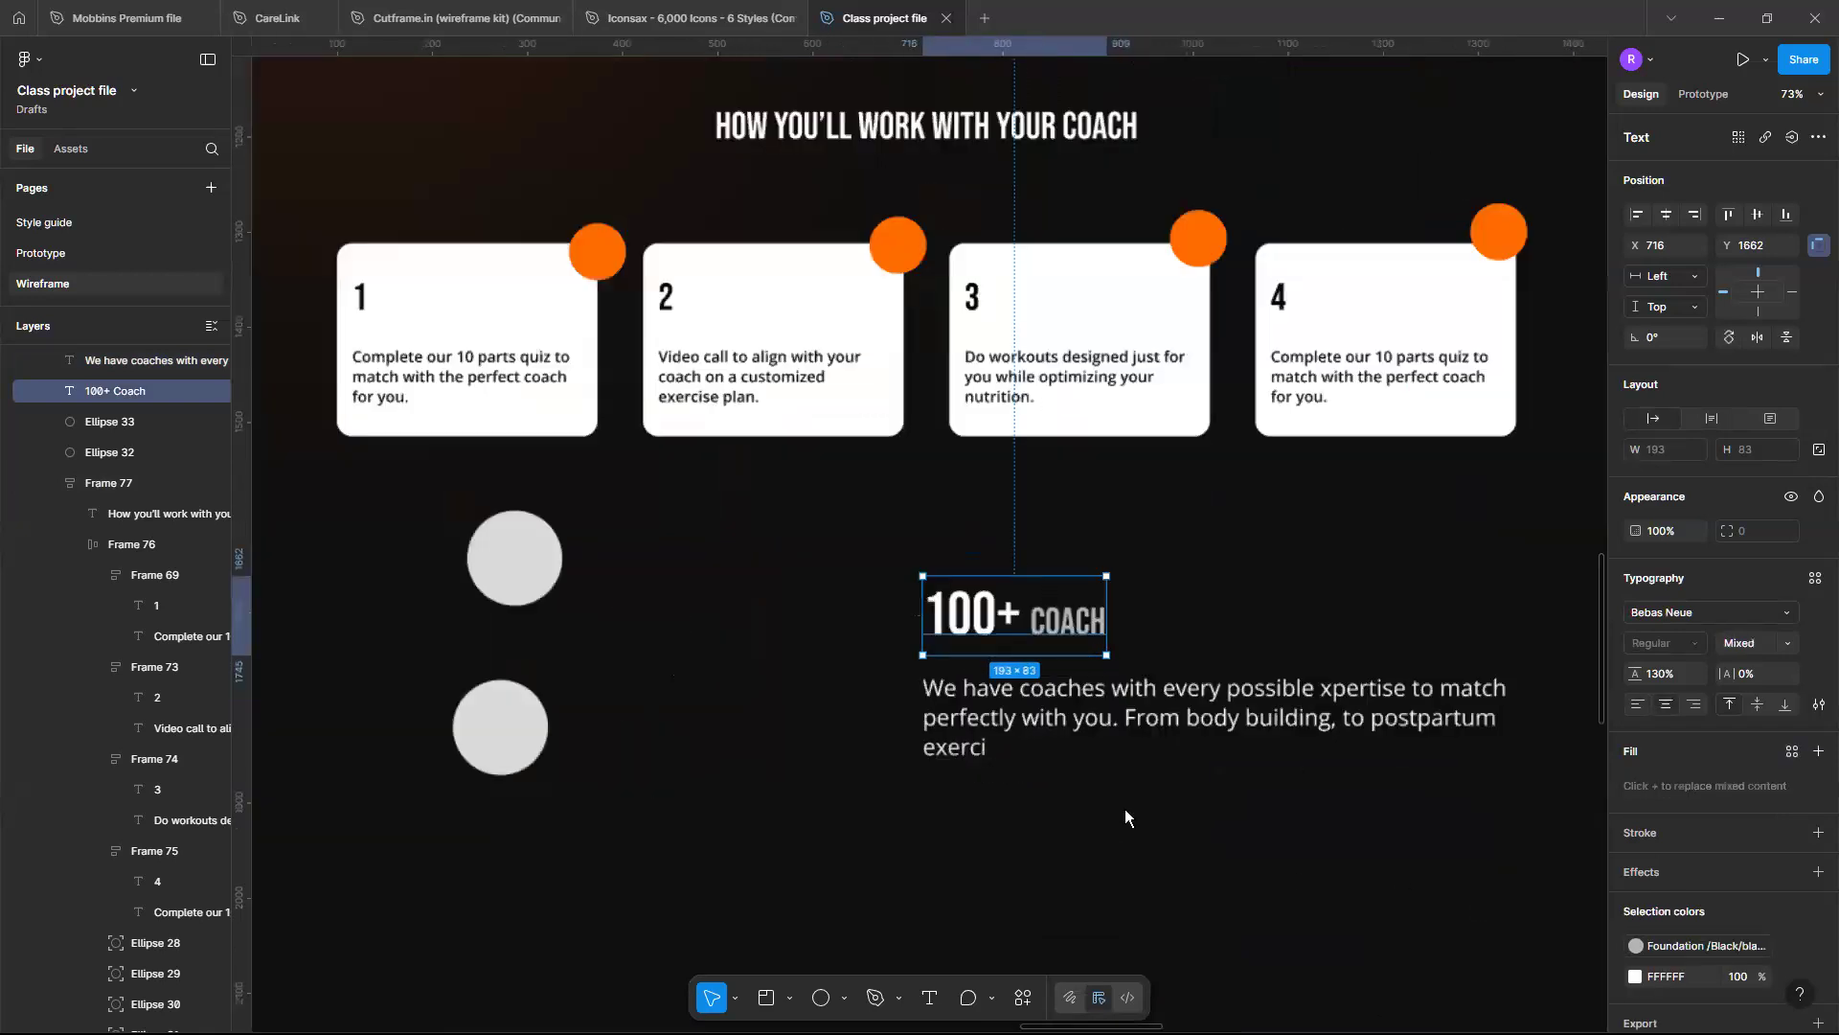
left_click(1090, 619)
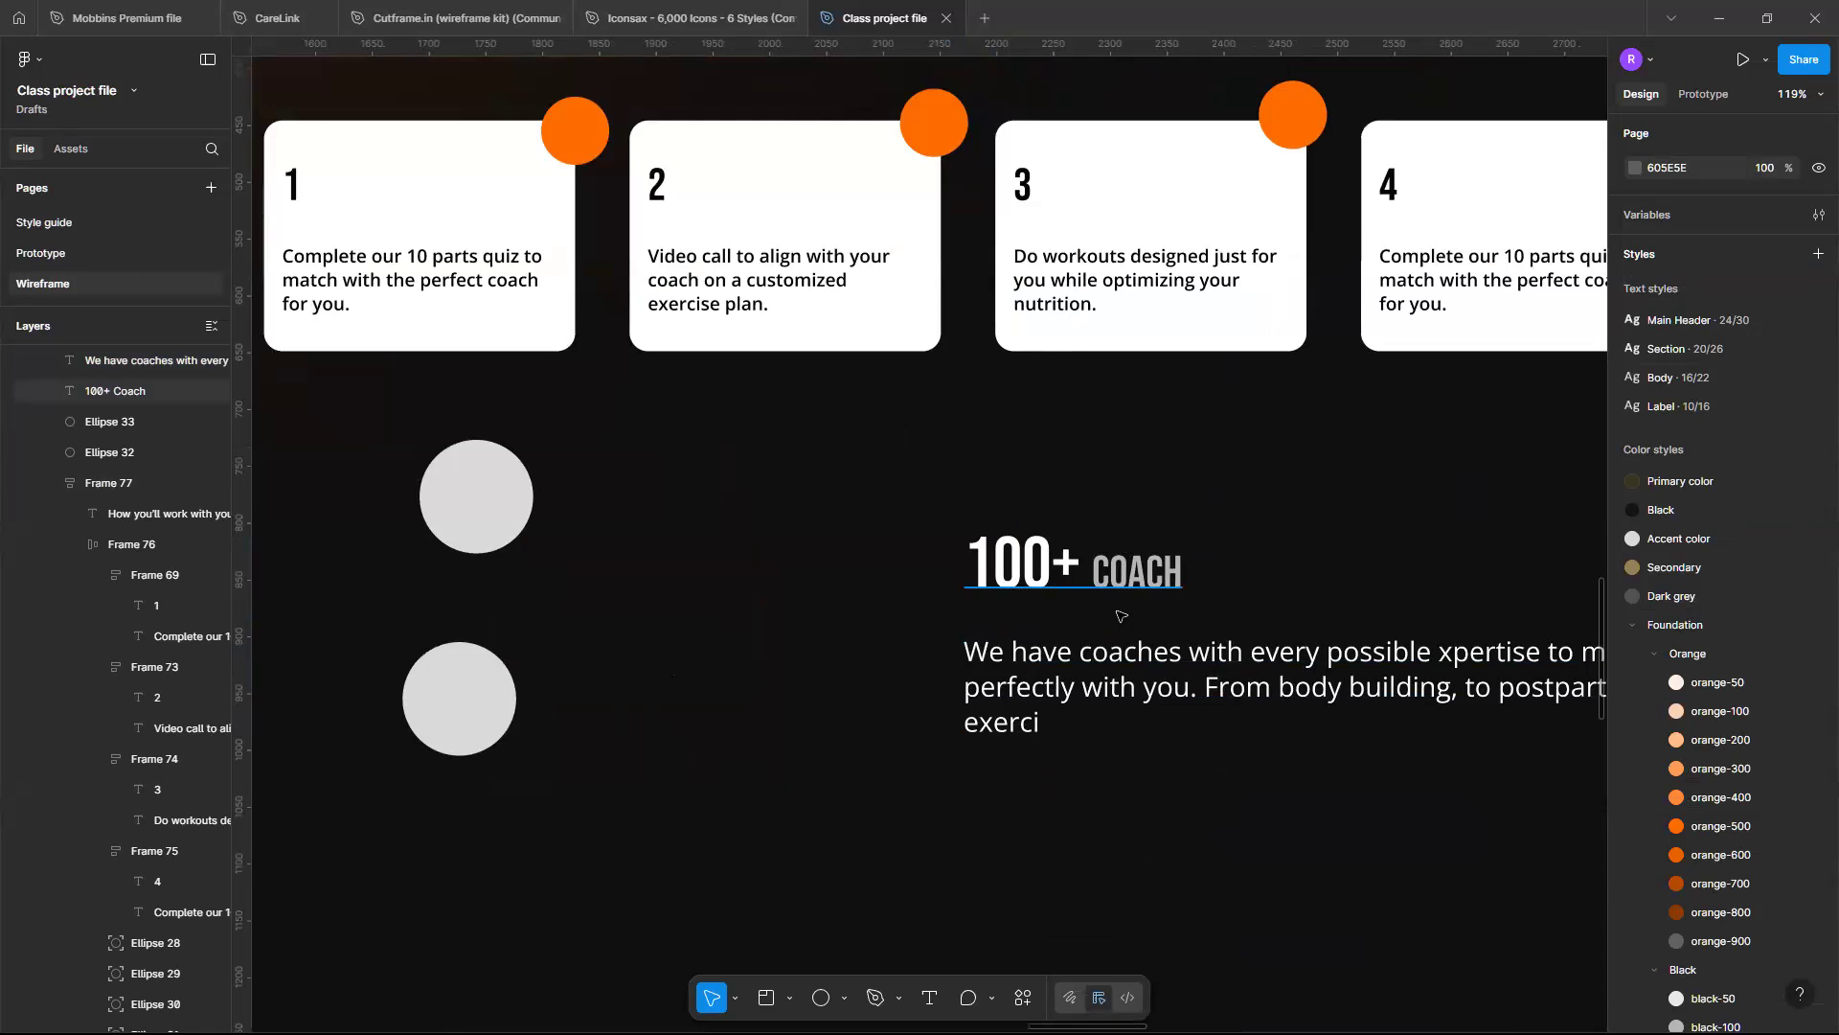
Narrow the coach paragraph's text box to a width of 624
scroll(1121, 615, "down", 4)
scroll(1150, 603, "down", 2)
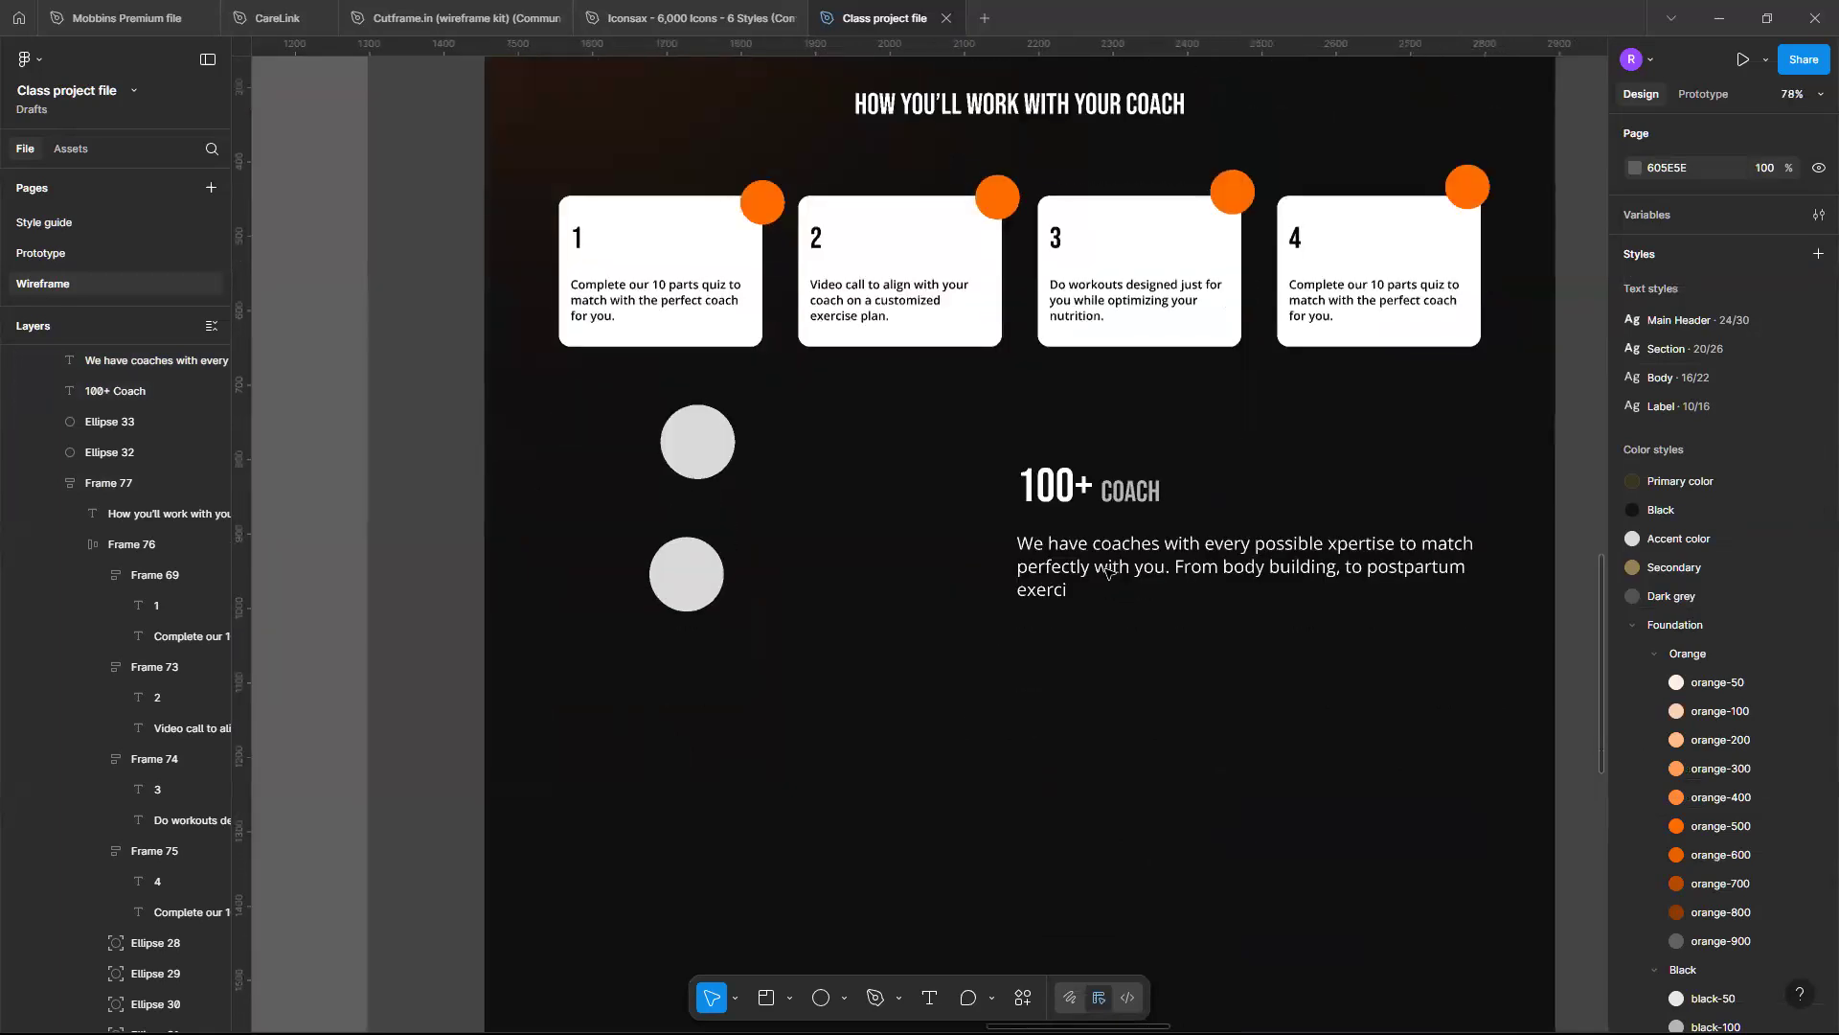
left_click(1186, 585)
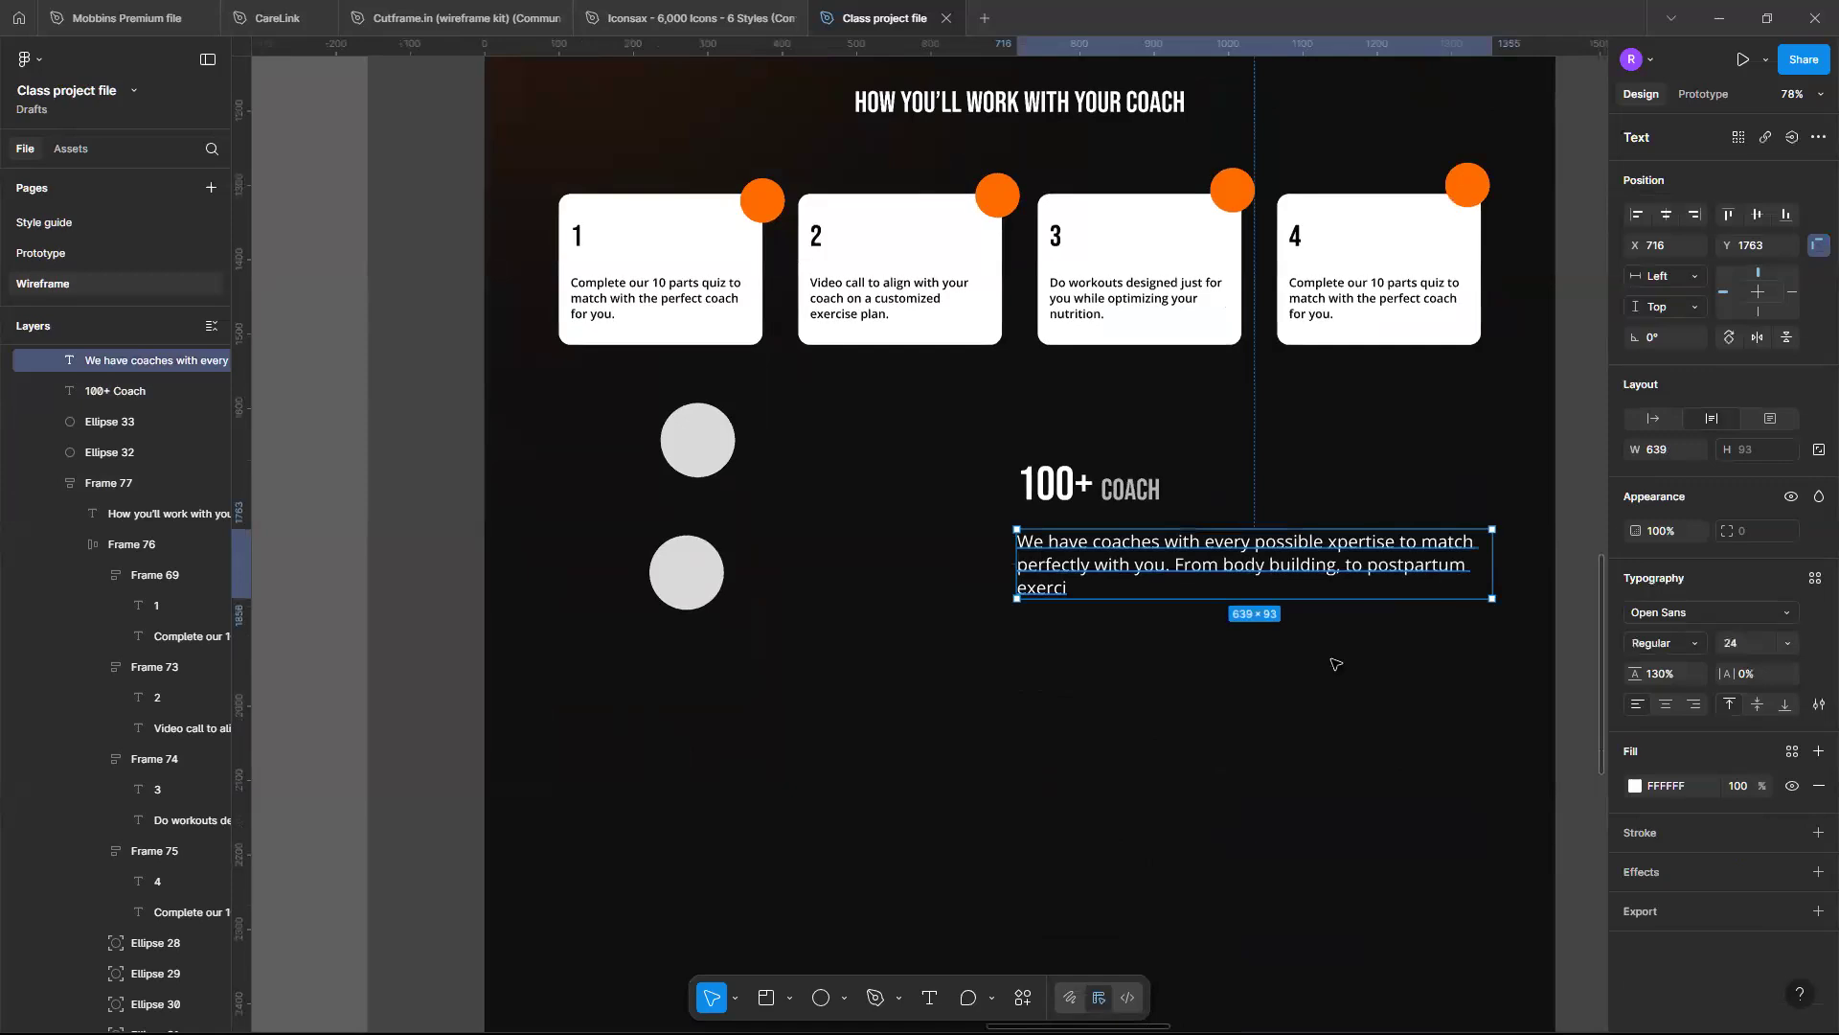
left_click_drag(1498, 565, 1480, 571)
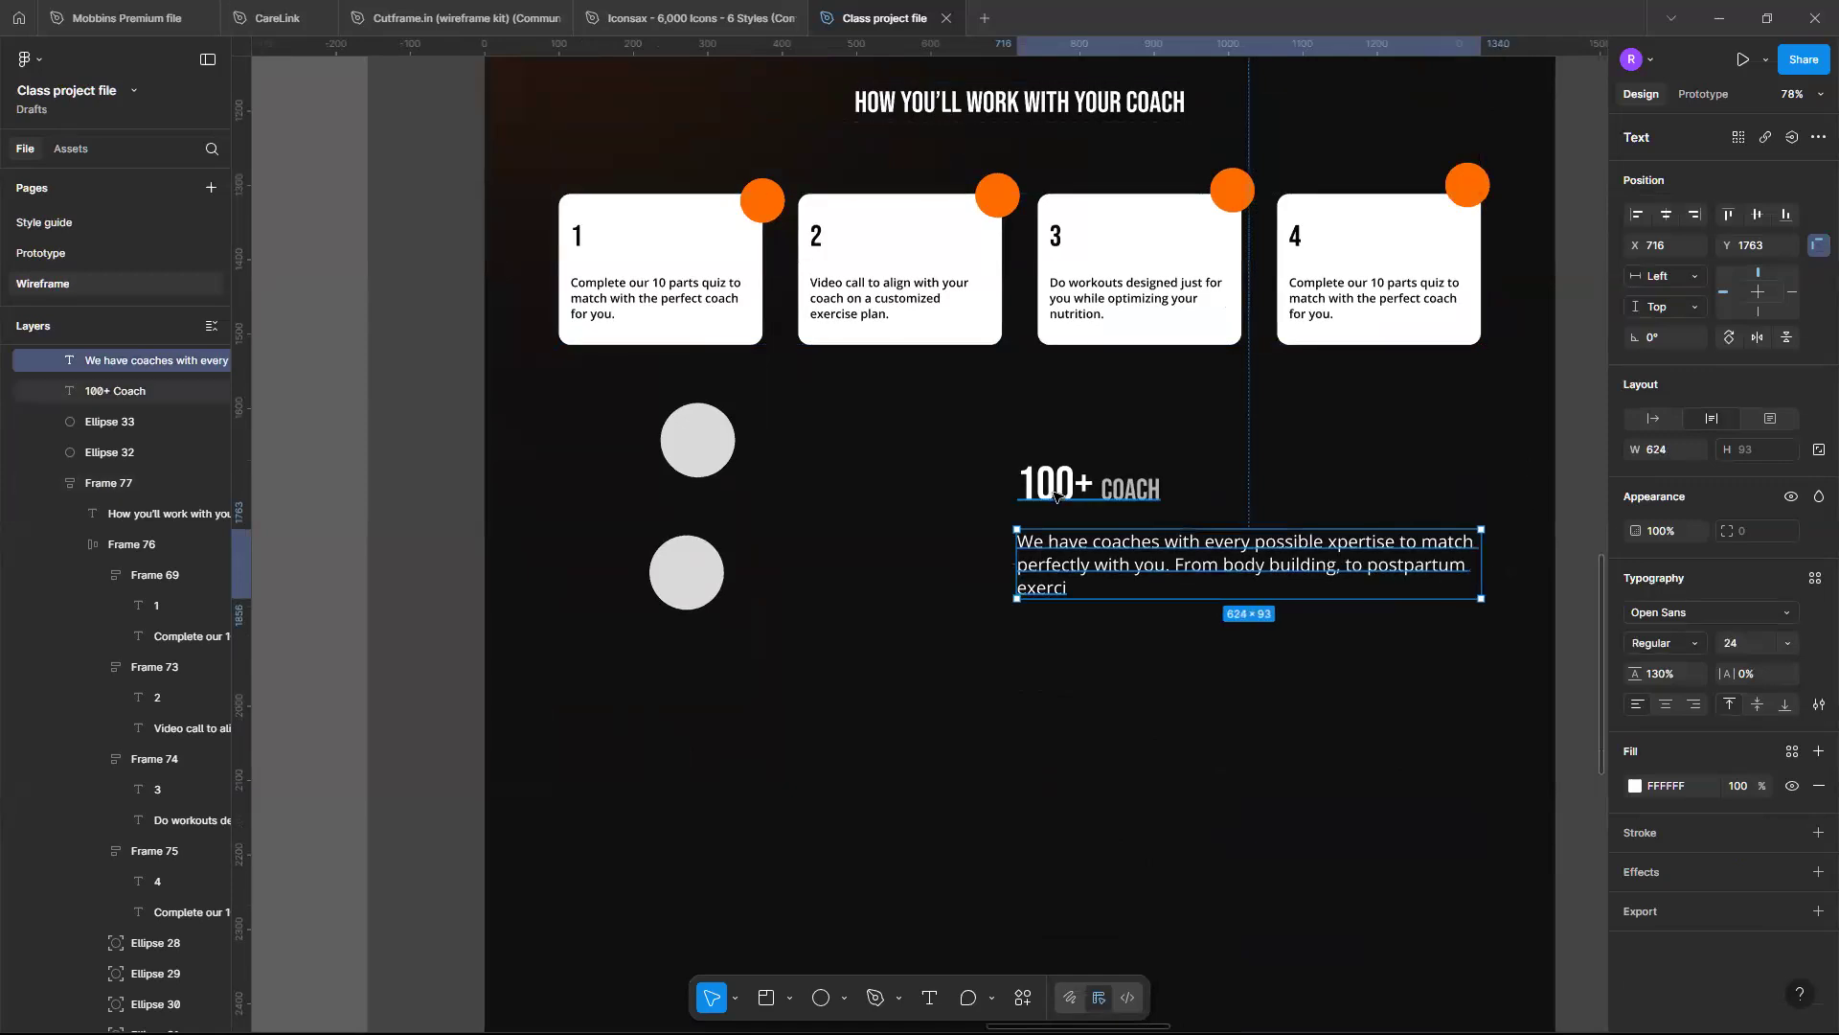
Combine the "100+ Coach" heading and its paragraph in an auto layout with a gap of 24, and move it to X 720, Y 1738
scroll(1056, 495, "down", 3)
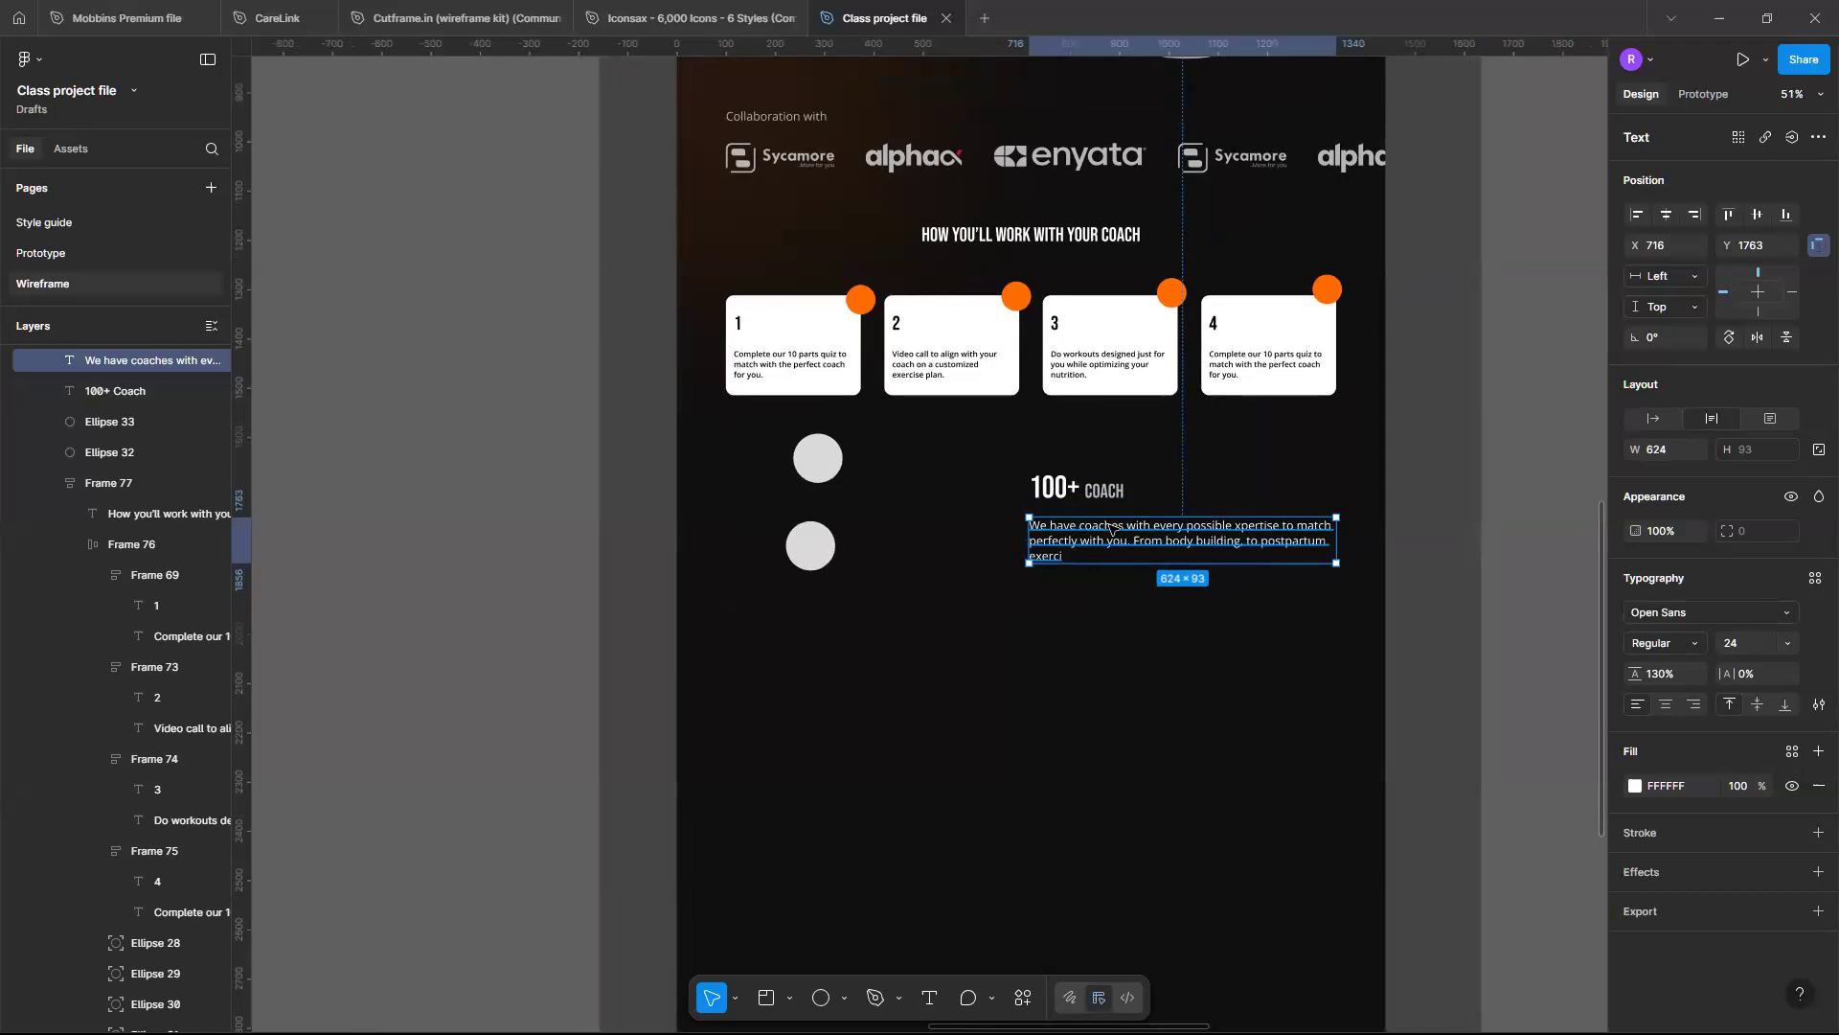
left_click(1095, 495, "shift")
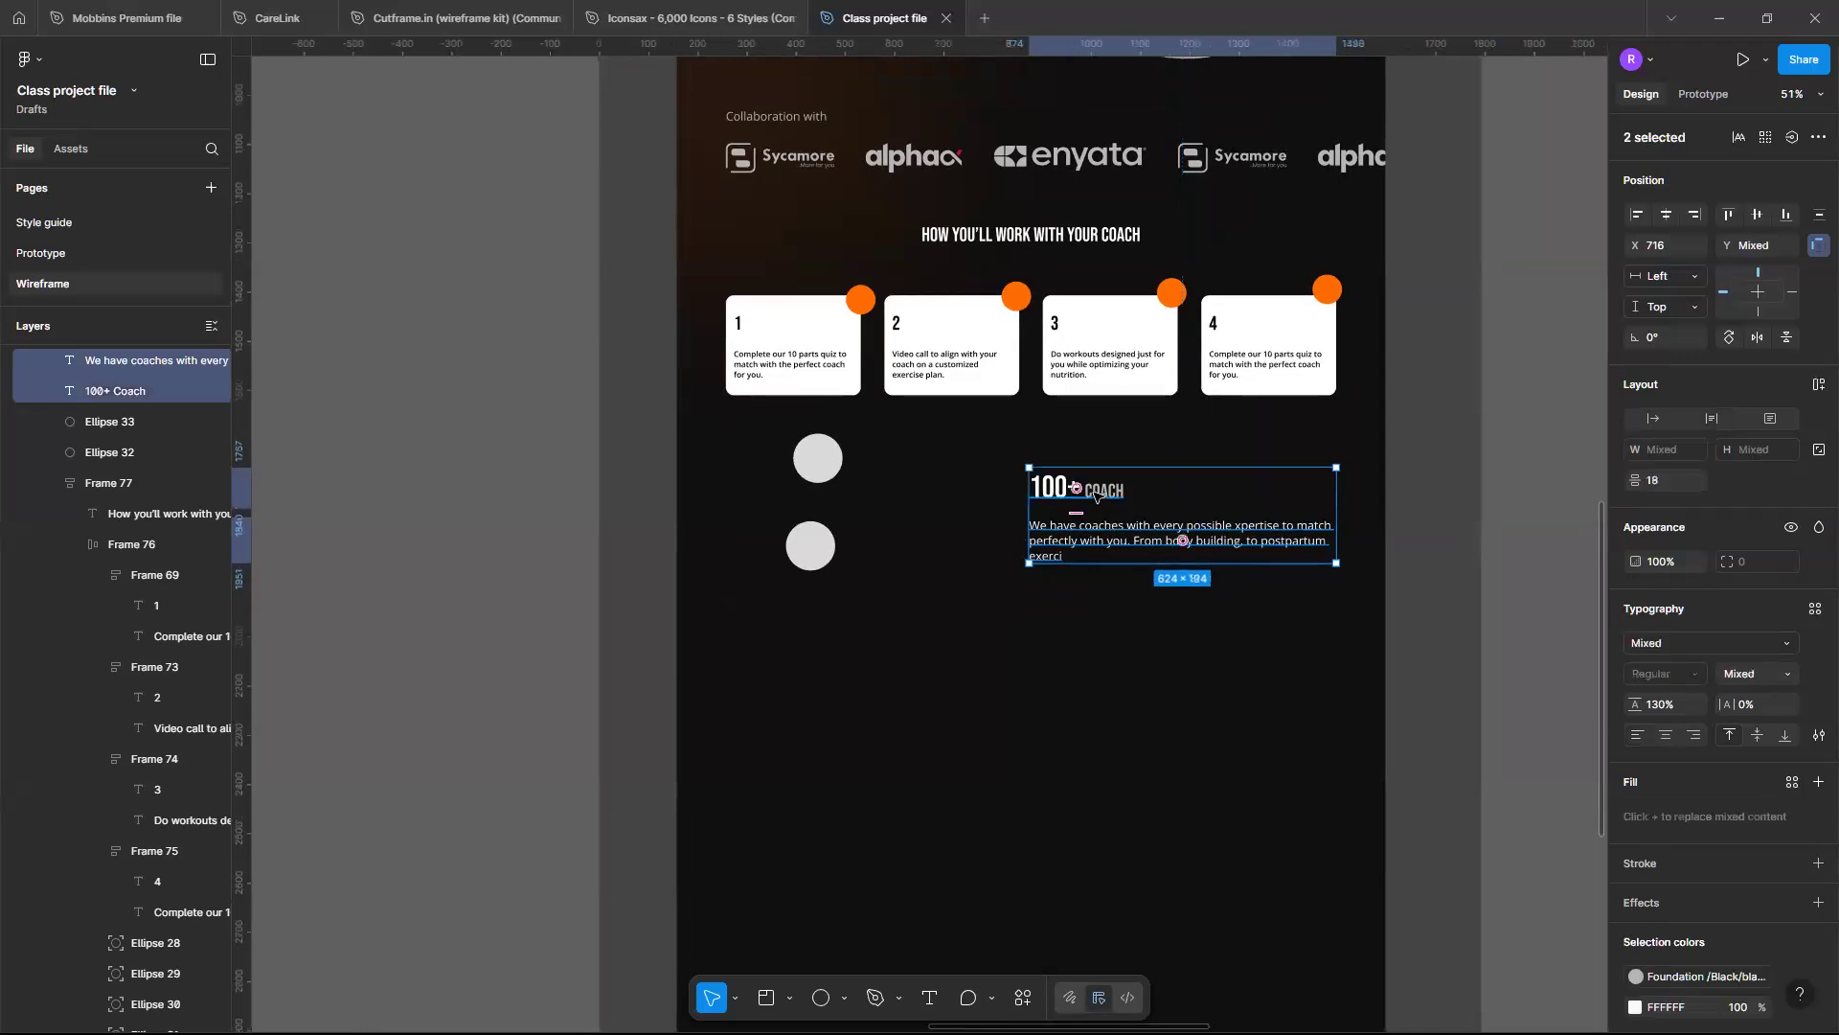
key("shift+a")
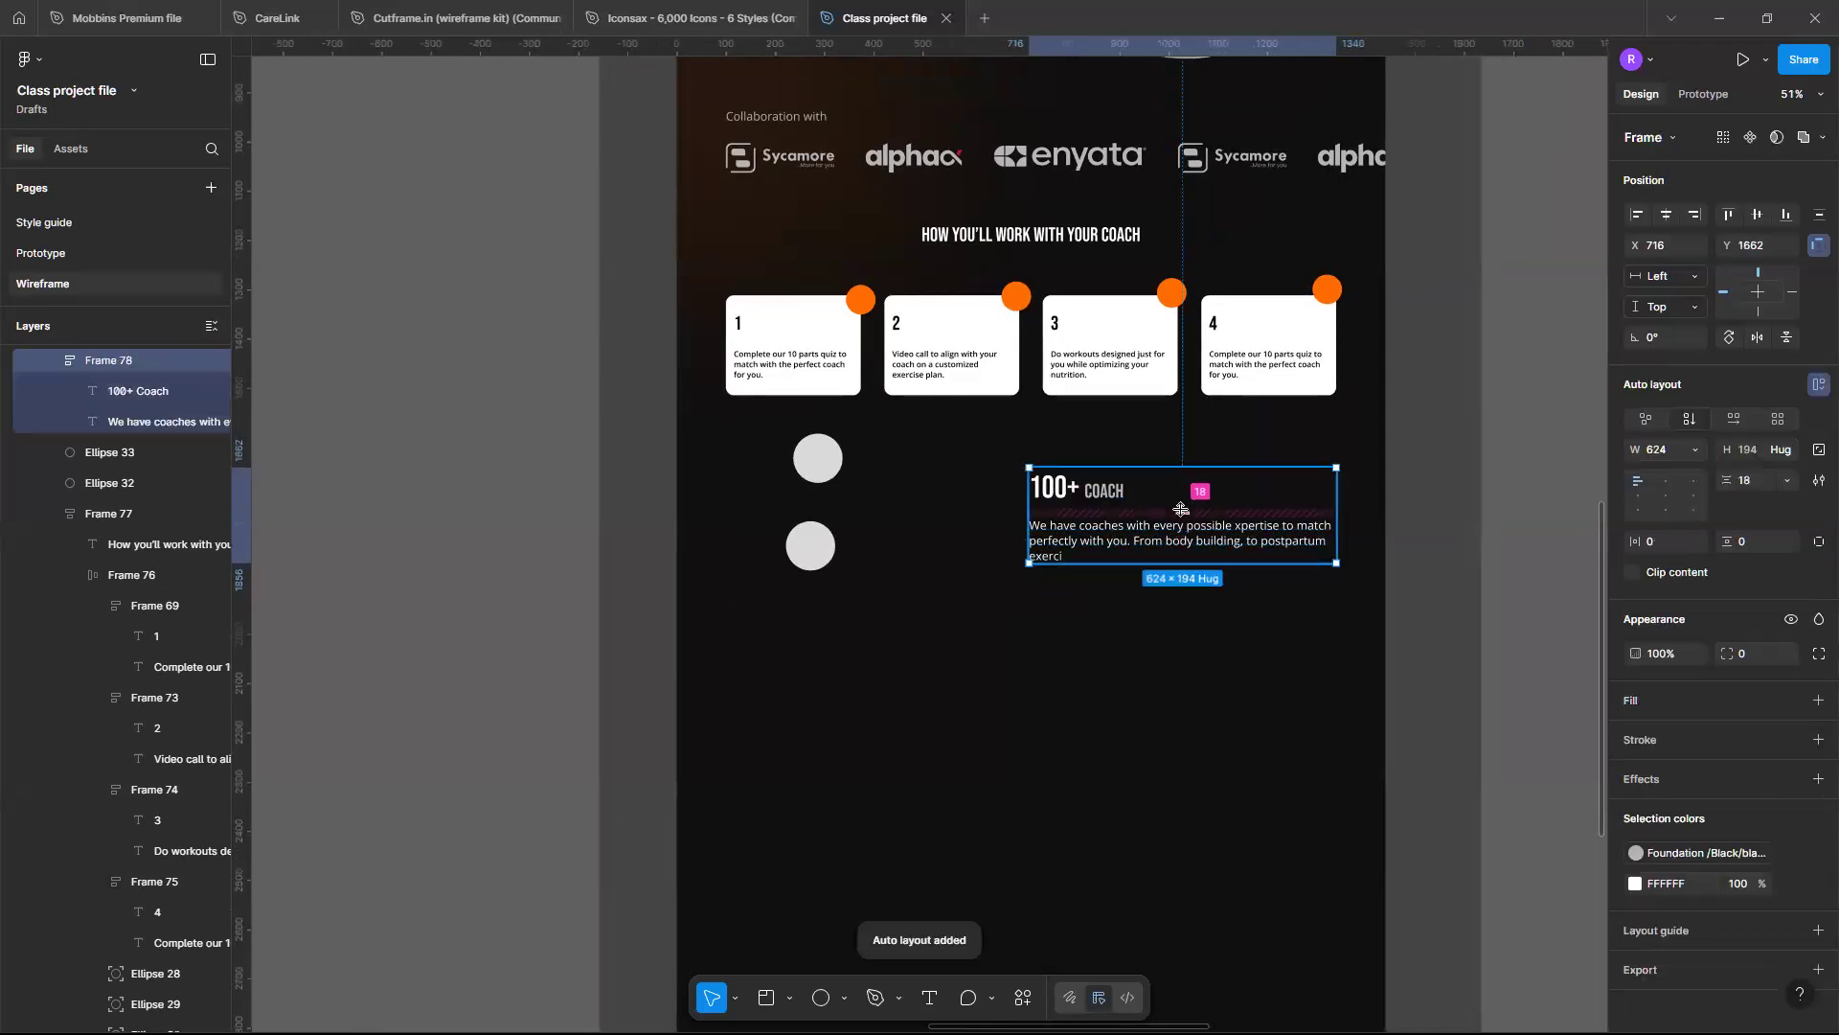
left_click(1181, 509)
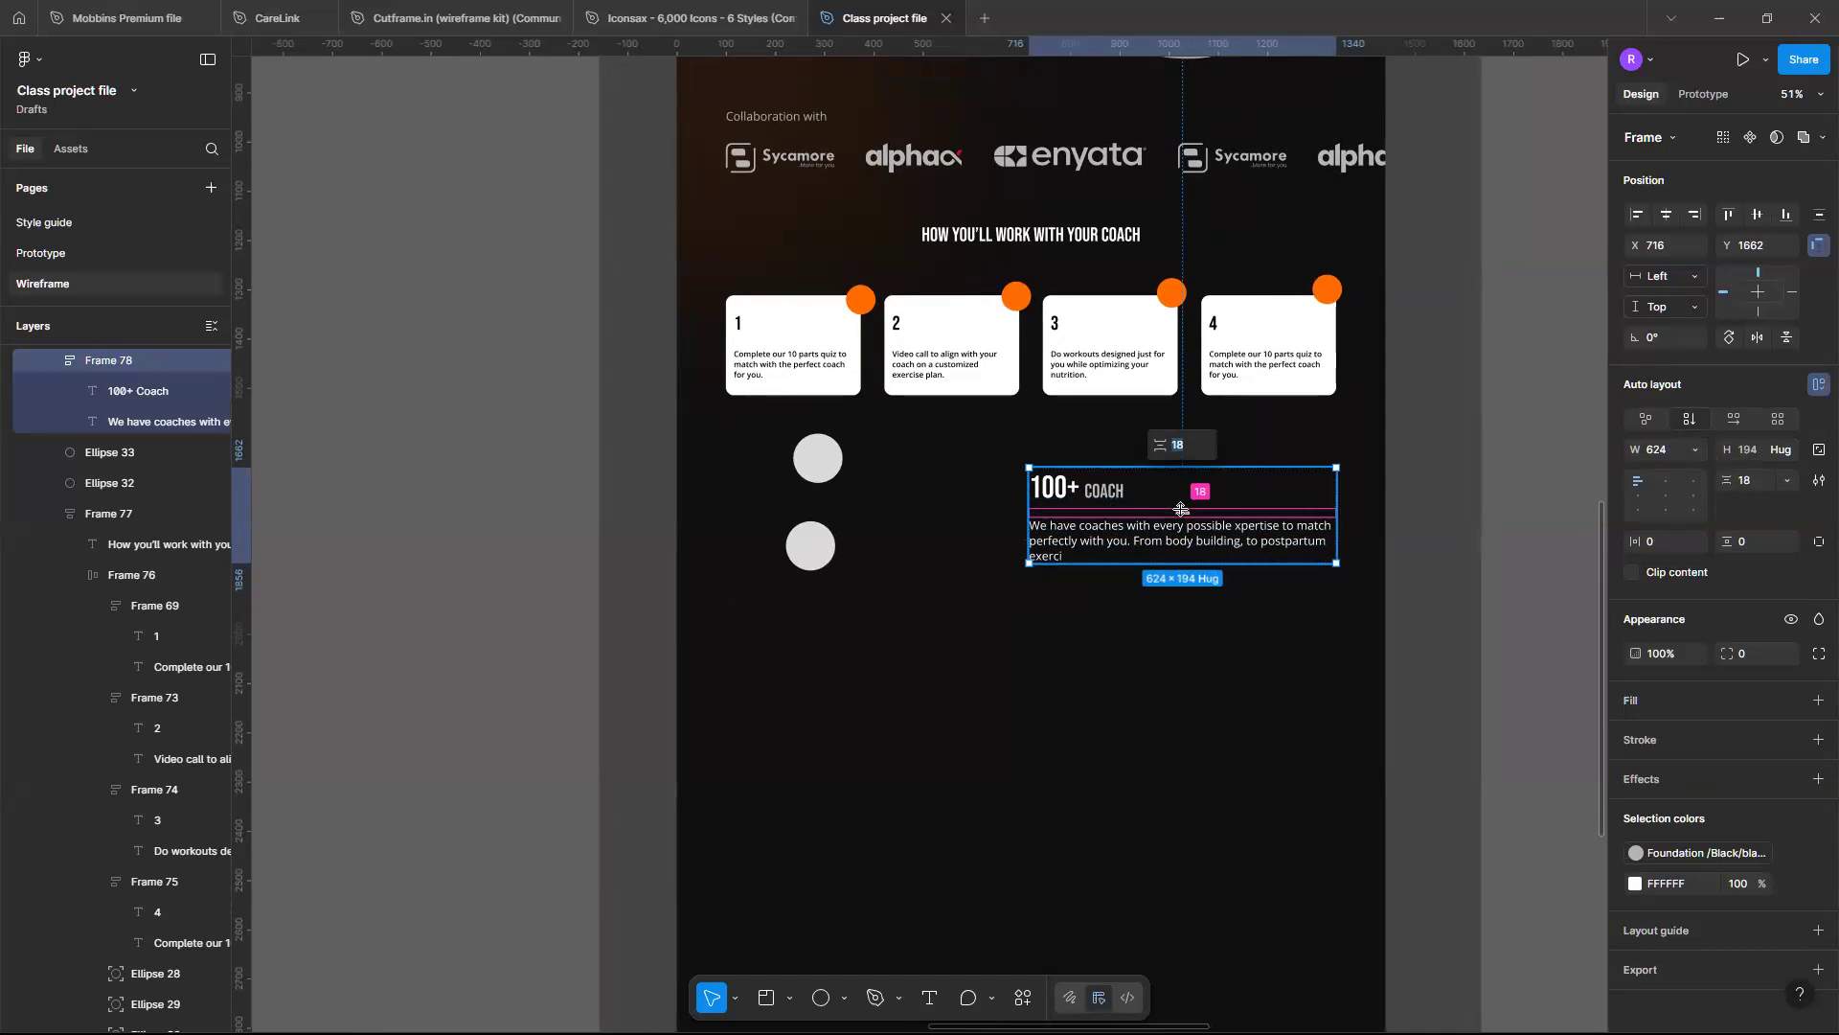
type("24")
key("Return")
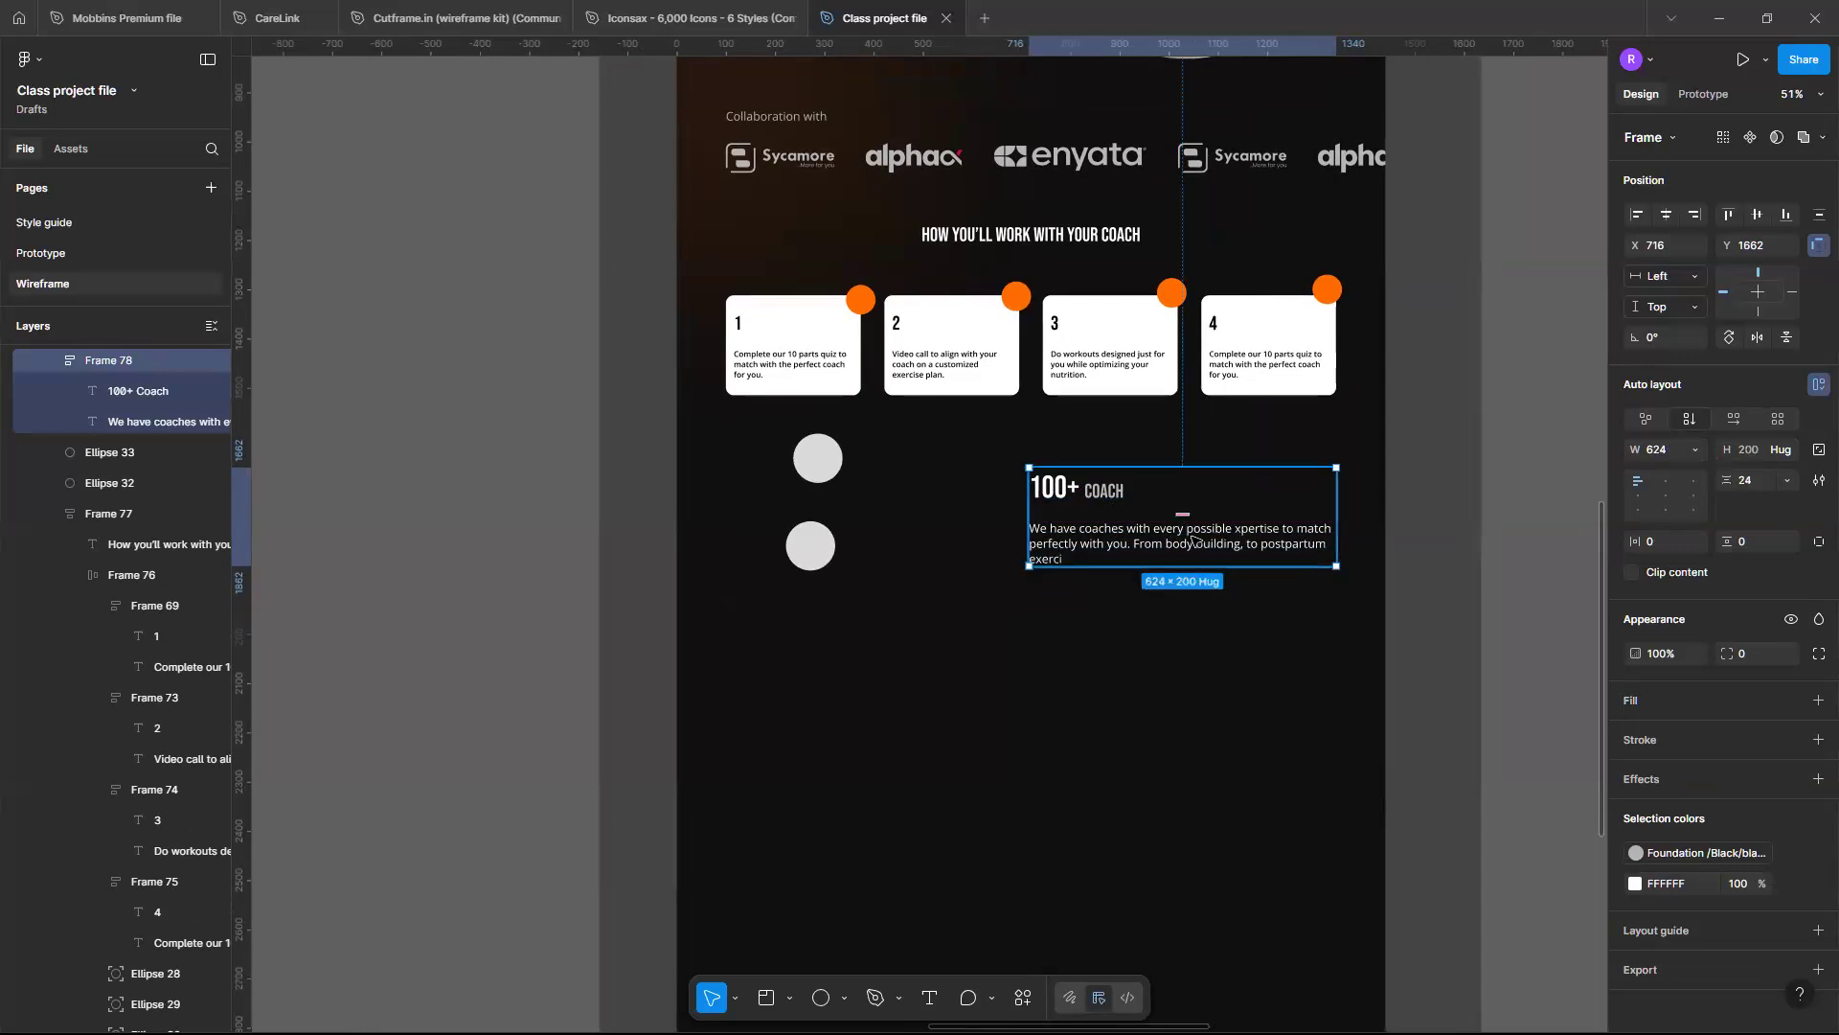
scroll(1047, 562, "down", 1)
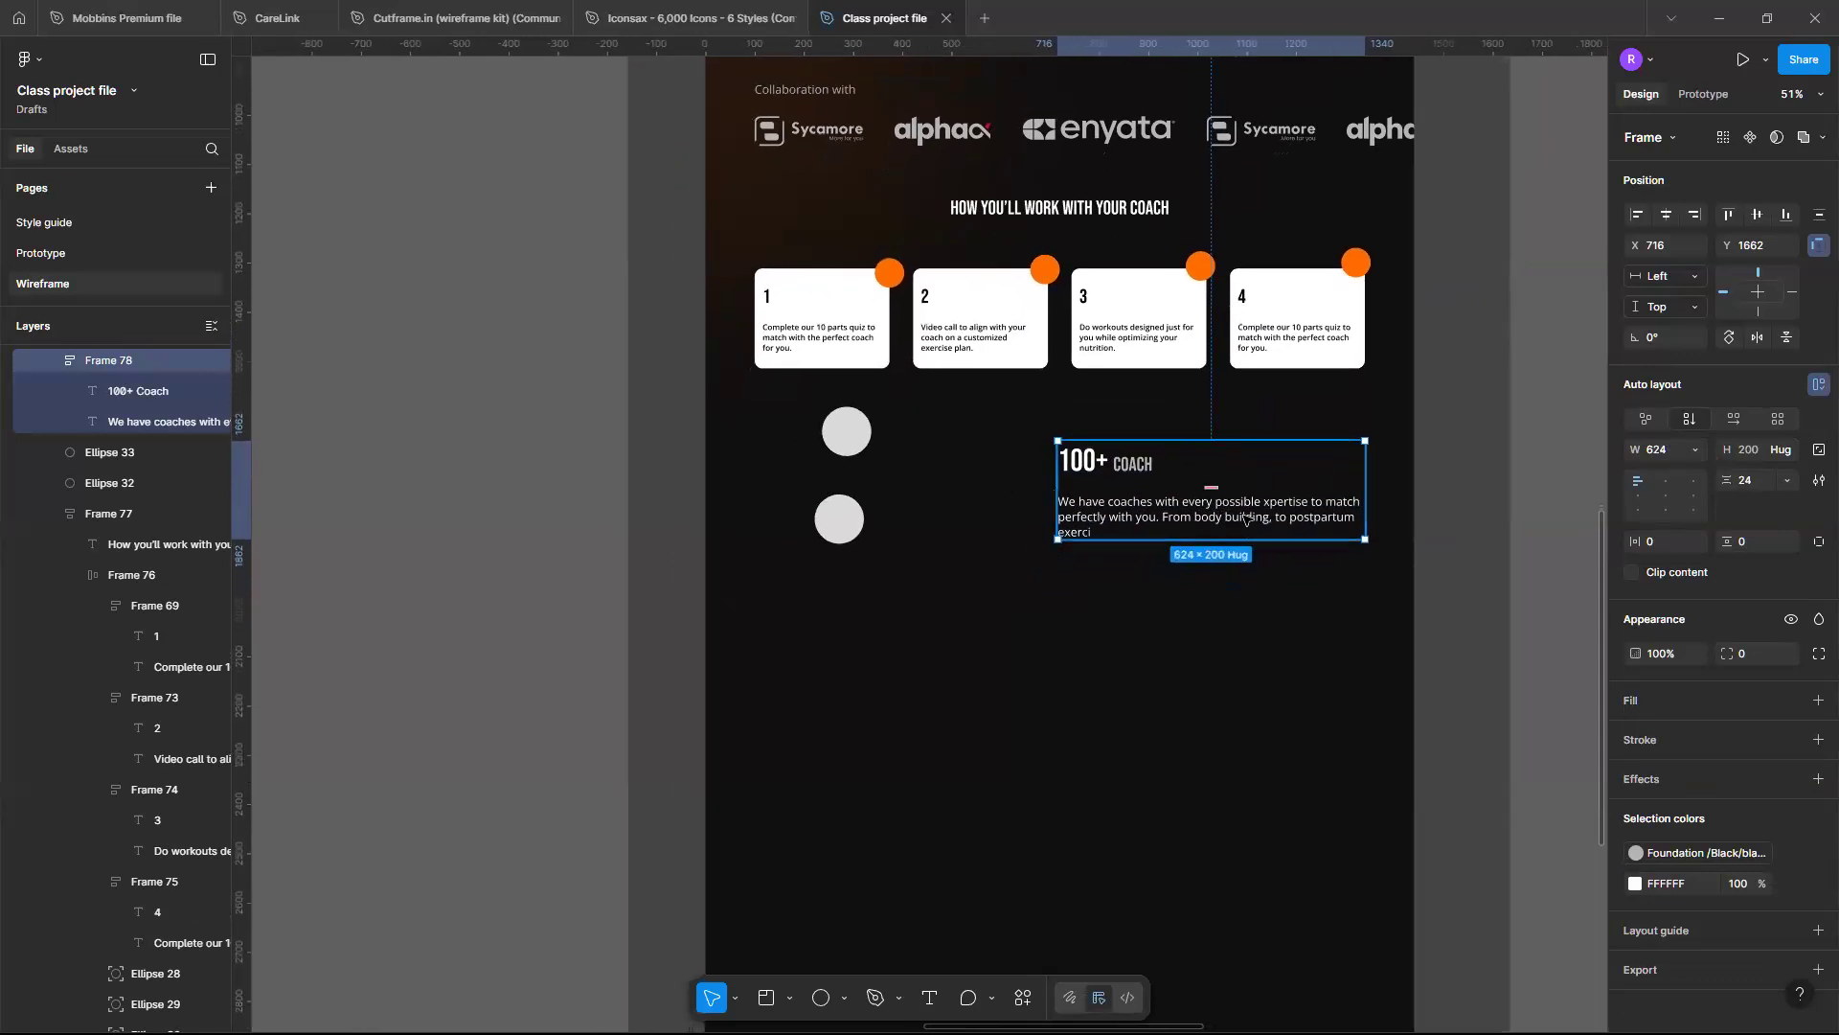
left_click_drag(1245, 518, 986, 483)
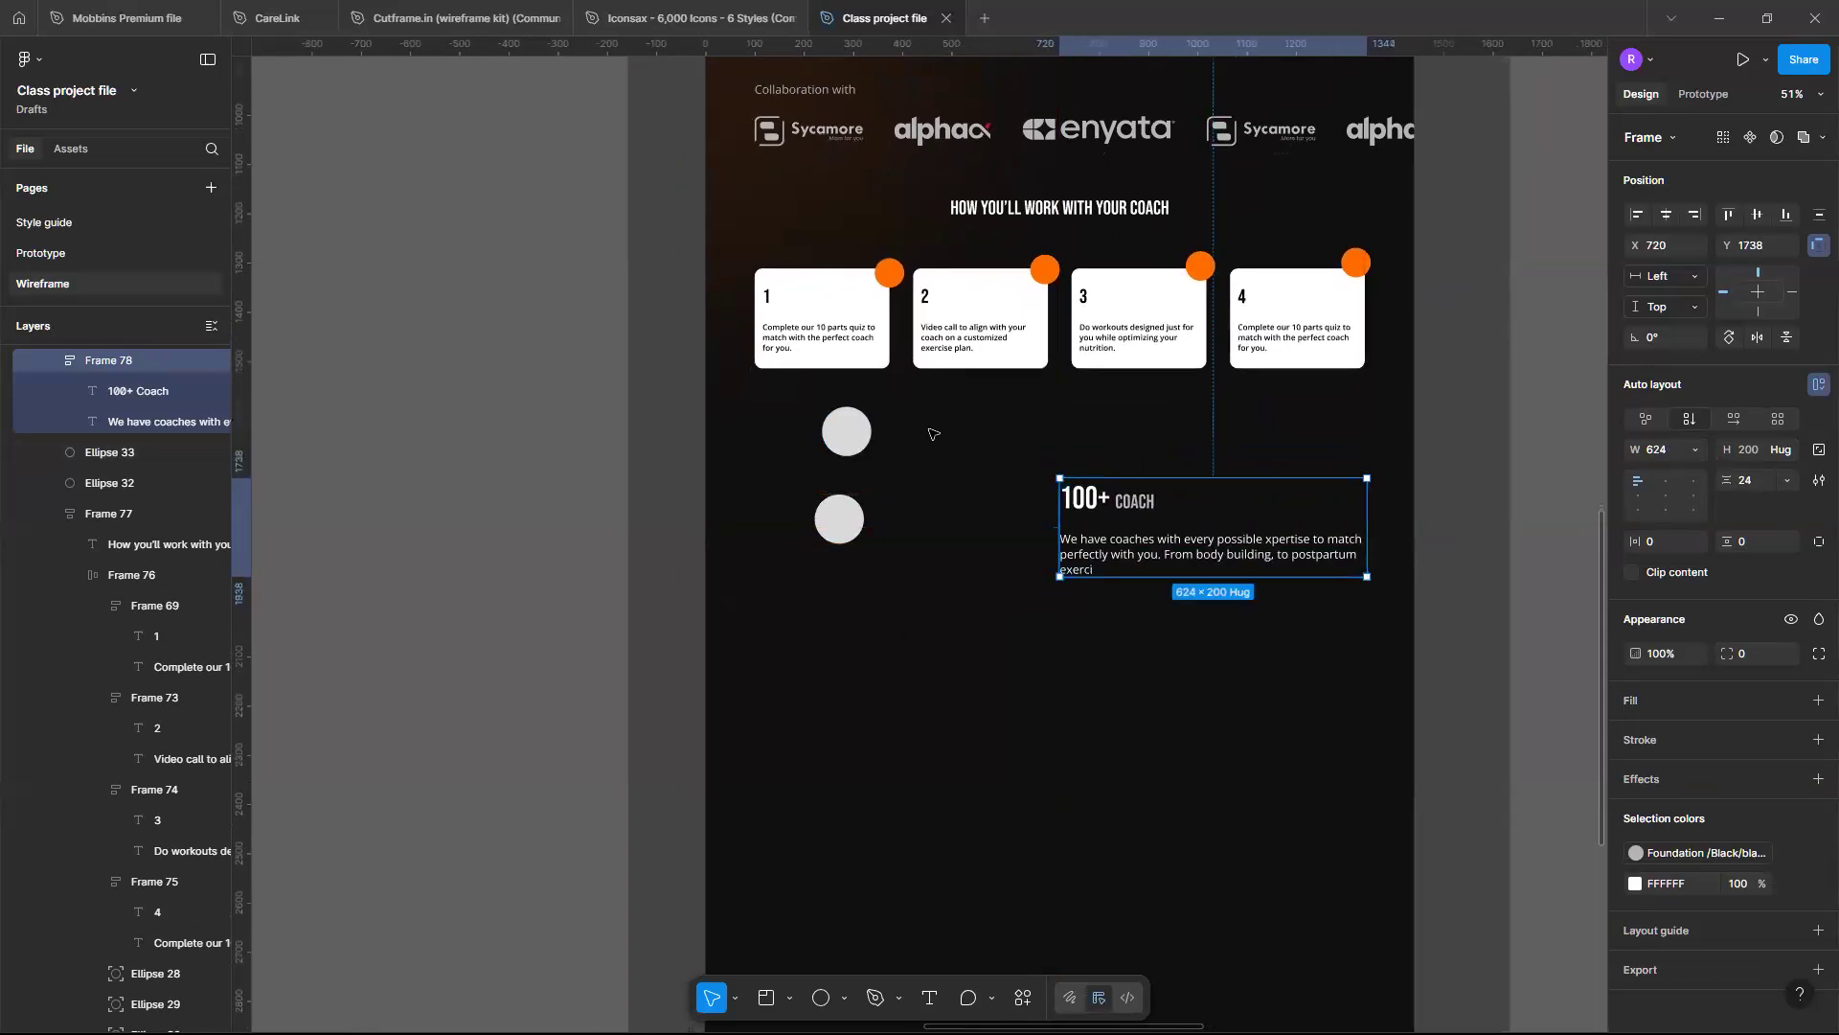
Enlarge the lower grey circle proportionally to a little over twice its size with the Scale tool
scroll(934, 434, "up", 3)
scroll(992, 530, "up", 3)
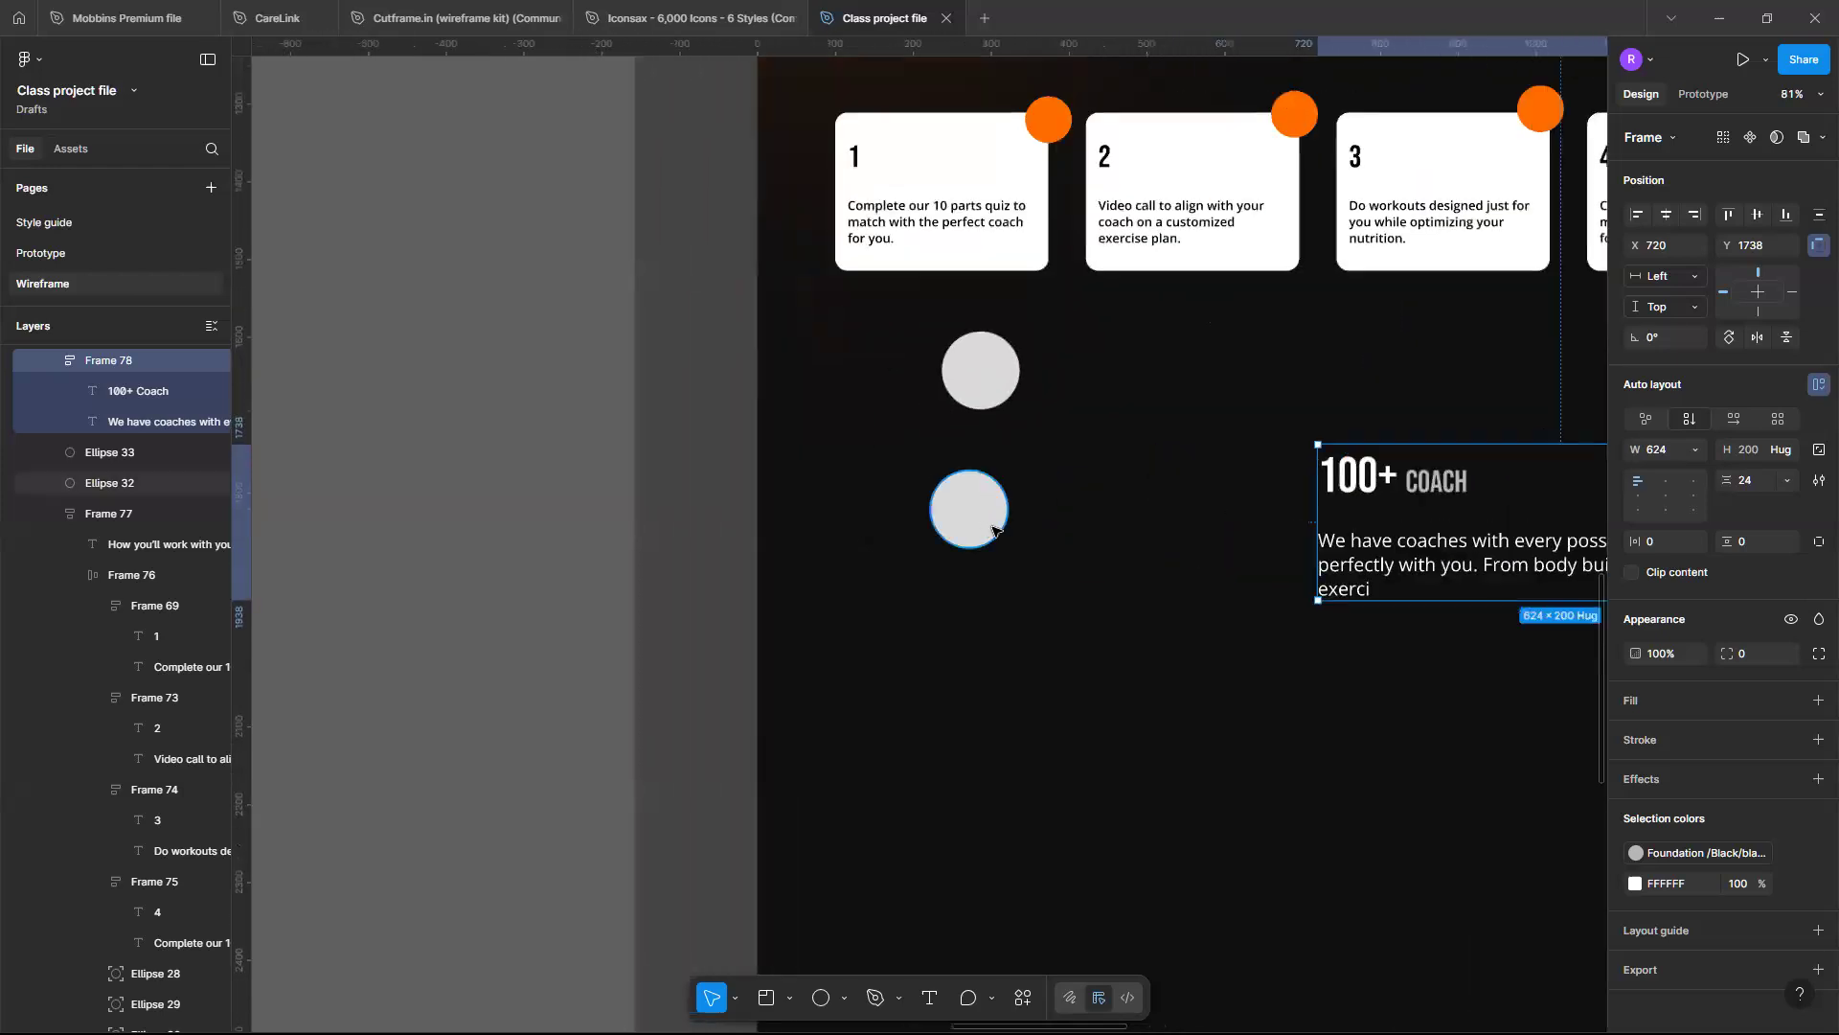
left_click(1000, 529)
scroll(1004, 530, "down", 1)
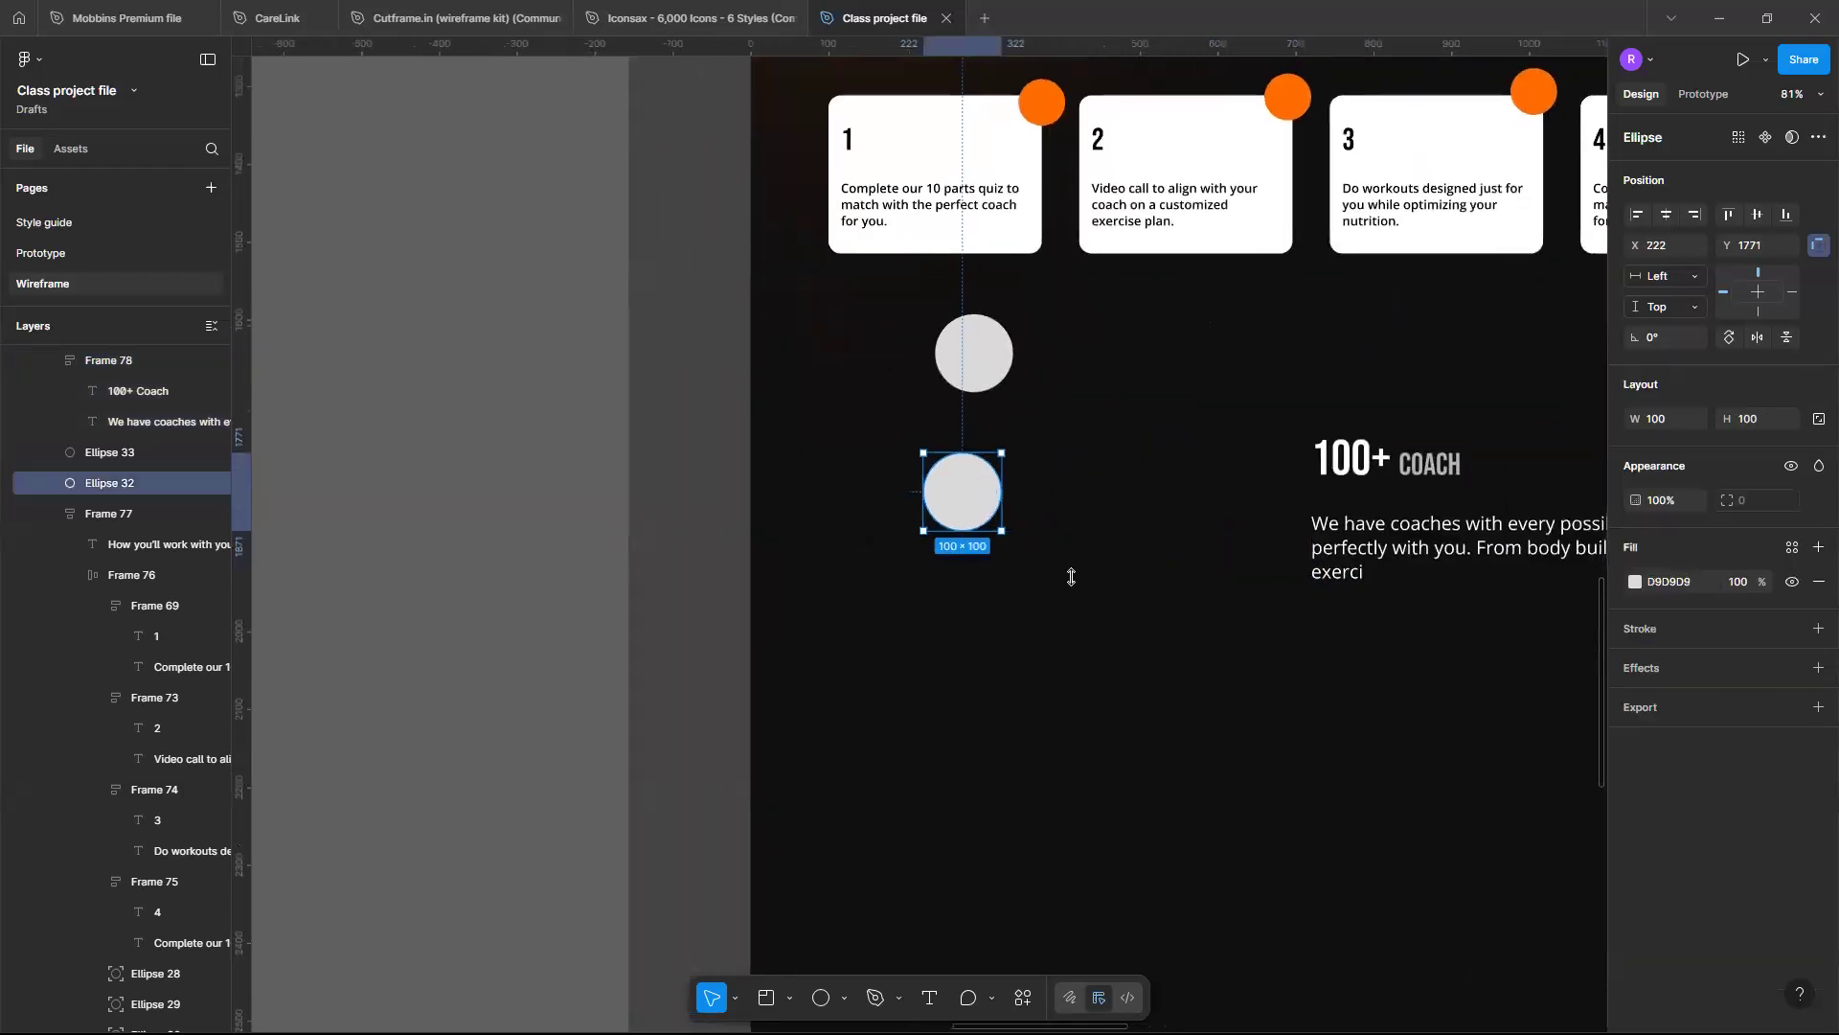
left_click_drag(1071, 577, 1109, 513)
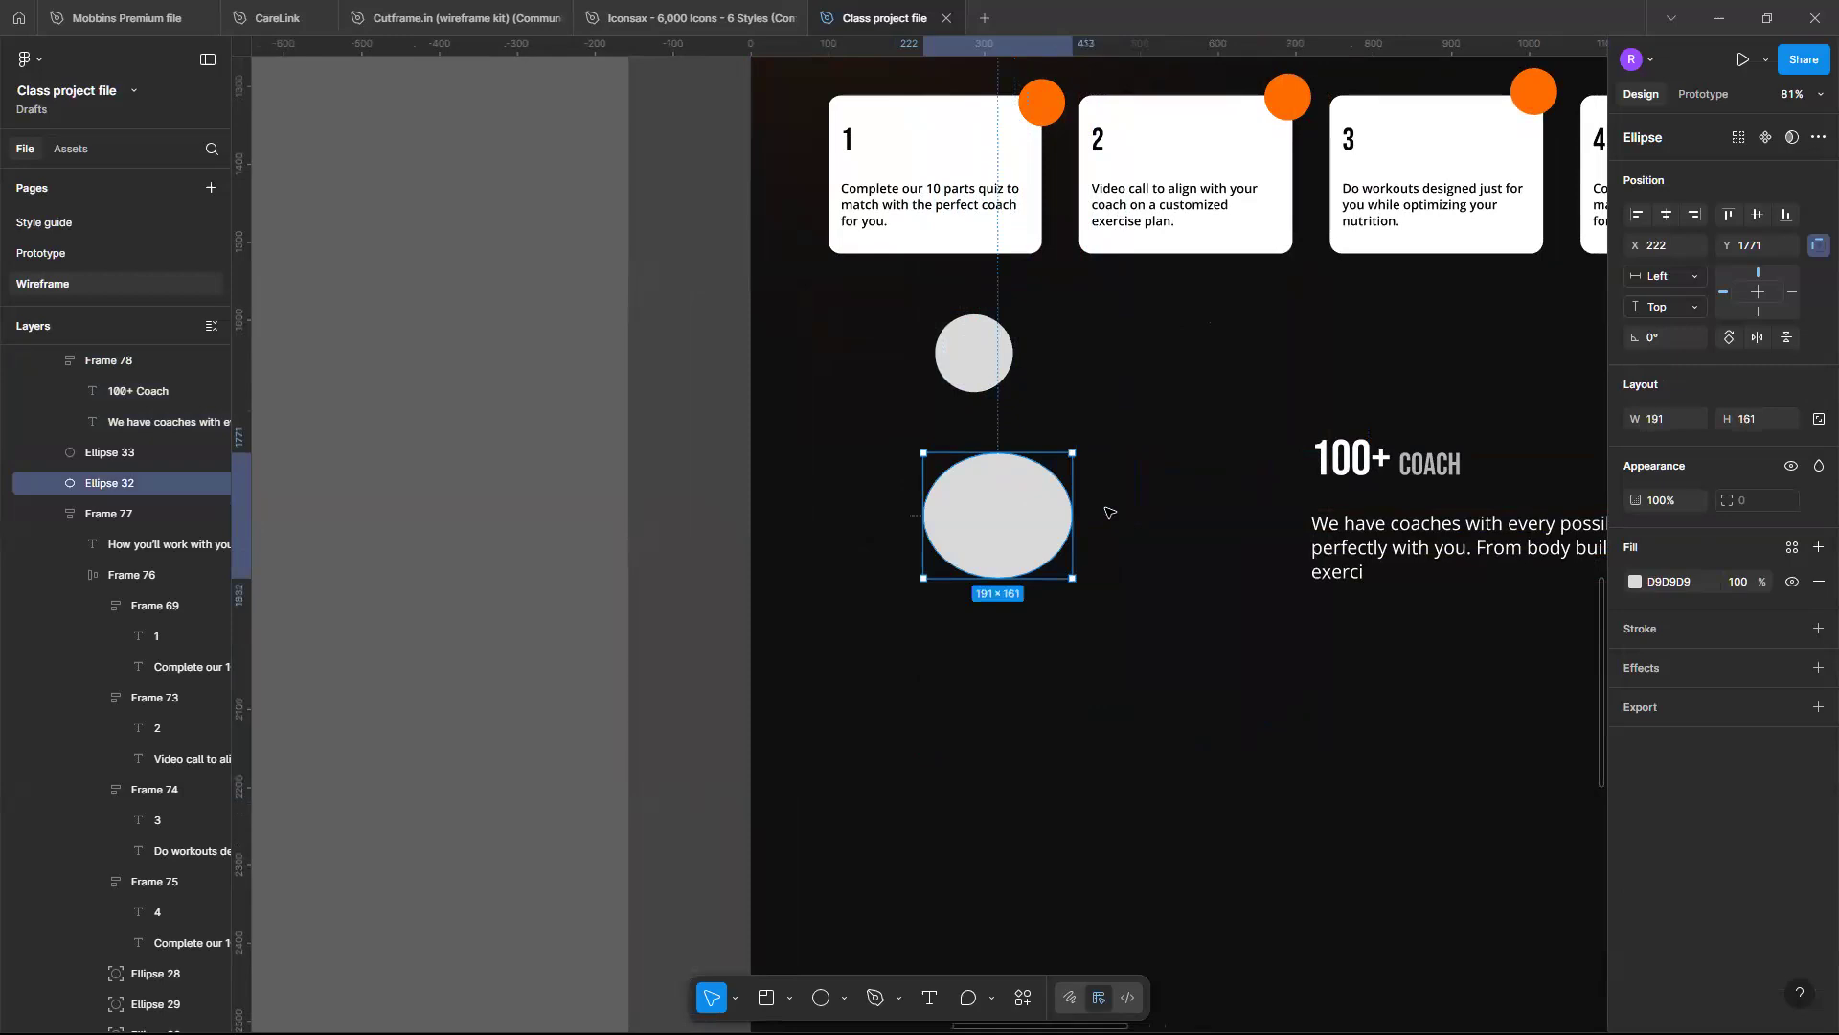
key("ctrl+z")
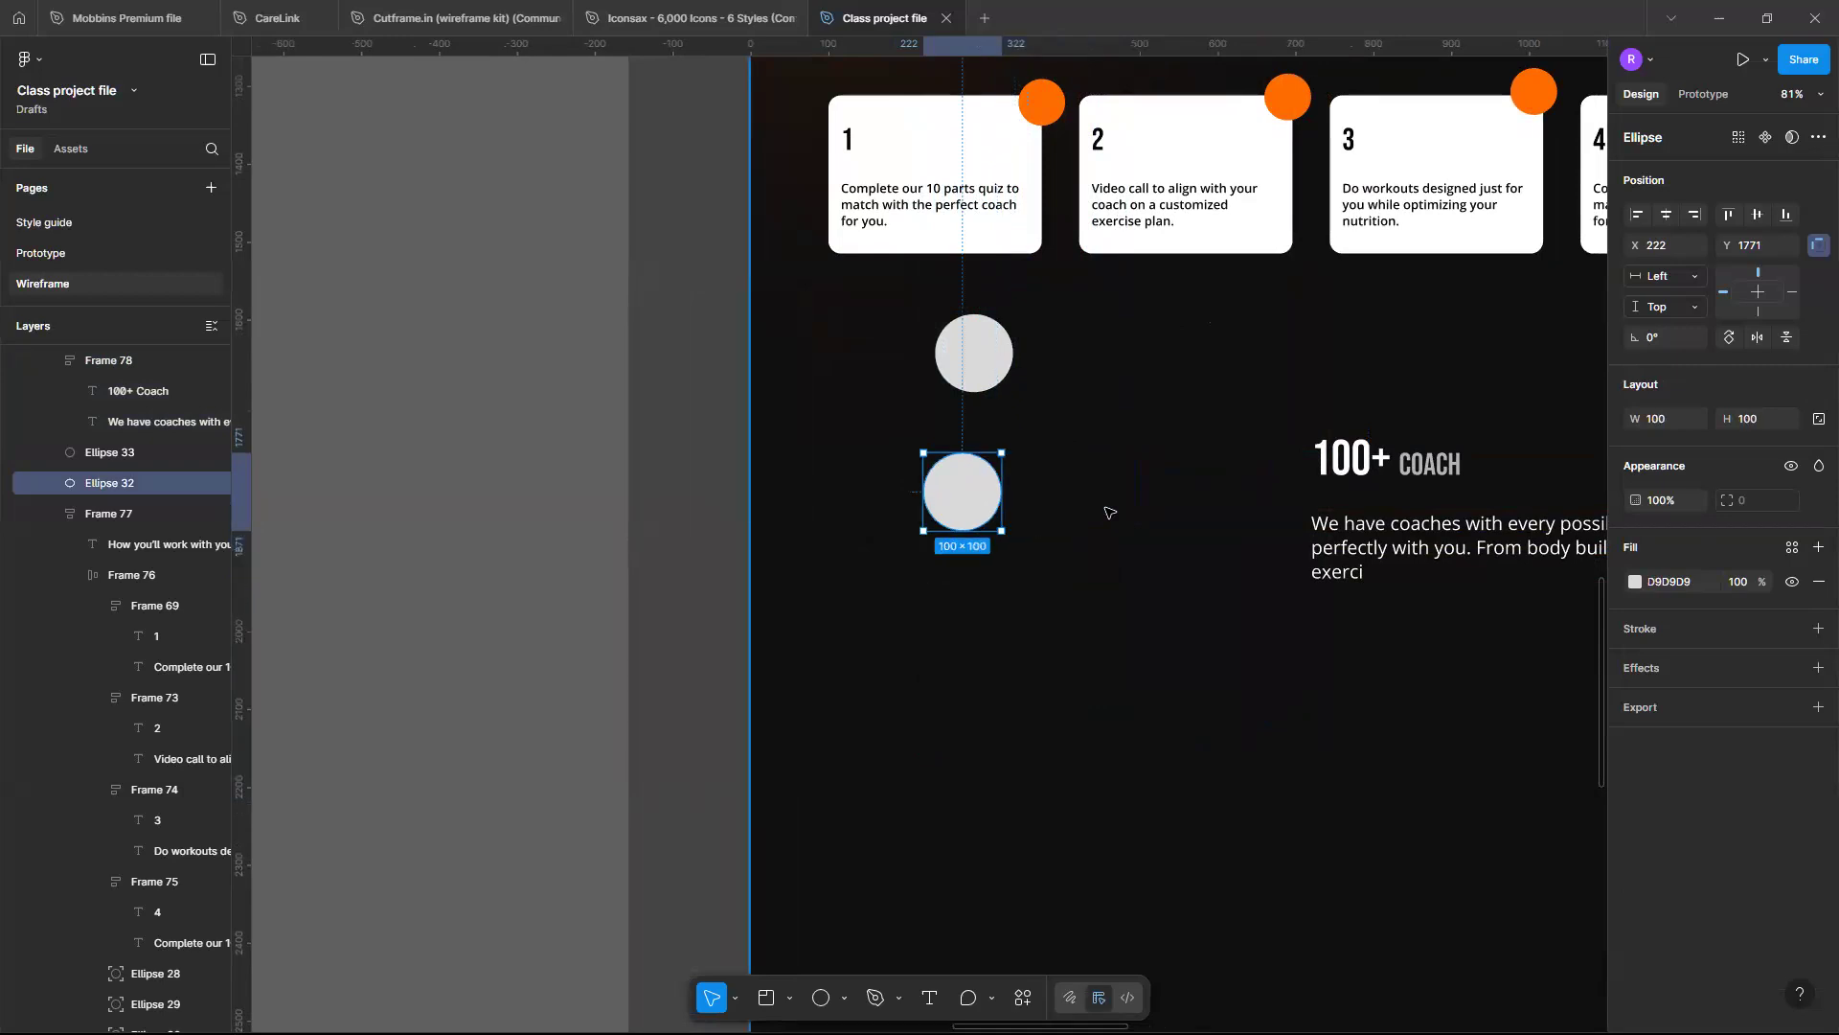
key("k")
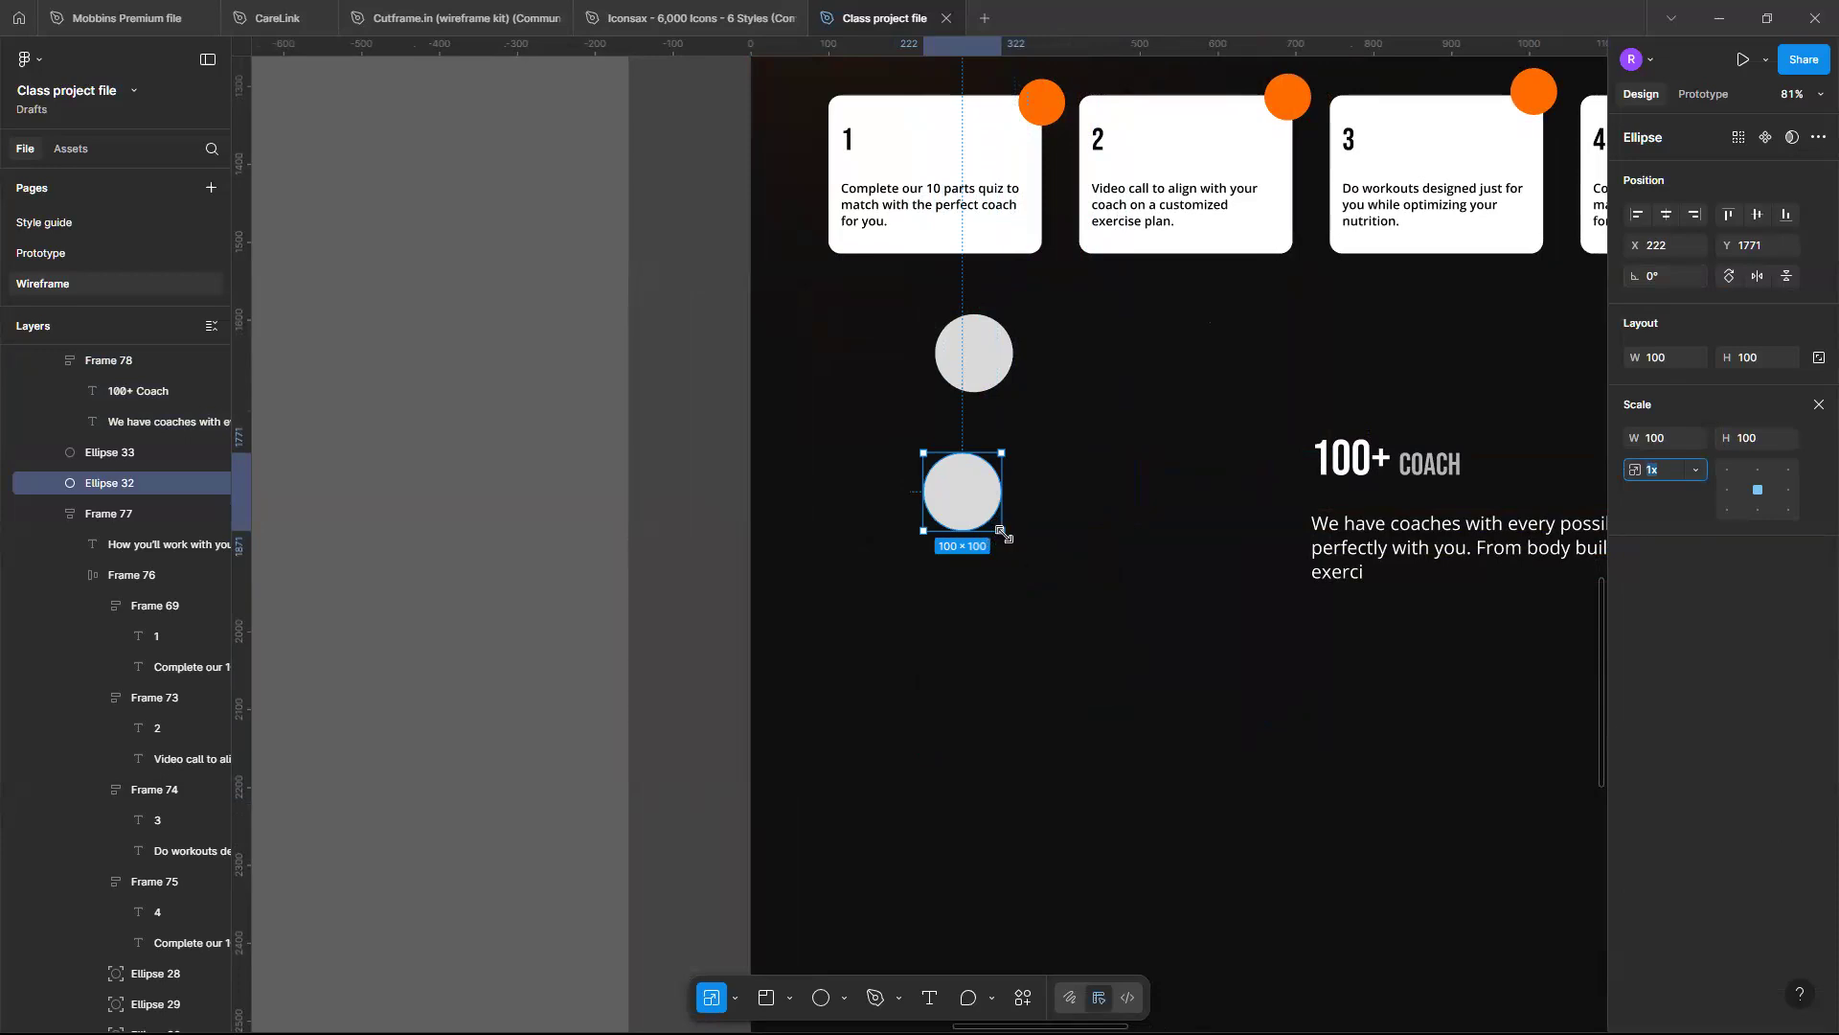
left_click_drag(1001, 529, 1091, 536)
Scale the upper grey circle proportionally to 121 × 121
left_click(980, 354)
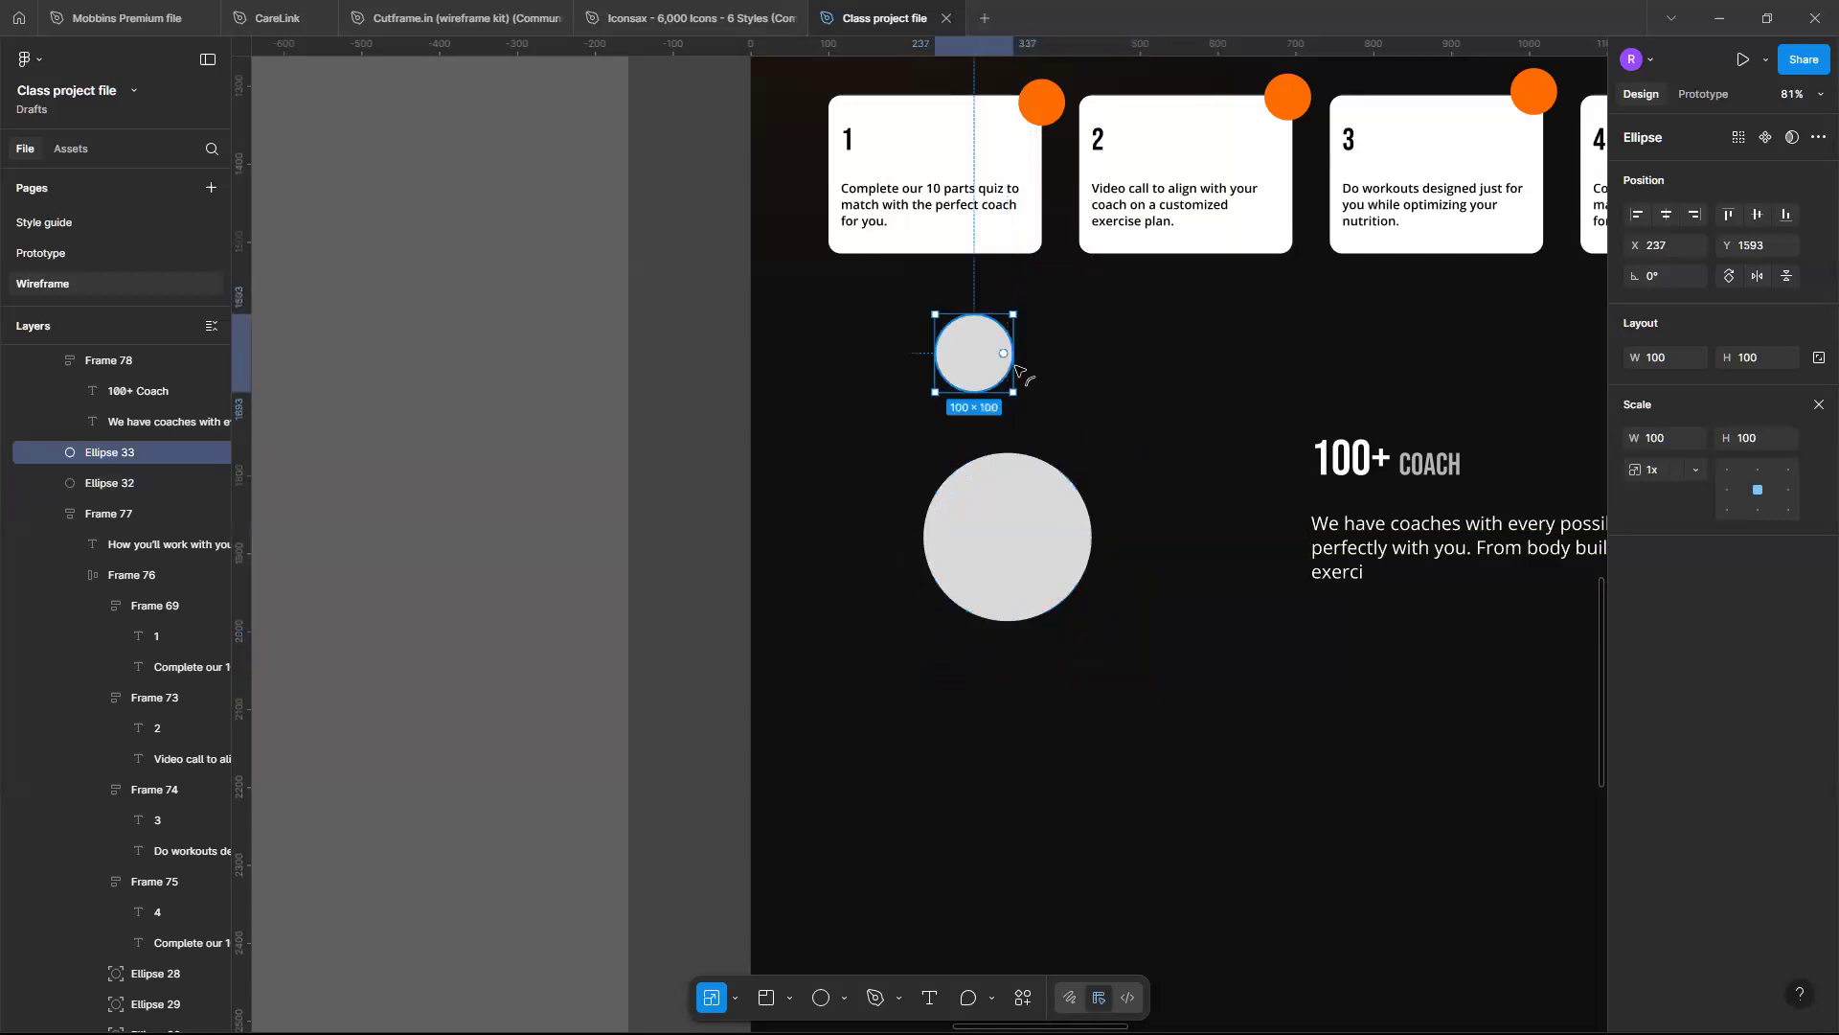
left_click_drag(1022, 394, 1029, 403)
double_click(989, 366)
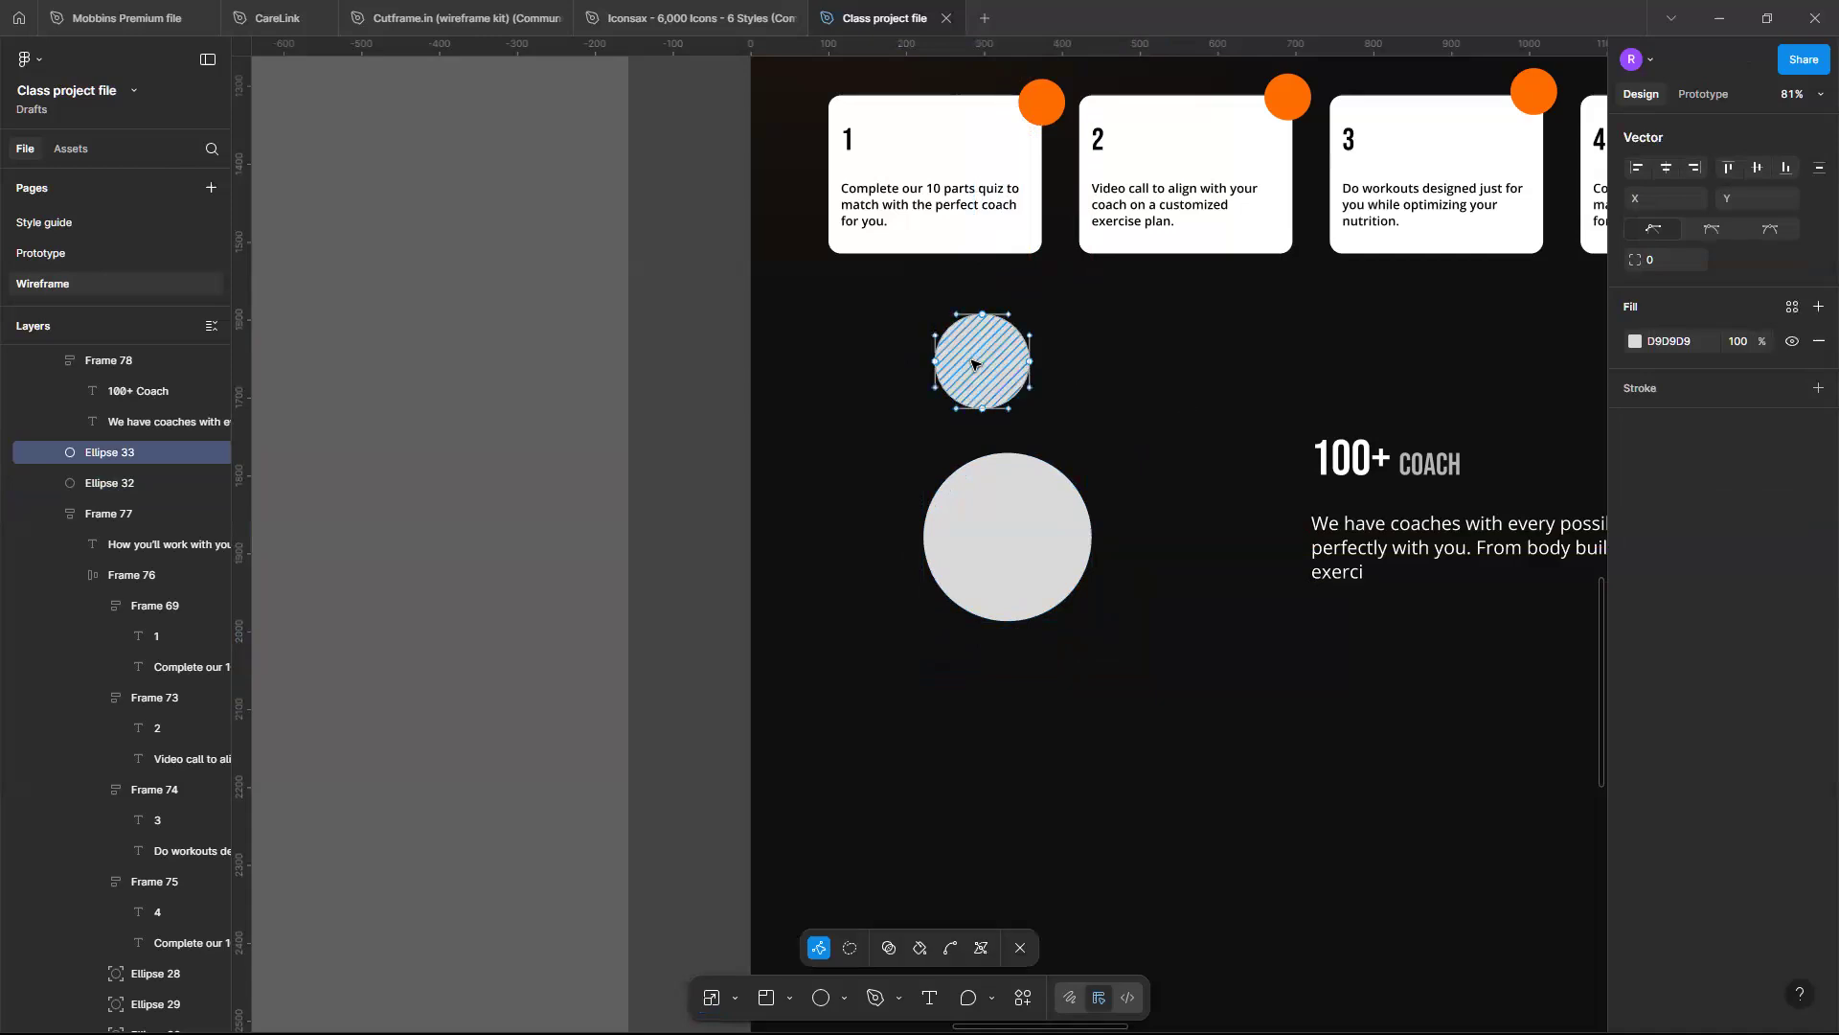
key("Escape")
Place a copy of the upper circle at X 431, Y 1668 and scale it proportionally to 157 × 157
left_click_drag(972, 368, 1195, 479)
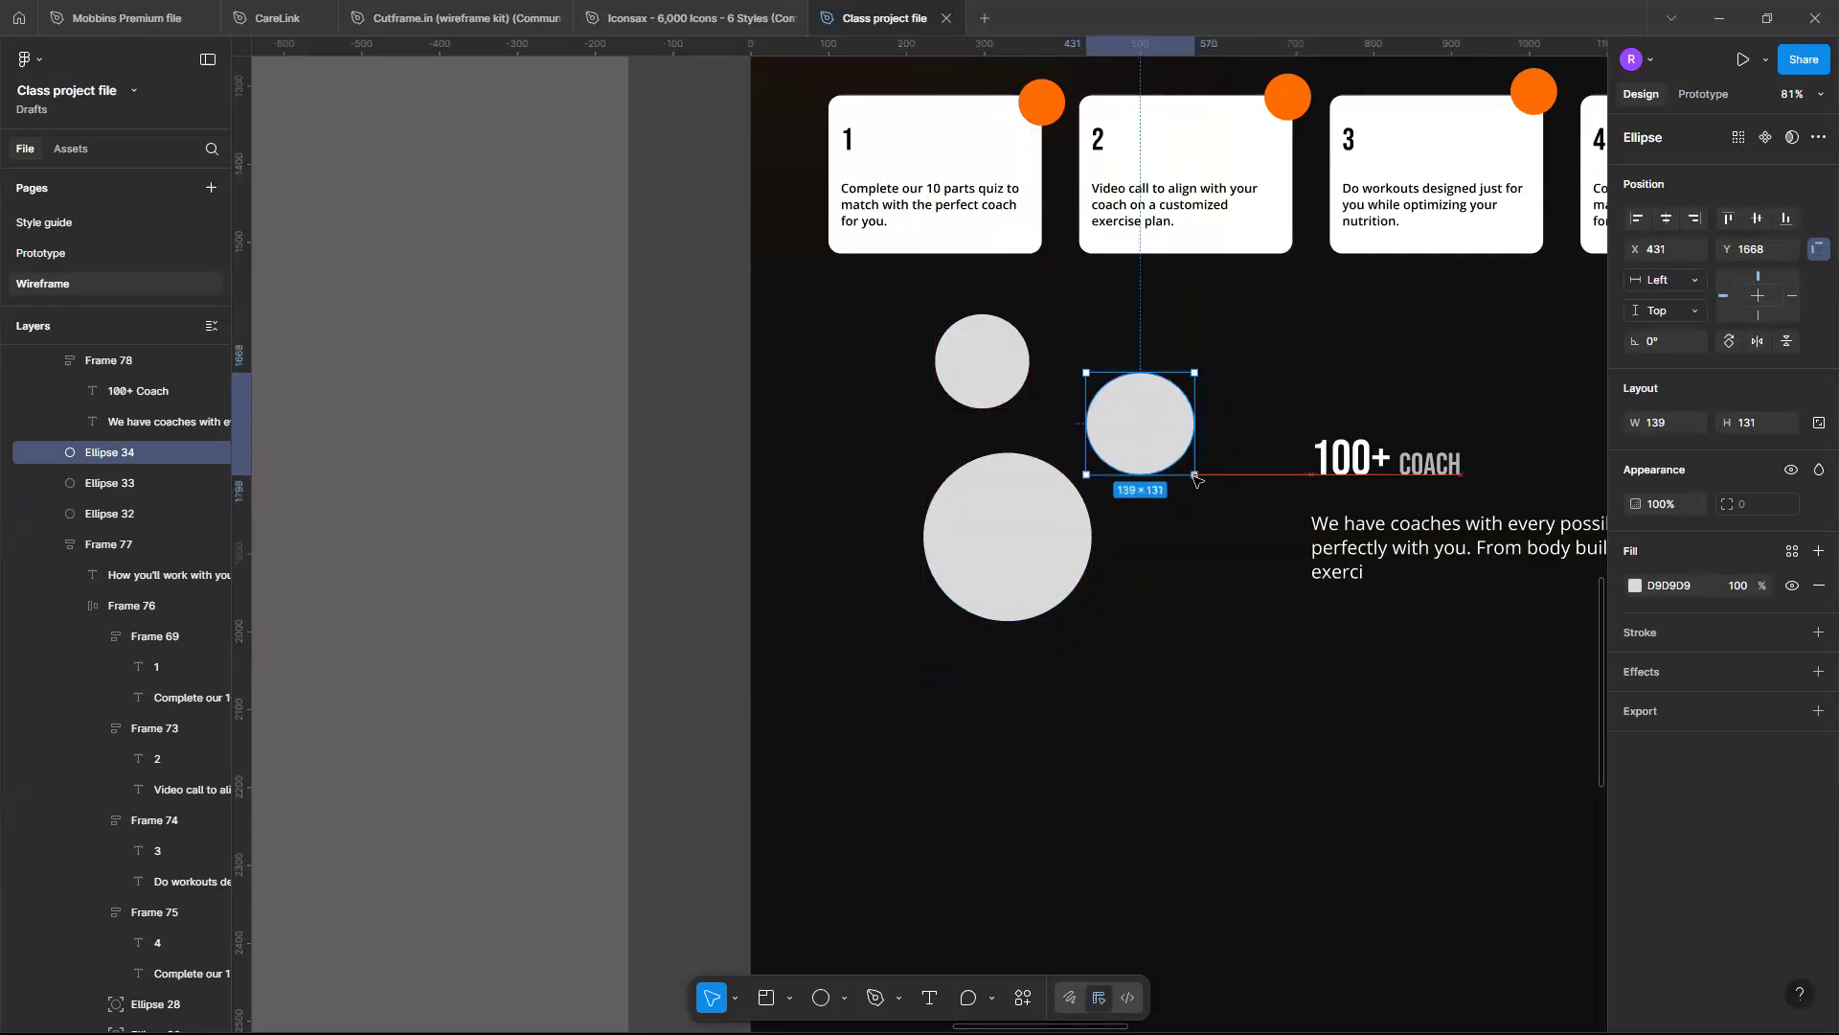
key("ctrl+z")
key("k")
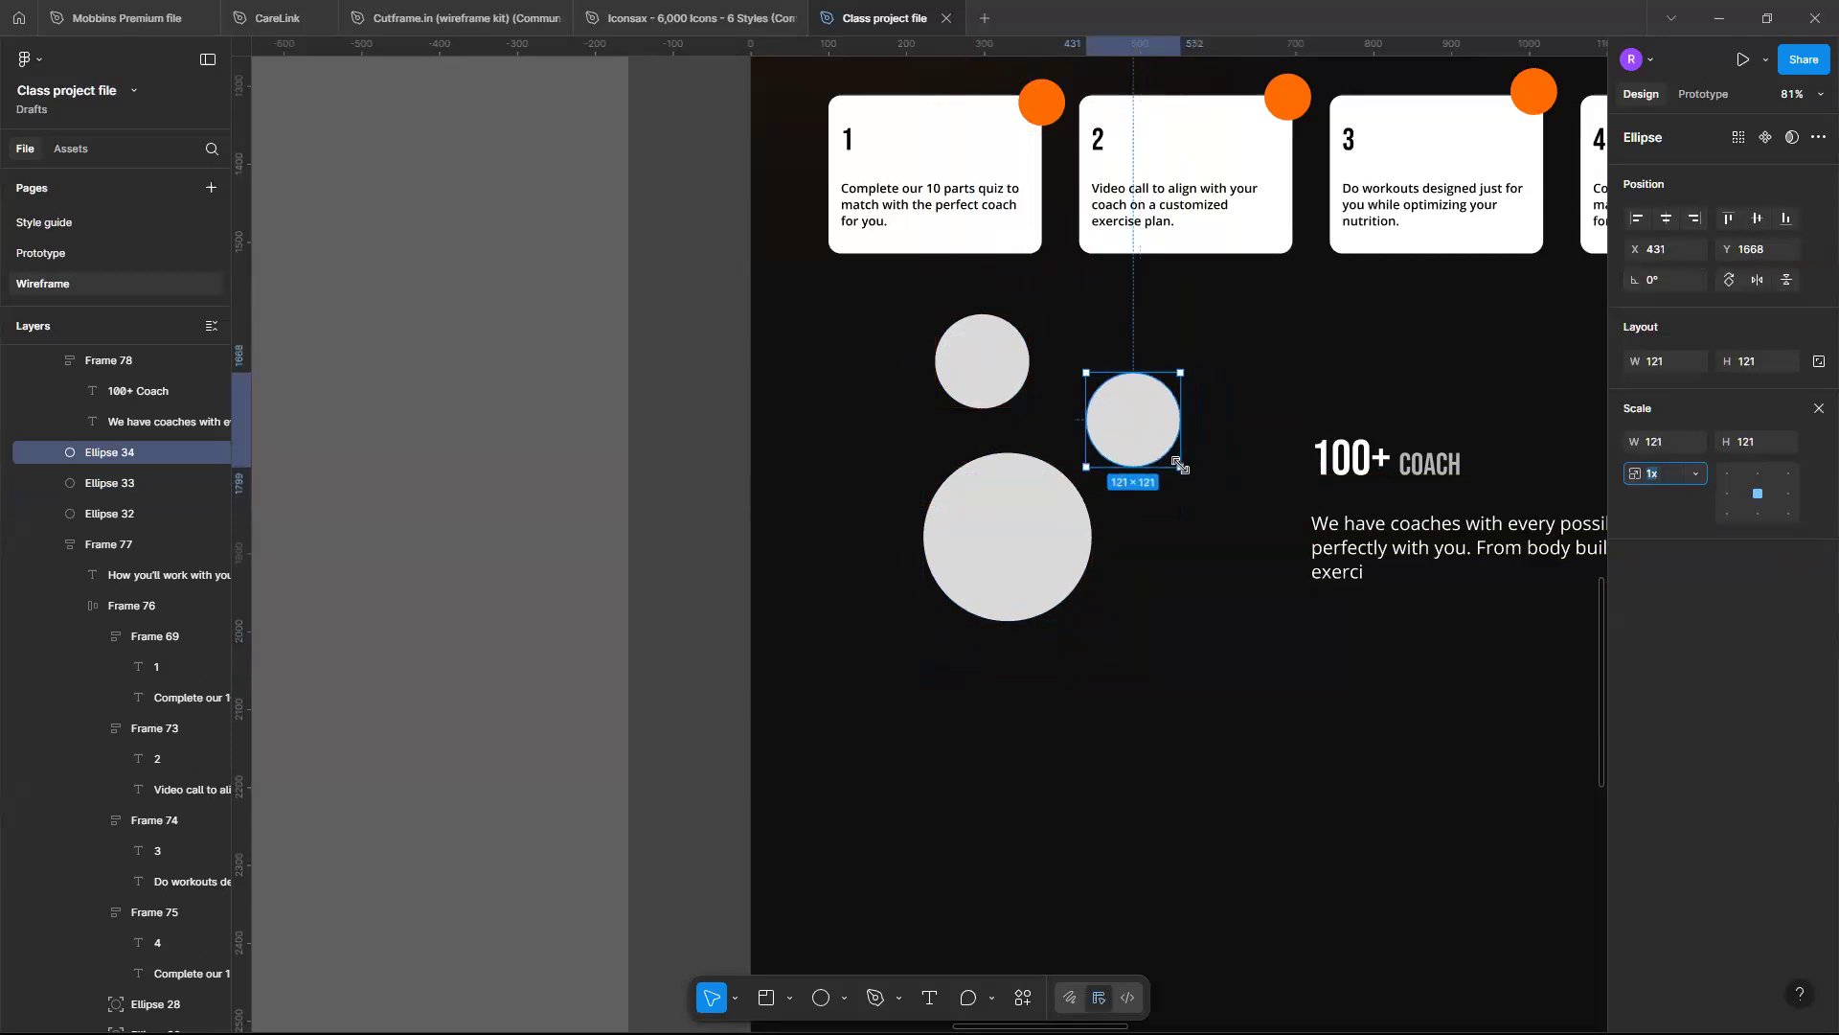
left_click_drag(1219, 479, 1205, 461)
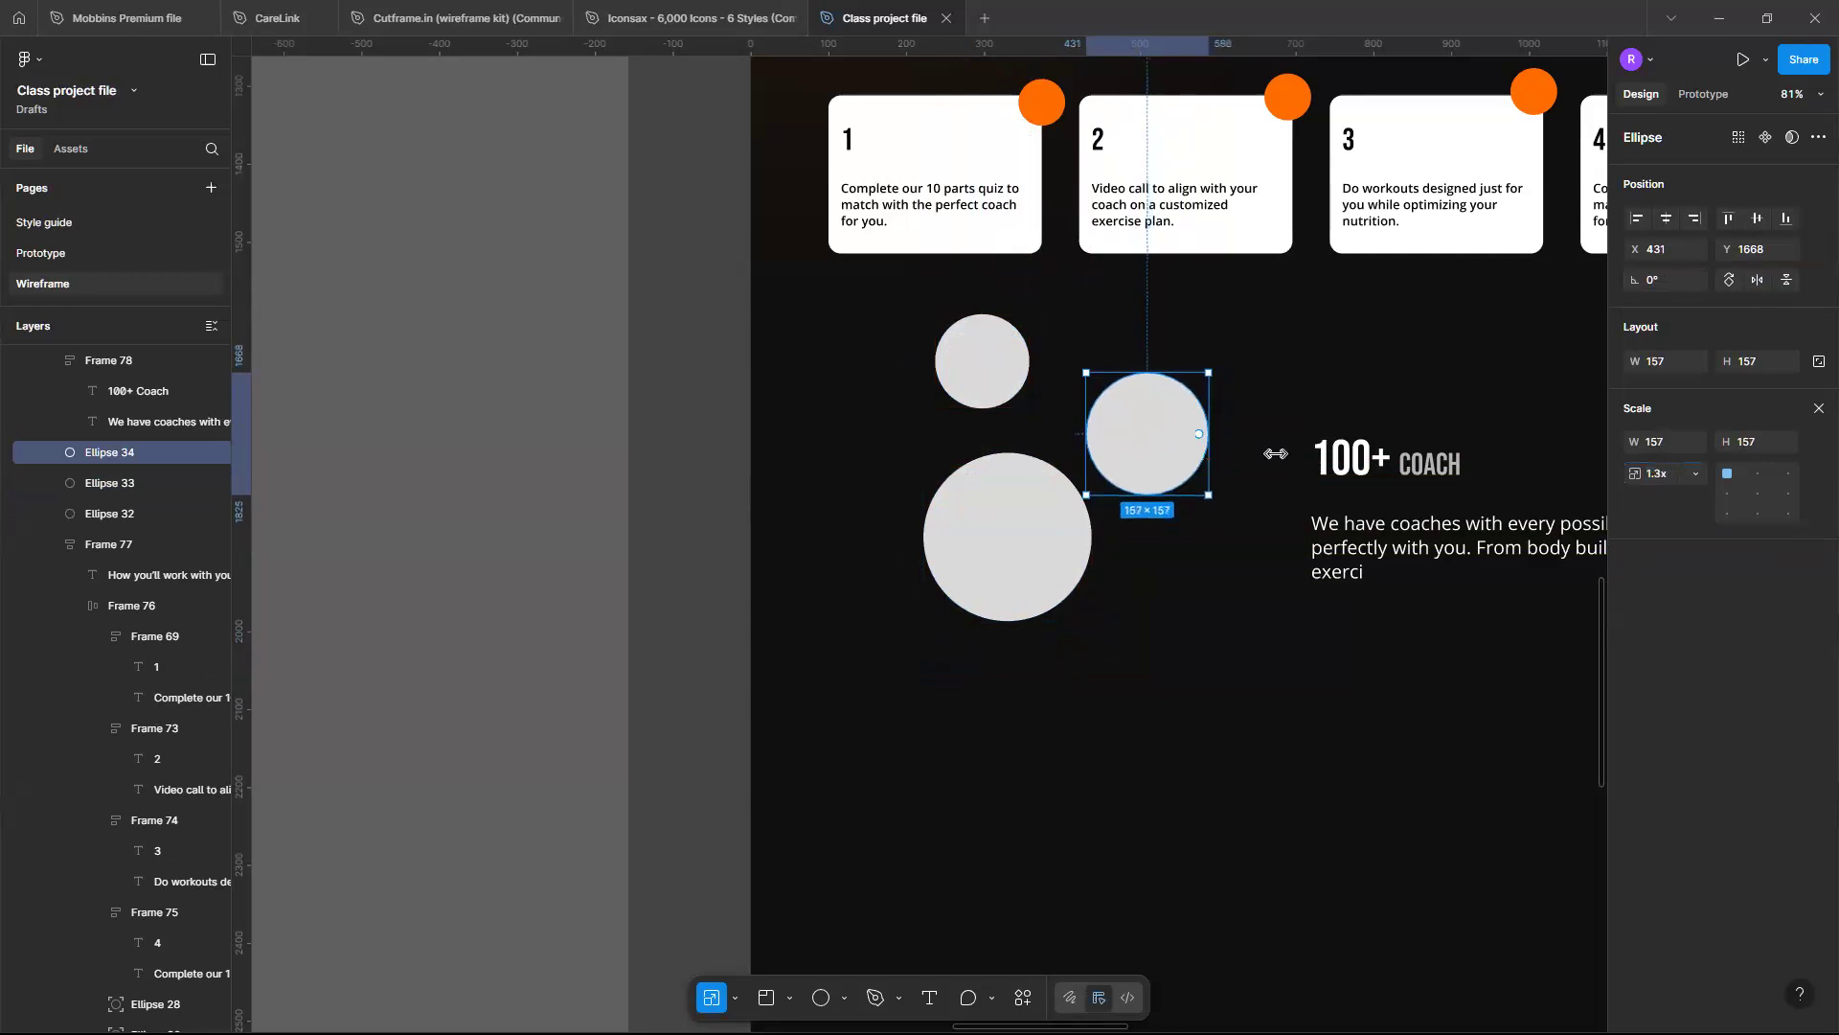
Lock the 157 circle's aspect ratio and place two copies, one lower right of the large circle and one beneath it at X 251, Y 2037
left_click(1819, 362)
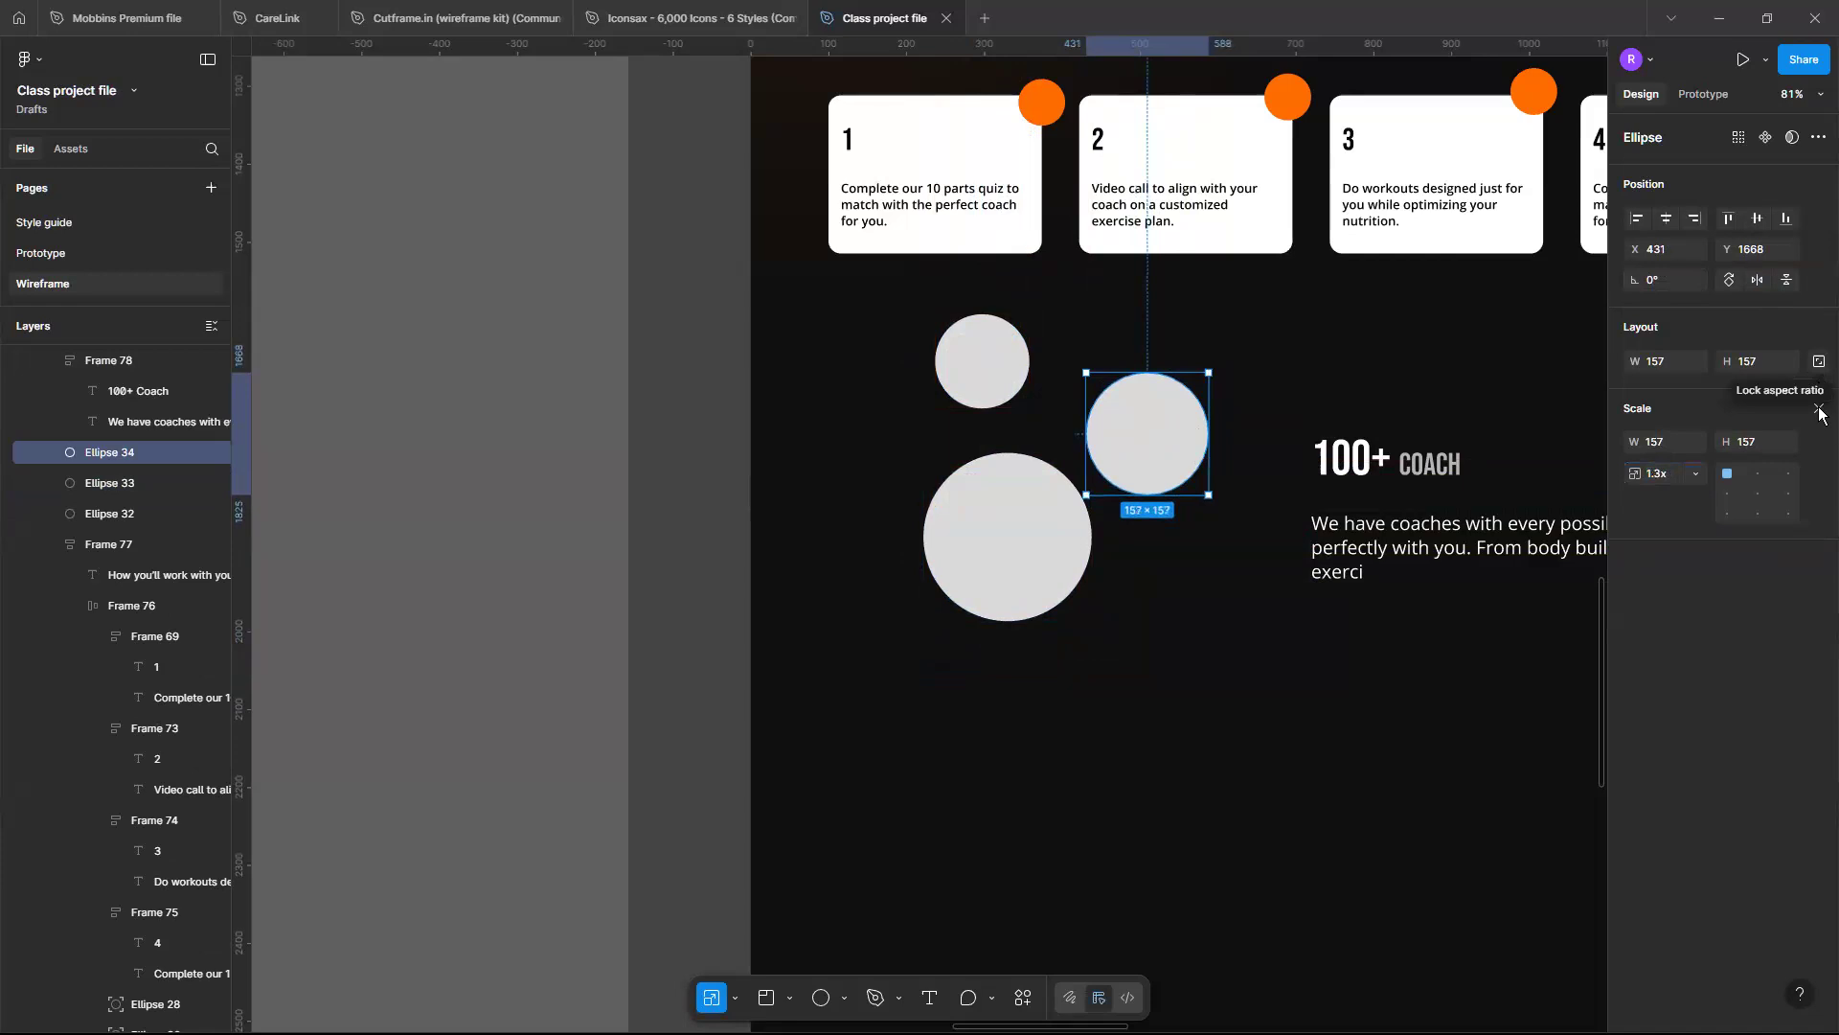
left_click(1819, 407)
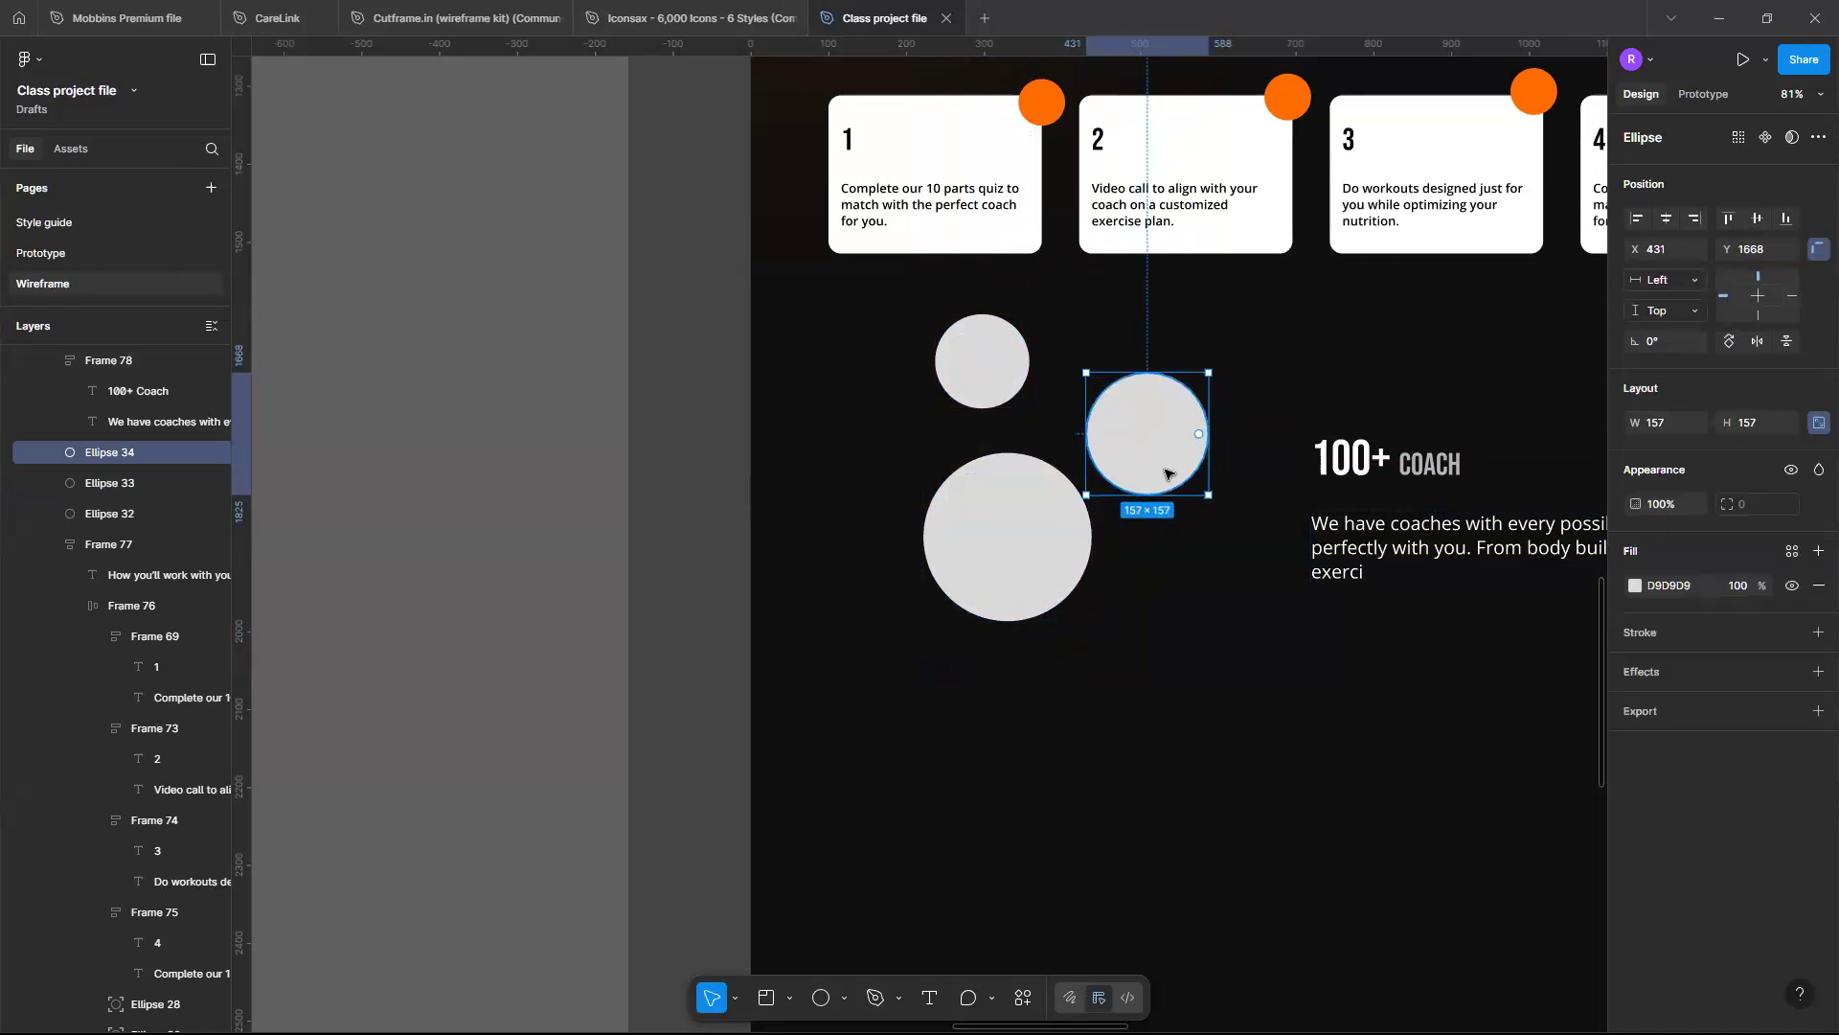
left_click_drag(1177, 475, 1043, 753, "alt")
left_click_drag(1040, 752, 1028, 758)
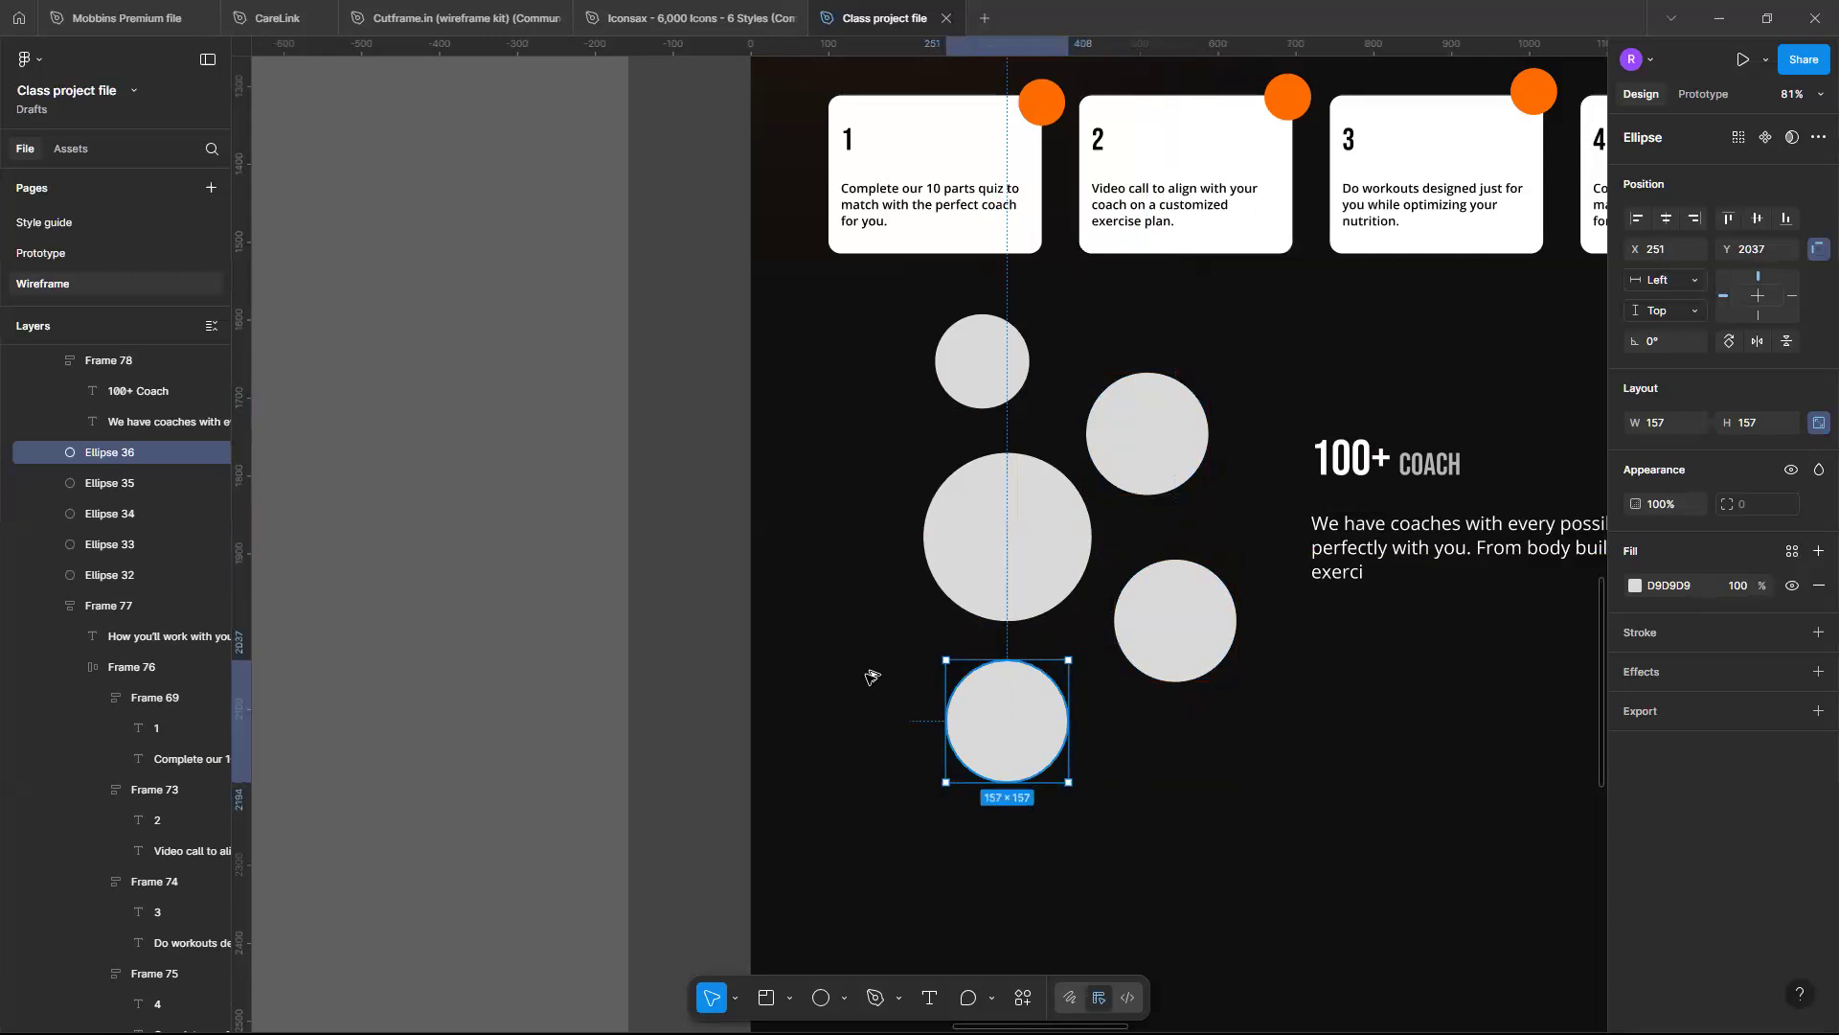
Duplicate the bottom circle and nudge the copy to X 21, Y 1845, to the left of the large circle
key("ctrl+d")
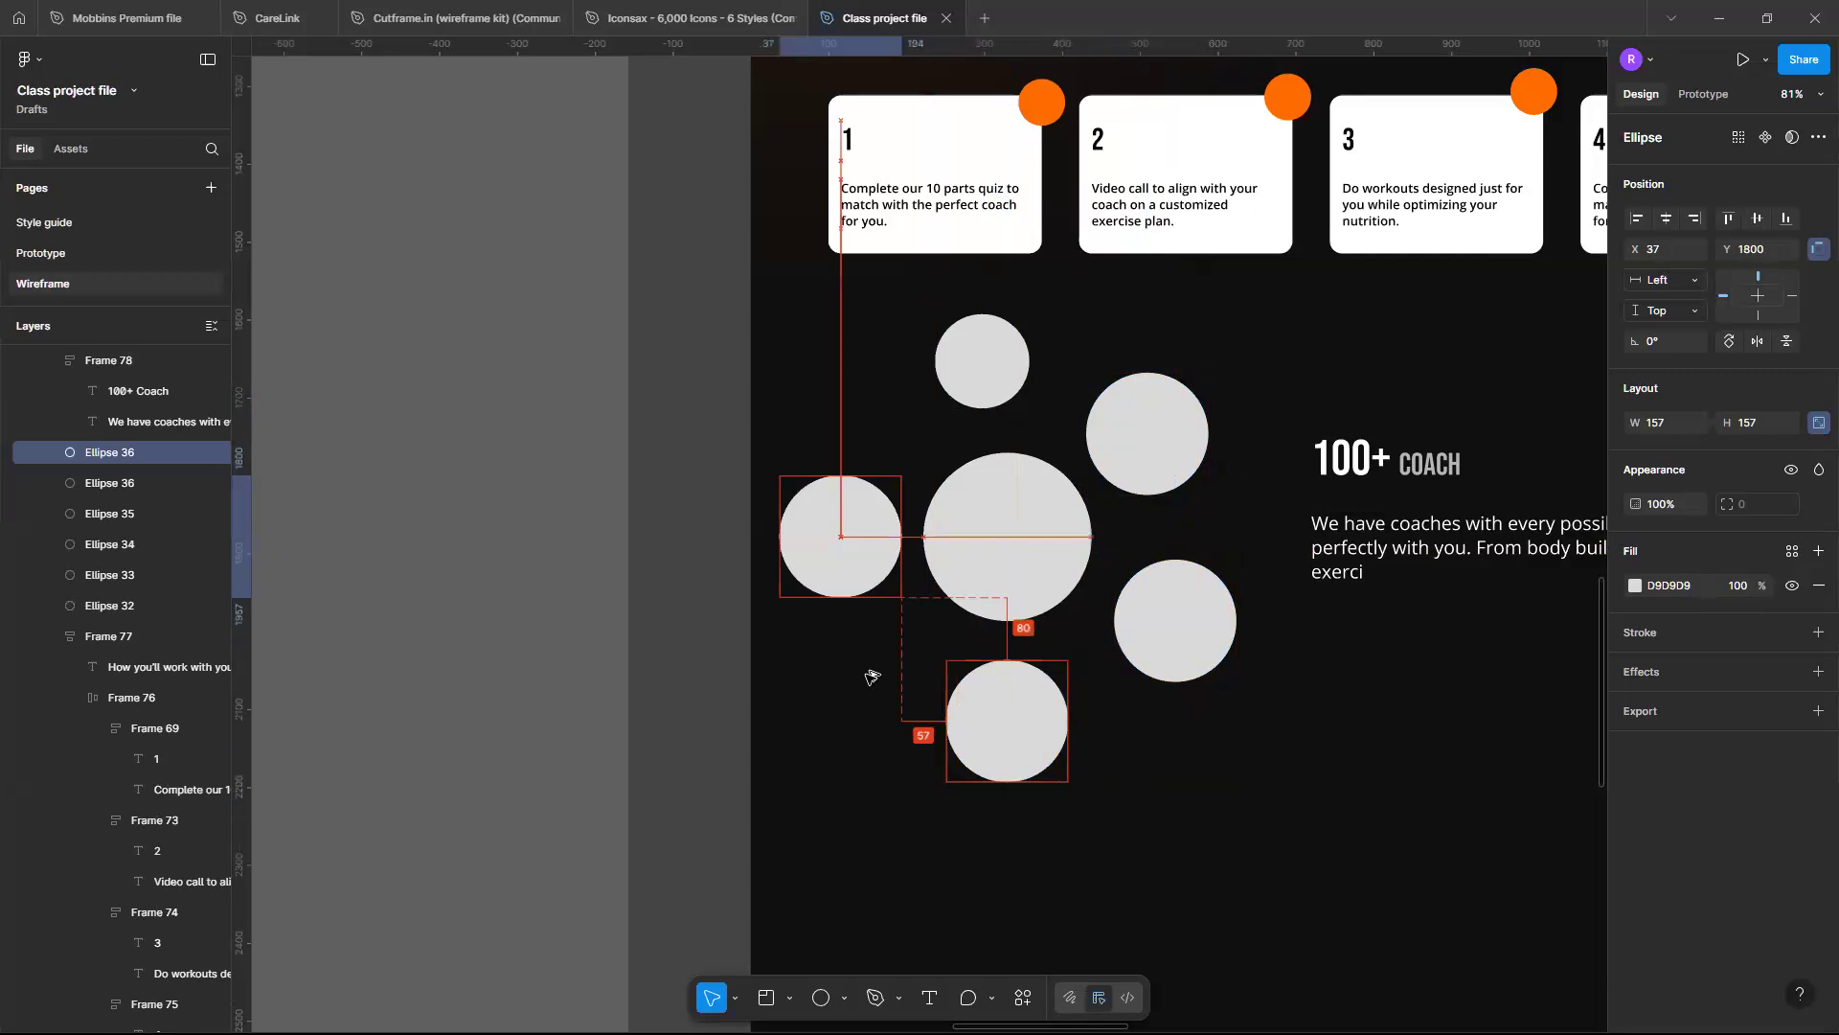
key("shift+Down")
key("Down")
key("Down")
key("Down")
key("Left")
key("shift+Down")
key("shift+Down")
key("shift+Down")
key("shift+Down")
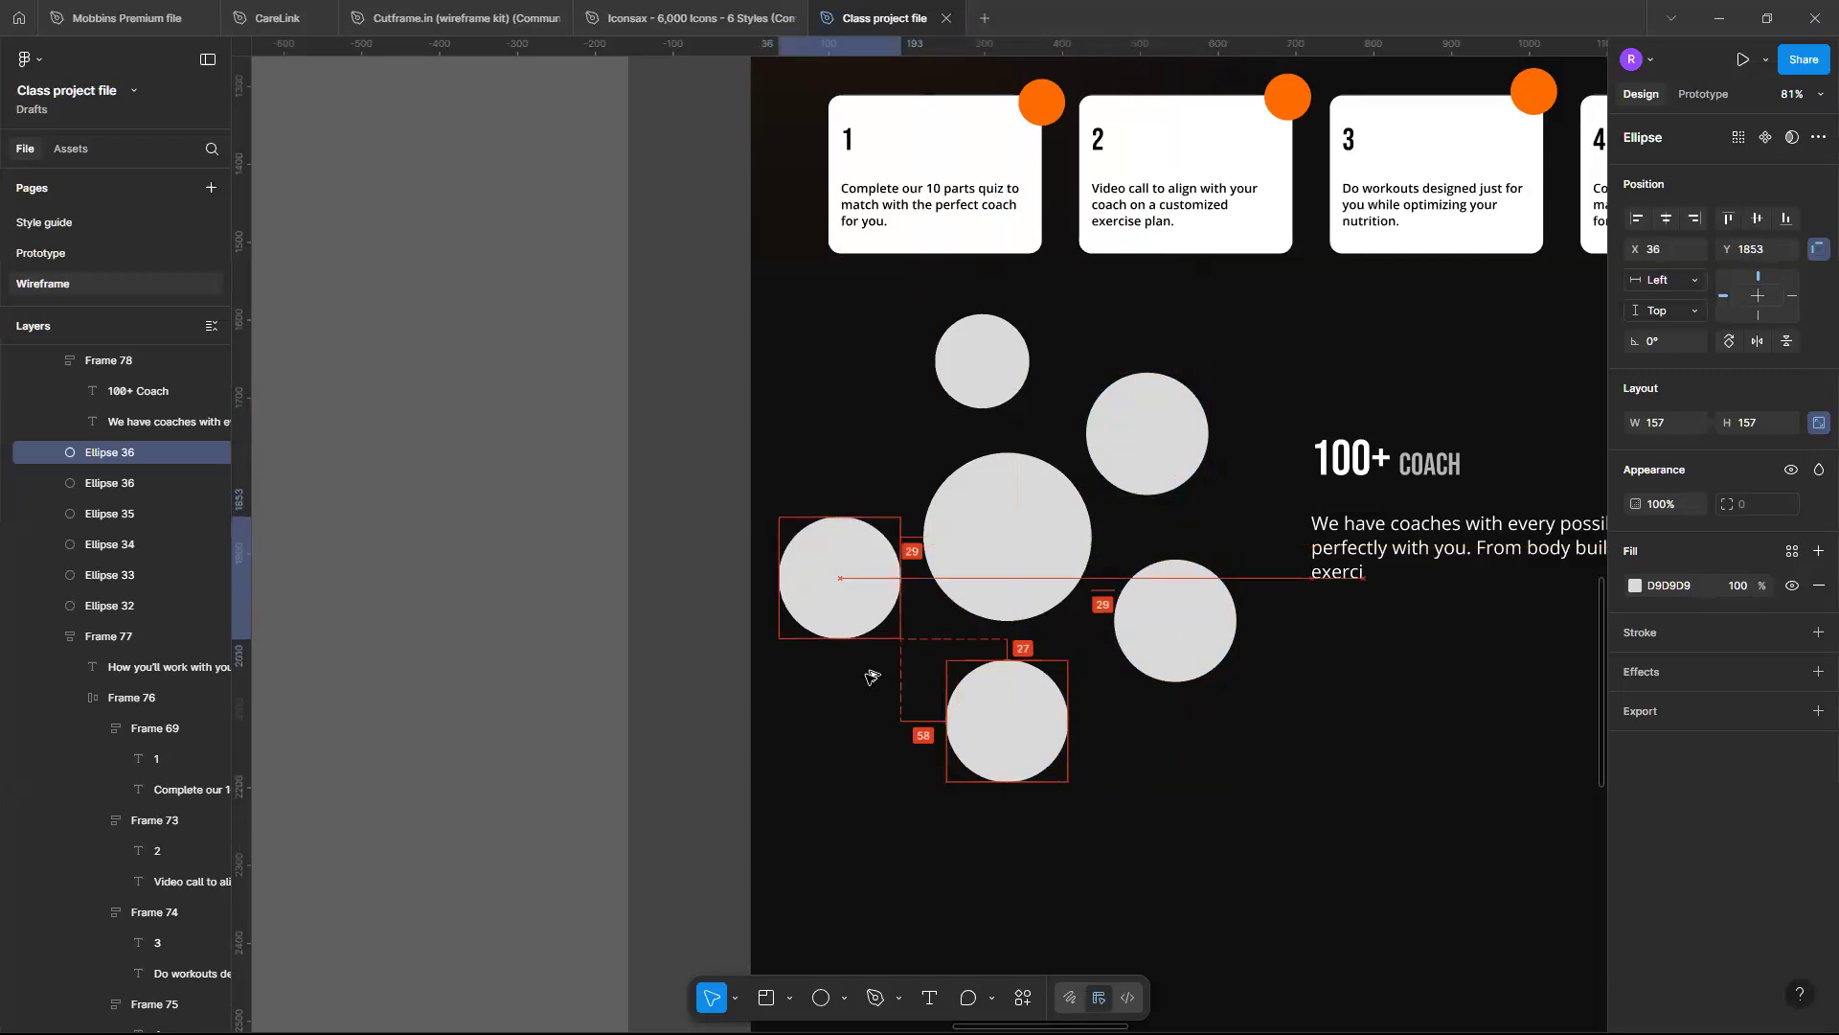
key("shift+Left")
key("Left")
key("Left")
key("Left")
key("Left")
key("Left")
key("Up")
key("Up")
key("Up")
key("Up")
key("Up")
key("Up")
key("Up")
key("Up")
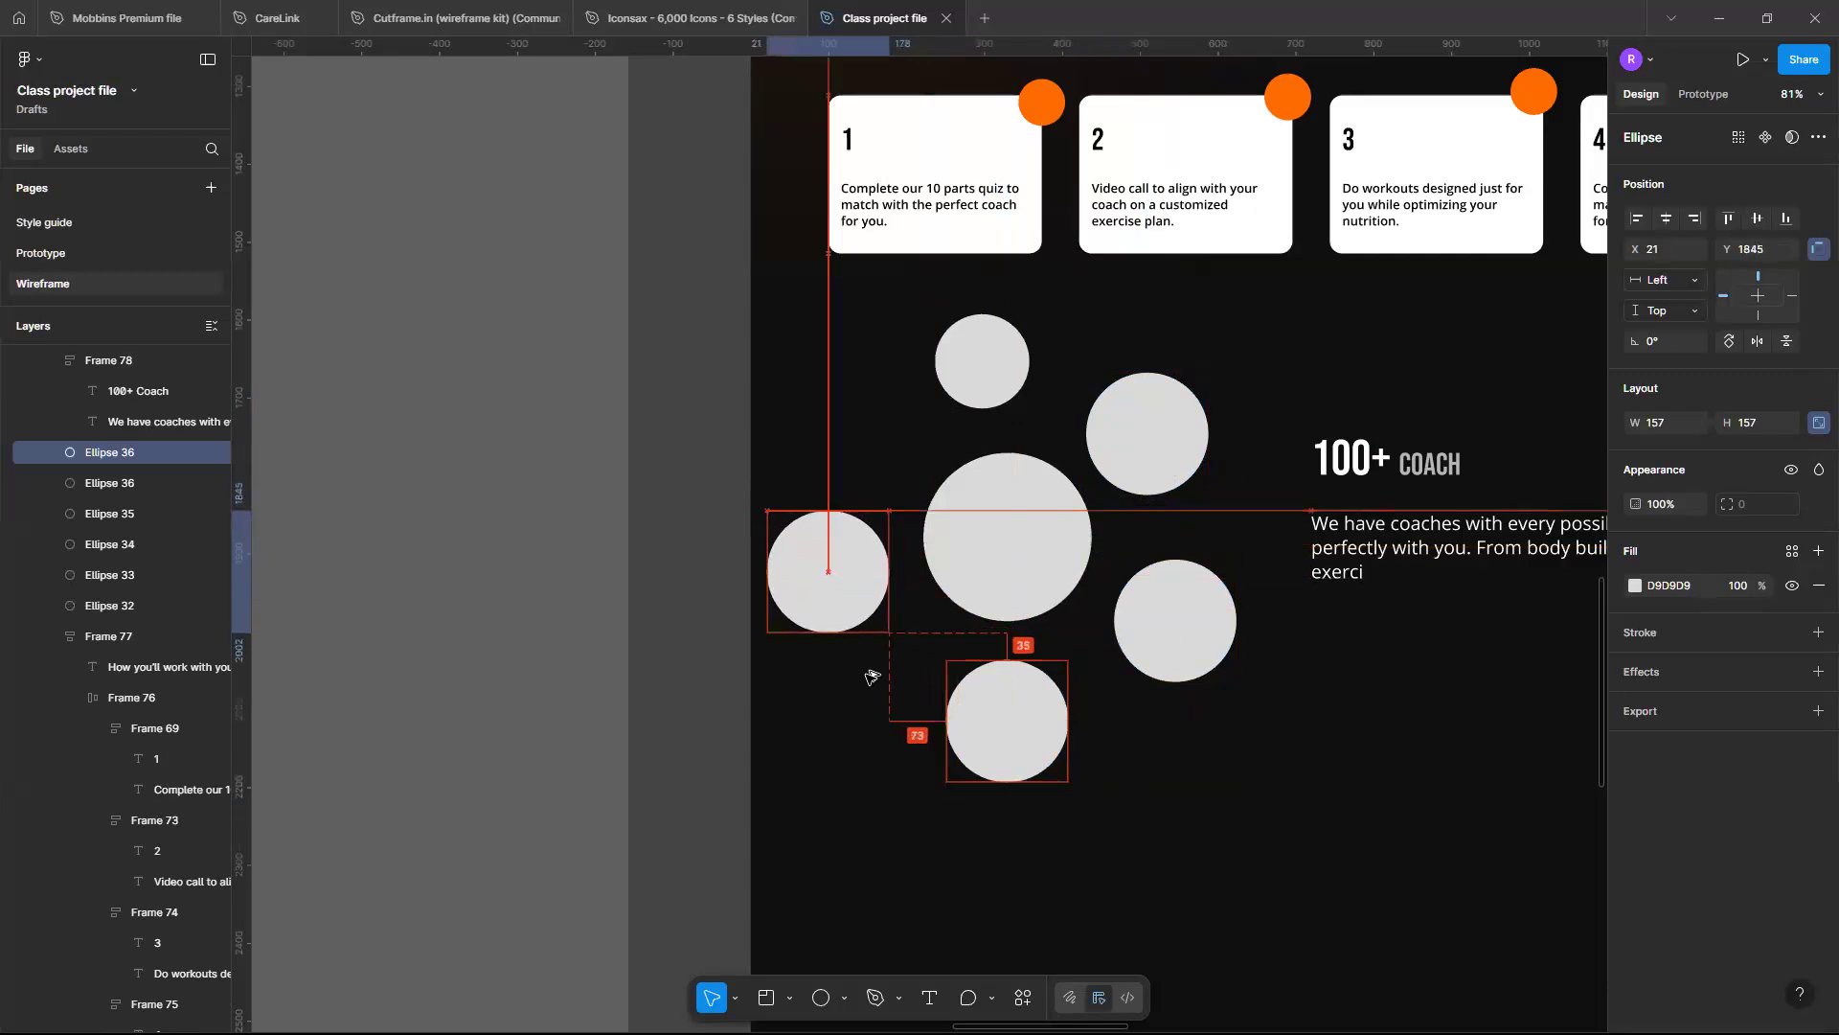
Nudge the left circle down and to the right until it sits at X 44, Y 1938
key("Right")
key("Right")
key("Right")
key("Right")
key("Right")
key("Right")
key("Right")
key("shift+Down")
key("shift+Down")
key("shift+Down")
key("Down")
key("Down")
key("Down")
key("Down")
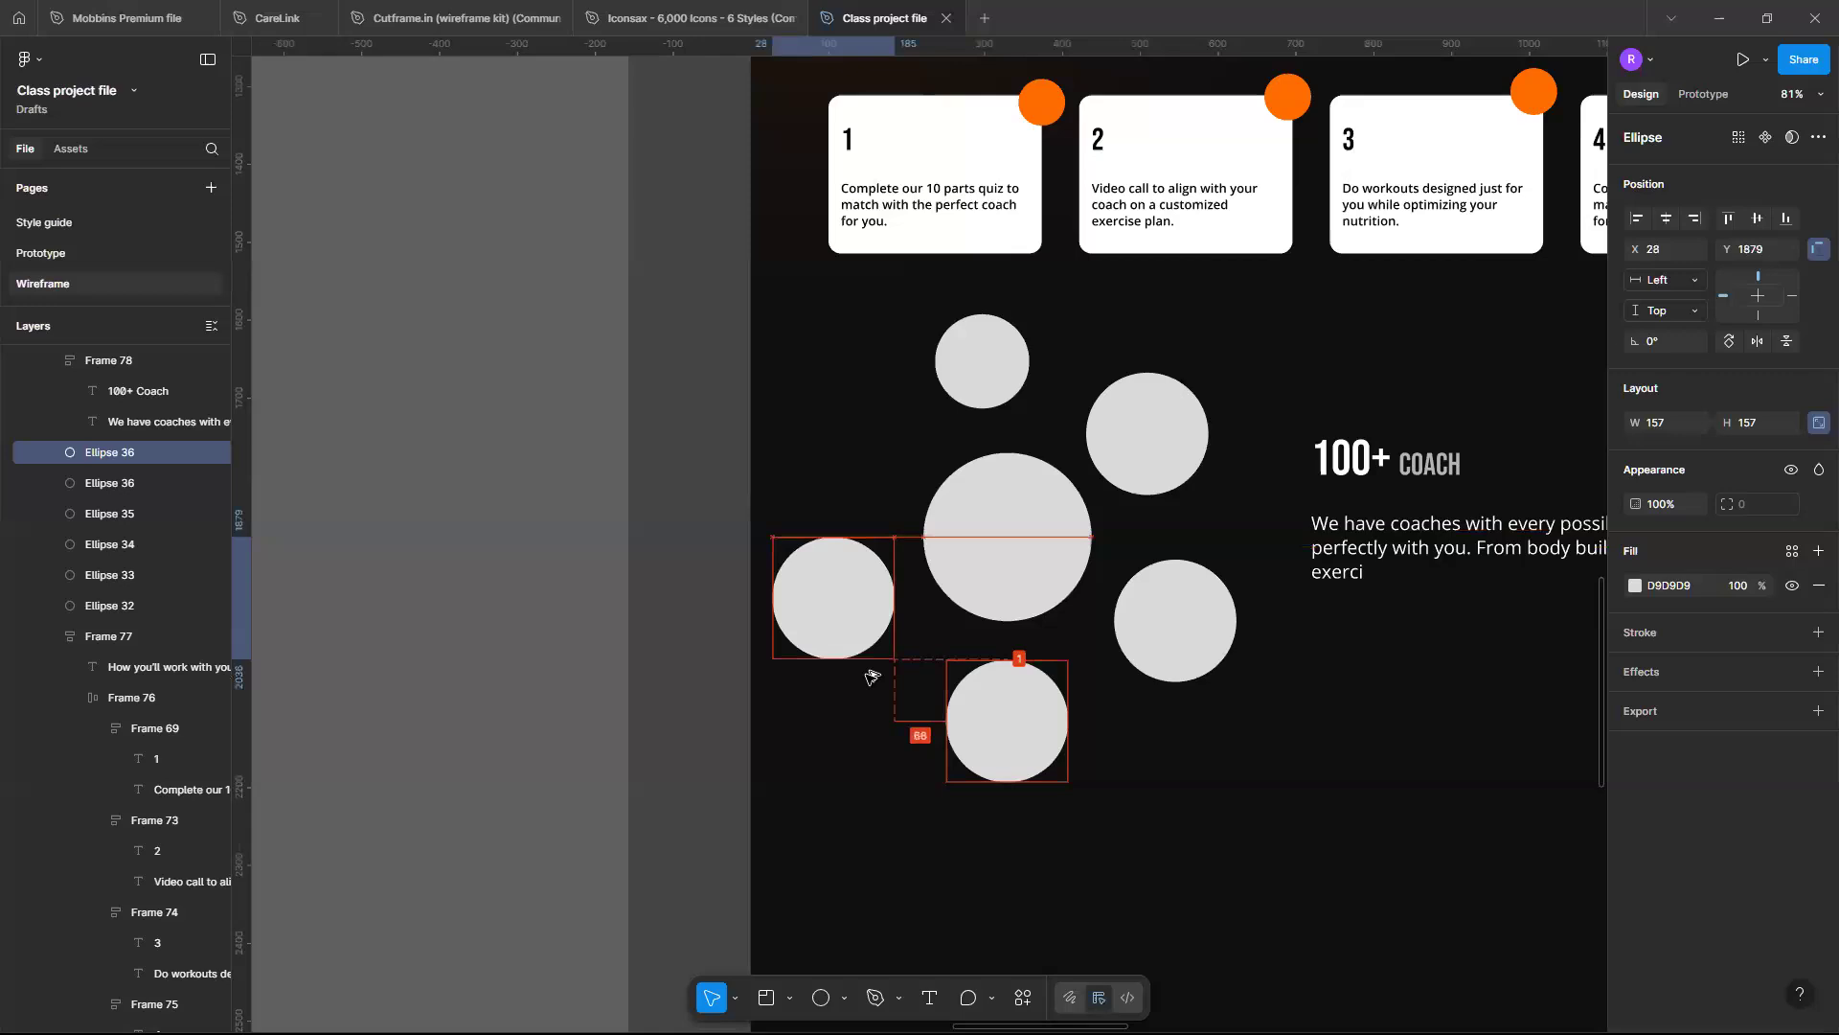
key("Right")
key("Right")
key("Right")
key("Right")
key("Right")
key("Right")
key("Right")
key("Right")
key("Right")
key("shift+Down")
key("shift+Down")
key("Down")
key("Down")
key("Down")
key("Down")
key("Down")
key("Down")
key("Down")
key("Down")
key("Down")
key("Right")
key("Right")
key("Right")
key("Right")
key("Right")
key("Right")
key("Right")
key("shift+Down")
key("shift+Down")
key("shift+Down")
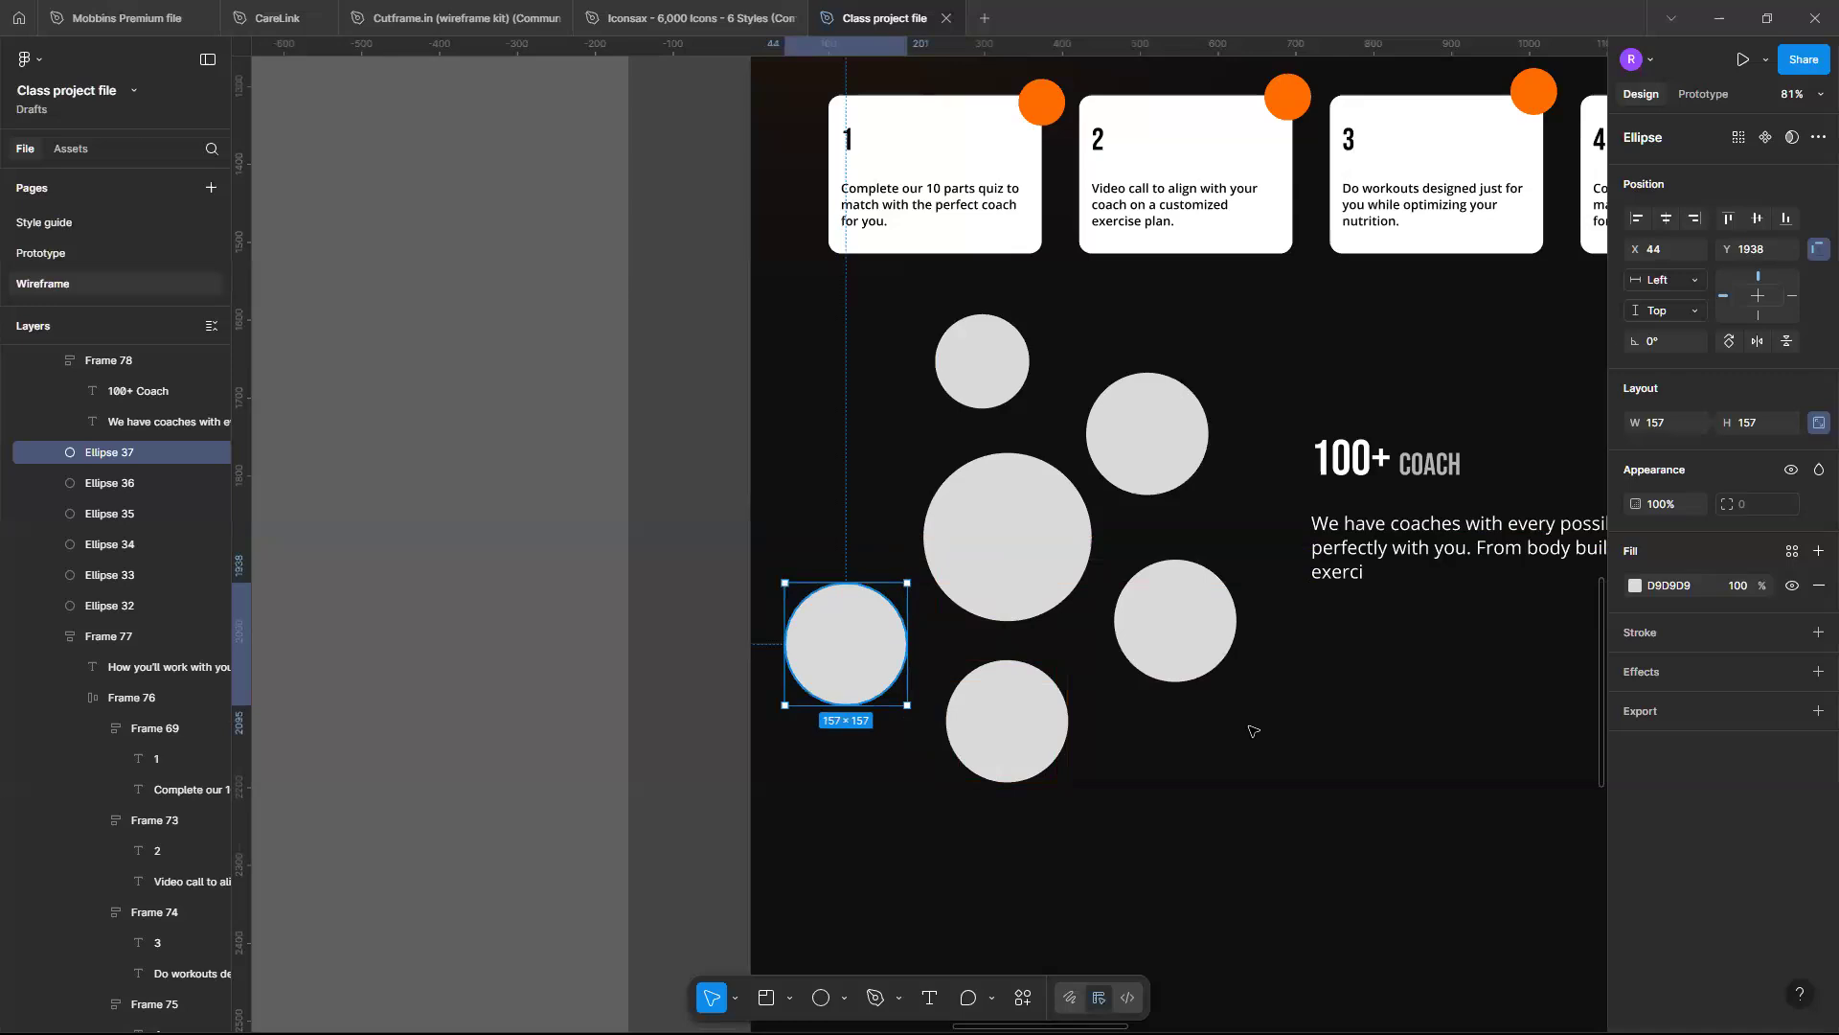
Duplicate the lower-left circle and place the copy above it at X 37, Y 1701
key("ctrl+d")
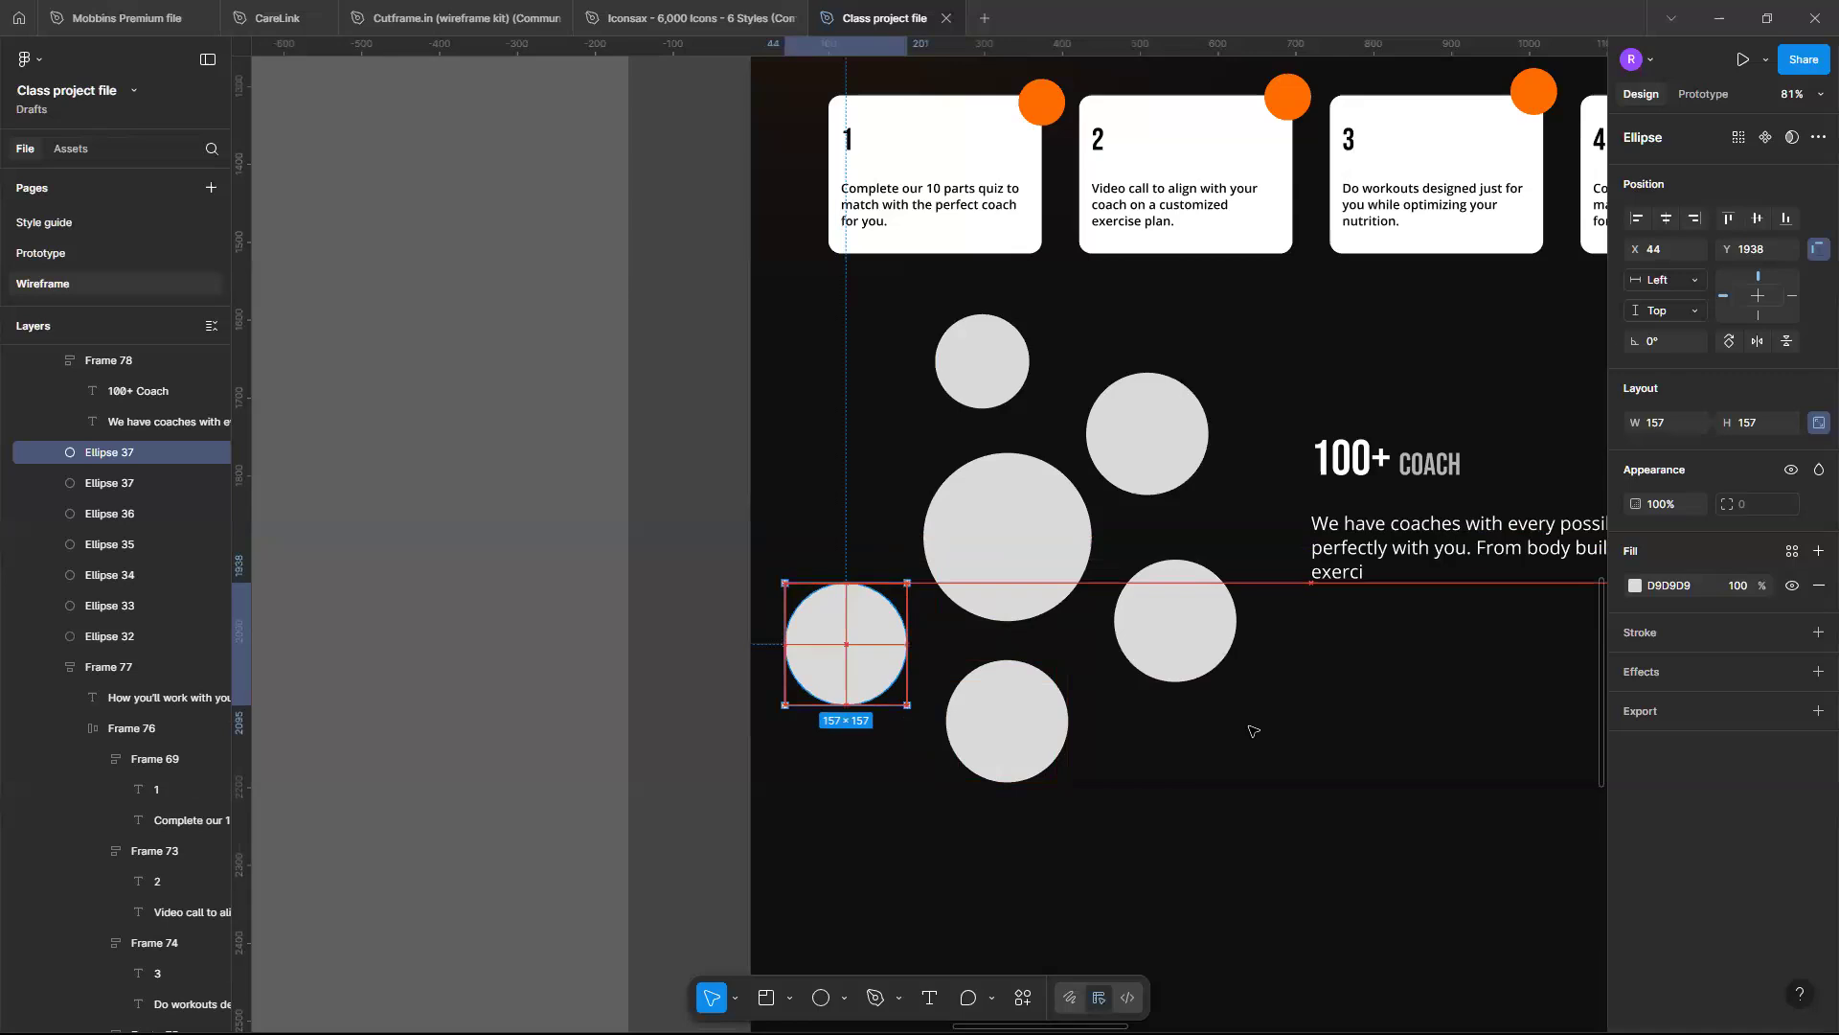
left_click_drag(845, 643, 840, 427)
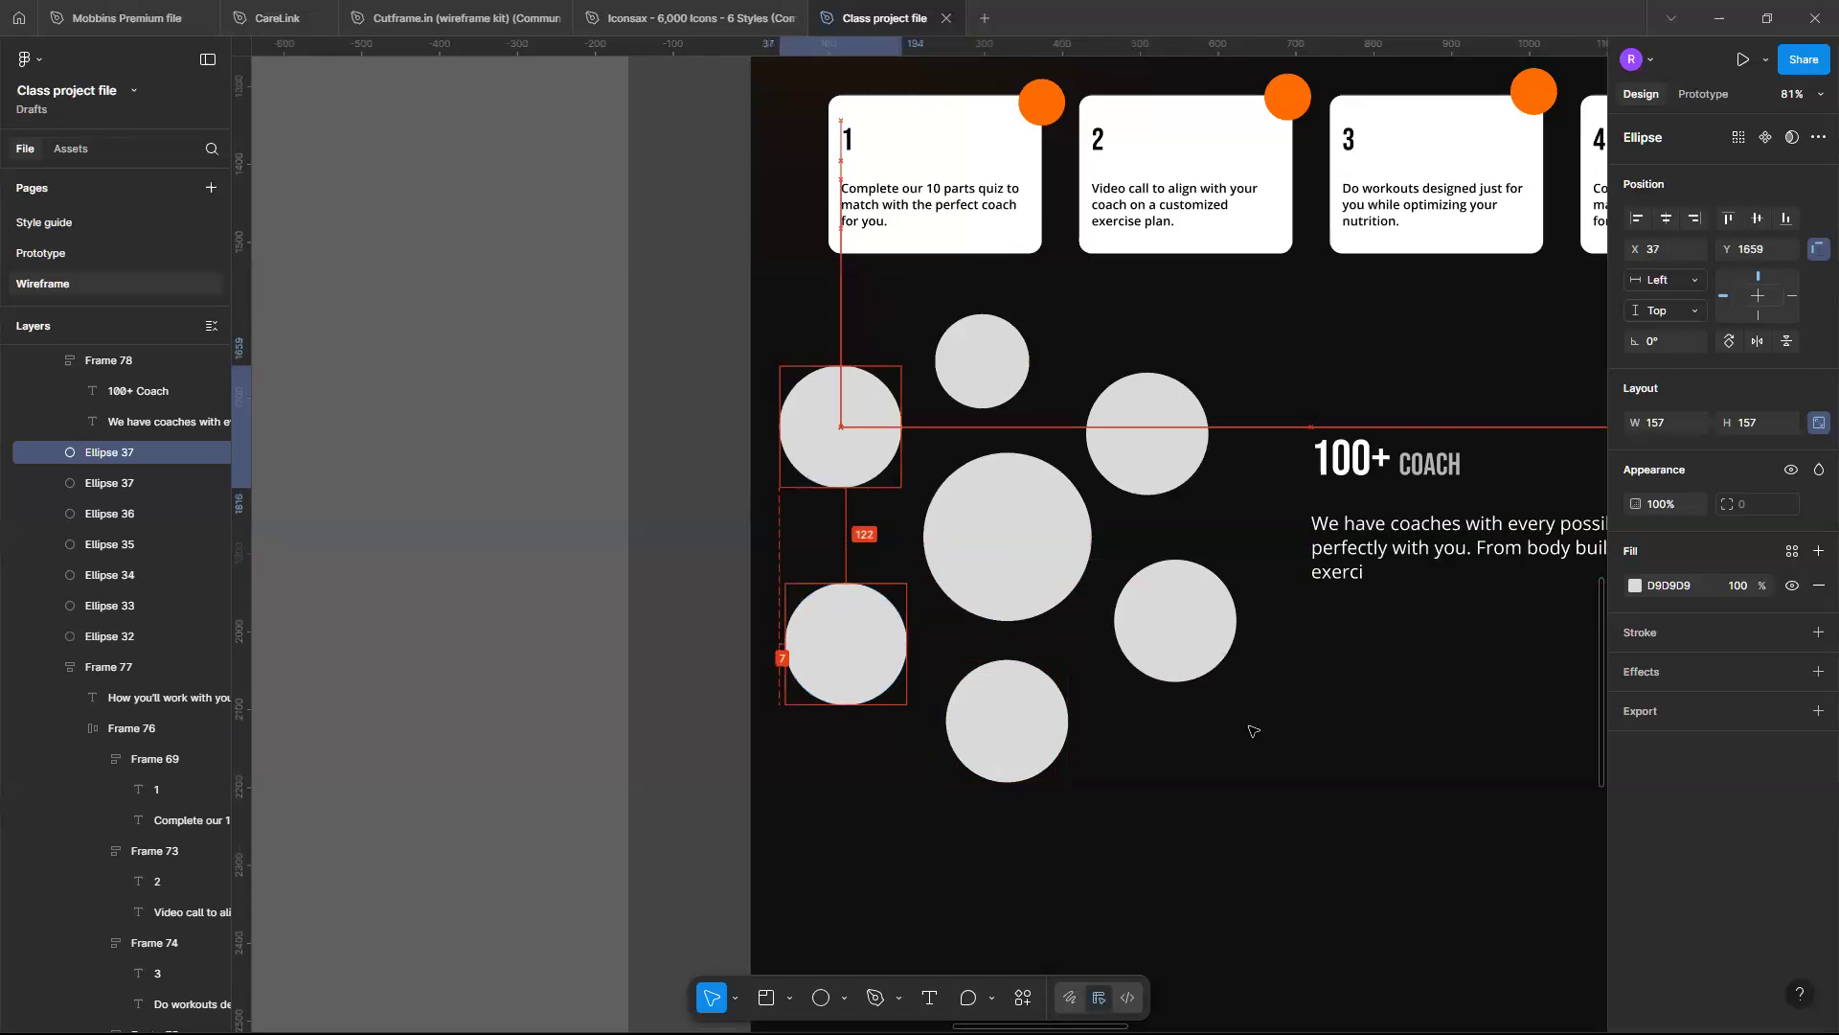
key("shift+Down")
key("shift+Down")
key("Down")
key("Down")
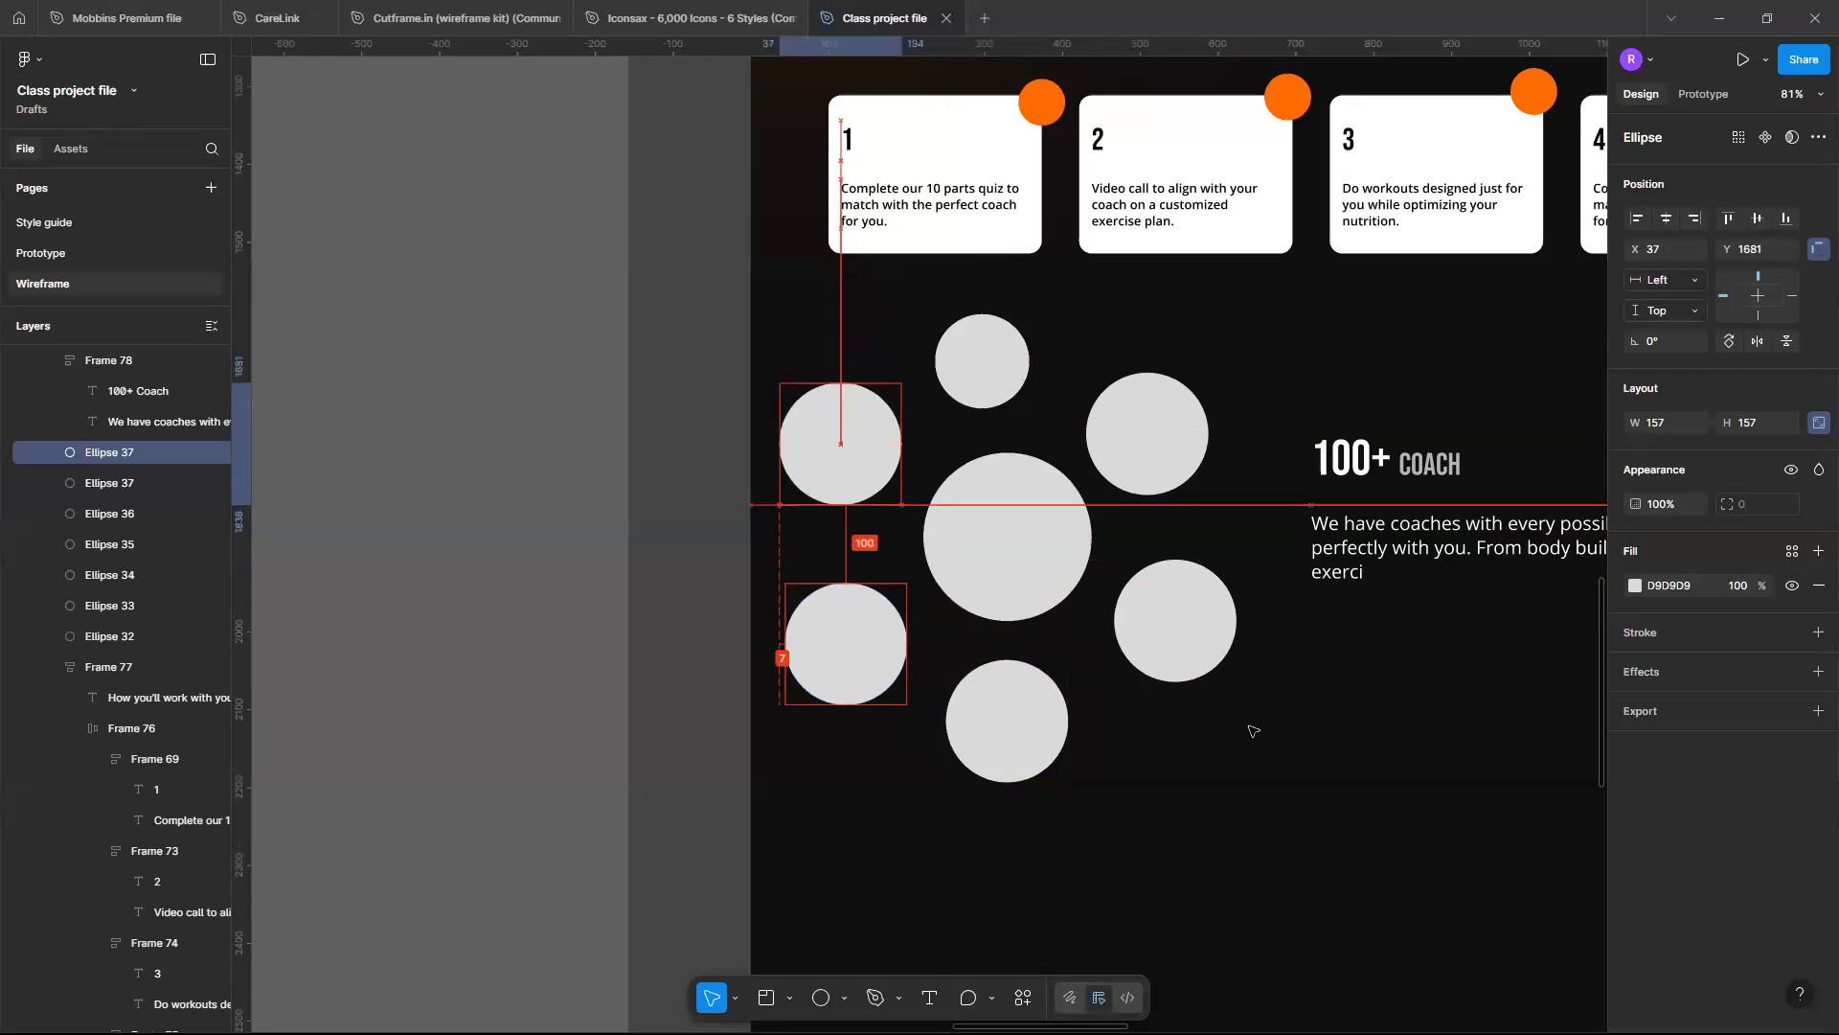
key("shift+Down")
key("Down")
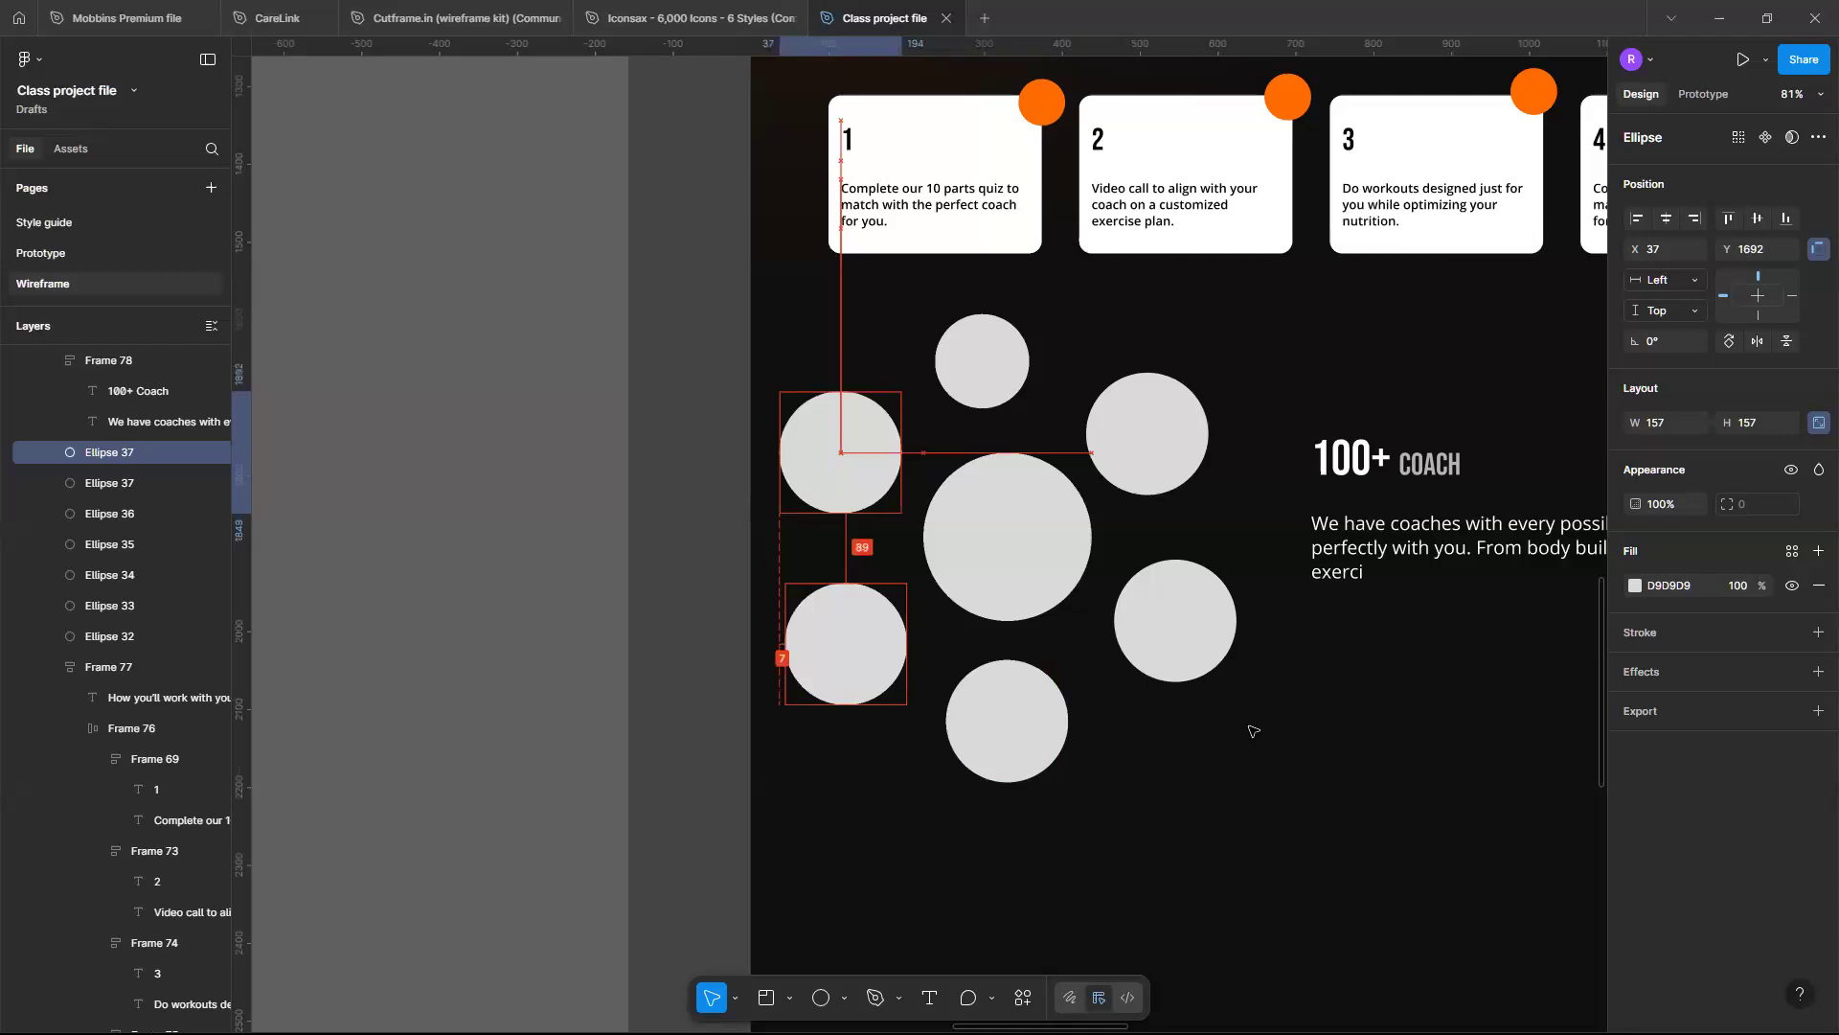
key("shift+Down")
key("shift+Down")
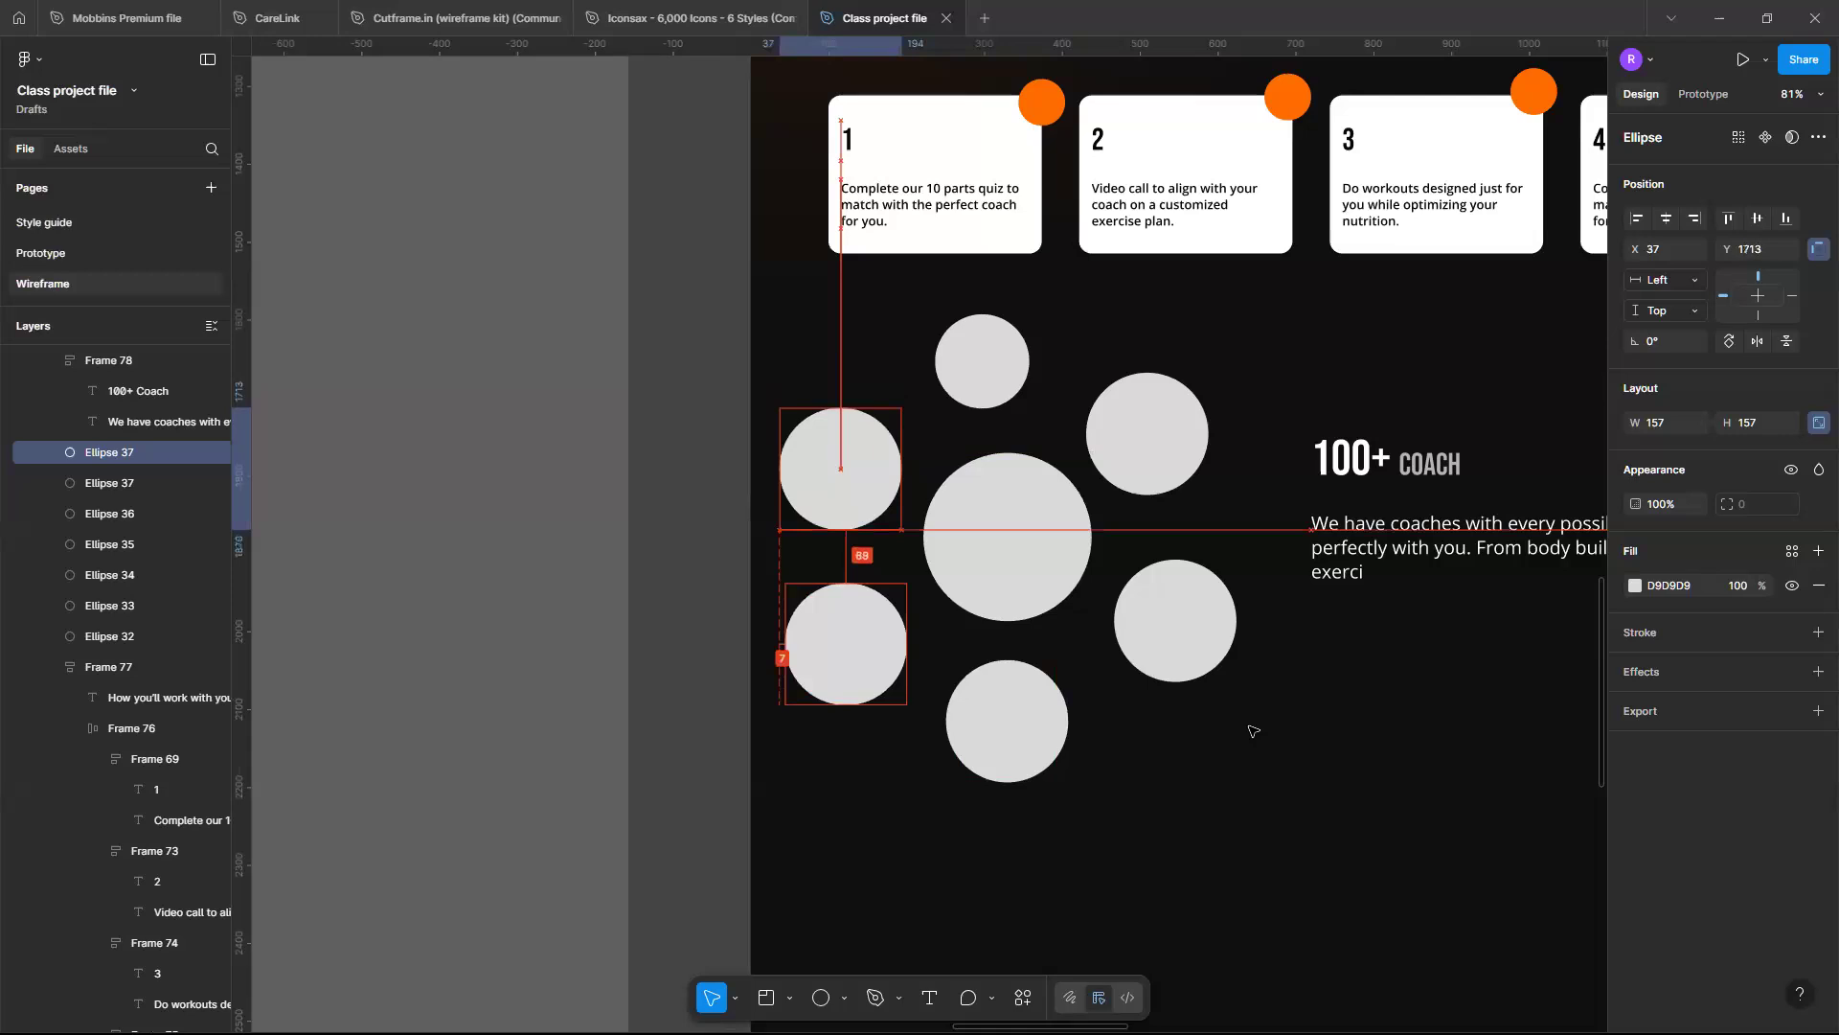
key("shift+Up")
key("Up")
key("Up")
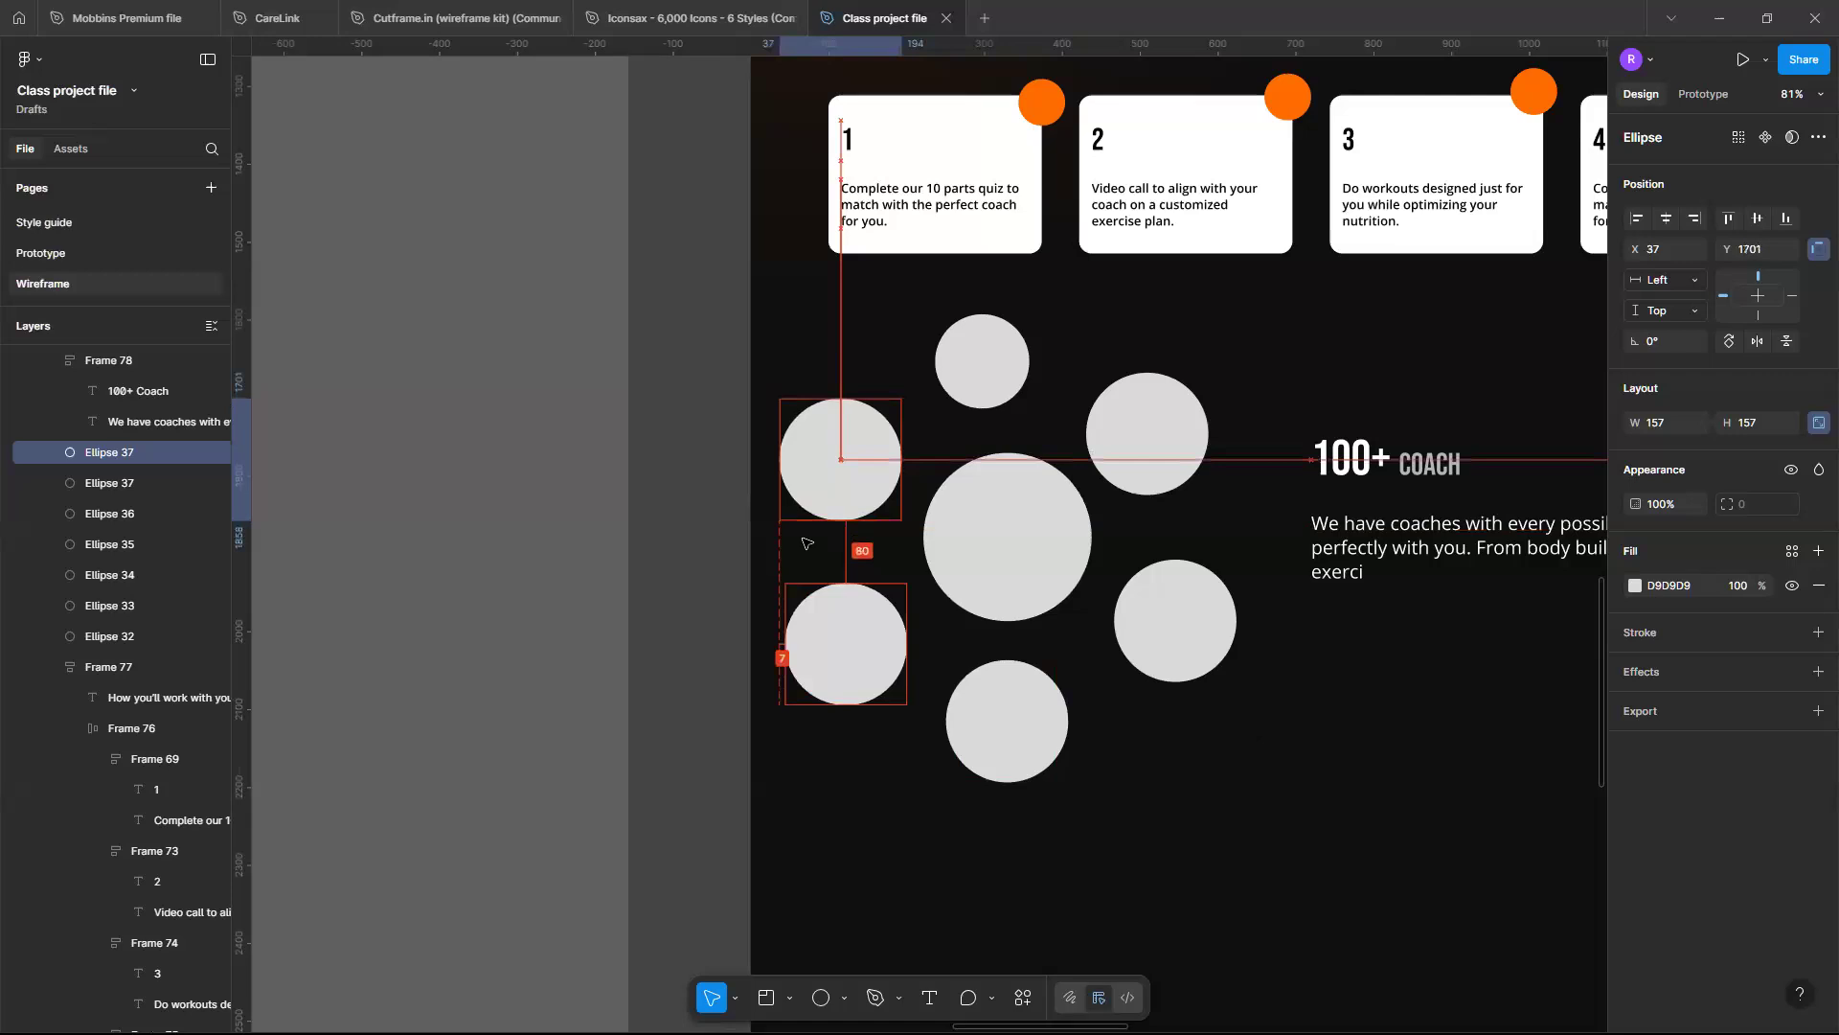
left_click_drag(807, 544, 806, 544)
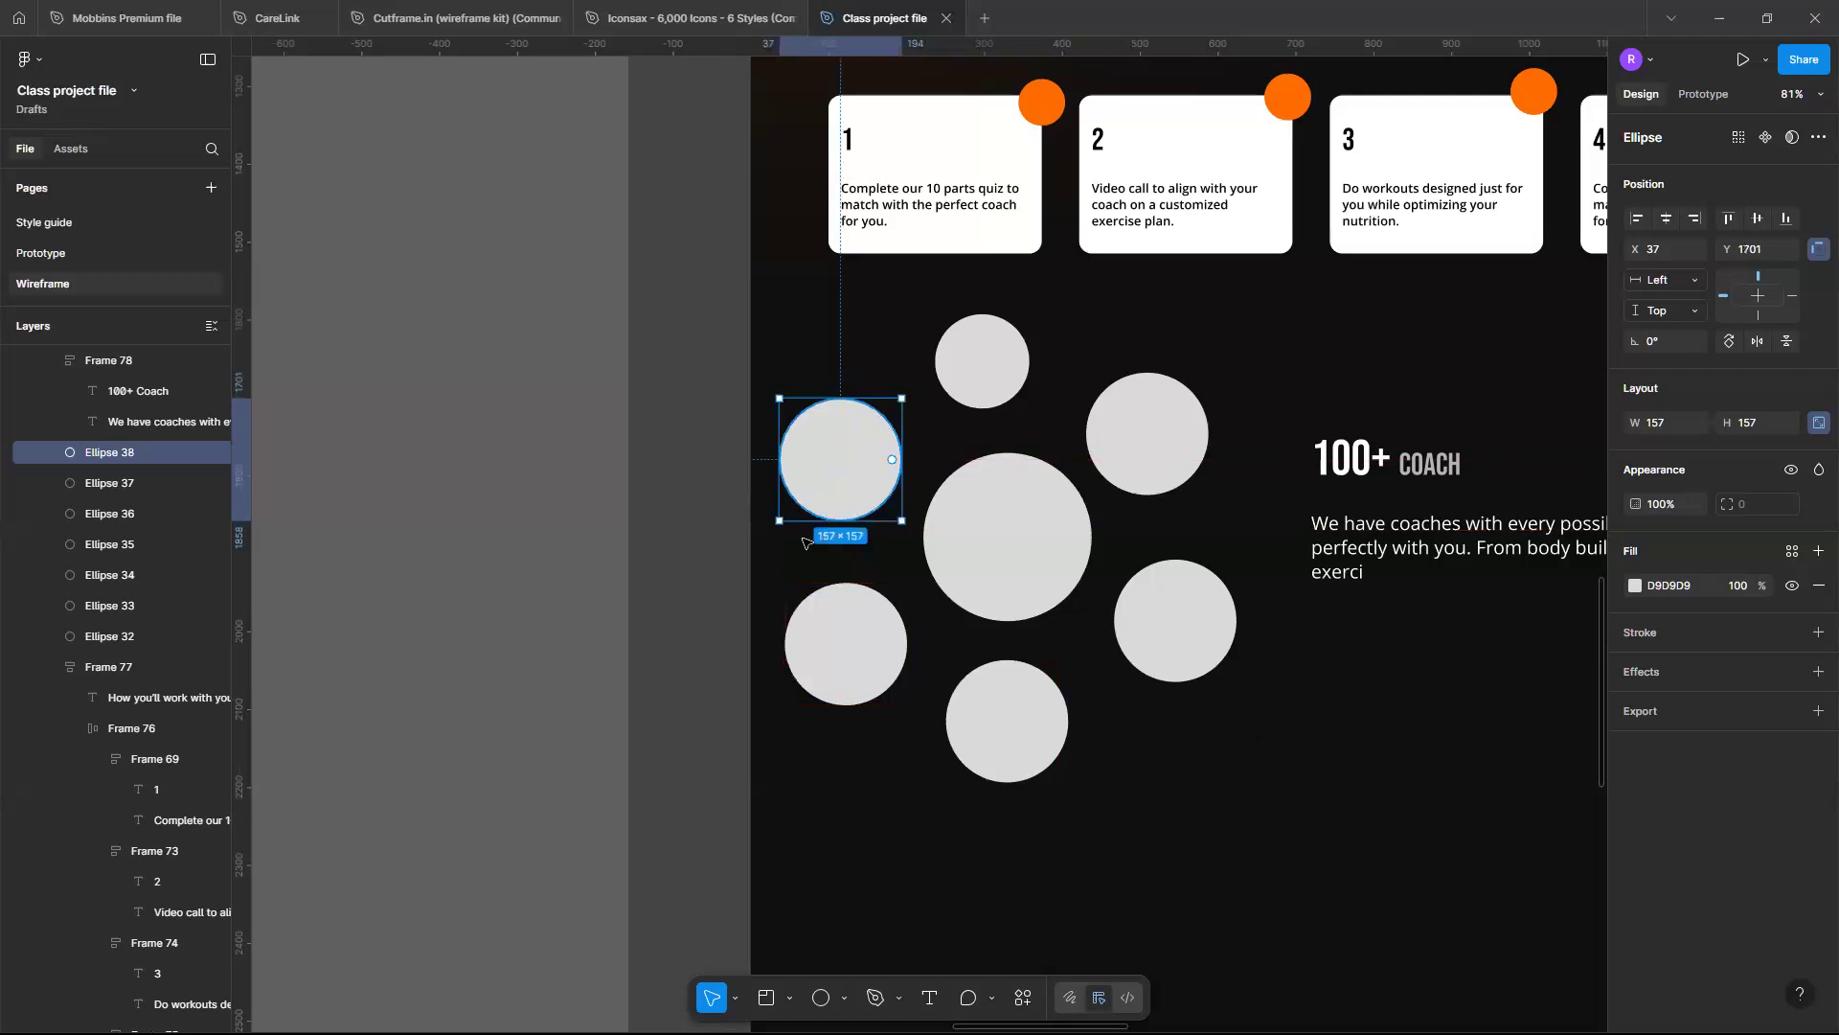